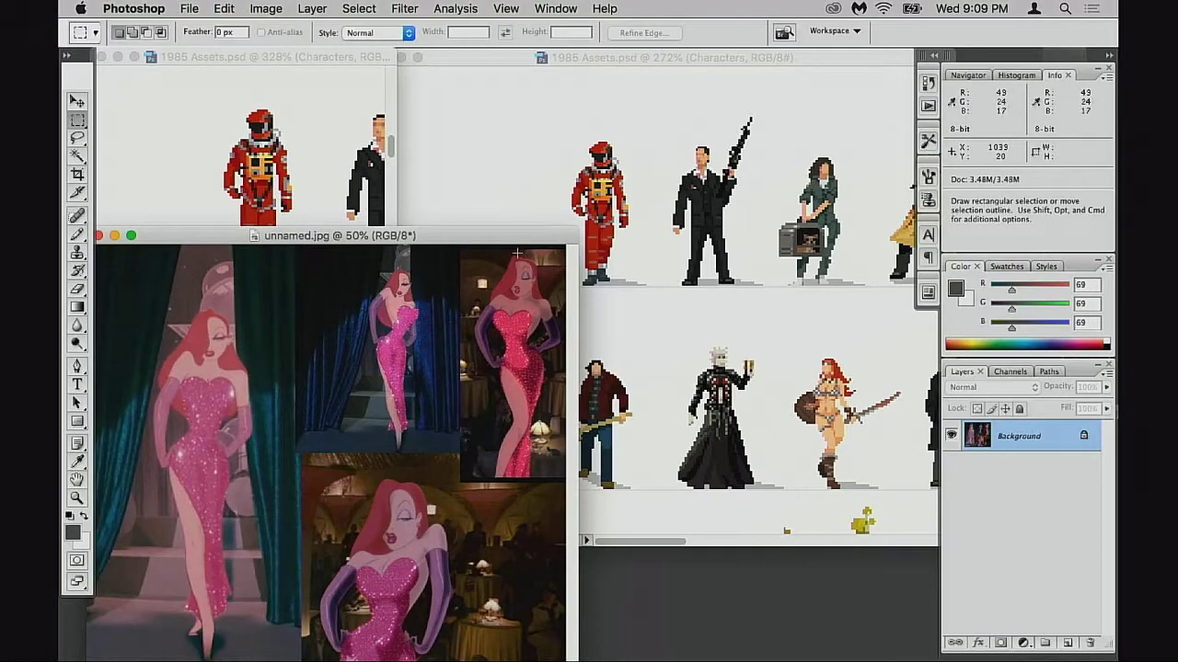
pyautogui.moveTo(476, 242); pyautogui.dragTo(504, 233)
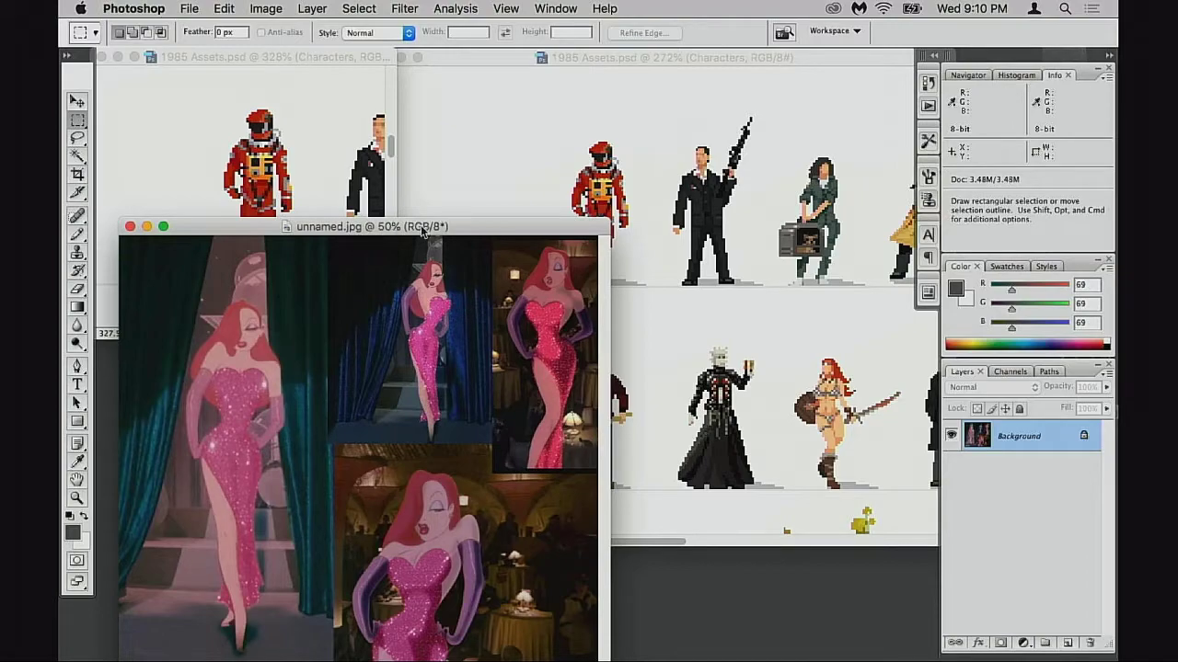
pyautogui.moveTo(393, 229); pyautogui.dragTo(362, 232)
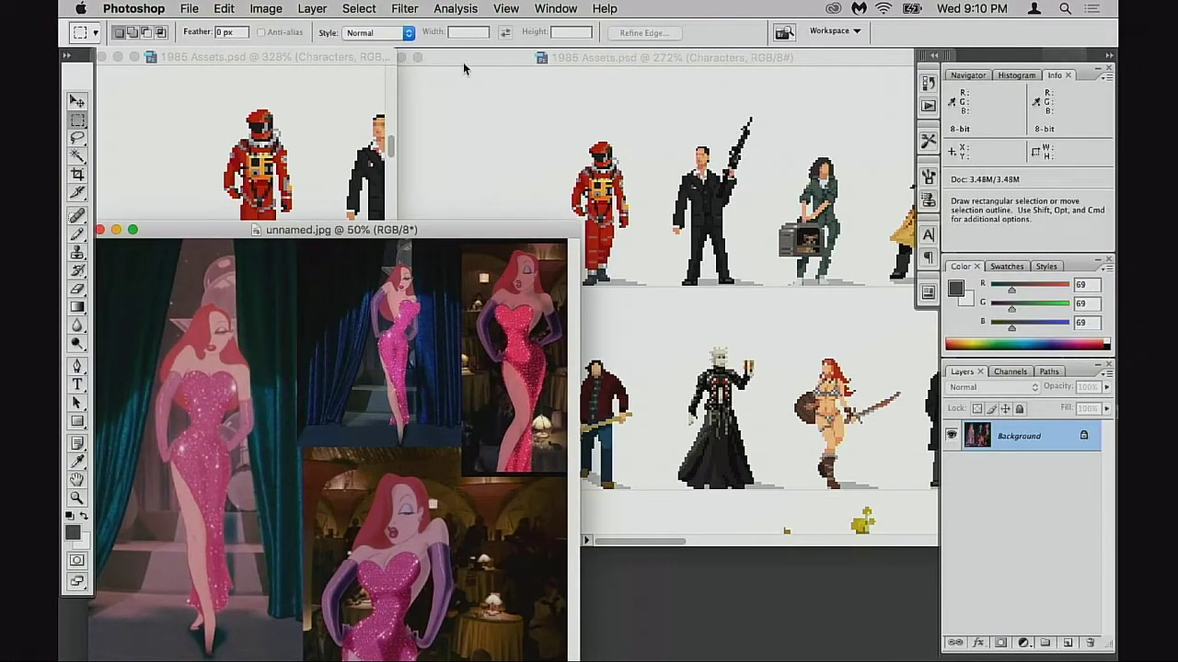
pyautogui.moveTo(463, 62); pyautogui.dragTo(491, 62)
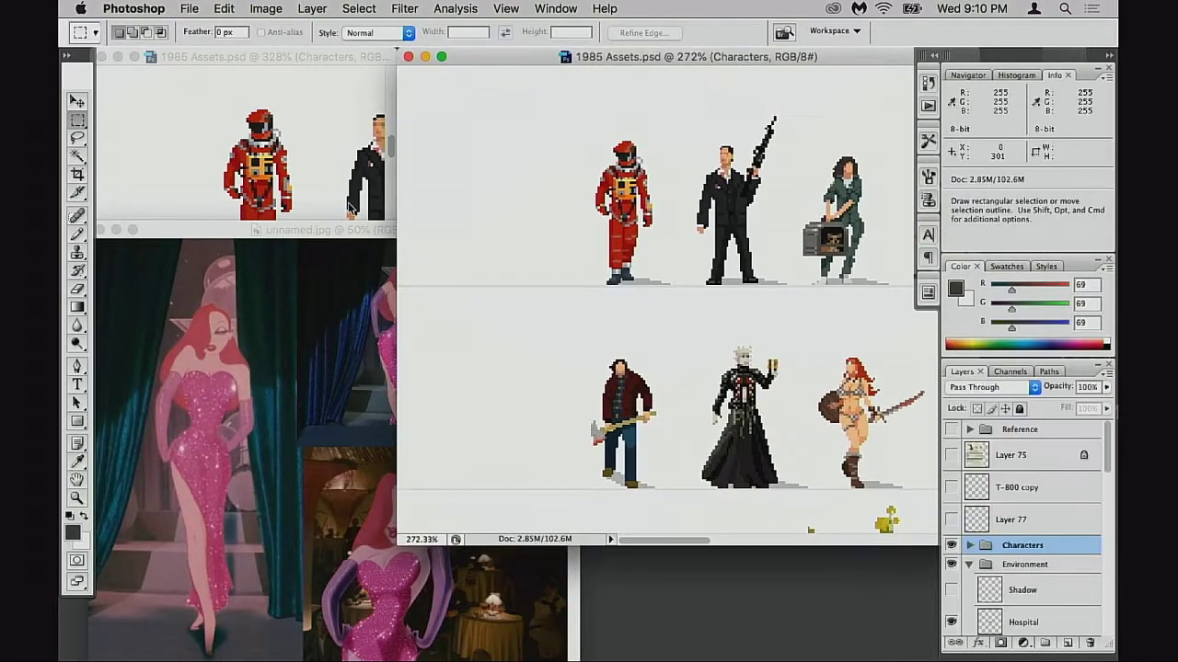
pyautogui.moveTo(337, 229); pyautogui.dragTo(348, 214)
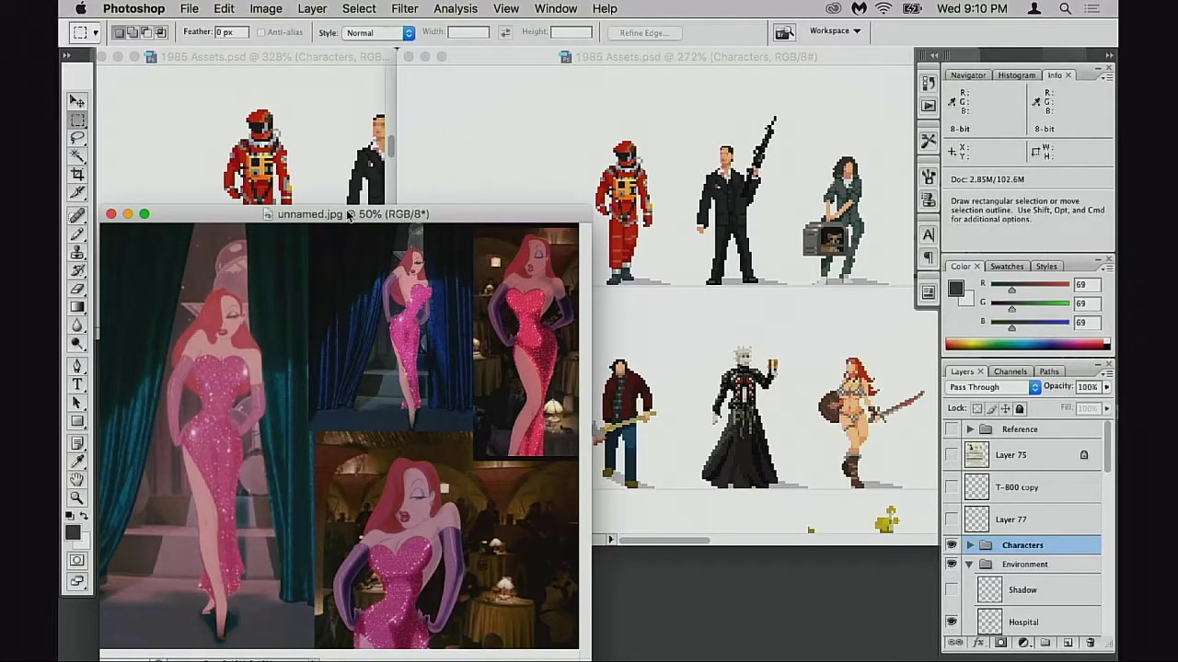
pyautogui.moveTo(348, 216); pyautogui.dragTo(343, 223)
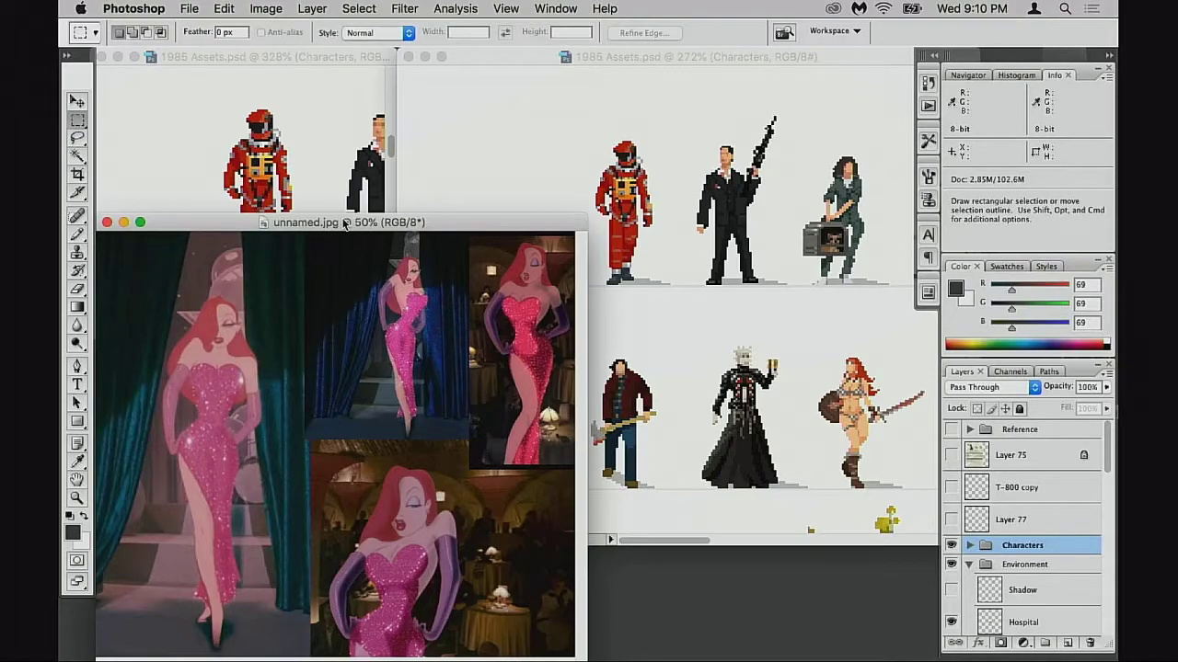
pyautogui.moveTo(343, 223); pyautogui.dragTo(347, 222)
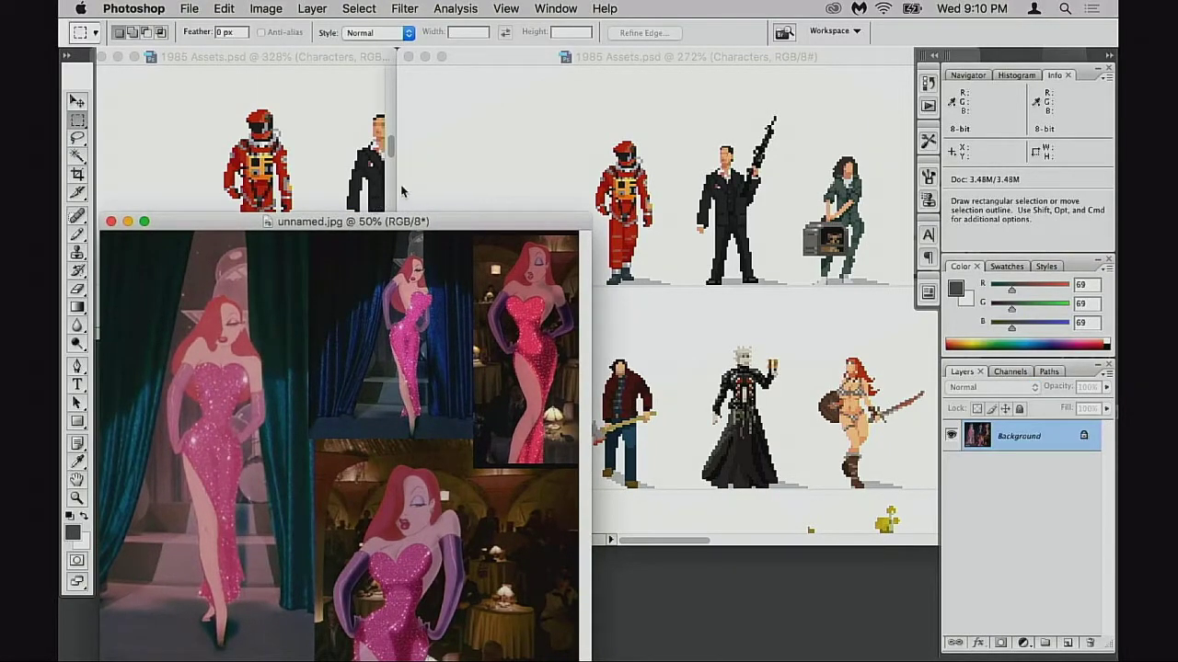
pyautogui.moveTo(371, 224); pyautogui.dragTo(371, 215)
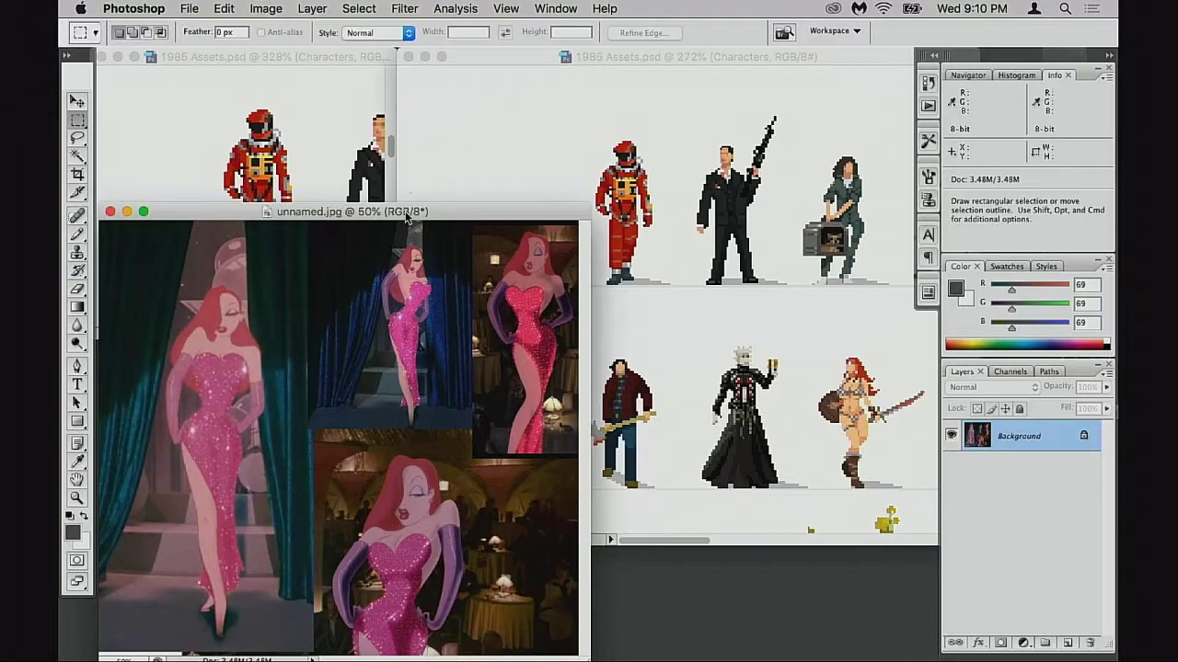
pyautogui.moveTo(405, 211); pyautogui.dragTo(403, 209)
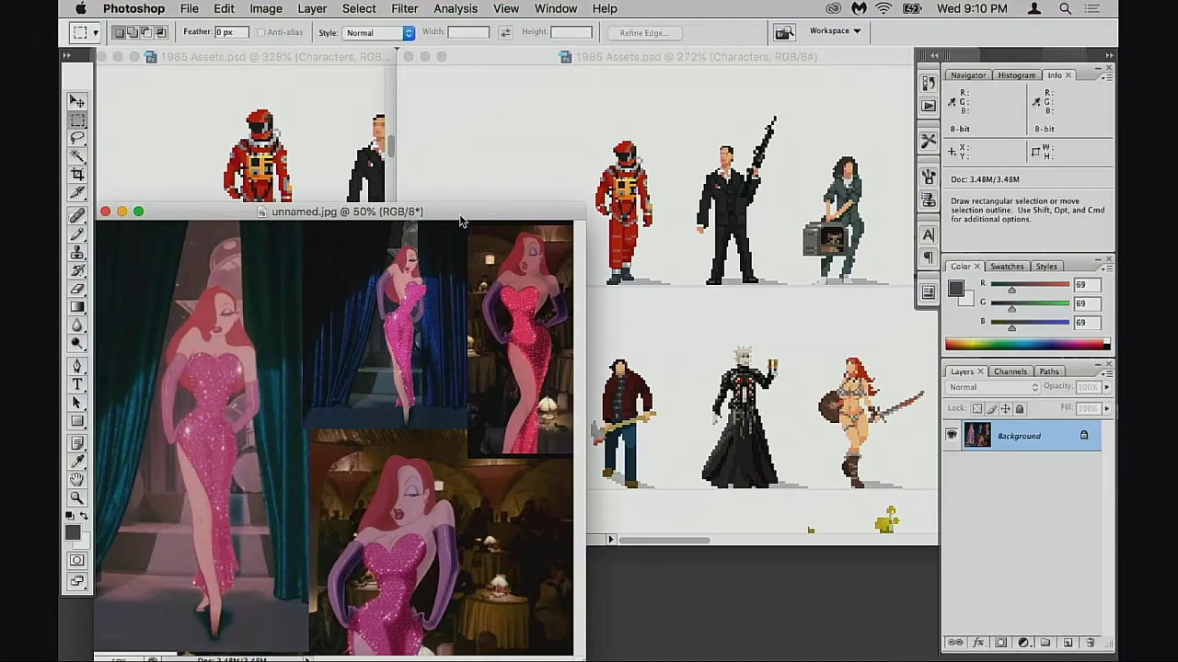
# - Examine the rows of pixel-art characters in 1985 Assets.psd in full-screen mode
pyautogui.click(534, 56)
pyautogui.press('f')
pyautogui.moveTo(474, 223); pyautogui.dragTo(347, 248)
pyautogui.moveTo(465, 244)
pyautogui.mouseDown()
pyautogui.moveTo(333, 254)
pyautogui.moveTo(422, 240)
pyautogui.mouseUp()
pyautogui.hscroll(12, 422, 240)
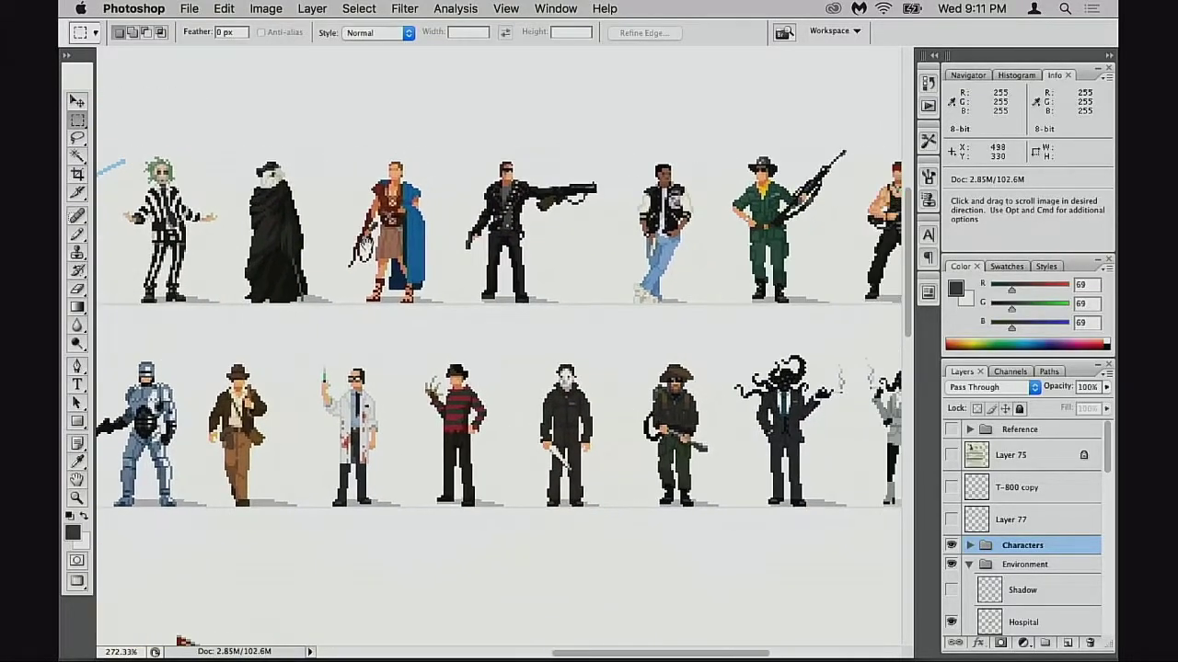
pyautogui.hscroll(6, 410, 246)
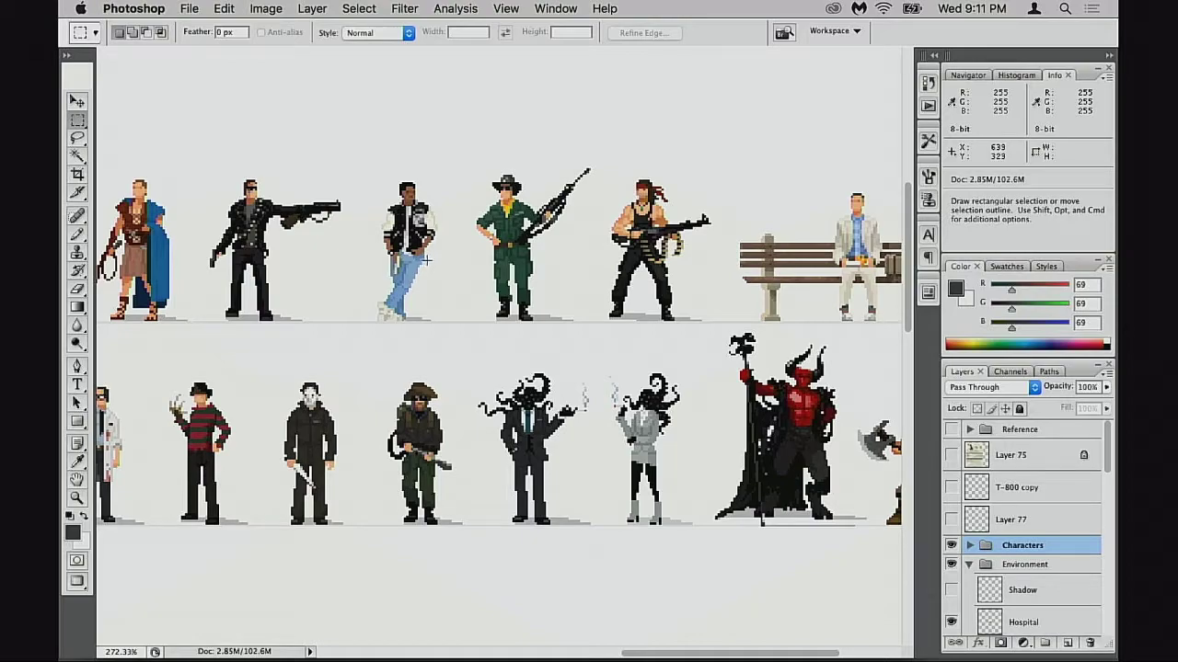
pyautogui.press('space')
pyautogui.moveTo(362, 274); pyautogui.dragTo(486, 272)
pyautogui.moveTo(322, 271); pyautogui.dragTo(526, 272)
pyautogui.moveTo(277, 270); pyautogui.dragTo(411, 269)
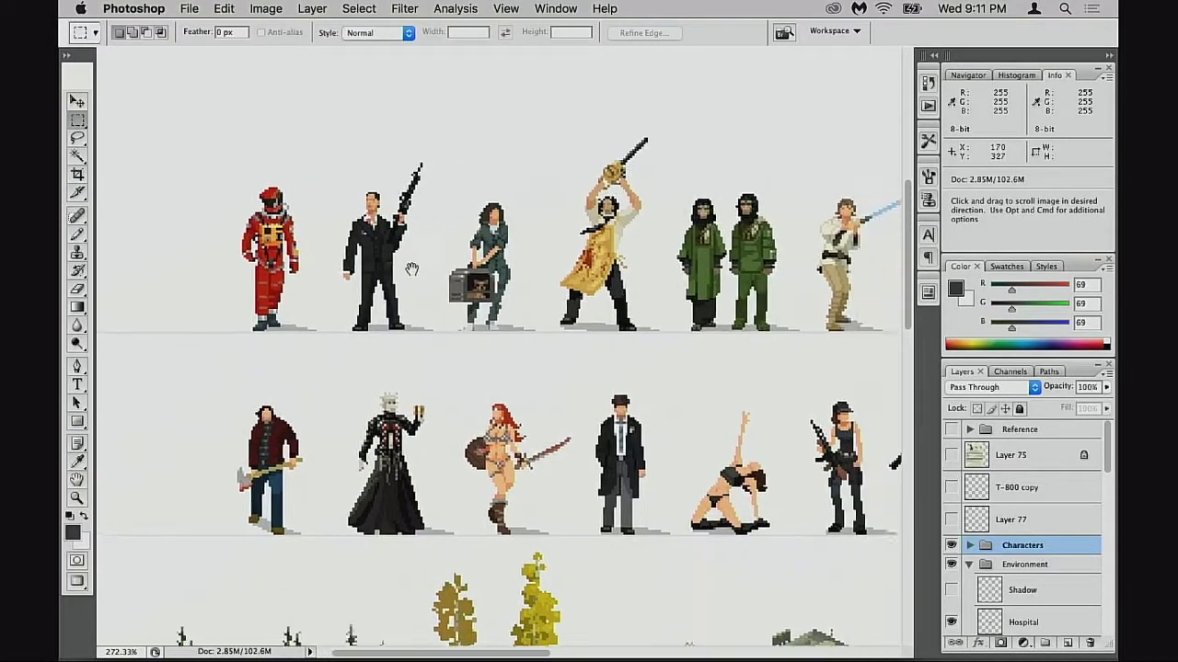
pyautogui.moveTo(524, 267); pyautogui.dragTo(341, 265)
pyautogui.moveTo(448, 270); pyautogui.dragTo(396, 272)
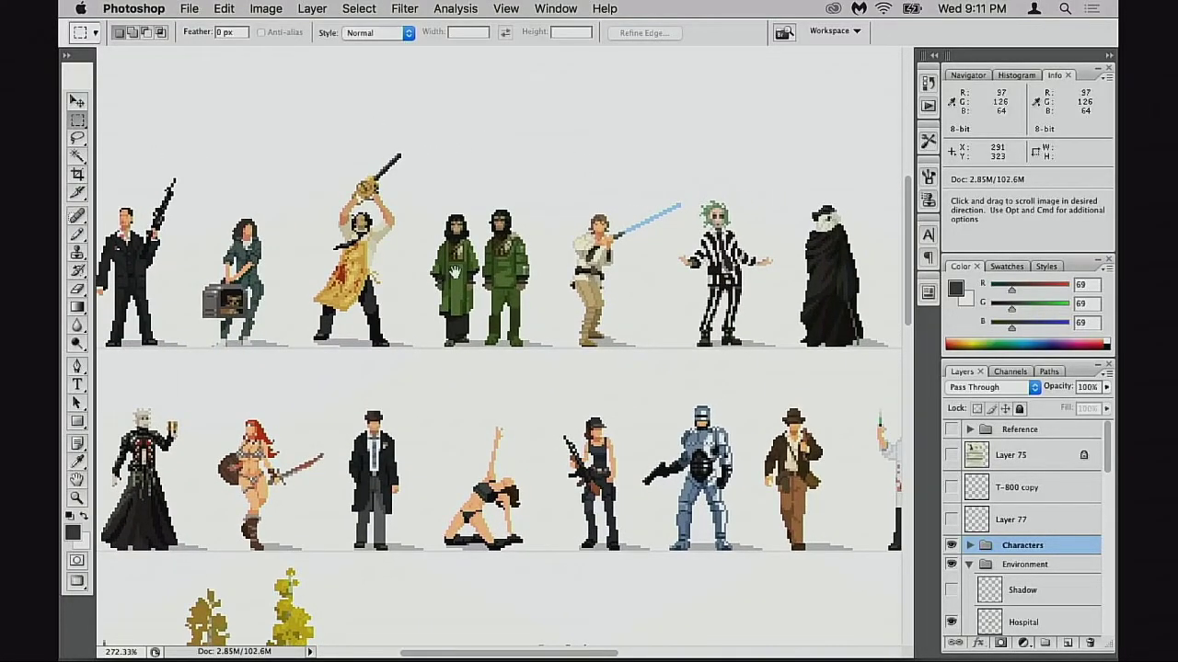
pyautogui.moveTo(510, 276); pyautogui.dragTo(426, 279)
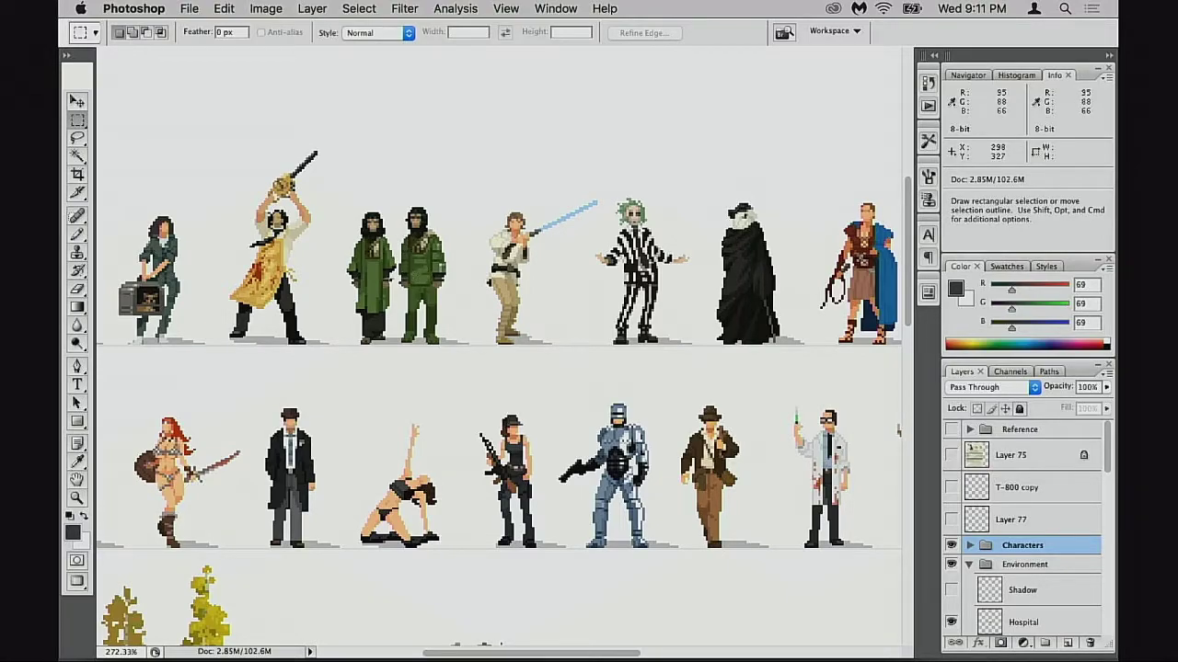
# - Review the characters back to the red-suited astronaut at the start of the row and restore the standard window mode
pyautogui.press('space')
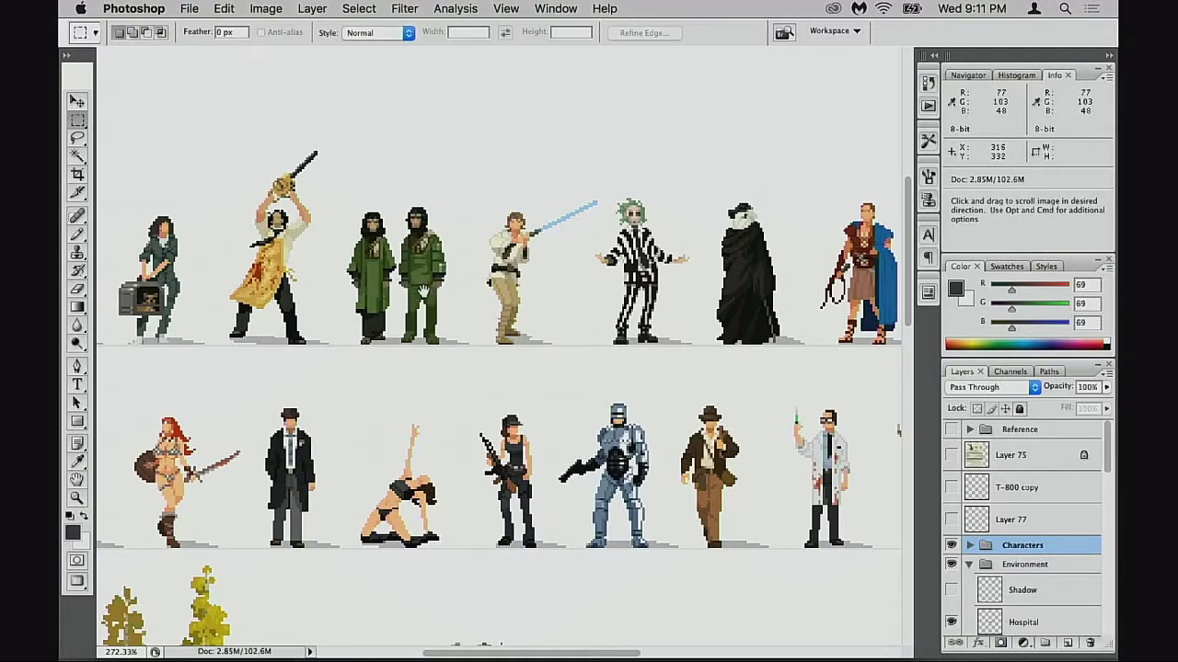
pyautogui.hscroll(3, 433, 291)
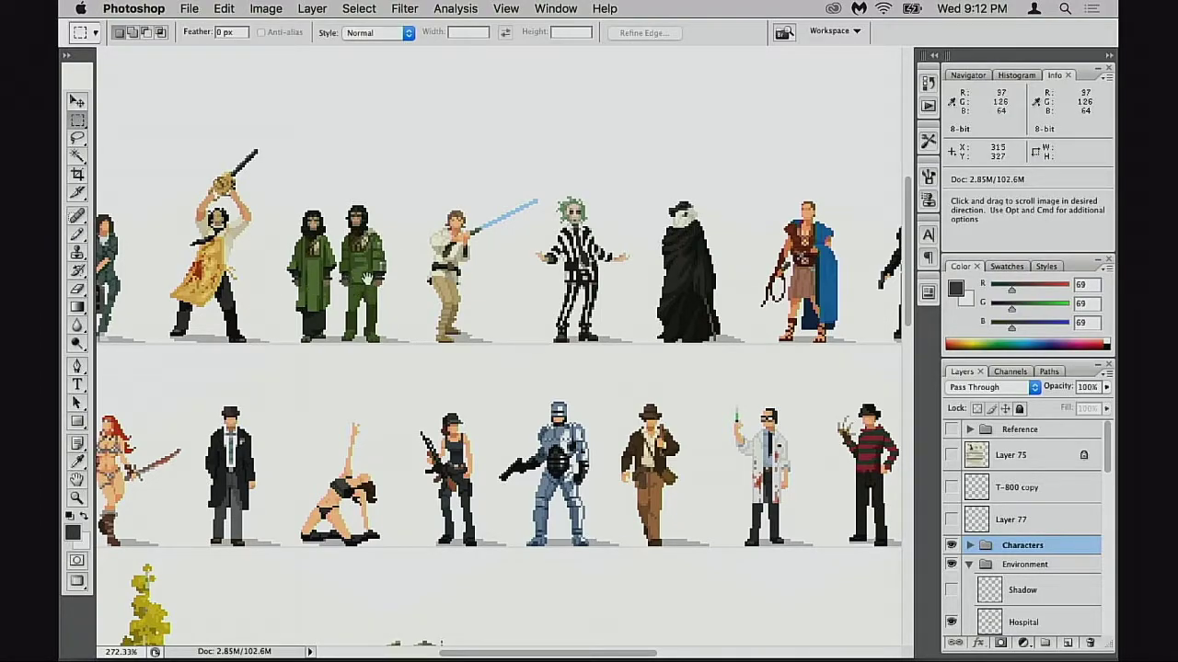
pyautogui.press('space')
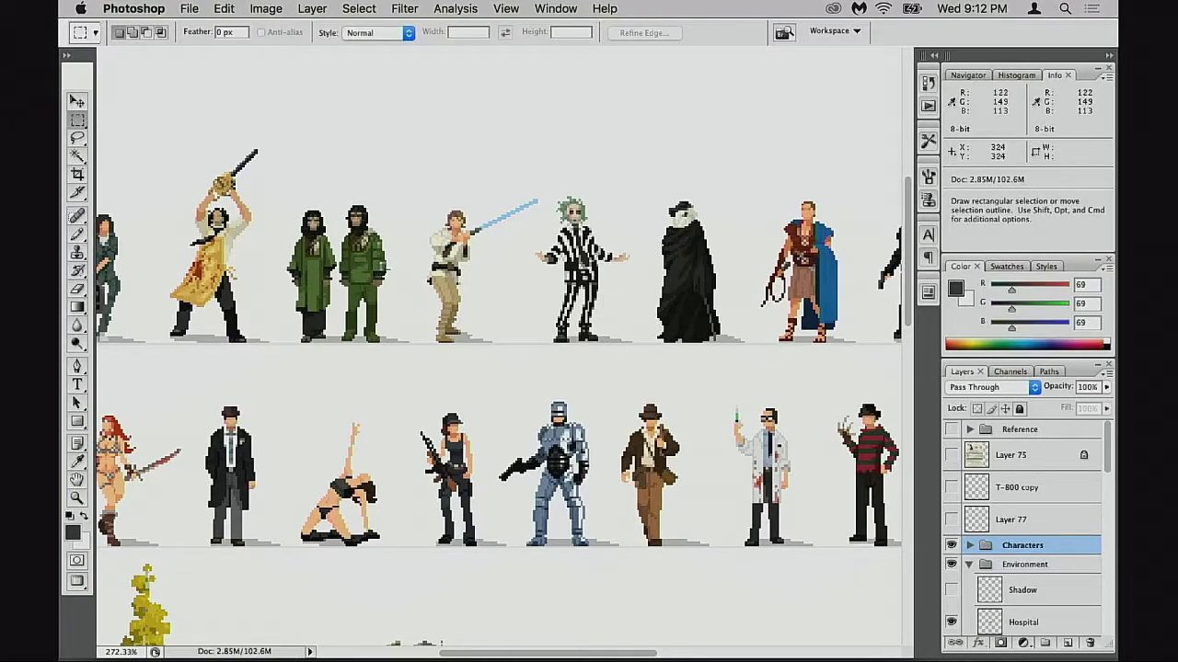
pyautogui.press('space')
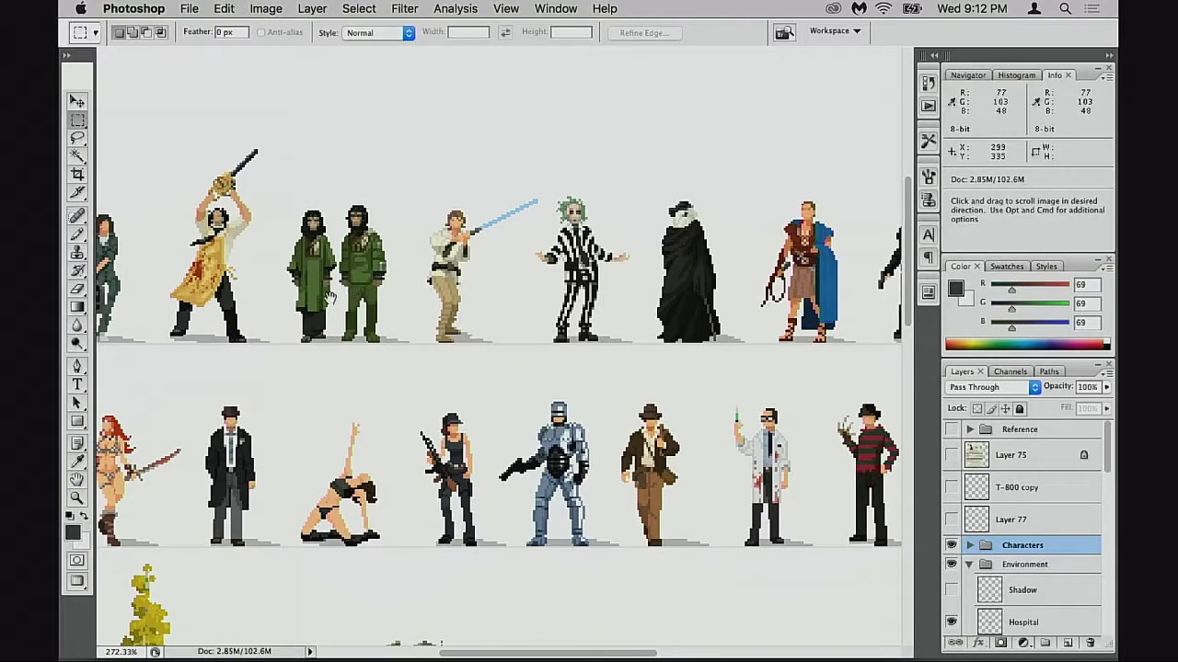
pyautogui.press('space')
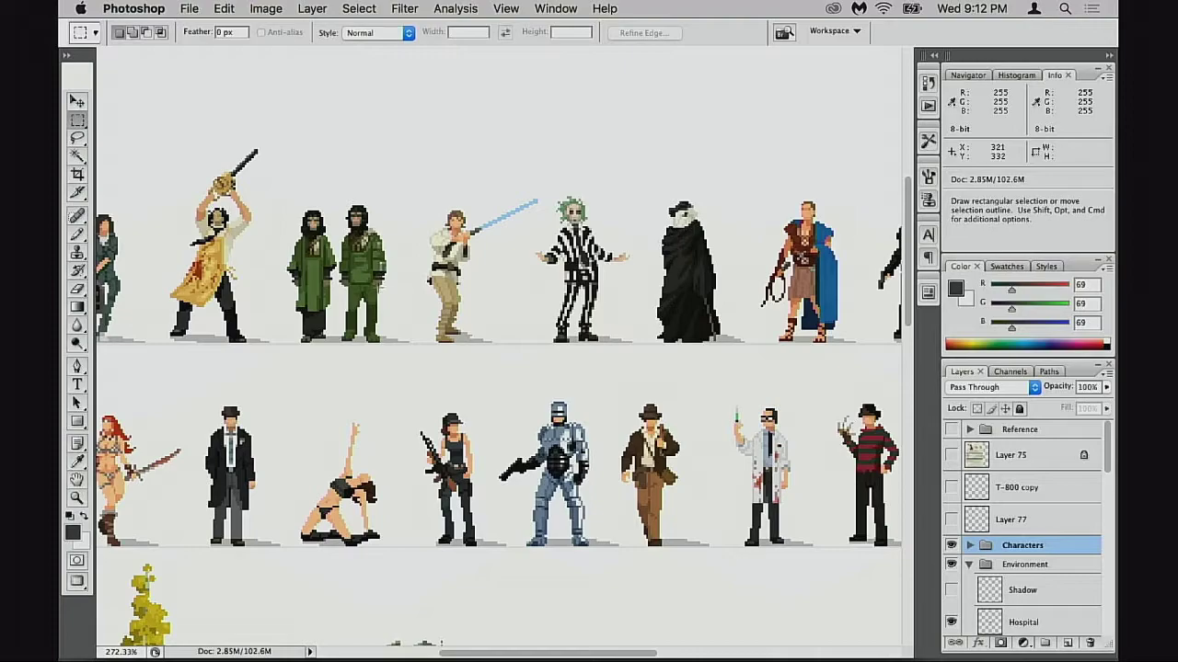
pyautogui.press('space')
pyautogui.moveTo(137, 322); pyautogui.dragTo(408, 280)
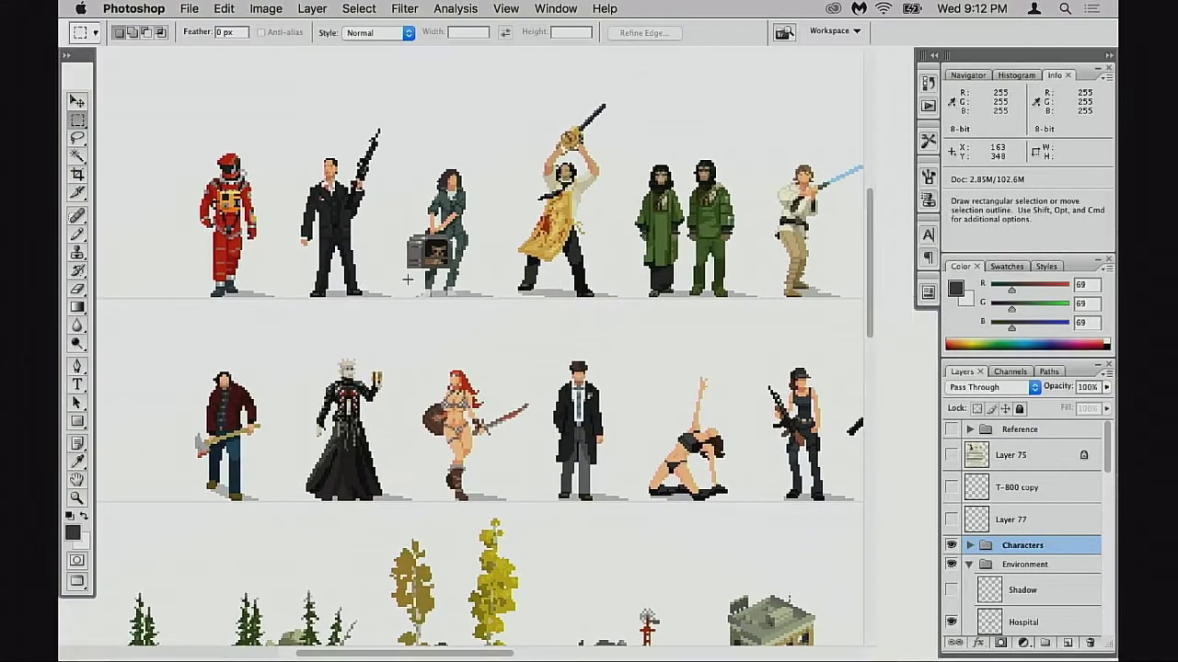
pyautogui.press('f')
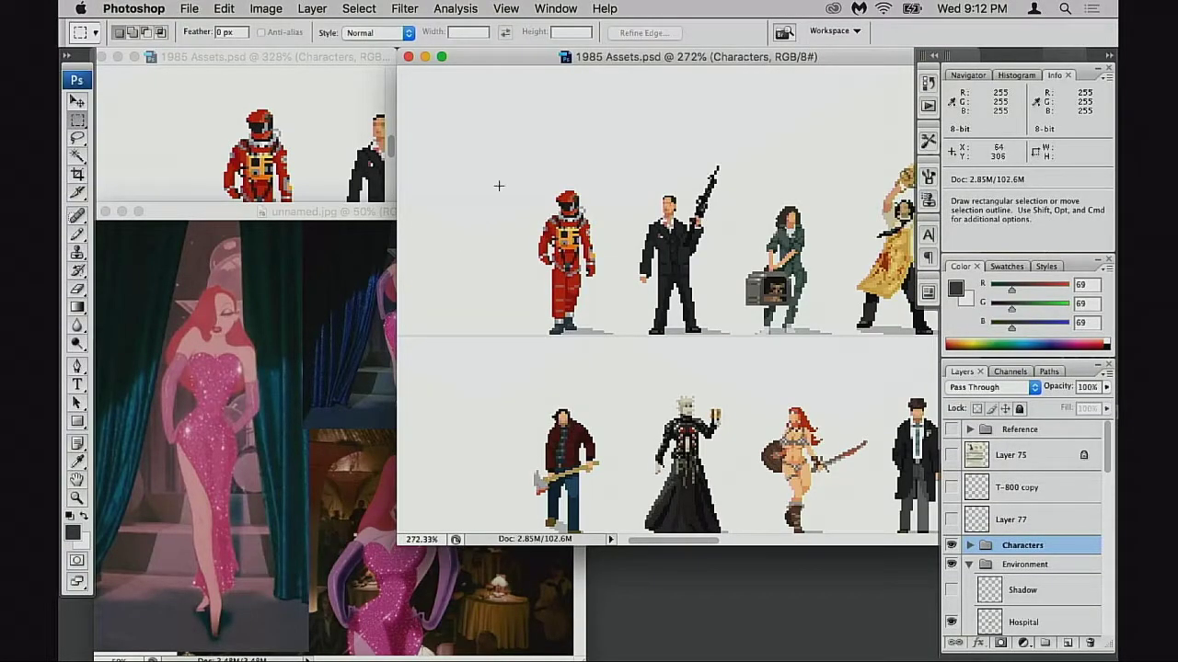
# - Bring the unnamed.jpg reference collage in front of the character artwork for viewing
pyautogui.moveTo(520, 61)
pyautogui.mouseDown()
pyautogui.moveTo(531, 62)
pyautogui.moveTo(520, 61)
pyautogui.mouseUp()
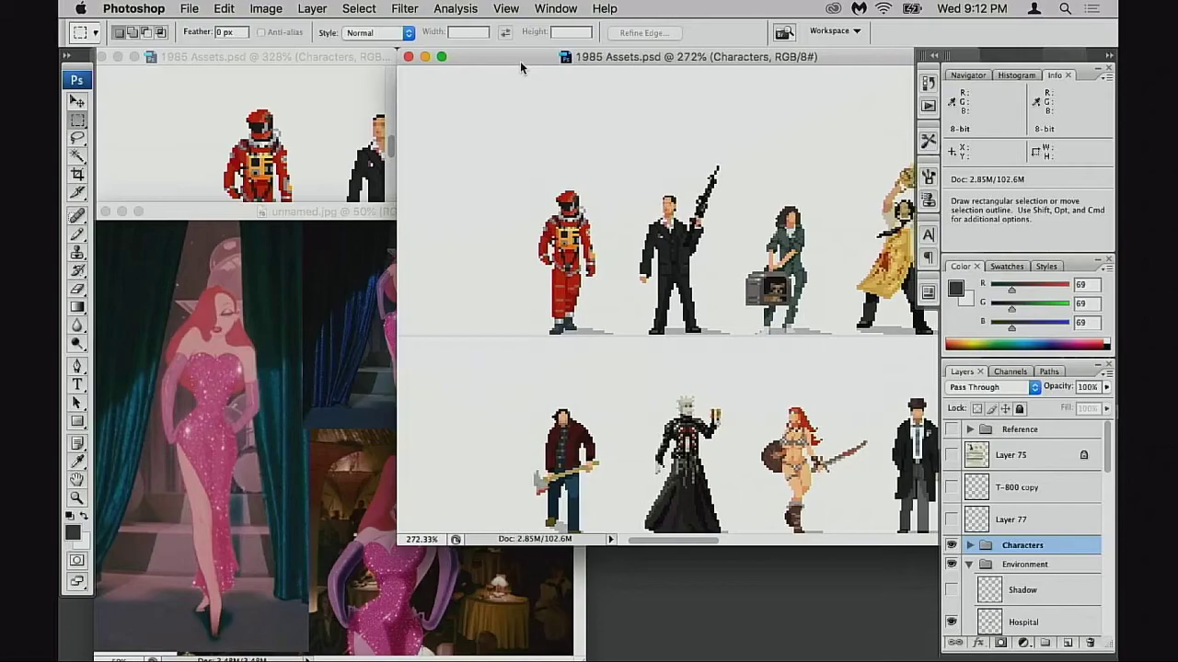
pyautogui.moveTo(373, 216)
pyautogui.mouseDown()
pyautogui.moveTo(371, 330)
pyautogui.moveTo(380, 208)
pyautogui.moveTo(376, 226)
pyautogui.mouseUp()
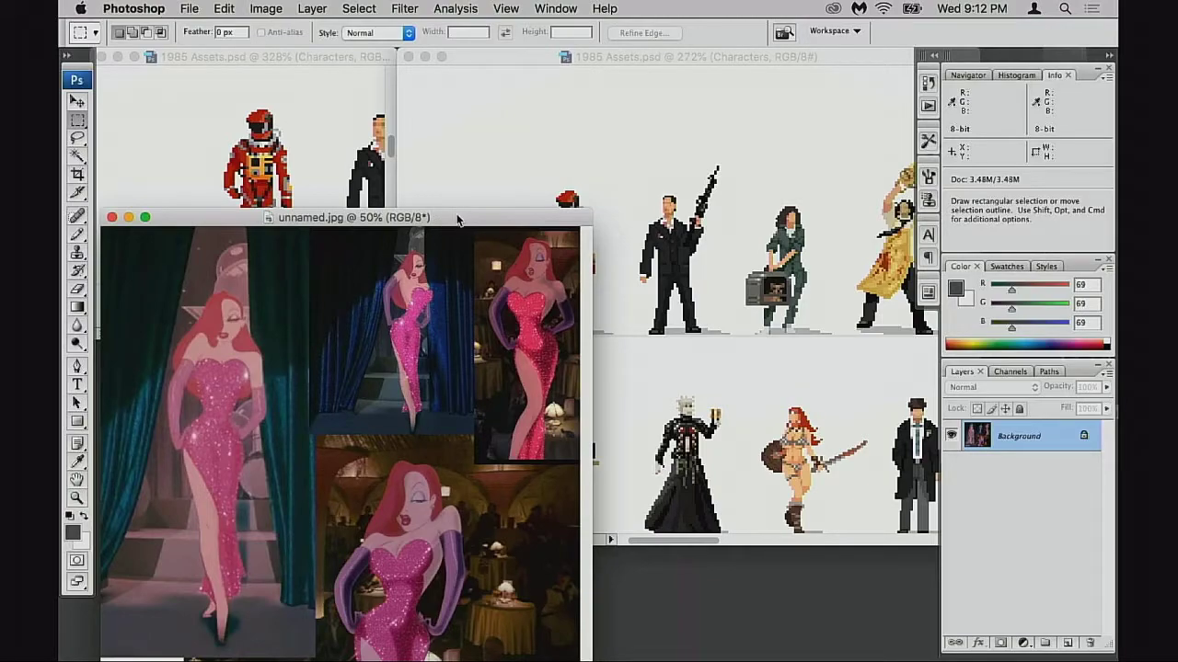
pyautogui.moveTo(458, 216)
pyautogui.mouseDown()
pyautogui.moveTo(453, 203)
pyautogui.moveTo(451, 218)
pyautogui.mouseUp()
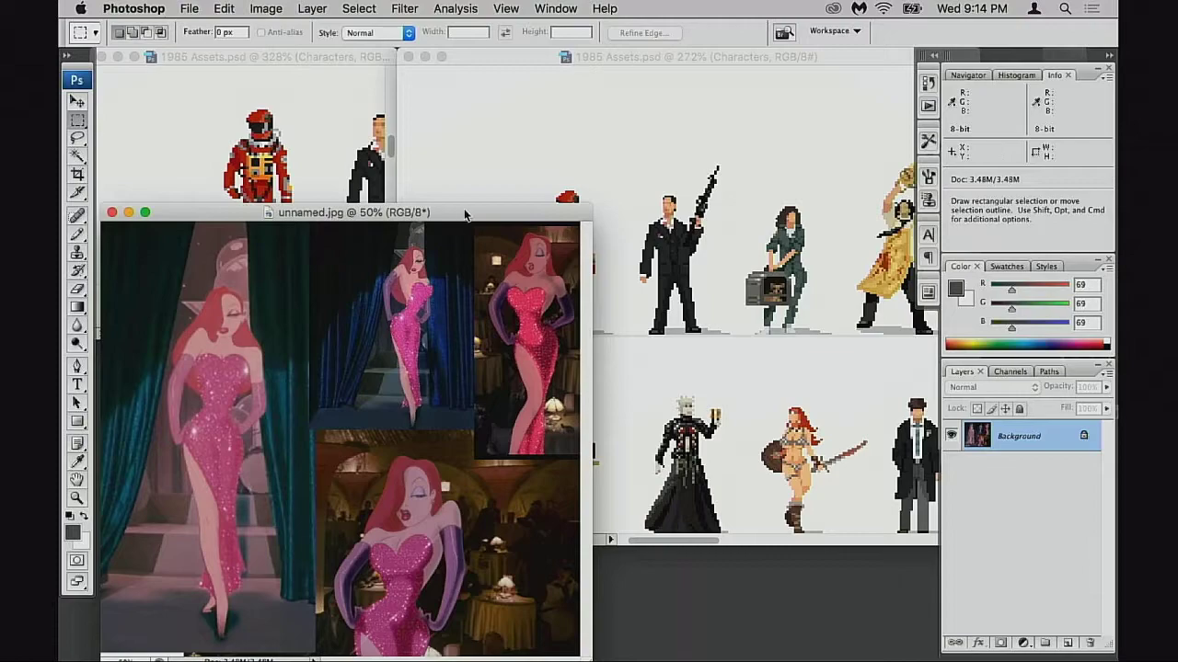
pyautogui.moveTo(472, 220)
pyautogui.mouseDown()
pyautogui.moveTo(468, 271)
pyautogui.moveTo(482, 239)
pyautogui.moveTo(460, 212)
pyautogui.moveTo(469, 230)
pyautogui.moveTo(453, 273)
pyautogui.moveTo(479, 208)
pyautogui.moveTo(497, 231)
pyautogui.moveTo(495, 204)
pyautogui.moveTo(471, 218)
pyautogui.moveTo(493, 228)
pyautogui.mouseUp()
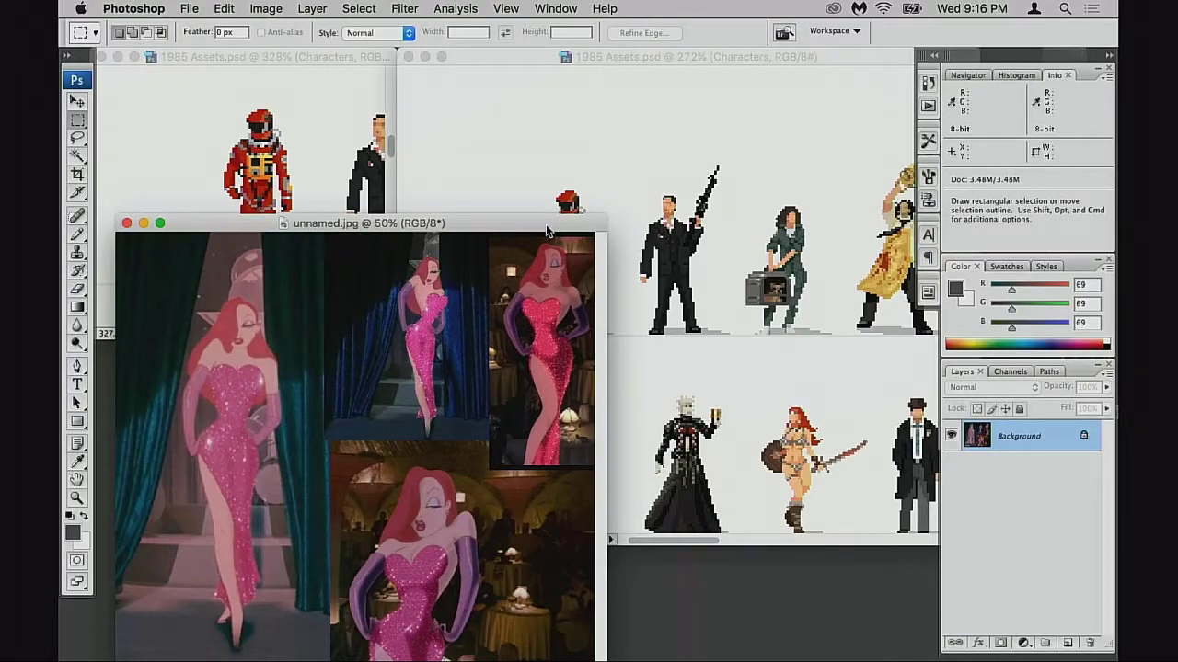
# - Examine the man seated on the bench in 1985 Assets.psd up close
pyautogui.click(683, 75)
pyautogui.moveTo(669, 191); pyautogui.dragTo(592, 204)
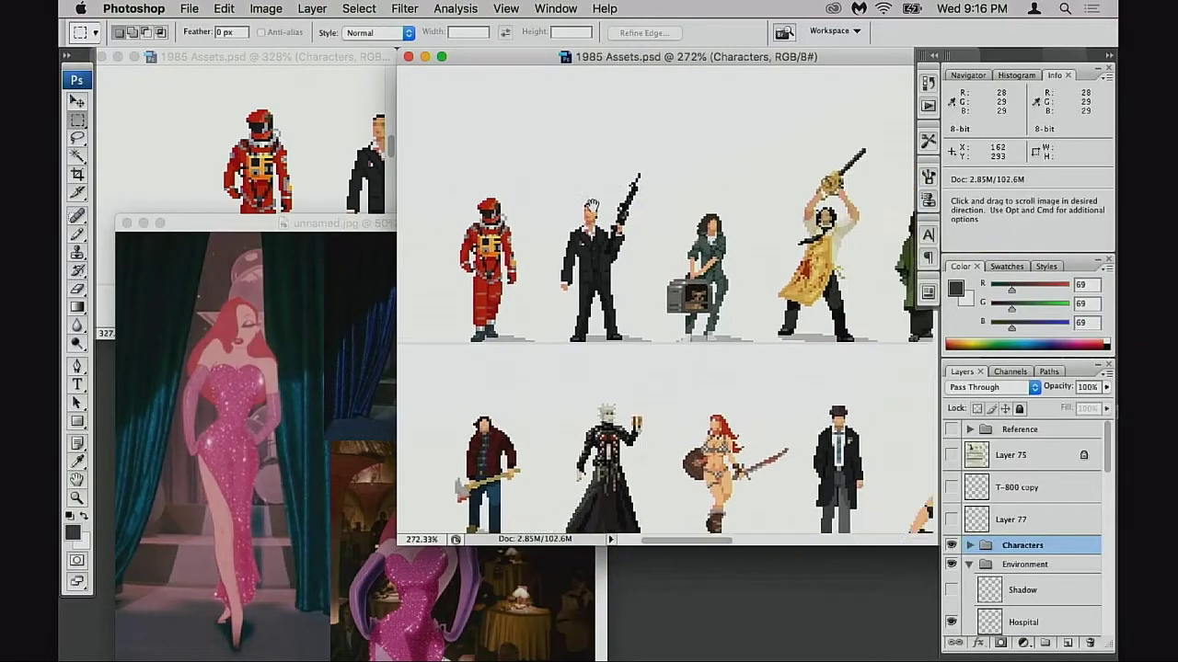
pyautogui.hscroll(15, 592, 204)
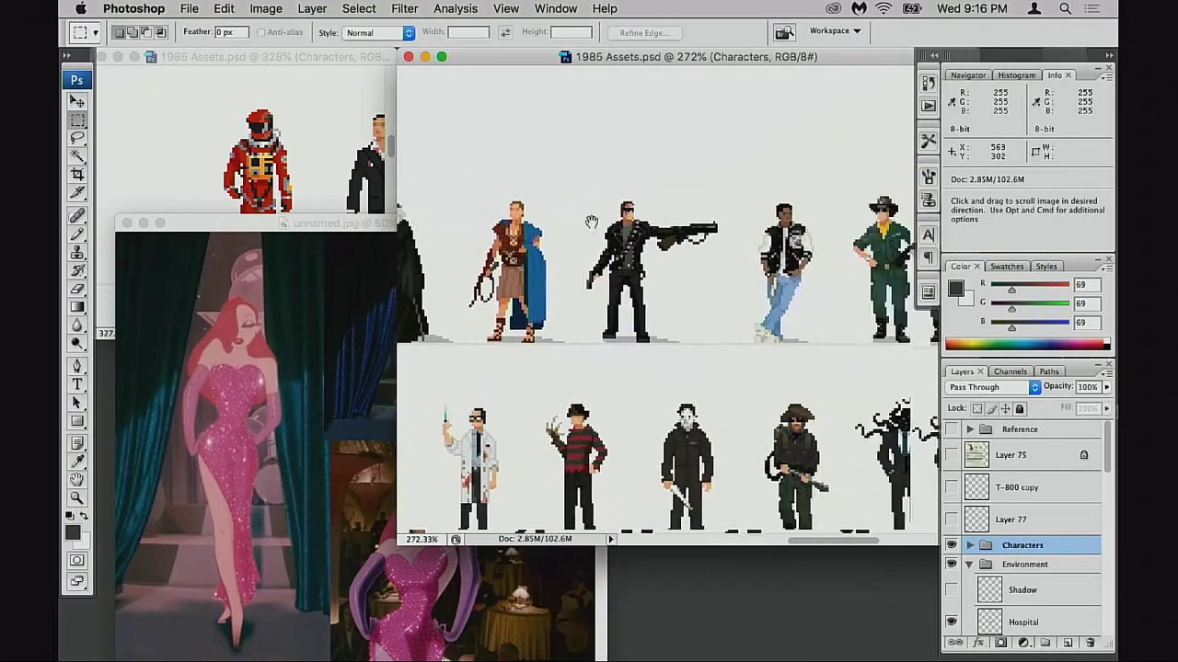
pyautogui.hscroll(12, 591, 222)
pyautogui.press('super+space')
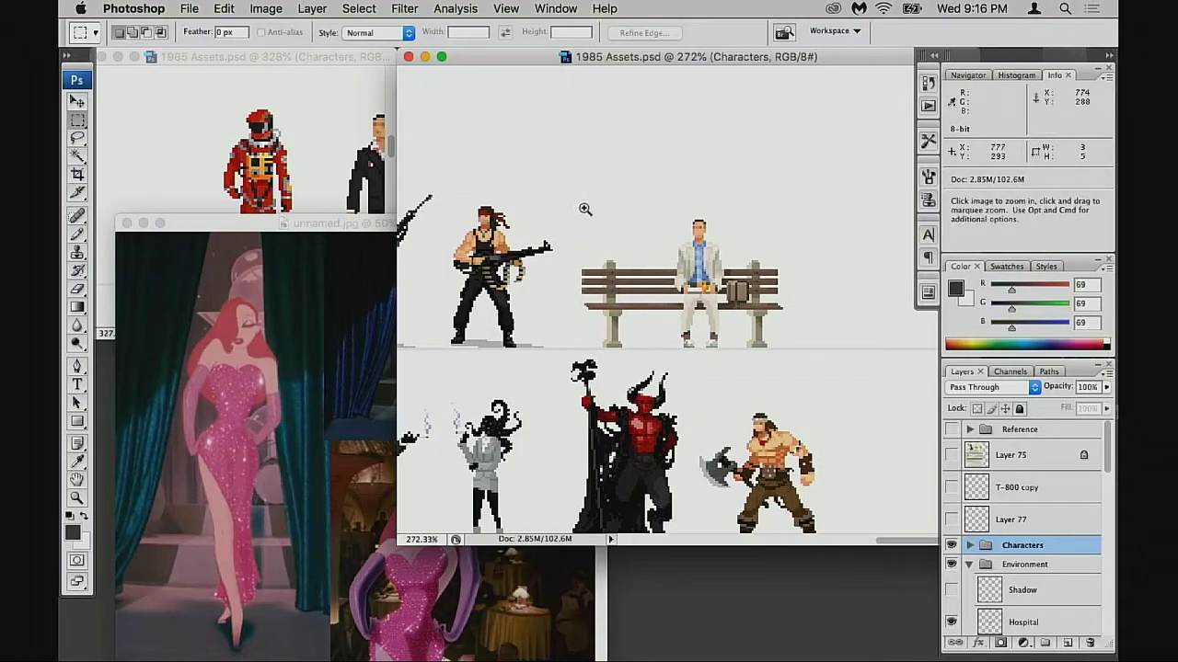
pyautogui.moveTo(584, 210); pyautogui.dragTo(768, 327)
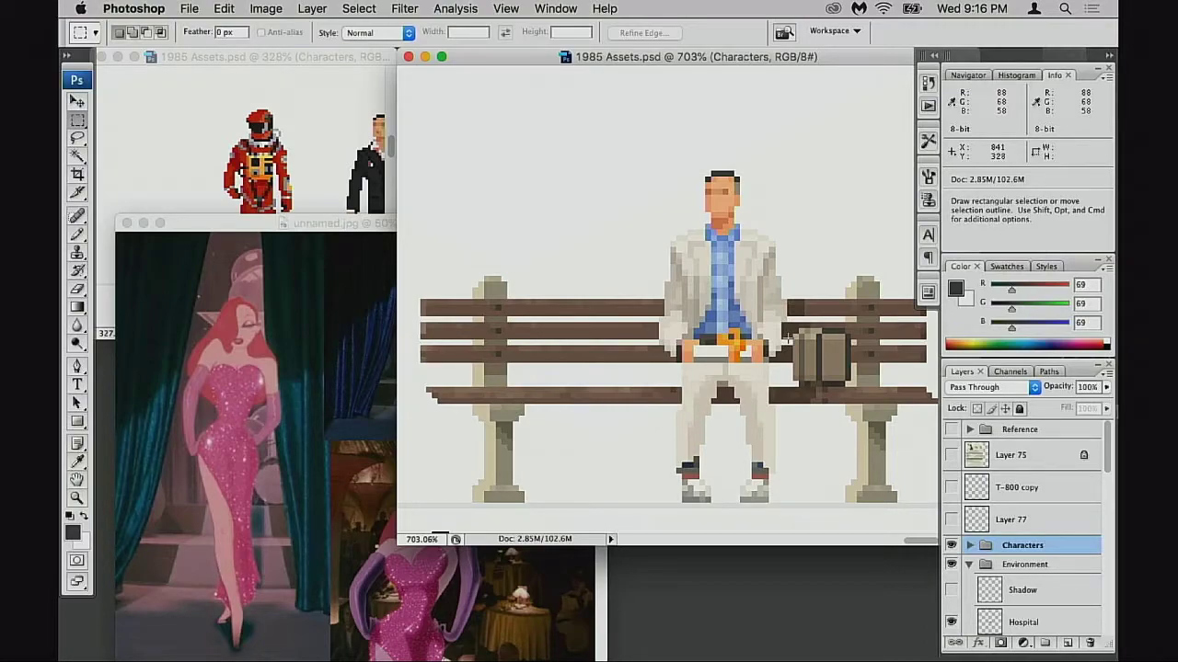
# - Inspect the upper row of characters at 400%, going back from the bench to the red-suited astronaut
pyautogui.keyDown('alt'); pyautogui.keyDown('super'); pyautogui.click(613, 327); pyautogui.keyUp('super'); pyautogui.keyUp('alt')
pyautogui.keyDown('alt'); pyautogui.click(614, 327); pyautogui.keyUp('alt')
pyautogui.keyDown('alt'); pyautogui.click(609, 331); pyautogui.keyUp('alt')
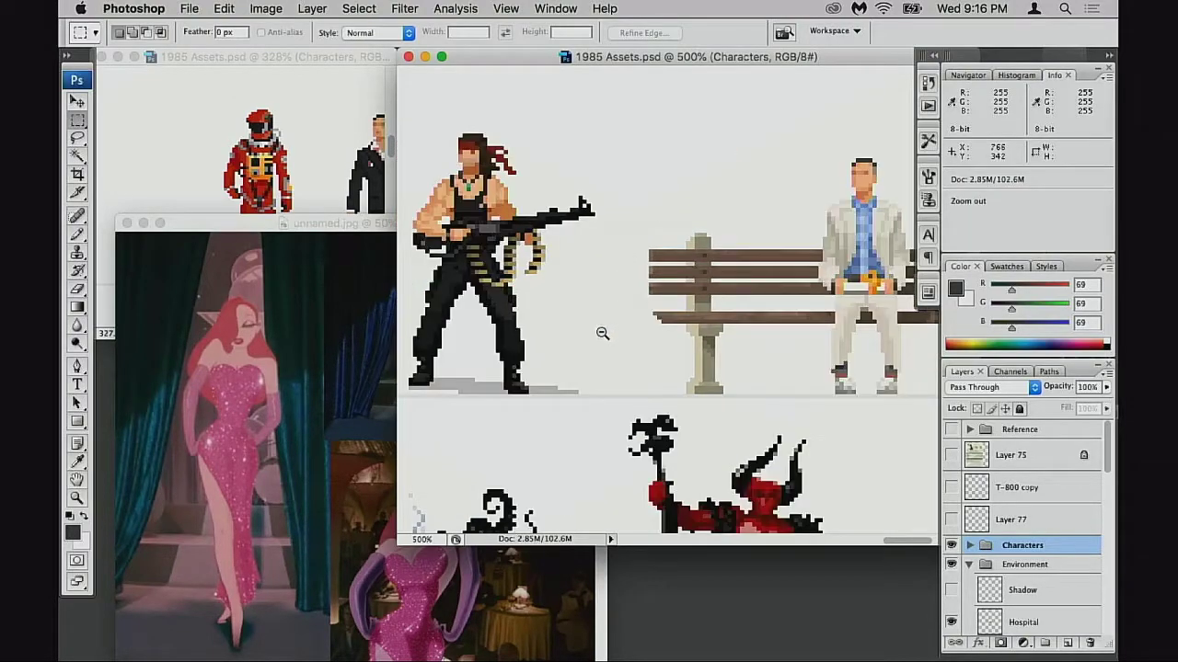
pyautogui.keyDown('alt'); pyautogui.click(603, 333); pyautogui.keyUp('alt')
pyautogui.moveTo(563, 324); pyautogui.dragTo(742, 345)
pyautogui.hscroll(-15, 627, 324)
pyautogui.scroll(2, 627, 324)
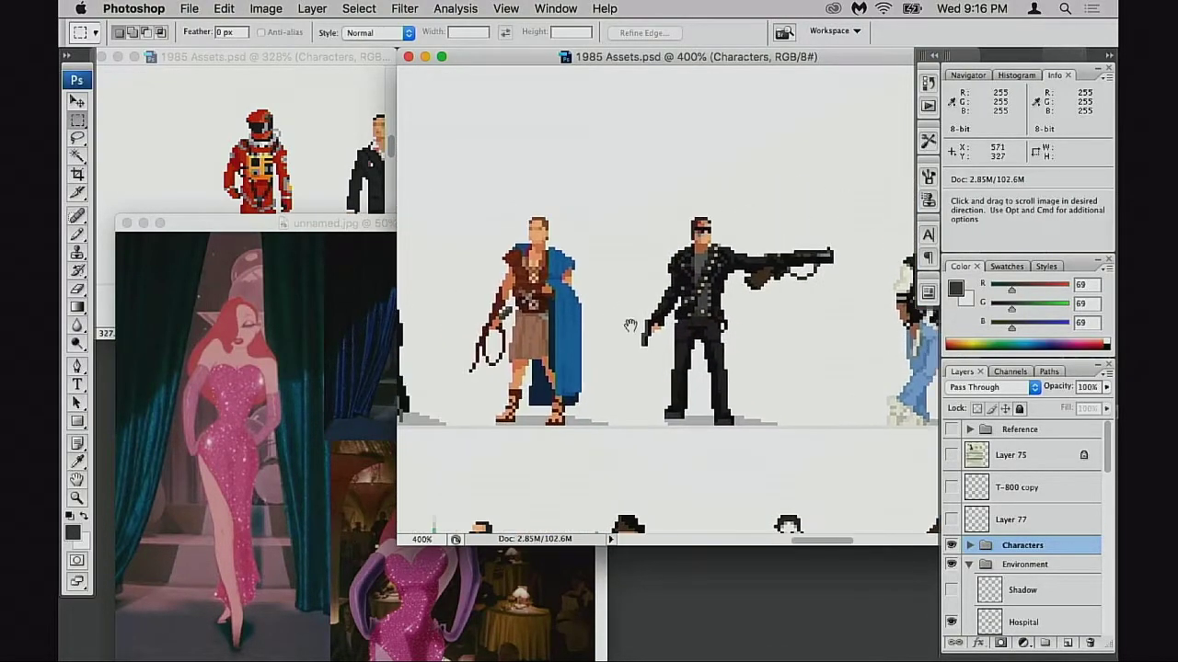
pyautogui.hscroll(-20, 788, 343)
pyautogui.scroll(2, 789, 343)
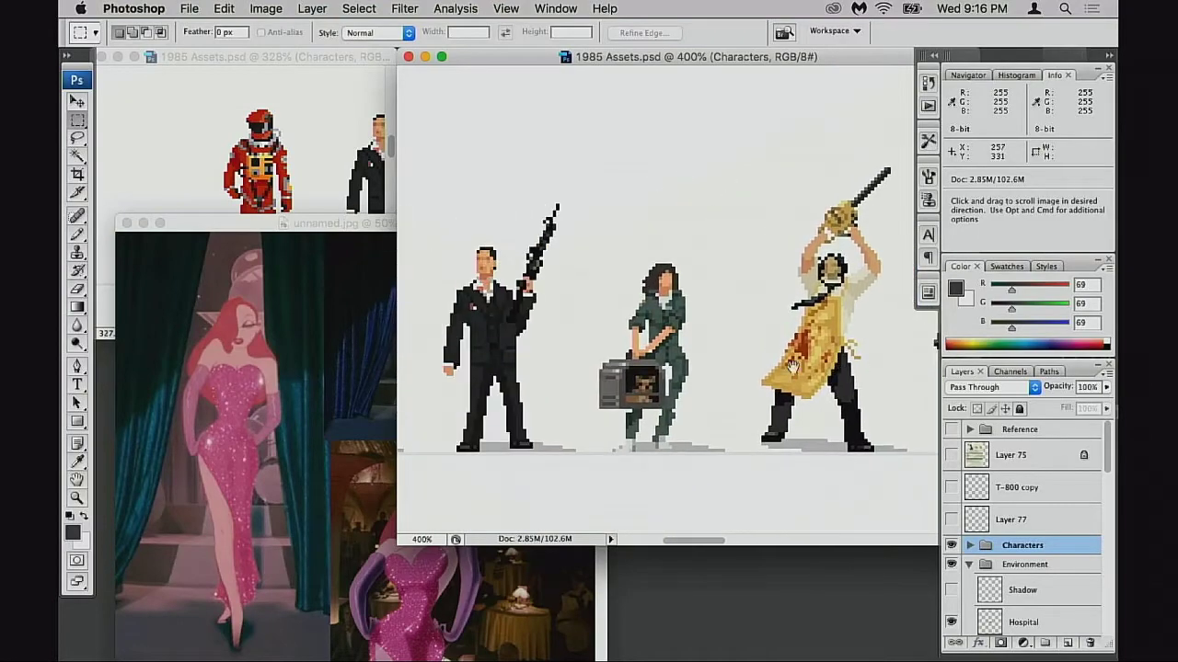
pyautogui.hscroll(-3, 696, 373)
pyautogui.scroll(-3, 696, 372)
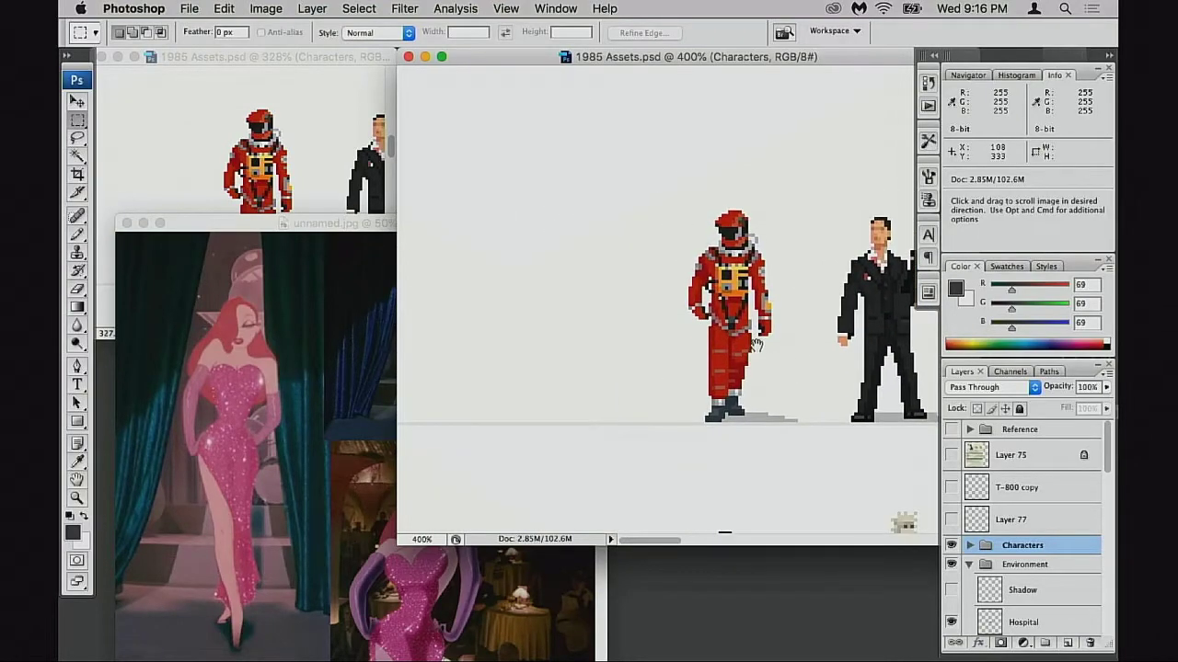
# - Return to the unnamed.jpg reference images and place their window beside the red-suited astronaut artwork
pyautogui.moveTo(368, 233); pyautogui.dragTo(355, 253)
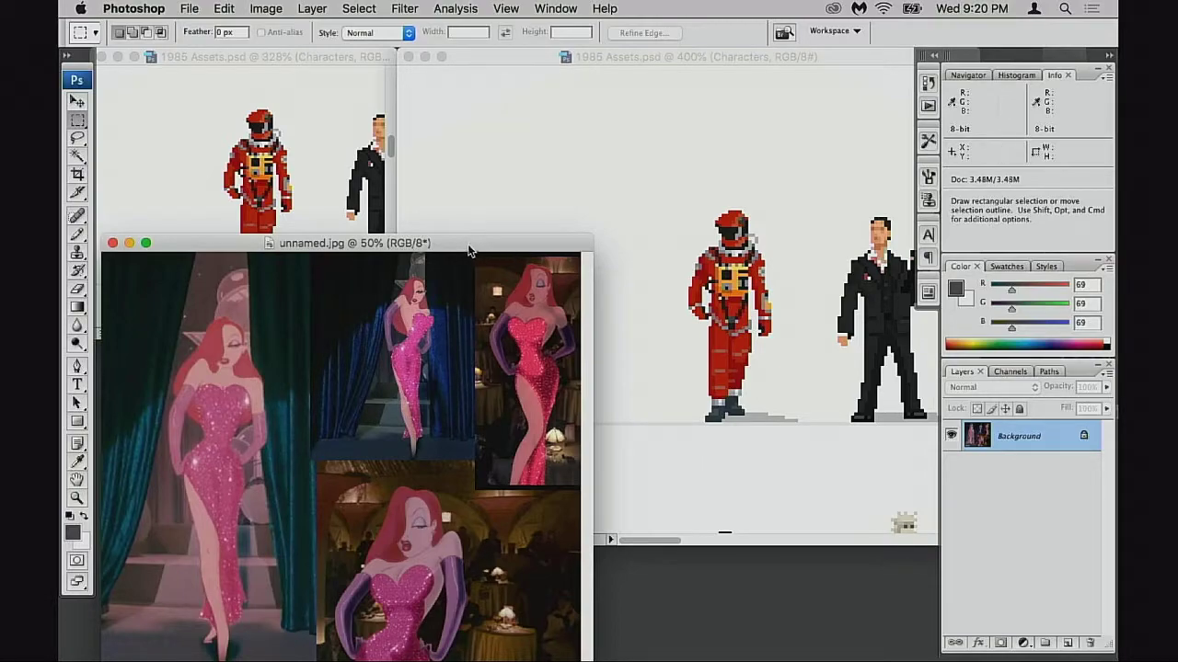
pyautogui.moveTo(474, 257); pyautogui.dragTo(490, 218)
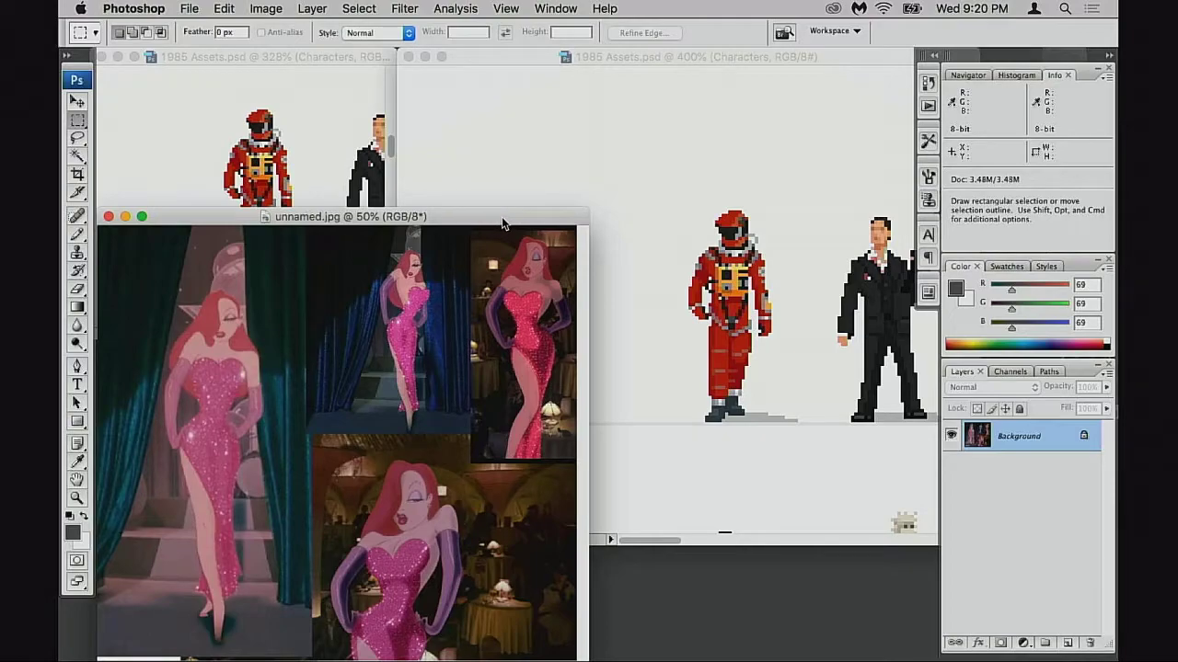
pyautogui.moveTo(501, 224); pyautogui.dragTo(511, 231)
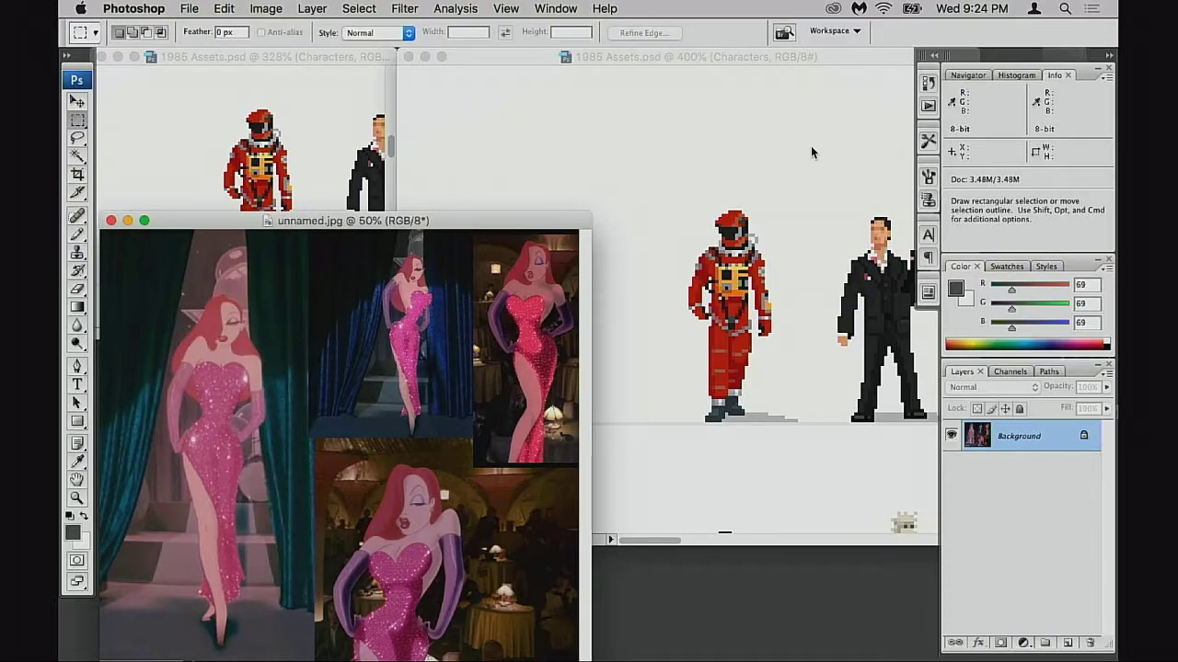
# - Switch to Chrome and search the web for "red rod hiding hood"
pyautogui.moveTo(478, 655)
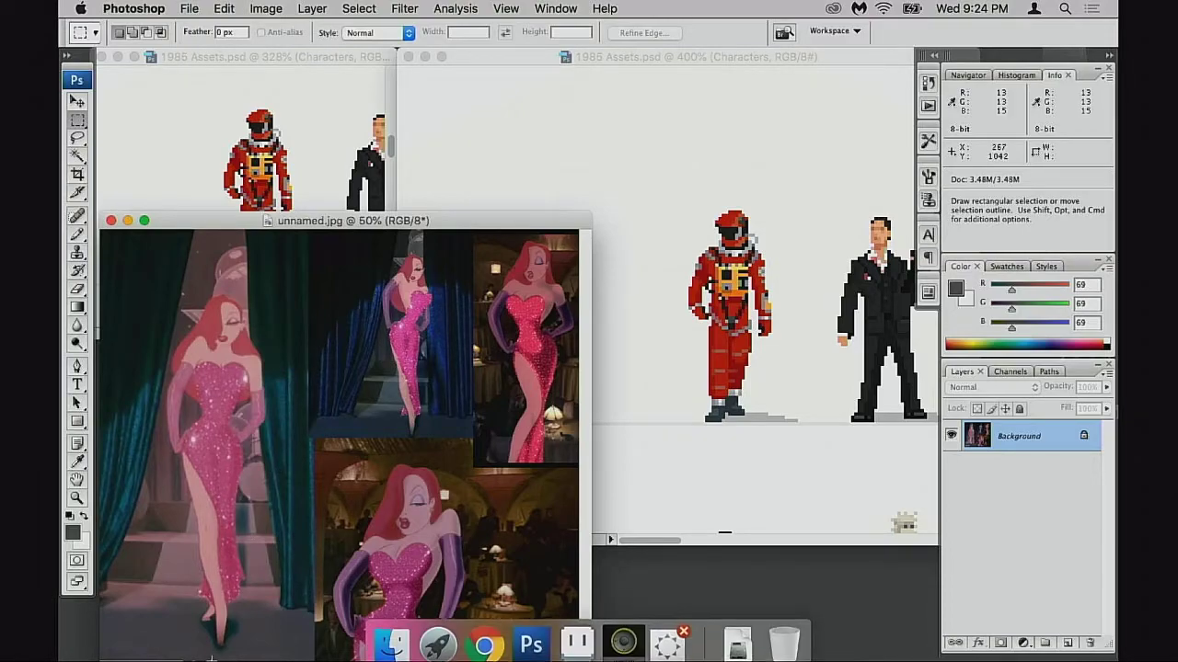
pyautogui.click(483, 635)
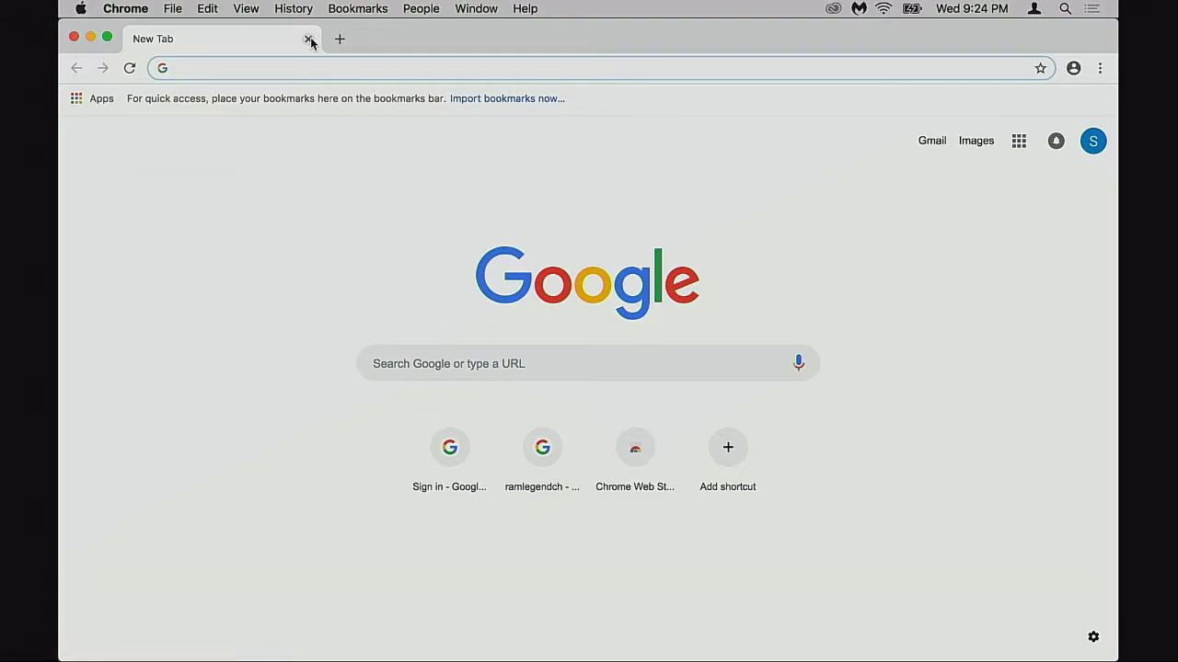
pyautogui.write('red ')
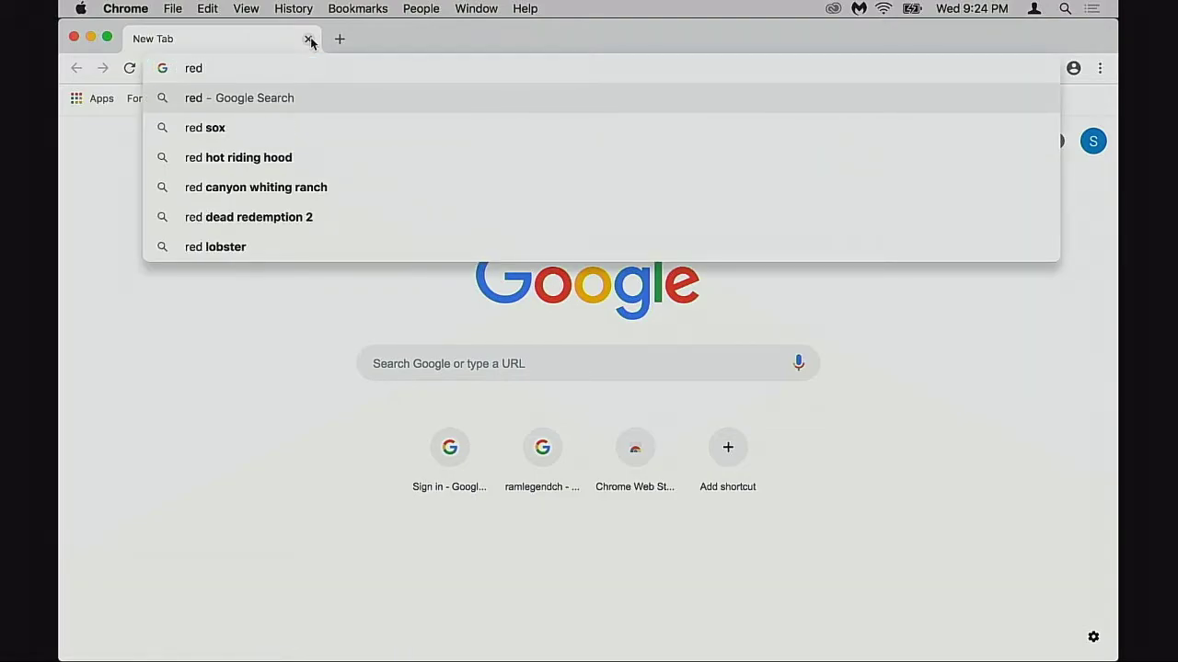
pyautogui.write('rod hidin')
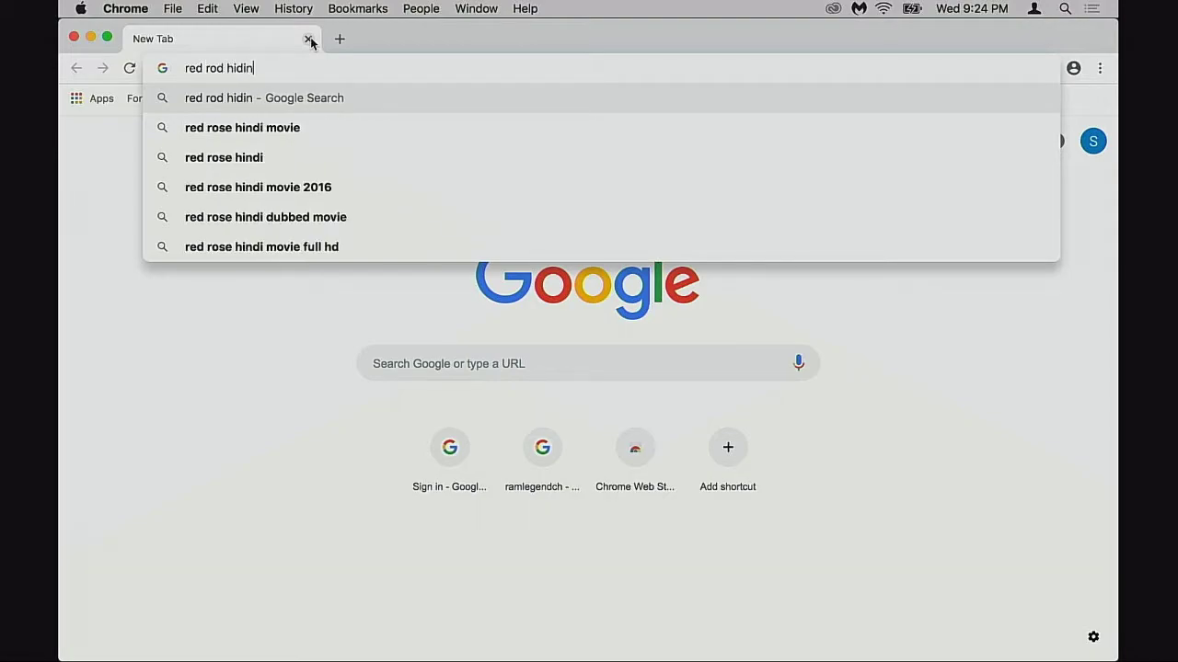
pyautogui.write('g hood')
pyautogui.press('Return')
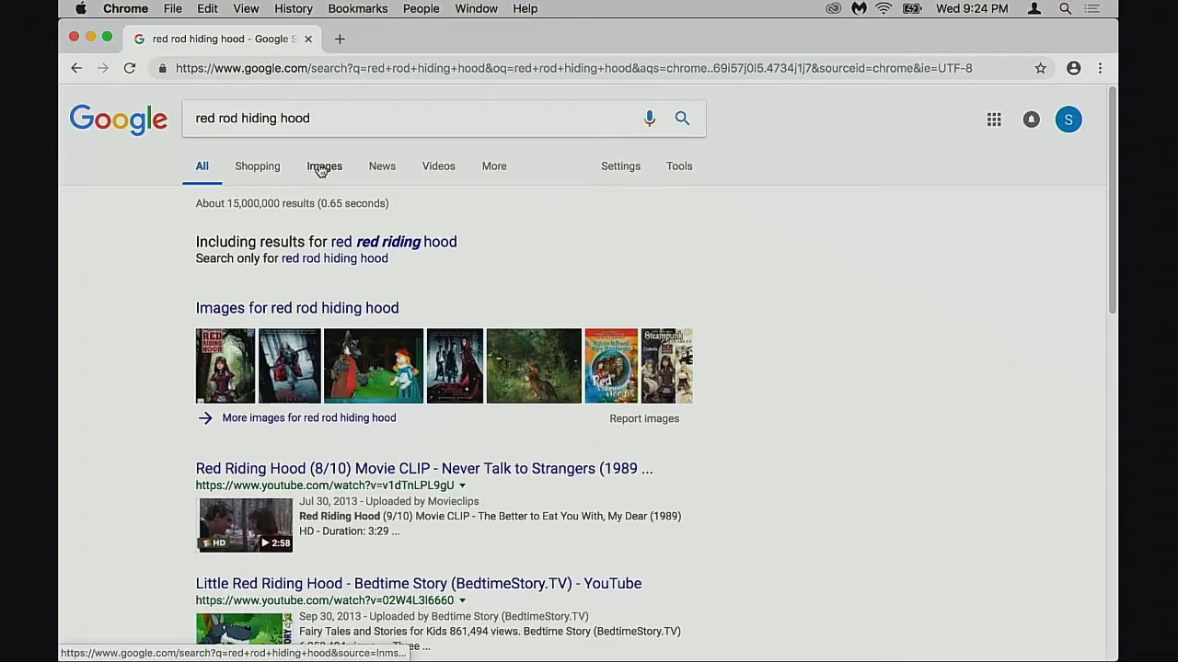
# - Revise the web search to "red red riding hood"
pyautogui.doubleClick(258, 120)
pyautogui.write('ri')
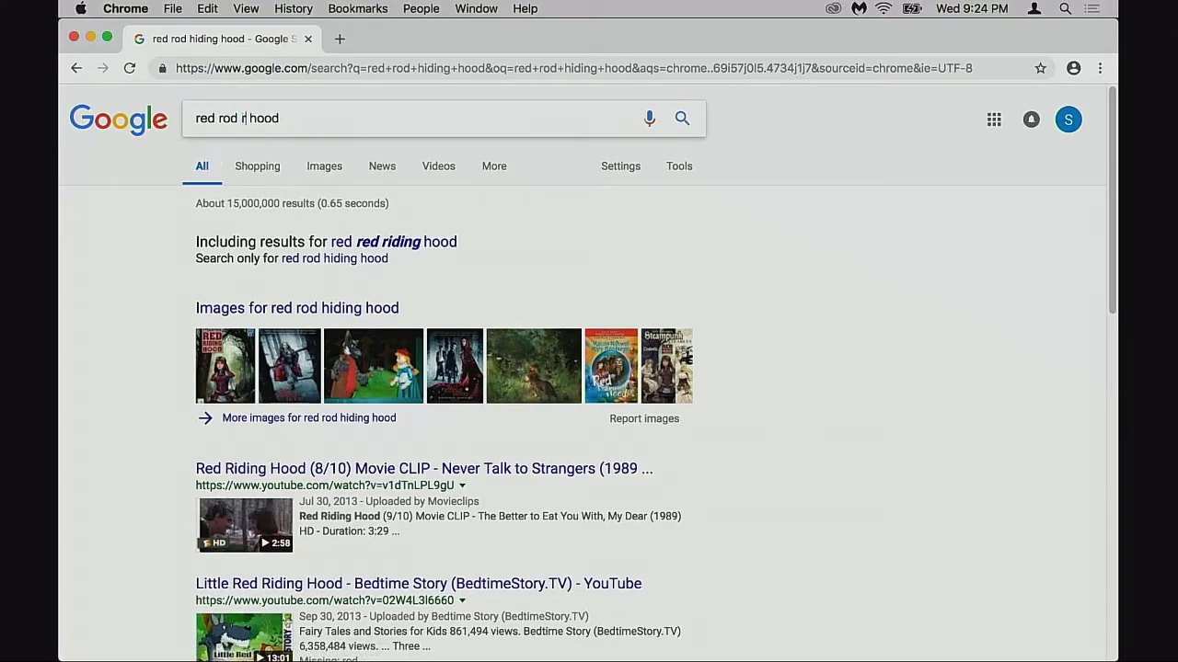
pyautogui.write('ding')
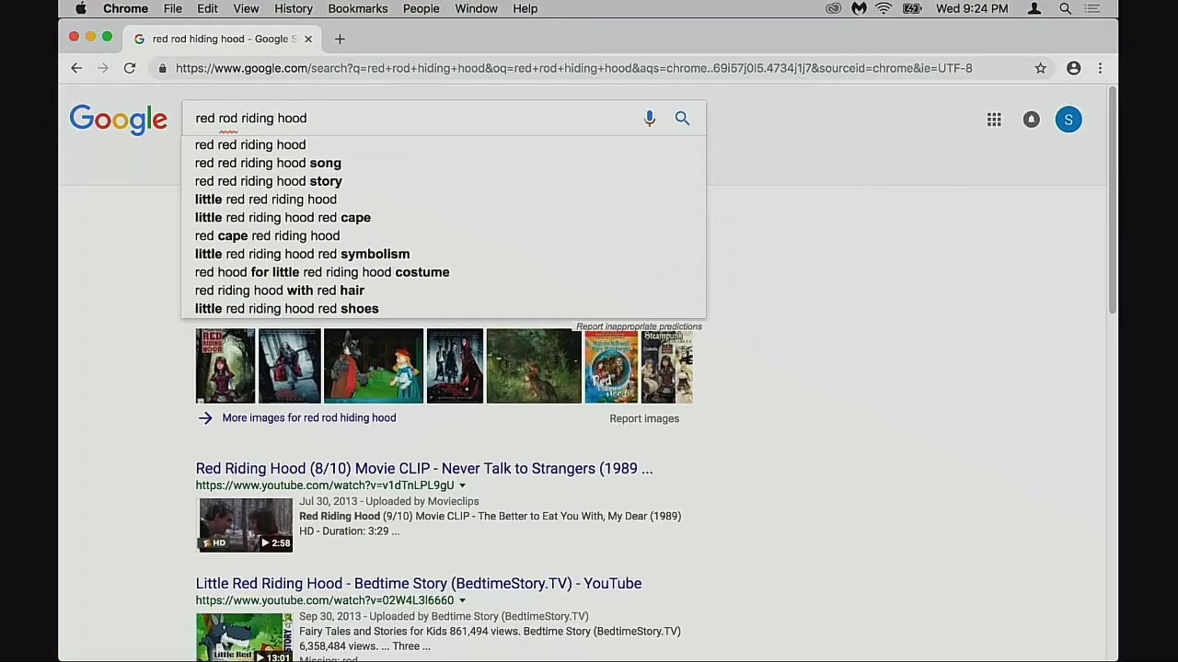
pyautogui.press('Down')
pyautogui.press('Return')
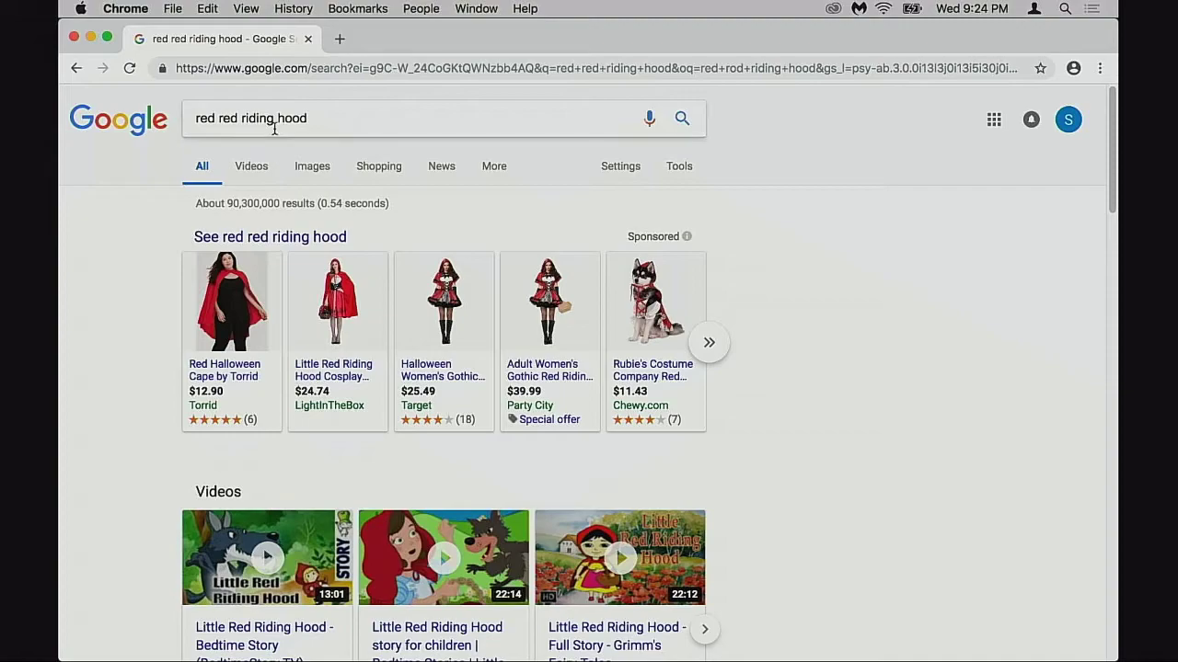
# - Correct the search query to "red hot riding hood" and run the search
pyautogui.doubleClick(229, 119)
pyautogui.write('o')
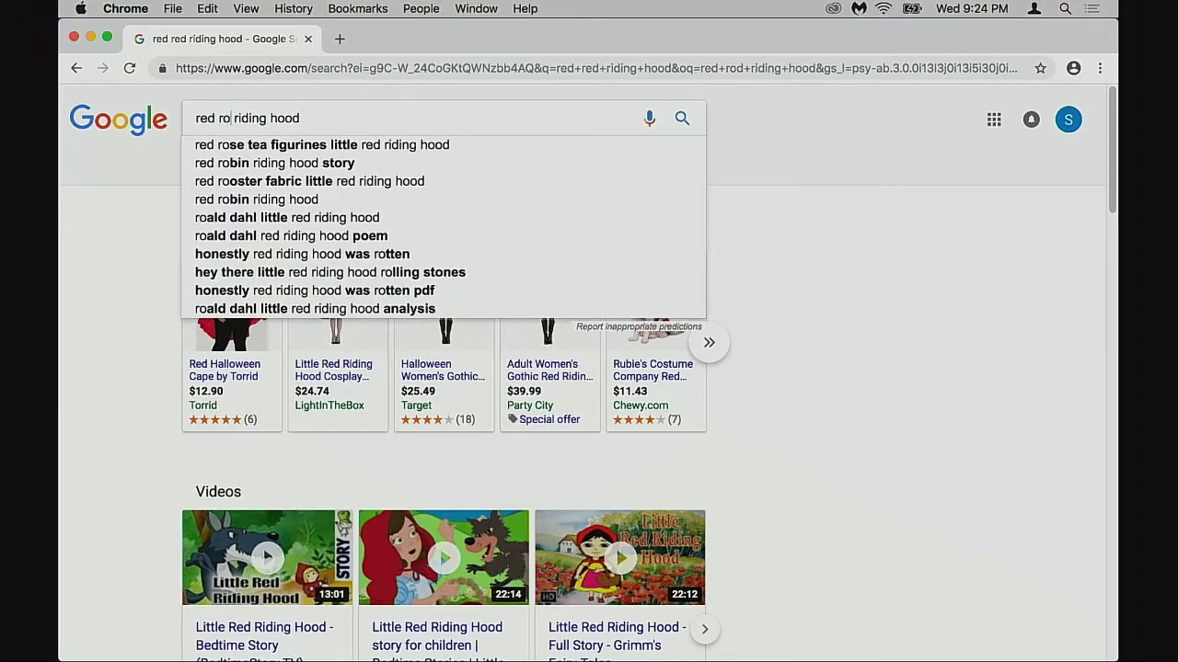
pyautogui.press('BackSpace')
pyautogui.press('BackSpace')
pyautogui.press('BackSpace')
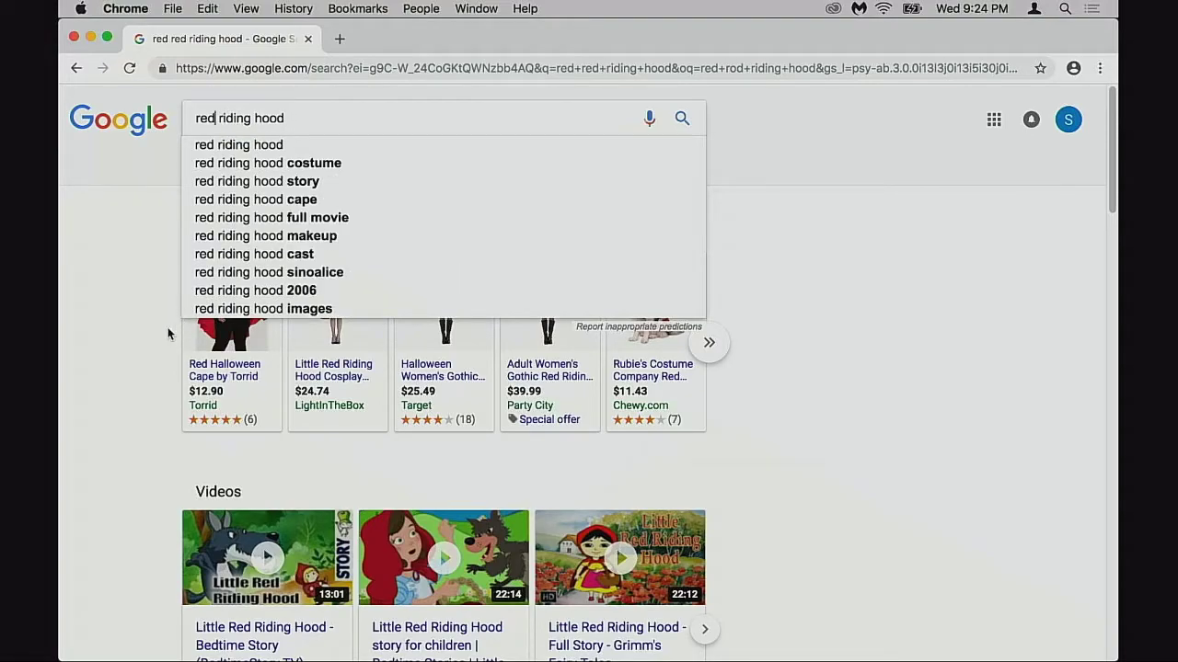
pyautogui.write('hot')
pyautogui.press('Return')
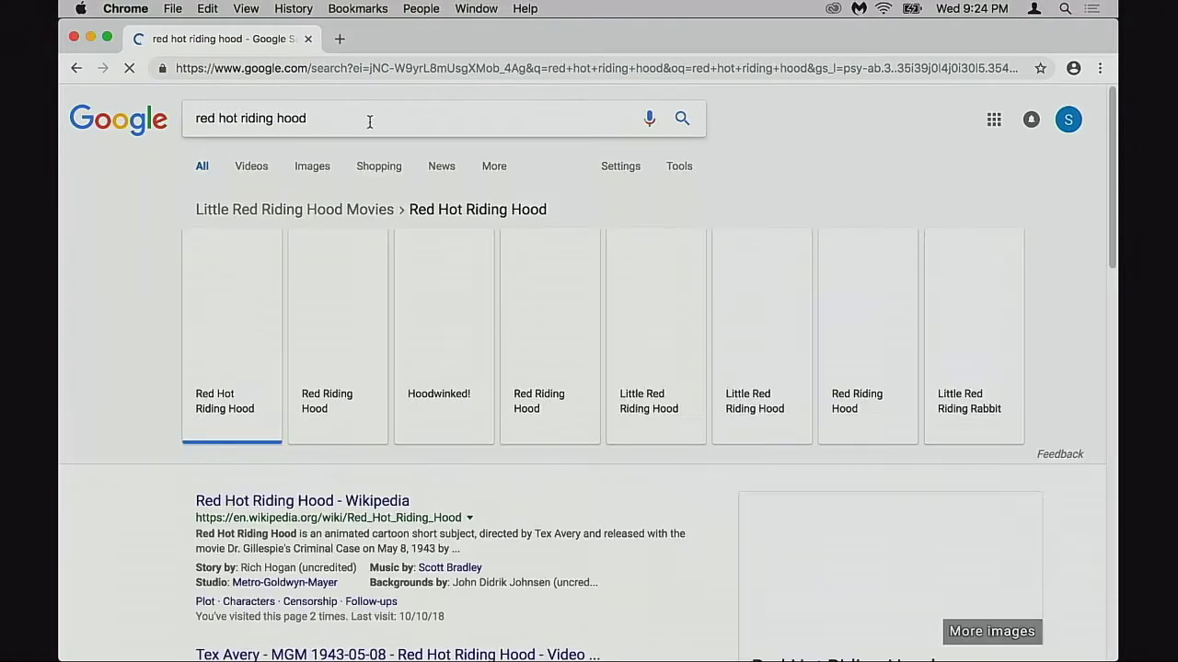
# - Show image results for "red hot riding hood" and preview the ex515.wikia.com picture of the dancer spreading her red cape
pyautogui.click(318, 173)
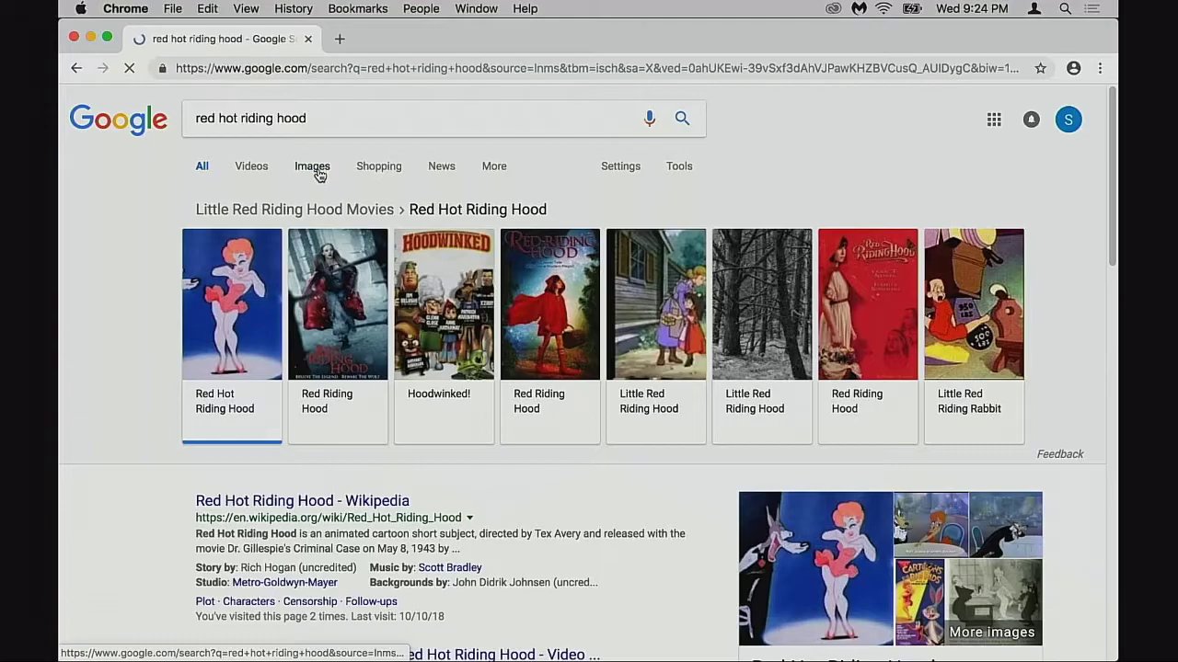
pyautogui.scroll(-2, 216, 438)
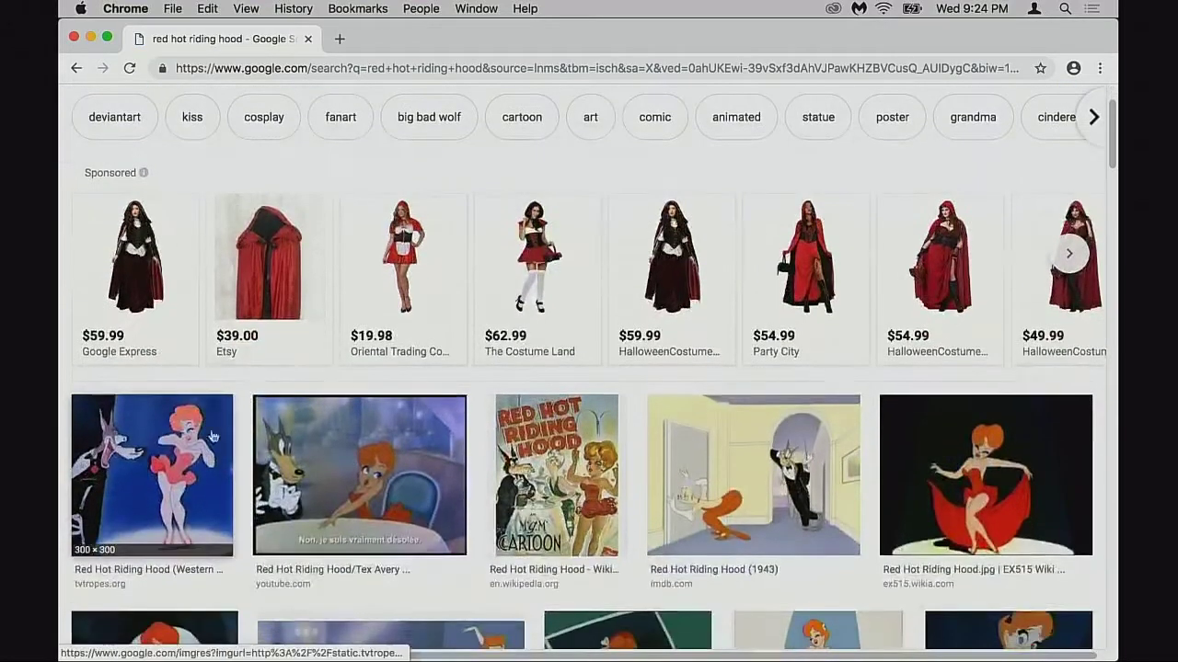
pyautogui.click(981, 454)
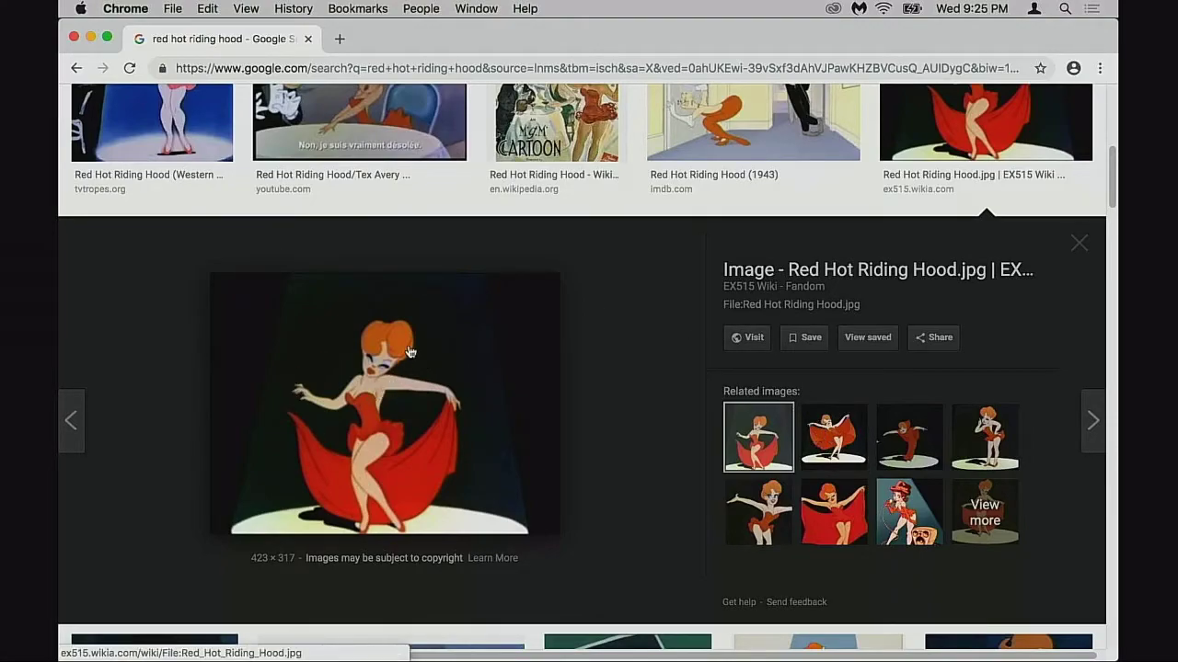
pyautogui.scroll(2, 367, 371)
pyautogui.scroll(1, 368, 368)
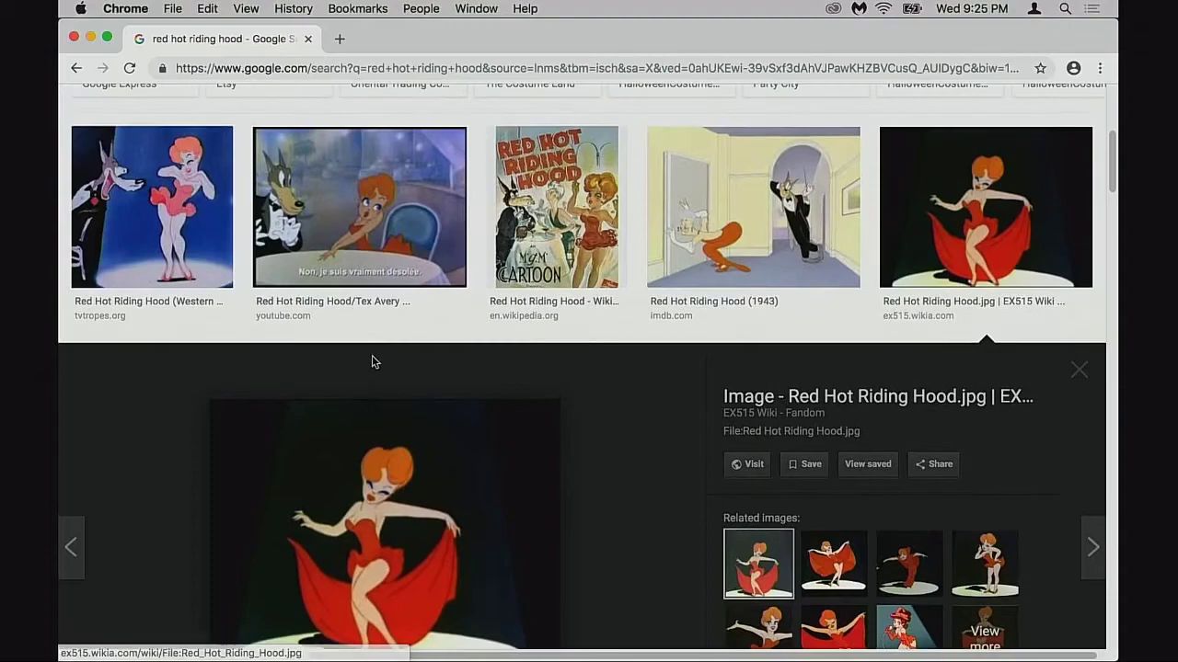
# - Preview the YouTube still of the wolf and the redhead at the table, plus its related Tex Avery wolf images
pyautogui.click(359, 212)
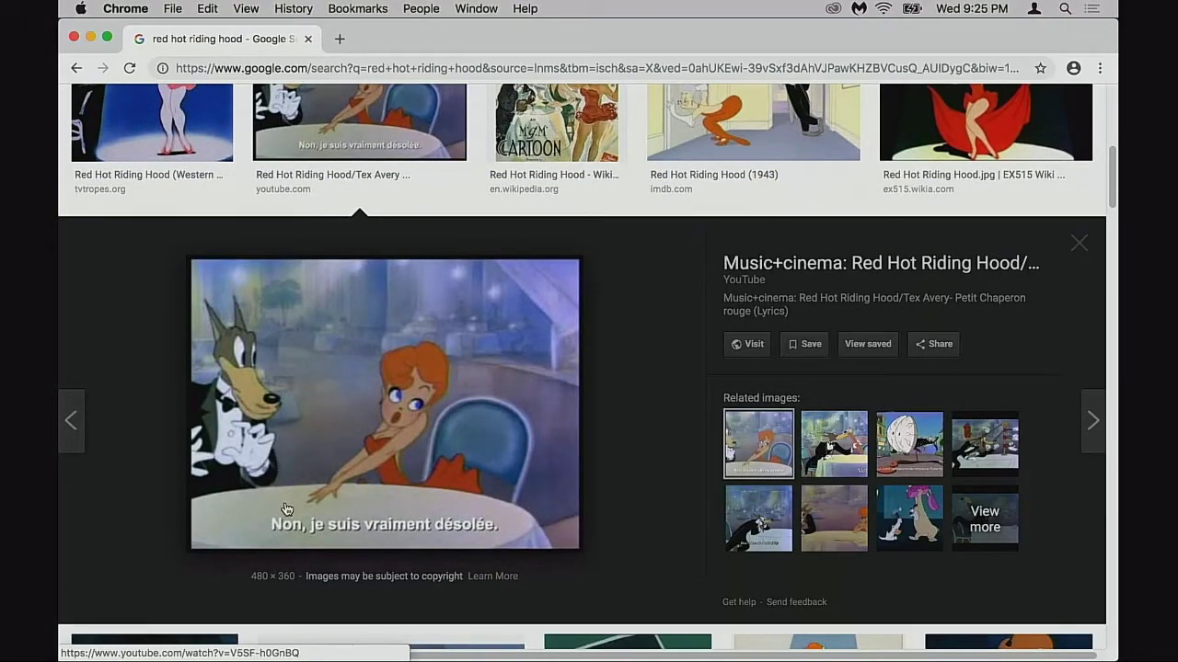
pyautogui.click(830, 448)
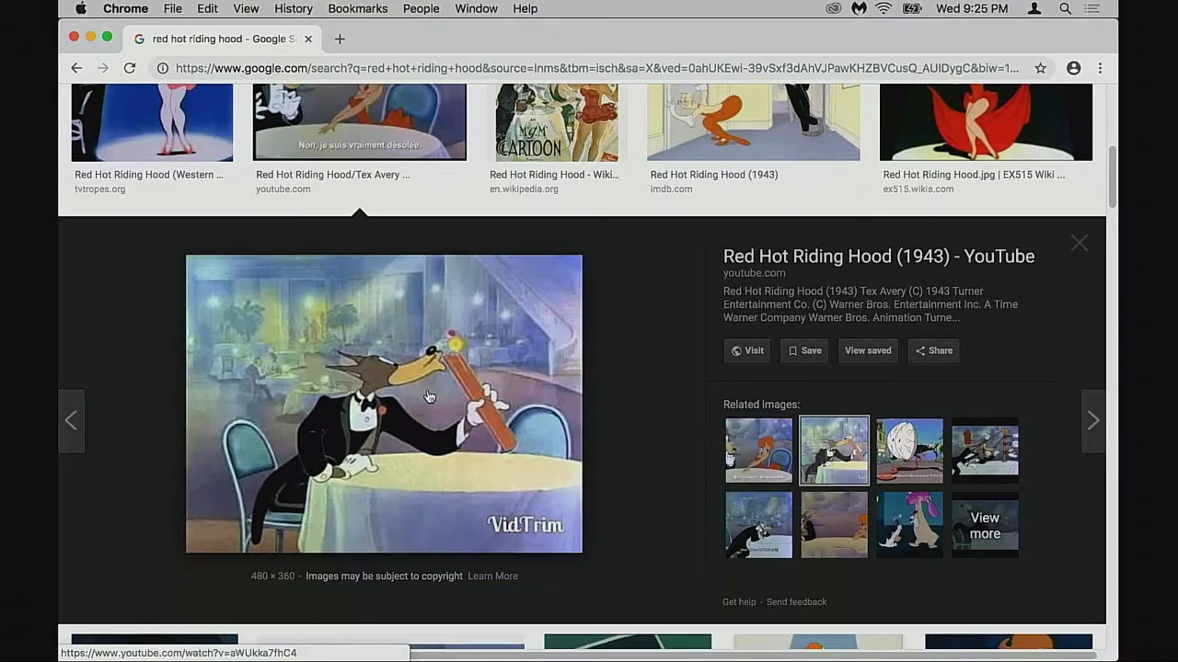
pyautogui.click(759, 530)
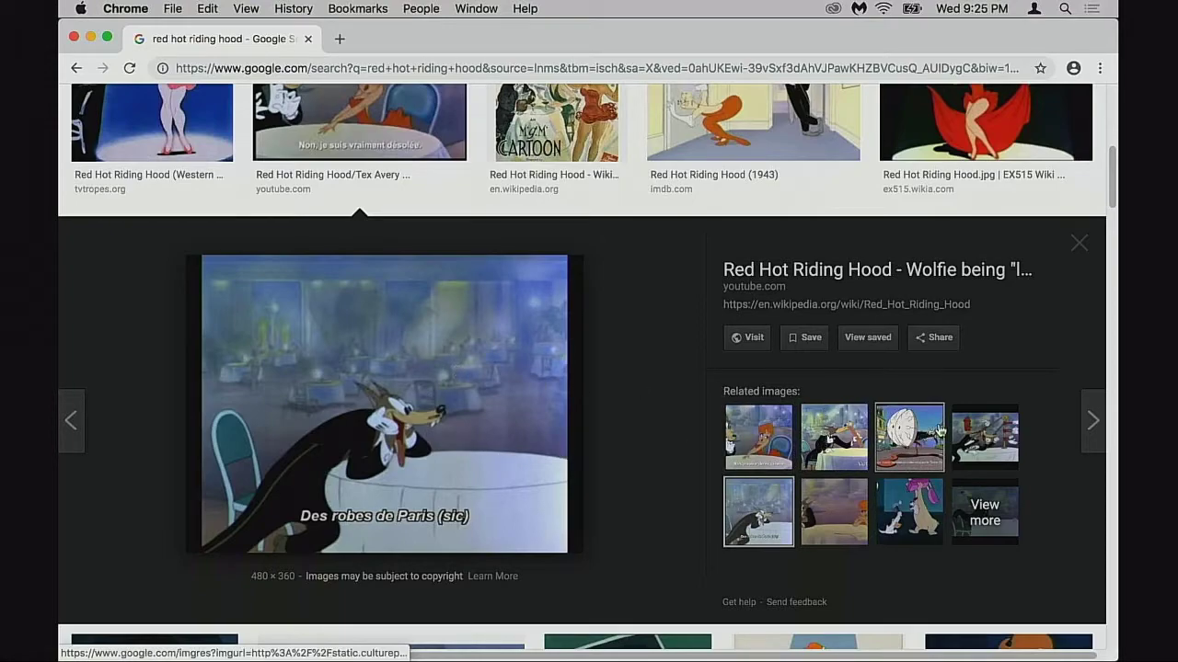
pyautogui.click(906, 446)
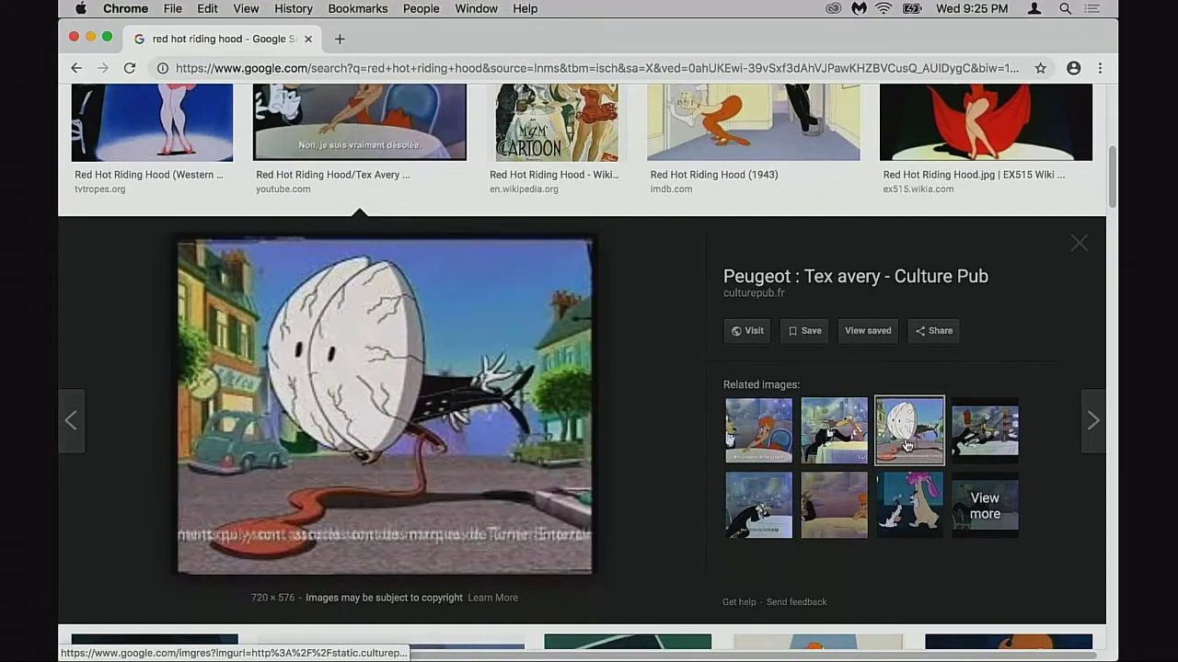
pyautogui.click(970, 444)
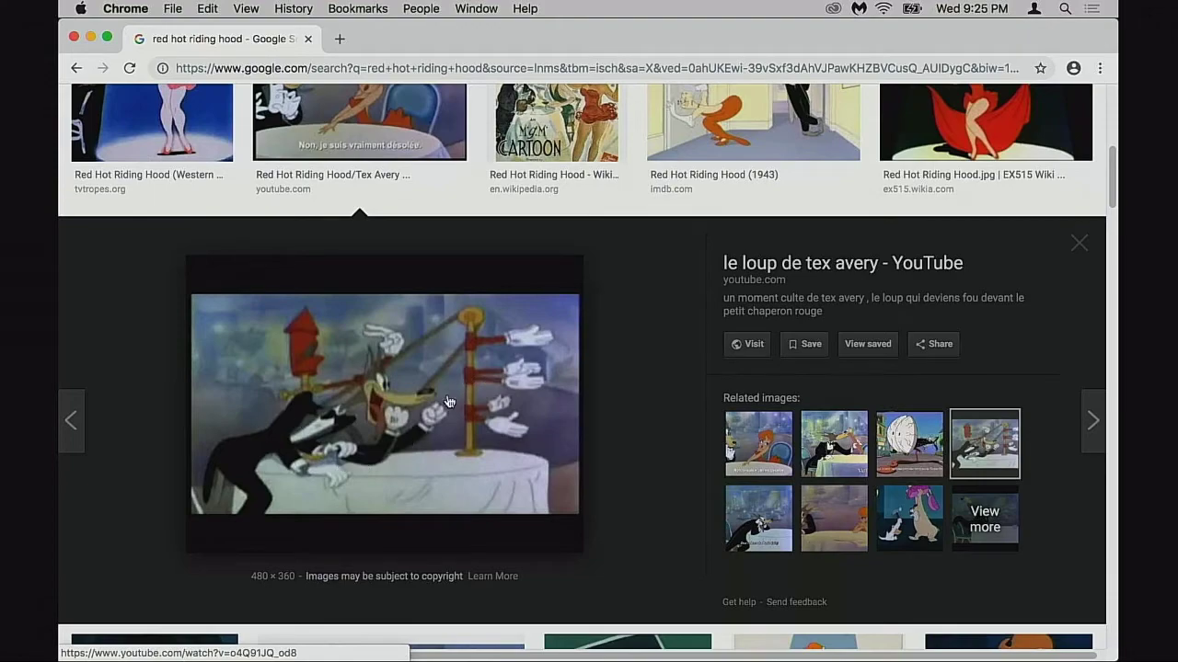
# - Preview the tvtropes.org picture of the wolf howling at the dancing redhead, and return to the image results
pyautogui.scroll(2, 320, 276)
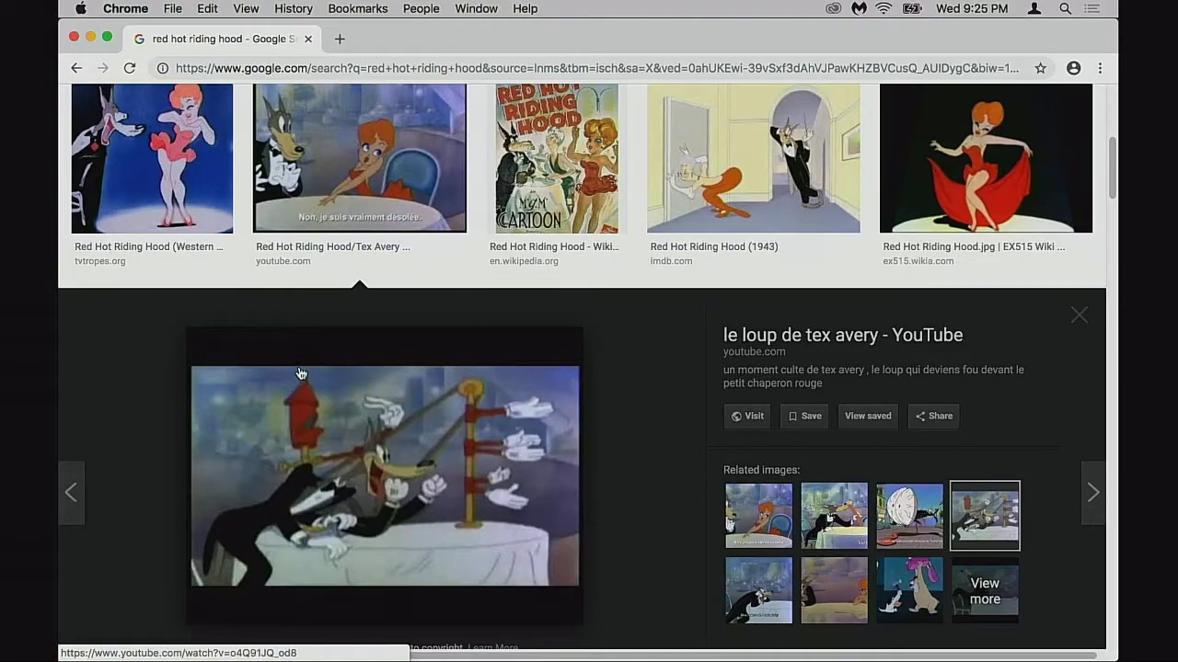
pyautogui.scroll(1, 286, 363)
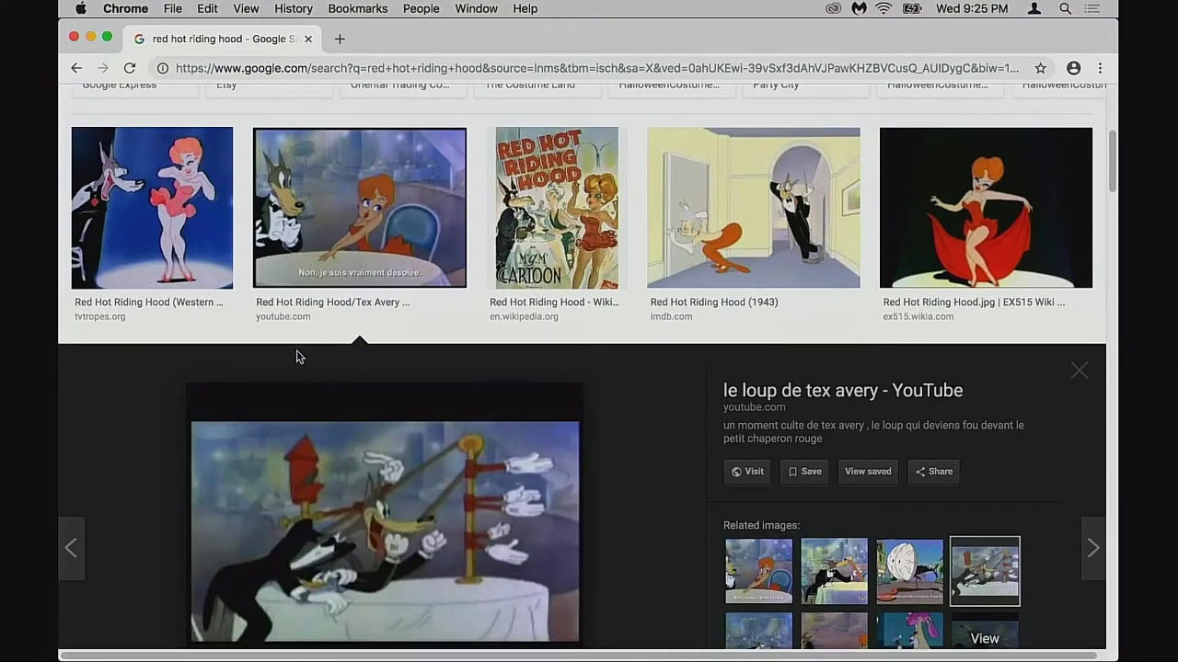
pyautogui.scroll(1, 324, 341)
pyautogui.click(190, 273)
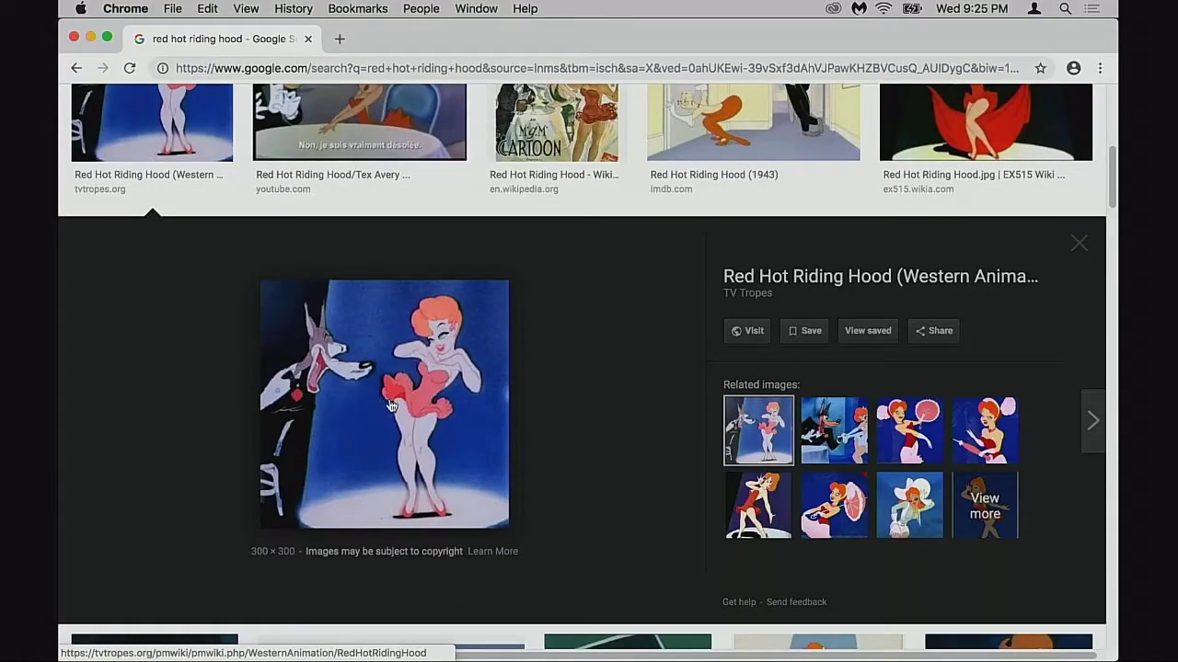
pyautogui.scroll(5, 395, 368)
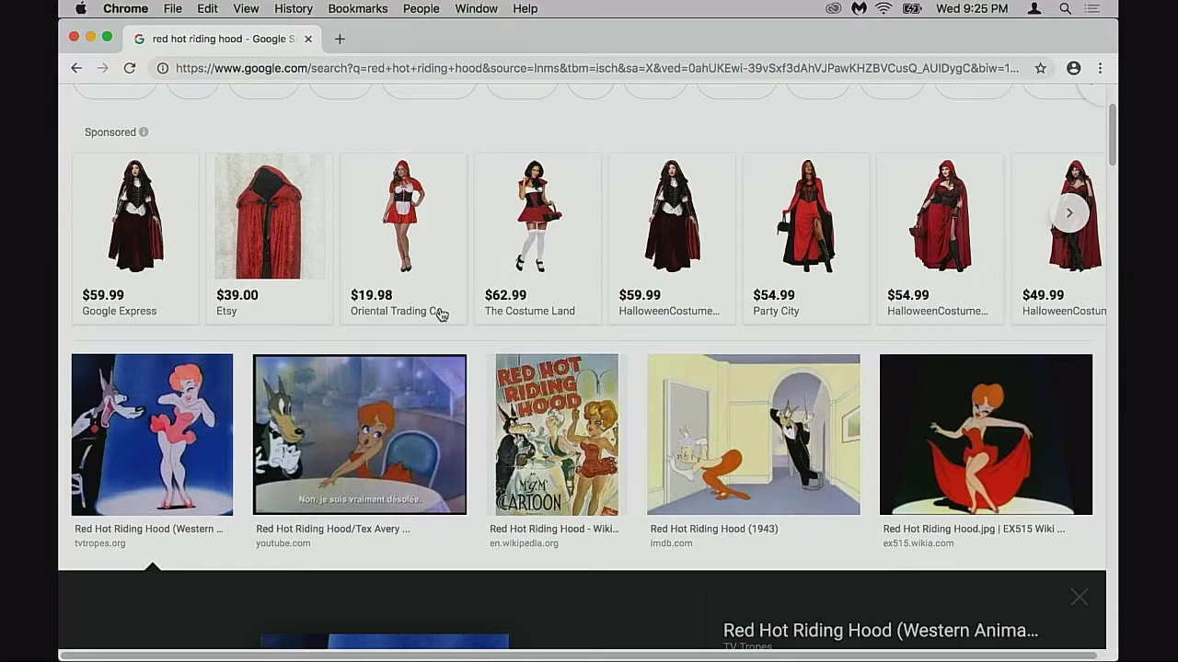
# - Replace the image results with a new browser tab and search the web for "rita hayworth gilda"
pyautogui.click(339, 39)
pyautogui.click(311, 41)
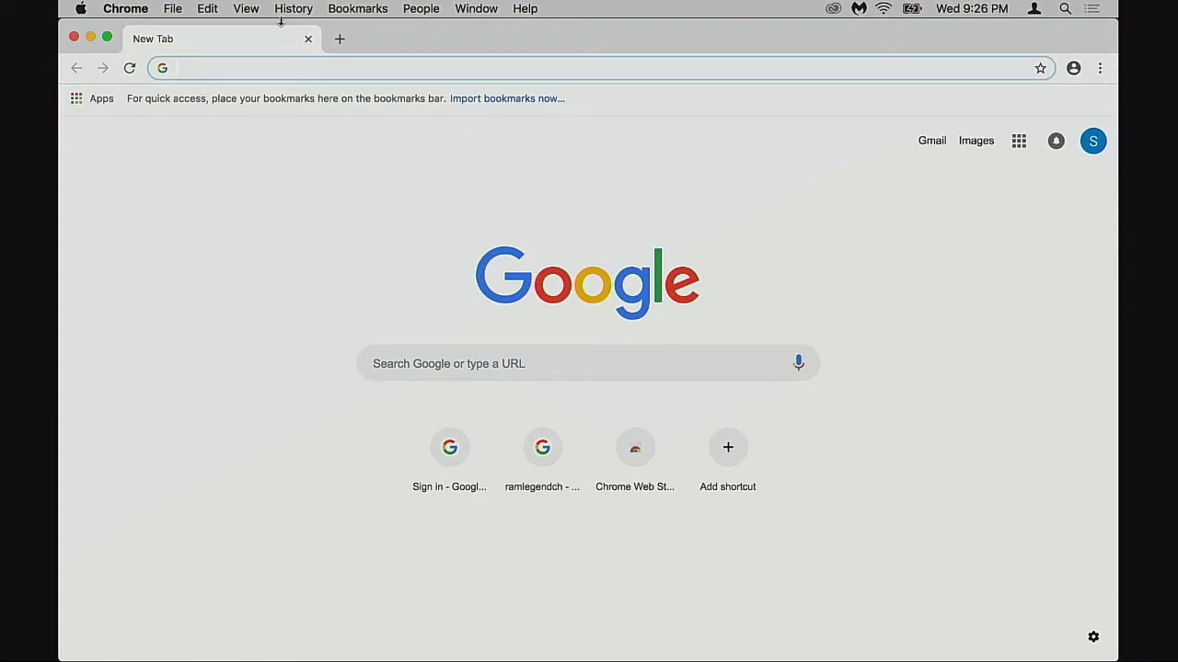
pyautogui.write('rita ')
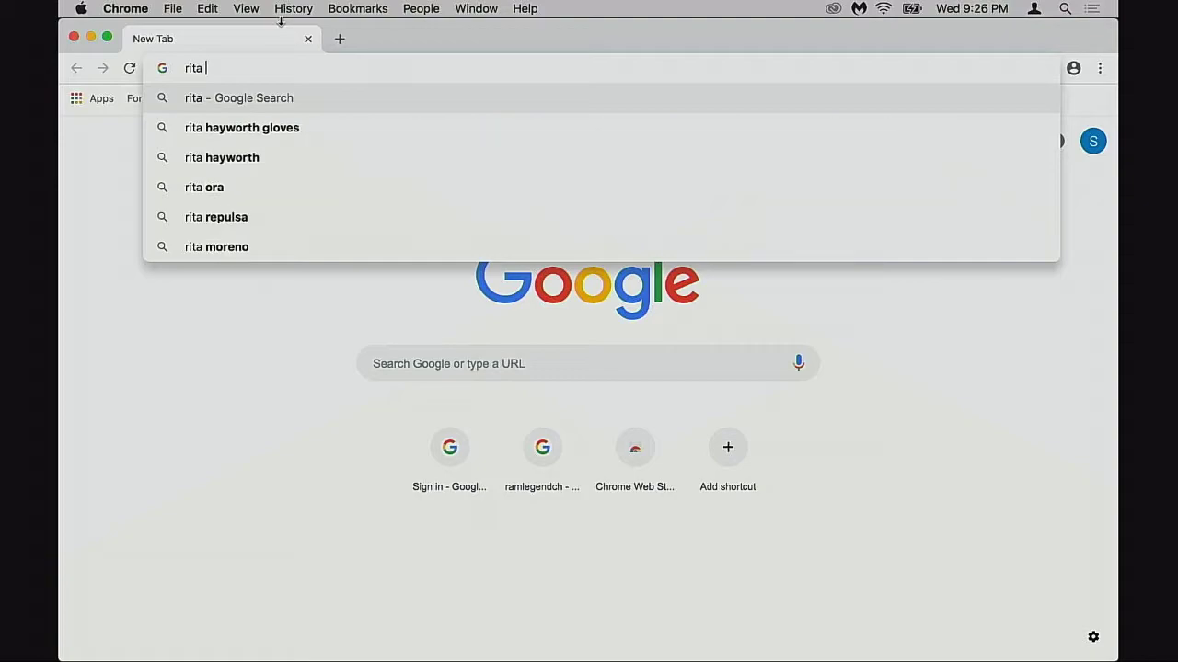
pyautogui.write('hay')
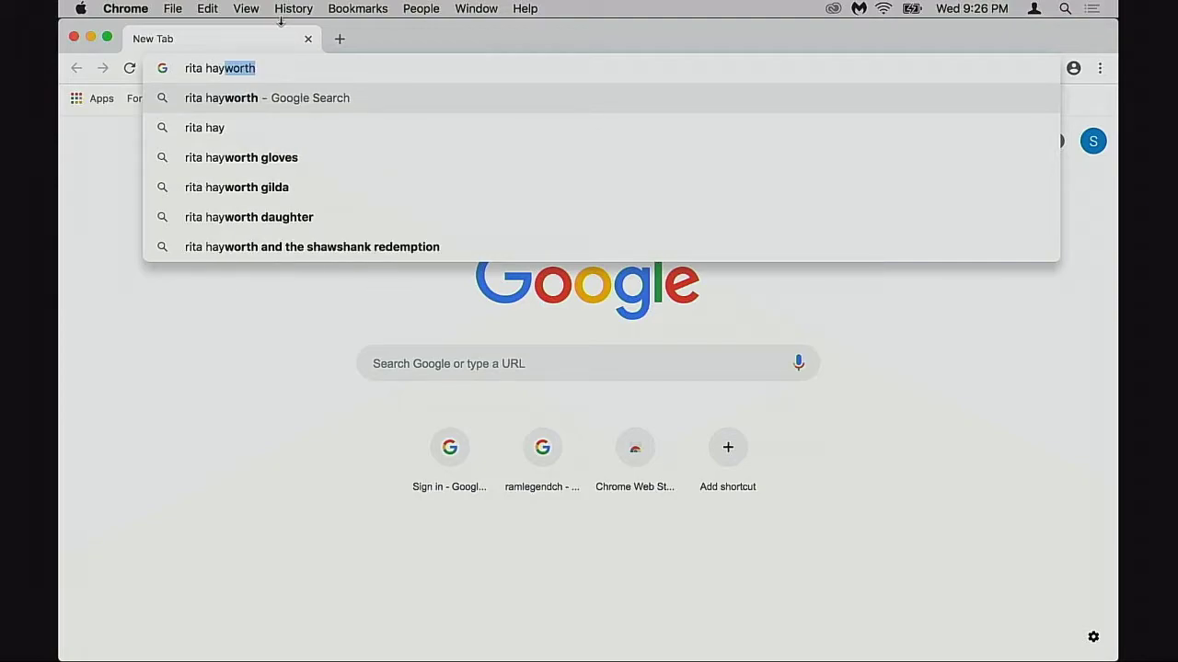
pyautogui.write('worth gilda')
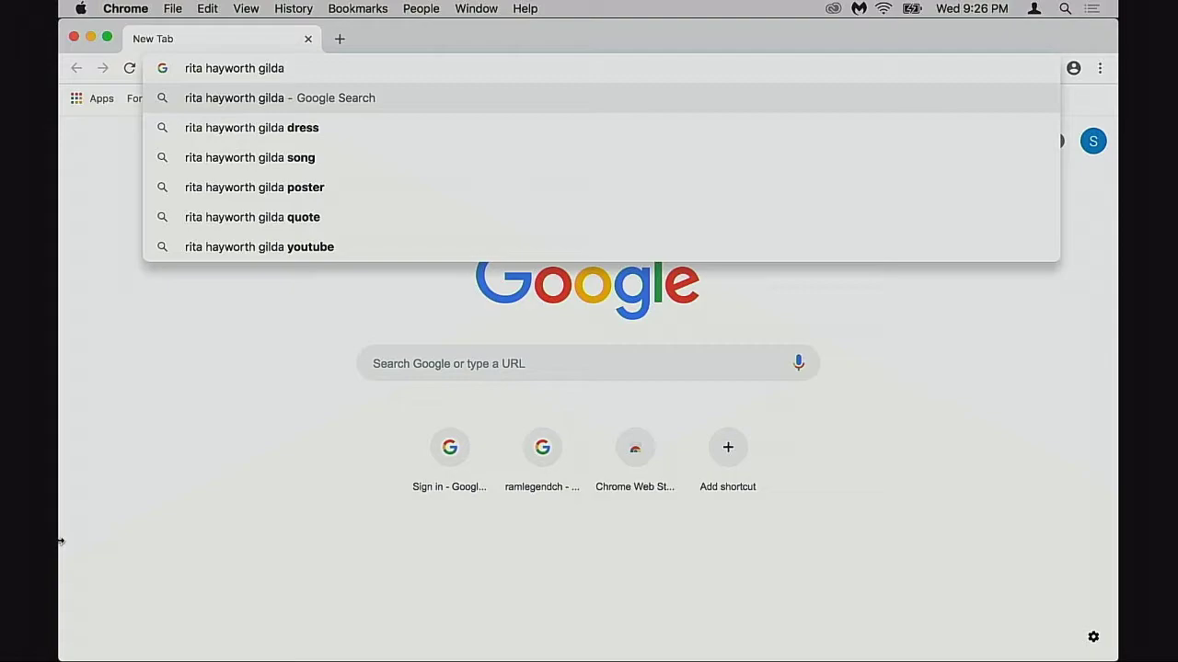
pyautogui.press('Return')
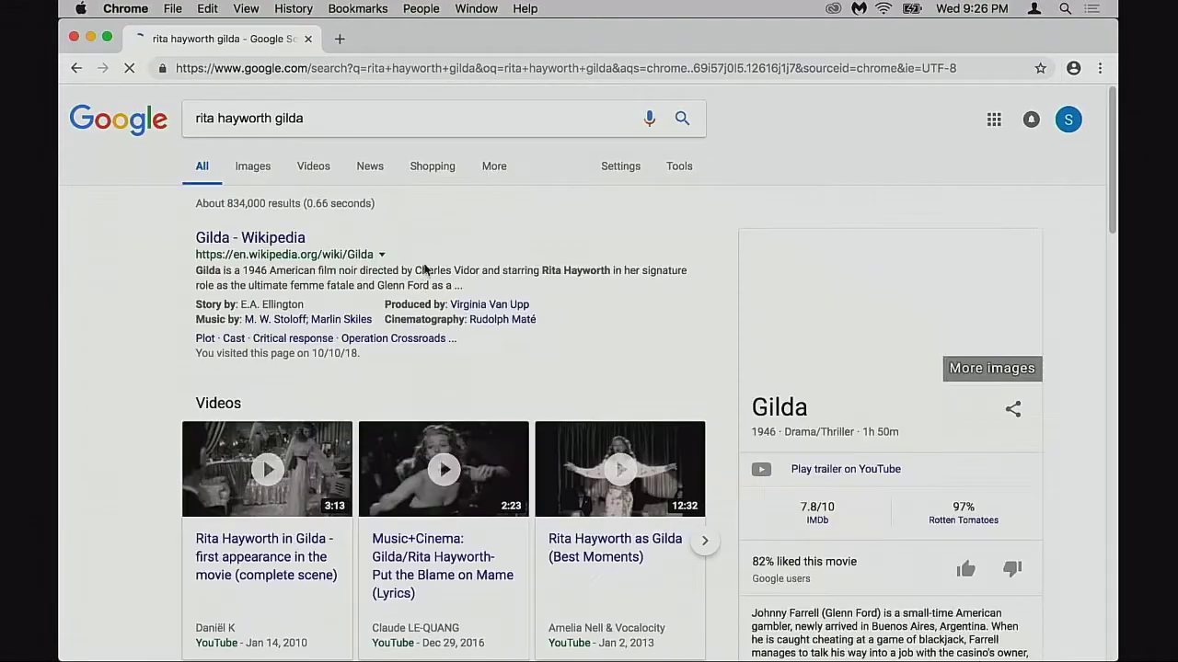
pyautogui.scroll(-2, 405, 276)
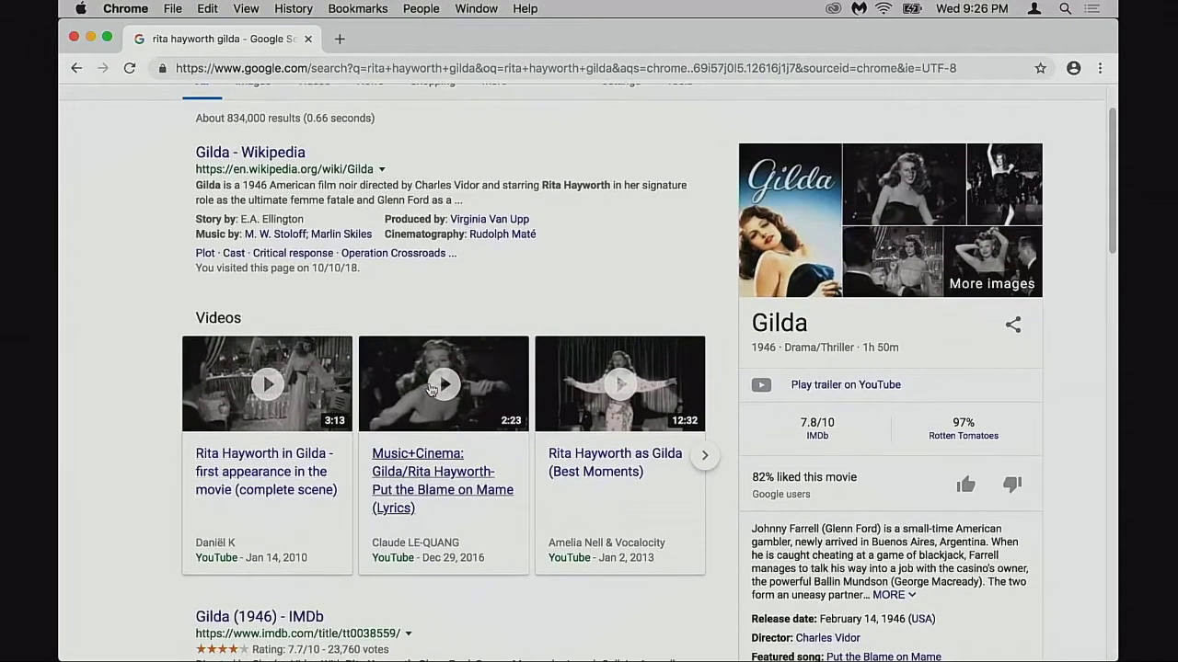
pyautogui.click(271, 386)
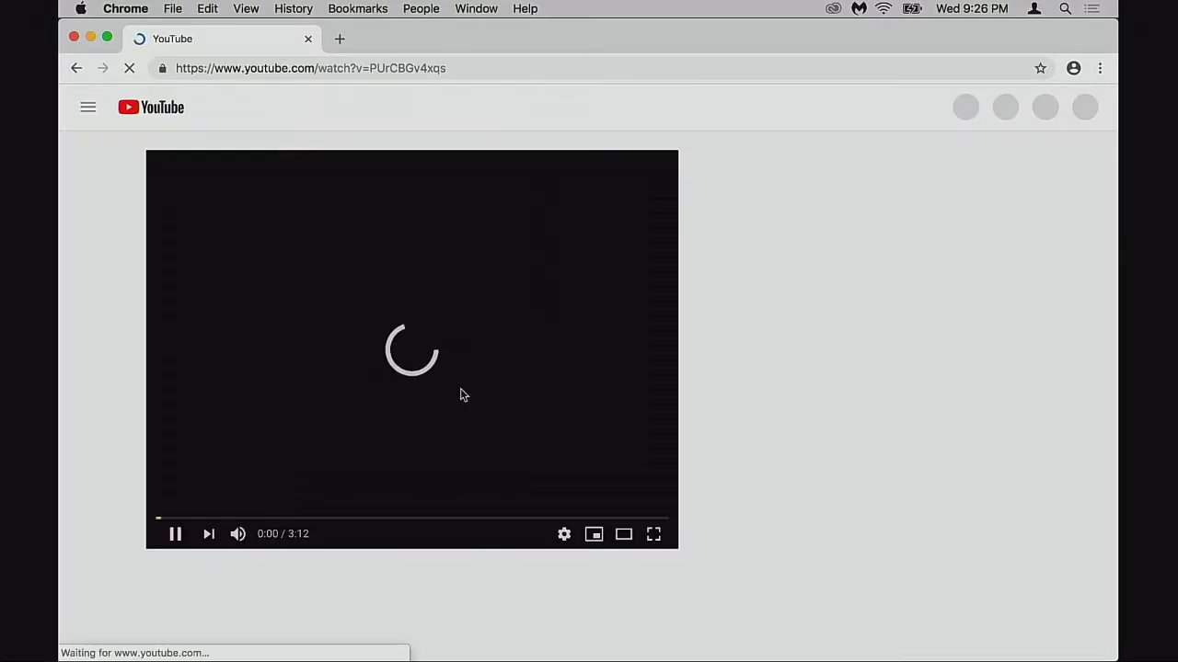
pyautogui.press('super+[')
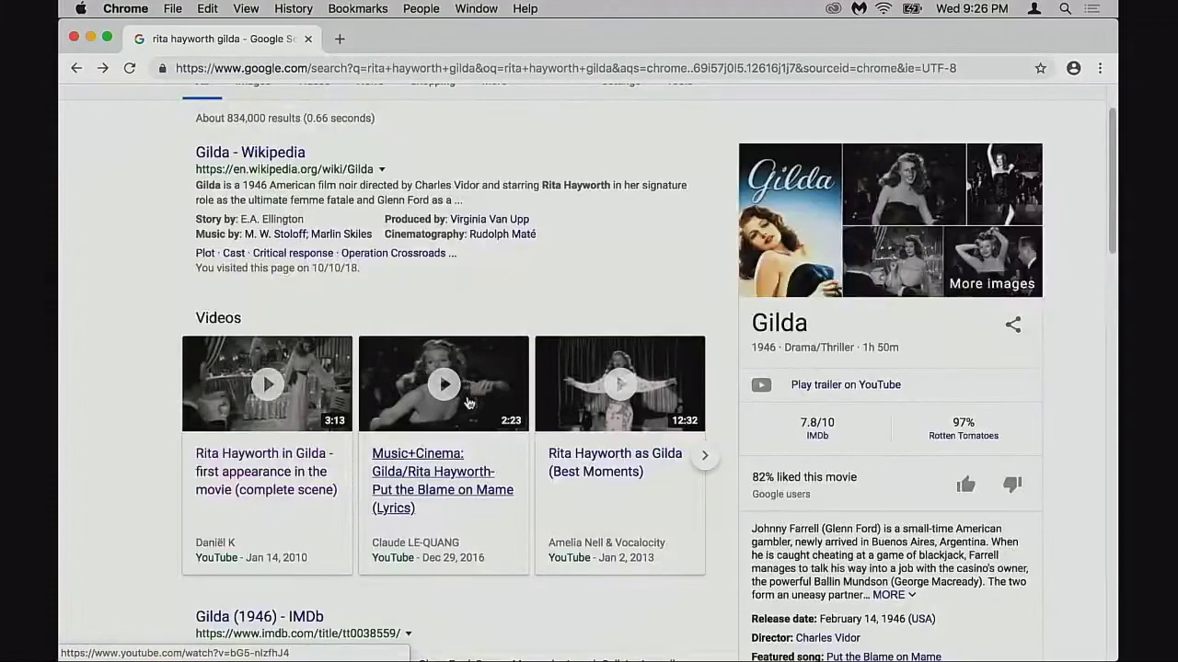
# - Play the Gilda "Put the Blame on Mame (Lyrics)" video full screen, skipping the ad and the opening seconds
pyautogui.click(454, 391)
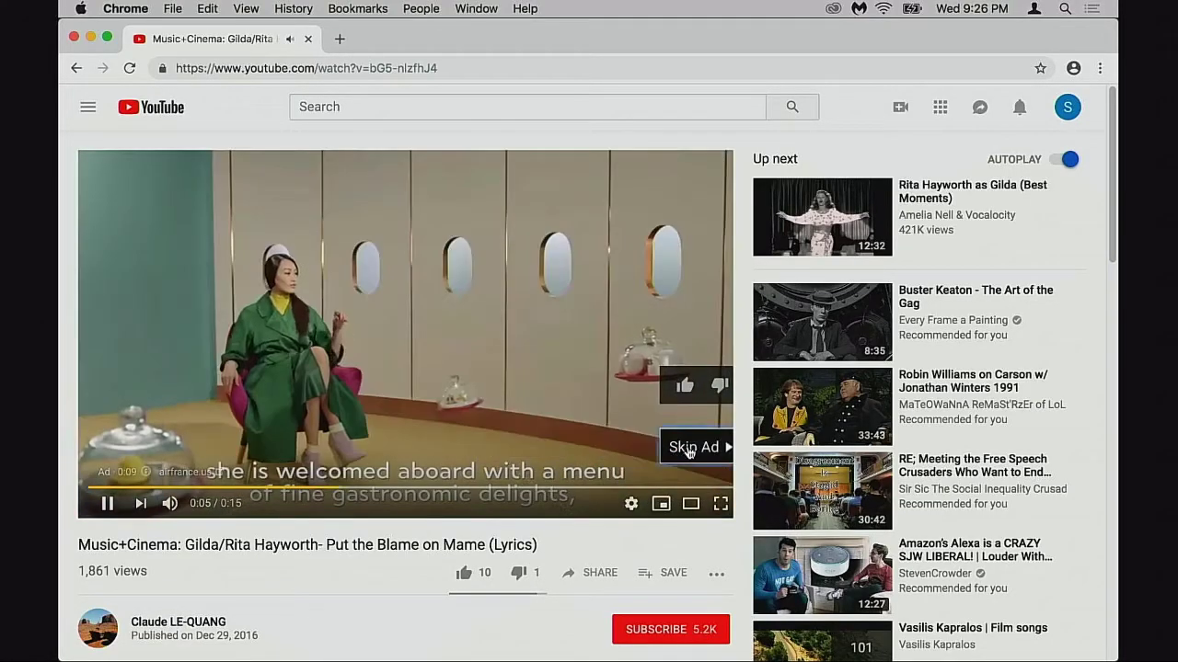
pyautogui.click(691, 448)
pyautogui.click(652, 537)
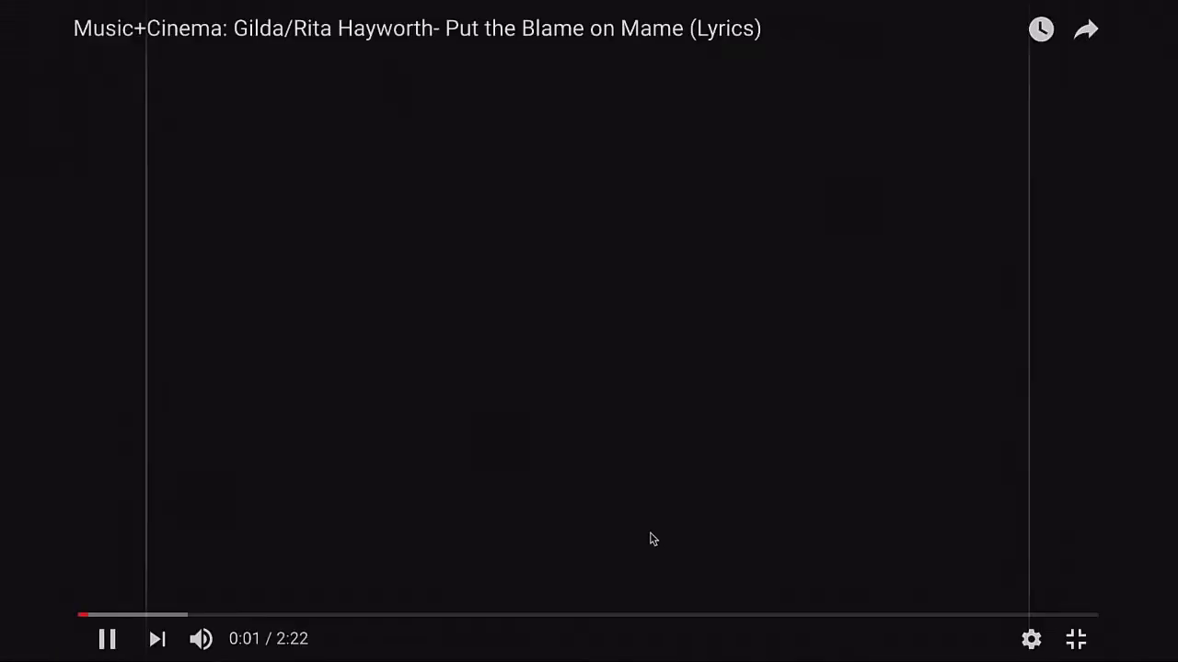
pyautogui.click(181, 617)
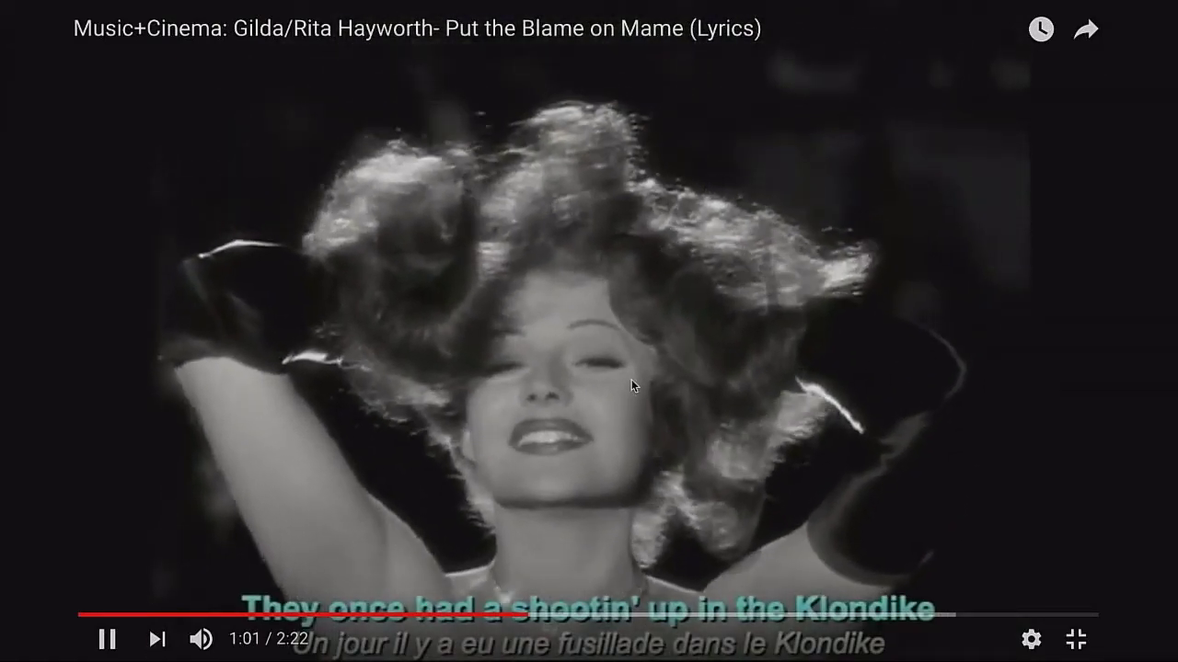
# - Leave the full-screen playback of the Gilda video and close its browser tab
pyautogui.press('Escape')
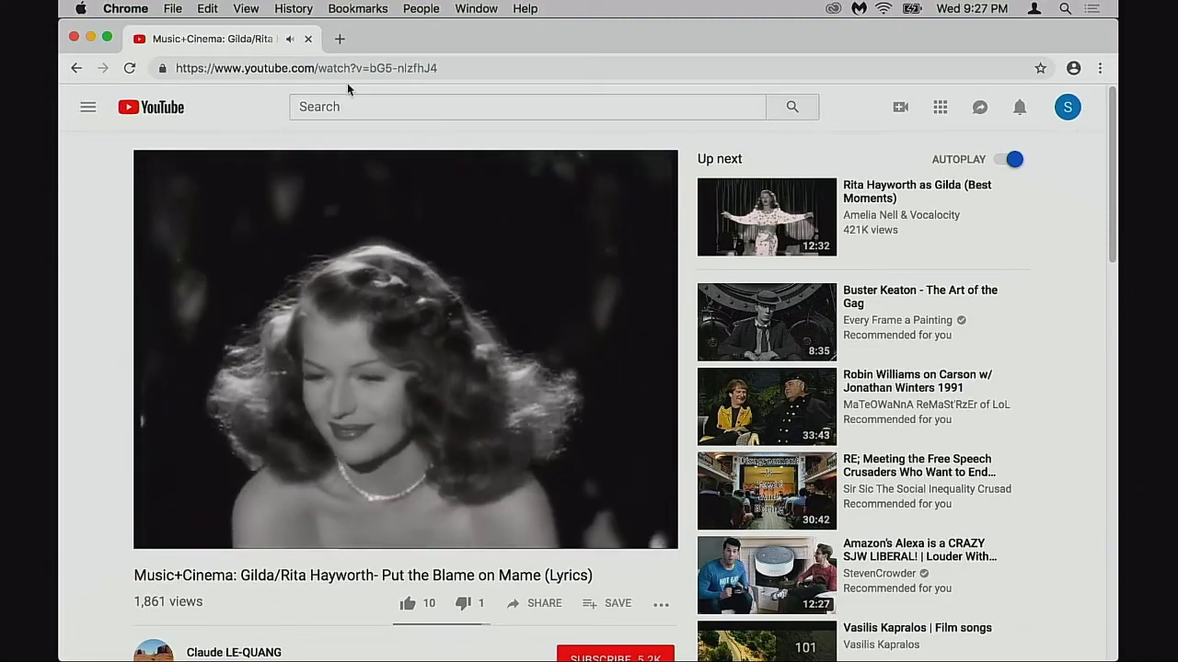
pyautogui.click(307, 40)
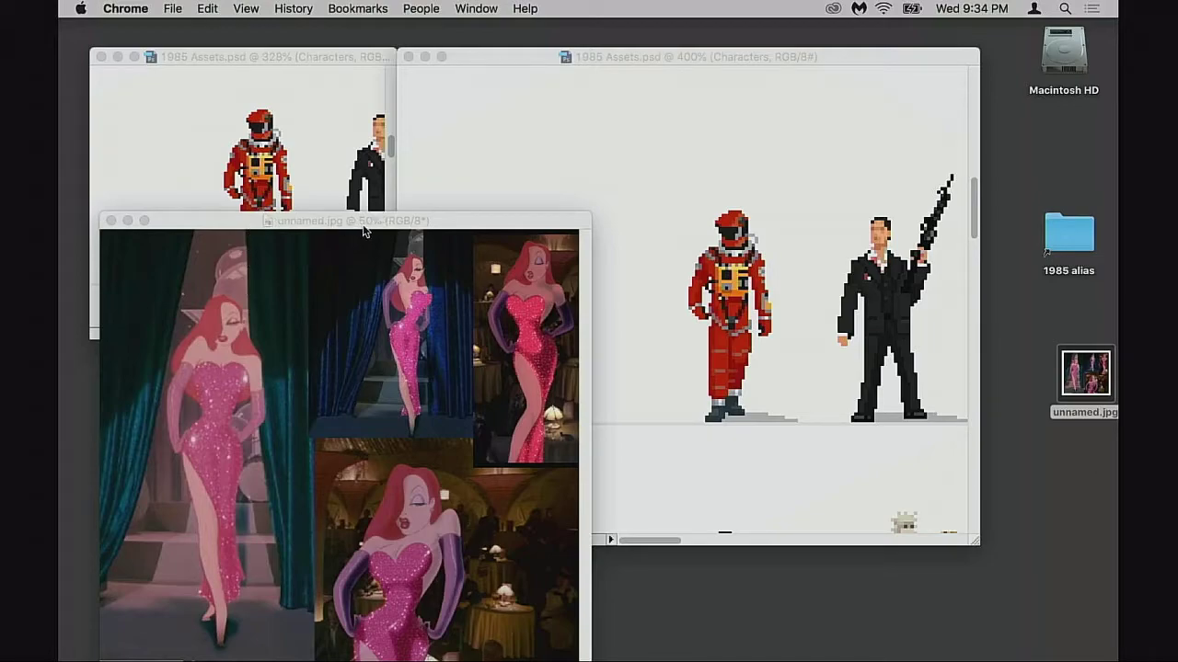
# - Switch to Photoshop and reposition the unnamed.jpg reference image over the lower part of the 1985 Assets.psd windows
pyautogui.moveTo(368, 221); pyautogui.dragTo(384, 227)
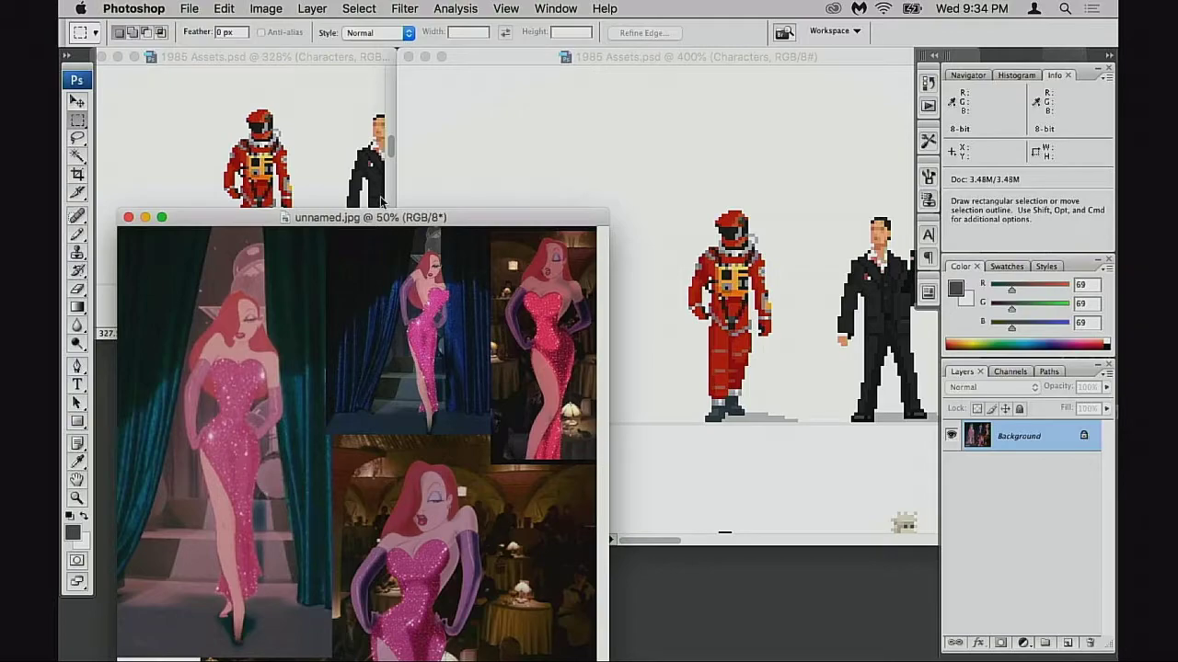
pyautogui.moveTo(414, 224); pyautogui.dragTo(421, 210)
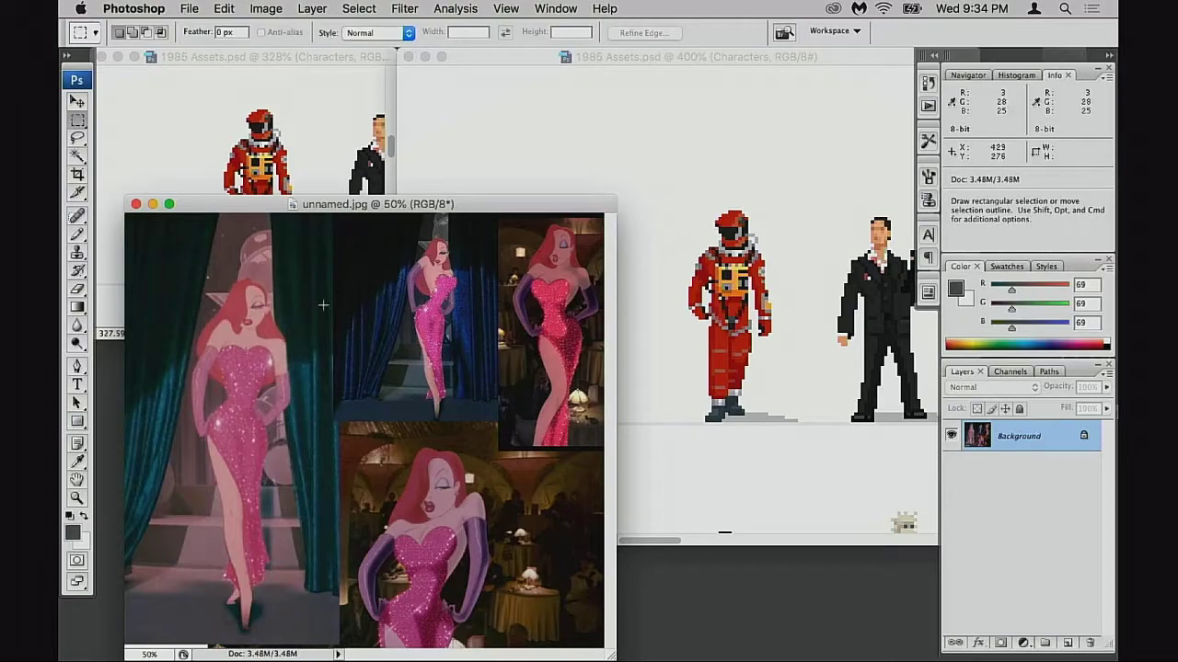
pyautogui.moveTo(406, 207); pyautogui.dragTo(380, 218)
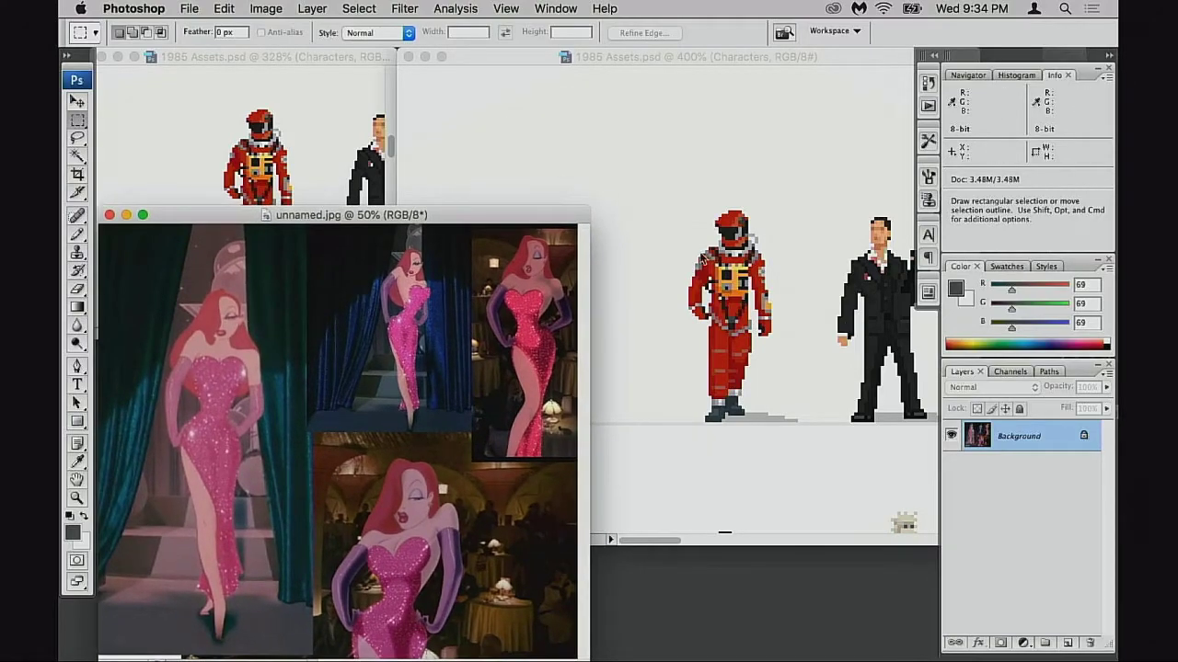
# - In the 400% view of 1985 Assets.psd, collapse the Environment layer group, check the Props group's contents and collapse it too
pyautogui.click(703, 261)
pyautogui.scroll(2, 883, 383)
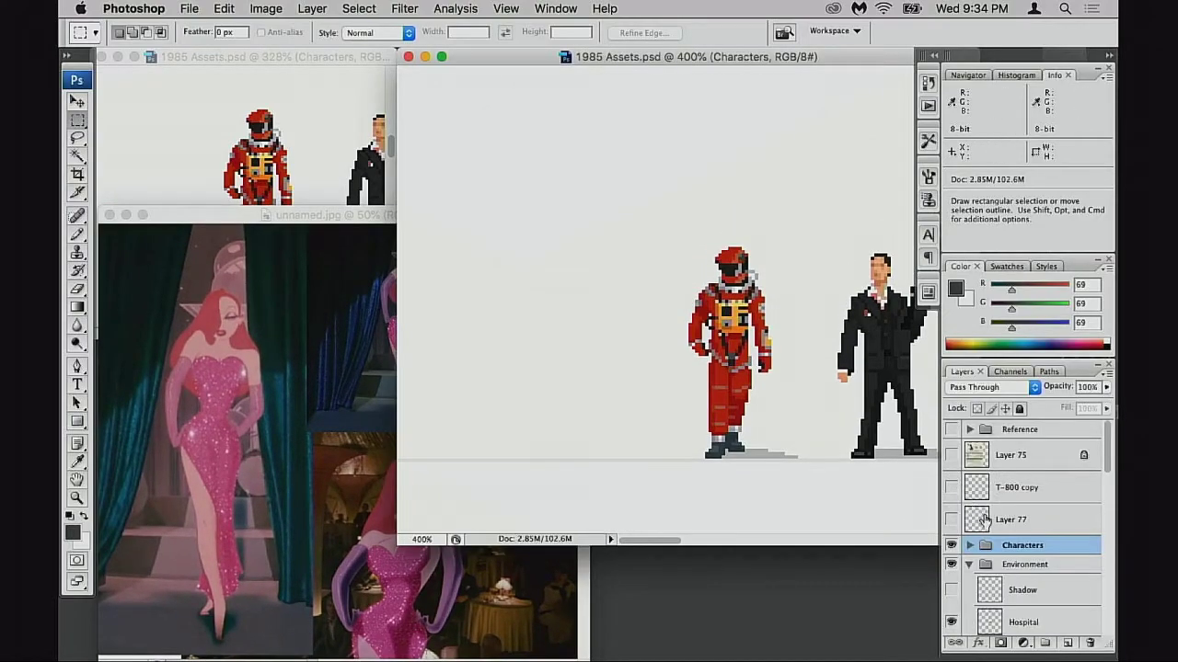
pyautogui.click(967, 565)
pyautogui.scroll(-2, 970, 557)
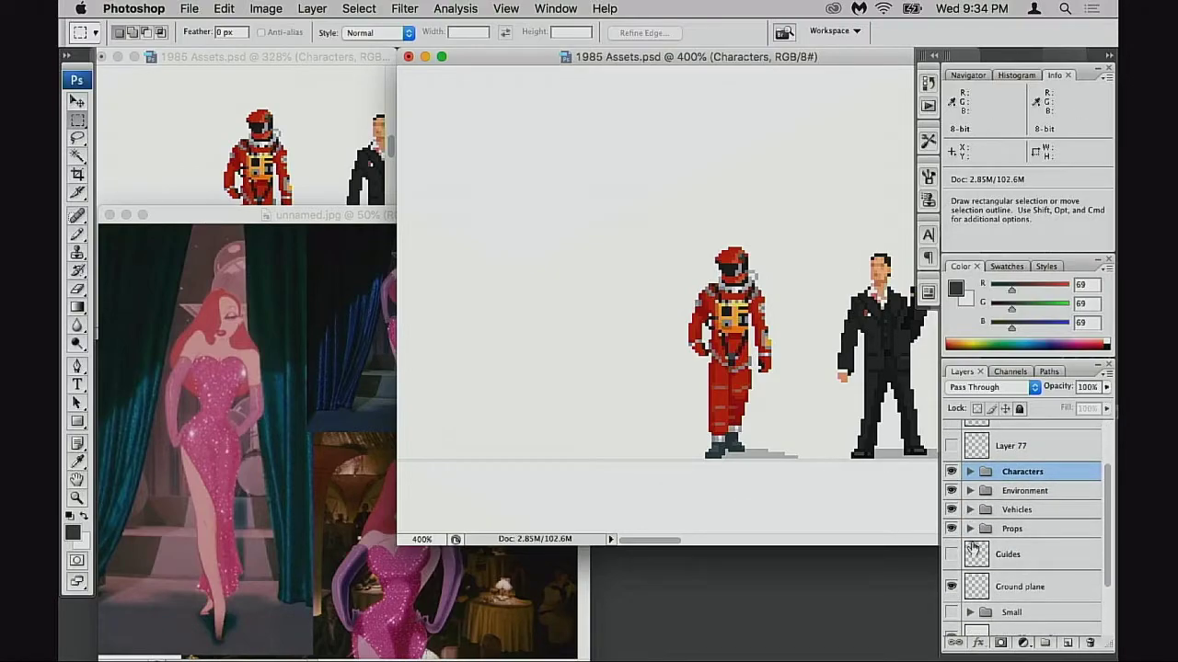
pyautogui.click(970, 529)
pyautogui.scroll(-5, 975, 539)
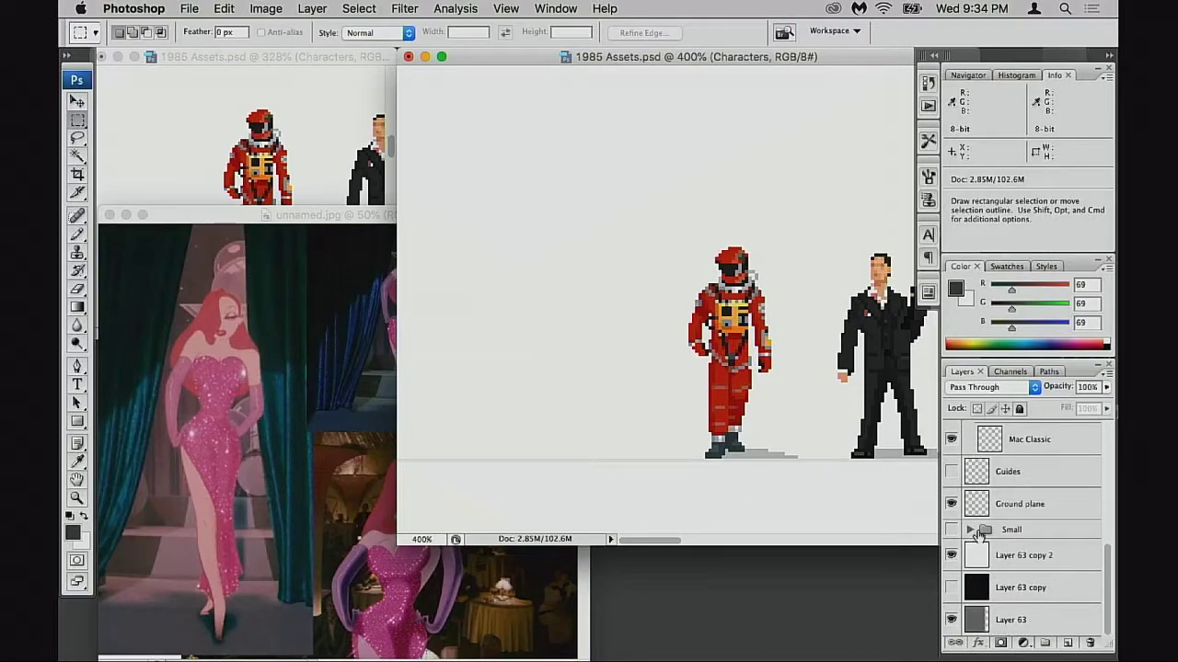
pyautogui.scroll(5, 978, 534)
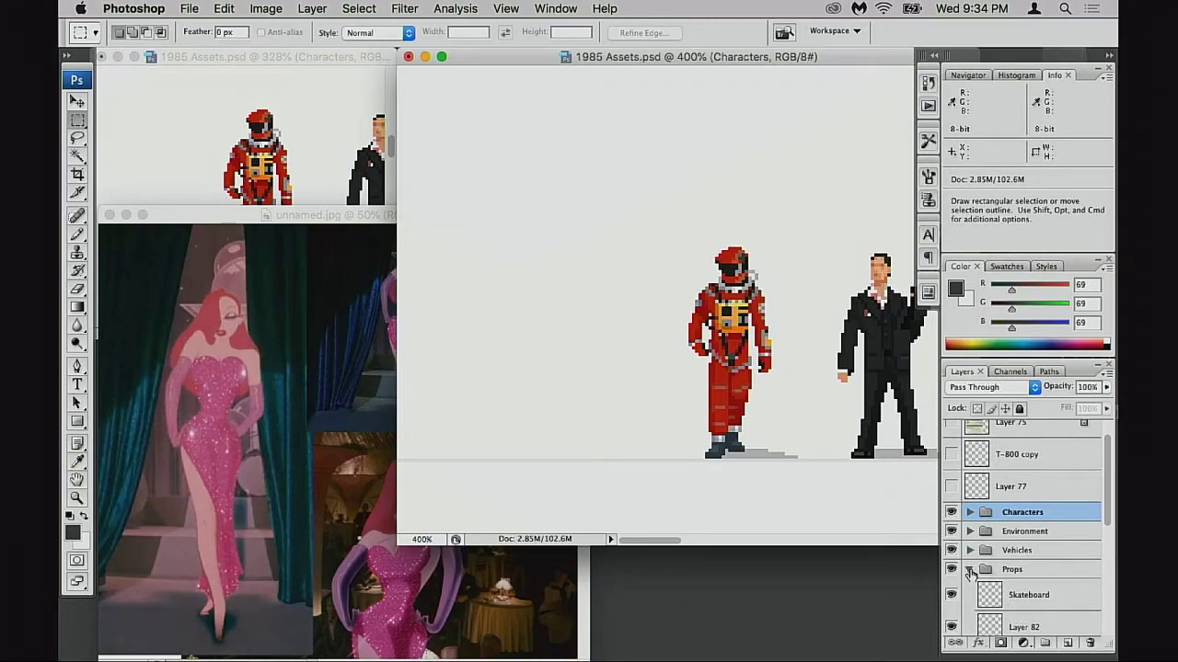
pyautogui.click(970, 571)
# - Make the Small layer group visible and expand it to reach its miniature character layers
pyautogui.scroll(-1, 978, 547)
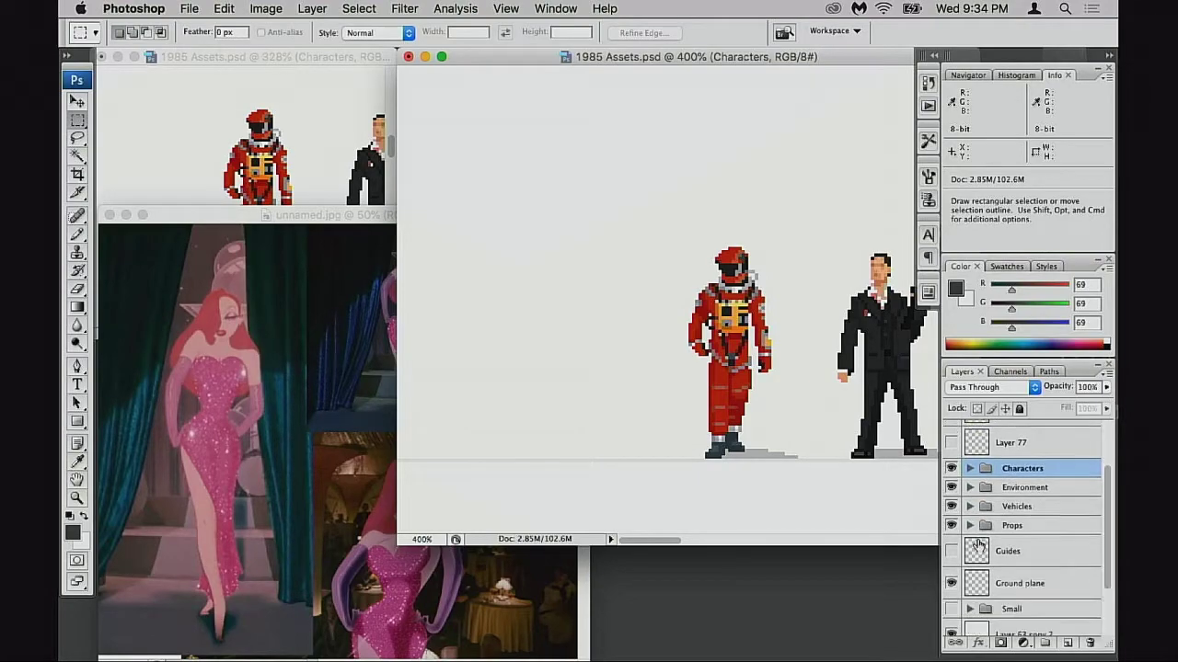
pyautogui.scroll(-2, 979, 545)
pyautogui.click(952, 531)
pyautogui.click(970, 530)
pyautogui.scroll(-4, 980, 537)
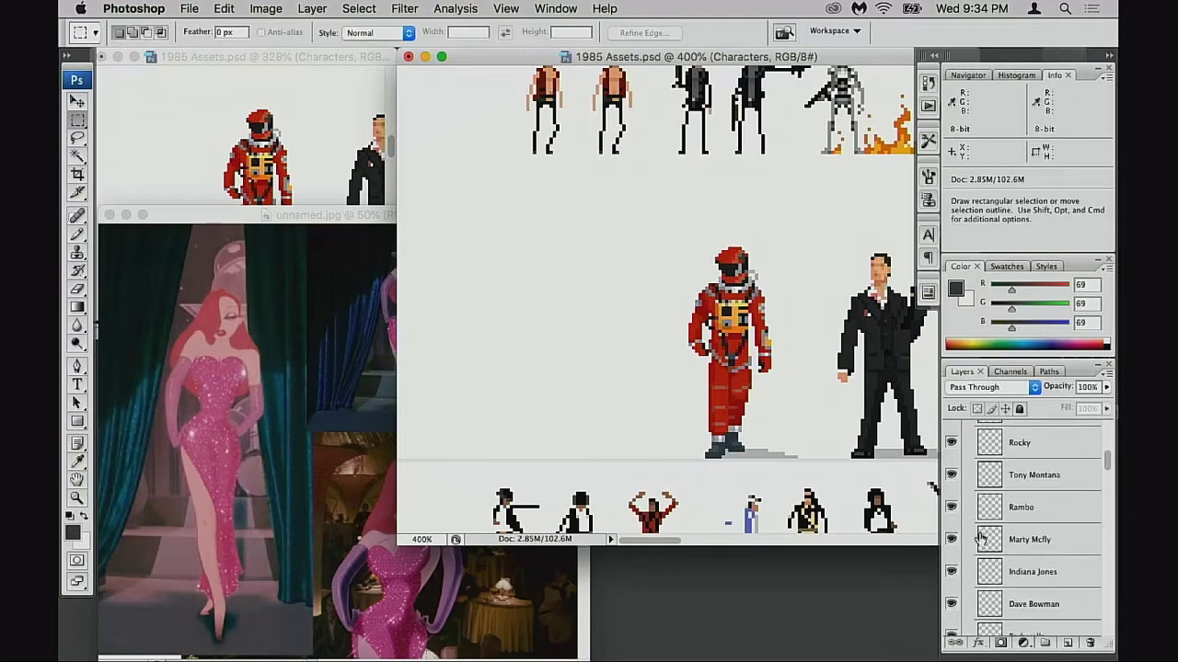
pyautogui.scroll(-4, 982, 539)
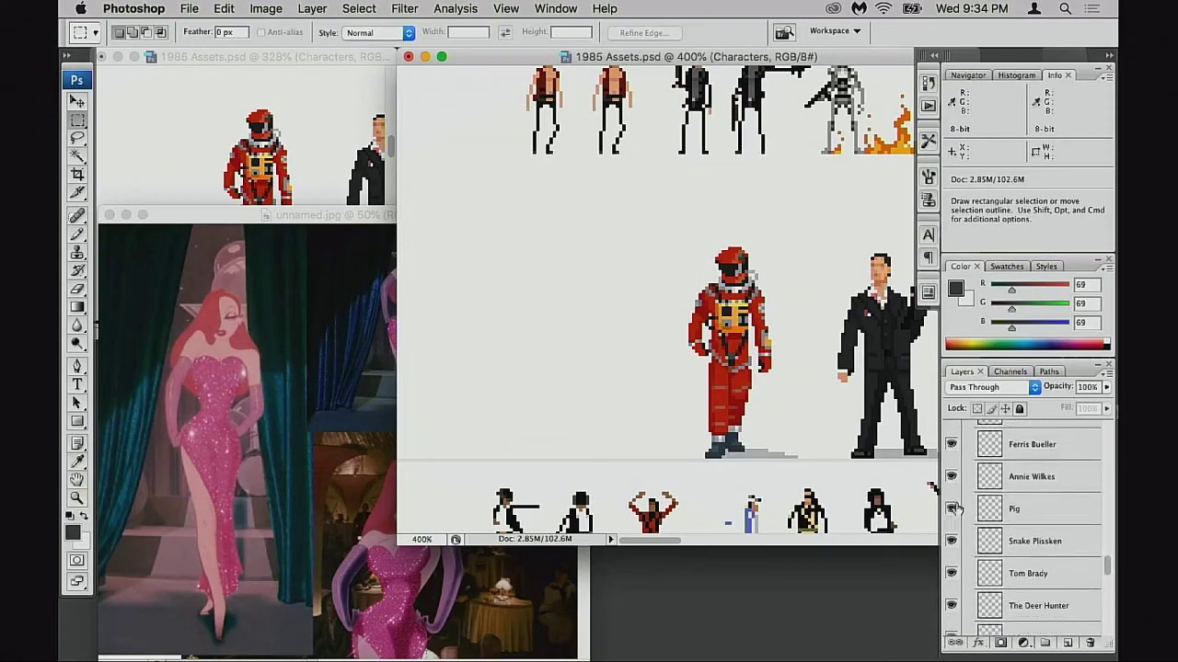
pyautogui.scroll(-2, 956, 510)
# - Examine the two miniature Jessica Rabbit sprites up close and look through the character layers of the Small group
pyautogui.press('space')
pyautogui.moveTo(749, 184); pyautogui.dragTo(628, 415)
pyautogui.moveTo(831, 250); pyautogui.dragTo(707, 355)
pyautogui.moveTo(793, 231); pyautogui.dragTo(678, 359)
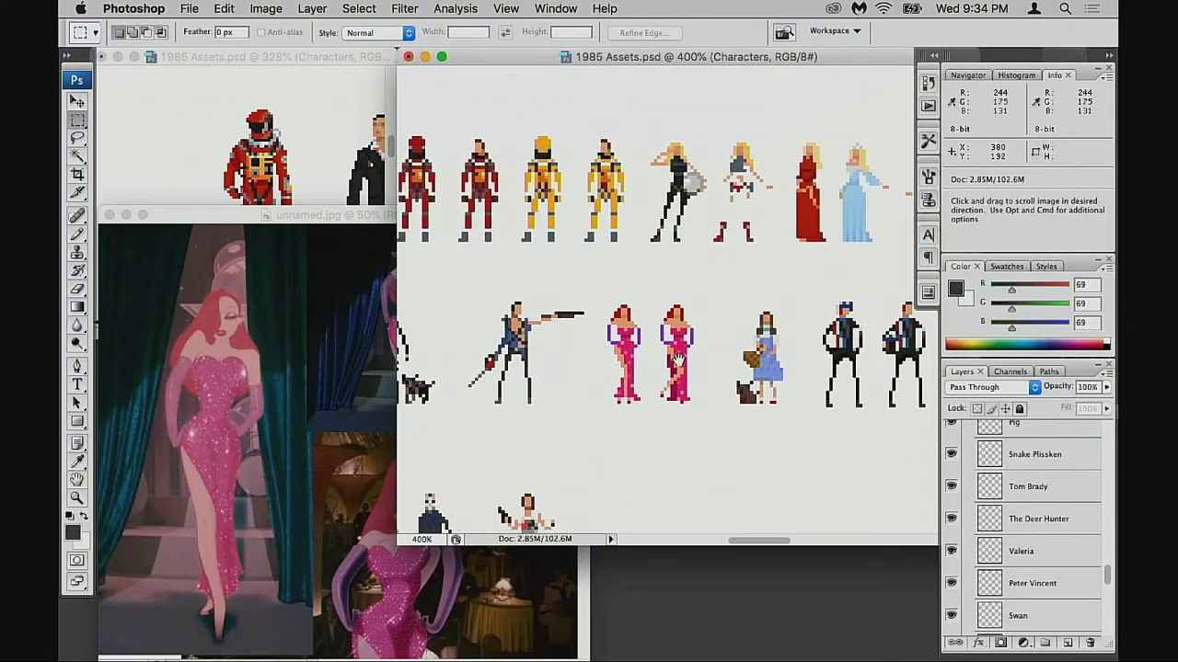
pyautogui.scroll(-8, 982, 521)
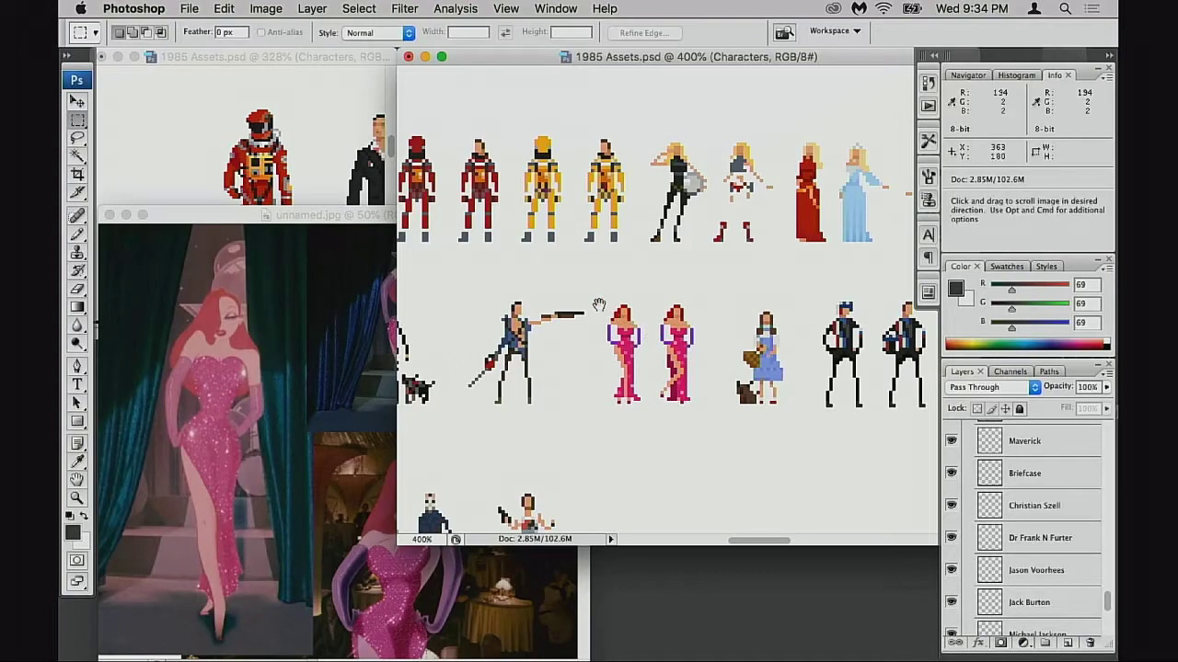
pyautogui.moveTo(571, 288); pyautogui.dragTo(730, 449)
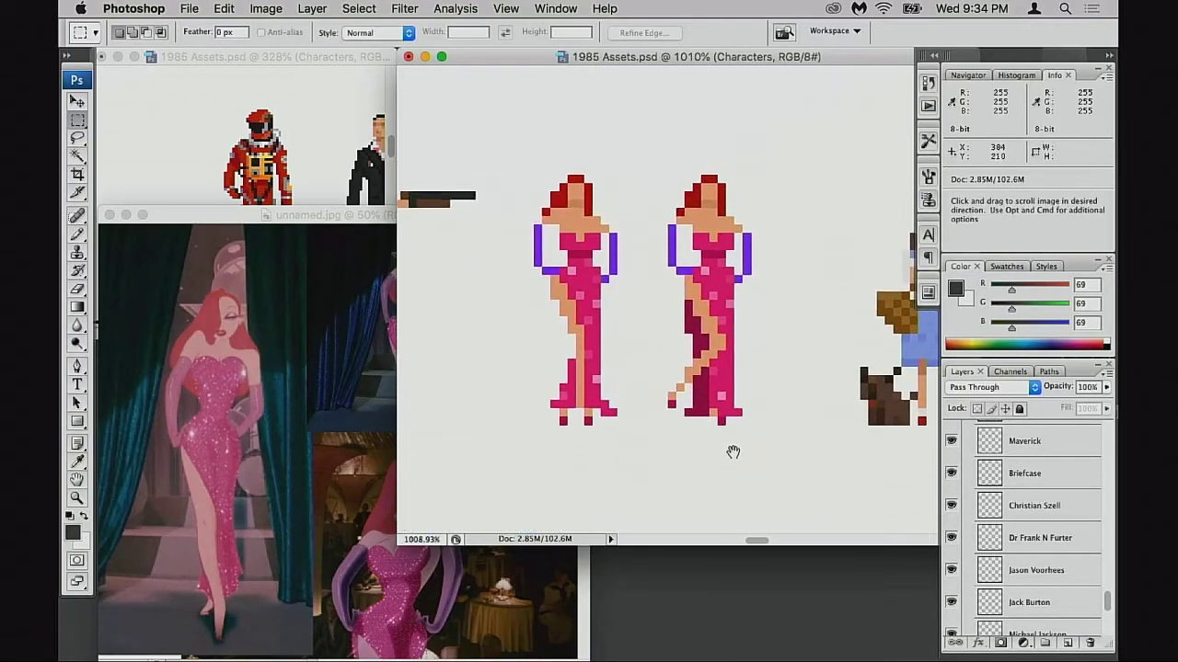
pyautogui.scroll(1, 1002, 522)
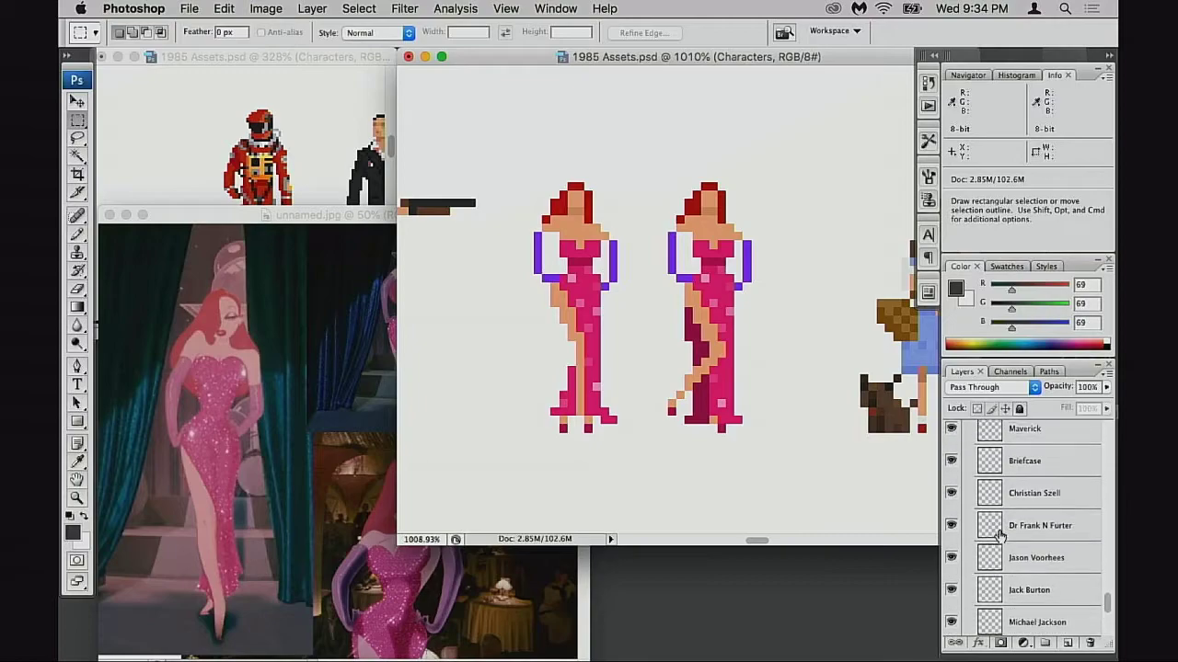
pyautogui.scroll(2, 1003, 533)
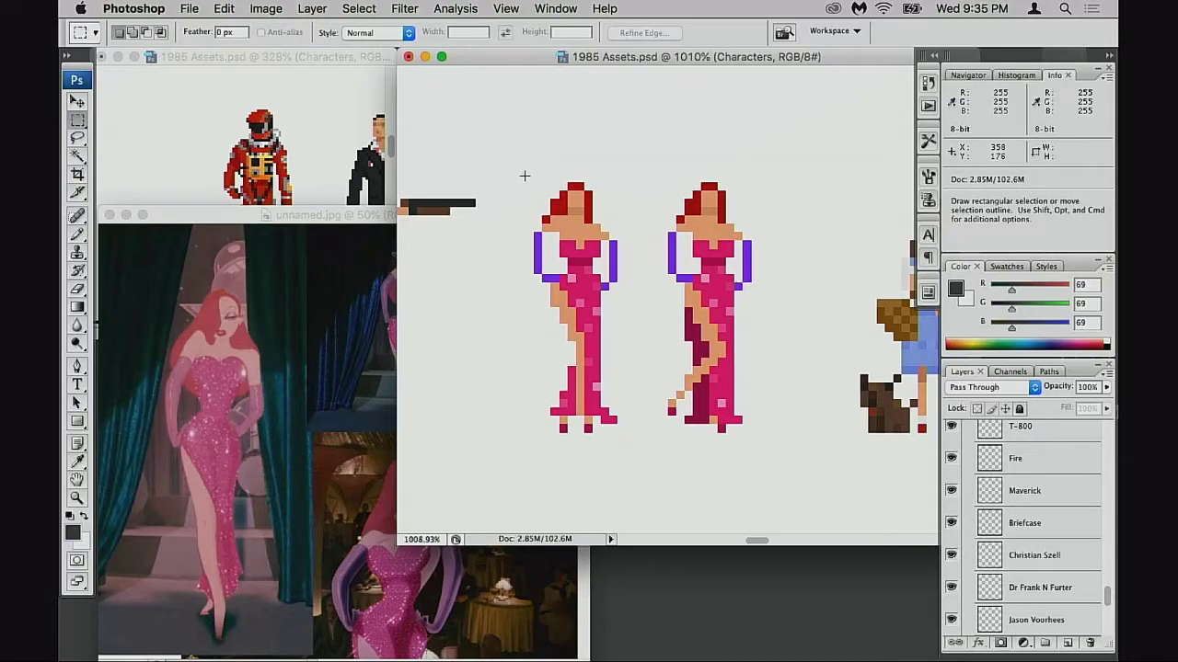
pyautogui.scroll(-3, 635, 446)
pyautogui.scroll(-3, 973, 584)
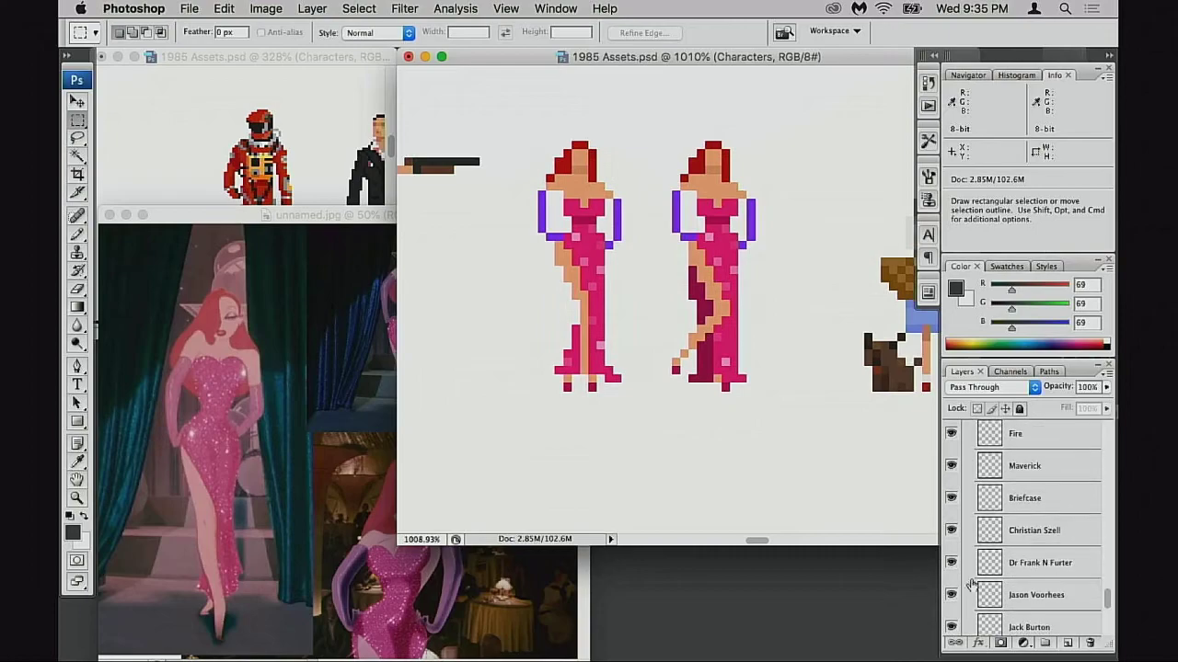
pyautogui.scroll(-5, 981, 598)
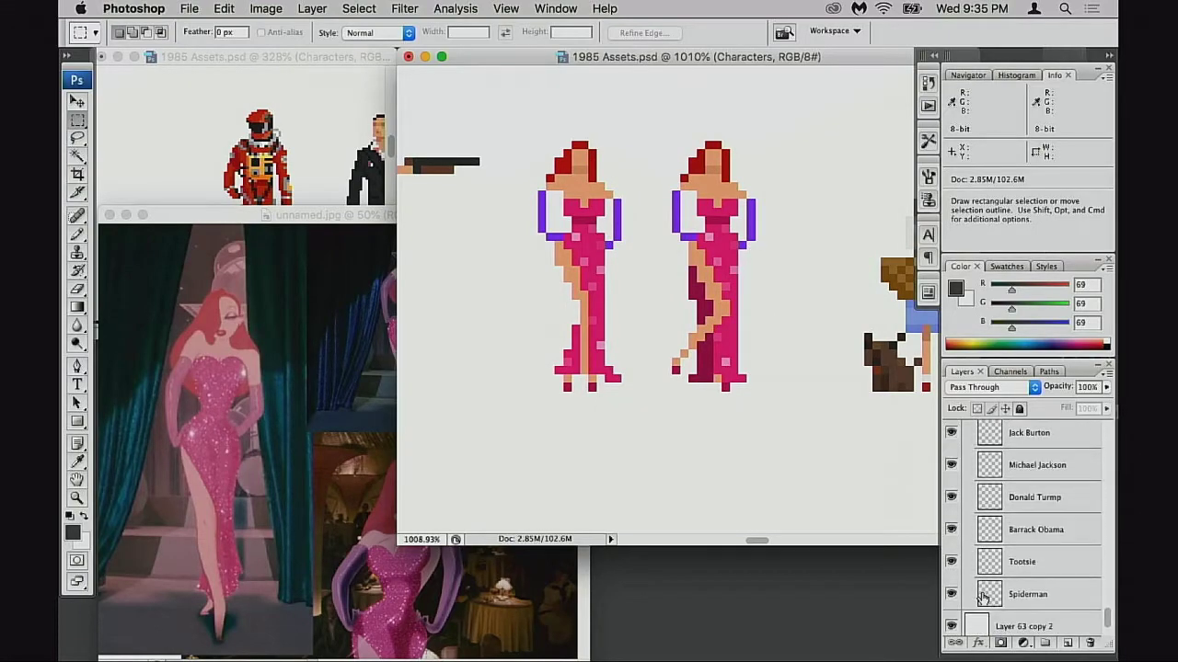
pyautogui.scroll(8, 985, 589)
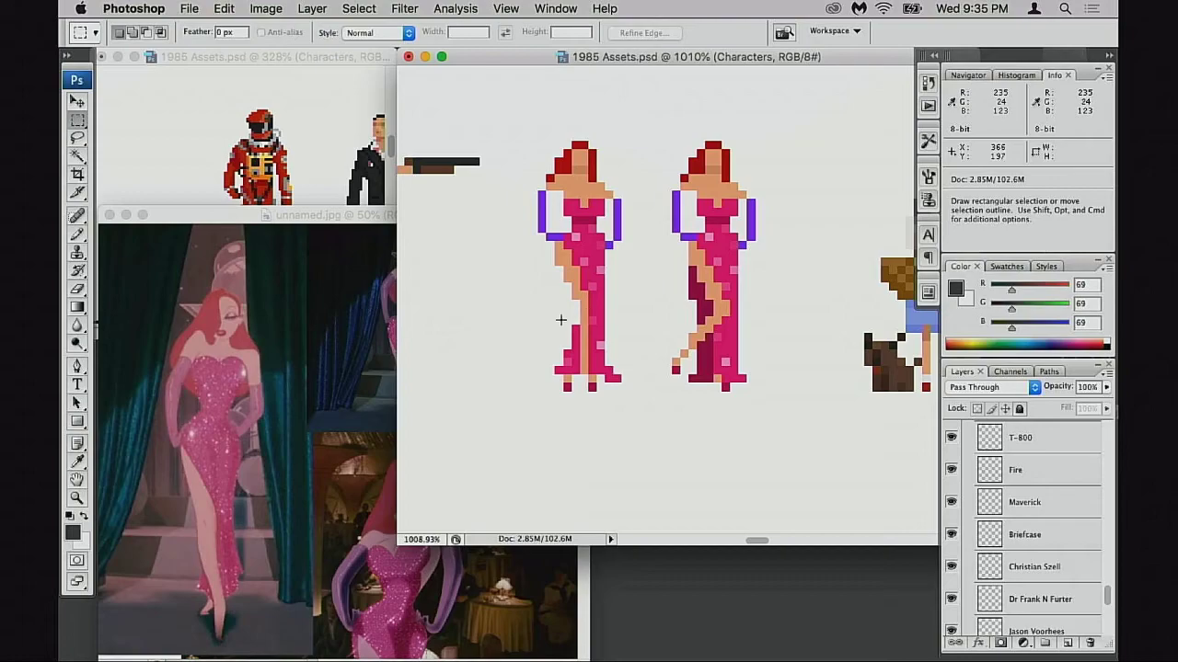
# - Bring the unnamed.jpg reference image to the front and shift it slightly so the second Jessica sprite stays in view
pyautogui.click(371, 405)
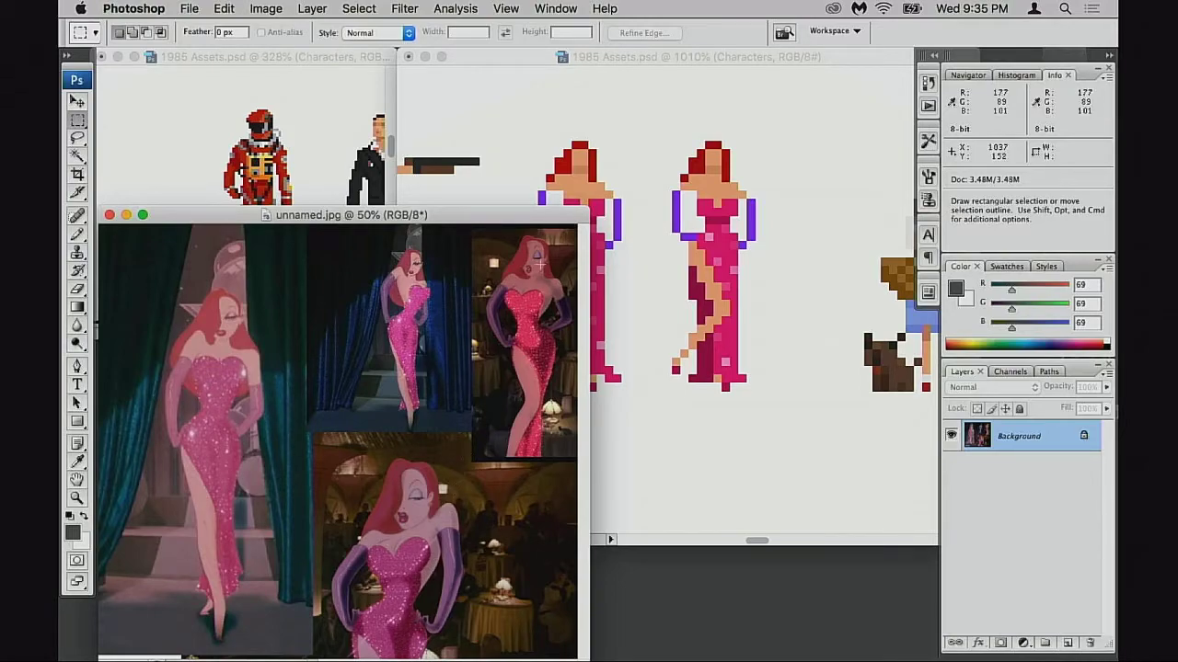
pyautogui.moveTo(547, 220); pyautogui.dragTo(528, 218)
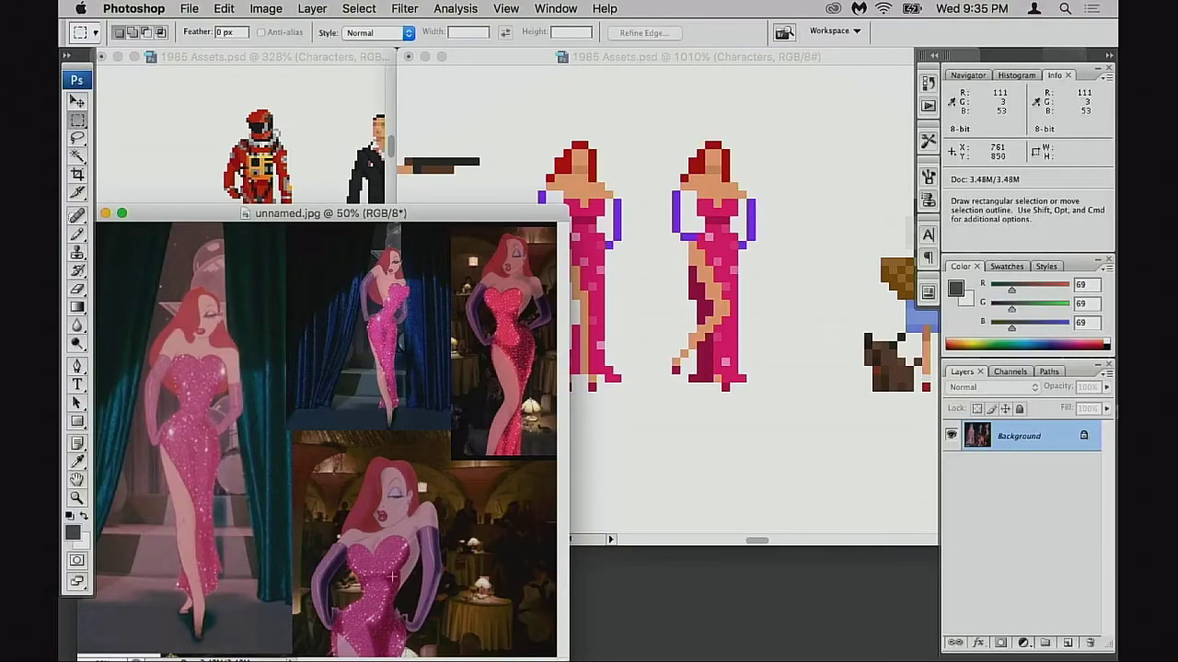
pyautogui.moveTo(522, 216); pyautogui.dragTo(530, 212)
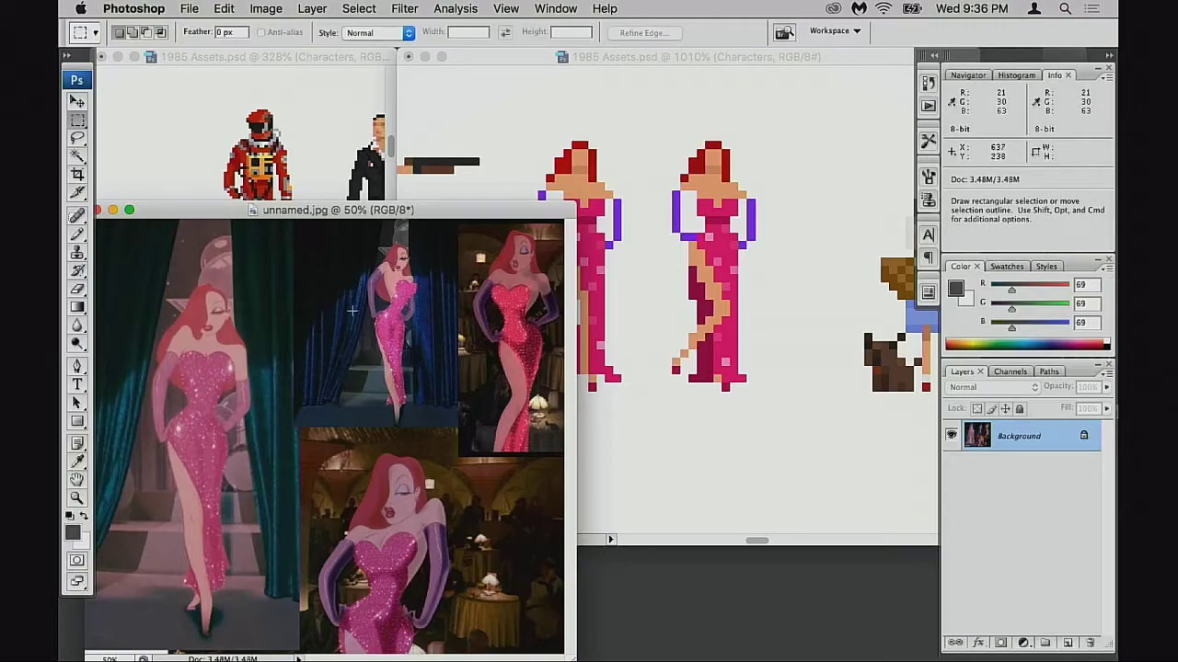
# - Switch to Chrome and search the web for "jessica rabbit"
pyautogui.moveTo(376, 651)
pyautogui.click(485, 631)
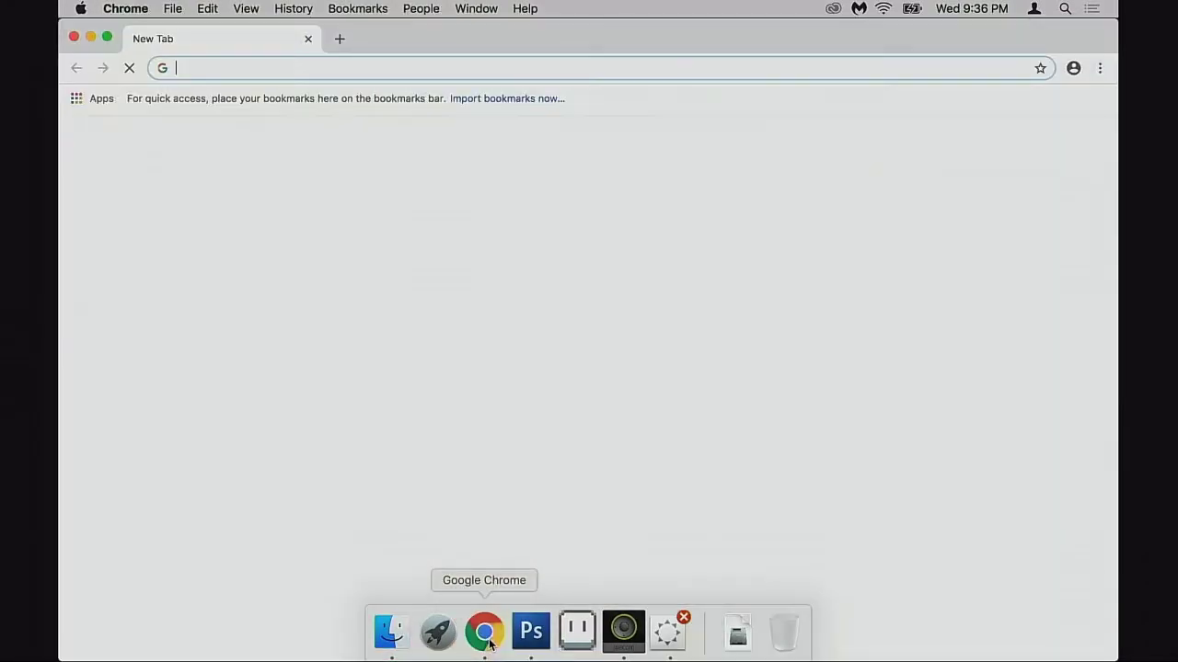
pyautogui.write('jessica')
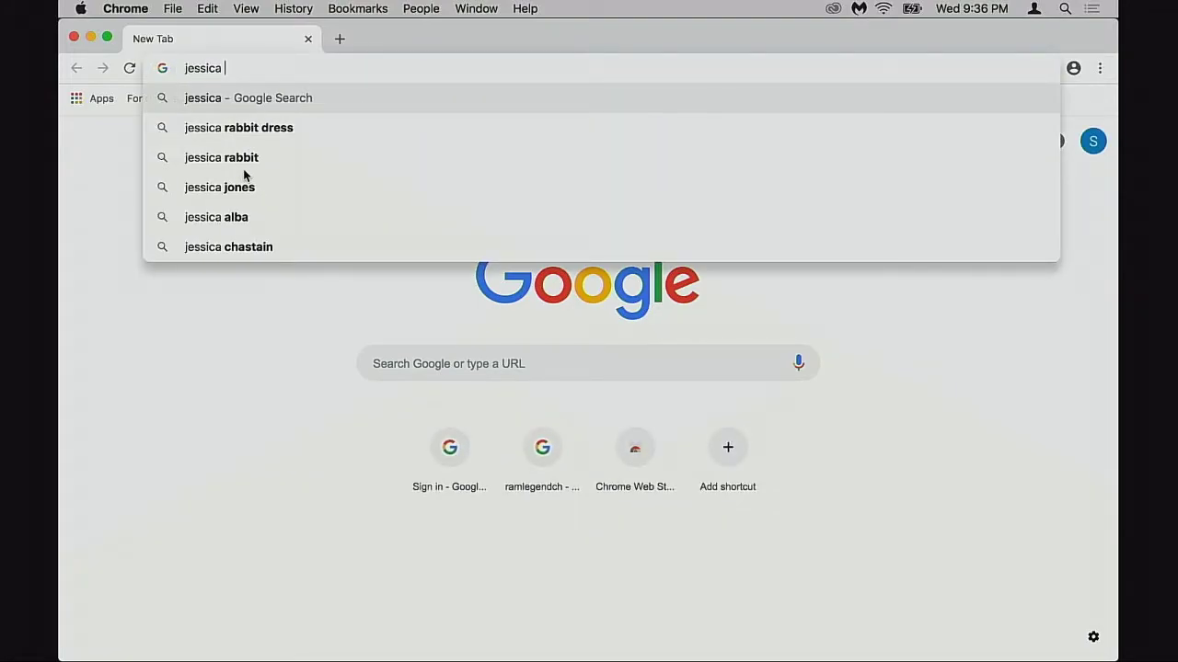
pyautogui.press('Down')
pyautogui.press('BackSpace')
pyautogui.press('BackSpace')
pyautogui.press('BackSpace')
pyautogui.press('BackSpace')
pyautogui.press('BackSpace')
pyautogui.press('BackSpace')
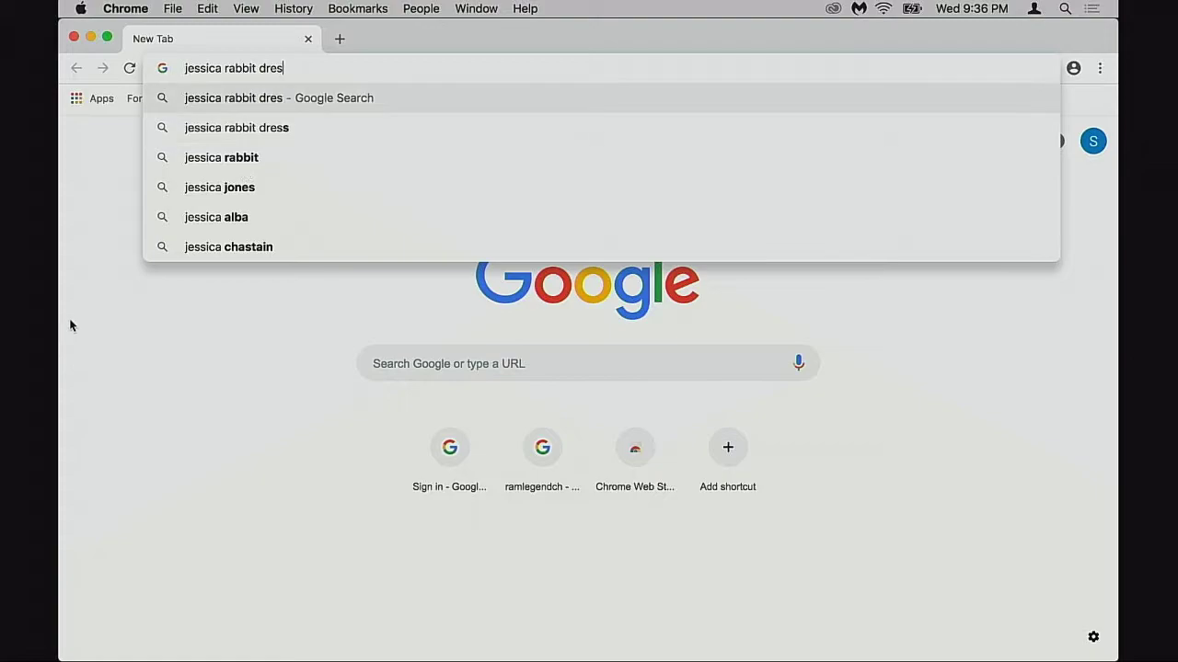
pyautogui.press('Return')
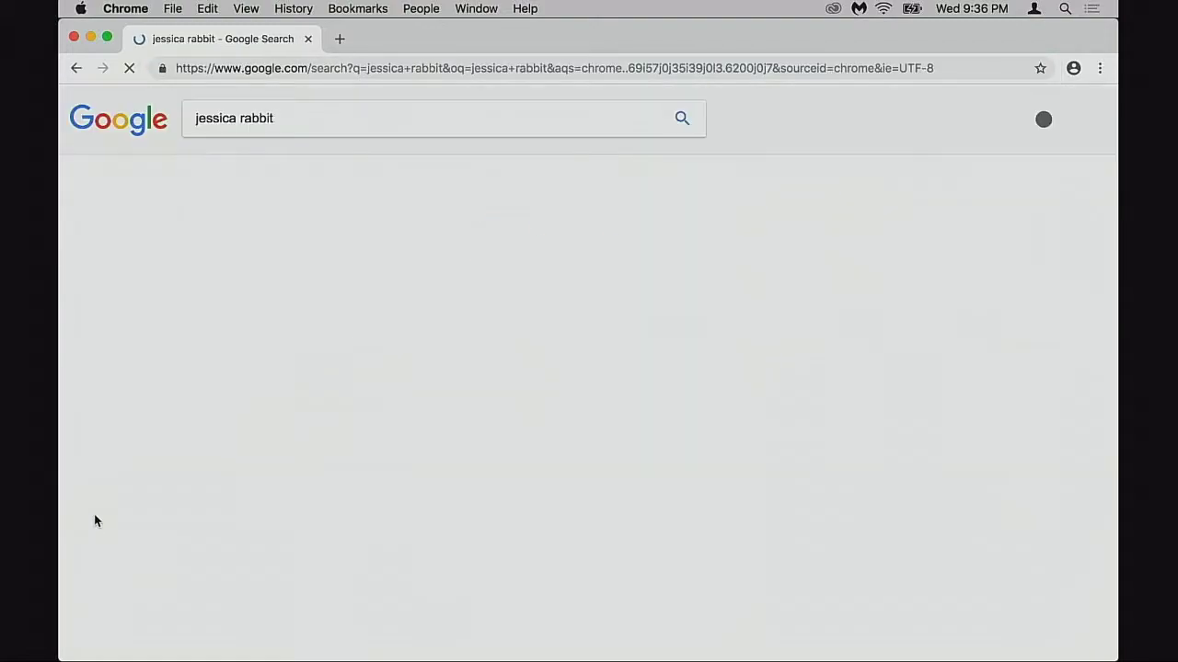
# - Show the image results for Jessica Rabbit, preview the Amazon red dress poster and close the preview
pyautogui.click(259, 169)
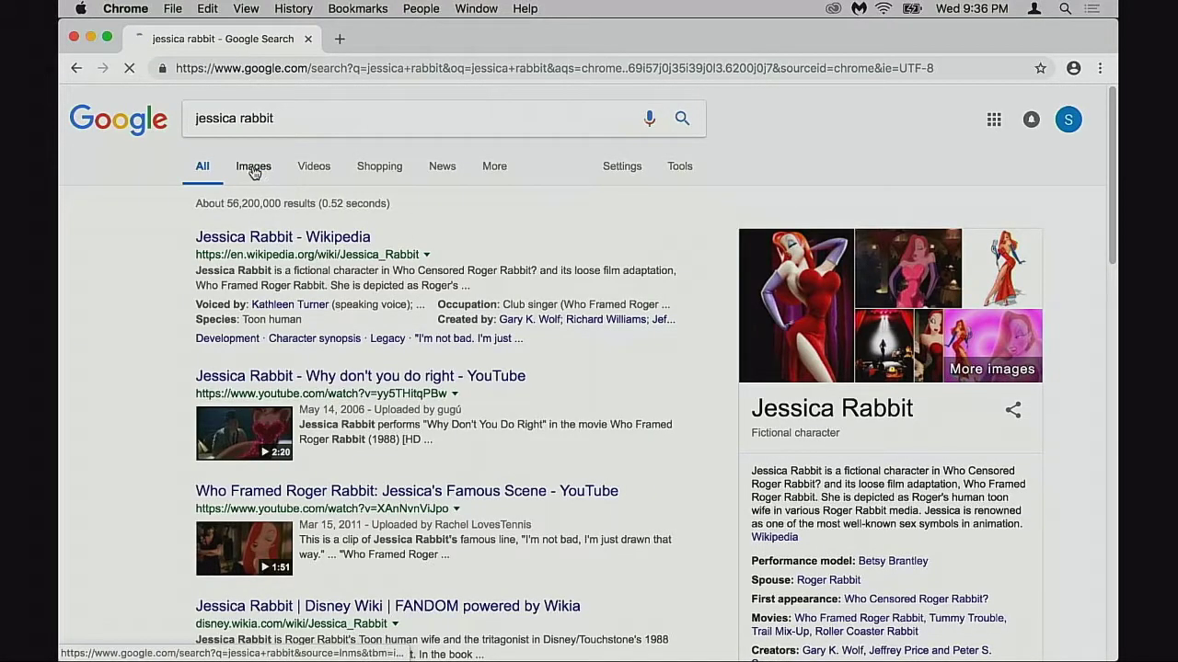
pyautogui.click(189, 341)
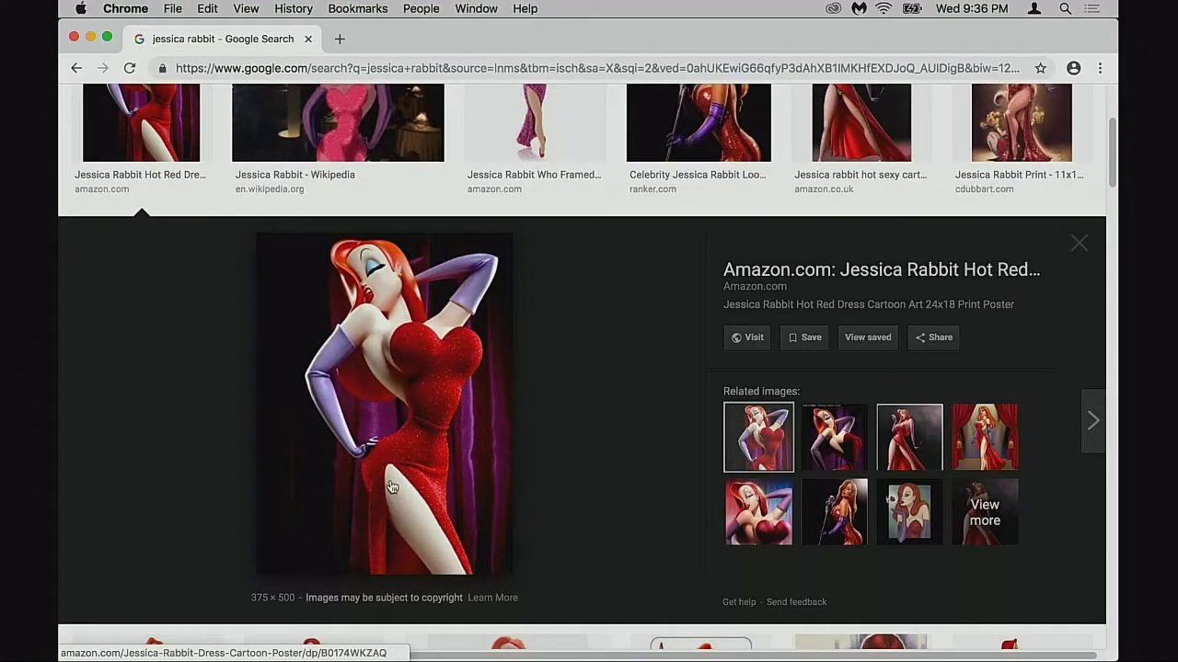
pyautogui.click(1076, 250)
# - Preview the who2.com still of Jessica Rabbit in the red dress, dismiss it and close the browser tab
pyautogui.scroll(-2, 828, 214)
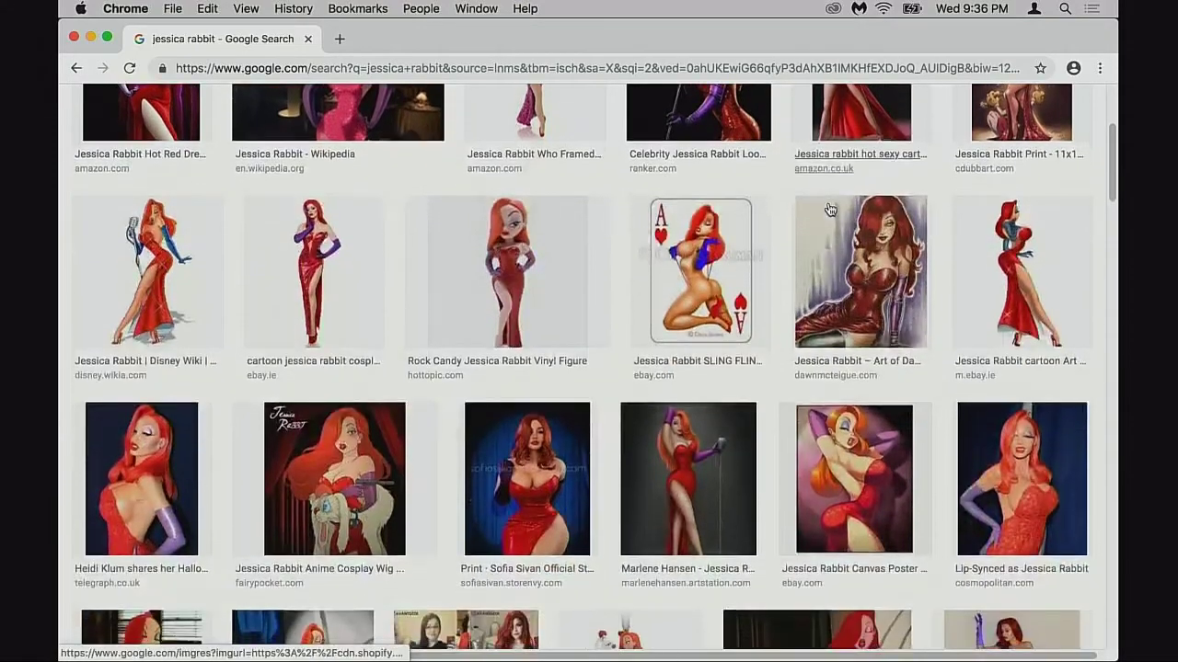
pyautogui.scroll(-5, 828, 214)
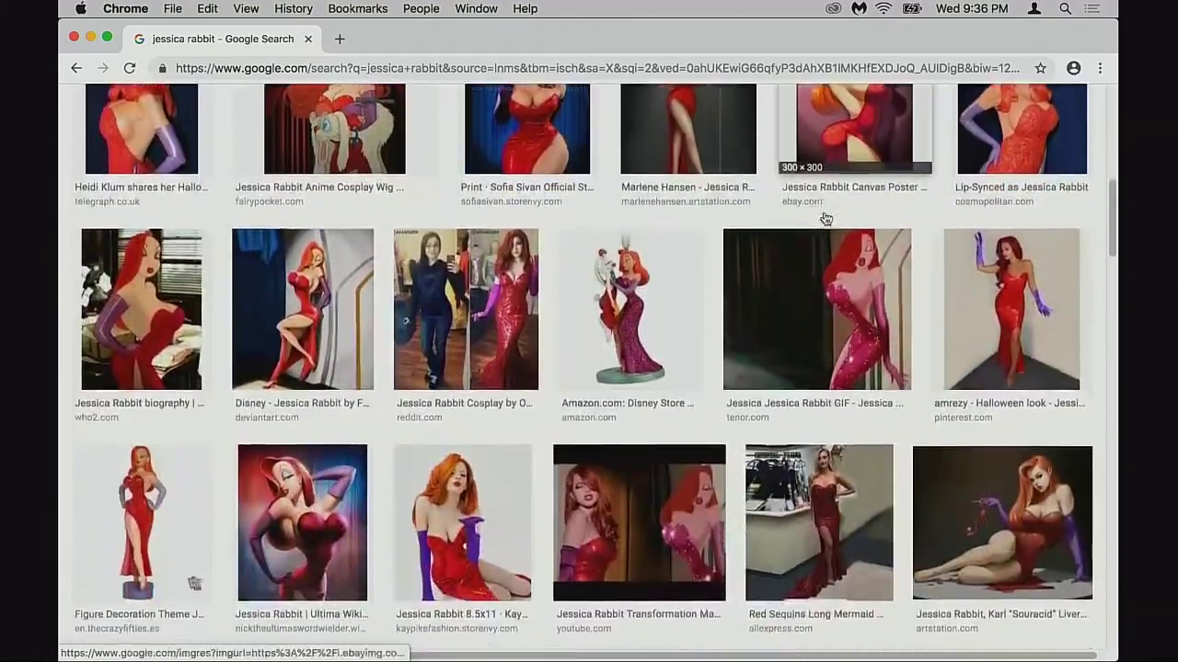
pyautogui.click(175, 328)
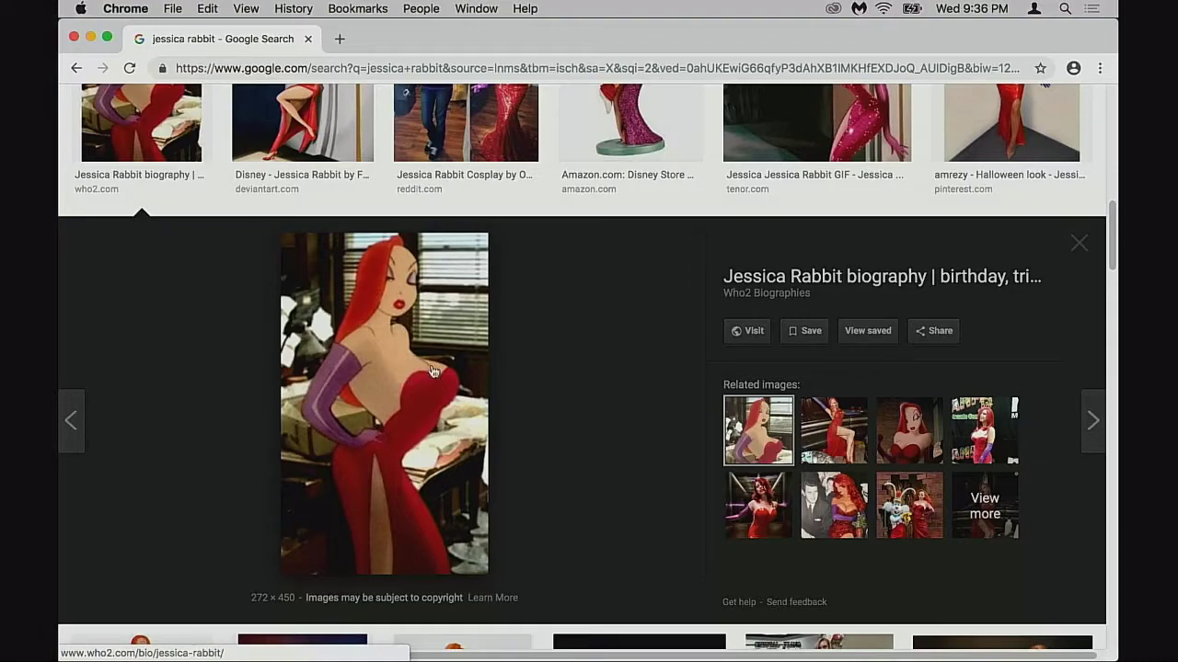
pyautogui.click(1076, 253)
pyautogui.click(309, 40)
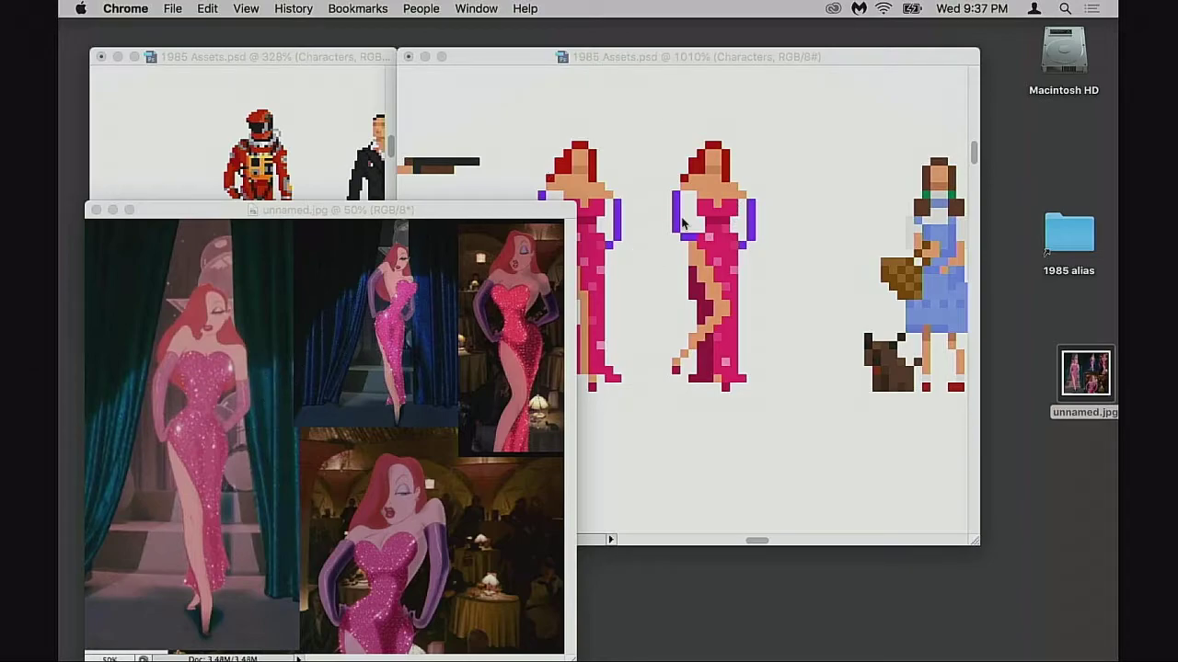
# - Return to 1985 Assets.psd in Photoshop and select the Jessica Rabbit layer in the Small group, verifying it by toggling its visibility
pyautogui.click(706, 66)
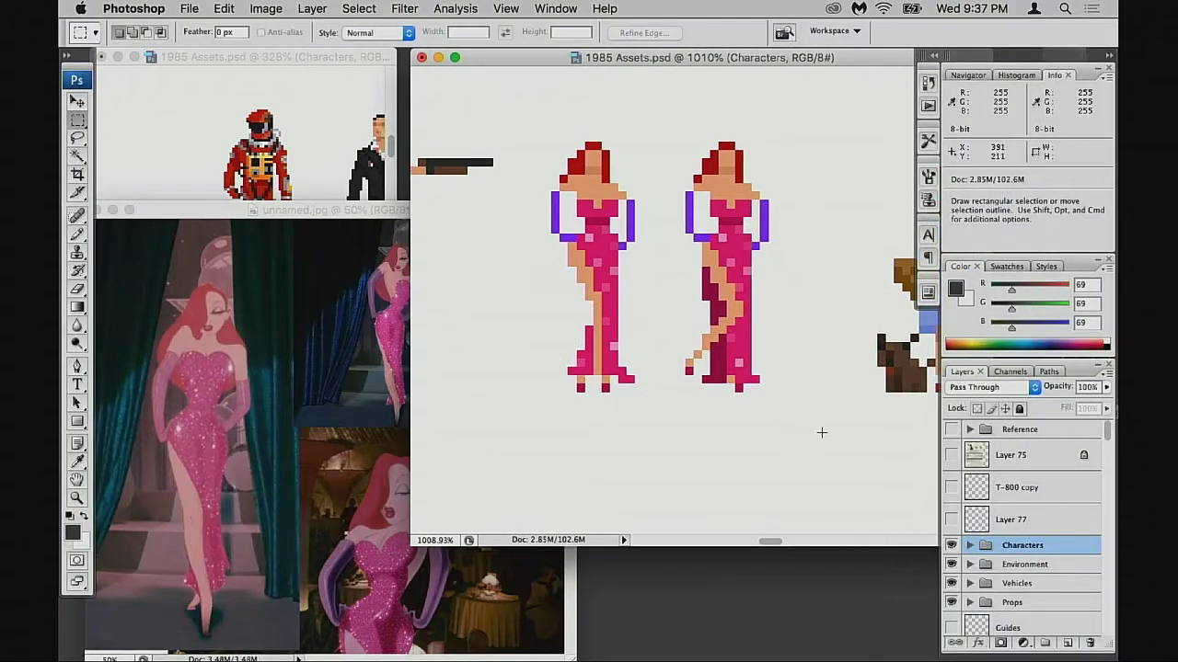
pyautogui.scroll(-3, 979, 589)
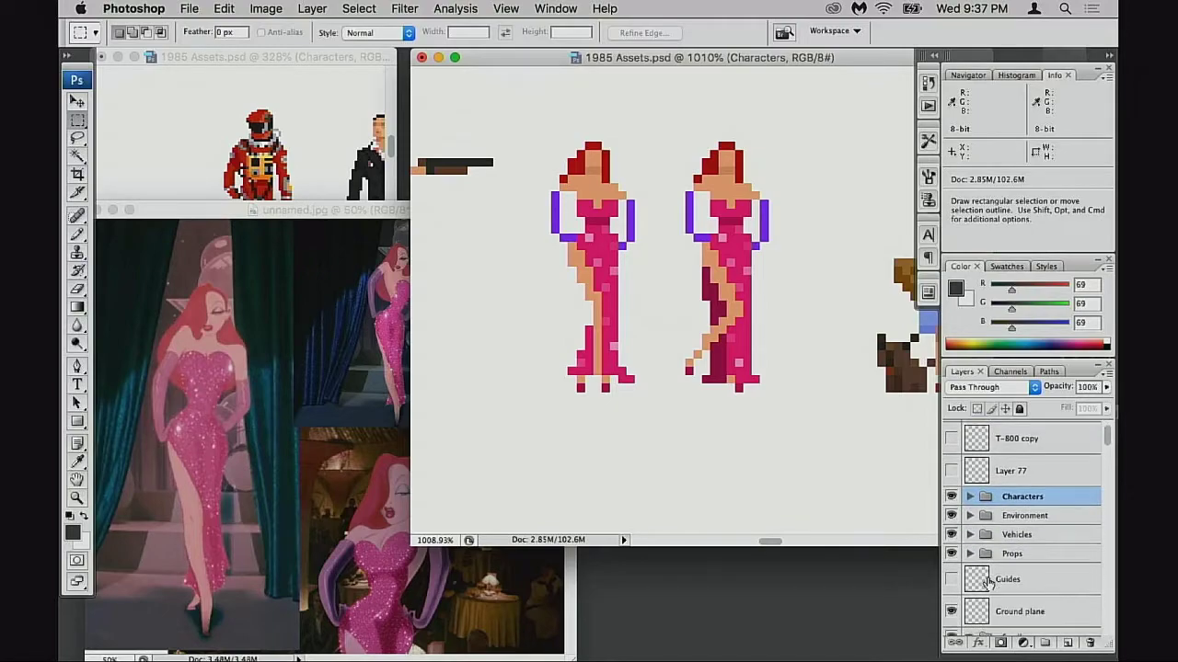
pyautogui.scroll(-2, 982, 554)
pyautogui.click(951, 574)
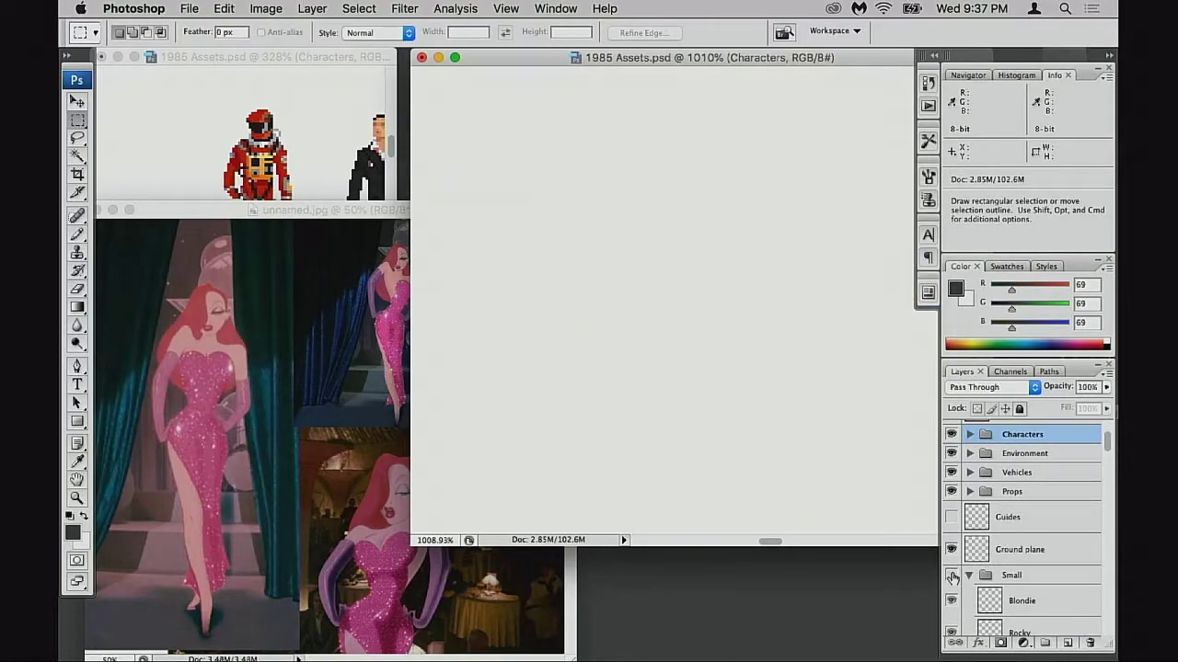
pyautogui.click(951, 574)
pyautogui.scroll(-4, 959, 580)
pyautogui.scroll(-12, 961, 576)
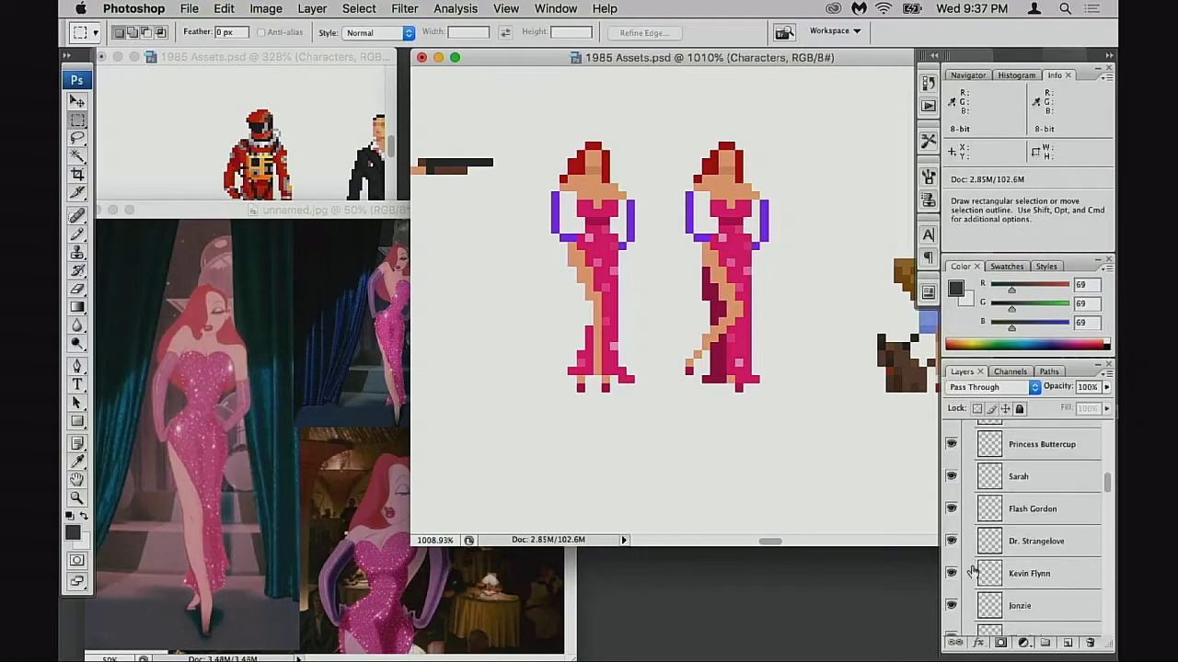
pyautogui.scroll(-3, 974, 573)
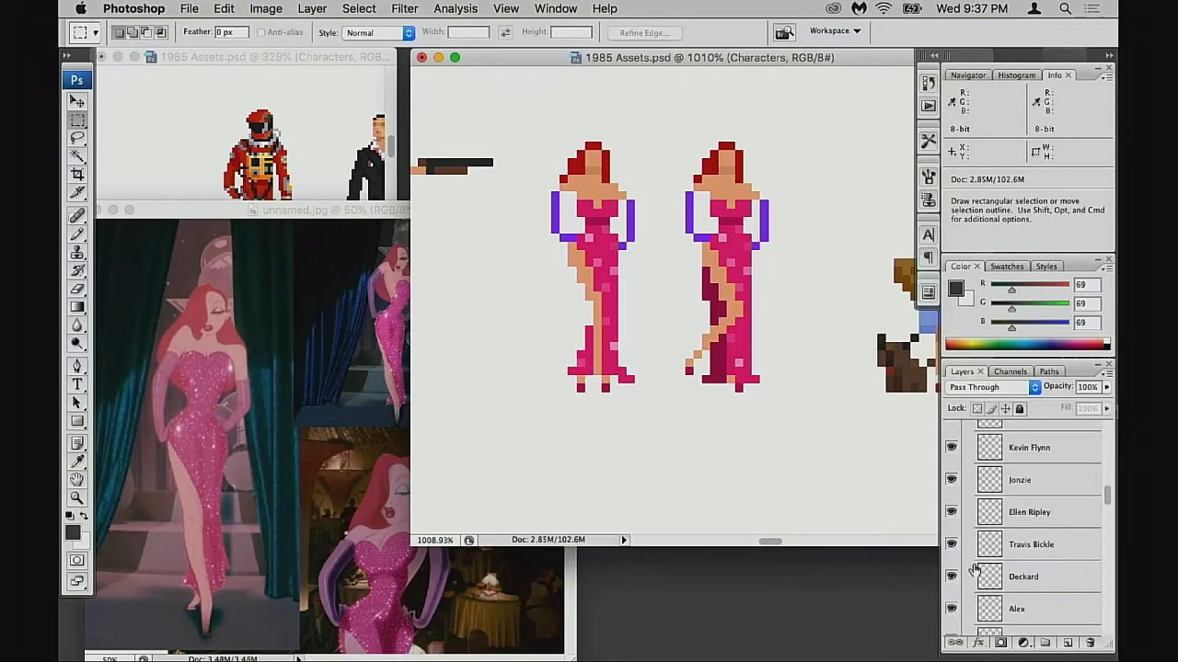
pyautogui.scroll(-12, 976, 572)
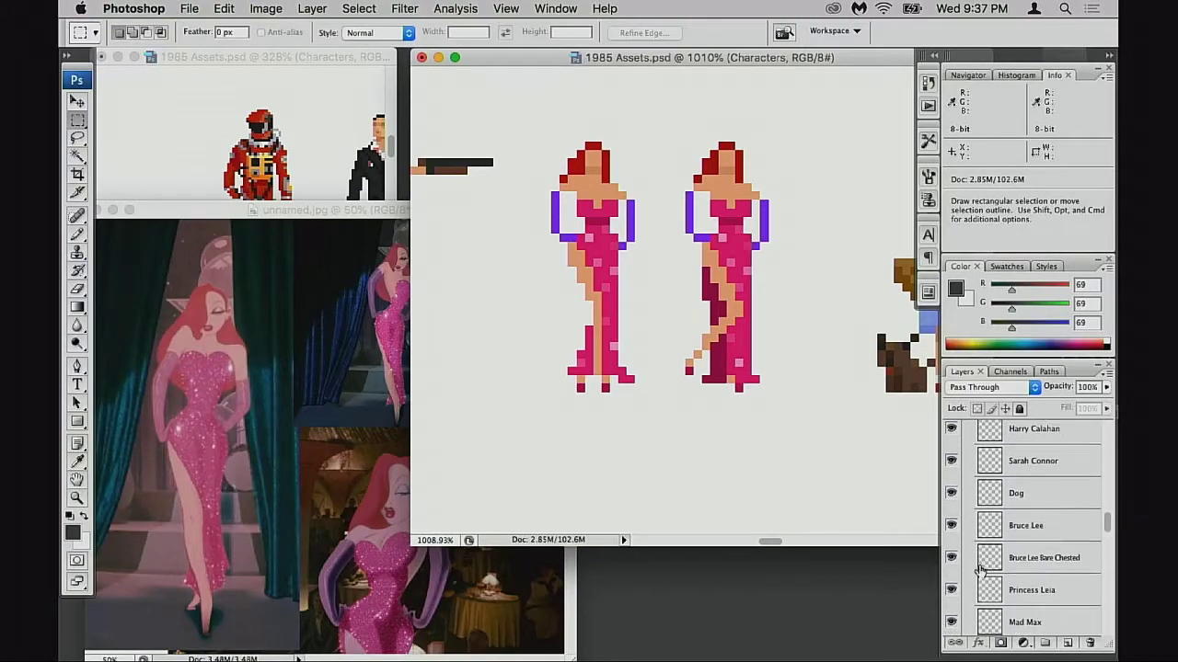
pyautogui.scroll(-6, 980, 571)
pyautogui.click(962, 497)
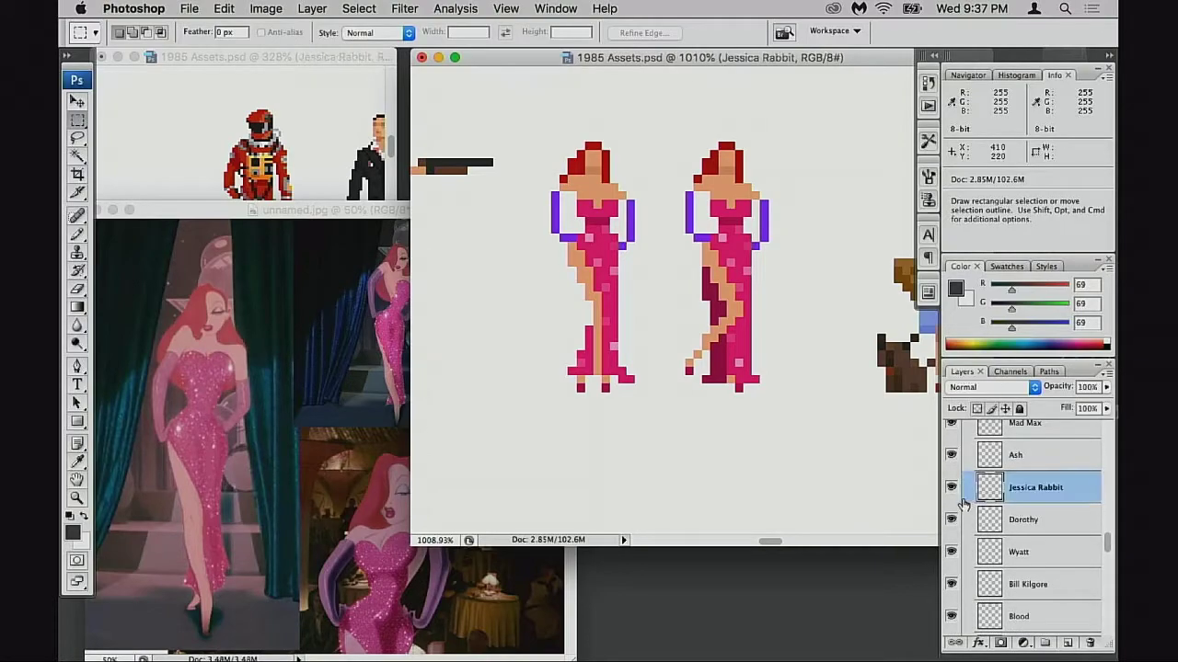
pyautogui.click(951, 488)
pyautogui.click(951, 488)
# - Measure the pixel size of the first small Jessica sprite and of the large red-haired swordswoman
pyautogui.moveTo(526, 108); pyautogui.dragTo(650, 433)
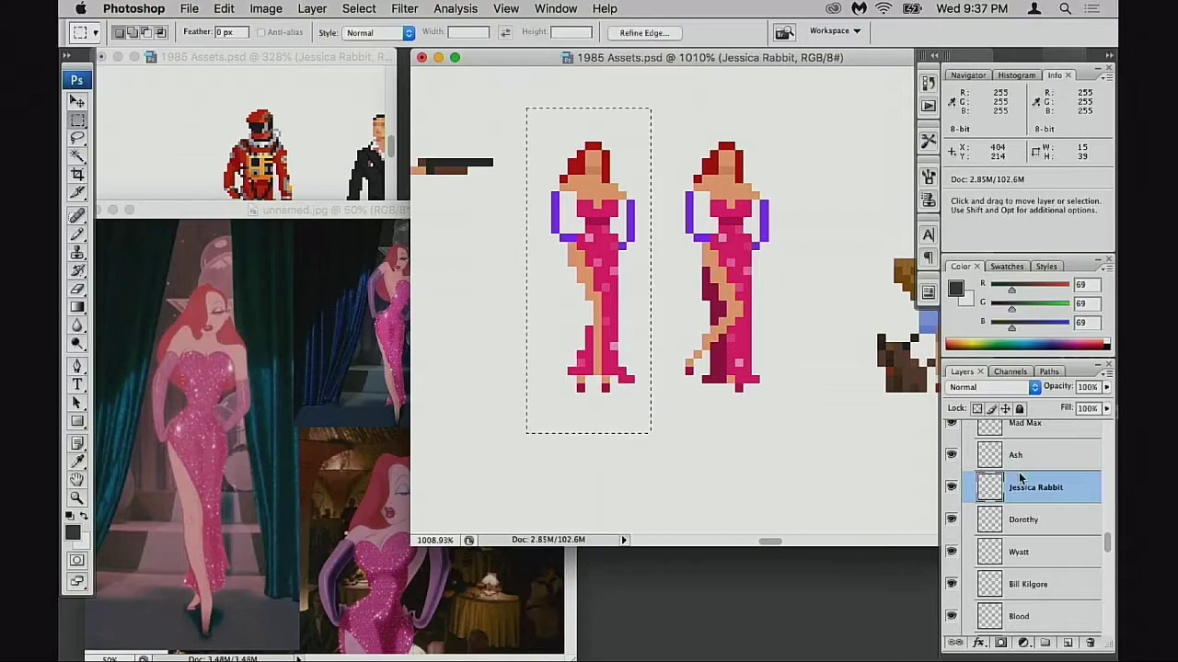
pyautogui.keyDown('alt'); pyautogui.keyDown('shift'); pyautogui.keyDown('super'); pyautogui.click(990, 489); pyautogui.keyUp('super'); pyautogui.keyUp('shift'); pyautogui.keyUp('alt')
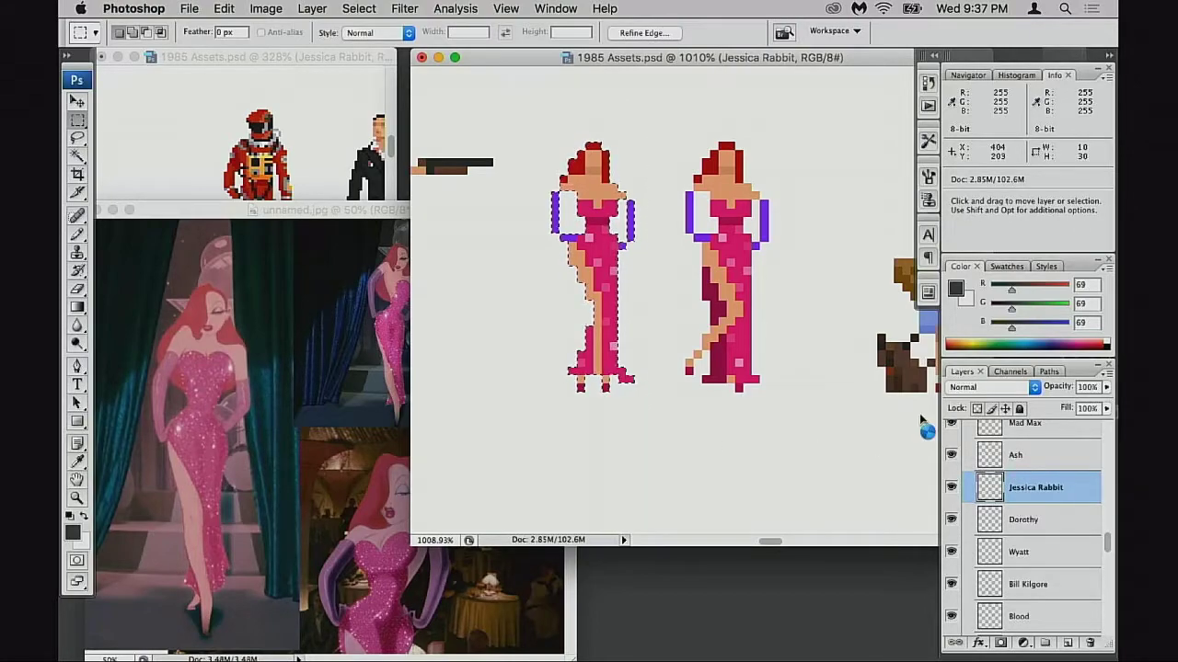
pyautogui.moveTo(394, 203); pyautogui.dragTo(834, 582)
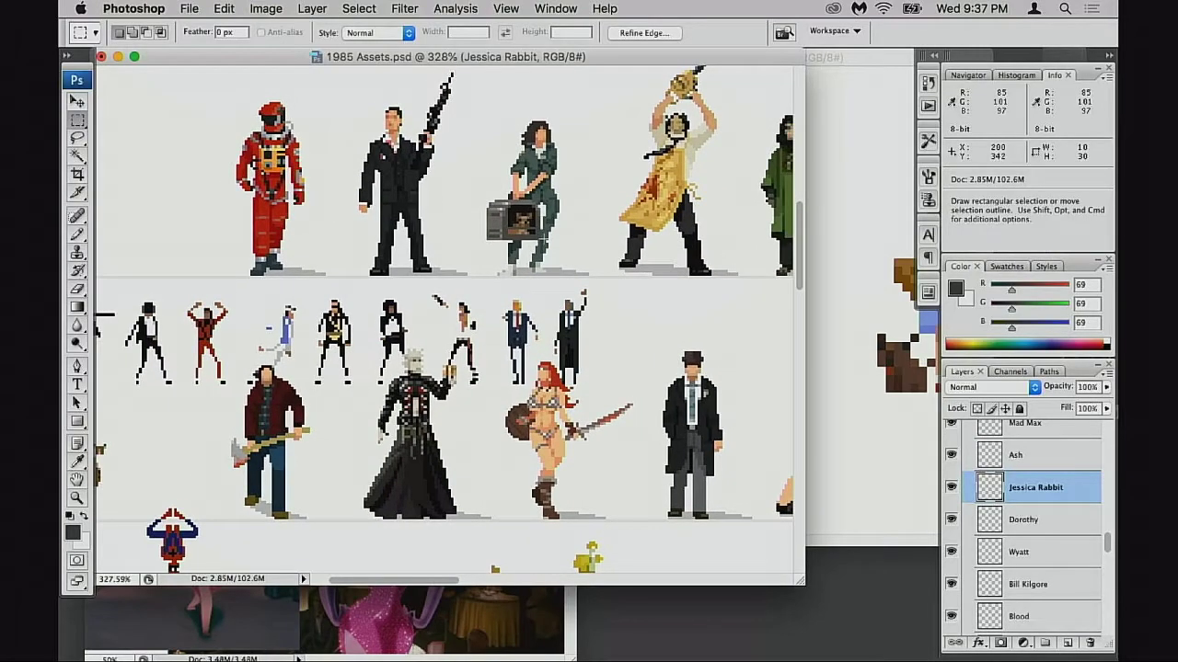
pyautogui.moveTo(538, 407); pyautogui.dragTo(507, 362)
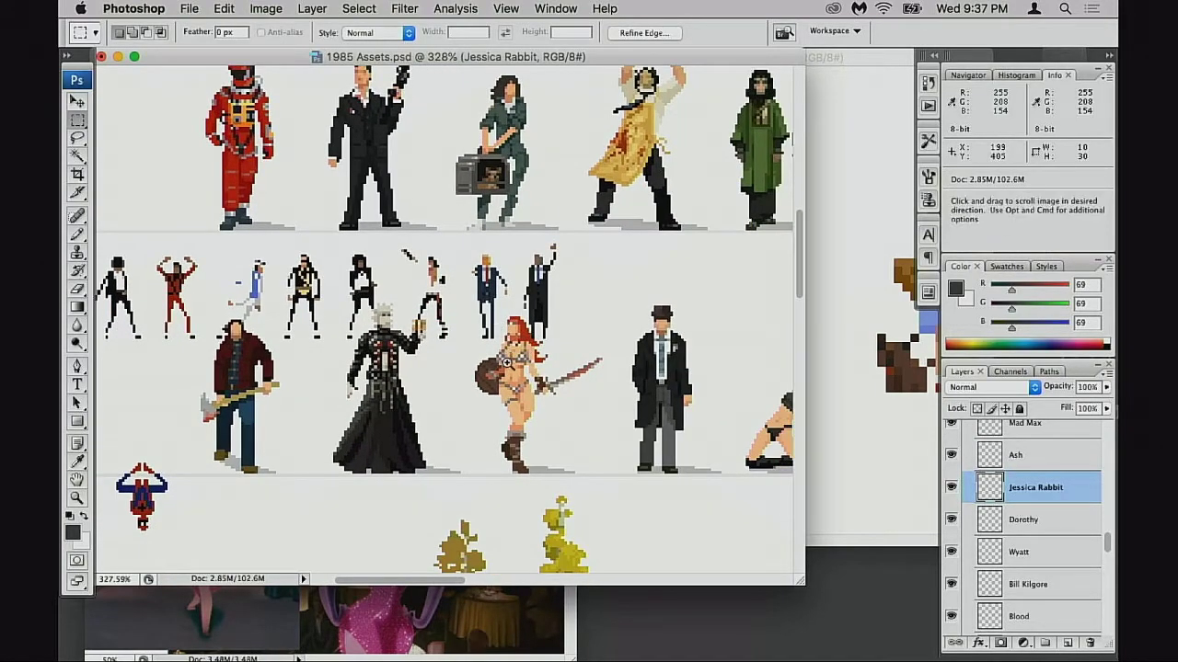
pyautogui.keyDown('super'); pyautogui.click(507, 362); pyautogui.keyUp('super')
pyautogui.keyDown('super'); pyautogui.click(518, 379); pyautogui.keyUp('super')
pyautogui.moveTo(422, 336); pyautogui.dragTo(471, 384)
pyautogui.moveTo(370, 226)
pyautogui.mouseDown()
pyautogui.moveTo(415, 274)
pyautogui.moveTo(443, 334)
pyautogui.mouseUp()
pyautogui.moveTo(398, 223); pyautogui.dragTo(463, 459)
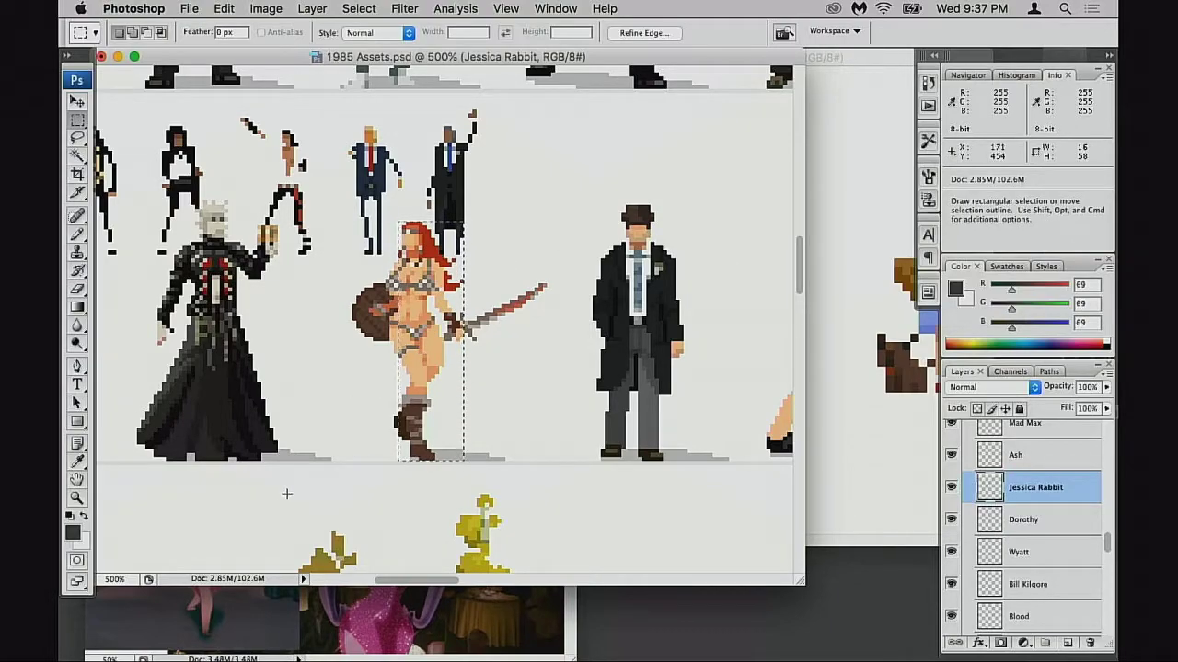
# - Measure the large woman holding the rifle, look over the neighbouring large characters and bring the unnamed.jpg reference forward
pyautogui.press('space')
pyautogui.moveTo(571, 350); pyautogui.dragTo(155, 355)
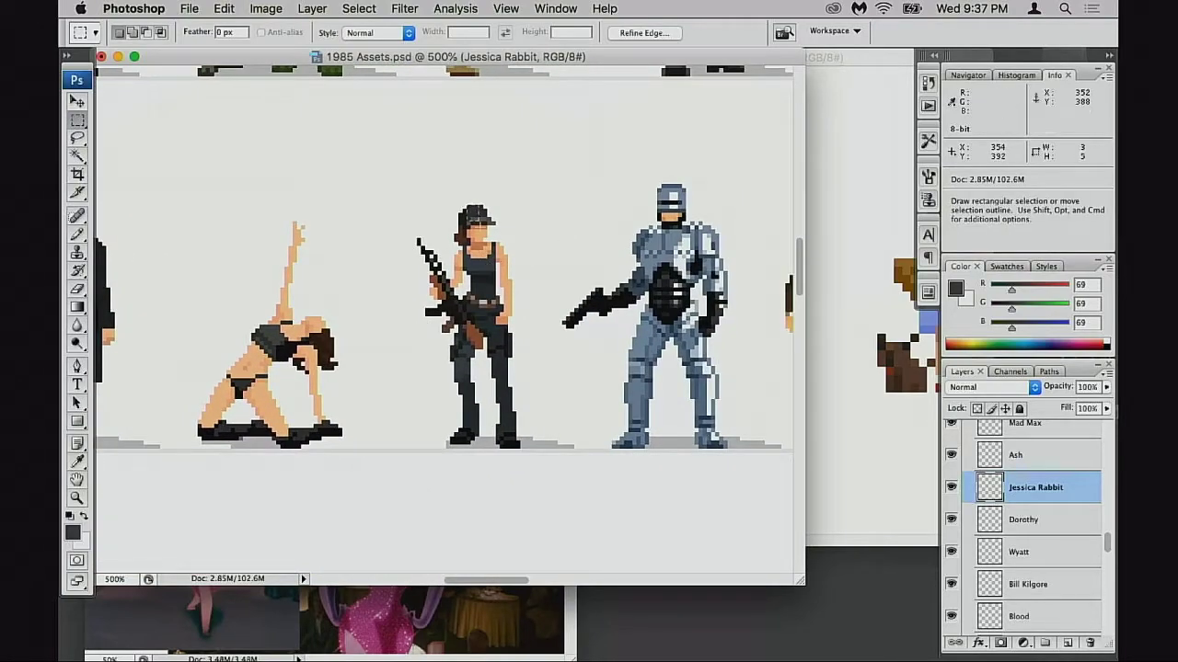
pyautogui.moveTo(480, 226); pyautogui.dragTo(530, 449)
pyautogui.press('space')
pyautogui.moveTo(604, 408); pyautogui.dragTo(308, 385)
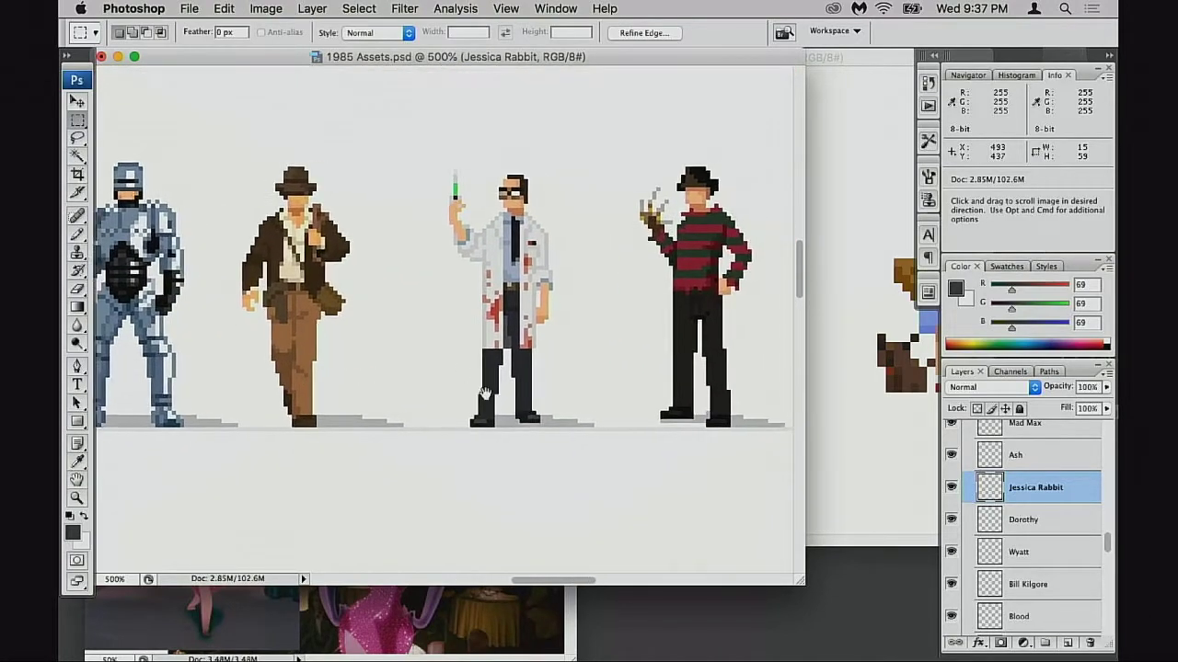
pyautogui.moveTo(658, 384); pyautogui.dragTo(86, 389)
pyautogui.moveTo(401, 388); pyautogui.dragTo(599, 299)
pyautogui.click(354, 615)
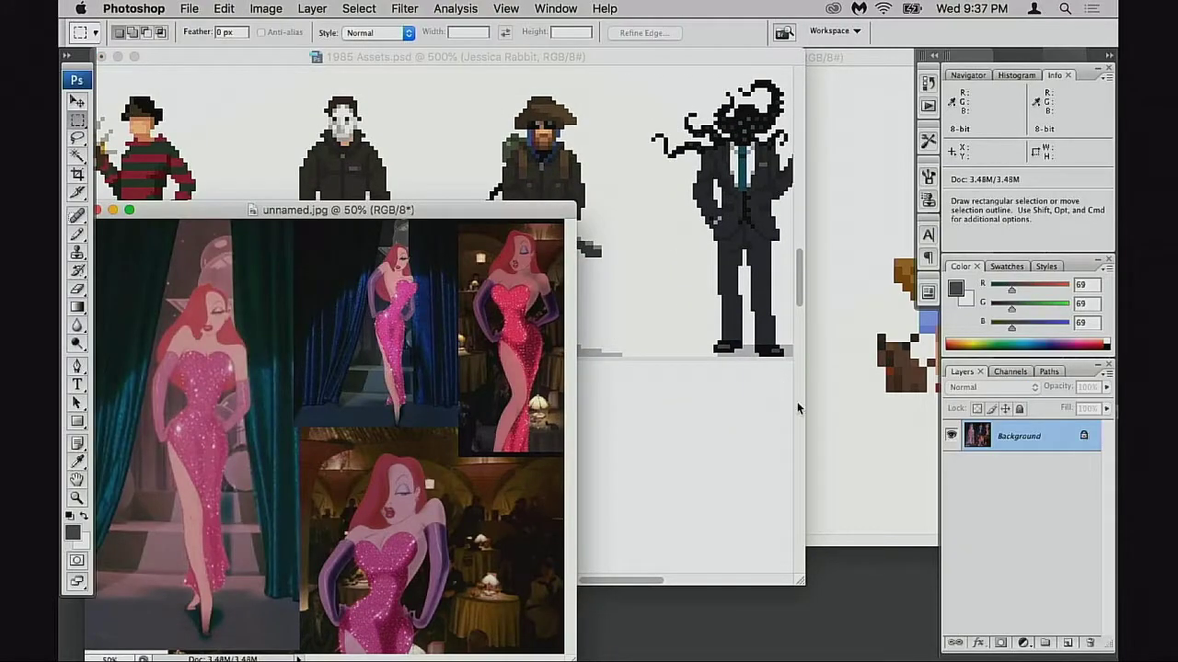
# - Select the first small Jessica sprite's pixels on the Jessica Rabbit layer and paste a copy into a new document
pyautogui.click(839, 423)
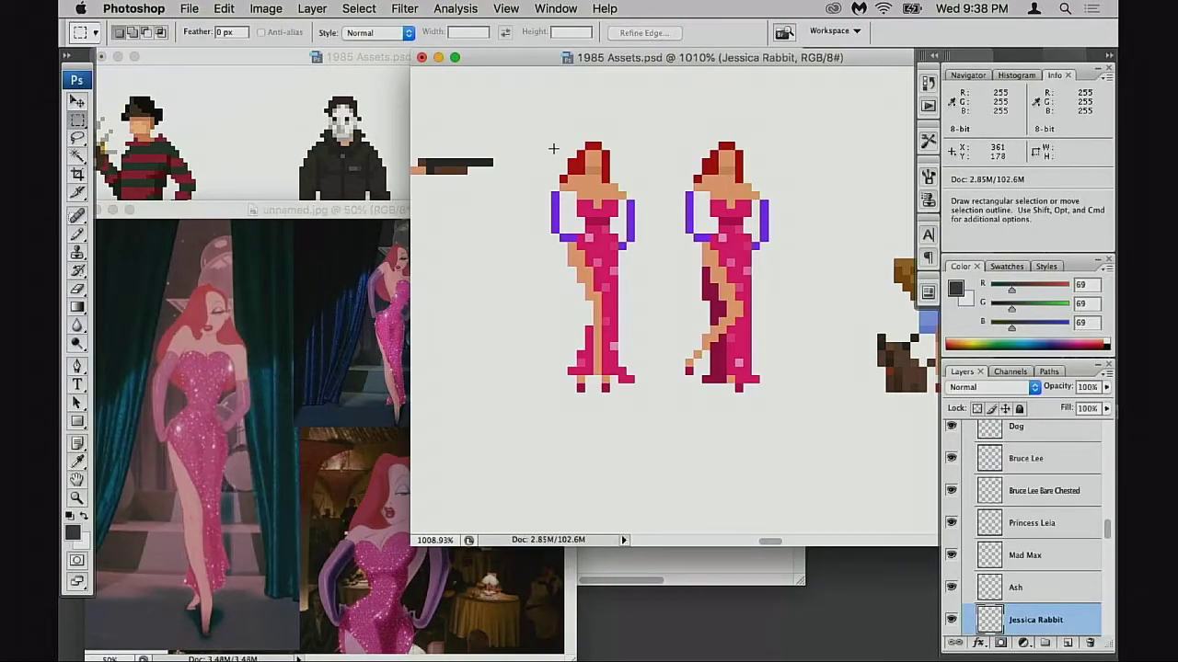
pyautogui.moveTo(543, 143); pyautogui.dragTo(642, 387)
pyautogui.keyDown('alt'); pyautogui.keyDown('shift'); pyautogui.keyDown('super'); pyautogui.click(989, 622); pyautogui.keyUp('super'); pyautogui.keyUp('shift'); pyautogui.keyUp('alt')
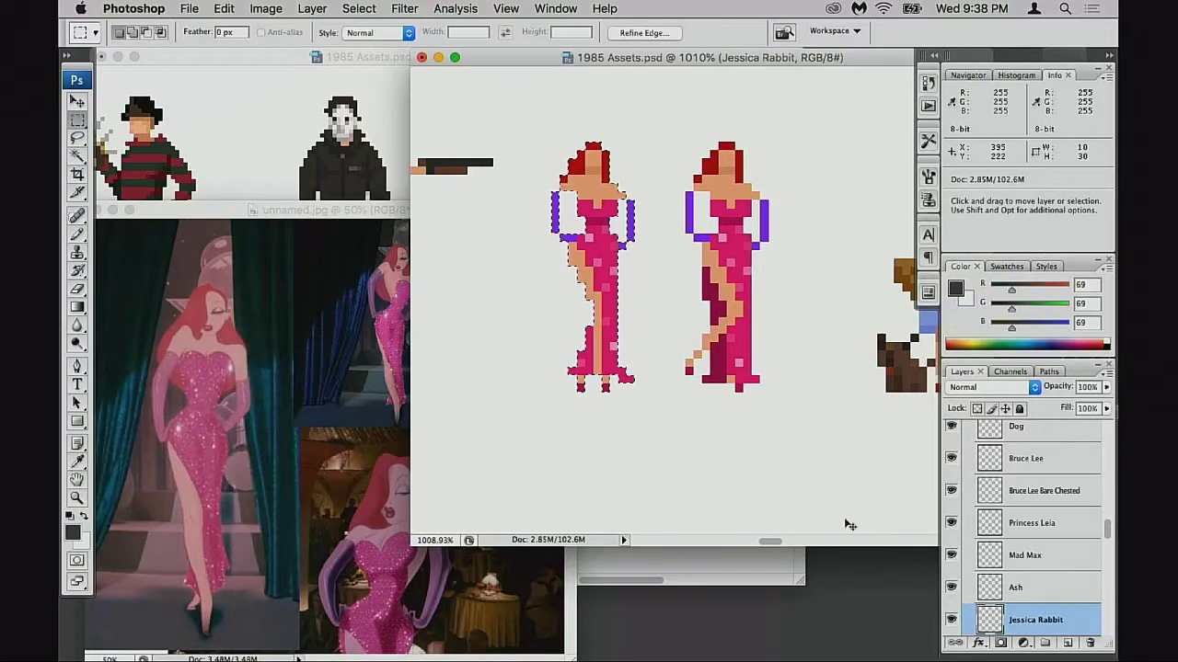
pyautogui.press('super+b')
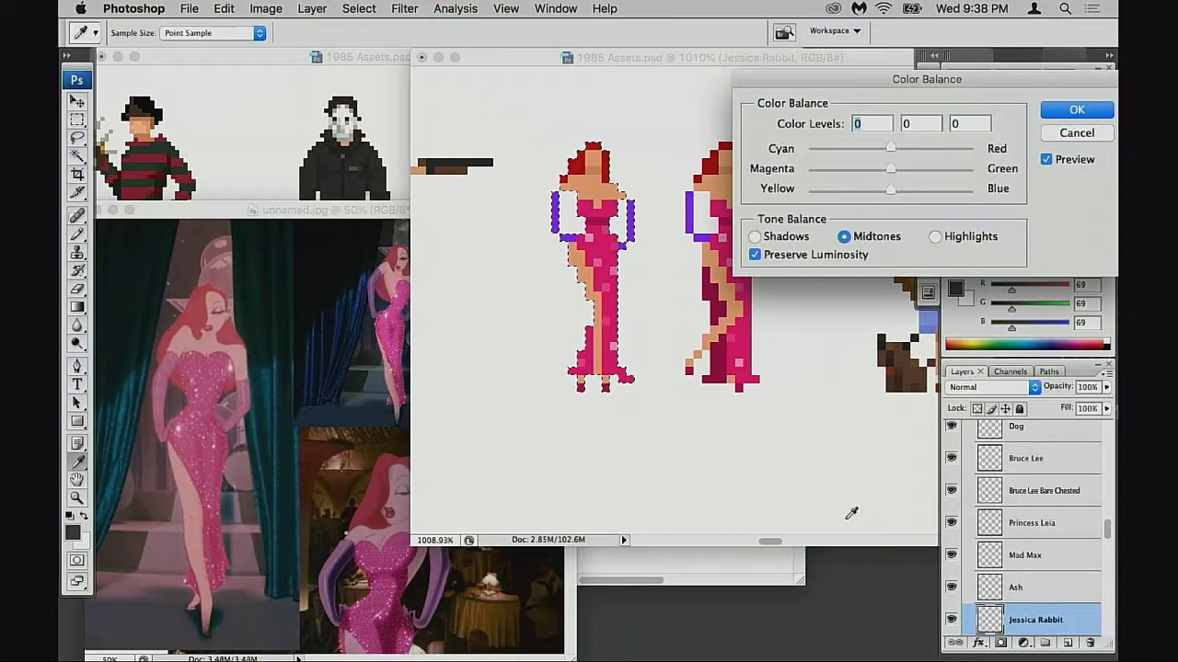
pyautogui.click(1077, 133)
pyautogui.press('super+s')
pyautogui.press('super+v')
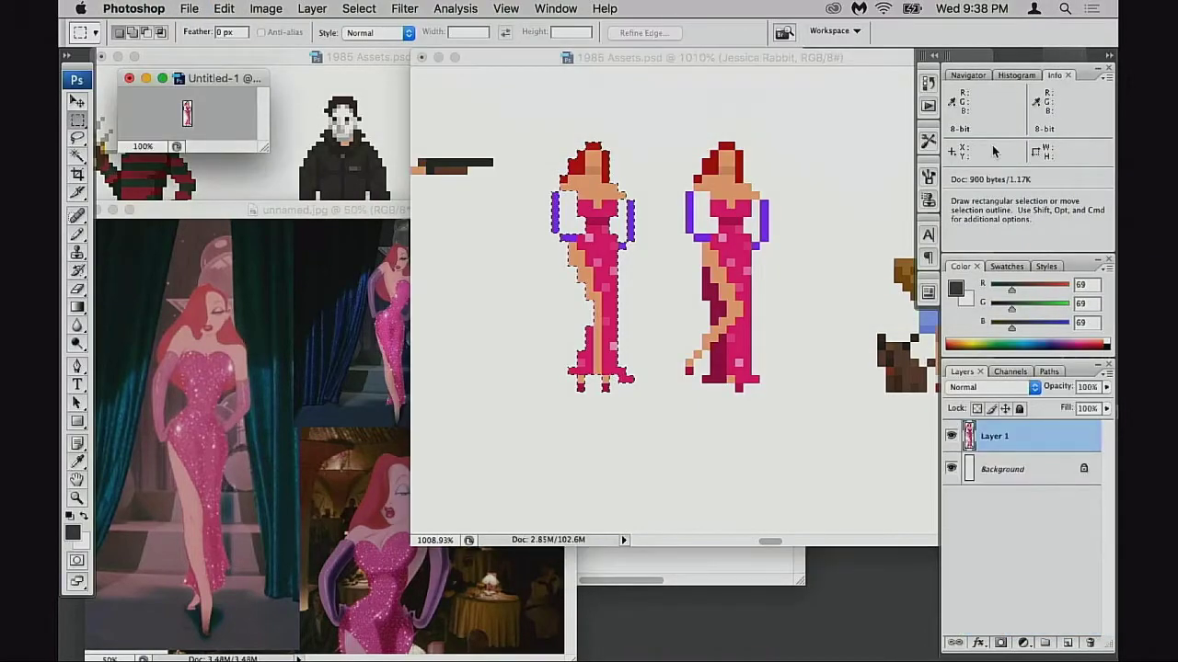
# - Resize the new document's image to 20 × 60 pixels using Nearest Neighbor resampling
pyautogui.hotkey('ctrl', 'alt', 'i')
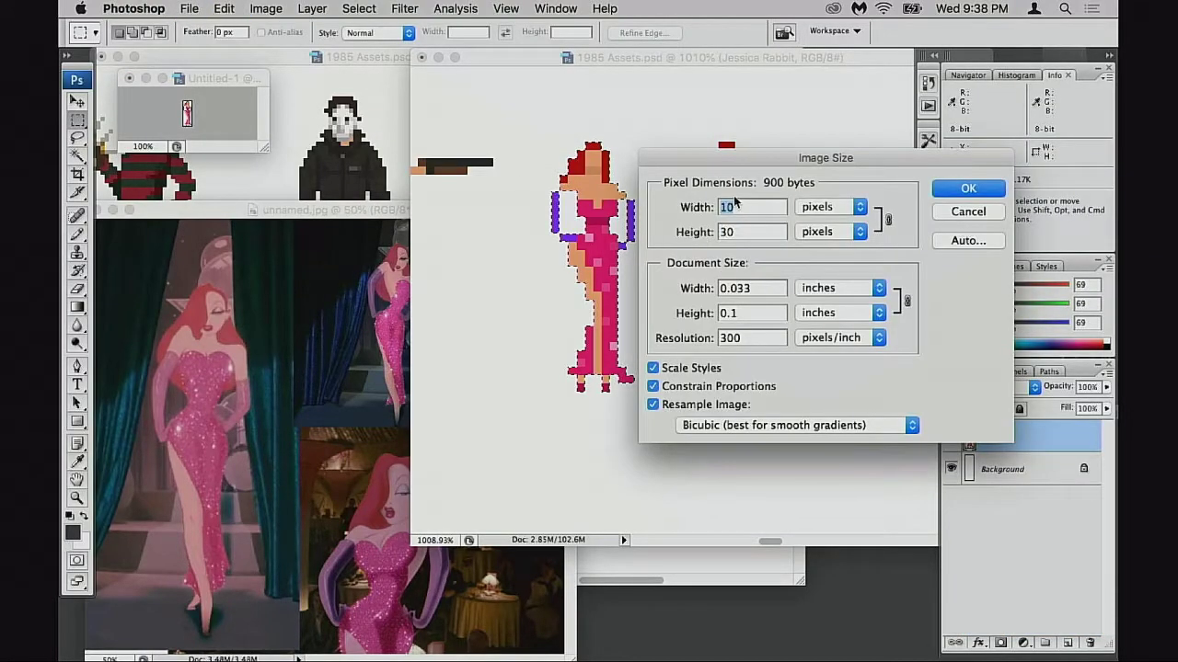
pyautogui.moveTo(738, 229); pyautogui.dragTo(719, 233)
pyautogui.write('60')
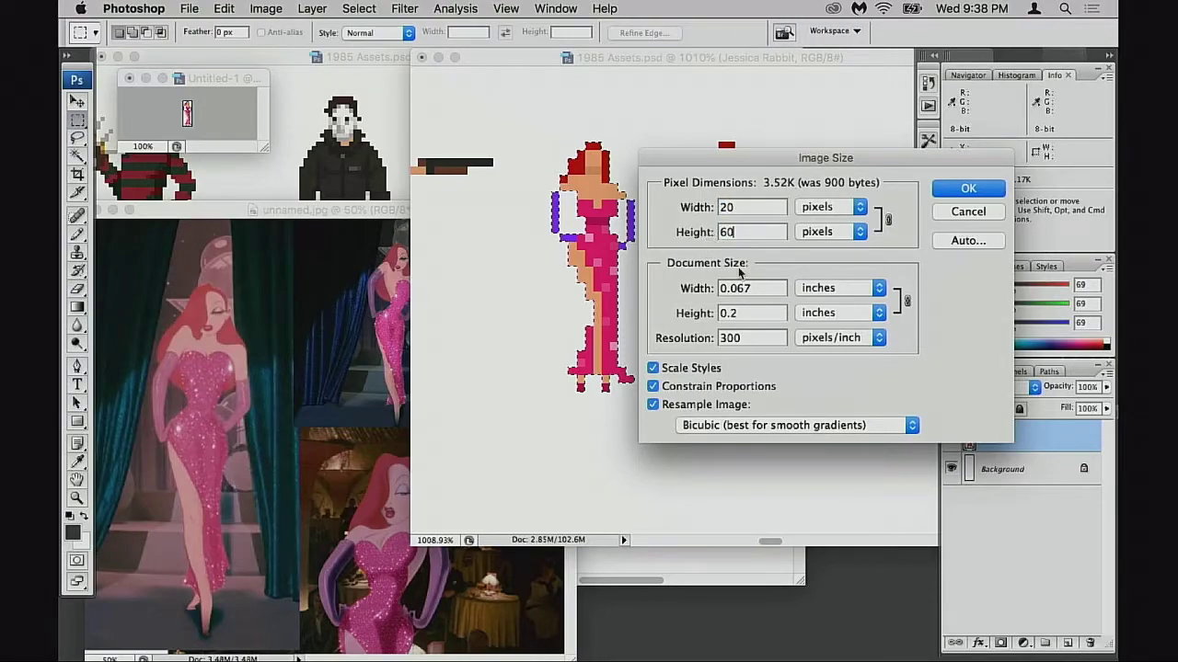
pyautogui.click(755, 428)
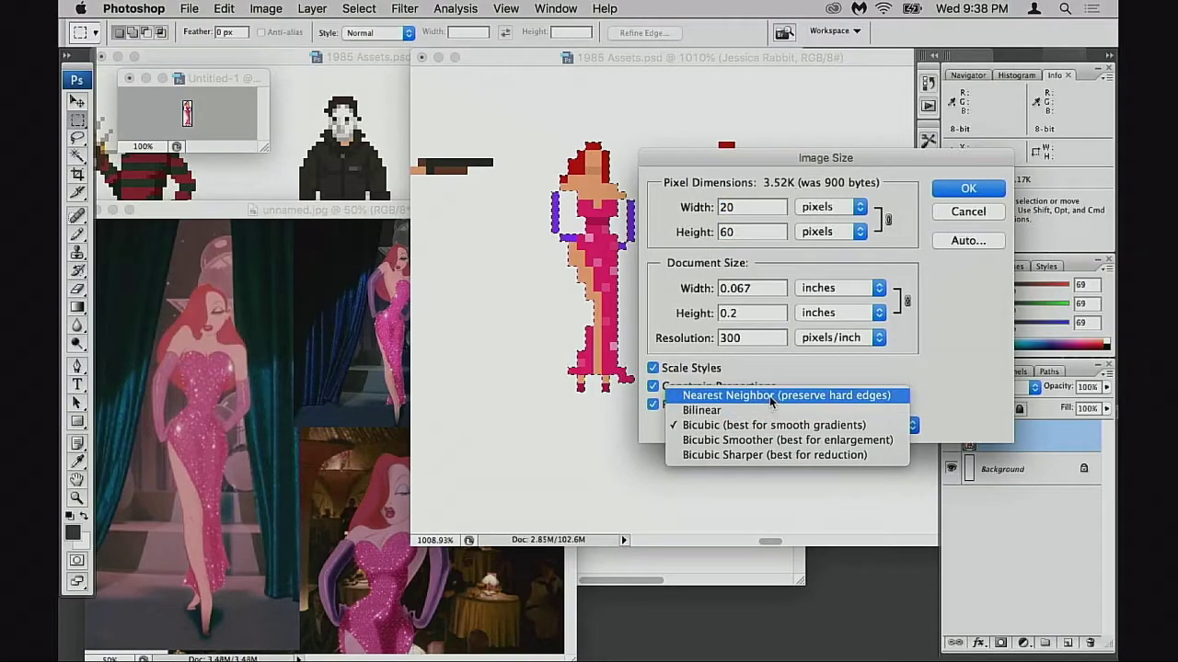
pyautogui.click(769, 395)
pyautogui.click(966, 186)
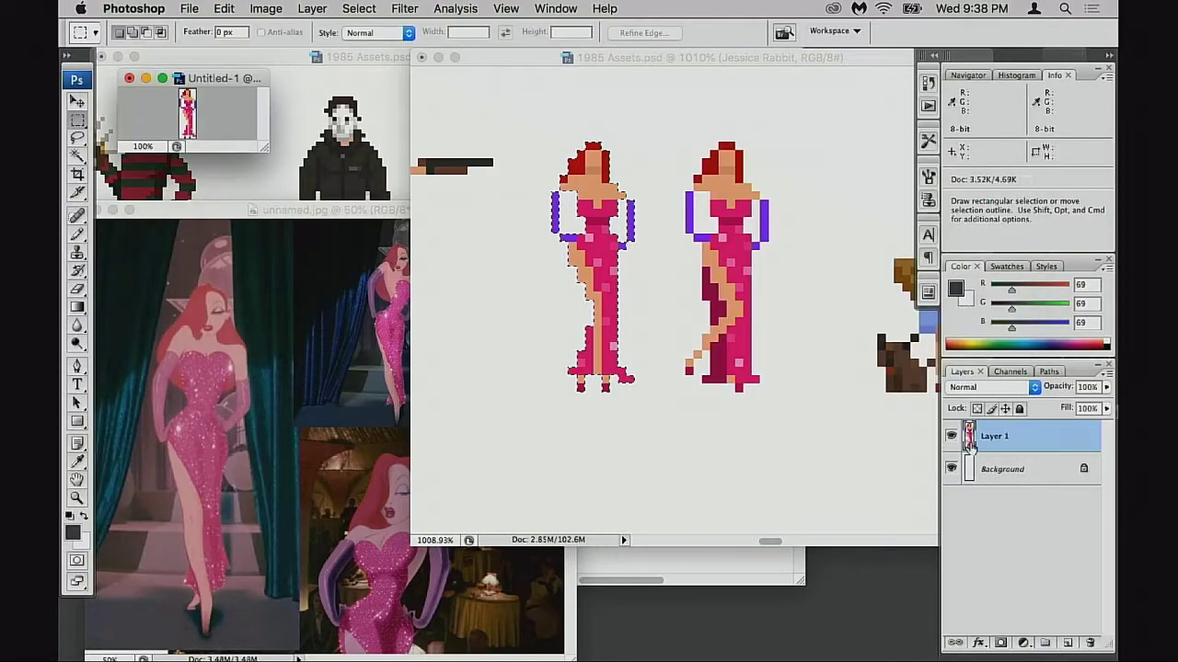
# - In 1985 Assets.psd, clear the selection, collapse the Small group and hide both it and the Ground plane layer
pyautogui.click(911, 420)
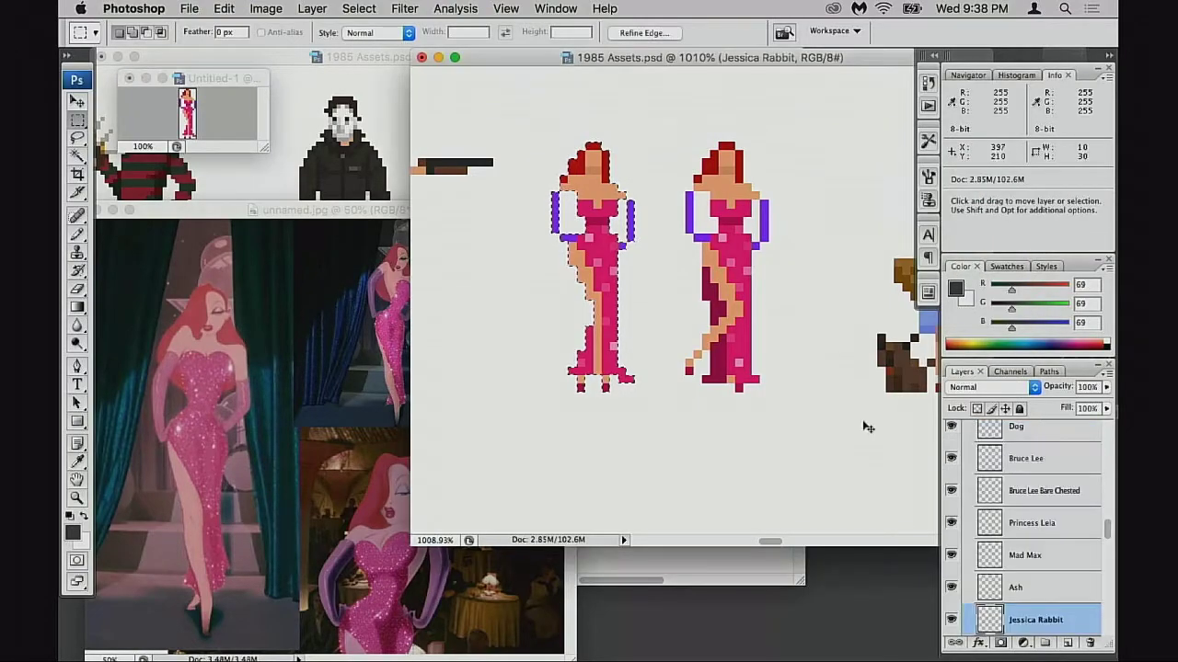
pyautogui.scroll(8, 985, 488)
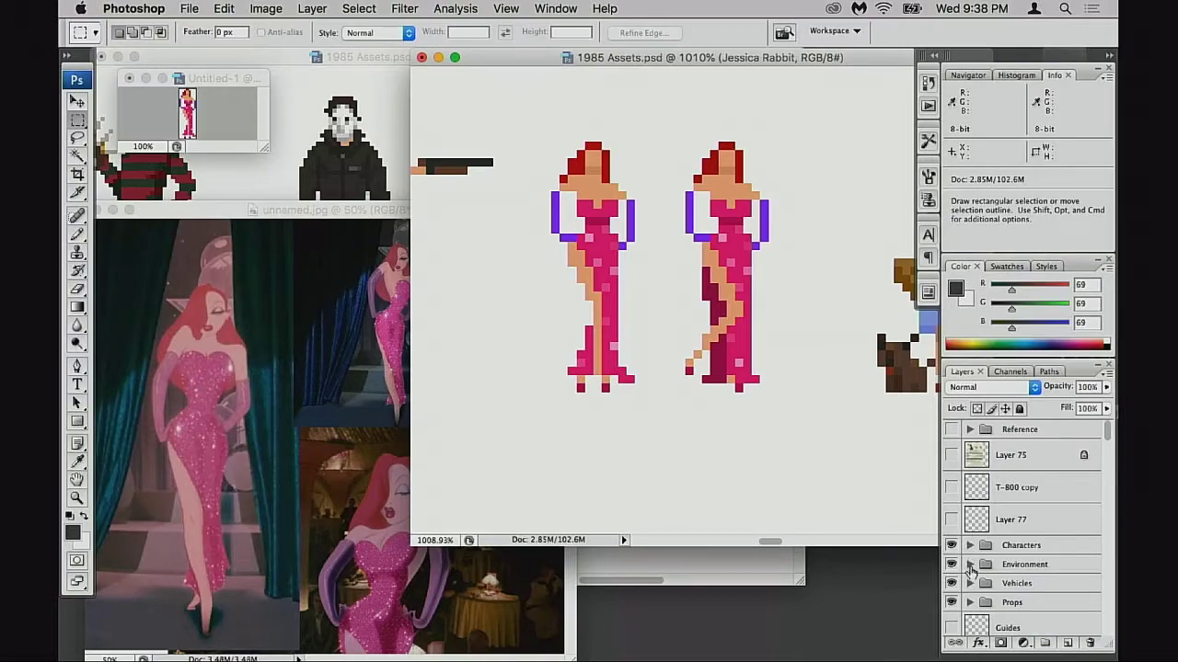
pyautogui.scroll(-5, 968, 566)
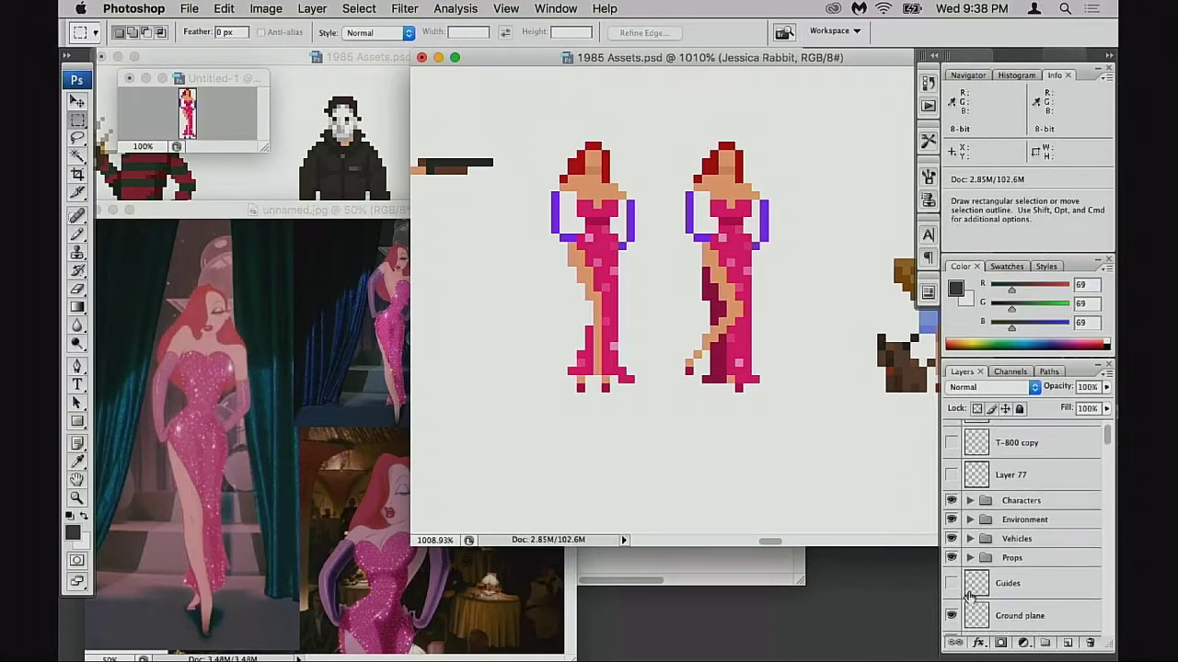
pyautogui.click(977, 559)
pyautogui.scroll(1, 987, 484)
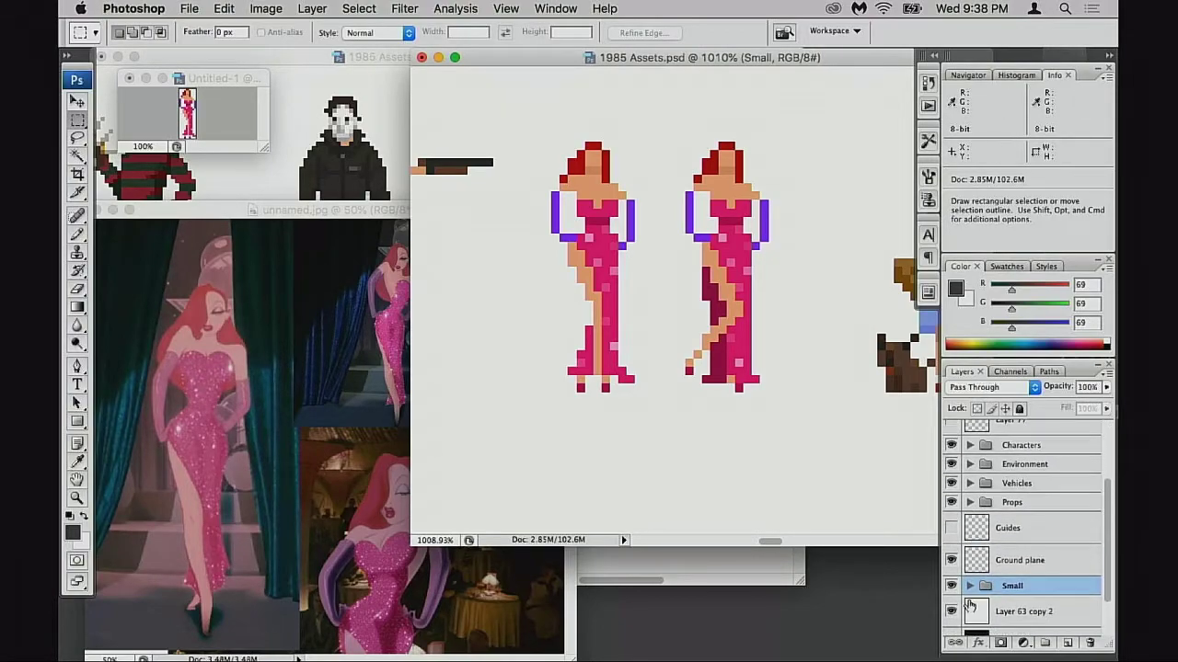
pyautogui.click(952, 562)
pyautogui.click(955, 587)
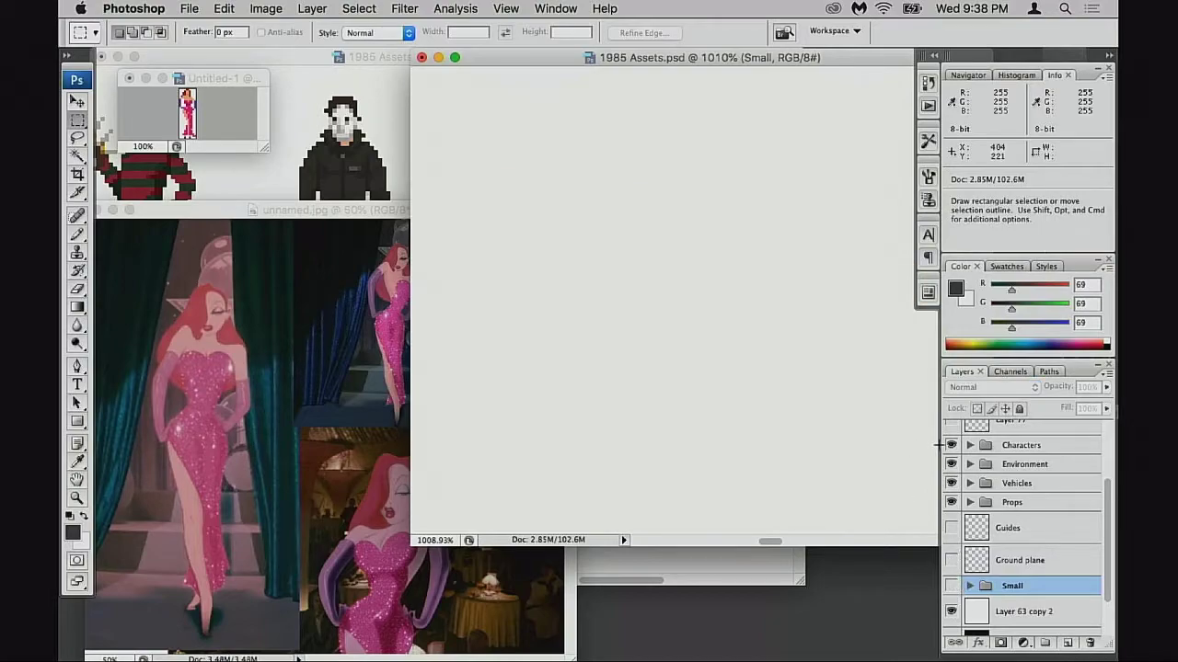
# - Expand the Characters group and paste the copied small Jessica sprite as a new layer above Conan
pyautogui.click(988, 451)
pyautogui.click(969, 445)
pyautogui.click(987, 481)
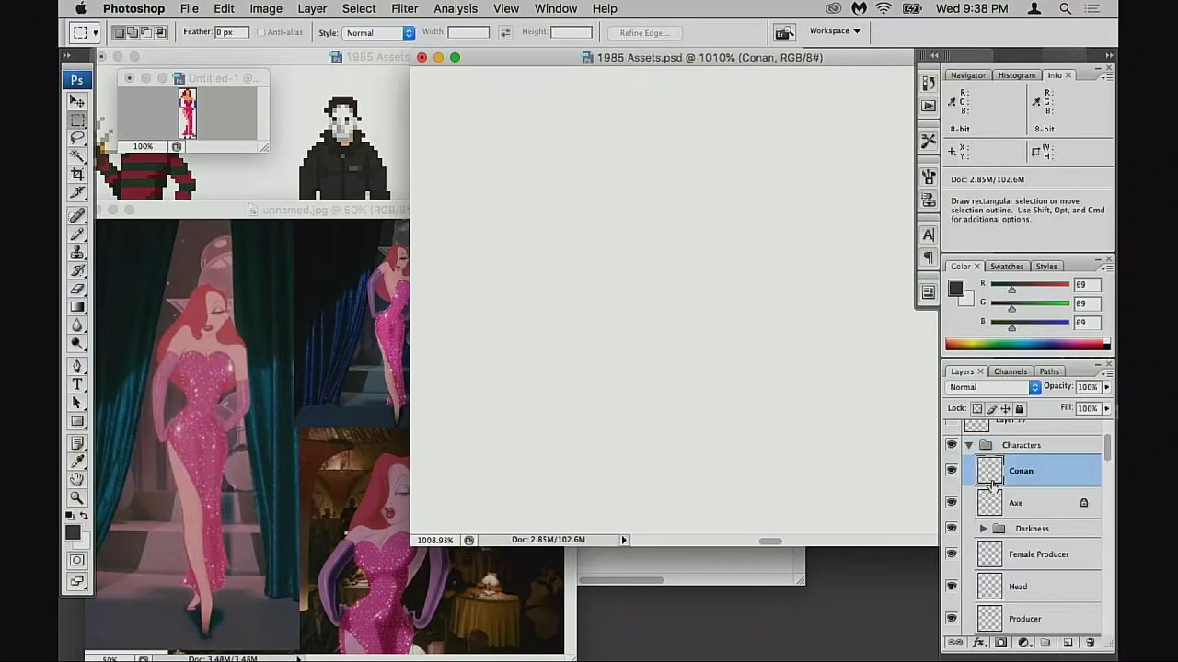
pyautogui.hotkey('ctrl', 'v')
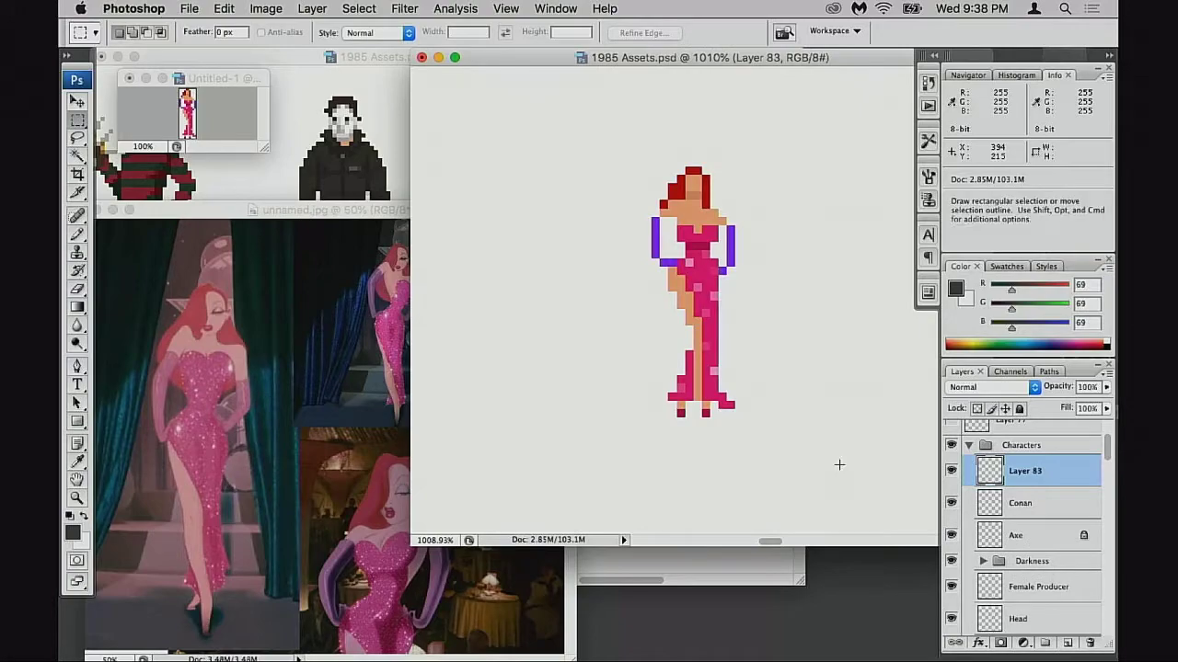
# - Move the pasted small Jessica sprite beside the legs of the red-suited astronaut
pyautogui.press('v')
pyautogui.keyDown('ctrl'); pyautogui.keyDown('alt'); pyautogui.click(662, 321); pyautogui.keyUp('alt'); pyautogui.keyUp('ctrl')
pyautogui.keyDown('alt'); pyautogui.click(661, 323); pyautogui.keyUp('alt')
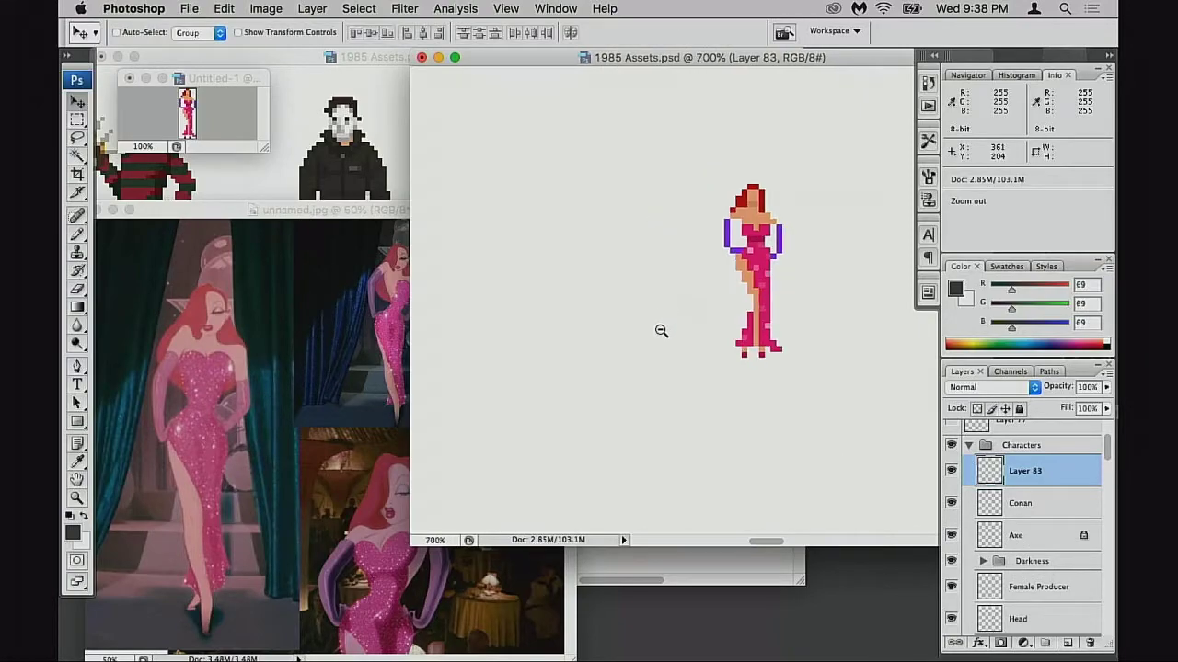
pyautogui.keyDown('alt'); pyautogui.click(663, 338); pyautogui.keyUp('alt')
pyautogui.keyDown('alt'); pyautogui.click(662, 340); pyautogui.keyUp('alt')
pyautogui.keyDown('alt'); pyautogui.click(662, 339); pyautogui.keyUp('alt')
pyautogui.moveTo(803, 292); pyautogui.dragTo(888, 311)
pyautogui.moveTo(888, 311); pyautogui.dragTo(627, 410)
pyautogui.moveTo(627, 411); pyautogui.dragTo(773, 206)
pyautogui.moveTo(773, 207); pyautogui.dragTo(689, 422)
pyautogui.moveTo(660, 426); pyautogui.dragTo(649, 412)
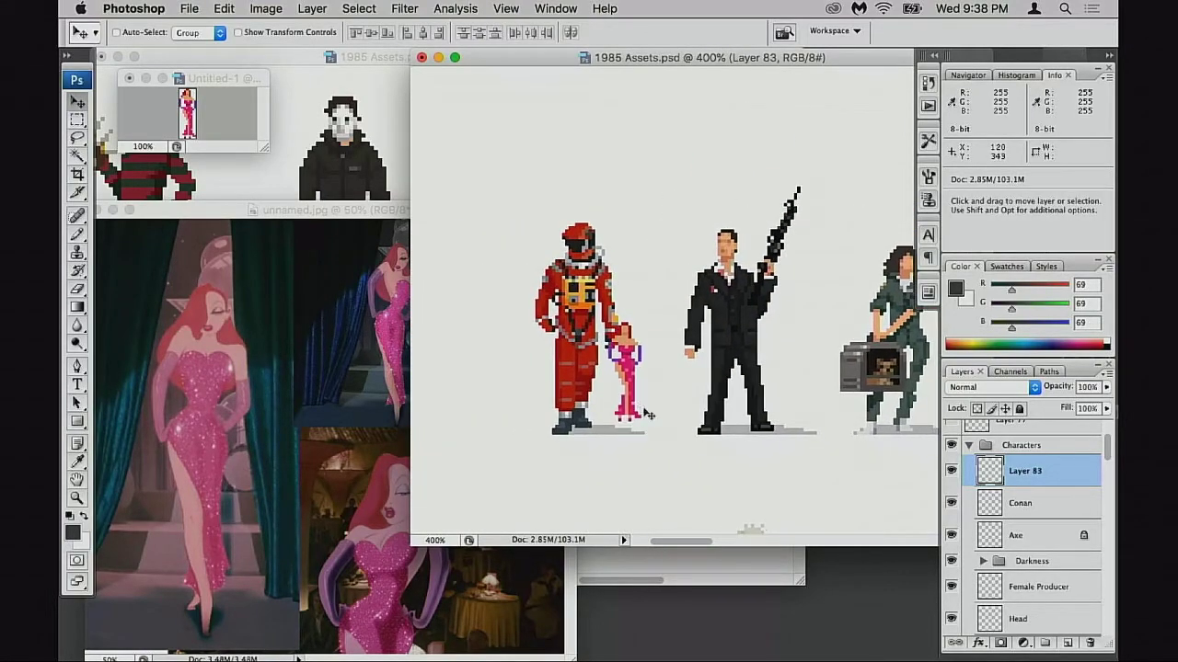
# - Replace the small pasted sprite with the enlarged one from Untitled-1, placed beside the red-suited astronaut on a layer beneath Head
pyautogui.moveTo(990, 474); pyautogui.dragTo(1086, 637)
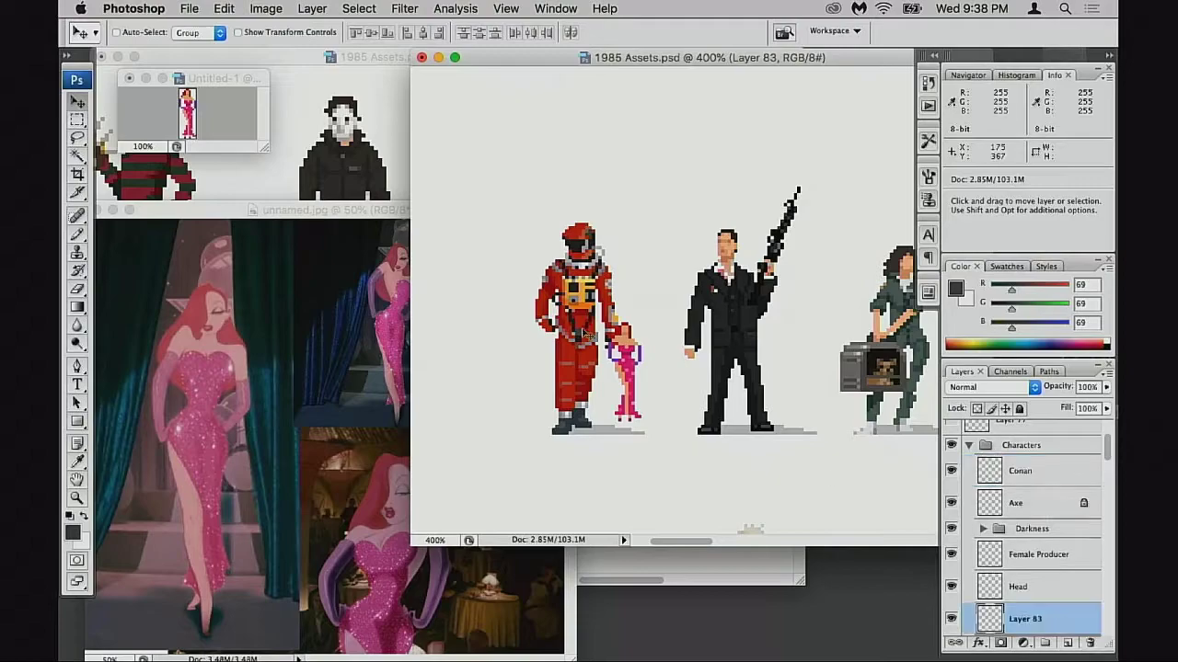
pyautogui.click(213, 81)
pyautogui.moveTo(968, 436); pyautogui.dragTo(541, 404)
pyautogui.scroll(-1, 1008, 569)
pyautogui.scroll(-2, 1007, 569)
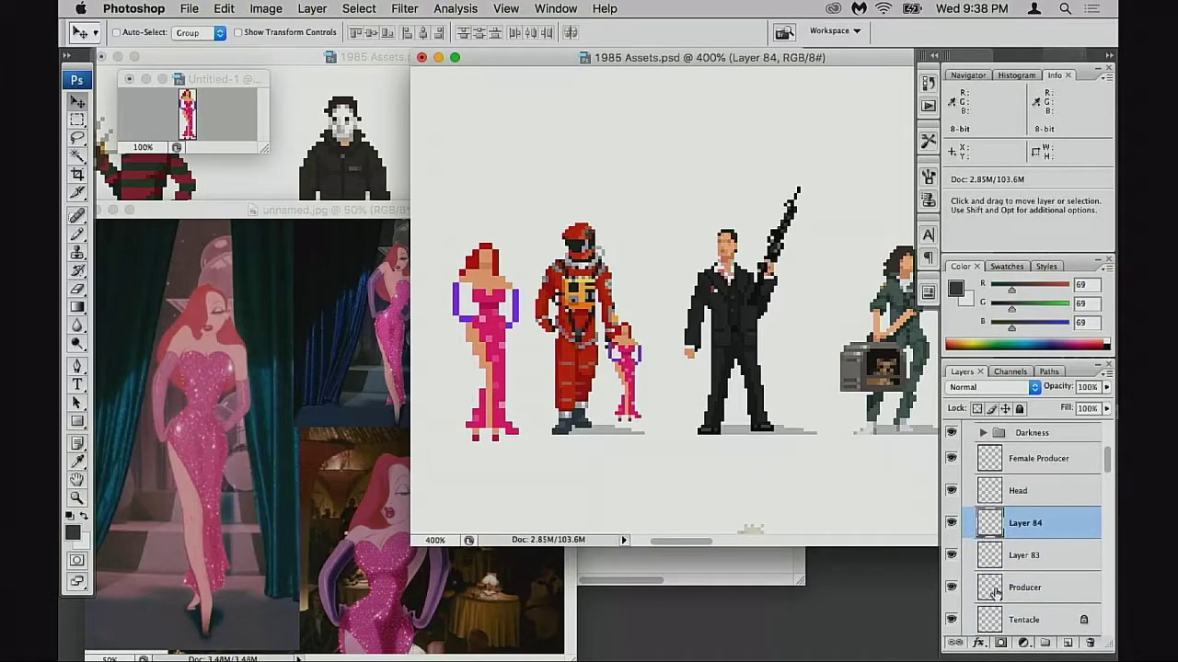
pyautogui.moveTo(994, 561); pyautogui.dragTo(1091, 643)
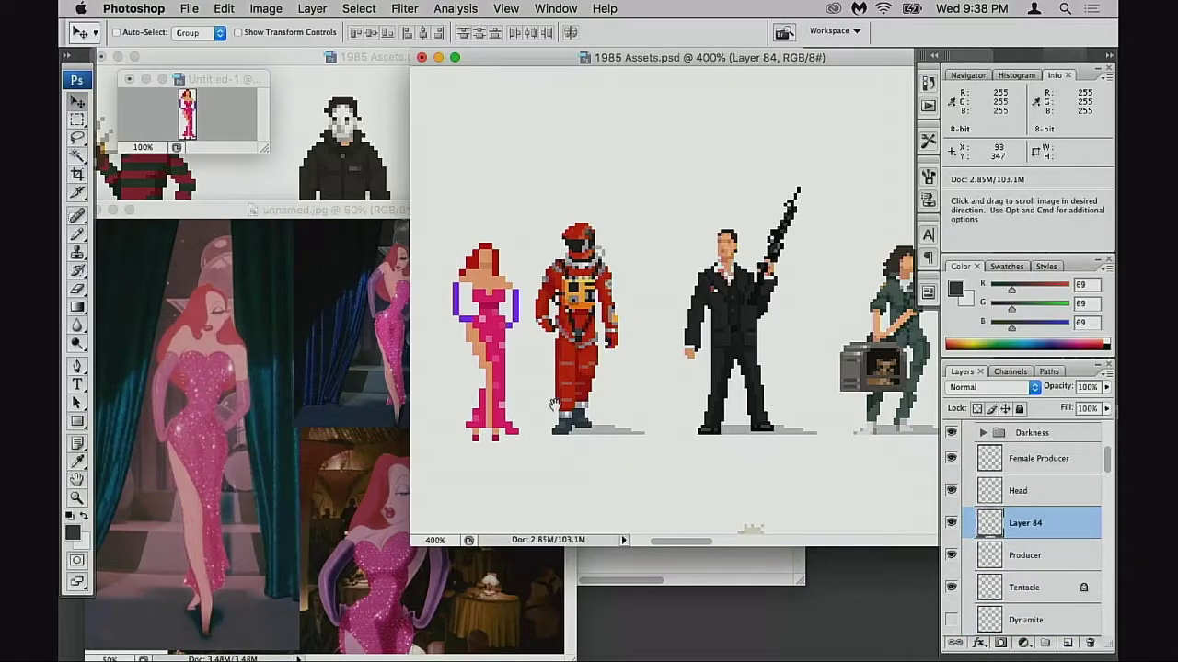
# - Move the enlarged Jessica sprite farther from the red-suited astronaut and slightly up toward his foot level
pyautogui.hscroll(-5, 555, 405)
pyautogui.moveTo(659, 437); pyautogui.dragTo(625, 427)
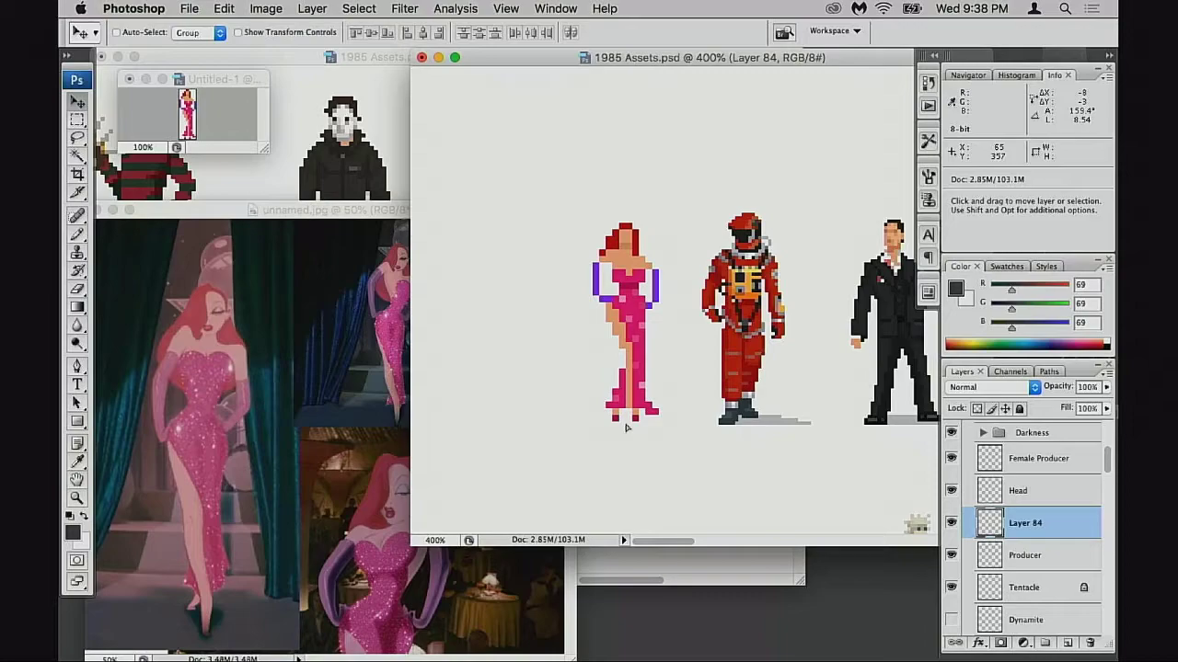
# - Close the Untitled-1 document and rearrange the unnamed.jpg reference beside the 400% view of 1985 Assets.psd
pyautogui.click(236, 114)
pyautogui.moveTo(219, 79); pyautogui.dragTo(237, 81)
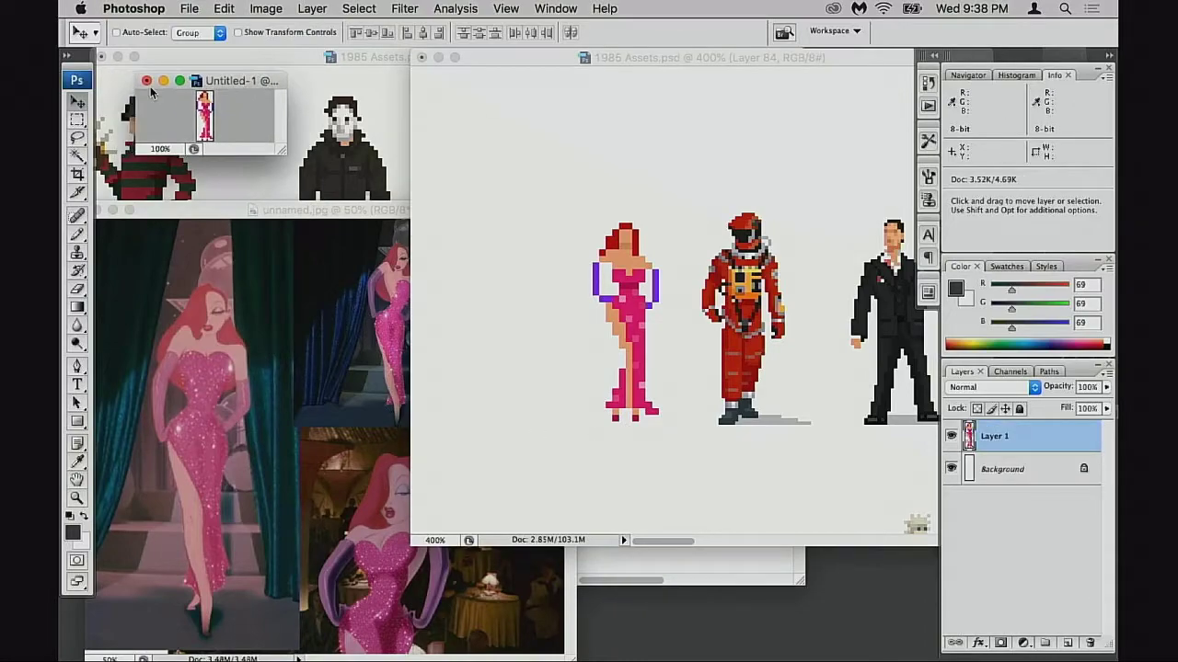
pyautogui.click(146, 81)
pyautogui.click(505, 211)
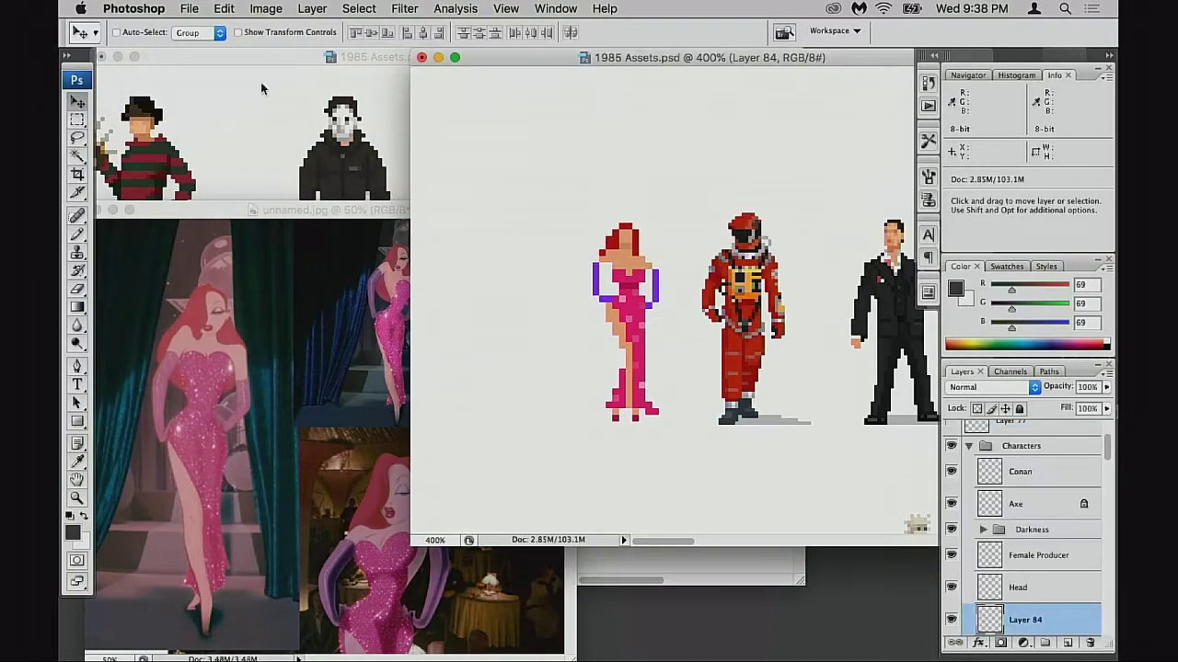
pyautogui.moveTo(294, 222); pyautogui.dragTo(296, 262)
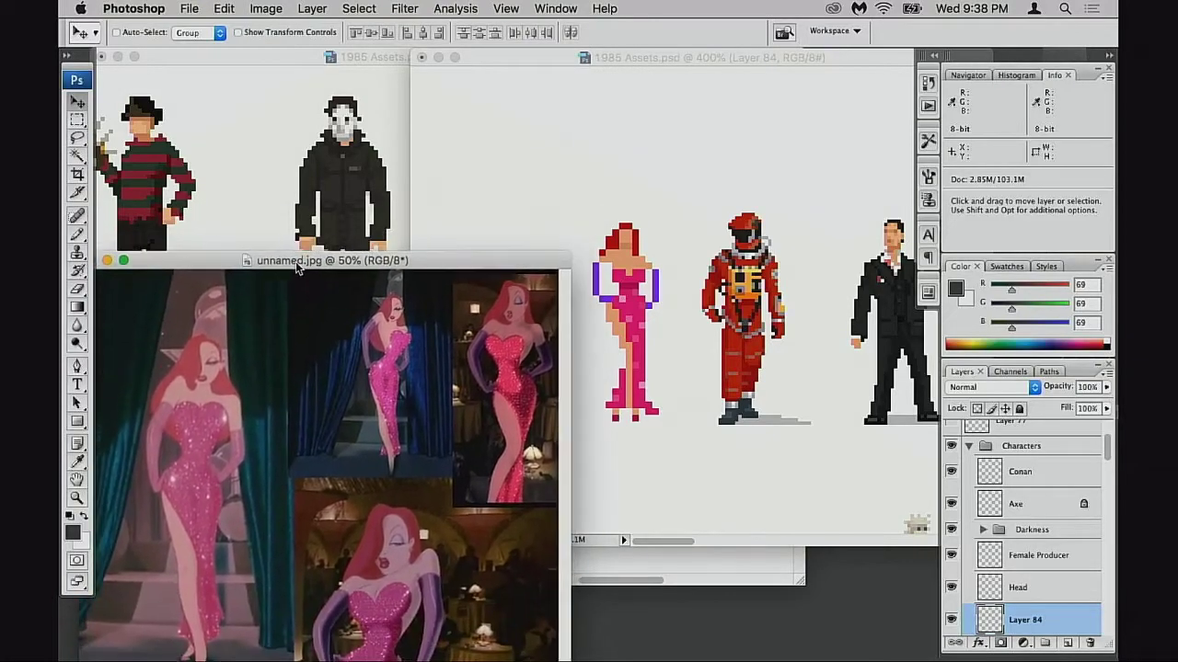
pyautogui.moveTo(525, 60); pyautogui.dragTo(548, 61)
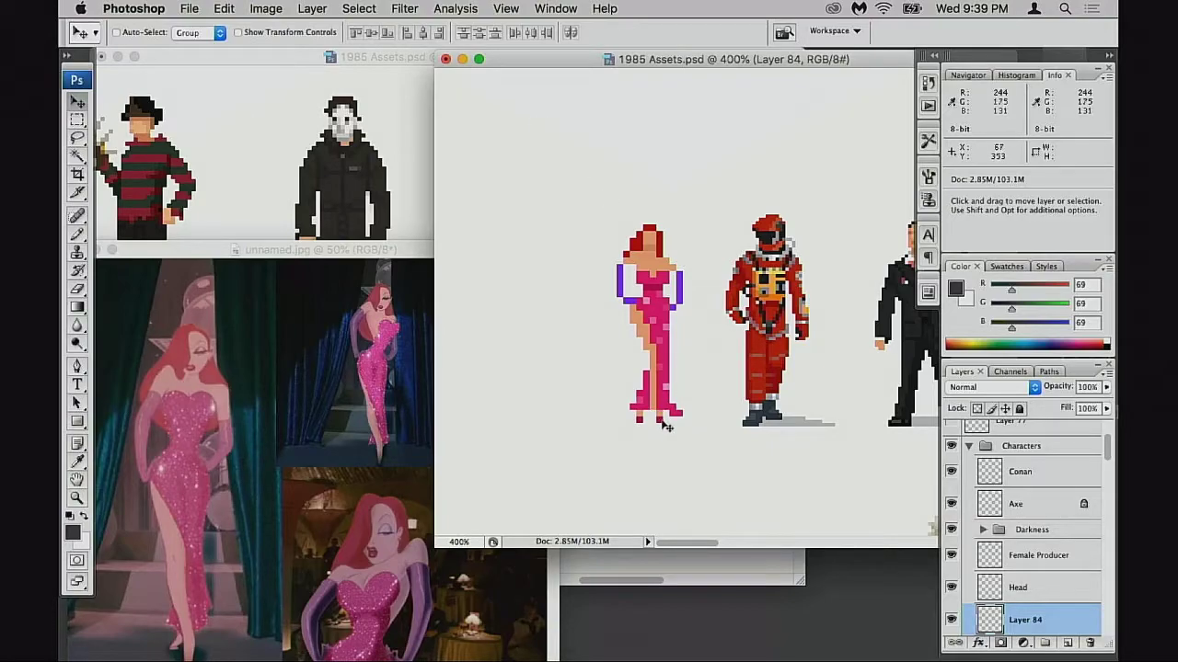
# - Shift the Jessica sprite a few pixels farther from the astronaut, with her feet level with his
pyautogui.moveTo(652, 421); pyautogui.dragTo(819, 394)
pyautogui.moveTo(819, 394); pyautogui.dragTo(581, 394)
pyautogui.moveTo(582, 394); pyautogui.dragTo(701, 398)
pyautogui.moveTo(701, 398); pyautogui.dragTo(637, 399)
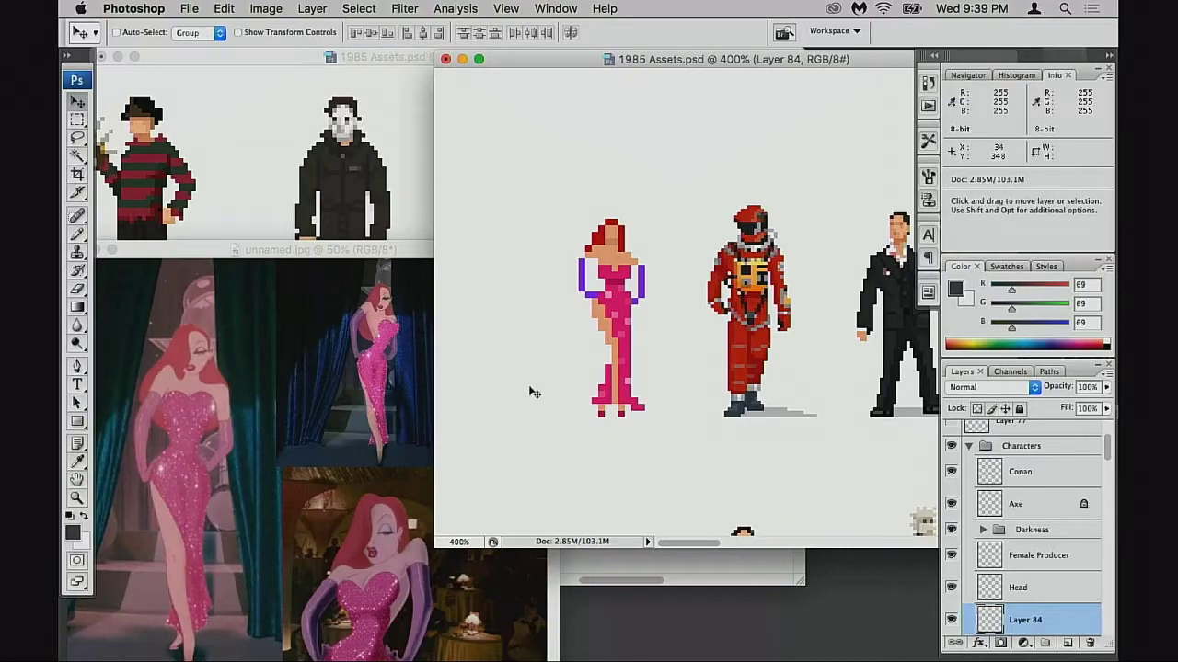
pyautogui.press('super+space')
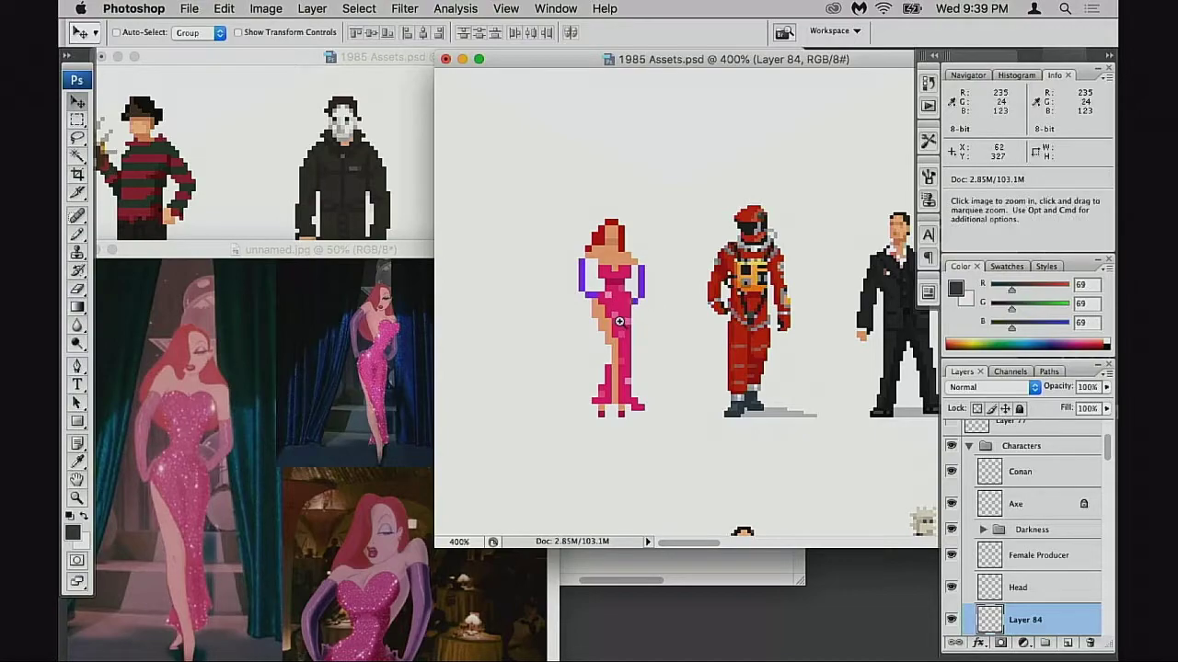
pyautogui.click(619, 322)
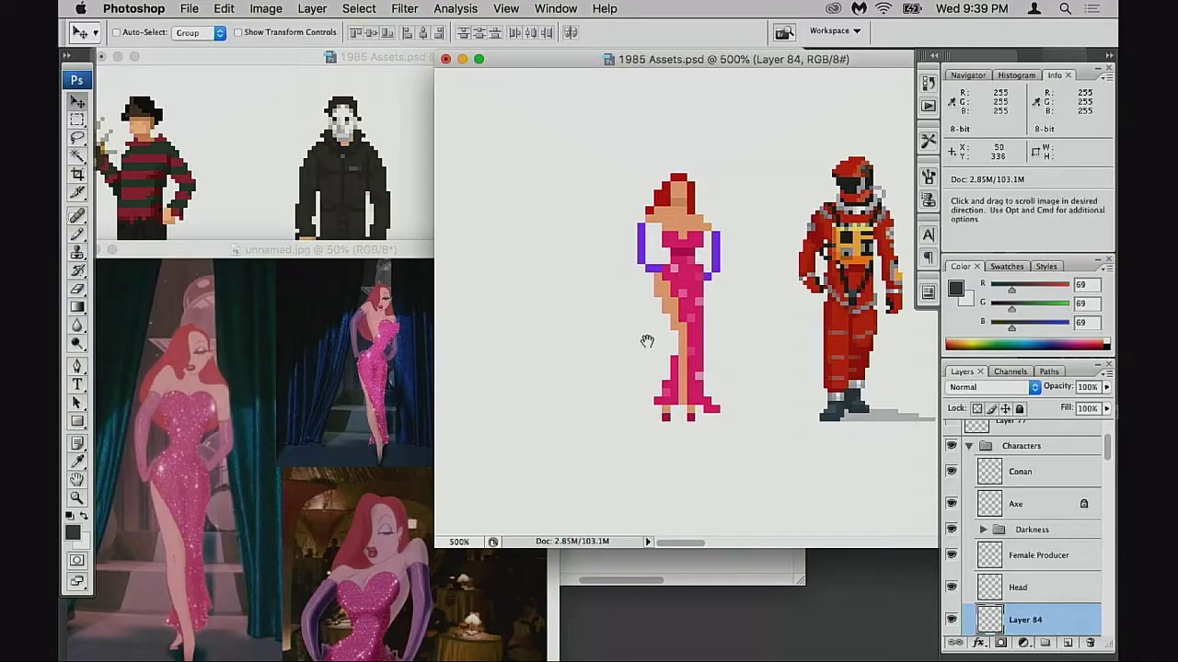
pyautogui.moveTo(644, 337); pyautogui.dragTo(575, 366)
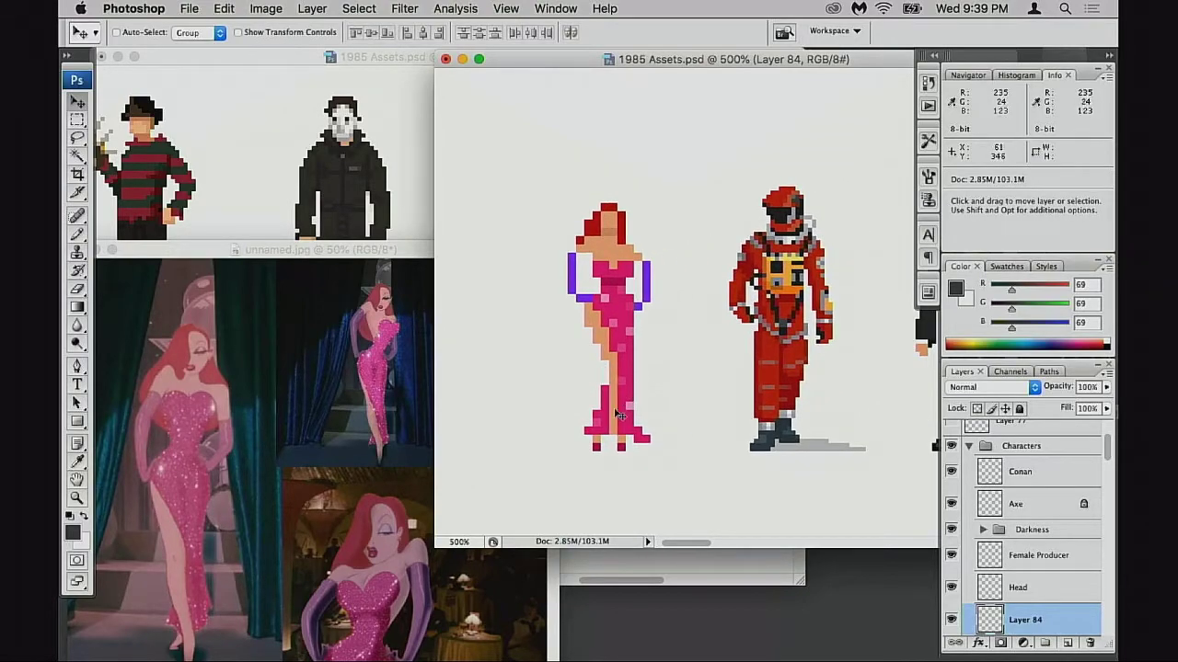
pyautogui.scroll(-1, 626, 429)
pyautogui.scroll(-2, 627, 430)
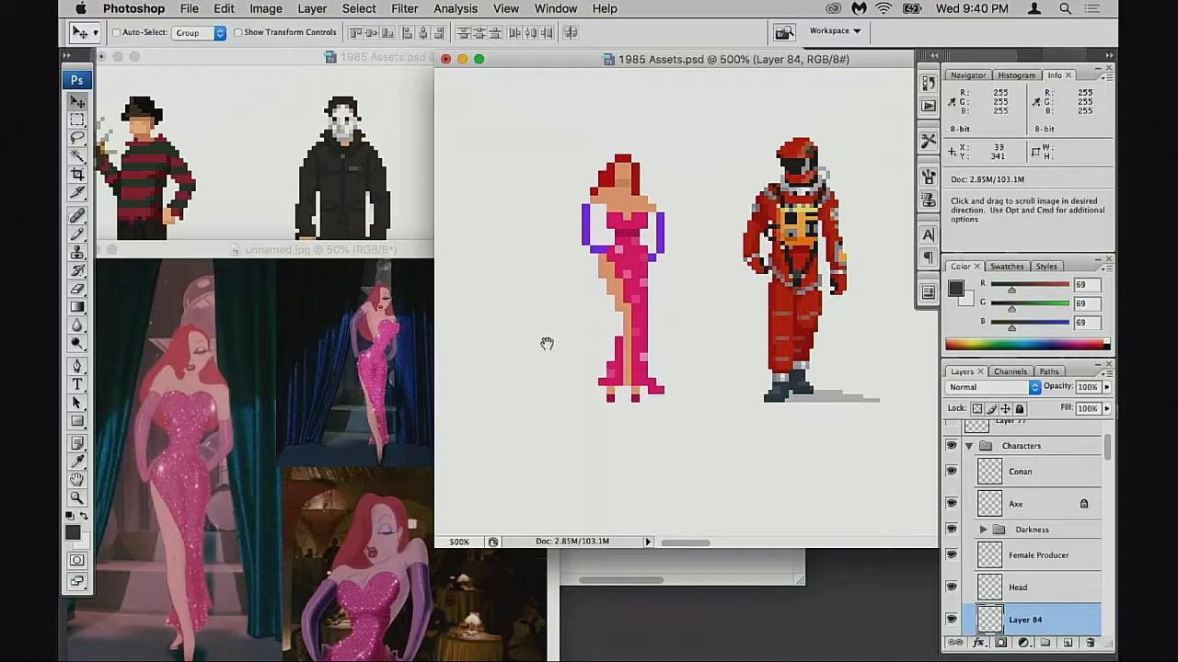
pyautogui.moveTo(547, 341); pyautogui.dragTo(567, 344)
pyautogui.moveTo(649, 403); pyautogui.dragTo(670, 409)
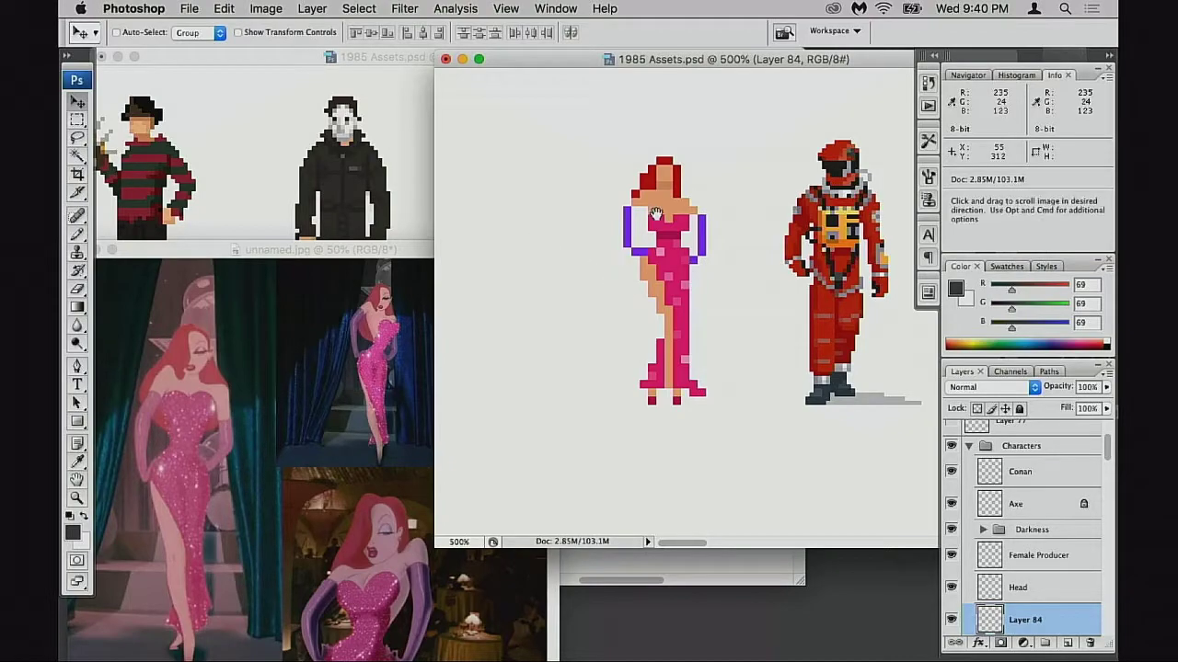
# - Using the 1-pixel Pencil and the sampled skin colour, add single pixels to round Jessica's left-hand shoulder and upper arm on Layer 84
pyautogui.keyDown('super'); pyautogui.click(638, 247); pyautogui.keyUp('super')
pyautogui.keyDown('super'); pyautogui.click(637, 247); pyautogui.keyUp('super')
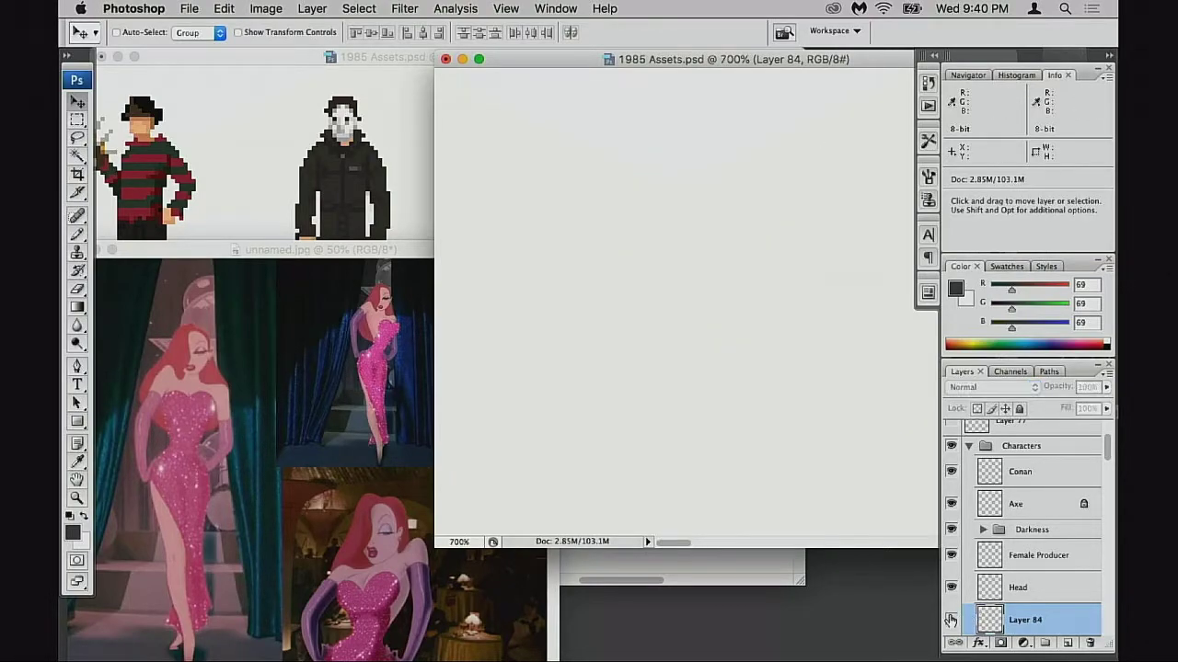
pyautogui.moveTo(683, 371); pyautogui.dragTo(611, 323)
pyautogui.press('b')
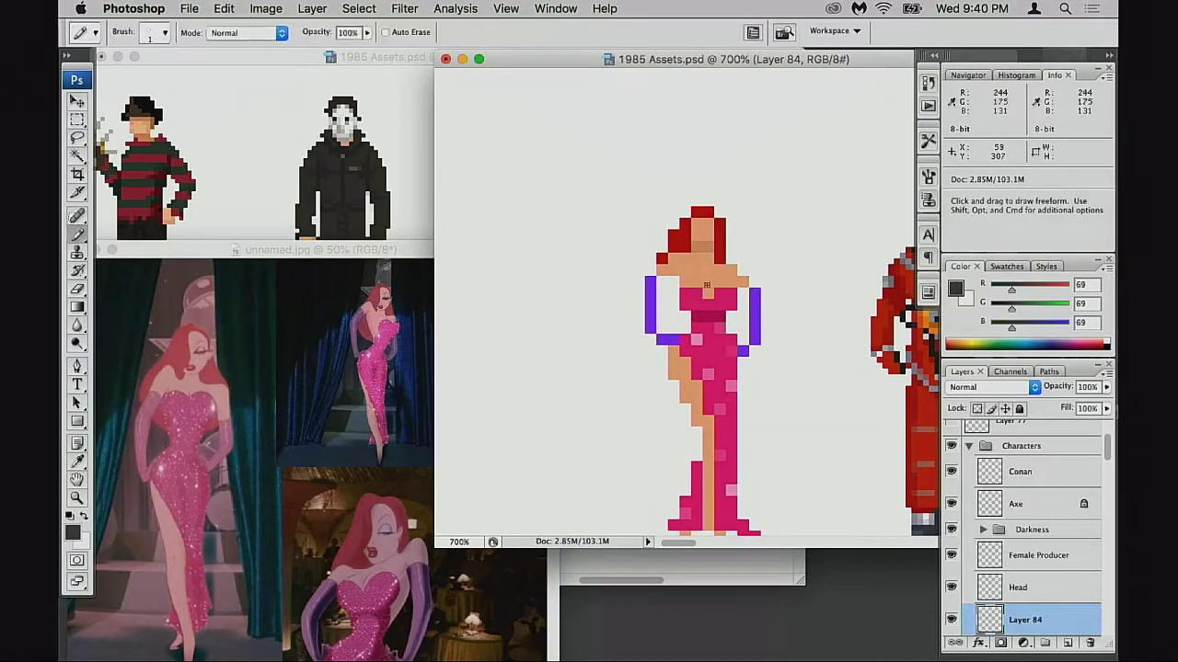
pyautogui.keyDown('super'); pyautogui.click(676, 294); pyautogui.keyUp('super')
pyautogui.keyDown('super'); pyautogui.click(676, 295); pyautogui.keyUp('super')
pyautogui.moveTo(792, 329)
pyautogui.mouseDown()
pyautogui.moveTo(662, 329)
pyautogui.moveTo(645, 314)
pyautogui.mouseUp()
pyautogui.keyDown('alt'); pyautogui.click(661, 298); pyautogui.keyUp('alt')
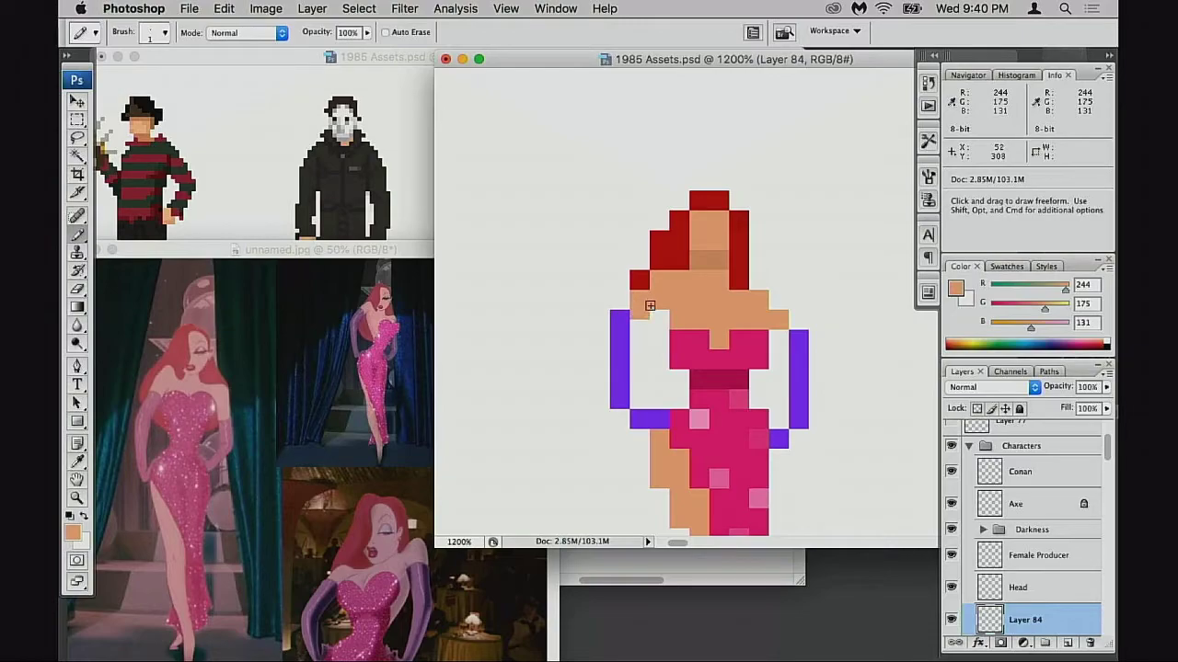
pyautogui.click(635, 324)
pyautogui.click(624, 304)
# - Lower the reference image and set up the 500% view above it as a compact preview framing Jessica and the astronaut
pyautogui.moveTo(380, 253); pyautogui.dragTo(368, 368)
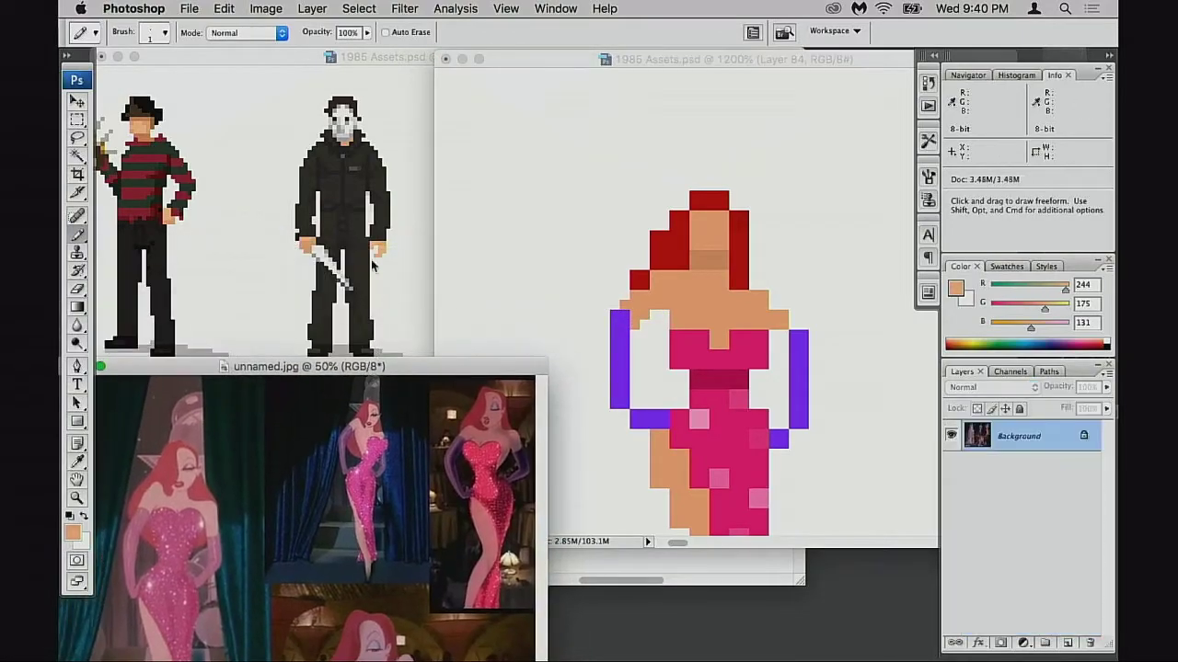
pyautogui.click(271, 241)
pyautogui.moveTo(269, 245); pyautogui.dragTo(533, 241)
pyautogui.moveTo(299, 246)
pyautogui.mouseDown()
pyautogui.moveTo(445, 226)
pyautogui.moveTo(538, 230)
pyautogui.mouseUp()
pyautogui.moveTo(342, 249); pyautogui.dragTo(436, 266)
pyautogui.hscroll(-20, 436, 265)
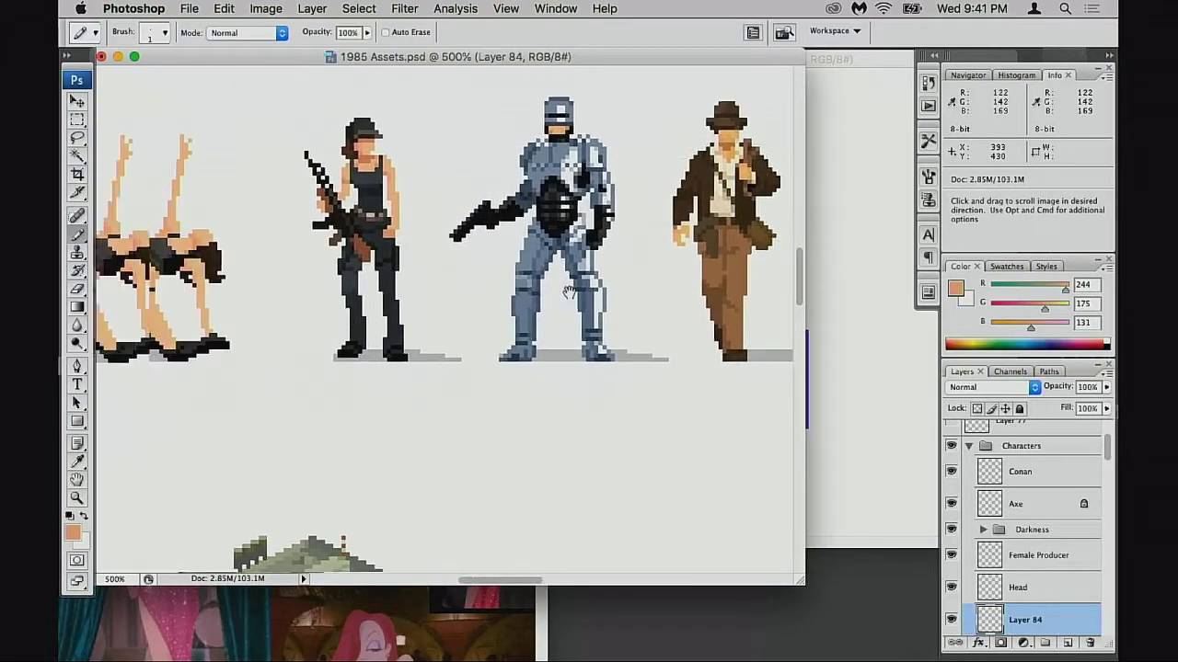
pyautogui.hscroll(-10, 570, 306)
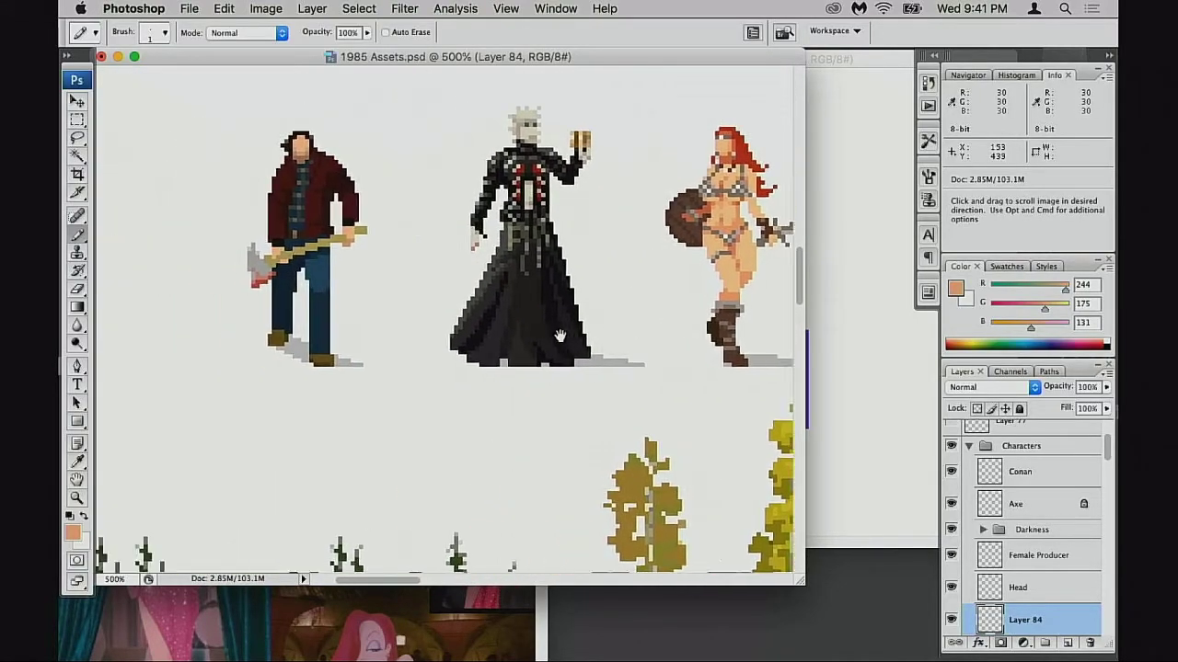
pyautogui.scroll(8, 496, 349)
pyautogui.scroll(4, 460, 379)
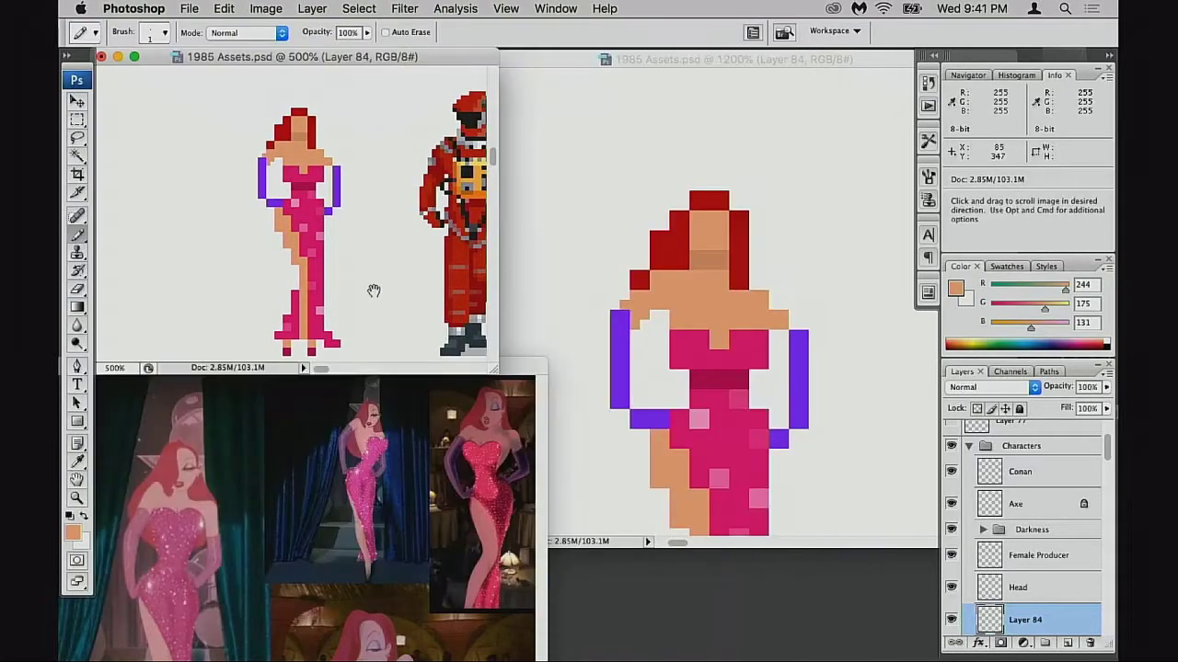
pyautogui.hscroll(5, 374, 289)
pyautogui.scroll(-1, 374, 289)
# - Sample the hair's red and add single pixels along both sides of the hair to smooth its stepped outline
pyautogui.click(674, 172)
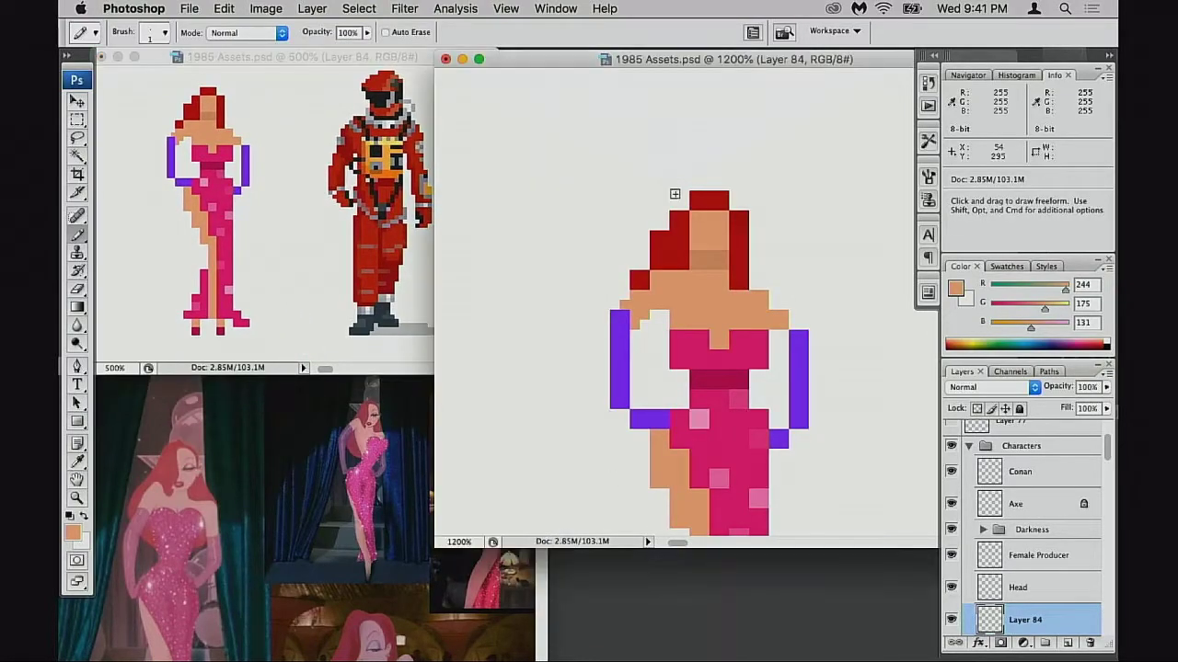
pyautogui.keyDown('alt'); pyautogui.click(677, 241); pyautogui.keyUp('alt')
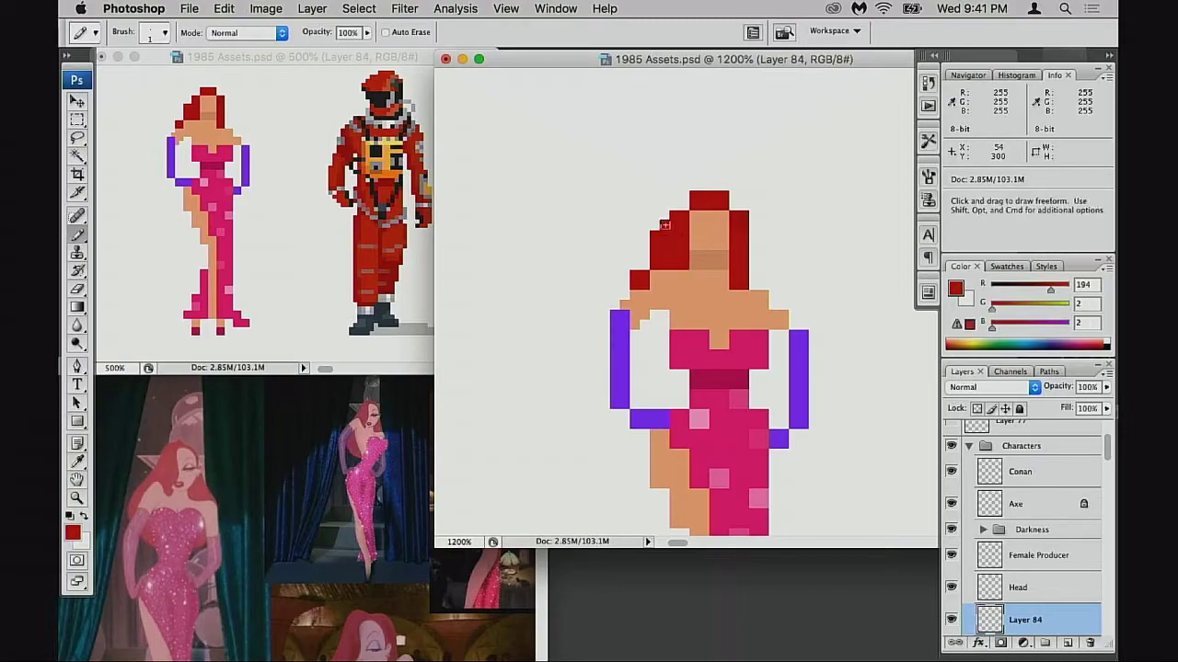
pyautogui.click(626, 286)
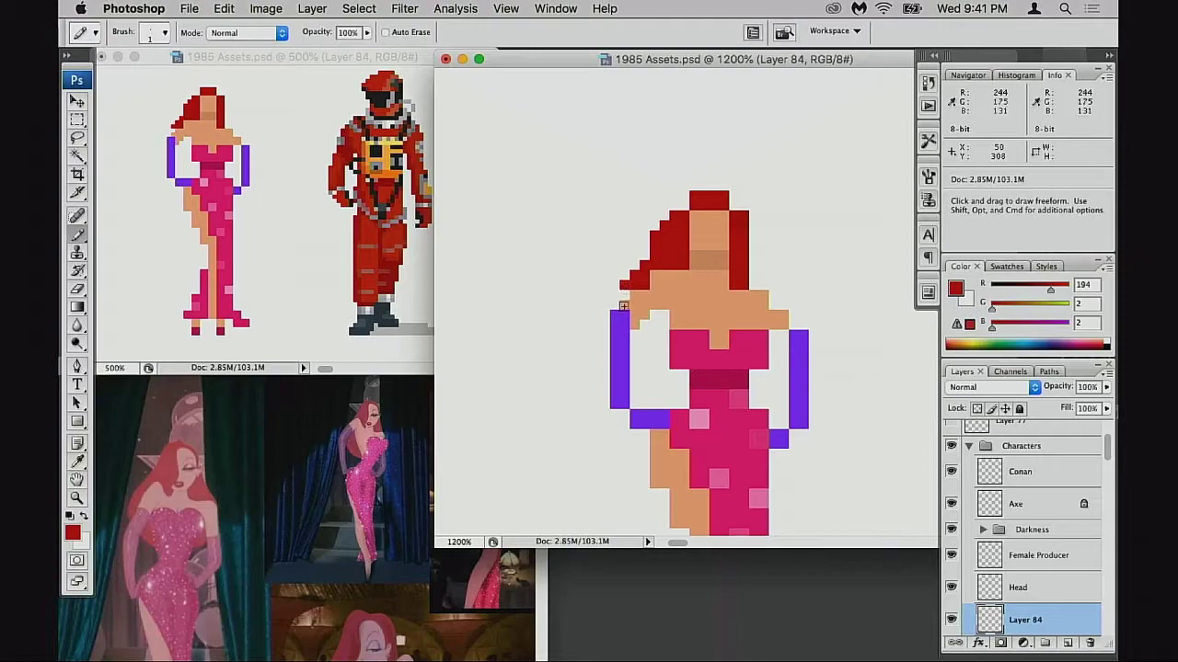
pyautogui.click(684, 205)
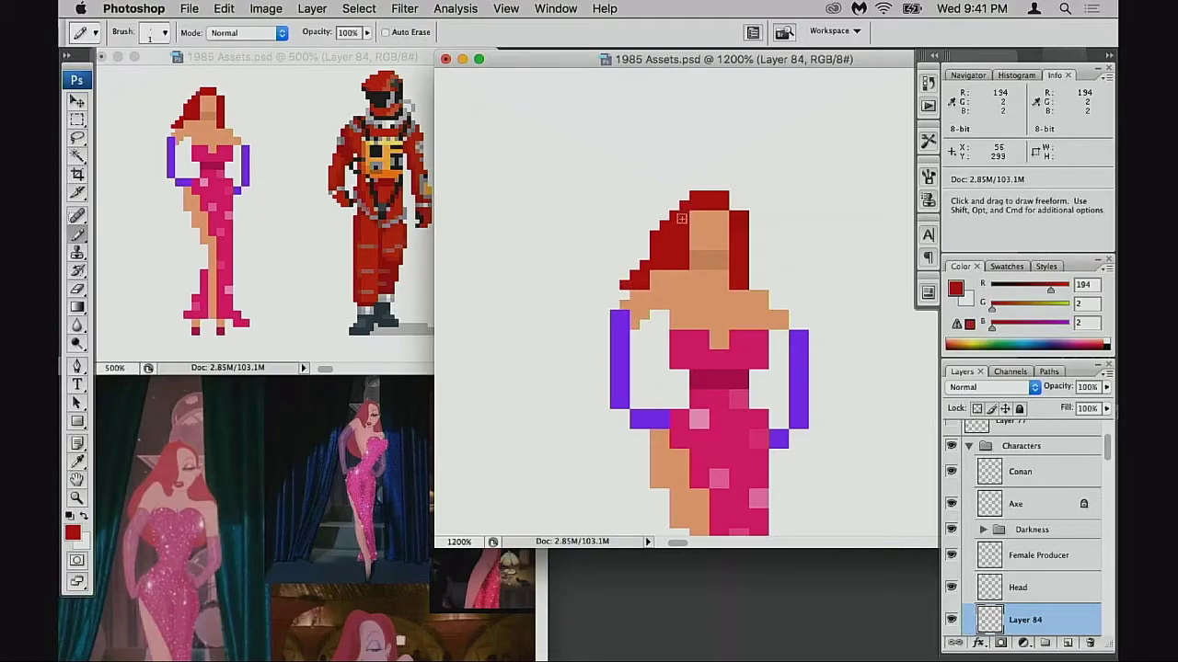
pyautogui.click(733, 206)
pyautogui.click(752, 275)
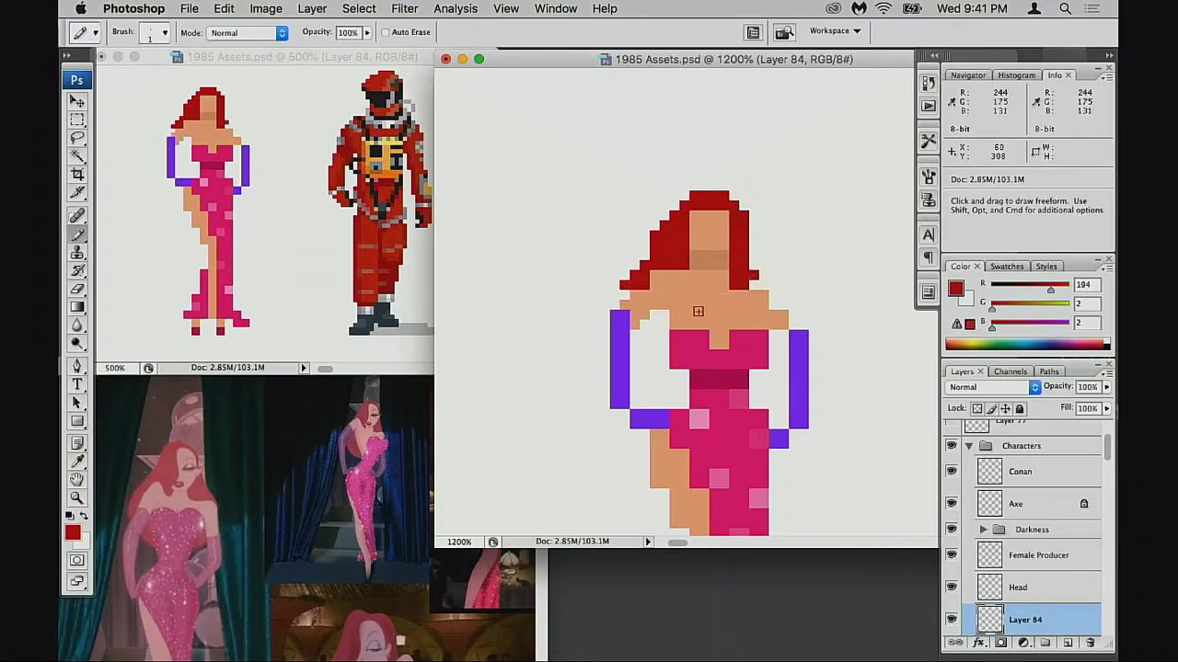
# - Extend the left-hand shoulder's skin over the glove top and reshape that purple glove's elbow into a smooth diagonal toward the hip
pyautogui.keyDown('alt'); pyautogui.click(622, 318); pyautogui.keyUp('alt')
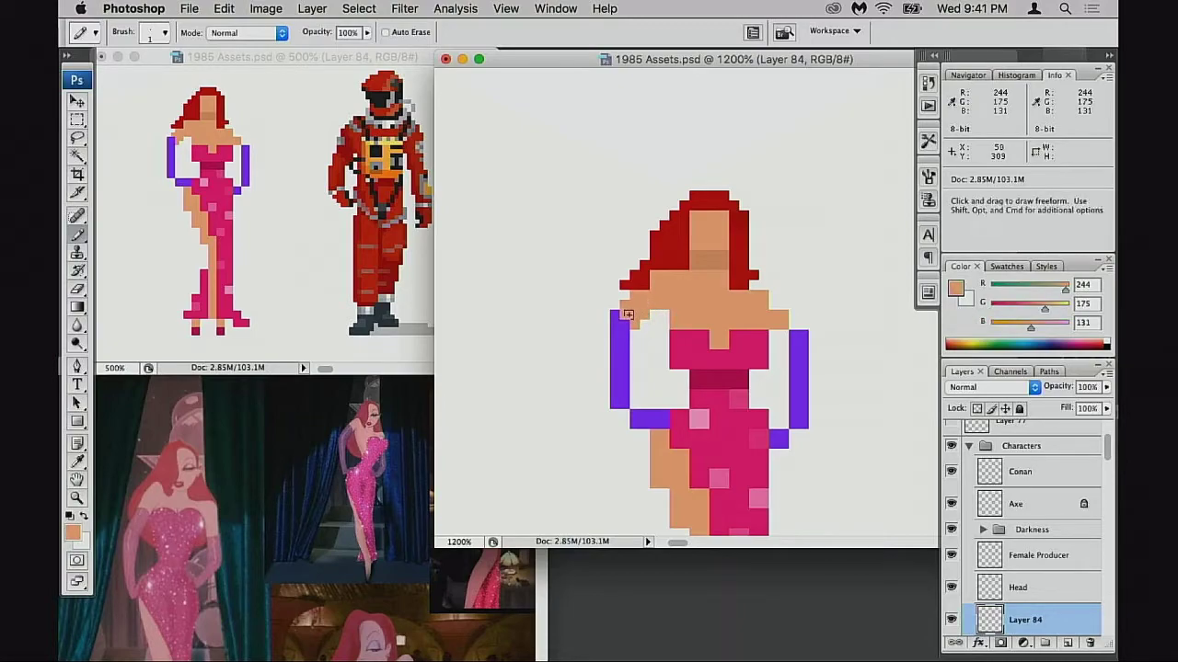
pyautogui.click(633, 404)
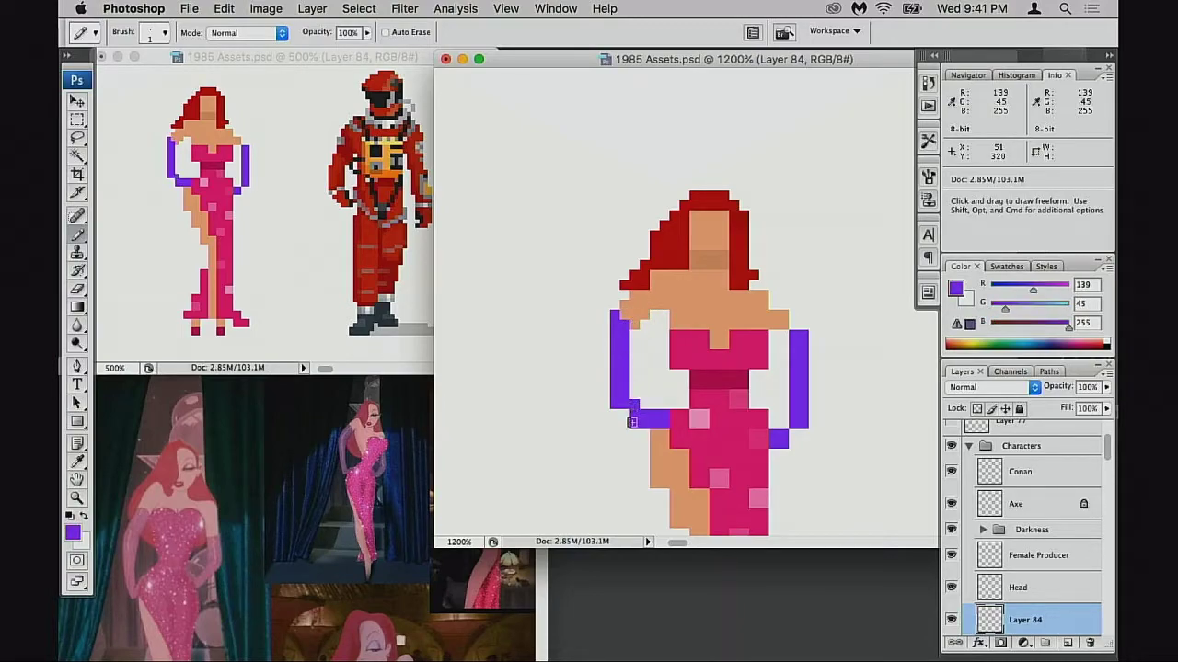
pyautogui.click(625, 414)
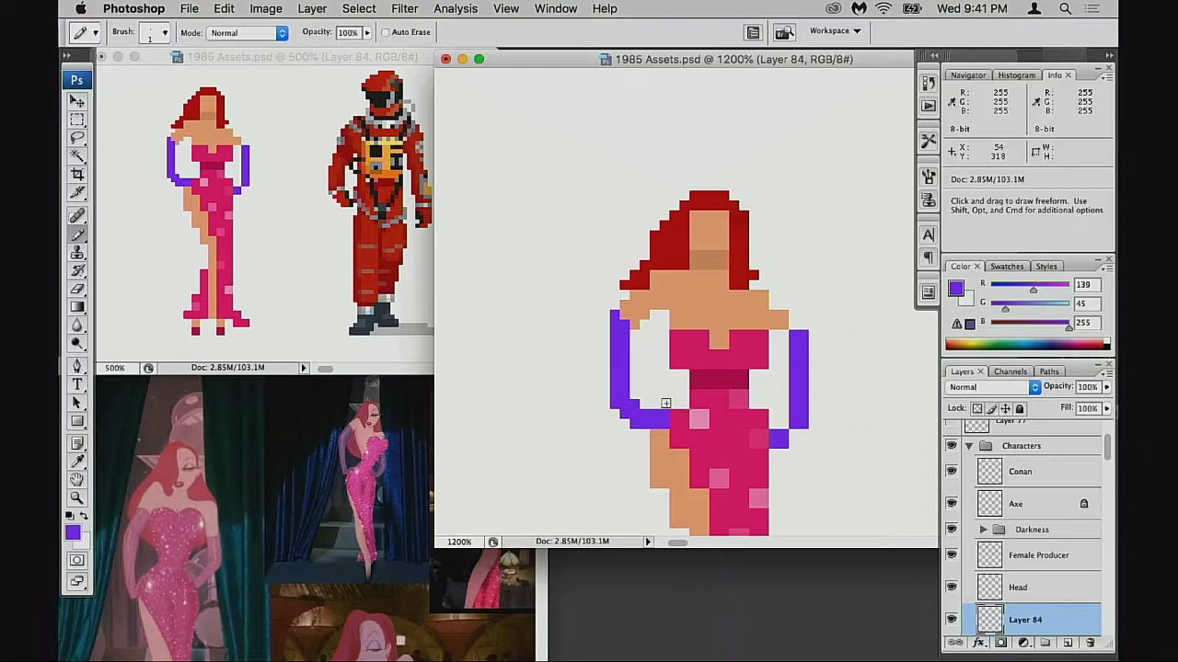
pyautogui.press('e')
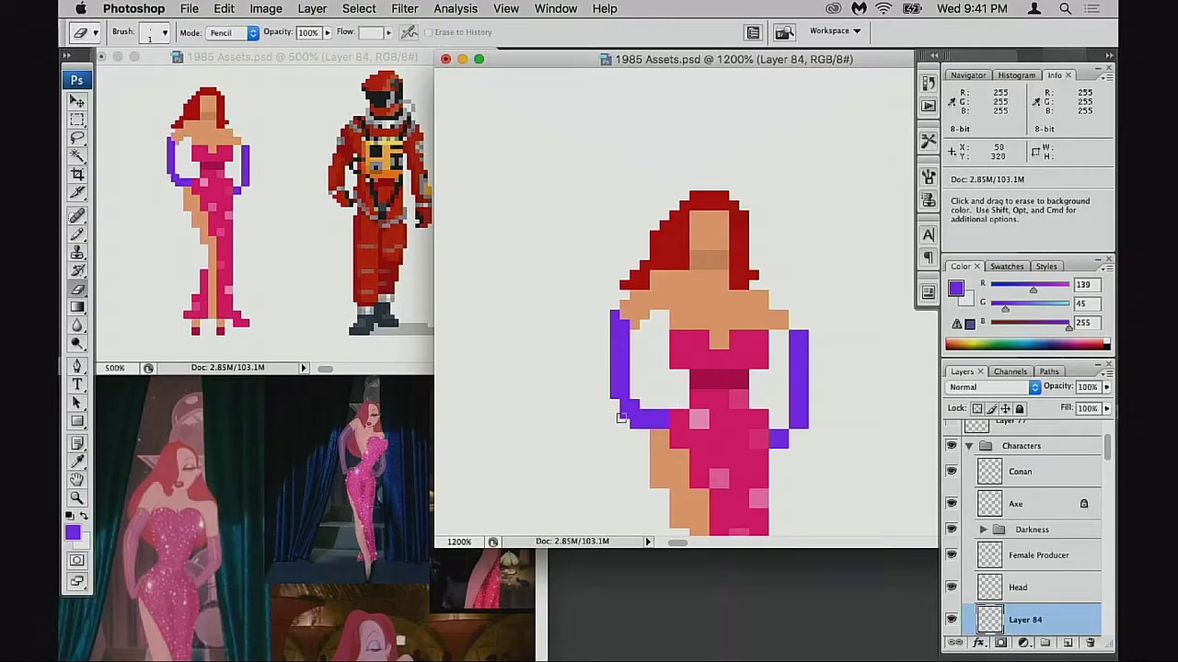
pyautogui.click(640, 433)
pyautogui.press('b')
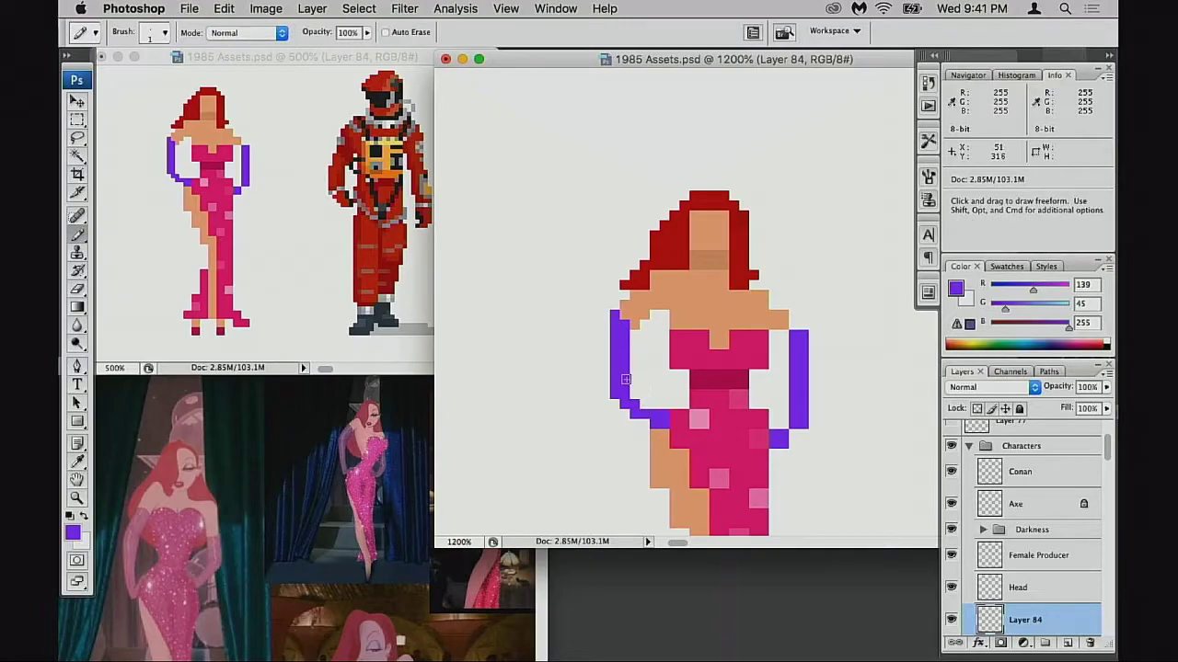
pyautogui.click(634, 386)
pyautogui.moveTo(633, 385); pyautogui.dragTo(635, 402)
pyautogui.press('e')
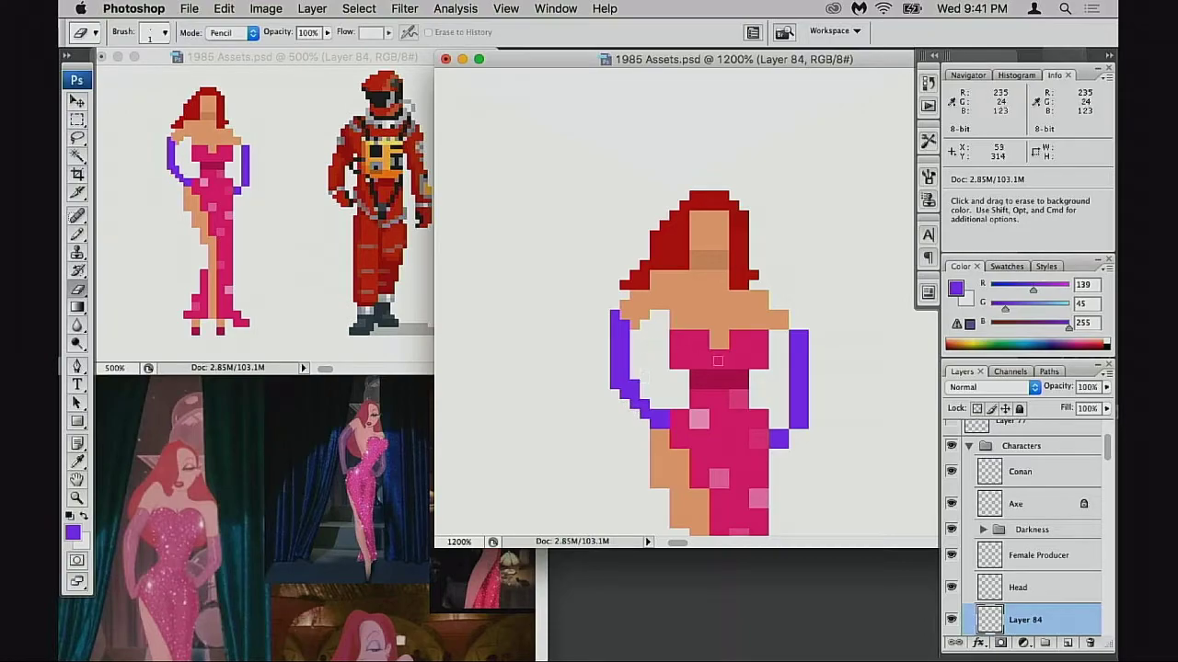
# - Round the right-hand glove's elbow corner and extend the sampled skin colour from the shoulder into the glove's top
pyautogui.press('b')
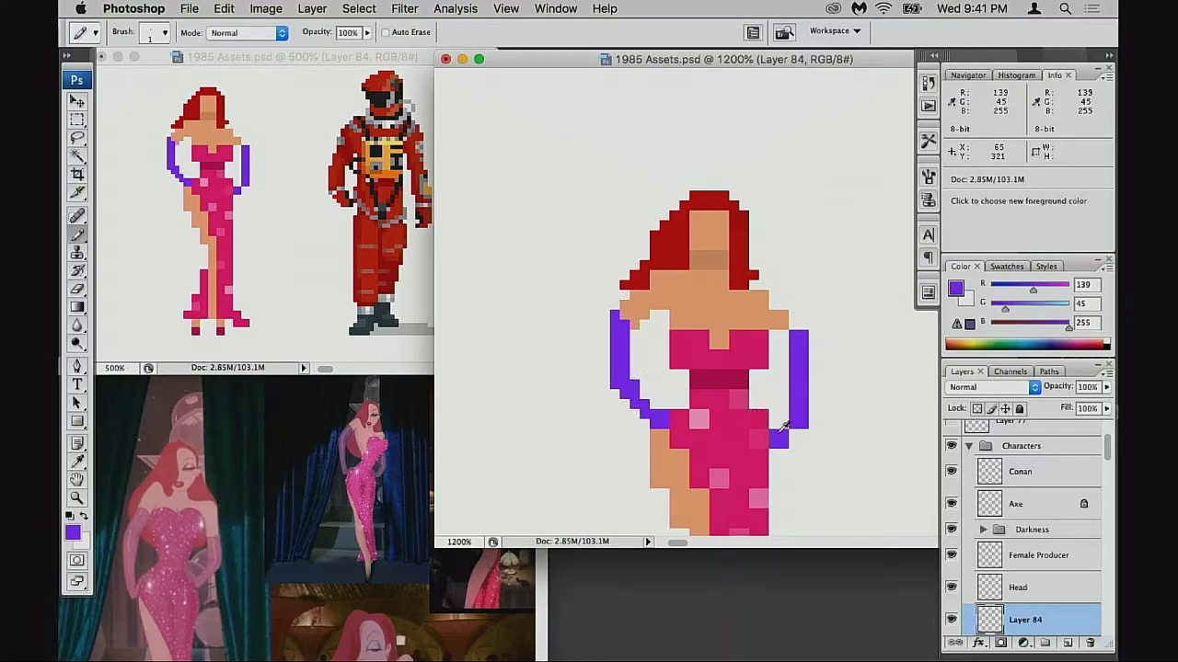
pyautogui.press('e')
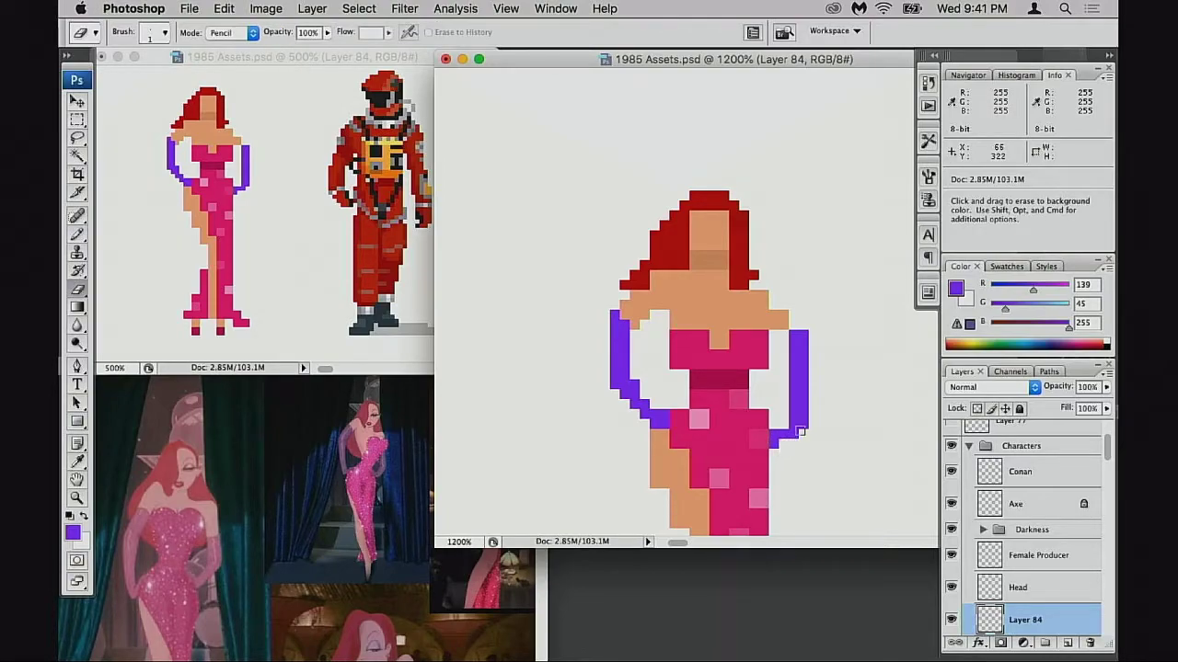
pyautogui.press('b')
pyautogui.press('e')
pyautogui.press('b')
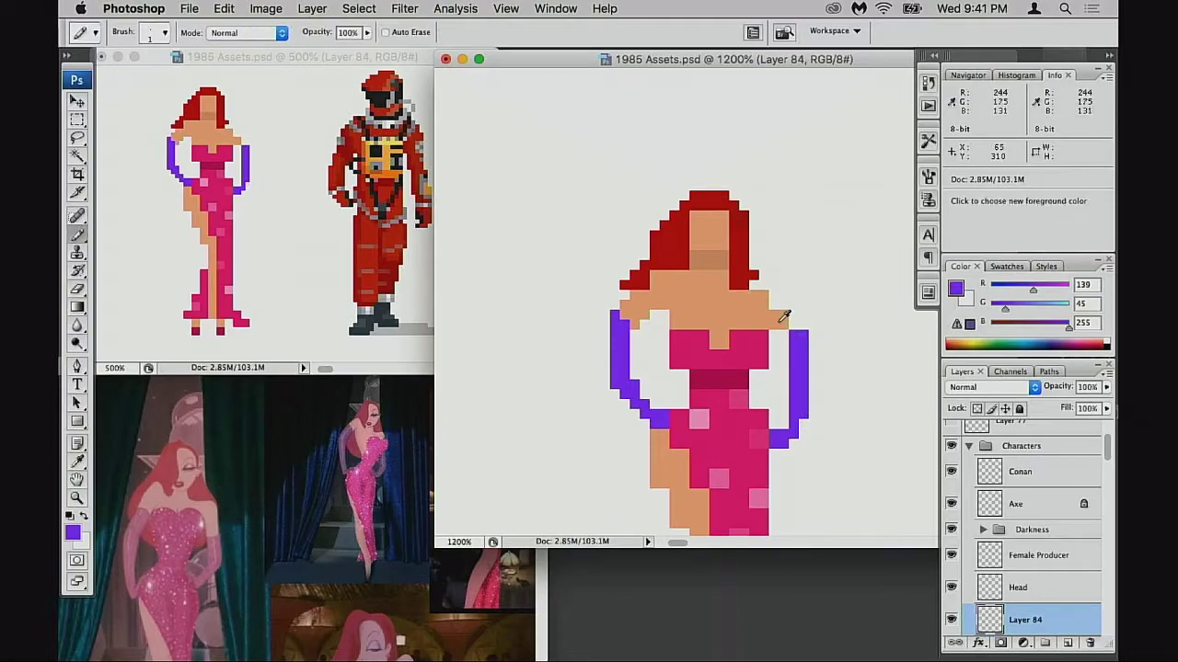
pyautogui.keyDown('alt'); pyautogui.click(782, 322); pyautogui.keyUp('alt')
pyautogui.click(792, 324)
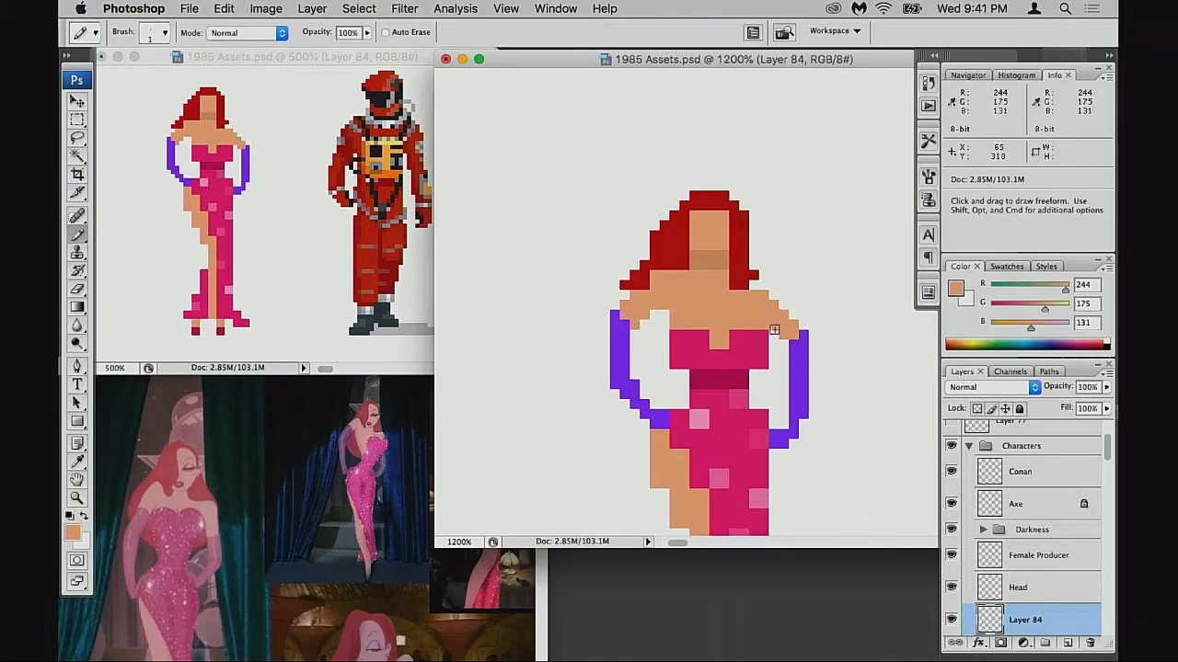
# - Bring the unnamed.jpg reference forward and enlarge its window to examine all the Jessica Rabbit pictures
pyautogui.click(380, 398)
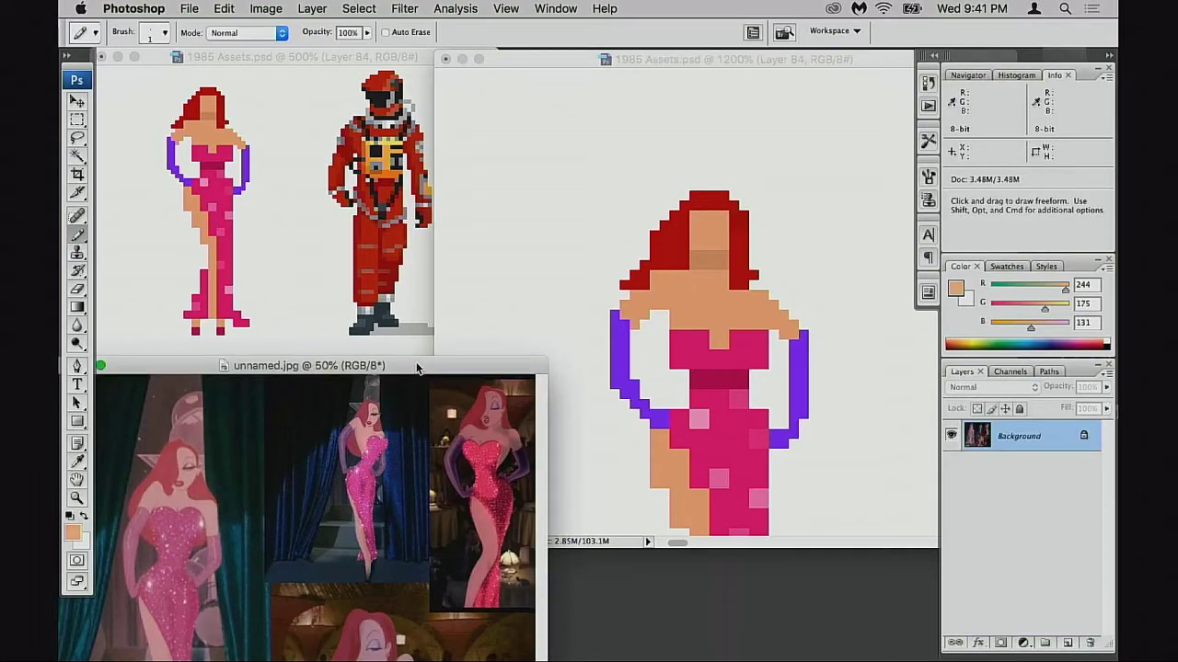
pyautogui.moveTo(416, 368); pyautogui.dragTo(514, 81)
pyautogui.moveTo(644, 540); pyautogui.dragTo(742, 621)
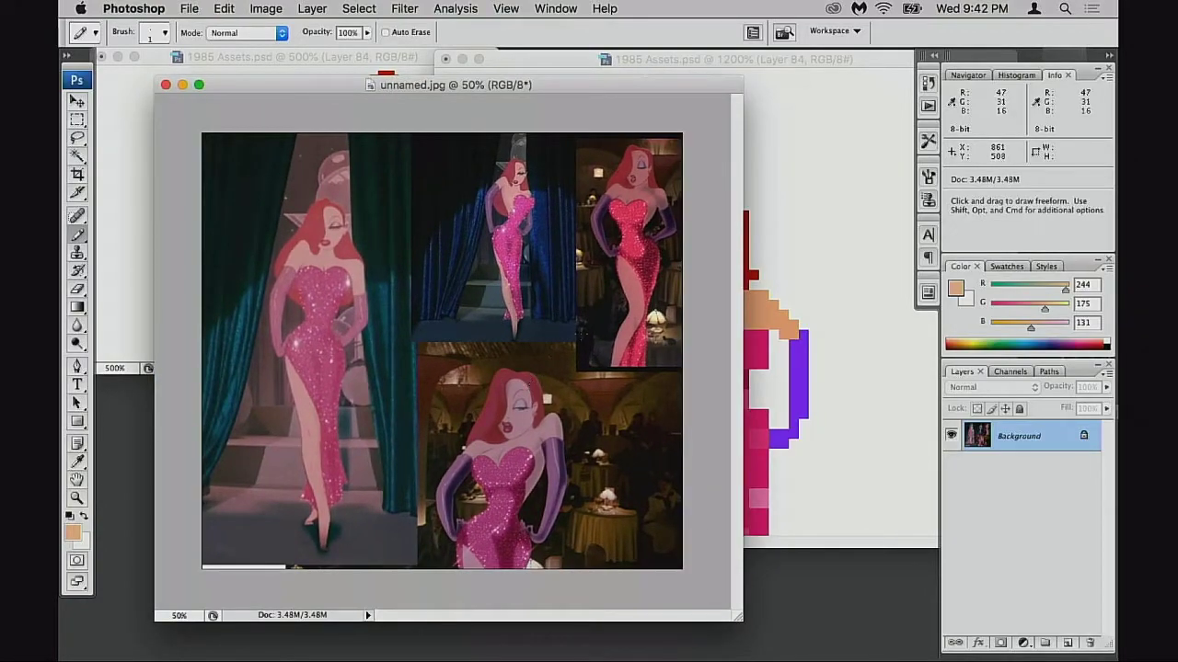
# - Reposition the unnamed.jpg reference window and the 1200% sprite window to compare the reference poses with the pixel figure
pyautogui.moveTo(594, 84); pyautogui.dragTo(573, 68)
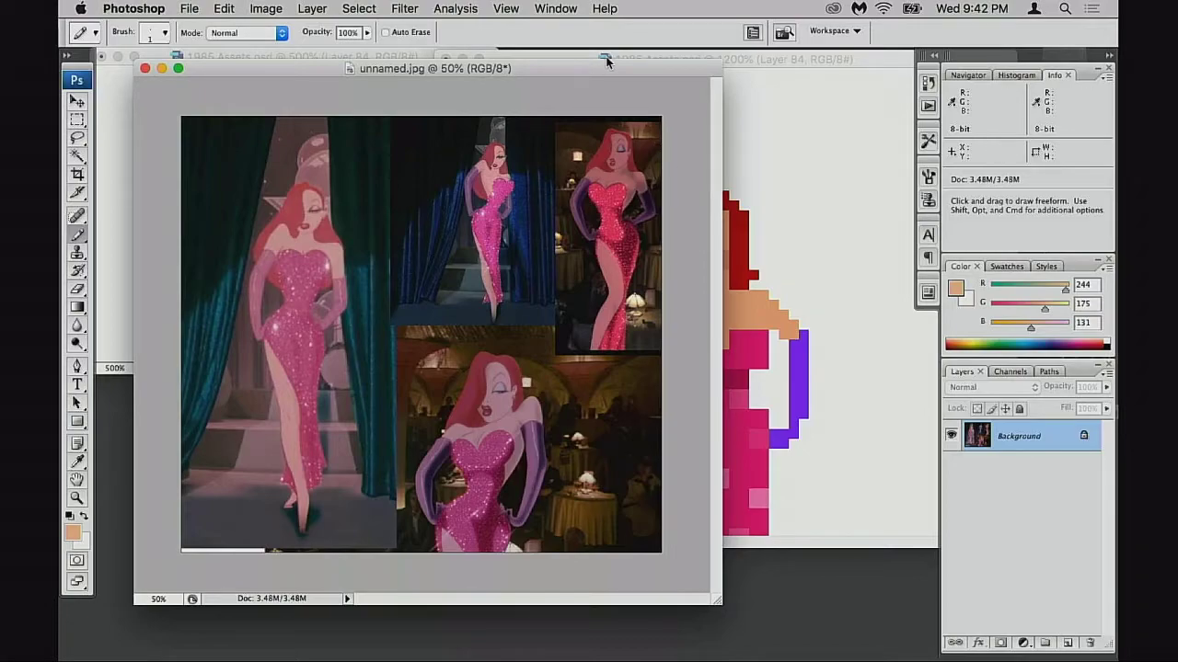
pyautogui.moveTo(607, 62); pyautogui.dragTo(615, 68)
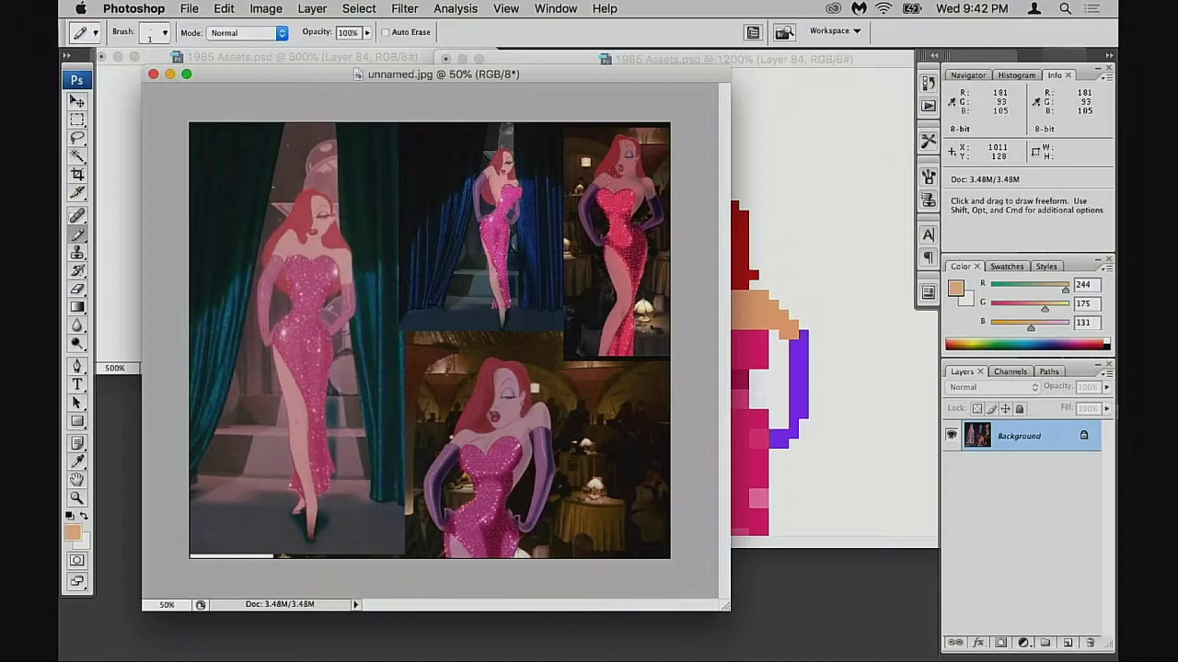
pyautogui.moveTo(455, 73); pyautogui.dragTo(432, 91)
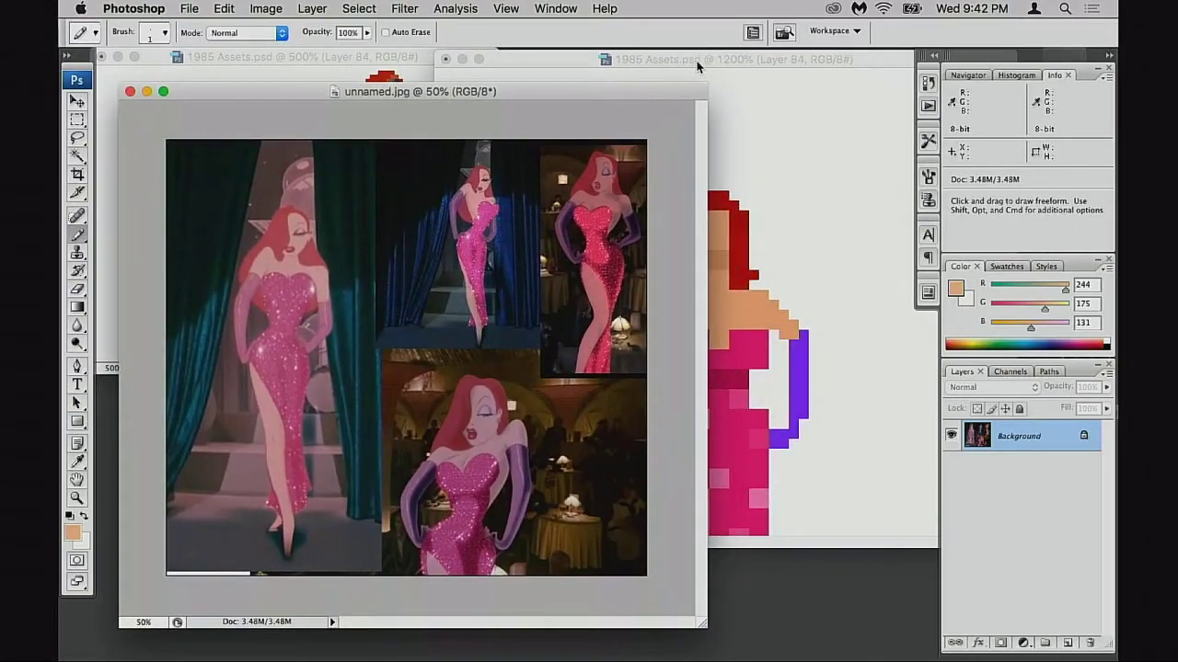
pyautogui.moveTo(708, 57); pyautogui.dragTo(734, 60)
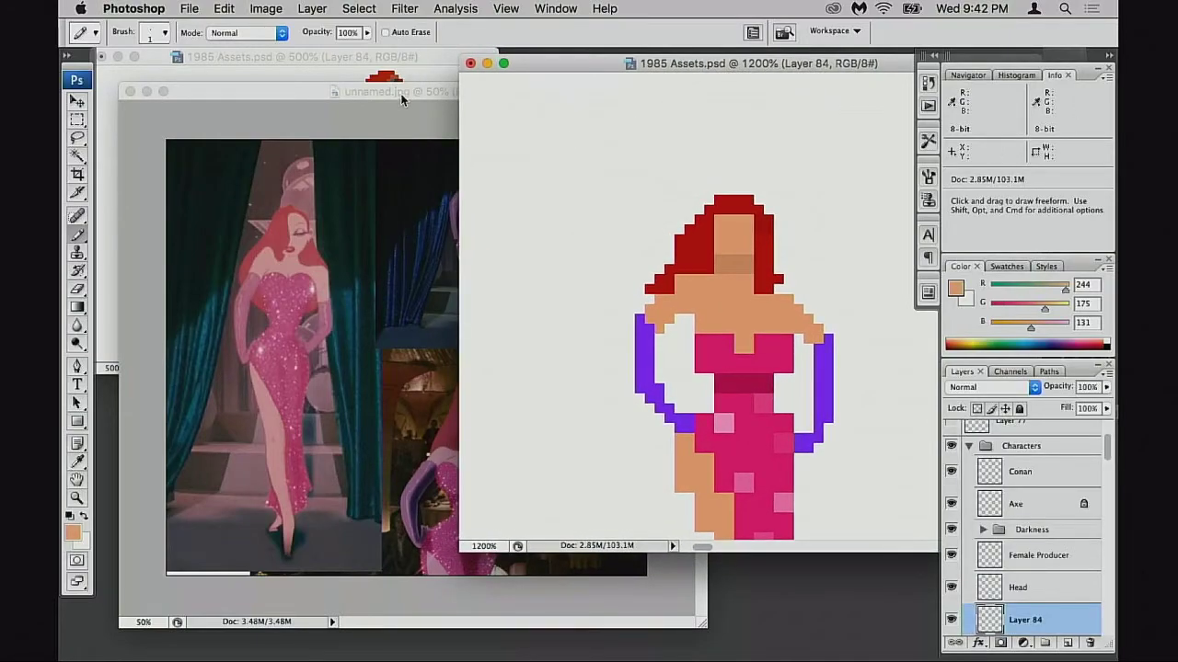
pyautogui.moveTo(409, 98); pyautogui.dragTo(440, 106)
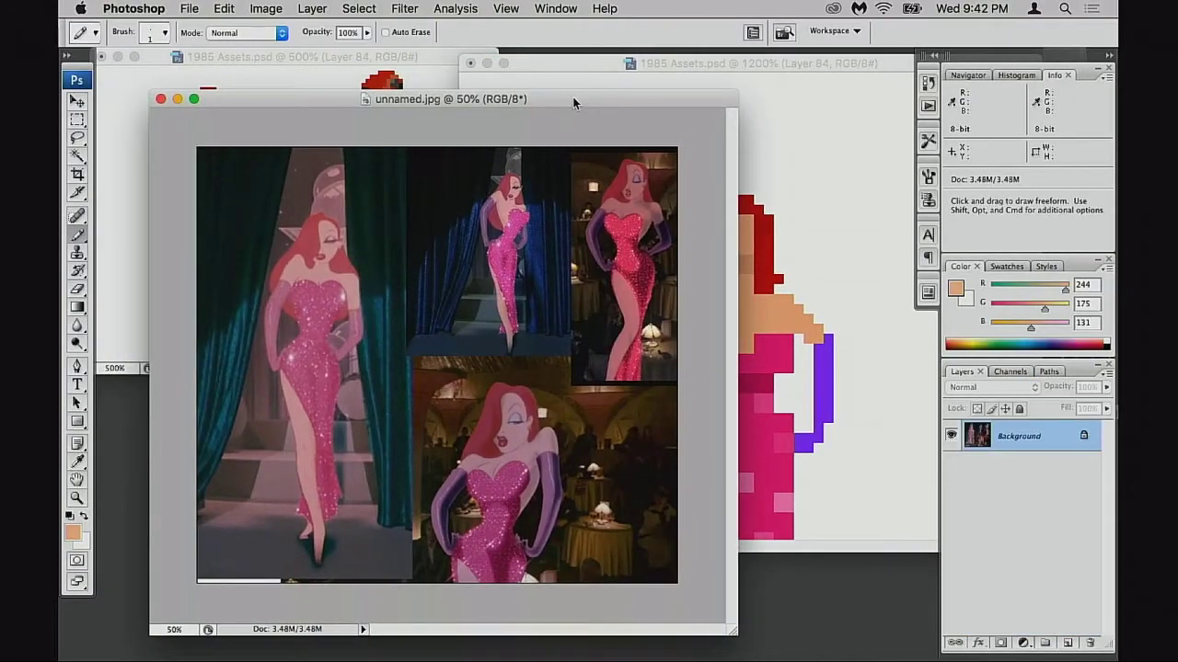
pyautogui.moveTo(574, 102); pyautogui.dragTo(567, 104)
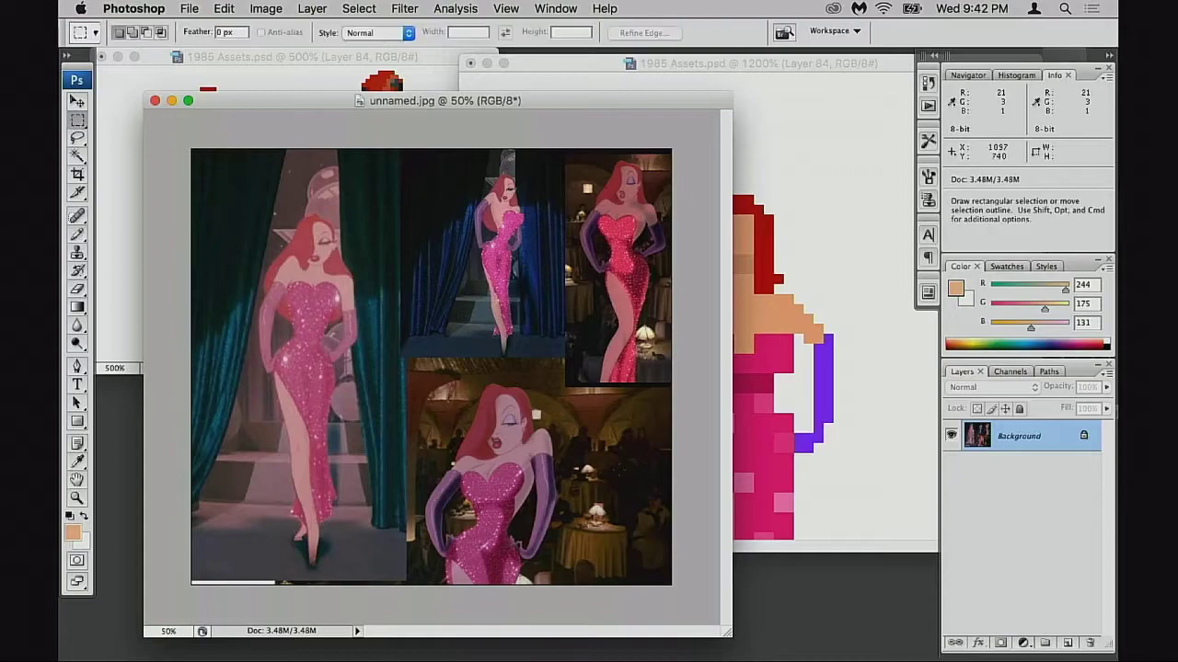
pyautogui.press('m')
pyautogui.moveTo(398, 373)
pyautogui.mouseDown()
pyautogui.moveTo(465, 410)
pyautogui.moveTo(588, 529)
pyautogui.mouseUp()
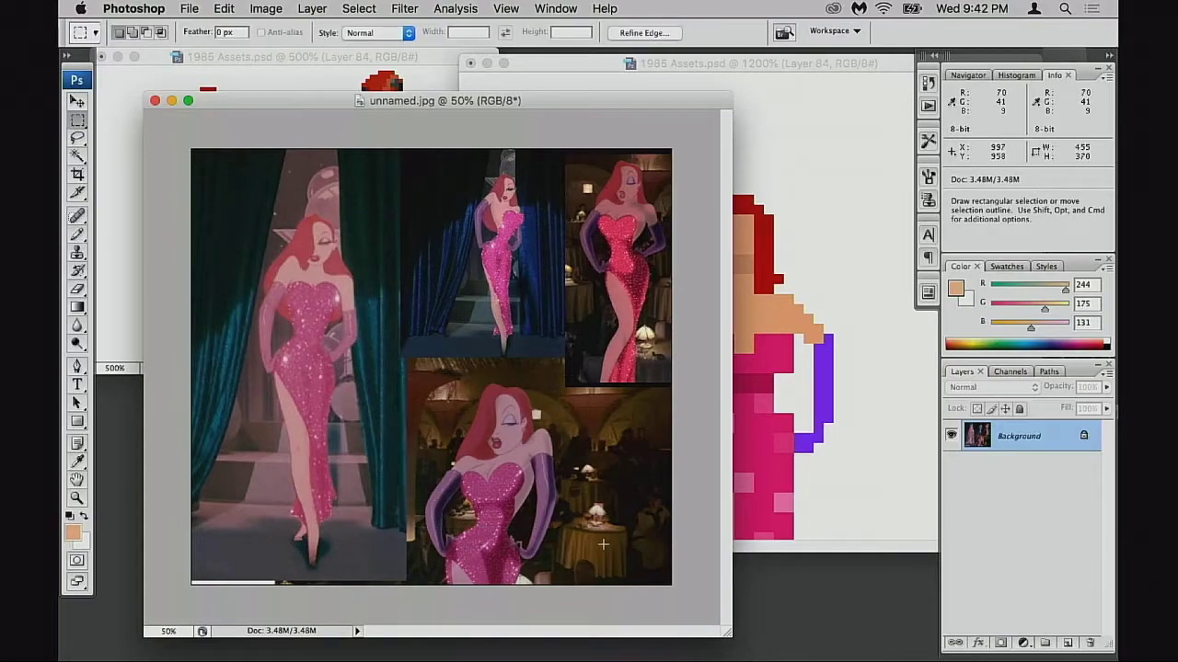
pyautogui.press('super+d')
# - Show unnamed.jpg in full-screen mode and examine the blue-curtain picture's pose and silhouette at 200% from head to legs
pyautogui.moveTo(502, 100); pyautogui.dragTo(497, 63)
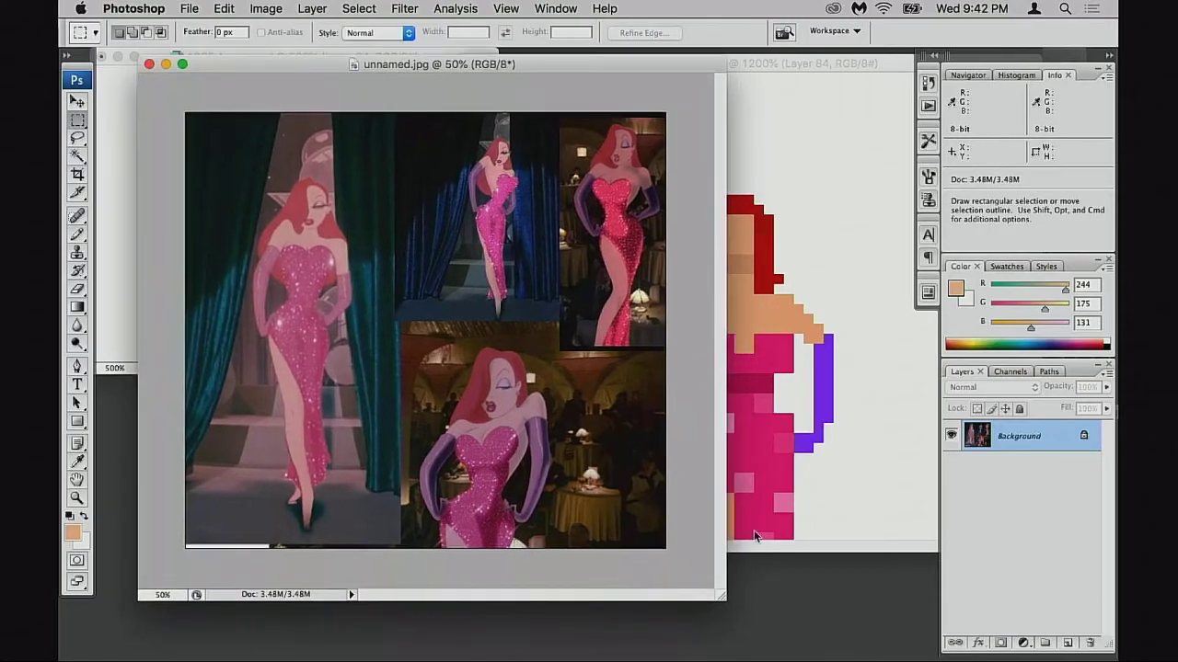
pyautogui.moveTo(725, 598); pyautogui.dragTo(826, 641)
pyautogui.press('f')
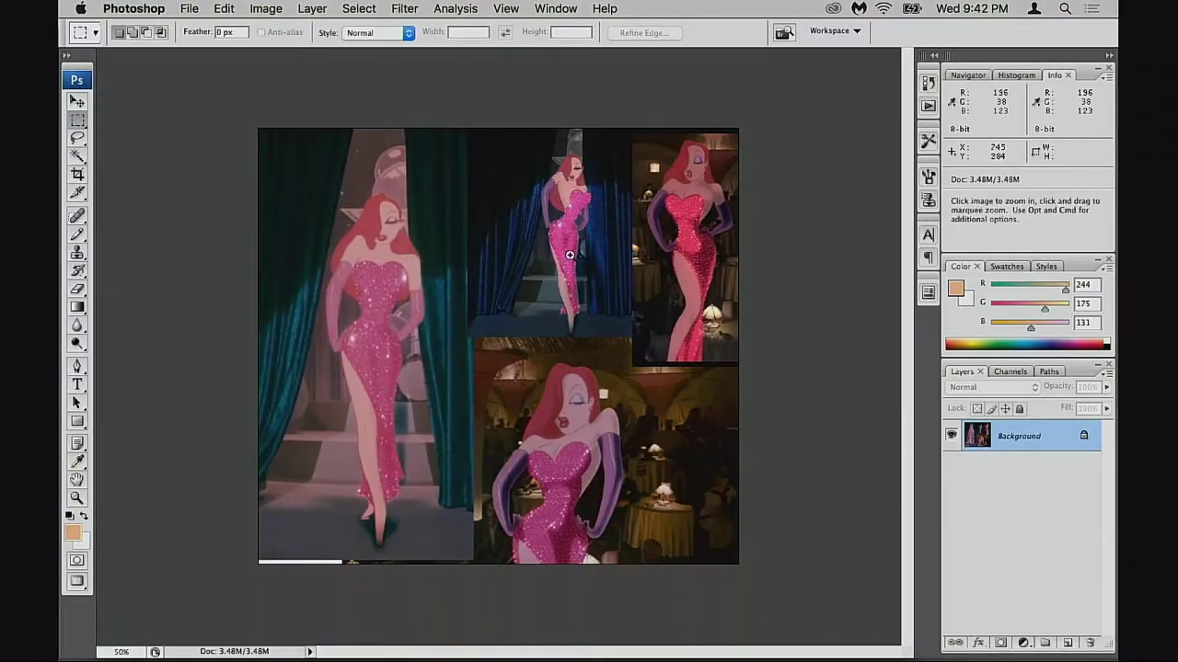
pyautogui.keyDown('super'); pyautogui.click(569, 259); pyautogui.keyUp('super')
pyautogui.click(571, 268)
pyautogui.click(570, 268)
pyautogui.moveTo(531, 347); pyautogui.dragTo(519, 447)
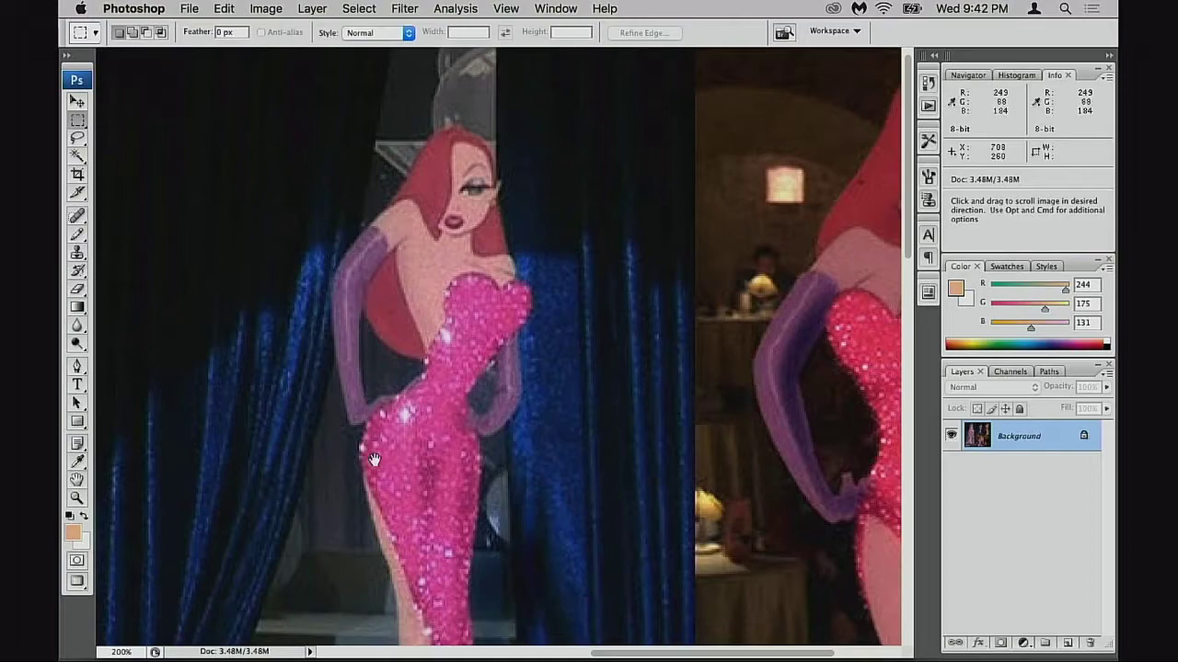
pyautogui.moveTo(445, 488); pyautogui.dragTo(457, 492)
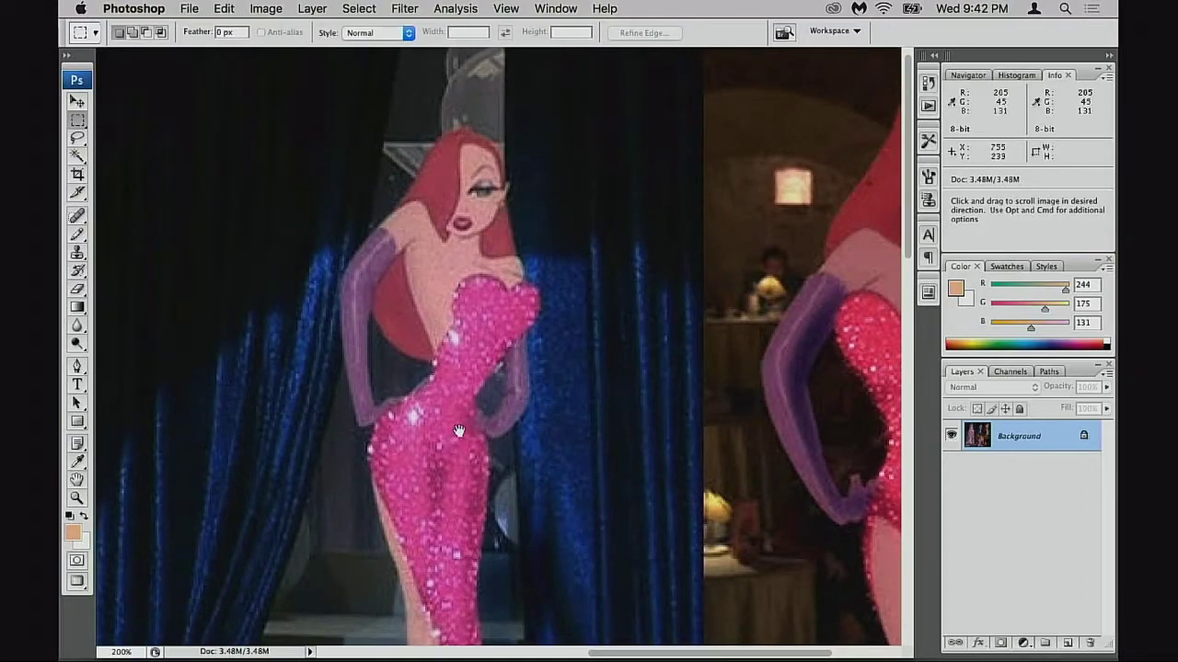
pyautogui.moveTo(423, 453); pyautogui.dragTo(531, 90)
pyautogui.moveTo(541, 137); pyautogui.dragTo(502, 358)
pyautogui.moveTo(524, 203); pyautogui.dragTo(508, 319)
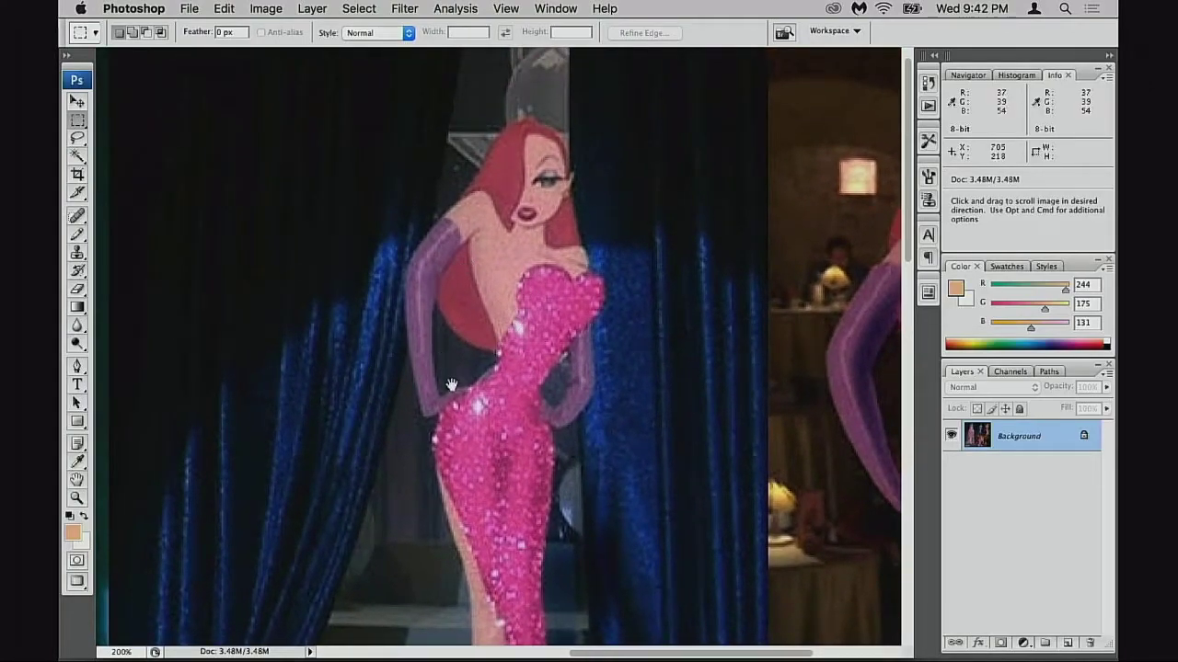
pyautogui.moveTo(537, 384); pyautogui.dragTo(604, 315)
pyautogui.moveTo(605, 217); pyautogui.dragTo(567, 287)
pyautogui.moveTo(550, 357); pyautogui.dragTo(569, 375)
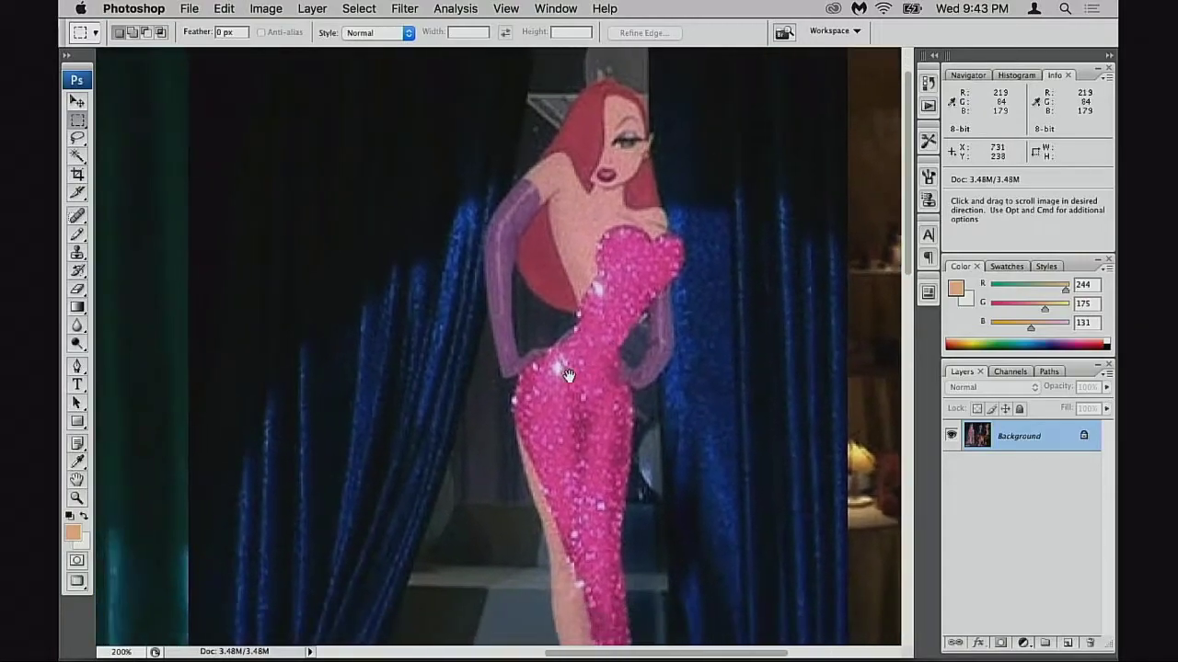
pyautogui.press('super+minus')
pyautogui.press('super+minus')
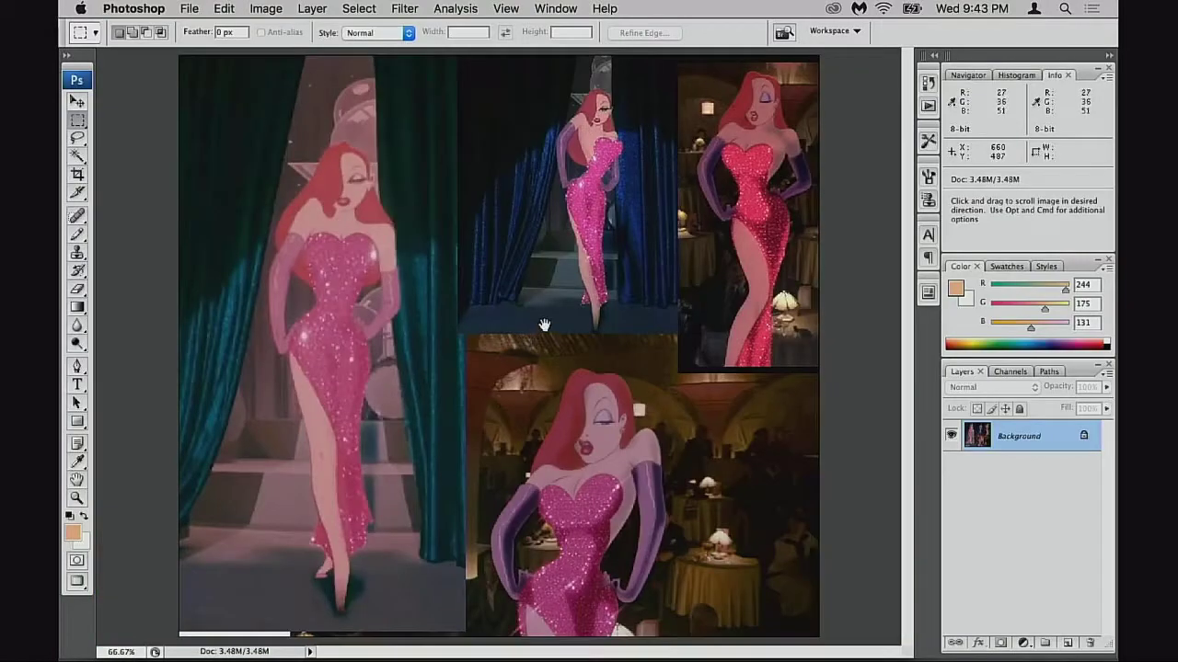
# - Examine the large green-curtain picture at 100%, from the head down to the feet, against the neighbouring pictures
pyautogui.press('super+space')
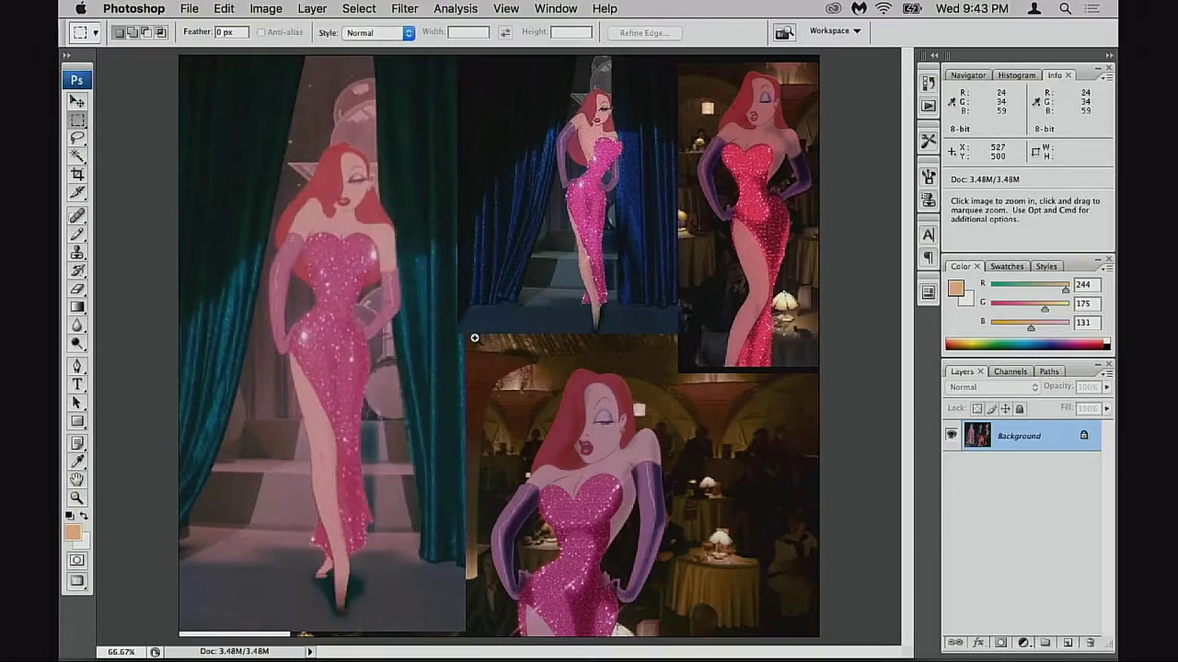
pyautogui.click(473, 337)
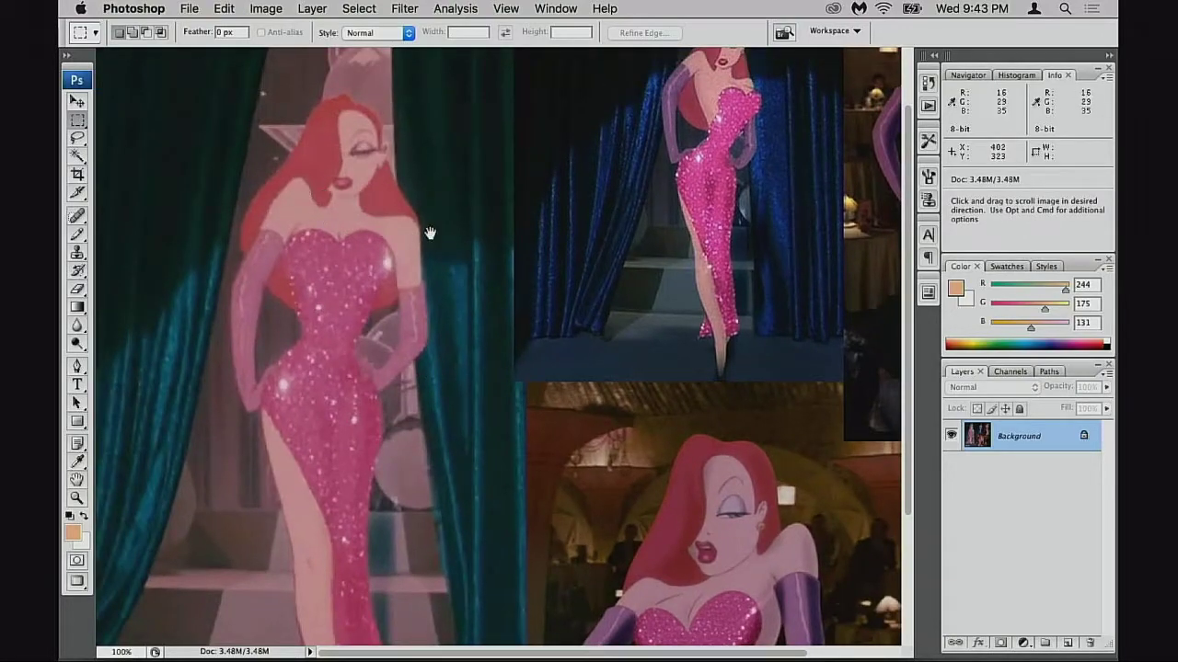
pyautogui.scroll(-5, 385, 291)
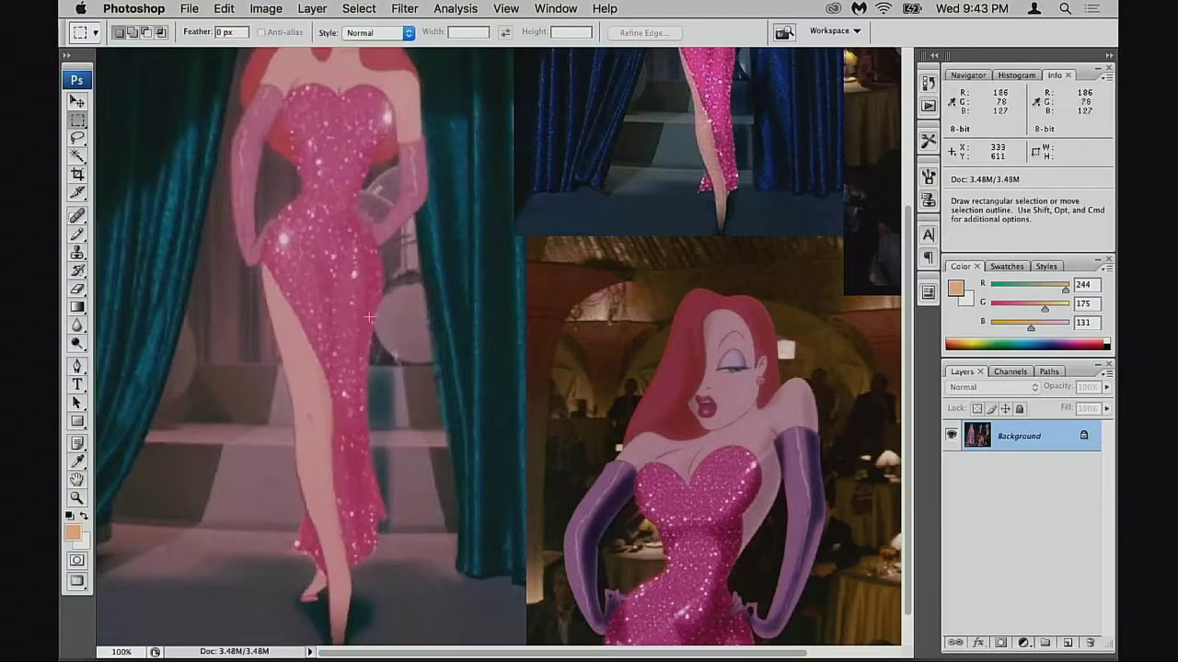
pyautogui.scroll(5, 274, 264)
pyautogui.scroll(3, 361, 331)
pyautogui.hscroll(10, 524, 367)
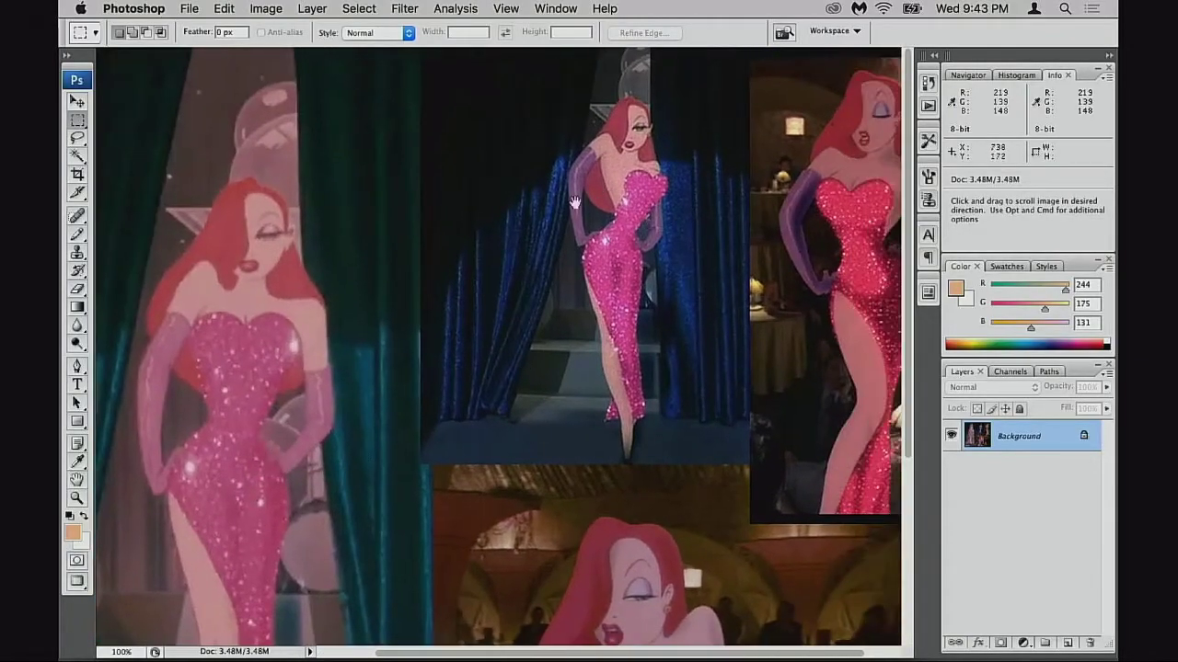
# - Inspect the blue-curtain picture's gloved arms, waist and hips at about 300%, and return to an overview of all pictures
pyautogui.moveTo(499, 115); pyautogui.dragTo(625, 311)
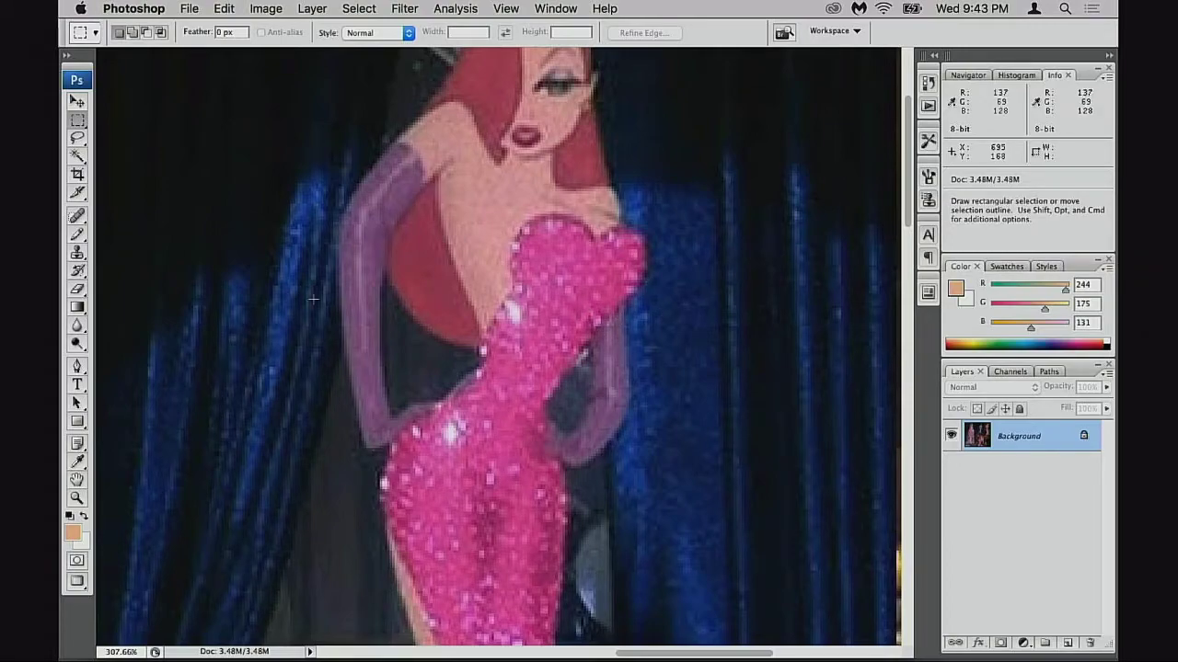
pyautogui.moveTo(517, 356); pyautogui.dragTo(441, 327)
pyautogui.keyDown('alt'); pyautogui.click(505, 339); pyautogui.keyUp('alt')
pyautogui.keyDown('alt'); pyautogui.click(505, 339); pyautogui.keyUp('alt')
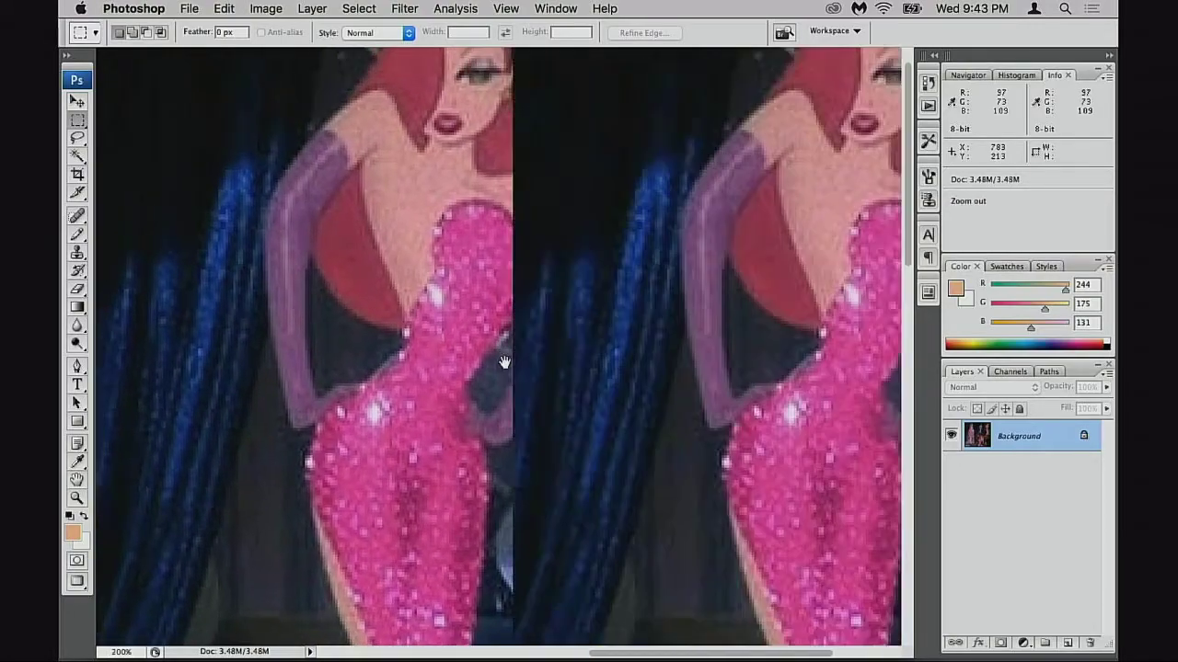
pyautogui.moveTo(461, 426); pyautogui.dragTo(497, 257)
pyautogui.press('super+minus')
pyautogui.press('super+minus')
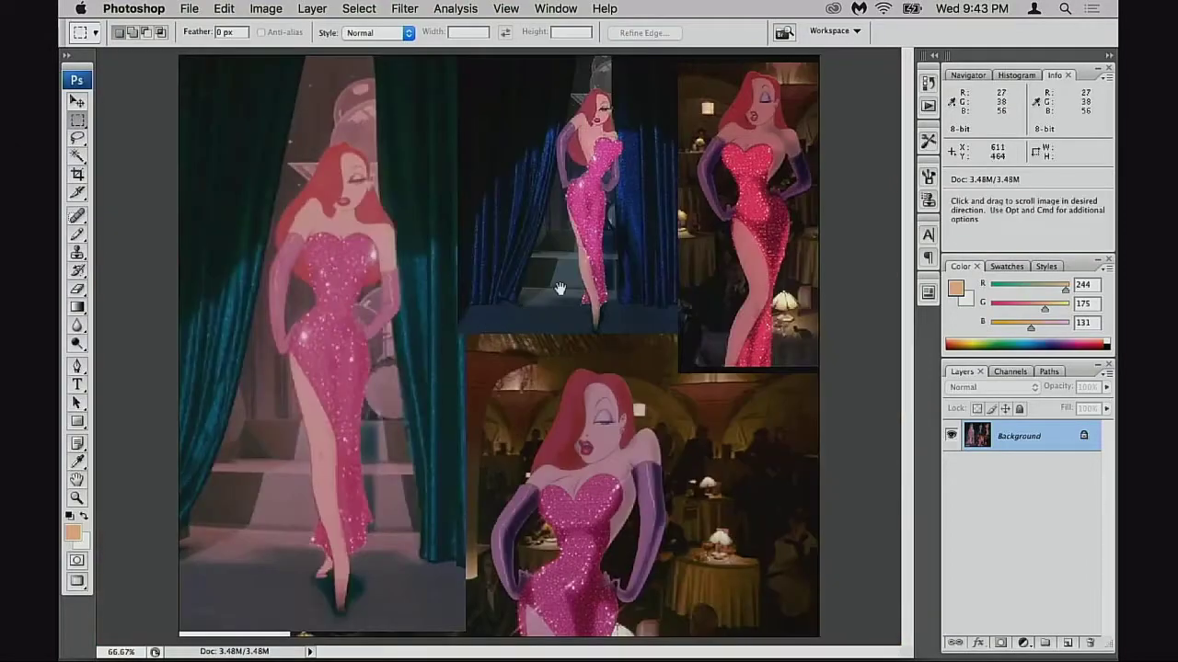
# - Compare the blue-curtain picture with the nightclub close-up at 100%
pyautogui.press('super+plus')
pyautogui.moveTo(561, 317); pyautogui.dragTo(563, 287)
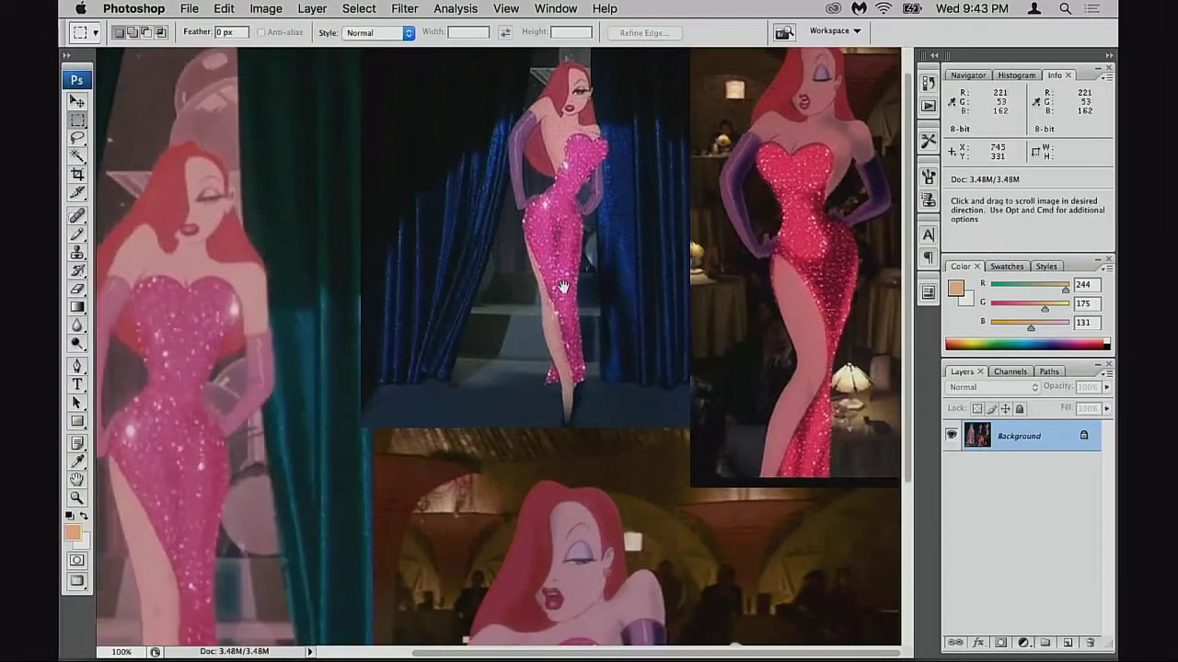
pyautogui.scroll(-5, 555, 266)
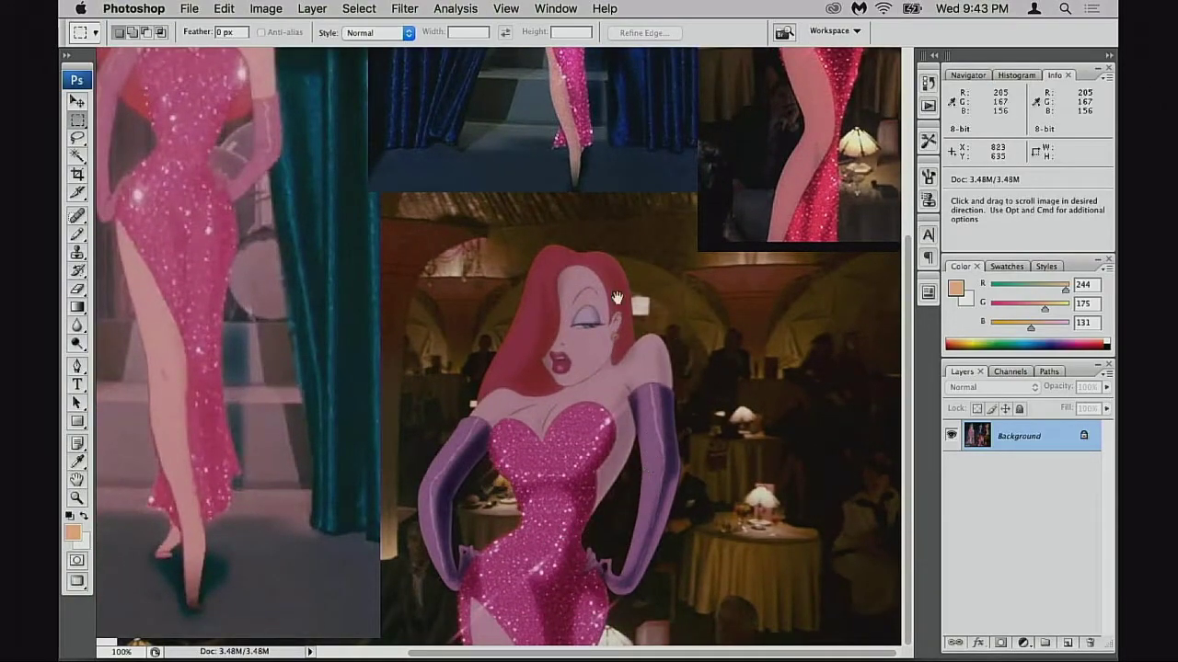
pyautogui.moveTo(619, 209); pyautogui.dragTo(593, 477)
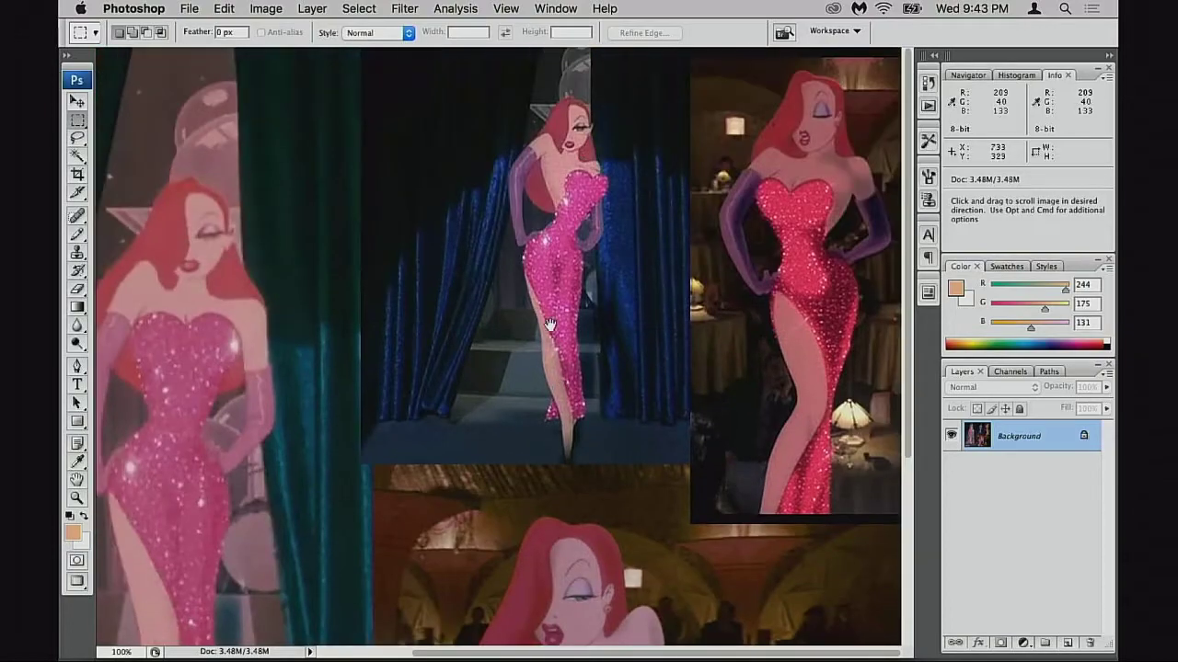
# - Study the blue-curtain picture's face, shoulders, bust and arm positions at 300% and 200%
pyautogui.keyDown('super'); pyautogui.click(579, 211); pyautogui.keyUp('super')
pyautogui.keyDown('super'); pyautogui.click(580, 231); pyautogui.keyUp('super')
pyautogui.moveTo(390, 408); pyautogui.dragTo(551, 294)
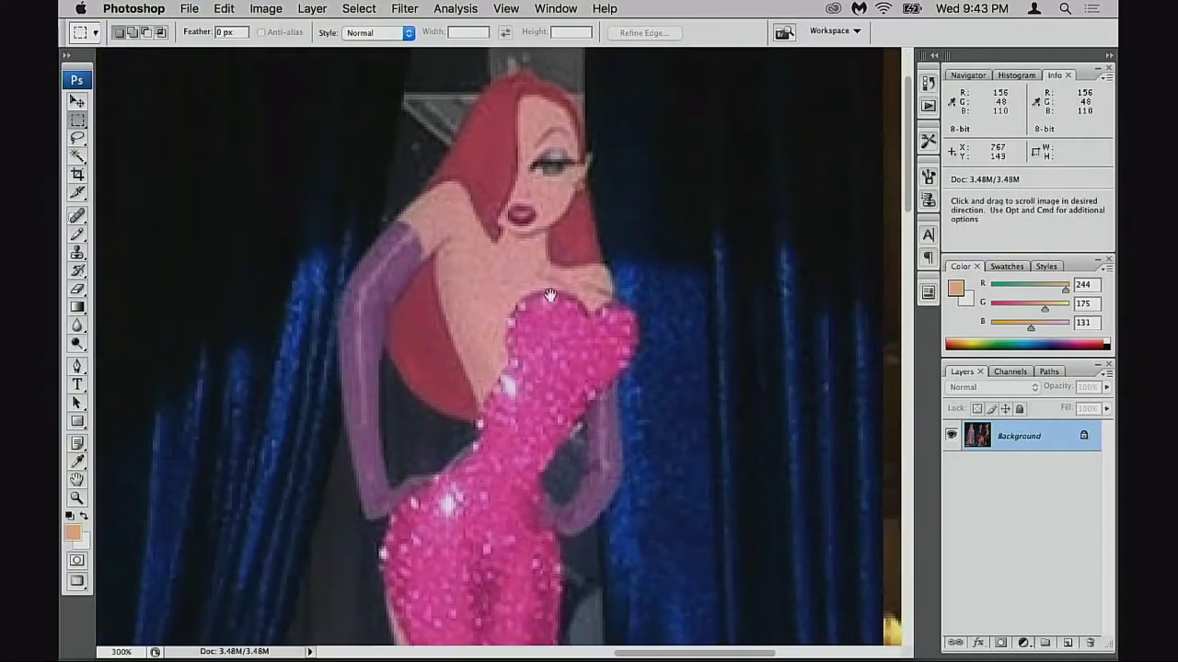
pyautogui.keyDown('alt'); pyautogui.click(516, 360); pyautogui.keyUp('alt')
pyautogui.keyDown('alt'); pyautogui.click(516, 371); pyautogui.keyUp('alt')
pyautogui.moveTo(432, 383); pyautogui.dragTo(545, 368)
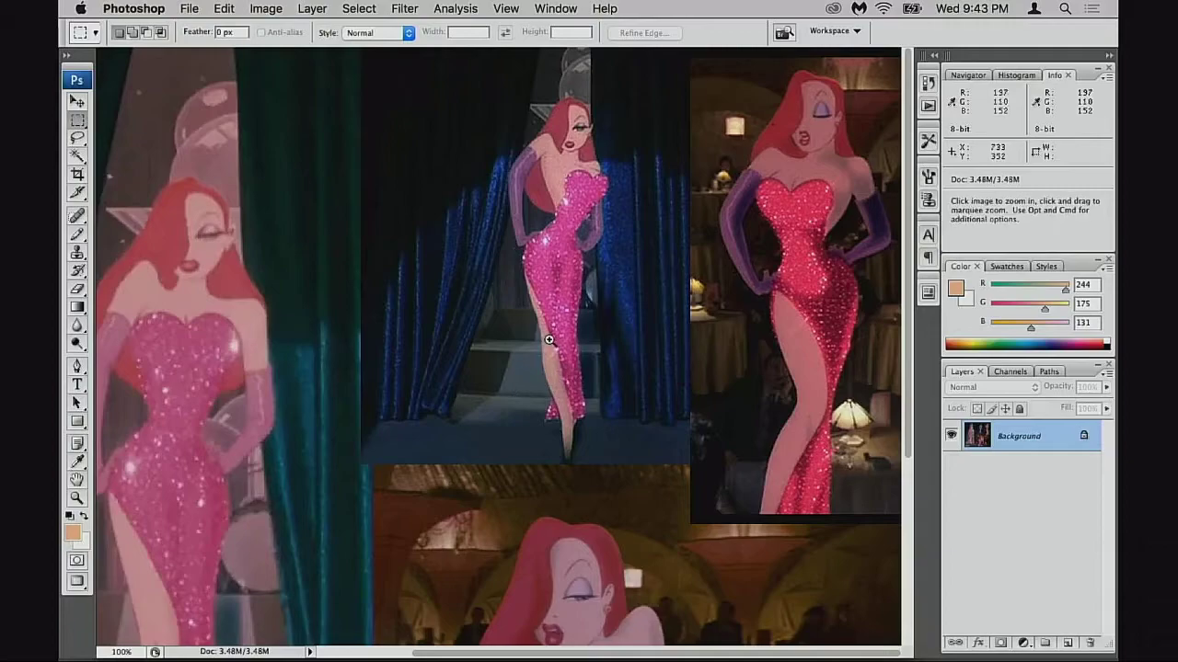
pyautogui.keyDown('super'); pyautogui.click(567, 285); pyautogui.keyUp('super')
pyautogui.moveTo(418, 196); pyautogui.dragTo(399, 334)
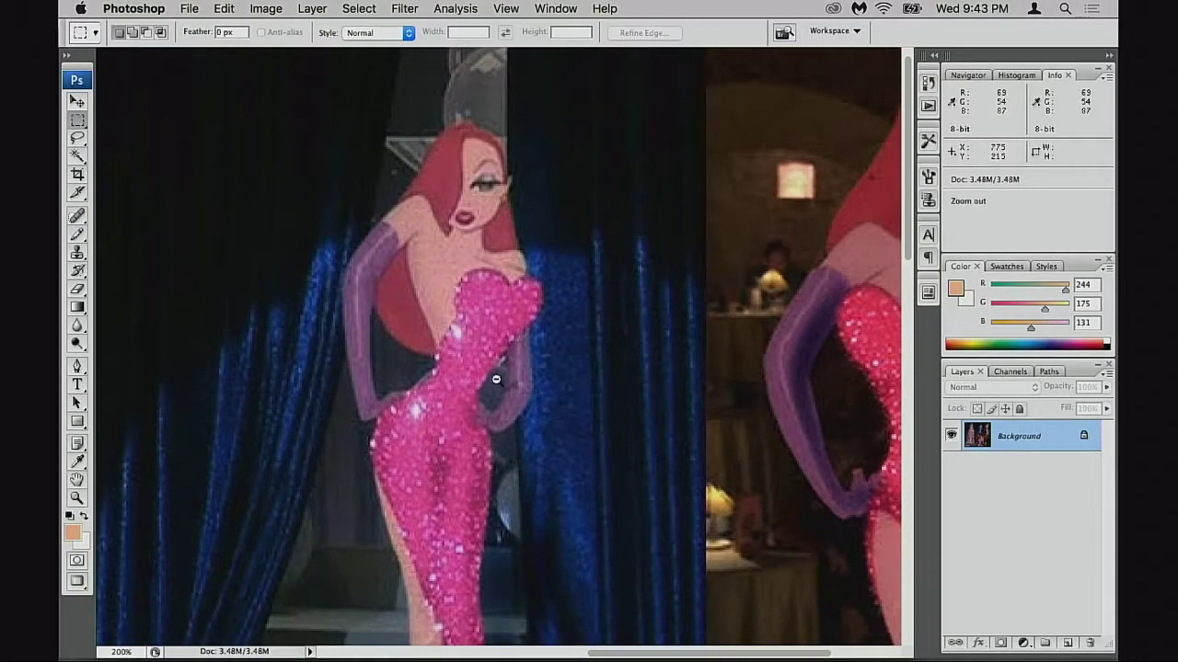
pyautogui.scroll(-1, 499, 387)
pyautogui.moveTo(513, 391); pyautogui.dragTo(482, 478)
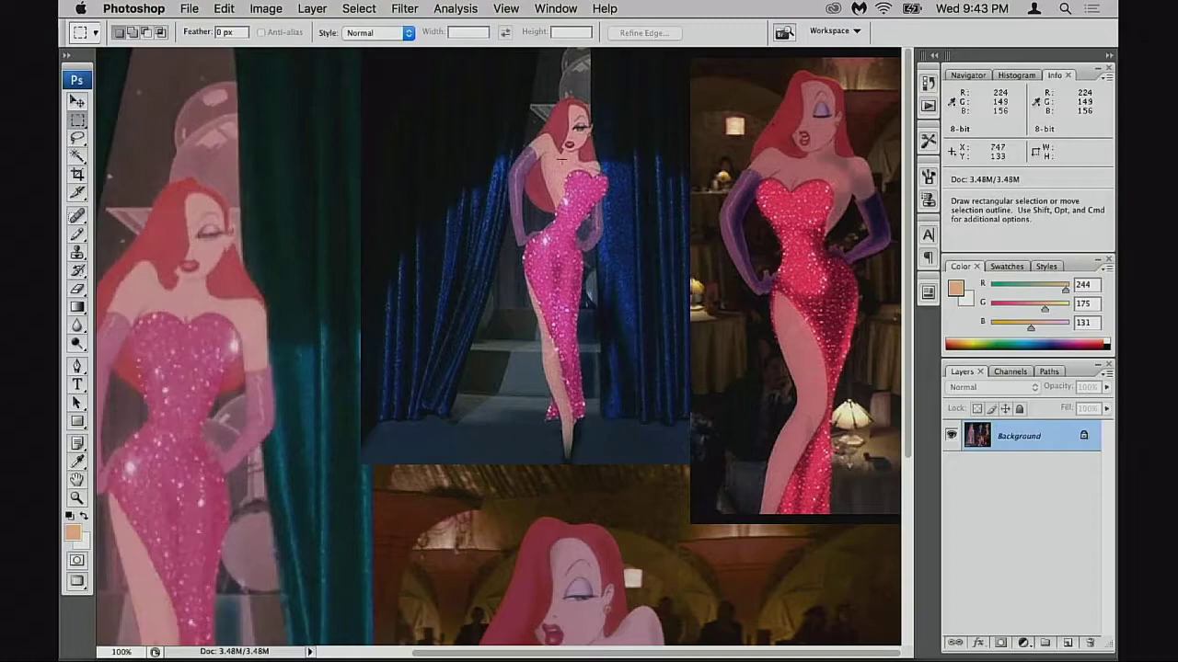
# - Examine the exposed leg, dress slit and hem in the large green-curtain picture at 100%
pyautogui.moveTo(567, 336); pyautogui.dragTo(595, 175)
pyautogui.moveTo(581, 294); pyautogui.dragTo(620, 163)
pyautogui.moveTo(436, 295); pyautogui.dragTo(267, 444)
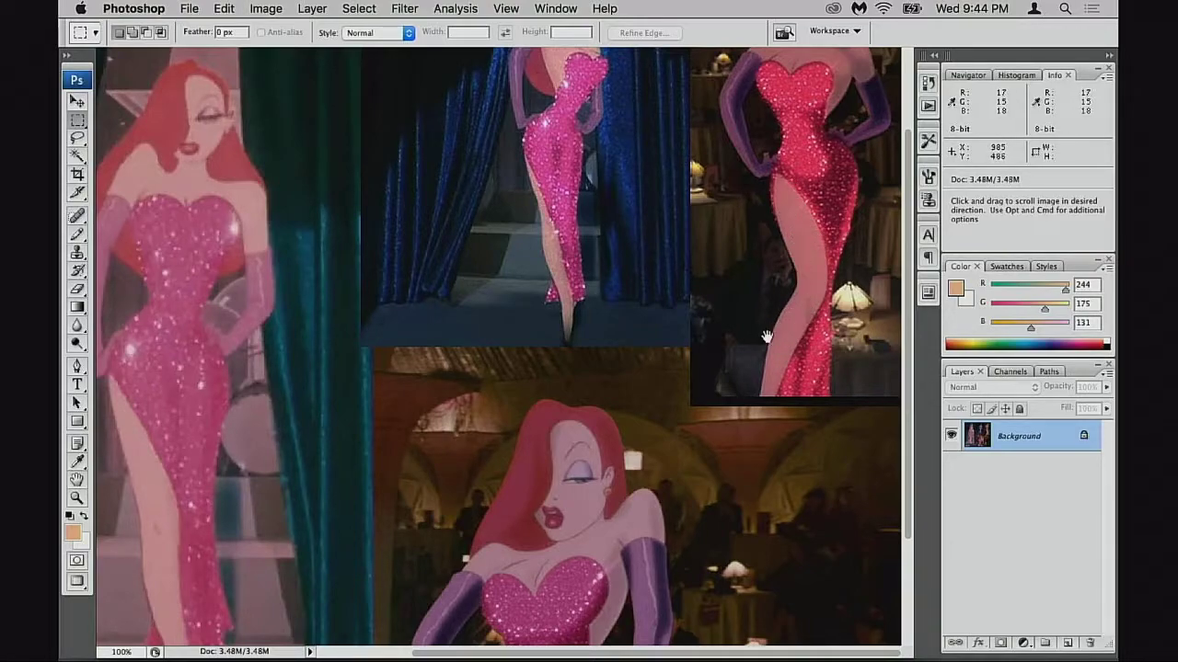
pyautogui.moveTo(521, 377); pyautogui.dragTo(681, 215)
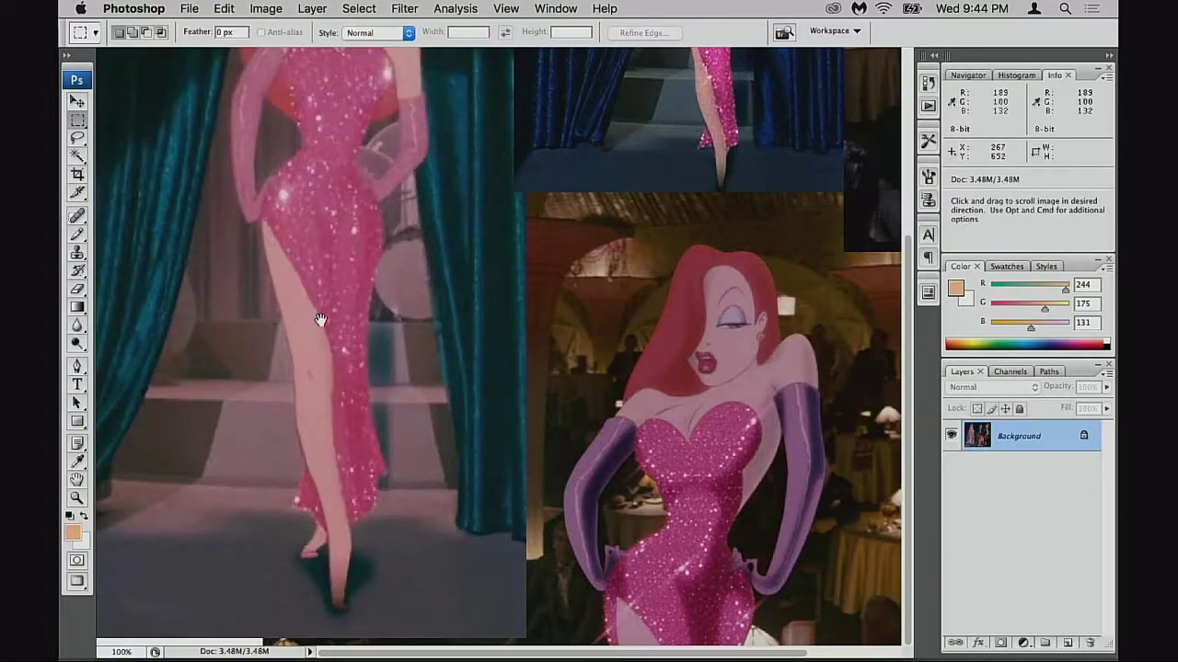
pyautogui.hscroll(2, 407, 387)
pyautogui.scroll(1, 407, 386)
pyautogui.moveTo(255, 225); pyautogui.dragTo(289, 279)
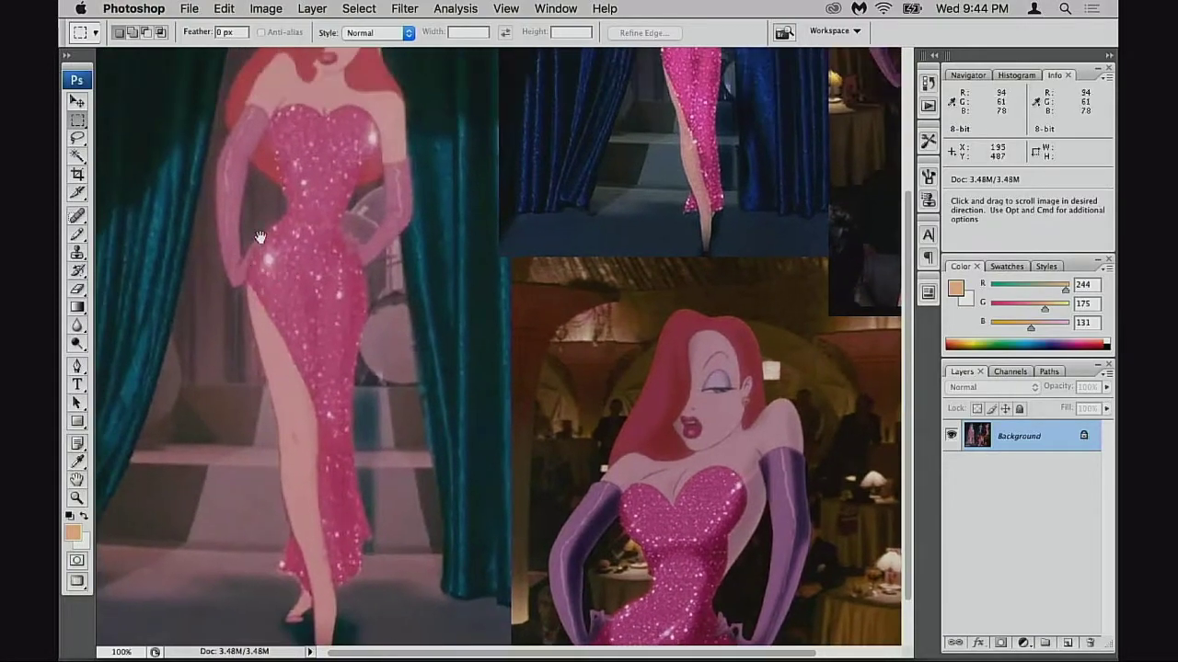
pyautogui.moveTo(375, 585); pyautogui.dragTo(398, 389)
pyautogui.scroll(5, 297, 433)
pyautogui.hscroll(2, 297, 432)
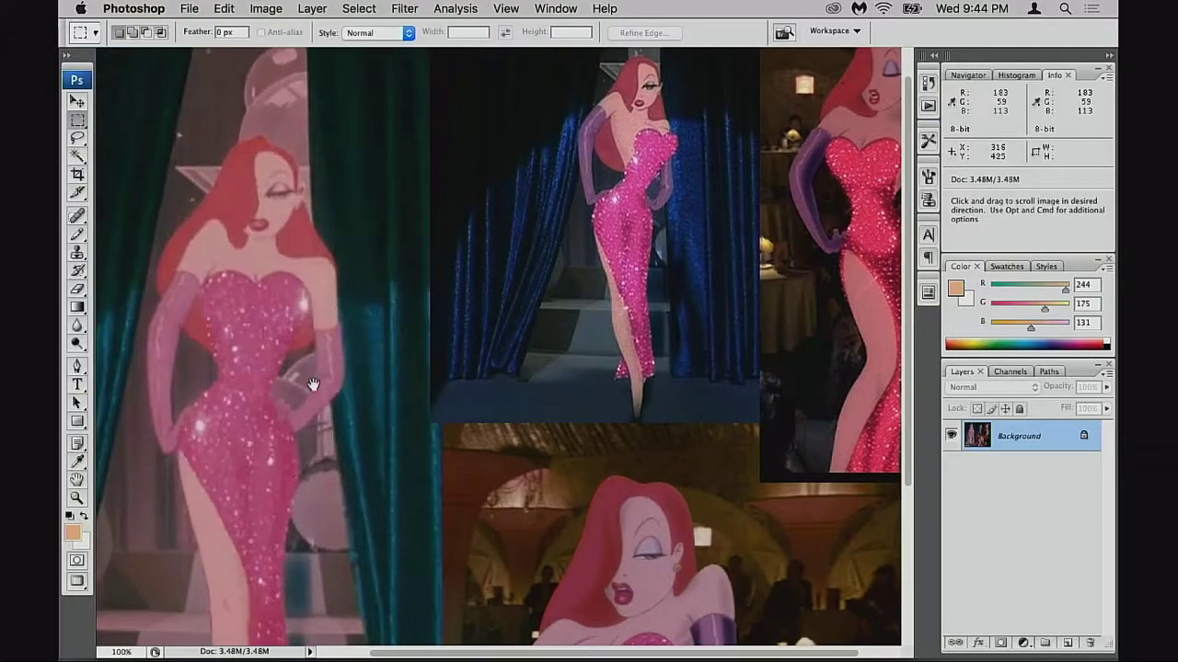
# - Compare the nightclub close-up's hair, bust and gloves with the full-length pictures
pyautogui.hscroll(1, 367, 409)
pyautogui.scroll(1, 474, 363)
pyautogui.scroll(-5, 630, 360)
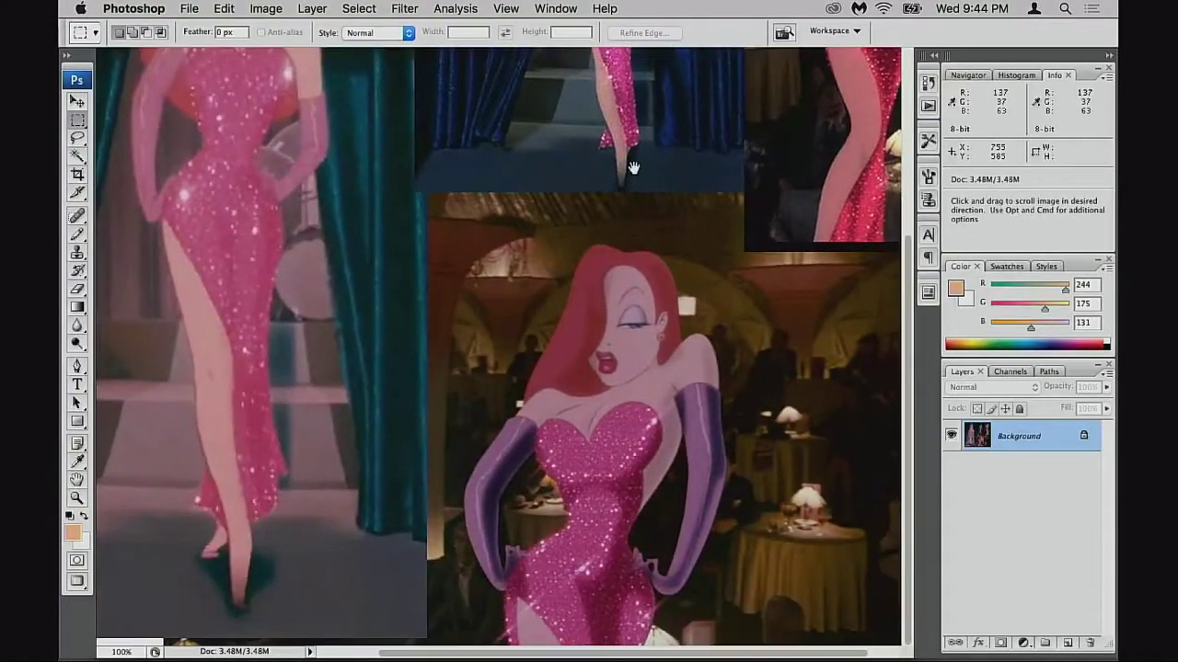
pyautogui.hscroll(-1, 633, 227)
pyautogui.moveTo(466, 558); pyautogui.dragTo(471, 562)
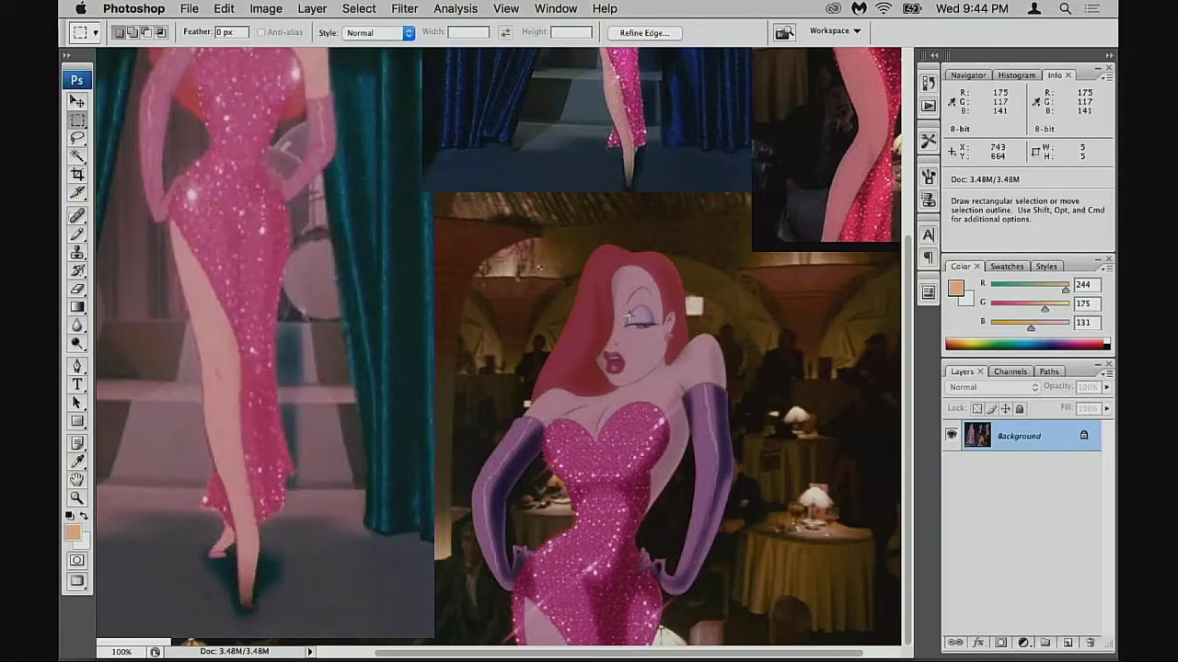
pyautogui.scroll(5, 629, 368)
pyautogui.scroll(-5, 631, 419)
pyautogui.hscroll(1, 630, 419)
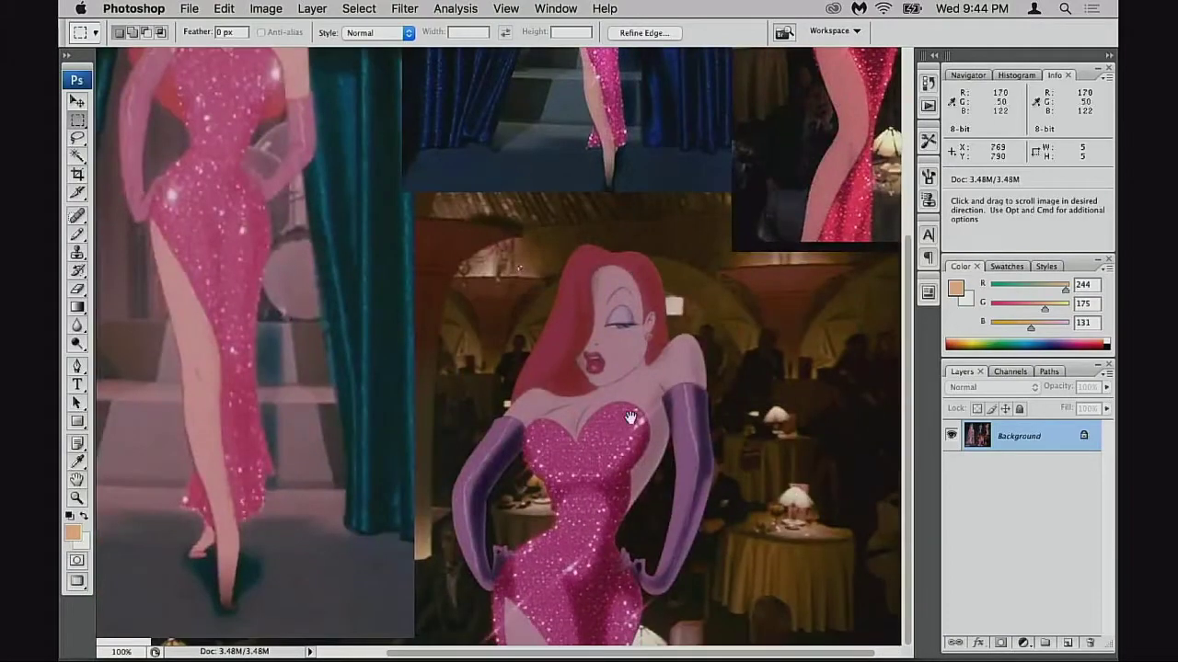
# - Compare the nightclub close-up's shoulders, neckline and waist with the full-length figures at 100%
pyautogui.scroll(6, 578, 409)
pyautogui.hscroll(1, 567, 368)
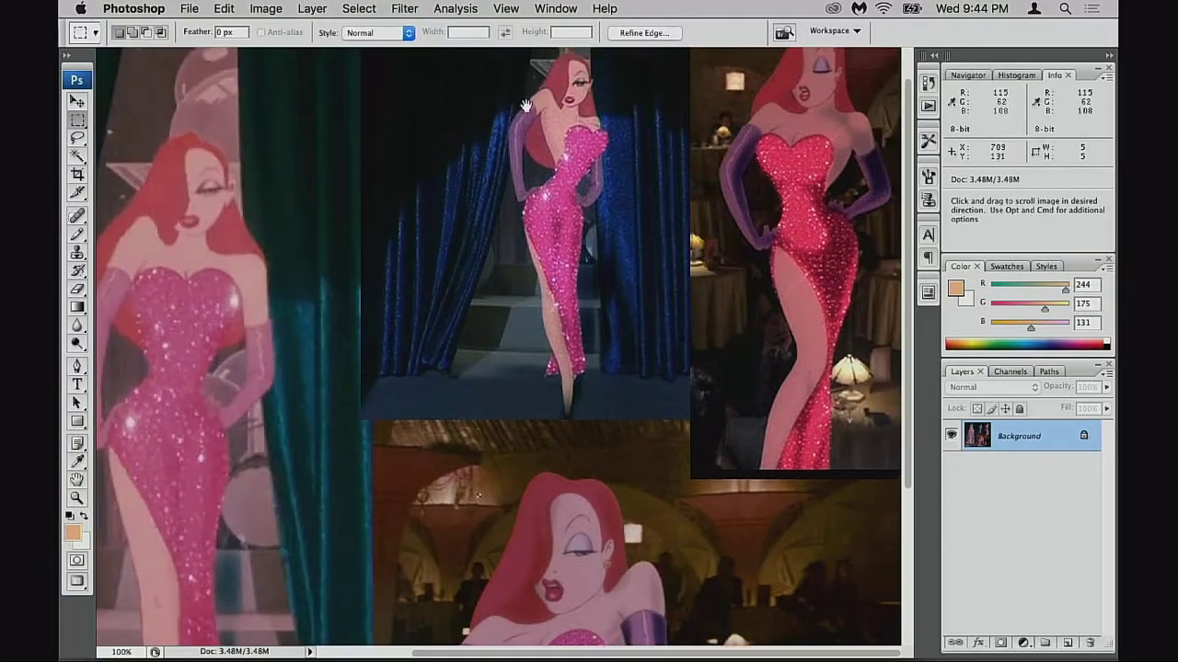
pyautogui.scroll(-5, 589, 446)
pyautogui.hscroll(-1, 589, 446)
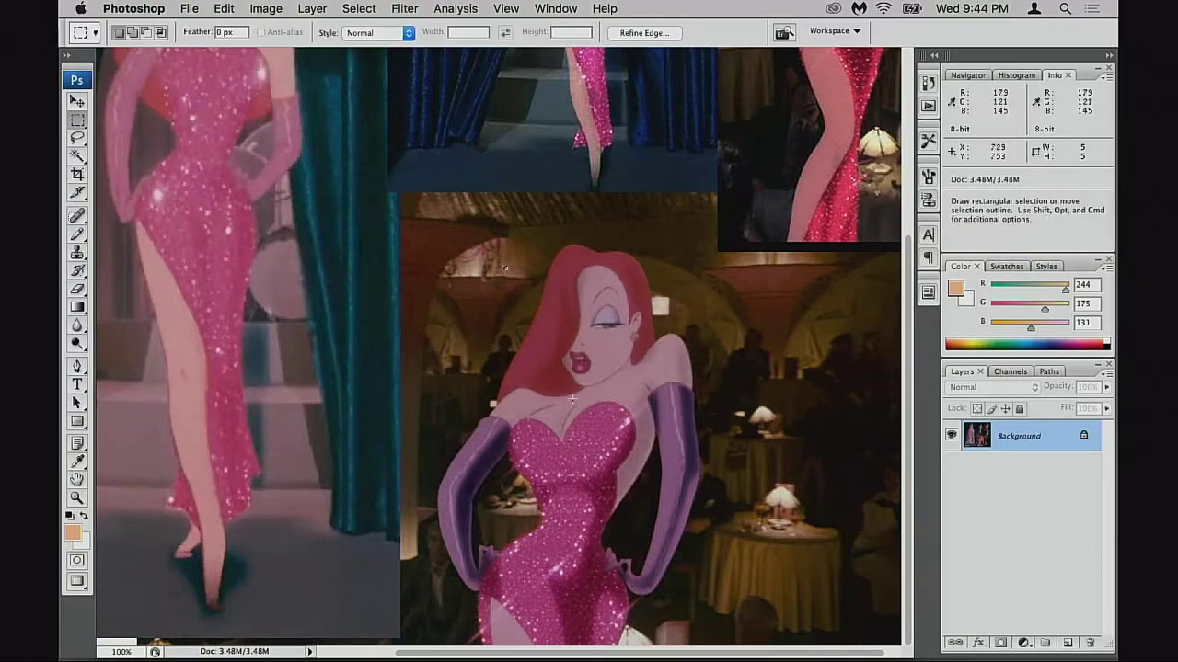
pyautogui.moveTo(543, 422); pyautogui.dragTo(562, 422)
pyautogui.moveTo(534, 482); pyautogui.dragTo(527, 523)
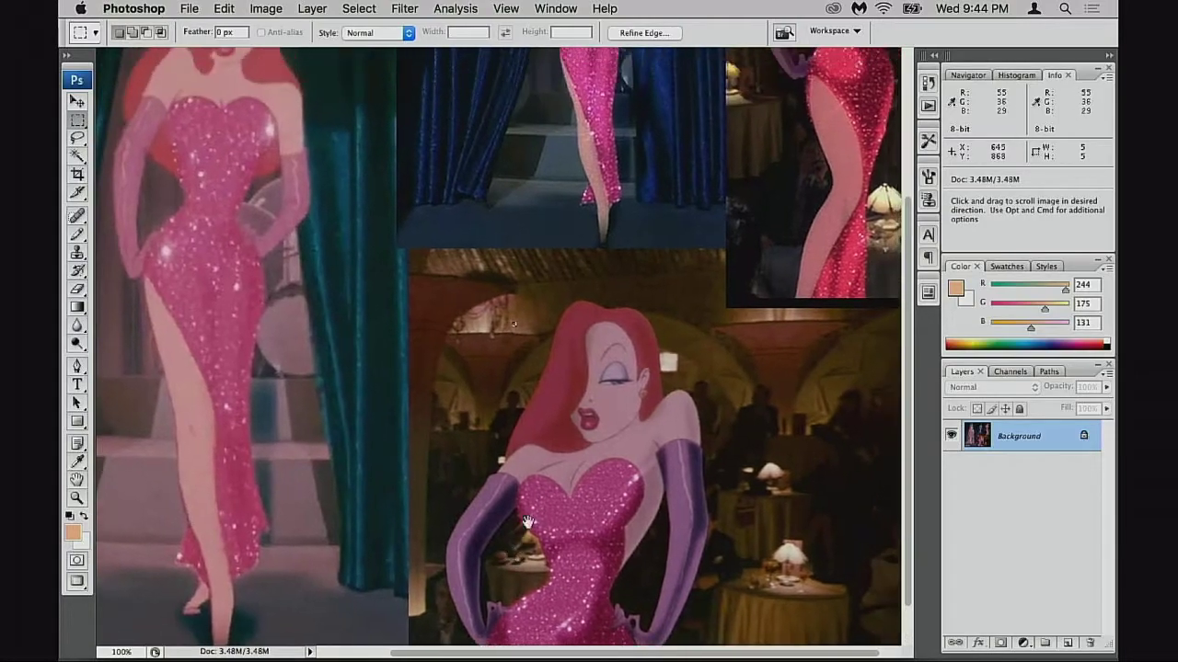
pyautogui.moveTo(543, 474); pyautogui.dragTo(525, 468)
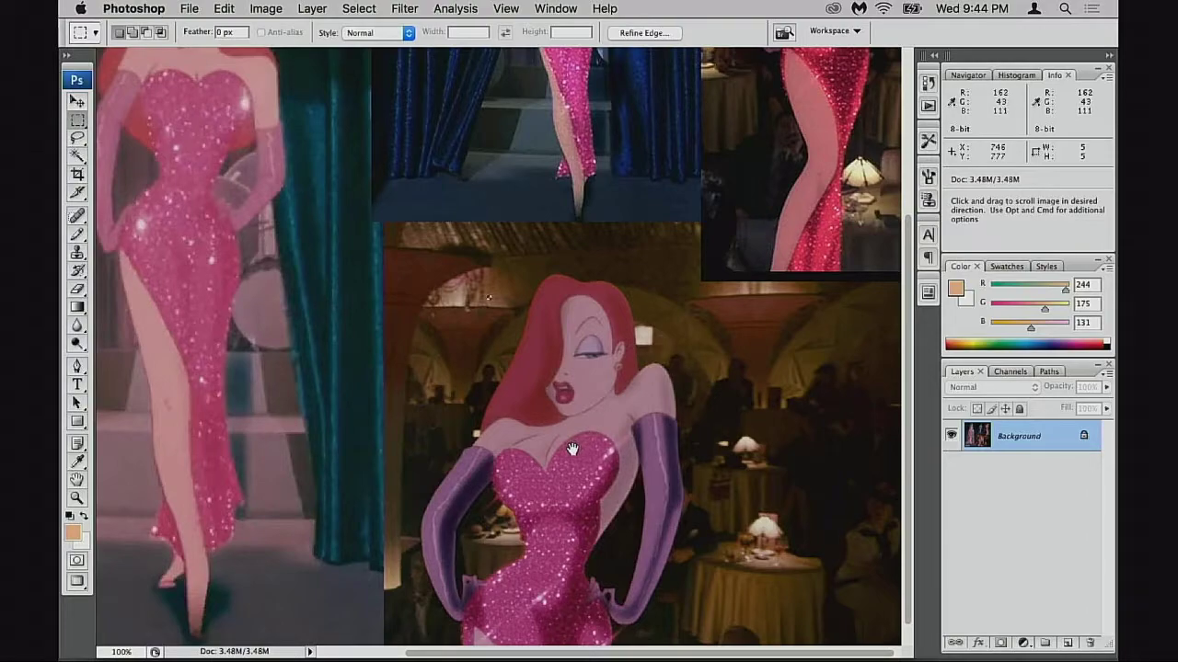
pyautogui.moveTo(566, 457); pyautogui.dragTo(544, 466)
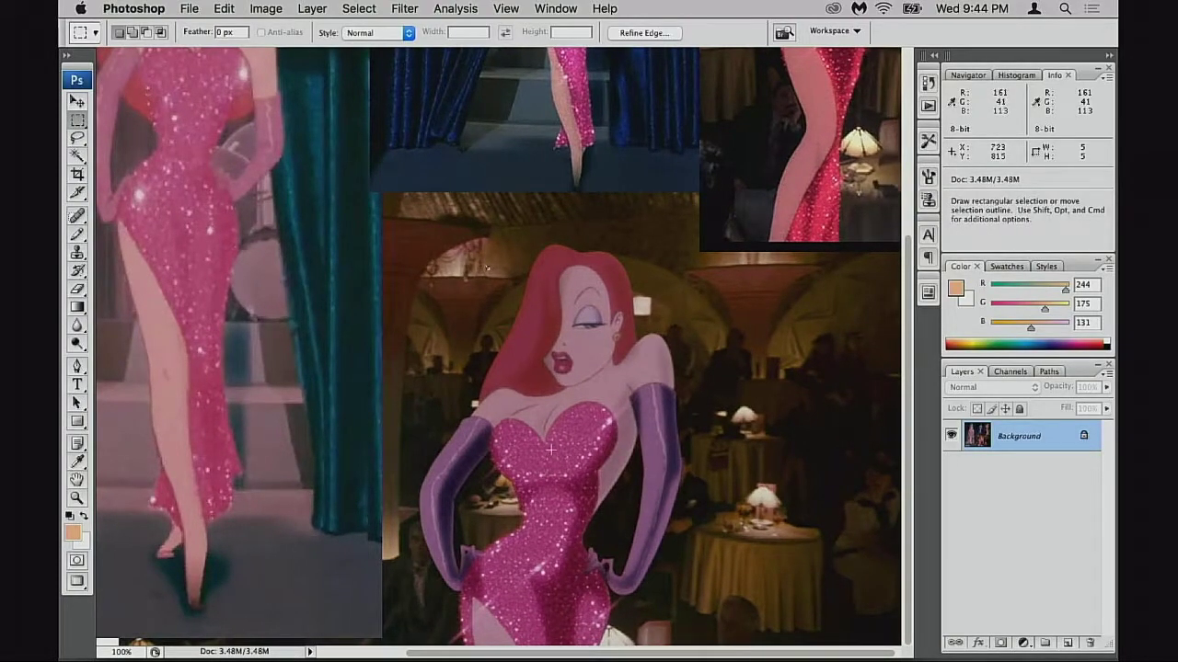
# - Study the close-up's bust and upper-arm shapes against the blue-curtain and red-dress pictures
pyautogui.hscroll(-3, 550, 449)
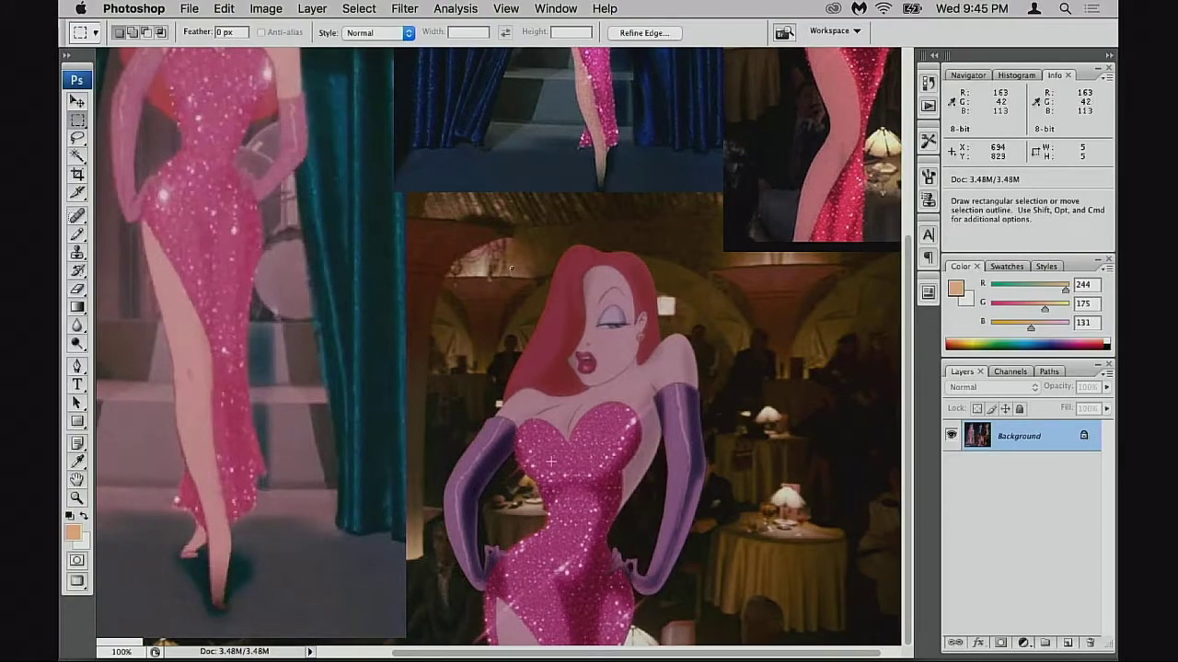
pyautogui.hscroll(2, 539, 414)
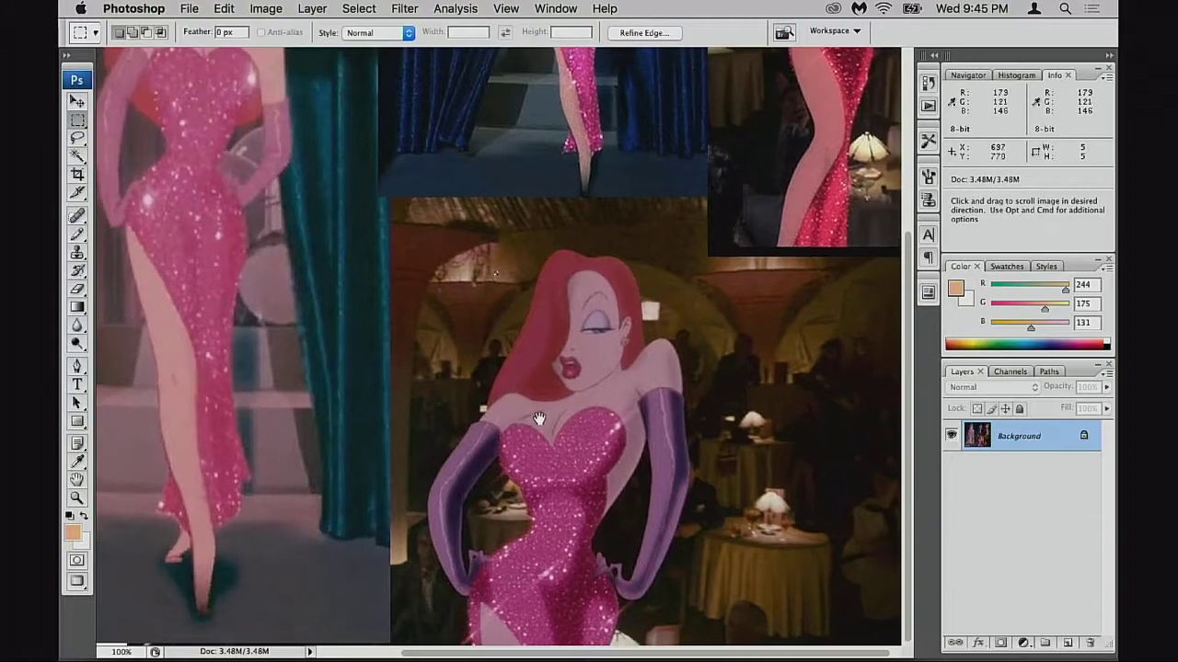
pyautogui.moveTo(552, 409); pyautogui.dragTo(515, 411)
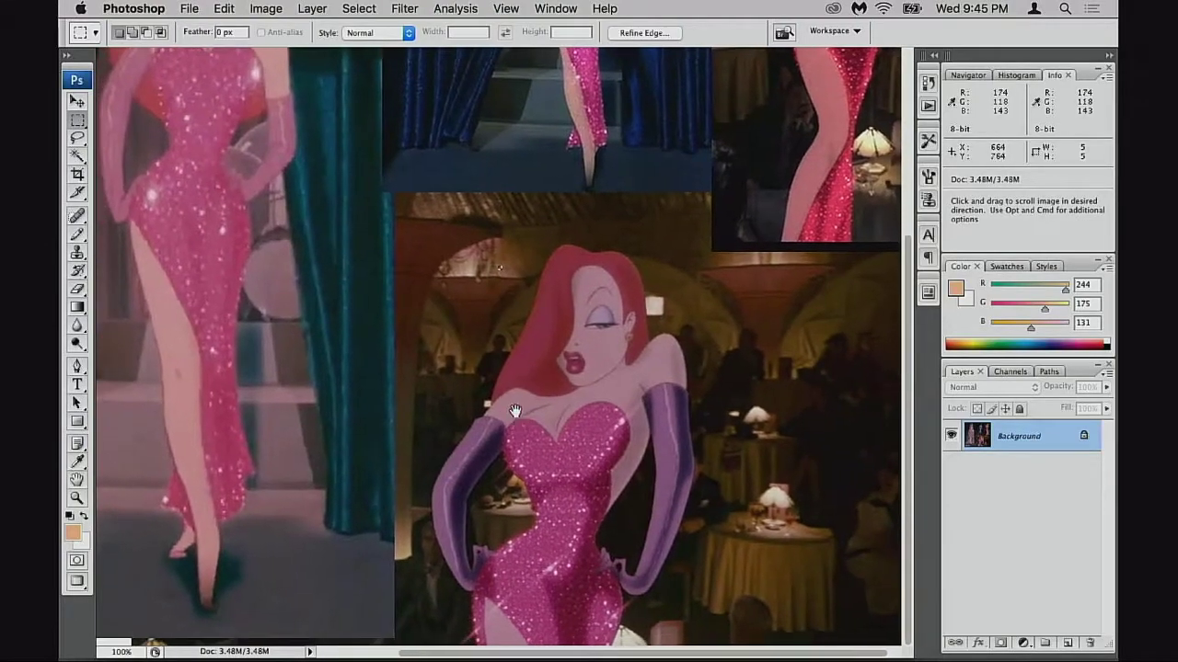
pyautogui.hscroll(-2, 596, 436)
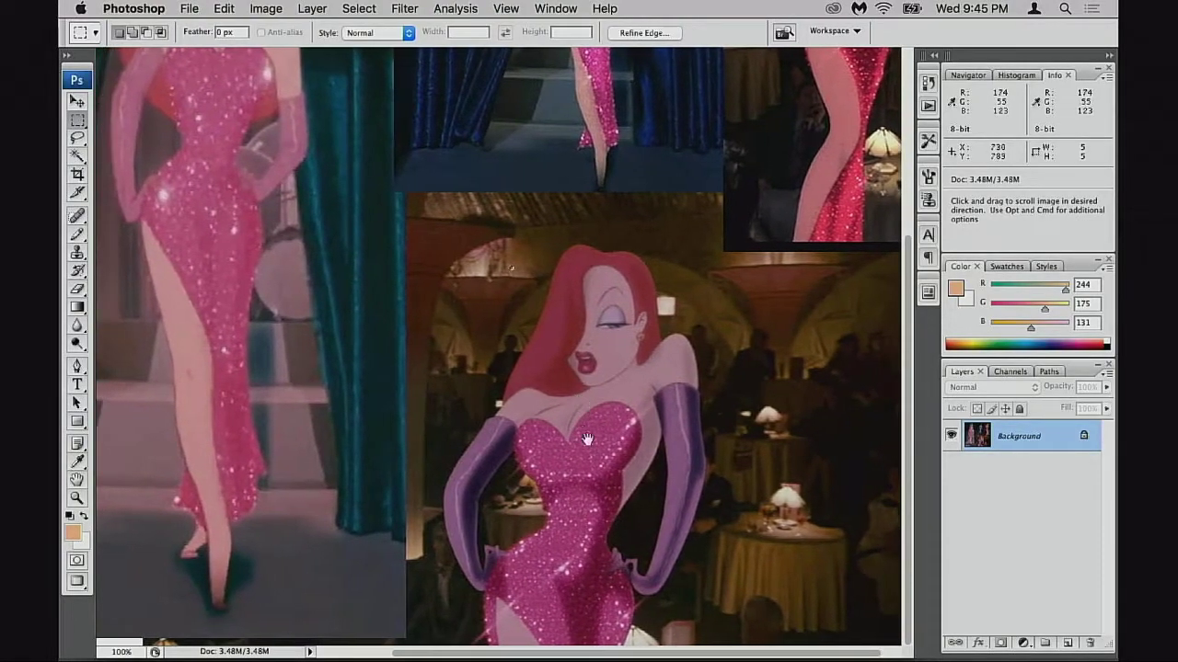
pyautogui.scroll(10, 574, 369)
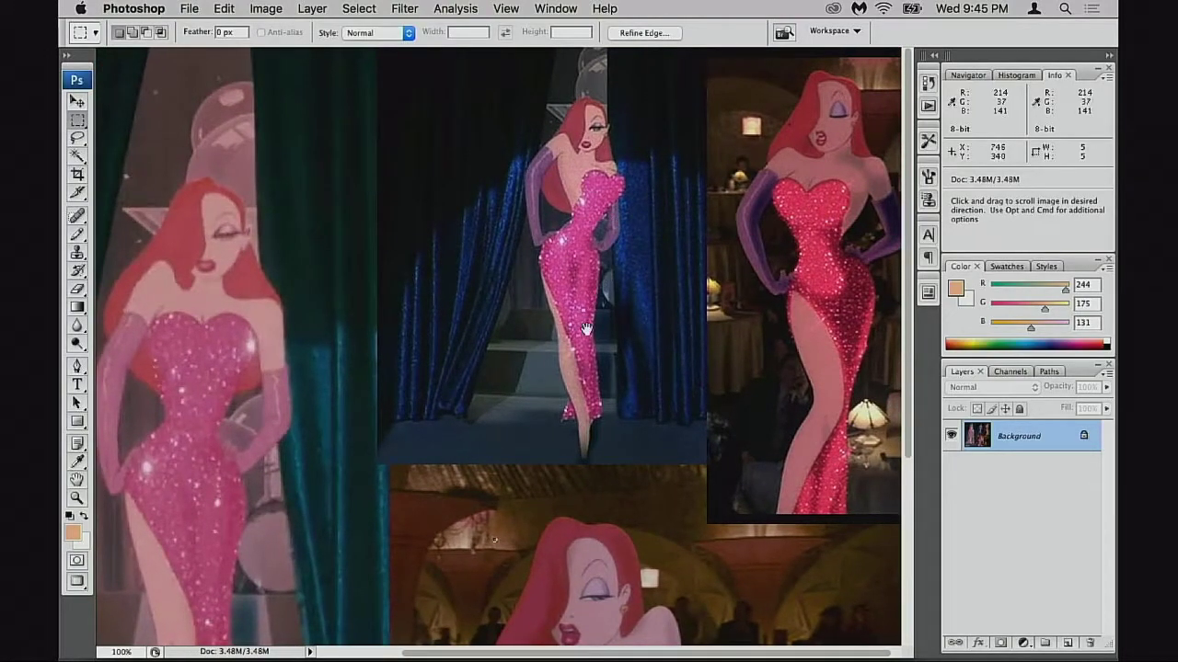
pyautogui.hscroll(2, 586, 328)
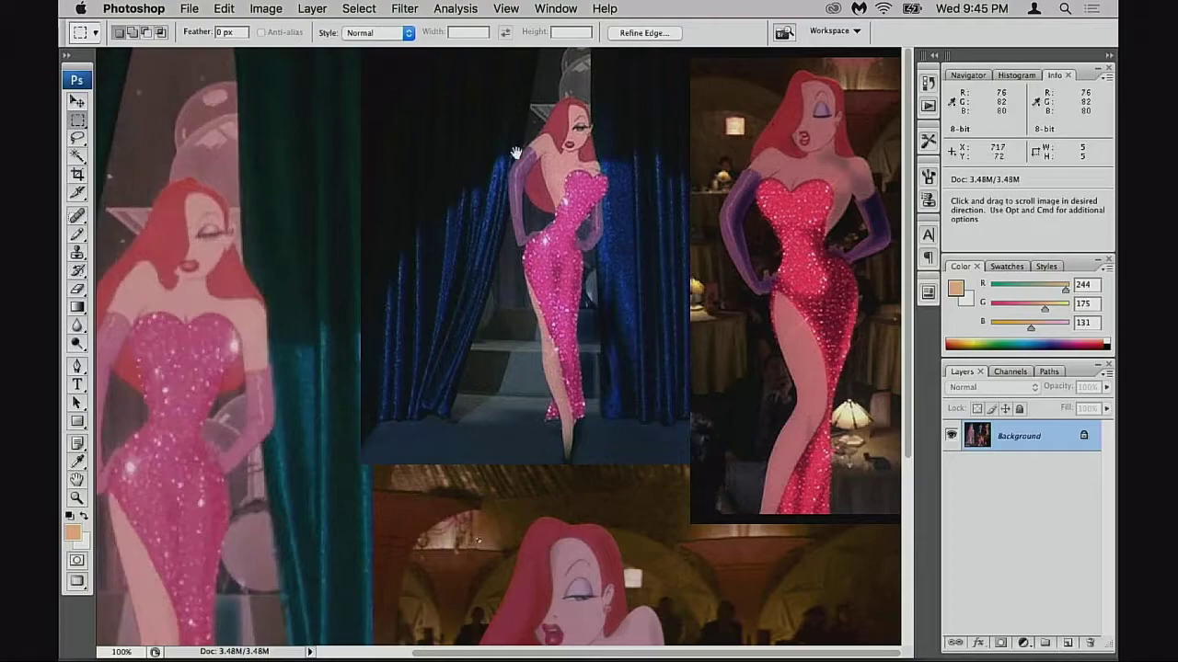
pyautogui.scroll(-10, 579, 377)
pyautogui.hscroll(-1, 460, 465)
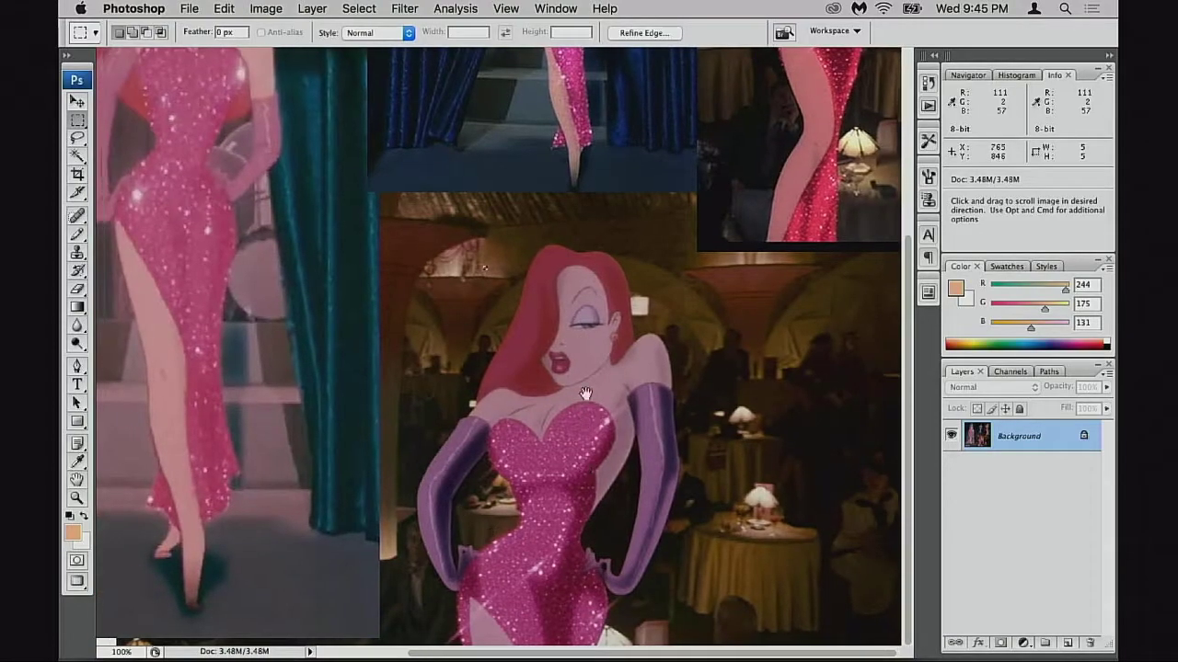
# - Lasso the nightclub close-up's figure from the hips up, including both gloved arms, and copy it to a new layer
pyautogui.press('super+minus')
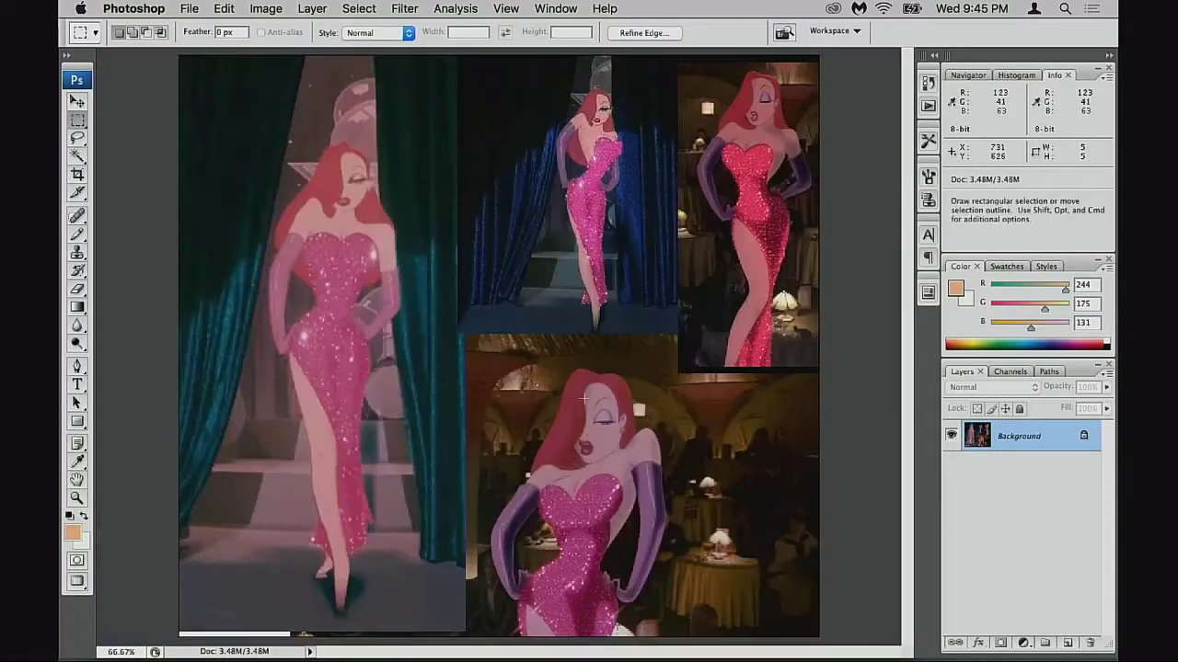
pyautogui.press('l')
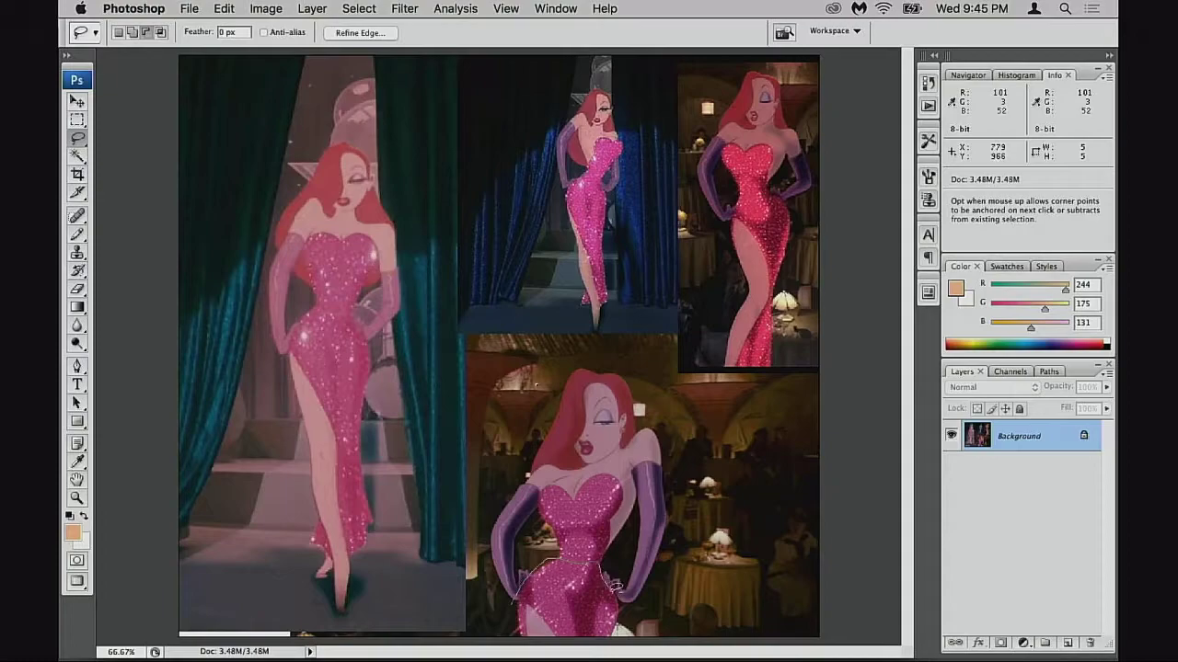
pyautogui.moveTo(615, 585)
pyautogui.mouseDown()
pyautogui.moveTo(710, 541)
pyautogui.moveTo(552, 345)
pyautogui.moveTo(470, 543)
pyautogui.moveTo(488, 589)
pyautogui.mouseUp()
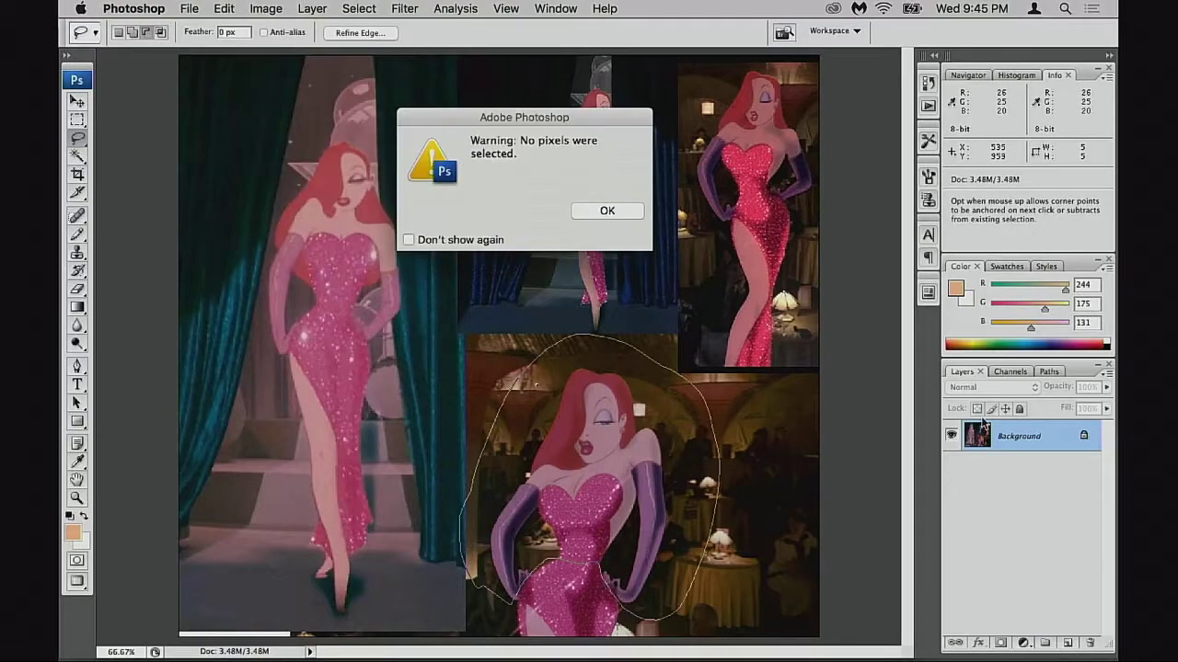
pyautogui.click(622, 217)
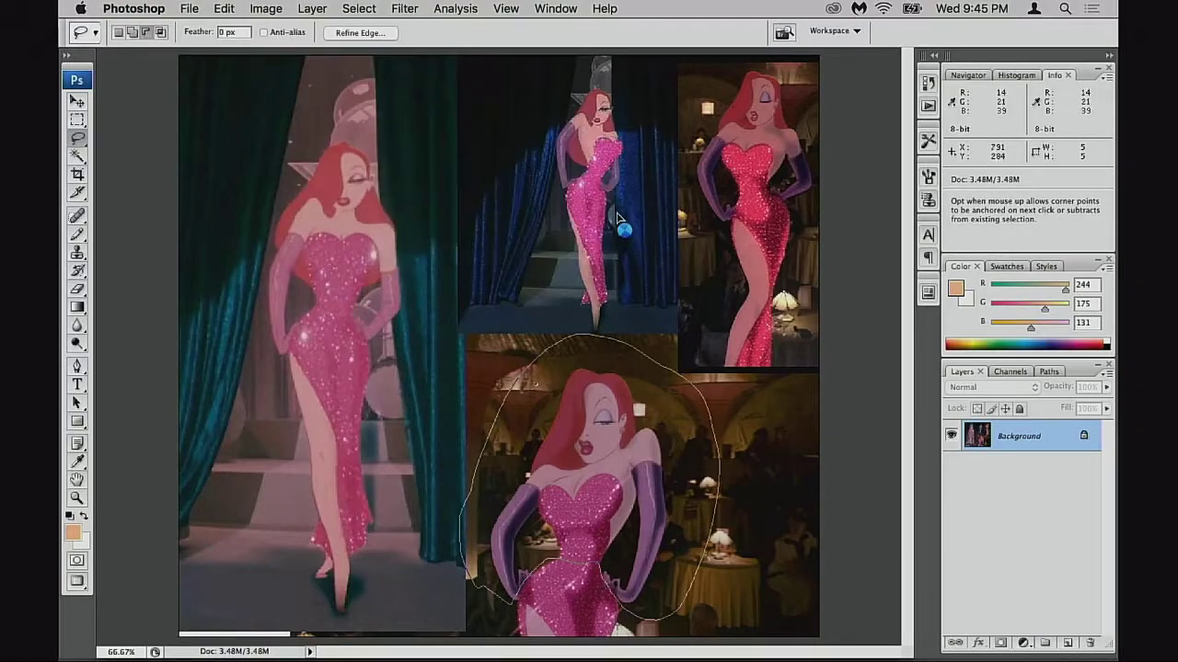
pyautogui.moveTo(530, 396)
pyautogui.mouseDown()
pyautogui.moveTo(505, 420)
pyautogui.moveTo(472, 527)
pyautogui.moveTo(511, 600)
pyautogui.mouseUp()
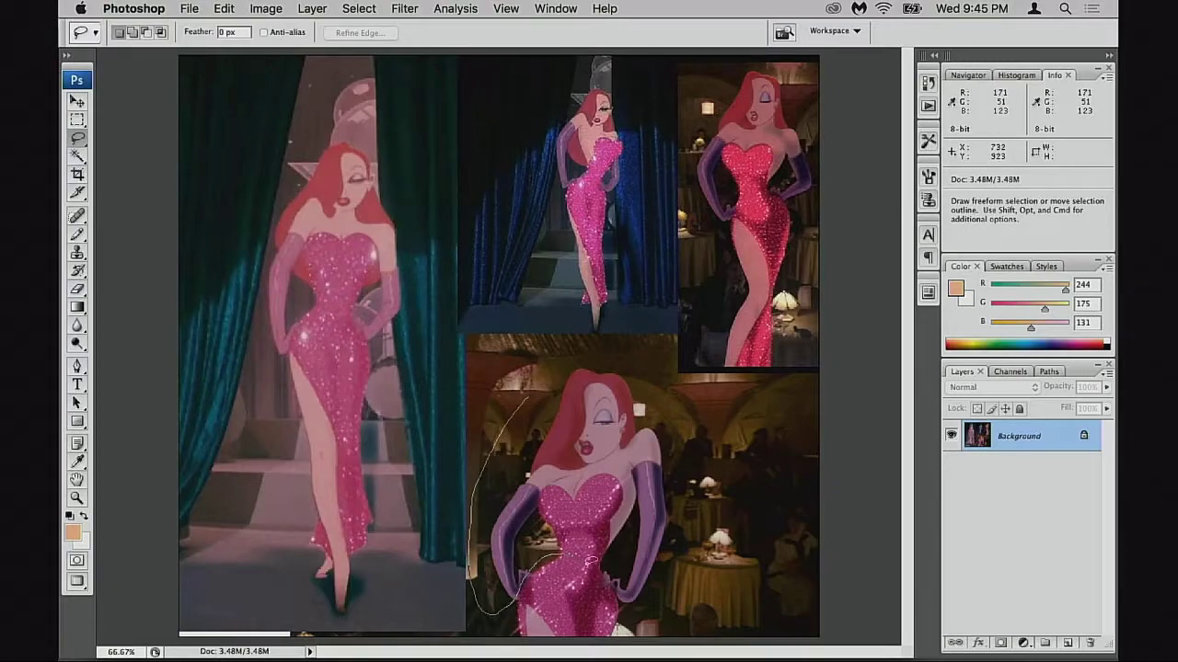
pyautogui.moveTo(625, 594)
pyautogui.mouseDown()
pyautogui.moveTo(729, 459)
pyautogui.moveTo(548, 333)
pyautogui.mouseUp()
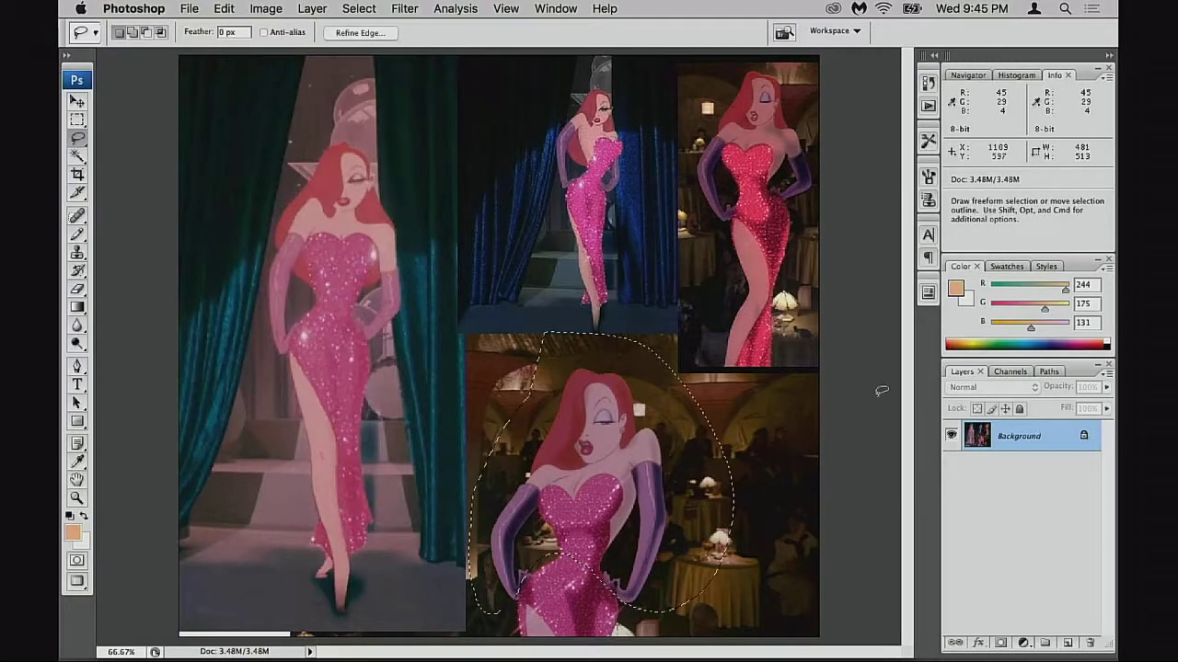
pyautogui.press('super+j')
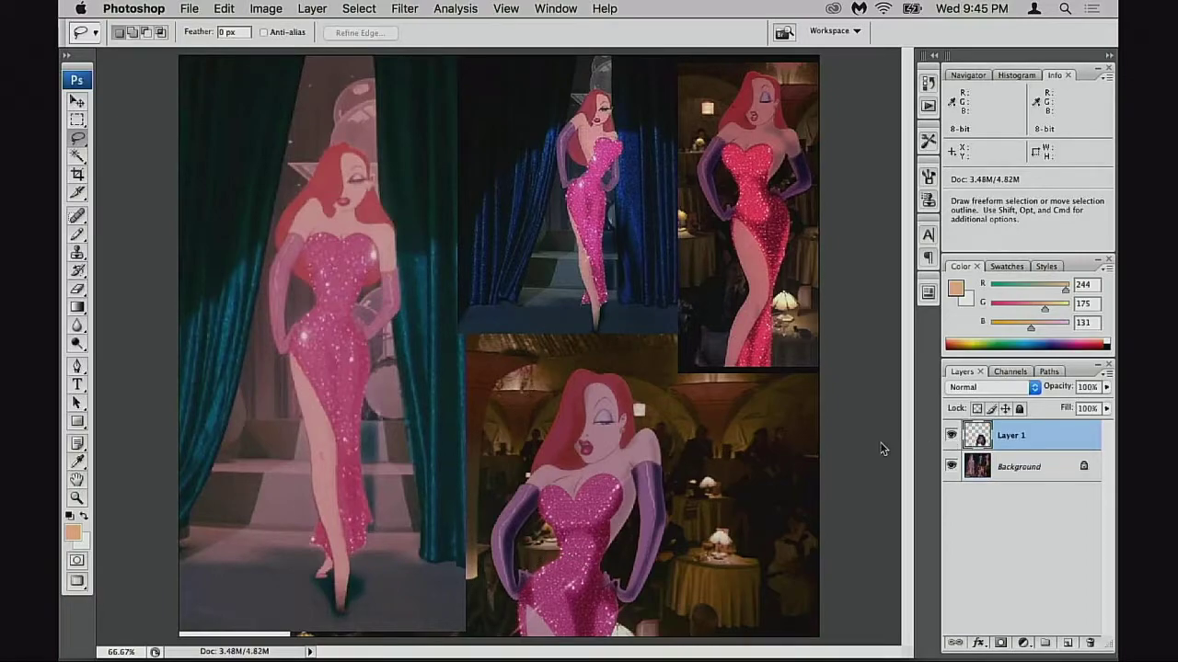
# - Try placing the copied upper body over the green-curtain figure, scaled to 78.7% and aligned with her hips
pyautogui.press('v')
pyautogui.moveTo(687, 513)
pyautogui.mouseDown()
pyautogui.moveTo(584, 365)
pyautogui.moveTo(400, 220)
pyautogui.moveTo(439, 264)
pyautogui.mouseUp()
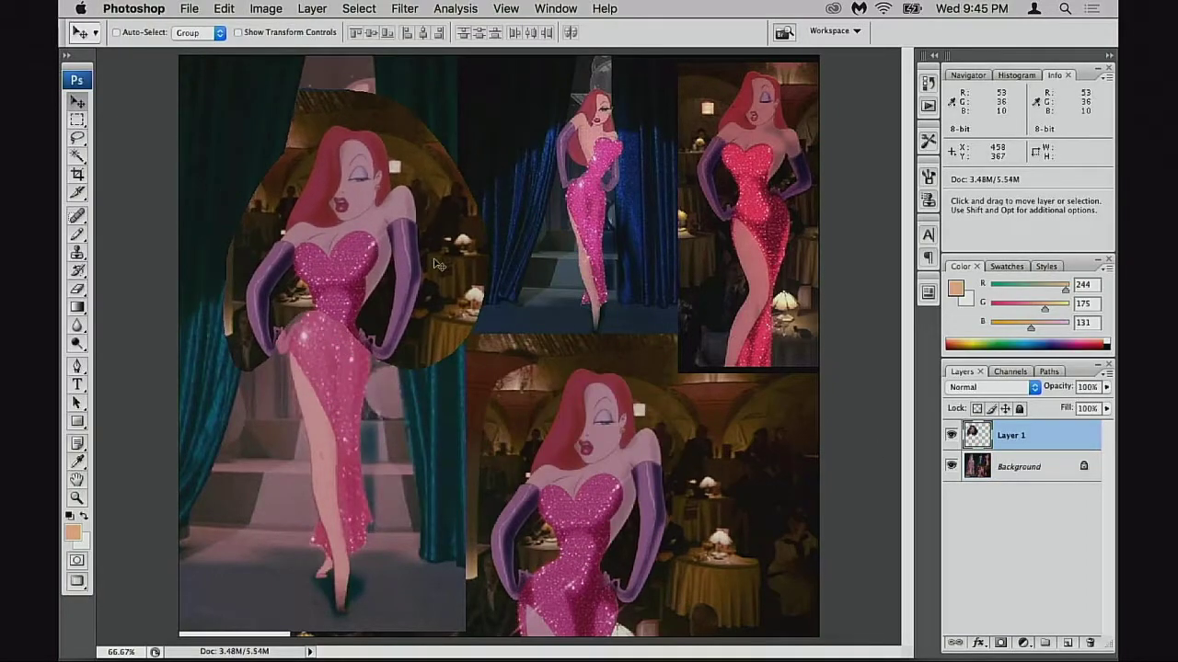
pyautogui.press('super+t')
pyautogui.moveTo(487, 375); pyautogui.dragTo(471, 341)
pyautogui.moveTo(419, 304)
pyautogui.mouseDown()
pyautogui.moveTo(431, 307)
pyautogui.moveTo(421, 305)
pyautogui.mouseUp()
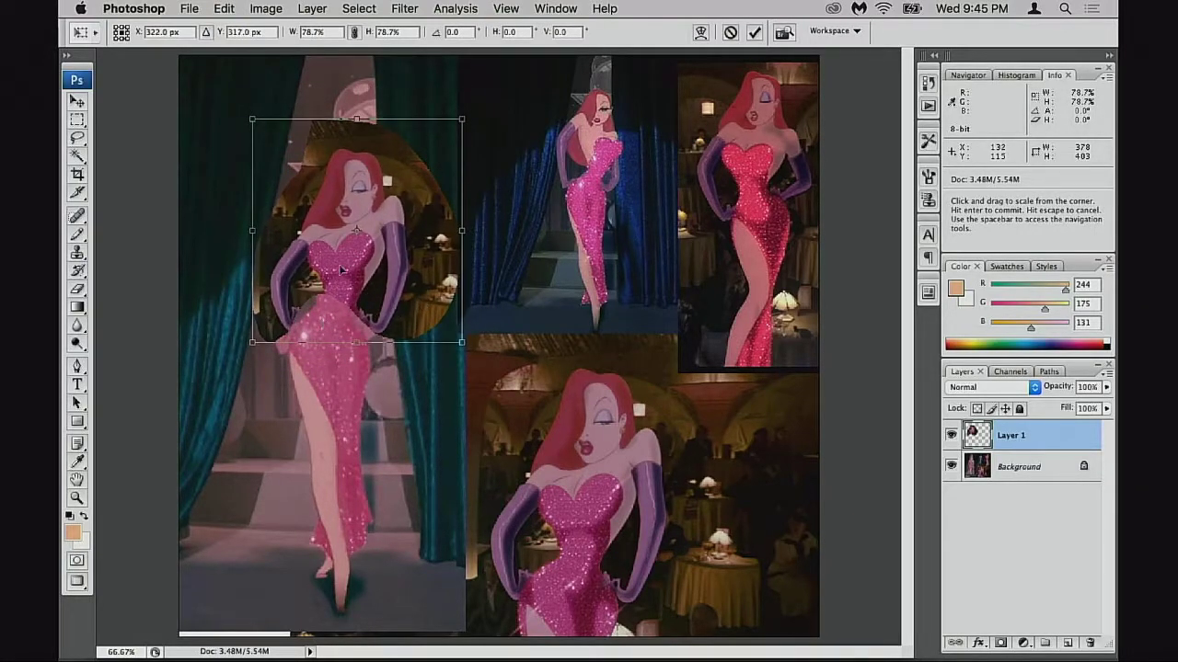
pyautogui.moveTo(358, 308); pyautogui.dragTo(358, 302)
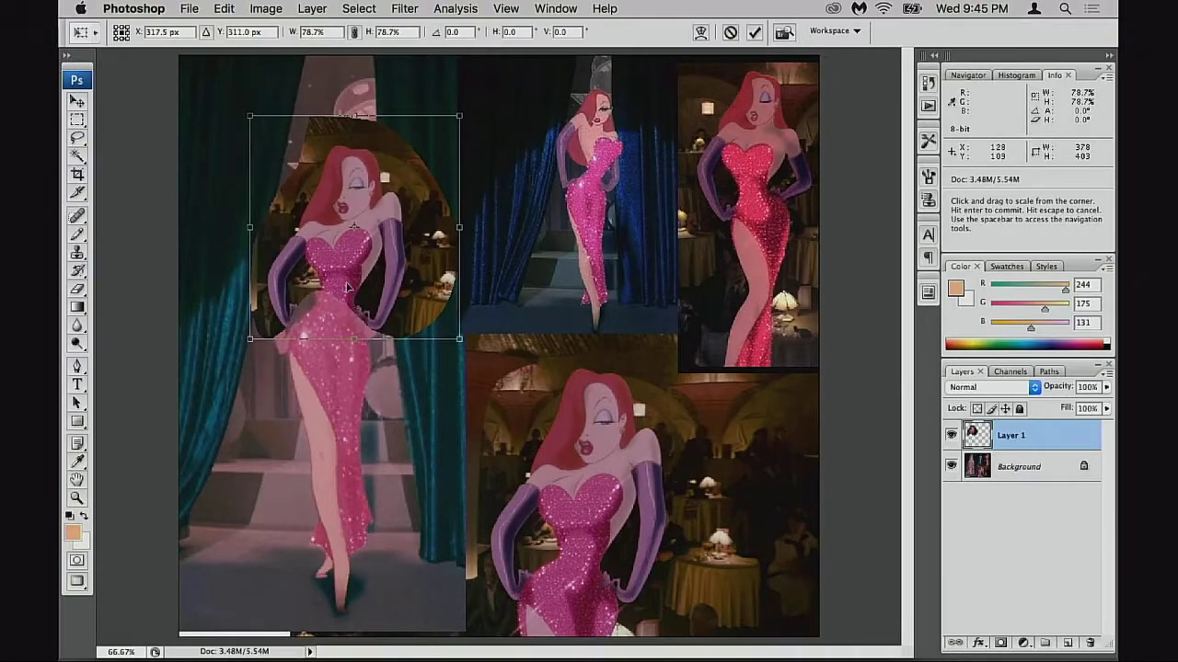
pyautogui.press('Return')
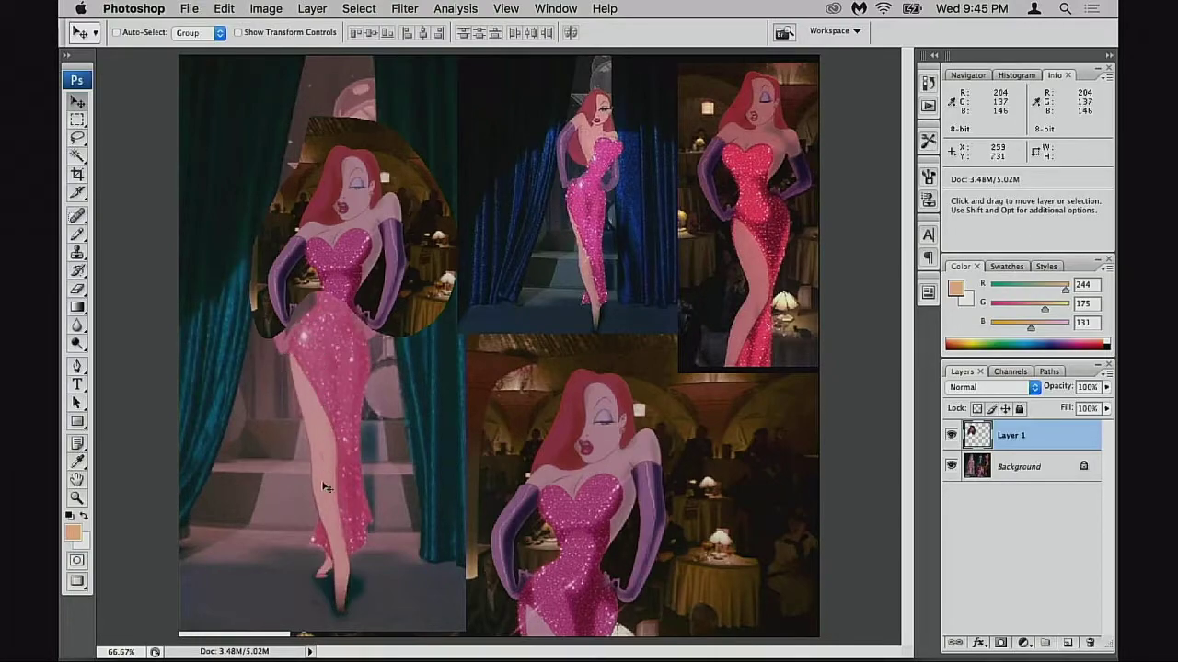
# - Undo the scaling and the move of the copied upper body
pyautogui.press('space')
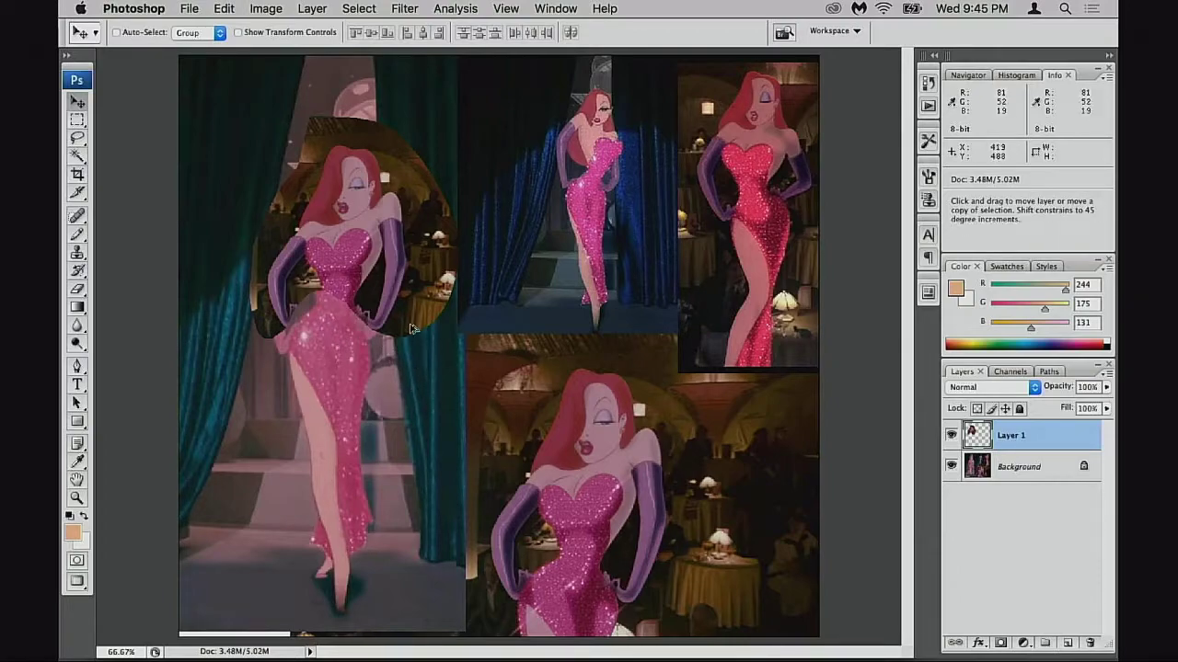
pyautogui.press('alt+super+z')
pyautogui.press('alt+super+z')
# - Return the reference image to a standard window and arrange it beside the enlarged Jessica Rabbit sprite for drawing with the Pencil
pyautogui.press('f')
pyautogui.press('f')
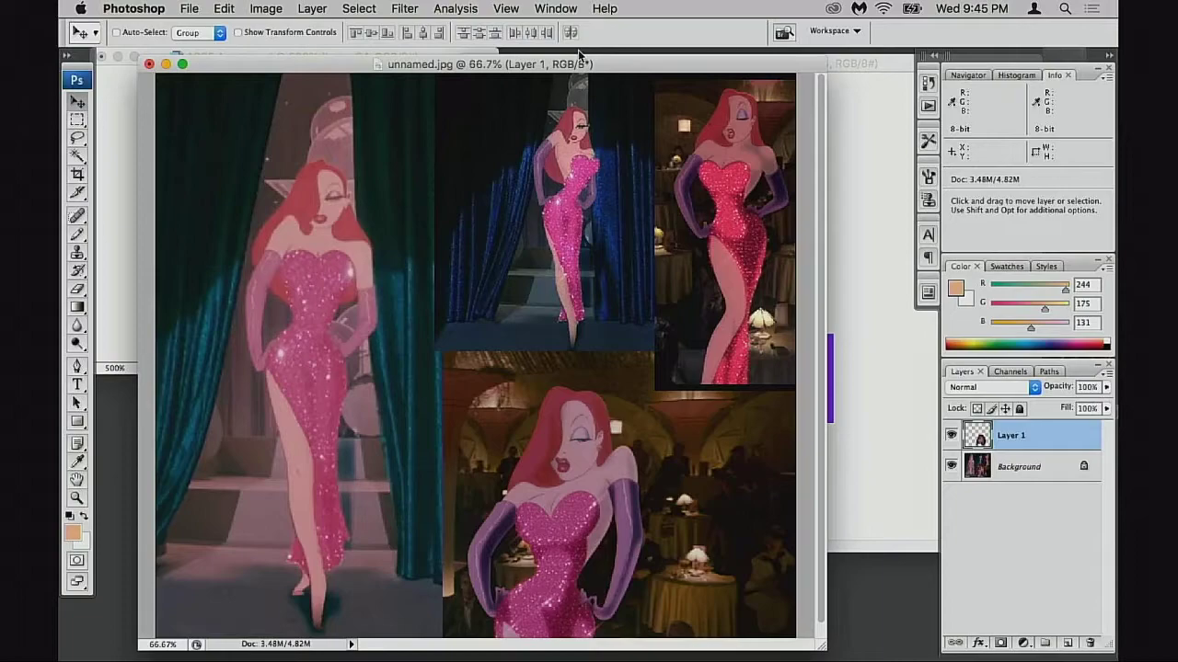
pyautogui.moveTo(578, 50); pyautogui.dragTo(468, 233)
pyautogui.click(617, 128)
pyautogui.scroll(-5, 706, 314)
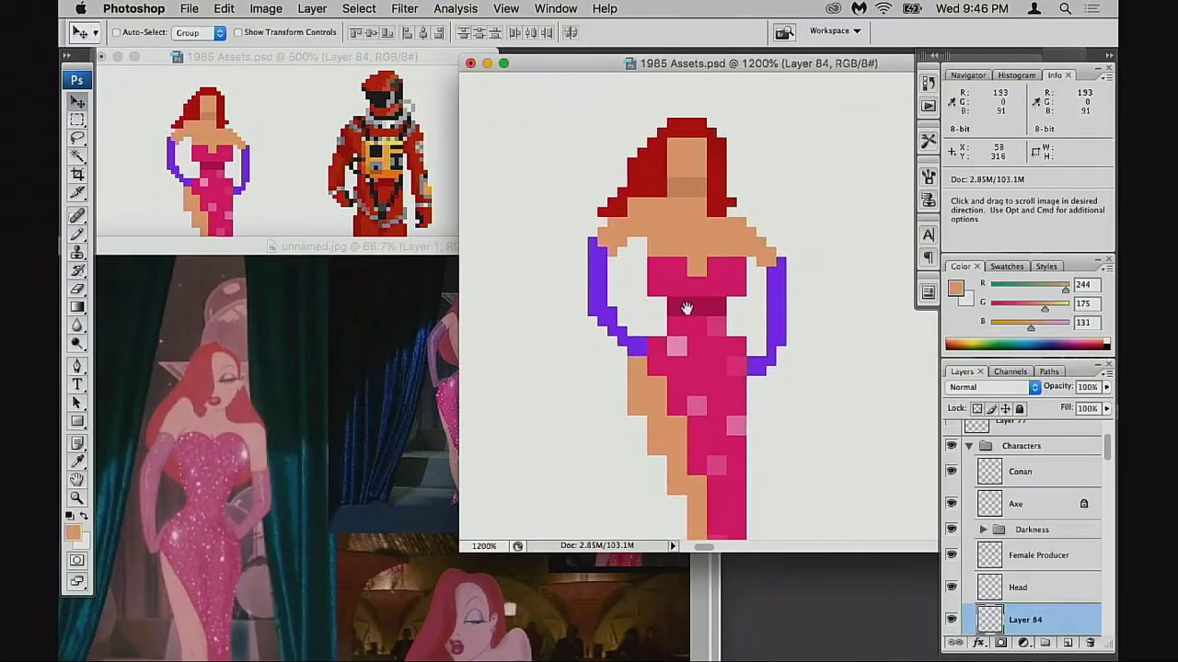
pyautogui.click(428, 266)
pyautogui.moveTo(428, 266); pyautogui.dragTo(330, 152)
pyautogui.click(809, 276)
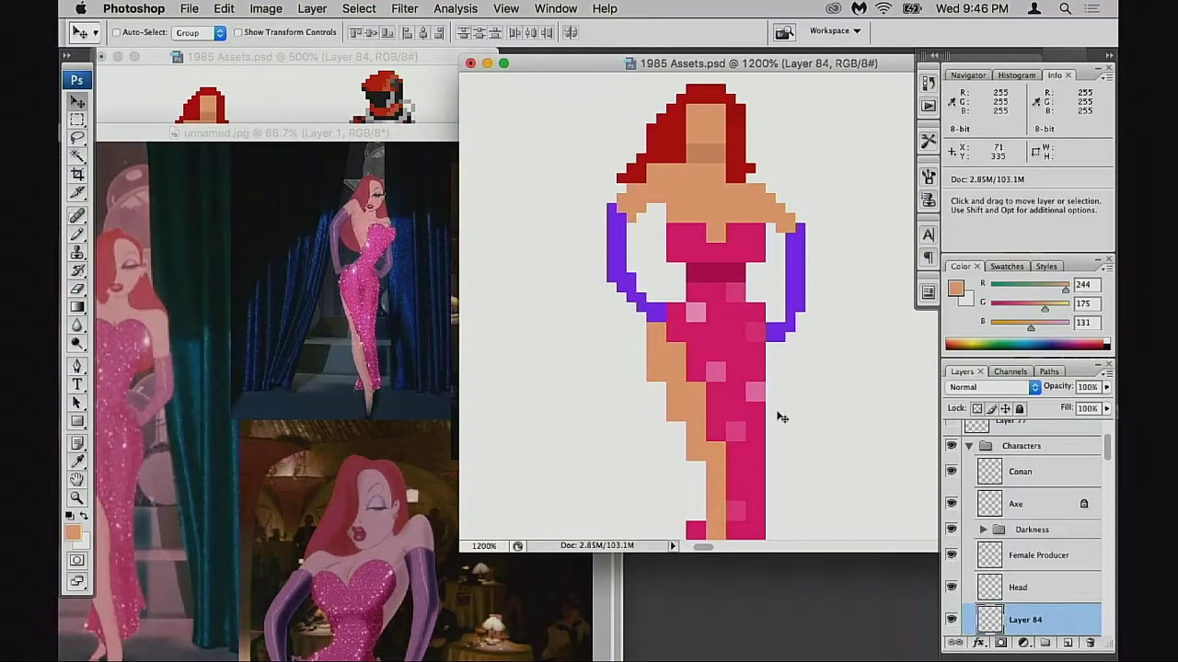
pyautogui.press('b')
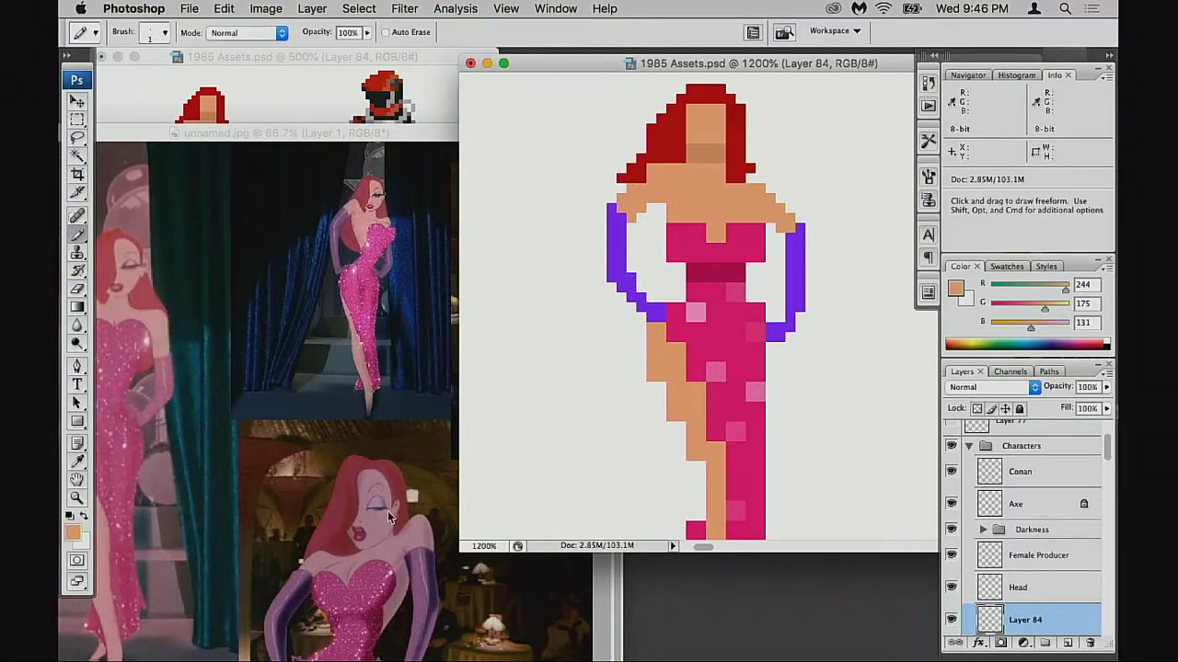
pyautogui.hscroll(-2, 607, 307)
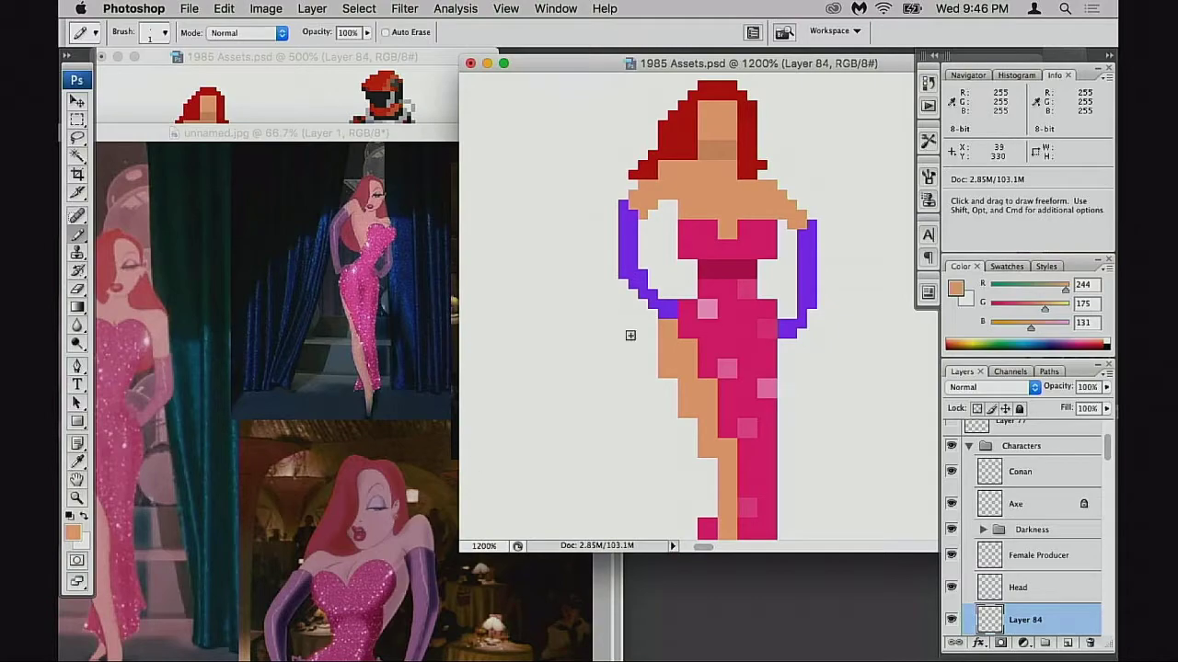
pyautogui.press('super+grave')
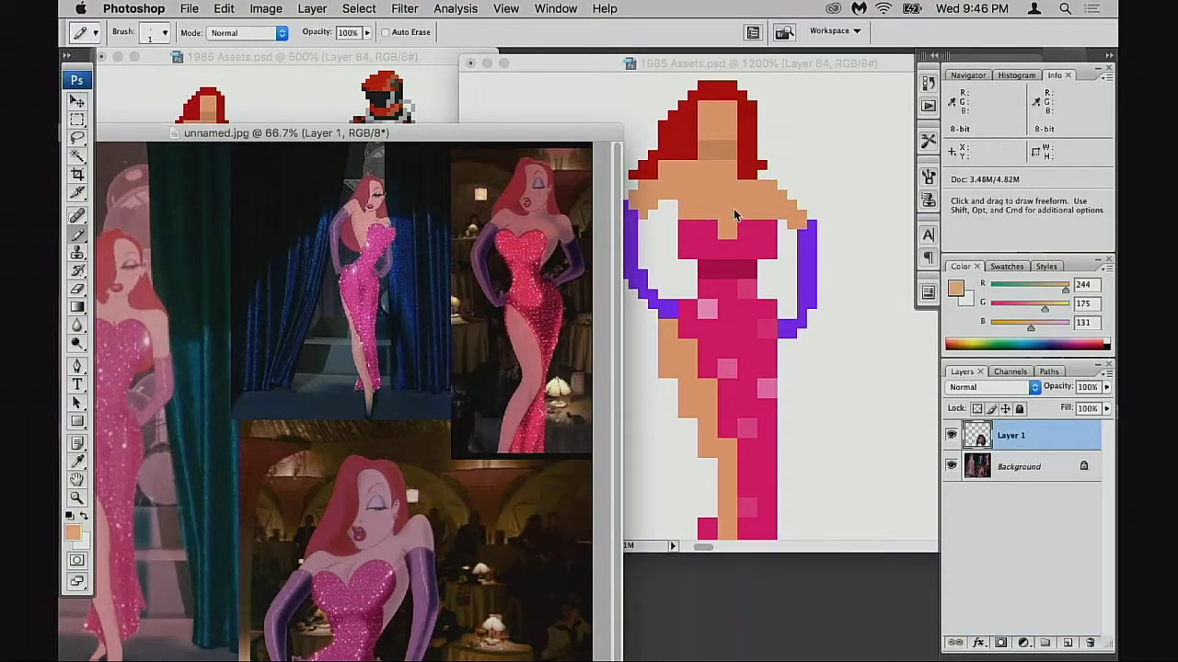
pyautogui.click(772, 287)
# - Sample the light skin colour (R 255, G 208, B 154) from the red-haired warrior sprite's midriff
pyautogui.keyDown('alt'); pyautogui.click(725, 334); pyautogui.keyUp('alt')
pyautogui.keyDown('alt'); pyautogui.click(724, 337); pyautogui.keyUp('alt')
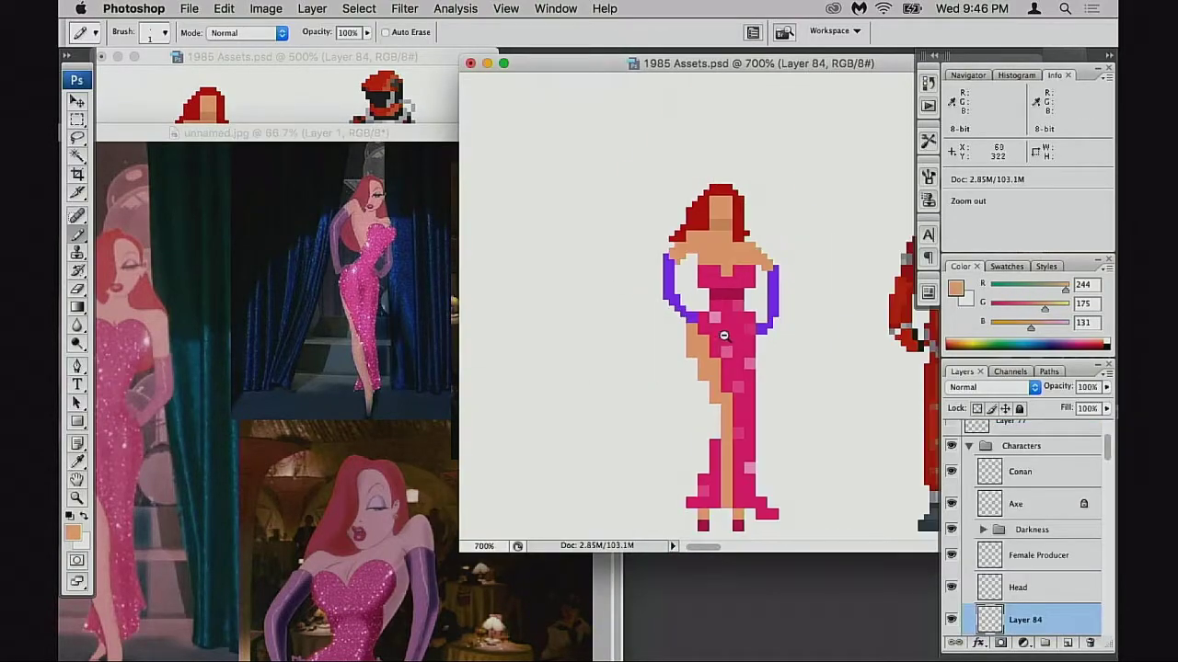
pyautogui.keyDown('alt'); pyautogui.click(720, 342); pyautogui.keyUp('alt')
pyautogui.keyDown('alt'); pyautogui.click(712, 358); pyautogui.keyUp('alt')
pyautogui.keyDown('alt'); pyautogui.click(704, 375); pyautogui.keyUp('alt')
pyautogui.keyDown('alt'); pyautogui.click(671, 399); pyautogui.keyUp('alt')
pyautogui.moveTo(729, 524); pyautogui.dragTo(734, 303)
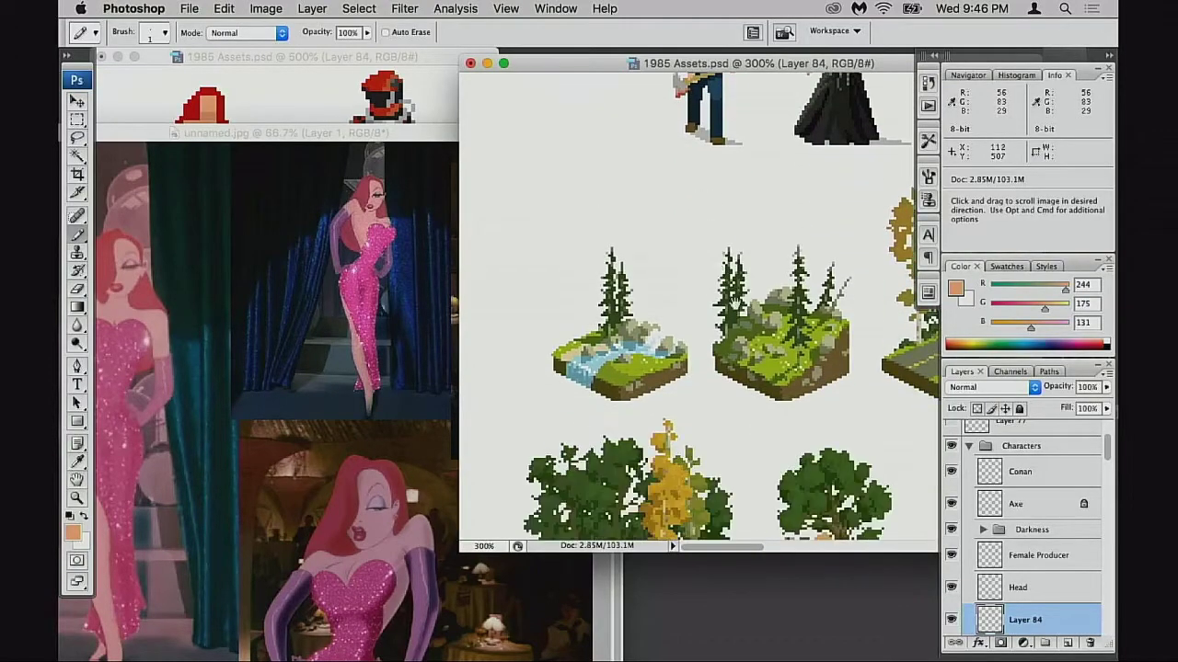
pyautogui.moveTo(837, 379); pyautogui.dragTo(586, 442)
pyautogui.moveTo(734, 100); pyautogui.dragTo(649, 338)
pyautogui.moveTo(576, 252); pyautogui.dragTo(697, 338)
pyautogui.moveTo(649, 377); pyautogui.dragTo(654, 392)
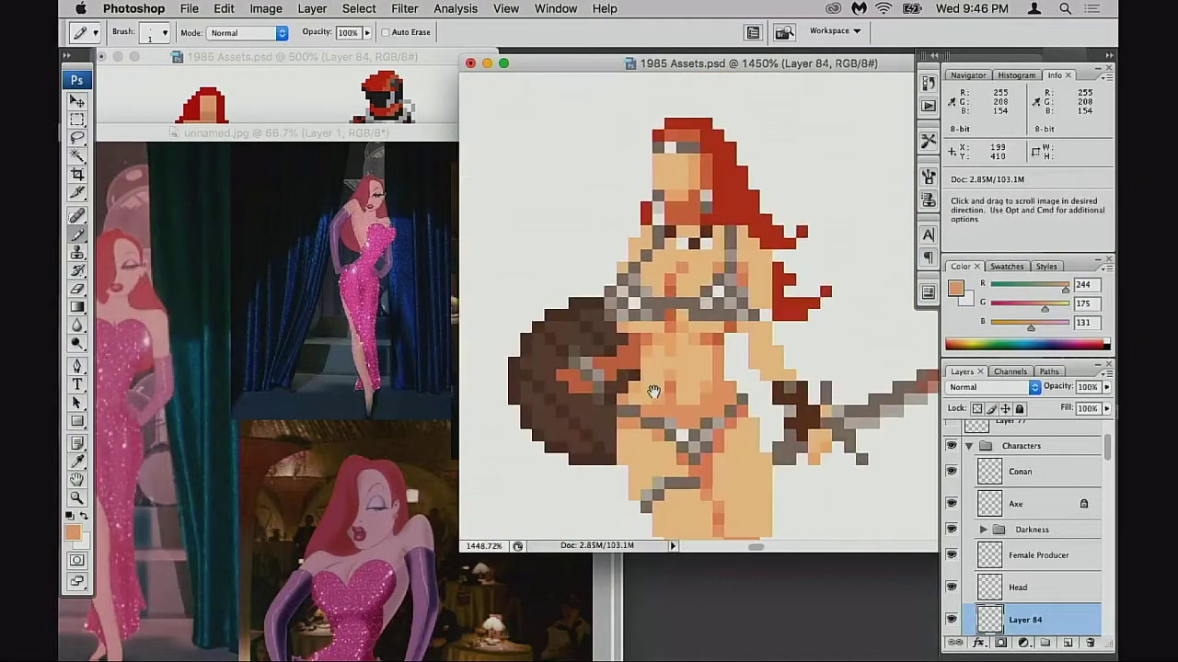
pyautogui.press('i')
pyautogui.click(688, 355)
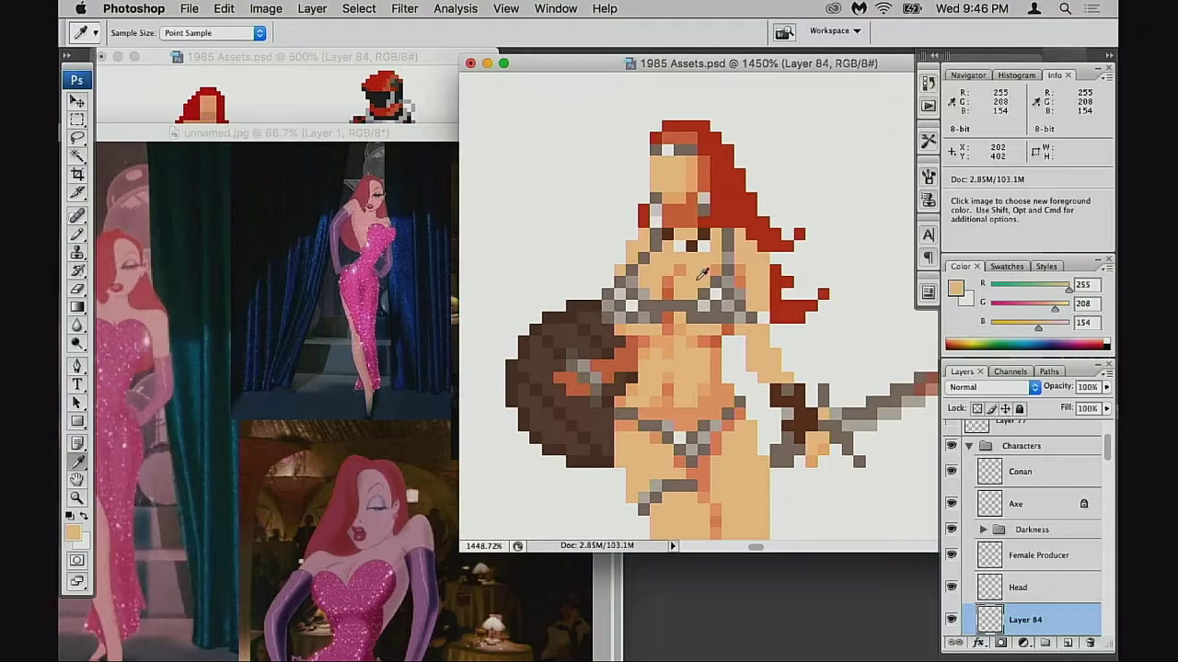
pyautogui.moveTo(708, 338); pyautogui.dragTo(702, 344)
pyautogui.moveTo(700, 428); pyautogui.dragTo(705, 416)
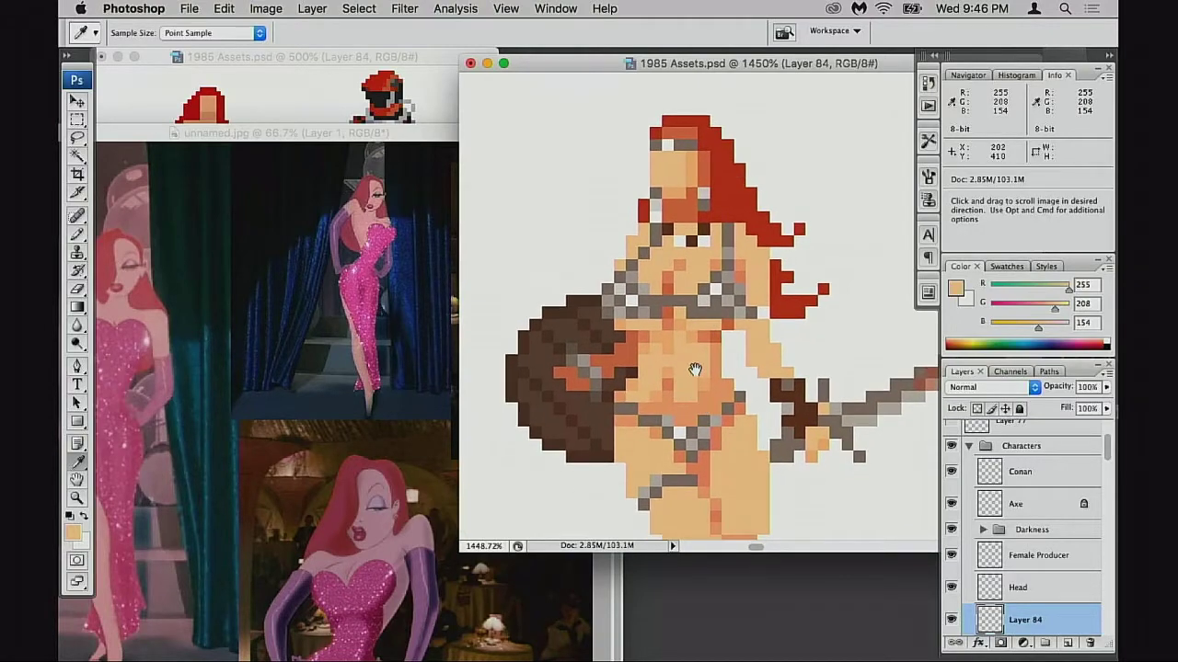
# - Check the sampled light skin colour's values in the foreground Color Picker and cancel without changing it
pyautogui.press('super+z')
pyautogui.press('super+z')
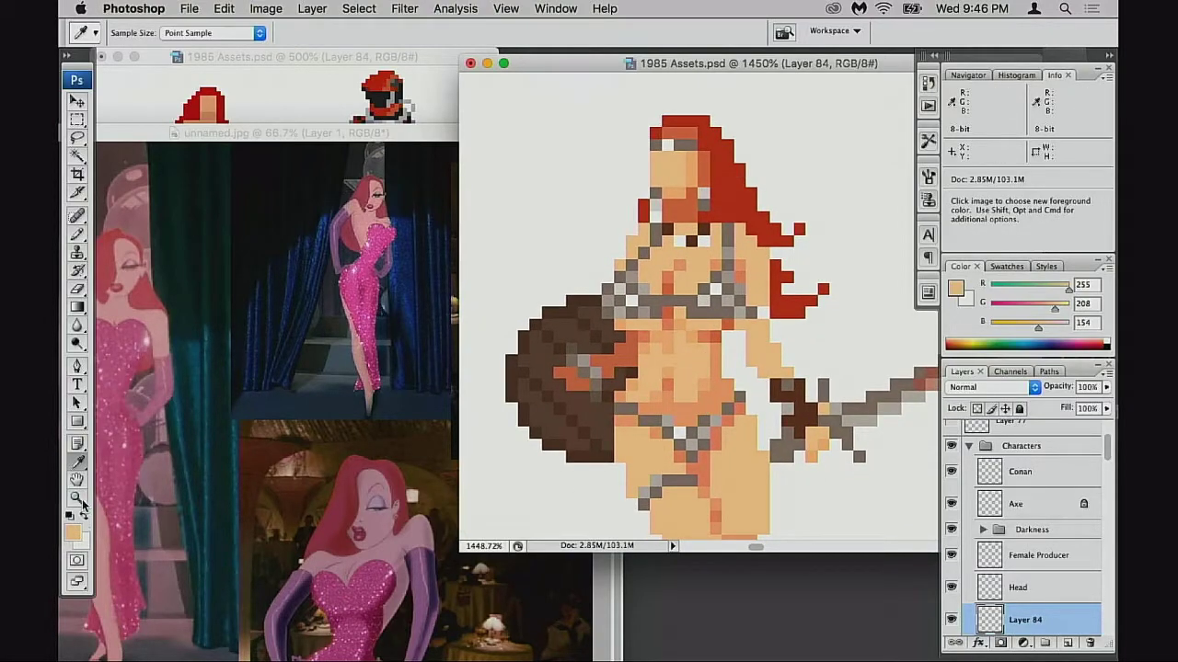
pyautogui.press('super+z')
pyautogui.press('super+z')
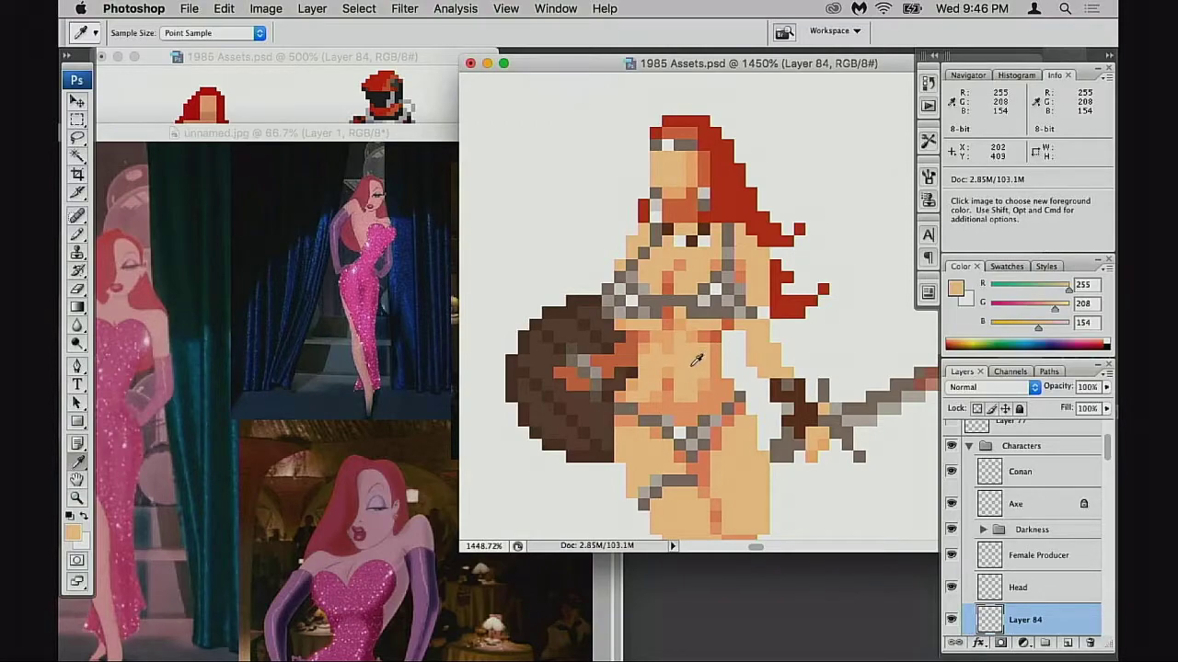
pyautogui.press('super+z')
pyautogui.press('super+z')
pyautogui.press('super+z')
pyautogui.press('super+z')
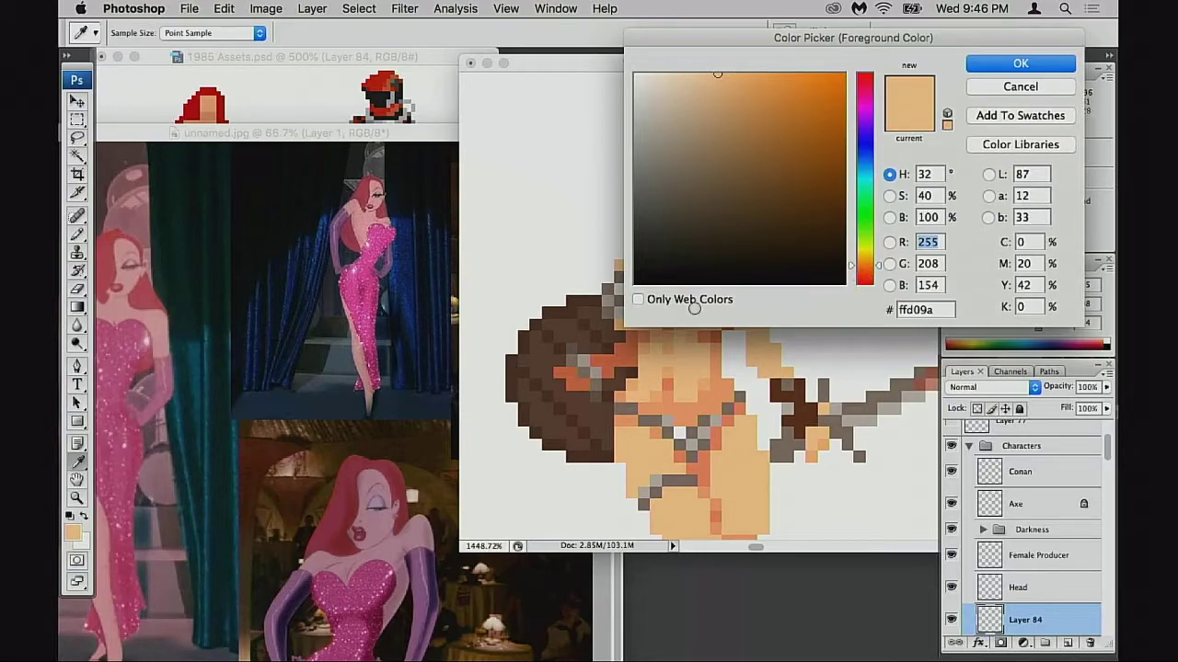
pyautogui.moveTo(812, 38); pyautogui.dragTo(839, 50)
pyautogui.click(1049, 99)
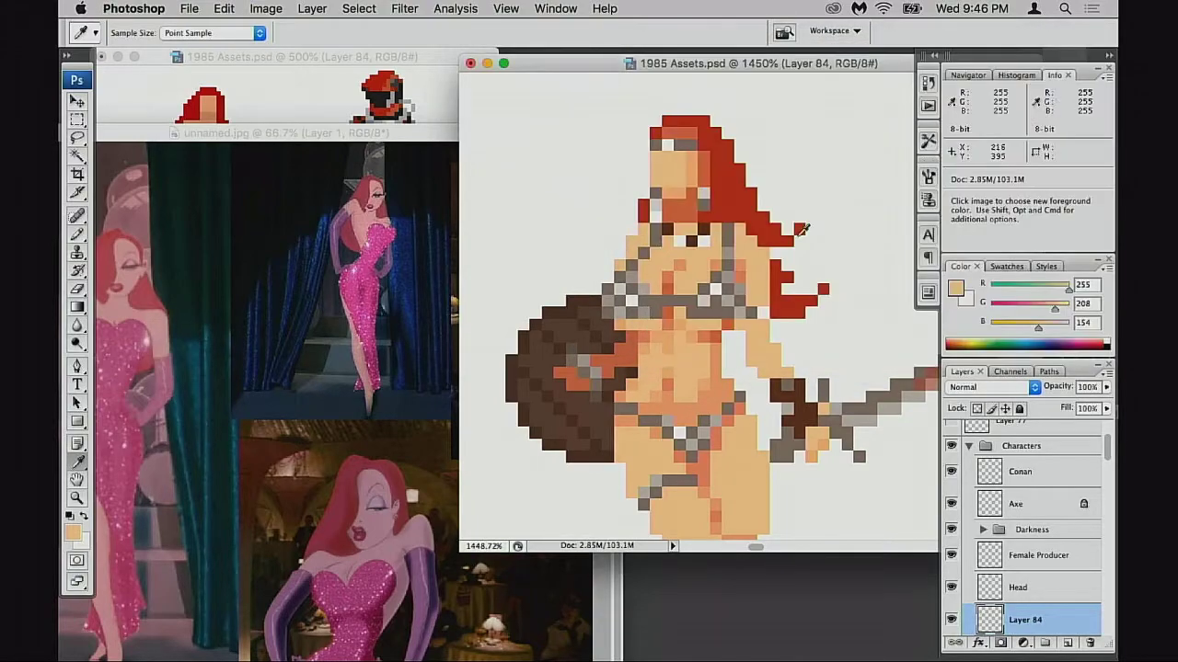
# - Examine the skin tones and shading of the red-haired warrior and the other character sprites across the assets sheet
pyautogui.press('super+minus')
pyautogui.press('super+minus')
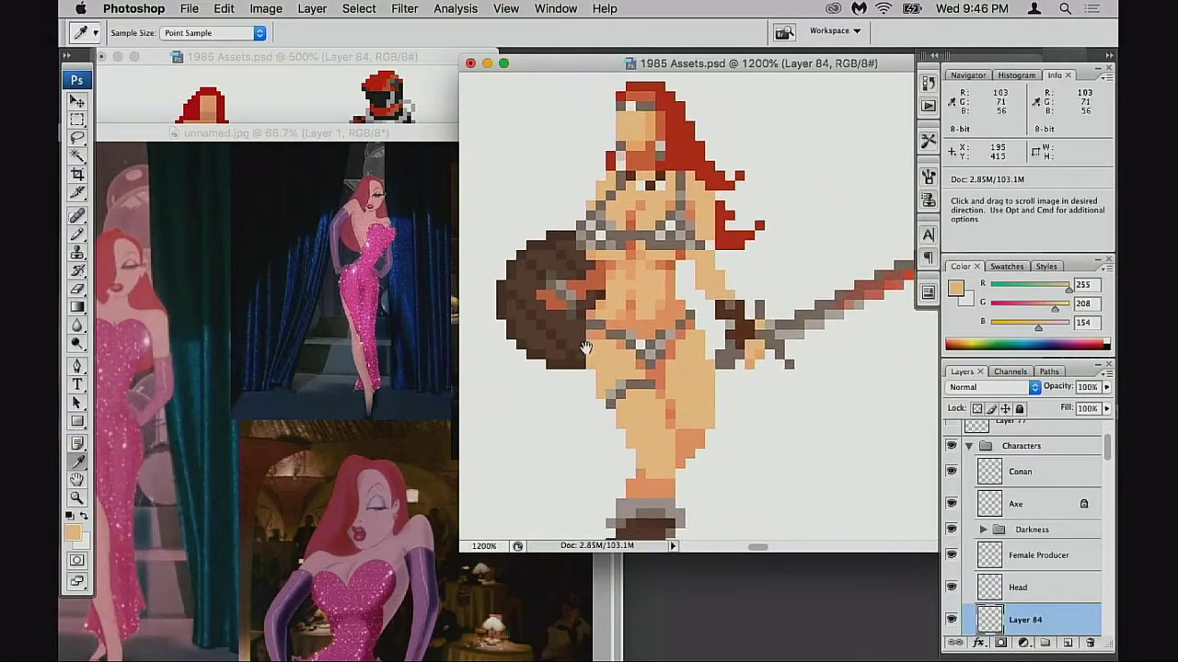
pyautogui.press('super+plus')
pyautogui.moveTo(637, 376); pyautogui.dragTo(591, 347)
pyautogui.keyDown('alt'); pyautogui.click(716, 342); pyautogui.keyUp('alt')
pyautogui.keyDown('alt'); pyautogui.click(716, 341); pyautogui.keyUp('alt')
pyautogui.moveTo(828, 273); pyautogui.dragTo(753, 285)
pyautogui.scroll(15, 753, 283)
pyautogui.hscroll(10, 753, 283)
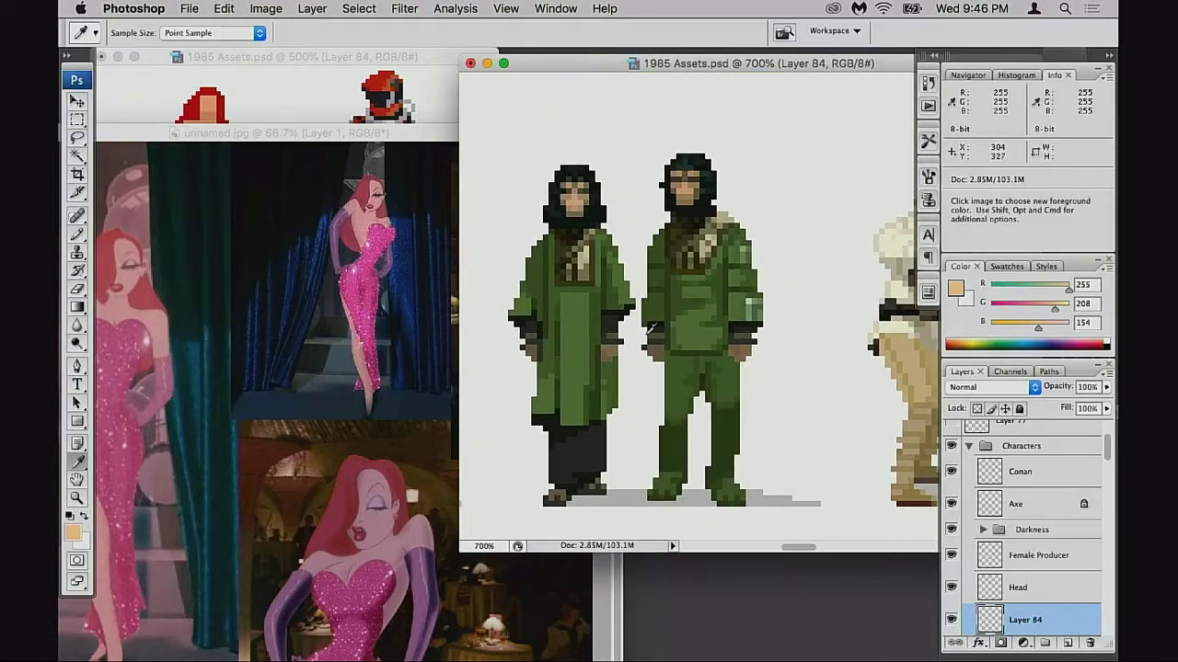
pyautogui.moveTo(669, 318); pyautogui.dragTo(540, 334)
pyautogui.moveTo(620, 319); pyautogui.dragTo(799, 318)
pyautogui.hscroll(-10, 798, 319)
pyautogui.scroll(-2, 798, 318)
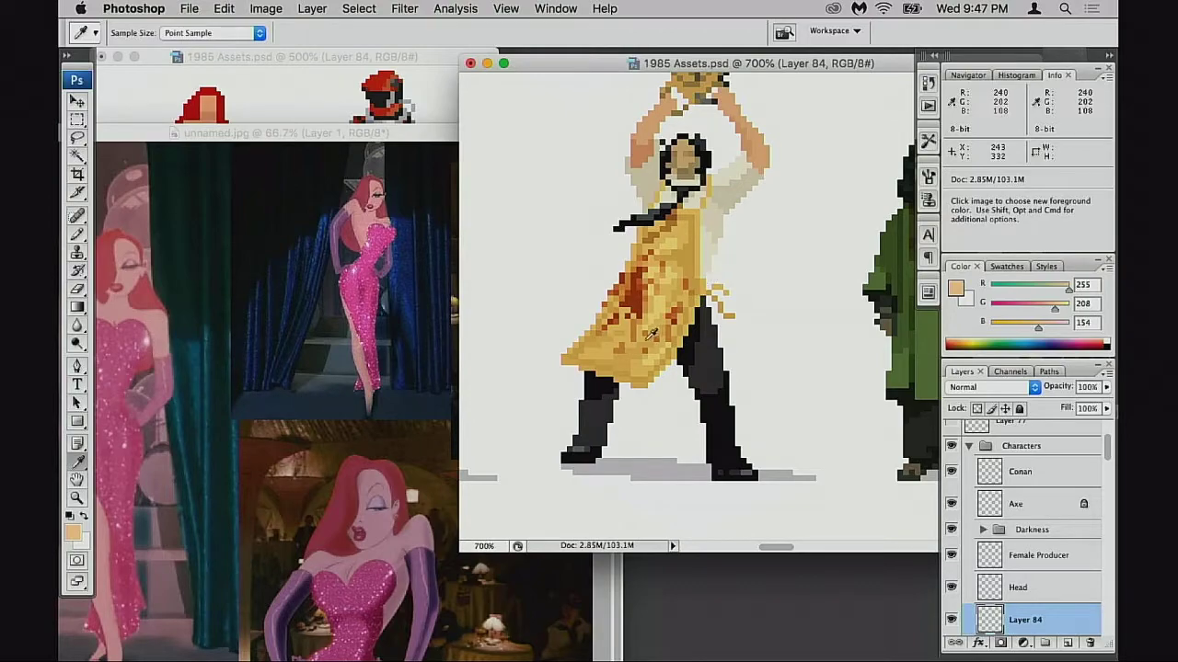
pyautogui.moveTo(641, 335); pyautogui.dragTo(865, 202)
pyautogui.moveTo(684, 341); pyautogui.dragTo(699, 230)
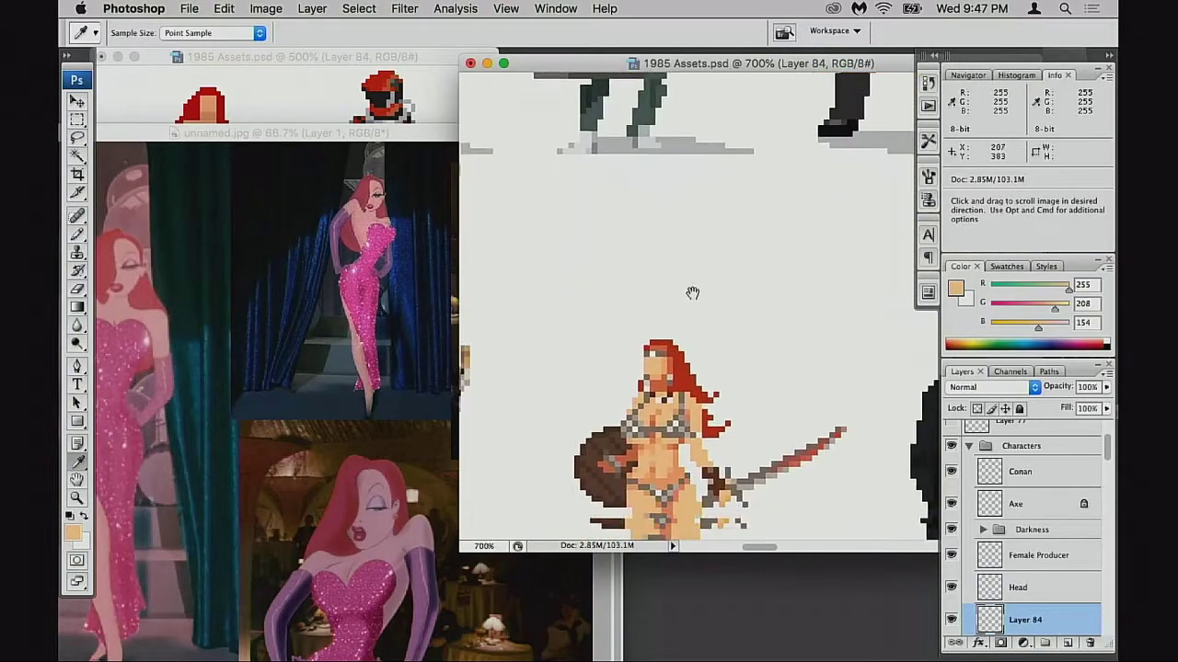
pyautogui.moveTo(695, 389); pyautogui.dragTo(684, 313)
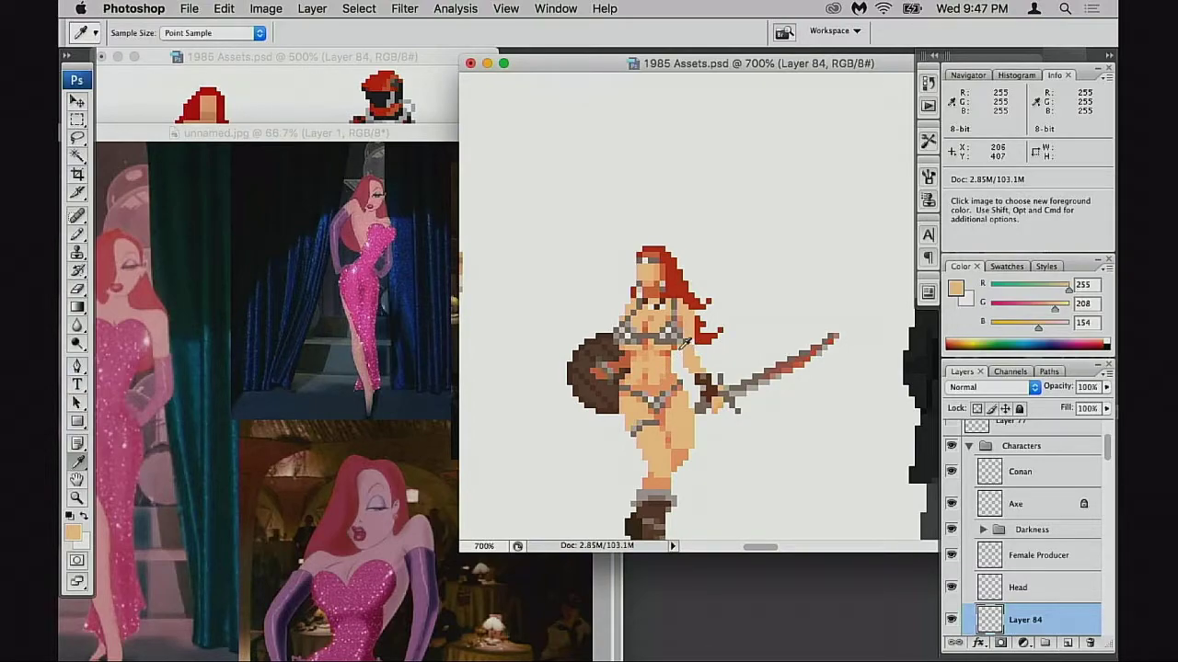
# - Sample the shaded skin colour (R 177, G 123, B 146) near the large reference figure's neck and inspect it in the Color Picker
pyautogui.click(445, 339)
pyautogui.moveTo(445, 339); pyautogui.dragTo(445, 320)
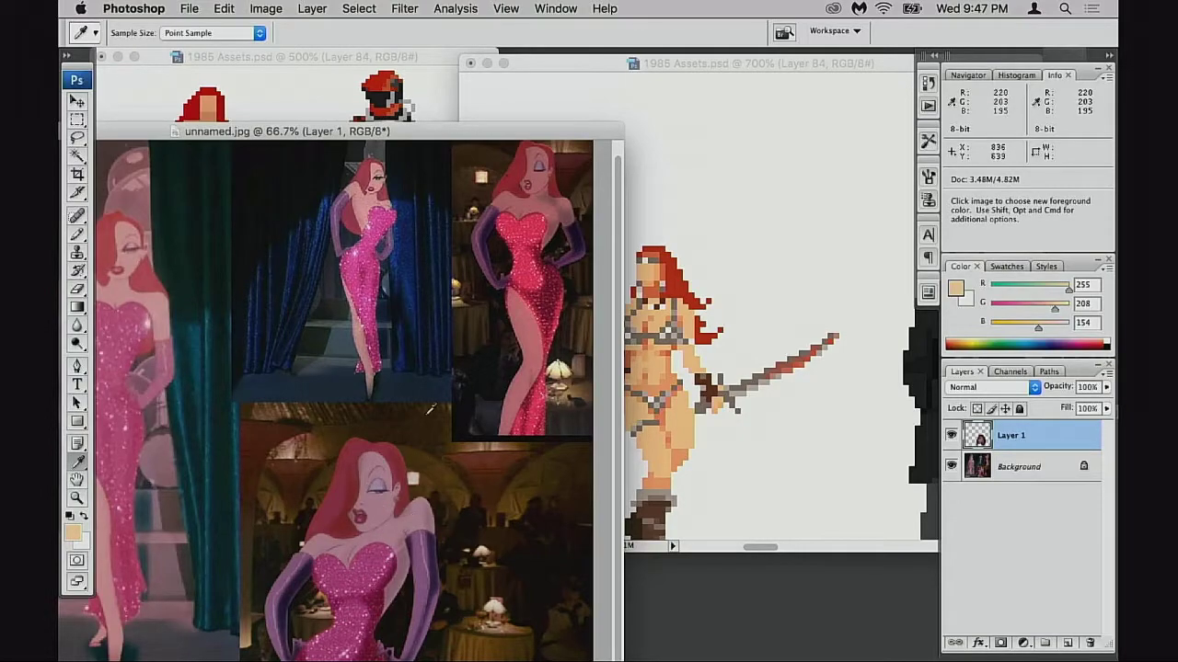
pyautogui.click(395, 526)
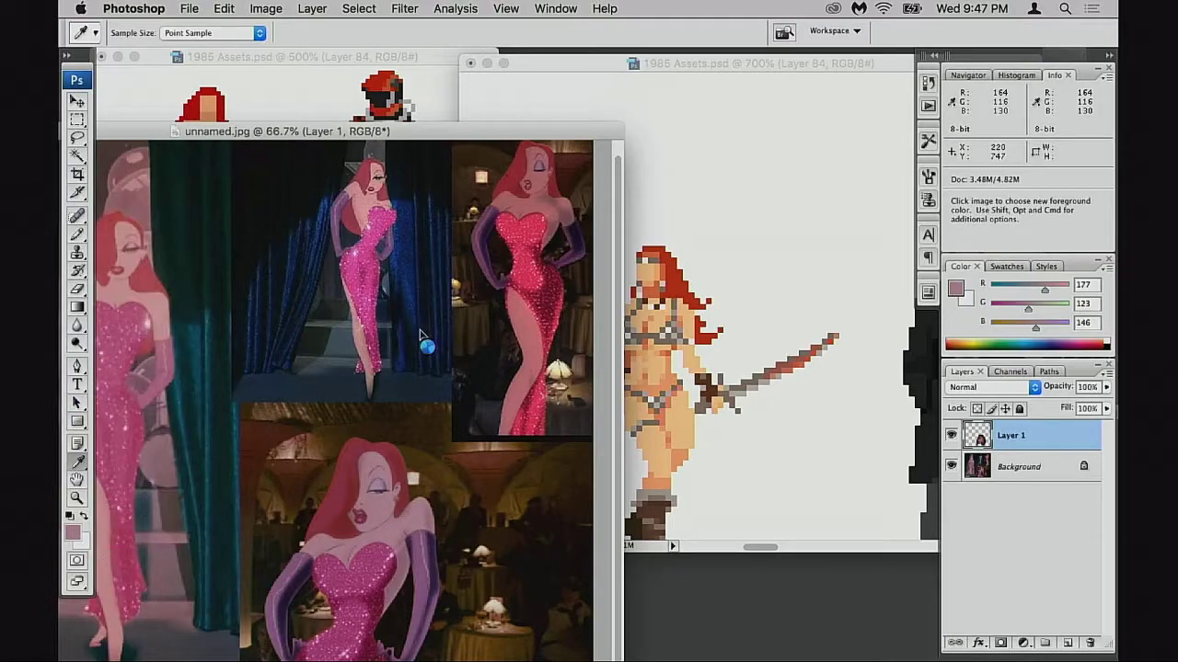
pyautogui.click(72, 532)
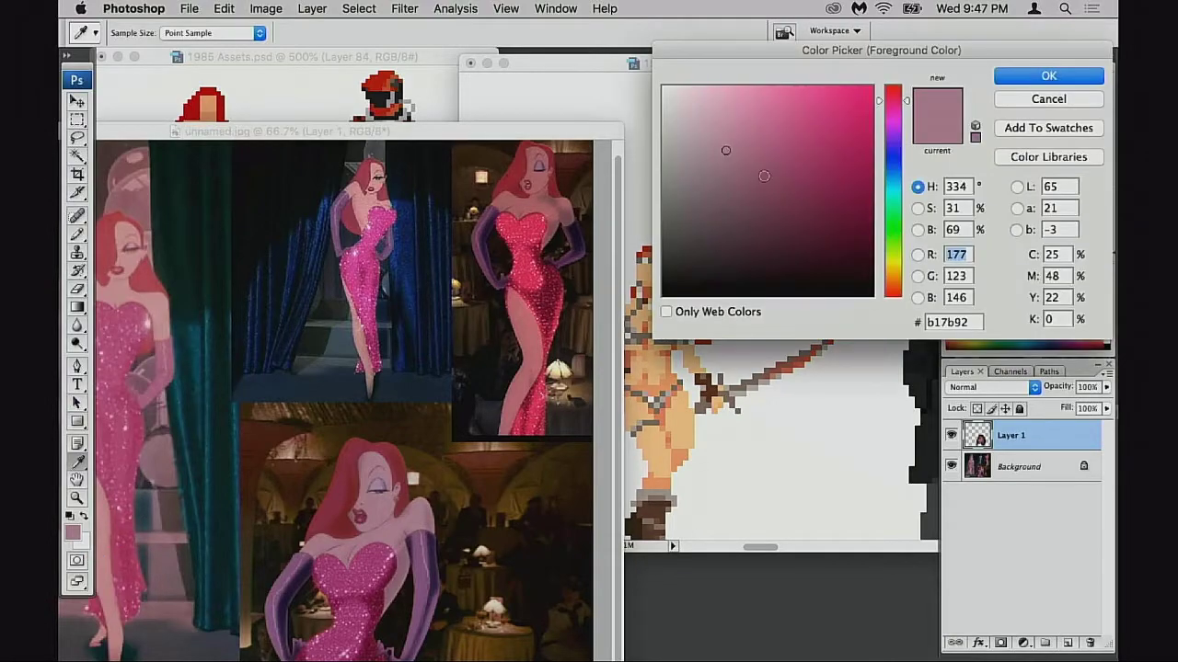
pyautogui.click(1025, 103)
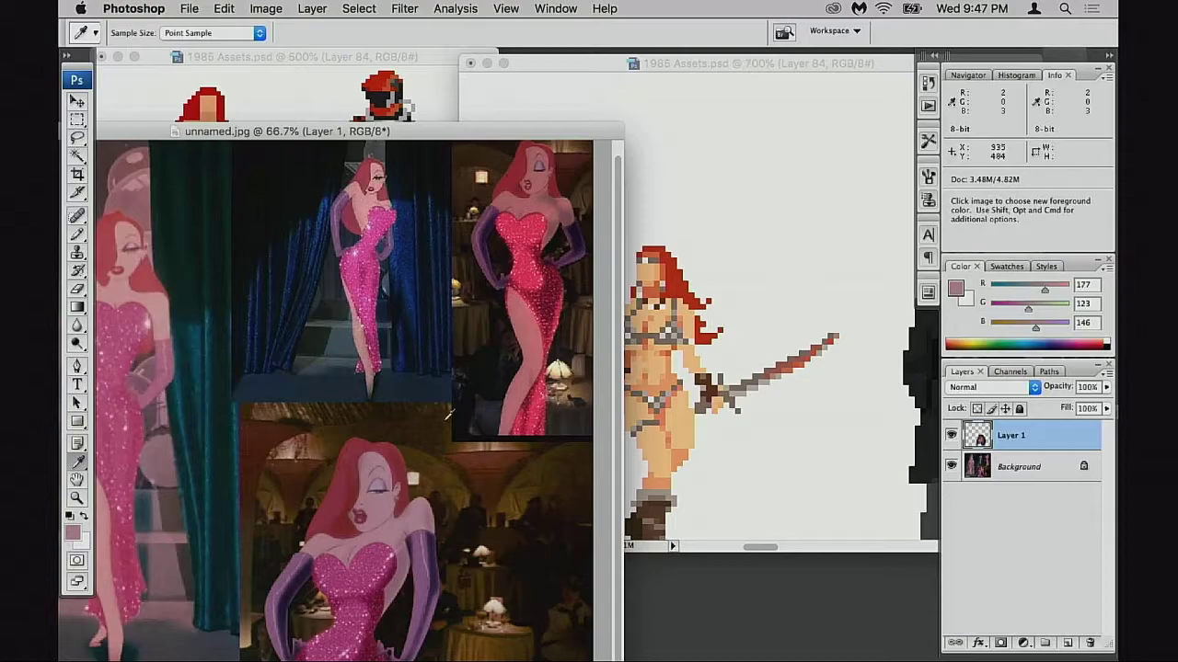
# - Return to 1985 Assets.psd and examine the full-length Jessica Rabbit sprite beside the reference images
pyautogui.click(775, 231)
pyautogui.click(736, 220)
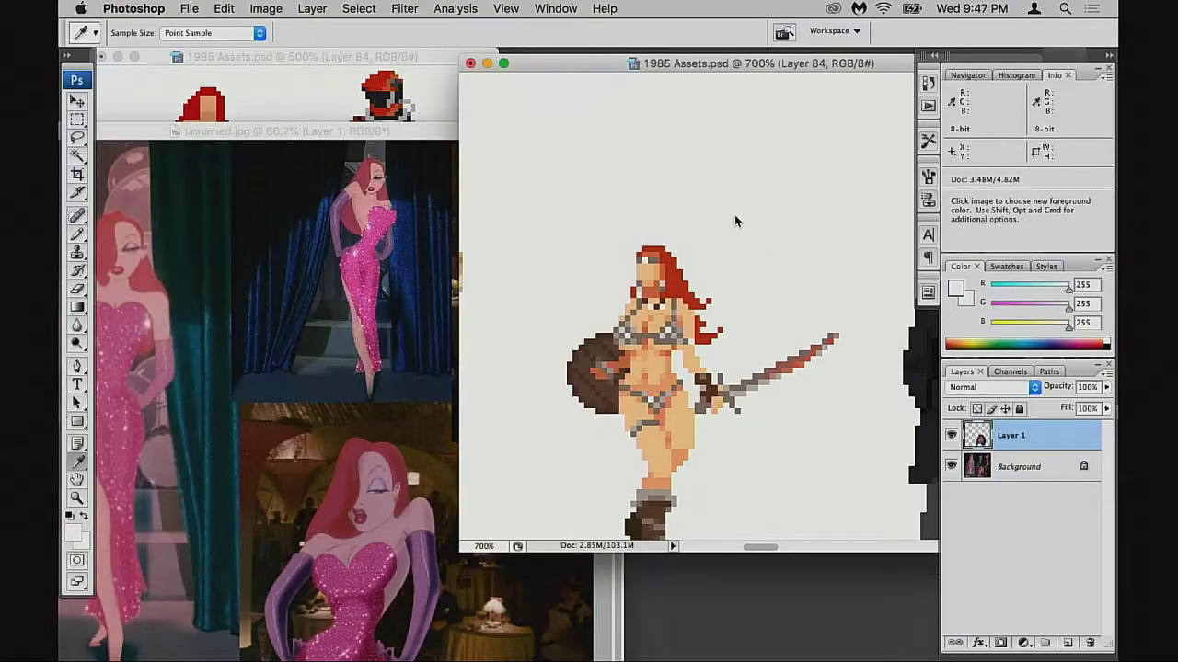
pyautogui.moveTo(736, 221); pyautogui.dragTo(727, 478)
pyautogui.moveTo(690, 101); pyautogui.dragTo(704, 478)
pyautogui.moveTo(598, 175); pyautogui.dragTo(828, 423)
pyautogui.moveTo(543, 391); pyautogui.dragTo(819, 354)
pyautogui.moveTo(515, 303); pyautogui.dragTo(701, 227)
pyautogui.hscroll(-5, 701, 226)
pyautogui.scroll(-3, 662, 150)
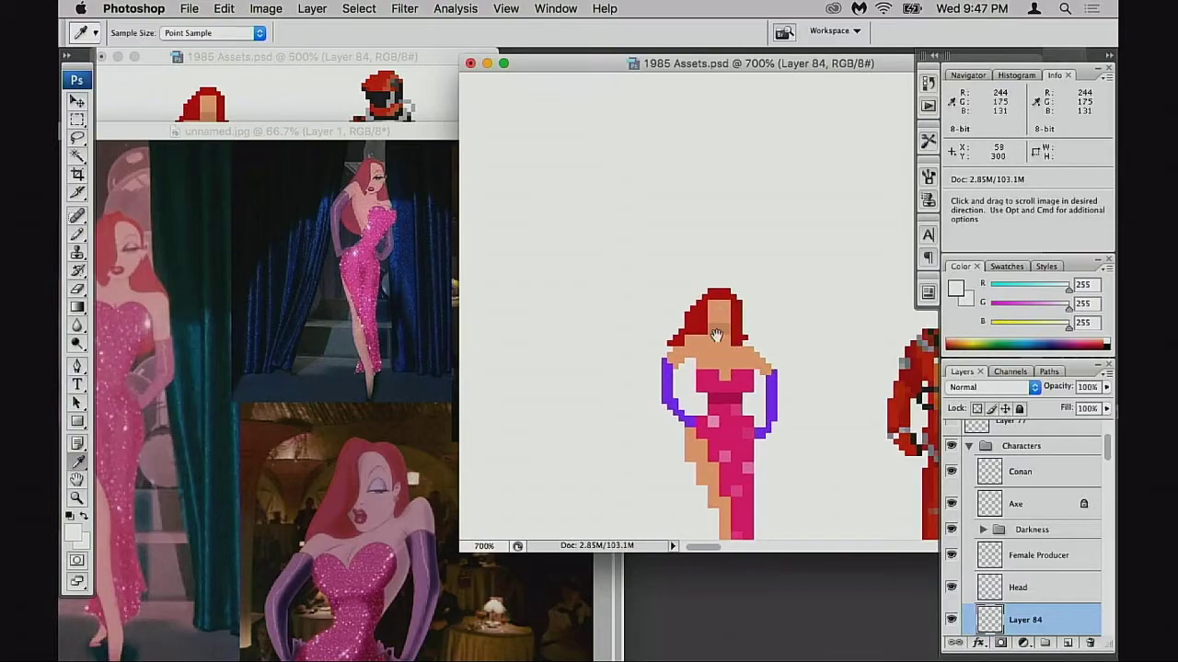
pyautogui.moveTo(745, 391); pyautogui.dragTo(655, 266)
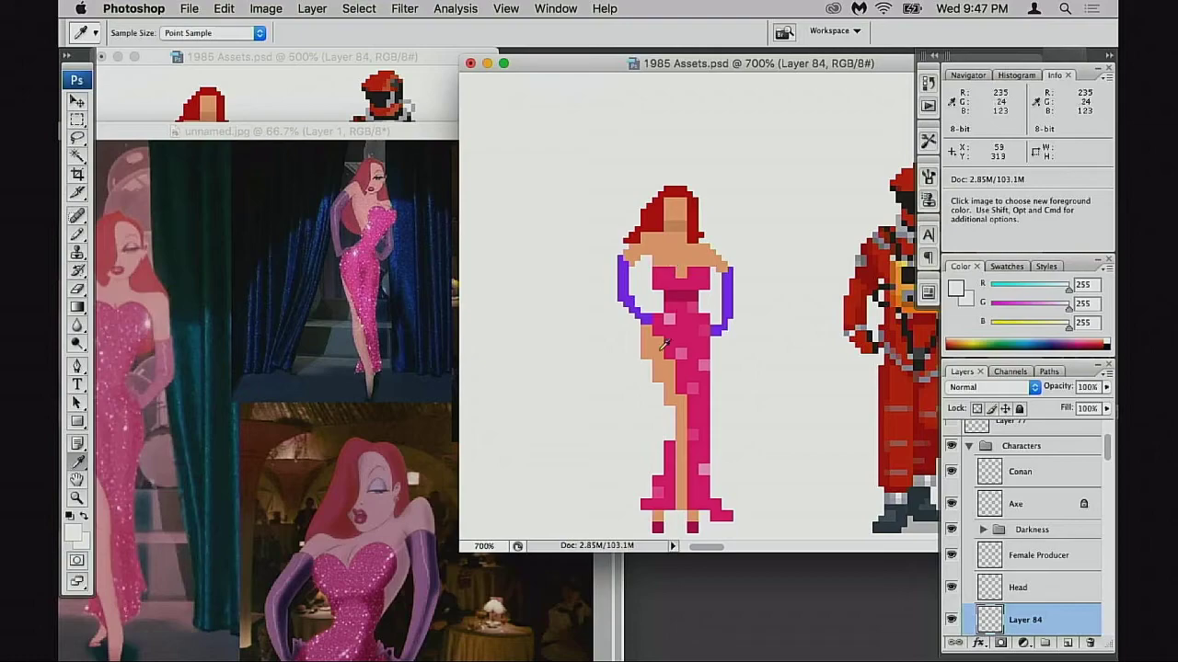
# - Sample the chest skin colour (R 215, G 143, B 147) from the blue-curtain figure in the reference image
pyautogui.click(392, 221)
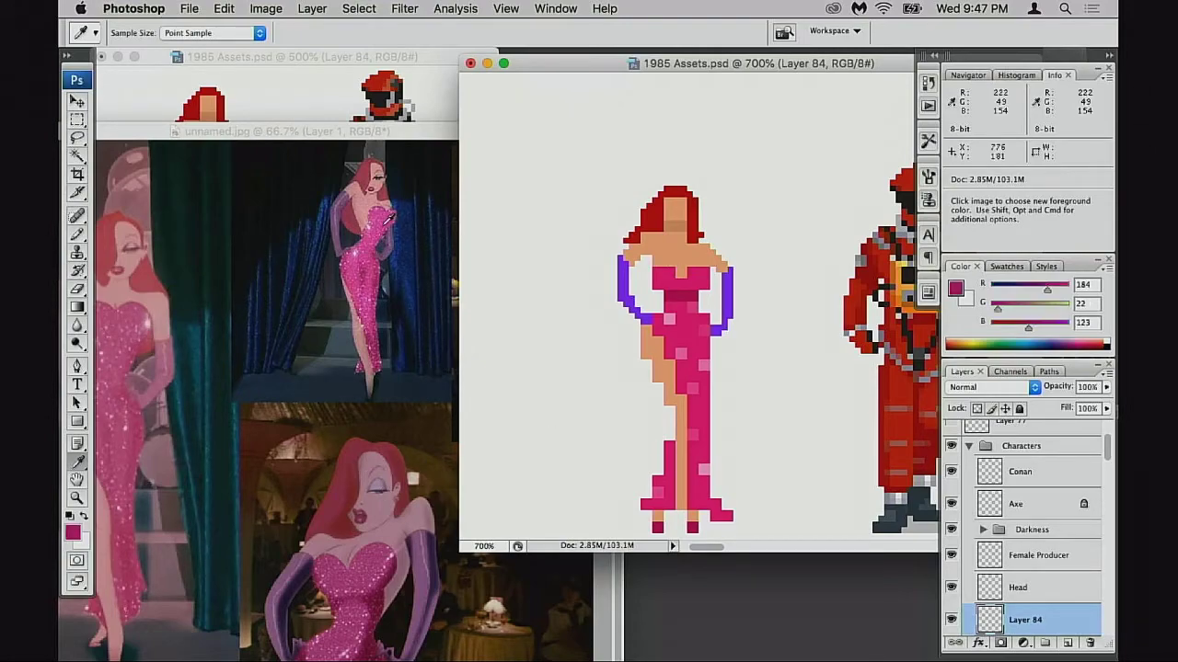
pyautogui.click(345, 171)
pyautogui.moveTo(324, 159); pyautogui.dragTo(418, 284)
pyautogui.moveTo(371, 325); pyautogui.dragTo(376, 342)
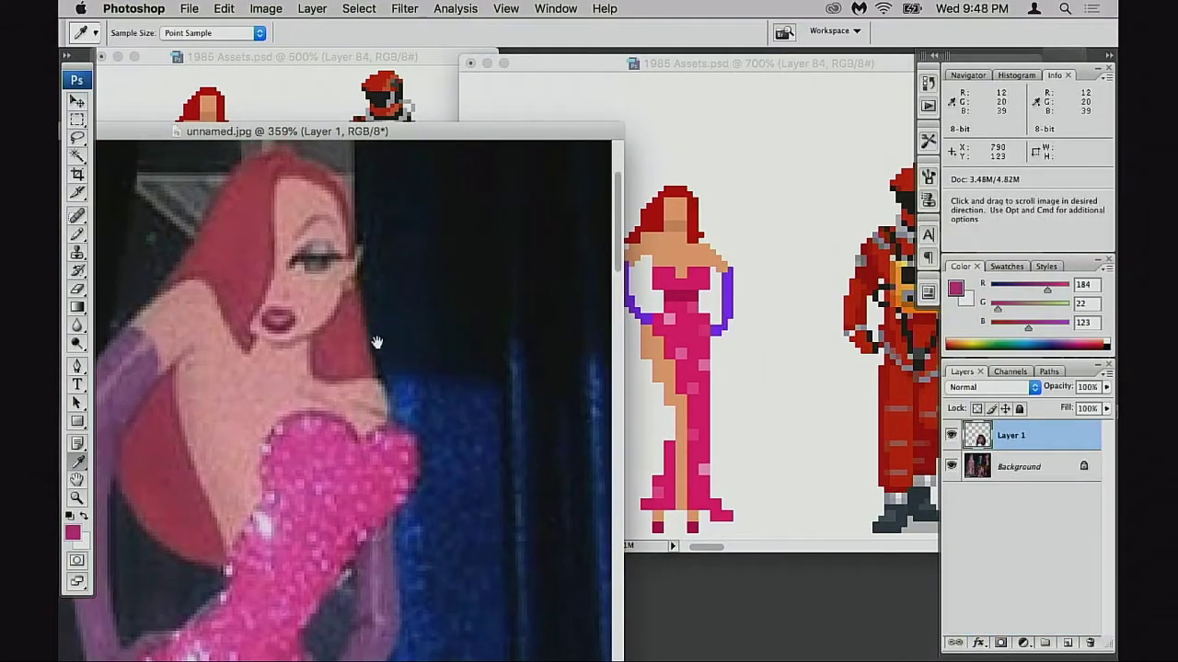
pyautogui.click(208, 385)
pyautogui.click(241, 385)
# - Lasso the blue-curtain figure's shoulder and chest skin, about 48 by 66 pixels, and try the Average blur on Layer 1
pyautogui.press('l')
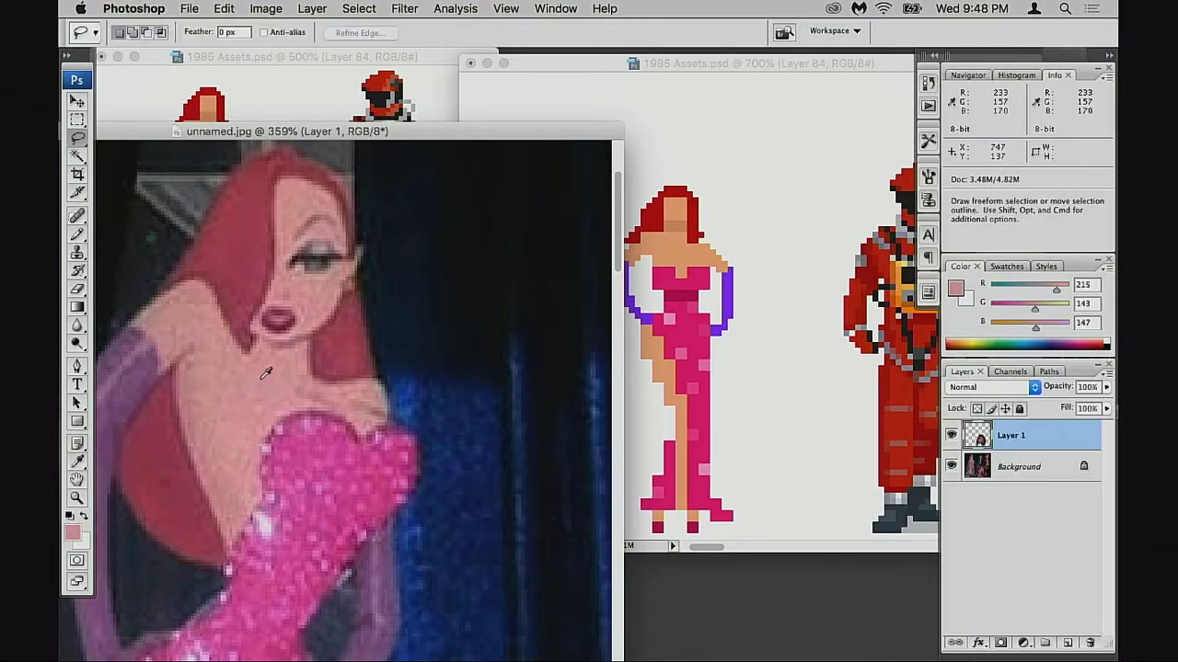
pyautogui.moveTo(181, 296)
pyautogui.mouseDown()
pyautogui.moveTo(197, 357)
pyautogui.moveTo(191, 427)
pyautogui.moveTo(208, 492)
pyautogui.moveTo(232, 496)
pyautogui.moveTo(281, 397)
pyautogui.mouseUp()
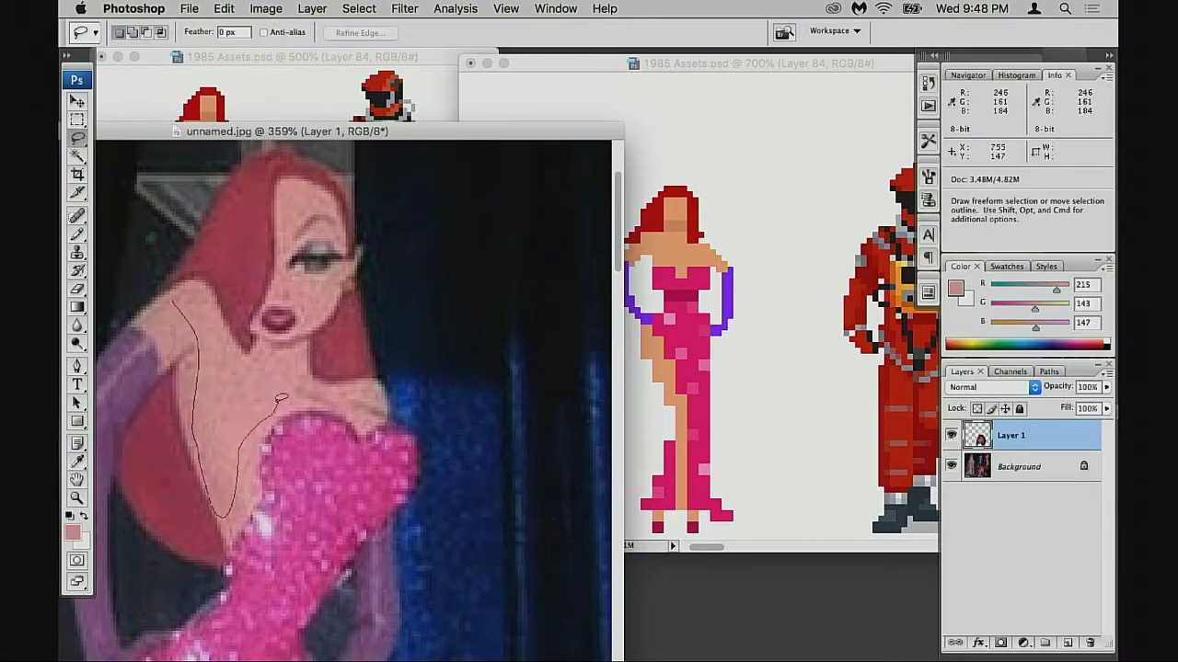
pyautogui.moveTo(224, 301); pyautogui.dragTo(222, 301)
pyautogui.moveTo(168, 301)
pyautogui.mouseDown()
pyautogui.moveTo(165, 348)
pyautogui.moveTo(198, 414)
pyautogui.moveTo(274, 428)
pyautogui.moveTo(235, 324)
pyautogui.mouseUp()
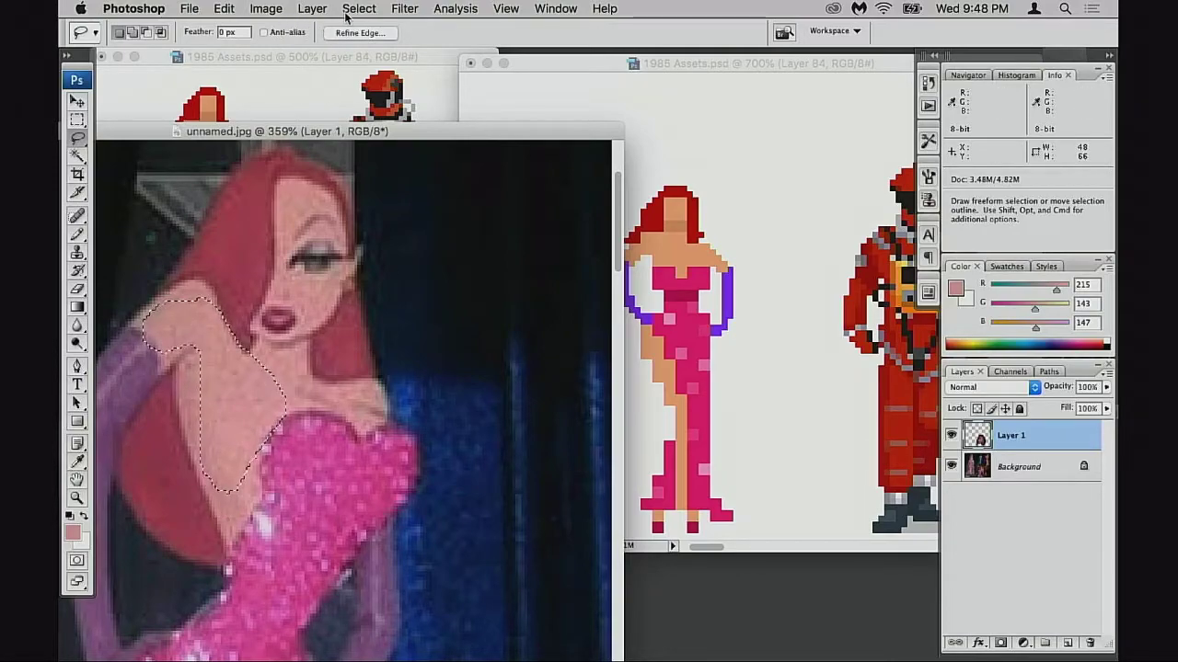
pyautogui.click(267, 8)
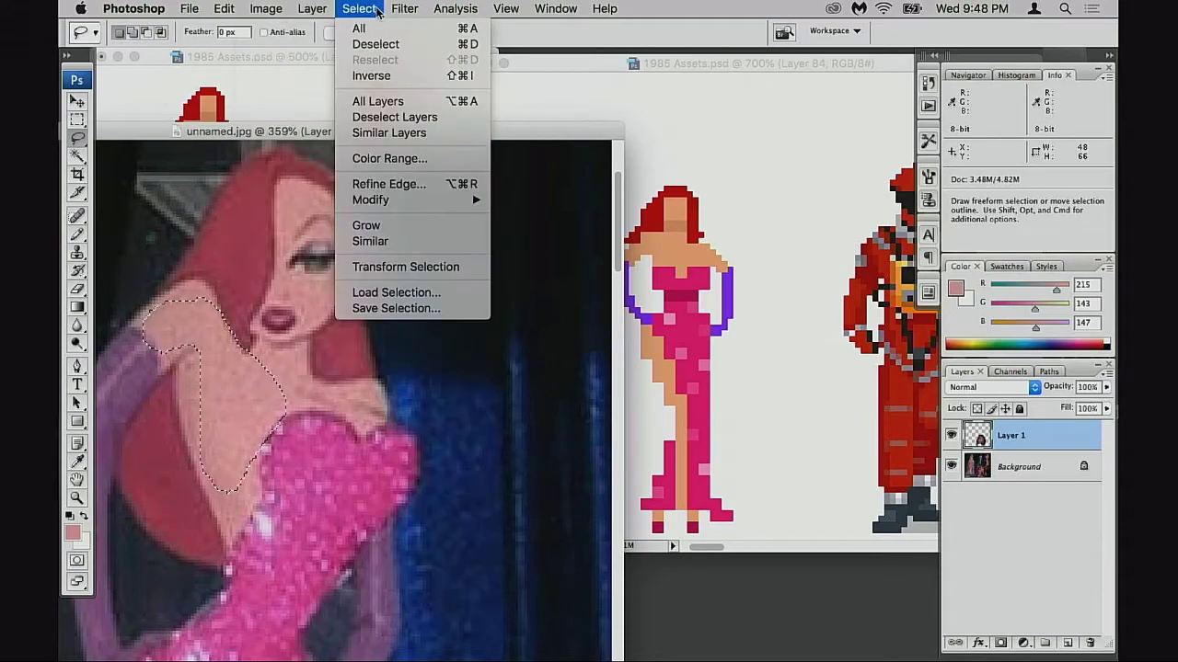
pyautogui.moveTo(190, 9)
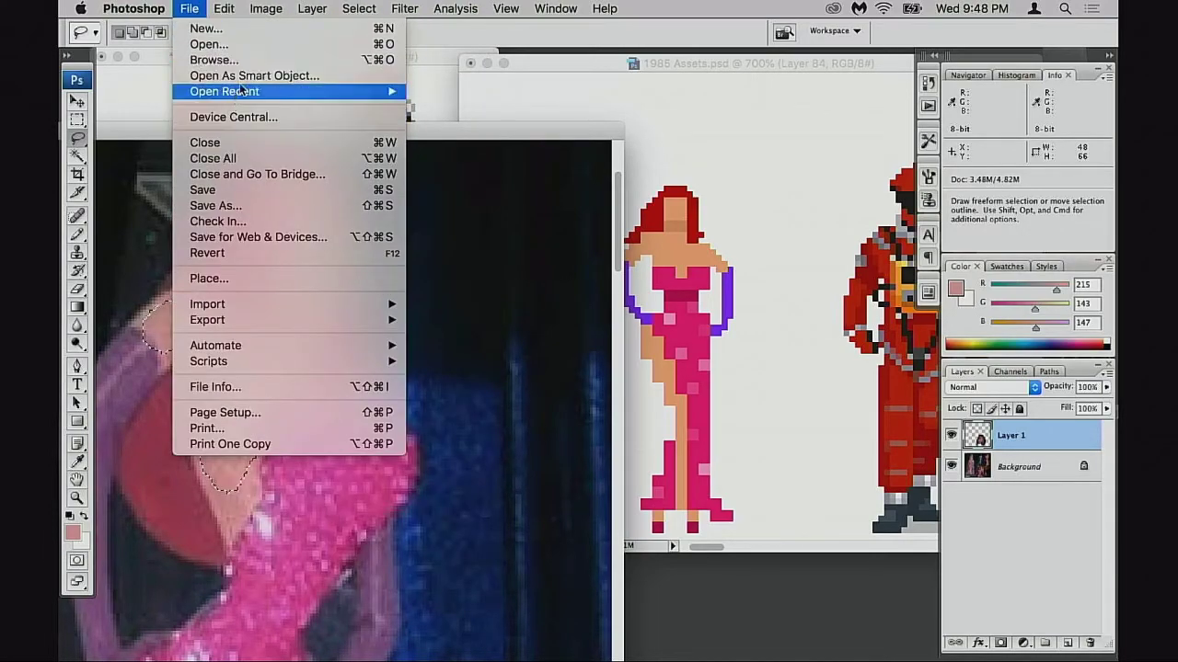
pyautogui.moveTo(387, 11)
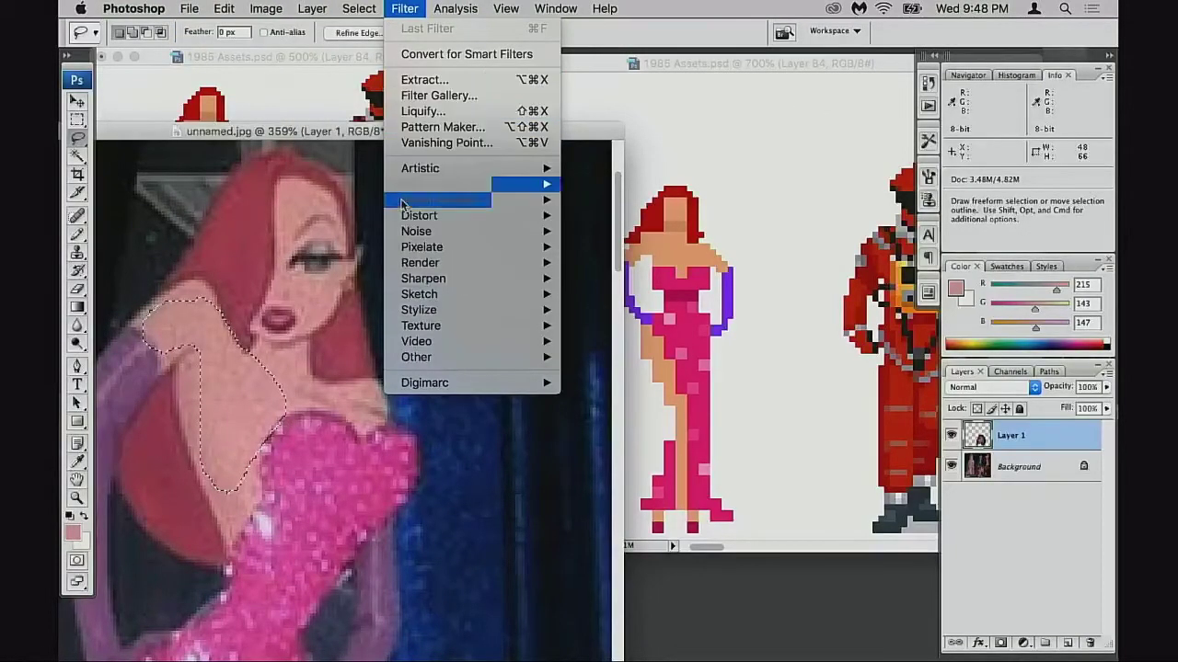
pyautogui.moveTo(444, 188)
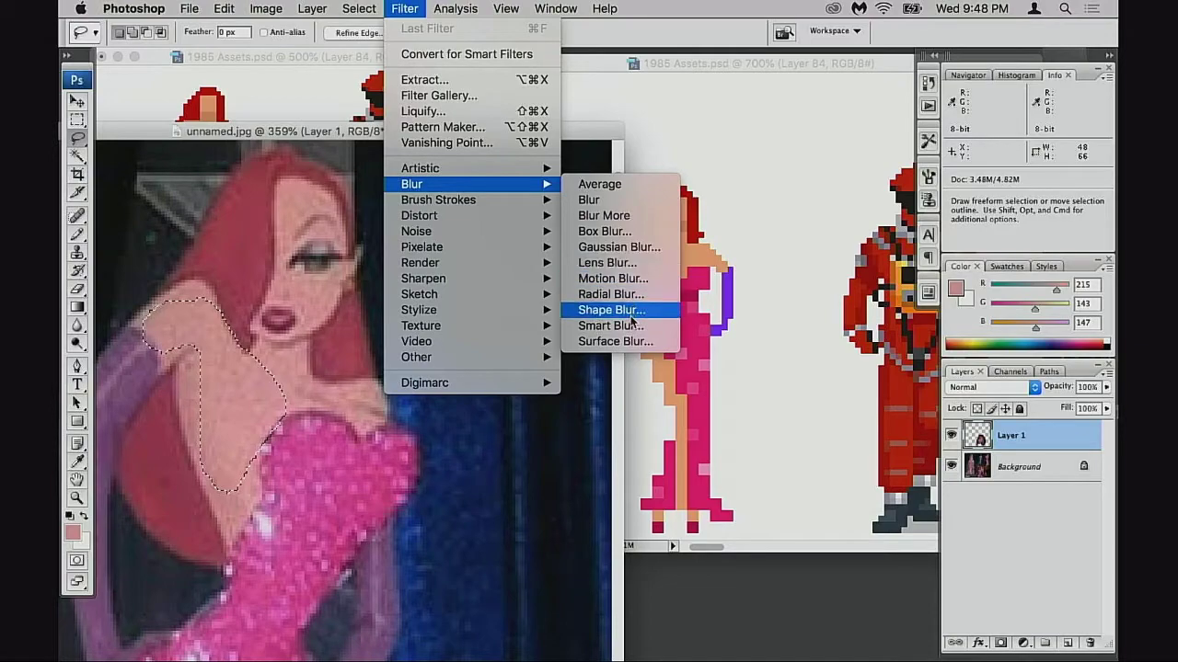
pyautogui.click(637, 184)
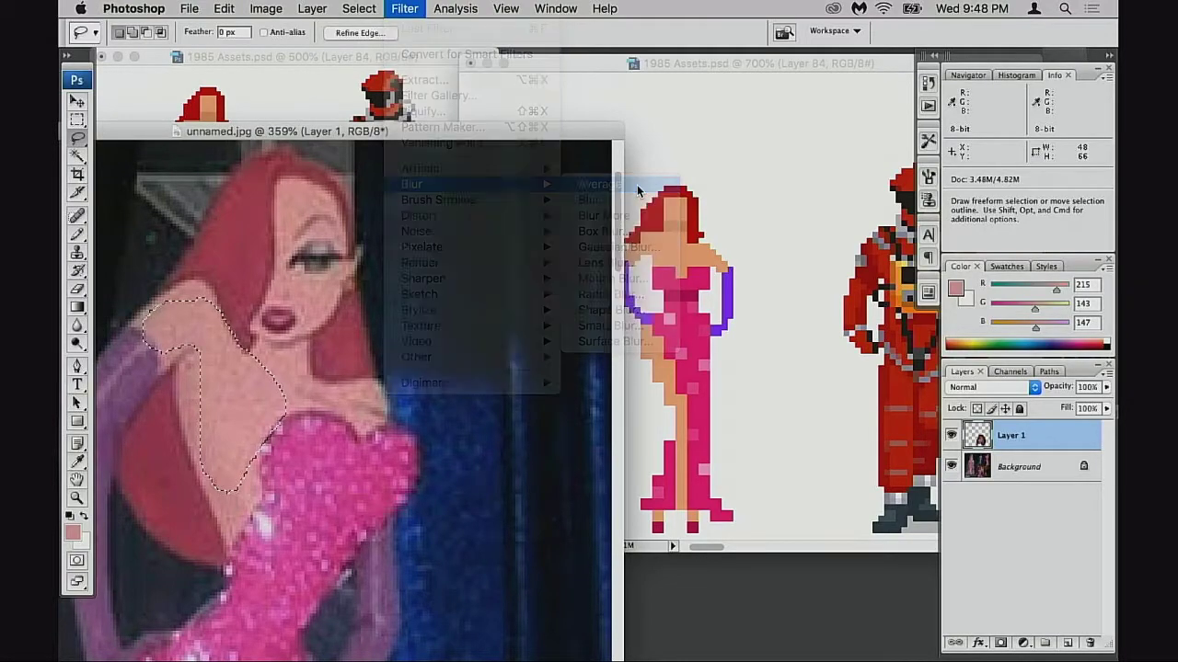
pyautogui.click(652, 211)
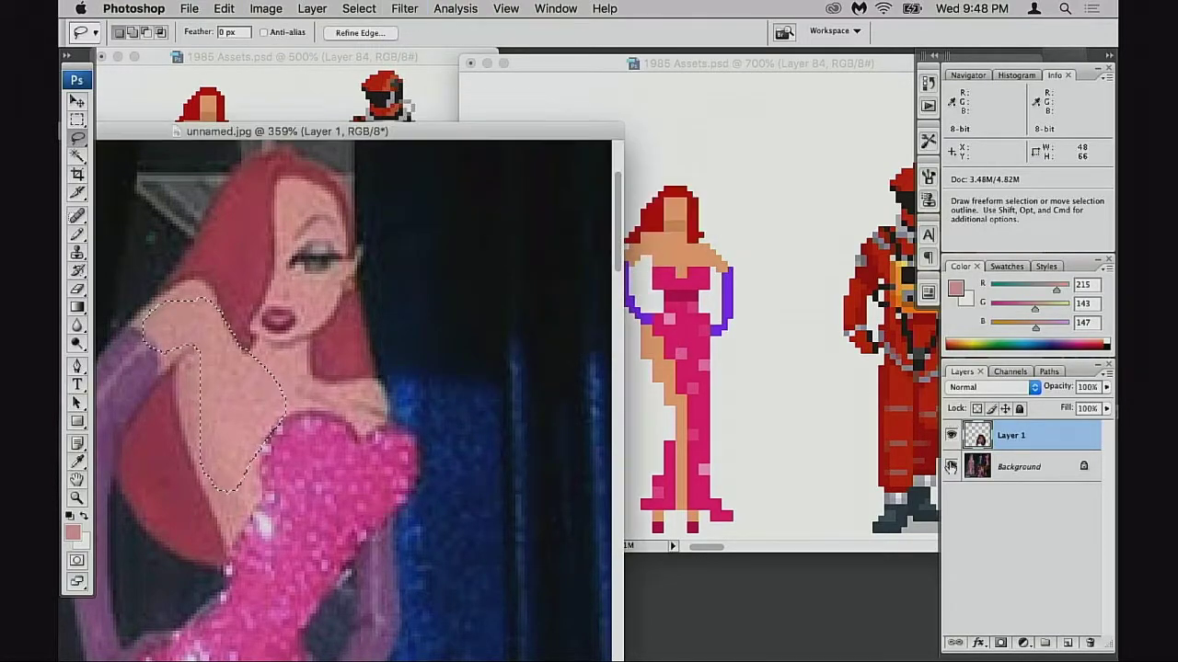
# - Try the Average blur on the selected shoulder and chest skin on the Background layer, and undo it
pyautogui.hotkey('alt', '[')
pyautogui.click(403, 9)
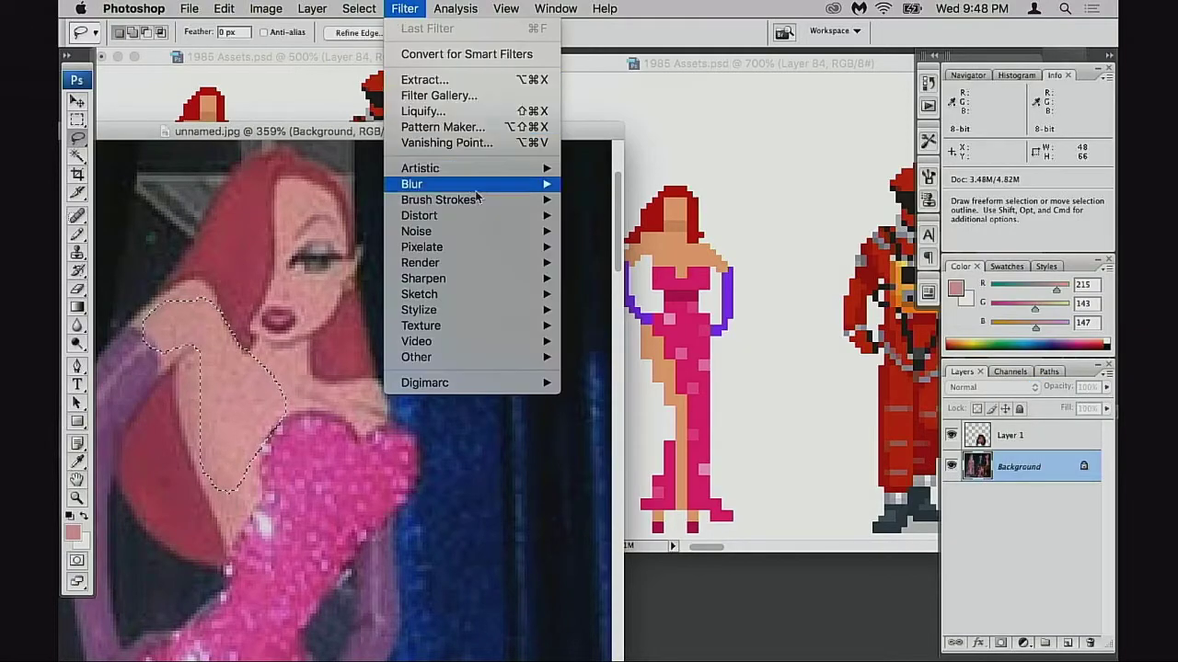
pyautogui.moveTo(543, 184)
pyautogui.click(600, 184)
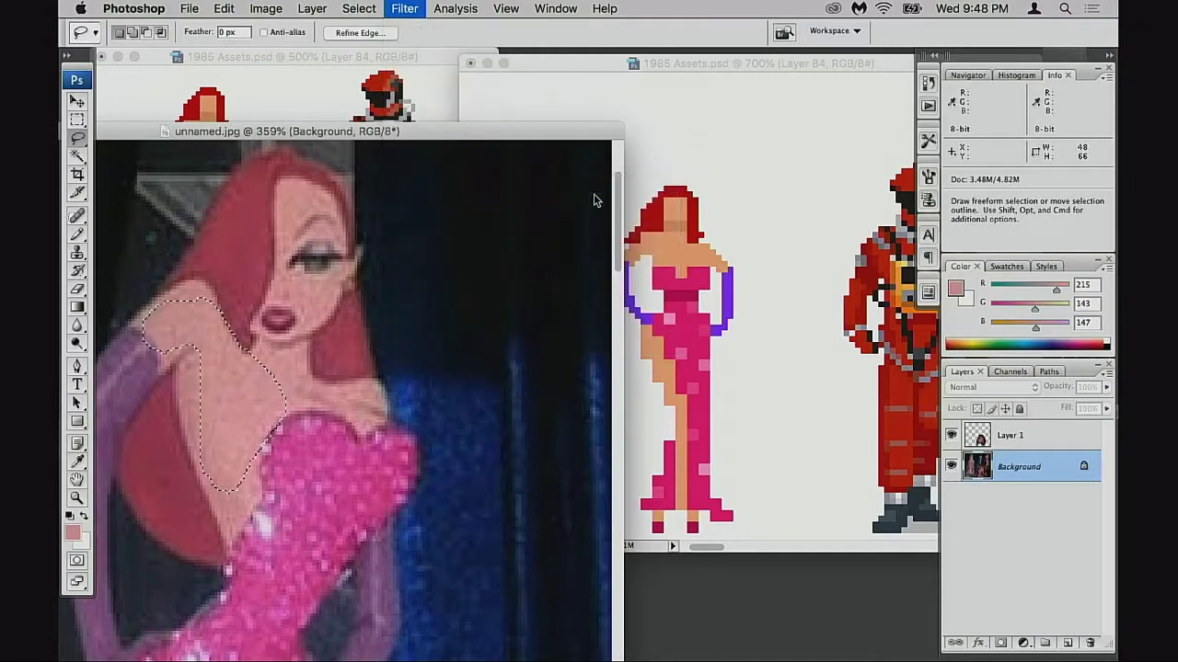
pyautogui.press('super+d')
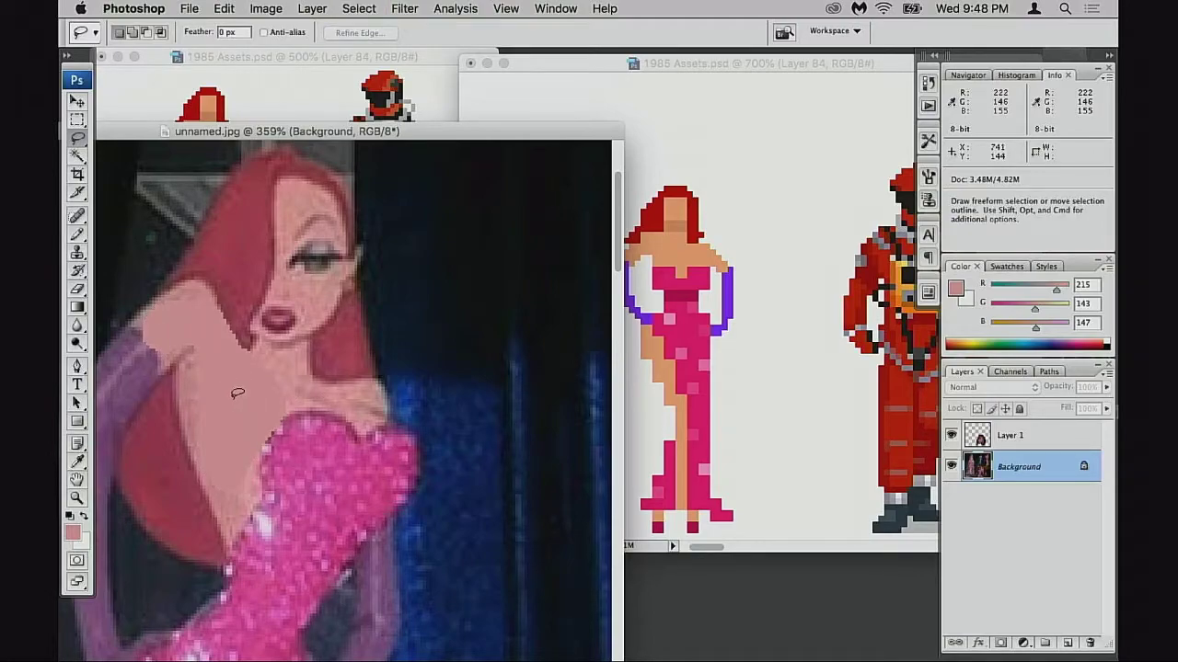
pyautogui.press('super+z')
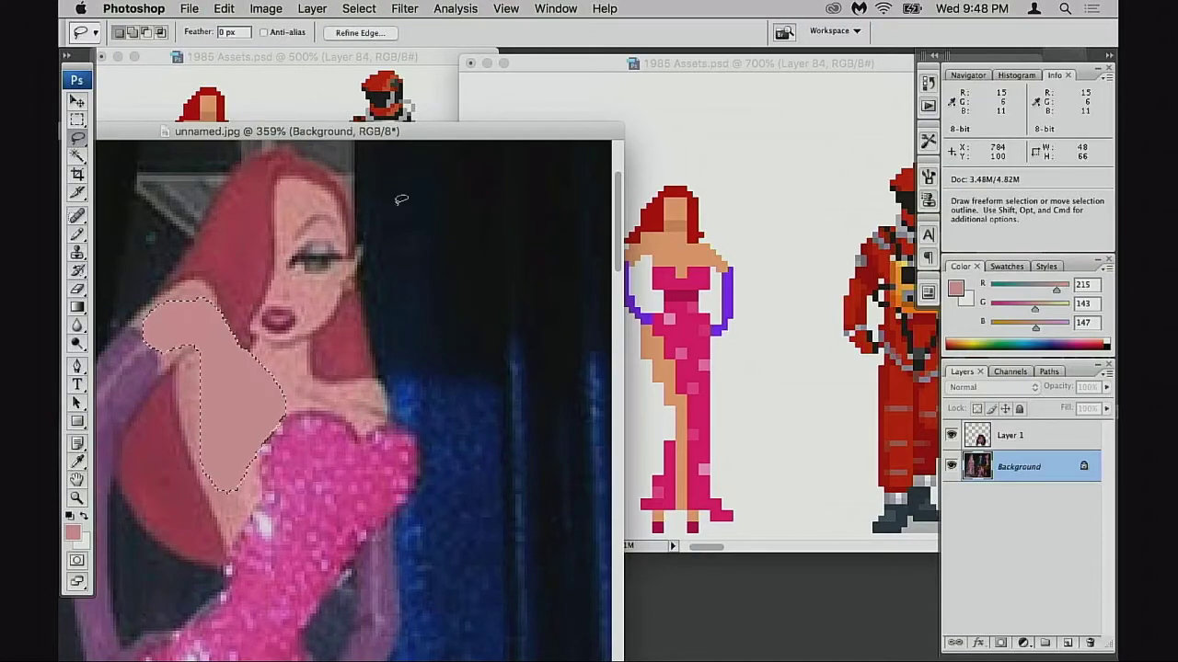
pyautogui.press('alt+super+z')
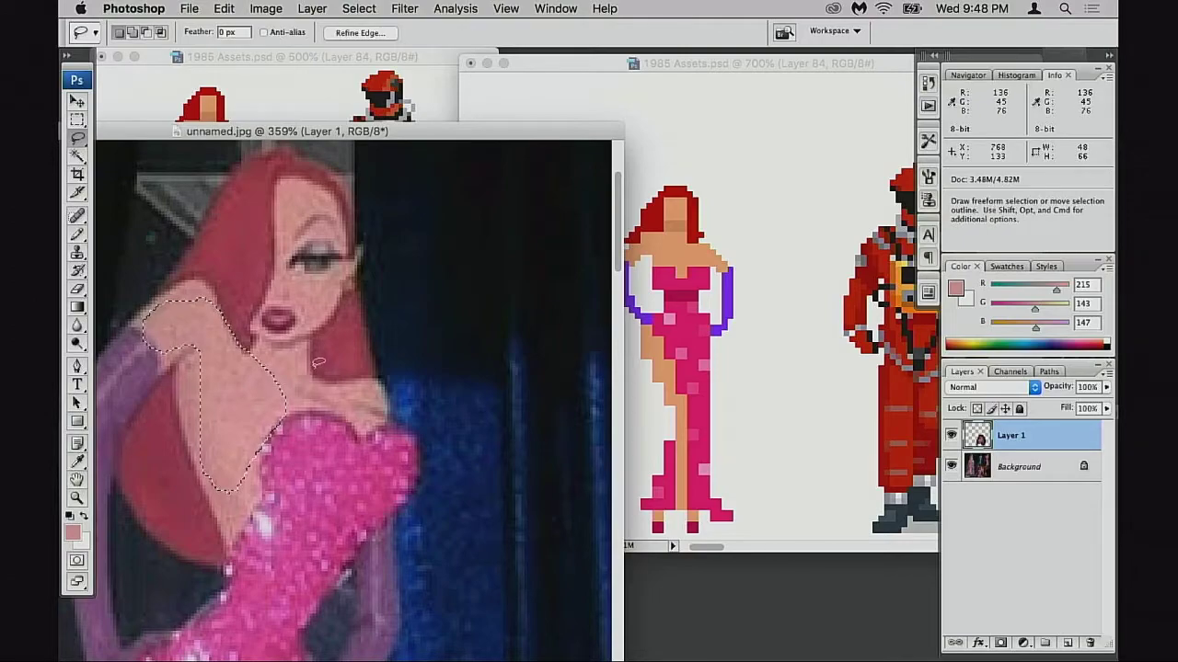
# - Lasso a patch of the reference figure's chest skin, about 21 by 24 pixels, and try the Average blur on the Background layer
pyautogui.click(238, 357)
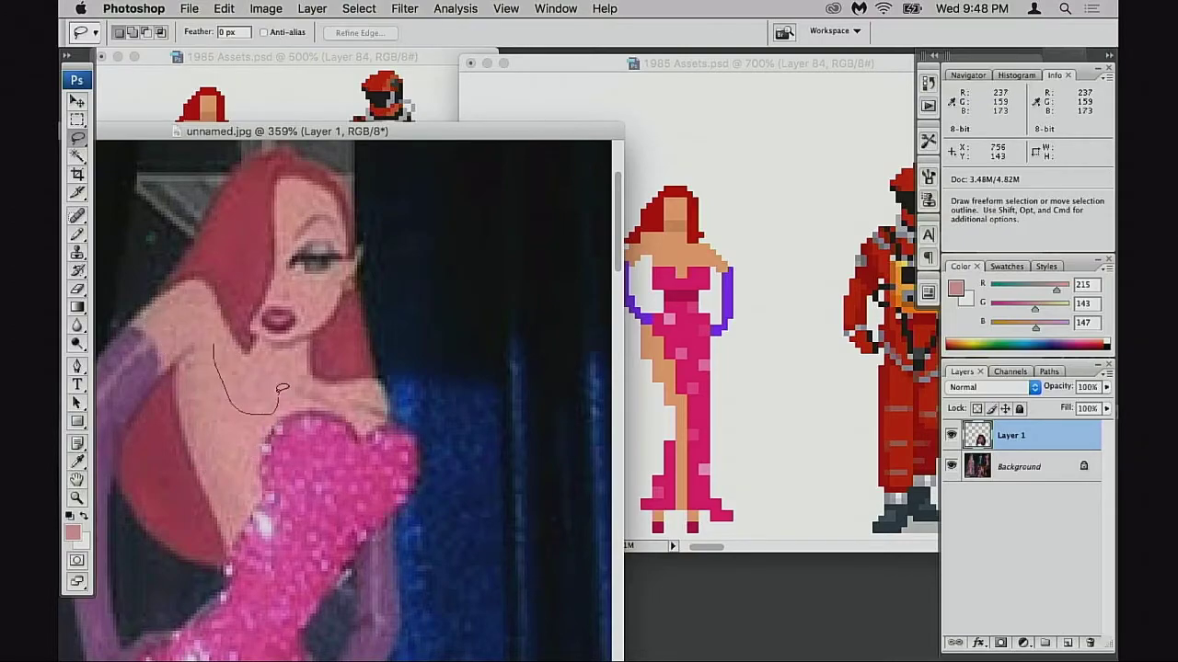
pyautogui.moveTo(228, 338); pyautogui.dragTo(226, 342)
pyautogui.click(405, 9)
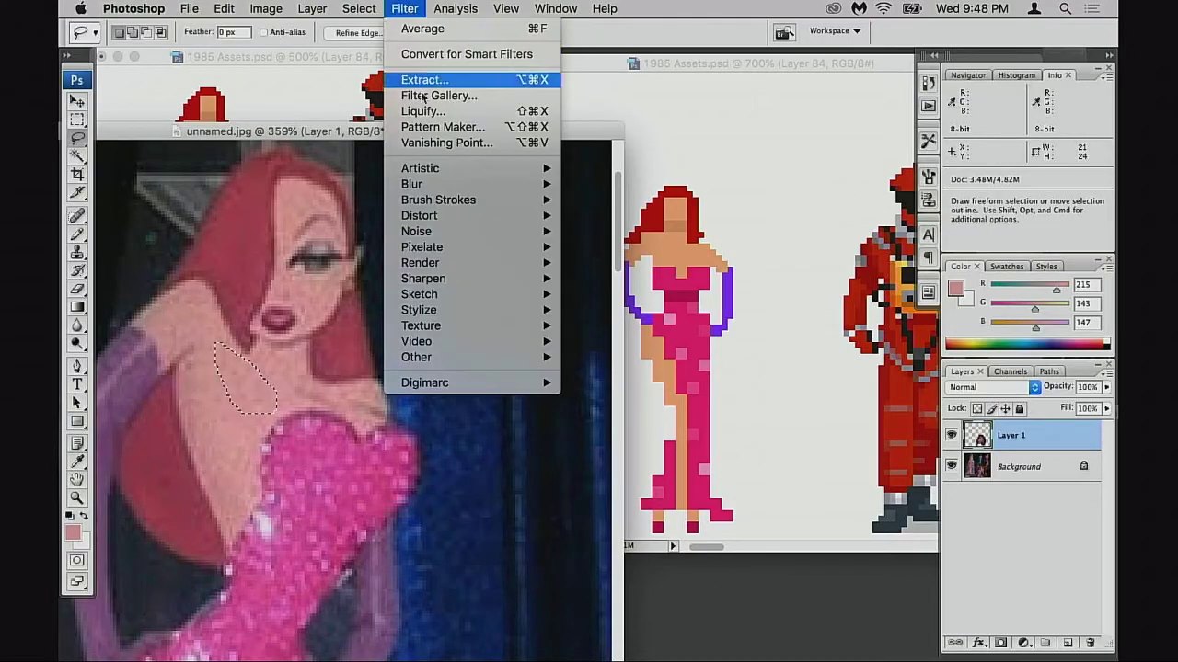
pyautogui.click(460, 30)
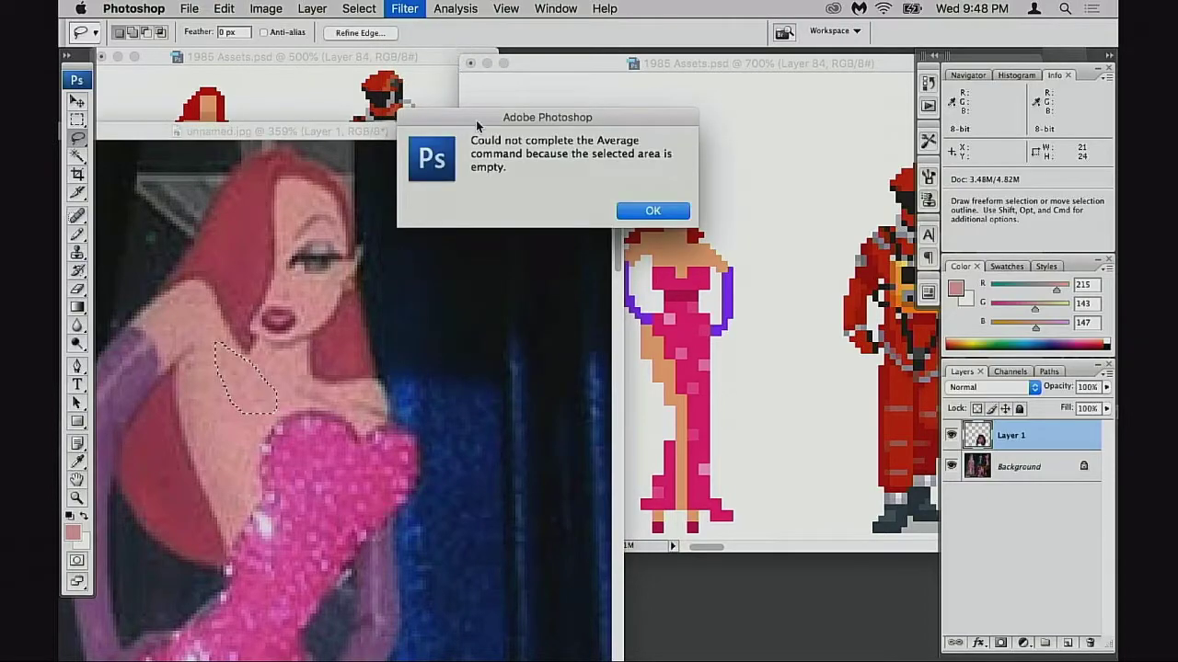
pyautogui.click(652, 211)
pyautogui.hotkey('alt', '[')
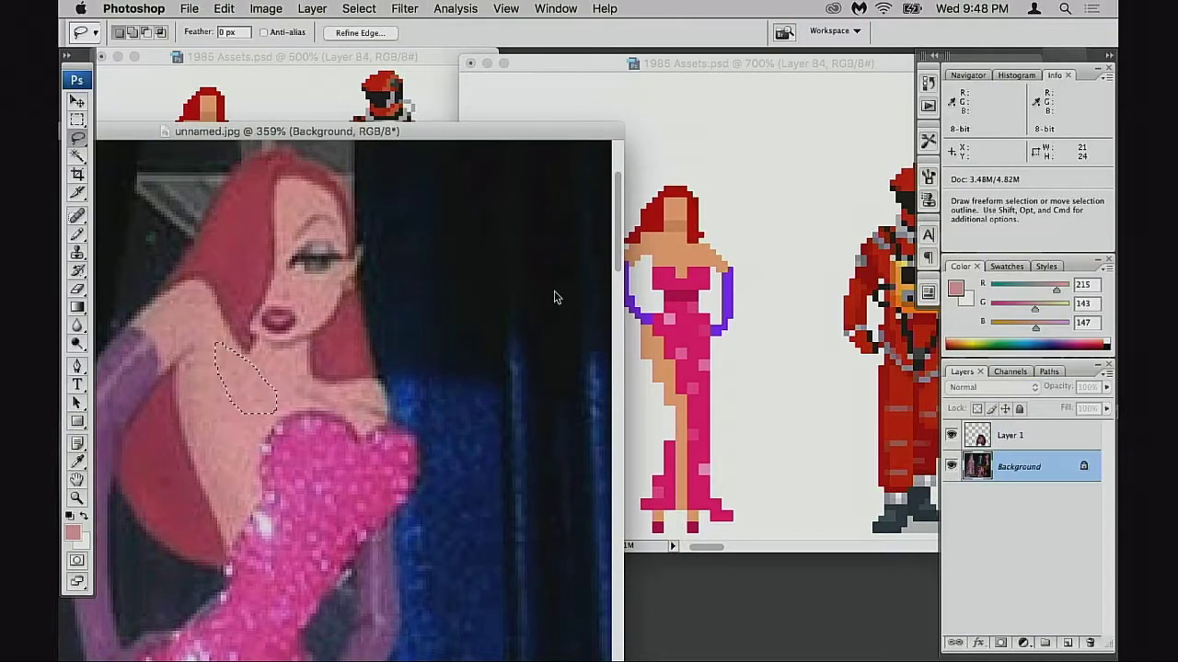
pyautogui.click(405, 8)
pyautogui.moveTo(479, 184)
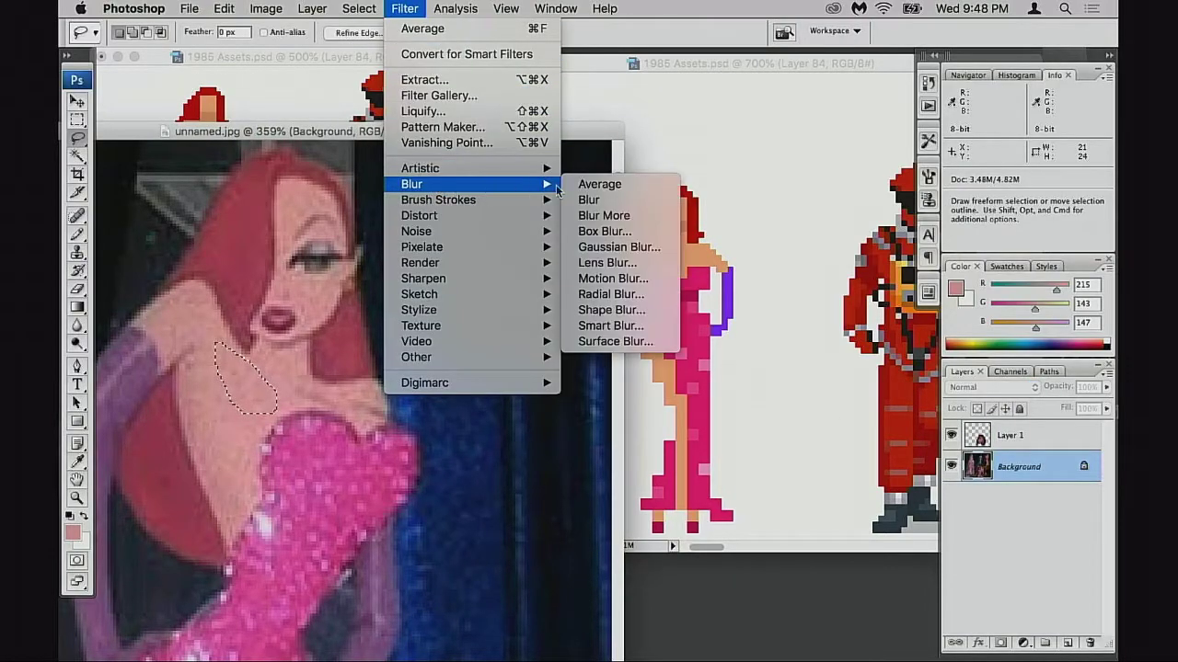
pyautogui.click(616, 184)
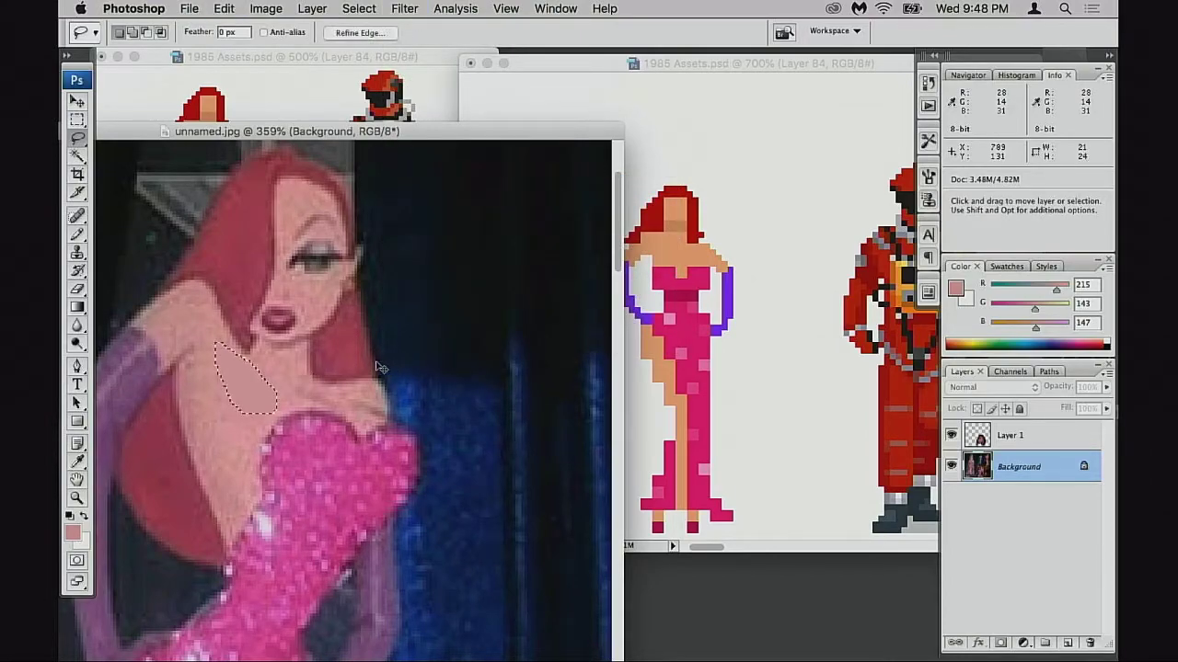
# - Lasso the reference figure's shoulder-to-chest skin, about 31 by 49 pixels, and try a Surface Blur on Layer 1
pyautogui.hotkey('alt', ']')
pyautogui.moveTo(201, 320)
pyautogui.mouseDown()
pyautogui.moveTo(226, 465)
pyautogui.moveTo(242, 364)
pyautogui.mouseUp()
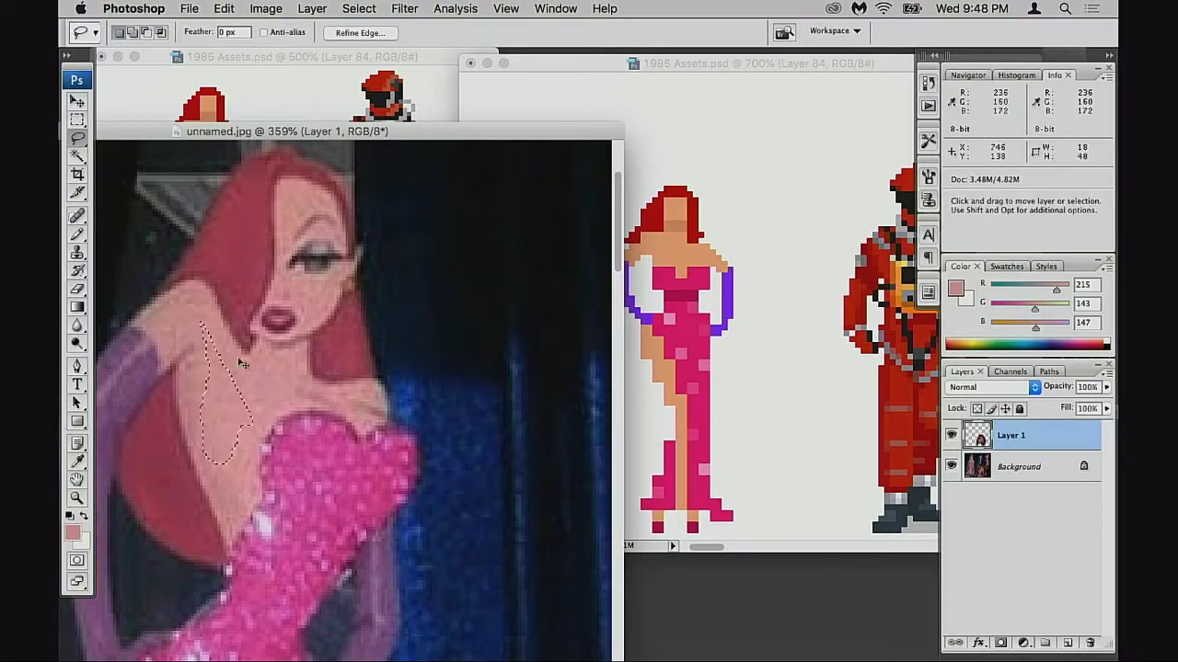
pyautogui.moveTo(182, 307); pyautogui.dragTo(191, 324)
pyautogui.moveTo(224, 441)
pyautogui.mouseDown()
pyautogui.moveTo(272, 391)
pyautogui.moveTo(187, 308)
pyautogui.mouseUp()
pyautogui.click(405, 8)
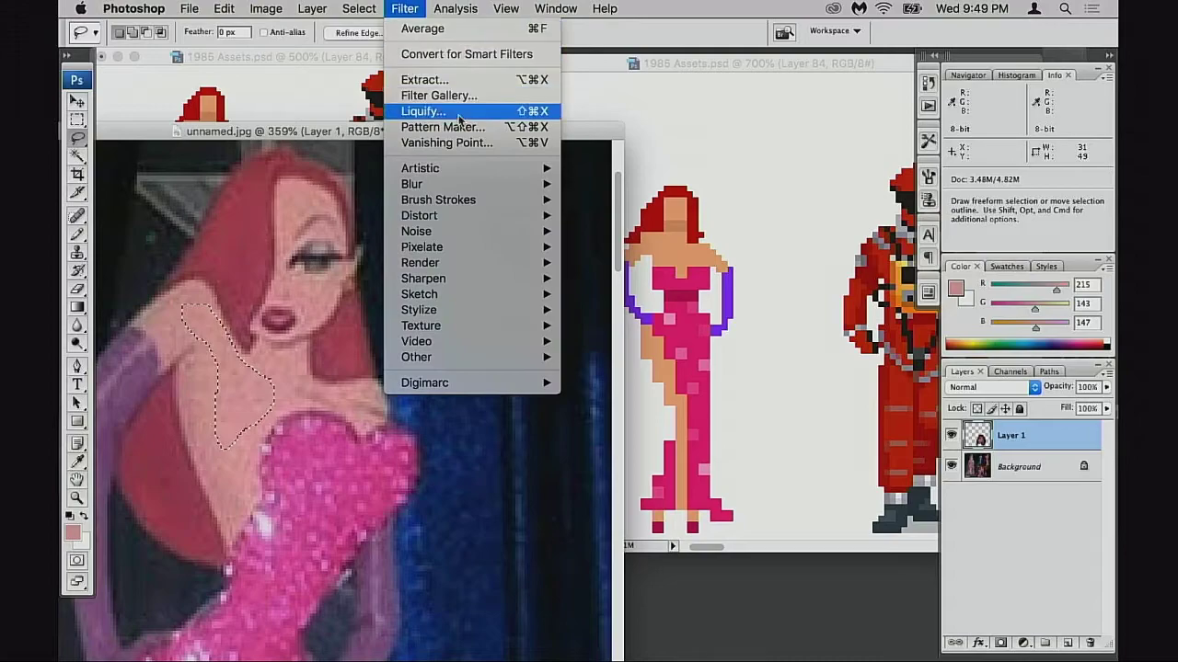
pyautogui.moveTo(485, 184)
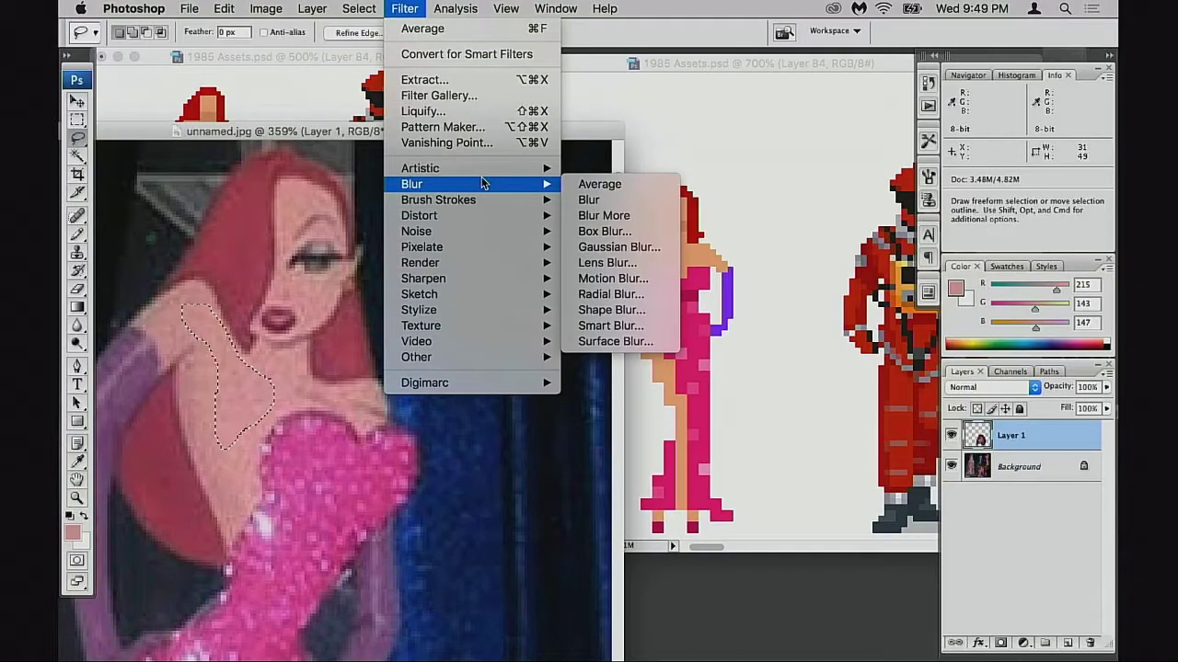
pyautogui.click(647, 341)
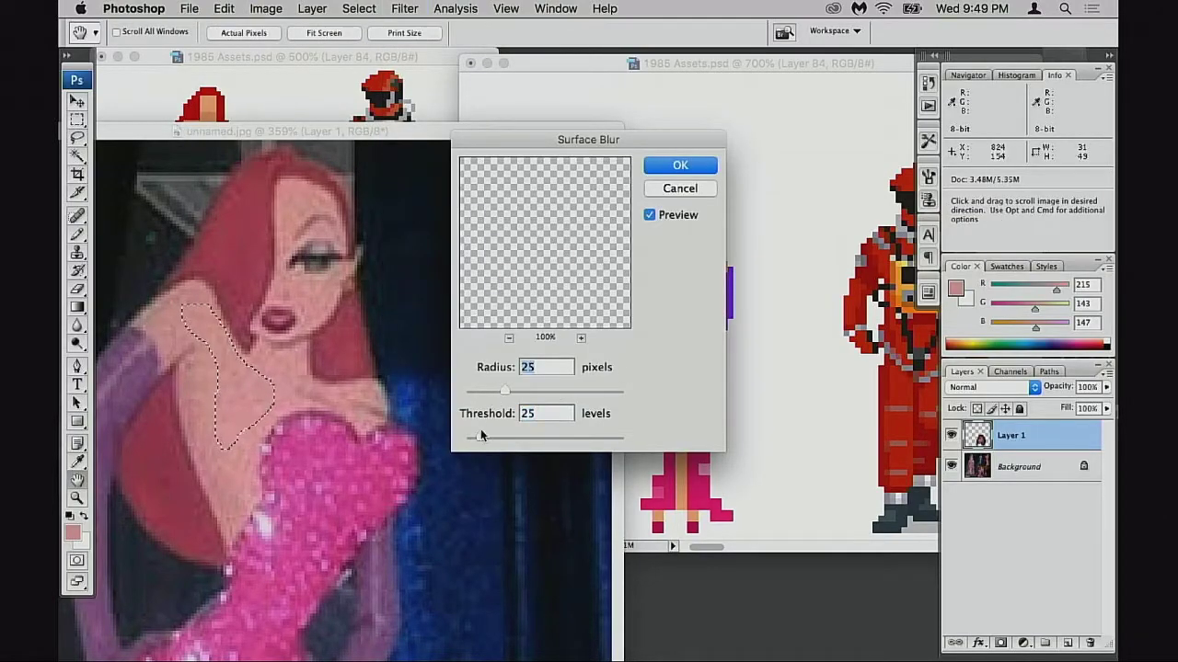
pyautogui.click(681, 189)
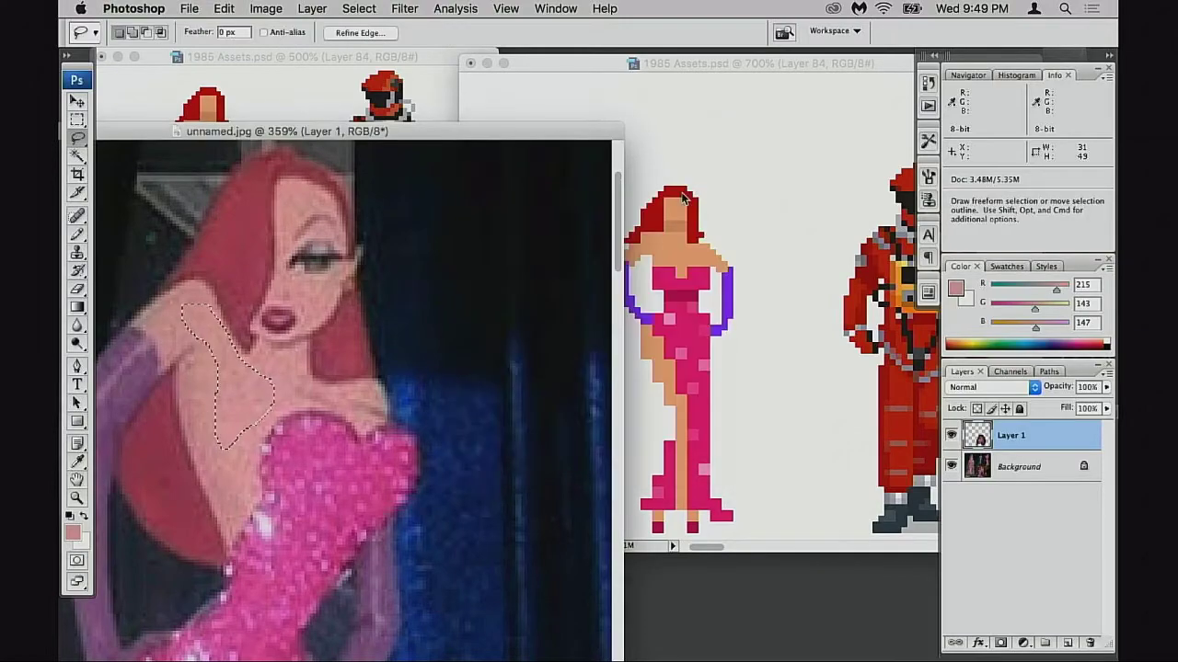
# - Apply a Surface Blur with a radius of 4 pixels and a threshold of 9 levels to the selected skin on the Background layer
pyautogui.click(980, 467)
pyautogui.click(405, 8)
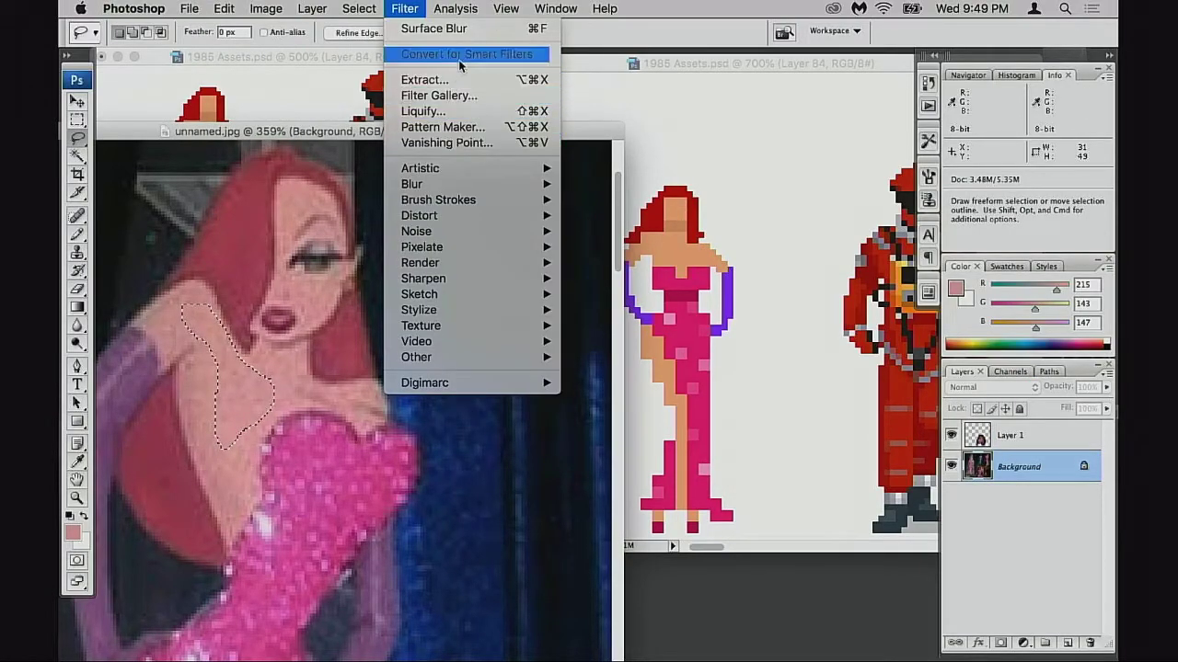
pyautogui.moveTo(482, 188)
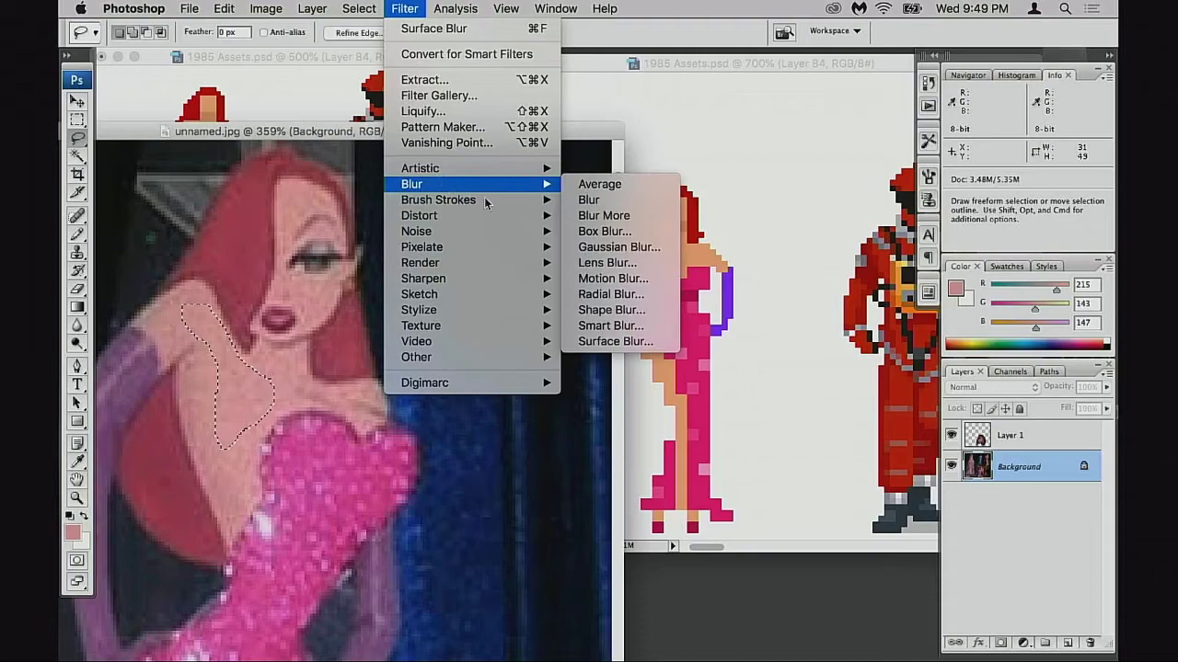
pyautogui.click(615, 341)
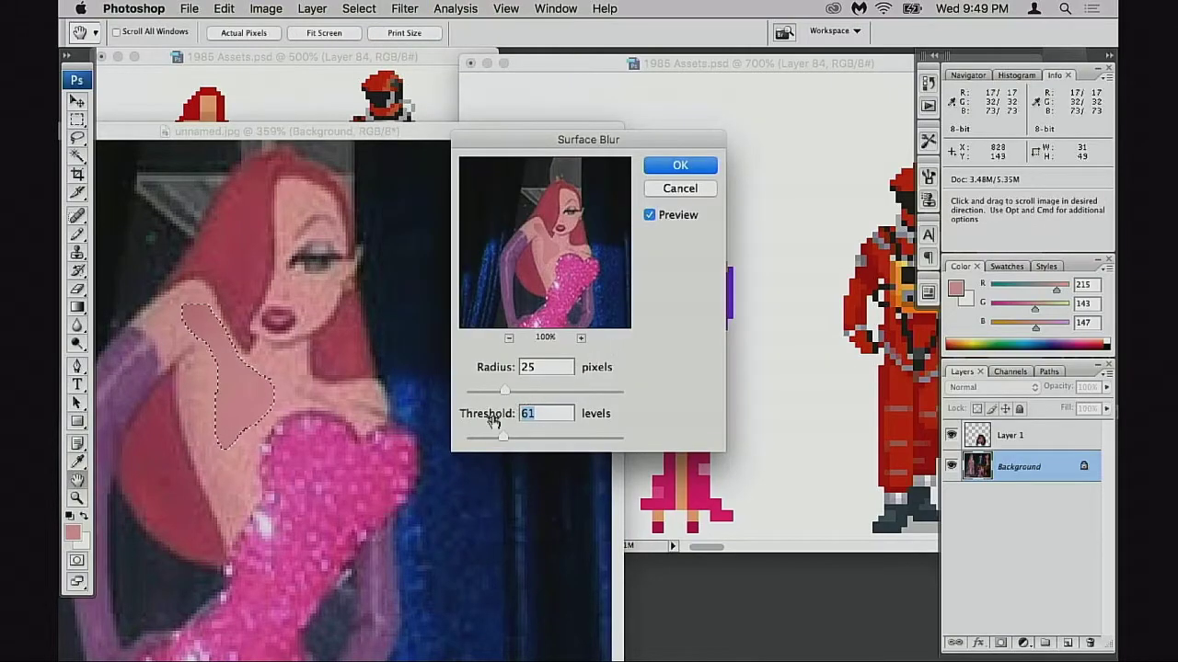
pyautogui.moveTo(503, 437); pyautogui.dragTo(479, 435)
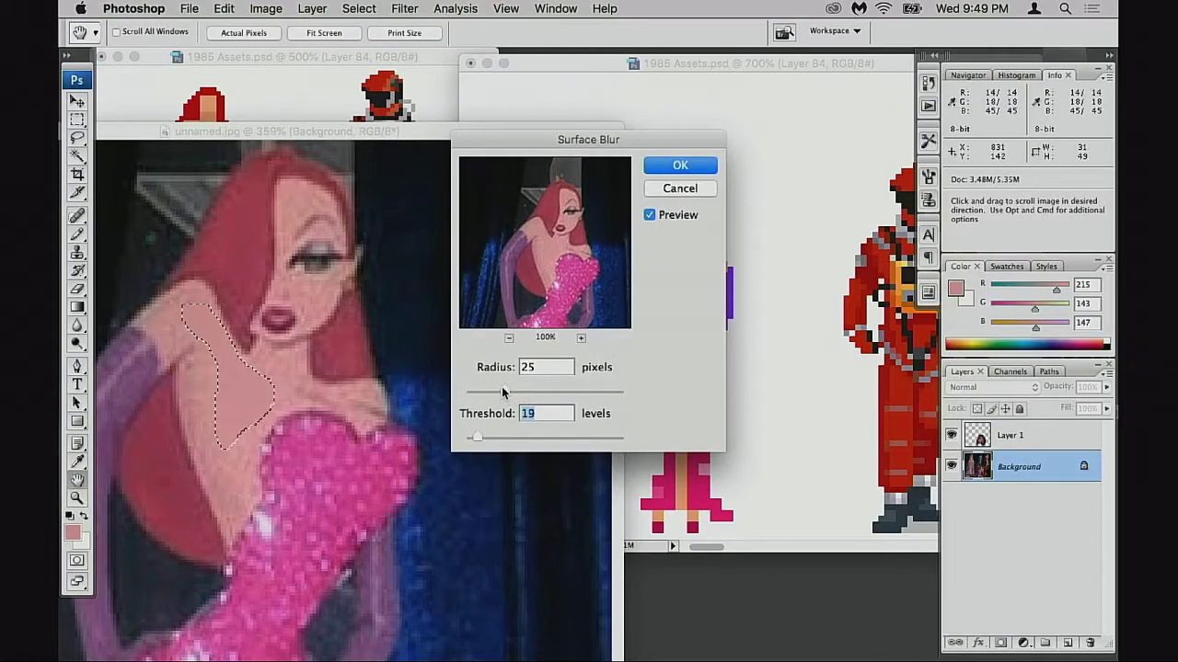
pyautogui.moveTo(502, 392); pyautogui.dragTo(472, 392)
pyautogui.moveTo(478, 435); pyautogui.dragTo(472, 436)
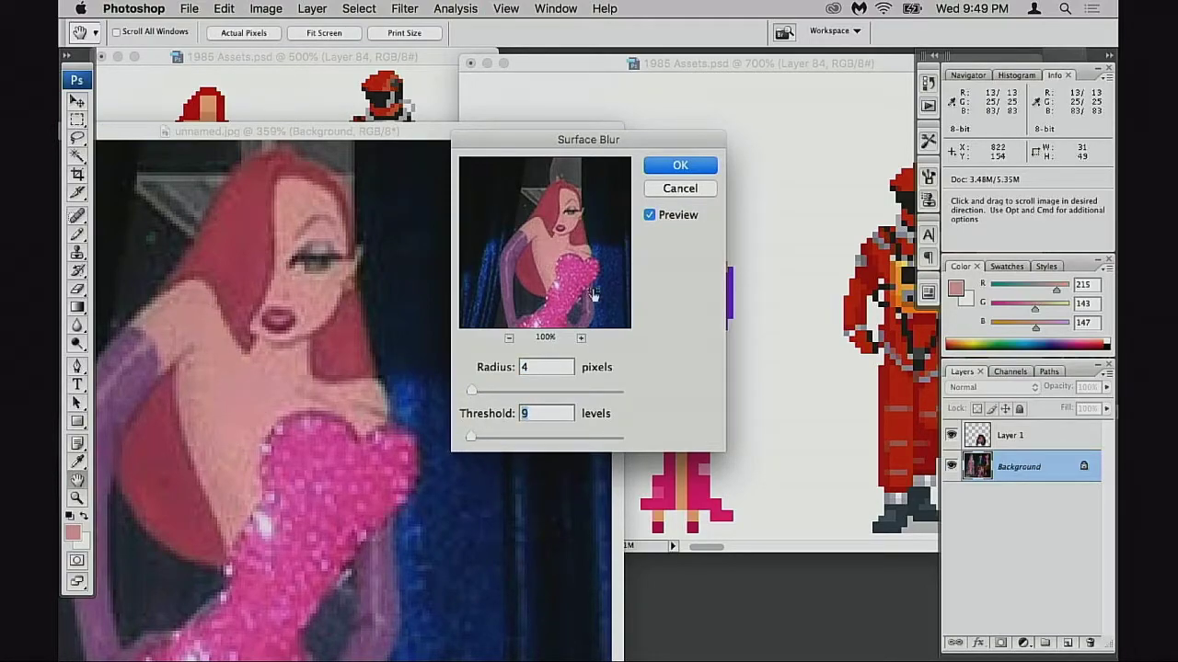
pyautogui.press('Return')
# - Sample the blurred chest skin and adjust the foreground colour to R 233, G 168, B 164
pyautogui.press('i')
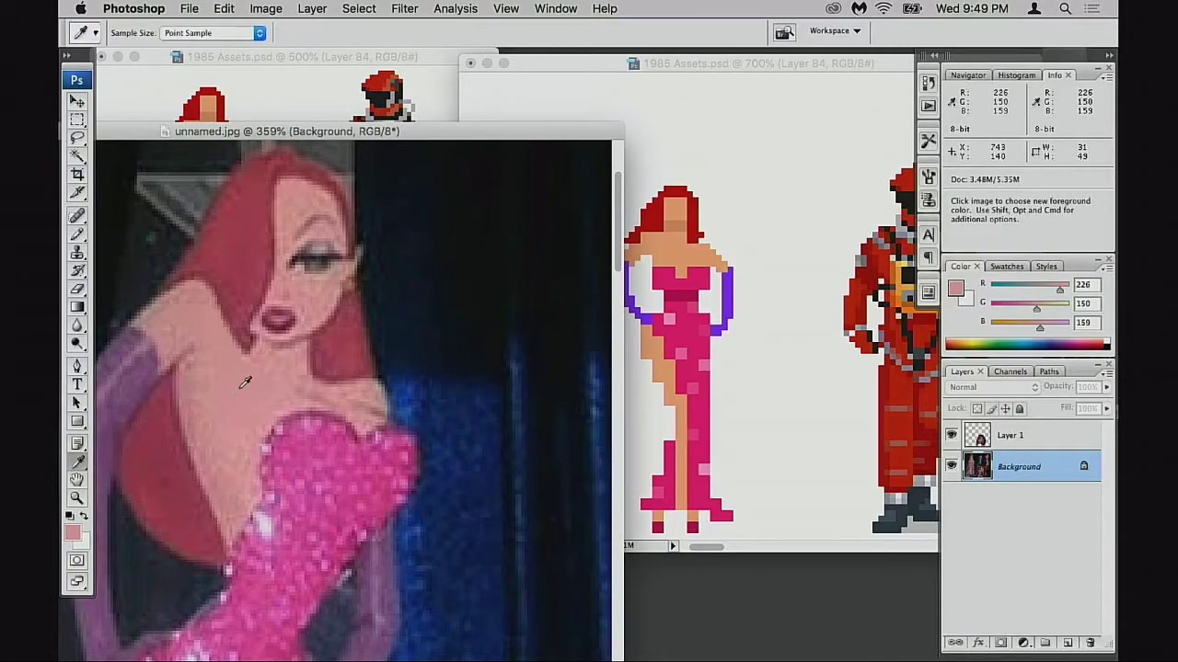
pyautogui.click(245, 382)
pyautogui.click(74, 534)
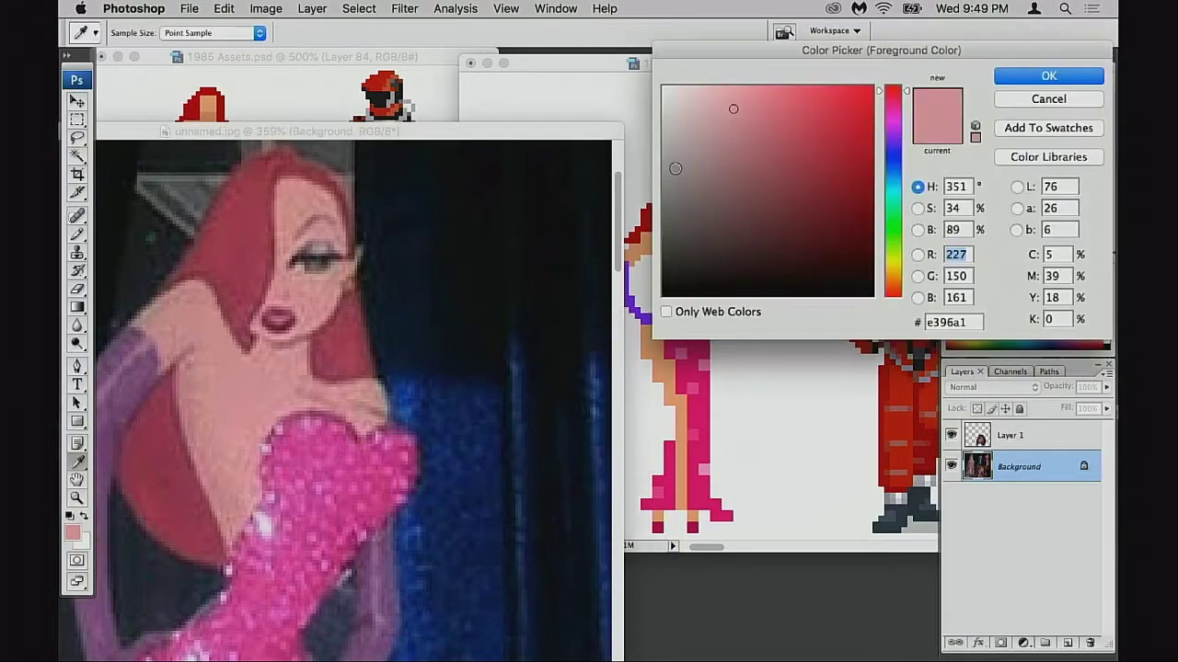
pyautogui.moveTo(736, 110); pyautogui.dragTo(725, 104)
pyautogui.moveTo(897, 288); pyautogui.dragTo(858, 287)
pyautogui.click(1048, 78)
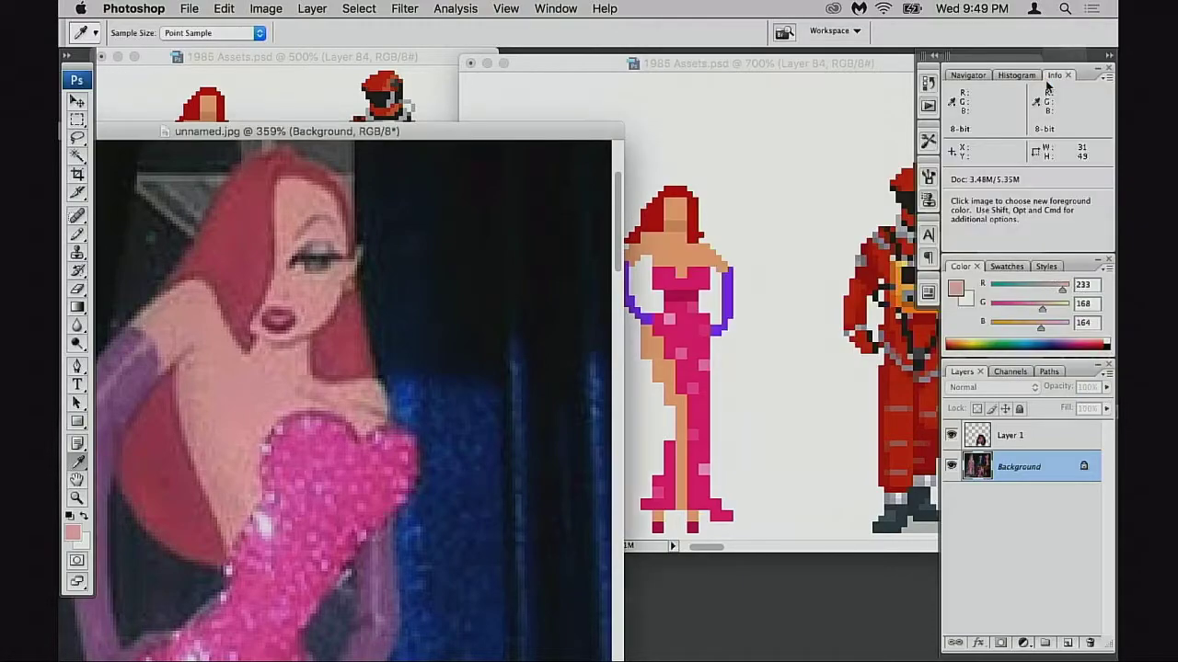
# - Clear the selection and pencil the sampled pink skin colour over the Jessica Rabbit sprite's chest on Layer 84
pyautogui.press('super+d')
pyautogui.press('b')
pyautogui.click(672, 251)
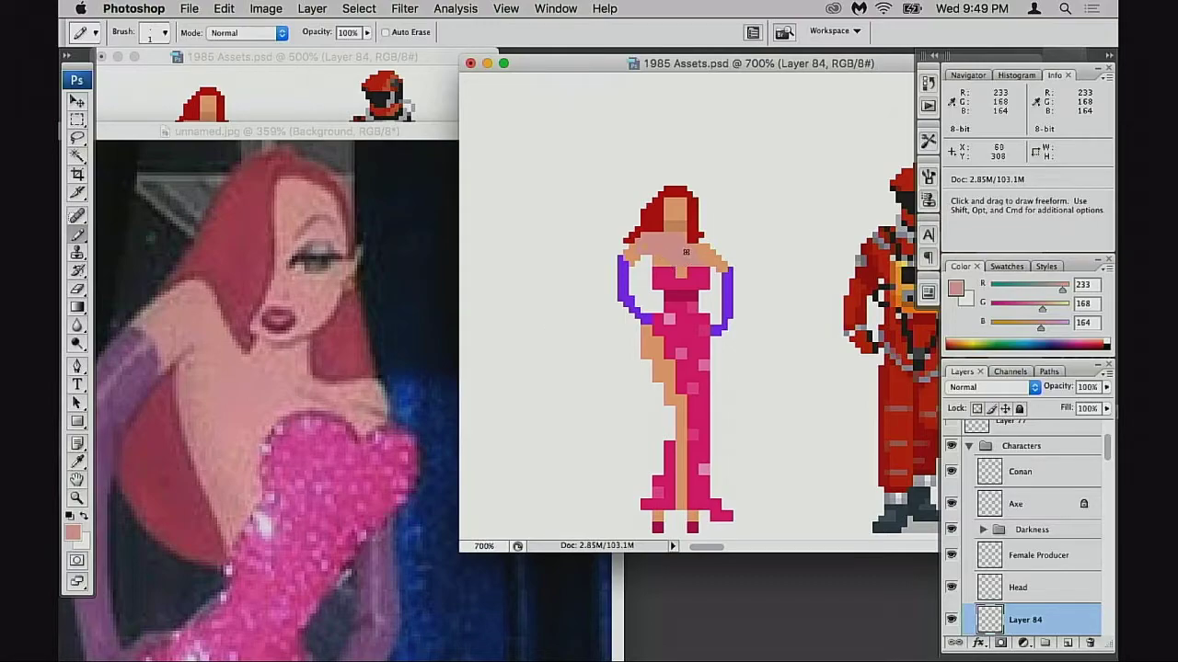
# - Copy a rectangular area of the reference figure's chest skin into 1985 Assets.psd, over the sprite's upper body
pyautogui.press('m')
pyautogui.click(289, 363)
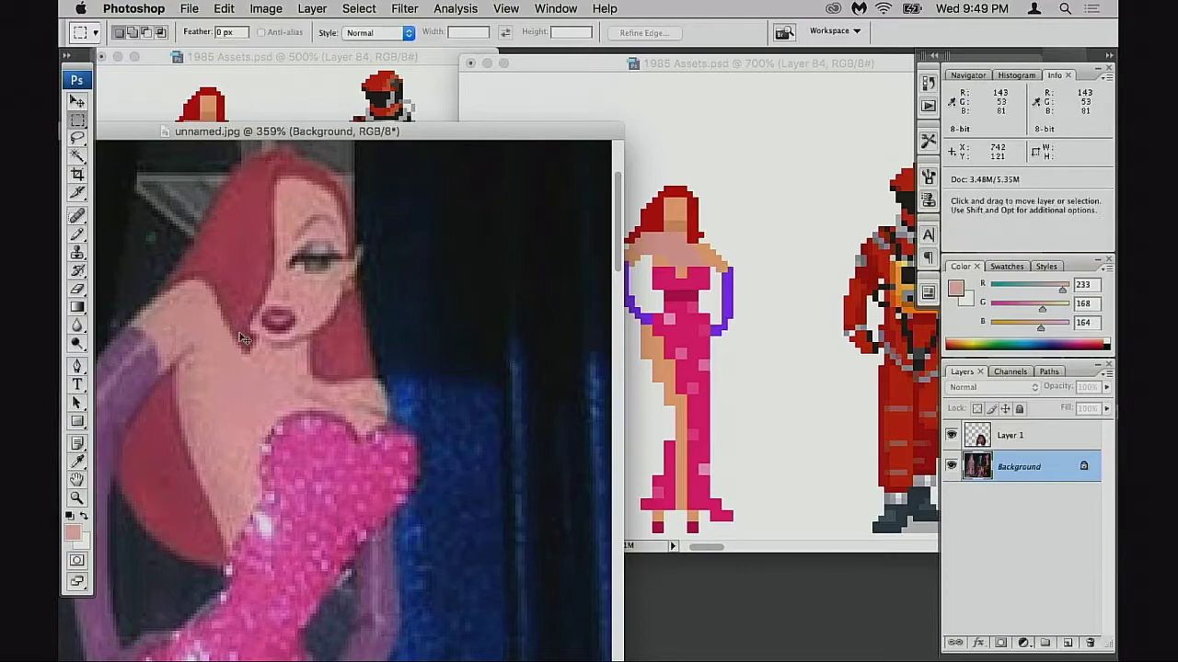
pyautogui.moveTo(182, 328); pyautogui.dragTo(802, 213)
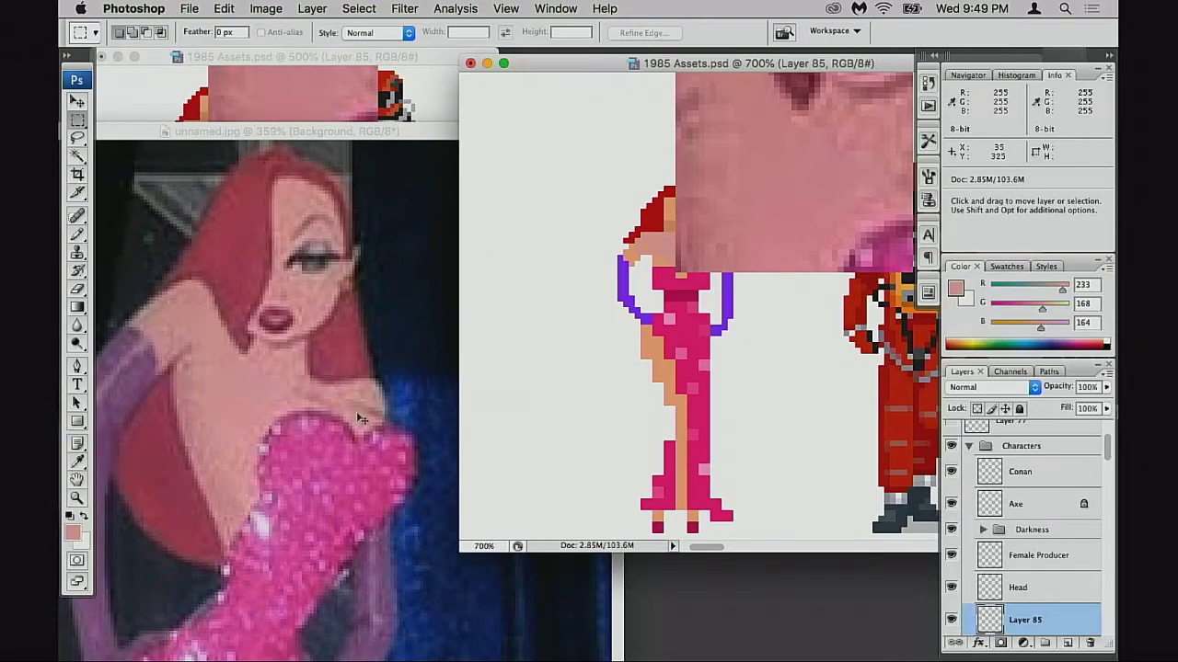
pyautogui.press('super+z')
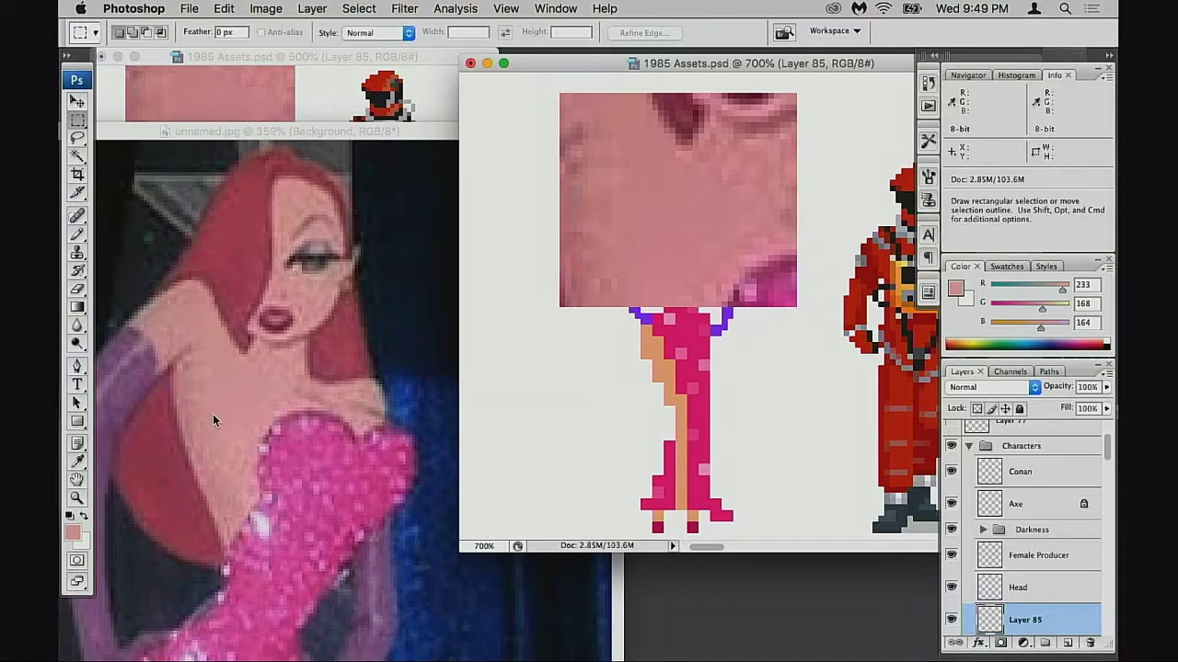
# - Marquee several areas of the reference image in turn, including the chest, glove, face and blue curtain
pyautogui.click(297, 292)
pyautogui.moveTo(179, 326); pyautogui.dragTo(302, 437)
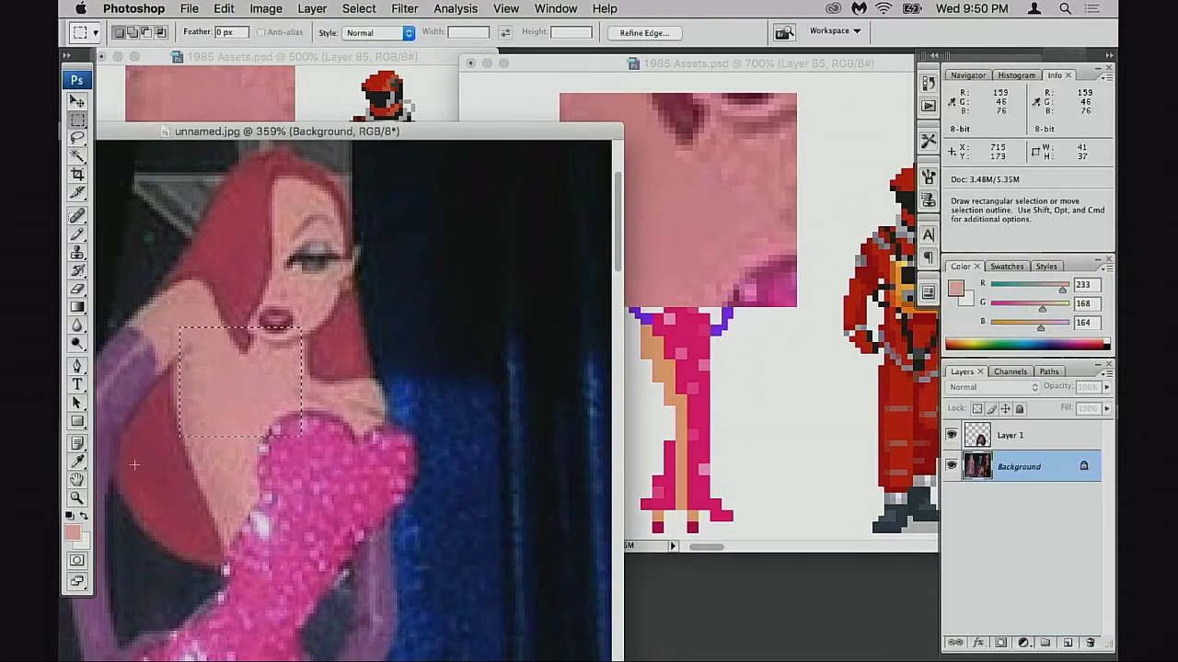
pyautogui.moveTo(105, 346); pyautogui.dragTo(142, 396)
pyautogui.moveTo(126, 237); pyautogui.dragTo(168, 283)
pyautogui.moveTo(242, 234); pyautogui.dragTo(279, 301)
pyautogui.moveTo(406, 351); pyautogui.dragTo(413, 378)
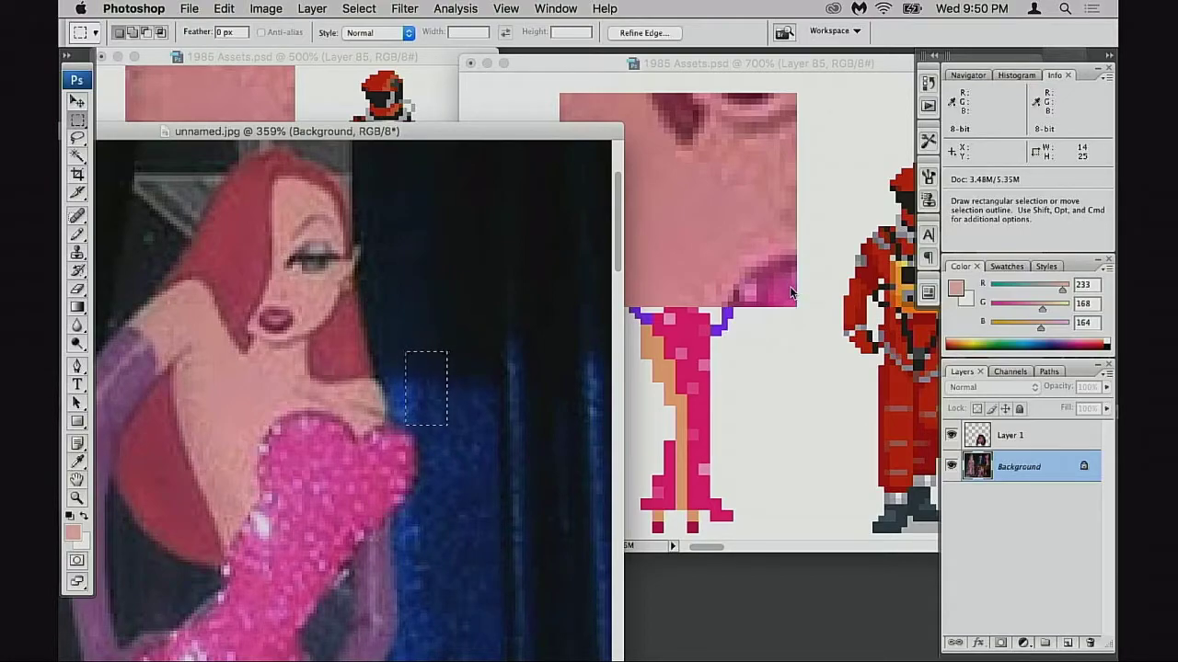
# - Undo the skin patch copied into 1985 Assets.psd and clear the selection in the reference image
pyautogui.click(783, 331)
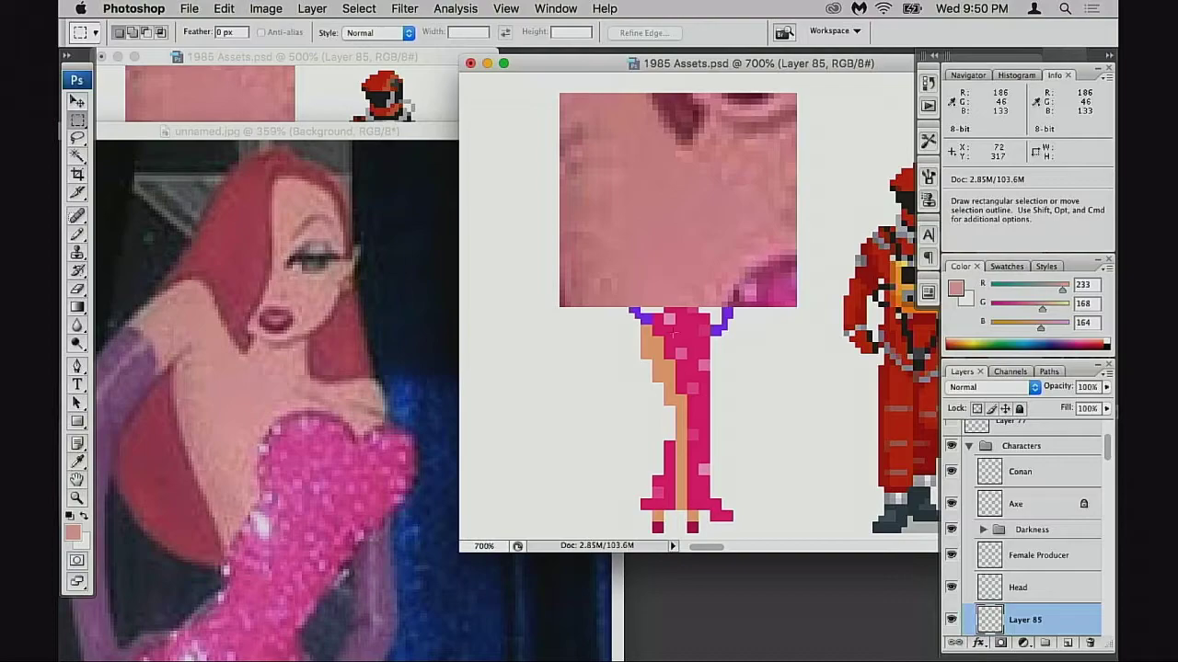
pyautogui.press('super+z')
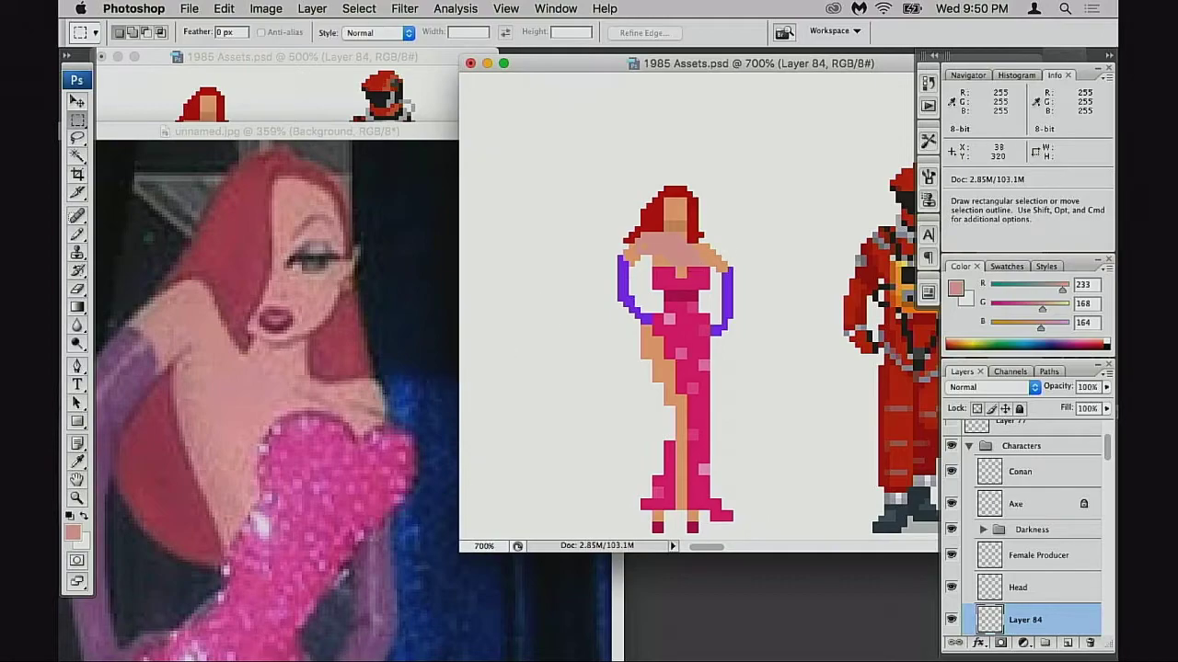
pyautogui.click(276, 378)
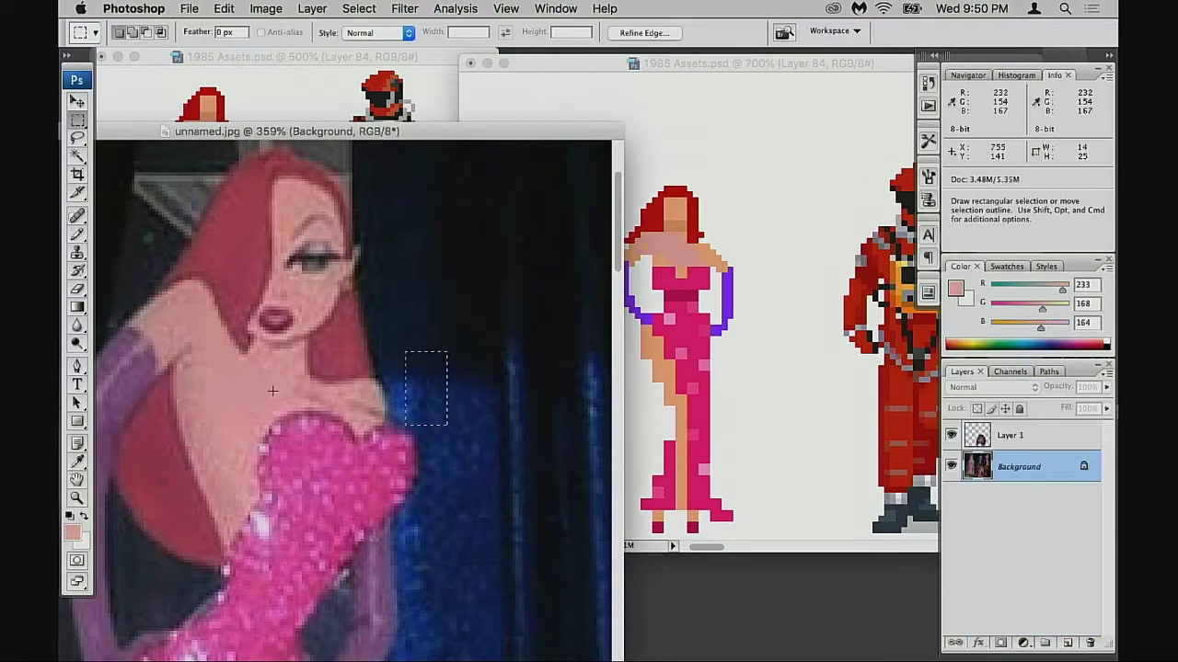
pyautogui.click(276, 390)
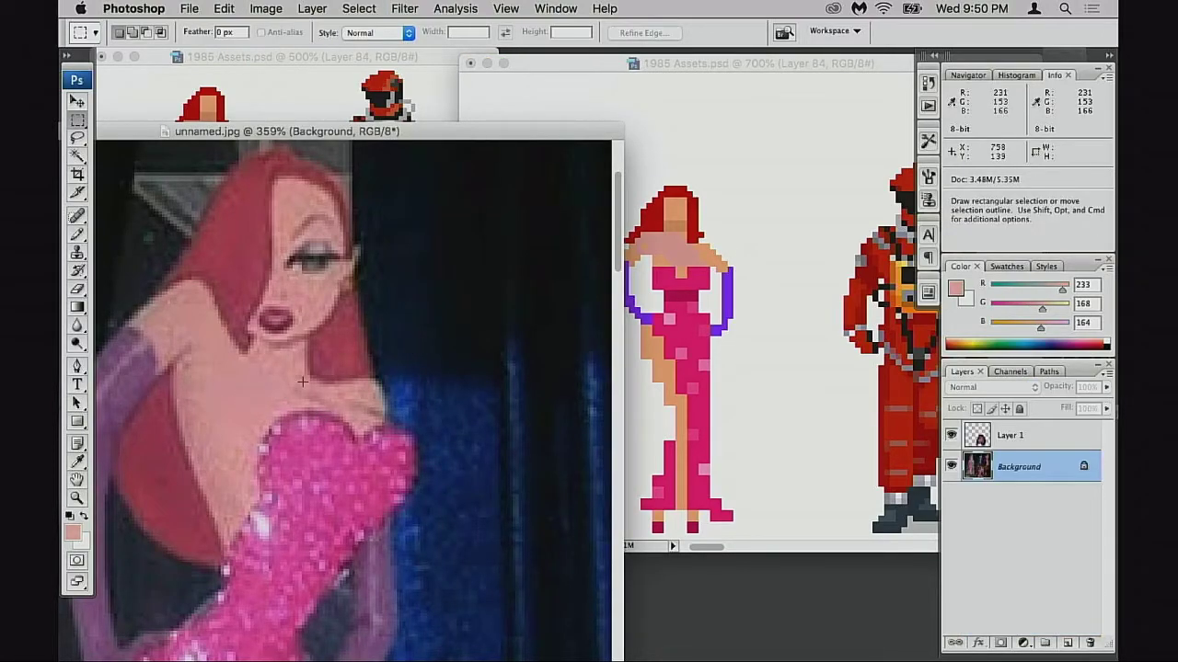
# - Set the foreground colour to R 248, G 210, B 195 and repaint the sprite's chest and upper shoulder with it on Layer 84
pyautogui.click(673, 241)
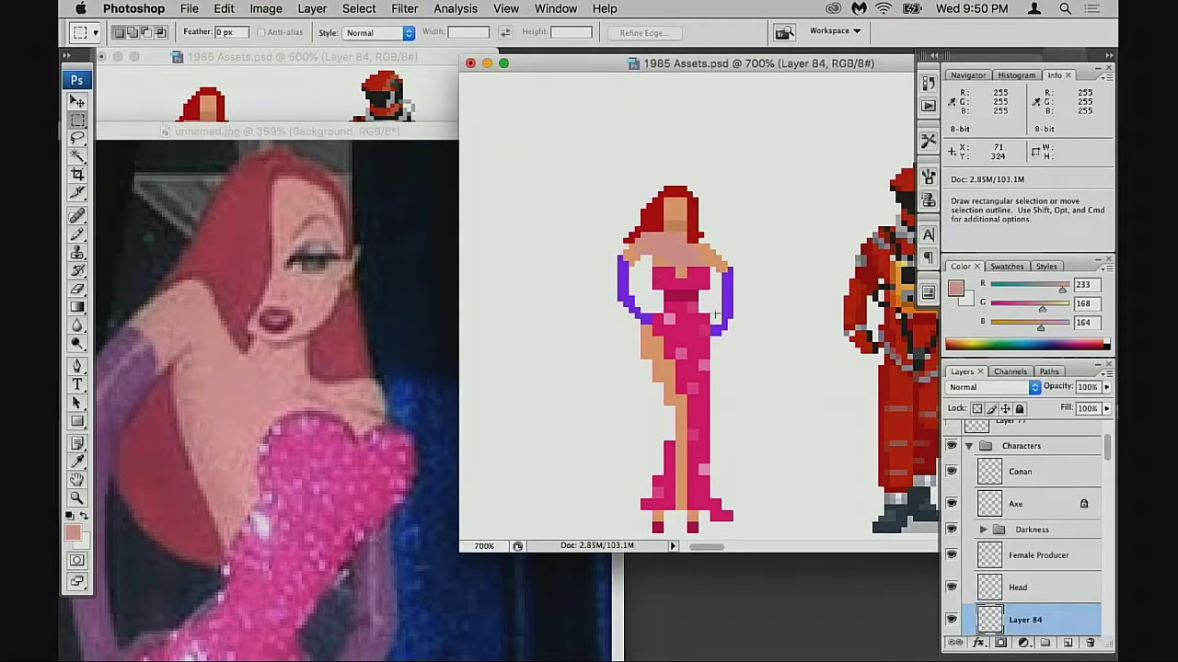
pyautogui.press('b')
pyautogui.click(73, 535)
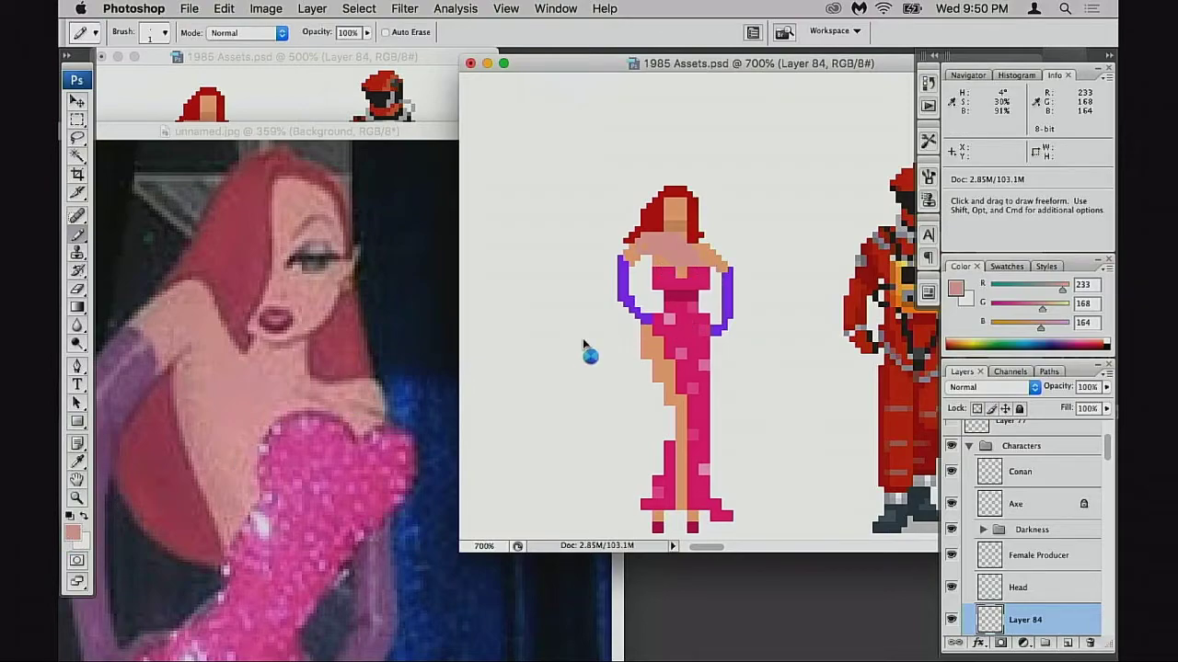
pyautogui.click(719, 92)
pyautogui.moveTo(893, 291); pyautogui.dragTo(893, 281)
pyautogui.moveTo(720, 92)
pyautogui.mouseDown()
pyautogui.moveTo(705, 98)
pyautogui.moveTo(714, 92)
pyautogui.mouseUp()
pyautogui.moveTo(905, 279); pyautogui.dragTo(904, 284)
pyautogui.moveTo(714, 92)
pyautogui.mouseDown()
pyautogui.moveTo(696, 89)
pyautogui.moveTo(718, 90)
pyautogui.moveTo(707, 92)
pyautogui.mouseUp()
pyautogui.moveTo(897, 284)
pyautogui.mouseDown()
pyautogui.moveTo(895, 268)
pyautogui.moveTo(894, 289)
pyautogui.mouseUp()
pyautogui.moveTo(718, 105); pyautogui.dragTo(703, 90)
pyautogui.click(1014, 79)
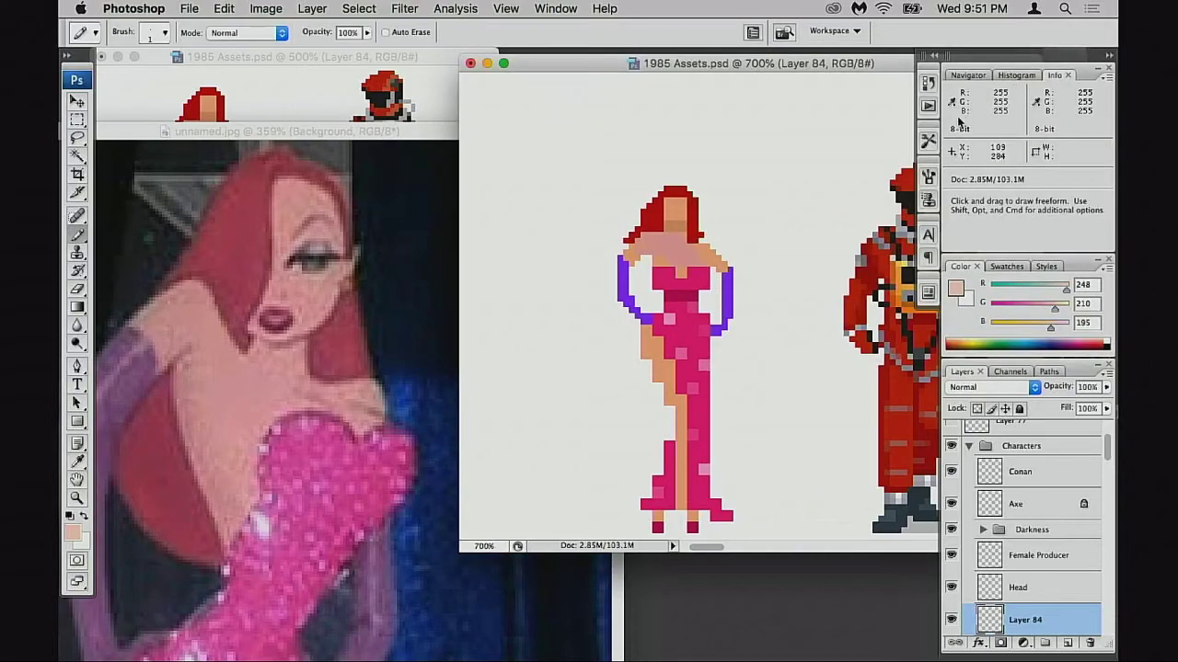
pyautogui.moveTo(683, 248)
pyautogui.mouseDown()
pyautogui.moveTo(666, 256)
pyautogui.moveTo(649, 239)
pyautogui.mouseUp()
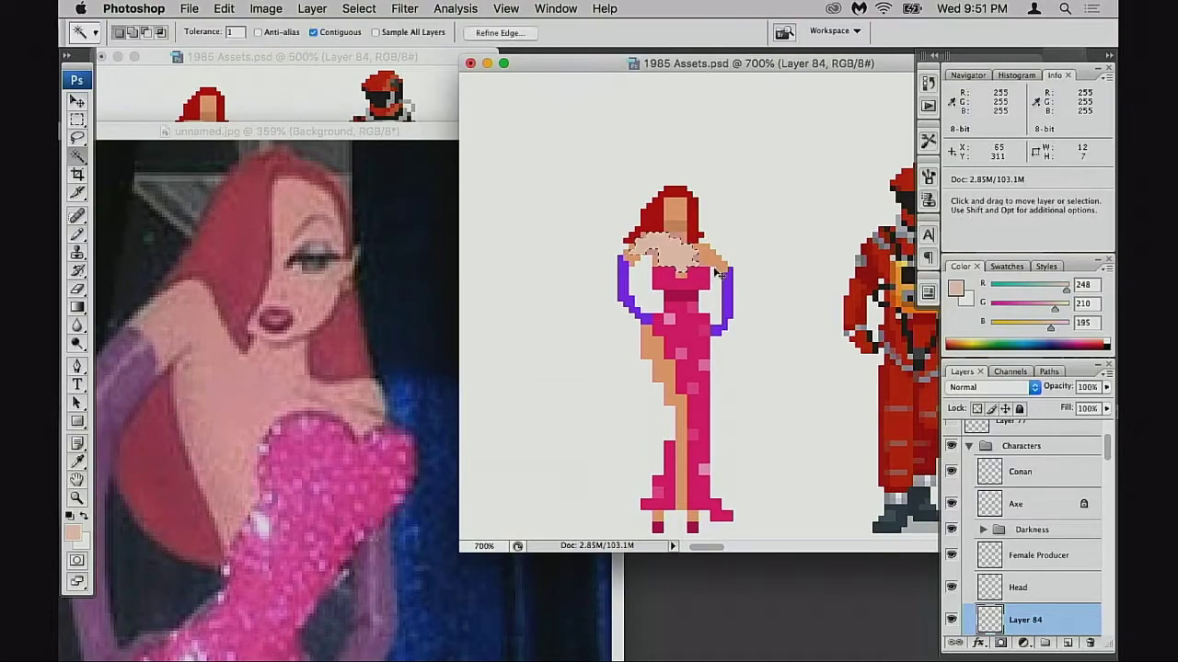
# - Adjust the selected chest skin with Hue/Saturation to saturation +26 and lightness -3, and sample the skin as foreground colour R 250, G 203, B 181
pyautogui.press('super+u')
pyautogui.moveTo(892, 44); pyautogui.dragTo(956, 44)
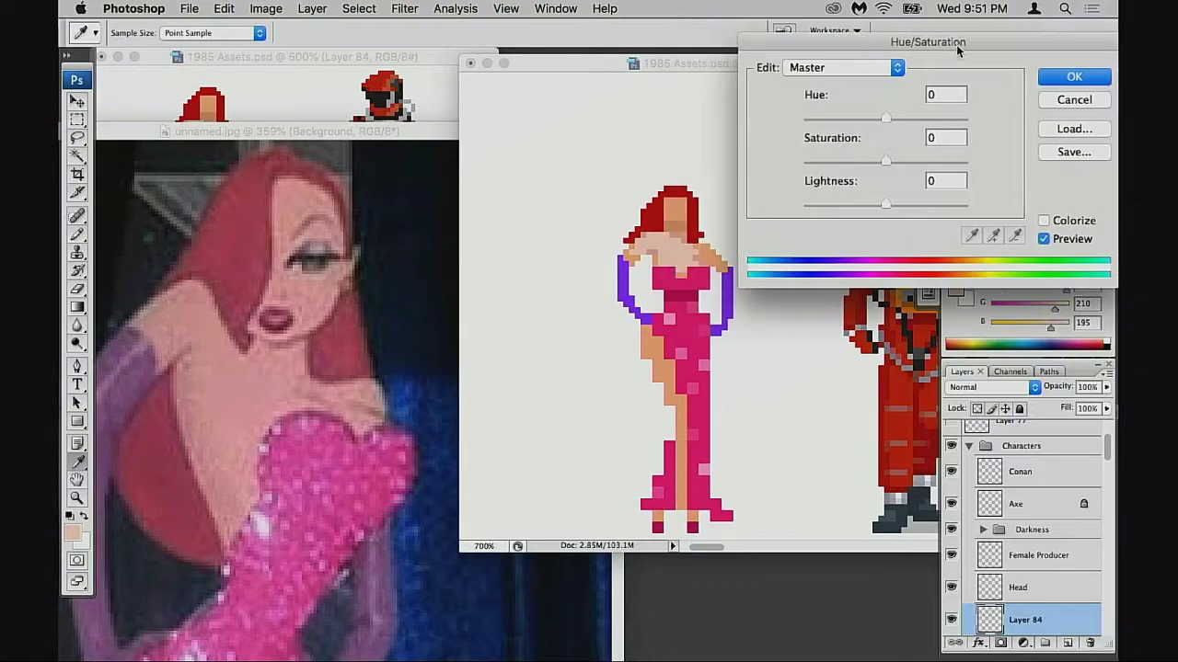
pyautogui.moveTo(891, 203); pyautogui.dragTo(893, 201)
pyautogui.moveTo(895, 161); pyautogui.dragTo(900, 159)
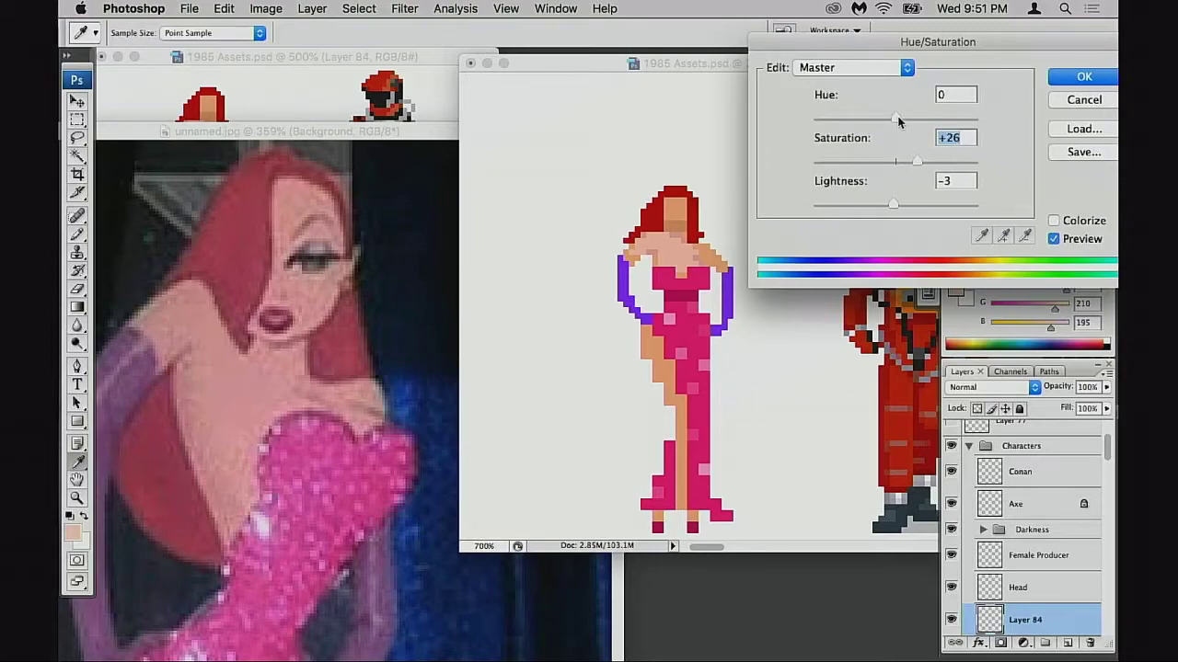
pyautogui.click(898, 120)
pyautogui.click(1072, 80)
pyautogui.press('b')
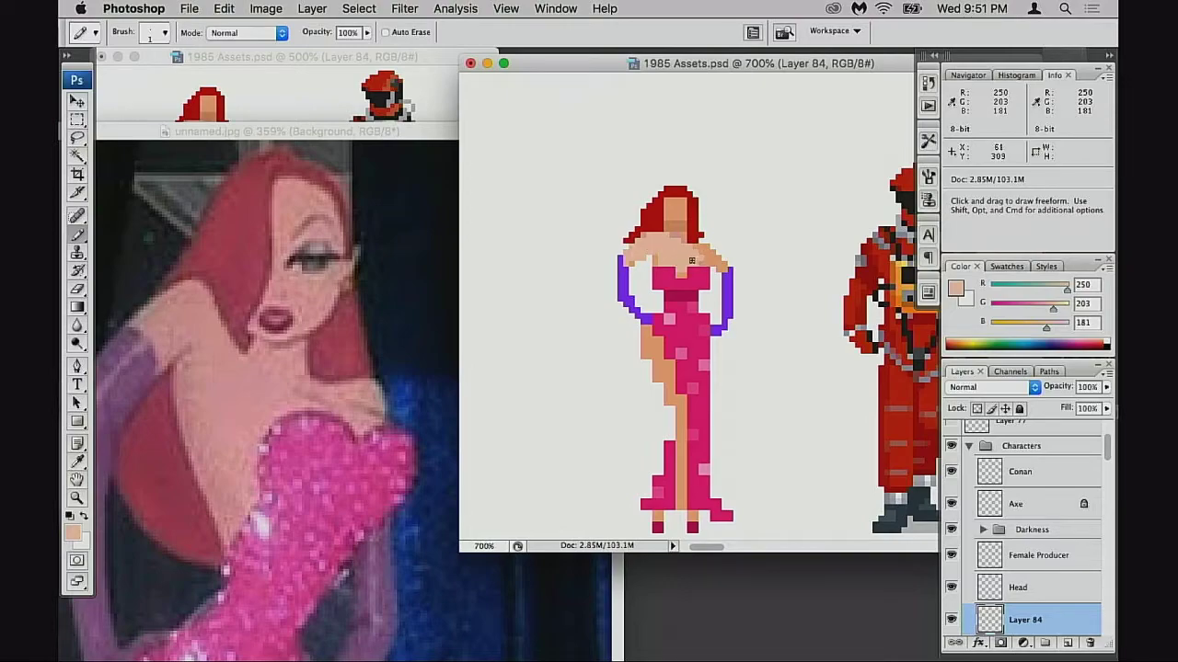
# - Show unnamed.jpg at 100% with the nightclub figure beside the sprite and examine her pose
pyautogui.moveTo(429, 136); pyautogui.dragTo(418, 144)
pyautogui.keyDown('alt'); pyautogui.click(403, 279); pyautogui.keyUp('alt')
pyautogui.keyDown('alt'); pyautogui.click(407, 287); pyautogui.keyUp('alt')
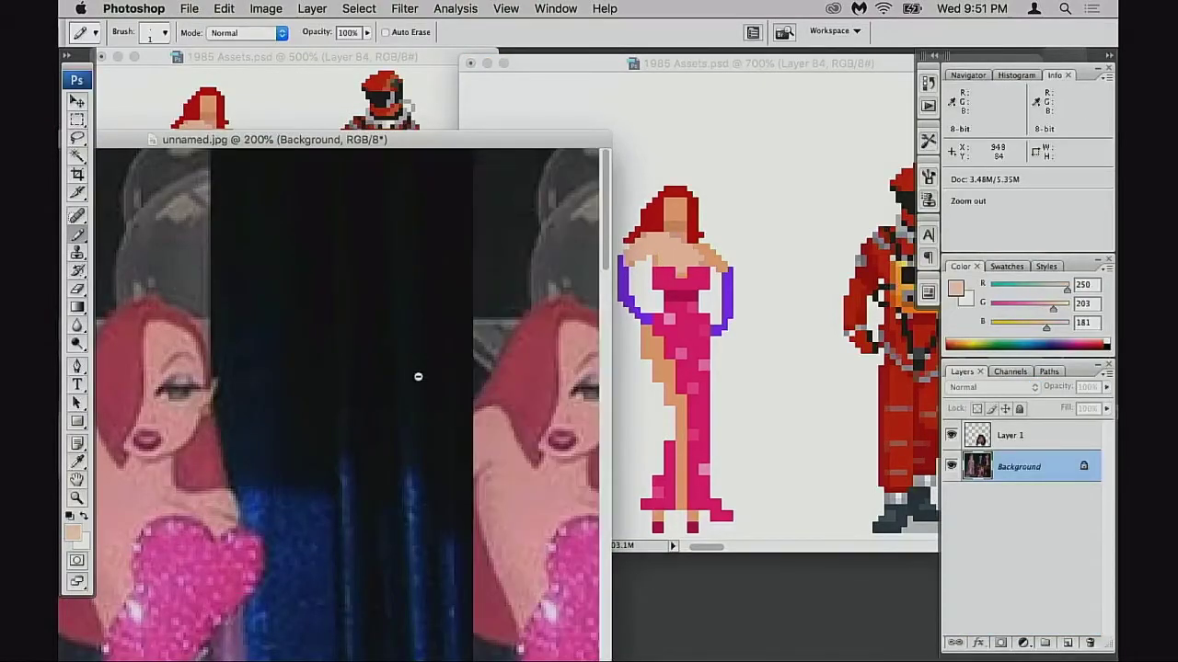
pyautogui.keyDown('alt'); pyautogui.click(415, 377); pyautogui.keyUp('alt')
pyautogui.moveTo(377, 414); pyautogui.dragTo(346, 300)
pyautogui.moveTo(357, 458); pyautogui.dragTo(359, 299)
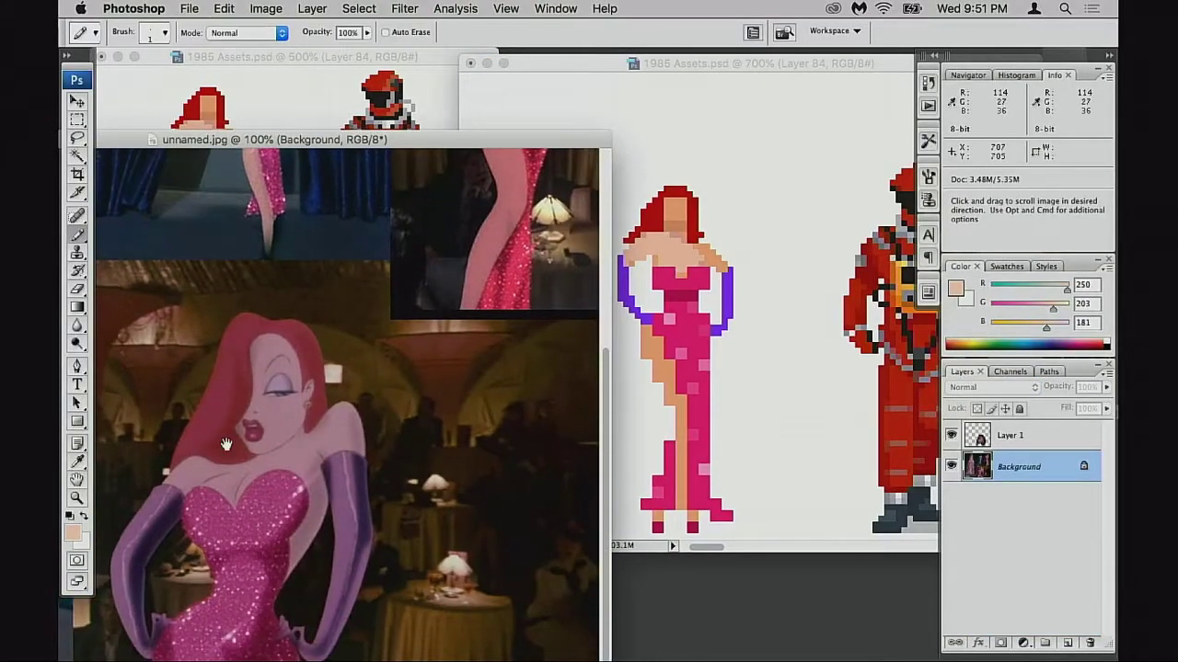
pyautogui.click(447, 124)
pyautogui.click(430, 441)
pyautogui.moveTo(540, 139); pyautogui.dragTo(509, 135)
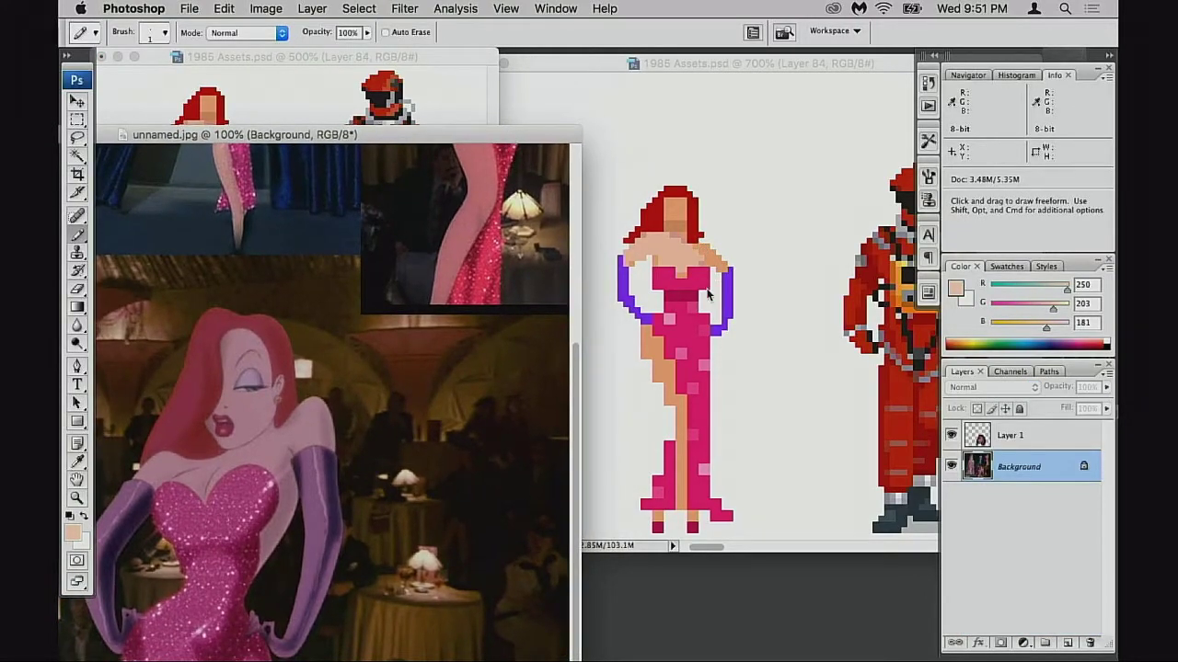
# - Marquee the sprite's head, torso and both gloved arms in 1985 Assets.psd, leaving out the hips and skirt
pyautogui.press('l')
pyautogui.press('m')
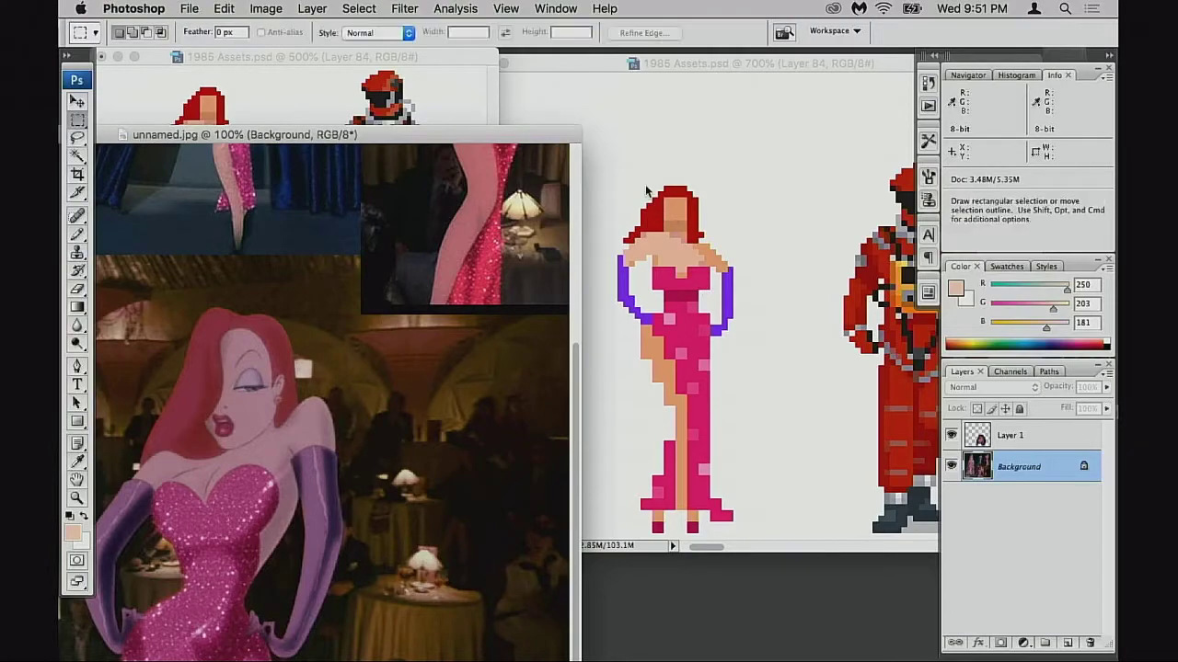
pyautogui.click(670, 216)
pyautogui.moveTo(589, 157); pyautogui.dragTo(756, 306)
pyautogui.moveTo(644, 319); pyautogui.dragTo(733, 348)
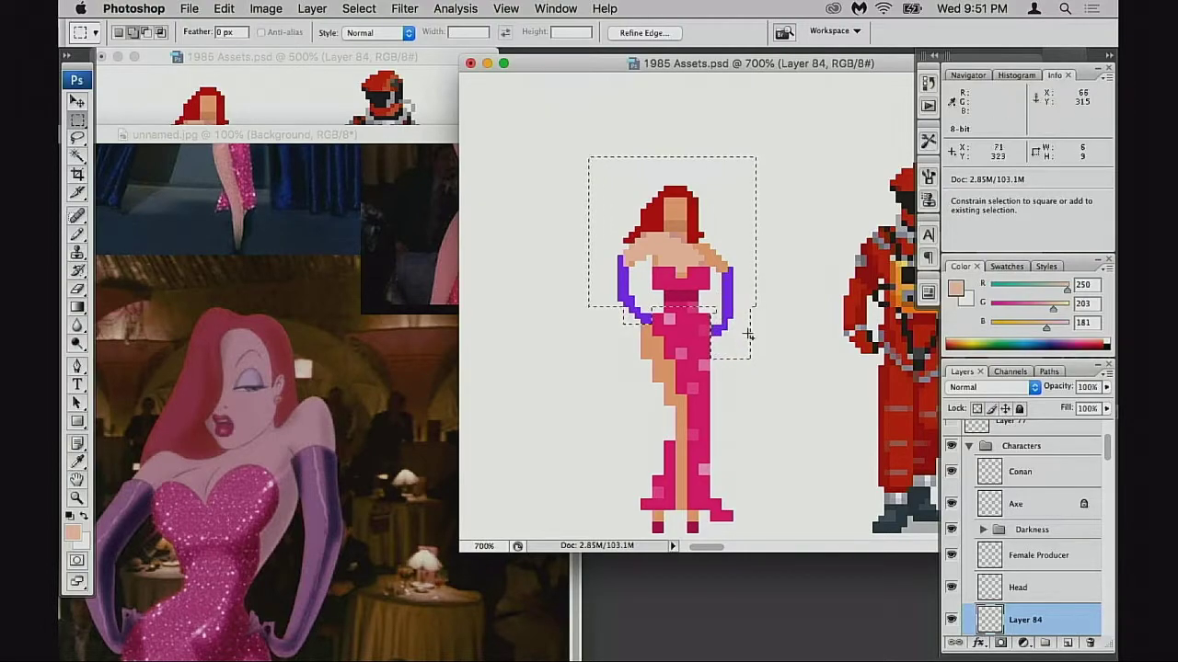
pyautogui.moveTo(656, 302); pyautogui.dragTo(710, 311)
pyautogui.press('super+d')
pyautogui.press('super+t')
pyautogui.rightClick(670, 245)
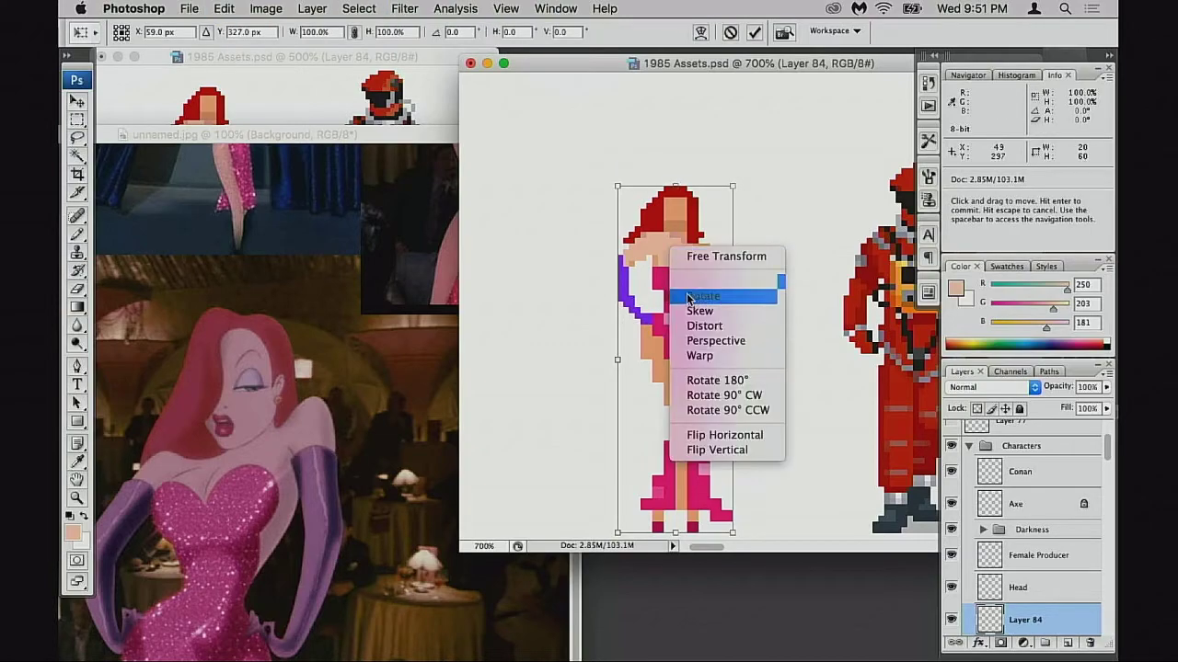
pyautogui.click(692, 296)
pyautogui.moveTo(763, 227); pyautogui.dragTo(764, 230)
pyautogui.press('Escape')
pyautogui.press('super+z')
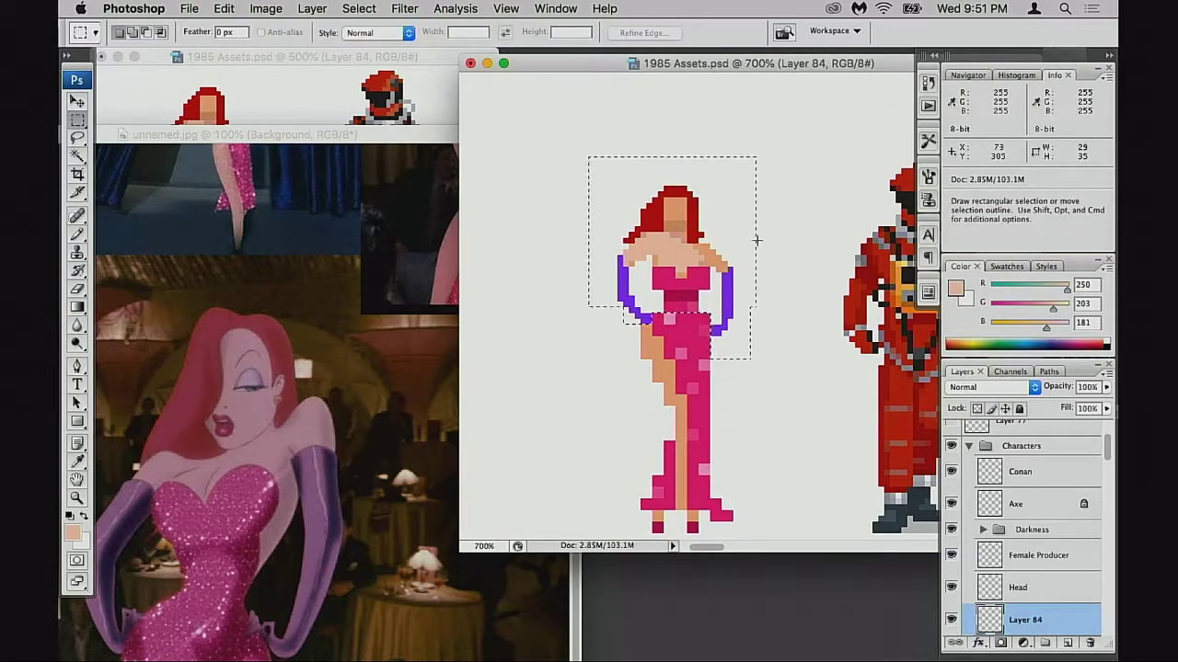
# - Flip the sprite's selected upper body horizontally, place it back on the skirt at the waist, and deselect
pyautogui.moveTo(687, 285); pyautogui.dragTo(687, 267)
pyautogui.press('super+t')
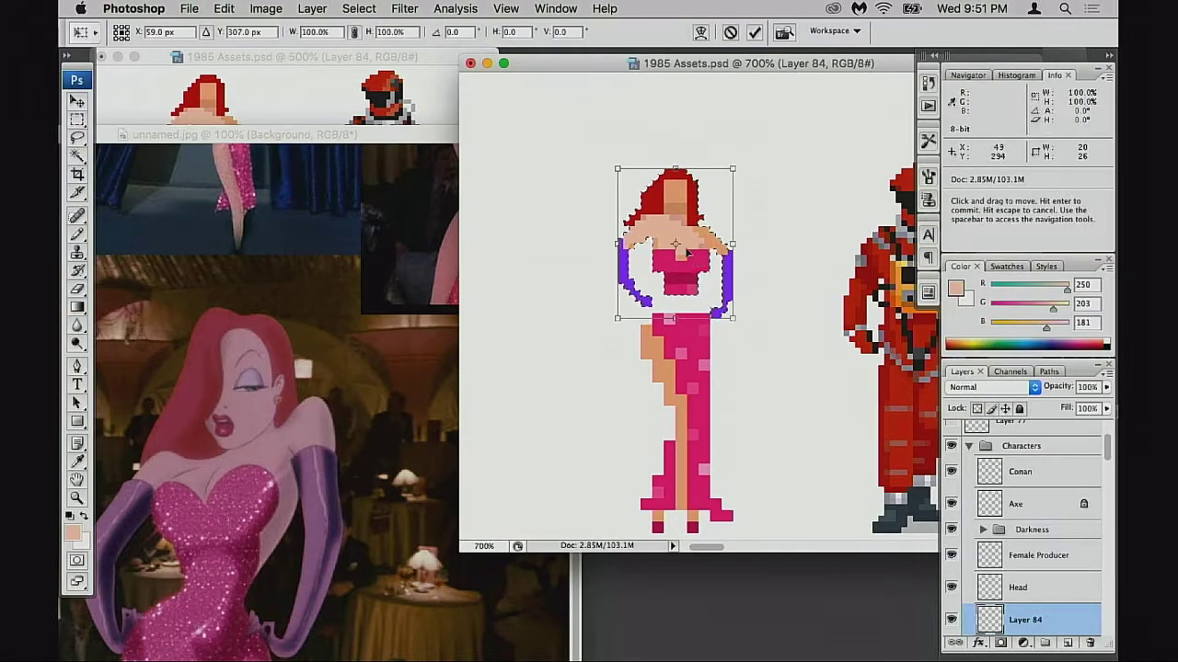
pyautogui.rightClick(677, 238)
pyautogui.click(730, 423)
pyautogui.press('Return')
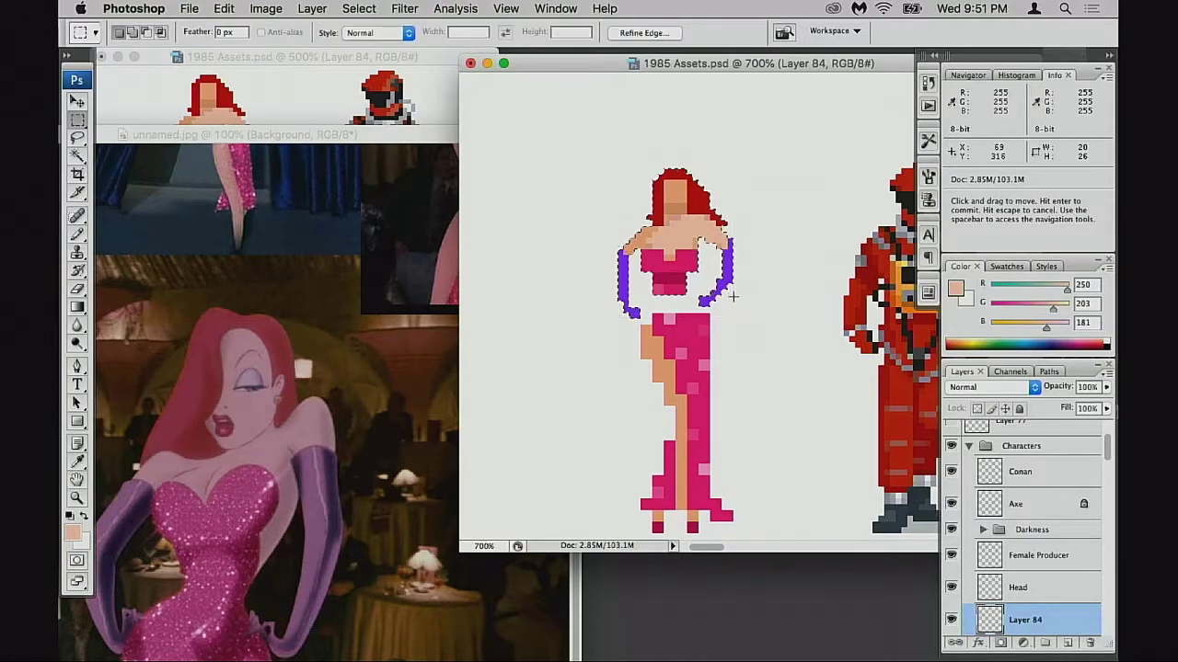
pyautogui.press('v')
pyautogui.moveTo(705, 309); pyautogui.dragTo(707, 328)
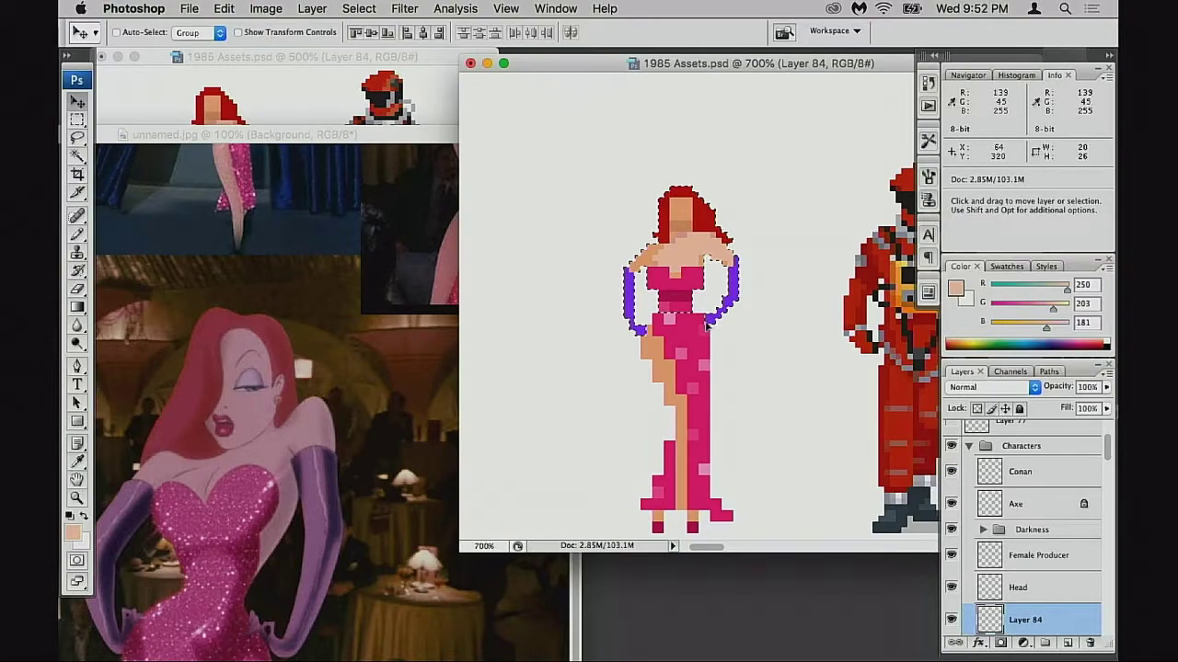
pyautogui.press('super+d')
pyautogui.press('super+equal')
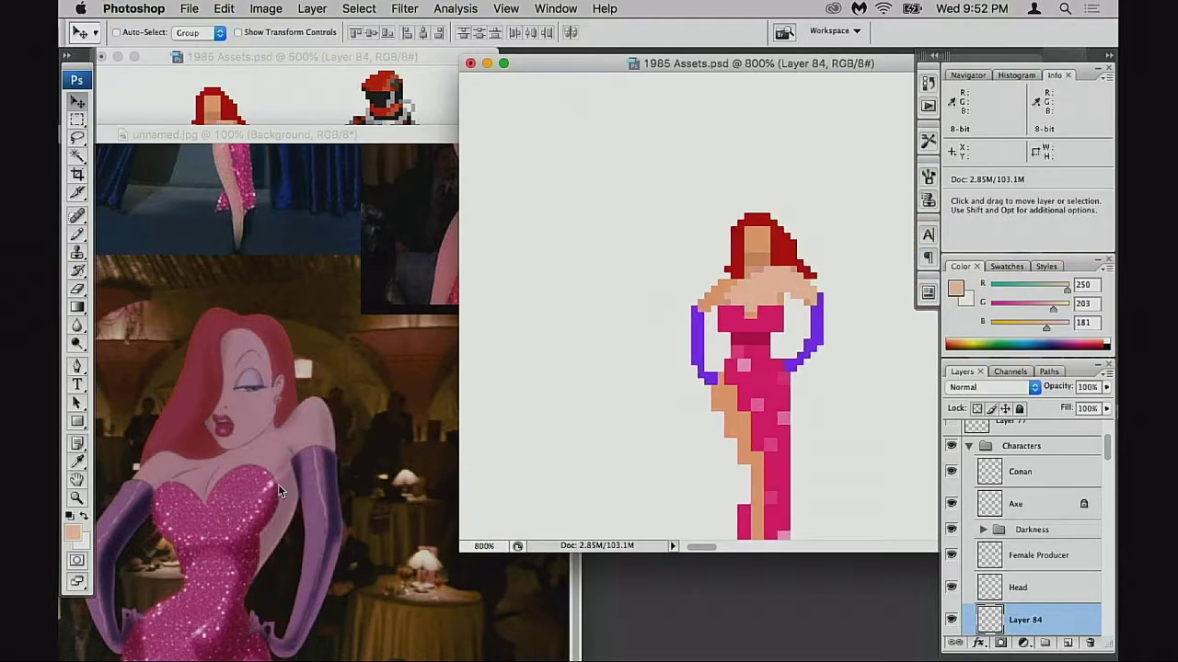
# - In unnamed.jpg, sample the near-black R 20, G 7, B 0 from the background and merge Layer 1 into the Background layer
pyautogui.click(236, 467)
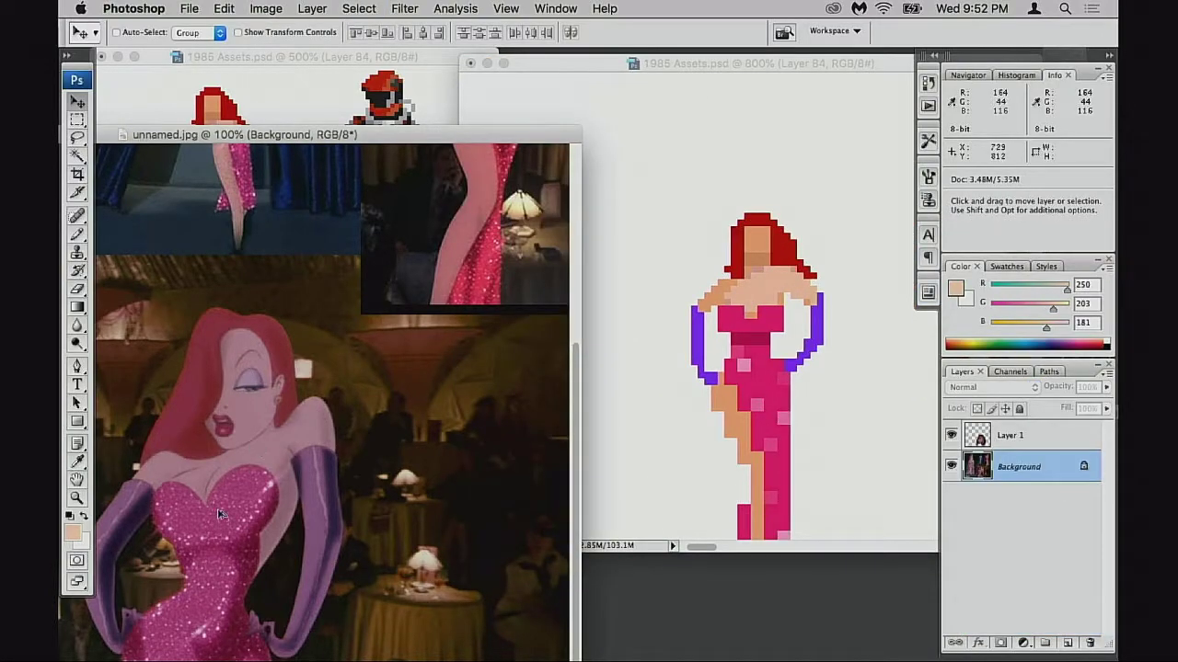
pyautogui.press('b')
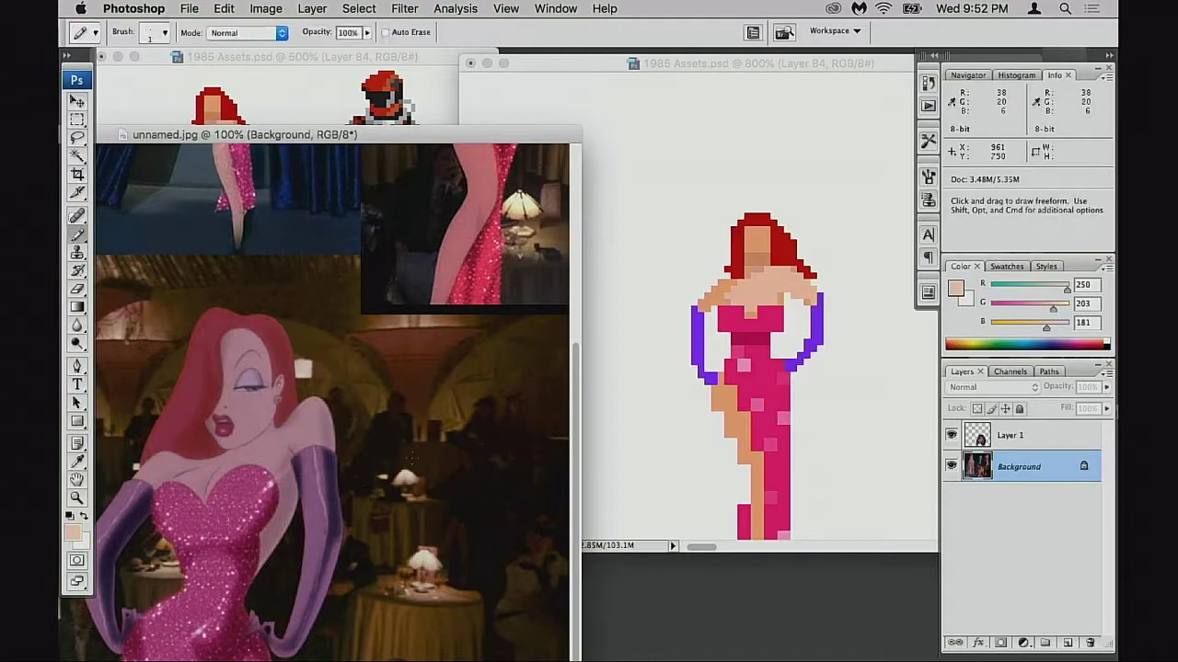
pyautogui.keyDown('alt'); pyautogui.click(478, 458); pyautogui.keyUp('alt')
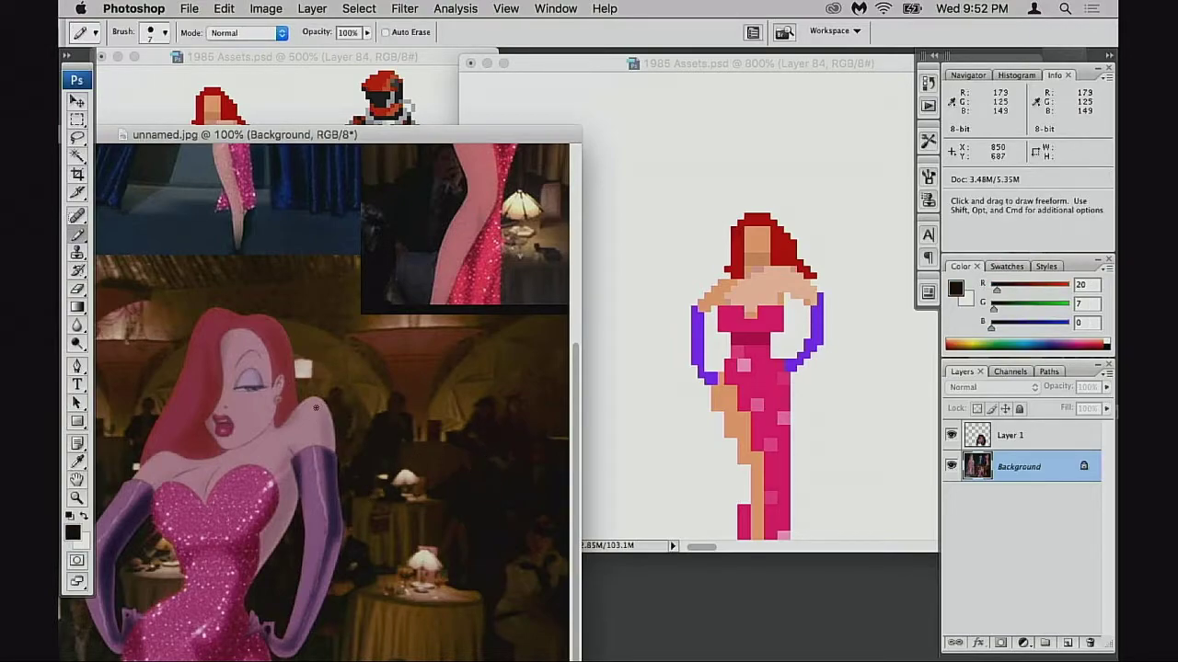
pyautogui.keyDown('shift'); pyautogui.click(150, 471); pyautogui.keyUp('shift')
pyautogui.rightClick(287, 431)
pyautogui.doubleClick(327, 551)
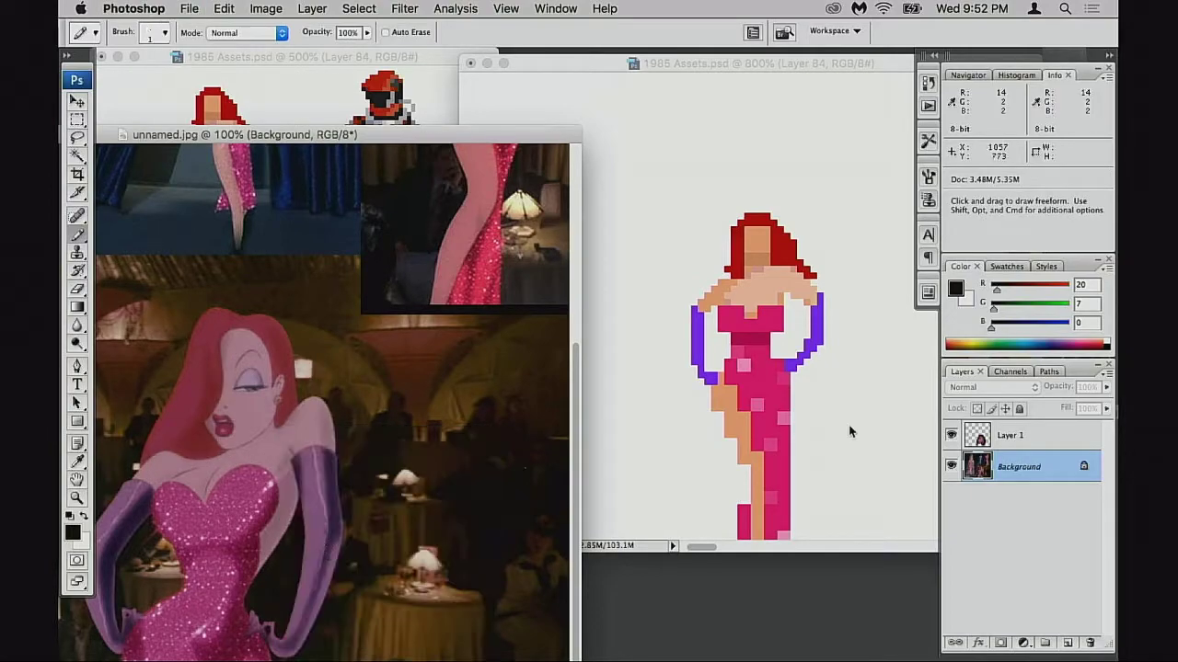
pyautogui.click(979, 442)
pyautogui.press('super+e')
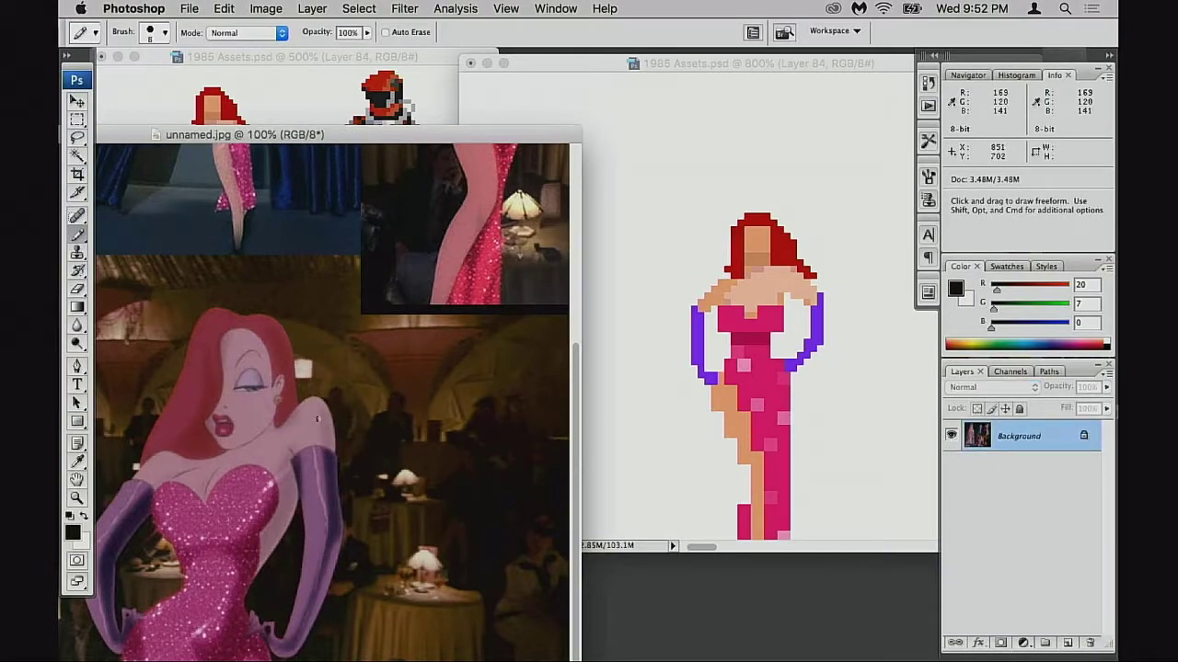
# - Try a thick straight near-black line between the nightclub figure's shoulders
pyautogui.click(315, 407)
pyautogui.press('shift')
pyautogui.keyDown('shift'); pyautogui.click(150, 473); pyautogui.keyUp('shift')
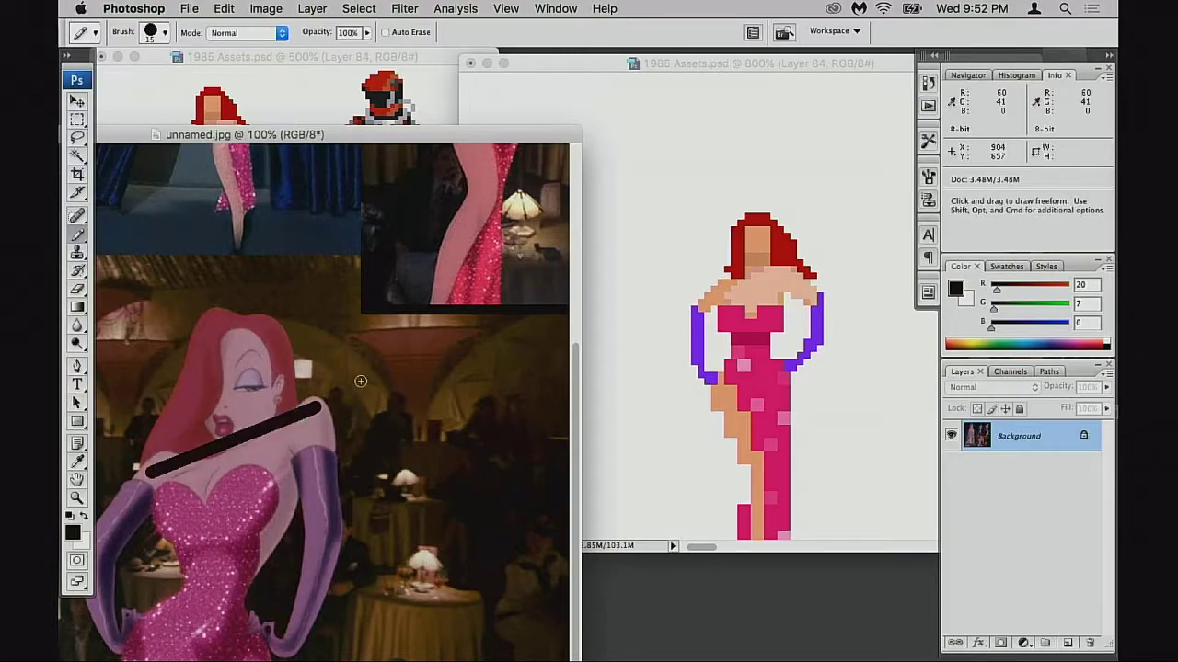
pyautogui.press('super+z')
# - Draw a straight near-black guide line with a 7 px brush from one shoulder of the nightclub figure to the other
pyautogui.press('[')
pyautogui.press('[')
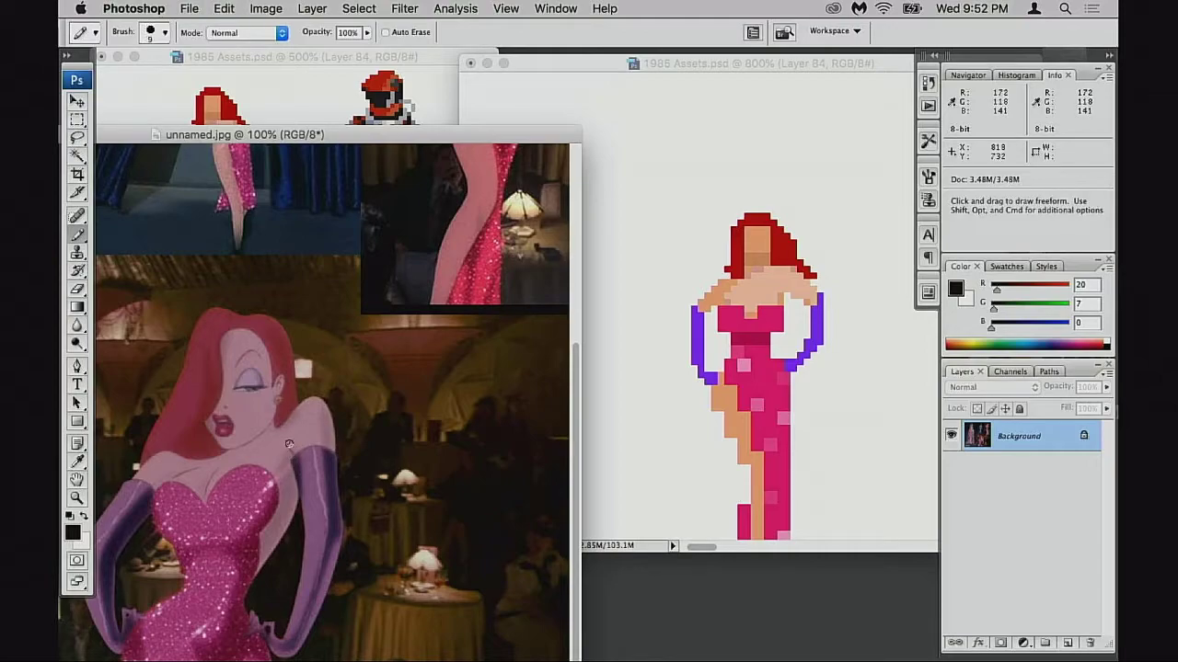
pyautogui.moveTo(294, 442); pyautogui.dragTo(450, 405)
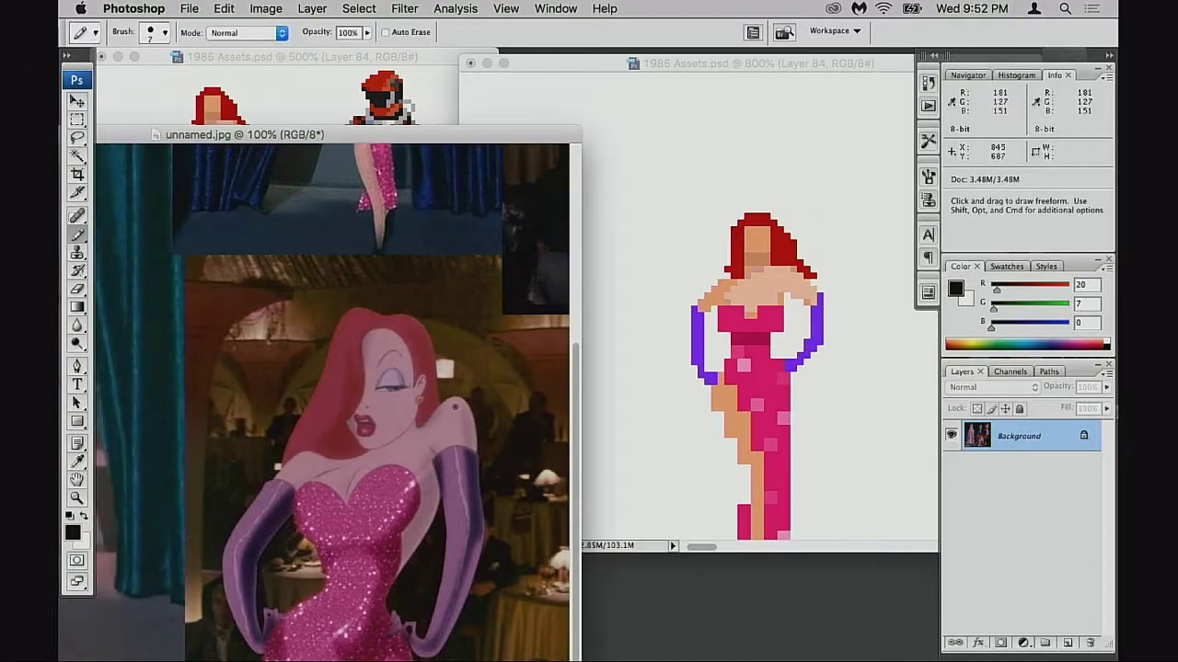
pyautogui.click(454, 406)
pyautogui.keyDown('shift'); pyautogui.click(290, 472); pyautogui.keyUp('shift')
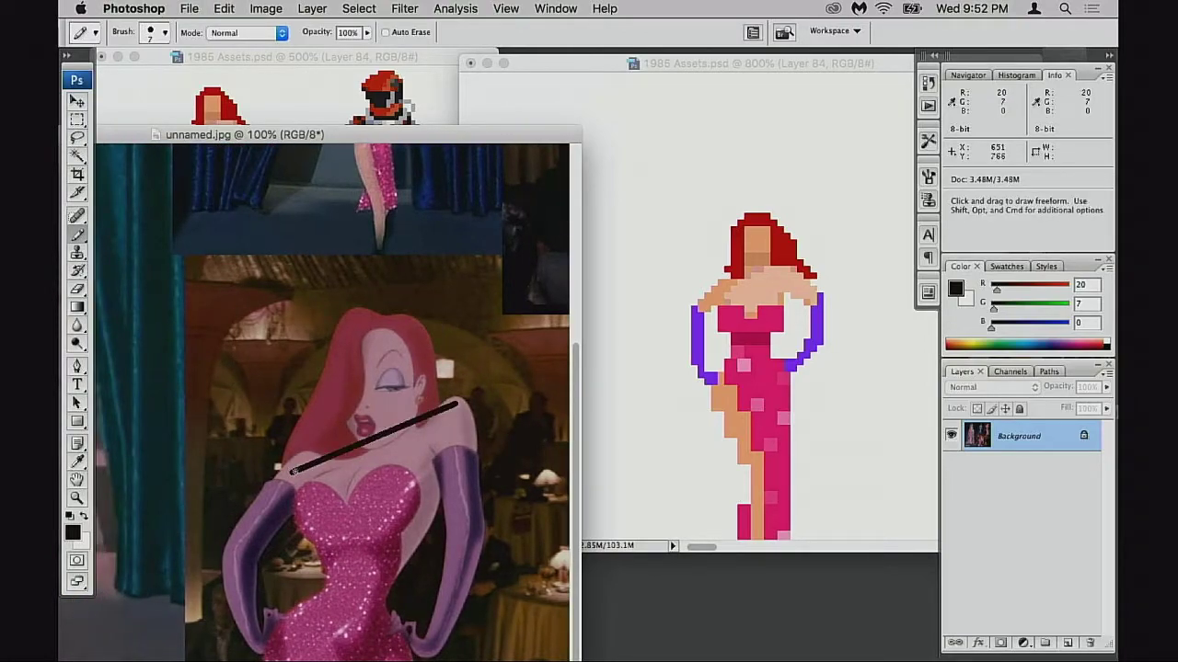
# - Show the reference image full screen and try a near-black curve from under the figure's arm along her back
pyautogui.press('f')
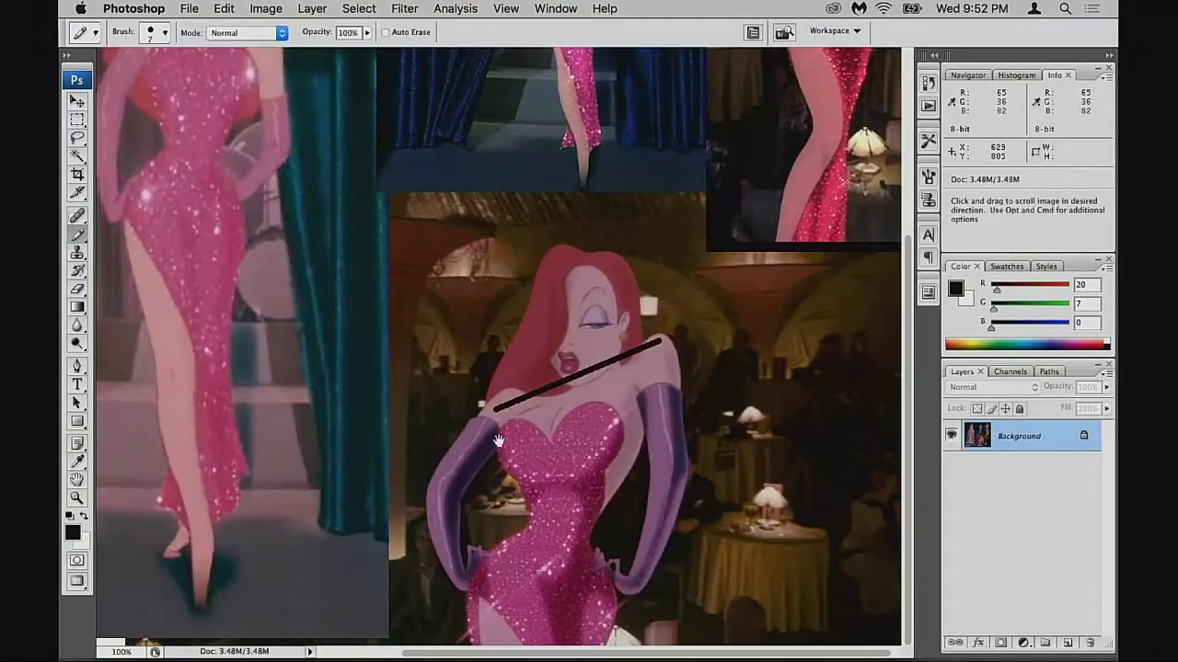
pyautogui.moveTo(499, 442); pyautogui.dragTo(507, 338)
pyautogui.press('f')
pyautogui.moveTo(535, 449); pyautogui.dragTo(375, 317)
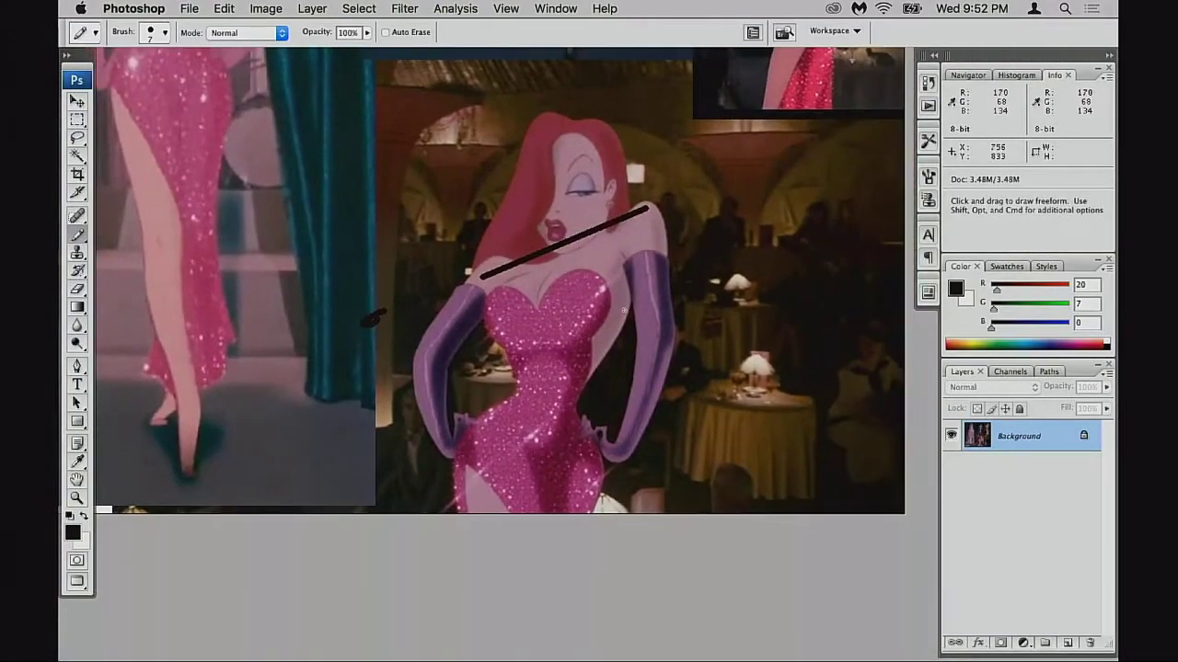
pyautogui.moveTo(629, 274)
pyautogui.mouseDown()
pyautogui.moveTo(633, 311)
pyautogui.moveTo(612, 349)
pyautogui.mouseUp()
pyautogui.press('super+z')
pyautogui.press('super+z')
# - Set the foreground colour to green R 20, G 167, B 34 and trace the figure's back from under the arm to the waist
pyautogui.click(73, 531)
pyautogui.click(895, 225)
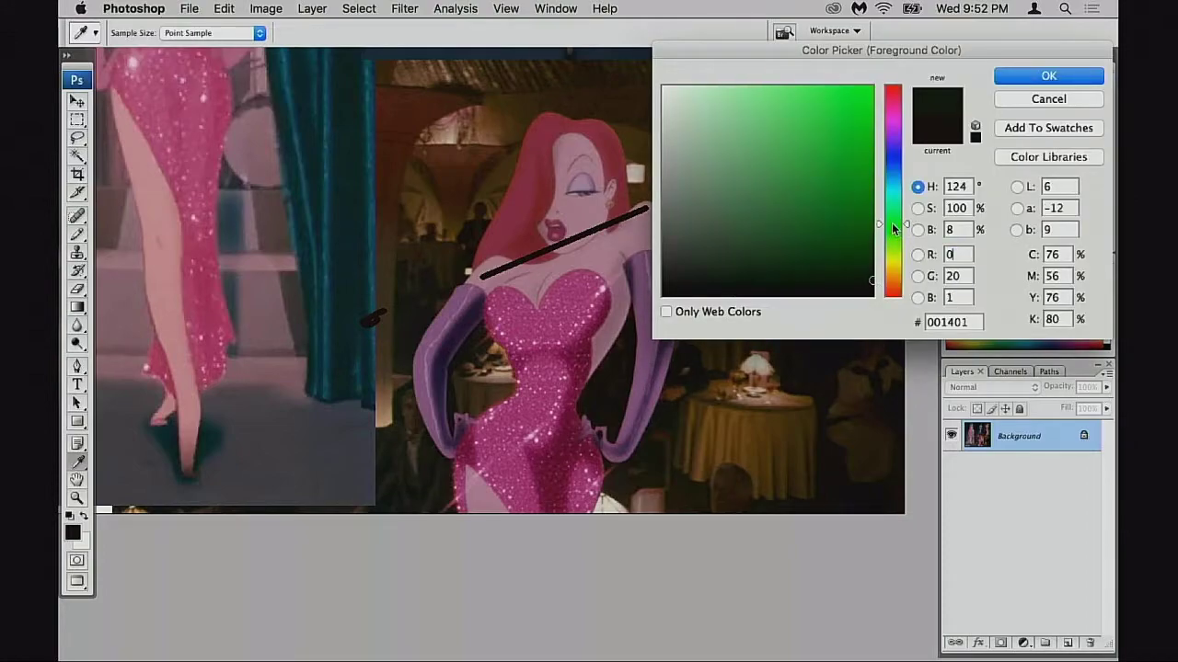
pyautogui.click(847, 160)
pyautogui.click(1027, 78)
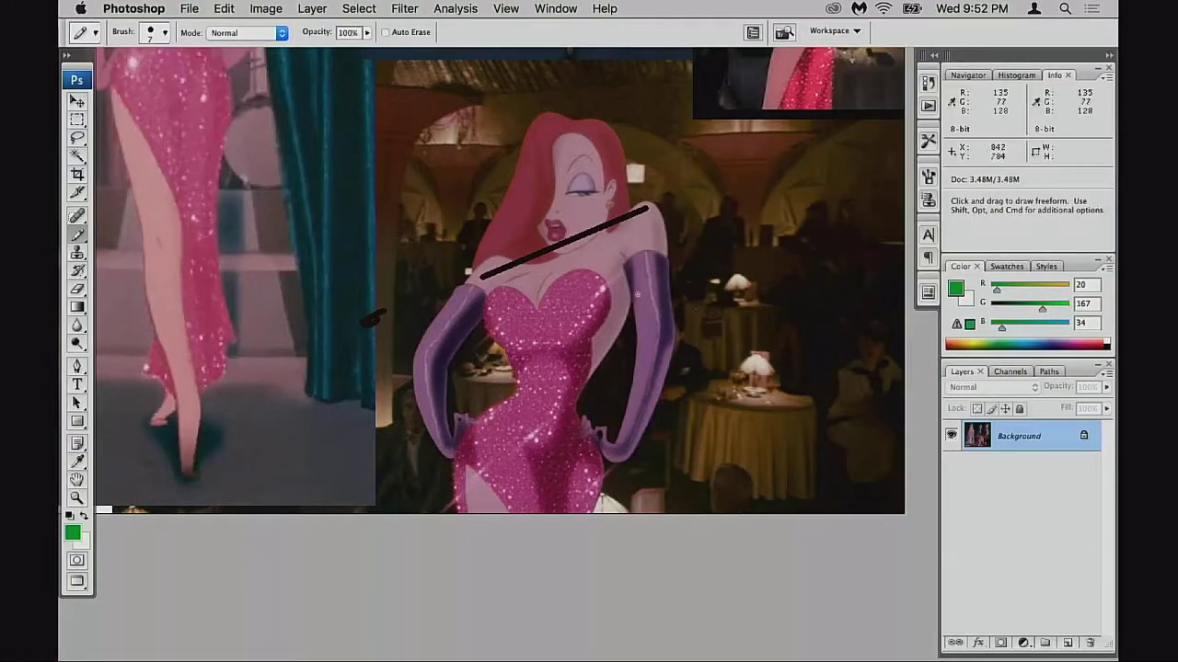
pyautogui.moveTo(630, 268)
pyautogui.mouseDown()
pyautogui.moveTo(613, 346)
pyautogui.moveTo(578, 414)
pyautogui.mouseUp()
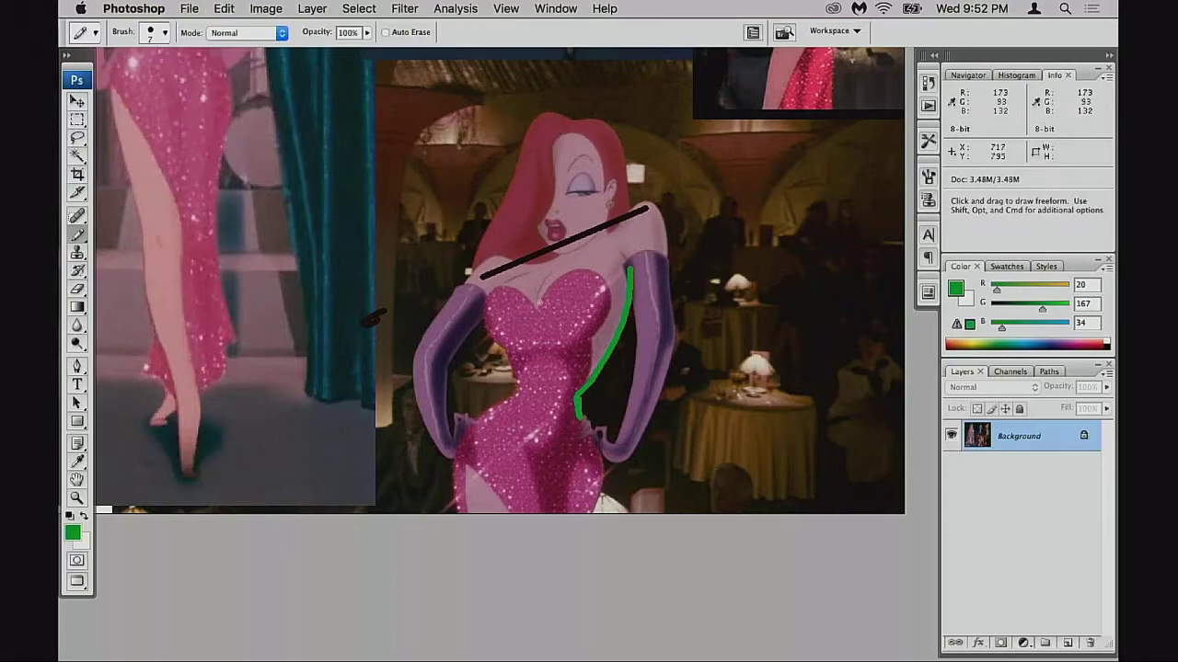
# - Try several green curves down the middle of the figure's torso, from the chest to the hips
pyautogui.moveTo(540, 288)
pyautogui.mouseDown()
pyautogui.moveTo(543, 418)
pyautogui.moveTo(528, 442)
pyautogui.mouseUp()
pyautogui.press('super+z')
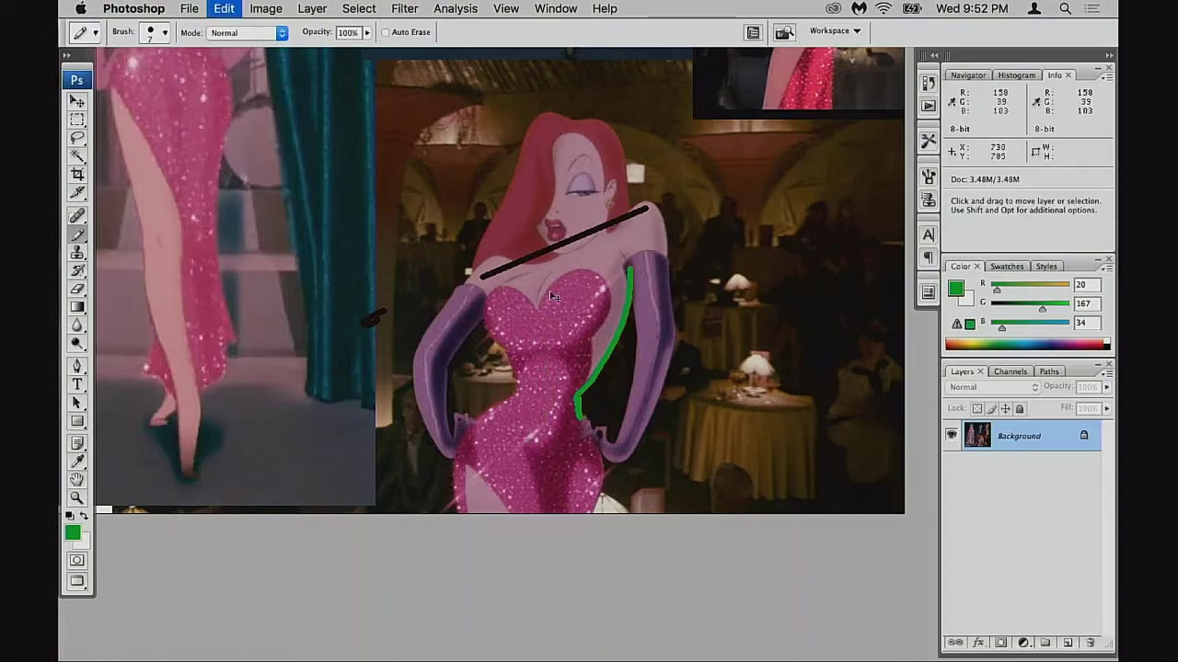
pyautogui.moveTo(542, 280); pyautogui.dragTo(533, 457)
pyautogui.press('super+z')
pyautogui.moveTo(544, 281); pyautogui.dragTo(537, 456)
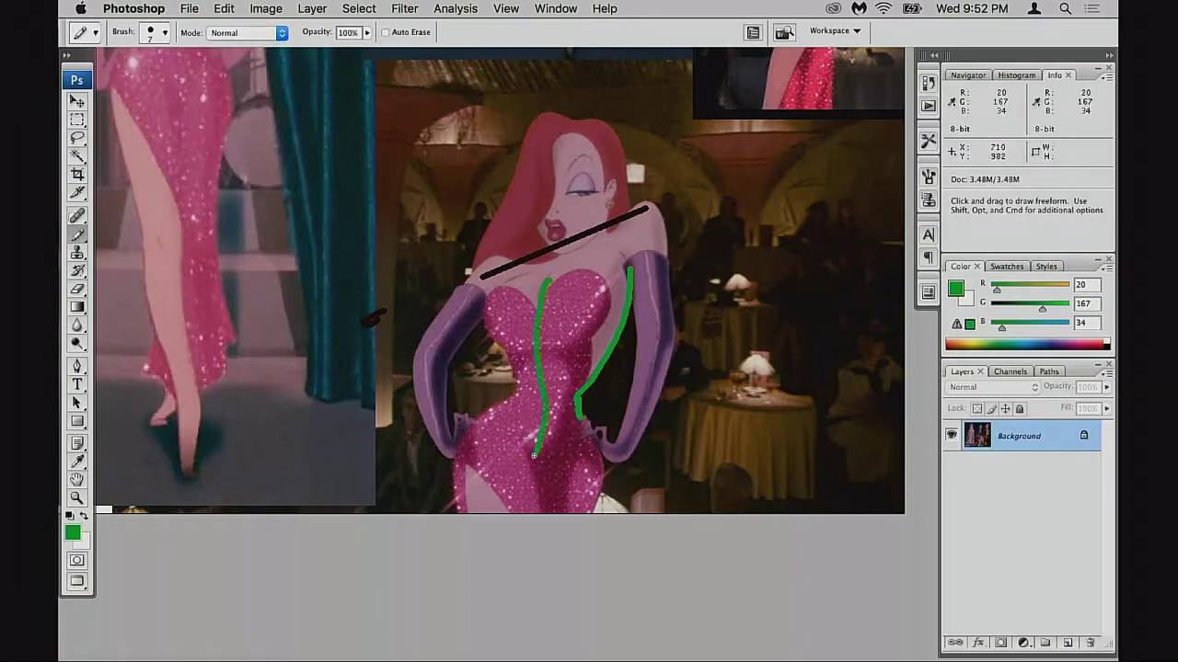
pyautogui.press('super+z')
pyautogui.press('b')
pyautogui.moveTo(563, 267); pyautogui.dragTo(549, 476)
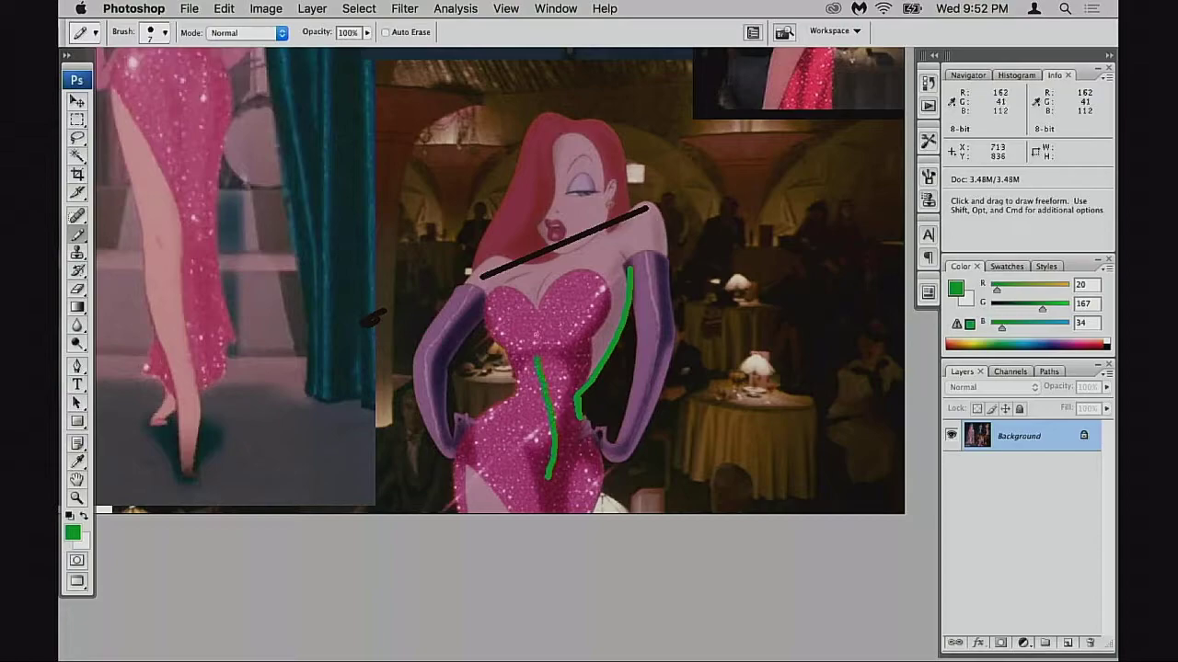
pyautogui.press('super+z')
pyautogui.press('super+z')
pyautogui.press('super+z')
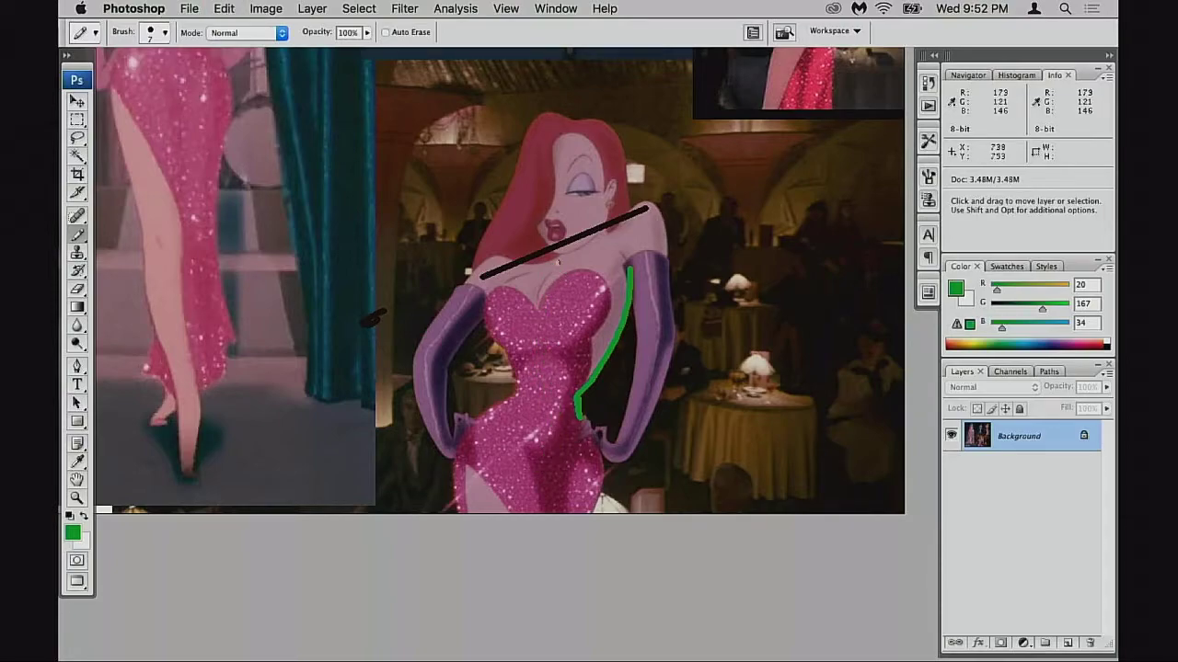
# - Draw a green S-shaped centre line on the figure from the base of the neck down to the hips
pyautogui.moveTo(555, 262)
pyautogui.mouseDown()
pyautogui.moveTo(534, 314)
pyautogui.moveTo(532, 481)
pyautogui.mouseUp()
pyautogui.moveTo(573, 423); pyautogui.dragTo(571, 338)
pyautogui.press('super+z')
pyautogui.moveTo(556, 168); pyautogui.dragTo(523, 410)
pyautogui.moveTo(575, 363)
pyautogui.mouseDown()
pyautogui.moveTo(478, 392)
pyautogui.moveTo(510, 339)
pyautogui.moveTo(535, 379)
pyautogui.moveTo(502, 520)
pyautogui.mouseUp()
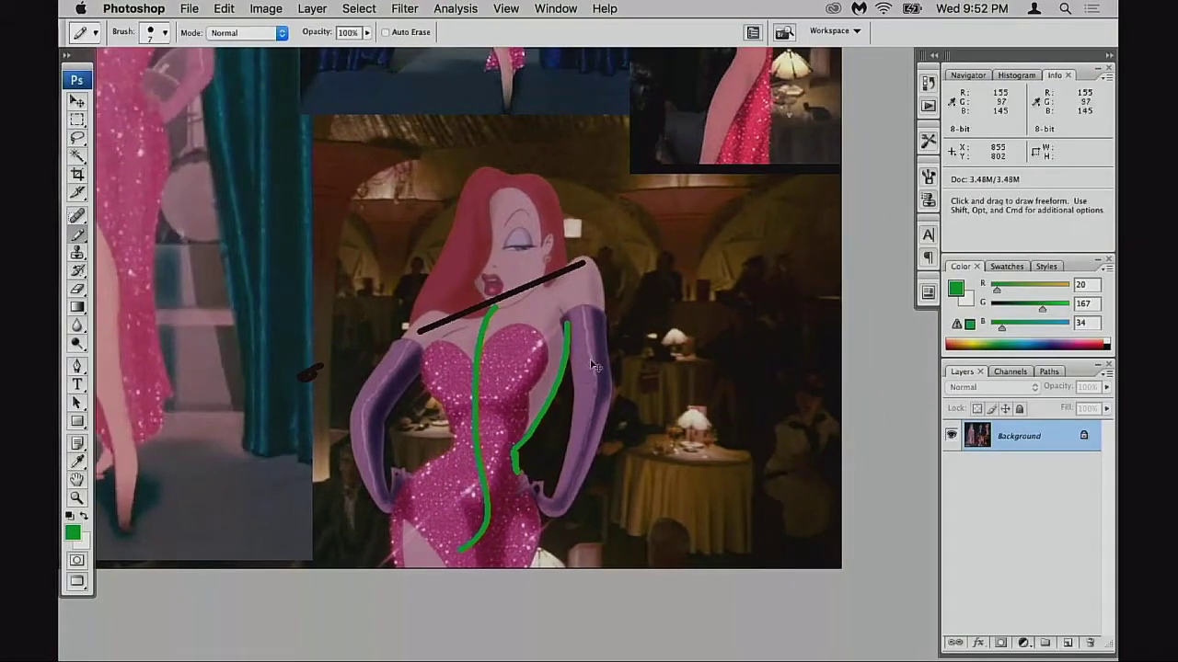
# - Undo the green curves, the near-black shoulder line and the stray scribble on the reference image
pyautogui.press('super+alt+z')
pyautogui.press('super+alt+z')
pyautogui.press('super+alt+z')
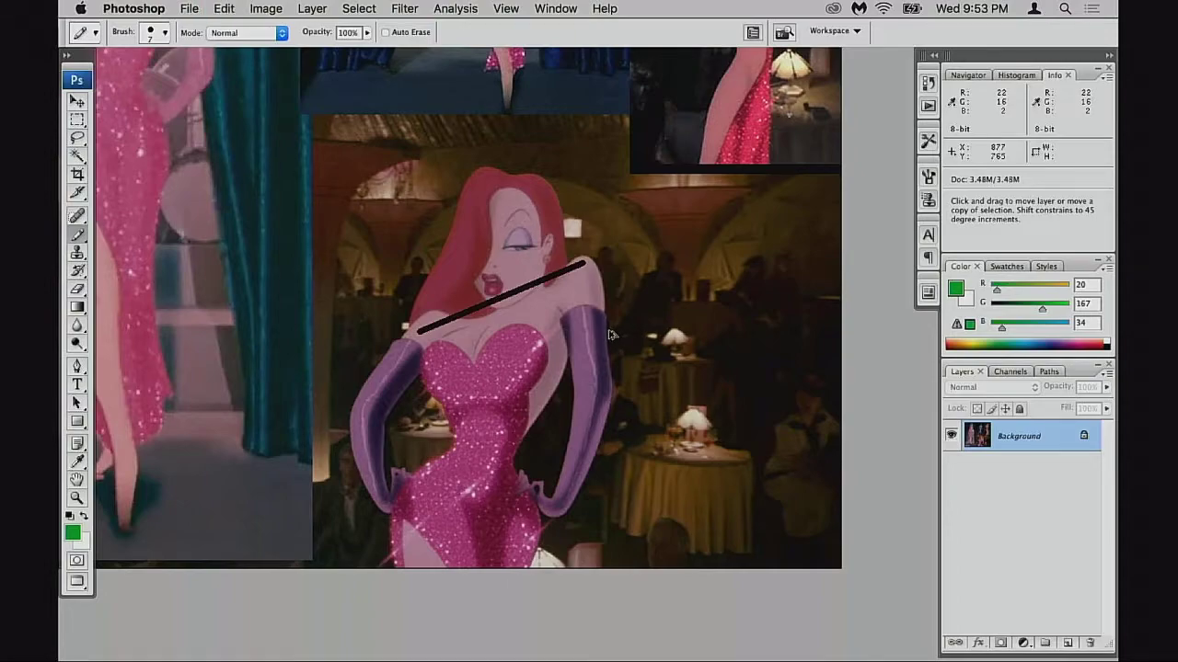
pyautogui.press('super+alt+z')
pyautogui.press('super+alt+z')
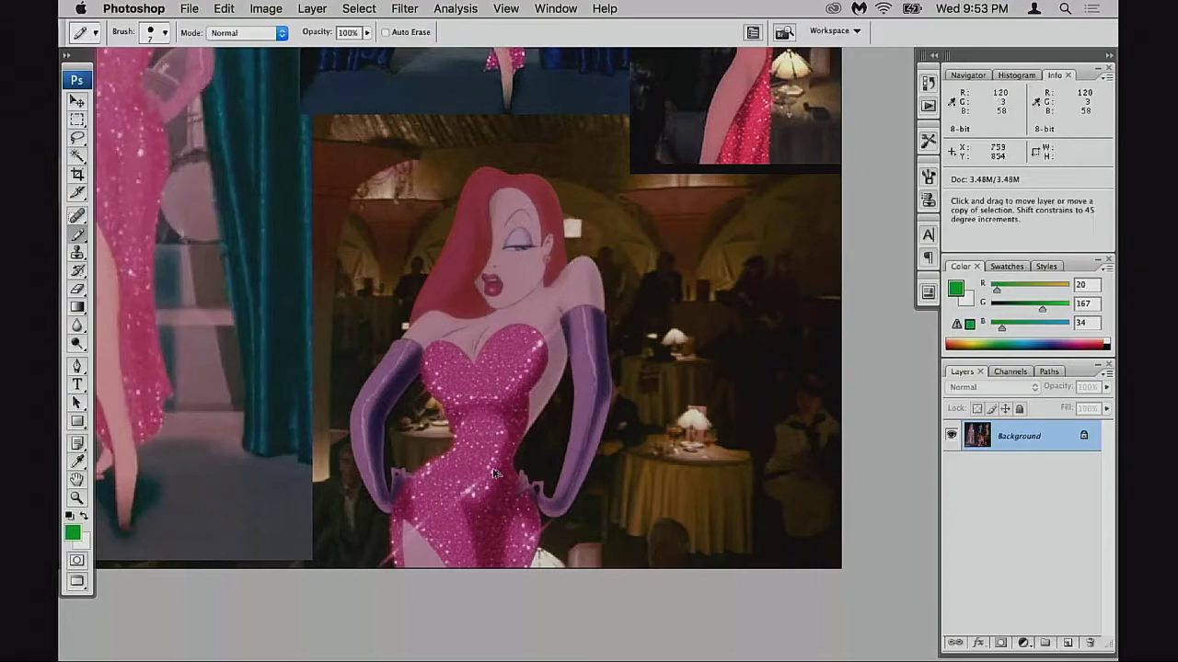
pyautogui.moveTo(510, 461); pyautogui.dragTo(529, 388)
pyautogui.moveTo(545, 308); pyautogui.dragTo(522, 373)
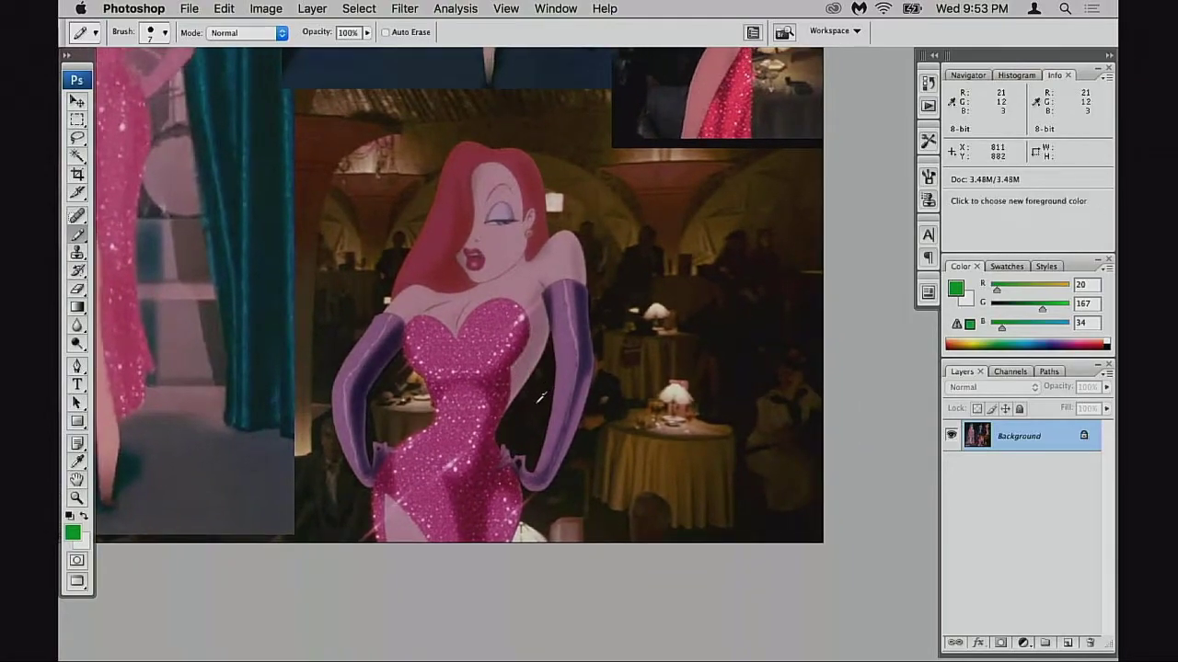
pyautogui.keyDown('alt'); pyautogui.click(541, 397); pyautogui.keyUp('alt')
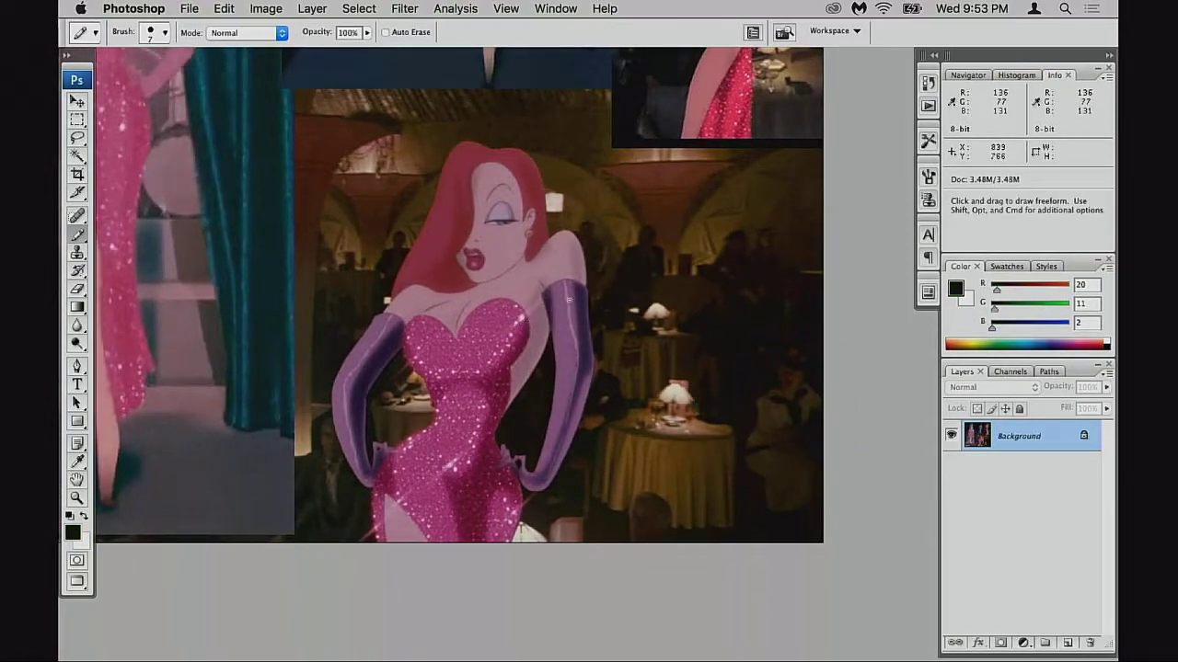
pyautogui.moveTo(495, 353); pyautogui.dragTo(519, 361)
pyautogui.moveTo(436, 363); pyautogui.dragTo(459, 387)
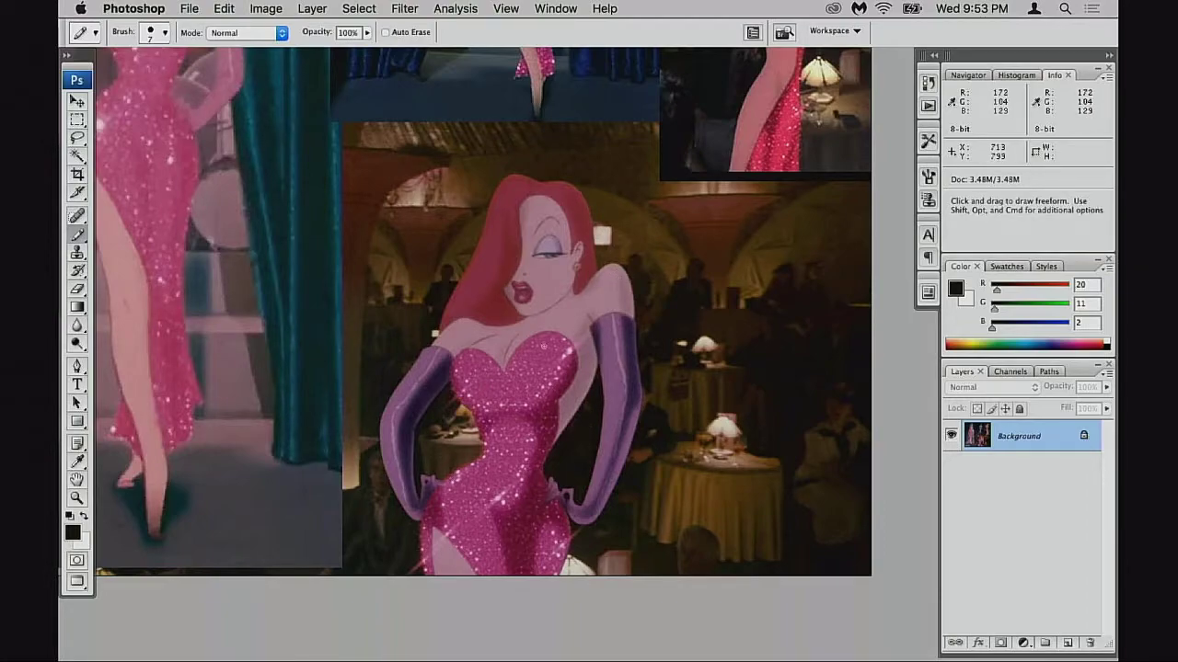
pyautogui.press('shift')
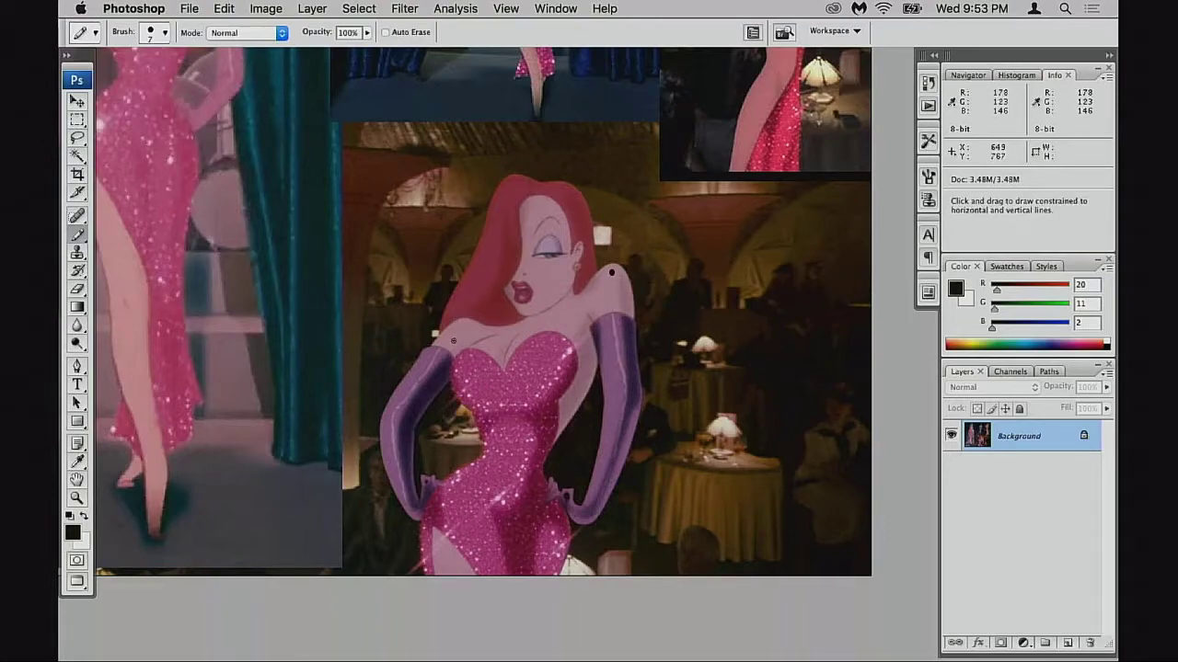
pyautogui.press('super+z')
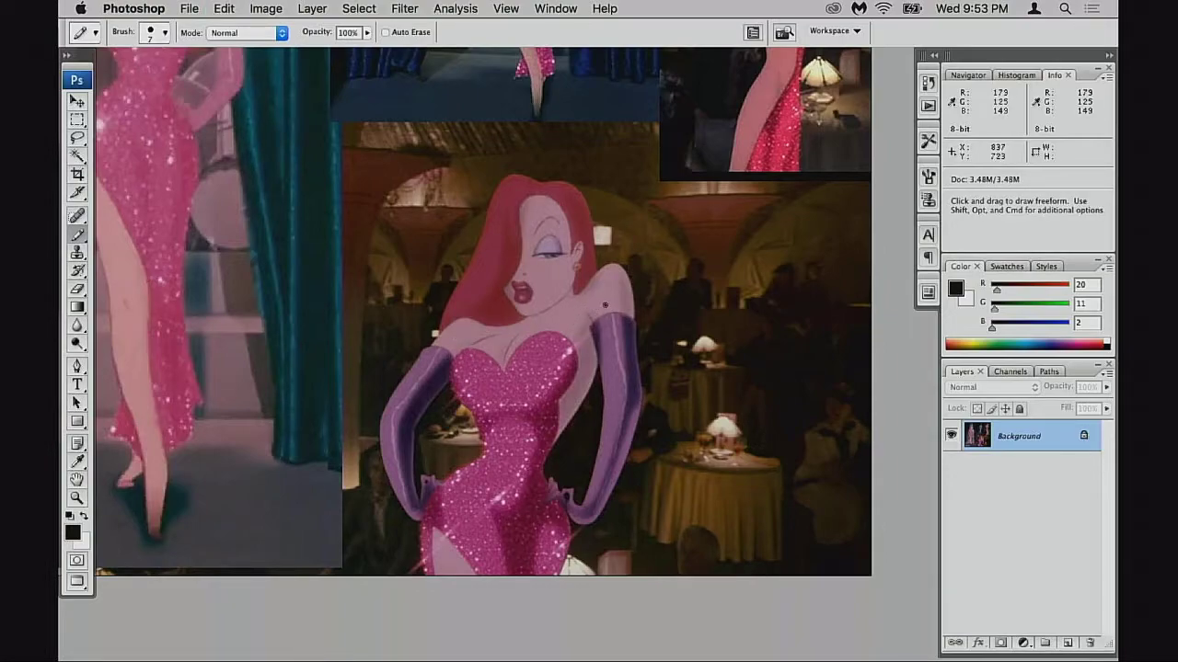
# - Sample near-black R 15, G 12, B 5 from the dark background and draw a straight slanted line across the figure from shoulder to shoulder
pyautogui.keyDown('alt'); pyautogui.click(570, 448); pyautogui.keyUp('alt')
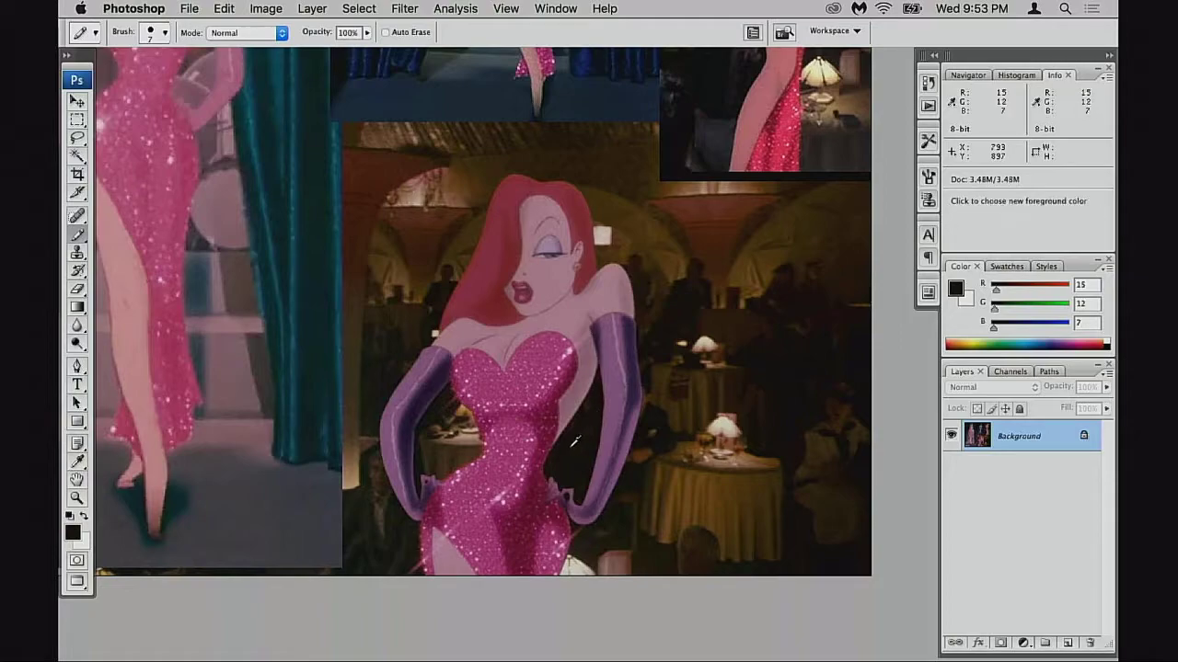
pyautogui.click(609, 274)
pyautogui.keyDown('shift'); pyautogui.click(451, 336); pyautogui.keyUp('shift')
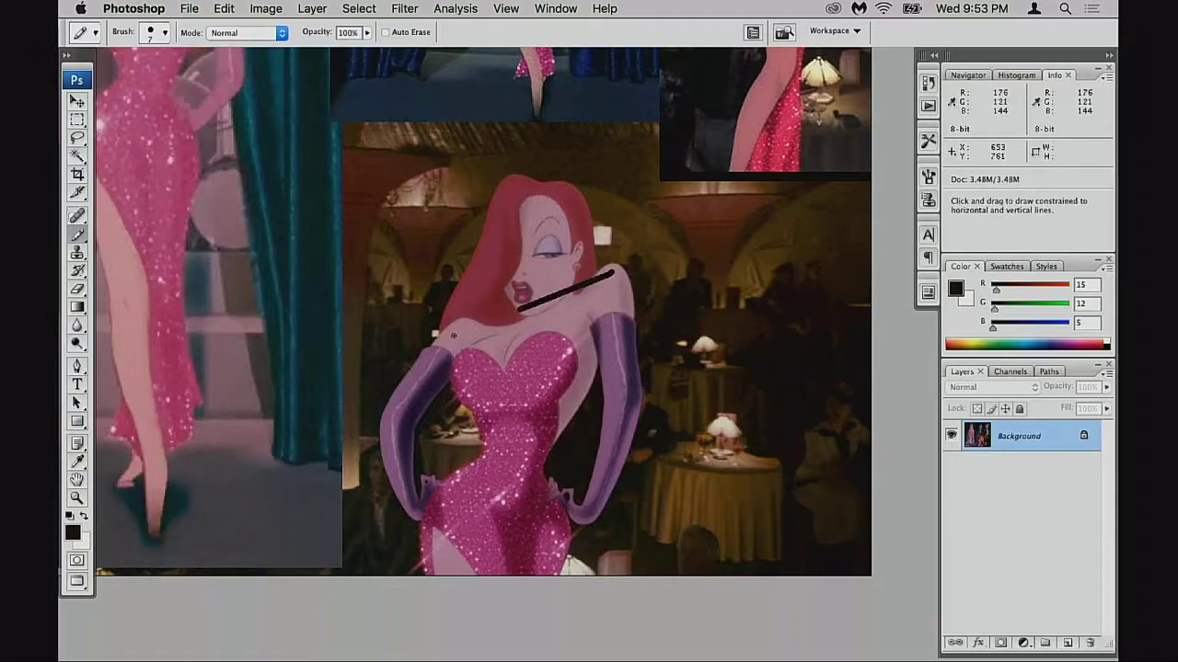
# - Mark the tilt of the reference figure's shoulders and hips with straight black lines, and undo the lines
pyautogui.moveTo(555, 397); pyautogui.dragTo(545, 272)
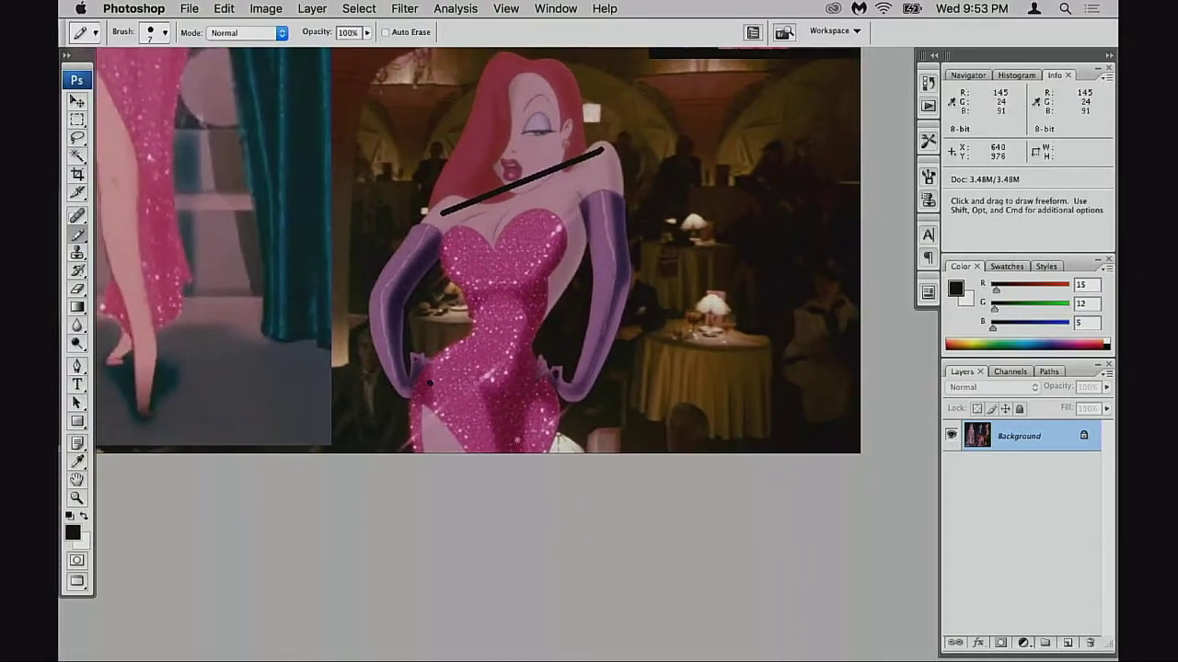
pyautogui.keyDown('shift'); pyautogui.click(557, 431); pyautogui.keyUp('shift')
pyautogui.moveTo(558, 431); pyautogui.dragTo(533, 505)
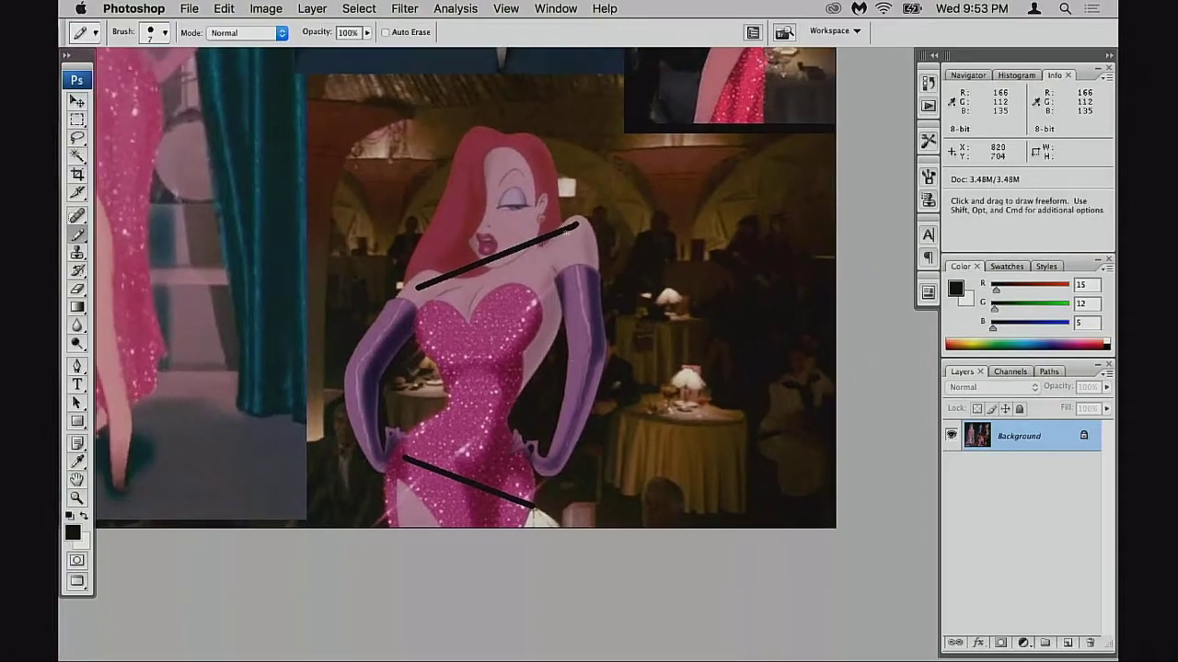
pyautogui.moveTo(604, 437); pyautogui.dragTo(557, 518)
pyautogui.press('super+alt+z')
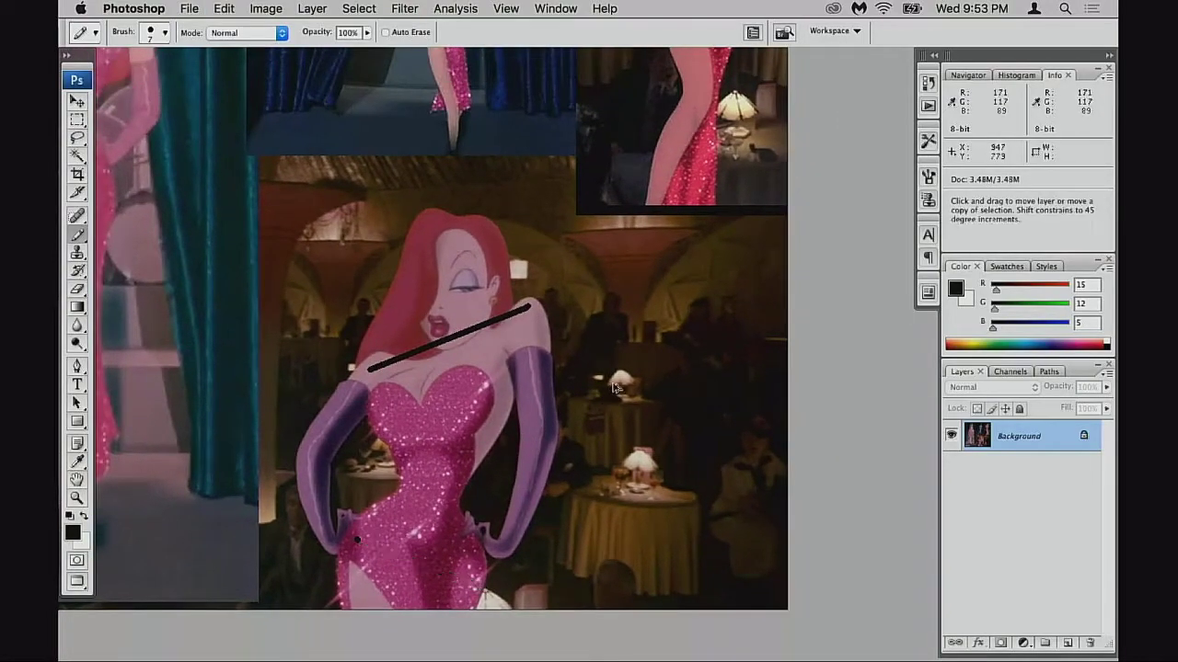
pyautogui.press('super+alt+z')
# - Arrange the reference image in a floating window beside the 1985 Assets.psd sprite, and make the sprite document active
pyautogui.hotkey('shift', 'f')
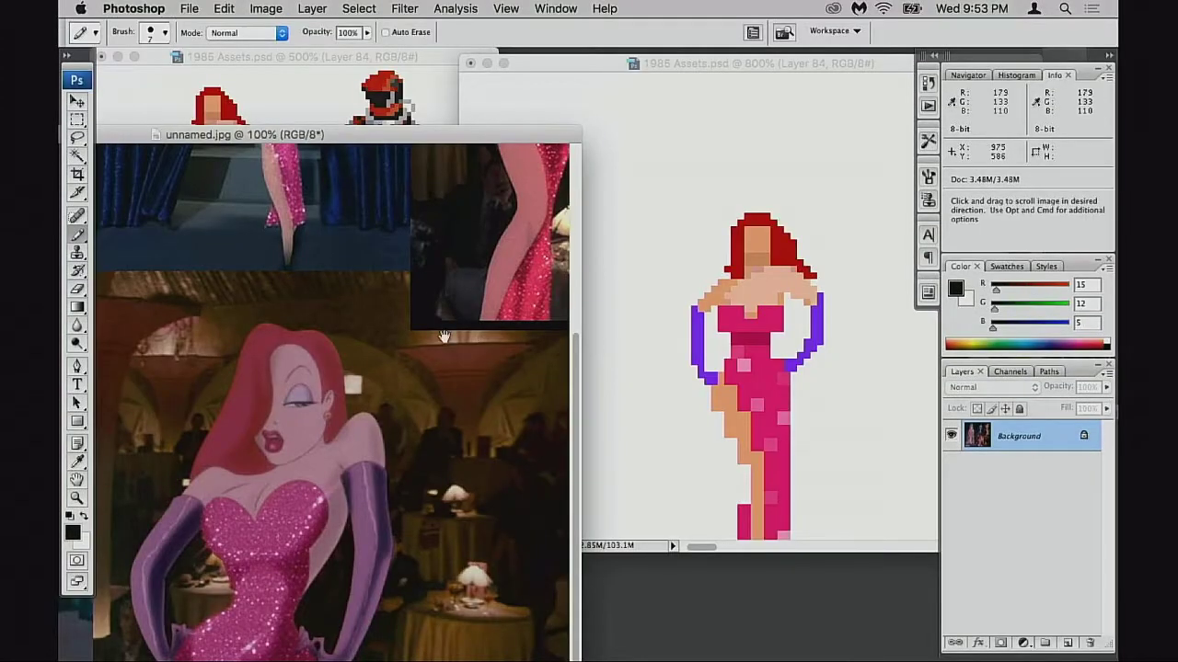
pyautogui.moveTo(410, 419); pyautogui.dragTo(443, 404)
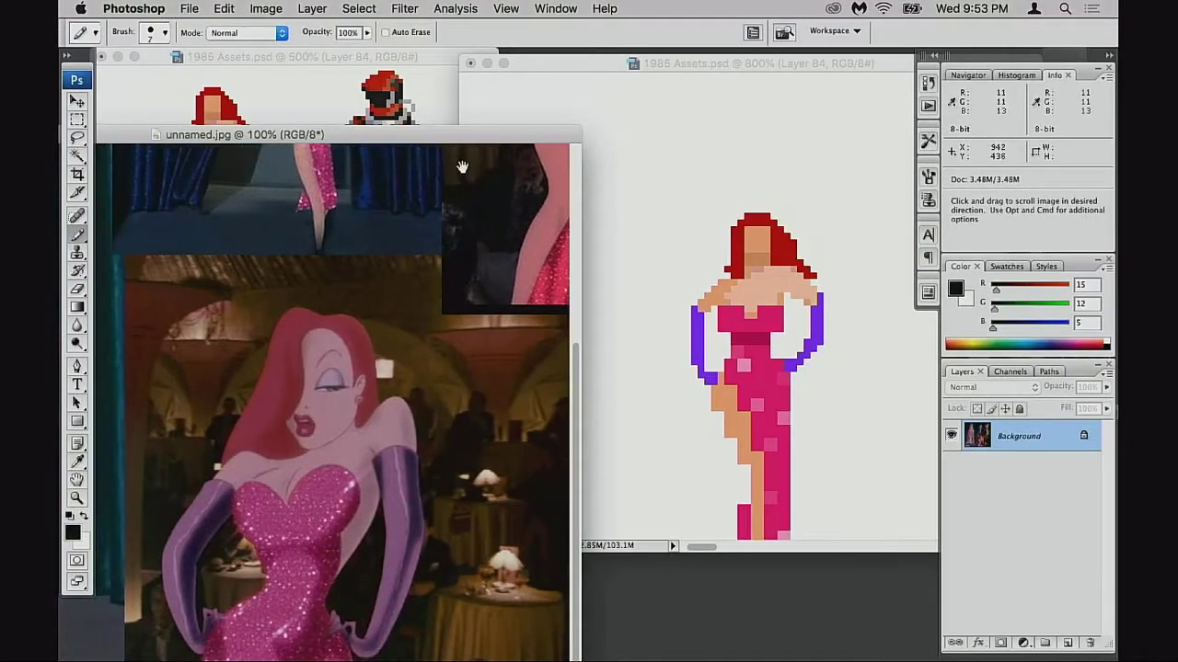
pyautogui.moveTo(459, 135); pyautogui.dragTo(439, 109)
pyautogui.click(697, 314)
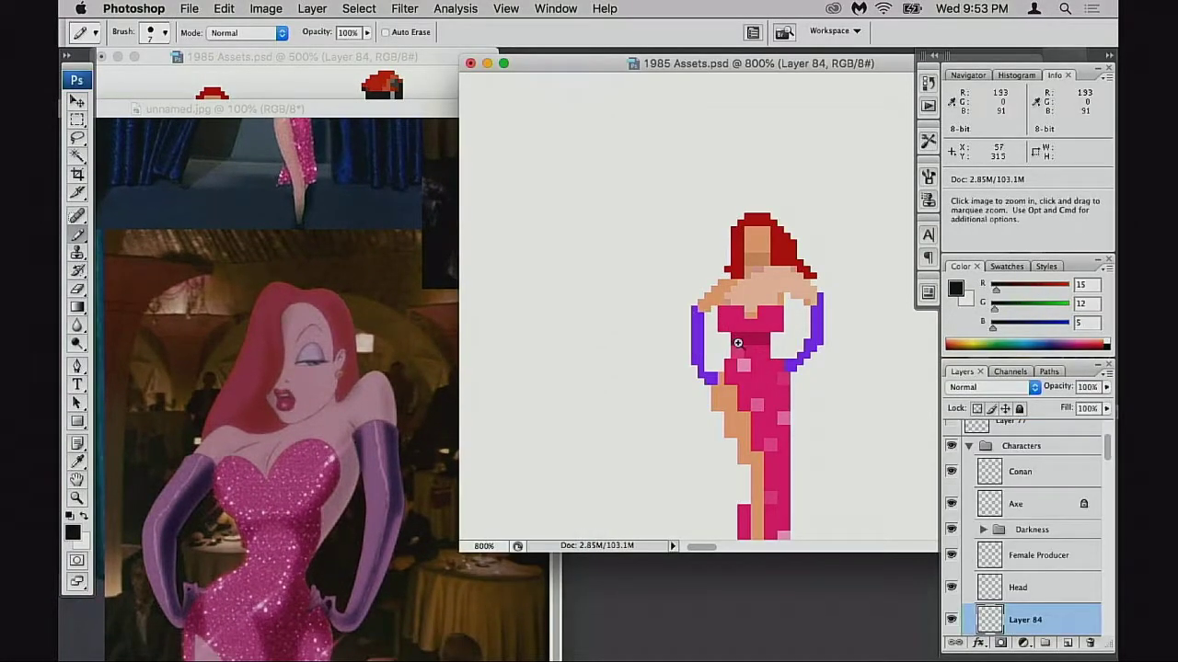
# - Repaint the sprite's left-hand shoulder and upper arm in the lighter chest skin tone with a 1-pixel pencil
pyautogui.press('super+equal')
pyautogui.click(777, 249)
pyautogui.press('super+z')
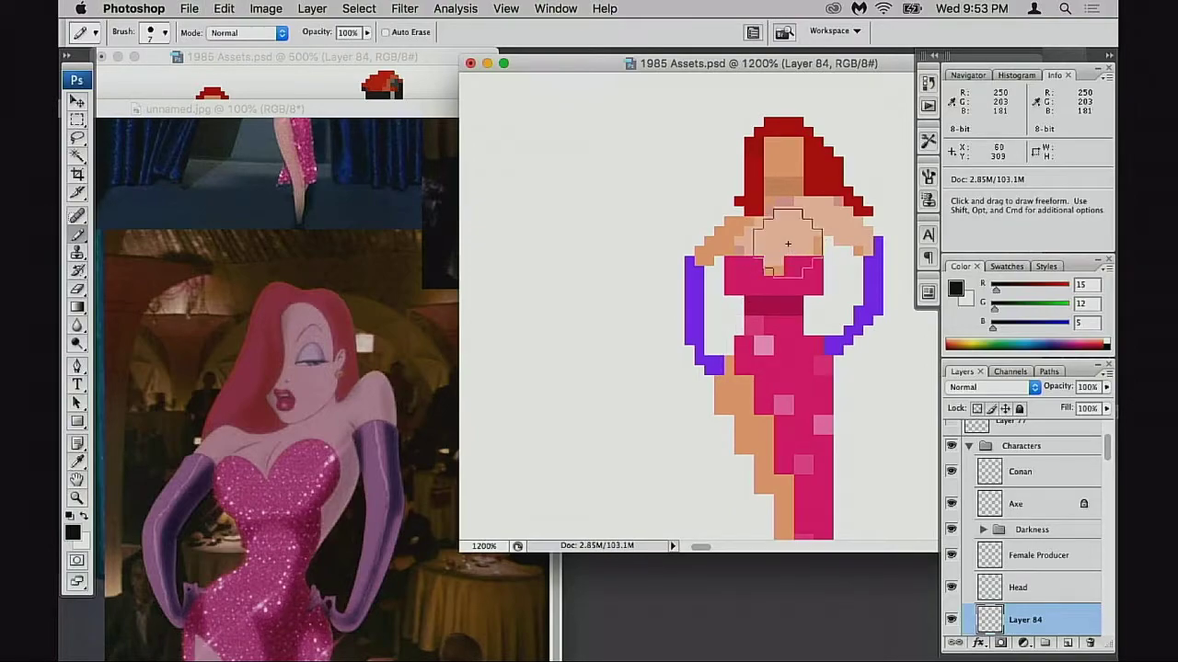
pyautogui.keyDown('alt'); pyautogui.click(777, 247); pyautogui.keyUp('alt')
pyautogui.rightClick(778, 246)
pyautogui.doubleClick(823, 364)
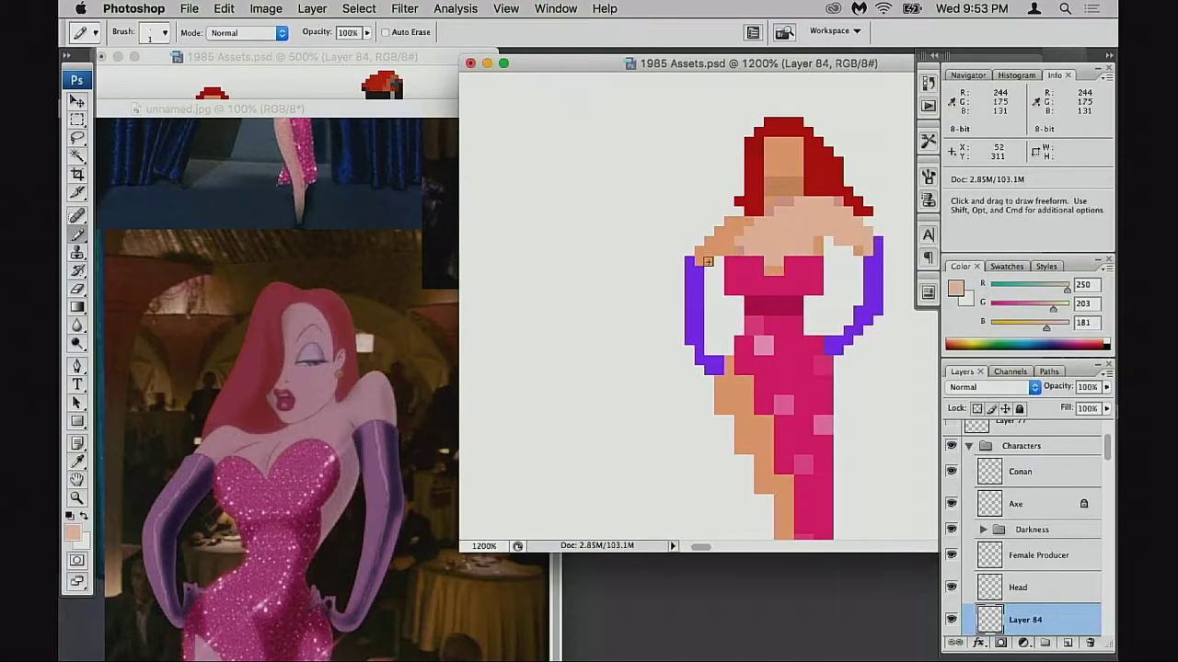
pyautogui.moveTo(712, 254)
pyautogui.mouseDown()
pyautogui.moveTo(740, 223)
pyautogui.moveTo(705, 251)
pyautogui.mouseUp()
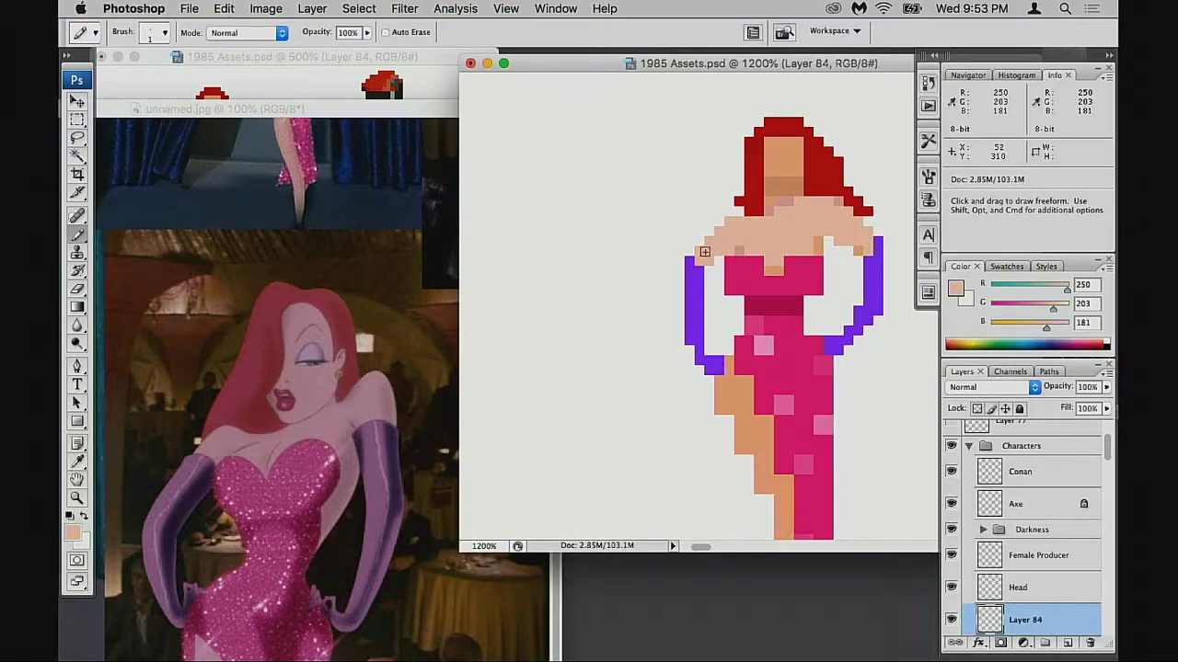
# - Round the dress's bust by adding main-pink pixels above the neckline and erasing corner pixels towards the waist
pyautogui.keyDown('alt'); pyautogui.click(749, 271); pyautogui.keyUp('alt')
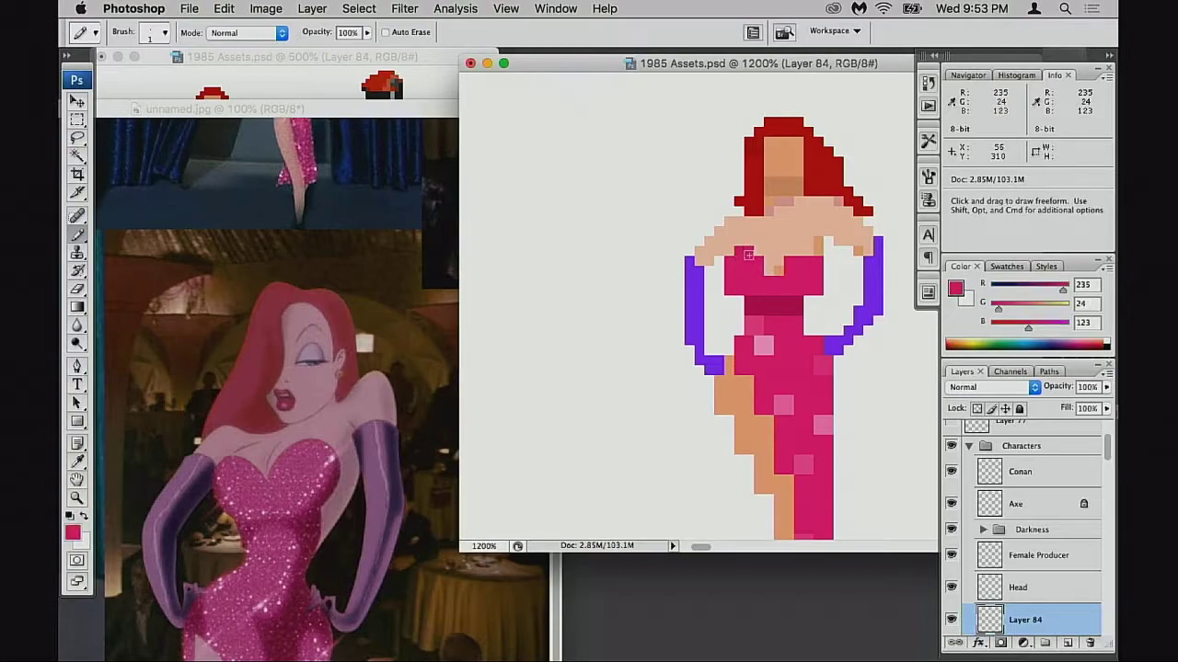
pyautogui.moveTo(748, 255)
pyautogui.mouseDown()
pyautogui.moveTo(773, 273)
pyautogui.moveTo(789, 252)
pyautogui.mouseUp()
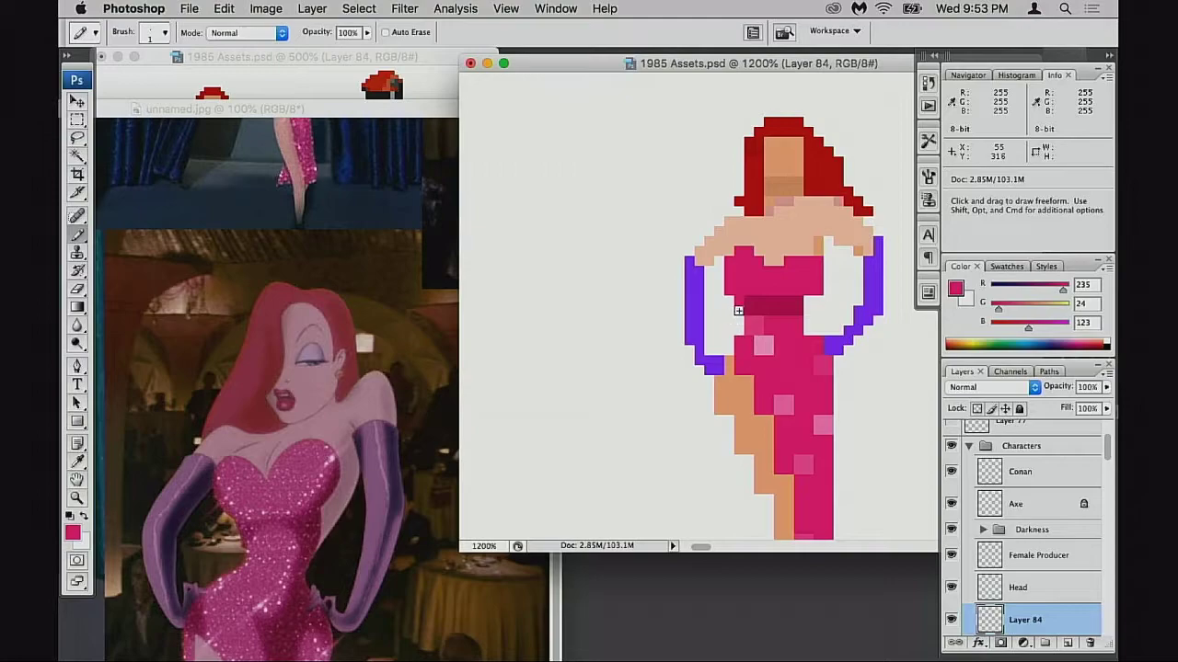
pyautogui.press('e')
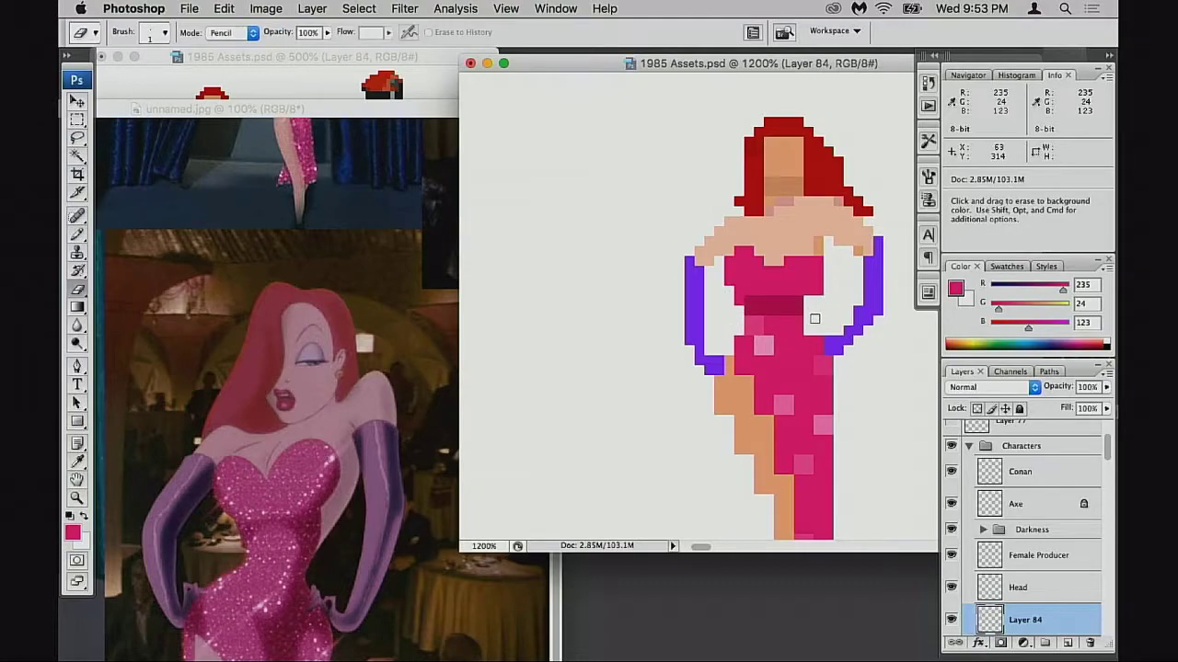
pyautogui.press('b')
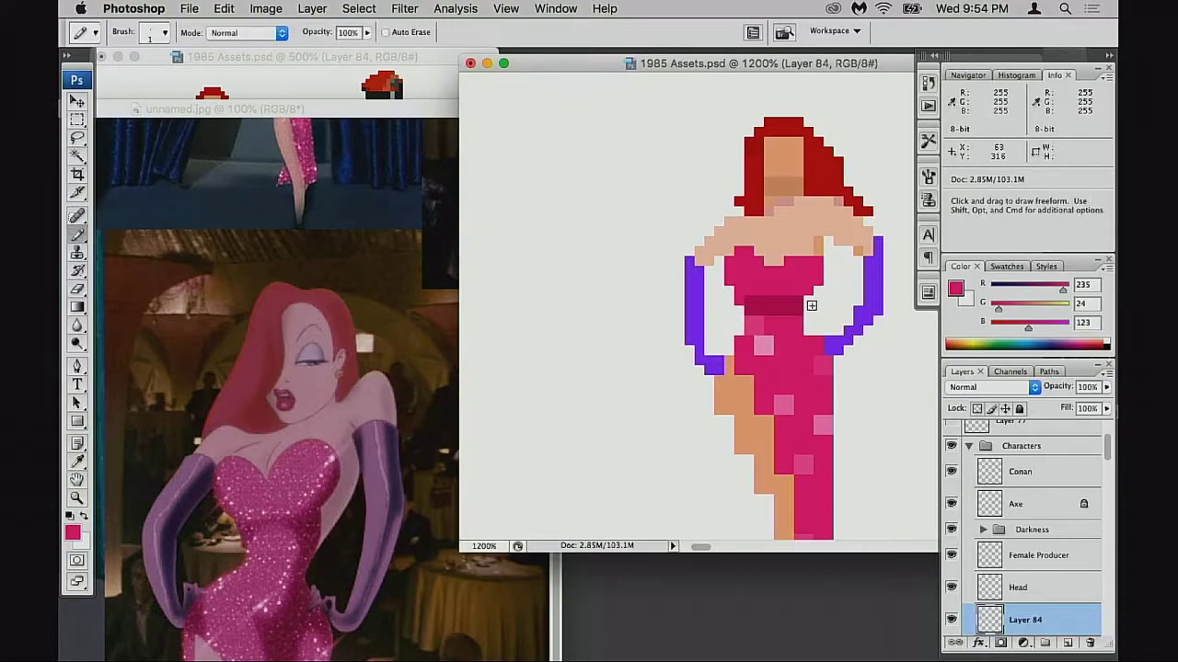
# - Add light skin down the torso beside the right-hand arm, and shape the neckline into a pink heart
pyautogui.keyDown('alt'); pyautogui.click(818, 242); pyautogui.keyUp('alt')
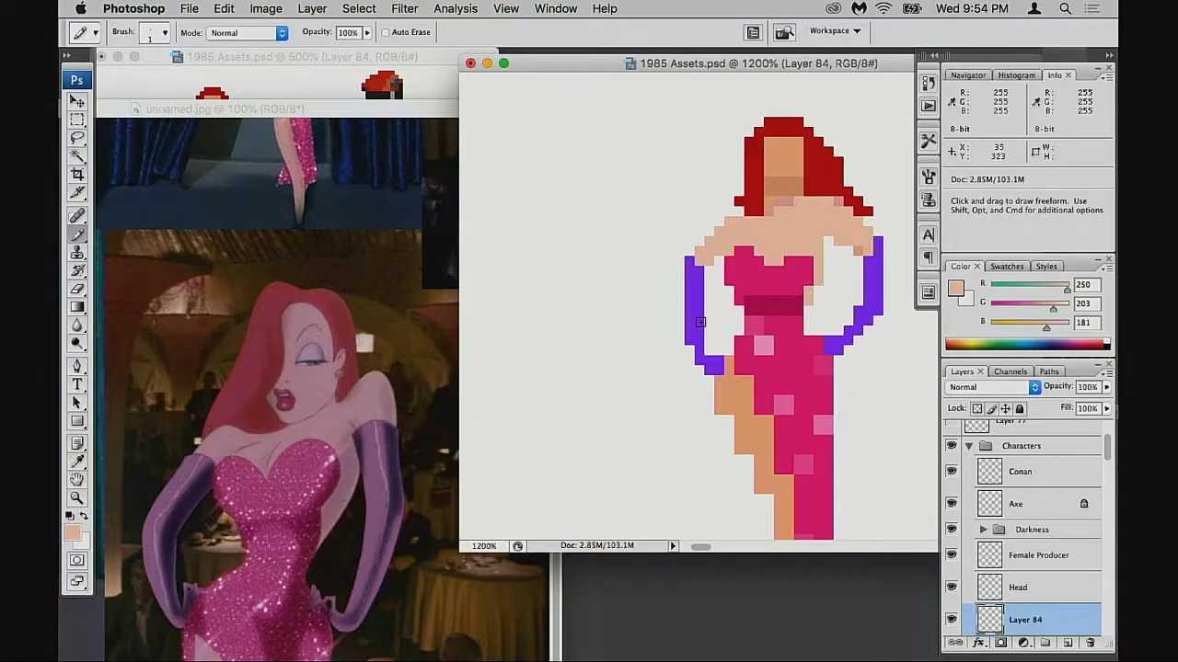
pyautogui.keyDown('alt'); pyautogui.click(799, 273); pyautogui.keyUp('alt')
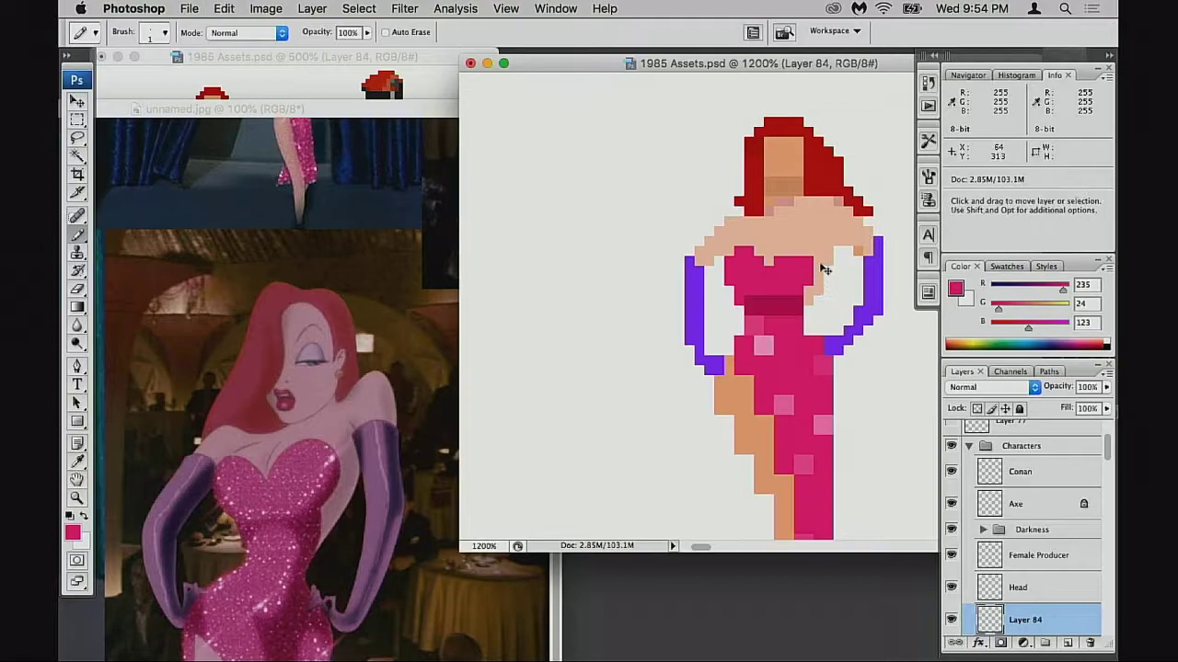
pyautogui.press('super+z')
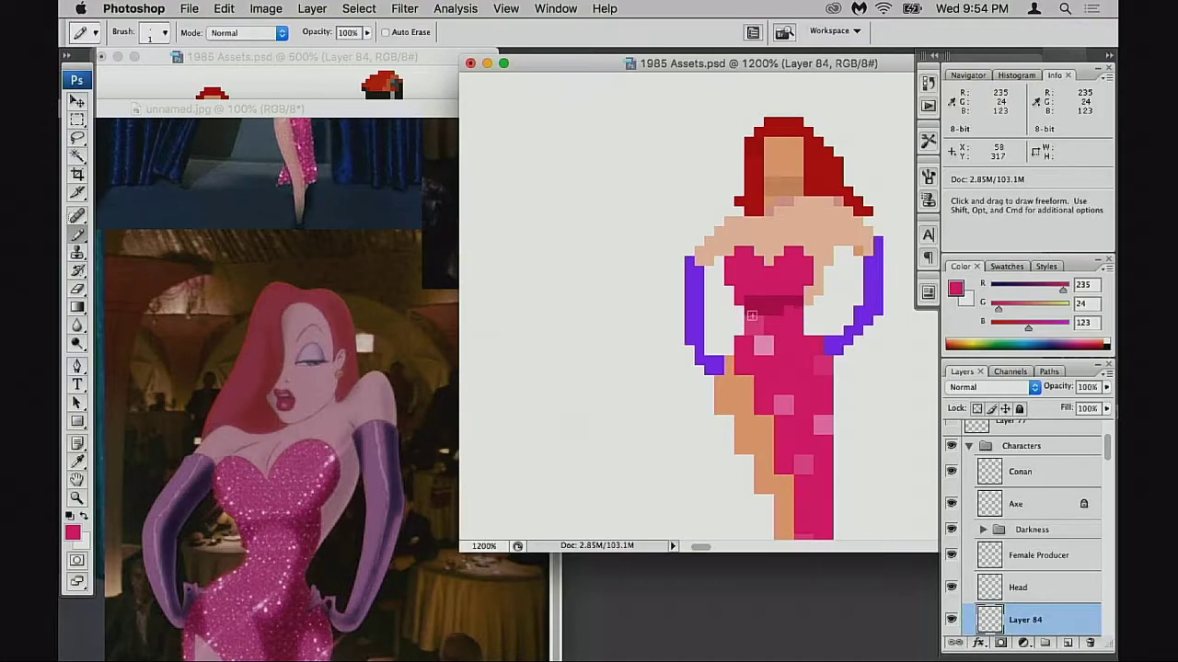
# - Shade the underside of the bust and the waist with the dress's darker pink
pyautogui.keyDown('alt'); pyautogui.click(741, 305); pyautogui.keyUp('alt')
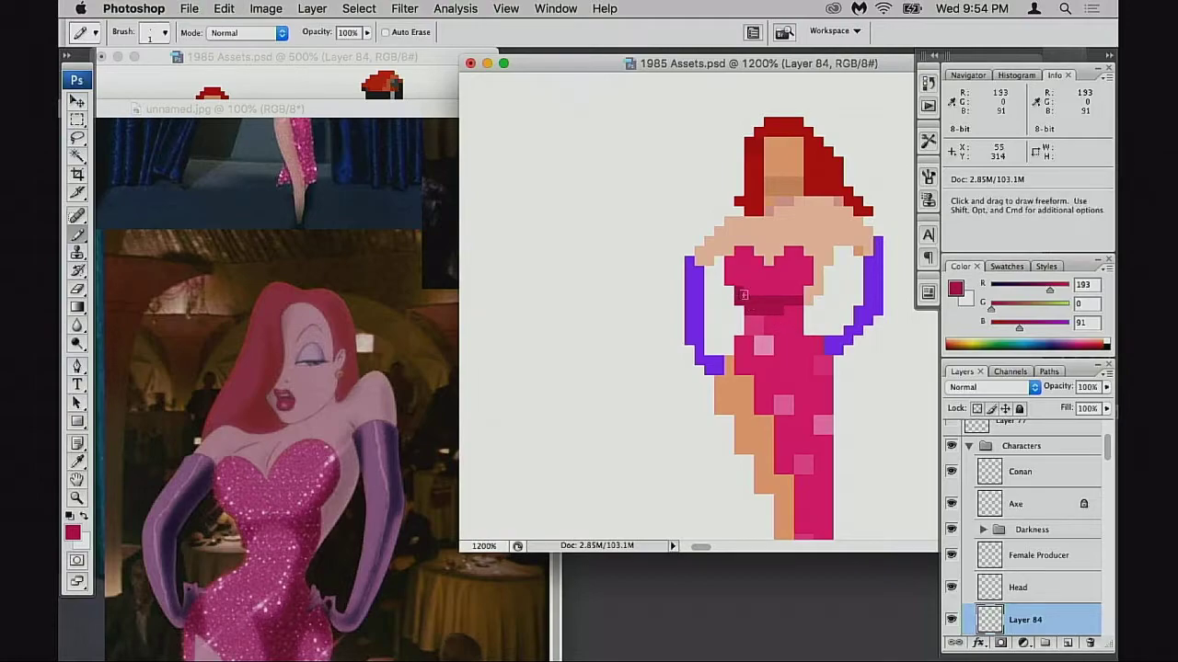
pyautogui.press('e')
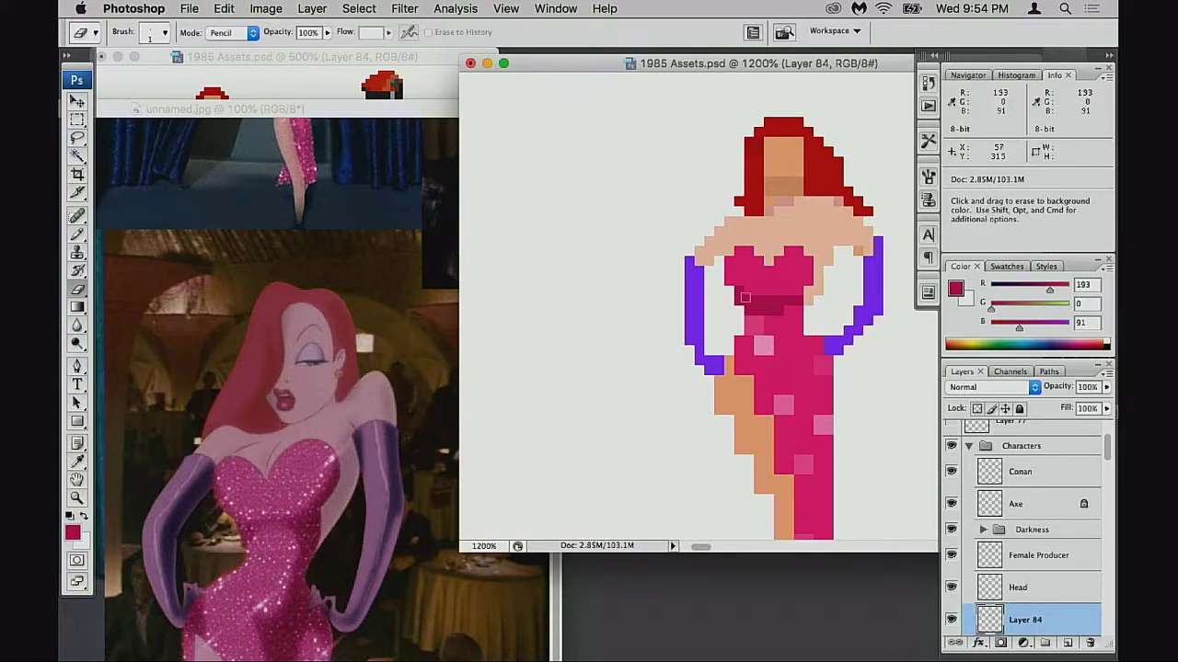
pyautogui.press('b')
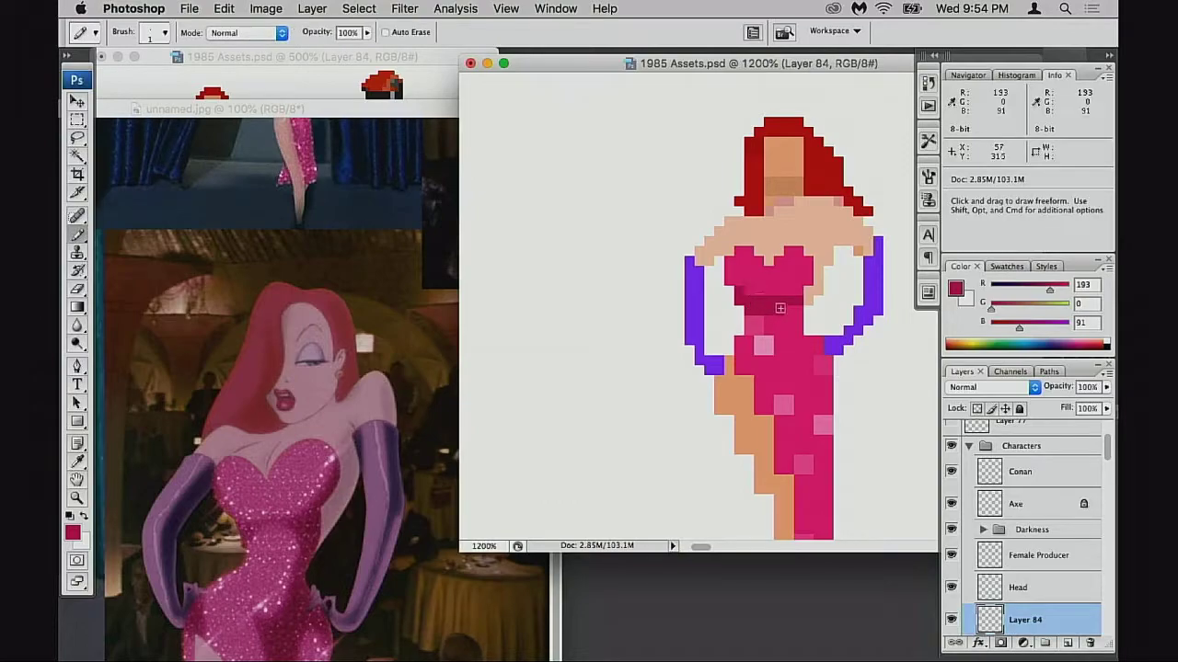
# - Cover the light sparkle and shading pixels at the dress's waist and upper hip with the main pink
pyautogui.keyDown('alt'); pyautogui.click(777, 322); pyautogui.keyUp('alt')
pyautogui.click(755, 323)
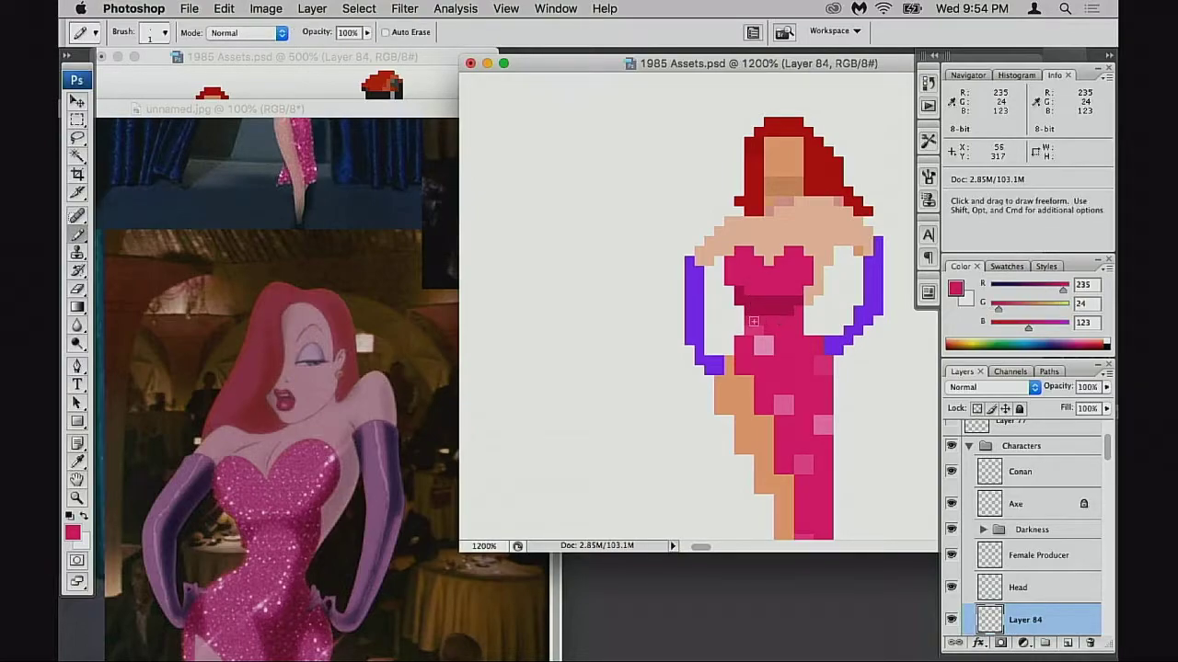
pyautogui.click(763, 344)
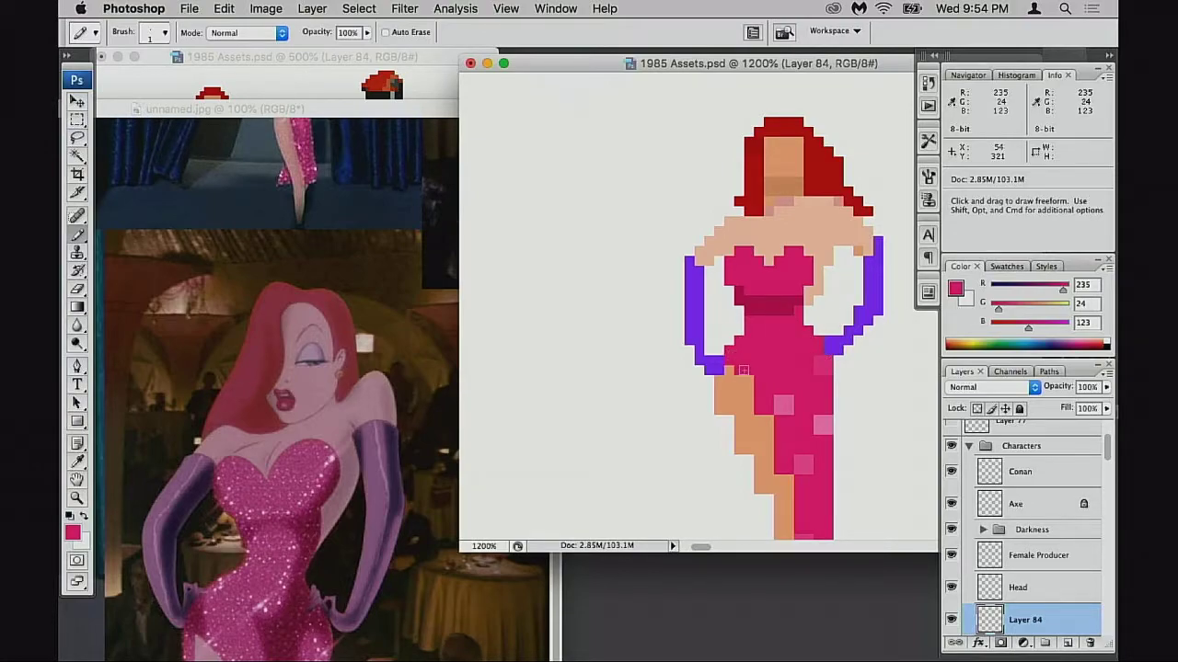
# - Repaint the exposed thigh down to the knee in the lighter chest skin tone
pyautogui.keyDown('alt'); pyautogui.click(733, 382); pyautogui.keyUp('alt')
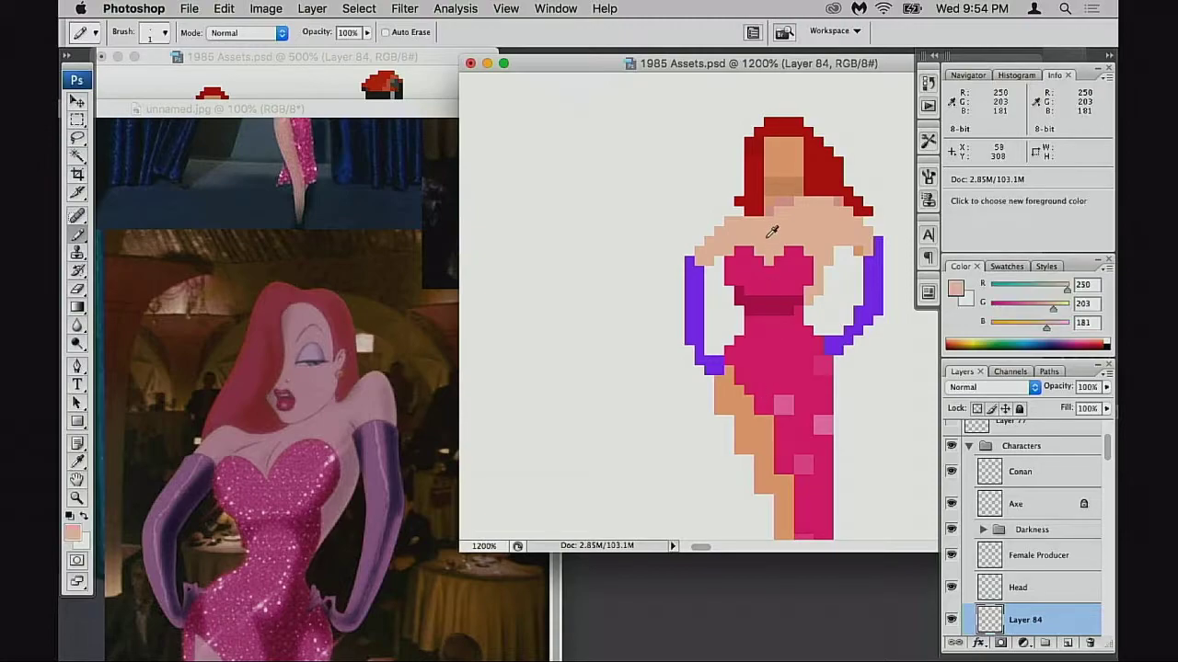
pyautogui.moveTo(733, 382); pyautogui.dragTo(749, 412)
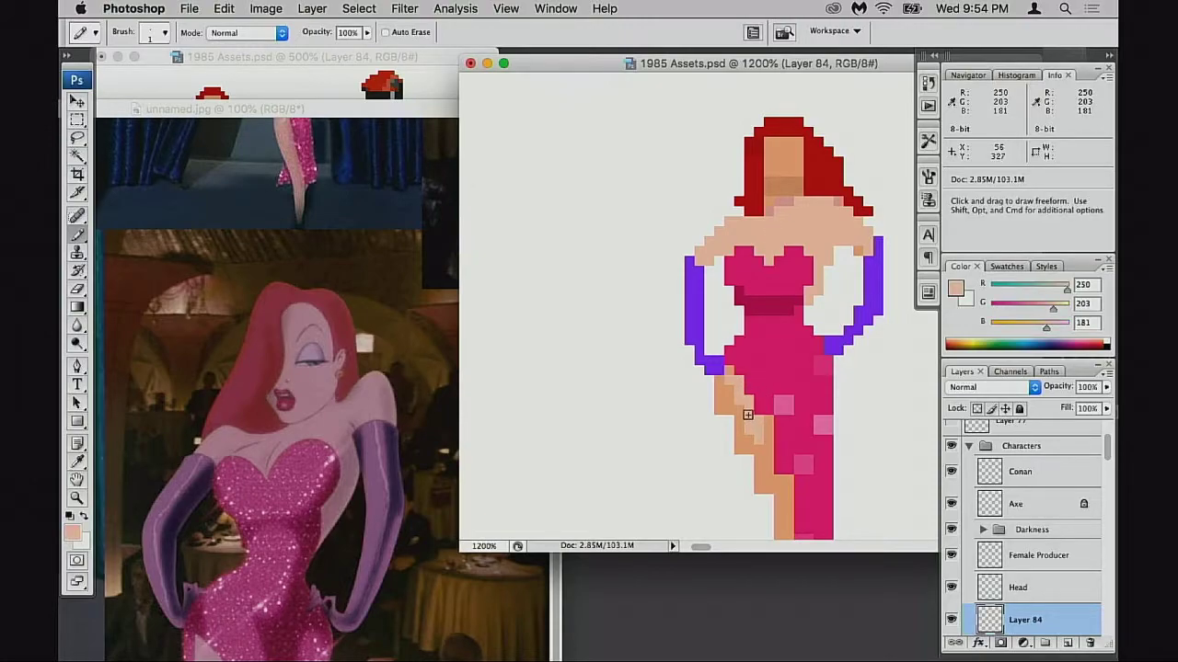
pyautogui.moveTo(747, 403)
pyautogui.mouseDown()
pyautogui.moveTo(730, 371)
pyautogui.moveTo(723, 399)
pyautogui.moveTo(739, 430)
pyautogui.moveTo(728, 417)
pyautogui.moveTo(753, 448)
pyautogui.moveTo(766, 420)
pyautogui.mouseUp()
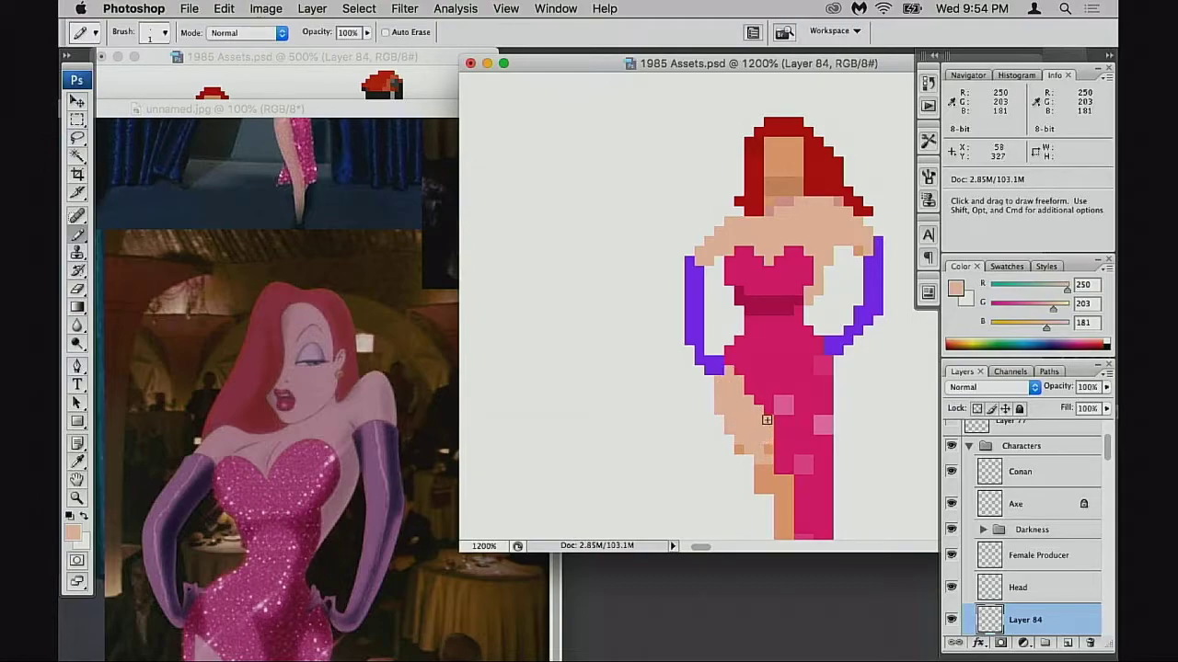
# - Paint the base of the neck and most of the face in the lighter skin tone
pyautogui.moveTo(760, 324)
pyautogui.mouseDown()
pyautogui.moveTo(731, 336)
pyautogui.moveTo(753, 310)
pyautogui.mouseUp()
pyautogui.keyDown('alt'); pyautogui.click(742, 331); pyautogui.keyUp('alt')
pyautogui.scroll(1, 745, 271)
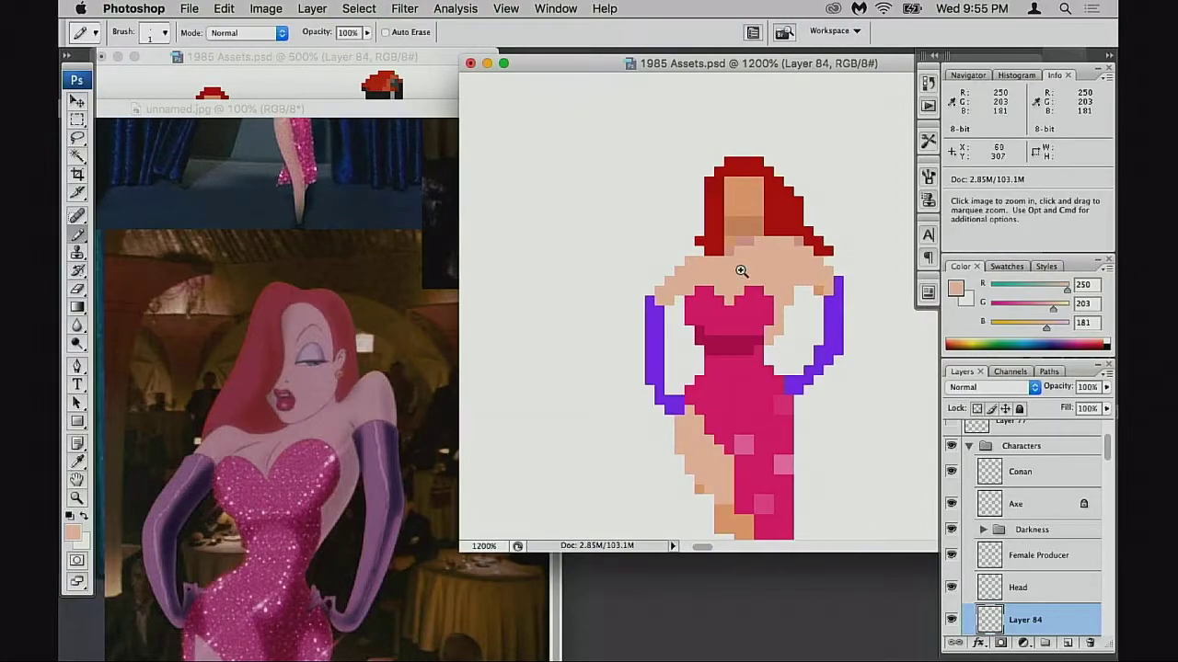
pyautogui.scroll(1, 742, 267)
pyautogui.moveTo(744, 305); pyautogui.dragTo(709, 307)
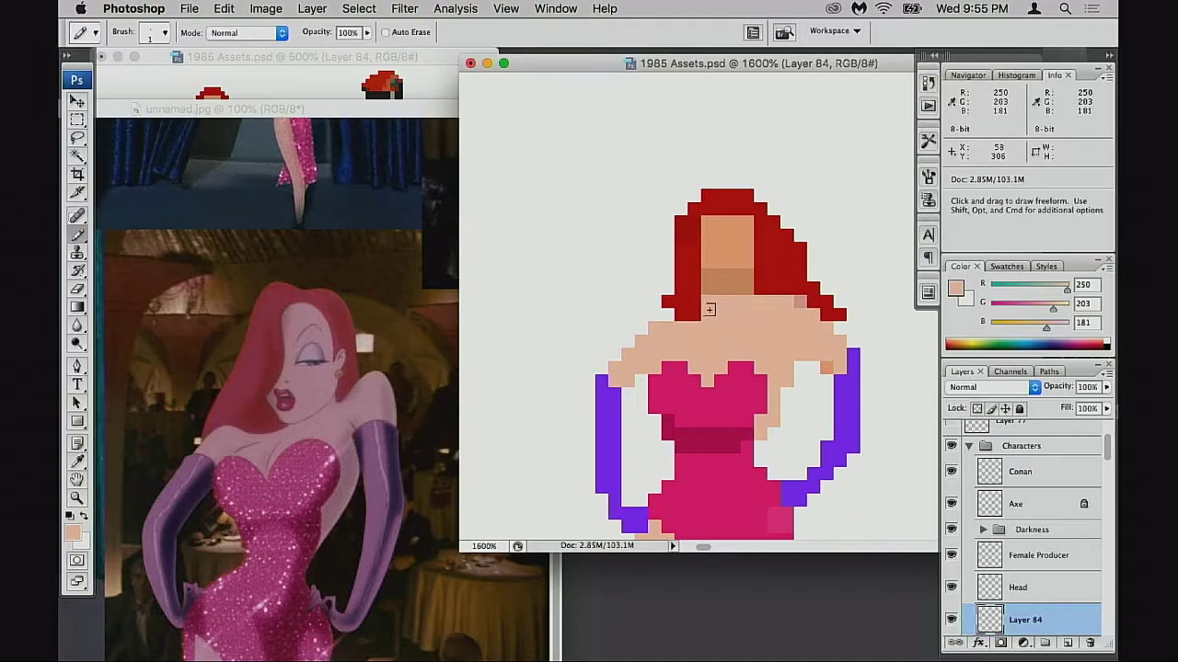
pyautogui.moveTo(726, 234)
pyautogui.mouseDown()
pyautogui.moveTo(724, 266)
pyautogui.moveTo(736, 239)
pyautogui.moveTo(736, 258)
pyautogui.moveTo(732, 242)
pyautogui.moveTo(722, 268)
pyautogui.moveTo(736, 226)
pyautogui.moveTo(716, 264)
pyautogui.moveTo(712, 242)
pyautogui.moveTo(721, 269)
pyautogui.moveTo(742, 230)
pyautogui.mouseUp()
pyautogui.press('super+z')
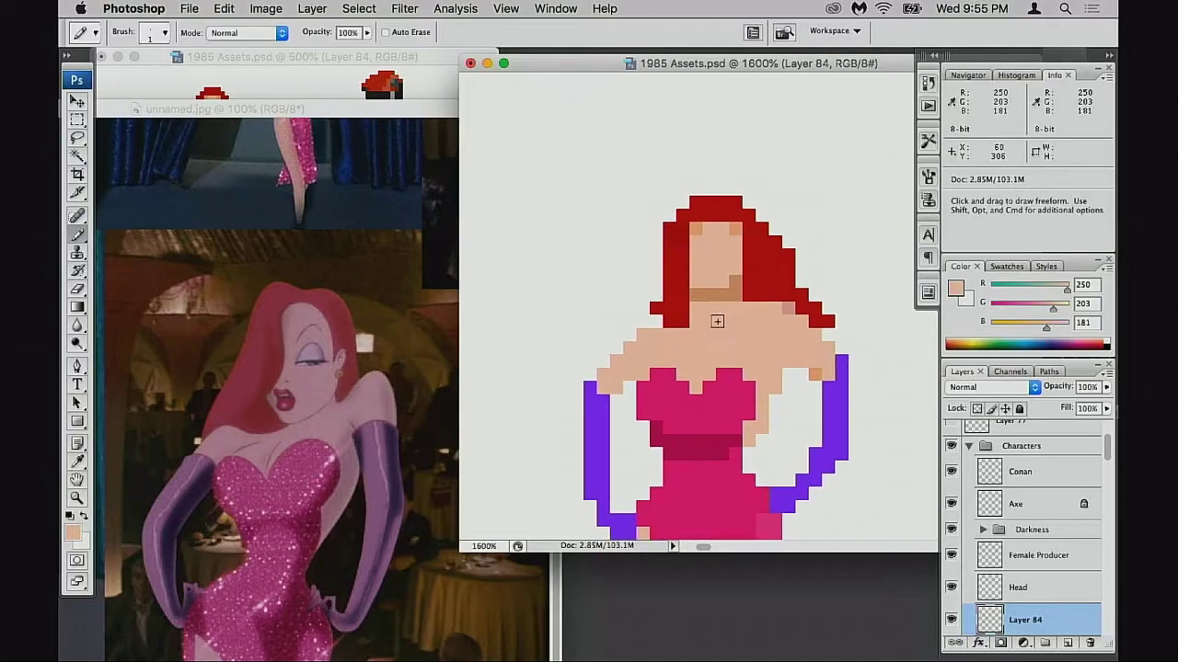
pyautogui.moveTo(715, 319); pyautogui.dragTo(683, 348)
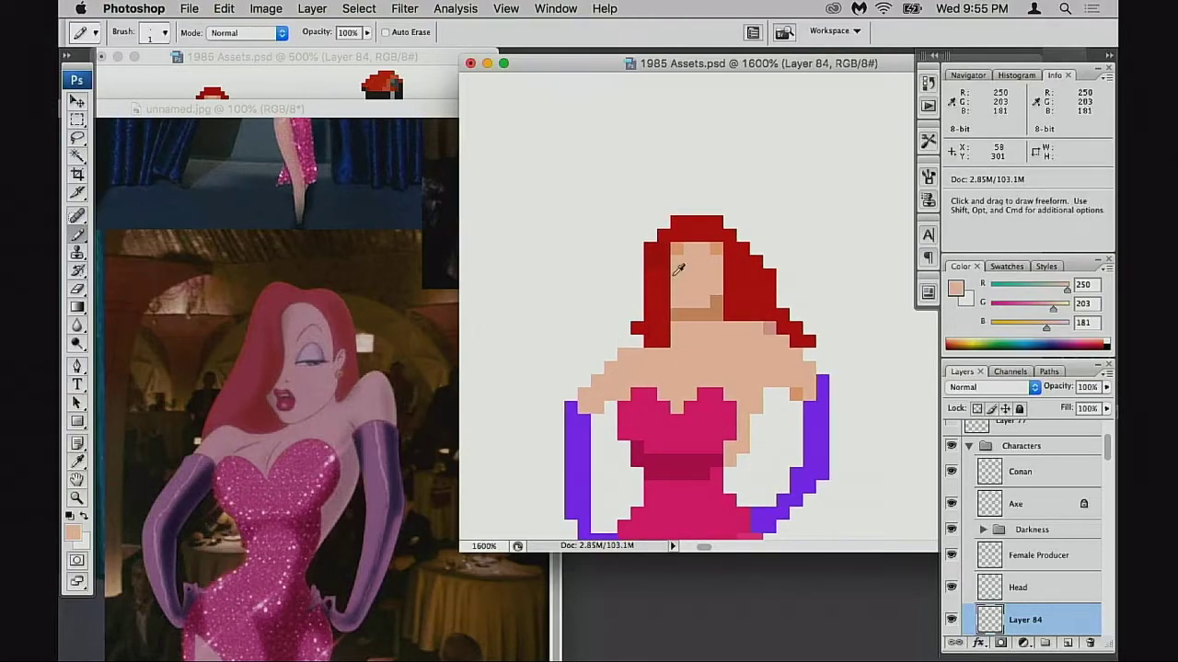
# - Extend the red hair outward on the left-hand side in a stepped wave down to the shoulder
pyautogui.keyDown('alt'); pyautogui.click(657, 313); pyautogui.keyUp('alt')
pyautogui.moveTo(637, 300)
pyautogui.mouseDown()
pyautogui.moveTo(638, 334)
pyautogui.moveTo(637, 290)
pyautogui.moveTo(624, 340)
pyautogui.moveTo(677, 356)
pyautogui.mouseUp()
pyautogui.press('space')
pyautogui.moveTo(667, 279)
pyautogui.mouseDown()
pyautogui.moveTo(665, 291)
pyautogui.moveTo(666, 259)
pyautogui.mouseUp()
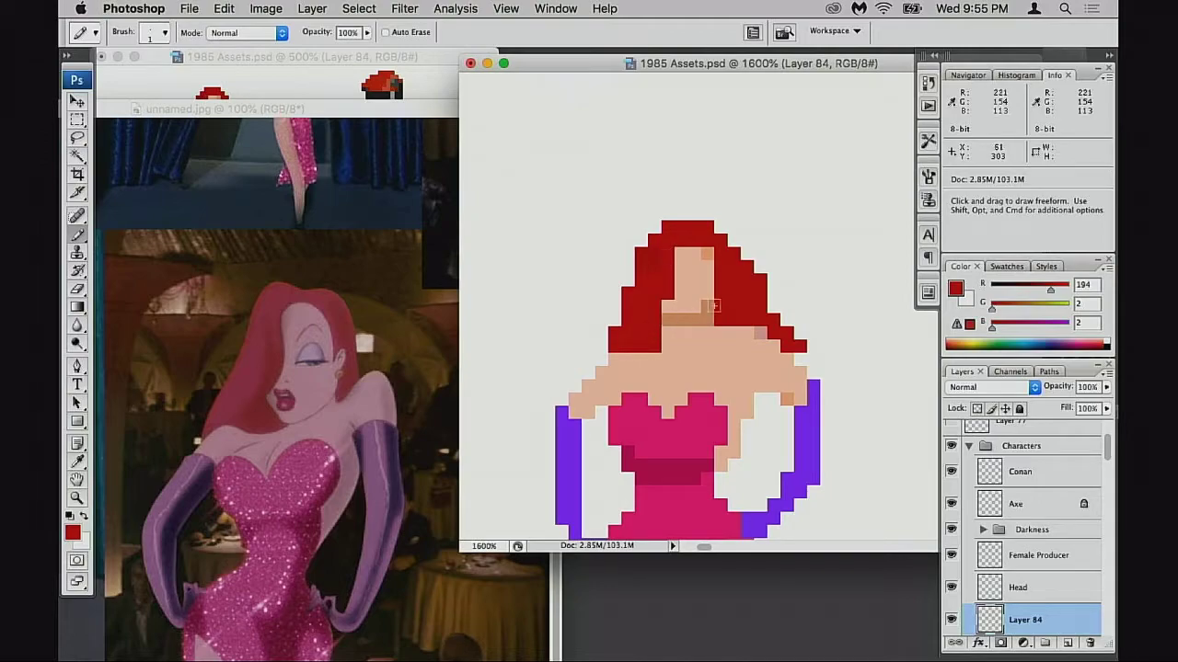
# - Erase the outer edge of the right-hand hair and the stray pixels on top of the shoulder
pyautogui.press('e')
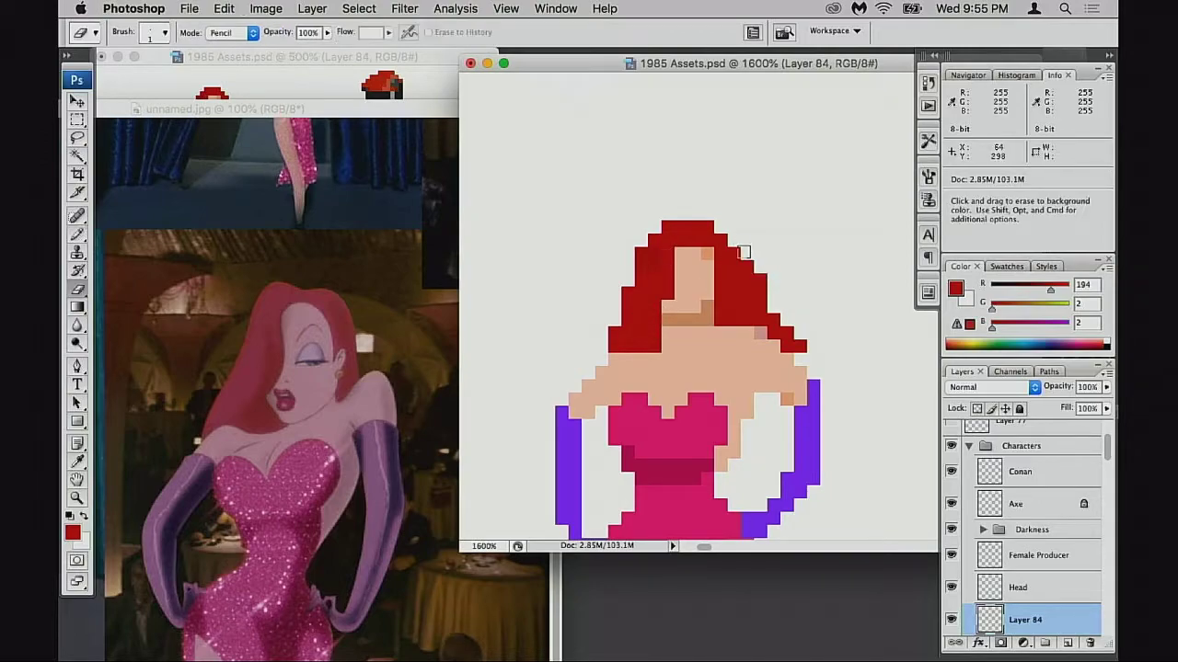
pyautogui.moveTo(748, 261)
pyautogui.mouseDown()
pyautogui.moveTo(752, 291)
pyautogui.moveTo(760, 261)
pyautogui.moveTo(777, 332)
pyautogui.mouseUp()
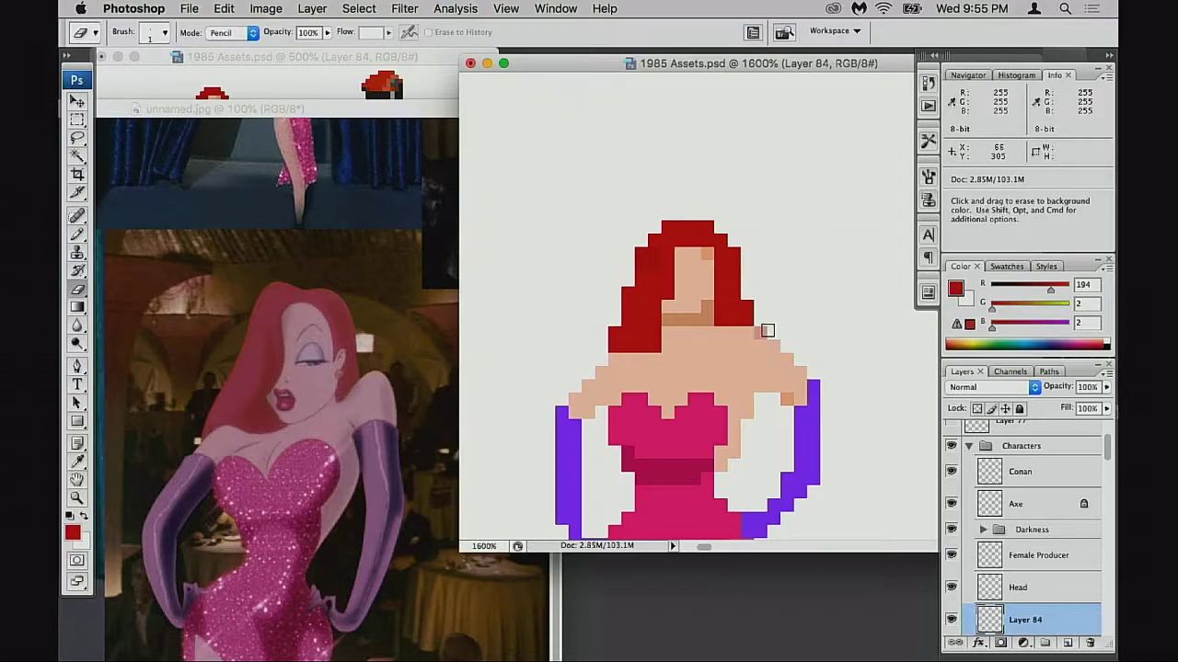
pyautogui.click(762, 334)
pyautogui.click(773, 343)
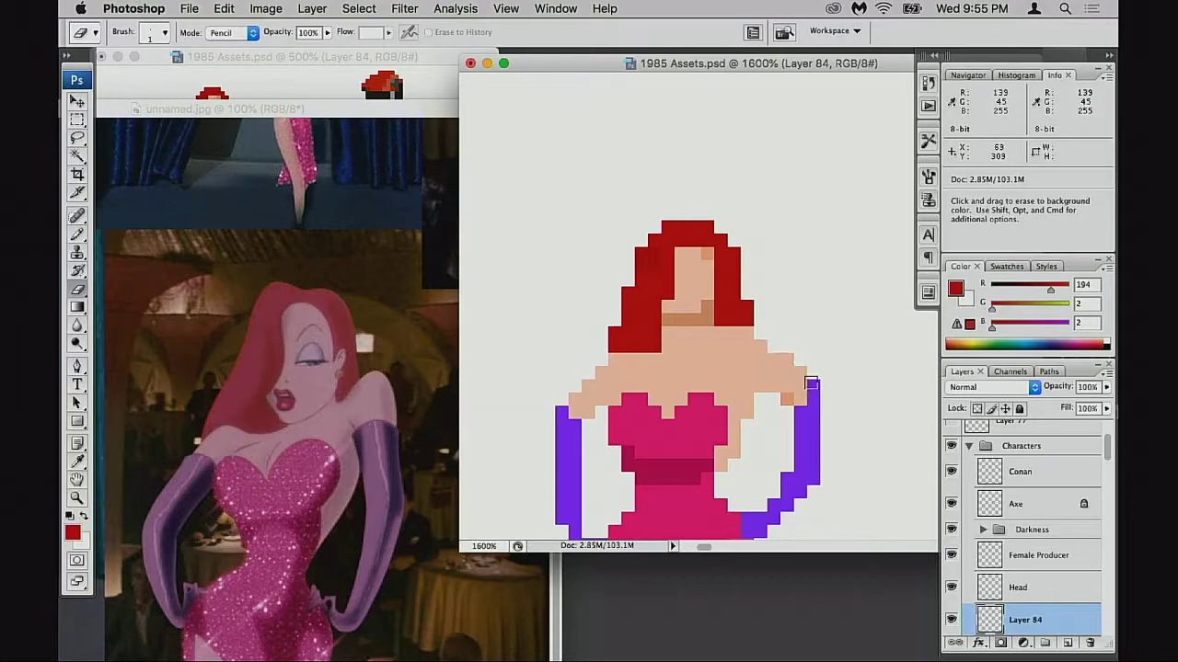
# - Replace the darker pixel under the right-hand upper arm with the light skin tone
pyautogui.moveTo(789, 403); pyautogui.dragTo(770, 412)
pyautogui.press('b')
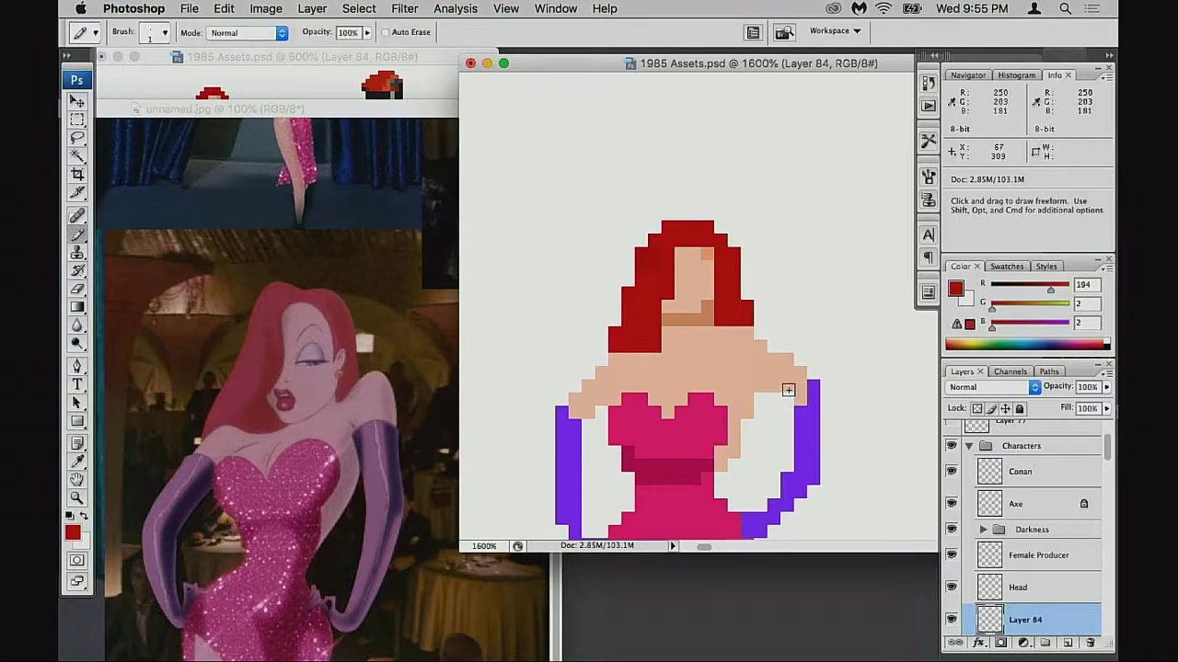
pyautogui.keyDown('alt'); pyautogui.click(786, 385); pyautogui.keyUp('alt')
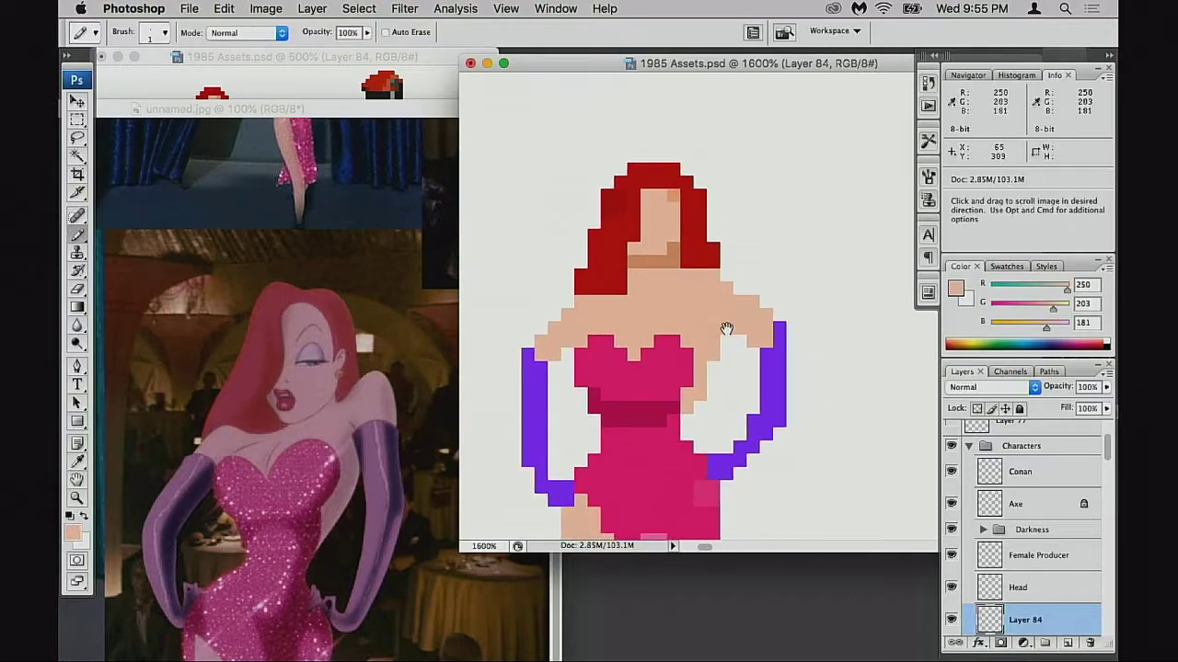
pyautogui.moveTo(761, 405); pyautogui.dragTo(735, 335)
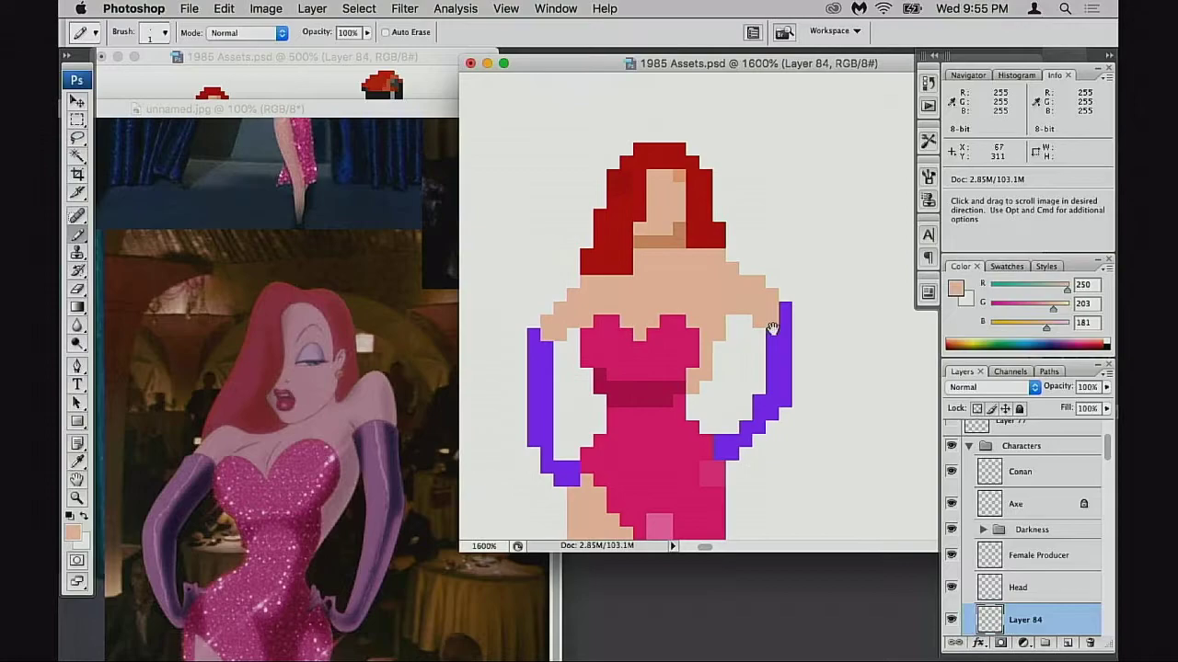
# - Add a purple pixel at the inner top edge of the right-hand glove and erase its outer corner pixel at the elbow
pyautogui.keyDown('alt'); pyautogui.click(773, 334); pyautogui.keyUp('alt')
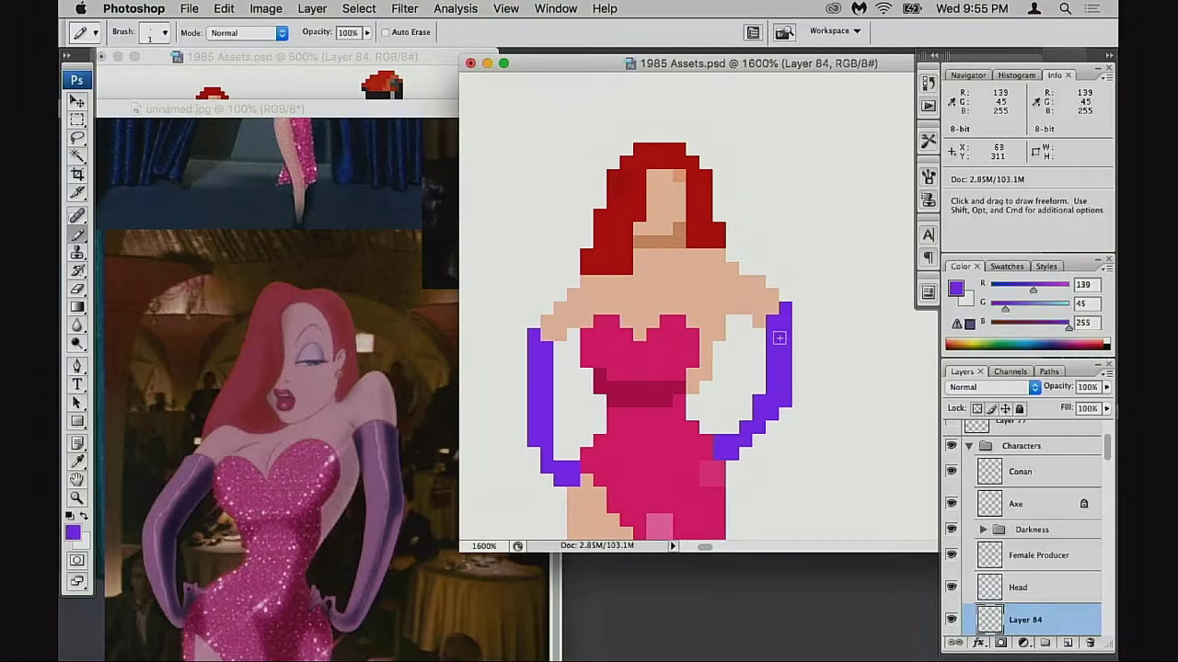
pyautogui.click(759, 322)
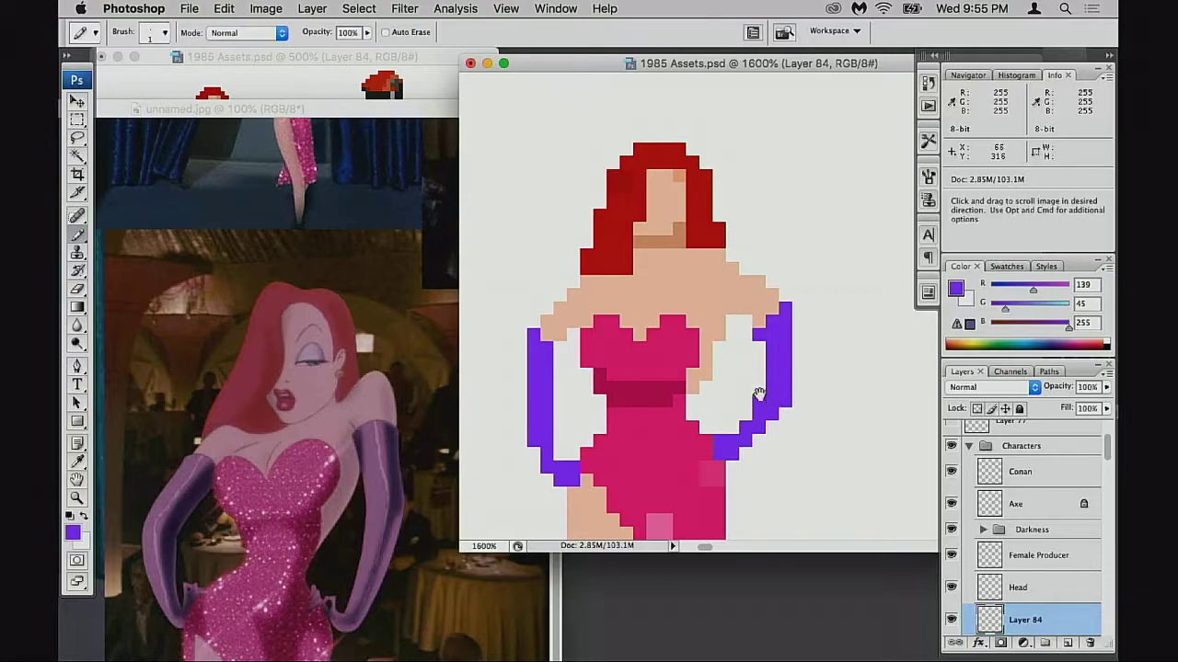
pyautogui.moveTo(760, 397)
pyautogui.mouseDown()
pyautogui.moveTo(775, 393)
pyautogui.moveTo(737, 426)
pyautogui.mouseUp()
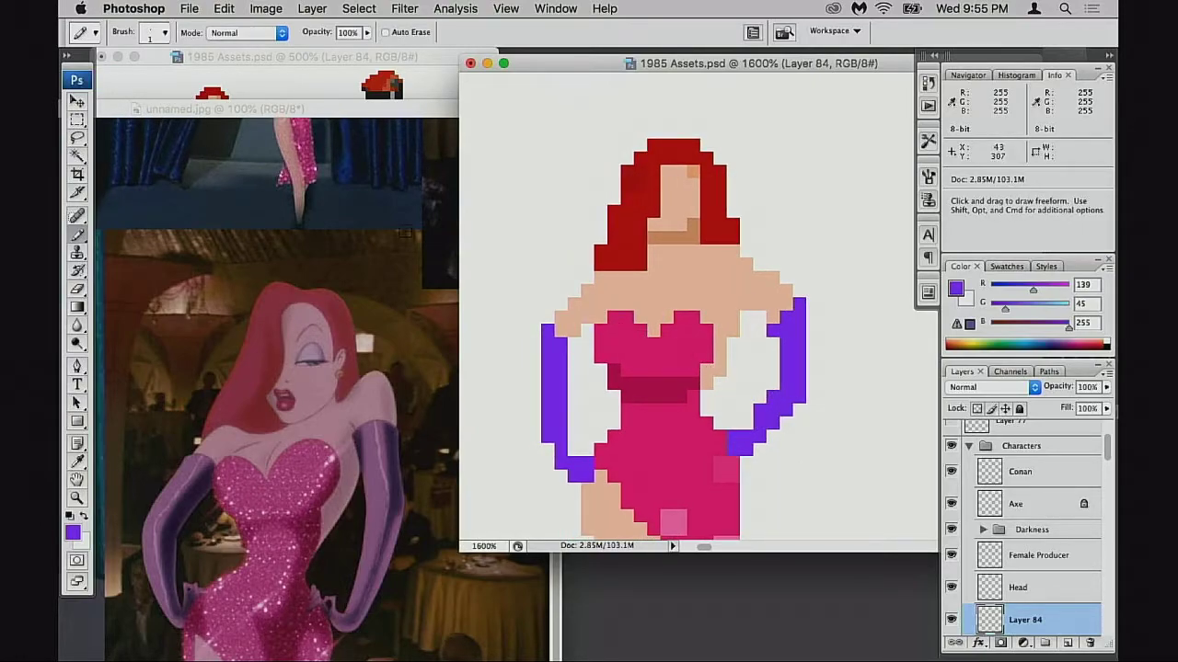
pyautogui.press('e')
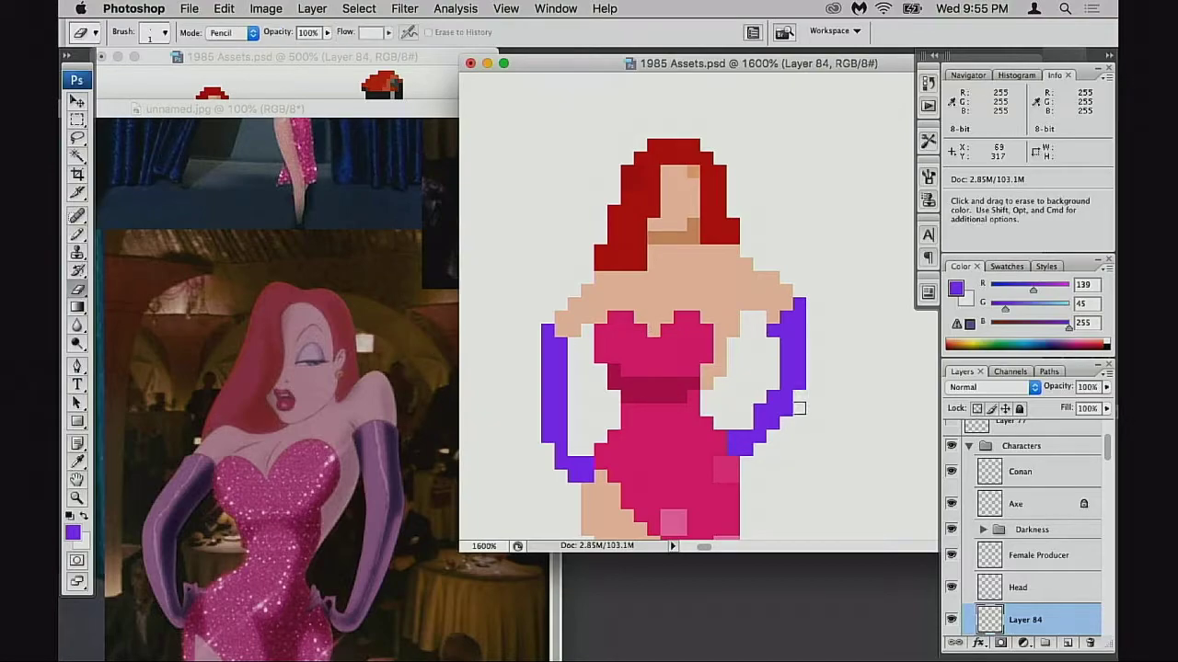
pyautogui.click(760, 411)
pyautogui.moveTo(638, 430)
pyautogui.mouseDown()
pyautogui.moveTo(622, 437)
pyautogui.moveTo(645, 422)
pyautogui.moveTo(650, 432)
pyautogui.mouseUp()
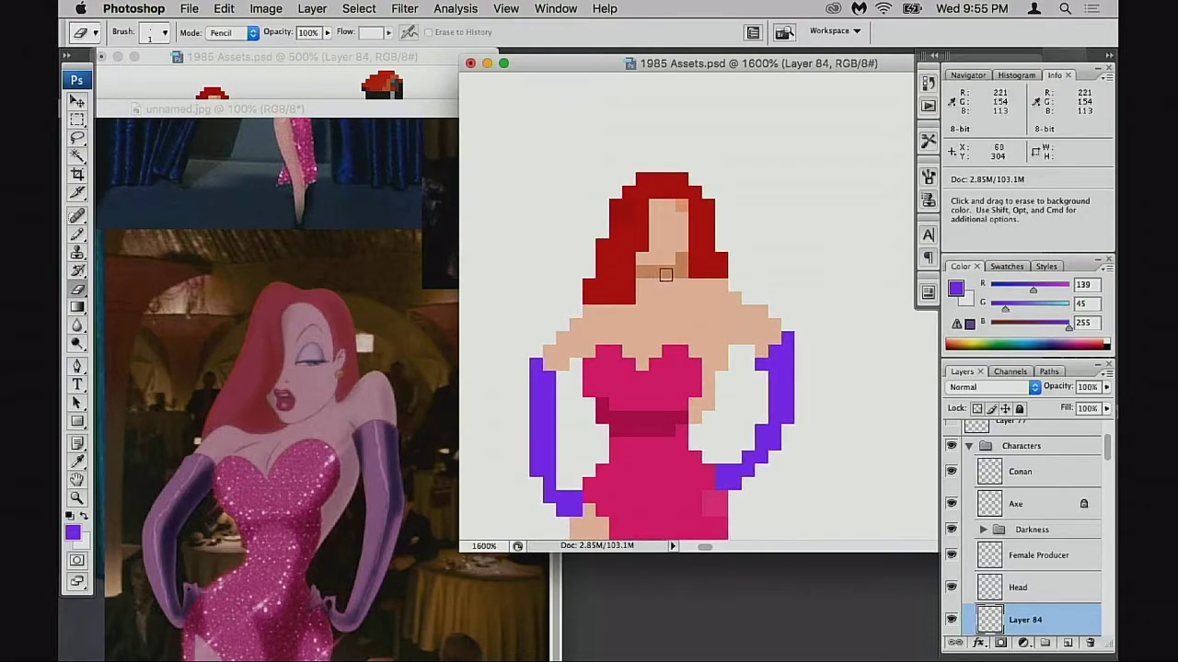
# - Extend the brown shadow under the chin one row lower, three pixels wide, using the colour of the existing shadow
pyautogui.press('b')
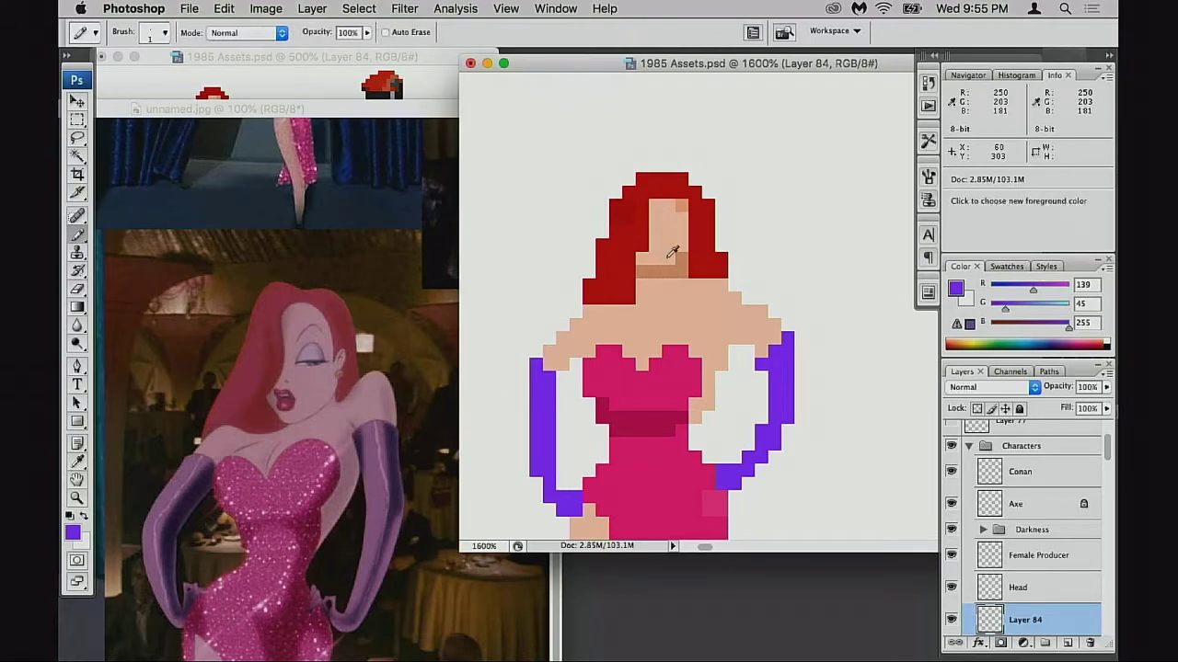
pyautogui.keyDown('alt'); pyautogui.click(667, 263); pyautogui.keyUp('alt')
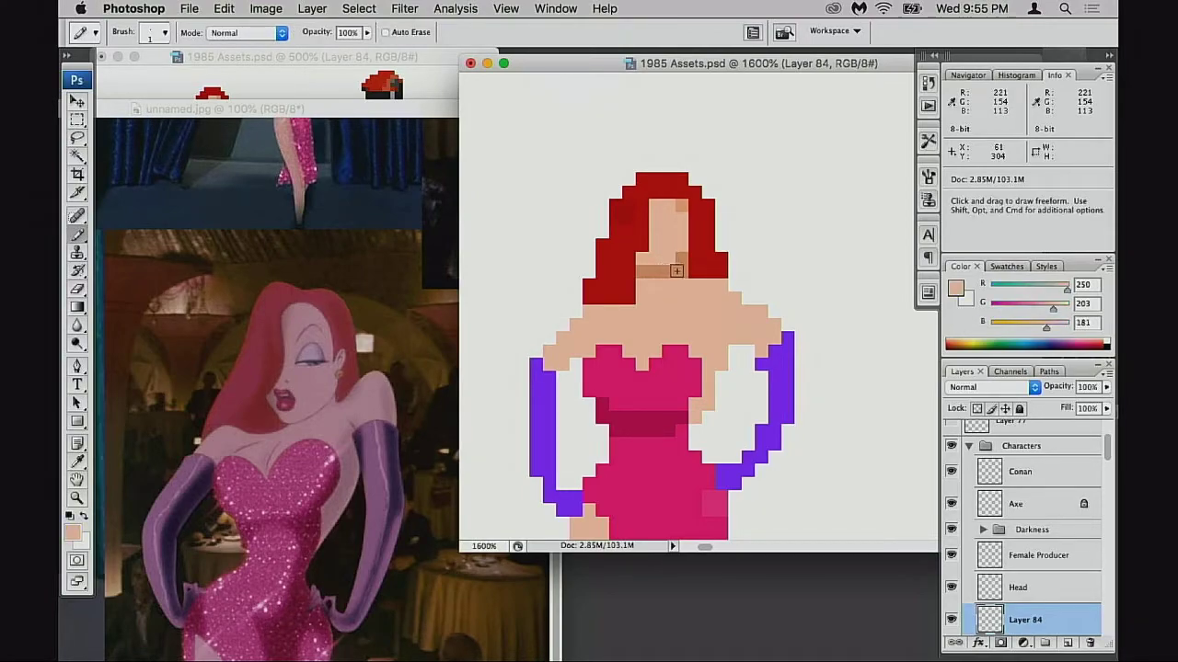
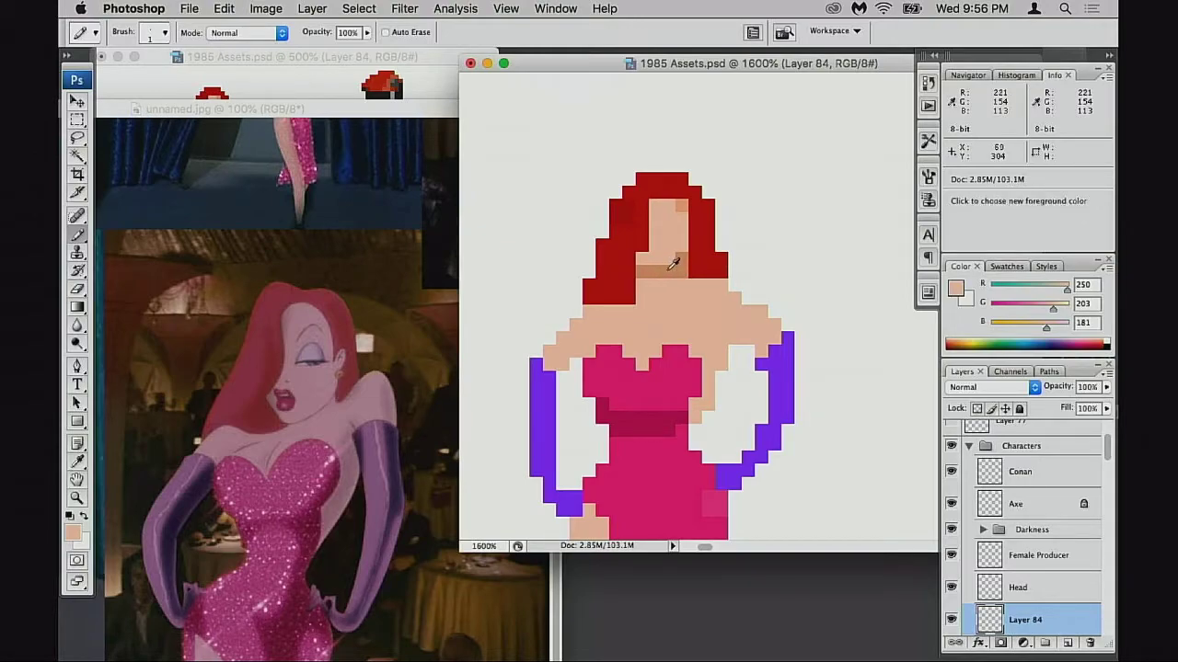
pyautogui.press('alt')
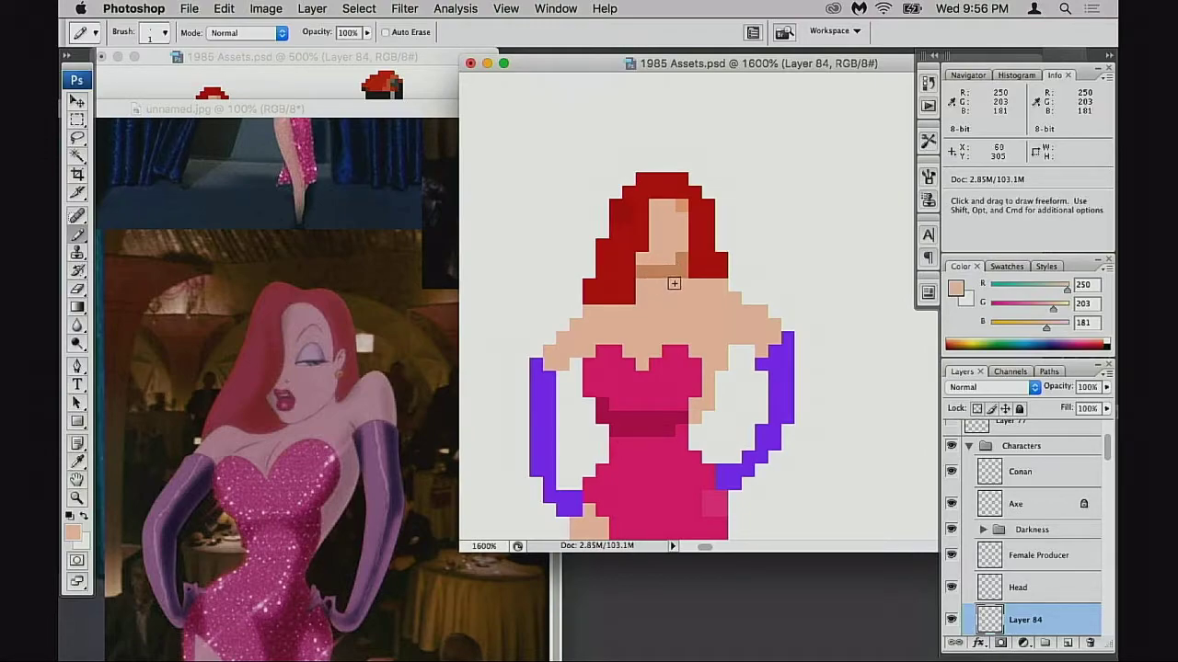
pyautogui.keyDown('alt'); pyautogui.click(677, 265); pyautogui.keyUp('alt')
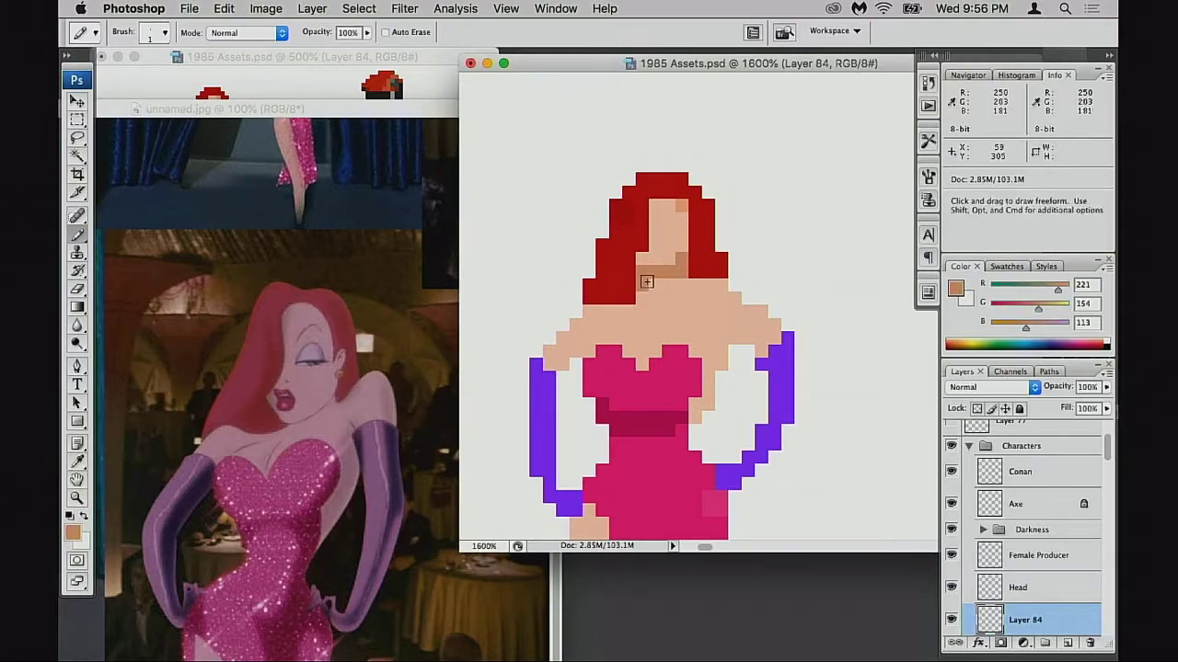
pyautogui.moveTo(647, 281); pyautogui.dragTo(664, 282)
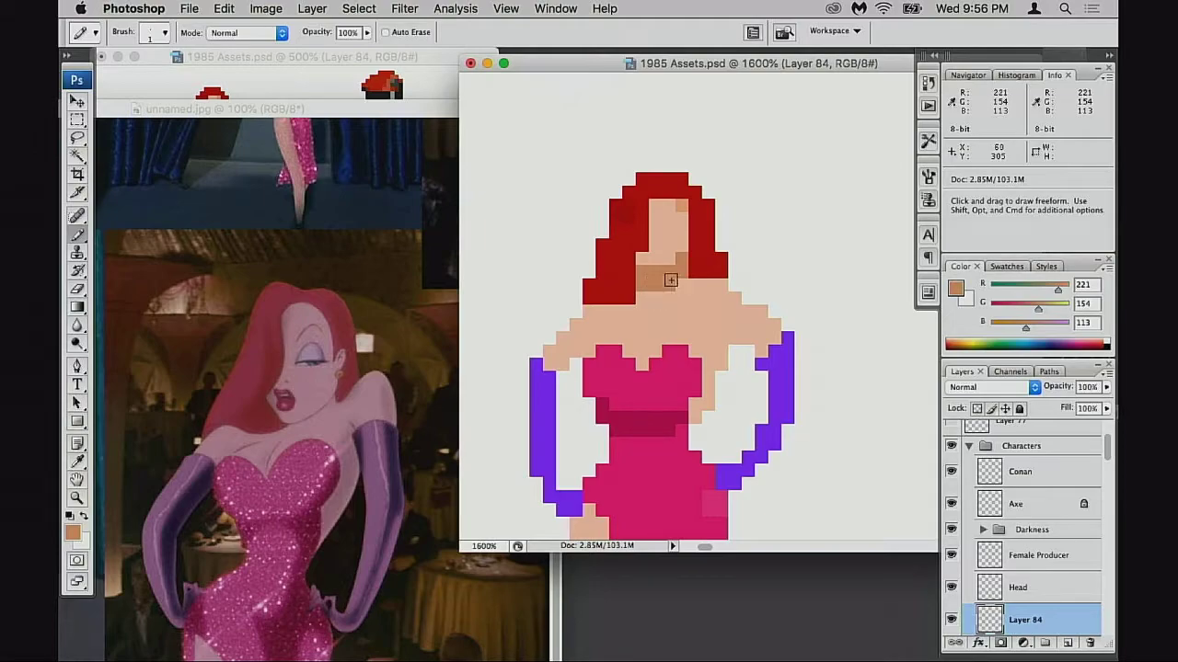
# - Switch the pencil to Color mode and try tinting the neck shadow with the hair's red
pyautogui.keyDown('alt'); pyautogui.click(626, 265); pyautogui.keyUp('alt')
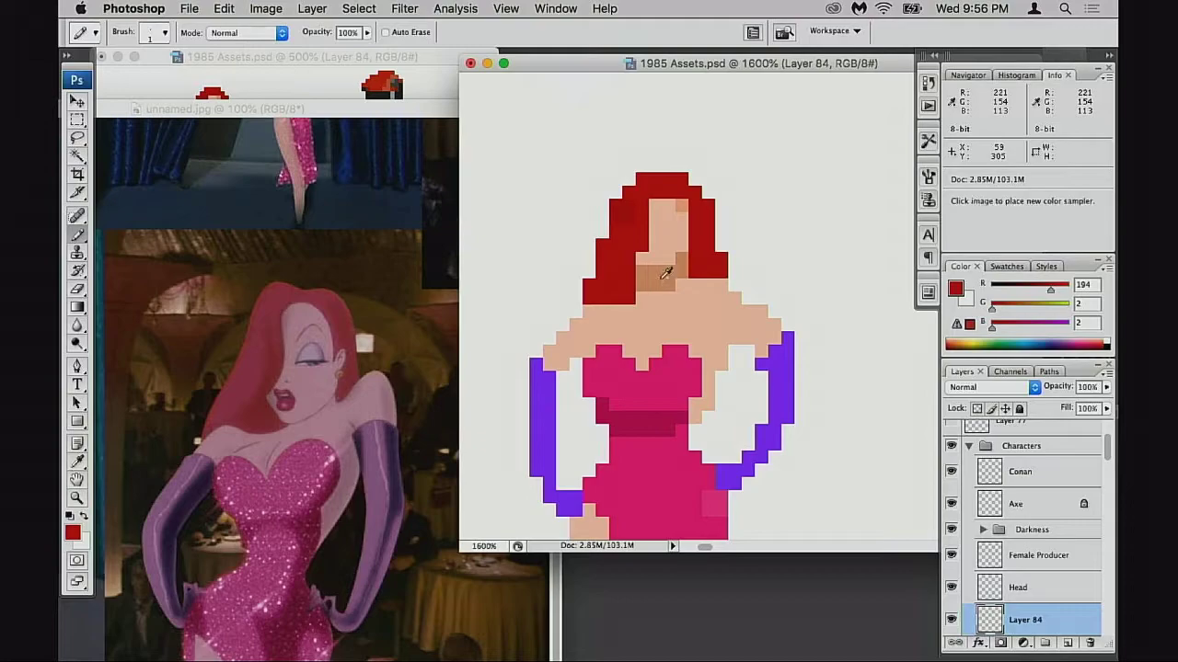
pyautogui.hotkey('shift', 'alt', 'c')
pyautogui.moveTo(648, 276)
pyautogui.mouseDown()
pyautogui.moveTo(676, 274)
pyautogui.moveTo(664, 287)
pyautogui.mouseUp()
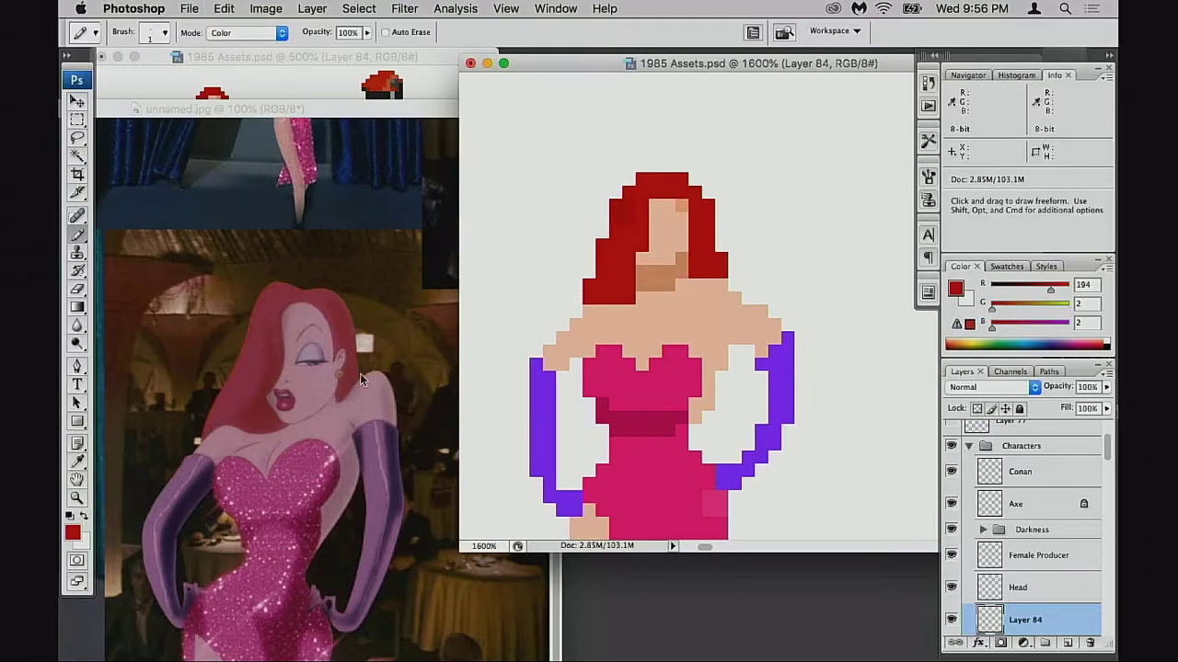
# - Set the foreground colour to the dusty pink dd7fa4
pyautogui.click(75, 532)
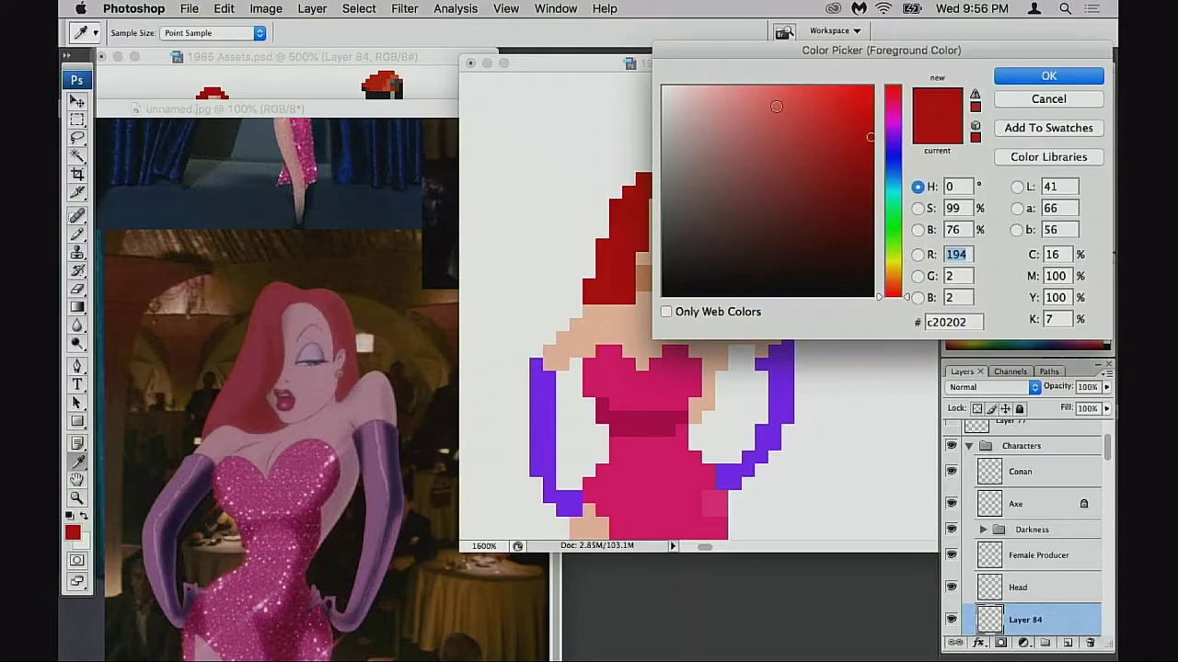
pyautogui.moveTo(783, 50); pyautogui.dragTo(861, 66)
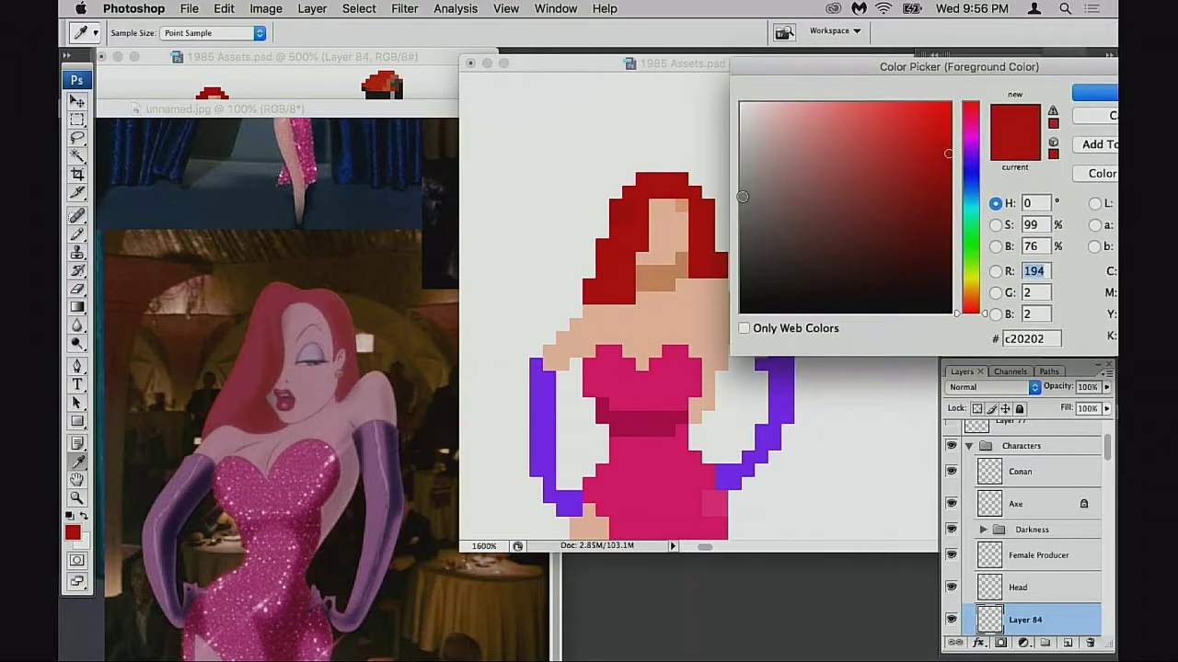
pyautogui.click(677, 230)
pyautogui.moveTo(822, 131)
pyautogui.mouseDown()
pyautogui.moveTo(849, 160)
pyautogui.moveTo(846, 151)
pyautogui.mouseUp()
pyautogui.moveTo(970, 113); pyautogui.dragTo(970, 108)
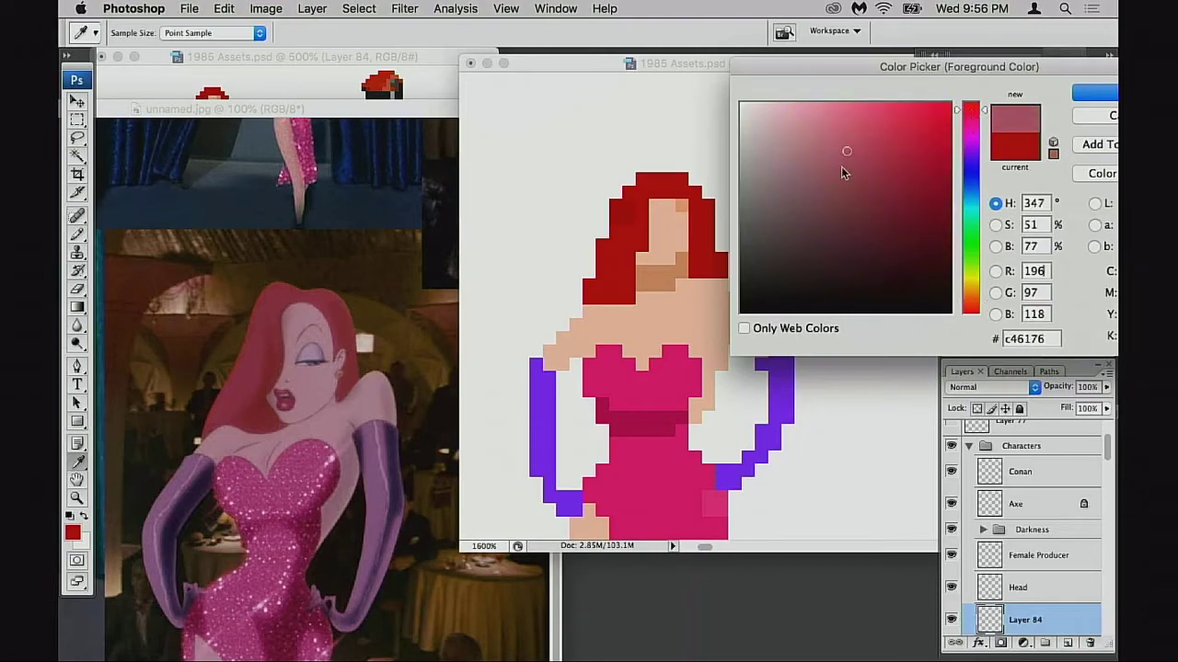
pyautogui.click(968, 128)
pyautogui.moveTo(848, 150); pyautogui.dragTo(842, 141)
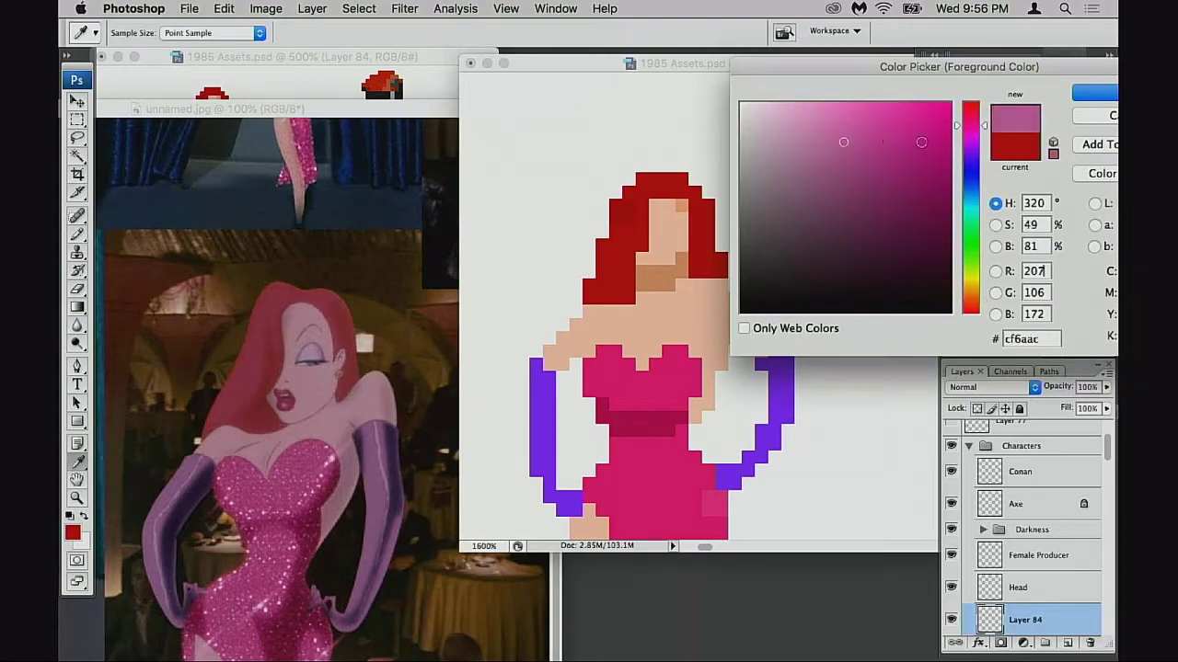
pyautogui.moveTo(973, 121); pyautogui.dragTo(971, 117)
pyautogui.moveTo(837, 138)
pyautogui.mouseDown()
pyautogui.moveTo(826, 139)
pyautogui.moveTo(831, 128)
pyautogui.mouseUp()
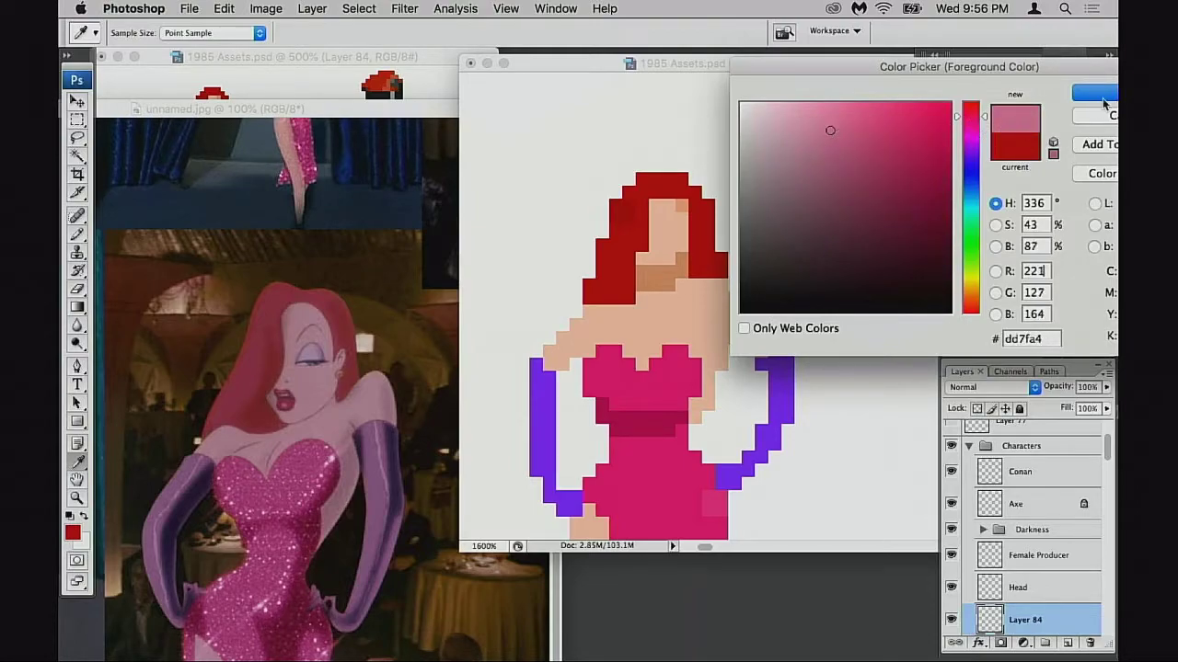
pyautogui.click(1095, 93)
# - Tint the neck and jaw shadow a muted pink in Color mode, lowering the pencil opacity to 30% for the blend
pyautogui.moveTo(669, 274); pyautogui.dragTo(646, 276)
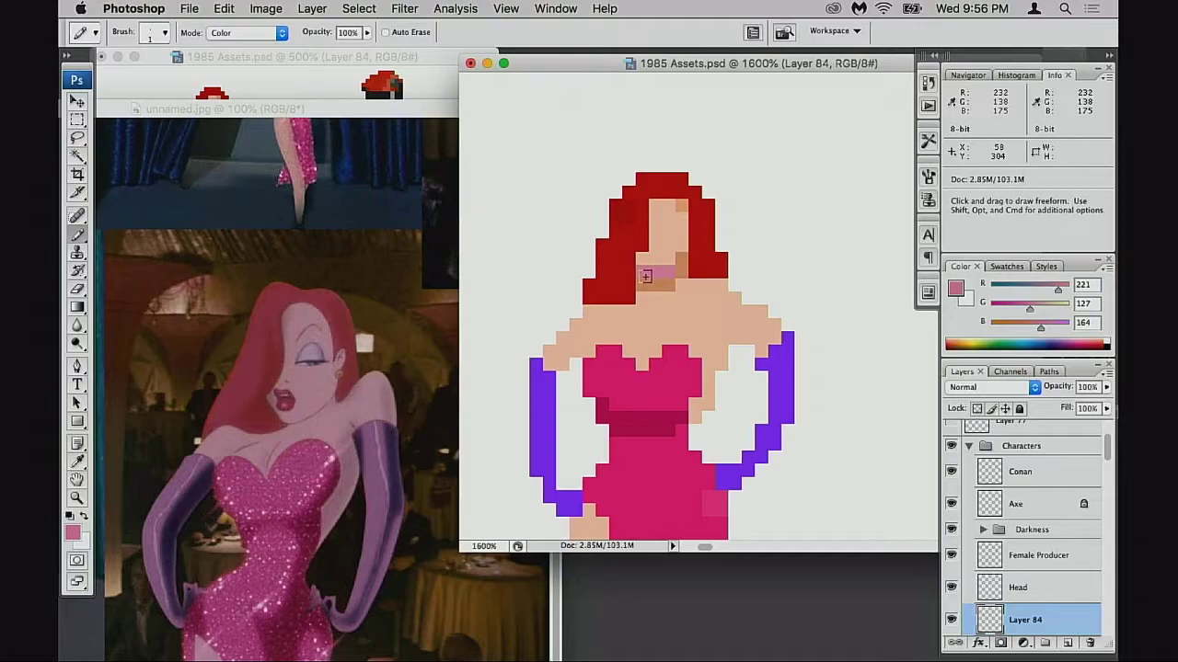
pyautogui.press('super+z')
pyautogui.press('3')
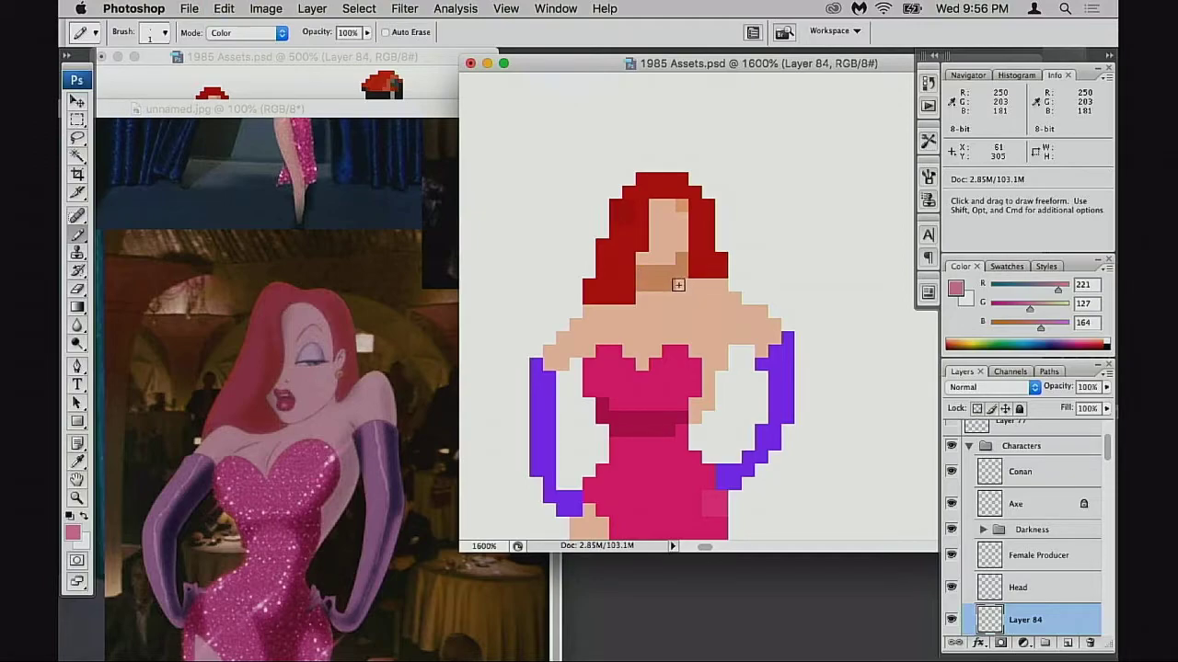
pyautogui.moveTo(649, 272); pyautogui.dragTo(670, 273)
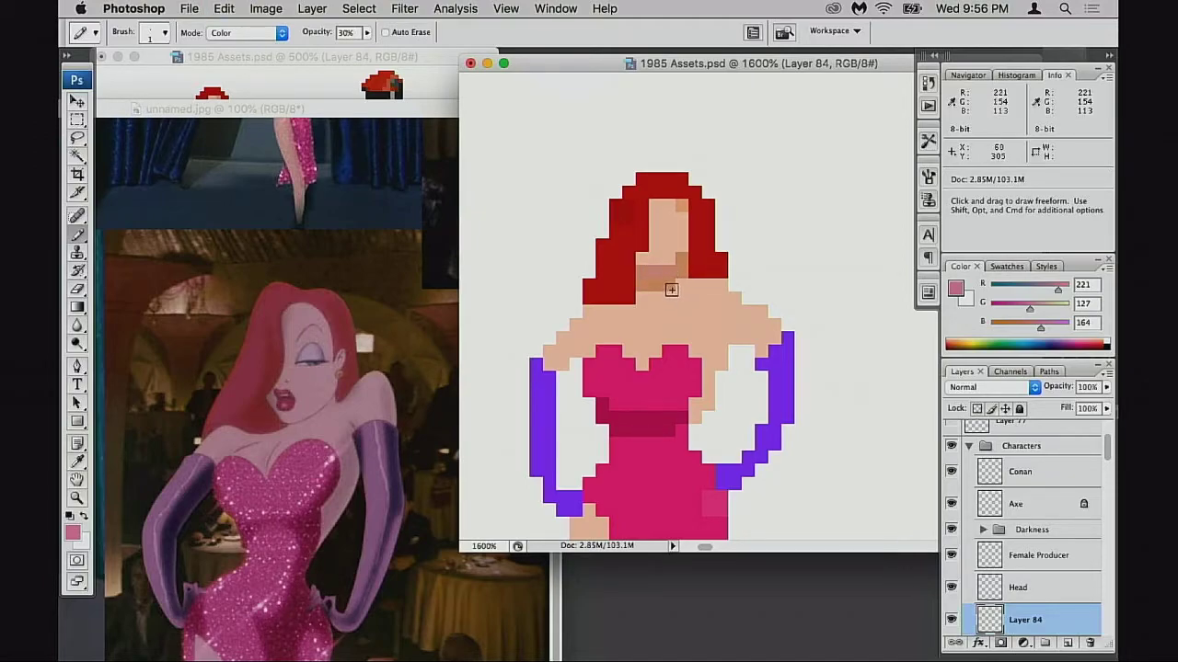
pyautogui.press('5')
pyautogui.press('0')
pyautogui.keyDown('alt'); pyautogui.click(666, 285); pyautogui.keyUp('alt')
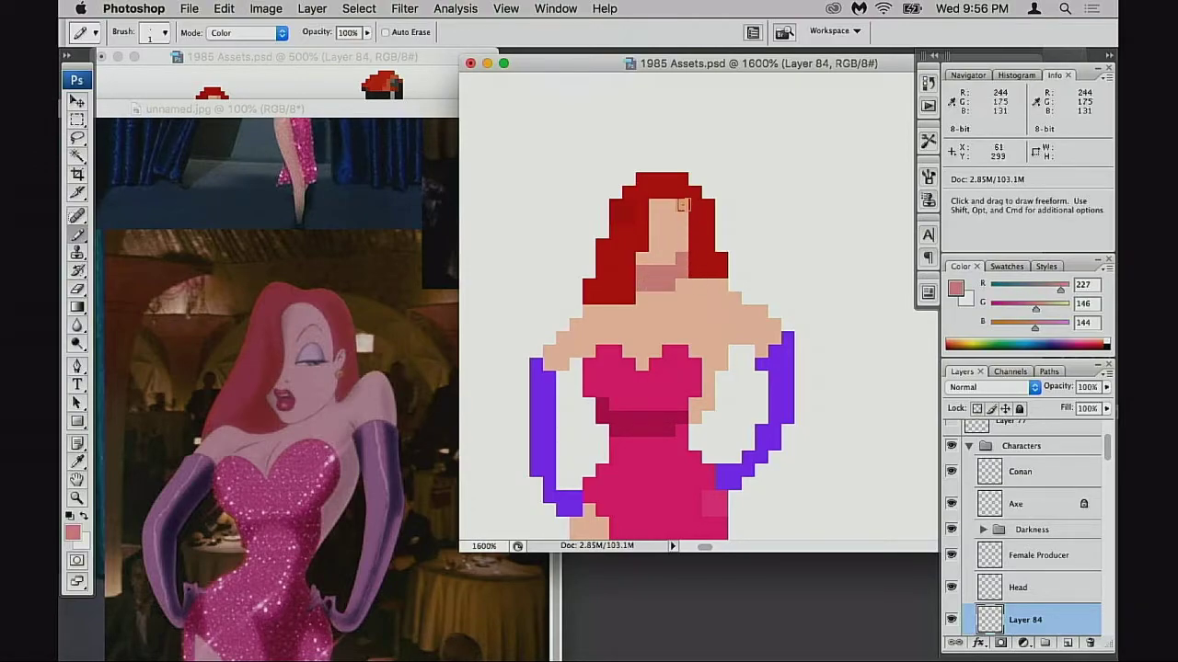
# - Return the pencil to Normal mode and cover the darker forehead pixel with the light skin tone
pyautogui.keyDown('alt'); pyautogui.click(683, 215); pyautogui.keyUp('alt')
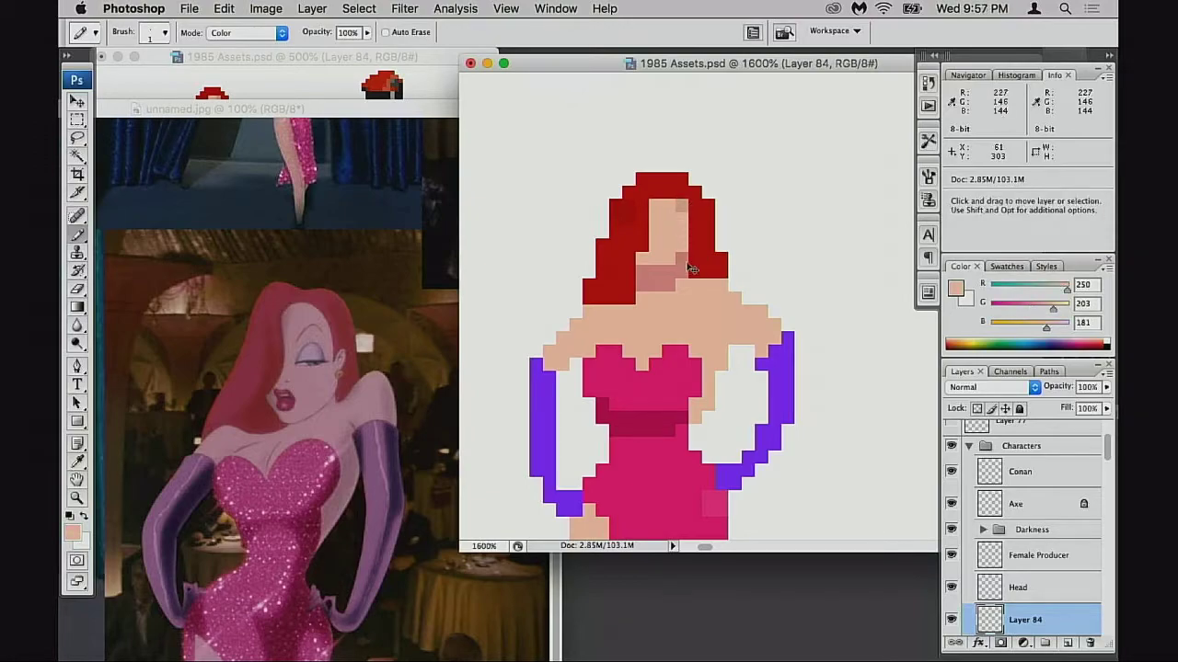
pyautogui.hotkey('shift', 'alt', 'n')
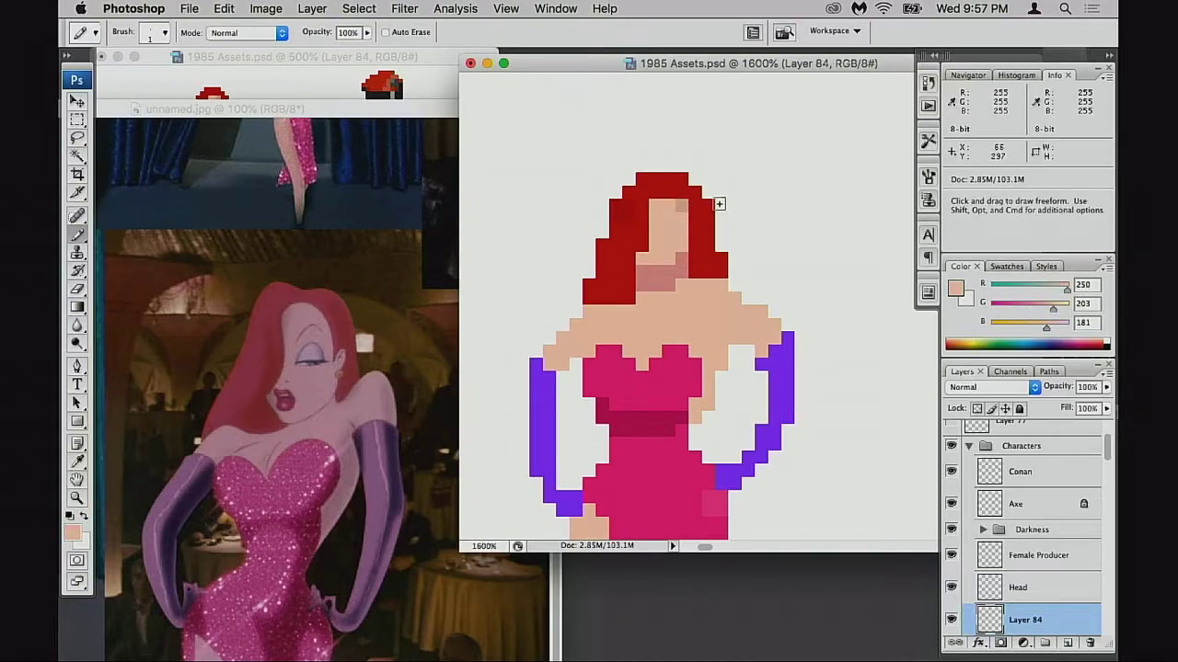
pyautogui.click(679, 211)
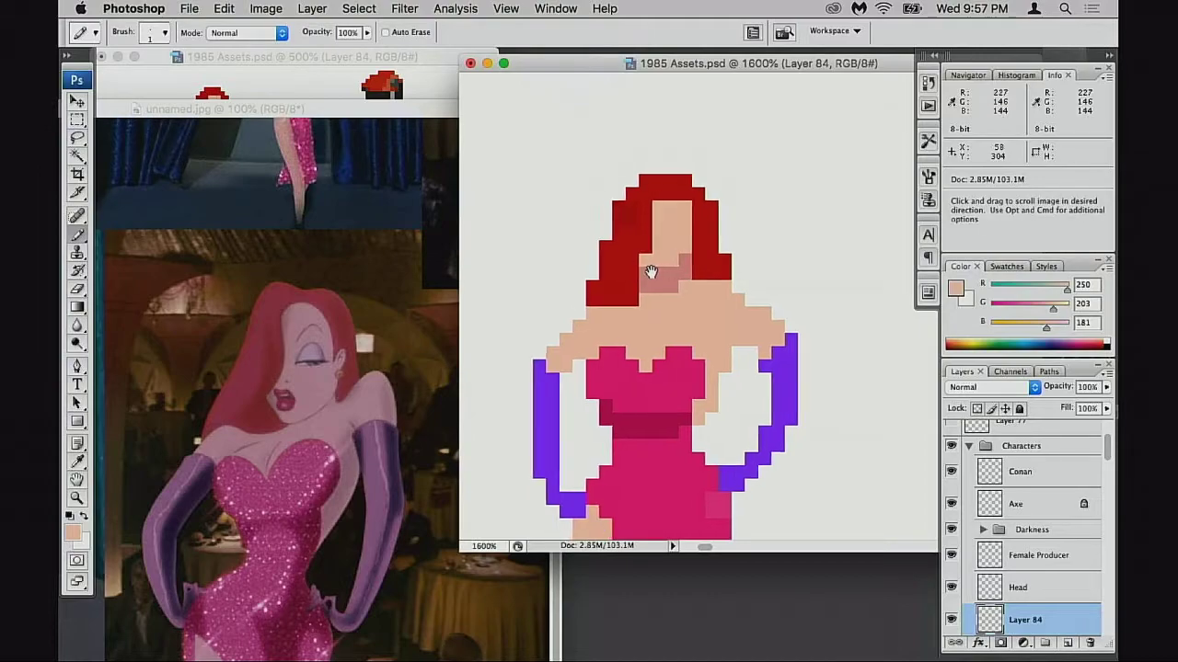
pyautogui.moveTo(647, 270); pyautogui.dragTo(656, 273)
# - Move the reference image down to uncover the smaller sprite view, and widen the left-hand edge of the face with light skin pixels
pyautogui.moveTo(360, 115); pyautogui.dragTo(335, 315)
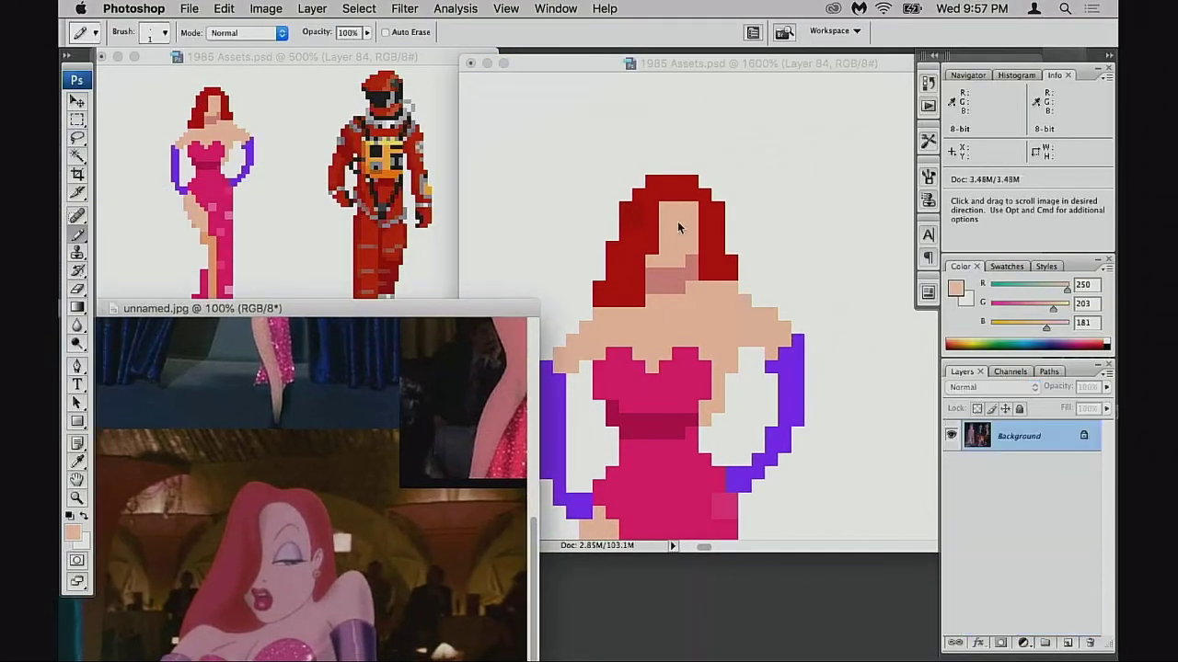
pyautogui.keyDown('alt'); pyautogui.click(636, 239); pyautogui.keyUp('alt')
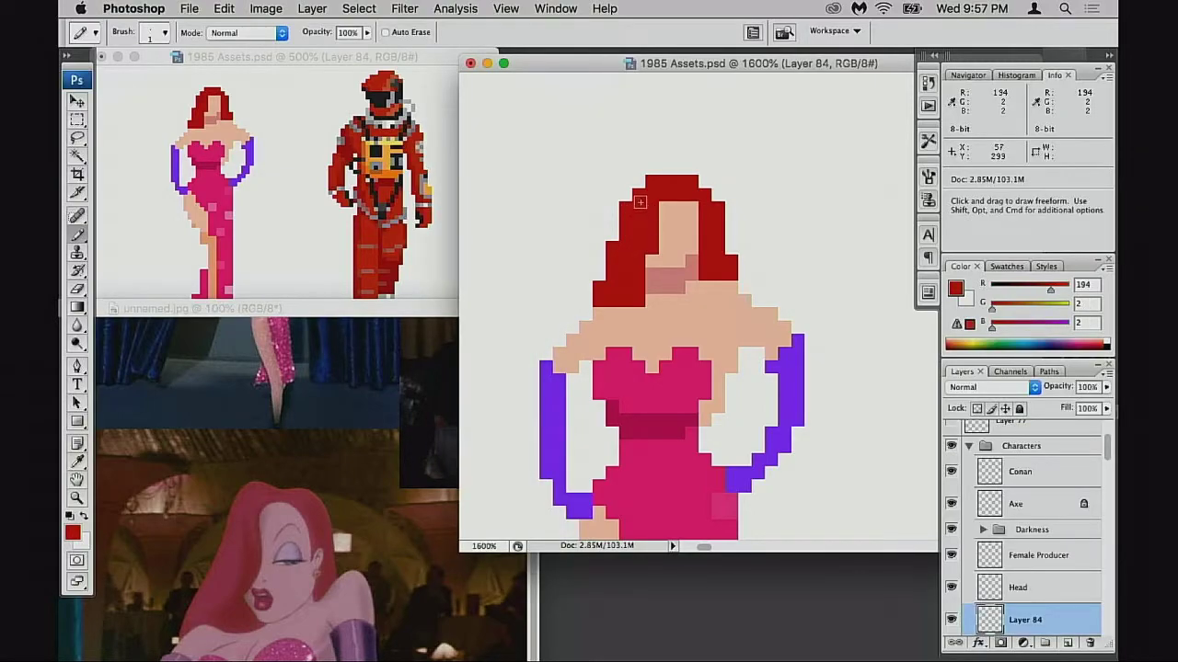
pyautogui.keyDown('alt'); pyautogui.click(671, 263); pyautogui.keyUp('alt')
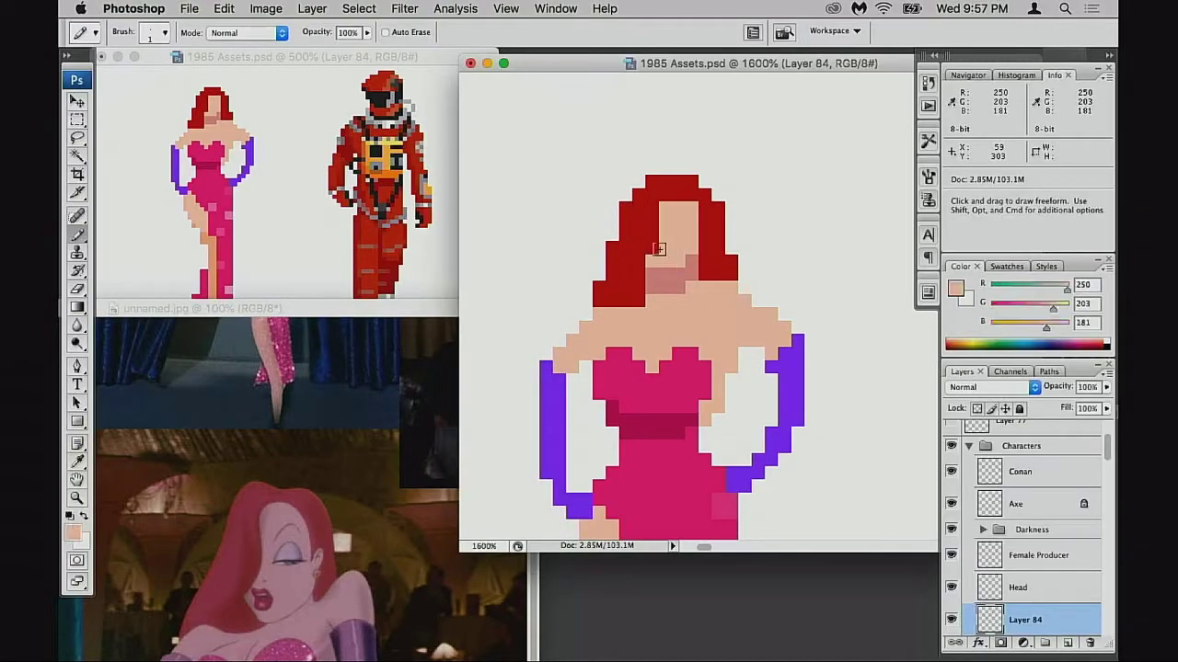
pyautogui.moveTo(655, 237); pyautogui.dragTo(656, 247)
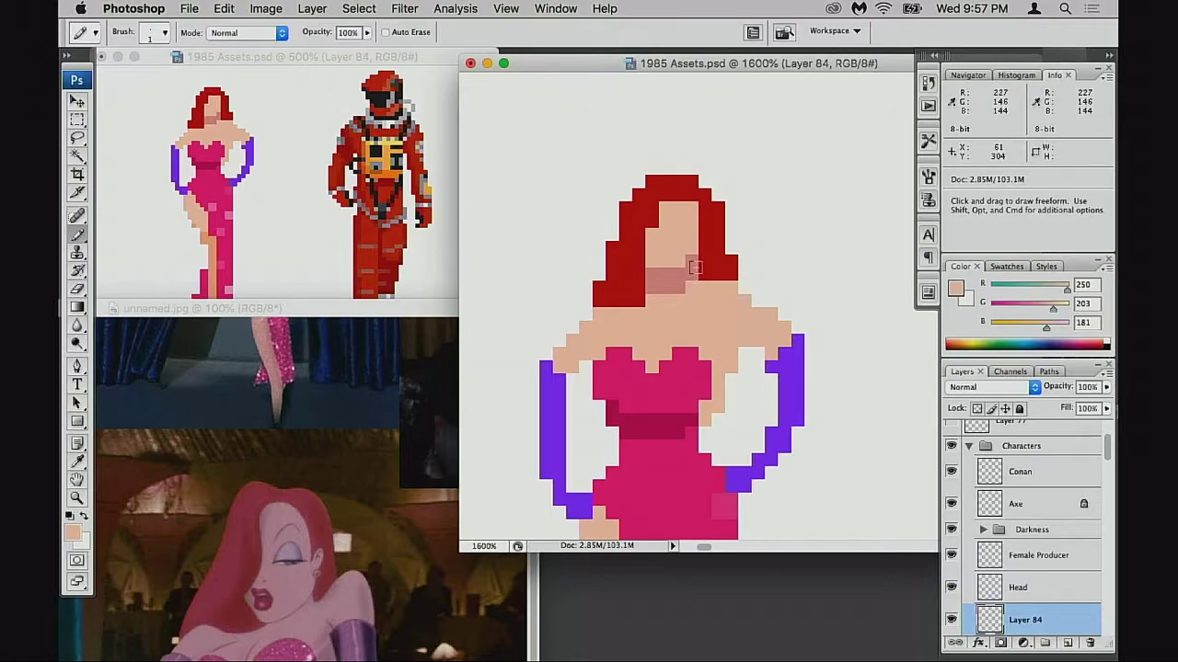
# - Reposition the reference image and examine its other poses and the close-up of the face
pyautogui.click(432, 314)
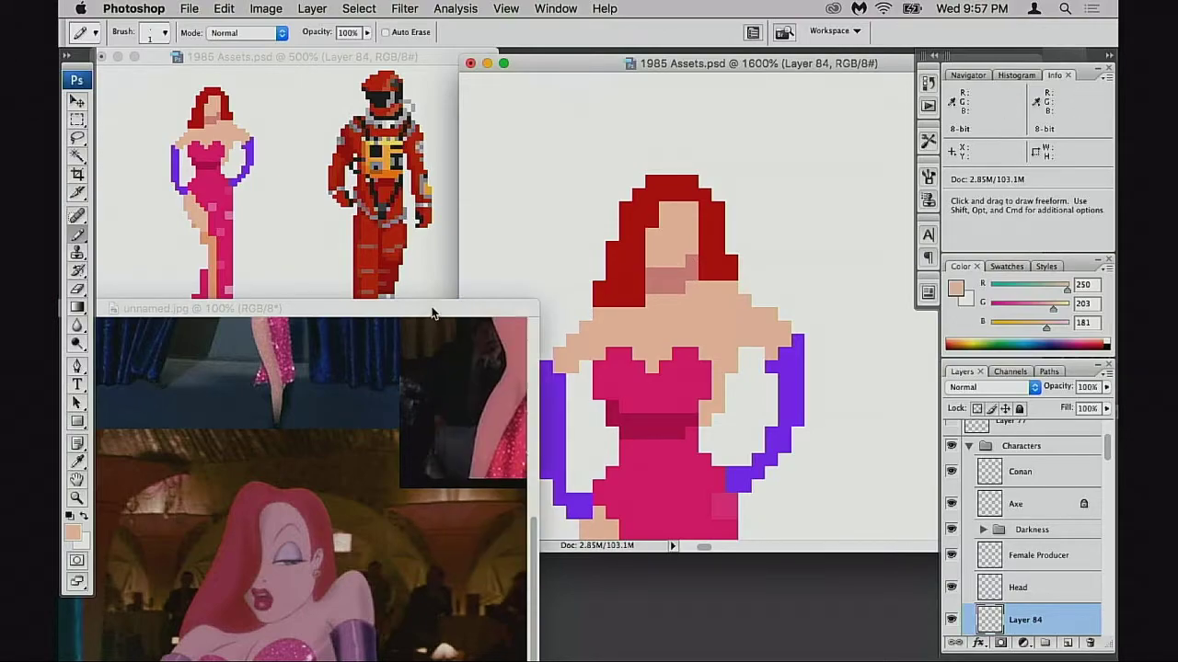
pyautogui.moveTo(432, 310); pyautogui.dragTo(451, 322)
pyautogui.moveTo(458, 363); pyautogui.dragTo(424, 428)
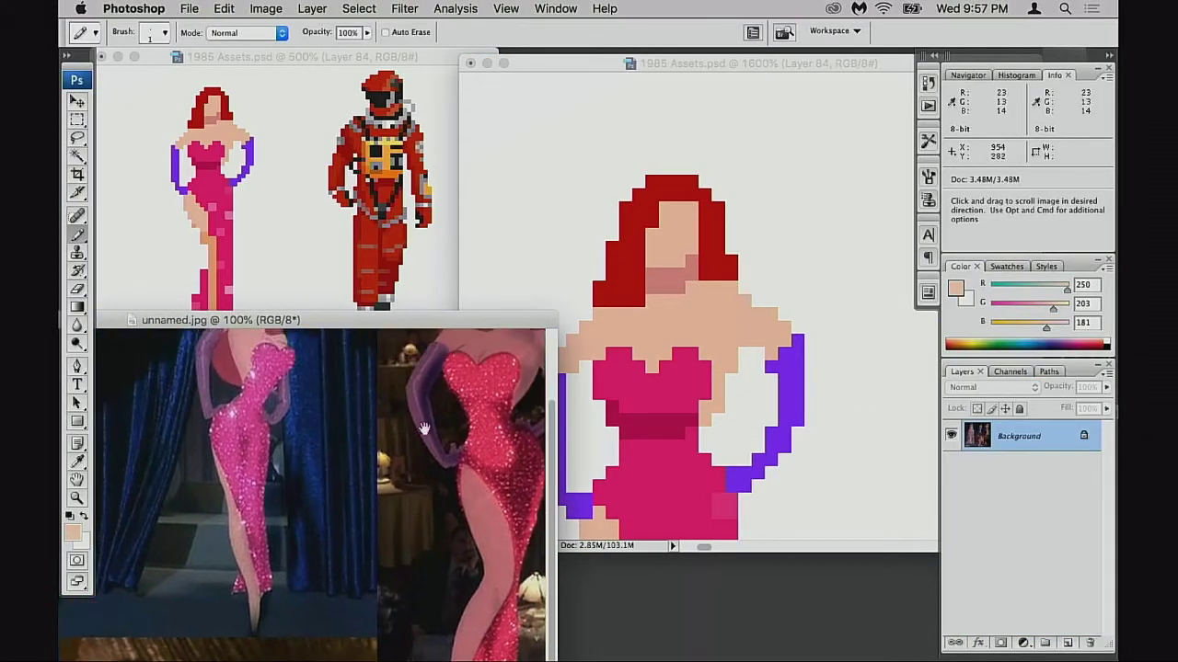
pyautogui.moveTo(449, 323); pyautogui.dragTo(458, 316)
pyautogui.moveTo(431, 358); pyautogui.dragTo(427, 408)
pyautogui.moveTo(373, 530); pyautogui.dragTo(385, 277)
pyautogui.click(661, 185)
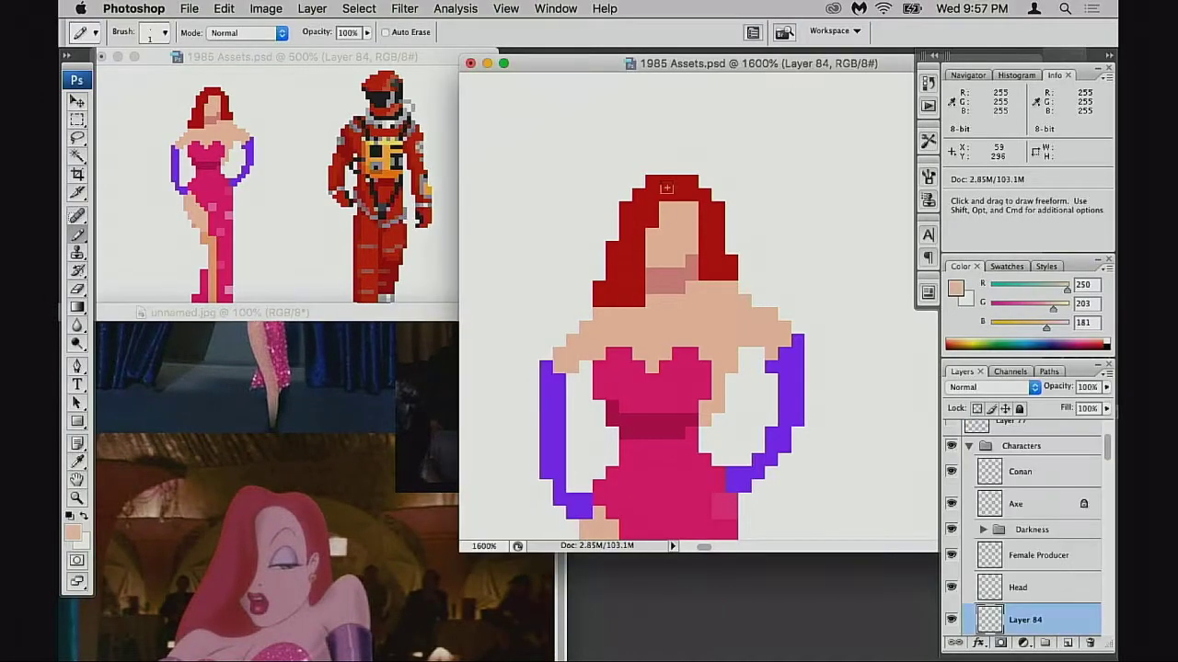
# - Extend the skin tone at the neck's left edge and round the forehead's upper right corner with the hair red
pyautogui.keyDown('alt'); pyautogui.click(681, 297); pyautogui.keyUp('alt')
pyautogui.click(653, 290)
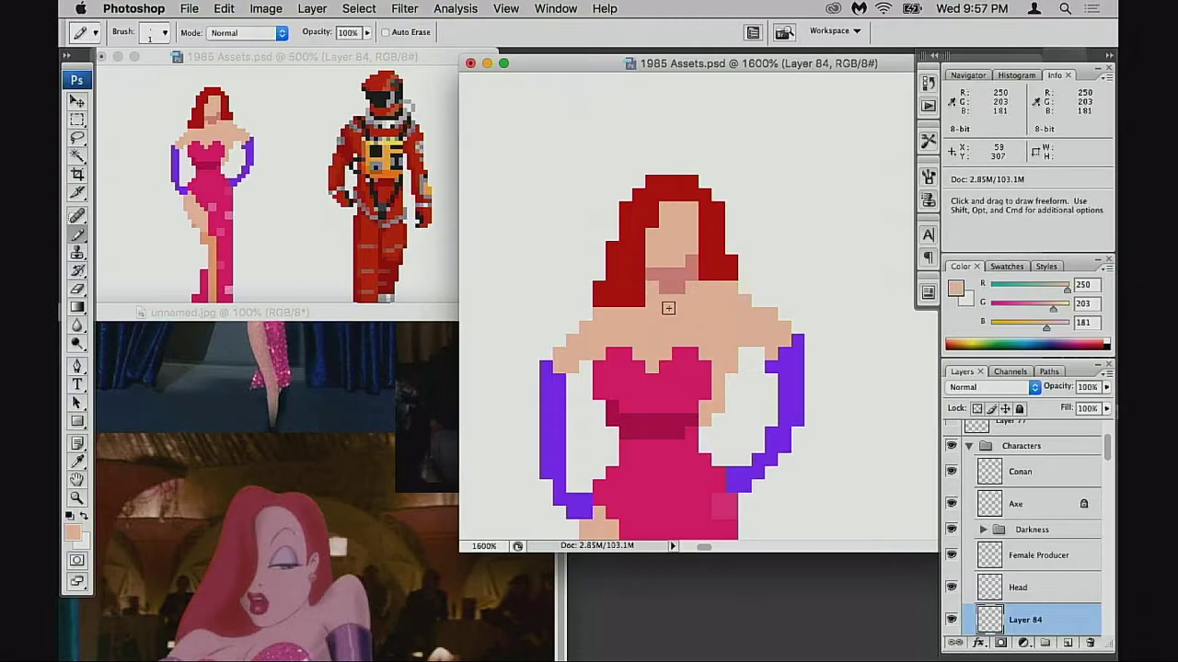
pyautogui.keyDown('alt'); pyautogui.click(708, 207); pyautogui.keyUp('alt')
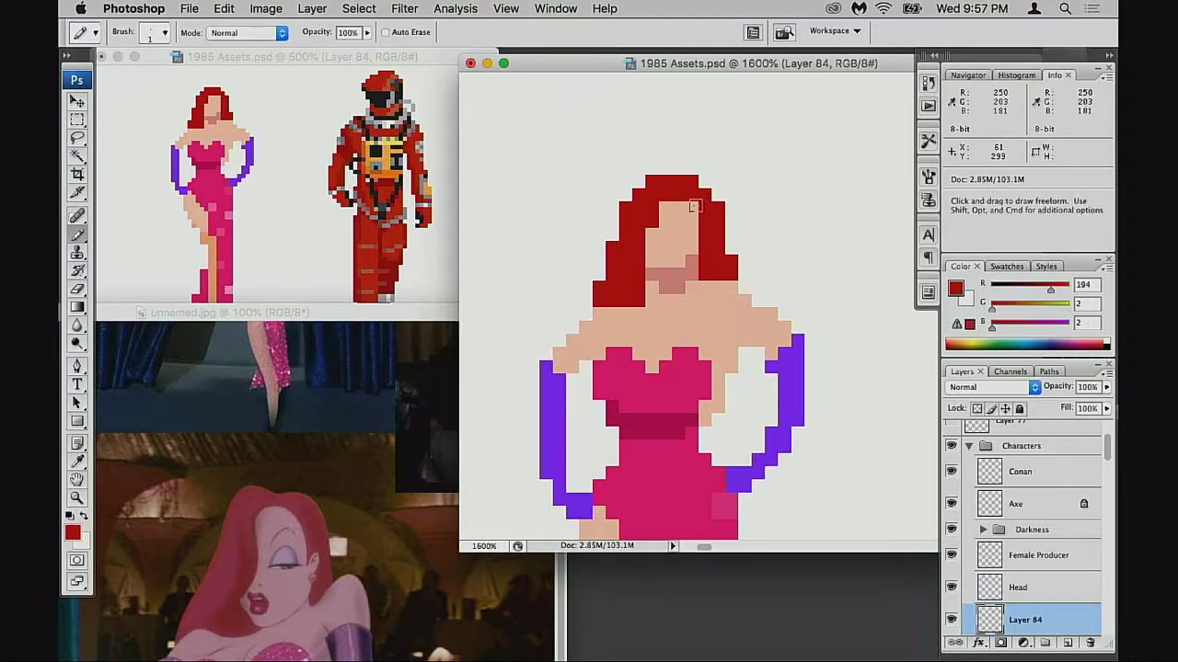
pyautogui.keyDown('alt'); pyautogui.click(655, 232); pyautogui.keyUp('alt')
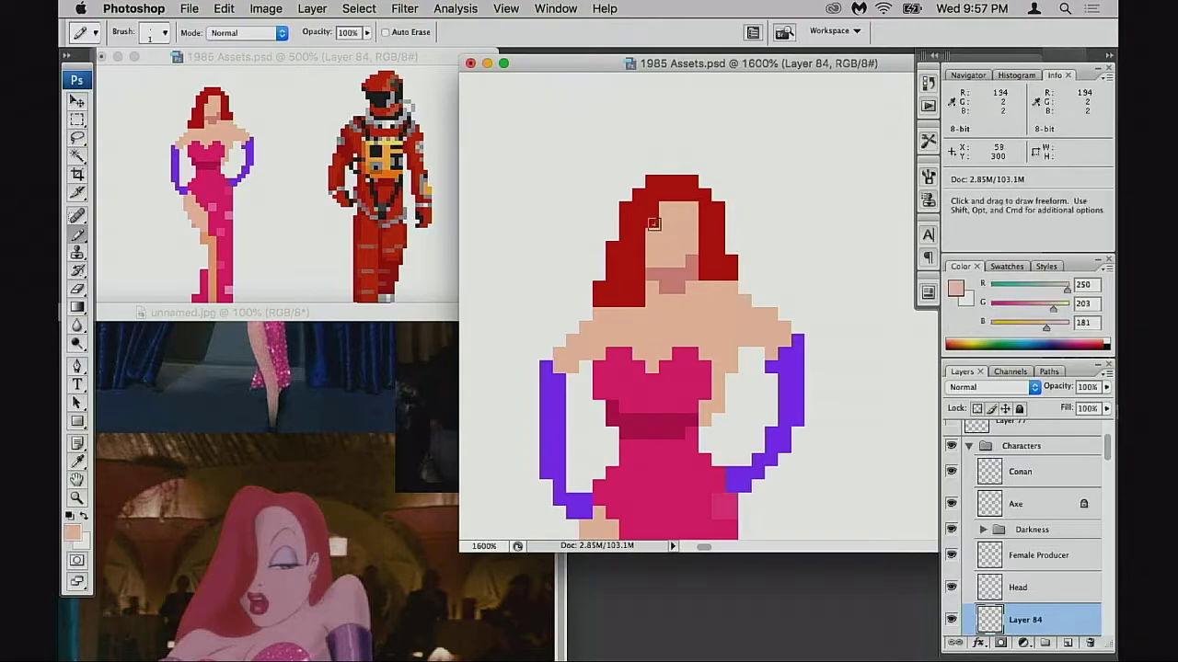
pyautogui.keyDown('alt'); pyautogui.click(702, 208); pyautogui.keyUp('alt')
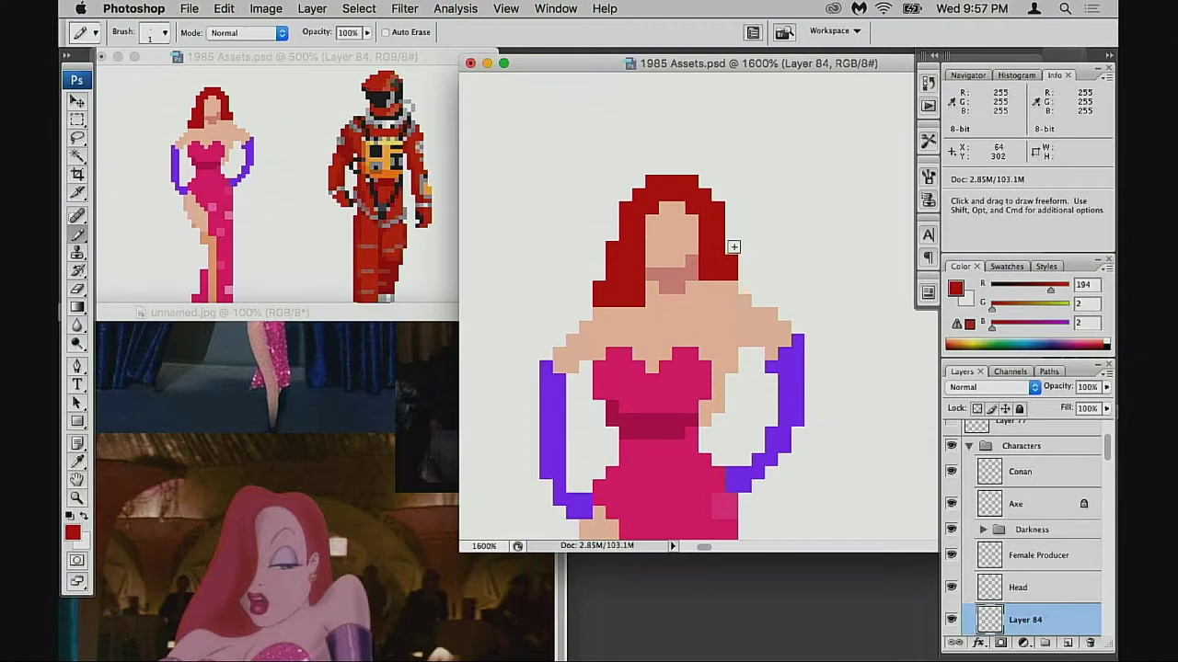
# - Erase the hair pixels that flare out at the lower right side of the hairstyle
pyautogui.press('e')
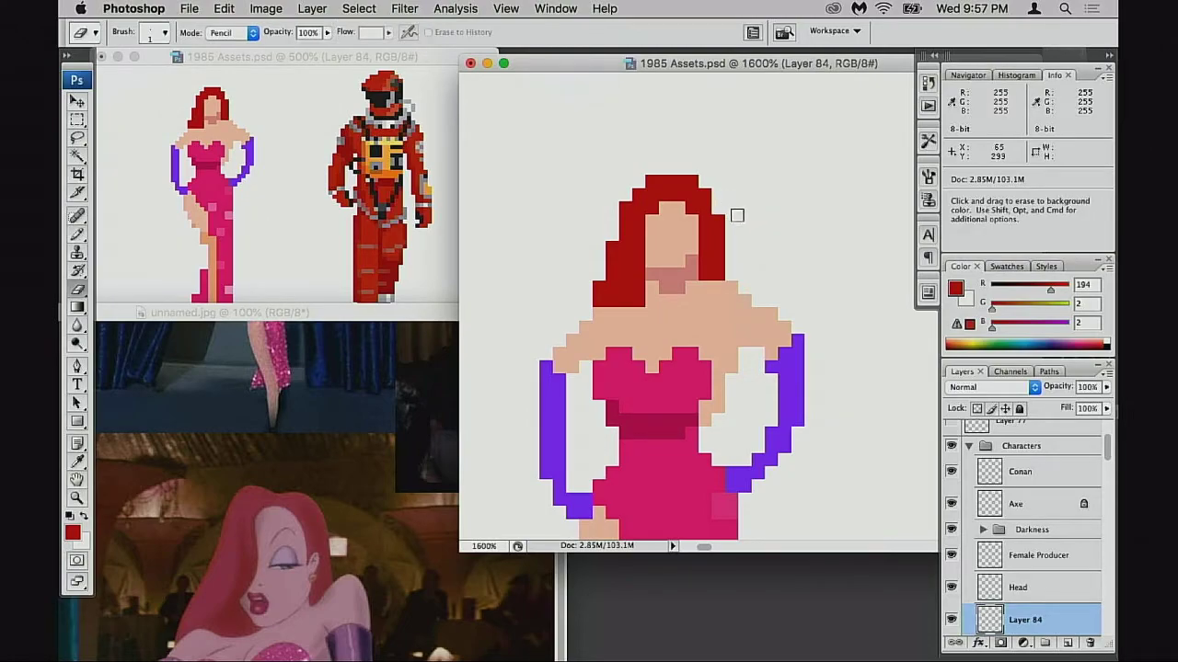
pyautogui.click(720, 273)
pyautogui.press('b')
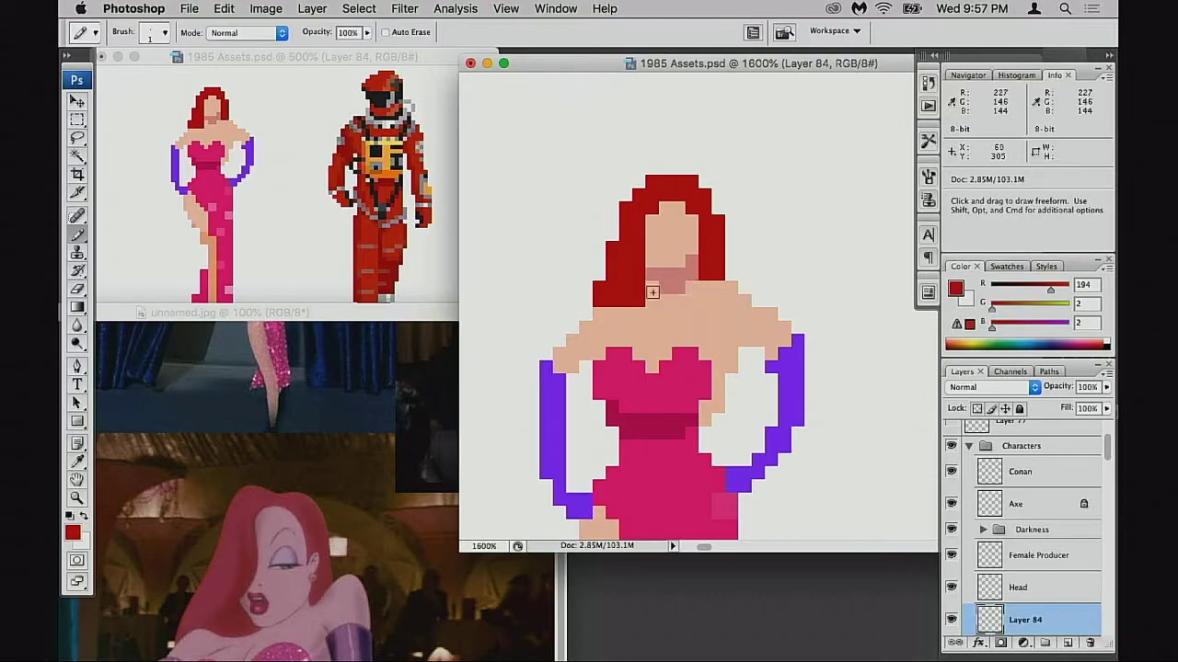
# - Widen the left side of the hair with red pixels in a stepped outline down to the shoulder
pyautogui.moveTo(587, 303); pyautogui.dragTo(586, 313)
pyautogui.click(596, 274)
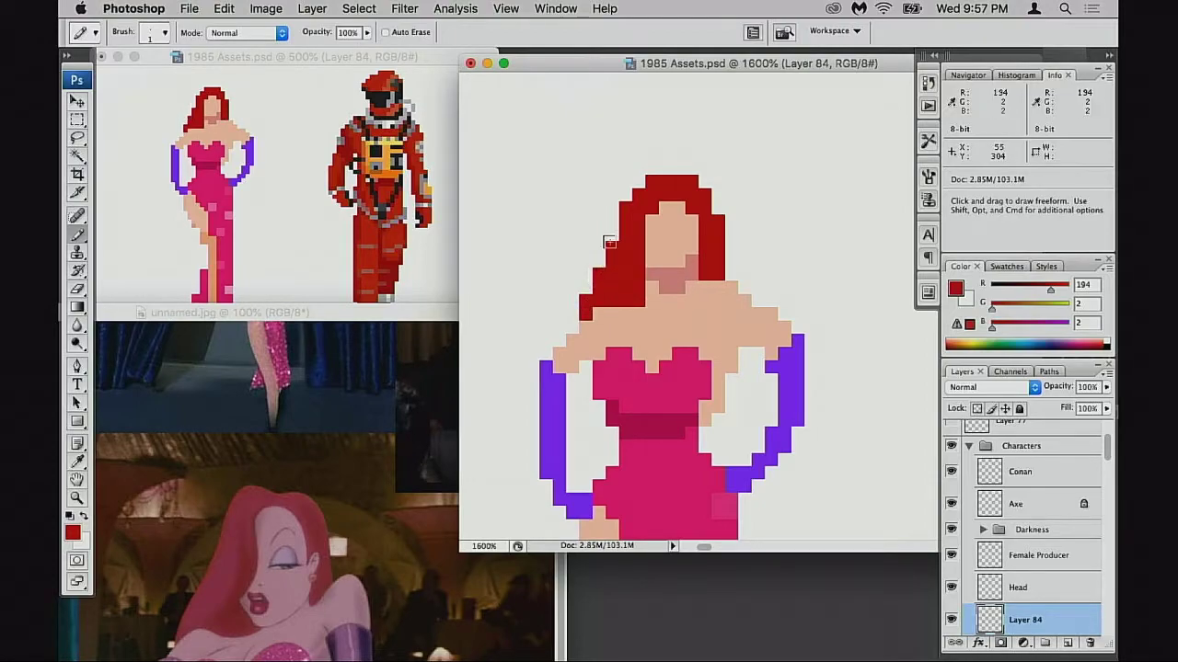
pyautogui.click(599, 260)
pyautogui.click(612, 235)
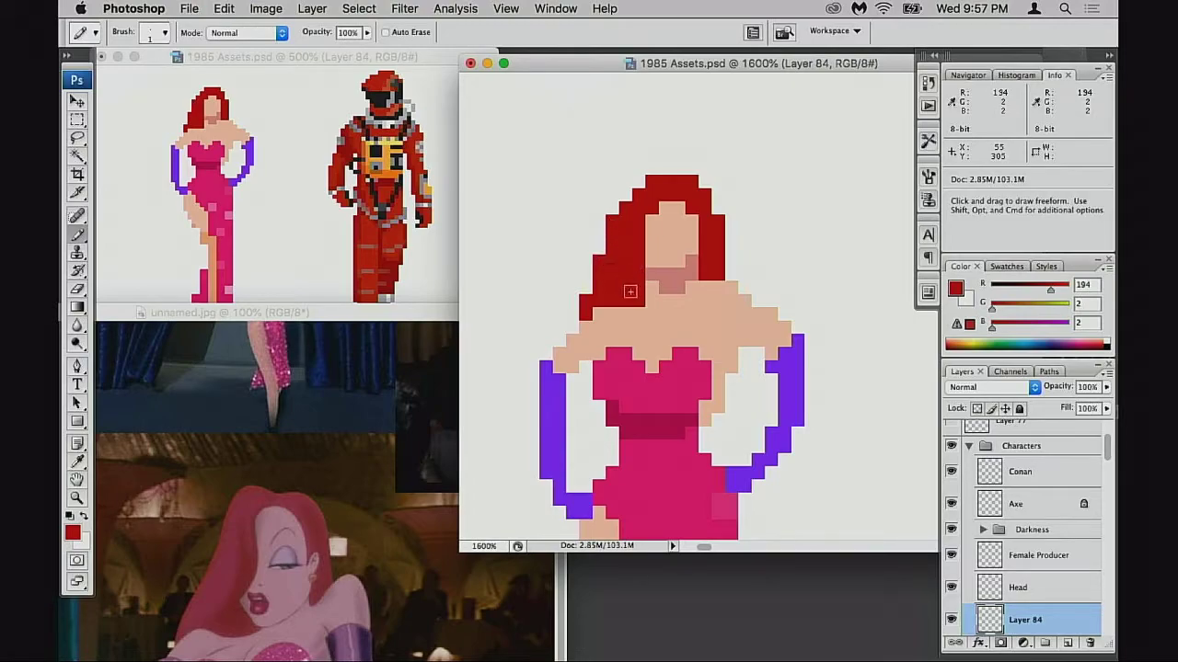
pyautogui.moveTo(615, 259)
pyautogui.mouseDown()
pyautogui.moveTo(585, 286)
pyautogui.moveTo(591, 299)
pyautogui.mouseUp()
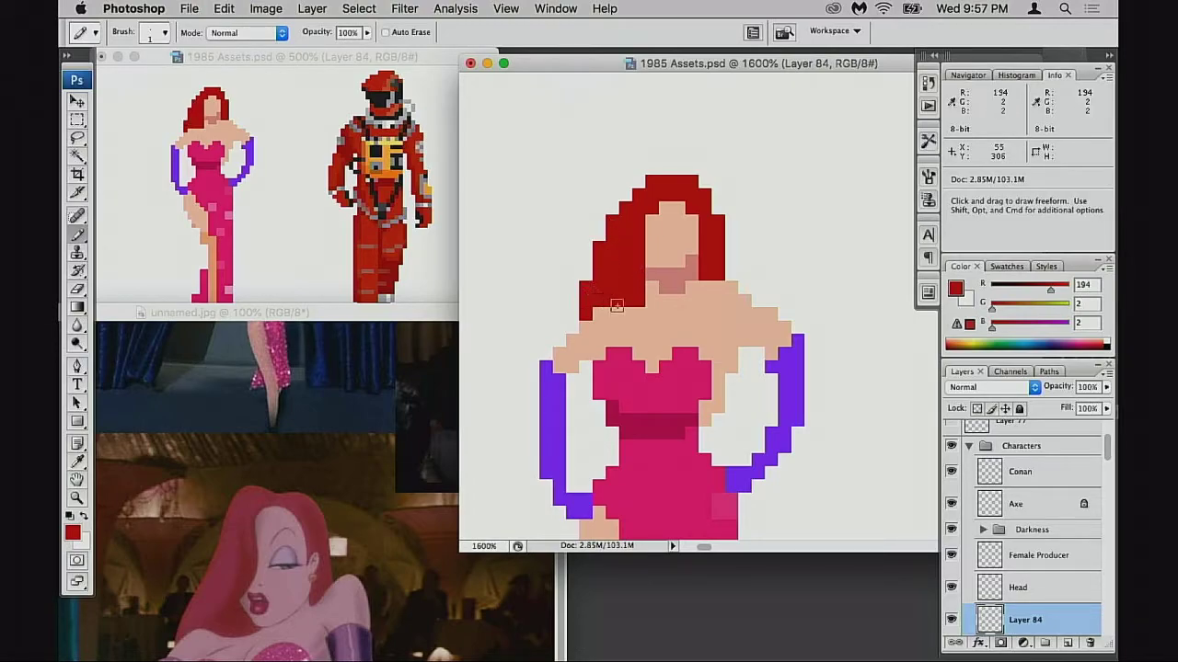
# - Continue the red hair over the left shoulder's outer edge and fill the gap beneath the shoulder beside the bust
pyautogui.scroll(-3, 652, 314)
pyautogui.hscroll(1, 652, 313)
pyautogui.click(556, 267)
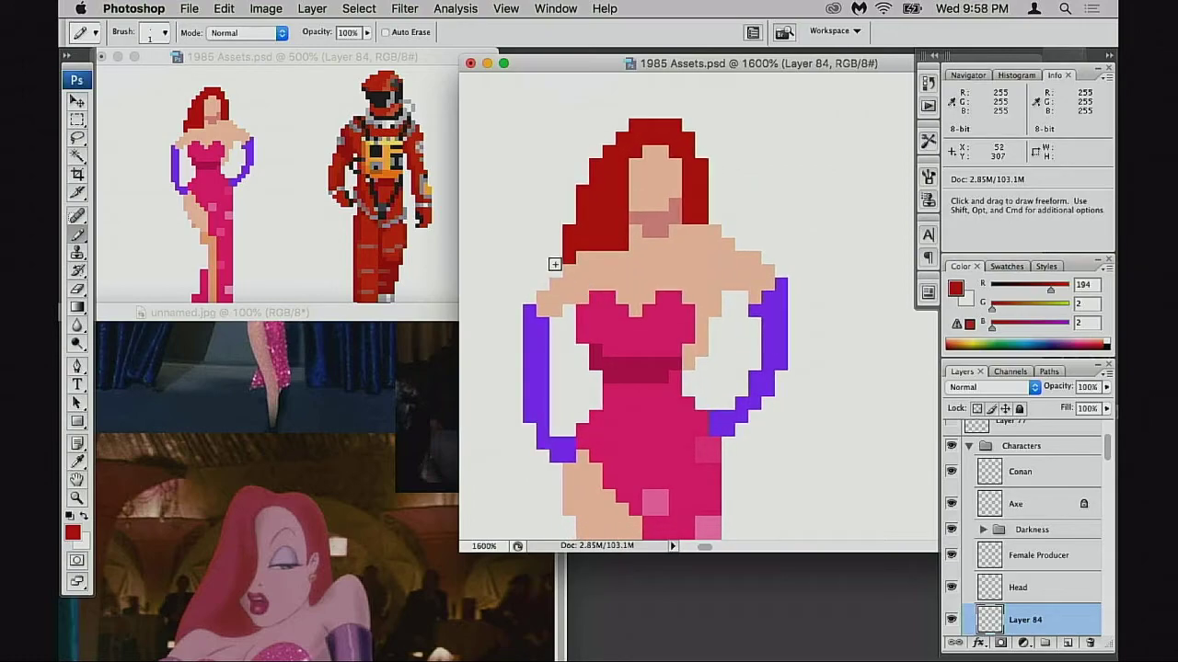
pyautogui.moveTo(568, 314); pyautogui.dragTo(569, 325)
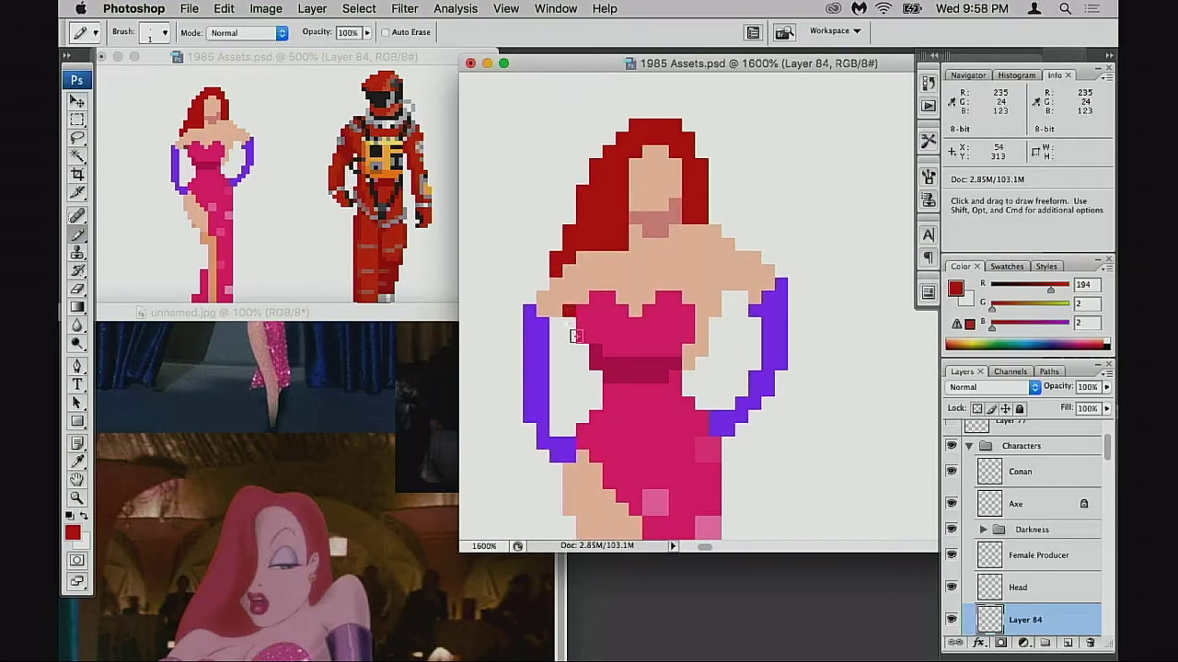
pyautogui.click(542, 282)
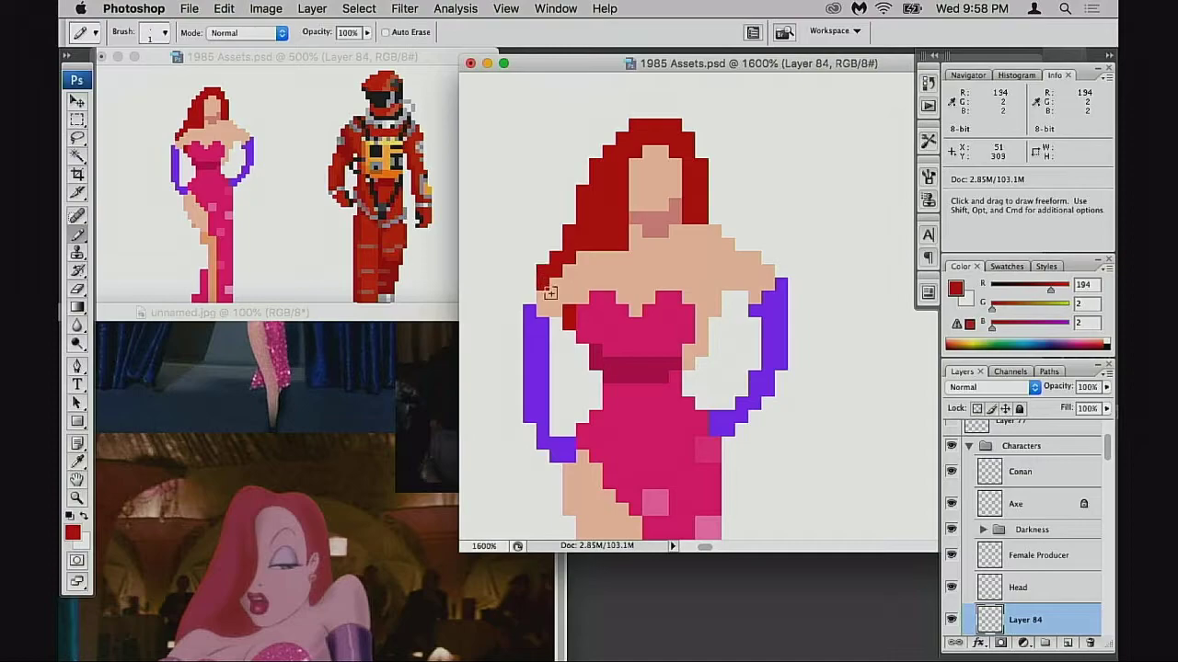
pyautogui.click(556, 324)
pyautogui.click(564, 337)
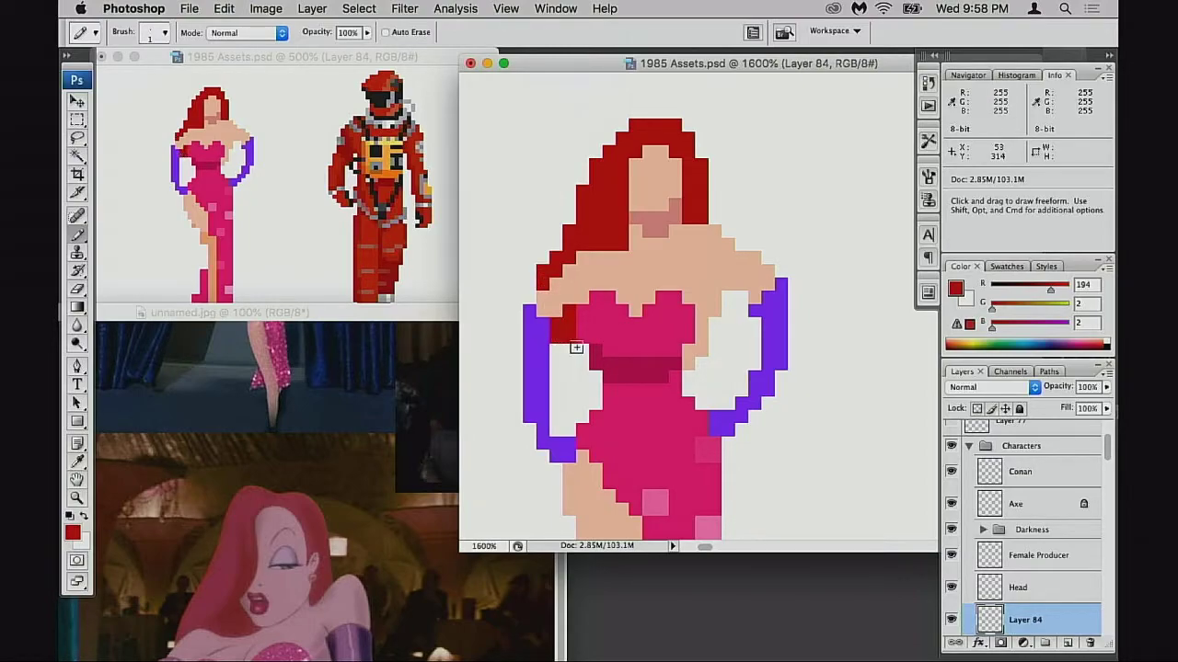
# - Add dark pink shading at the lower left edge of the bust
pyautogui.moveTo(593, 346); pyautogui.dragTo(613, 346)
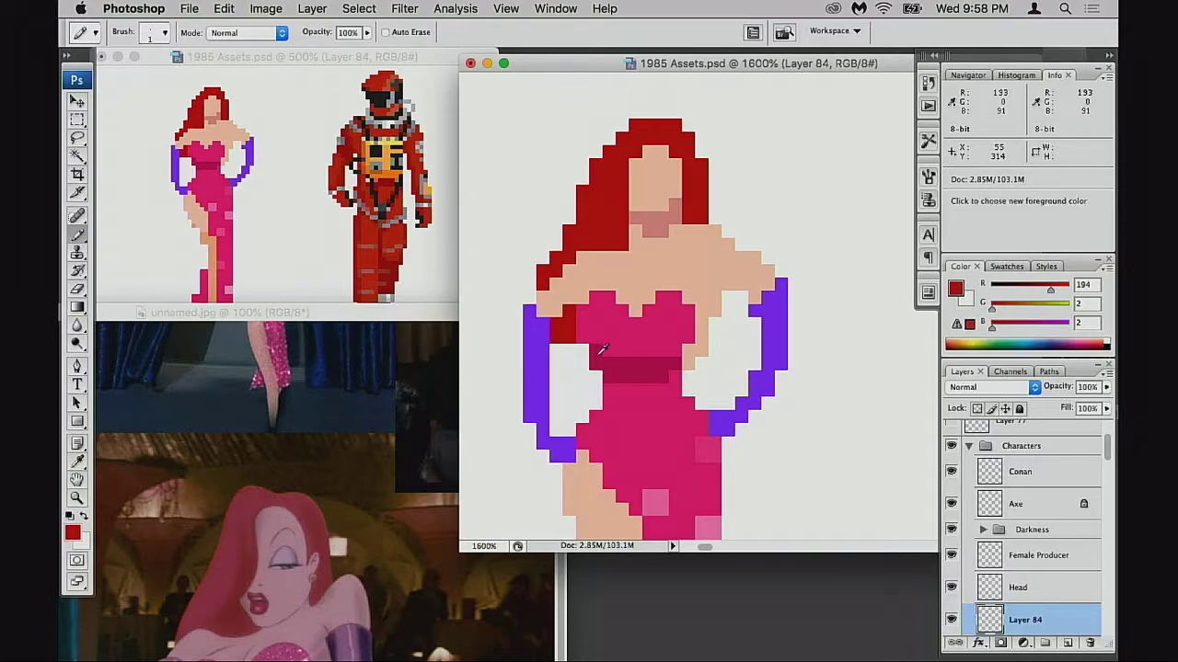
pyautogui.keyDown('alt'); pyautogui.click(598, 350); pyautogui.keyUp('alt')
pyautogui.click(598, 356)
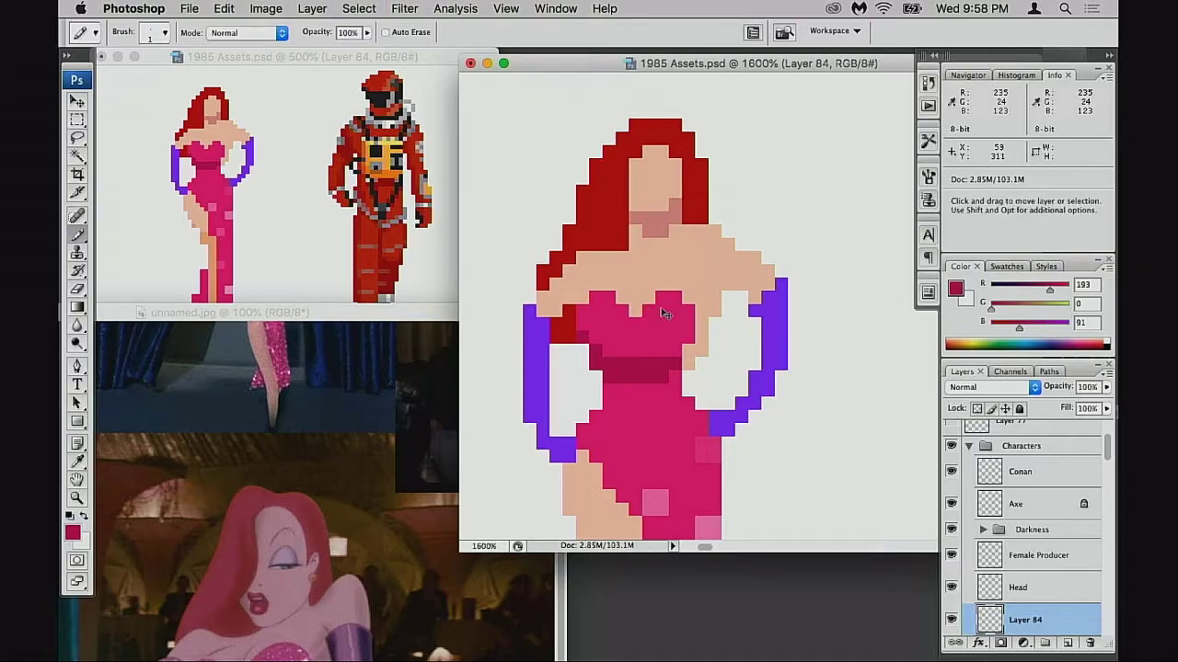
# - Widen the dress's neckline notch towards the left with the skin tone
pyautogui.keyDown('alt'); pyautogui.click(628, 312); pyautogui.keyUp('alt')
pyautogui.click(625, 311)
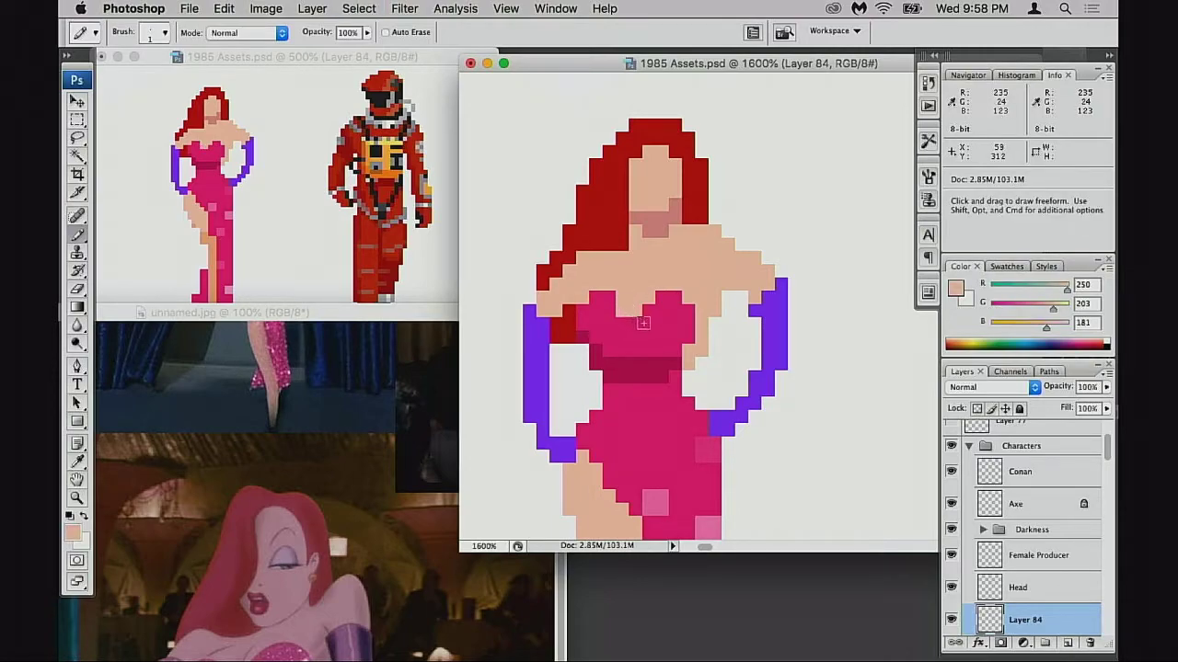
pyautogui.keyDown('alt'); pyautogui.click(635, 321); pyautogui.keyUp('alt')
pyautogui.keyDown('alt'); pyautogui.click(621, 303); pyautogui.keyUp('alt')
pyautogui.keyDown('alt'); pyautogui.click(597, 309); pyautogui.keyUp('alt')
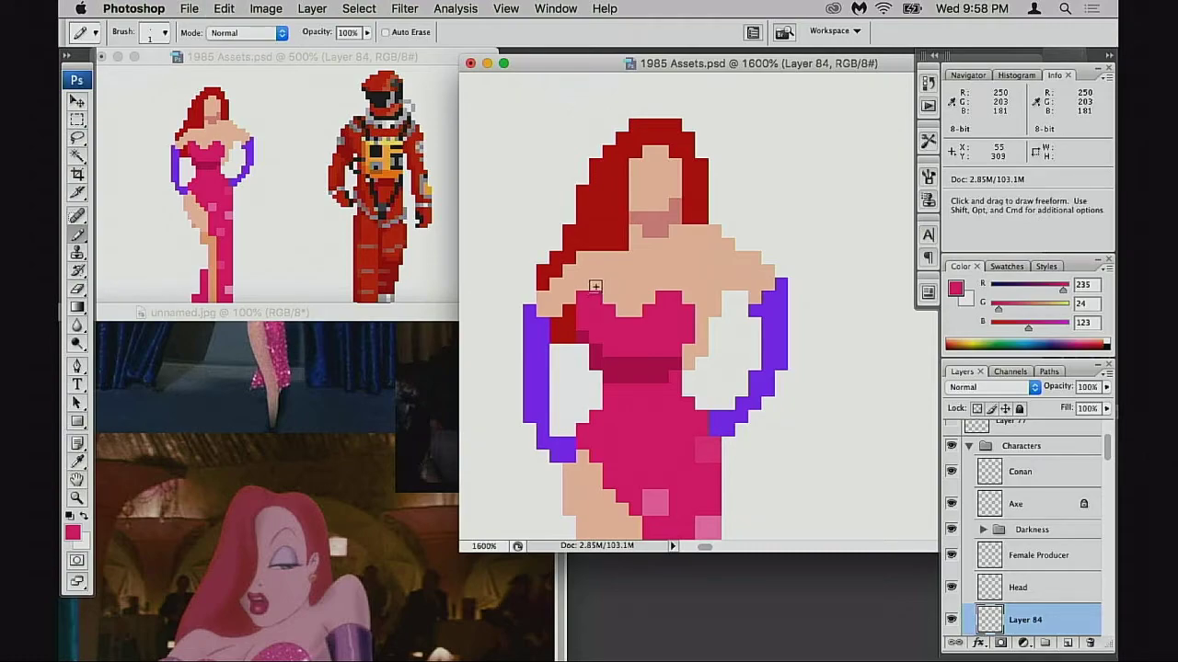
# - Try raising the left bust's upper edge with dress pink, and paint the added pixels back to skin tone
pyautogui.click(596, 287)
pyautogui.click(608, 286)
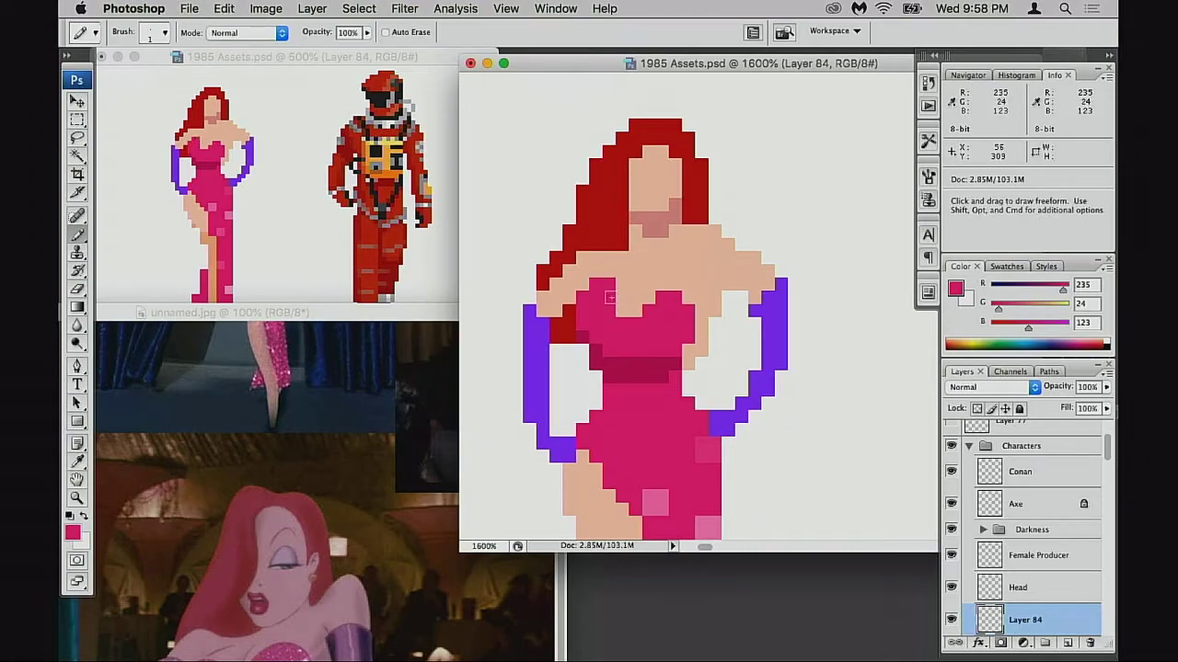
pyautogui.click(622, 311)
pyautogui.press('e')
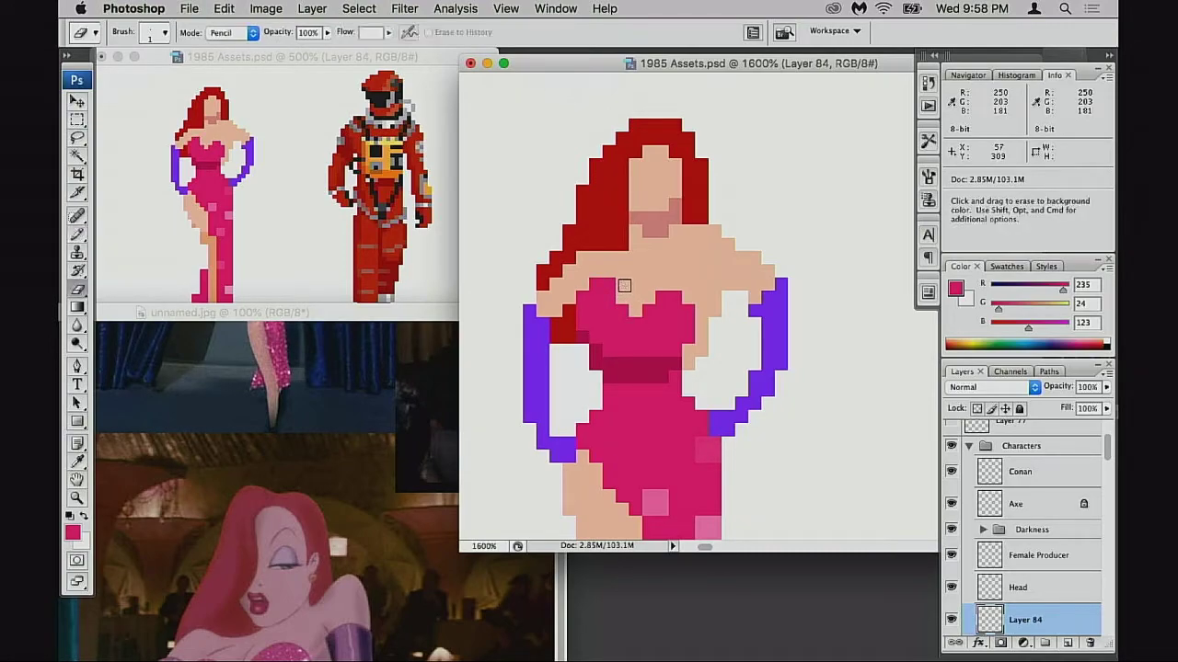
pyautogui.click(615, 289)
pyautogui.click(704, 210)
pyautogui.press('b')
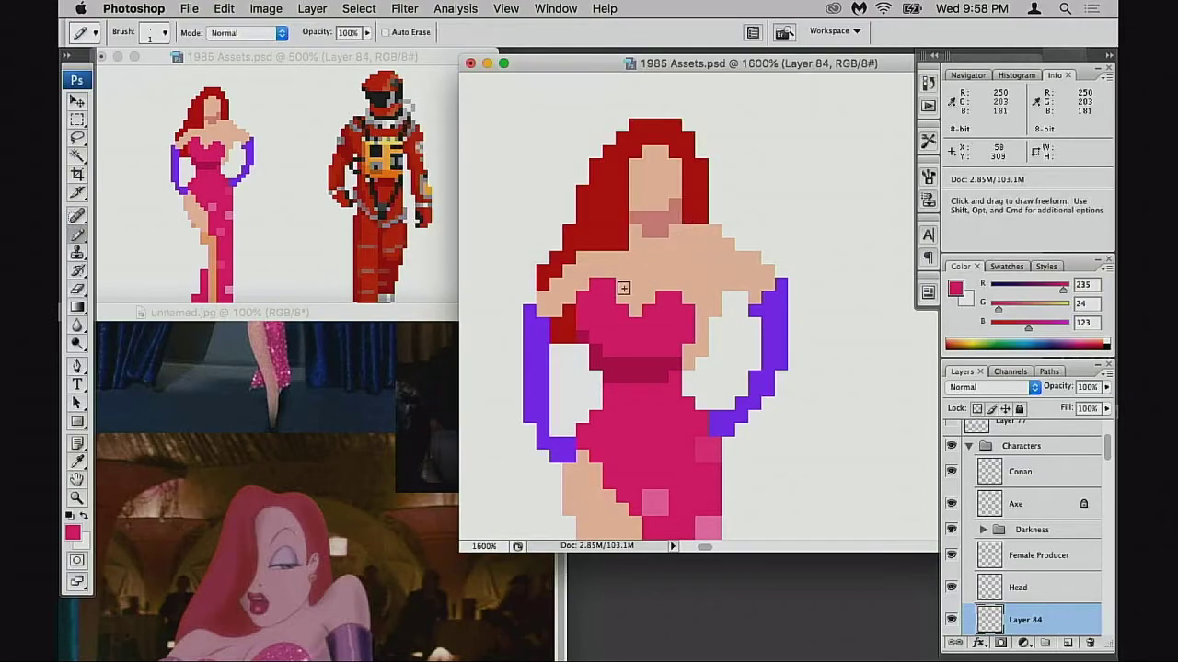
pyautogui.keyDown('alt'); pyautogui.click(617, 280); pyautogui.keyUp('alt')
pyautogui.click(596, 284)
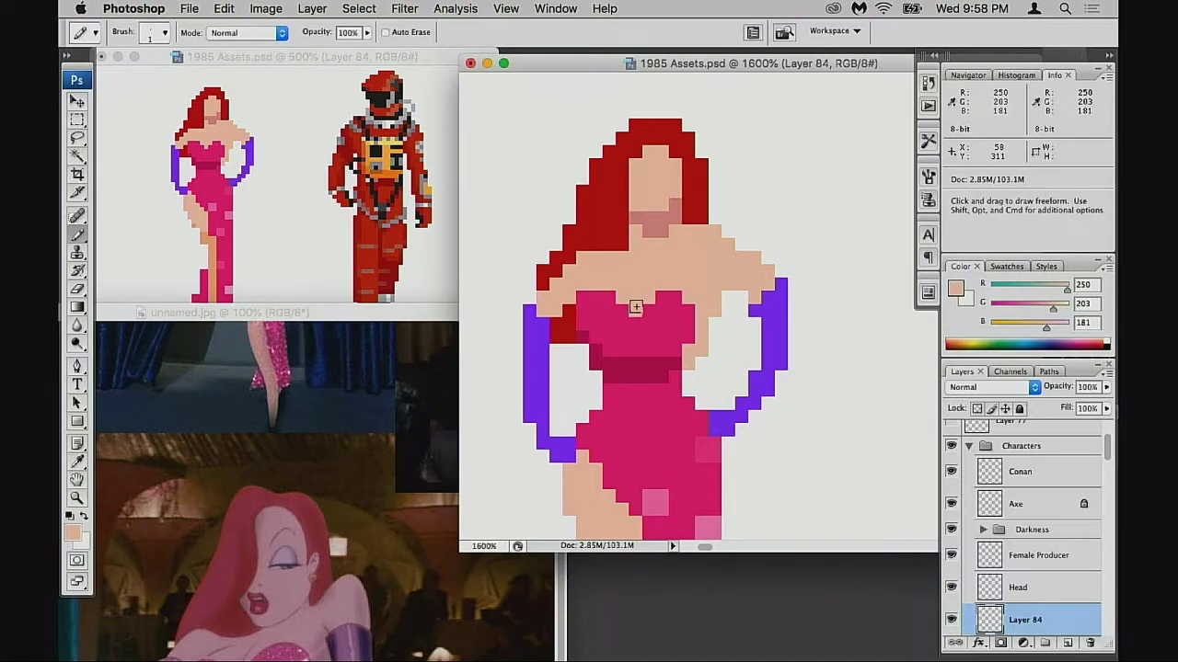
# - Fill the right half of the neckline notch with dress pink to narrow it
pyautogui.keyDown('alt'); pyautogui.click(634, 312); pyautogui.keyUp('alt')
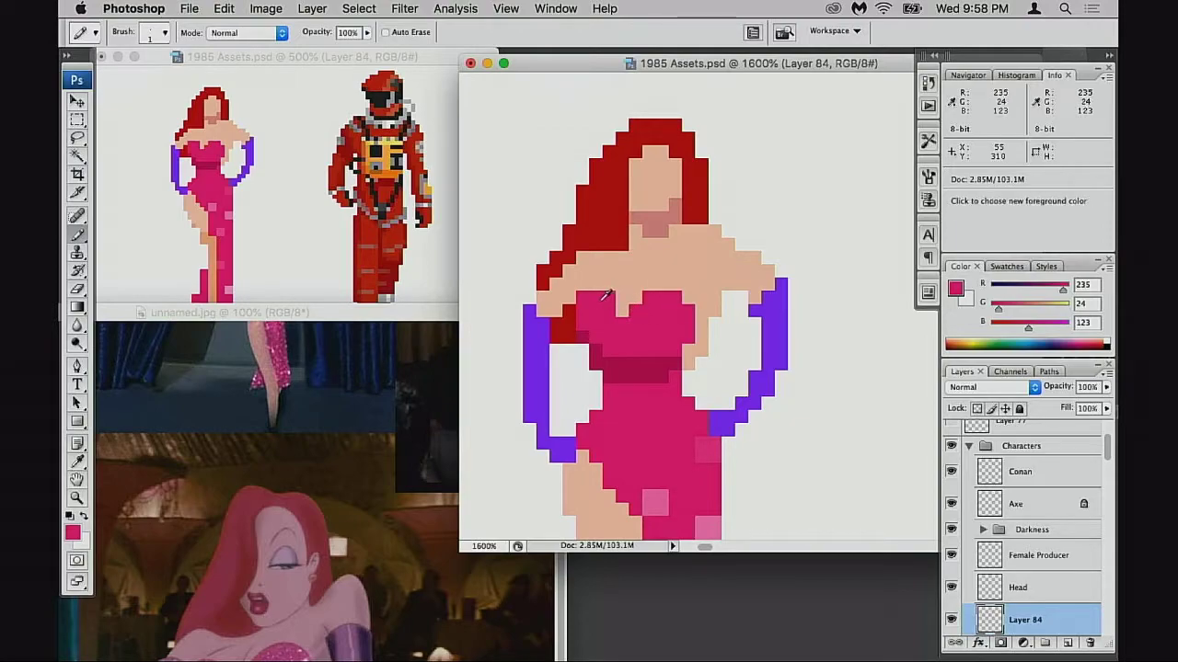
pyautogui.press('super+z')
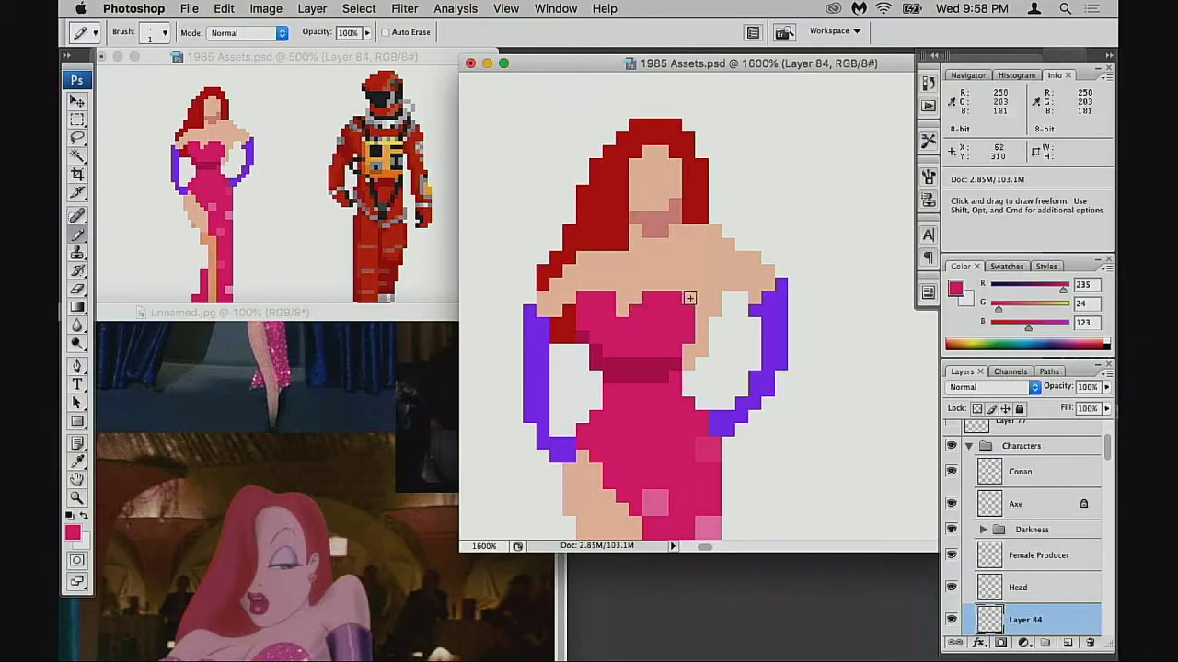
pyautogui.press('alt')
pyautogui.keyDown('alt'); pyautogui.click(707, 333); pyautogui.keyUp('alt')
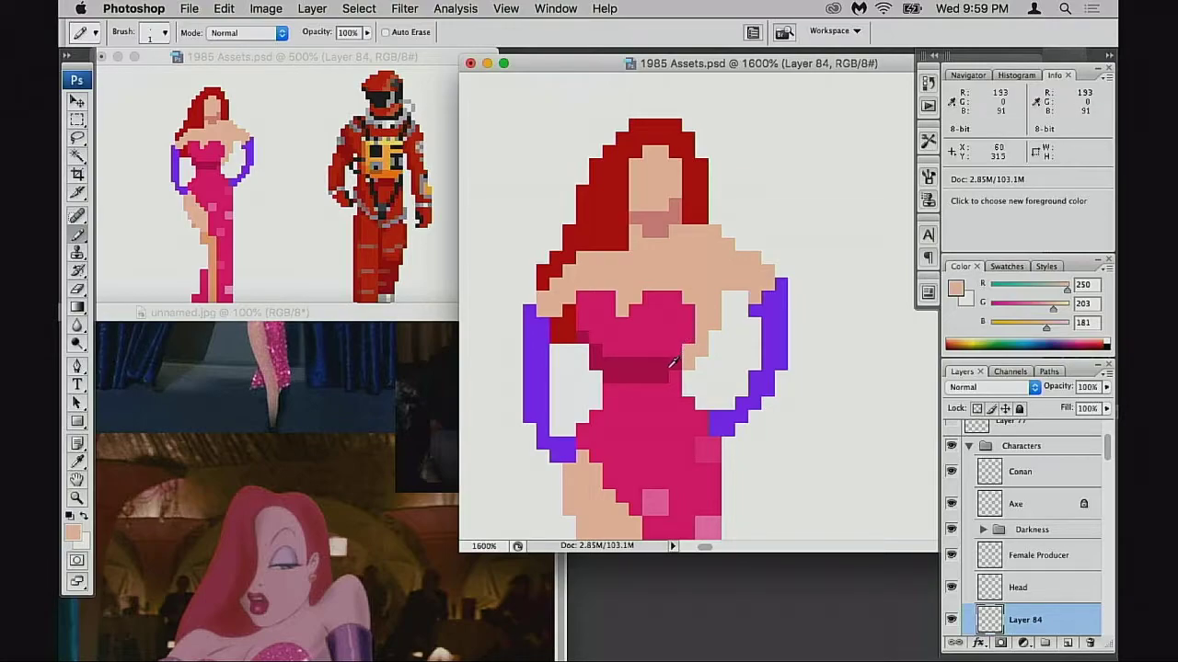
# - Try a dark pink shading pixel at the lower right corner of the bust
pyautogui.keyDown('alt'); pyautogui.click(683, 348); pyautogui.keyUp('alt')
pyautogui.click(688, 337)
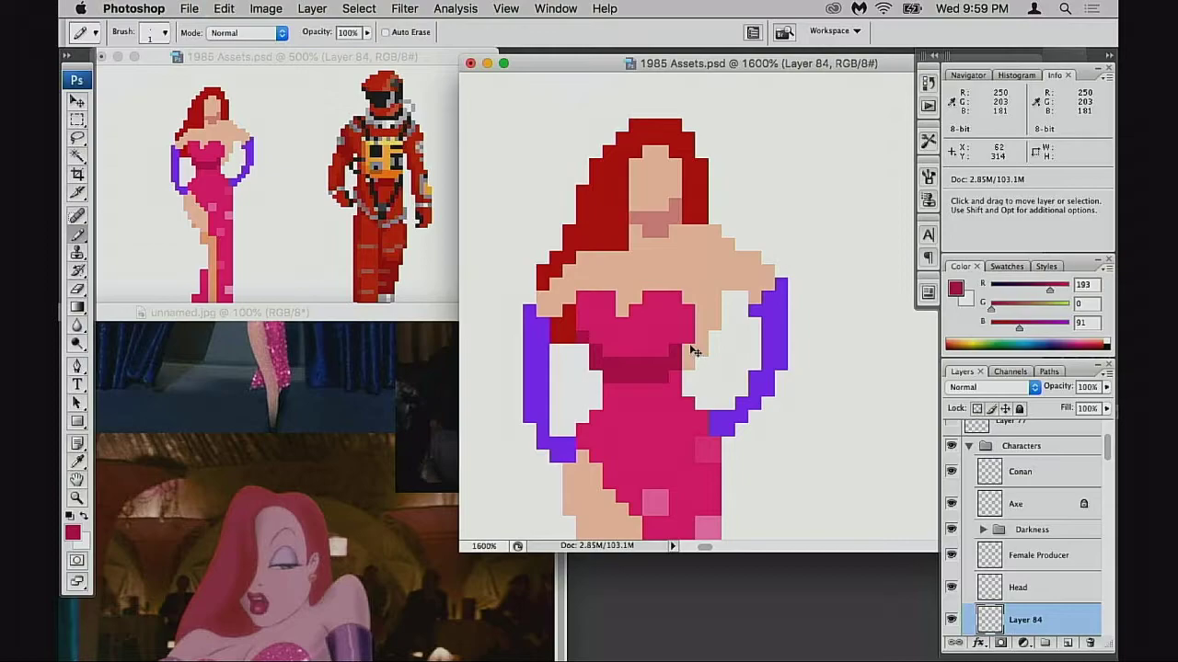
pyautogui.keyDown('alt'); pyautogui.click(687, 335); pyautogui.keyUp('alt')
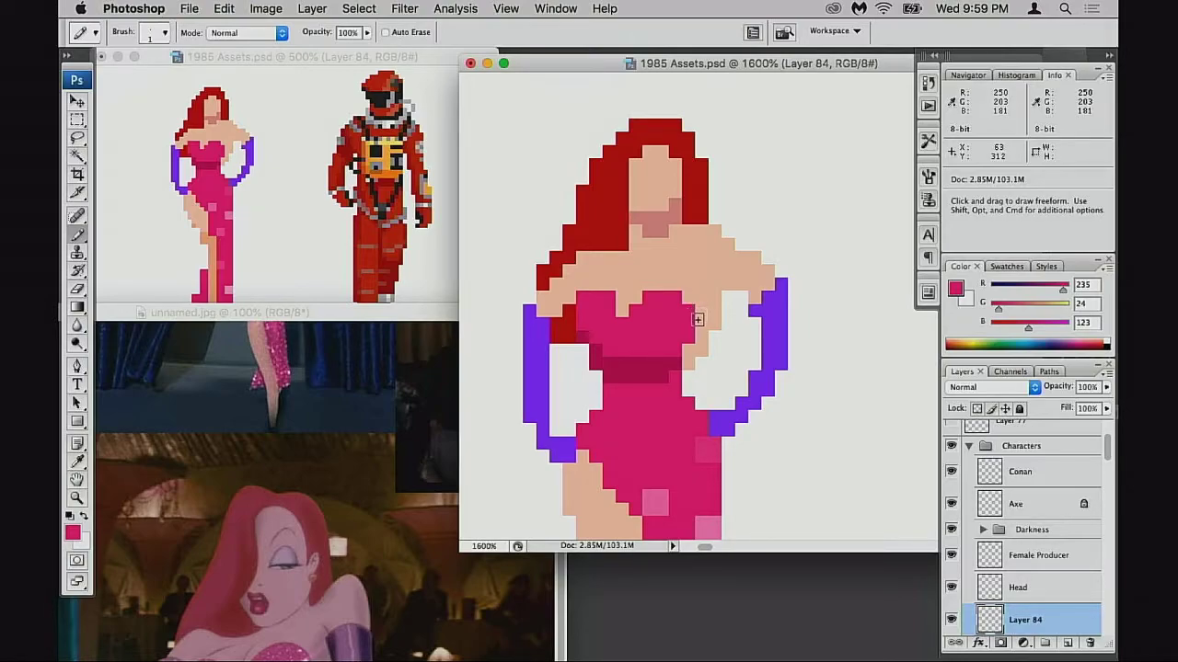
# - Round both inner upper edges of the bust along the neckline with the skin tone
pyautogui.press('alt')
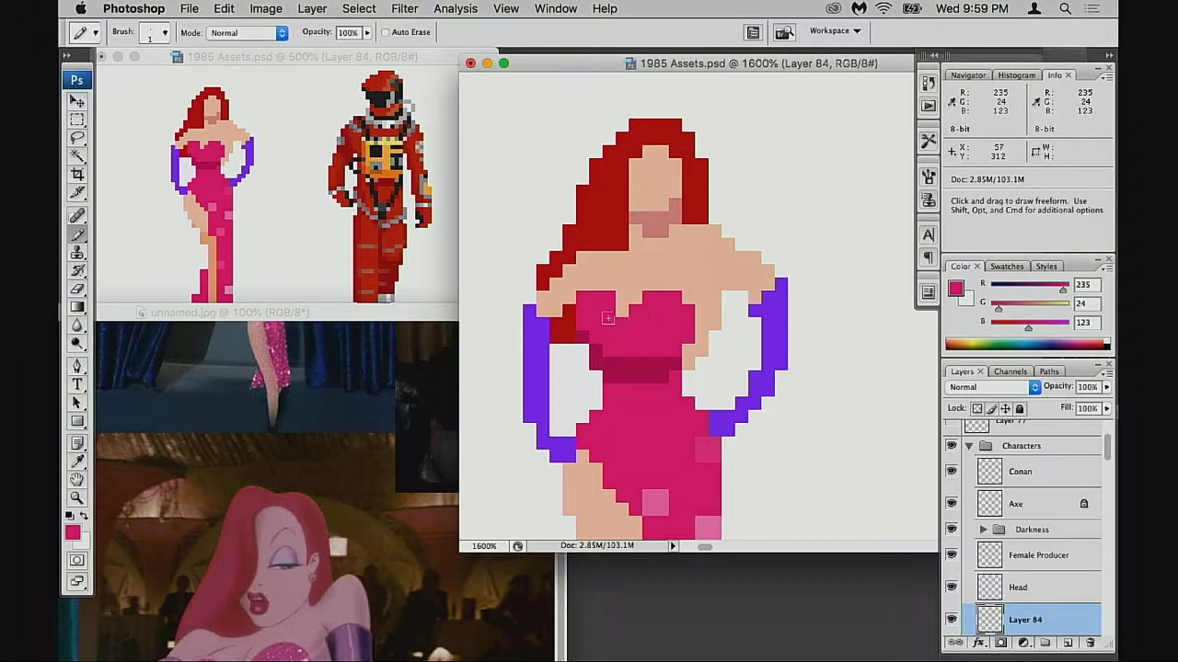
pyautogui.keyDown('alt'); pyautogui.click(631, 287); pyautogui.keyUp('alt')
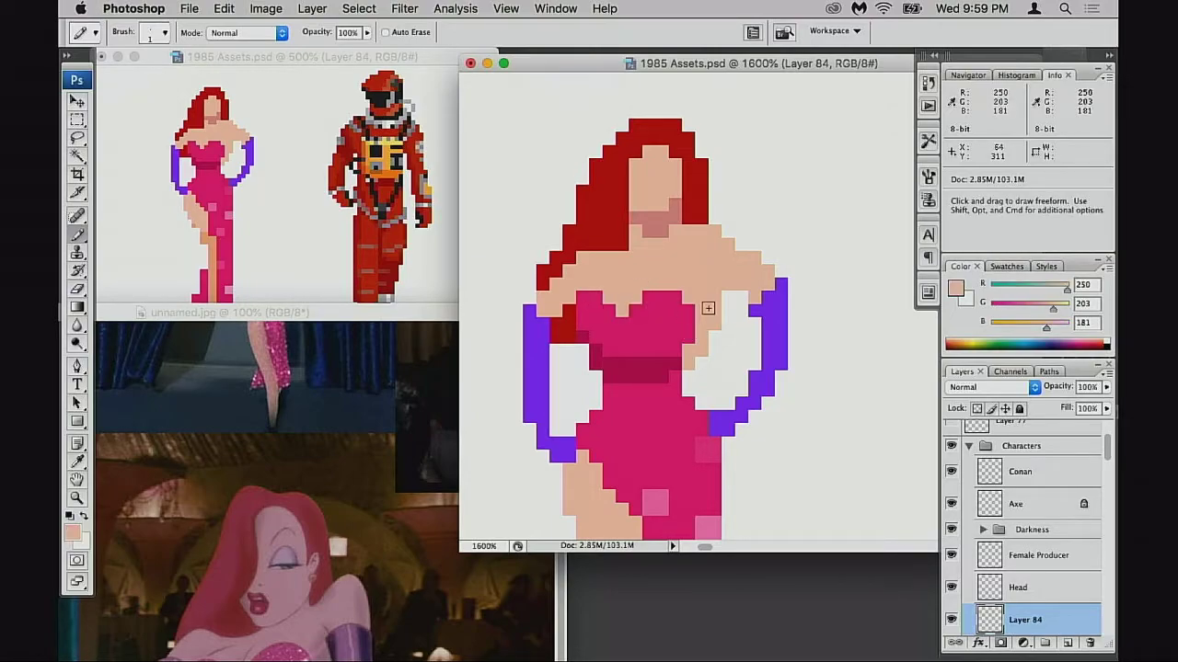
pyautogui.click(655, 311)
pyautogui.press('super+d')
pyautogui.press('alt')
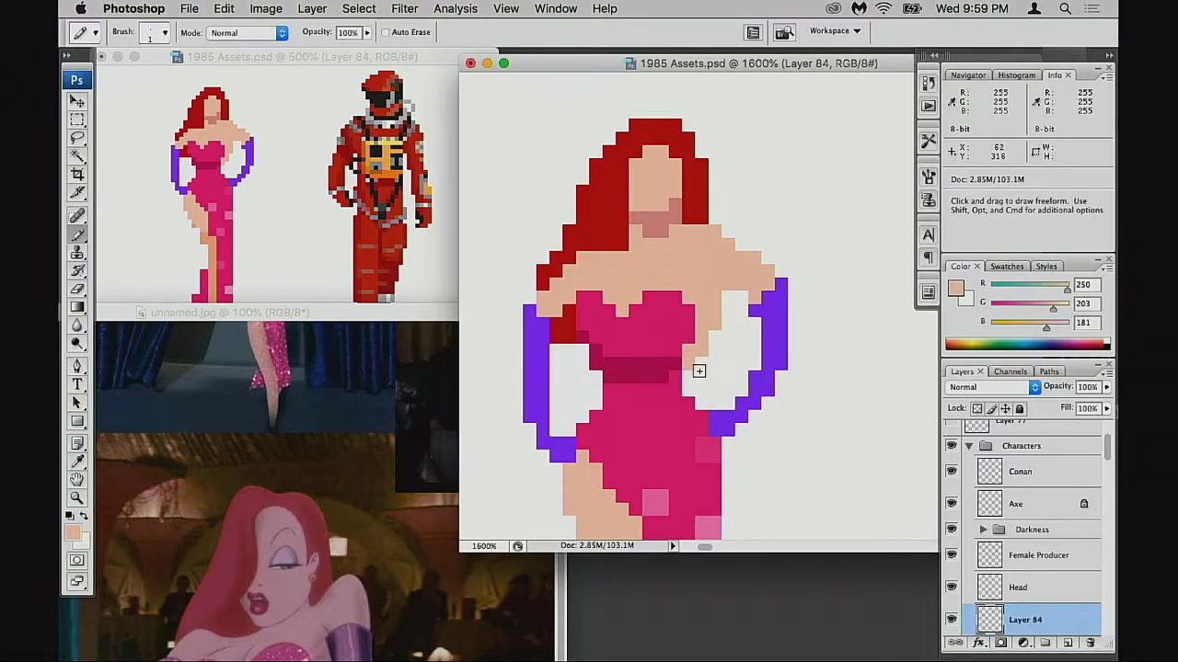
# - Trim the skin beside the torso below the right armpit by erasing its outer pixels
pyautogui.press('e')
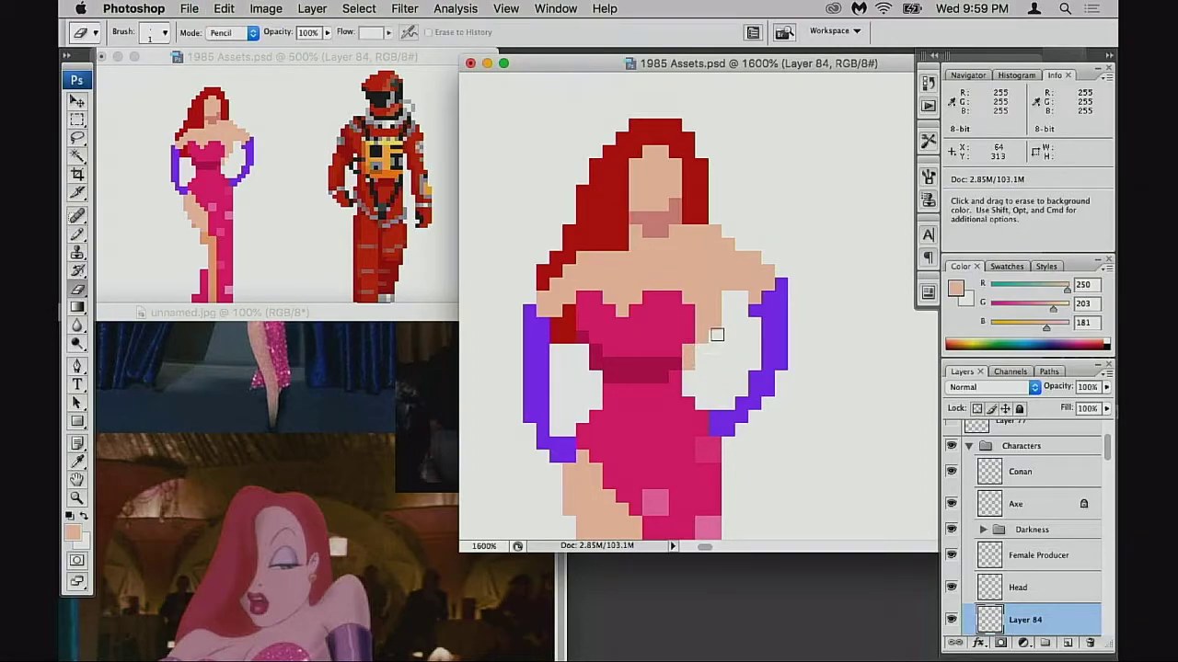
pyautogui.click(717, 325)
pyautogui.press('b')
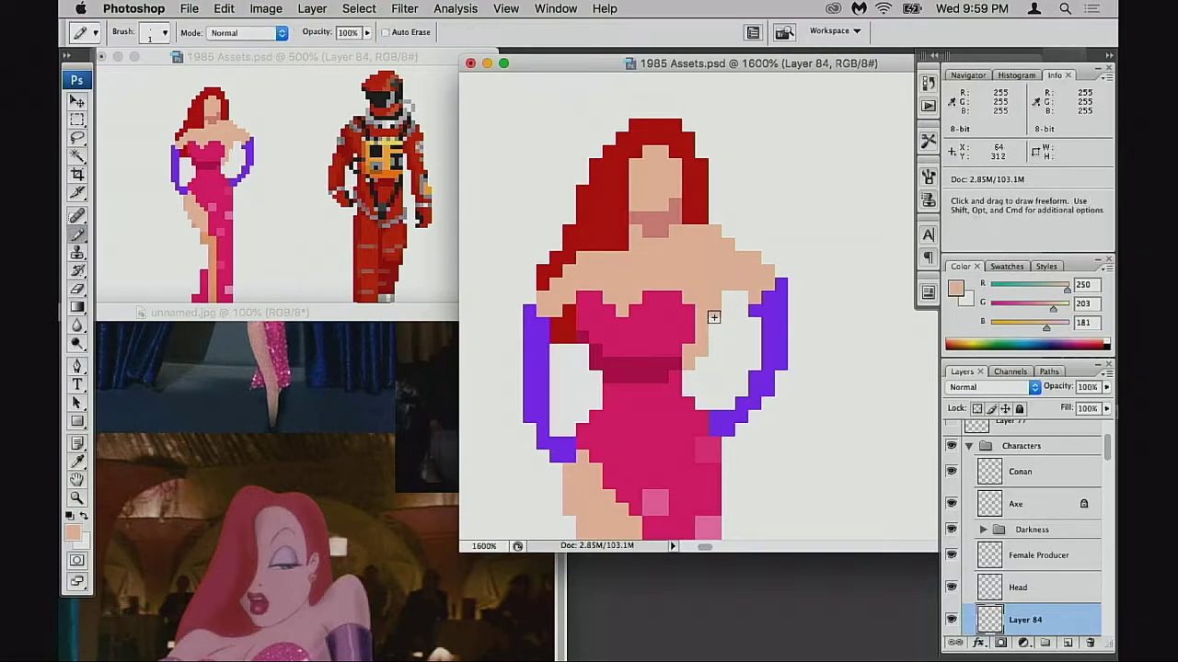
pyautogui.keyDown('alt'); pyautogui.click(715, 317); pyautogui.keyUp('alt')
pyautogui.click(690, 349)
# - Cover the two uppermost lighter patches on the dress's hip with the base dress pink
pyautogui.scroll(-2, 691, 349)
pyautogui.hscroll(1, 691, 349)
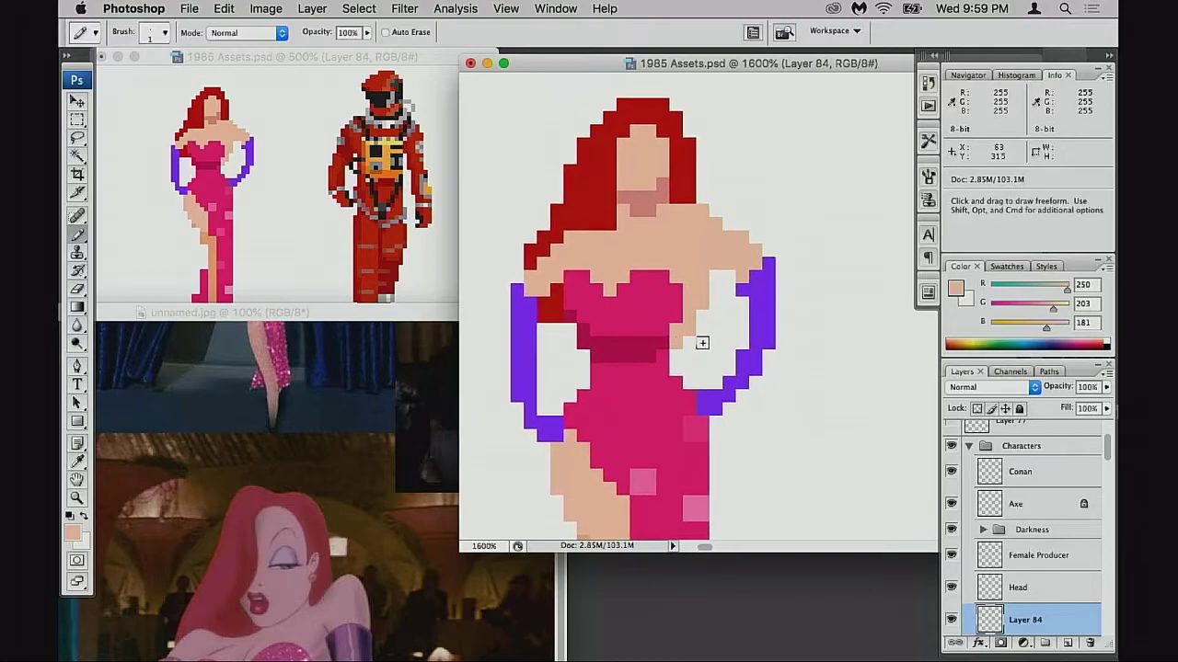
pyautogui.scroll(-6, 686, 345)
pyautogui.hscroll(-1, 685, 345)
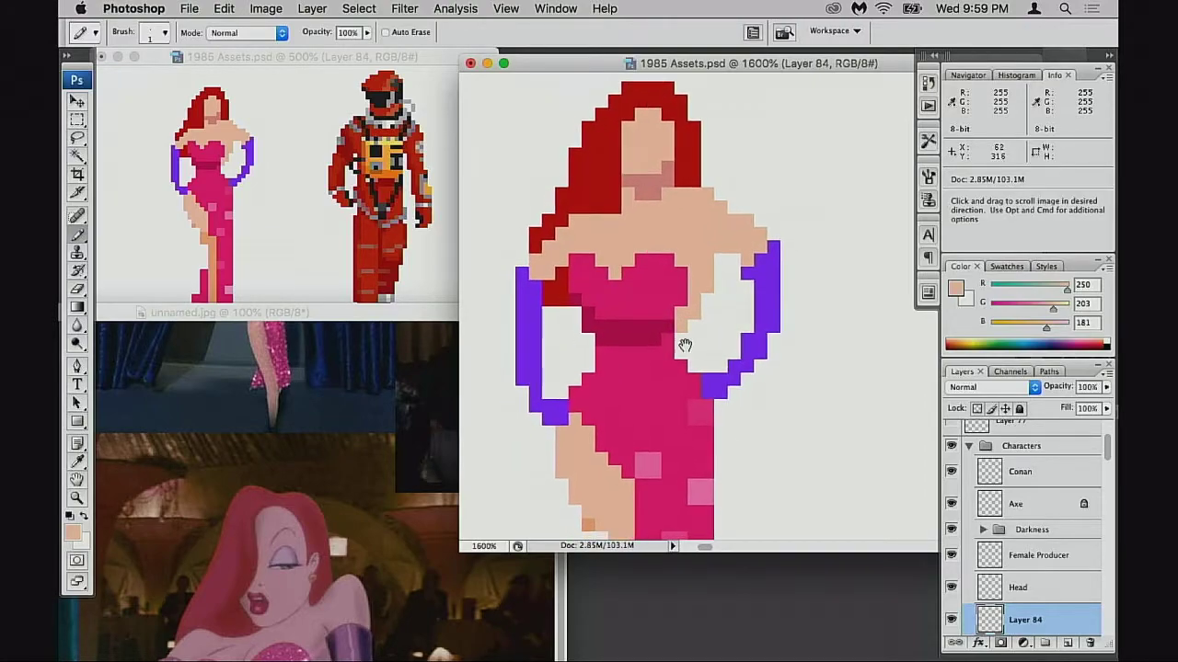
pyautogui.keyDown('alt'); pyautogui.click(626, 326); pyautogui.keyUp('alt')
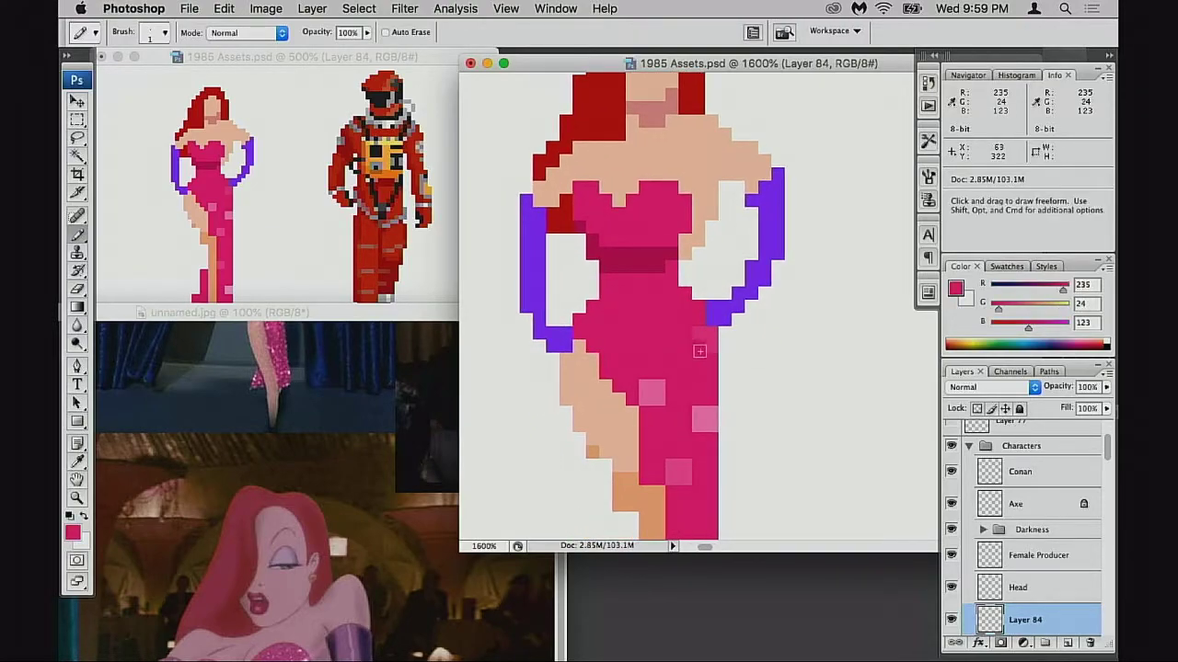
pyautogui.moveTo(664, 394); pyautogui.dragTo(640, 387)
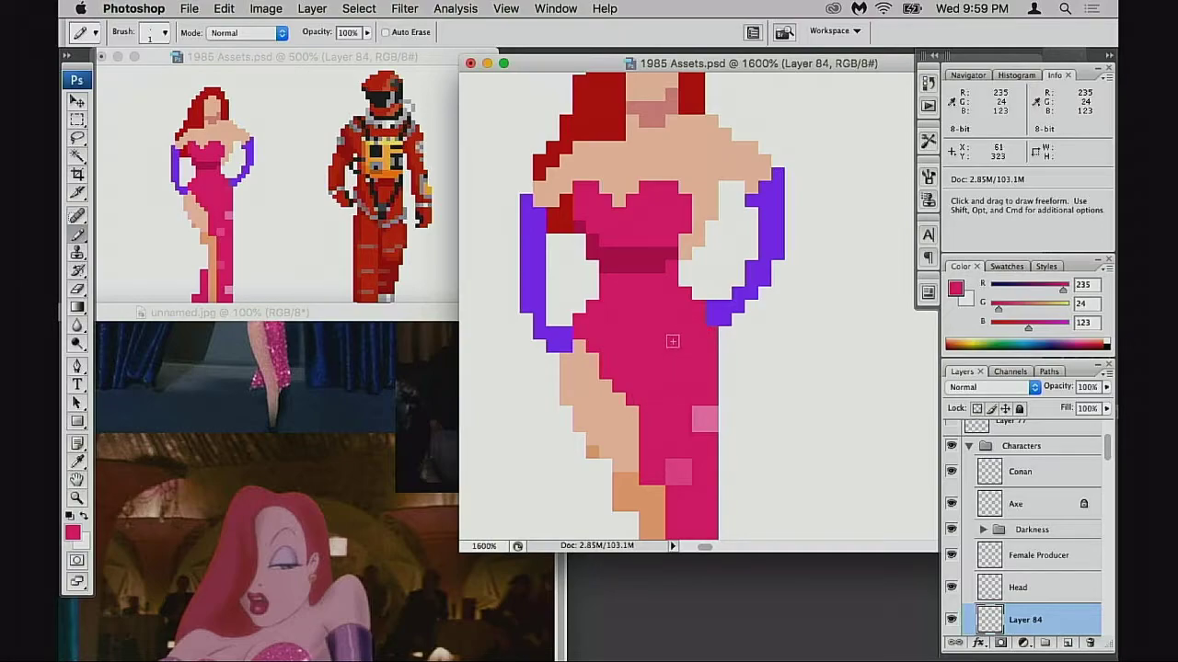
# - Cover the two uppermost remaining lighter patches on the skirt beside the bare leg with the base dress pink
pyautogui.moveTo(697, 413)
pyautogui.mouseDown()
pyautogui.moveTo(712, 414)
pyautogui.moveTo(705, 433)
pyautogui.moveTo(667, 384)
pyautogui.mouseUp()
pyautogui.scroll(-7, 685, 405)
pyautogui.hscroll(1, 685, 405)
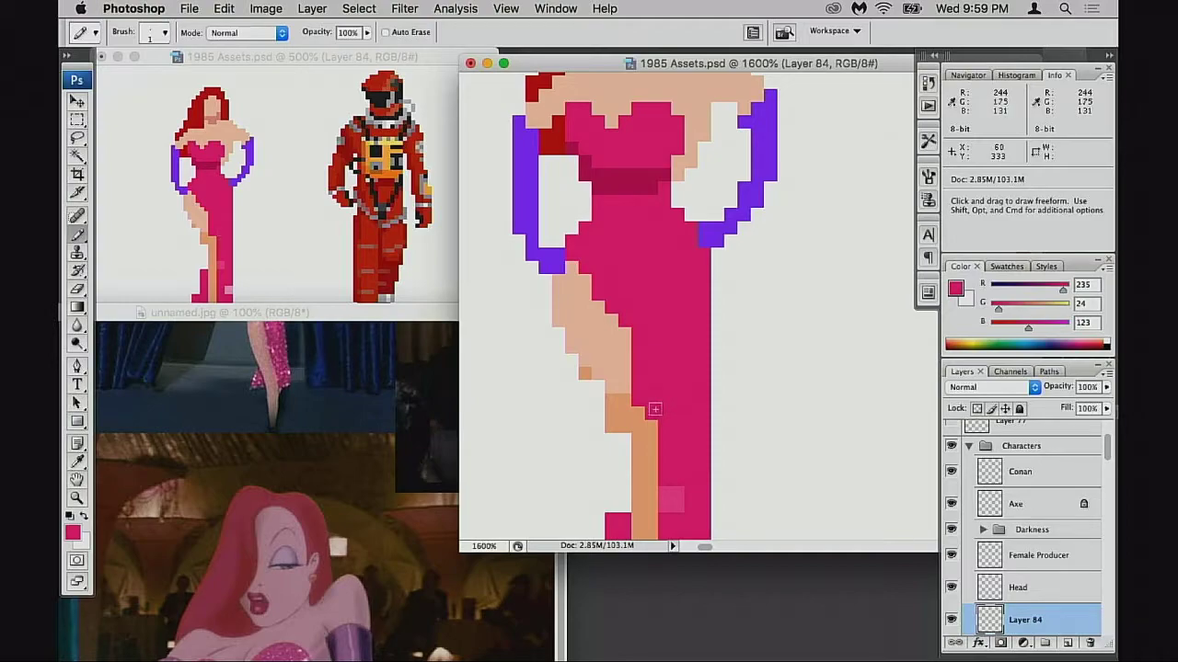
pyautogui.scroll(-5, 688, 405)
pyautogui.hscroll(-1, 688, 405)
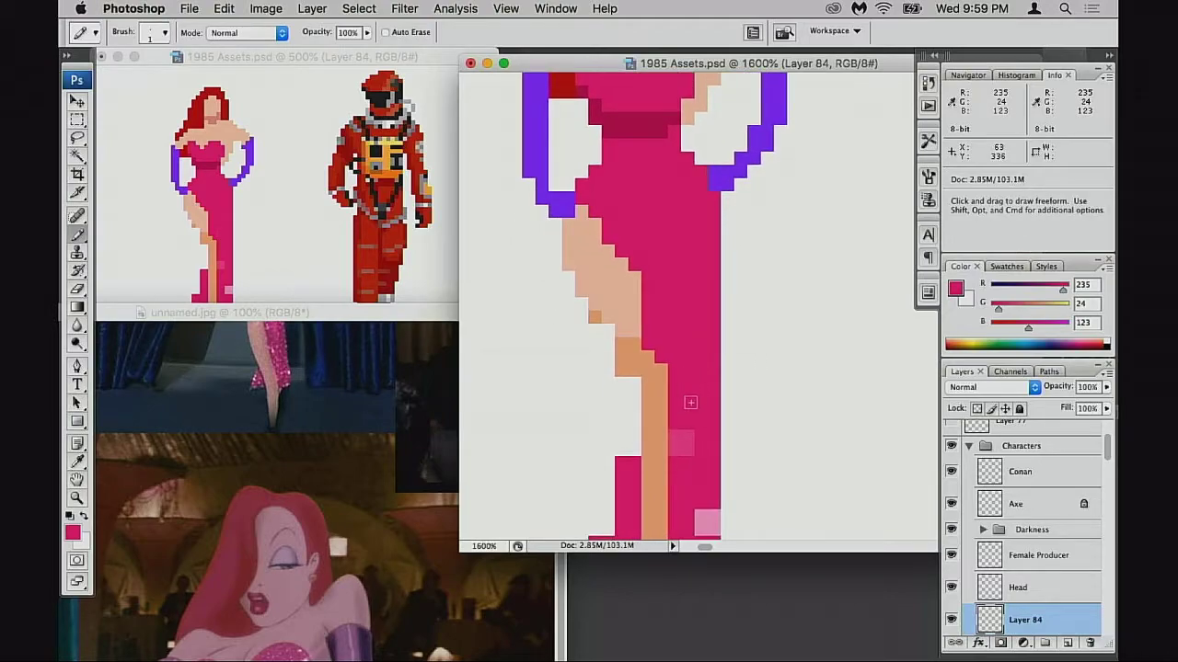
# - Sample the light skin tone and repaint the orange pixels at the knee and along the upper part of the calf
pyautogui.keyDown('alt'); pyautogui.click(636, 333); pyautogui.keyUp('alt')
pyautogui.scroll(12, 641, 191)
pyautogui.hscroll(2, 640, 191)
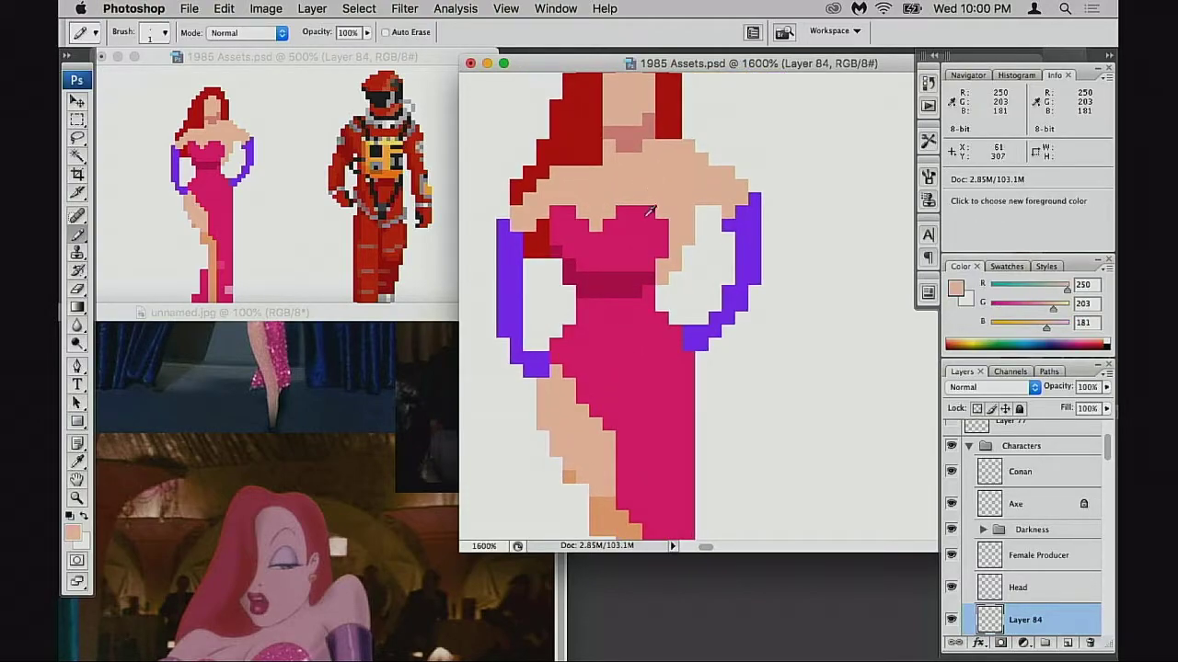
pyautogui.scroll(-10, 640, 190)
pyautogui.moveTo(613, 350)
pyautogui.mouseDown()
pyautogui.moveTo(627, 397)
pyautogui.moveTo(587, 368)
pyautogui.mouseUp()
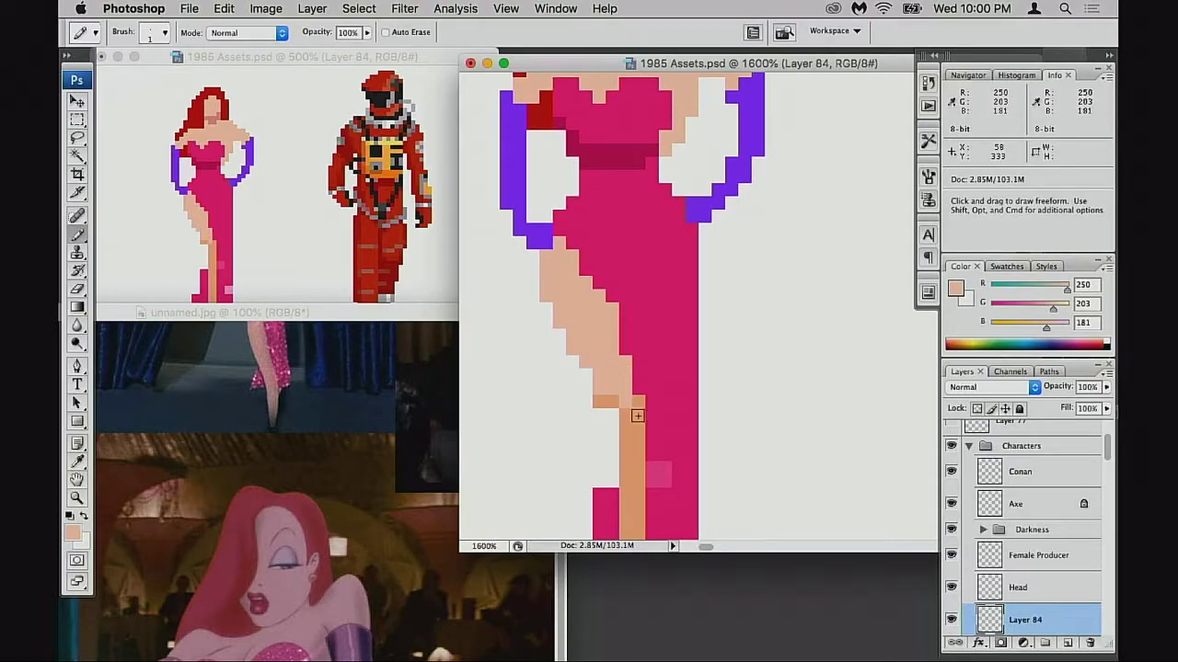
pyautogui.click(611, 402)
pyautogui.moveTo(637, 404); pyautogui.dragTo(638, 442)
pyautogui.moveTo(636, 412)
pyautogui.mouseDown()
pyautogui.moveTo(626, 312)
pyautogui.moveTo(632, 392)
pyautogui.mouseUp()
pyautogui.moveTo(632, 309); pyautogui.dragTo(616, 402)
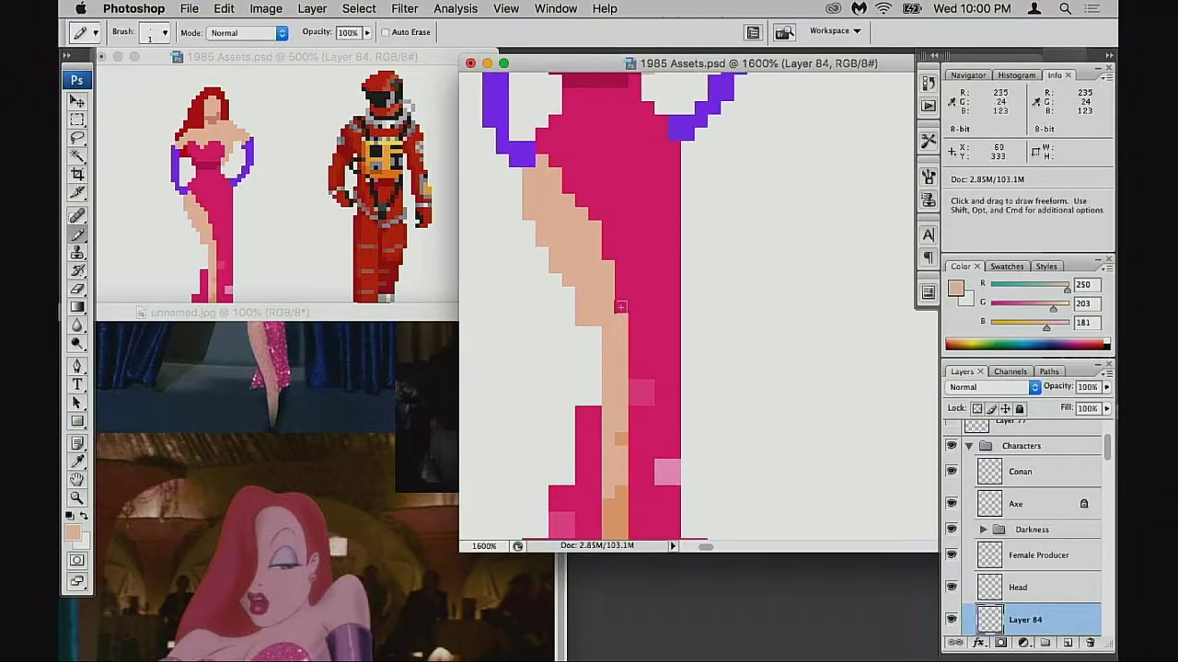
# - Erase the protruding pixels at the outer side of the knee and add a skin-tone pixel on the leg's dress-side edge
pyautogui.press('e')
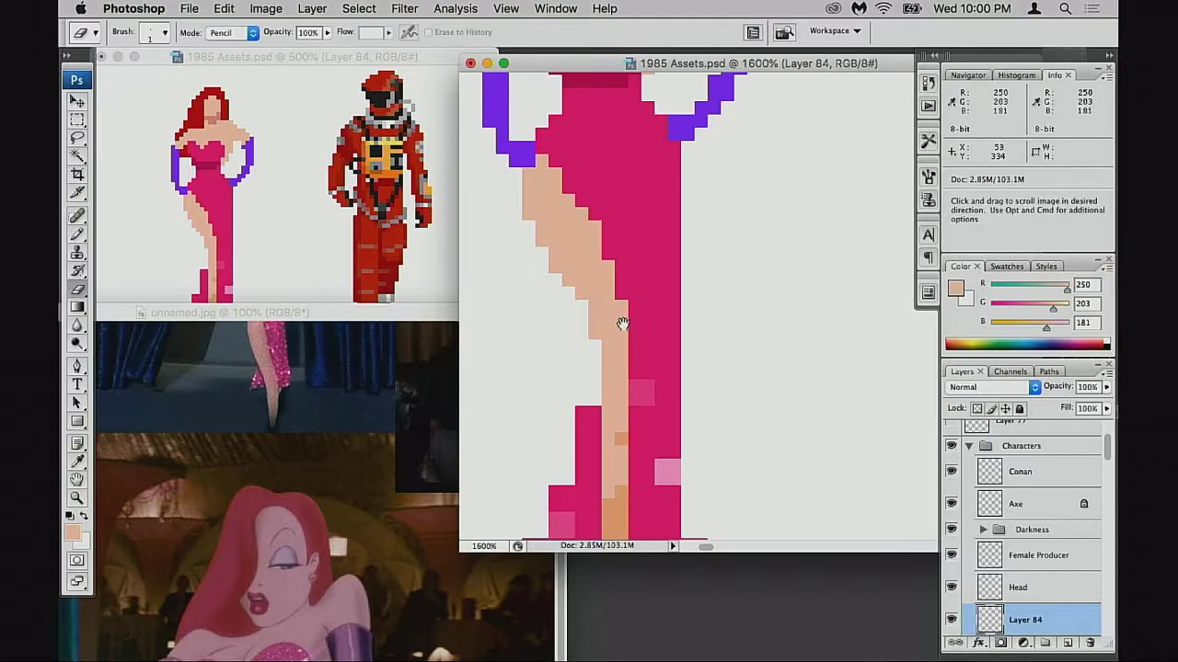
pyautogui.scroll(2, 633, 303)
pyautogui.press('b')
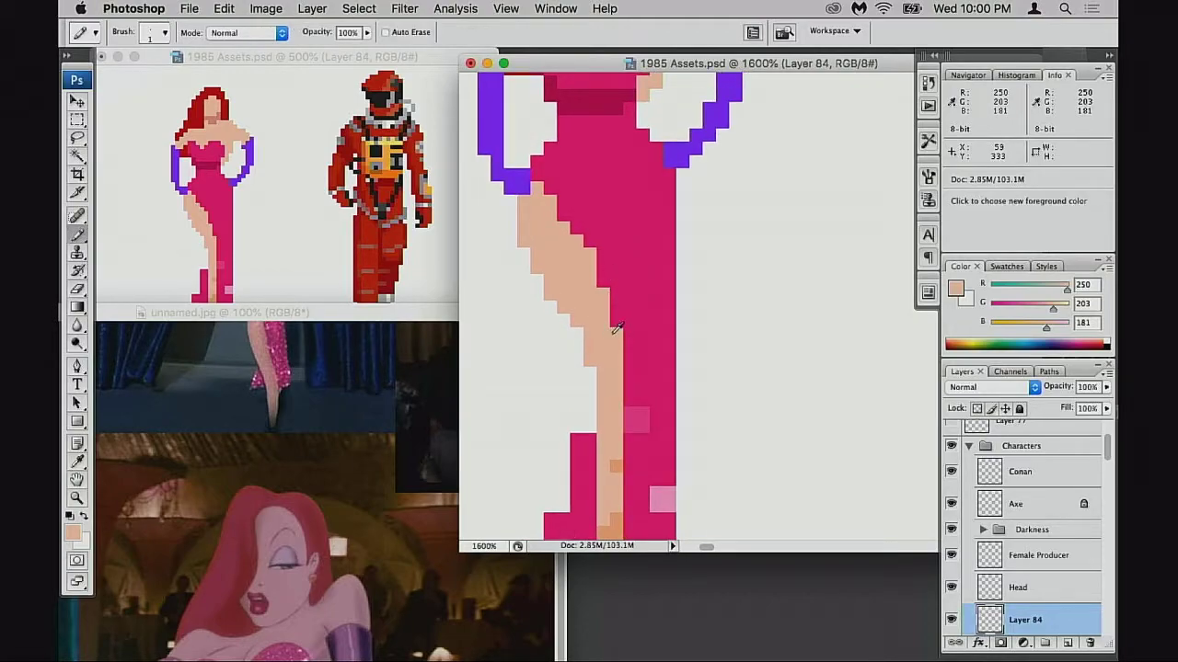
pyautogui.click(602, 281)
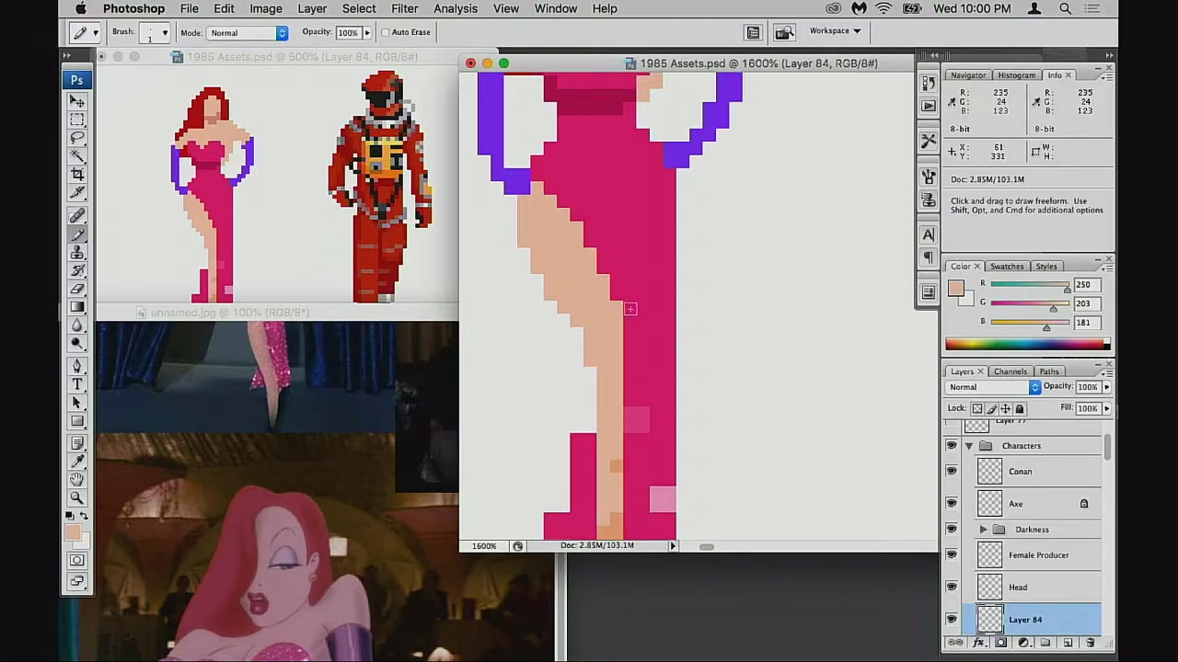
# - Repaint the rest of the bare leg down to the hem in the skin tone and move the reference image below the sprite's feet
pyautogui.scroll(-2, 618, 377)
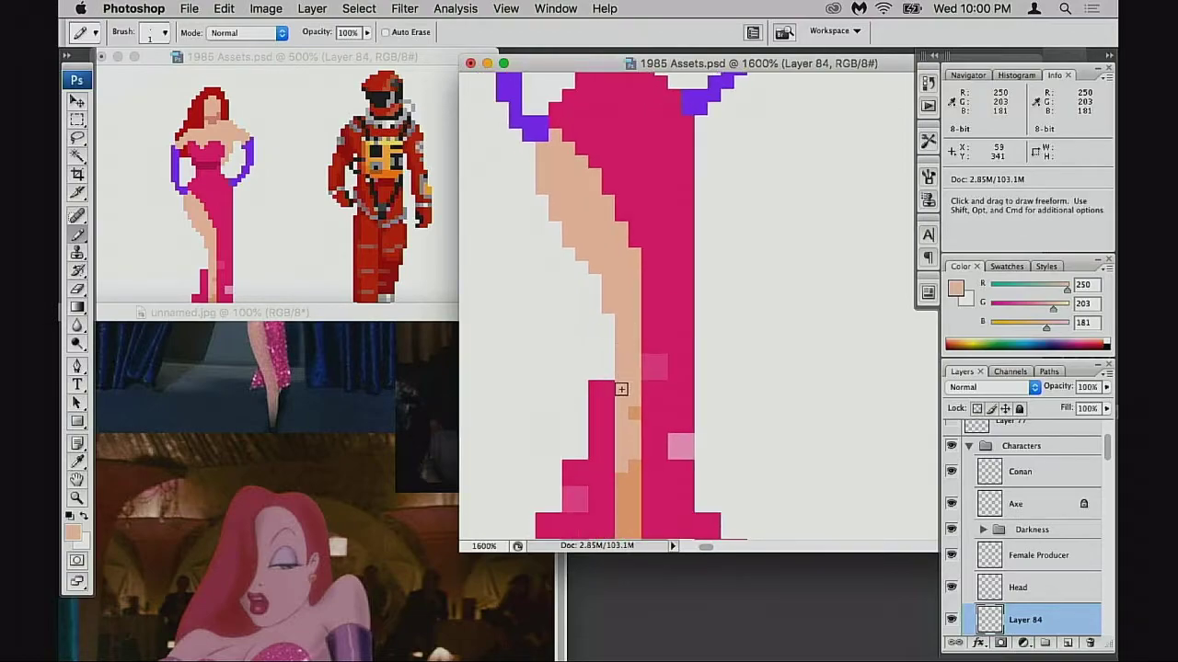
pyautogui.moveTo(628, 455)
pyautogui.mouseDown()
pyautogui.moveTo(637, 304)
pyautogui.moveTo(651, 320)
pyautogui.mouseUp()
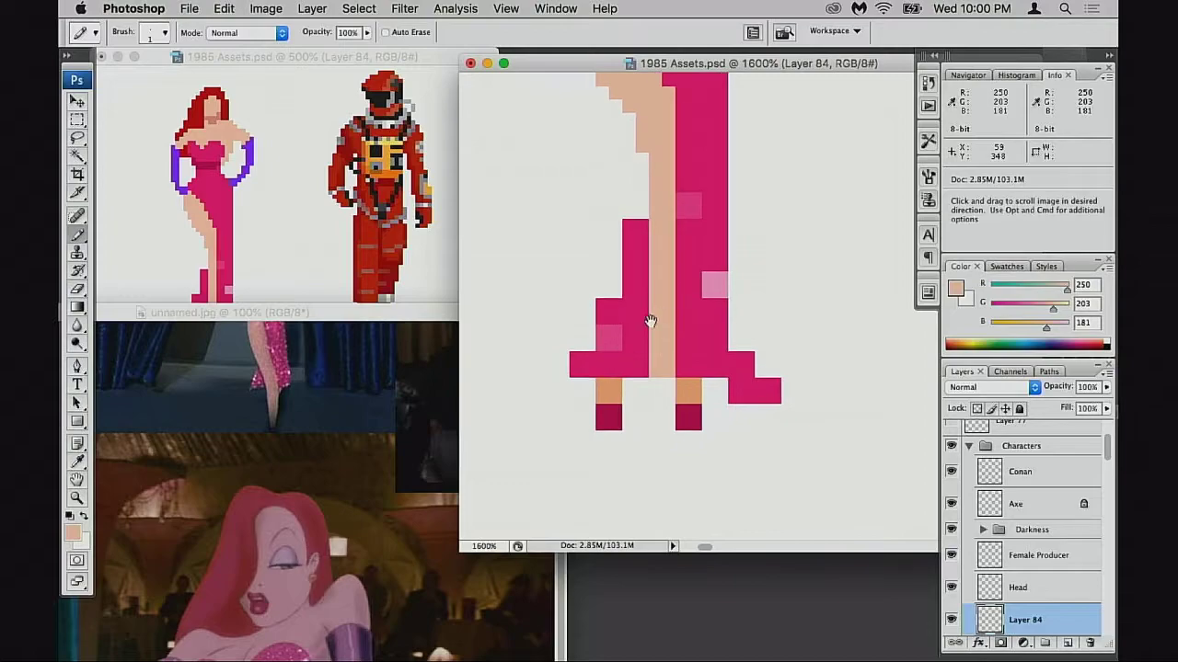
pyautogui.moveTo(417, 314); pyautogui.dragTo(413, 393)
# - Cover the lighter patch on the left skirt panel with the dress pink and fill two notches along its stepped outer edge
pyautogui.click(637, 296)
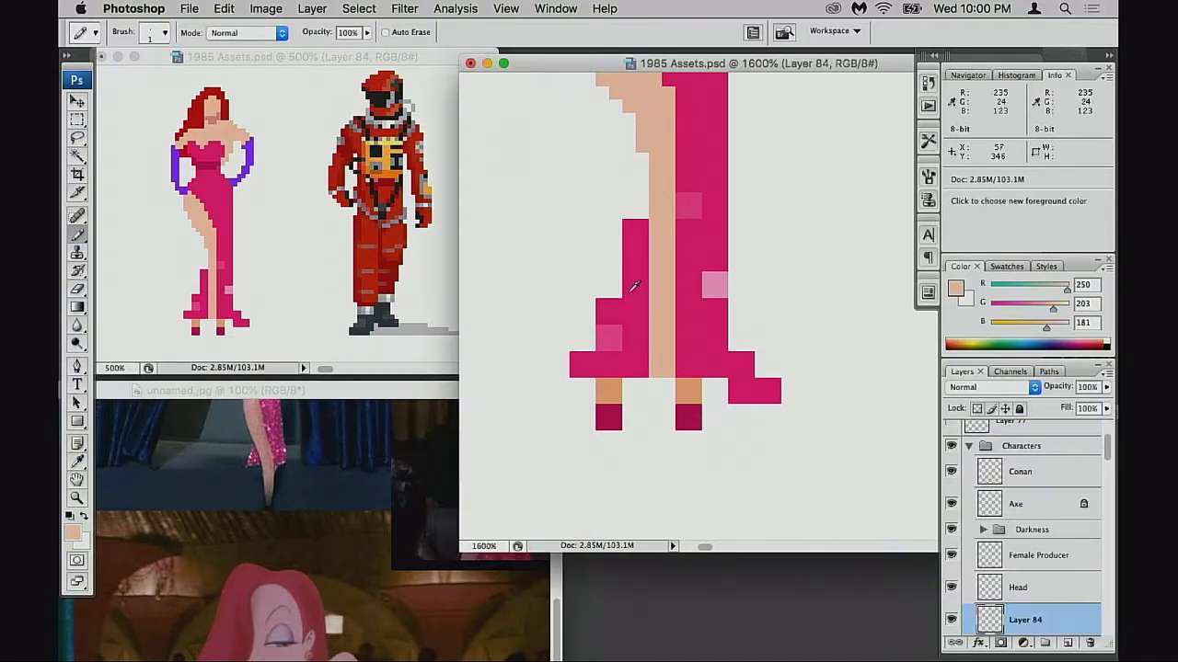
pyautogui.keyDown('alt'); pyautogui.click(644, 290); pyautogui.keyUp('alt')
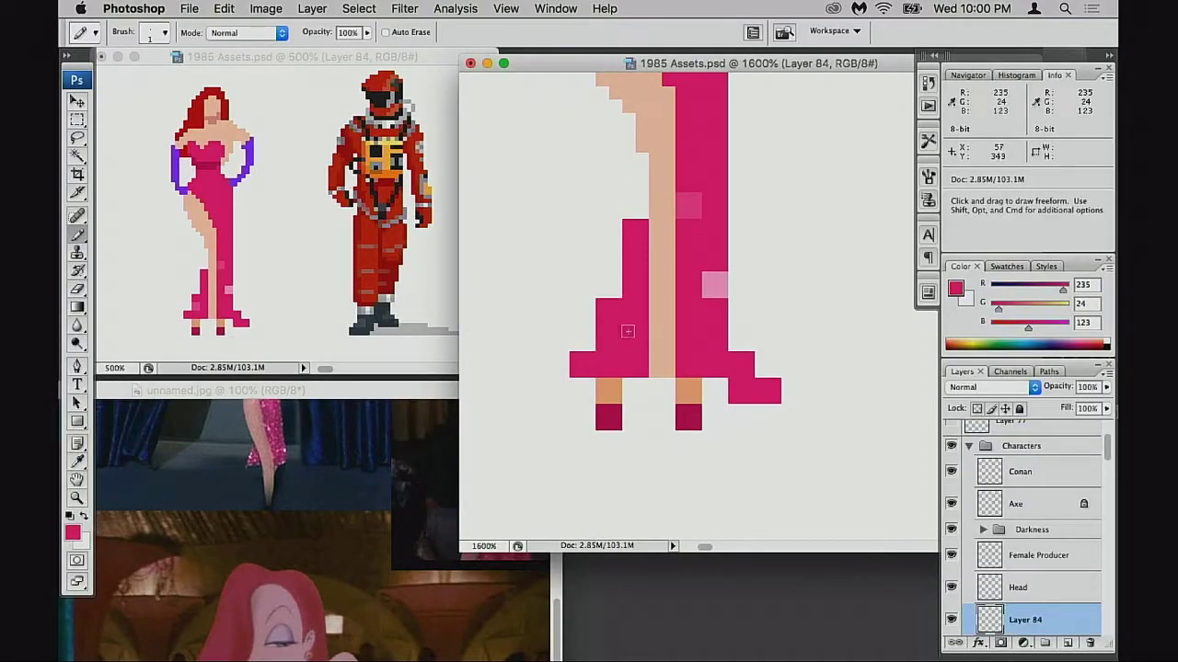
pyautogui.click(614, 291)
pyautogui.click(589, 345)
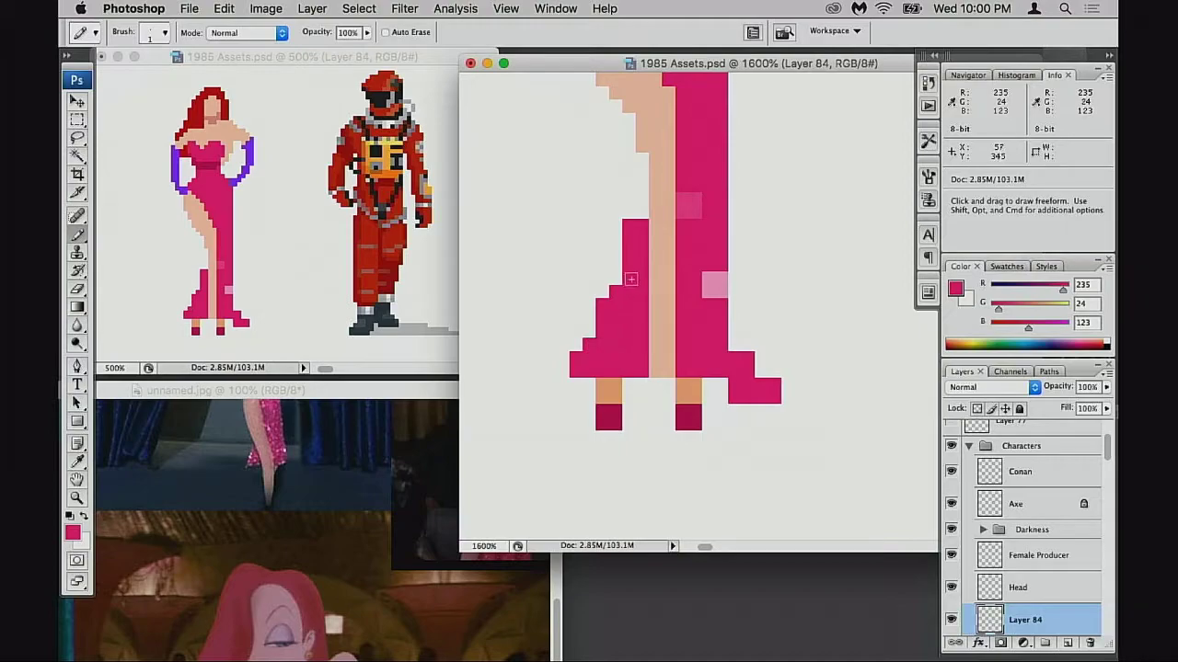
# - Narrow the left skirt panel by erasing pixels along its outer edge from the top down to the hem
pyautogui.press('e')
pyautogui.click(628, 225)
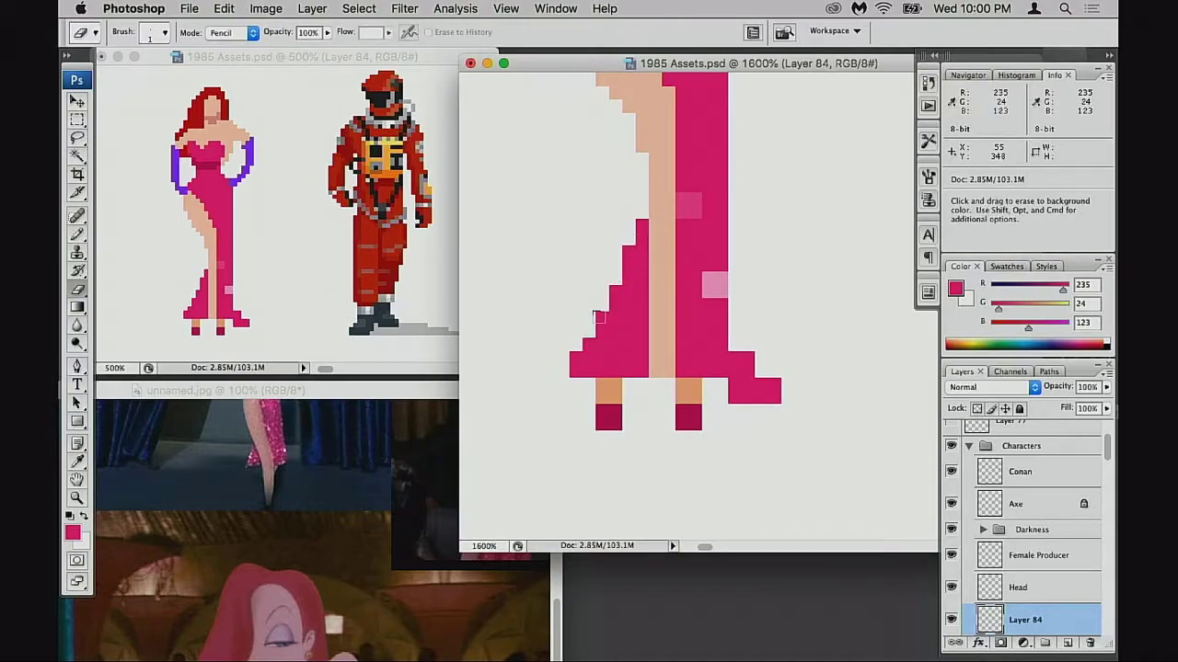
pyautogui.moveTo(589, 327)
pyautogui.mouseDown()
pyautogui.moveTo(573, 377)
pyautogui.moveTo(589, 330)
pyautogui.mouseUp()
pyautogui.click(583, 368)
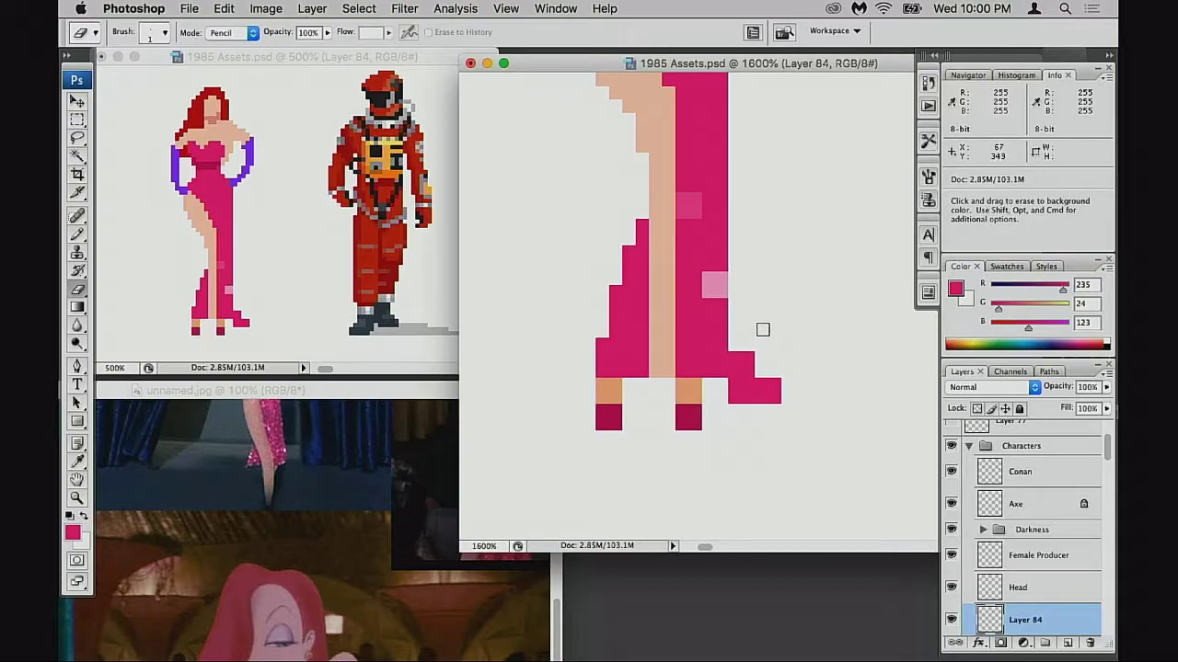
# - Widen the calf on its dress side with a column of skin-tone pixels and extend the skin tone into the ankle below the hem
pyautogui.press('b')
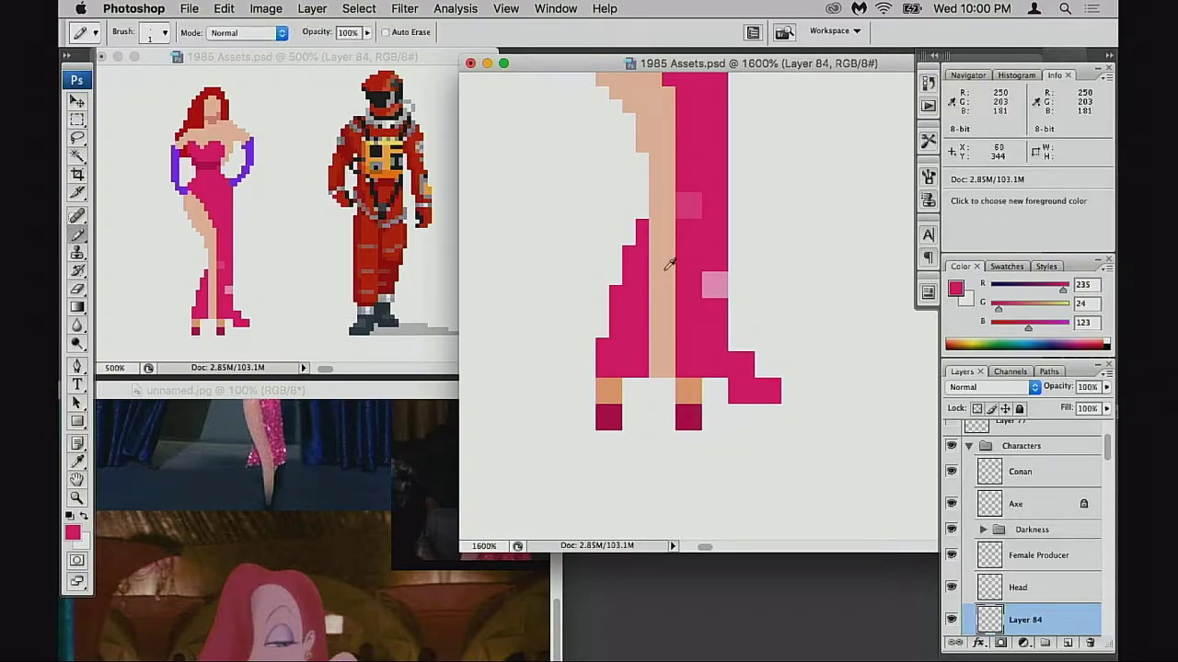
pyautogui.keyDown('alt'); pyautogui.click(670, 264); pyautogui.keyUp('alt')
pyautogui.moveTo(683, 188); pyautogui.dragTo(685, 316)
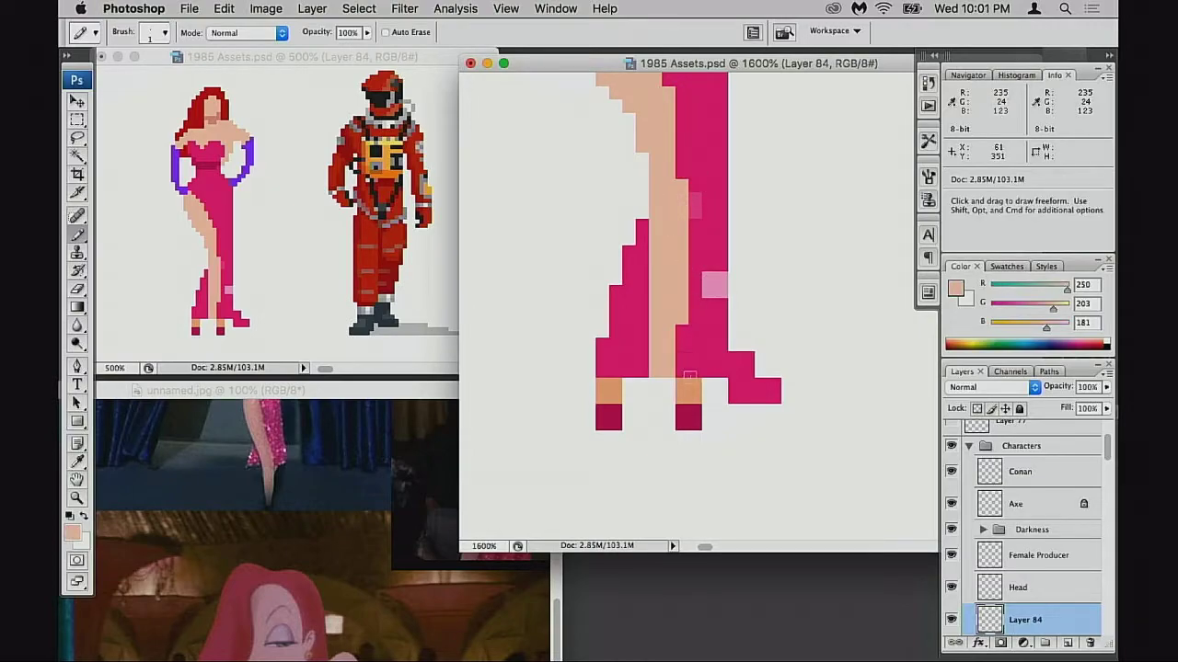
pyautogui.click(670, 389)
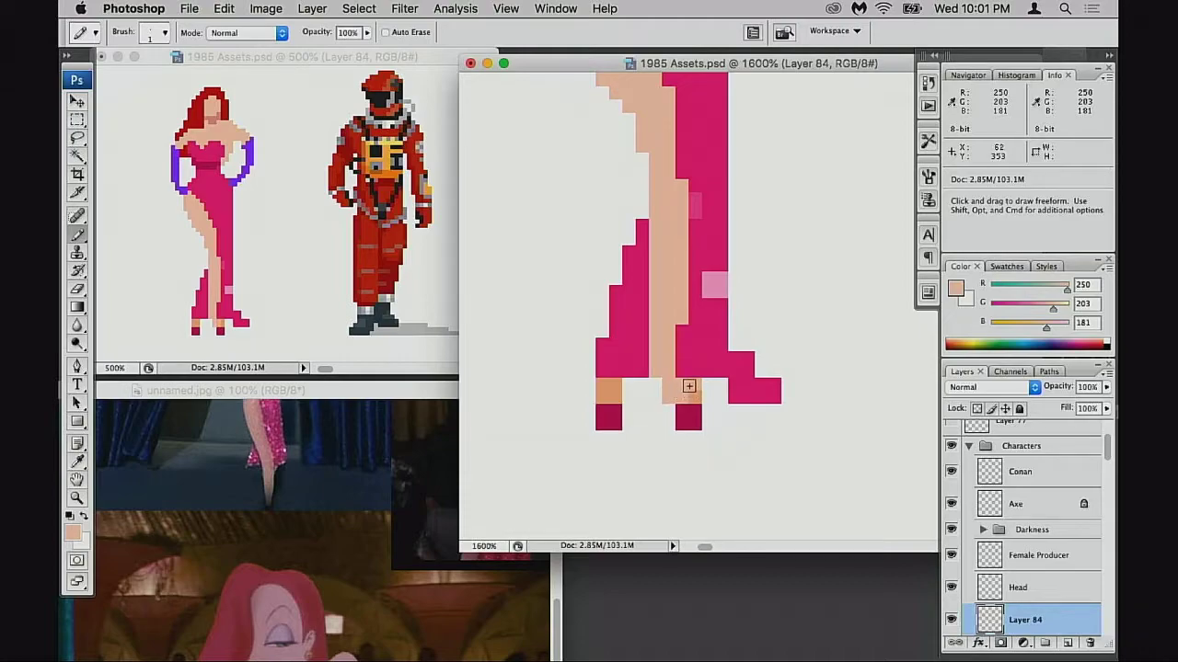
# - Erase the outer pixels of the right ankle and extend the right shoe inward with a dark pink pixel beneath the ankle
pyautogui.press('e')
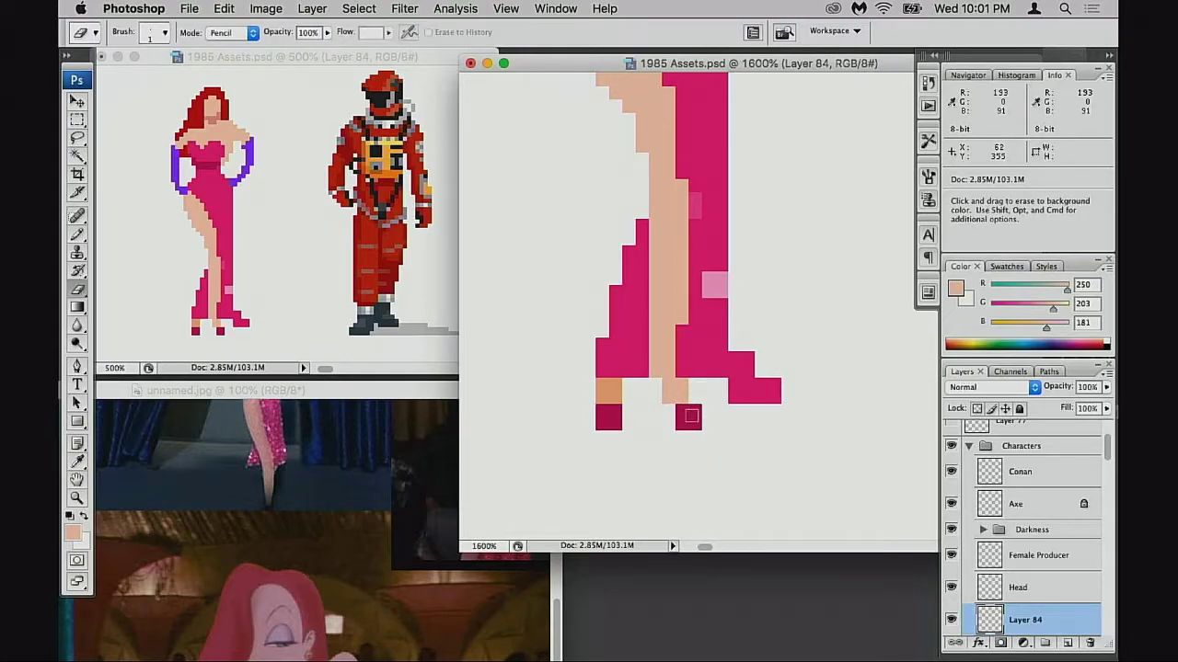
pyautogui.press('b')
pyautogui.keyDown('alt'); pyautogui.click(690, 414); pyautogui.keyUp('alt')
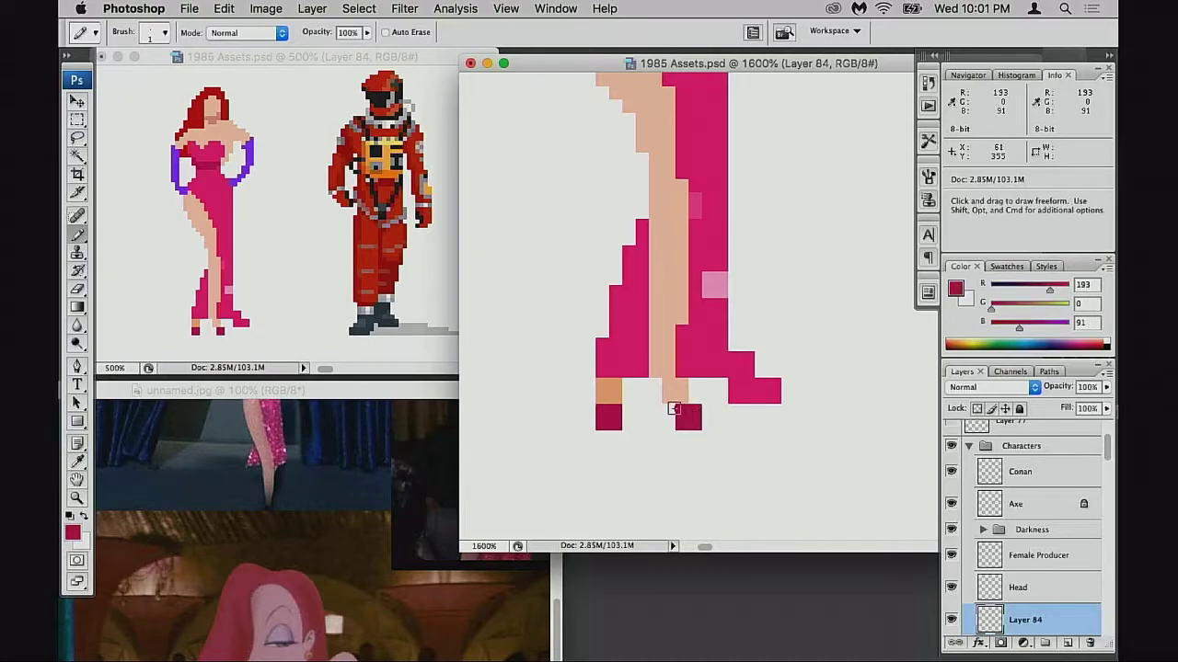
pyautogui.click(672, 409)
pyautogui.press('super+z')
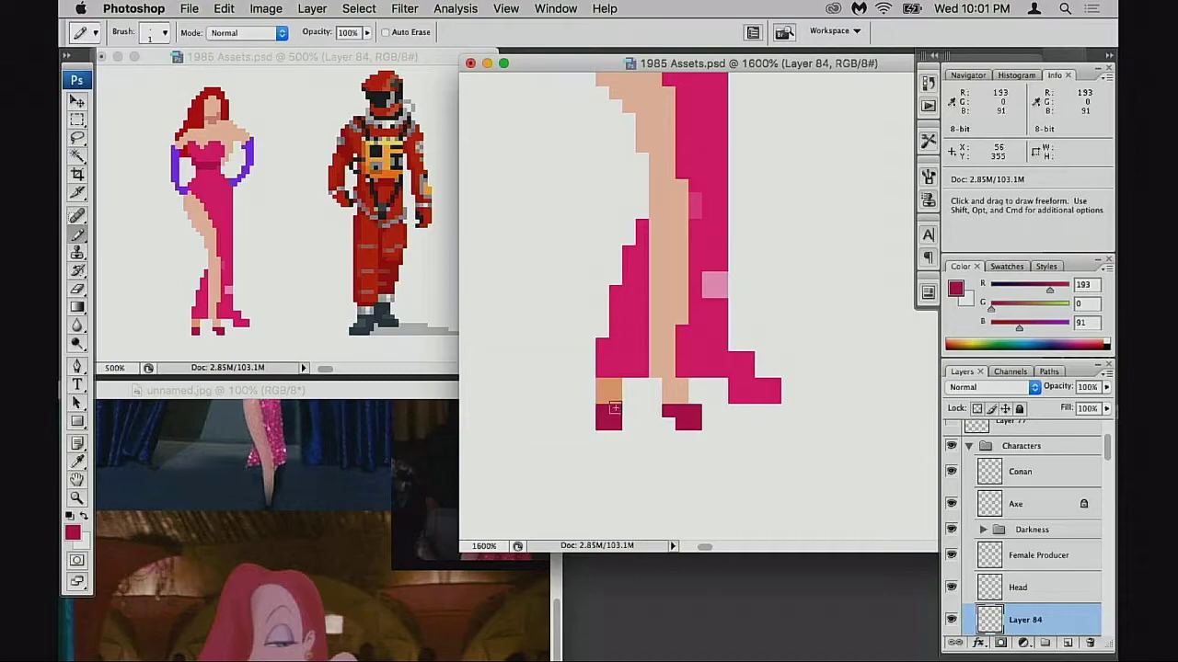
# - Repaint the orange left ankle with the light skin tone sampled from the right leg
pyautogui.keyDown('alt'); pyautogui.click(665, 382); pyautogui.keyUp('alt')
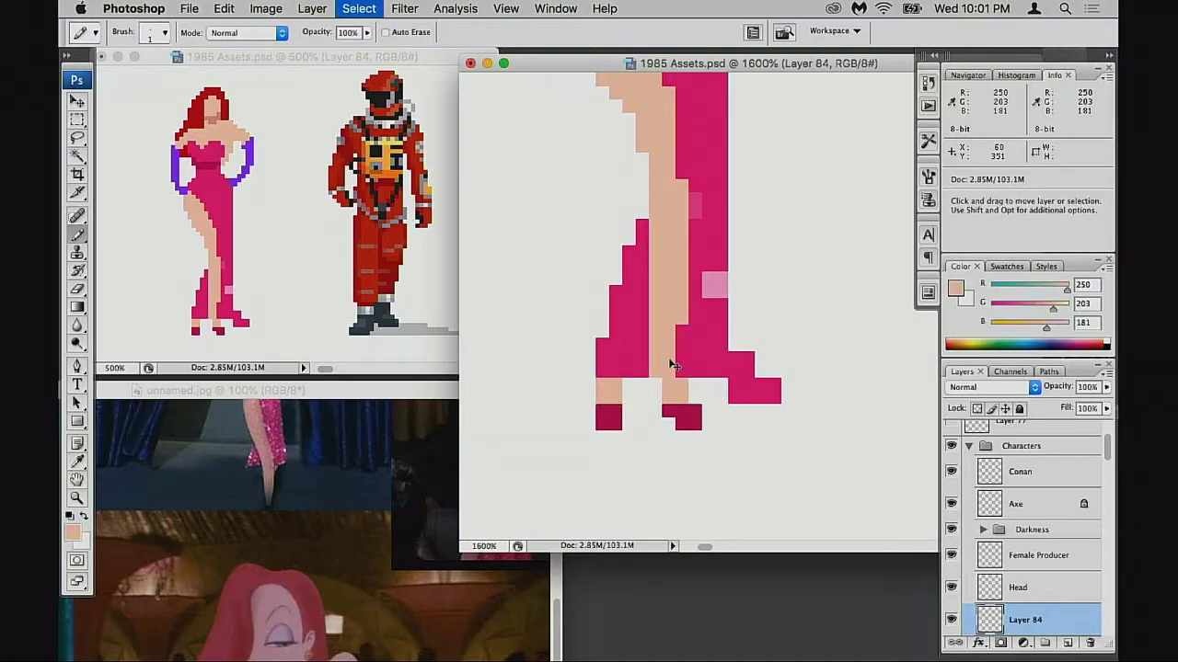
pyautogui.moveTo(650, 313); pyautogui.dragTo(632, 380)
# - Cover the last two lighter patches on the lower skirt with the base dress pink
pyautogui.scroll(5, 631, 380)
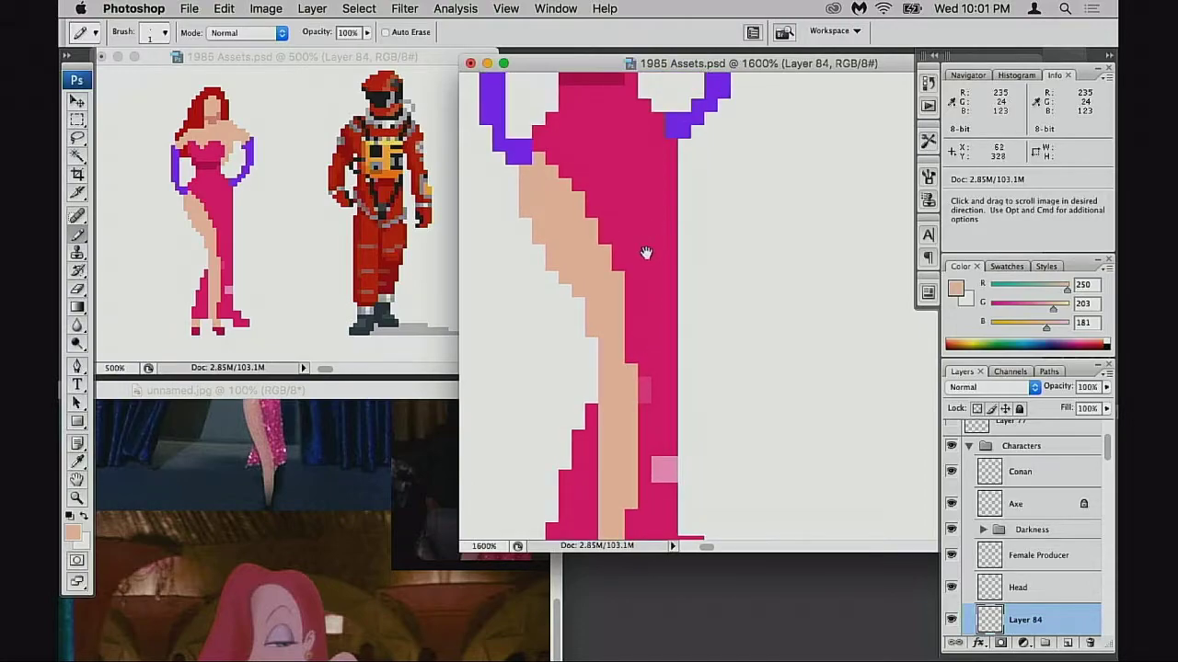
pyautogui.keyDown('alt'); pyautogui.click(648, 387); pyautogui.keyUp('alt')
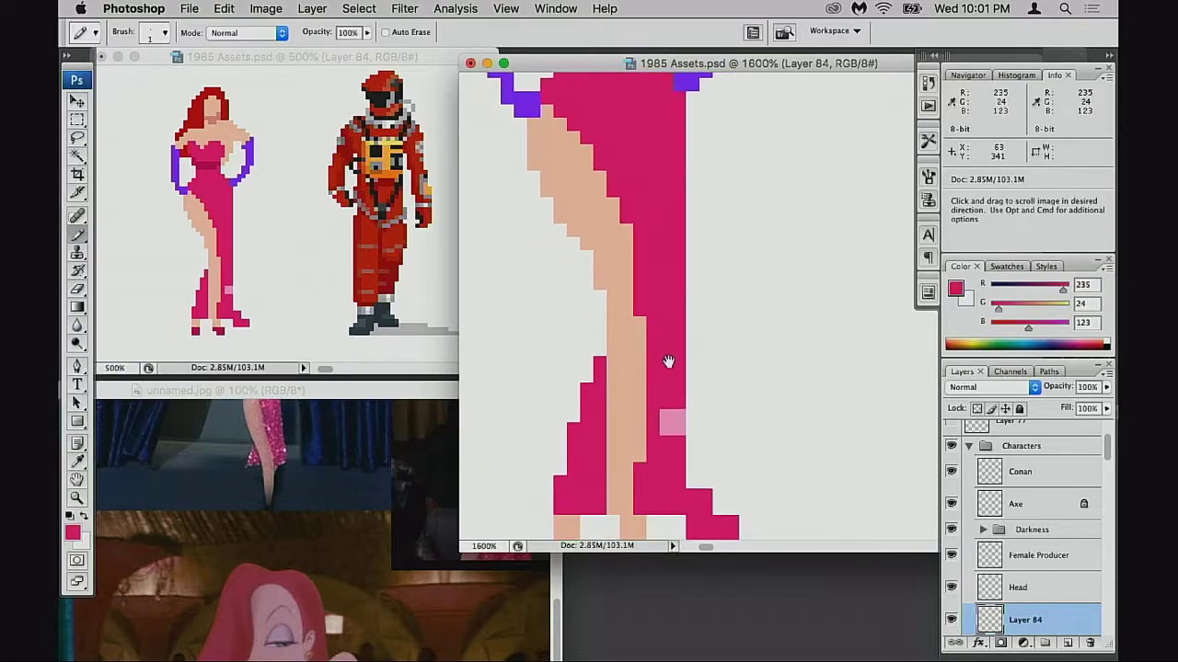
pyautogui.scroll(-2, 665, 360)
pyautogui.click(673, 425)
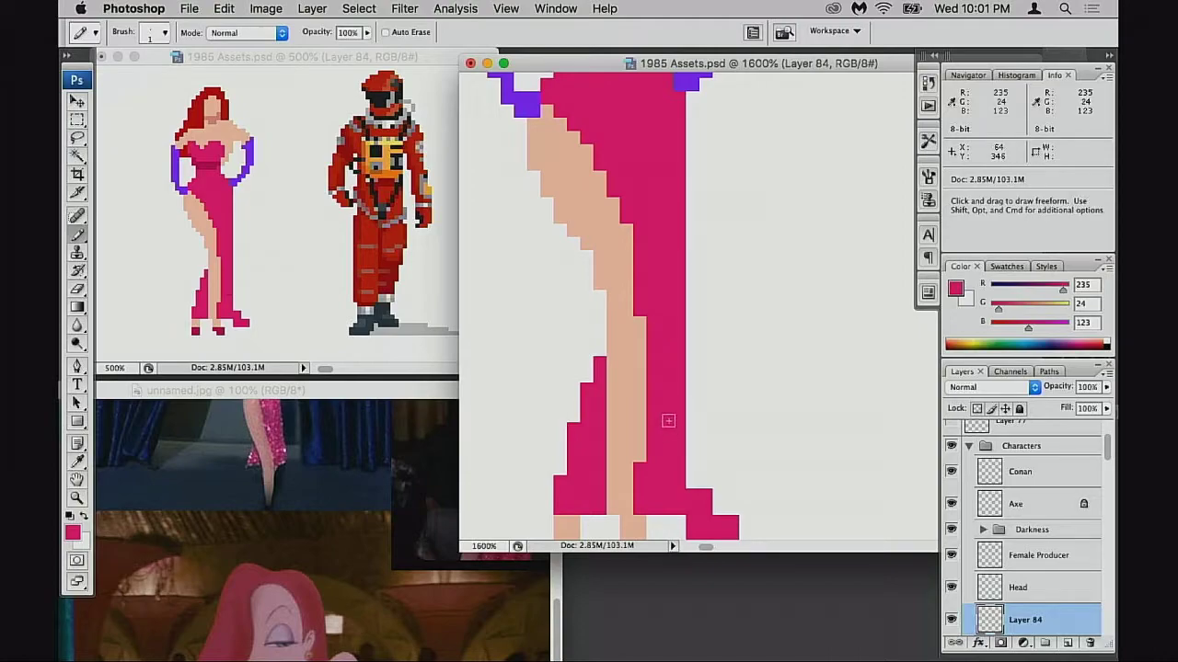
# - Extend the wider calf upward toward the knee with the skin tone and fill the notches along the outer thigh
pyautogui.scroll(-2, 665, 359)
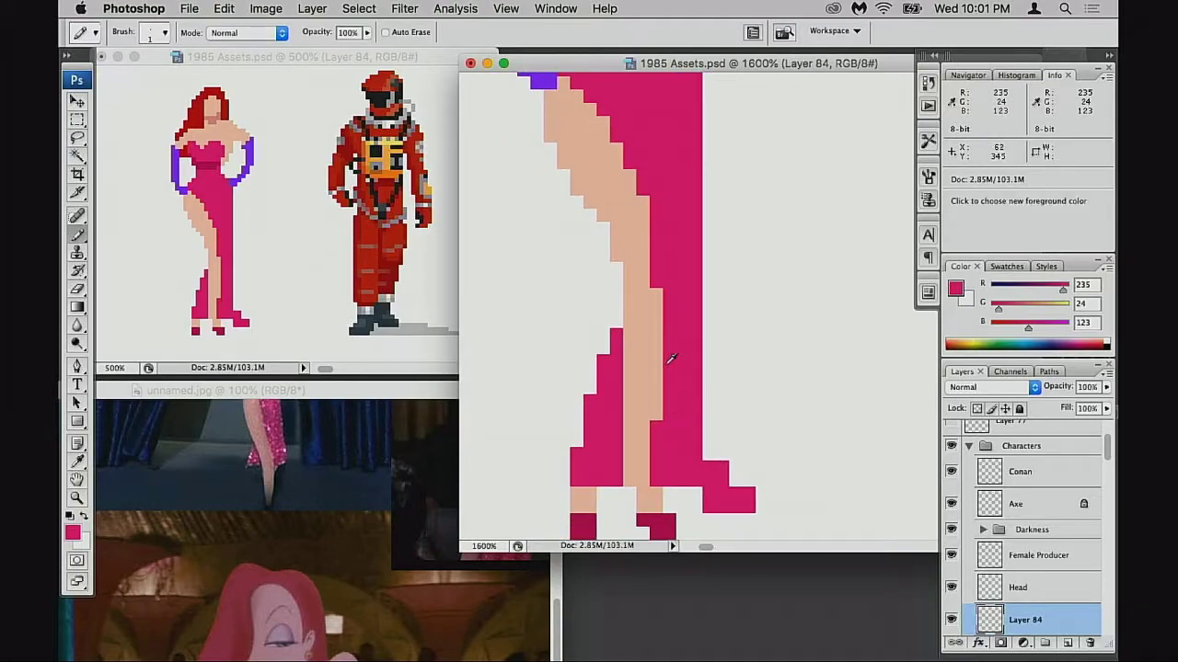
pyautogui.keyDown('alt'); pyautogui.click(656, 307); pyautogui.keyUp('alt')
pyautogui.click(656, 281)
pyautogui.moveTo(653, 256); pyautogui.dragTo(655, 270)
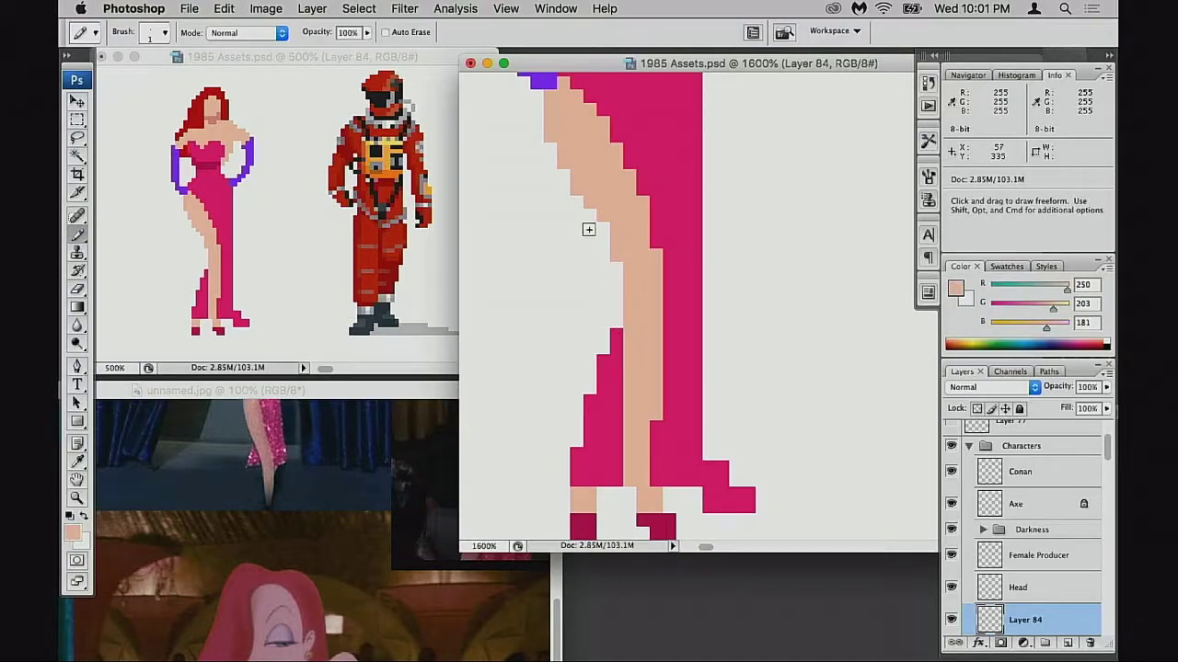
pyautogui.click(577, 201)
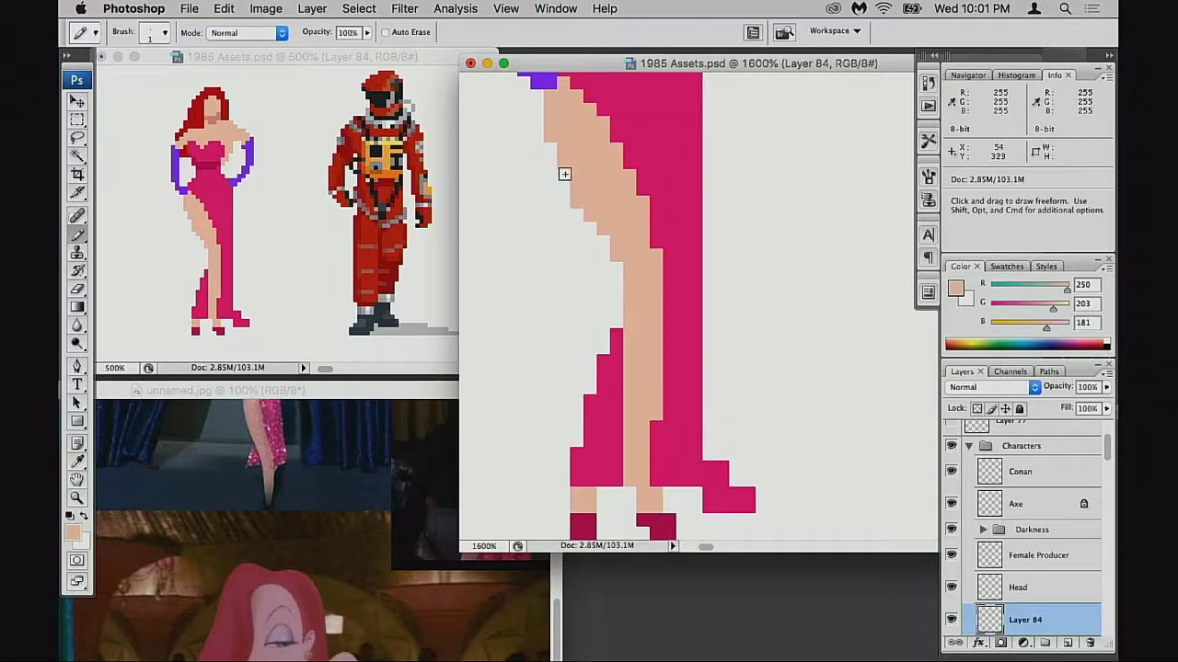
pyautogui.click(563, 175)
pyautogui.click(550, 148)
# - Shorten the right end of the waist shading with dress pink and add a dark pink pixel at the bust's lower right corner
pyautogui.scroll(3, 654, 308)
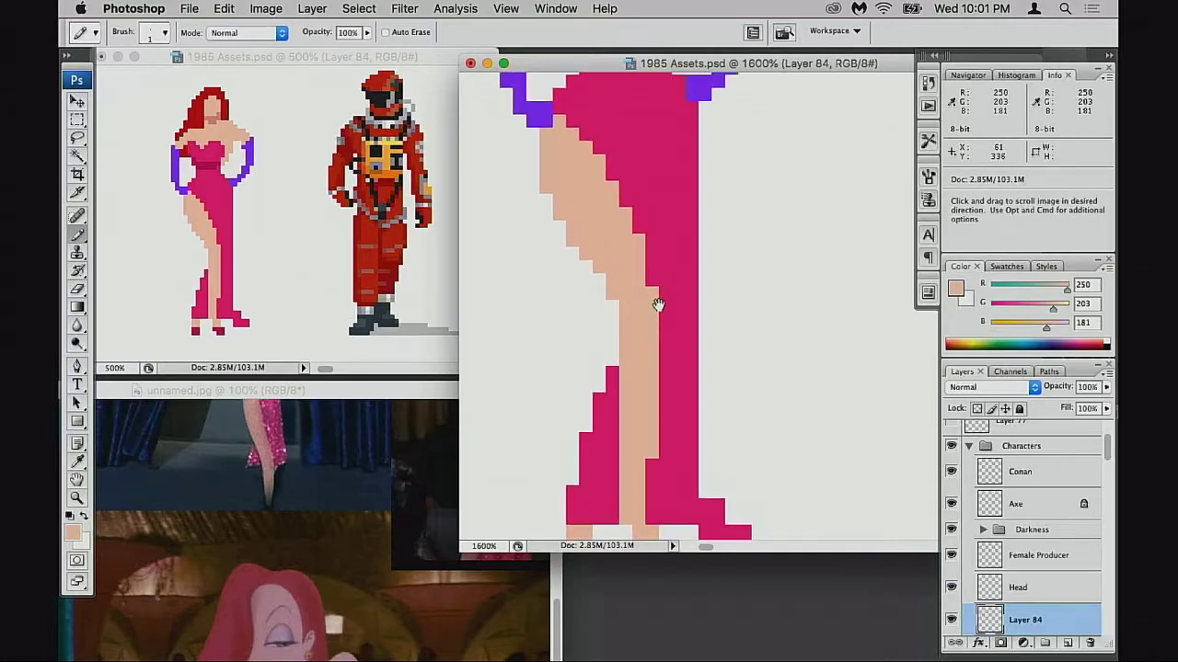
pyautogui.press('space')
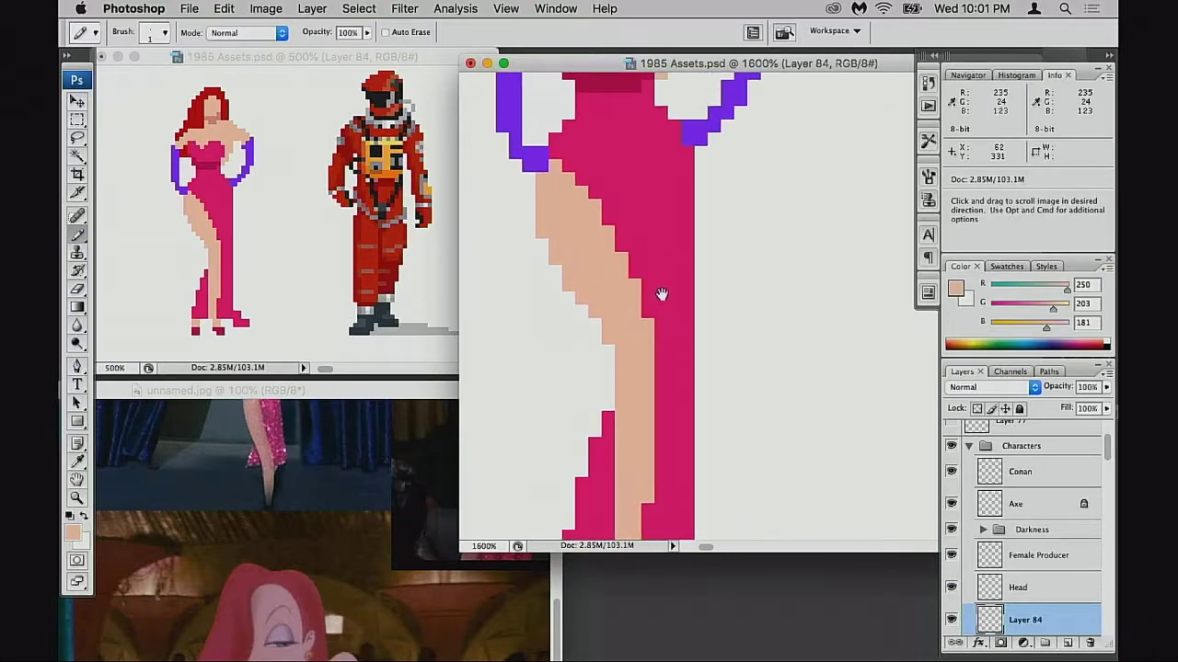
pyautogui.scroll(10, 639, 328)
pyautogui.hscroll(-2, 607, 317)
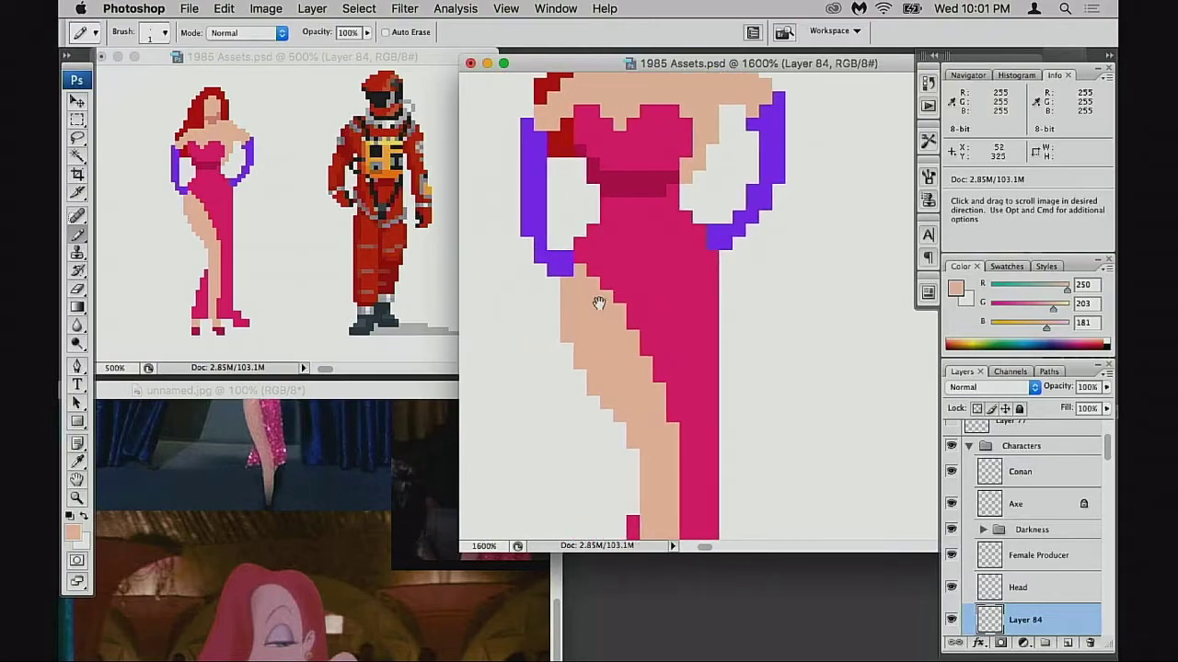
pyautogui.scroll(3, 649, 299)
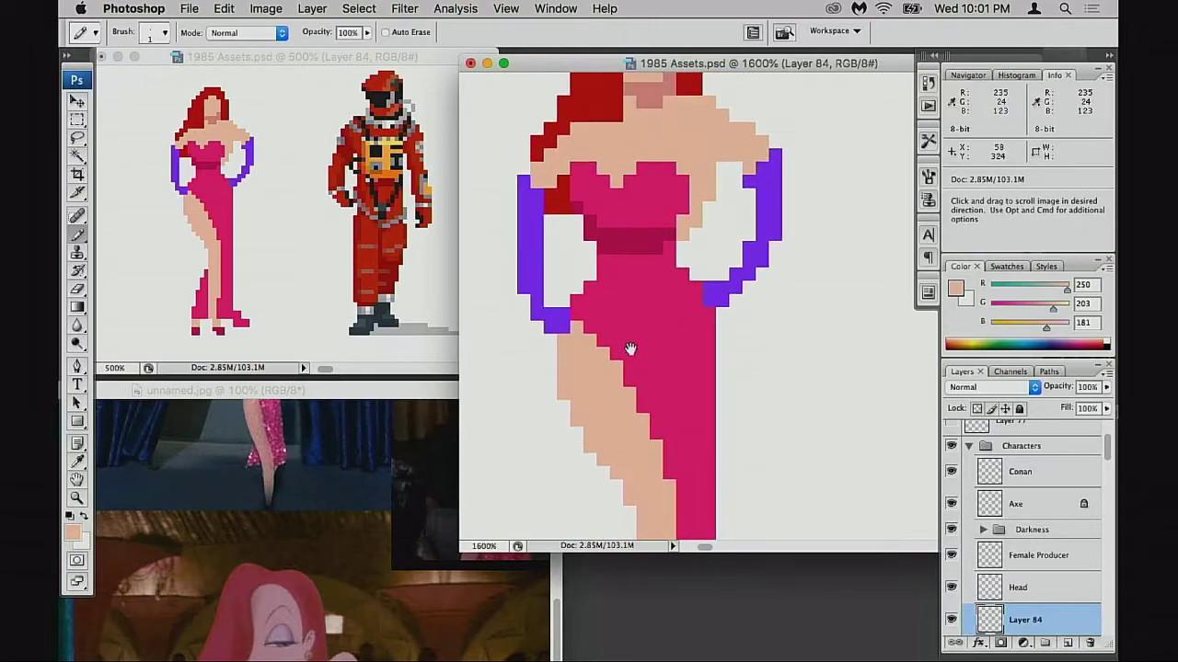
pyautogui.keyDown('alt'); pyautogui.click(660, 260); pyautogui.keyUp('alt')
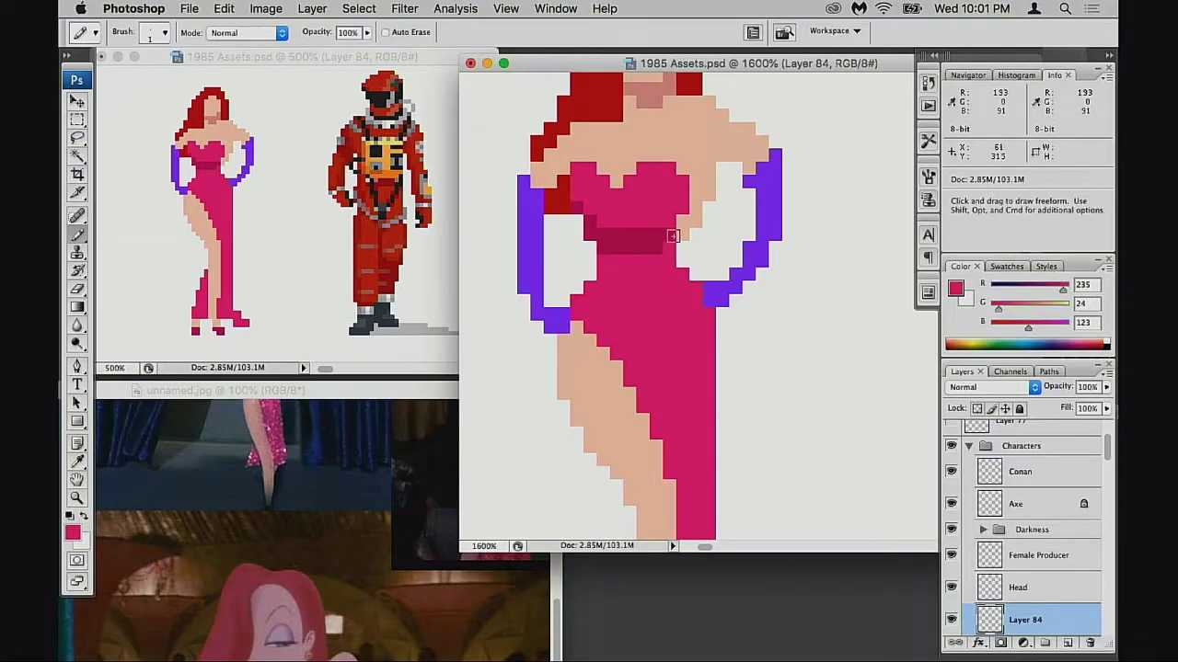
pyautogui.keyDown('alt'); pyautogui.click(650, 247); pyautogui.keyUp('alt')
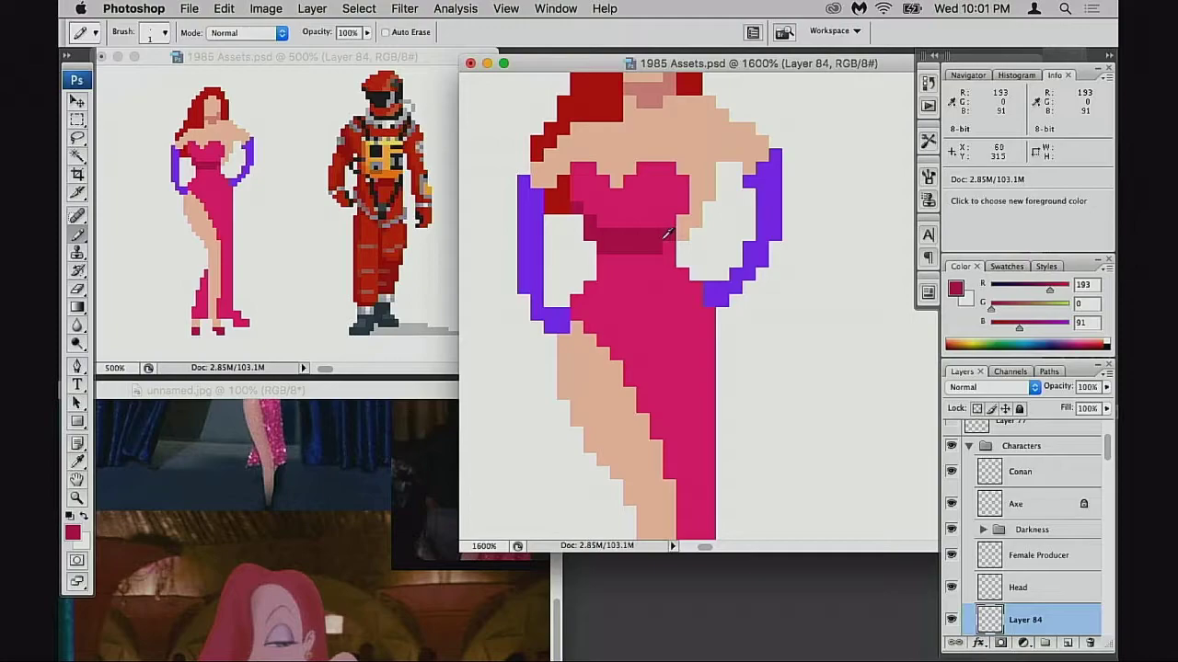
pyautogui.click(678, 222)
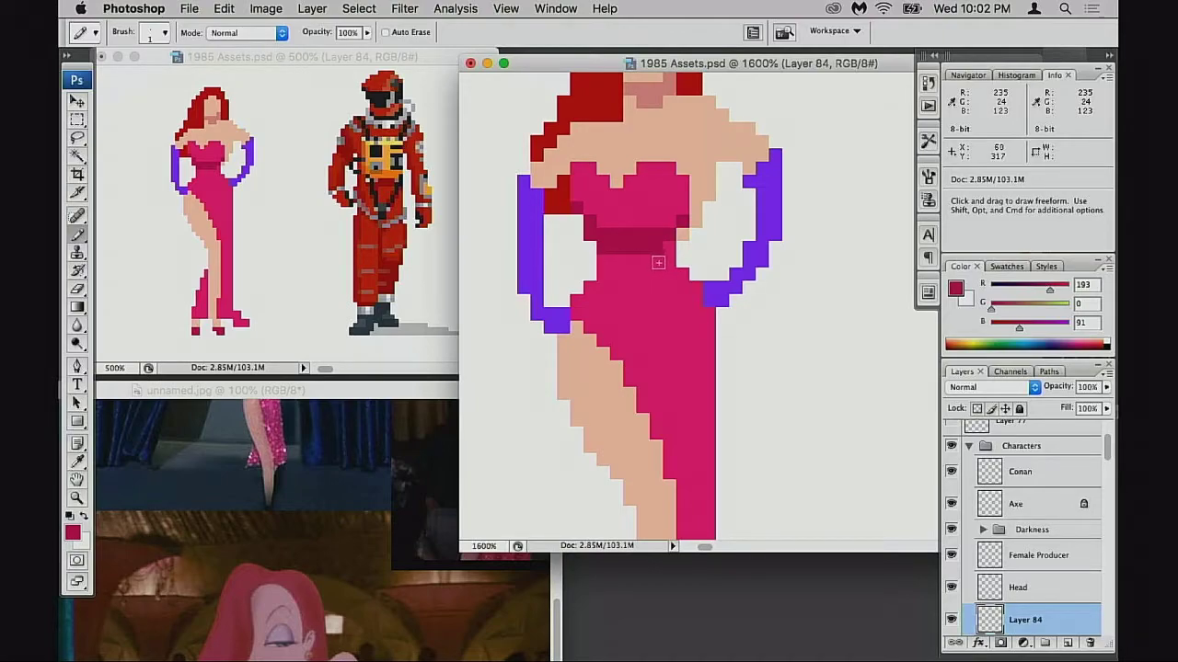
# - Clean the lower left bust edge with dress pink, then add dark pink shading pixels along the bust's lower right and lower left corners
pyautogui.keyDown('alt'); pyautogui.click(614, 215); pyautogui.keyUp('alt')
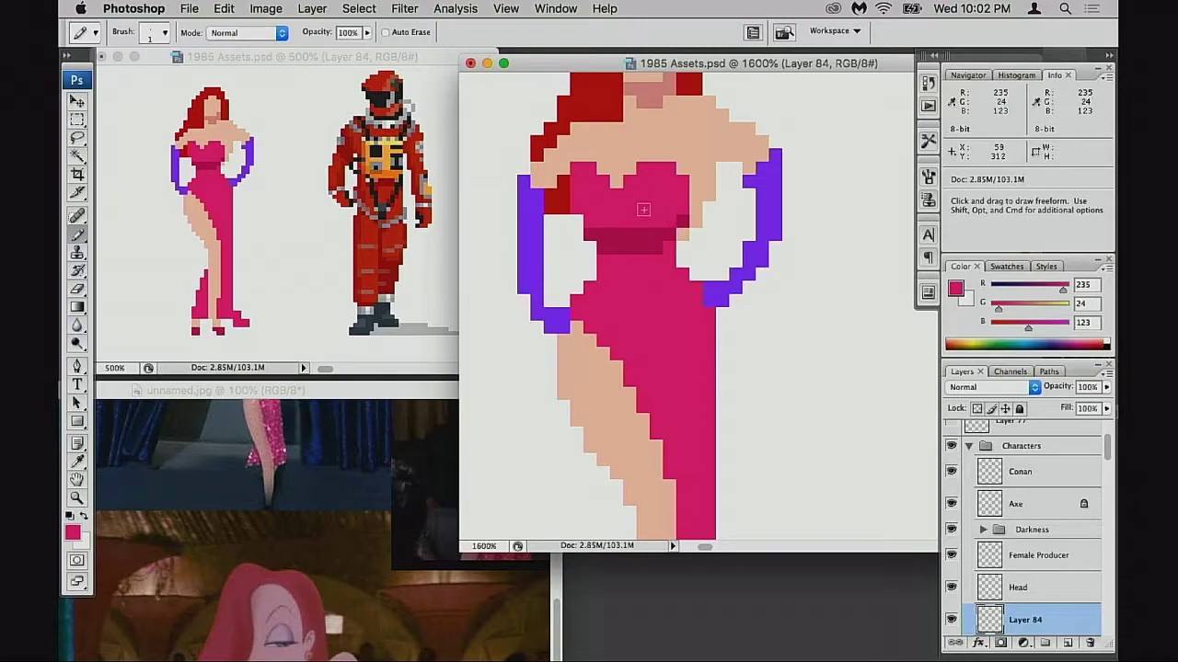
pyautogui.moveTo(661, 209); pyautogui.dragTo(610, 235)
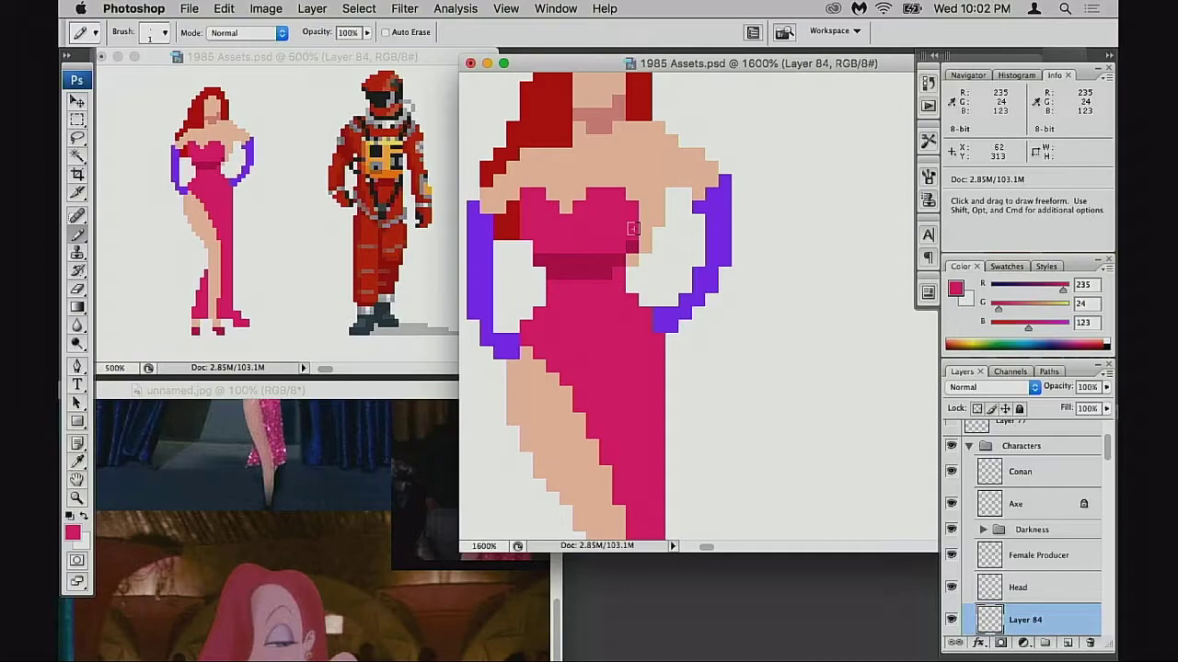
pyautogui.press('alt')
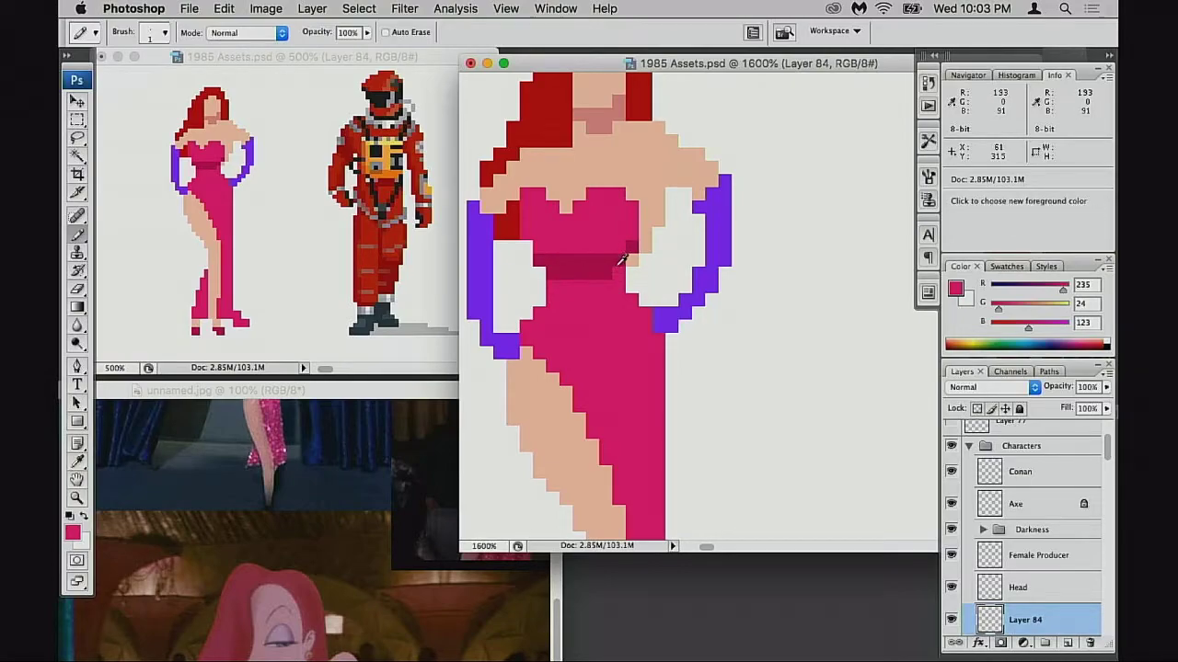
pyautogui.keyDown('alt'); pyautogui.click(622, 261); pyautogui.keyUp('alt')
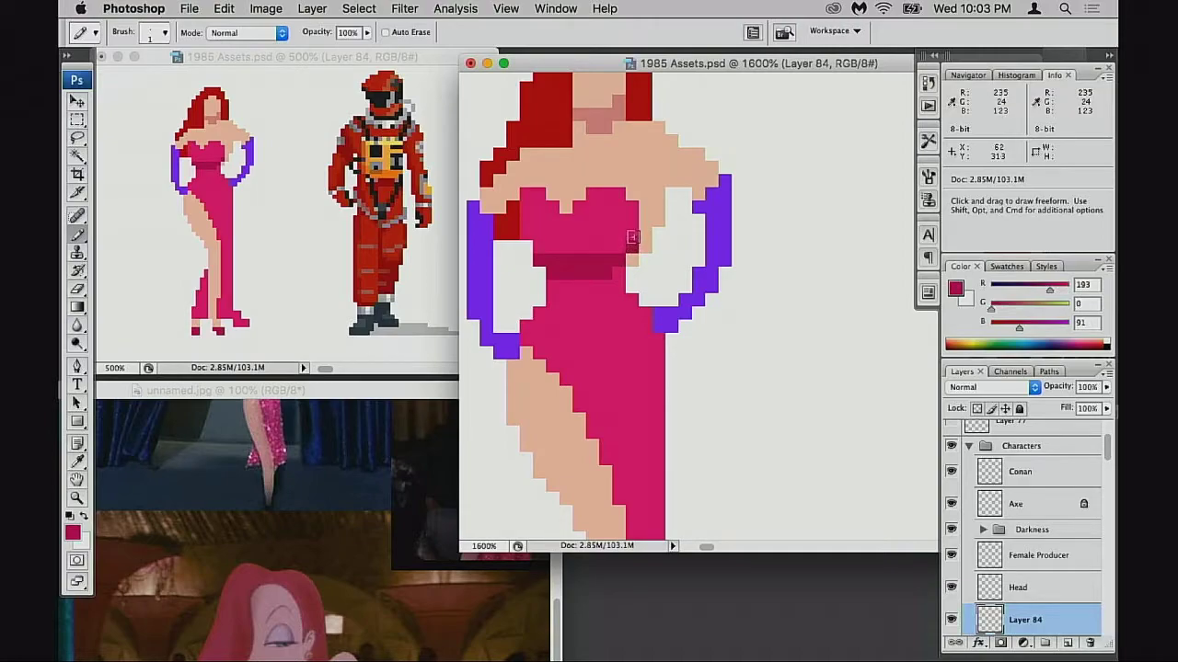
pyautogui.click(634, 235)
pyautogui.click(620, 247)
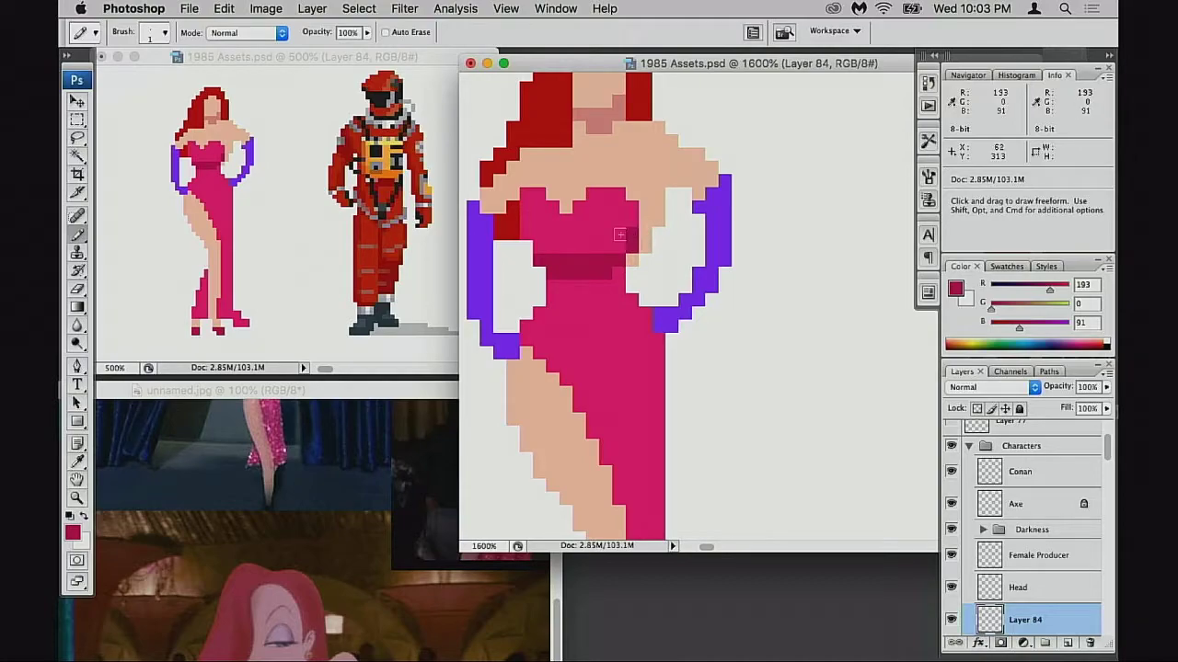
pyautogui.click(528, 246)
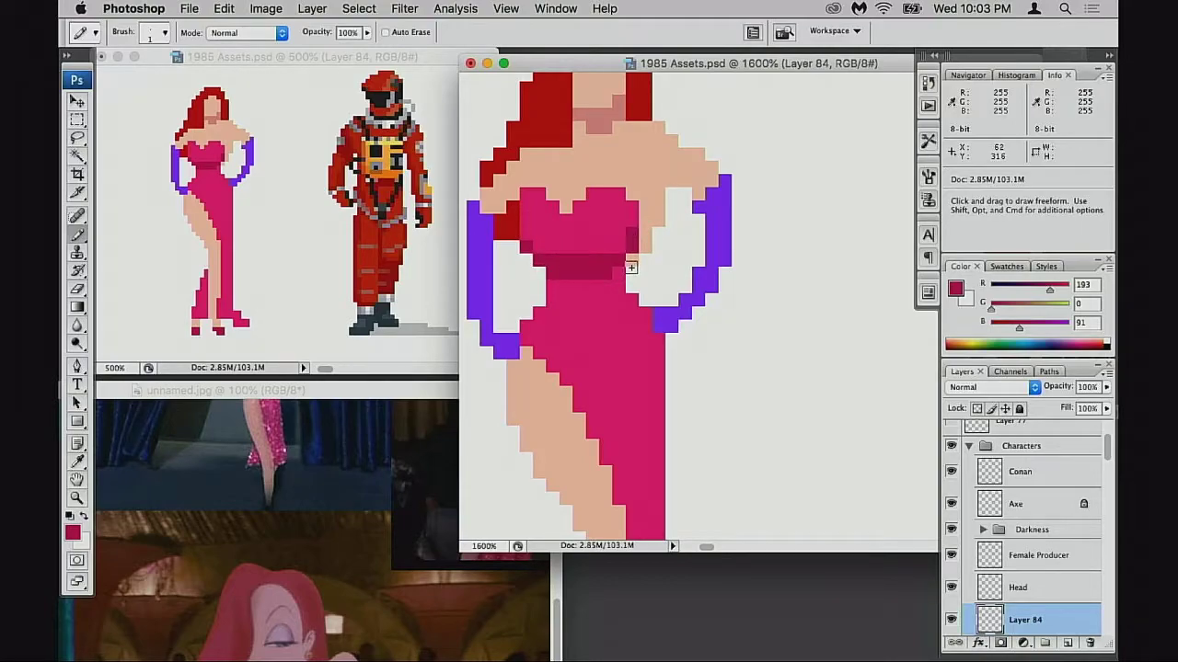
# - Extend the neck shadow leftward with the darker skin tone sampled from the existing neck shading
pyautogui.scroll(2, 629, 272)
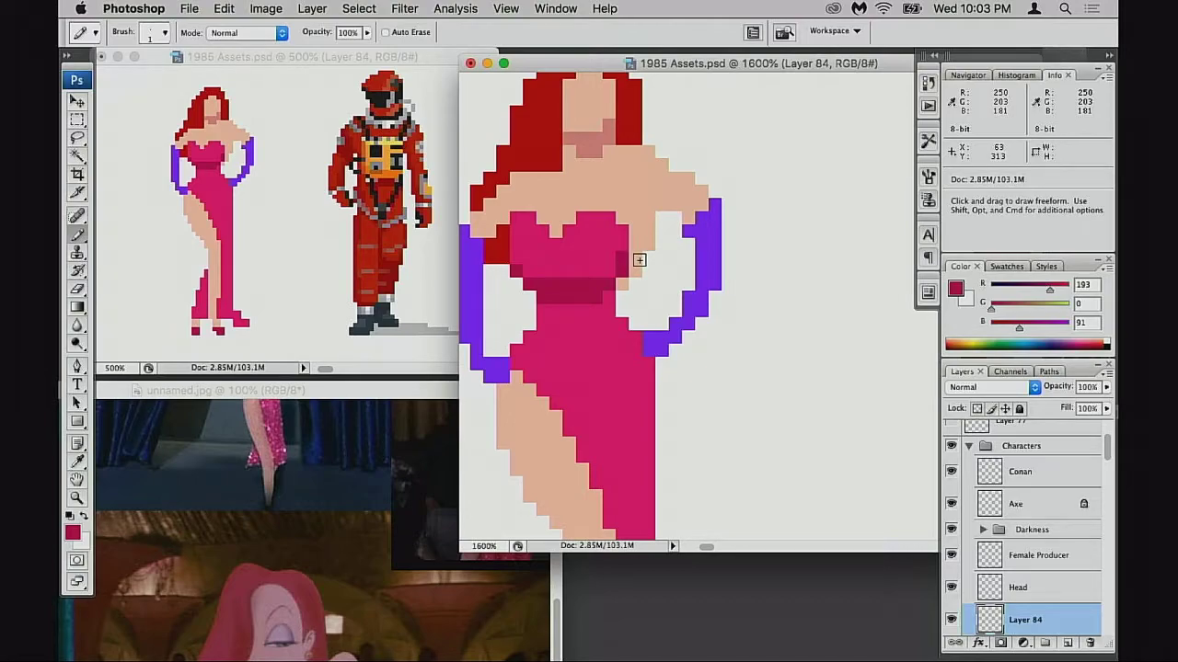
pyautogui.press('space')
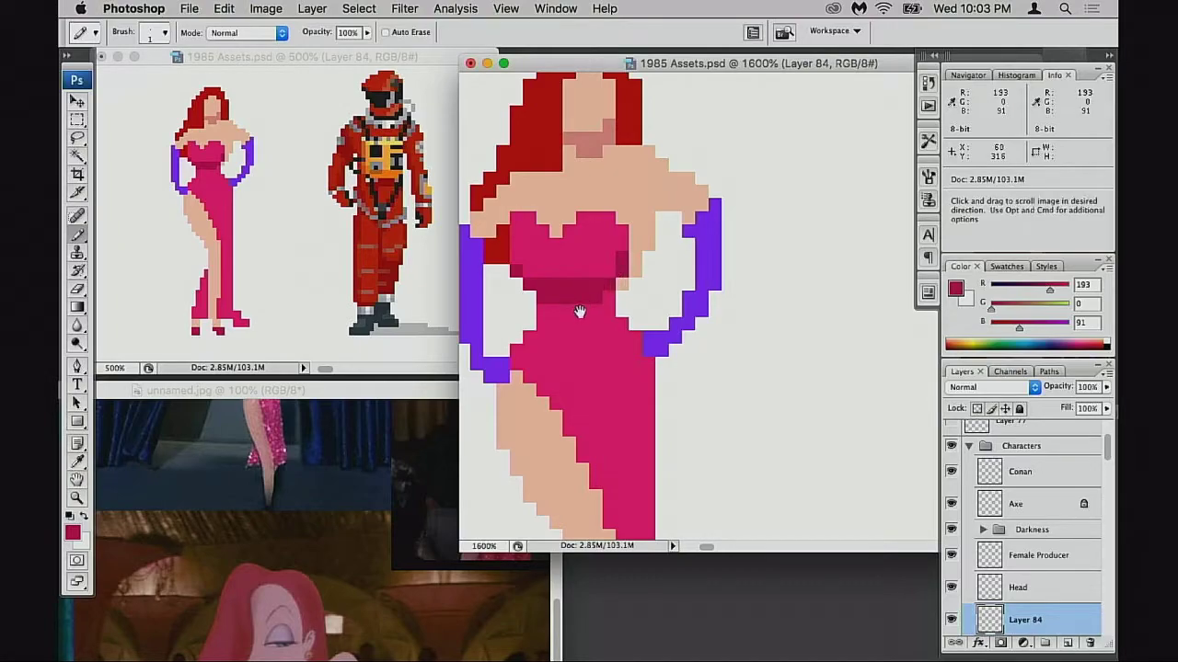
pyautogui.moveTo(576, 310); pyautogui.dragTo(597, 331)
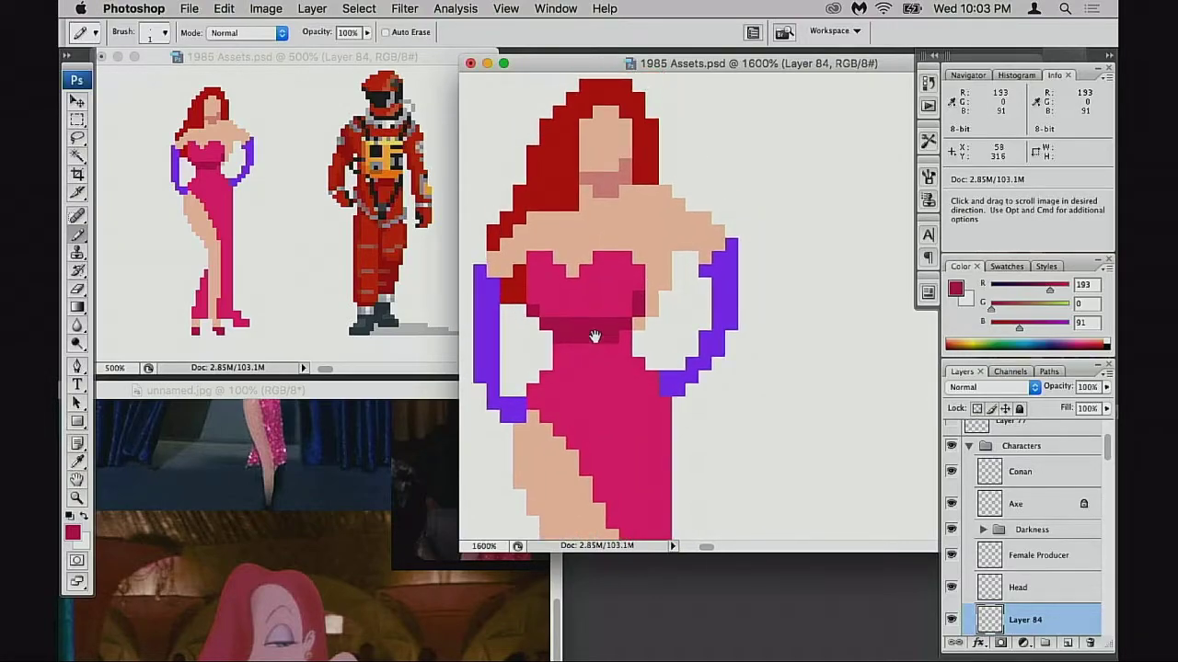
pyautogui.keyDown('alt'); pyautogui.click(610, 190); pyautogui.keyUp('alt')
pyautogui.click(591, 192)
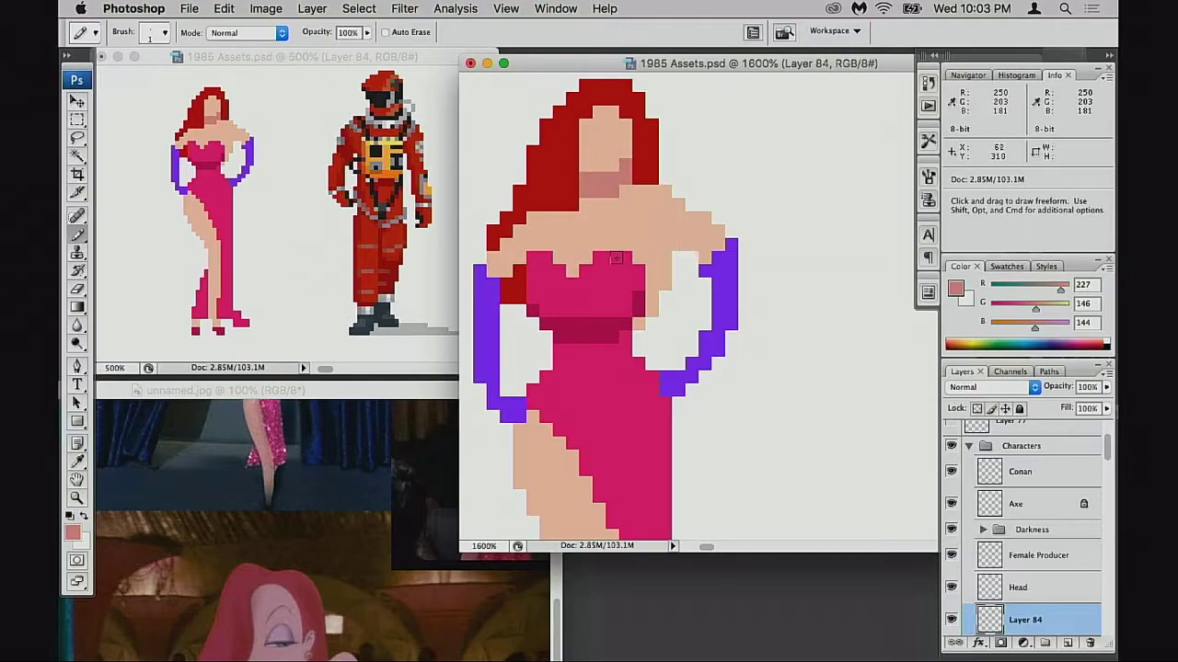
# - Raise the unnamed.jpg reference window to reveal the woman's torso and gloves, and shift the 1600% sprite window slightly aside
pyautogui.click(338, 435)
pyautogui.moveTo(383, 393); pyautogui.dragTo(428, 280)
pyautogui.moveTo(368, 415); pyautogui.dragTo(405, 406)
pyautogui.click(562, 270)
pyautogui.moveTo(696, 65); pyautogui.dragTo(711, 61)
pyautogui.moveTo(599, 251); pyautogui.dragTo(671, 218)
pyautogui.click(429, 284)
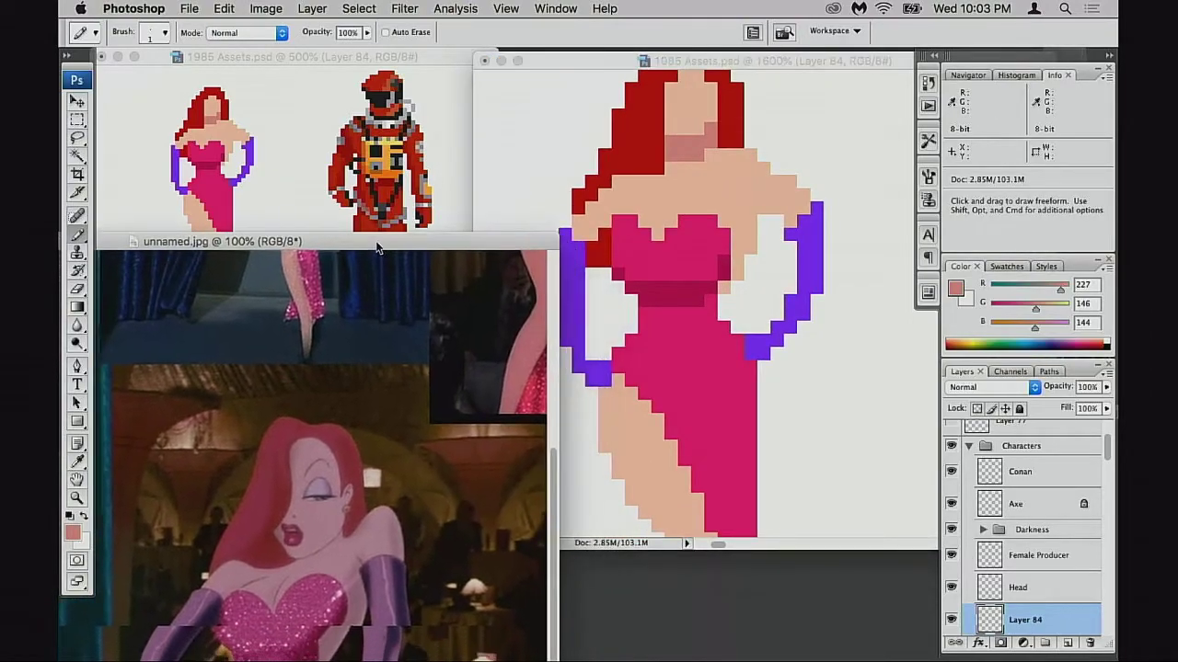
pyautogui.click(581, 262)
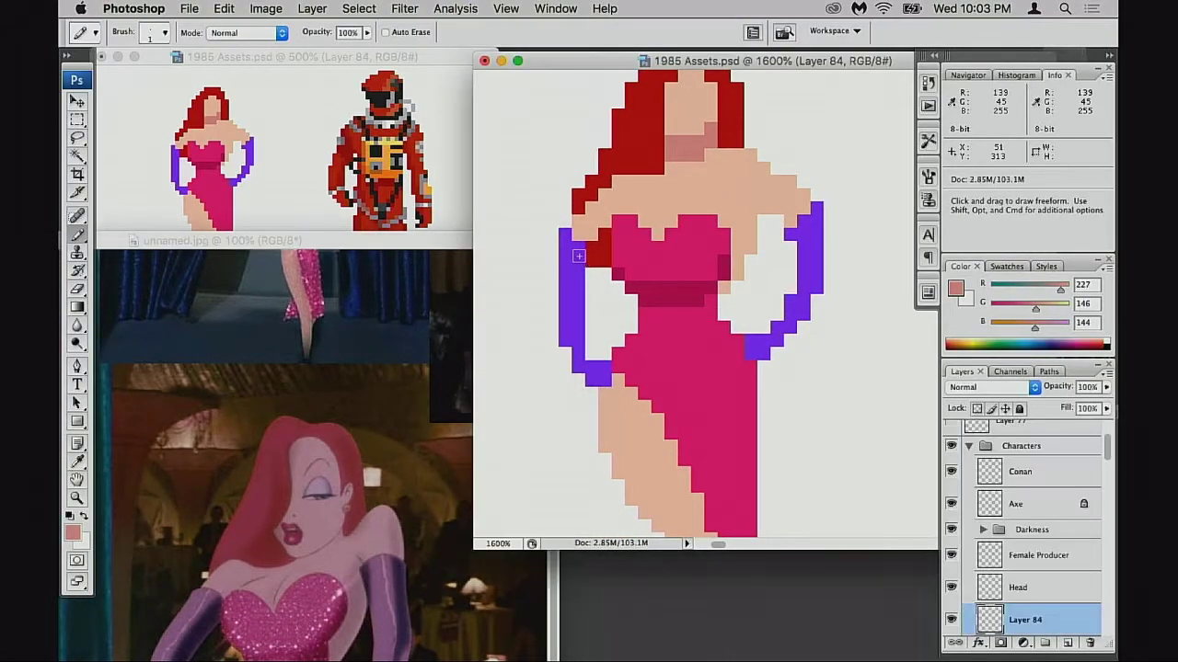
# - Widen the top of the left glove by a purple pixel and add a light skin pixel above its outer edge
pyautogui.keyDown('alt'); pyautogui.click(574, 249); pyautogui.keyUp('alt')
pyautogui.click(575, 236)
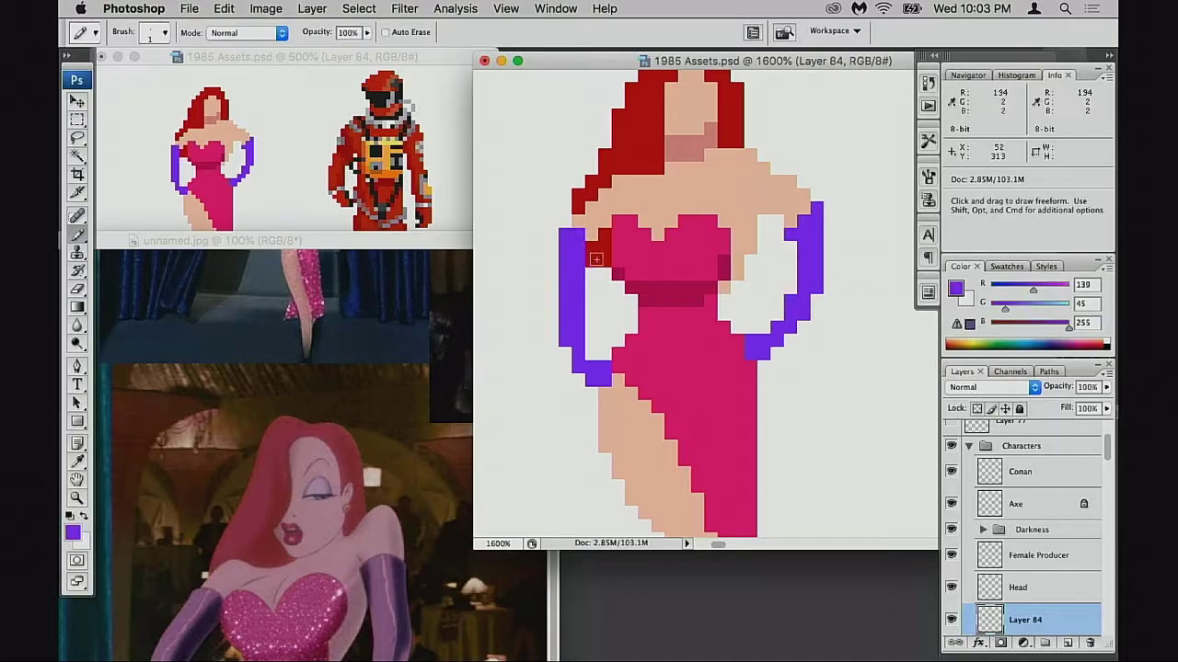
pyautogui.keyDown('alt'); pyautogui.click(572, 223); pyautogui.keyUp('alt')
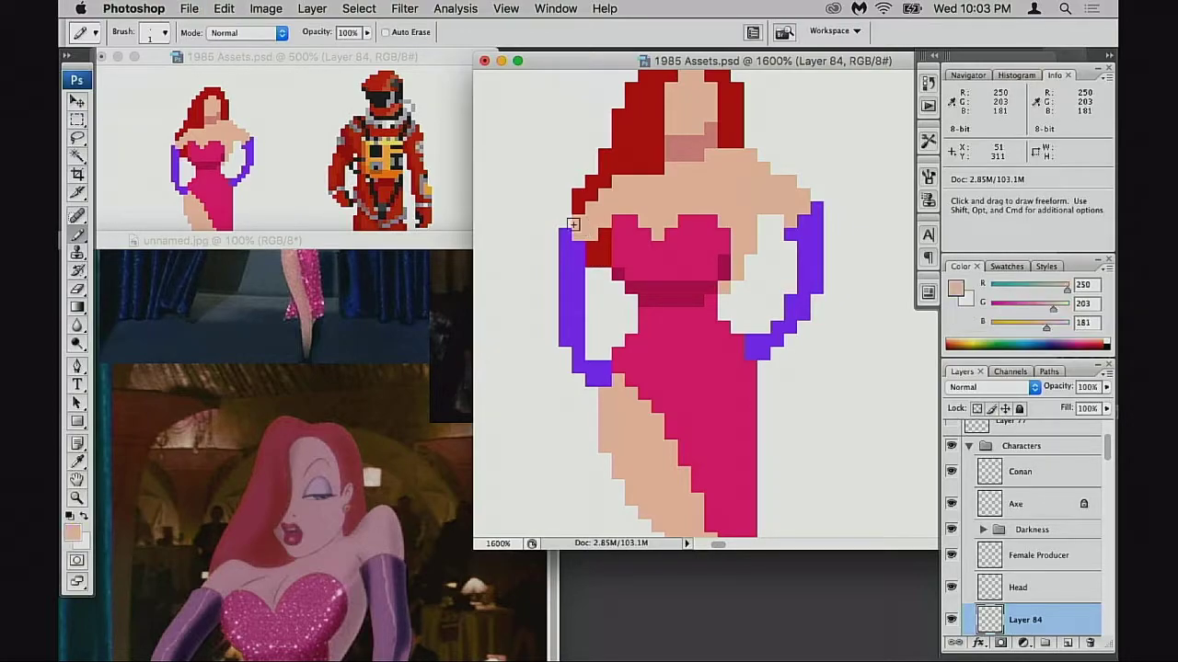
pyautogui.click(578, 225)
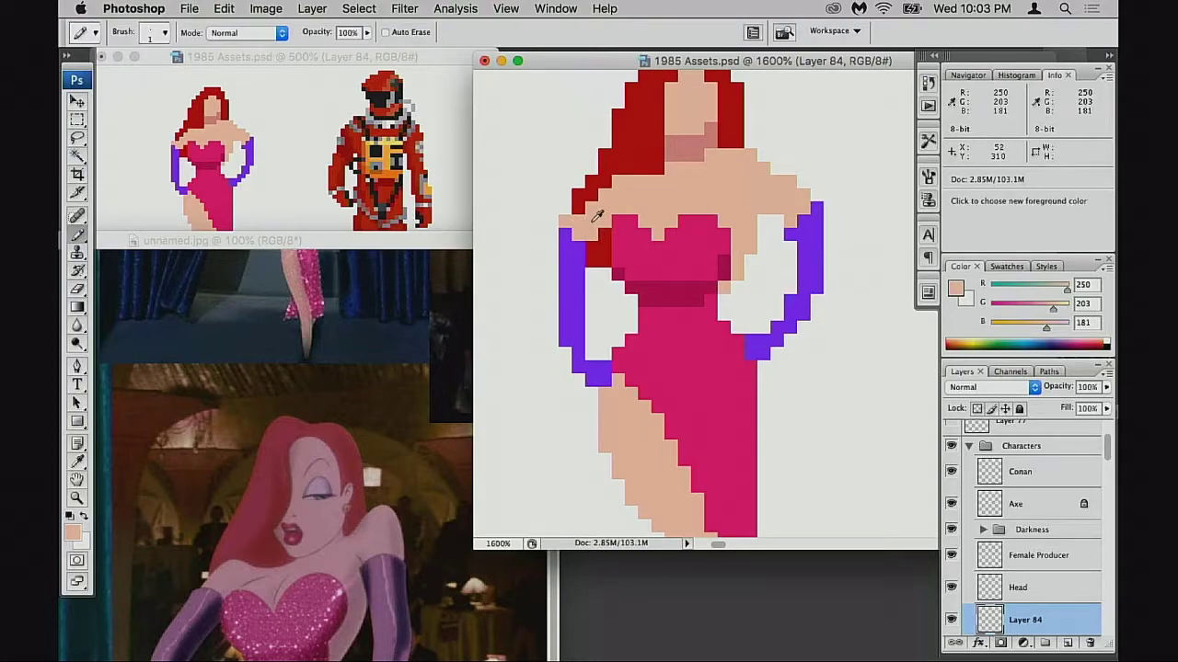
# - Reshape the right glove's hand on the hip by adding purple pixels below the wrist and covering its inner part with dress pink
pyautogui.press('space')
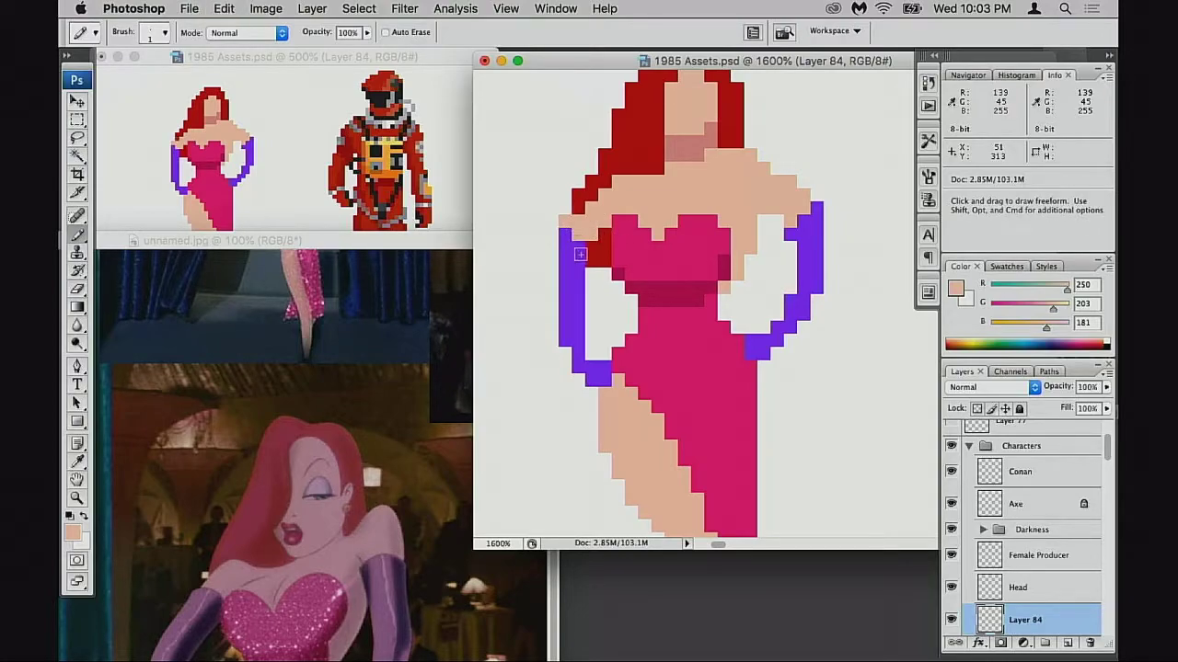
pyautogui.moveTo(589, 281); pyautogui.dragTo(566, 196)
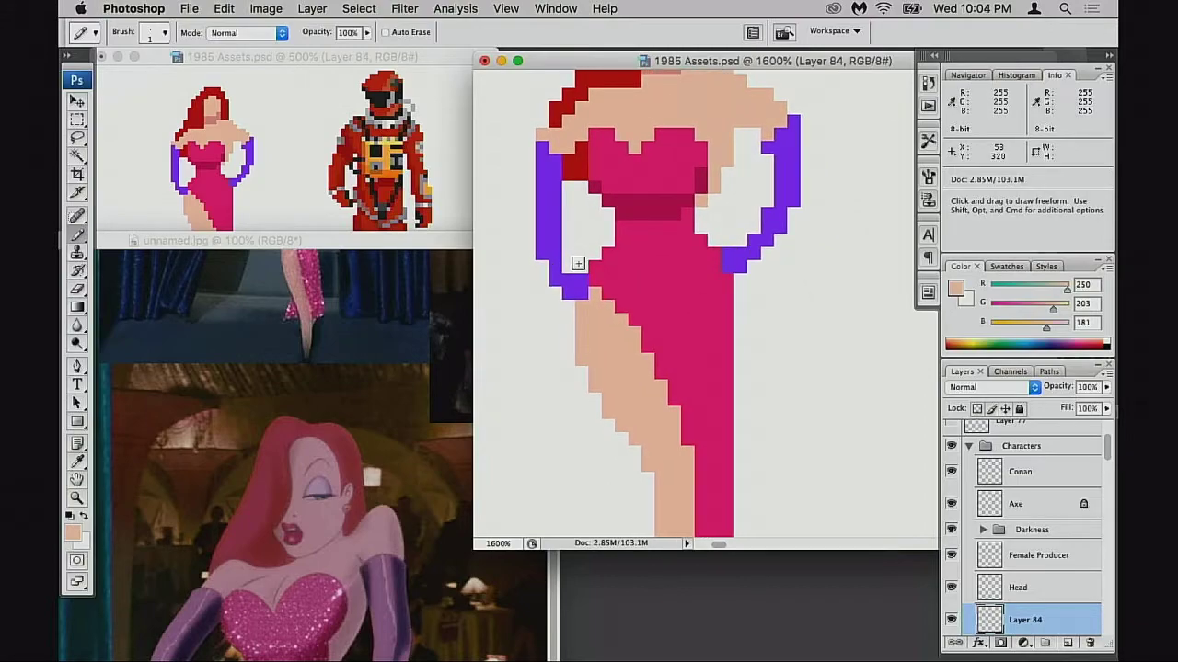
pyautogui.press('space')
pyautogui.moveTo(740, 280); pyautogui.dragTo(708, 305)
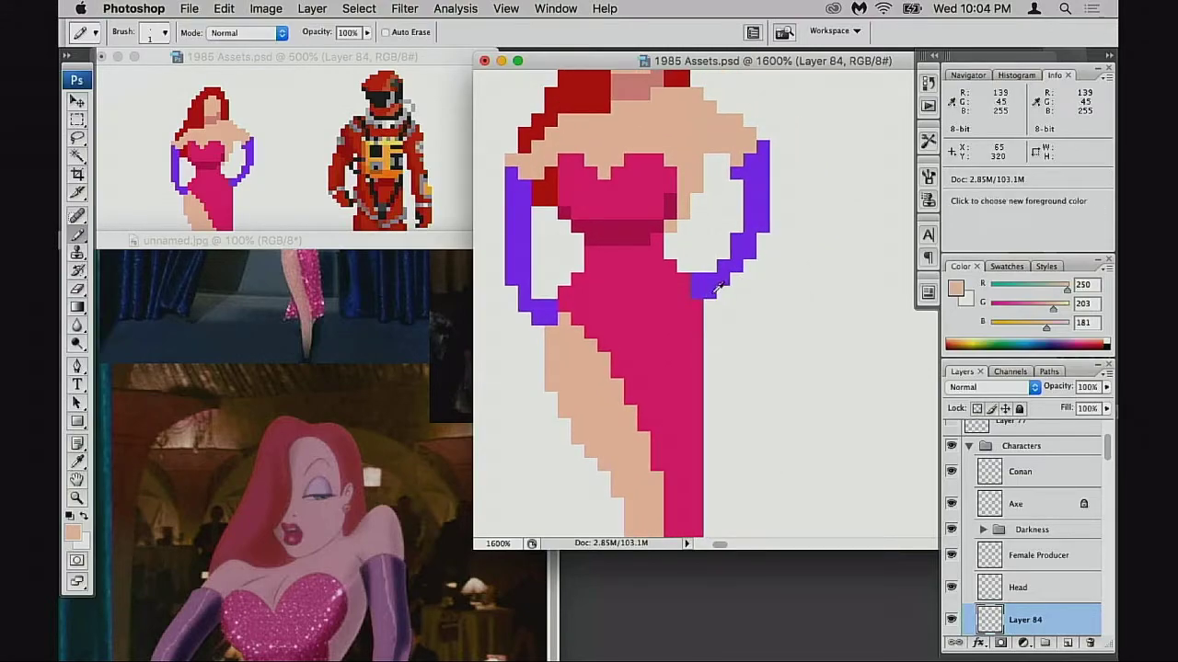
pyautogui.keyDown('alt'); pyautogui.click(716, 290); pyautogui.keyUp('alt')
pyautogui.click(709, 305)
pyautogui.keyDown('alt'); pyautogui.click(690, 323); pyautogui.keyUp('alt')
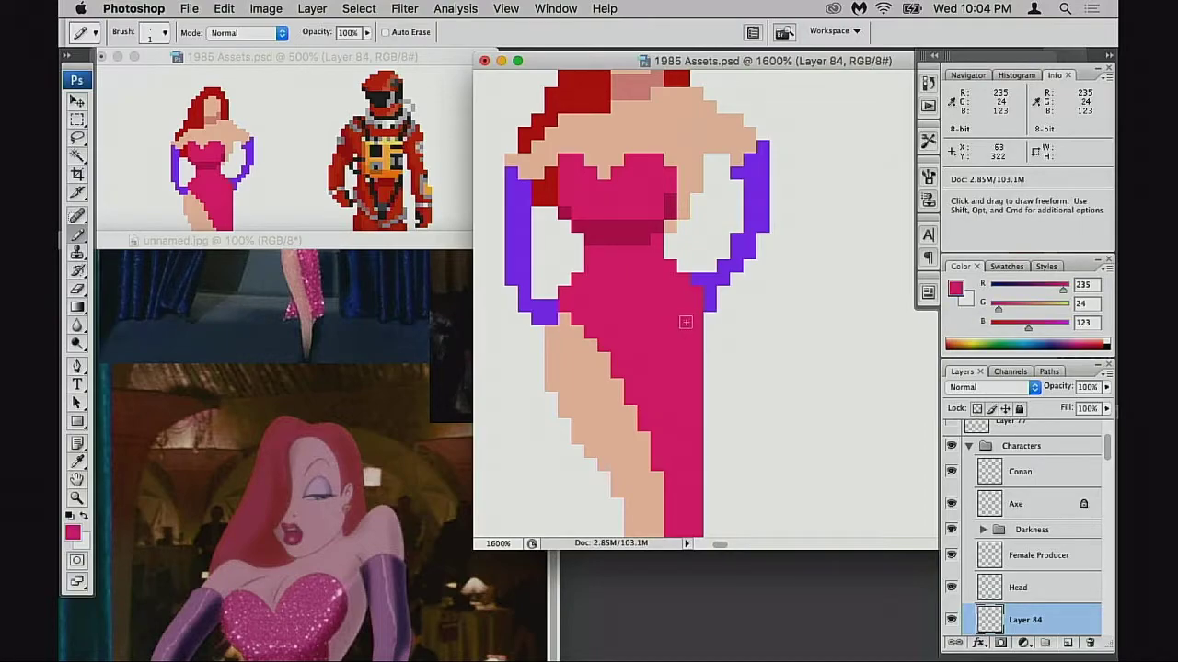
pyautogui.keyDown('alt'); pyautogui.click(760, 230); pyautogui.keyUp('alt')
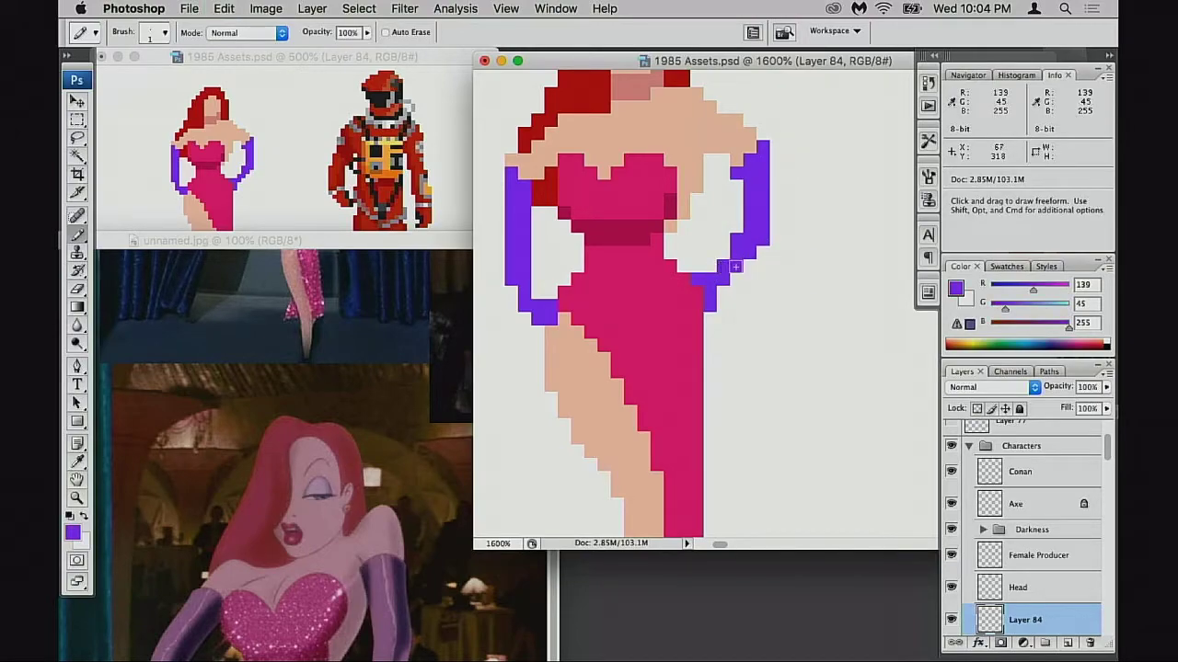
pyautogui.press('e')
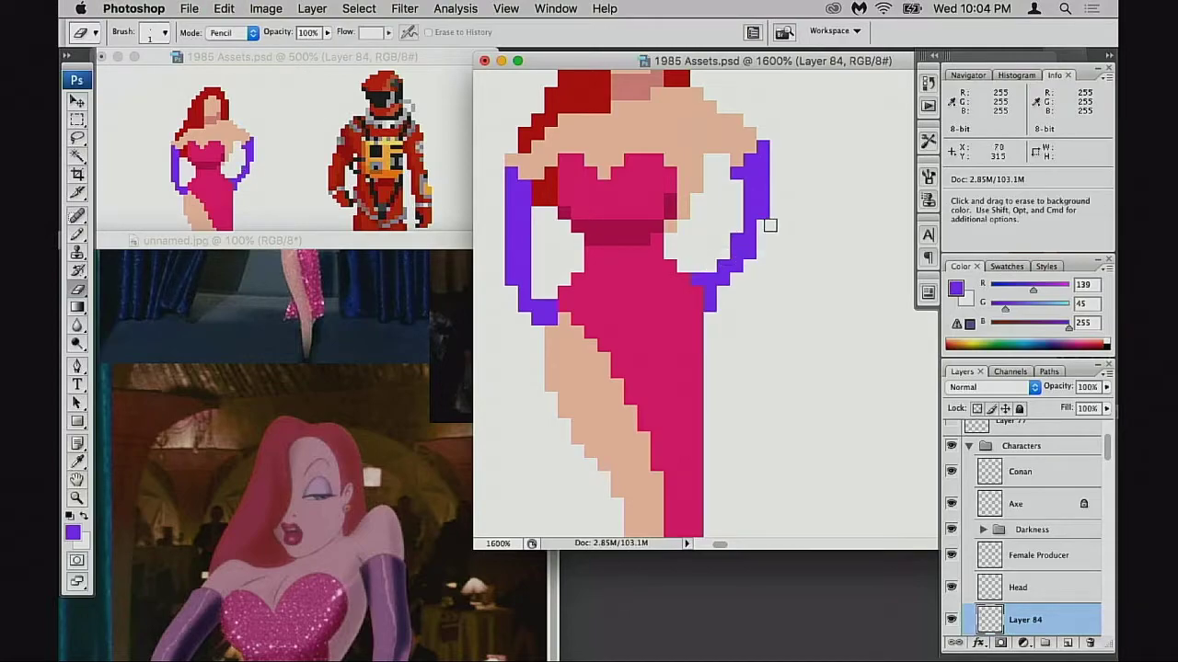
pyautogui.press('b')
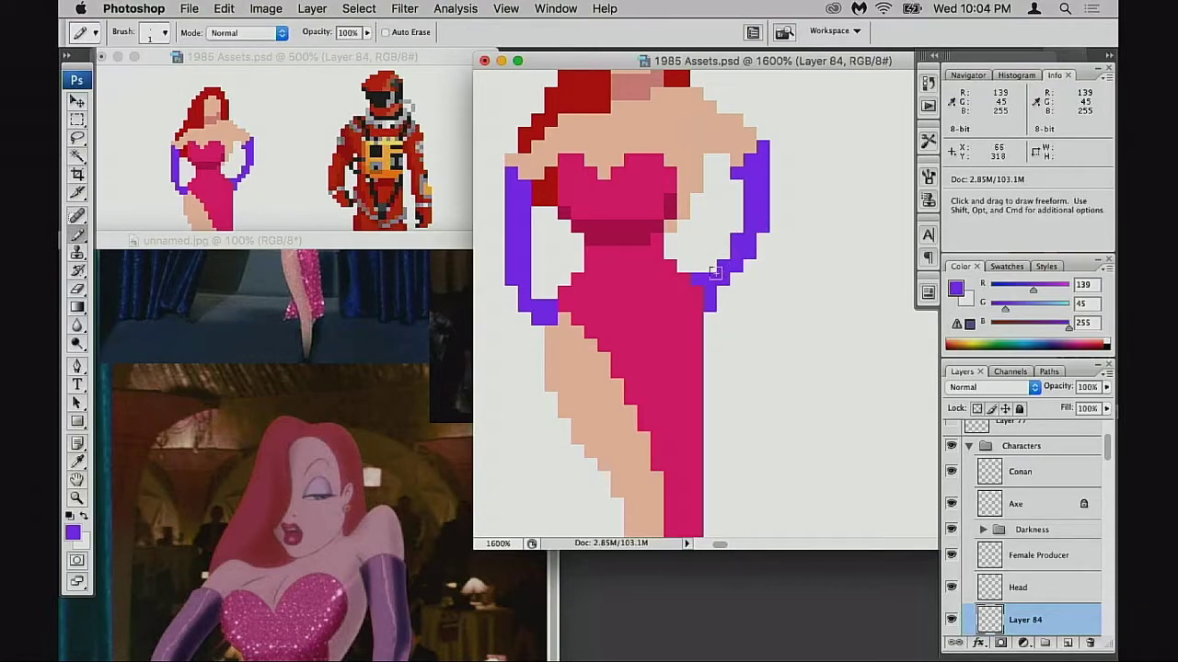
pyautogui.click(687, 284)
# - Thin the left glove by erasing pixels along its outer lower edge, beneath the hand and along the inner upper arm
pyautogui.press('e')
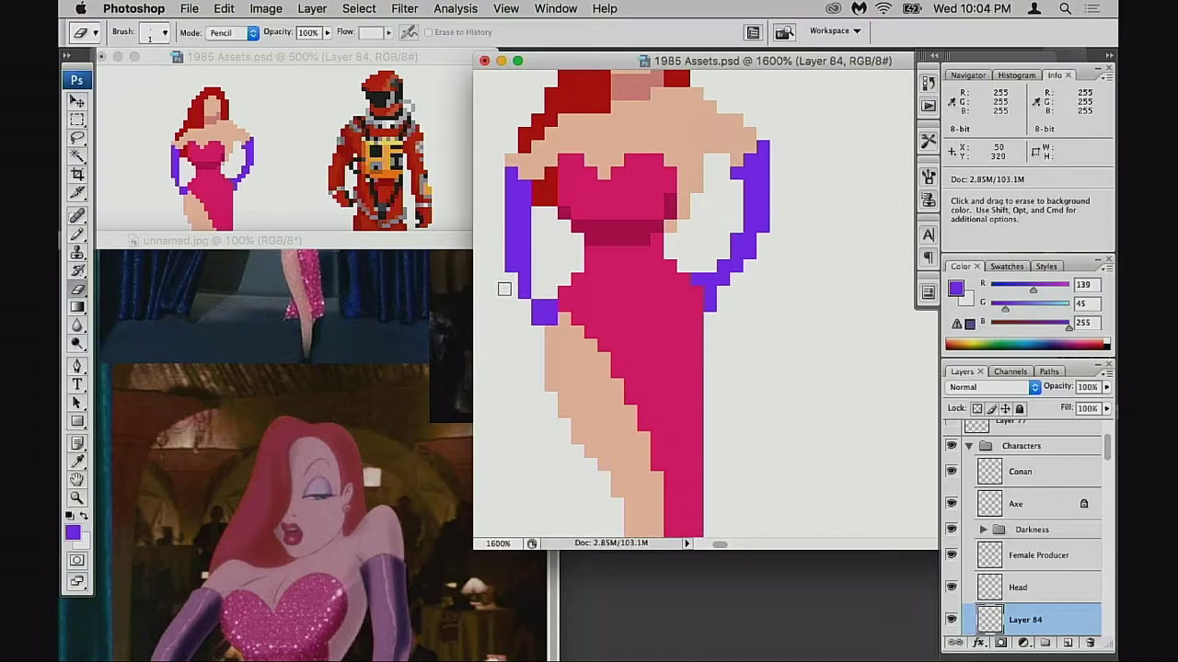
pyautogui.click(506, 265)
pyautogui.press('b')
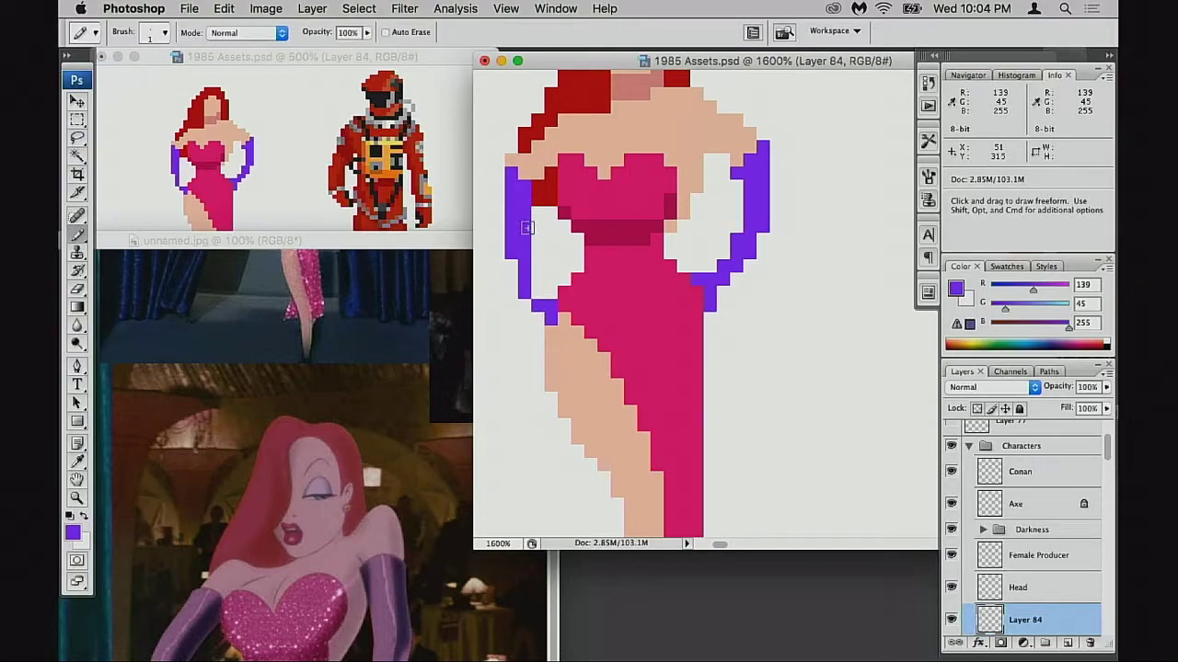
pyautogui.press('e')
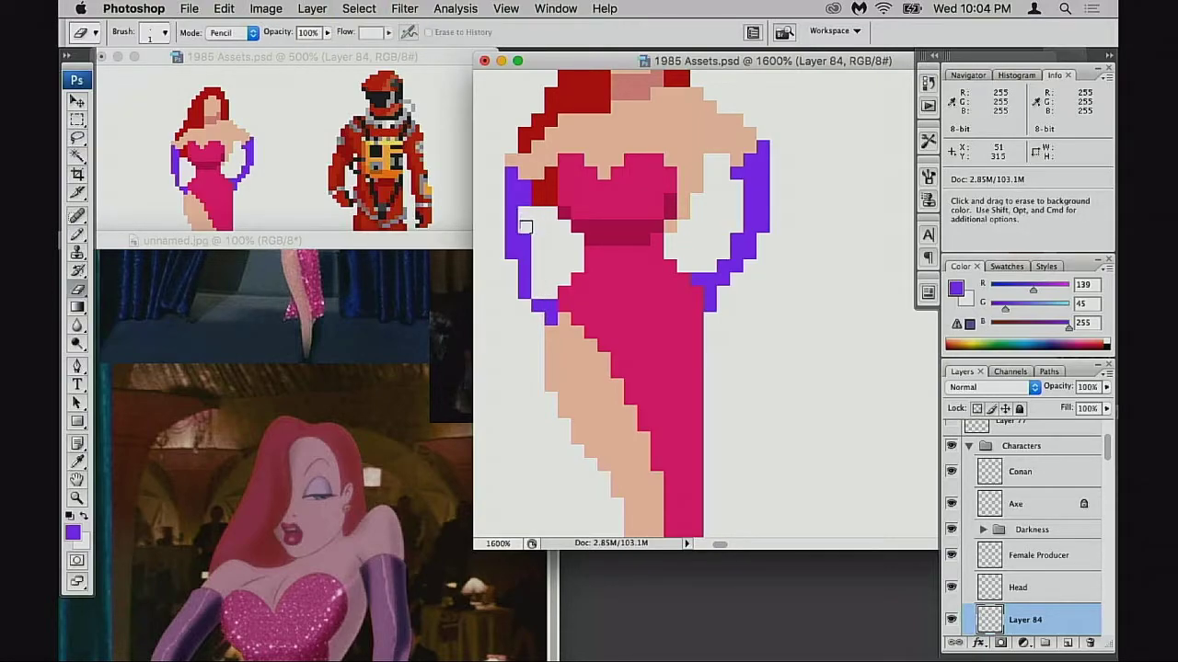
pyautogui.moveTo(548, 236); pyautogui.dragTo(608, 250)
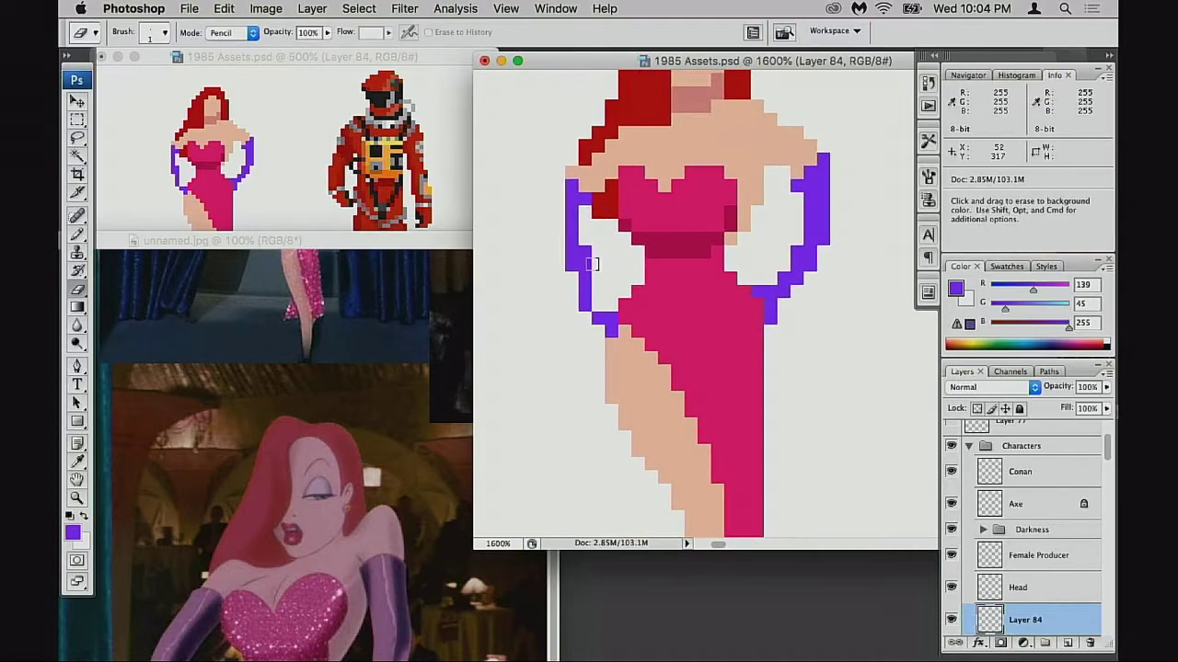
# - Redraw the left glove's upper section farther out from the body in purple and erase the old lower arm and hand
pyautogui.press('b')
pyautogui.moveTo(563, 213)
pyautogui.mouseDown()
pyautogui.moveTo(554, 197)
pyautogui.moveTo(545, 254)
pyautogui.moveTo(565, 253)
pyautogui.mouseUp()
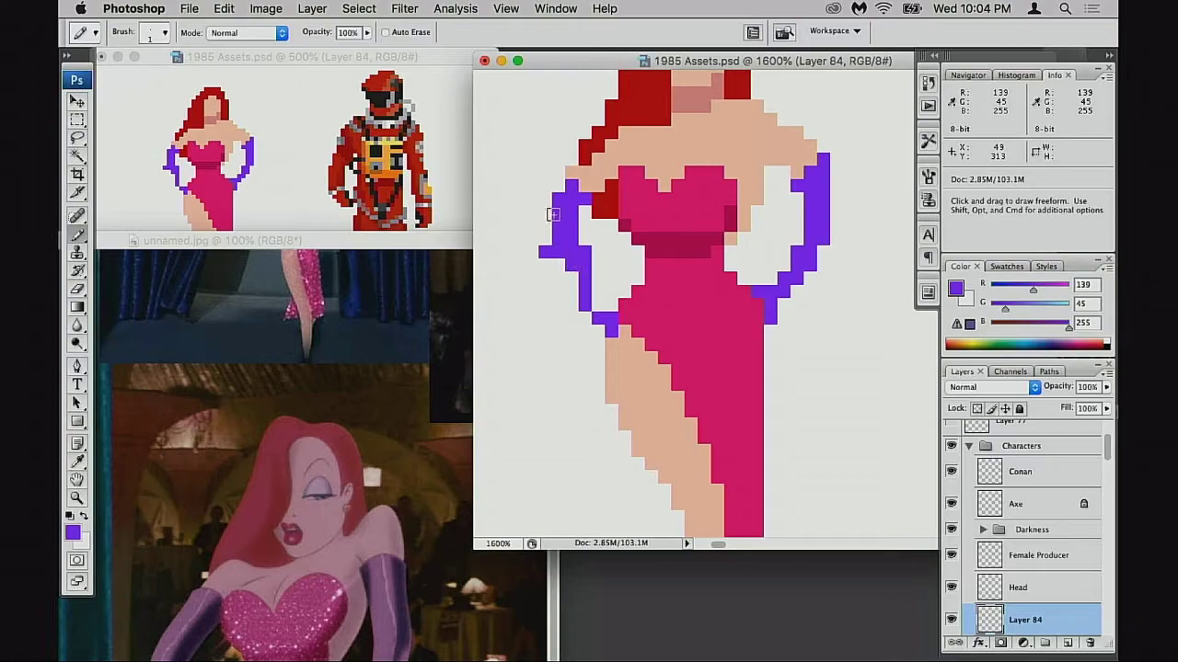
pyautogui.press('super+z')
pyautogui.moveTo(558, 213)
pyautogui.mouseDown()
pyautogui.moveTo(556, 264)
pyautogui.moveTo(583, 276)
pyautogui.moveTo(592, 323)
pyautogui.moveTo(607, 326)
pyautogui.moveTo(595, 313)
pyautogui.mouseUp()
pyautogui.press('e')
pyautogui.press('space')
pyautogui.moveTo(590, 256); pyautogui.dragTo(588, 231)
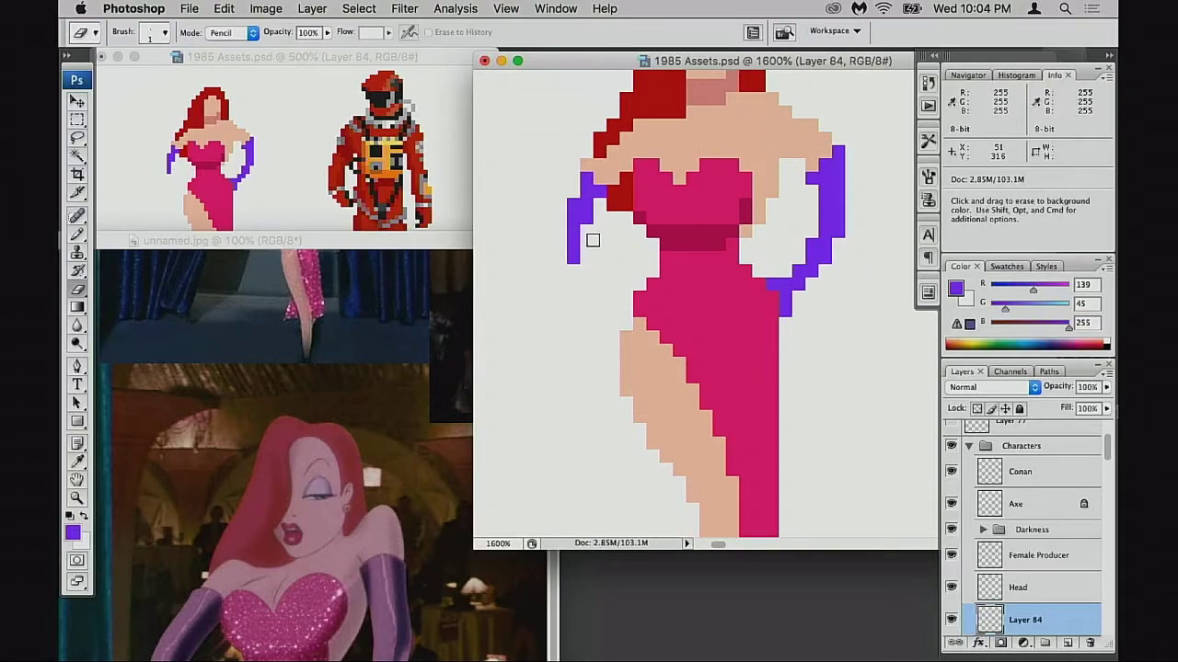
# - Fill the inner notch near the top of the left glove and thicken its elbow with an outer column of purple pixels
pyautogui.press('b')
pyautogui.keyDown('alt'); pyautogui.click(584, 209); pyautogui.keyUp('alt')
pyautogui.click(598, 204)
pyautogui.click(562, 228)
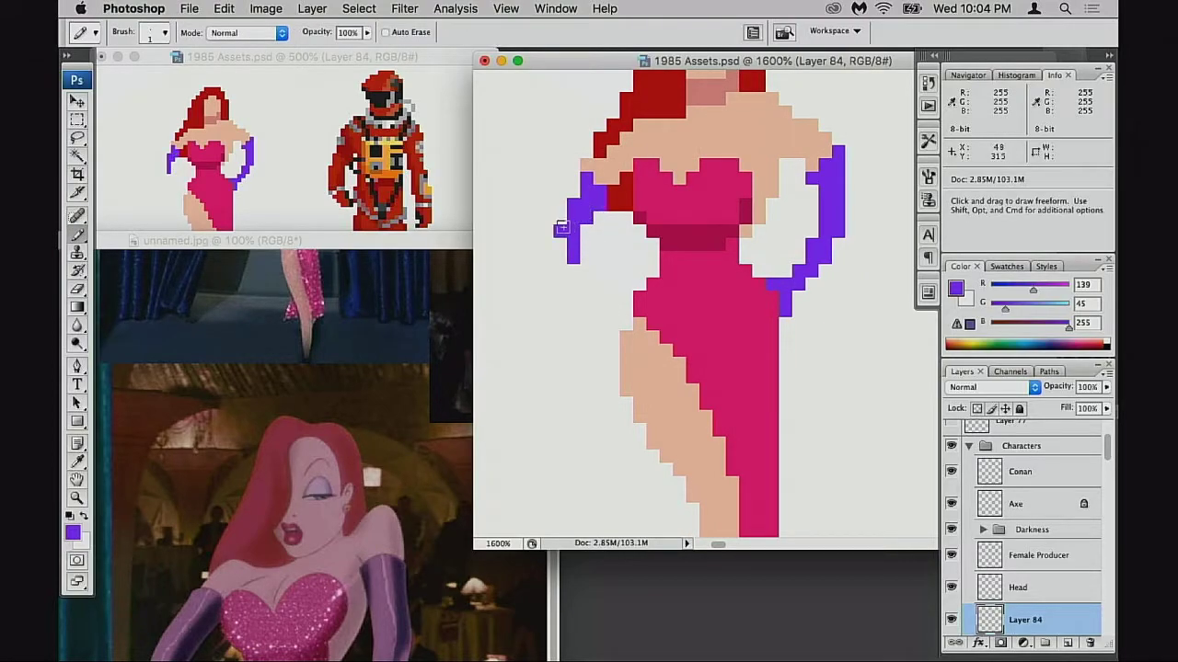
pyautogui.moveTo(561, 227); pyautogui.dragTo(560, 261)
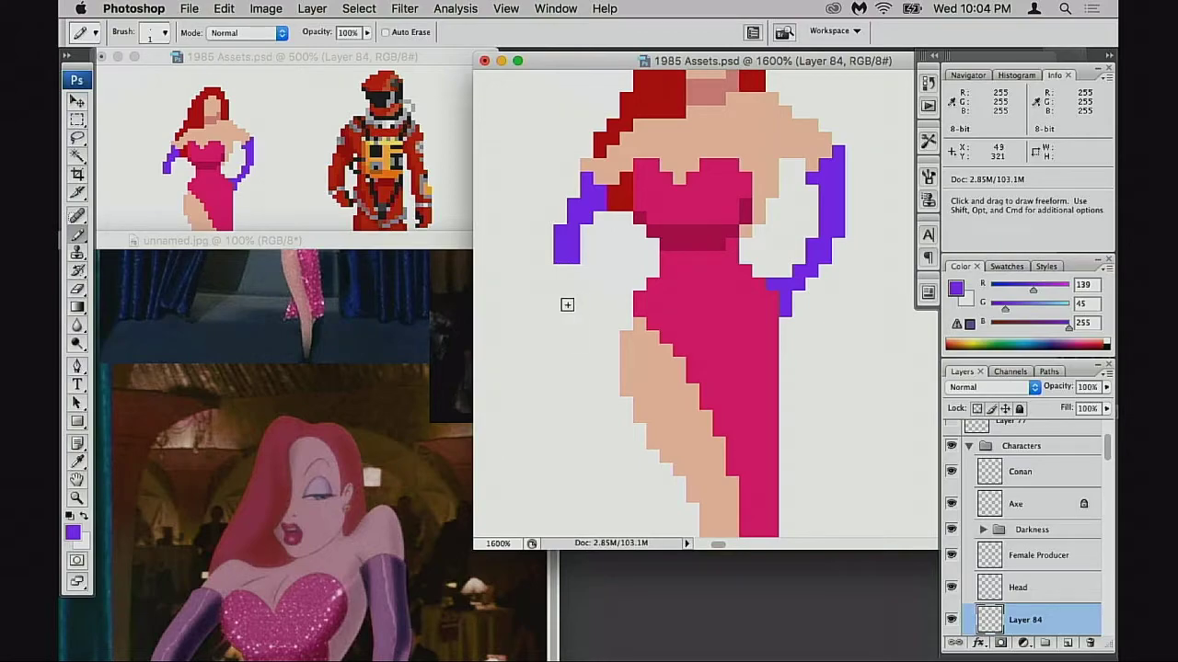
# - Raise the reference image to reveal the gloved hands, and draw the left glove's forearm diagonally inward toward the hip in purple
pyautogui.click(390, 385)
pyautogui.moveTo(406, 245); pyautogui.dragTo(435, 115)
pyautogui.click(661, 280)
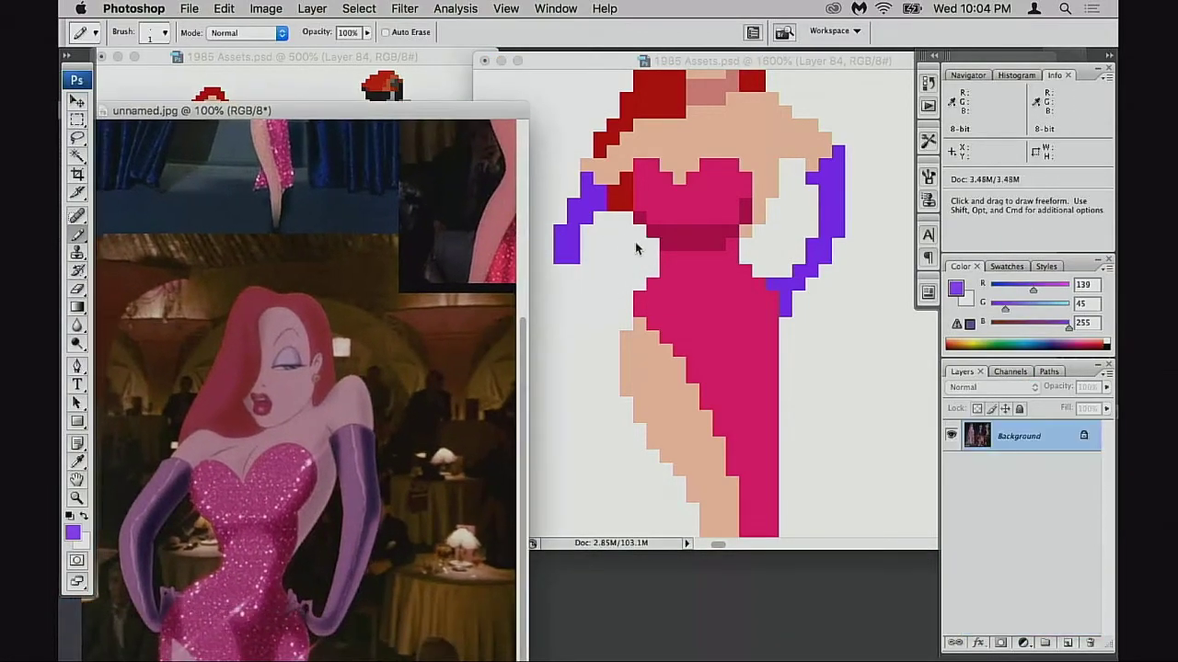
pyautogui.click(562, 271)
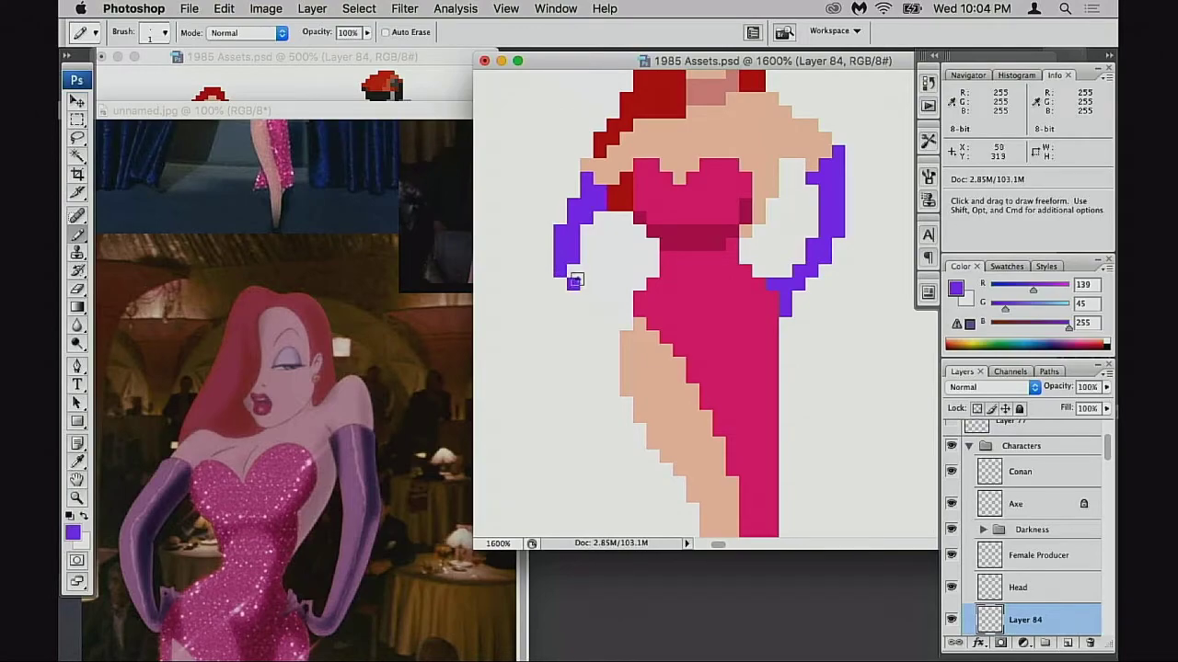
pyautogui.click(587, 297)
pyautogui.click(599, 310)
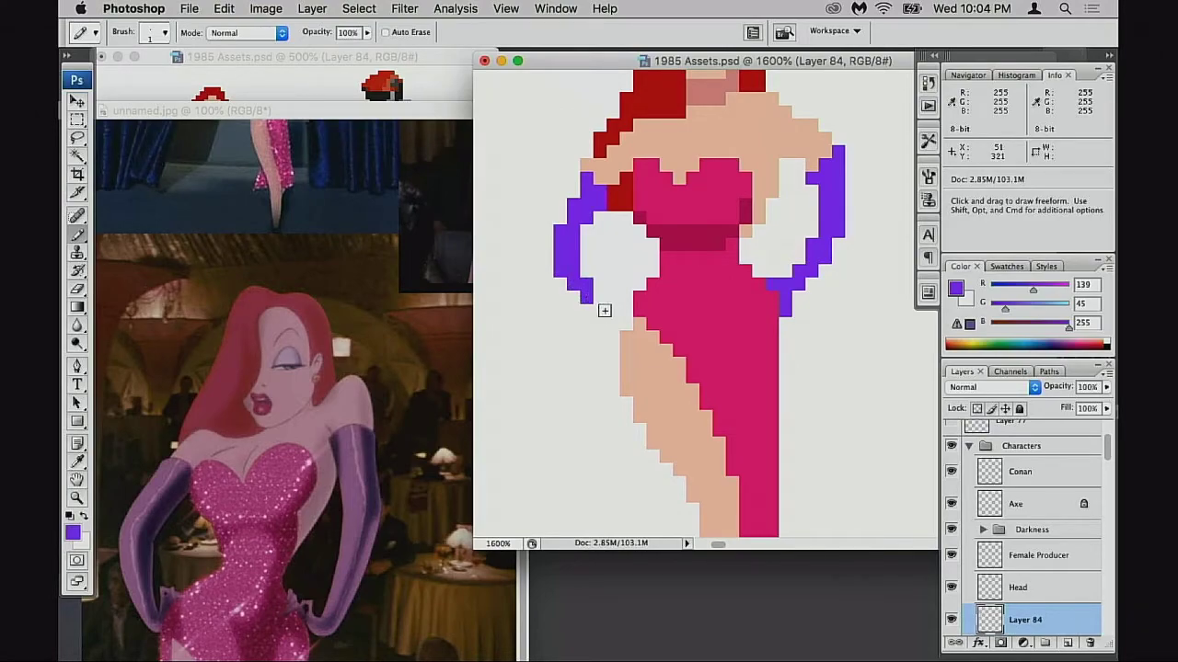
pyautogui.click(612, 324)
pyautogui.click(600, 299)
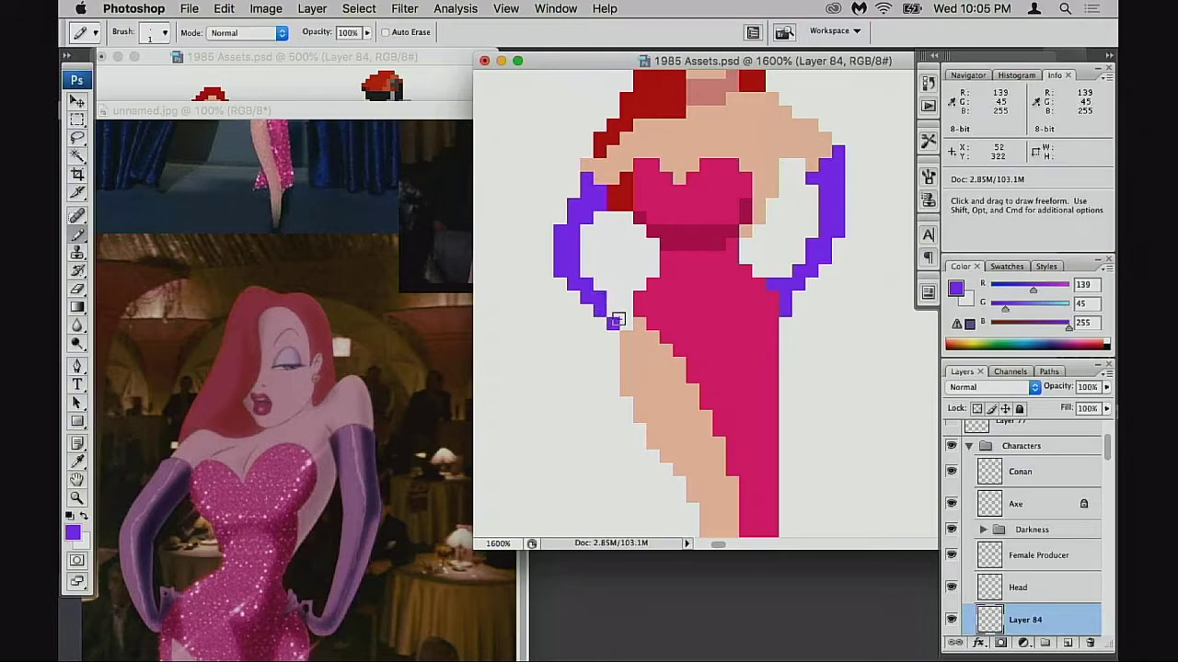
# - Build the left glove's hand on the hip with purple pixels beside the dress and above the thigh
pyautogui.click(612, 312)
pyautogui.click(624, 323)
pyautogui.click(625, 312)
pyautogui.click(612, 337)
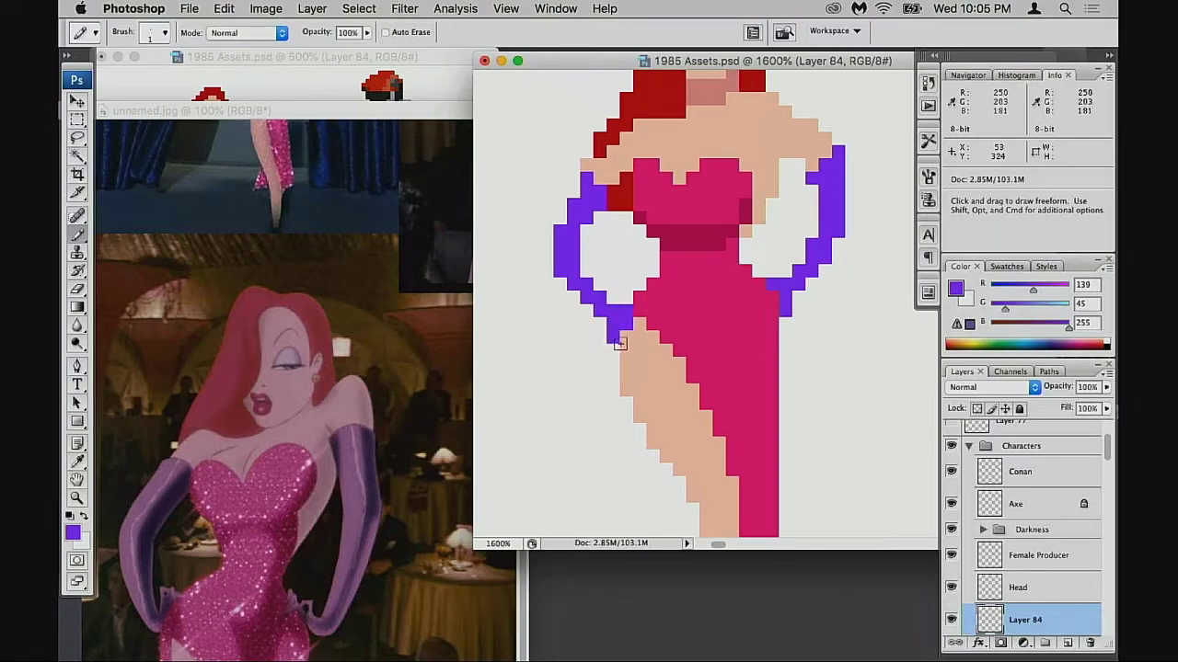
# - Trim the inner edge of the left glove's hand and erase a strip of the right shoulder between neck and glove
pyautogui.press('e')
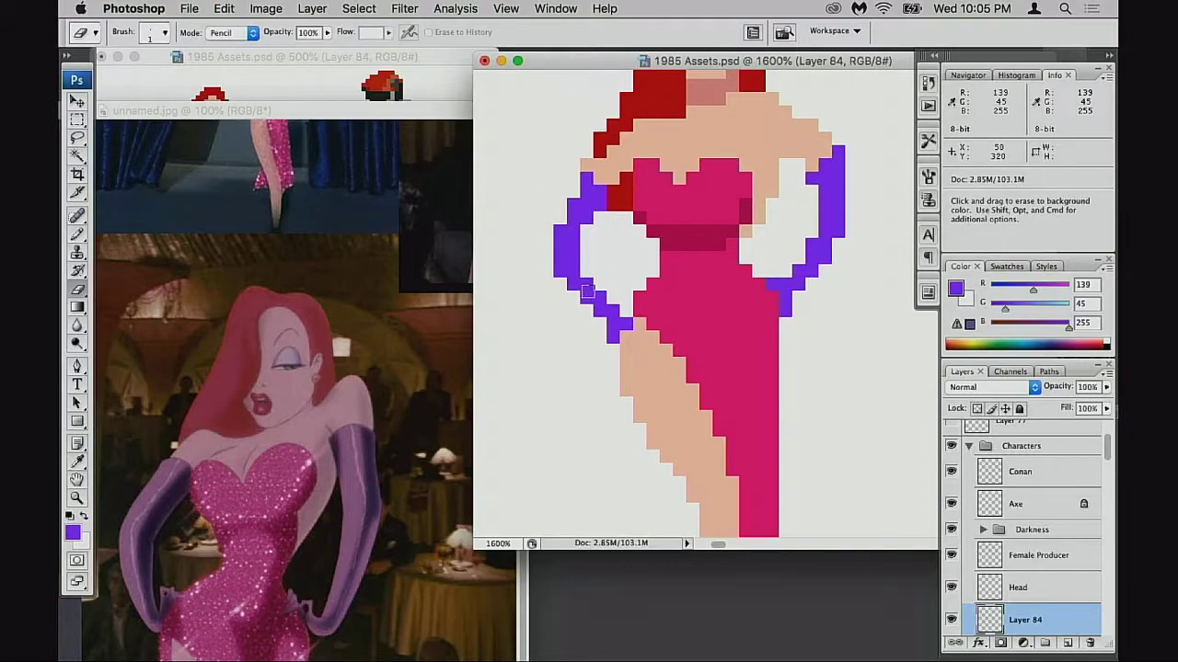
pyautogui.moveTo(416, 114); pyautogui.dragTo(445, 187)
pyautogui.click(728, 201)
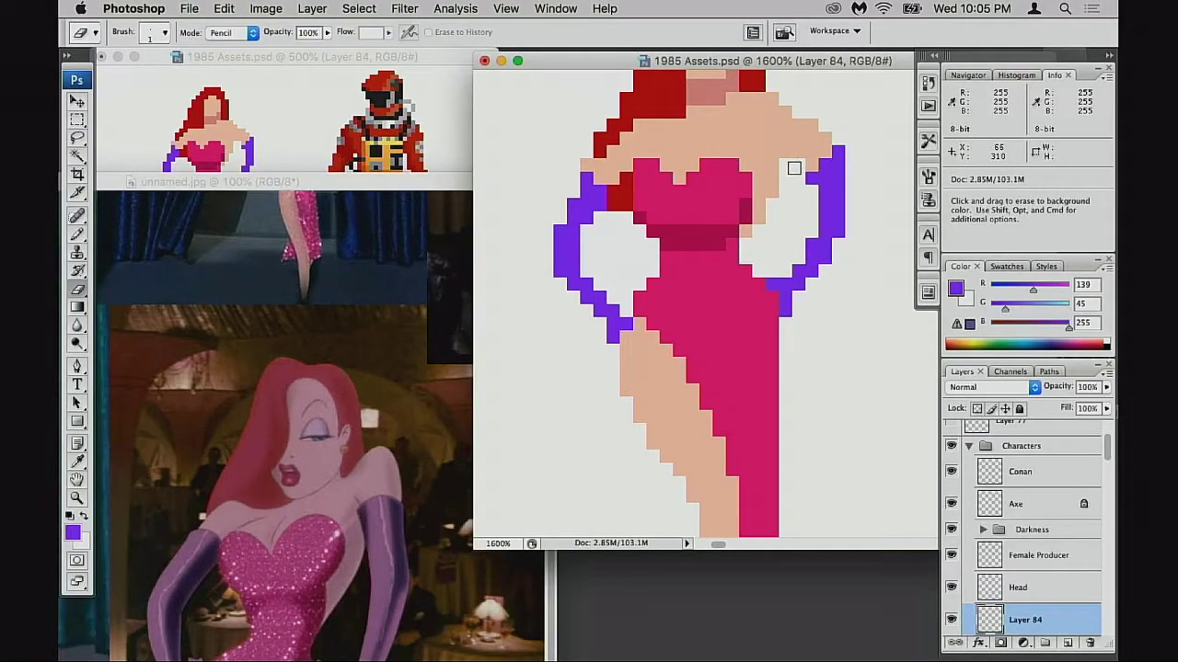
pyautogui.moveTo(795, 143); pyautogui.dragTo(758, 211)
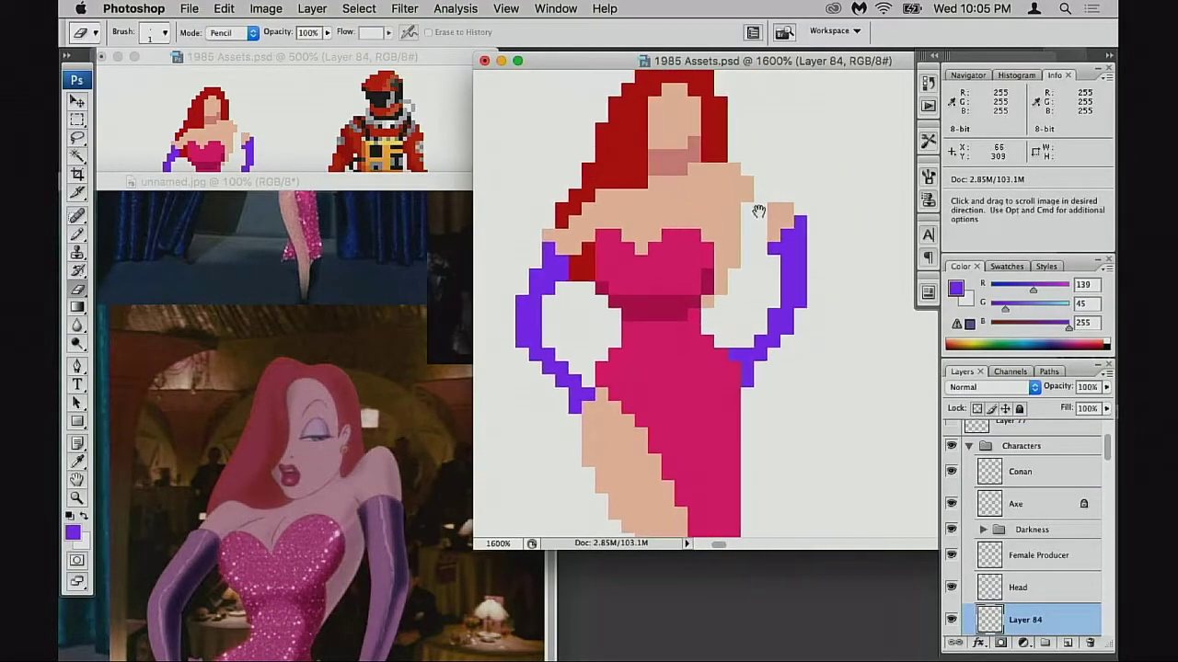
# - Redraw the right shoulder's slope in the sampled skin tone and rebuild the right glove's top closer to the body in purple
pyautogui.press('b')
pyautogui.keyDown('alt'); pyautogui.click(733, 163); pyautogui.keyUp('alt')
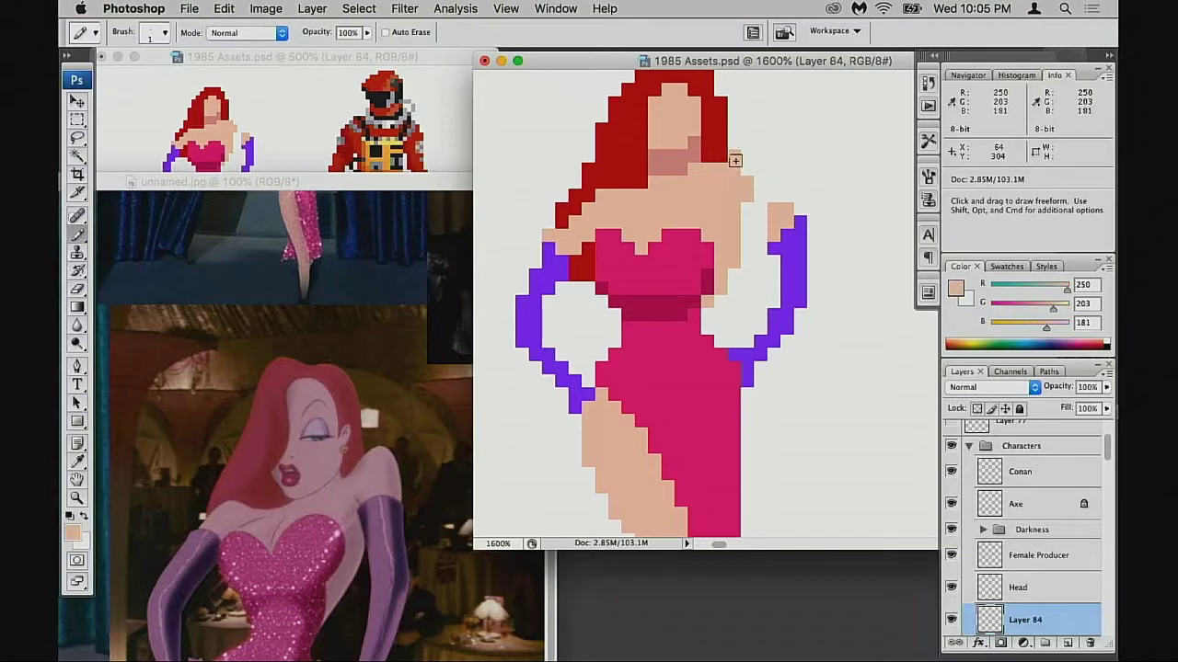
pyautogui.moveTo(733, 161)
pyautogui.mouseDown()
pyautogui.moveTo(763, 197)
pyautogui.moveTo(759, 181)
pyautogui.moveTo(757, 225)
pyautogui.moveTo(745, 209)
pyautogui.moveTo(772, 247)
pyautogui.moveTo(805, 236)
pyautogui.moveTo(765, 198)
pyautogui.moveTo(772, 212)
pyautogui.moveTo(760, 219)
pyautogui.moveTo(779, 212)
pyautogui.moveTo(772, 226)
pyautogui.moveTo(801, 233)
pyautogui.mouseUp()
pyautogui.keyDown('alt'); pyautogui.click(800, 232); pyautogui.keyUp('alt')
pyautogui.click(773, 235)
# - Erase the outer column and top corner of the right glove and fill its inner forearm corner with purple
pyautogui.press('e')
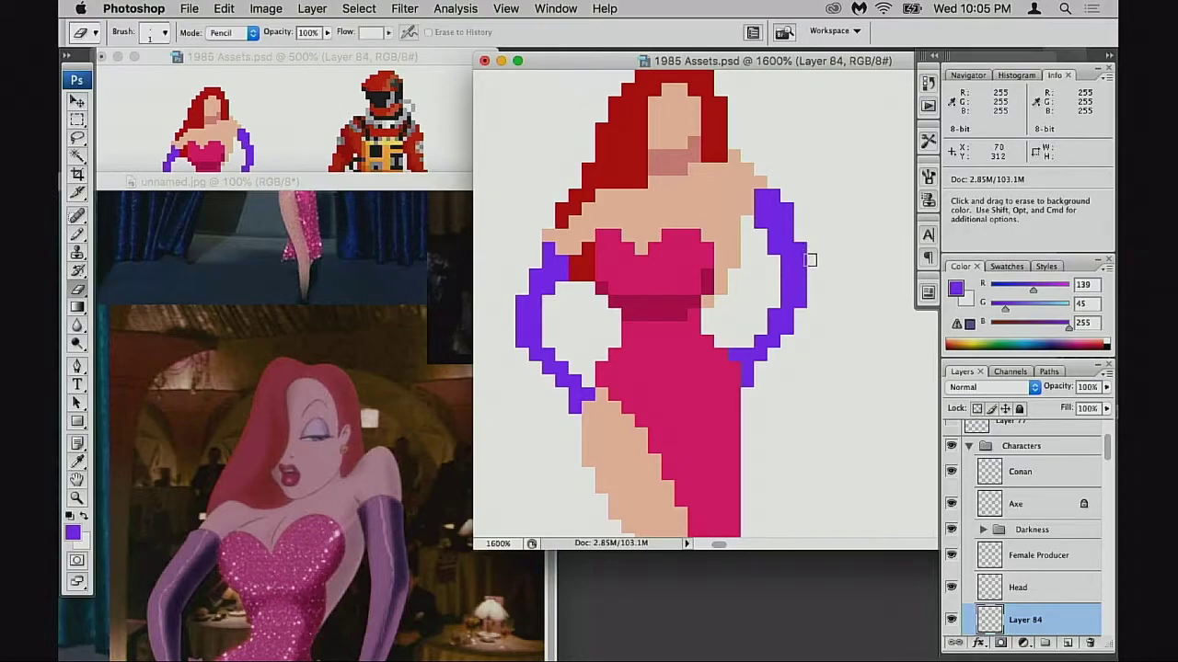
pyautogui.moveTo(809, 260)
pyautogui.mouseDown()
pyautogui.moveTo(802, 299)
pyautogui.moveTo(801, 232)
pyautogui.moveTo(777, 284)
pyautogui.moveTo(775, 312)
pyautogui.moveTo(790, 330)
pyautogui.moveTo(792, 314)
pyautogui.mouseUp()
pyautogui.press('b')
pyautogui.press('e')
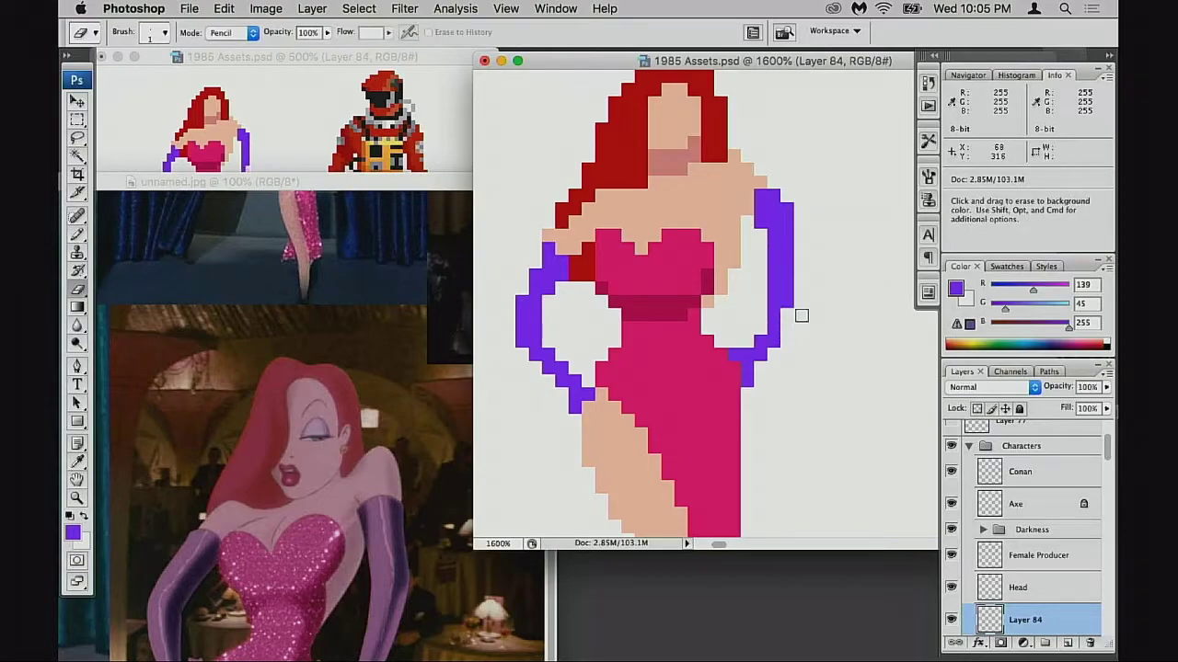
pyautogui.click(799, 209)
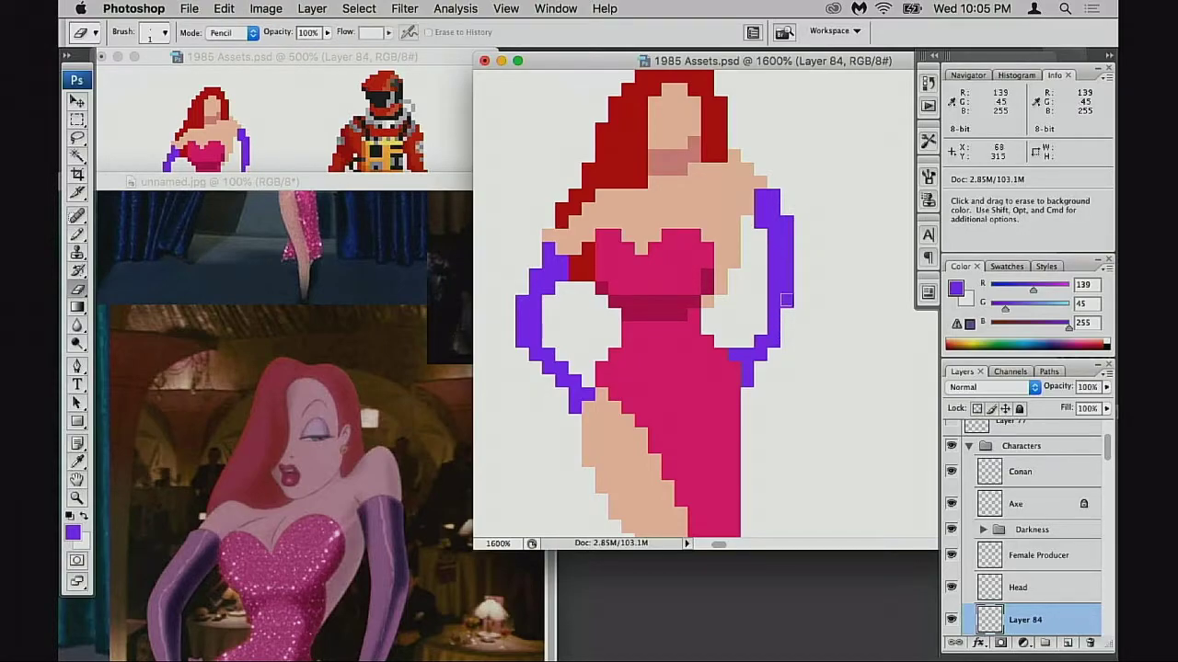
pyautogui.press('b')
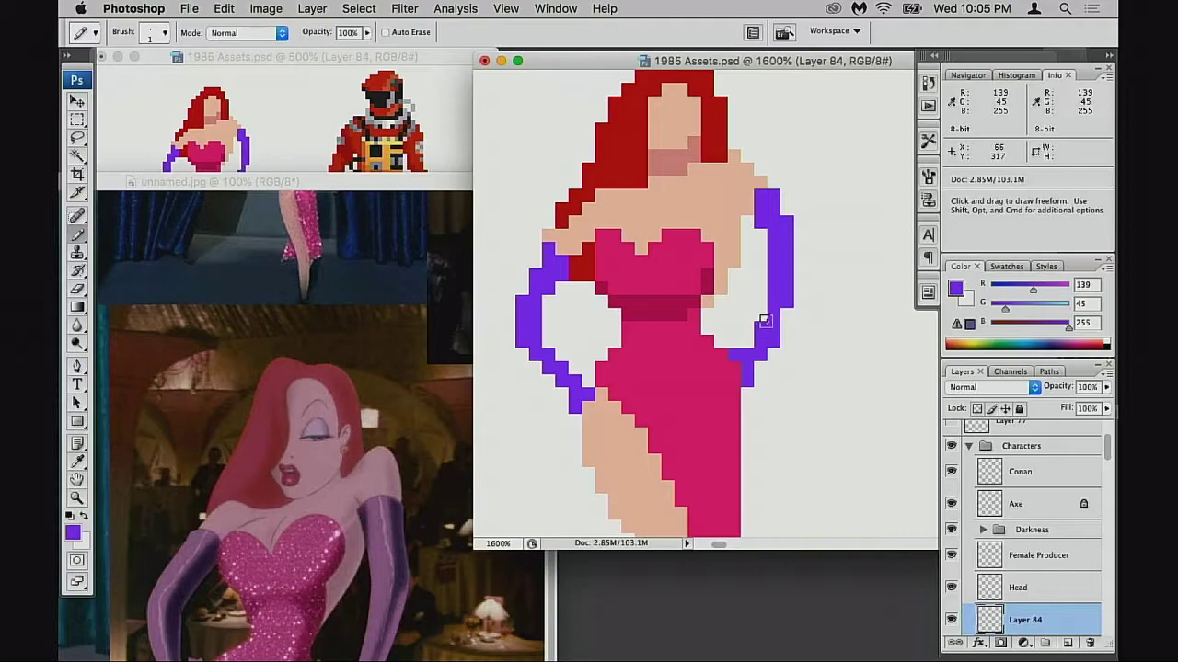
pyautogui.press('e')
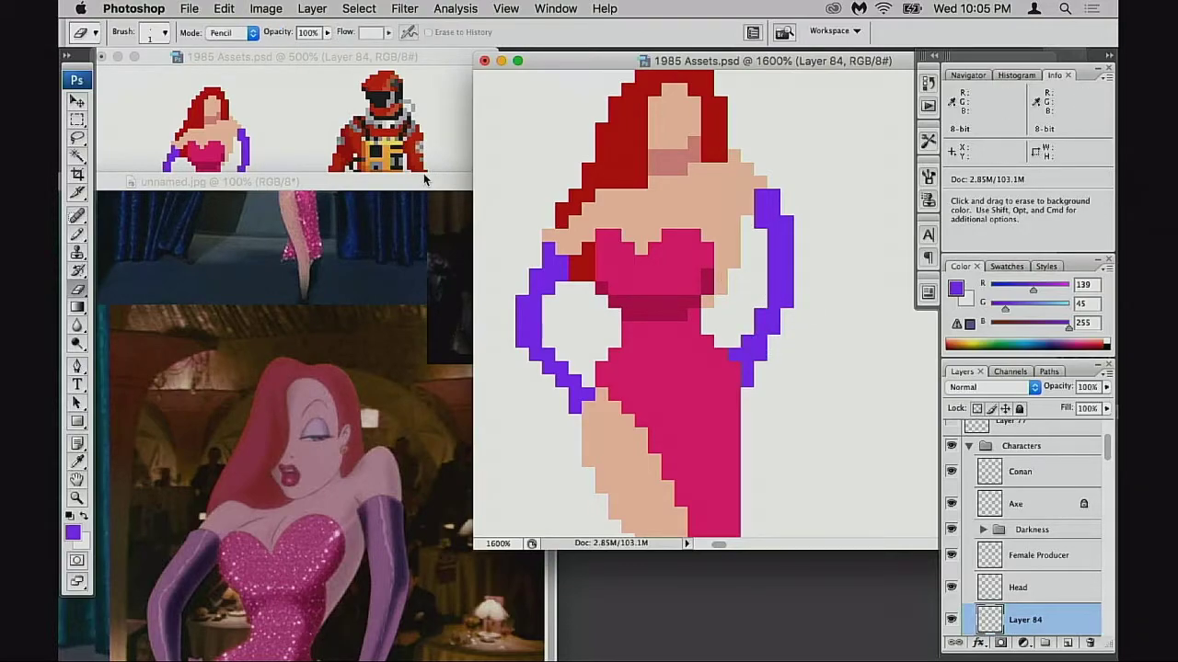
# - Lower the reference image and extend the hair's right lock down onto the shoulder in the sampled red
pyautogui.moveTo(423, 177); pyautogui.dragTo(405, 206)
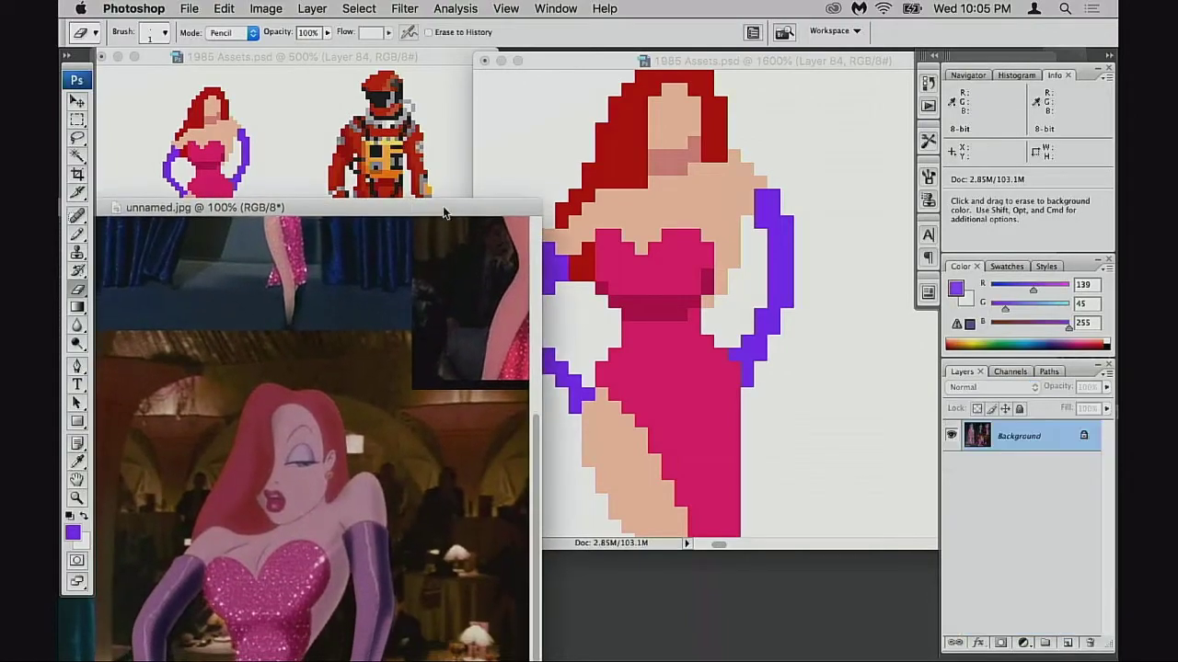
pyautogui.click(742, 197)
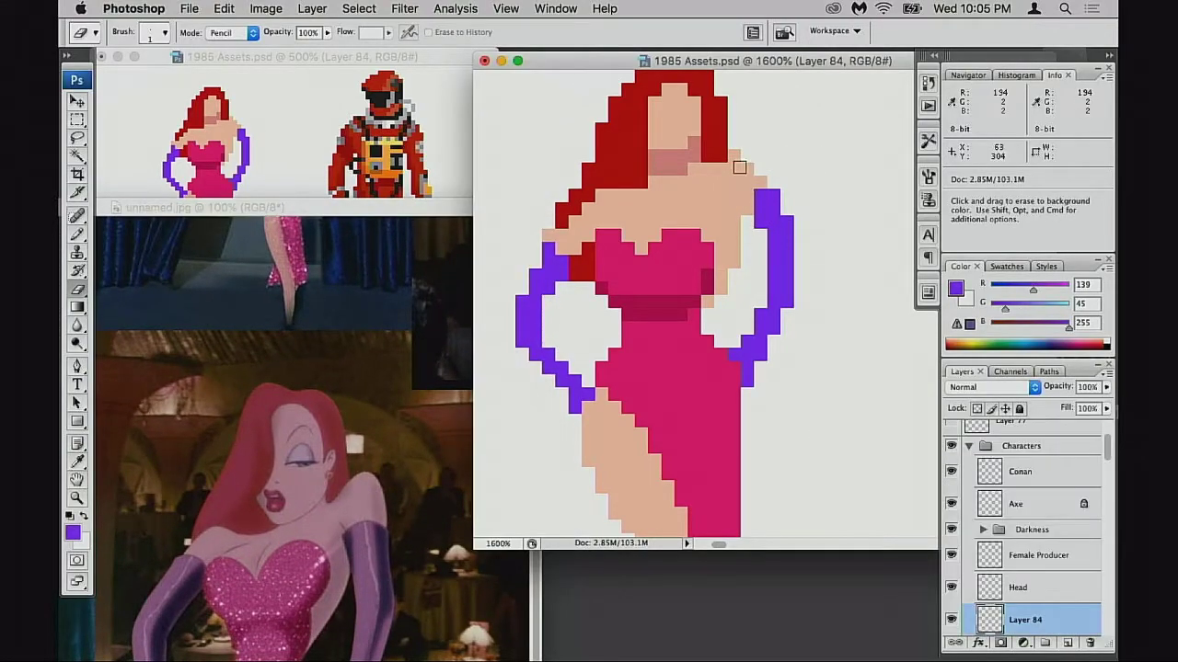
pyautogui.keyDown('alt'); pyautogui.click(720, 159); pyautogui.keyUp('alt')
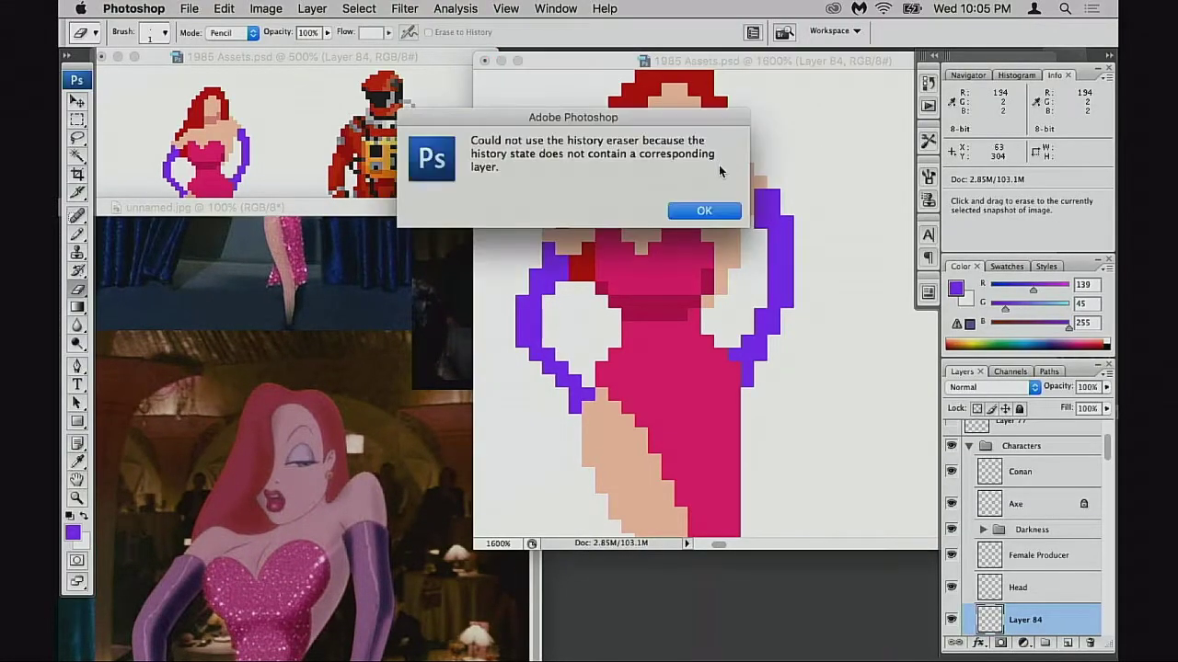
pyautogui.press('Return')
pyautogui.press('b')
pyautogui.keyDown('alt'); pyautogui.click(723, 159); pyautogui.keyUp('alt')
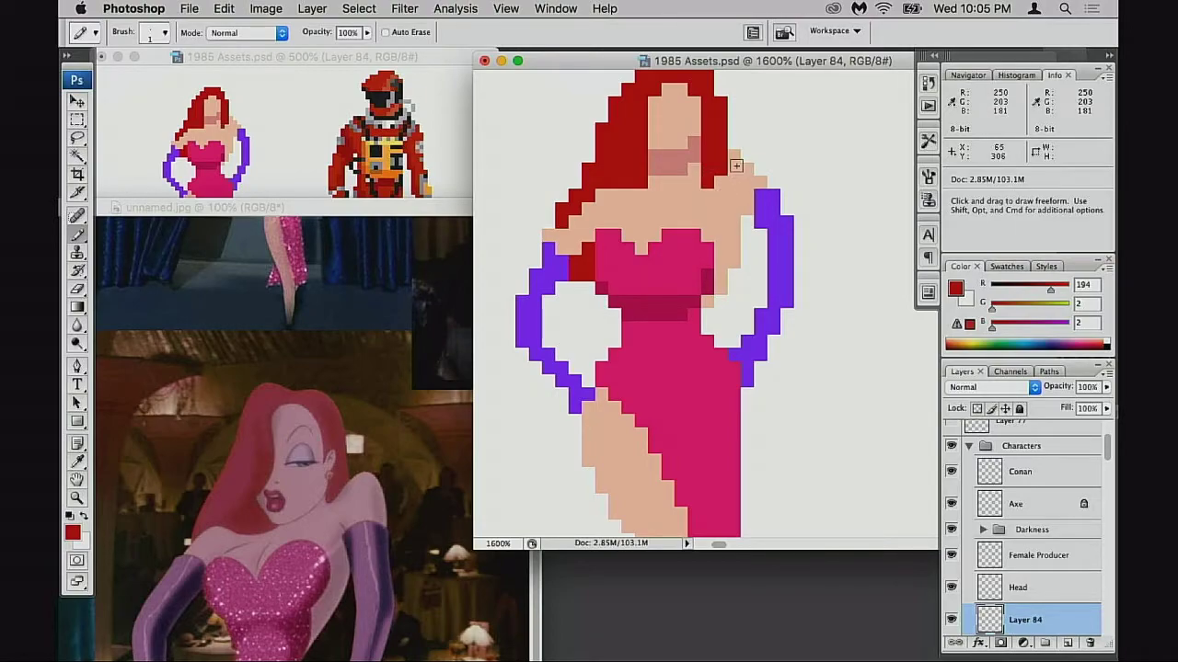
# - Erase the raised pixel on top of the right shoulder and add a skin-tone pixel at its outer end
pyautogui.press('e')
pyautogui.click(737, 158)
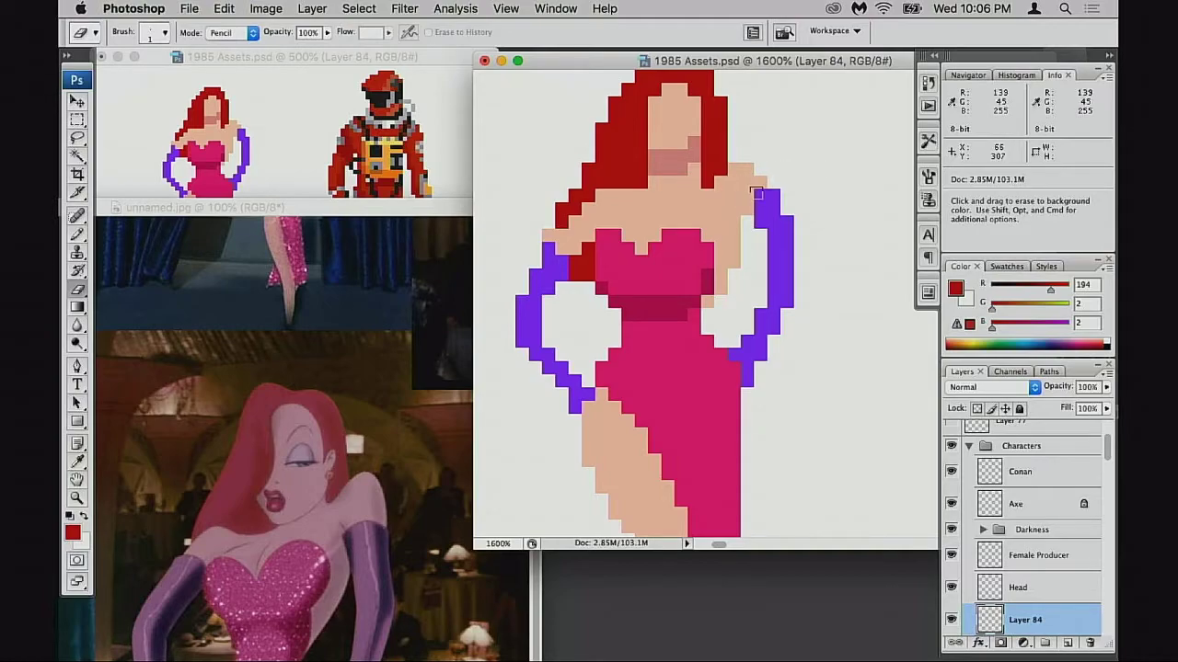
pyautogui.press('b')
pyautogui.keyDown('alt'); pyautogui.click(747, 184); pyautogui.keyUp('alt')
pyautogui.click(774, 181)
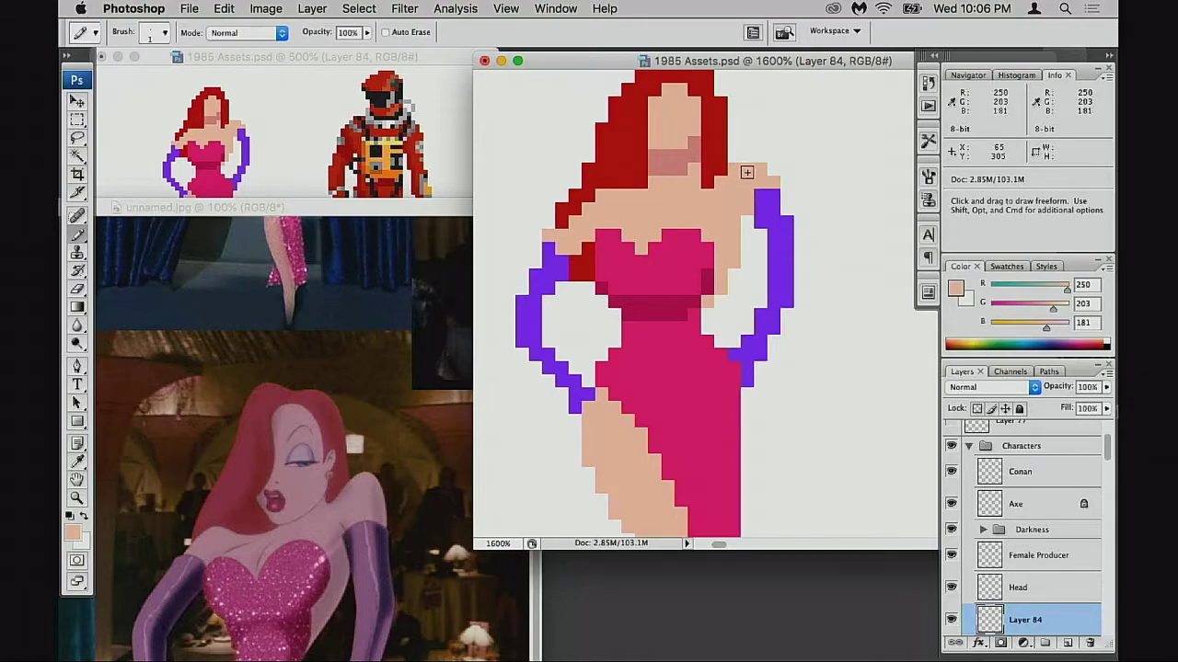
# - Extend the right glove's cuff inward in purple and blend its inner edge with skin tone at 50% opacity
pyautogui.keyDown('alt'); pyautogui.click(759, 193); pyautogui.keyUp('alt')
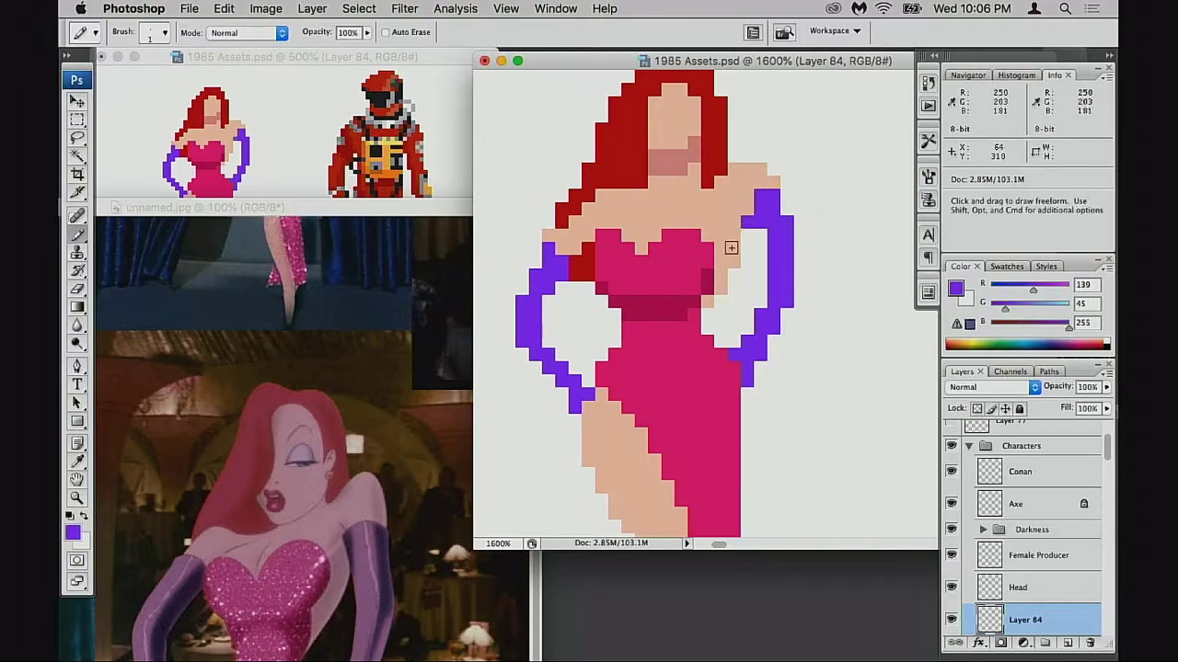
pyautogui.click(748, 209)
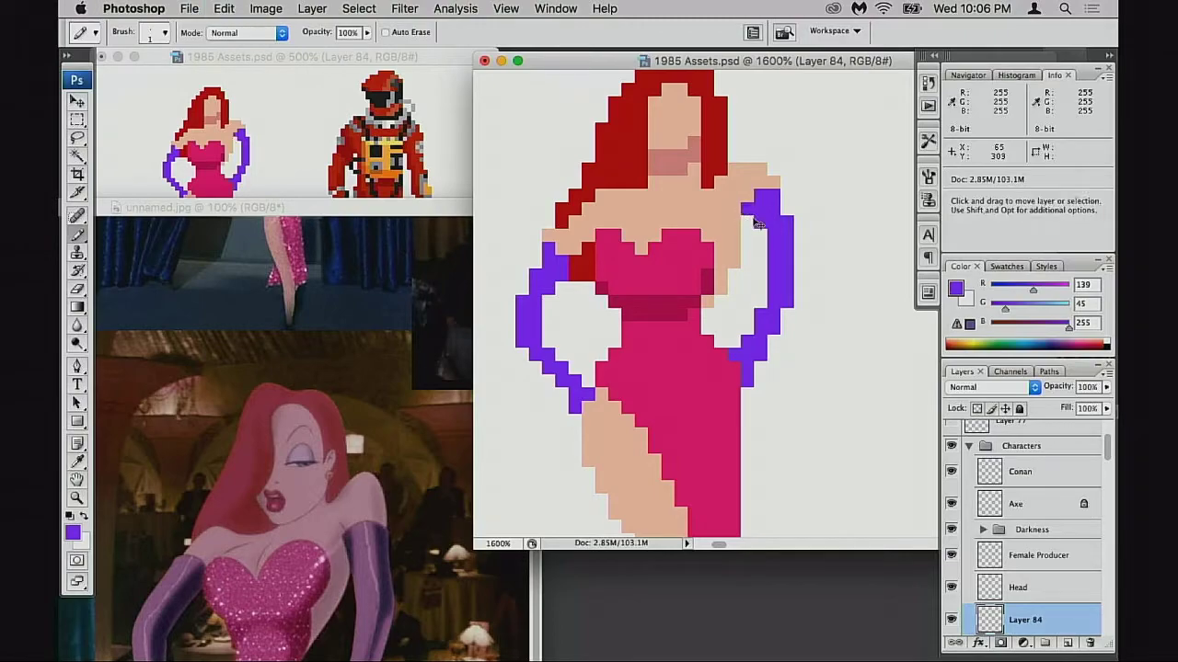
pyautogui.keyDown('alt'); pyautogui.click(768, 175); pyautogui.keyUp('alt')
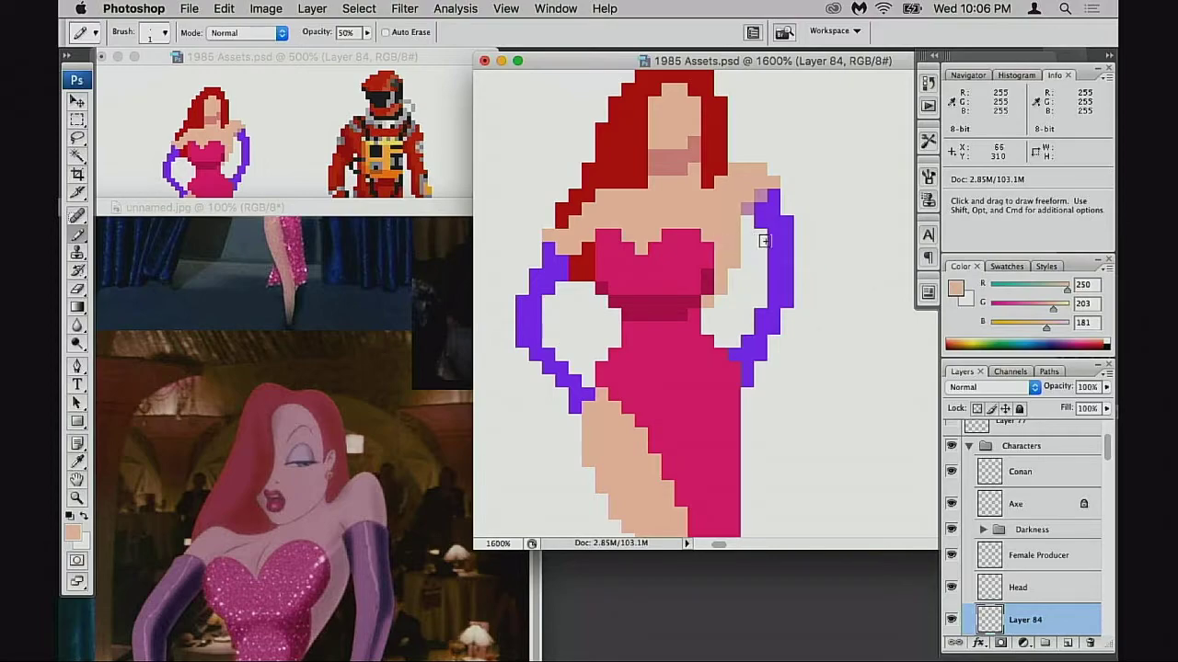
pyautogui.click(548, 262)
pyautogui.press('super+z')
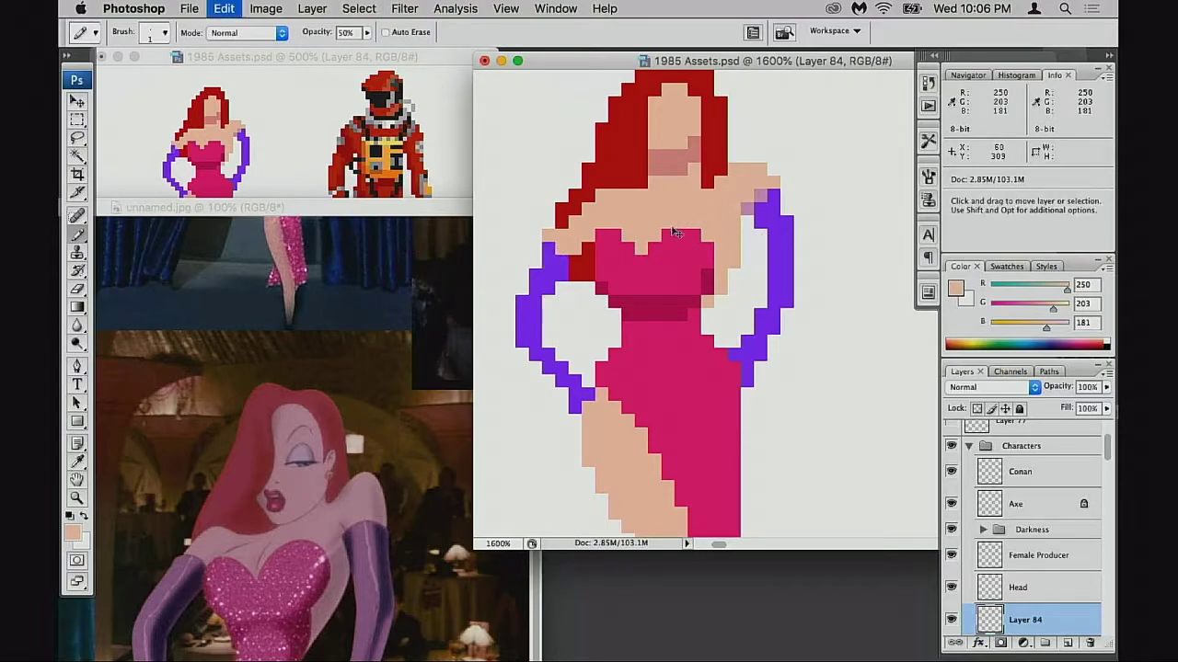
# - At 100% opacity, paint the left glove's cuff edge in the sampled mauve and widen its upper outer side in purple
pyautogui.press('0')
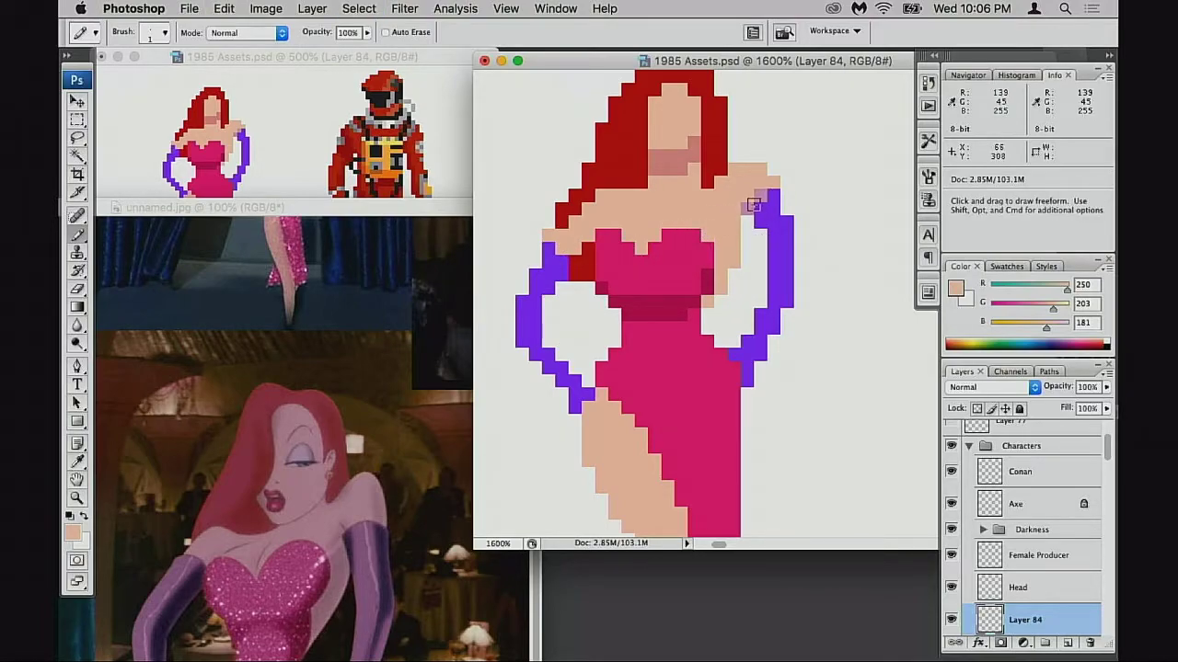
pyautogui.keyDown('alt'); pyautogui.click(748, 207); pyautogui.keyUp('alt')
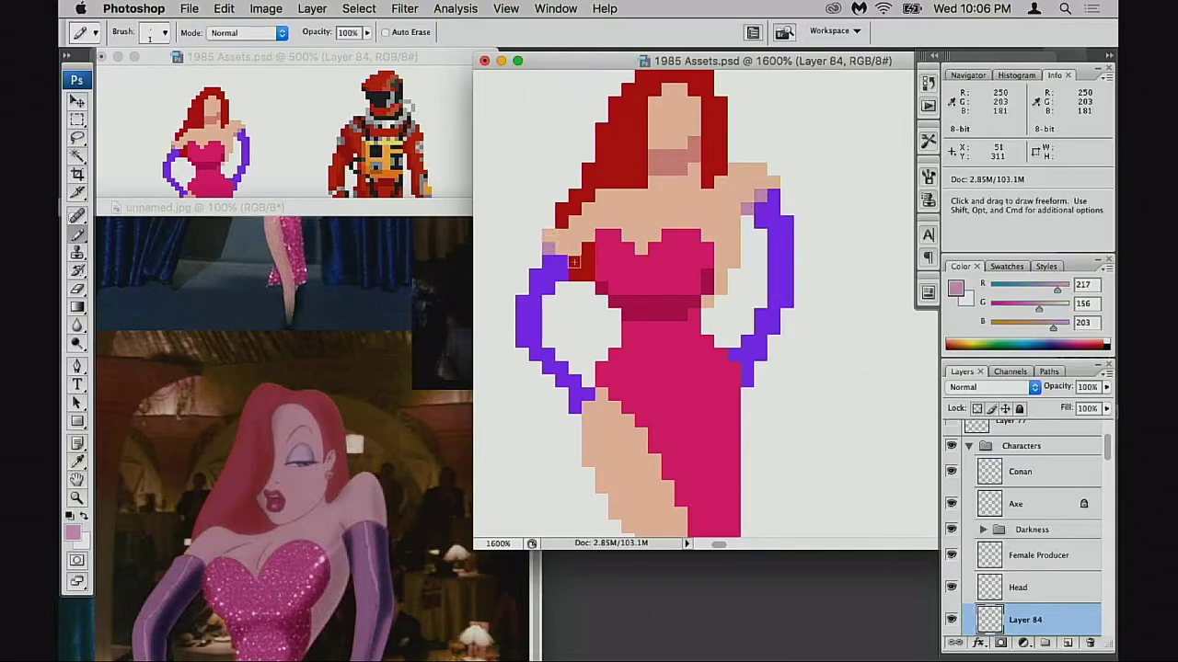
pyautogui.scroll(-1, 613, 285)
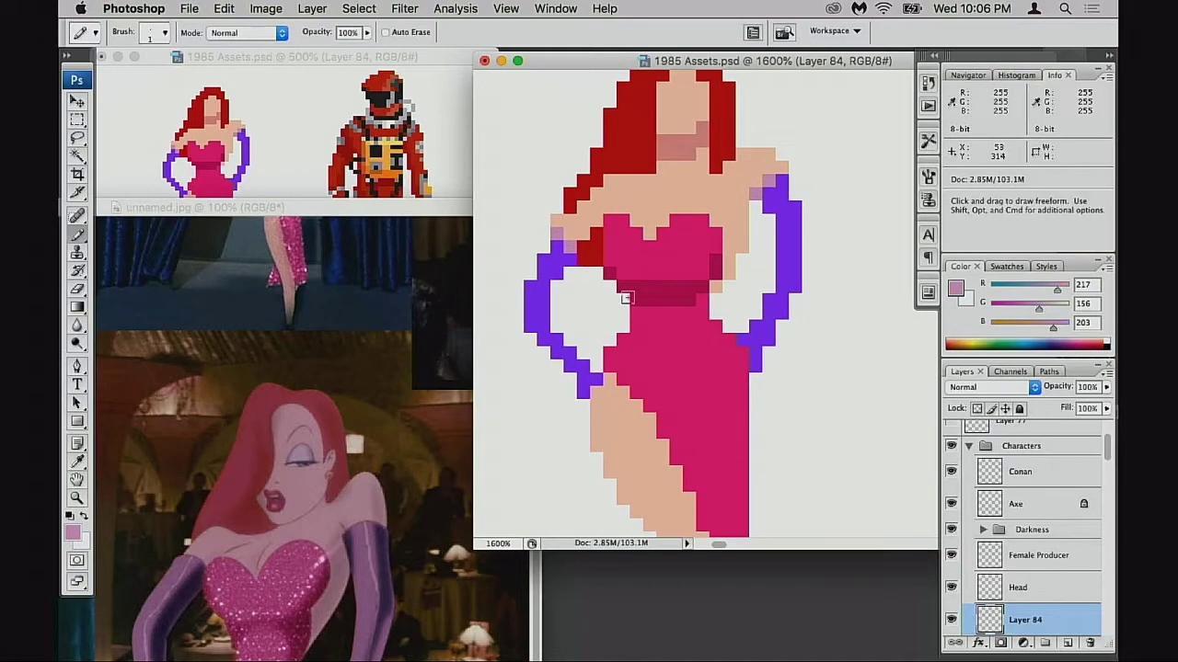
pyautogui.keyDown('alt'); pyautogui.click(547, 262); pyautogui.keyUp('alt')
pyautogui.click(546, 249)
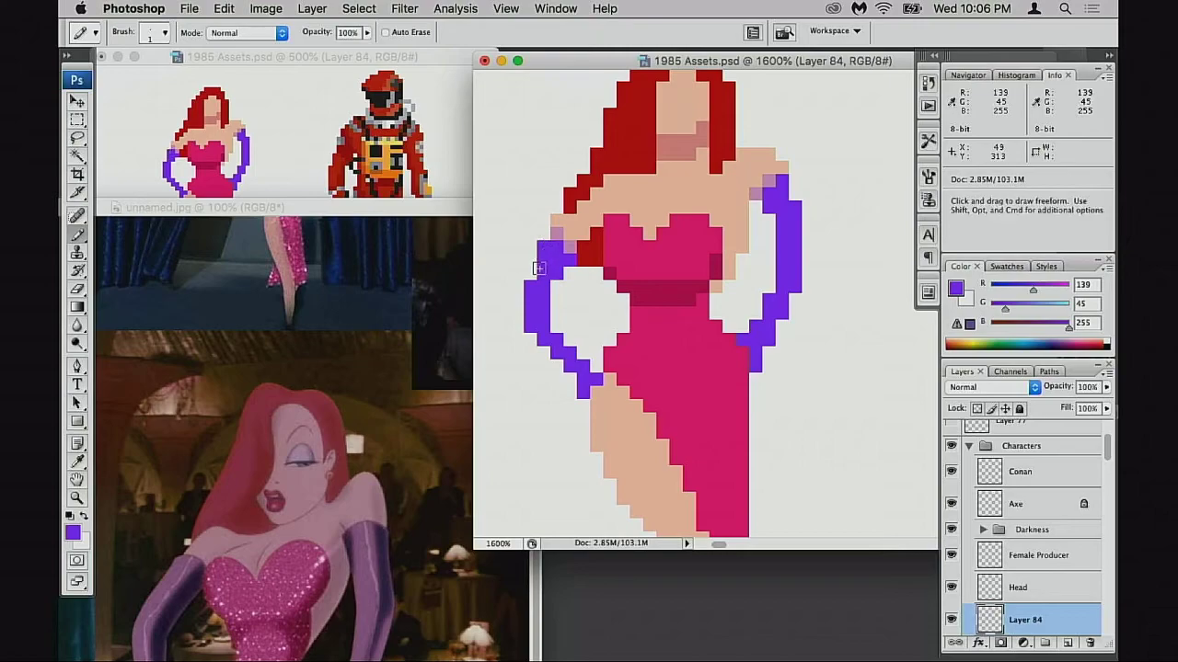
pyautogui.scroll(-6, 614, 318)
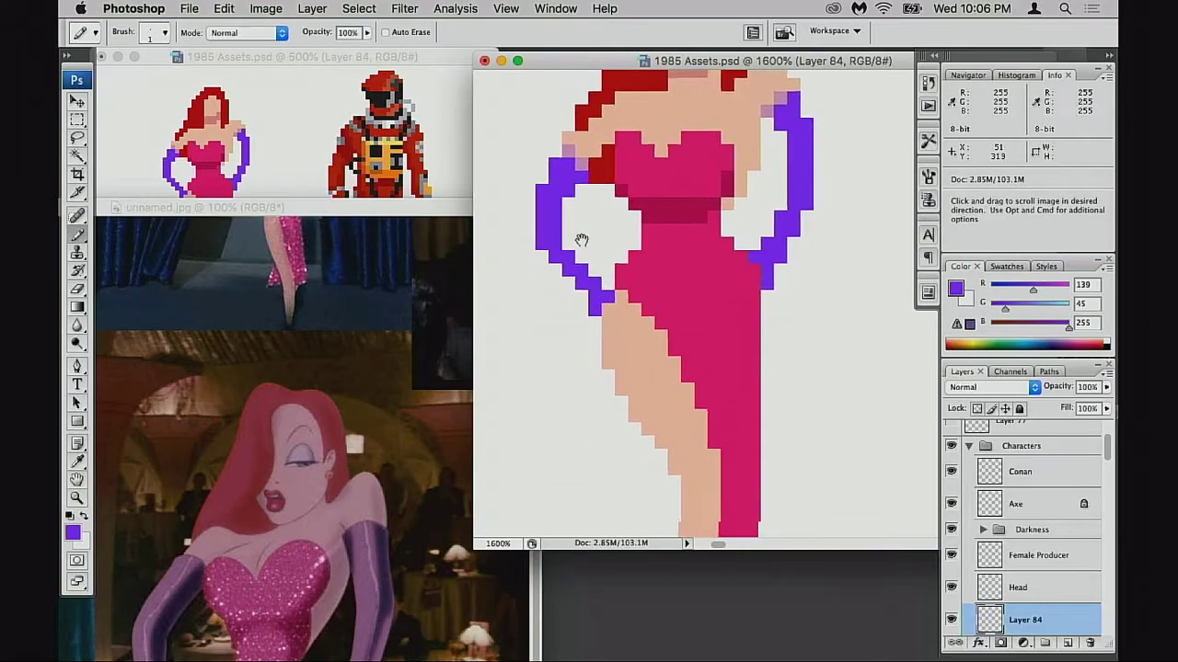
pyautogui.press('super+z')
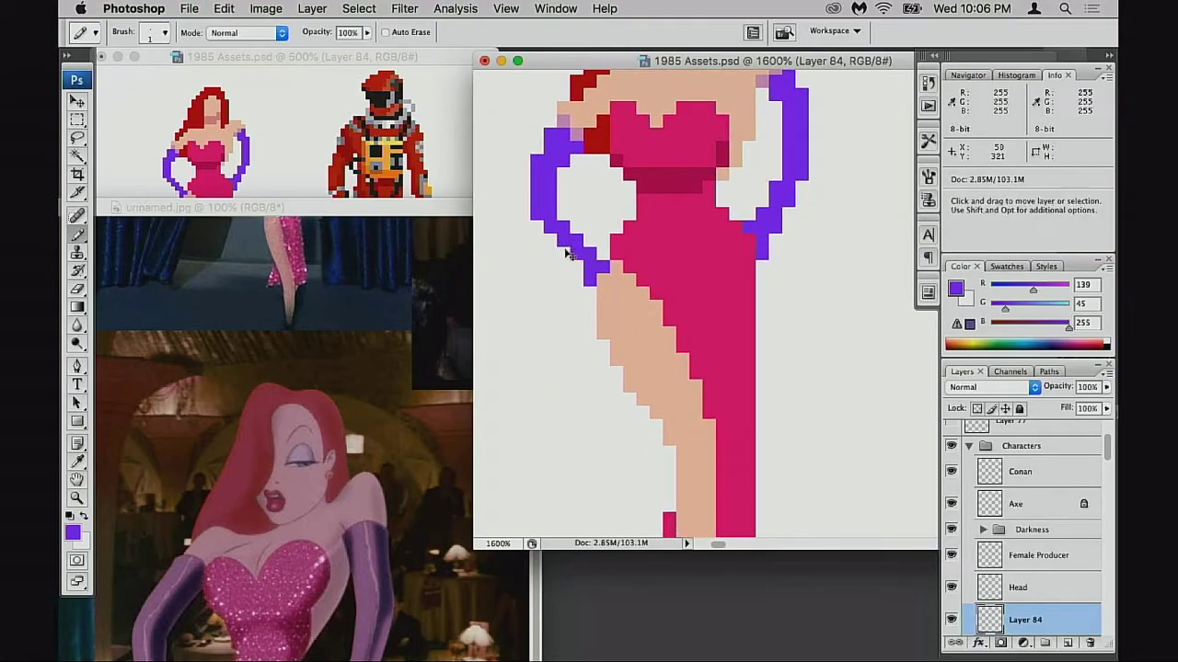
pyautogui.click(563, 249)
pyautogui.moveTo(552, 233); pyautogui.dragTo(589, 270)
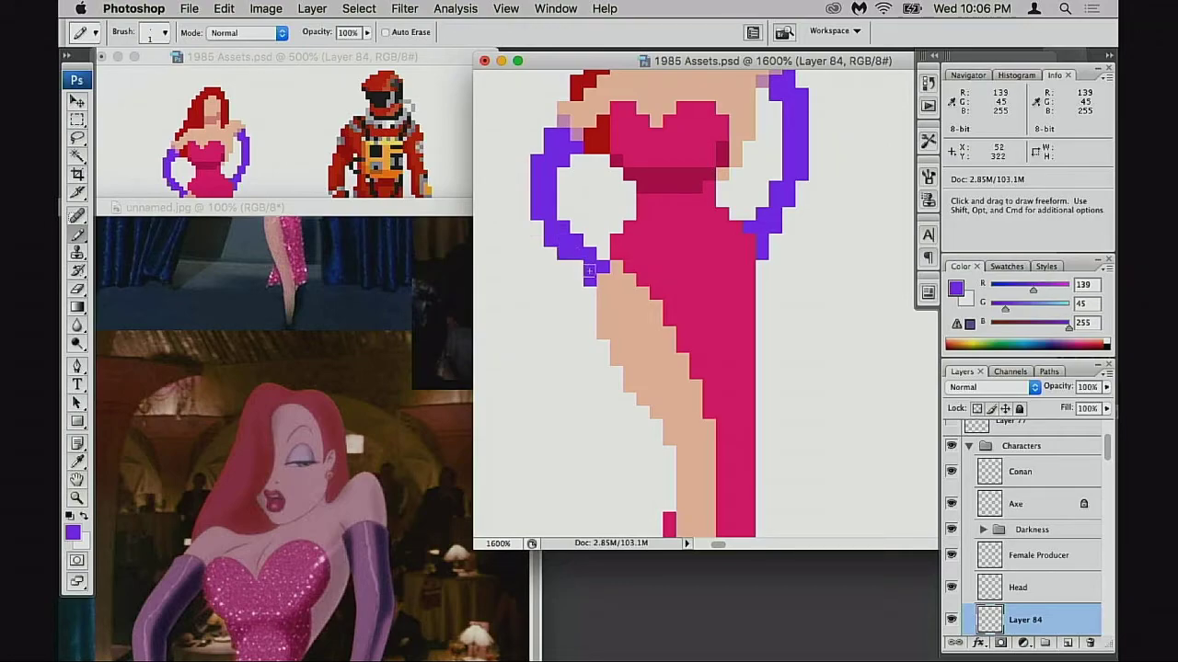
pyautogui.press('super+z')
pyautogui.press('alt+super+z')
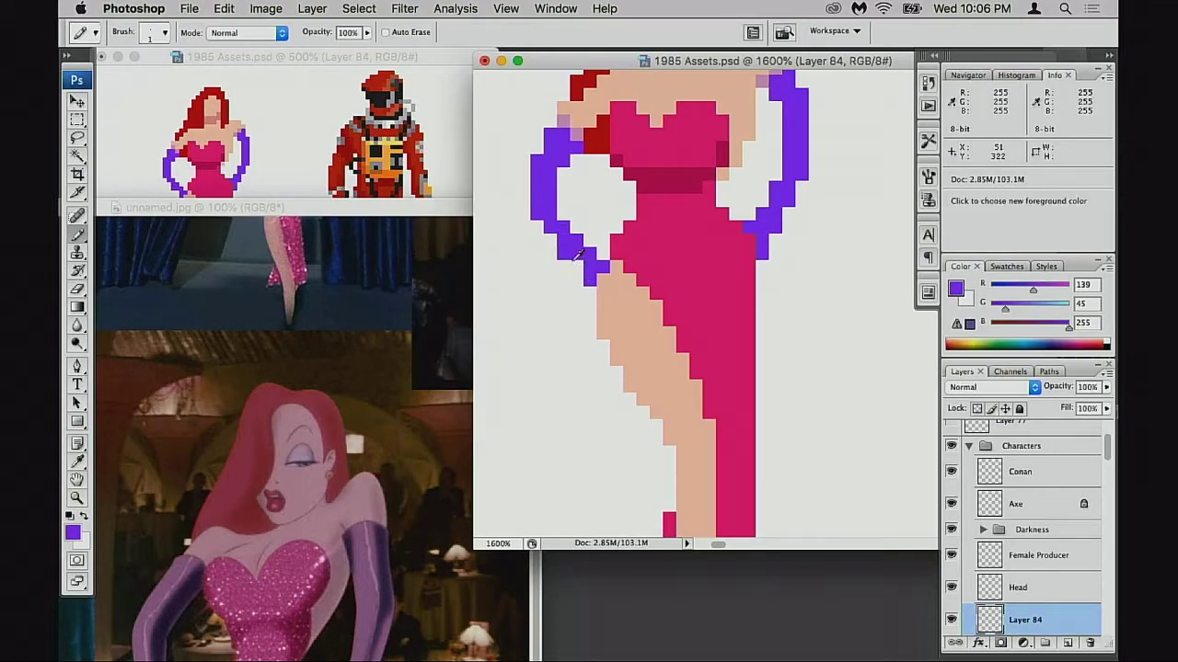
pyautogui.press('alt+super+z')
pyautogui.press('super+z')
# - Erase the inner edge of the left glove's diagonal forearm and redraw the forearm in purple one pixel lower toward the hip
pyautogui.press('e')
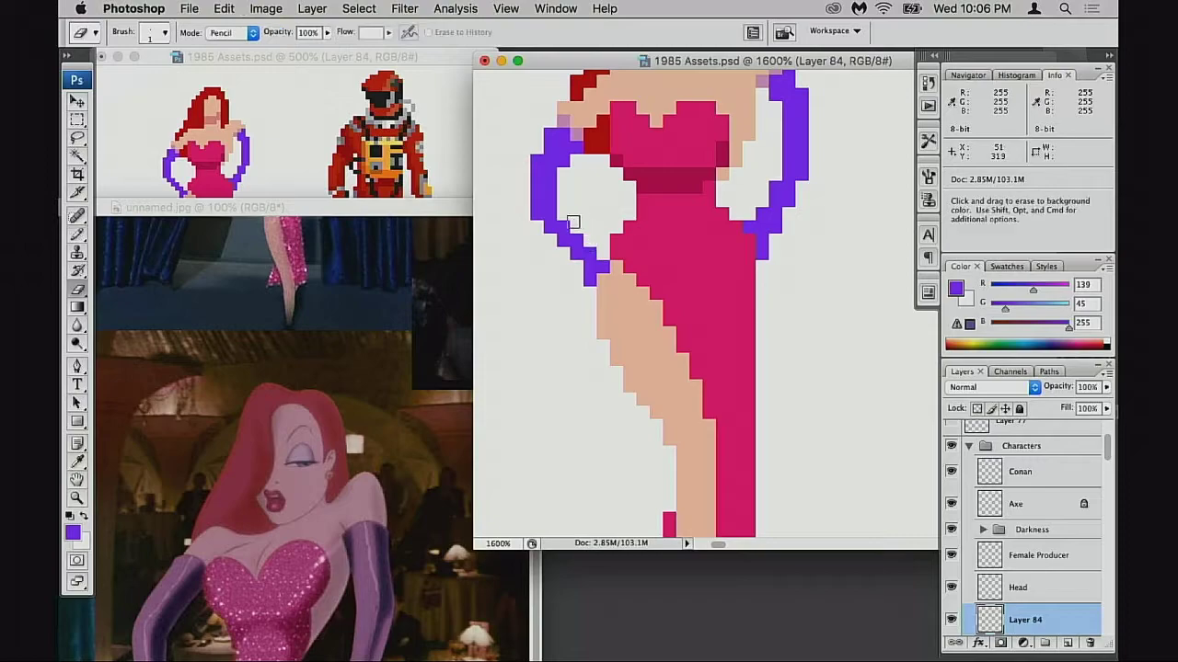
pyautogui.moveTo(578, 239); pyautogui.dragTo(598, 252)
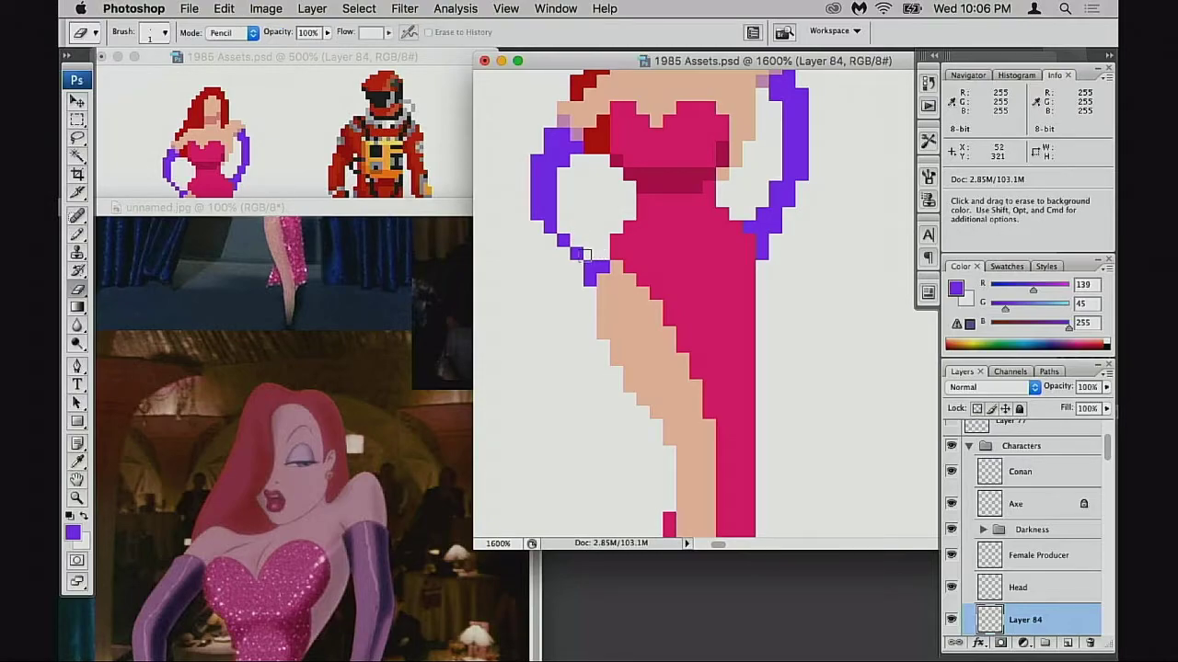
pyautogui.press('b')
pyautogui.press('alt')
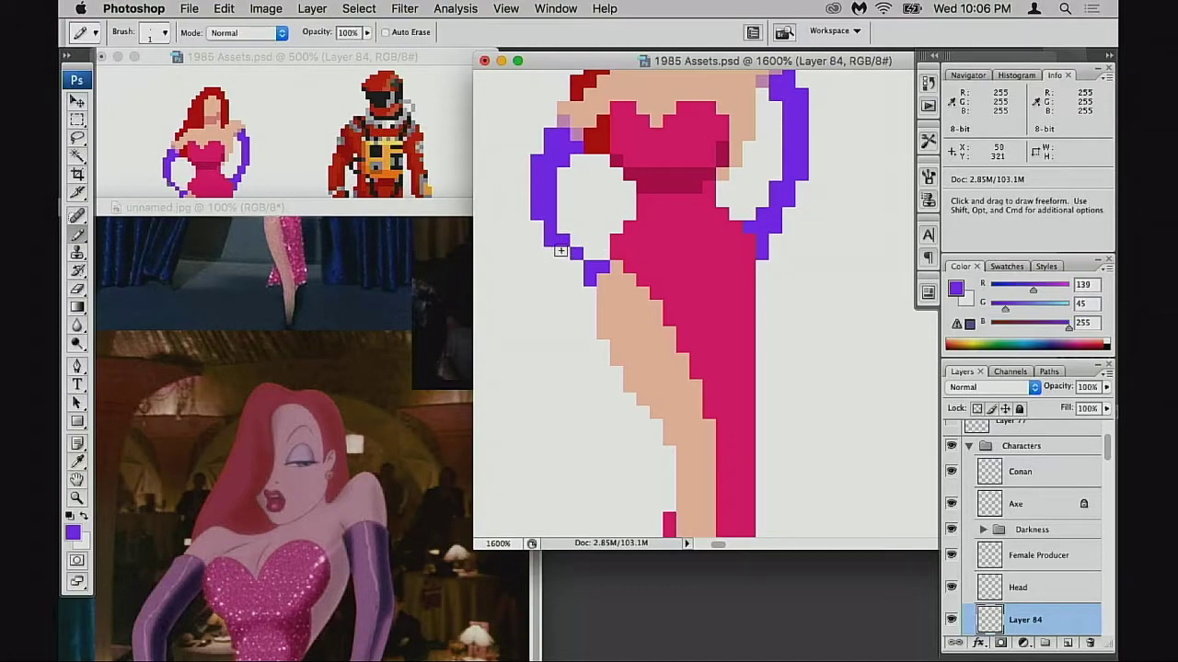
pyautogui.moveTo(560, 250); pyautogui.dragTo(608, 274)
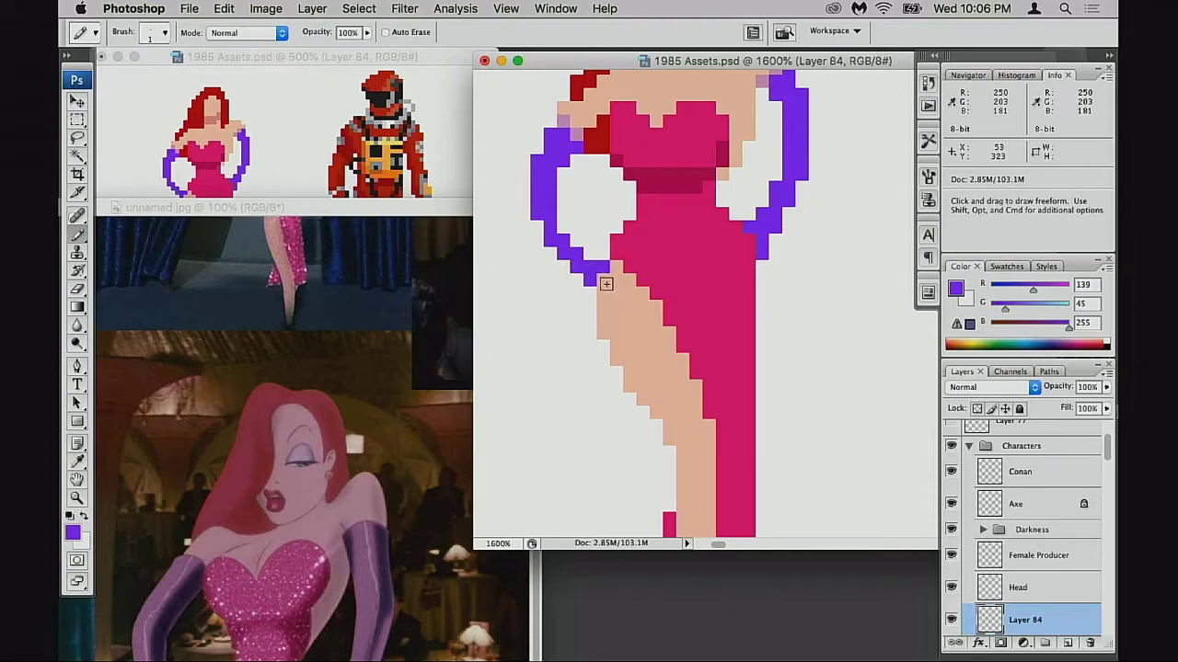
pyautogui.press('e')
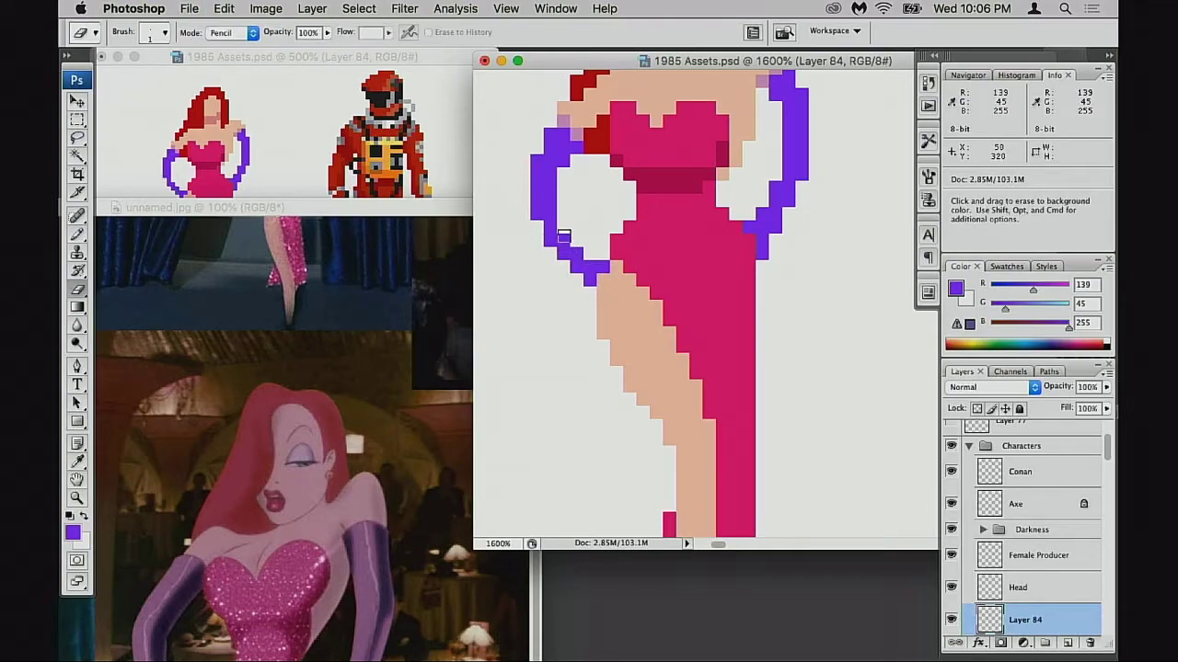
# - Raise the reference image, add a purple pixel to the left glove's hand against the hip, and sample the thigh's skin tone
pyautogui.press('b')
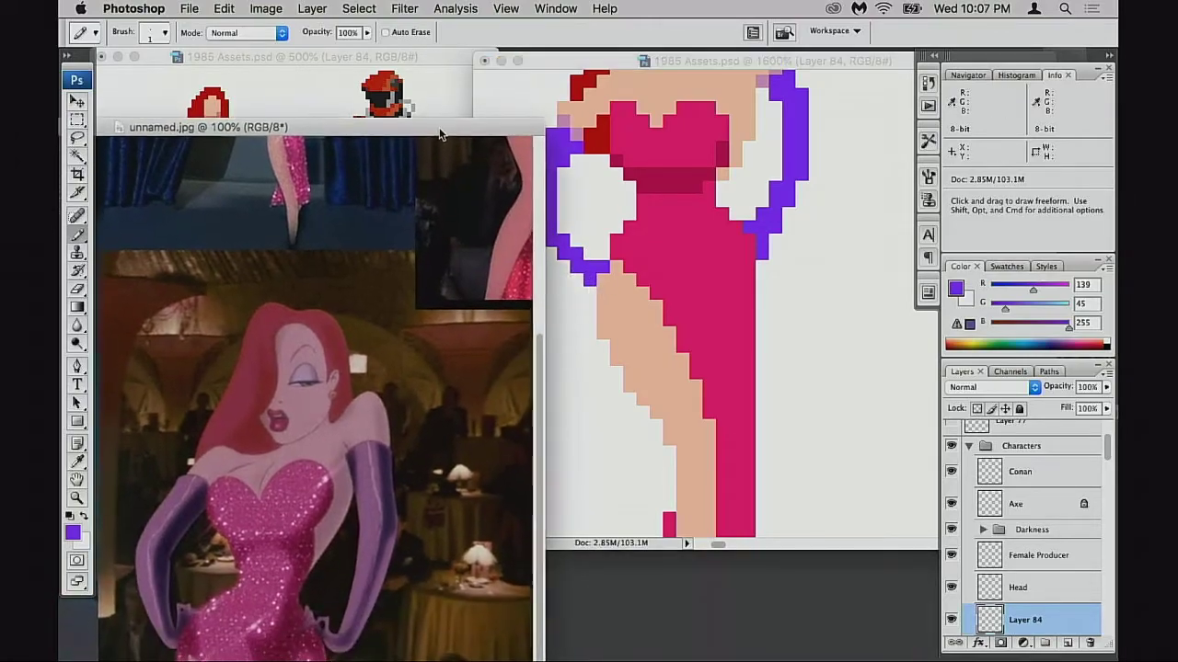
pyautogui.click(624, 258)
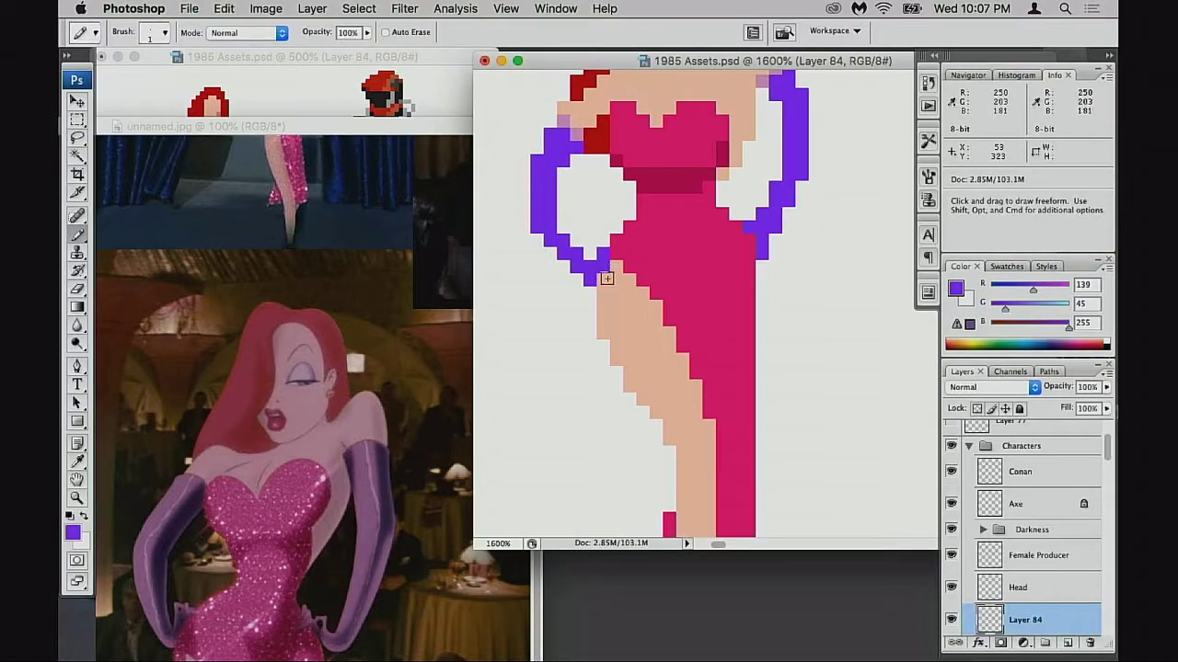
pyautogui.keyDown('alt'); pyautogui.click(608, 280); pyautogui.keyUp('alt')
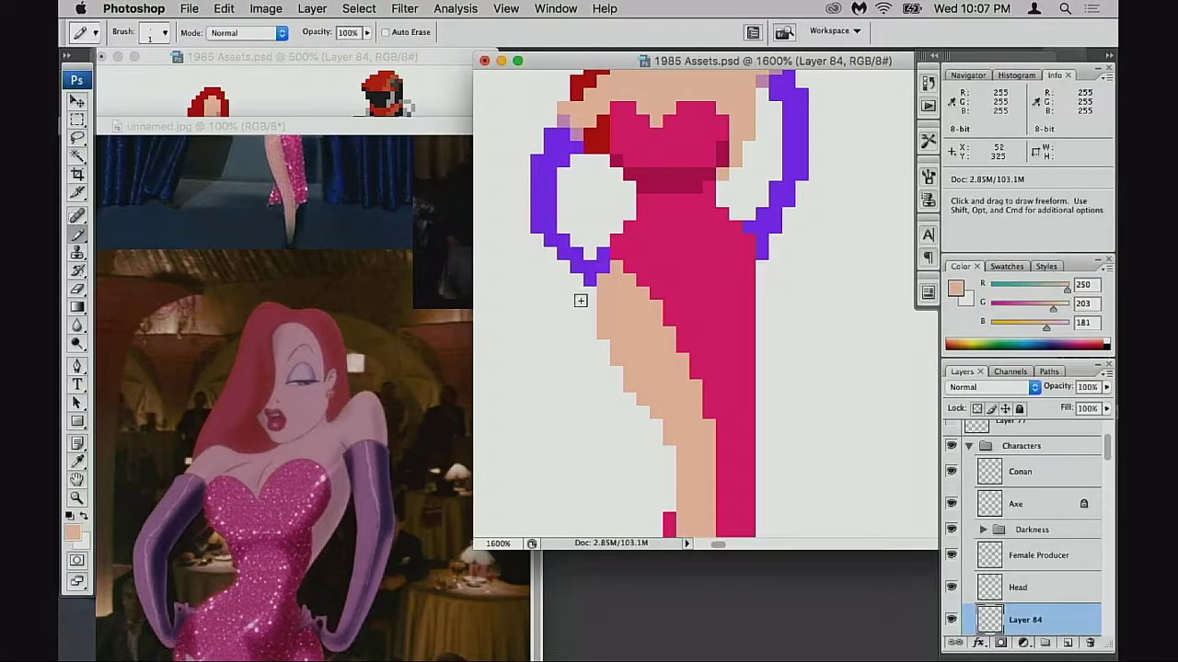
# - Using the sampled glove purple, erase a pixel from the left glove's upper outer corner and repaint its lower outer forearm pixel
pyautogui.keyDown('alt'); pyautogui.click(578, 273); pyautogui.keyUp('alt')
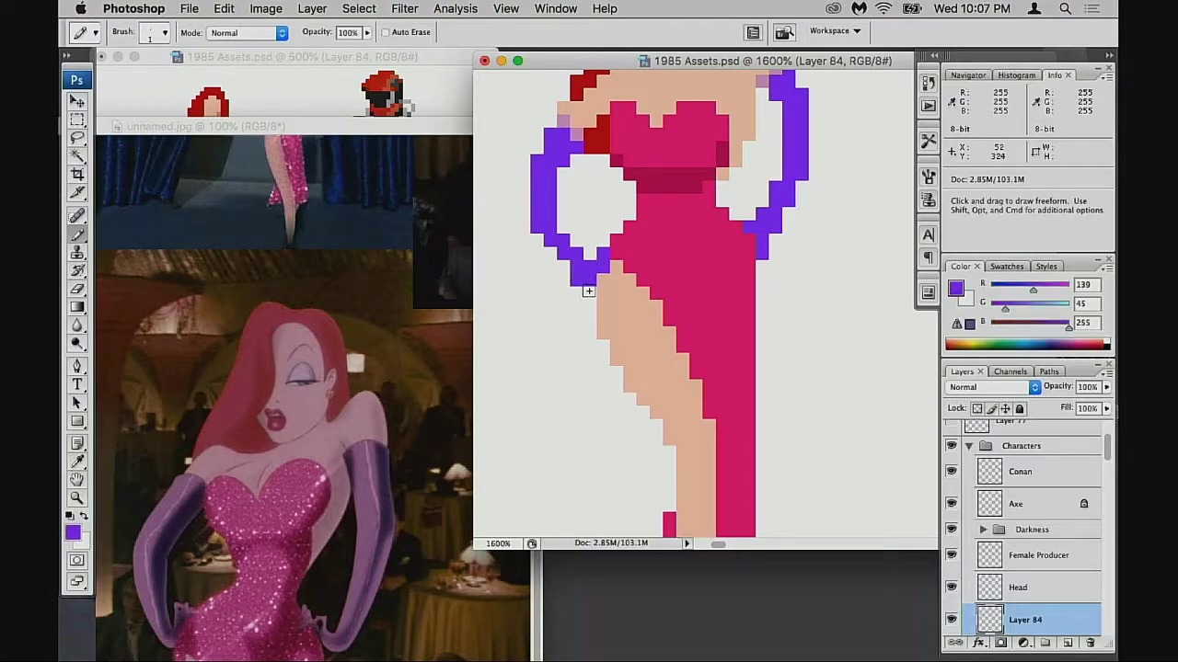
pyautogui.click(588, 291)
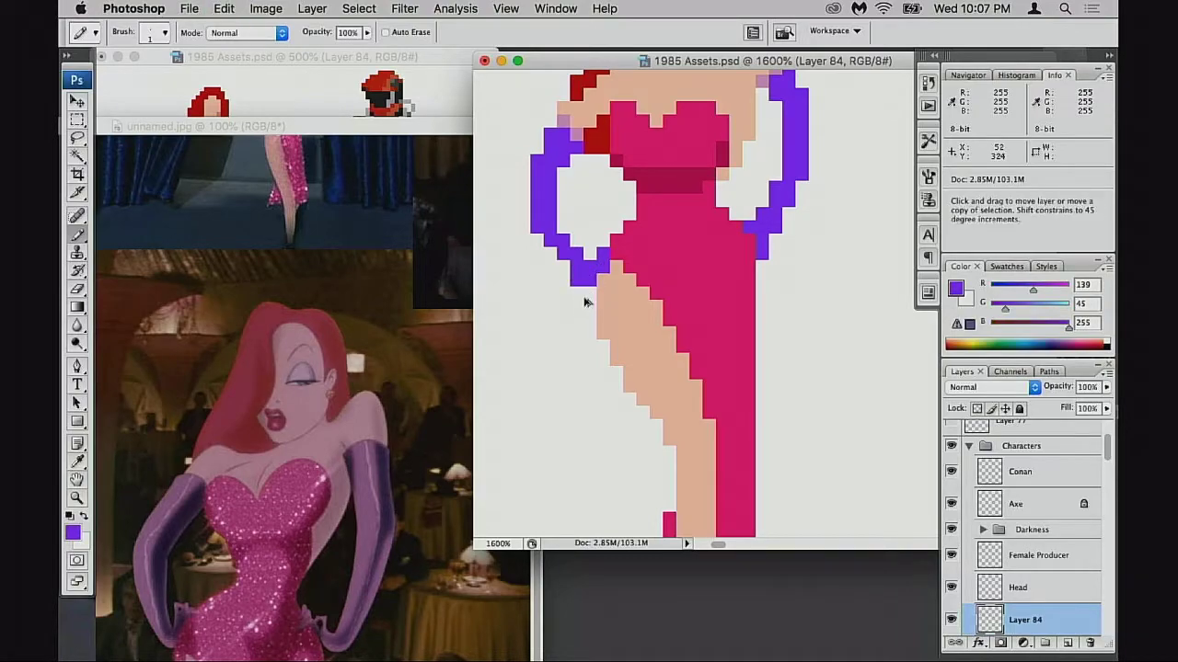
pyautogui.press('super+z')
pyautogui.press('e')
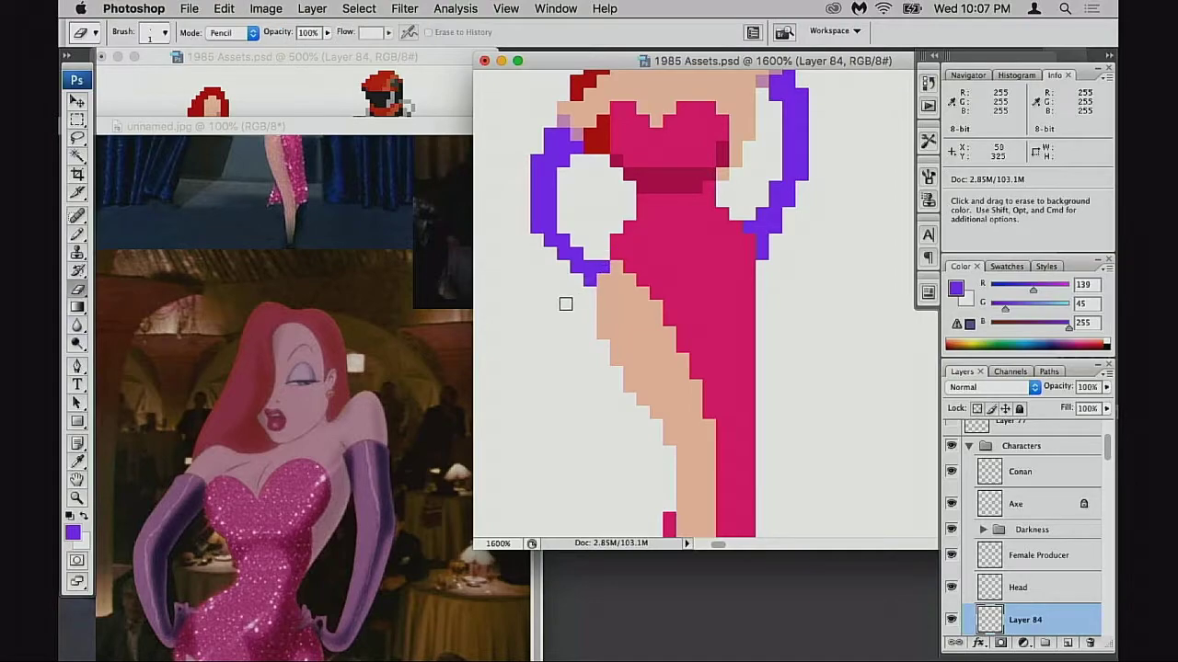
pyautogui.click(536, 224)
pyautogui.click(549, 135)
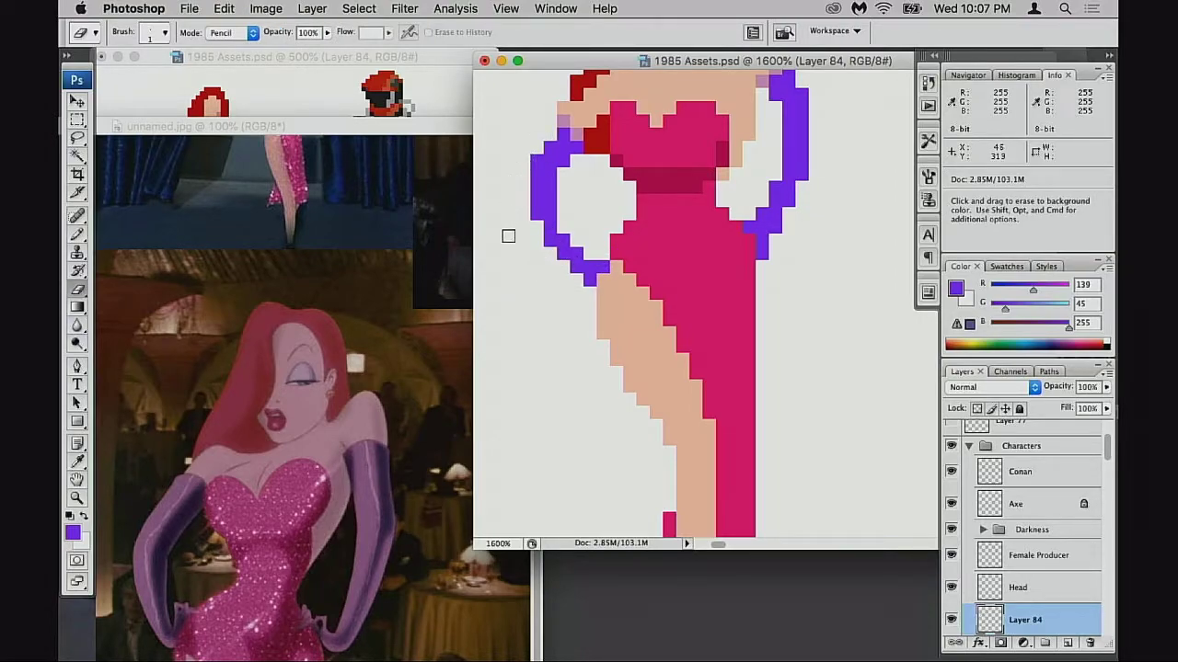
pyautogui.scroll(2, 511, 225)
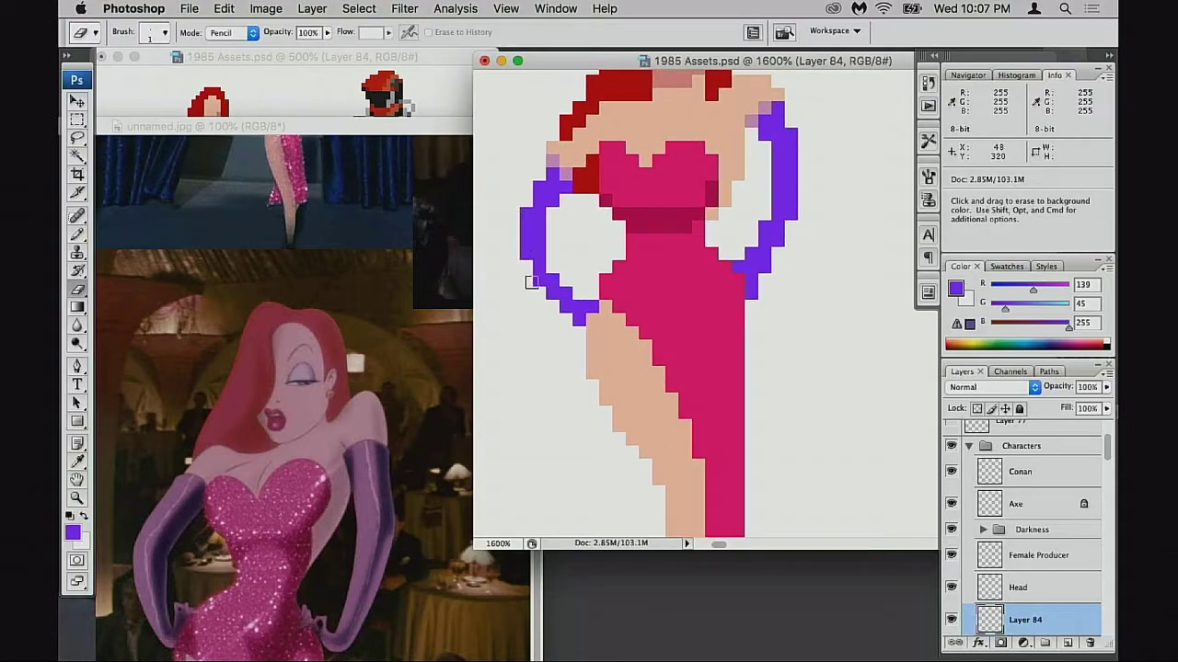
pyautogui.press('b')
pyautogui.click(528, 264)
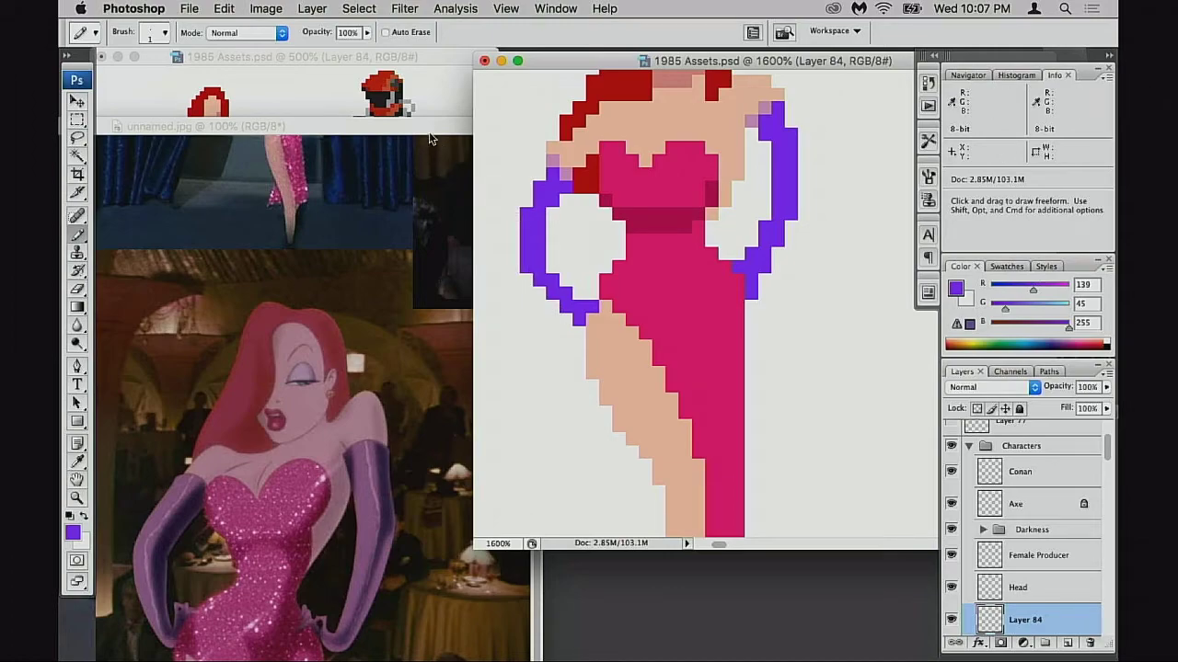
# - Widen the left glove's upper outer edge by one pixel in purple, covering the mauve pixels of its cuff
pyautogui.moveTo(430, 129); pyautogui.dragTo(428, 332)
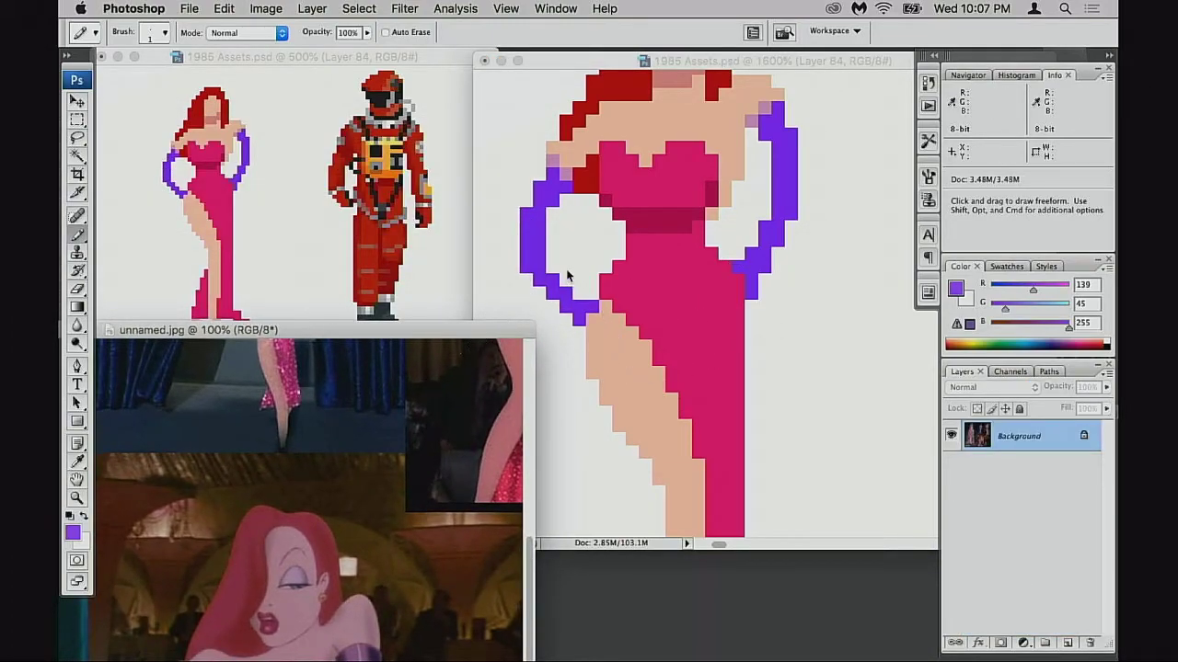
pyautogui.moveTo(451, 322); pyautogui.dragTo(441, 125)
pyautogui.click(566, 199)
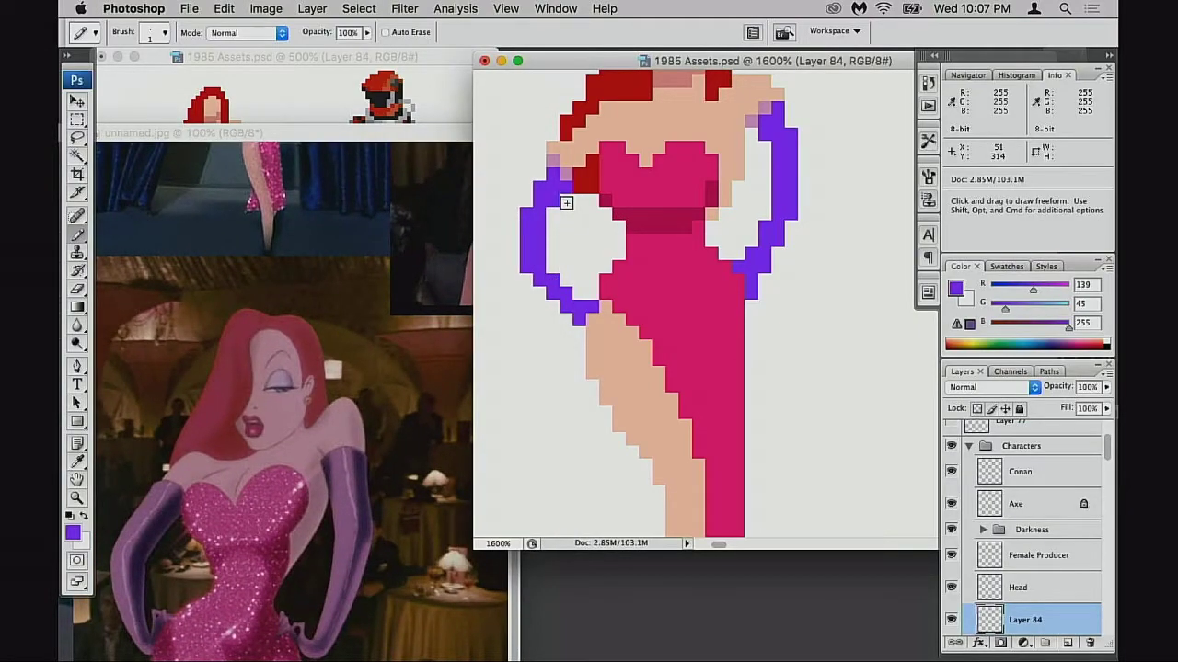
pyautogui.moveTo(553, 161)
pyautogui.mouseDown()
pyautogui.moveTo(561, 204)
pyautogui.moveTo(540, 173)
pyautogui.moveTo(521, 210)
pyautogui.mouseUp()
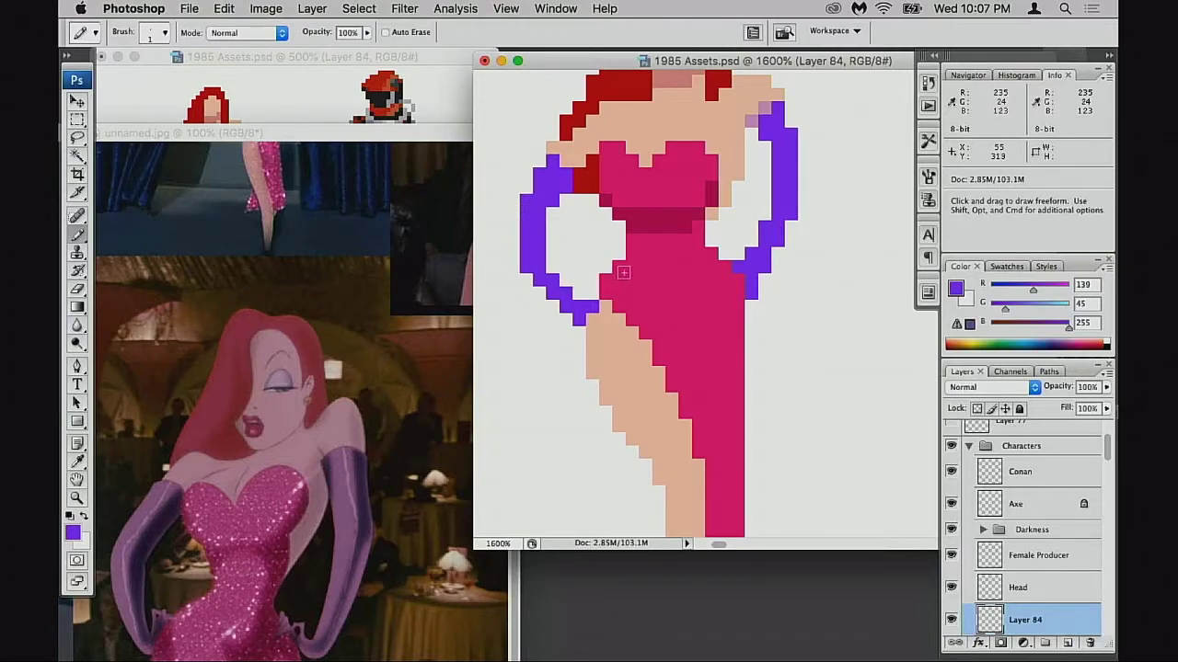
# - Examine the woman's whole sprite at reduced magnification beside the red-suited astronaut
pyautogui.moveTo(420, 135); pyautogui.dragTo(402, 351)
pyautogui.click(705, 297)
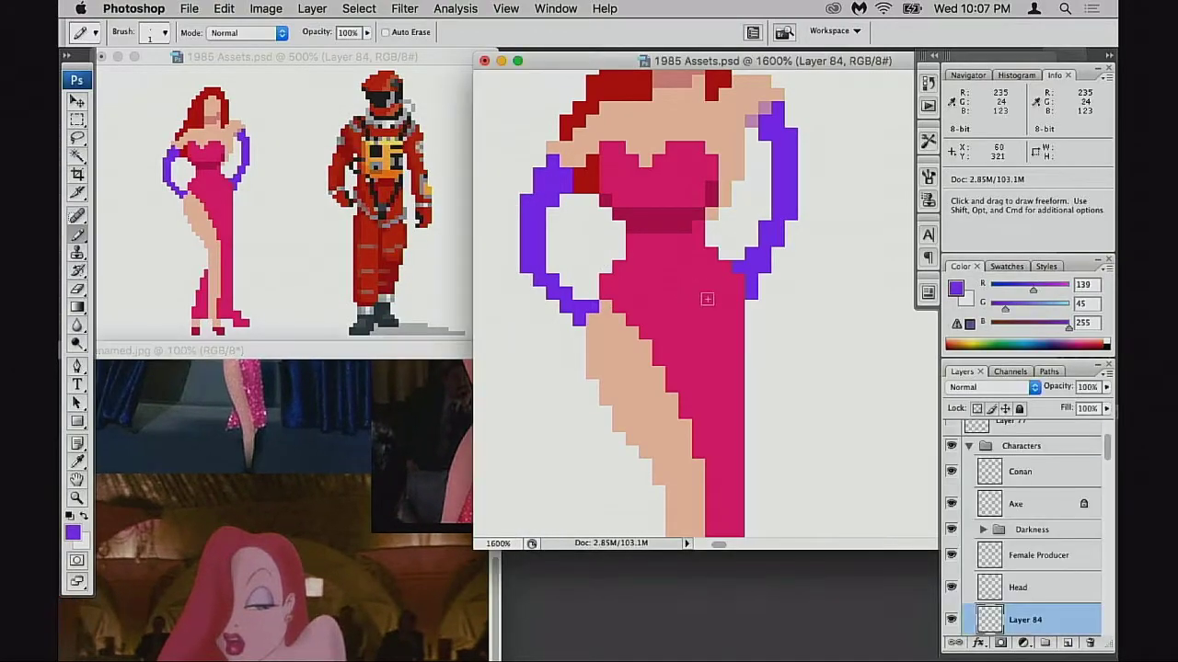
pyautogui.keyDown('alt'); pyautogui.click(728, 309); pyautogui.keyUp('alt')
pyautogui.keyDown('alt'); pyautogui.click(729, 315); pyautogui.keyUp('alt')
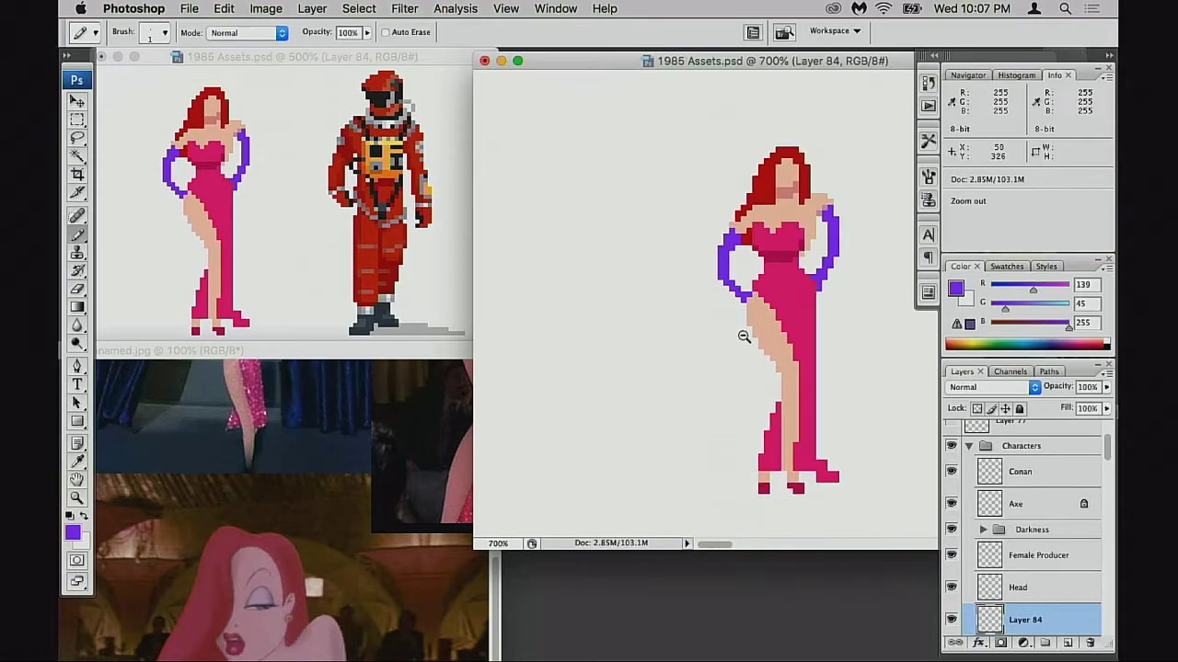
pyautogui.keyDown('alt'); pyautogui.click(745, 337); pyautogui.keyUp('alt')
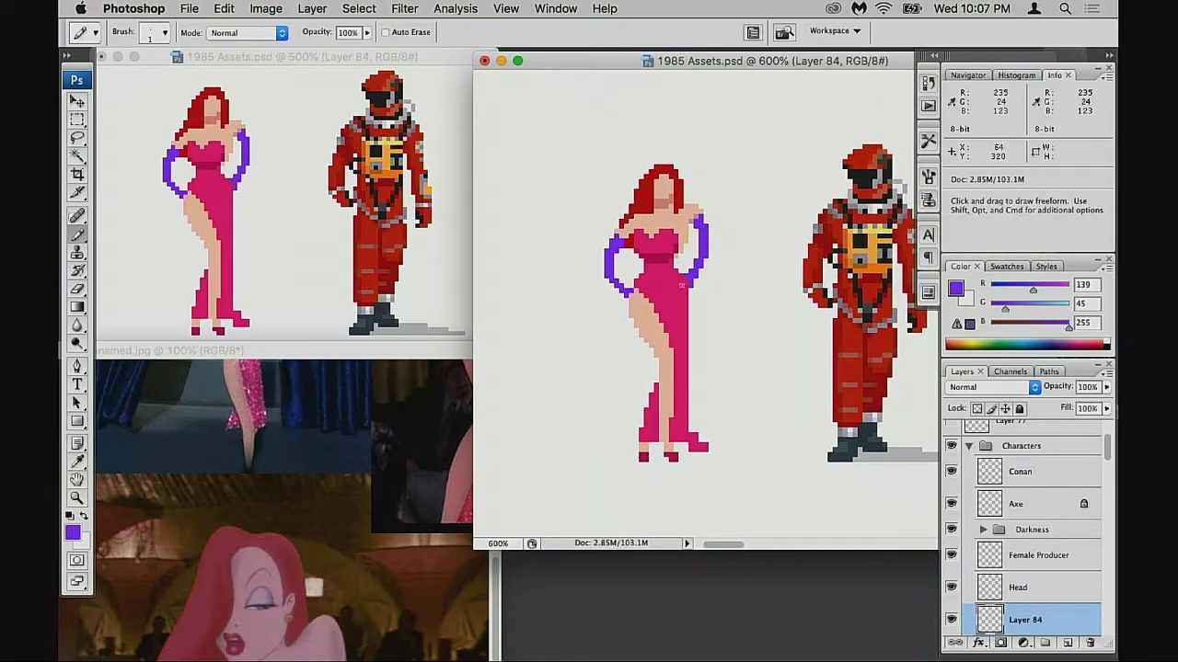
# - Compare the woman's arm and hip poses across the pictures in the reference collage
pyautogui.moveTo(423, 361); pyautogui.dragTo(437, 129)
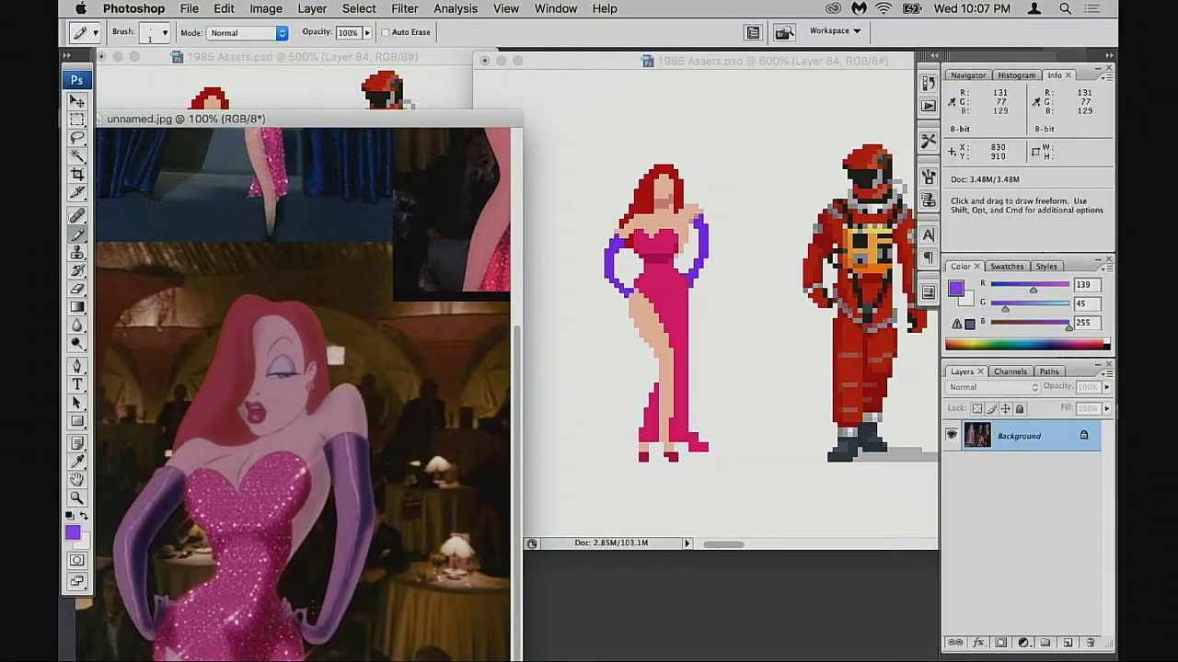
pyautogui.moveTo(455, 118); pyautogui.dragTo(594, 57)
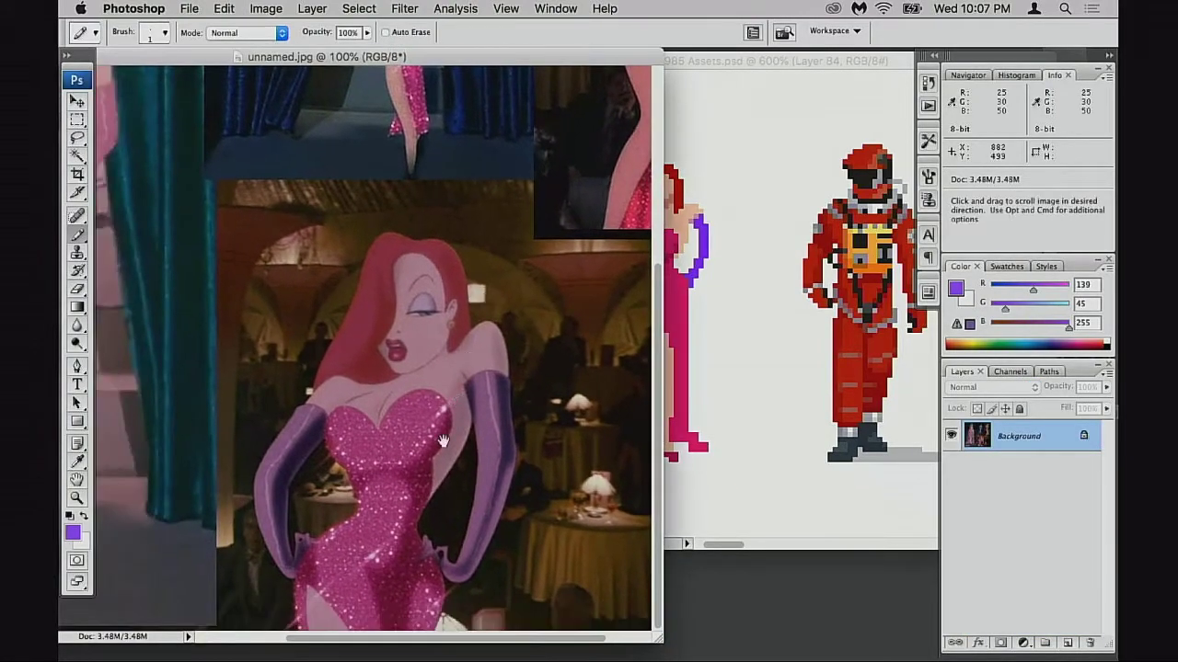
pyautogui.moveTo(354, 401)
pyautogui.mouseDown()
pyautogui.moveTo(447, 402)
pyautogui.moveTo(538, 365)
pyautogui.moveTo(607, 365)
pyautogui.mouseUp()
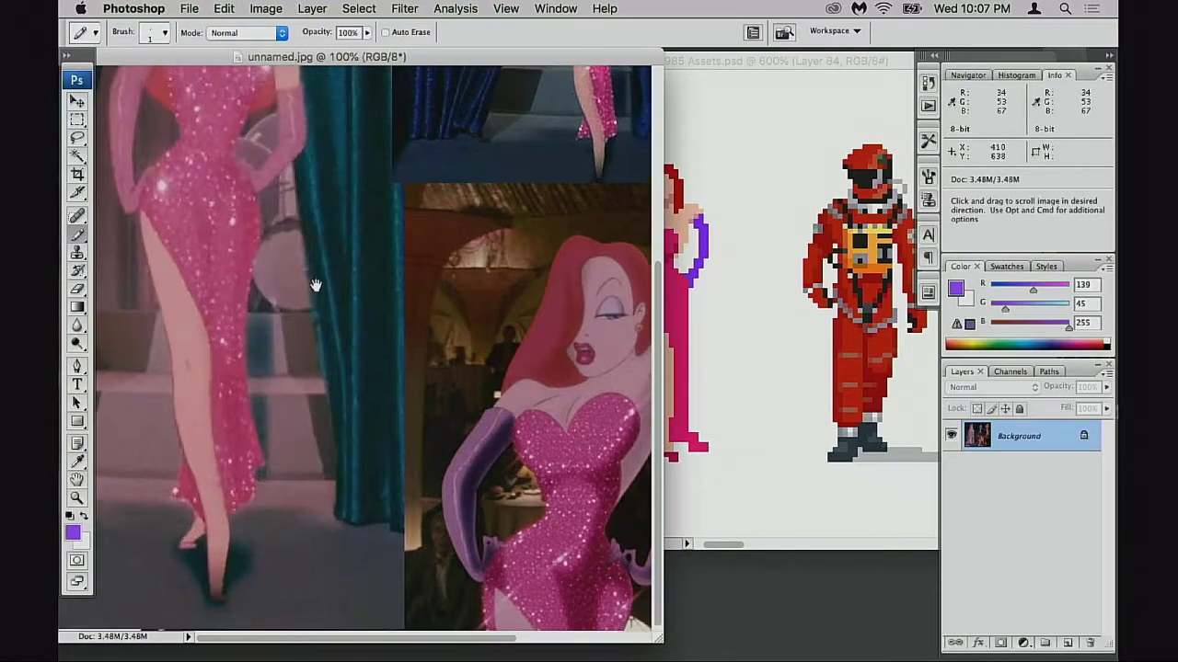
pyautogui.moveTo(318, 282); pyautogui.dragTo(196, 328)
pyautogui.moveTo(319, 310); pyautogui.dragTo(525, 301)
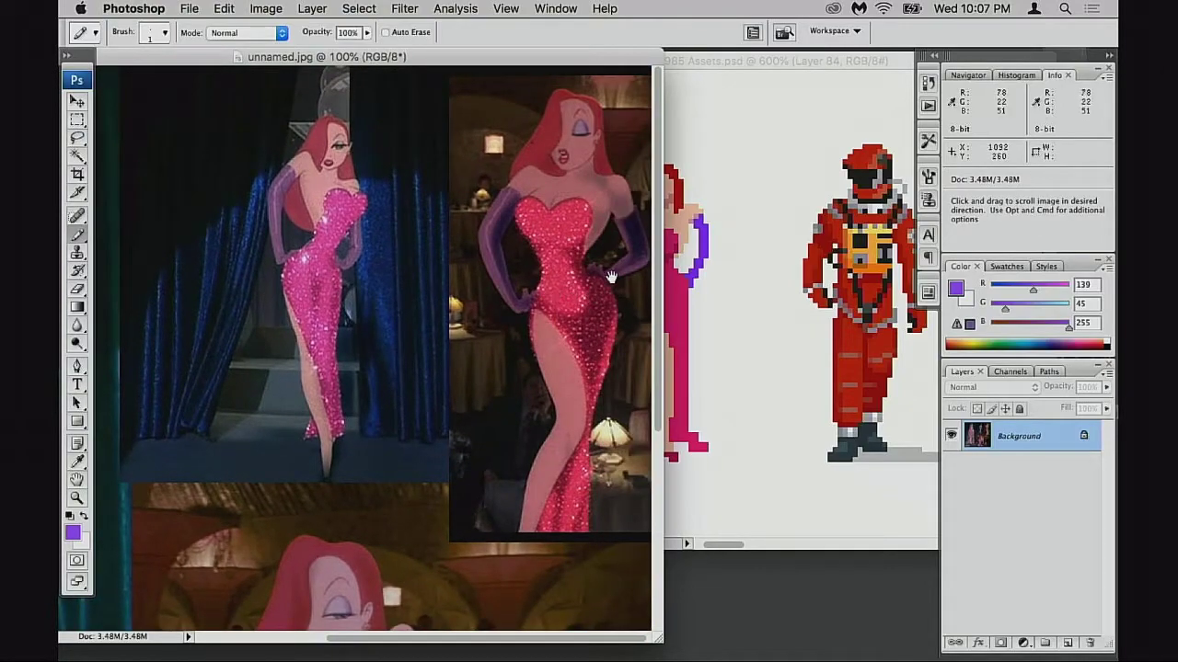
# - Study the dress shading and the gloved hand at the hip in the upper-right reference picture, and compare the whole collage
pyautogui.moveTo(612, 277); pyautogui.dragTo(344, 331)
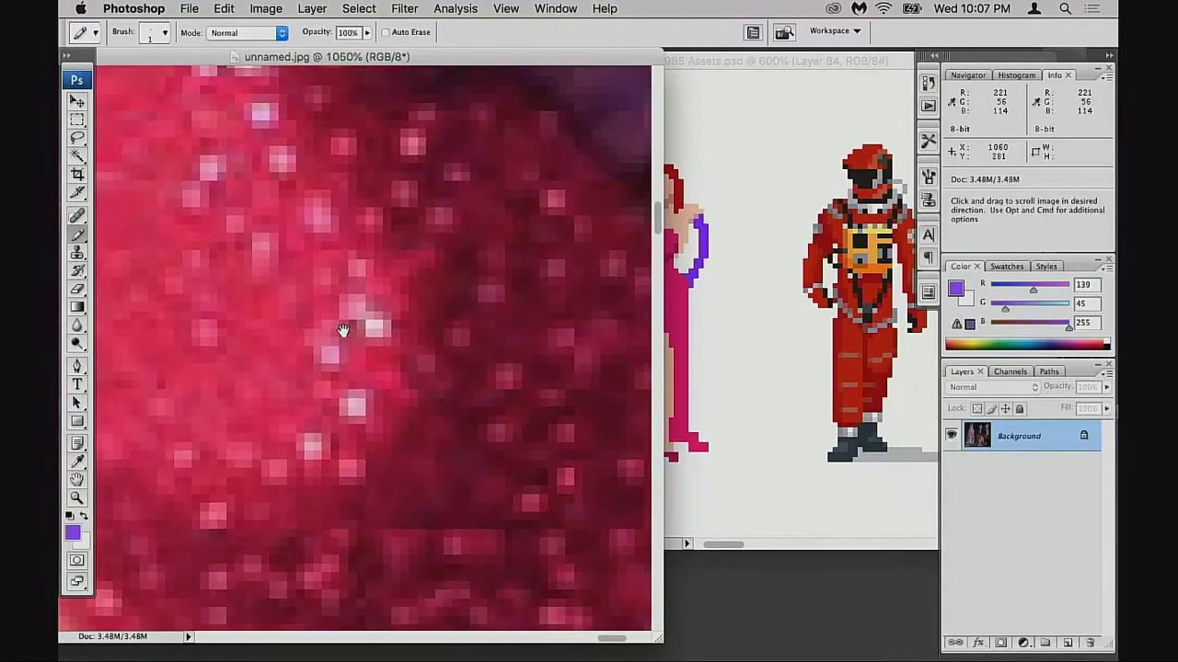
pyautogui.moveTo(600, 333); pyautogui.dragTo(392, 347)
pyautogui.moveTo(416, 247); pyautogui.dragTo(420, 386)
pyautogui.keyDown('alt'); pyautogui.click(287, 294); pyautogui.keyUp('alt')
pyautogui.keyDown('alt'); pyautogui.click(294, 298); pyautogui.keyUp('alt')
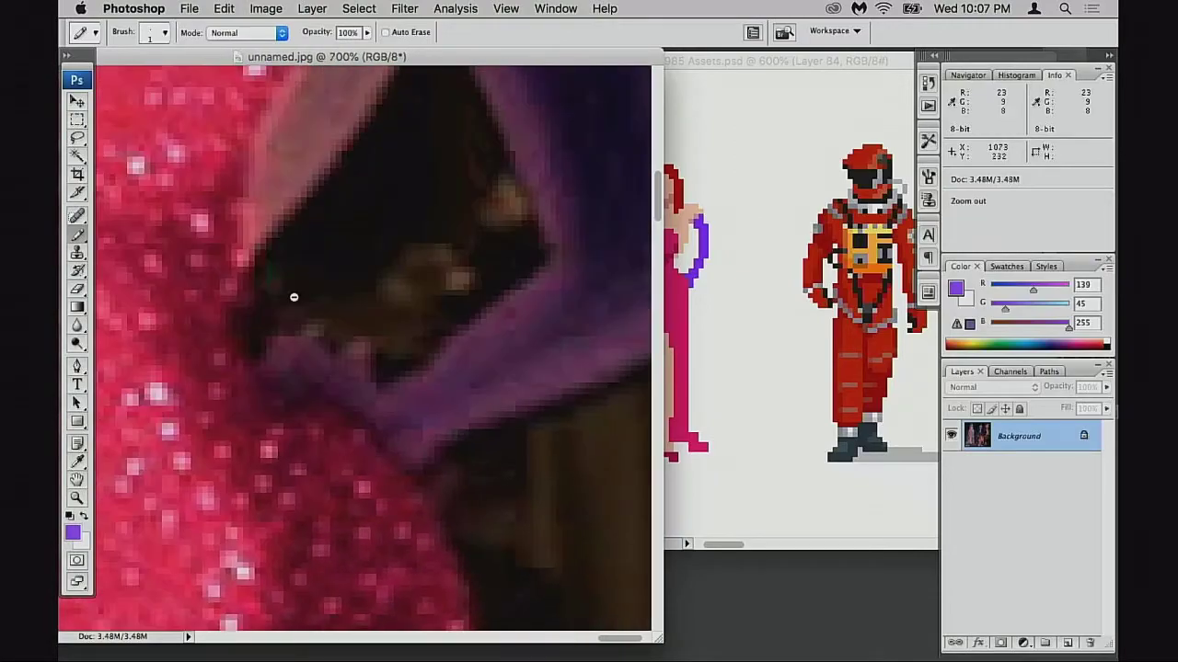
pyautogui.keyDown('ctrl'); pyautogui.keyDown('alt'); pyautogui.click(313, 308); pyautogui.keyUp('alt'); pyautogui.keyUp('ctrl')
pyautogui.keyDown('ctrl'); pyautogui.keyDown('alt'); pyautogui.click(322, 317); pyautogui.keyUp('alt'); pyautogui.keyUp('ctrl')
pyautogui.keyDown('ctrl'); pyautogui.keyDown('alt'); pyautogui.click(336, 330); pyautogui.keyUp('alt'); pyautogui.keyUp('ctrl')
pyautogui.keyDown('ctrl'); pyautogui.keyDown('alt'); pyautogui.click(341, 334); pyautogui.keyUp('alt'); pyautogui.keyUp('ctrl')
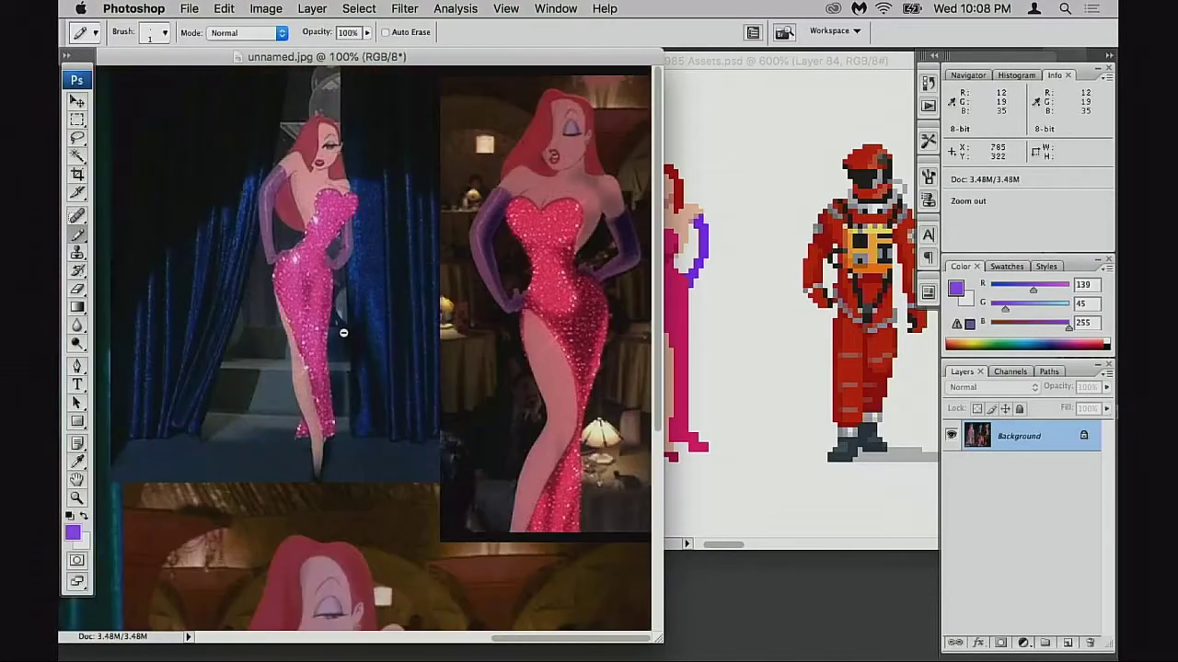
pyautogui.keyDown('ctrl'); pyautogui.keyDown('alt'); pyautogui.click(346, 337); pyautogui.keyUp('alt'); pyautogui.keyUp('ctrl')
pyautogui.keyDown('ctrl'); pyautogui.keyDown('alt'); pyautogui.click(348, 337); pyautogui.keyUp('alt'); pyautogui.keyUp('ctrl')
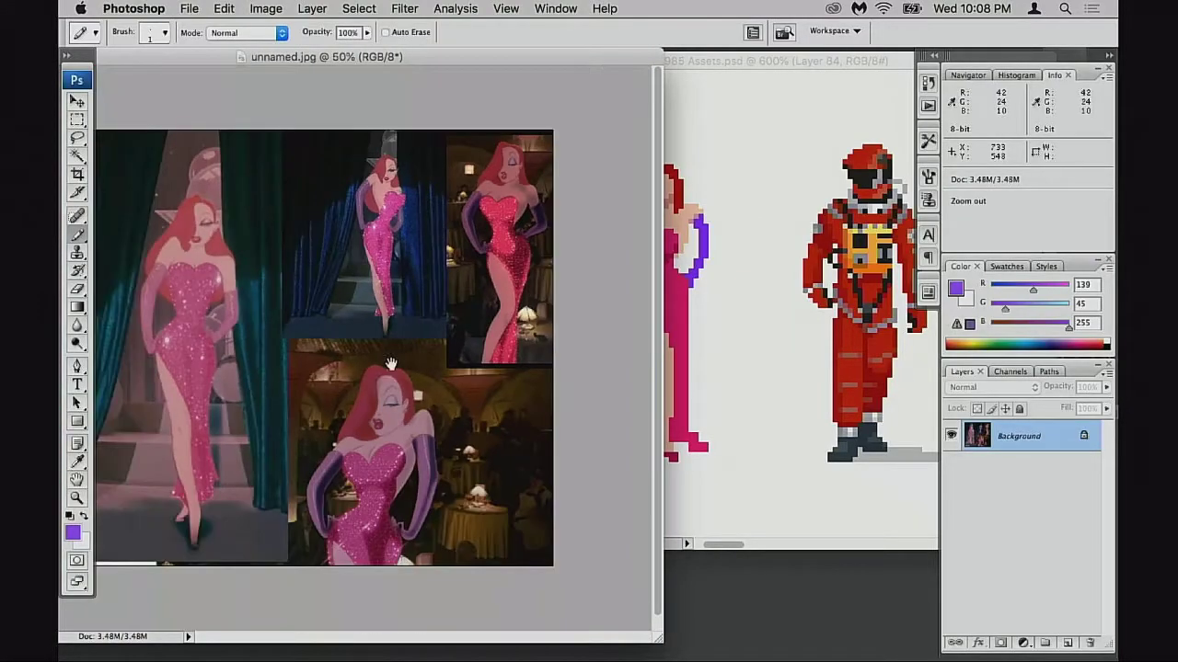
# - Show the reference collage at 66.7%, shrink its window and place it below the sprites
pyautogui.keyDown('super'); pyautogui.click(363, 240); pyautogui.keyUp('super')
pyautogui.moveTo(442, 55); pyautogui.dragTo(482, 56)
pyautogui.moveTo(686, 636); pyautogui.dragTo(611, 551)
pyautogui.moveTo(458, 118); pyautogui.dragTo(465, 338)
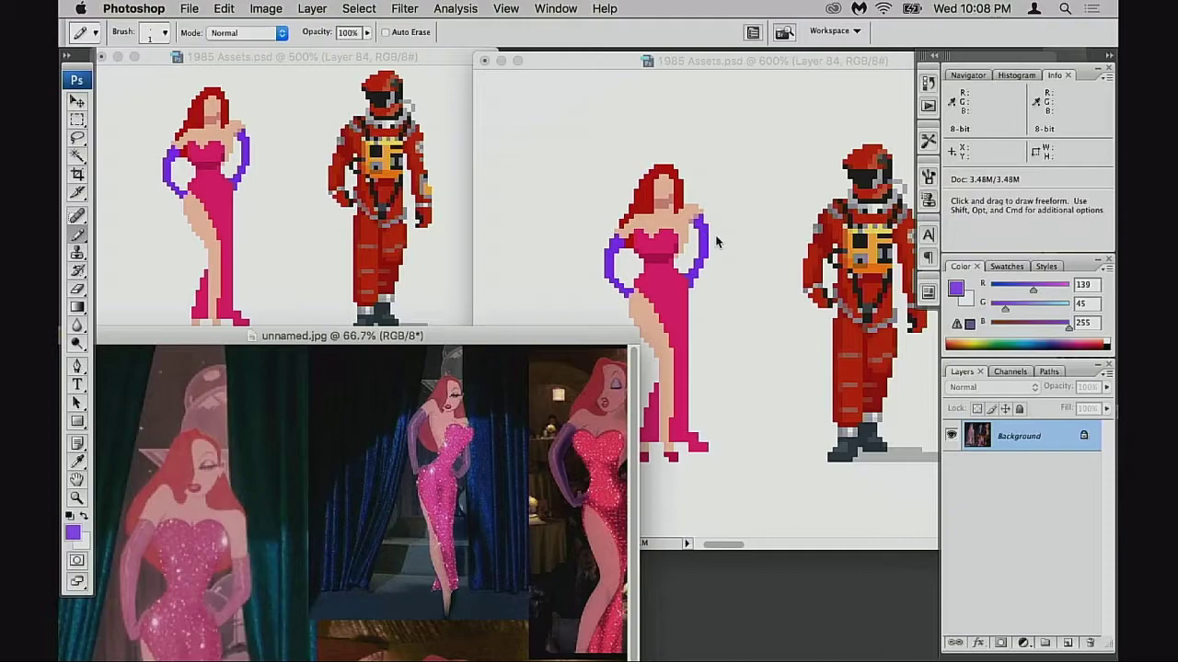
# - Inspect the full sprite at 800% and sample the dress's pink beside the lower leg with the Pencil tool
pyautogui.click(692, 289)
pyautogui.keyDown('super'); pyautogui.click(633, 339); pyautogui.keyUp('super')
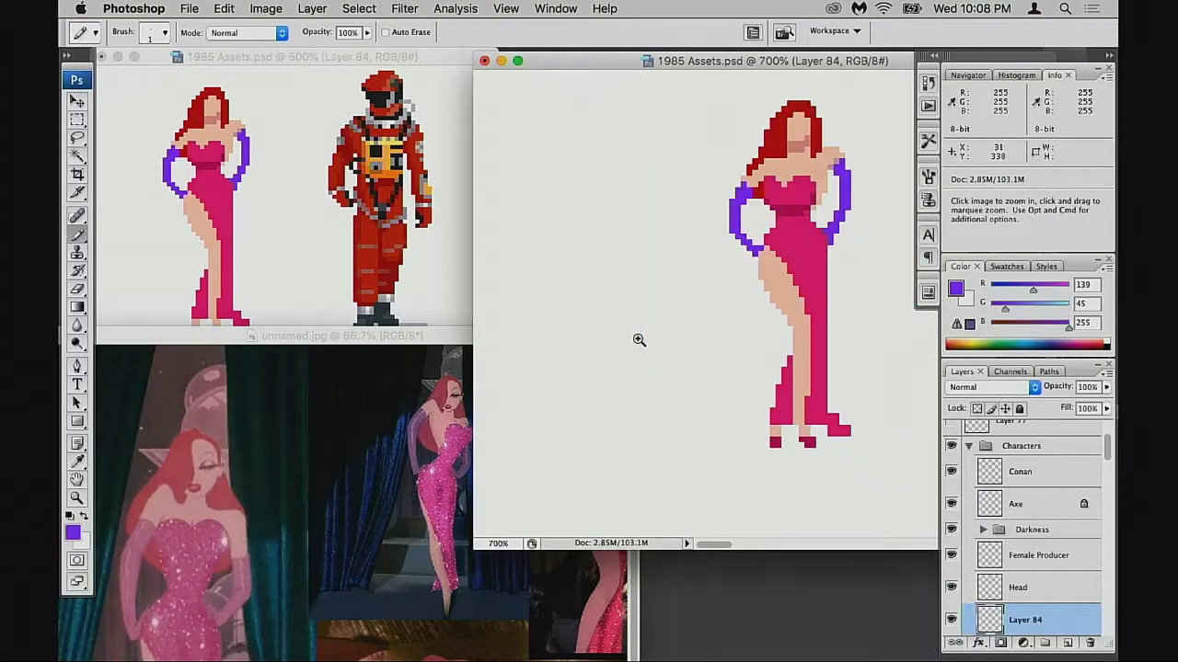
pyautogui.keyDown('super'); pyautogui.click(703, 334); pyautogui.keyUp('super')
pyautogui.press('e')
pyautogui.moveTo(792, 292); pyautogui.dragTo(556, 343)
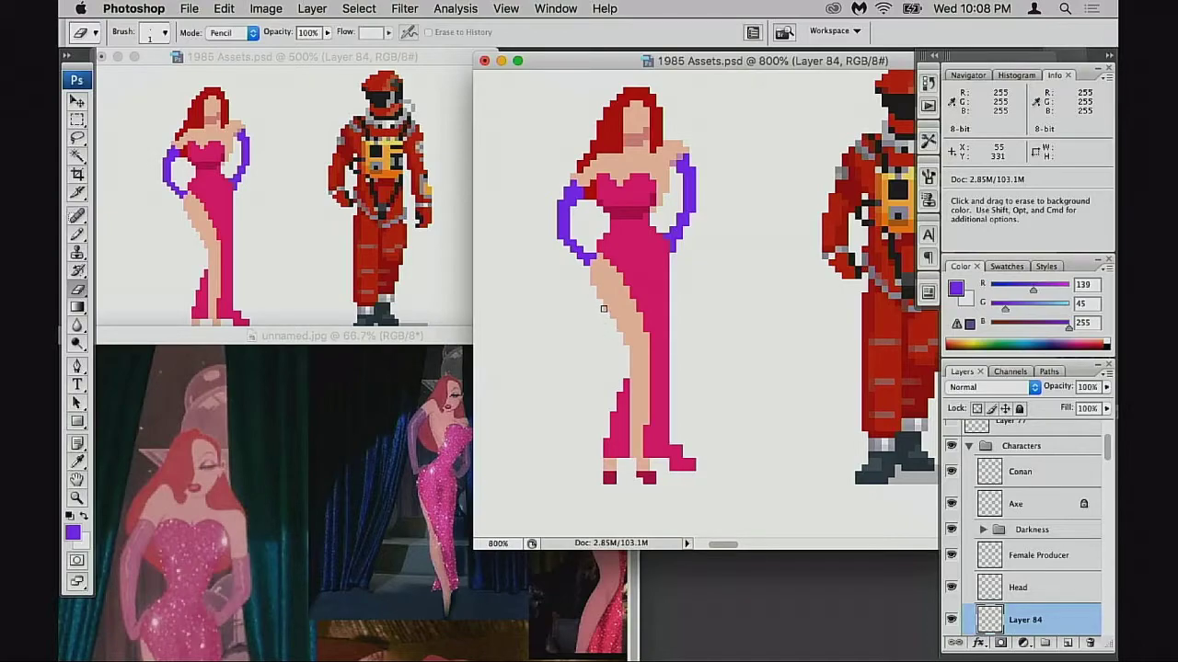
pyautogui.scroll(-5, 598, 350)
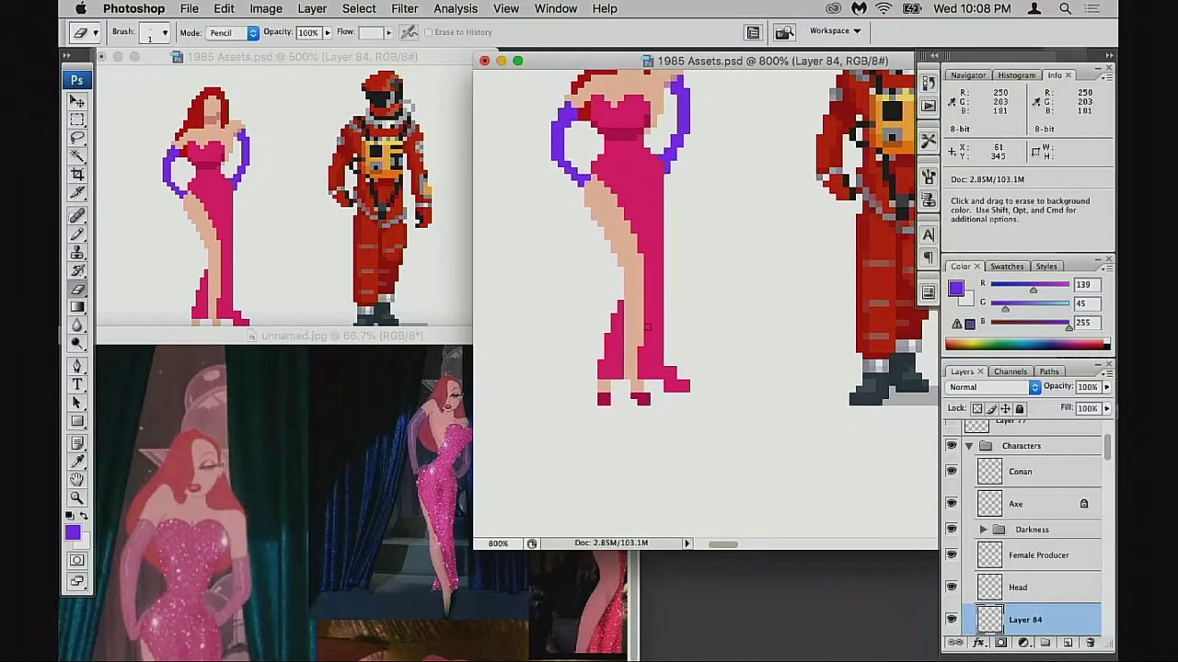
pyautogui.press('b')
pyautogui.keyDown('alt'); pyautogui.click(642, 346); pyautogui.keyUp('alt')
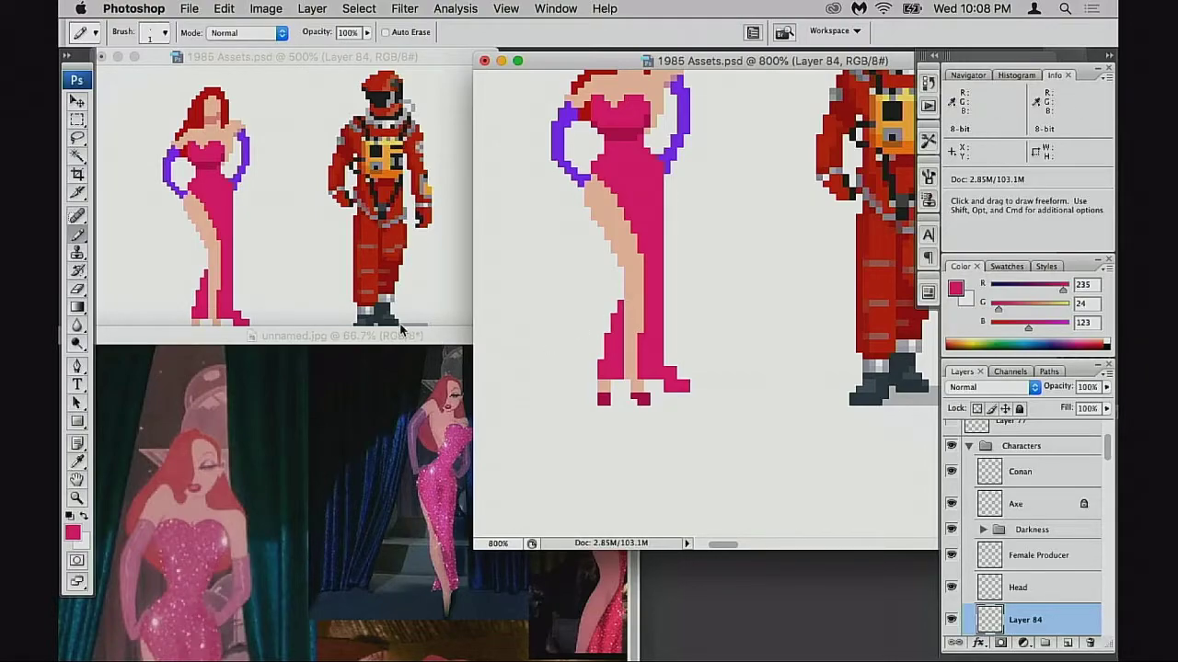
# - Arrange the reference collage and the enlarged sprite window side by side
pyautogui.moveTo(398, 336); pyautogui.dragTo(396, 160)
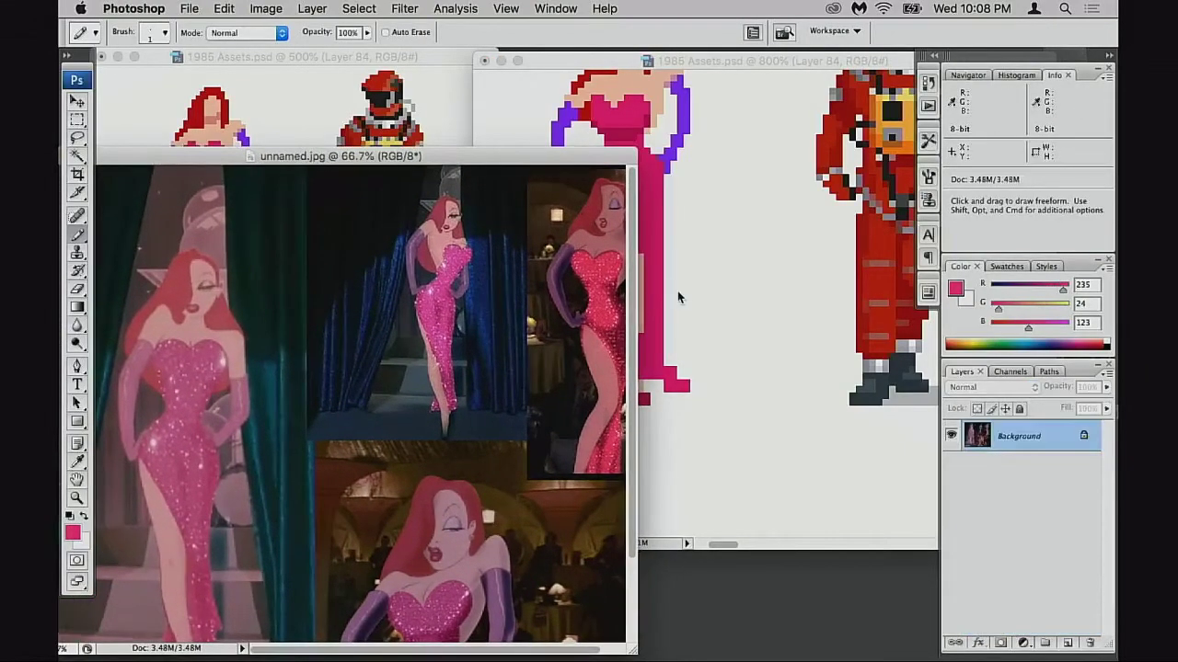
pyautogui.click(619, 279)
pyautogui.moveTo(735, 60); pyautogui.dragTo(794, 74)
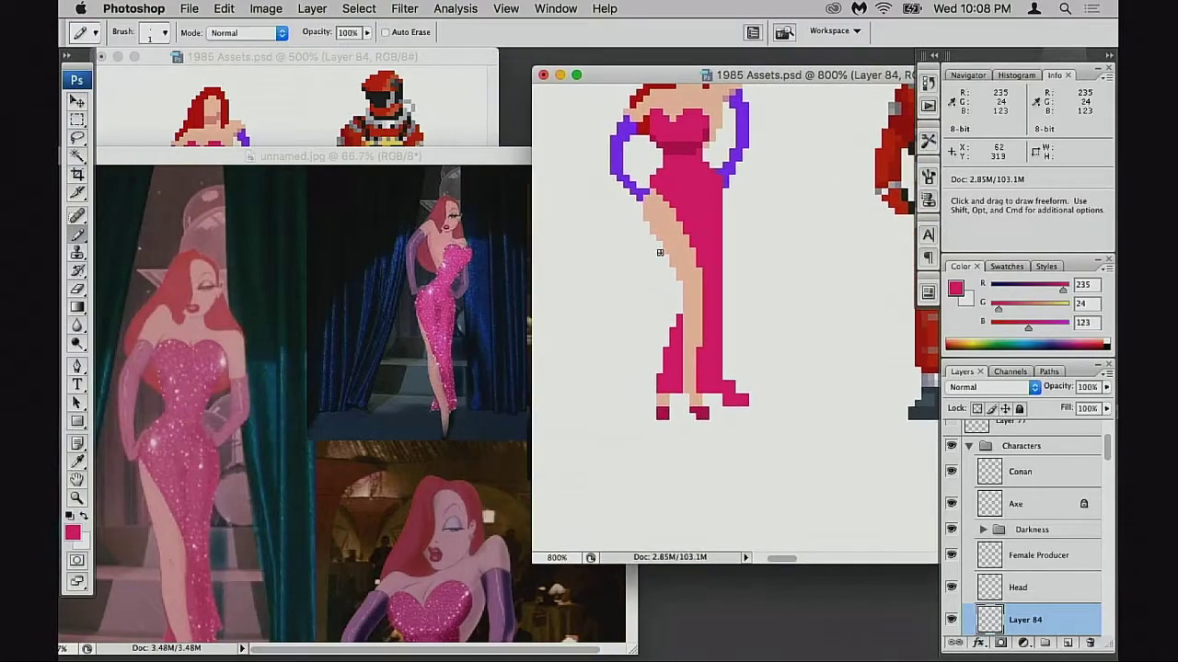
# - Compare the woman's sprite with the other characters on the asset sheet at 100%, and return to her at 700%
pyautogui.moveTo(762, 240); pyautogui.dragTo(765, 360)
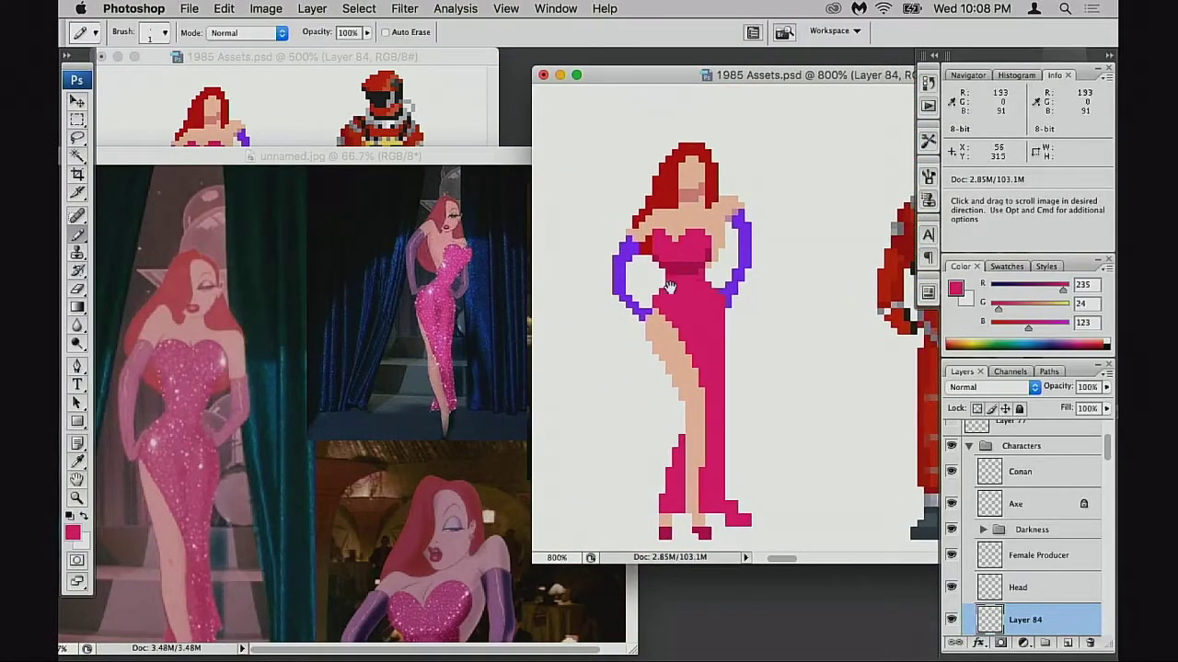
pyautogui.keyDown('alt'); pyautogui.click(693, 338); pyautogui.keyUp('alt')
pyautogui.keyDown('alt'); pyautogui.click(706, 346); pyautogui.keyUp('alt')
pyautogui.keyDown('alt'); pyautogui.click(791, 380); pyautogui.keyUp('alt')
pyautogui.keyDown('alt'); pyautogui.click(790, 380); pyautogui.keyUp('alt')
pyautogui.keyDown('alt'); pyautogui.click(786, 388); pyautogui.keyUp('alt')
pyautogui.keyDown('alt'); pyautogui.click(784, 389); pyautogui.keyUp('alt')
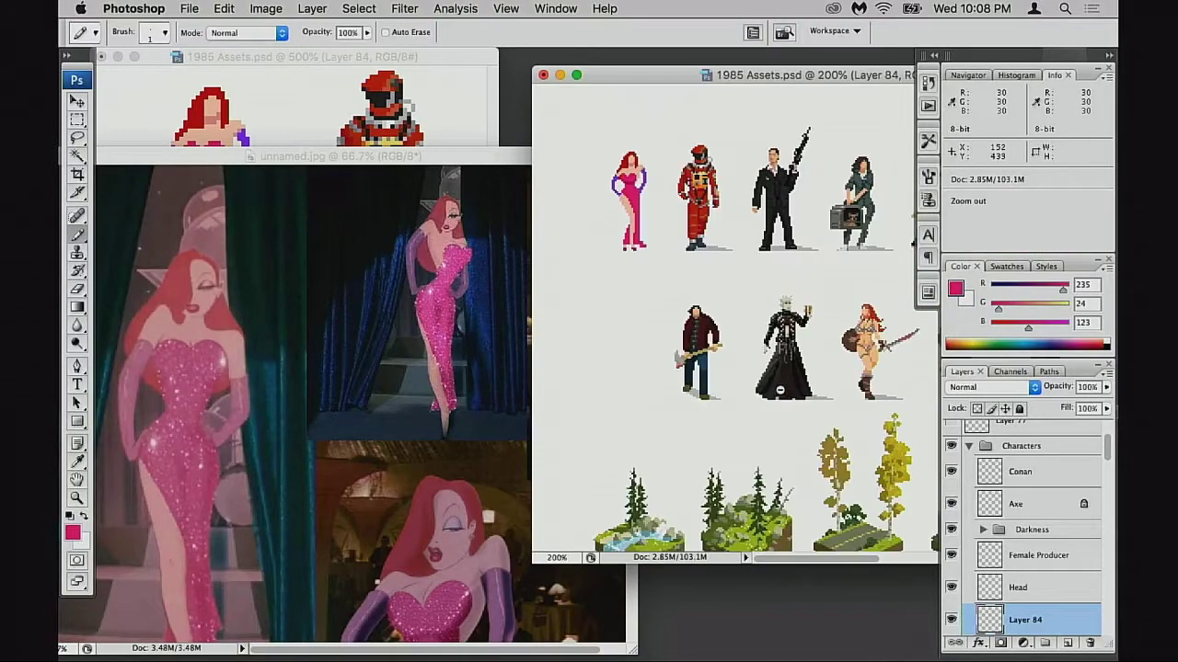
pyautogui.keyDown('alt'); pyautogui.click(784, 391); pyautogui.keyUp('alt')
pyautogui.moveTo(821, 468); pyautogui.dragTo(680, 299)
pyautogui.moveTo(592, 189); pyautogui.dragTo(718, 342)
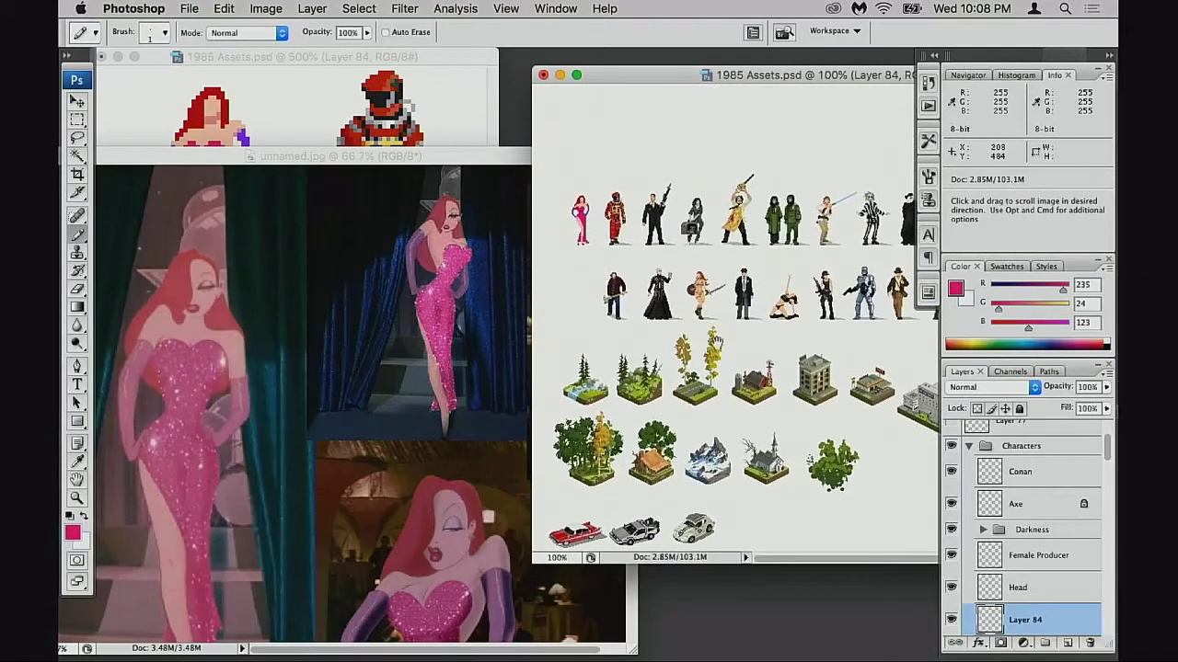
pyautogui.moveTo(567, 180); pyautogui.dragTo(611, 324)
pyautogui.keyDown('super'); pyautogui.click(707, 265); pyautogui.keyUp('super')
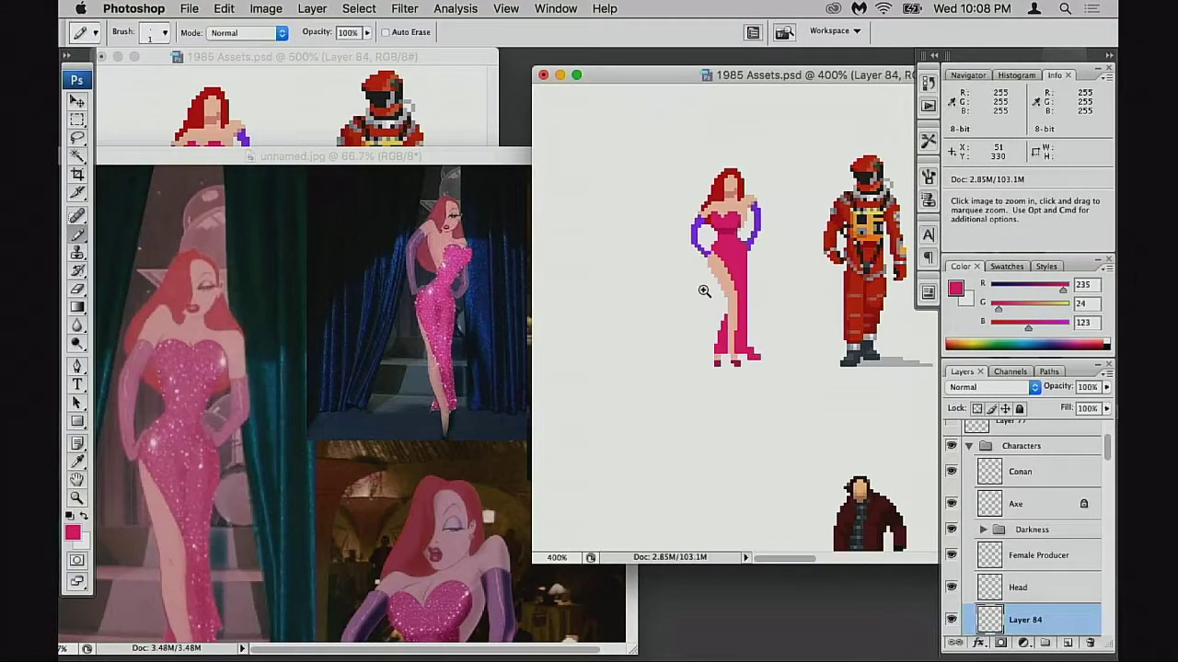
pyautogui.keyDown('super'); pyautogui.click(704, 289); pyautogui.keyUp('super')
pyautogui.keyDown('super'); pyautogui.click(714, 313); pyautogui.keyUp('super')
pyautogui.keyDown('super'); pyautogui.click(714, 314); pyautogui.keyUp('super')
pyautogui.moveTo(800, 400); pyautogui.dragTo(640, 360)
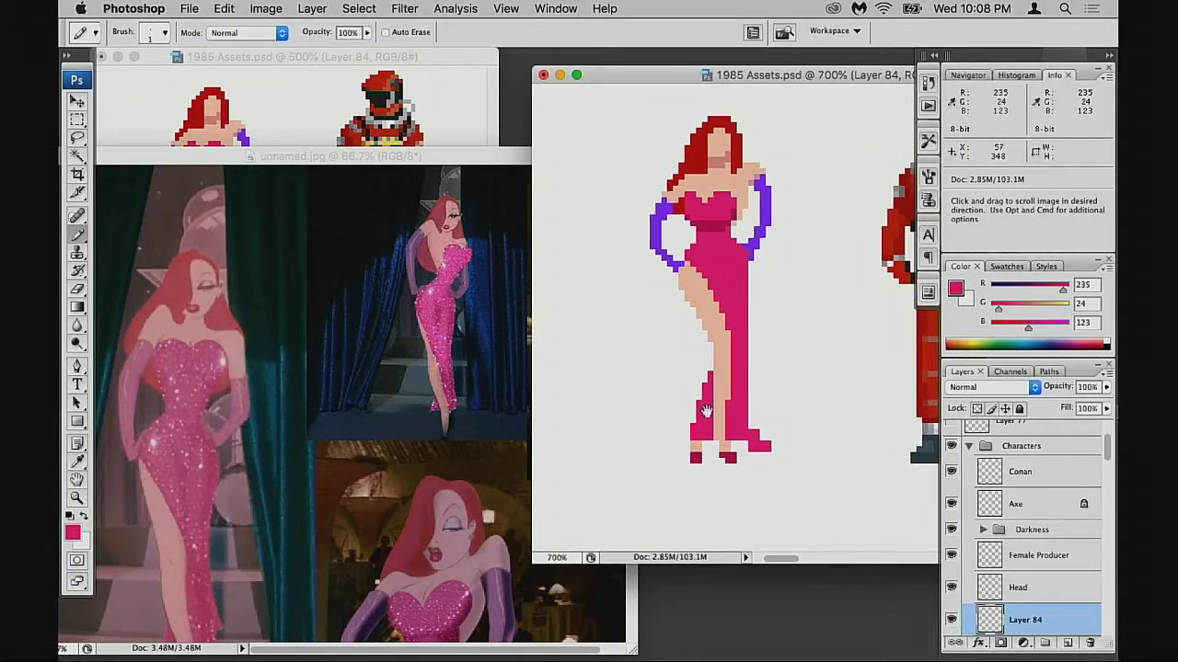
# - Raise the reference collage and examine the legs and dress hem of its full-length figure
pyautogui.click(438, 486)
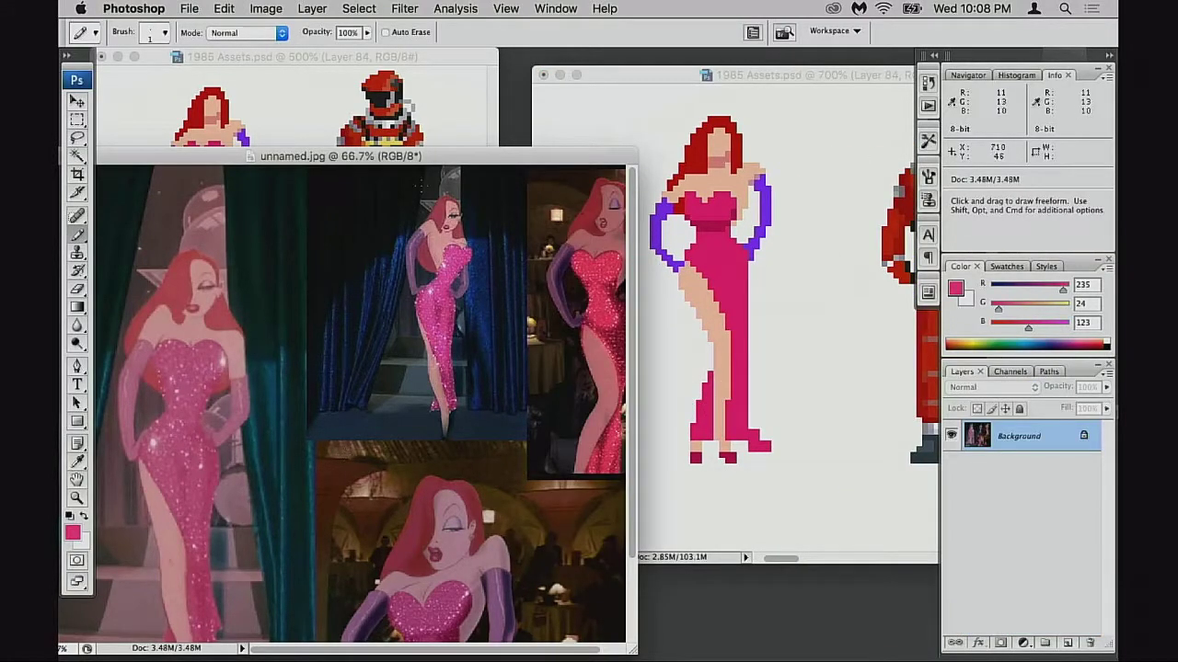
pyautogui.moveTo(349, 156); pyautogui.dragTo(340, 99)
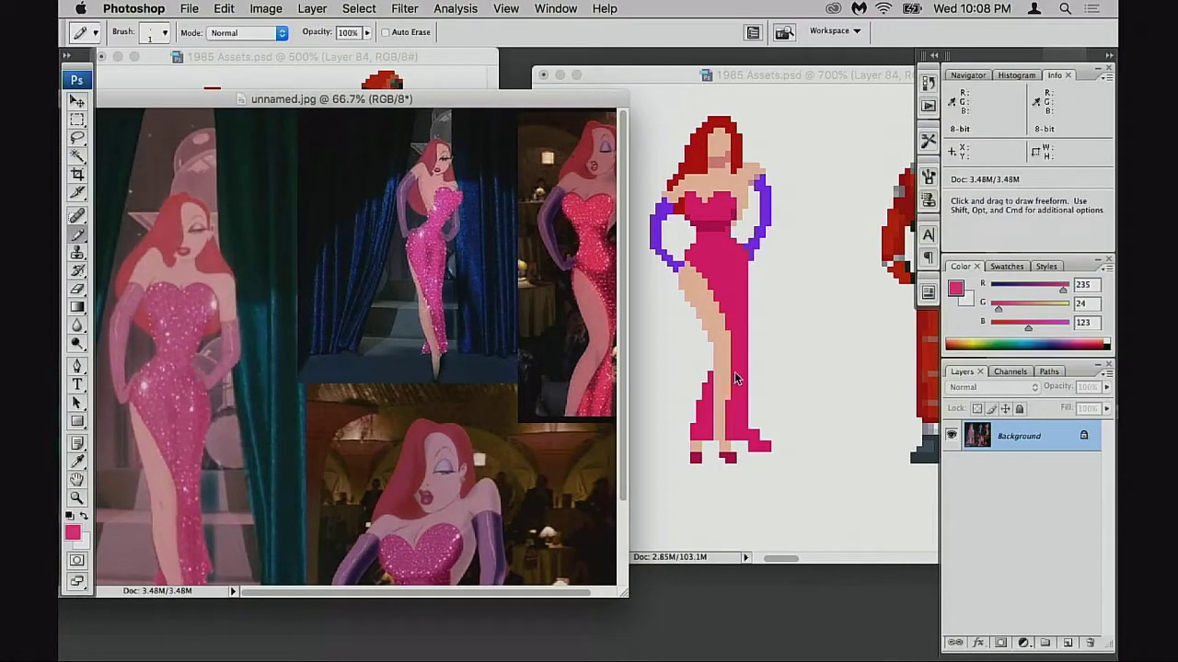
pyautogui.scroll(-5, 505, 255)
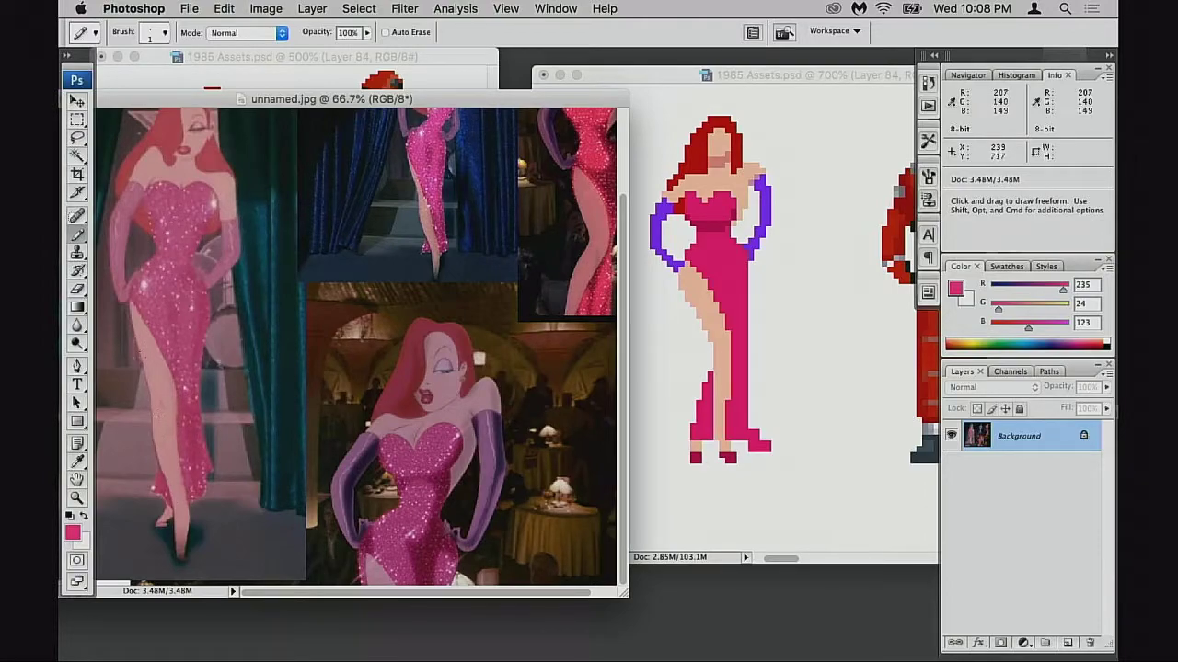
# - Examine the full-length reference figure's legs and dress slit at 100%, and place the reference collage lower beside the sprite
pyautogui.press('super+equal')
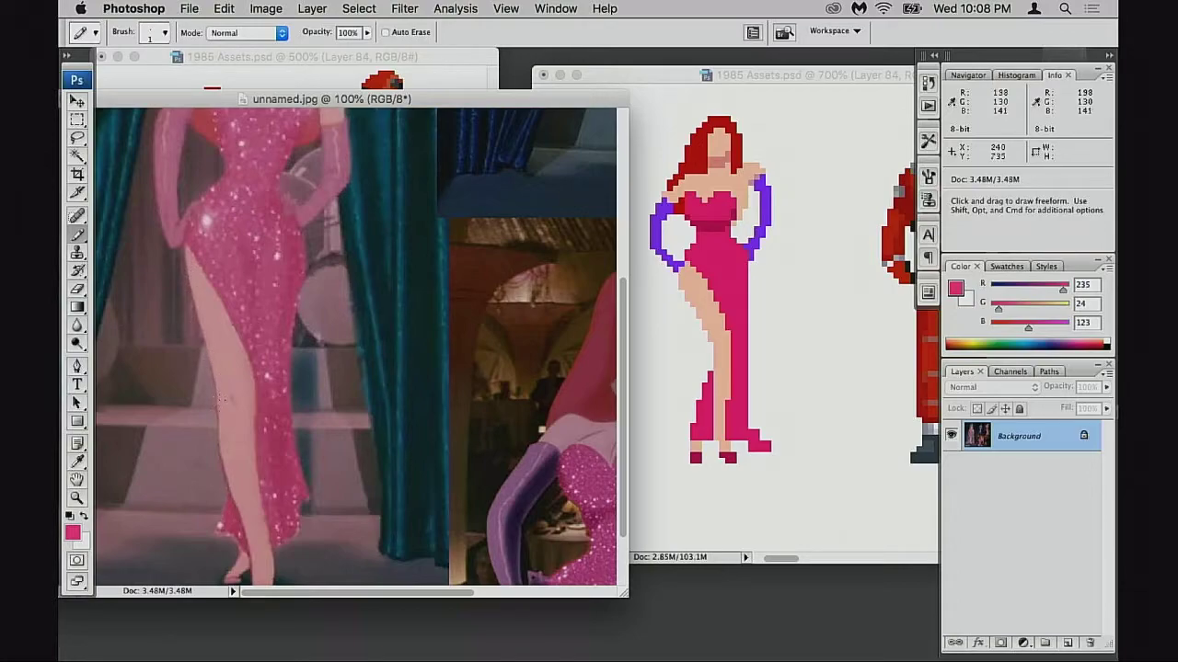
pyautogui.scroll(-3, 217, 416)
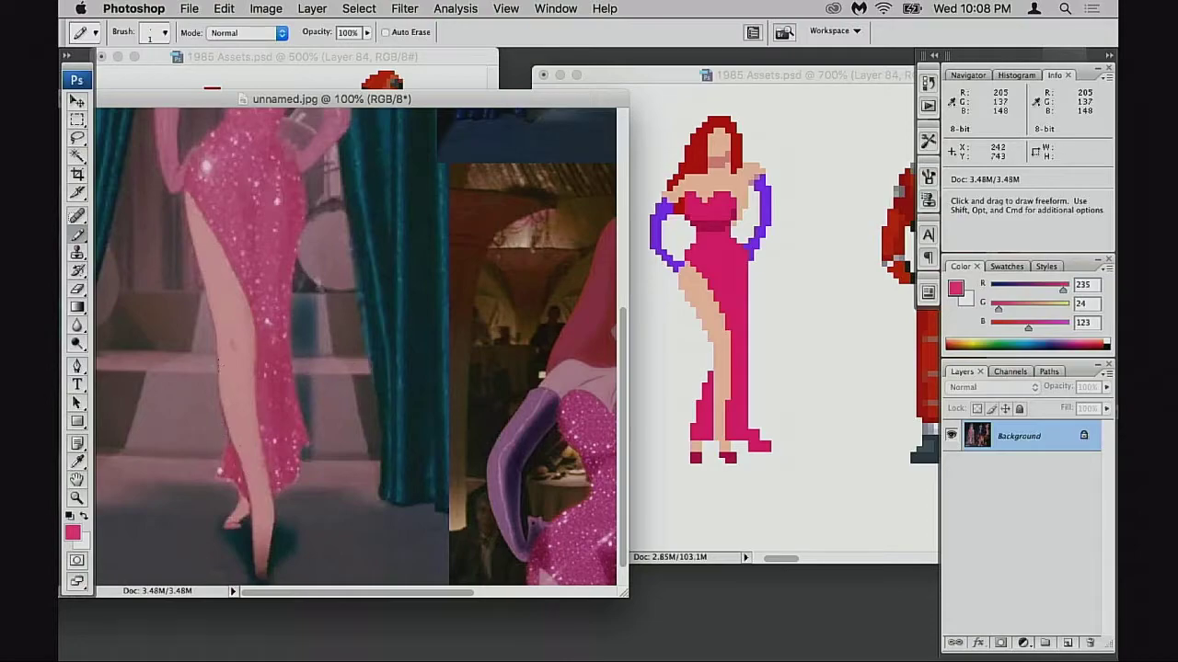
pyautogui.moveTo(355, 99); pyautogui.dragTo(339, 244)
# - Trim the outer edge of the sprite's exposed thigh with the Eraser
pyautogui.click(707, 319)
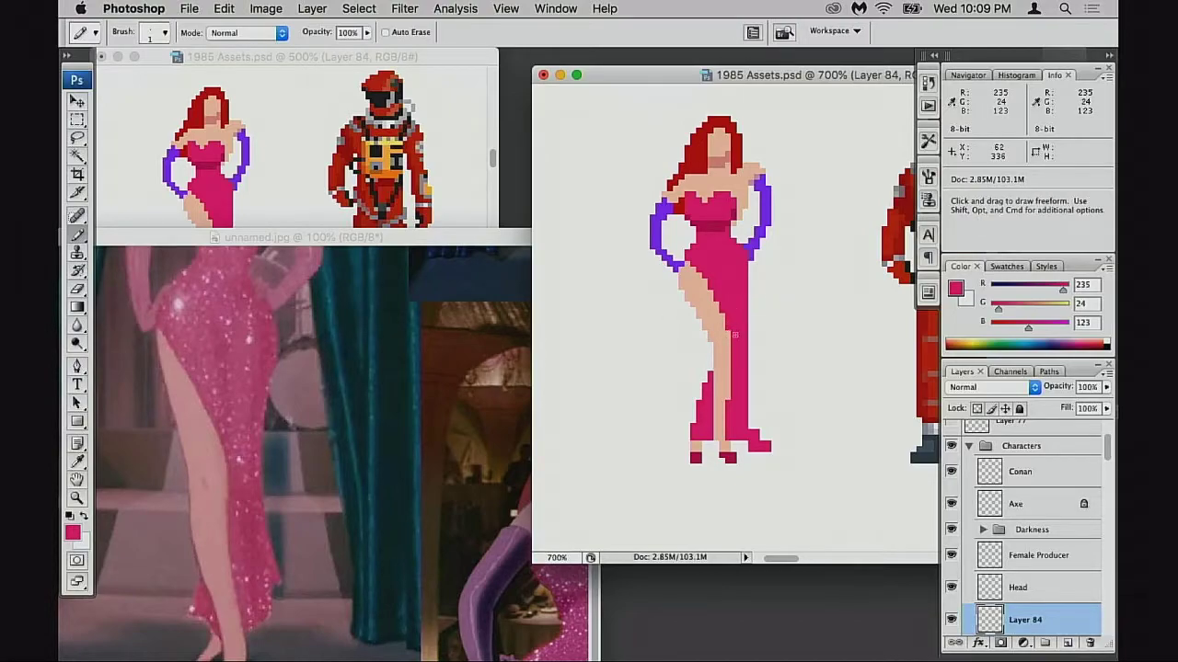
pyautogui.keyDown('alt'); pyautogui.click(735, 342); pyautogui.keyUp('alt')
pyautogui.moveTo(727, 398); pyautogui.dragTo(728, 332)
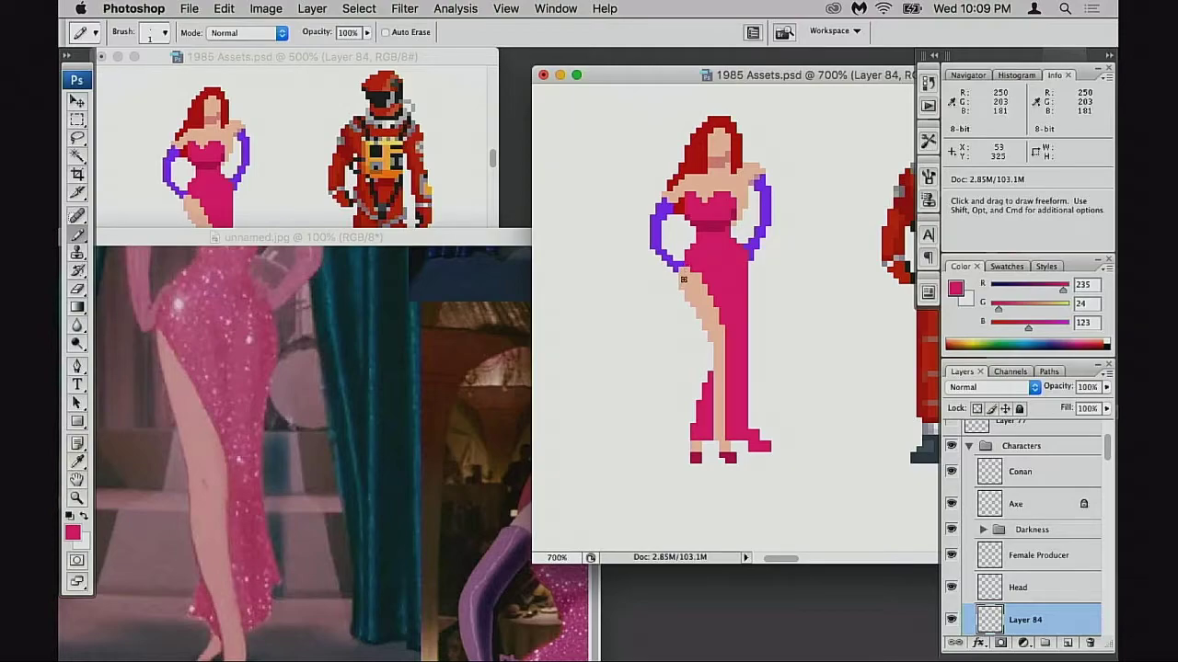
pyautogui.press('e')
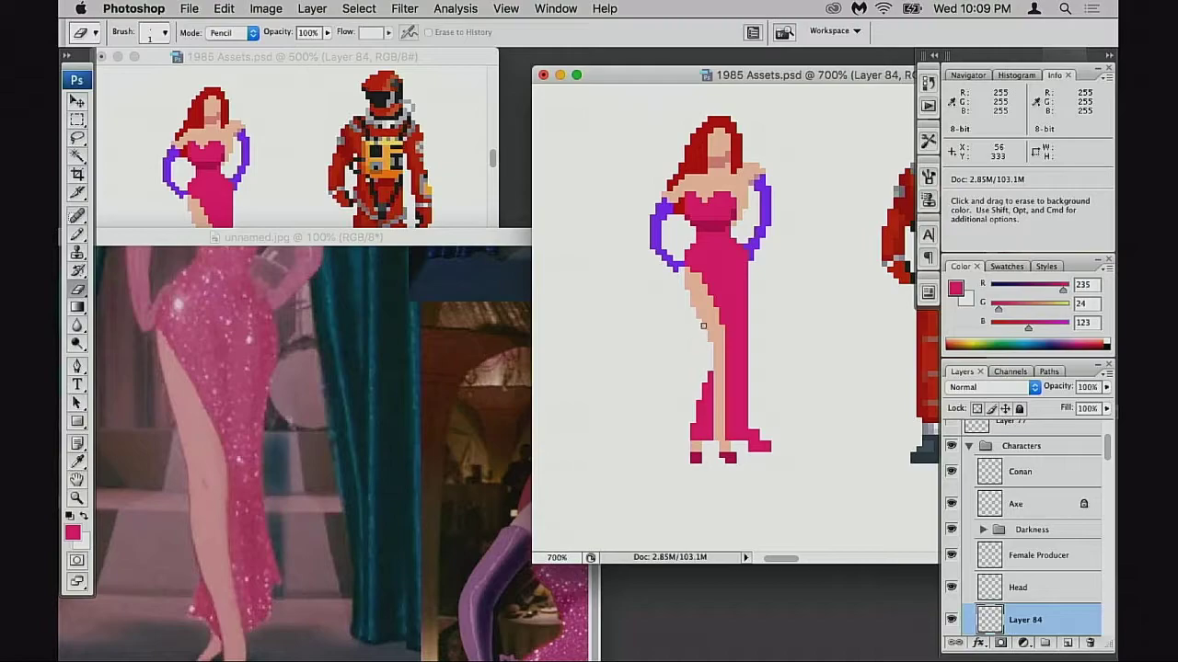
pyautogui.scroll(2, 703, 325)
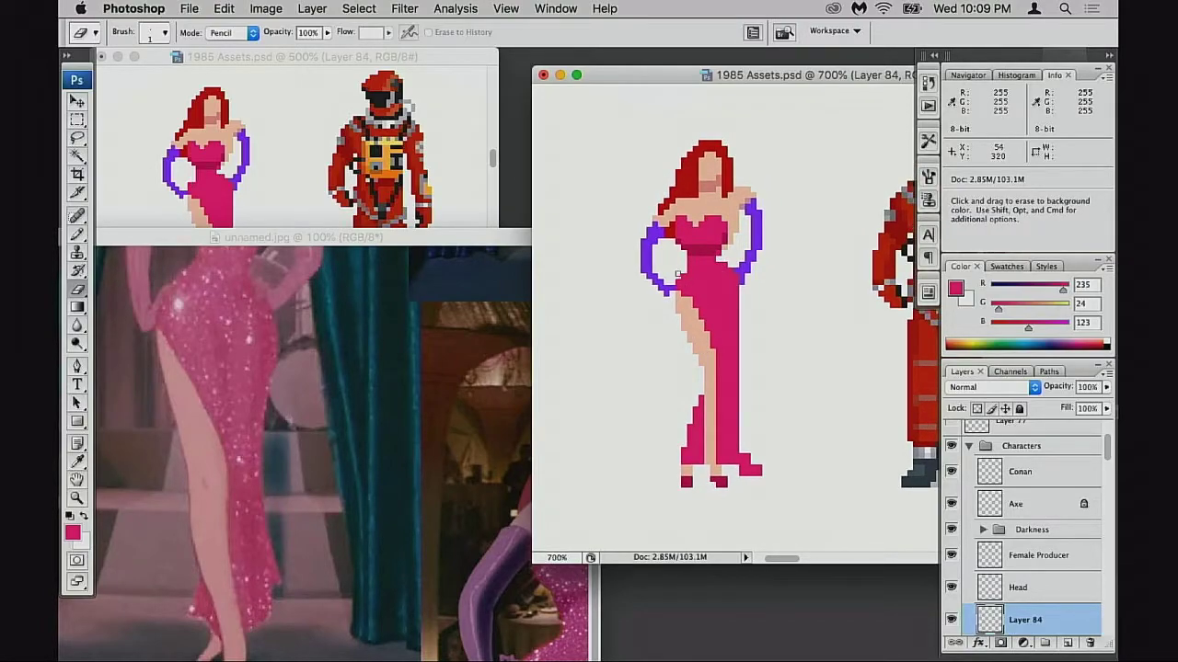
# - Compare the sprite's torso and hips with the full-length figure and the purple-gloved figure in the reference collage
pyautogui.moveTo(708, 285); pyautogui.dragTo(681, 365)
pyautogui.click(412, 339)
pyautogui.moveTo(396, 332); pyautogui.dragTo(376, 455)
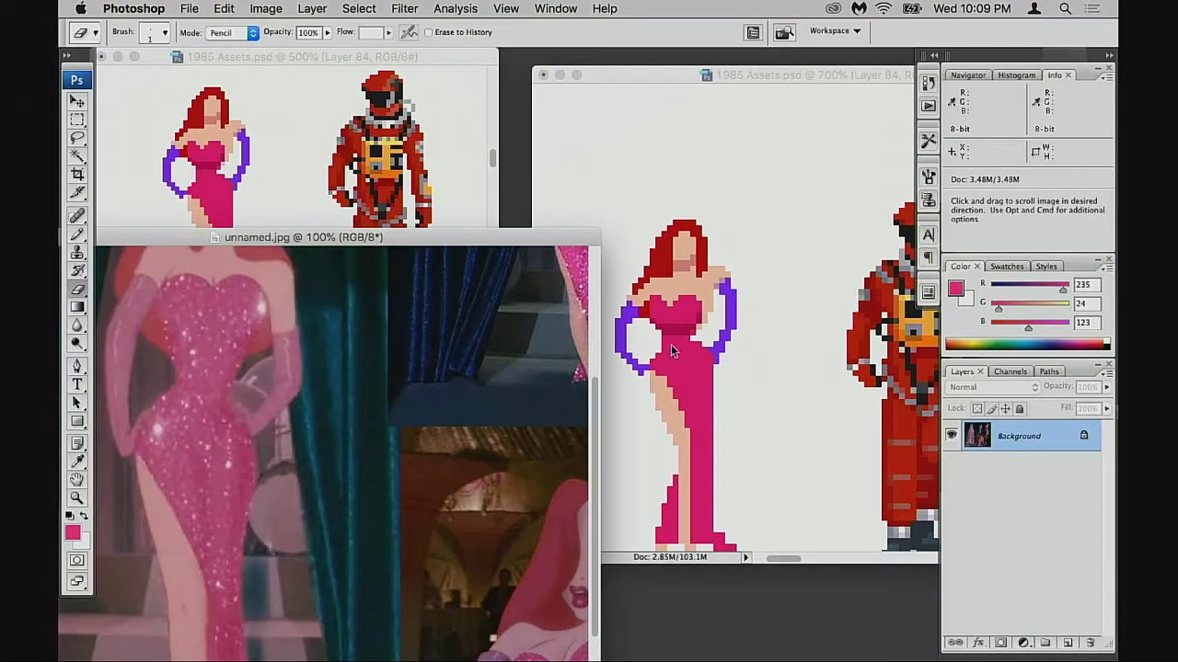
pyautogui.click(702, 347)
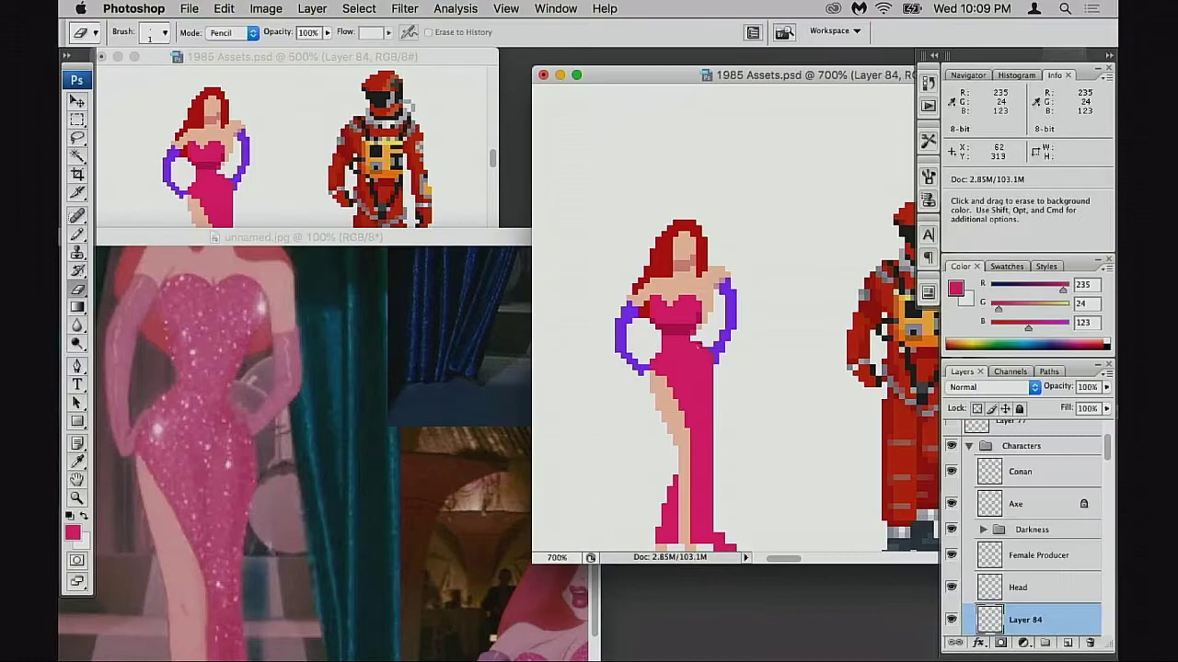
pyautogui.moveTo(688, 395); pyautogui.dragTo(689, 387)
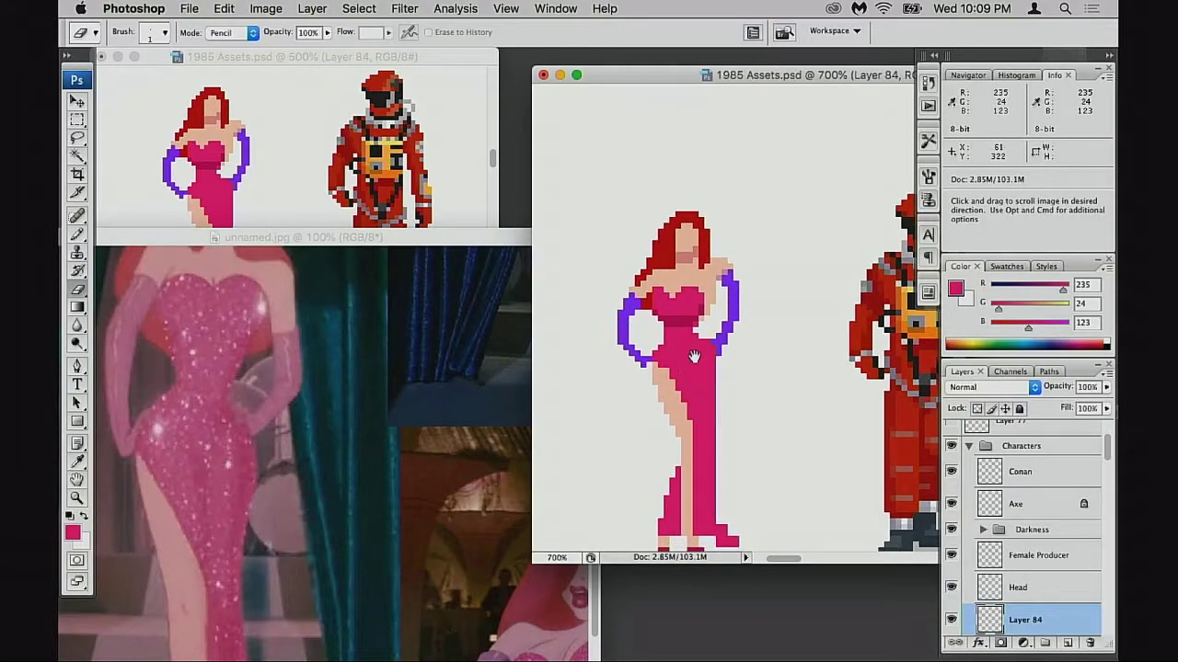
pyautogui.click(440, 345)
pyautogui.scroll(-5, 359, 325)
pyautogui.moveTo(451, 333); pyautogui.dragTo(338, 294)
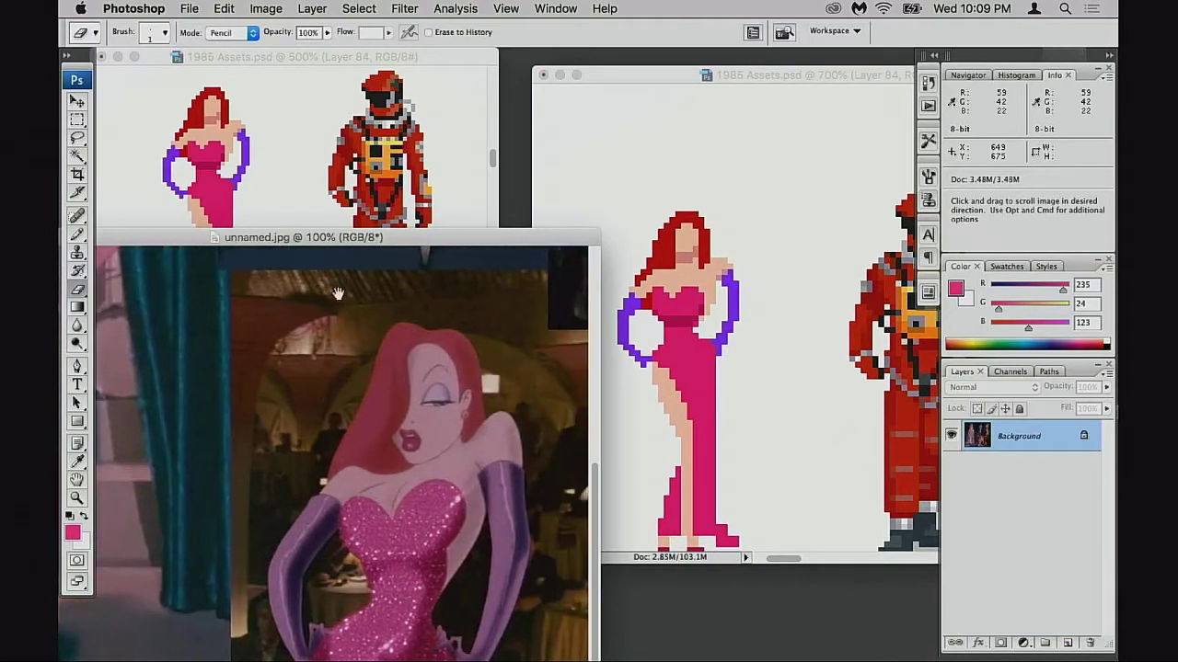
pyautogui.moveTo(464, 433); pyautogui.dragTo(472, 422)
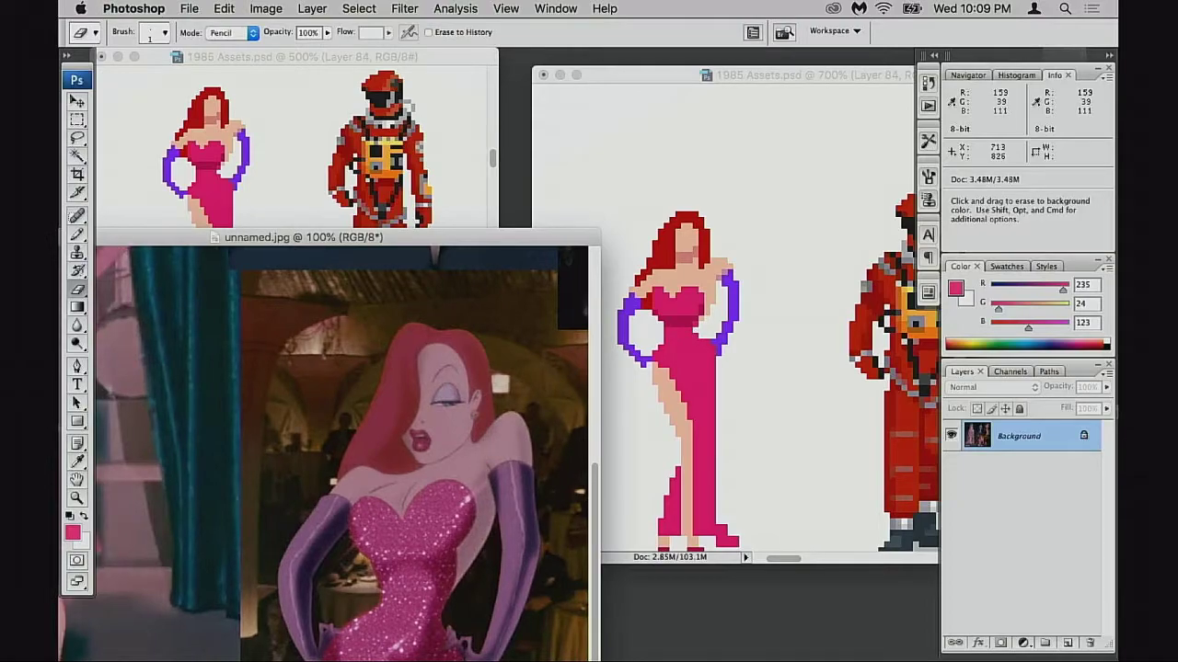
# - Bring the reference figure's hips into view and erase the sprite's dress pixels beside the gloved hand on the far hip
pyautogui.moveTo(490, 239); pyautogui.dragTo(459, 148)
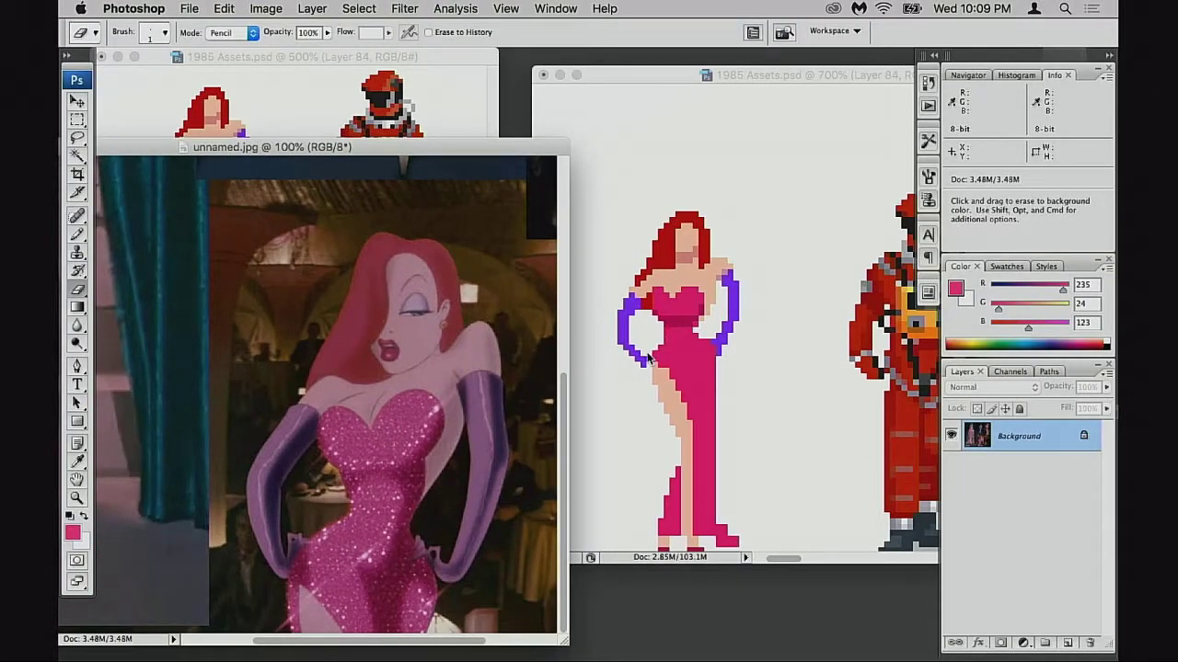
pyautogui.click(707, 348)
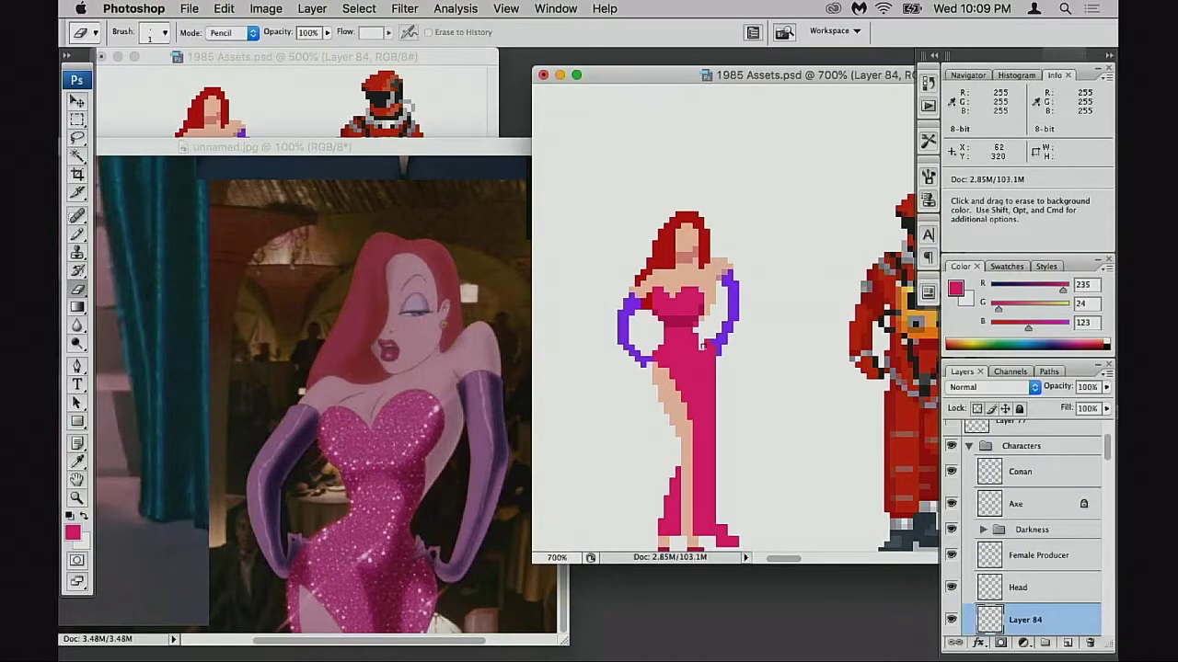
pyautogui.moveTo(703, 347); pyautogui.dragTo(714, 361)
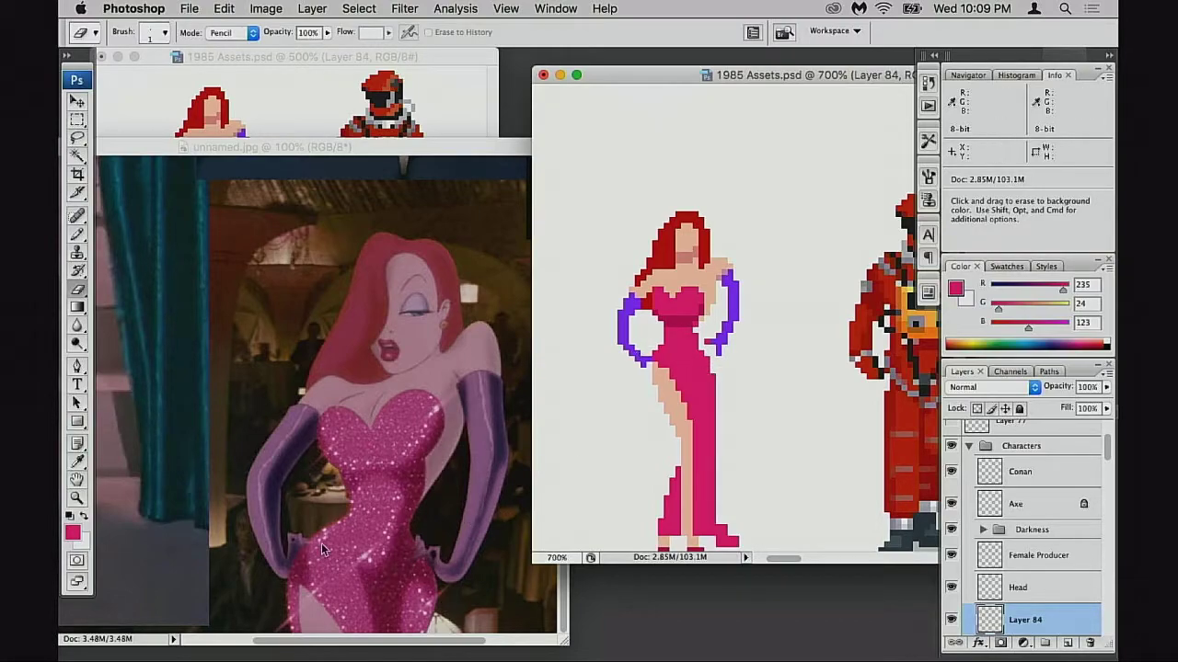
# - Raise the reference collage beside the sprite and pencil dress pink (235, 24, 123) along the hip and outer thigh on the slit side
pyautogui.moveTo(401, 144); pyautogui.dragTo(416, 72)
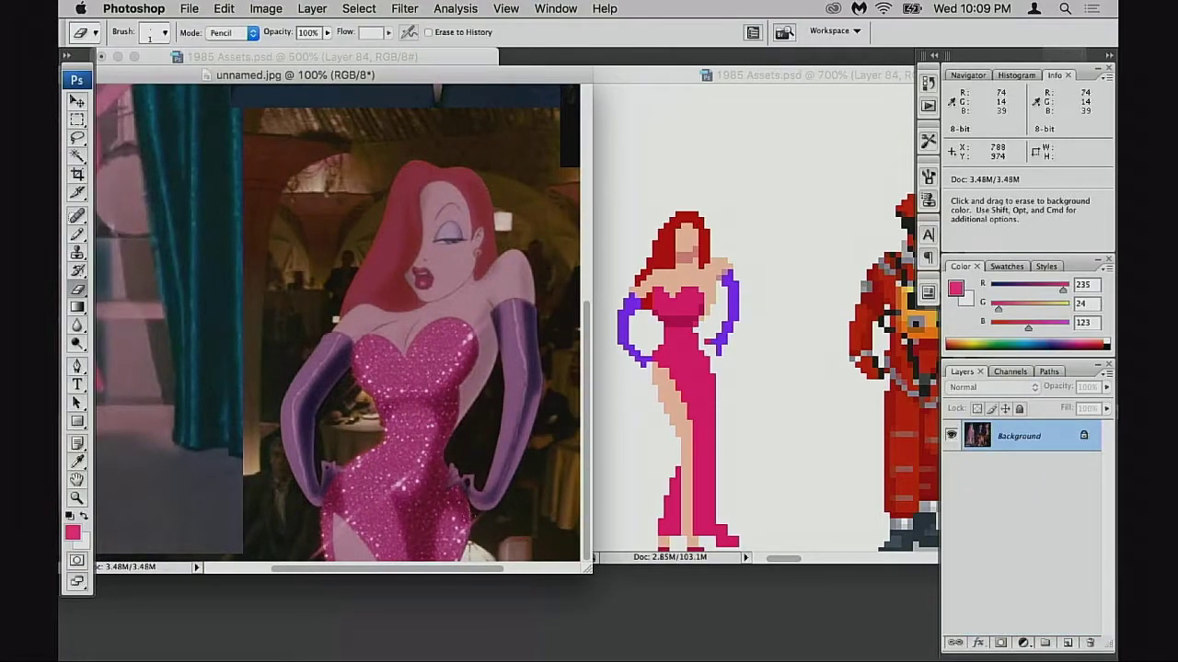
pyautogui.click(743, 334)
pyautogui.press('b')
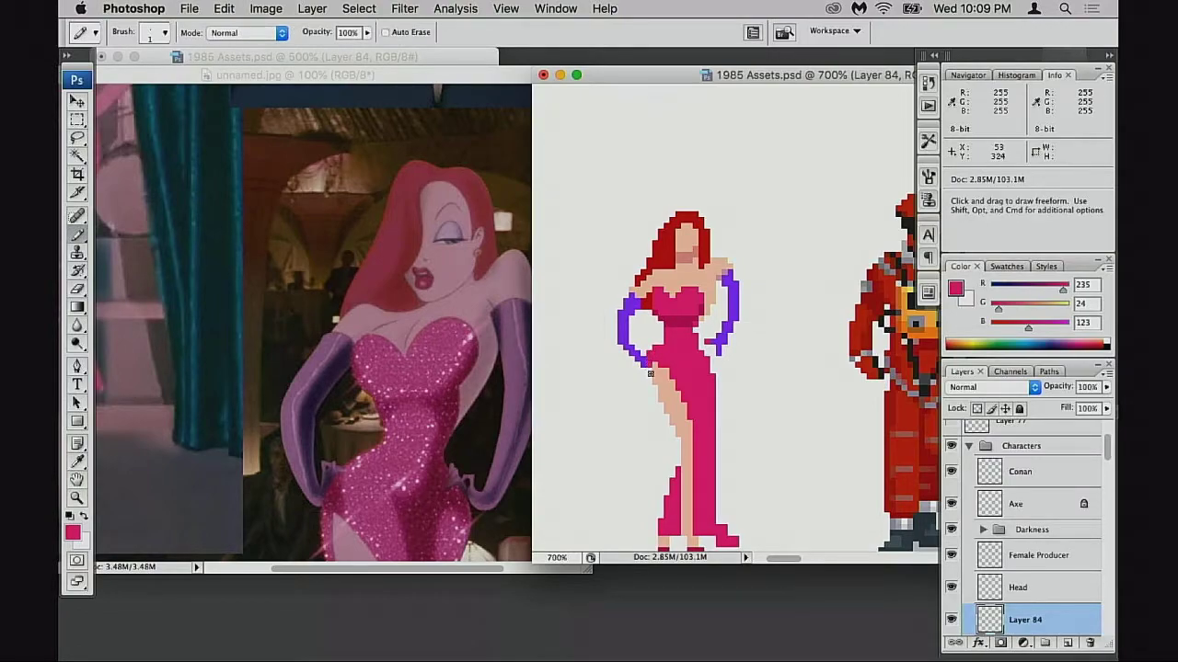
pyautogui.keyDown('alt'); pyautogui.click(650, 373); pyautogui.keyUp('alt')
pyautogui.keyDown('alt'); pyautogui.click(668, 372); pyautogui.keyUp('alt')
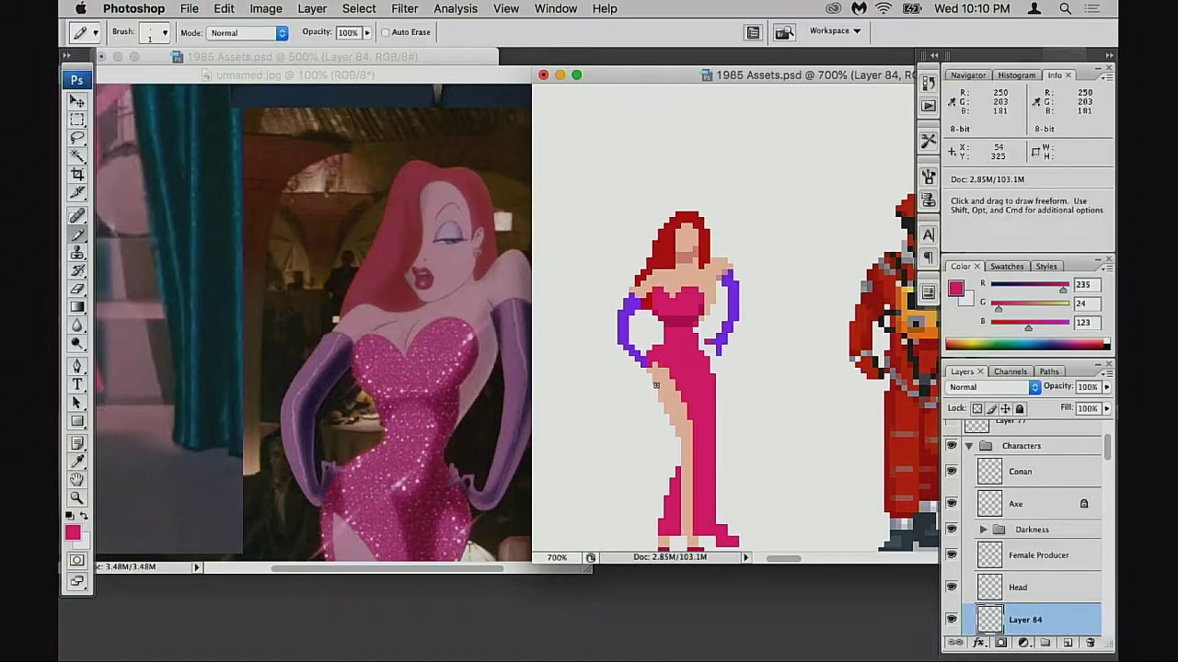
pyautogui.click(439, 464)
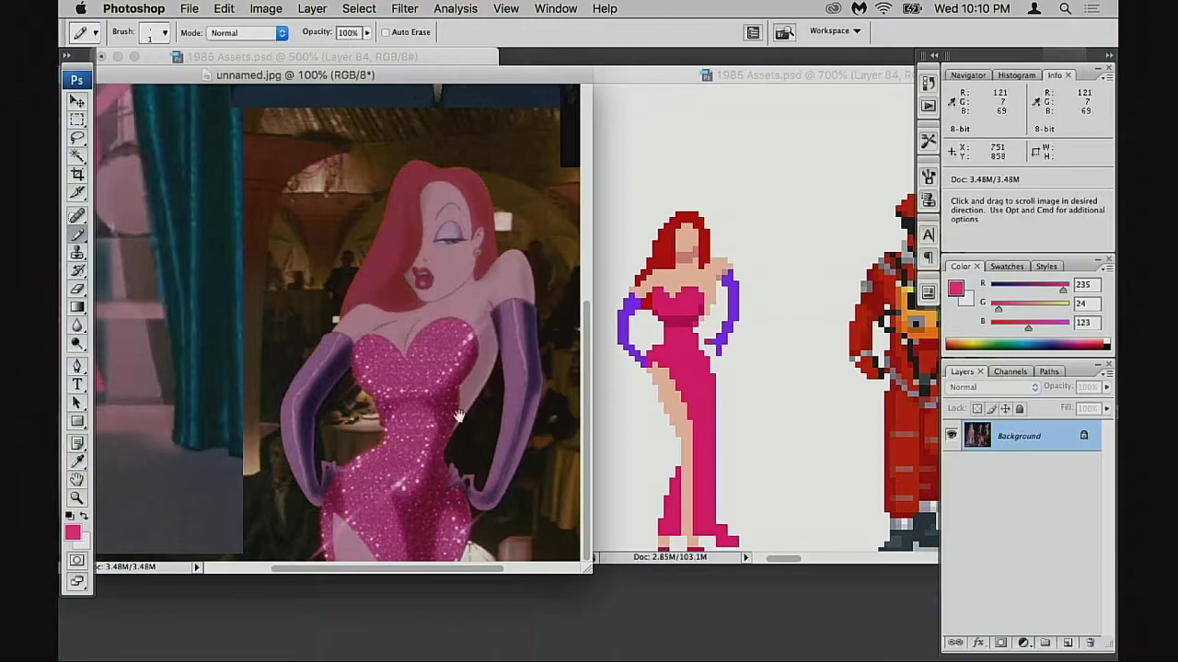
pyautogui.click(647, 367)
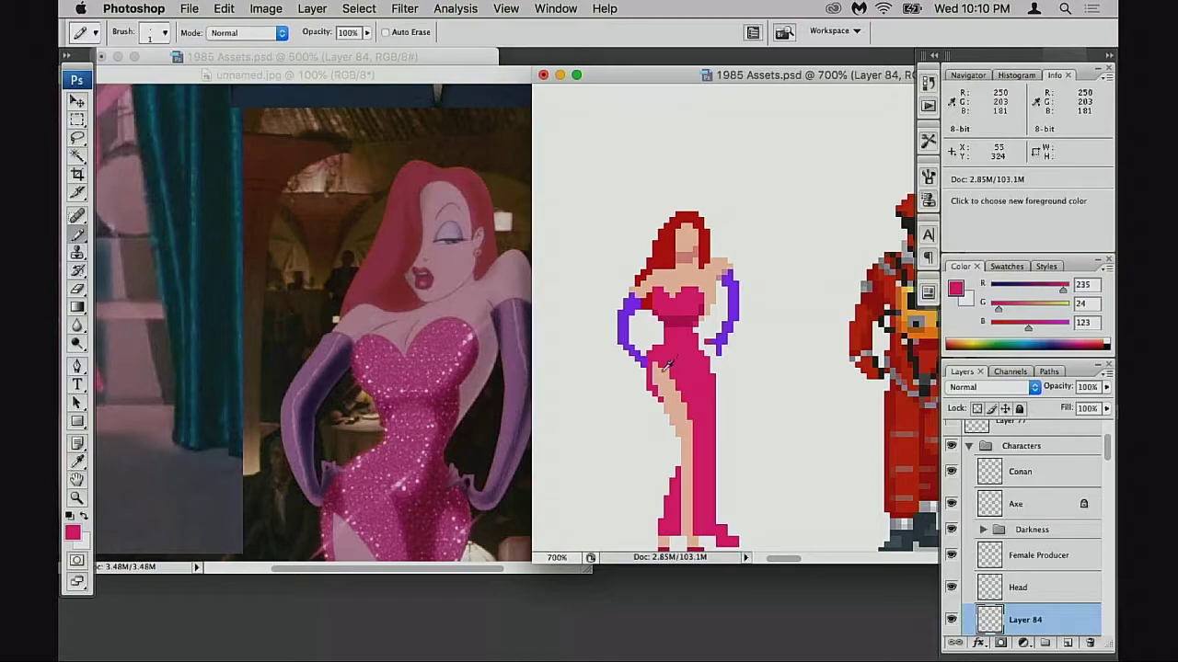
# - Sample the leg's skin tone (250, 203, 181) and paint it over the upper thigh's outer edge beneath the hip
pyautogui.keyDown('alt'); pyautogui.click(671, 373); pyautogui.keyUp('alt')
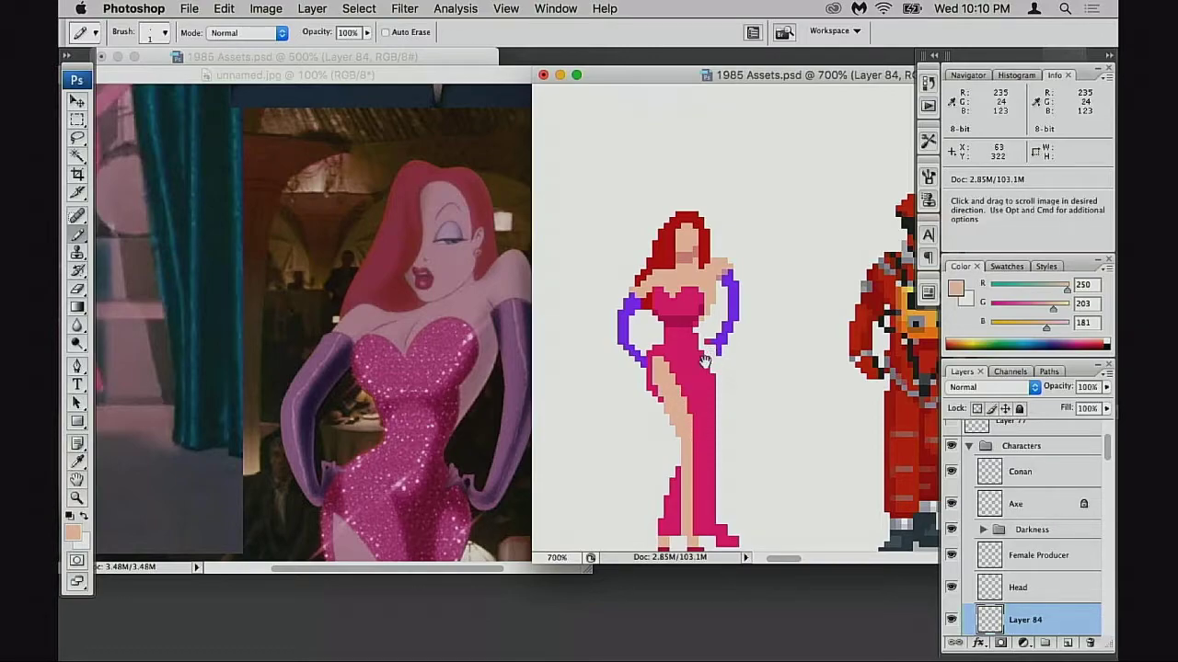
pyautogui.moveTo(691, 440); pyautogui.dragTo(697, 436)
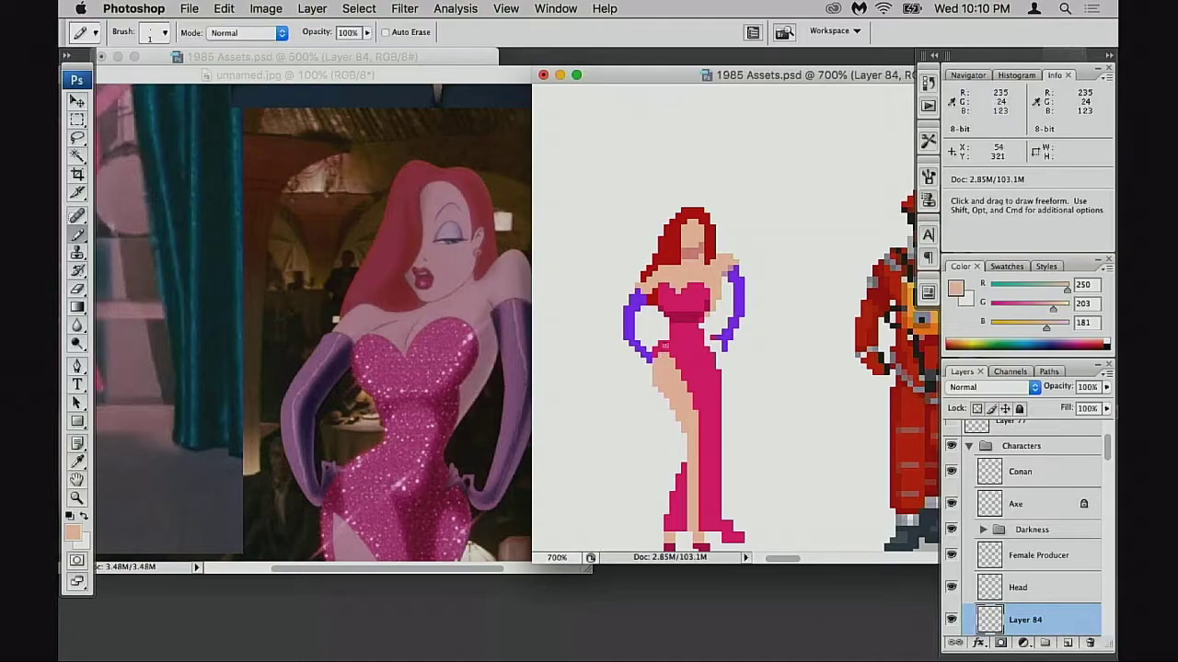
pyautogui.scroll(-2, 662, 348)
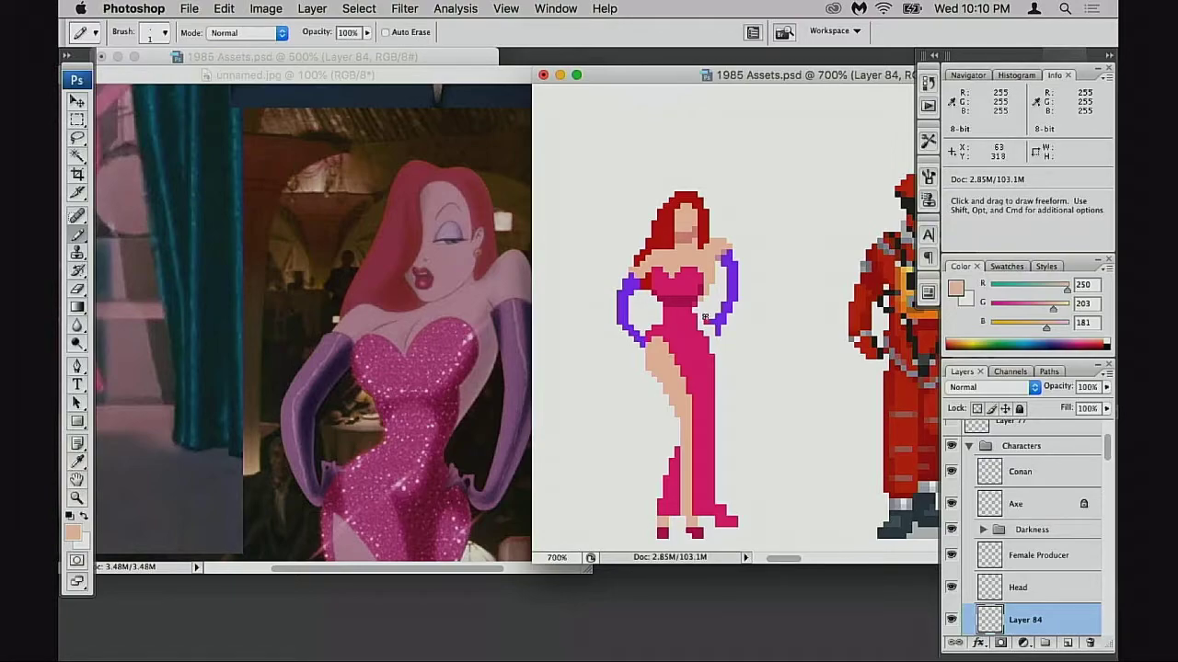
# - At 1200%, refine the bodice's side and underbust shading with dark pink (193, 0, 91) and dress pink (235, 24, 123)
pyautogui.press('super+space')
pyautogui.click(675, 317)
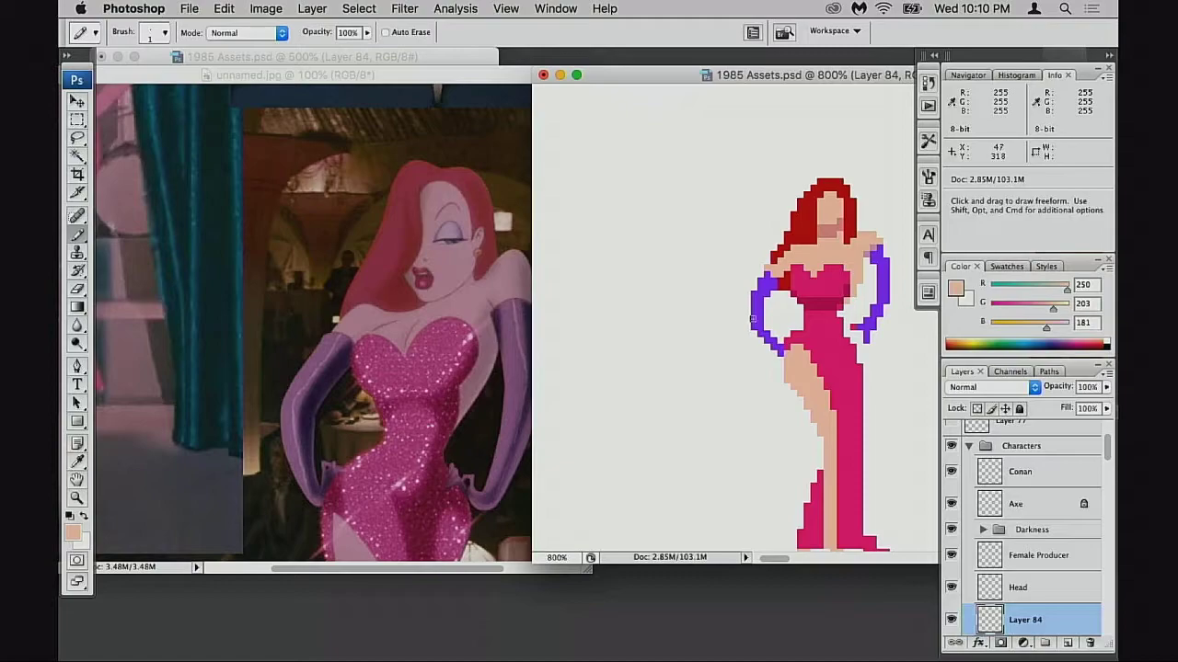
pyautogui.moveTo(795, 338); pyautogui.dragTo(700, 366)
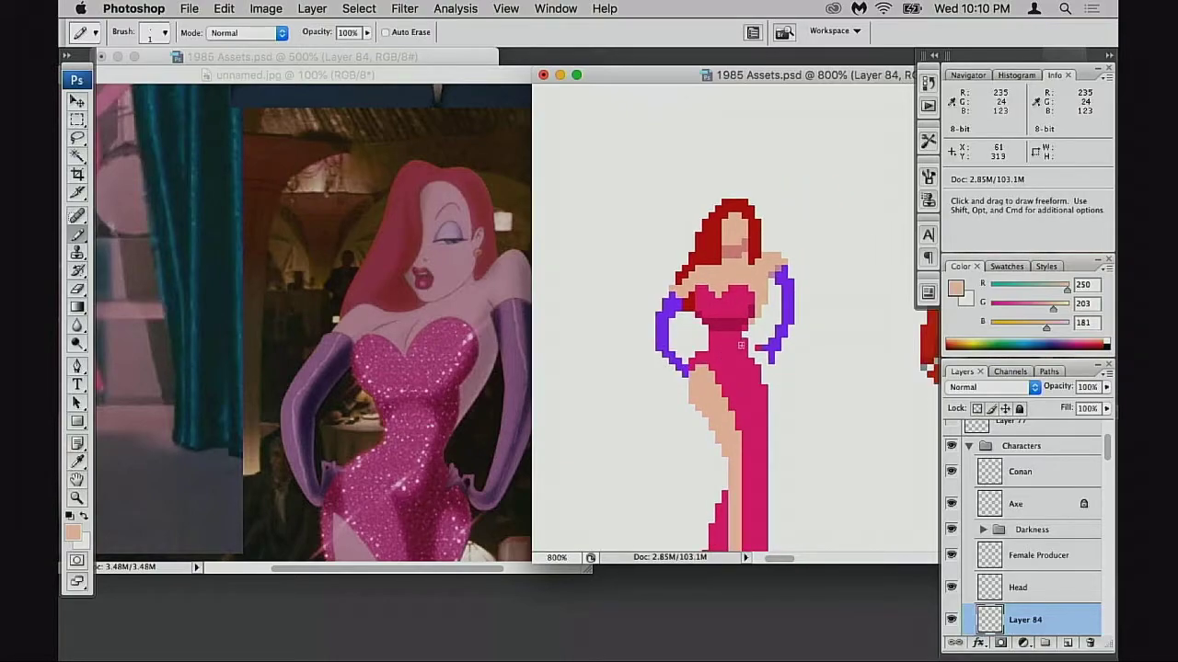
pyautogui.press('super+equal')
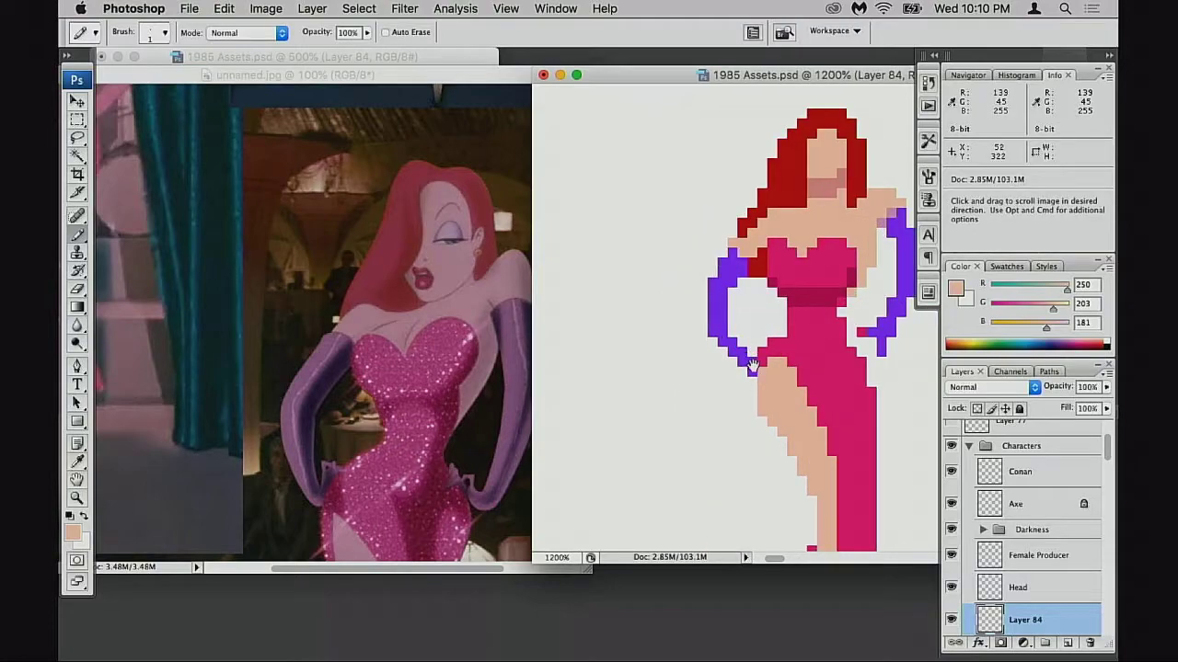
pyautogui.moveTo(746, 342); pyautogui.dragTo(673, 368)
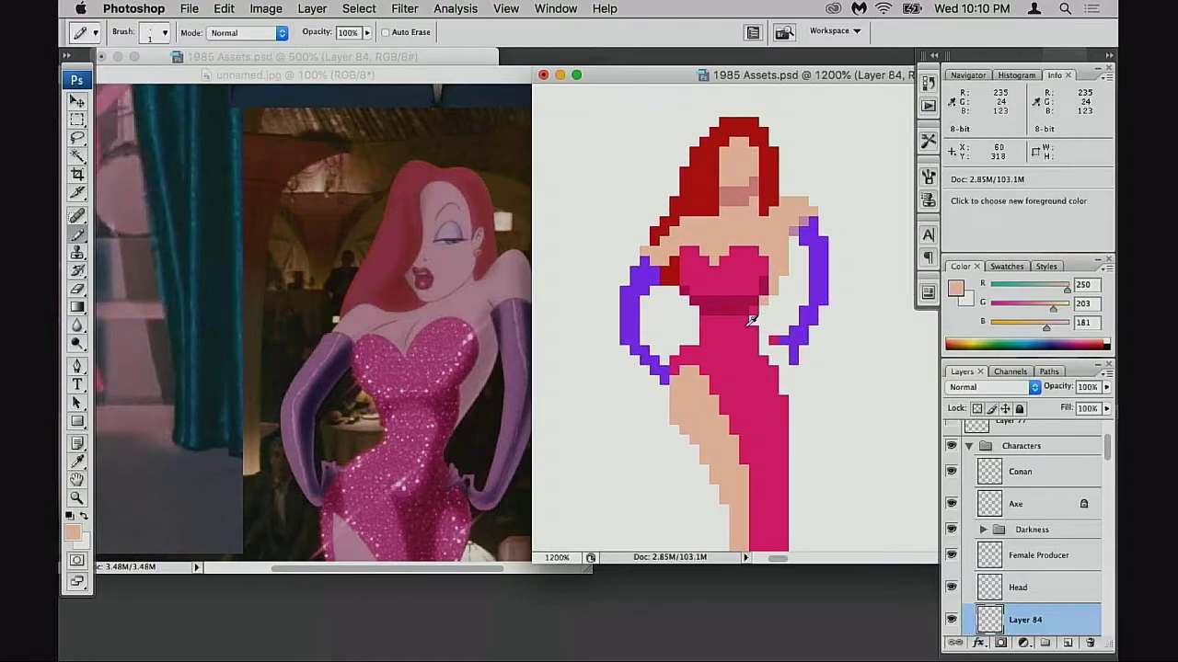
pyautogui.keyDown('alt'); pyautogui.click(744, 325); pyautogui.keyUp('alt')
pyautogui.keyDown('alt'); pyautogui.click(750, 308); pyautogui.keyUp('alt')
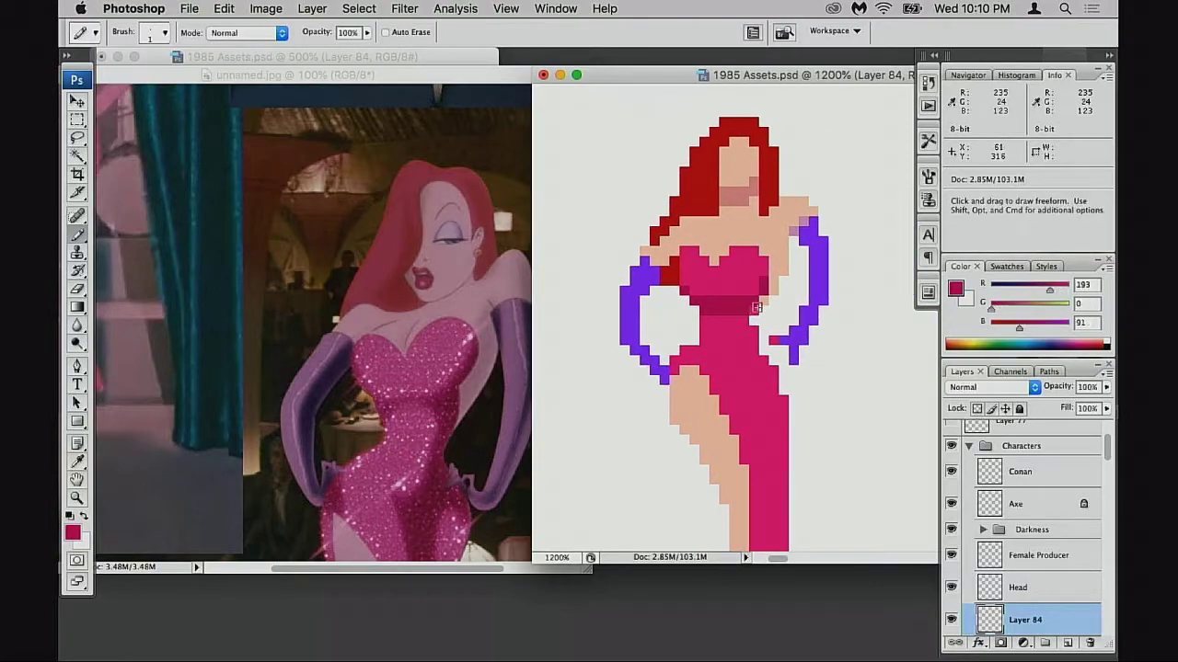
pyautogui.keyDown('alt'); pyautogui.click(732, 327); pyautogui.keyUp('alt')
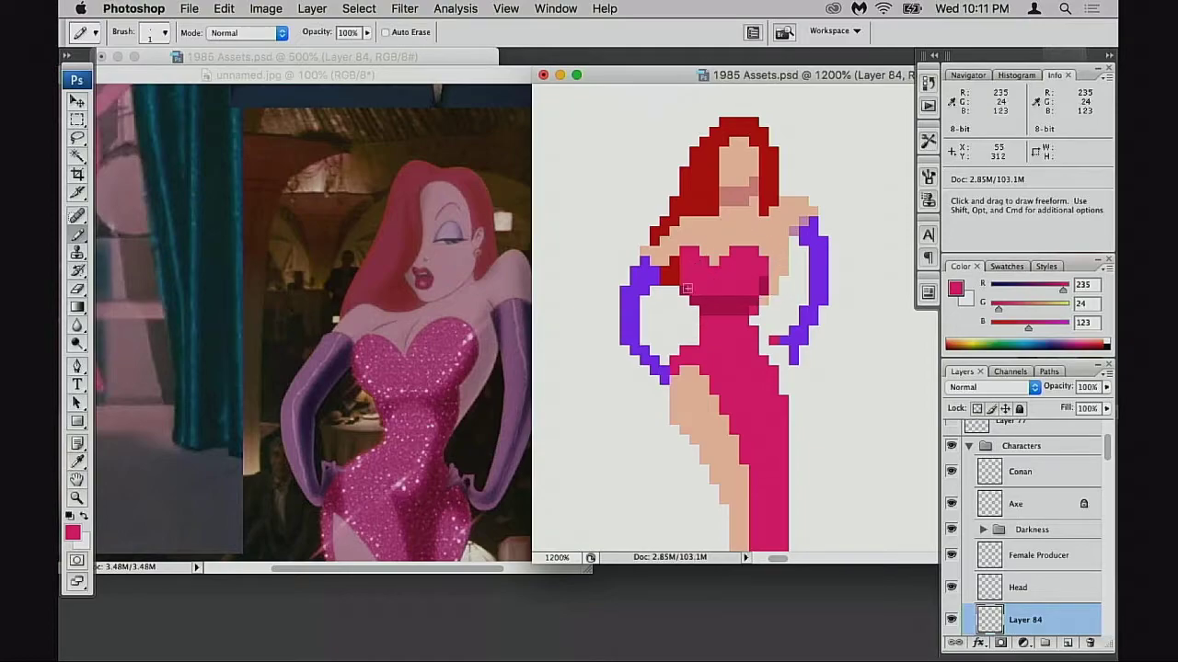
pyautogui.keyDown('alt'); pyautogui.click(749, 300); pyautogui.keyUp('alt')
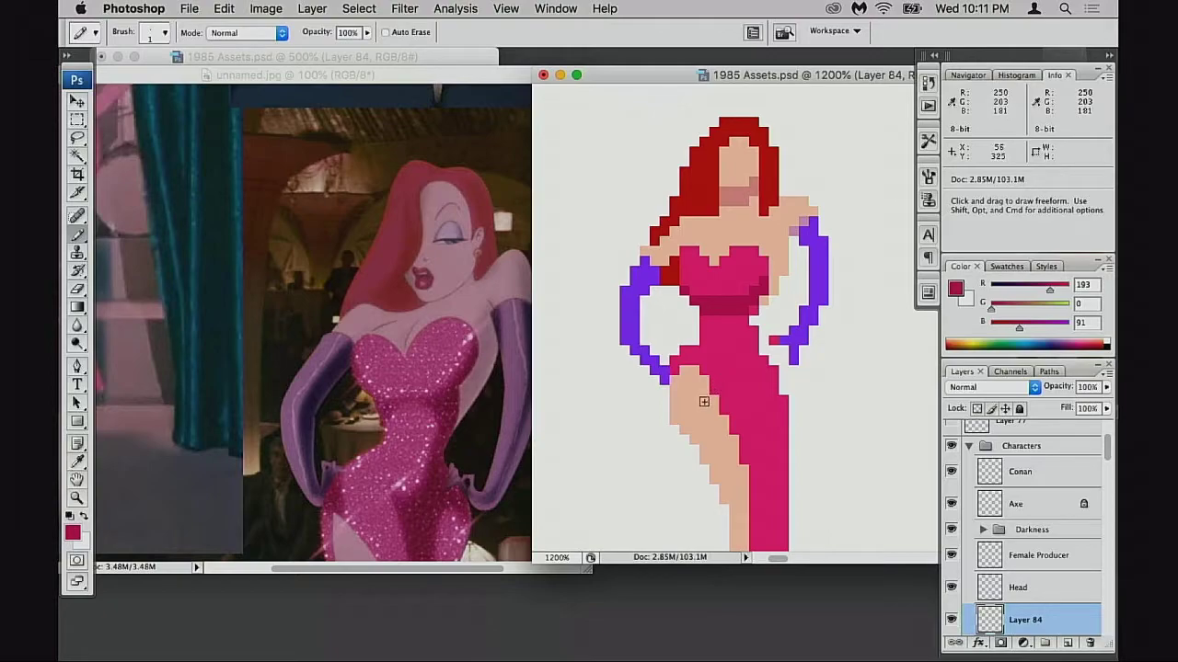
# - Reshape the dress slit's diagonal edge across the upper thigh with skin tone (250, 203, 181) and dress pink (235, 24, 123)
pyautogui.keyDown('alt'); pyautogui.click(680, 377); pyautogui.keyUp('alt')
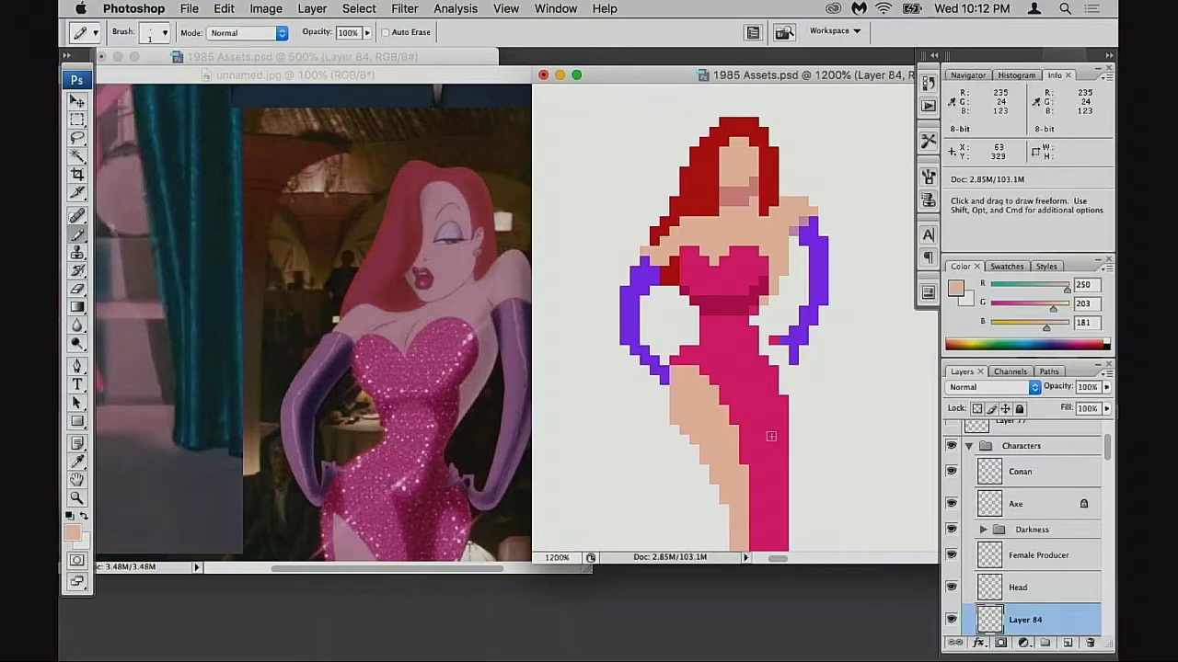
pyautogui.keyDown('alt'); pyautogui.click(721, 388); pyautogui.keyUp('alt')
pyautogui.click(683, 367)
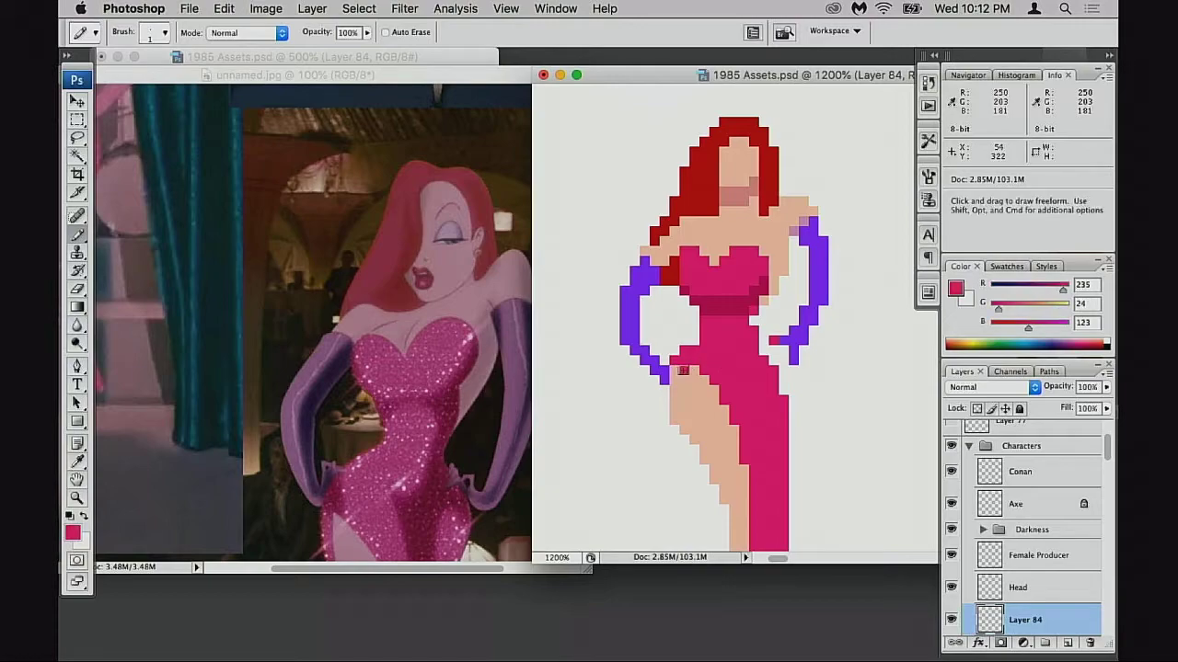
pyautogui.click(705, 381)
pyautogui.click(715, 390)
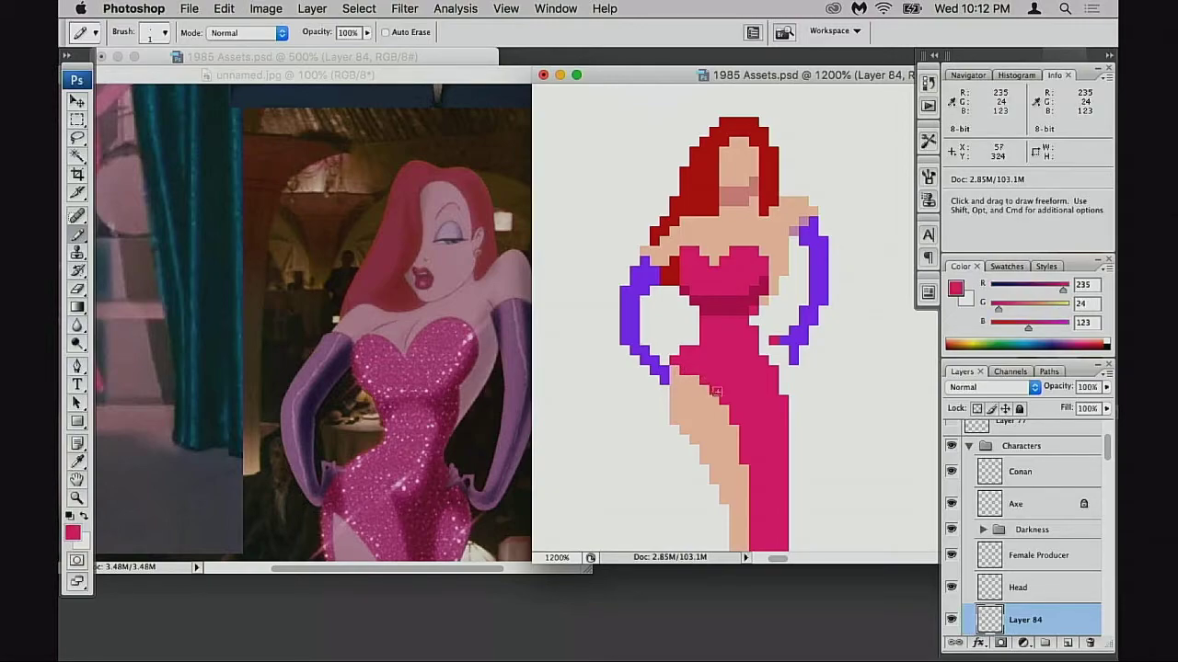
pyautogui.click(723, 409)
pyautogui.click(715, 400)
pyautogui.click(734, 429)
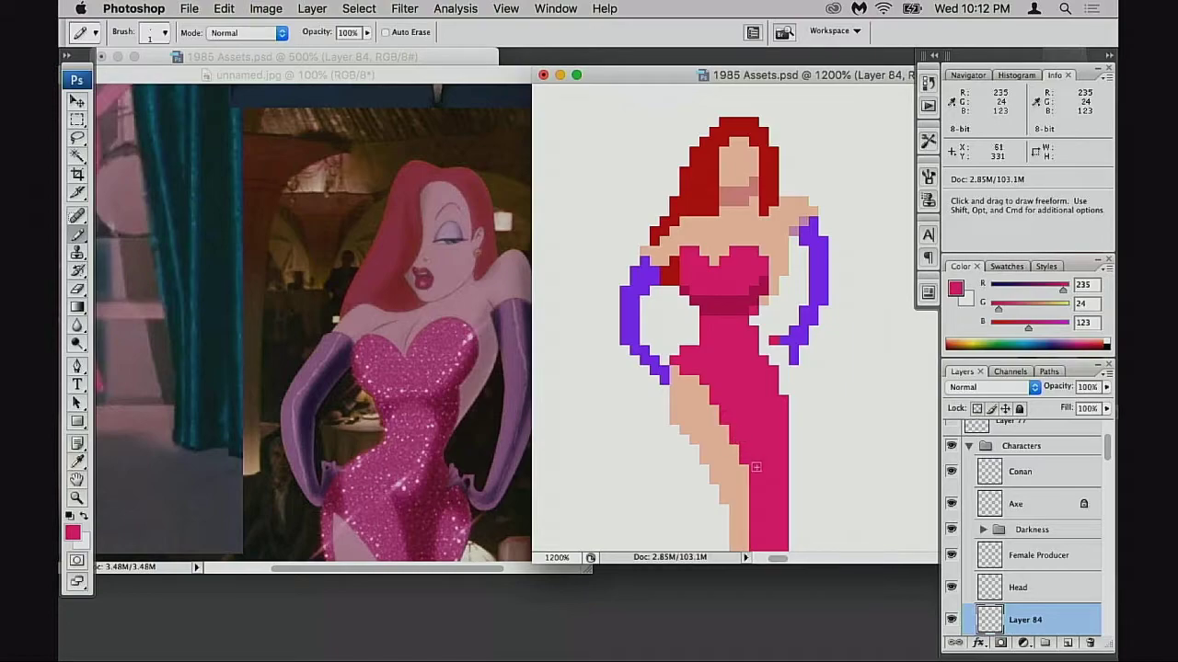
# - Trim the waist's sides with the Eraser and pencil dress pink (235, 24, 123) where the waist flares into the hip
pyautogui.moveTo(760, 461); pyautogui.dragTo(759, 433)
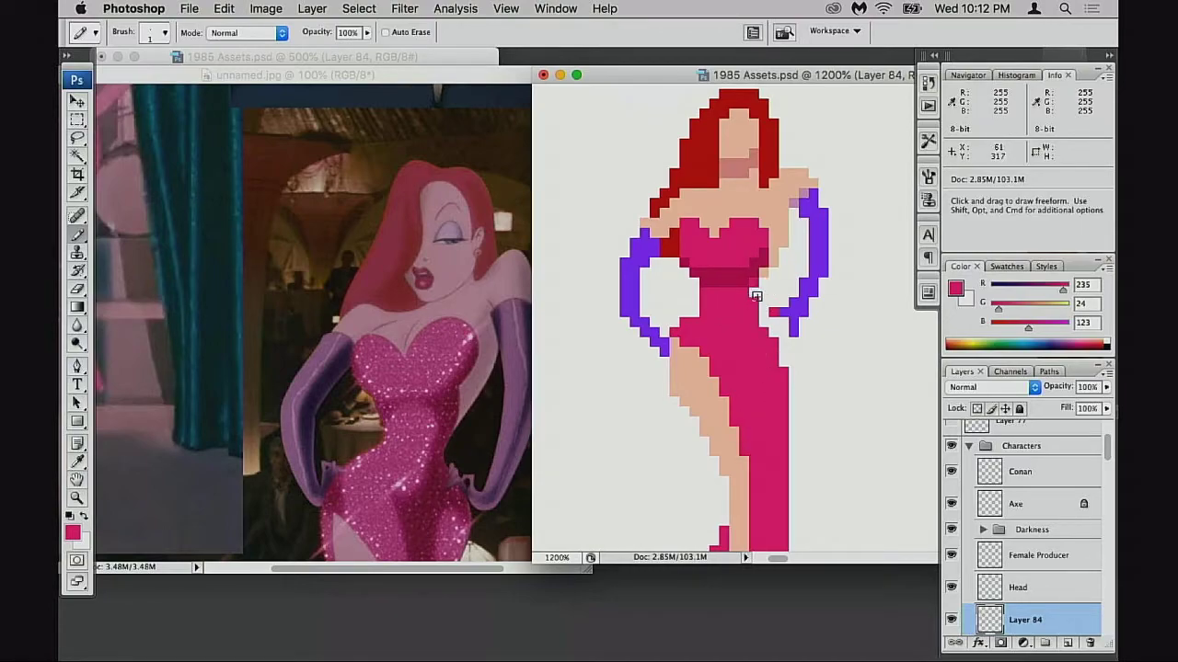
pyautogui.press('e')
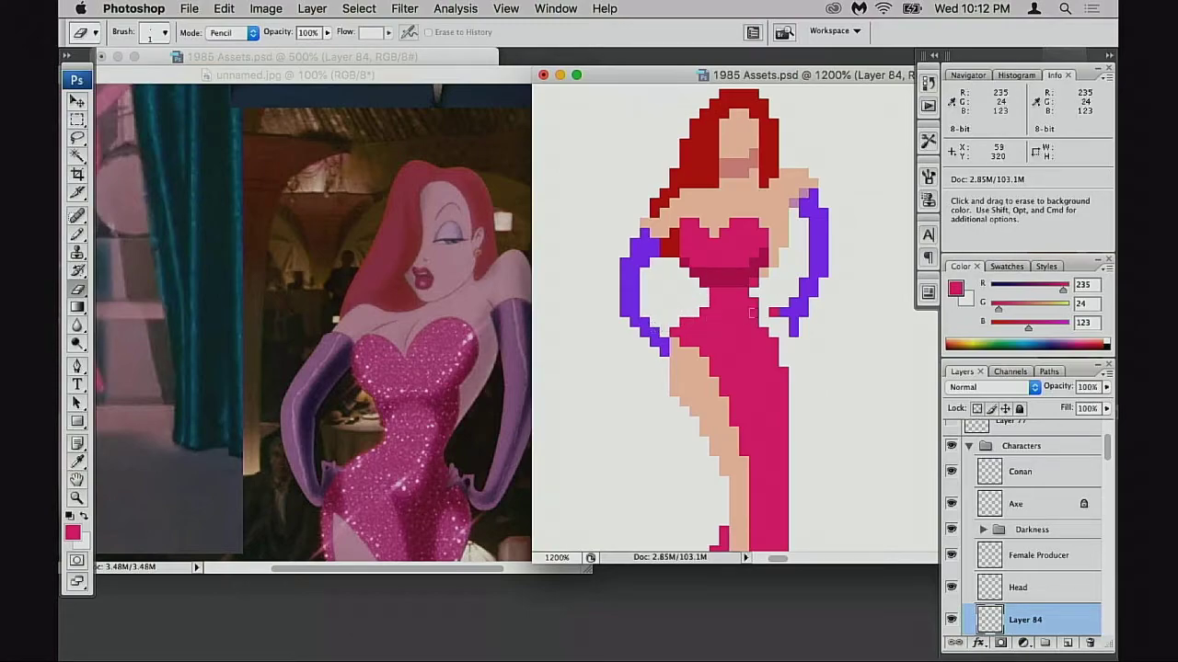
pyautogui.press('b')
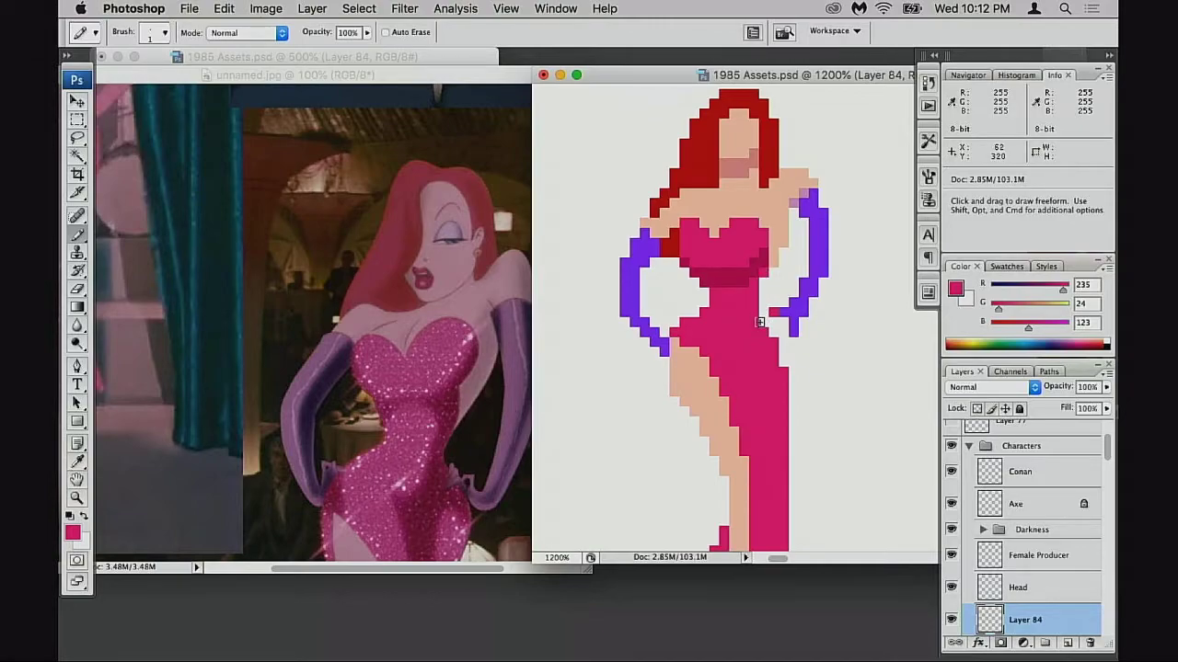
pyautogui.click(760, 322)
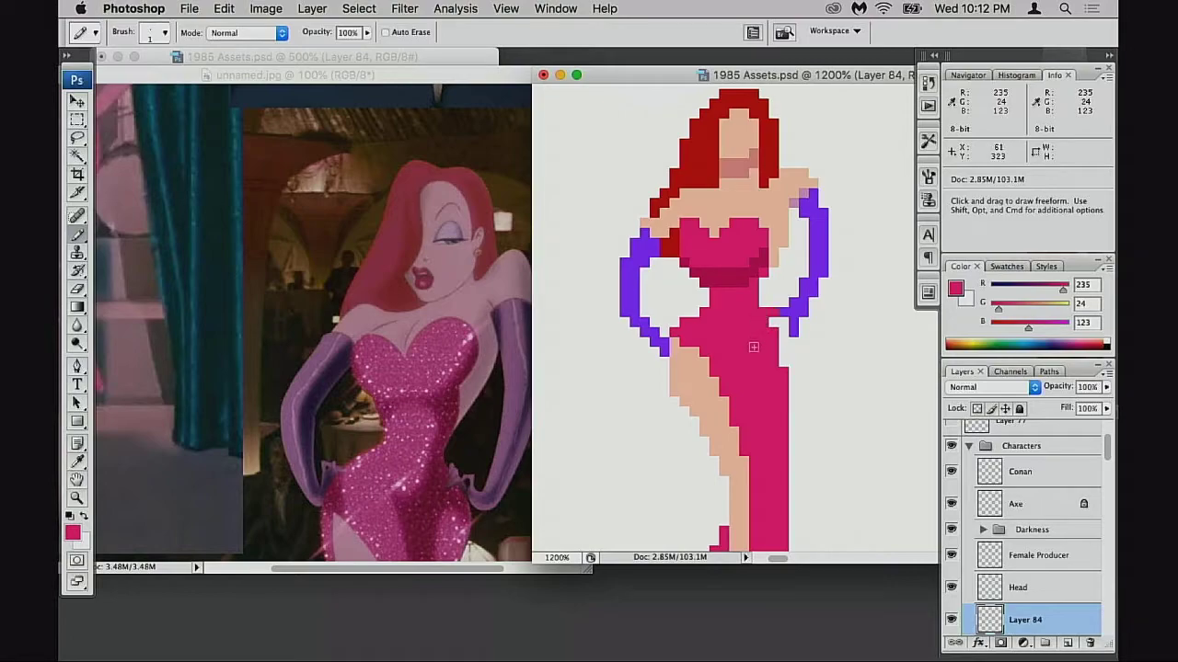
pyautogui.click(764, 314)
# - Sample the glove purple (139, 45, 255) and fill in the gloved hand resting on the dress-side hip
pyautogui.keyDown('alt'); pyautogui.click(788, 315); pyautogui.keyUp('alt')
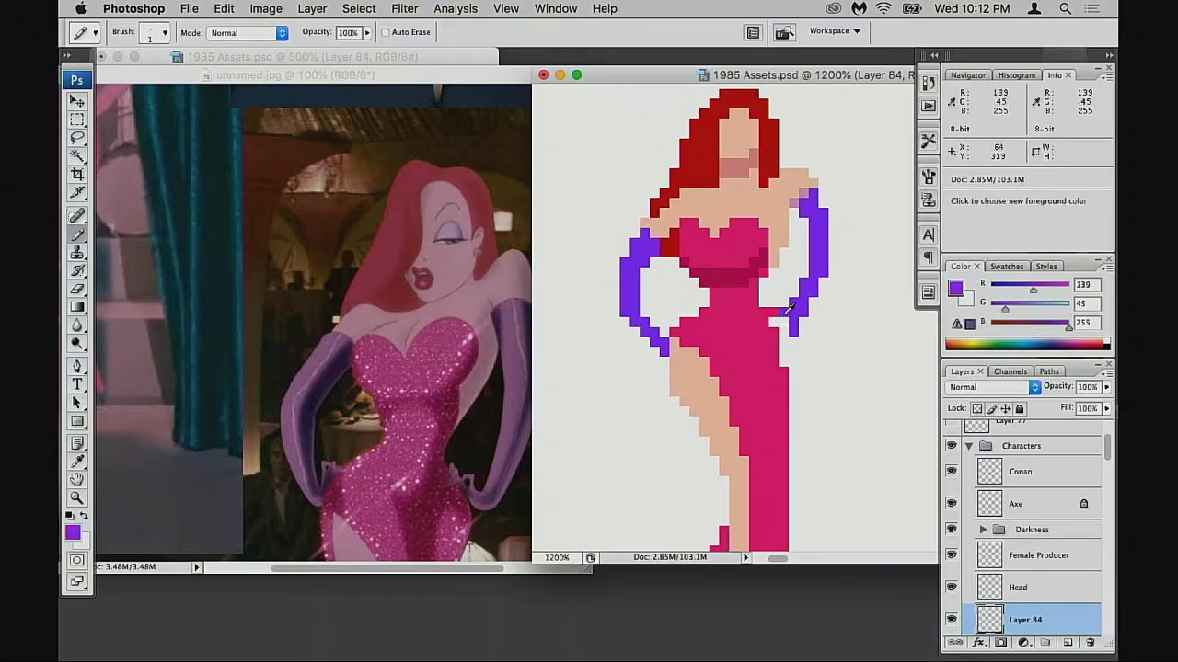
pyautogui.click(775, 322)
pyautogui.click(783, 330)
pyautogui.click(783, 323)
pyautogui.press('e')
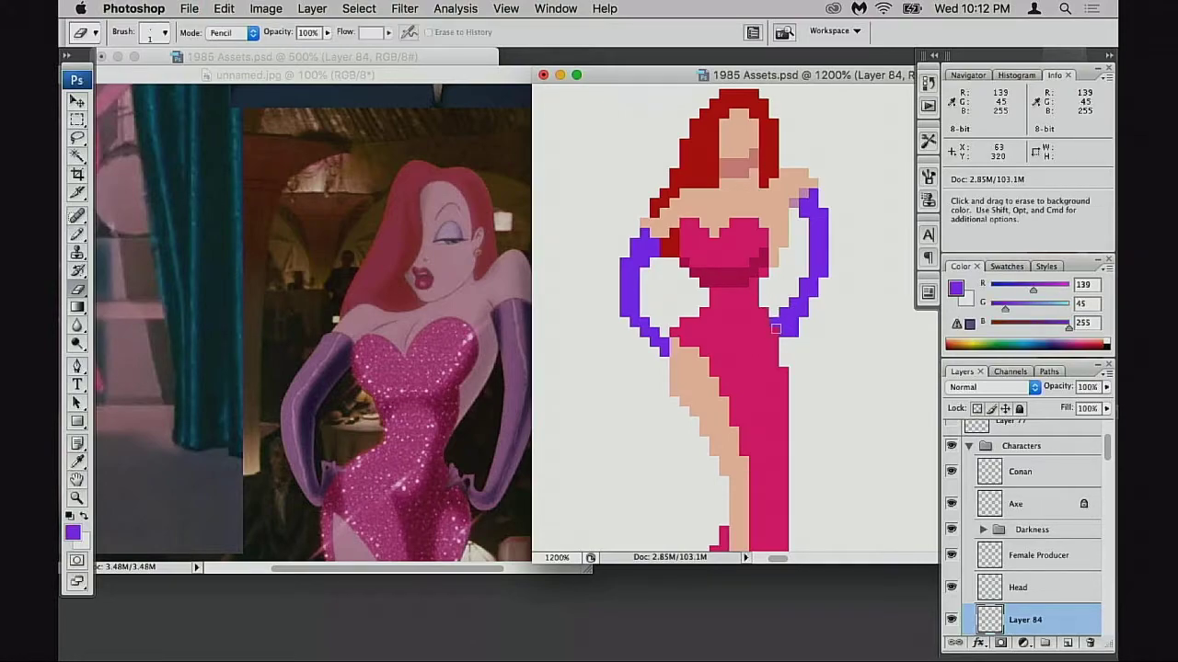
pyautogui.press('b')
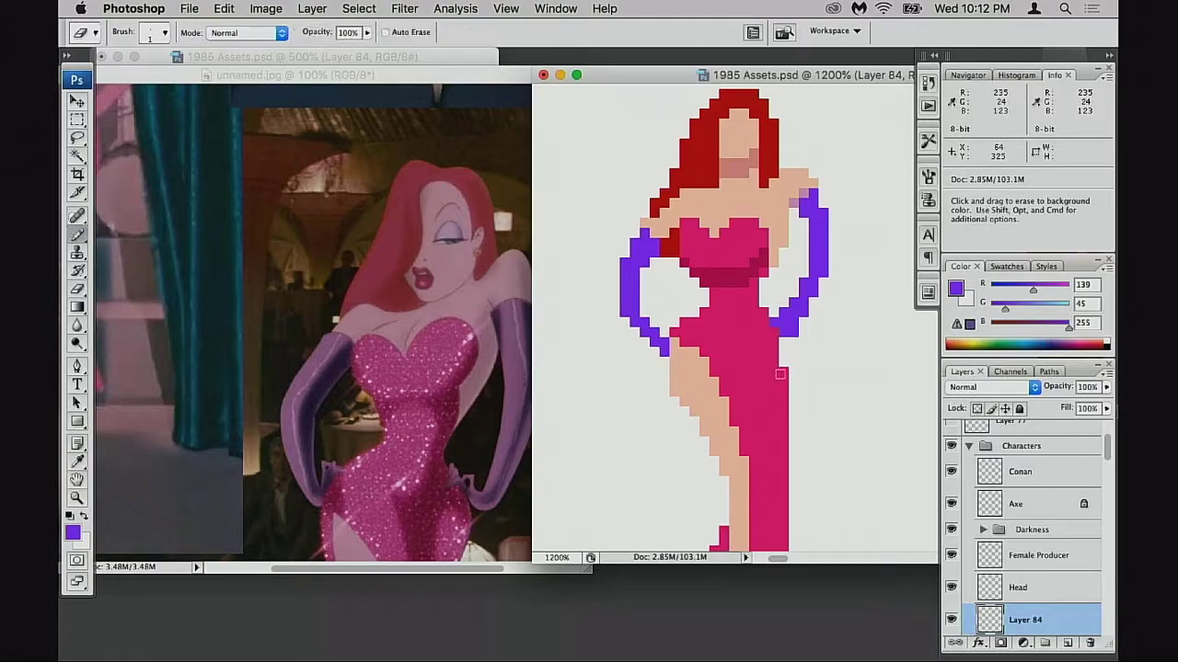
# - Erase the dress's outer edge just below the hip on the covered-leg side, undoing the stray erasure on the hand
pyautogui.click(489, 418)
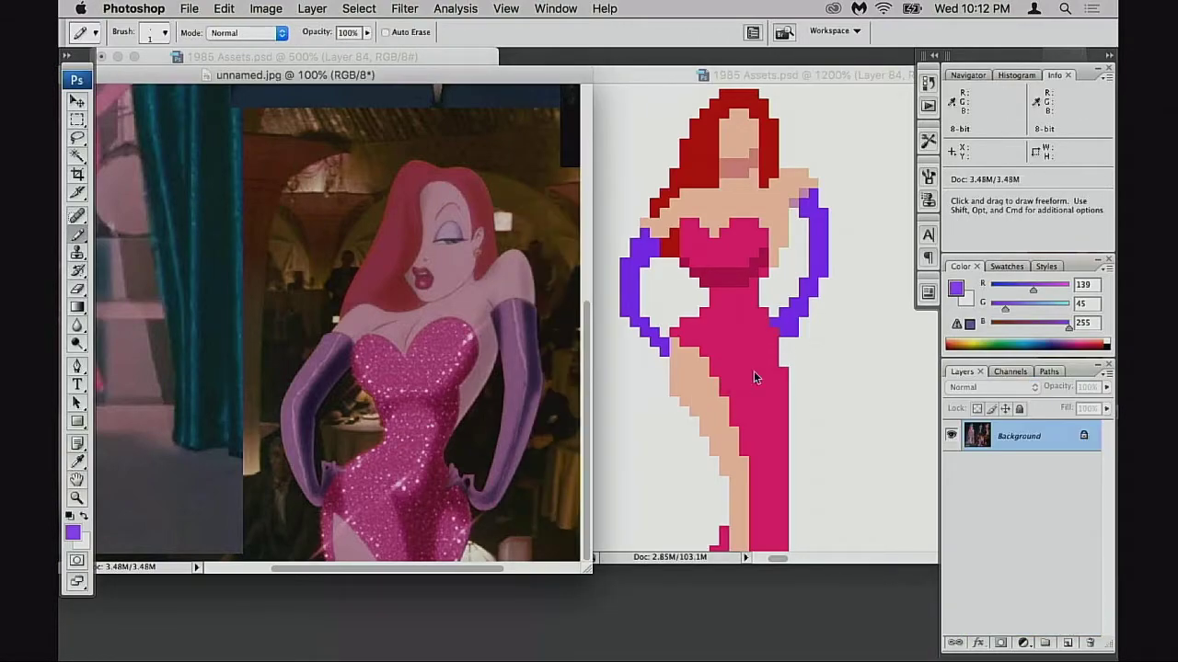
pyautogui.press('alt')
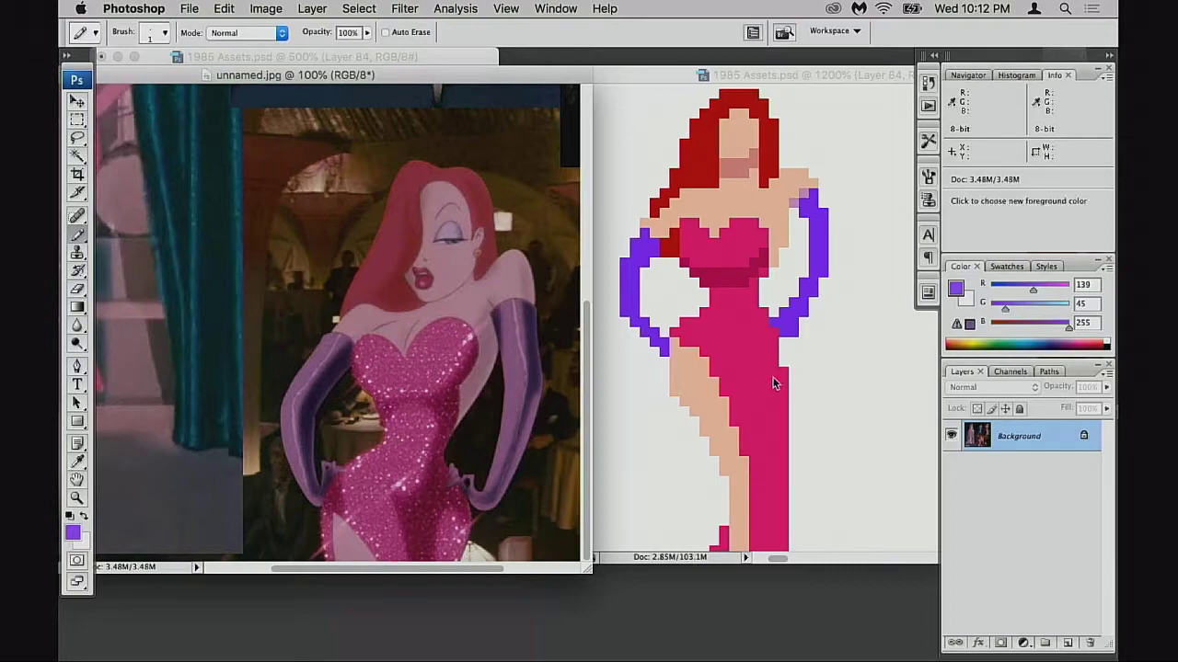
pyautogui.press('e')
pyautogui.click(793, 377)
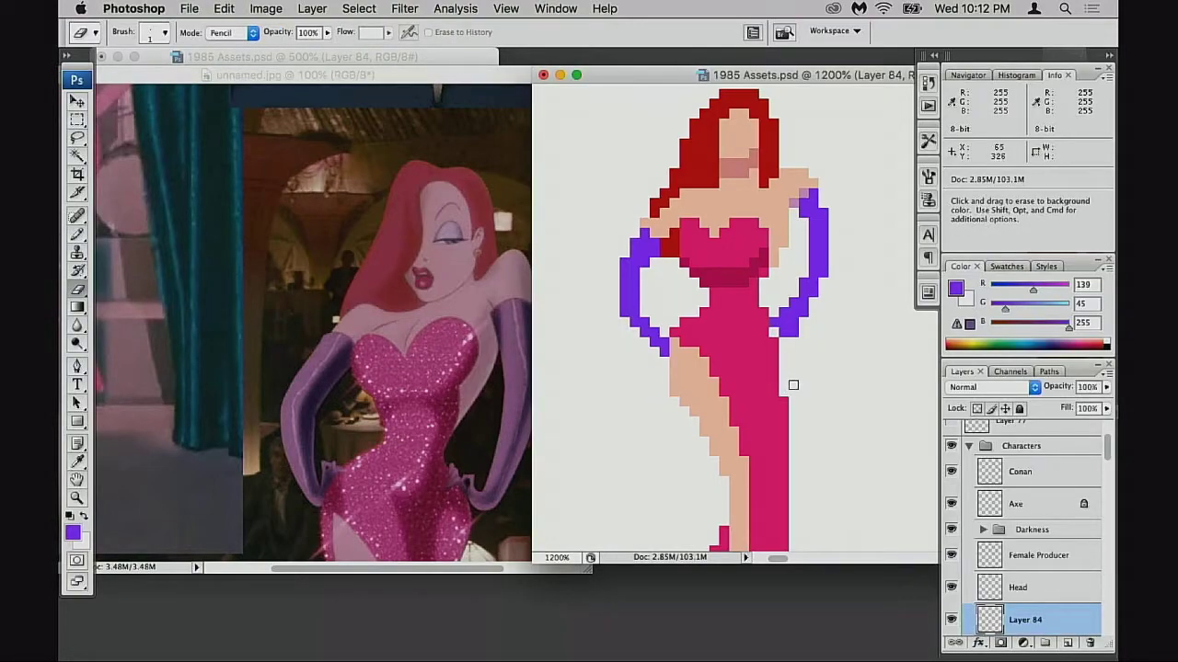
pyautogui.press('super+z')
# - View the whole sprite at 600% and flip it horizontally
pyautogui.hotkey('alt', 'space')
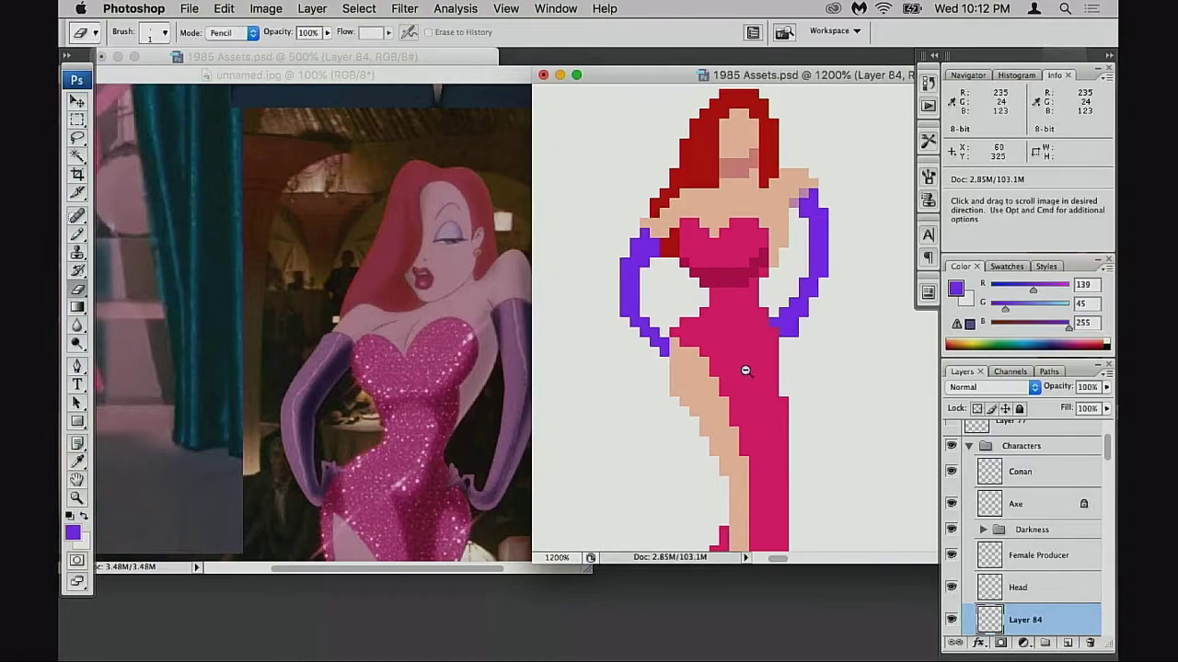
pyautogui.keyDown('alt'); pyautogui.click(746, 370); pyautogui.keyUp('alt')
pyautogui.keyDown('alt'); pyautogui.click(744, 389); pyautogui.keyUp('alt')
pyautogui.keyDown('alt'); pyautogui.click(878, 368); pyautogui.keyUp('alt')
pyautogui.moveTo(878, 360); pyautogui.dragTo(734, 397)
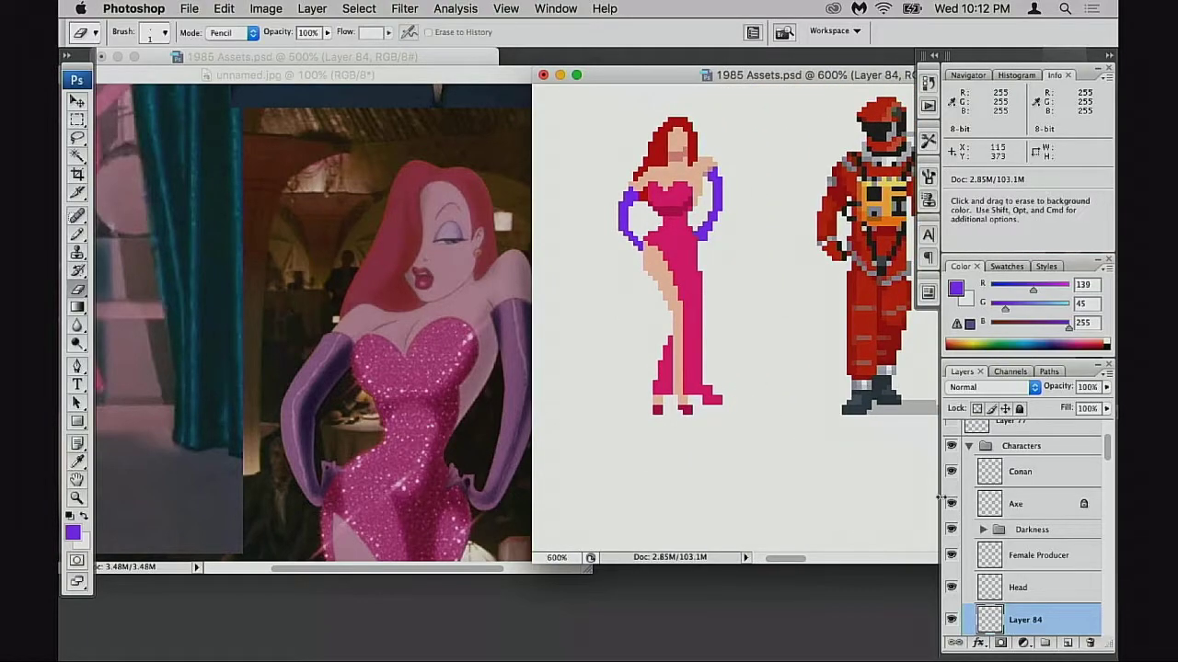
pyautogui.press('super+t')
pyautogui.rightClick(670, 292)
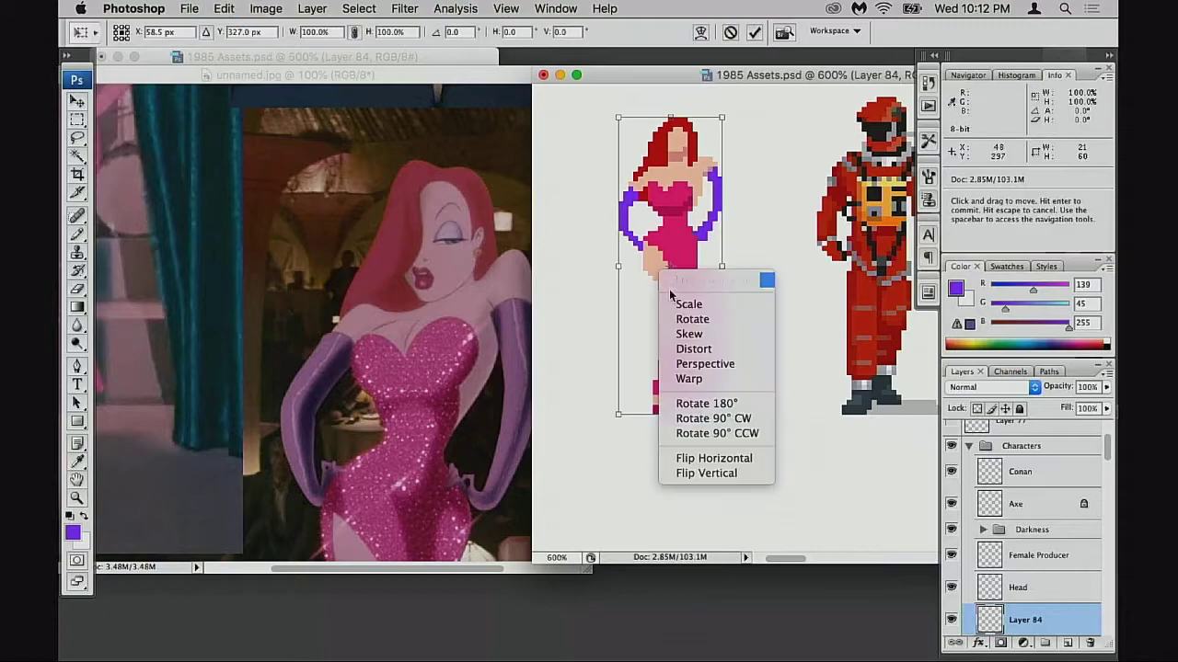
pyautogui.click(709, 458)
pyautogui.press('Return')
pyautogui.press('e')
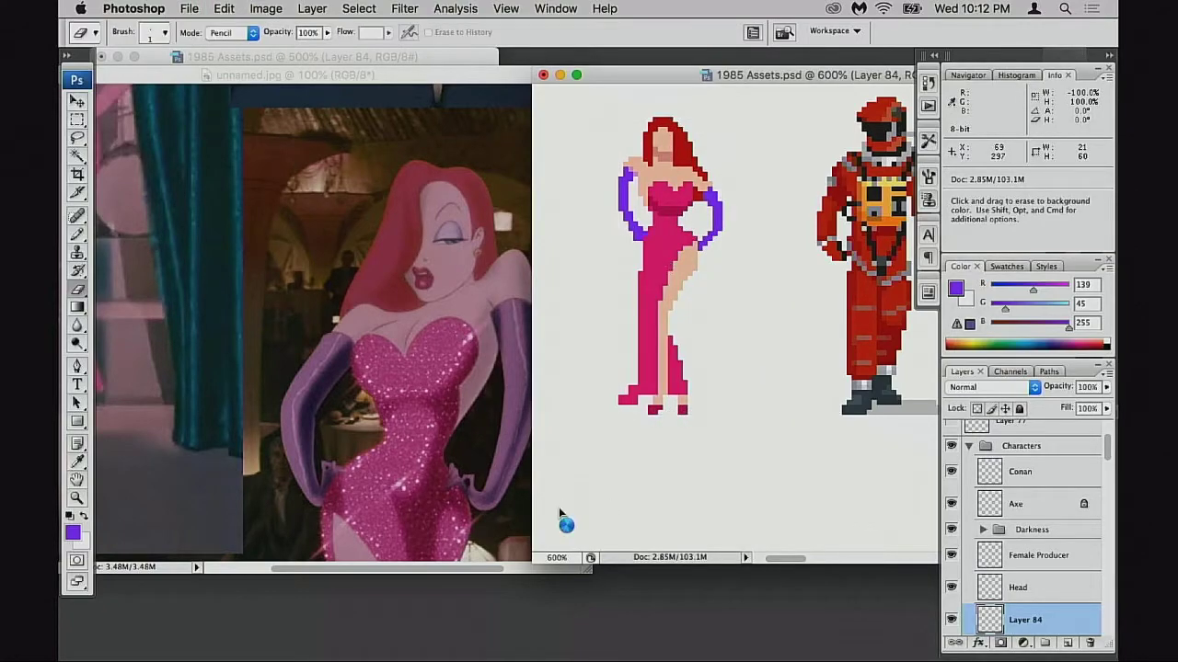
# - Select the 5 × 6 pixel block of the raised shoulder and upper glove and move it slightly down
pyautogui.moveTo(659, 279)
pyautogui.mouseDown()
pyautogui.moveTo(658, 301)
pyautogui.moveTo(669, 297)
pyautogui.mouseUp()
pyautogui.keyDown('super'); pyautogui.click(598, 121); pyautogui.keyUp('super')
pyautogui.press('m')
pyautogui.moveTo(788, 351); pyautogui.dragTo(599, 271)
pyautogui.moveTo(649, 306); pyautogui.dragTo(677, 354)
pyautogui.press('v')
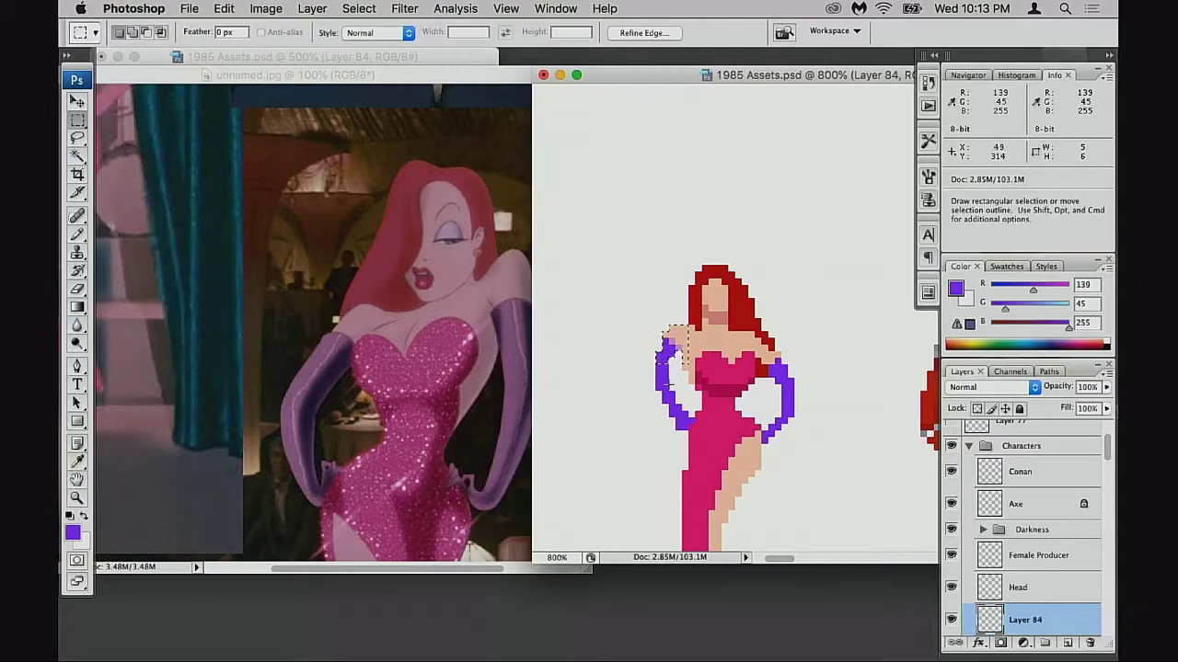
pyautogui.press('super+d')
pyautogui.press('b')
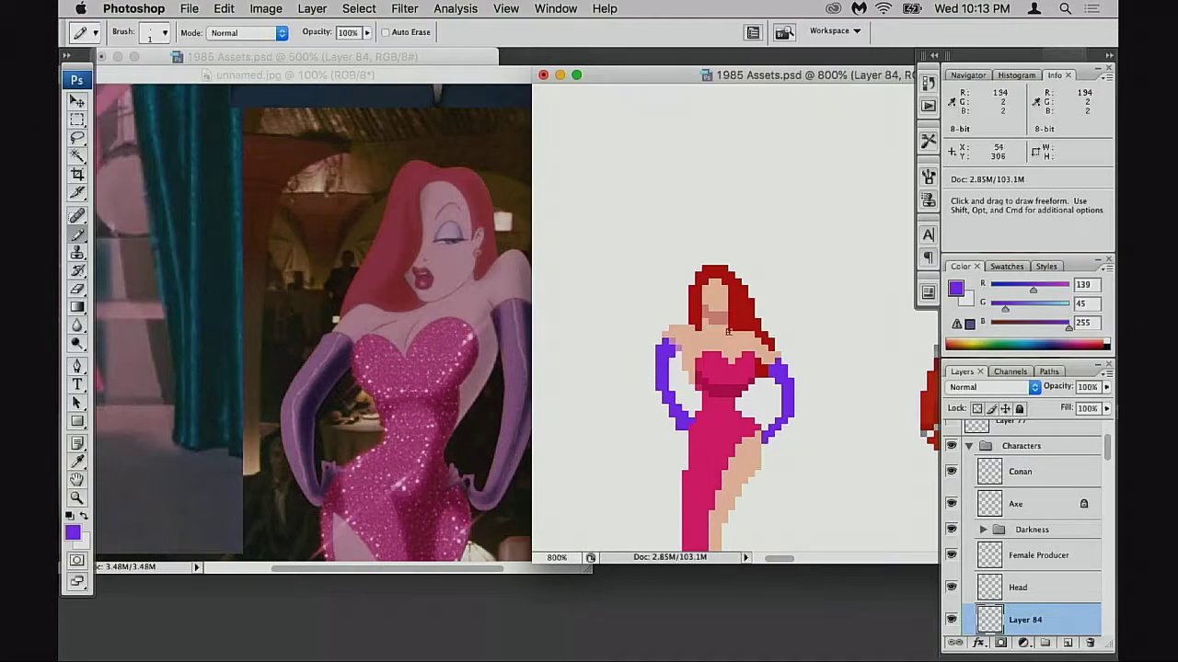
# - Flip the sprite horizontally back to its original facing direction
pyautogui.press('super+t')
pyautogui.rightClick(740, 358)
pyautogui.click(795, 546)
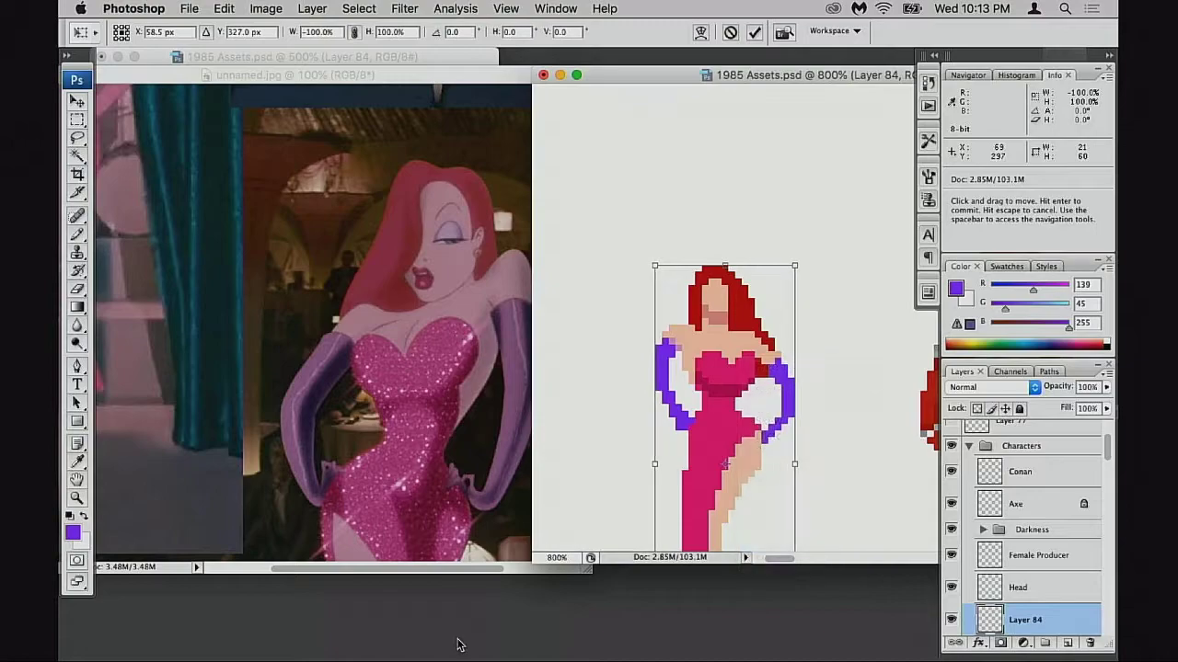
pyautogui.press('Return')
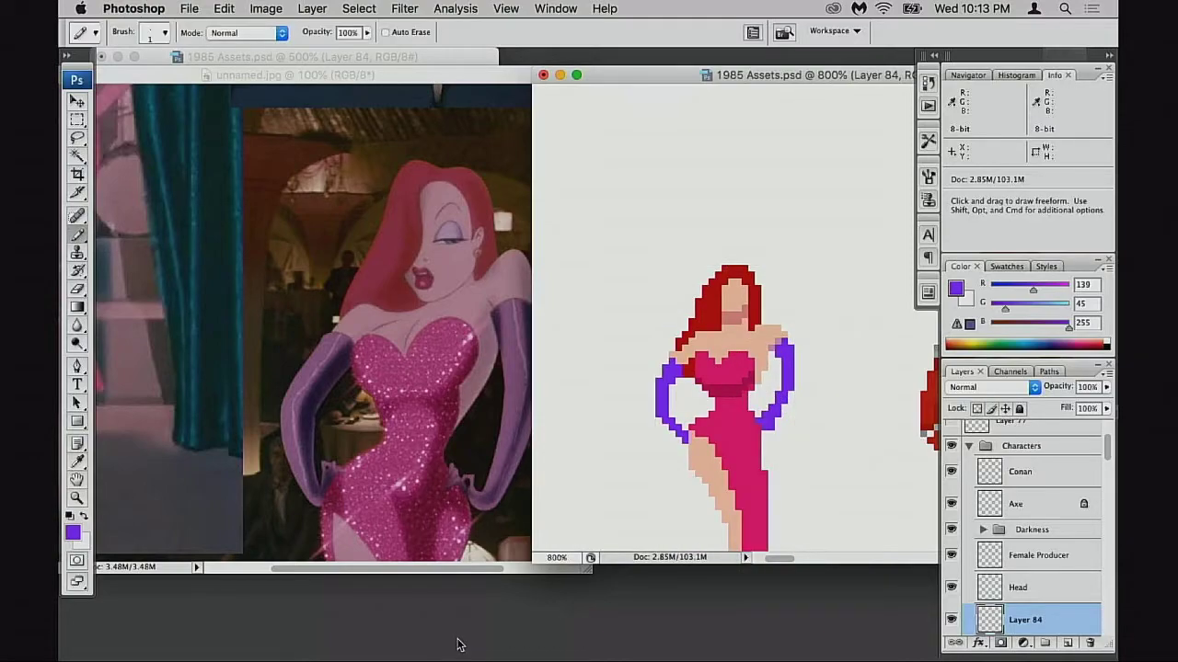
# - Try purple (139, 45, 255) marks on the face and widen it toward the shorter hair side with skin tone (250, 203, 181)
pyautogui.click(725, 314)
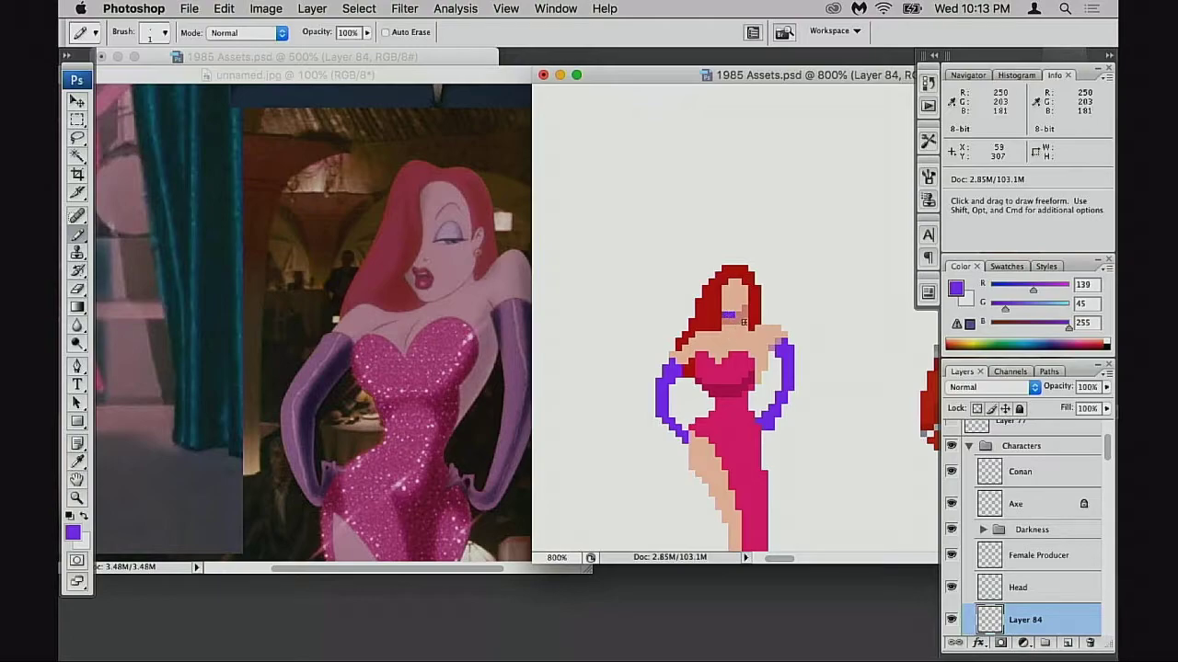
pyautogui.press('super+z')
pyautogui.click(738, 308)
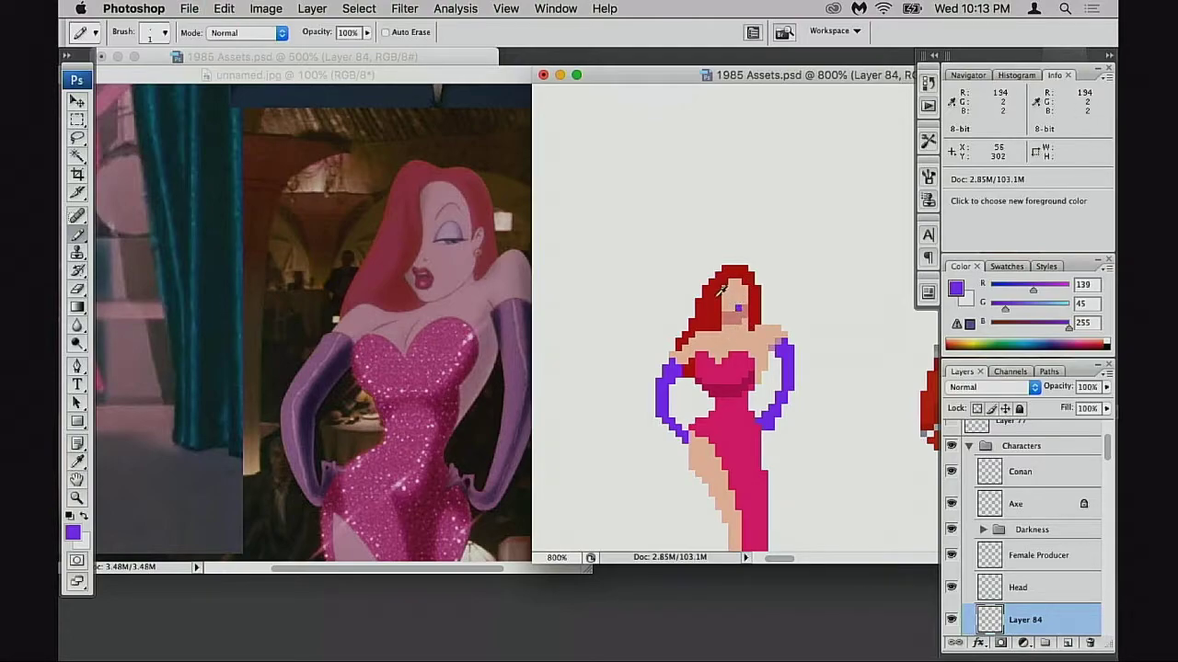
pyautogui.keyDown('alt'); pyautogui.click(726, 287); pyautogui.keyUp('alt')
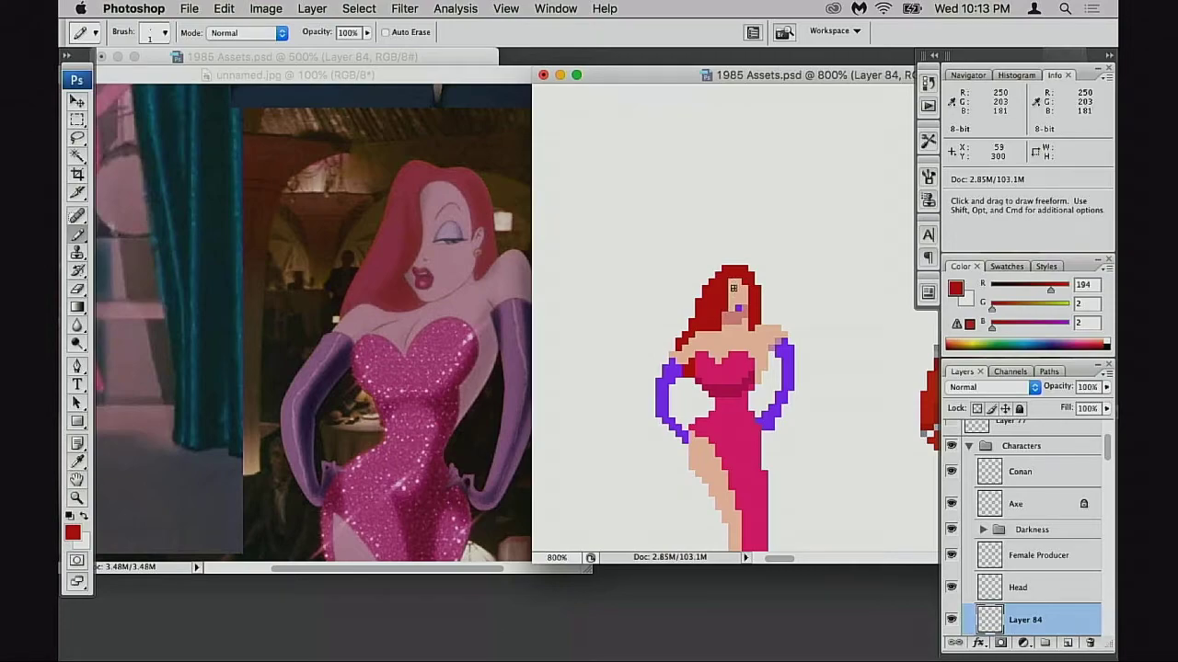
pyautogui.keyDown('alt'); pyautogui.click(746, 297); pyautogui.keyUp('alt')
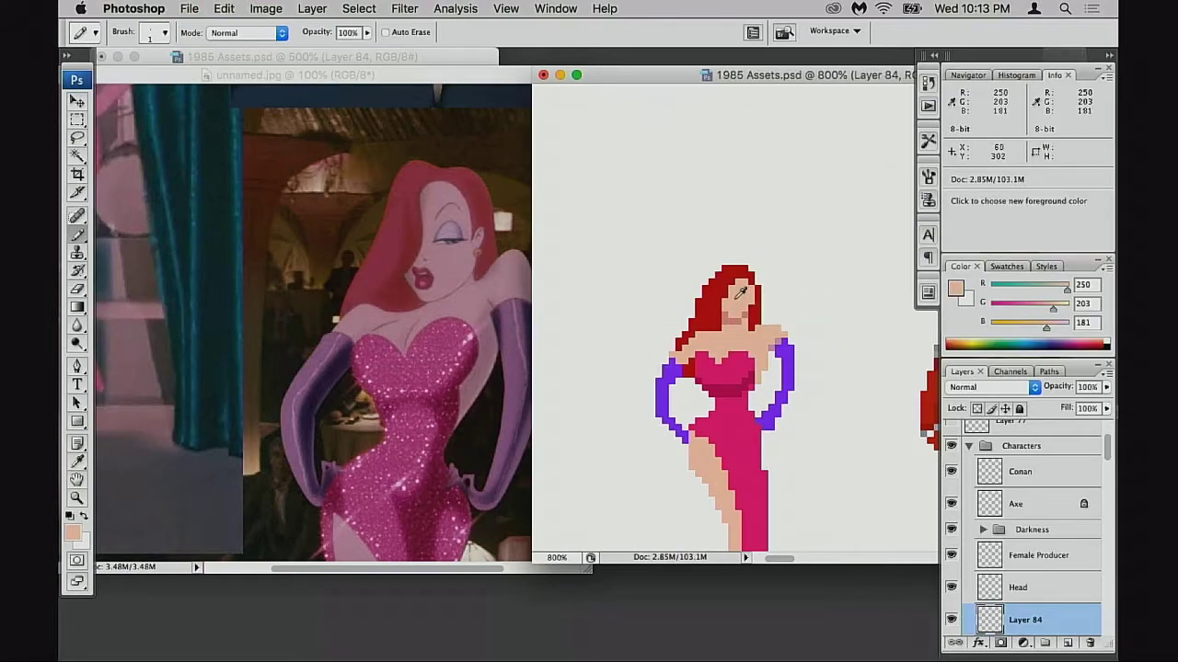
pyautogui.moveTo(735, 301)
pyautogui.mouseDown()
pyautogui.moveTo(659, 302)
pyautogui.moveTo(668, 314)
pyautogui.mouseUp()
pyautogui.press('super+z')
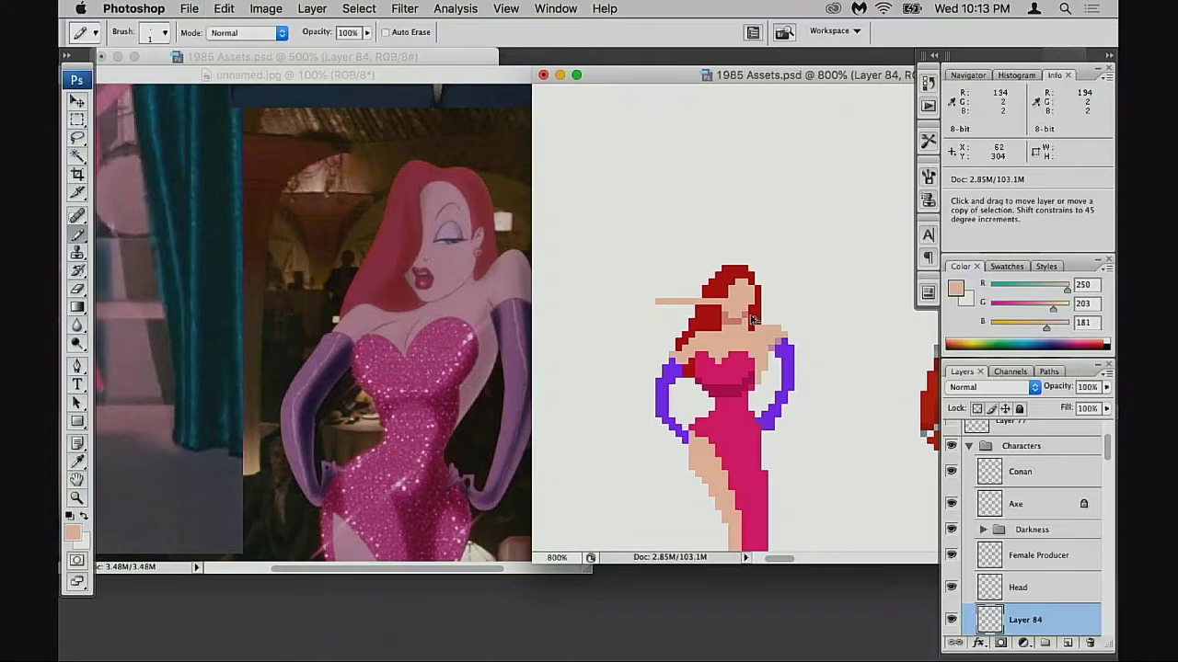
pyautogui.press('super+z')
# - Shift the face toward the long-hair side with hair red (194, 2, 2) and skin tone (250, 203, 181), discarding the neckline mark
pyautogui.keyDown('alt'); pyautogui.click(749, 285); pyautogui.keyUp('alt')
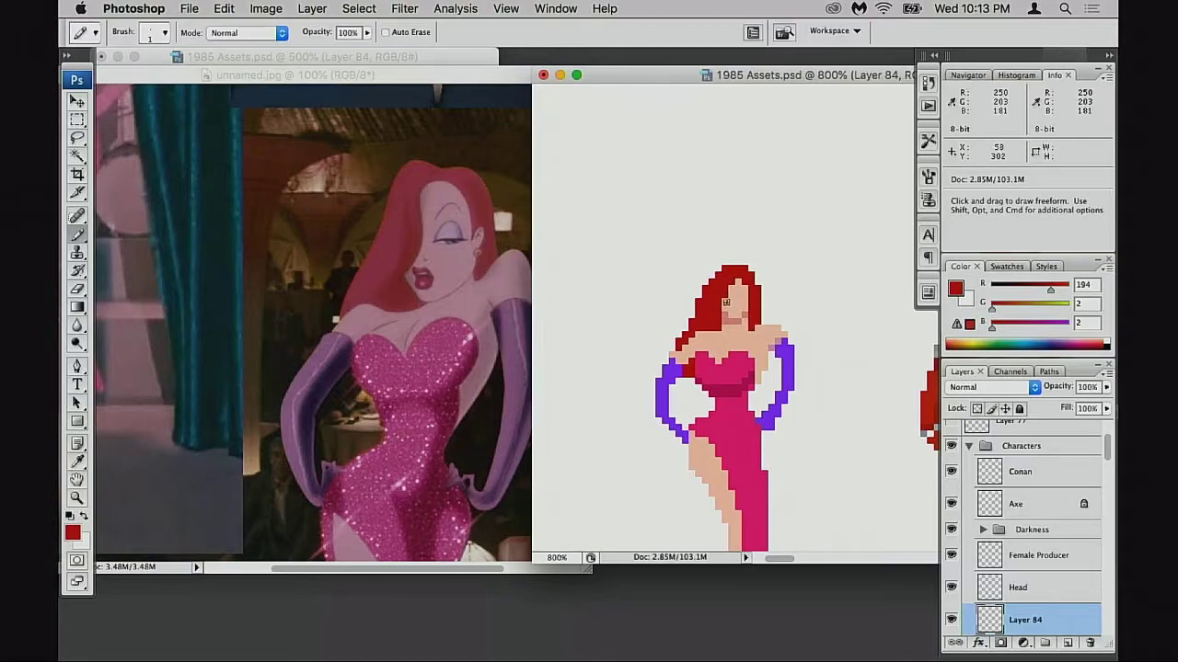
pyautogui.keyDown('alt'); pyautogui.click(726, 301); pyautogui.keyUp('alt')
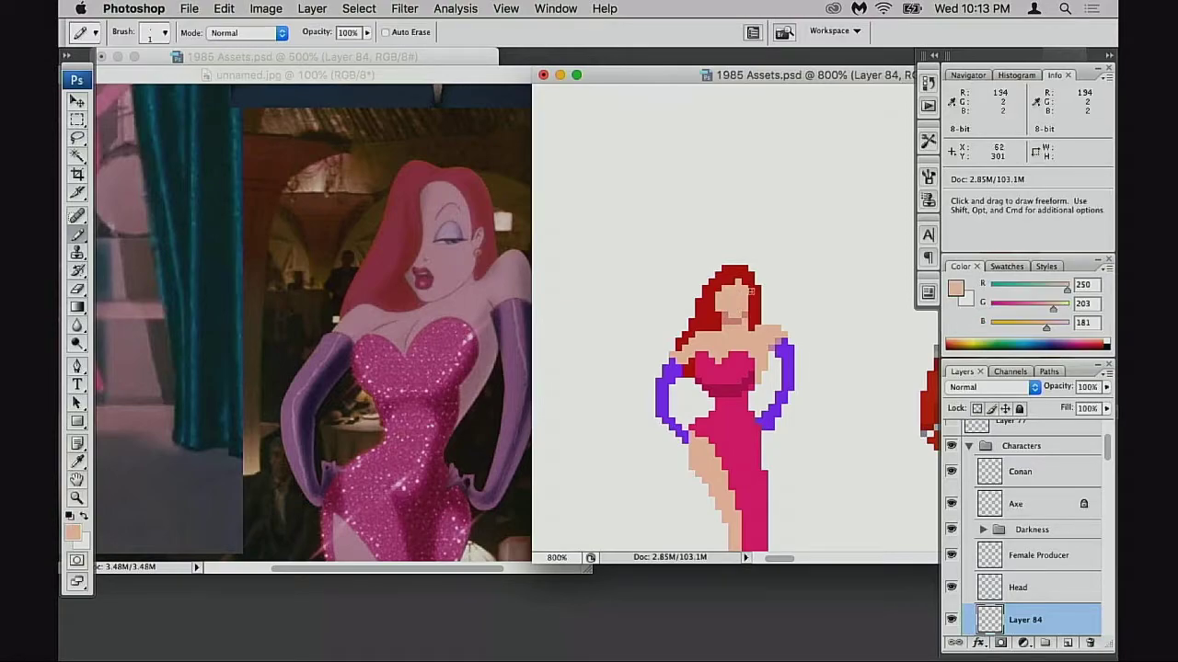
pyautogui.keyDown('alt'); pyautogui.click(737, 278); pyautogui.keyUp('alt')
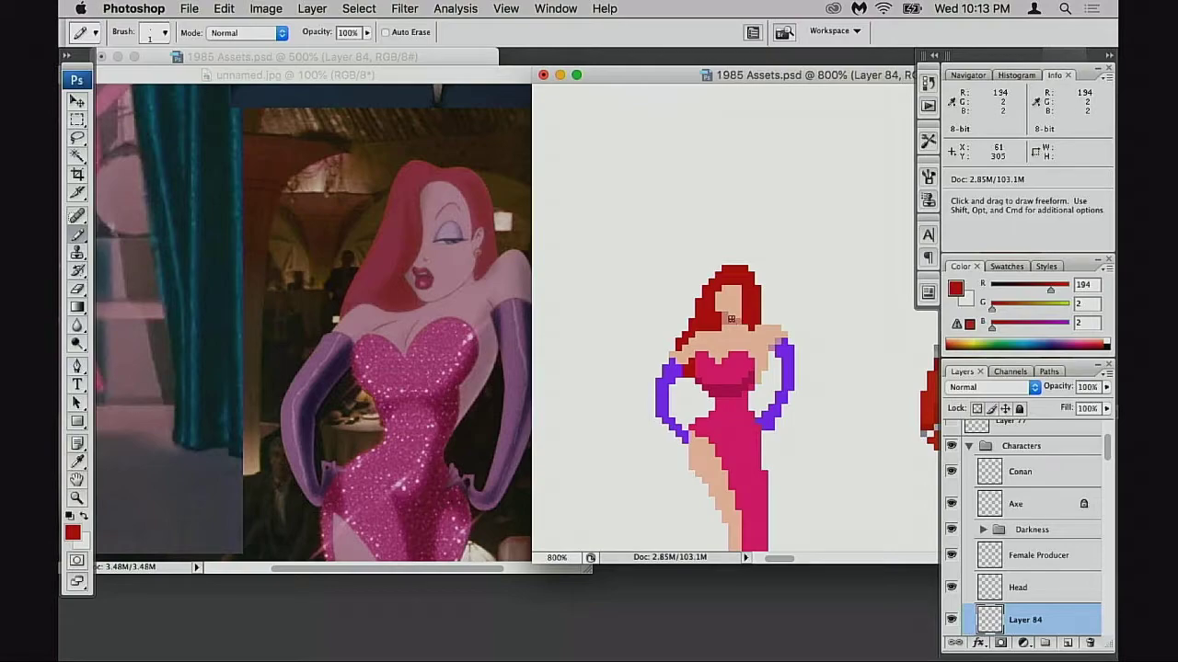
pyautogui.keyDown('alt'); pyautogui.click(727, 313); pyautogui.keyUp('alt')
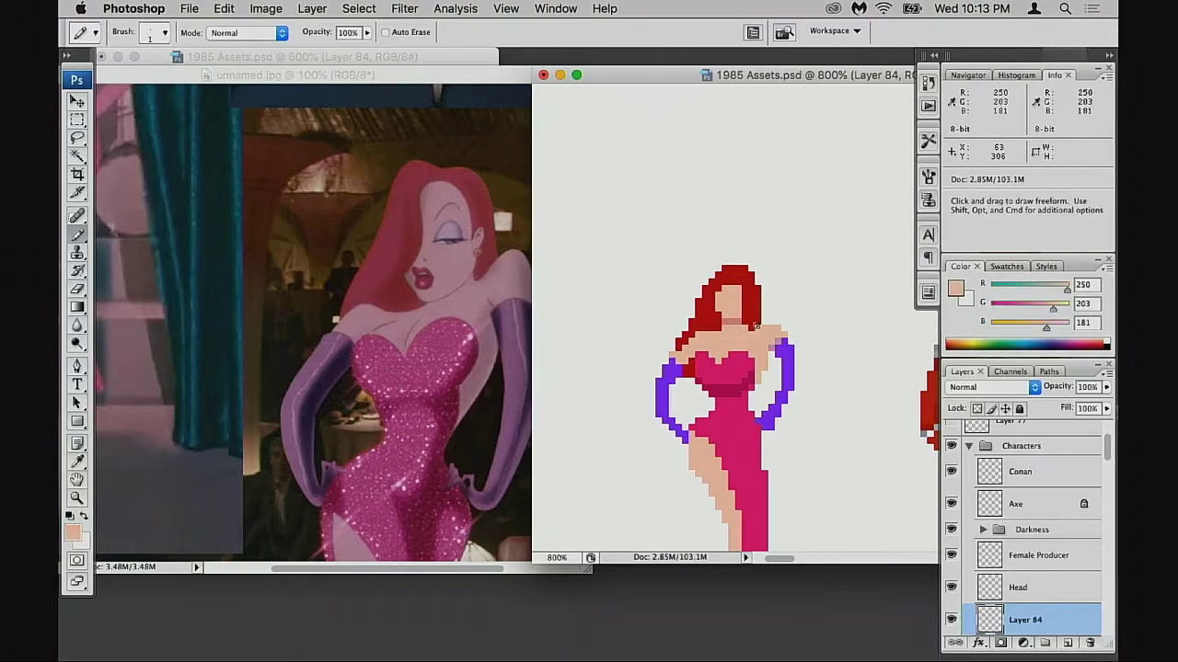
pyautogui.press('super')
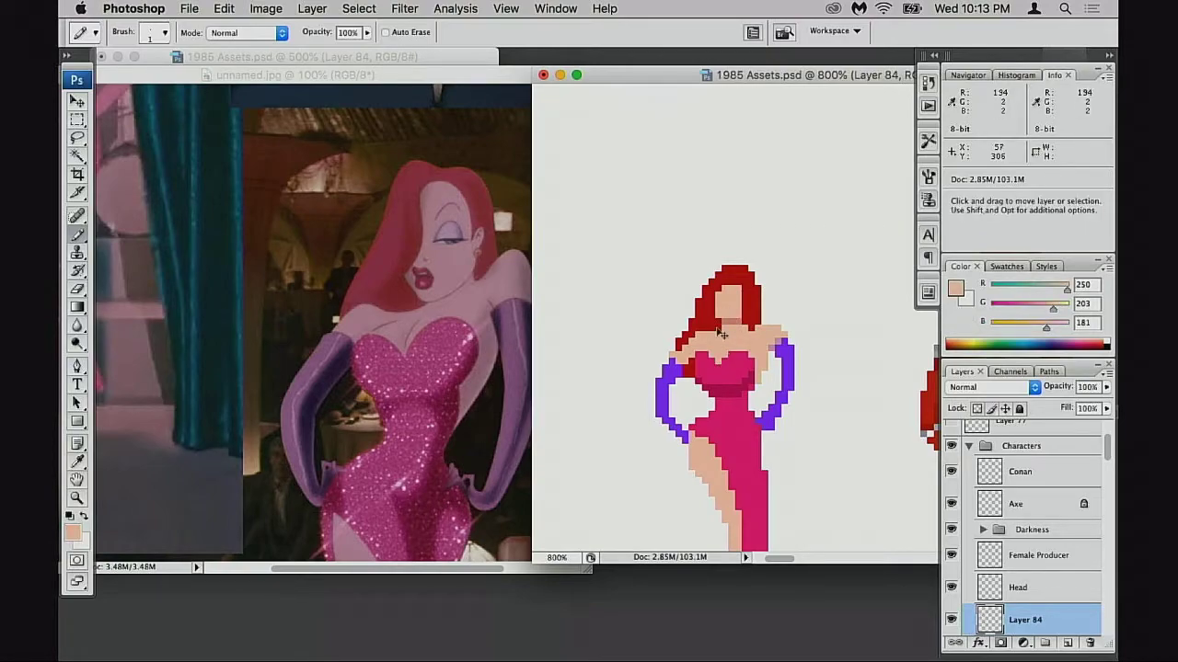
pyautogui.keyDown('alt'); pyautogui.click(745, 290); pyautogui.keyUp('alt')
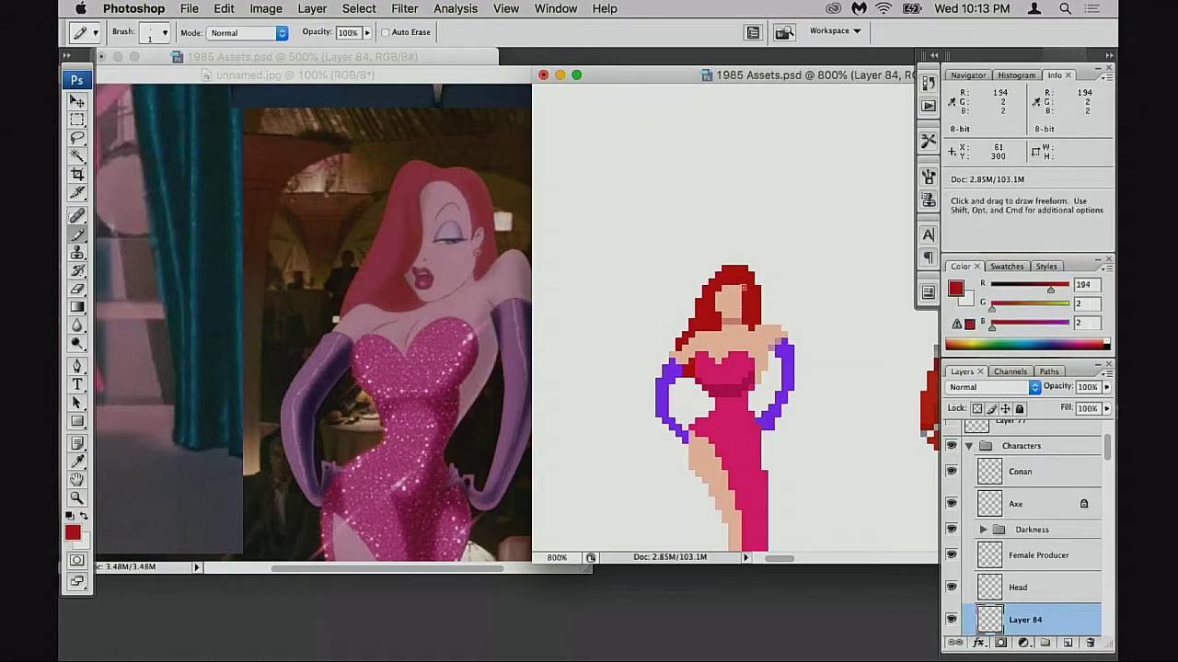
pyautogui.keyDown('alt'); pyautogui.click(749, 304); pyautogui.keyUp('alt')
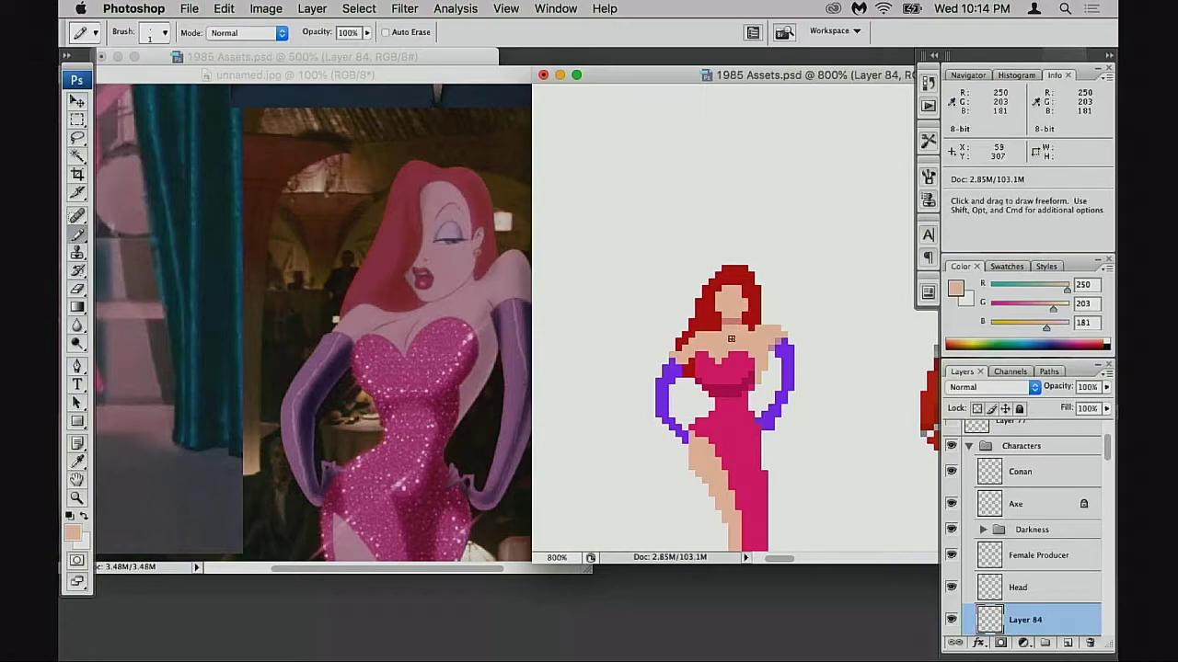
pyautogui.click(720, 356)
pyautogui.press('super+z')
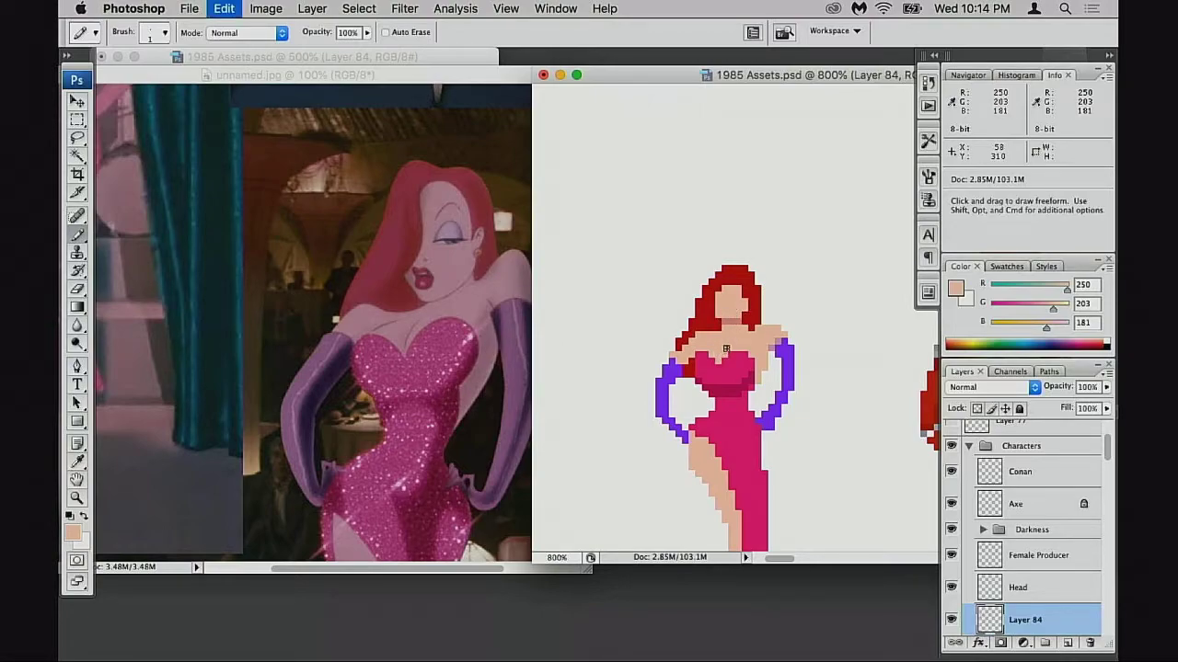
# - Touch up the crown with hair red (194, 2, 2) and erase the outermost pixels along the shorter hair side
pyautogui.press('e')
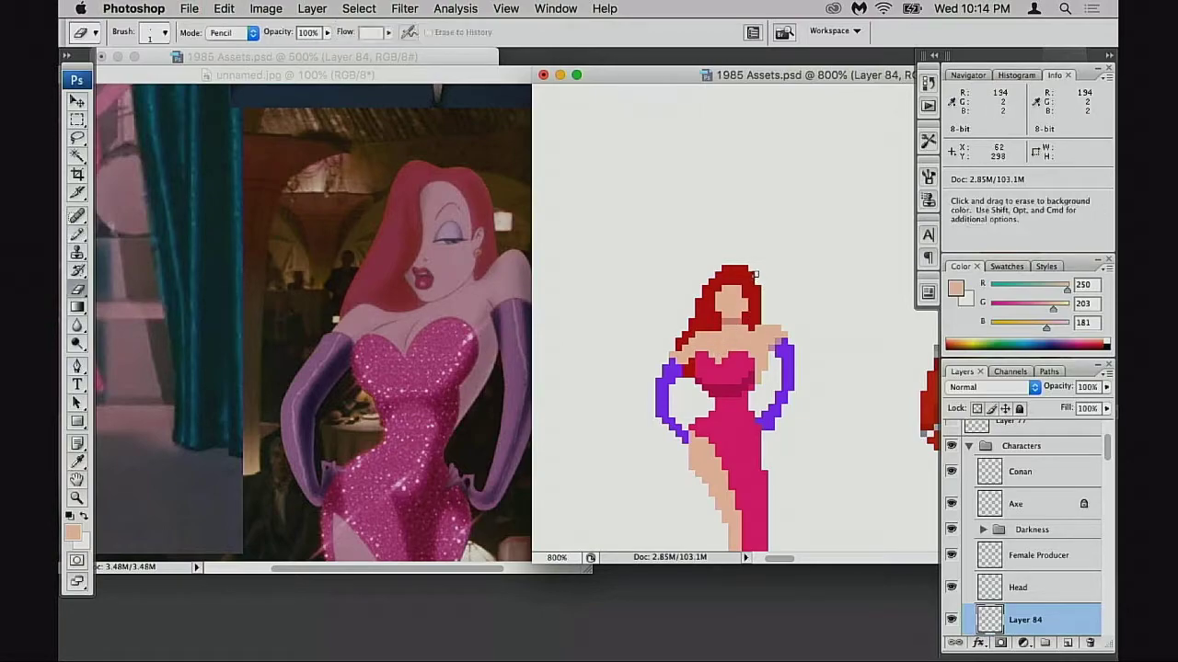
pyautogui.press('super+z')
pyautogui.press('b')
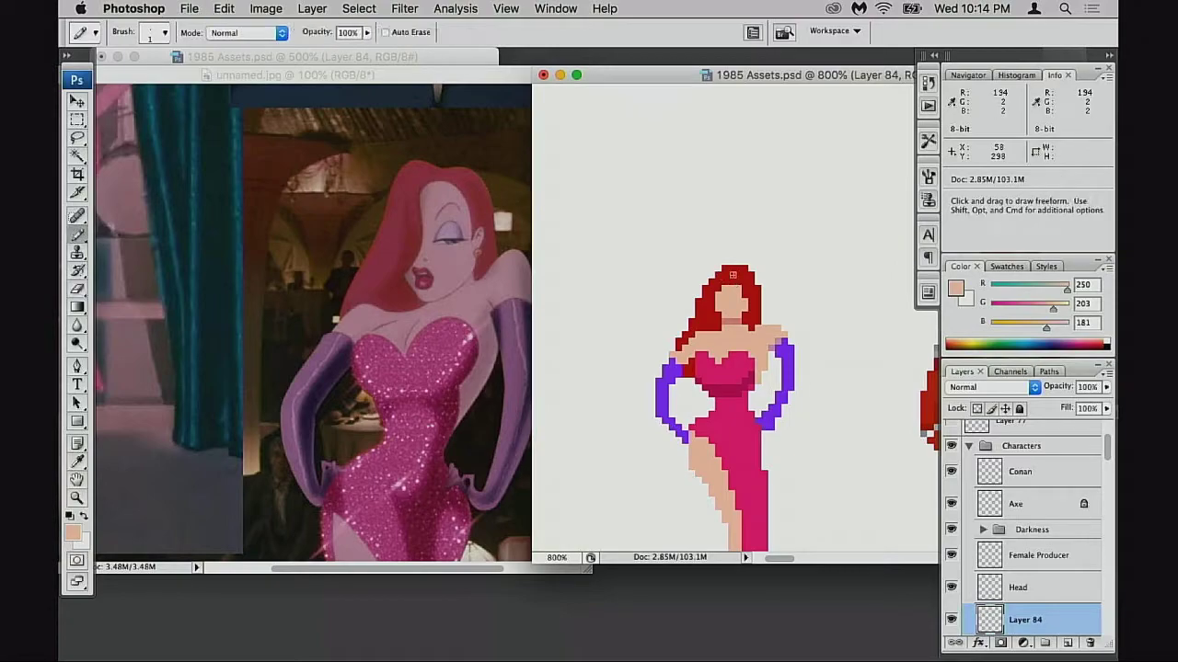
pyautogui.keyDown('alt'); pyautogui.click(732, 275); pyautogui.keyUp('alt')
pyautogui.click(732, 276)
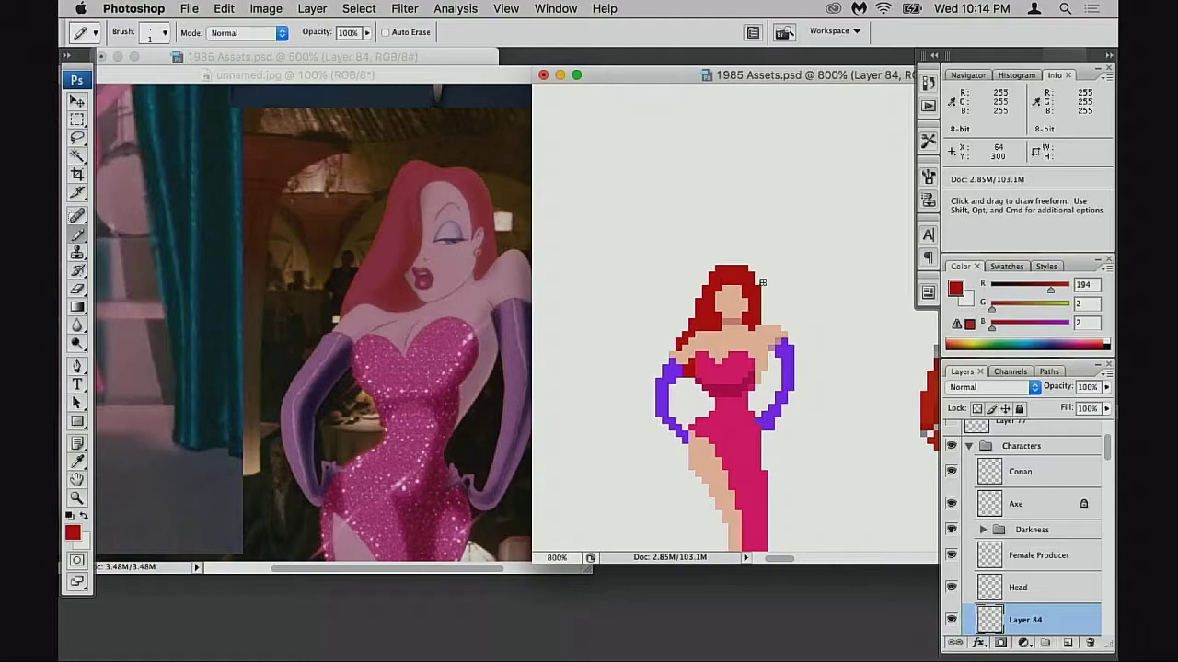
pyautogui.press('e')
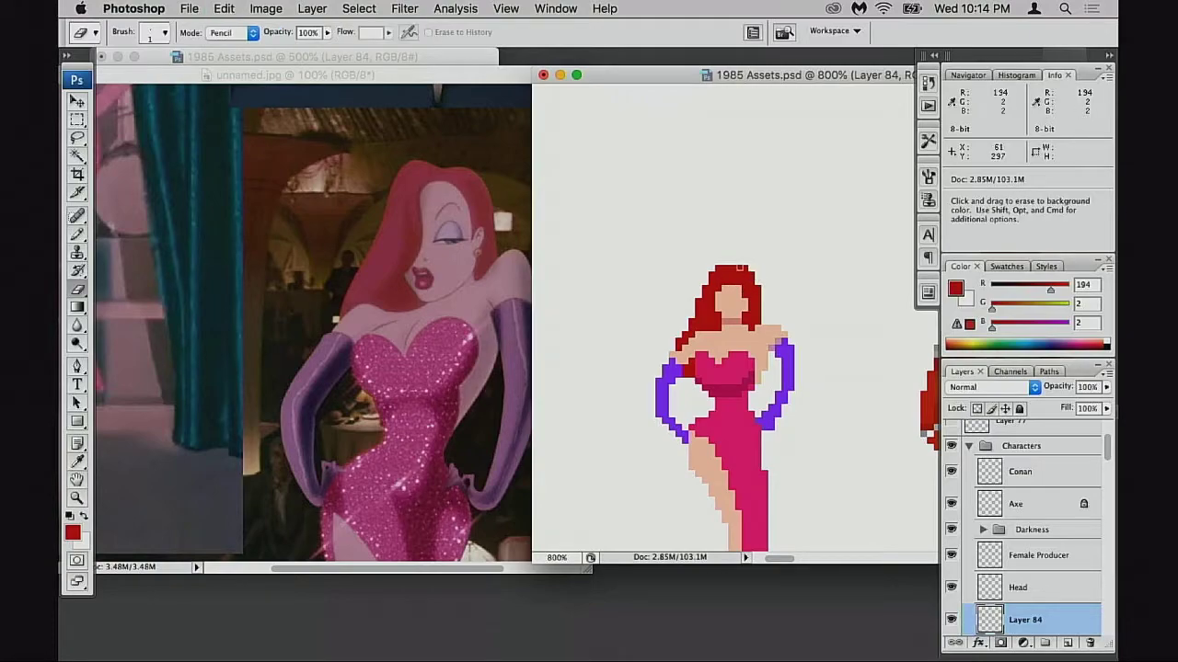
pyautogui.click(741, 267)
pyautogui.click(751, 275)
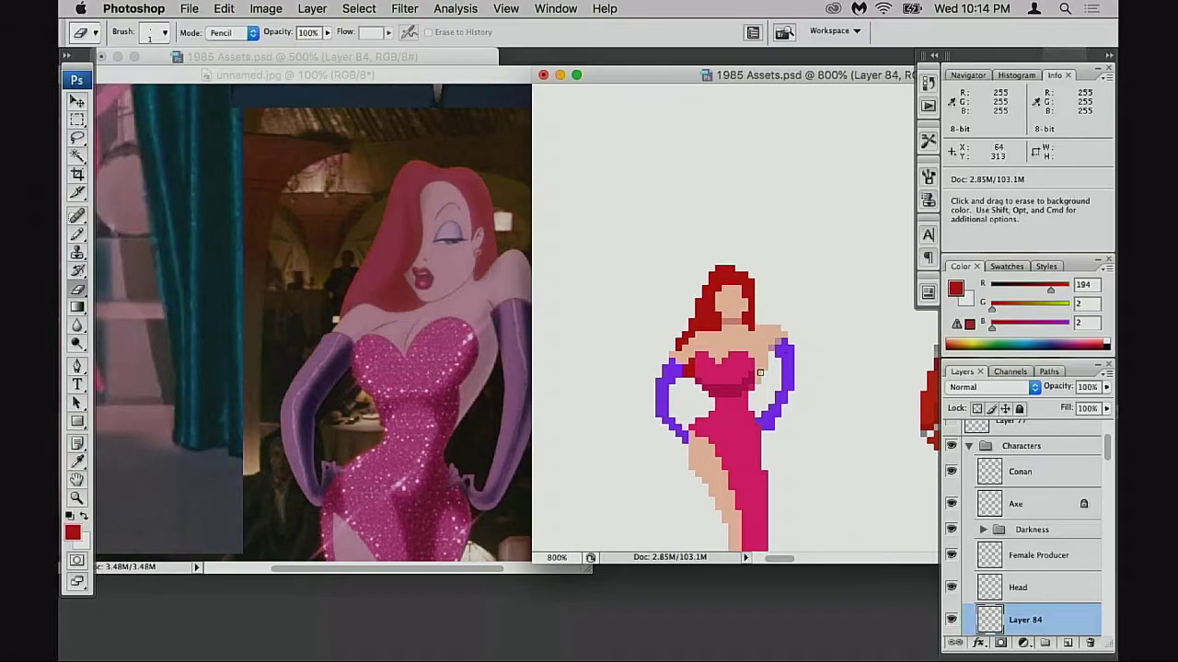
# - Erase the excess pixels along the torso's outer skin edge beside the bust and save the document
pyautogui.moveTo(764, 382)
pyautogui.mouseDown()
pyautogui.moveTo(741, 372)
pyautogui.moveTo(767, 369)
pyautogui.mouseUp()
pyautogui.keyDown('alt'); pyautogui.click(743, 373); pyautogui.keyUp('alt')
pyautogui.keyDown('alt'); pyautogui.click(755, 379); pyautogui.keyUp('alt')
pyautogui.keyDown('alt'); pyautogui.click(765, 381); pyautogui.keyUp('alt')
pyautogui.keyDown('alt'); pyautogui.click(769, 378); pyautogui.keyUp('alt')
pyautogui.press('super+s')
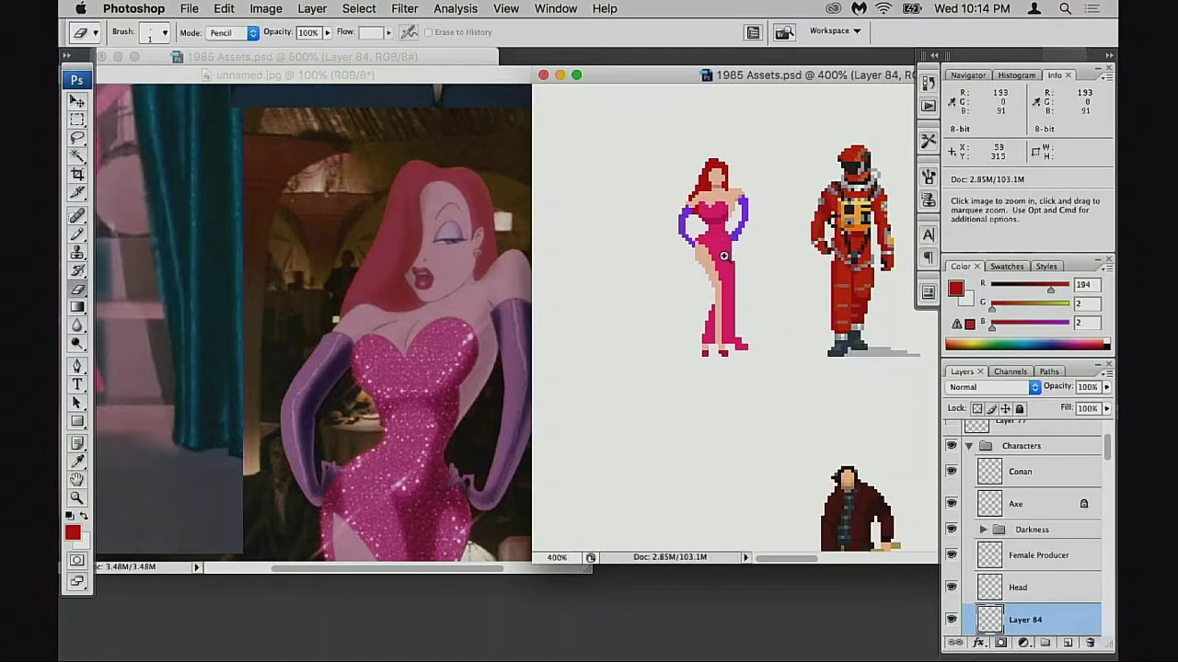
pyautogui.moveTo(681, 160); pyautogui.dragTo(753, 265)
pyautogui.moveTo(803, 336); pyautogui.dragTo(691, 360)
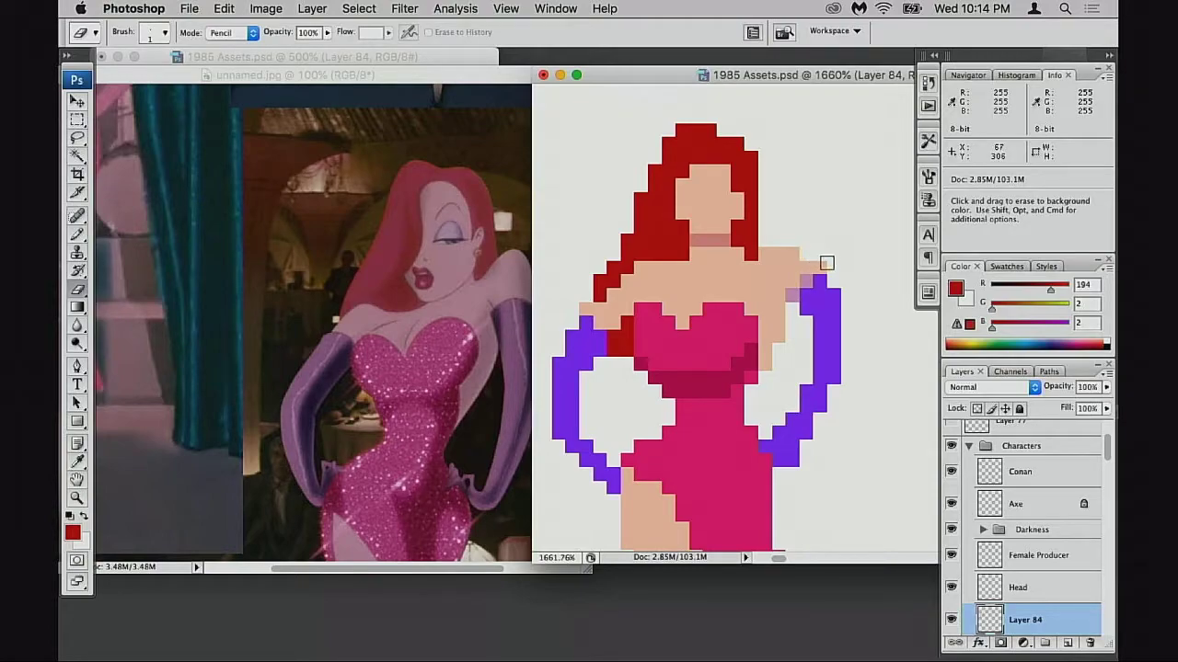
# - Try a skin-tone (250, 203, 181) pixel on top of the raised shoulder beside the shorter hair
pyautogui.press('b')
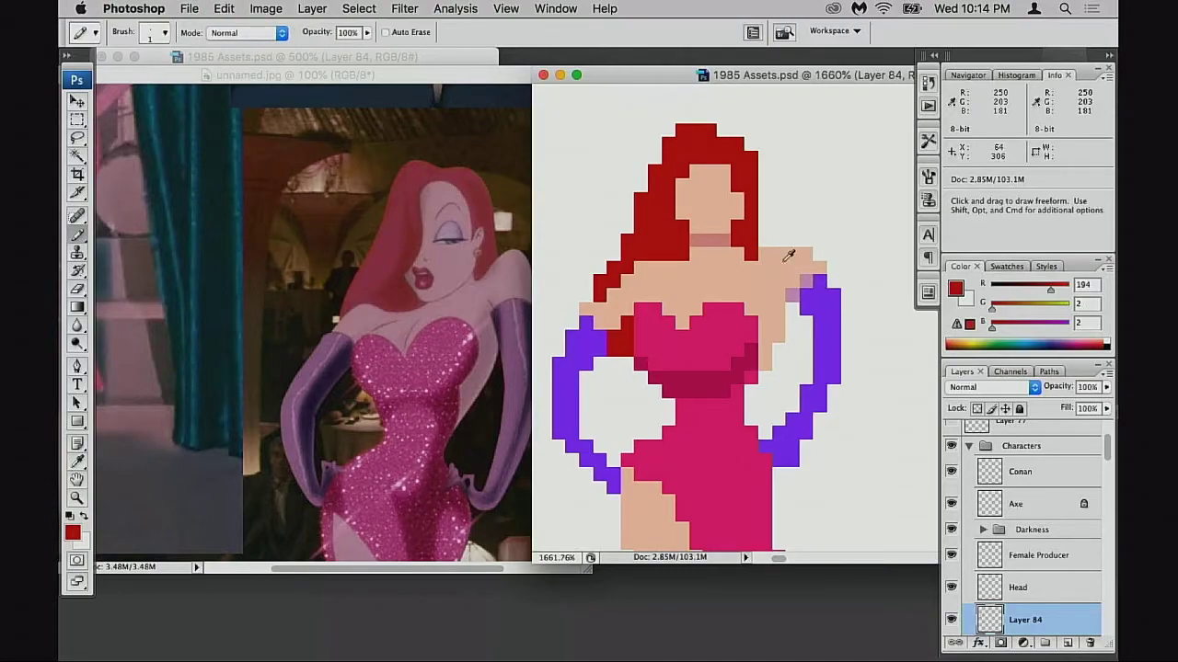
pyautogui.keyDown('alt'); pyautogui.click(779, 253); pyautogui.keyUp('alt')
pyautogui.click(763, 240)
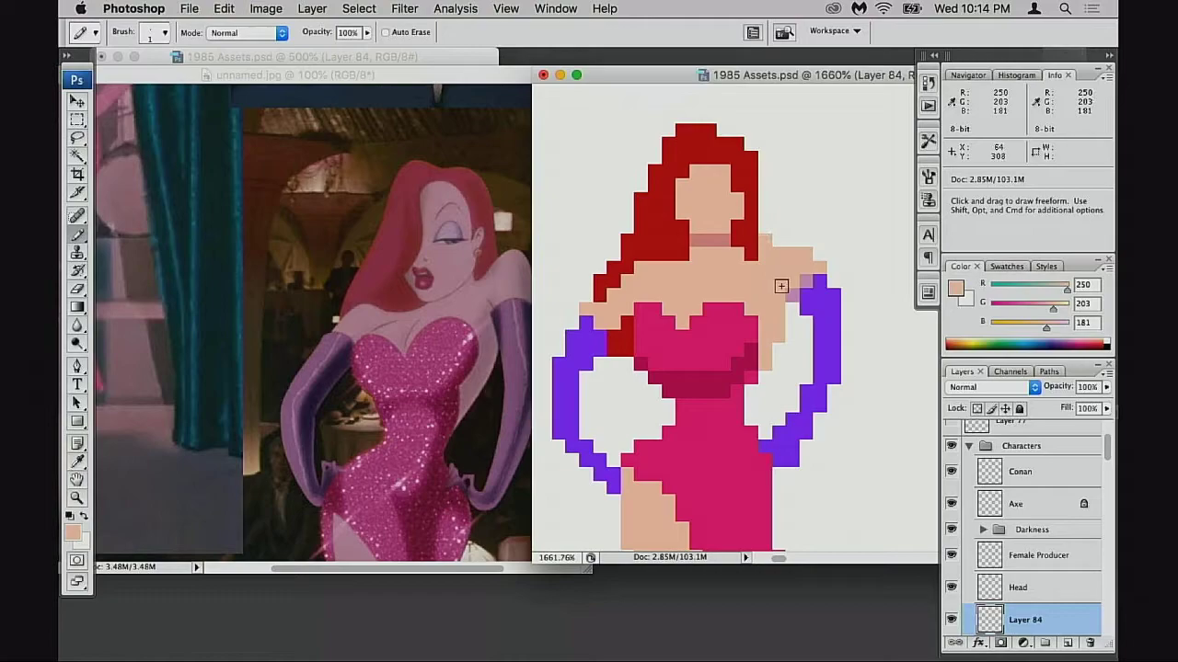
pyautogui.press('super+z')
# - Widen the lower outer edge of the long hair above the shoulder with hair red (194, 2, 2)
pyautogui.moveTo(757, 461); pyautogui.dragTo(739, 405)
pyautogui.moveTo(721, 223); pyautogui.dragTo(735, 293)
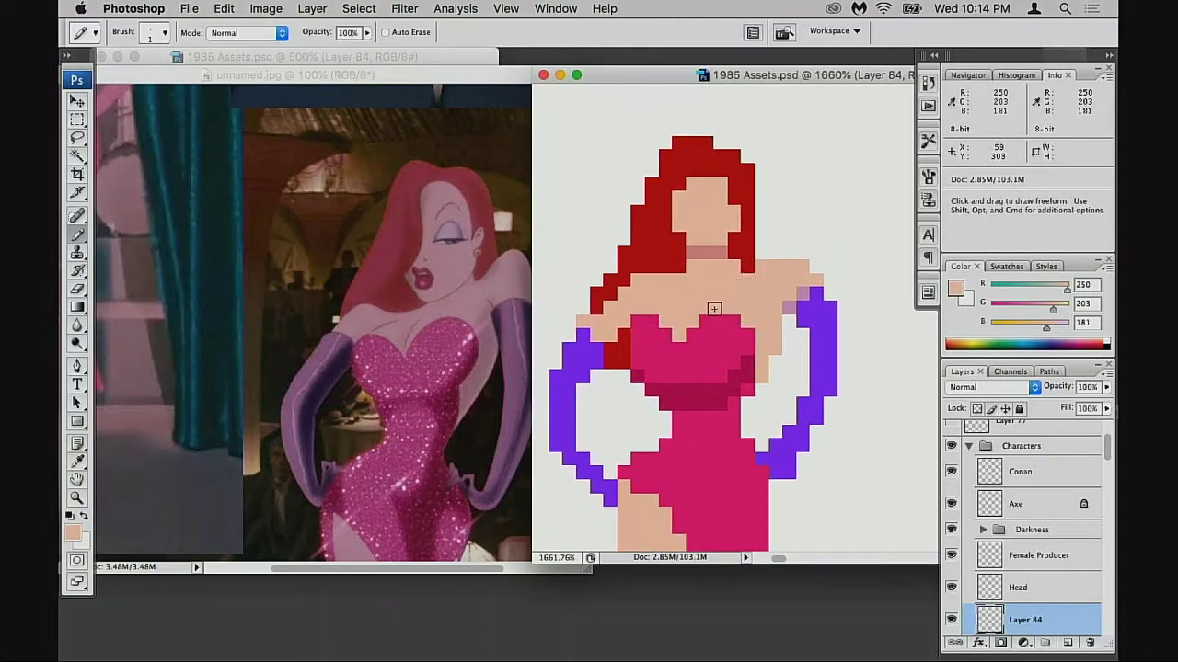
pyautogui.moveTo(693, 334); pyautogui.dragTo(721, 324)
pyautogui.moveTo(660, 345); pyautogui.dragTo(679, 331)
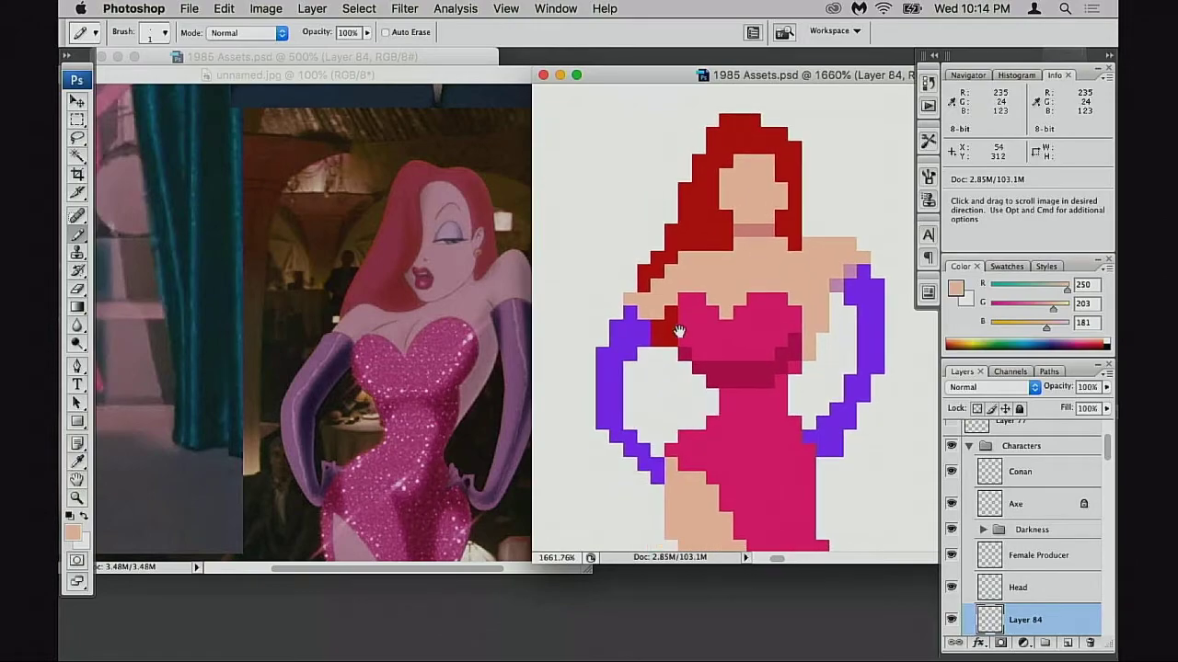
pyautogui.keyDown('alt'); pyautogui.click(670, 241); pyautogui.keyUp('alt')
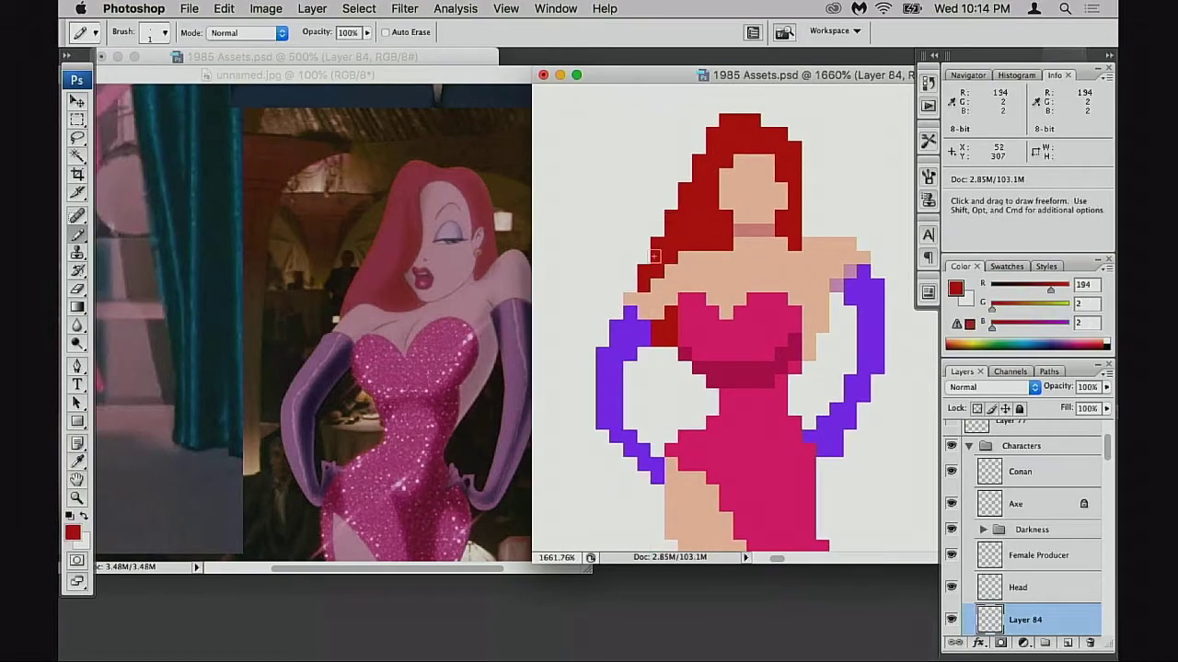
pyautogui.moveTo(653, 255)
pyautogui.mouseDown()
pyautogui.moveTo(632, 276)
pyautogui.moveTo(637, 290)
pyautogui.mouseUp()
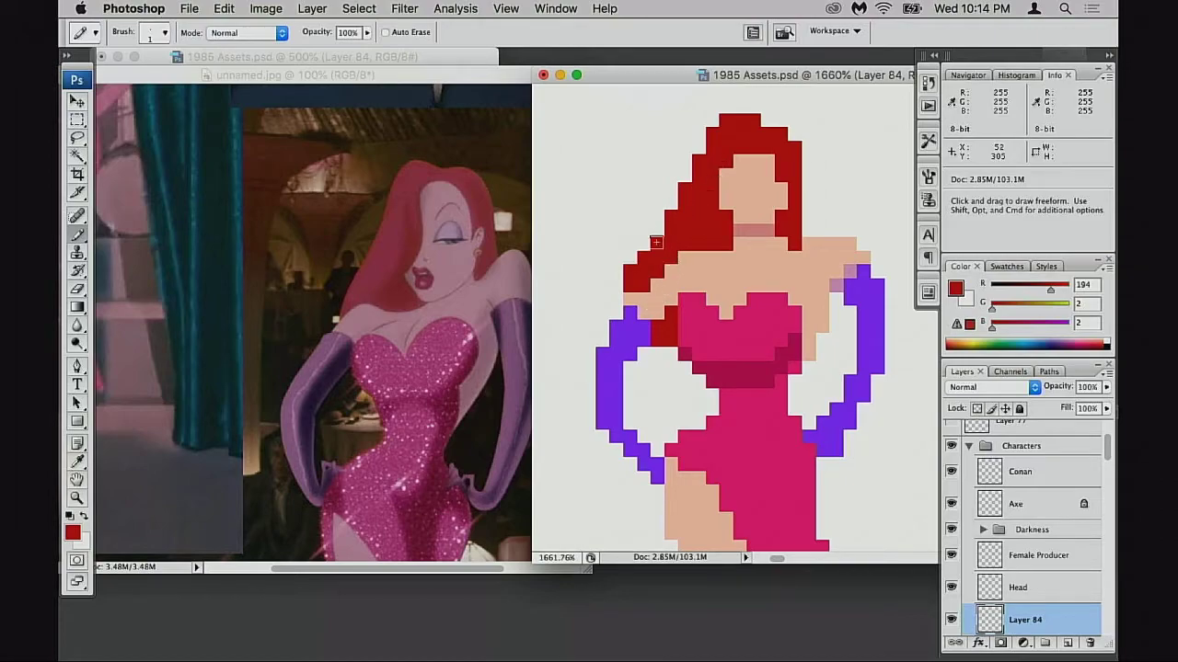
pyautogui.moveTo(655, 242)
pyautogui.mouseDown()
pyautogui.moveTo(644, 249)
pyautogui.moveTo(678, 231)
pyautogui.mouseUp()
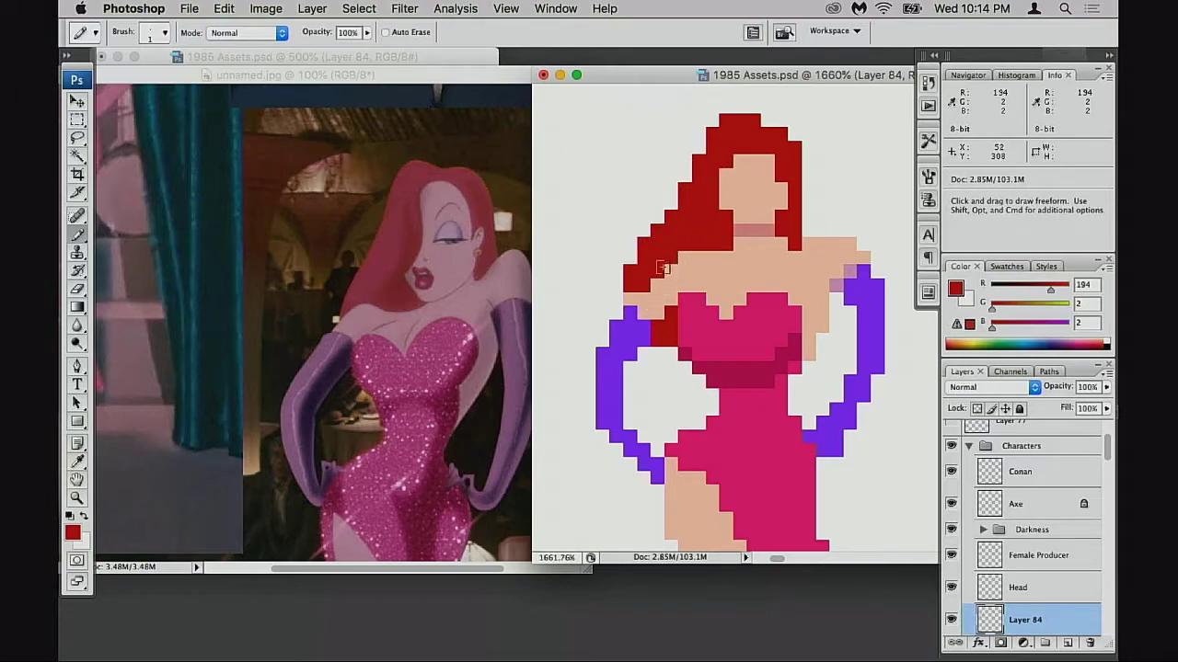
# - Try a hair-red (194, 2, 2) mass between the long-hair-side glove and the torso, separated from the dress by white pixels
pyautogui.press('e')
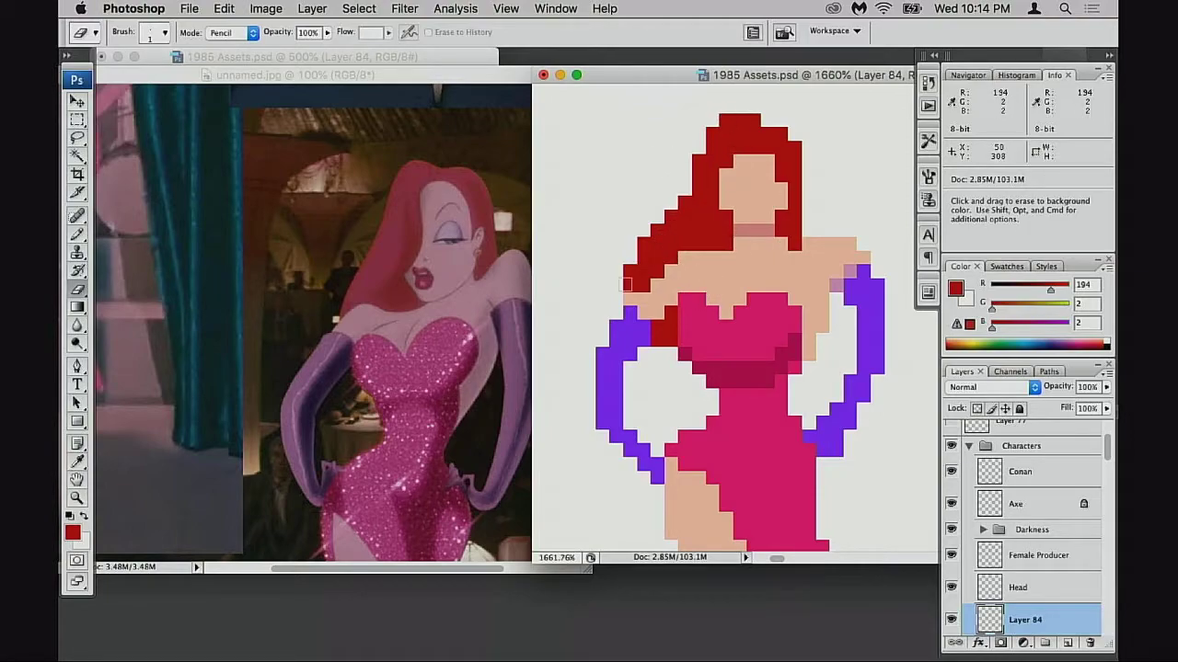
pyautogui.scroll(-3, 672, 276)
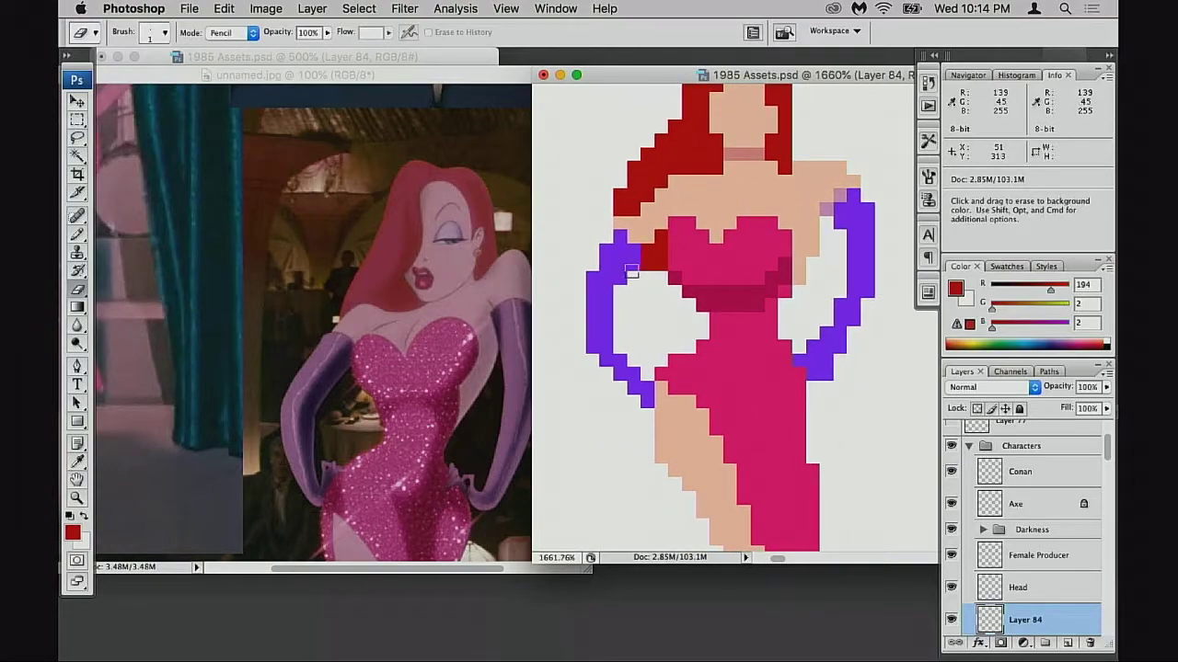
pyautogui.keyDown('alt'); pyautogui.click(655, 200); pyautogui.keyUp('alt')
pyautogui.click(703, 211)
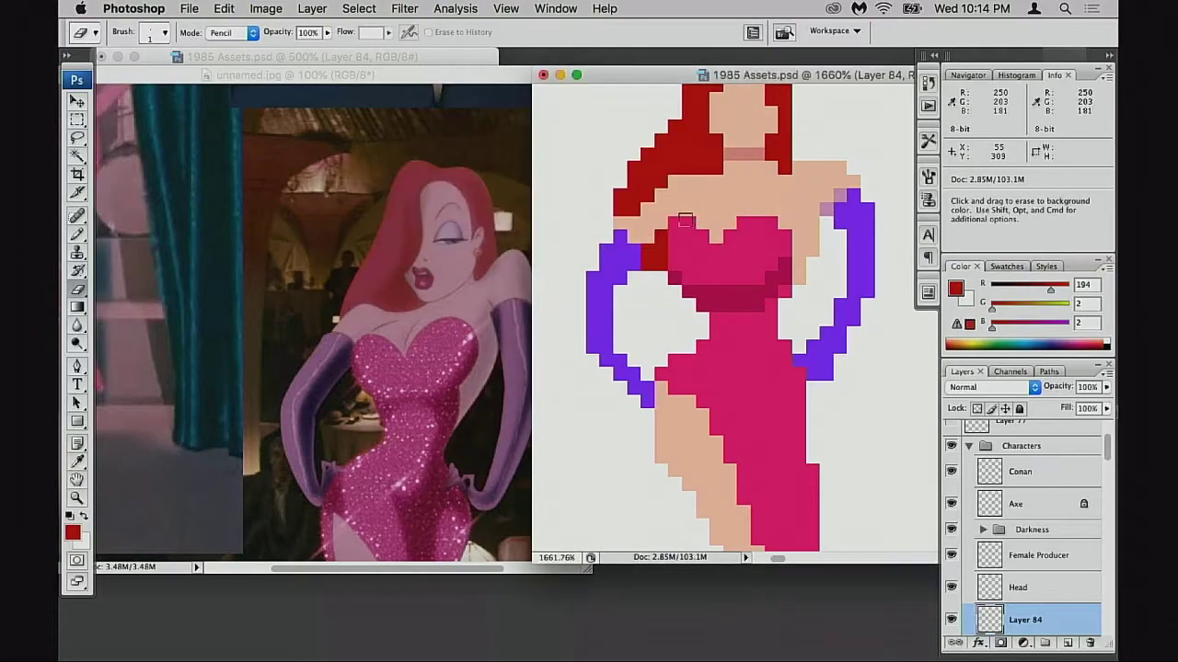
pyautogui.press('b')
pyautogui.click(633, 285)
pyautogui.moveTo(633, 285)
pyautogui.mouseDown()
pyautogui.moveTo(649, 301)
pyautogui.moveTo(664, 282)
pyautogui.moveTo(671, 298)
pyautogui.moveTo(620, 293)
pyautogui.moveTo(689, 310)
pyautogui.moveTo(648, 316)
pyautogui.mouseUp()
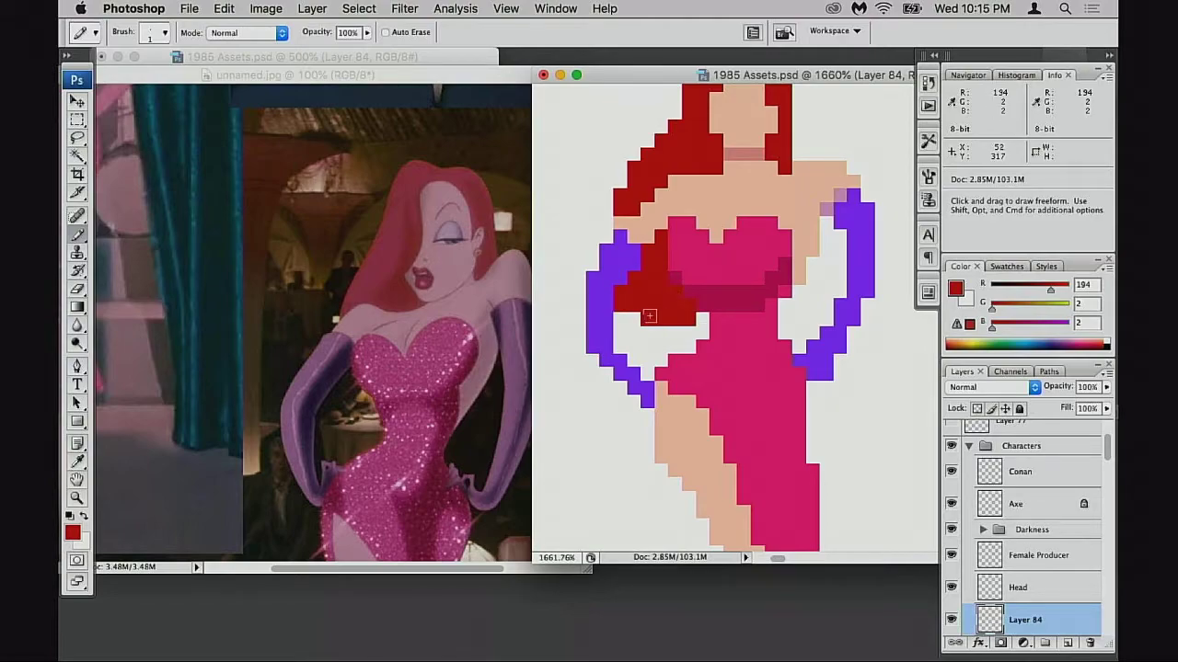
pyautogui.moveTo(666, 276); pyautogui.dragTo(701, 300)
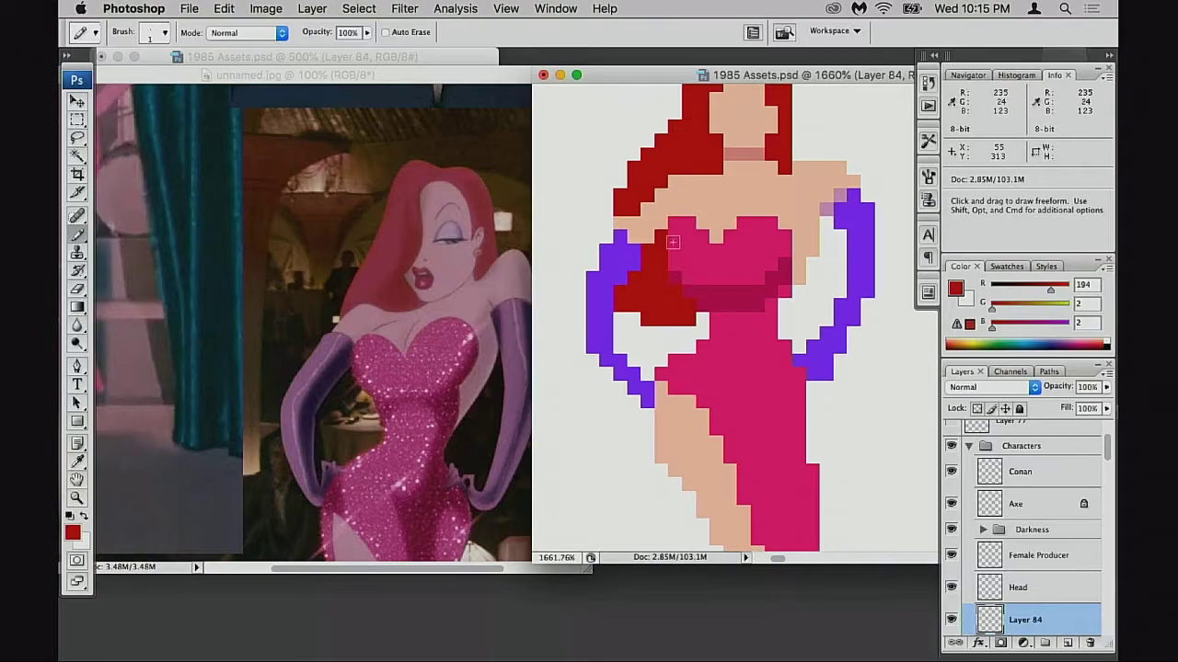
pyautogui.press('x')
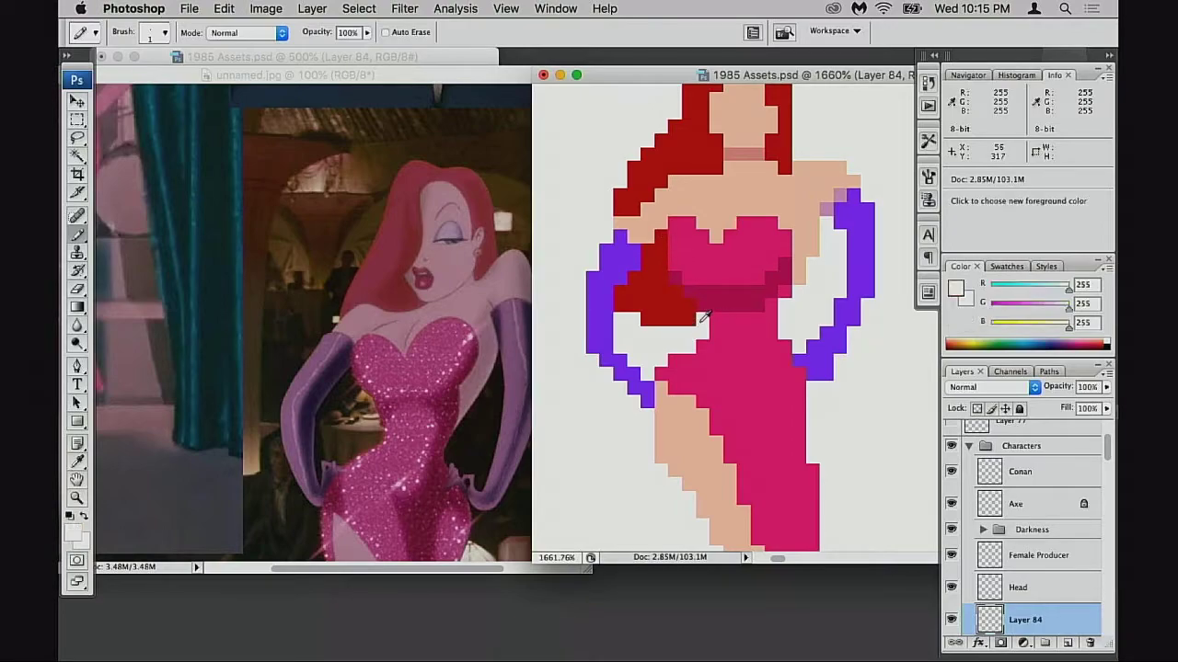
pyautogui.moveTo(694, 314)
pyautogui.mouseDown()
pyautogui.moveTo(669, 288)
pyautogui.moveTo(660, 247)
pyautogui.moveTo(689, 307)
pyautogui.mouseUp()
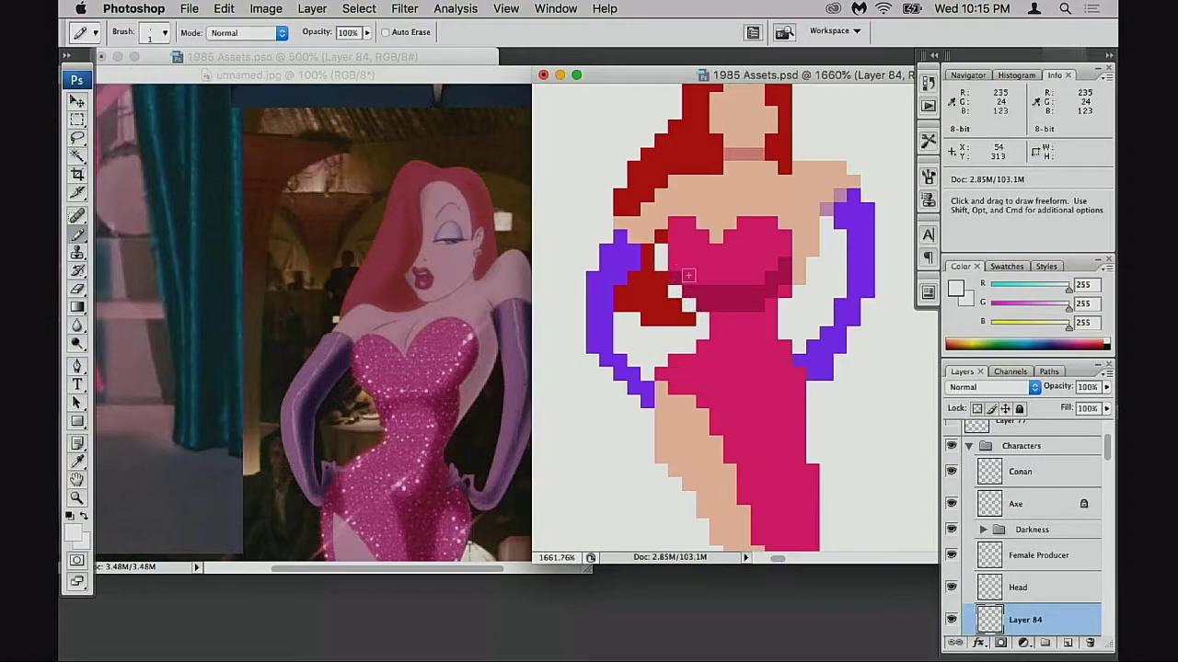
# - Undo the white separation pixels, the hair mass under the arm and the last hair-edge additions
pyautogui.press('super+alt+z')
pyautogui.press('super+alt+z')
pyautogui.press('super+alt+z')
pyautogui.press('super+alt+z')
pyautogui.press('super+alt+z')
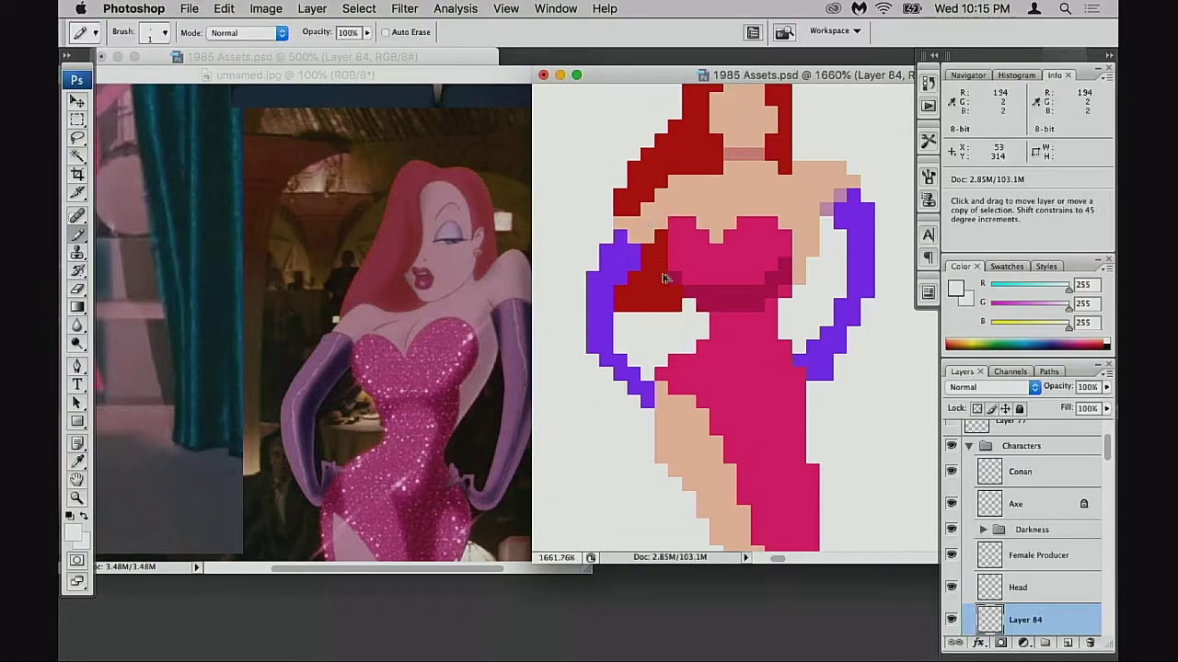
pyautogui.press('super+alt+z')
pyautogui.press('super+alt+z')
pyautogui.press('super+alt+z')
pyautogui.press('super+alt+z')
pyautogui.press('super+alt+z')
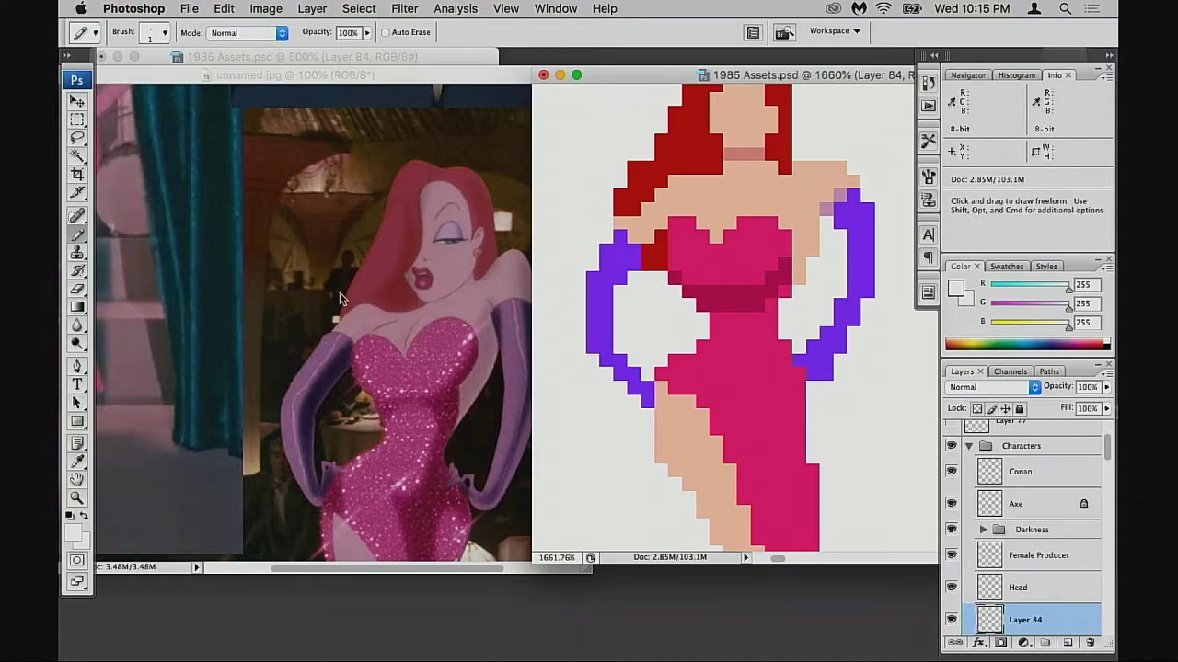
# - Examine in unnamed.jpg how the hair falls behind the arm and torso, closing in on the blue-curtain figure
pyautogui.click(341, 299)
pyautogui.moveTo(335, 322); pyautogui.dragTo(505, 408)
pyautogui.moveTo(491, 311); pyautogui.dragTo(290, 256)
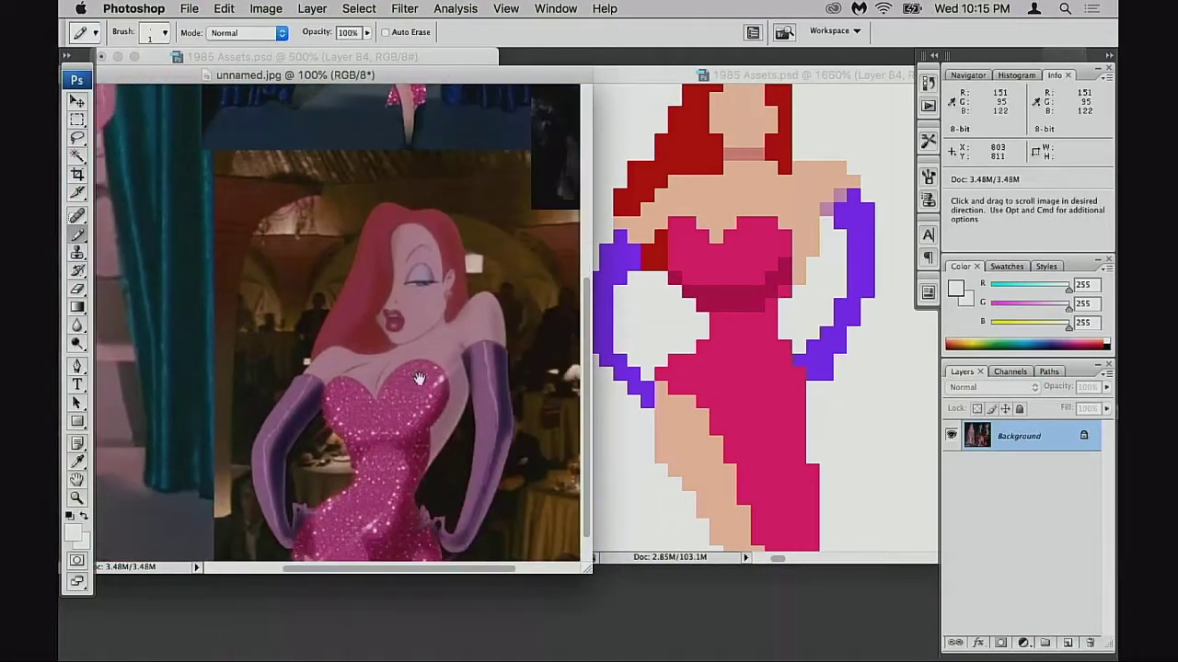
pyautogui.moveTo(354, 287)
pyautogui.mouseDown()
pyautogui.moveTo(530, 370)
pyautogui.moveTo(354, 304)
pyautogui.mouseUp()
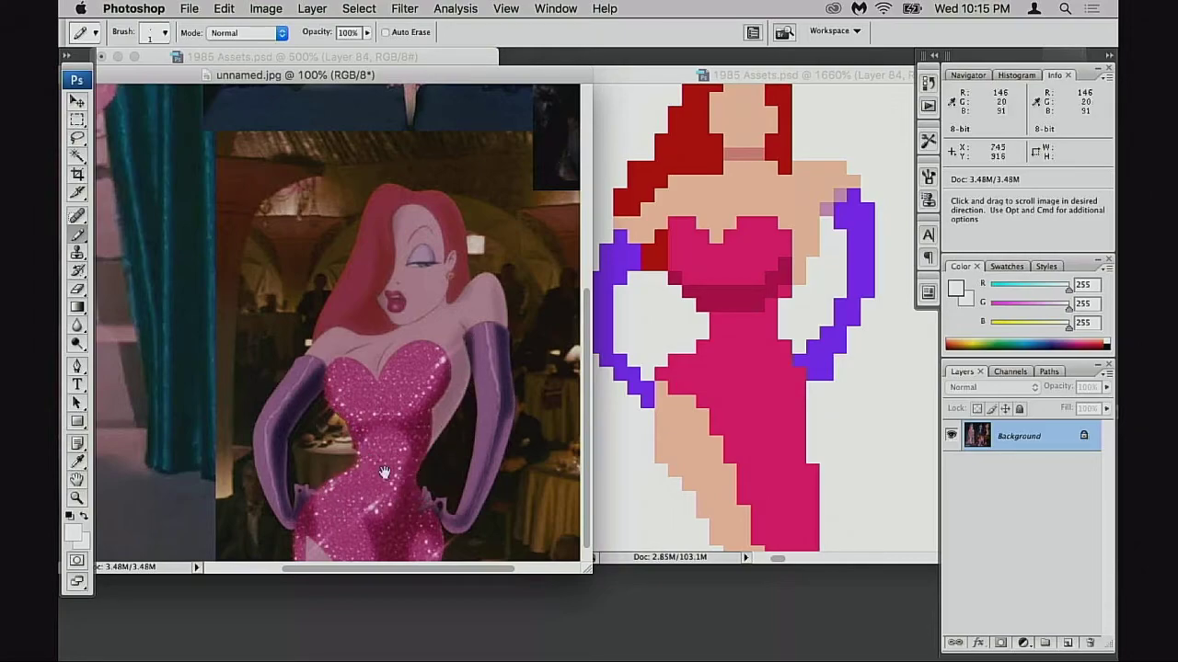
pyautogui.moveTo(334, 363); pyautogui.dragTo(447, 447)
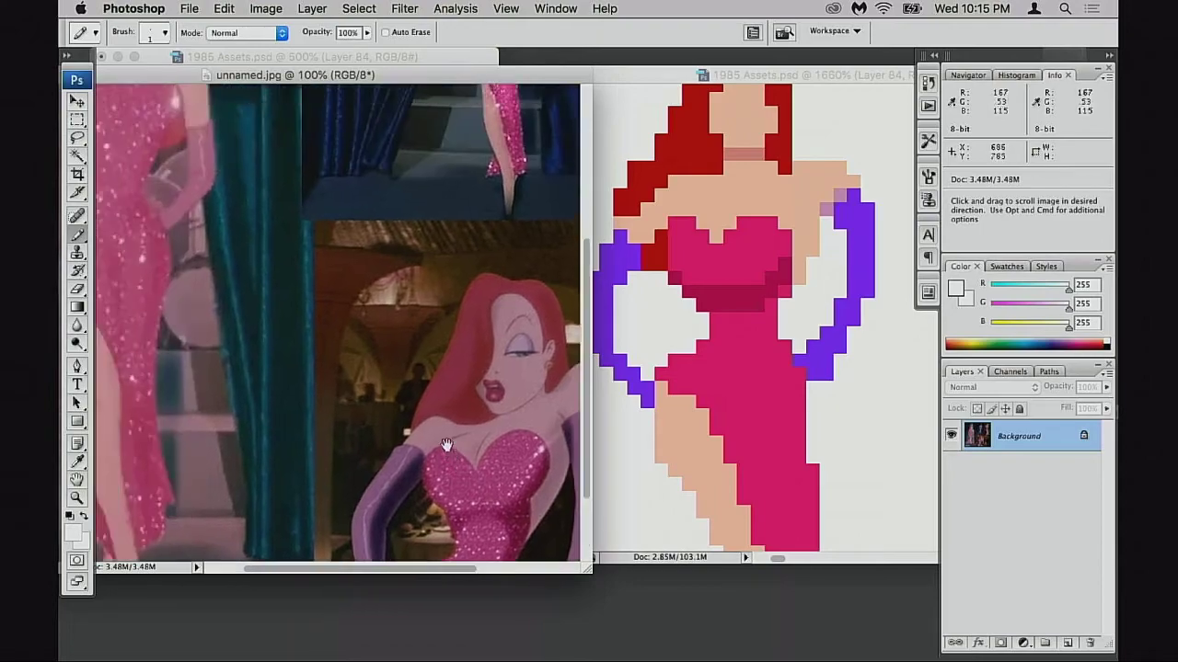
pyautogui.moveTo(295, 281); pyautogui.dragTo(412, 409)
pyautogui.moveTo(228, 383); pyautogui.dragTo(246, 419)
pyautogui.moveTo(385, 378); pyautogui.dragTo(206, 425)
pyautogui.moveTo(378, 166); pyautogui.dragTo(489, 284)
pyautogui.moveTo(412, 354); pyautogui.dragTo(482, 329)
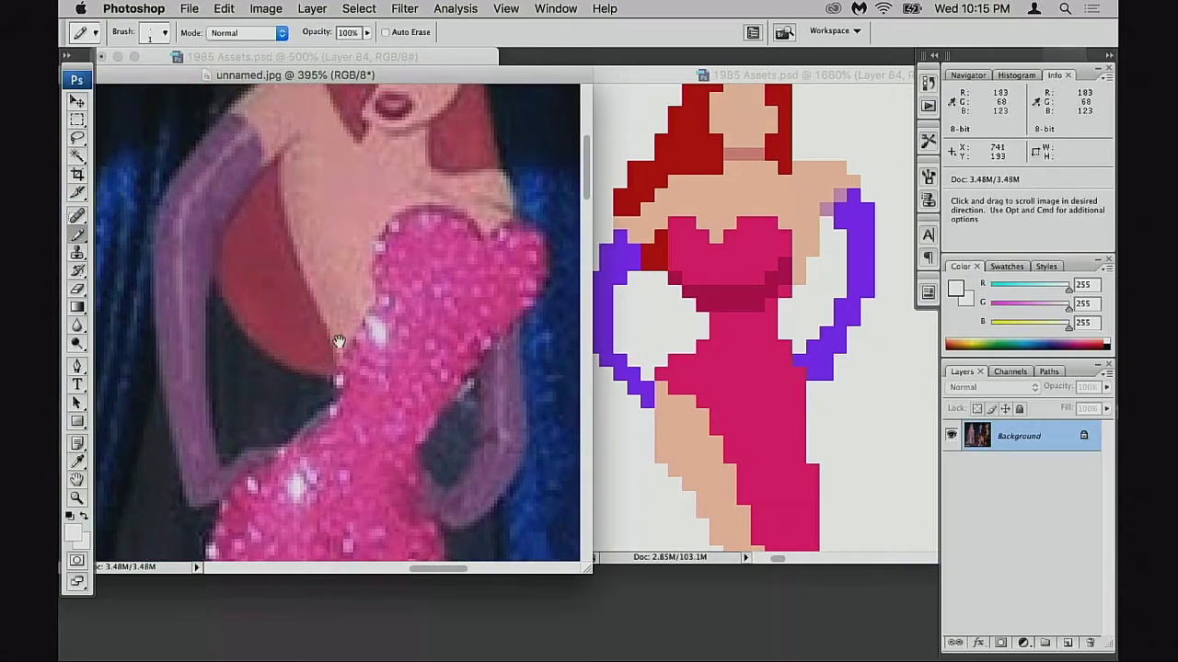
pyautogui.scroll(4, 349, 346)
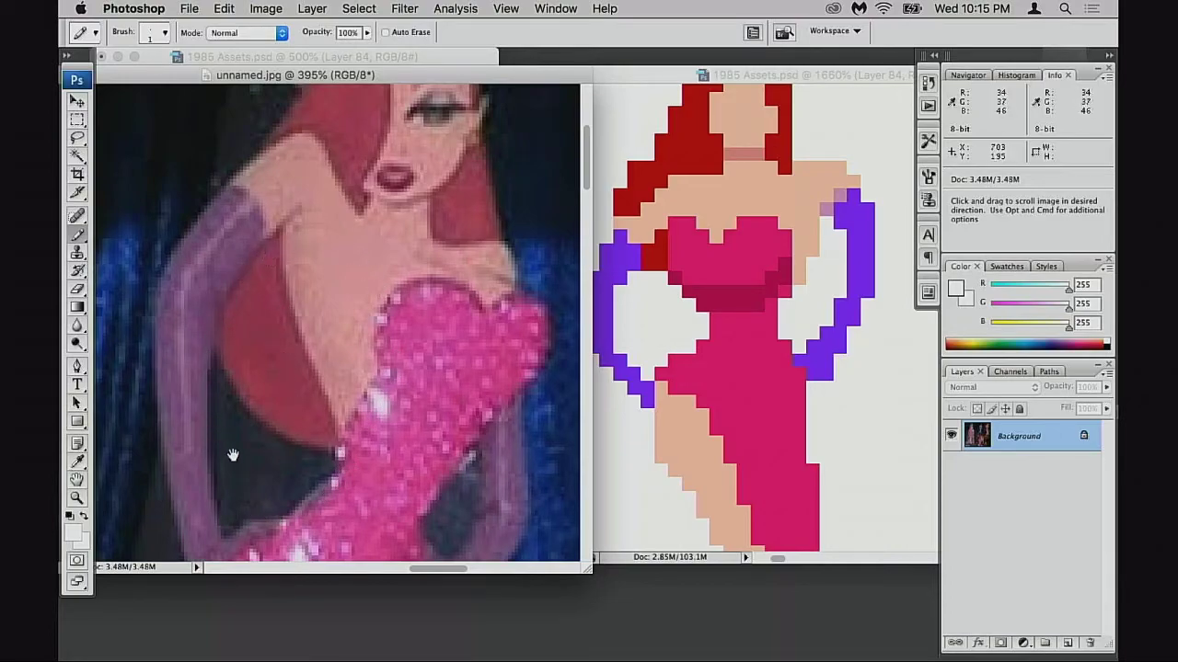
pyautogui.scroll(-6, 233, 454)
pyautogui.hscroll(-2, 233, 455)
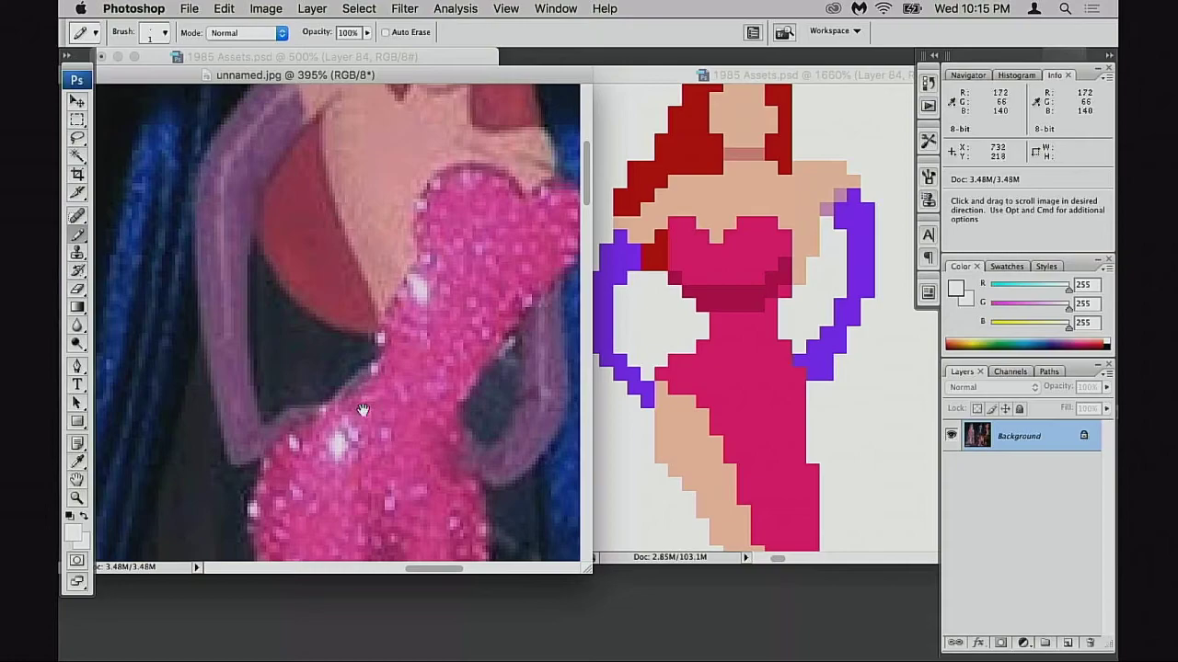
pyautogui.scroll(2, 389, 388)
pyautogui.hscroll(1, 389, 389)
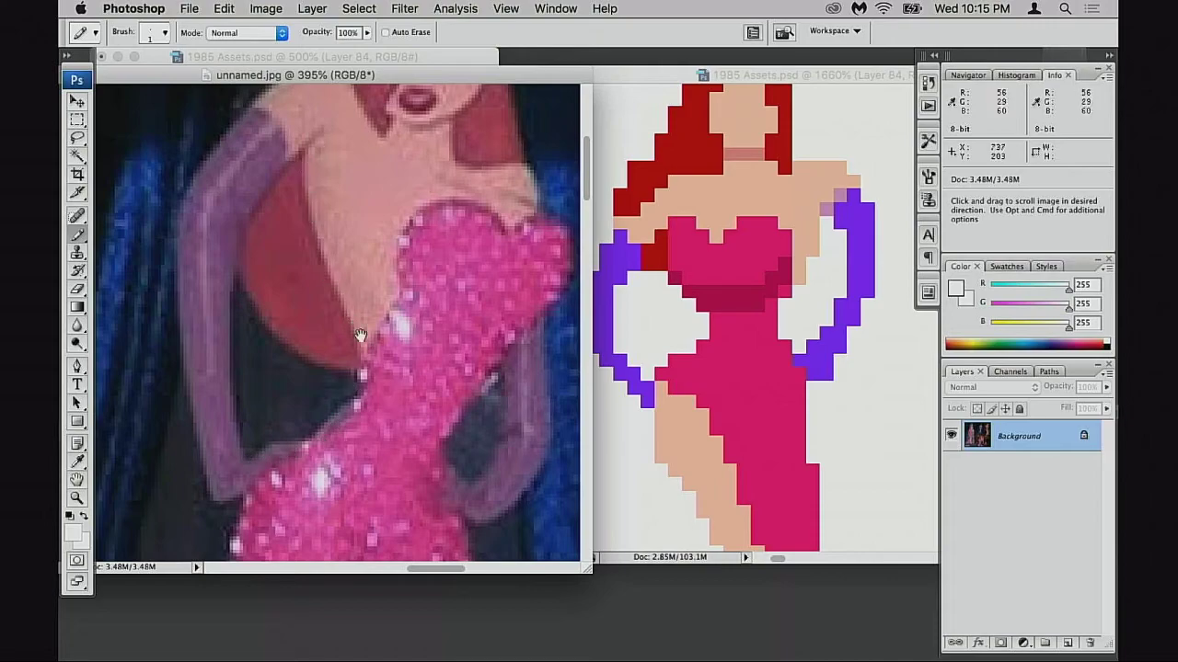
# - Compare the hair and poses of the full-figure references in unnamed.jpg and return to the sprite in 1985 Assets.psd
pyautogui.keyDown('alt'); pyautogui.click(425, 338); pyautogui.keyUp('alt')
pyautogui.keyDown('alt'); pyautogui.click(424, 342); pyautogui.keyUp('alt')
pyautogui.keyDown('alt'); pyautogui.click(413, 352); pyautogui.keyUp('alt')
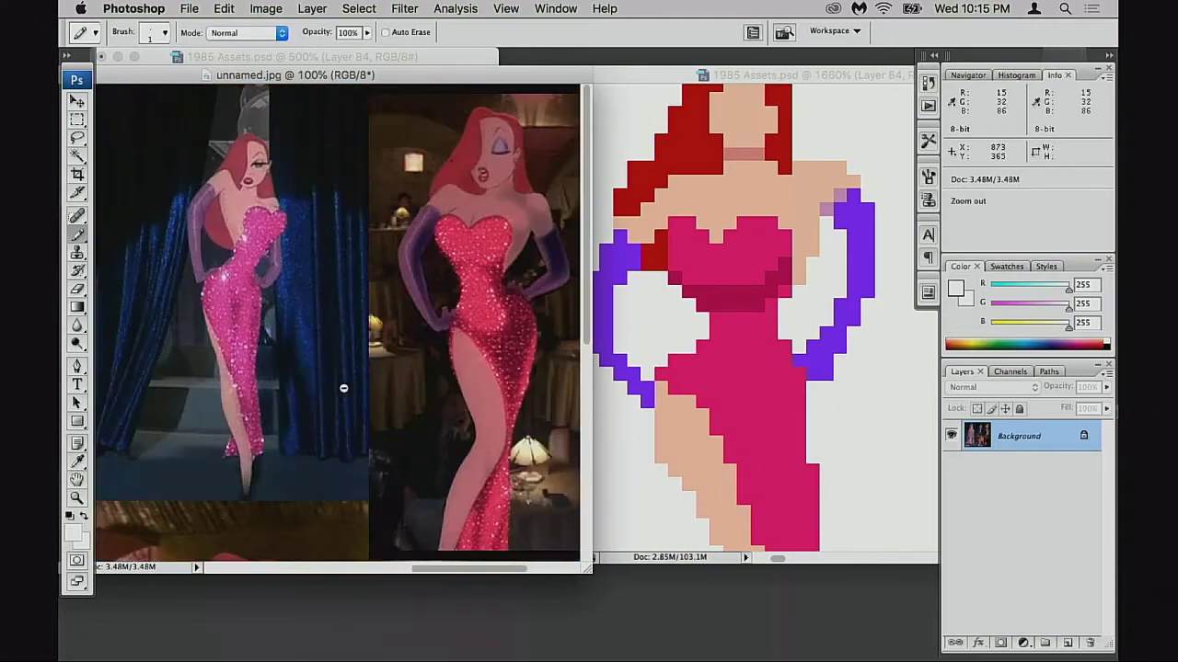
pyautogui.moveTo(321, 396); pyautogui.dragTo(516, 333)
pyautogui.moveTo(276, 403); pyautogui.dragTo(390, 326)
pyautogui.moveTo(395, 392); pyautogui.dragTo(412, 281)
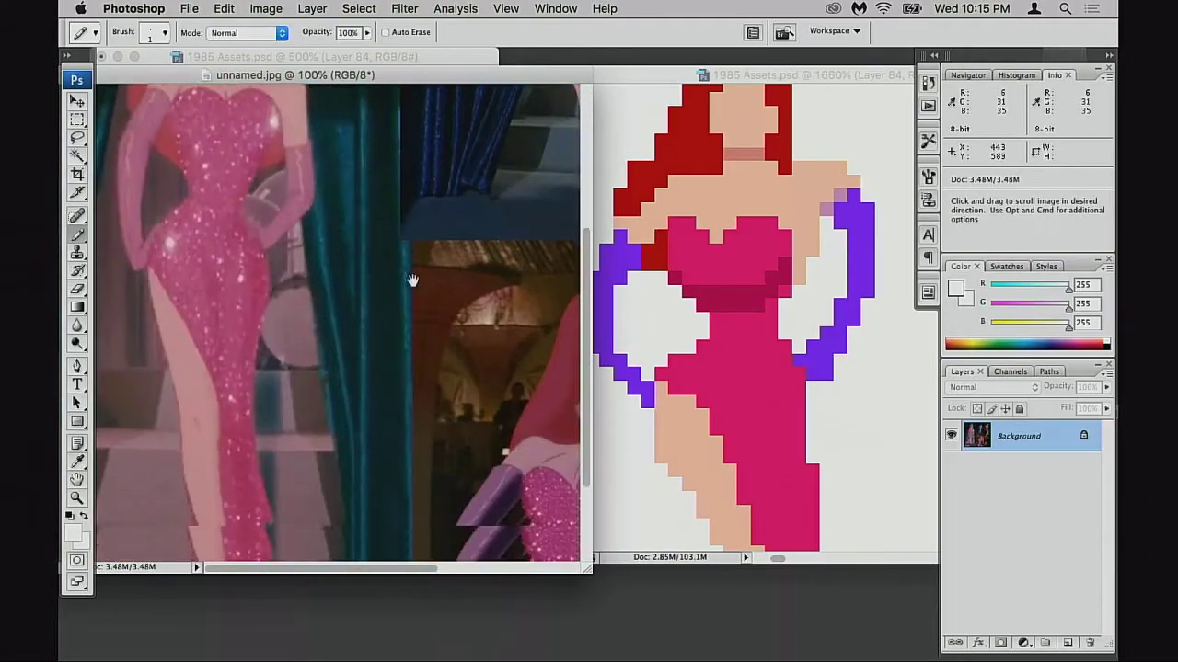
pyautogui.moveTo(385, 414); pyautogui.dragTo(239, 300)
pyautogui.moveTo(378, 281); pyautogui.dragTo(193, 314)
pyautogui.moveTo(340, 267); pyautogui.dragTo(337, 488)
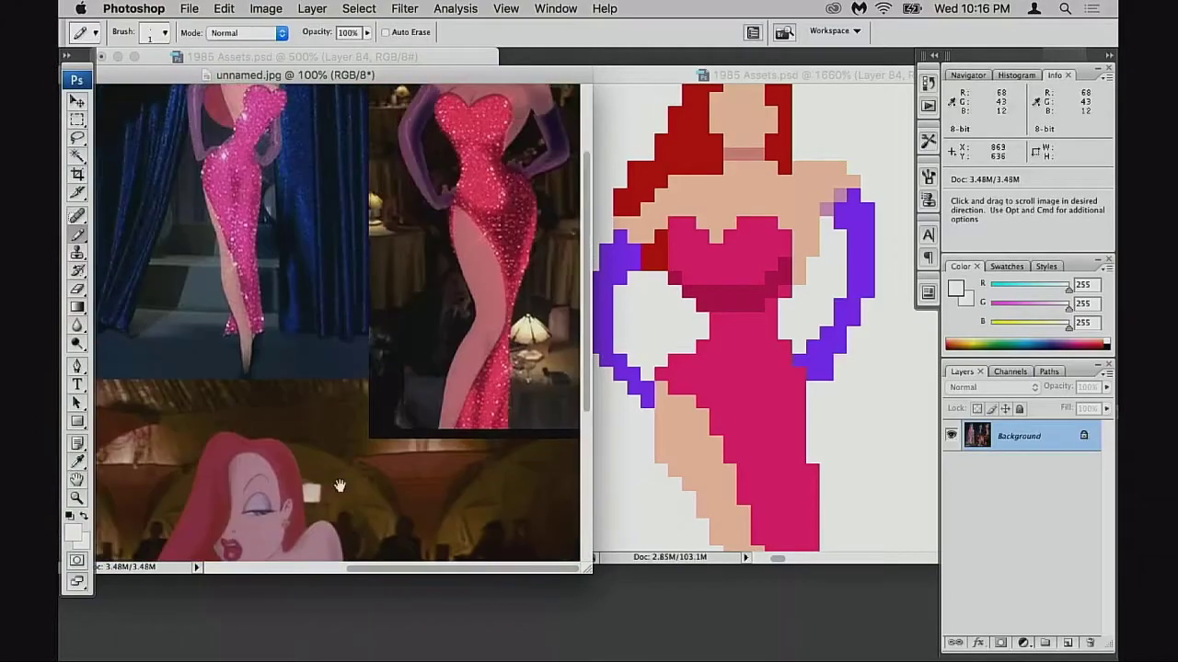
pyautogui.moveTo(354, 248); pyautogui.dragTo(374, 358)
pyautogui.hscroll(-5, 373, 358)
pyautogui.scroll(-5, 374, 358)
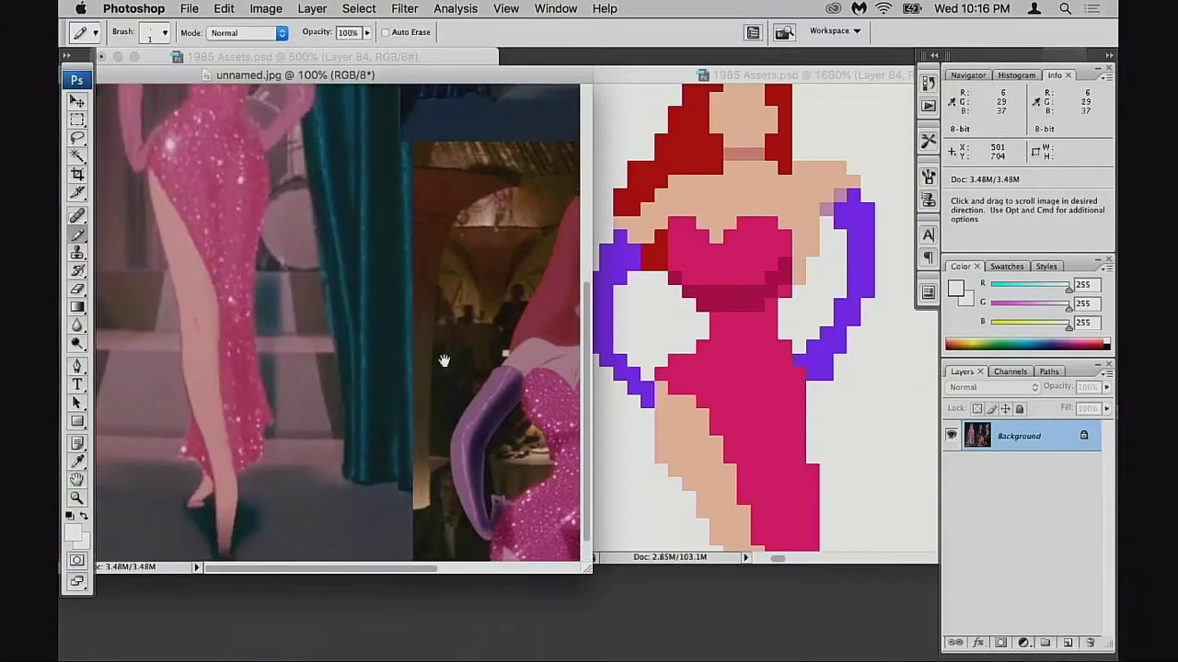
pyautogui.scroll(3, 362, 327)
pyautogui.click(740, 313)
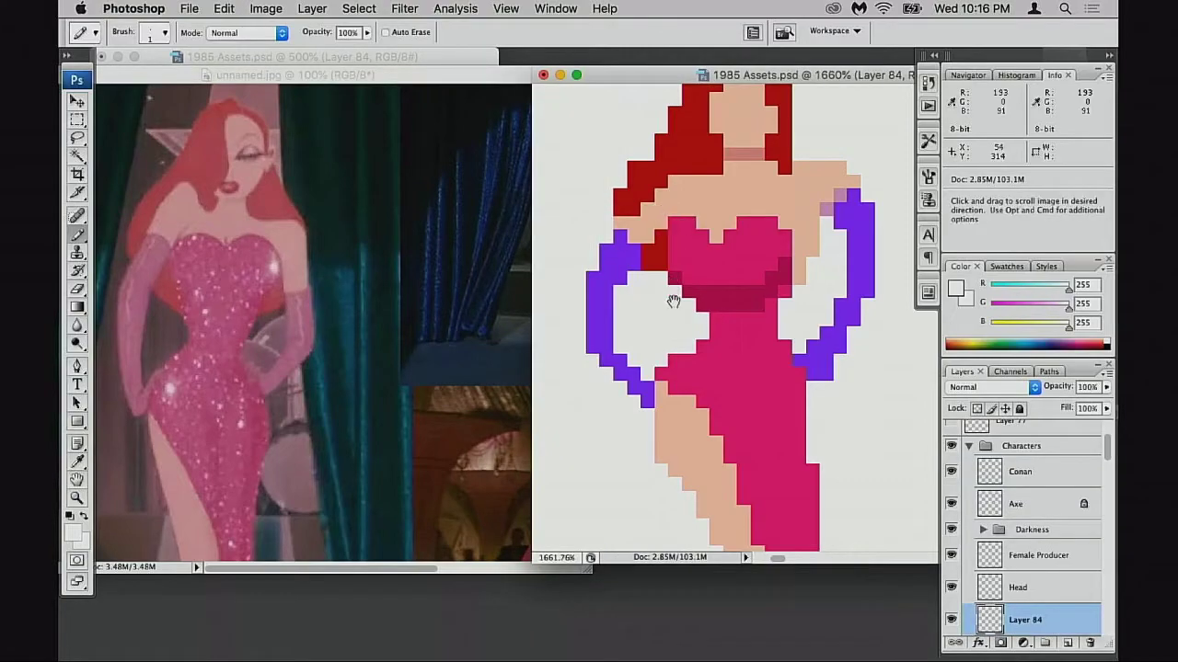
# - Try hair-red (194, 2, 2) between the torso and the short-hair-side glove, and widen the hair on that side of the face
pyautogui.moveTo(707, 280); pyautogui.dragTo(668, 354)
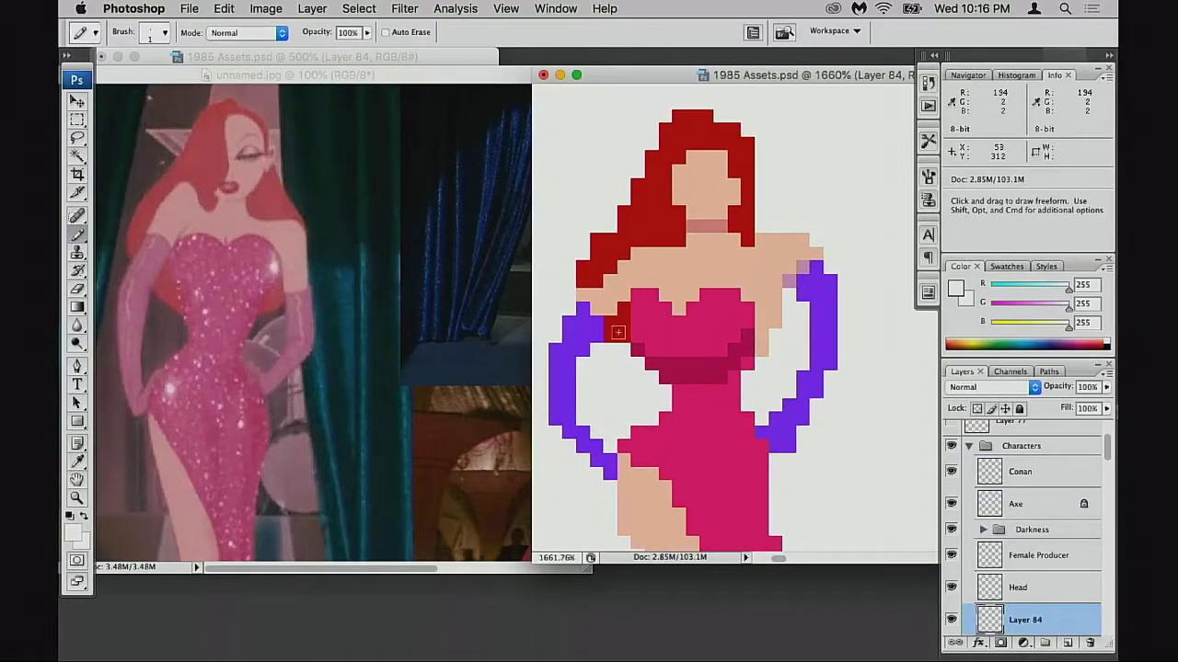
pyautogui.keyDown('alt'); pyautogui.click(746, 214); pyautogui.keyUp('alt')
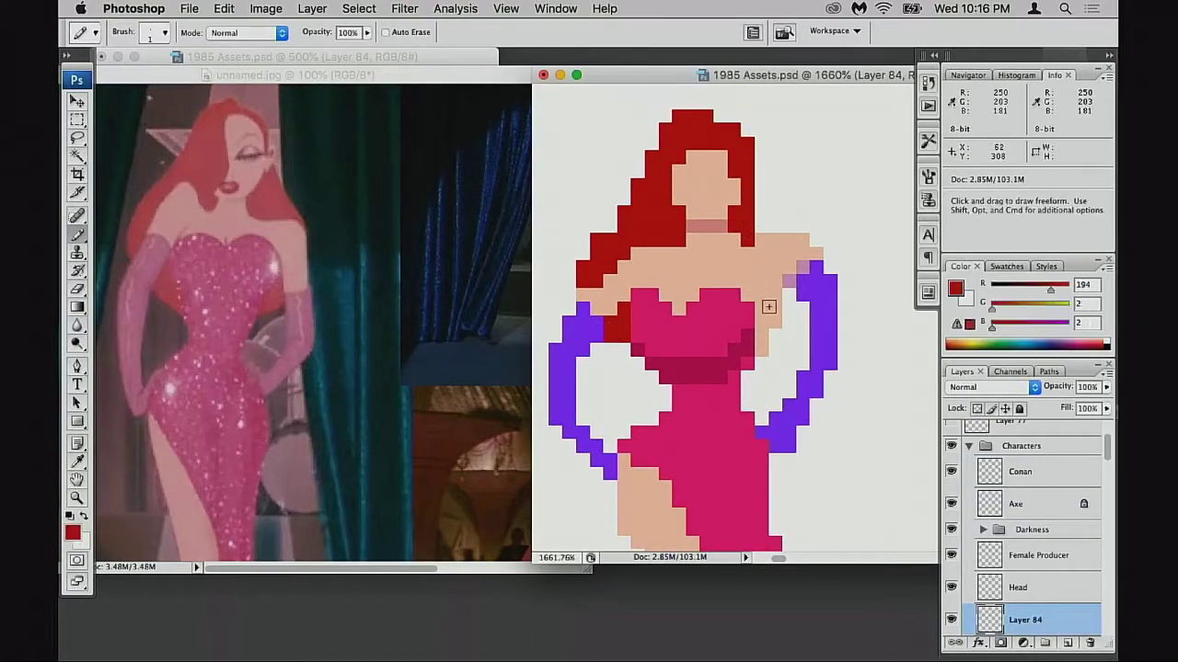
pyautogui.click(788, 307)
pyautogui.moveTo(787, 307)
pyautogui.mouseDown()
pyautogui.moveTo(766, 363)
pyautogui.moveTo(797, 333)
pyautogui.moveTo(790, 295)
pyautogui.mouseUp()
pyautogui.moveTo(767, 190)
pyautogui.mouseDown()
pyautogui.moveTo(776, 204)
pyautogui.moveTo(764, 213)
pyautogui.moveTo(773, 184)
pyautogui.mouseUp()
# - Try erasing the red patch under the long-hair-side arm and trimming the hair that falls over that shoulder
pyautogui.press('e')
pyautogui.moveTo(608, 255)
pyautogui.mouseDown()
pyautogui.moveTo(589, 269)
pyautogui.moveTo(623, 336)
pyautogui.moveTo(611, 326)
pyautogui.mouseUp()
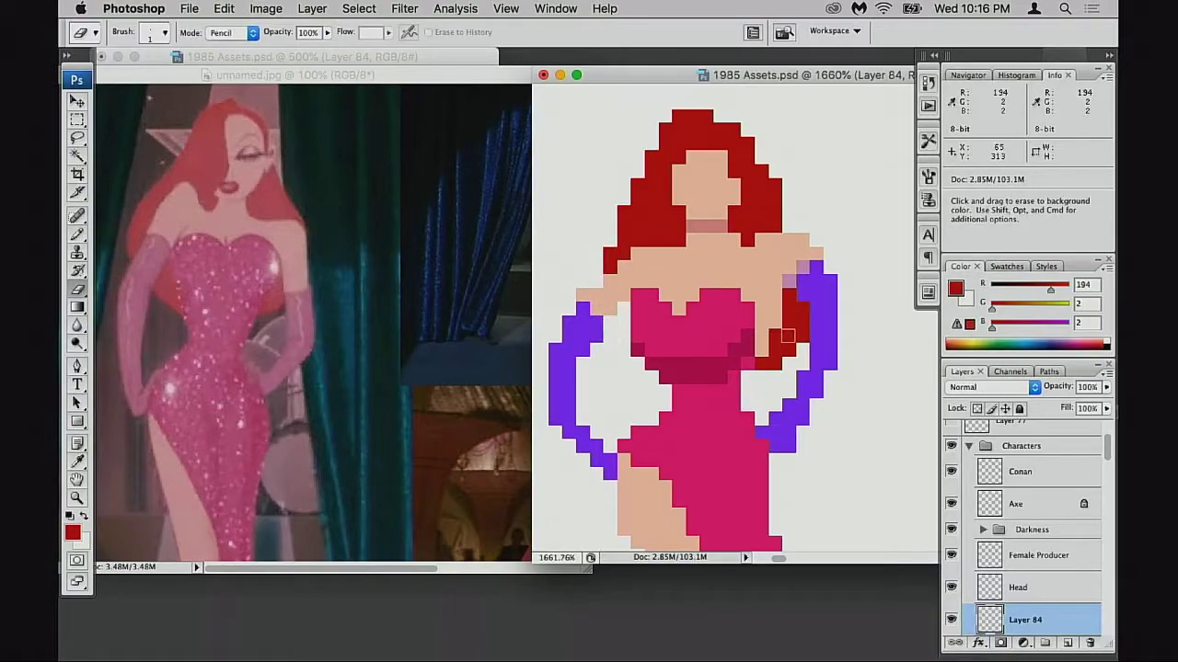
pyautogui.click(608, 252)
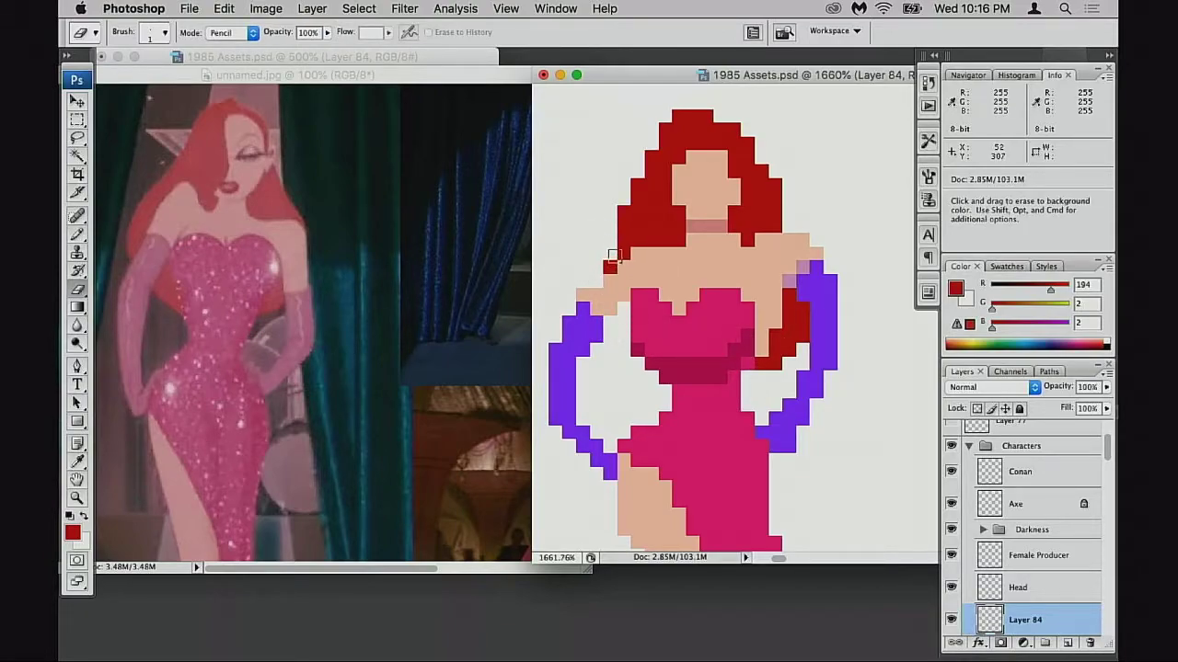
pyautogui.click(622, 253)
pyautogui.moveTo(624, 227)
pyautogui.mouseDown()
pyautogui.moveTo(637, 178)
pyautogui.moveTo(638, 229)
pyautogui.moveTo(650, 219)
pyautogui.moveTo(615, 261)
pyautogui.moveTo(648, 235)
pyautogui.moveTo(642, 163)
pyautogui.mouseUp()
# - Undo the trimming of the long hair and the widening of the hair on the opposite side of the face
pyautogui.press('z')
pyautogui.click(698, 348)
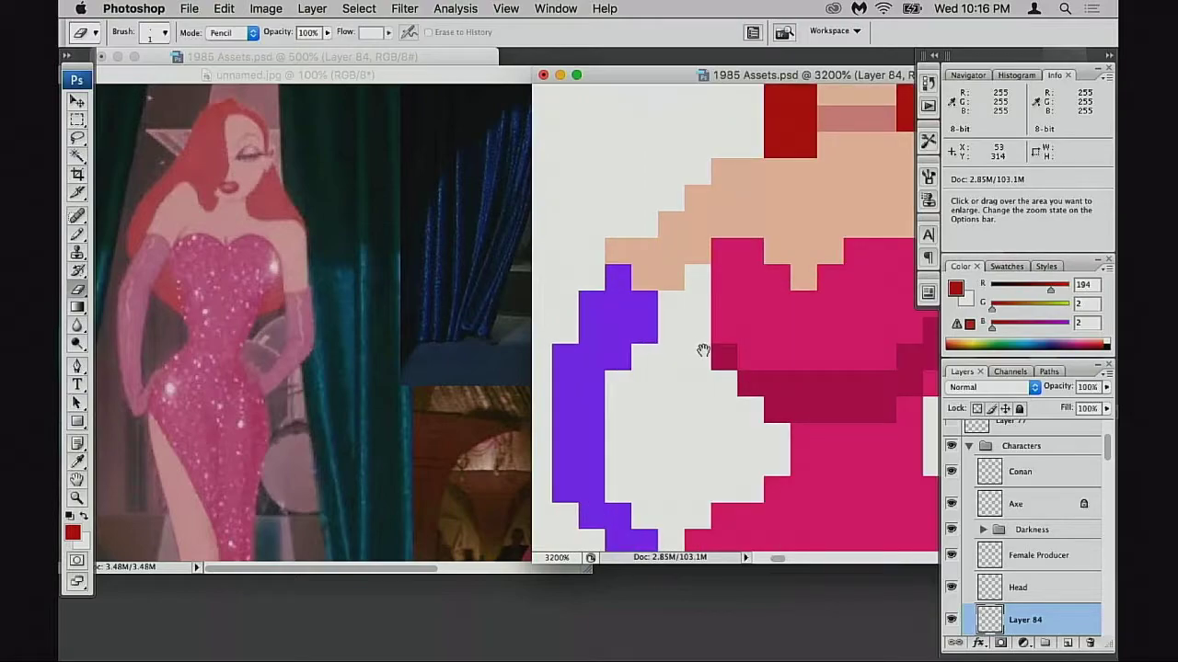
pyautogui.keyDown('alt'); pyautogui.click(703, 349); pyautogui.keyUp('alt')
pyautogui.keyDown('alt'); pyautogui.click(708, 352); pyautogui.keyUp('alt')
pyautogui.keyDown('alt'); pyautogui.click(720, 353); pyautogui.keyUp('alt')
pyautogui.keyDown('alt'); pyautogui.click(725, 354); pyautogui.keyUp('alt')
pyautogui.moveTo(797, 352); pyautogui.dragTo(641, 385)
pyautogui.press('alt+super+z')
pyautogui.press('alt+super+z')
pyautogui.press('alt+super+z')
pyautogui.press('alt+super+z')
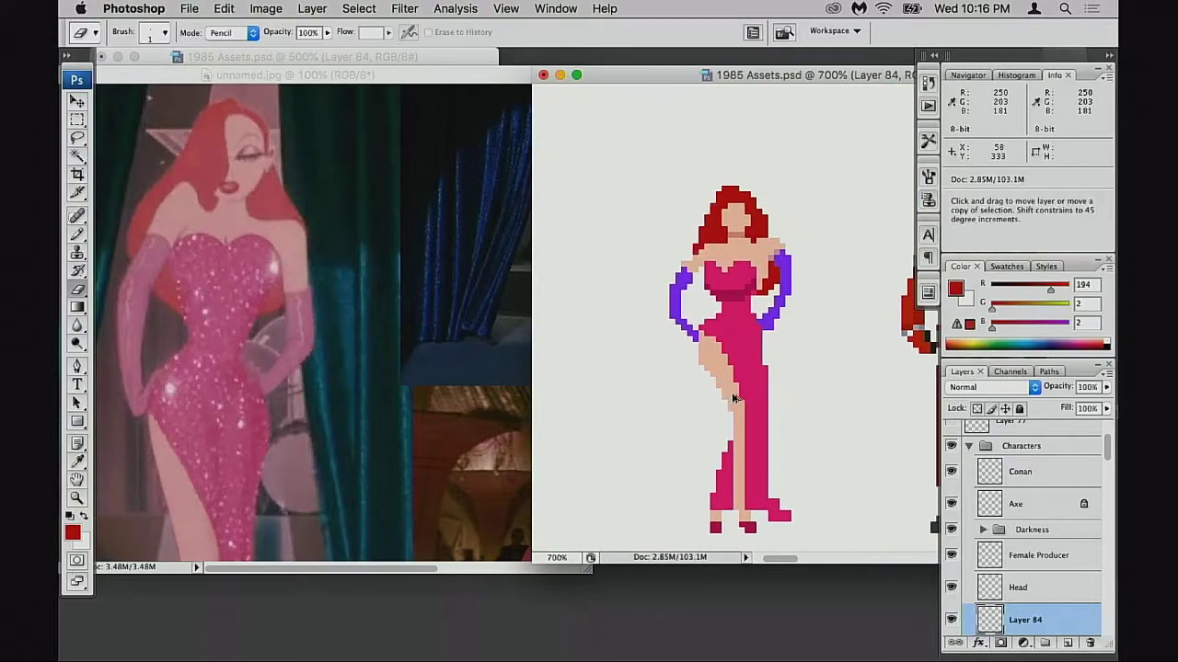
pyautogui.press('alt+super+z')
pyautogui.press('alt+super+z')
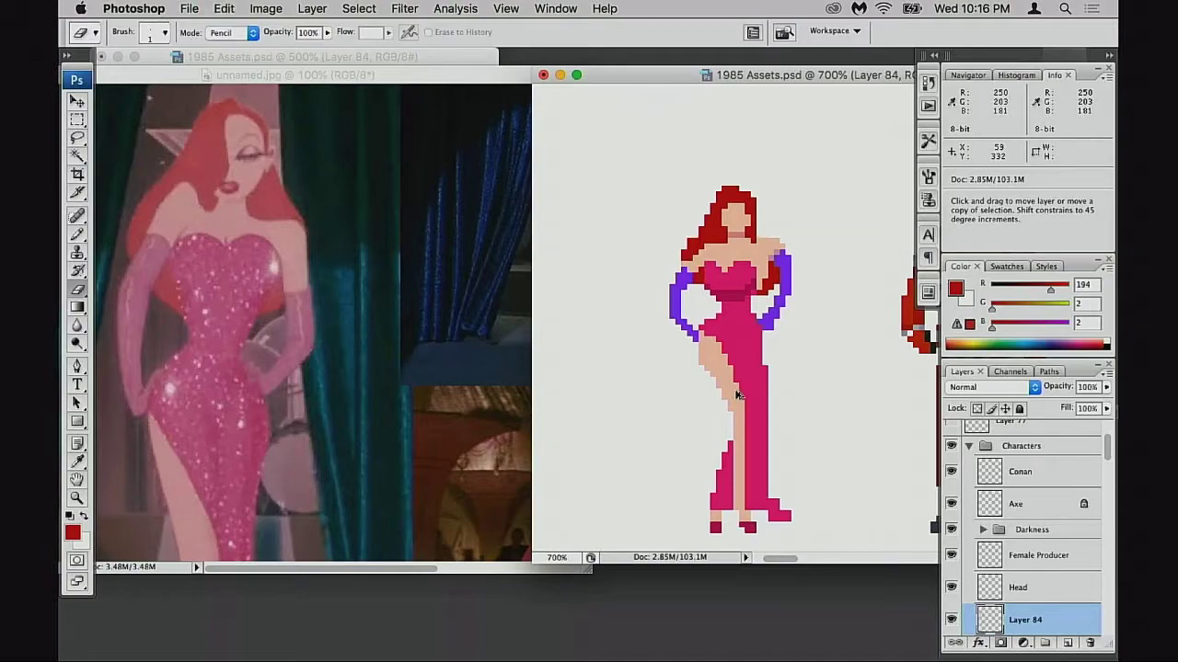
# - Remove the hair-red patches between the torso and both gloved arms, keeping the long hair over the shoulder
pyautogui.click(698, 283)
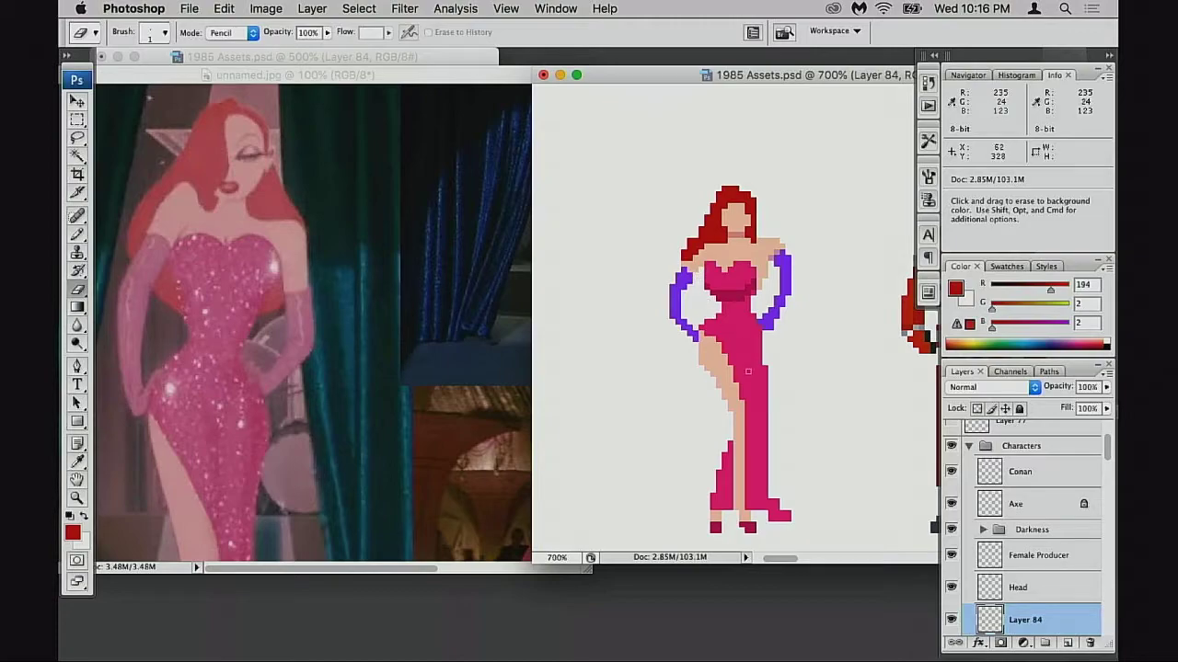
pyautogui.moveTo(738, 400); pyautogui.dragTo(722, 387)
pyautogui.press('space')
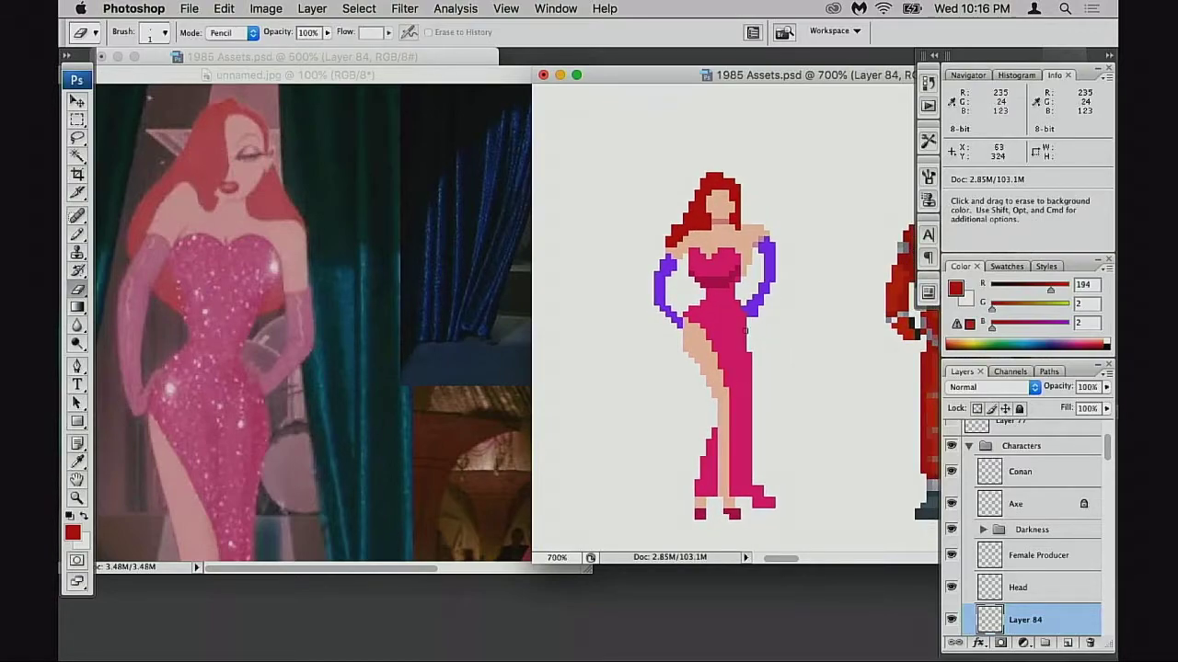
# - Erase the excess red pixels at the lower tip of the red-haired sprite's hair, beside the shoulder
pyautogui.keyDown('super'); pyautogui.click(697, 278); pyautogui.keyUp('super')
pyautogui.keyDown('super'); pyautogui.click(702, 293); pyautogui.keyUp('super')
pyautogui.moveTo(745, 329); pyautogui.dragTo(488, 328)
pyautogui.press('b')
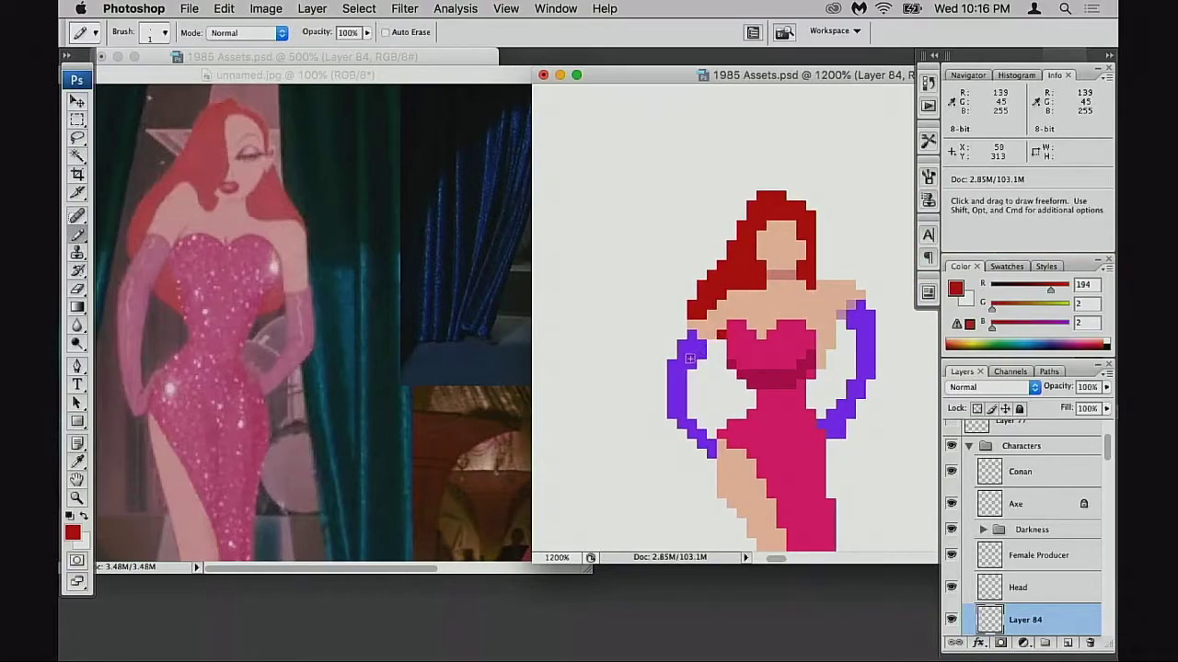
pyautogui.press('e')
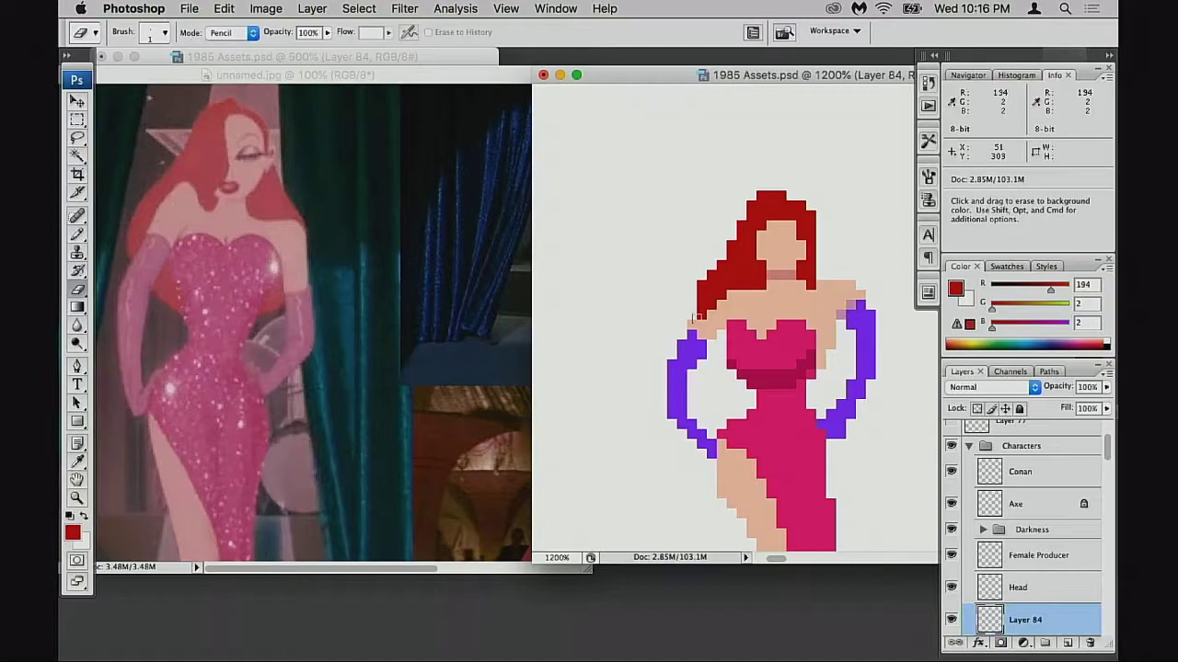
pyautogui.press('space')
pyautogui.moveTo(732, 398)
pyautogui.mouseDown()
pyautogui.moveTo(681, 369)
pyautogui.moveTo(685, 348)
pyautogui.moveTo(714, 360)
pyautogui.moveTo(692, 354)
pyautogui.mouseUp()
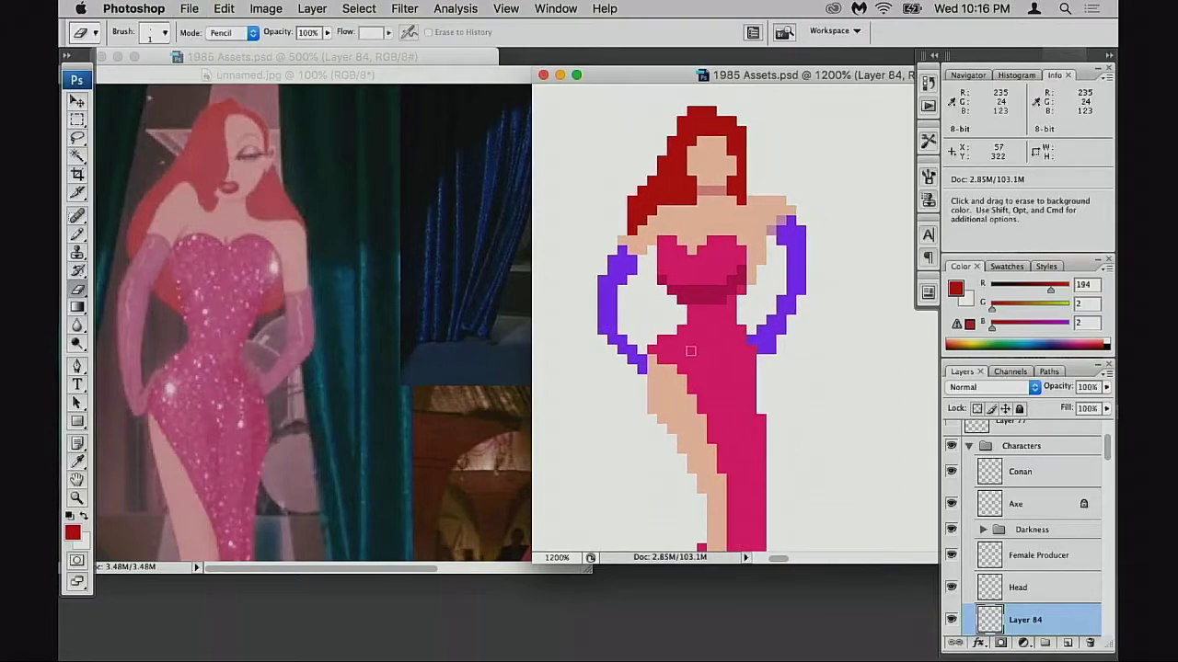
# - Sample the glove purple (139, 45, 255) and extend the gloved hand resting on the bare-leg hip with the Pencil
pyautogui.press('b')
pyautogui.keyDown('alt'); pyautogui.click(681, 338); pyautogui.keyUp('alt')
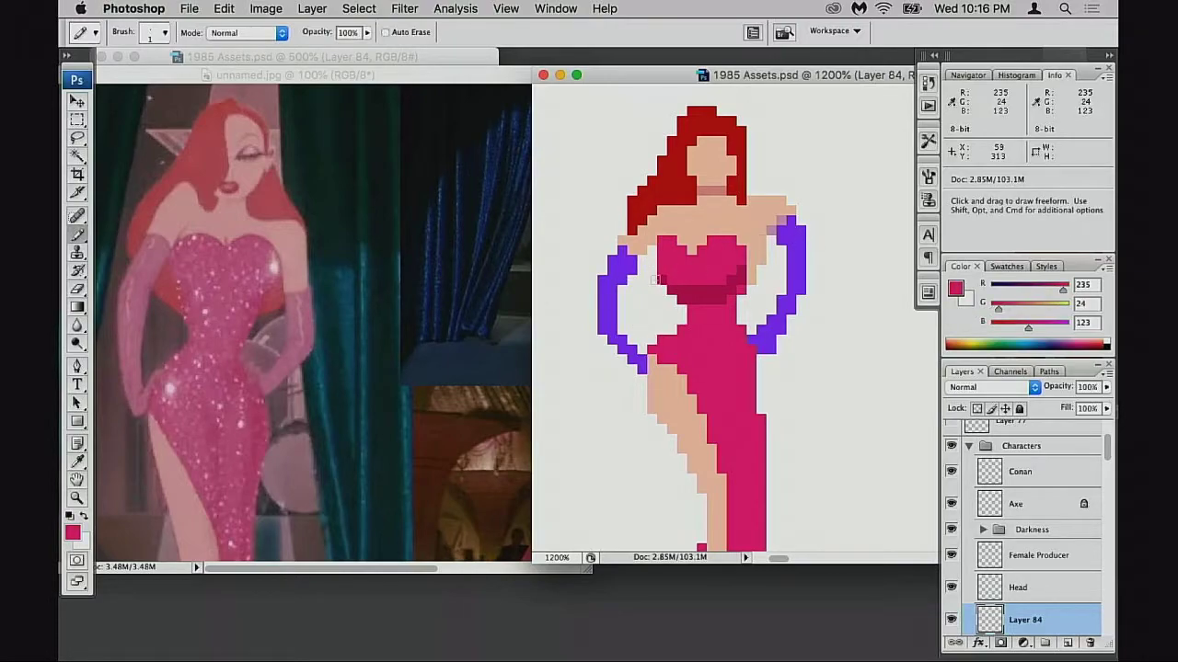
pyautogui.keyDown('alt'); pyautogui.click(615, 313); pyautogui.keyUp('alt')
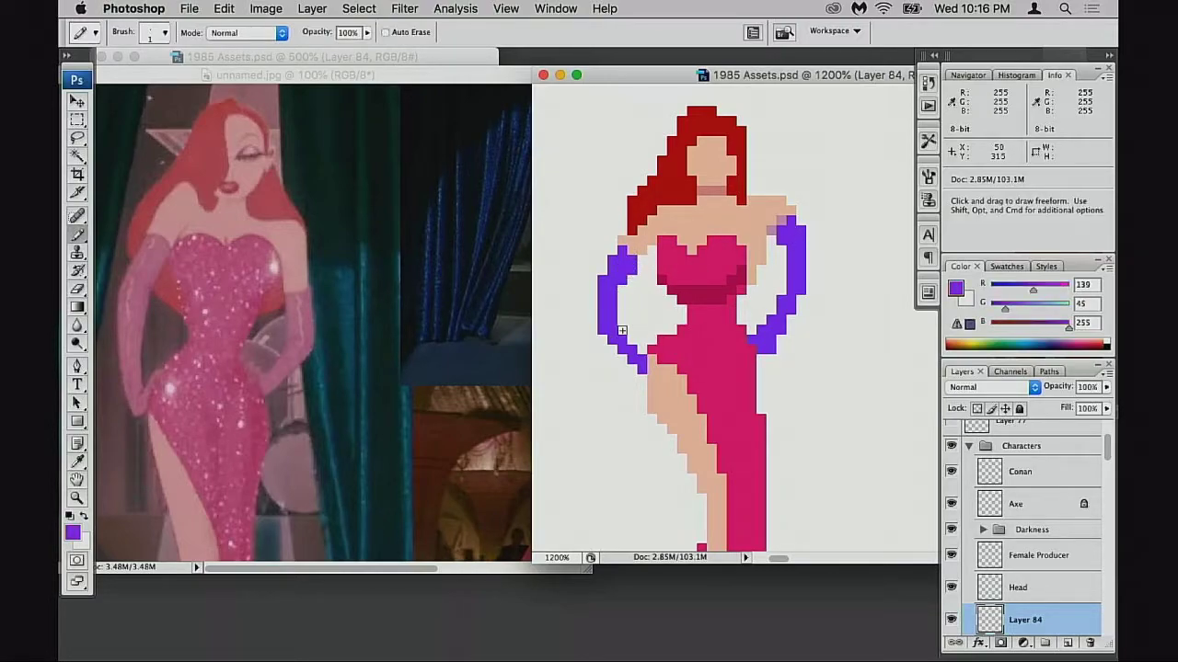
pyautogui.click(638, 376)
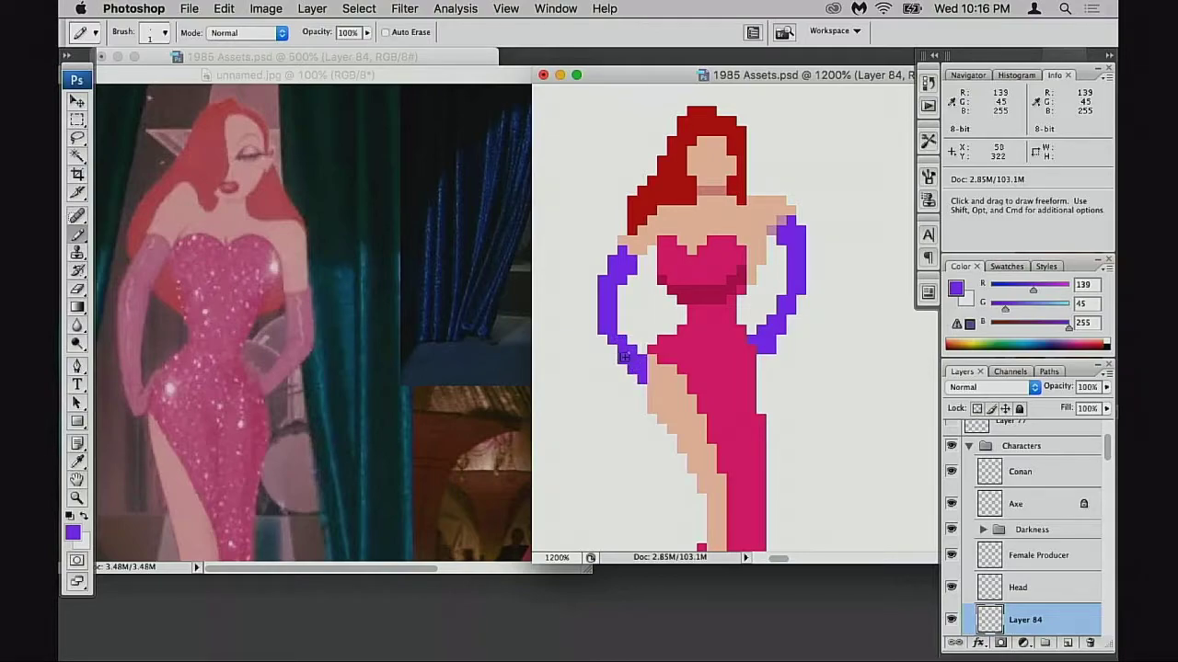
# - Slim the gloved forearms by erasing excess purple pixels, and repaint the outer elbow of the arm on the dress side
pyautogui.press('e')
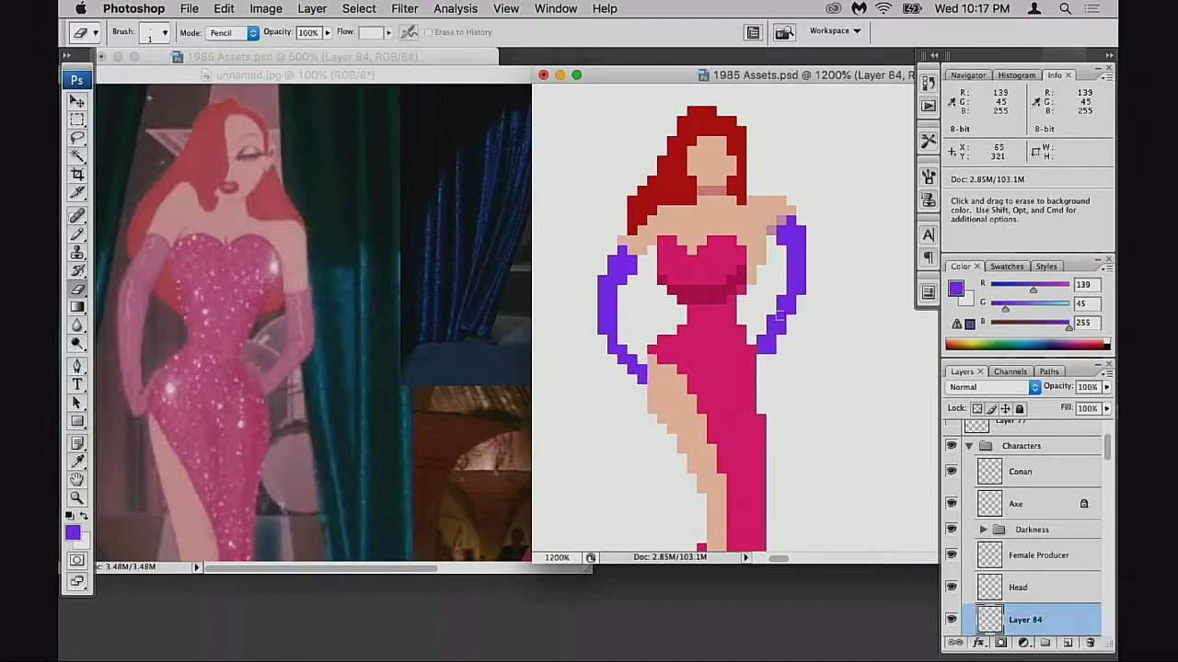
pyautogui.moveTo(778, 301); pyautogui.dragTo(751, 346)
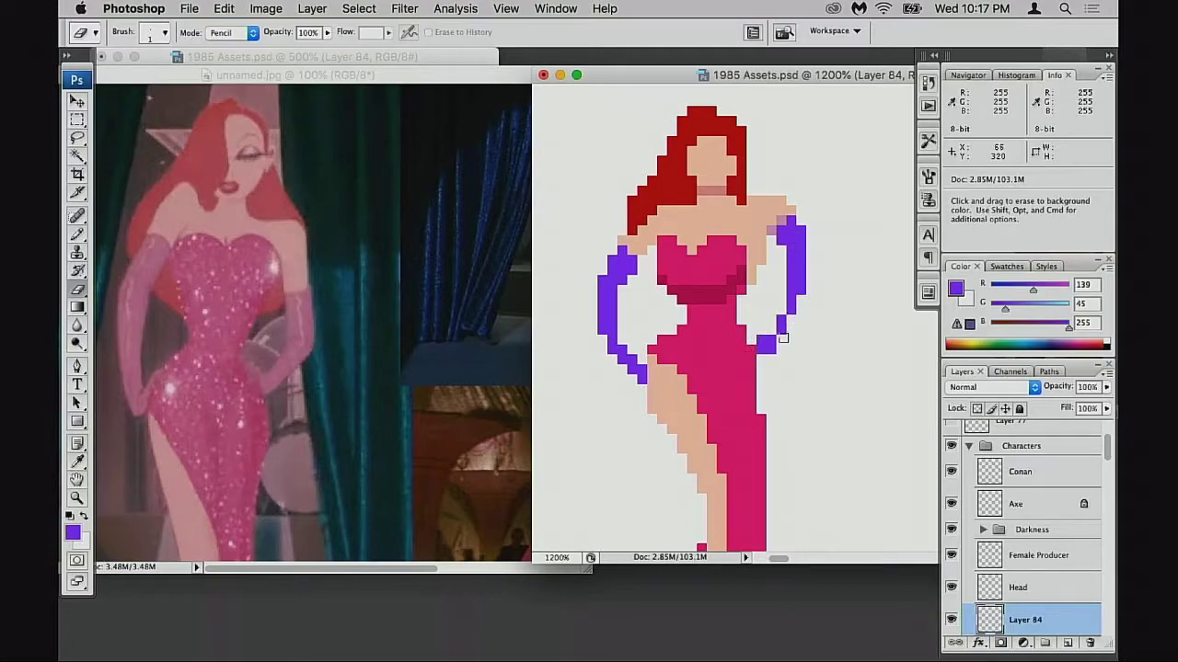
pyautogui.press('b')
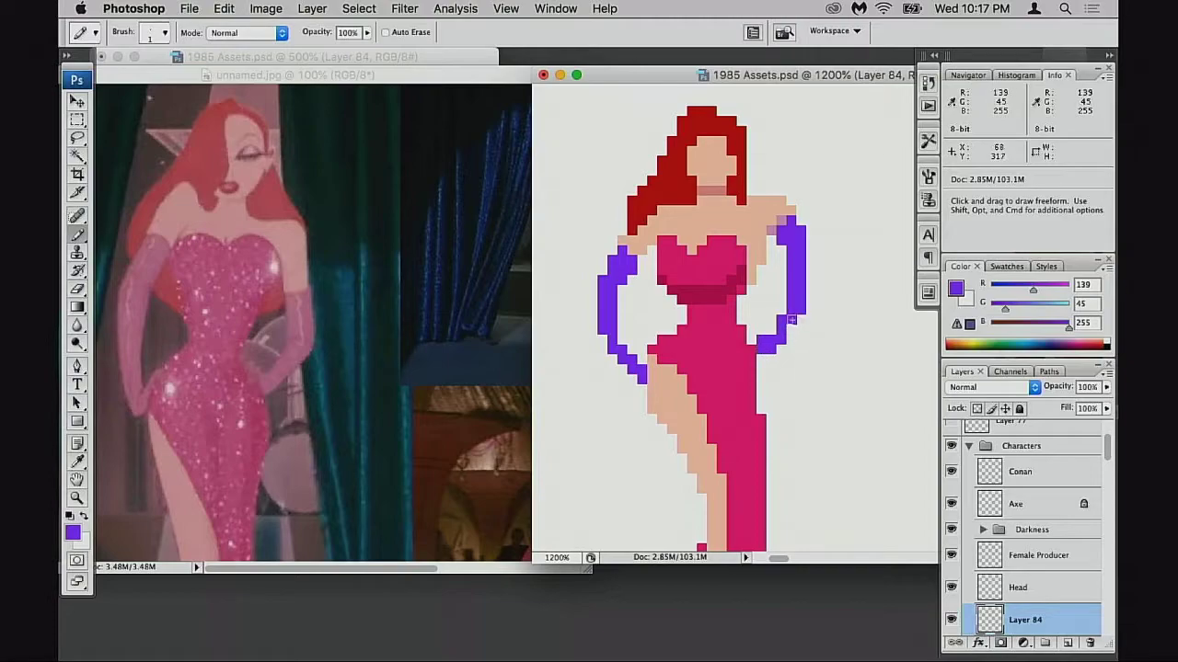
pyautogui.press('e')
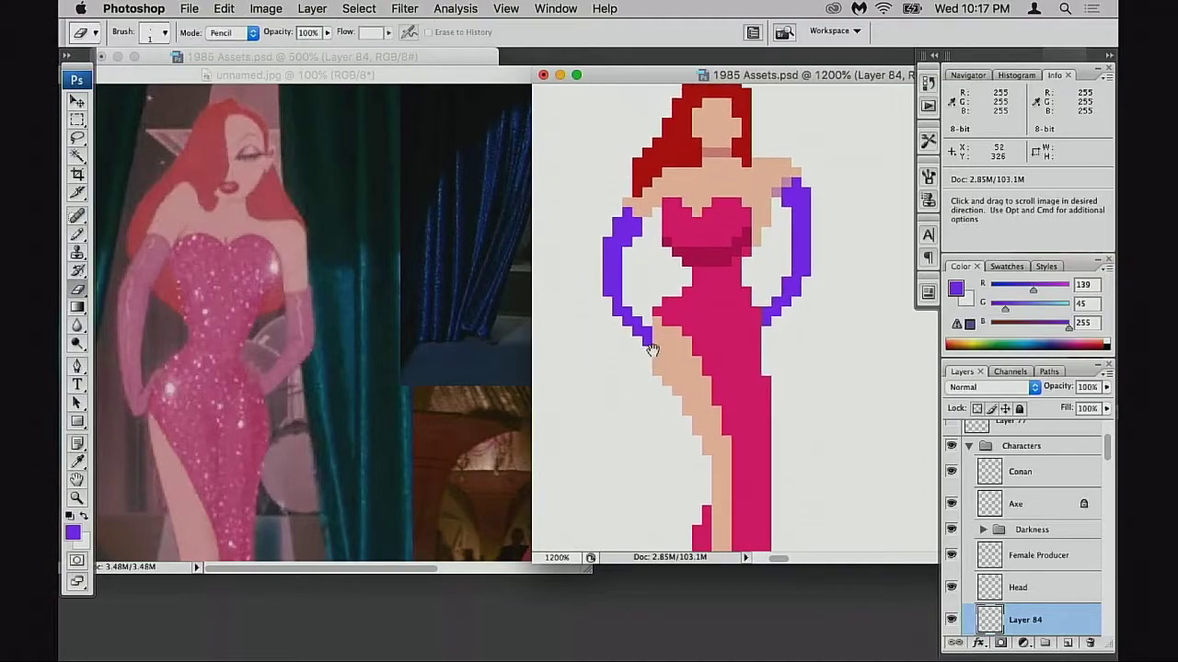
# - Compare the whole sprite with the unnamed.jpg reference, showing the purple-gloved pose at 66.7% beside it
pyautogui.keyDown('alt'); pyautogui.click(705, 370); pyautogui.keyUp('alt')
pyautogui.keyDown('alt'); pyautogui.click(783, 359); pyautogui.keyUp('alt')
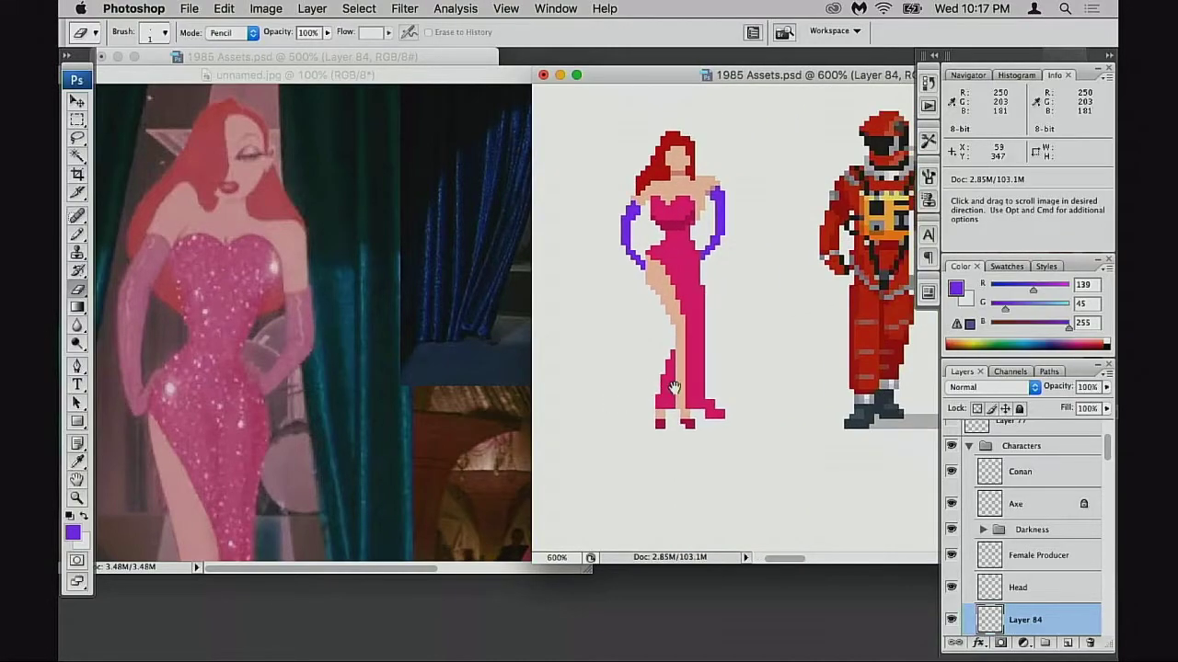
pyautogui.keyDown('alt'); pyautogui.click(683, 373); pyautogui.keyUp('alt')
pyautogui.keyDown('alt'); pyautogui.click(683, 373); pyautogui.keyUp('alt')
pyautogui.moveTo(781, 336); pyautogui.dragTo(689, 395)
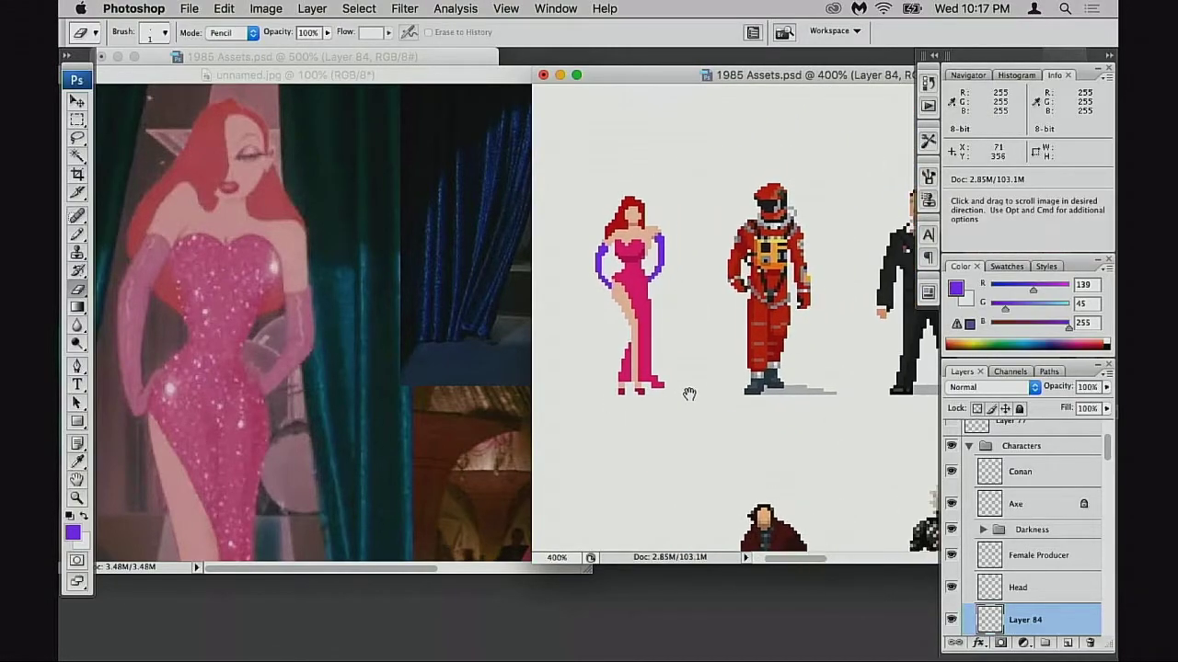
pyautogui.click(505, 349)
pyautogui.moveTo(510, 77); pyautogui.dragTo(491, 321)
pyautogui.moveTo(426, 449); pyautogui.dragTo(360, 335)
pyautogui.moveTo(466, 552); pyautogui.dragTo(345, 358)
pyautogui.keyDown('super'); pyautogui.click(410, 481); pyautogui.keyUp('super')
pyautogui.moveTo(419, 492); pyautogui.dragTo(469, 345)
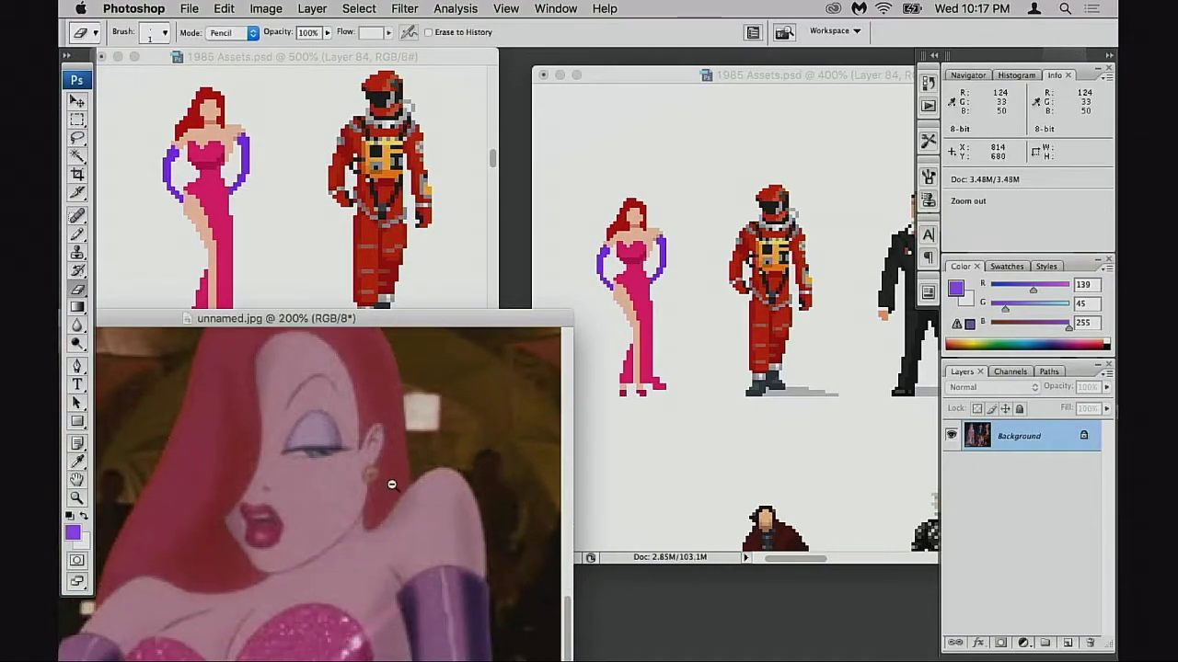
pyautogui.keyDown('alt'); pyautogui.click(392, 483); pyautogui.keyUp('alt')
pyautogui.keyDown('alt'); pyautogui.click(397, 491); pyautogui.keyUp('alt')
pyautogui.moveTo(399, 490); pyautogui.dragTo(374, 471)
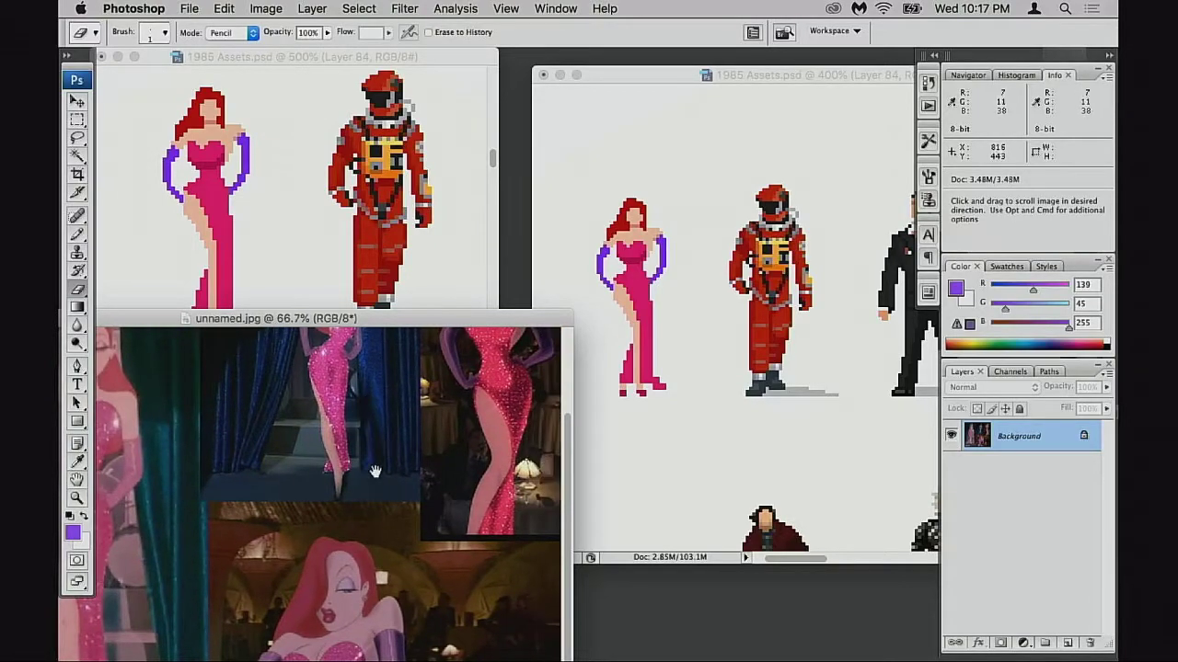
pyautogui.moveTo(427, 311); pyautogui.dragTo(385, 152)
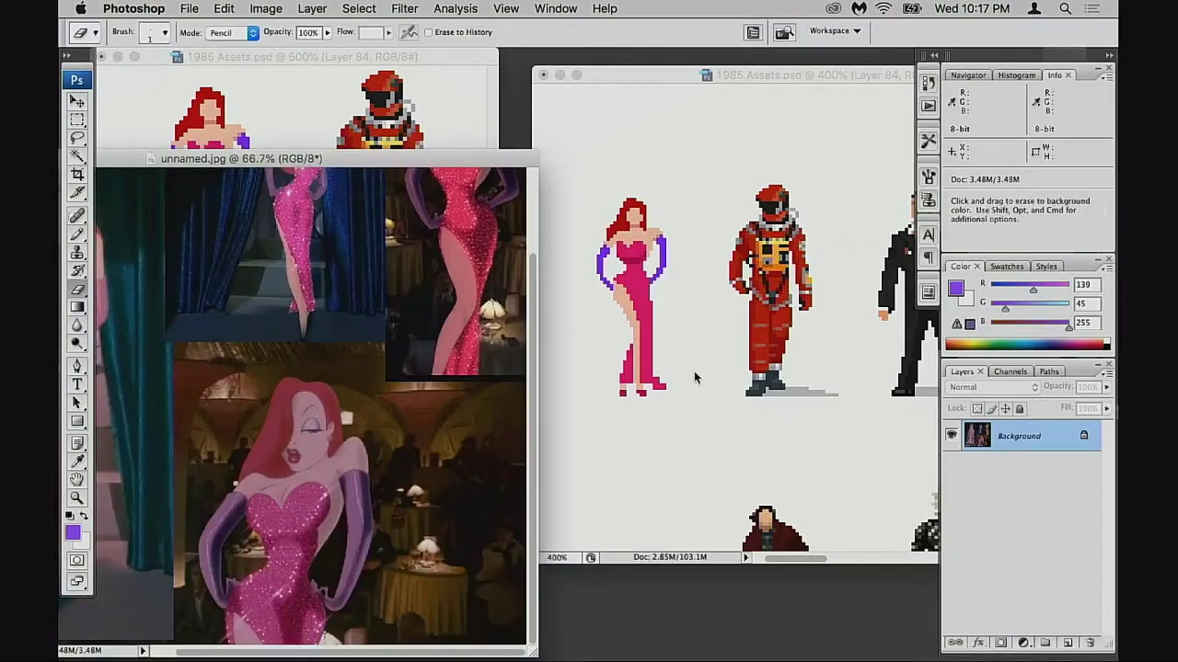
# - Sample the dress pink (235, 24, 123) and paint over the middle of the dark shadow band under the sprite's bust
pyautogui.click(659, 287)
pyautogui.keyDown('super'); pyautogui.click(656, 289); pyautogui.keyUp('super')
pyautogui.keyDown('super'); pyautogui.click(750, 330); pyautogui.keyUp('super')
pyautogui.moveTo(837, 276); pyautogui.dragTo(671, 296)
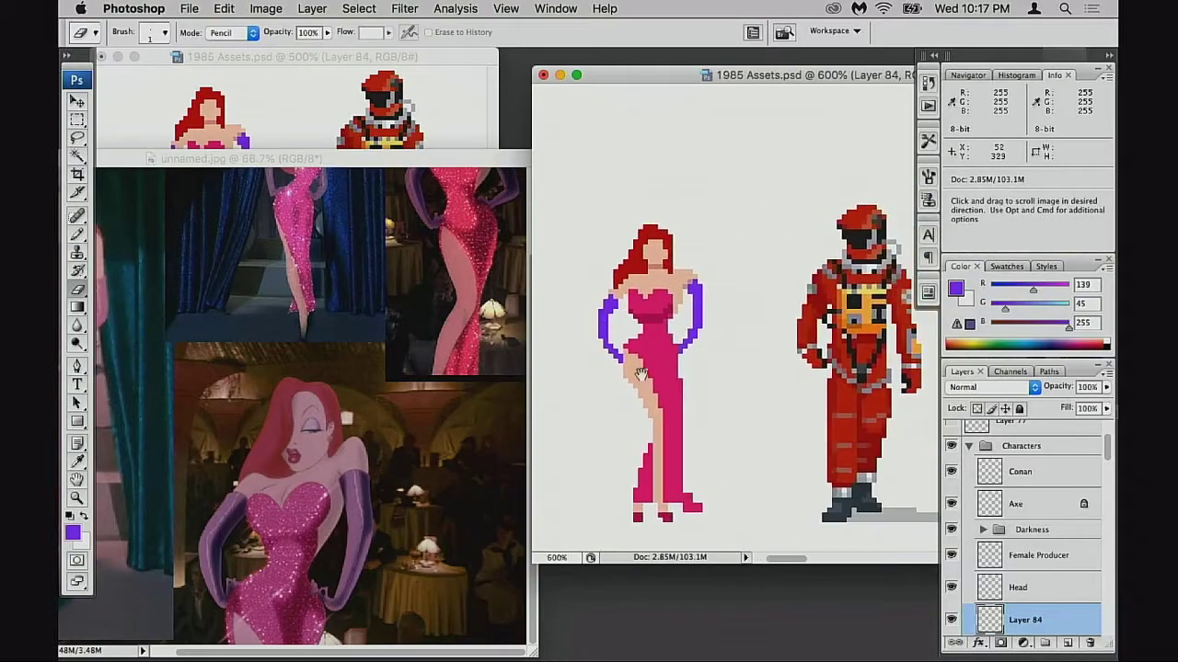
pyautogui.keyDown('super'); pyautogui.click(676, 314); pyautogui.keyUp('super')
pyautogui.moveTo(826, 335)
pyautogui.mouseDown()
pyautogui.moveTo(707, 333)
pyautogui.moveTo(608, 283)
pyautogui.mouseUp()
pyautogui.keyDown('super'); pyautogui.click(709, 333); pyautogui.keyUp('super')
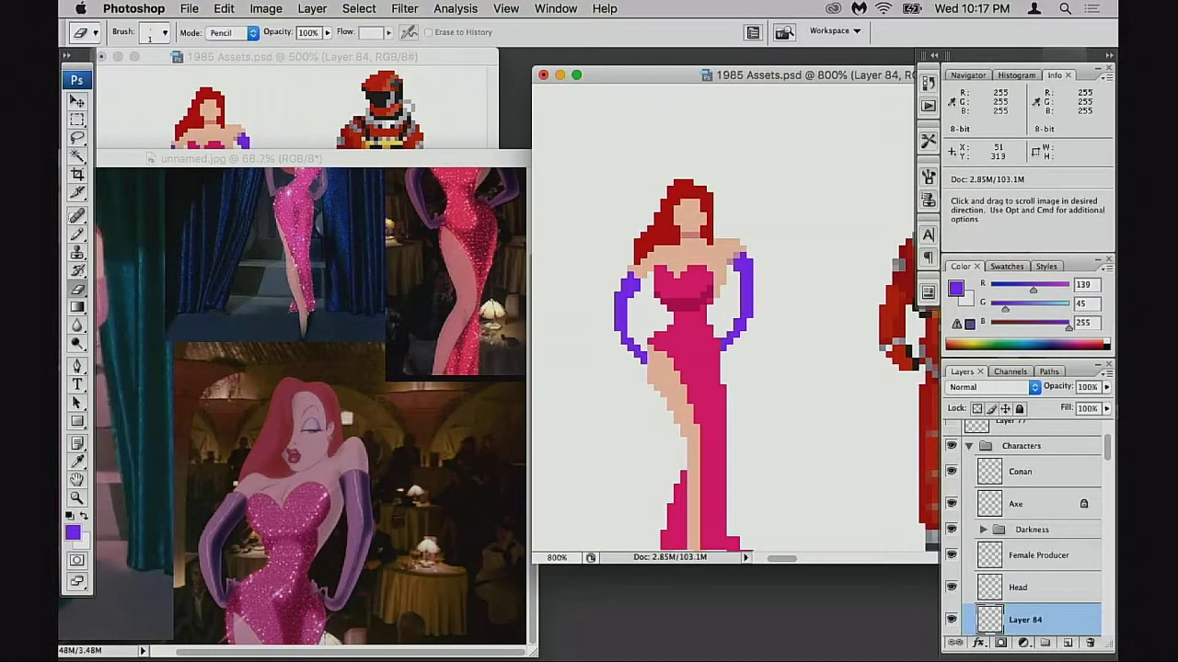
pyautogui.press('super+space')
pyautogui.click(703, 345)
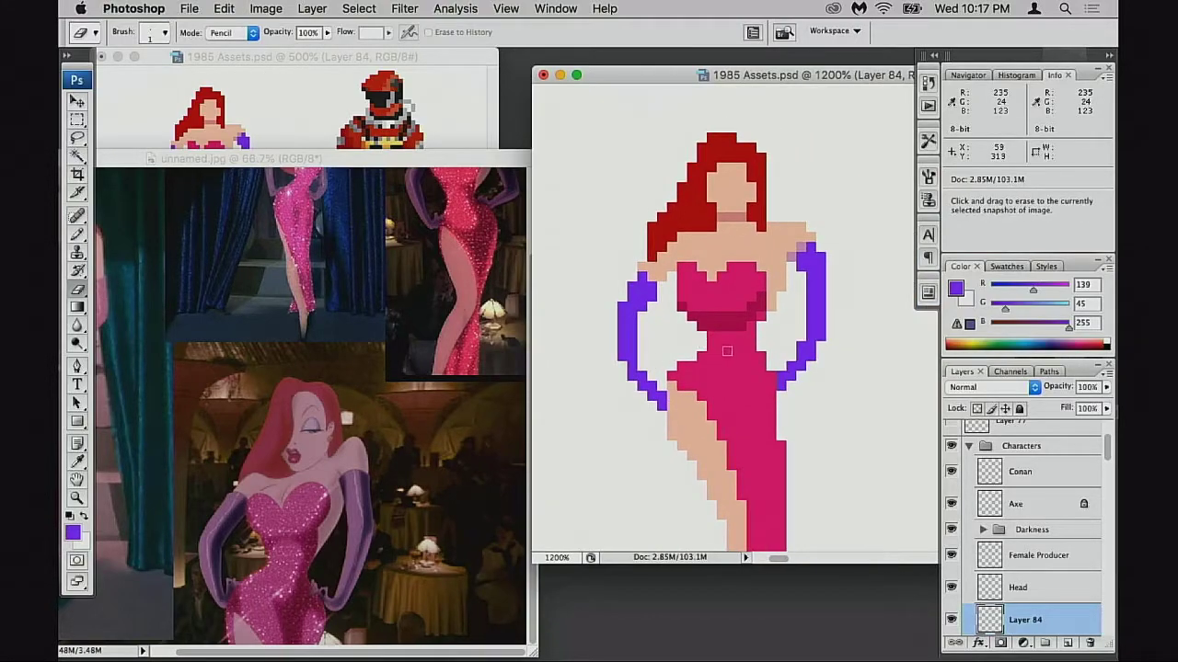
pyautogui.keyDown('alt'); pyautogui.click(734, 320); pyautogui.keyUp('alt')
pyautogui.press('Return')
pyautogui.press('b')
pyautogui.keyDown('alt'); pyautogui.click(716, 324); pyautogui.keyUp('alt')
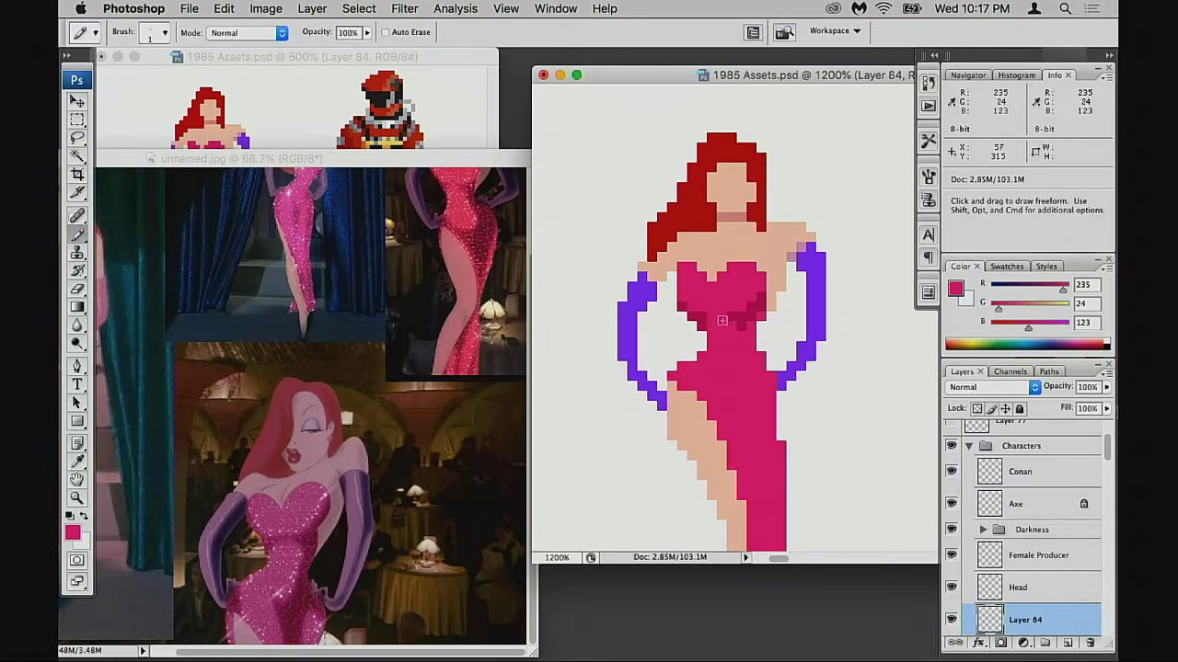
pyautogui.click(709, 322)
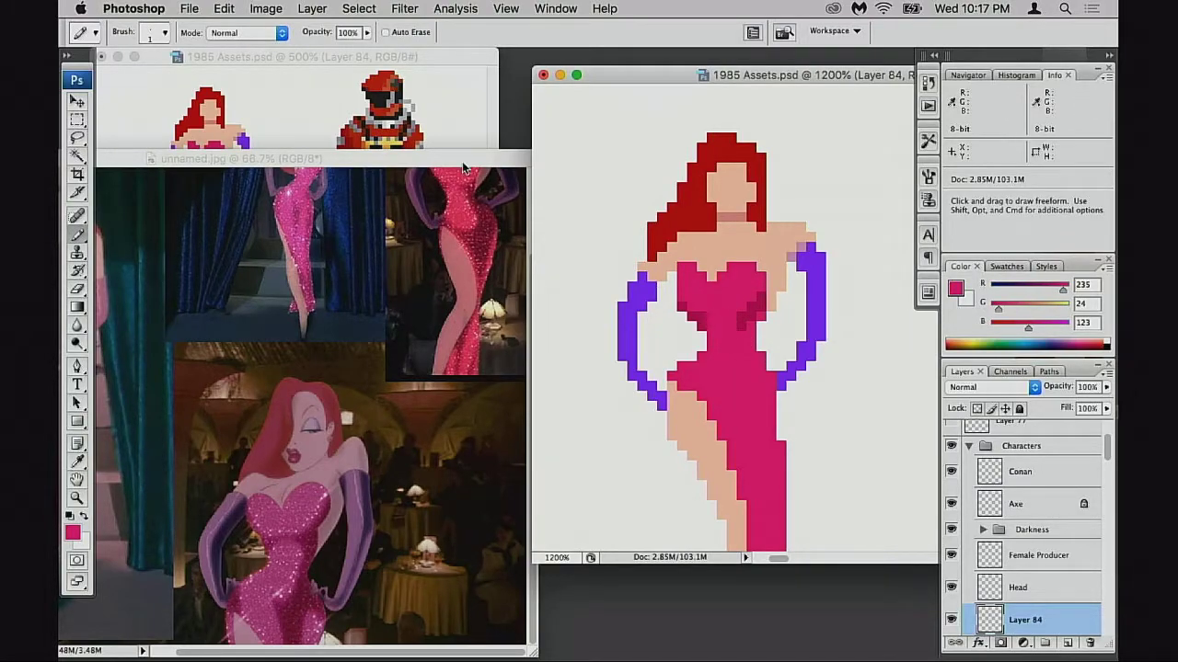
# - Set the Pencil to an 8 px brush and sample near-black (17, 12, 6) from the unnamed.jpg reference background
pyautogui.moveTo(461, 161); pyautogui.dragTo(462, 224)
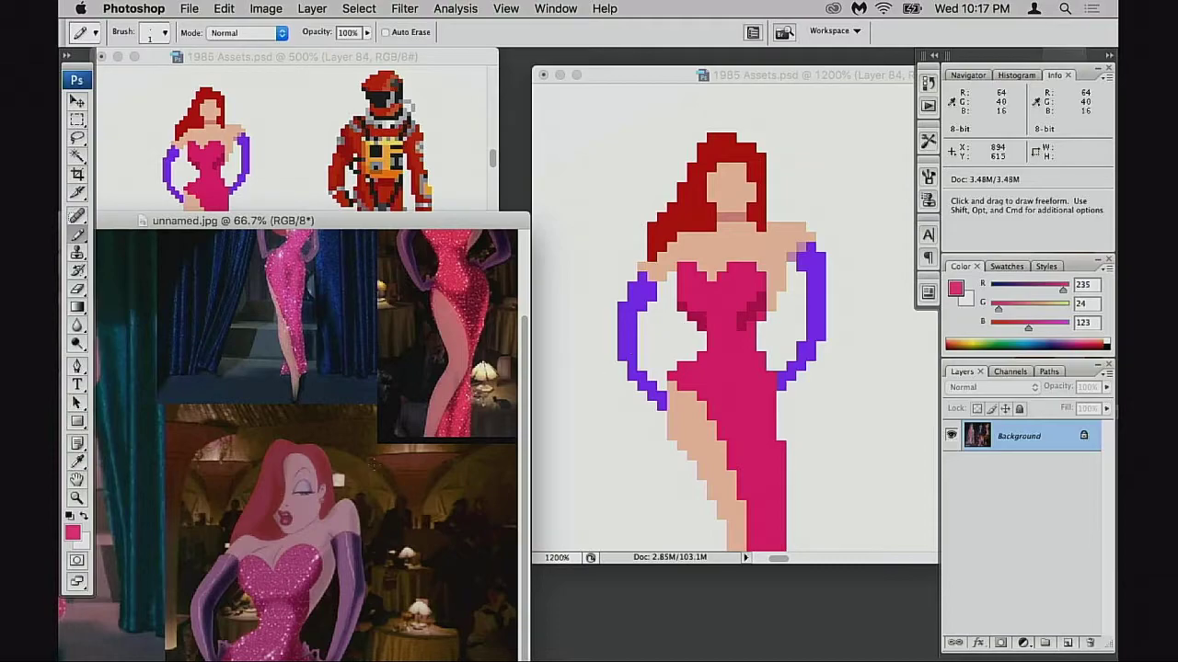
pyautogui.moveTo(318, 433); pyautogui.dragTo(350, 436)
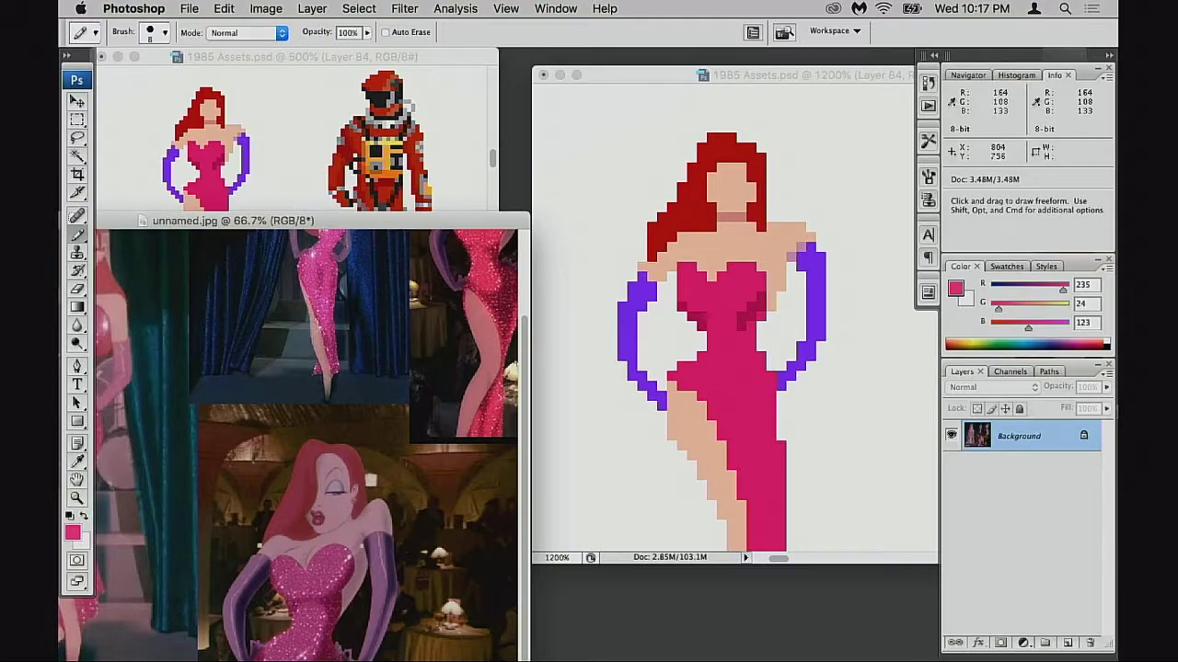
pyautogui.press('alt')
pyautogui.keyDown('alt'); pyautogui.click(352, 623); pyautogui.keyUp('alt')
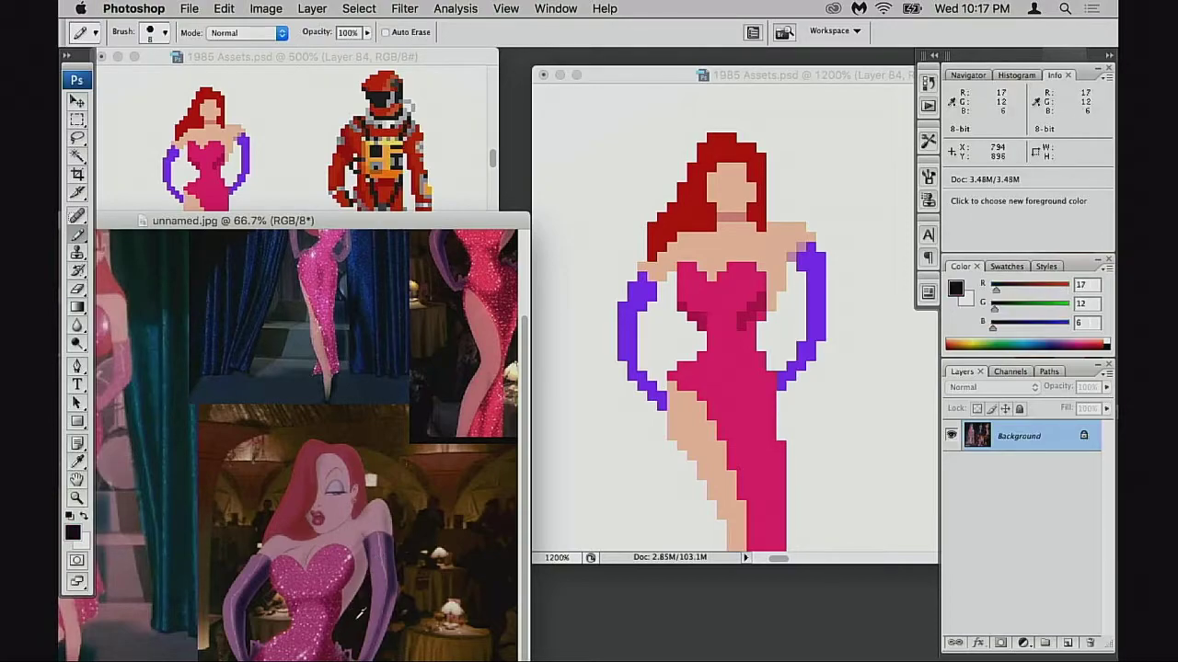
pyautogui.keyDown('super'); pyautogui.click(337, 570); pyautogui.keyUp('super')
pyautogui.moveTo(337, 559); pyautogui.dragTo(445, 552)
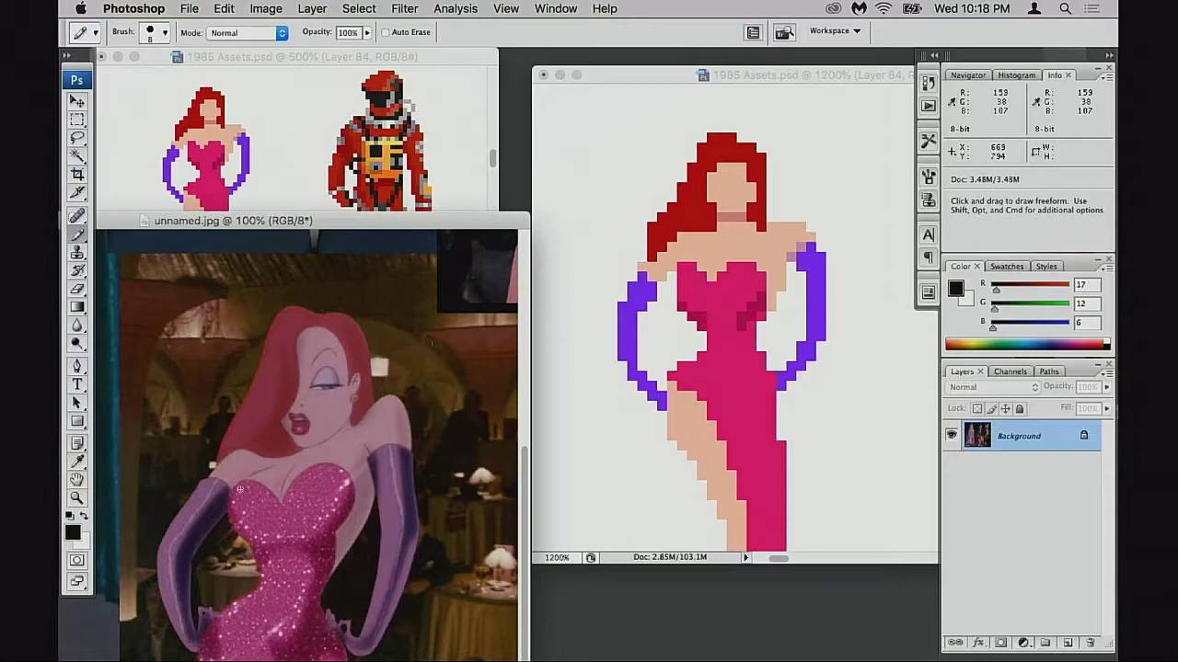
# - Sketch black contour lines over the bodice and upper chest of the gloved figure in the reference image
pyautogui.moveTo(230, 484)
pyautogui.mouseDown()
pyautogui.moveTo(283, 510)
pyautogui.moveTo(349, 455)
pyautogui.moveTo(359, 499)
pyautogui.moveTo(333, 545)
pyautogui.moveTo(247, 526)
pyautogui.mouseUp()
pyautogui.press('super+z')
pyautogui.moveTo(241, 482); pyautogui.dragTo(284, 499)
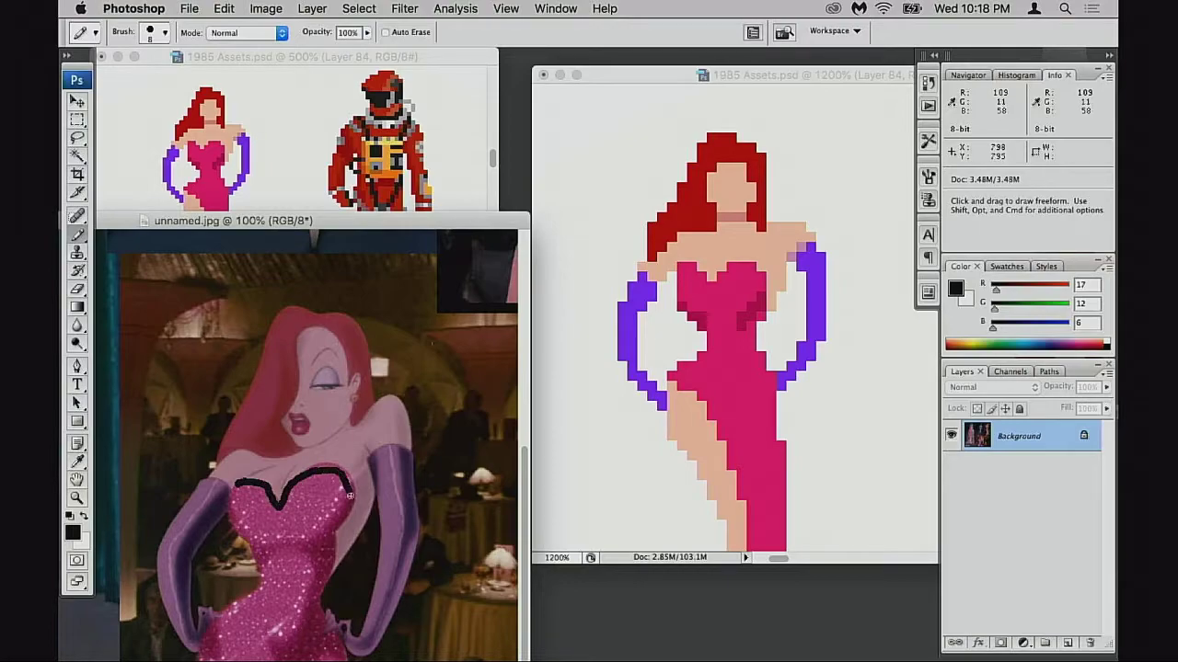
pyautogui.moveTo(263, 572); pyautogui.dragTo(251, 558)
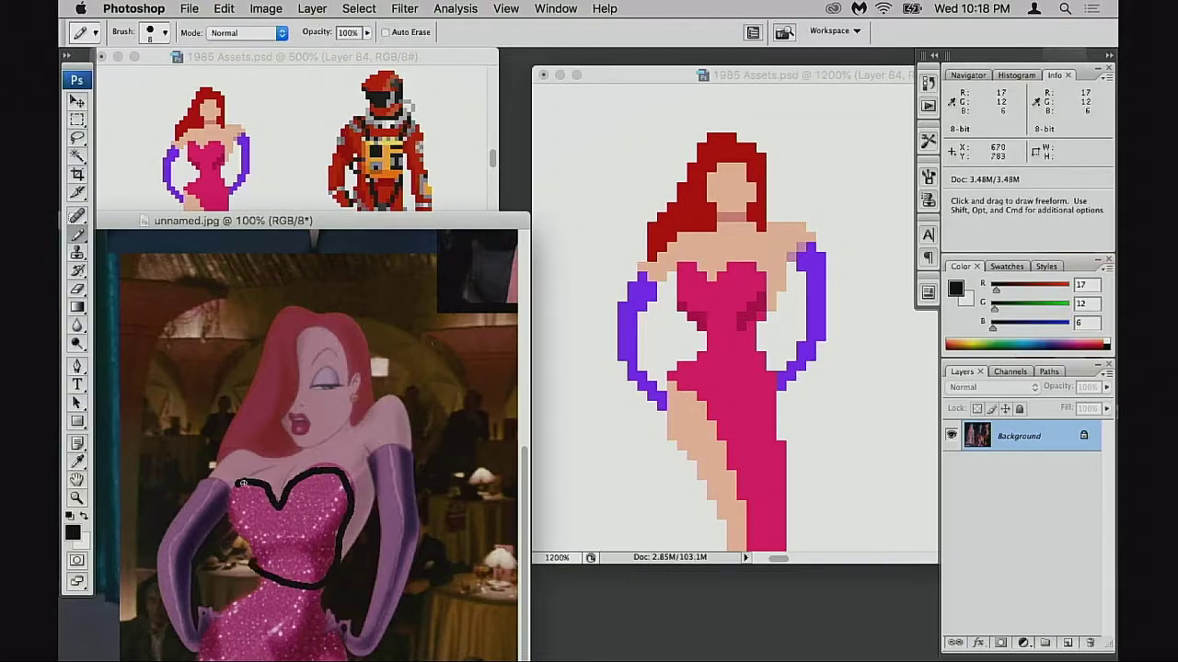
pyautogui.moveTo(272, 491); pyautogui.dragTo(248, 554)
pyautogui.moveTo(334, 473); pyautogui.dragTo(290, 579)
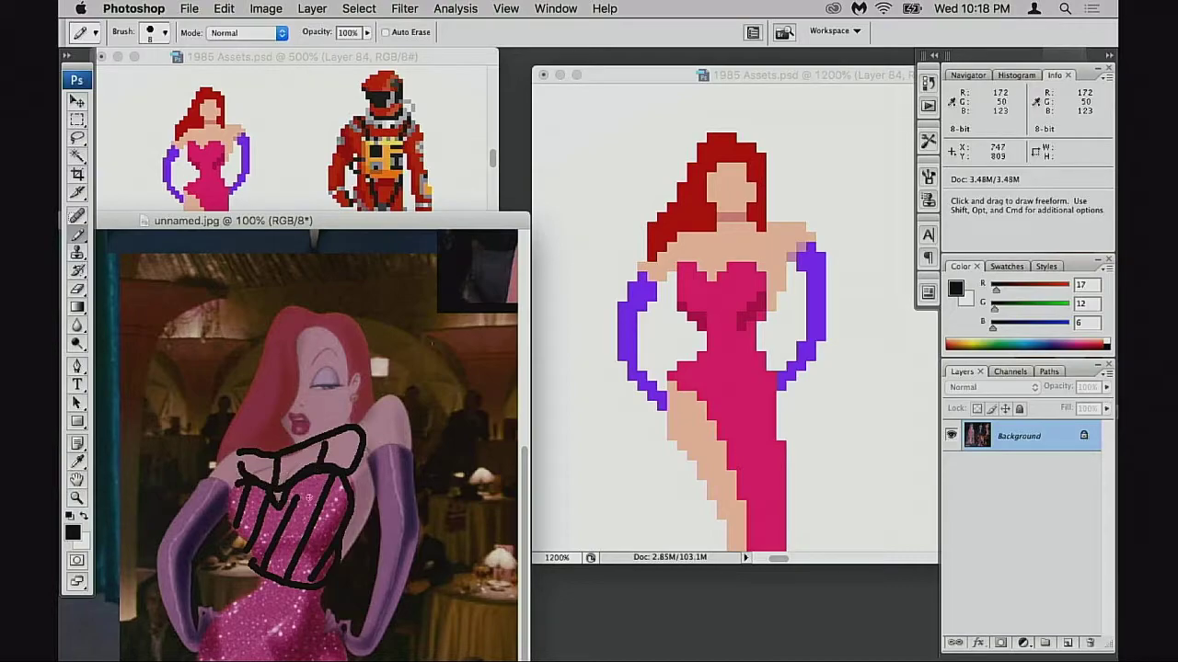
# - Select a narrow area of the sprite's neck and upper chest, 3 pixels wide by 7 high, with the rectangular marquee
pyautogui.click(736, 265)
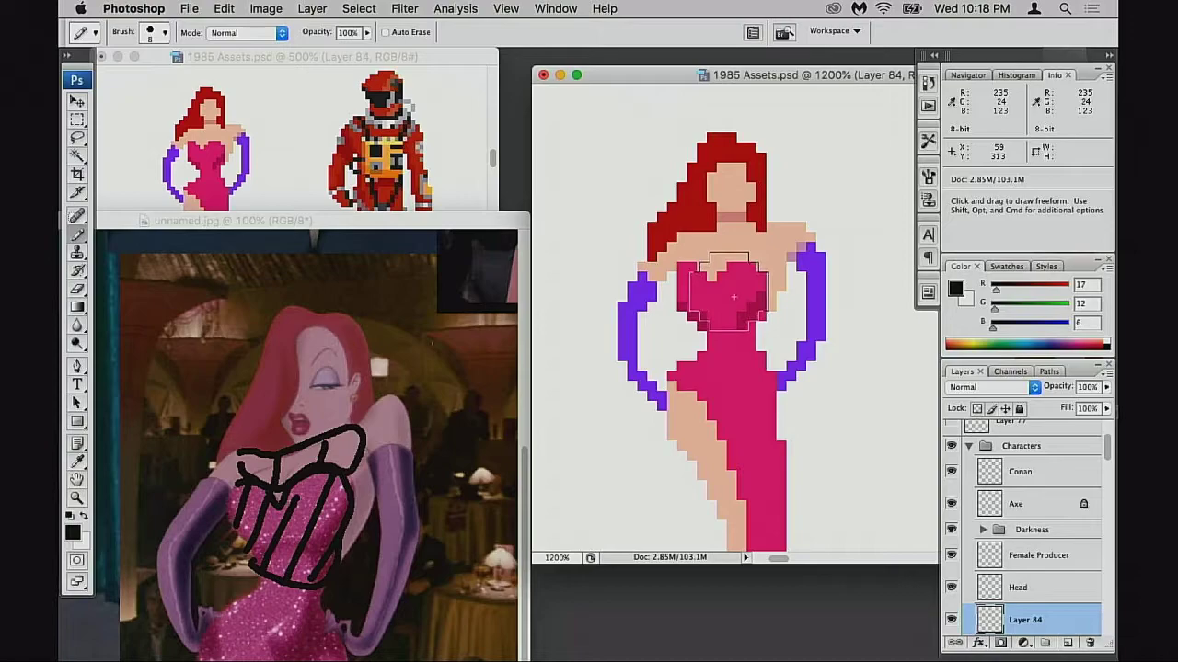
pyautogui.press('m')
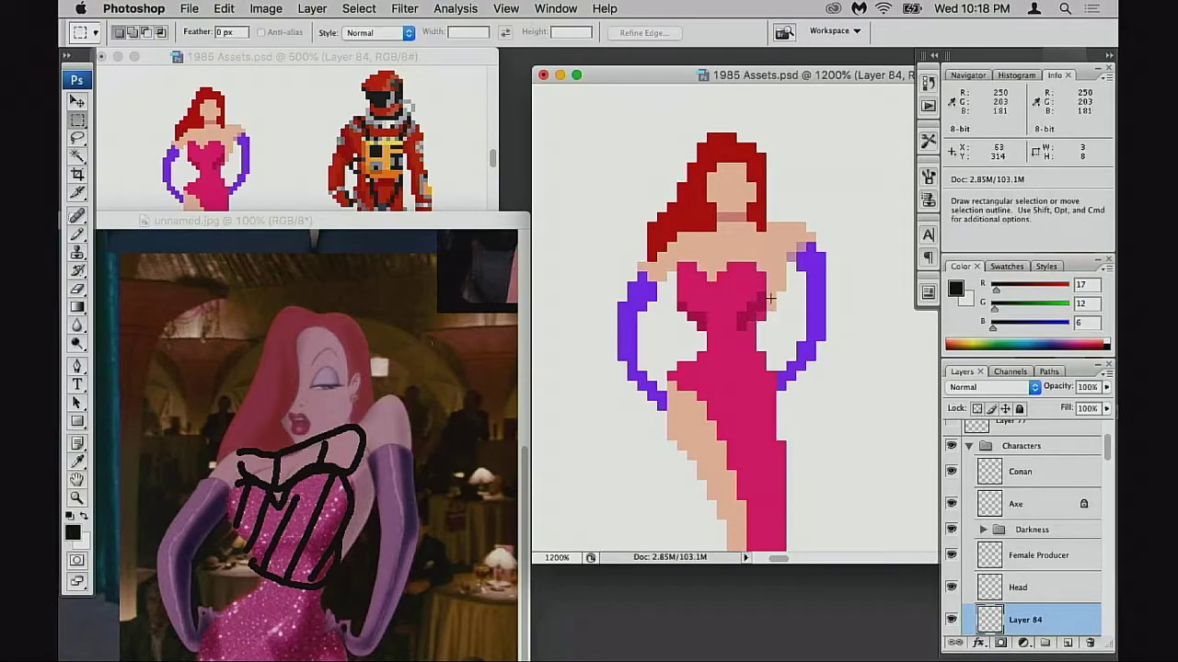
pyautogui.moveTo(747, 311); pyautogui.dragTo(743, 254)
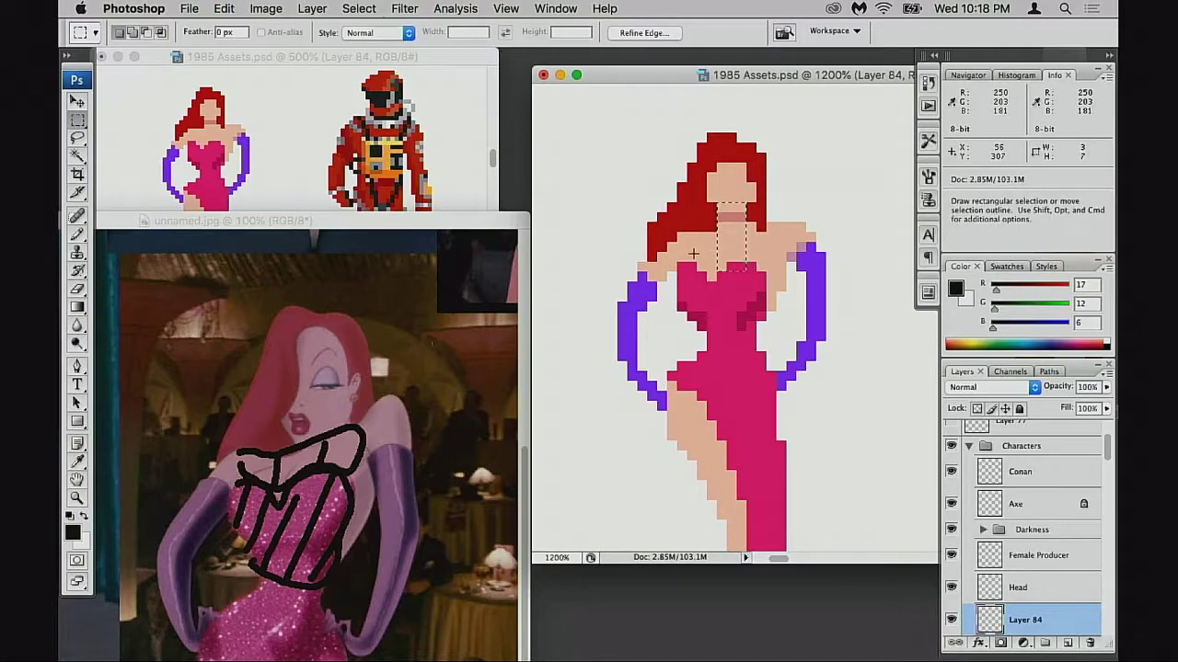
# - Undo the neck selection and the last pencil change to the shadow under the sprite's bust
pyautogui.press('alt+super+z')
pyautogui.press('alt+super+z')
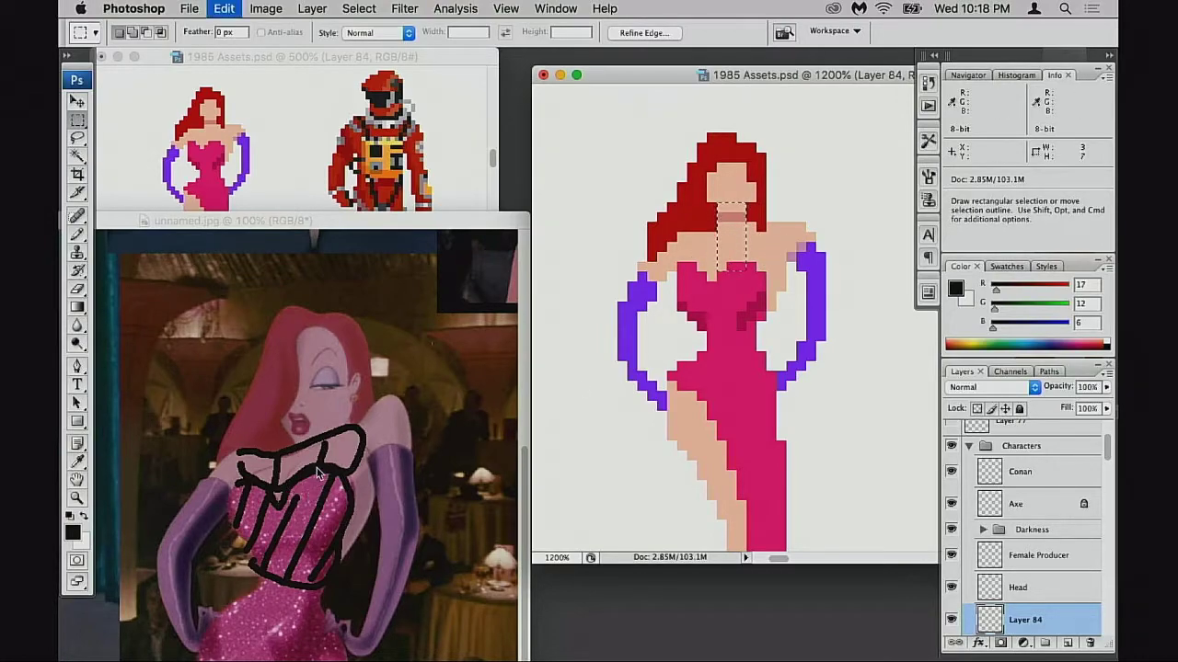
pyautogui.press('super+alt+z')
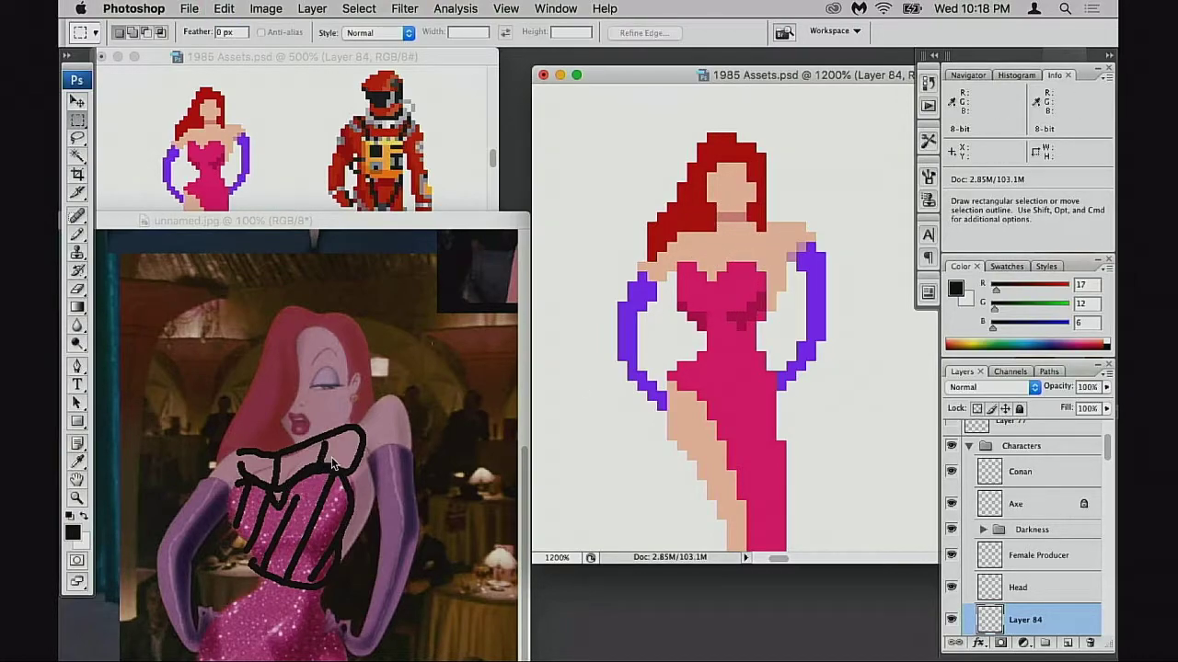
# - Undo all the black sketch strokes on the unnamed.jpg reference image
pyautogui.click(328, 467)
pyautogui.press('super+alt+z')
pyautogui.press('super+alt+z')
pyautogui.press('super+alt+z')
pyautogui.press('super+alt+z')
pyautogui.press('super+alt+z')
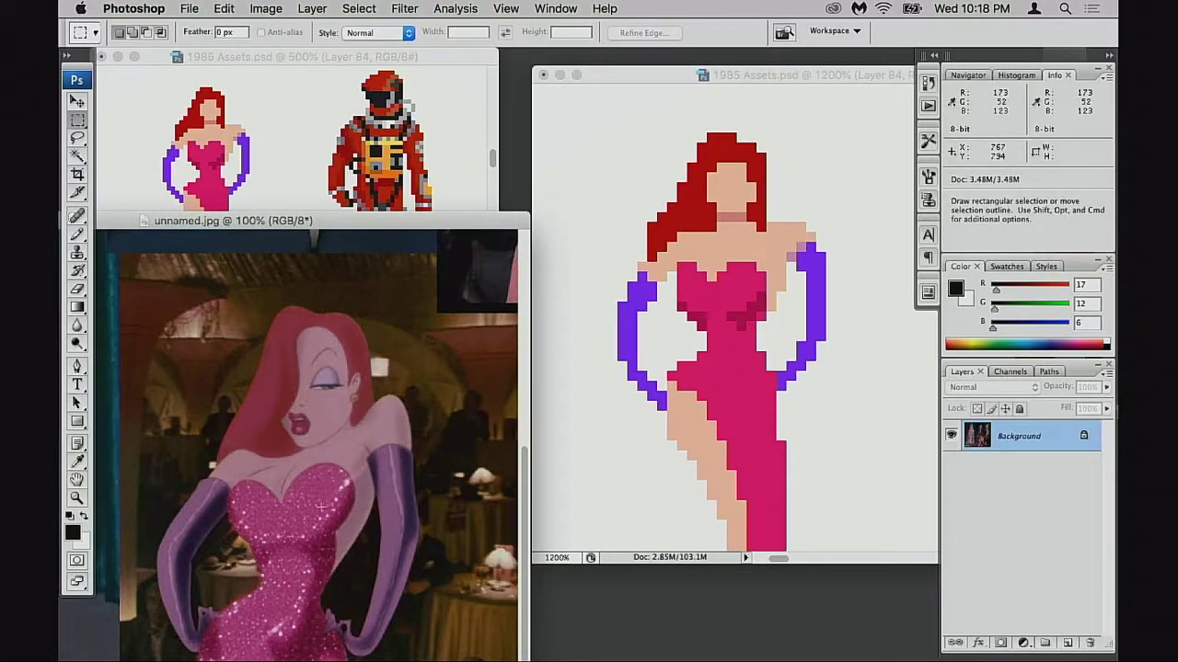
pyautogui.moveTo(339, 481); pyautogui.dragTo(379, 422)
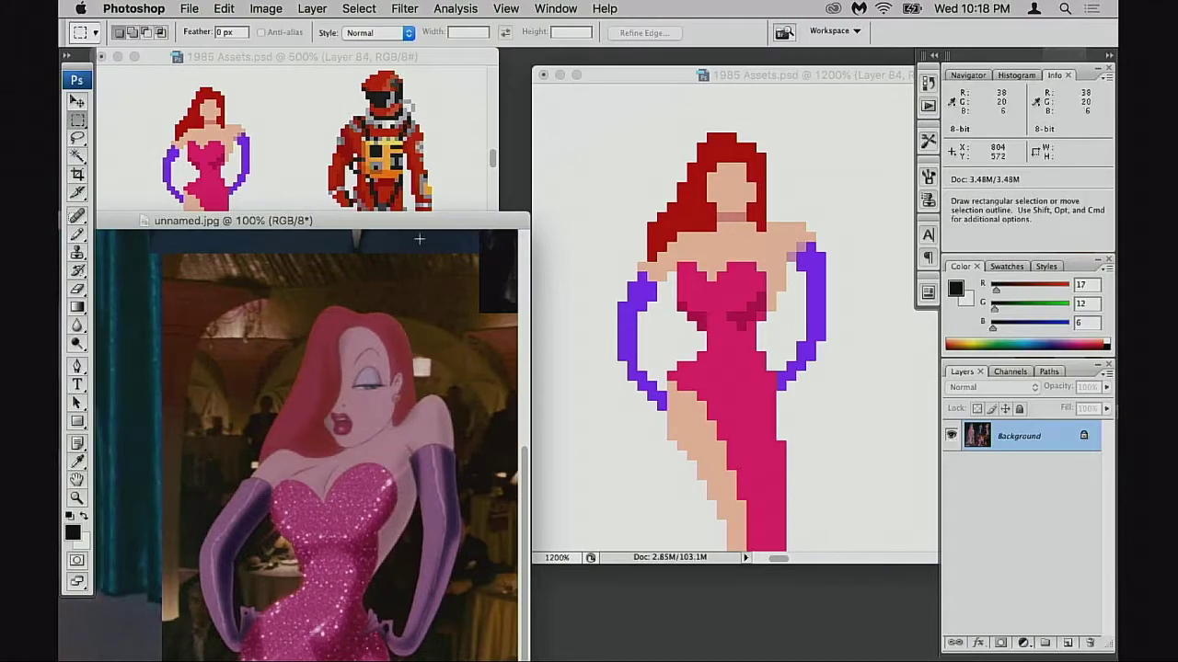
pyautogui.moveTo(433, 222); pyautogui.dragTo(452, 124)
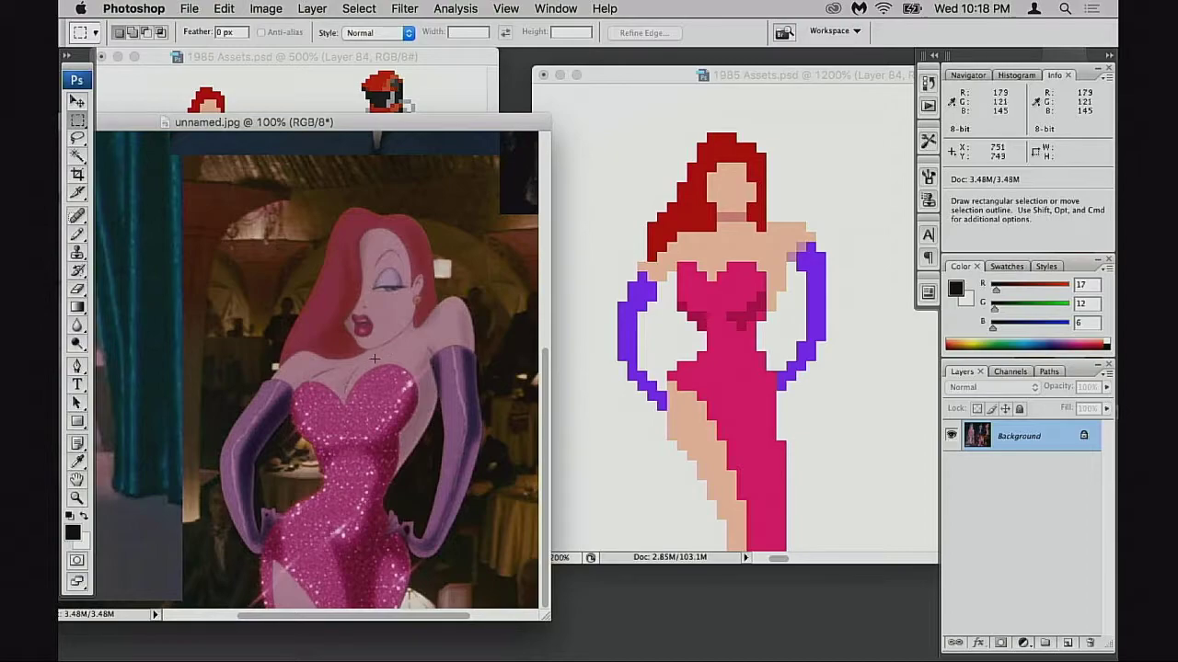
# - Marquee the neck area above the dress in the unnamed.jpg reference, move its window down off the sprites, and return to the 1200% sprite view
pyautogui.moveTo(348, 390)
pyautogui.mouseDown()
pyautogui.moveTo(395, 345)
pyautogui.moveTo(370, 347)
pyautogui.moveTo(415, 368)
pyautogui.mouseUp()
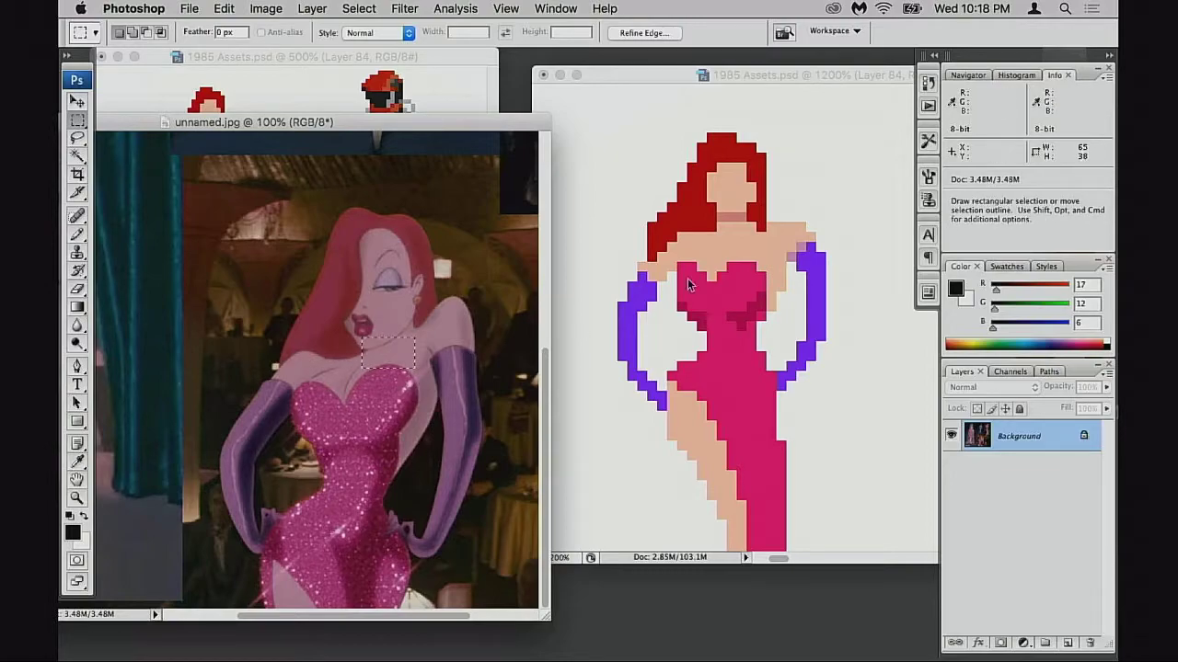
pyautogui.moveTo(468, 127); pyautogui.dragTo(425, 253)
pyautogui.click(729, 235)
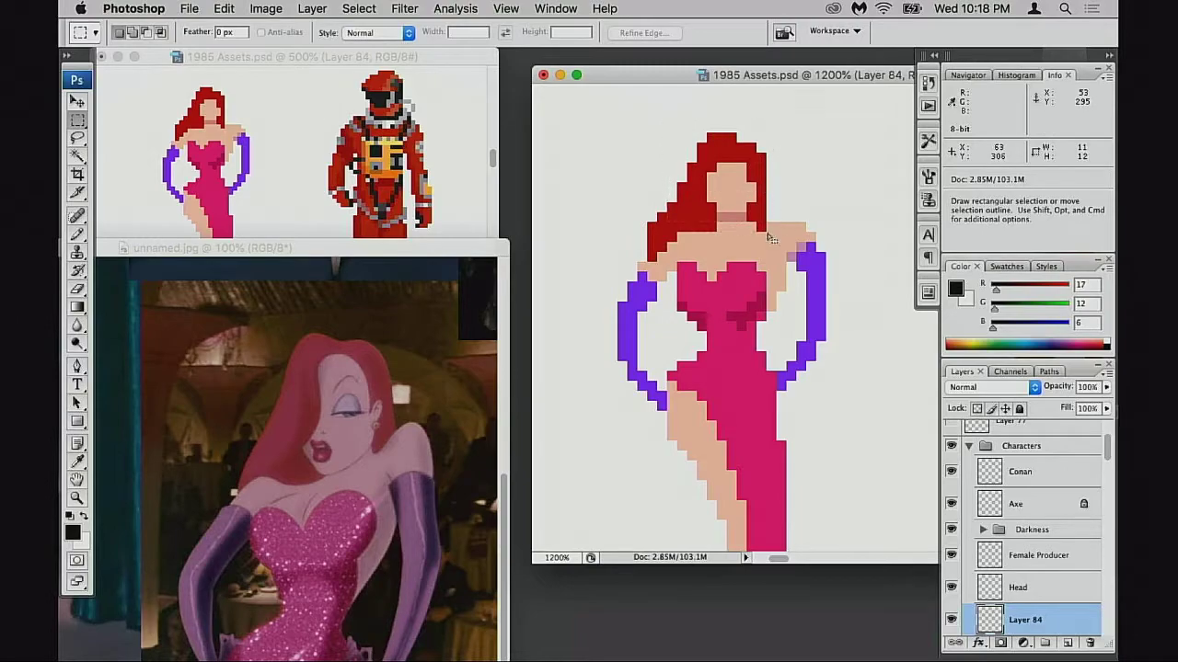
# - Select the sprite's bust area, 11 pixels wide by 9 high, move it up about two pixels, and deselect
pyautogui.moveTo(668, 243); pyautogui.dragTo(776, 330)
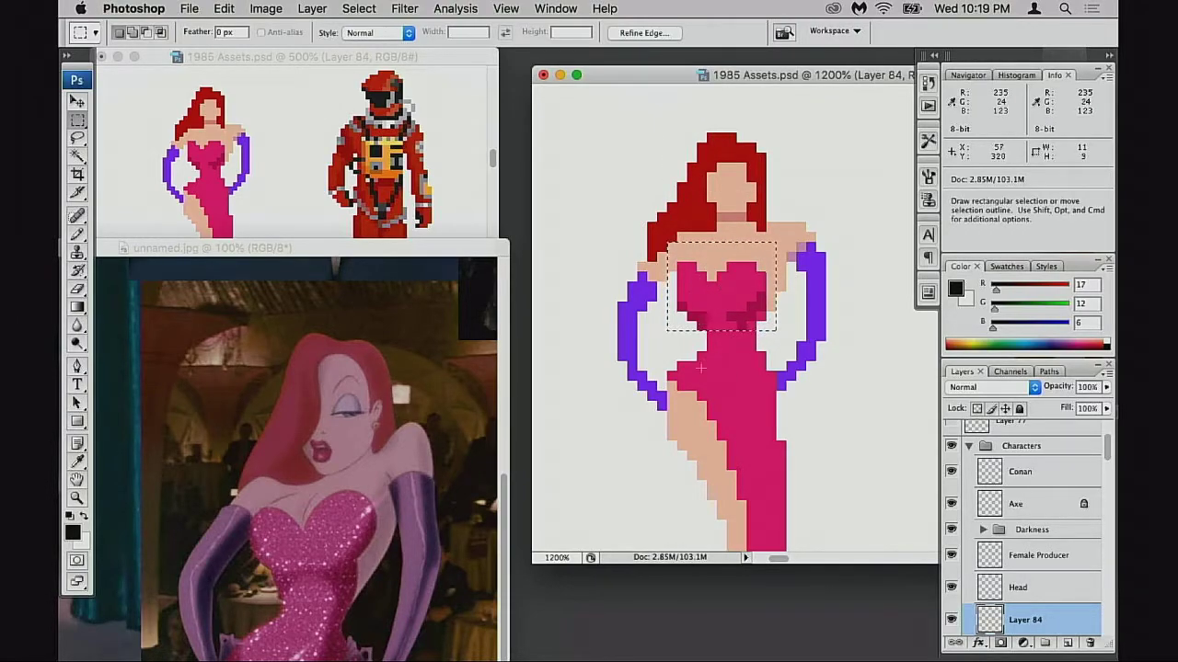
pyautogui.click(678, 262)
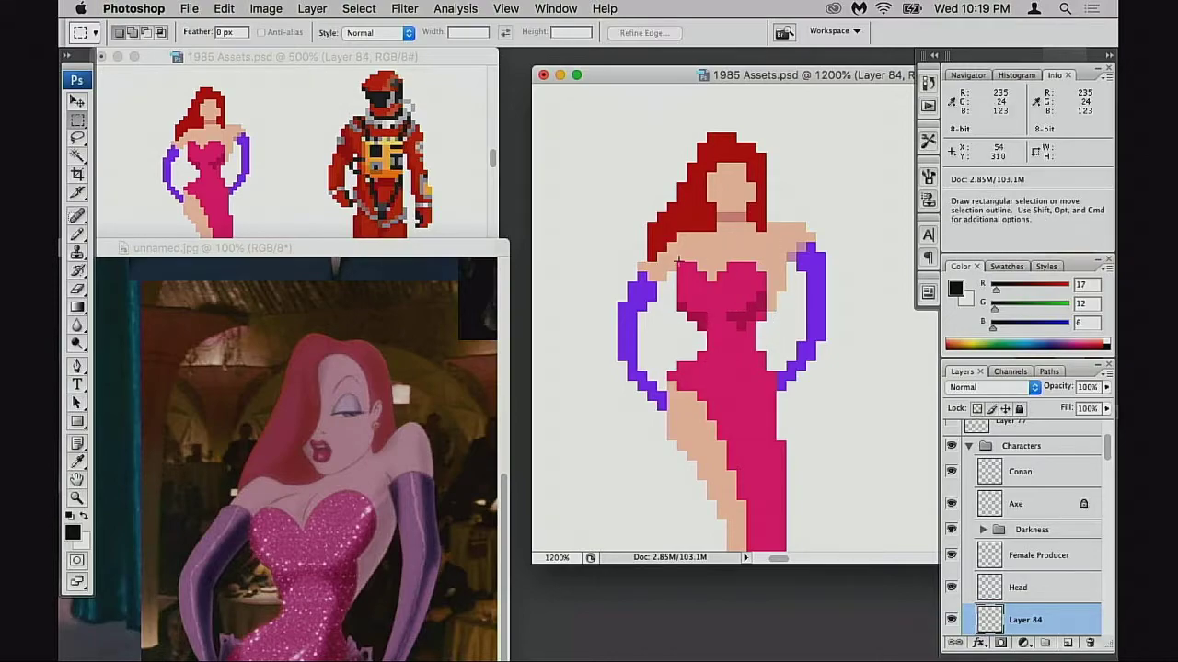
pyautogui.moveTo(678, 263); pyautogui.dragTo(743, 290)
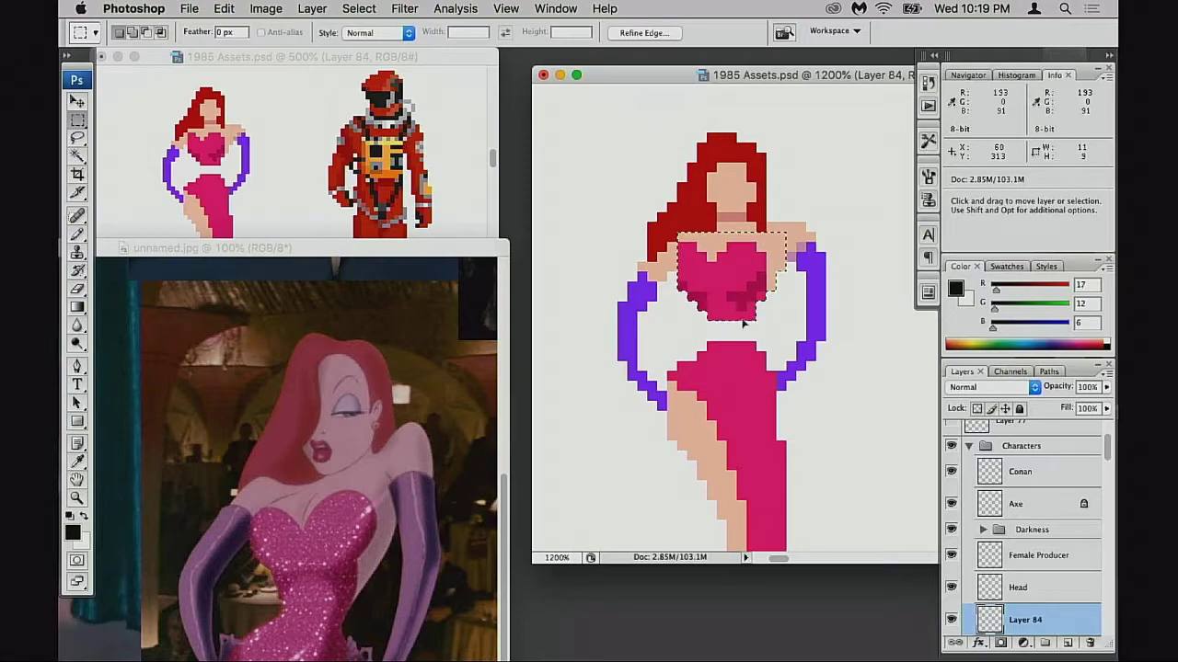
pyautogui.click(738, 326)
# - Fill the gap between the bust and waist with the sampled dress pink, using a 1-pixel pencil
pyautogui.press('b')
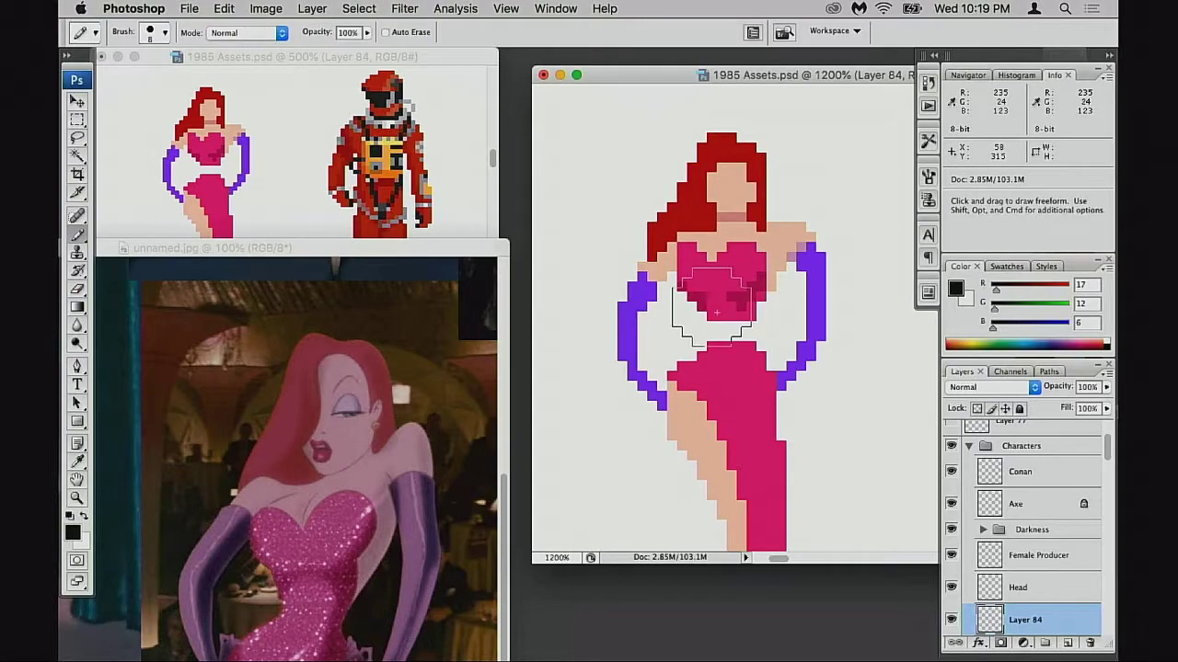
pyautogui.rightClick(721, 312)
pyautogui.doubleClick(773, 429)
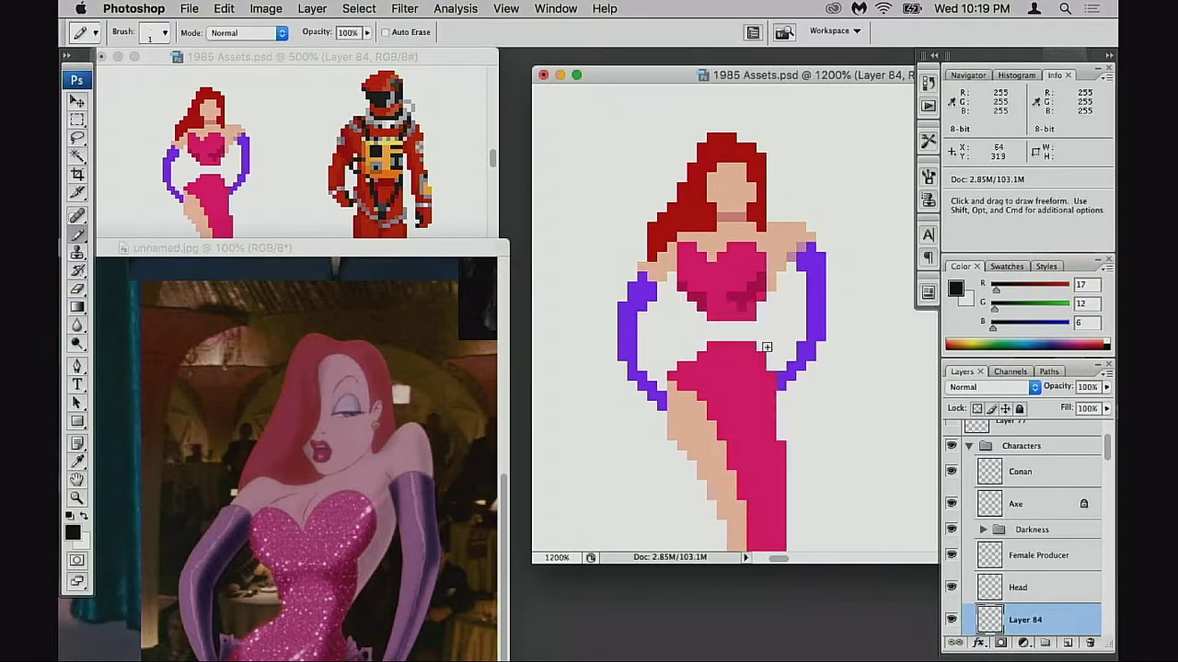
pyautogui.keyDown('alt'); pyautogui.click(729, 313); pyautogui.keyUp('alt')
pyautogui.moveTo(721, 325); pyautogui.dragTo(714, 336)
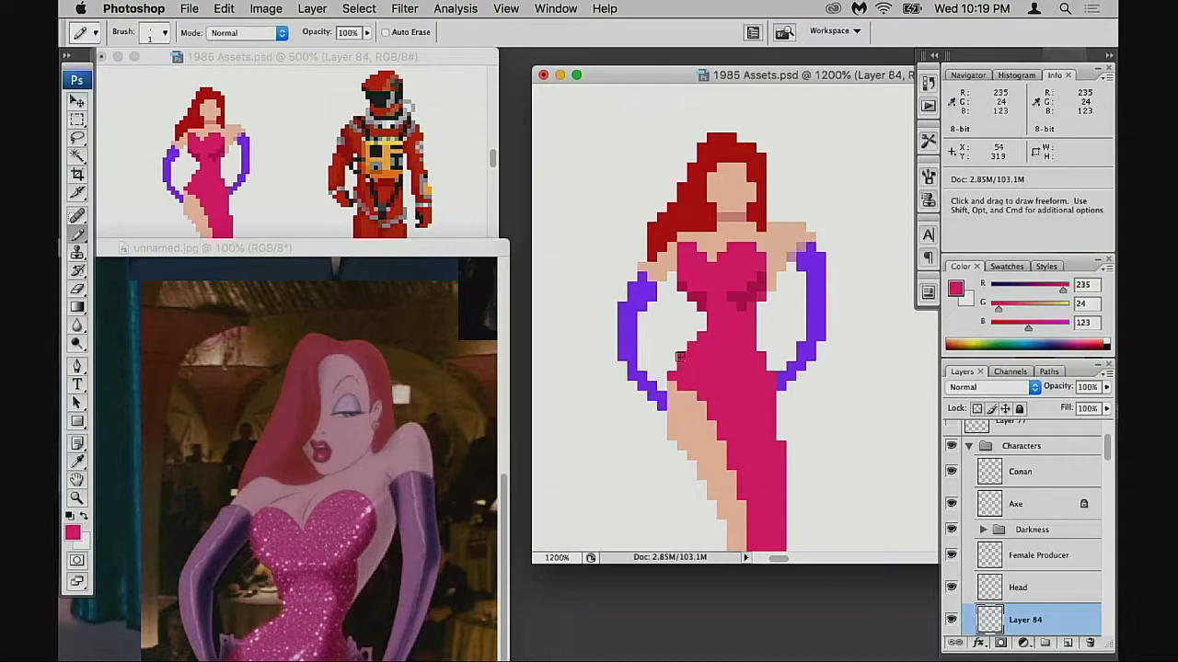
# - View the whole sprite and step back in its history to the state before the bust was raised
pyautogui.keyDown('alt'); pyautogui.keyDown('super'); pyautogui.click(708, 390); pyautogui.keyUp('super'); pyautogui.keyUp('alt')
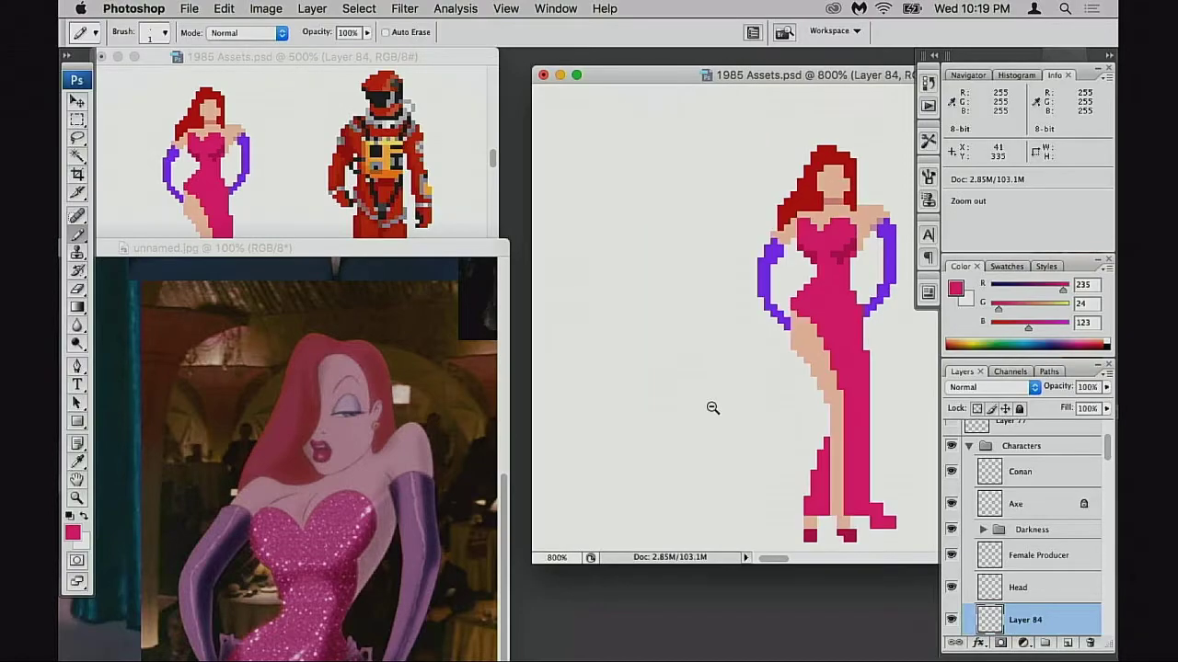
pyautogui.keyDown('alt'); pyautogui.keyDown('super'); pyautogui.click(712, 408); pyautogui.keyUp('super'); pyautogui.keyUp('alt')
pyautogui.keyDown('alt'); pyautogui.keyDown('super'); pyautogui.click(696, 395); pyautogui.keyUp('super'); pyautogui.keyUp('alt')
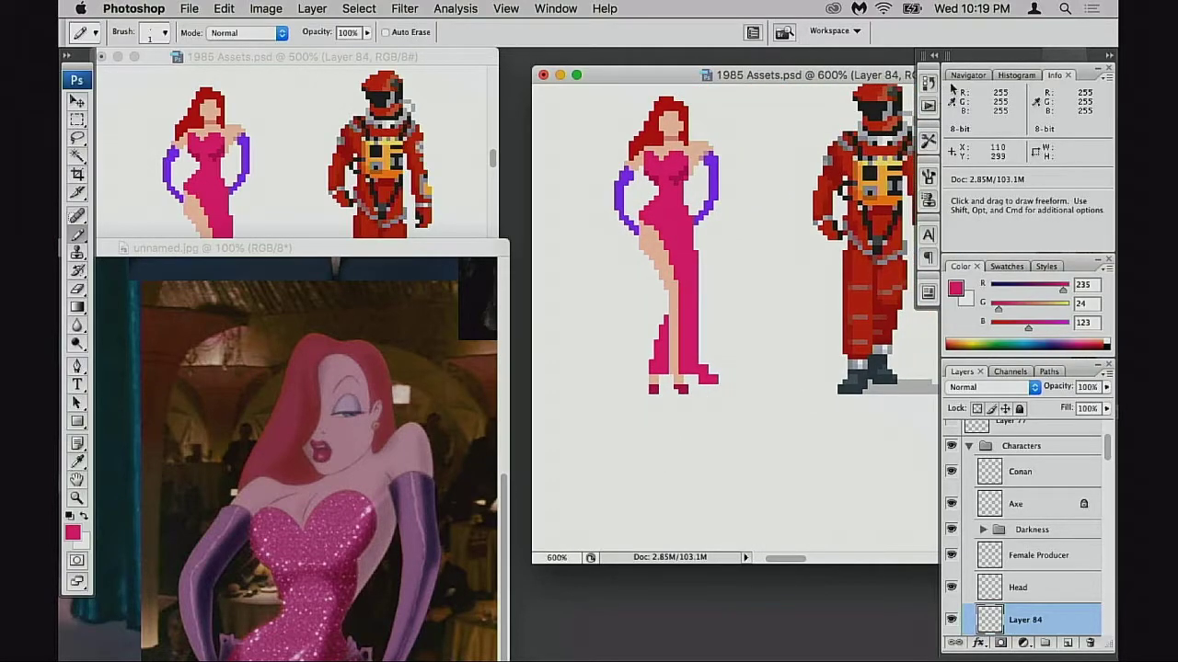
pyautogui.click(928, 104)
pyautogui.moveTo(909, 265); pyautogui.dragTo(909, 339)
pyautogui.moveTo(766, 425); pyautogui.dragTo(726, 474)
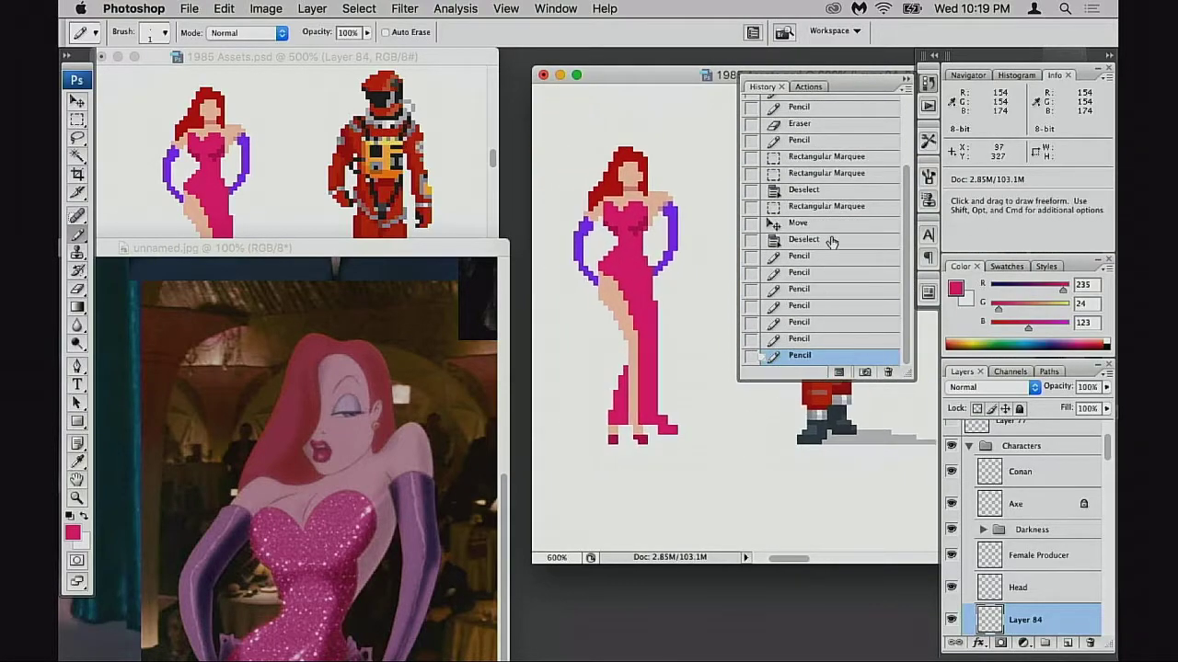
pyautogui.click(822, 178)
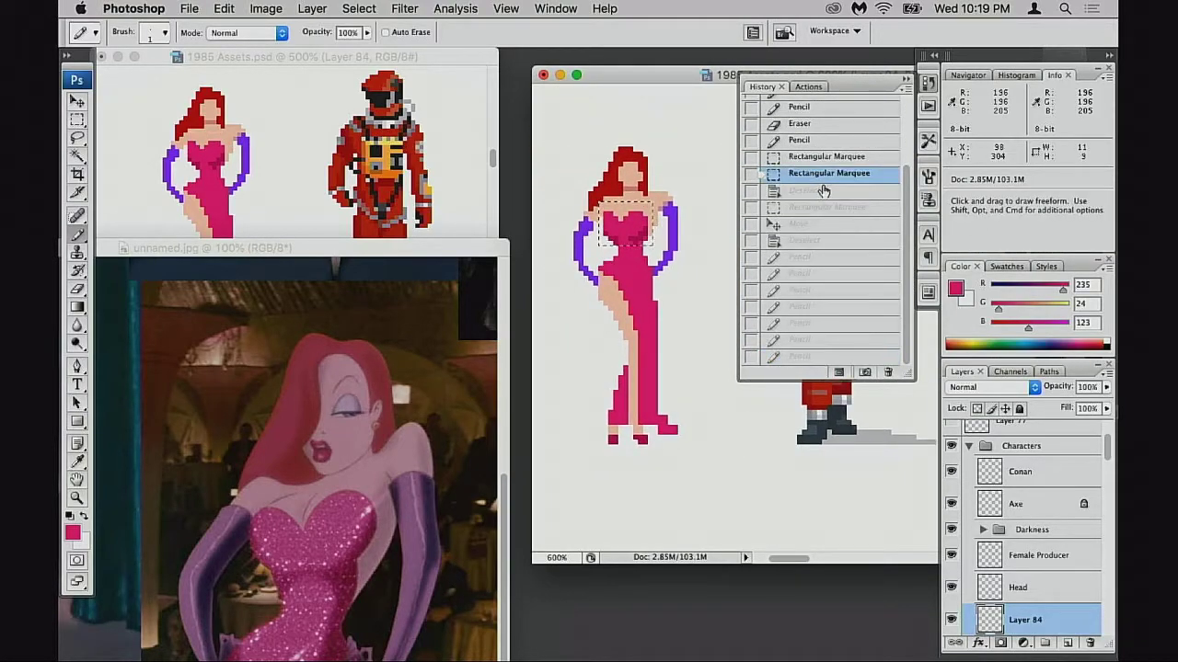
# - Check an earlier history state of the unnamed.jpg reference and return to its latest selection state
pyautogui.click(237, 249)
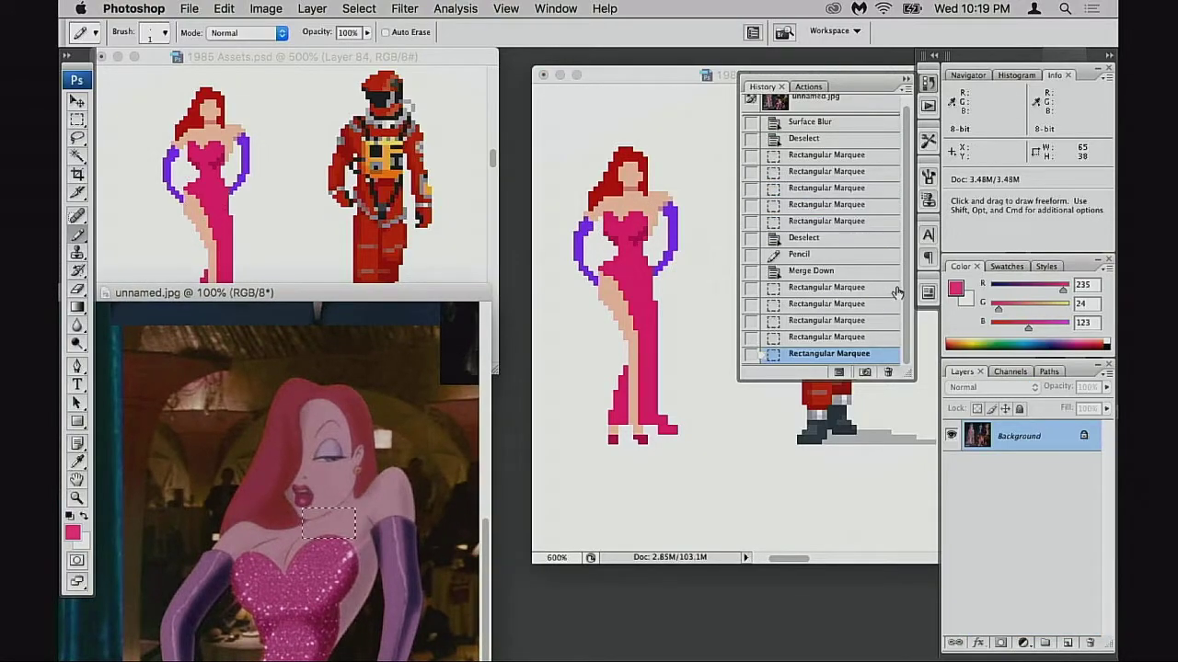
pyautogui.click(831, 225)
pyautogui.click(831, 356)
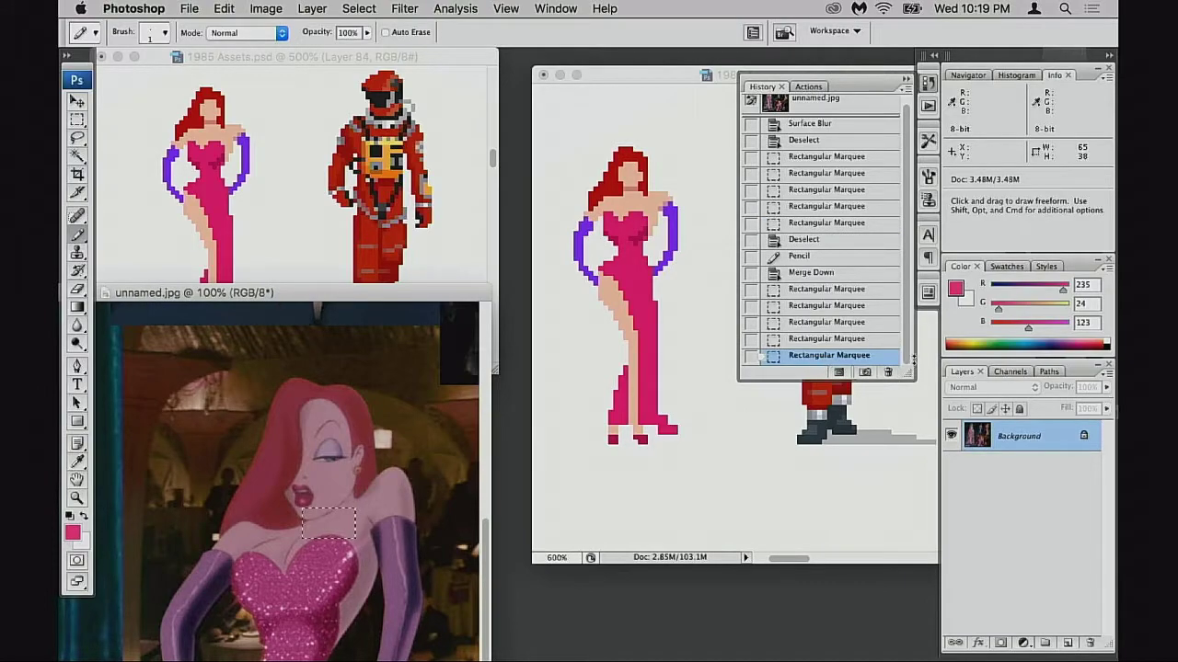
# - Compare the sprite's lower and raised bust by switching between history states, ending on the latest pencil state
pyautogui.click(688, 259)
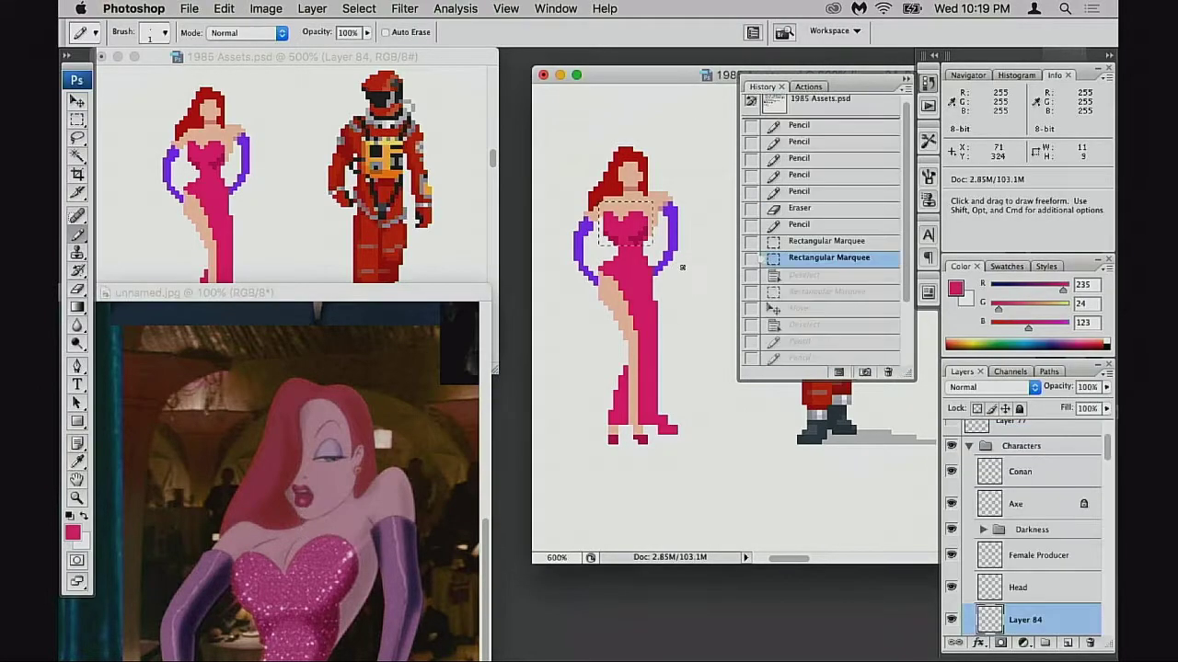
pyautogui.keyDown('super'); pyautogui.click(678, 258); pyautogui.keyUp('super')
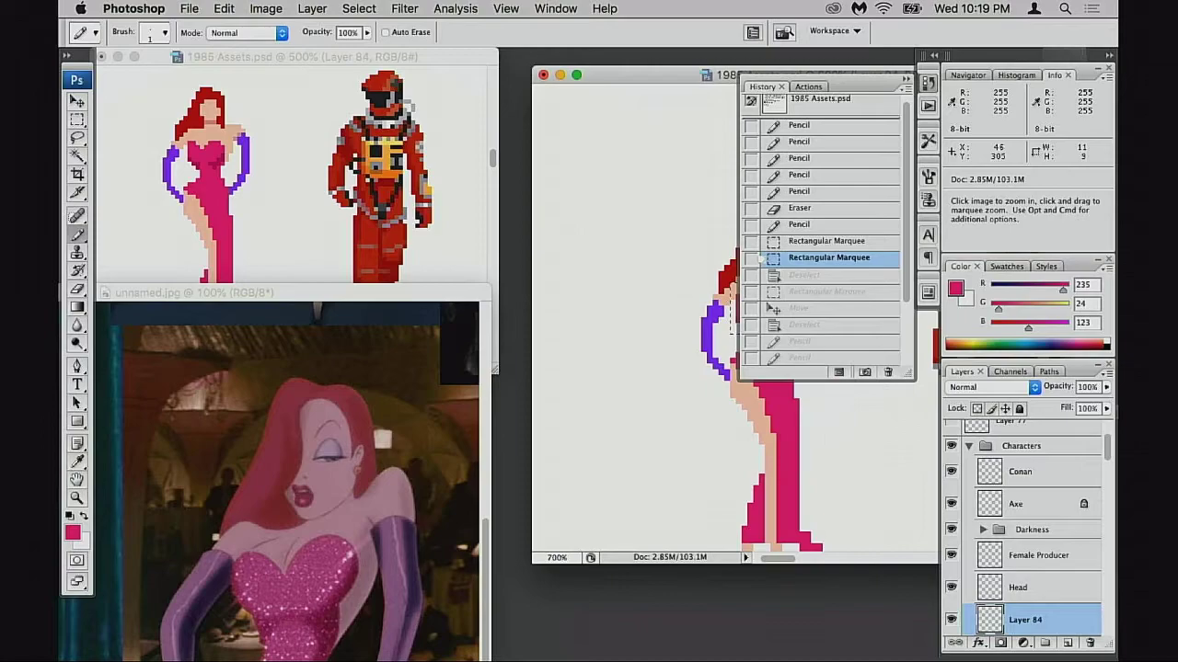
pyautogui.keyDown('alt'); pyautogui.click(654, 312); pyautogui.keyUp('alt')
pyautogui.moveTo(657, 310); pyautogui.dragTo(585, 306)
pyautogui.hscroll(3, 585, 305)
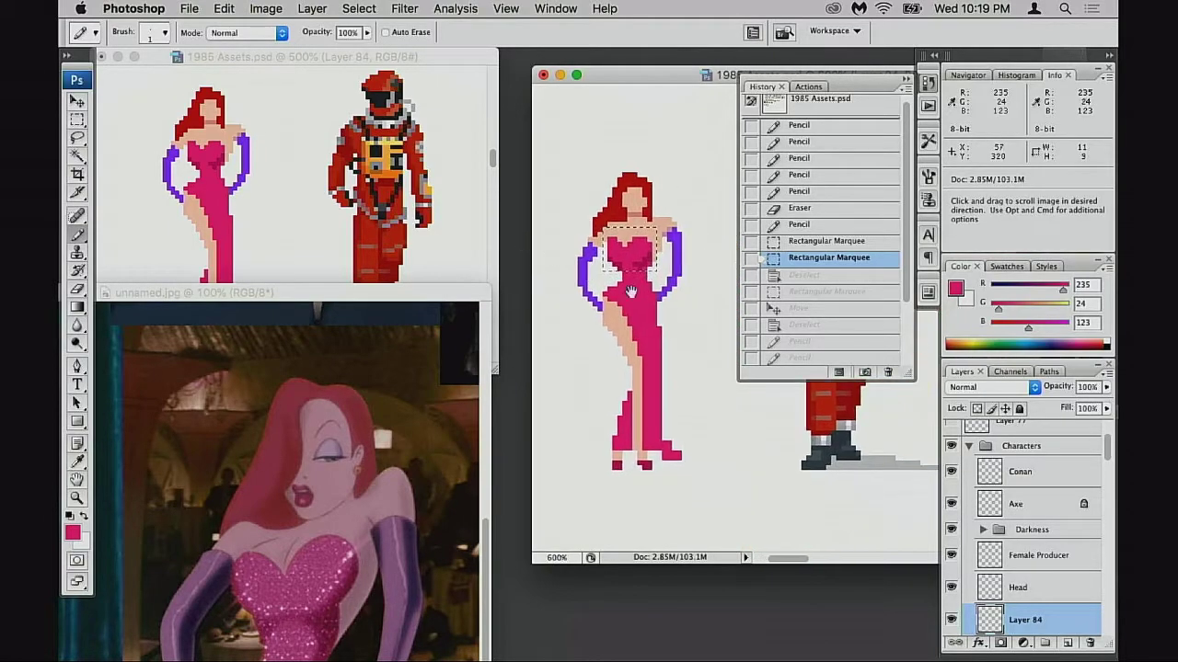
pyautogui.scroll(-2, 585, 305)
pyautogui.scroll(-1, 903, 290)
pyautogui.scroll(-3, 906, 309)
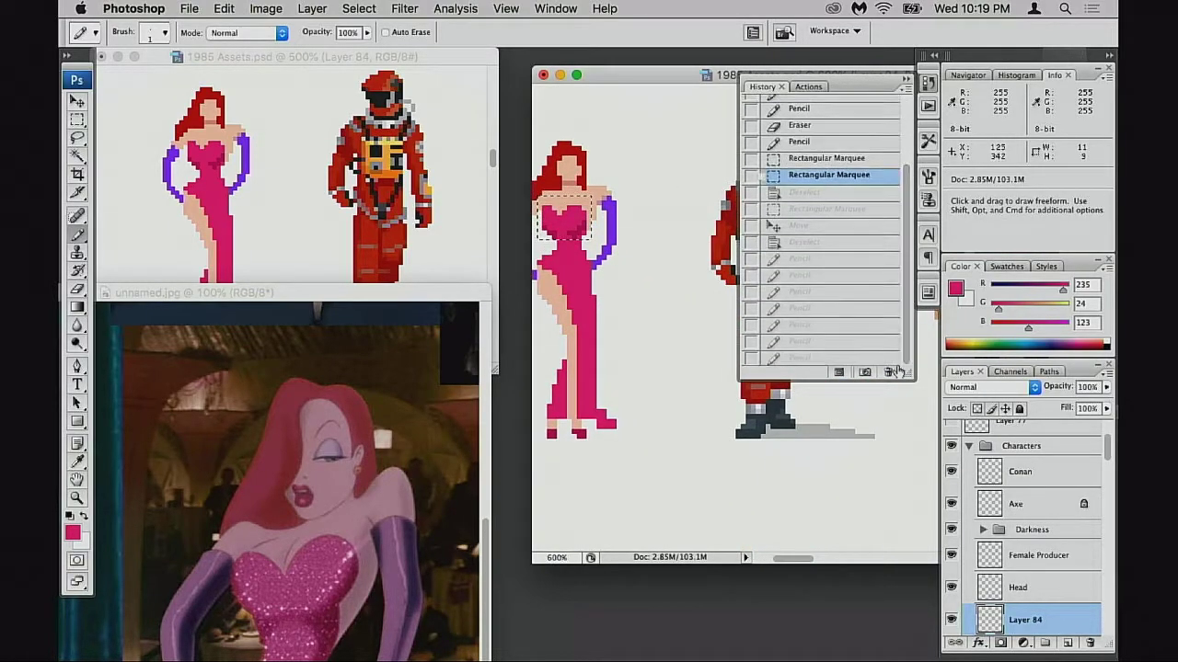
pyautogui.click(824, 359)
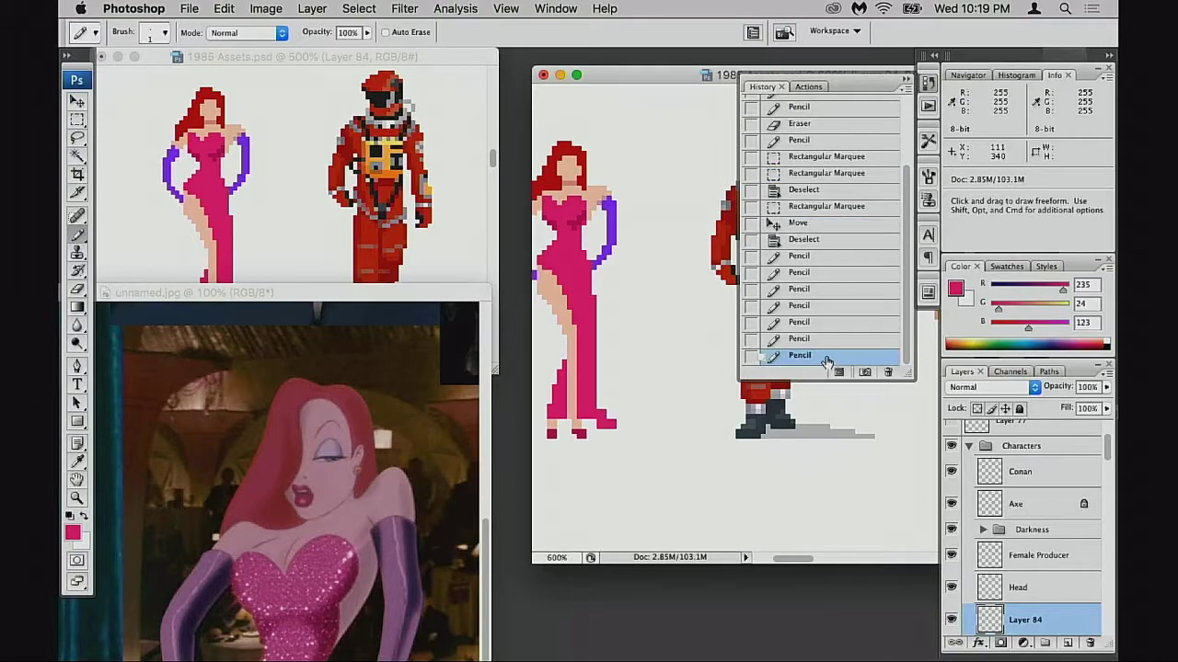
pyautogui.click(832, 224)
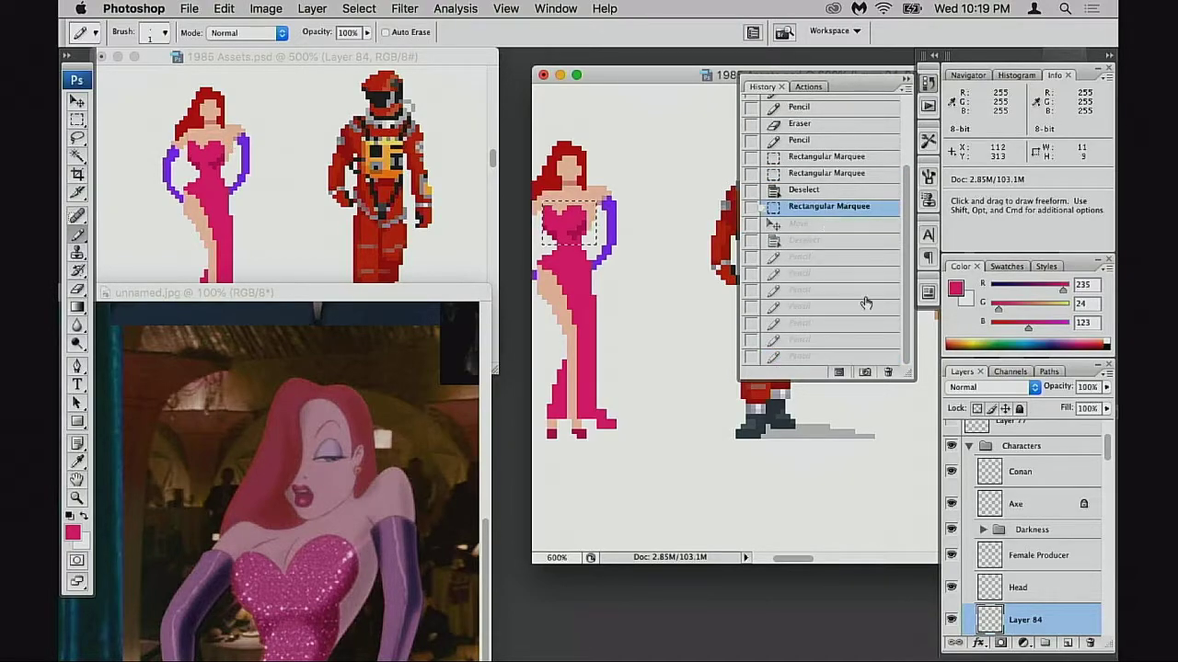
pyautogui.click(823, 172)
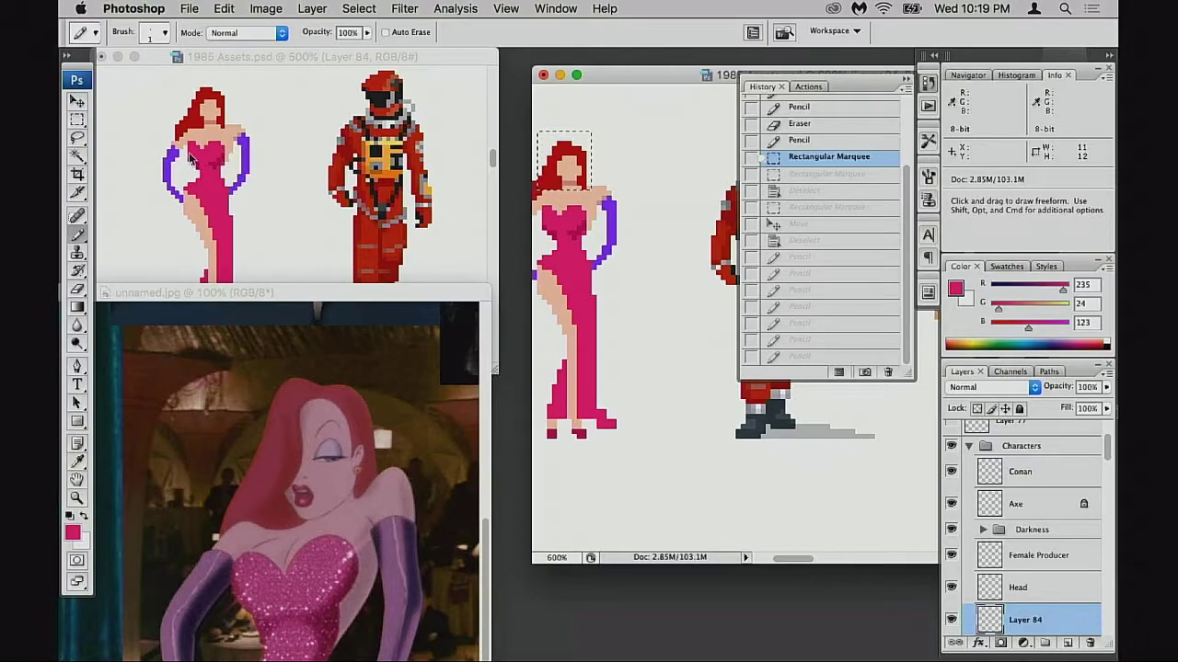
pyautogui.click(828, 355)
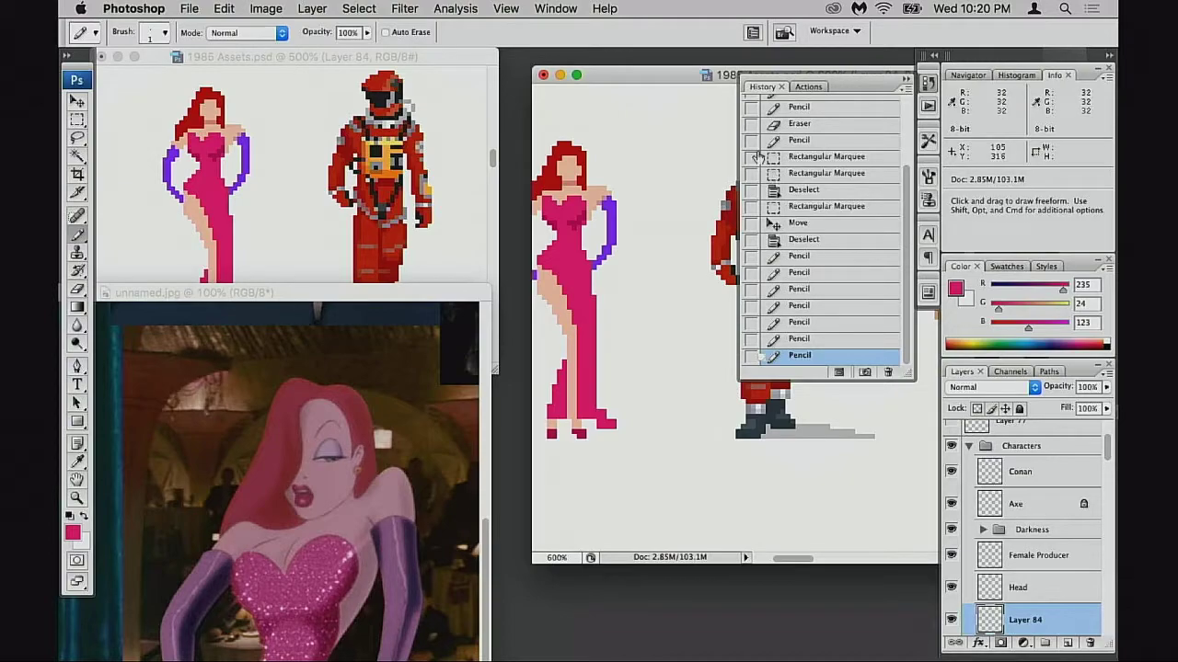
# - Close the history, reposition the sprite's window, and paint skin tone over the upper outer edge of the left bust cup to lower it
pyautogui.click(907, 81)
pyautogui.moveTo(749, 76); pyautogui.dragTo(809, 90)
pyautogui.keyDown('super'); pyautogui.click(653, 243); pyautogui.keyUp('super')
pyautogui.moveTo(664, 268); pyautogui.dragTo(697, 268)
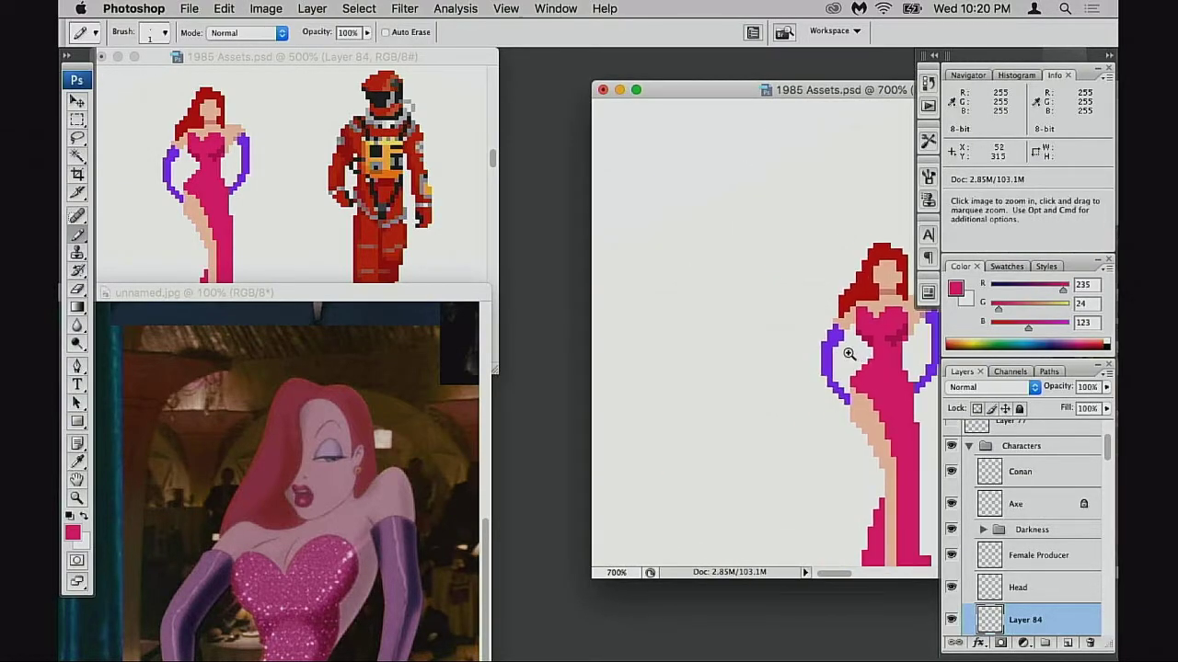
pyautogui.click(856, 347)
pyautogui.click(855, 347)
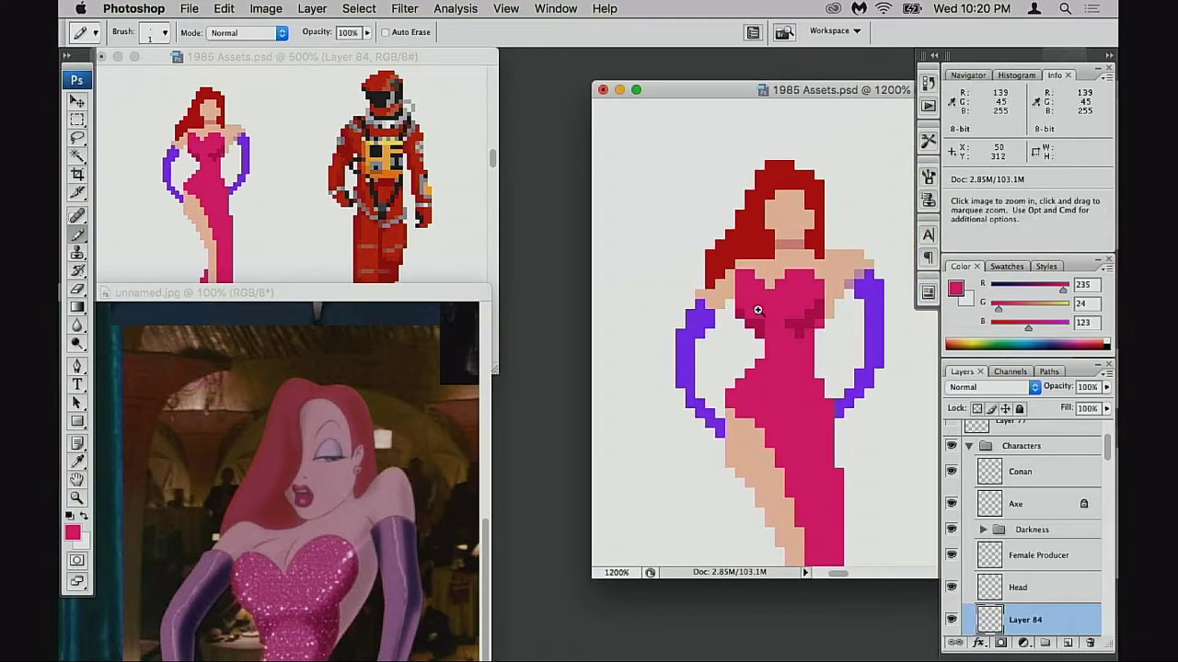
pyautogui.click(709, 341)
pyautogui.click(783, 361)
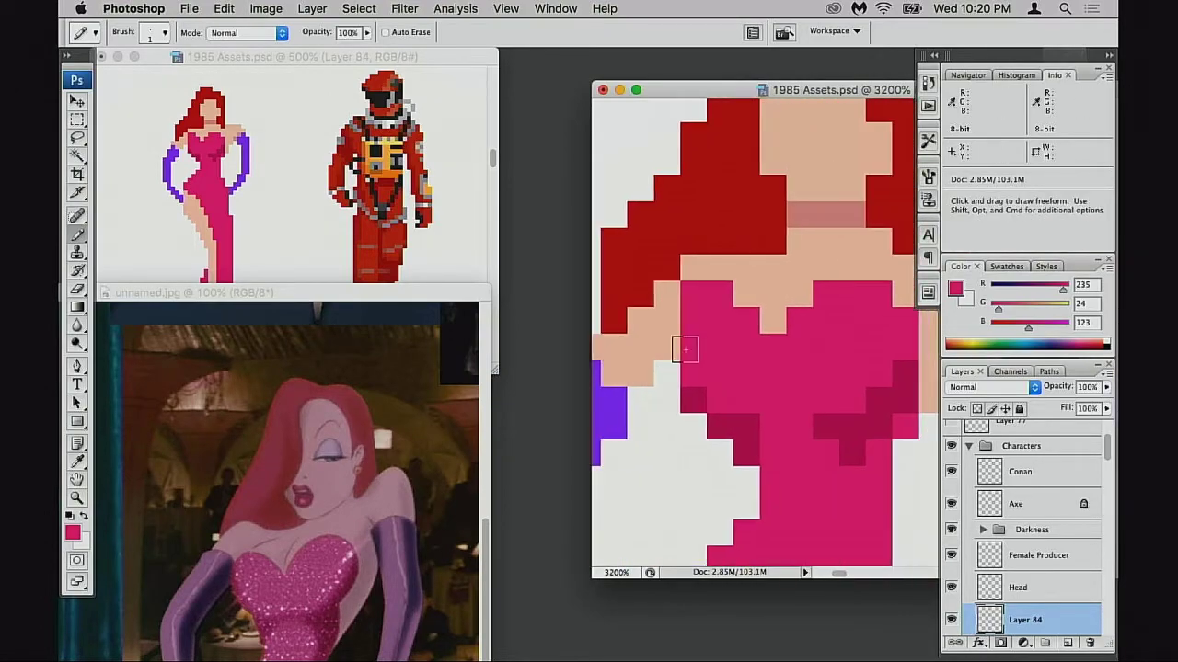
pyautogui.keyDown('alt'); pyautogui.click(712, 271); pyautogui.keyUp('alt')
pyautogui.click(719, 292)
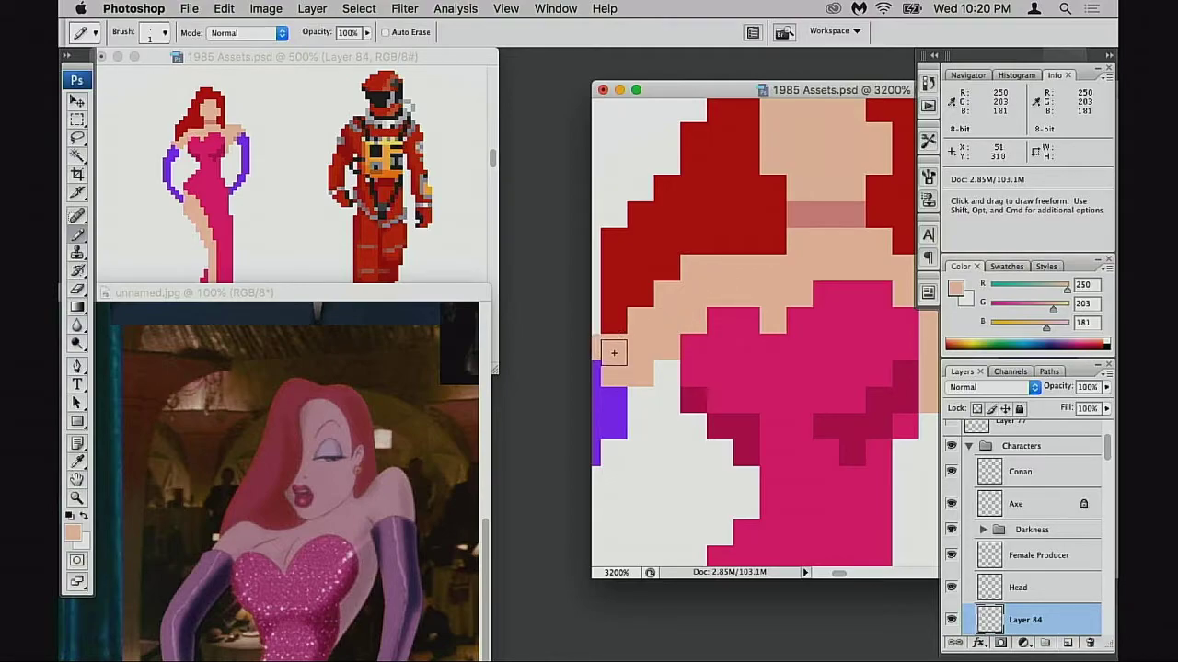
# - Trim the lower outer corner of the right bust cup by painting sampled skin-tone pixels over the pink
pyautogui.hscroll(3, 768, 360)
pyautogui.scroll(-2, 768, 359)
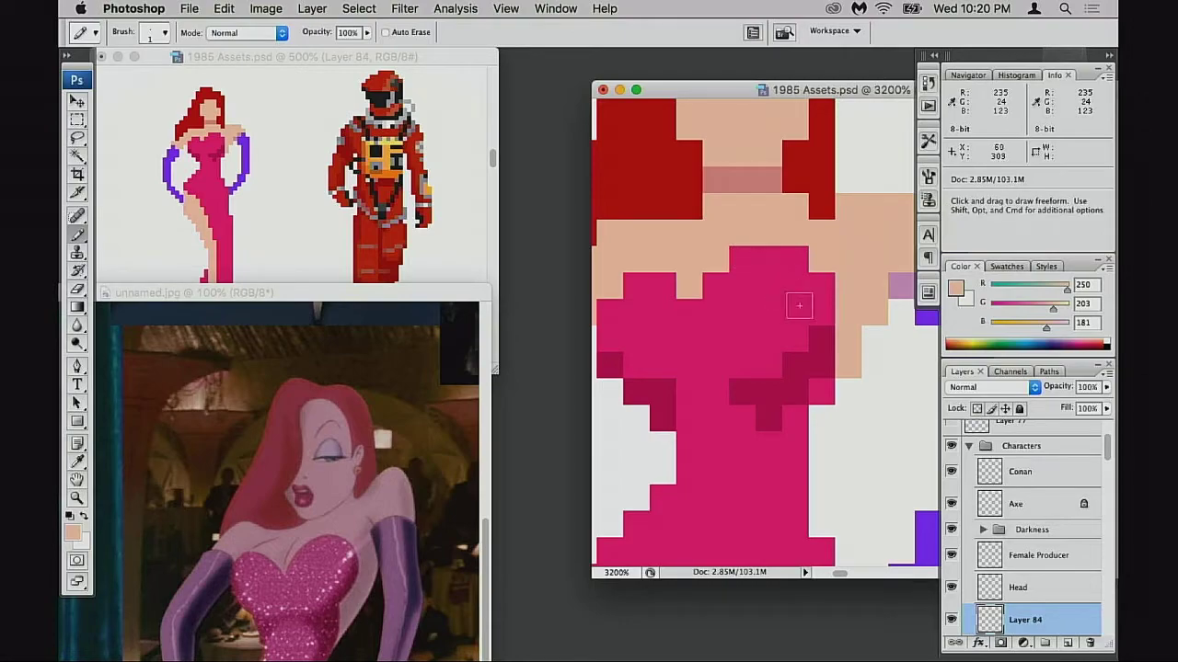
pyautogui.keyDown('alt'); pyautogui.click(850, 337); pyautogui.keyUp('alt')
pyautogui.click(831, 369)
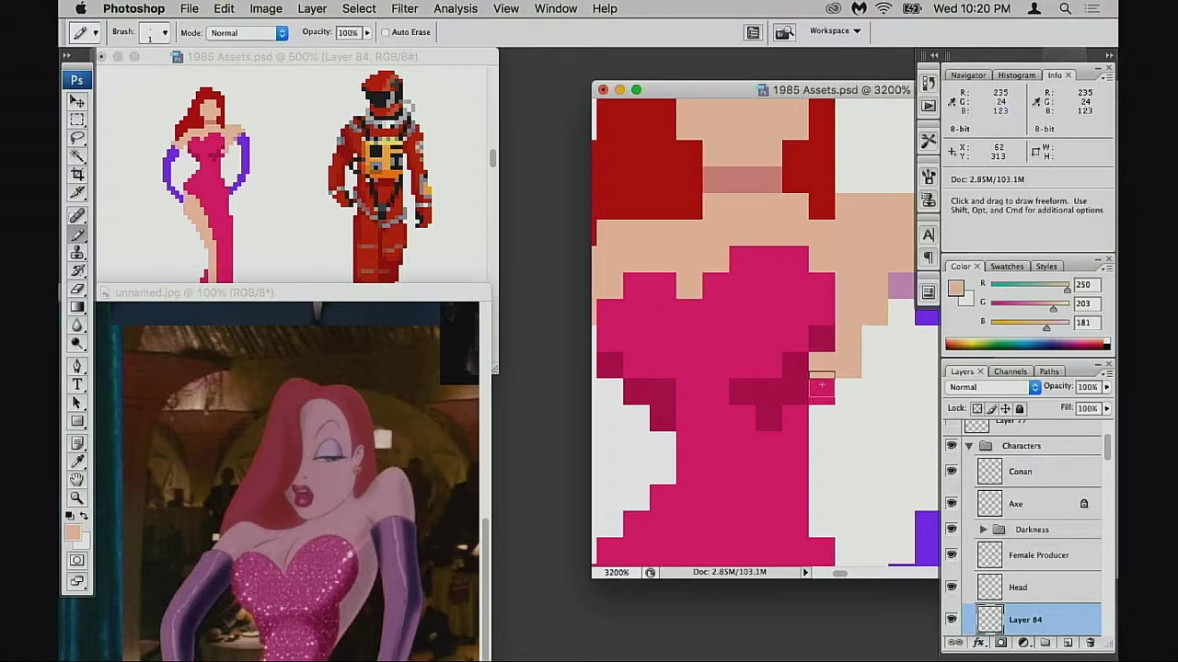
pyautogui.click(816, 389)
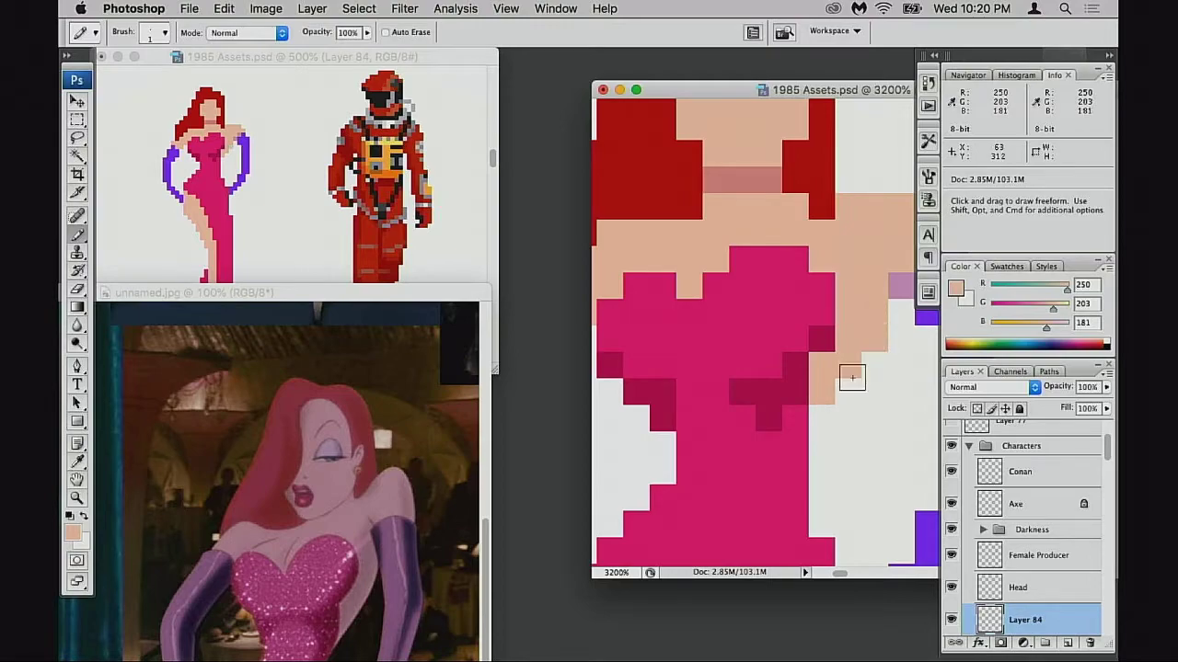
# - Erase the outermost skin pixels beside the right bust cup and extend the skin-tone strip down toward the waist
pyautogui.scroll(-2, 852, 368)
pyautogui.press('e')
pyautogui.moveTo(886, 276); pyautogui.dragTo(874, 318)
pyautogui.press('b')
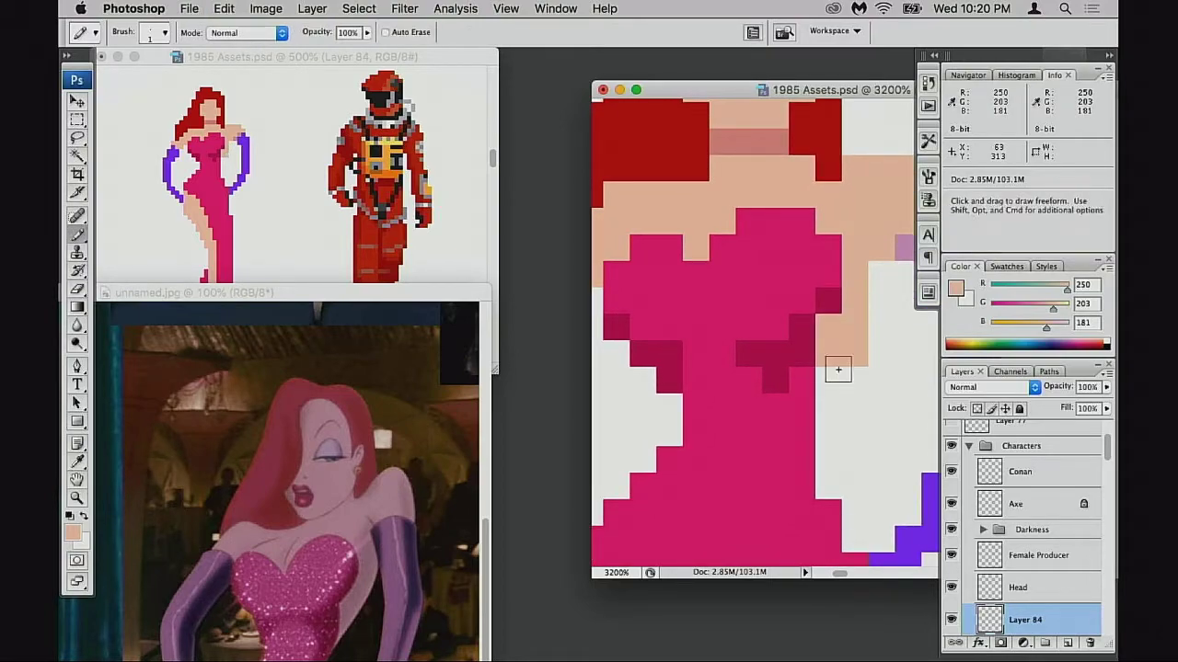
pyautogui.click(828, 398)
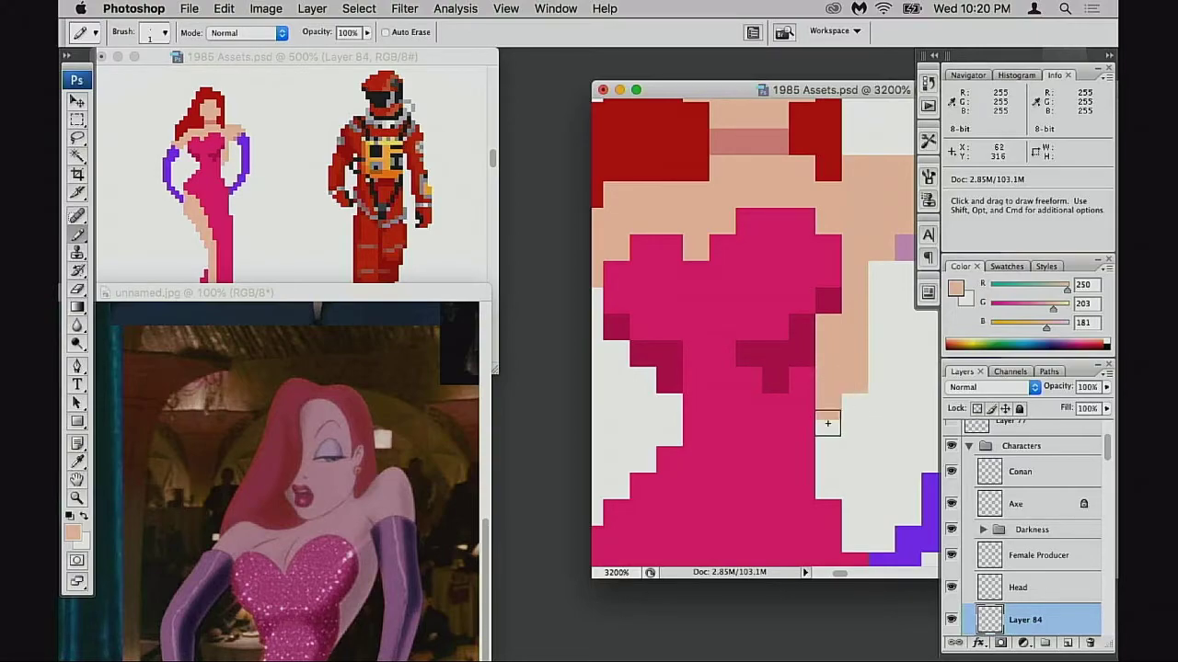
pyautogui.click(828, 429)
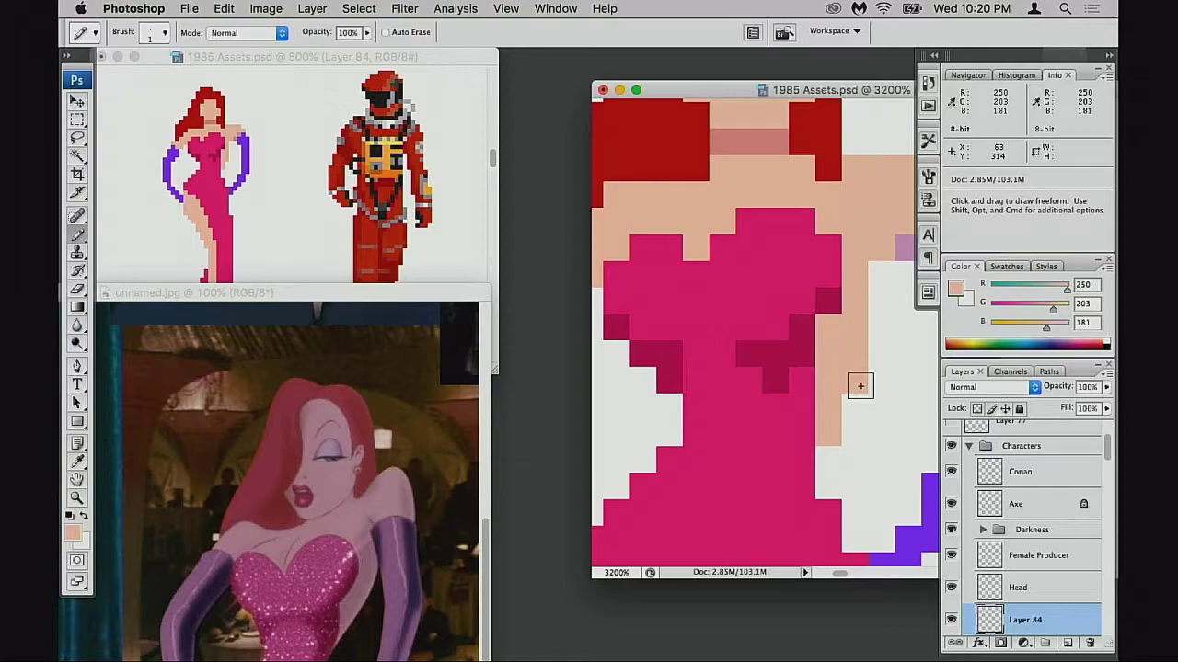
# - Paint two dress-pink pixels over the skin strip below the right bust cup and cover the inner end of its dark shadow
pyautogui.keyDown('alt'); pyautogui.click(813, 385); pyautogui.keyUp('alt')
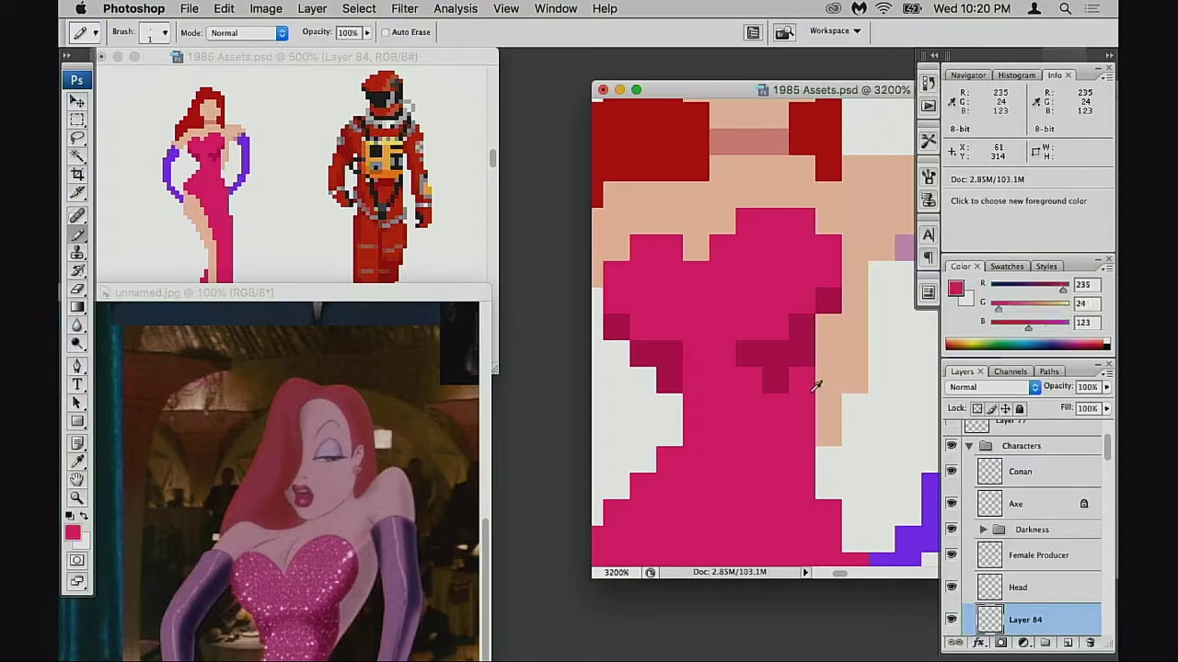
pyautogui.click(820, 381)
pyautogui.click(818, 404)
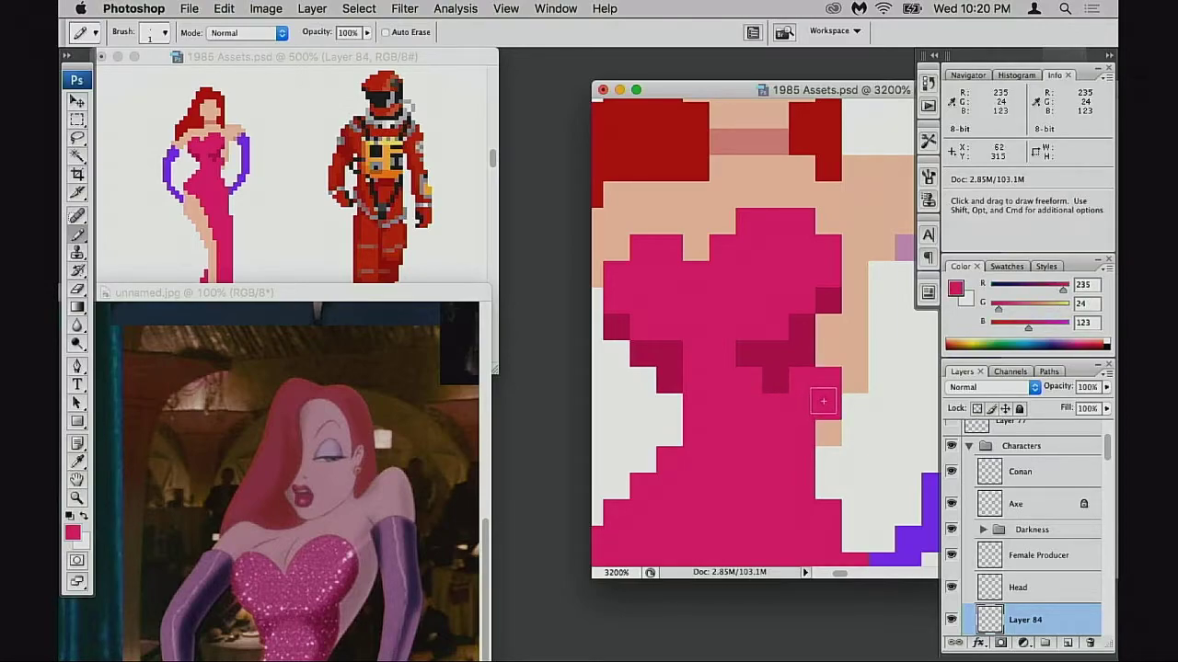
pyautogui.click(742, 350)
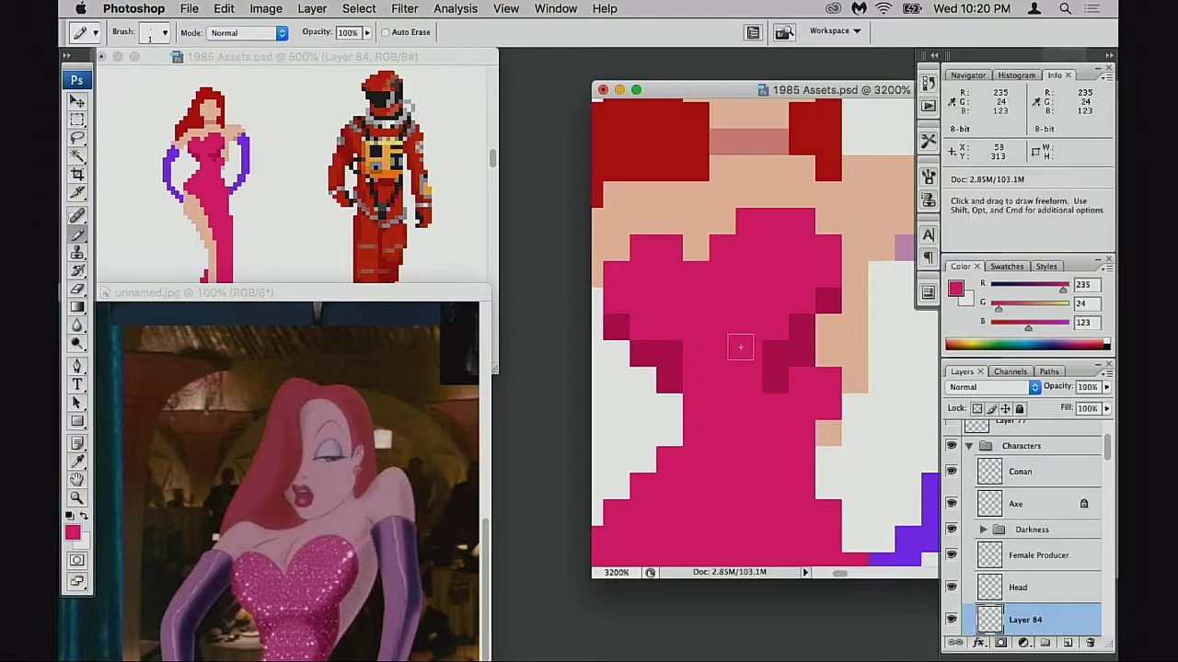
# - Reshape the dark shadow below the right bust cup to step down the torso's outer edge, using sampled dark and dress pinks
pyautogui.keyDown('alt'); pyautogui.click(780, 377); pyautogui.keyUp('alt')
pyautogui.click(801, 379)
pyautogui.click(824, 405)
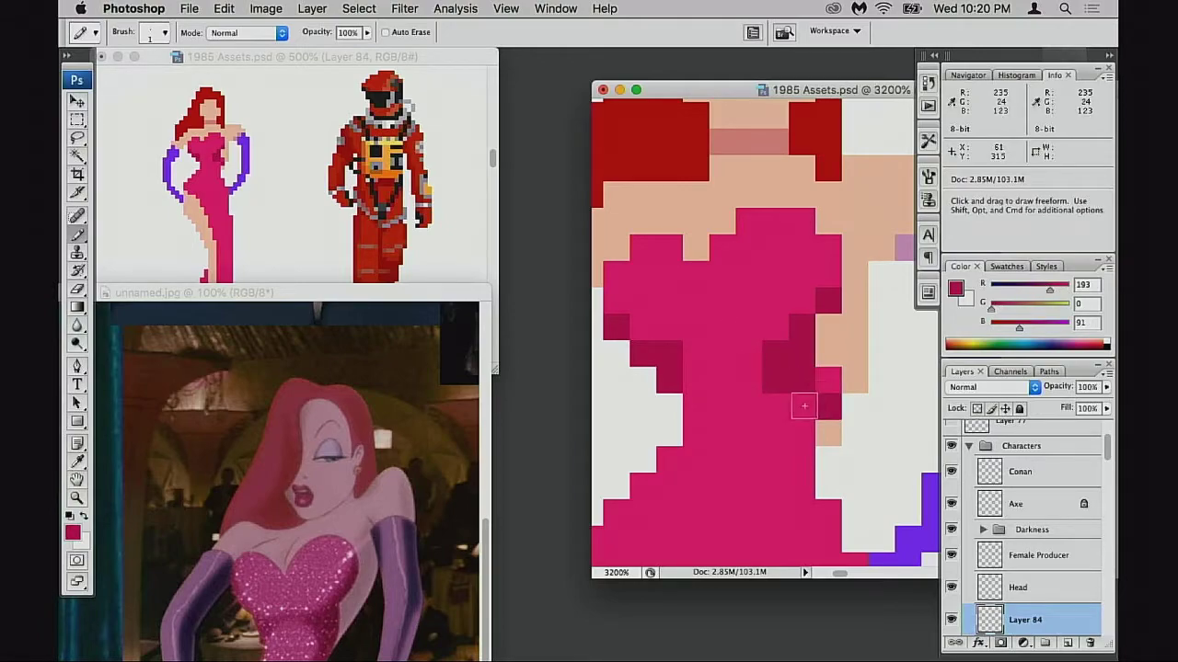
pyautogui.keyDown('alt'); pyautogui.click(788, 406); pyautogui.keyUp('alt')
pyautogui.click(774, 386)
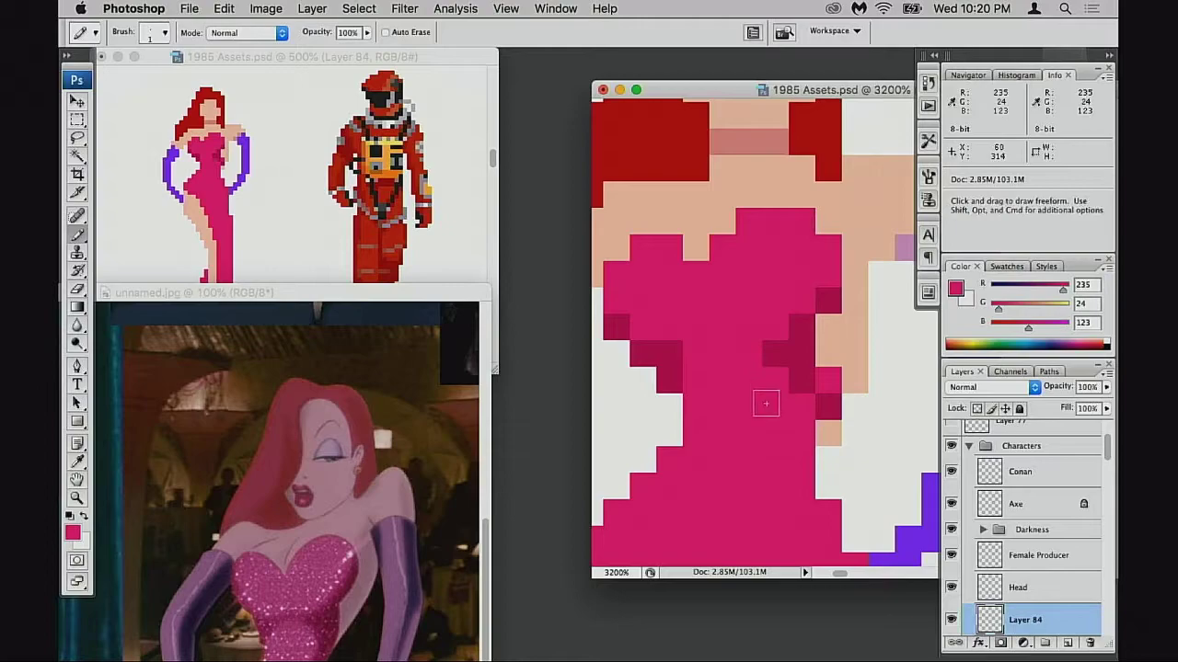
pyautogui.keyDown('alt'); pyautogui.click(808, 384); pyautogui.keyUp('alt')
pyautogui.click(806, 410)
pyautogui.click(822, 429)
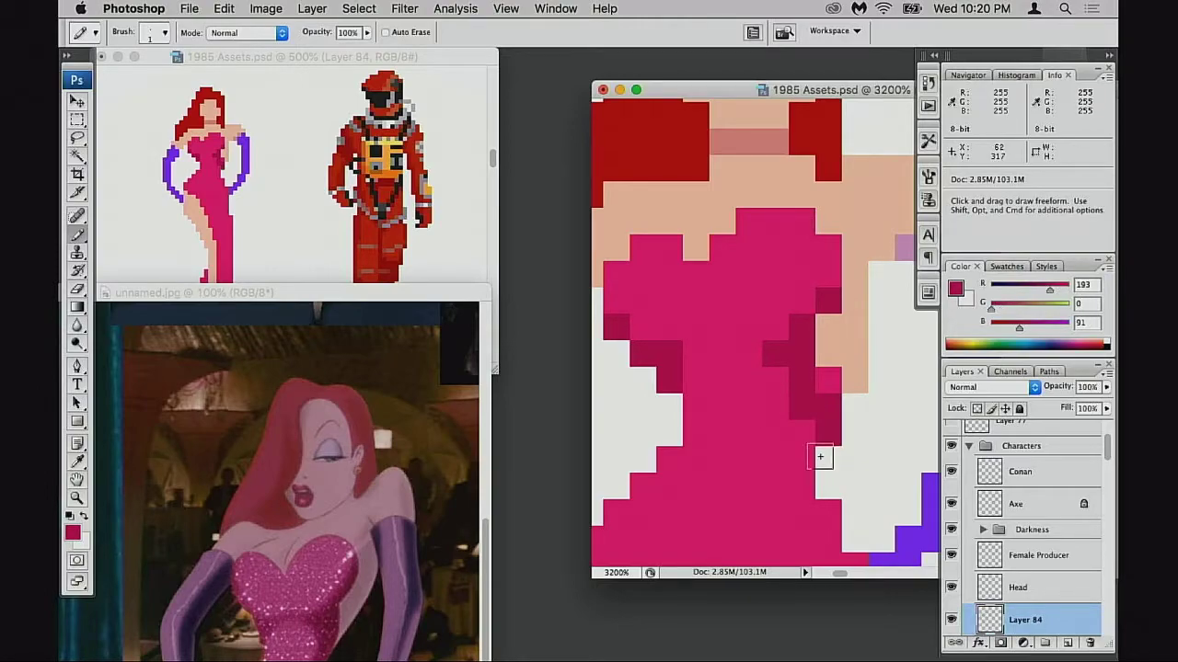
# - Paint skin tone over the stray pink pixel below the right cup and widen the skin strip with three pixels along its outer edge
pyautogui.keyDown('alt'); pyautogui.click(849, 347); pyautogui.keyUp('alt')
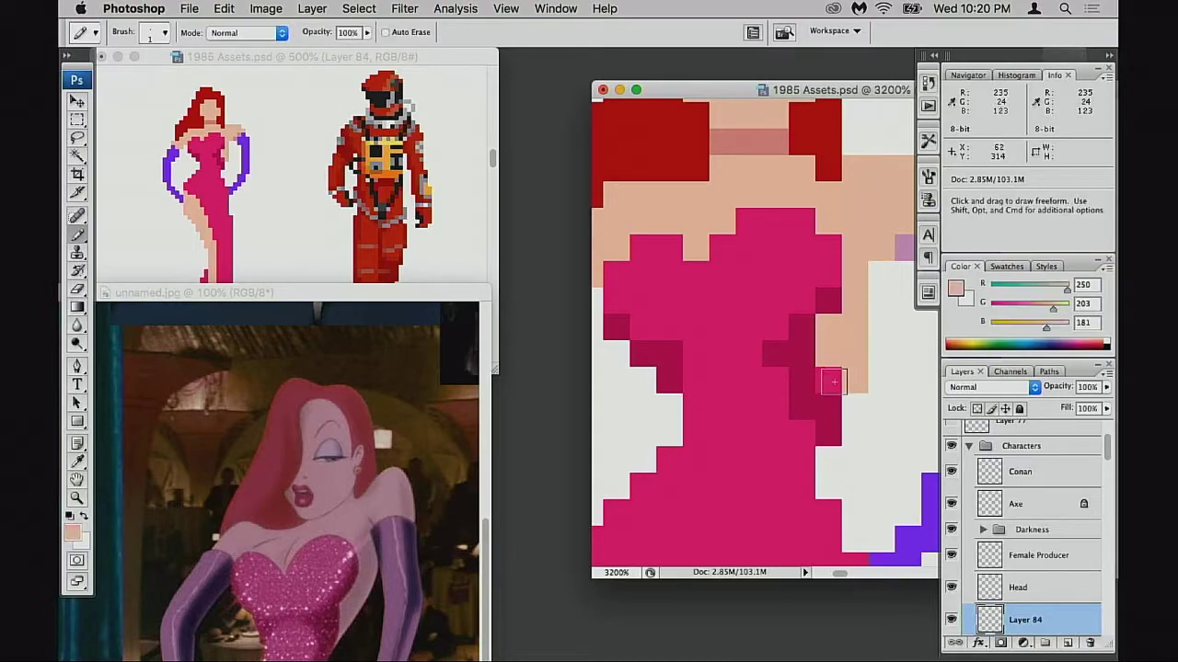
pyautogui.click(828, 380)
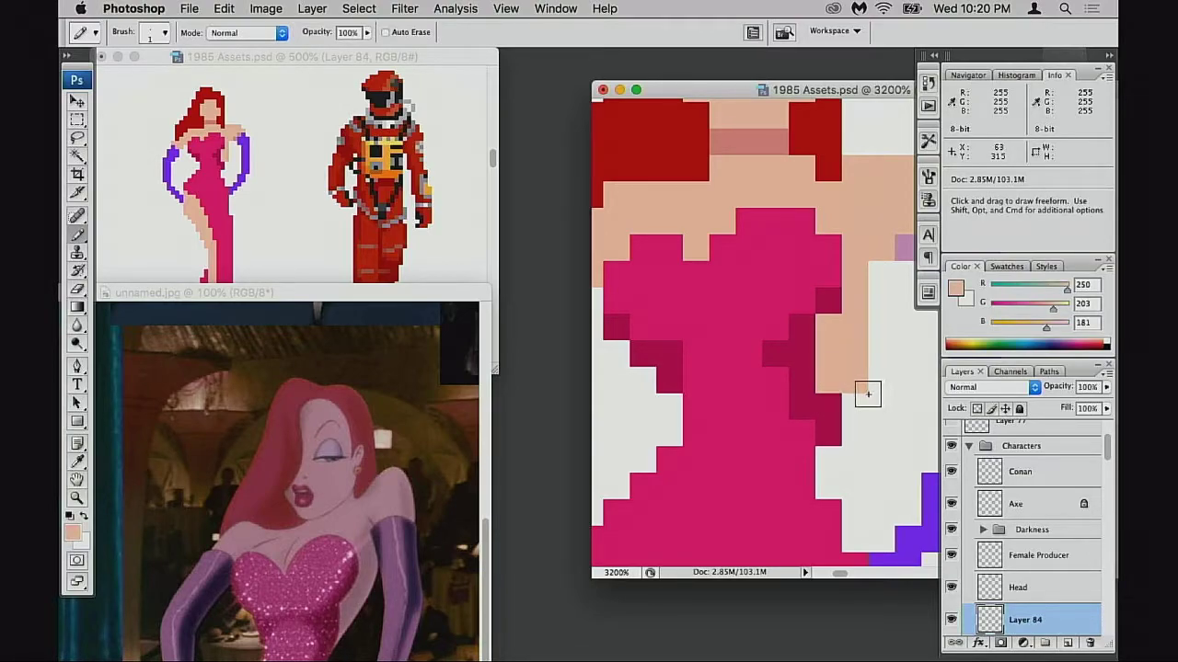
pyautogui.moveTo(875, 323); pyautogui.dragTo(881, 273)
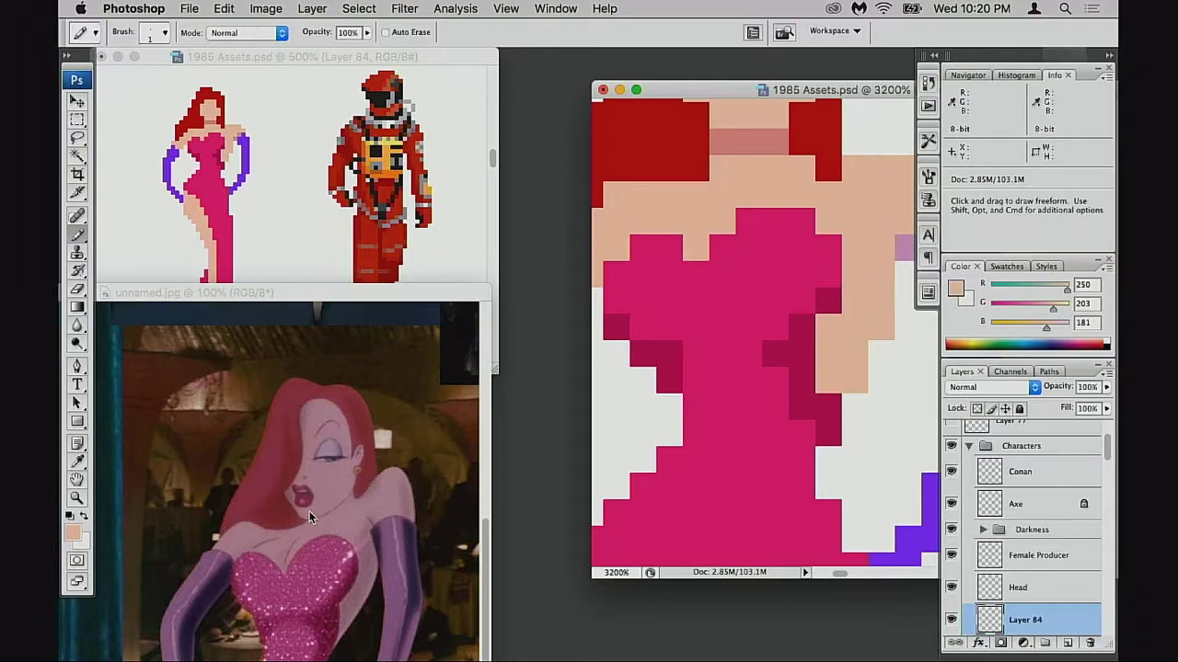
# - Clear the stray selection on the reference image and try a dress-pink pixel over the left bust cup's shadow
pyautogui.click(311, 577)
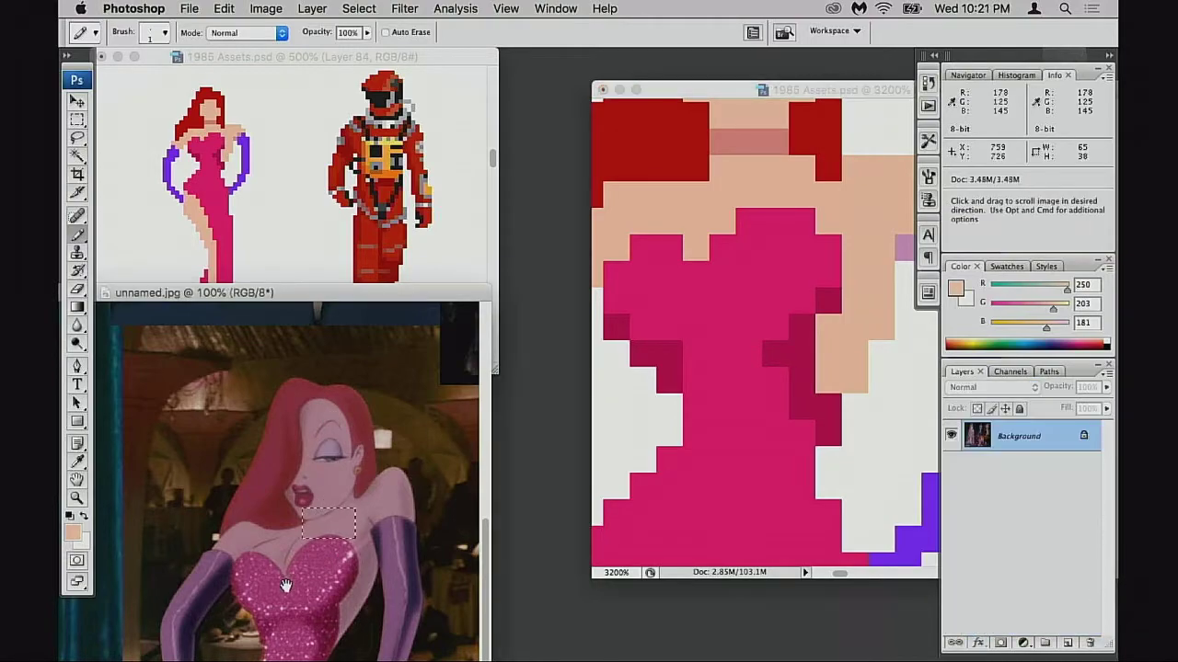
pyautogui.press('cmd+d')
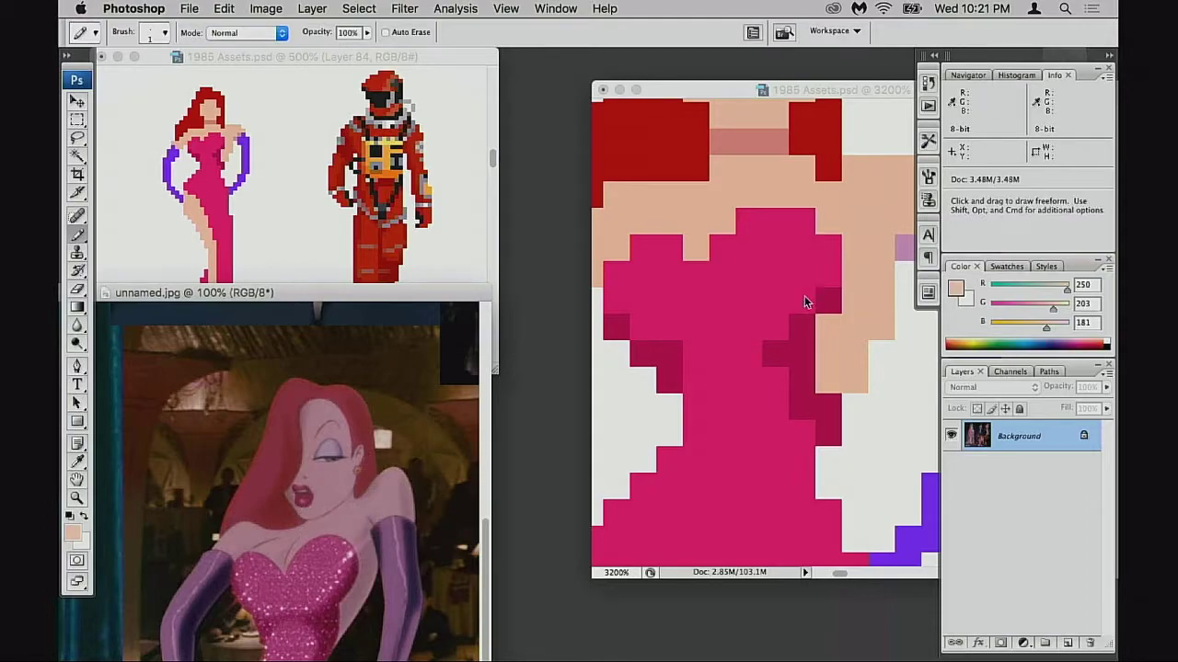
pyautogui.keyDown('alt'); pyautogui.click(715, 367); pyautogui.keyUp('alt')
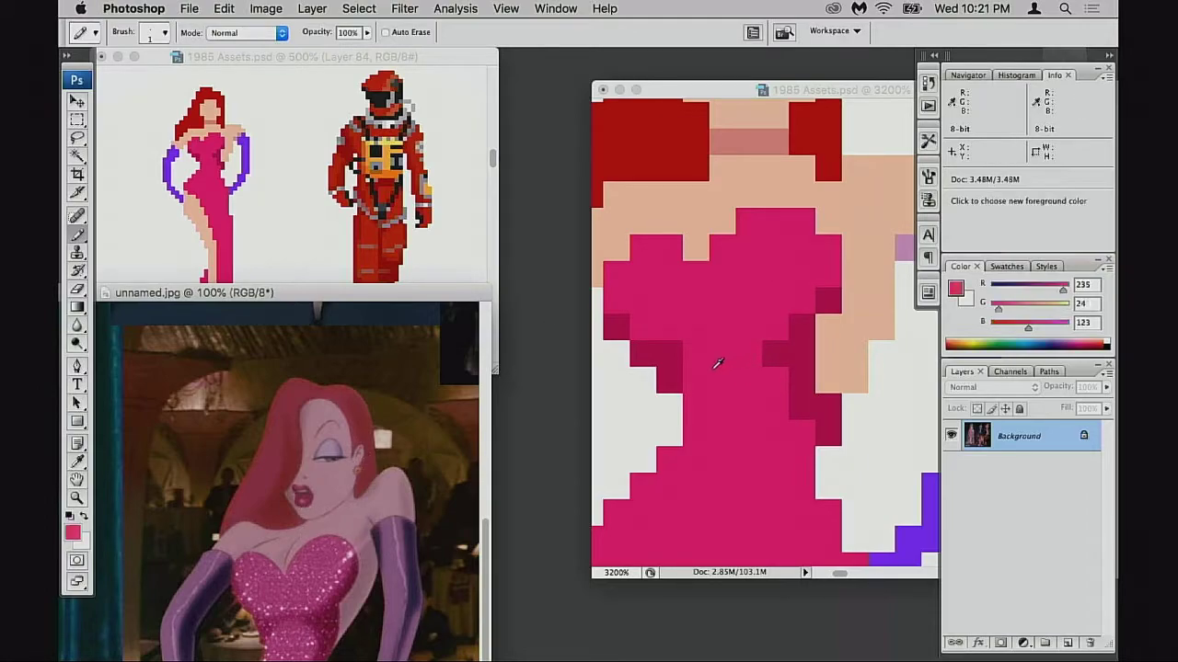
pyautogui.click(675, 352)
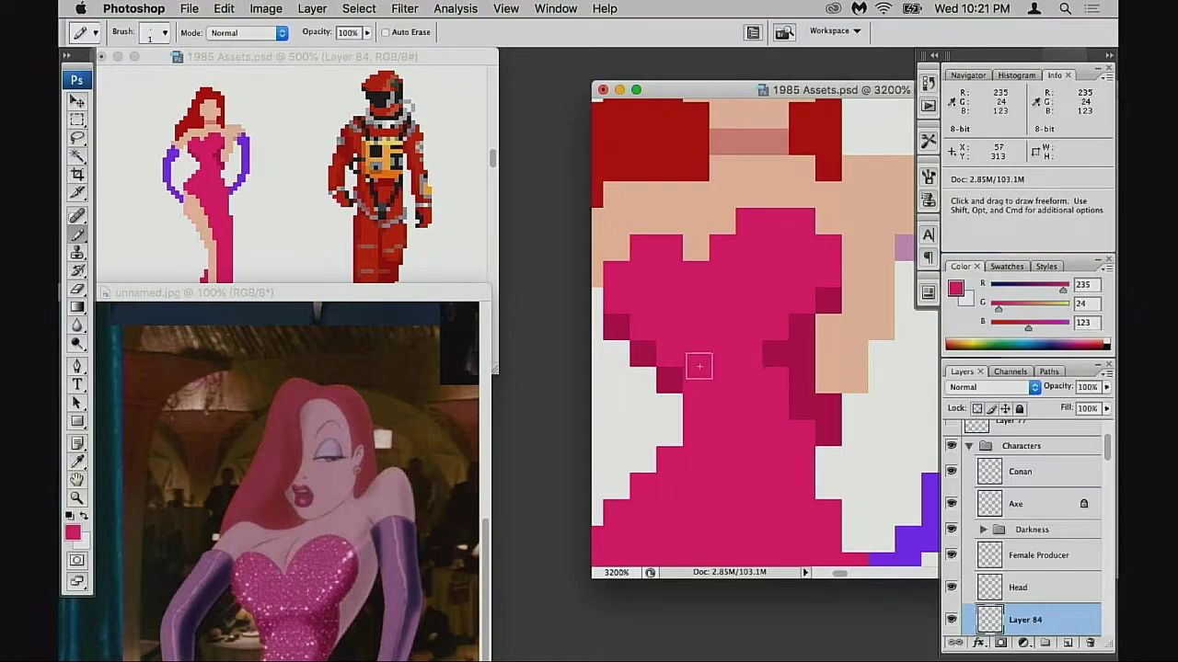
# - Try shading the left edge of the narrow waist with sampled dark pink pixels
pyautogui.keyDown('alt'); pyautogui.click(669, 368); pyautogui.keyUp('alt')
pyautogui.click(692, 405)
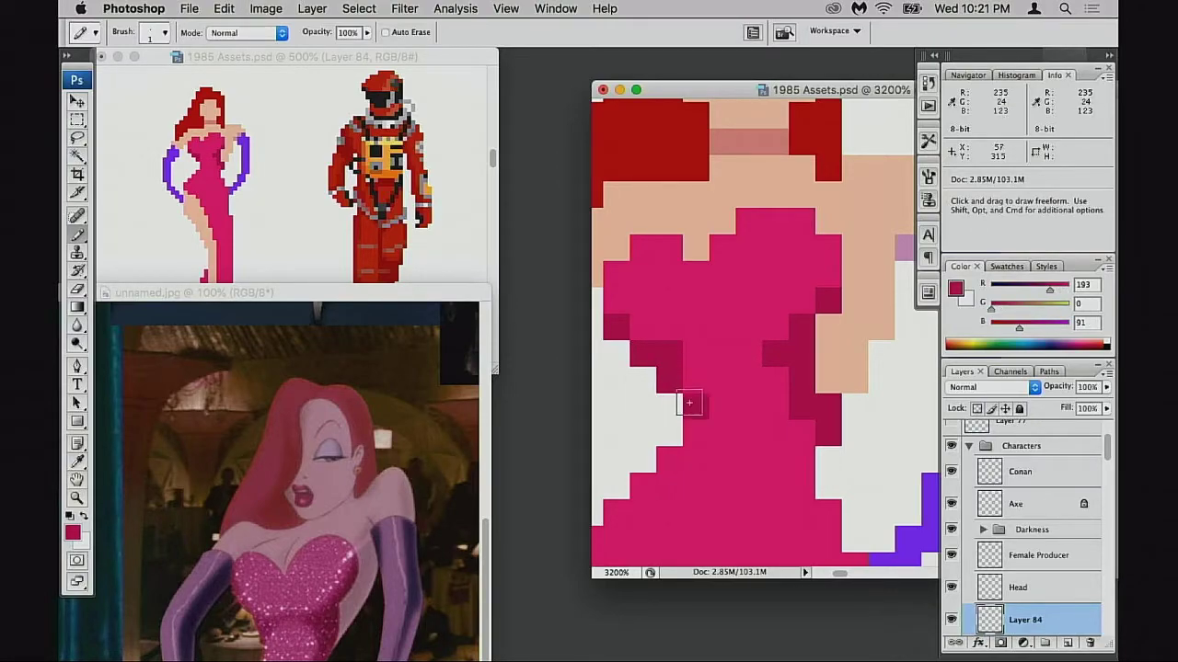
pyautogui.click(695, 431)
pyautogui.click(669, 430)
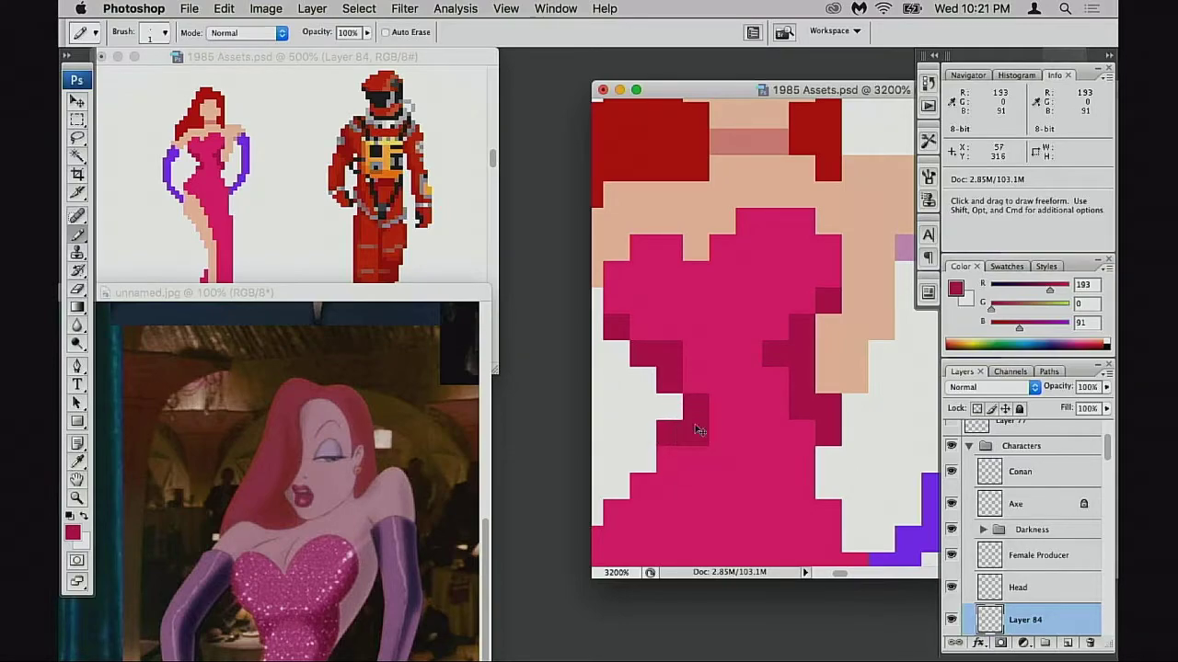
pyautogui.press('super+z')
# - Extend the dark pink shadow under both bust cups inward toward the center of the torso, pixel by pixel
pyautogui.click(697, 375)
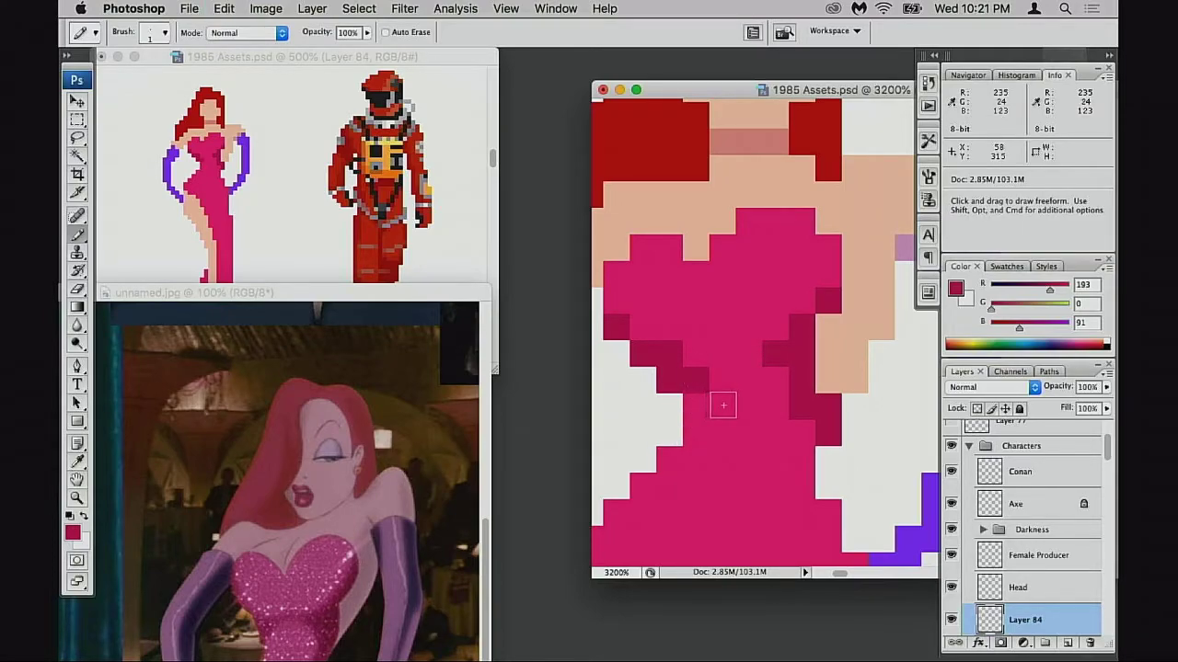
pyautogui.click(721, 354)
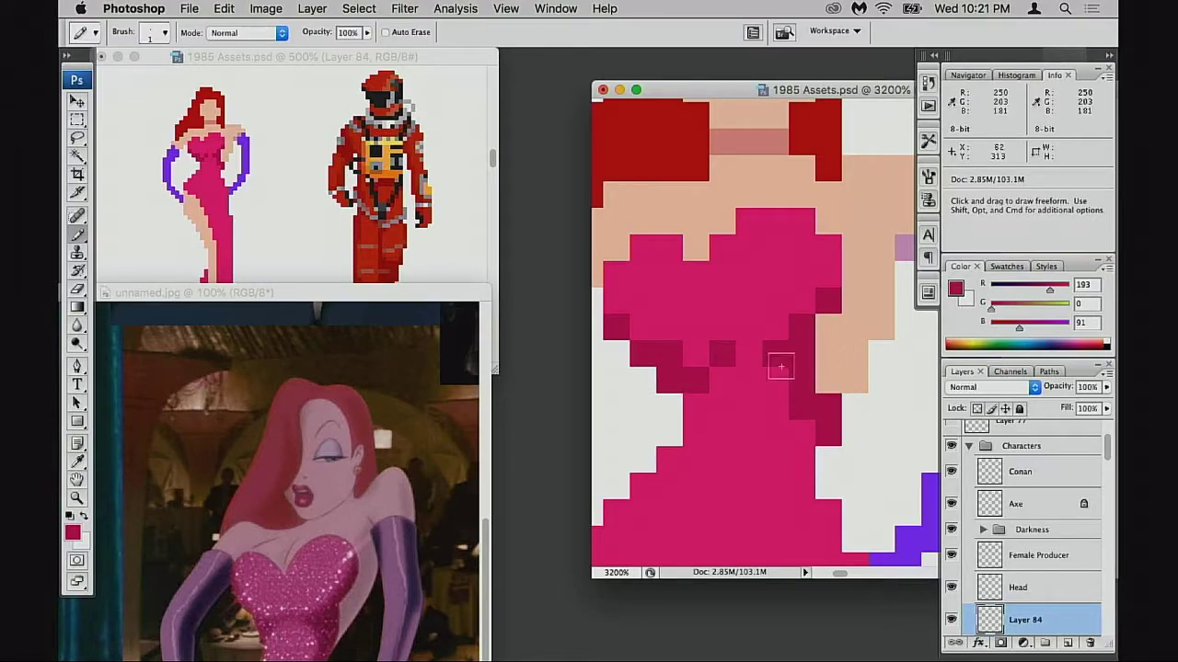
pyautogui.click(746, 353)
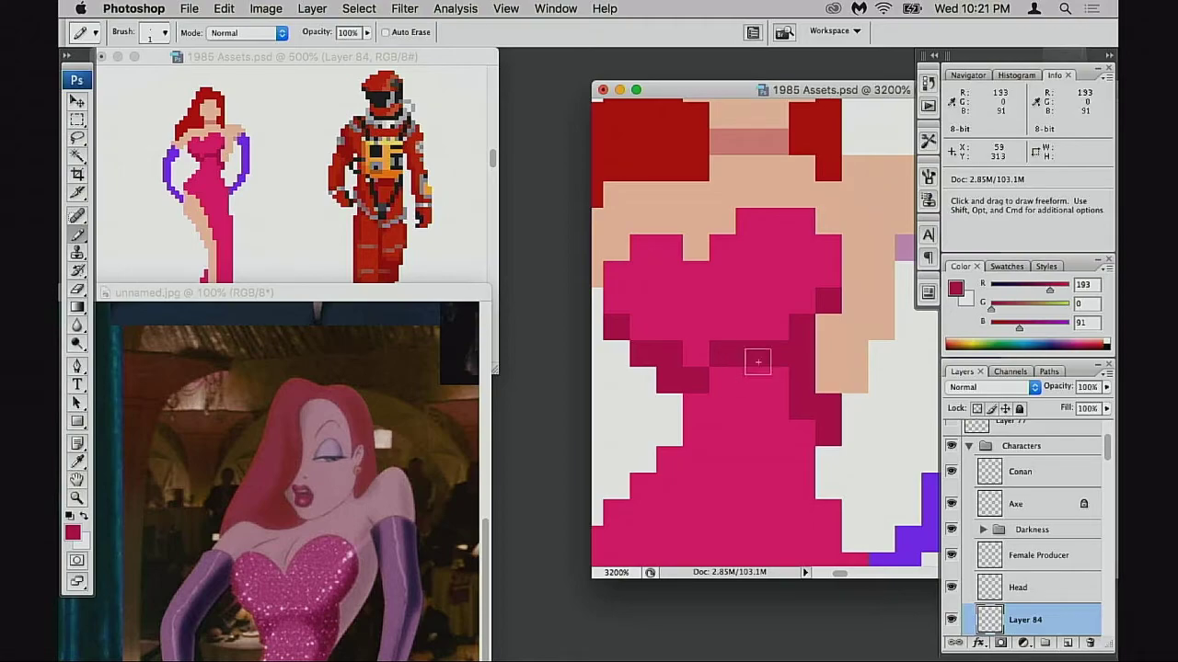
pyautogui.click(775, 328)
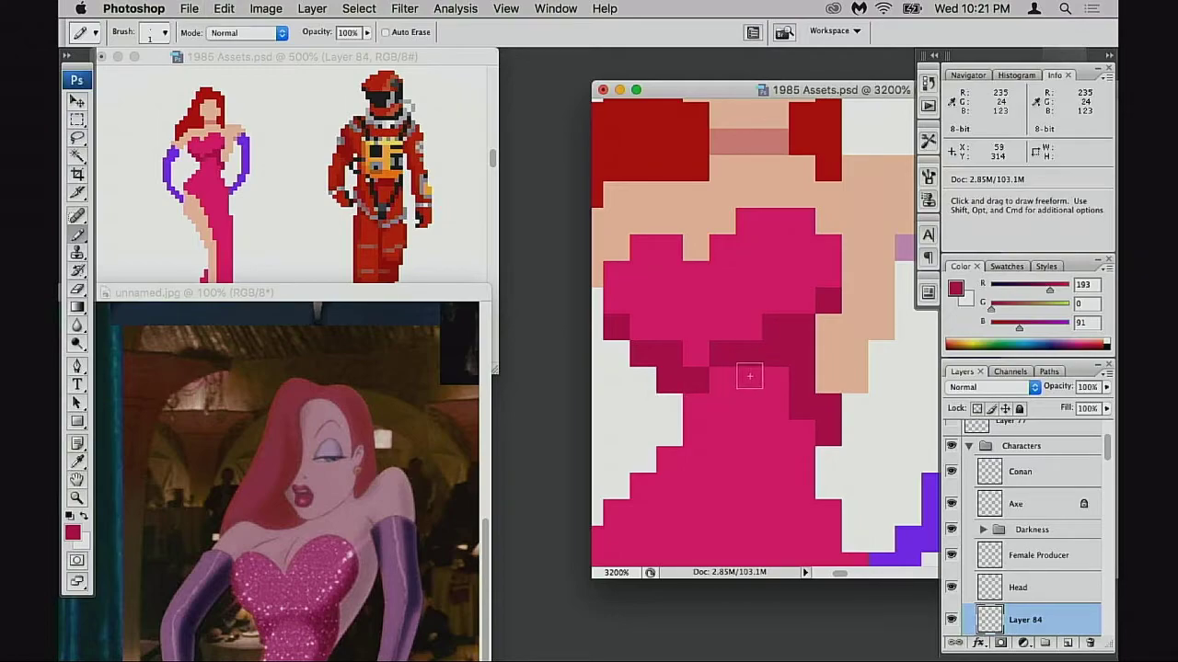
# - Soften the inner pixels of the underbust shadow by painting sampled dress pink over them at 30% opacity
pyautogui.keyDown('alt'); pyautogui.click(738, 333); pyautogui.keyUp('alt')
pyautogui.press('7')
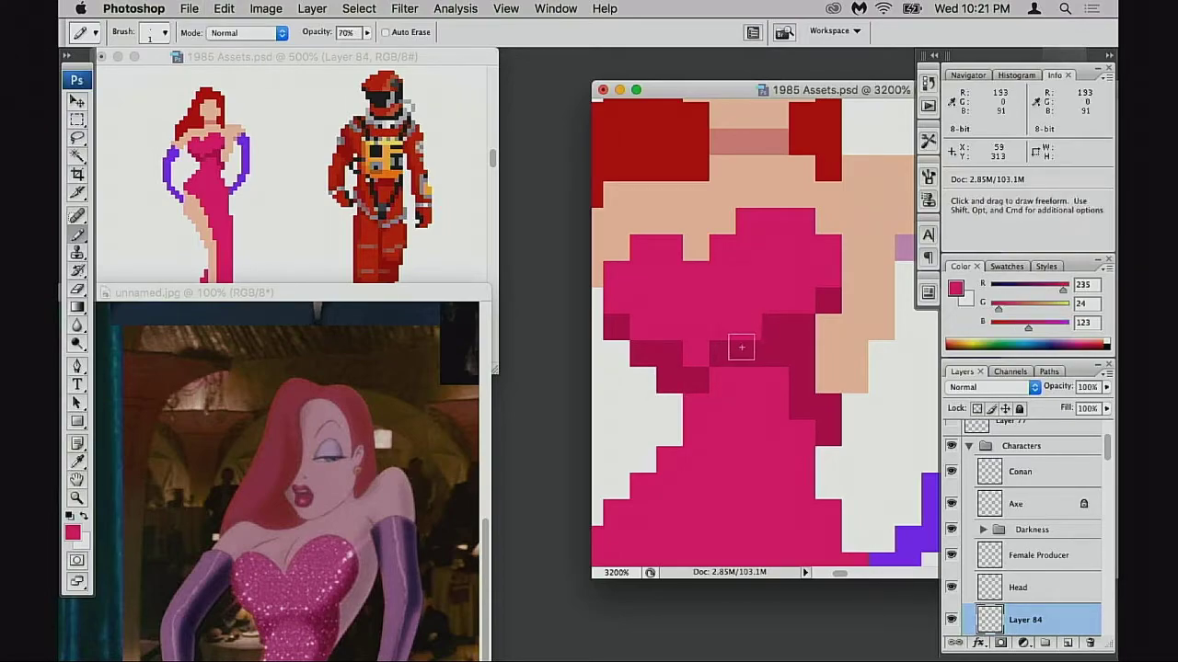
pyautogui.moveTo(732, 354)
pyautogui.mouseDown()
pyautogui.moveTo(704, 410)
pyautogui.moveTo(748, 355)
pyautogui.mouseUp()
pyautogui.press('super+z')
pyautogui.press('3')
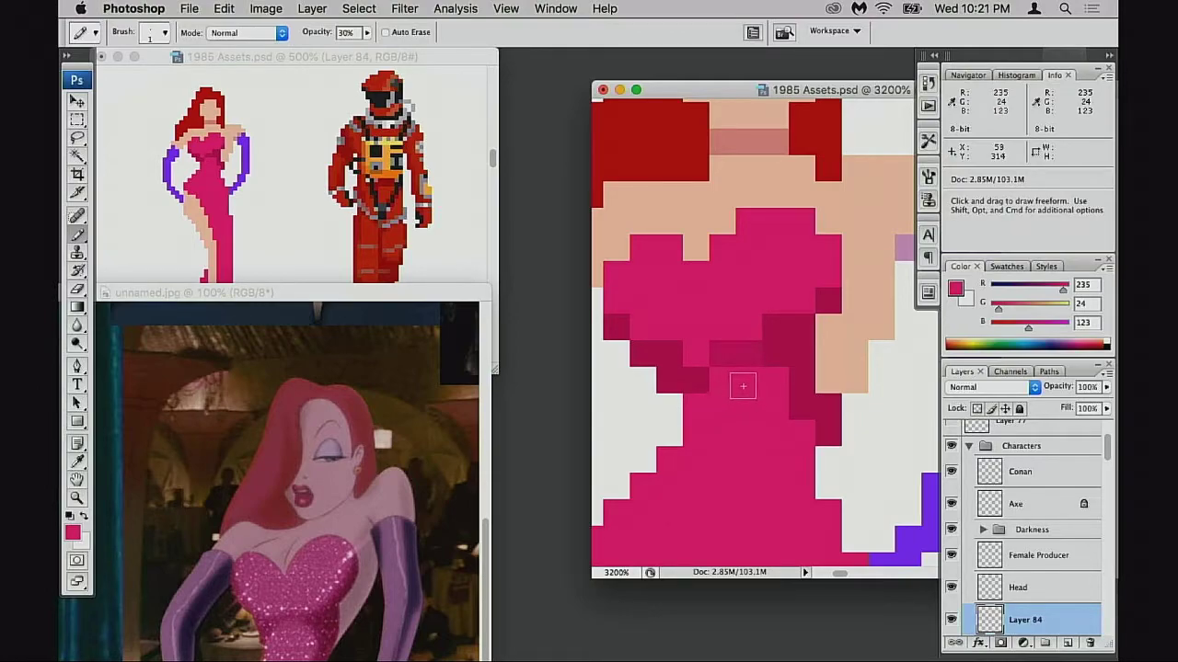
pyautogui.click(696, 380)
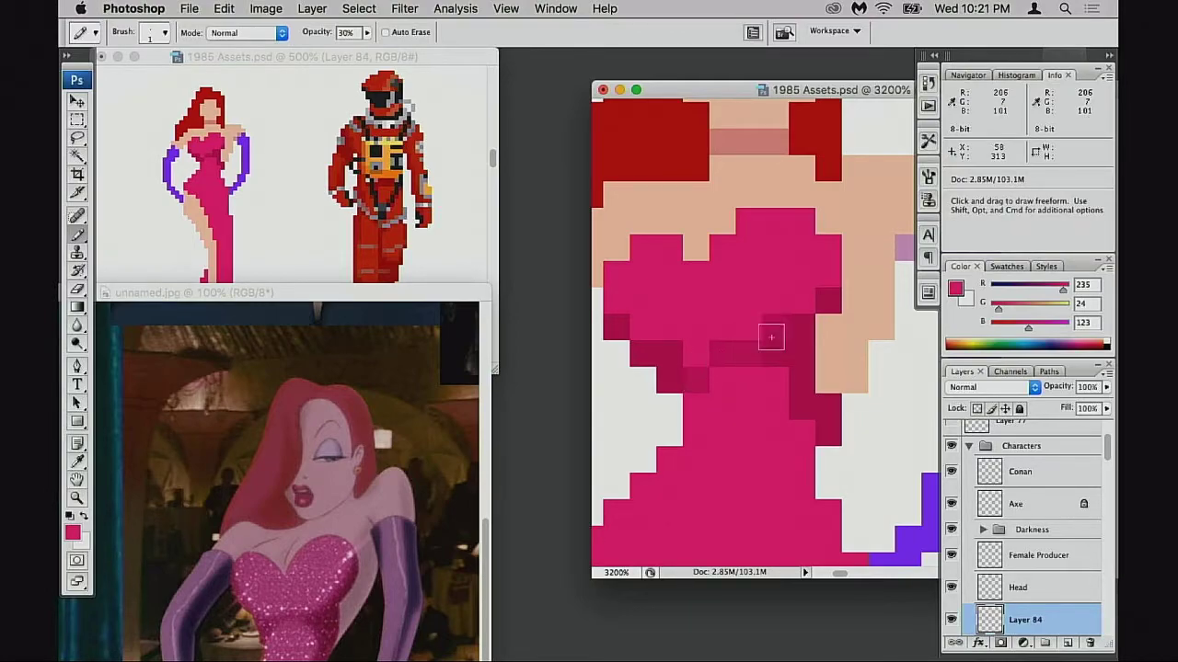
pyautogui.click(771, 337)
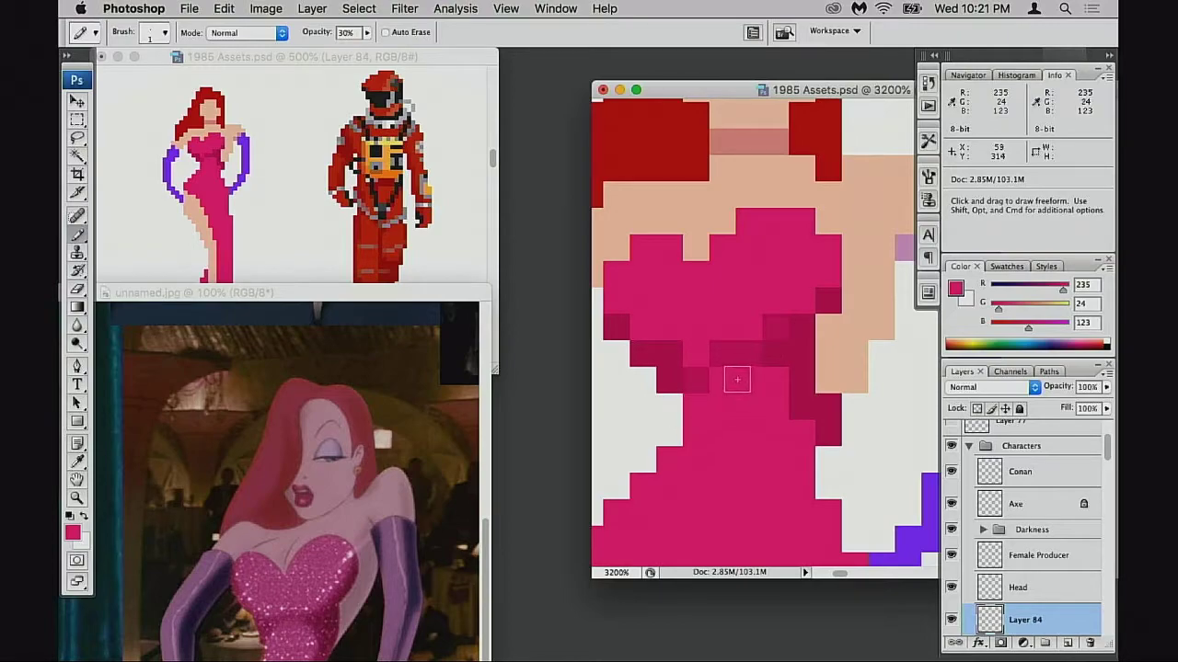
# - Blend the center of the underbust shadow into the dress with sampled intermediate pinks at 40% and 50% opacity
pyautogui.keyDown('alt'); pyautogui.click(727, 351); pyautogui.keyUp('alt')
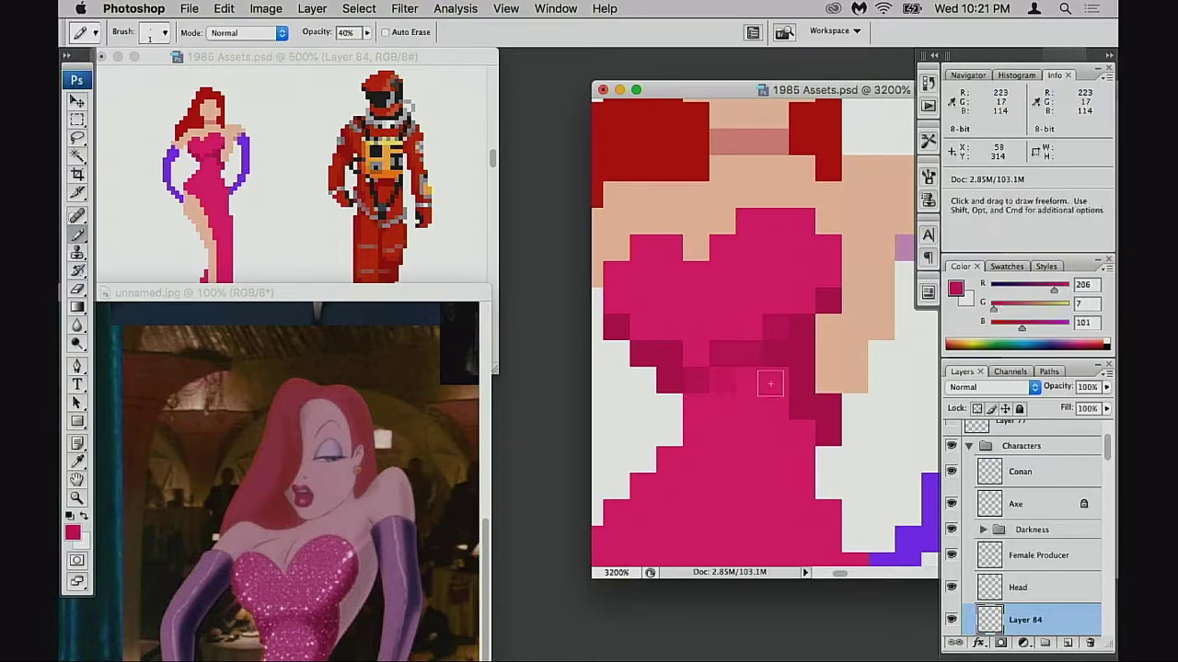
pyautogui.click(750, 362)
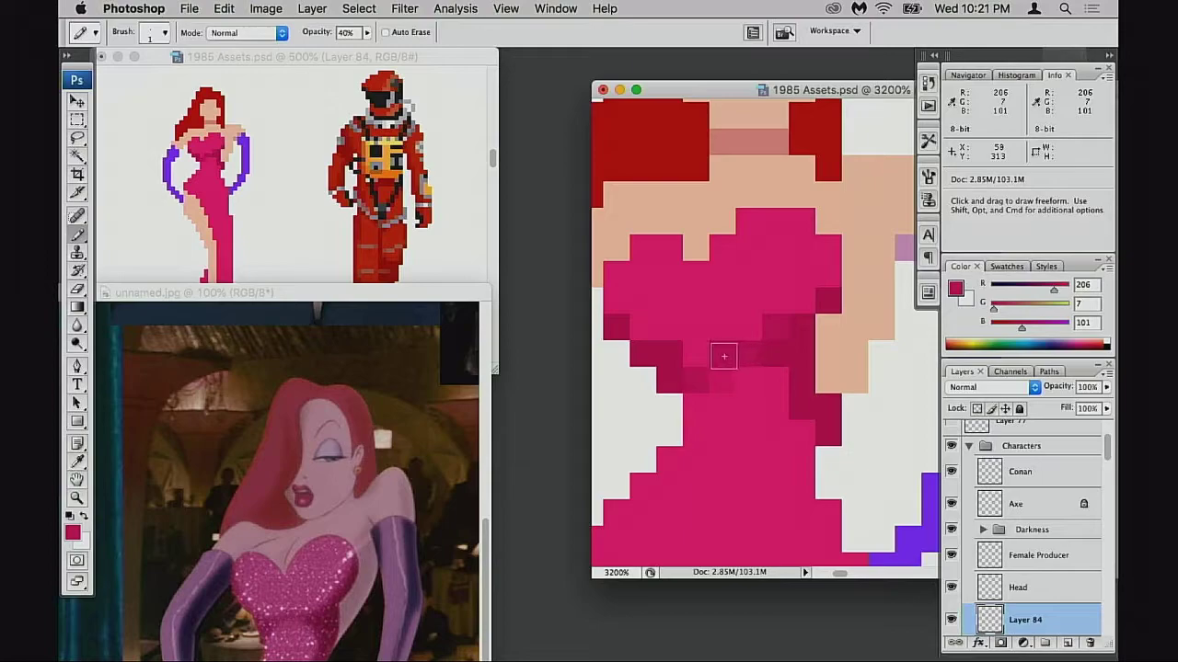
pyautogui.keyDown('alt'); pyautogui.click(728, 367); pyautogui.keyUp('alt')
pyautogui.click(723, 356)
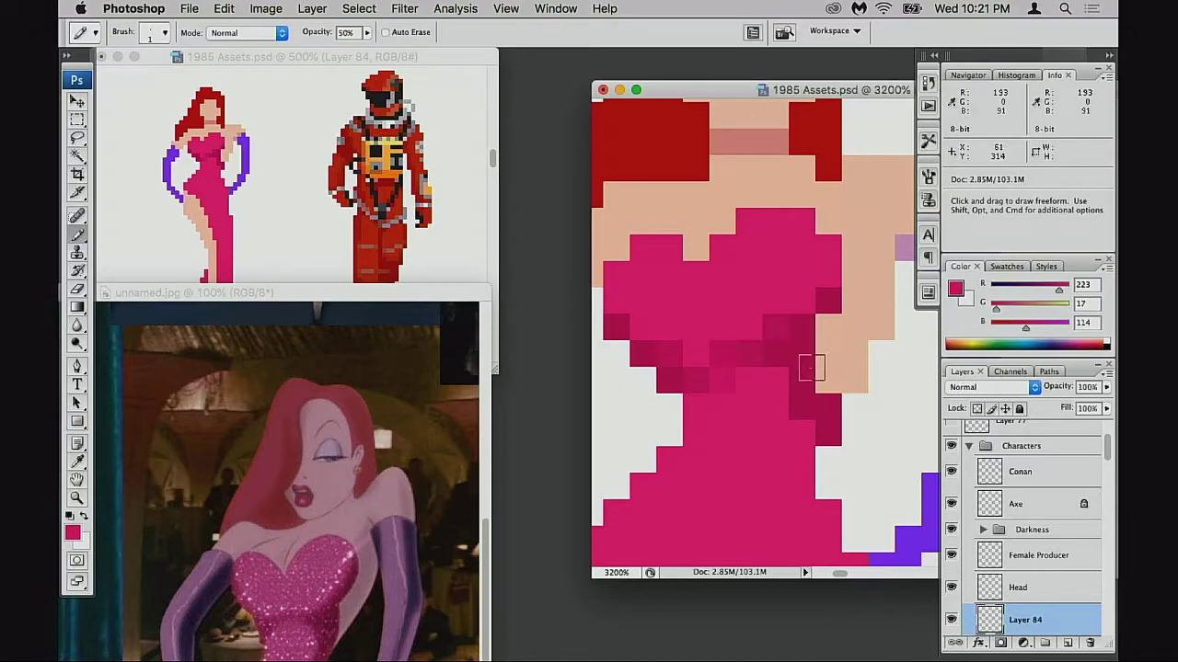
pyautogui.keyDown('alt'); pyautogui.click(743, 323); pyautogui.keyUp('alt')
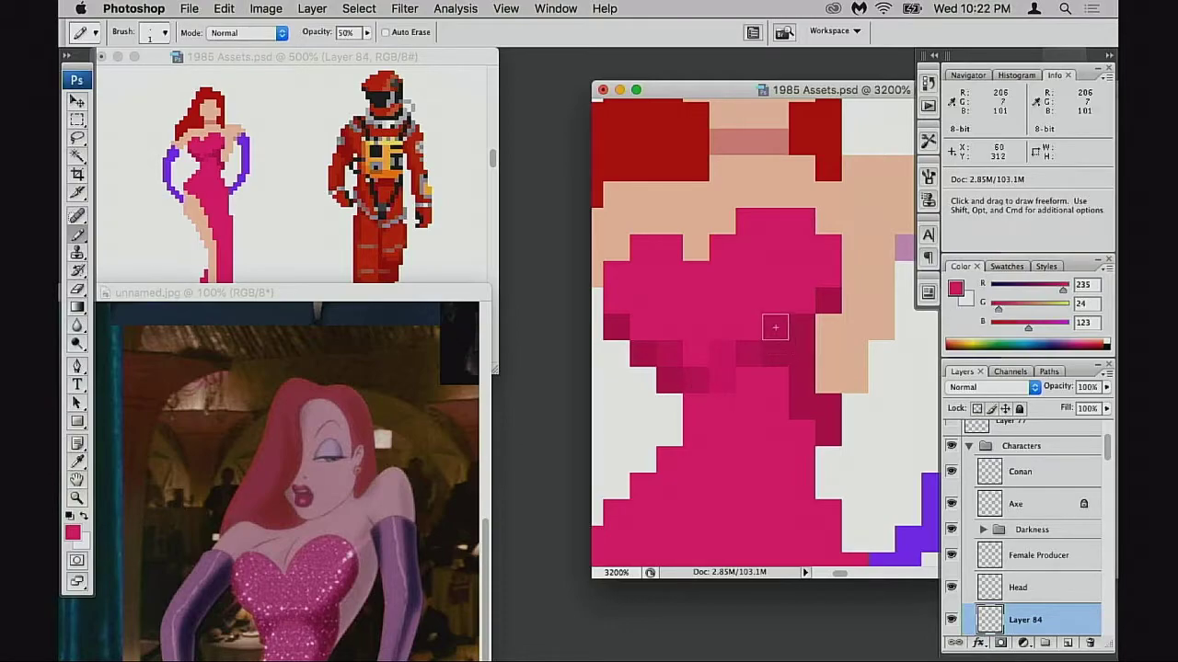
# - Shade the pixel above the right bust cup's dark outer pixel with sampled dark pink at 50% opacity
pyautogui.moveTo(741, 399); pyautogui.dragTo(723, 438)
pyautogui.press('super+d')
pyautogui.scroll(-3, 757, 380)
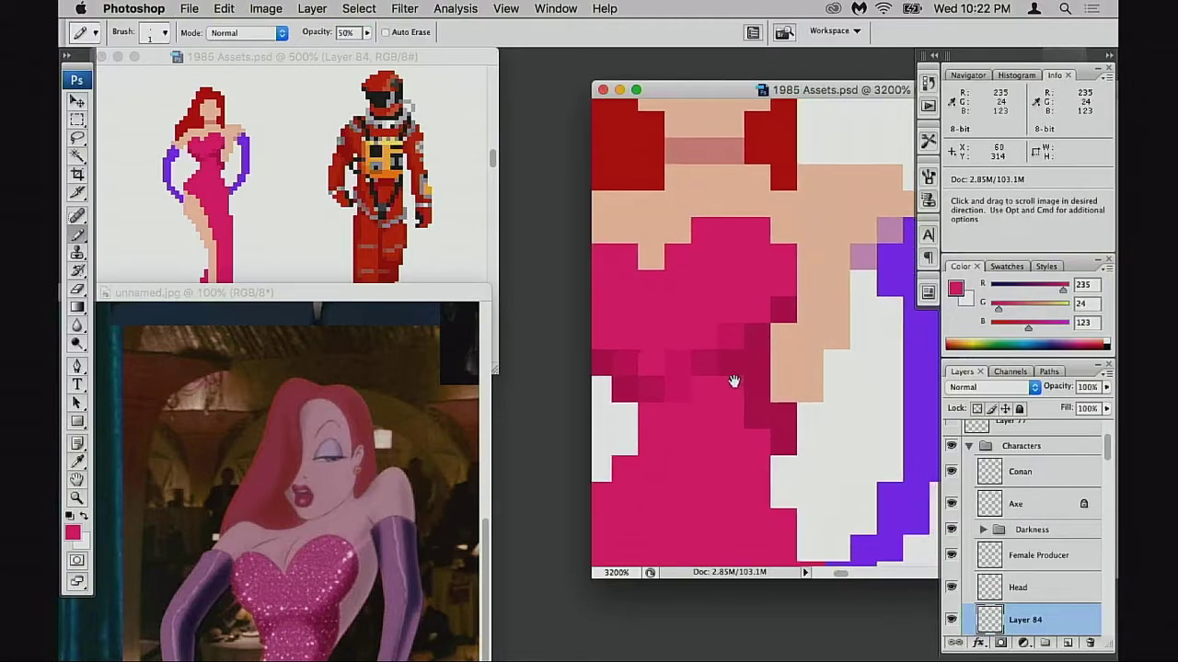
pyautogui.click(771, 294)
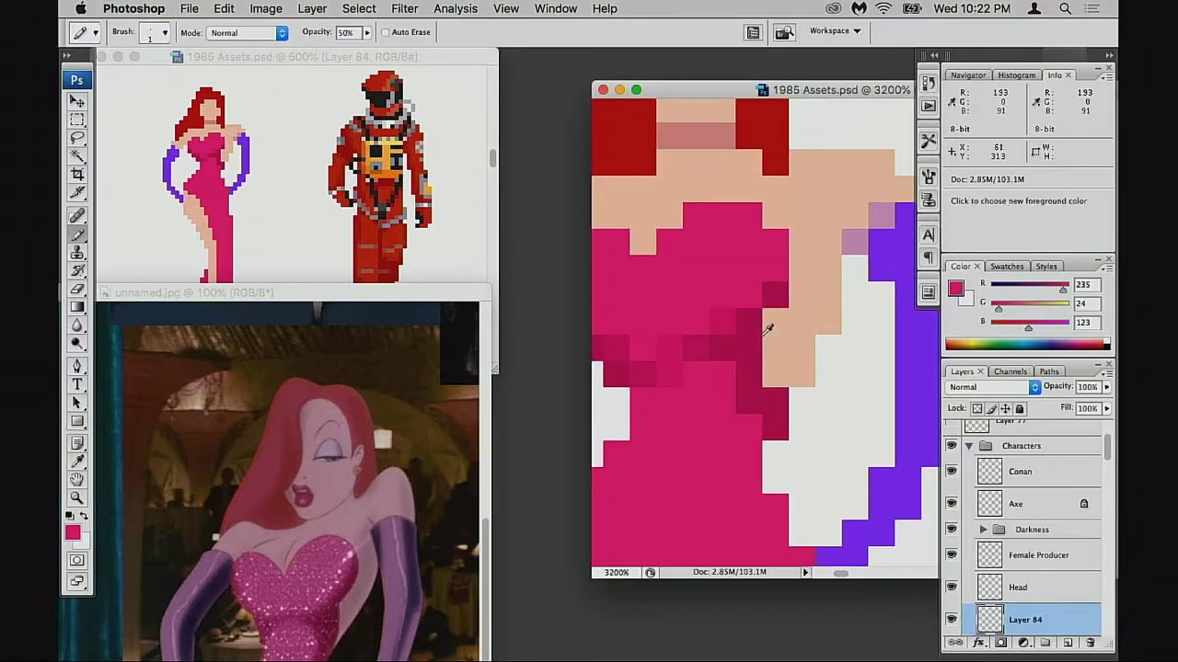
pyautogui.keyDown('alt'); pyautogui.click(756, 333); pyautogui.keyUp('alt')
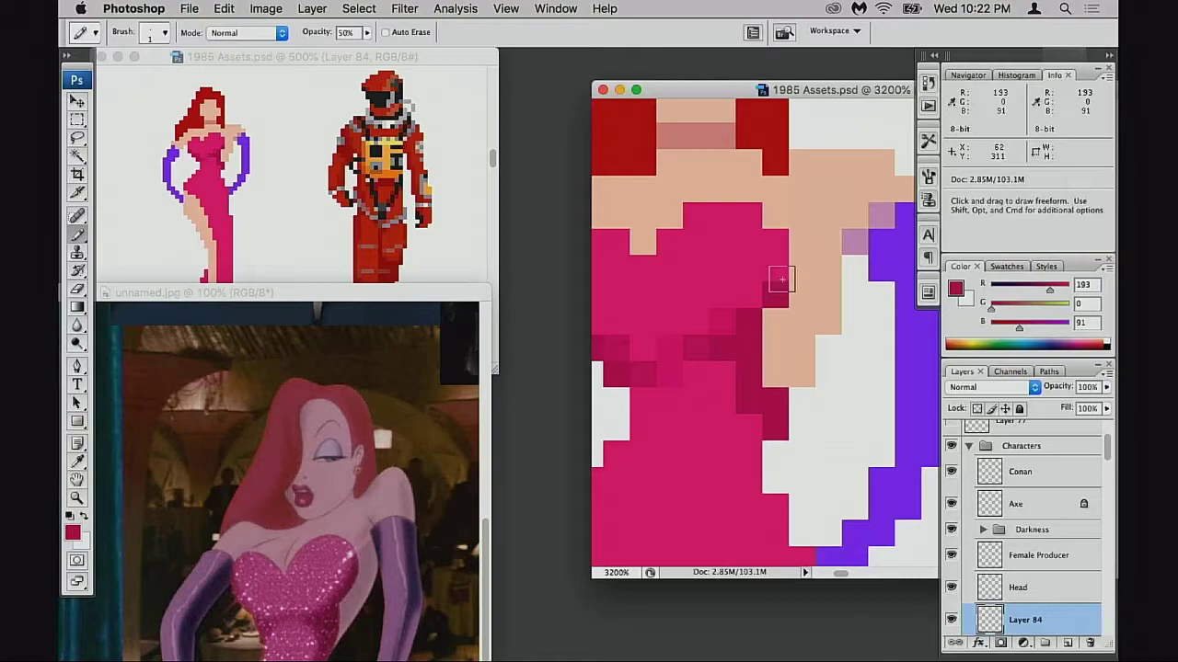
pyautogui.click(775, 269)
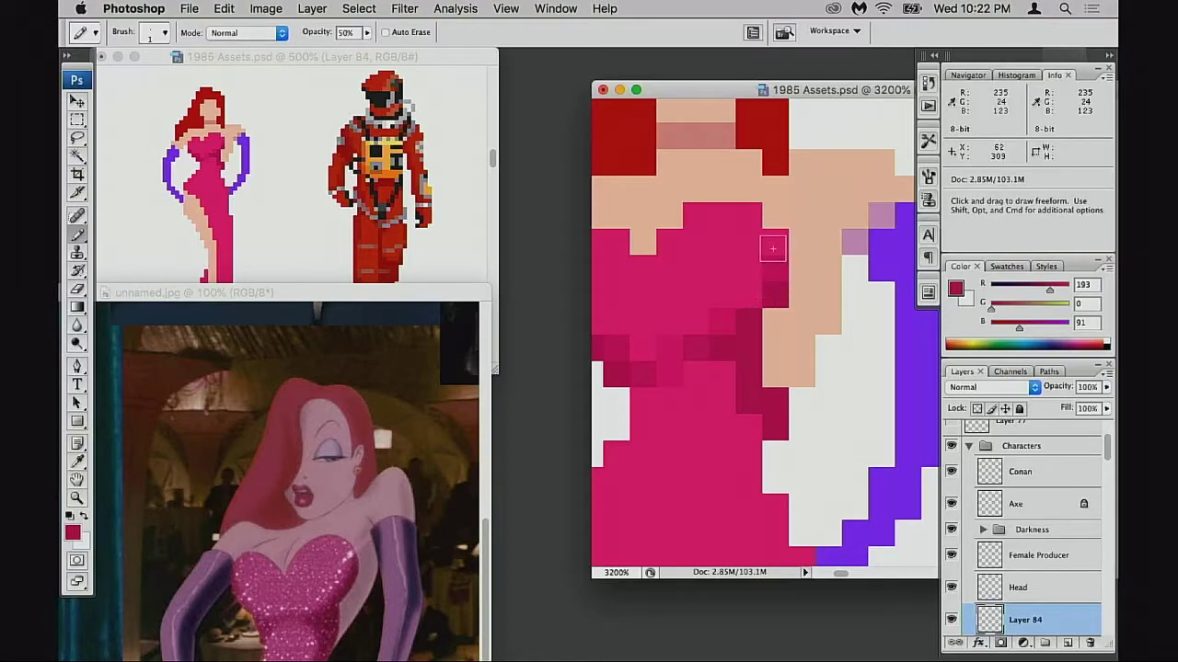
# - Soften the two upper outer corner pixels of the right bust cup with sampled skin tone at 50% opacity
pyautogui.keyDown('alt'); pyautogui.click(799, 216); pyautogui.keyUp('alt')
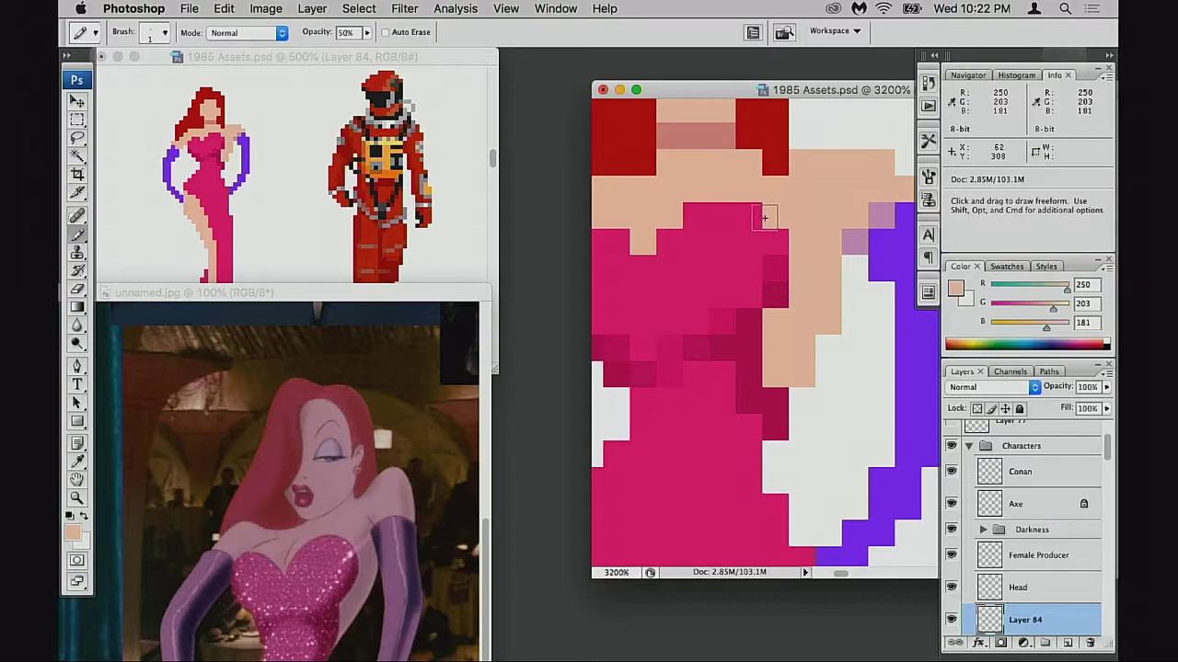
pyautogui.click(750, 216)
pyautogui.click(777, 242)
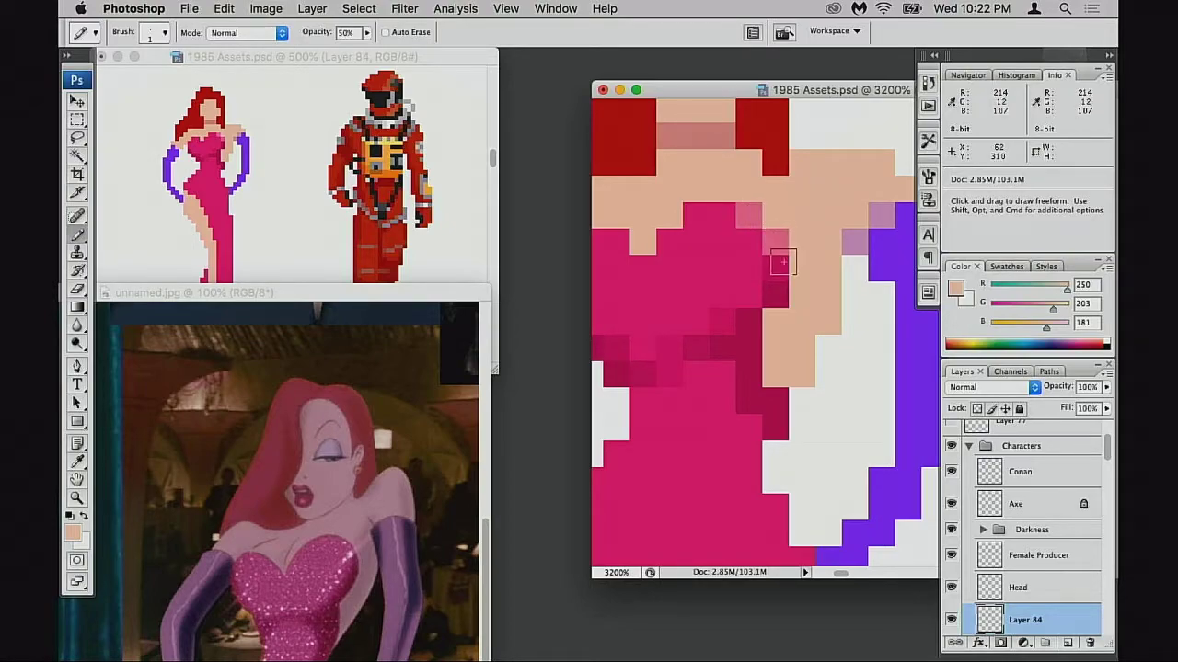
# - Try blending skin tone into the dress pixel beside the cleavage notch
pyautogui.hscroll(-2, 724, 267)
pyautogui.click(715, 251)
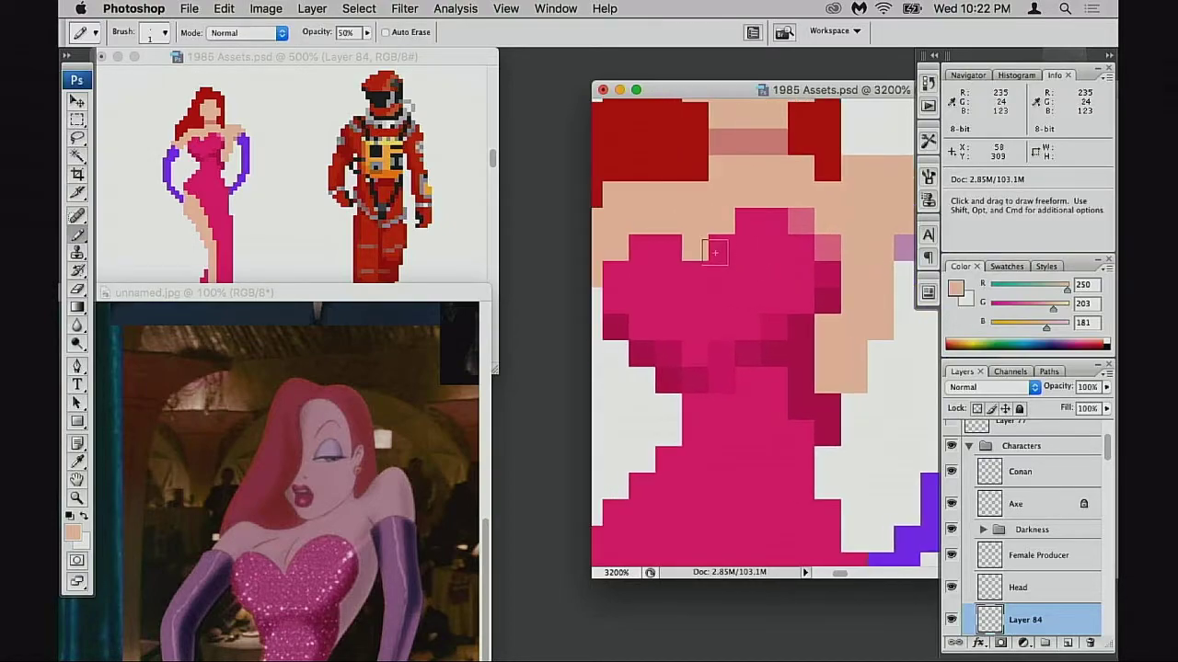
pyautogui.press('super+z')
# - Paint the left bust cup's upper outer corner pixel with the blended pink sampled from the right cup at 100% opacity
pyautogui.keyDown('alt'); pyautogui.click(802, 219); pyautogui.keyUp('alt')
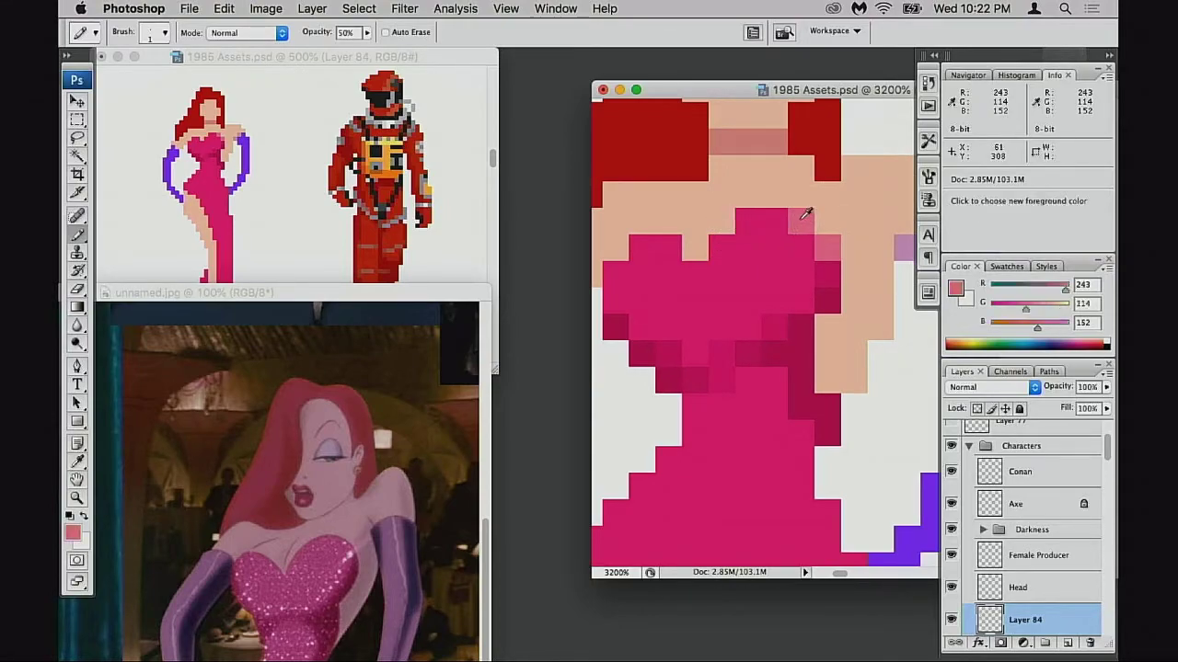
pyautogui.press('0')
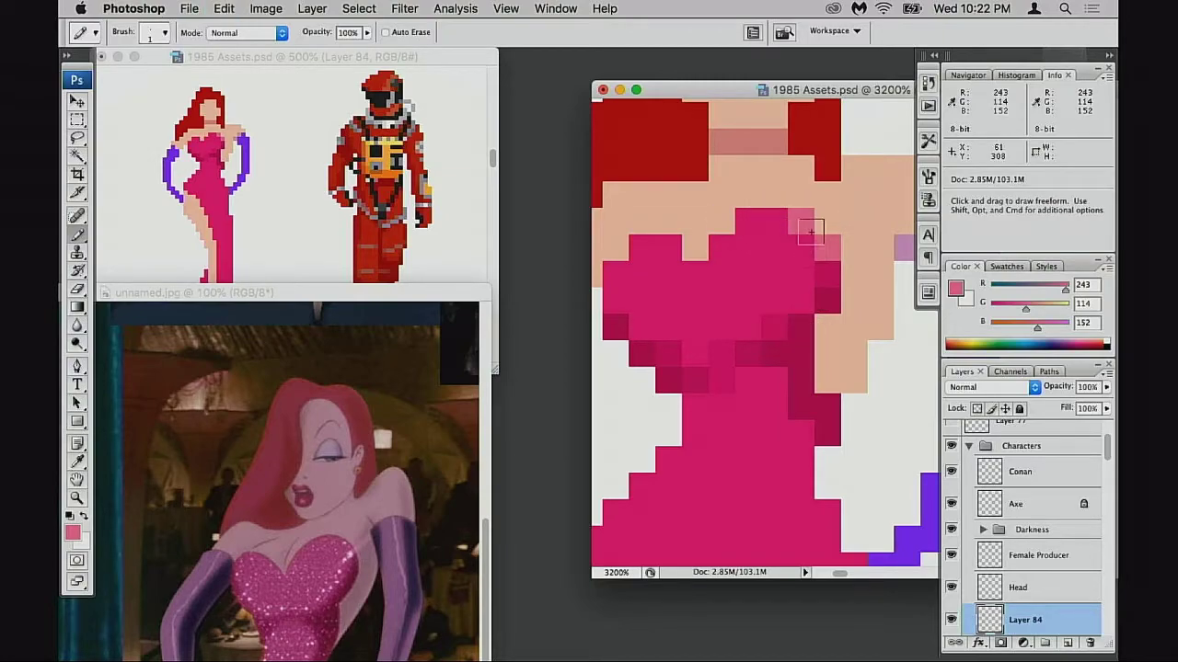
pyautogui.hscroll(-2, 723, 308)
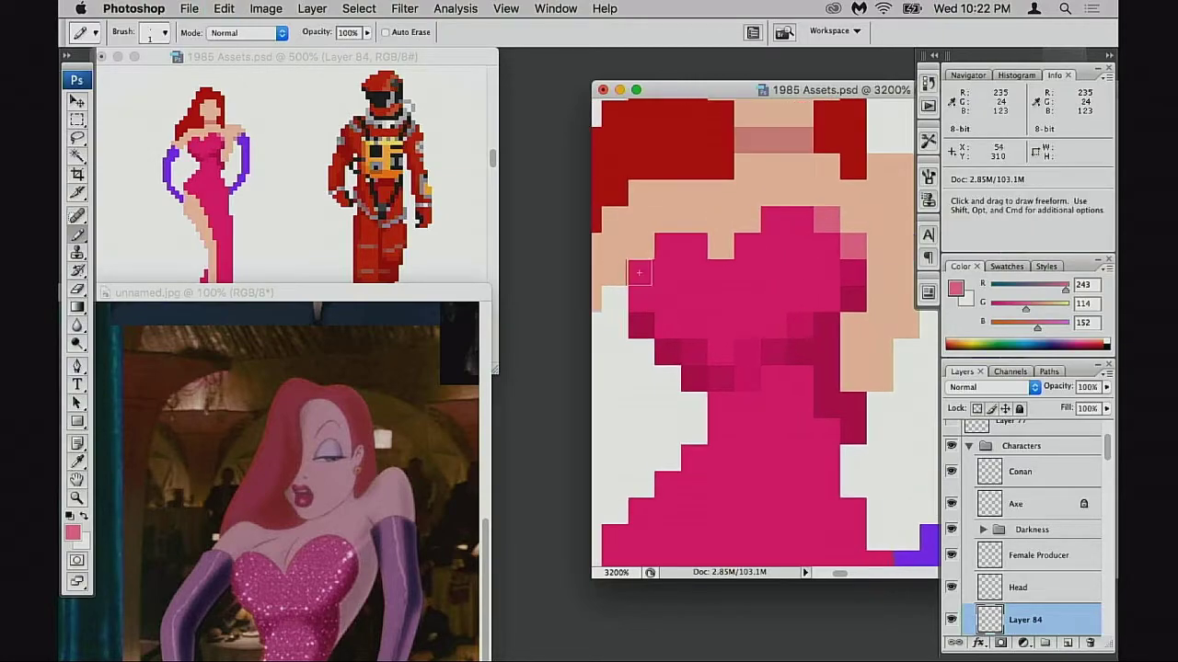
pyautogui.click(639, 247)
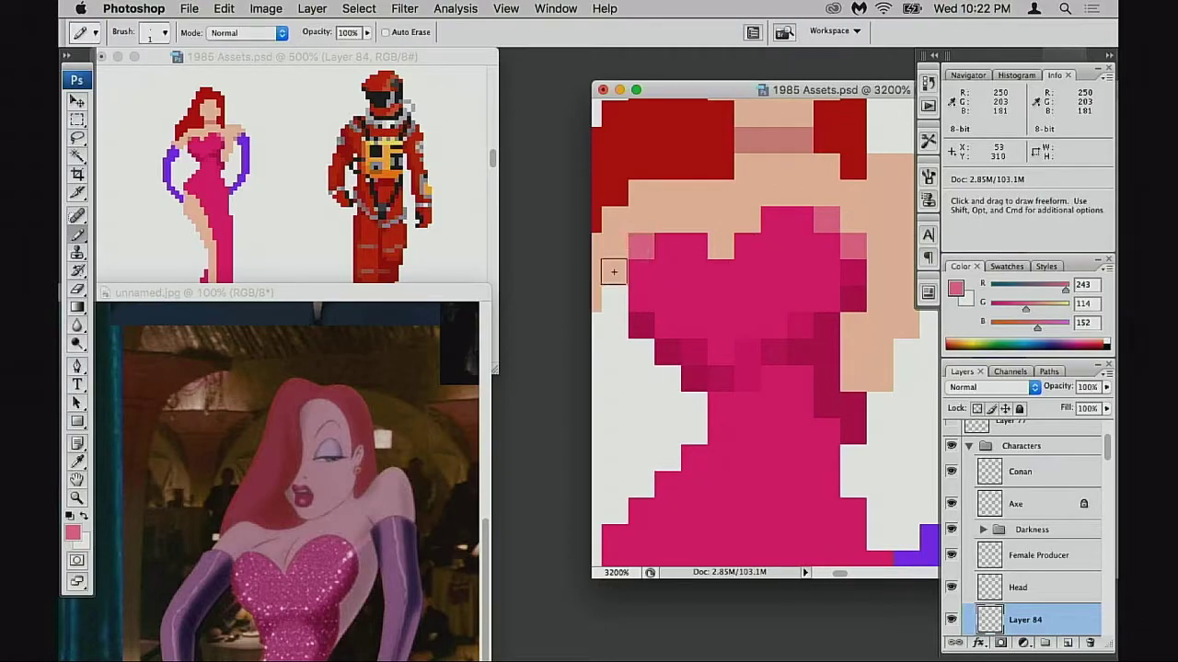
# - Undo the last corner pixel and paint the left bust cup's two stepped upper outer edge pixels with the blended pink
pyautogui.press('super+z')
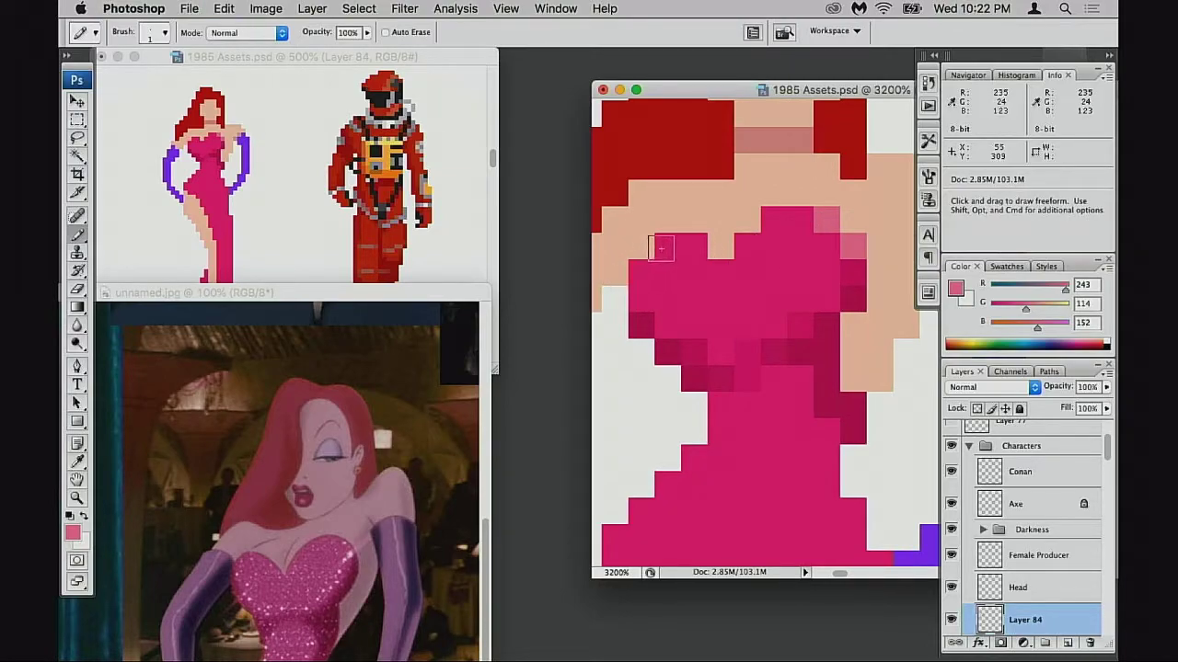
pyautogui.click(661, 247)
pyautogui.click(642, 273)
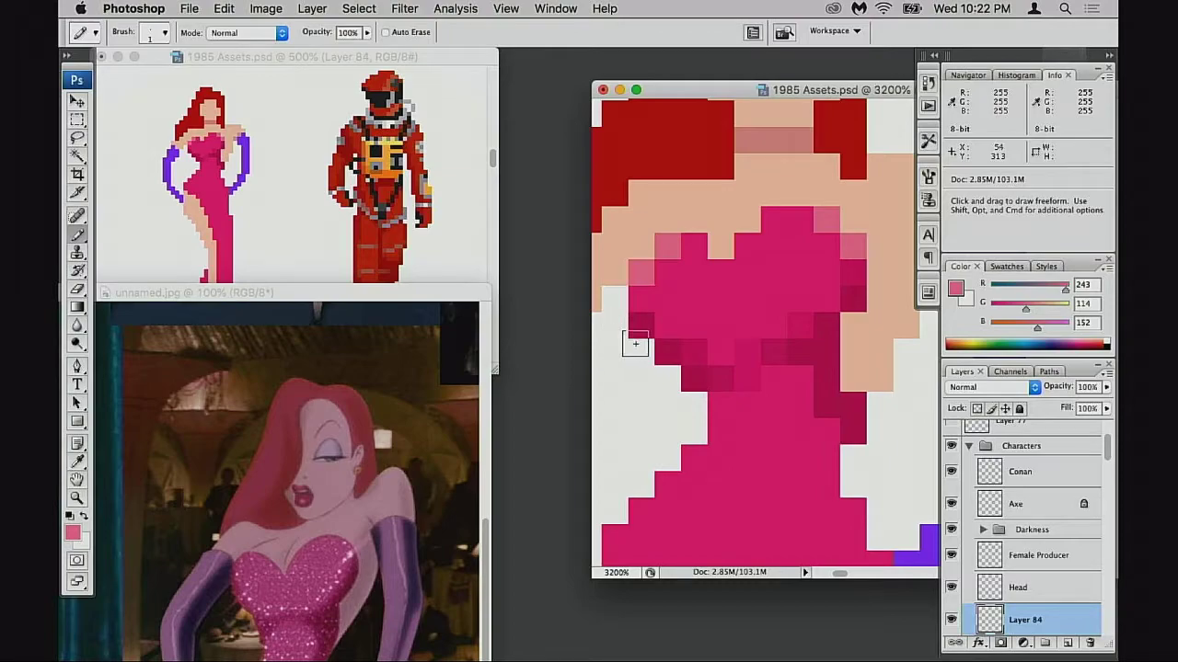
# - Rework the shading along the right bust cup's underside and outer edge with sampled dark, mid and base dress pinks
pyautogui.moveTo(696, 376); pyautogui.dragTo(692, 337)
pyautogui.keyDown('alt'); pyautogui.click(711, 369); pyautogui.keyUp('alt')
pyautogui.keyDown('alt'); pyautogui.click(734, 376); pyautogui.keyUp('alt')
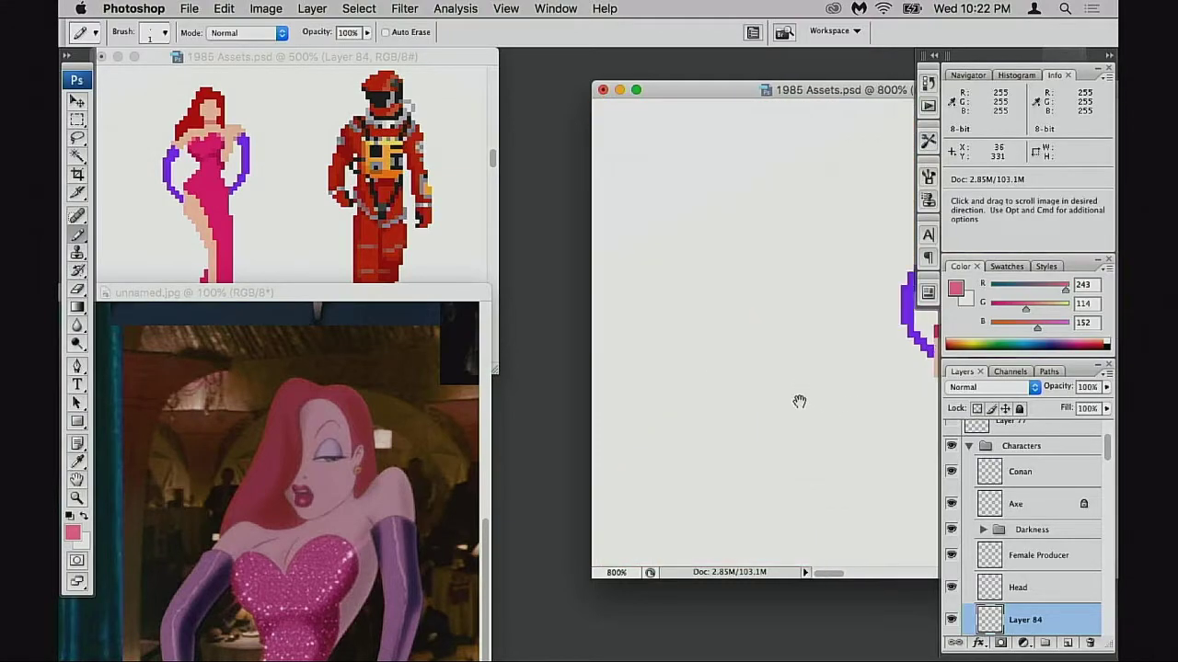
pyautogui.moveTo(797, 399)
pyautogui.mouseDown()
pyautogui.moveTo(684, 415)
pyautogui.moveTo(675, 407)
pyautogui.mouseUp()
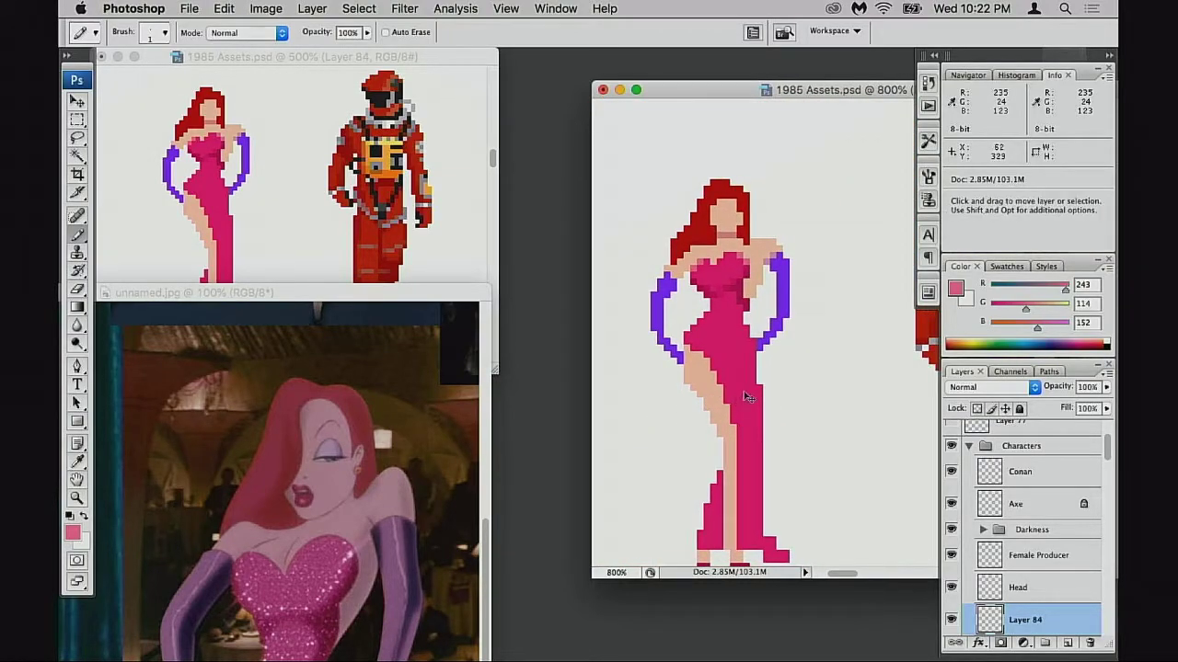
pyautogui.keyDown('super'); pyautogui.click(746, 329); pyautogui.keyUp('super')
pyautogui.keyDown('super'); pyautogui.click(757, 324); pyautogui.keyUp('super')
pyautogui.moveTo(757, 325); pyautogui.dragTo(692, 350)
pyautogui.moveTo(902, 291)
pyautogui.mouseDown()
pyautogui.moveTo(647, 372)
pyautogui.moveTo(716, 382)
pyautogui.moveTo(695, 374)
pyautogui.mouseUp()
pyautogui.keyDown('alt'); pyautogui.click(690, 358); pyautogui.keyUp('alt')
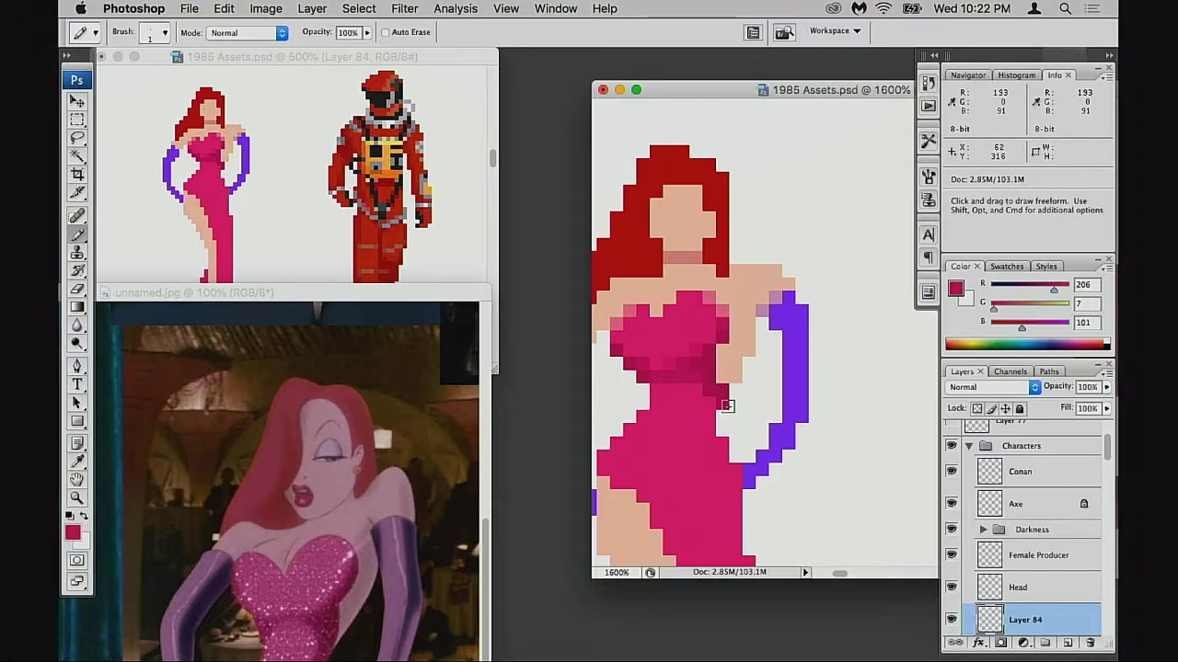
pyautogui.keyDown('alt'); pyautogui.click(683, 358); pyautogui.keyUp('alt')
pyautogui.moveTo(683, 359); pyautogui.dragTo(674, 365)
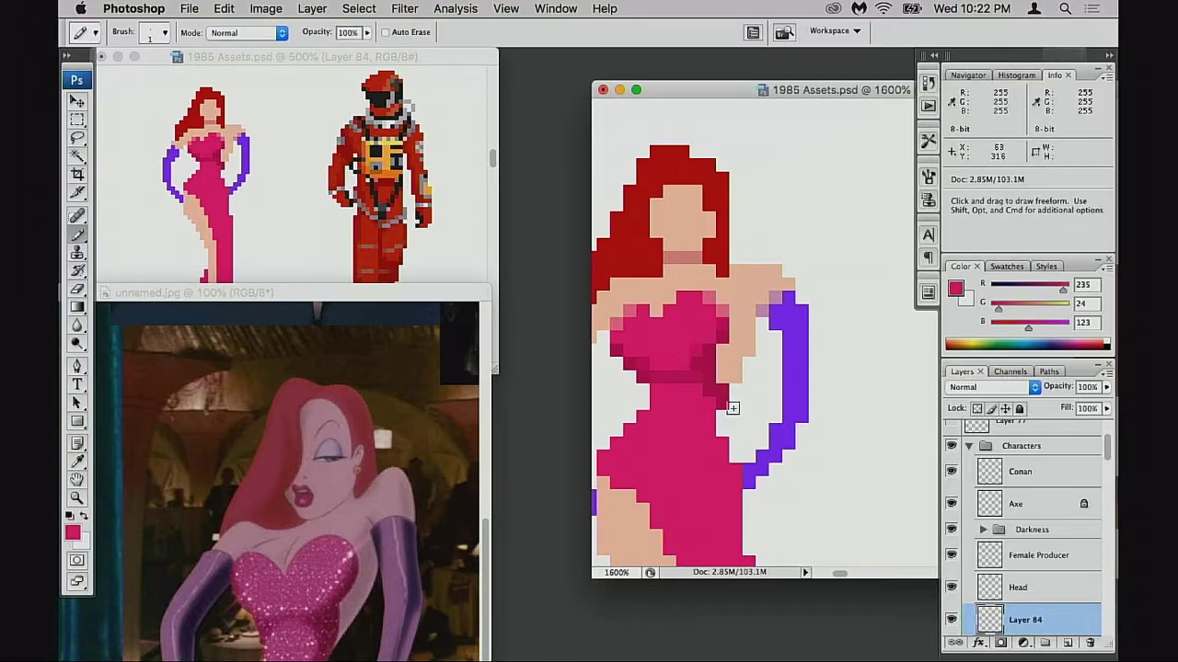
pyautogui.keyDown('alt'); pyautogui.click(695, 347); pyautogui.keyUp('alt')
pyautogui.keyDown('alt'); pyautogui.click(666, 363); pyautogui.keyUp('alt')
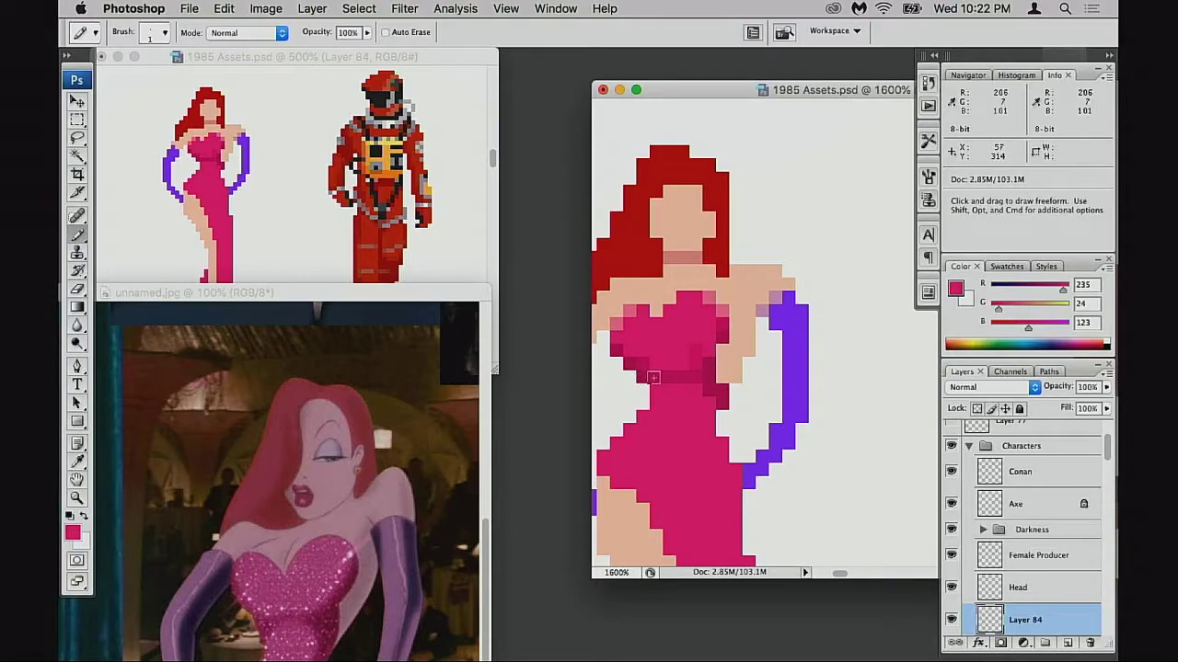
pyautogui.keyDown('alt'); pyautogui.click(718, 348); pyautogui.keyUp('alt')
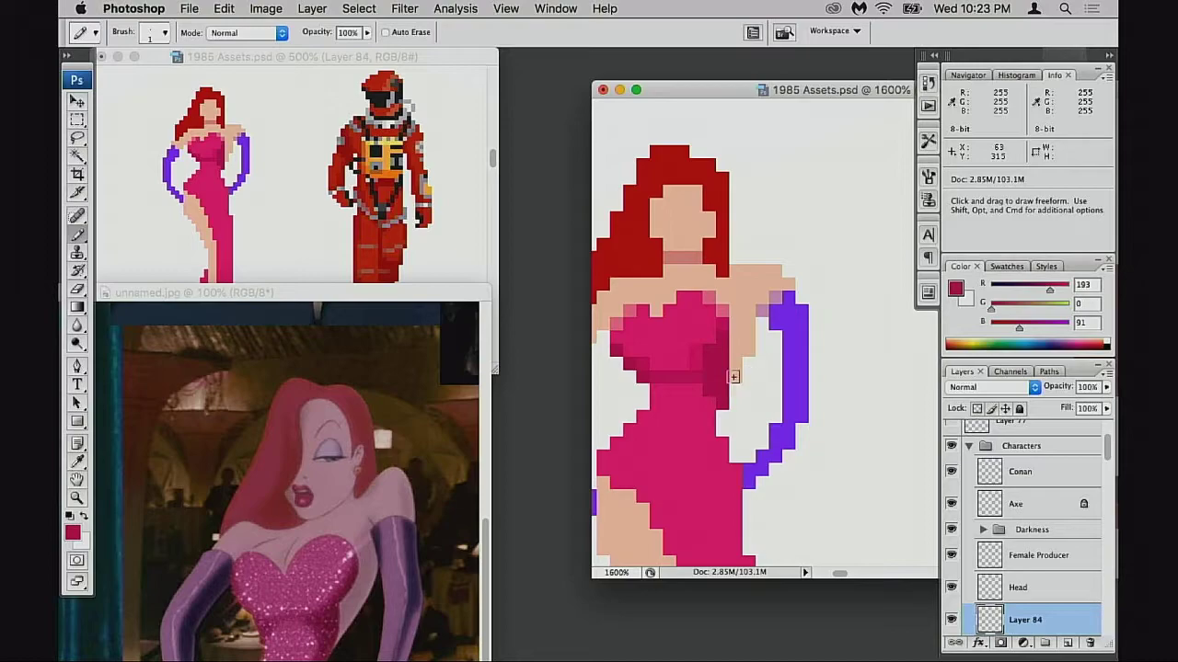
# - Blend skin tone at 50% opacity into the dark edge pixels below the right bust cup and erase the lowest one
pyautogui.keyDown('alt'); pyautogui.click(740, 362); pyautogui.keyUp('alt')
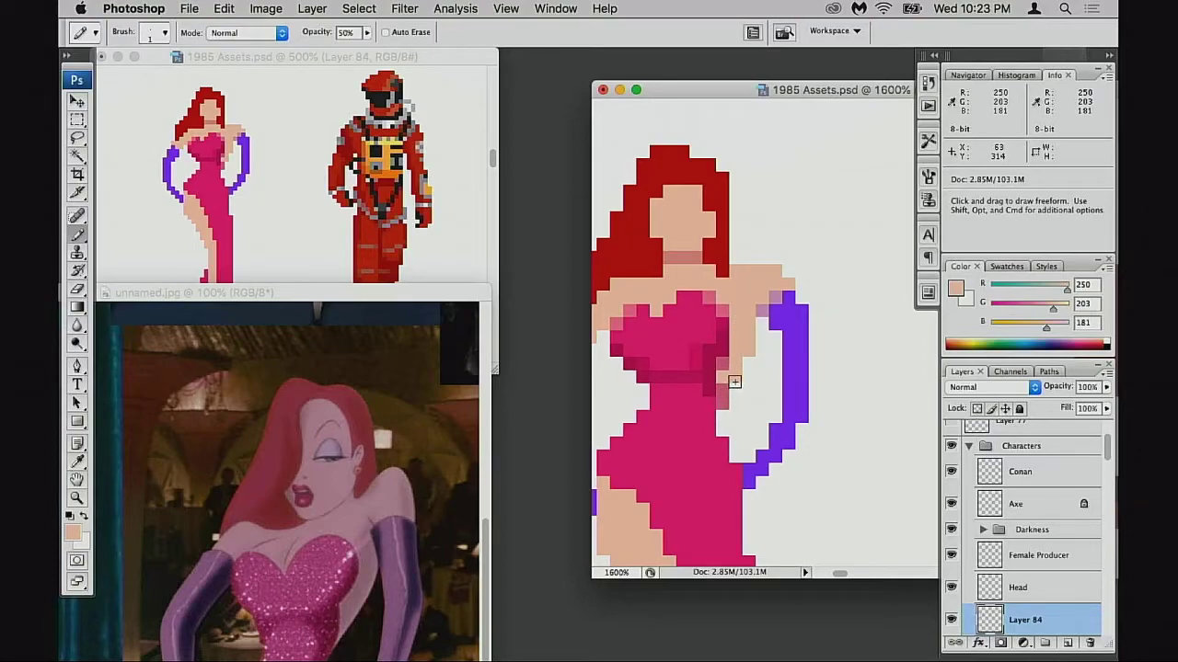
pyautogui.press('0')
pyautogui.press('e')
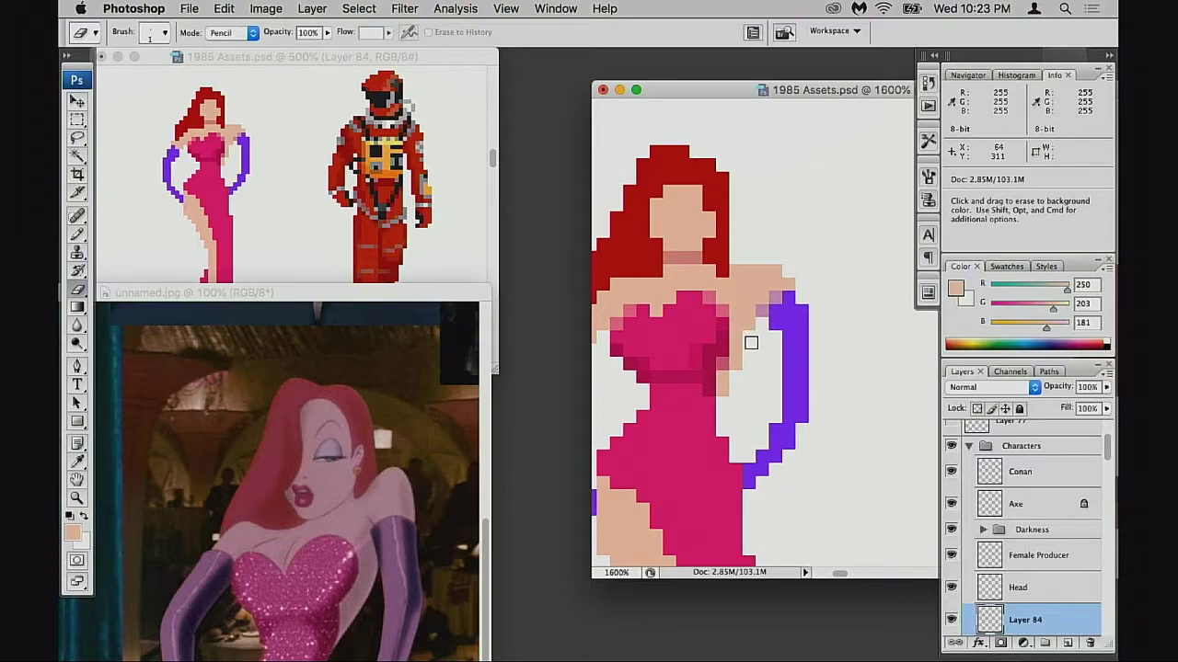
# - Trim the skin pixels along the torso's outer edge below the right armpit
pyautogui.press('b')
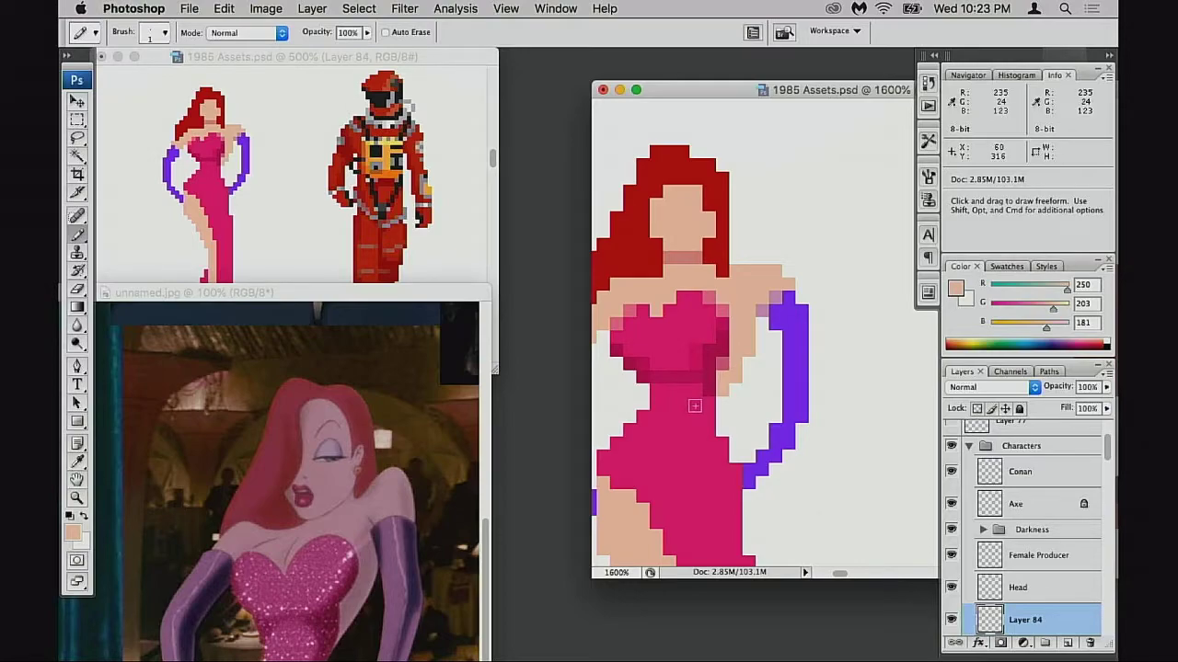
pyautogui.click(722, 394)
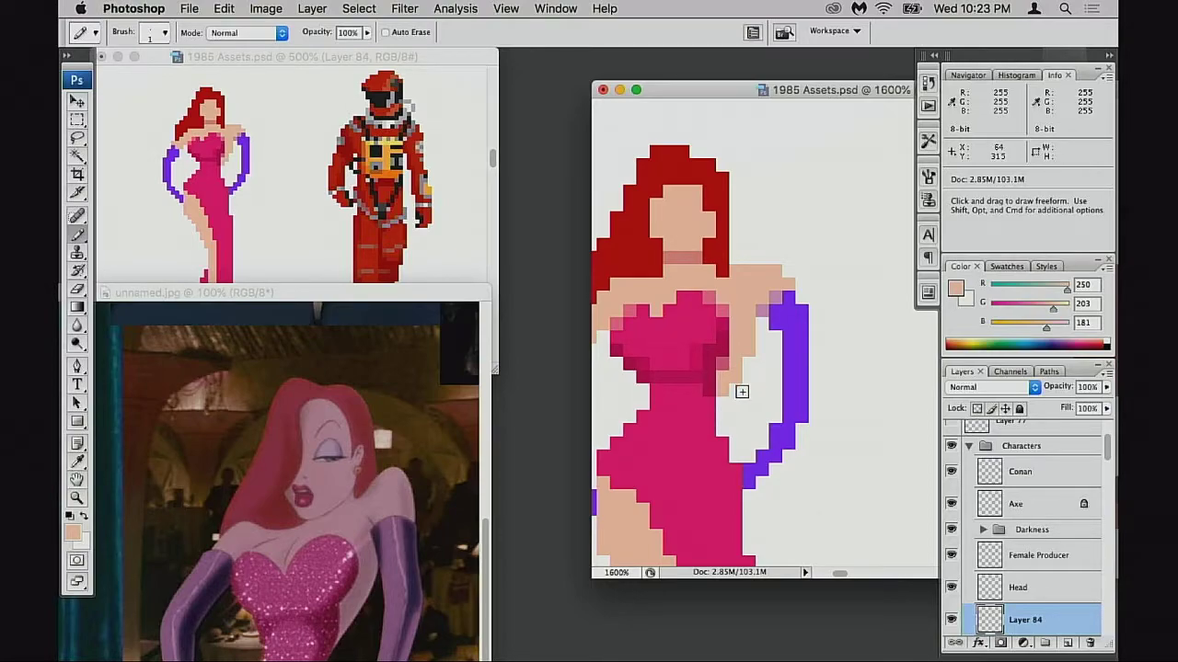
pyautogui.press('e')
pyautogui.moveTo(723, 389); pyautogui.dragTo(750, 355)
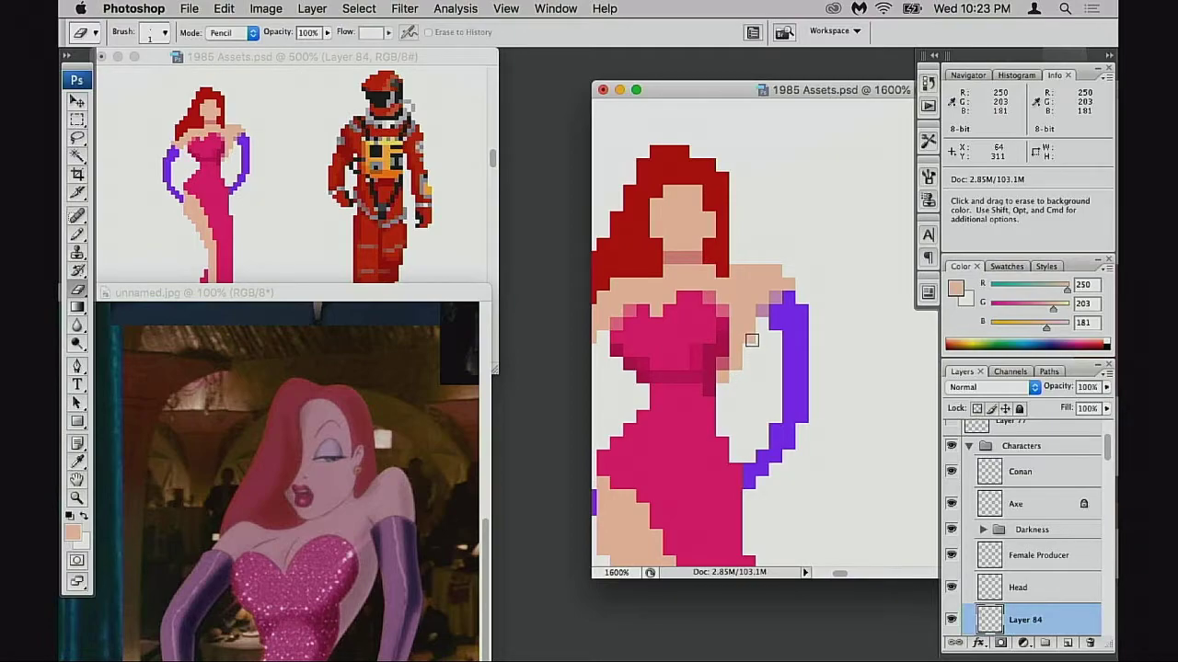
pyautogui.click(751, 340)
# - Select the right arm with its glove, shift it one pixel toward the body, and deselect
pyautogui.press('m')
pyautogui.moveTo(813, 330); pyautogui.dragTo(800, 285)
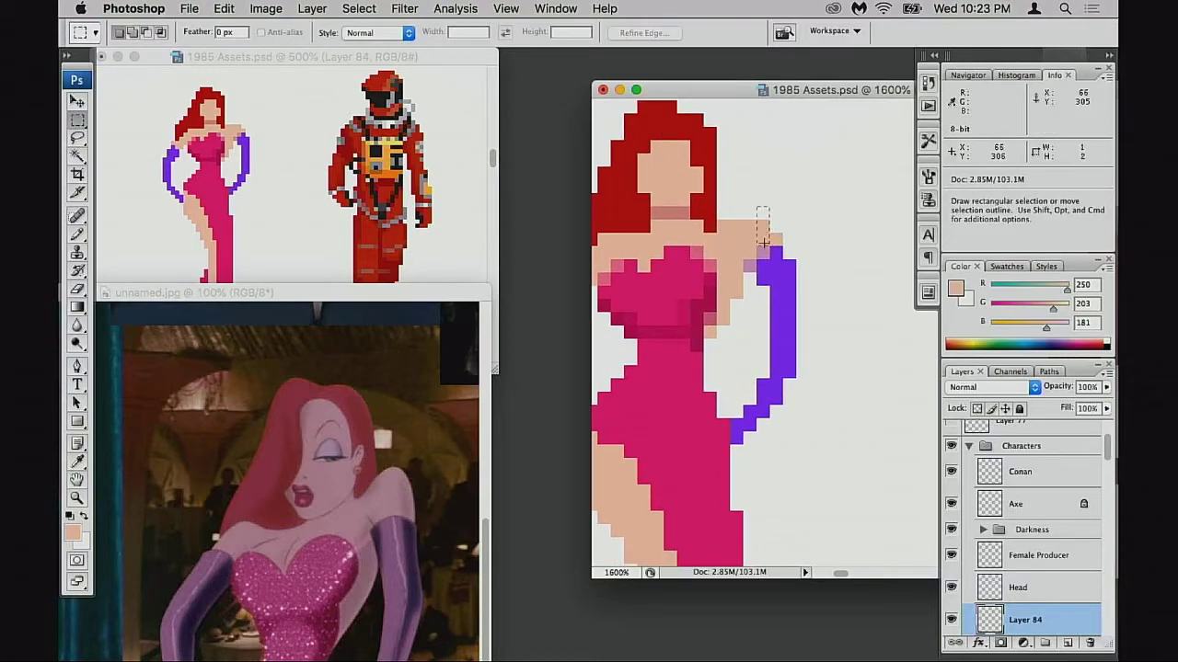
pyautogui.moveTo(756, 206)
pyautogui.mouseDown()
pyautogui.moveTo(836, 337)
pyautogui.moveTo(862, 352)
pyautogui.moveTo(746, 200)
pyautogui.moveTo(828, 295)
pyautogui.moveTo(862, 365)
pyautogui.mouseUp()
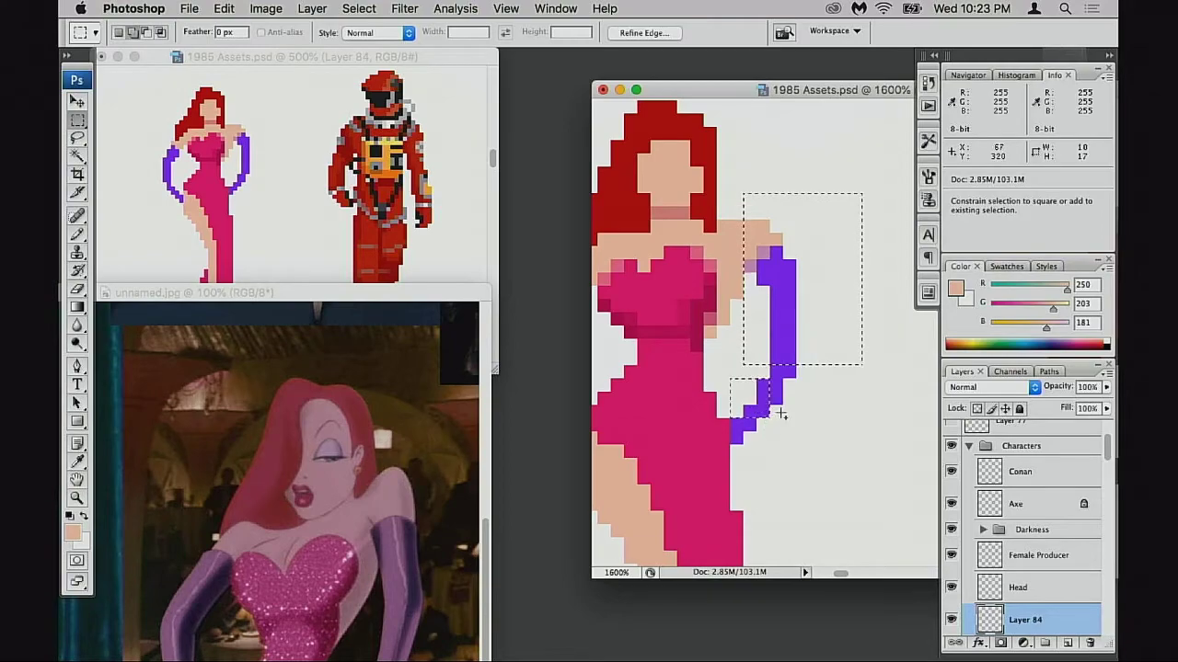
pyautogui.moveTo(747, 356); pyautogui.dragTo(849, 469)
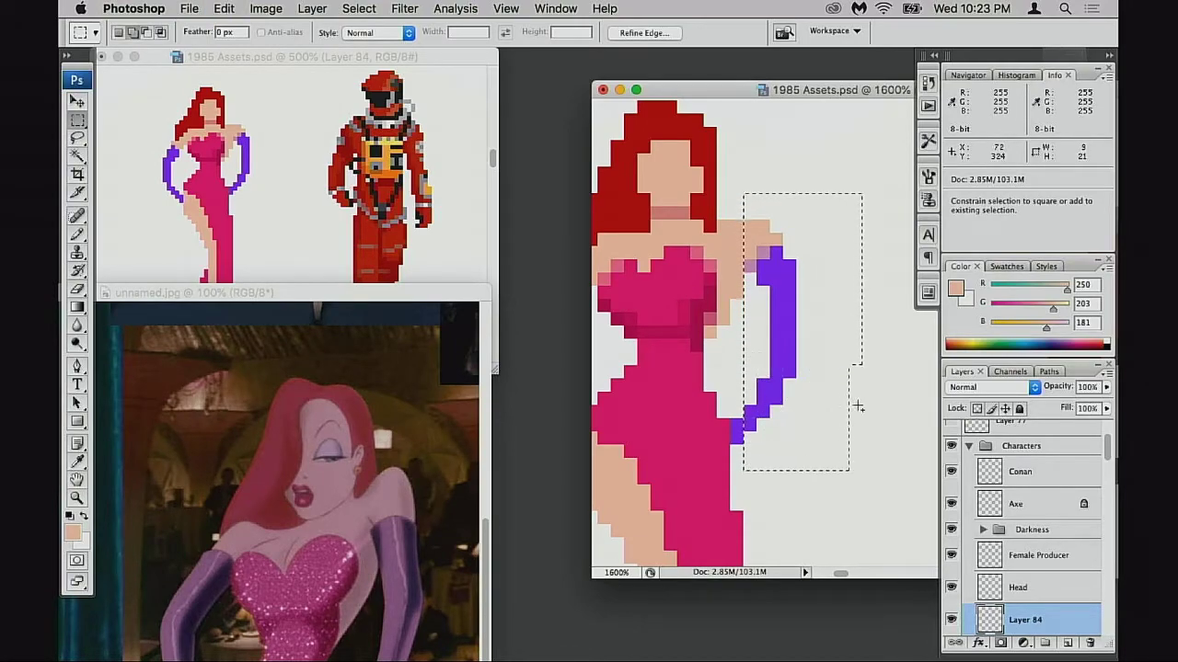
pyautogui.moveTo(810, 319); pyautogui.dragTo(801, 320)
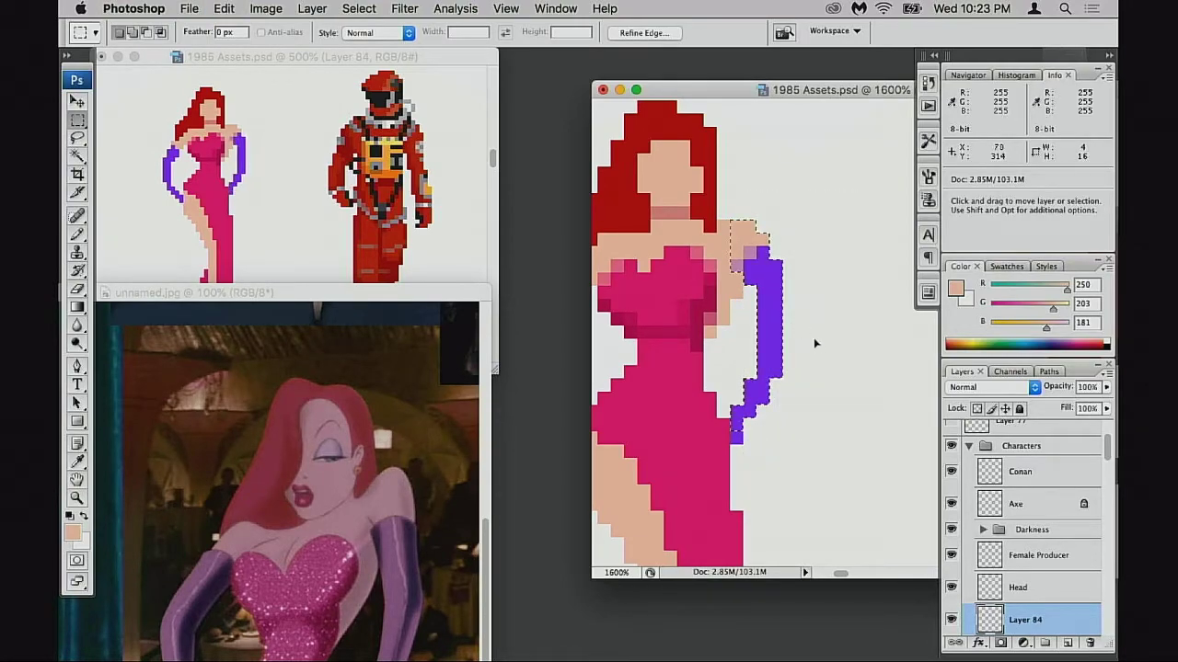
pyautogui.press('super+d')
# - Raise the right shoulder with a row of sampled skin-tone pixels extending to the hair
pyautogui.press('b')
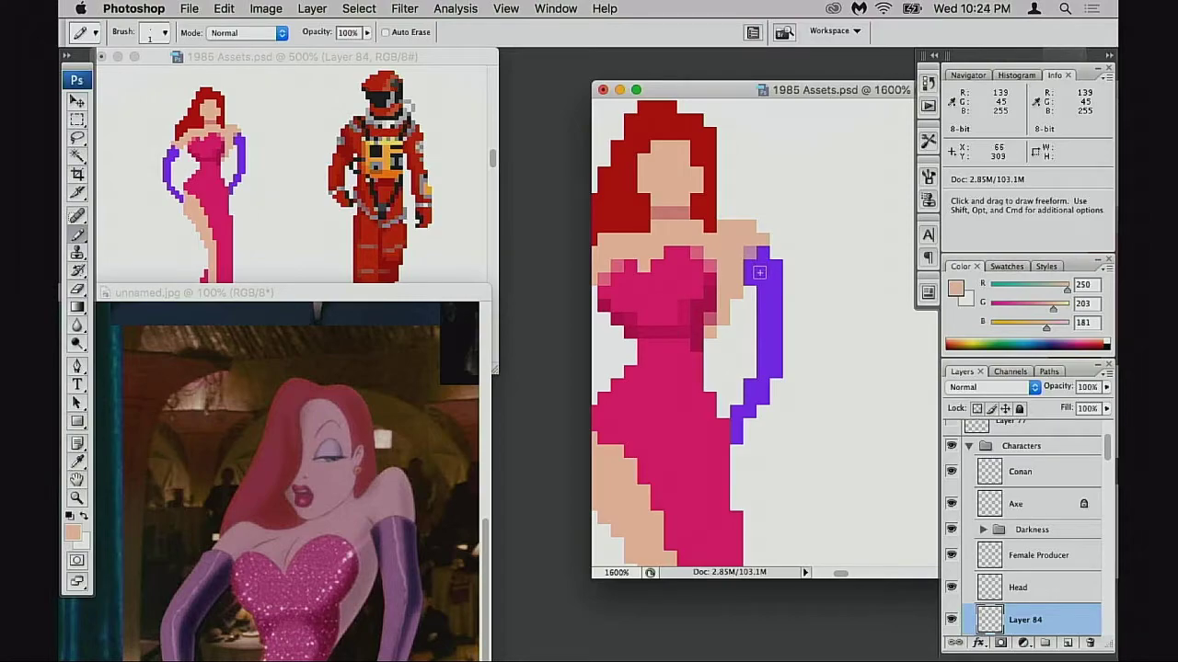
pyautogui.keyDown('alt'); pyautogui.click(750, 252); pyautogui.keyUp('alt')
pyautogui.click(736, 266)
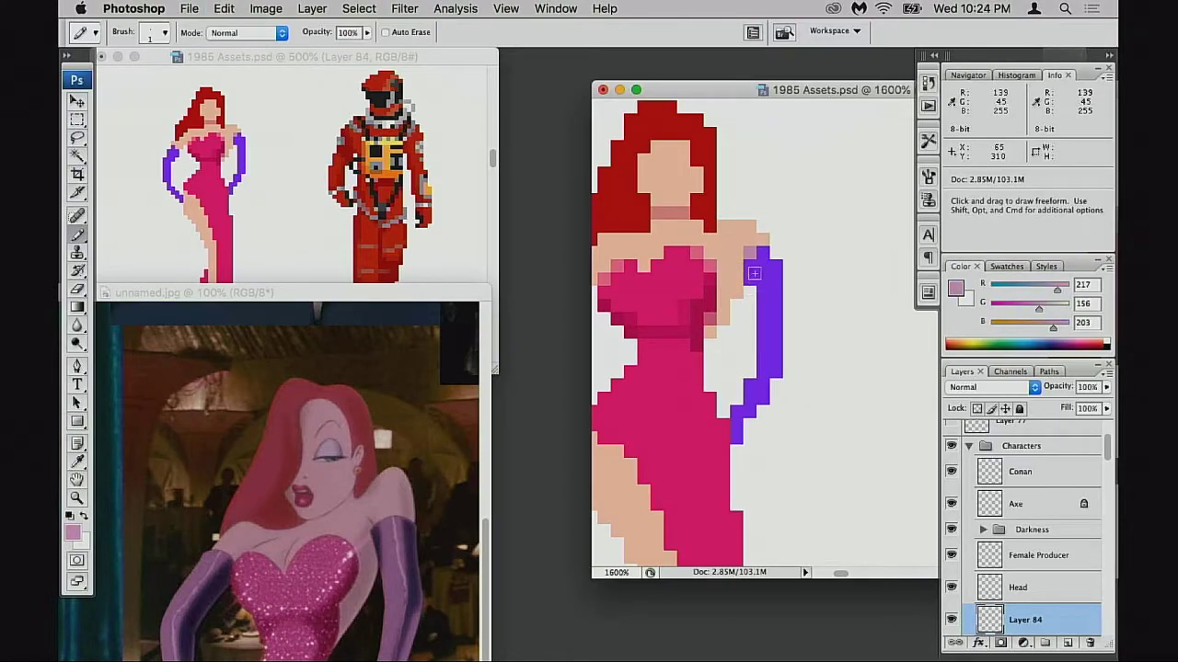
pyautogui.keyDown('alt'); pyautogui.click(756, 238); pyautogui.keyUp('alt')
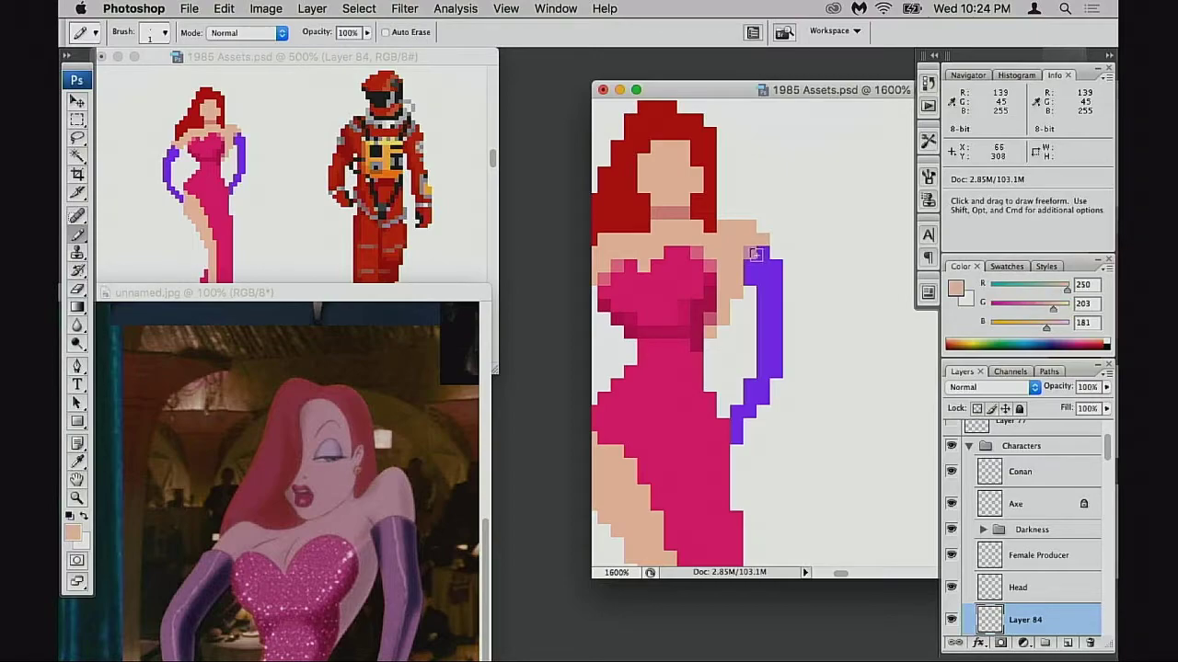
pyautogui.moveTo(750, 215); pyautogui.dragTo(724, 218)
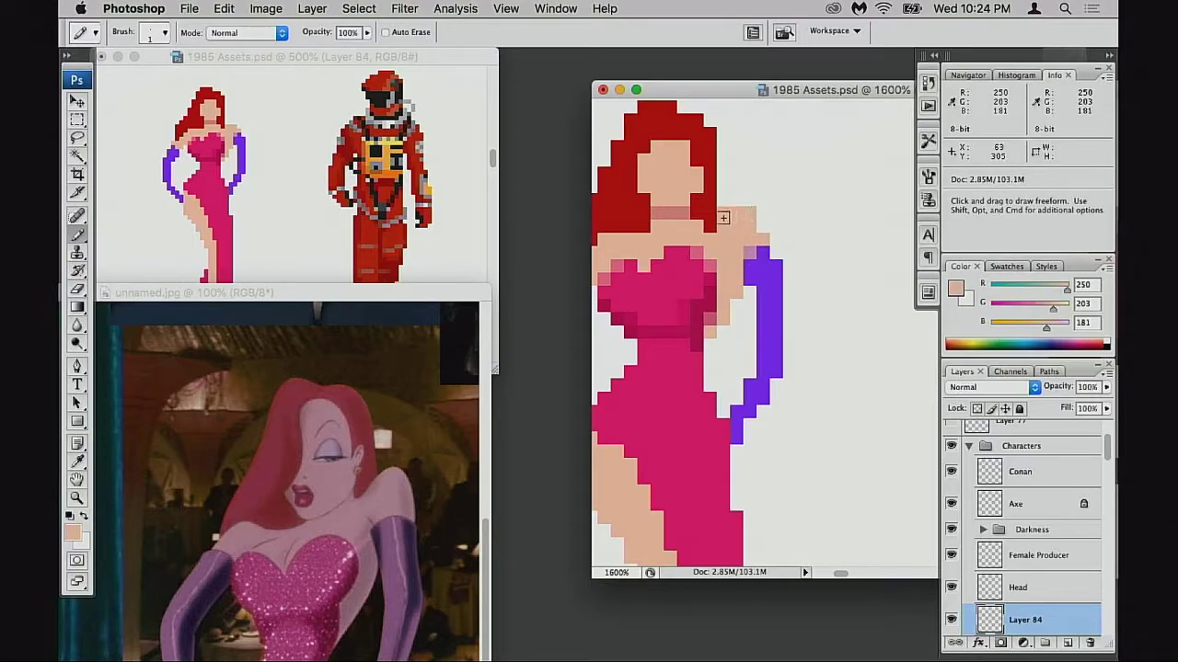
# - Erase the right glove's upper inner pixels and extend the shoulder outward over the glove's top with skin tone
pyautogui.press('e')
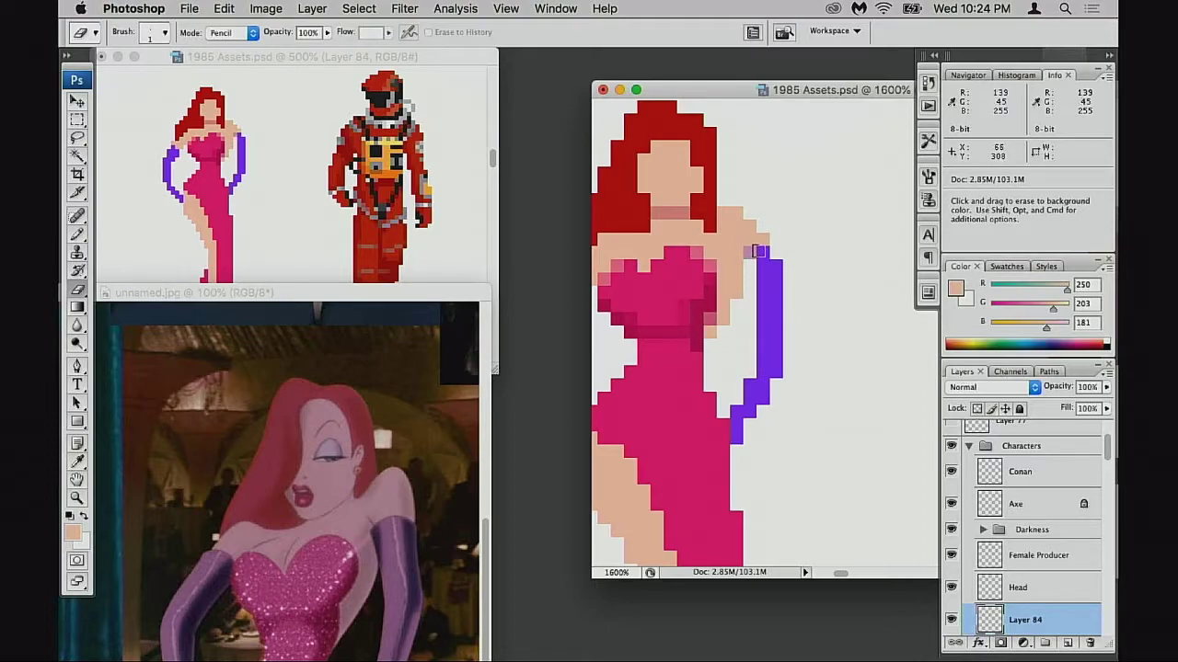
pyautogui.press('b')
pyautogui.click(749, 213)
pyautogui.click(764, 226)
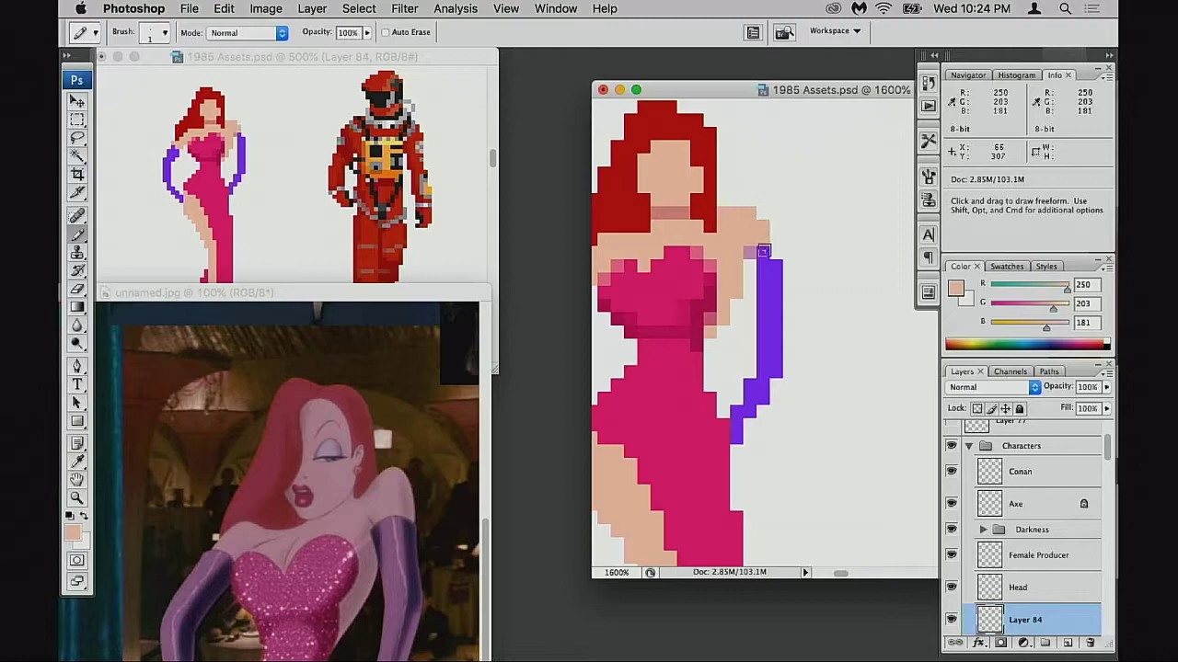
pyautogui.click(775, 253)
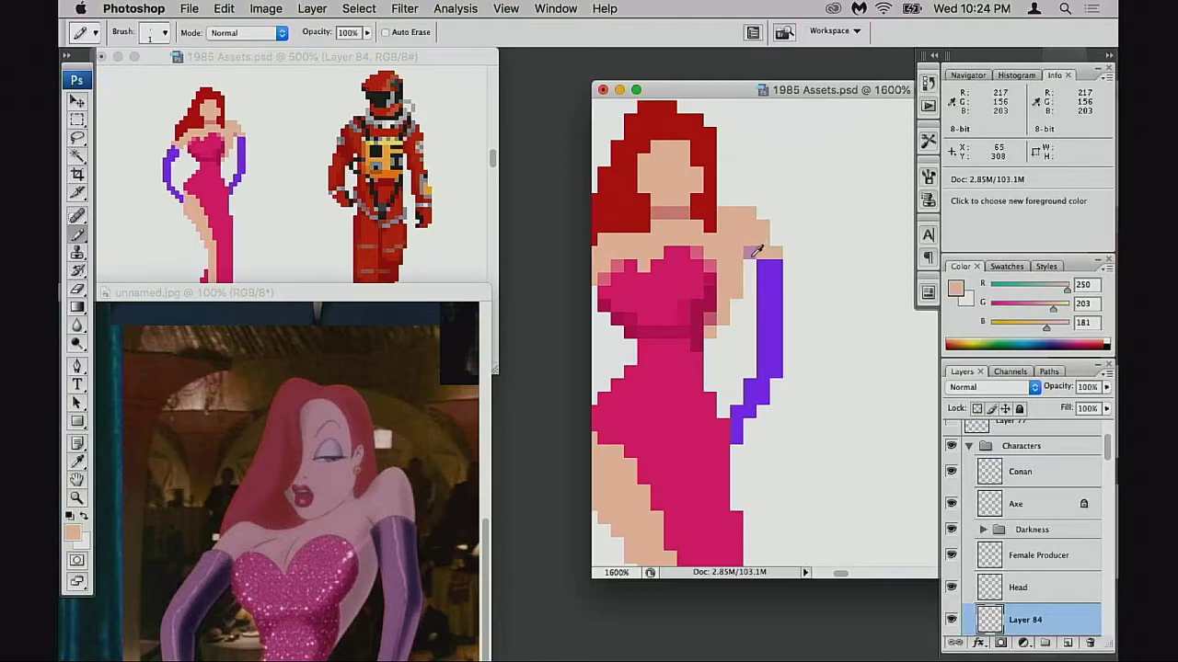
# - Shade the right armpit with two pixels of sampled neck-shadow tone and round the shoulder's outline by adding and erasing skin pixels
pyautogui.keyDown('alt'); pyautogui.click(676, 211); pyautogui.keyUp('alt')
pyautogui.click(749, 253)
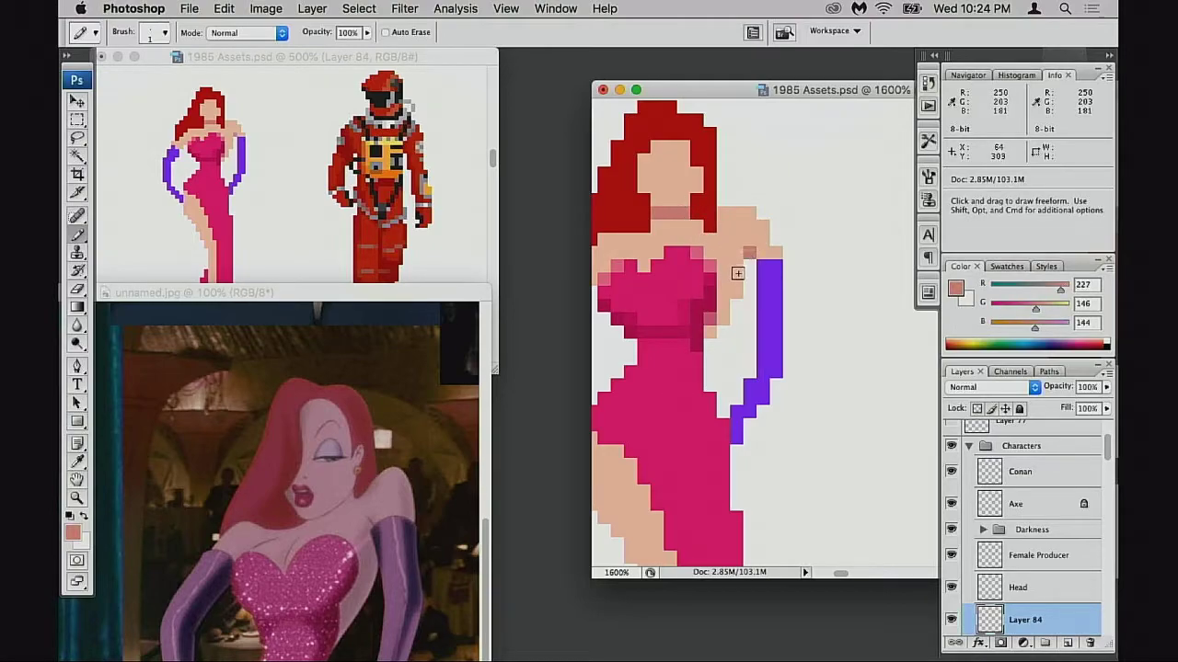
pyautogui.moveTo(759, 293); pyautogui.dragTo(773, 305)
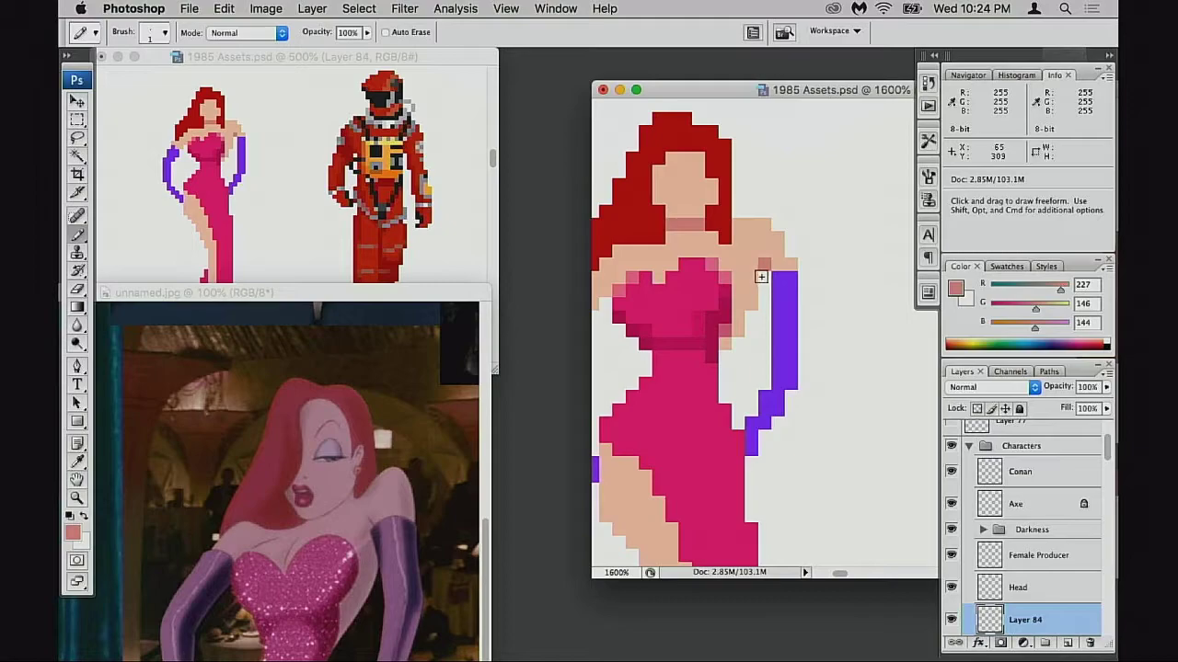
pyautogui.click(761, 276)
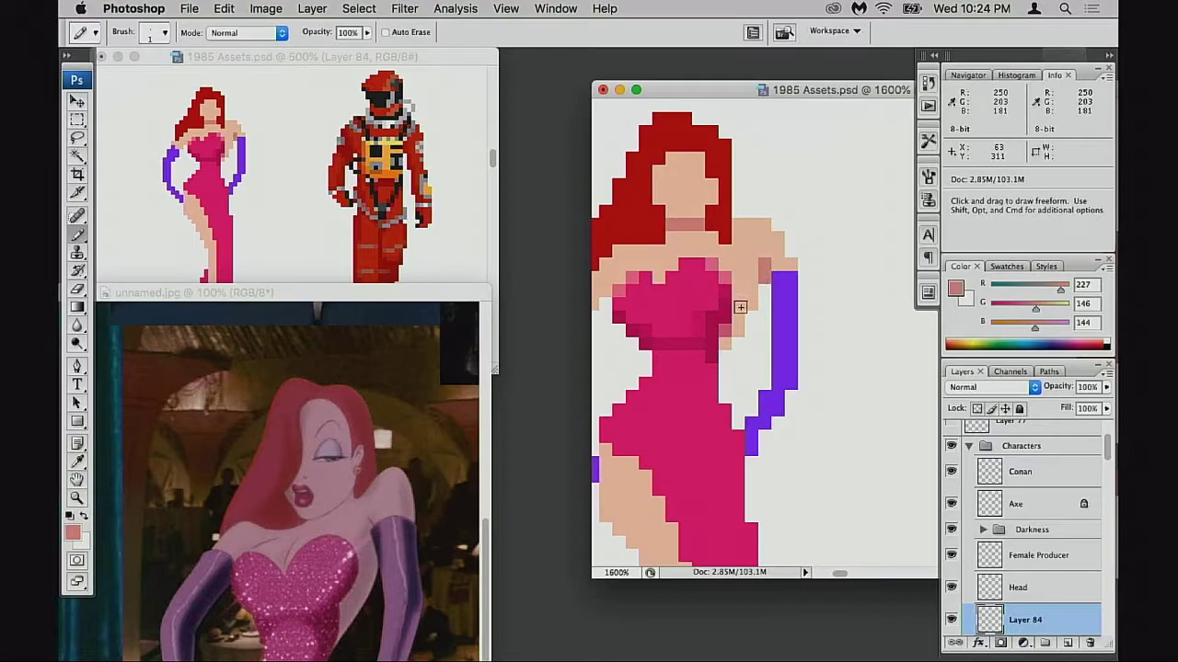
pyautogui.keyDown('alt'); pyautogui.click(784, 254); pyautogui.keyUp('alt')
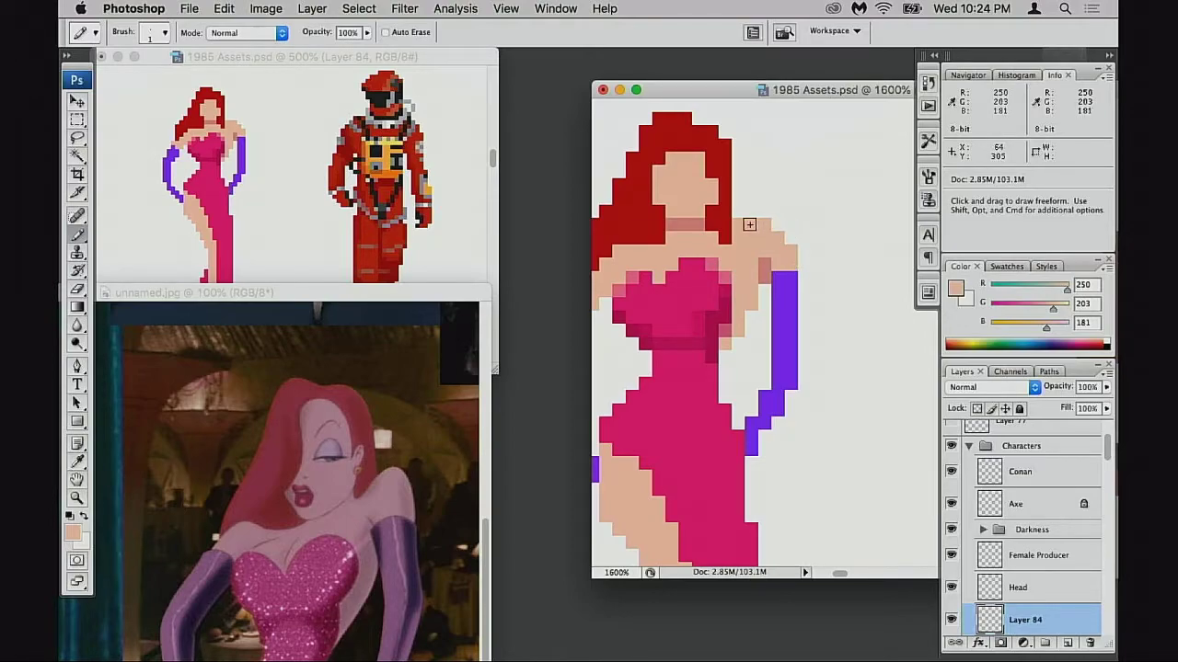
pyautogui.press('e')
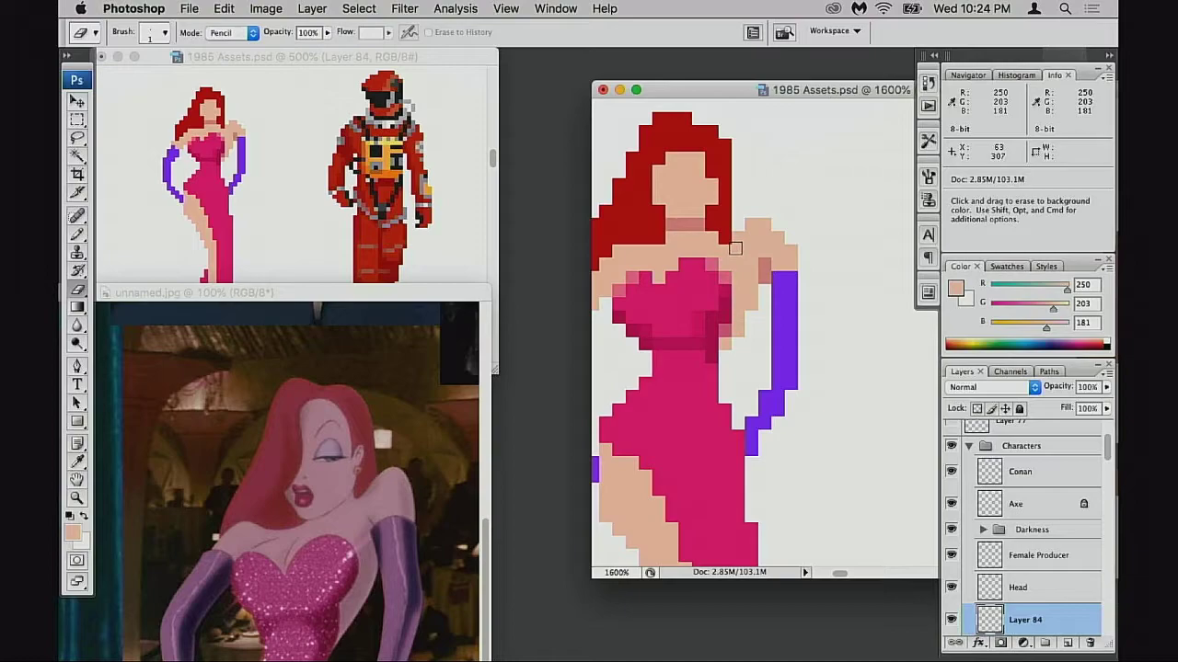
# - Move the enlarged sprite's window up beside the reference picture and center the figure from head to hips in it
pyautogui.hscroll(-3, 773, 267)
pyautogui.scroll(-1, 773, 267)
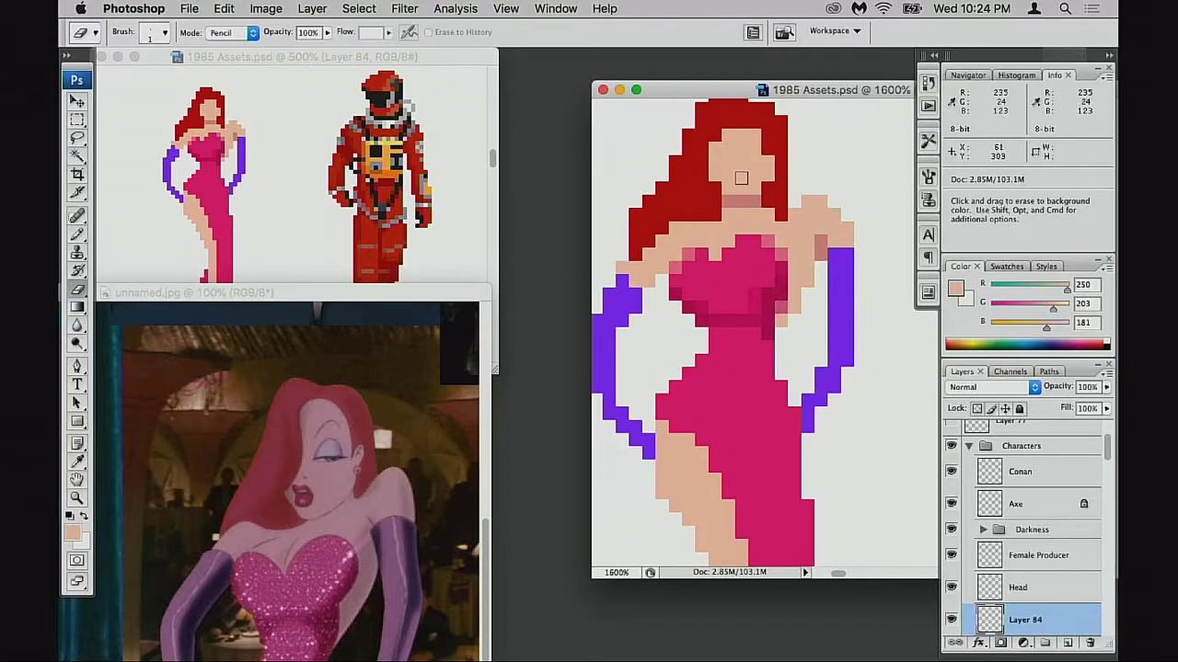
pyautogui.moveTo(686, 92); pyautogui.dragTo(568, 66)
pyautogui.moveTo(674, 338); pyautogui.dragTo(738, 457)
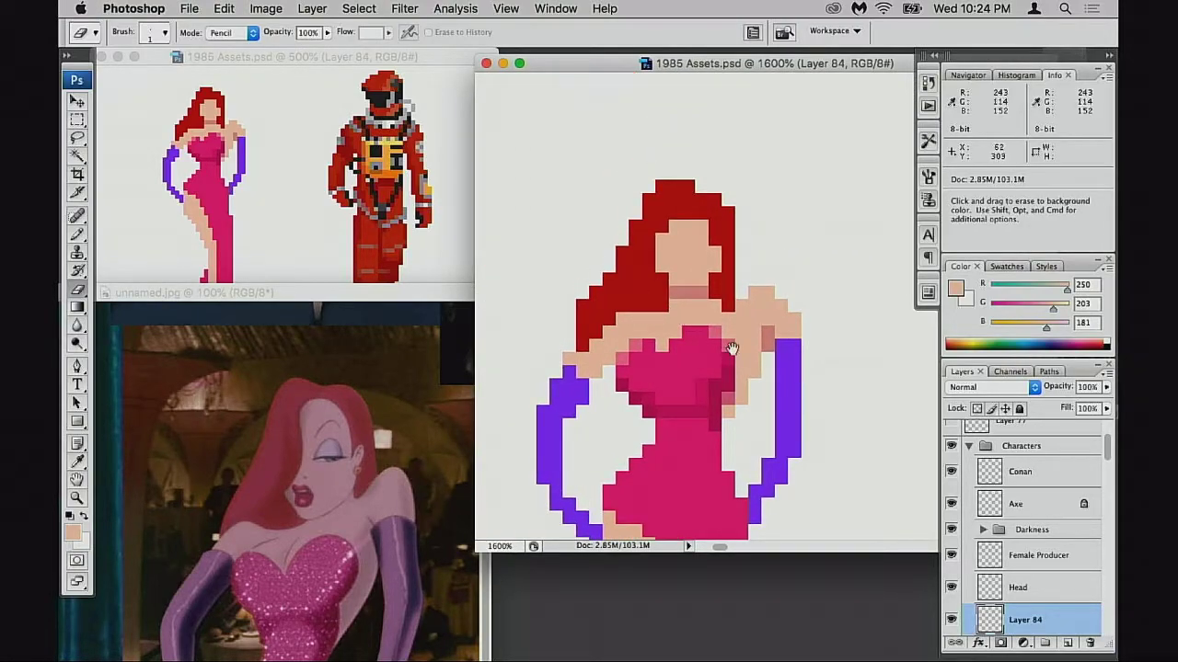
pyautogui.moveTo(709, 354)
pyautogui.mouseDown()
pyautogui.moveTo(744, 335)
pyautogui.moveTo(718, 313)
pyautogui.mouseUp()
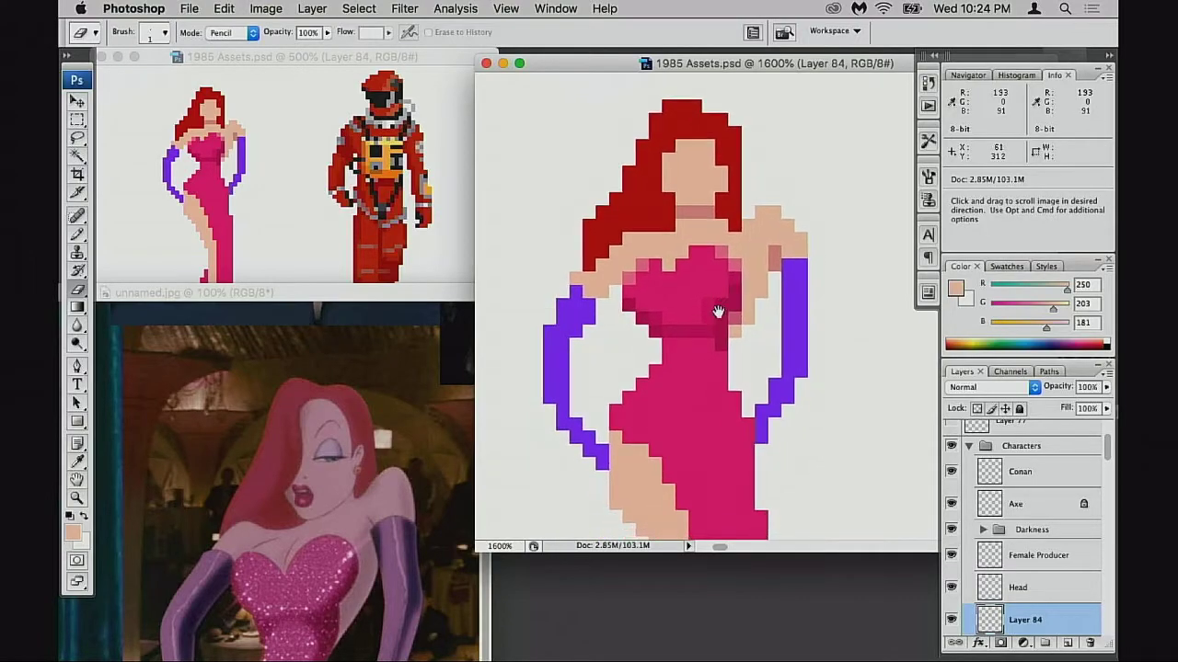
# - Extend the left glove's top one row up with sampled purple pixels up to the armpit and erase its outer corner pixel
pyautogui.press('b')
pyautogui.keyDown('alt'); pyautogui.click(586, 313); pyautogui.keyUp('alt')
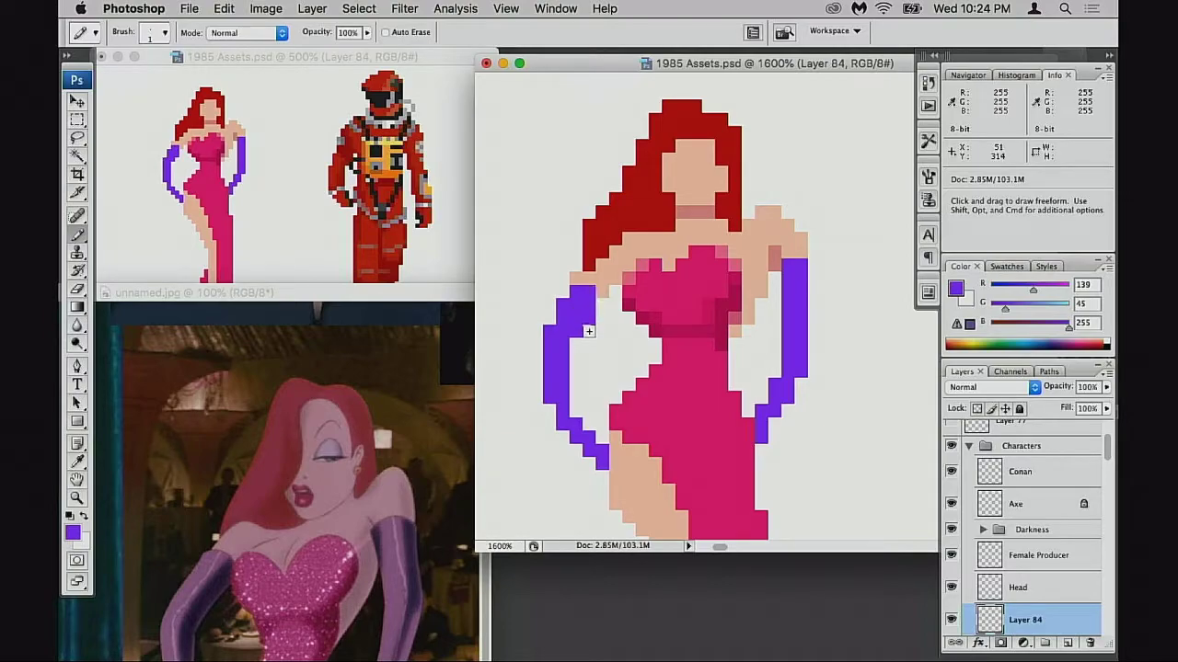
pyautogui.press('e')
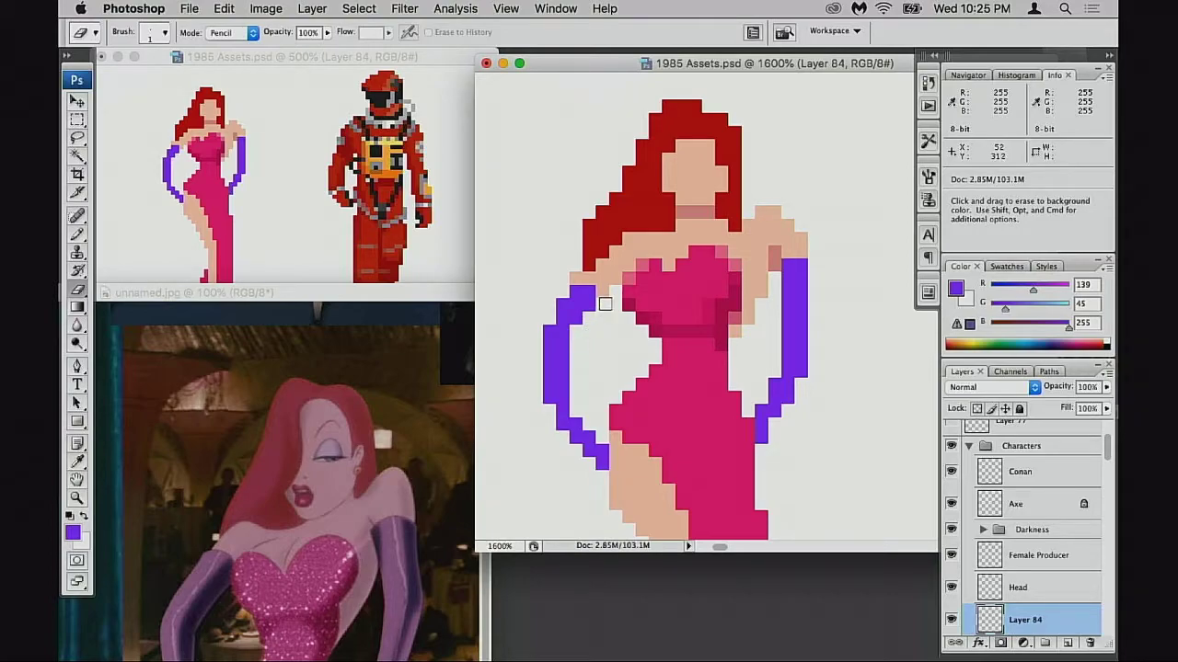
pyautogui.press('b')
pyautogui.click(585, 279)
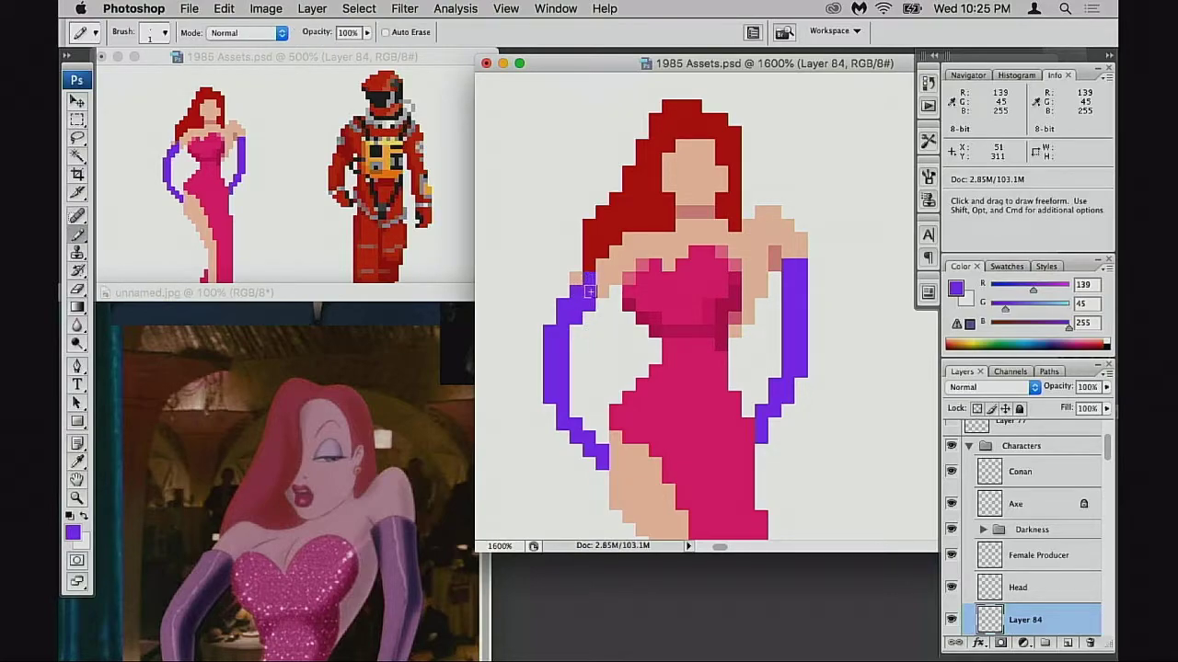
pyautogui.click(576, 279)
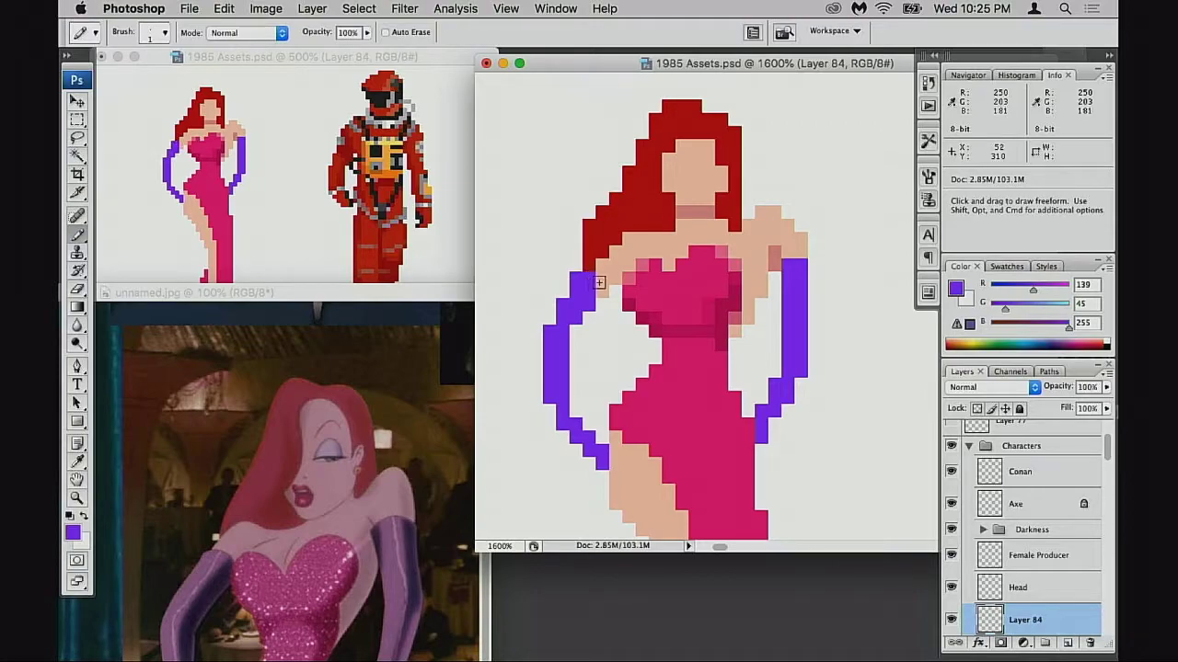
pyautogui.click(599, 279)
pyautogui.click(598, 286)
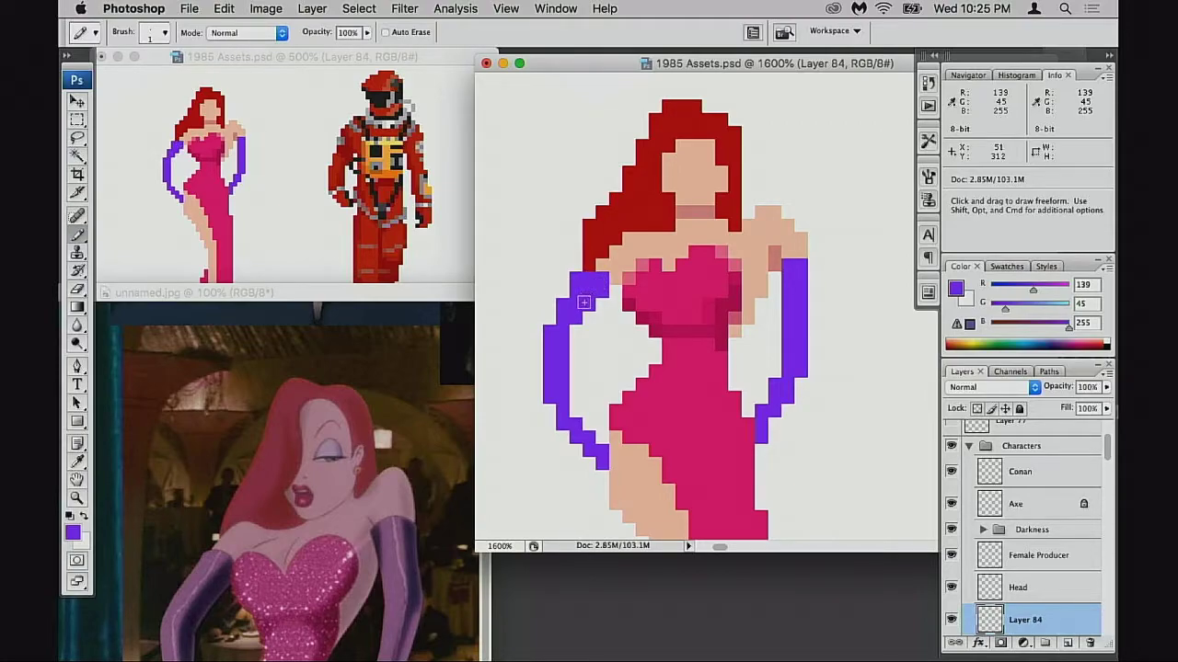
pyautogui.press('e')
pyautogui.click(576, 279)
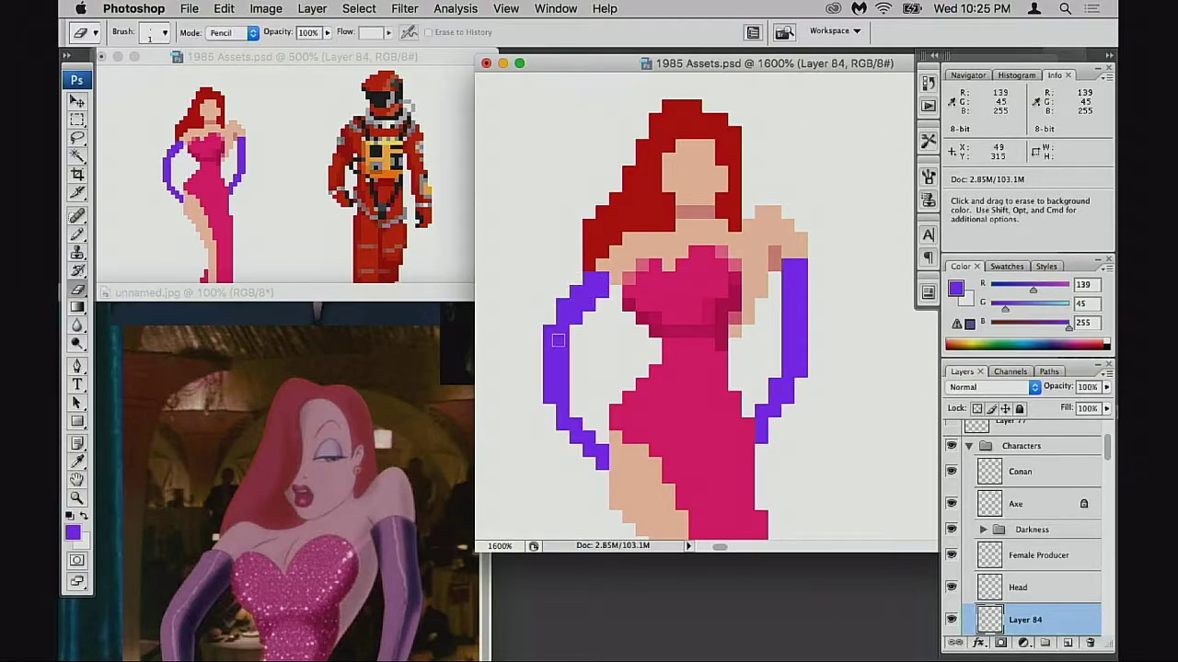
# - Raise the left glove's top another row with purple pixels running from below the hair toward the bust
pyautogui.press('space')
pyautogui.moveTo(578, 351); pyautogui.dragTo(578, 321)
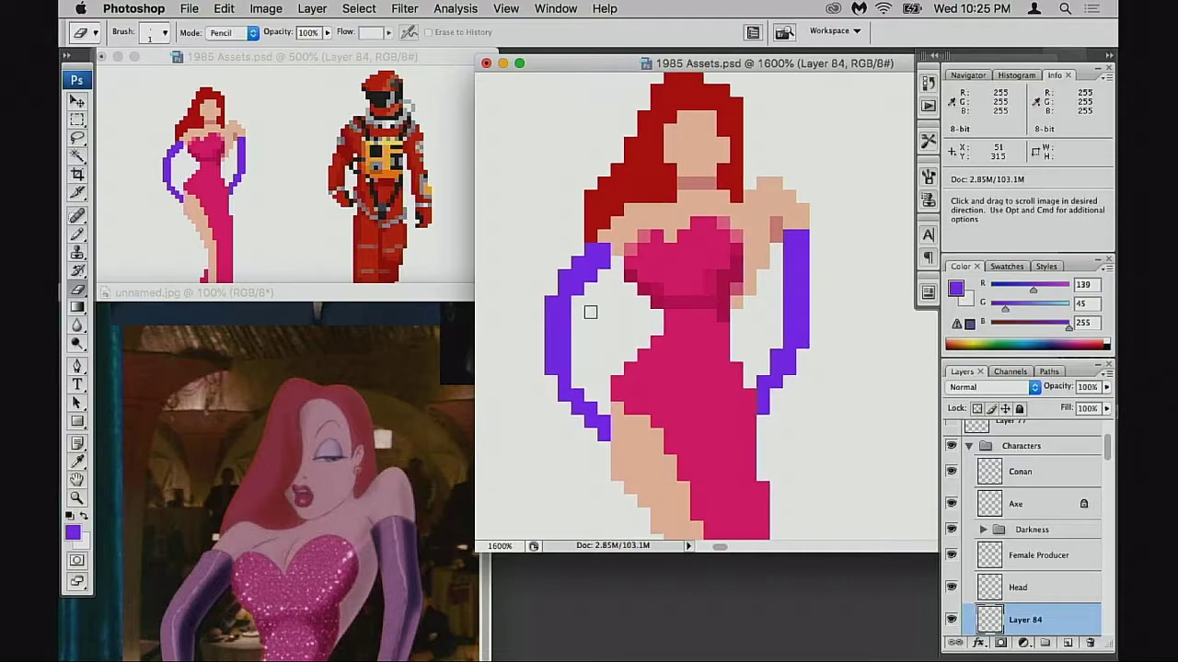
pyautogui.press('b')
pyautogui.click(591, 236)
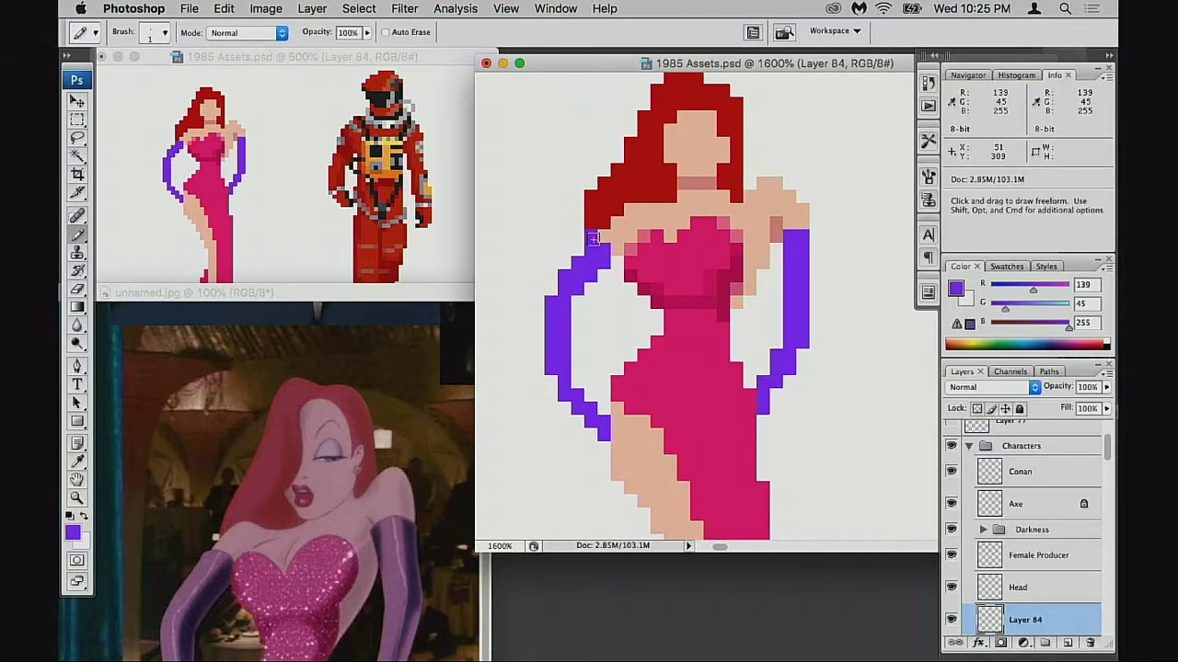
pyautogui.click(605, 236)
pyautogui.press('super+z')
pyautogui.click(605, 236)
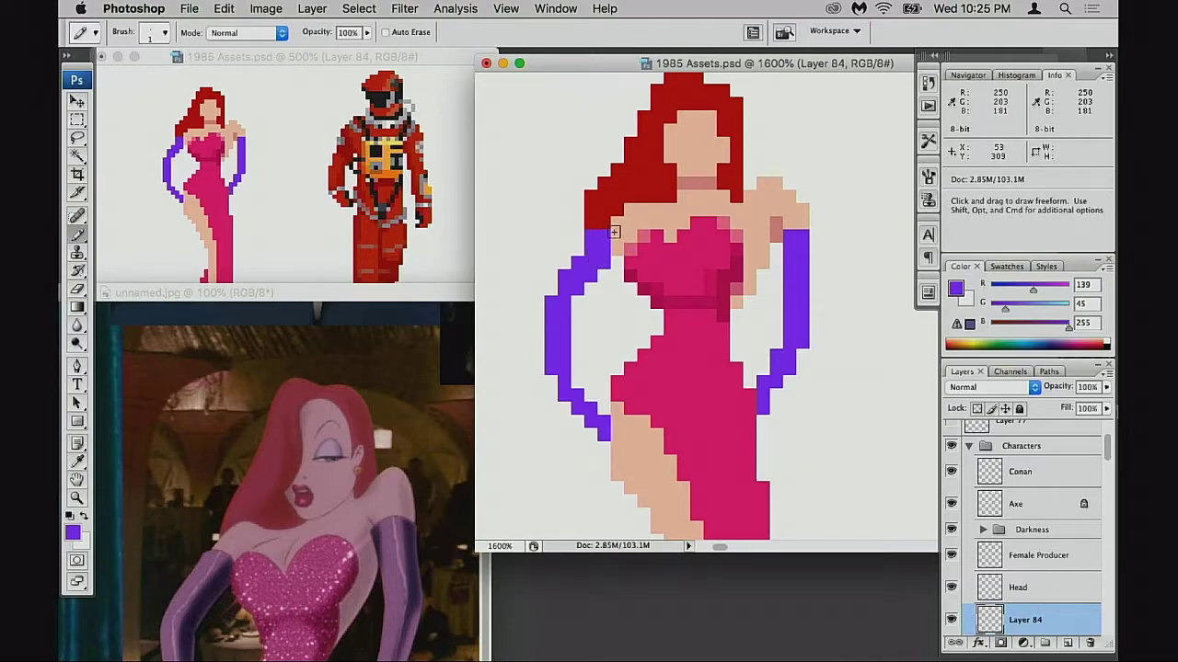
pyautogui.click(613, 236)
# - Add a purple pixel to the outer edge of the left glove's upper curve and erase its inner edge pixels
pyautogui.press('super+space')
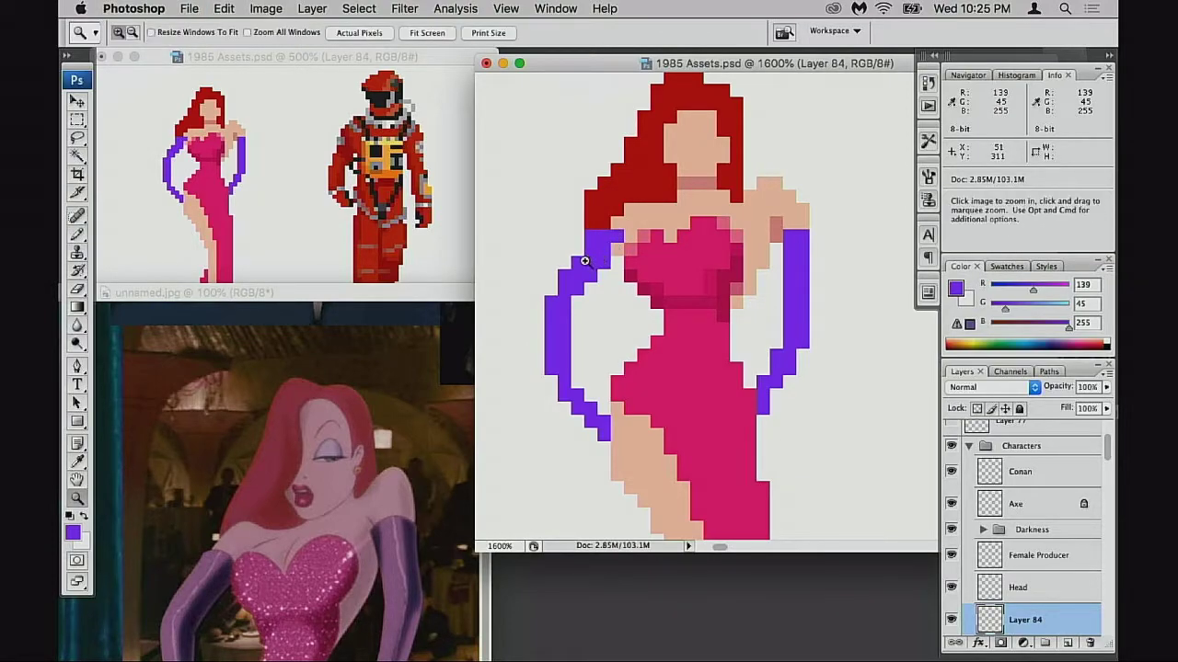
pyautogui.press('alt')
pyautogui.click(578, 253)
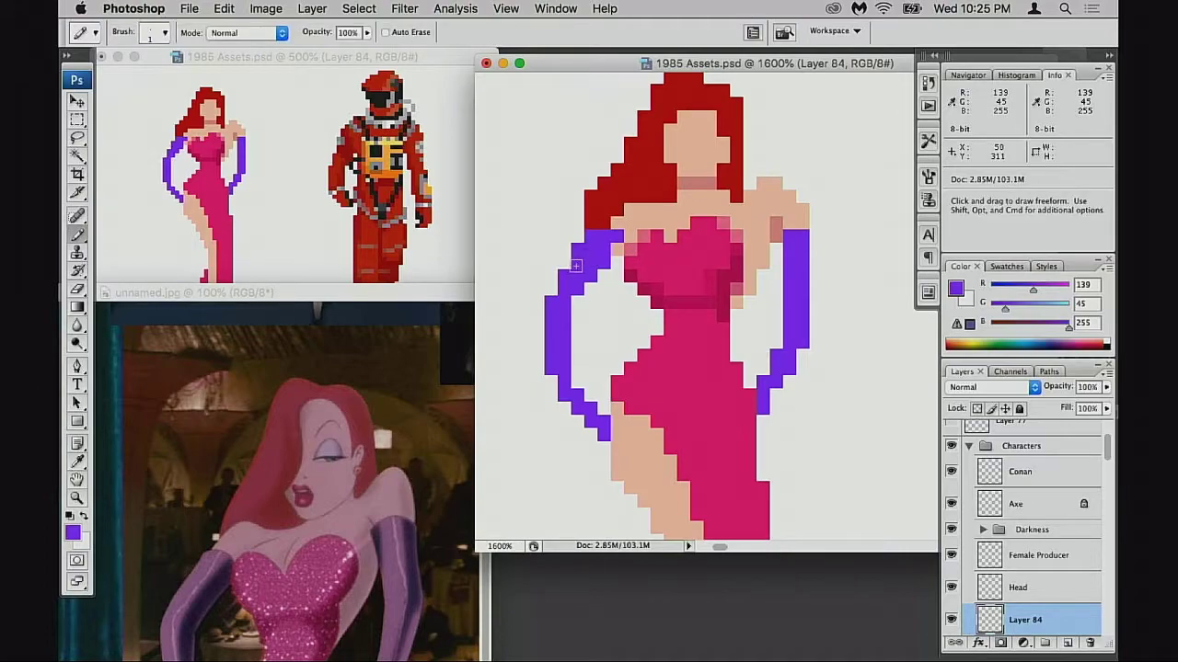
pyautogui.press('e')
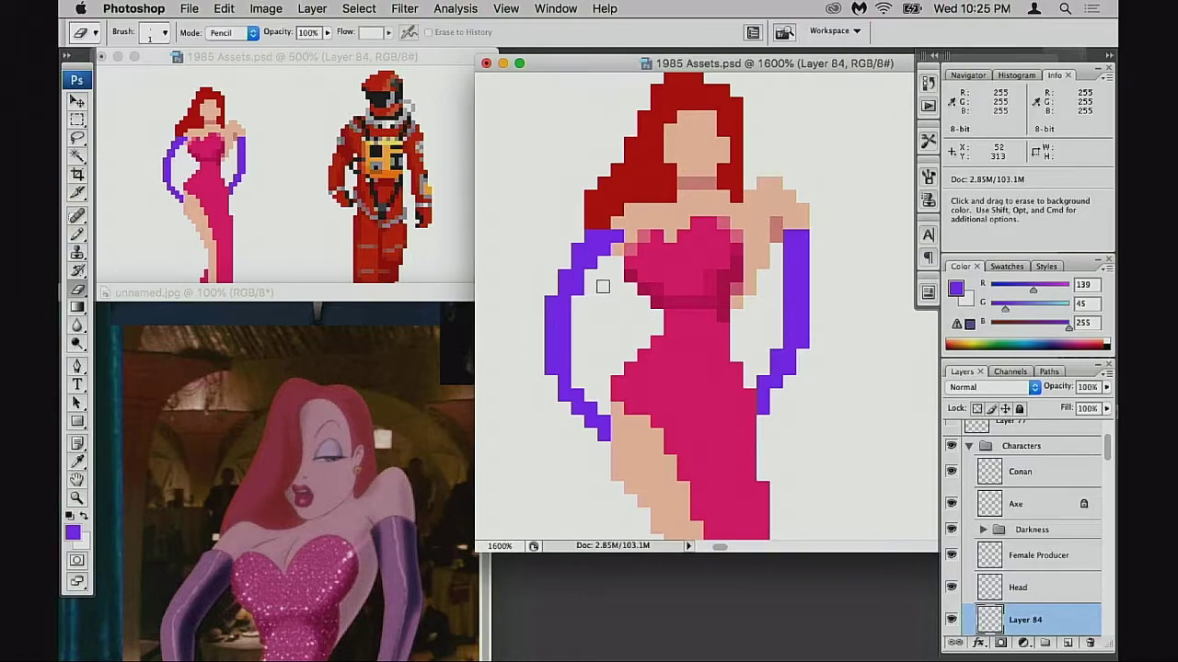
# - Paint sampled skin tone over the left glove's top, blend one pixel at 50% opacity, and reuse the blended mauve beside the bust
pyautogui.press('b')
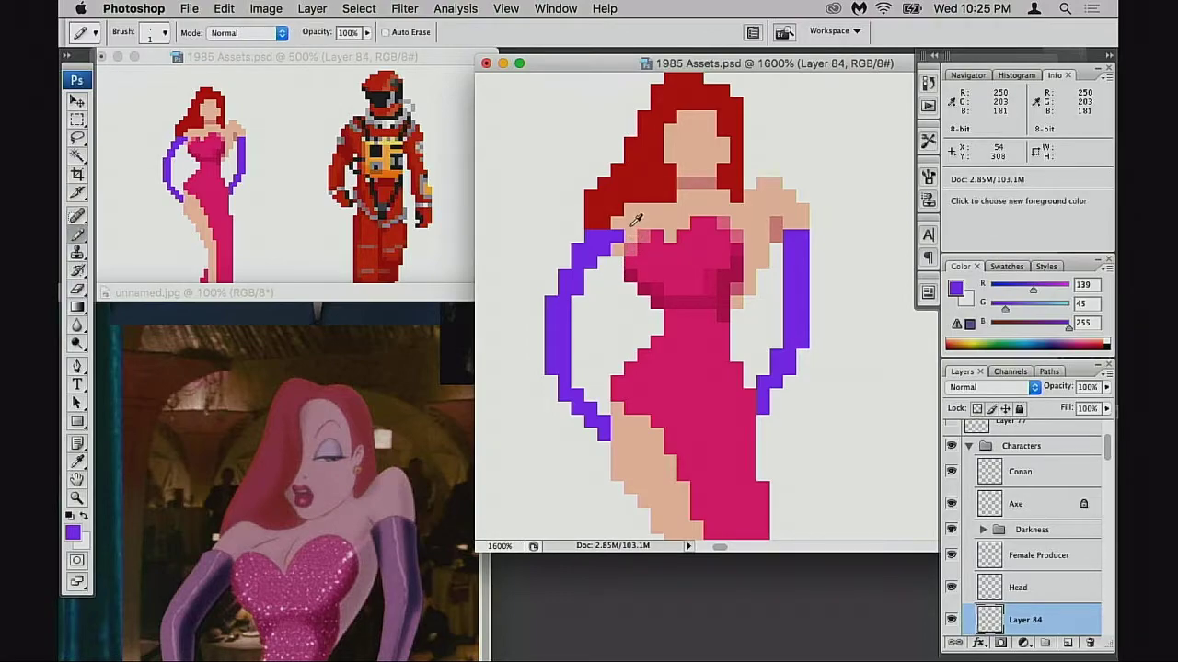
pyautogui.keyDown('alt'); pyautogui.click(632, 223); pyautogui.keyUp('alt')
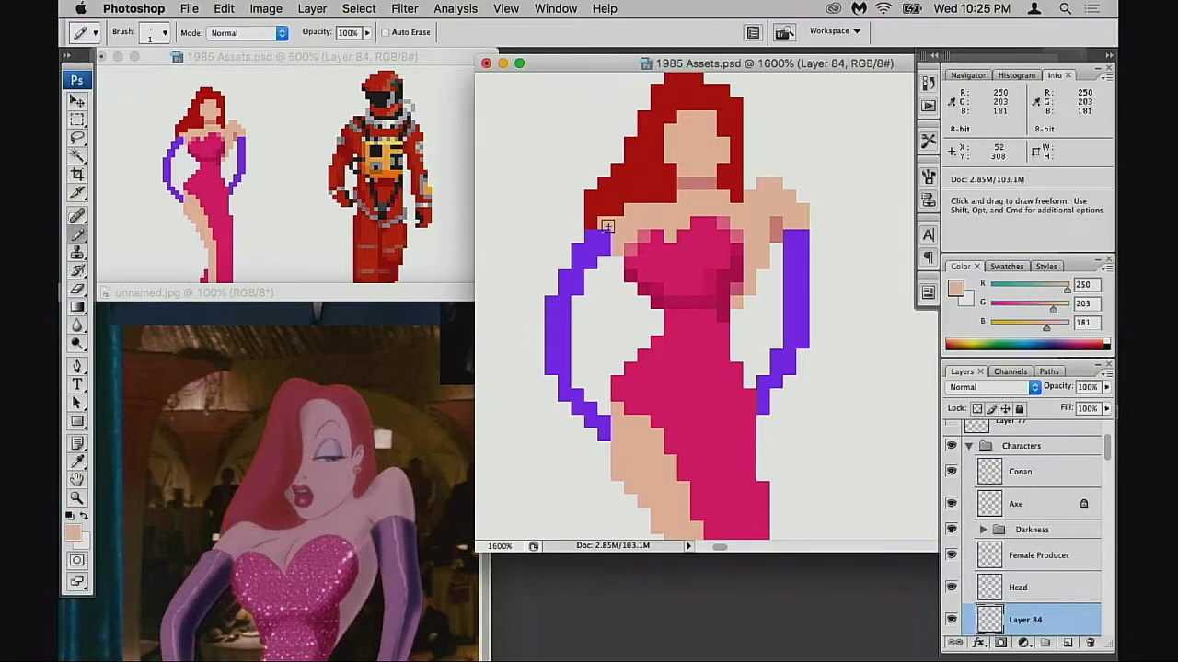
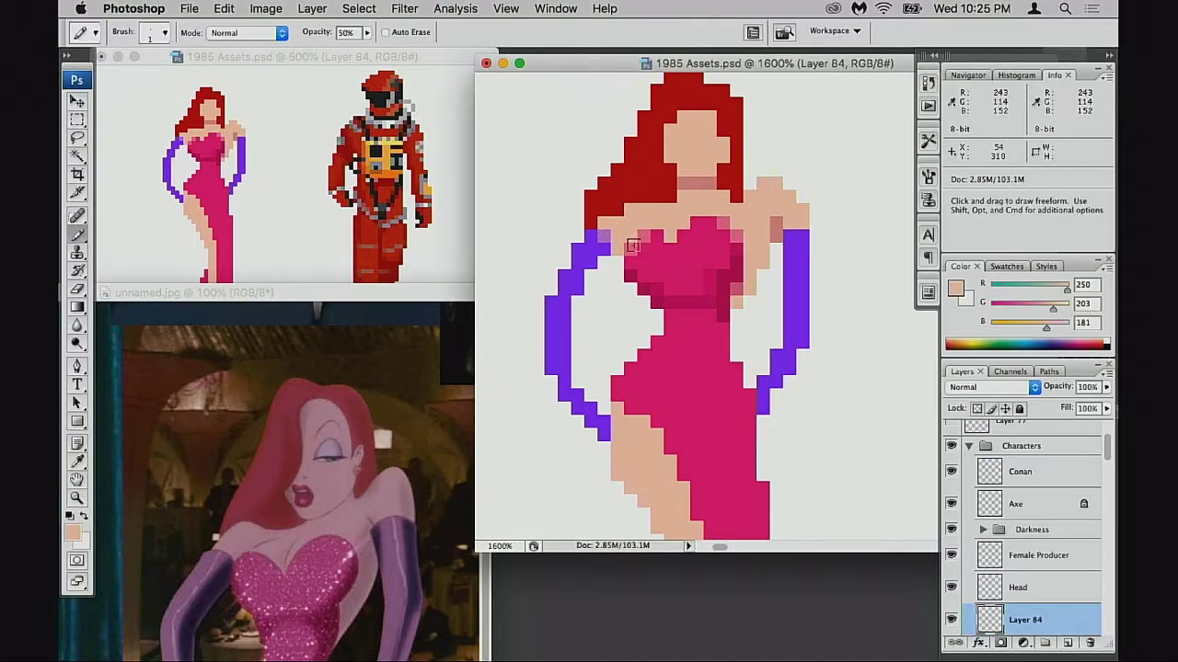
pyautogui.keyDown('alt'); pyautogui.click(603, 236); pyautogui.keyUp('alt')
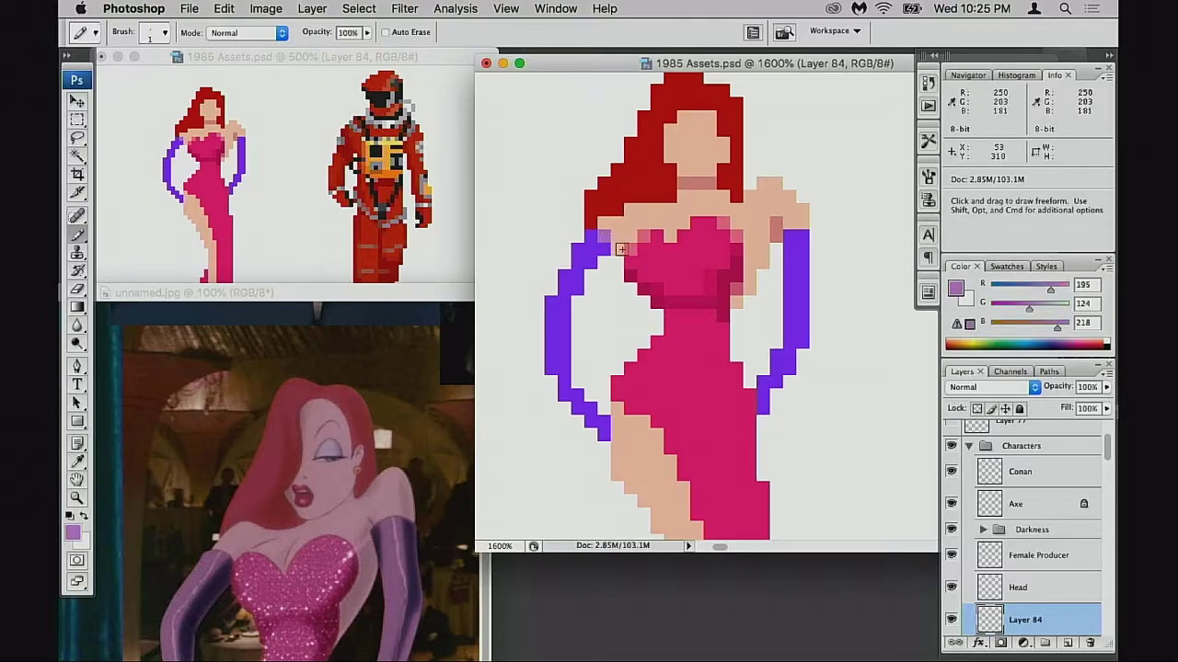
pyautogui.click(618, 250)
pyautogui.press('0')
# - Raise the left shoulder with a row of sampled skin tone and shade its upper edge with the neck-shadow color
pyautogui.press('alt')
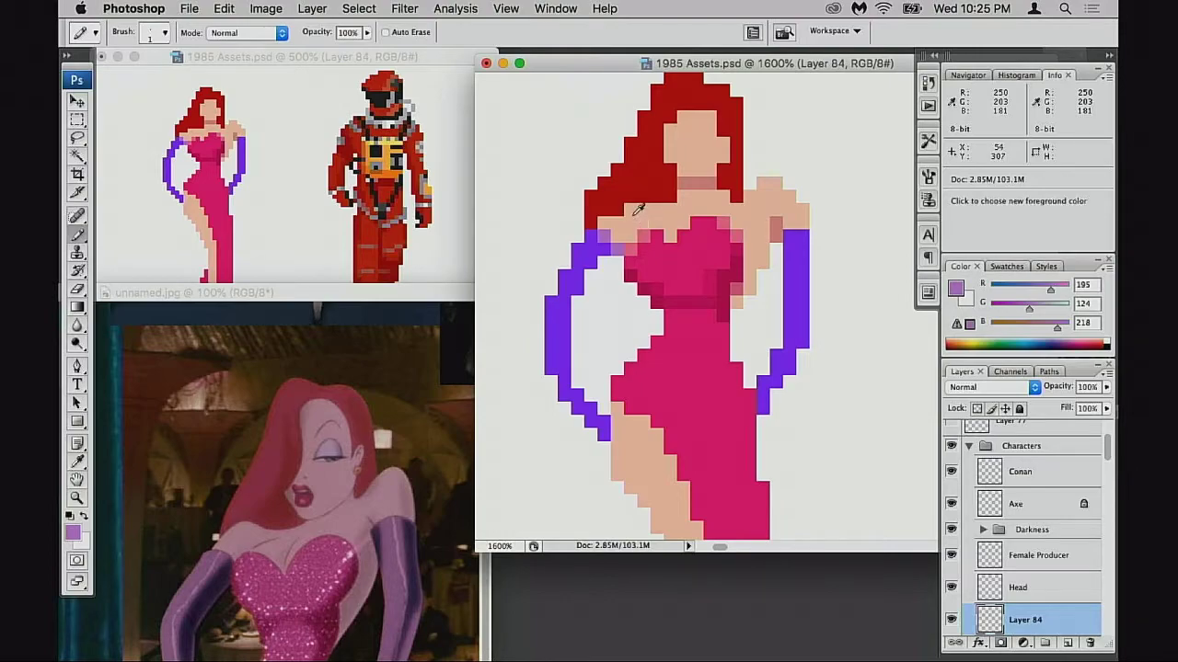
pyautogui.keyDown('alt'); pyautogui.click(632, 212); pyautogui.keyUp('alt')
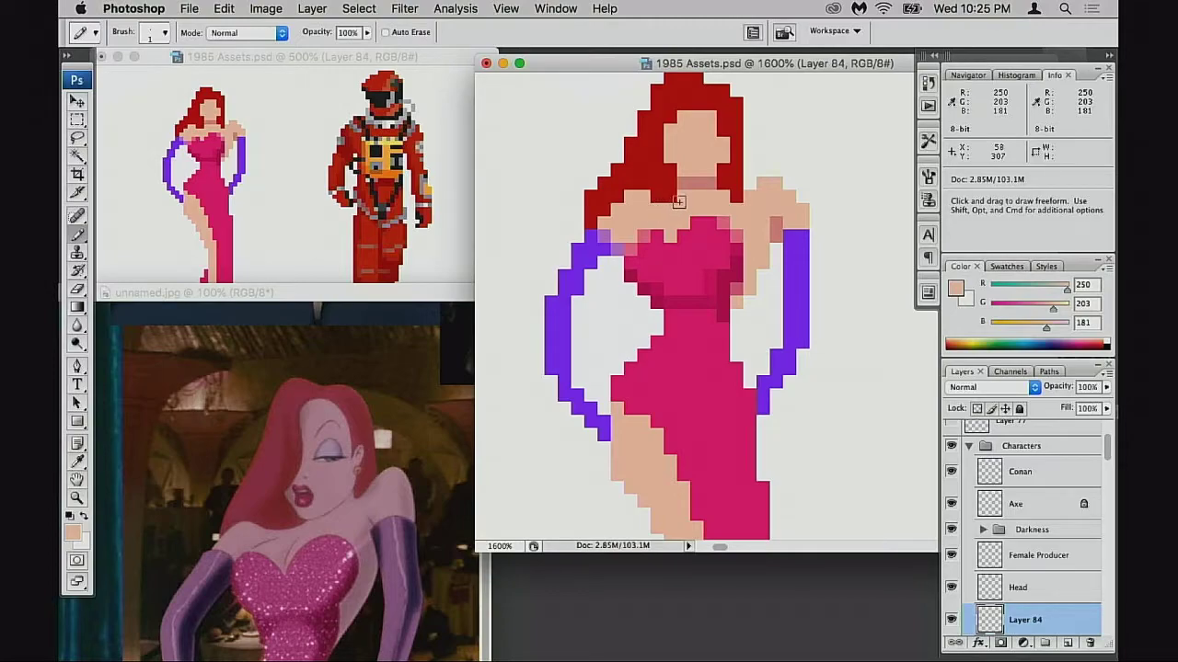
pyautogui.keyDown('alt'); pyautogui.click(701, 182); pyautogui.keyUp('alt')
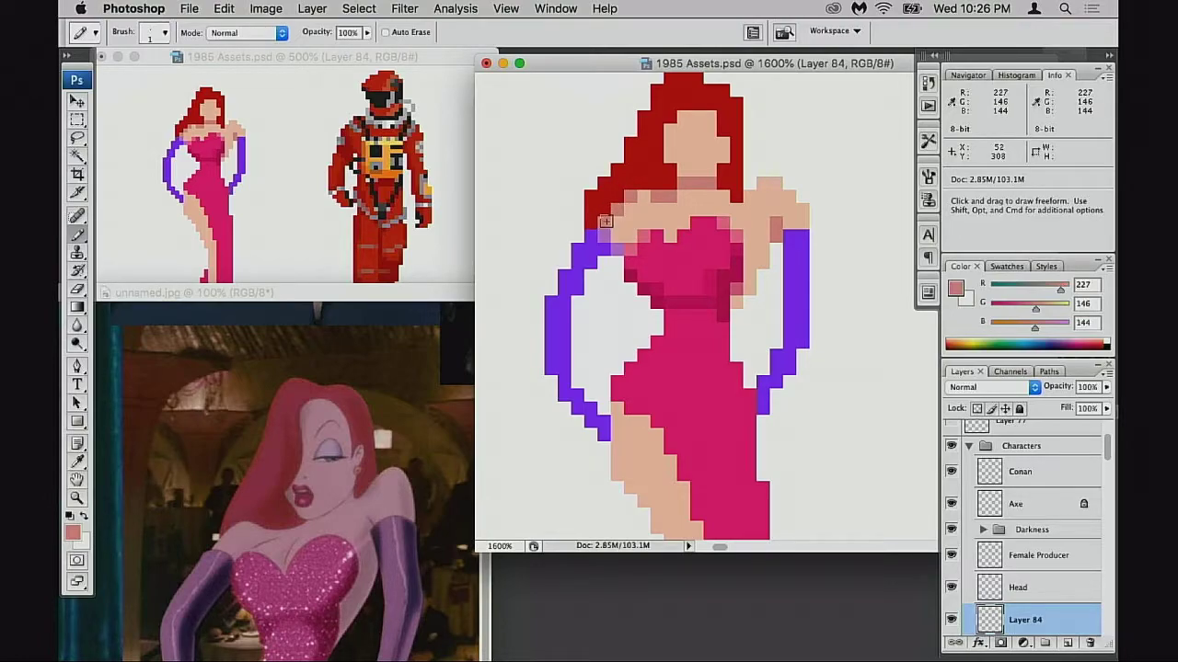
pyautogui.press('alt+super+z')
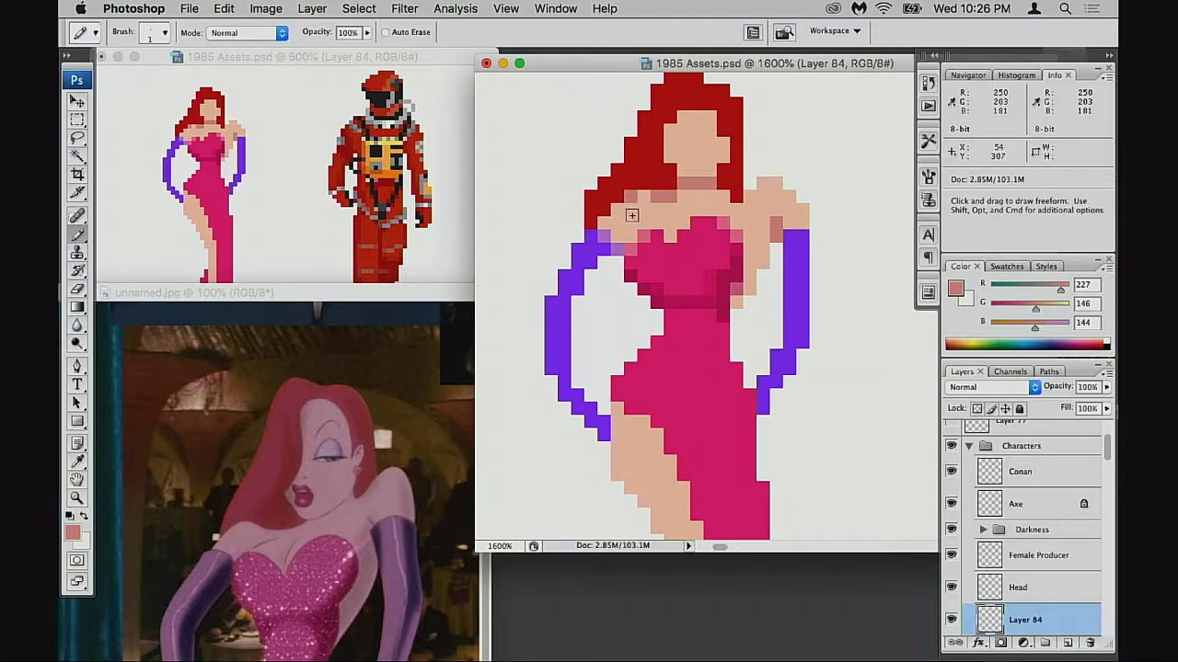
# - Try a skin pixel at the left shoulder's outer tip, undo it, and restore the glove's blended top pixel to solid purple
pyautogui.keyDown('alt'); pyautogui.click(604, 224); pyautogui.keyUp('alt')
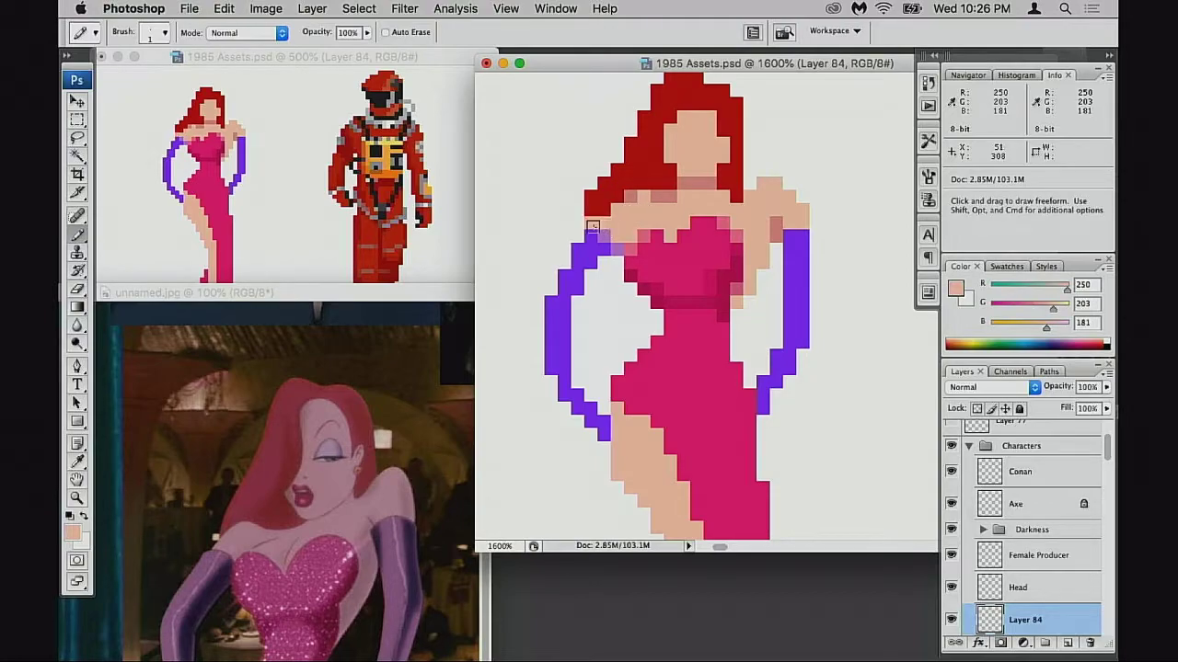
pyautogui.click(592, 226)
pyautogui.press('super+z')
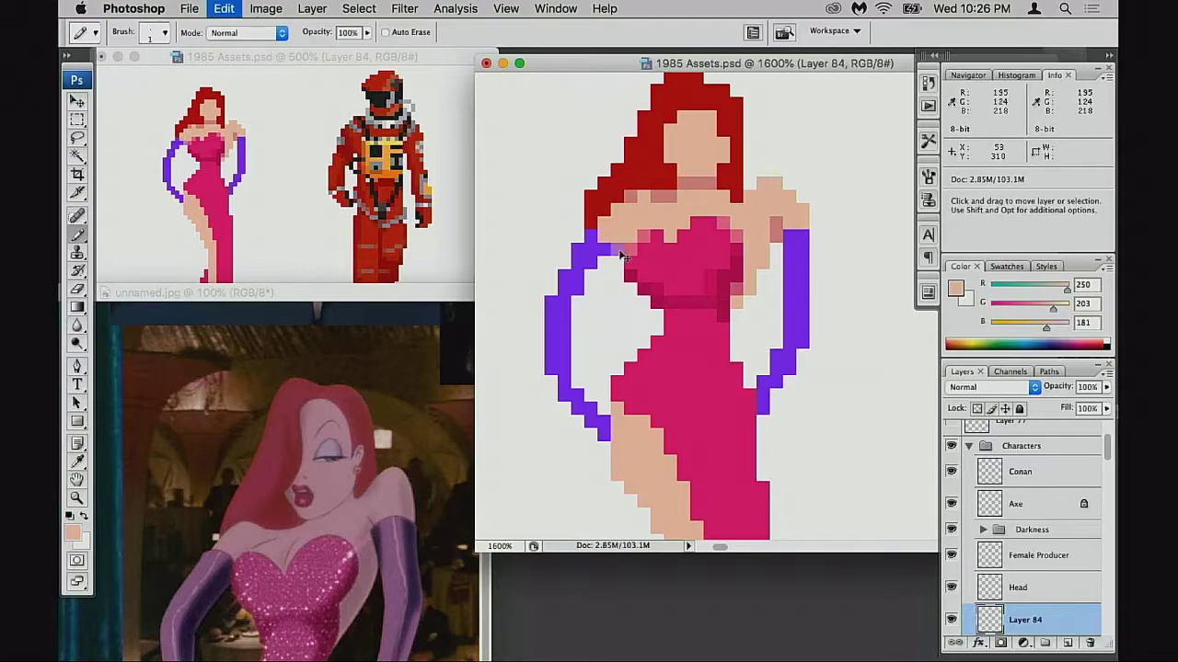
pyautogui.keyDown('alt'); pyautogui.click(604, 233); pyautogui.keyUp('alt')
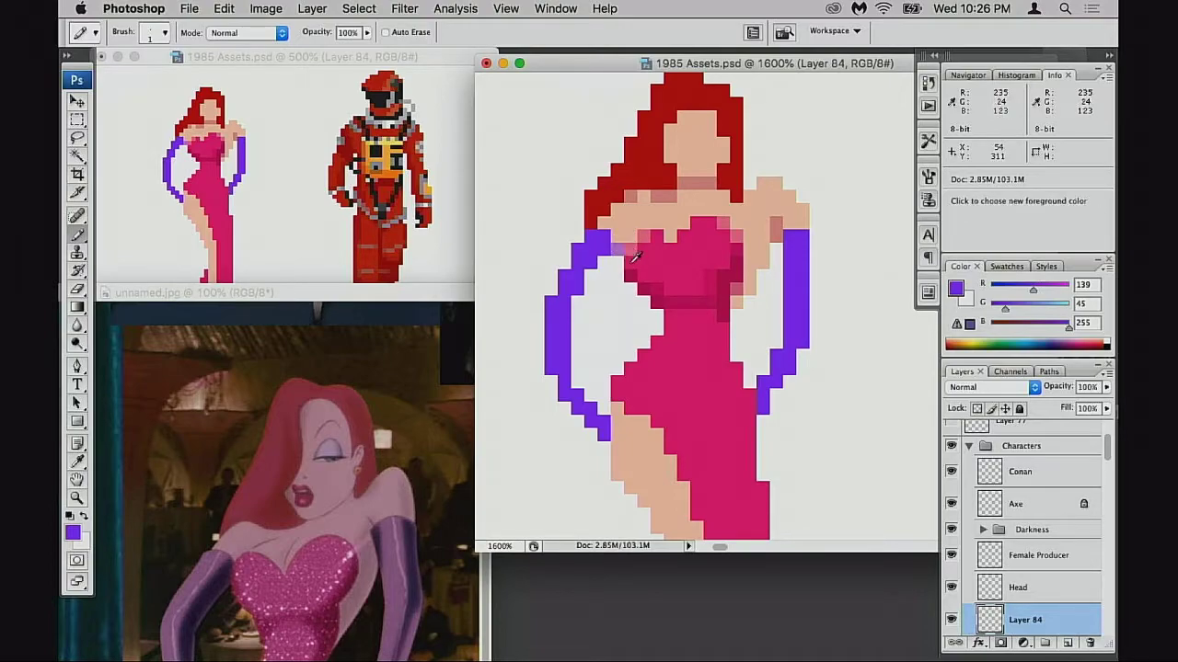
# - Widen the left side of the bust toward the glove with sampled dress pink, covering the blended pixels
pyautogui.keyDown('alt'); pyautogui.click(622, 253); pyautogui.keyUp('alt')
pyautogui.click(631, 248)
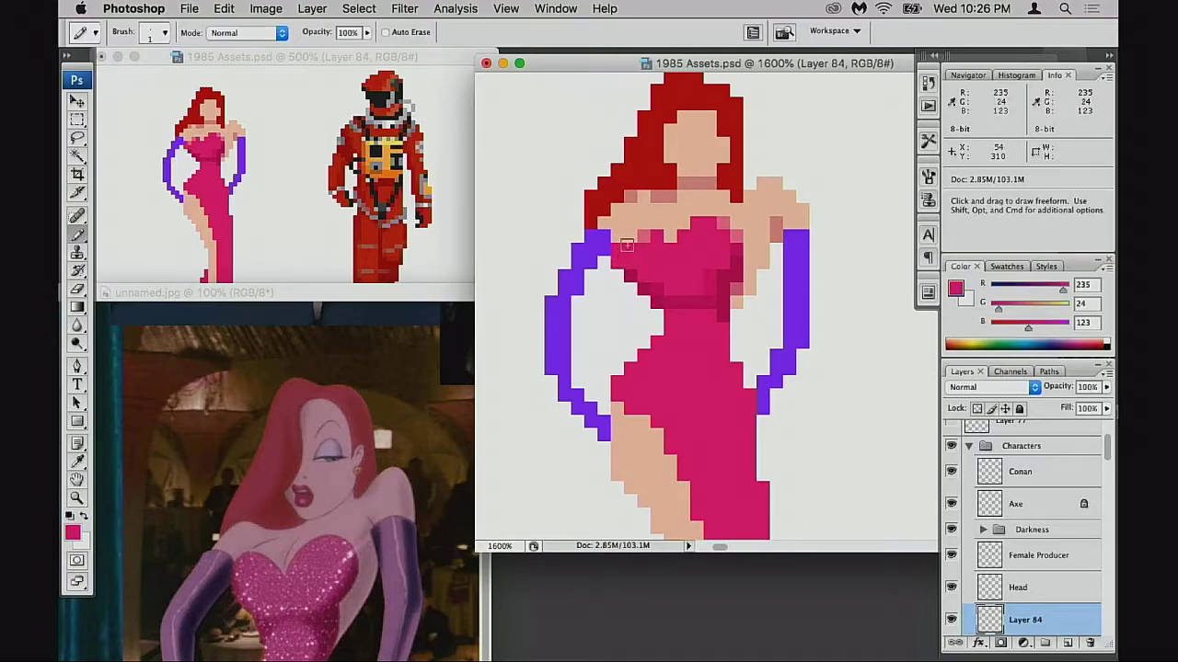
pyautogui.click(631, 237)
pyautogui.moveTo(642, 237); pyautogui.dragTo(642, 247)
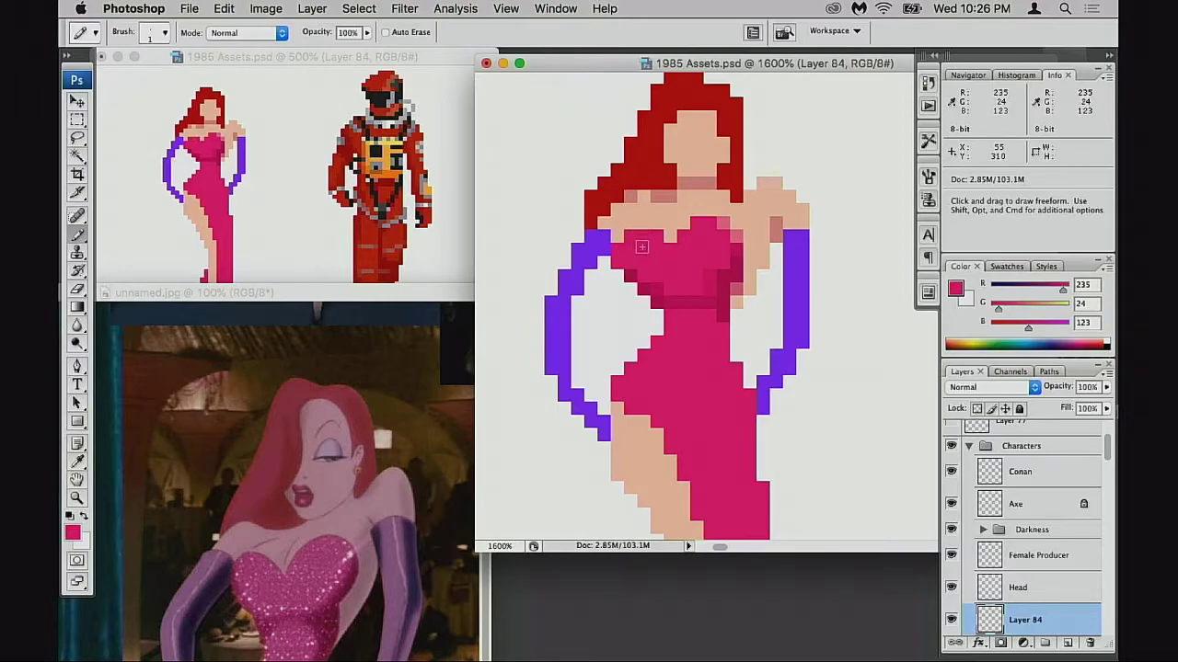
# - Soften the neckline's corners and center dip with single pixels of the sampled lighter pink, then resample the dress pink
pyautogui.keyDown('alt'); pyautogui.click(721, 221); pyautogui.keyUp('alt')
pyautogui.click(658, 235)
pyautogui.click(617, 237)
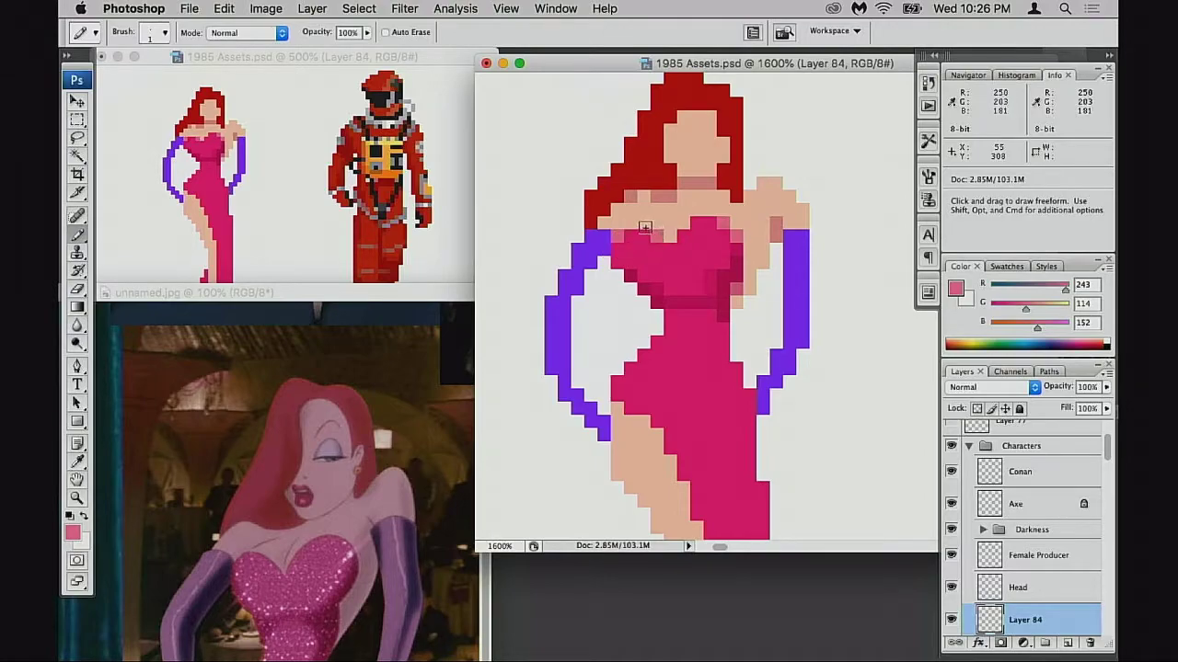
pyautogui.moveTo(644, 224); pyautogui.dragTo(631, 226)
pyautogui.press('super+z')
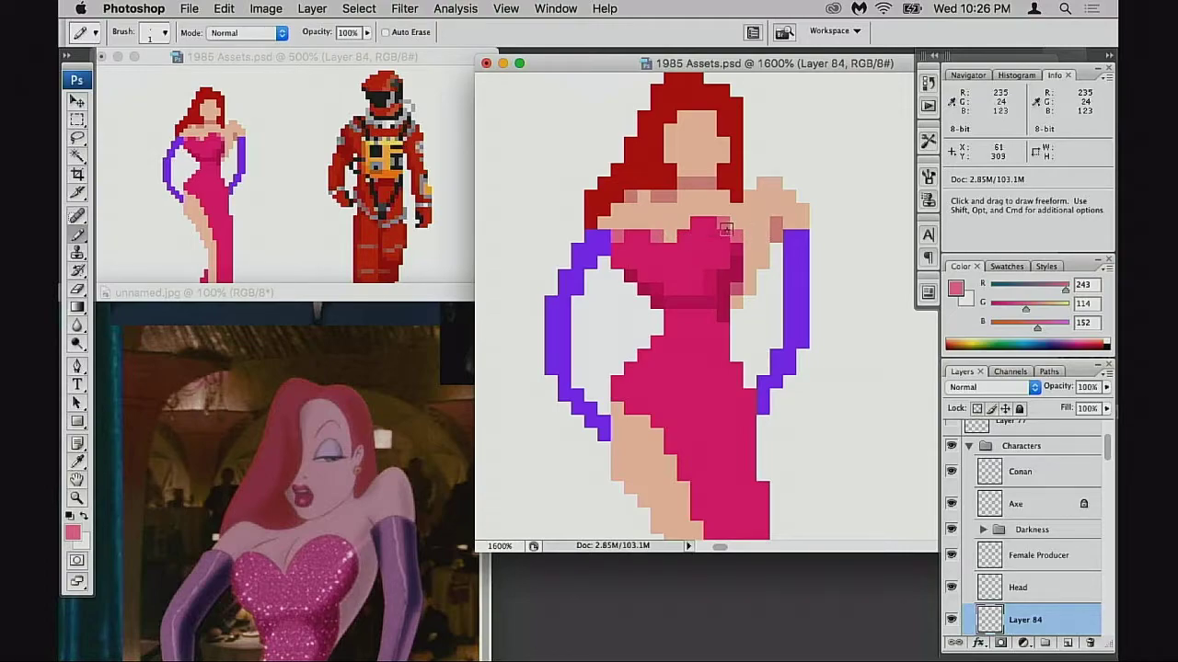
pyautogui.click(680, 235)
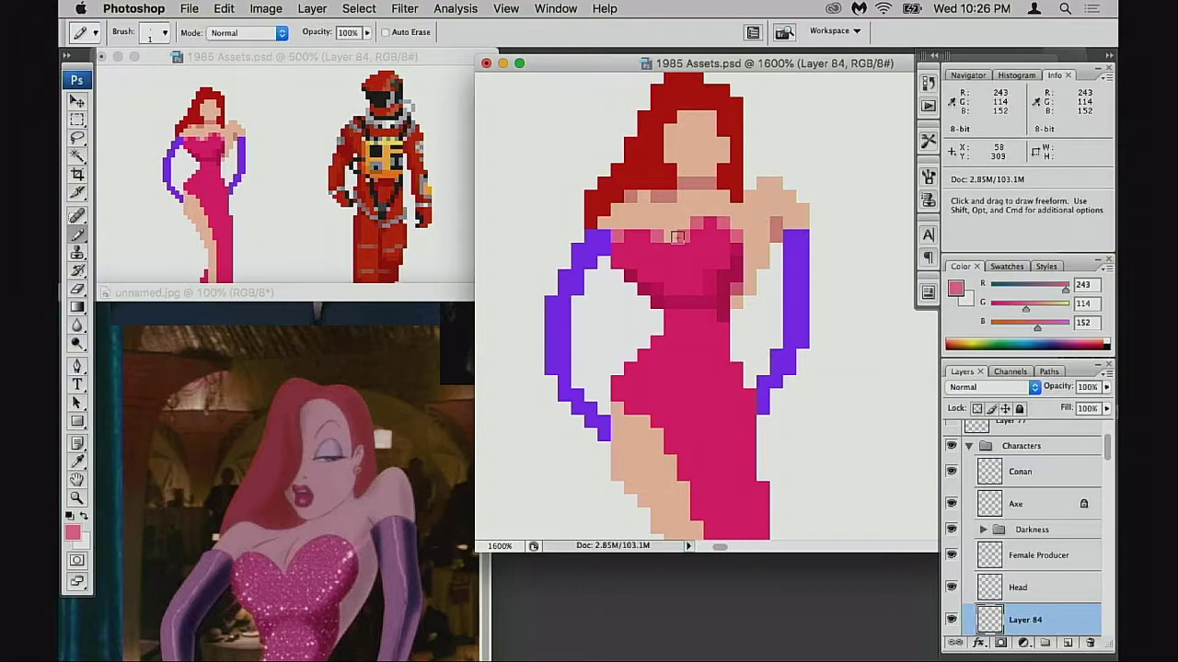
pyautogui.keyDown('alt'); pyautogui.click(640, 240); pyautogui.keyUp('alt')
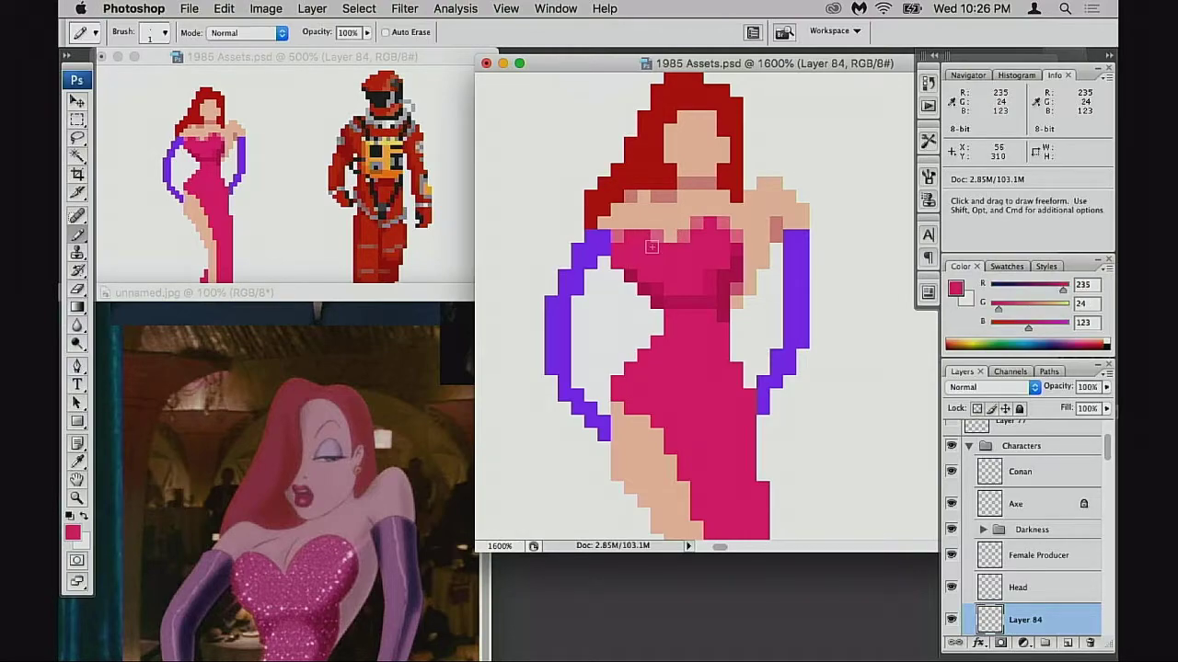
# - Shade the shoulder's upper edge beneath the hair with sampled hair red at 30% opacity and resample the skin tone
pyautogui.keyDown('alt'); pyautogui.click(657, 200); pyautogui.keyUp('alt')
pyautogui.press('3')
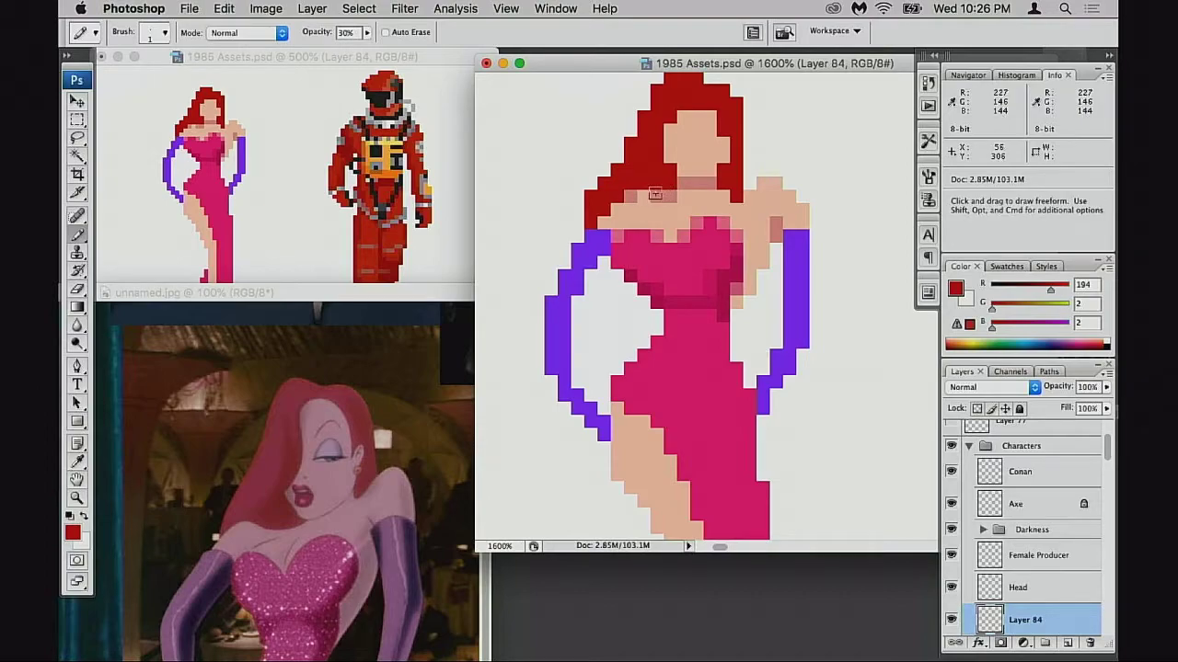
pyautogui.moveTo(646, 196); pyautogui.dragTo(724, 194)
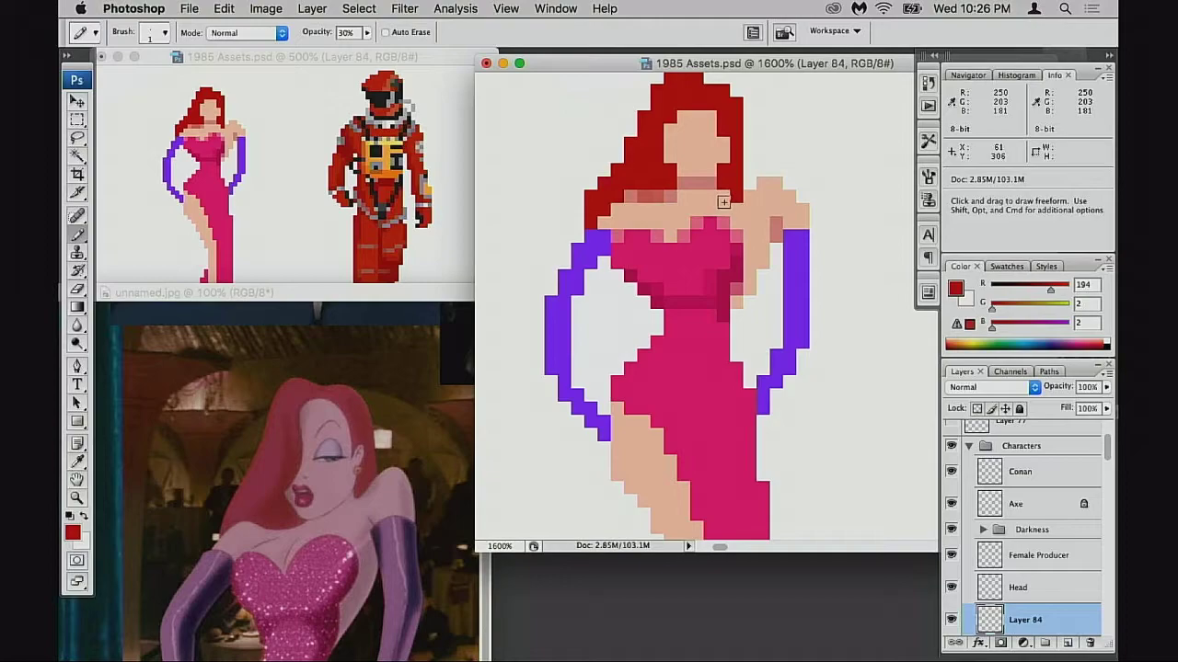
pyautogui.keyDown('alt'); pyautogui.click(633, 211); pyautogui.keyUp('alt')
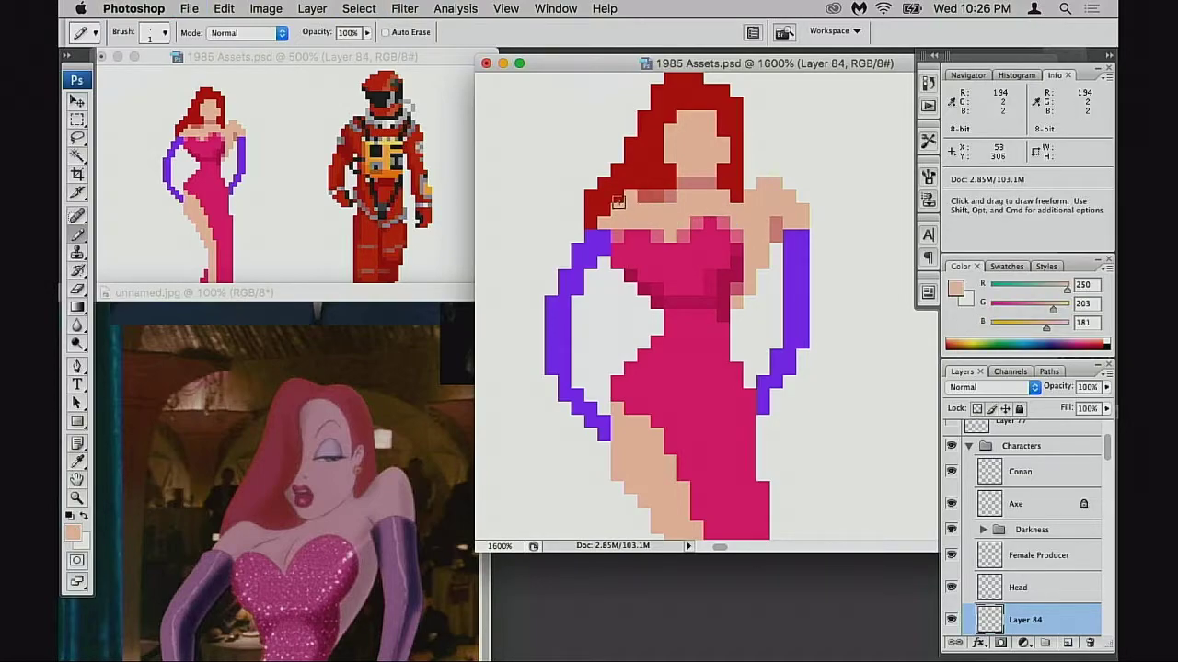
# - Retouch the left shoulder with two skin pixels, one over the hair's lower tip and one over the outer shading pixel
pyautogui.click(605, 210)
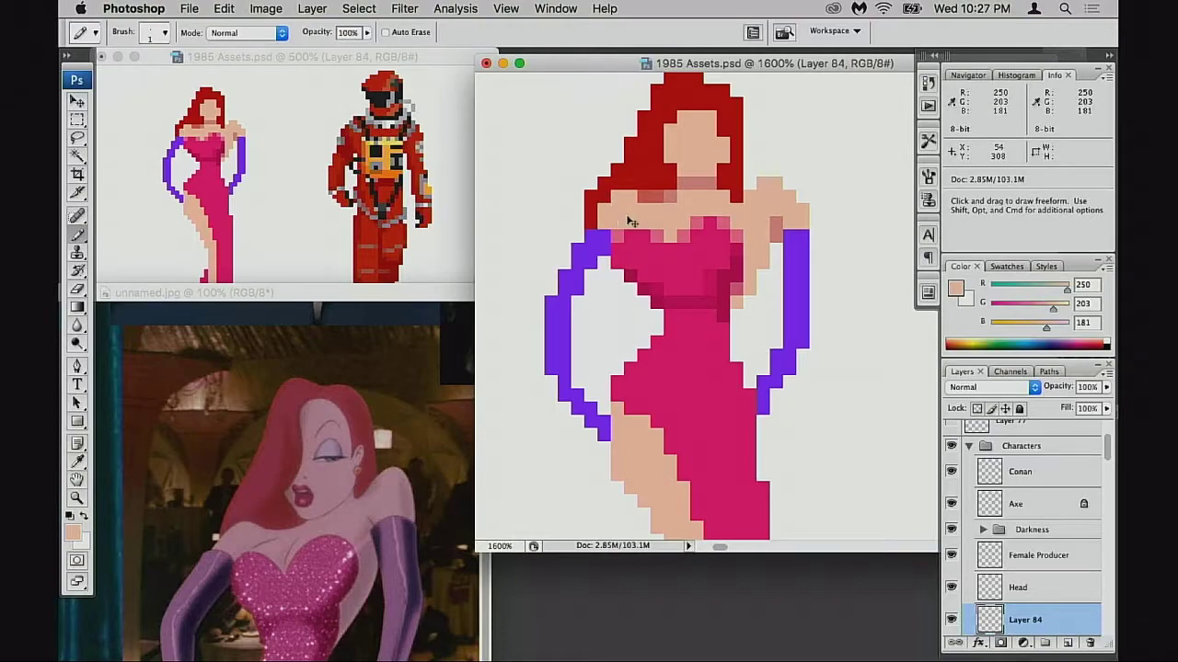
pyautogui.click(643, 198)
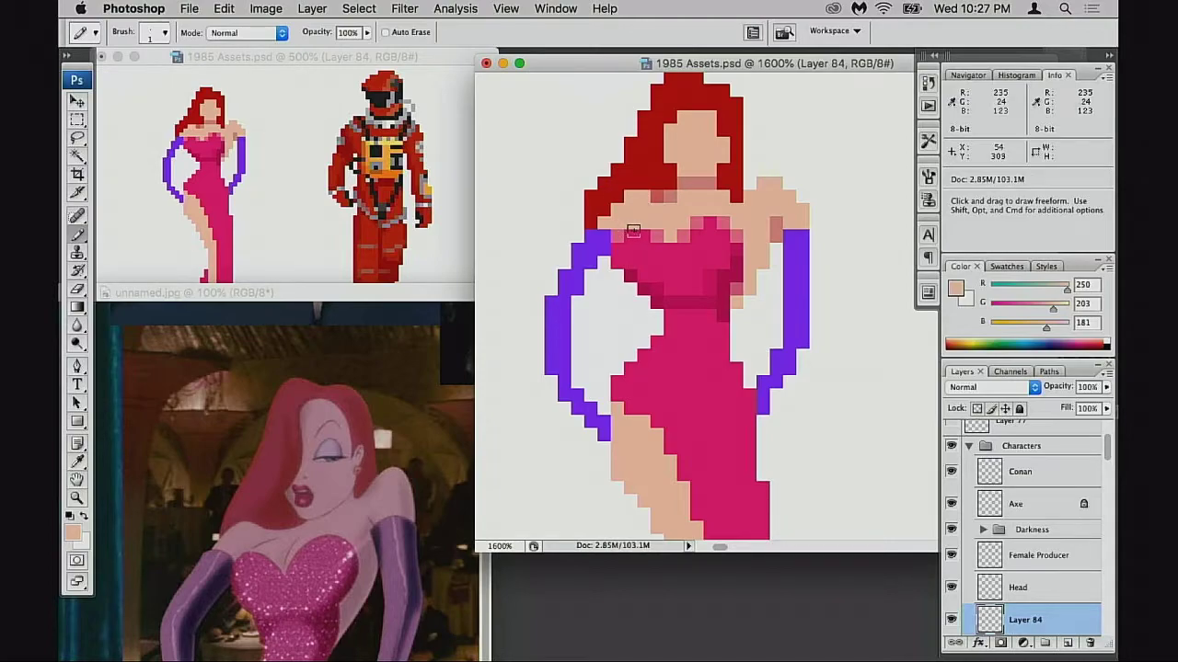
# - Move the woman's sprite between the capped gunwoman and the silver robot cop for comparison
pyautogui.keyDown('alt'); pyautogui.click(691, 290); pyautogui.keyUp('alt')
pyautogui.keyDown('alt'); pyautogui.click(694, 305); pyautogui.keyUp('alt')
pyautogui.keyDown('alt'); pyautogui.click(700, 319); pyautogui.keyUp('alt')
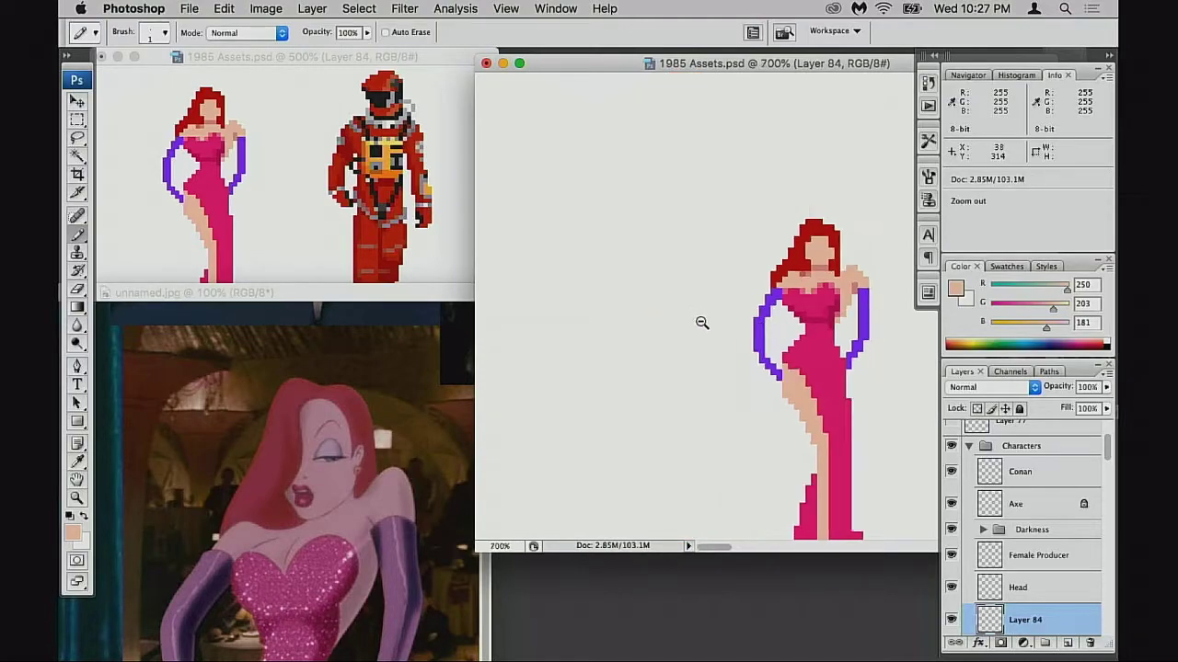
pyautogui.keyDown('alt'); pyautogui.click(712, 335); pyautogui.keyUp('alt')
pyautogui.keyDown('alt'); pyautogui.keyDown('super'); pyautogui.click(712, 335); pyautogui.keyUp('super'); pyautogui.keyUp('alt')
pyautogui.keyDown('alt'); pyautogui.keyDown('super'); pyautogui.click(708, 331); pyautogui.keyUp('super'); pyautogui.keyUp('alt')
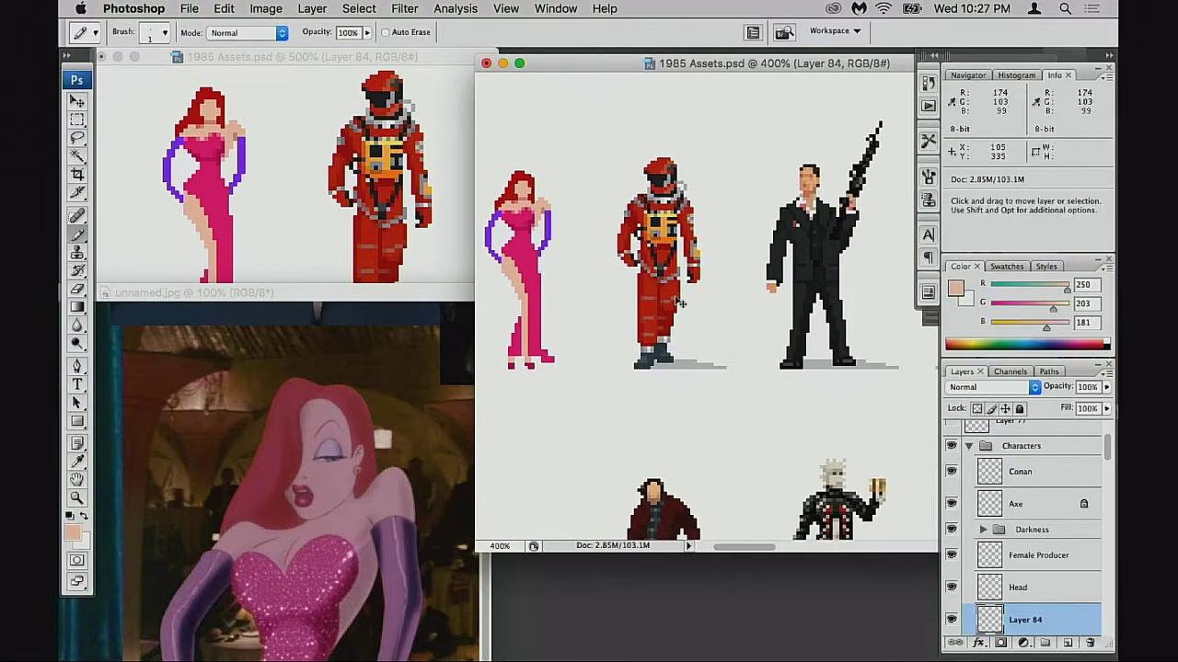
pyautogui.press('v')
pyautogui.moveTo(629, 332)
pyautogui.mouseDown()
pyautogui.moveTo(771, 331)
pyautogui.moveTo(667, 334)
pyautogui.moveTo(795, 344)
pyautogui.moveTo(672, 349)
pyautogui.moveTo(882, 363)
pyautogui.moveTo(621, 348)
pyautogui.moveTo(810, 350)
pyautogui.moveTo(658, 359)
pyautogui.mouseUp()
pyautogui.moveTo(673, 354); pyautogui.dragTo(929, 357)
pyautogui.moveTo(929, 357); pyautogui.dragTo(813, 358)
pyautogui.moveTo(813, 358); pyautogui.dragTo(758, 234)
pyautogui.moveTo(754, 234); pyautogui.dragTo(733, 373)
pyautogui.moveTo(733, 372); pyautogui.dragTo(617, 430)
# - Examine the sprite's height, arm thickness and body proportions against the gunwoman and robot cop beside it
pyautogui.press('z')
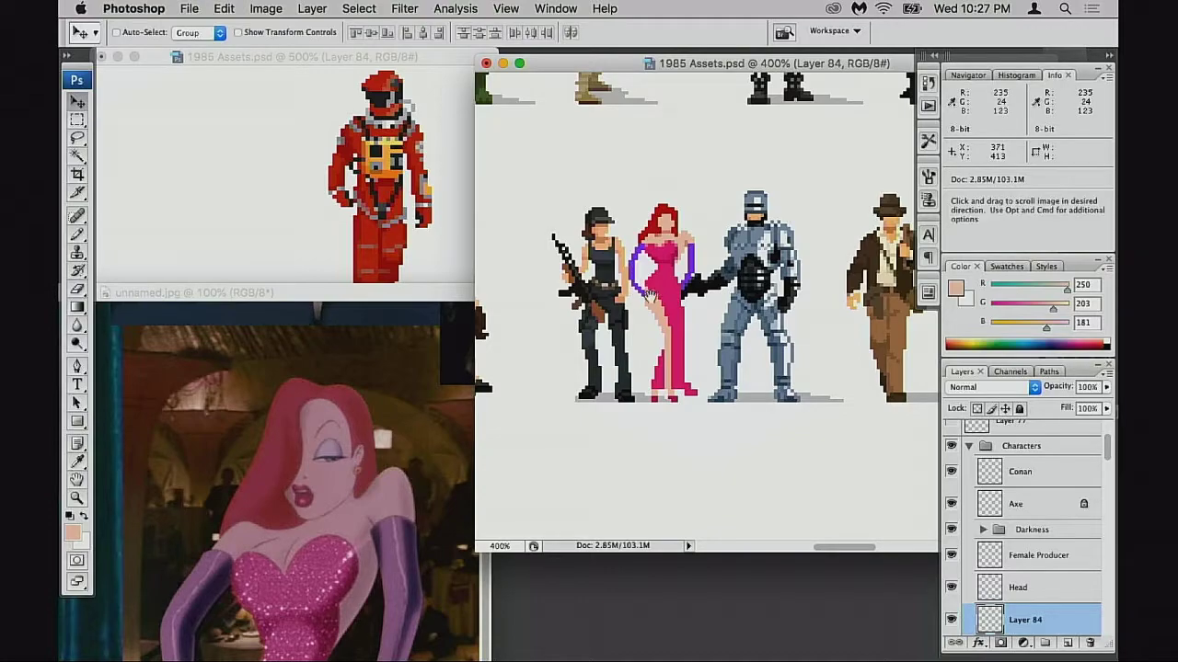
pyautogui.click(647, 287)
pyautogui.click(648, 289)
pyautogui.click(720, 311)
pyautogui.moveTo(668, 318); pyautogui.dragTo(528, 300)
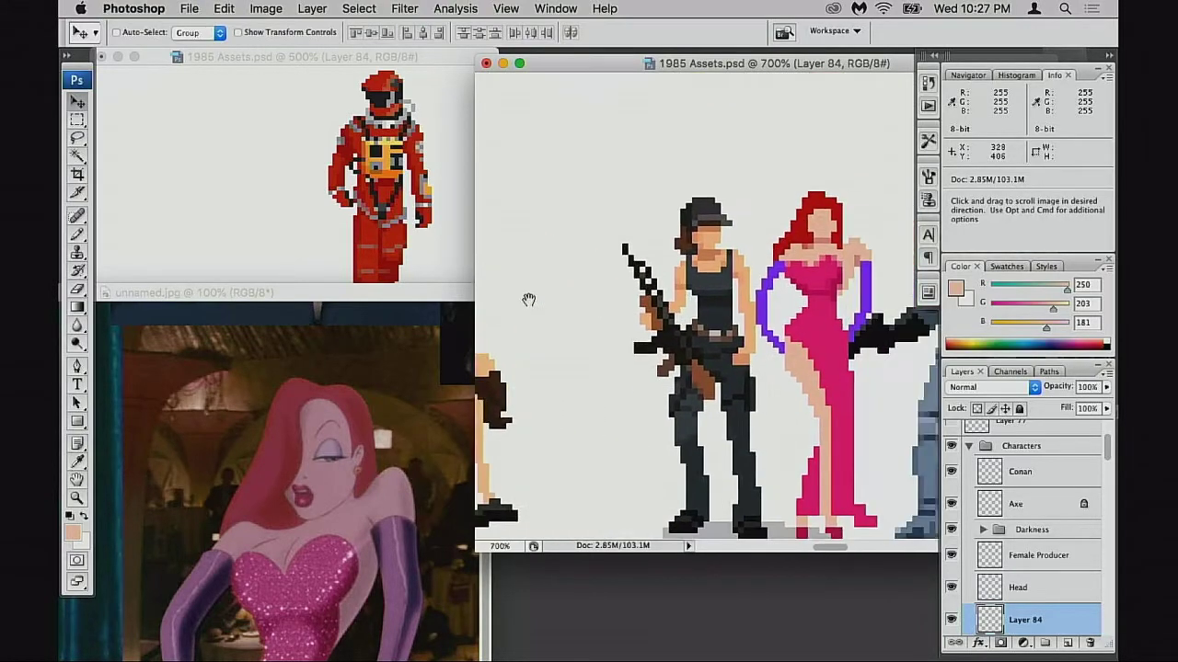
pyautogui.moveTo(805, 306); pyautogui.dragTo(700, 299)
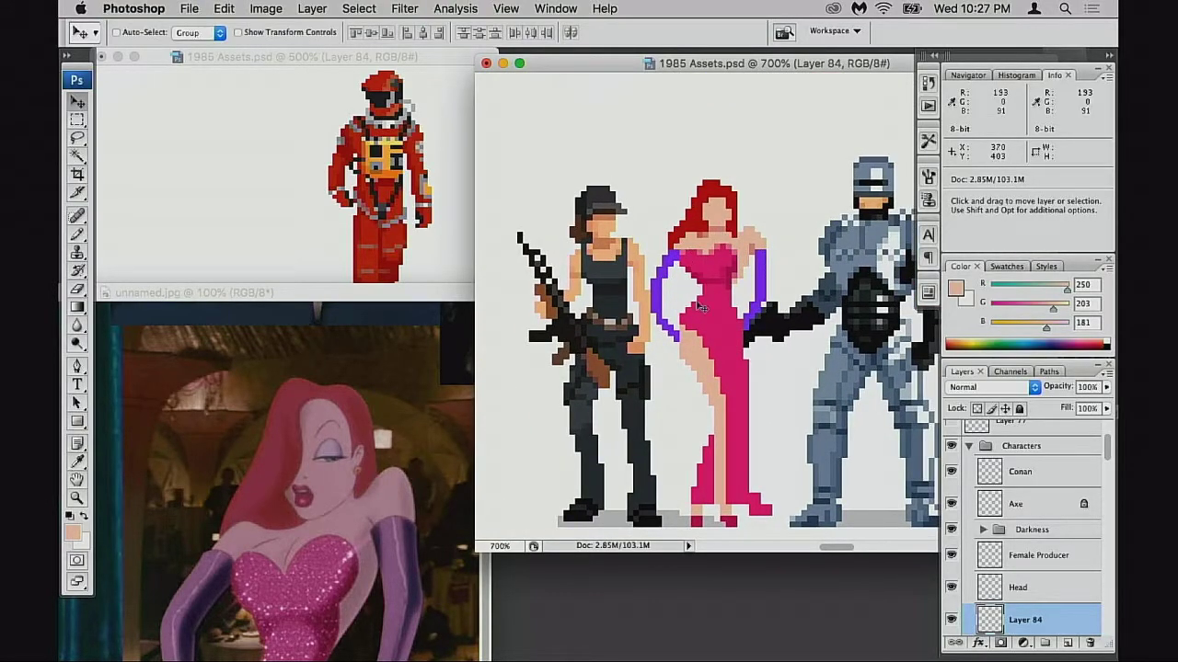
pyautogui.moveTo(691, 324); pyautogui.dragTo(796, 395)
pyautogui.keyDown('alt'); pyautogui.click(715, 357); pyautogui.keyUp('alt')
pyautogui.keyDown('alt'); pyautogui.click(715, 357); pyautogui.keyUp('alt')
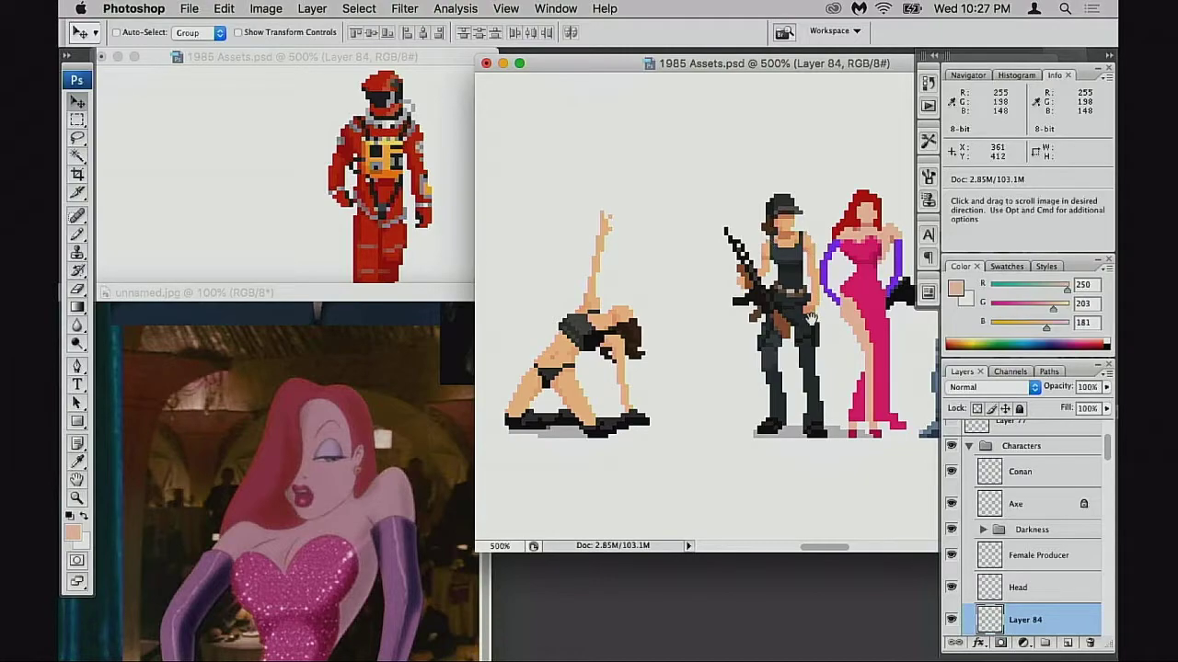
# - Move the sprite beside the red-haired swordswoman to compare their builds
pyautogui.moveTo(812, 318); pyautogui.dragTo(936, 253)
pyautogui.keyDown('super'); pyautogui.click(776, 282); pyautogui.keyUp('super')
pyautogui.moveTo(875, 322); pyautogui.dragTo(920, 343)
pyautogui.moveTo(920, 343); pyautogui.dragTo(820, 349)
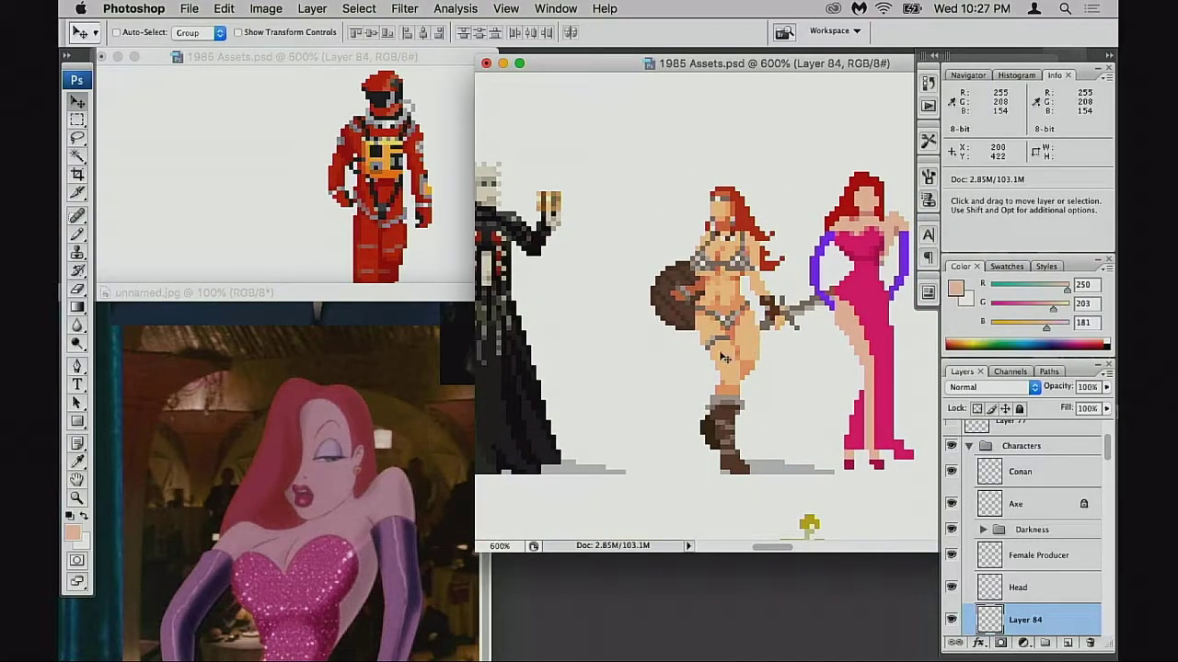
# - Move the sprite back to the empty space beside the red-suited astronaut
pyautogui.moveTo(845, 364); pyautogui.dragTo(661, 287)
pyautogui.moveTo(661, 287); pyautogui.dragTo(821, 476)
pyautogui.moveTo(821, 475); pyautogui.dragTo(676, 312)
pyautogui.moveTo(676, 312); pyautogui.dragTo(906, 461)
pyautogui.moveTo(907, 461); pyautogui.dragTo(647, 386)
pyautogui.moveTo(647, 386); pyautogui.dragTo(696, 299)
pyautogui.moveTo(655, 337); pyautogui.dragTo(632, 357)
pyautogui.click(673, 271)
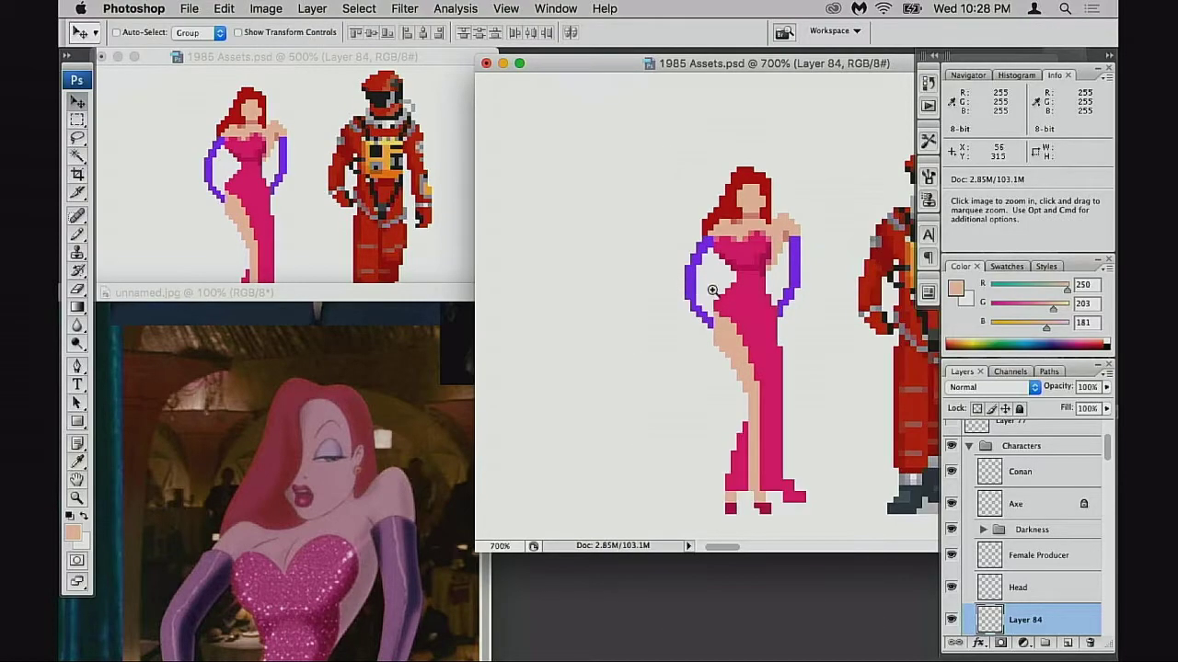
pyautogui.click(672, 276)
pyautogui.press('n')
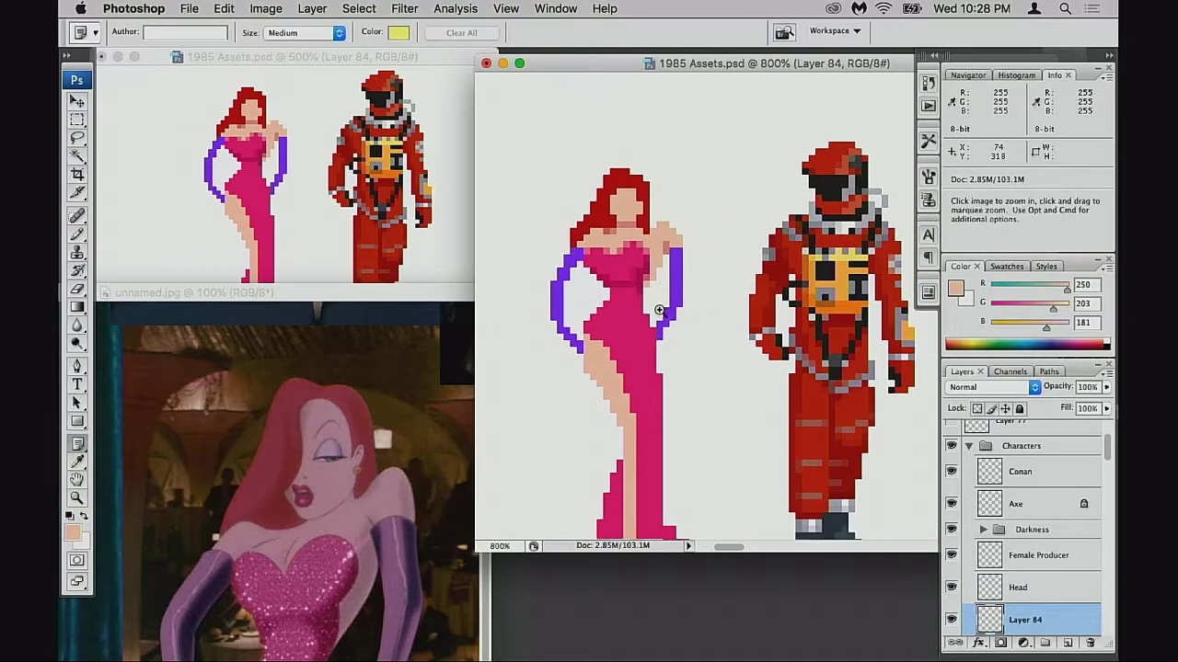
pyautogui.press('super+equal')
pyautogui.press('f')
pyautogui.press('f')
pyautogui.press('f')
pyautogui.press('f')
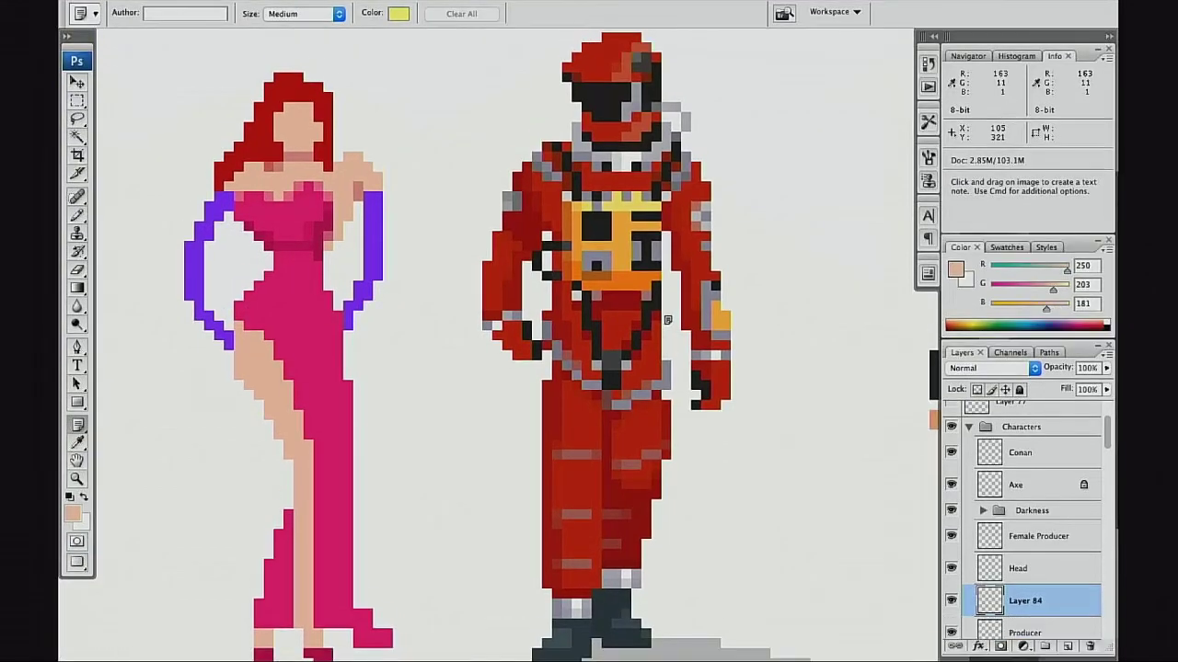
# - Thicken the right glove outward by one pixel column with sampled purple and extend the shoulders' outer ends with sampled skin tone
pyautogui.press('b')
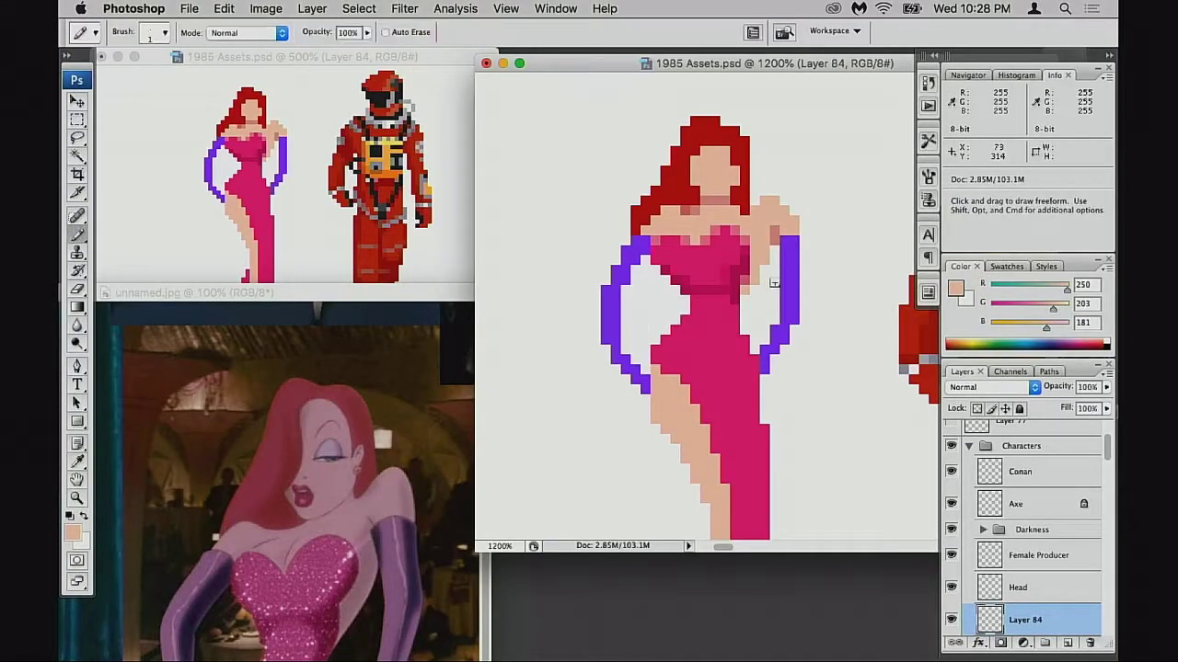
pyautogui.keyDown('alt'); pyautogui.click(782, 280); pyautogui.keyUp('alt')
pyautogui.moveTo(805, 239); pyautogui.dragTo(792, 332)
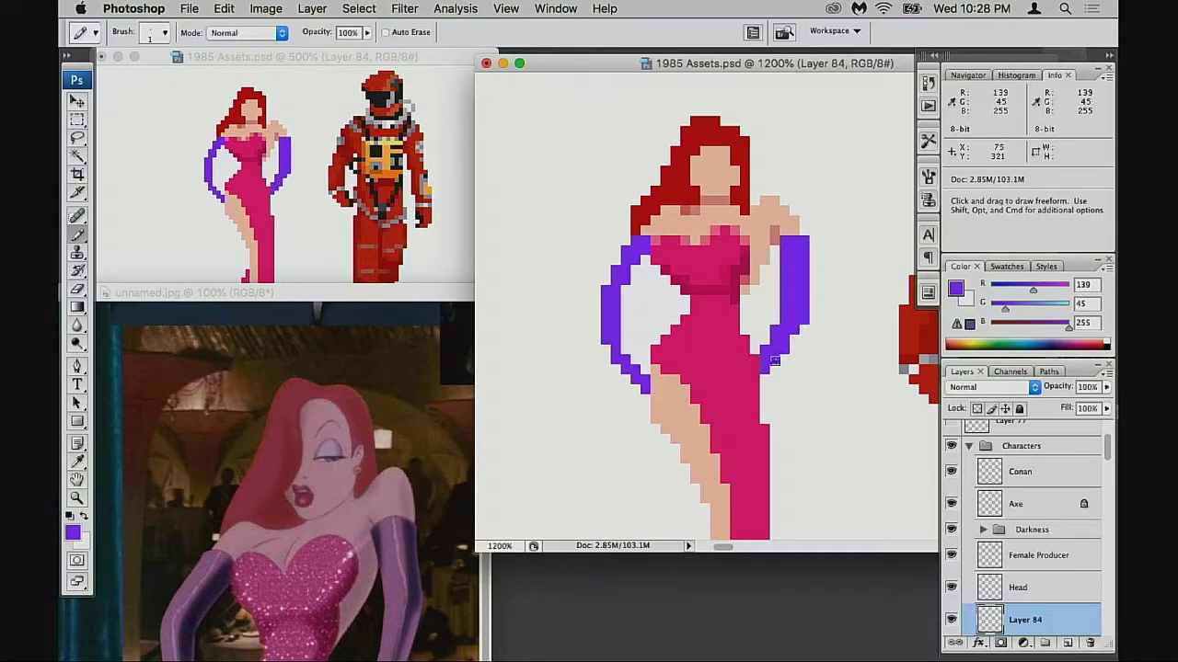
pyautogui.keyDown('alt'); pyautogui.click(801, 229); pyautogui.keyUp('alt')
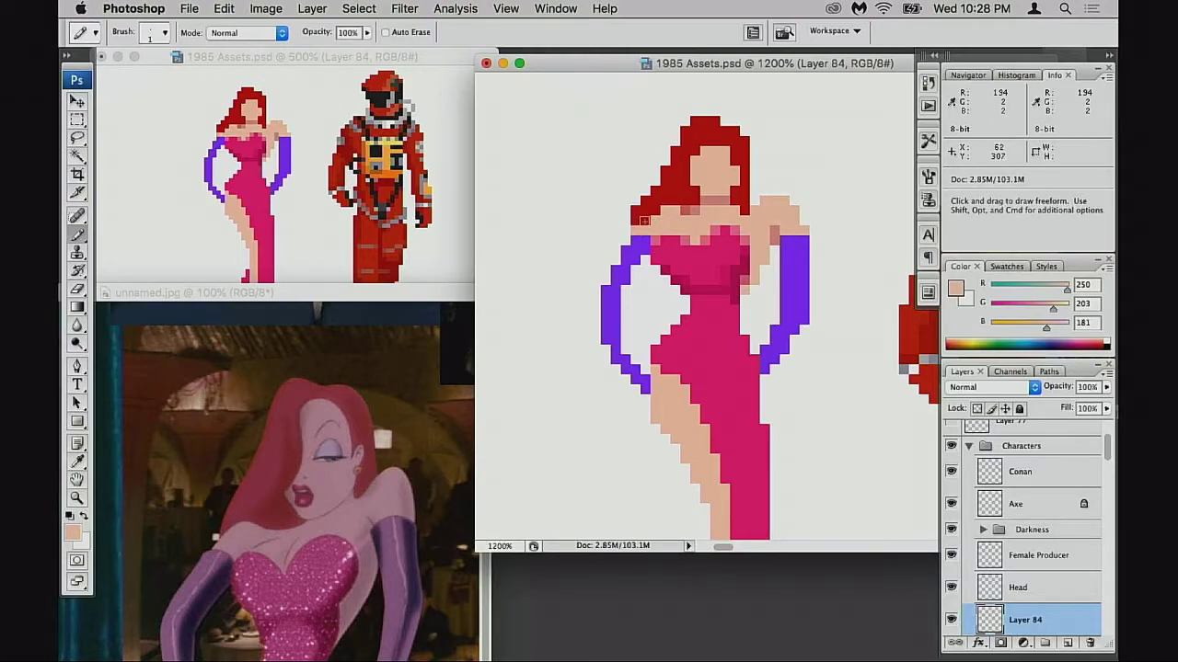
# - Thicken the left glove's outer edge with sampled purple down to the hand and erase the right glove's outer top corner
pyautogui.keyDown('alt'); pyautogui.click(632, 248); pyautogui.keyUp('alt')
pyautogui.moveTo(632, 246); pyautogui.dragTo(613, 272)
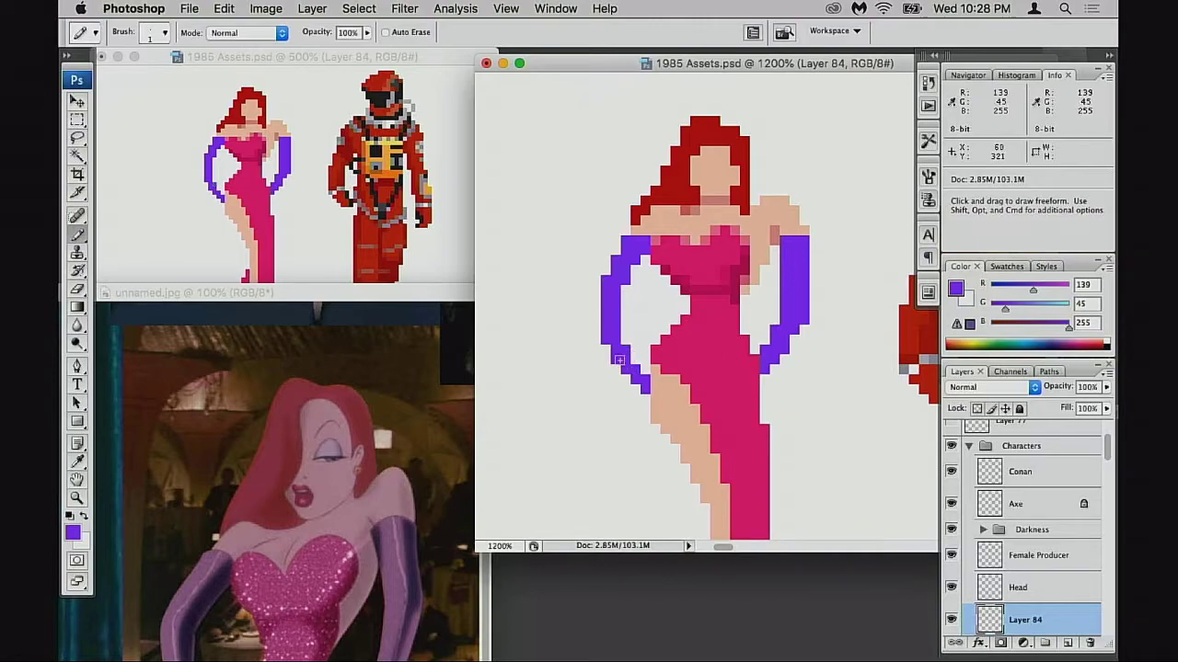
pyautogui.moveTo(625, 378); pyautogui.dragTo(644, 402)
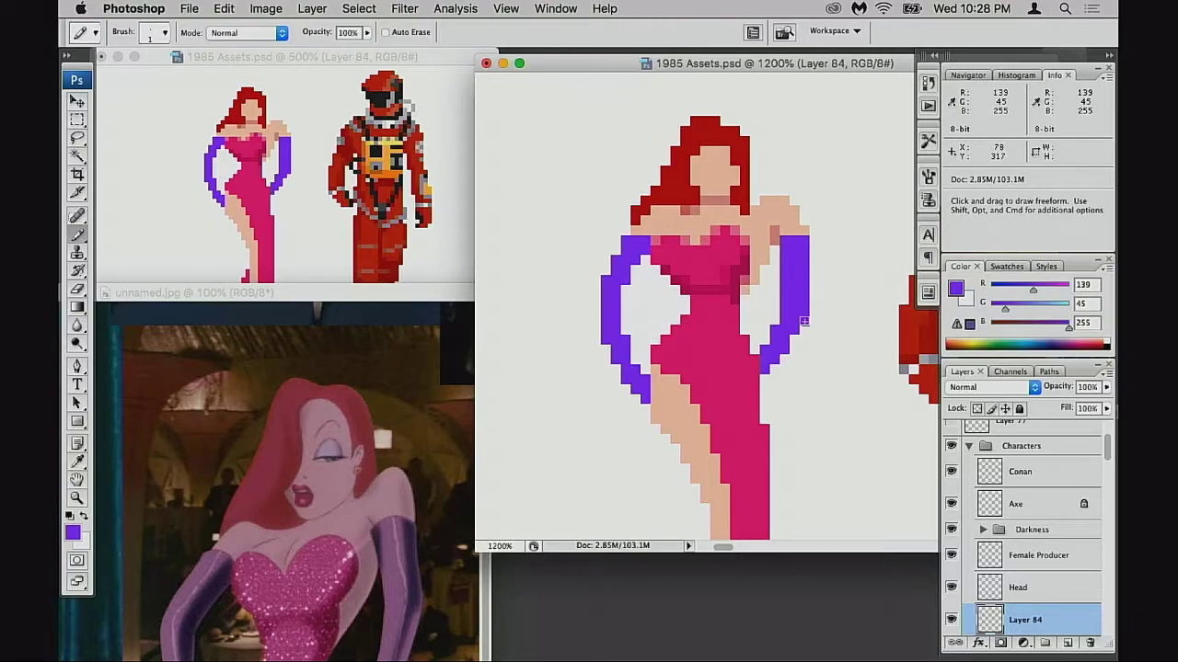
pyautogui.press('e')
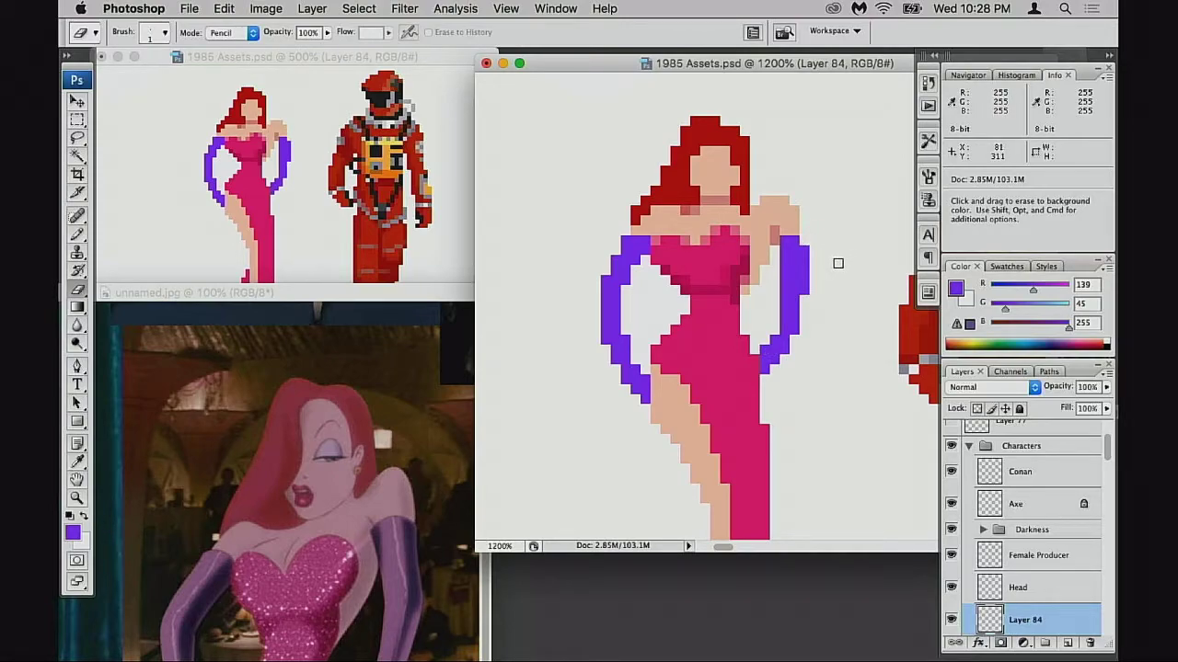
# - Shift the sprite's left half, from the shoulder down to the thigh, one pixel left and deselect it
pyautogui.keyDown('alt'); pyautogui.keyDown('super'); pyautogui.click(681, 375); pyautogui.keyUp('super'); pyautogui.keyUp('alt')
pyautogui.keyDown('alt'); pyautogui.click(680, 375); pyautogui.keyUp('alt')
pyautogui.keyDown('alt'); pyautogui.click(681, 375); pyautogui.keyUp('alt')
pyautogui.moveTo(748, 329); pyautogui.dragTo(568, 423)
pyautogui.keyDown('super'); pyautogui.click(689, 326); pyautogui.keyUp('super')
pyautogui.keyDown('super'); pyautogui.click(706, 330); pyautogui.keyUp('super')
pyautogui.press('m')
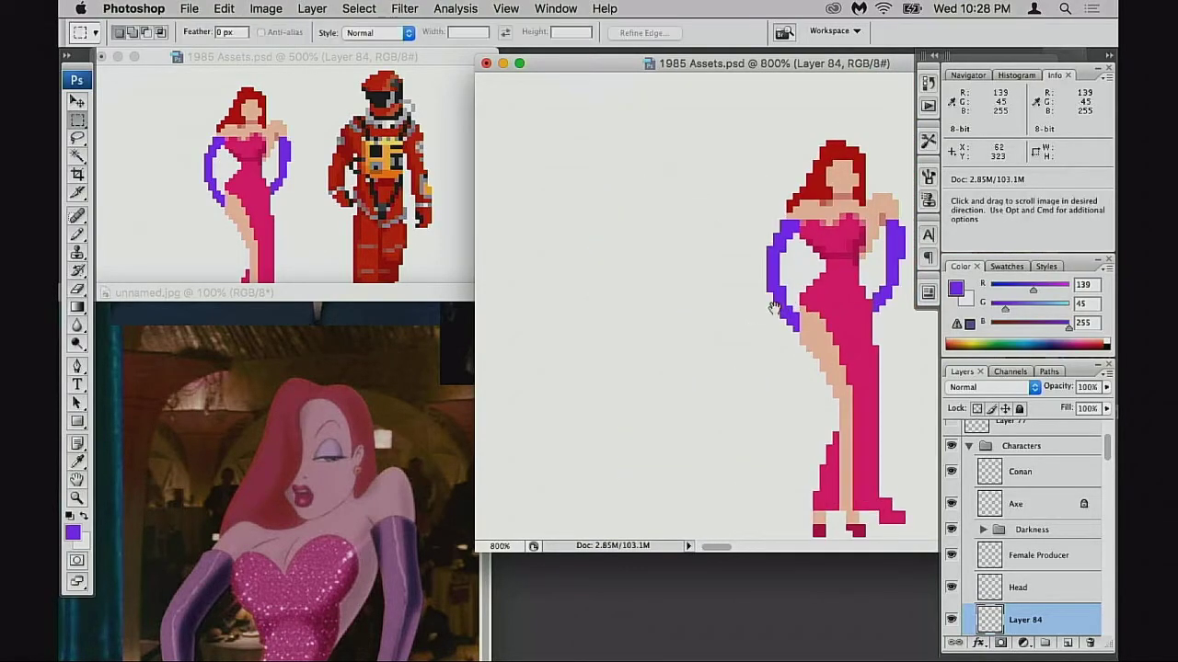
pyautogui.moveTo(795, 277); pyautogui.dragTo(685, 354)
pyautogui.moveTo(659, 182); pyautogui.dragTo(745, 405)
pyautogui.click(694, 186)
pyautogui.moveTo(693, 188)
pyautogui.mouseDown()
pyautogui.moveTo(780, 208)
pyautogui.moveTo(778, 267)
pyautogui.mouseUp()
pyautogui.moveTo(679, 279); pyautogui.dragTo(753, 433)
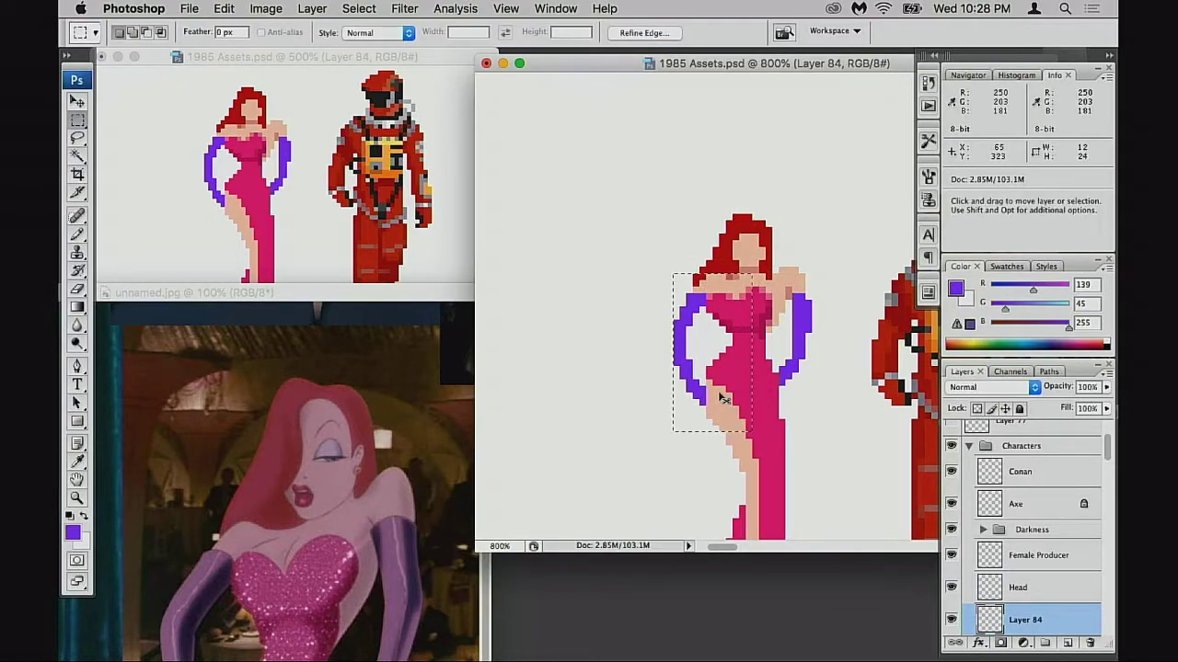
pyautogui.moveTo(723, 364); pyautogui.dragTo(715, 368)
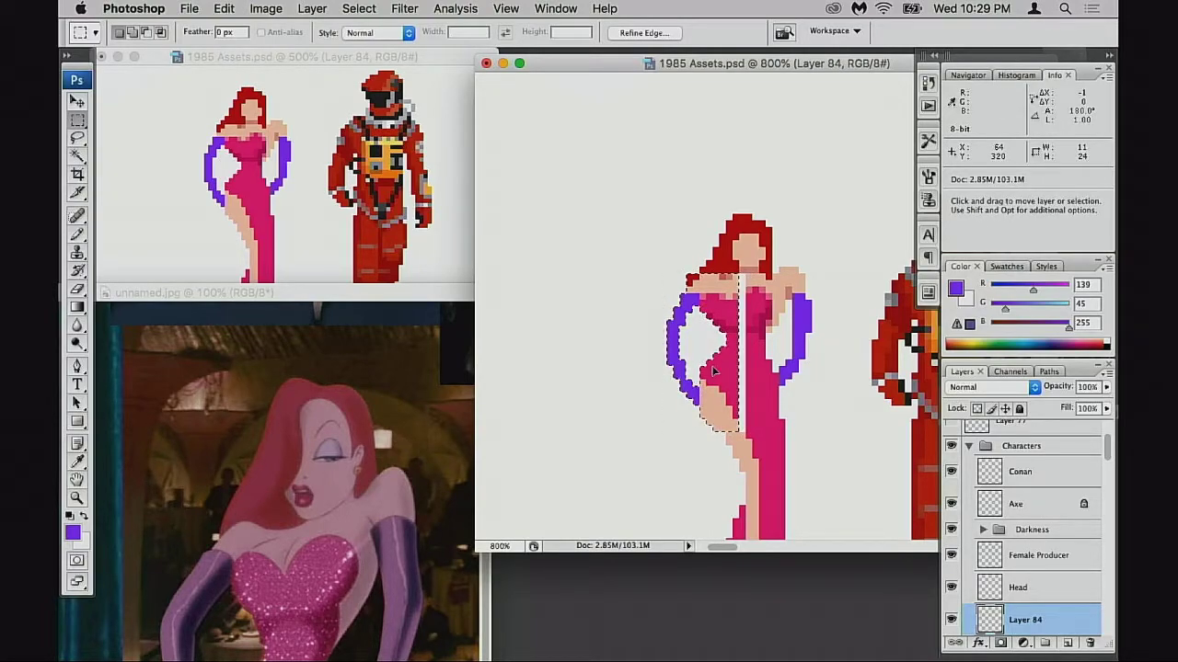
pyautogui.press('super+d')
# - Select the upper body from the head to below the bust, shift it up one pixel, and deselect it
pyautogui.scroll(-3, 789, 407)
pyautogui.hscroll(3, 788, 408)
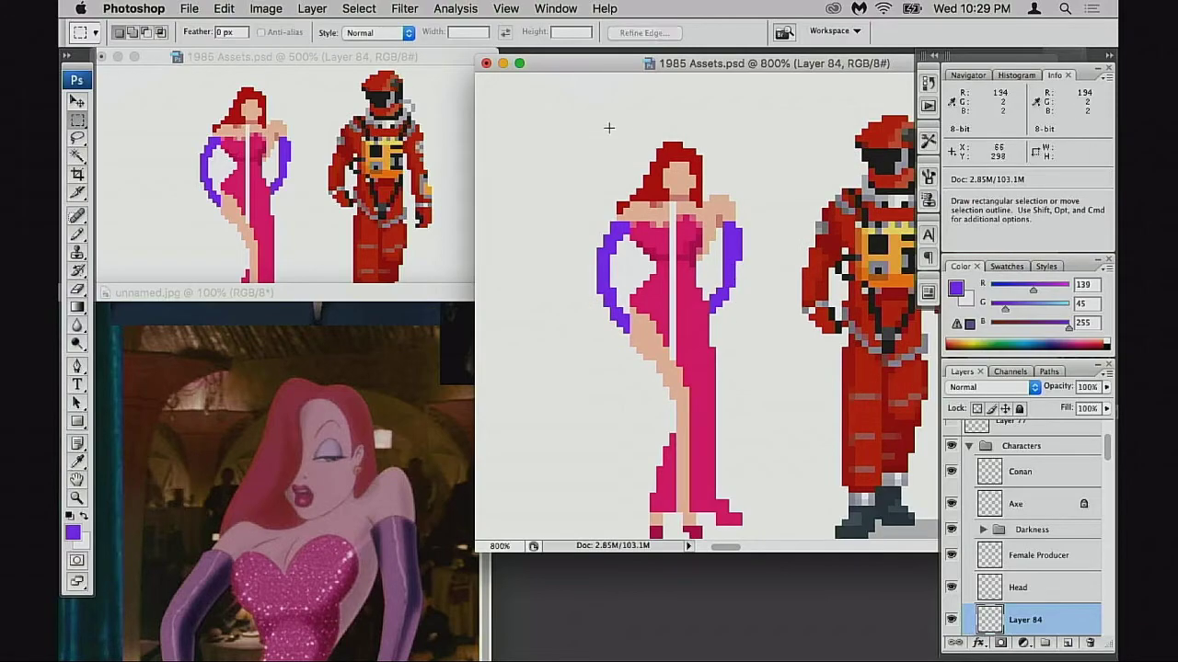
pyautogui.moveTo(584, 122); pyautogui.dragTo(757, 409)
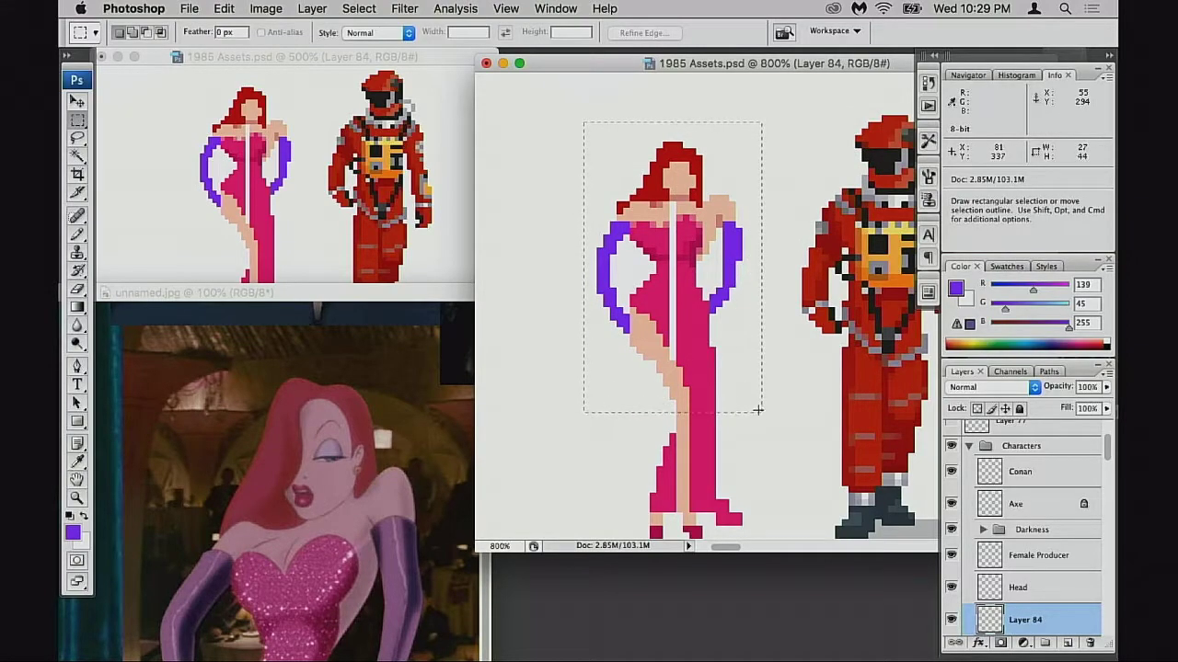
pyautogui.moveTo(590, 129); pyautogui.dragTo(760, 263)
pyautogui.press('super+Up')
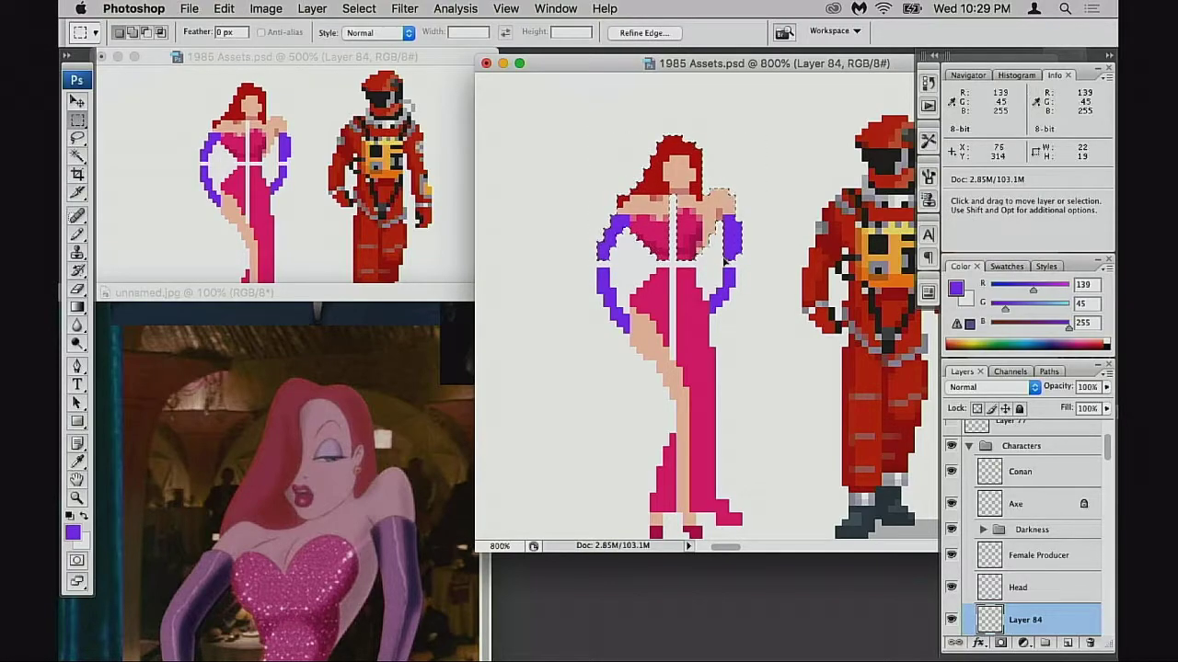
pyautogui.press('super+d')
# - Fill the gaps across the bust and waist with sampled dress pink and close the chest gap with sampled skin tone
pyautogui.press('b')
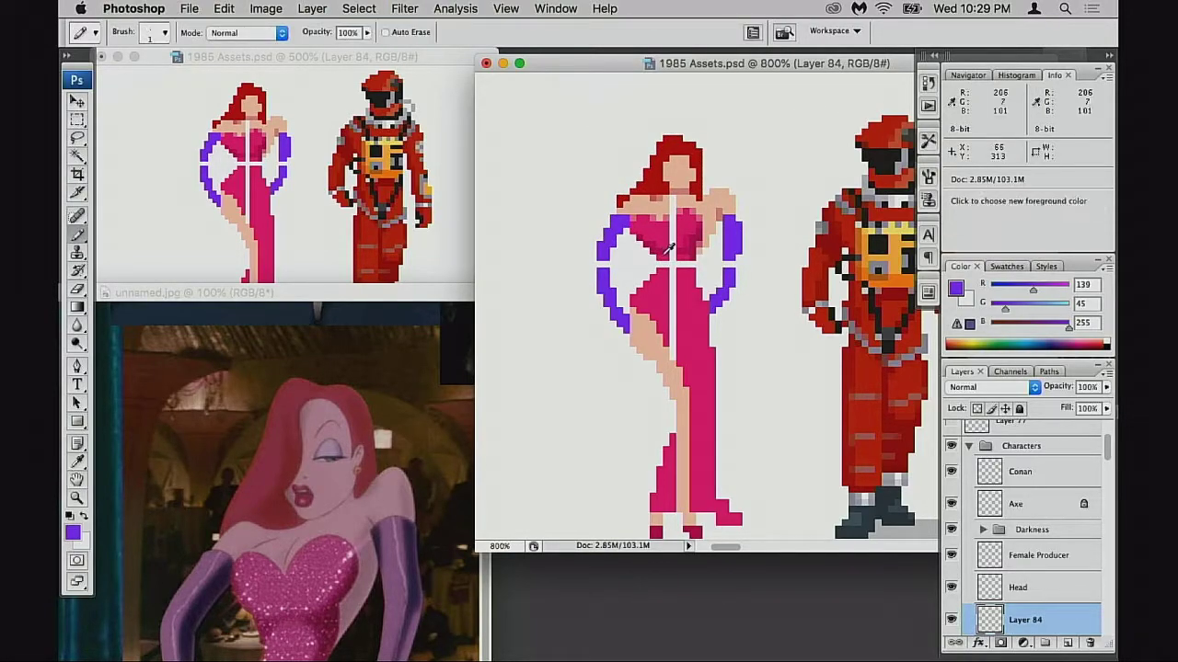
pyautogui.keyDown('alt'); pyautogui.click(662, 276); pyautogui.keyUp('alt')
pyautogui.keyDown('super'); pyautogui.click(662, 269); pyautogui.keyUp('super')
pyautogui.keyDown('super'); pyautogui.click(683, 297); pyautogui.keyUp('super')
pyautogui.moveTo(732, 313); pyautogui.dragTo(639, 319)
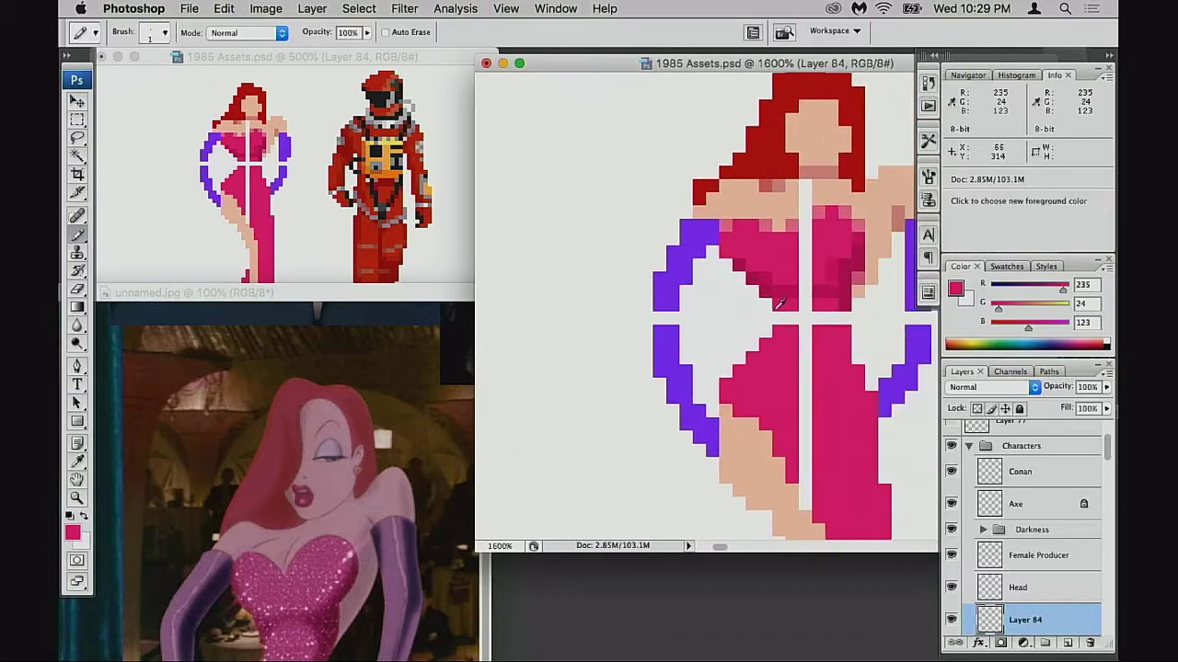
pyautogui.moveTo(765, 305)
pyautogui.mouseDown()
pyautogui.moveTo(767, 338)
pyautogui.moveTo(779, 319)
pyautogui.moveTo(814, 313)
pyautogui.moveTo(801, 300)
pyautogui.moveTo(828, 311)
pyautogui.moveTo(815, 274)
pyautogui.moveTo(806, 287)
pyautogui.moveTo(807, 226)
pyautogui.mouseUp()
pyautogui.keyDown('alt'); pyautogui.click(810, 203); pyautogui.keyUp('alt')
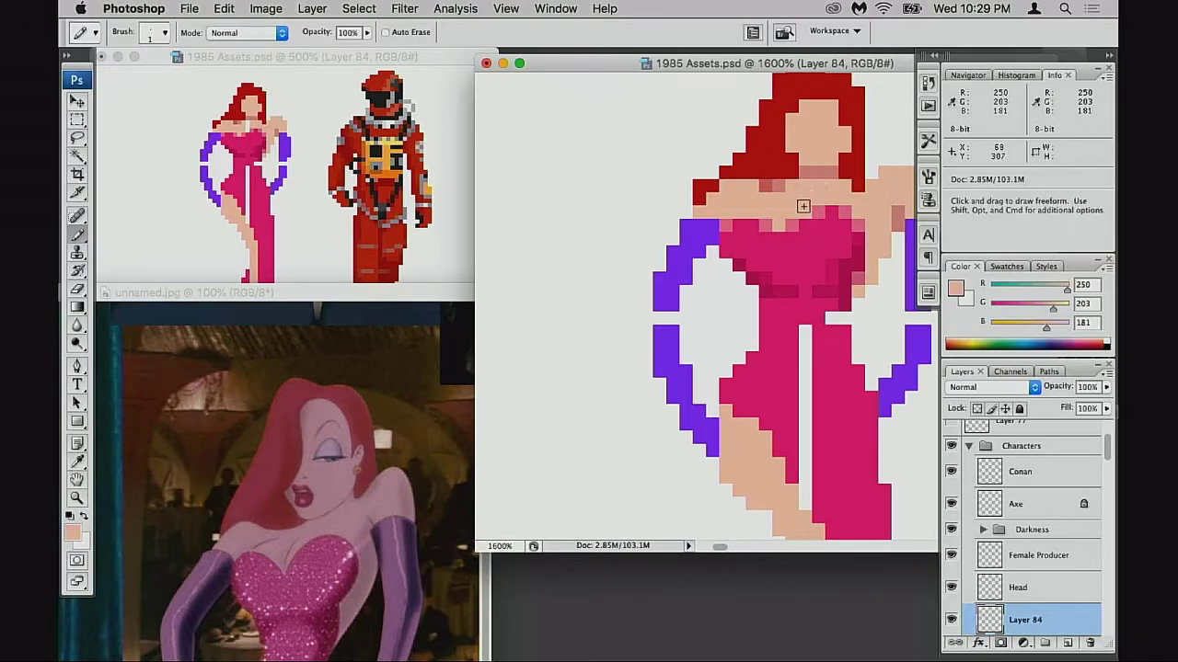
# - Erase the outer pixel column of the right glove's upper section
pyautogui.press('e')
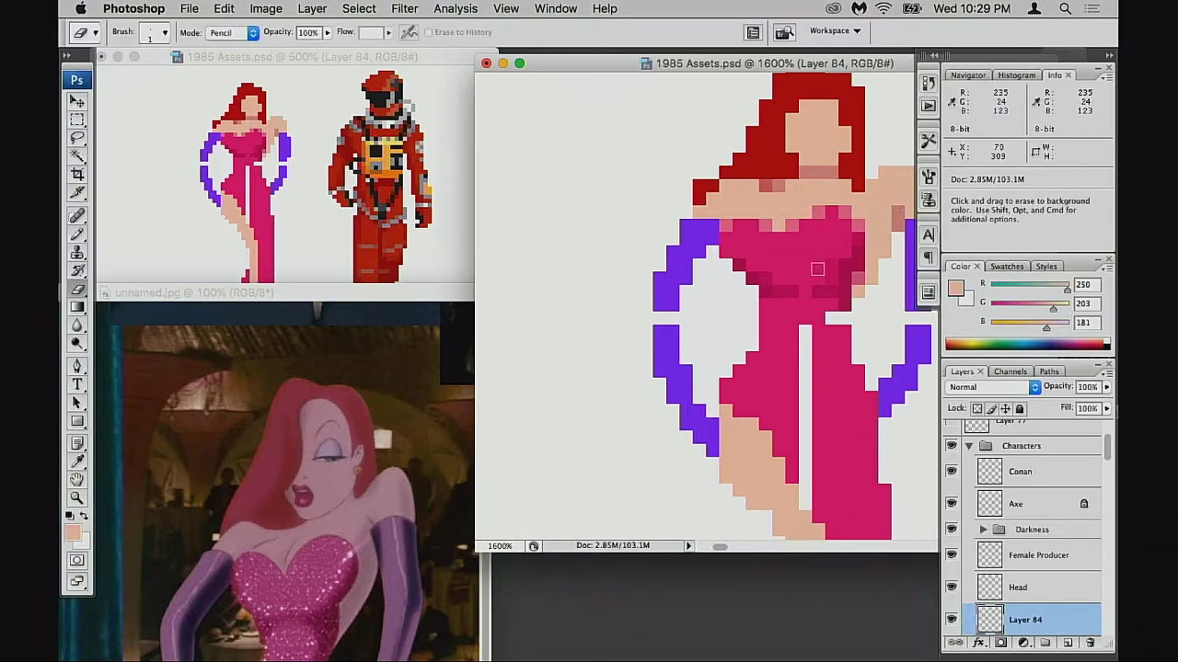
pyautogui.hscroll(5, 818, 266)
pyautogui.moveTo(813, 195)
pyautogui.mouseDown()
pyautogui.moveTo(837, 234)
pyautogui.moveTo(814, 207)
pyautogui.mouseUp()
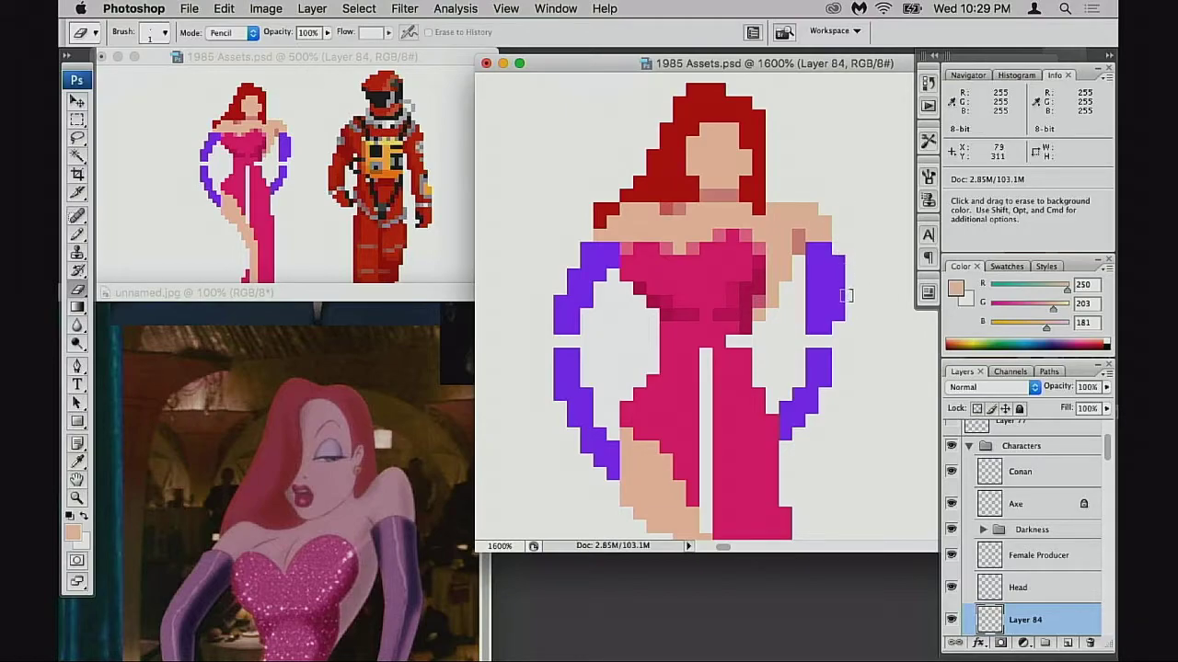
pyautogui.moveTo(846, 295); pyautogui.dragTo(849, 257)
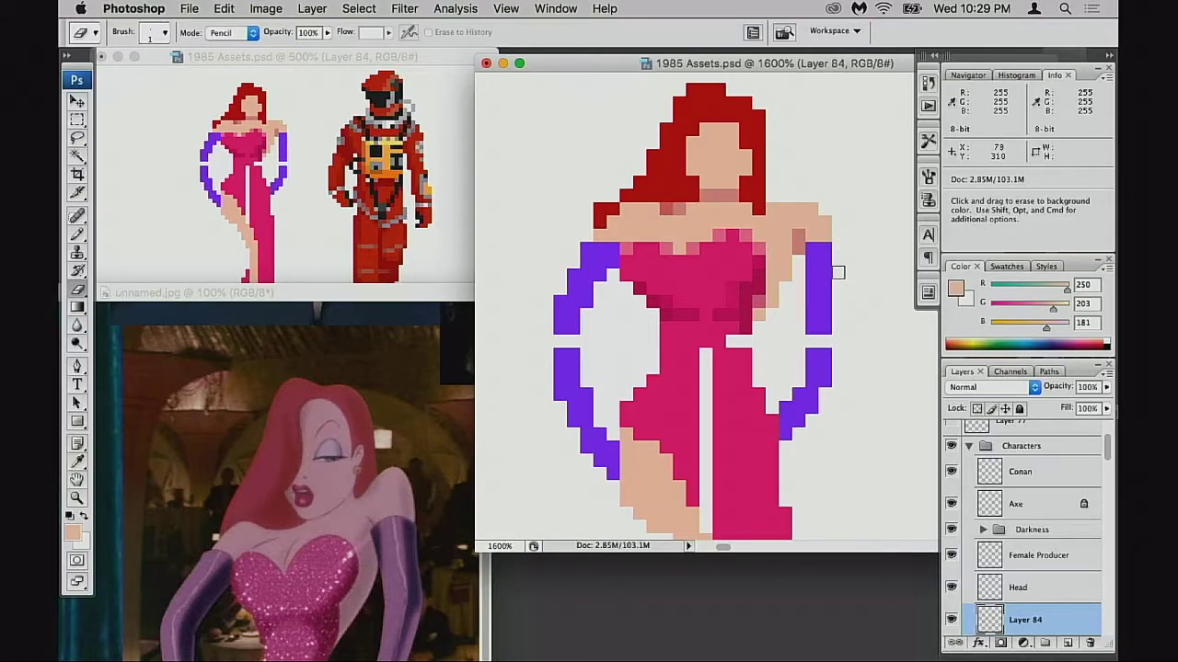
# - Redraw the right glove as an outward-bending curve with sampled purple, closing the gap at the elbow
pyautogui.press('b')
pyautogui.moveTo(816, 266)
pyautogui.mouseDown()
pyautogui.moveTo(810, 246)
pyautogui.moveTo(822, 260)
pyautogui.moveTo(819, 322)
pyautogui.moveTo(836, 332)
pyautogui.mouseUp()
pyautogui.keyDown('alt'); pyautogui.click(823, 361); pyautogui.keyUp('alt')
pyautogui.moveTo(799, 249)
pyautogui.mouseDown()
pyautogui.moveTo(831, 302)
pyautogui.moveTo(803, 272)
pyautogui.moveTo(813, 288)
pyautogui.moveTo(837, 300)
pyautogui.moveTo(831, 354)
pyautogui.mouseUp()
pyautogui.press('super+z')
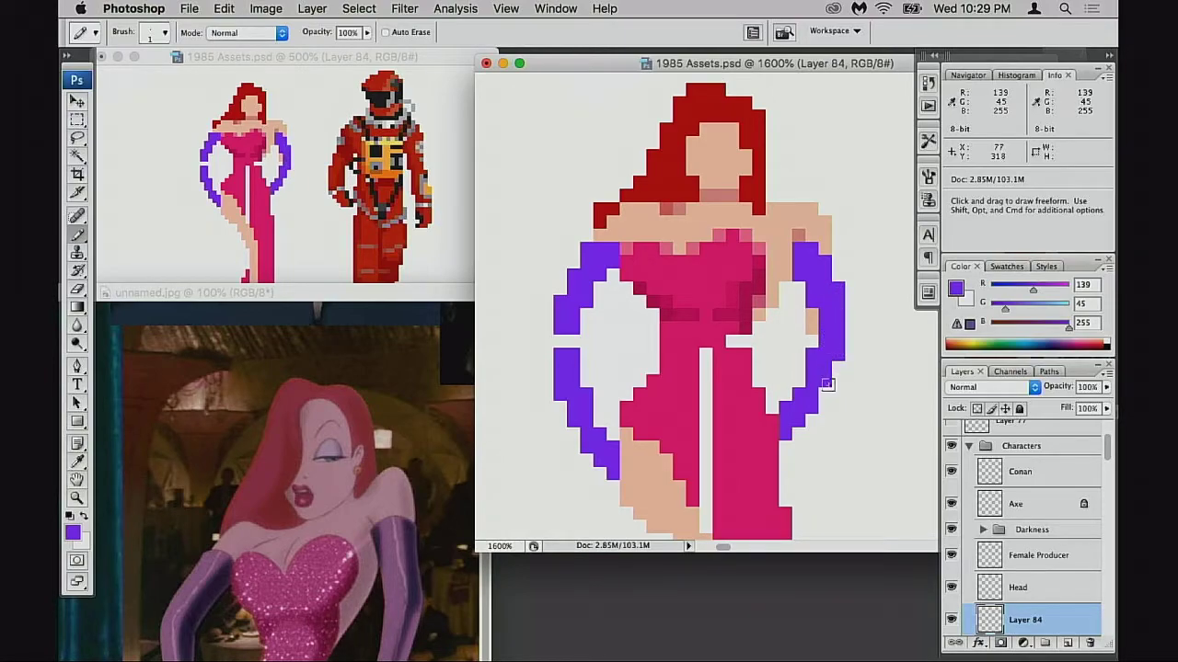
# - Erase the stray skin pixels along the right glove's inner curve and at its outer top
pyautogui.scroll(-3, 826, 380)
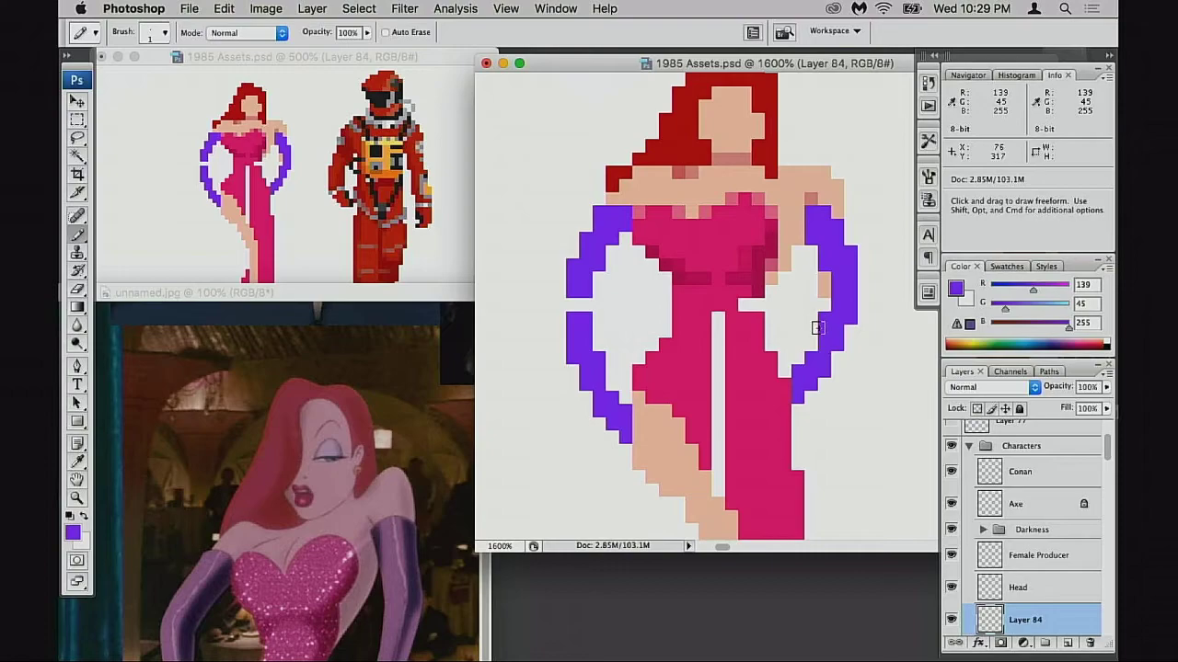
pyautogui.press('e')
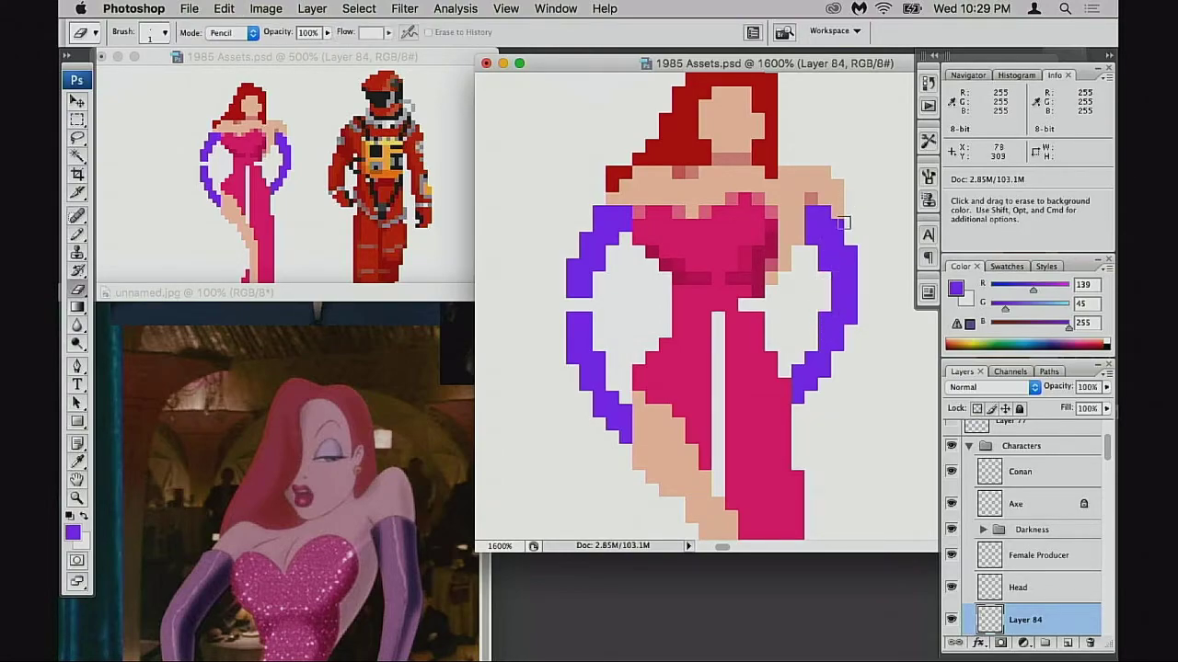
pyautogui.scroll(2, 804, 317)
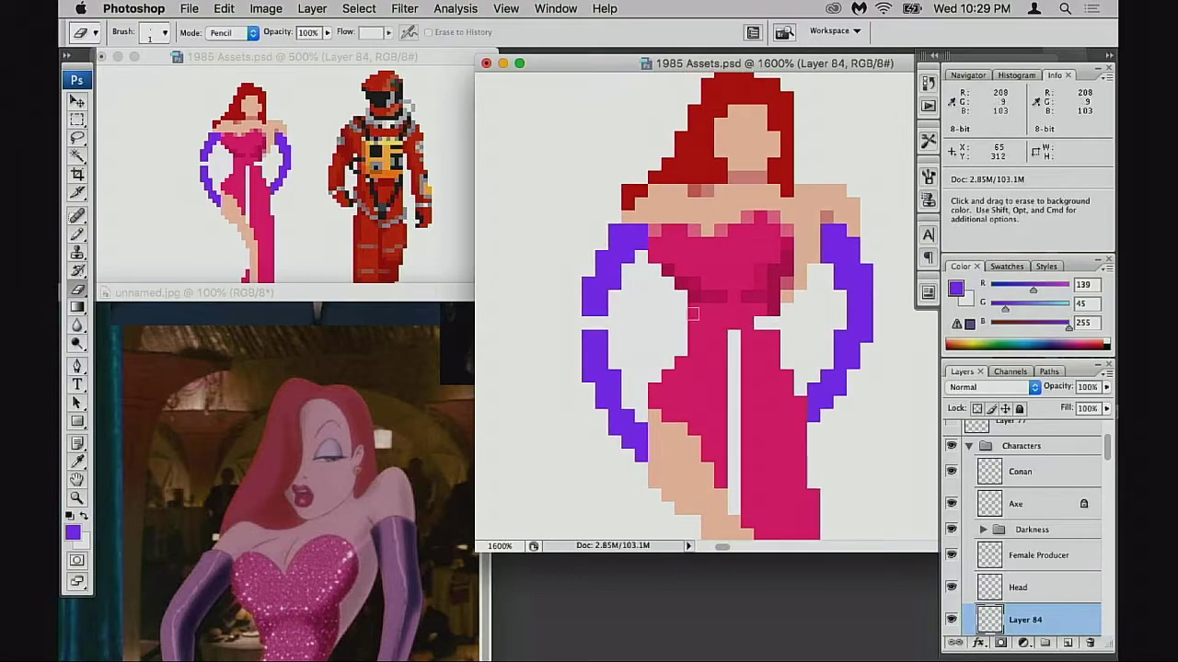
pyautogui.press('b')
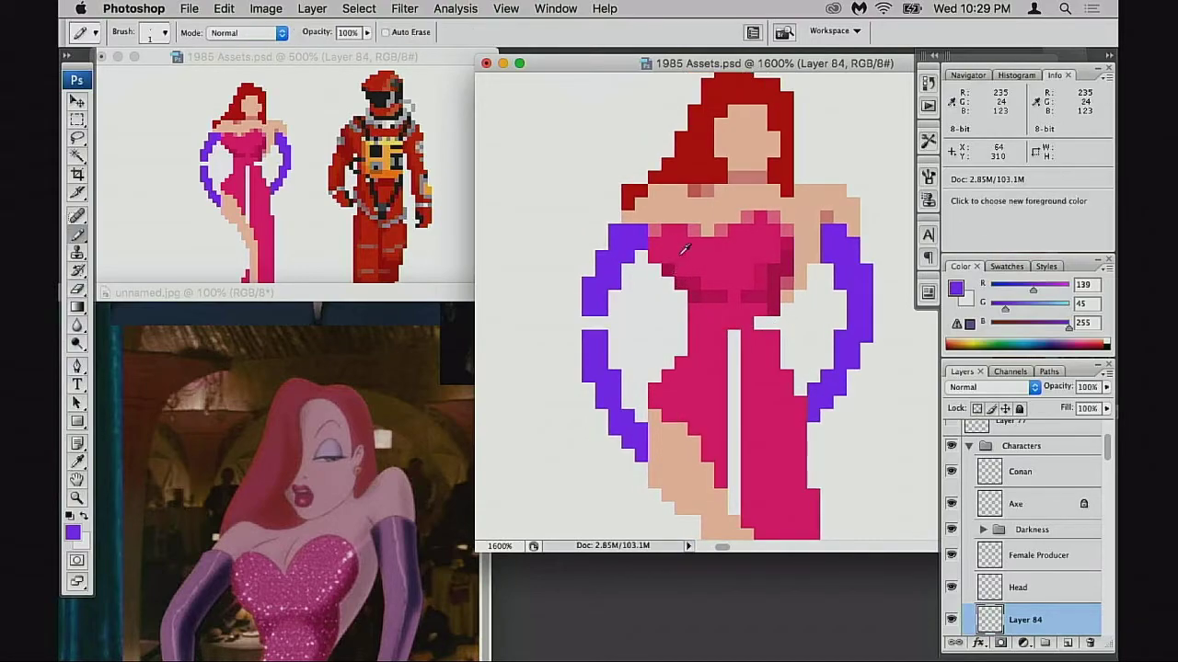
# - Paint over the dark pixels under the left bust with sampled dress pink and extend the dark shadow down the waist's right edge
pyautogui.keyDown('alt'); pyautogui.click(681, 253); pyautogui.keyUp('alt')
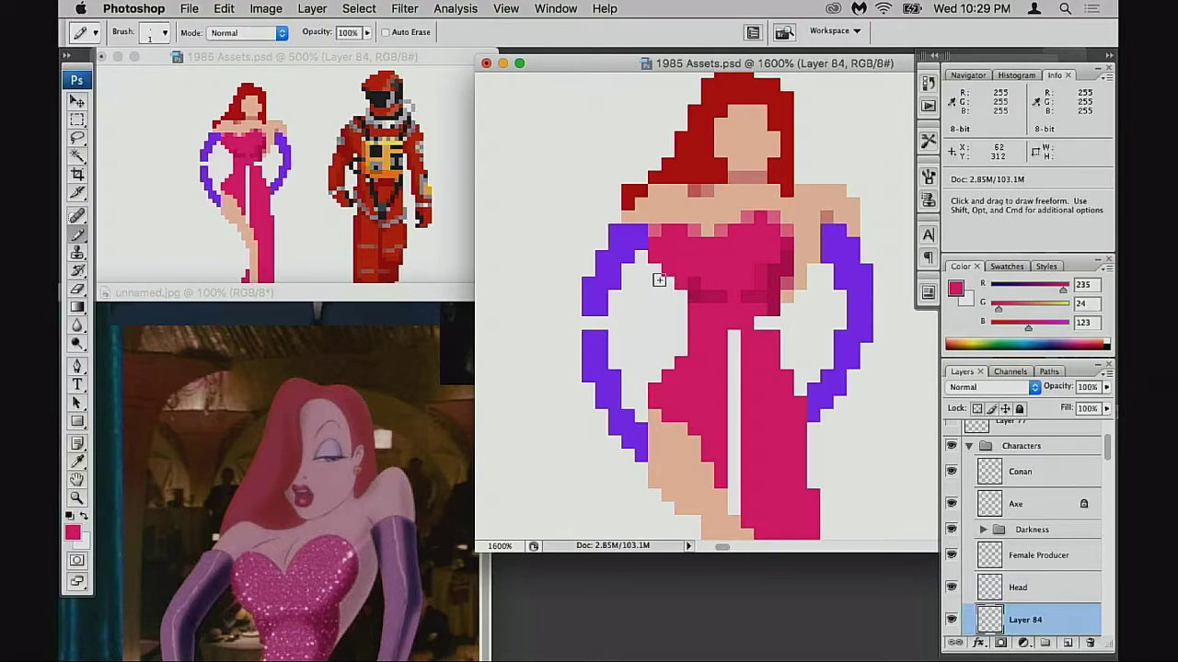
pyautogui.keyDown('alt'); pyautogui.click(802, 276); pyautogui.keyUp('alt')
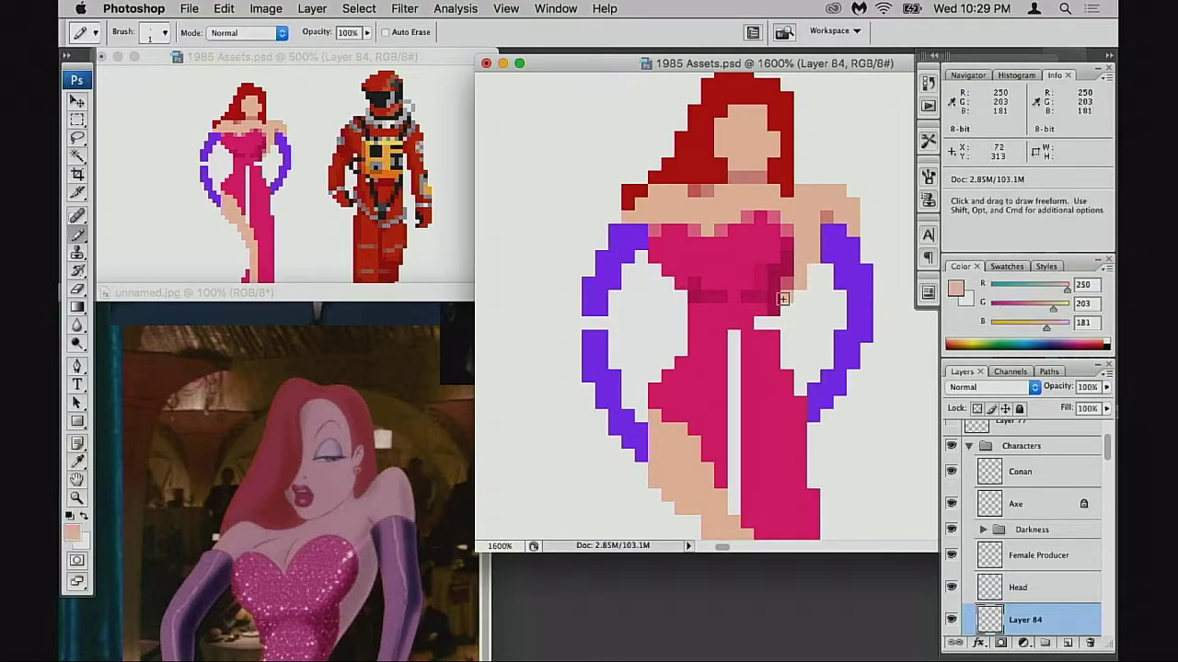
pyautogui.keyDown('alt'); pyautogui.click(776, 309); pyautogui.keyUp('alt')
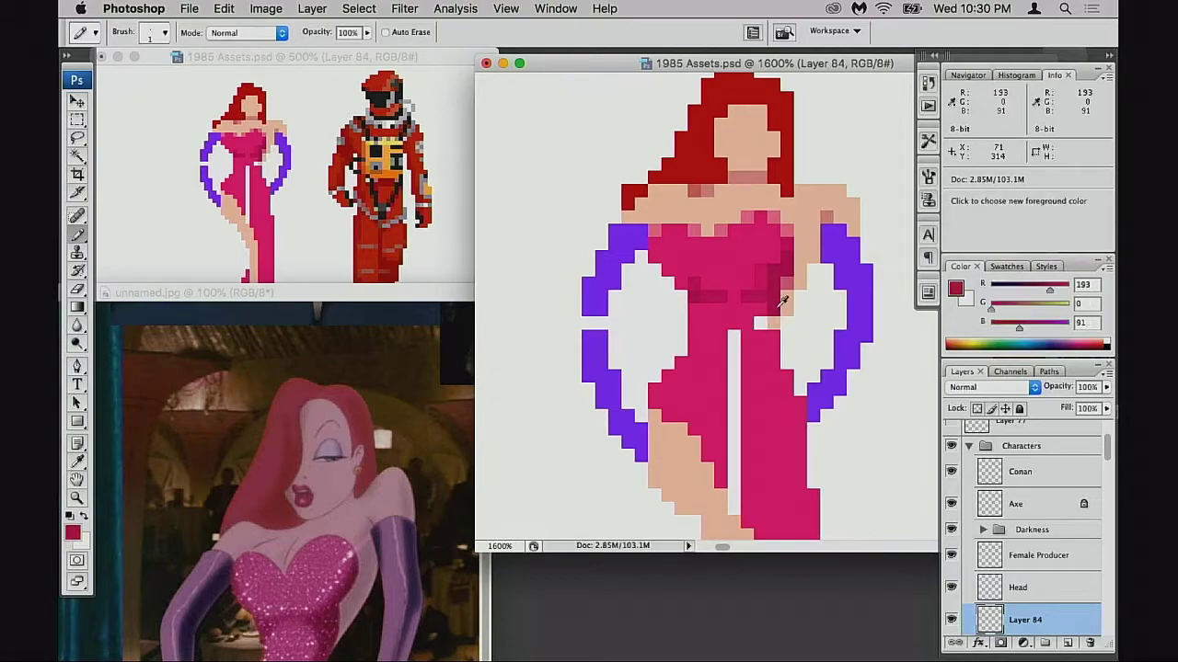
pyautogui.click(773, 323)
# - Fill the white gap at the waist and the upper part of the long dress slit with shadow and dress pink
pyautogui.click(762, 325)
pyautogui.click(760, 336)
pyautogui.keyDown('alt'); pyautogui.click(753, 352); pyautogui.keyUp('alt')
pyautogui.moveTo(734, 336)
pyautogui.mouseDown()
pyautogui.moveTo(727, 380)
pyautogui.moveTo(728, 364)
pyautogui.moveTo(734, 455)
pyautogui.mouseUp()
pyautogui.moveTo(748, 372); pyautogui.dragTo(752, 327)
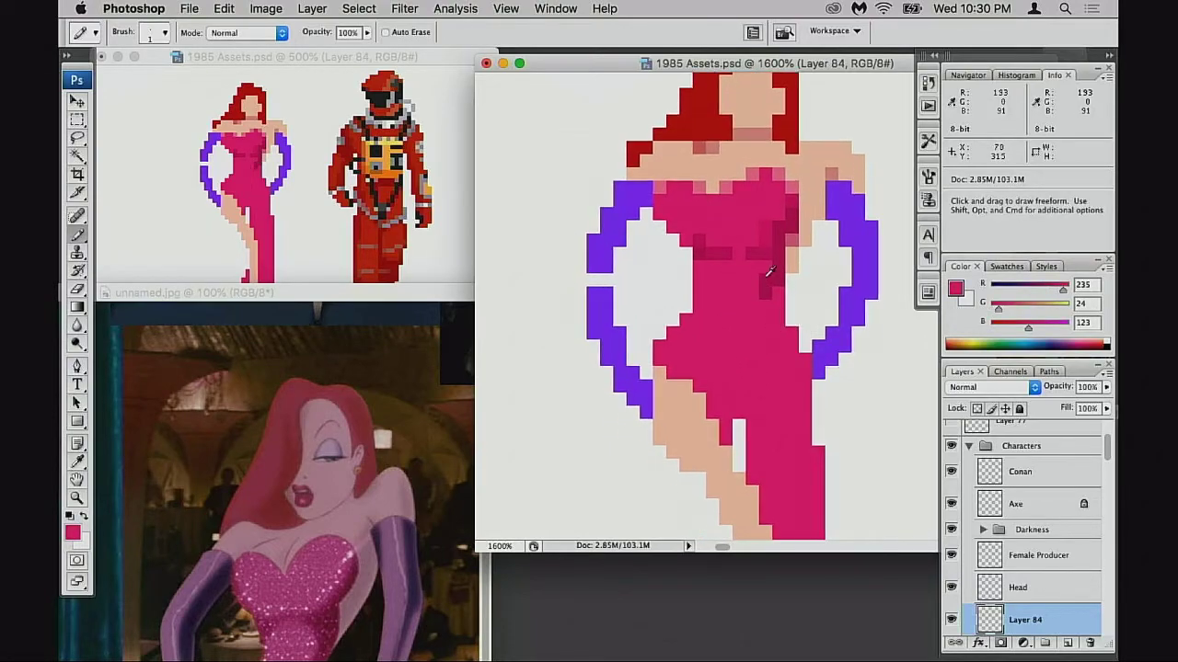
# - Paint a darker pink shadow from the waist's right edge diagonally down to the middle of the hips
pyautogui.keyDown('alt'); pyautogui.click(773, 290); pyautogui.keyUp('alt')
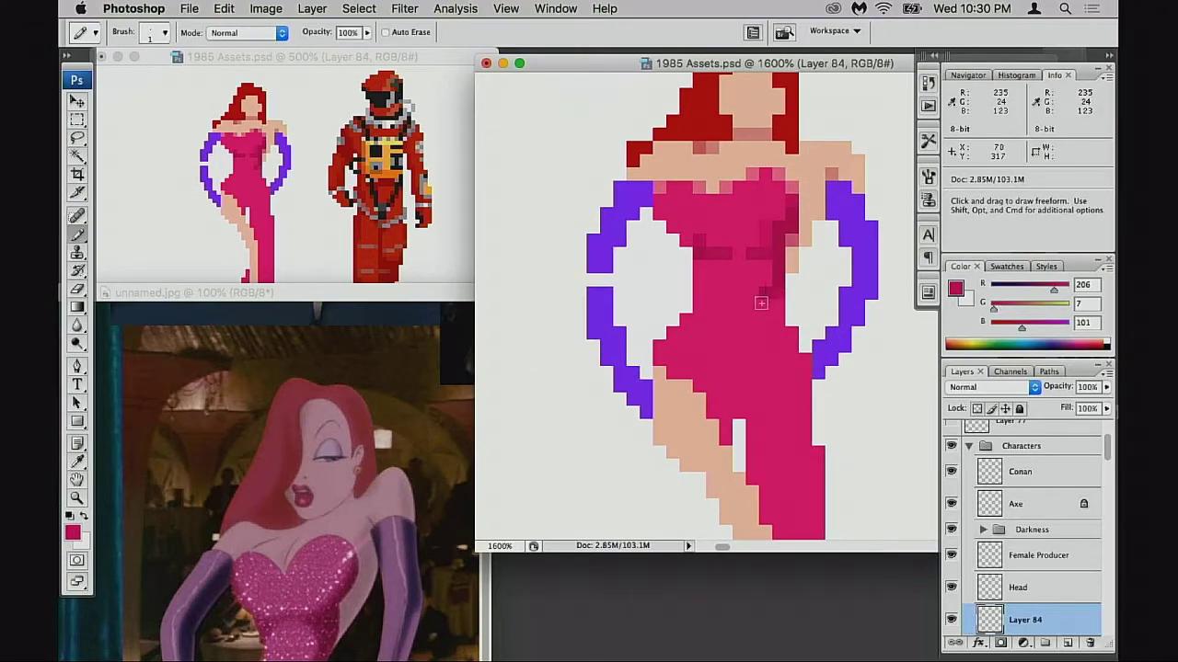
pyautogui.moveTo(746, 337); pyautogui.dragTo(761, 311)
pyautogui.moveTo(436, 293); pyautogui.dragTo(438, 220)
pyautogui.click(776, 330)
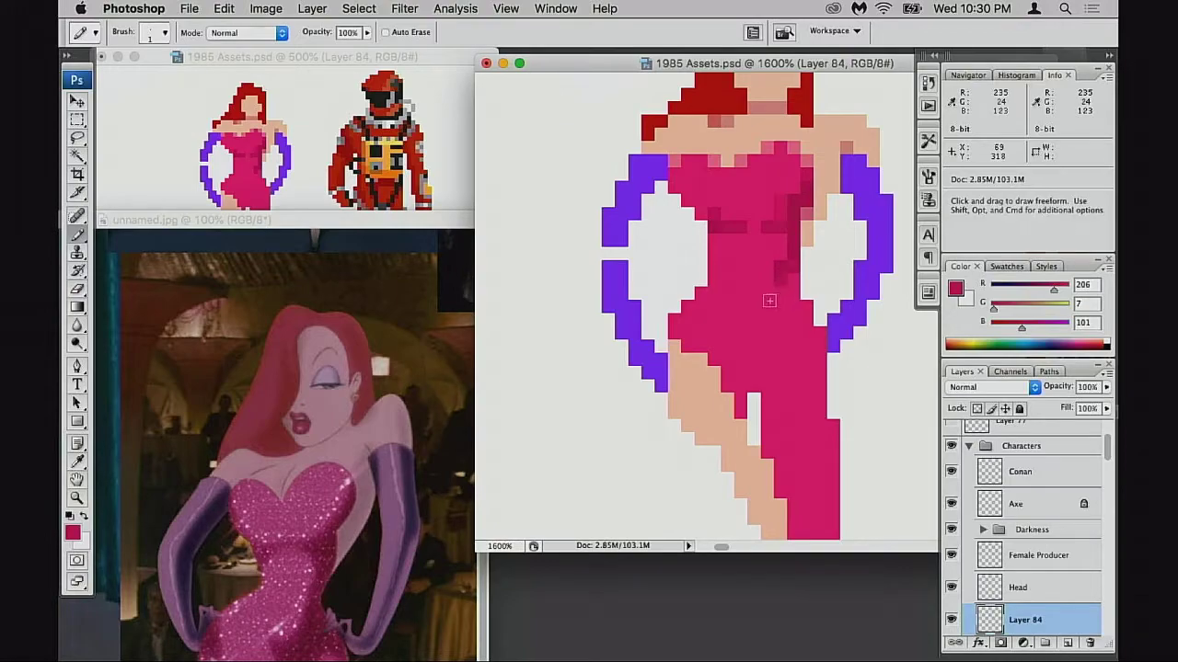
pyautogui.moveTo(782, 337); pyautogui.dragTo(787, 307)
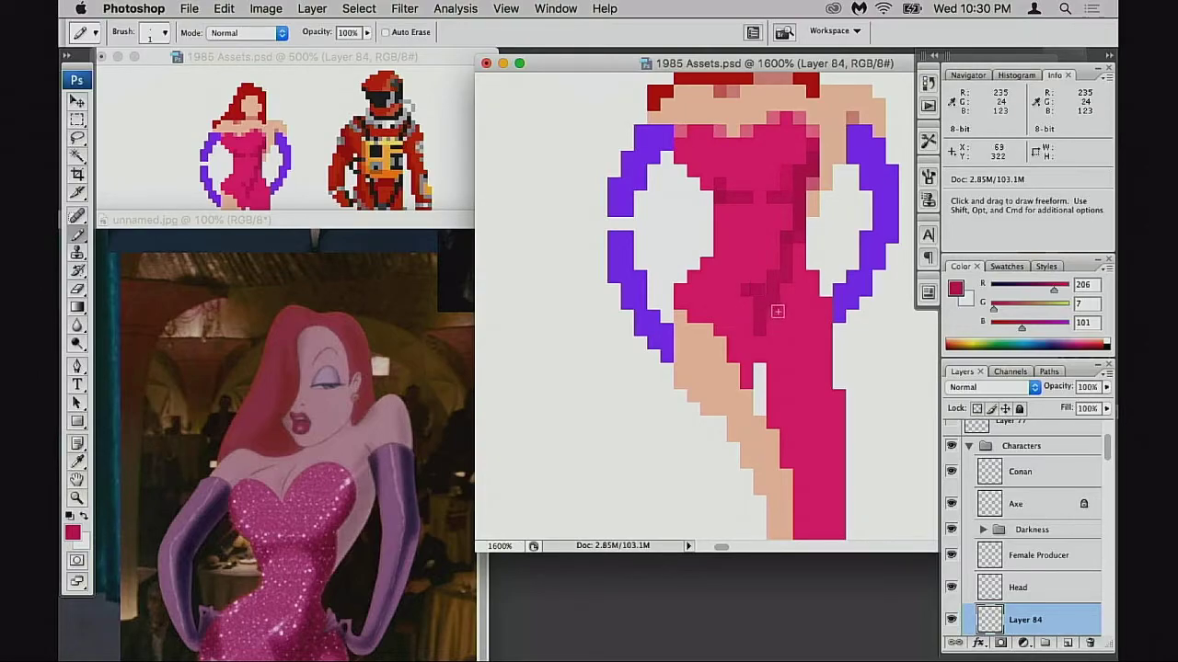
# - Extend the darker pink shadow across the right hip and soften the fold's edges with an intermediate pink
pyautogui.click(391, 508)
pyautogui.moveTo(440, 222); pyautogui.dragTo(454, 160)
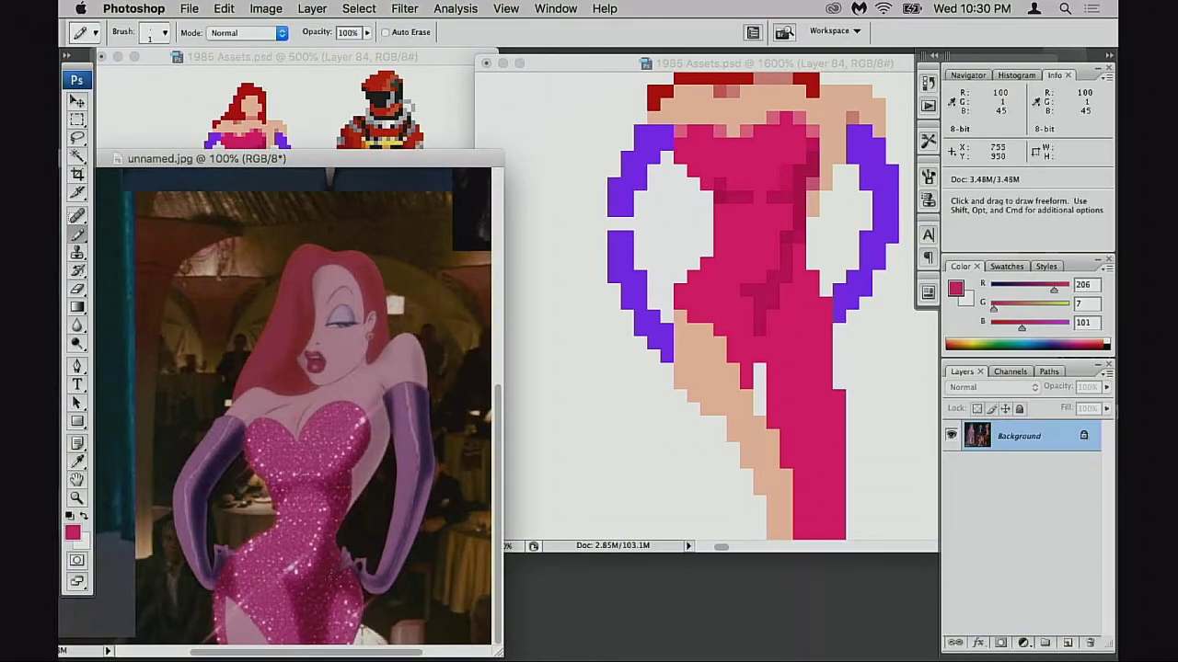
pyautogui.click(774, 300)
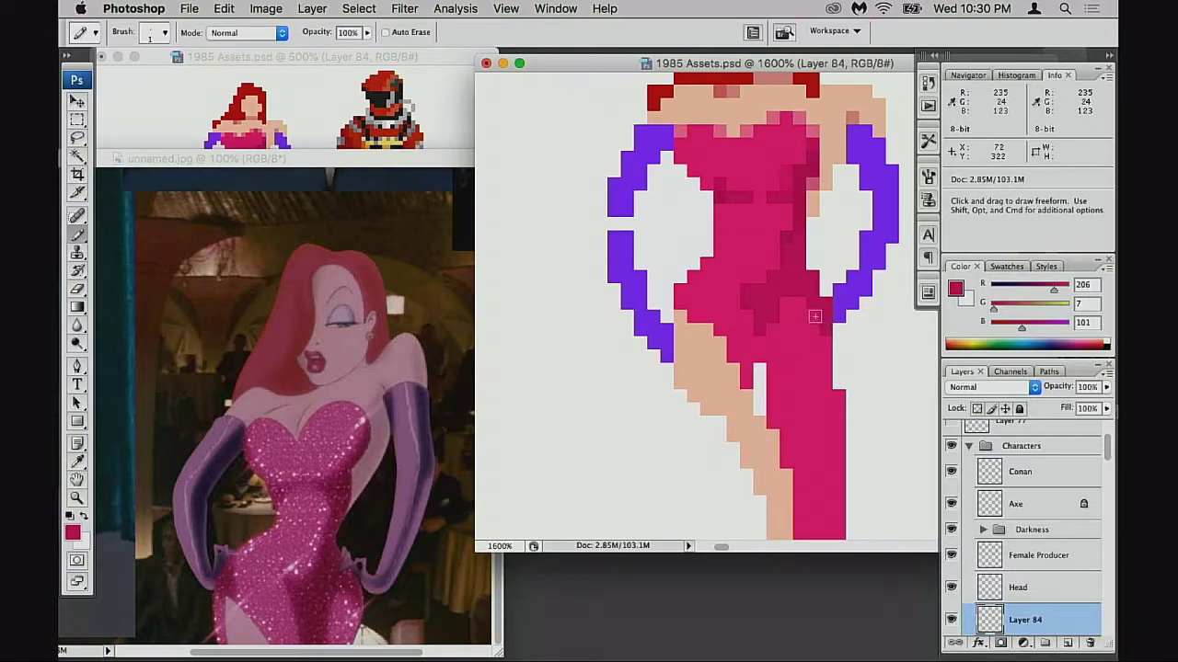
pyautogui.keyDown('alt'); pyautogui.click(771, 331); pyautogui.keyUp('alt')
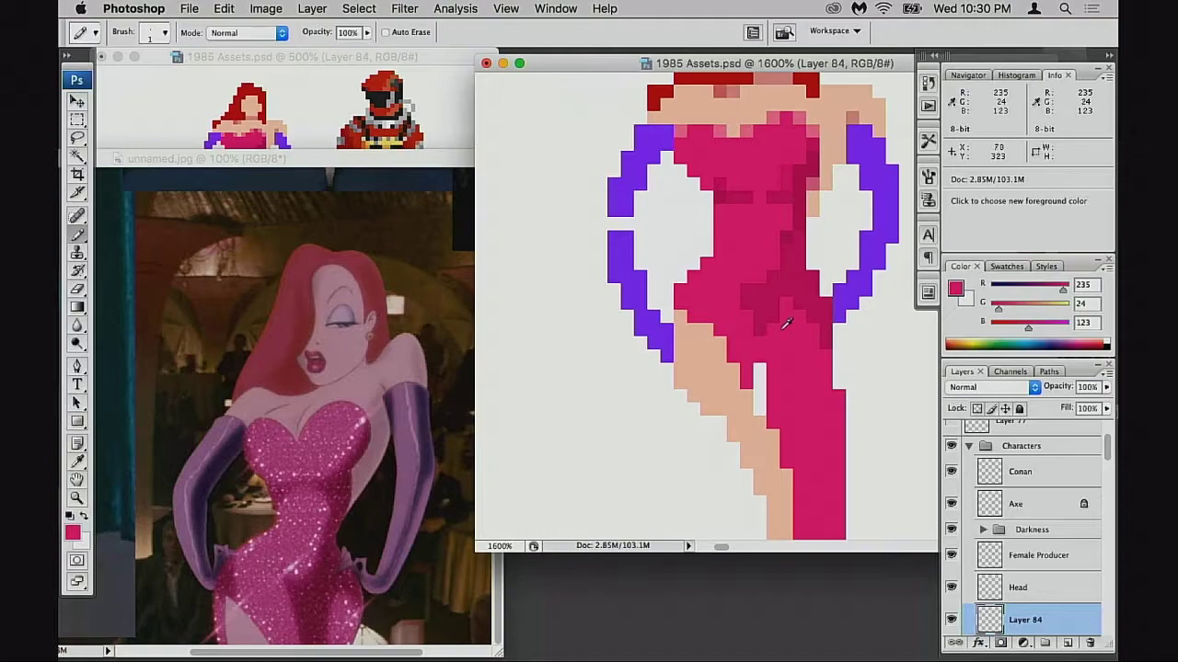
pyautogui.keyDown('alt'); pyautogui.click(777, 281); pyautogui.keyUp('alt')
pyautogui.click(773, 314)
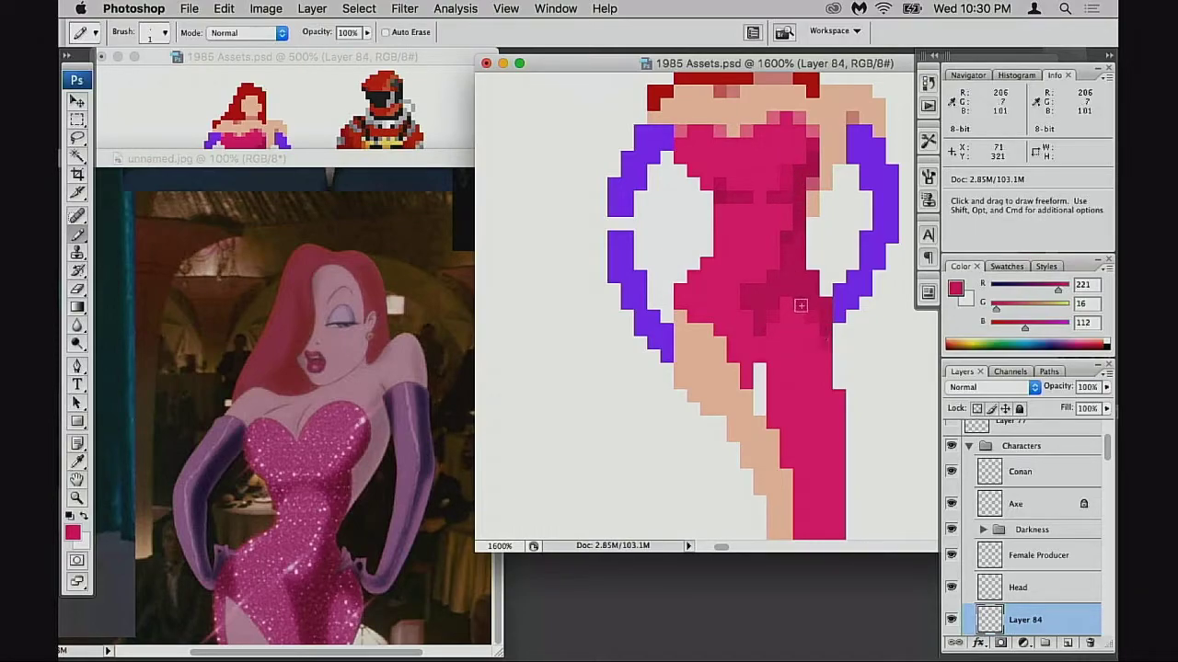
# - Erase edge pixels along the dress's left side at the bust, waist and hip to slim the silhouette
pyautogui.moveTo(422, 162); pyautogui.dragTo(398, 271)
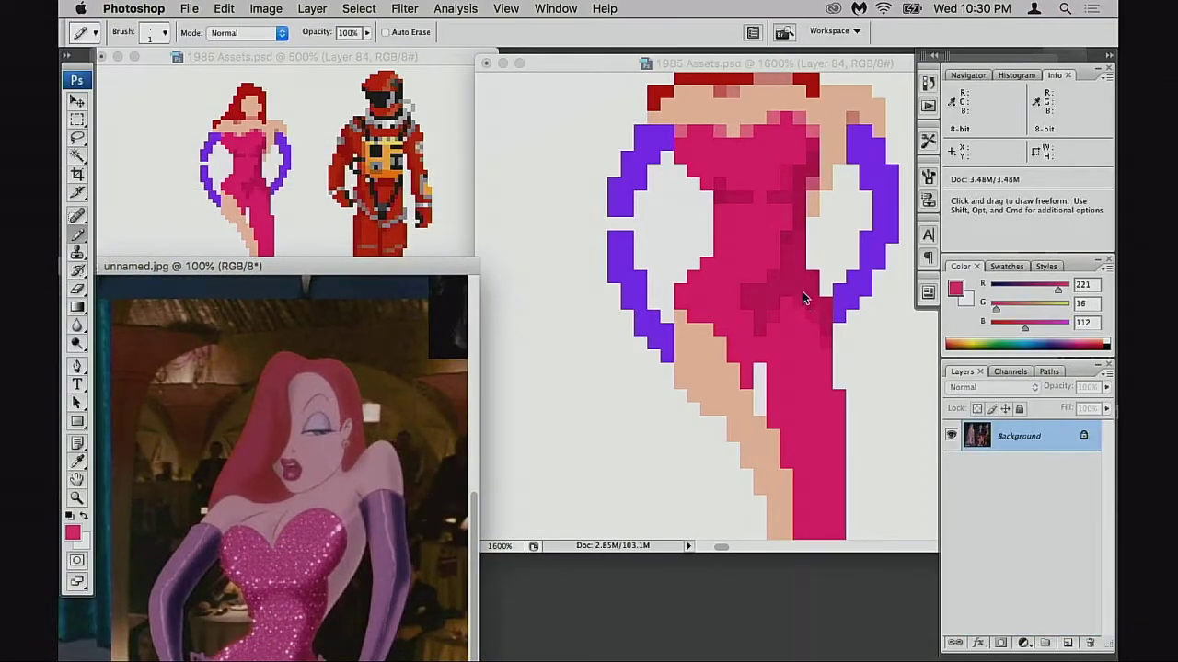
pyautogui.press('e')
pyautogui.click(712, 226)
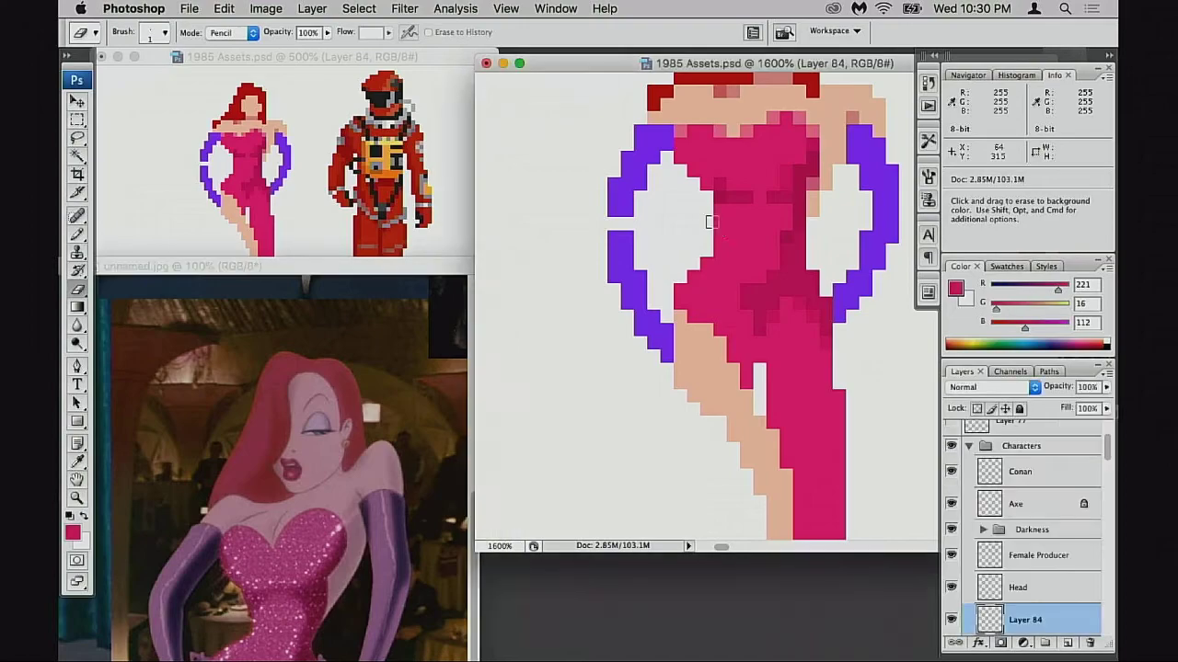
pyautogui.moveTo(716, 223); pyautogui.dragTo(715, 238)
pyautogui.press('super+z')
pyautogui.moveTo(708, 254)
pyautogui.mouseDown()
pyautogui.moveTo(705, 283)
pyautogui.moveTo(672, 297)
pyautogui.mouseUp()
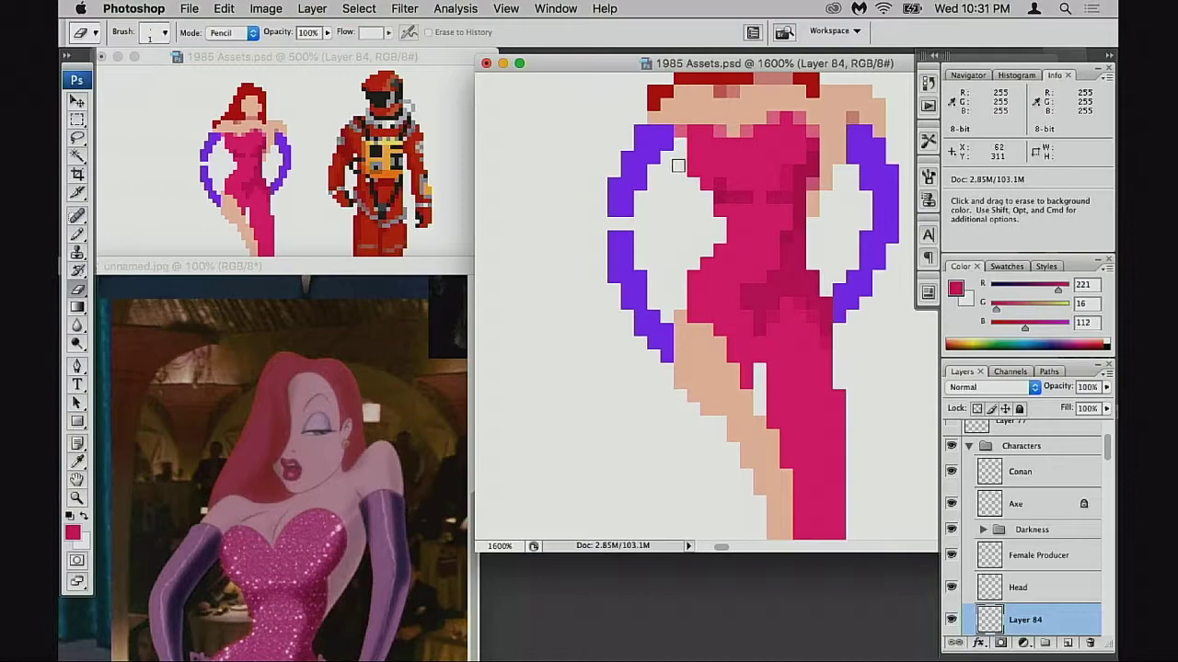
# - Shift the left shoulder edge and upper left glove one pixel inward so they meet the narrowed dress
pyautogui.keyDown('alt'); pyautogui.click(708, 285); pyautogui.keyUp('alt')
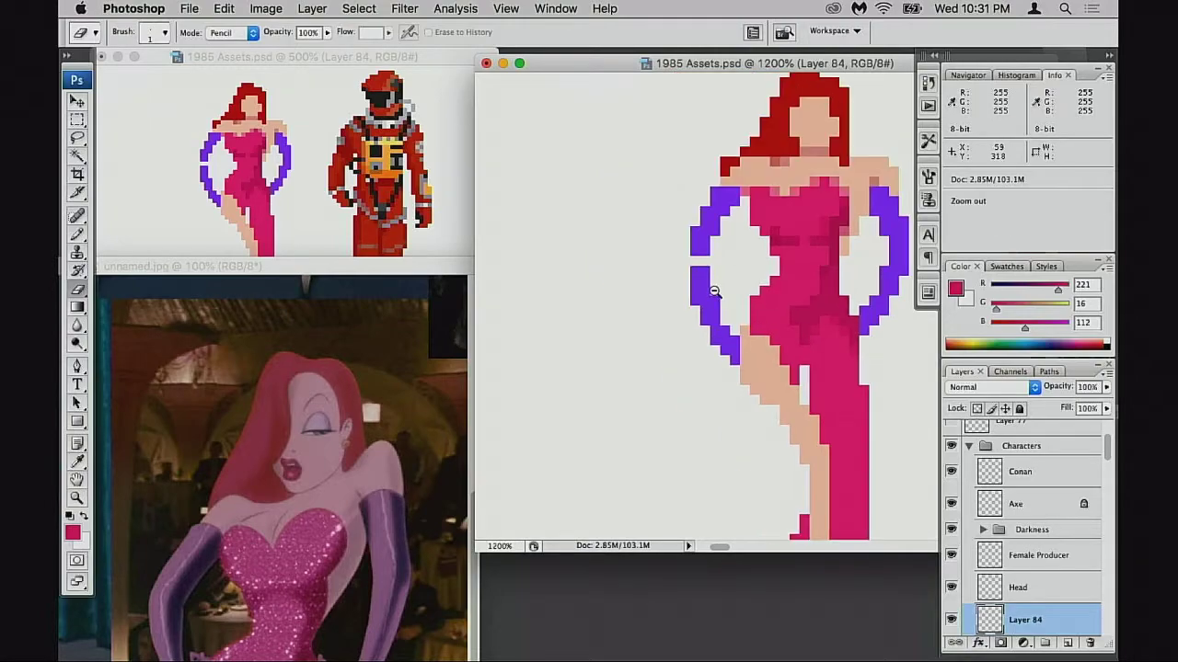
pyautogui.keyDown('alt'); pyautogui.click(727, 299); pyautogui.keyUp('alt')
pyautogui.keyDown('alt'); pyautogui.click(736, 307); pyautogui.keyUp('alt')
pyautogui.hscroll(5, 800, 348)
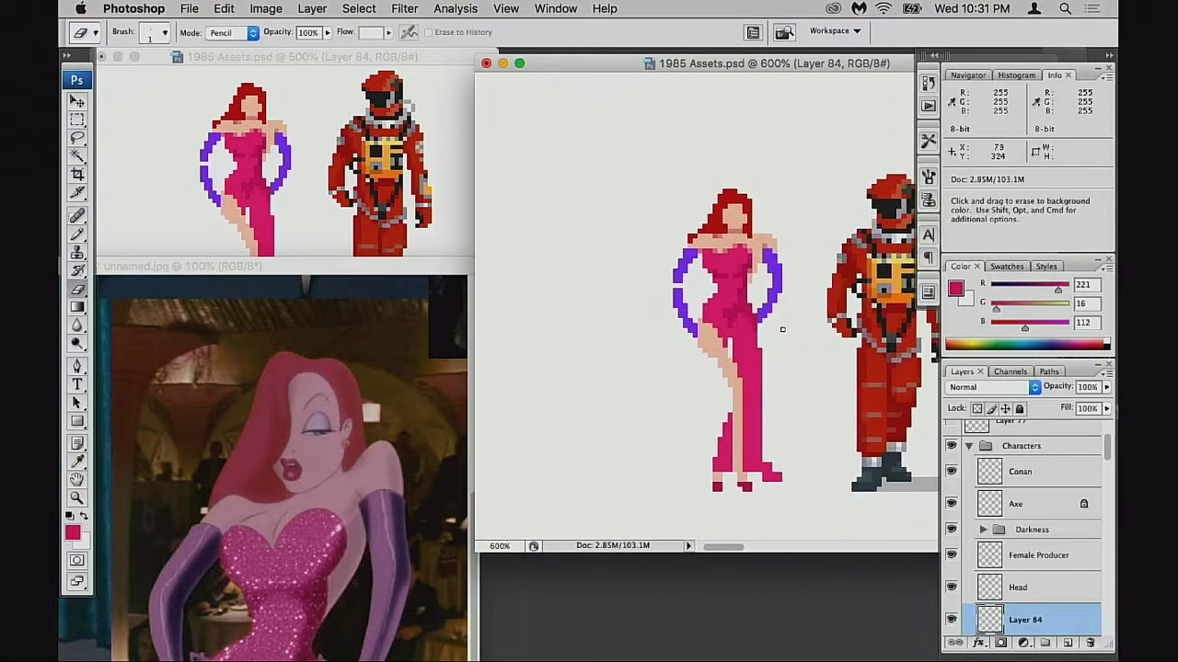
pyautogui.keyDown('super'); pyautogui.click(773, 320); pyautogui.keyUp('super')
pyautogui.keyDown('super'); pyautogui.click(725, 286); pyautogui.keyUp('super')
pyautogui.keyDown('super'); pyautogui.click(724, 285); pyautogui.keyUp('super')
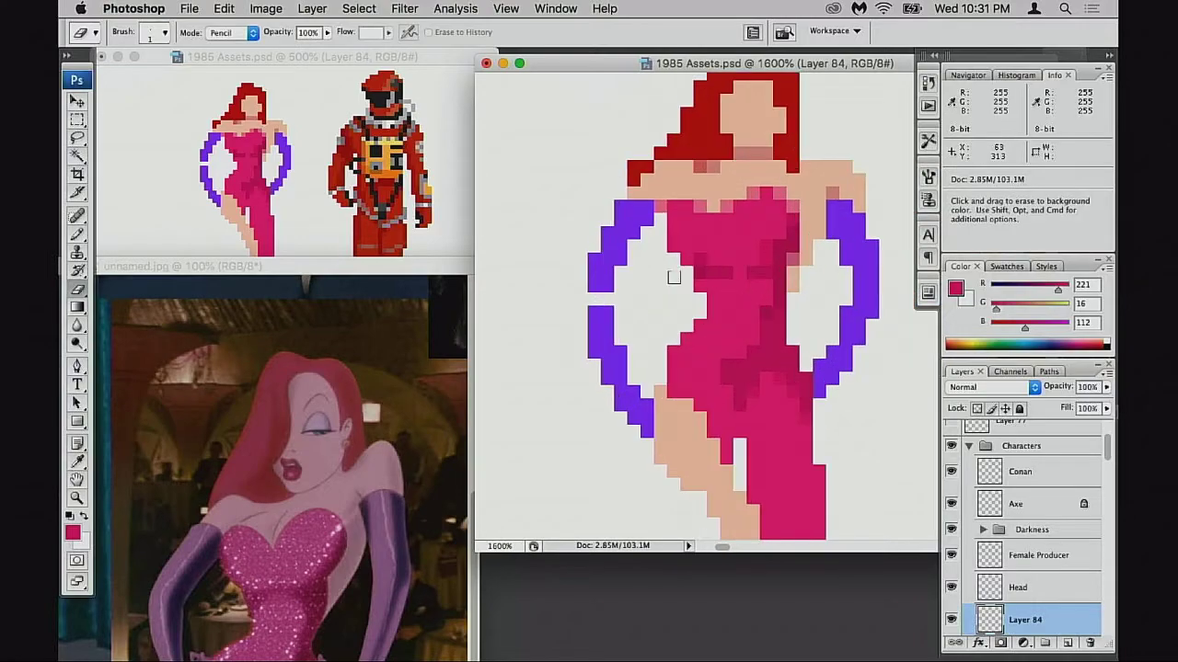
pyautogui.press('m')
pyautogui.moveTo(607, 181); pyautogui.dragTo(617, 246)
pyautogui.moveTo(560, 187)
pyautogui.mouseDown()
pyautogui.moveTo(631, 362)
pyautogui.moveTo(678, 397)
pyautogui.moveTo(671, 362)
pyautogui.mouseUp()
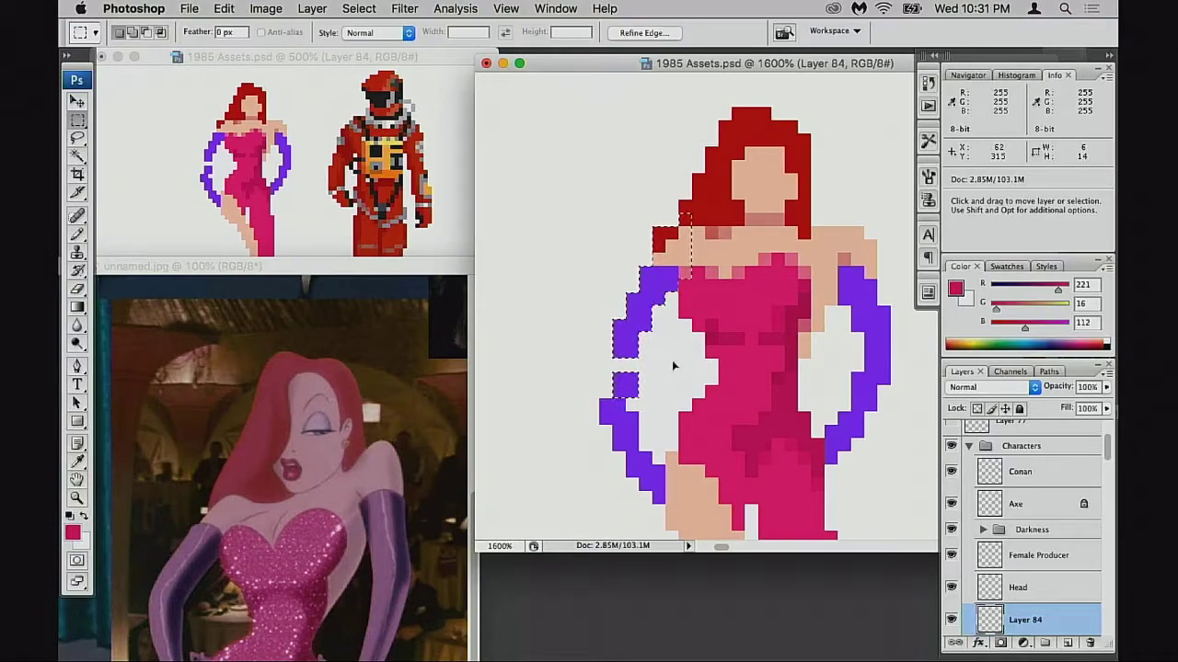
pyautogui.press('super+d')
pyautogui.press('e')
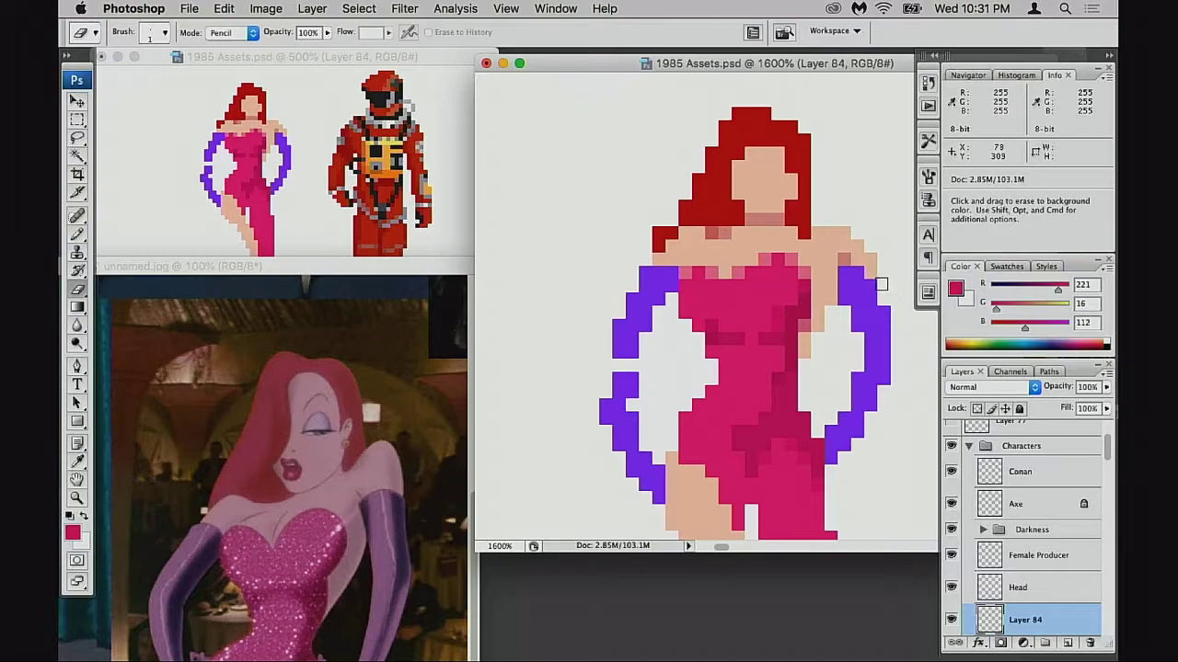
# - Replace the inner top corner pixel of the right glove with sampled skin color
pyautogui.press('b')
pyautogui.keyDown('alt'); pyautogui.click(848, 254); pyautogui.keyUp('alt')
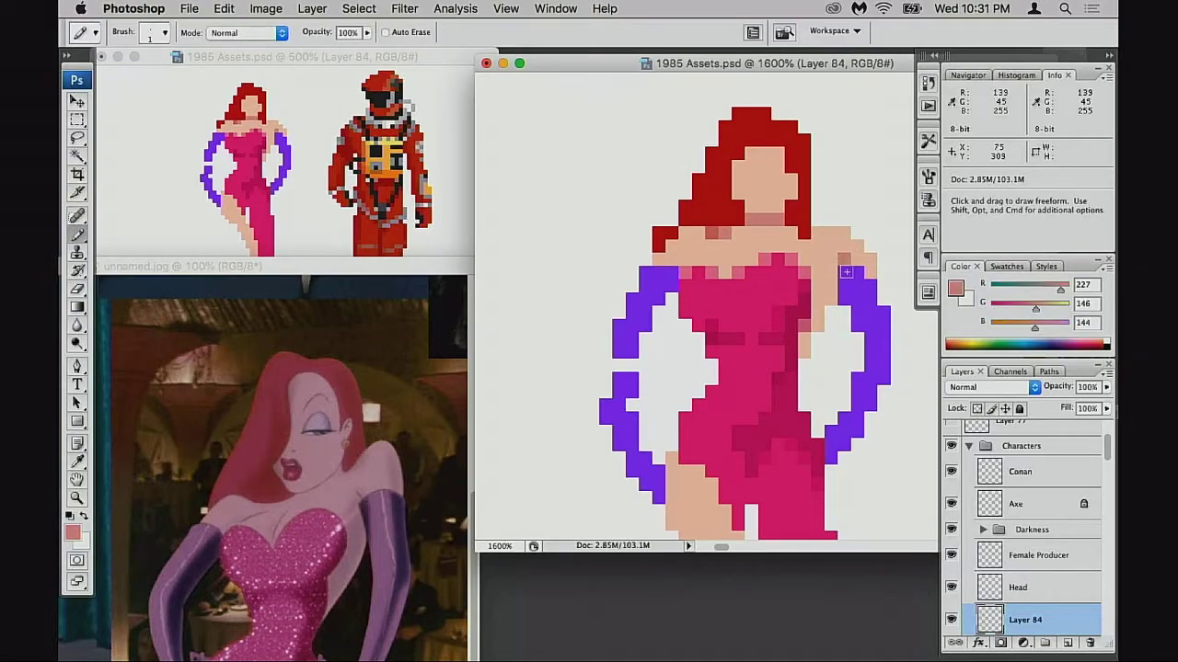
pyautogui.keyDown('alt'); pyautogui.click(841, 258); pyautogui.keyUp('alt')
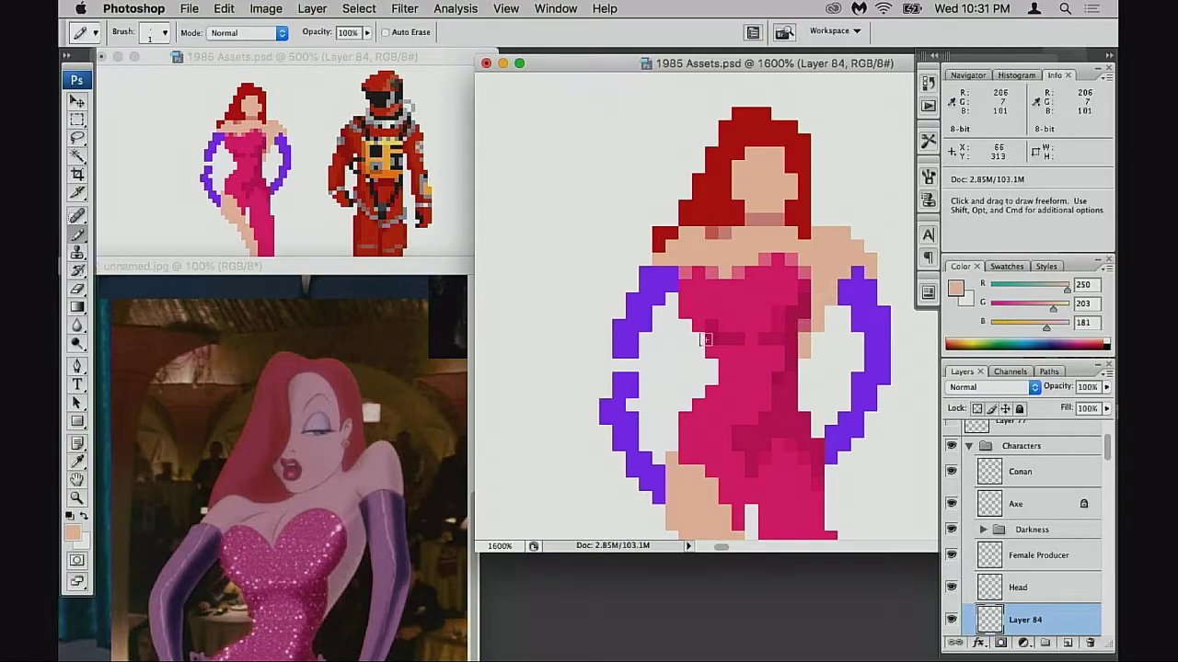
# - Close the gap at the left glove's elbow with sampled purple and thicken the inner side of the arm
pyautogui.keyDown('alt'); pyautogui.click(616, 366); pyautogui.keyUp('alt')
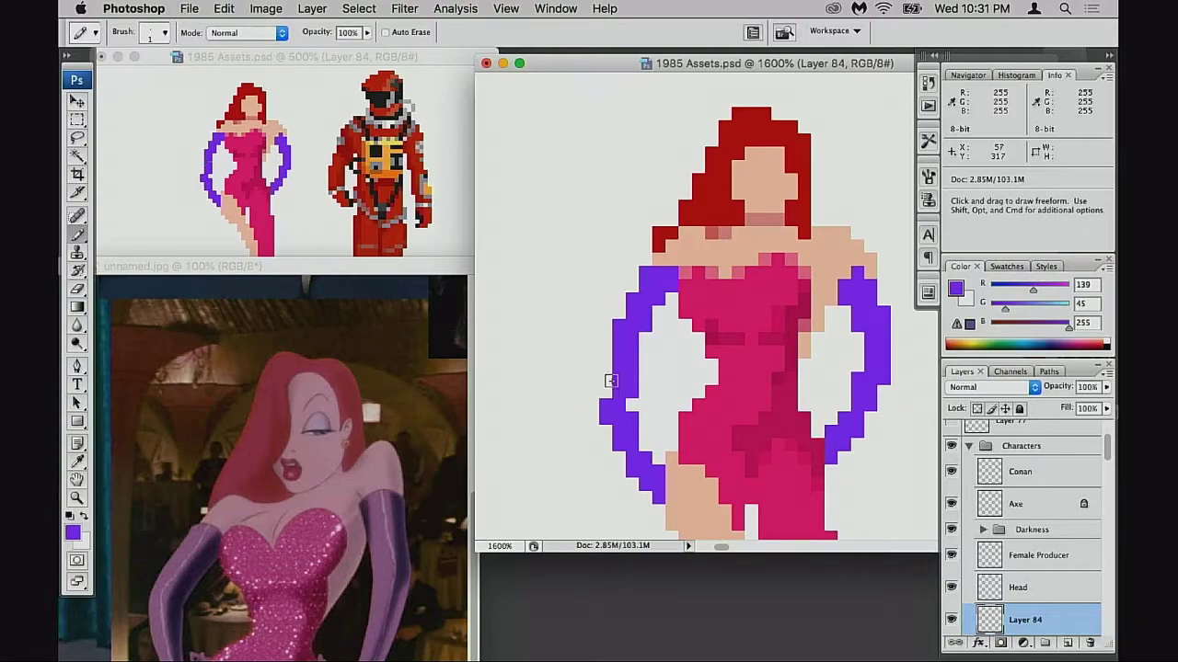
pyautogui.press('e')
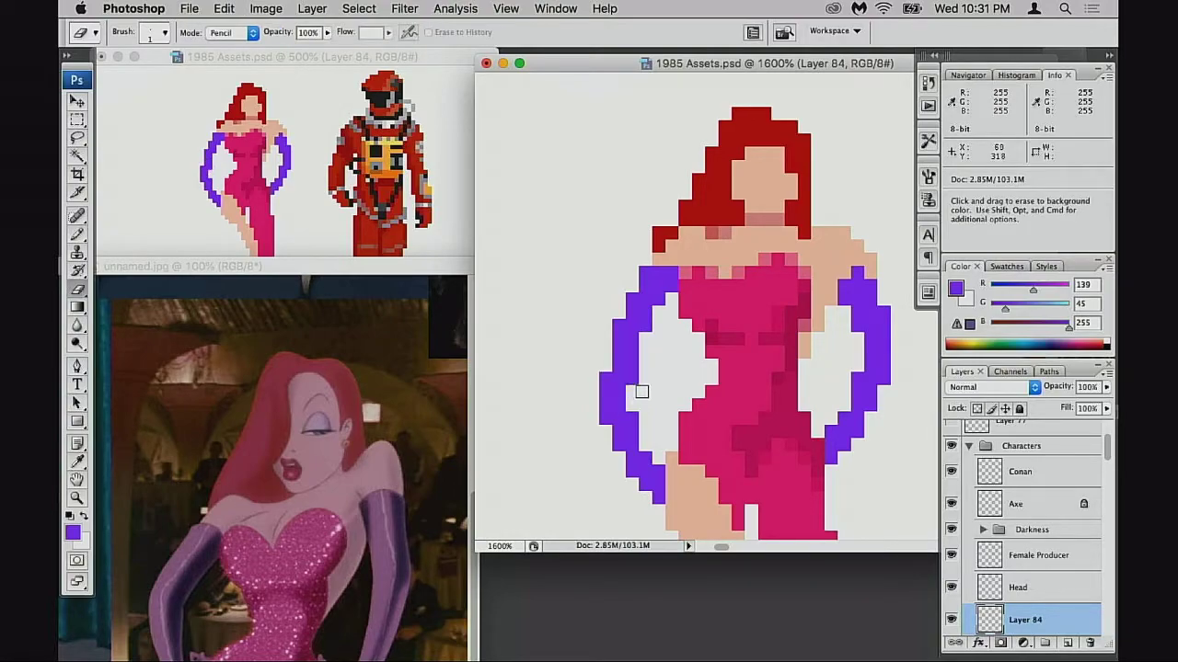
pyautogui.press('b')
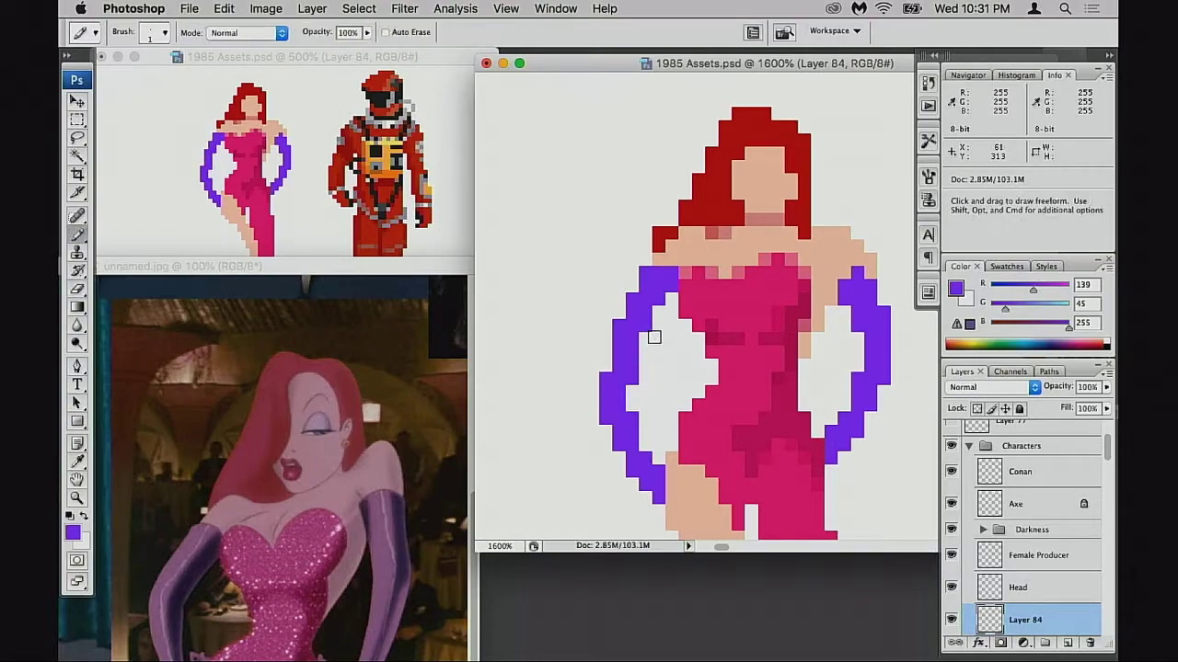
pyautogui.moveTo(630, 375); pyautogui.dragTo(623, 427)
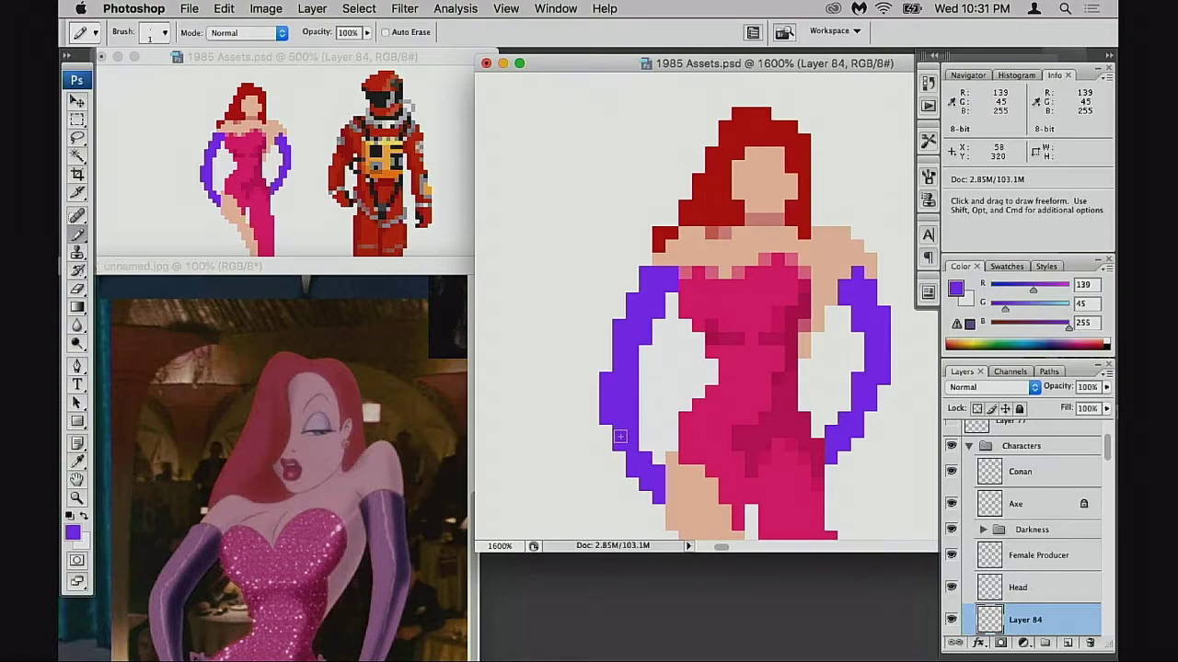
# - Erase the outer corner pixels above and below the left glove's elbow
pyautogui.press('e')
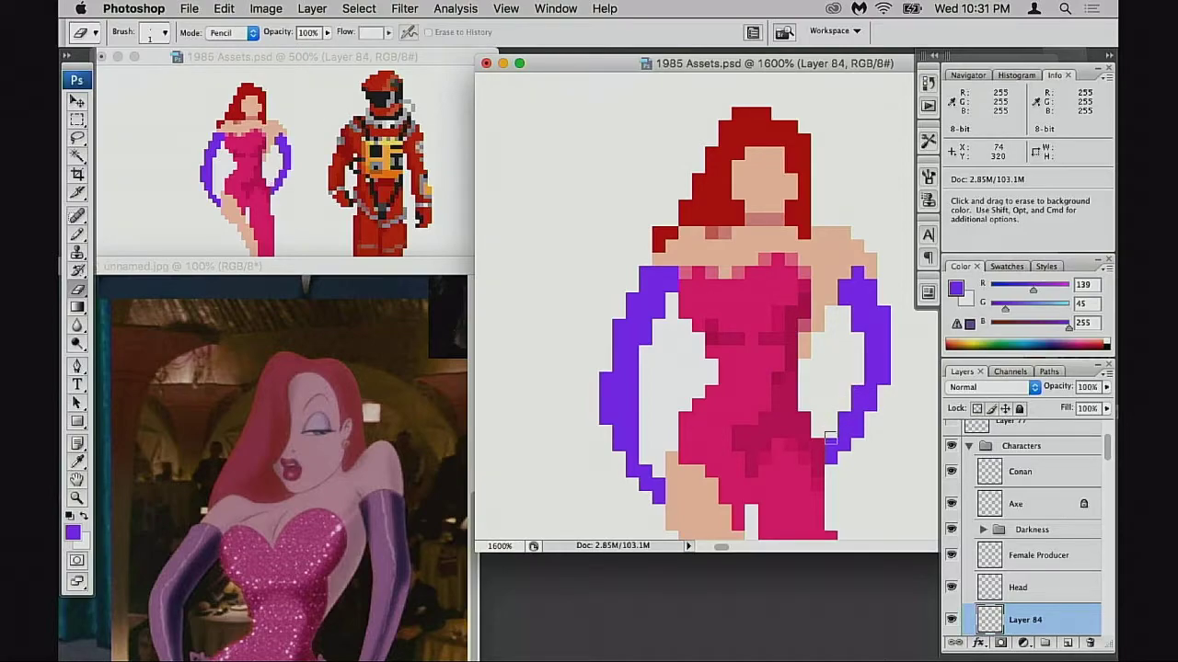
pyautogui.scroll(-2, 823, 408)
pyautogui.hscroll(-1, 823, 407)
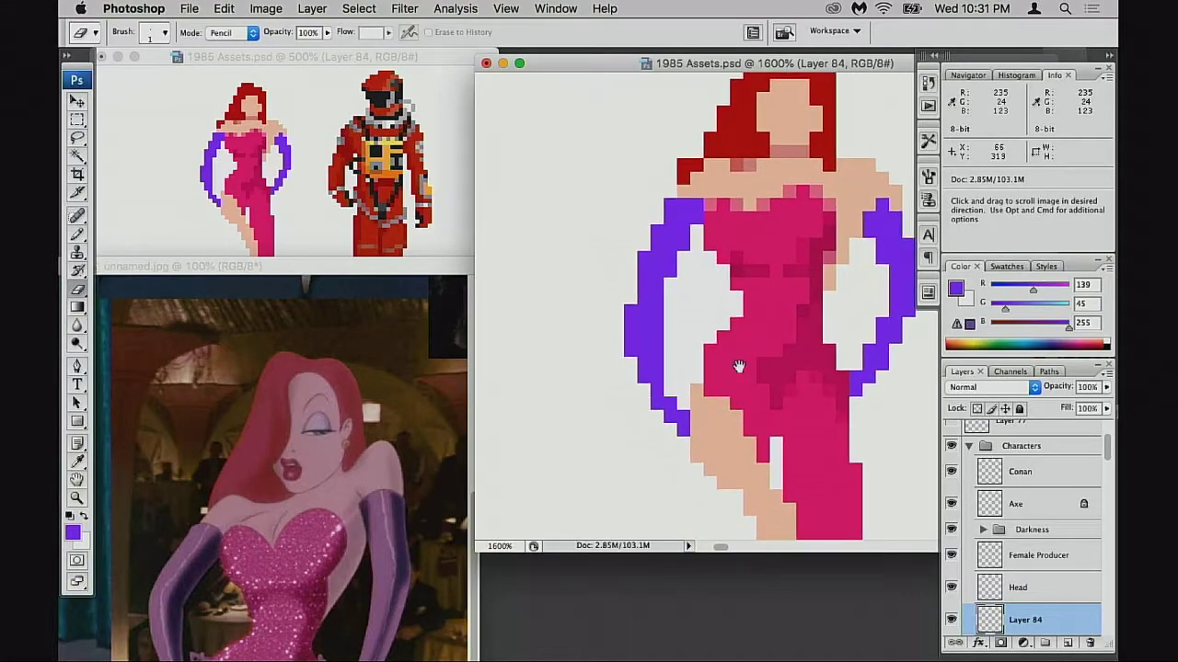
pyautogui.click(643, 257)
pyautogui.click(631, 349)
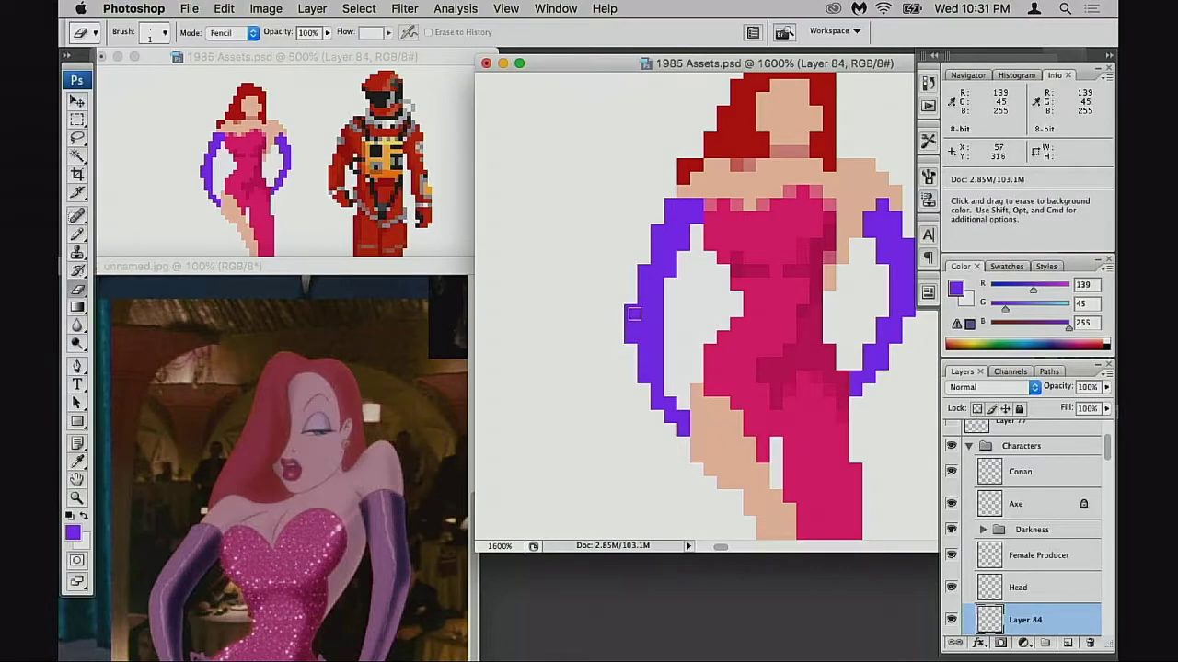
# - Try softening the top of the left glove's elbow bump with a purple pixel at 50% pencil opacity
pyautogui.press('b')
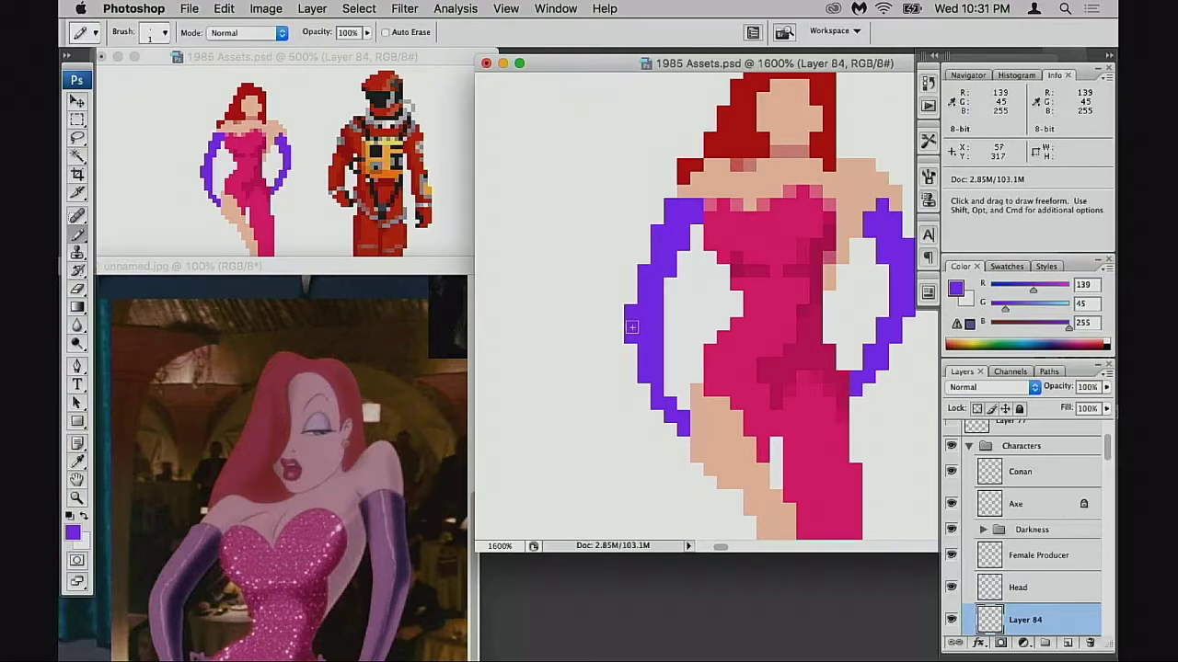
pyautogui.press('5')
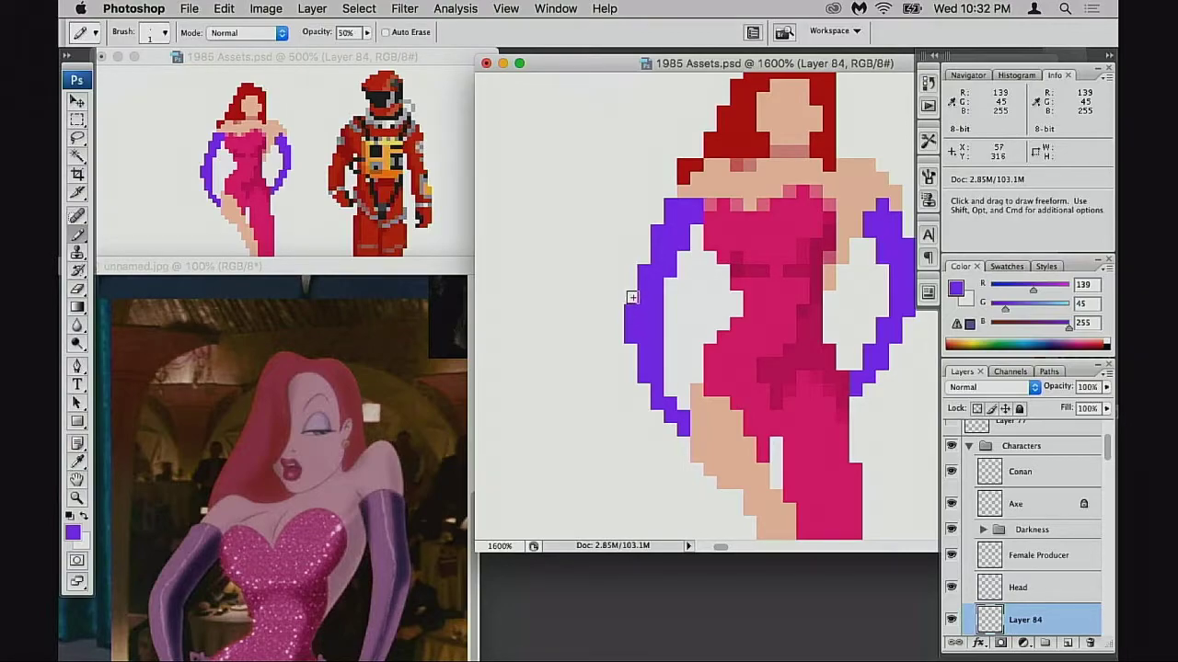
pyautogui.click(631, 298)
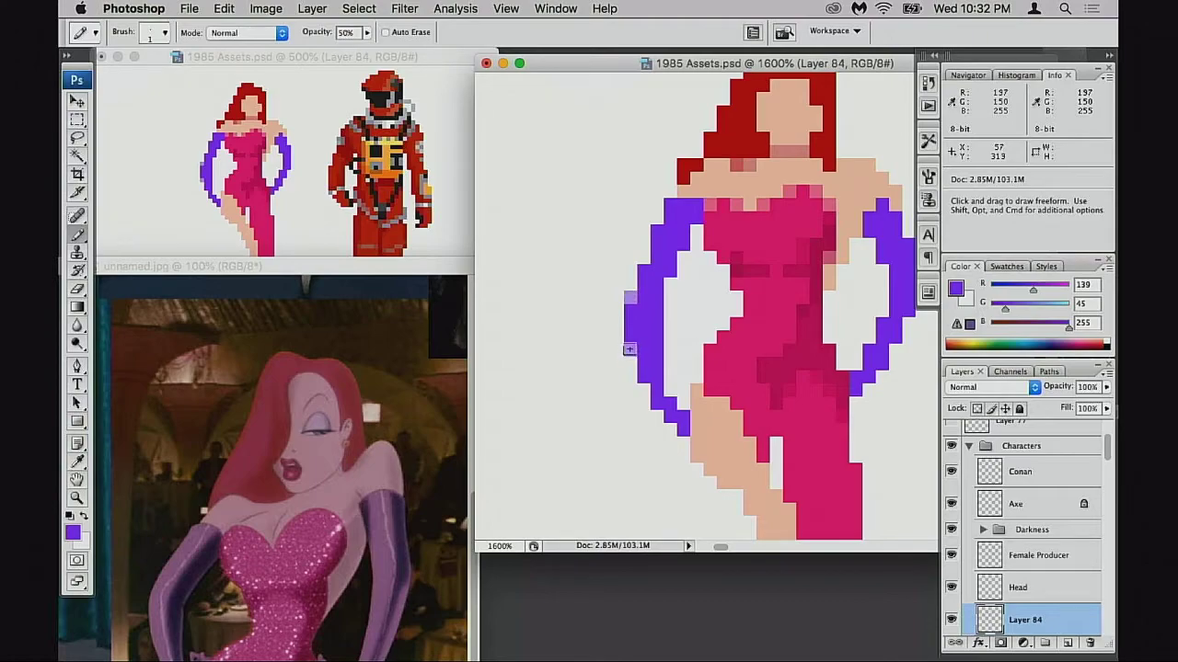
pyautogui.press('super+z')
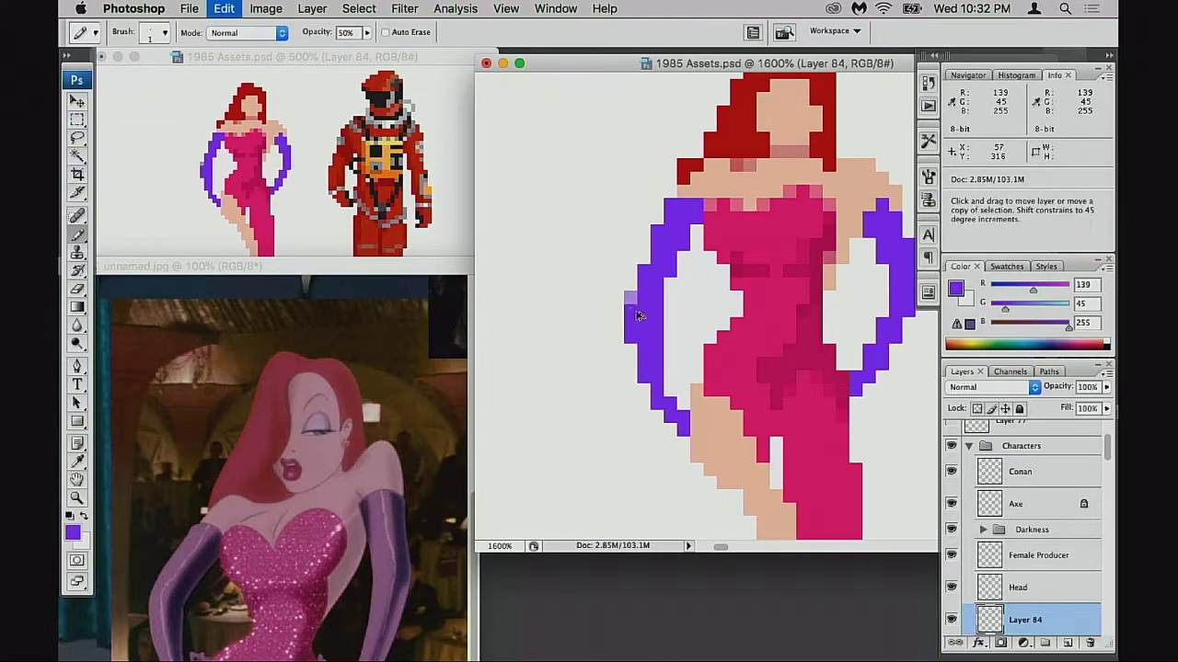
# - Erase the protruding outer pixel column at the left glove's elbow at 50% eraser opacity, and reset the eraser to 100%
pyautogui.press('e')
pyautogui.press('5')
pyautogui.click(632, 311)
pyautogui.click(631, 336)
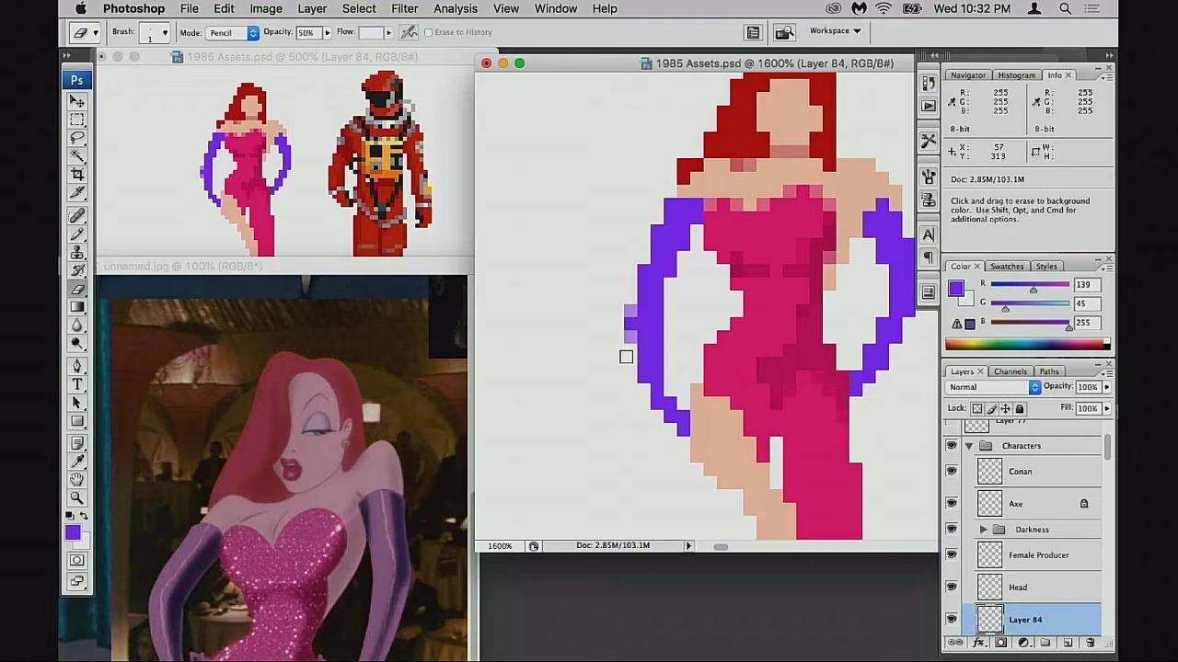
pyautogui.press('super+z')
pyautogui.moveTo(630, 307); pyautogui.dragTo(628, 342)
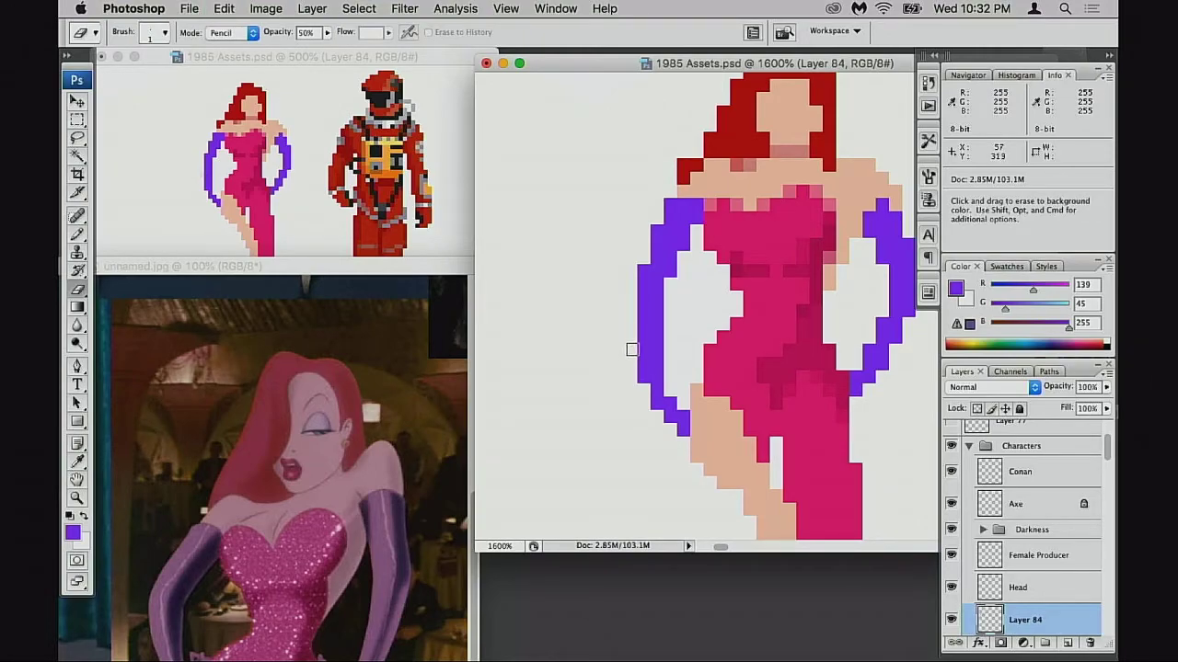
pyautogui.press('0')
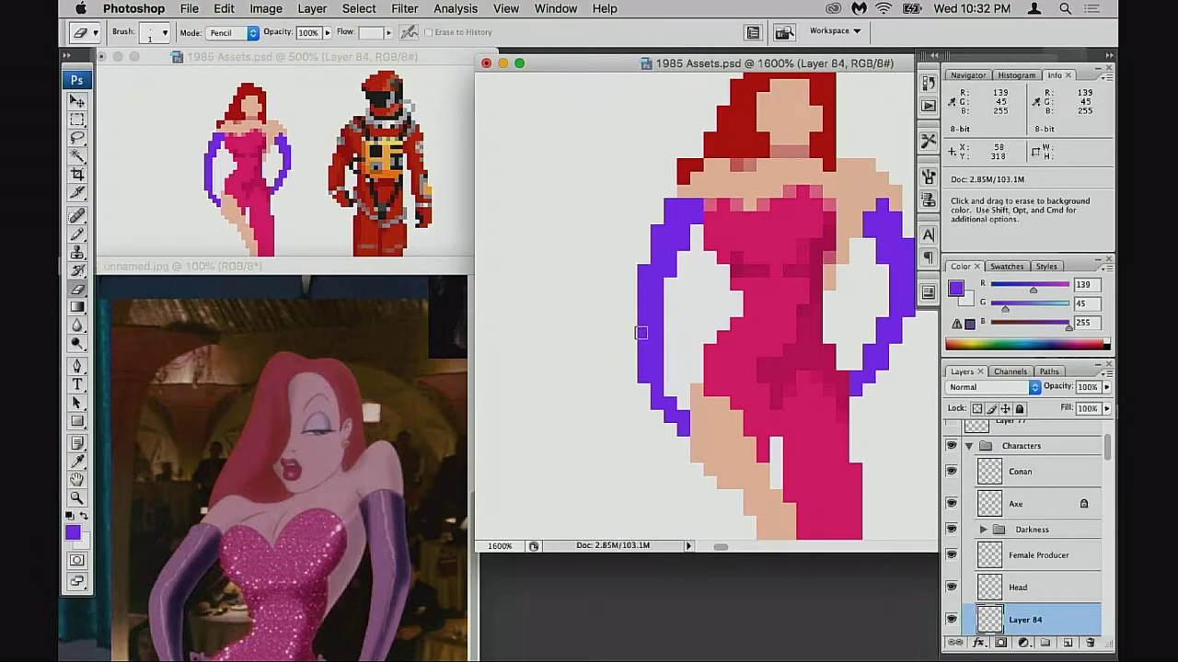
# - Extend the lower end of the right glove beside the hip with purple pixels at 100% pencil opacity
pyautogui.moveTo(625, 363); pyautogui.dragTo(721, 319)
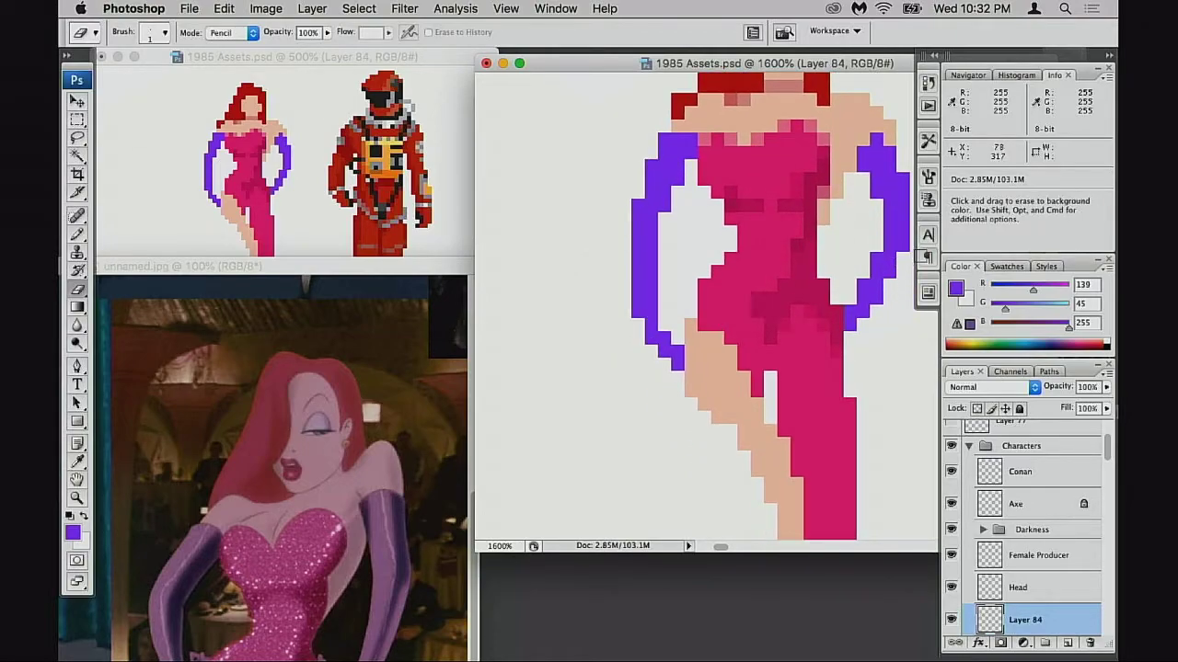
pyautogui.press('n')
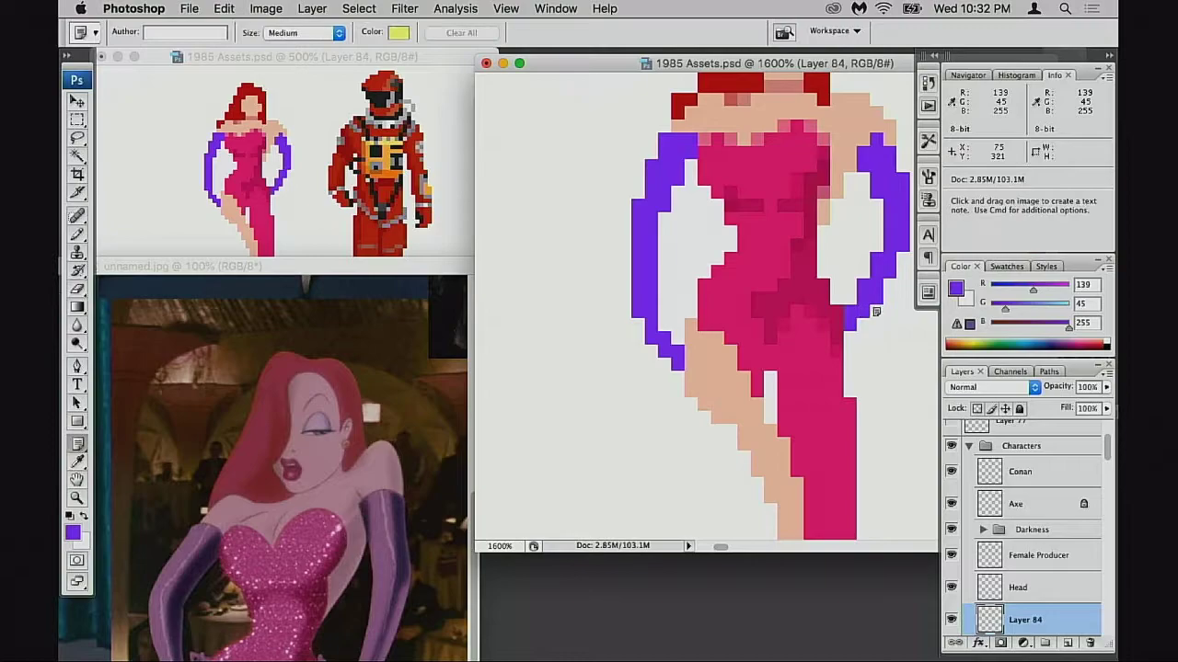
pyautogui.press('b')
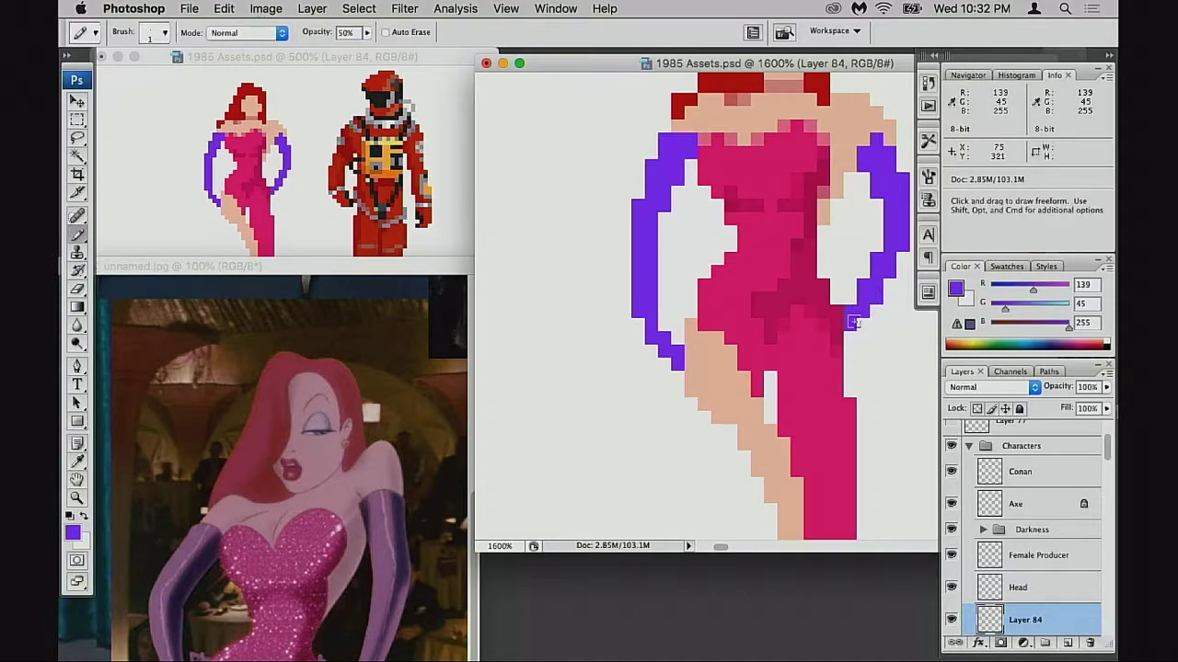
pyautogui.click(847, 341)
pyautogui.click(860, 327)
pyautogui.click(847, 349)
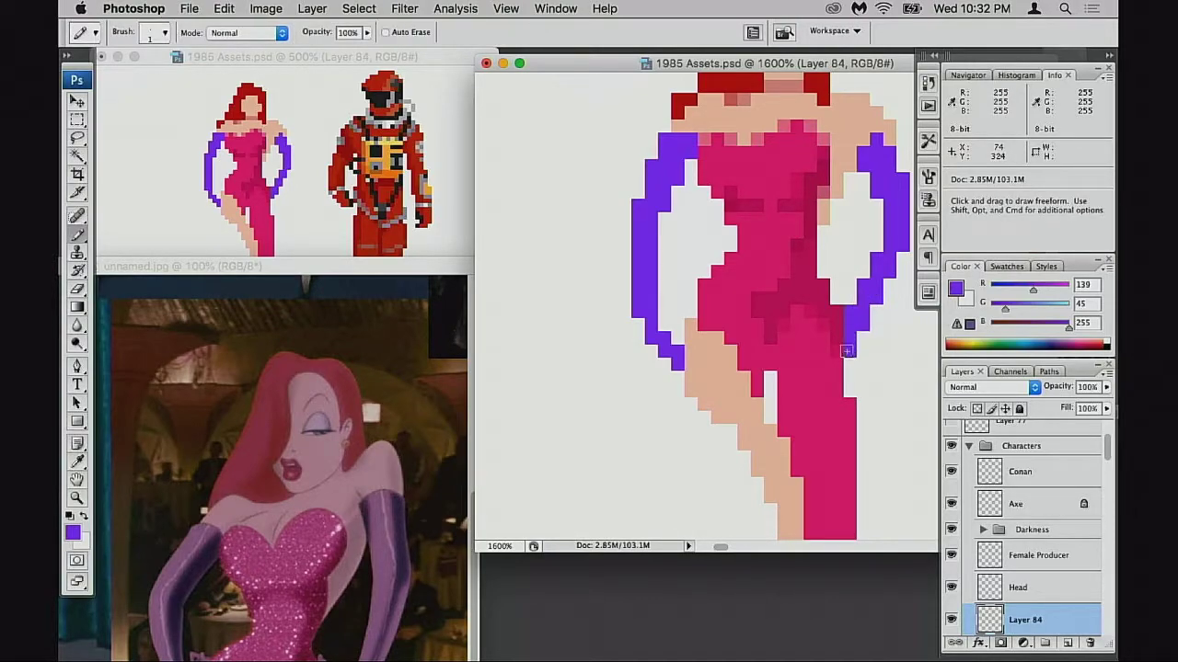
# - Reposition the reference image to show the hips and compare its waist and hands with the sprite
pyautogui.moveTo(640, 401); pyautogui.dragTo(652, 357)
pyautogui.moveTo(433, 266); pyautogui.dragTo(441, 171)
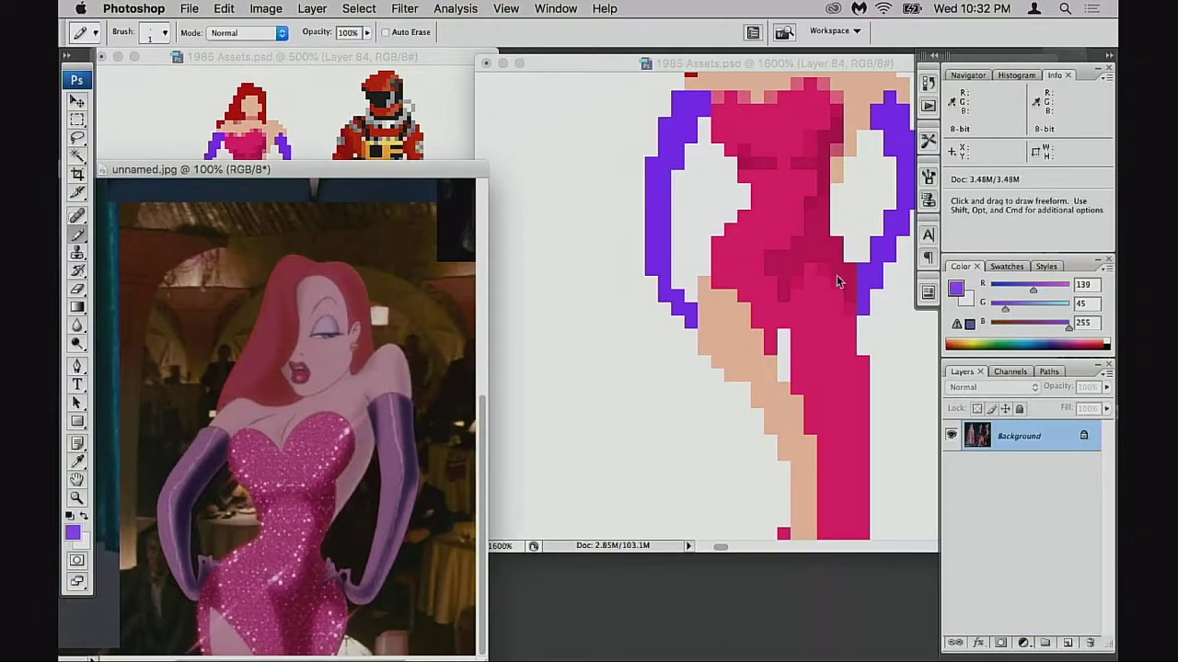
pyautogui.click(863, 219)
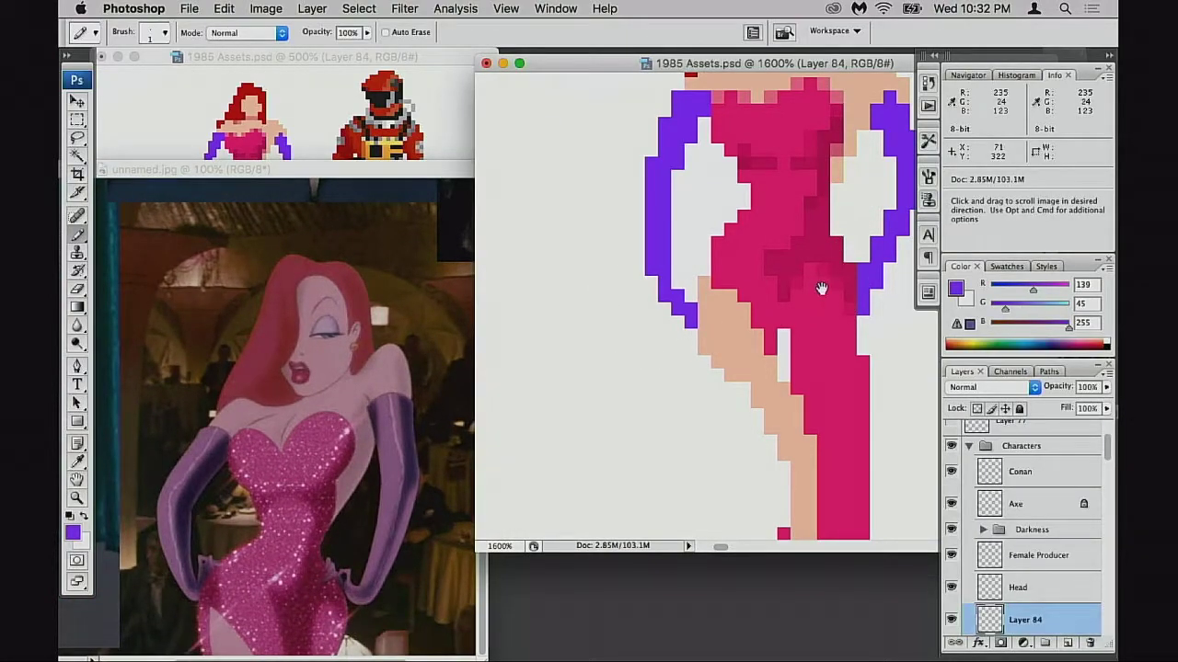
pyautogui.scroll(3, 823, 281)
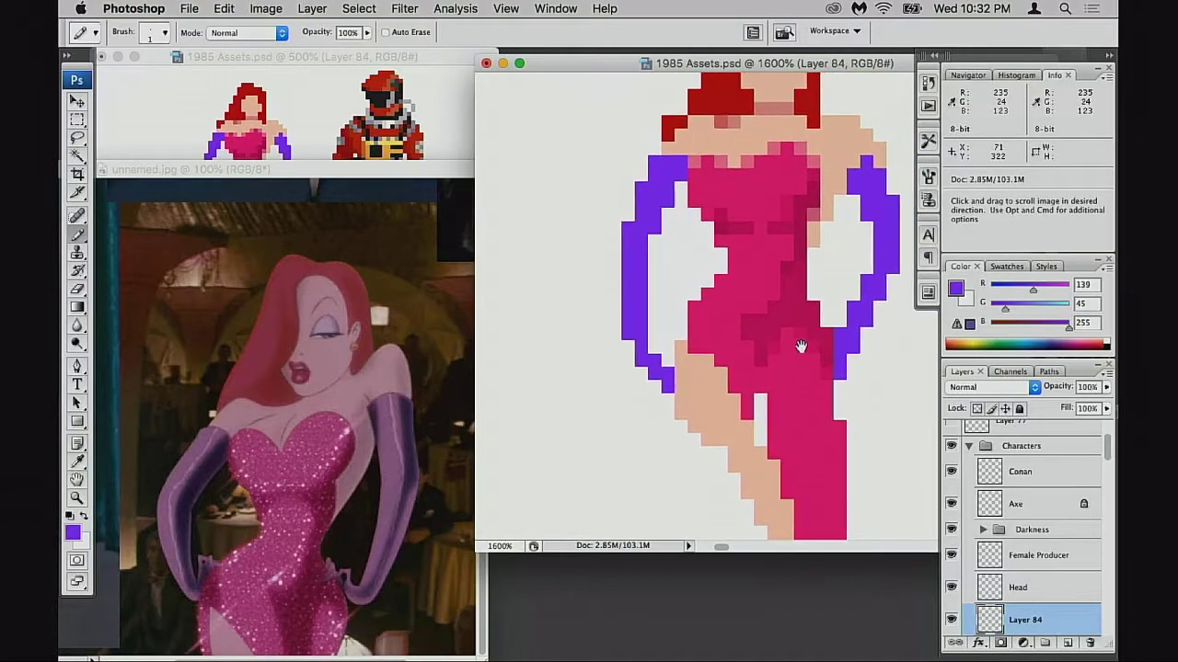
# - Widen the right side of the waist with sampled dark pink (193, 0, 91) and broaden its shading with 206, 7, 101
pyautogui.keyDown('alt'); pyautogui.click(800, 247); pyautogui.keyUp('alt')
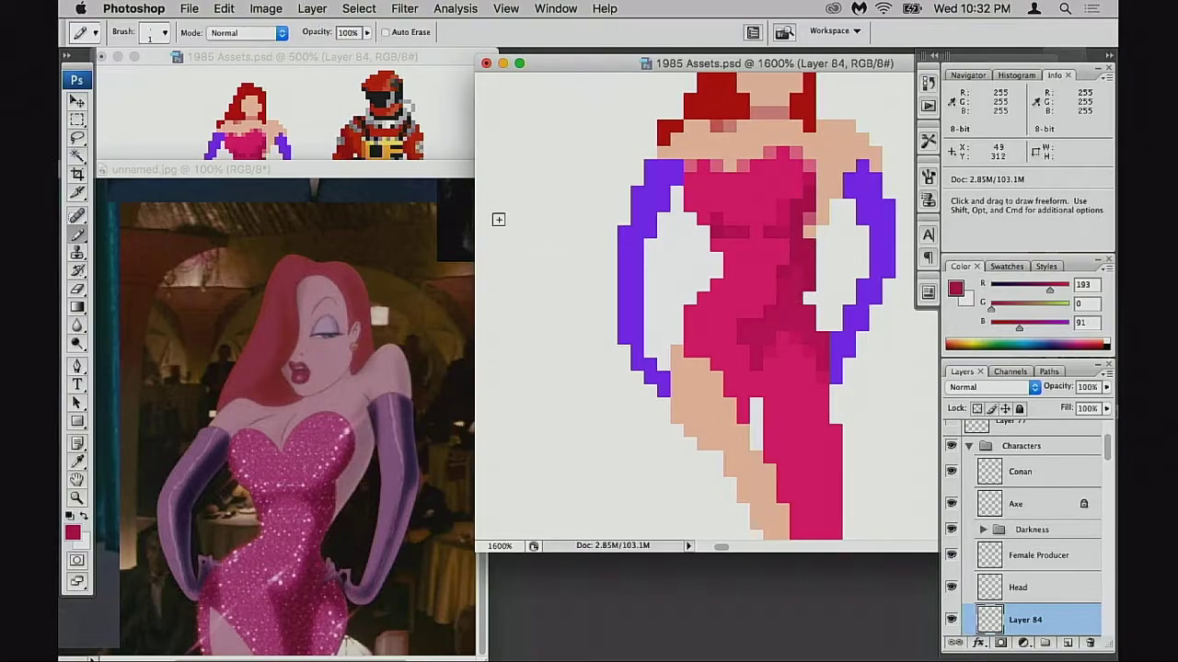
pyautogui.moveTo(450, 175); pyautogui.dragTo(440, 247)
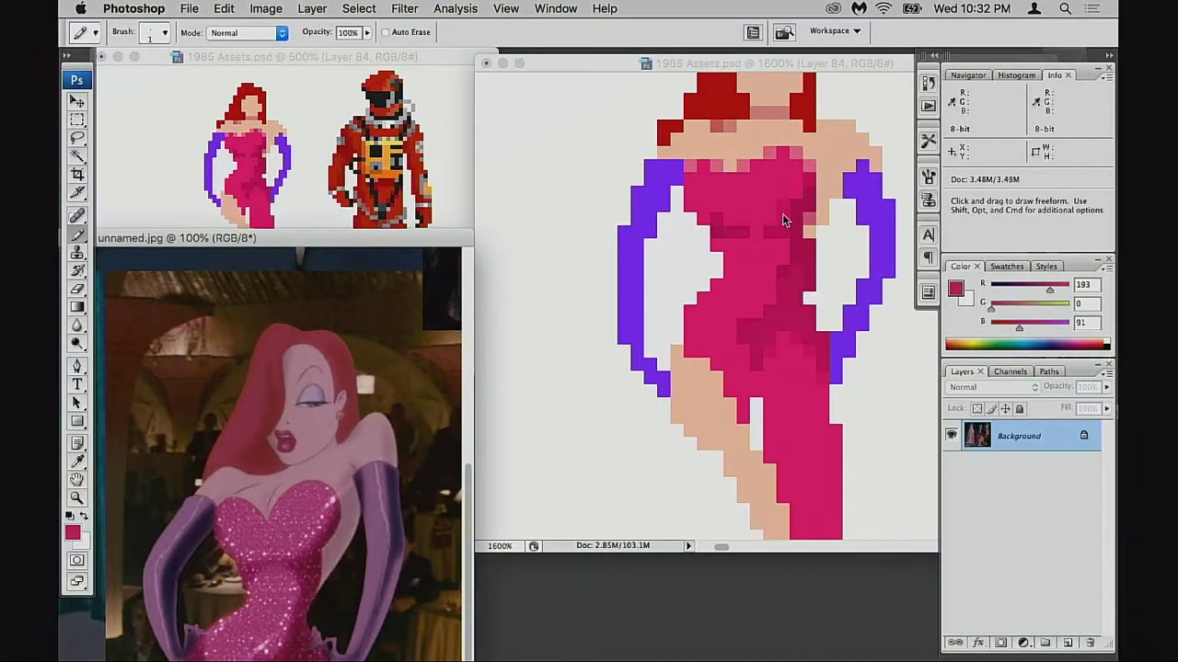
pyautogui.click(798, 236)
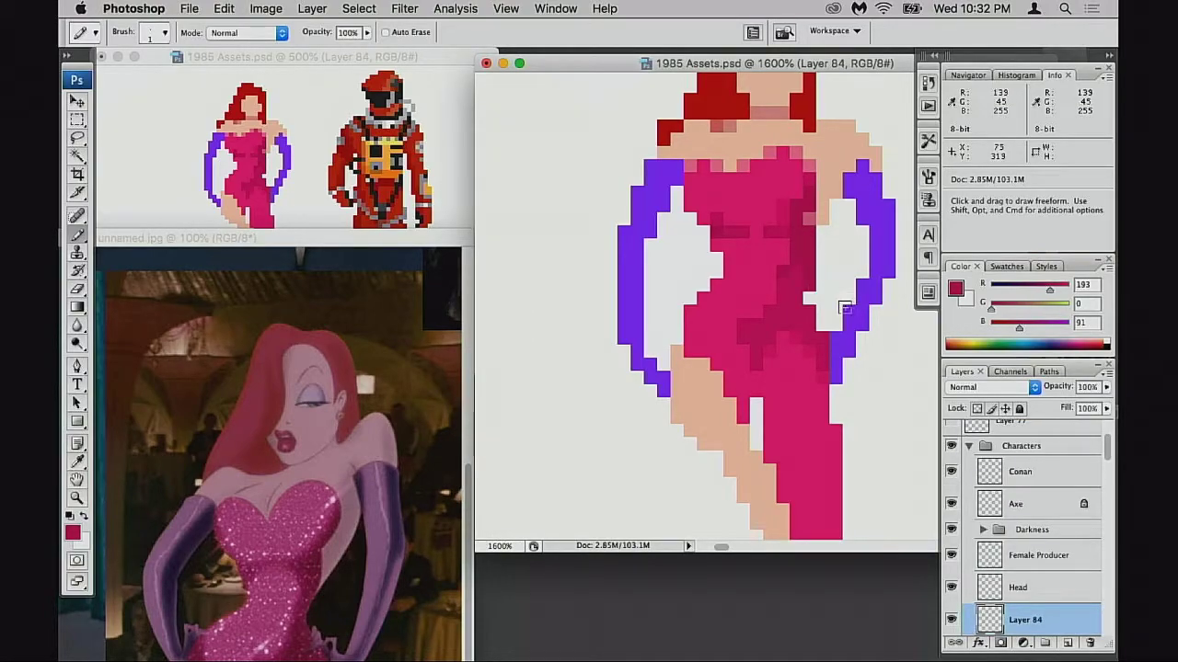
pyautogui.keyDown('alt'); pyautogui.click(795, 281); pyautogui.keyUp('alt')
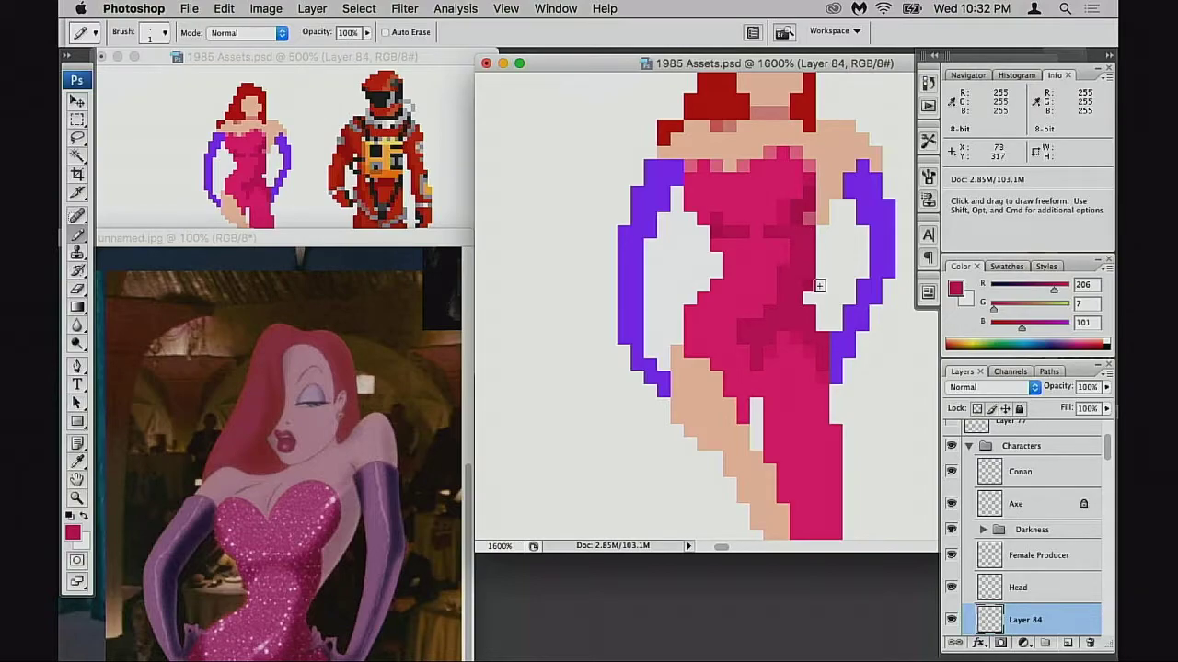
# - Shade the left hip's lower edge with 206, 7, 101 and thin the central fold shadow with 235, 24, 123 and 221, 16, 112
pyautogui.moveTo(807, 357); pyautogui.dragTo(822, 320)
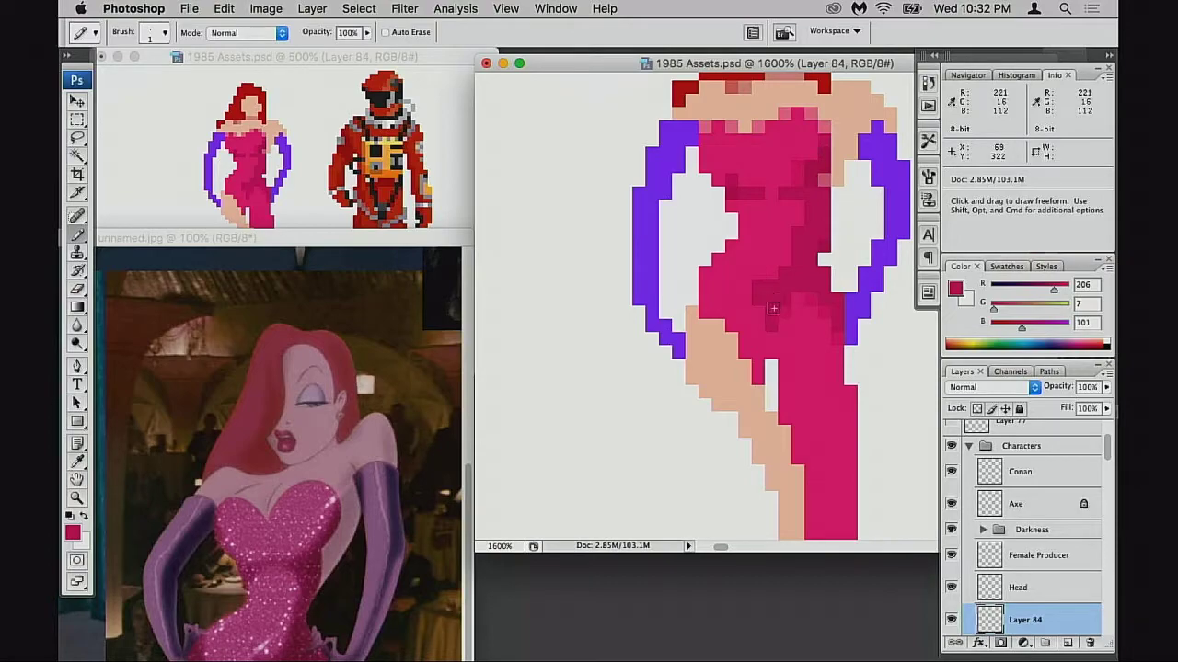
pyautogui.moveTo(773, 308)
pyautogui.mouseDown()
pyautogui.moveTo(747, 267)
pyautogui.moveTo(720, 279)
pyautogui.moveTo(753, 309)
pyautogui.mouseUp()
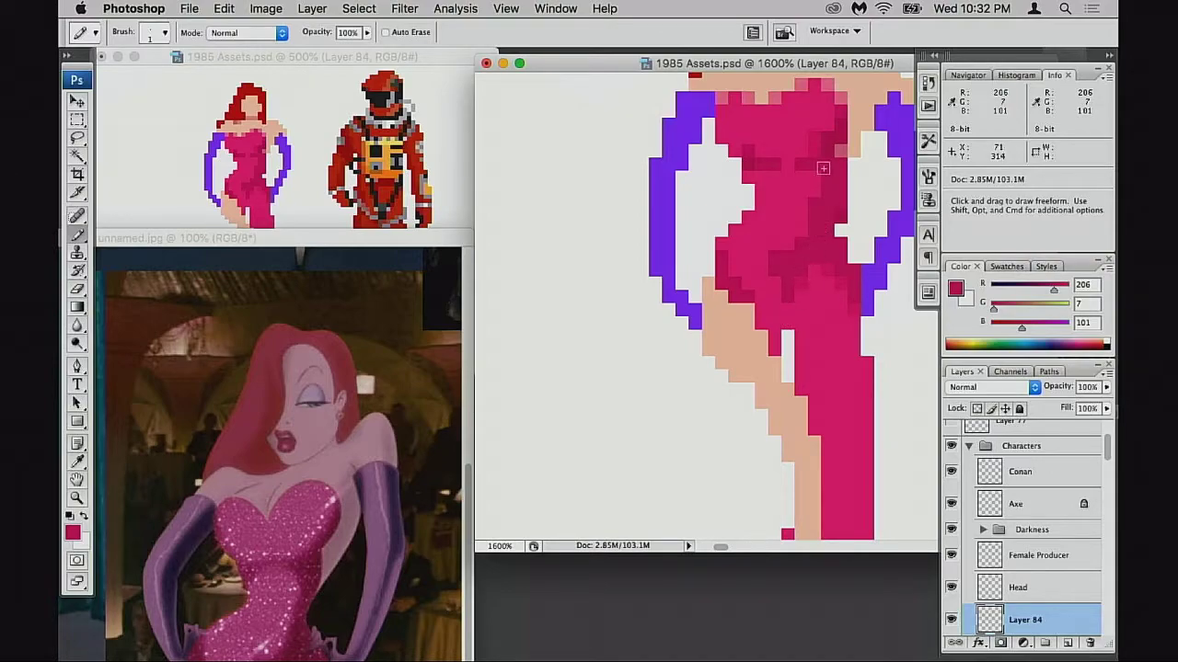
pyautogui.keyDown('alt'); pyautogui.click(817, 140); pyautogui.keyUp('alt')
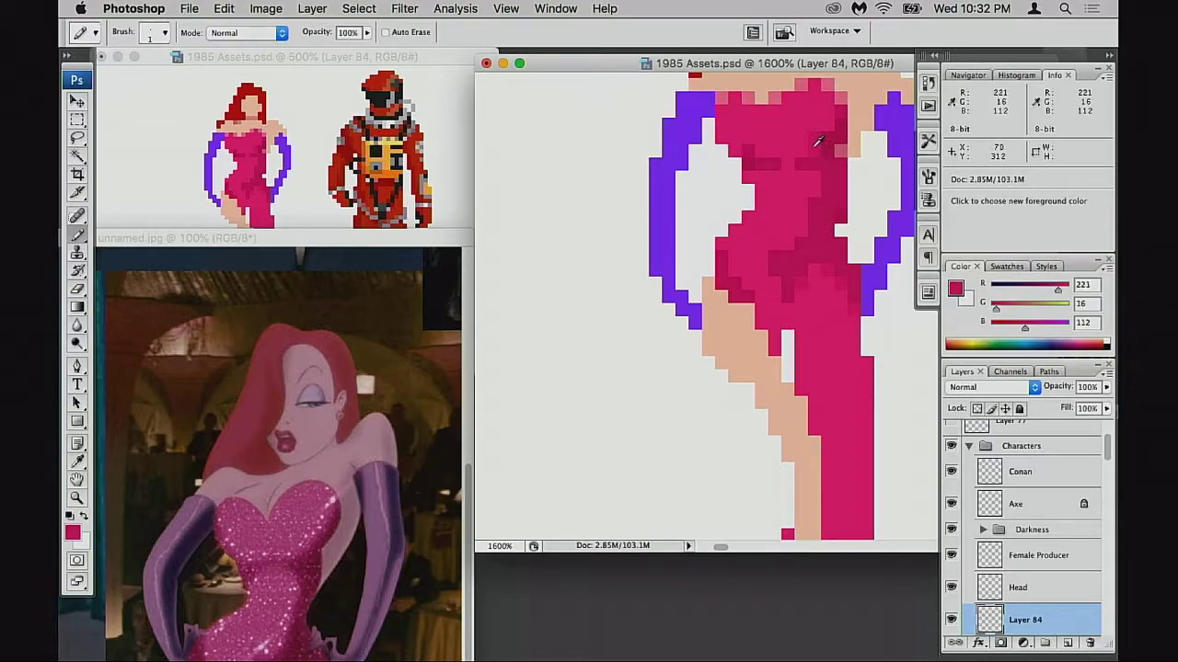
pyautogui.keyDown('alt'); pyautogui.click(789, 242); pyautogui.keyUp('alt')
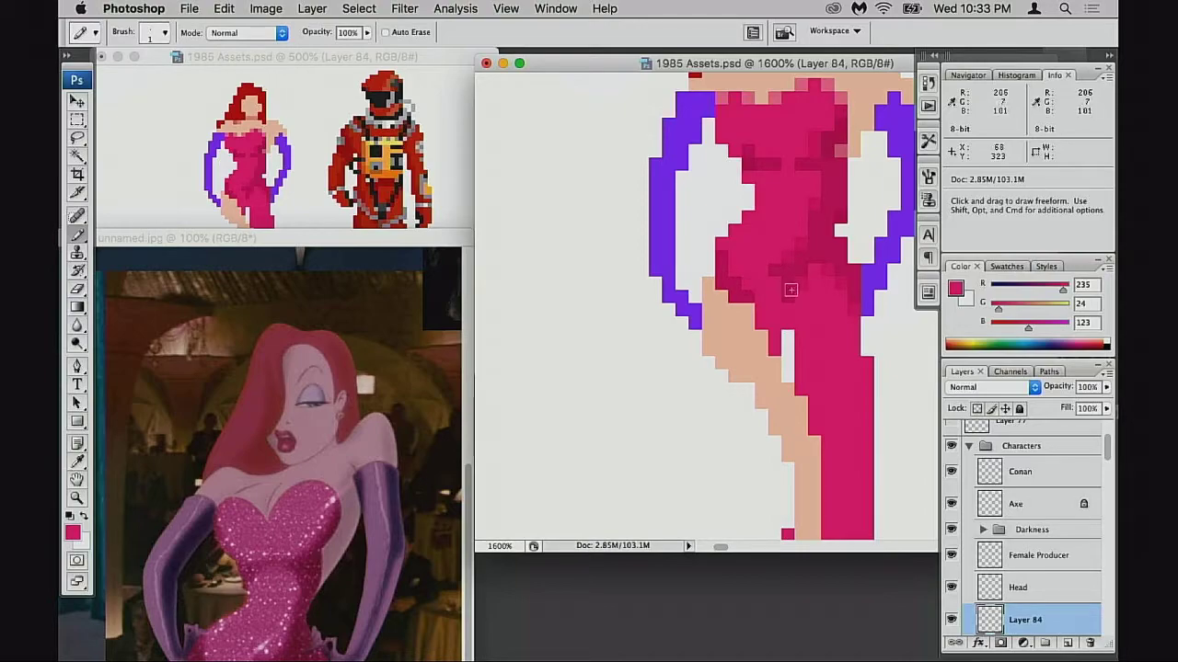
pyautogui.keyDown('alt'); pyautogui.click(786, 255); pyautogui.keyUp('alt')
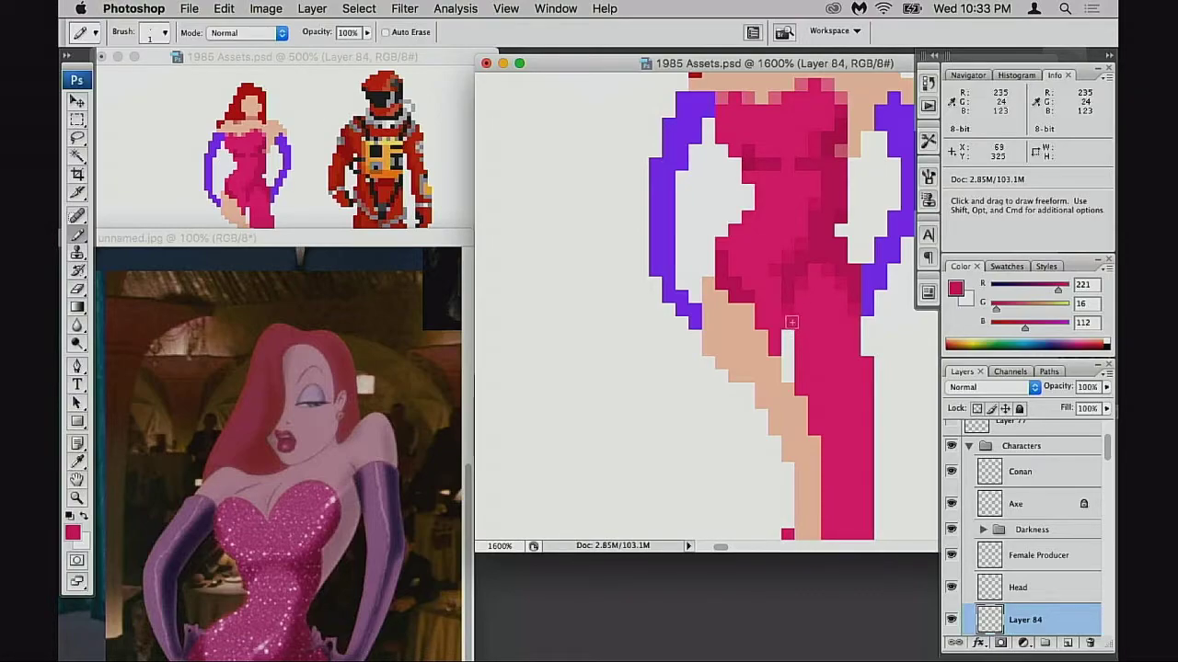
# - Shade the left edge of the waist with dark pink (206, 7, 101) and blend it into the dress with 221, 16, 112
pyautogui.moveTo(806, 313)
pyautogui.mouseDown()
pyautogui.moveTo(786, 334)
pyautogui.moveTo(788, 316)
pyautogui.mouseUp()
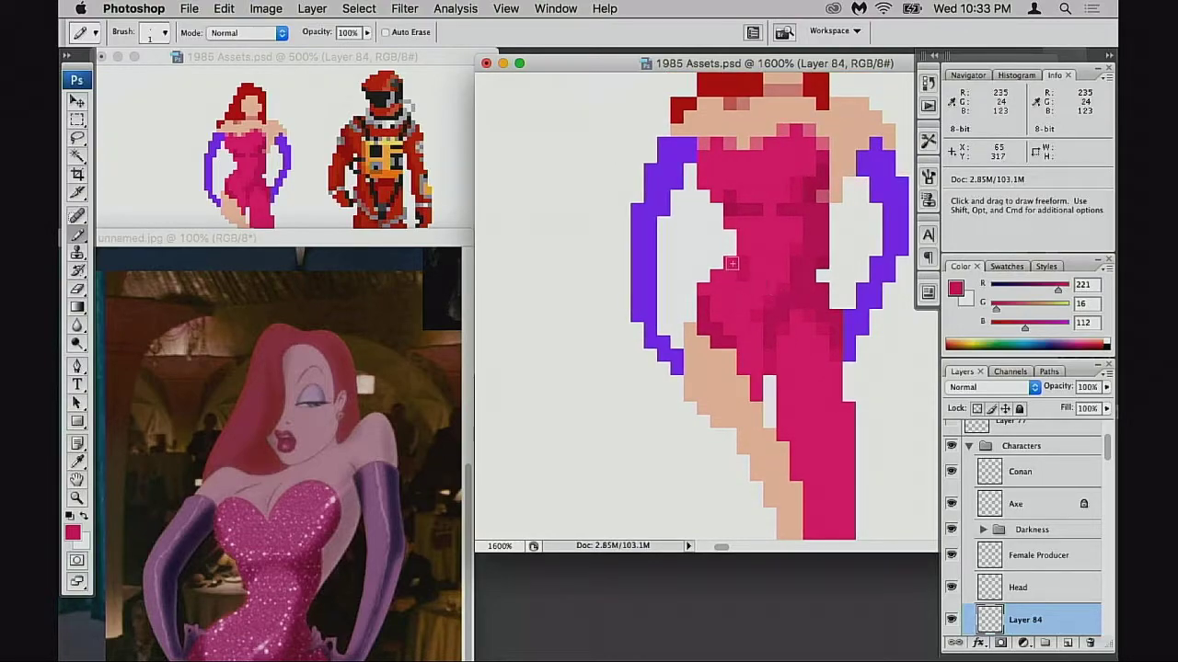
pyautogui.keyDown('alt'); pyautogui.click(806, 274); pyautogui.keyUp('alt')
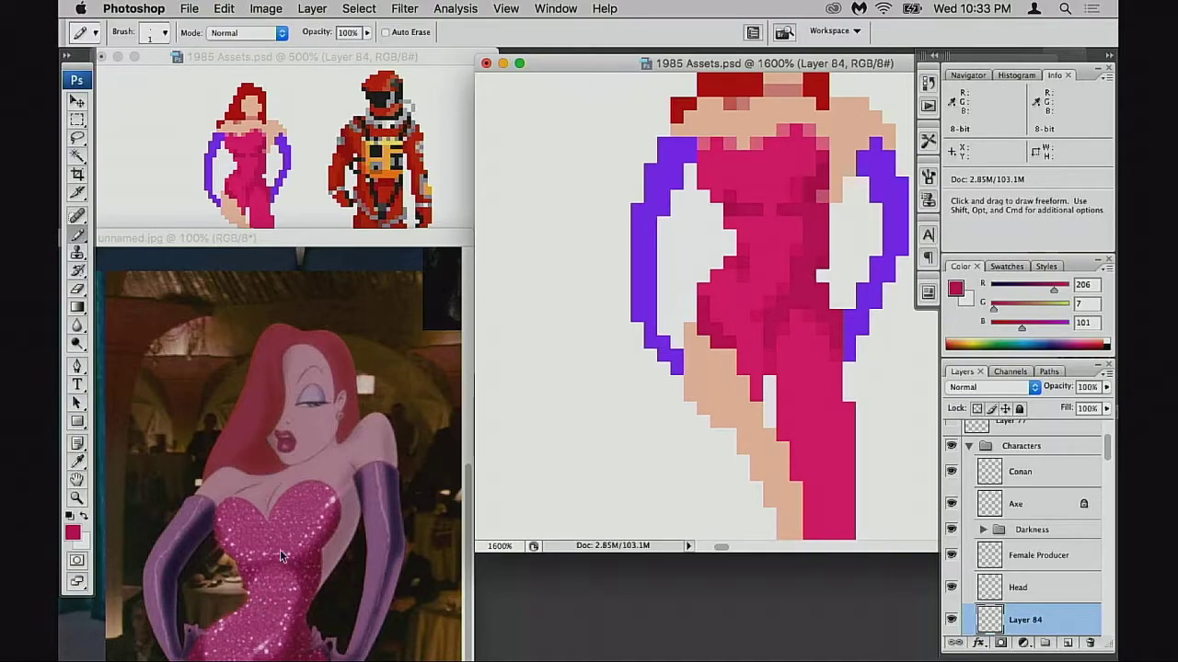
pyautogui.keyDown('alt'); pyautogui.click(755, 254); pyautogui.keyUp('alt')
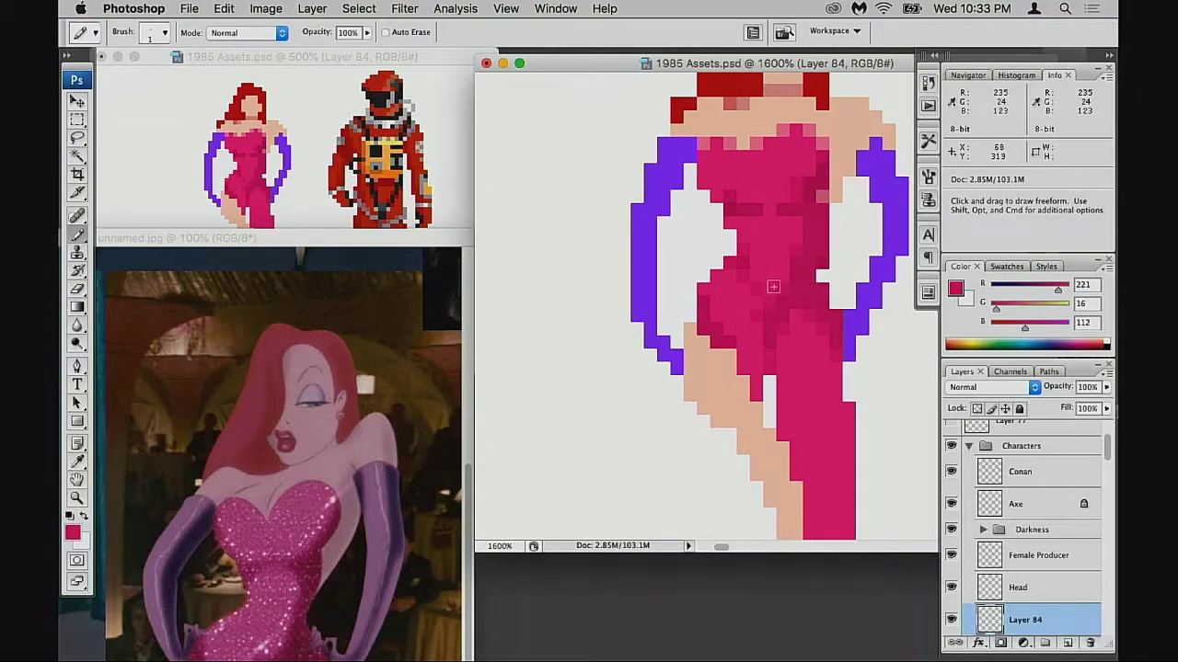
pyautogui.keyDown('alt'); pyautogui.click(743, 272); pyautogui.keyUp('alt')
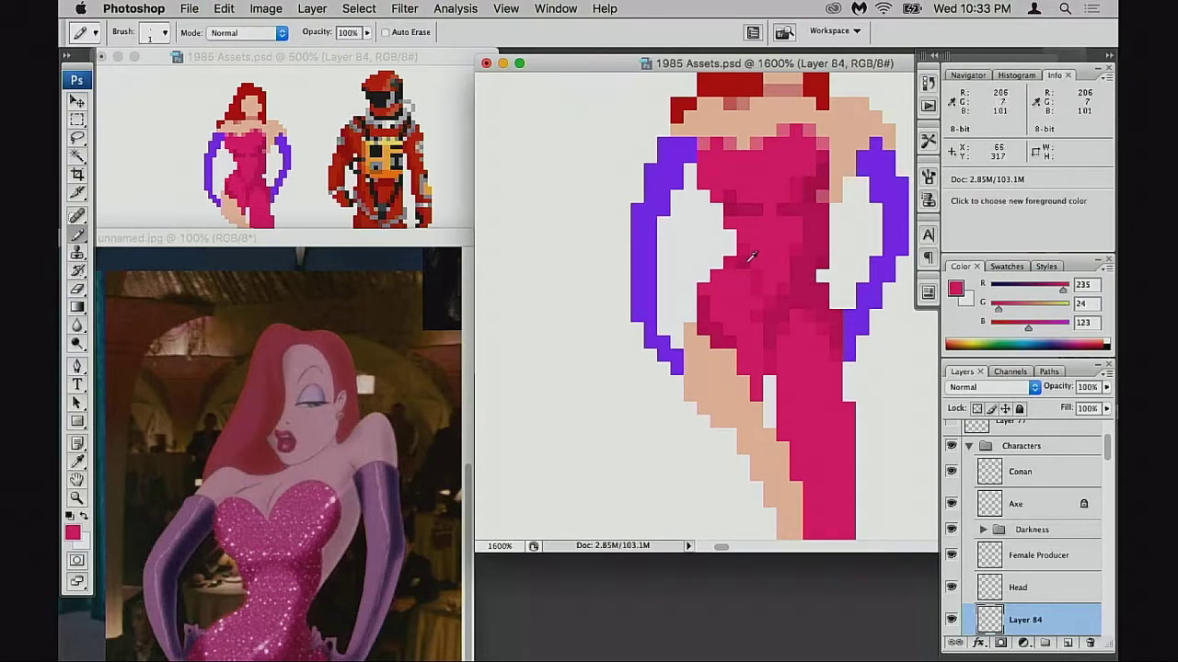
pyautogui.keyDown('alt'); pyautogui.click(749, 265); pyautogui.keyUp('alt')
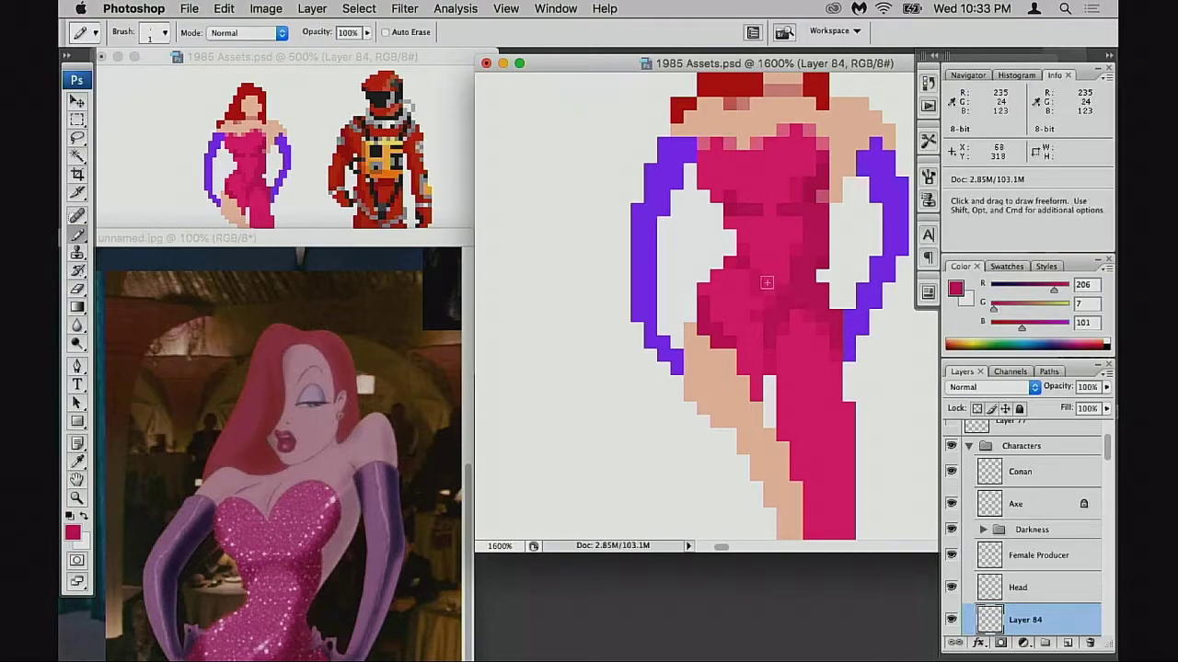
pyautogui.keyDown('alt'); pyautogui.click(759, 299); pyautogui.keyUp('alt')
pyautogui.keyDown('alt'); pyautogui.click(771, 290); pyautogui.keyUp('alt')
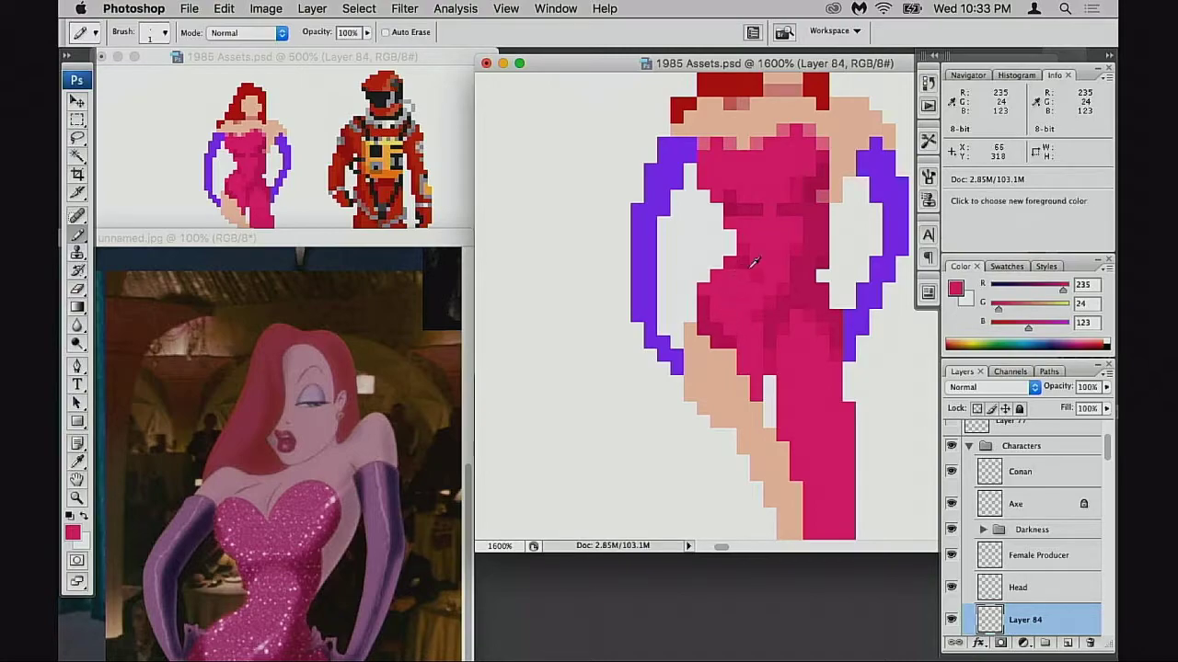
pyautogui.keyDown('alt'); pyautogui.click(762, 285); pyautogui.keyUp('alt')
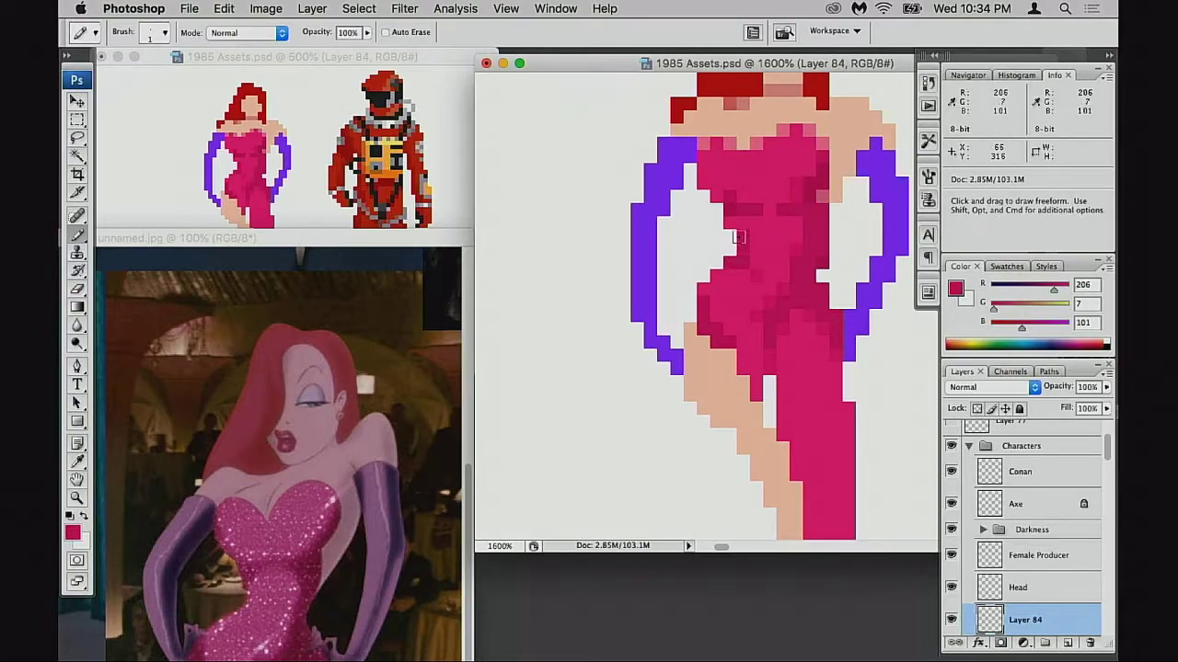
pyautogui.keyDown('alt'); pyautogui.click(778, 272); pyautogui.keyUp('alt')
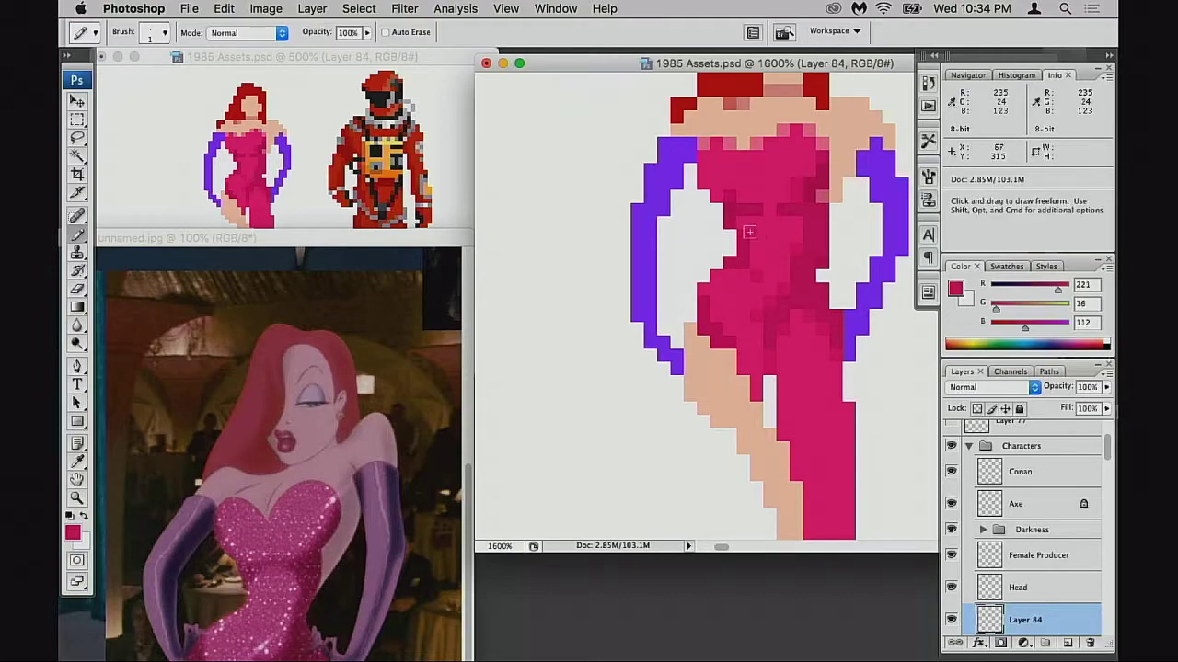
# - Erase the outer pixel column along the right side of the waist to slim the silhouette
pyautogui.keyDown('alt'); pyautogui.click(768, 327); pyautogui.keyUp('alt')
pyautogui.keyDown('alt'); pyautogui.click(771, 332); pyautogui.keyUp('alt')
pyautogui.keyDown('alt'); pyautogui.click(771, 334); pyautogui.keyUp('alt')
pyautogui.keyDown('alt'); pyautogui.keyDown('super'); pyautogui.click(771, 335); pyautogui.keyUp('super'); pyautogui.keyUp('alt')
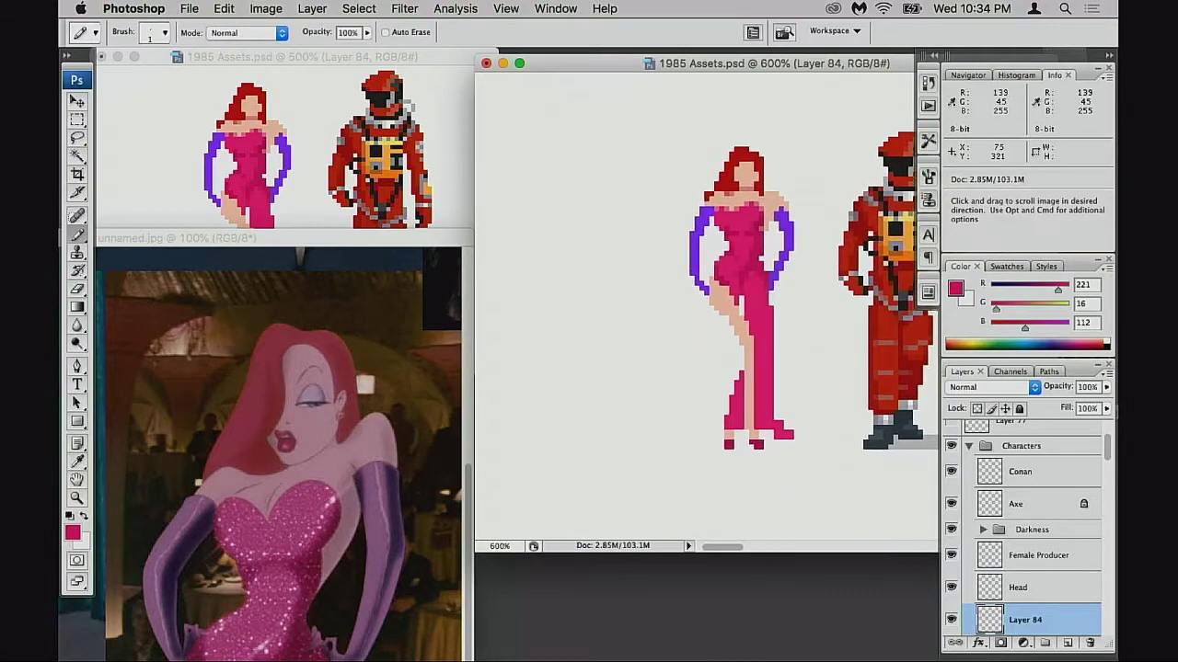
pyautogui.press('e')
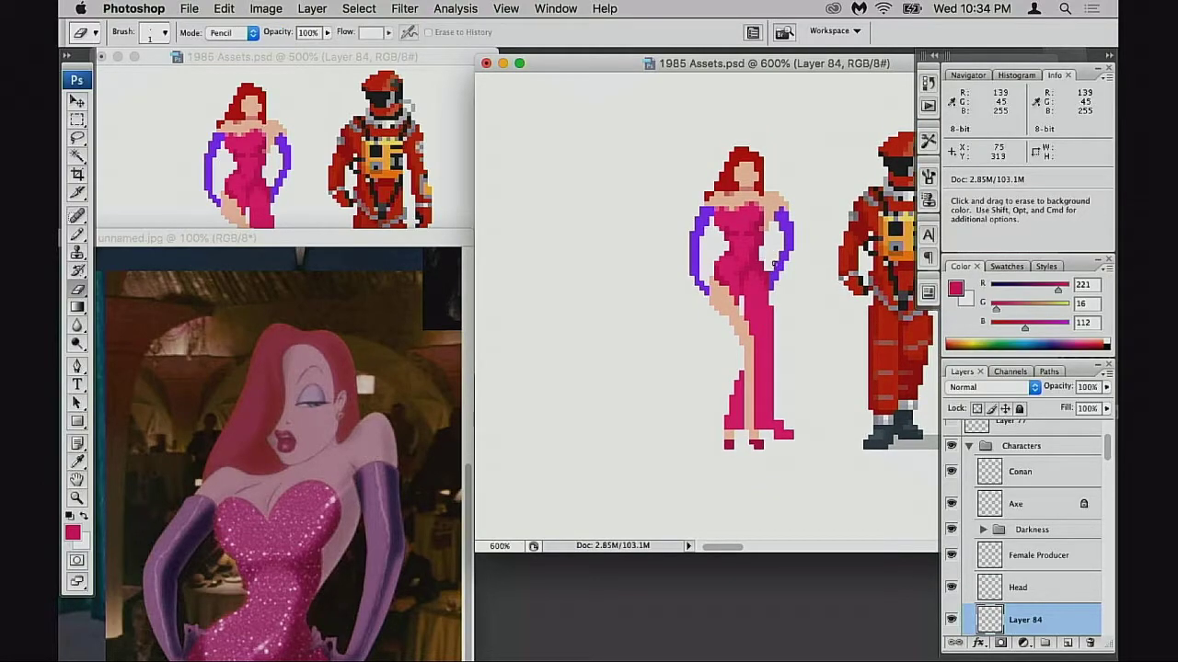
pyautogui.click(761, 246)
pyautogui.keyDown('super'); pyautogui.click(766, 262); pyautogui.keyUp('super')
pyautogui.press('super')
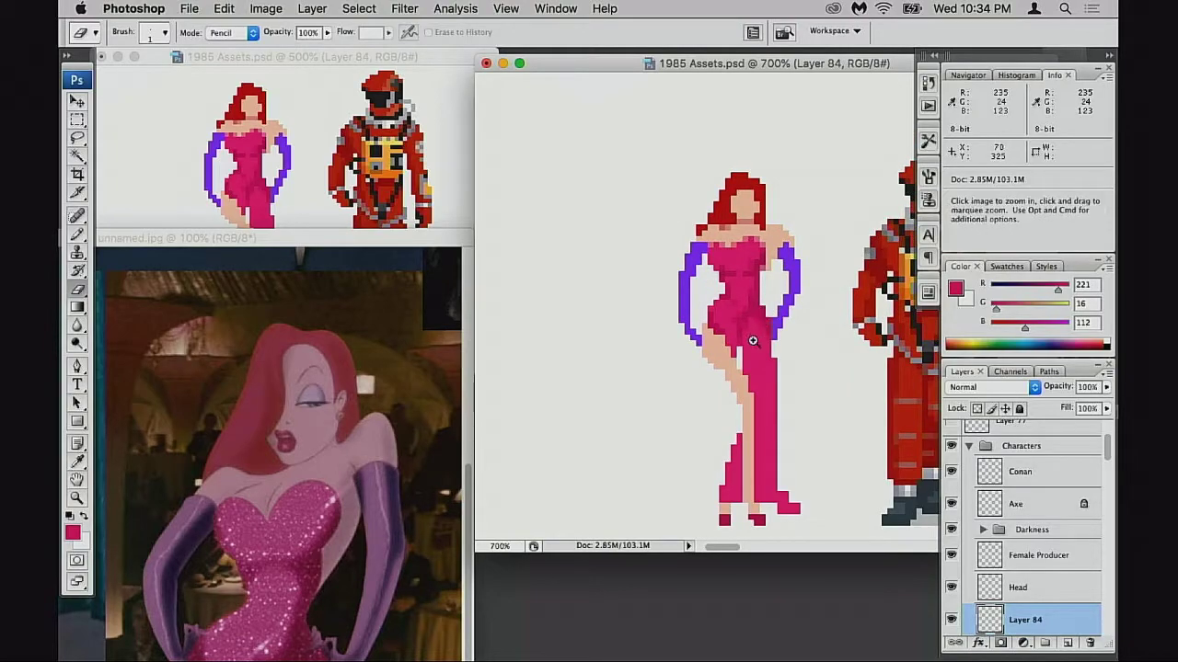
pyautogui.keyDown('super'); pyautogui.click(756, 327); pyautogui.keyUp('super')
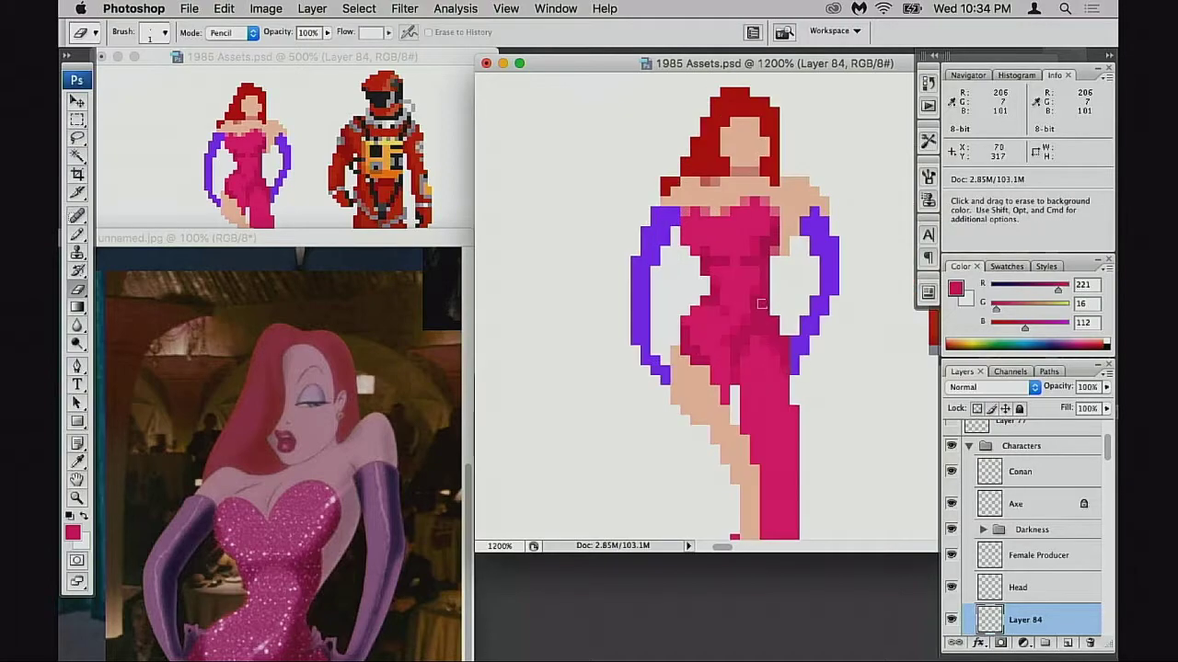
pyautogui.keyDown('super'); pyautogui.click(727, 267); pyautogui.keyUp('super')
# - Round the underside of the bust with light pink (235, 24, 123) and redraw the shadow beneath it with 206, 7, 101
pyautogui.press('b')
pyautogui.press('alt')
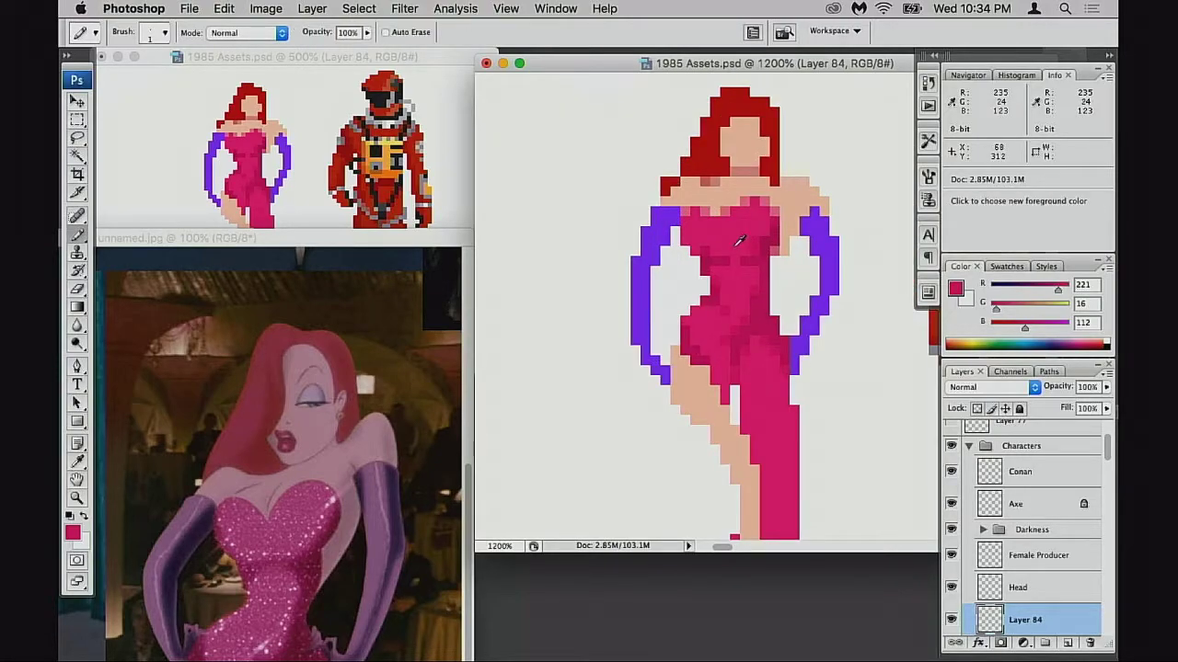
pyautogui.keyDown('alt'); pyautogui.click(747, 215); pyautogui.keyUp('alt')
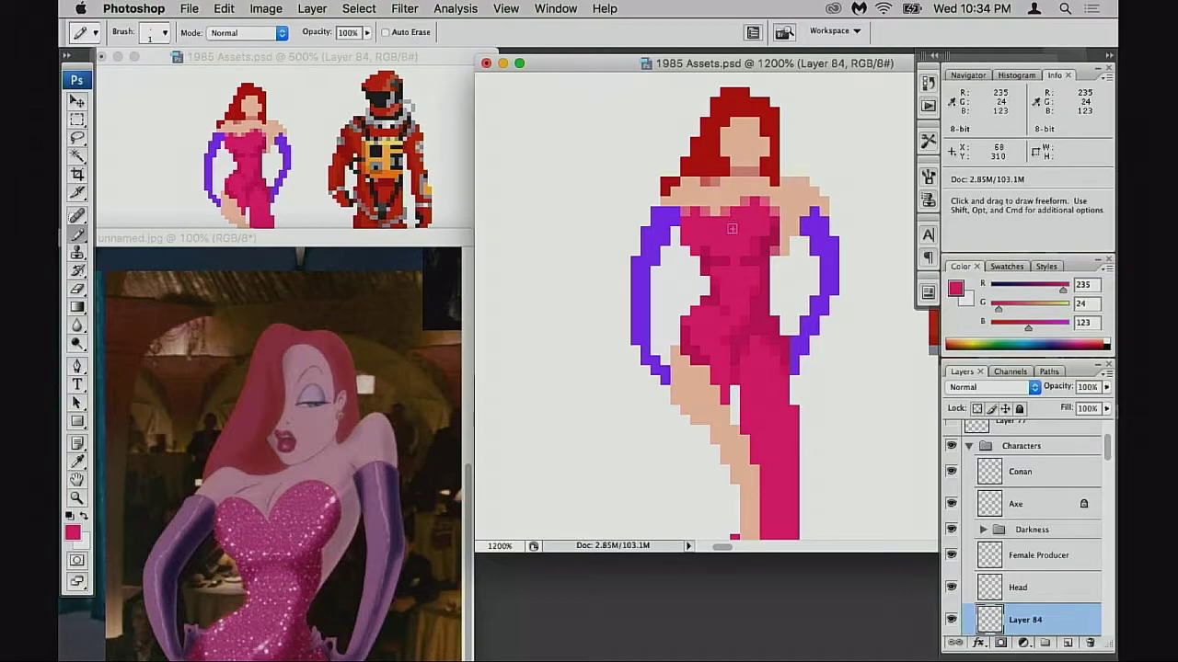
pyautogui.keyDown('alt'); pyautogui.click(739, 265); pyautogui.keyUp('alt')
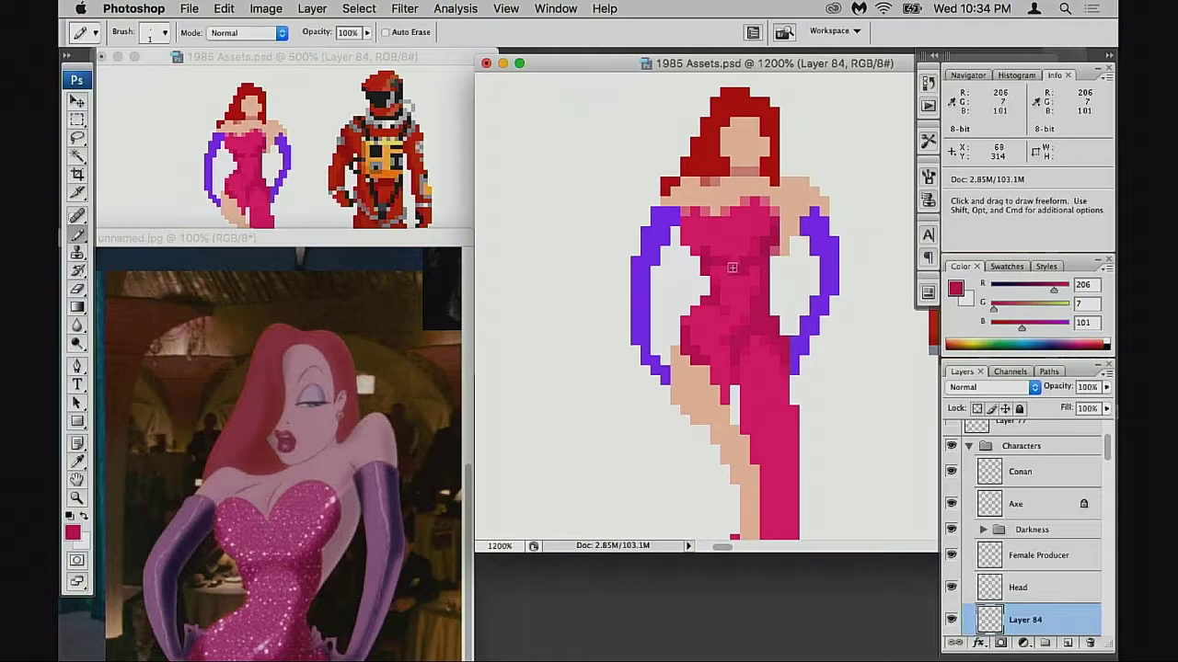
pyautogui.keyDown('alt'); pyautogui.click(733, 250); pyautogui.keyUp('alt')
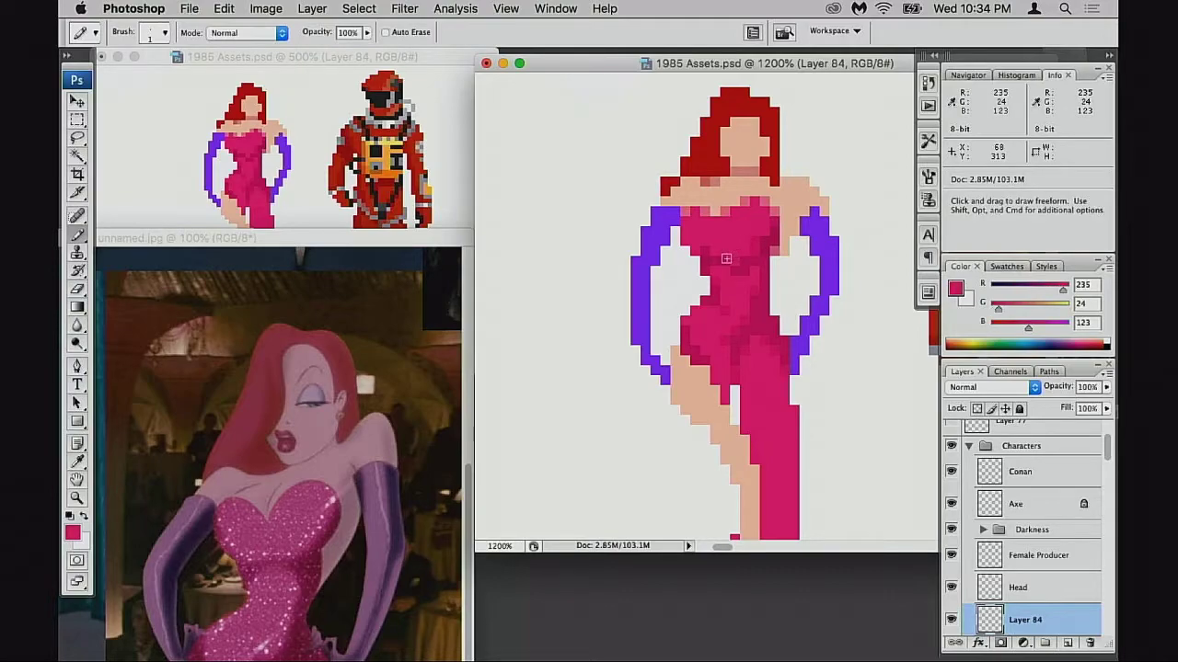
pyautogui.keyDown('alt'); pyautogui.click(722, 270); pyautogui.keyUp('alt')
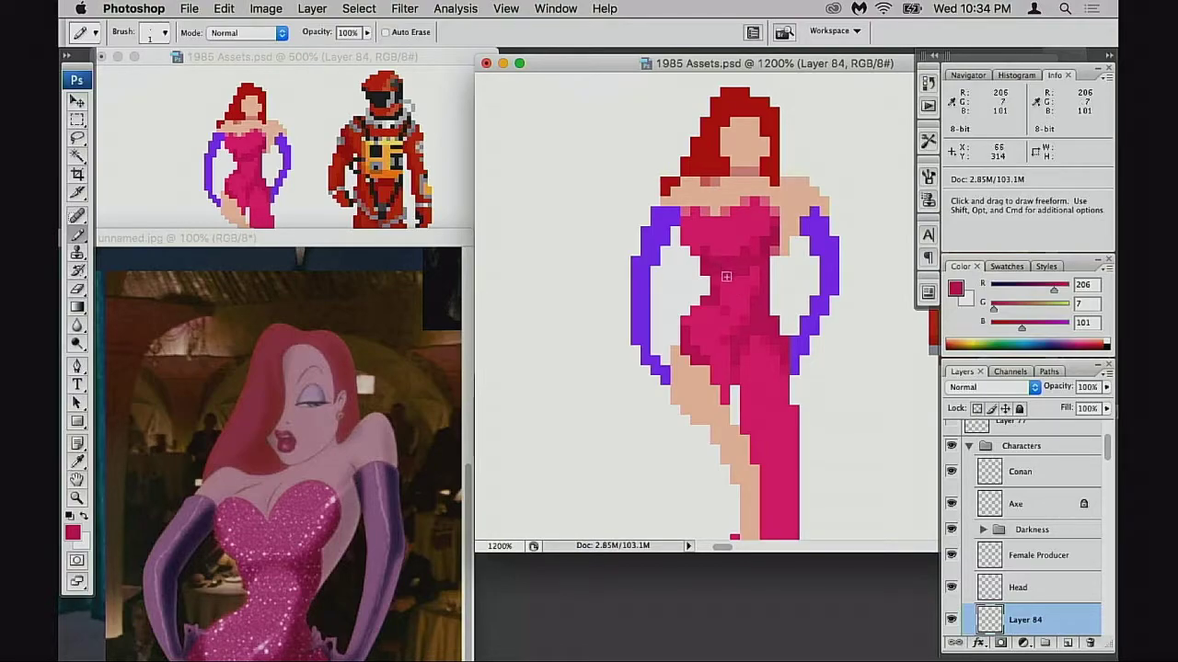
pyautogui.keyDown('alt'); pyautogui.click(762, 241); pyautogui.keyUp('alt')
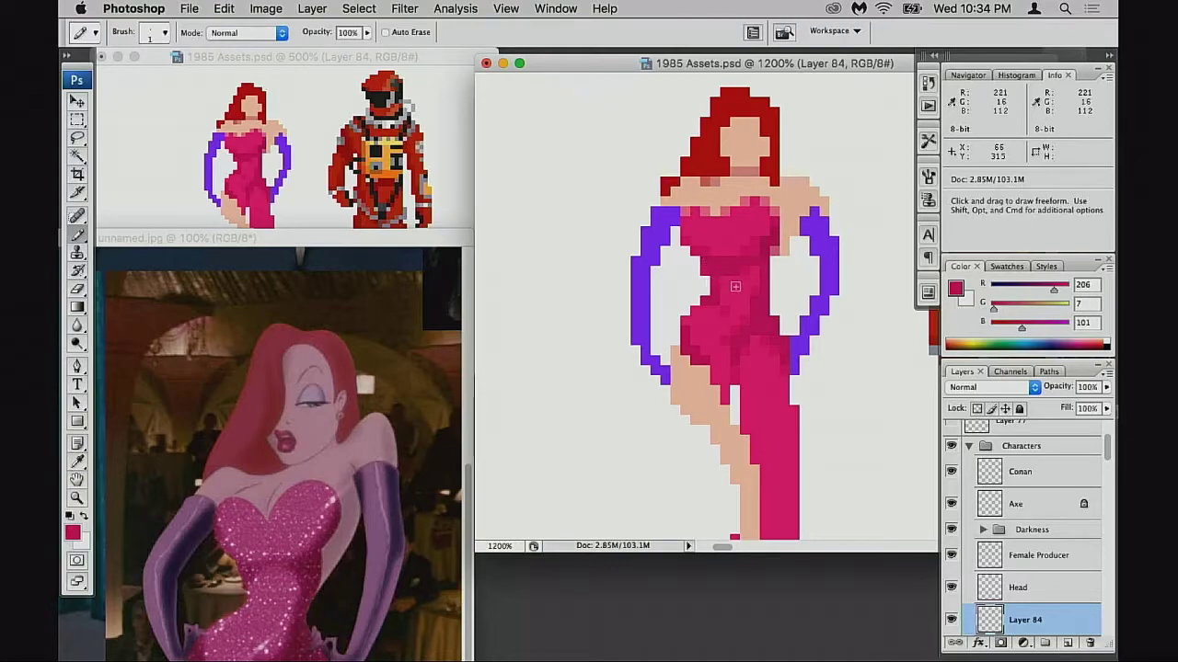
# - Paint a strip of sampled skin tone (250, 203, 181) down the torso's right side and set the pencil opacity to 40%
pyautogui.keyDown('alt'); pyautogui.click(782, 248); pyautogui.keyUp('alt')
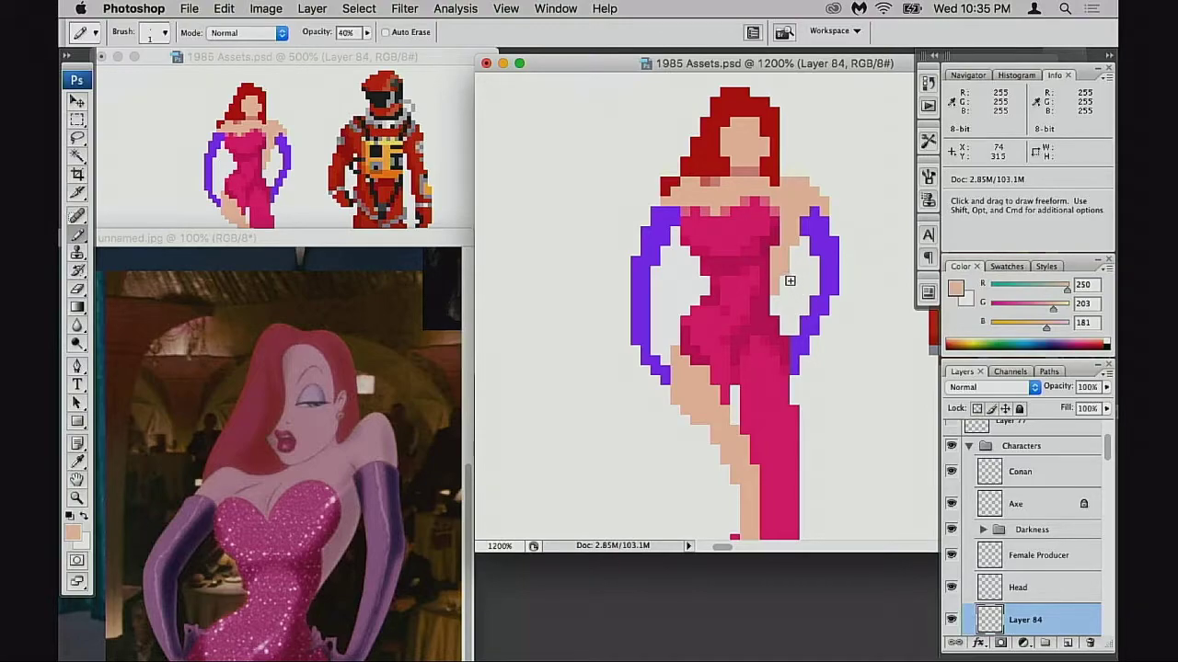
# - Soften the lower part of the skin strip beside the torso with the eraser at 50% opacity
pyautogui.press('e')
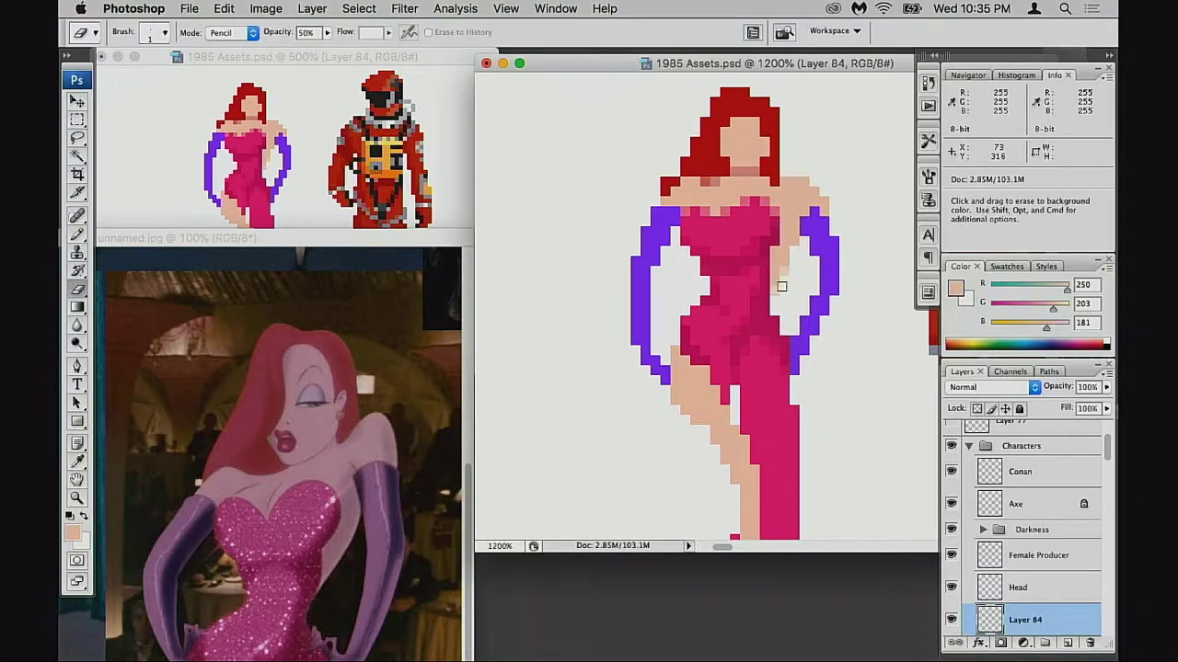
pyautogui.click(796, 242)
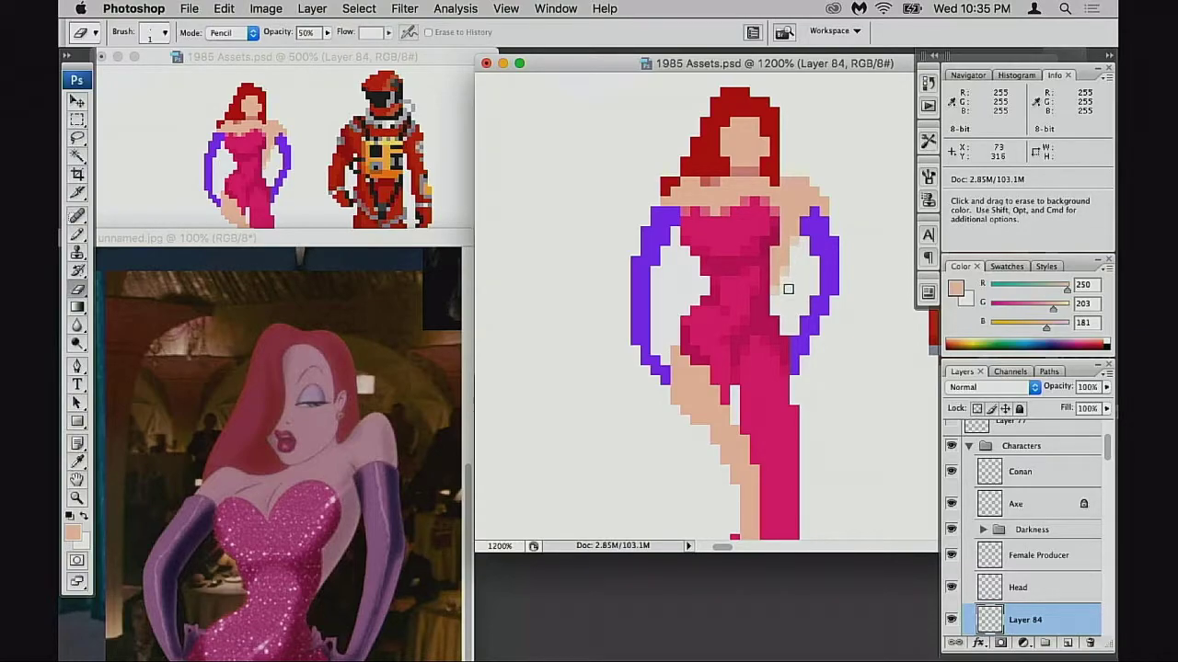
# - Flip the woman sprite on Layer 84 horizontally with Free Transform
pyautogui.keyDown('alt'); pyautogui.click(771, 337); pyautogui.keyUp('alt')
pyautogui.keyDown('alt'); pyautogui.click(775, 341); pyautogui.keyUp('alt')
pyautogui.keyDown('alt'); pyautogui.click(779, 343); pyautogui.keyUp('alt')
pyautogui.keyDown('alt'); pyautogui.click(778, 345); pyautogui.keyUp('alt')
pyautogui.moveTo(817, 278); pyautogui.dragTo(786, 339)
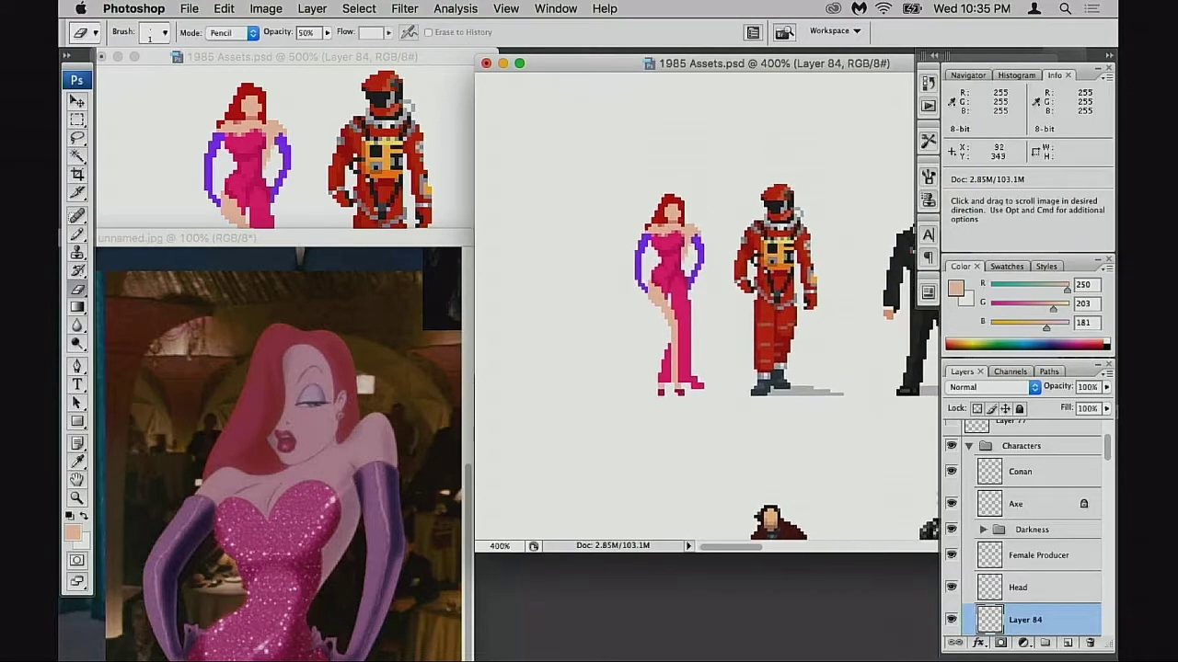
pyautogui.hotkey('ctrl', 't')
pyautogui.rightClick(672, 296)
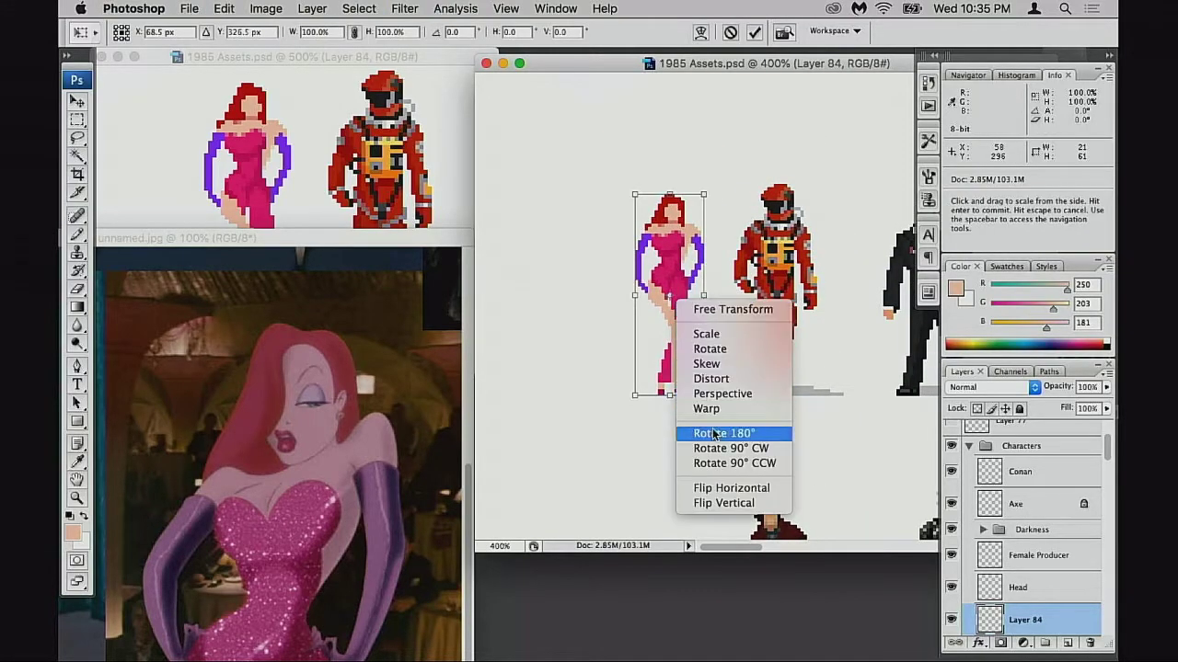
pyautogui.click(732, 490)
pyautogui.press('Return')
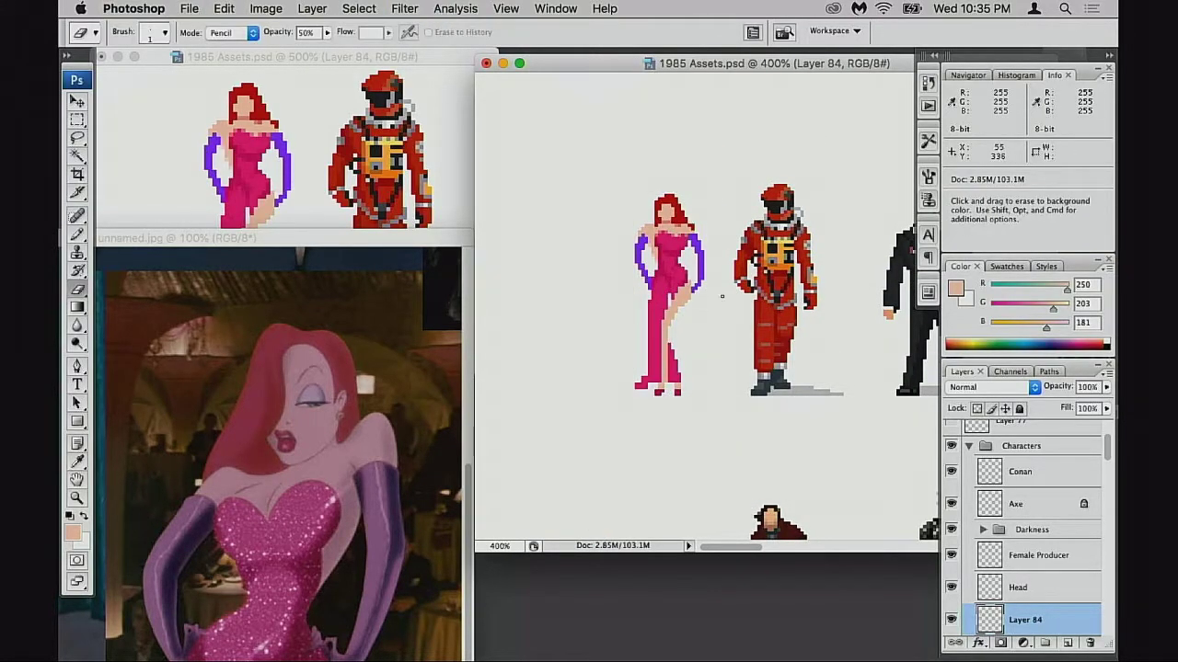
# - Widen the exposed thigh along the dress slit with skin tone (250, 203, 181) at 100% pencil opacity
pyautogui.click(686, 306)
pyautogui.click(720, 314)
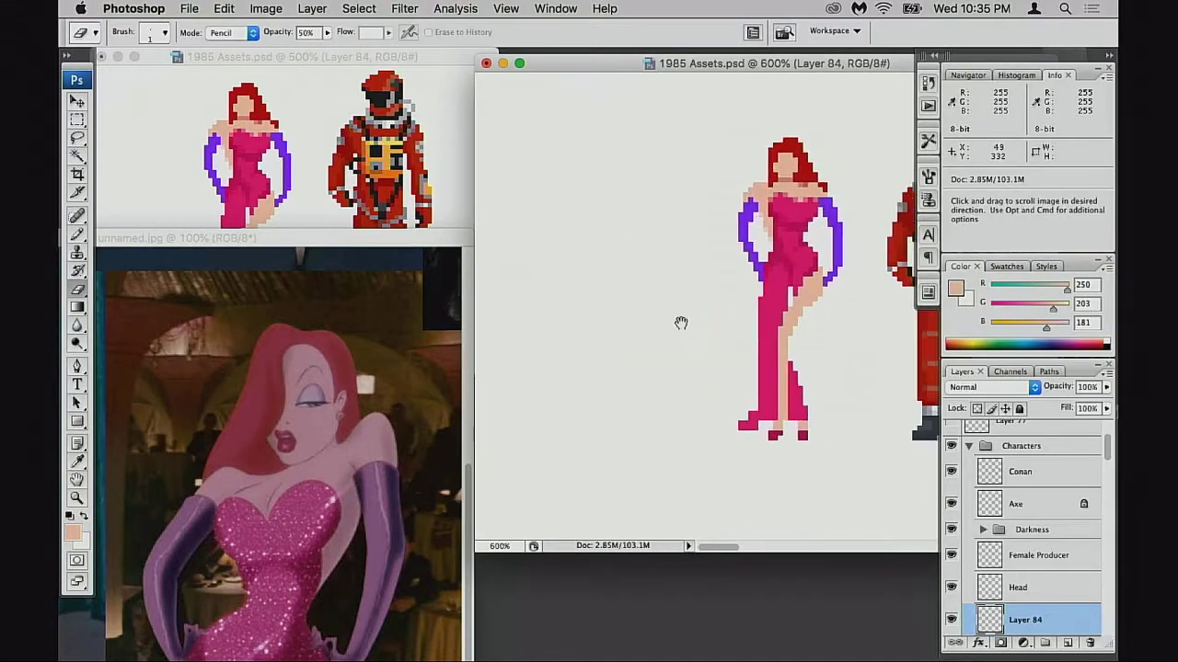
pyautogui.moveTo(680, 321); pyautogui.dragTo(609, 328)
pyautogui.click(739, 311)
pyautogui.moveTo(749, 324); pyautogui.dragTo(692, 340)
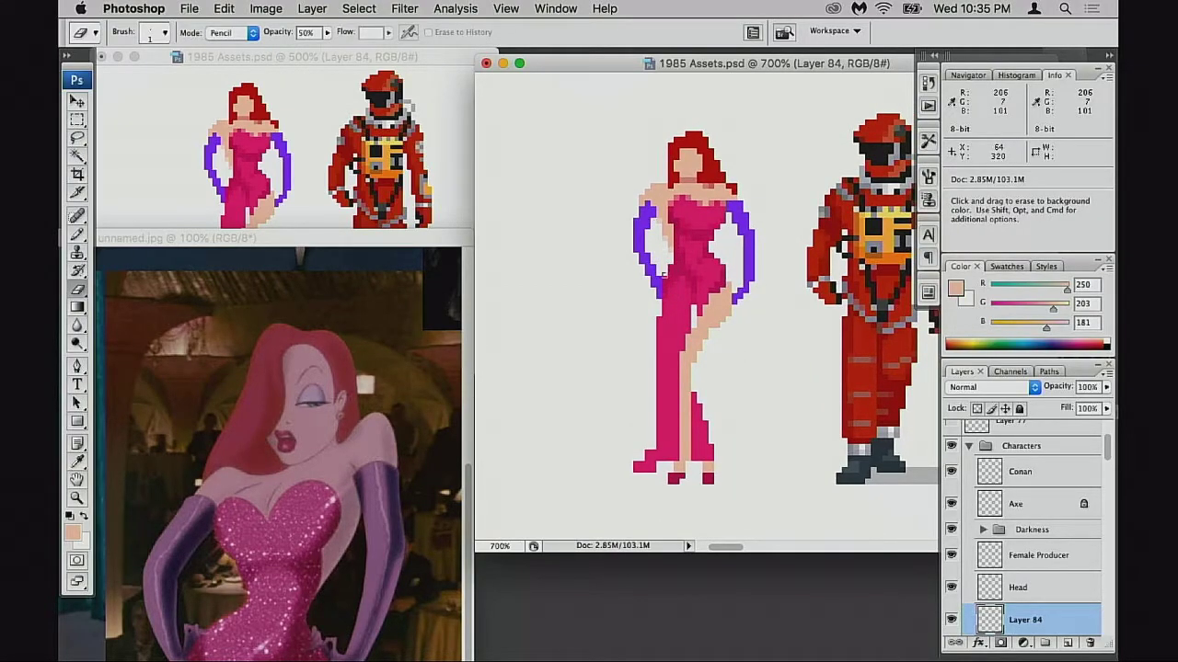
pyautogui.moveTo(414, 238); pyautogui.dragTo(416, 259)
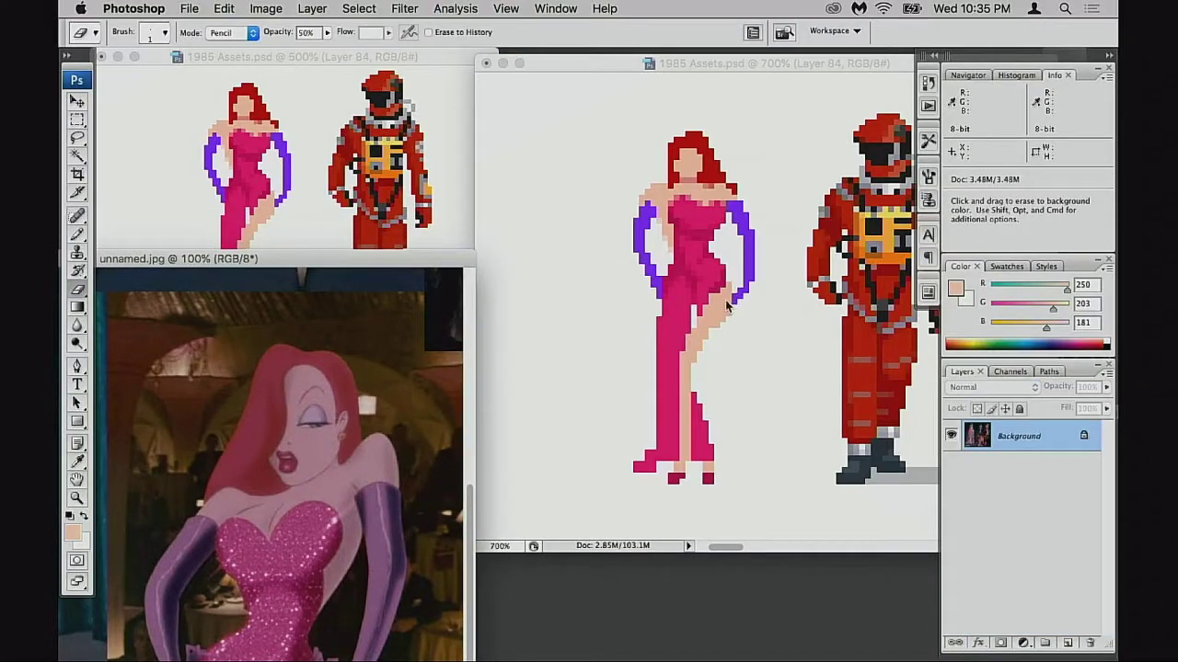
pyautogui.click(718, 310)
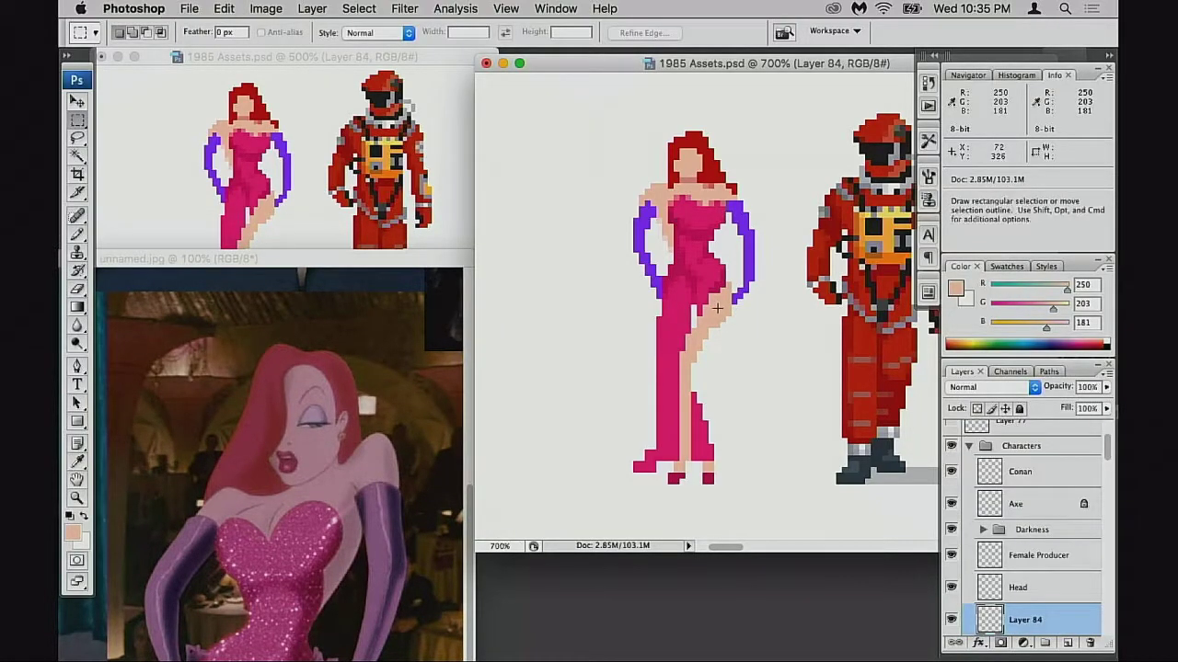
pyautogui.press('b')
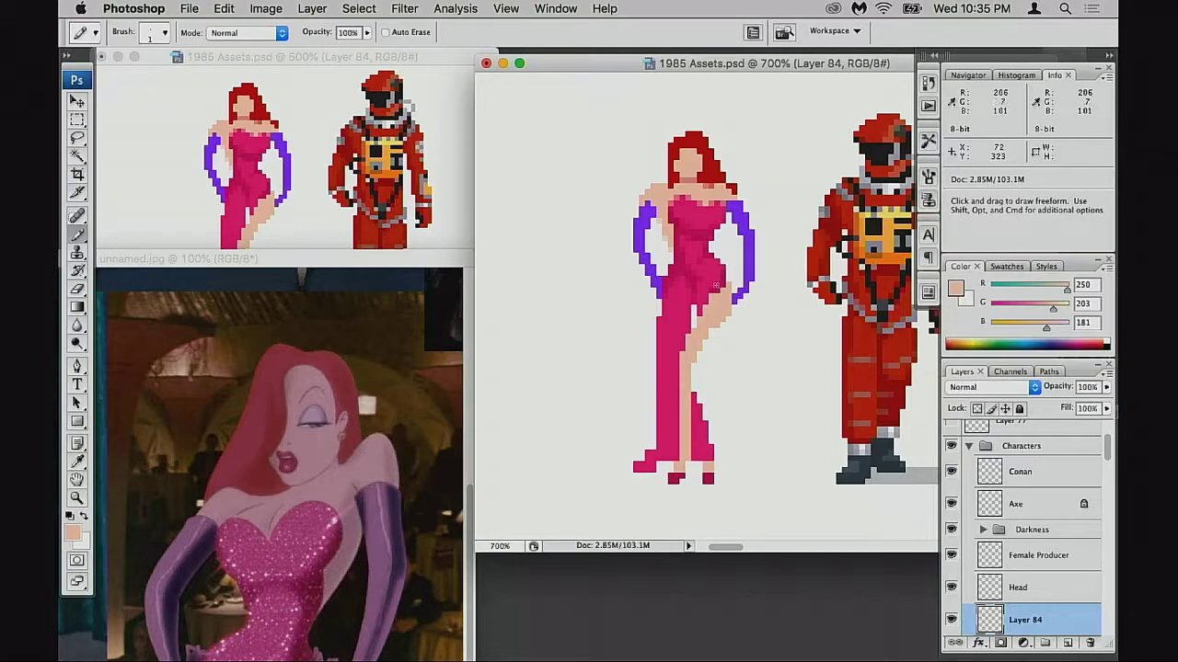
pyautogui.moveTo(716, 283); pyautogui.dragTo(688, 339)
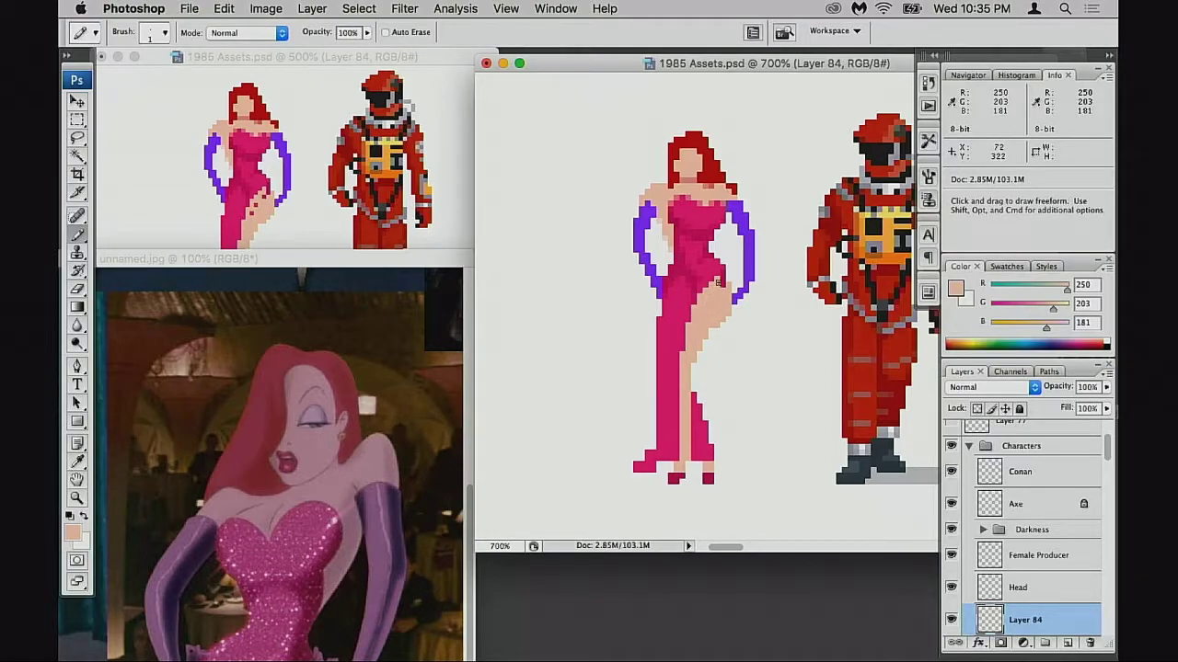
# - Trim the thigh's outer edge with the eraser at 100% opacity and reshape the hip curve with skin tone (250, 203, 181)
pyautogui.press('e')
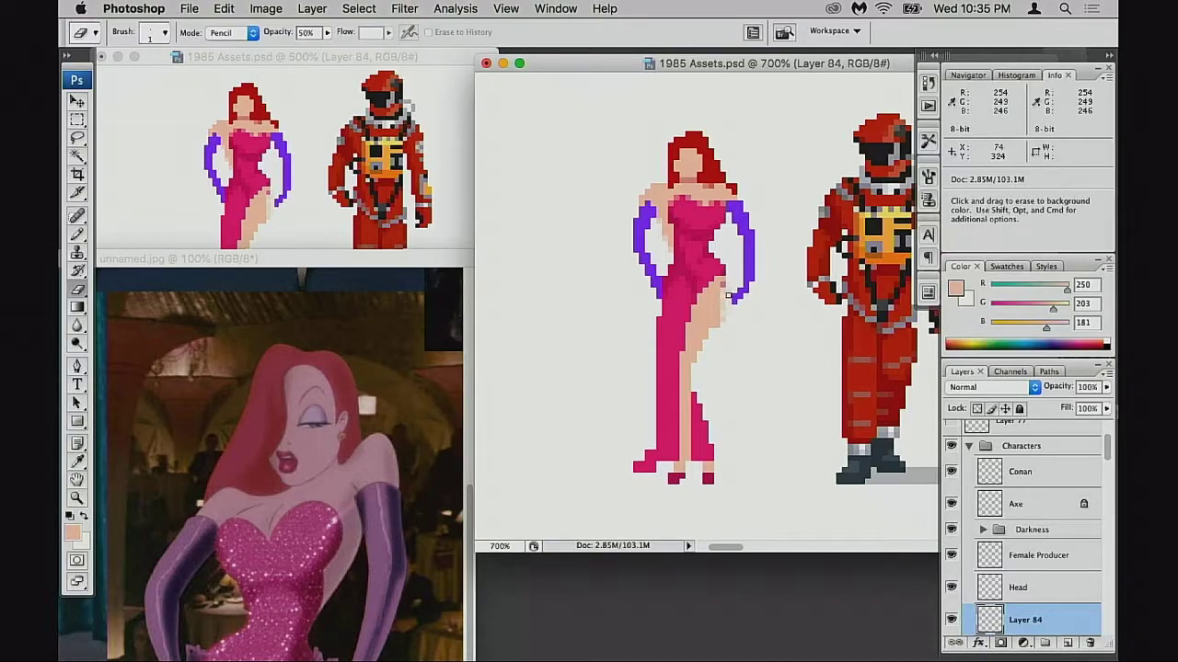
pyautogui.press('0')
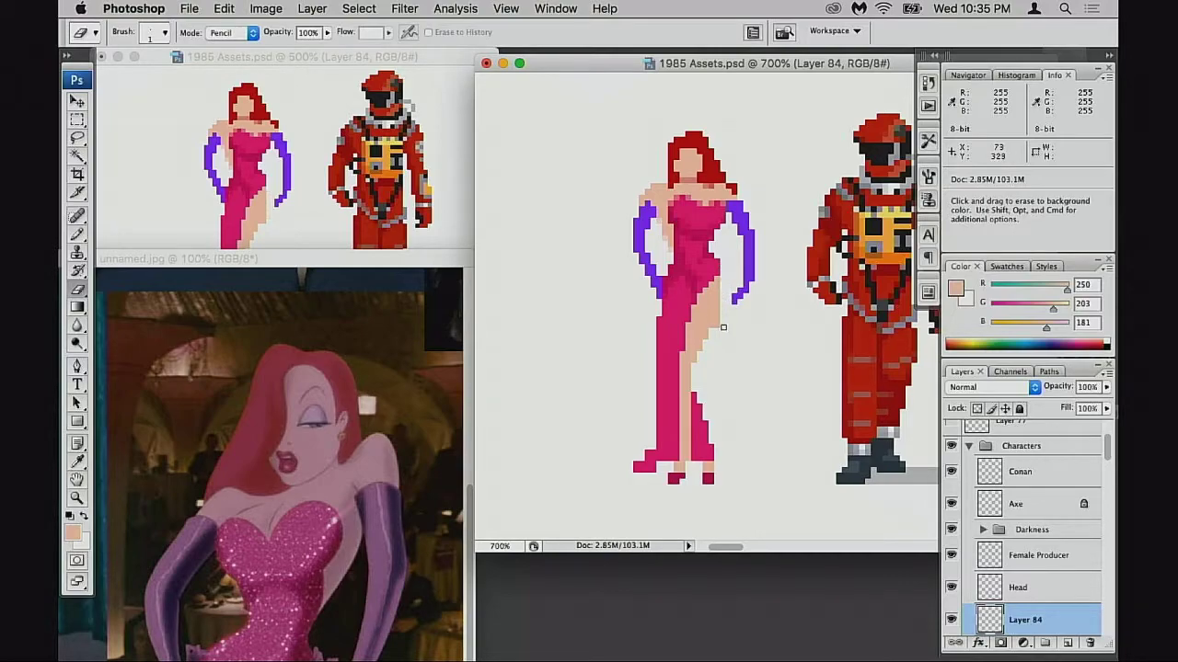
pyautogui.press('b')
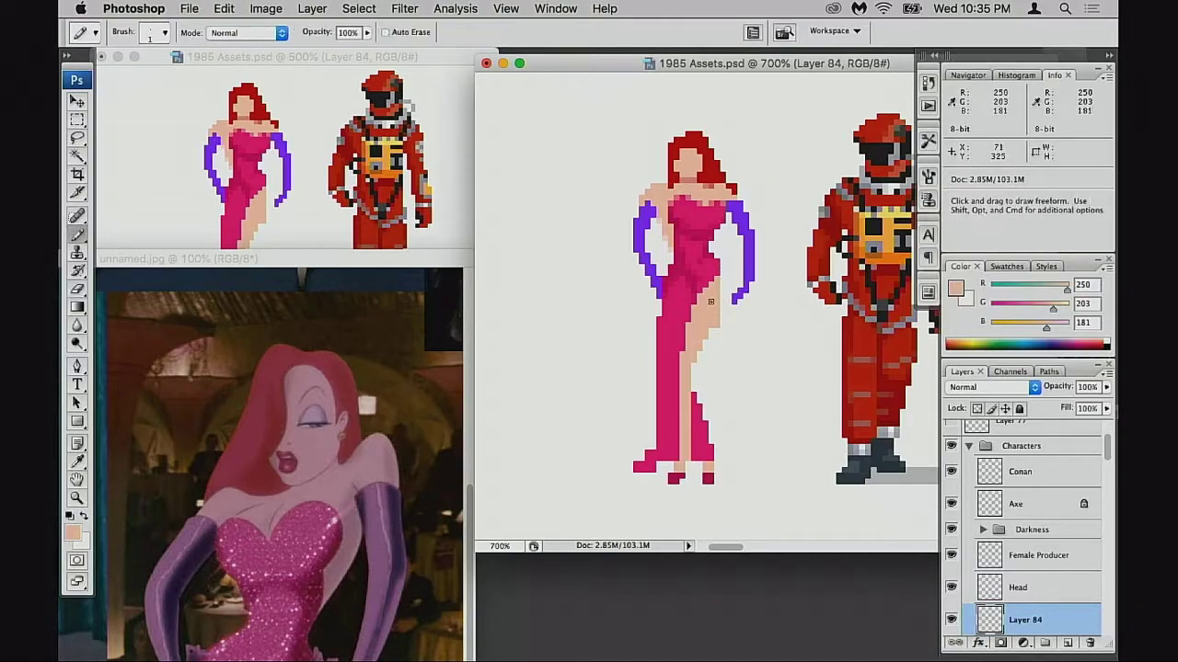
pyautogui.keyDown('alt'); pyautogui.click(708, 310); pyautogui.keyUp('alt')
pyautogui.moveTo(722, 286); pyautogui.dragTo(722, 306)
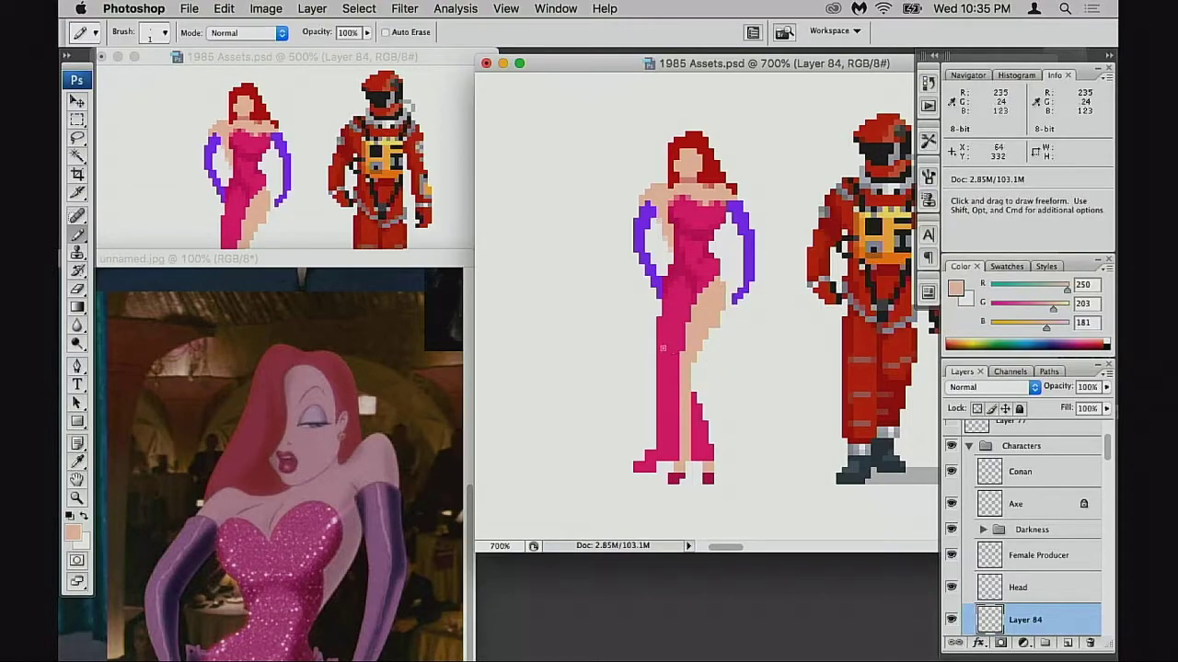
# - Erase the outer pixel column along the skirt's left side and most of the trailing hem at the feet
pyautogui.press('e')
pyautogui.moveTo(659, 327); pyautogui.dragTo(658, 334)
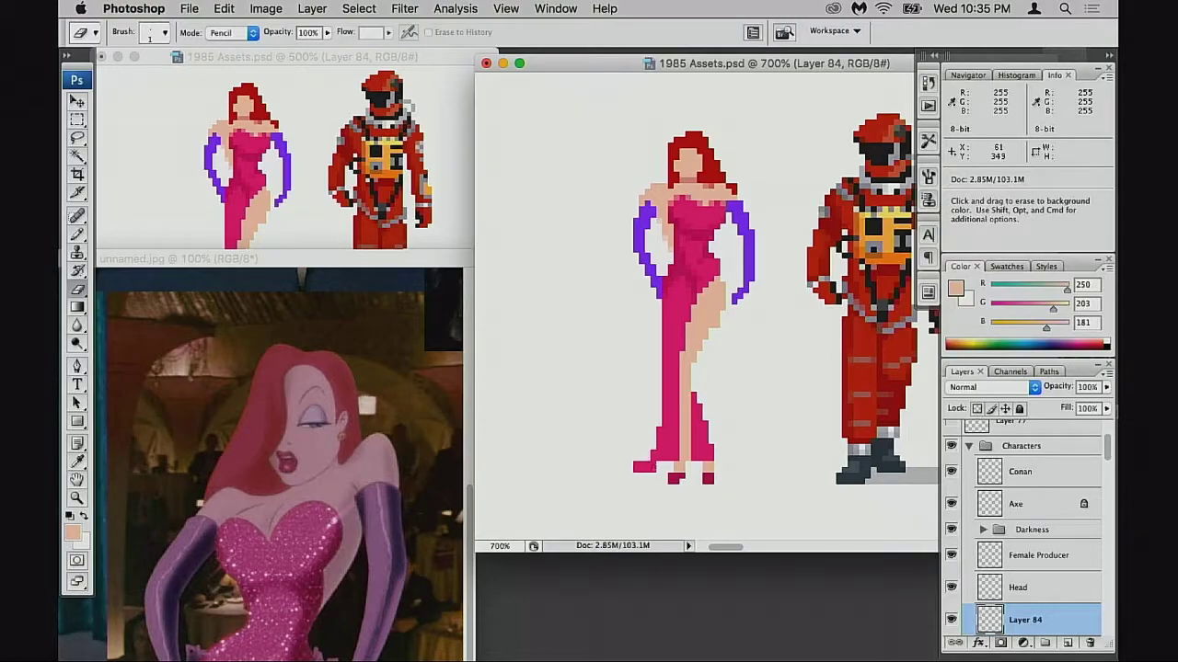
pyautogui.moveTo(650, 436)
pyautogui.mouseDown()
pyautogui.moveTo(653, 469)
pyautogui.moveTo(634, 481)
pyautogui.mouseUp()
# - Examine the whole sprite's proportions beside the neighbouring astronaut at several zoom levels
pyautogui.hotkey('alt', 'space')
pyautogui.keyDown('alt'); pyautogui.click(675, 427); pyautogui.keyUp('alt')
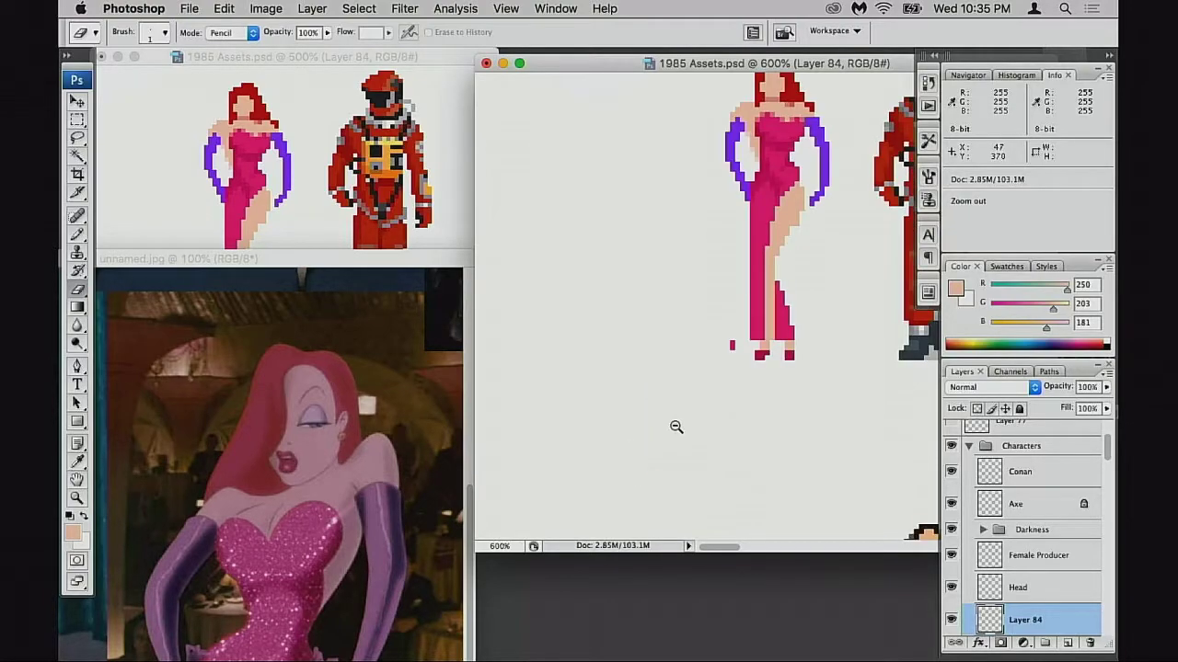
pyautogui.keyDown('alt'); pyautogui.click(675, 426); pyautogui.keyUp('alt')
pyautogui.moveTo(799, 388); pyautogui.dragTo(706, 402)
pyautogui.moveTo(789, 144); pyautogui.dragTo(758, 326)
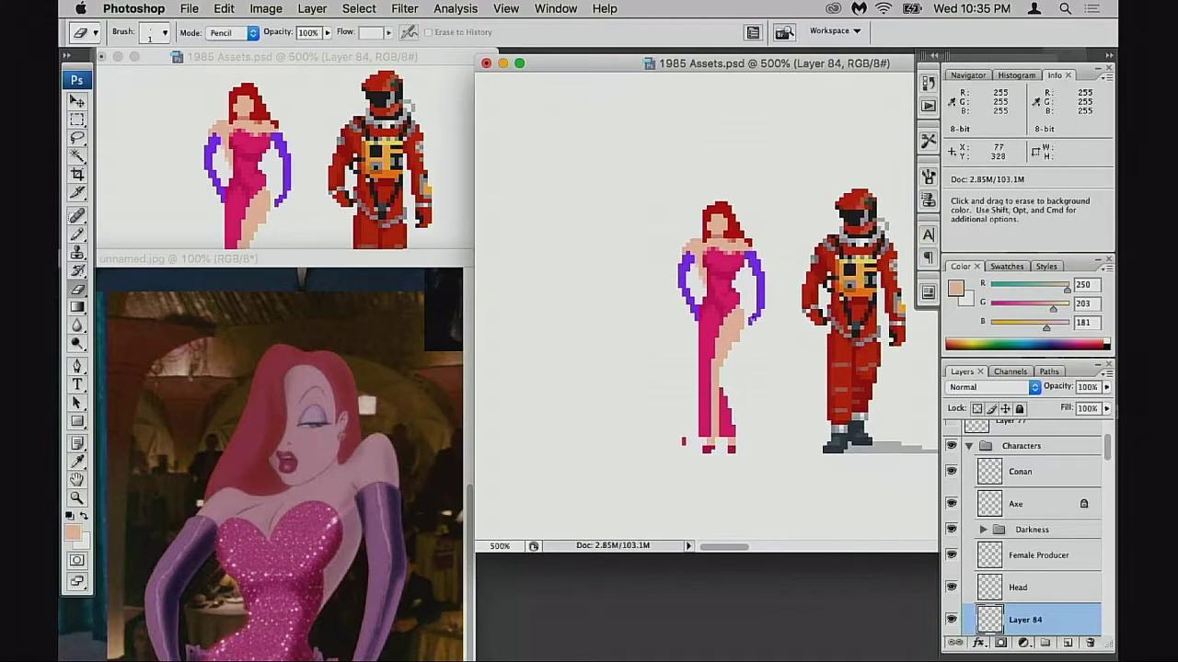
pyautogui.keyDown('super'); pyautogui.click(723, 292); pyautogui.keyUp('super')
pyautogui.keyDown('super'); pyautogui.click(736, 290); pyautogui.keyUp('super')
pyautogui.keyDown('super'); pyautogui.click(750, 289); pyautogui.keyUp('super')
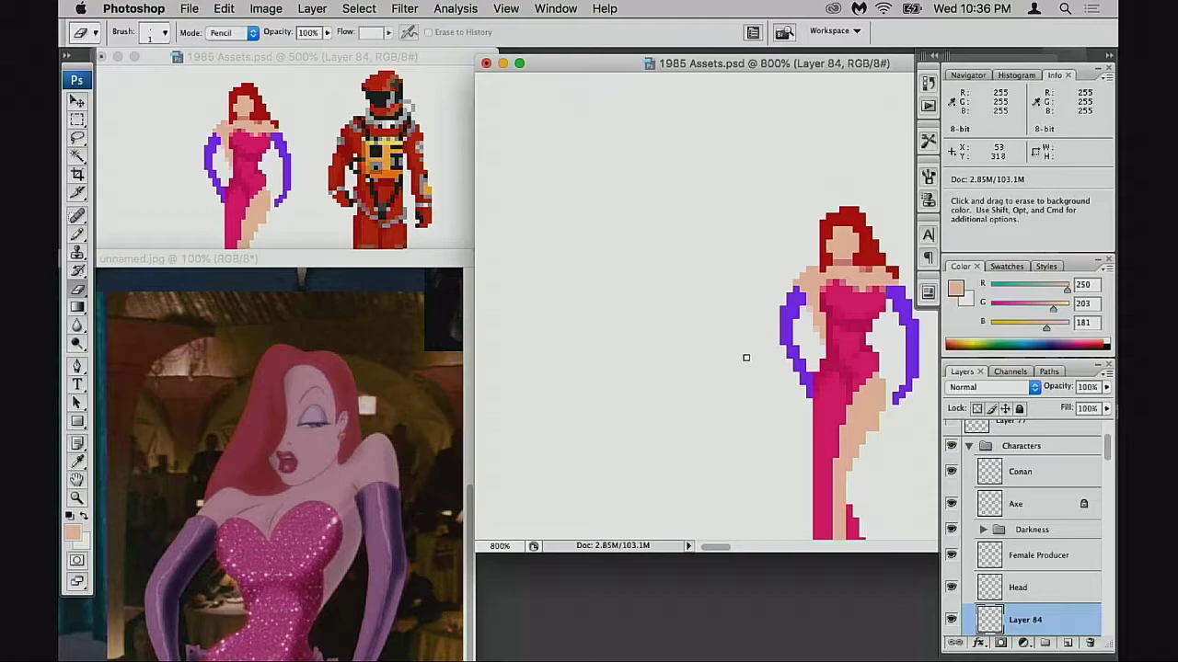
pyautogui.keyDown('alt'); pyautogui.keyDown('super'); pyautogui.click(779, 378); pyautogui.keyUp('super'); pyautogui.keyUp('alt')
pyautogui.keyDown('alt'); pyautogui.keyDown('super'); pyautogui.click(779, 377); pyautogui.keyUp('super'); pyautogui.keyUp('alt')
pyautogui.keyDown('alt'); pyautogui.keyDown('super'); pyautogui.click(779, 377); pyautogui.keyUp('super'); pyautogui.keyUp('alt')
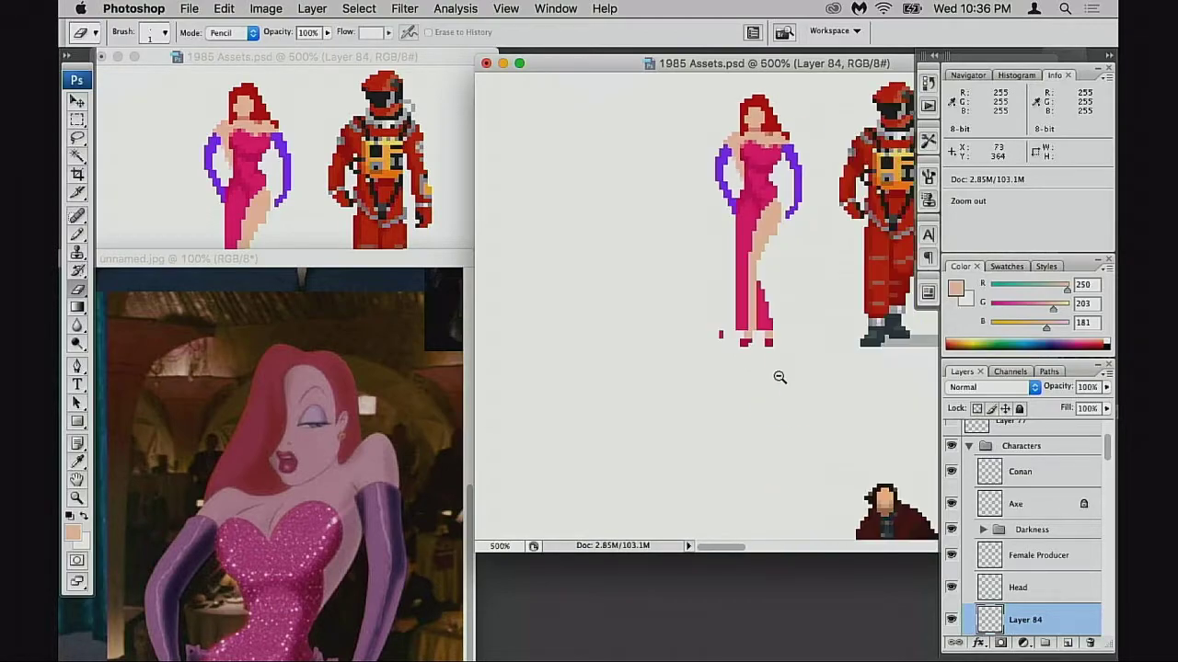
pyautogui.keyDown('alt'); pyautogui.keyDown('super'); pyautogui.click(779, 377); pyautogui.keyUp('super'); pyautogui.keyUp('alt')
pyautogui.moveTo(758, 330); pyautogui.dragTo(744, 381)
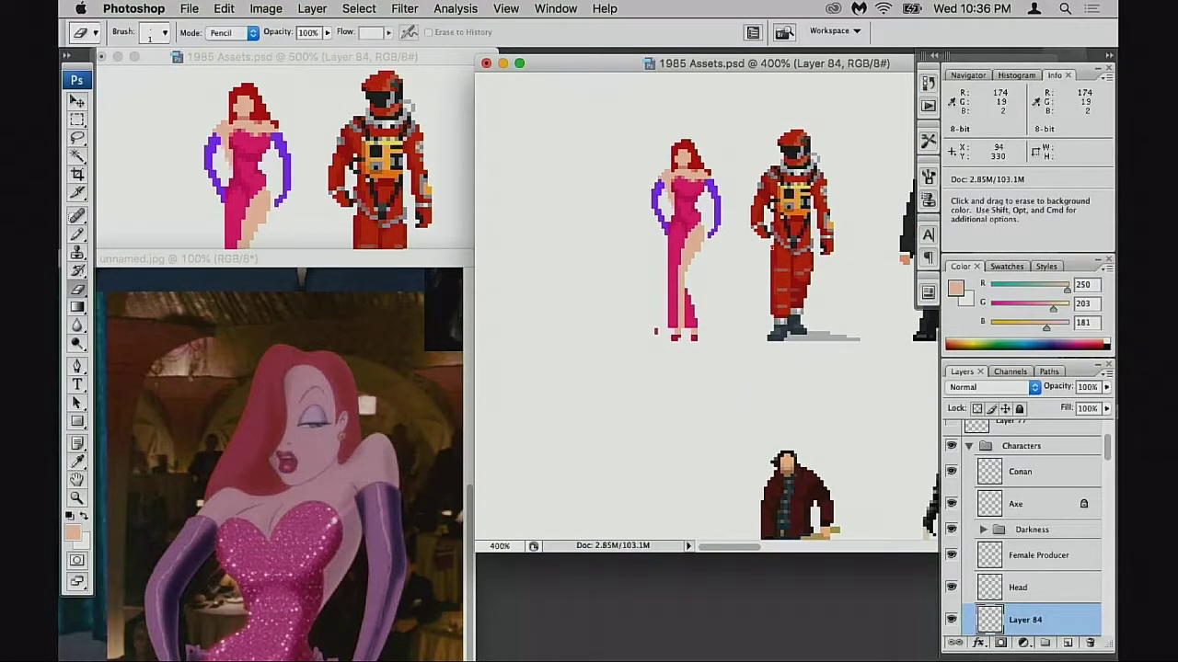
# - Select the woman's head above the shoulders, shift it one pixel to the right and deselect it
pyautogui.keyDown('super'); pyautogui.click(745, 211); pyautogui.keyUp('super')
pyautogui.keyDown('super'); pyautogui.click(764, 296); pyautogui.keyUp('super')
pyautogui.keyDown('super'); pyautogui.click(765, 281); pyautogui.keyUp('super')
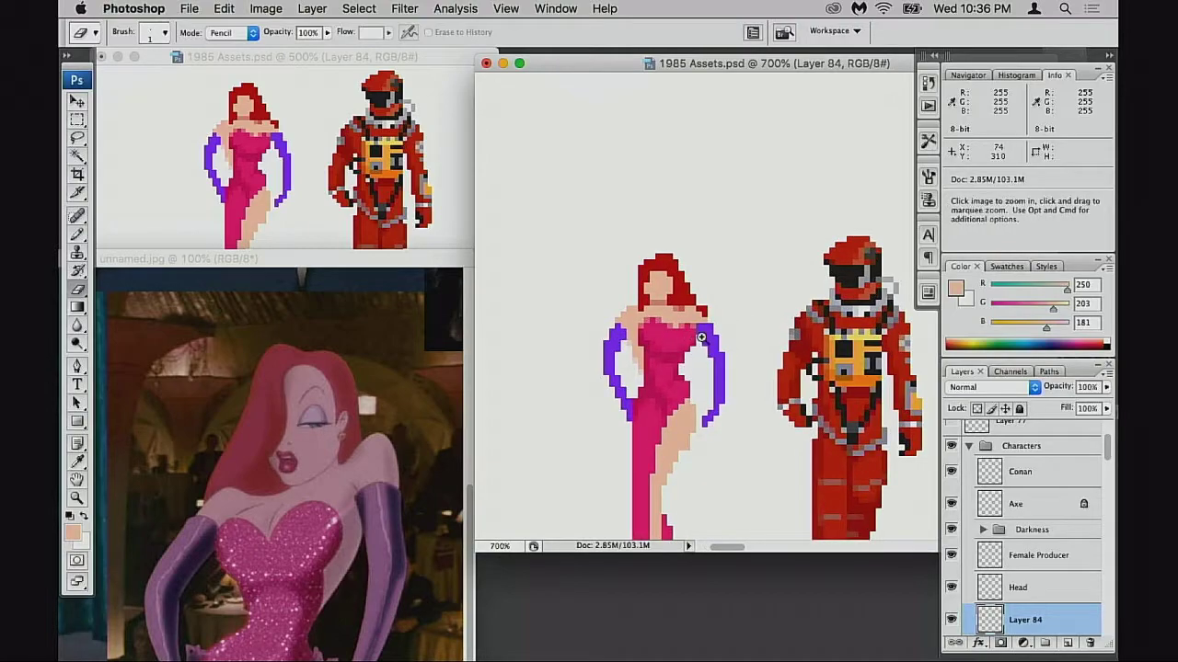
pyautogui.keyDown('super'); pyautogui.click(702, 337); pyautogui.keyUp('super')
pyautogui.moveTo(701, 337); pyautogui.dragTo(760, 330)
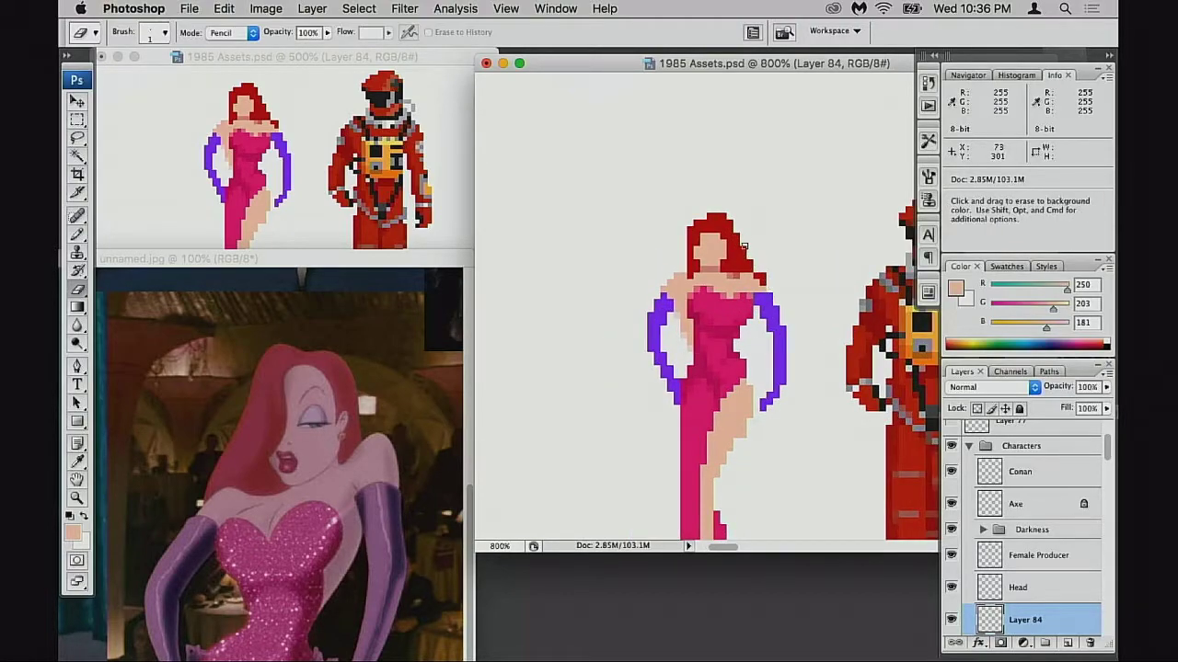
pyautogui.press('m')
pyautogui.moveTo(680, 193); pyautogui.dragTo(755, 278)
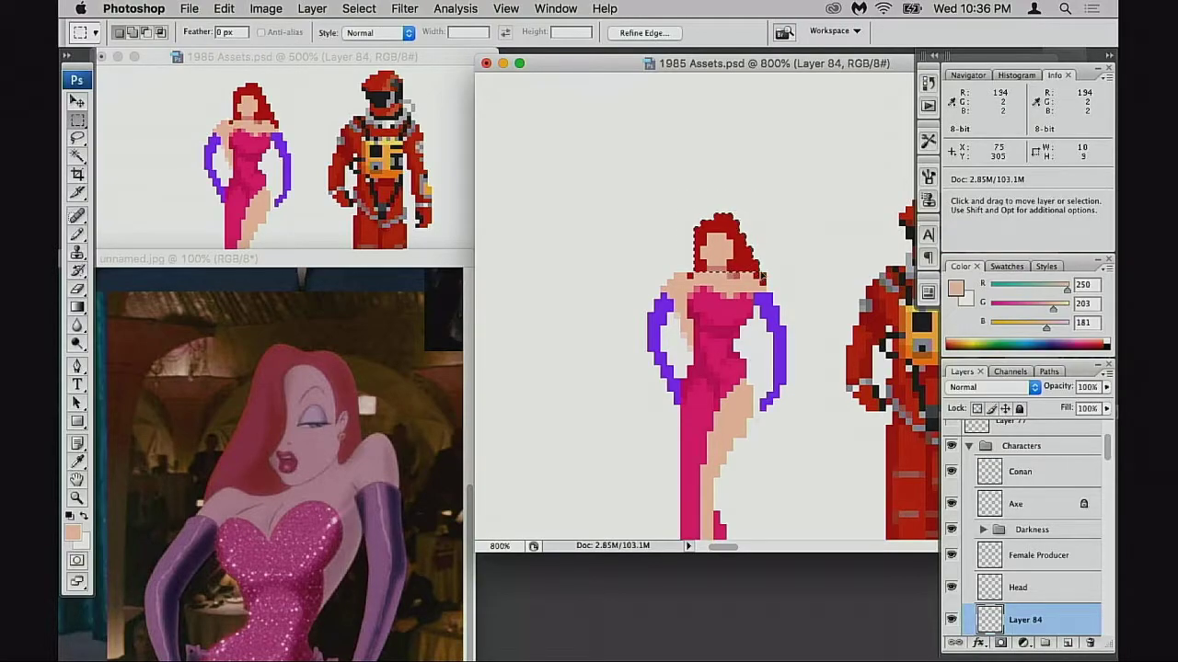
pyautogui.press('super+d')
# - Fill in the hair's left edge with sampled red (194, 2, 2) and extend the lock falling over the right shoulder
pyautogui.press('b')
pyautogui.keyDown('alt'); pyautogui.click(732, 261); pyautogui.keyUp('alt')
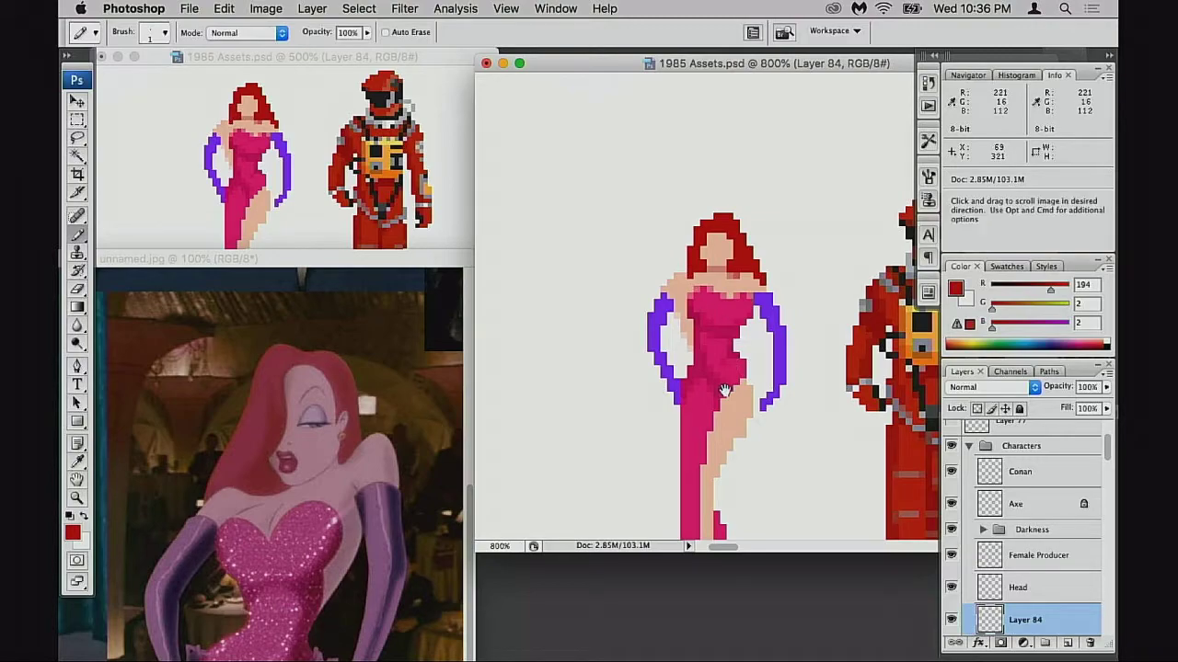
pyautogui.press('super+minus')
pyautogui.press('e')
pyautogui.press('super+plus')
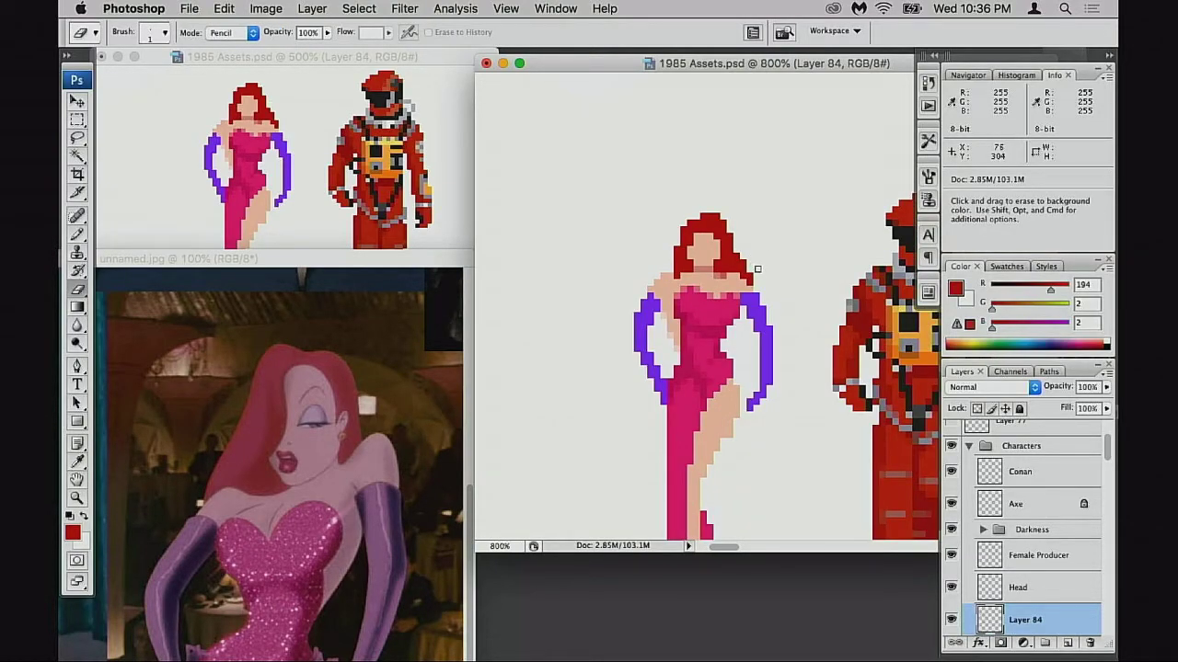
pyautogui.press('b')
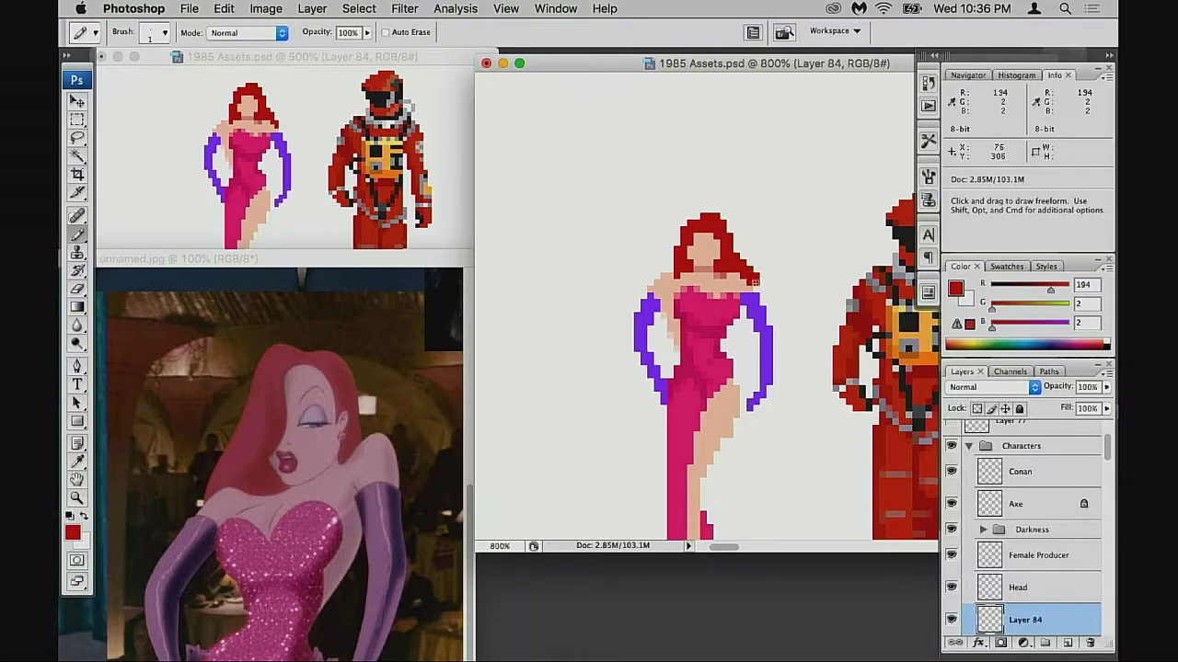
pyautogui.moveTo(755, 280); pyautogui.dragTo(749, 264)
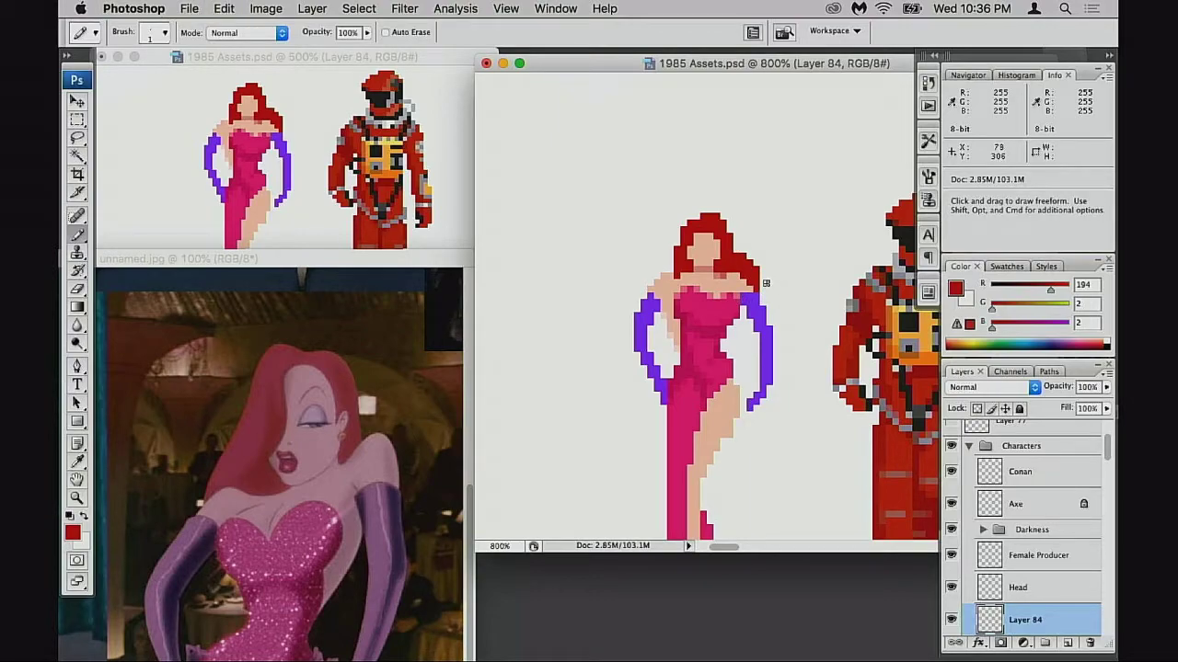
# - Try to draw an outward hair curl beyond the right shoulder in red (194, 2, 2)
pyautogui.click(766, 287)
pyautogui.press('super+z')
pyautogui.press('e')
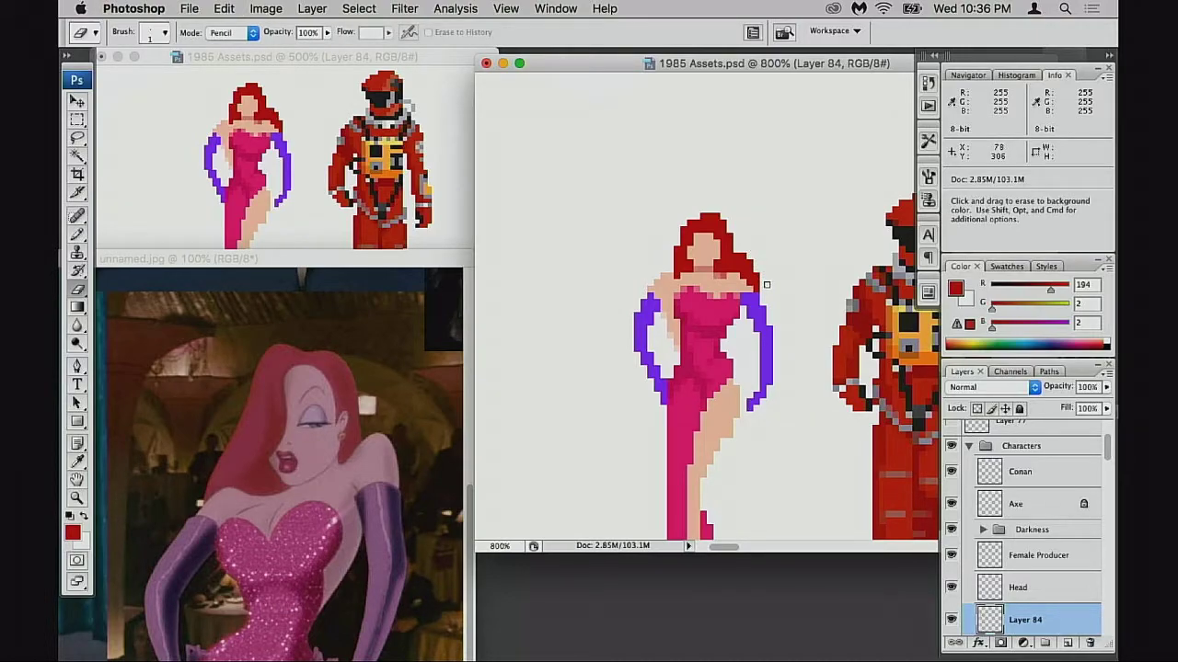
pyautogui.press('b')
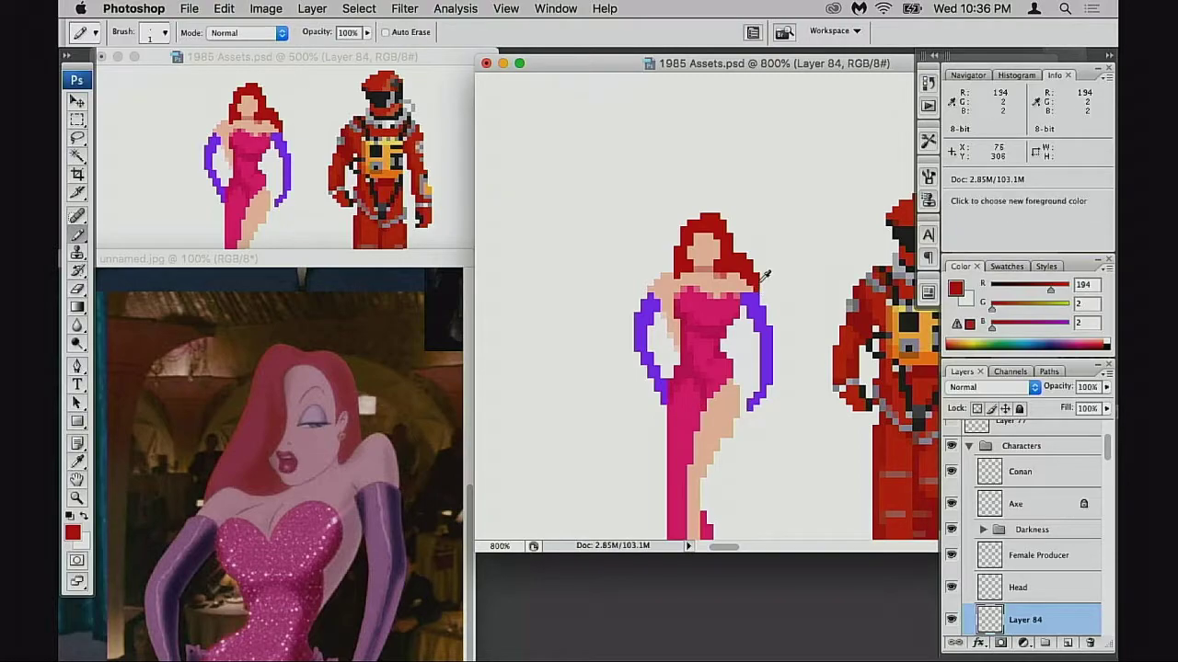
pyautogui.click(762, 290)
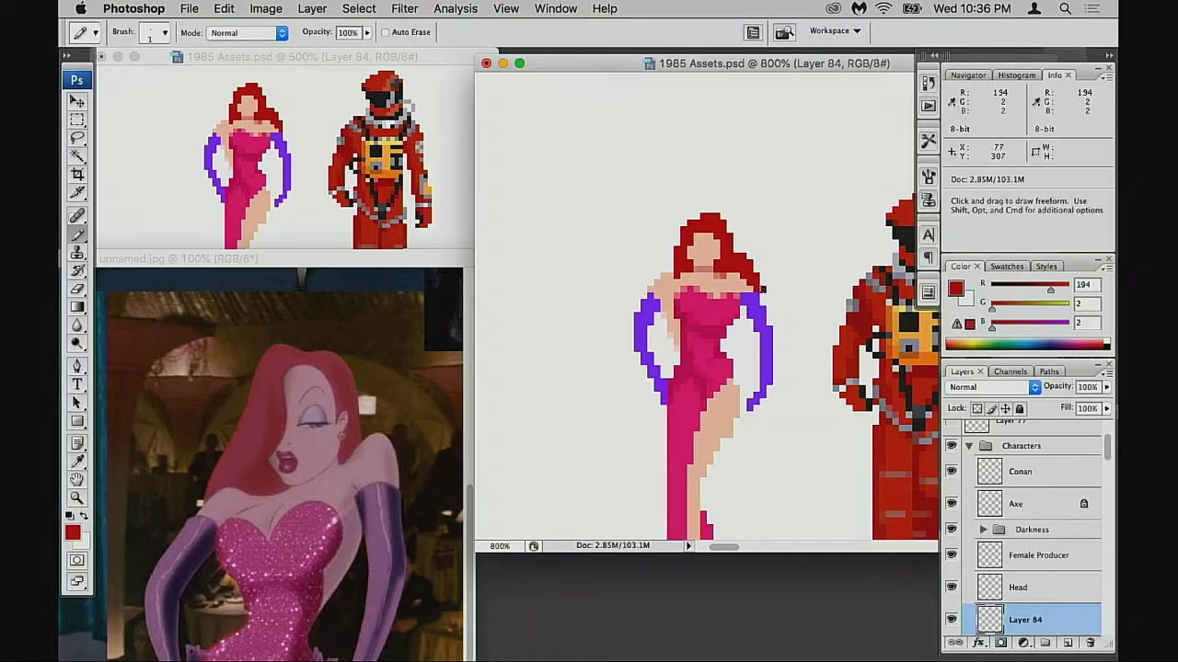
pyautogui.click(781, 276)
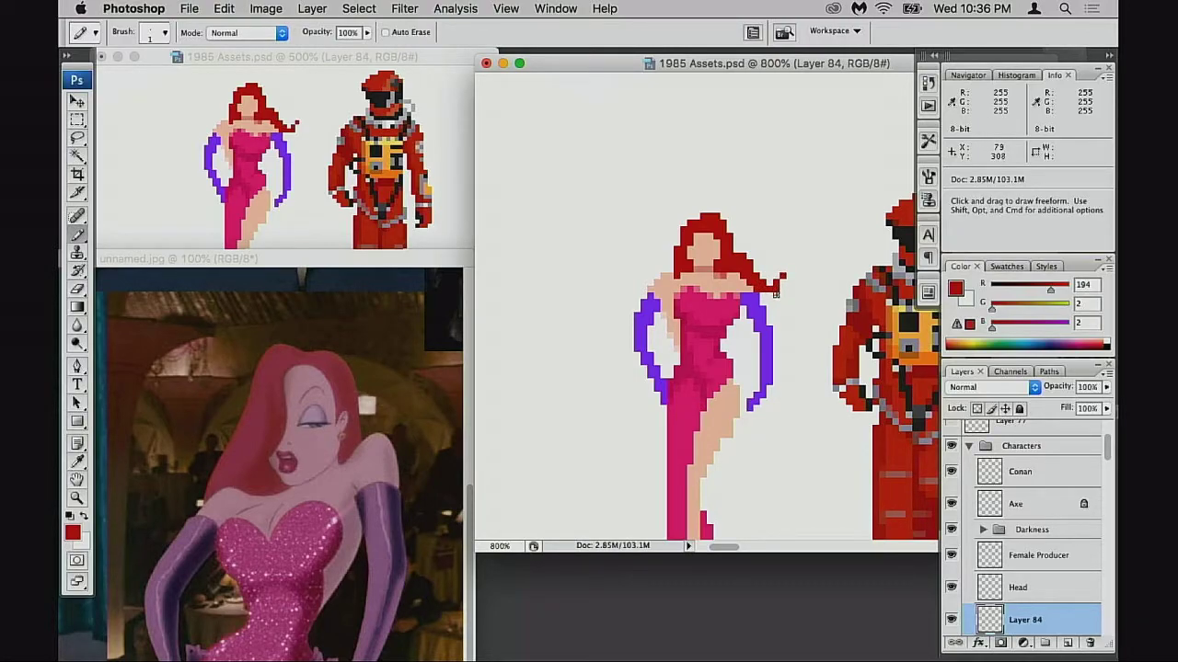
pyautogui.press('super+alt+z')
pyautogui.press('super+alt+z')
pyautogui.click(783, 283)
pyautogui.press('v')
pyautogui.press('super+z')
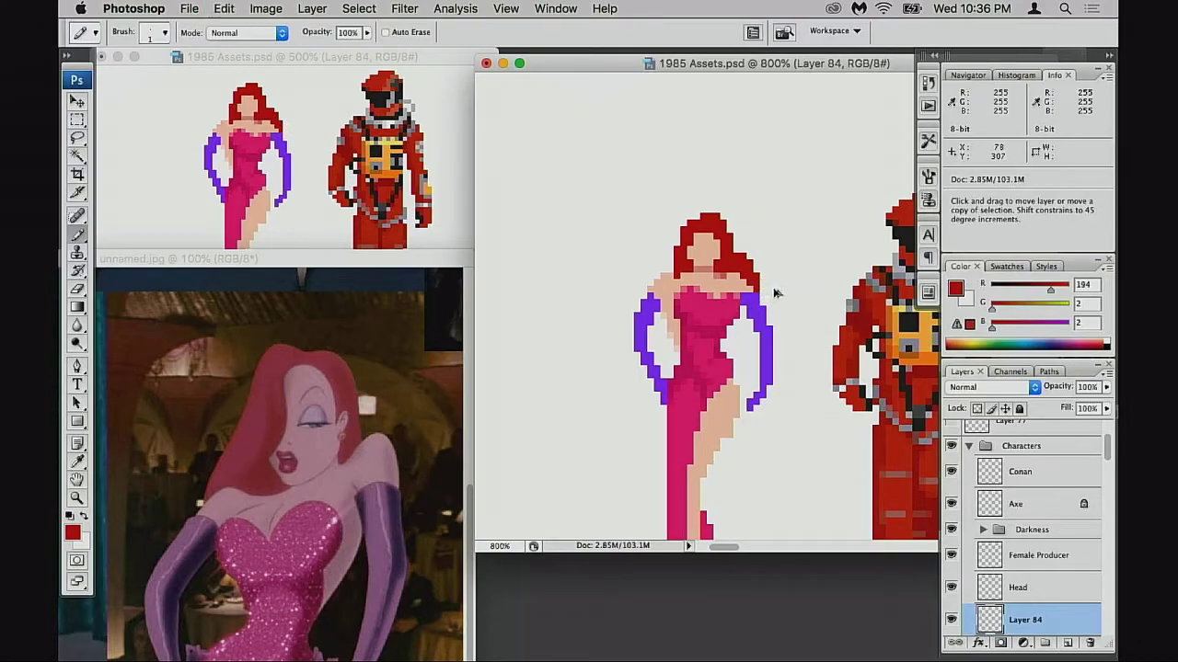
pyautogui.press('b')
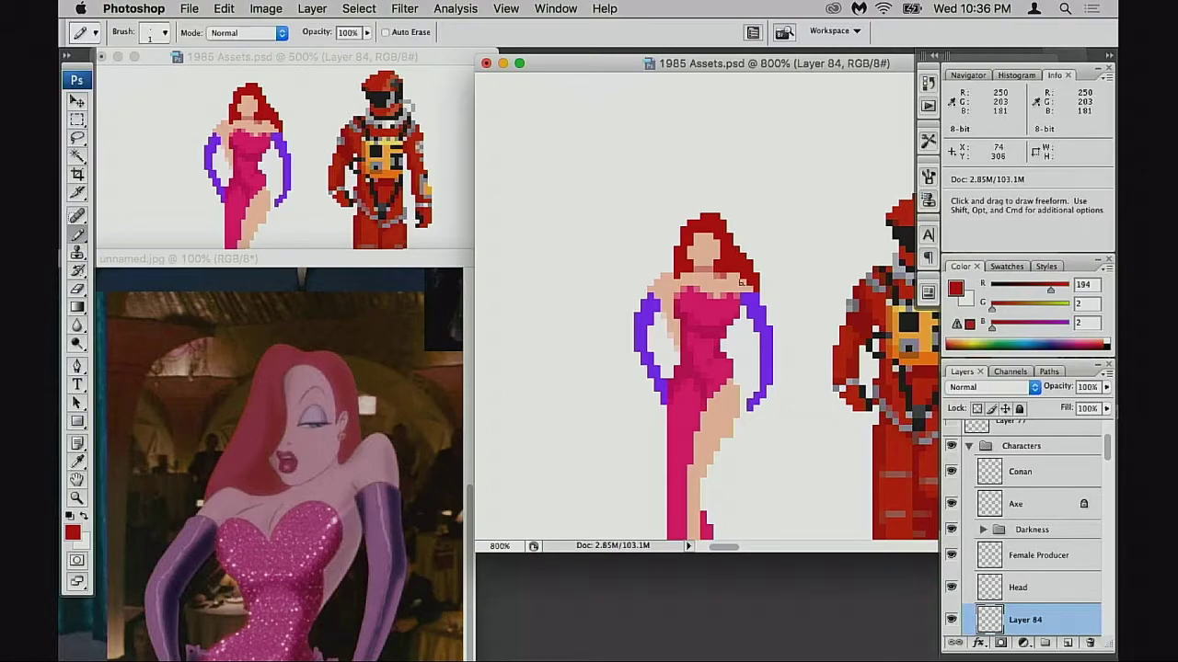
pyautogui.moveTo(724, 424); pyautogui.dragTo(751, 304)
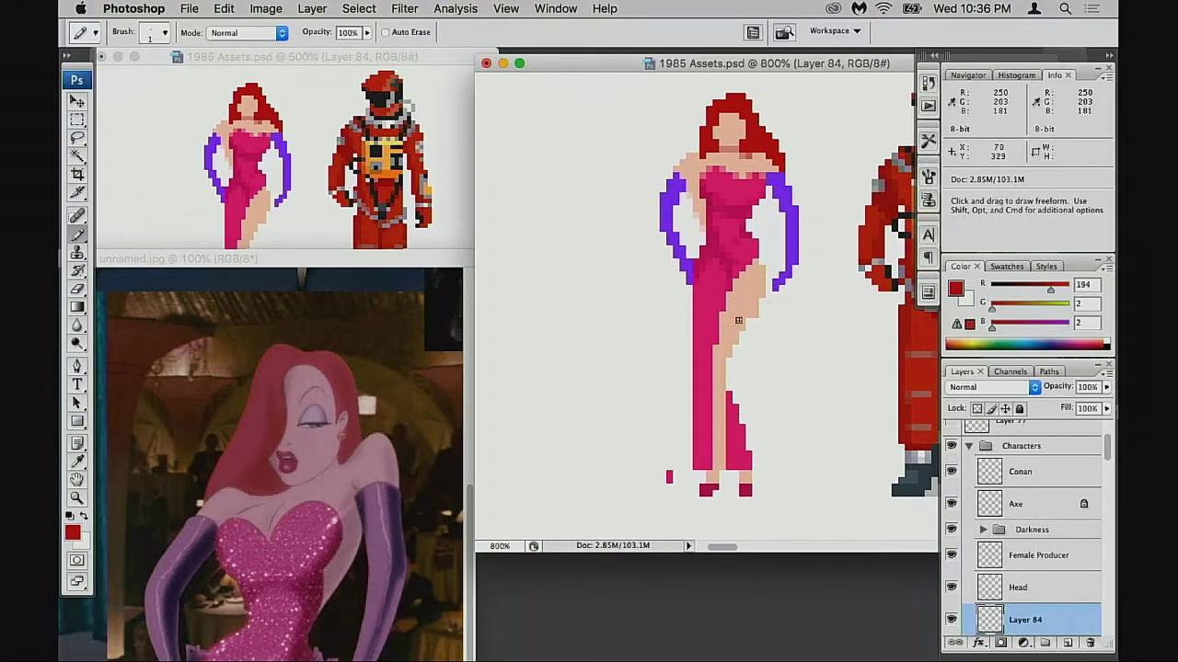
pyautogui.press('m')
pyautogui.moveTo(707, 280); pyautogui.dragTo(771, 508)
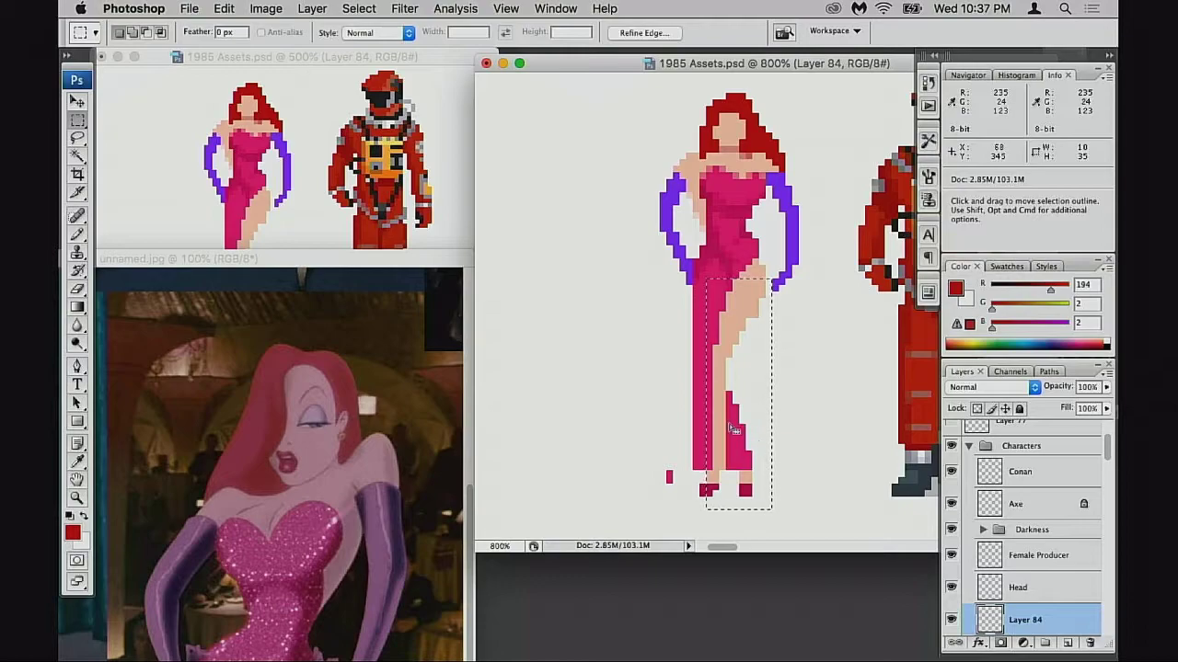
pyautogui.press('super+d')
pyautogui.press('b')
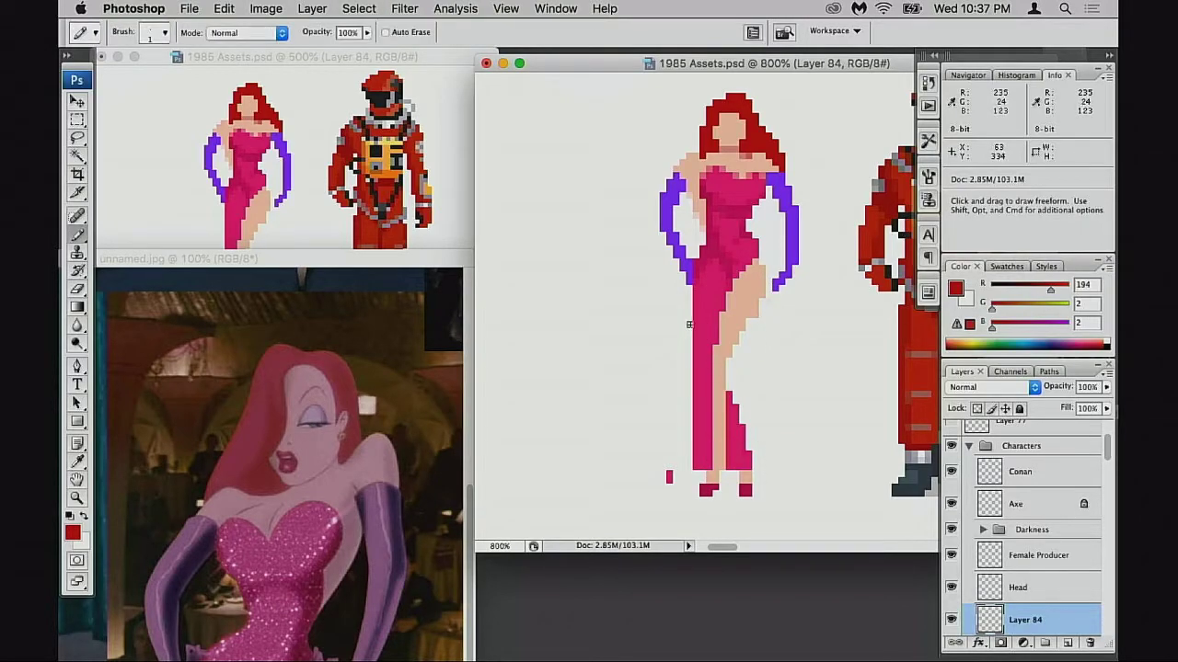
pyautogui.keyDown('alt'); pyautogui.click(714, 362); pyautogui.keyUp('alt')
pyautogui.keyDown('alt'); pyautogui.click(725, 361); pyautogui.keyUp('alt')
pyautogui.moveTo(790, 302); pyautogui.dragTo(739, 317)
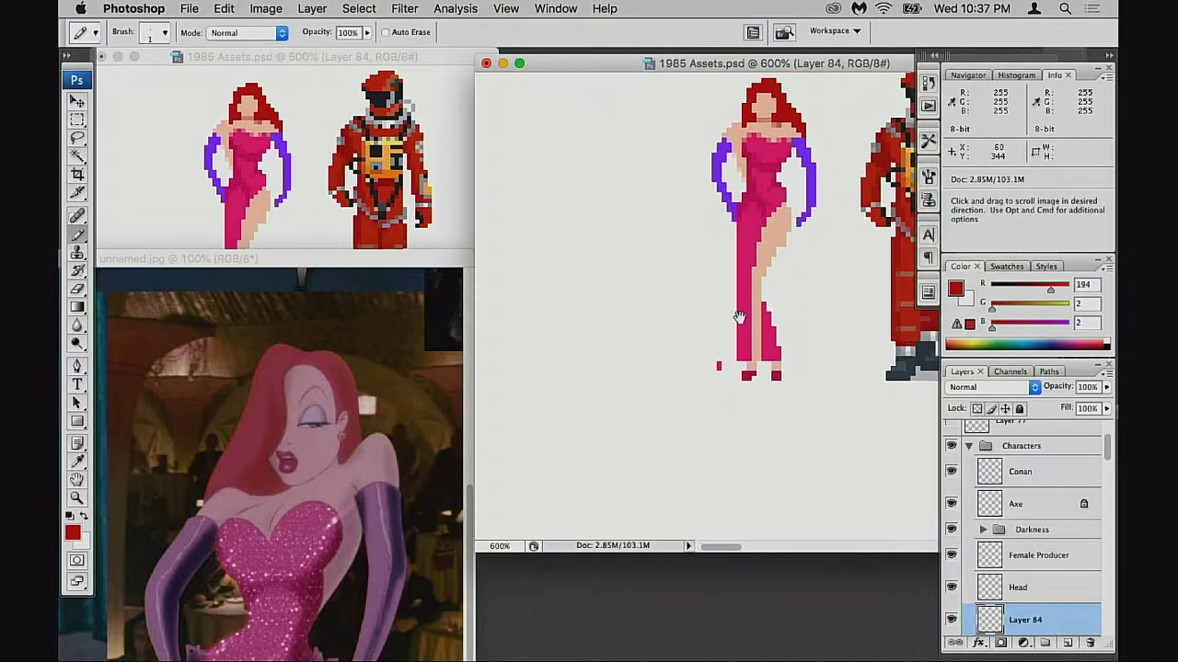
# - Try removing the woman's legs and skirt below the hips, compare her with the astronaut, and undo the removal
pyautogui.press('m')
pyautogui.moveTo(737, 209); pyautogui.dragTo(796, 390)
pyautogui.press('Delete')
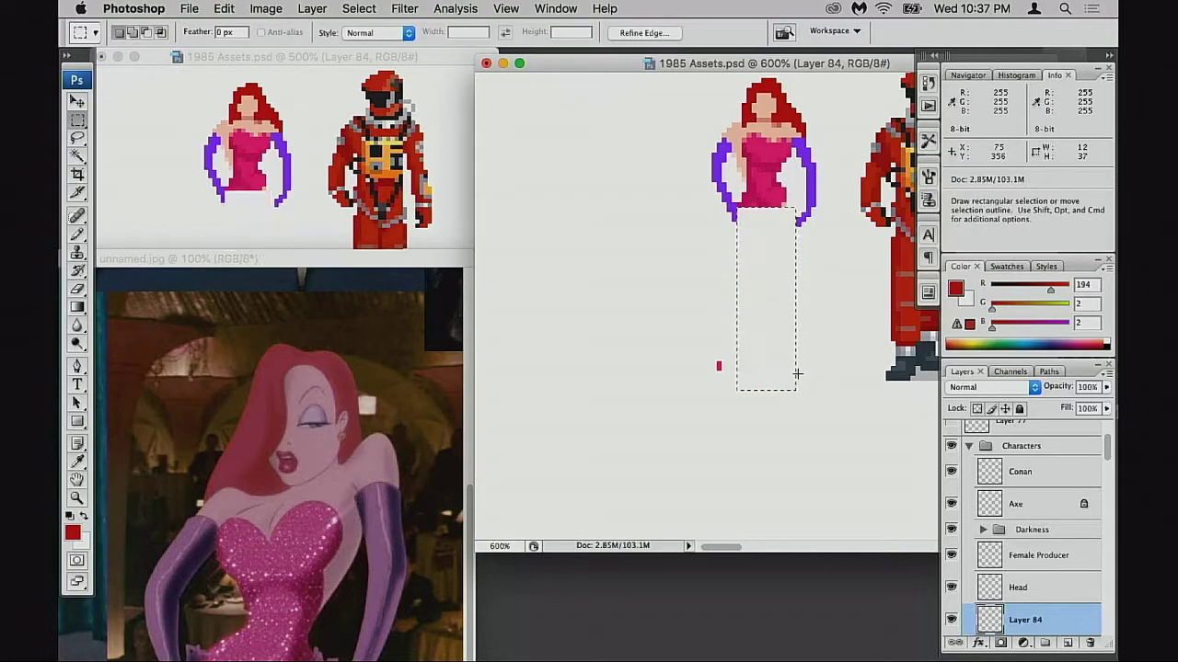
pyautogui.moveTo(767, 318); pyautogui.dragTo(742, 386)
pyautogui.press('super+d')
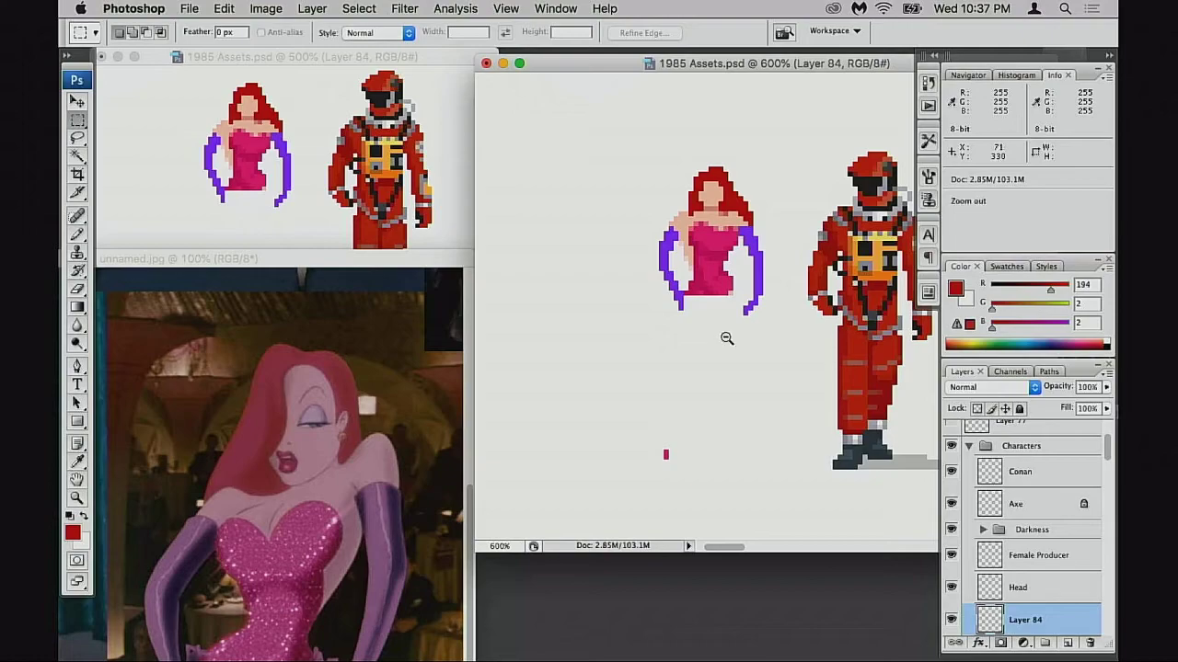
pyautogui.keyDown('alt'); pyautogui.click(741, 334); pyautogui.keyUp('alt')
pyautogui.moveTo(749, 328); pyautogui.dragTo(724, 344)
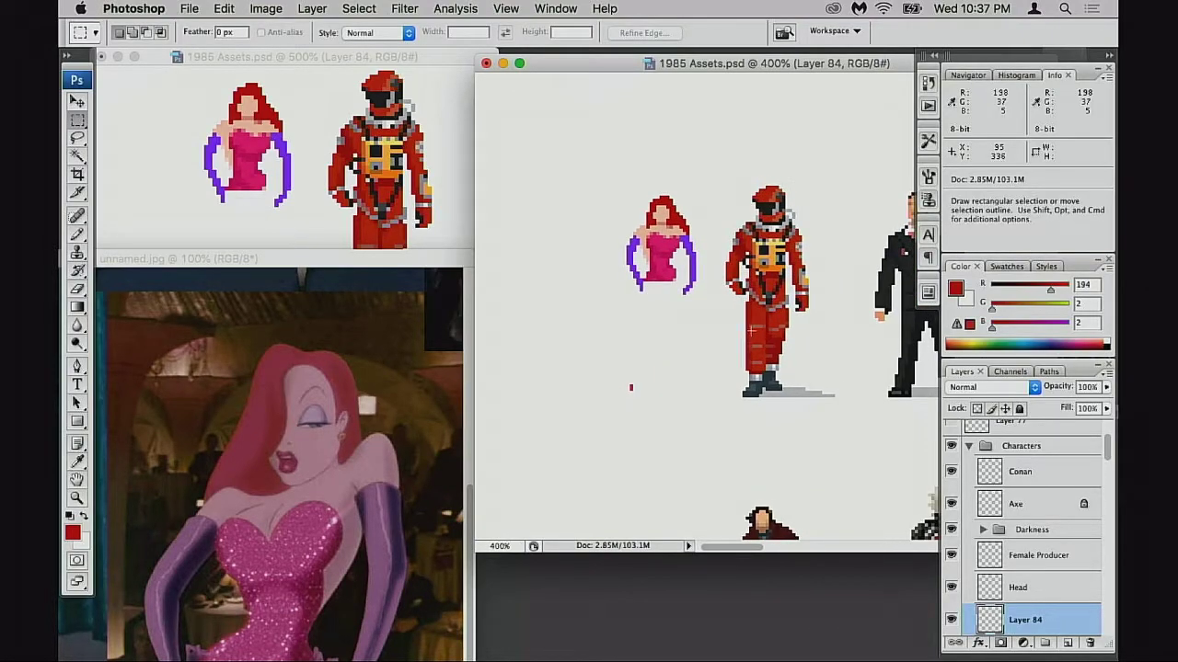
pyautogui.press('alt+super+z')
pyautogui.press('alt+super+z')
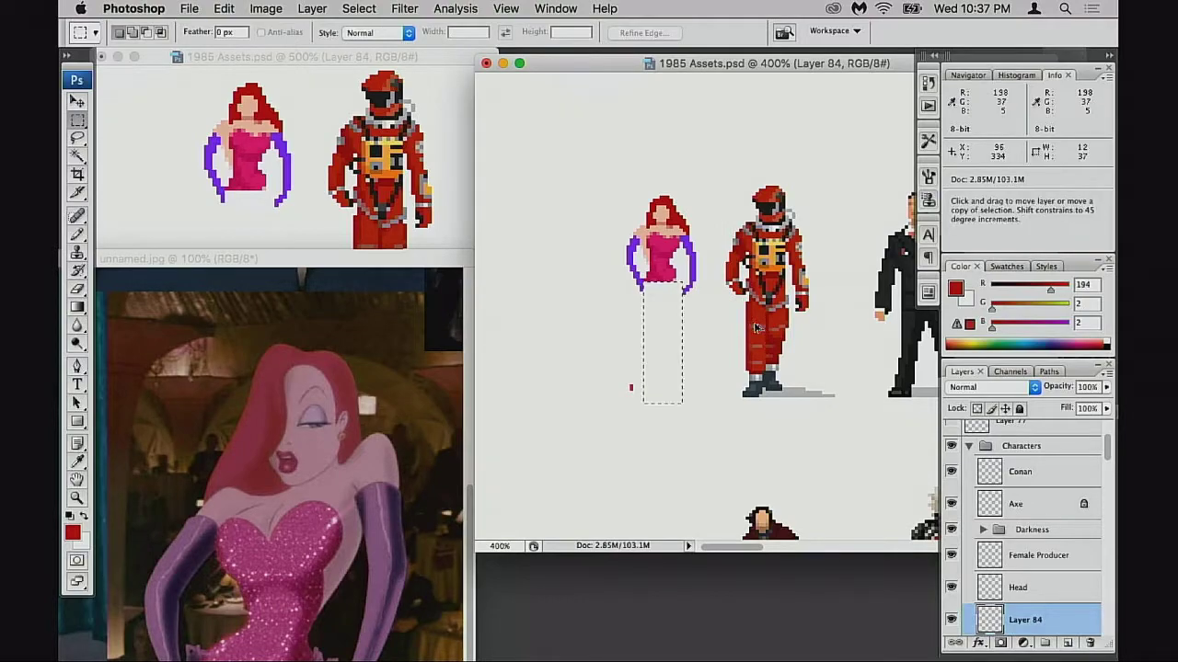
# - Flip the whole woman sprite horizontally and apply the transformation
pyautogui.press('super+t')
pyautogui.rightClick(666, 296)
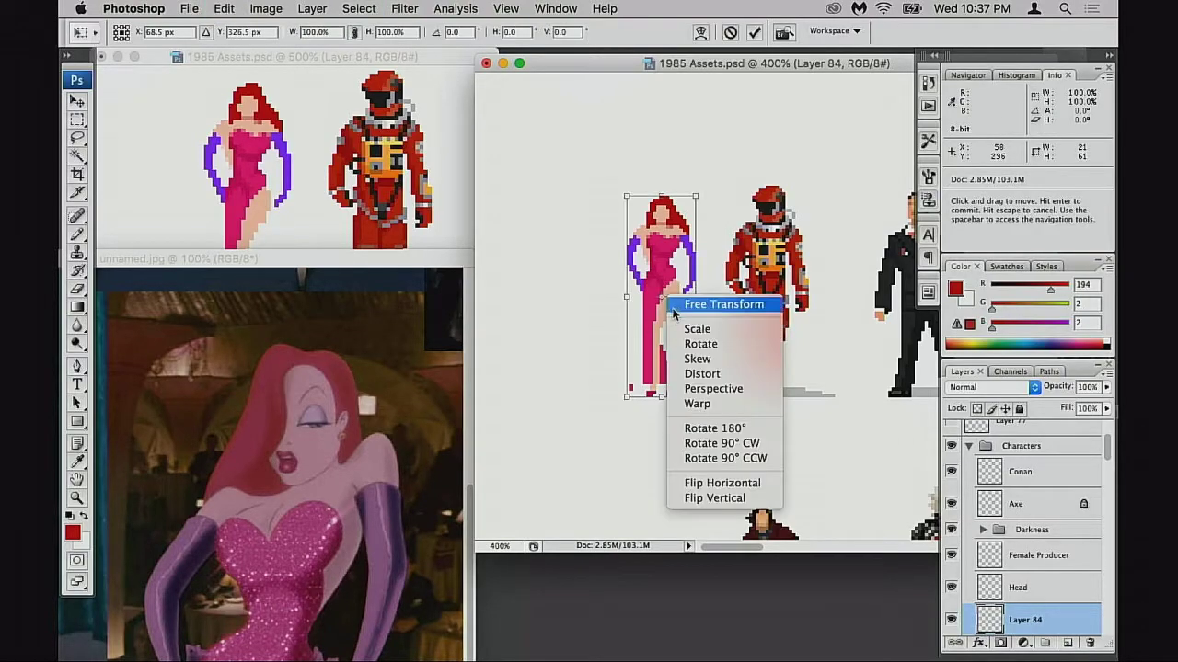
pyautogui.click(731, 484)
pyautogui.press('Return')
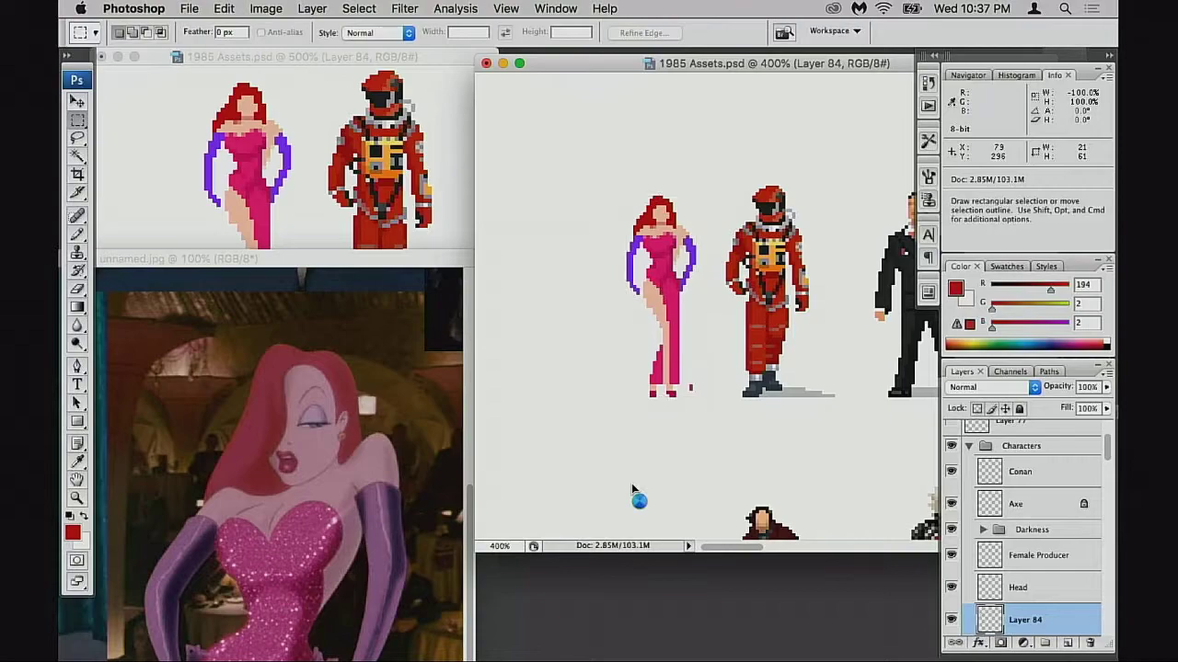
# - Shift the woman's face one pixel to the left and fill the gap beside it with hair red (194, 2, 2)
pyautogui.press('space')
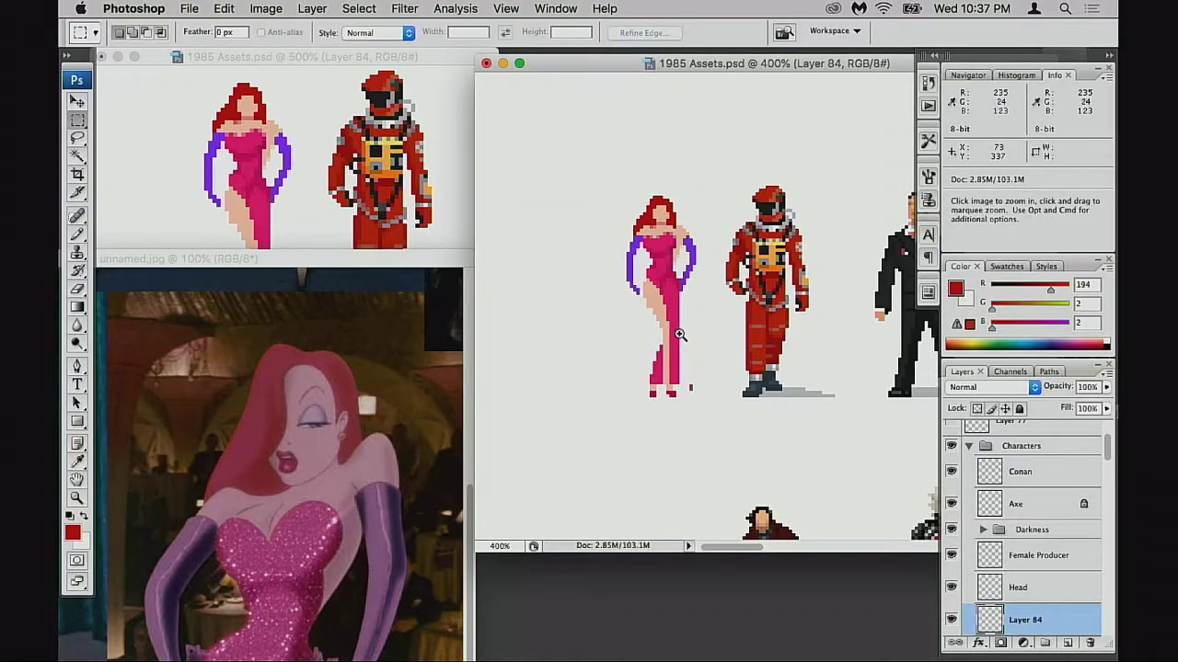
pyautogui.keyDown('super'); pyautogui.click(682, 314); pyautogui.keyUp('super')
pyautogui.keyDown('super'); pyautogui.click(769, 221); pyautogui.keyUp('super')
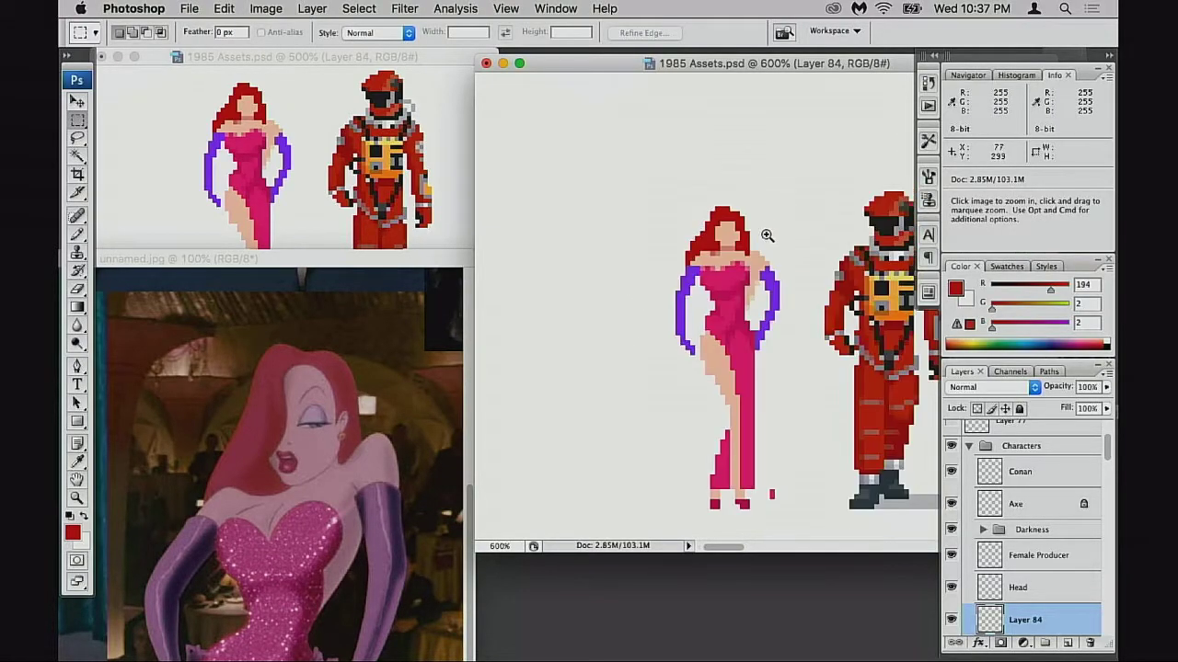
pyautogui.keyDown('super'); pyautogui.click(762, 309); pyautogui.keyUp('super')
pyautogui.moveTo(763, 309); pyautogui.dragTo(687, 394)
pyautogui.keyDown('super'); pyautogui.click(685, 332); pyautogui.keyUp('super')
pyautogui.keyDown('super'); pyautogui.click(706, 334); pyautogui.keyUp('super')
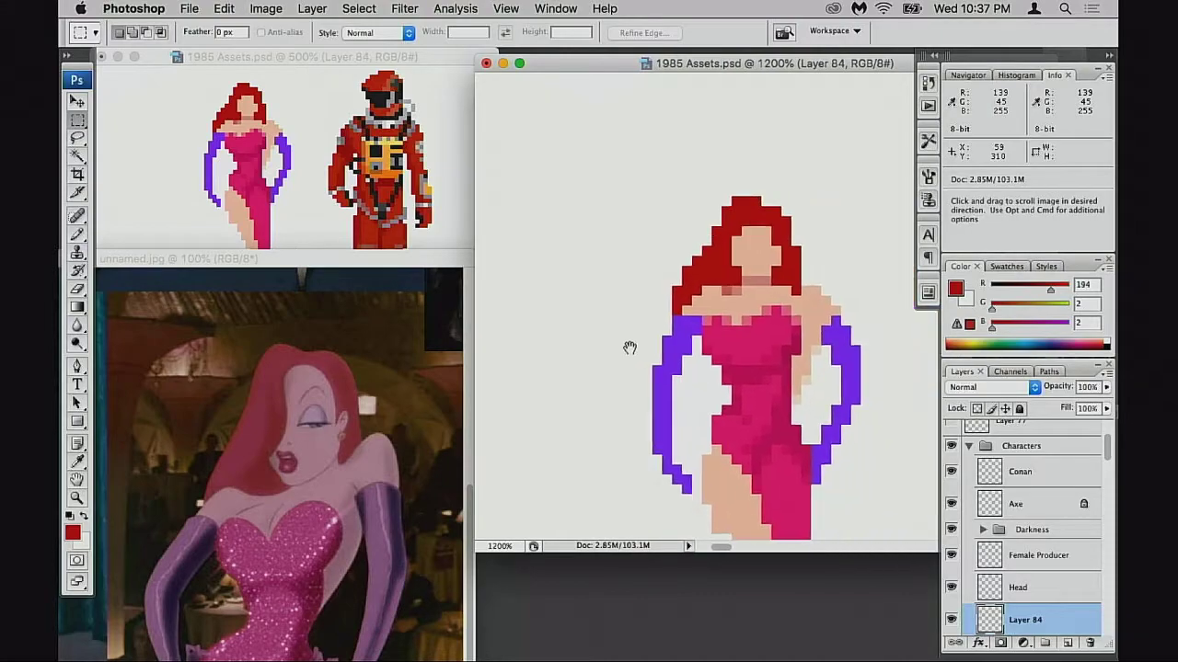
pyautogui.moveTo(689, 232); pyautogui.dragTo(725, 280)
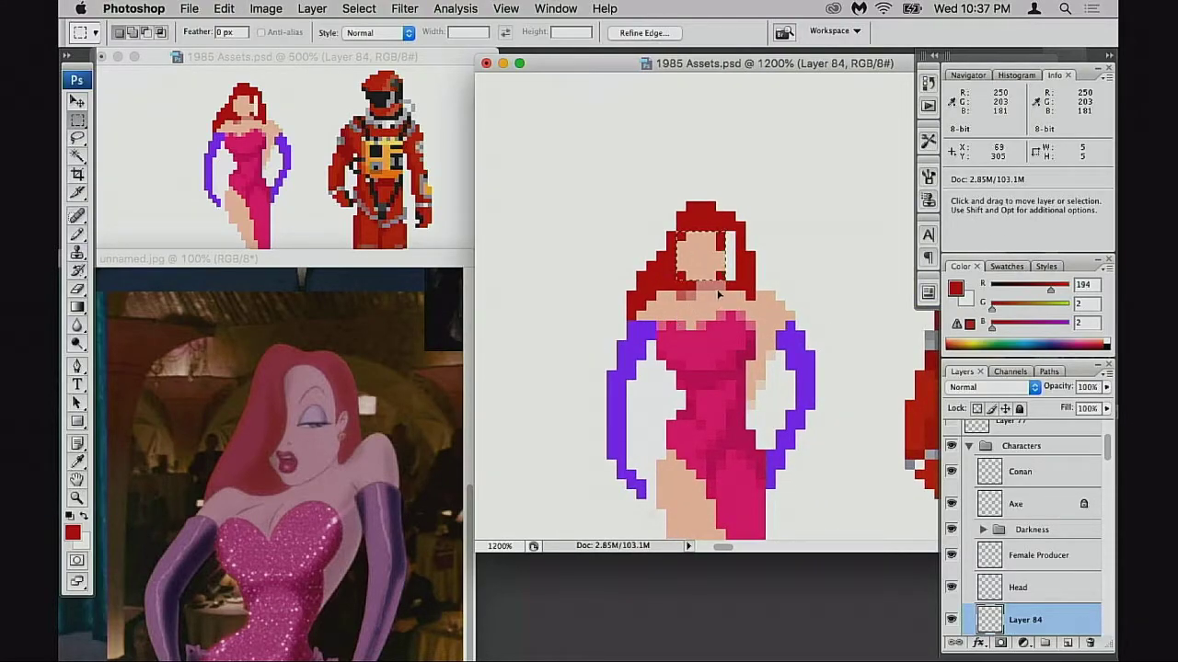
pyautogui.press('super+d')
pyautogui.press('b')
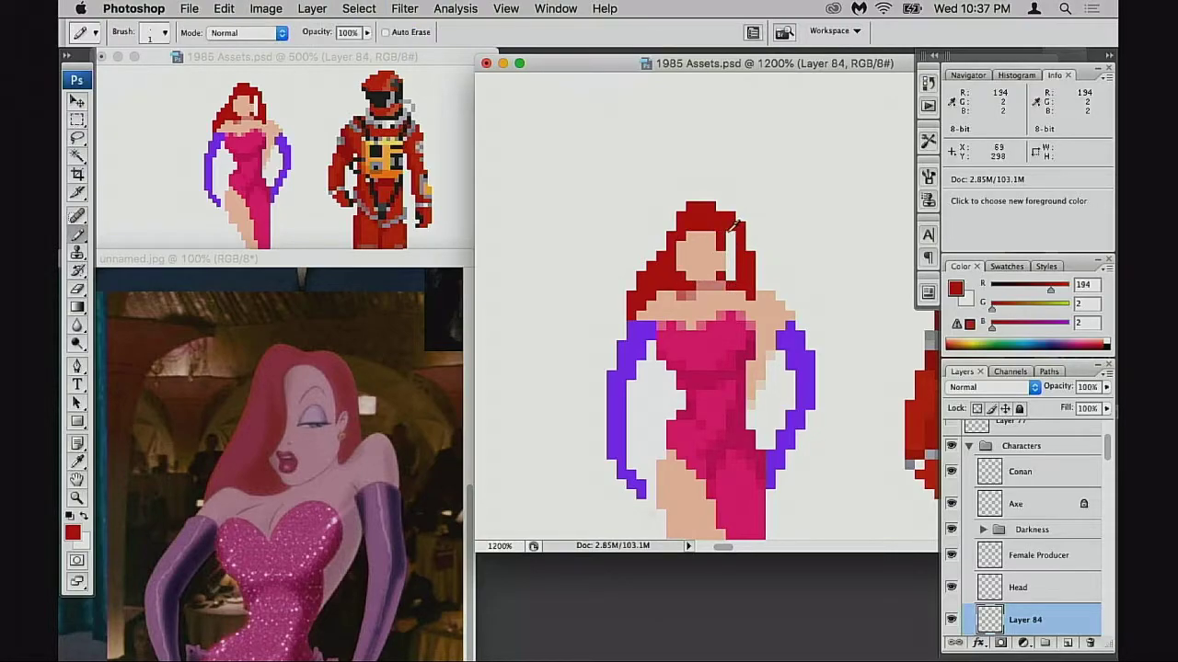
pyautogui.moveTo(731, 236); pyautogui.dragTo(723, 265)
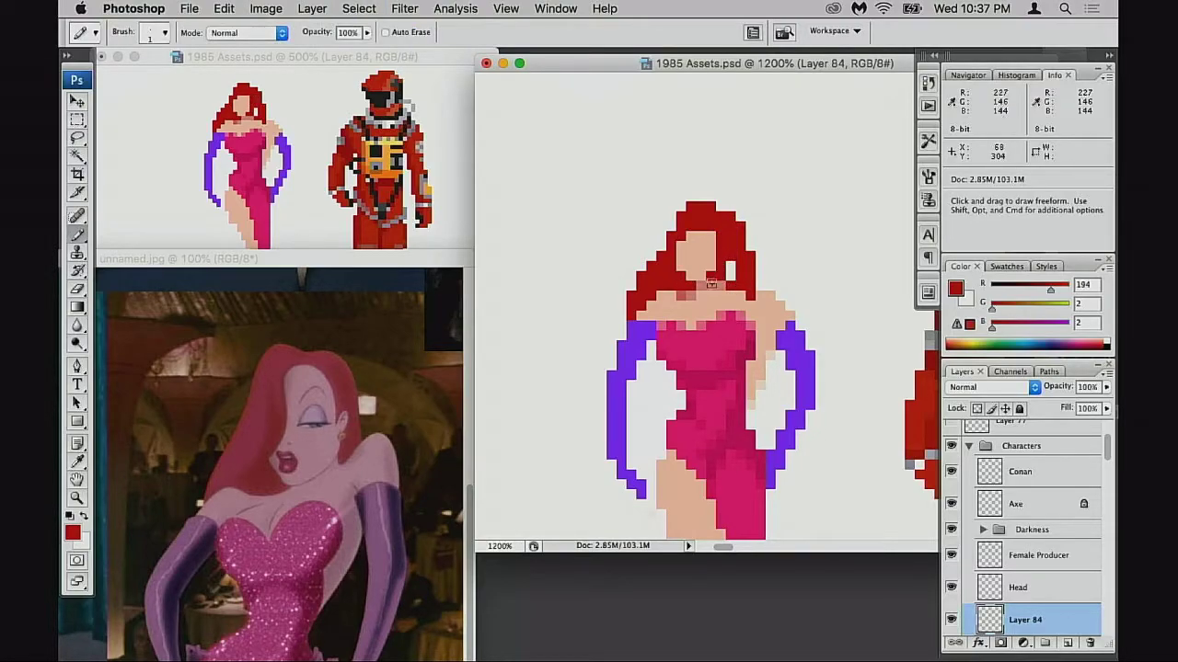
pyautogui.press('super+z')
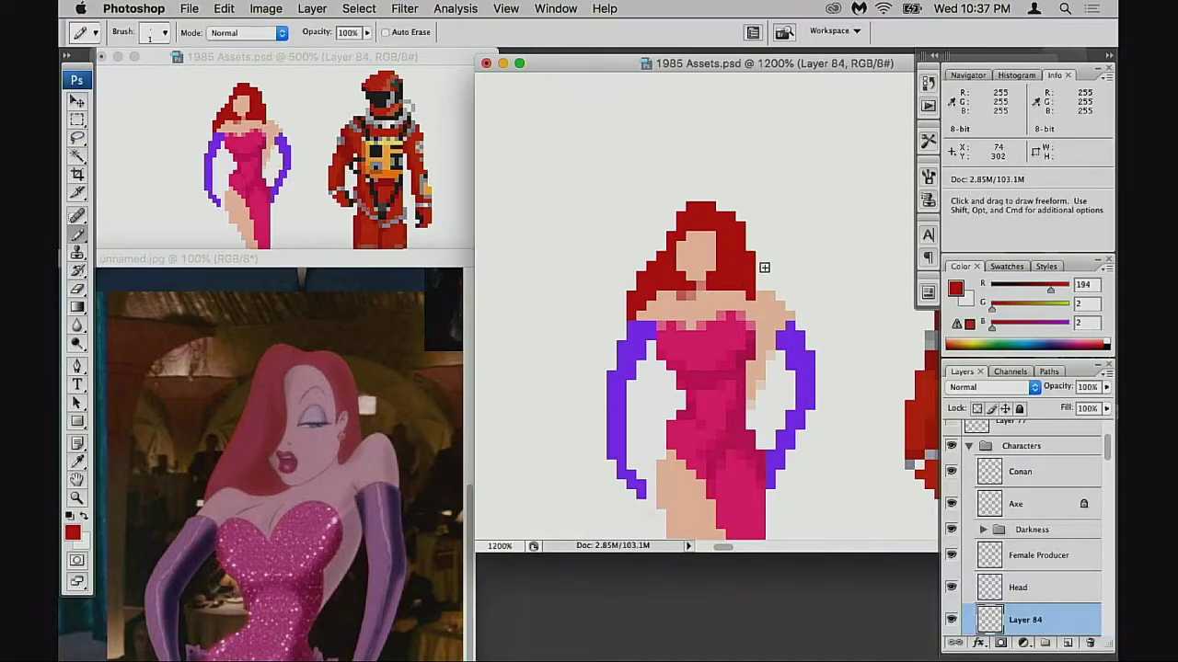
# - Trim the hair's right edge and extend the forehead upward, using sampled skin (250, 203, 181) and hair red (194, 2, 2)
pyautogui.press('e')
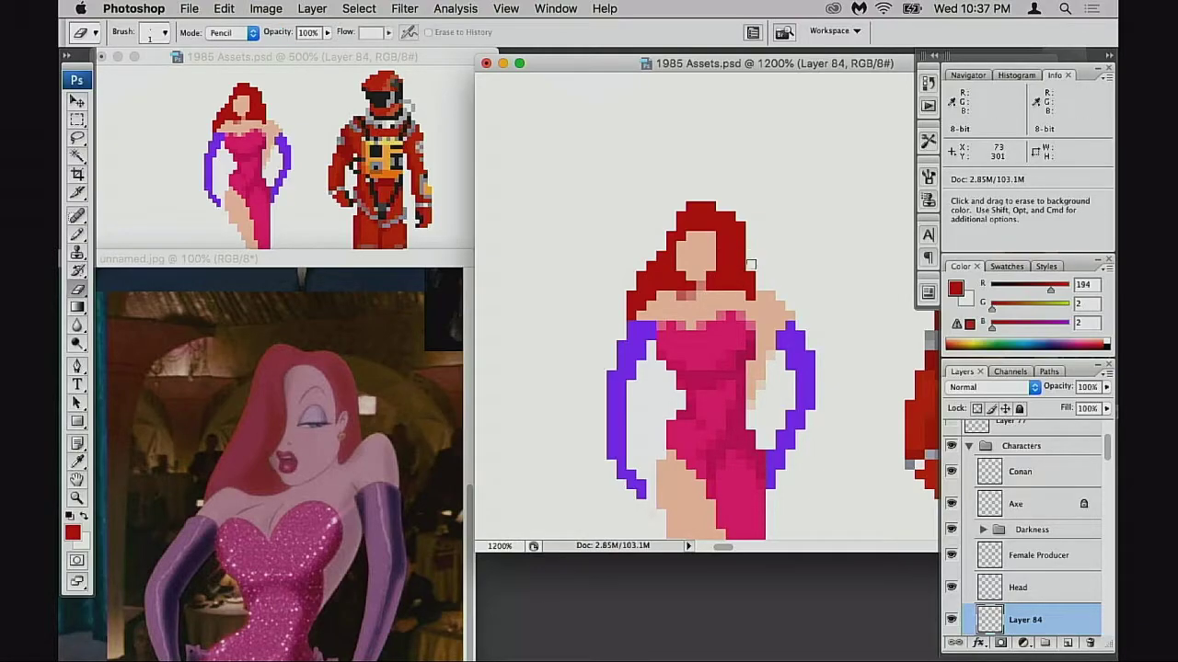
pyautogui.press('b')
pyautogui.keyDown('alt'); pyautogui.click(711, 233); pyautogui.keyUp('alt')
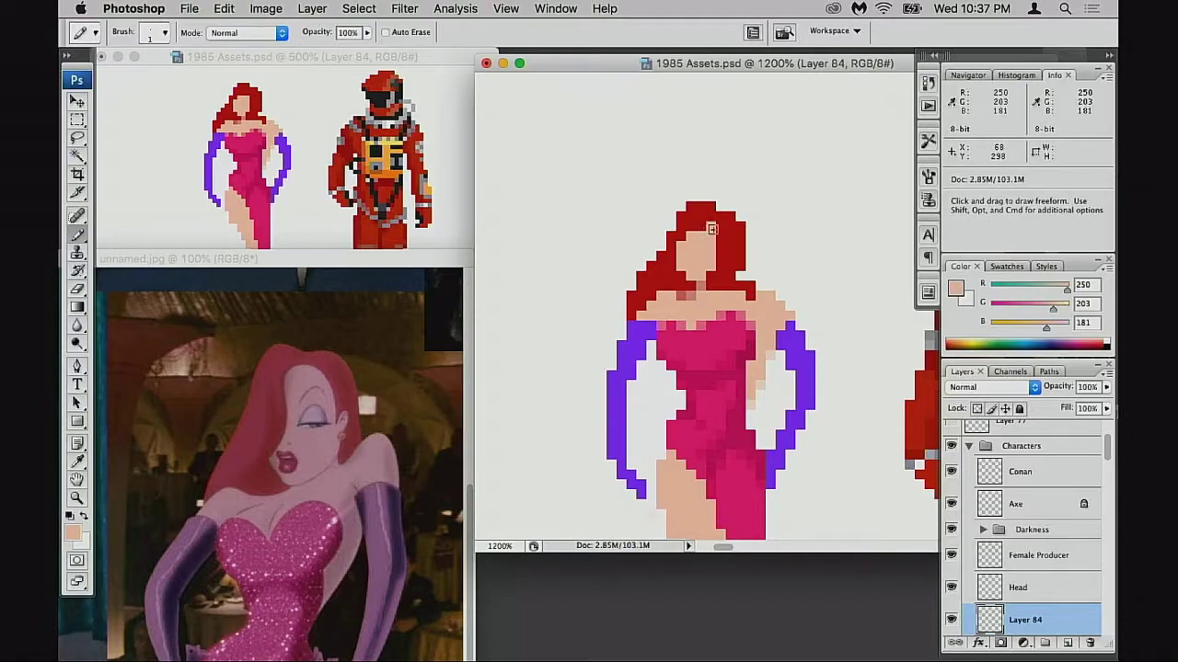
pyautogui.keyDown('alt'); pyautogui.click(670, 266); pyautogui.keyUp('alt')
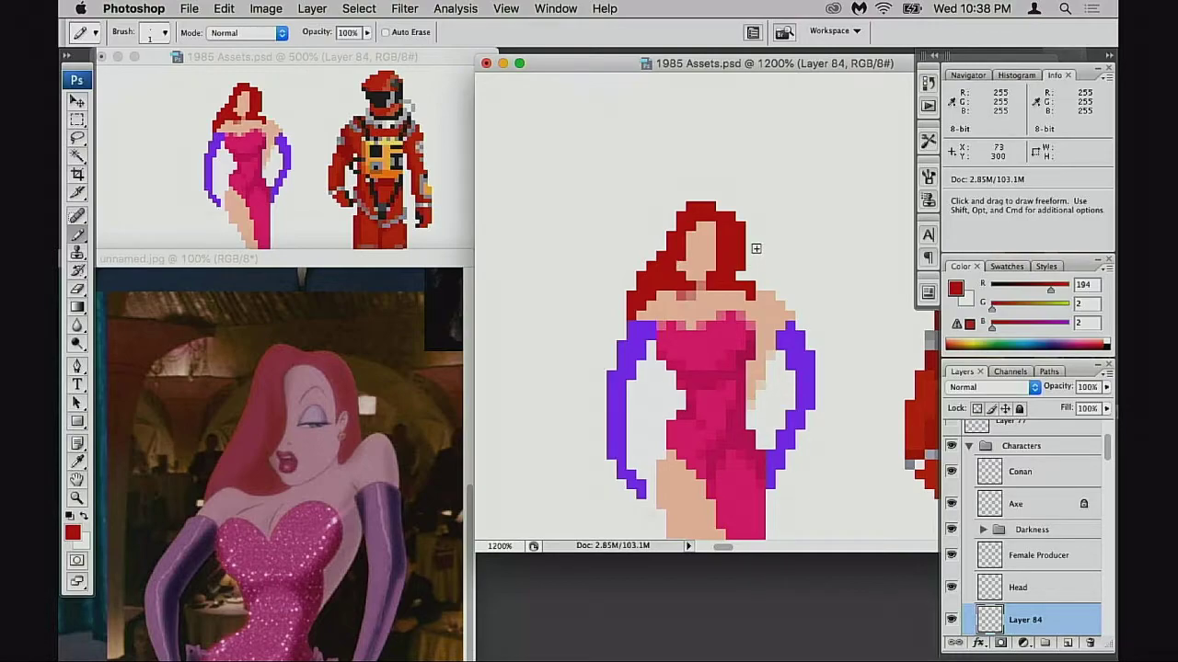
pyautogui.press('e')
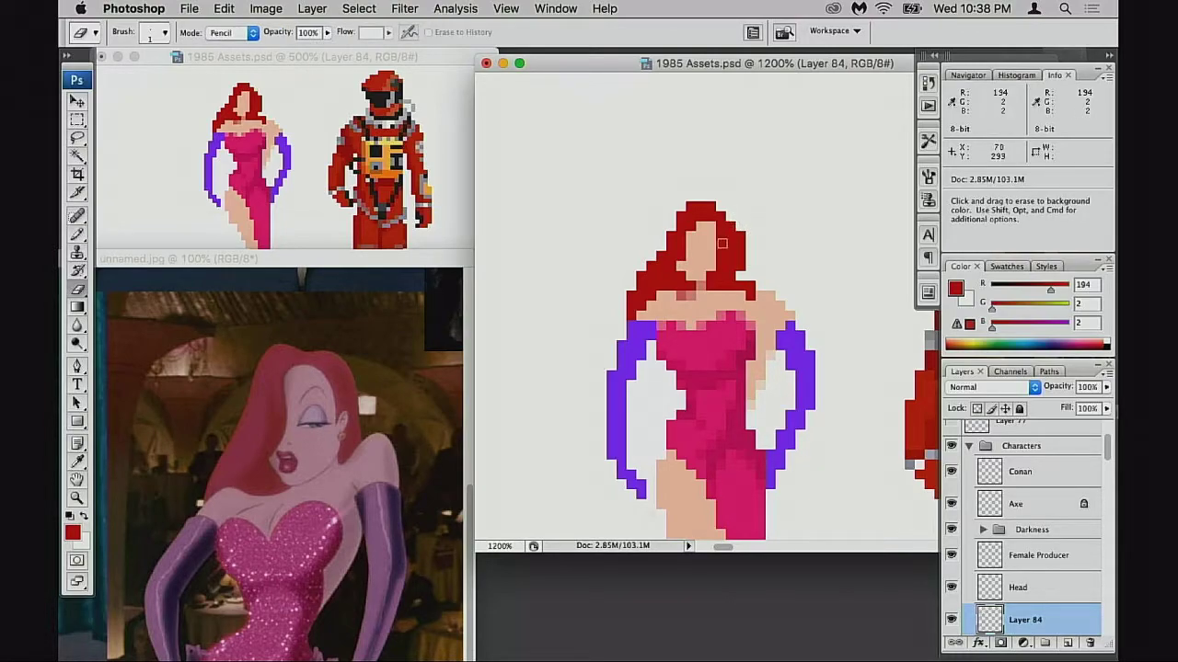
pyautogui.click(750, 285)
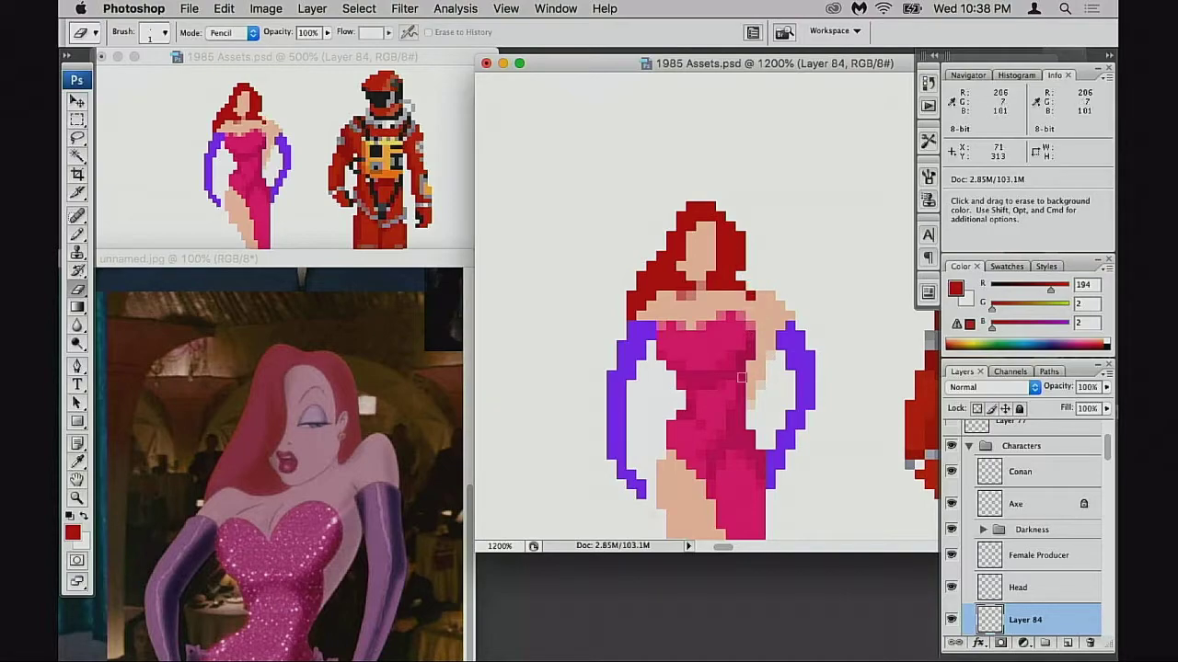
# - Examine the sprite's silhouette and torso at several zoom levels and compare it with the full poses in the reference image
pyautogui.moveTo(747, 374)
pyautogui.mouseDown()
pyautogui.moveTo(765, 346)
pyautogui.moveTo(716, 397)
pyautogui.mouseUp()
pyautogui.keyDown('alt'); pyautogui.click(746, 372); pyautogui.keyUp('alt')
pyautogui.keyDown('alt'); pyautogui.click(747, 372); pyautogui.keyUp('alt')
pyautogui.keyDown('alt'); pyautogui.click(747, 372); pyautogui.keyUp('alt')
pyautogui.press('n')
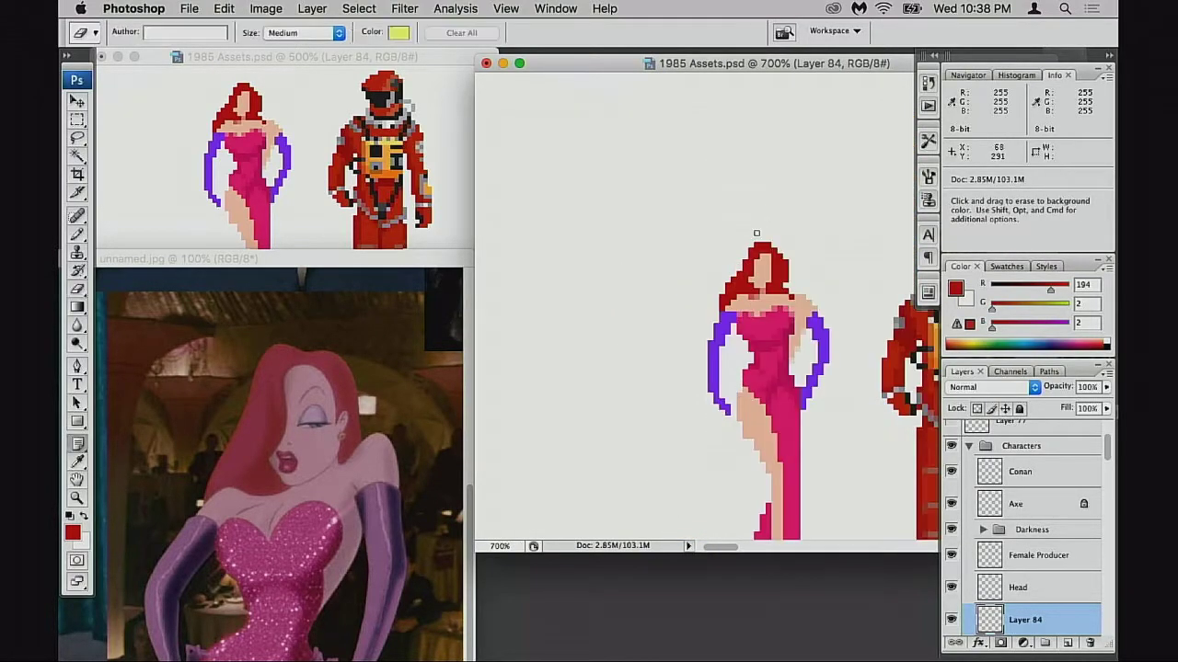
pyautogui.moveTo(760, 335); pyautogui.dragTo(747, 297)
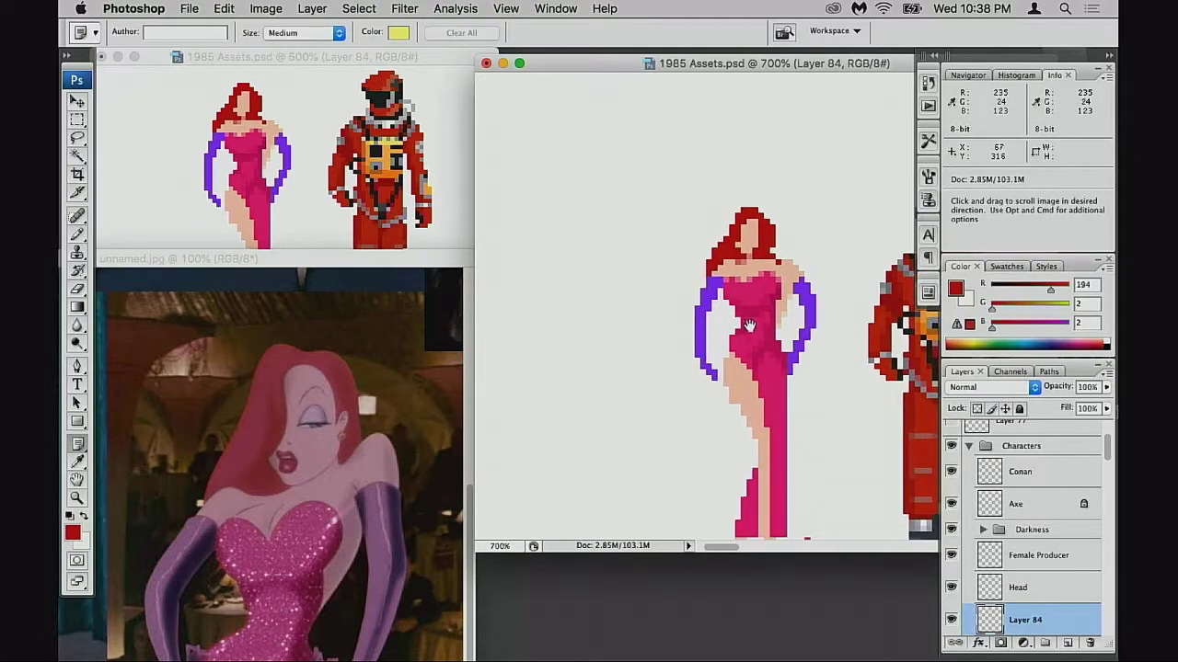
pyautogui.press('e')
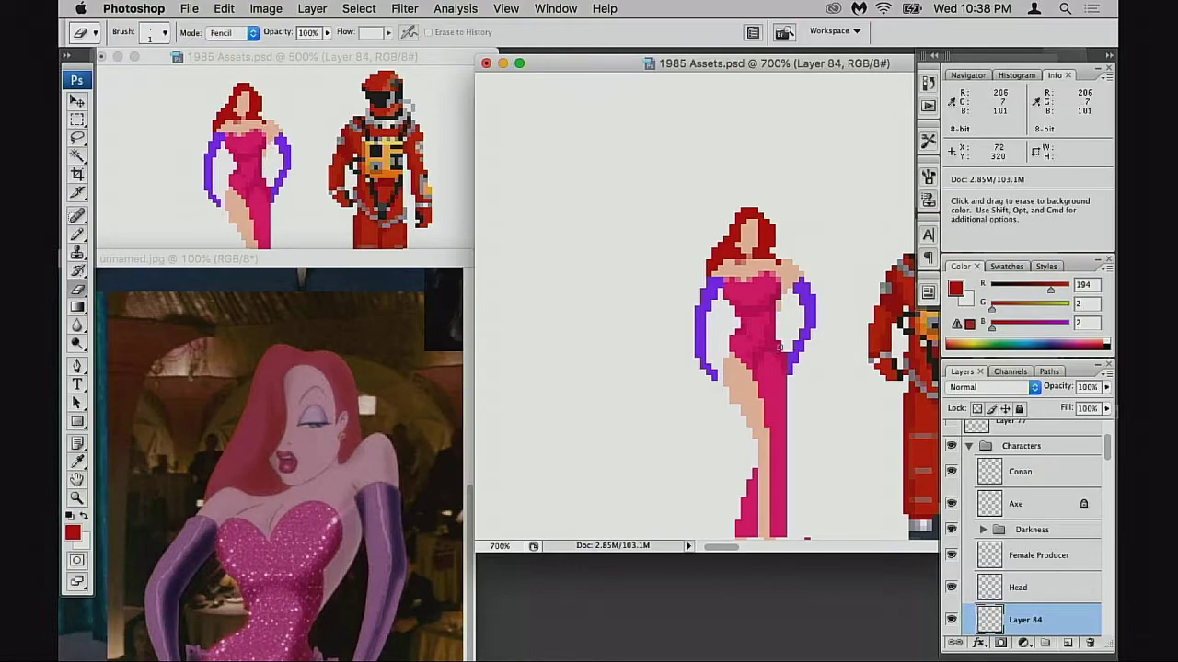
pyautogui.keyDown('super'); pyautogui.click(779, 355); pyautogui.keyUp('super')
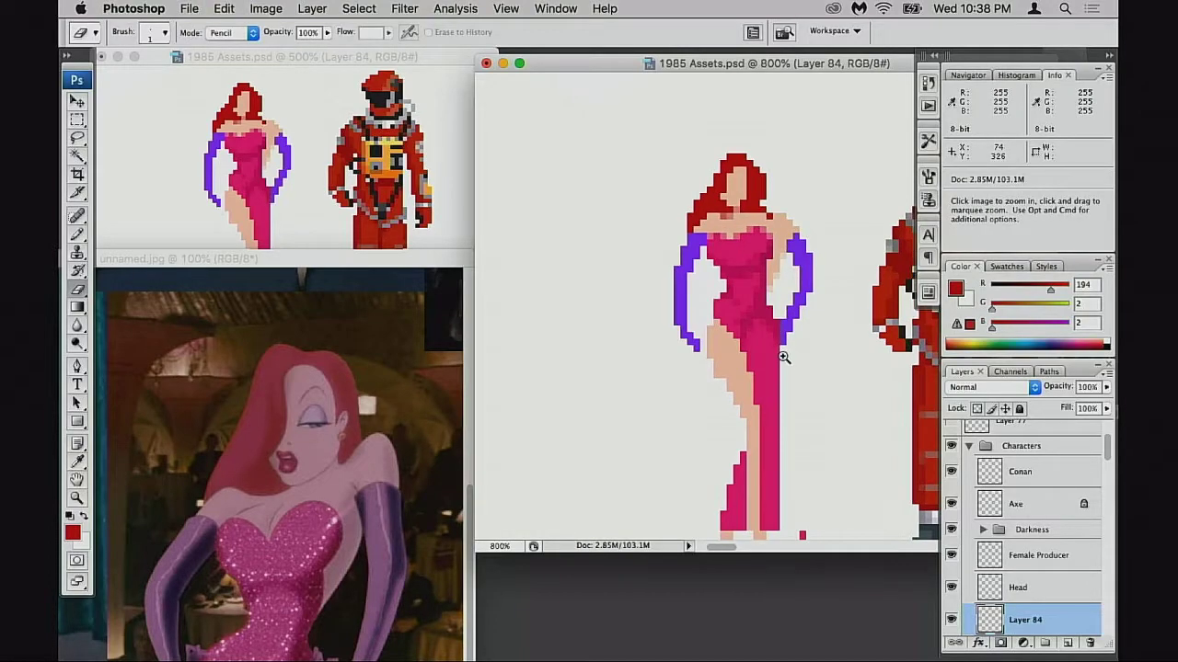
pyautogui.keyDown('super'); pyautogui.click(782, 350); pyautogui.keyUp('super')
pyautogui.click(758, 303)
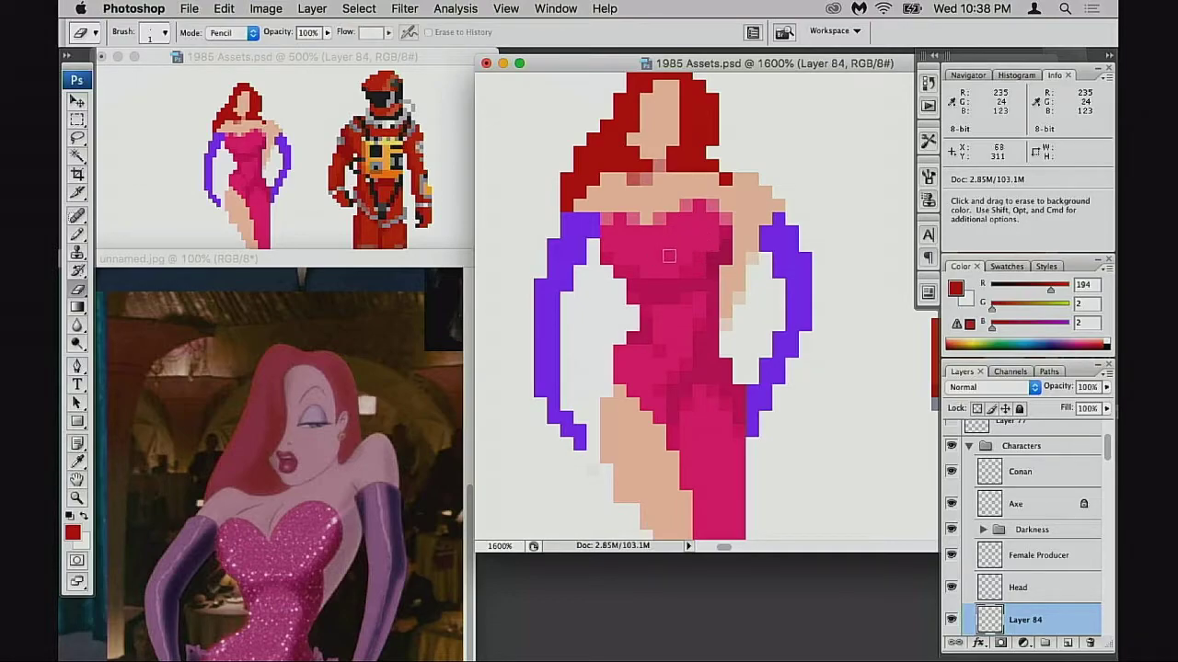
pyautogui.click(413, 376)
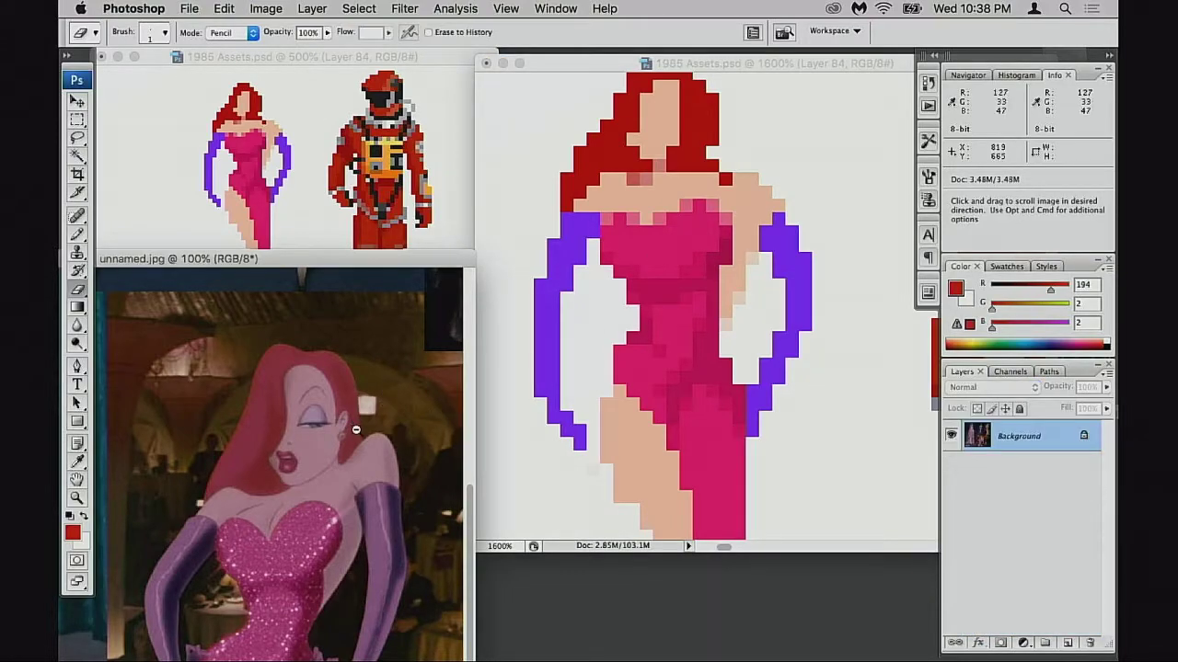
pyautogui.keyDown('alt'); pyautogui.click(351, 434); pyautogui.keyUp('alt')
# - Raise the right-hand shoulder line with sampled skin (250, 203, 181), covering the leftover red hair pixel
pyautogui.click(713, 339)
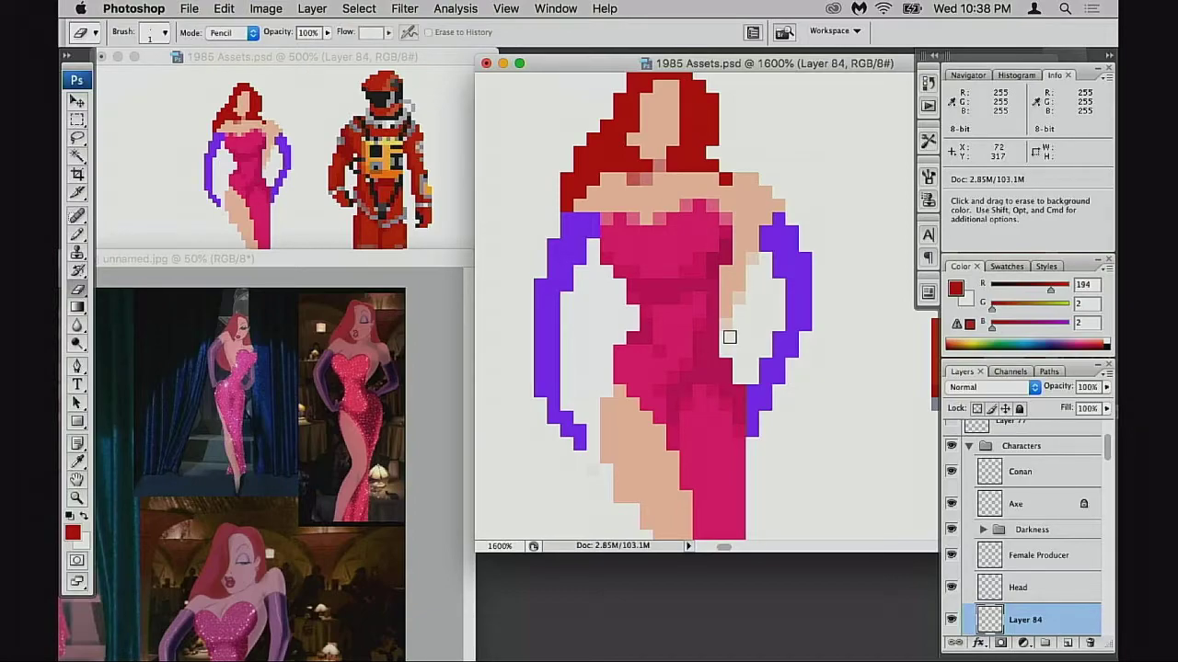
pyautogui.press('b')
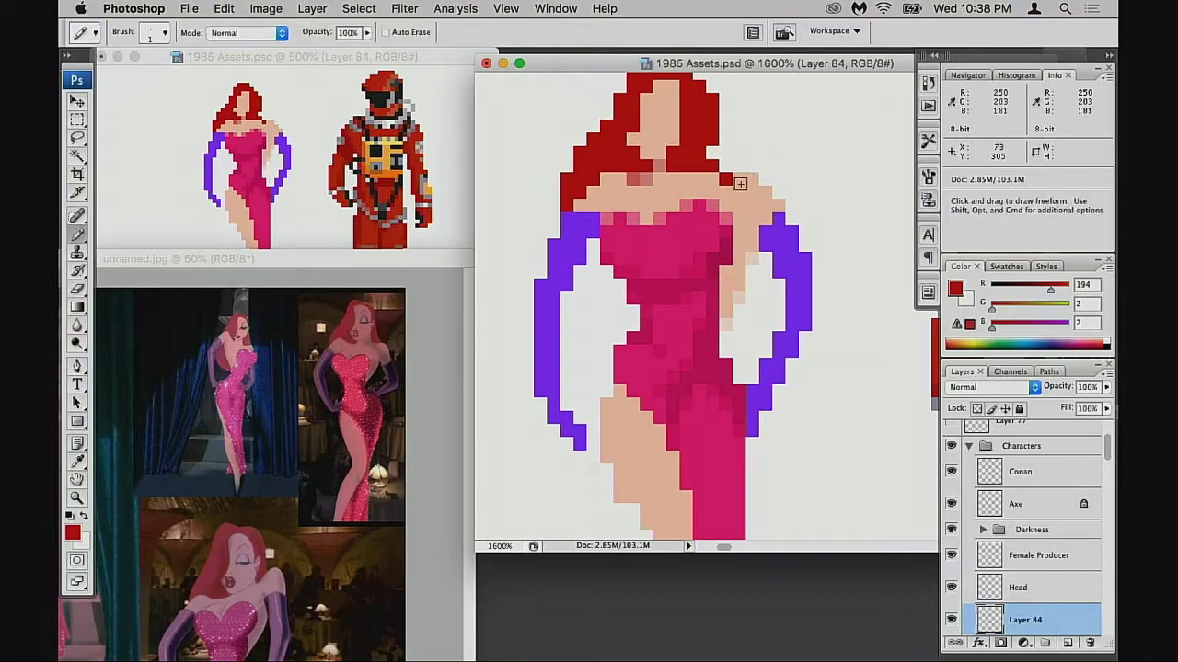
pyautogui.keyDown('alt'); pyautogui.click(745, 179); pyautogui.keyUp('alt')
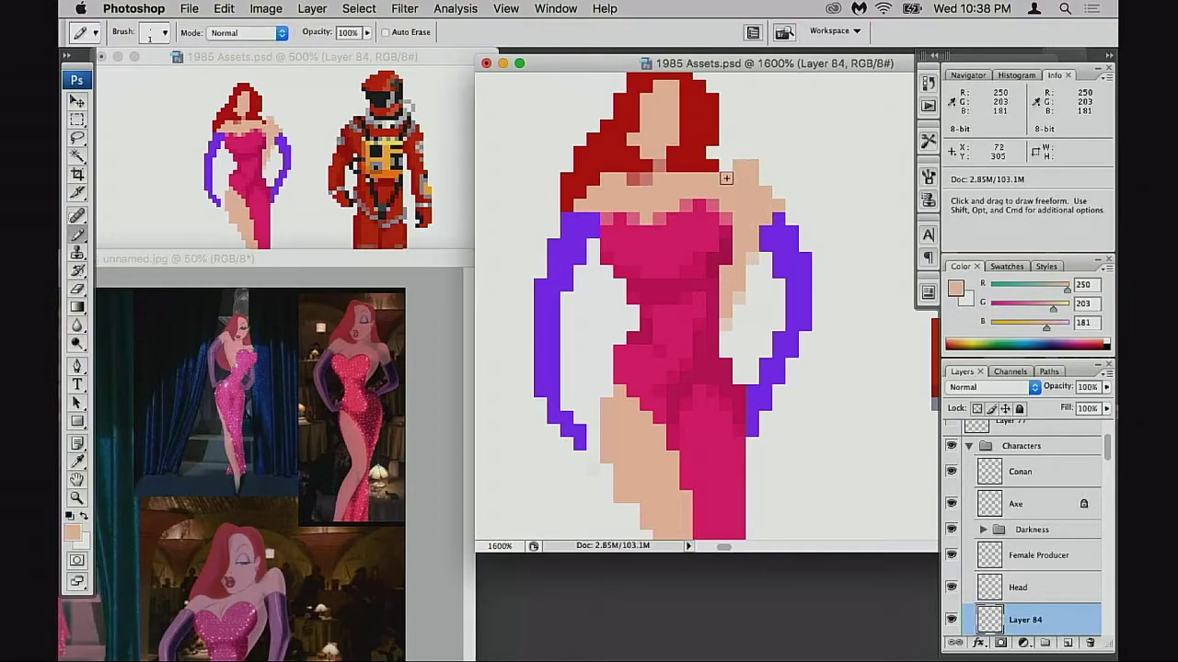
pyautogui.click(718, 181)
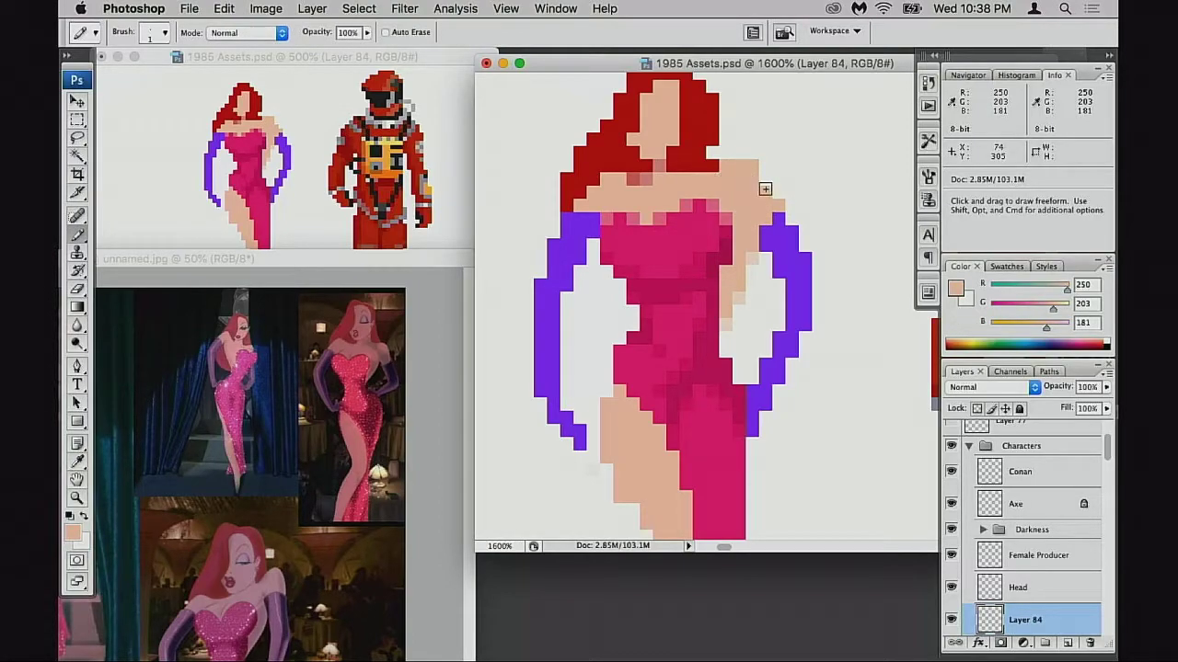
# - Select the right-hand shoulder and upper glove, shift them three pixels up and one pixel left, and deselect
pyautogui.press('e')
pyautogui.press('m')
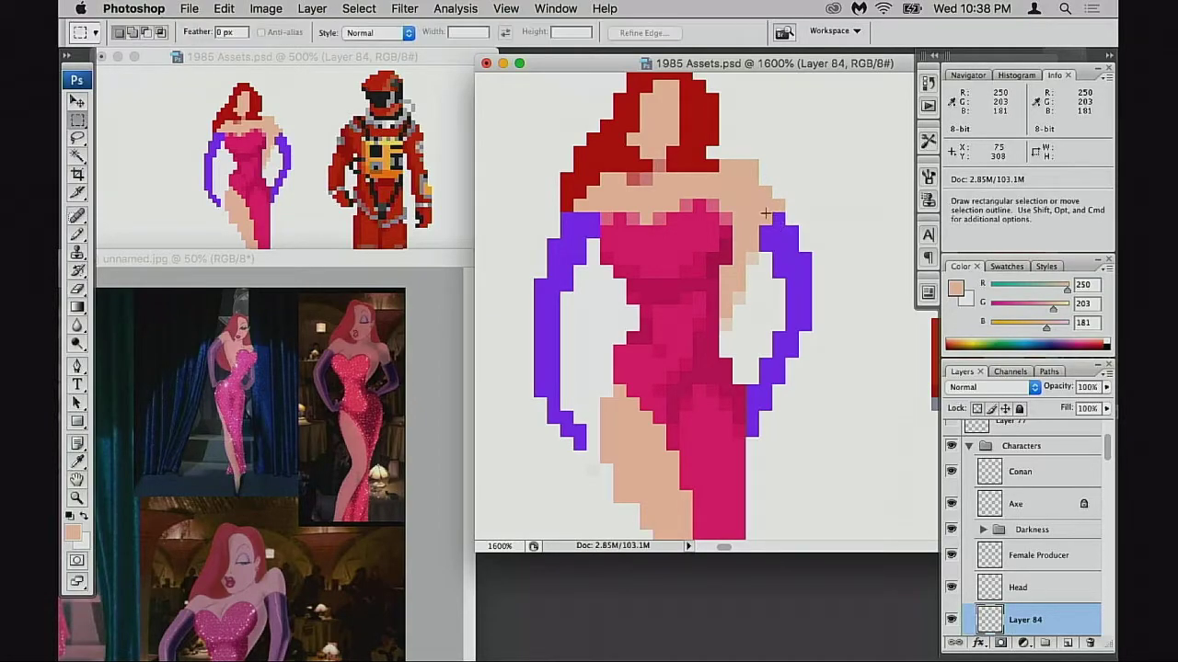
pyautogui.moveTo(745, 186)
pyautogui.mouseDown()
pyautogui.moveTo(837, 291)
pyautogui.moveTo(805, 232)
pyautogui.mouseUp()
pyautogui.press('Up')
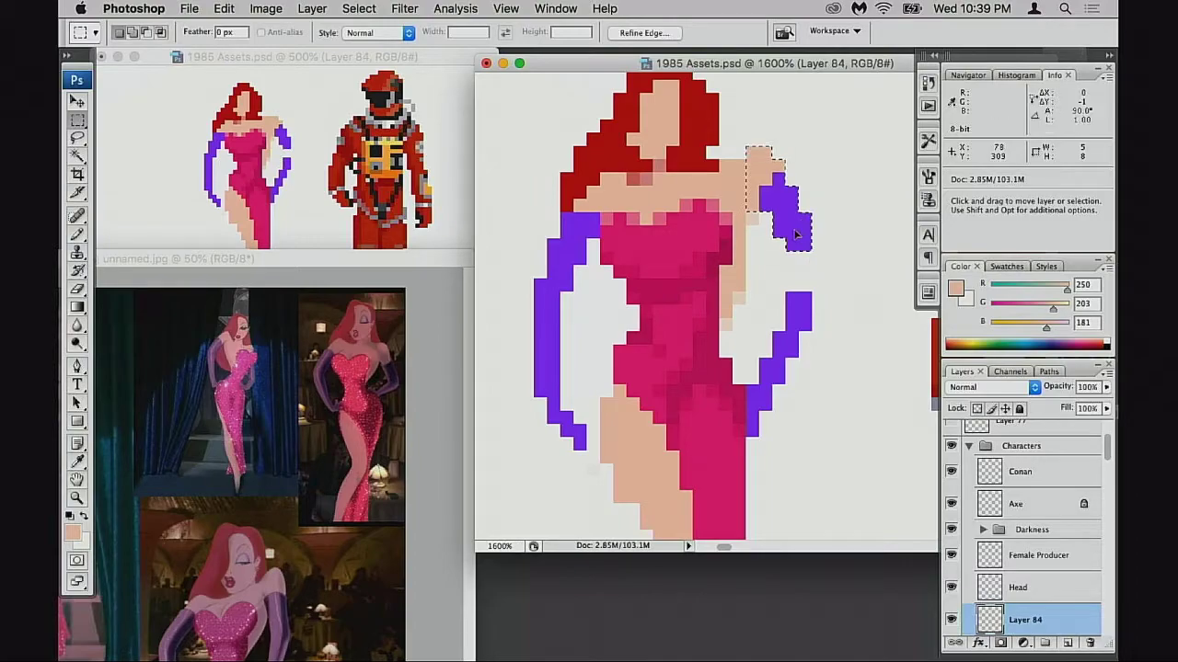
pyautogui.press('Left')
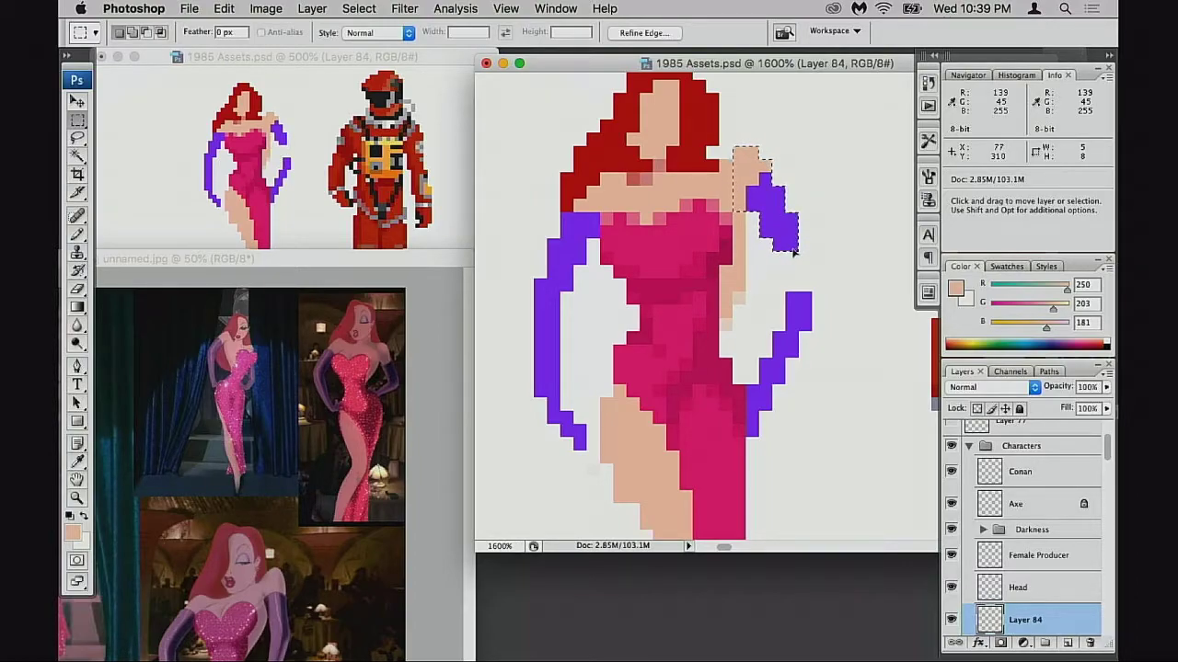
pyautogui.press('super+d')
# - Bridge the gap in the right-hand glove with sampled purple (139, 45, 255) and fill the shoulder notch beside the hair with sampled skin (250, 203, 181)
pyautogui.press('b')
pyautogui.keyDown('alt'); pyautogui.click(792, 231); pyautogui.keyUp('alt')
pyautogui.click(790, 243)
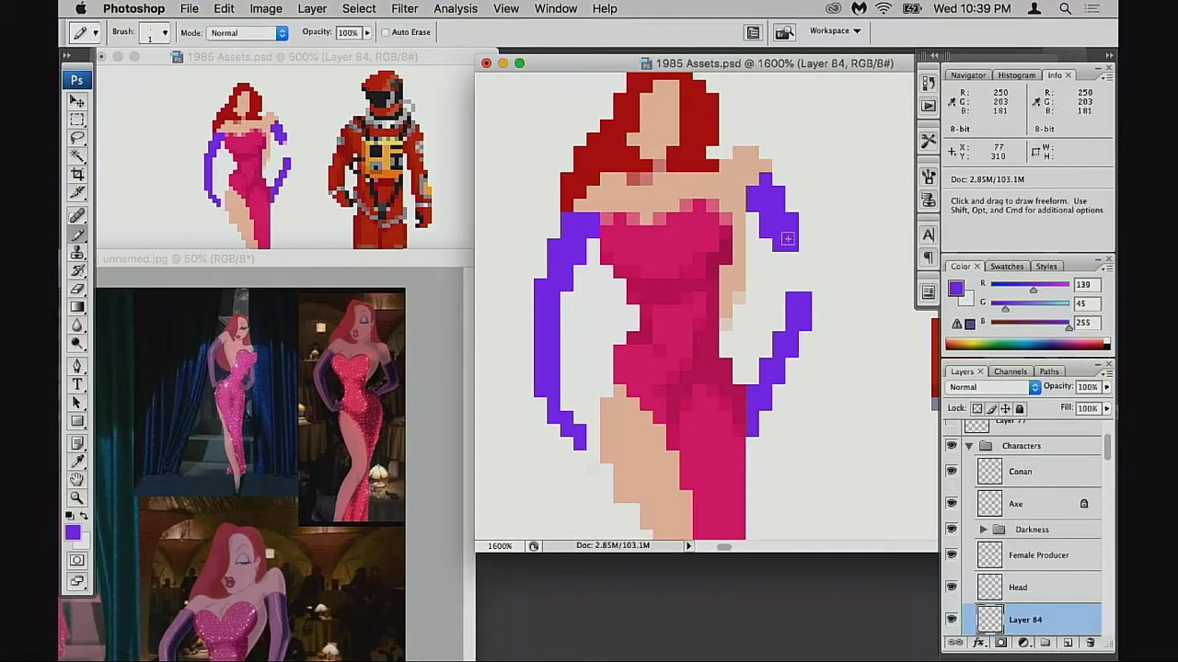
pyautogui.moveTo(791, 256); pyautogui.dragTo(792, 285)
pyautogui.click(781, 257)
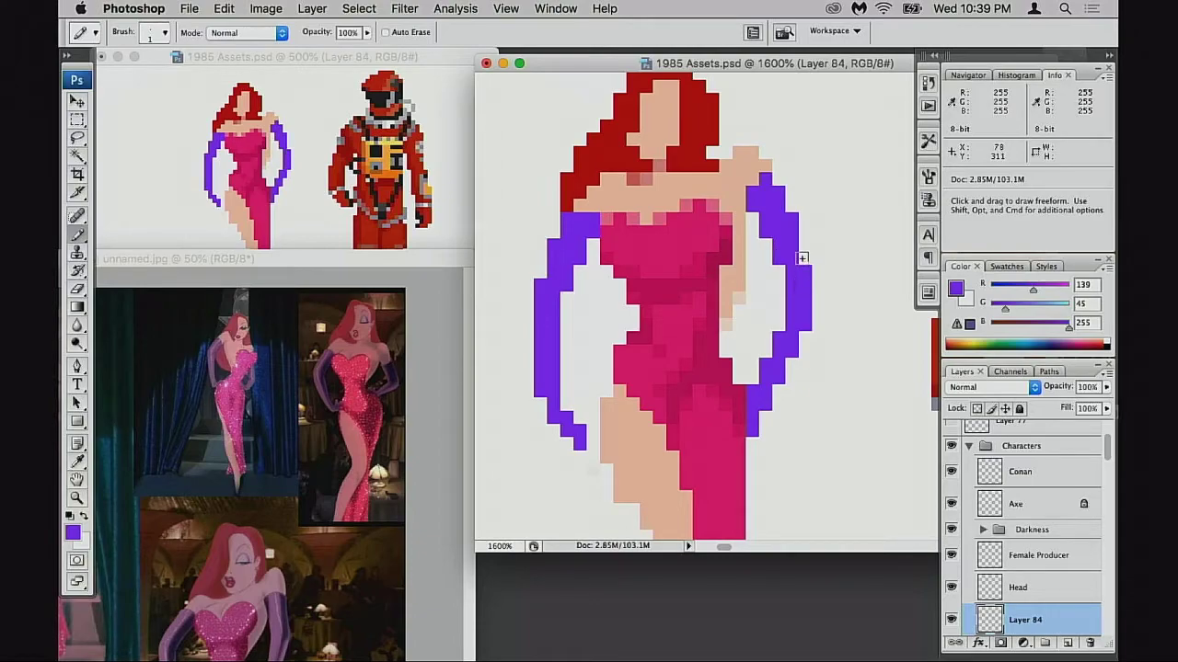
pyautogui.press('alt')
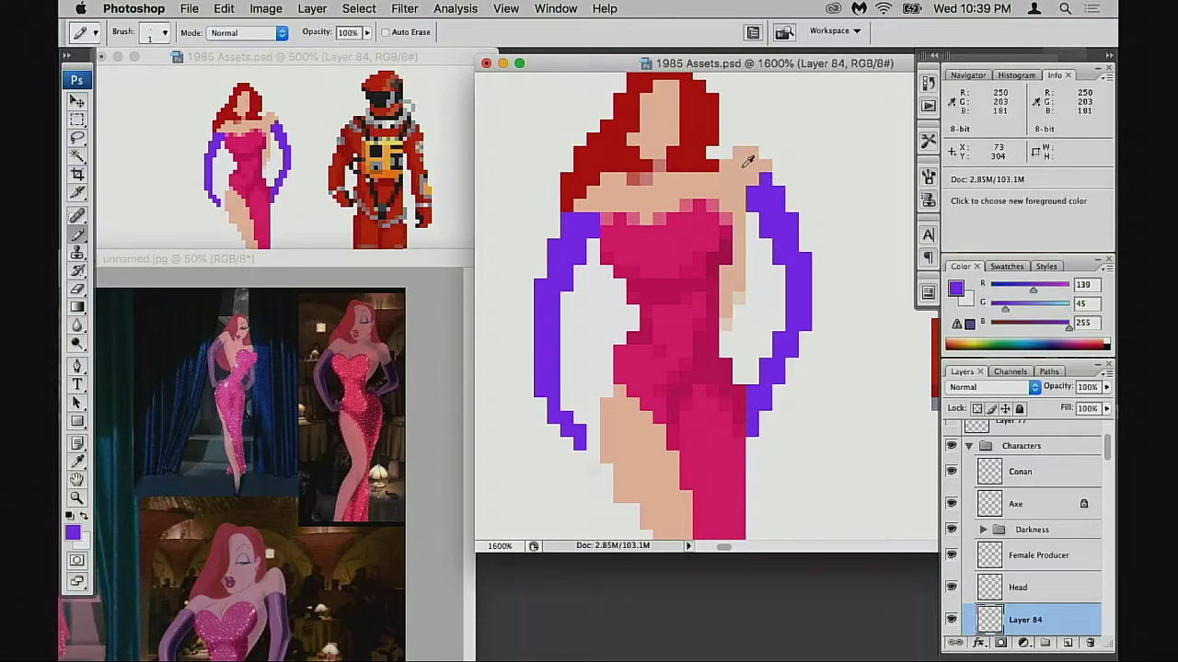
pyautogui.keyDown('alt'); pyautogui.click(744, 167); pyautogui.keyUp('alt')
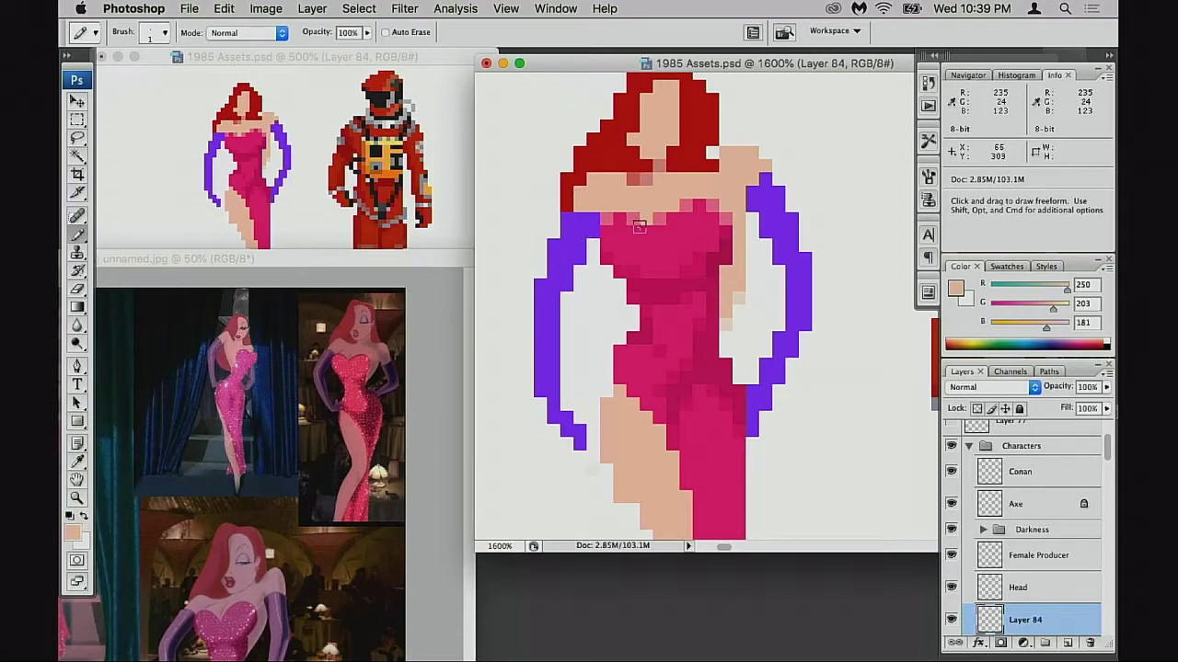
# - Sample the hair red (194, 2, 2) and review the whole woman sprite at 700% and 500% beside the astronaut
pyautogui.press('super+minus')
pyautogui.press('super+minus')
pyautogui.press('super+minus')
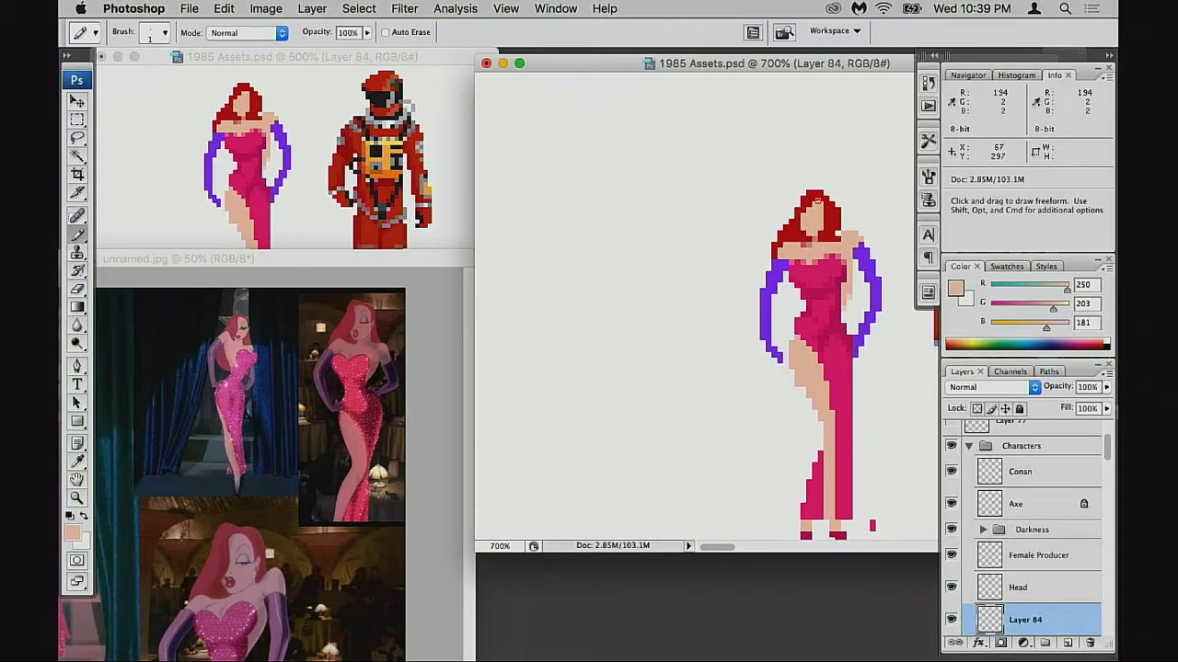
pyautogui.keyDown('alt'); pyautogui.click(814, 201); pyautogui.keyUp('alt')
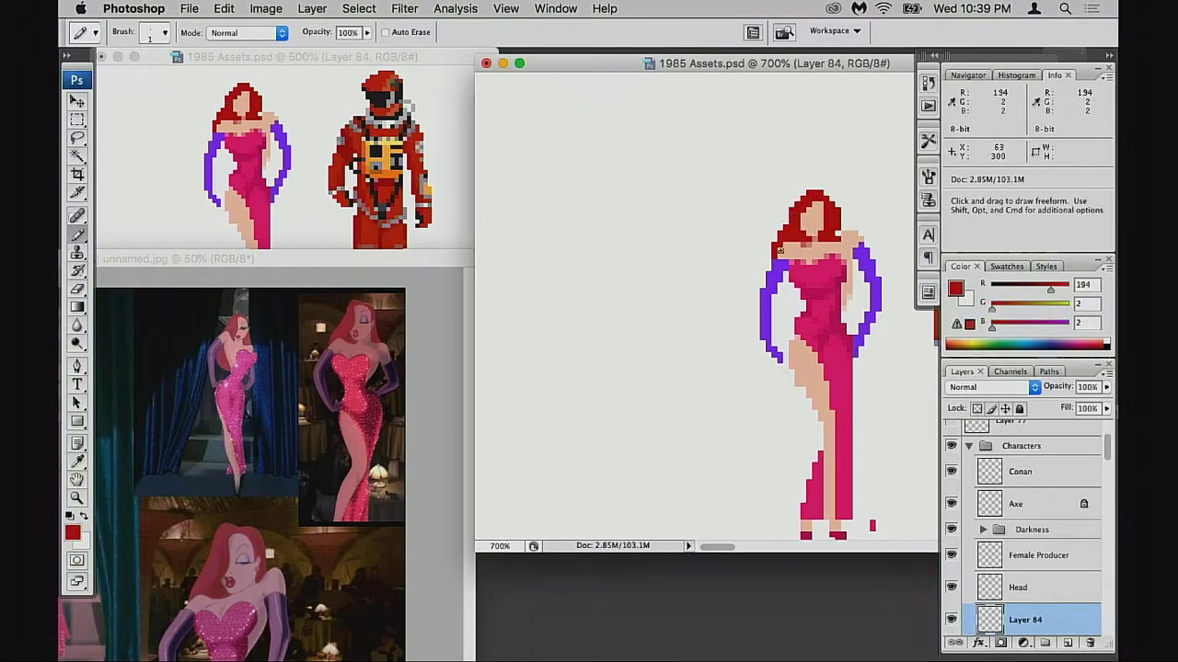
pyautogui.keyDown('alt'); pyautogui.click(781, 324); pyautogui.keyUp('alt')
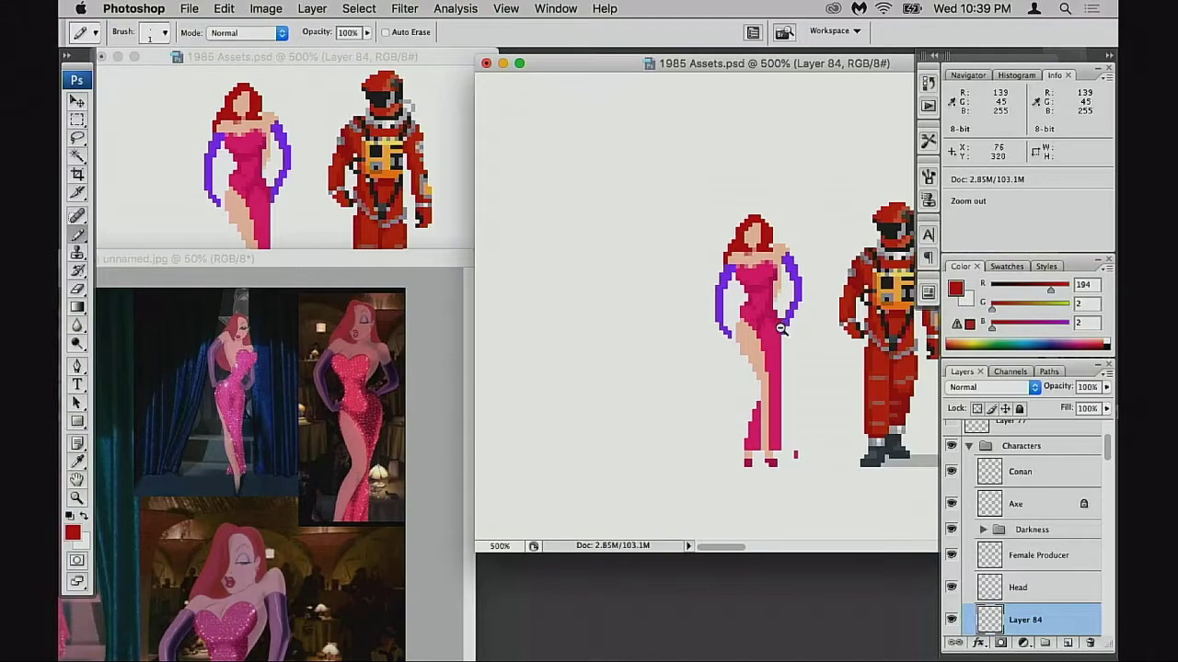
# - Select the 6 × 13 px block covering the pink-dress woman's hip and upper thigh, and shift it outward from the body
pyautogui.keyDown('alt'); pyautogui.click(781, 324); pyautogui.keyUp('alt')
pyautogui.keyDown('alt'); pyautogui.click(781, 324); pyautogui.keyUp('alt')
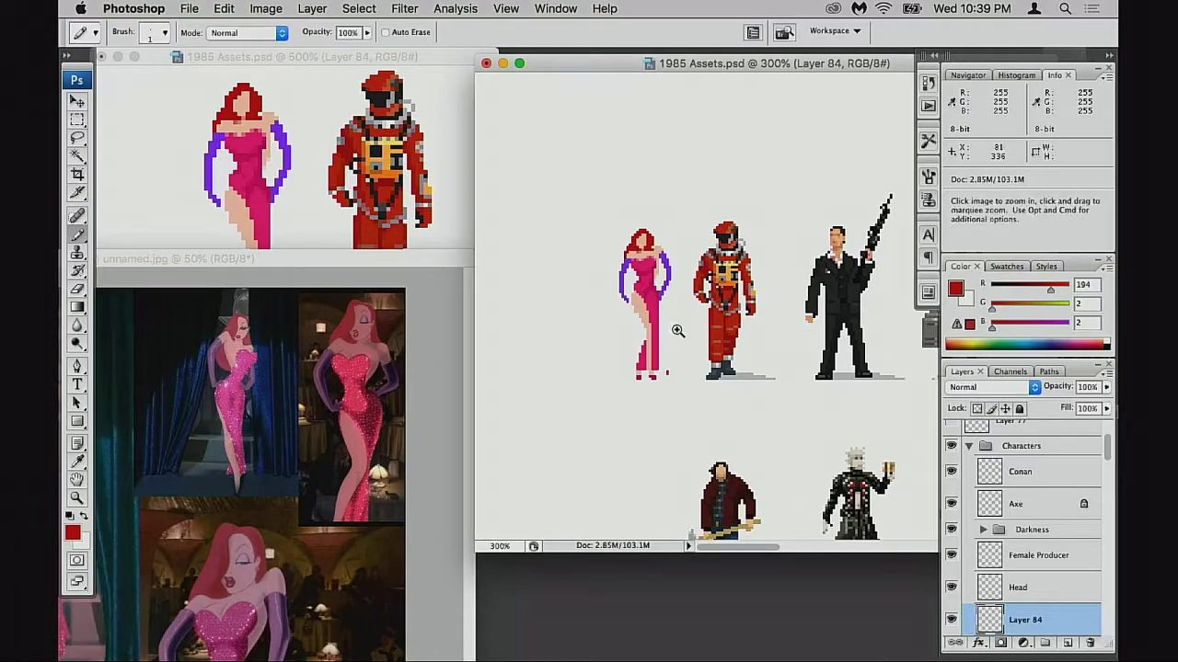
pyautogui.keyDown('super'); pyautogui.click(681, 332); pyautogui.keyUp('super')
pyautogui.keyDown('super'); pyautogui.click(740, 281); pyautogui.keyUp('super')
pyautogui.keyDown('super'); pyautogui.click(727, 304); pyautogui.keyUp('super')
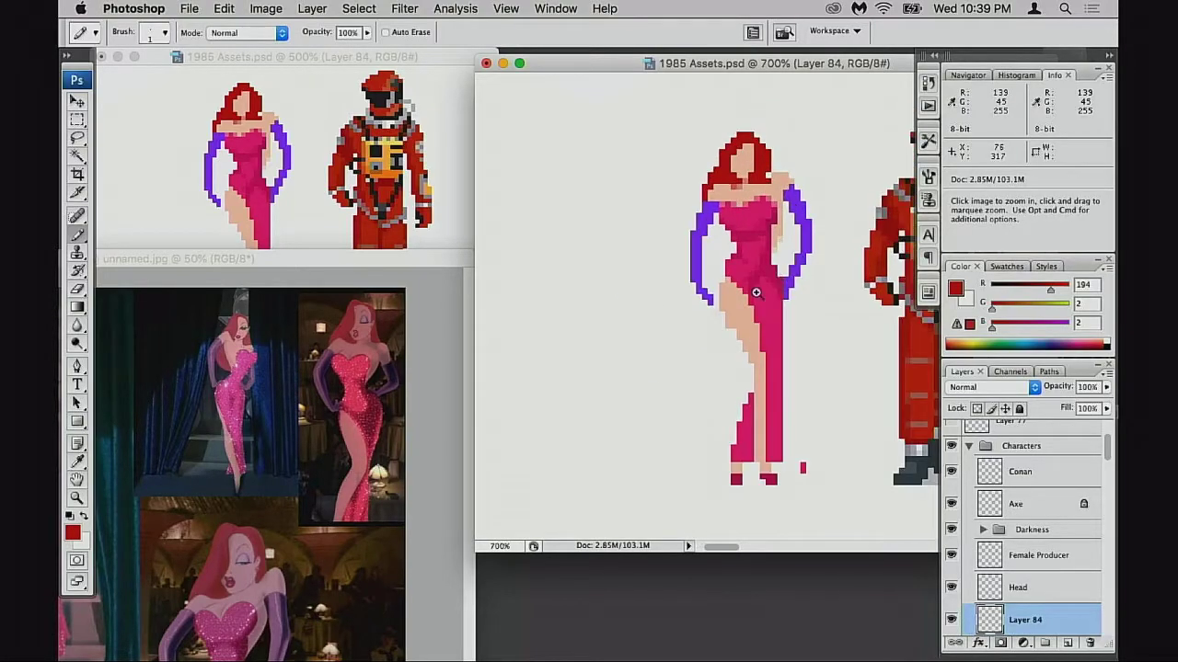
pyautogui.keyDown('super'); pyautogui.click(713, 322); pyautogui.keyUp('super')
pyautogui.press('m')
pyautogui.moveTo(668, 314); pyautogui.dragTo(706, 396)
pyautogui.moveTo(701, 380); pyautogui.dragTo(695, 365)
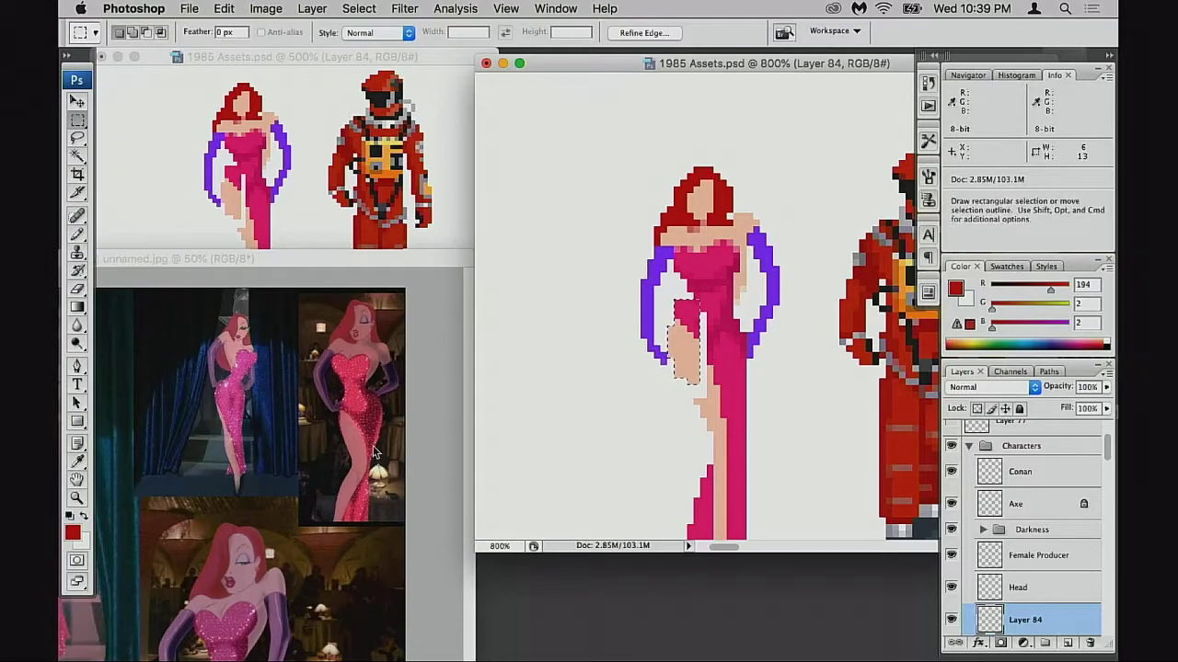
# - Bring the unnamed.jpg reference image into fuller view and examine the character's hips, dress and leg pose
pyautogui.click(406, 267)
pyautogui.moveTo(406, 266); pyautogui.dragTo(538, 144)
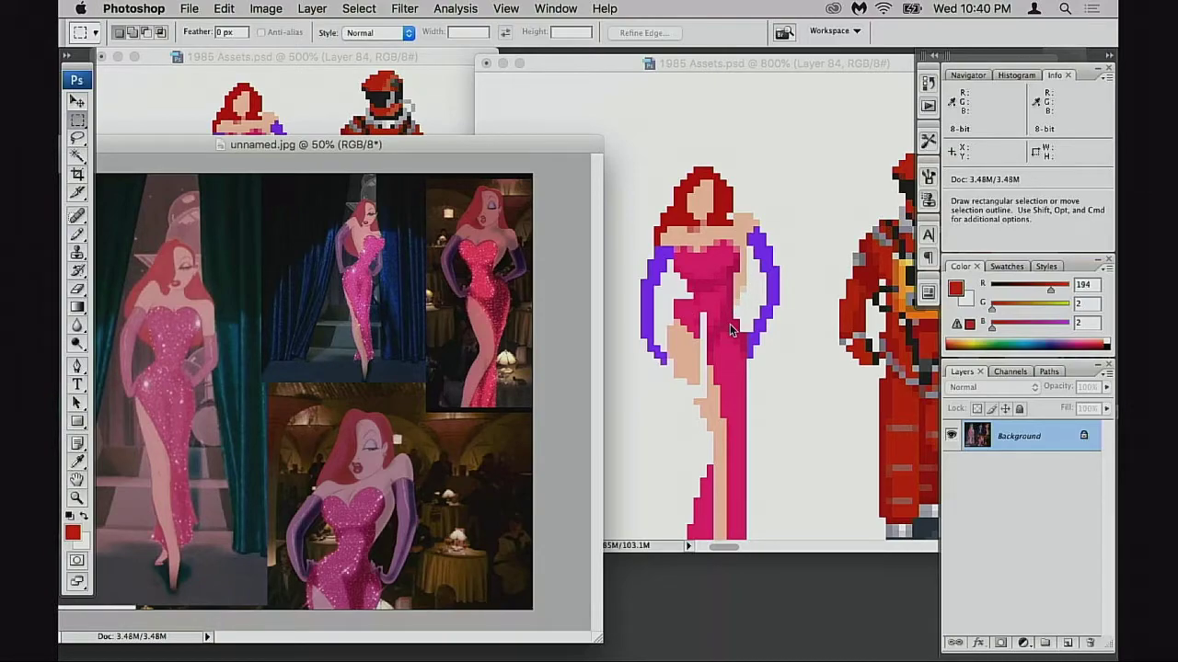
pyautogui.moveTo(360, 584); pyautogui.dragTo(436, 545)
pyautogui.scroll(-4, 421, 549)
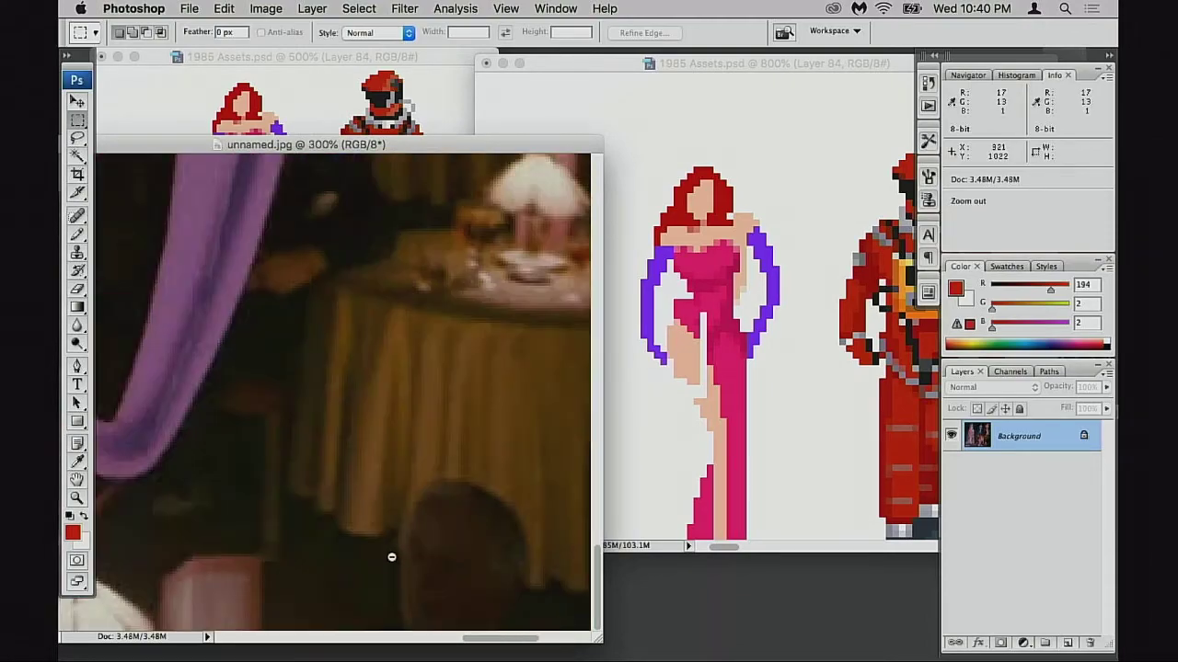
pyautogui.scroll(-4, 531, 458)
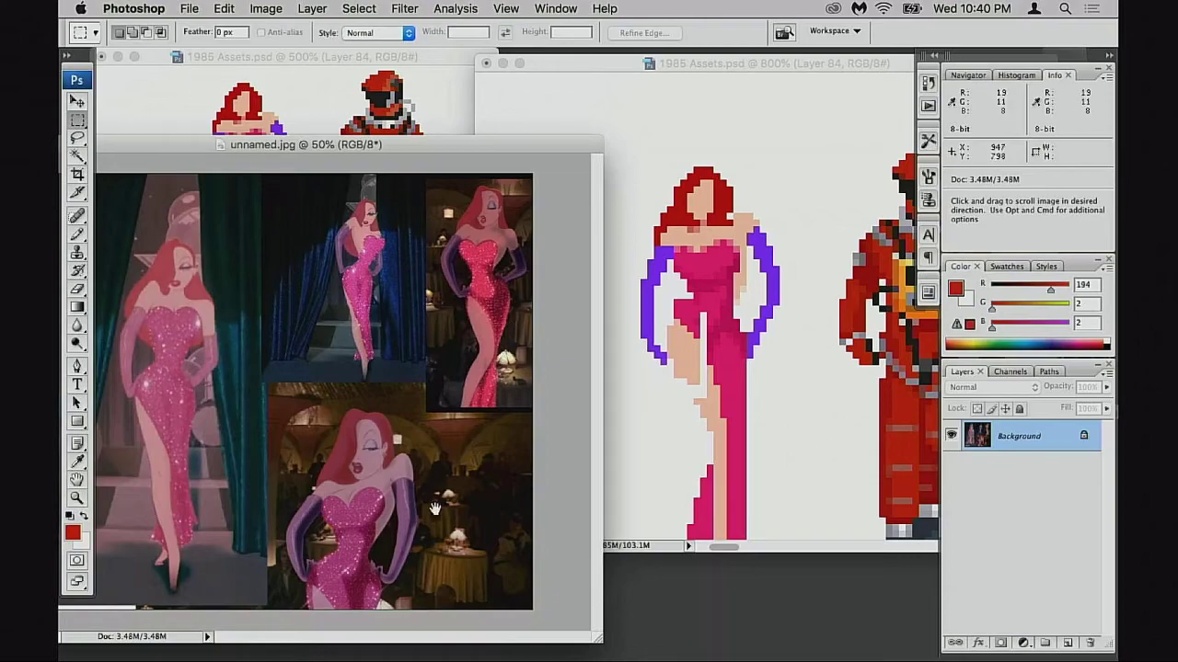
pyautogui.click(747, 395)
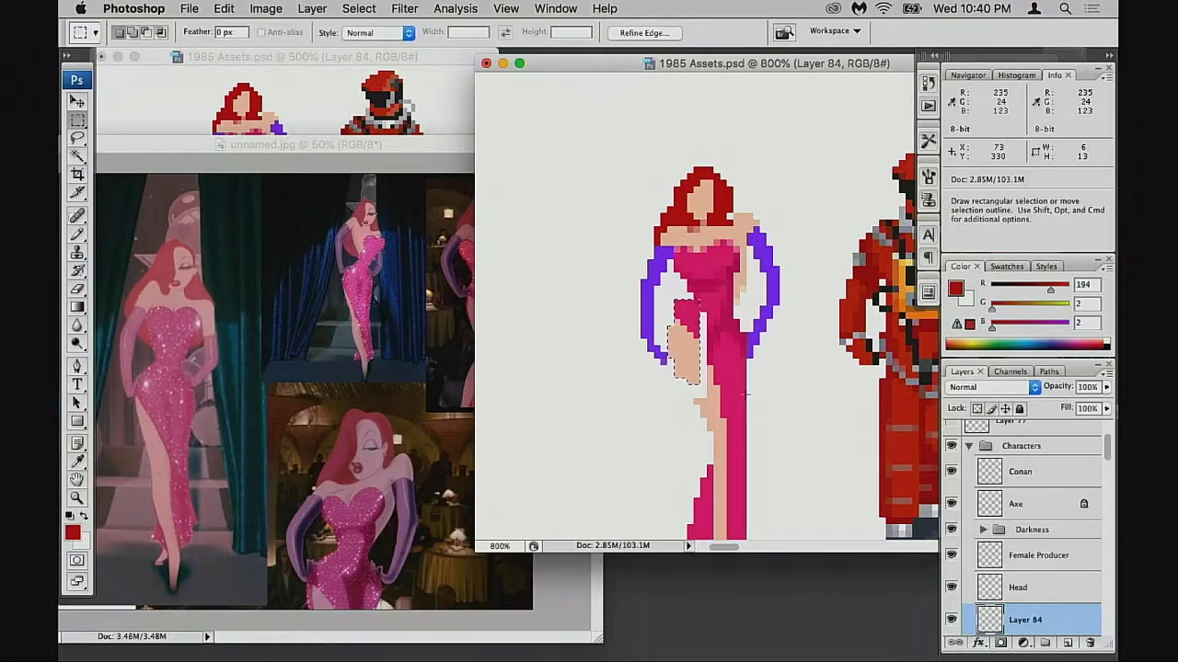
# - Nudge the selected hip-and-thigh block down 1 px, deselect it, and reshape the hip's outer edge in dress pink
pyautogui.moveTo(693, 350); pyautogui.dragTo(692, 357)
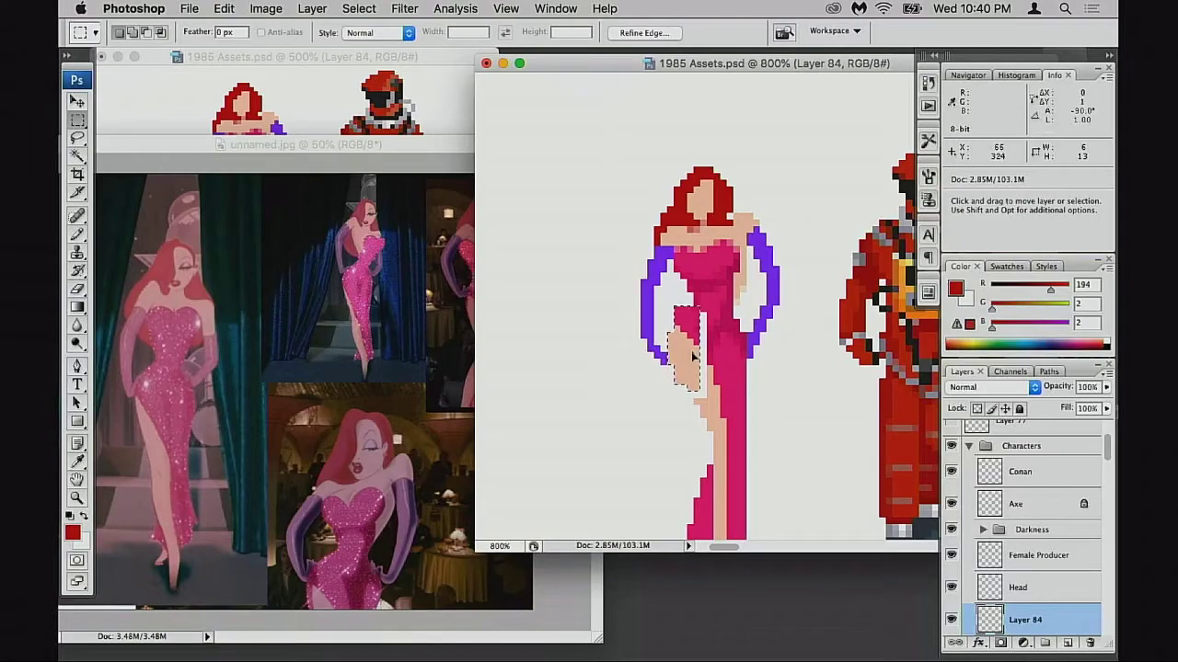
pyautogui.press('super+d')
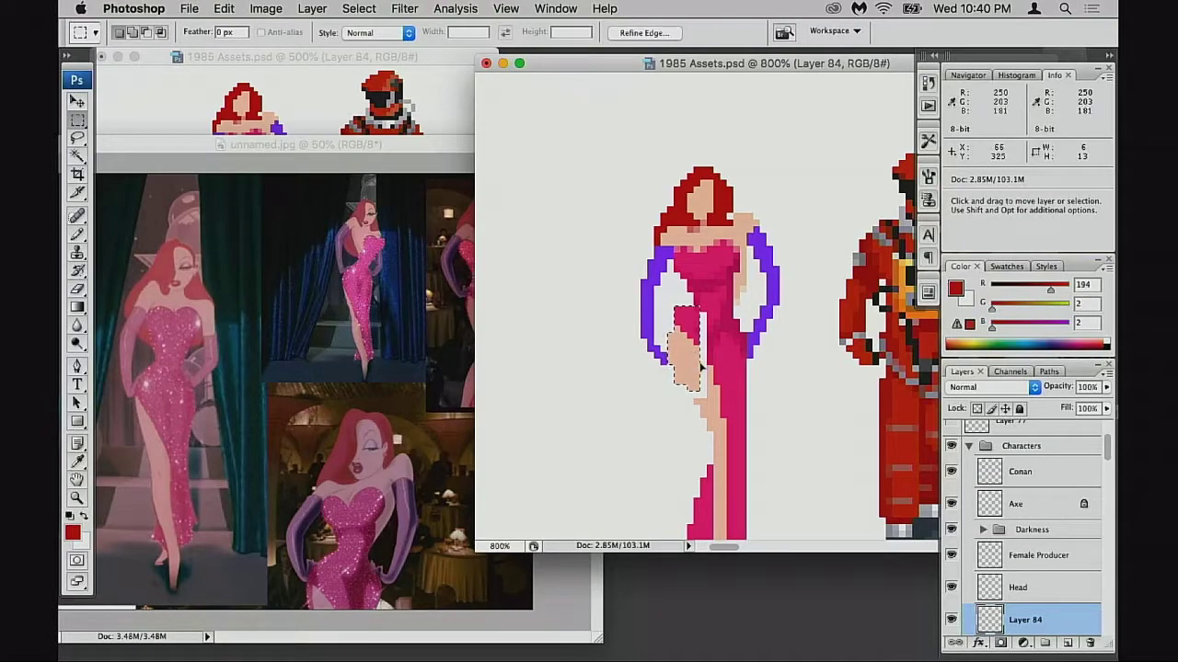
pyautogui.press('e')
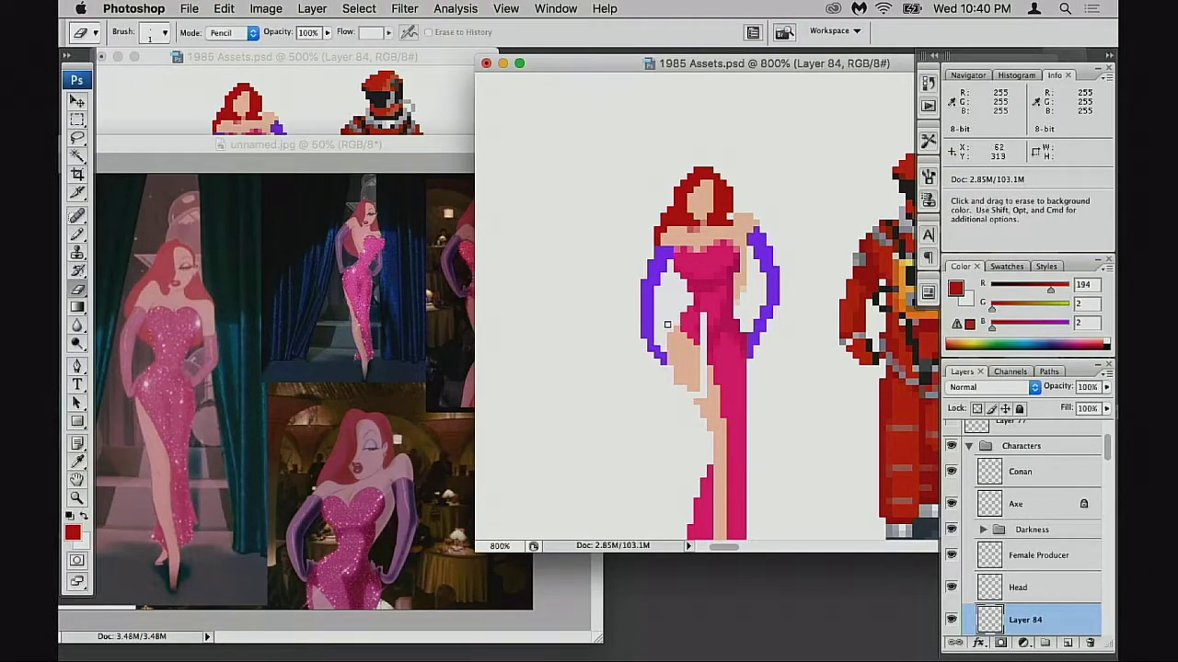
pyautogui.press('b')
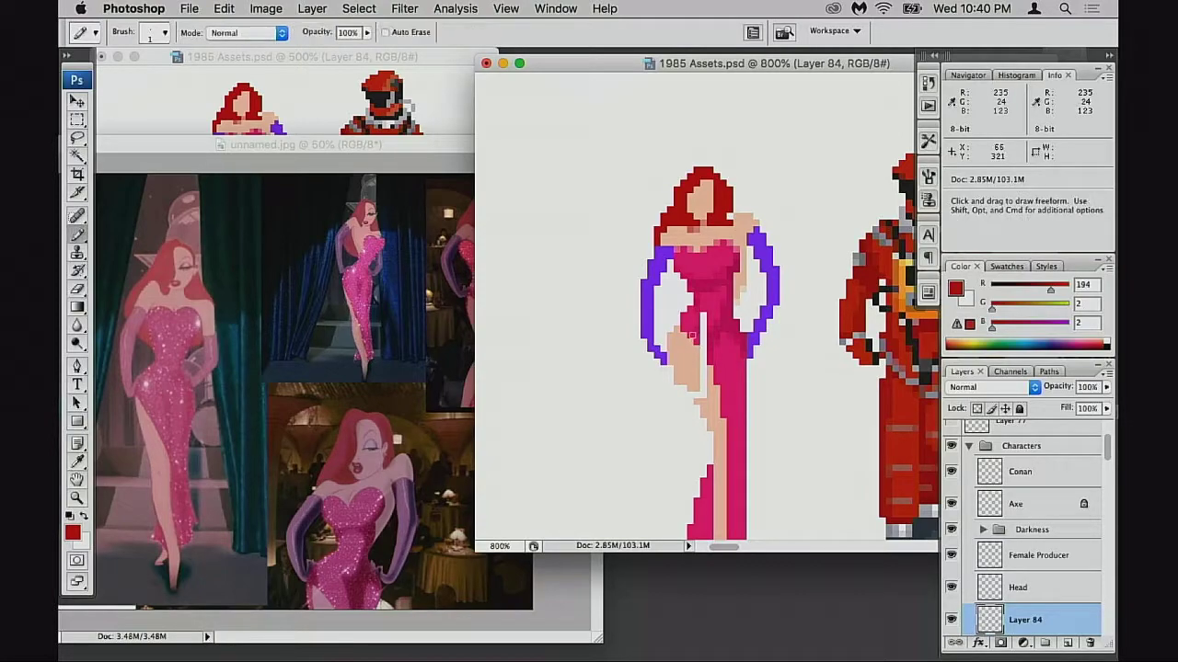
pyautogui.keyDown('alt'); pyautogui.click(677, 330); pyautogui.keyUp('alt')
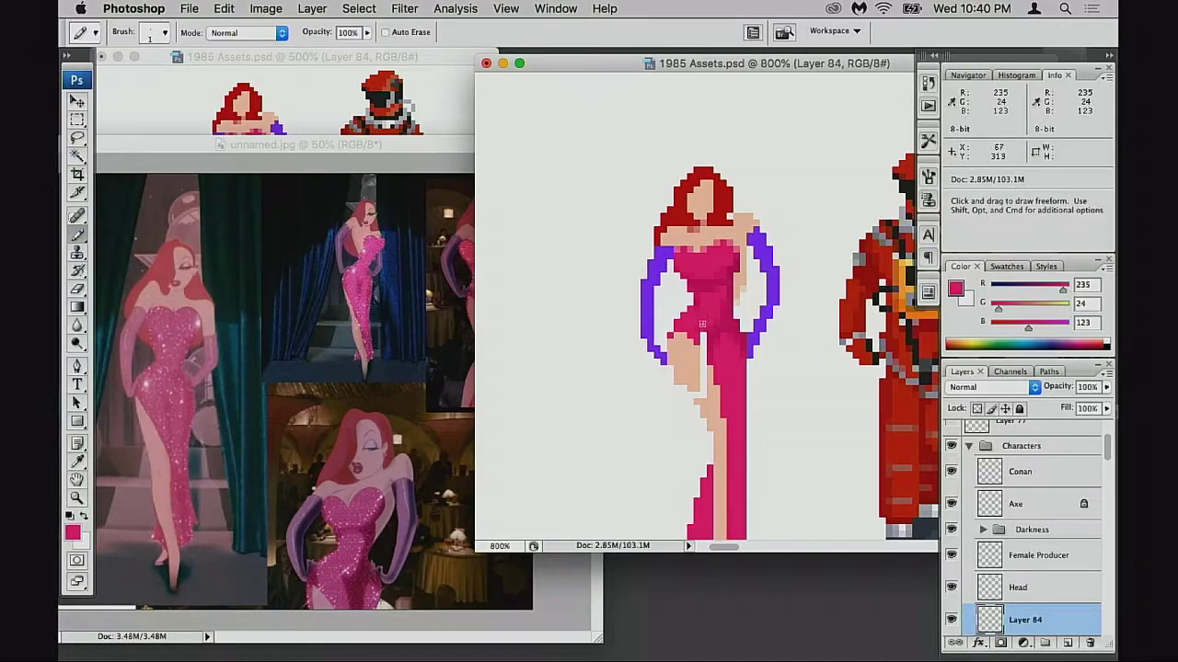
# - Fill the upper gap between the hip and skirt with dress pink and shade the slit's top edge in dark pink (206, 7, 101)
pyautogui.keyDown('super'); pyautogui.click(714, 346); pyautogui.keyUp('super')
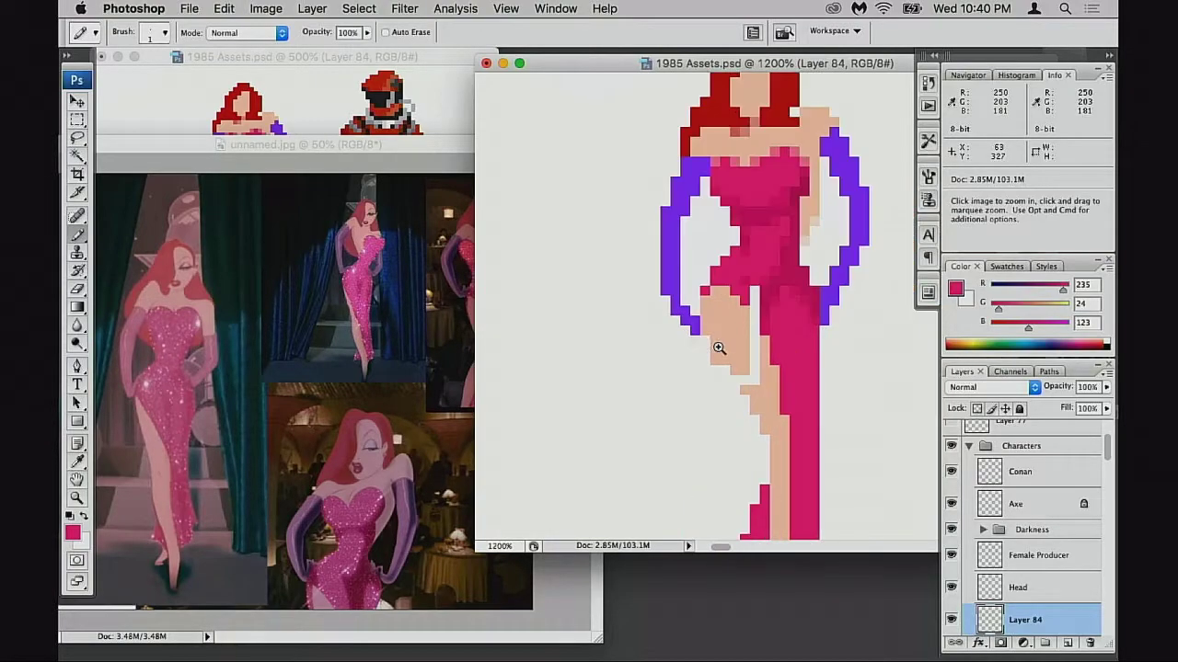
pyautogui.keyDown('super'); pyautogui.click(719, 347); pyautogui.keyUp('super')
pyautogui.keyDown('super'); pyautogui.click(791, 268); pyautogui.keyUp('super')
pyautogui.moveTo(680, 403); pyautogui.dragTo(619, 483)
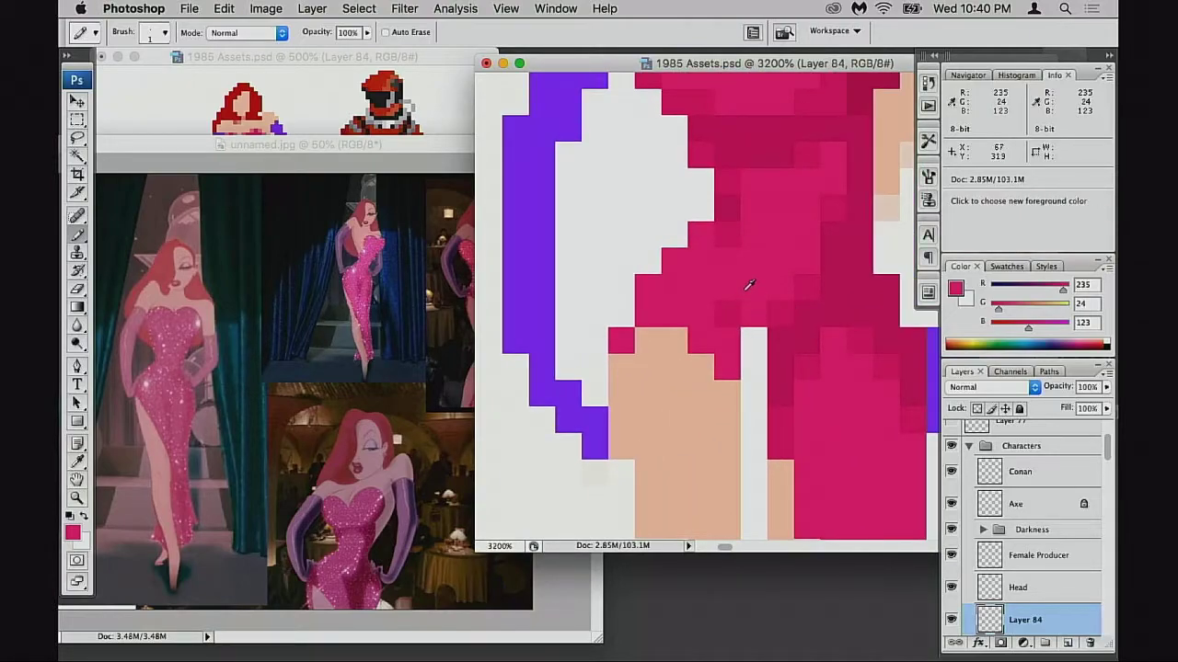
pyautogui.keyDown('alt'); pyautogui.click(789, 337); pyautogui.keyUp('alt')
pyautogui.moveTo(754, 339)
pyautogui.mouseDown()
pyautogui.moveTo(753, 368)
pyautogui.moveTo(754, 340)
pyautogui.mouseUp()
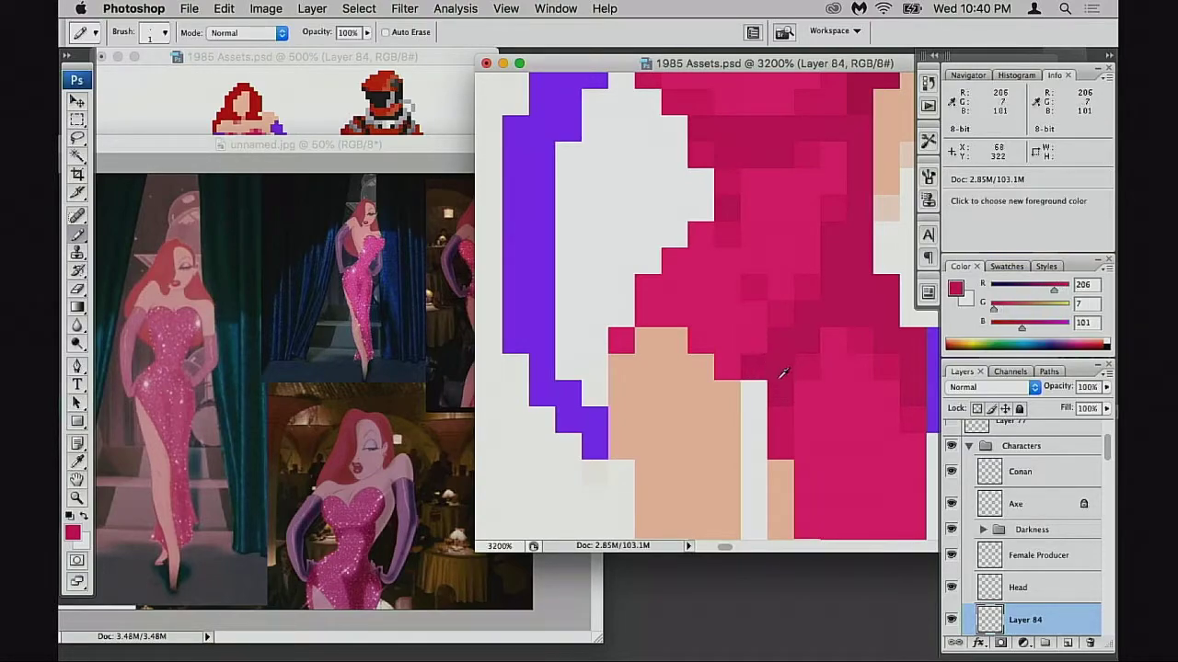
pyautogui.moveTo(788, 373); pyautogui.dragTo(773, 335)
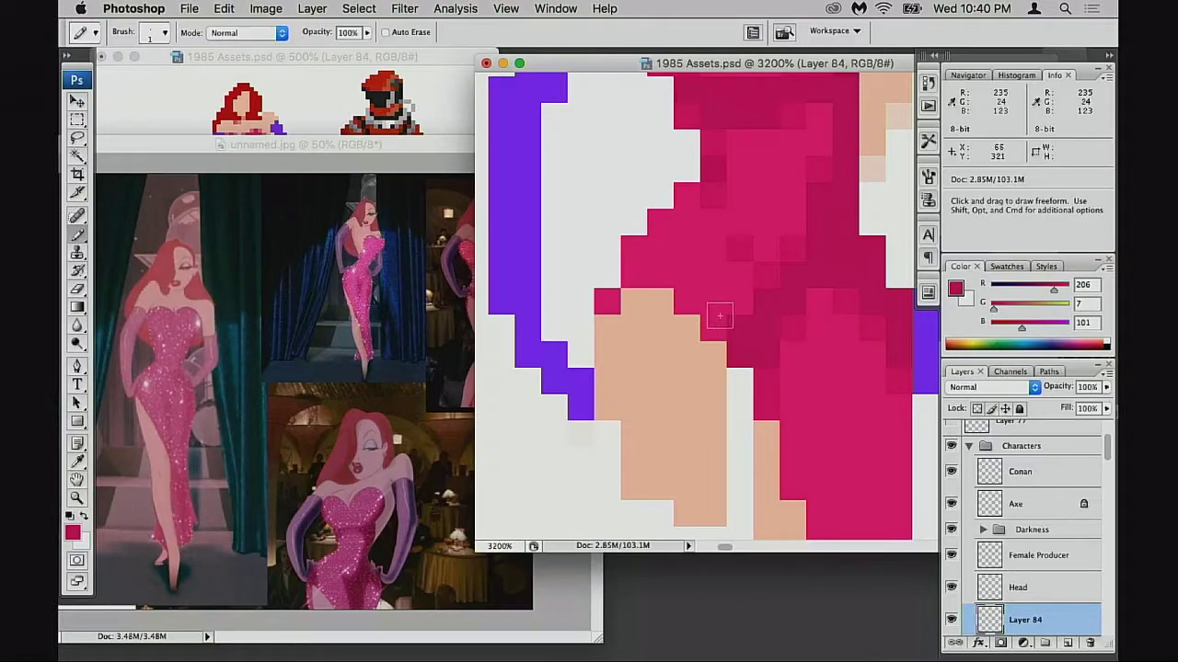
pyautogui.click(686, 302)
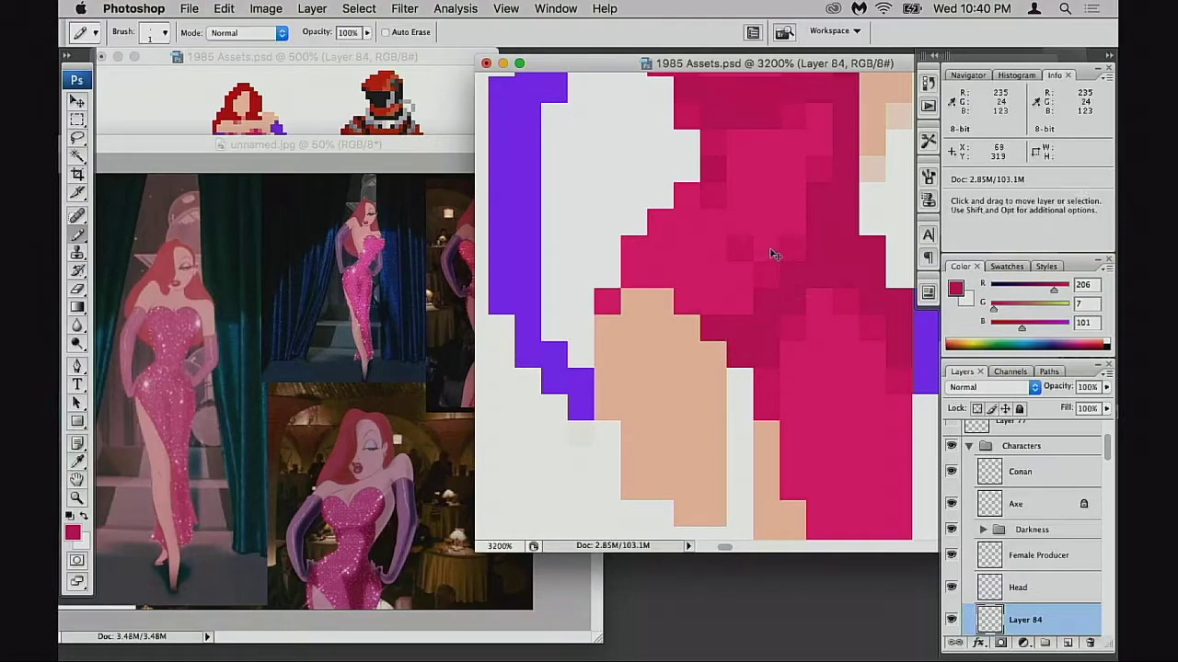
# - Blend the shading across the dress's hips with sampled mid pink (221, 16, 112), bright pink (235, 24, 123) and dark pink (206, 7, 101)
pyautogui.keyDown('alt'); pyautogui.click(753, 237); pyautogui.keyUp('alt')
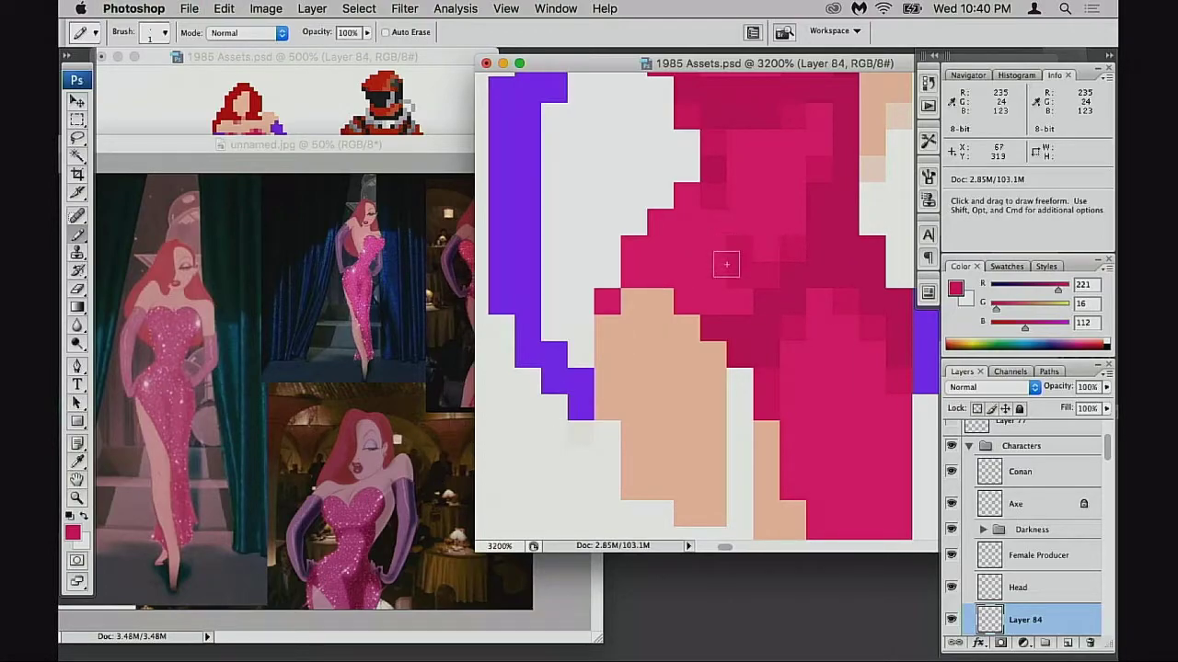
pyautogui.moveTo(722, 241); pyautogui.dragTo(762, 269)
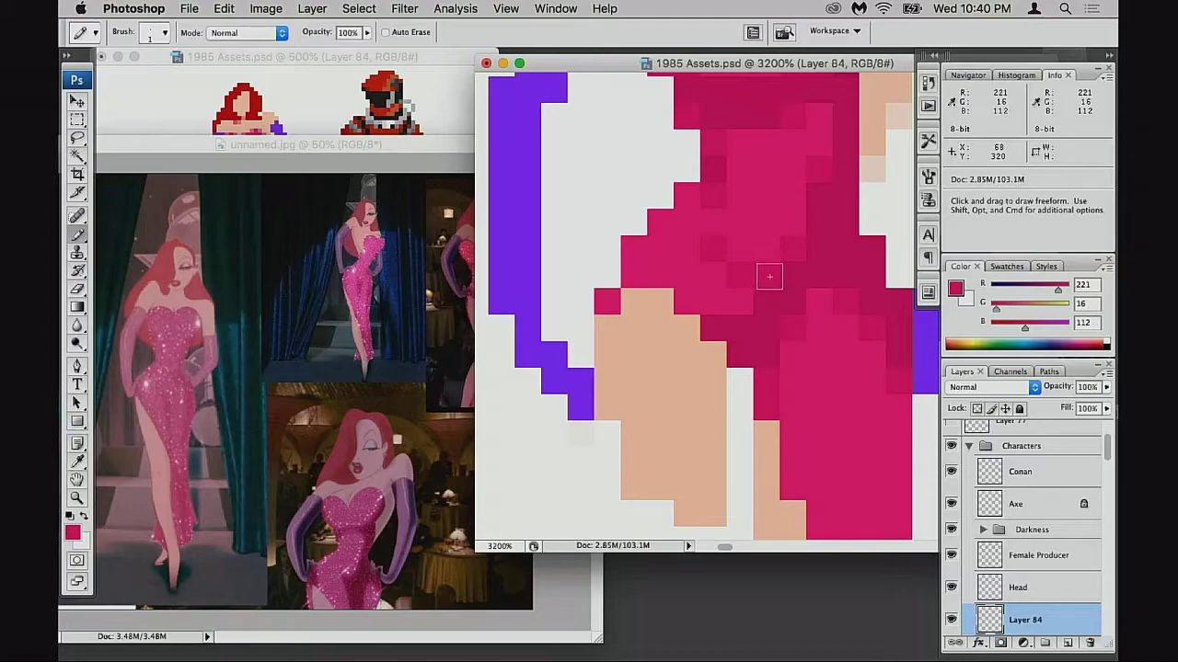
pyautogui.keyDown('alt'); pyautogui.click(770, 245); pyautogui.keyUp('alt')
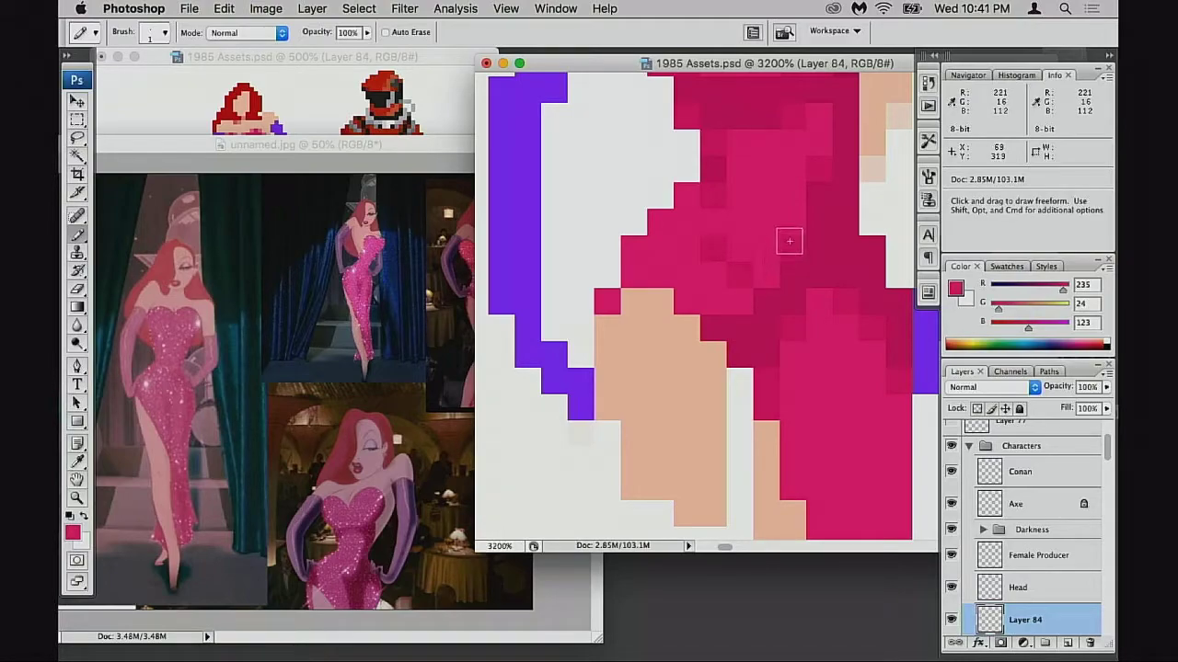
pyautogui.keyDown('alt'); pyautogui.click(743, 266); pyautogui.keyUp('alt')
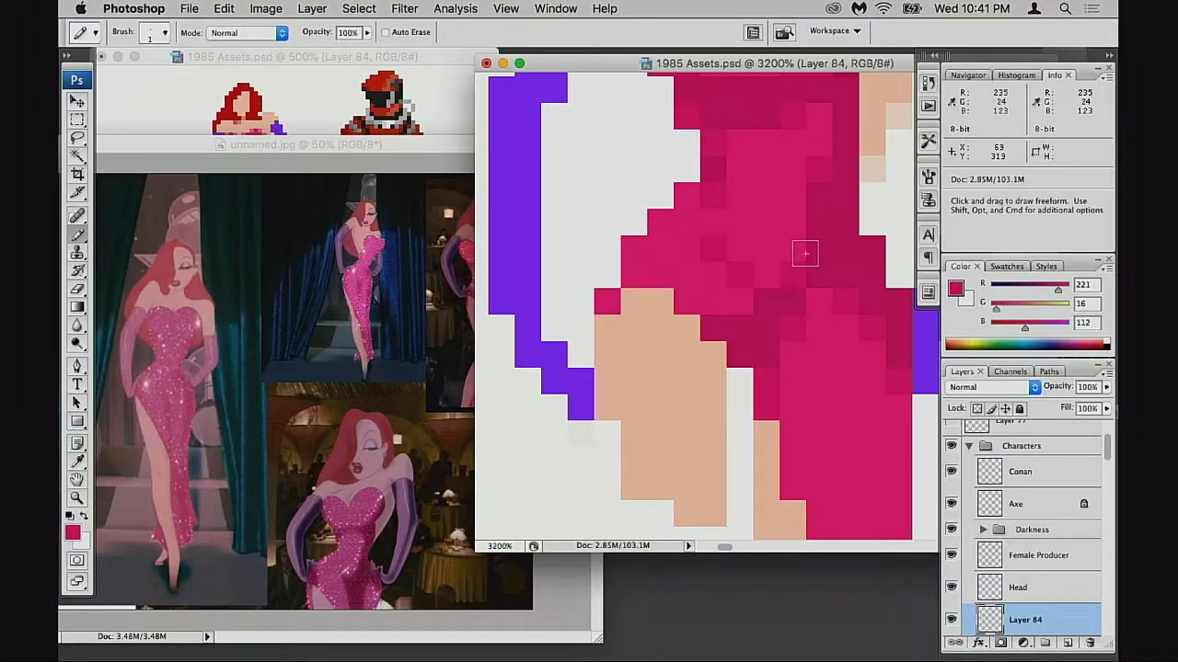
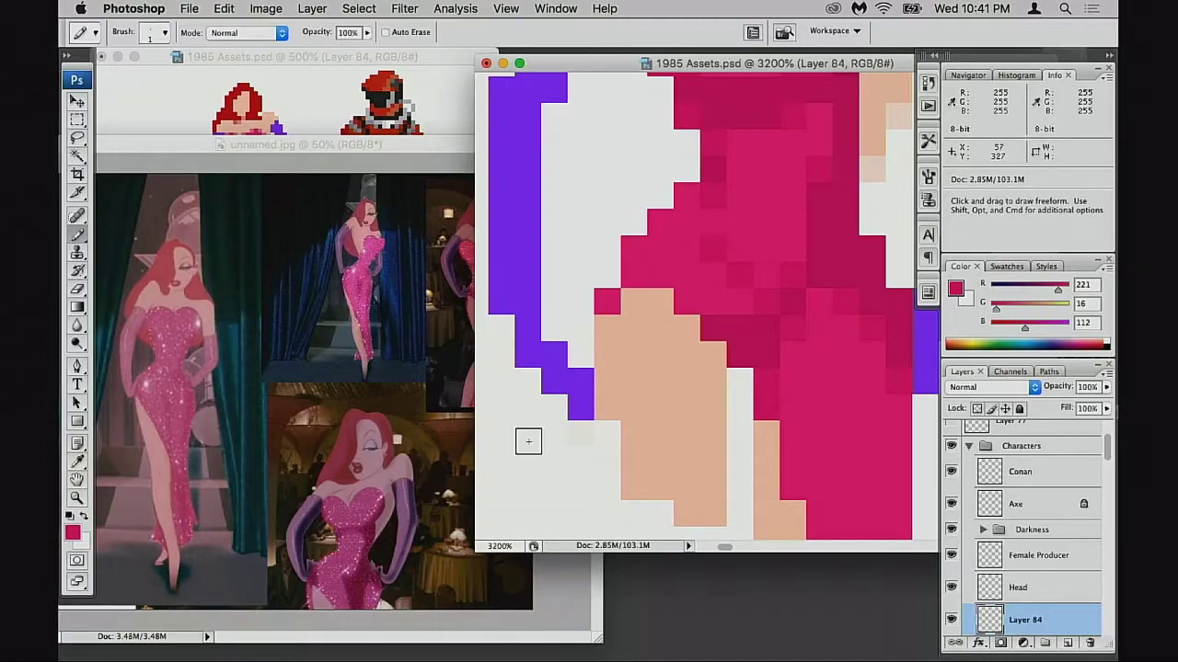
pyautogui.keyDown('alt'); pyautogui.click(761, 327); pyautogui.keyUp('alt')
pyautogui.click(771, 303)
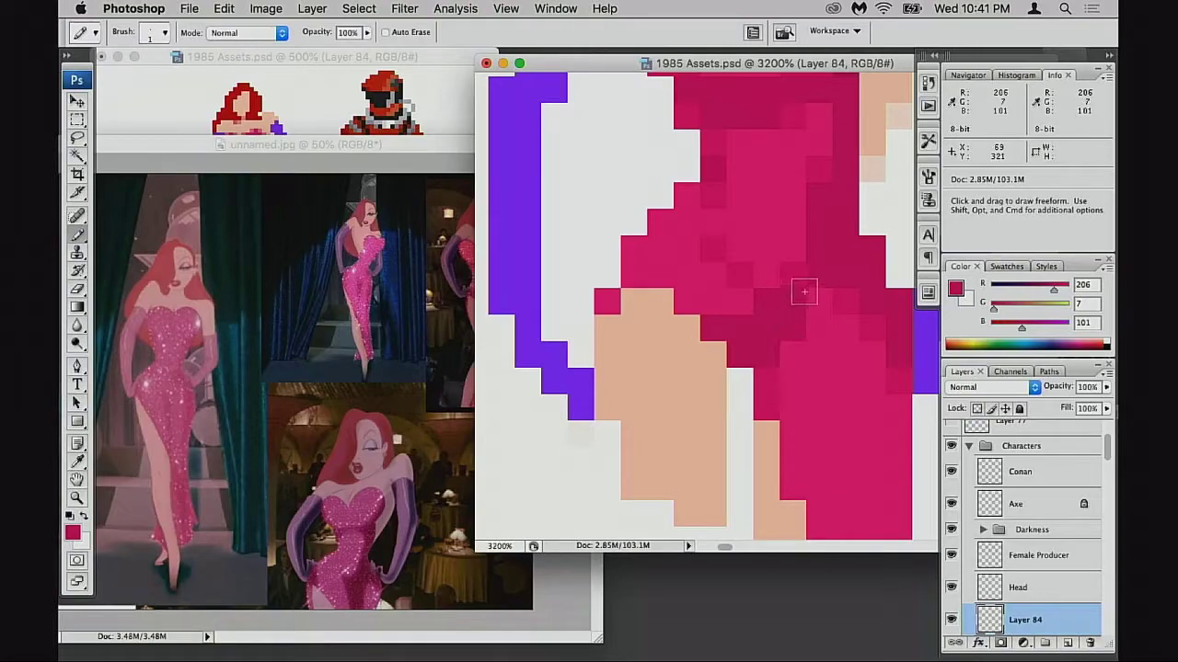
# - Retouch the shading pixels on the front of the dress between waist and hips with sampled bright and mid pinks
pyautogui.press('space')
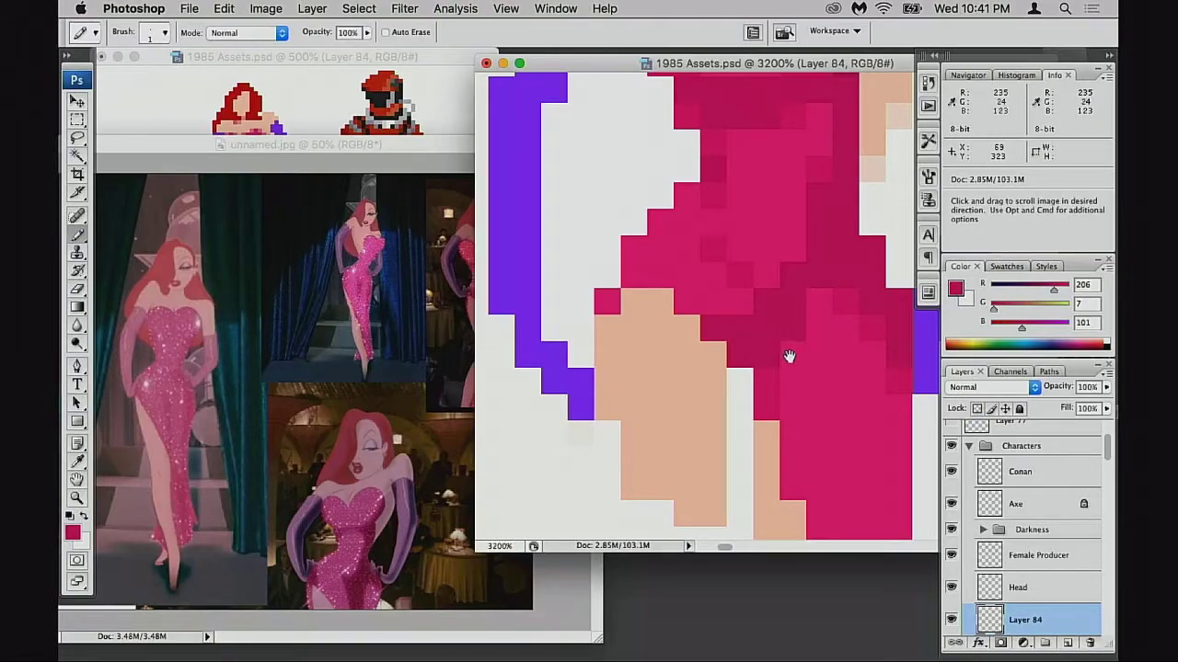
pyautogui.keyDown('alt'); pyautogui.click(791, 354); pyautogui.keyUp('alt')
pyautogui.keyDown('alt'); pyautogui.click(790, 357); pyautogui.keyUp('alt')
pyautogui.keyDown('alt'); pyautogui.click(782, 359); pyautogui.keyUp('alt')
pyautogui.keyDown('alt'); pyautogui.click(770, 356); pyautogui.keyUp('alt')
pyautogui.moveTo(770, 356); pyautogui.dragTo(736, 442)
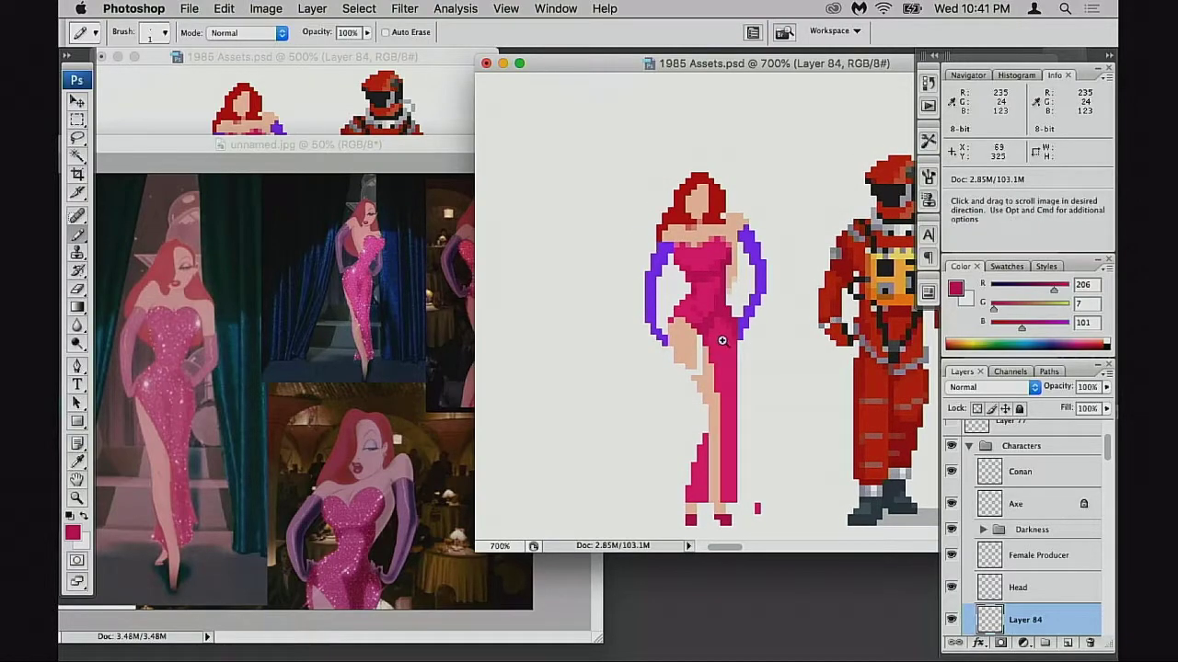
pyautogui.press('super+equal')
pyautogui.press('super+equal')
pyautogui.press('super+equal')
pyautogui.keyDown('alt'); pyautogui.click(691, 362); pyautogui.keyUp('alt')
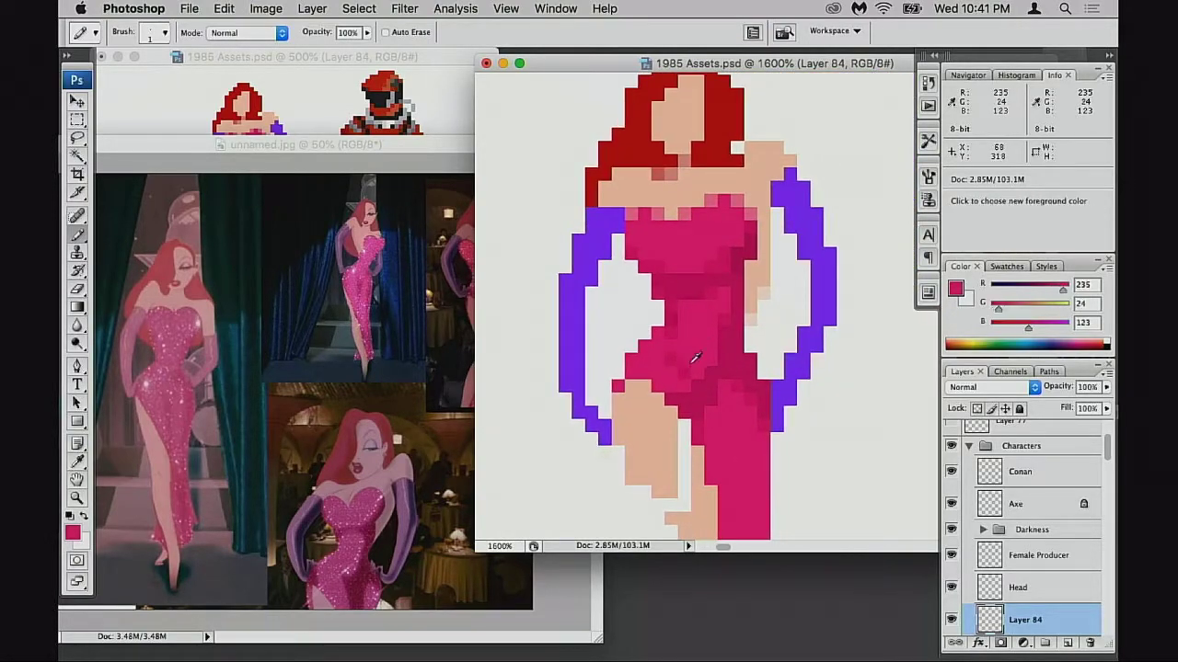
pyautogui.keyDown('alt'); pyautogui.click(679, 354); pyautogui.keyUp('alt')
pyautogui.click(681, 339)
pyautogui.keyDown('alt'); pyautogui.click(690, 362); pyautogui.keyUp('alt')
pyautogui.click(673, 359)
pyautogui.keyDown('alt'); pyautogui.click(699, 340); pyautogui.keyUp('alt')
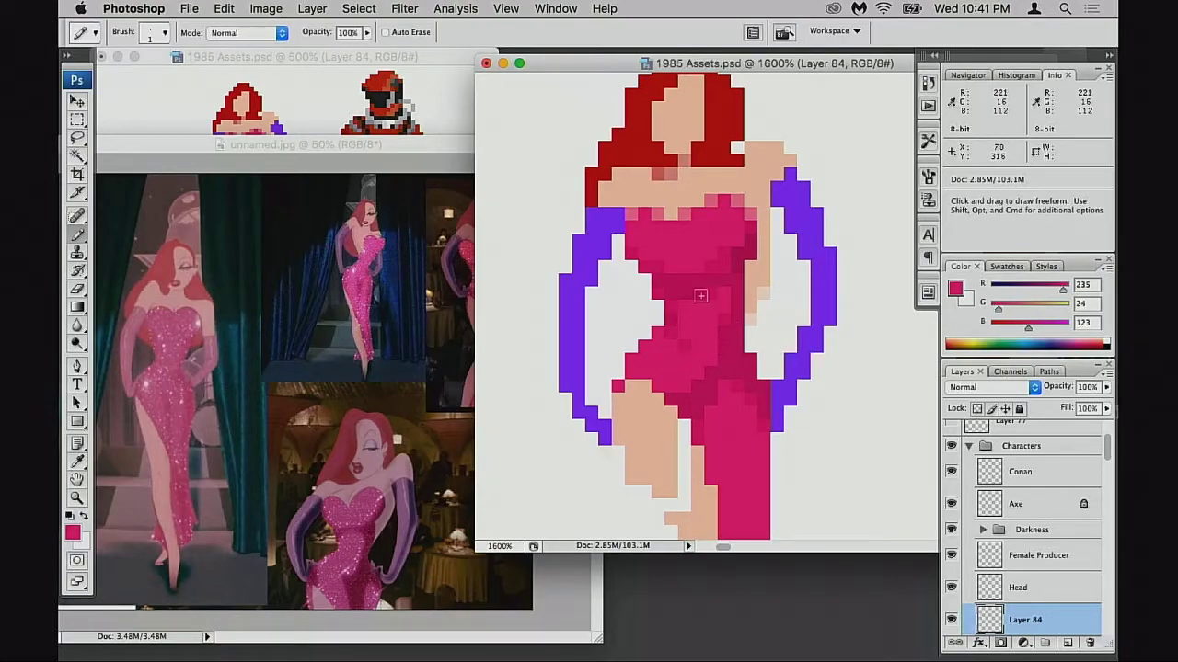
# - Move the unnamed.jpg reference window down to uncover the second view of the sprite artwork
pyautogui.moveTo(449, 147); pyautogui.dragTo(438, 246)
pyautogui.click(739, 349)
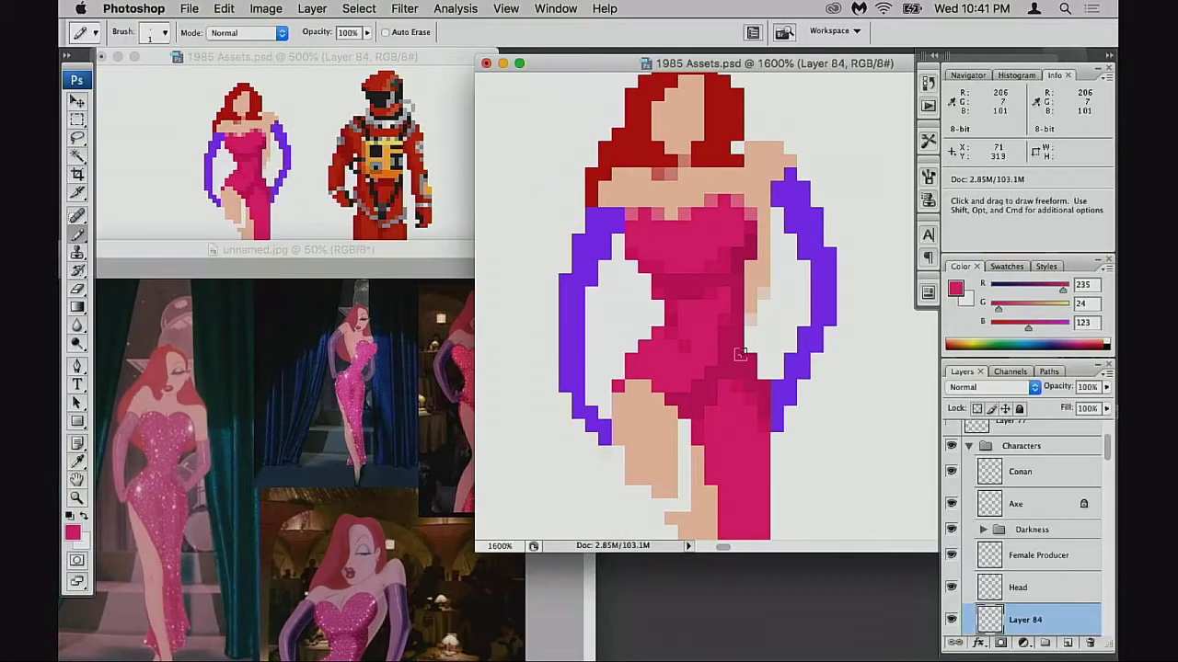
# - Recolor the thigh's top outer pixel in skin tone (250, 203, 181) and extend the pink dress edge (235, 24, 123) around its outside
pyautogui.scroll(-5, 754, 386)
pyautogui.hscroll(-2, 755, 386)
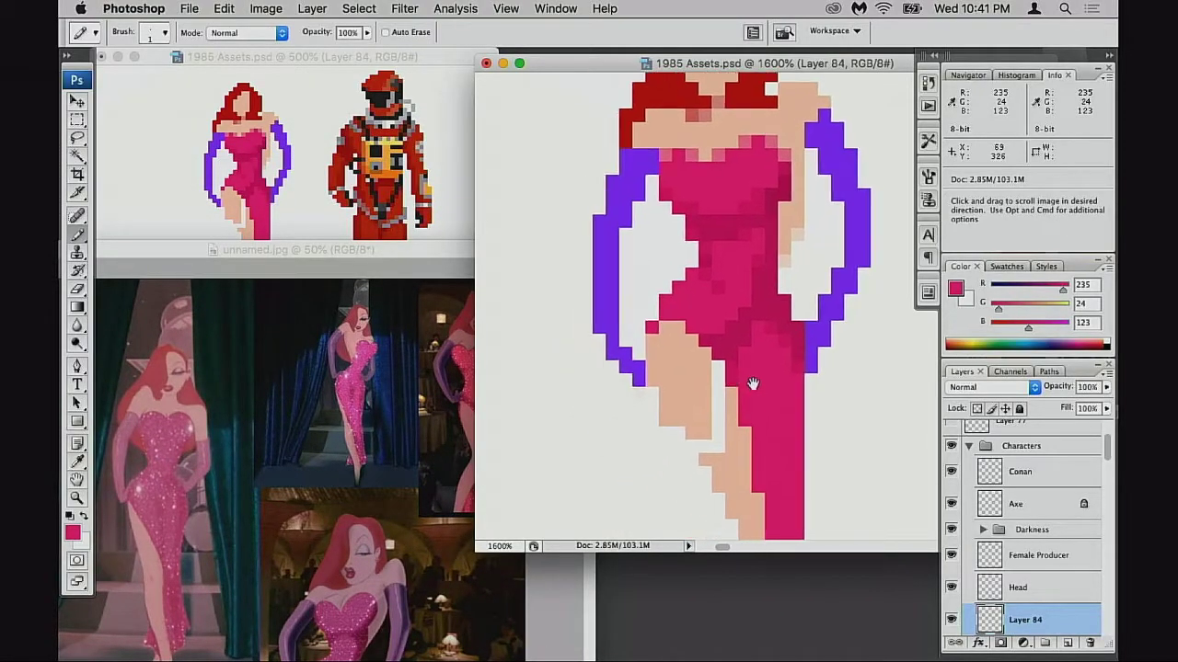
pyautogui.keyDown('alt'); pyautogui.click(709, 287); pyautogui.keyUp('alt')
pyautogui.moveTo(714, 261); pyautogui.dragTo(688, 244)
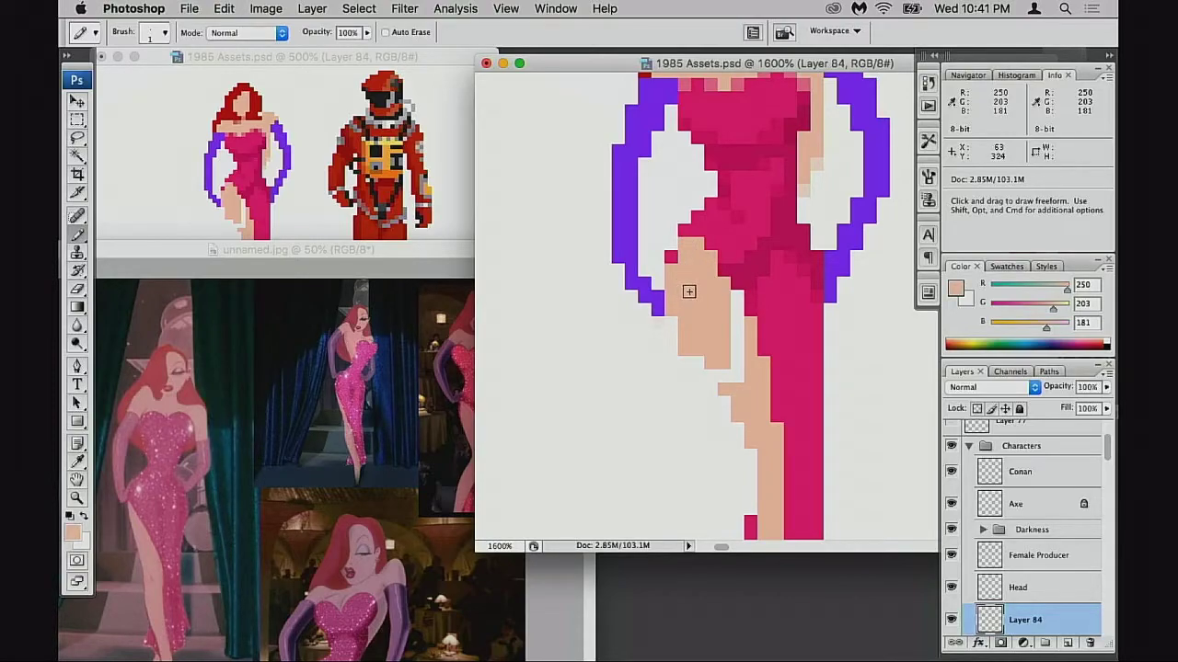
pyautogui.click(673, 258)
pyautogui.keyDown('alt'); pyautogui.click(688, 233); pyautogui.keyUp('alt')
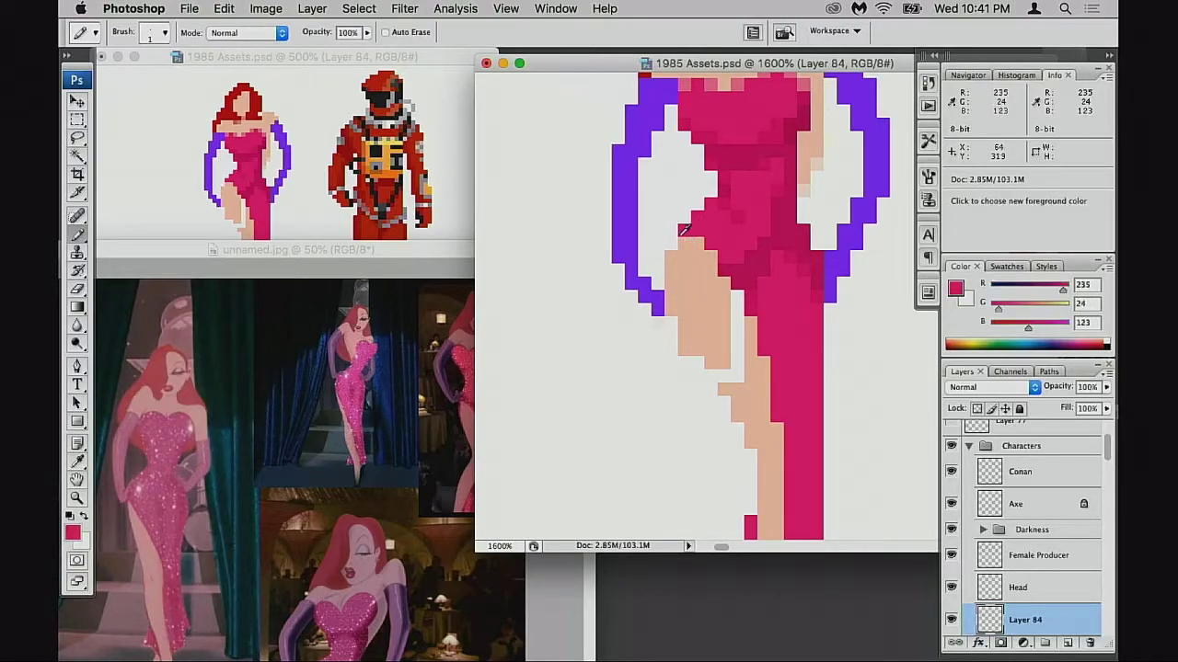
pyautogui.click(669, 242)
pyautogui.moveTo(660, 255); pyautogui.dragTo(657, 289)
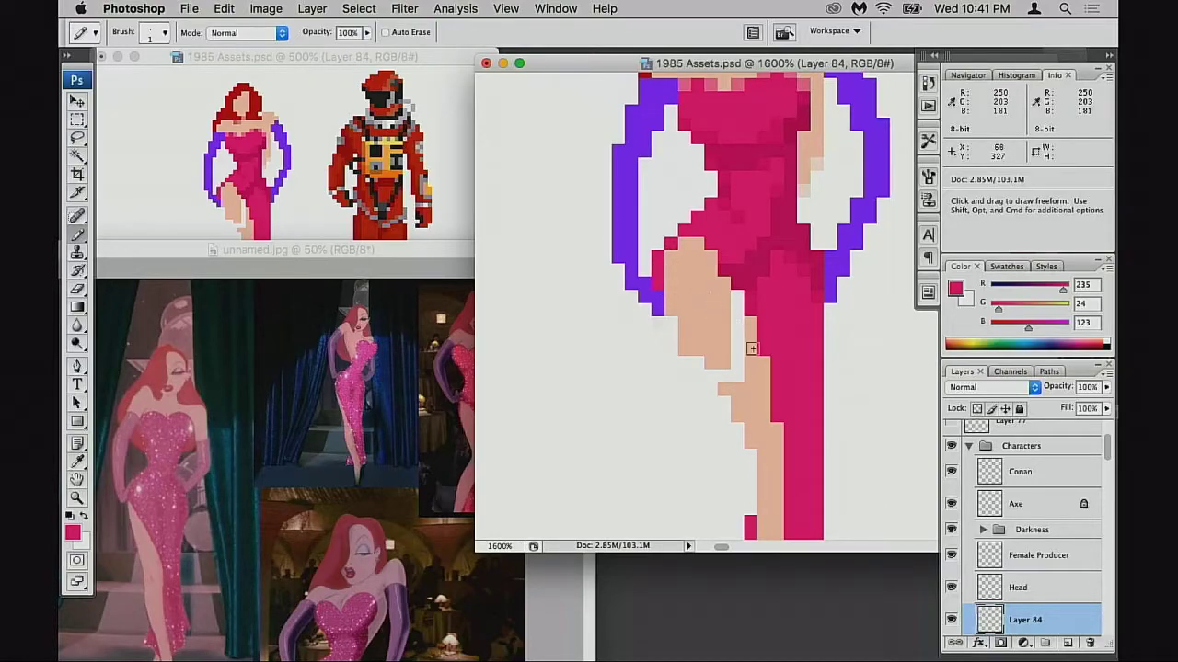
# - Fill the white gap between the thigh and the skirt with the sampled skin tone (250, 203, 181), smoothing the leg's contour
pyautogui.moveTo(748, 365); pyautogui.dragTo(739, 310)
pyautogui.moveTo(727, 255); pyautogui.dragTo(726, 319)
pyautogui.press('super+z')
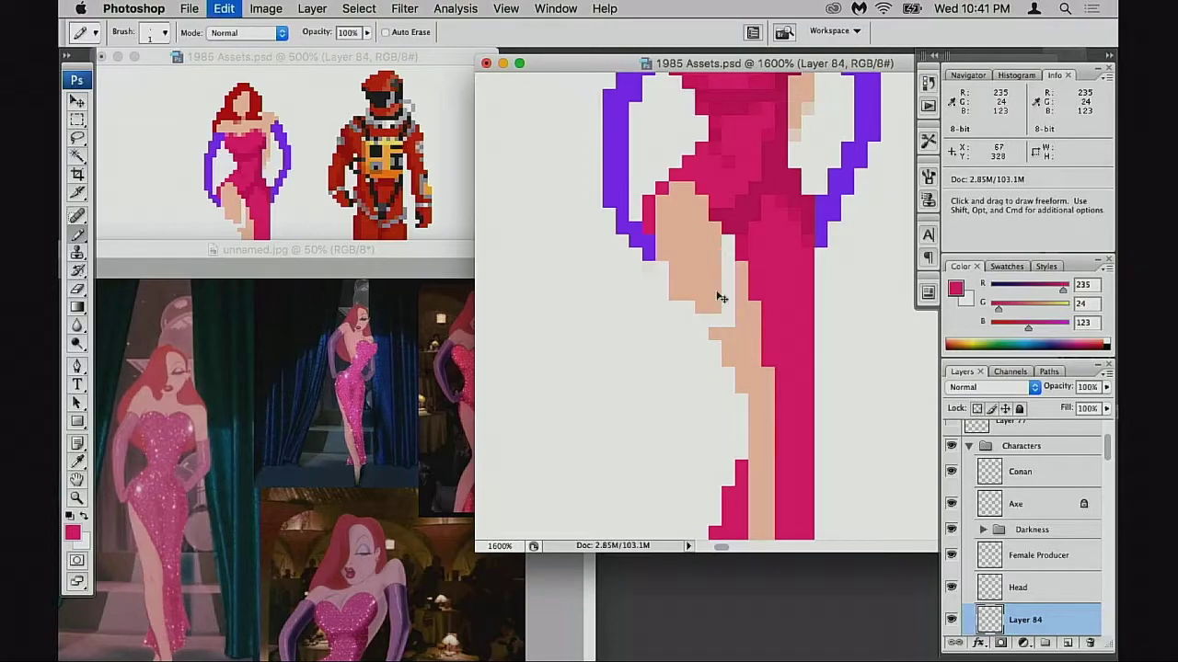
pyautogui.keyDown('alt'); pyautogui.click(711, 272); pyautogui.keyUp('alt')
pyautogui.moveTo(727, 257)
pyautogui.mouseDown()
pyautogui.moveTo(724, 325)
pyautogui.moveTo(694, 316)
pyautogui.moveTo(666, 266)
pyautogui.moveTo(689, 313)
pyautogui.mouseUp()
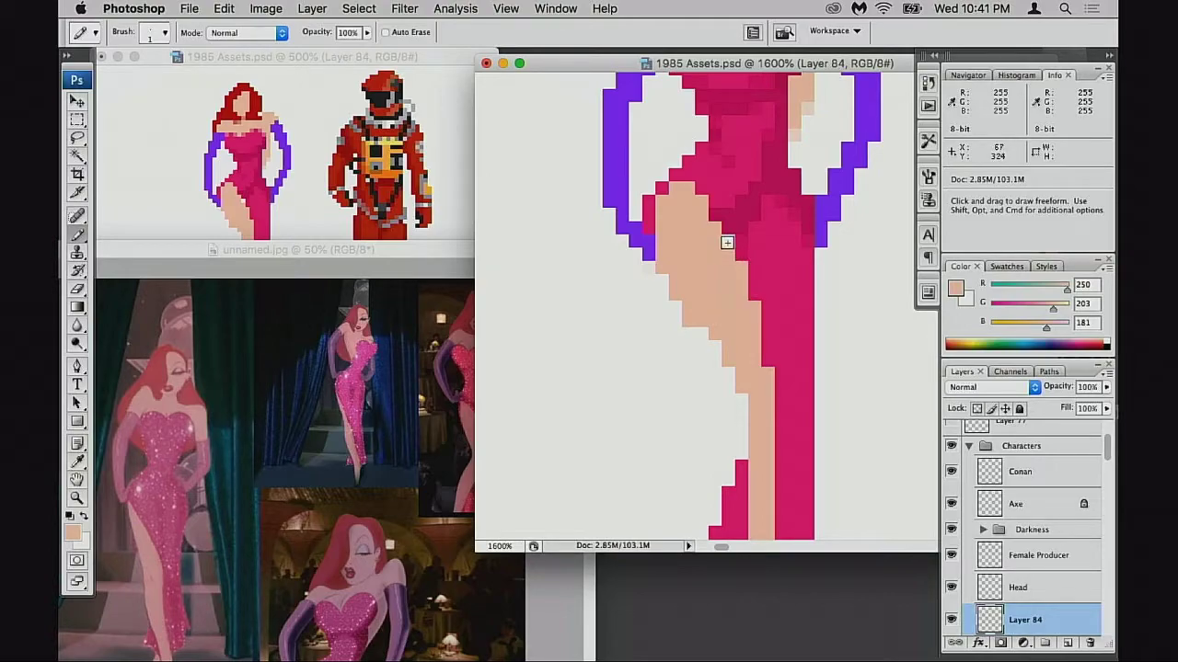
pyautogui.moveTo(716, 220); pyautogui.dragTo(709, 254)
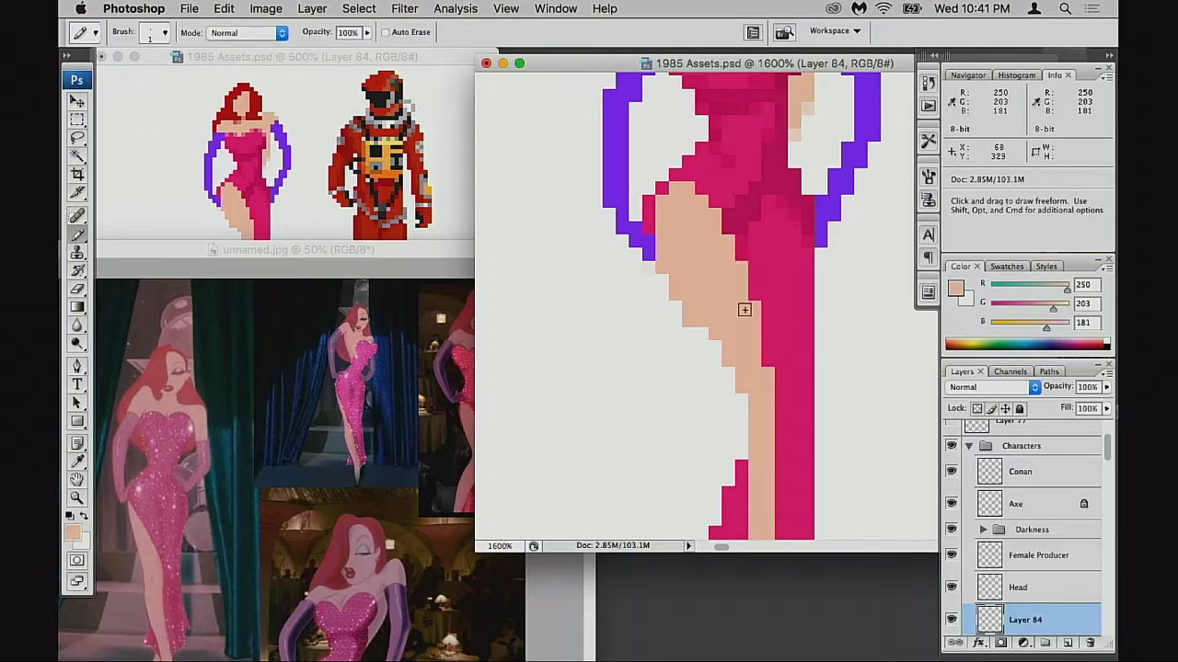
# - Flip the whole woman sprite on Layer 84 horizontally with Free Transform
pyautogui.keyDown('alt'); pyautogui.click(735, 364); pyautogui.keyUp('alt')
pyautogui.keyDown('alt'); pyautogui.click(737, 368); pyautogui.keyUp('alt')
pyautogui.keyDown('alt'); pyautogui.click(745, 370); pyautogui.keyUp('alt')
pyautogui.moveTo(746, 371)
pyautogui.mouseDown()
pyautogui.moveTo(790, 328)
pyautogui.moveTo(762, 385)
pyautogui.mouseUp()
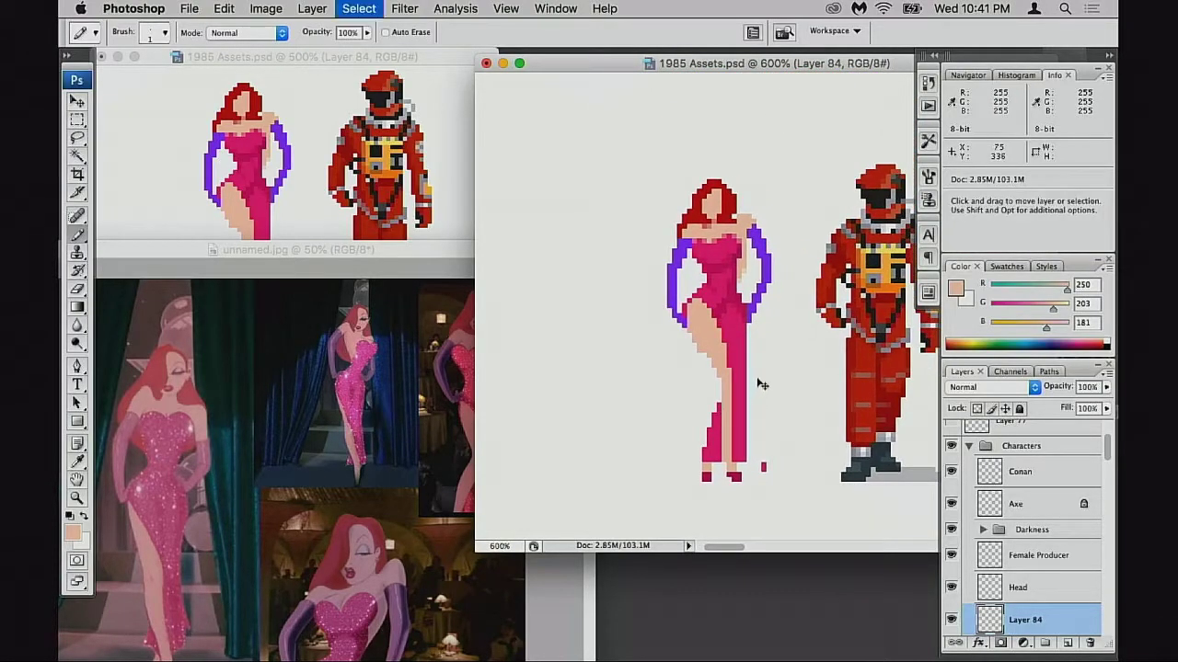
pyautogui.press('super+t')
pyautogui.rightClick(737, 330)
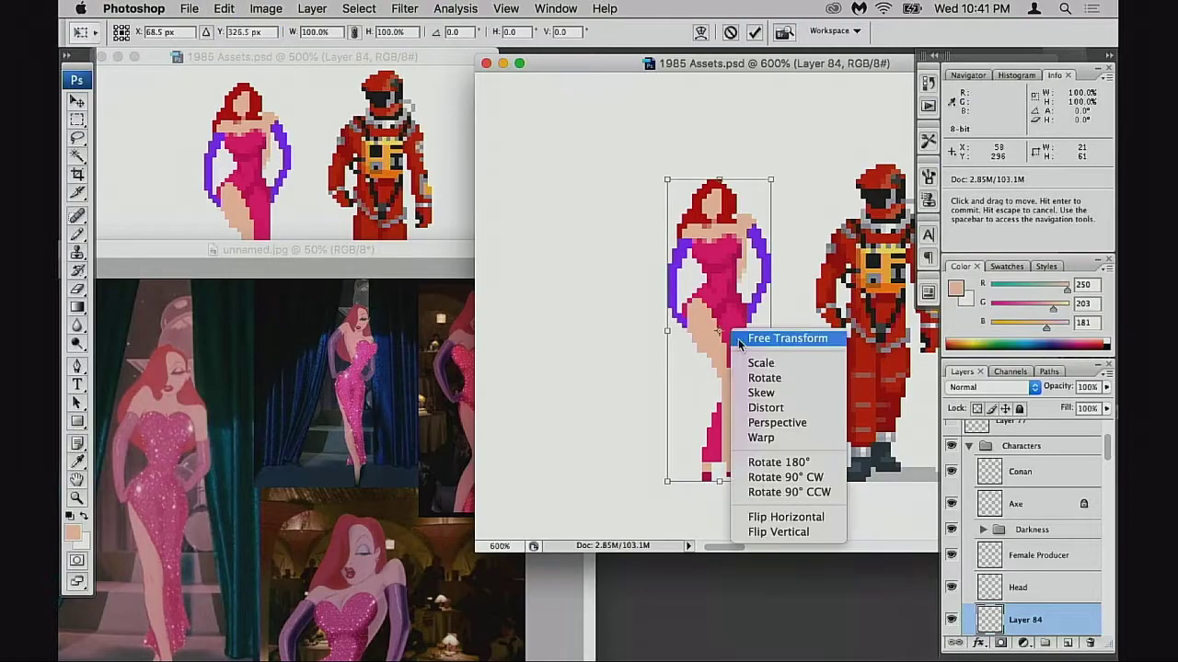
pyautogui.click(778, 517)
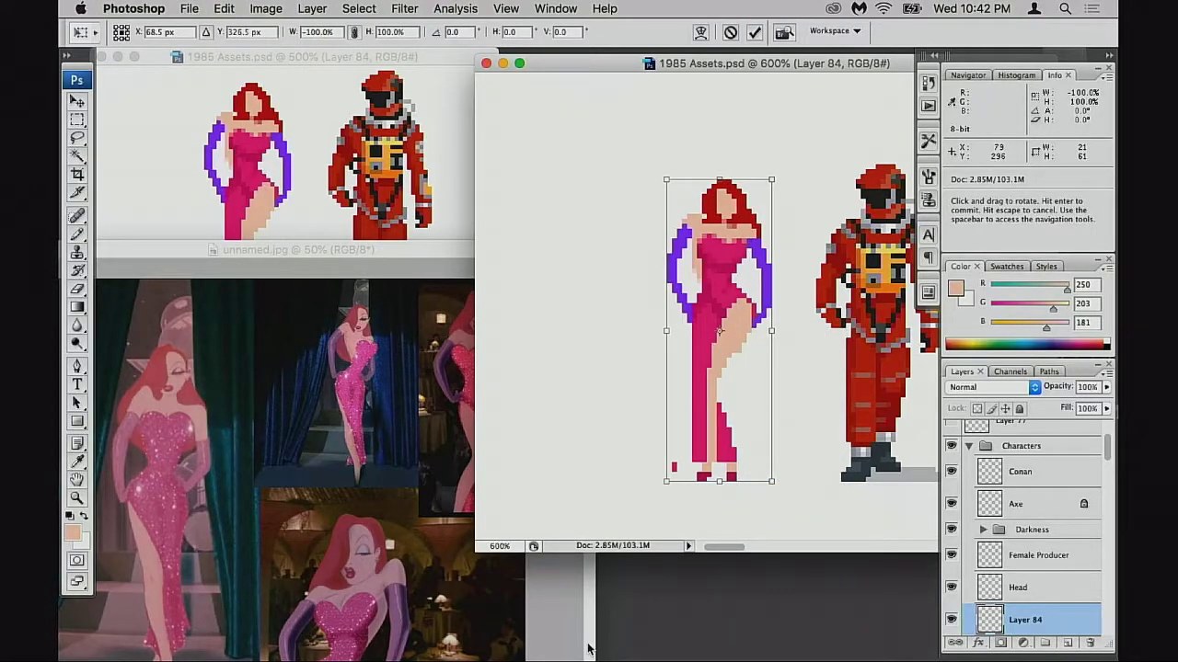
pyautogui.press('Return')
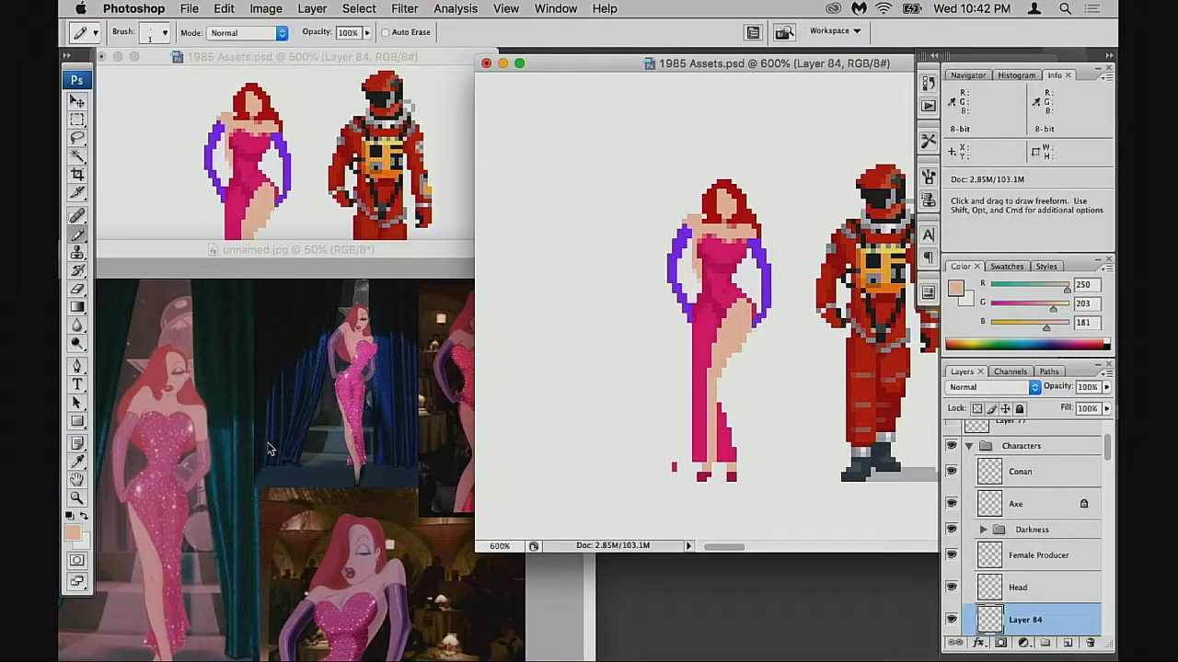
# - Erase the purple pixels at the lower end of the glove on the thigh side
pyautogui.click(750, 326)
pyautogui.click(766, 326)
pyautogui.click(783, 295)
pyautogui.click(782, 271)
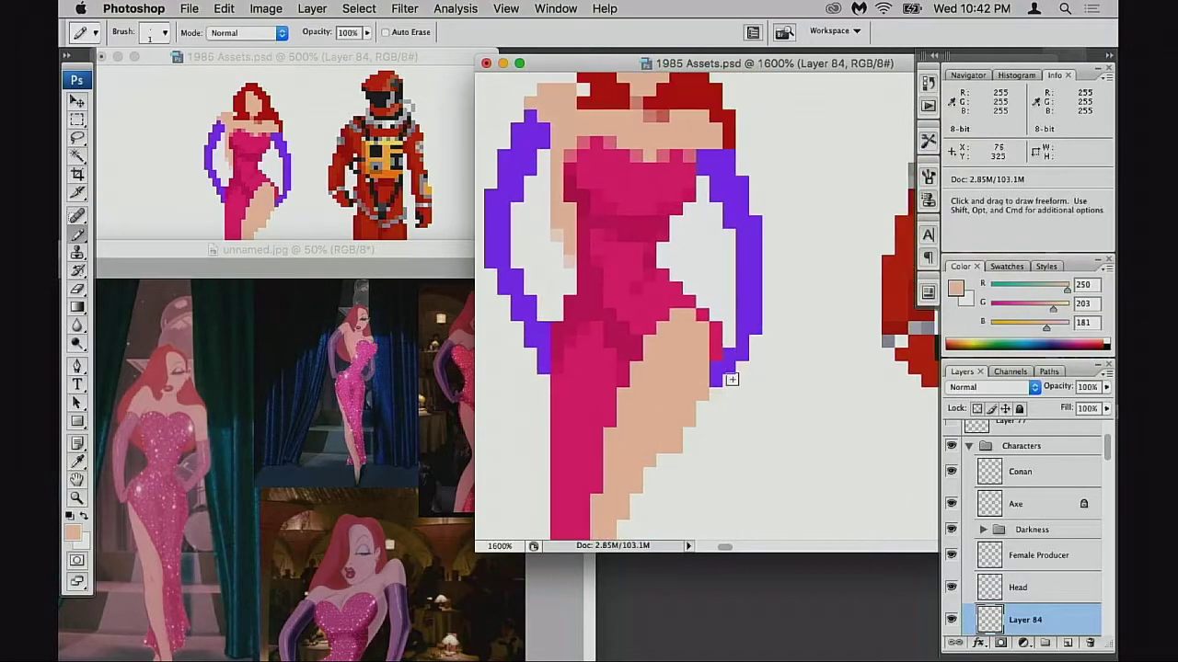
pyautogui.press('e')
pyautogui.moveTo(730, 379); pyautogui.dragTo(755, 326)
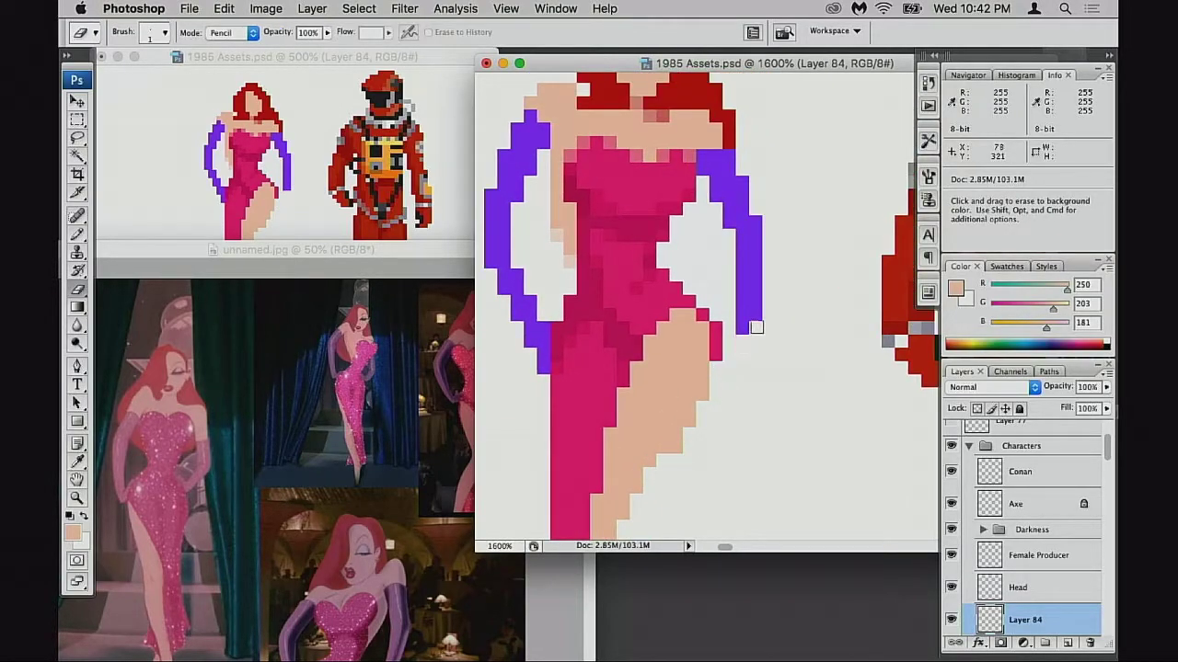
# - Redraw that glove's lower end in the sampled purple (139, 45, 255) so it meets the dress edge at the hip
pyautogui.press('b')
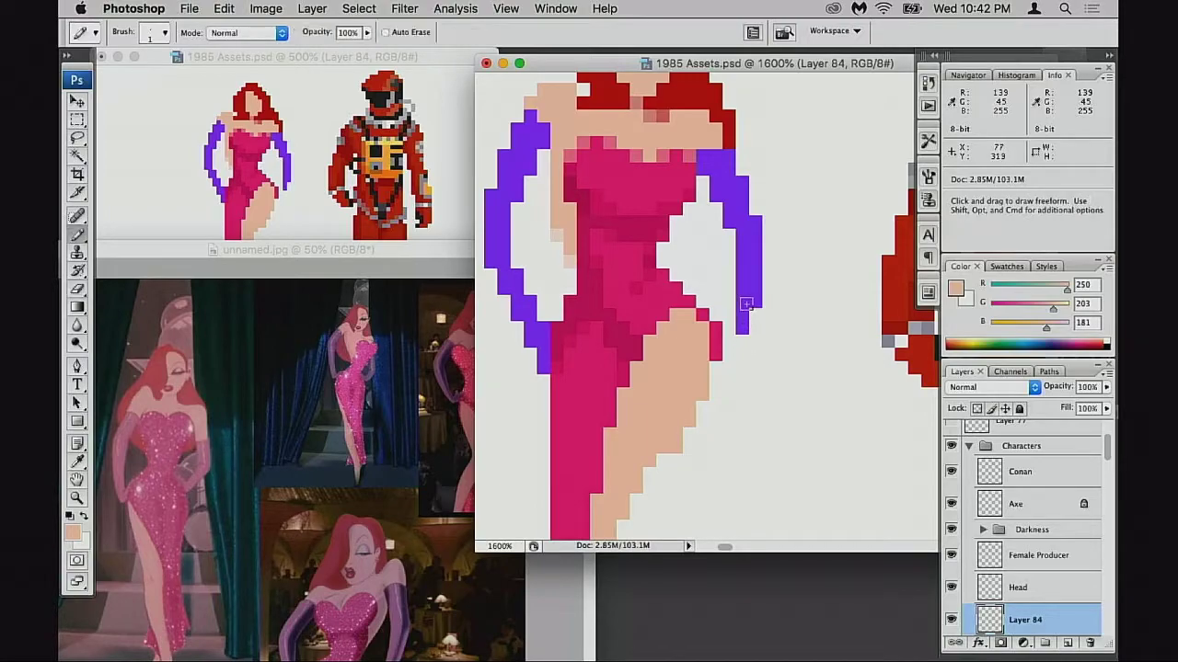
pyautogui.keyDown('alt'); pyautogui.click(745, 304); pyautogui.keyUp('alt')
pyautogui.click(723, 318)
pyautogui.moveTo(722, 317); pyautogui.dragTo(729, 308)
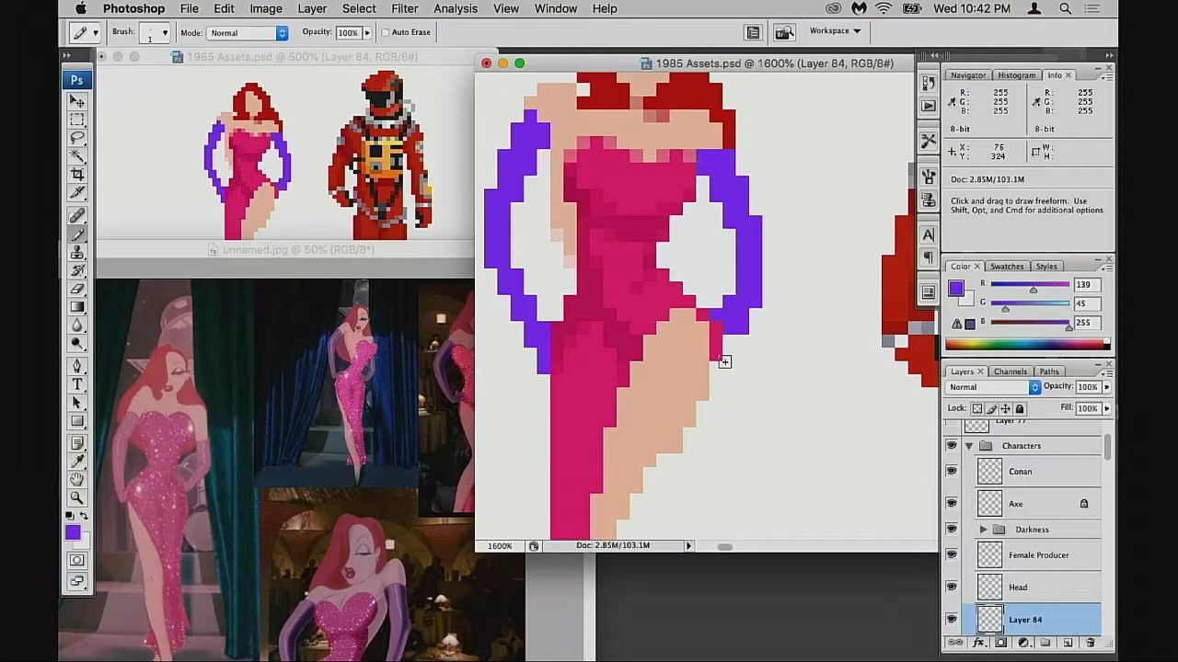
# - Erase the lowest purple pixel of the opposite glove, beside the skirt
pyautogui.press('space')
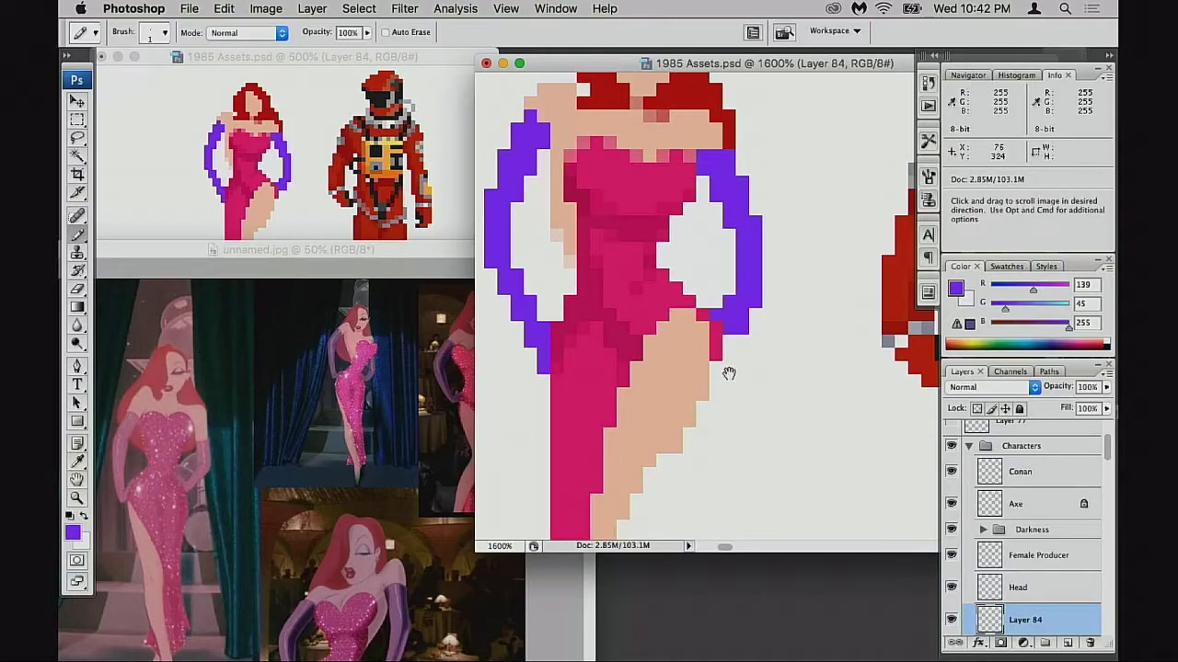
pyautogui.click(545, 318)
pyautogui.press('e')
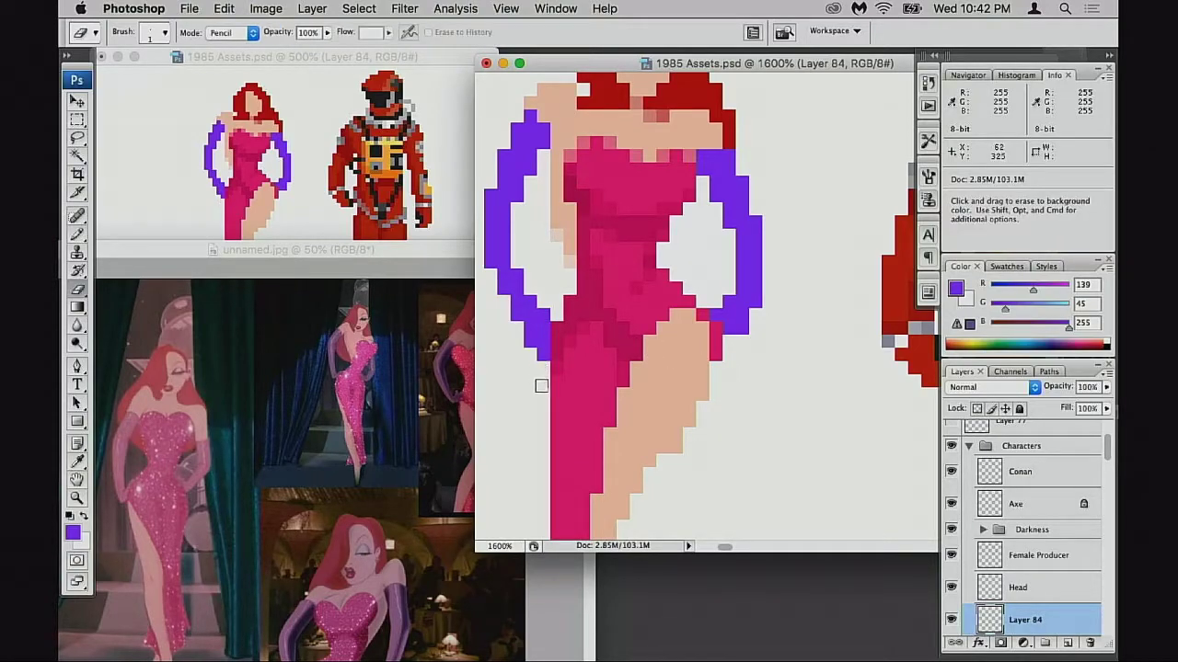
pyautogui.moveTo(543, 384); pyautogui.dragTo(675, 411)
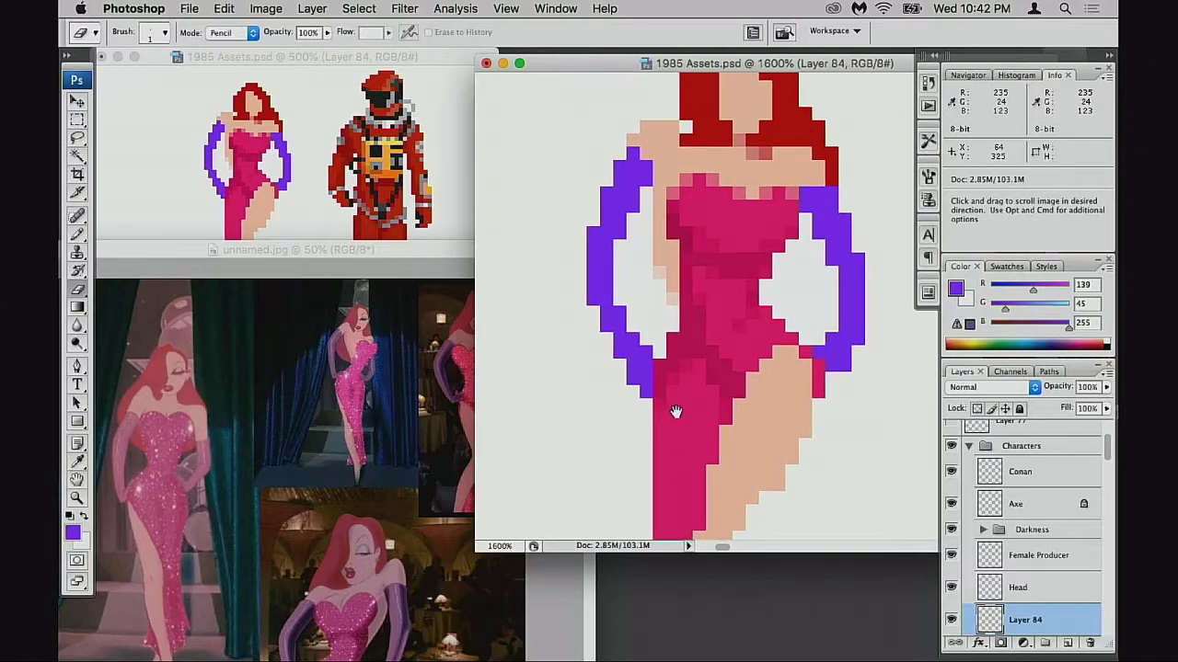
# - Widen the strip of bare skin between that glove and the bodice with the sampled skin tone (250, 203, 181)
pyautogui.press('b')
pyautogui.keyDown('alt'); pyautogui.click(671, 262); pyautogui.keyUp('alt')
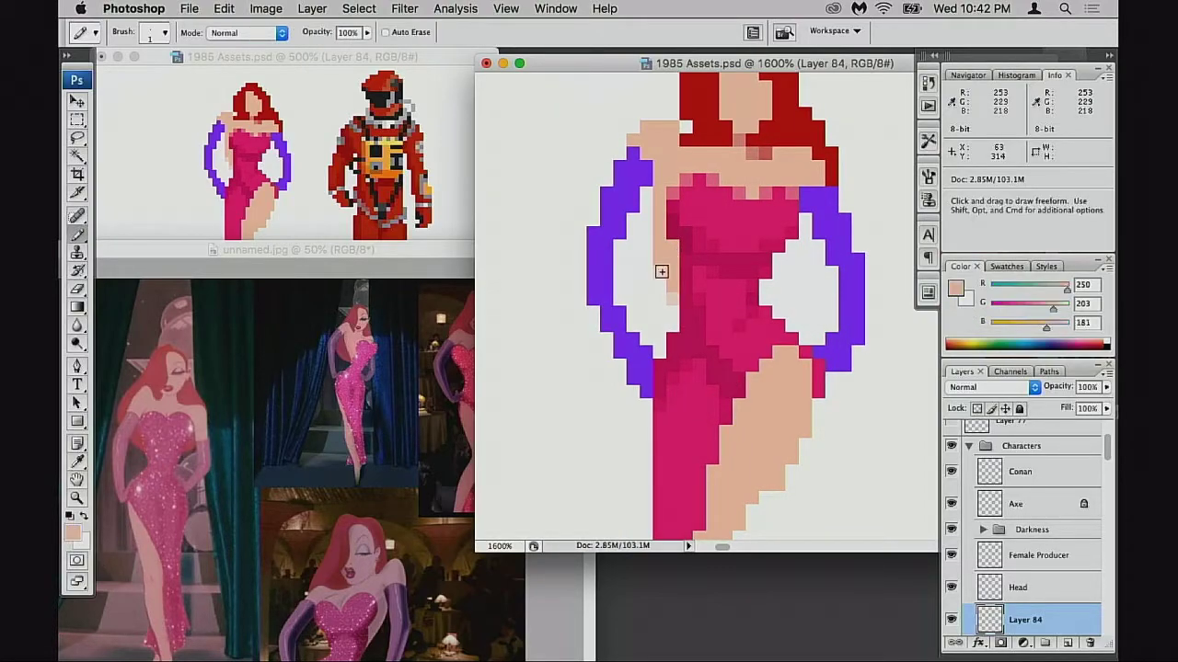
pyautogui.moveTo(647, 195); pyautogui.dragTo(646, 237)
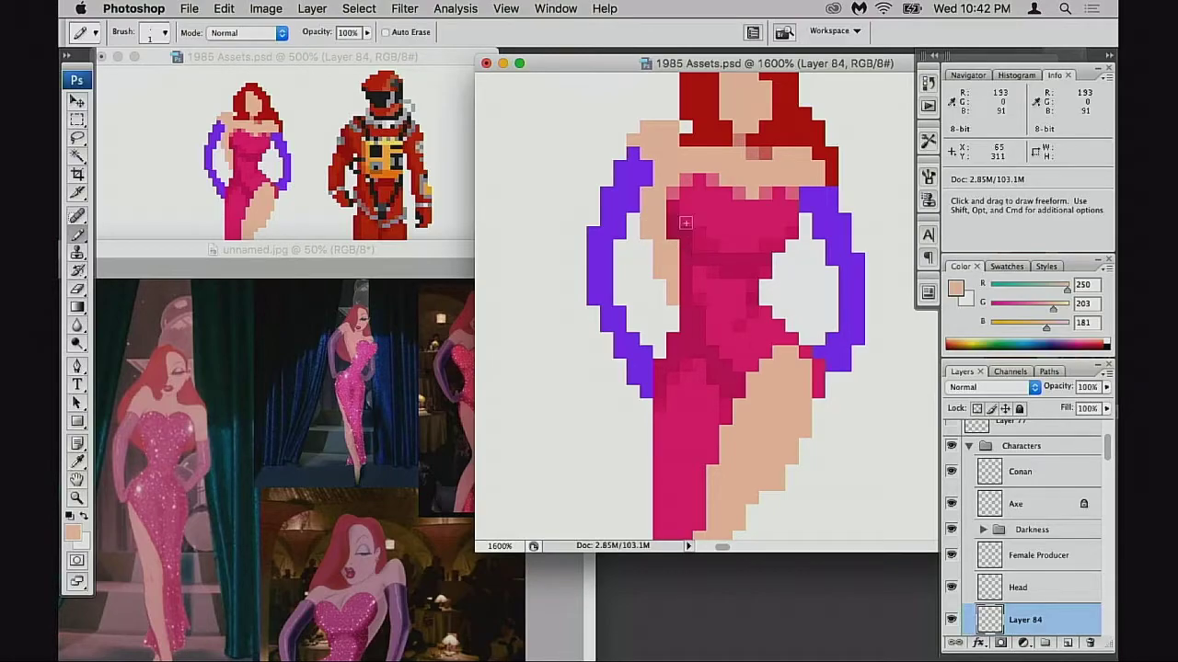
pyautogui.press('alt')
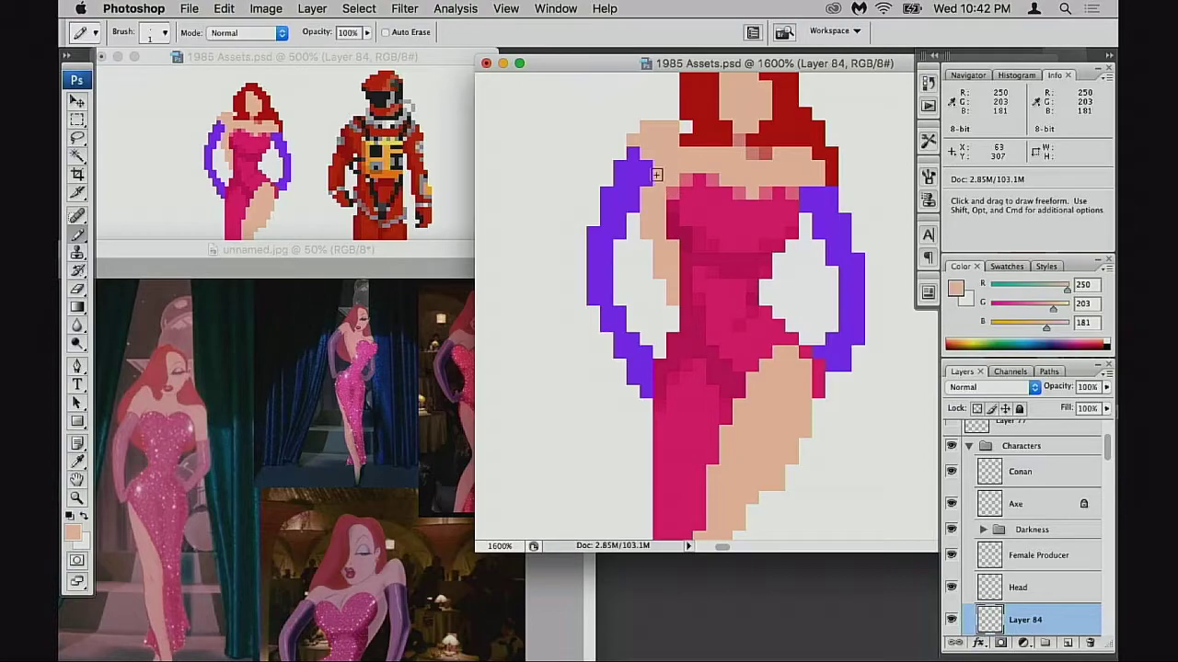
# - Soften the top of the glove beside the bare skin at 40% opacity, using the skin tone and the blended light purple (183, 108, 225)
pyautogui.press('4')
pyautogui.moveTo(656, 170); pyautogui.dragTo(633, 152)
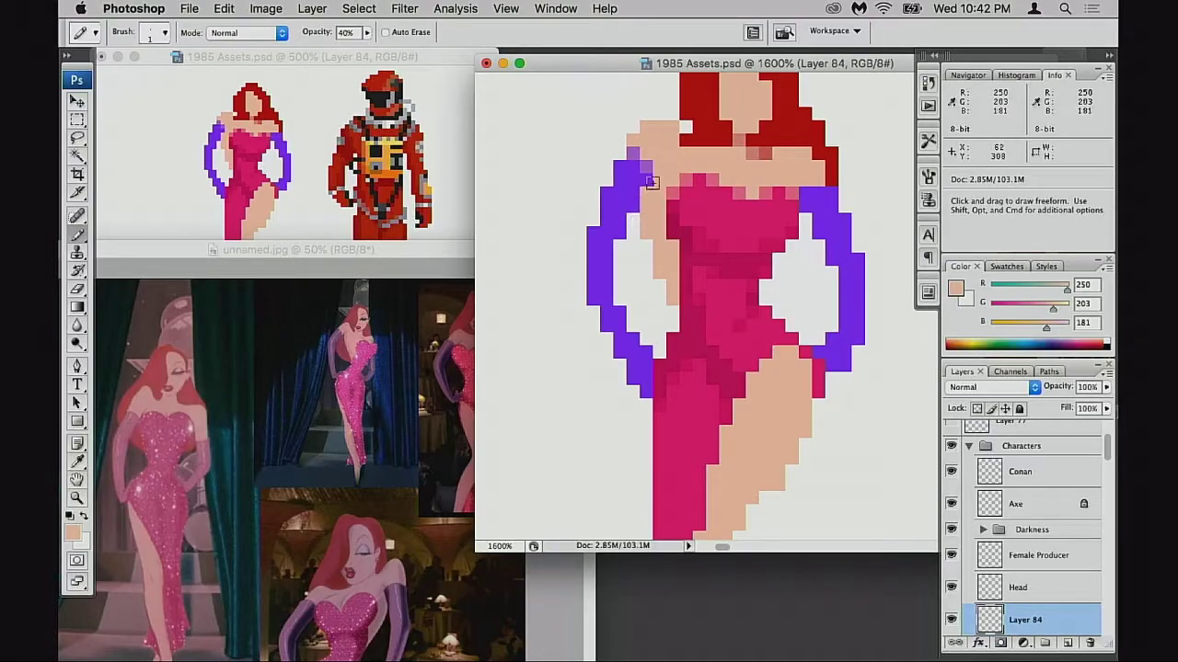
pyautogui.keyDown('alt'); pyautogui.click(633, 219); pyautogui.keyUp('alt')
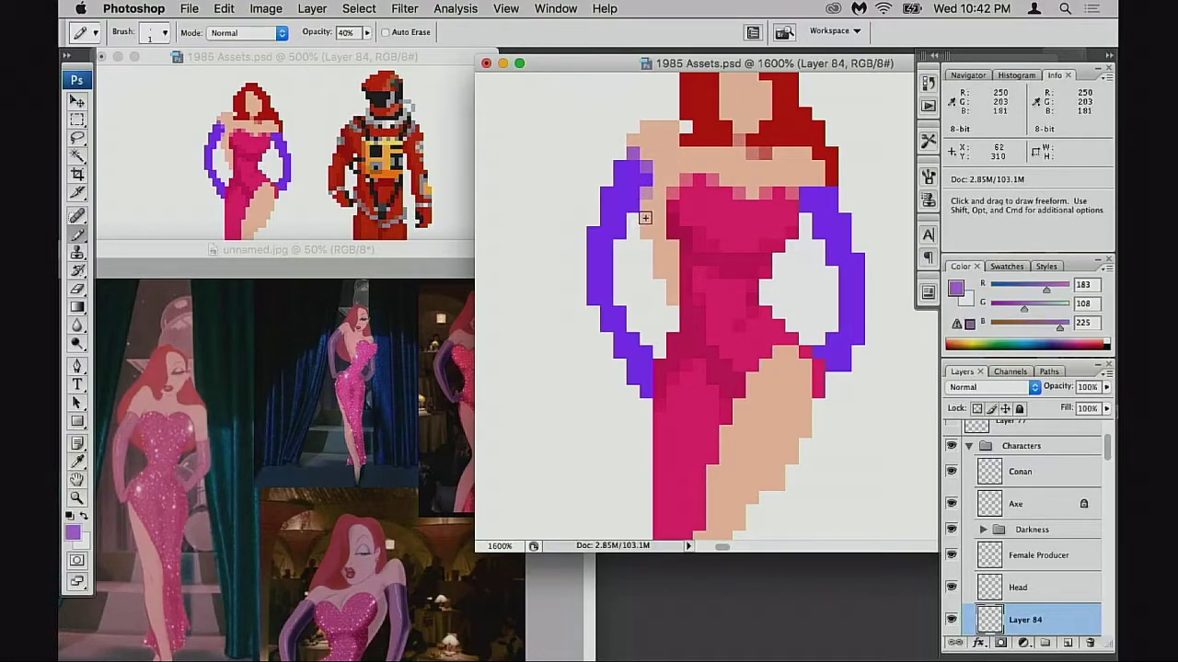
pyautogui.click(644, 205)
# - Blend the top inner pixel of the other glove with light purple (183, 108, 225) at 40% opacity, and restore the pencil opacity to 100%
pyautogui.keyDown('alt'); pyautogui.click(825, 197); pyautogui.keyUp('alt')
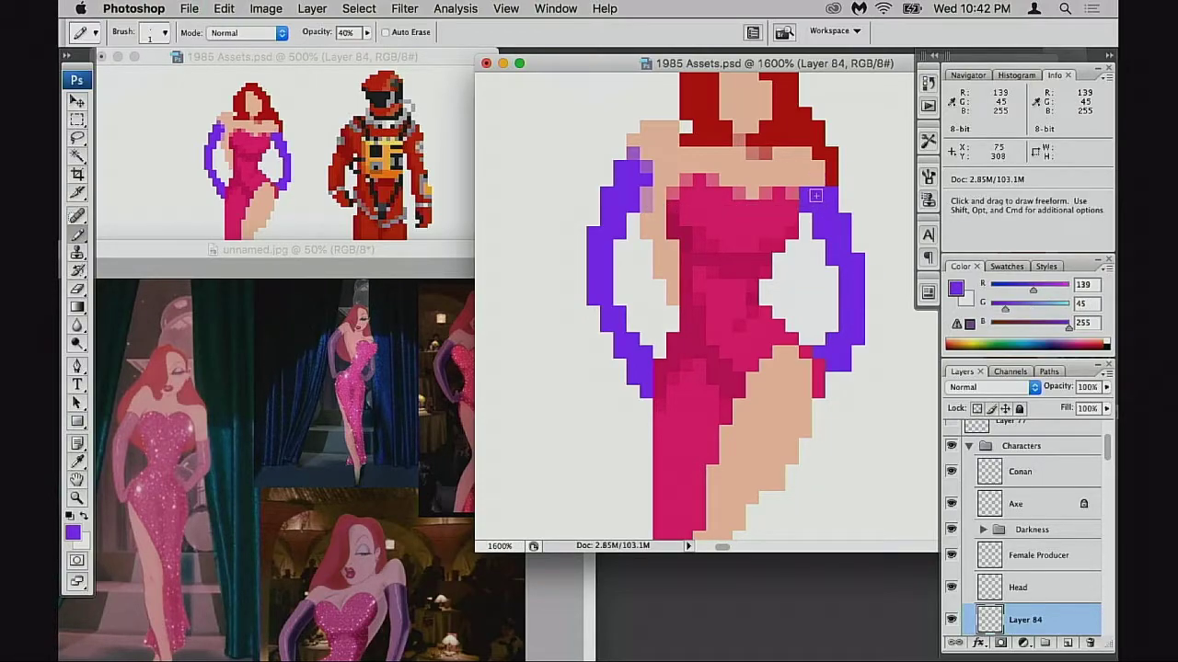
pyautogui.keyDown('alt'); pyautogui.click(646, 166); pyautogui.keyUp('alt')
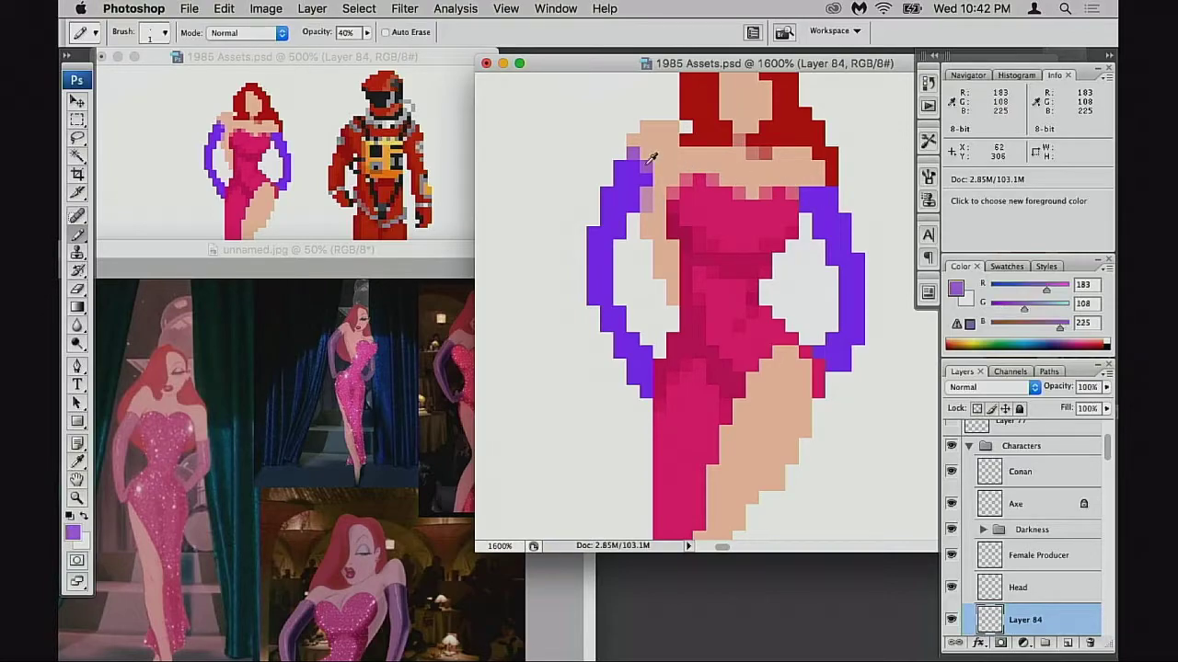
pyautogui.click(806, 193)
pyautogui.press('0')
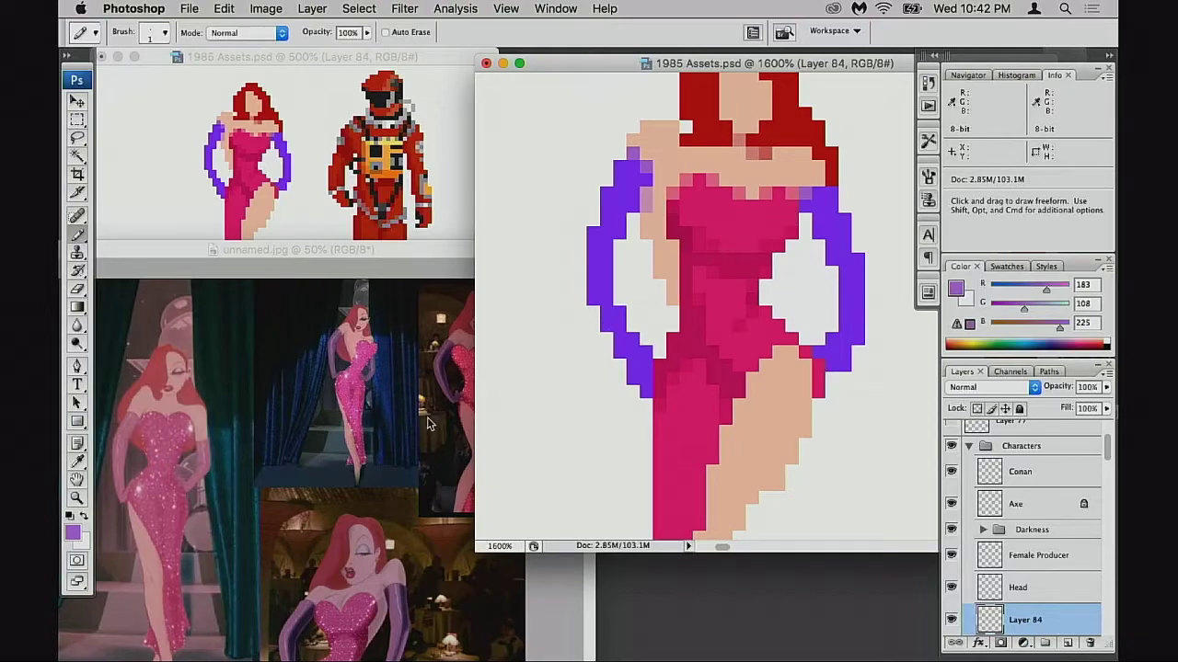
# - Check the reference image and repaint the first glove's upper inner edge pixels in skin tone (250, 203, 181)
pyautogui.click(259, 431)
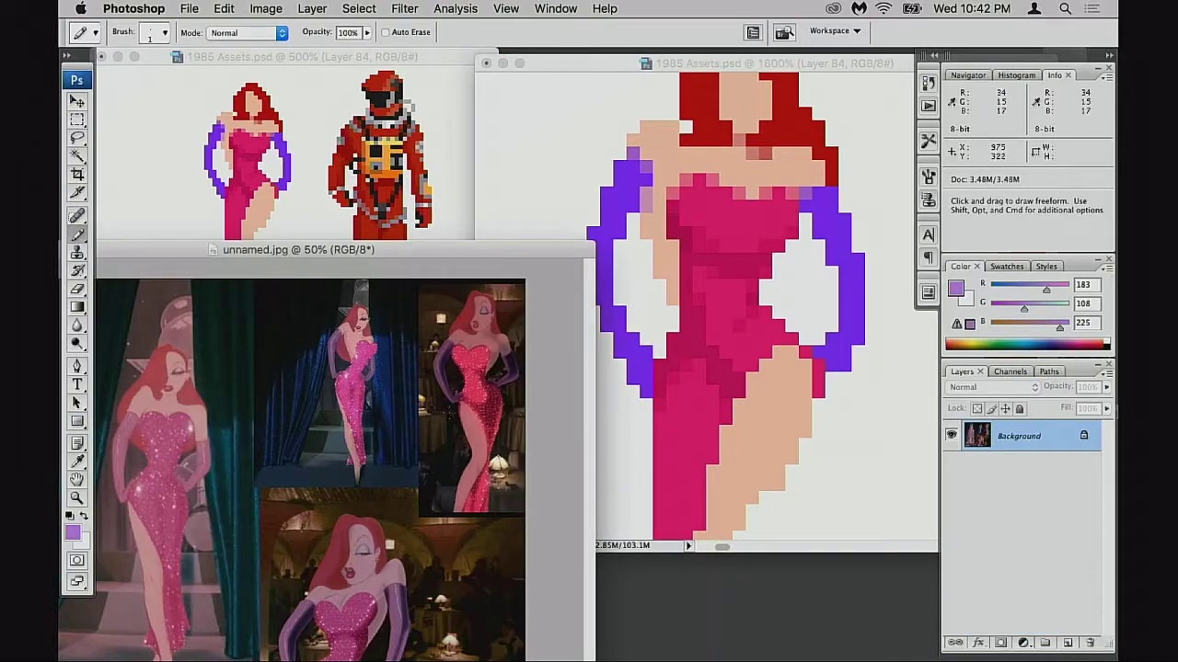
pyautogui.click(647, 182)
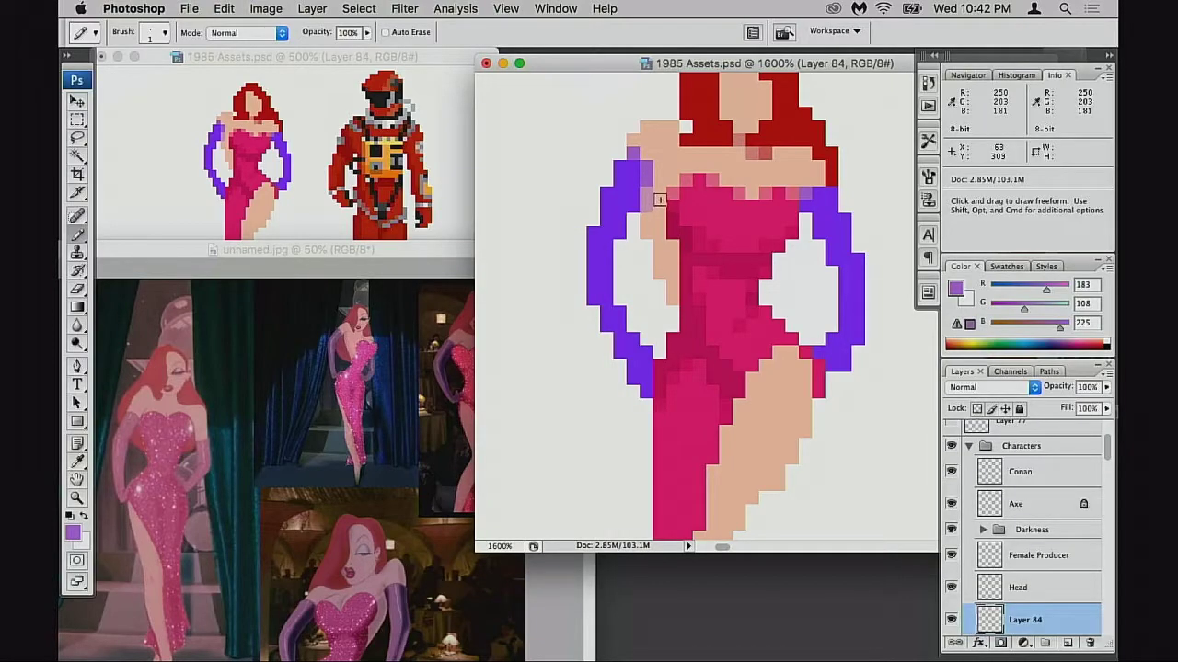
pyautogui.keyDown('alt'); pyautogui.click(660, 184); pyautogui.keyUp('alt')
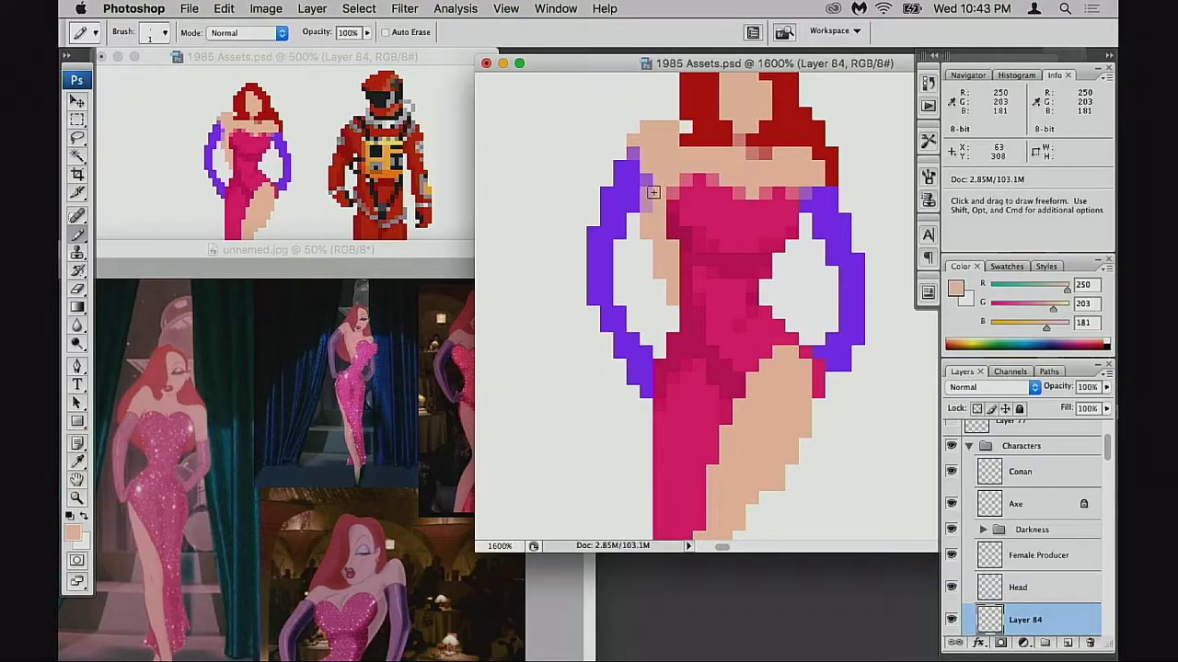
pyautogui.moveTo(650, 194); pyautogui.dragTo(648, 205)
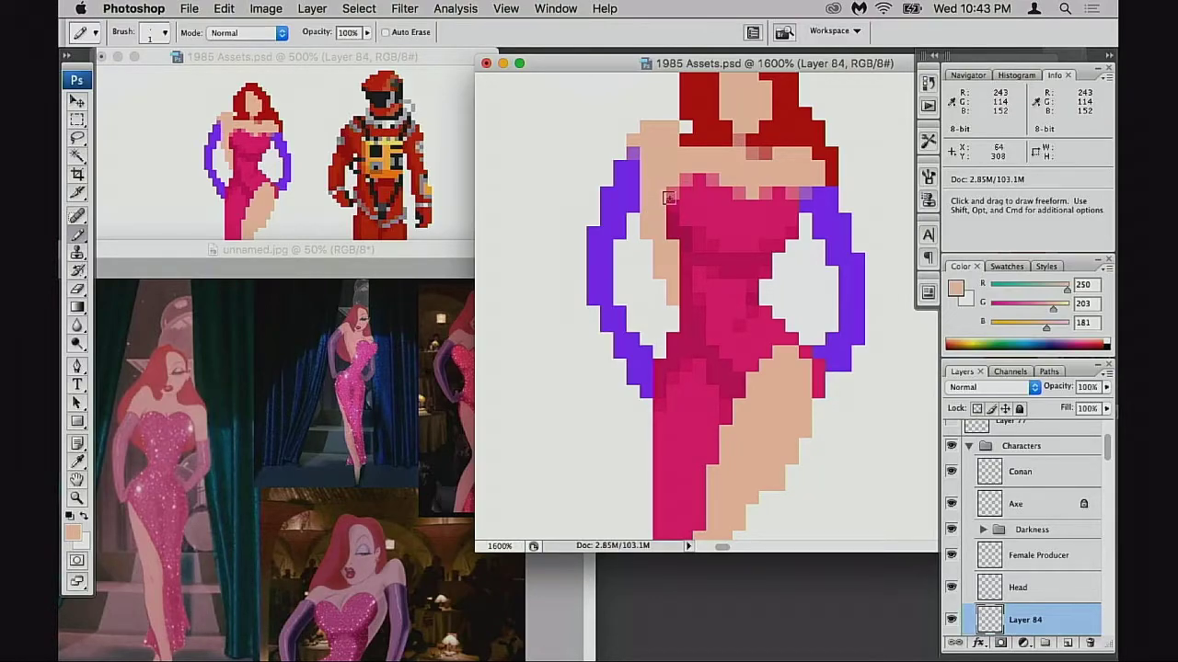
pyautogui.keyDown('alt'); pyautogui.click(634, 174); pyautogui.keyUp('alt')
pyautogui.click(641, 179)
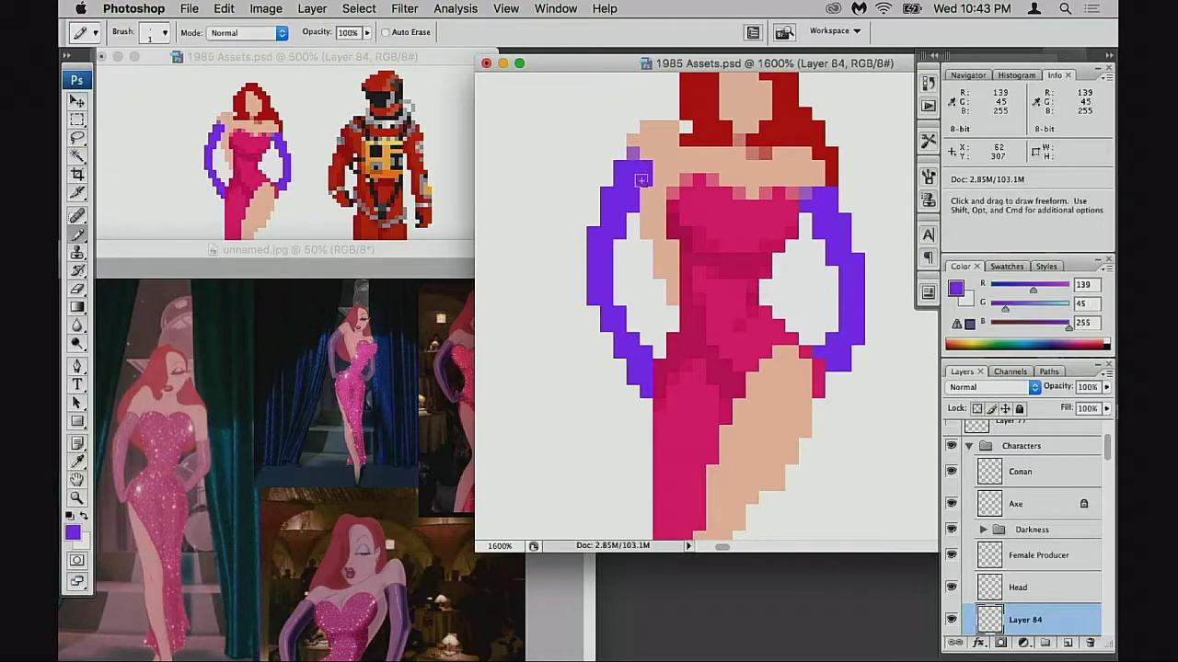
pyautogui.press('super+z')
# - Rebuild the glove's upper inner edge with light purple (183, 108, 225) transition pixels and a solid purple (139, 45, 255) pixel
pyautogui.keyDown('alt'); pyautogui.click(634, 156); pyautogui.keyUp('alt')
pyautogui.click(645, 168)
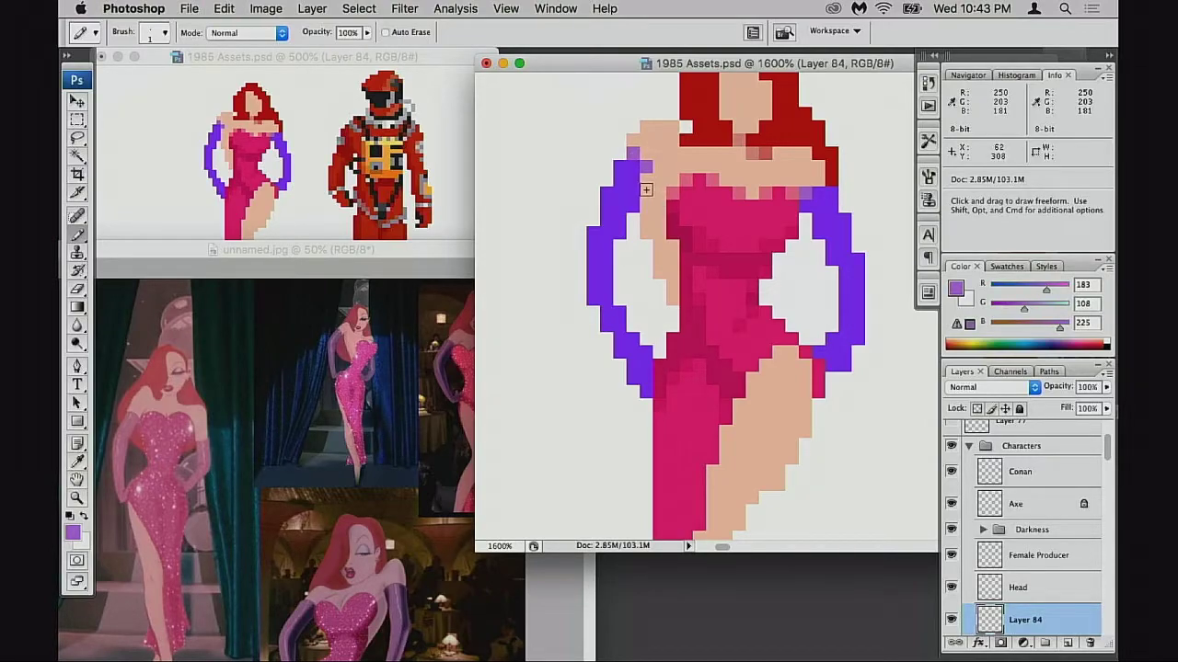
pyautogui.click(645, 181)
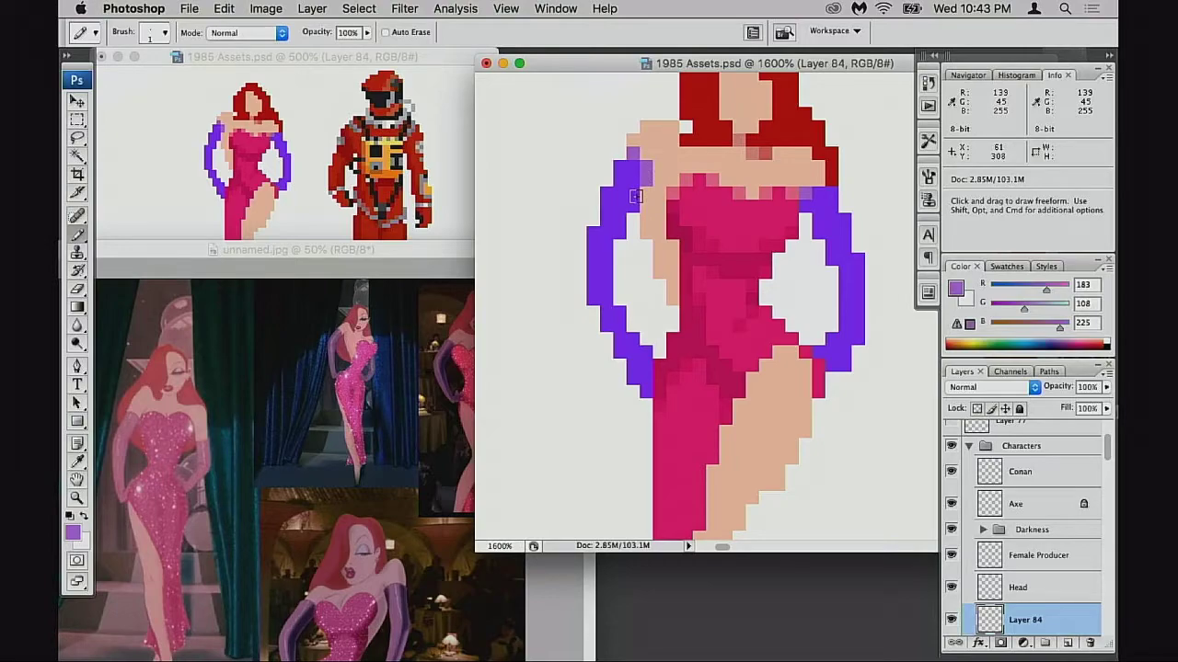
pyautogui.keyDown('alt'); pyautogui.click(638, 184); pyautogui.keyUp('alt')
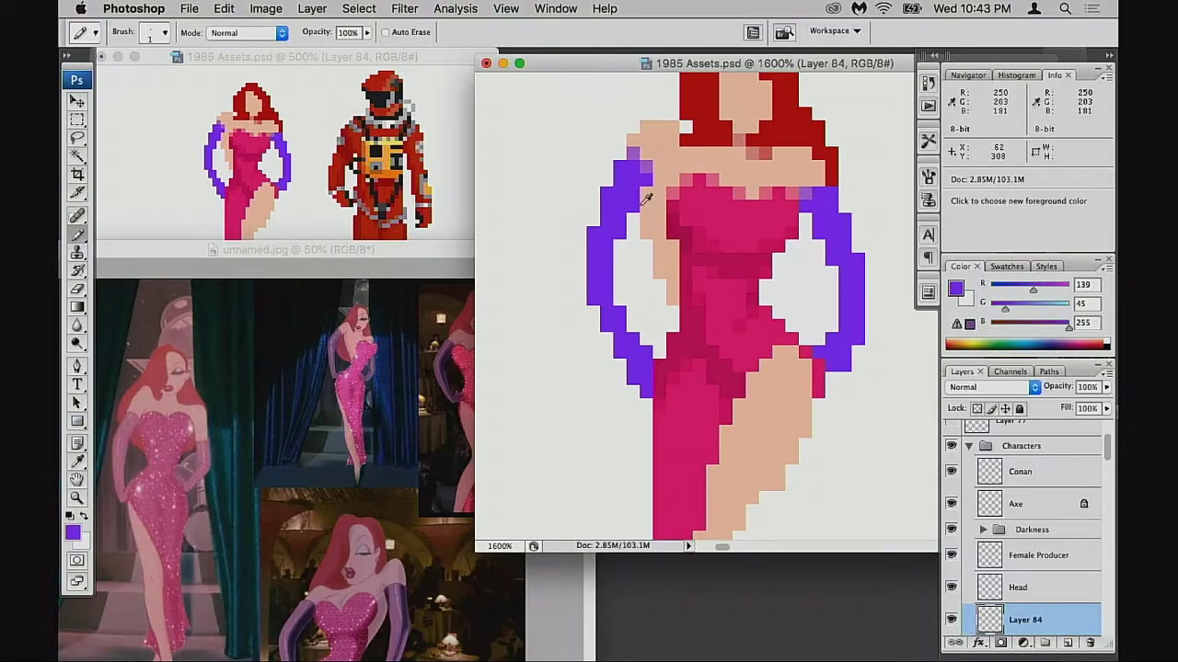
pyautogui.keyDown('alt'); pyautogui.click(651, 171); pyautogui.keyUp('alt')
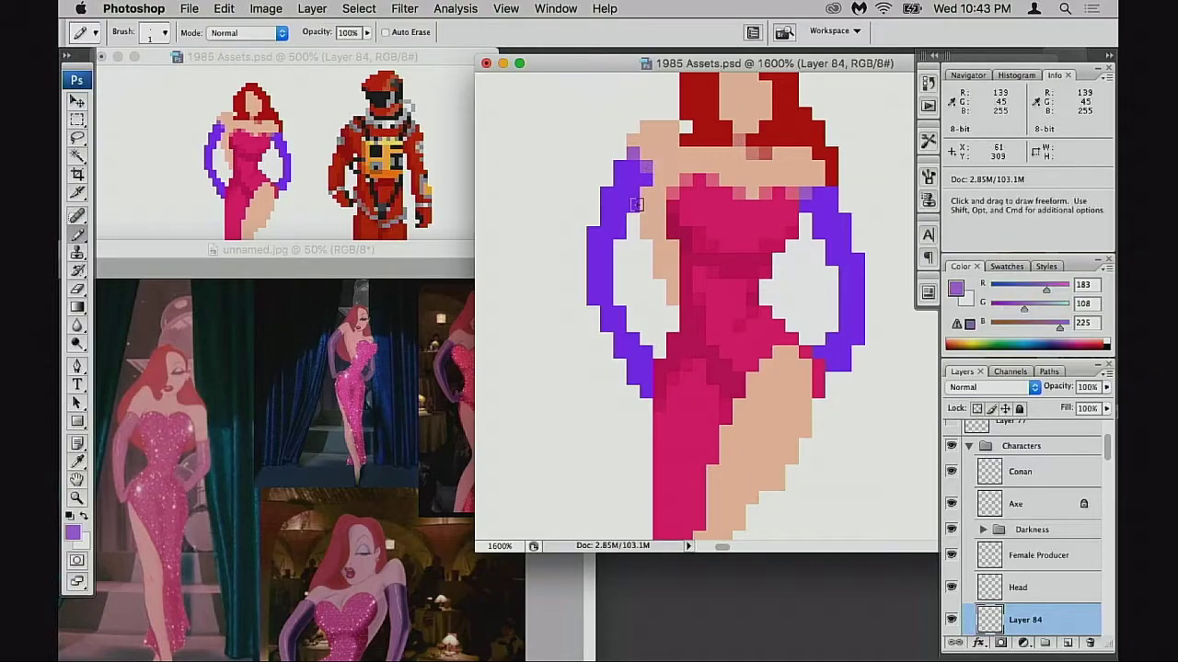
pyautogui.click(637, 205)
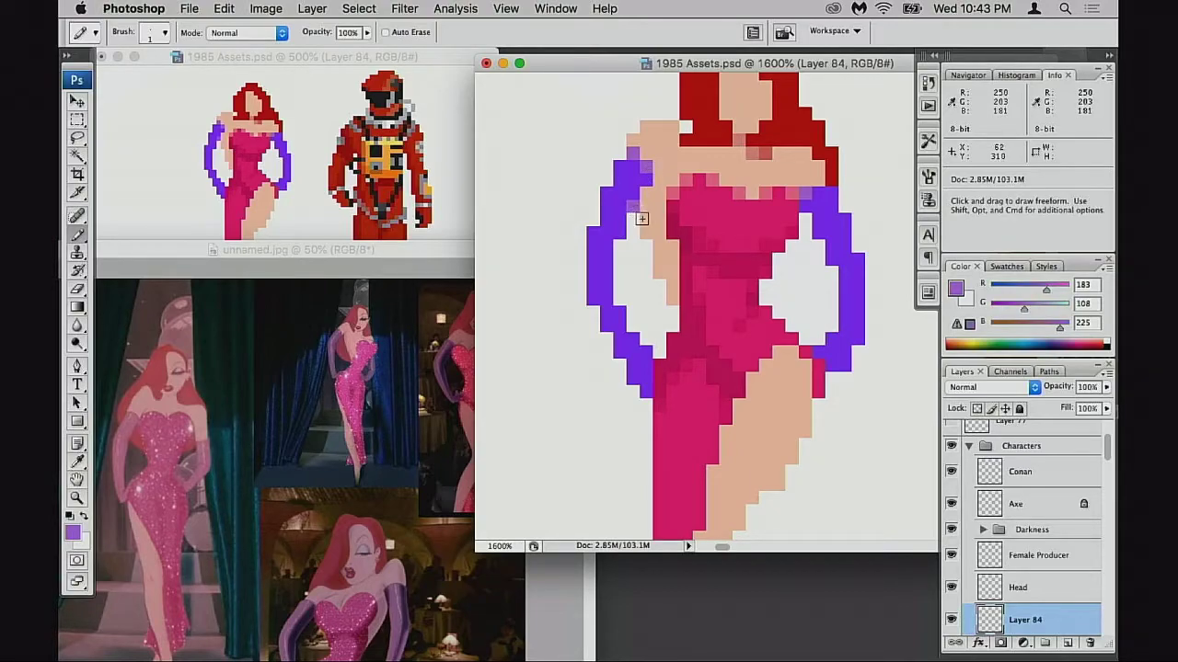
# - Mirror the woman sprite horizontally again to return it to its original facing direction
pyautogui.keyDown('alt'); pyautogui.click(697, 328); pyautogui.keyUp('alt')
pyautogui.keyDown('alt'); pyautogui.click(704, 329); pyautogui.keyUp('alt')
pyautogui.keyDown('alt'); pyautogui.click(716, 329); pyautogui.keyUp('alt')
pyautogui.moveTo(804, 350); pyautogui.dragTo(664, 367)
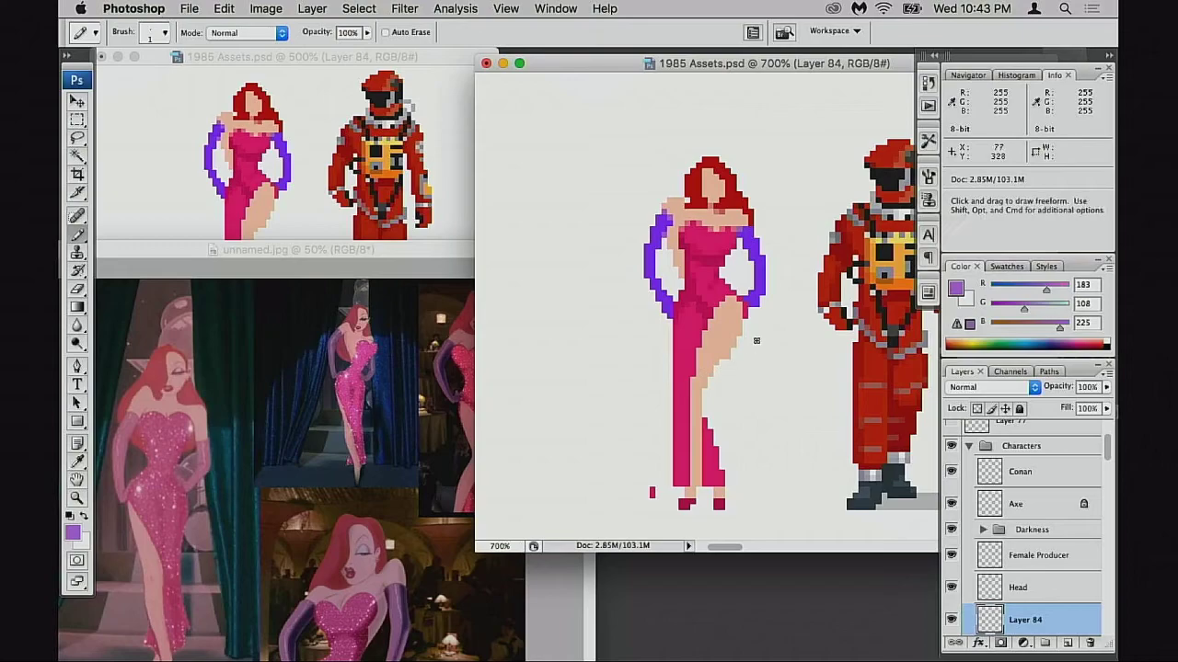
pyautogui.press('super+t')
pyautogui.rightClick(708, 324)
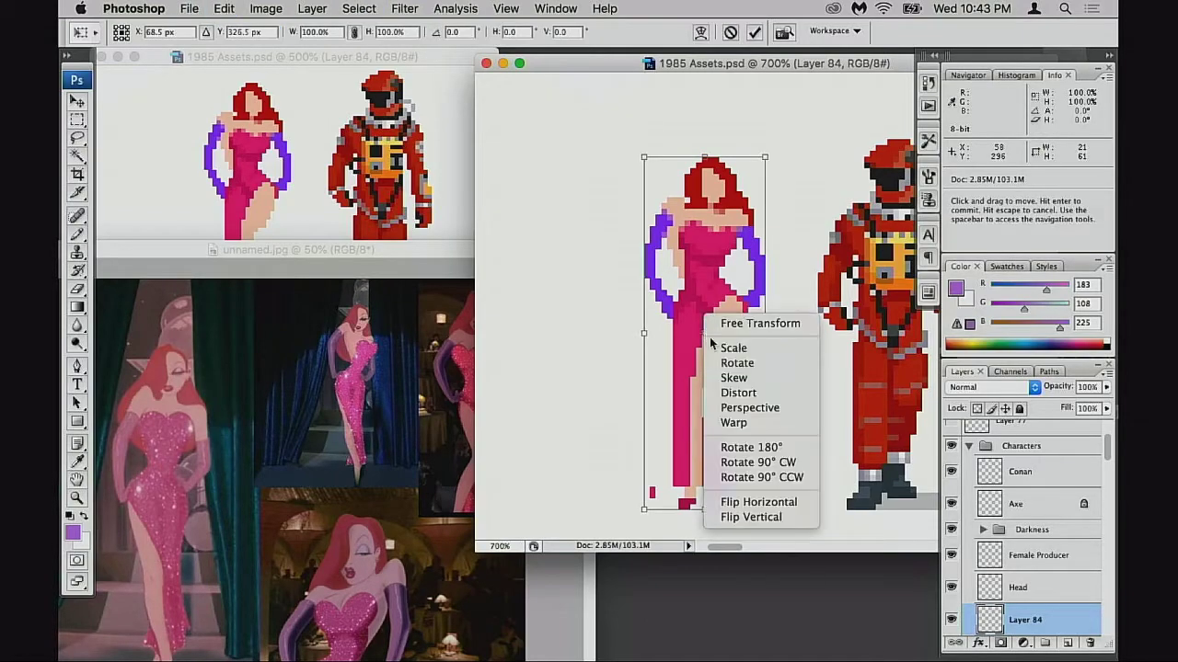
pyautogui.click(758, 502)
pyautogui.press('Return')
# - Compare the full sprite with the neighbouring characters and bring the unnamed.jpg reference window to the front
pyautogui.press('space')
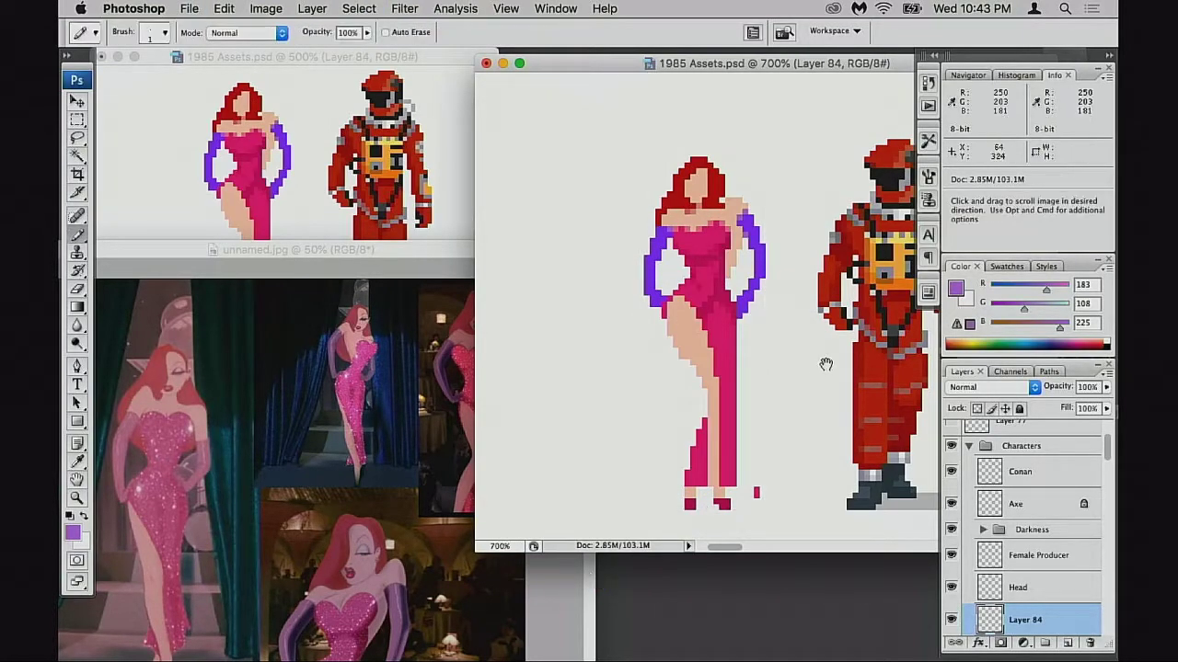
pyautogui.keyDown('alt'); pyautogui.click(770, 391); pyautogui.keyUp('alt')
pyautogui.keyDown('alt'); pyautogui.click(774, 393); pyautogui.keyUp('alt')
pyautogui.keyDown('alt'); pyautogui.click(776, 372); pyautogui.keyUp('alt')
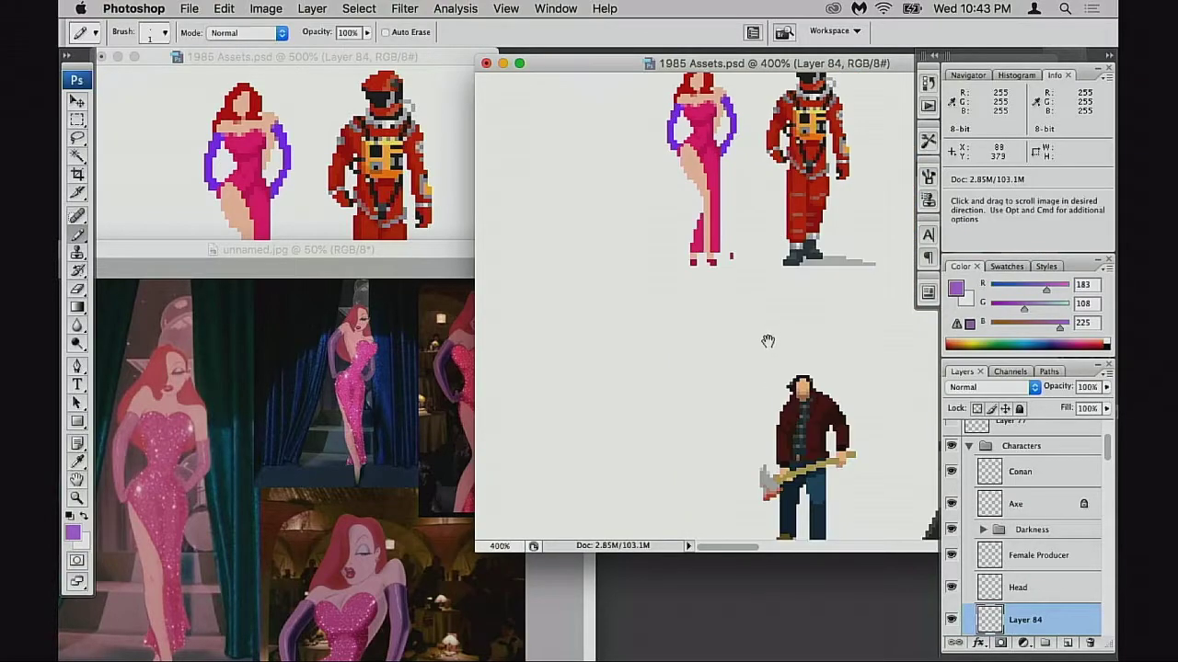
pyautogui.moveTo(768, 341); pyautogui.dragTo(722, 441)
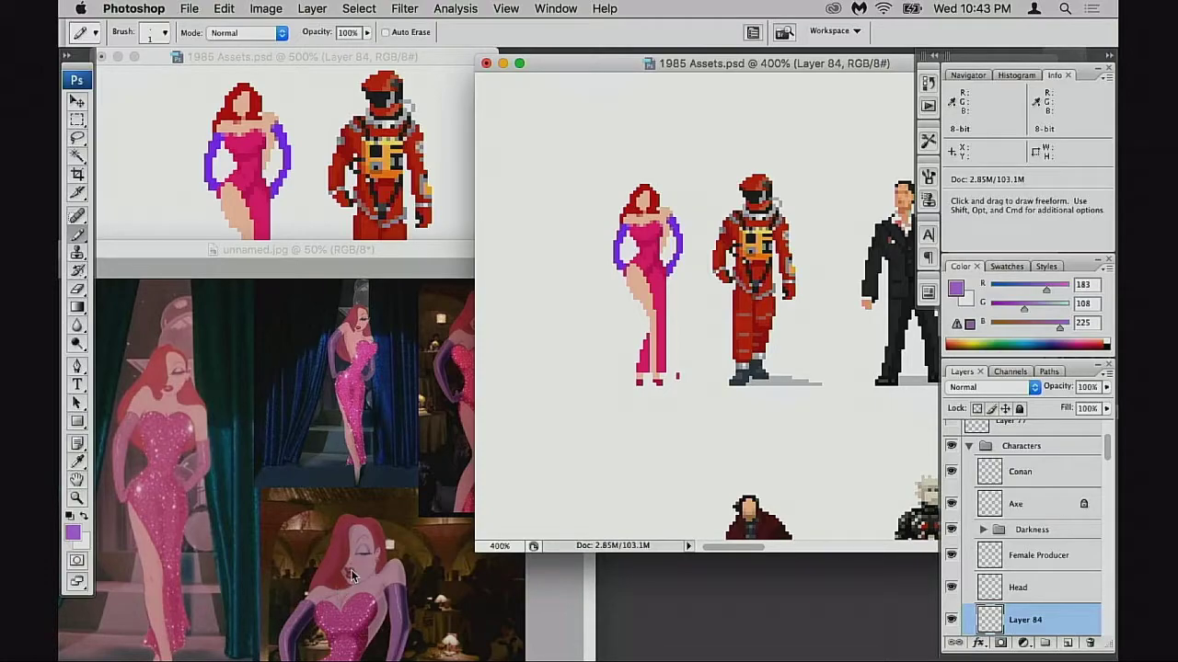
pyautogui.click(206, 412)
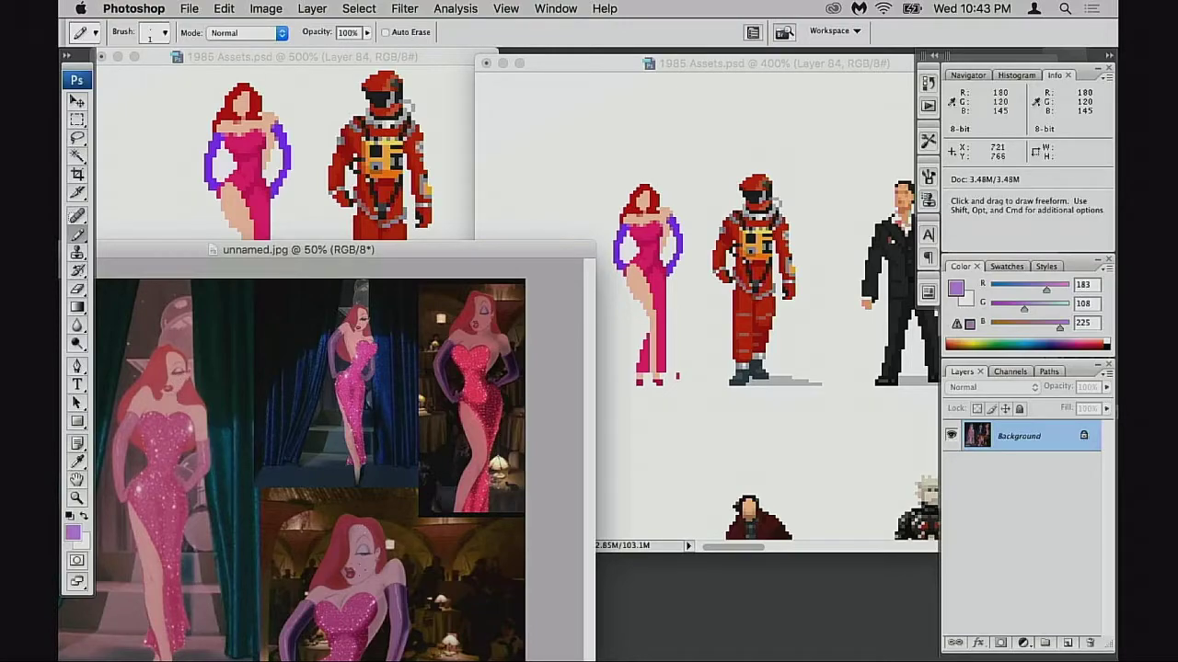
# - Examine the head, neck and shoulders of the woman in each picture of the unnamed.jpg reference at close range
pyautogui.keyDown('super'); pyautogui.click(370, 585); pyautogui.keyUp('super')
pyautogui.moveTo(360, 570); pyautogui.dragTo(412, 583)
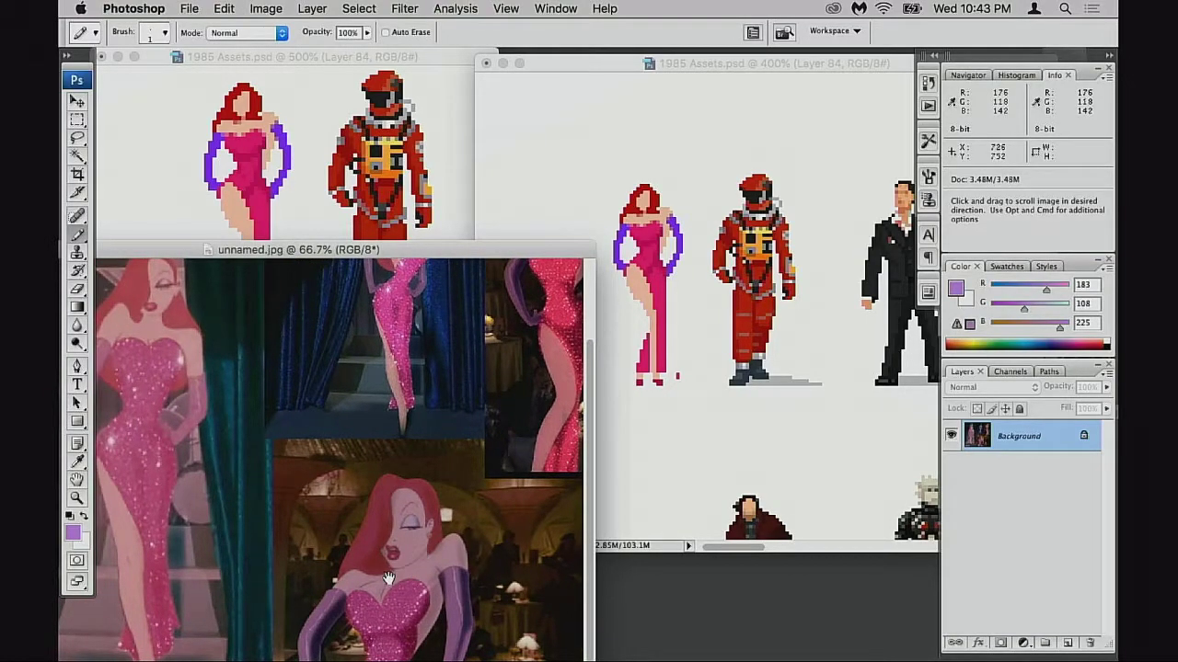
pyautogui.moveTo(397, 587); pyautogui.dragTo(414, 610)
pyautogui.moveTo(420, 559); pyautogui.dragTo(417, 586)
pyautogui.keyDown('super'); pyautogui.click(426, 337); pyautogui.keyUp('super')
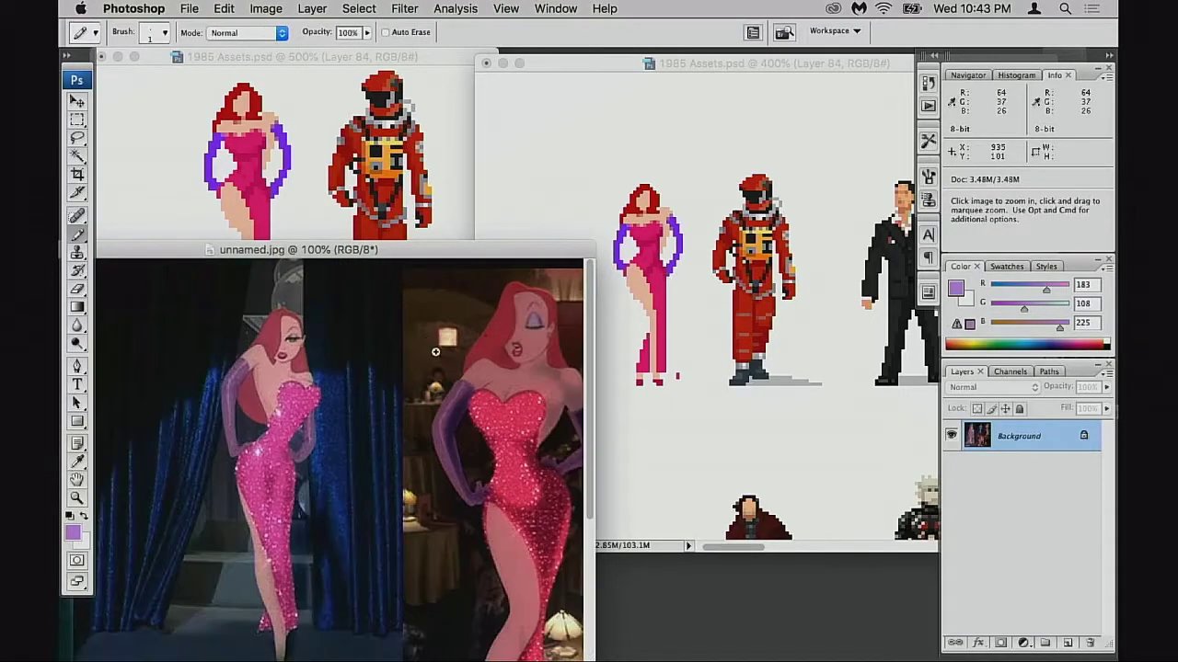
pyautogui.click(435, 351)
pyautogui.moveTo(541, 452); pyautogui.dragTo(366, 471)
pyautogui.moveTo(439, 478); pyautogui.dragTo(450, 478)
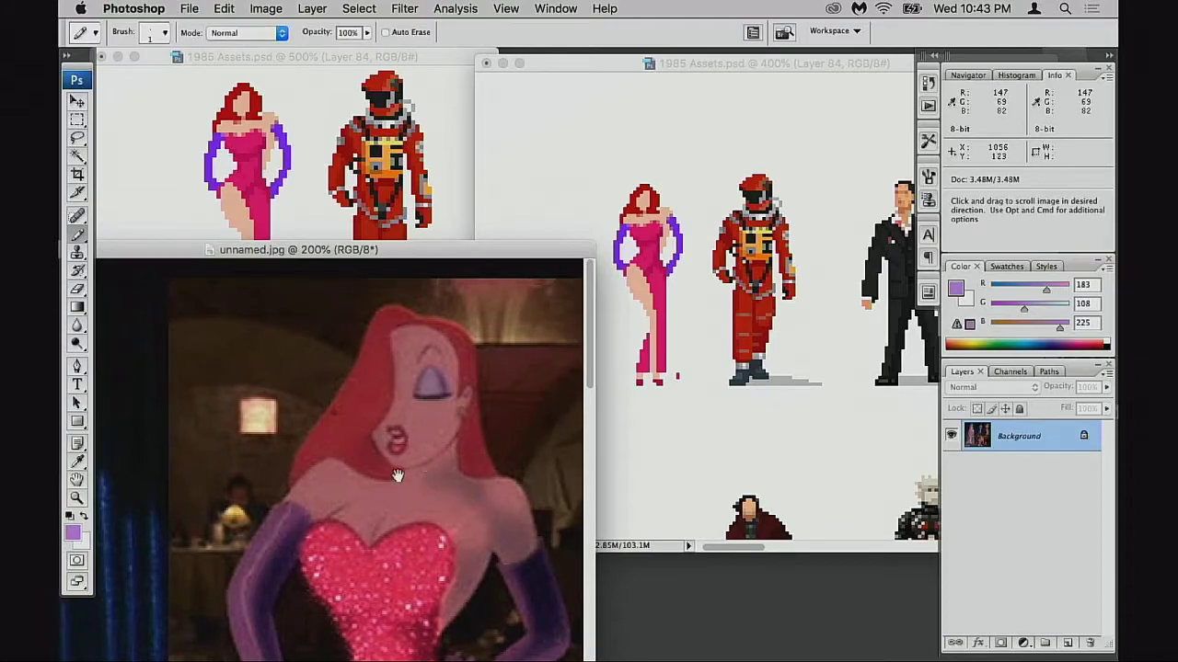
pyautogui.moveTo(296, 429); pyautogui.dragTo(625, 388)
pyautogui.moveTo(267, 402); pyautogui.dragTo(321, 431)
pyautogui.moveTo(321, 475); pyautogui.dragTo(381, 462)
pyautogui.moveTo(253, 515); pyautogui.dragTo(466, 482)
pyautogui.keyDown('alt'); pyautogui.click(408, 493); pyautogui.keyUp('alt')
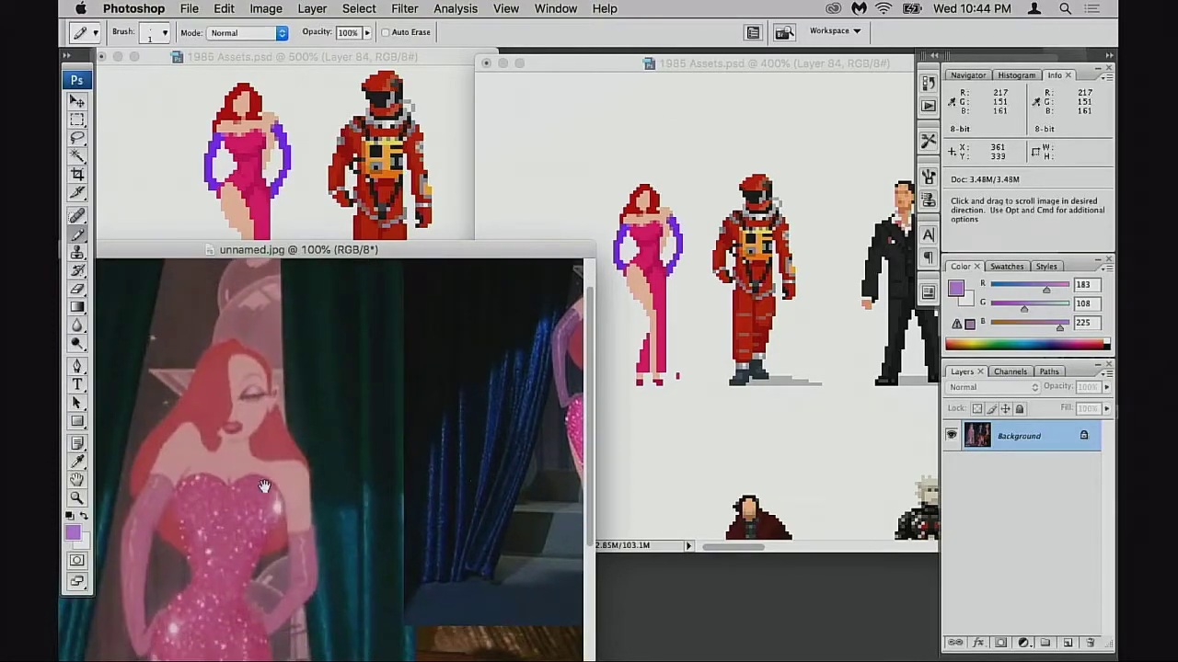
pyautogui.moveTo(265, 480); pyautogui.dragTo(269, 495)
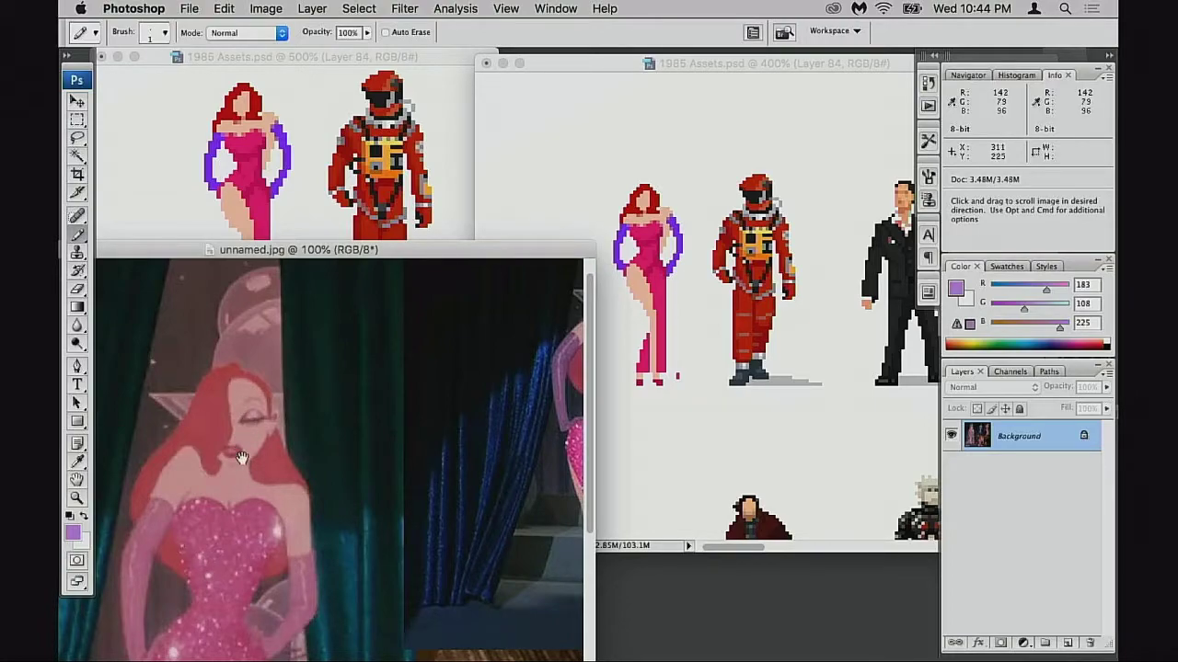
pyautogui.moveTo(502, 449); pyautogui.dragTo(392, 472)
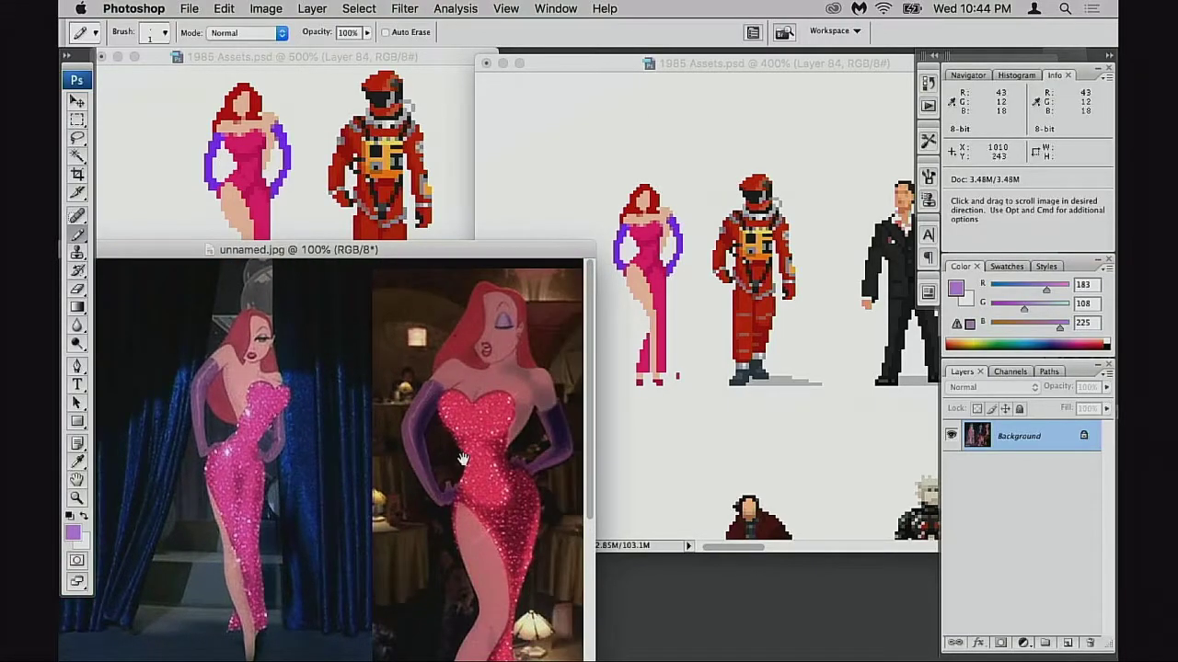
# - Select the woman sprite's head on Layer 84, raise it by one pixel and deselect
pyautogui.click(604, 384)
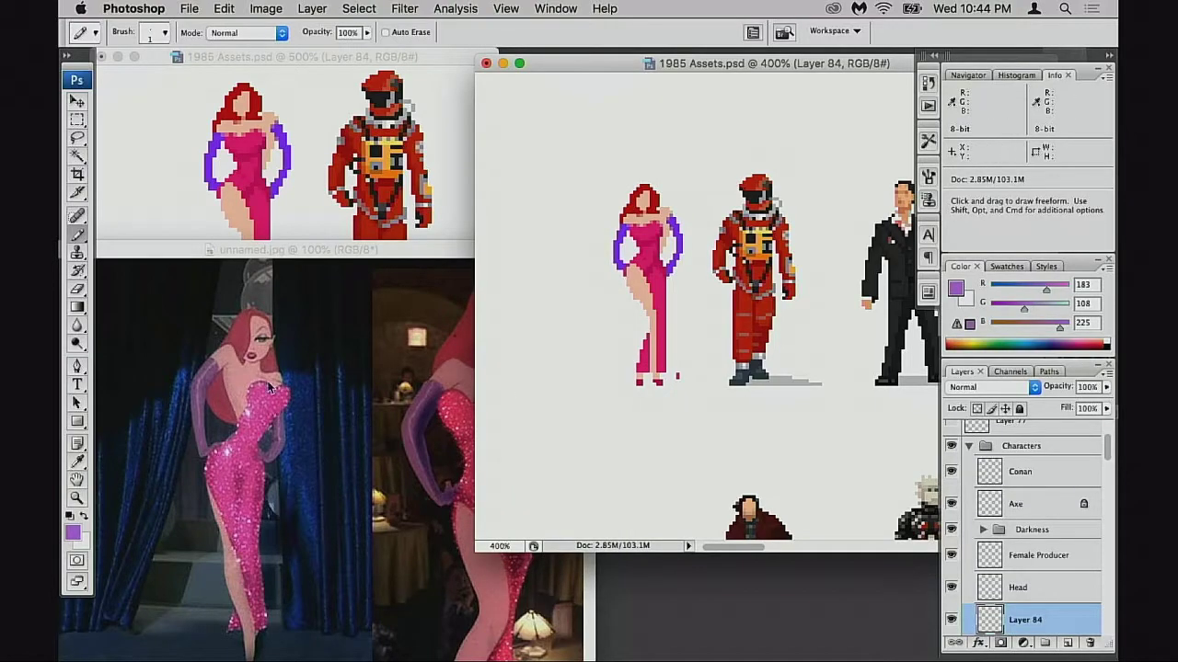
pyautogui.click(701, 365)
pyautogui.click(701, 349)
pyautogui.press('super+space')
pyautogui.moveTo(607, 161); pyautogui.dragTo(689, 296)
pyautogui.click(695, 319)
pyautogui.moveTo(728, 351); pyautogui.dragTo(622, 442)
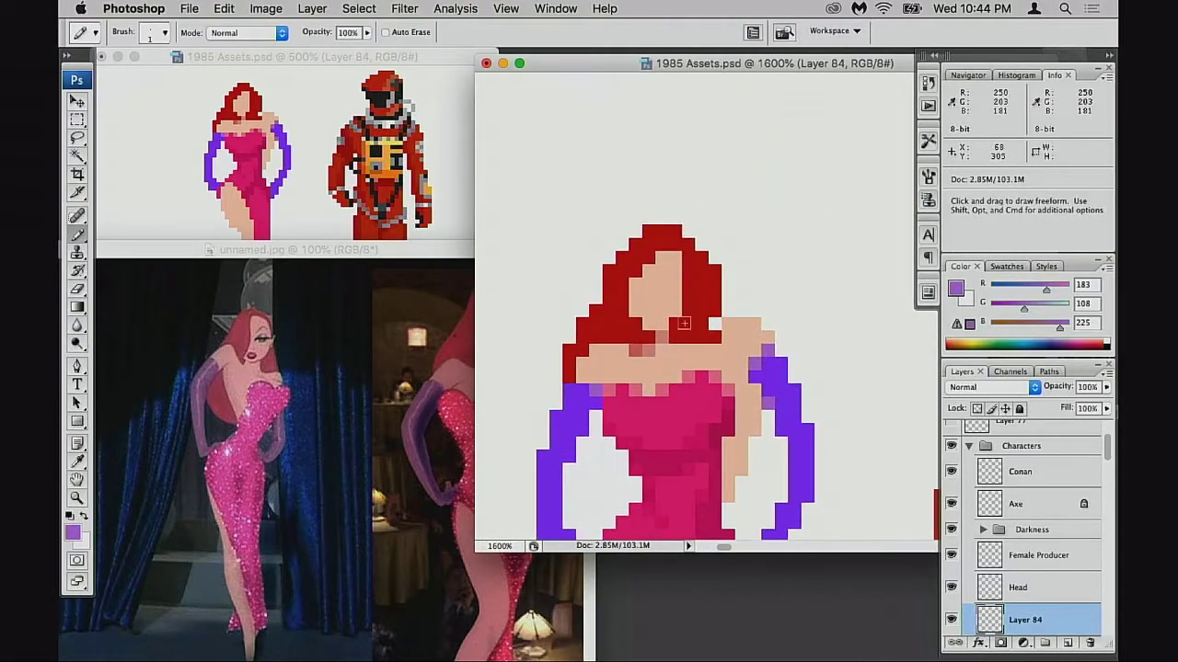
pyautogui.press('m')
pyautogui.moveTo(618, 215); pyautogui.dragTo(627, 229)
pyautogui.moveTo(697, 339)
pyautogui.mouseDown()
pyautogui.moveTo(687, 312)
pyautogui.moveTo(660, 335)
pyautogui.mouseUp()
pyautogui.press('super+d')
# - Lengthen the sprite's neck with shadow skin tone (227, 146, 144) pixels using the Pencil tool
pyautogui.press('b')
pyautogui.keyDown('alt'); pyautogui.click(662, 324); pyautogui.keyUp('alt')
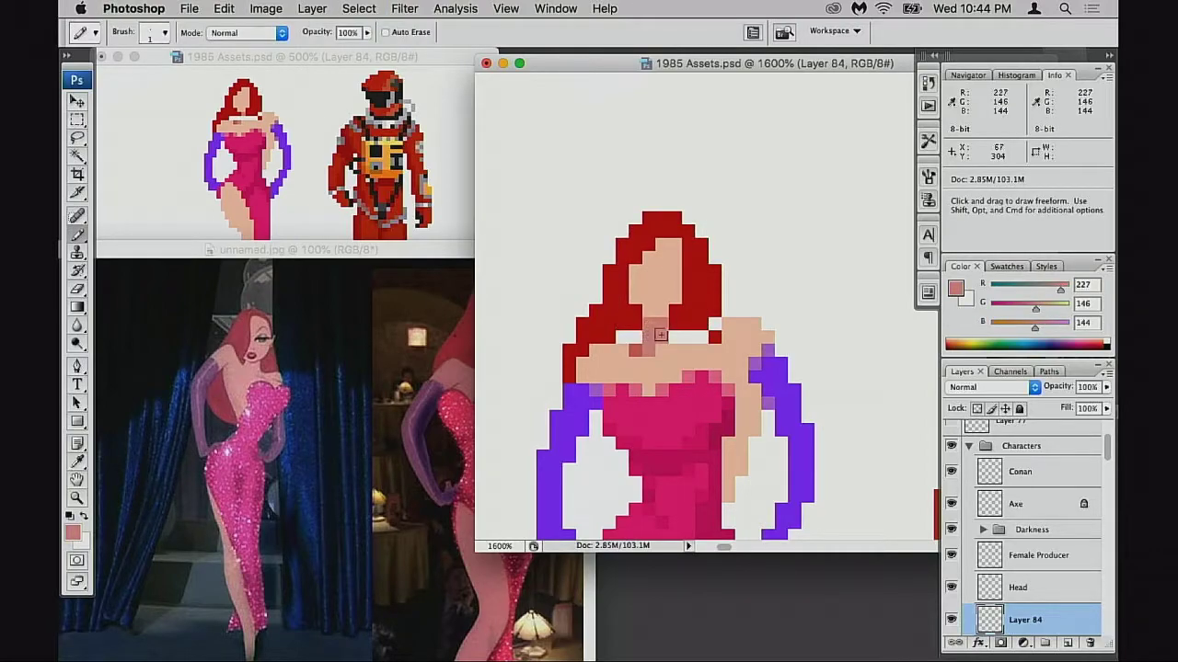
pyautogui.click(672, 328)
pyautogui.click(673, 334)
pyautogui.click(673, 313)
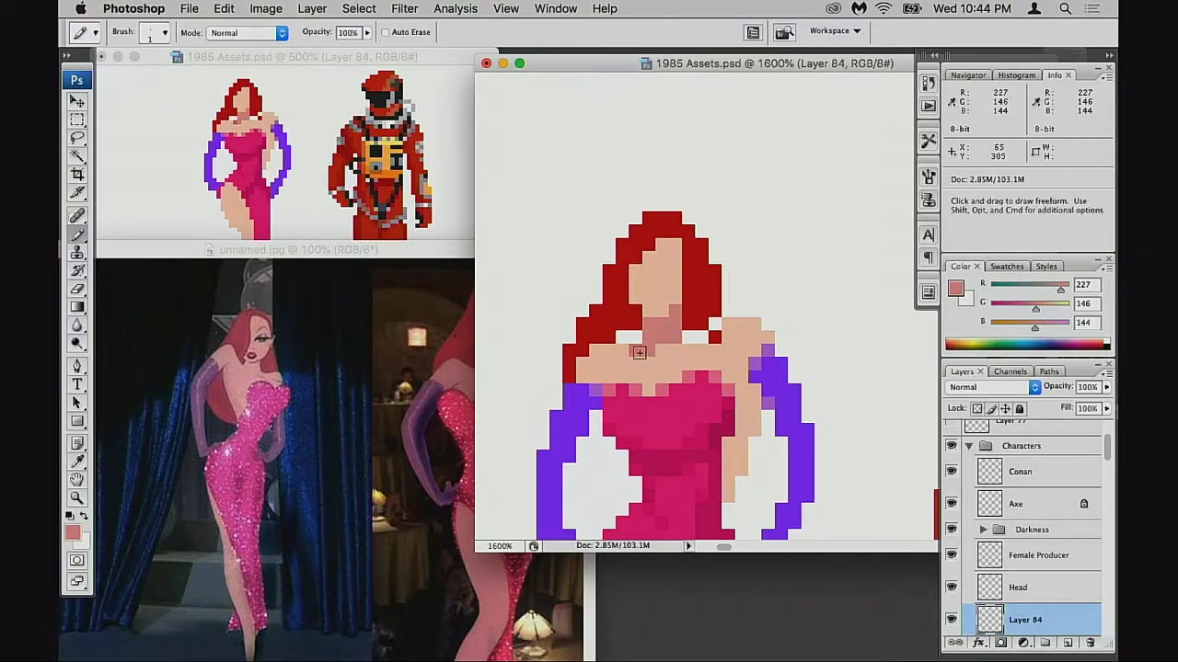
# - Fill the gap between the raised hair and the shoulders with red (194, 2, 2) pixels on both sides of the neck
pyautogui.keyDown('alt'); pyautogui.click(610, 326); pyautogui.keyUp('alt')
pyautogui.moveTo(623, 337); pyautogui.dragTo(695, 337)
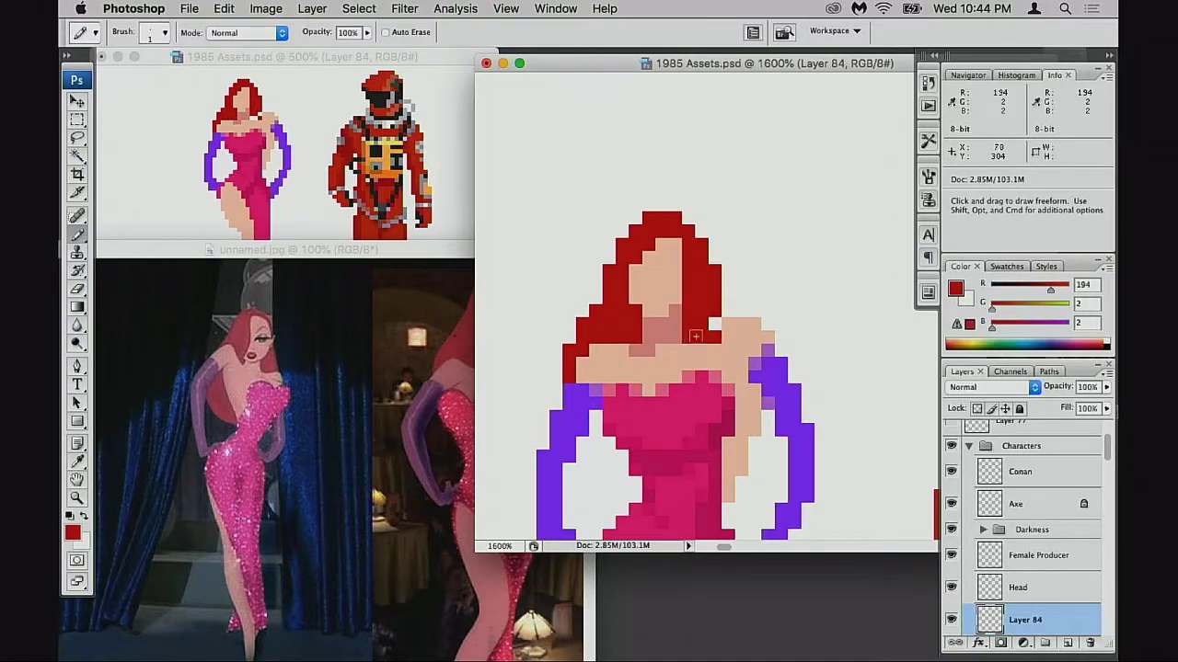
pyautogui.keyDown('alt'); pyautogui.click(699, 386); pyautogui.keyUp('alt')
pyautogui.keyDown('alt'); pyautogui.click(699, 388); pyautogui.keyUp('alt')
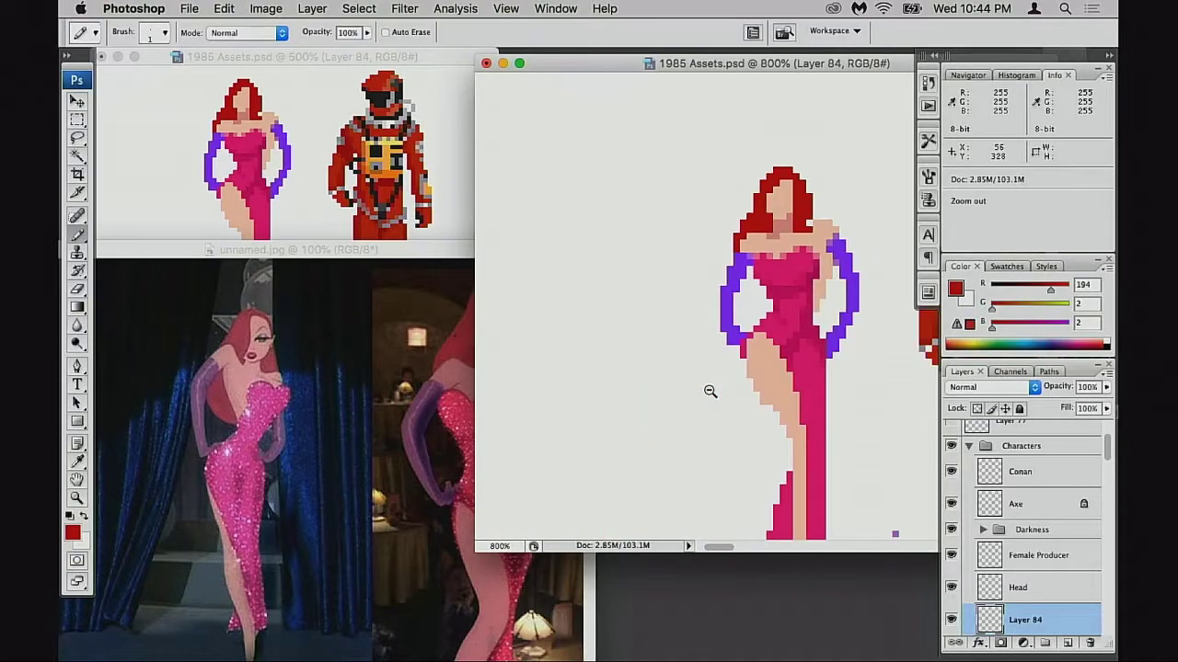
pyautogui.keyDown('alt'); pyautogui.click(709, 389); pyautogui.keyUp('alt')
pyautogui.keyDown('alt'); pyautogui.click(754, 362); pyautogui.keyUp('alt')
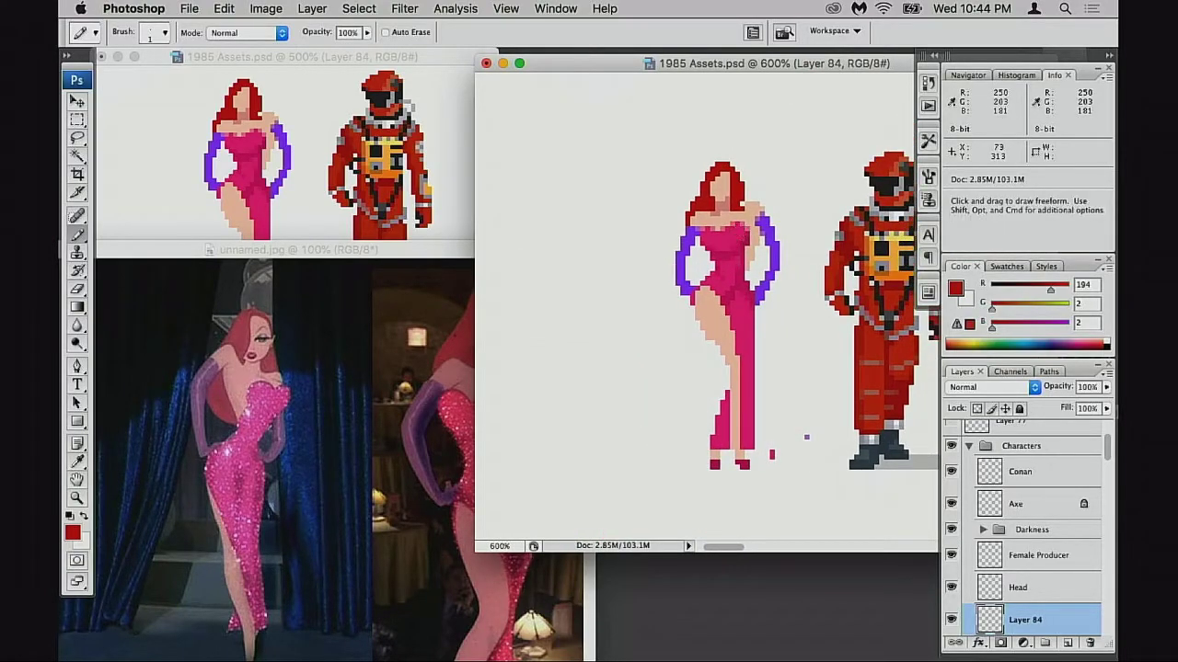
pyautogui.keyDown('alt'); pyautogui.click(724, 189); pyautogui.keyUp('alt')
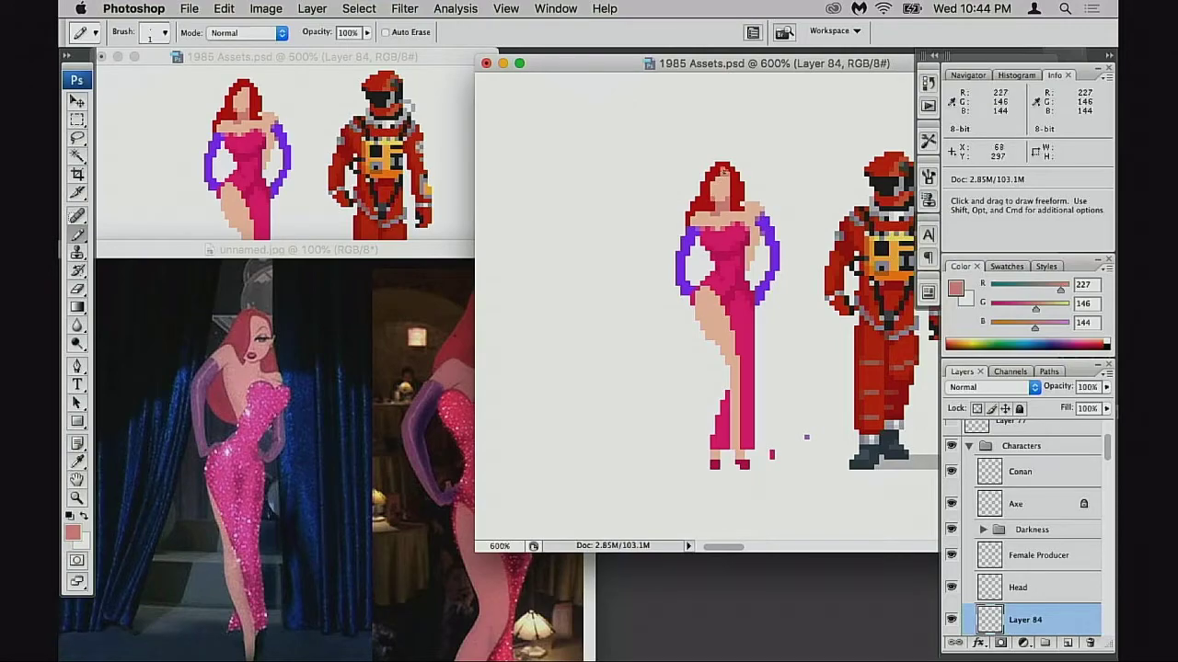
pyautogui.keyDown('alt'); pyautogui.click(727, 170); pyautogui.keyUp('alt')
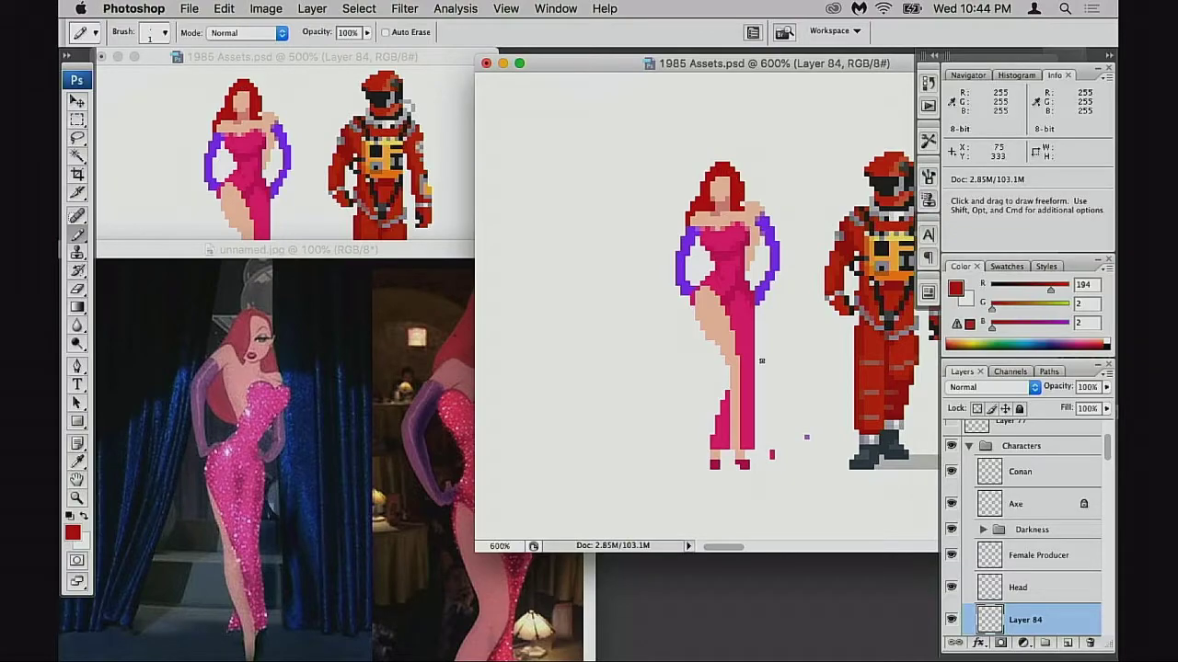
# - Flip the woman sprite horizontally with Free Transform and apply it
pyautogui.keyDown('alt'); pyautogui.keyDown('super'); pyautogui.click(753, 402); pyautogui.keyUp('super'); pyautogui.keyUp('alt')
pyautogui.keyDown('alt'); pyautogui.keyDown('super'); pyautogui.click(753, 403); pyautogui.keyUp('super'); pyautogui.keyUp('alt')
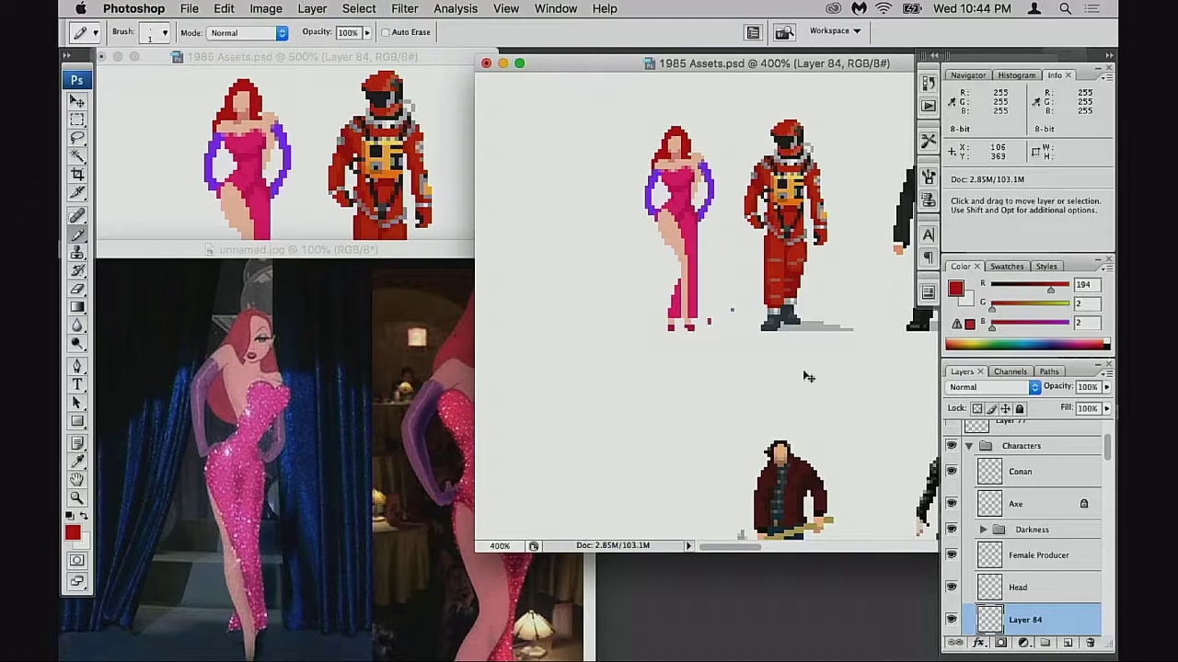
pyautogui.press('super+t')
pyautogui.rightClick(676, 219)
pyautogui.click(718, 405)
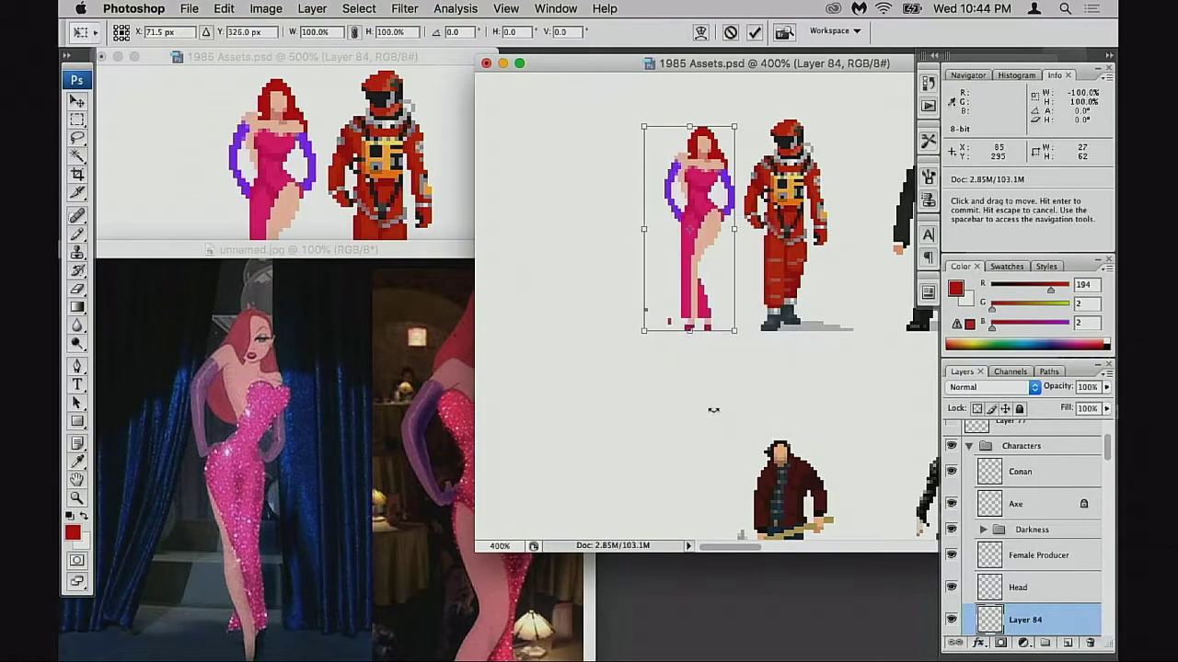
pyautogui.press('Return')
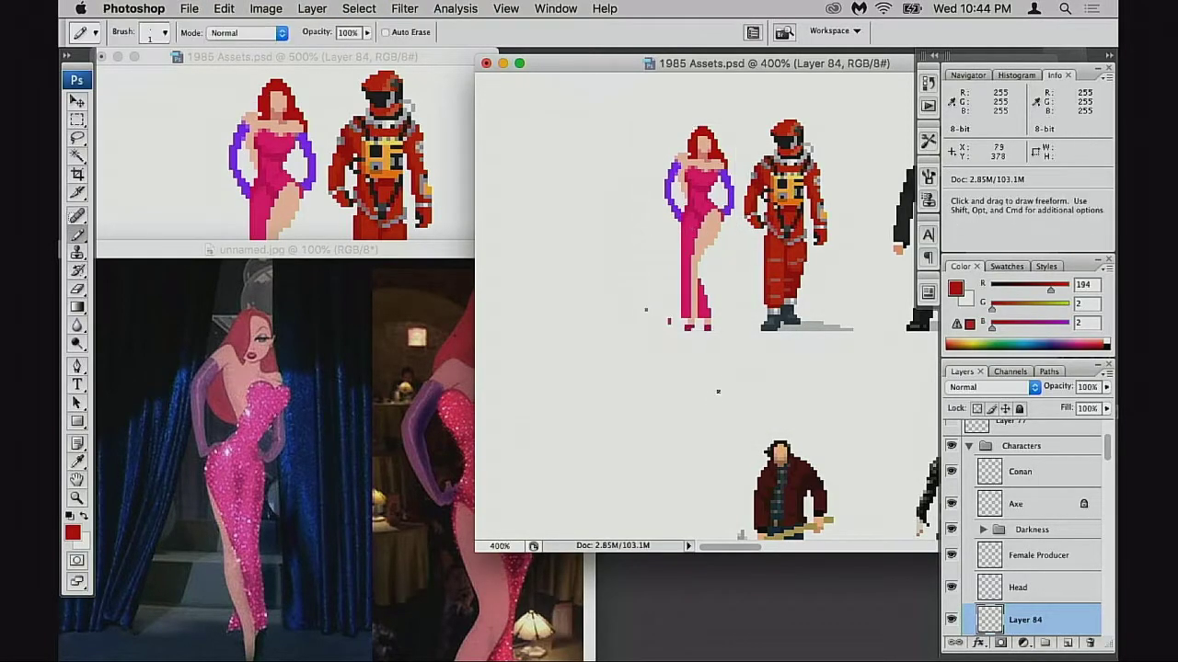
# - Compare the flipped sprite's neck and shoulders with the reference image, sampling skin tones (250, 203, 181) and (227, 146, 144)
pyautogui.keyDown('super'); pyautogui.click(708, 222); pyautogui.keyUp('super')
pyautogui.keyDown('super'); pyautogui.click(744, 309); pyautogui.keyUp('super')
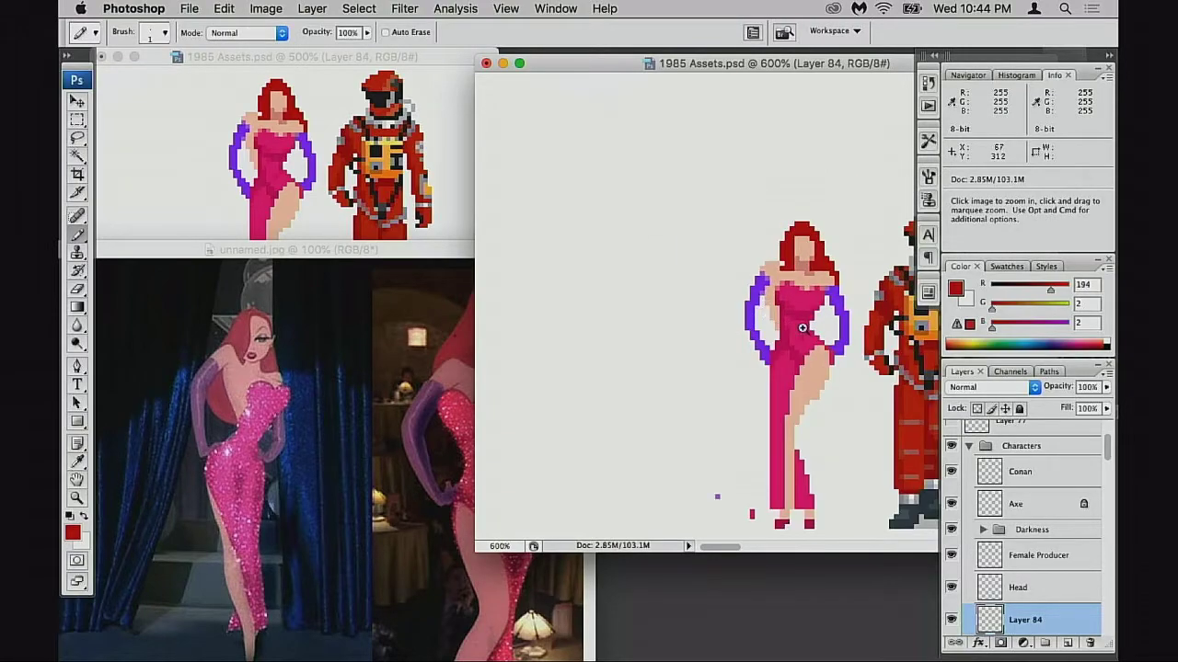
pyautogui.keyDown('super'); pyautogui.click(805, 329); pyautogui.keyUp('super')
pyautogui.keyDown('super'); pyautogui.click(804, 294); pyautogui.keyUp('super')
pyautogui.keyDown('super'); pyautogui.click(787, 289); pyautogui.keyUp('super')
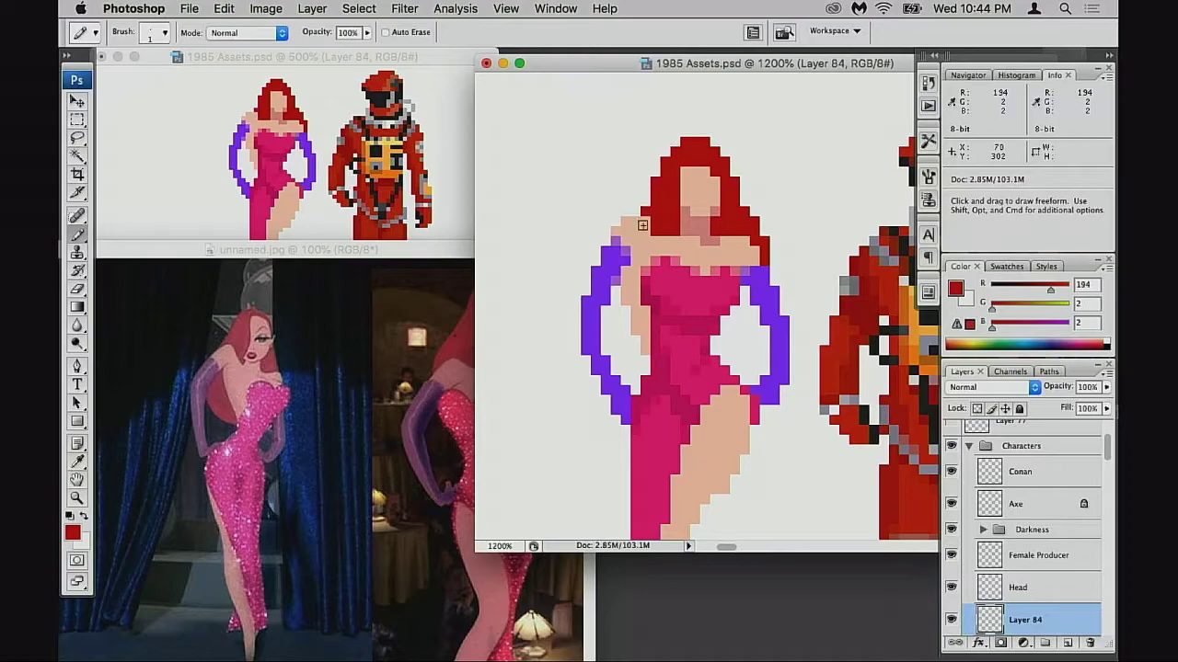
pyautogui.keyDown('alt'); pyautogui.click(663, 247); pyautogui.keyUp('alt')
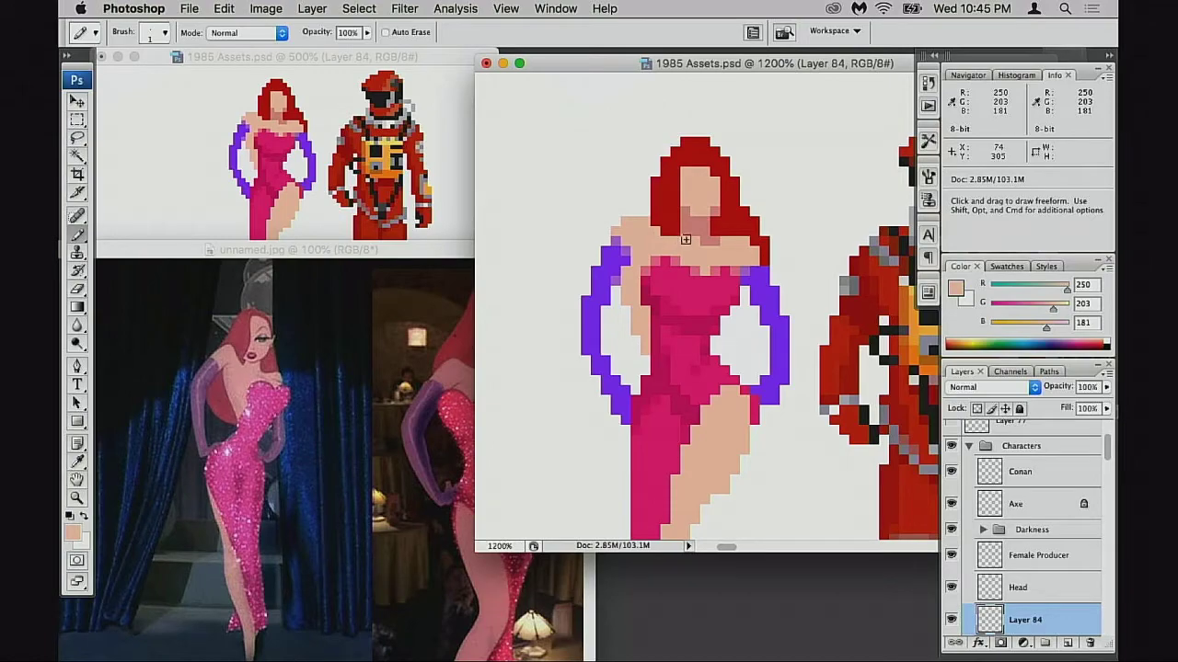
pyautogui.keyDown('alt'); pyautogui.click(692, 236); pyautogui.keyUp('alt')
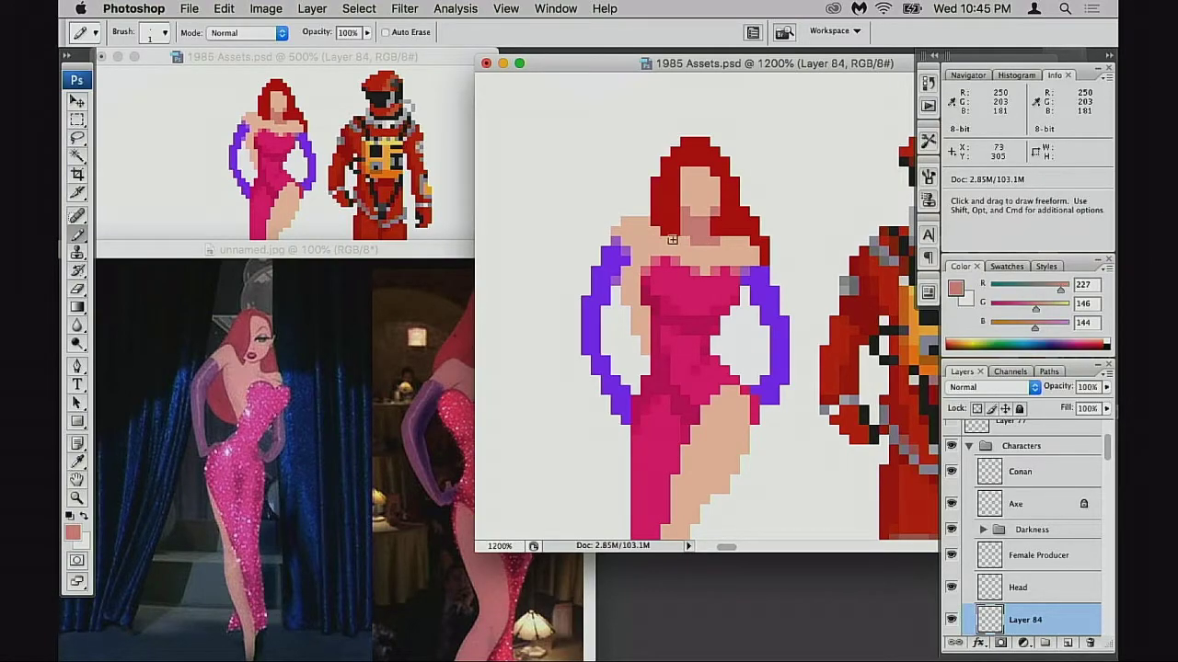
pyautogui.click(302, 394)
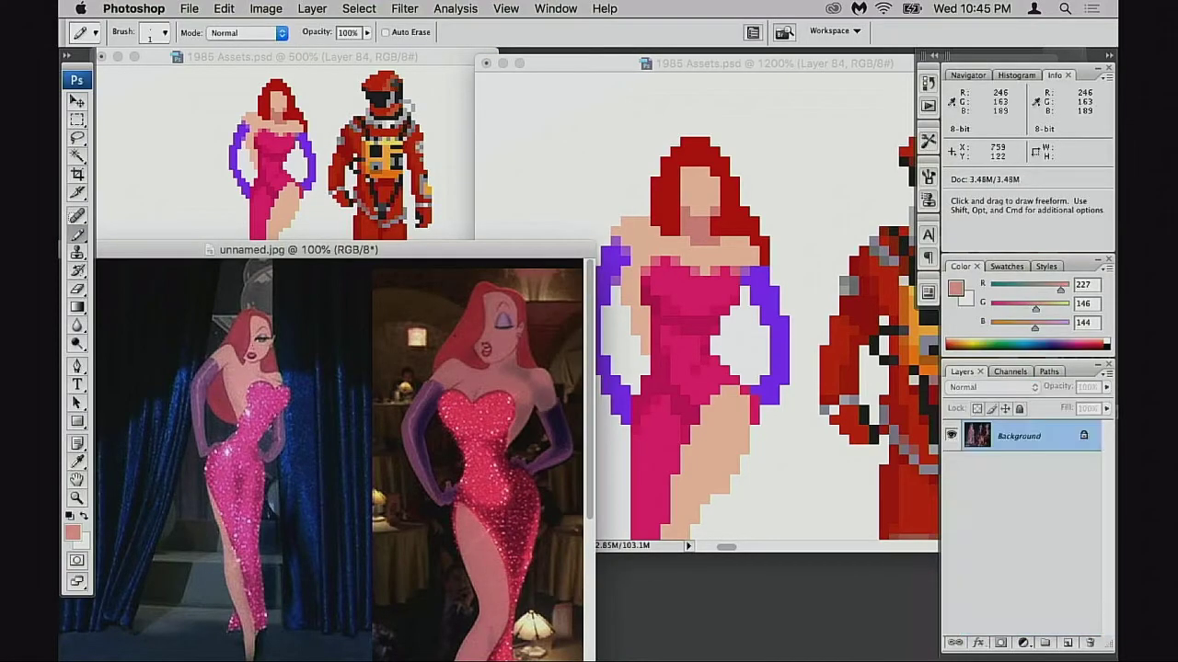
pyautogui.scroll(-3, 456, 326)
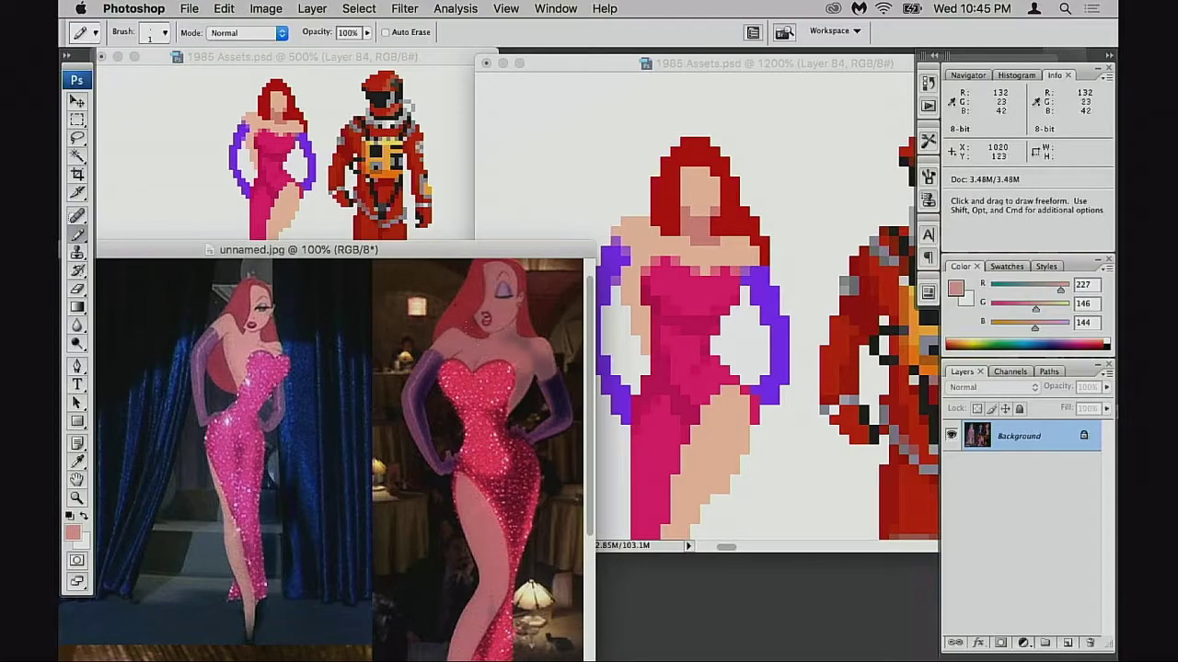
# - Extend the shadow at the neck's base with (227, 146, 144), and set the pencil to 30% opacity in light skin tone (250, 203, 181)
pyautogui.click(716, 265)
pyautogui.keyDown('super'); pyautogui.click(688, 242); pyautogui.keyUp('super')
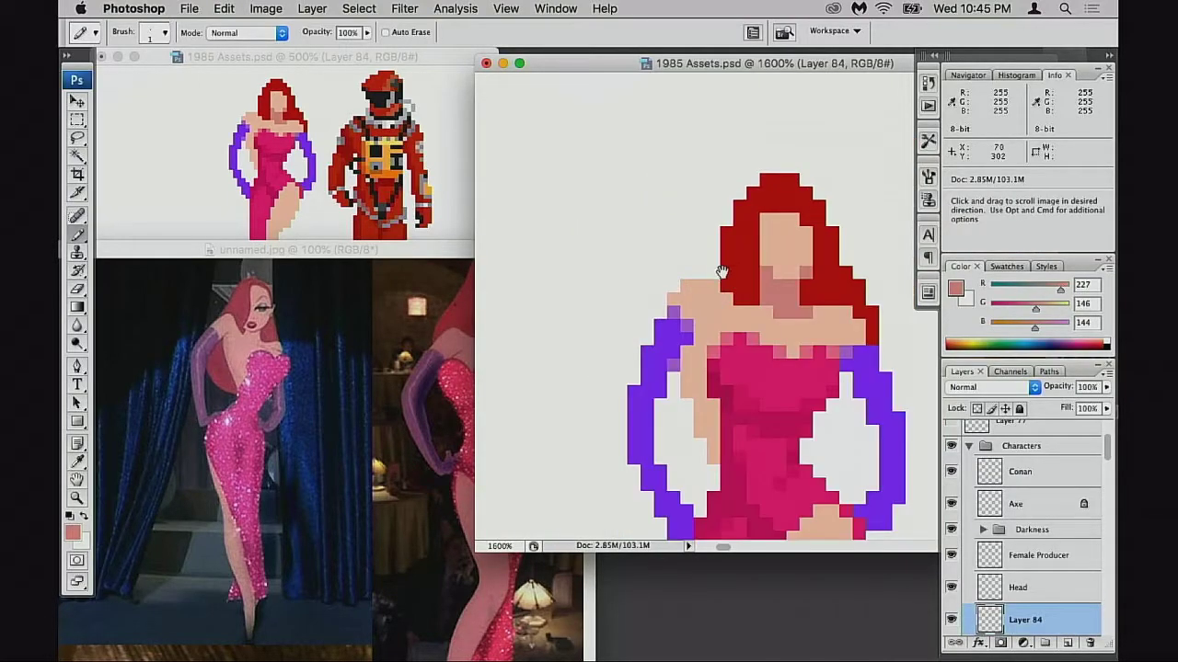
pyautogui.keyDown('alt'); pyautogui.click(749, 294); pyautogui.keyUp('alt')
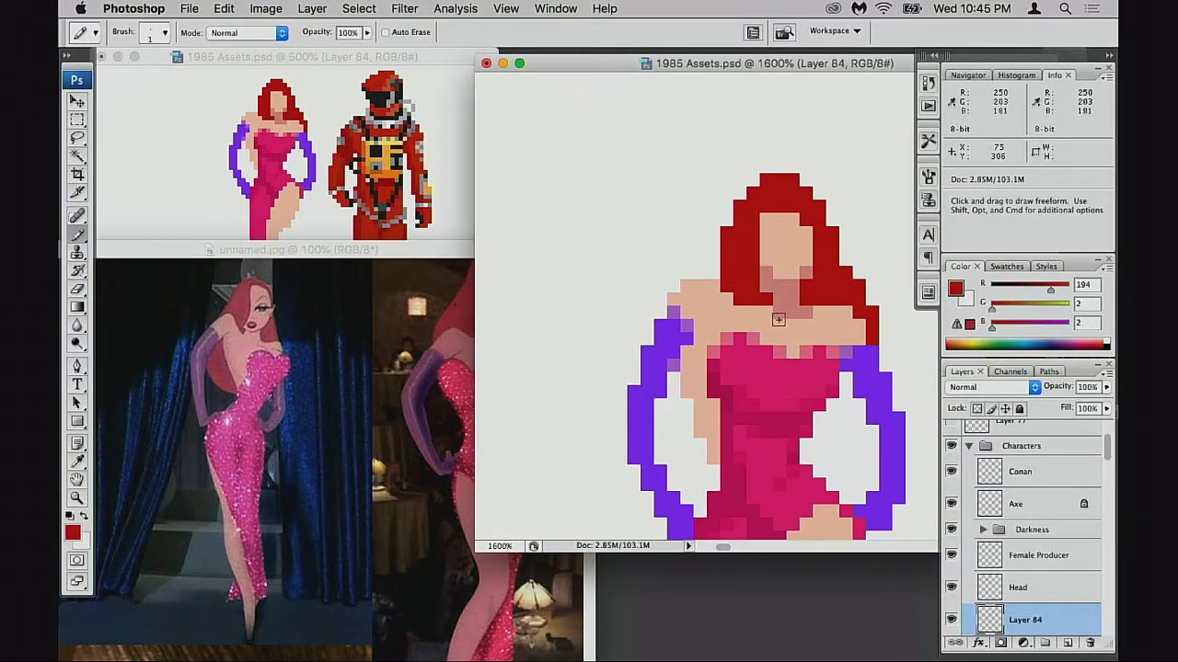
pyautogui.click(766, 313)
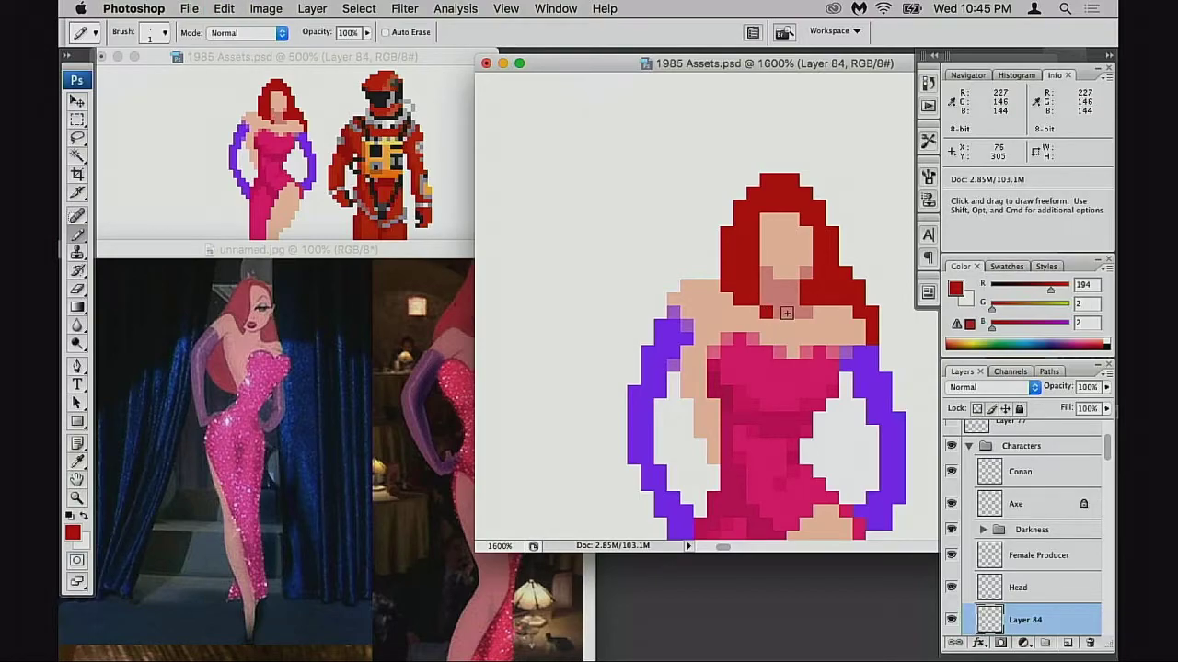
pyautogui.keyDown('alt'); pyautogui.click(784, 311); pyautogui.keyUp('alt')
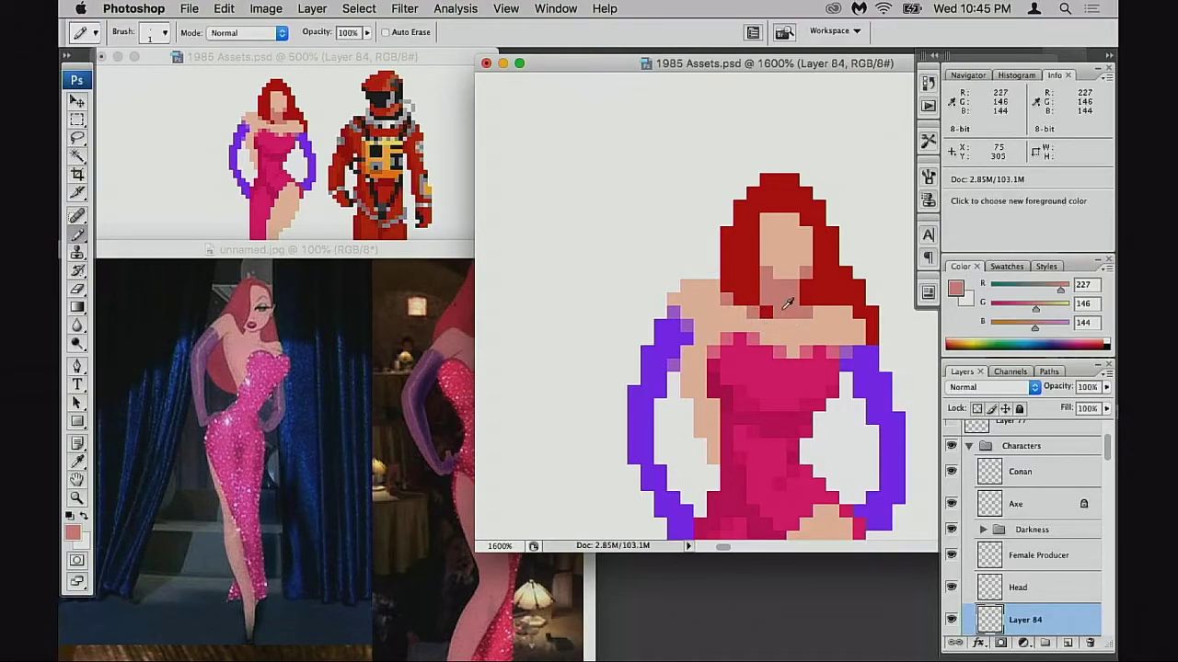
pyautogui.click(766, 313)
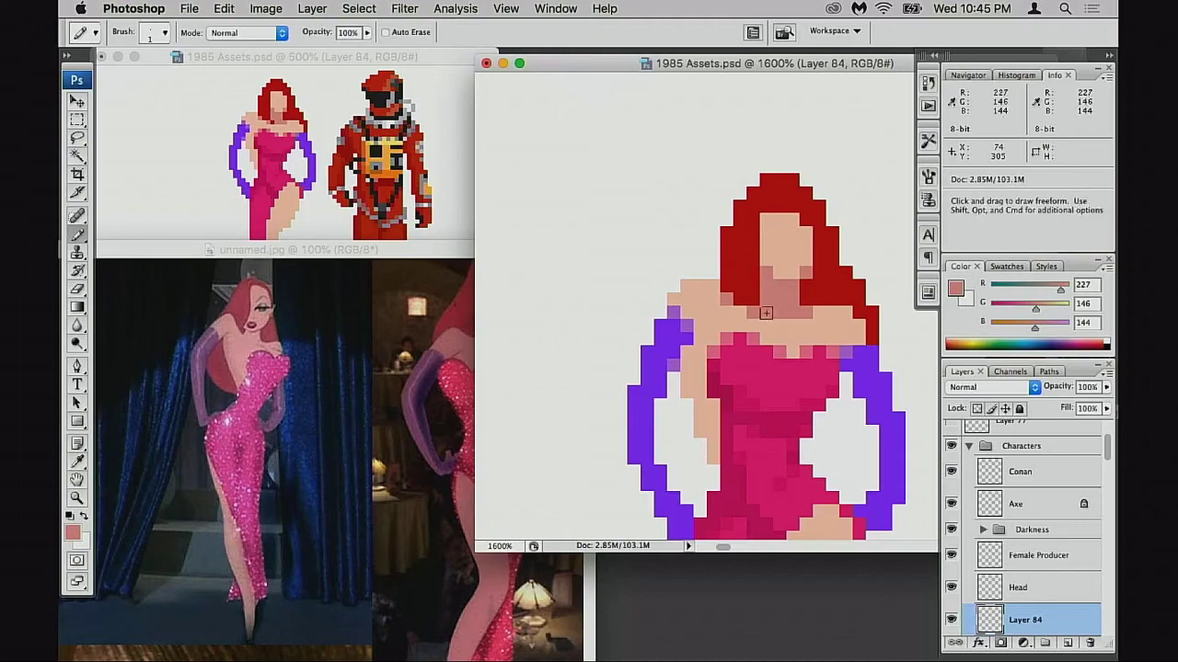
pyautogui.keyDown('alt'); pyautogui.click(813, 314); pyautogui.keyUp('alt')
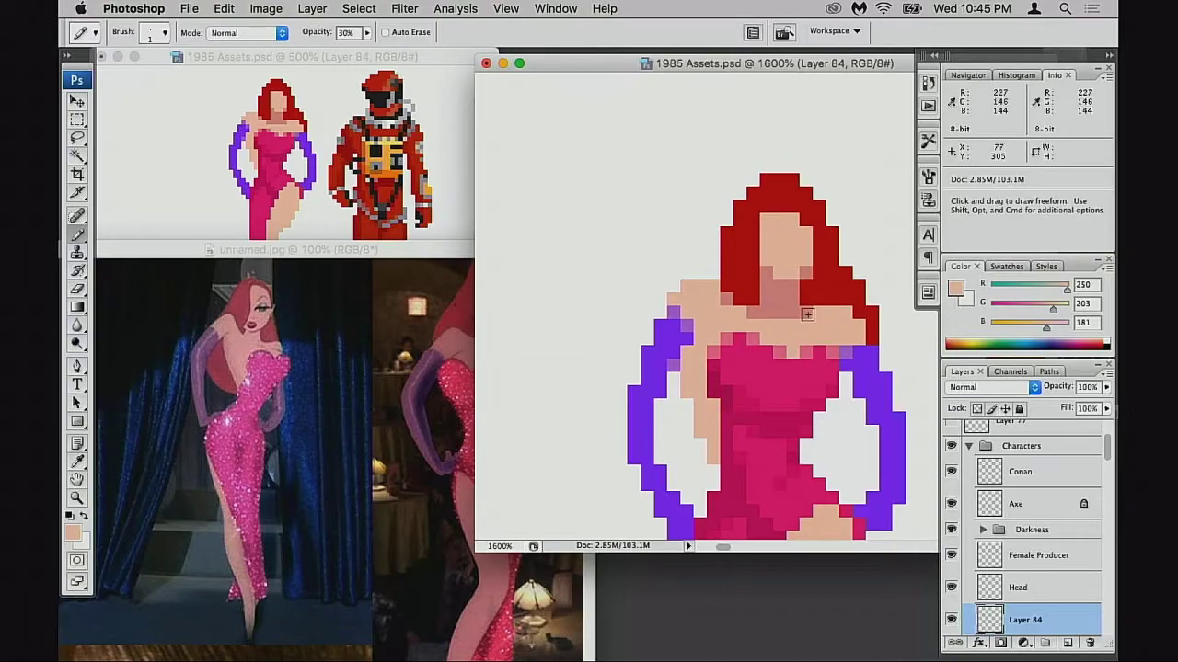
pyautogui.press('3')
# - Erase the stray purple and dark pink pixels beside the woman sprite's feet
pyautogui.keyDown('alt'); pyautogui.keyDown('super'); pyautogui.click(789, 361); pyautogui.keyUp('super'); pyautogui.keyUp('alt')
pyautogui.keyDown('alt'); pyautogui.keyDown('super'); pyautogui.click(788, 362); pyautogui.keyUp('super'); pyautogui.keyUp('alt')
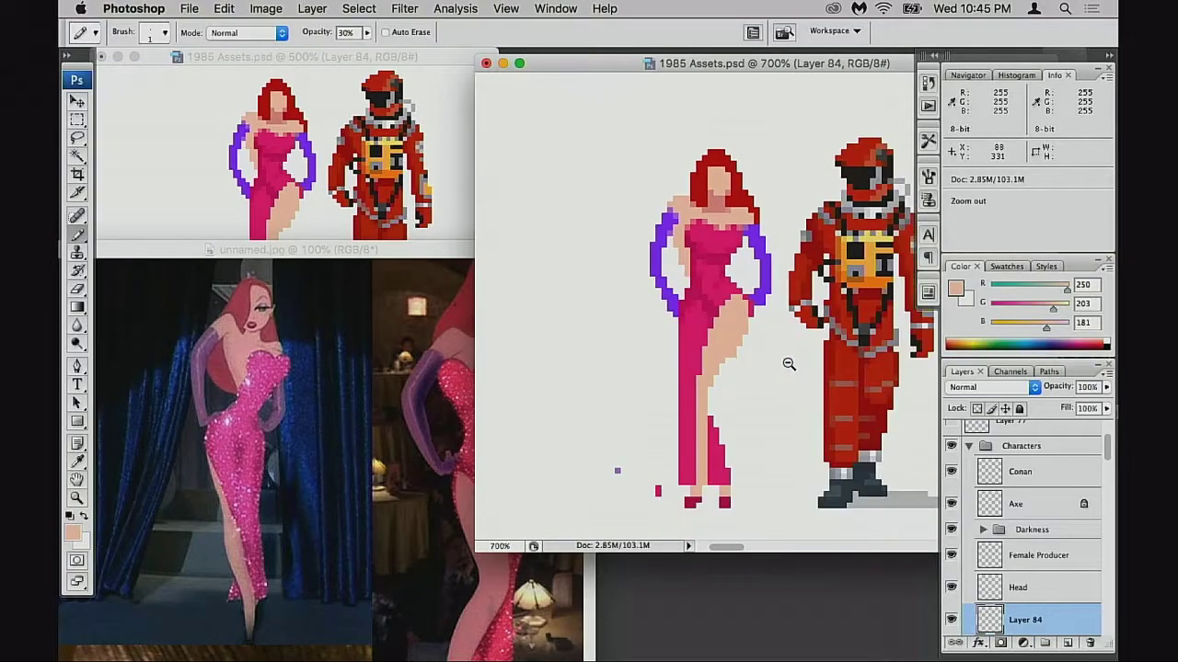
pyautogui.keyDown('alt'); pyautogui.keyDown('super'); pyautogui.click(783, 367); pyautogui.keyUp('super'); pyautogui.keyUp('alt')
pyautogui.keyDown('alt'); pyautogui.keyDown('super'); pyautogui.click(775, 372); pyautogui.keyUp('super'); pyautogui.keyUp('alt')
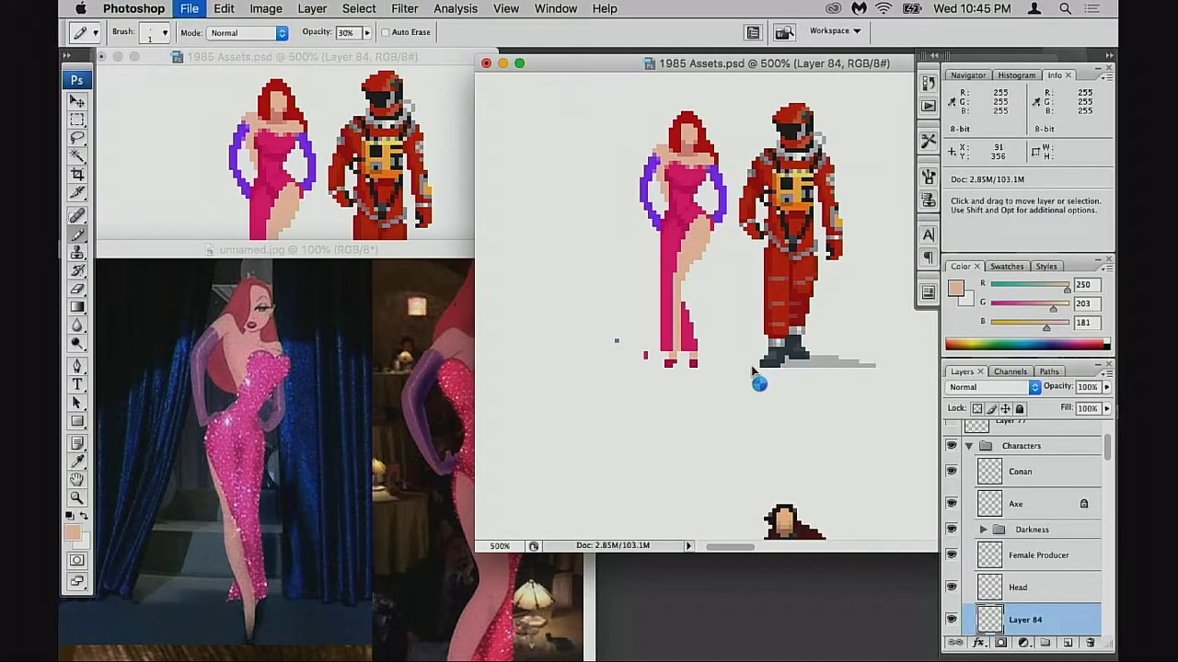
pyautogui.press('e')
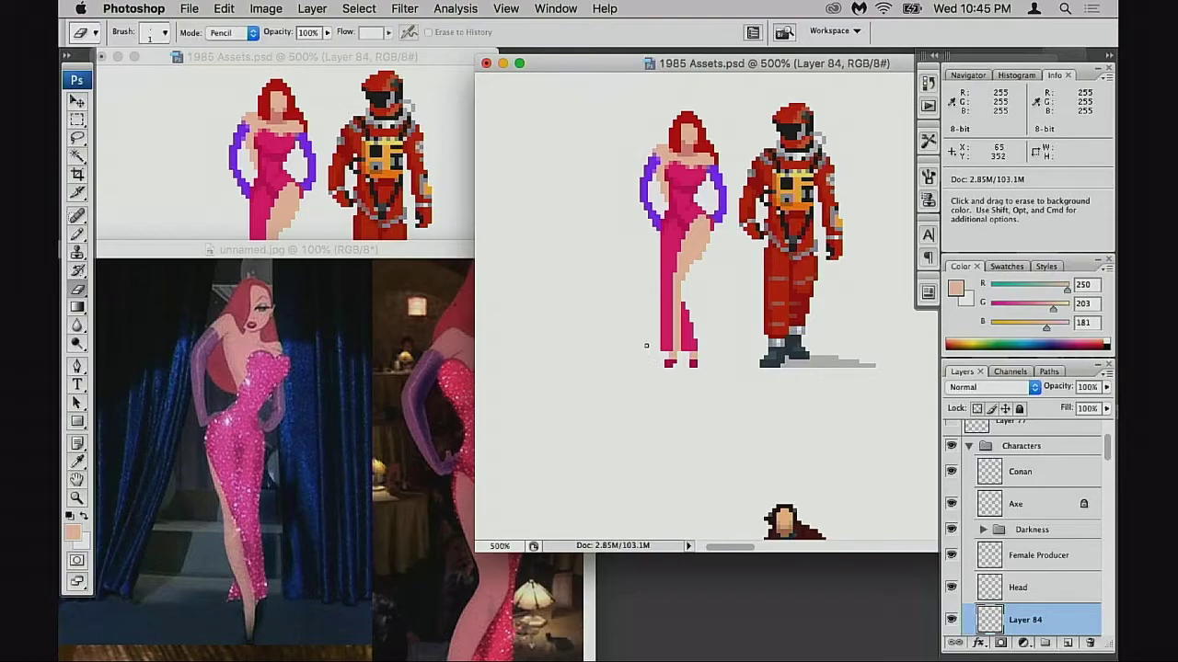
pyautogui.moveTo(723, 377); pyautogui.dragTo(712, 401)
pyautogui.keyDown('alt'); pyautogui.keyDown('super'); pyautogui.click(719, 379); pyautogui.keyUp('super'); pyautogui.keyUp('alt')
pyautogui.moveTo(757, 346); pyautogui.dragTo(753, 359)
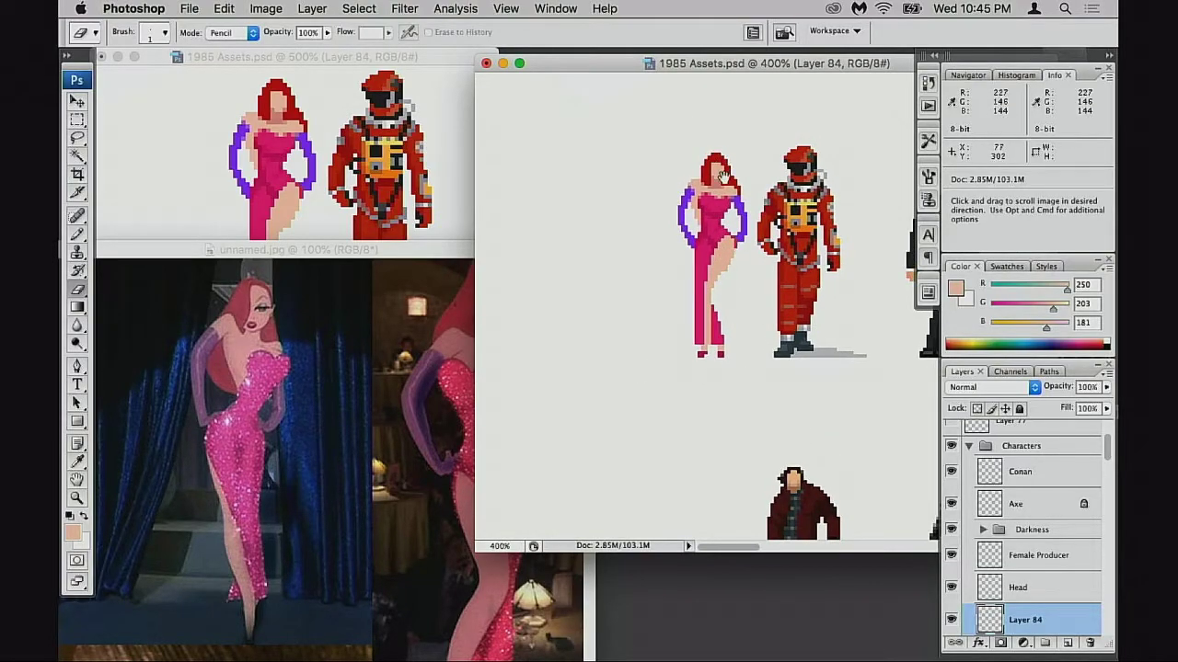
# - Flip the woman sprite horizontally with Free Transform and commit the transformation
pyautogui.click(728, 206)
pyautogui.click(743, 246)
pyautogui.click(838, 362)
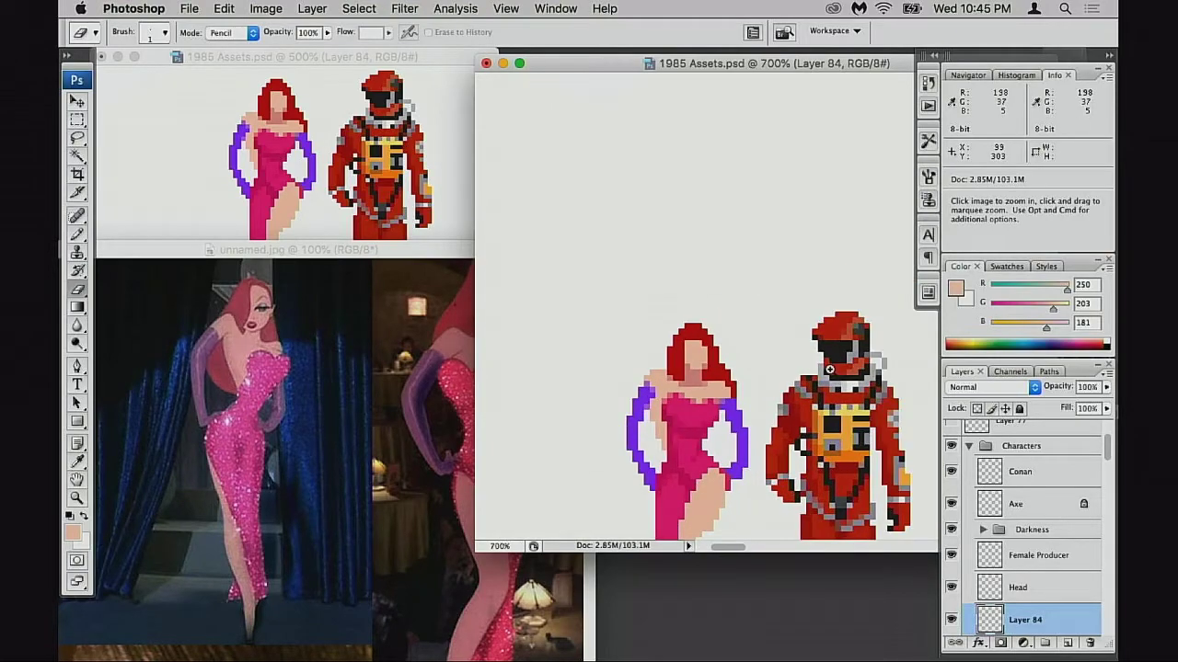
pyautogui.click(831, 370)
pyautogui.moveTo(678, 321); pyautogui.dragTo(679, 326)
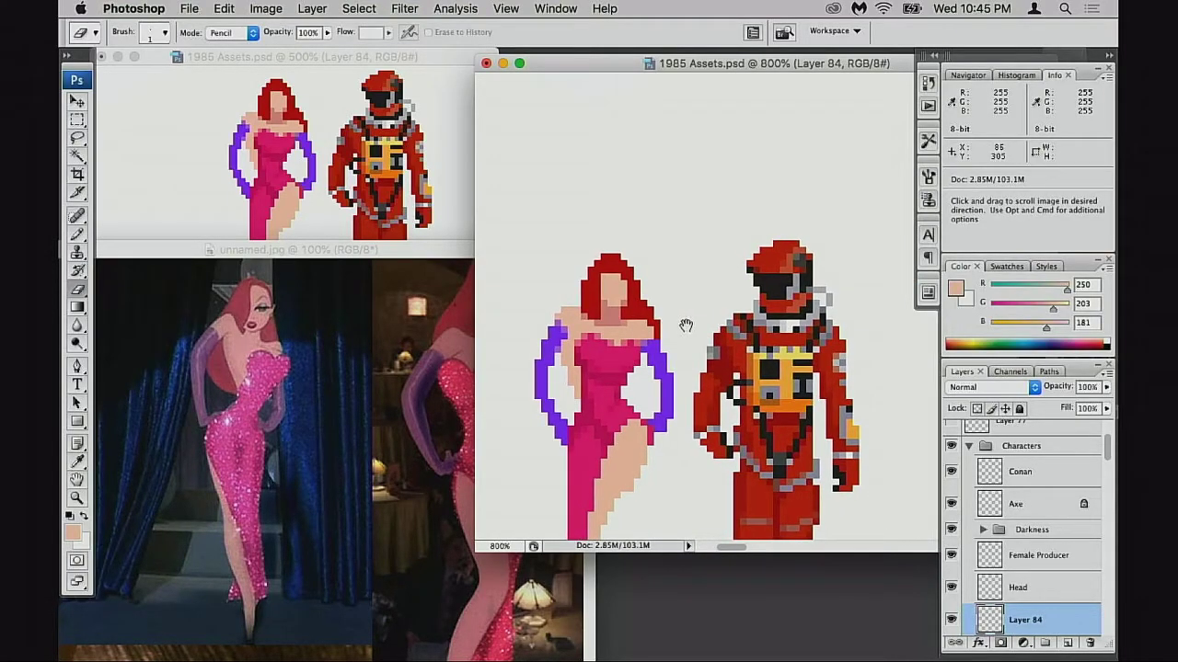
pyautogui.press('super')
pyautogui.press('super+t')
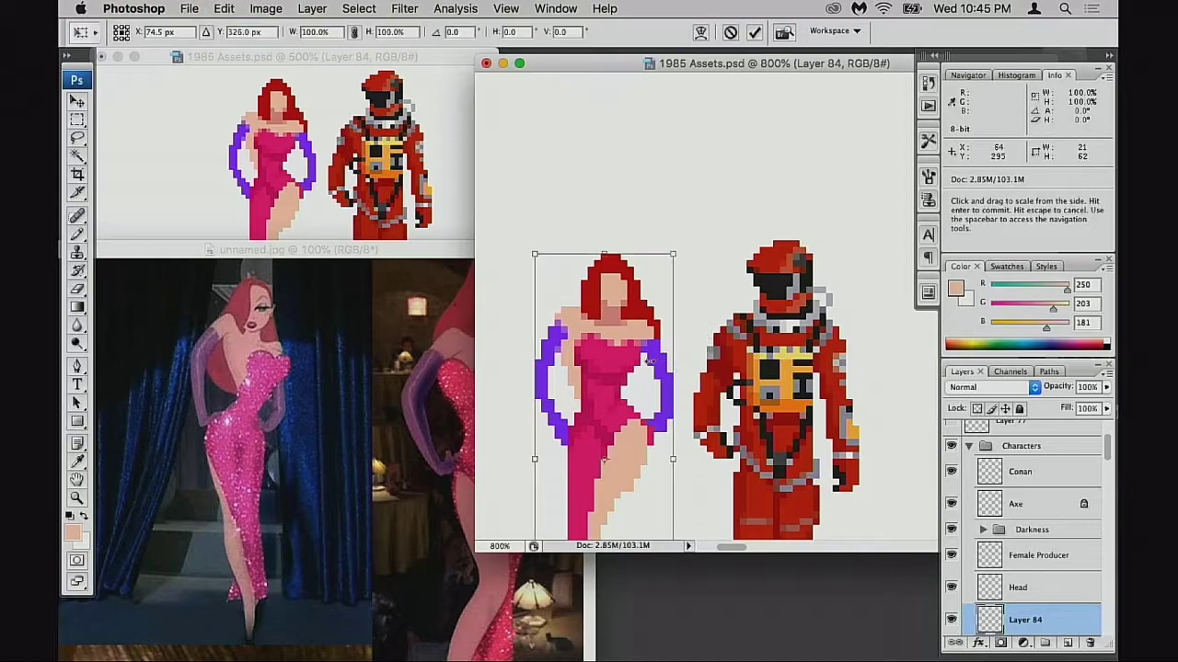
pyautogui.rightClick(633, 336)
pyautogui.click(681, 526)
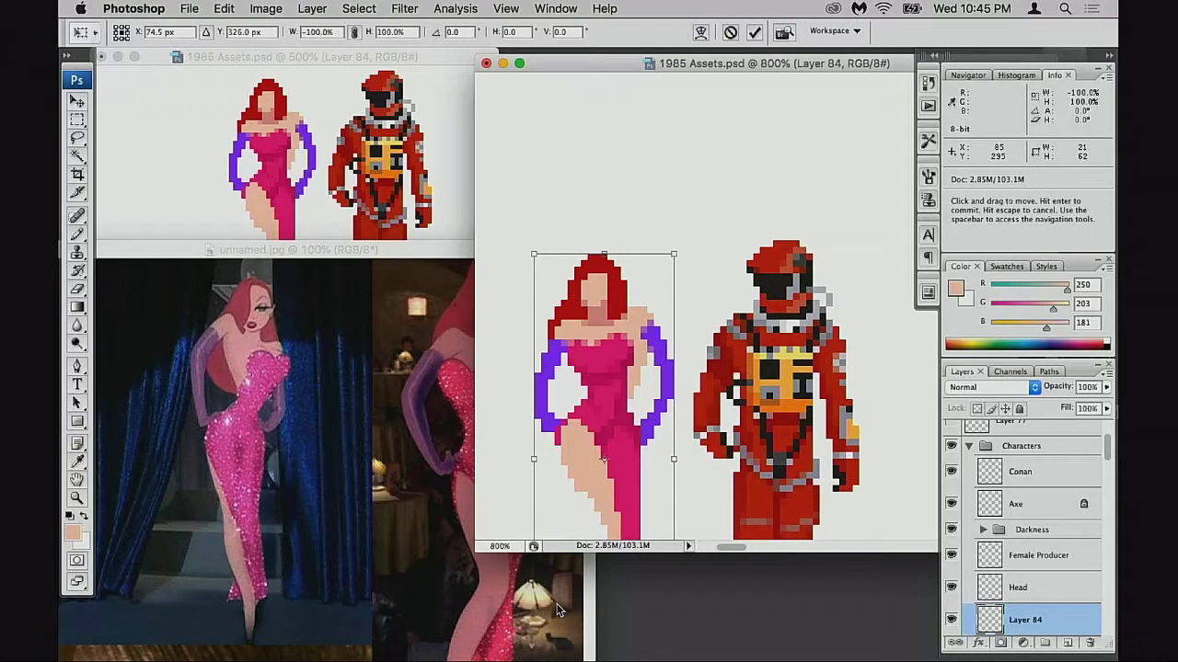
pyautogui.press('Return')
# - Paint hair over the left part of the woman's face with the pencil at 100% opacity in dark red (194, 2, 2)
pyautogui.press('e')
pyautogui.press('super+space')
pyautogui.click(629, 319)
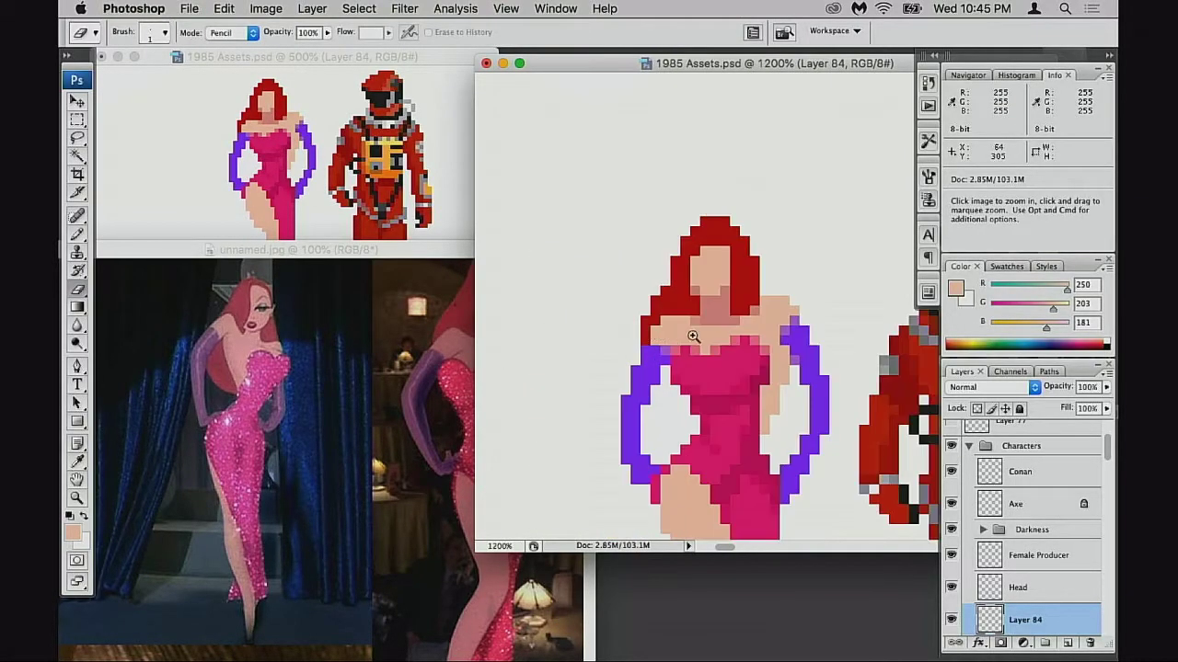
pyautogui.click(693, 335)
pyautogui.moveTo(694, 330); pyautogui.dragTo(630, 390)
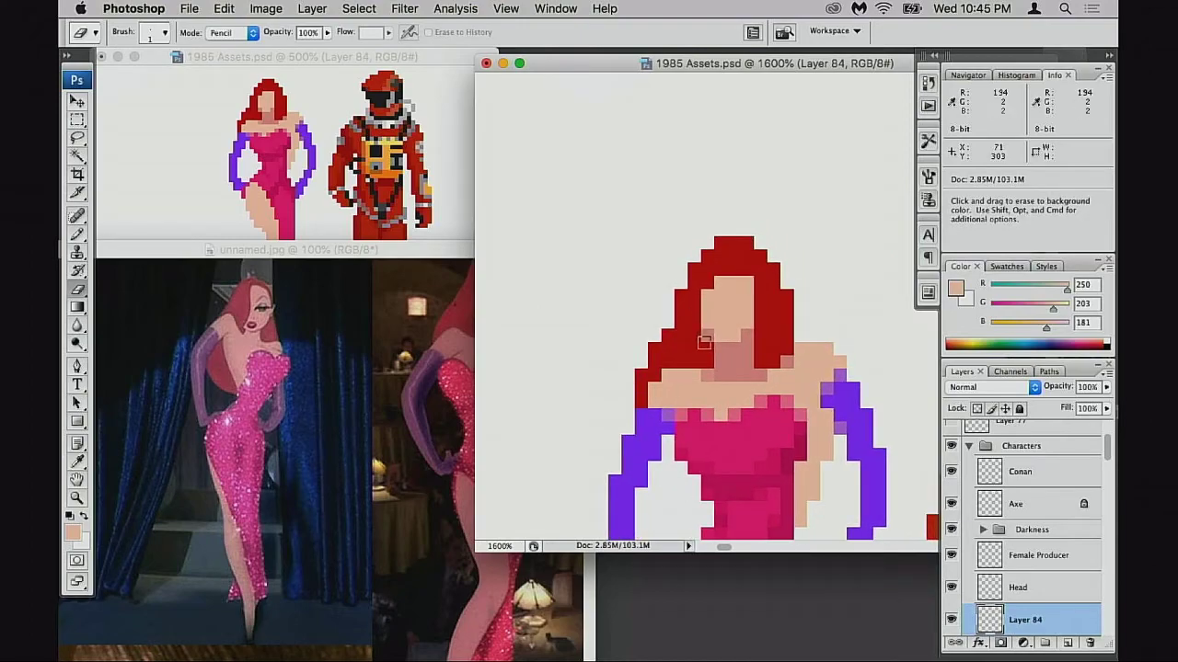
pyautogui.press('b')
pyautogui.keyDown('alt'); pyautogui.click(708, 291); pyautogui.keyUp('alt')
pyautogui.moveTo(707, 290); pyautogui.dragTo(716, 321)
pyautogui.press('super+z')
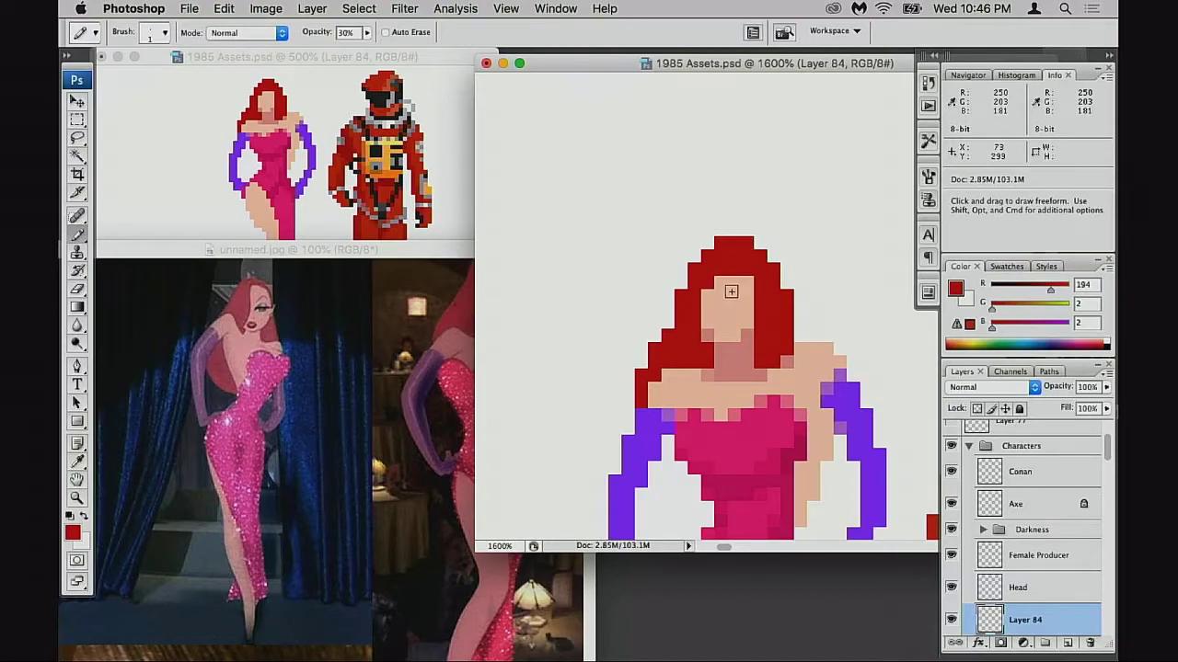
pyautogui.press('0')
pyautogui.moveTo(725, 269); pyautogui.dragTo(704, 335)
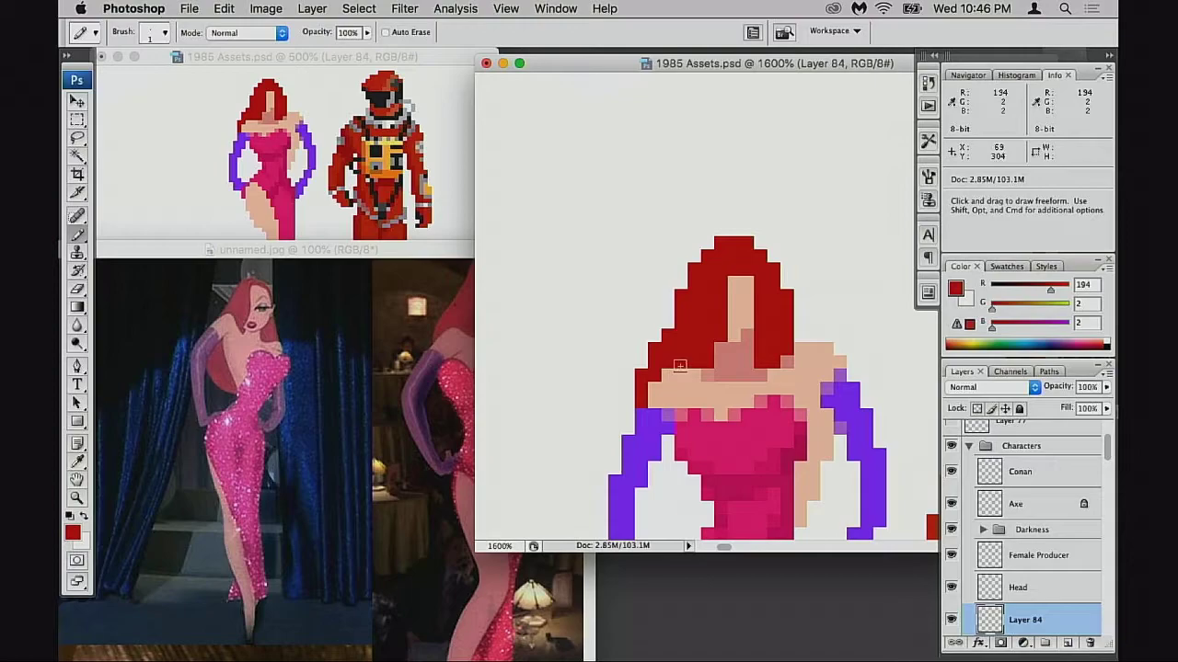
# - Refine the face's edge along the hair with pixels of light skin tone (250, 203, 181) and shadow tone (227, 146, 144)
pyautogui.click(722, 335)
pyautogui.click(734, 283)
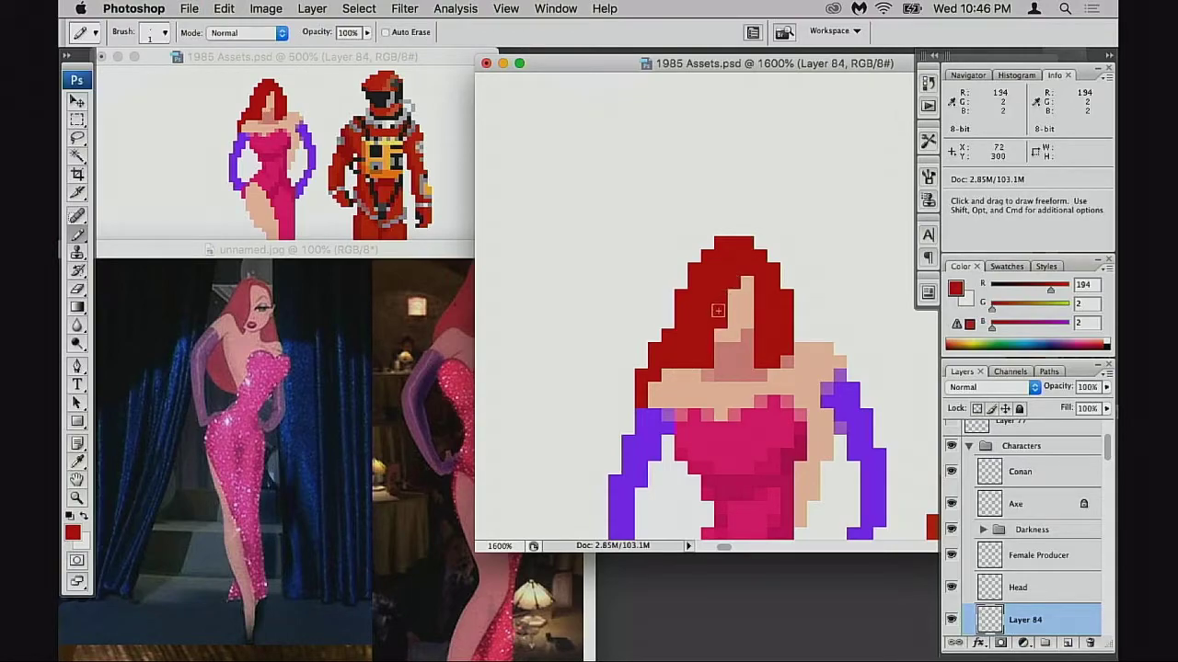
pyautogui.press('super+z')
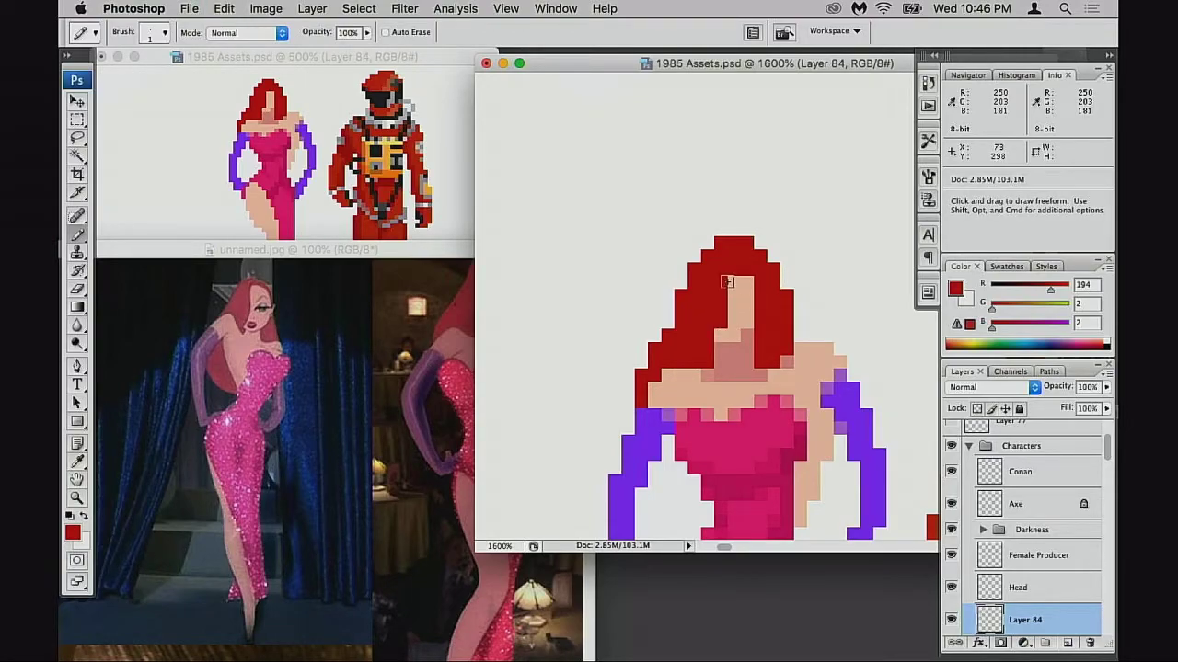
pyautogui.keyDown('alt'); pyautogui.click(741, 277); pyautogui.keyUp('alt')
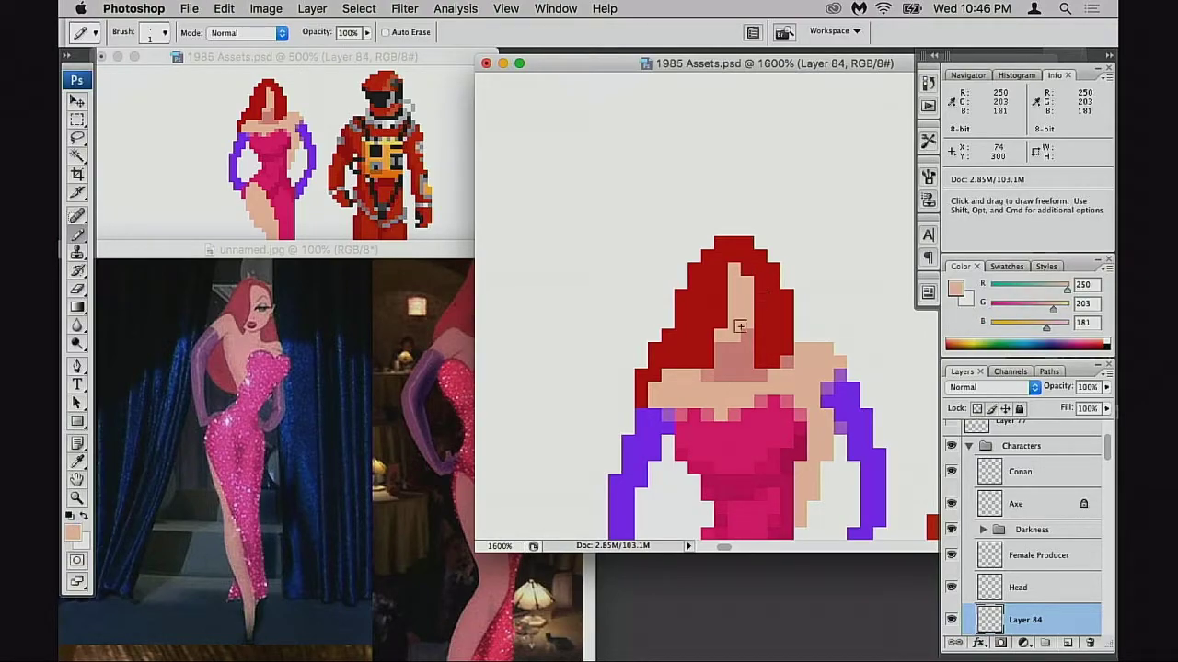
pyautogui.keyDown('alt'); pyautogui.click(723, 361); pyautogui.keyUp('alt')
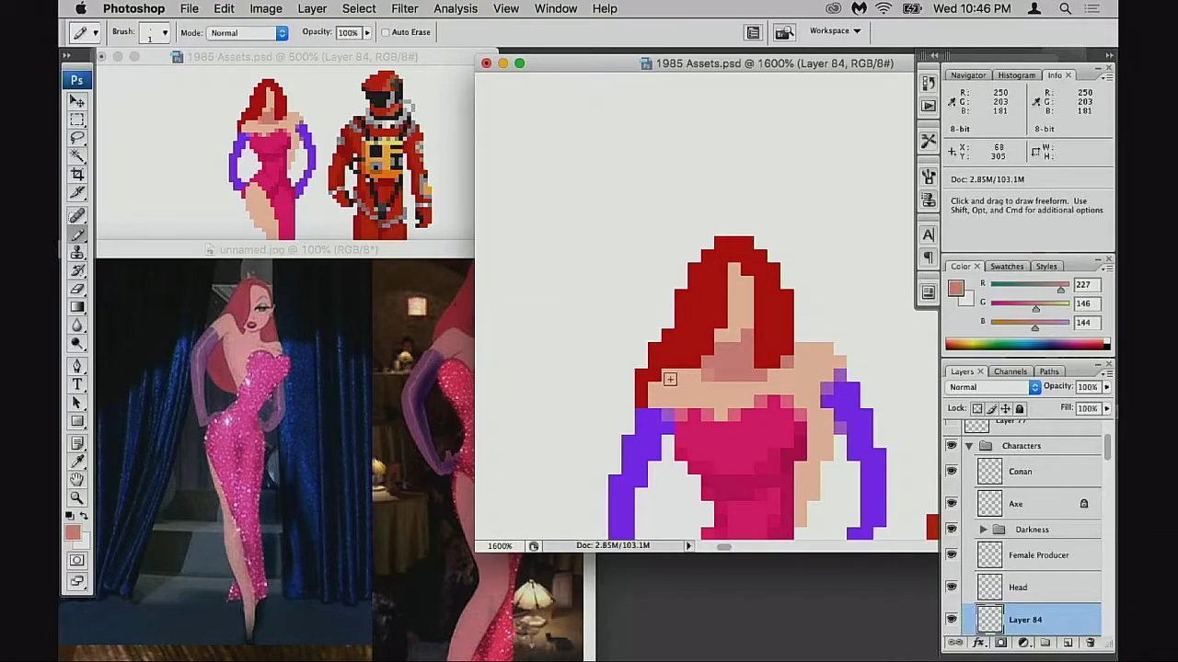
pyautogui.keyDown('alt'); pyautogui.click(727, 346); pyautogui.keyUp('alt')
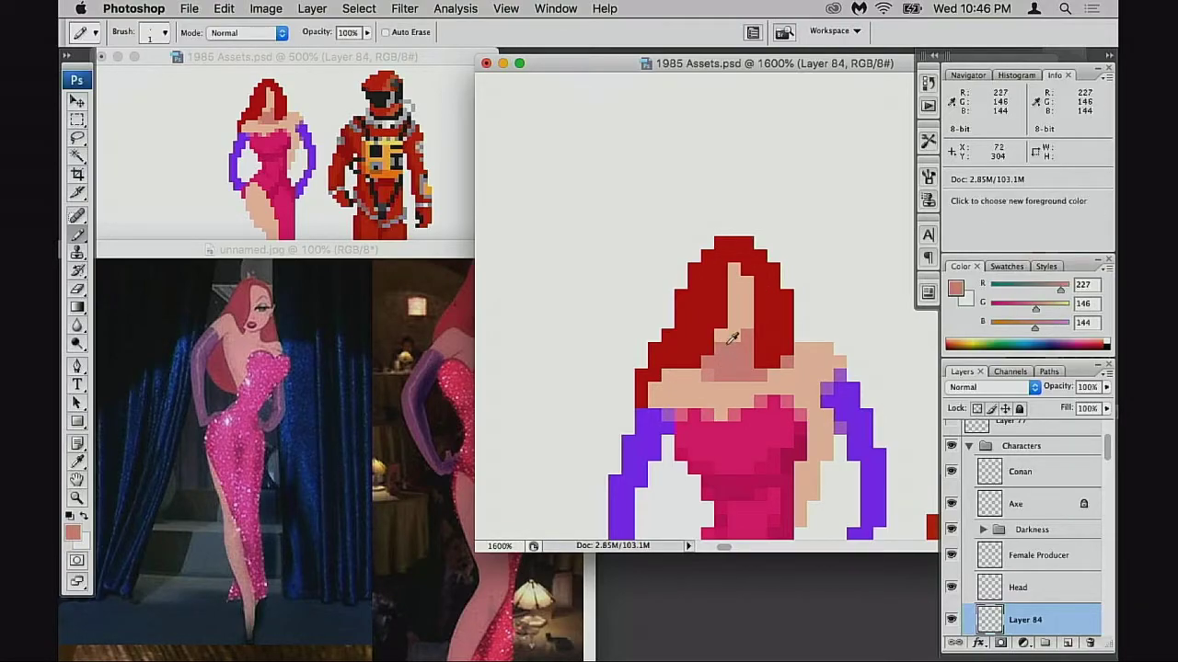
pyautogui.moveTo(721, 322); pyautogui.dragTo(721, 335)
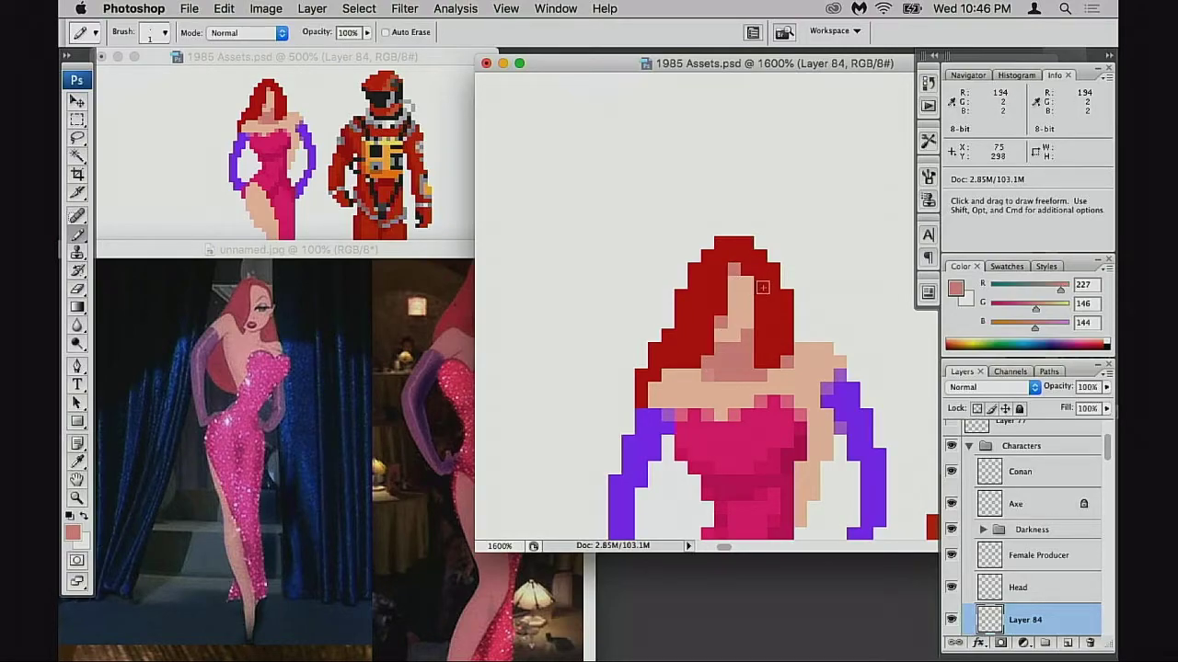
# - Widen the left outline of the woman's hair from the crown down to the shoulder with dark red (194, 2, 2)
pyautogui.press('e')
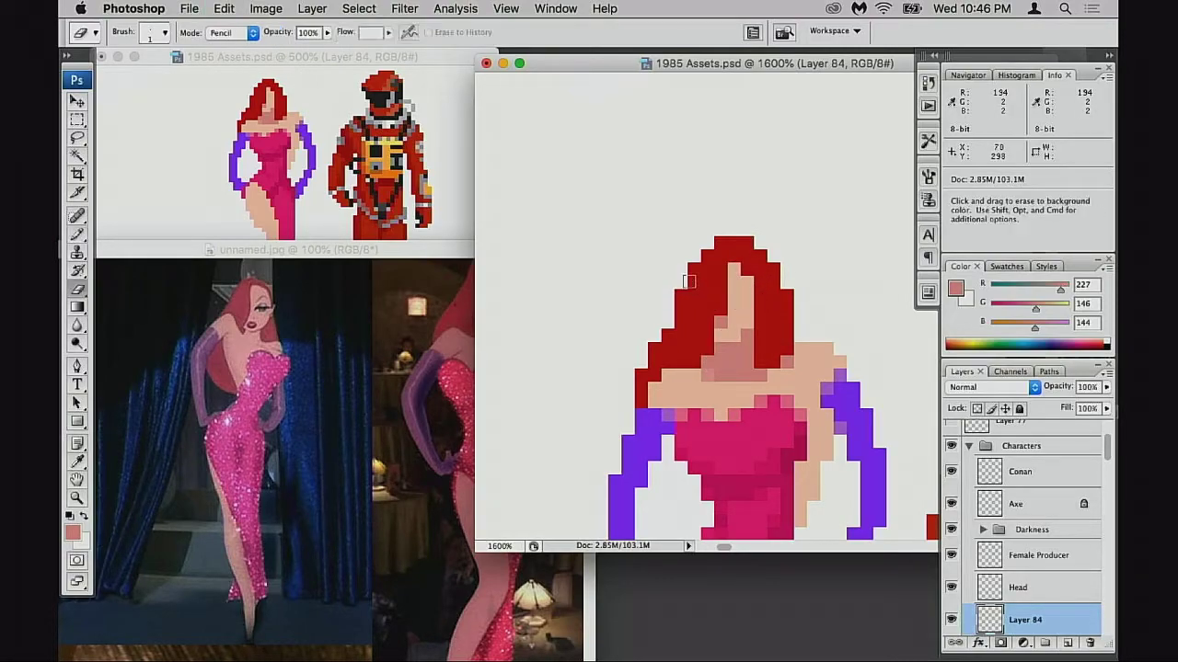
pyautogui.click(681, 295)
pyautogui.press('b')
pyautogui.keyDown('alt'); pyautogui.click(692, 300); pyautogui.keyUp('alt')
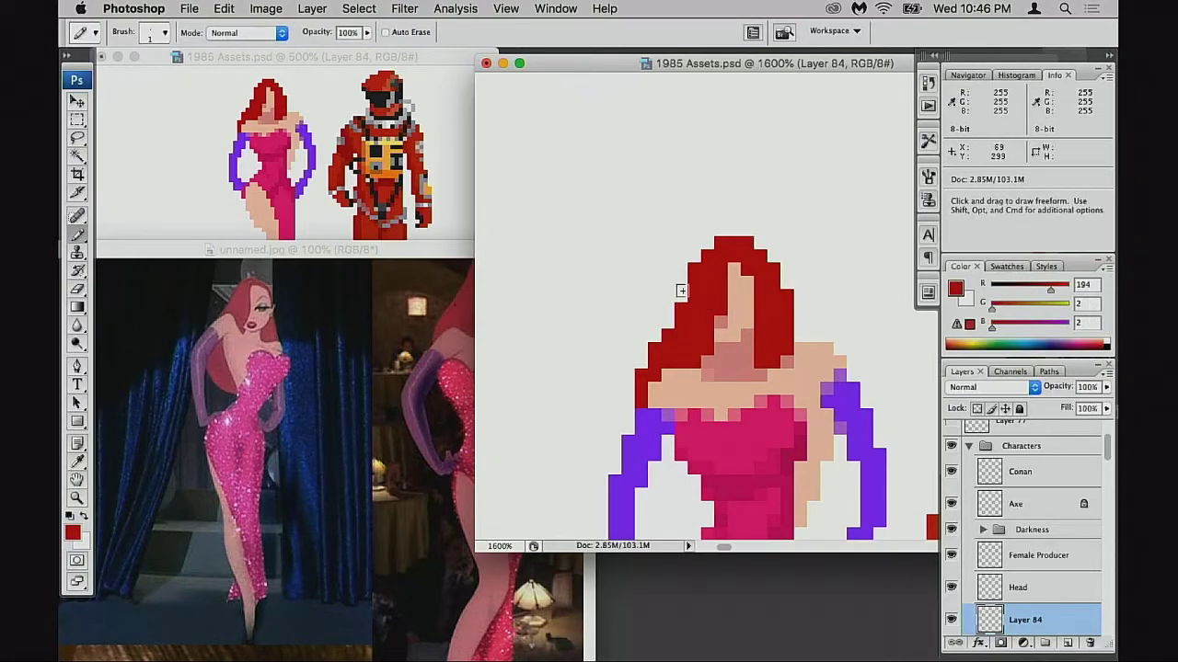
pyautogui.click(681, 283)
pyautogui.click(696, 257)
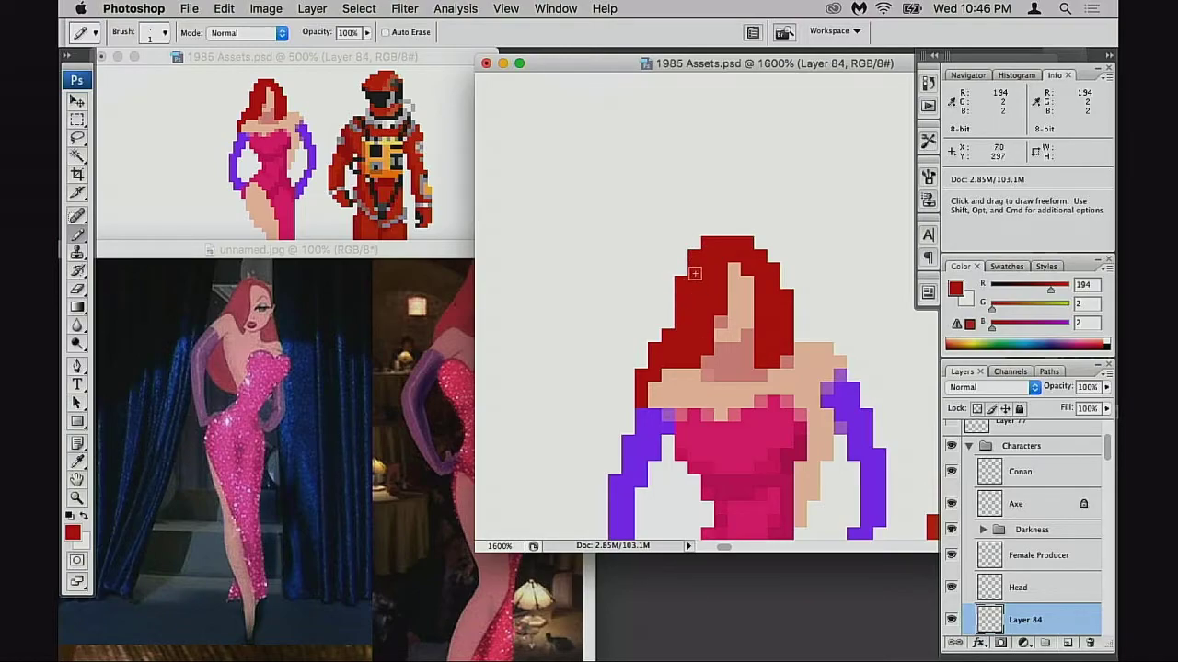
pyautogui.press('super+z')
pyautogui.moveTo(670, 329)
pyautogui.mouseDown()
pyautogui.moveTo(641, 352)
pyautogui.moveTo(630, 399)
pyautogui.mouseUp()
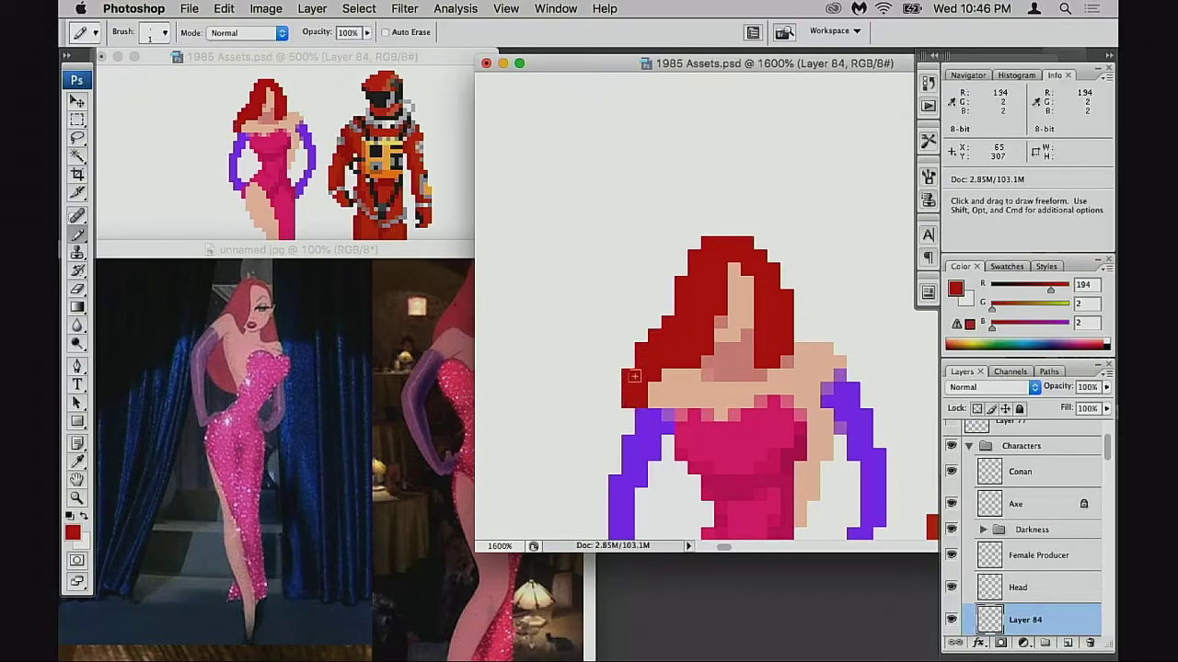
# - Widen the face to the right over the hair with light skin tone (250, 203, 181), from forehead to jaw
pyautogui.press('e')
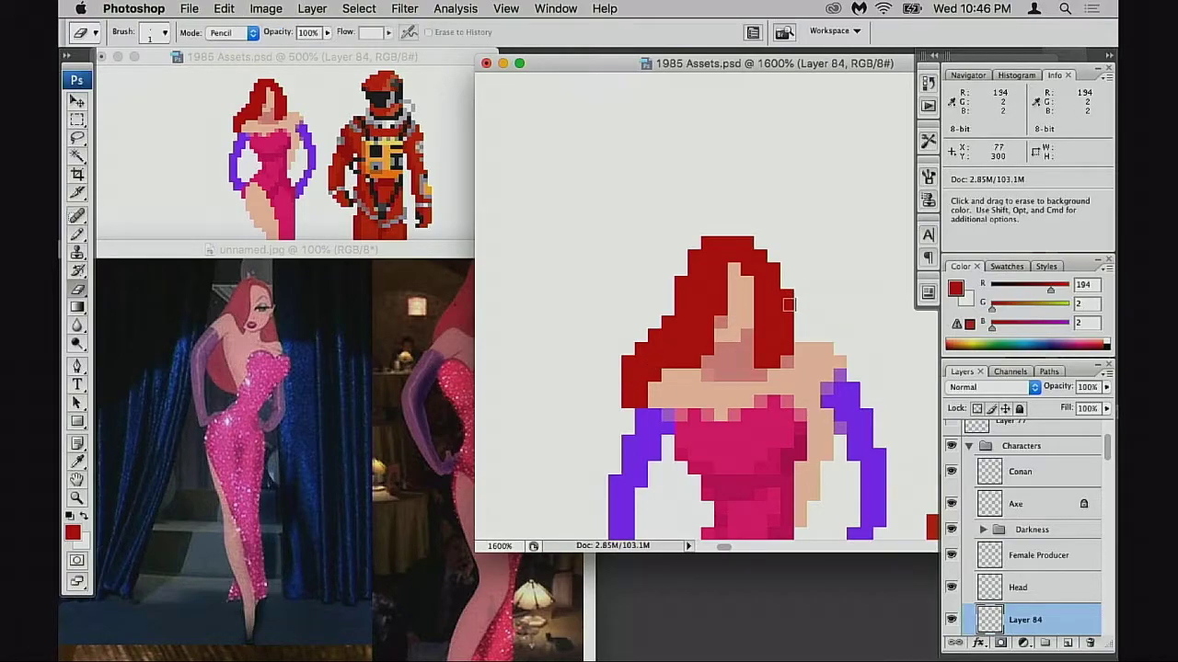
pyautogui.press('b')
pyautogui.keyDown('alt'); pyautogui.click(757, 319); pyautogui.keyUp('alt')
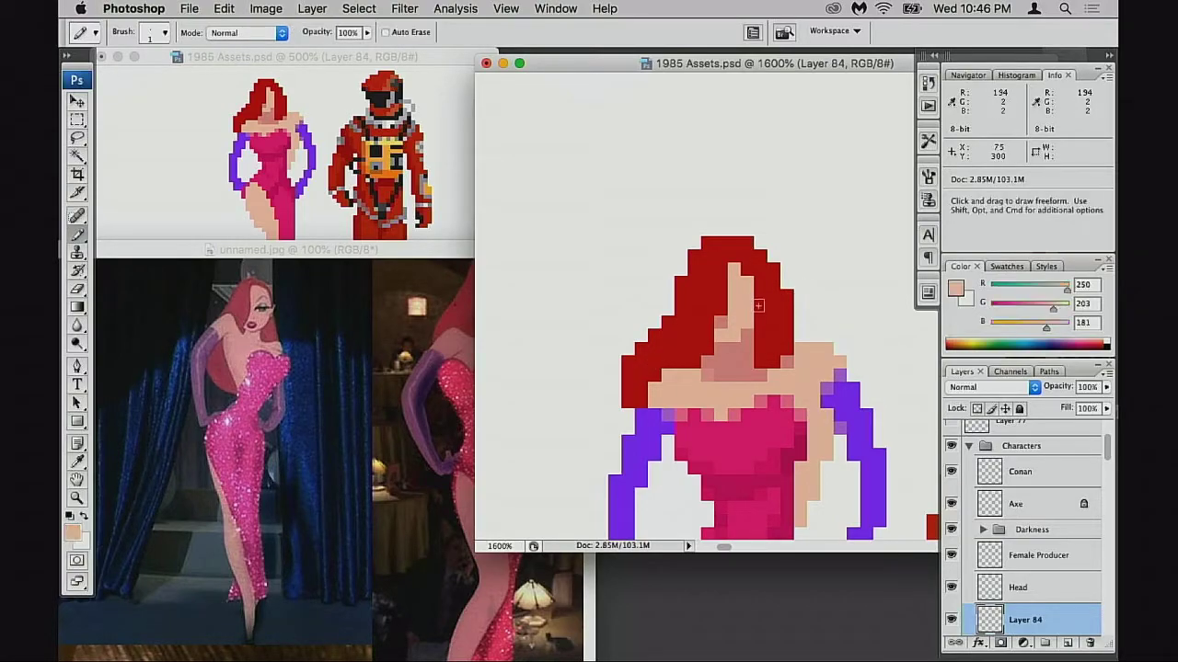
pyautogui.moveTo(757, 318); pyautogui.dragTo(738, 350)
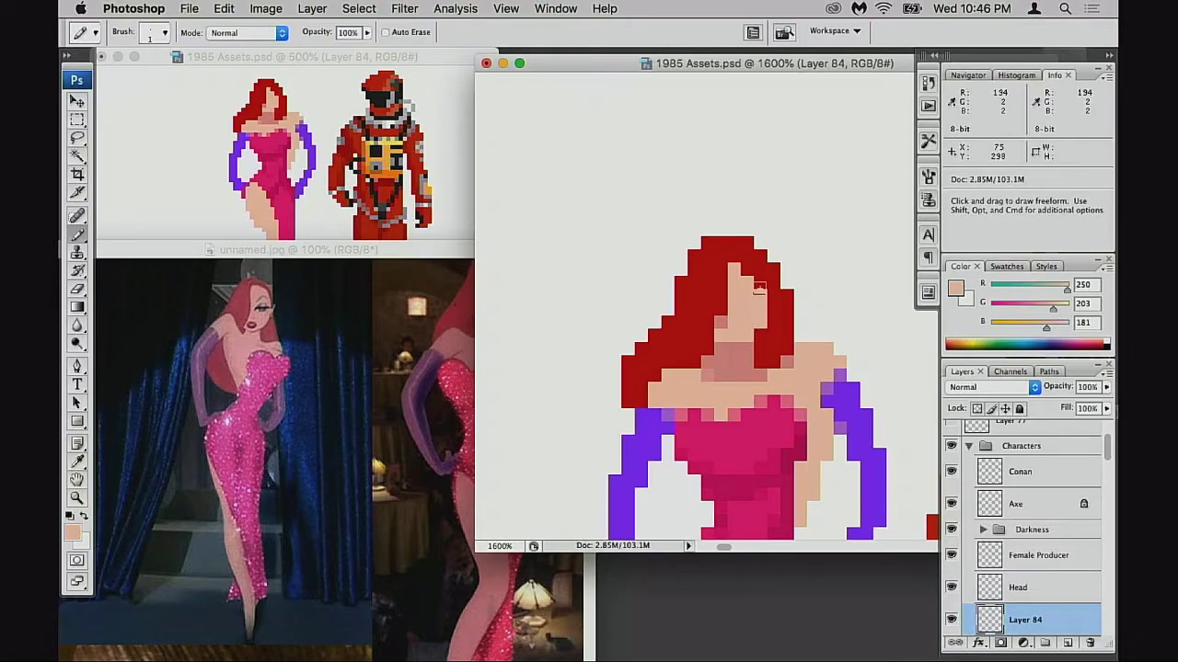
pyautogui.click(746, 273)
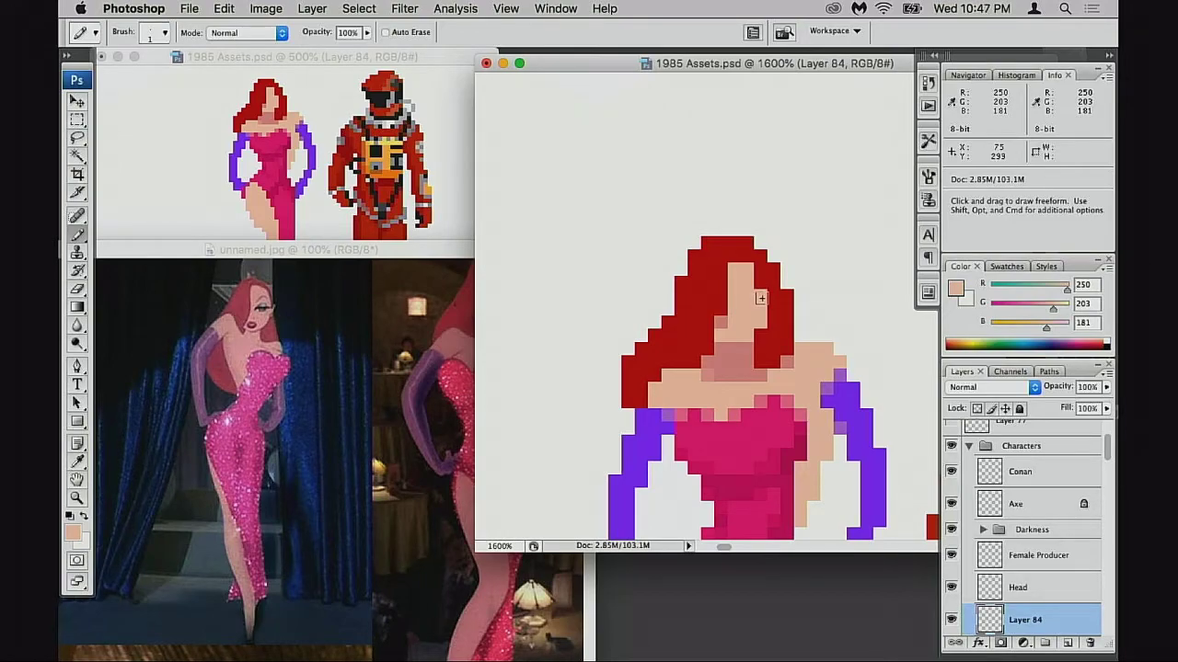
pyautogui.press('alt')
pyautogui.moveTo(761, 283)
pyautogui.mouseDown()
pyautogui.moveTo(772, 313)
pyautogui.moveTo(751, 357)
pyautogui.mouseUp()
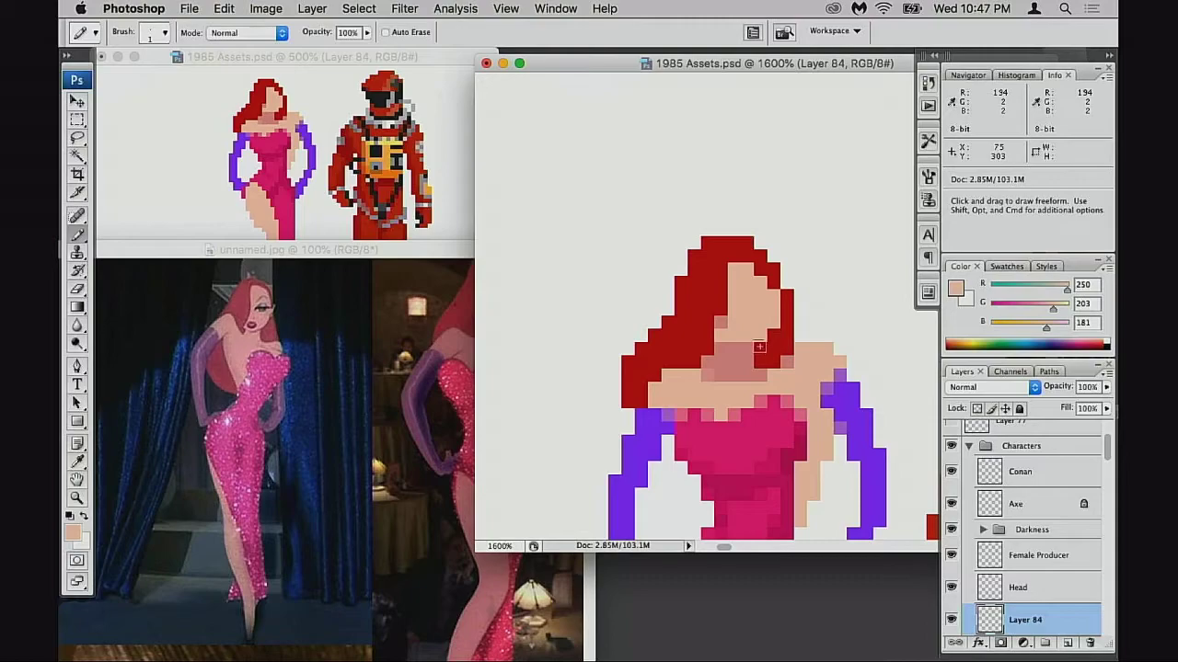
# - Erase the hair pixels to the right of the face, leaving only a lock beside the neck
pyautogui.press('e')
pyautogui.moveTo(795, 285)
pyautogui.mouseDown()
pyautogui.moveTo(791, 321)
pyautogui.moveTo(783, 269)
pyautogui.moveTo(779, 318)
pyautogui.mouseUp()
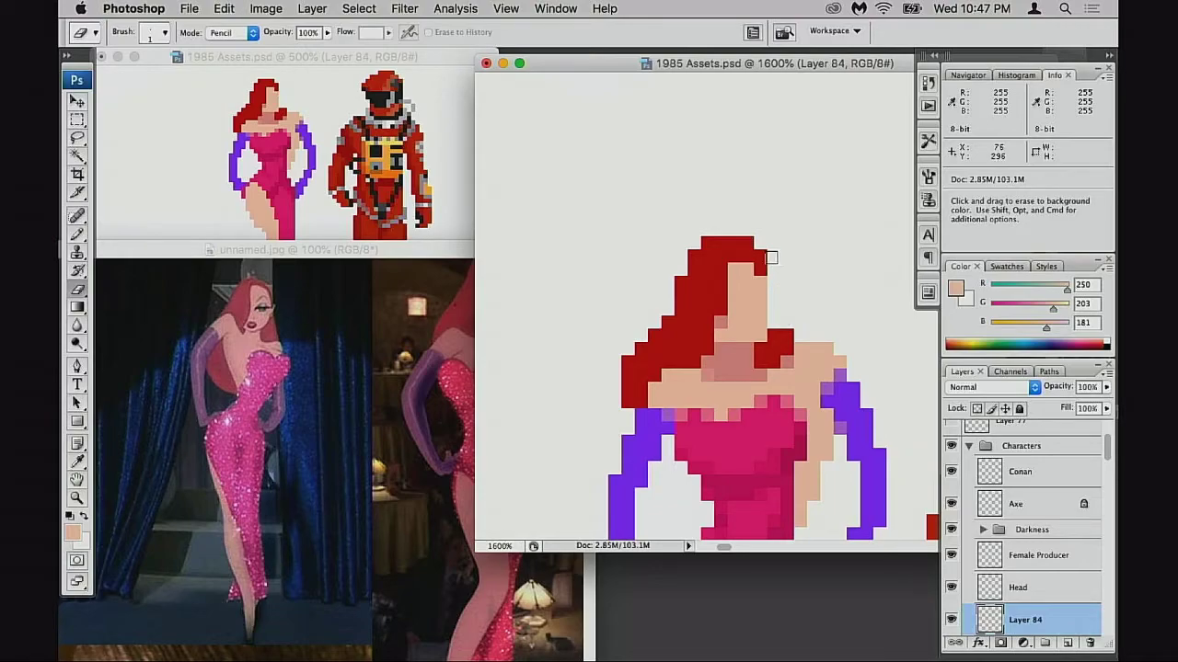
pyautogui.moveTo(771, 257); pyautogui.dragTo(789, 331)
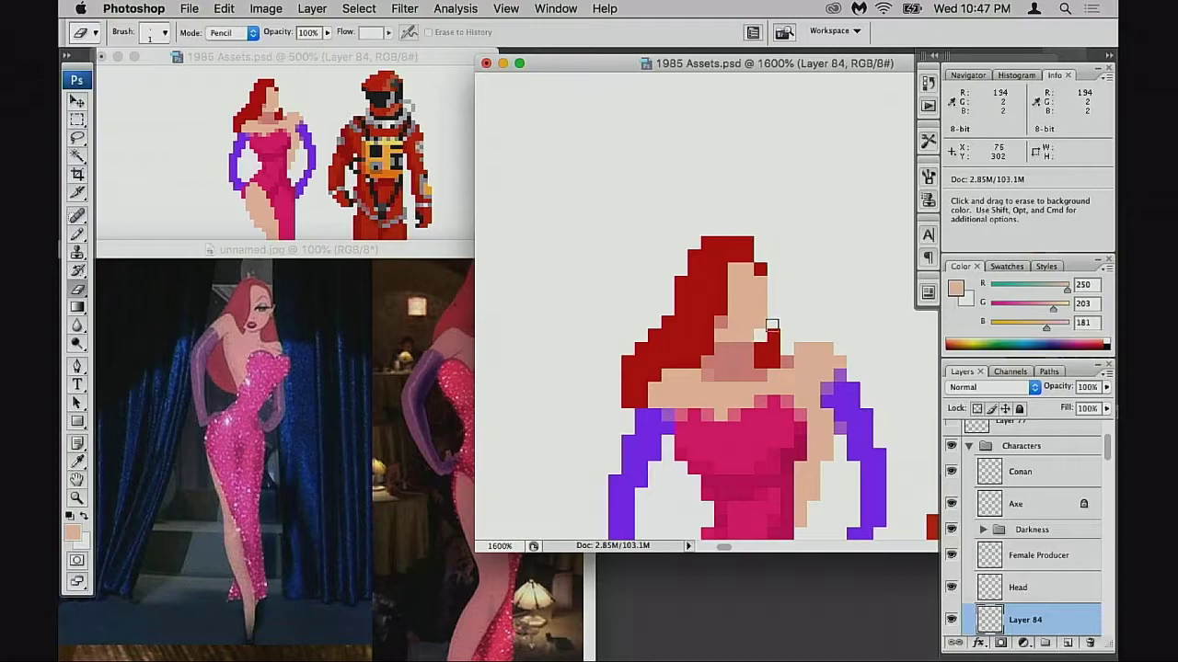
# - Select the top of the woman's head, move it down by one pixel and clear the selection
pyautogui.press('m')
pyautogui.moveTo(689, 211)
pyautogui.mouseDown()
pyautogui.moveTo(789, 273)
pyautogui.moveTo(782, 285)
pyautogui.mouseUp()
pyautogui.press('super+Down')
pyautogui.press('super+z')
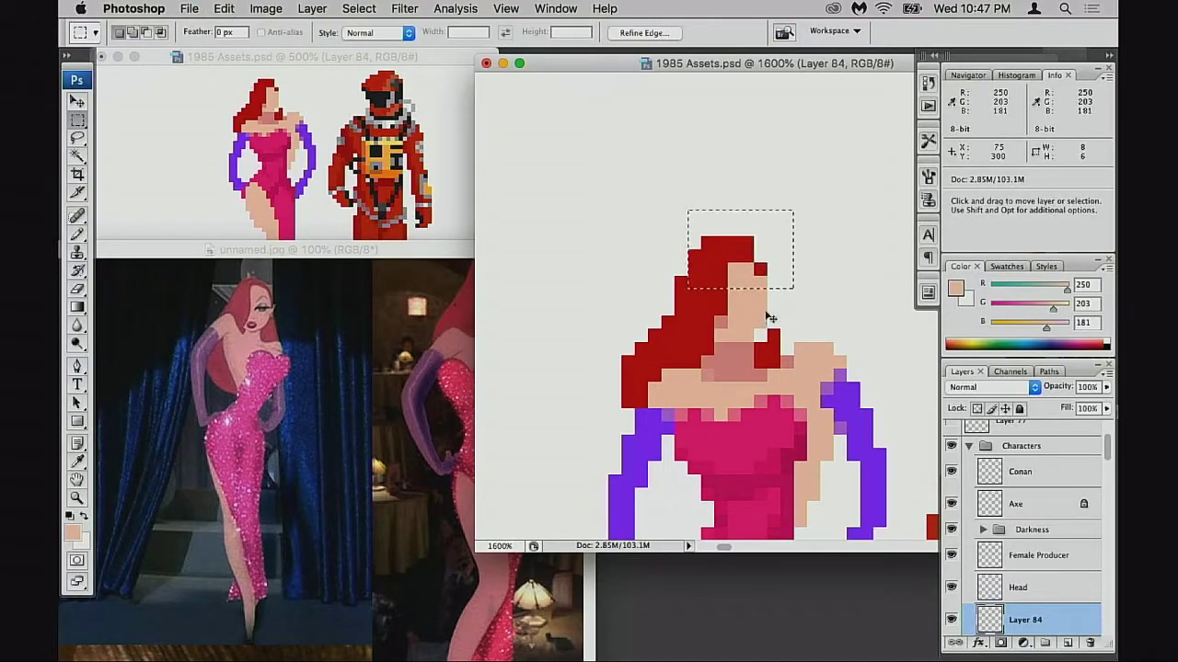
pyautogui.press('super+Down')
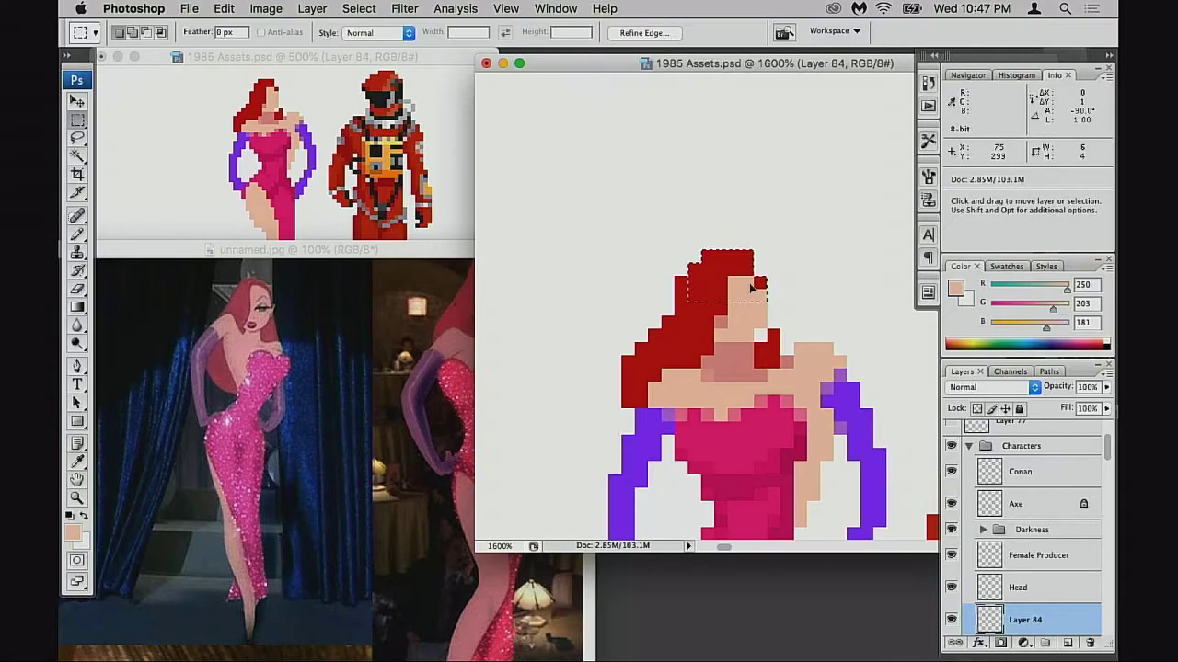
pyautogui.press('super+z')
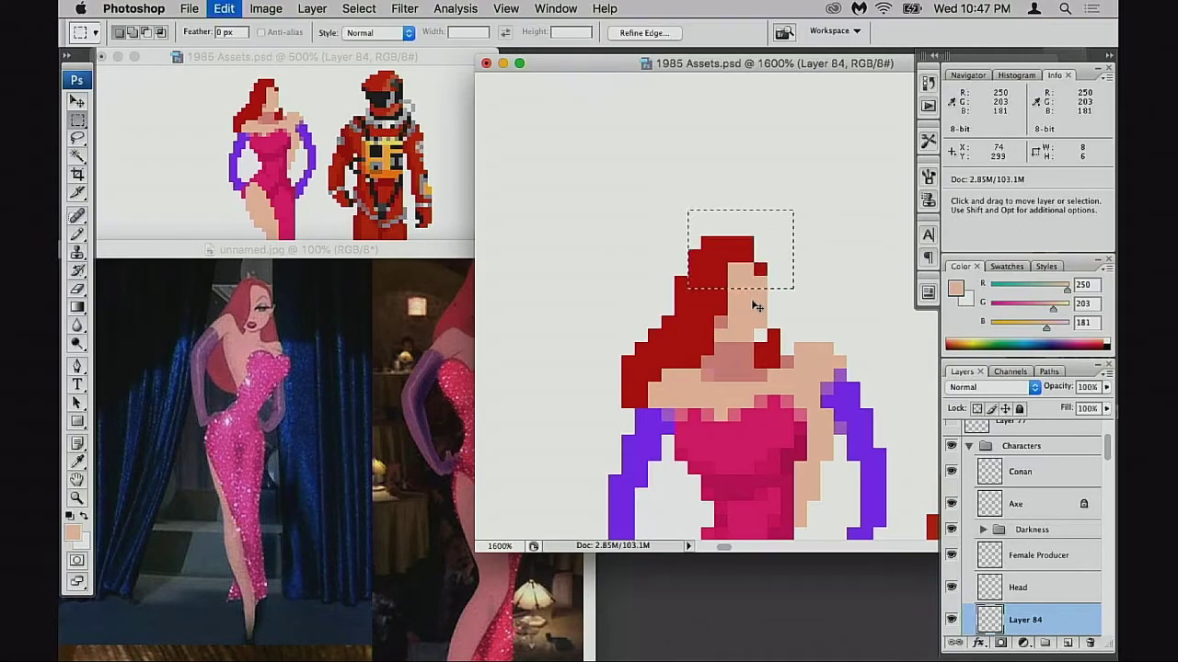
pyautogui.press('super+Down')
pyautogui.press('super+d')
# - Add a dark red (194, 2, 2) hair pixel at the upper right of the forehead
pyautogui.press('b')
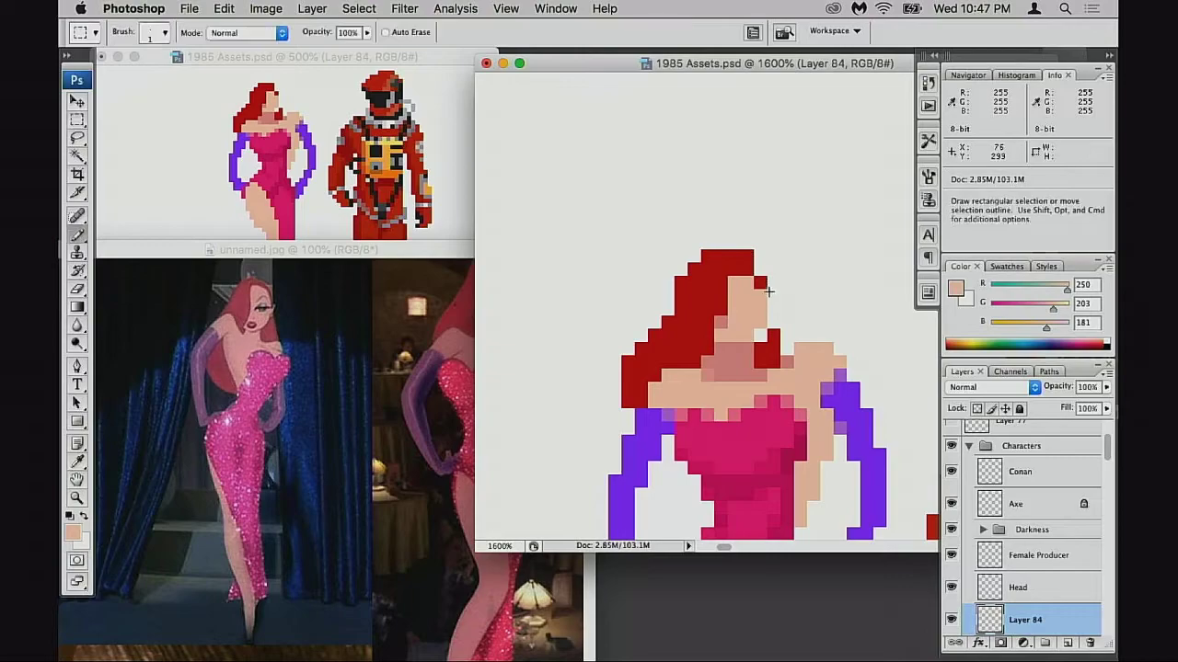
pyautogui.keyDown('alt'); pyautogui.click(747, 266); pyautogui.keyUp('alt')
pyautogui.click(760, 270)
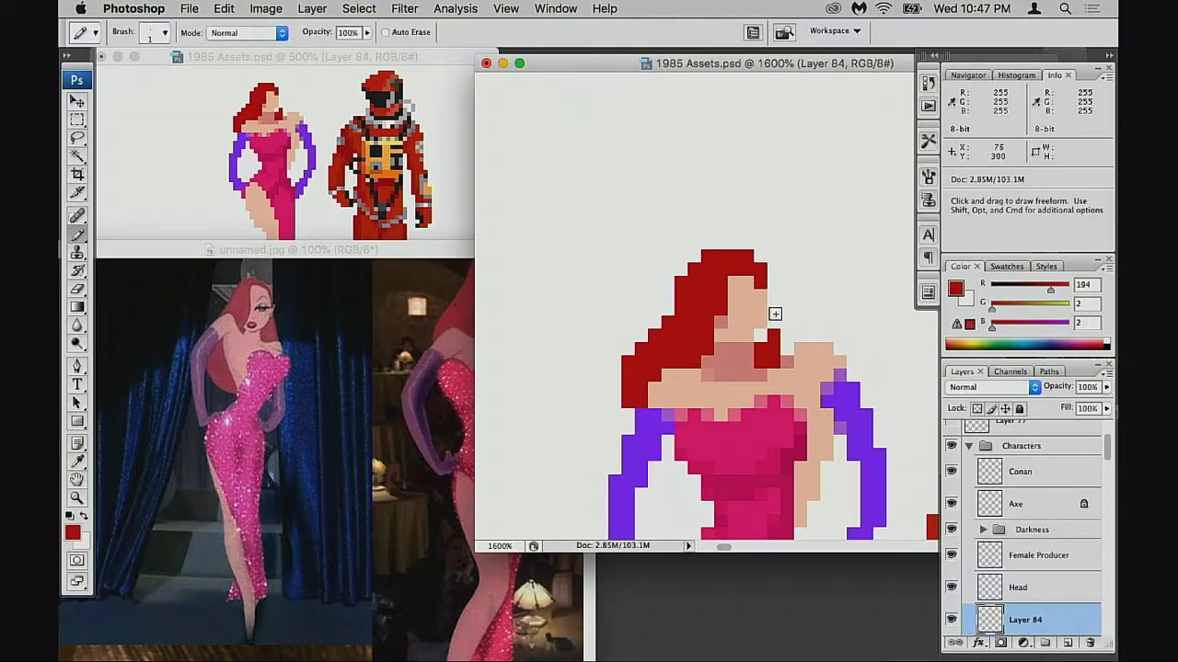
# - Fill out the hair lock beside the jaw and neck with dark red (194, 2, 2) pixels, extending it toward the shoulder
pyautogui.press('e')
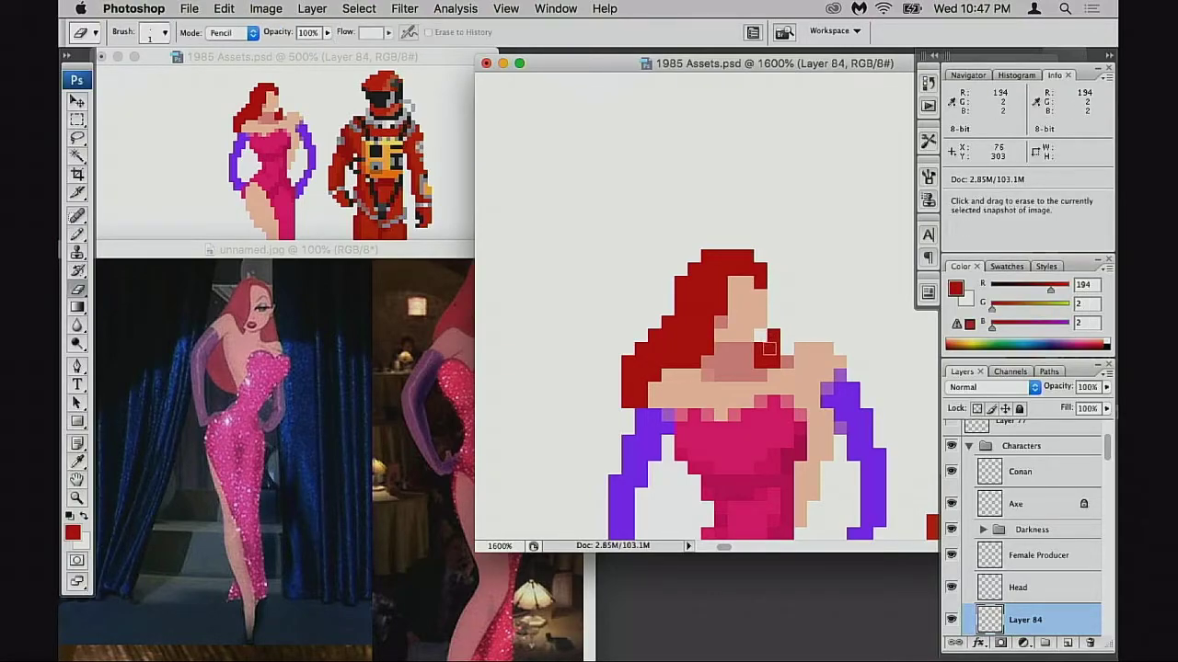
pyautogui.press('b')
pyautogui.keyDown('alt'); pyautogui.click(771, 351); pyautogui.keyUp('alt')
pyautogui.click(760, 337)
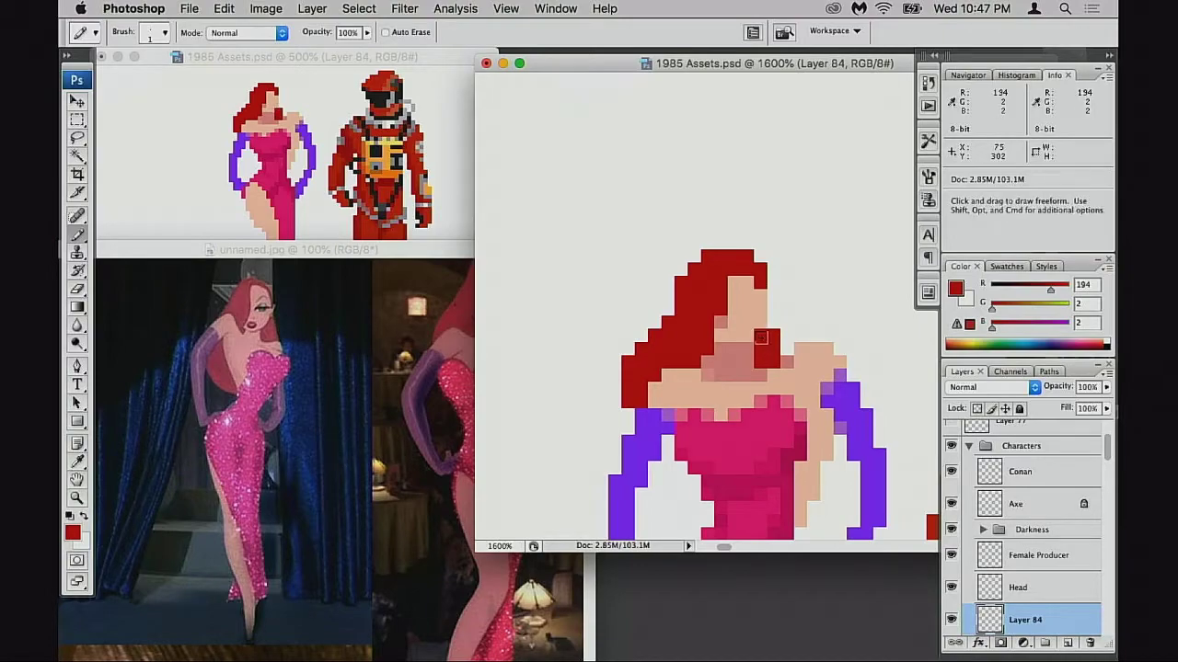
pyautogui.click(771, 324)
pyautogui.click(771, 359)
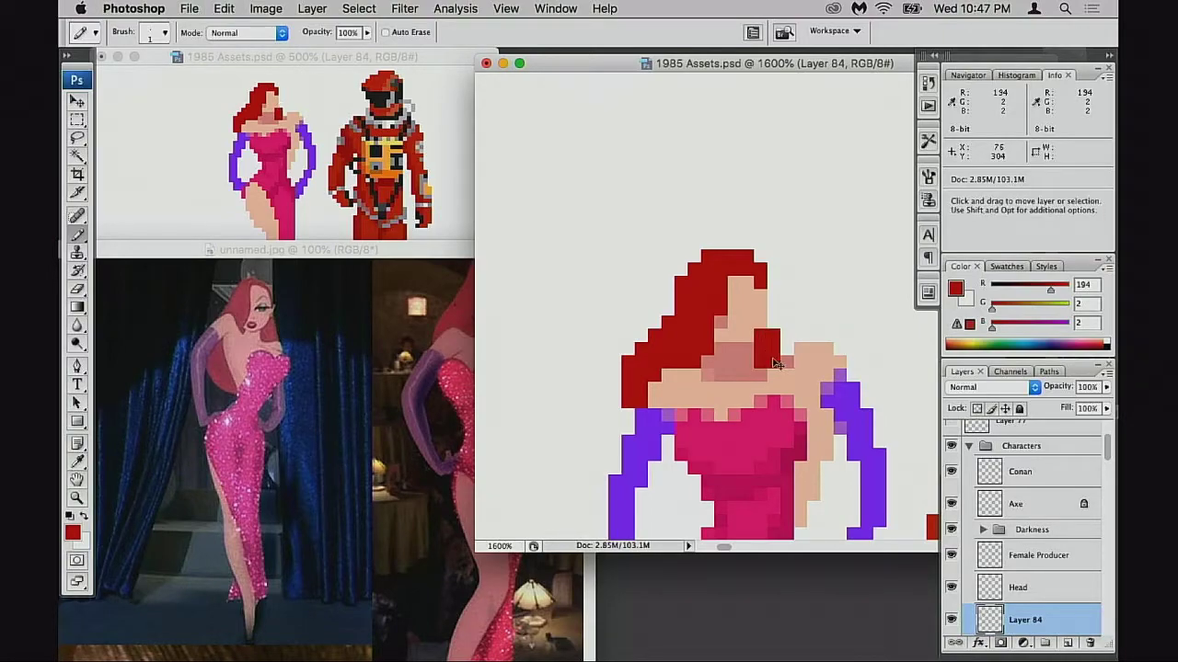
pyautogui.click(787, 359)
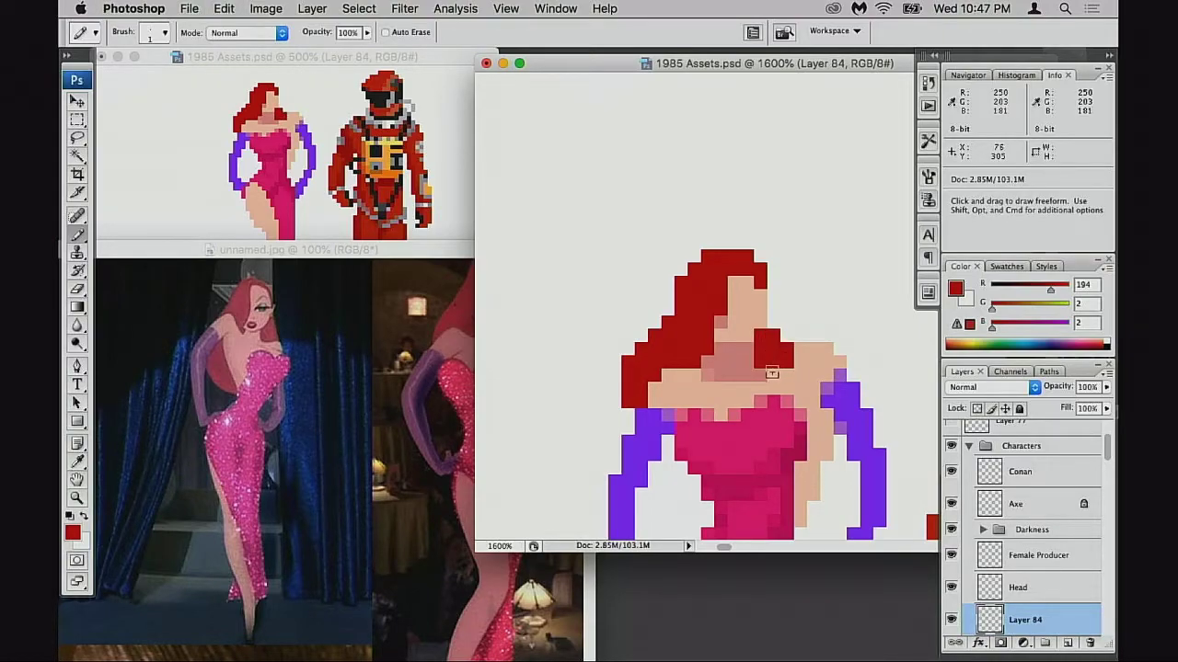
pyautogui.press('z')
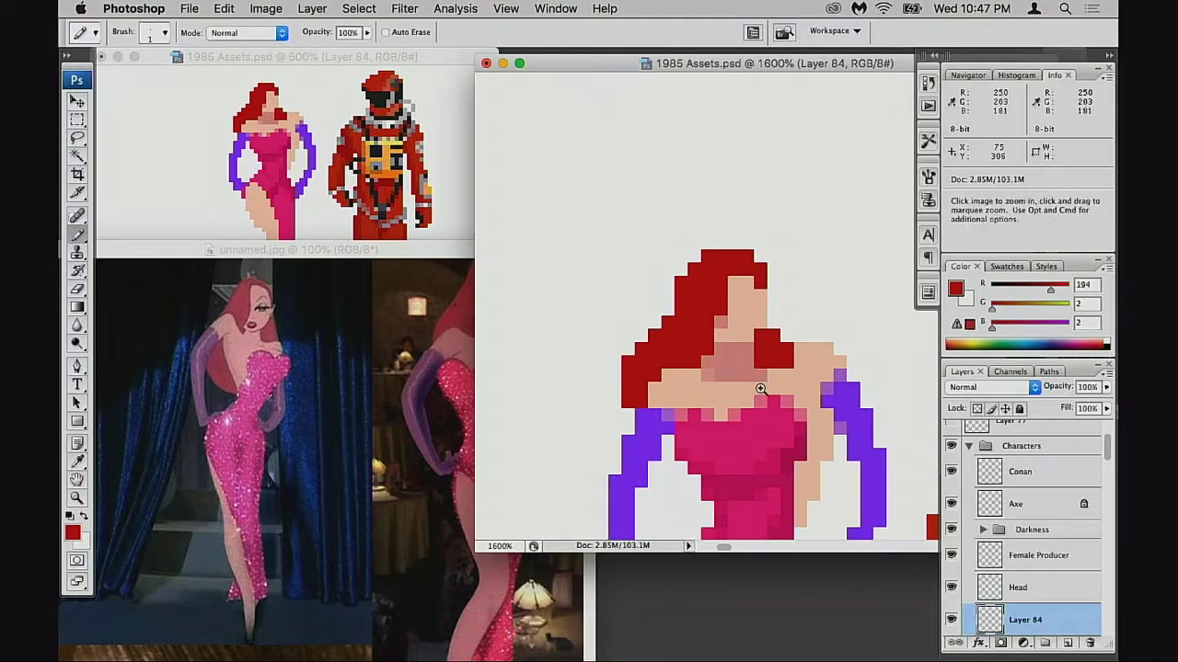
# - Select the woman's gloved arm on the astronaut's side, move it one pixel left and clear the selection
pyautogui.click(763, 392)
pyautogui.keyDown('alt'); pyautogui.click(766, 384); pyautogui.keyUp('alt')
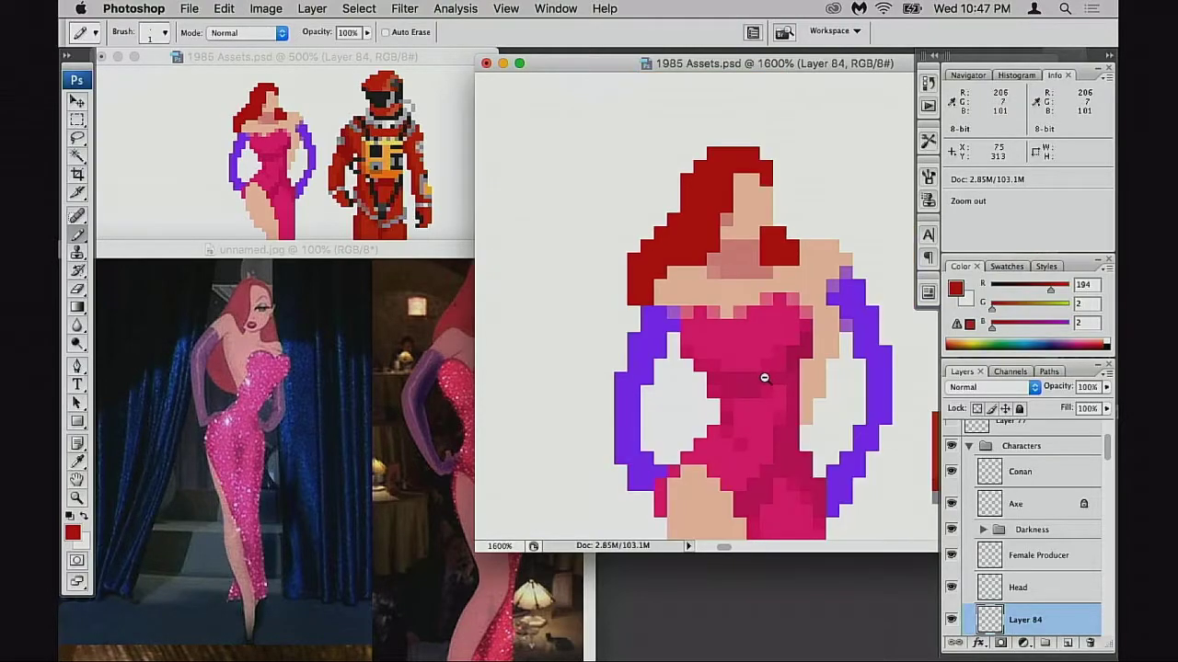
pyautogui.keyDown('alt'); pyautogui.click(767, 382); pyautogui.keyUp('alt')
pyautogui.keyDown('alt'); pyautogui.click(766, 381); pyautogui.keyUp('alt')
pyautogui.keyDown('alt'); pyautogui.click(766, 381); pyautogui.keyUp('alt')
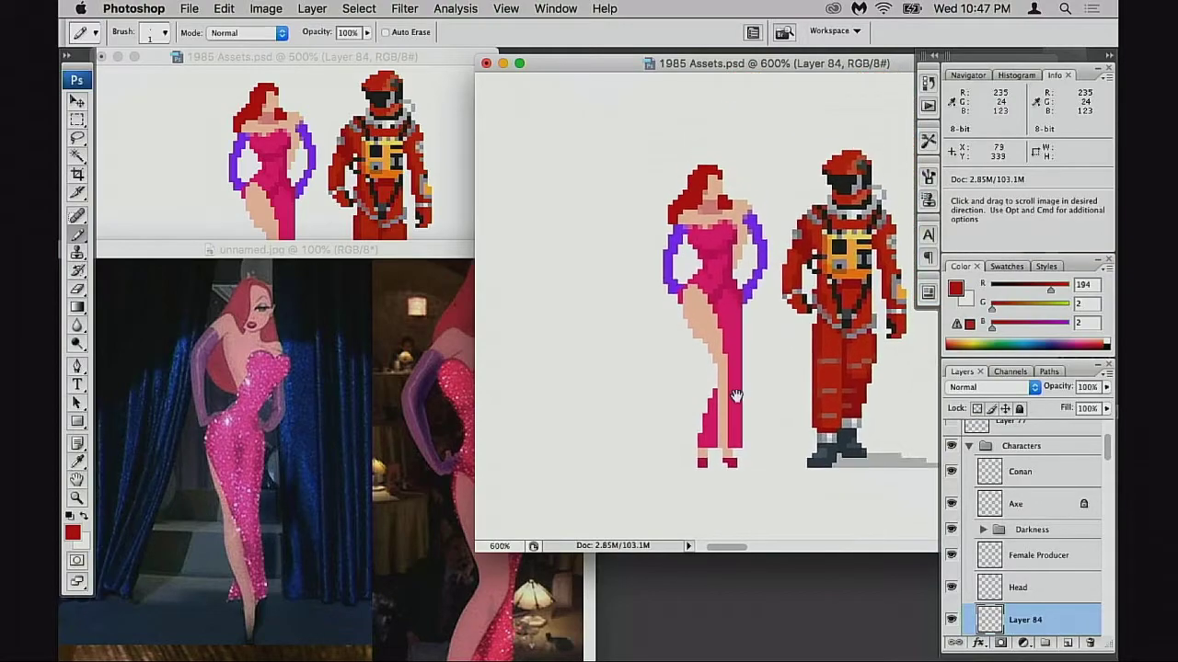
pyautogui.press('z')
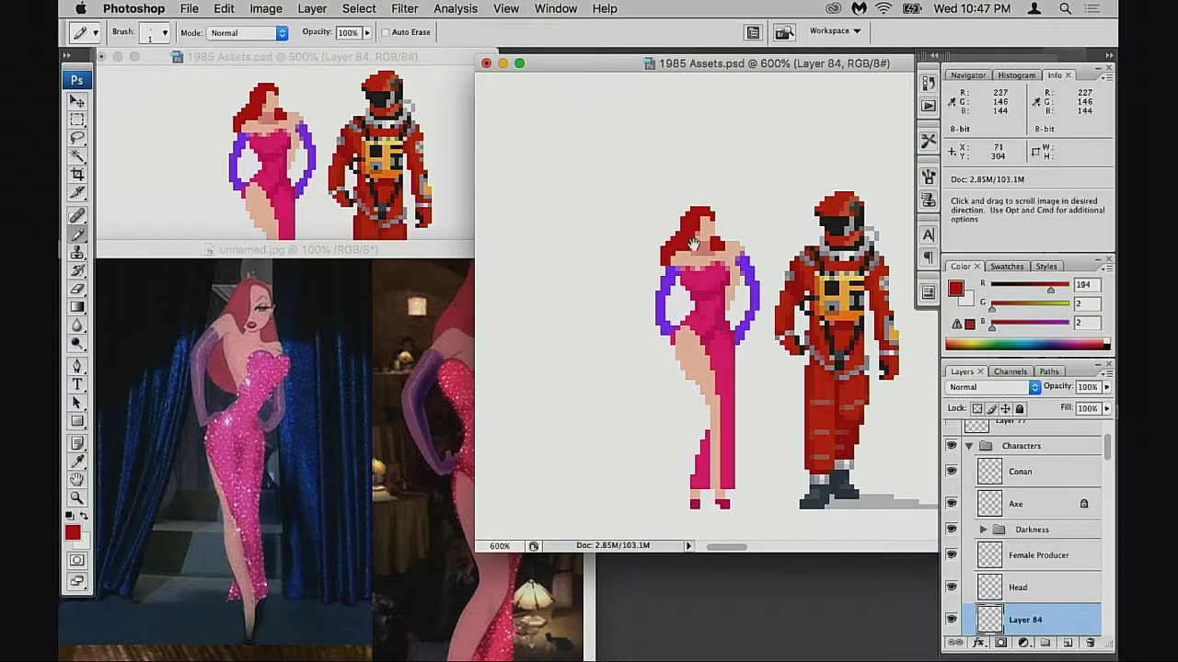
pyautogui.click(721, 294)
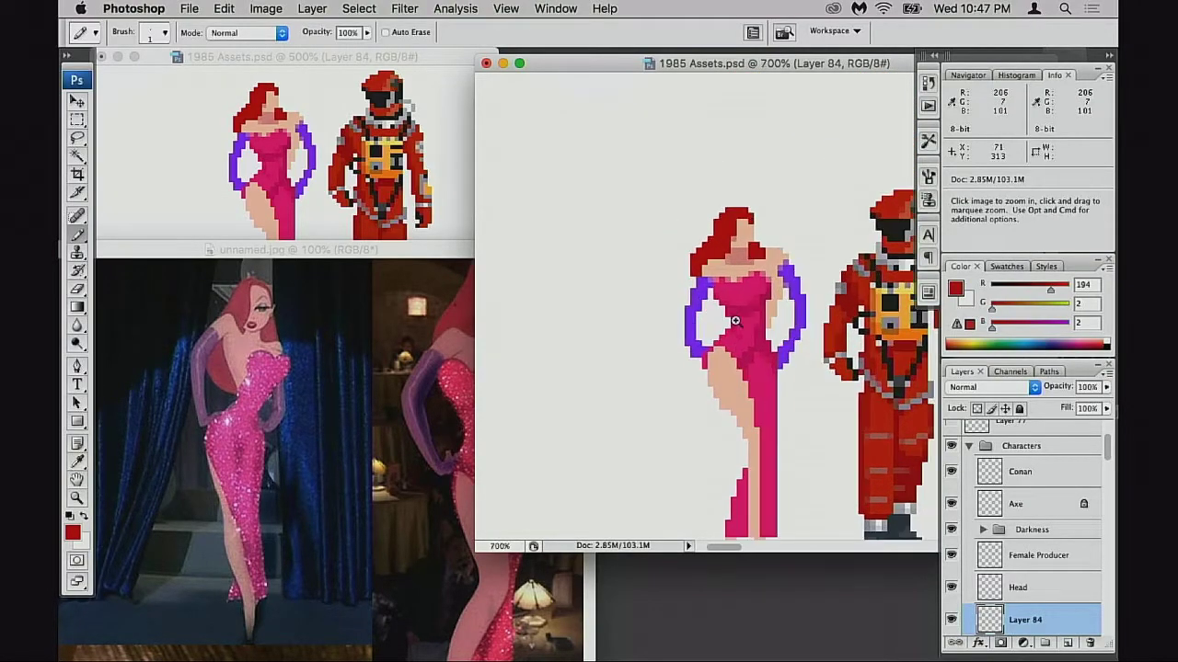
pyautogui.click(721, 295)
pyautogui.press('e')
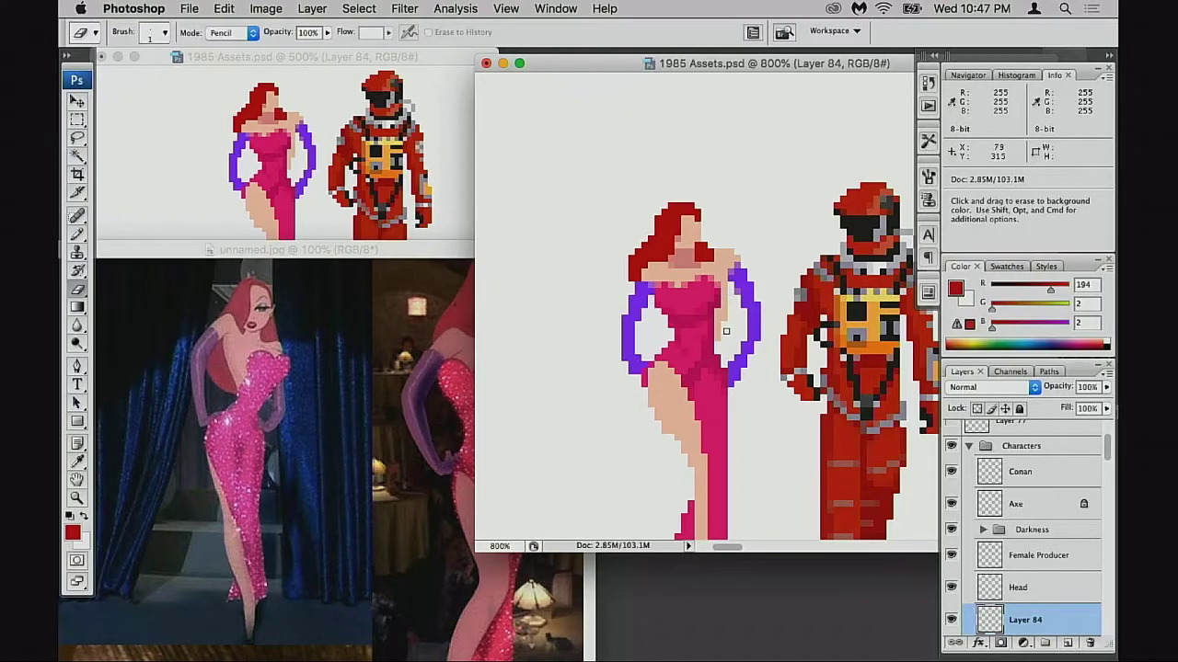
pyautogui.press('m')
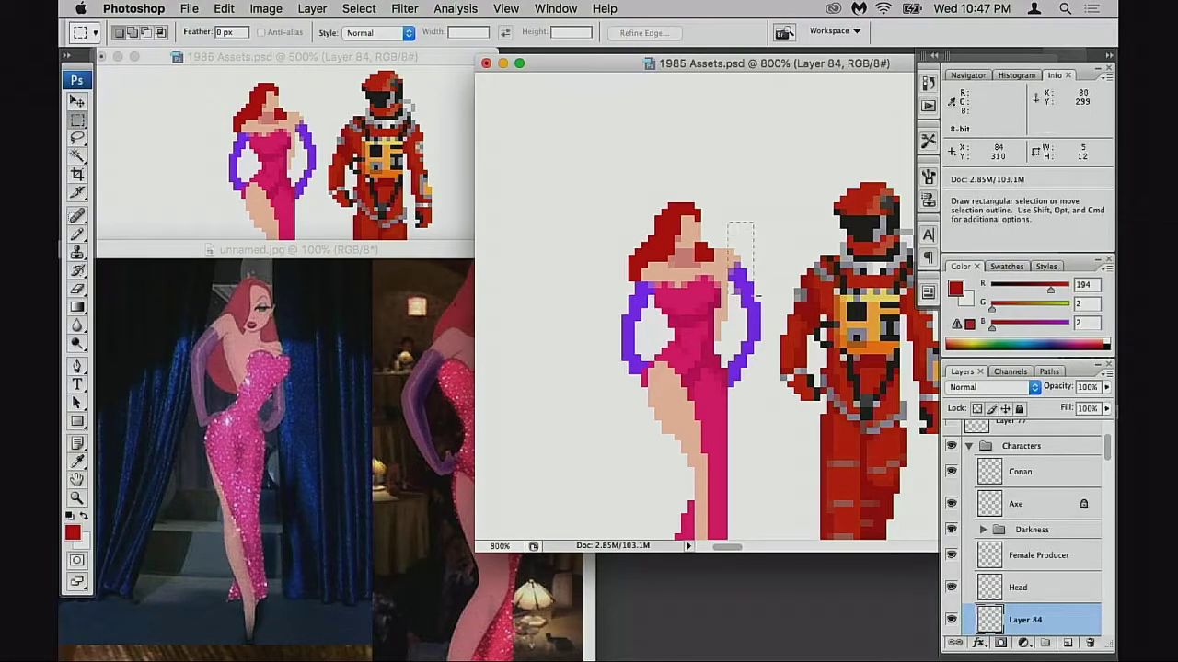
pyautogui.moveTo(728, 222)
pyautogui.mouseDown()
pyautogui.moveTo(779, 351)
pyautogui.moveTo(764, 325)
pyautogui.mouseUp()
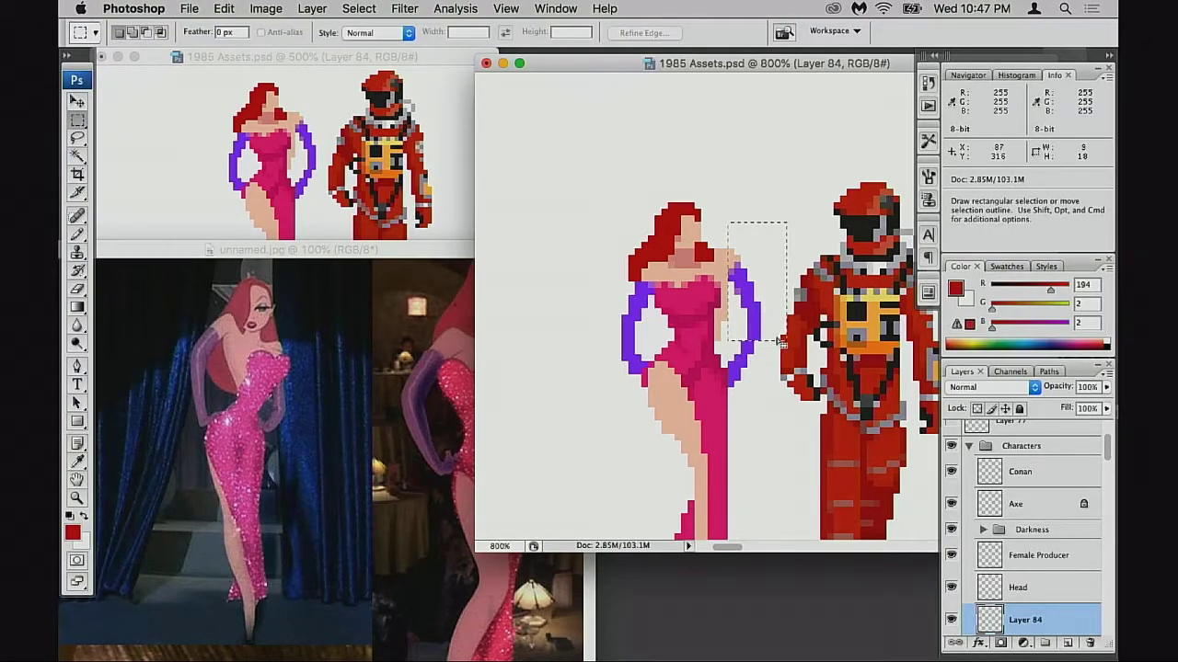
pyautogui.press('super+Left')
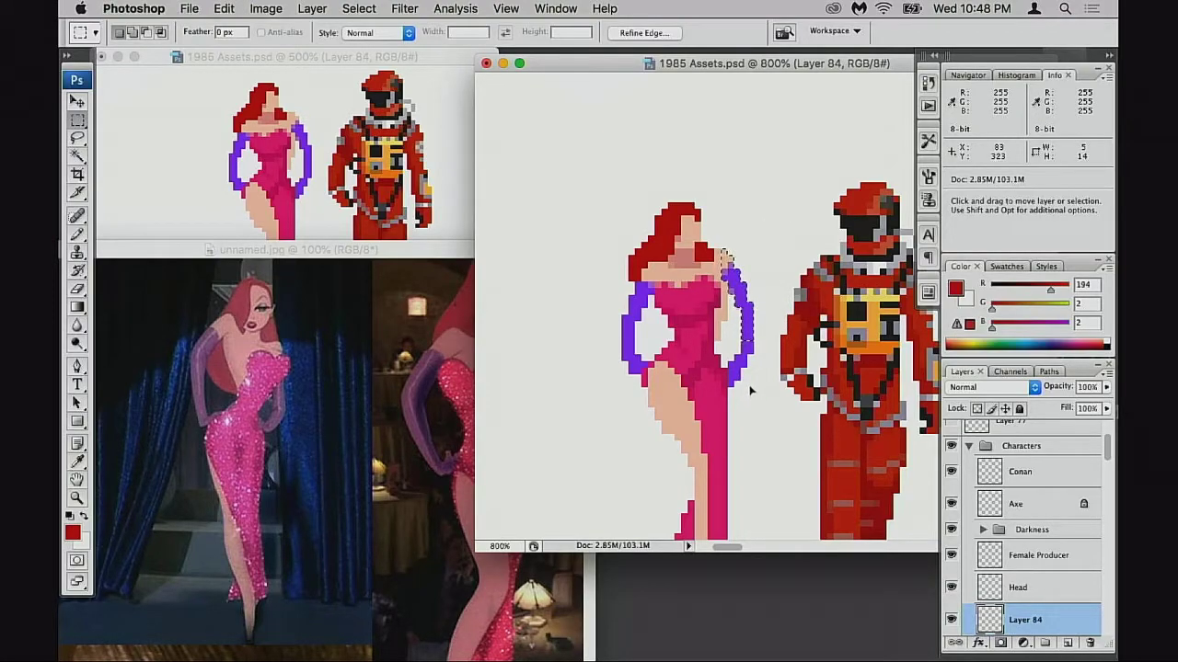
pyautogui.press('super+d')
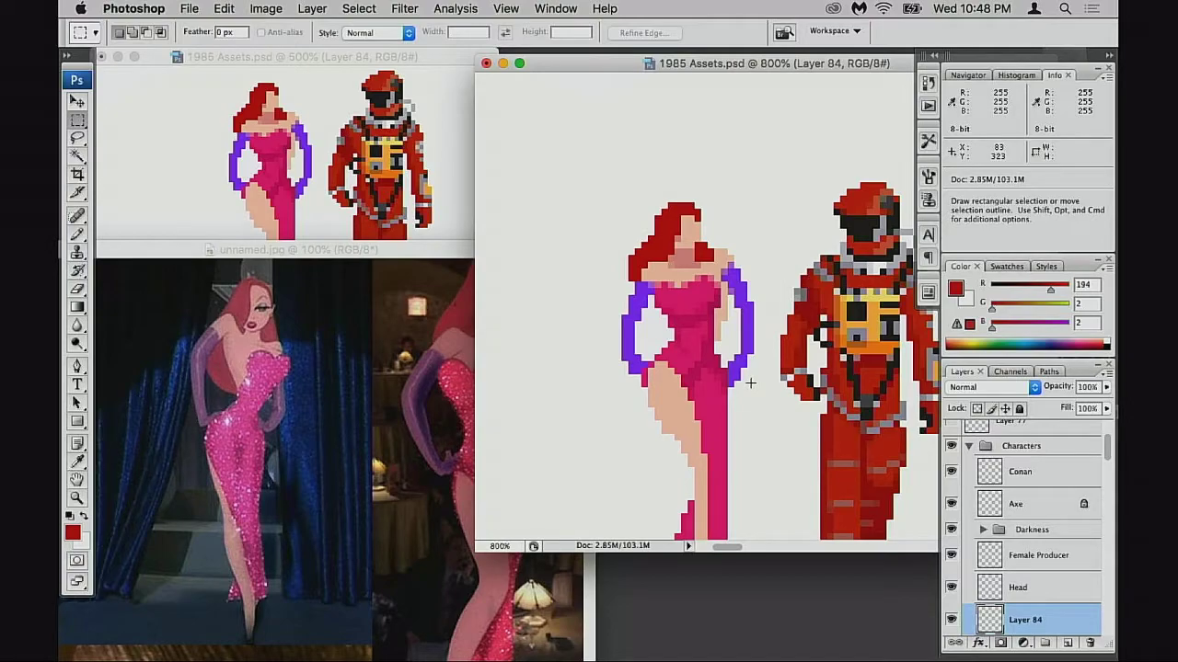
# - Flip the whole figure of the woman horizontally with a free transform, and undo the flip
pyautogui.keyDown('alt'); pyautogui.click(750, 385); pyautogui.keyUp('alt')
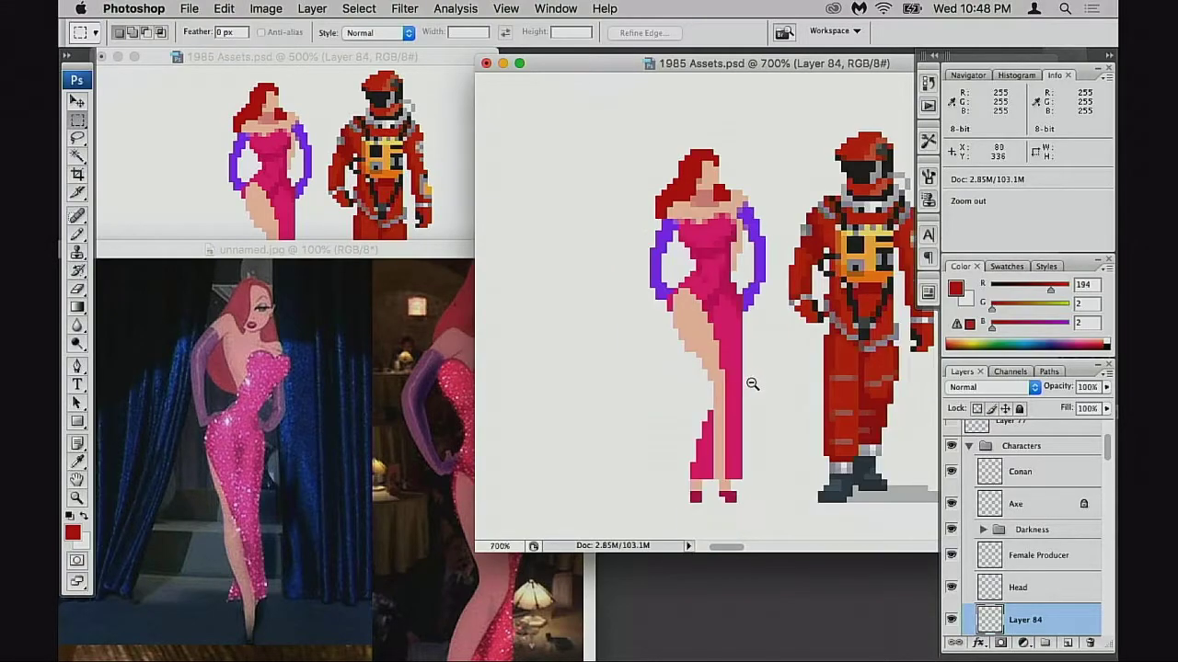
pyautogui.keyDown('alt'); pyautogui.click(750, 385); pyautogui.keyUp('alt')
pyautogui.keyDown('alt'); pyautogui.click(750, 379); pyautogui.keyUp('alt')
pyautogui.scroll(3, 748, 342)
pyautogui.hscroll(2, 748, 343)
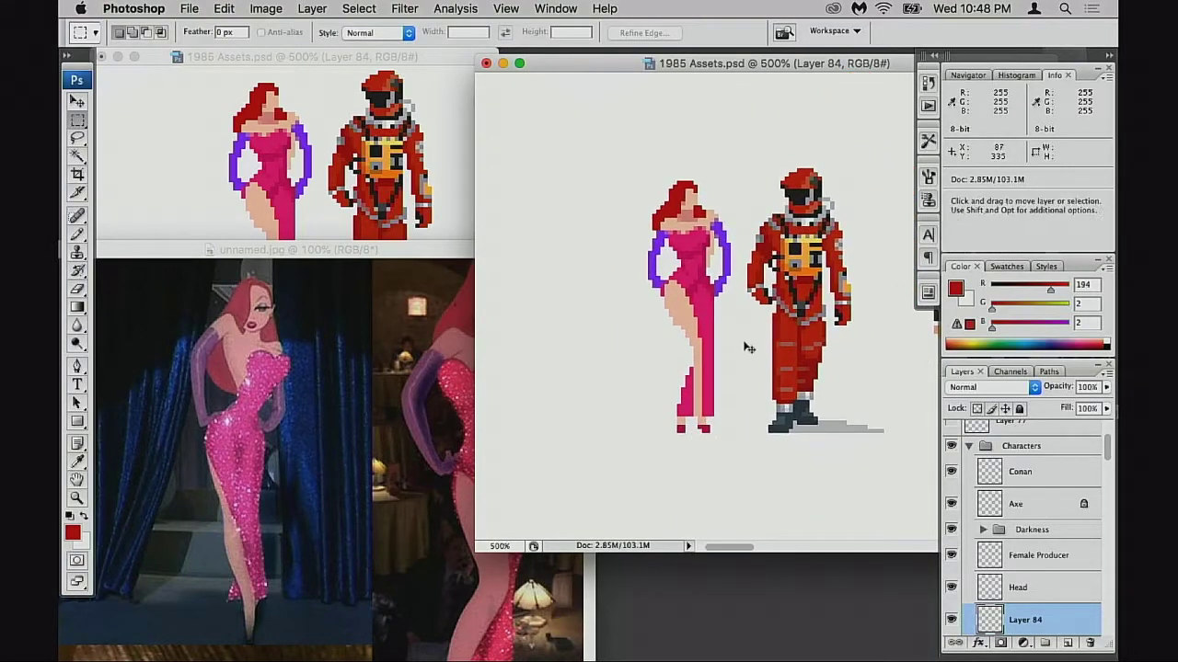
pyautogui.press('super+t')
pyautogui.rightClick(705, 284)
pyautogui.click(739, 466)
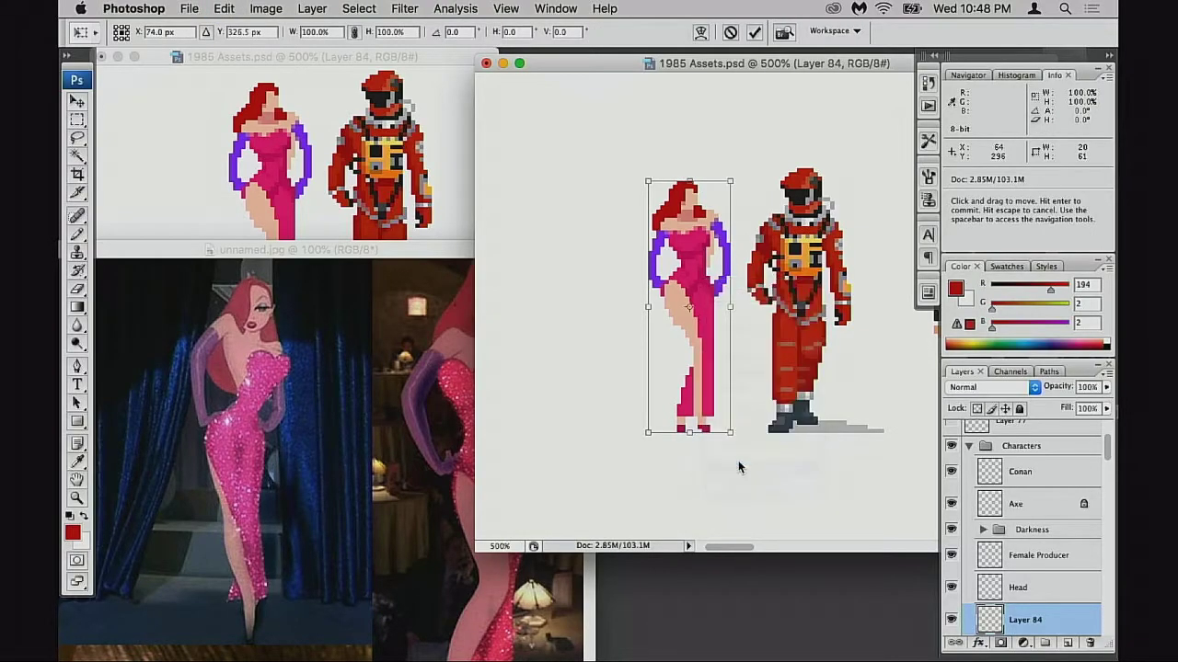
pyautogui.press('Return')
pyautogui.press('m')
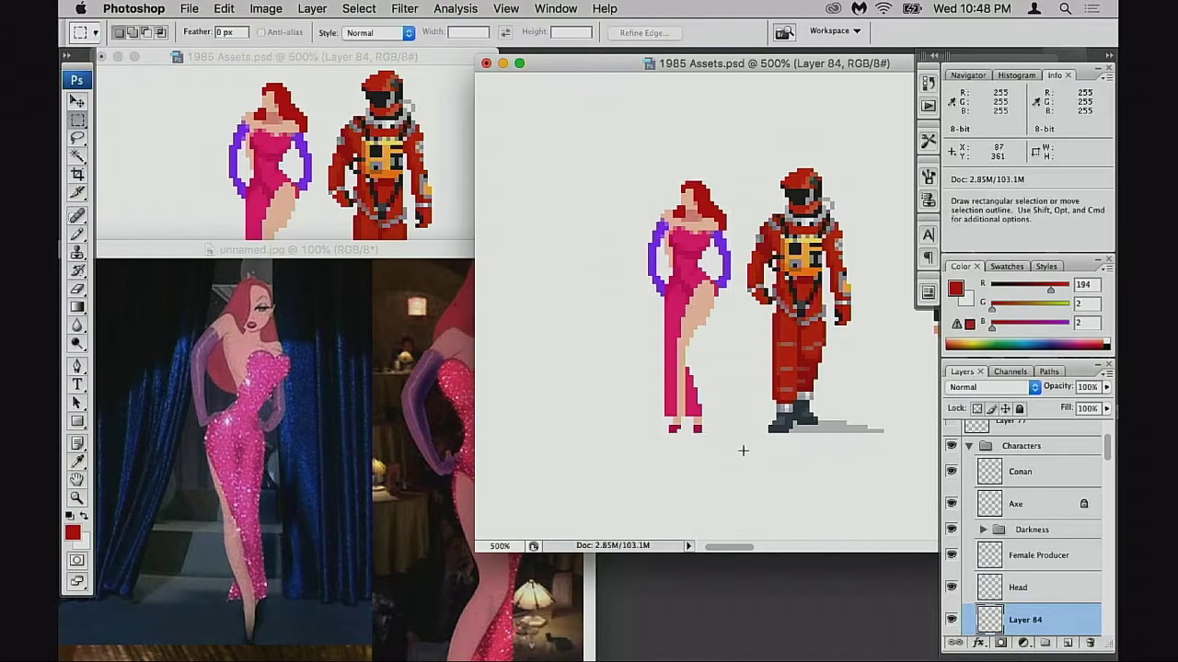
pyautogui.press('super+z')
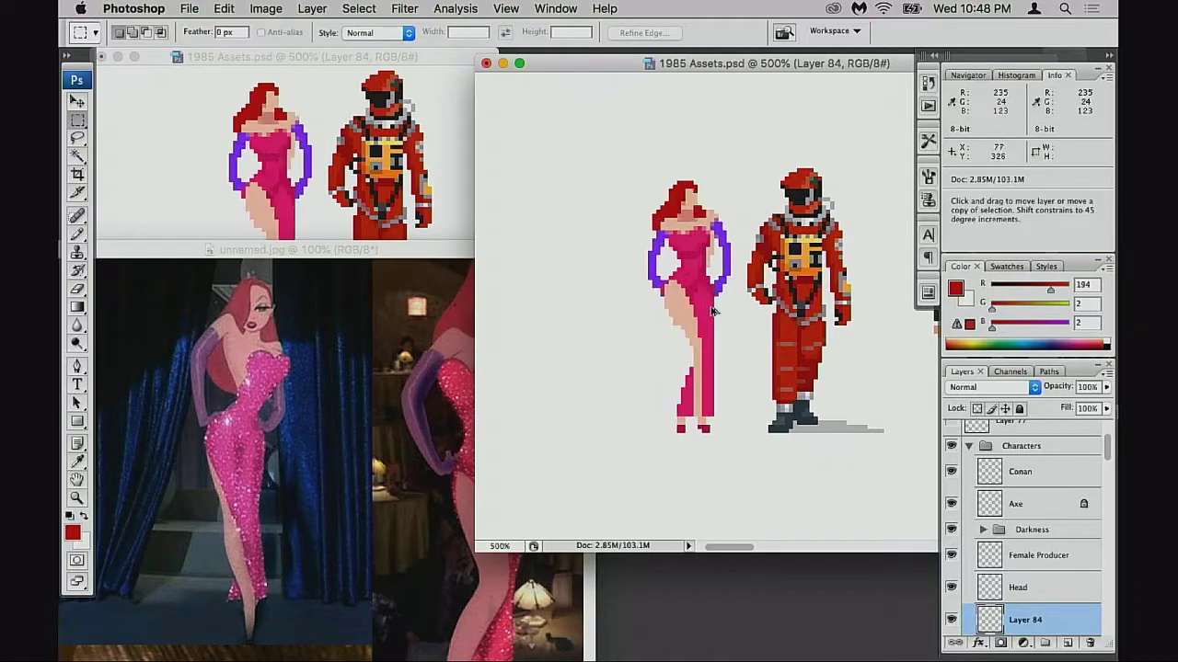
# - Step back through the history to undo the arm shift, the head shift and the last hair edits beside the face
pyautogui.press('alt+super+z')
pyautogui.press('alt+super+z')
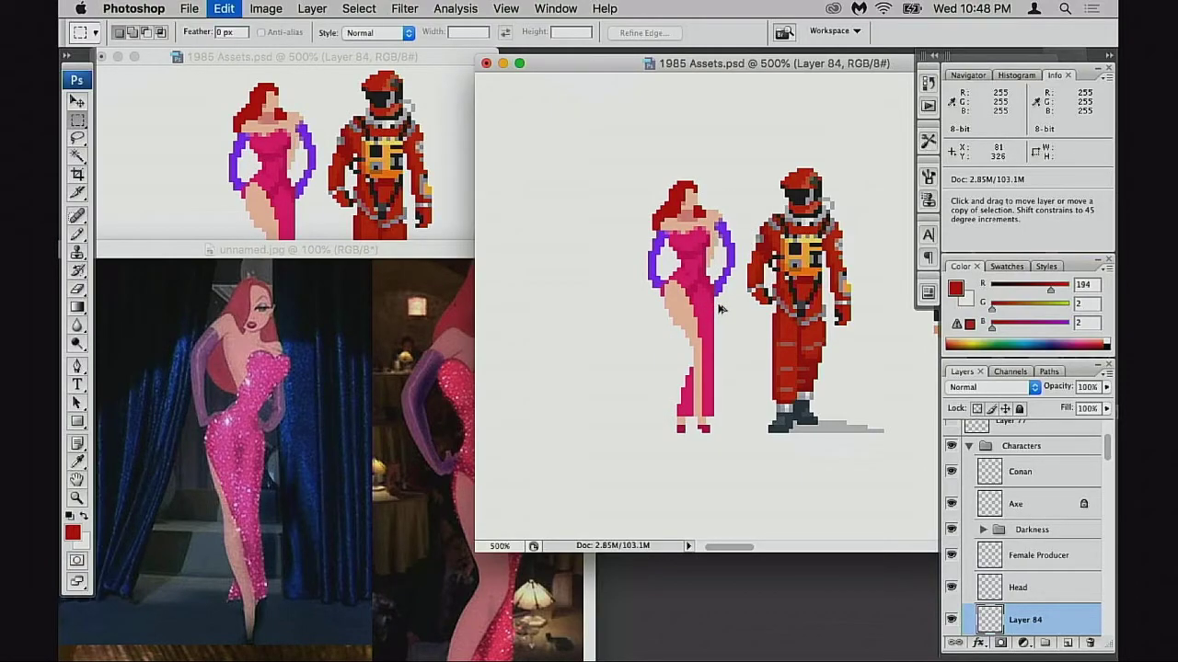
pyautogui.press('alt+super+z')
pyautogui.press('alt+super+z')
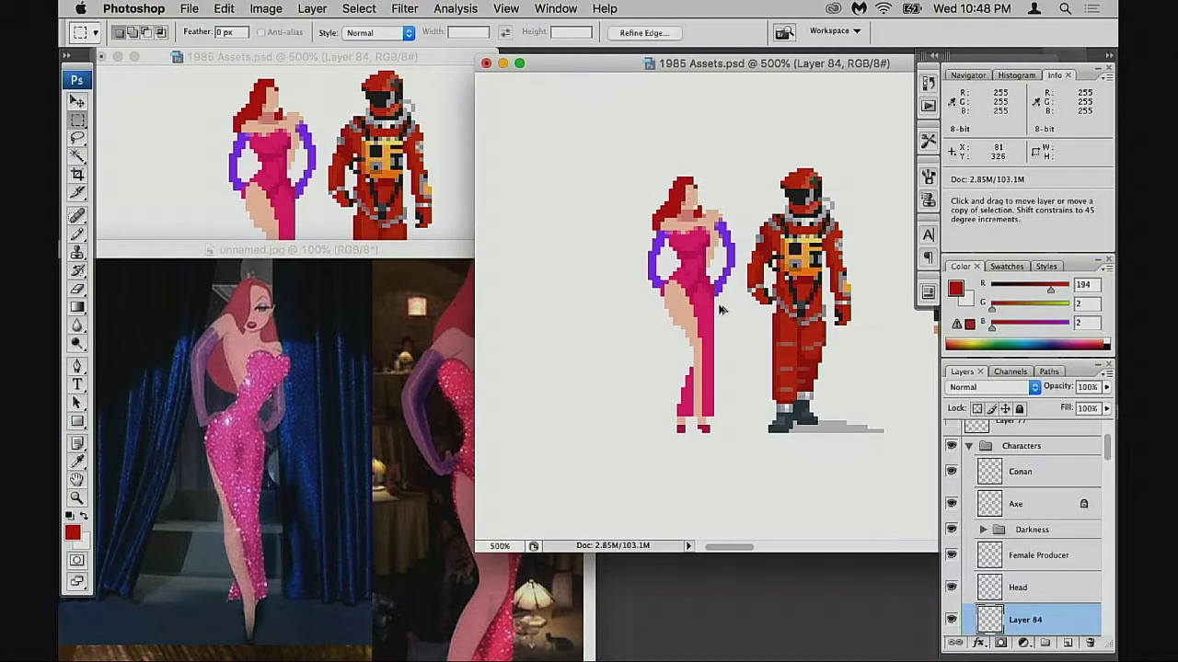
pyautogui.press('alt+super+z')
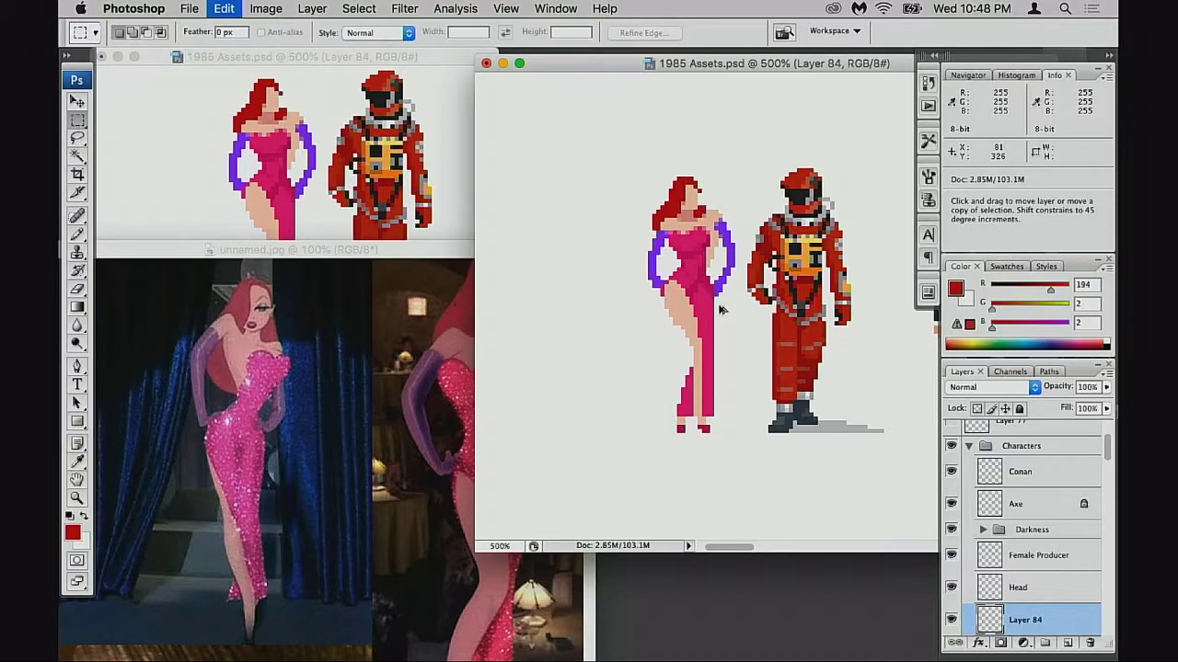
# - Draw a dark red (194, 2, 2) hair strand down the side of the face, joining the forehead hair to the neck lock
pyautogui.press('z')
pyautogui.click(727, 275)
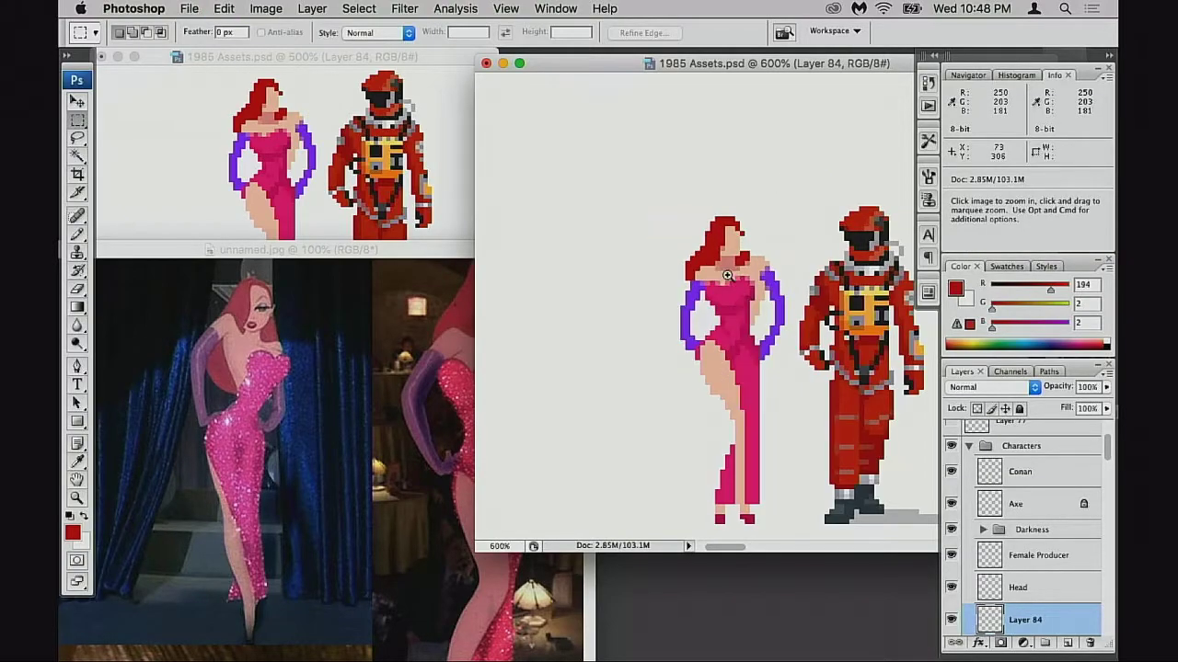
pyautogui.click(742, 277)
pyautogui.click(742, 276)
pyautogui.press('b')
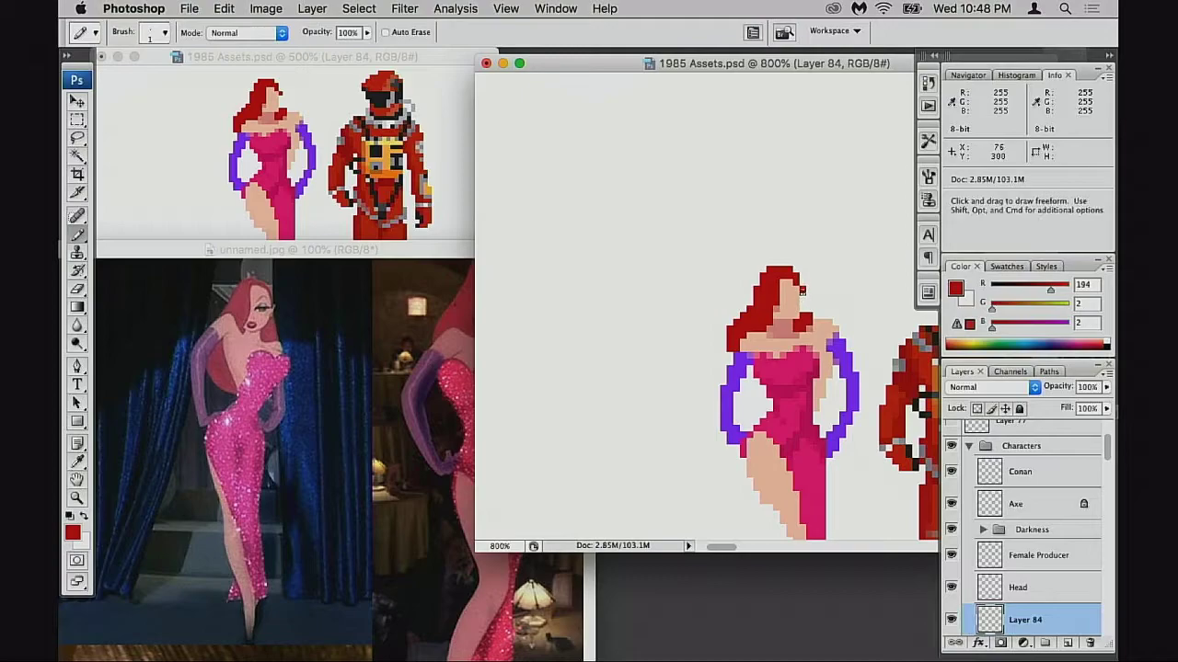
pyautogui.moveTo(802, 291); pyautogui.dragTo(803, 311)
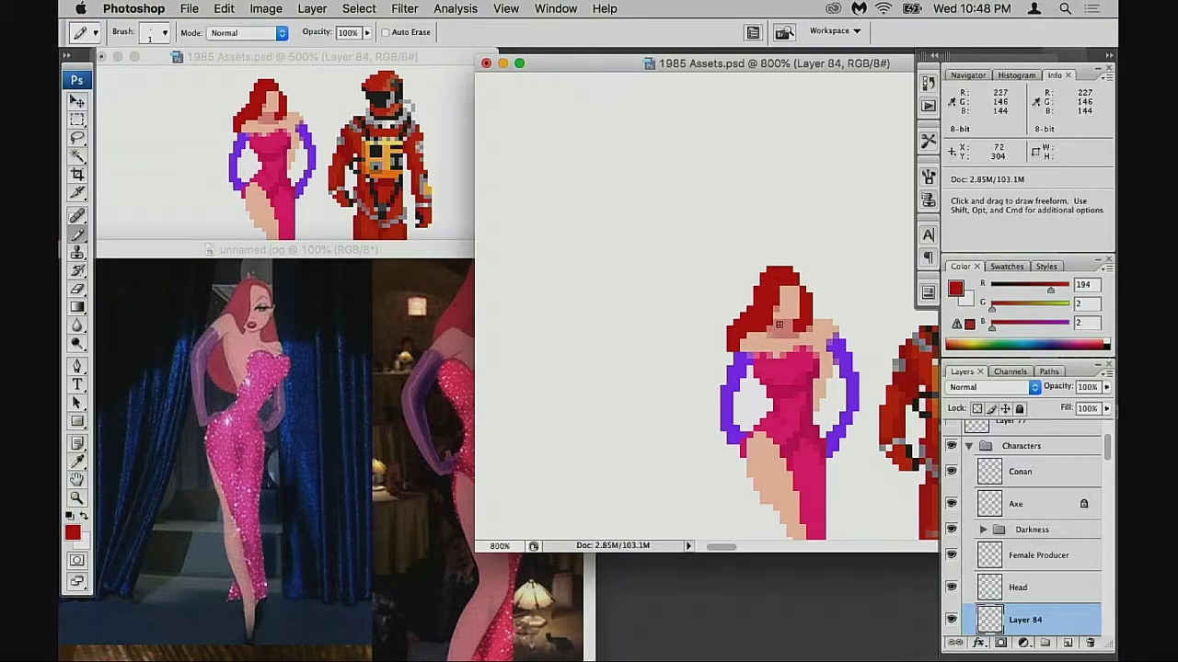
# - Paint a two-pixel-wide mouth on the lower face with the hair's dark red (194, 2, 2) at 30% pencil opacity
pyautogui.keyDown('alt'); pyautogui.click(781, 322); pyautogui.keyUp('alt')
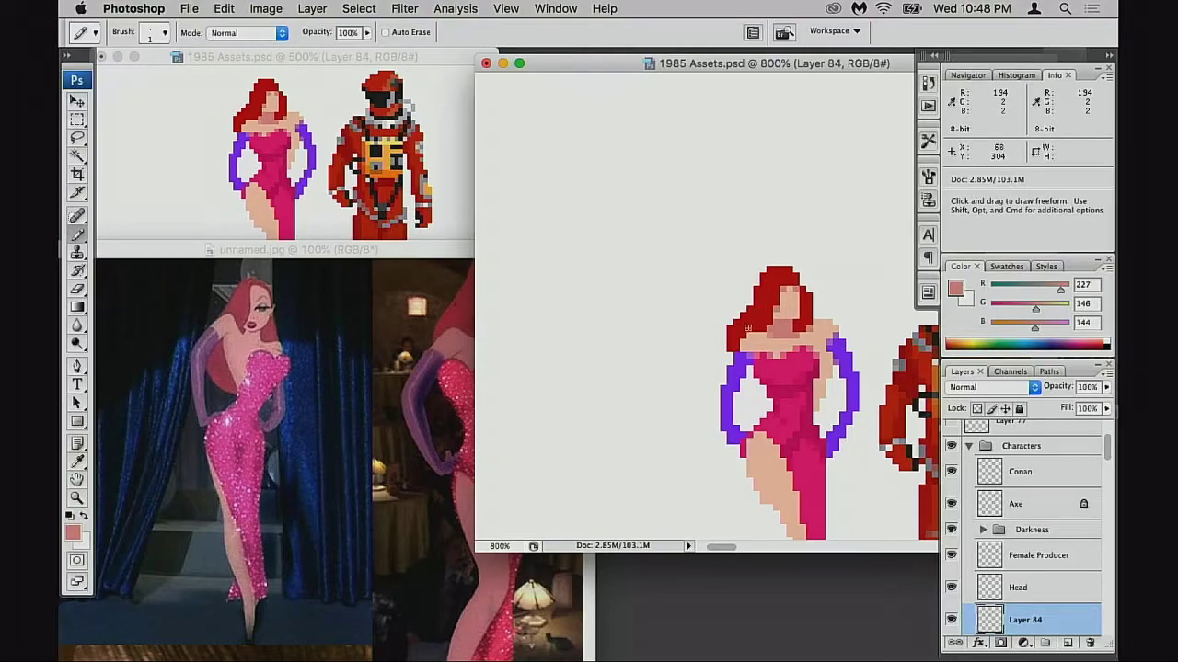
pyautogui.press('super+space')
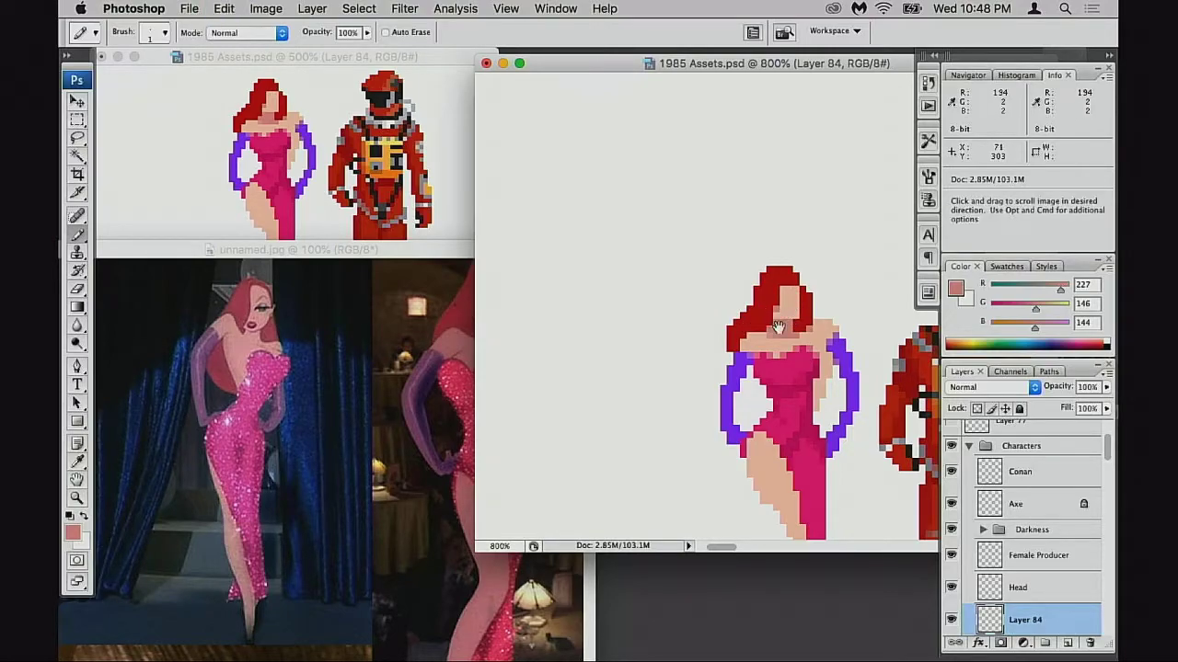
pyautogui.click(797, 319)
pyautogui.click(799, 327)
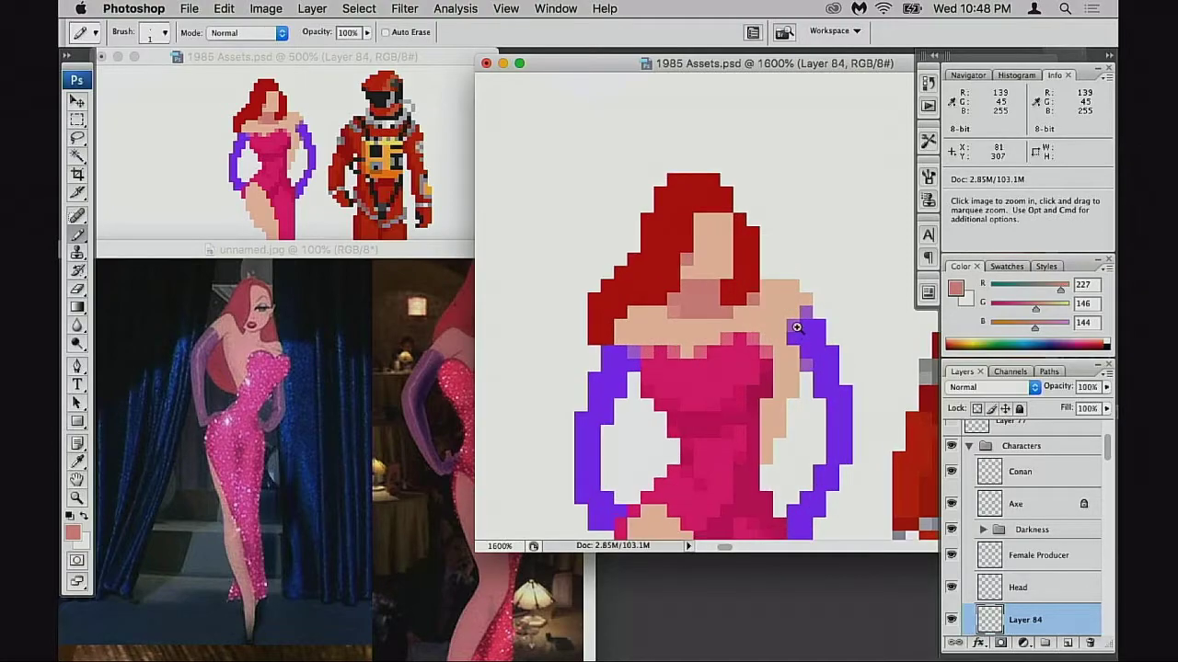
pyautogui.click(723, 312)
pyautogui.click(723, 312)
pyautogui.keyDown('alt'); pyautogui.click(657, 307); pyautogui.keyUp('alt')
pyautogui.press('3')
pyautogui.moveTo(685, 332); pyautogui.dragTo(694, 332)
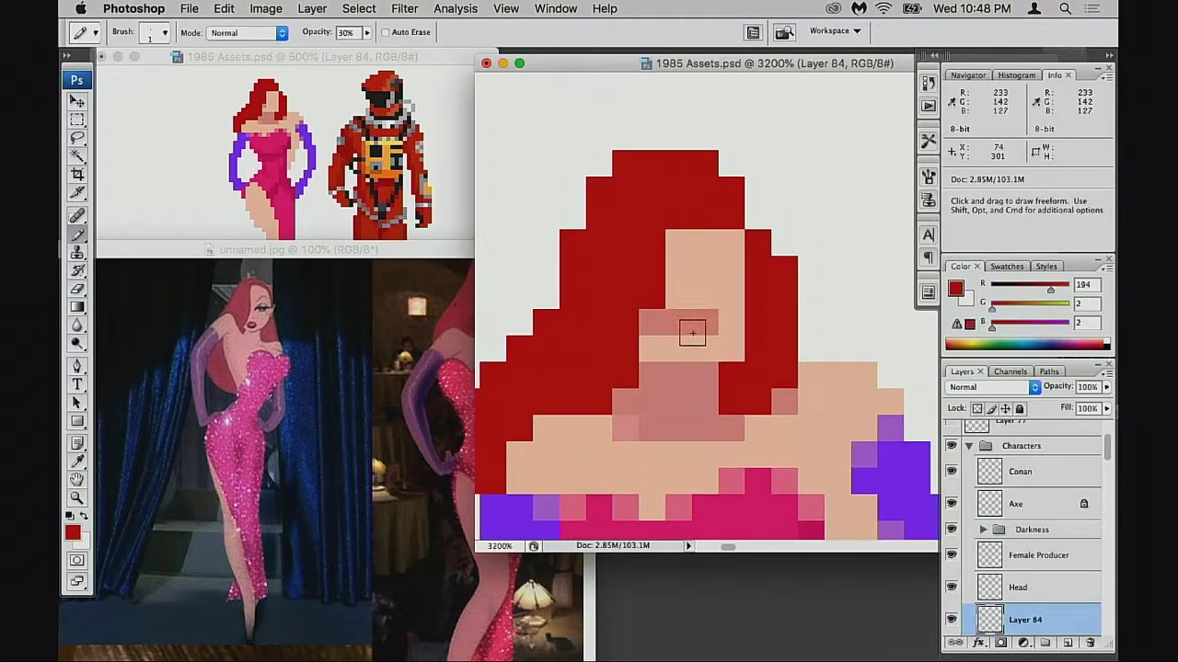
pyautogui.press('super+z')
pyautogui.press('super+z')
pyautogui.press('super+z')
pyautogui.press('super+z')
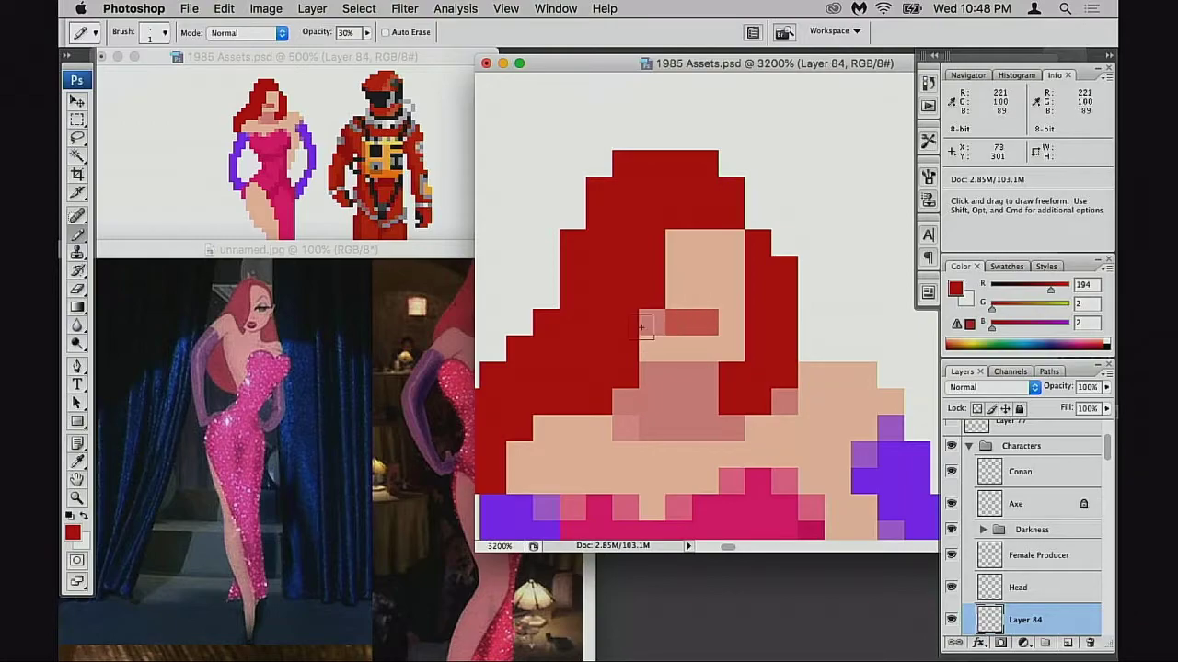
# - Paint two adjacent eye pixels on the upper face with the glove's purple (139, 45, 255) at 30% opacity
pyautogui.keyDown('alt'); pyautogui.click(883, 482); pyautogui.keyUp('alt')
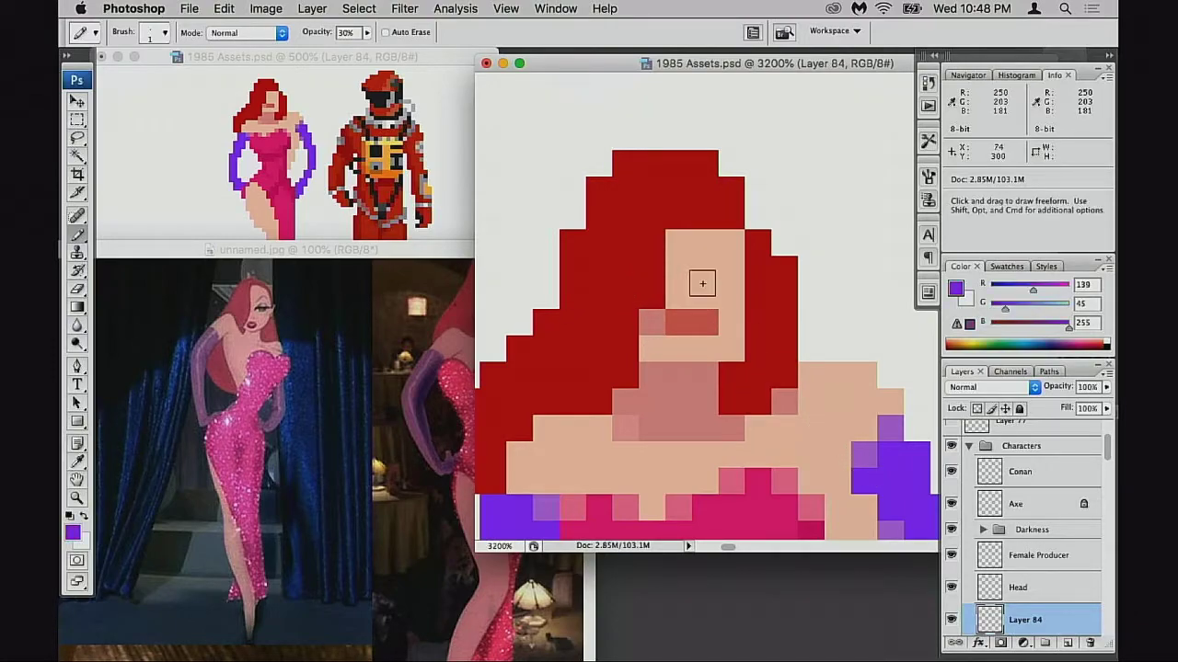
pyautogui.click(732, 267)
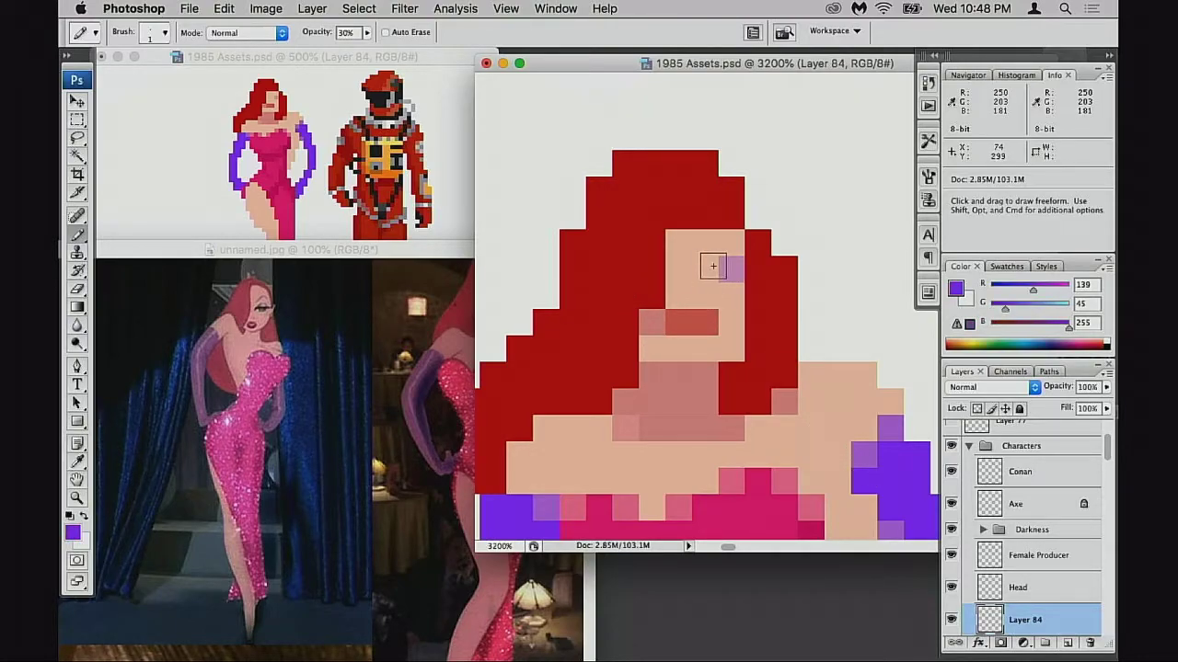
pyautogui.click(715, 266)
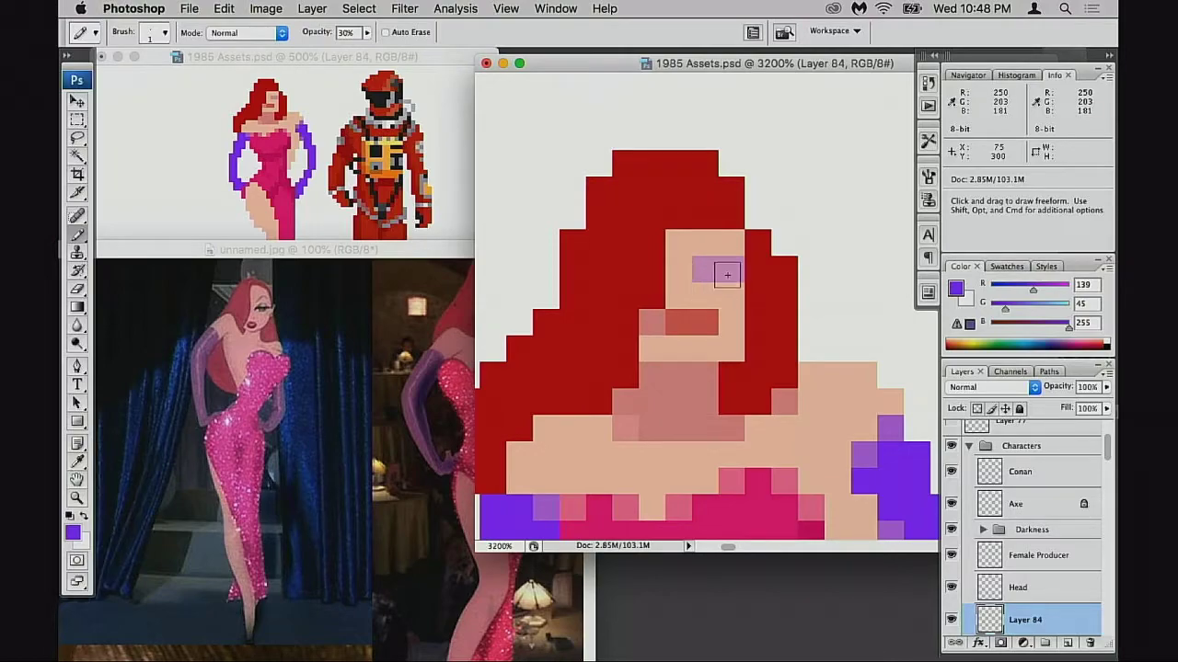
# - Darken the inner eye pixel with the sampled eye mauve (216, 155, 203), using the pencil in Multiply mode
pyautogui.keyDown('alt'); pyautogui.click(732, 268); pyautogui.keyUp('alt')
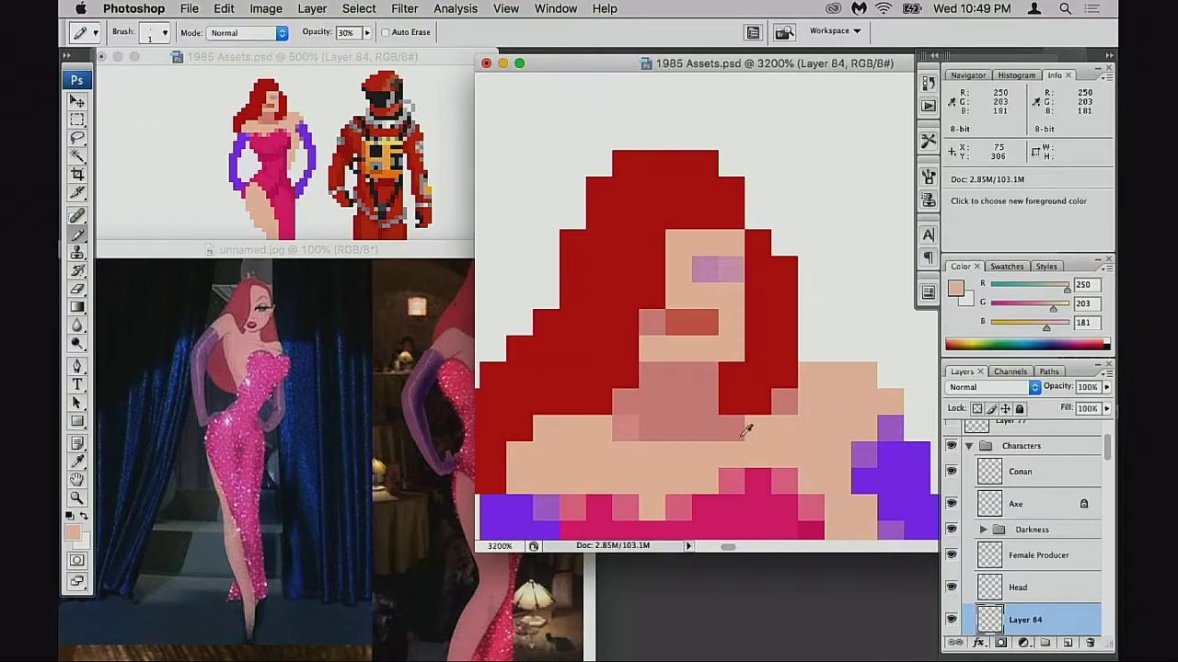
pyautogui.keyDown('alt'); pyautogui.click(710, 266); pyautogui.keyUp('alt')
pyautogui.hotkey('shift', 'alt', 'm')
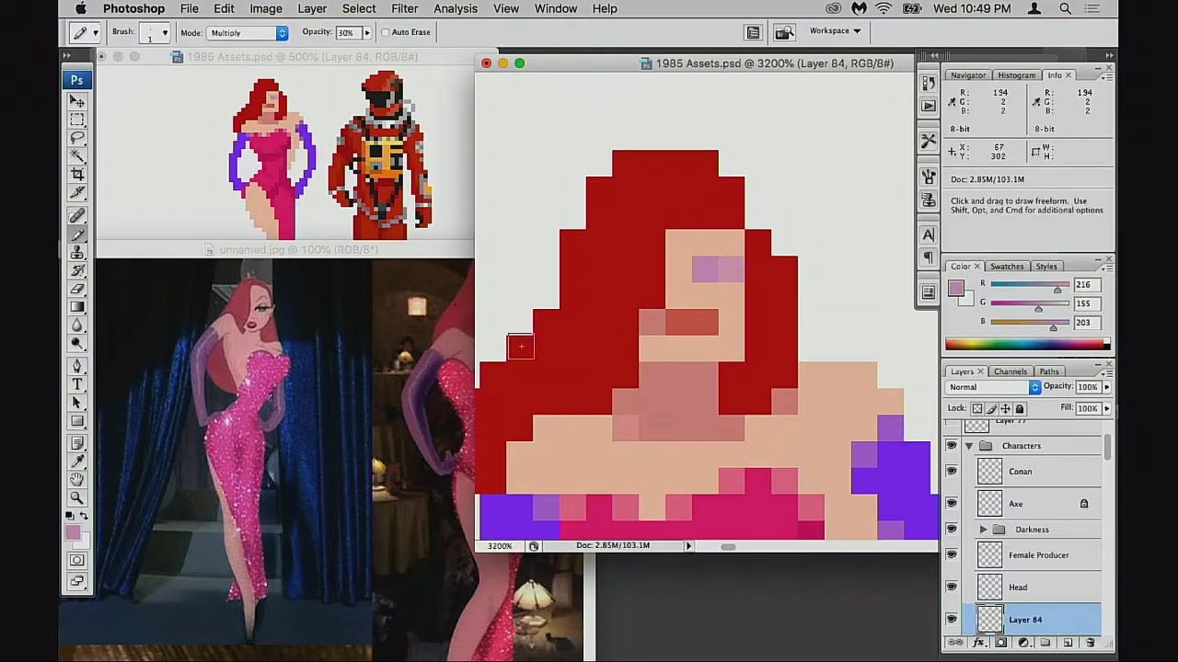
pyautogui.click(713, 269)
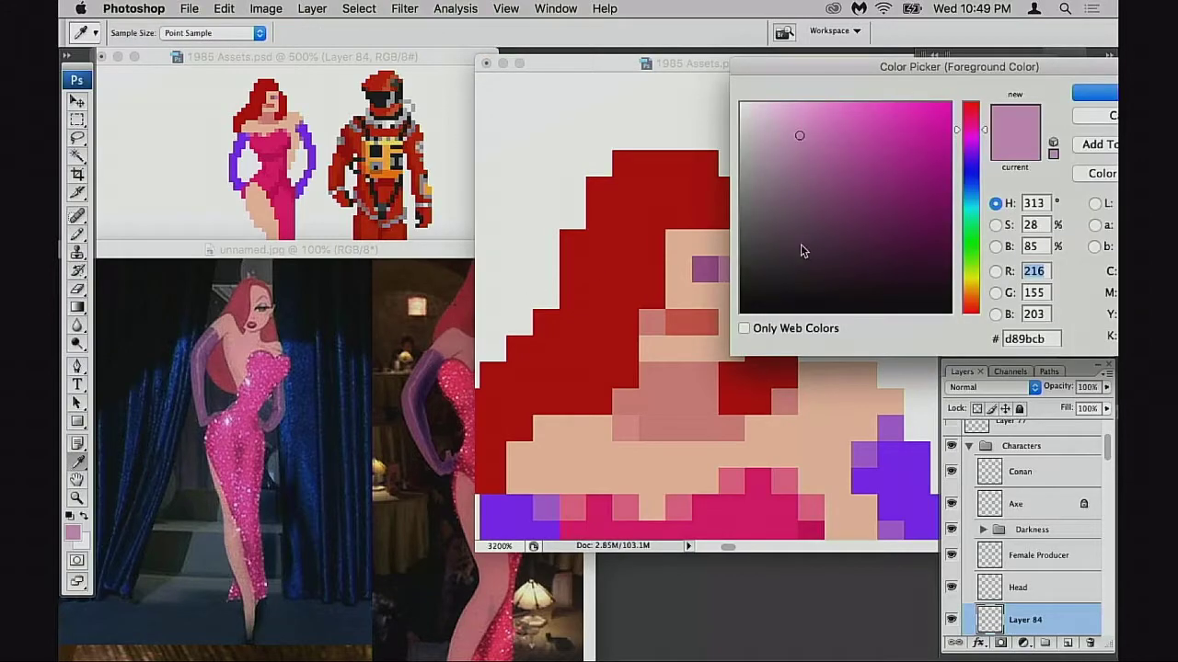
# - Choose a dark grey-violet (71, 69, 83) and shade the eye row and the two pixels above it in Multiply mode
pyautogui.moveTo(780, 252); pyautogui.dragTo(776, 242)
pyautogui.click(971, 172)
pyautogui.press('Return')
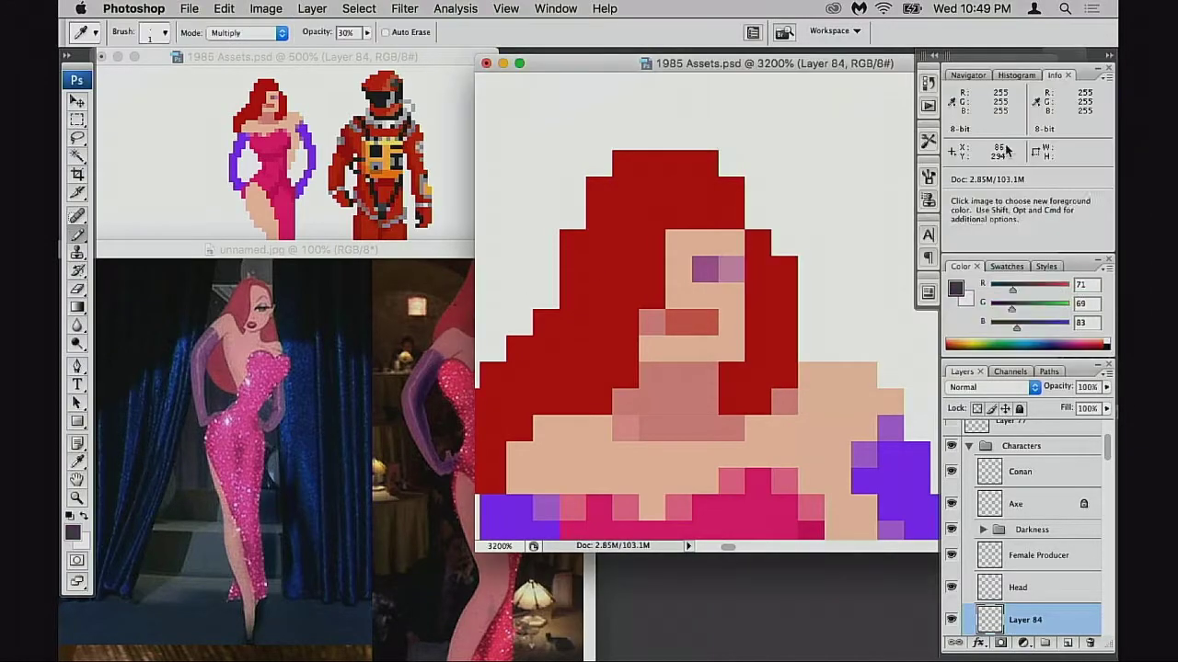
pyautogui.click(699, 269)
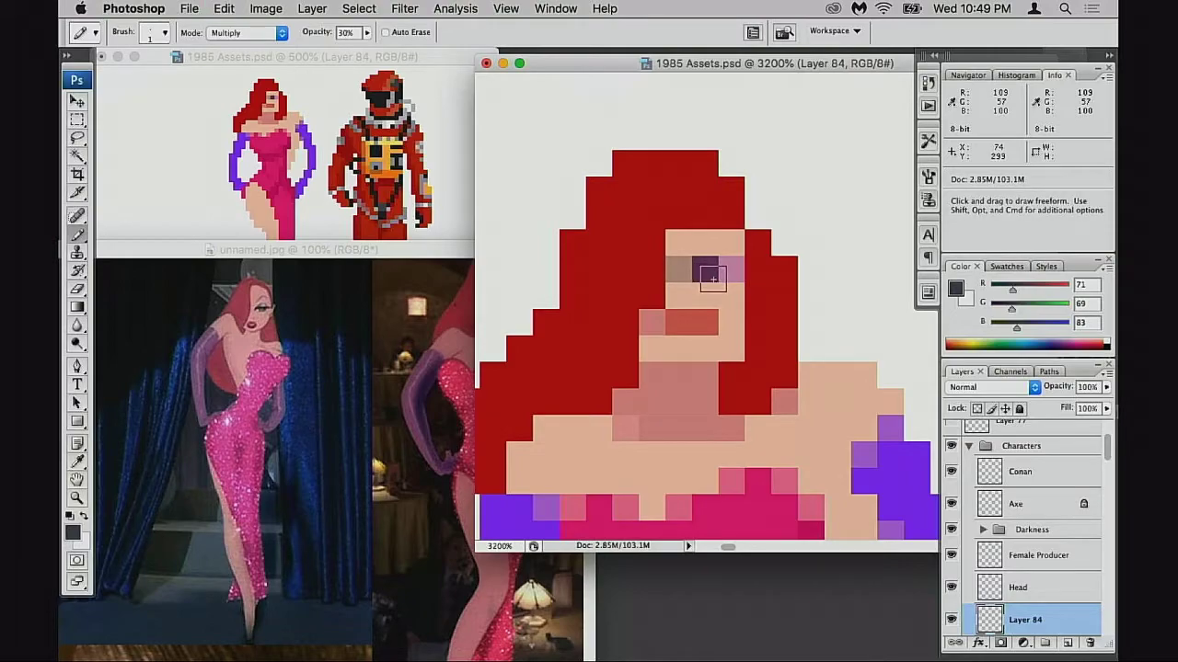
pyautogui.click(730, 272)
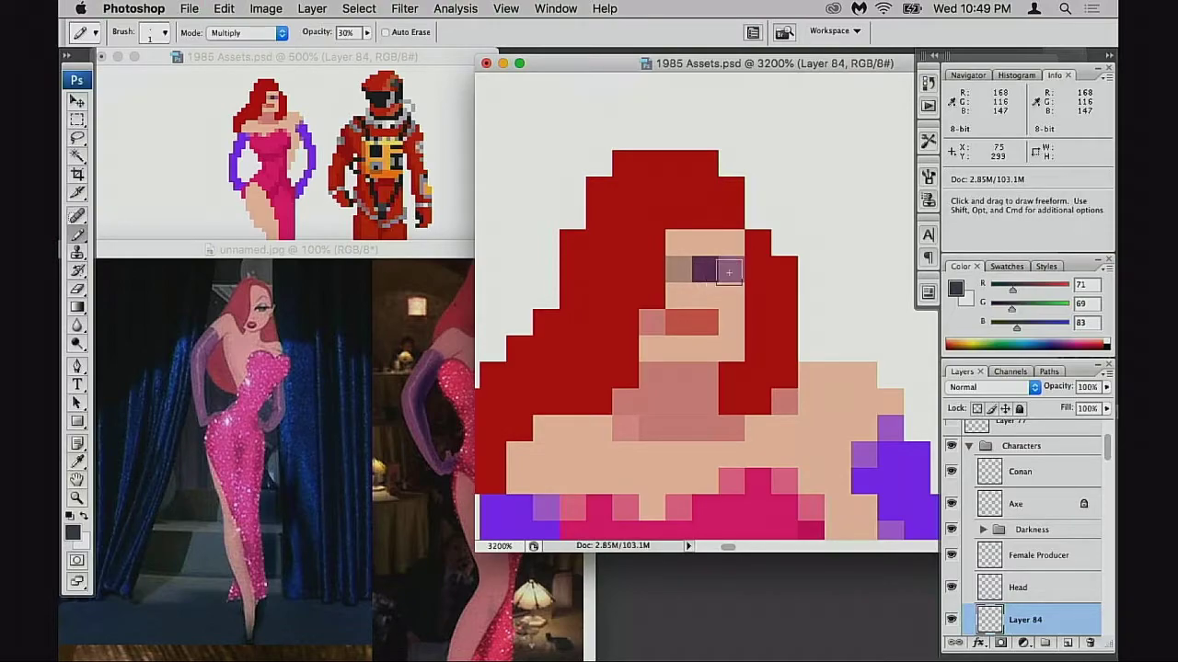
pyautogui.moveTo(707, 244); pyautogui.dragTo(733, 245)
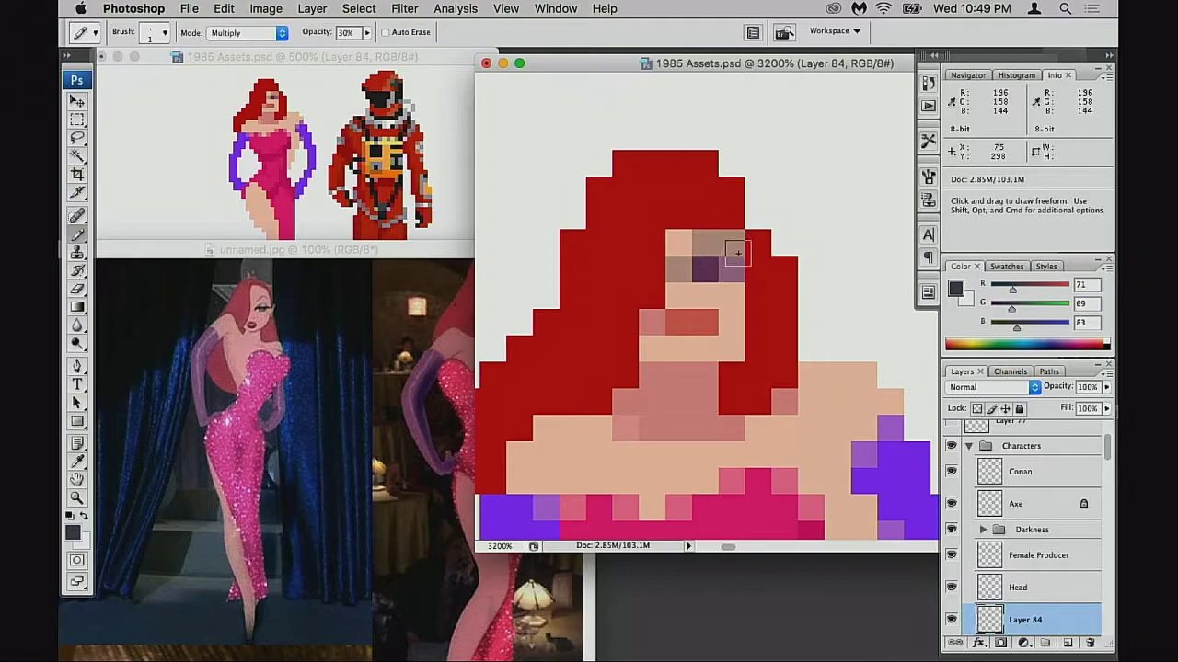
# - Undo the shading above the eye and tint those two pixels with the glove edge's light purple (183, 108, 225) at 30% opacity
pyautogui.press('super+z')
pyautogui.keyDown('alt'); pyautogui.click(883, 434); pyautogui.keyUp('alt')
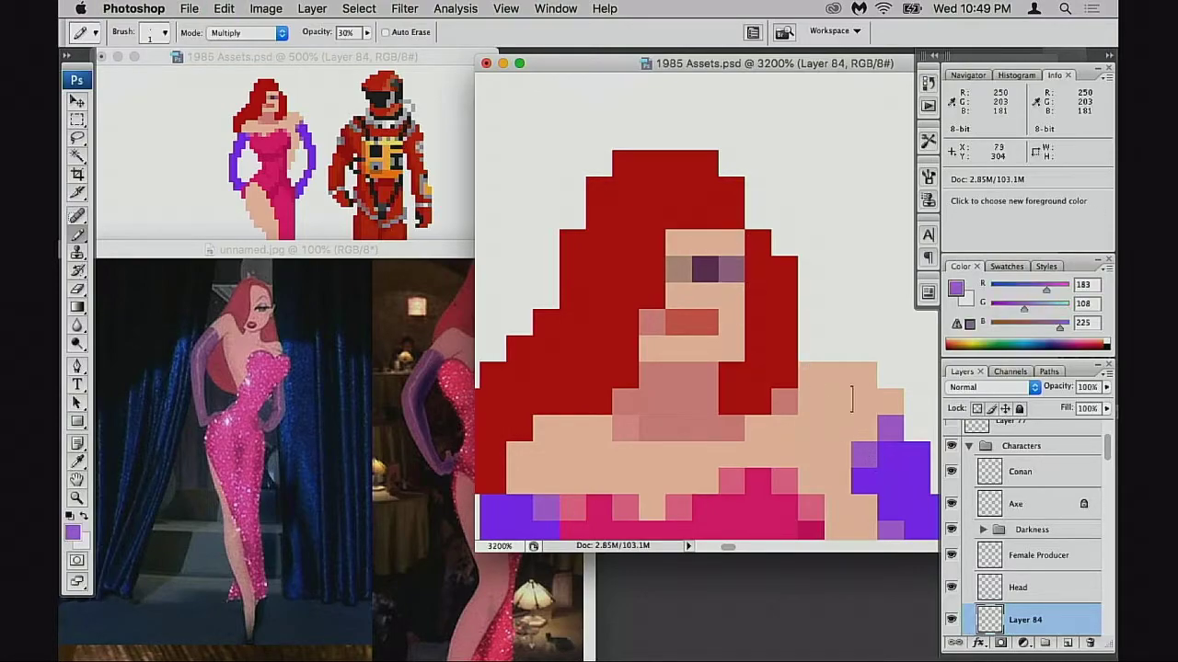
pyautogui.moveTo(705, 243); pyautogui.dragTo(732, 244)
# - Lighten the pixels on both sides of the dark pupil with white in Normal mode at 30% opacity
pyautogui.press('x')
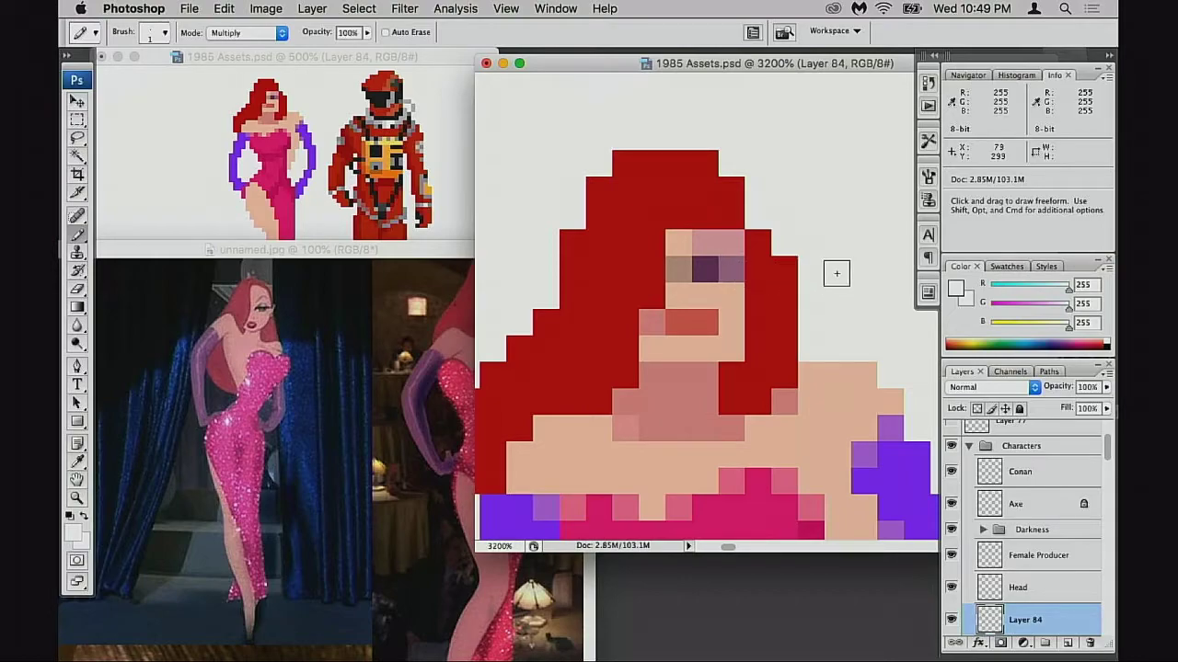
pyautogui.press('0')
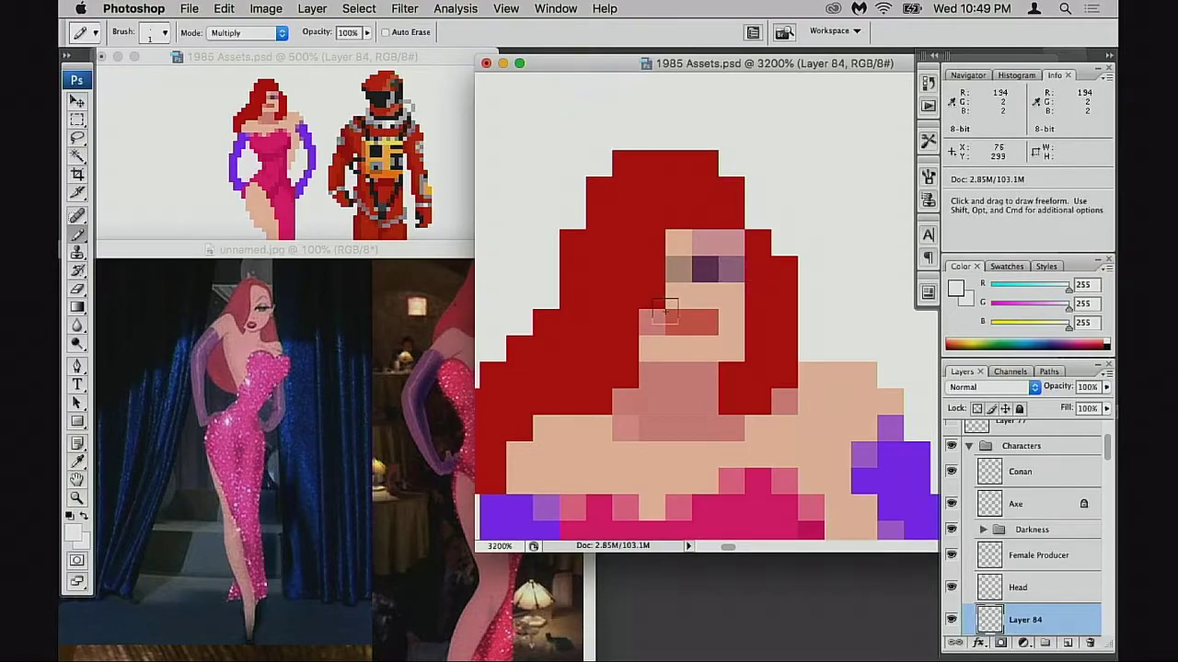
pyautogui.hotkey('shift', 'alt', 'n')
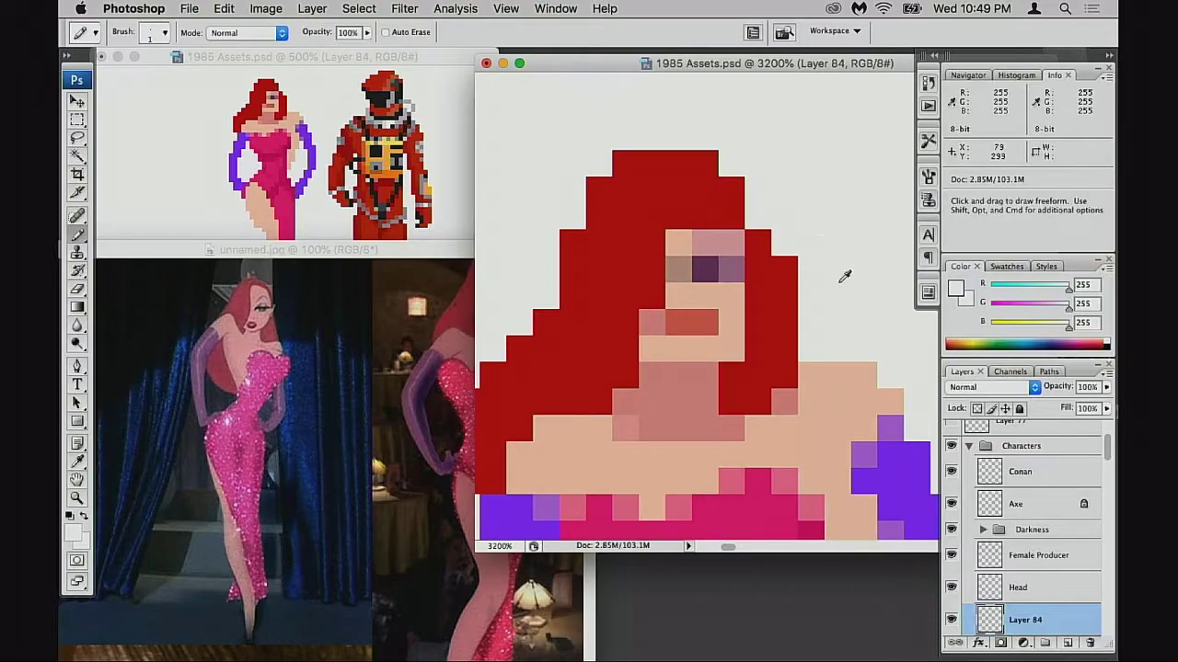
pyautogui.press('super+z')
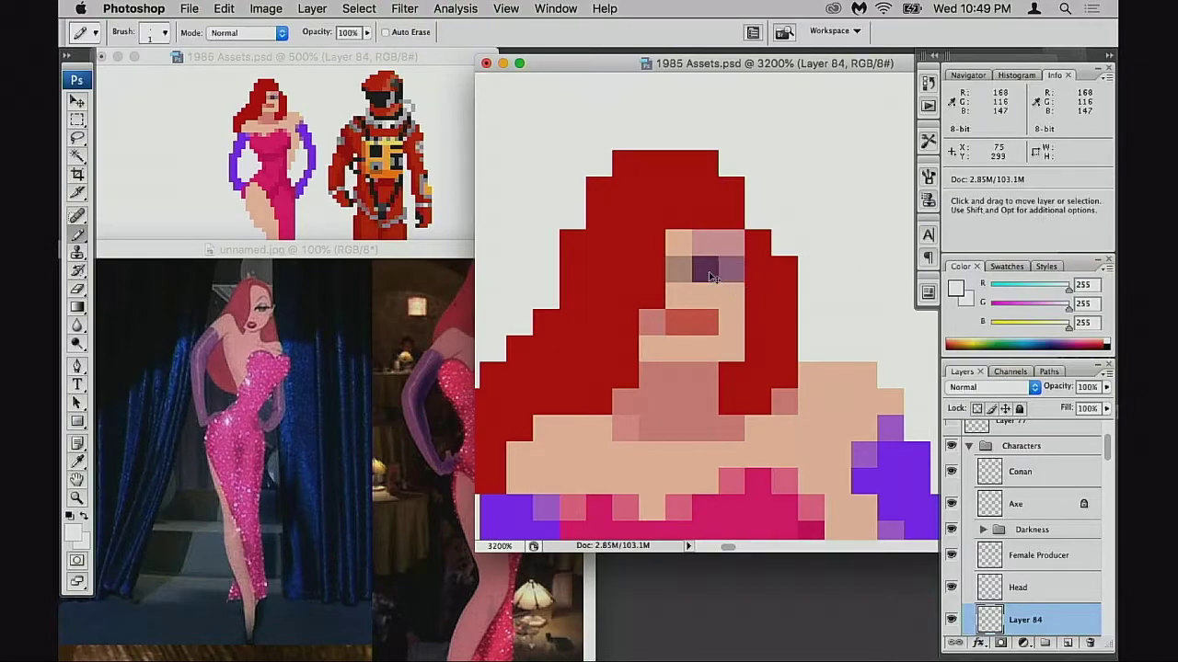
pyautogui.press('3')
pyautogui.click(731, 270)
pyautogui.click(731, 270)
pyautogui.click(730, 270)
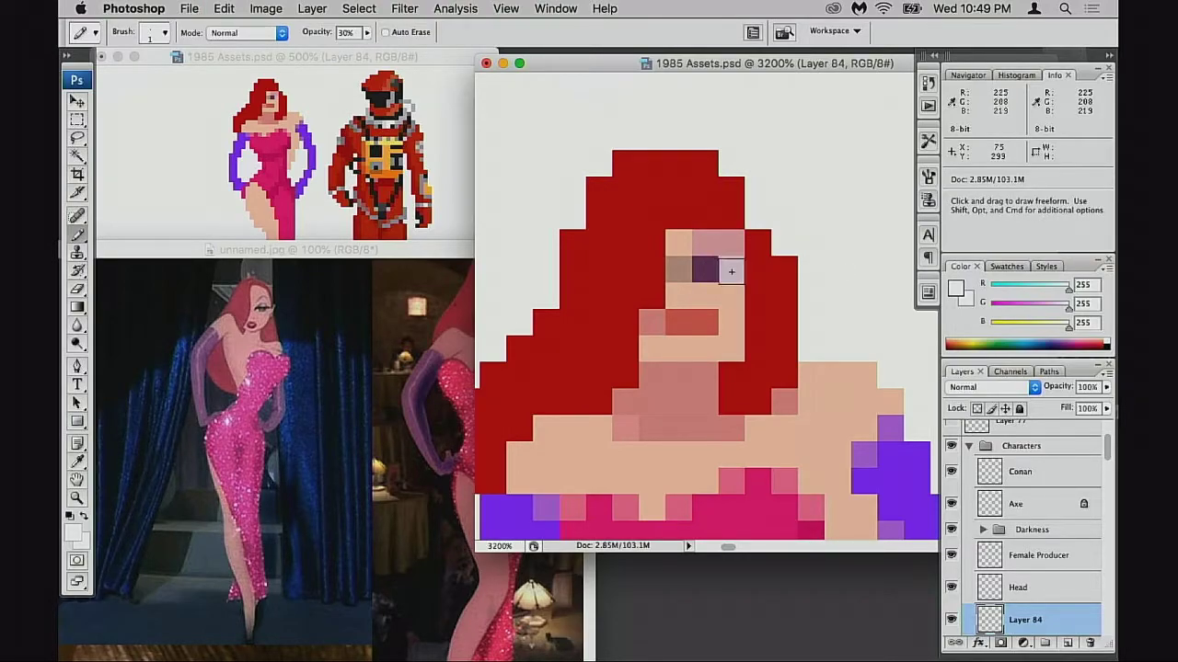
pyautogui.click(678, 270)
pyautogui.click(678, 270)
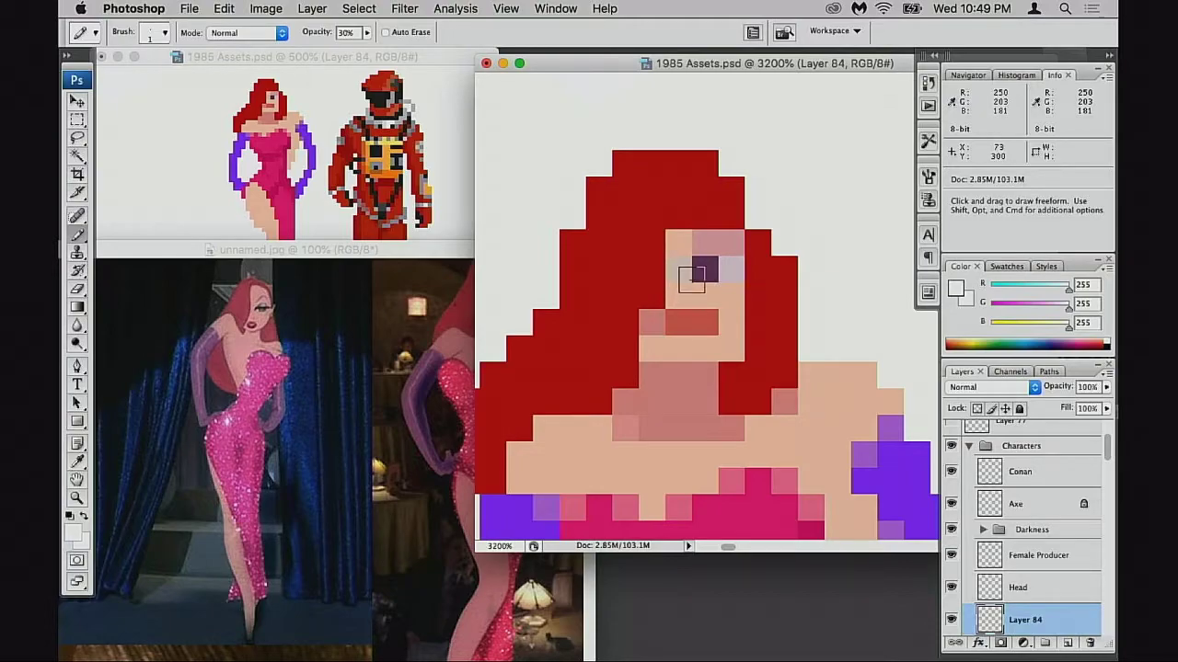
# - Tint the eye pixel on the outer side of the pupil with the glove's purple (139, 45, 255) at 30% opacity
pyautogui.keyDown('alt'); pyautogui.click(870, 448); pyautogui.keyUp('alt')
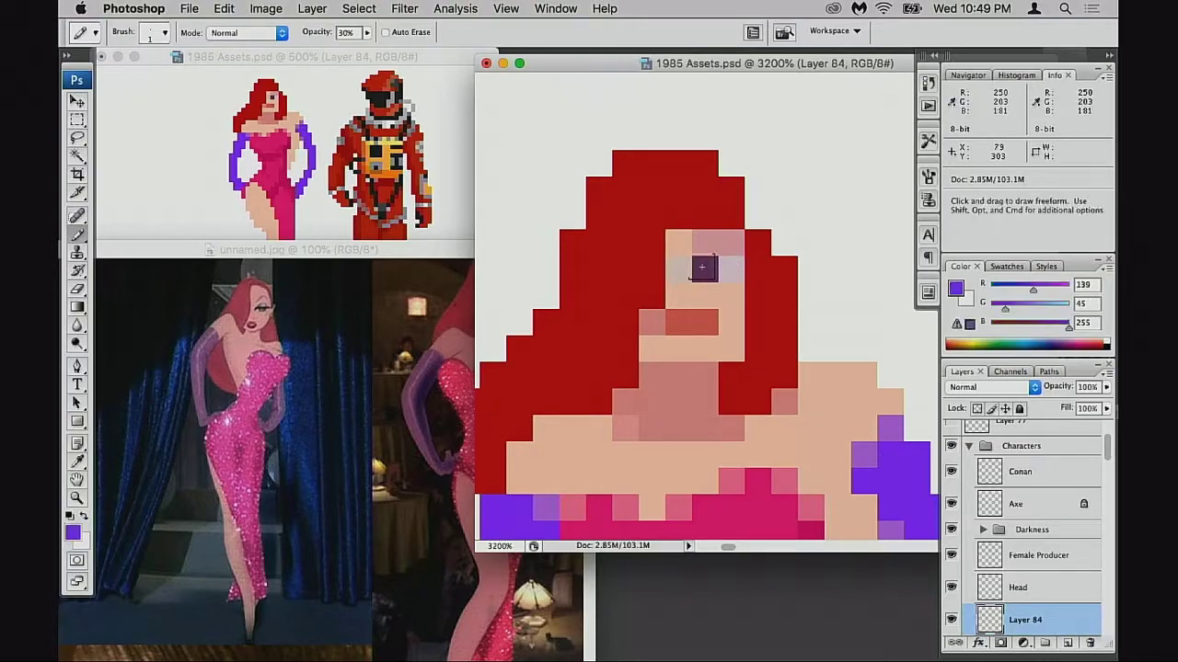
pyautogui.click(705, 243)
pyautogui.press('super+z')
pyautogui.click(728, 263)
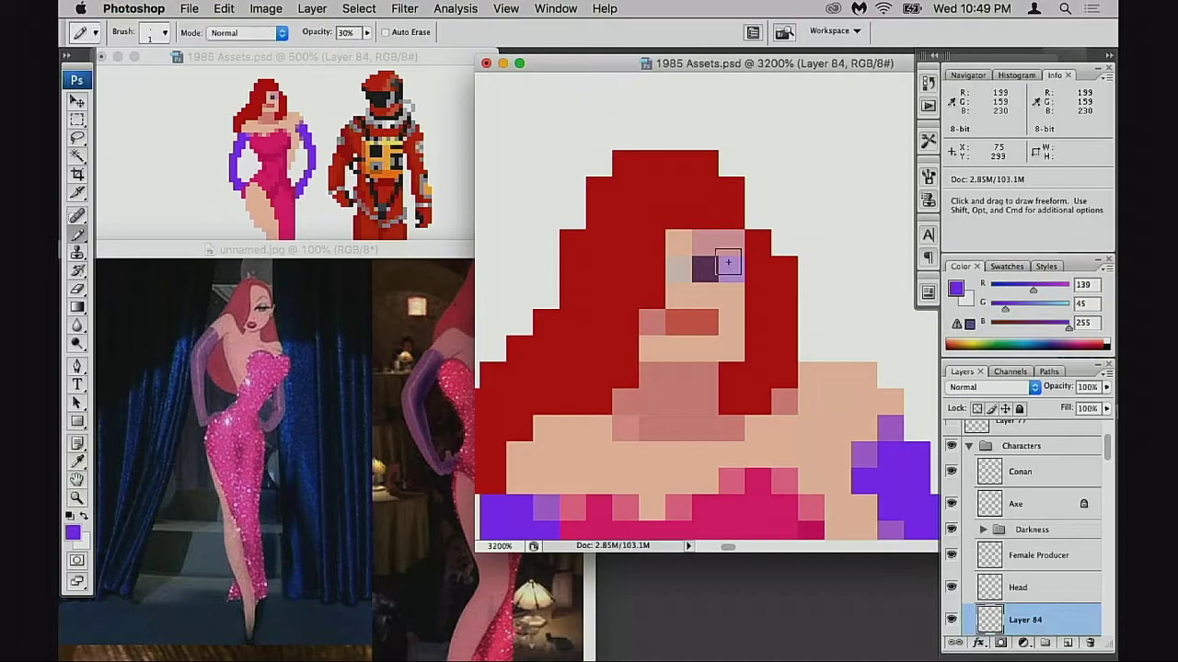
# - Extend the forehead up into the hair above the eye with the skin tone (250, 203, 181) at 100% opacity
pyautogui.keyDown('alt'); pyautogui.click(722, 207); pyautogui.keyUp('alt')
pyautogui.press('0')
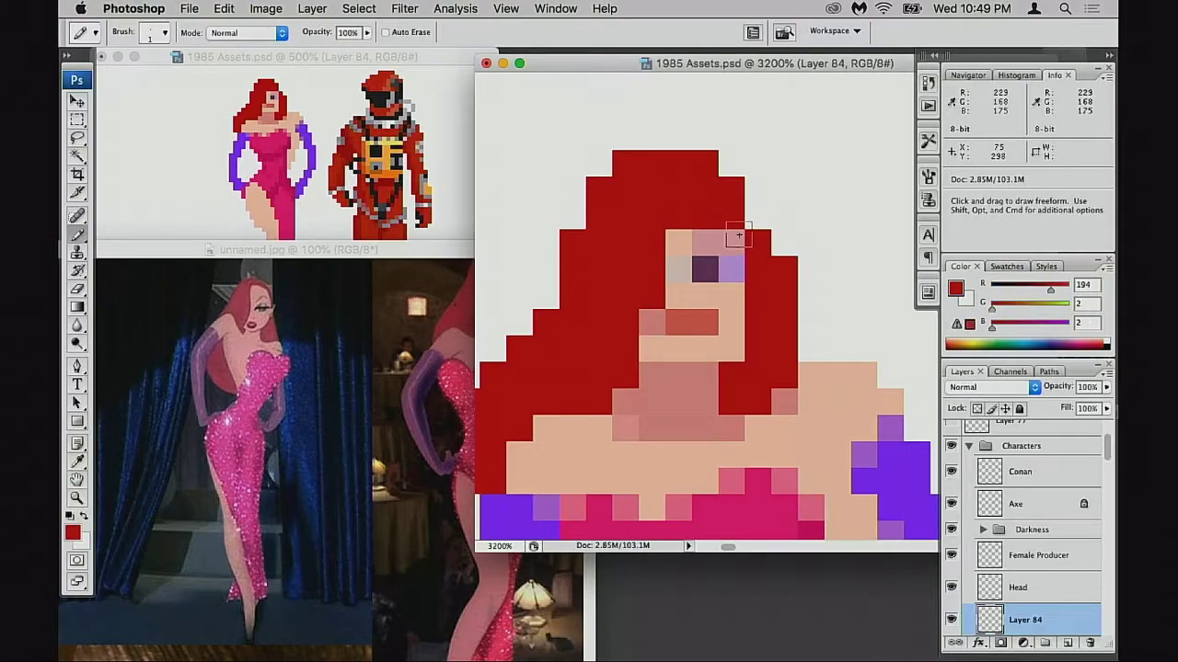
pyautogui.keyDown('alt'); pyautogui.click(692, 238); pyautogui.keyUp('alt')
pyautogui.click(711, 213)
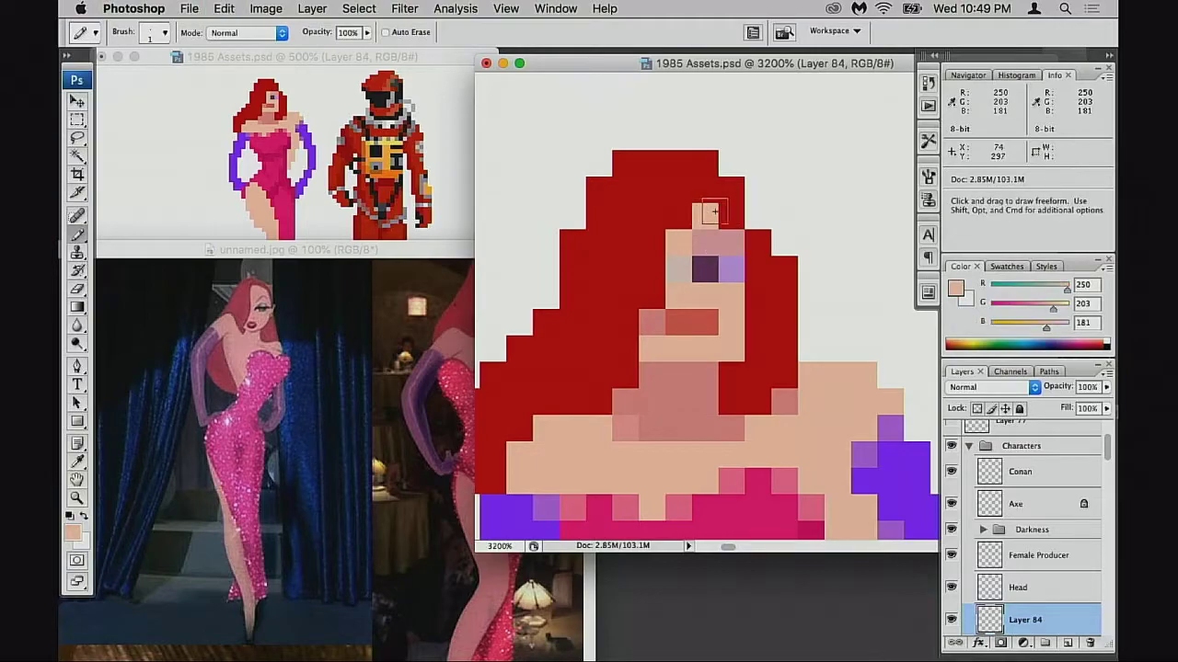
pyautogui.click(705, 189)
pyautogui.click(731, 190)
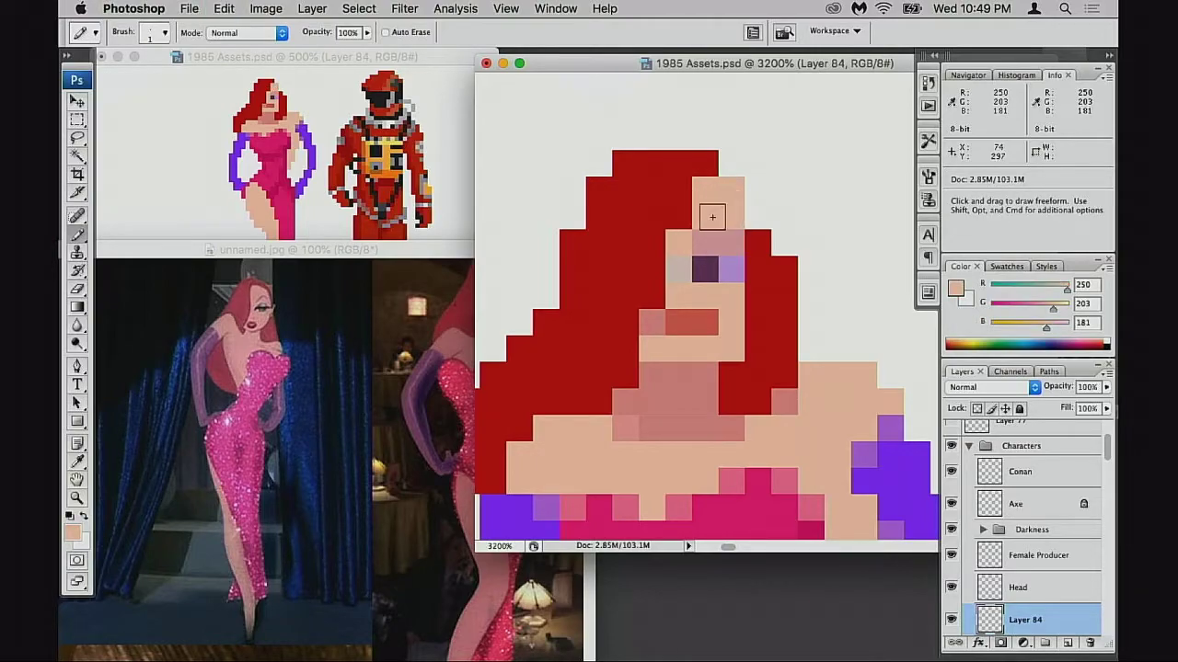
pyautogui.click(688, 223)
# - Try covering the face's inner edge beside the eye with the hair's dark red (194, 2, 2), and undo it
pyautogui.keyDown('alt'); pyautogui.click(662, 262); pyautogui.keyUp('alt')
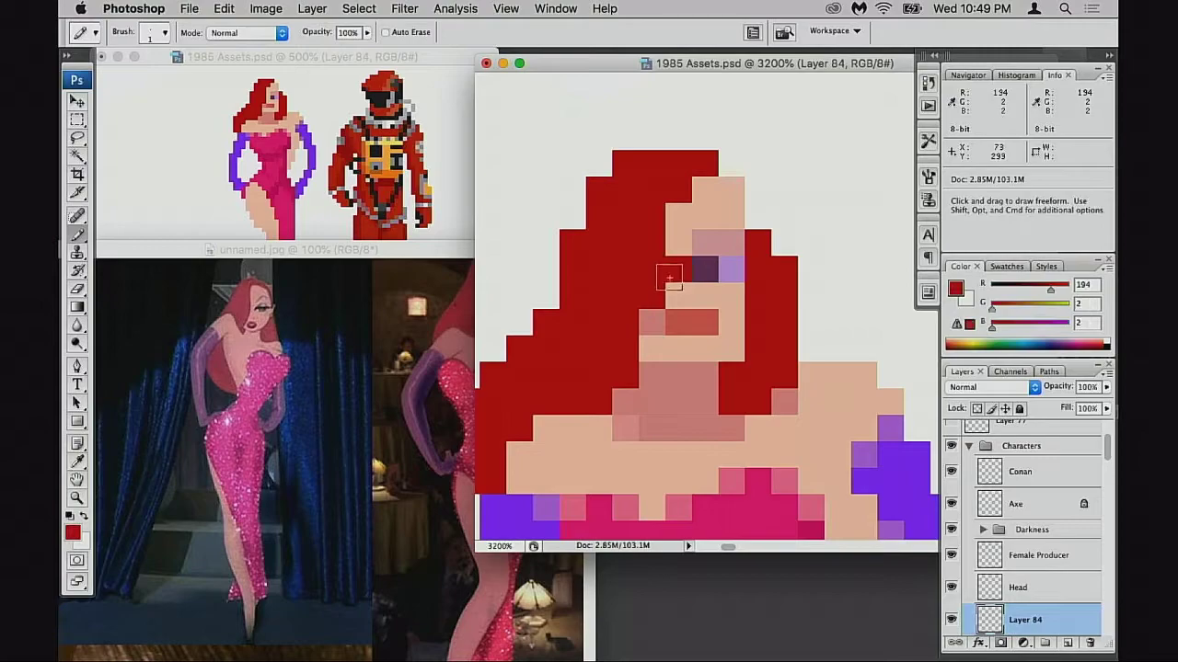
pyautogui.click(655, 320)
pyautogui.press('super+z')
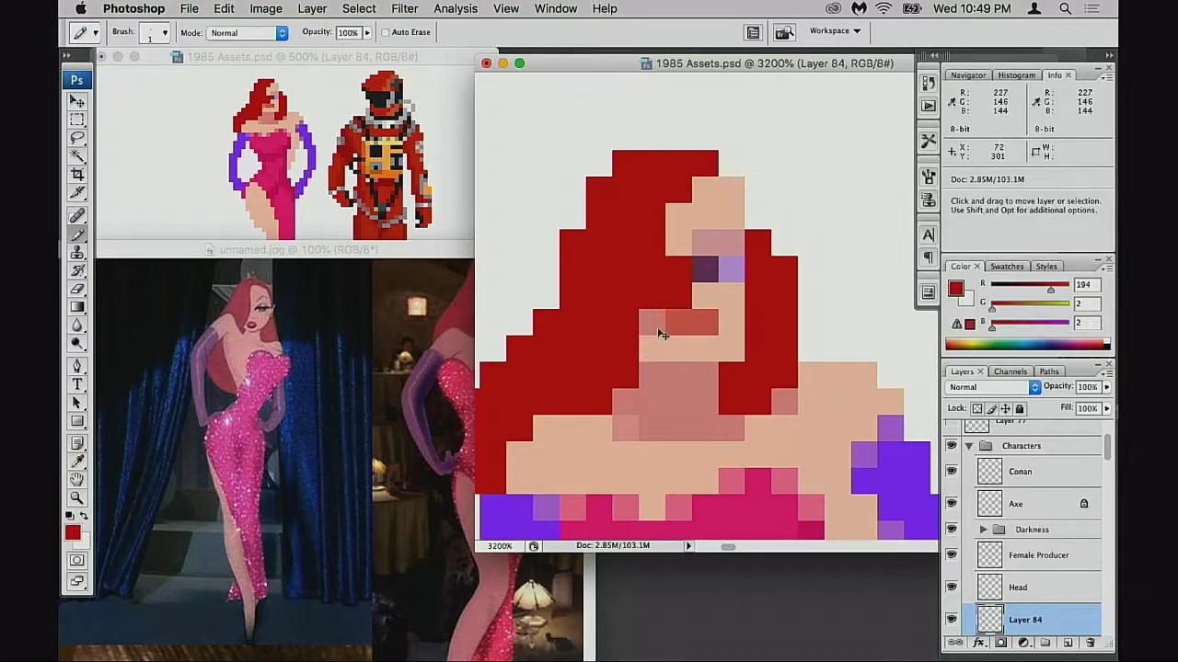
pyautogui.press('alt+super+z')
pyautogui.press('alt+super+z')
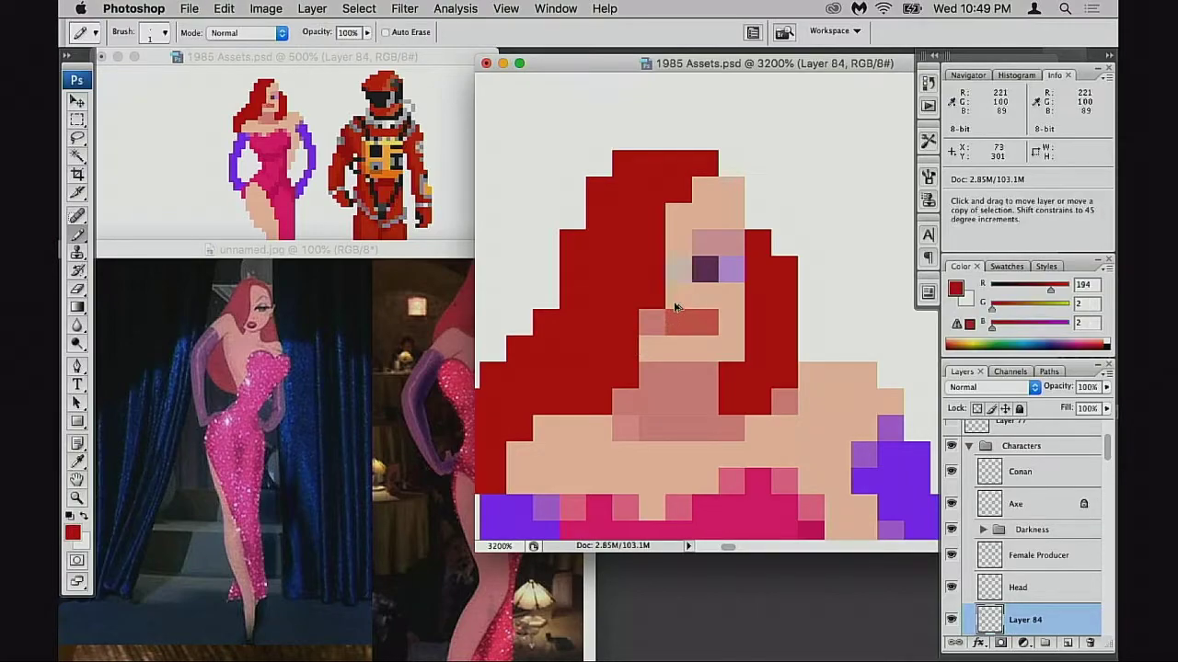
# - Widen the upper face by one skin-tone column, and blend one pixel beside the eye and the jaw corner with dark red at 50% opacity
pyautogui.keyDown('alt'); pyautogui.click(728, 190); pyautogui.keyUp('alt')
pyautogui.moveTo(749, 206)
pyautogui.mouseDown()
pyautogui.moveTo(775, 247)
pyautogui.moveTo(756, 256)
pyautogui.moveTo(754, 245)
pyautogui.moveTo(749, 304)
pyautogui.mouseUp()
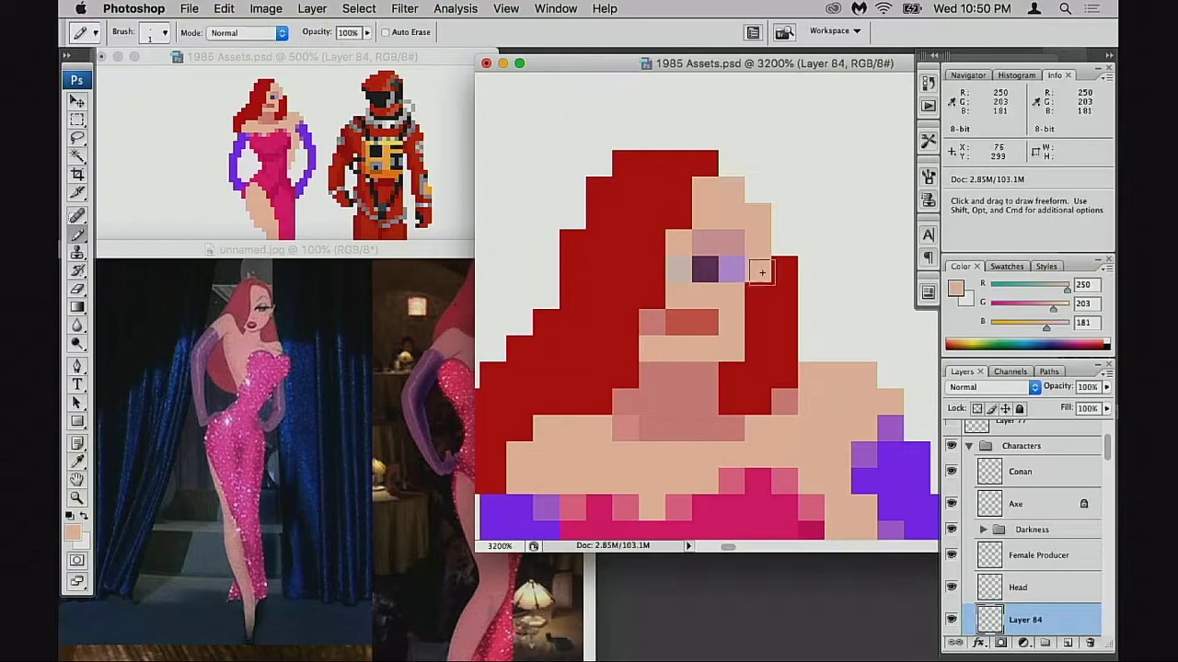
pyautogui.keyDown('alt'); pyautogui.click(773, 286); pyautogui.keyUp('alt')
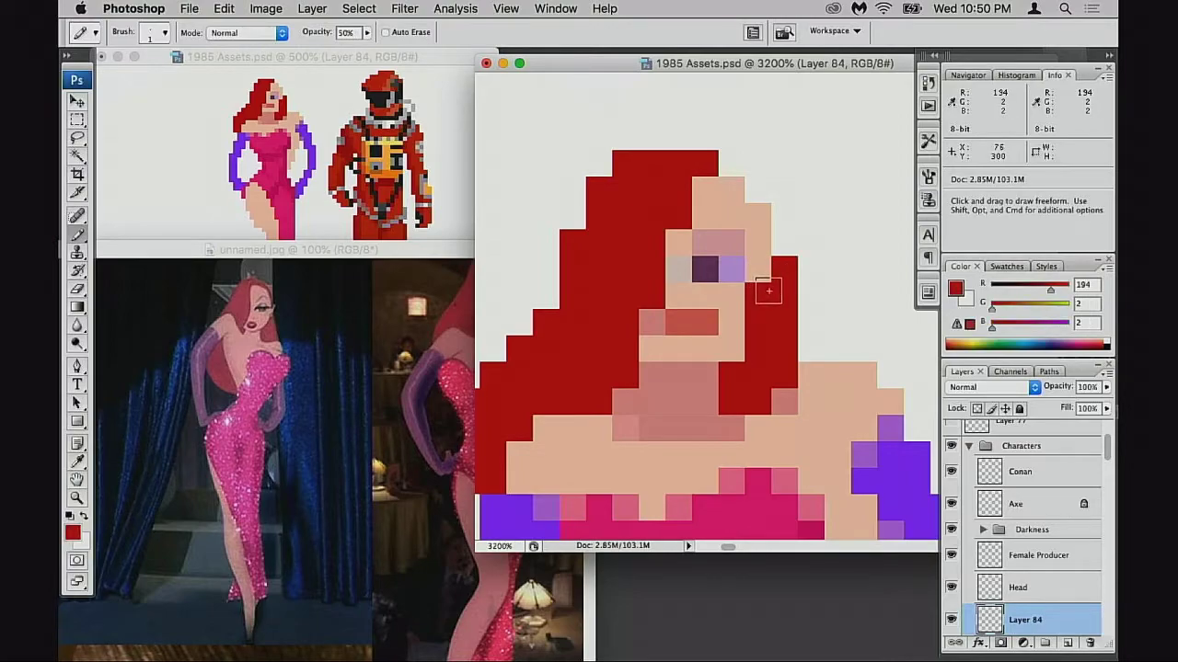
pyautogui.click(758, 271)
pyautogui.click(731, 350)
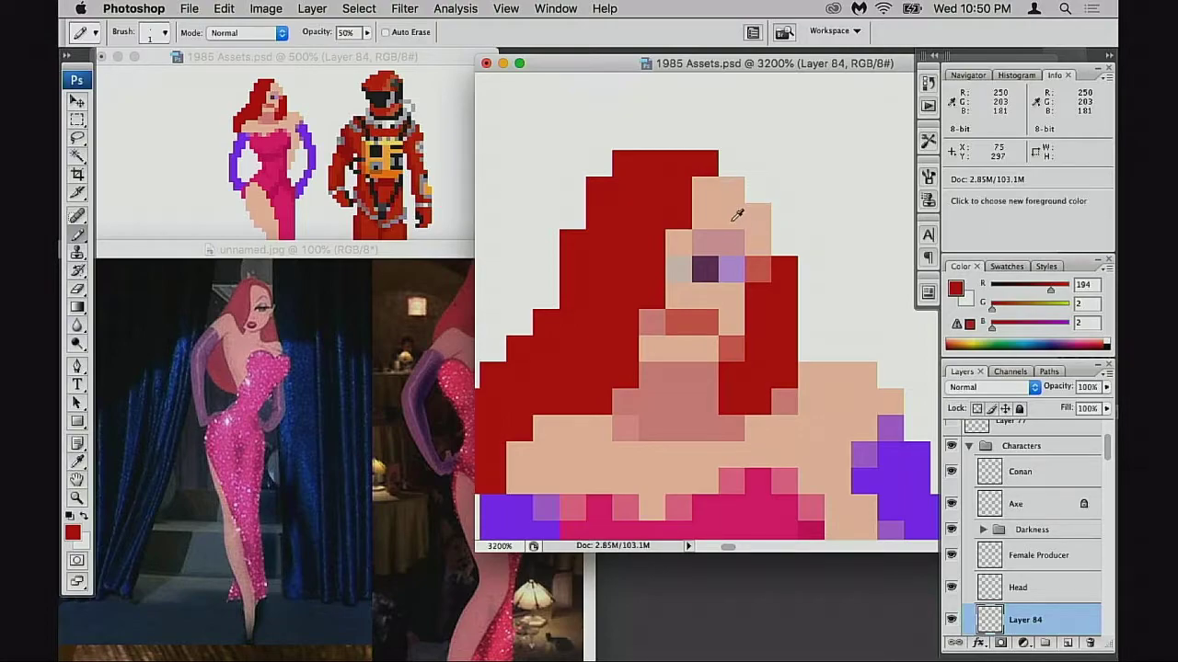
# - Cover the two tinted pixels directly above the eye with the skin tone (250, 203, 181) at 50% opacity
pyautogui.keyDown('alt'); pyautogui.click(734, 217); pyautogui.keyUp('alt')
pyautogui.keyDown('alt'); pyautogui.click(729, 265); pyautogui.keyUp('alt')
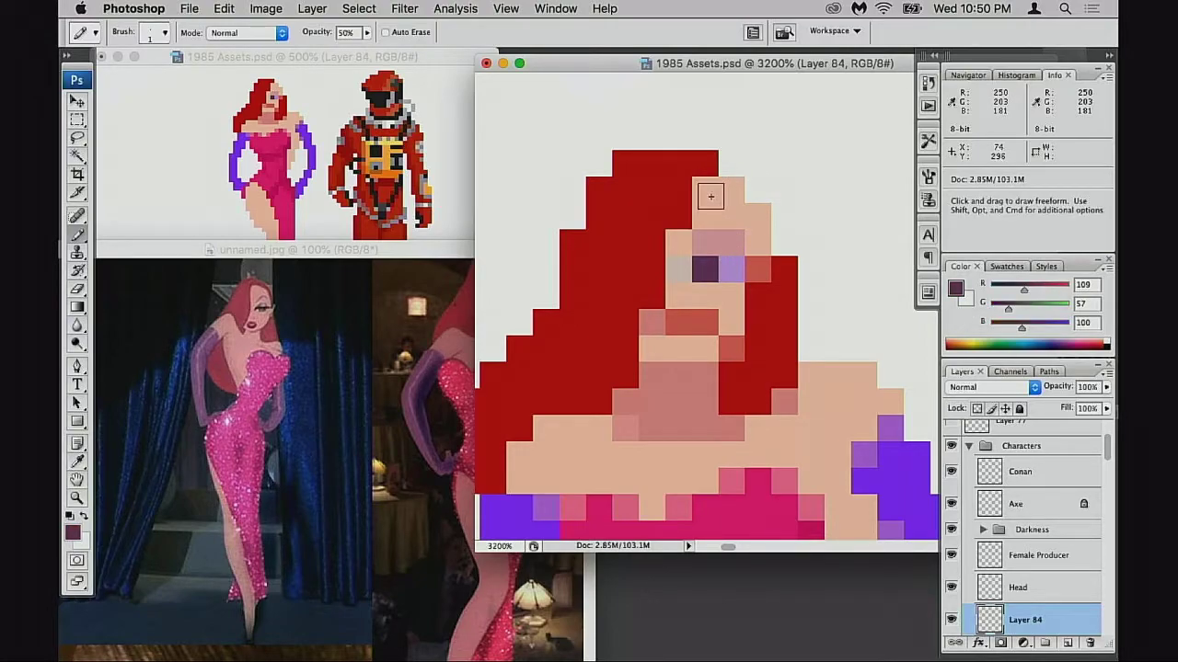
pyautogui.click(731, 216)
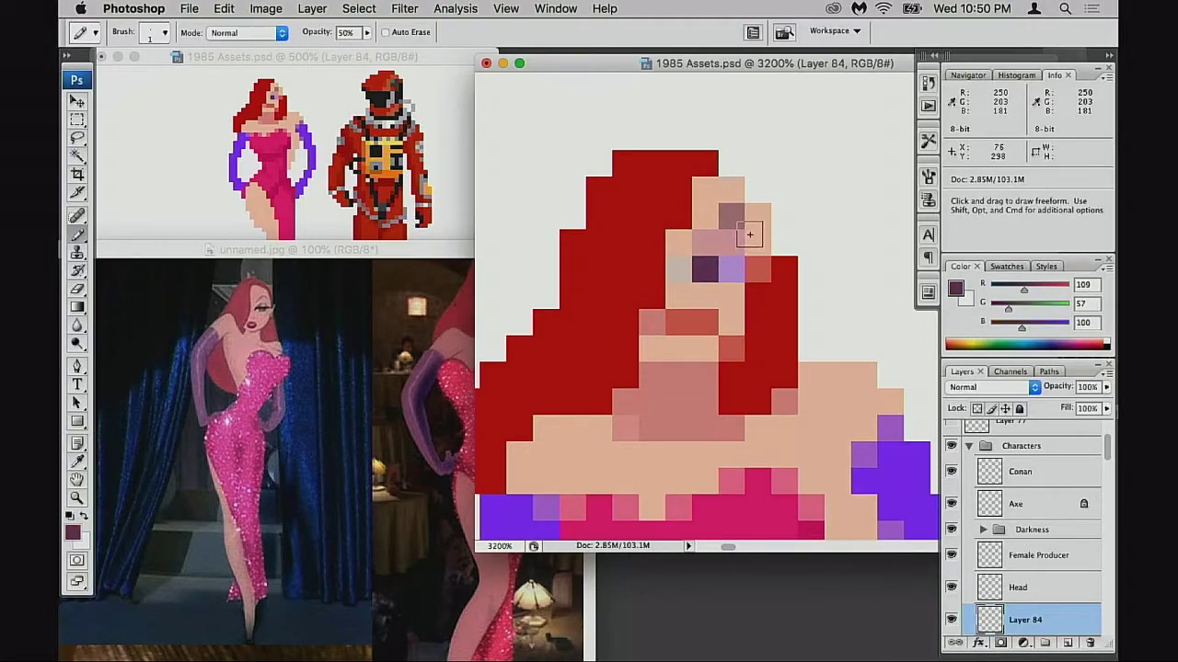
pyautogui.press('super+z')
pyautogui.keyDown('alt'); pyautogui.click(749, 232); pyautogui.keyUp('alt')
pyautogui.moveTo(734, 242); pyautogui.dragTo(715, 244)
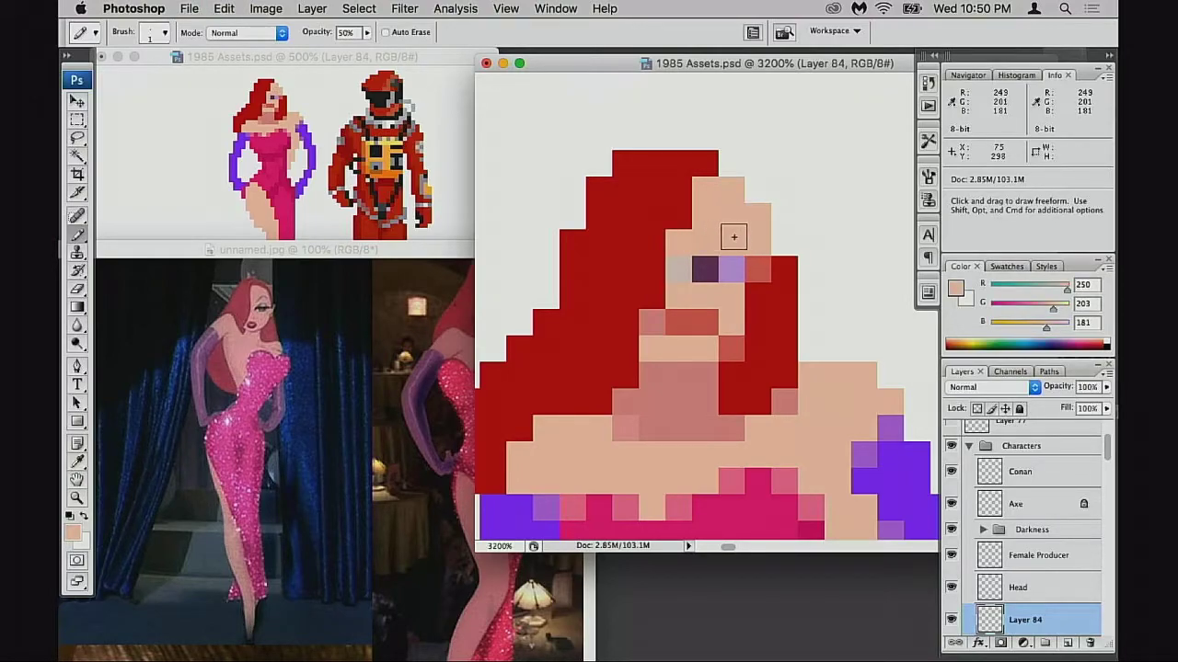
# - Redraw the hair edge beside the forehead with dark red (194, 2, 2) at 90% opacity and erase the protruding outer hair pixel near the eye
pyautogui.keyDown('alt'); pyautogui.click(711, 168); pyautogui.keyUp('alt')
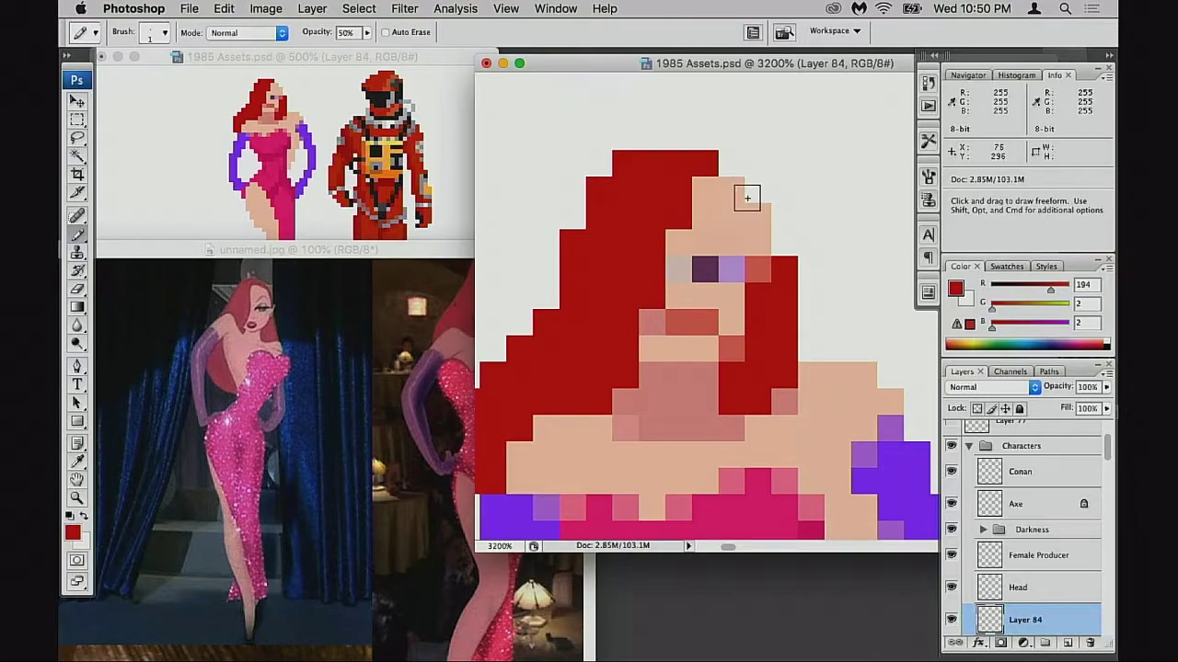
pyautogui.click(731, 189)
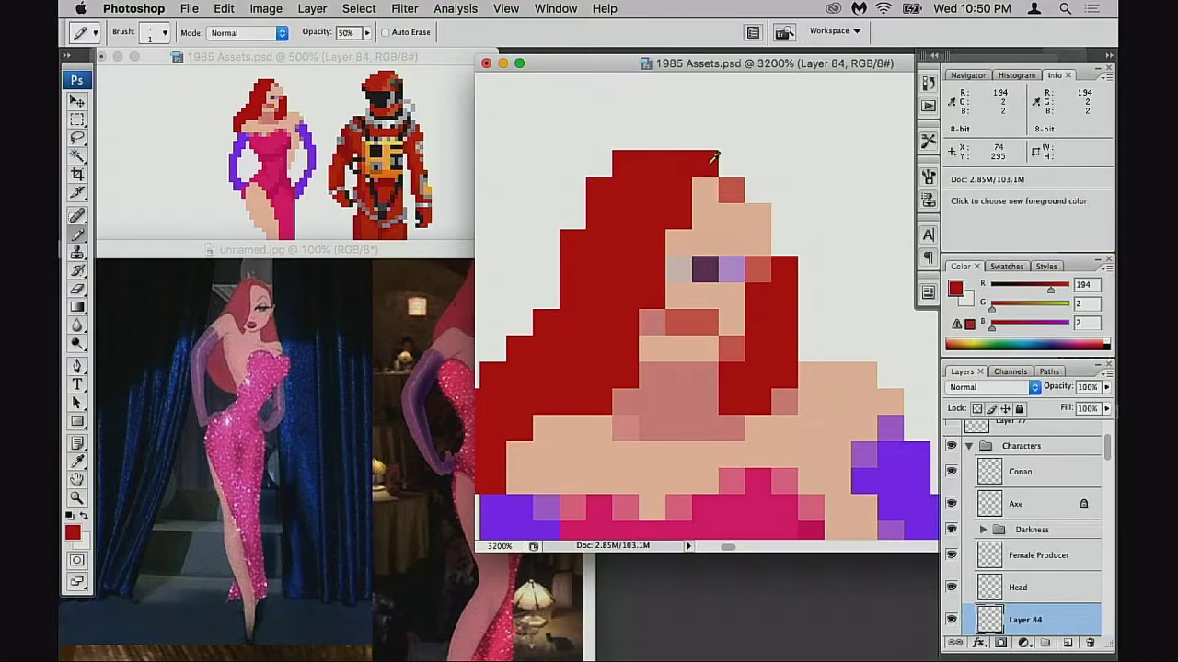
pyautogui.press('9')
pyautogui.click(737, 194)
pyautogui.click(758, 211)
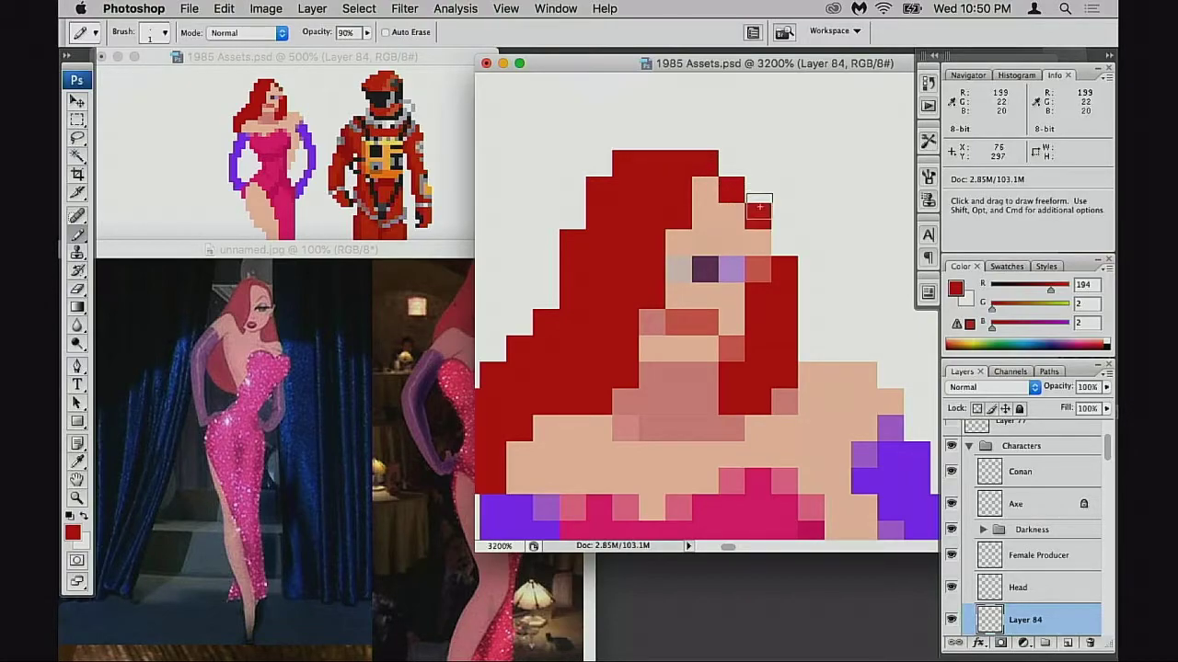
pyautogui.click(762, 251)
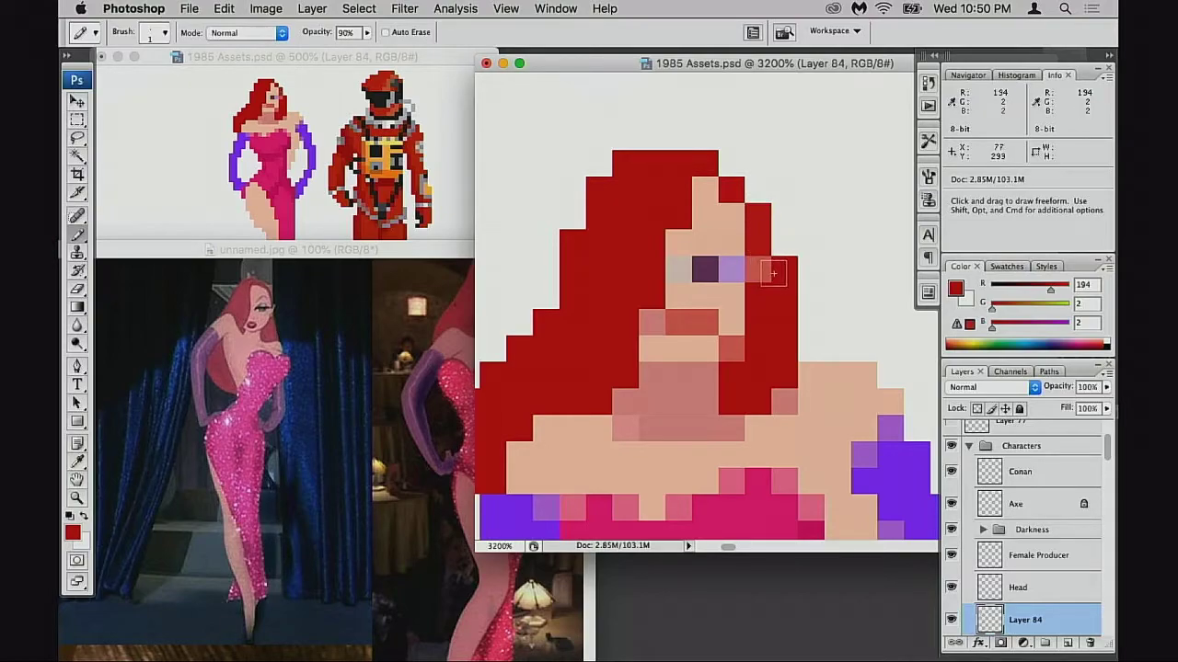
pyautogui.press('e')
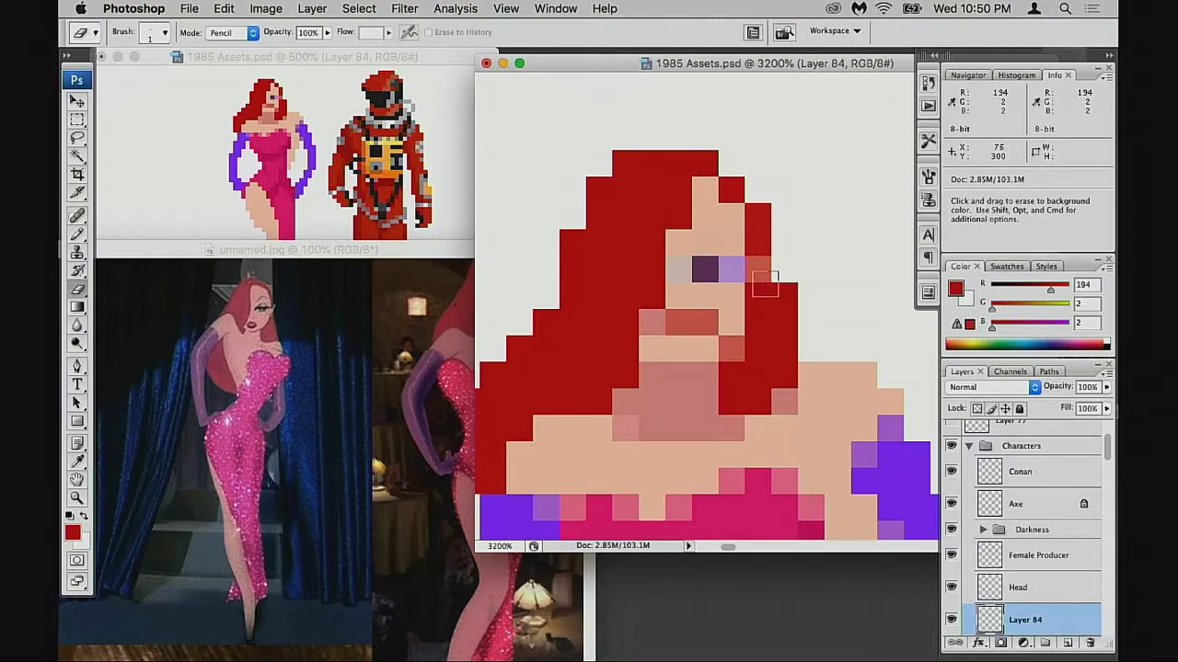
# - Shade the row of pixels above the eye with the pupil's dark purple (109, 57, 100) at 20% opacity
pyautogui.press('b')
pyautogui.keyDown('alt'); pyautogui.click(709, 266); pyautogui.keyUp('alt')
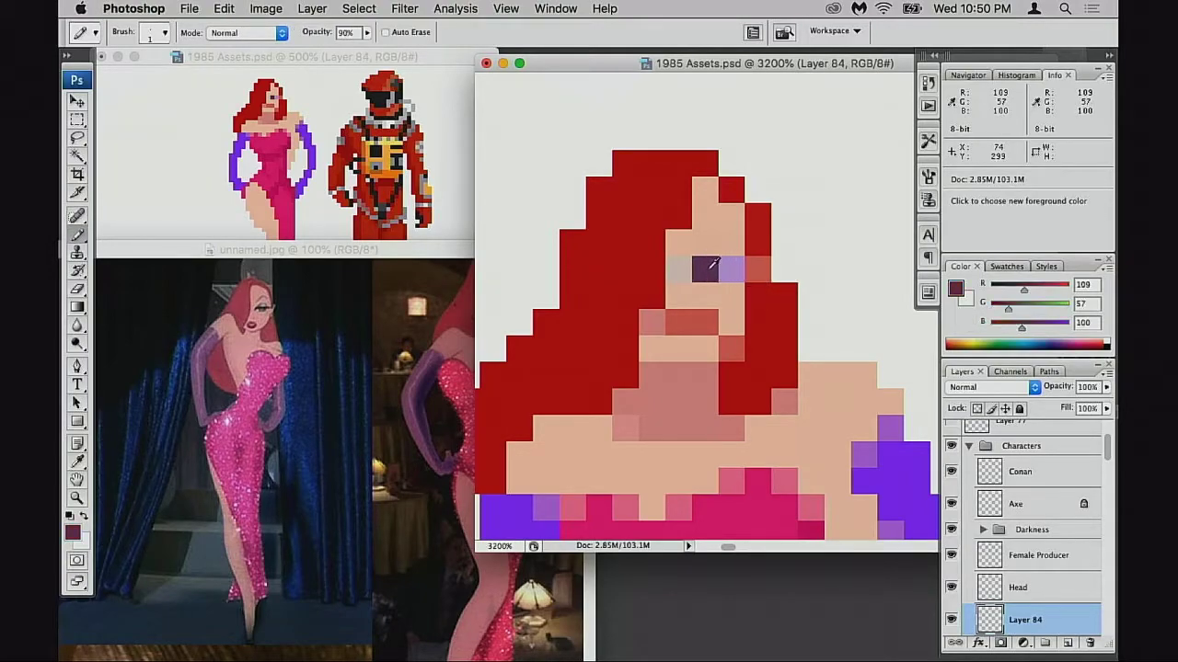
pyautogui.press('2')
pyautogui.moveTo(712, 246)
pyautogui.mouseDown()
pyautogui.moveTo(682, 258)
pyautogui.moveTo(739, 266)
pyautogui.moveTo(741, 249)
pyautogui.moveTo(686, 244)
pyautogui.mouseUp()
pyautogui.keyDown('alt'); pyautogui.click(722, 221); pyautogui.keyUp('alt')
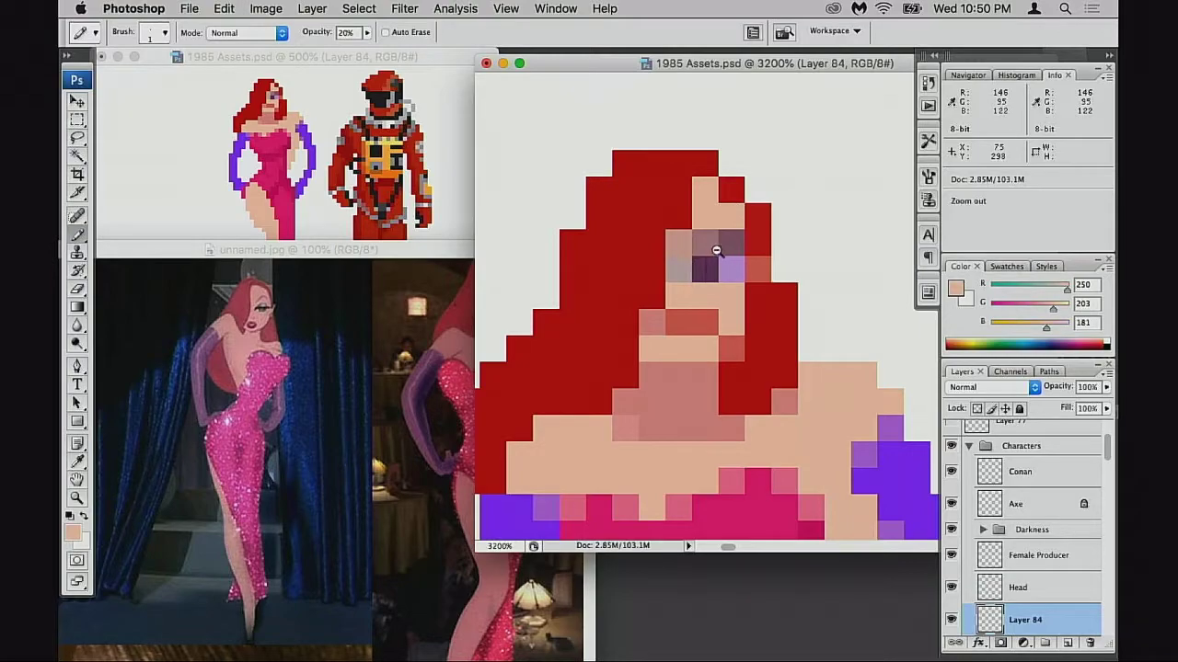
# - Lighten the outer mouth pixel with the skin tone (250, 203, 181) at 20% opacity
pyautogui.keyDown('alt'); pyautogui.click(729, 255); pyautogui.keyUp('alt')
pyautogui.keyDown('alt'); pyautogui.click(729, 258); pyautogui.keyUp('alt')
pyautogui.keyDown('alt'); pyautogui.click(731, 261); pyautogui.keyUp('alt')
pyautogui.keyDown('alt'); pyautogui.click(812, 396); pyautogui.keyUp('alt')
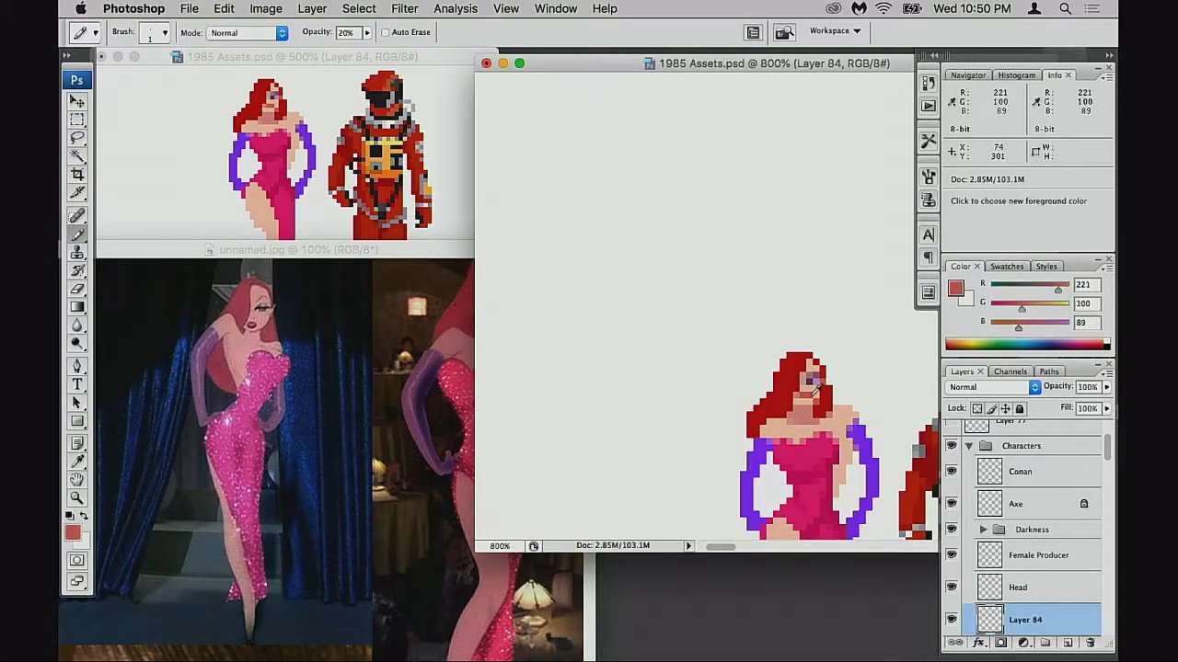
pyautogui.keyDown('alt'); pyautogui.click(810, 396); pyautogui.keyUp('alt')
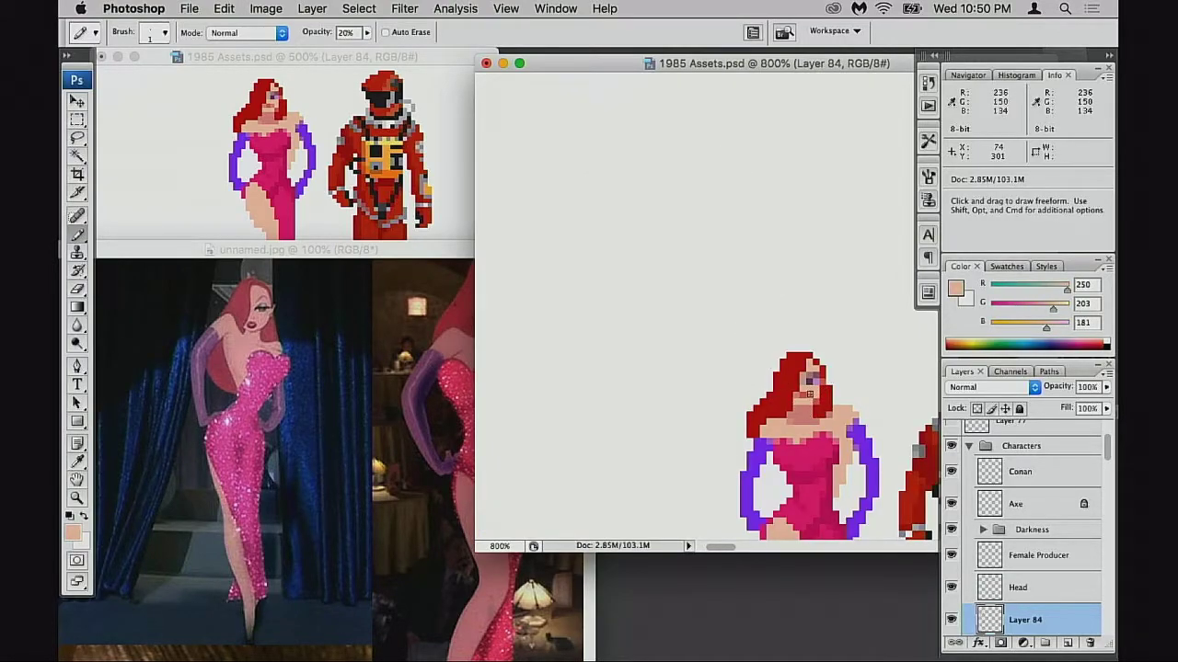
# - Blend the inner hairline pixel beside the face with the hair's dark red (194, 2, 2) at 50% opacity
pyautogui.keyDown('alt'); pyautogui.click(808, 426); pyautogui.keyUp('alt')
pyautogui.keyDown('alt'); pyautogui.click(807, 424); pyautogui.keyUp('alt')
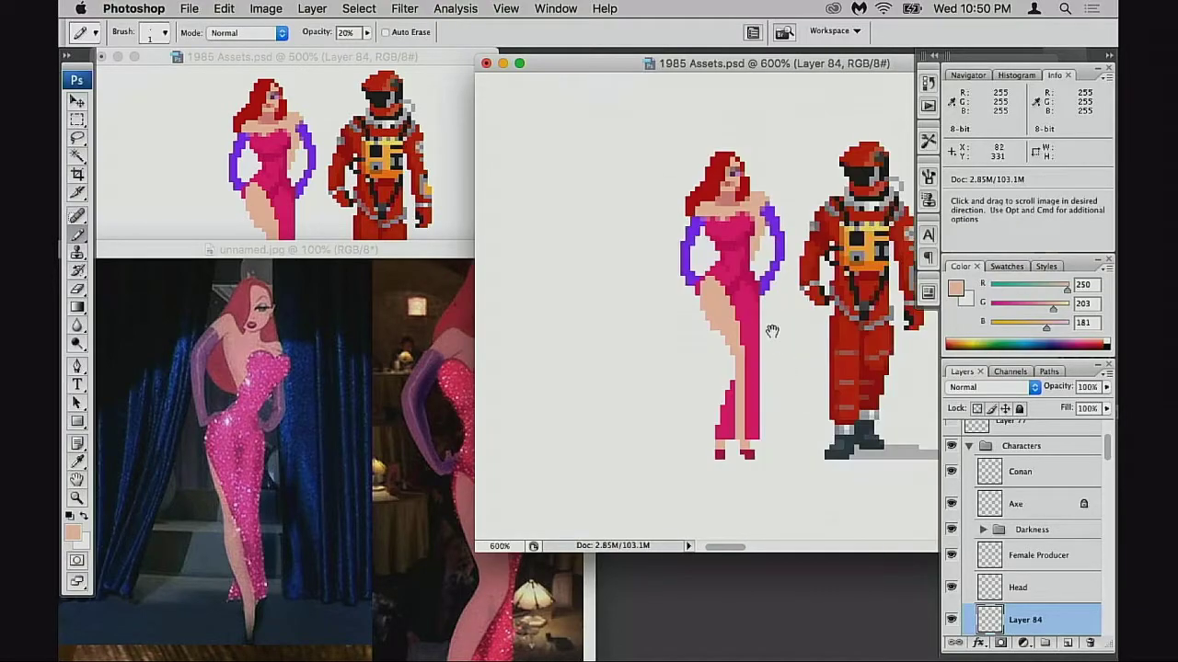
pyautogui.moveTo(762, 321); pyautogui.dragTo(753, 341)
pyautogui.keyDown('super'); pyautogui.click(753, 223); pyautogui.keyUp('super')
pyautogui.keyDown('super'); pyautogui.click(763, 244); pyautogui.keyUp('super')
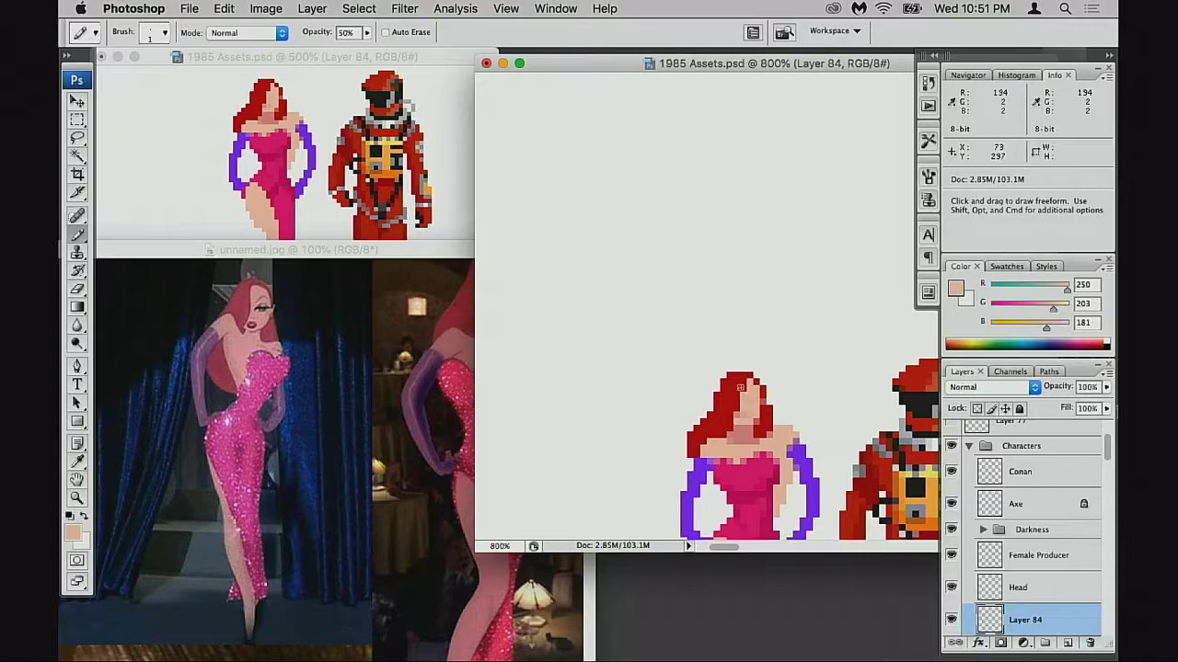
pyautogui.keyDown('alt'); pyautogui.click(741, 388); pyautogui.keyUp('alt')
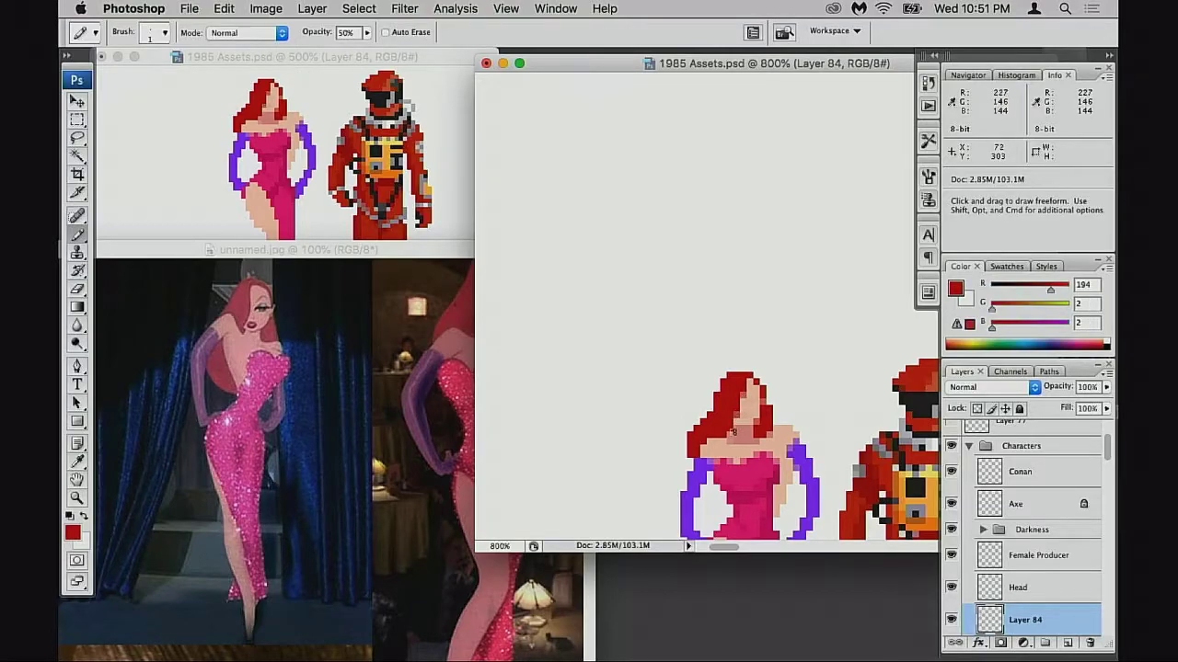
# - Paint over the shaded eye and mouth pixels on the face with the skin tone (250, 203, 181) at 100% opacity
pyautogui.keyDown('super'); pyautogui.click(755, 423); pyautogui.keyUp('super')
pyautogui.keyDown('super'); pyautogui.click(756, 423); pyautogui.keyUp('super')
pyautogui.keyDown('super'); pyautogui.click(766, 423); pyautogui.keyUp('super')
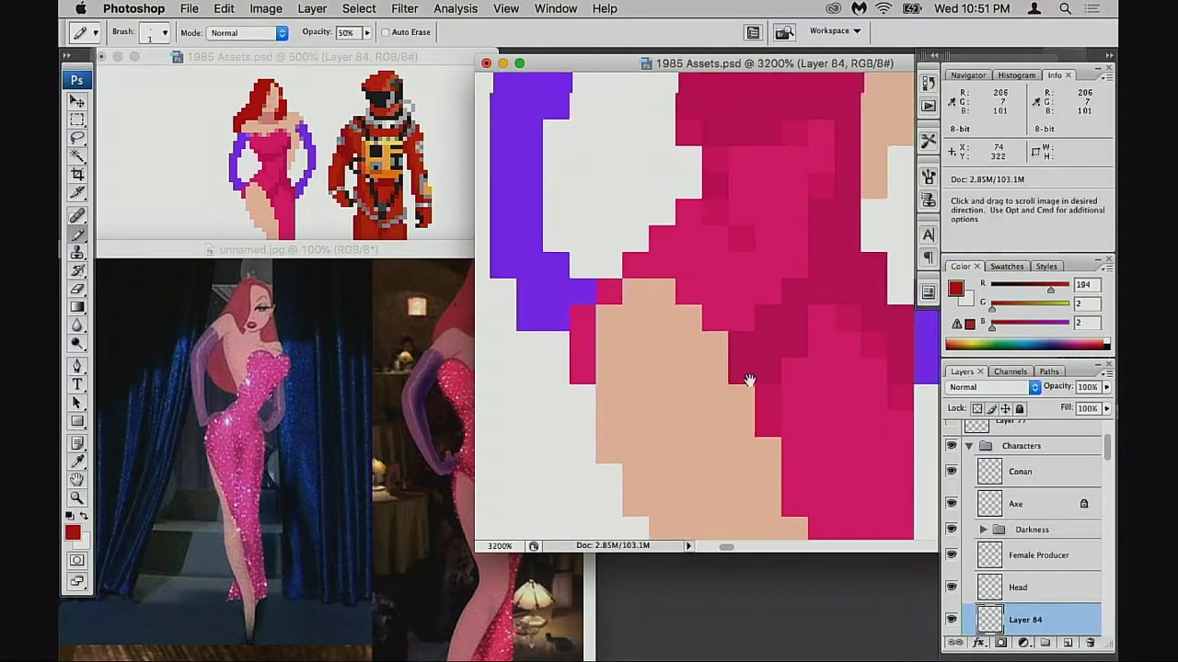
pyautogui.moveTo(750, 380); pyautogui.dragTo(734, 515)
pyautogui.moveTo(743, 203); pyautogui.dragTo(644, 509)
pyautogui.keyDown('alt'); pyautogui.click(695, 242); pyautogui.keyUp('alt')
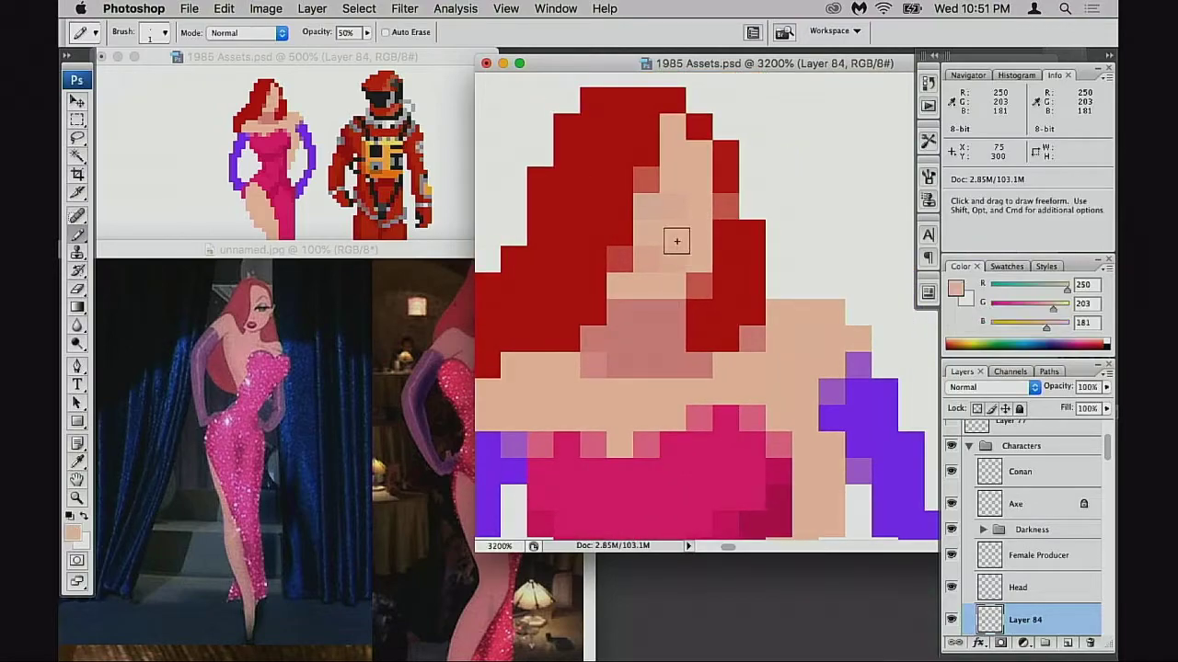
pyautogui.press('0')
pyautogui.moveTo(673, 250); pyautogui.dragTo(651, 262)
pyautogui.click(676, 206)
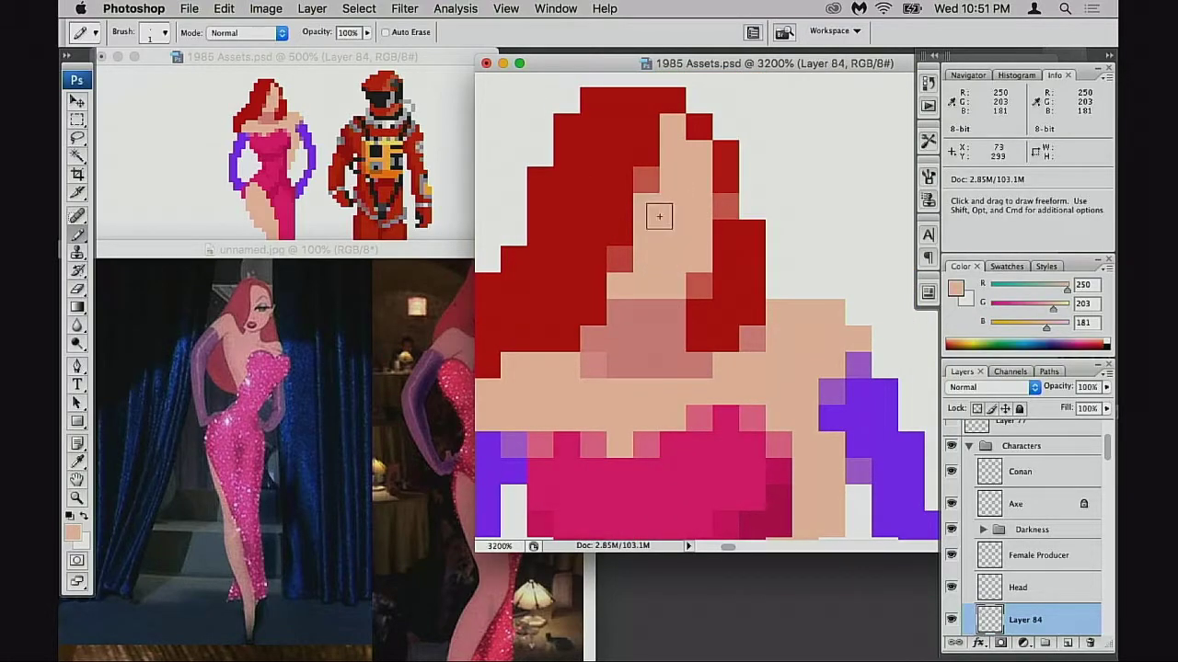
# - Cover the blended pixel beside the shoulder hair tip with skin tone (250, 203, 181), and recolor two hair edge pixels with (234, 163, 155)
pyautogui.moveTo(689, 315); pyautogui.dragTo(711, 340)
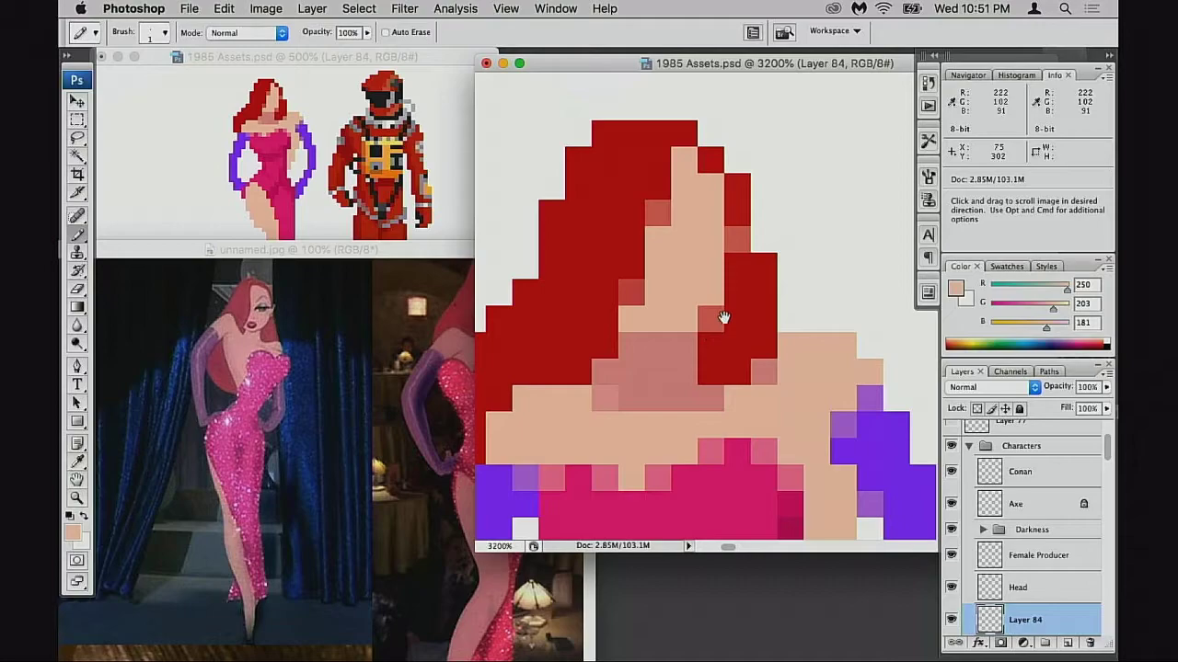
pyautogui.keyDown('alt'); pyautogui.click(648, 389); pyautogui.keyUp('alt')
pyautogui.keyDown('alt'); pyautogui.click(644, 395); pyautogui.keyUp('alt')
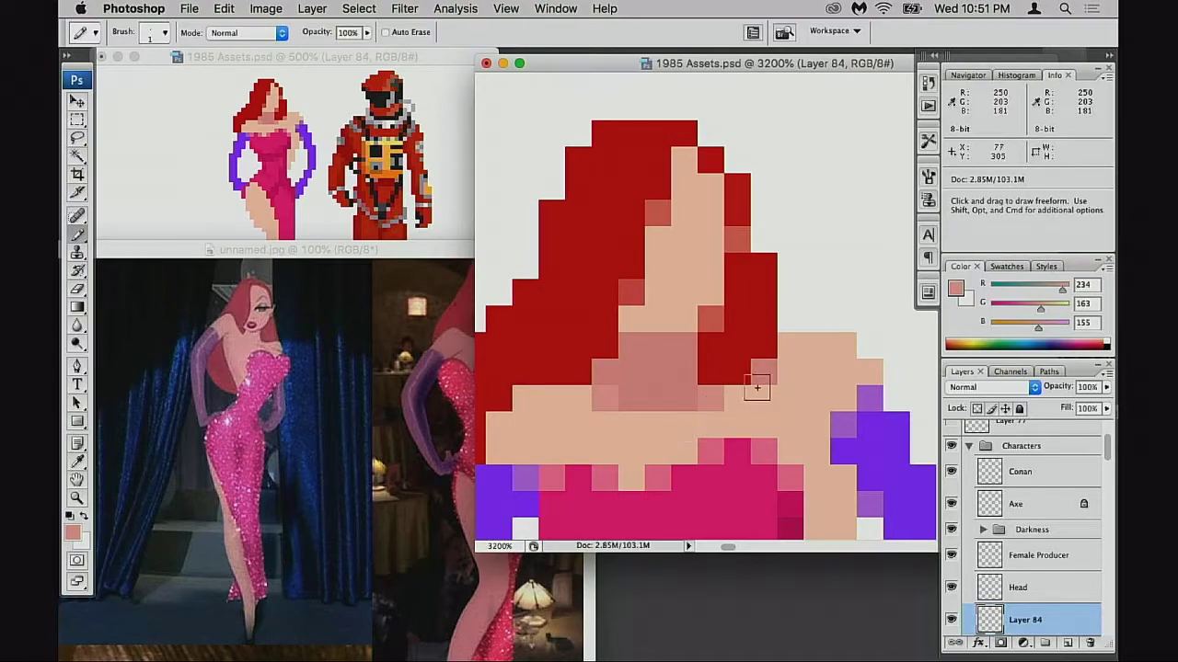
pyautogui.keyDown('alt'); pyautogui.click(781, 366); pyautogui.keyUp('alt')
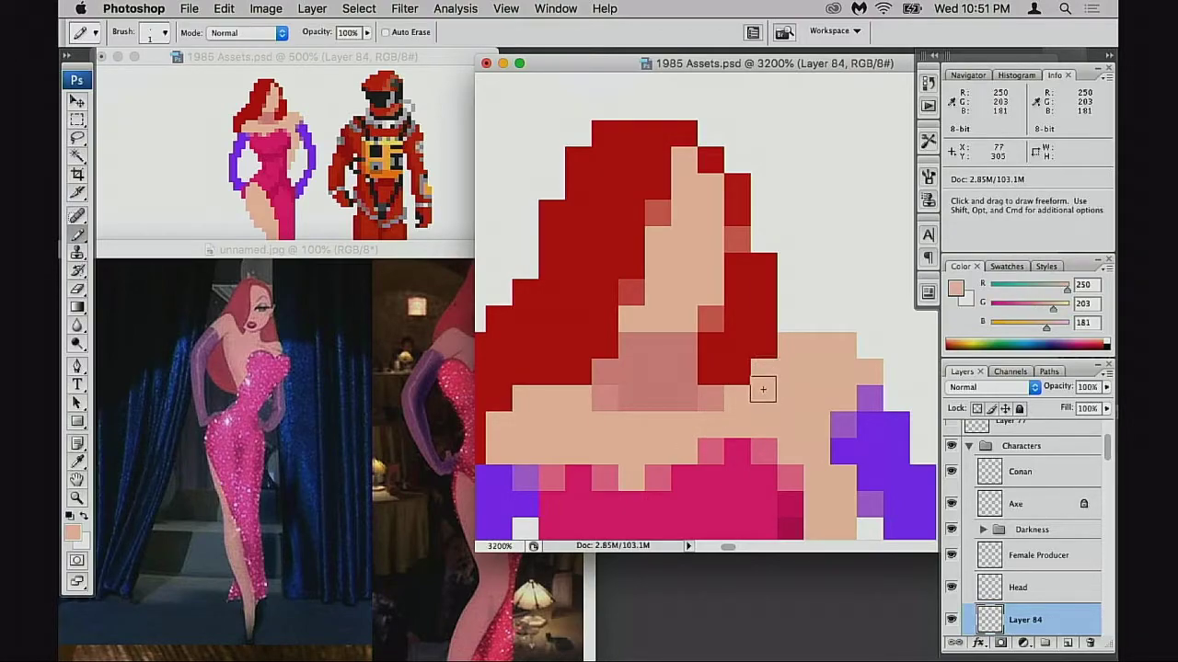
pyautogui.keyDown('alt'); pyautogui.click(718, 394); pyautogui.keyUp('alt')
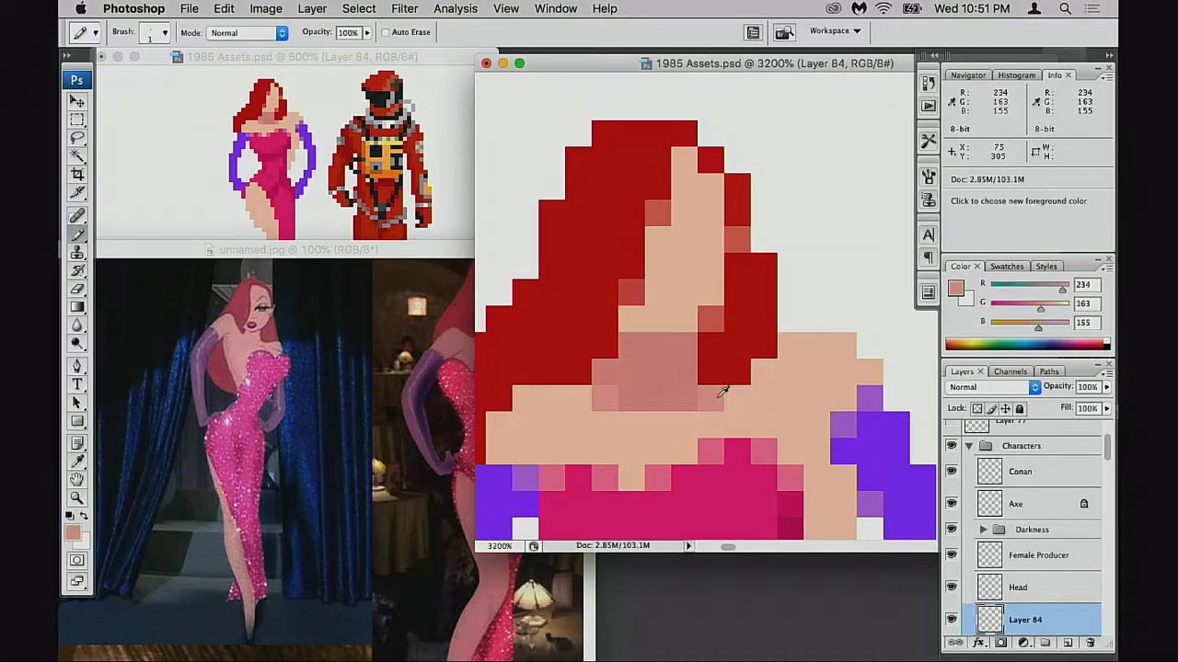
pyautogui.click(763, 345)
pyautogui.click(737, 371)
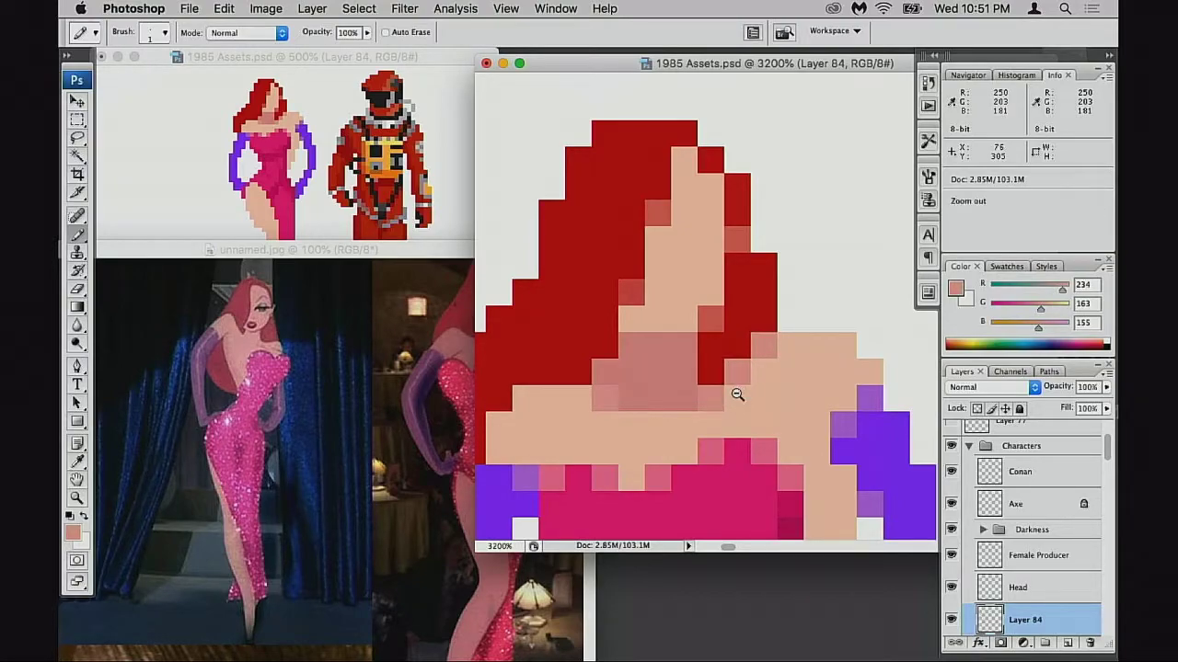
# - Examine the woman sprite's full figure beside the astronaut, and its head and dress up close
pyautogui.keyDown('alt'); pyautogui.click(736, 393); pyautogui.keyUp('alt')
pyautogui.keyDown('alt'); pyautogui.click(736, 393); pyautogui.keyUp('alt')
pyautogui.keyDown('alt'); pyautogui.click(736, 390); pyautogui.keyUp('alt')
pyautogui.keyDown('alt'); pyautogui.click(741, 391); pyautogui.keyUp('alt')
pyautogui.keyDown('alt'); pyautogui.click(749, 394); pyautogui.keyUp('alt')
pyautogui.keyDown('alt'); pyautogui.click(757, 388); pyautogui.keyUp('alt')
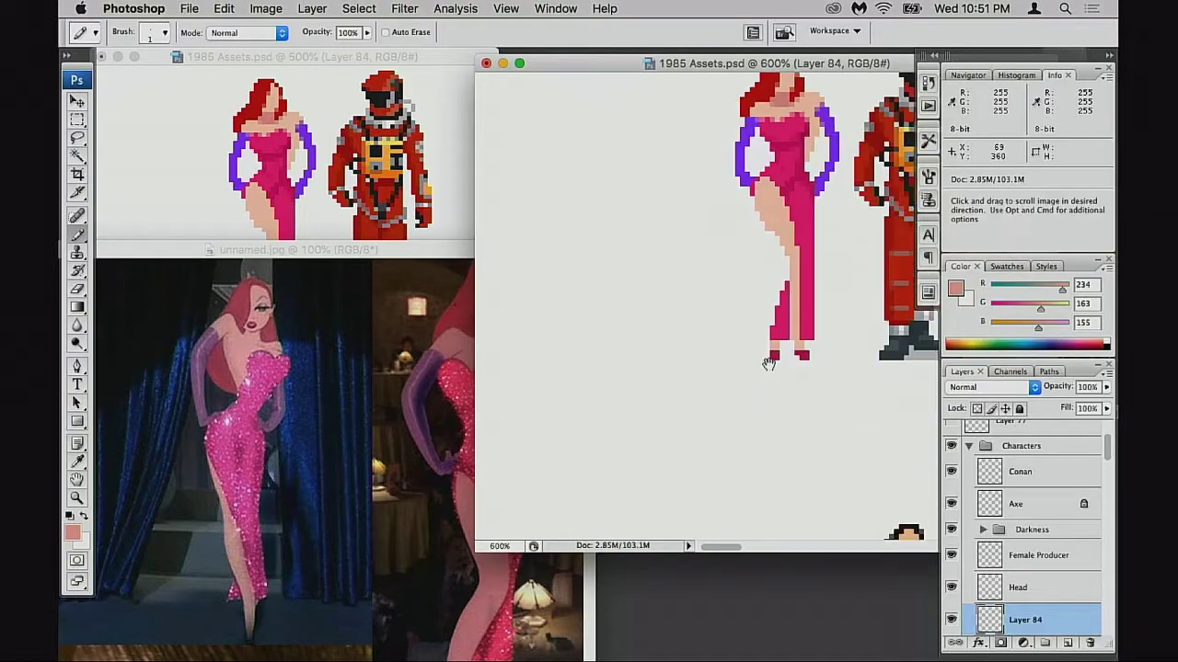
pyautogui.moveTo(767, 364); pyautogui.dragTo(630, 464)
pyautogui.moveTo(704, 288); pyautogui.dragTo(736, 364)
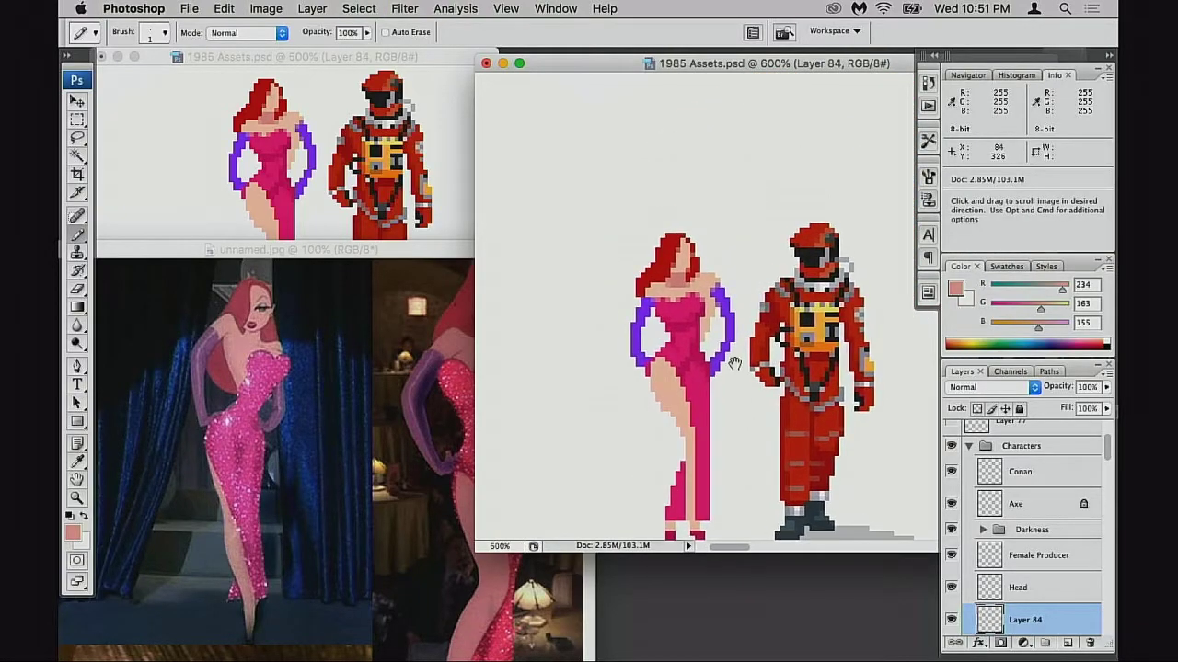
pyautogui.keyDown('super'); pyautogui.click(649, 281); pyautogui.keyUp('super')
pyautogui.keyDown('super'); pyautogui.click(655, 269); pyautogui.keyUp('super')
pyautogui.keyDown('super'); pyautogui.click(771, 340); pyautogui.keyUp('super')
pyautogui.moveTo(637, 369); pyautogui.dragTo(547, 392)
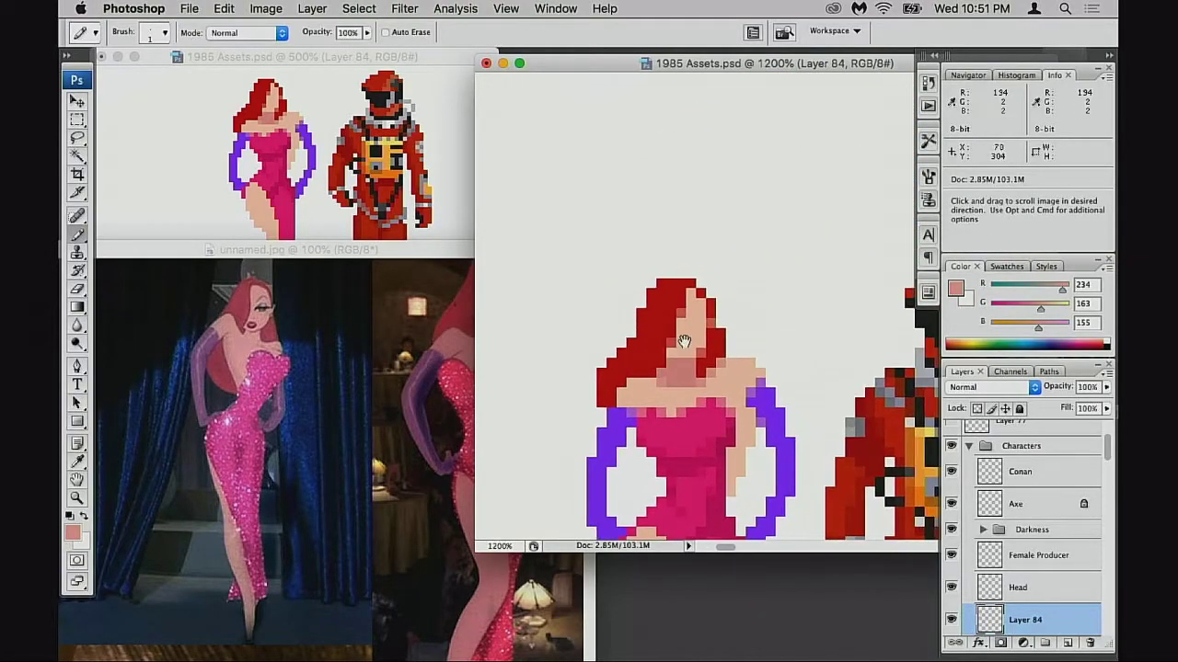
pyautogui.keyDown('alt'); pyautogui.click(680, 324); pyautogui.keyUp('alt')
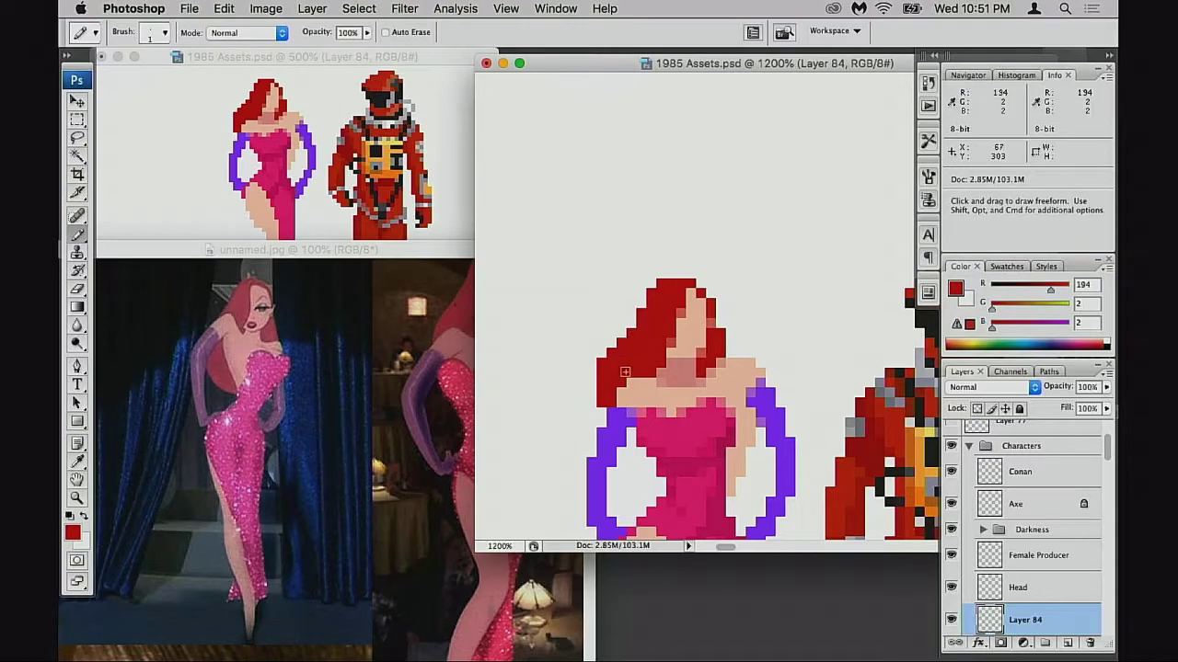
pyautogui.moveTo(678, 422); pyautogui.dragTo(697, 386)
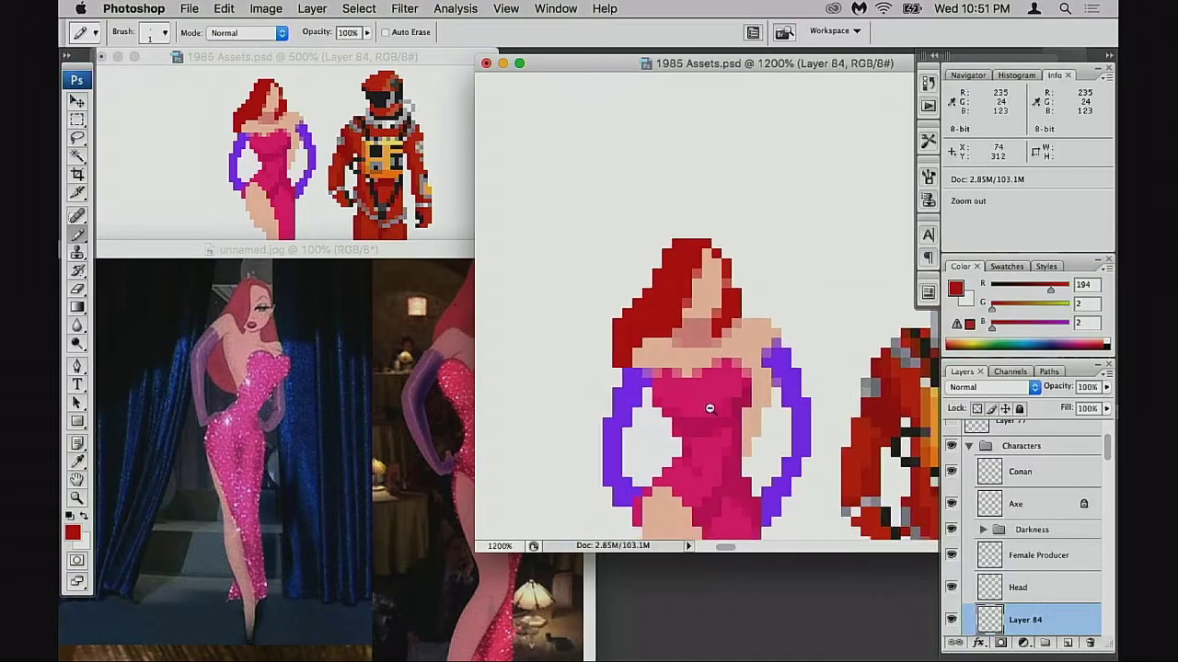
pyautogui.keyDown('alt'); pyautogui.click(712, 417); pyautogui.keyUp('alt')
pyautogui.keyDown('alt'); pyautogui.click(717, 420); pyautogui.keyUp('alt')
pyautogui.moveTo(804, 366); pyautogui.dragTo(735, 444)
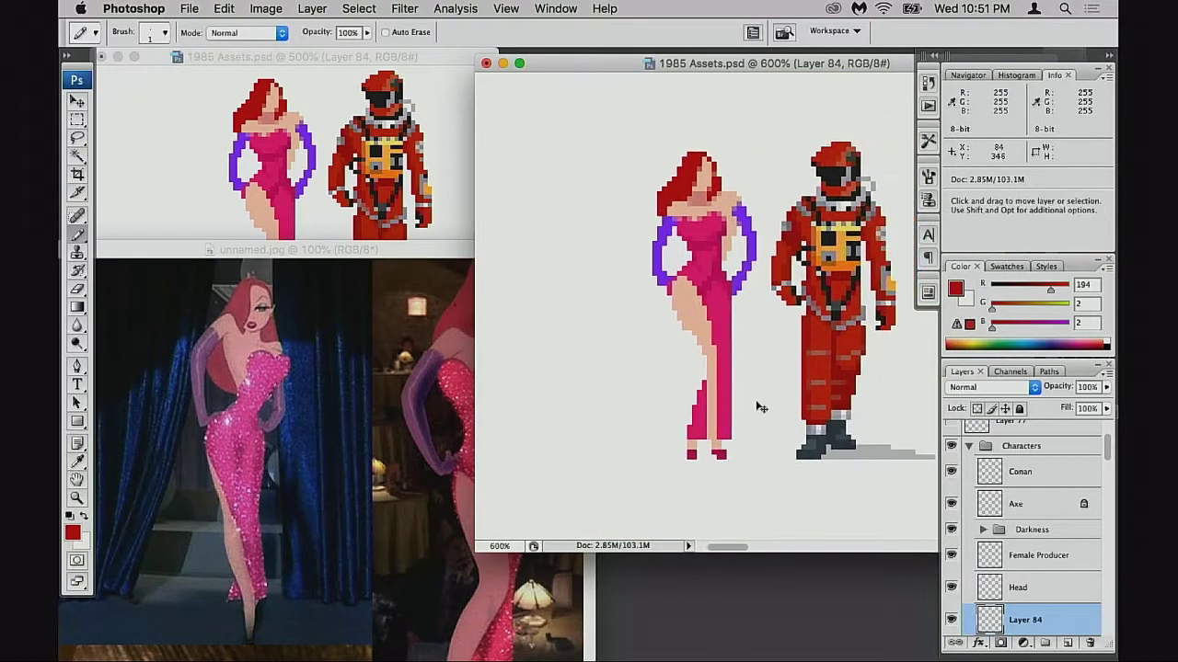
# - Flip the woman sprite on Layer 84 horizontally with Free Transform
pyautogui.press('super+t')
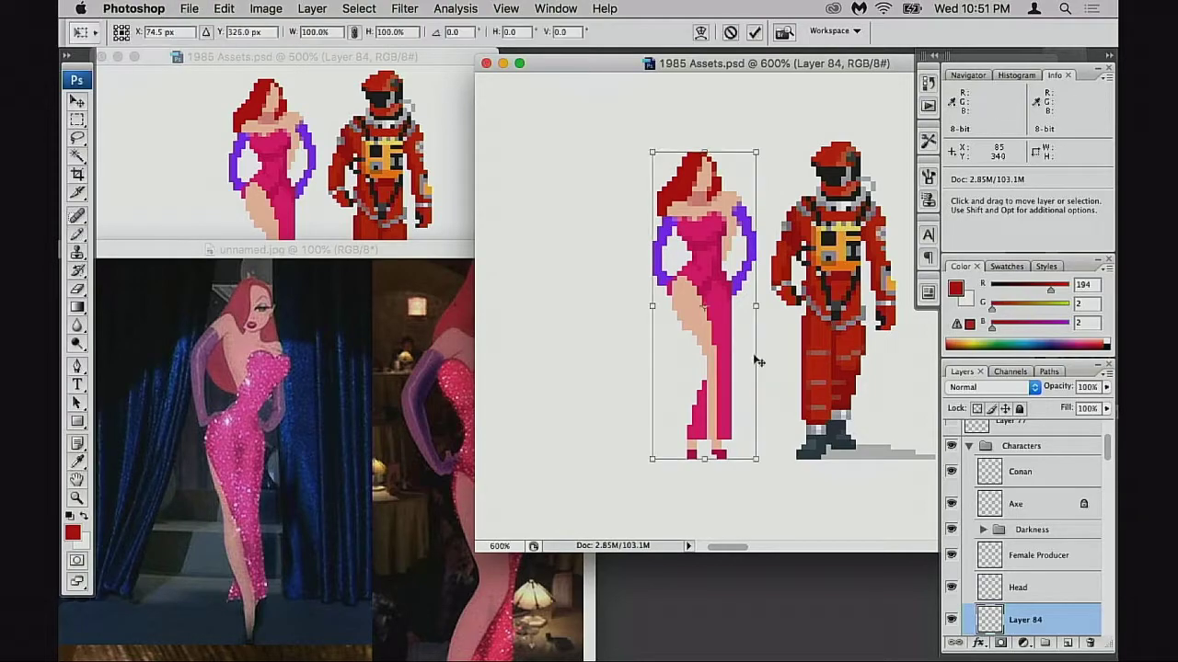
pyautogui.rightClick(731, 304)
pyautogui.click(774, 486)
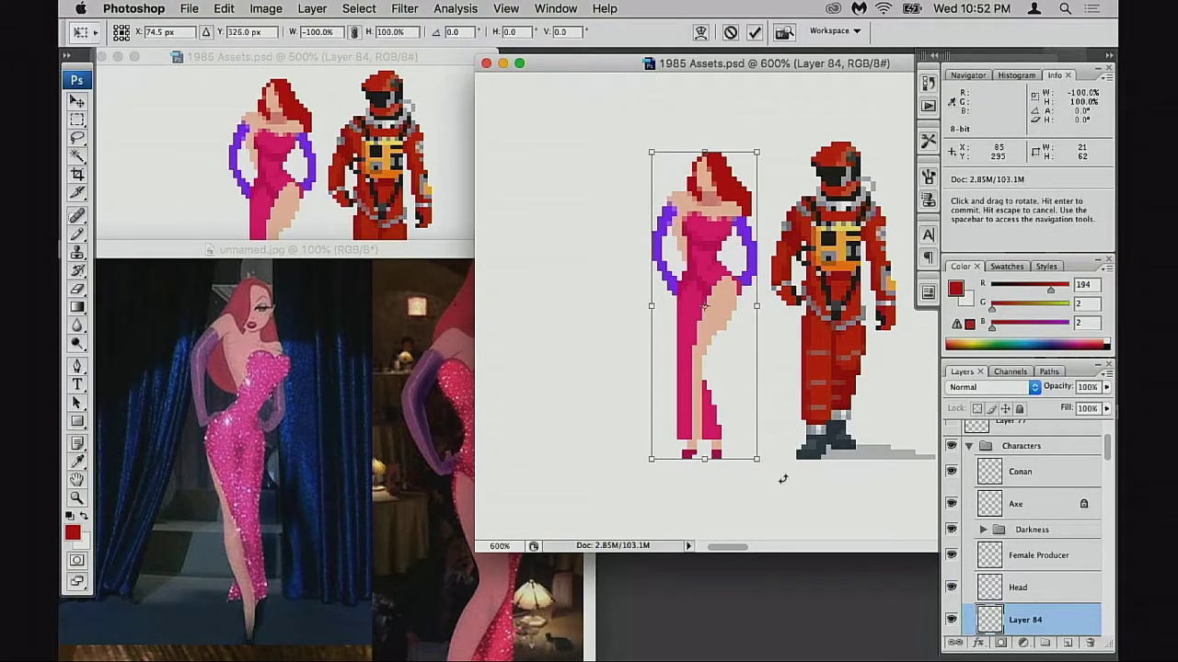
pyautogui.press('Return')
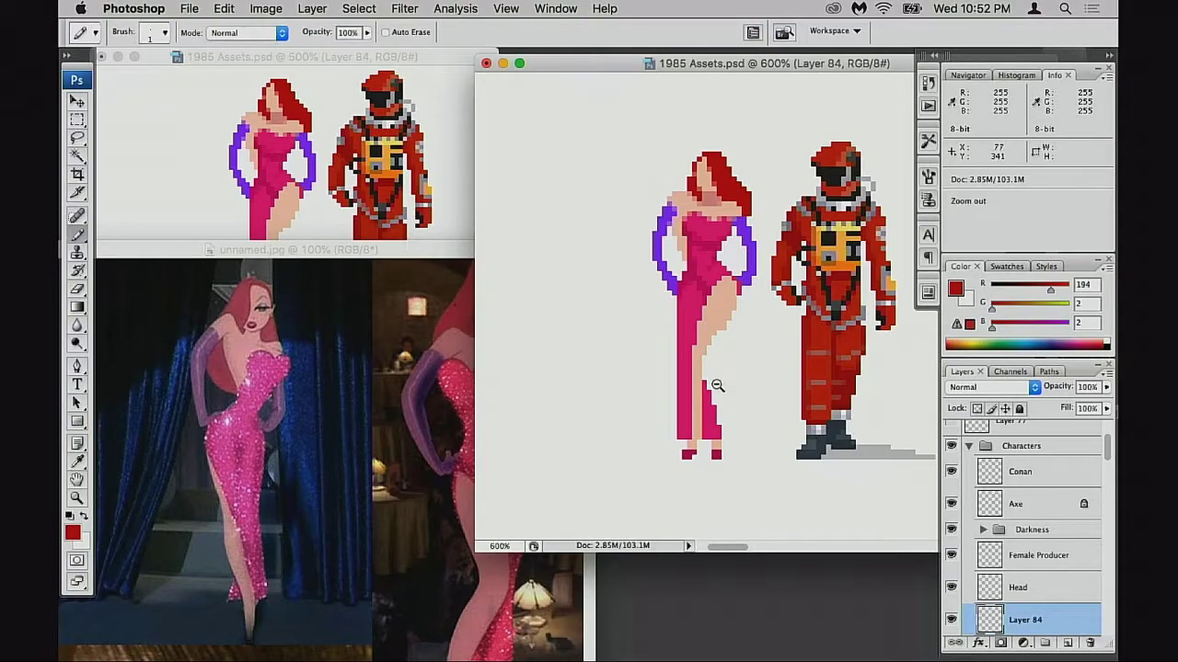
# - Select the upper part of the woman's head and hair, move it down one pixel, and deselect it
pyautogui.keyDown('alt'); pyautogui.click(719, 389); pyautogui.keyUp('alt')
pyautogui.keyDown('alt'); pyautogui.click(719, 389); pyautogui.keyUp('alt')
pyautogui.moveTo(718, 389); pyautogui.dragTo(665, 530)
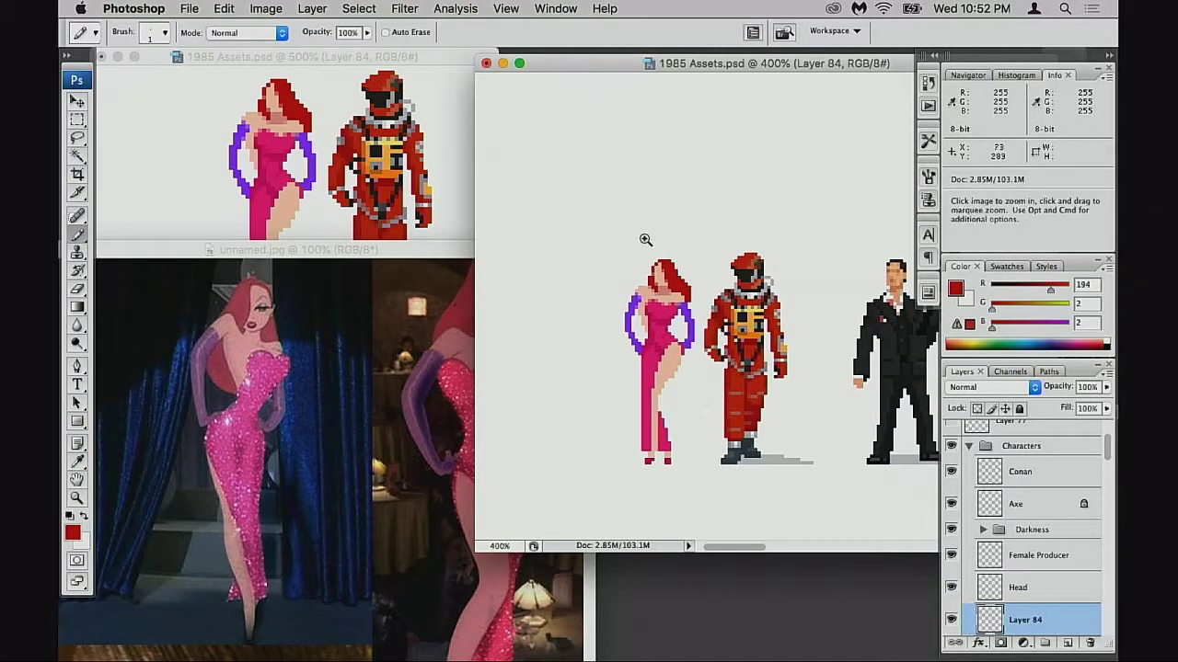
pyautogui.moveTo(644, 238); pyautogui.dragTo(723, 342)
pyautogui.moveTo(719, 384); pyautogui.dragTo(728, 429)
pyautogui.press('m')
pyautogui.moveTo(587, 185); pyautogui.dragTo(797, 311)
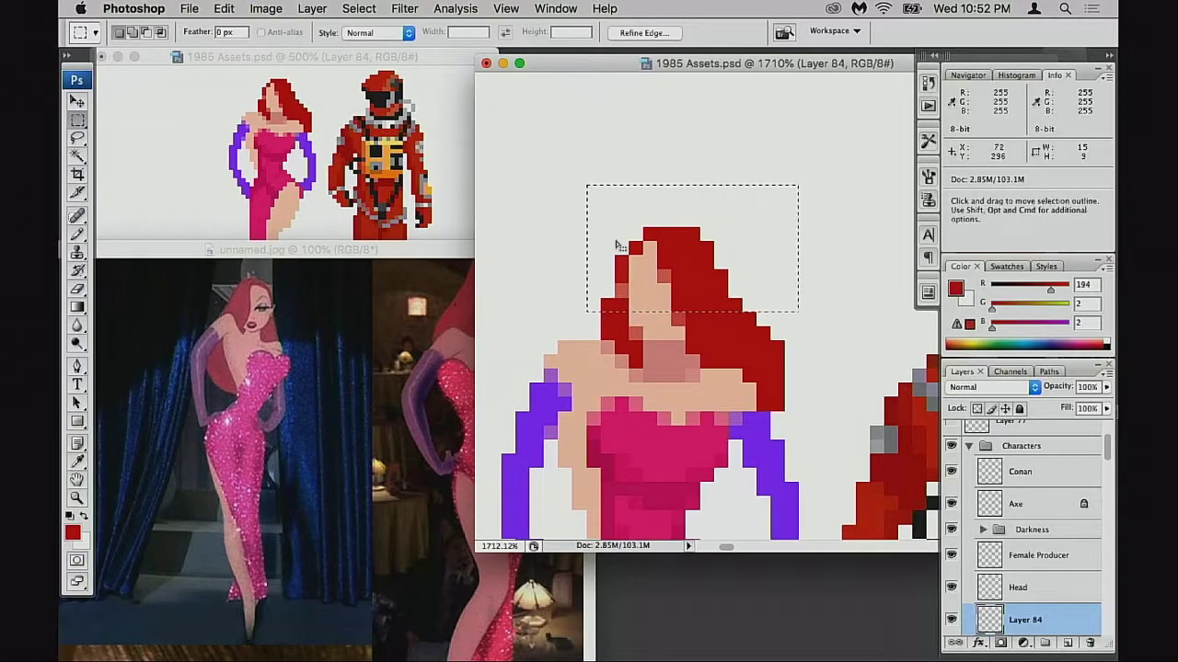
pyautogui.moveTo(558, 155); pyautogui.dragTo(757, 300)
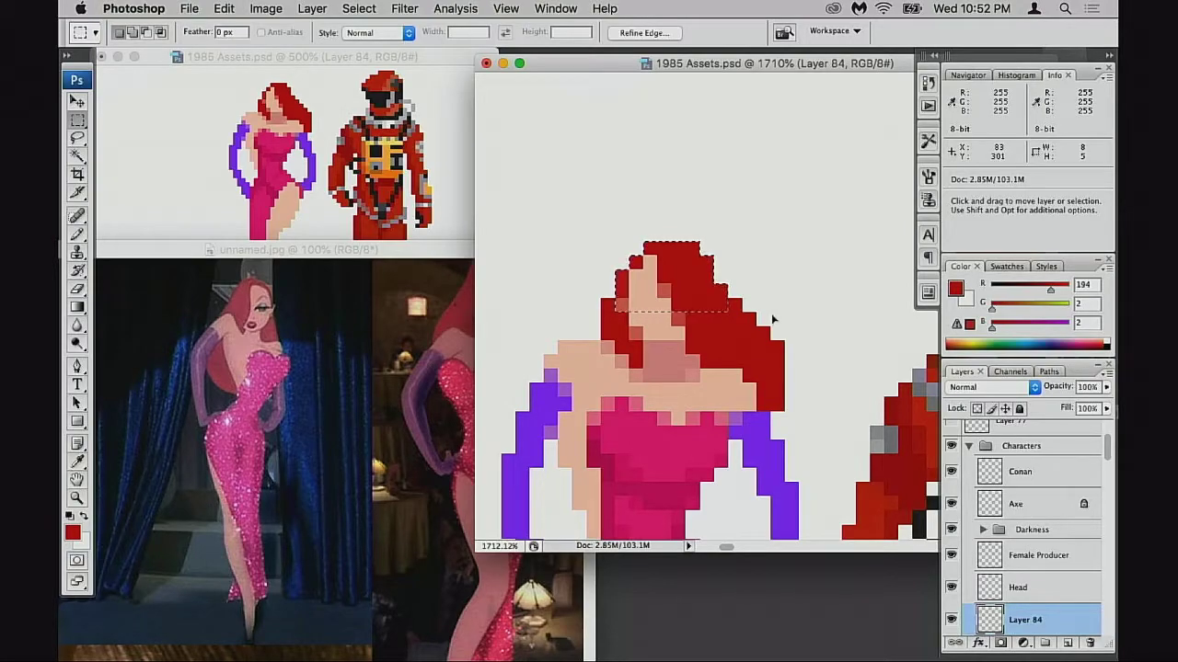
pyautogui.press('super+d')
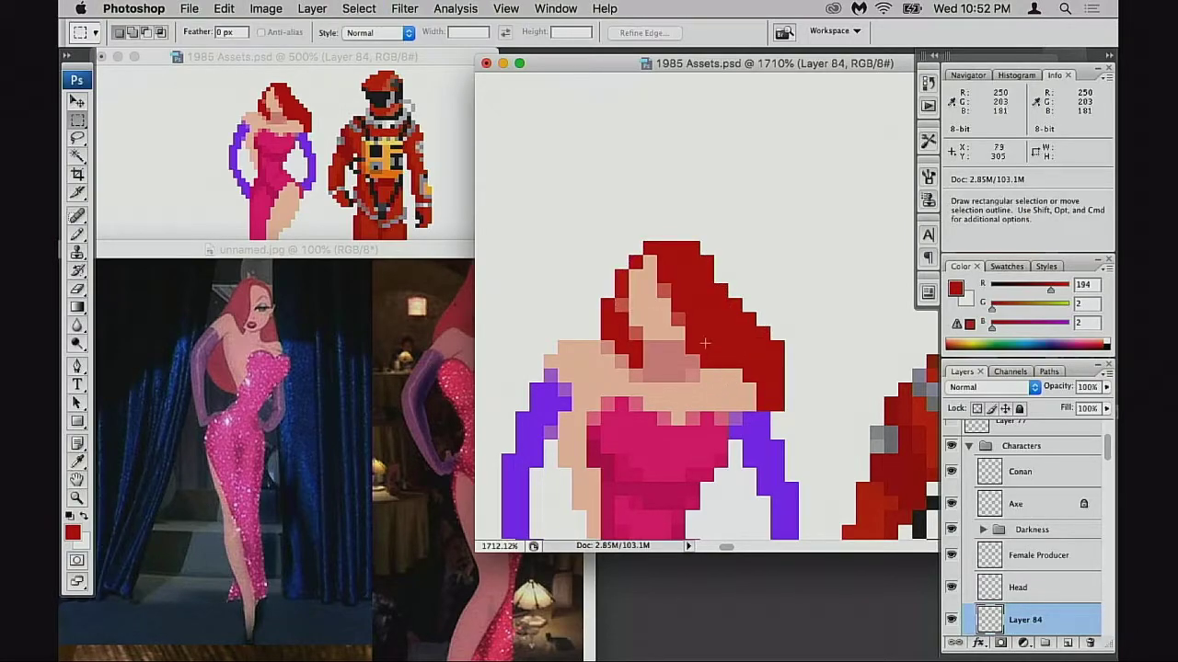
# - Try erasing the outer strip of hair pixels beside the woman's cheek
pyautogui.press('e')
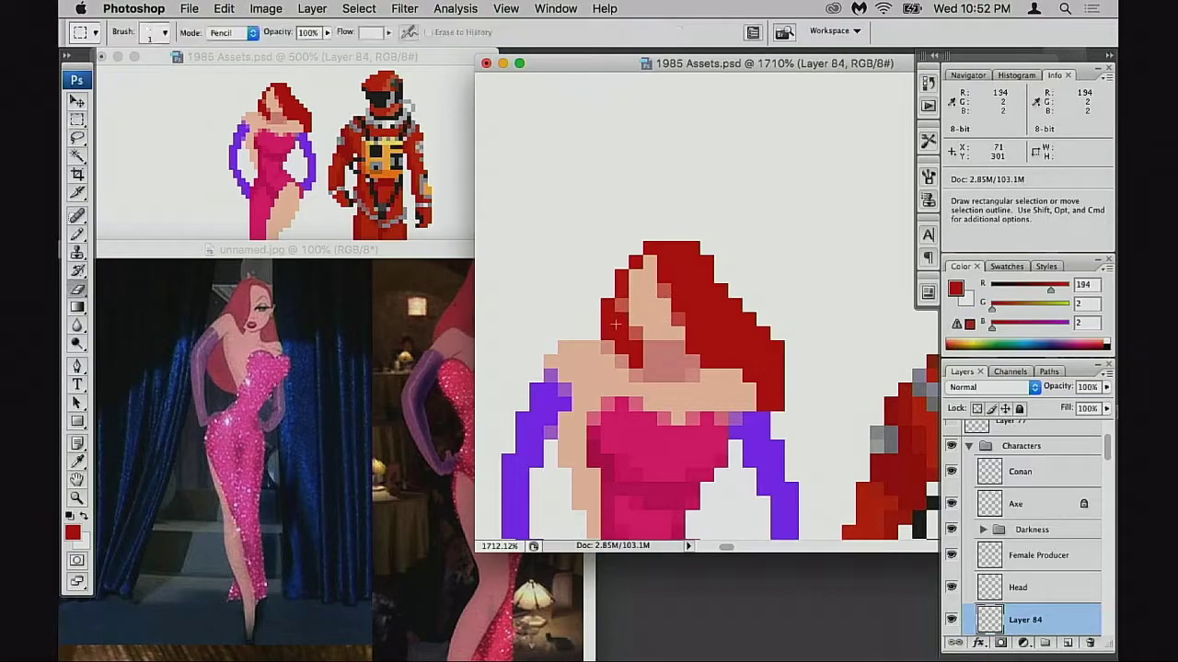
pyautogui.moveTo(608, 302); pyautogui.dragTo(608, 332)
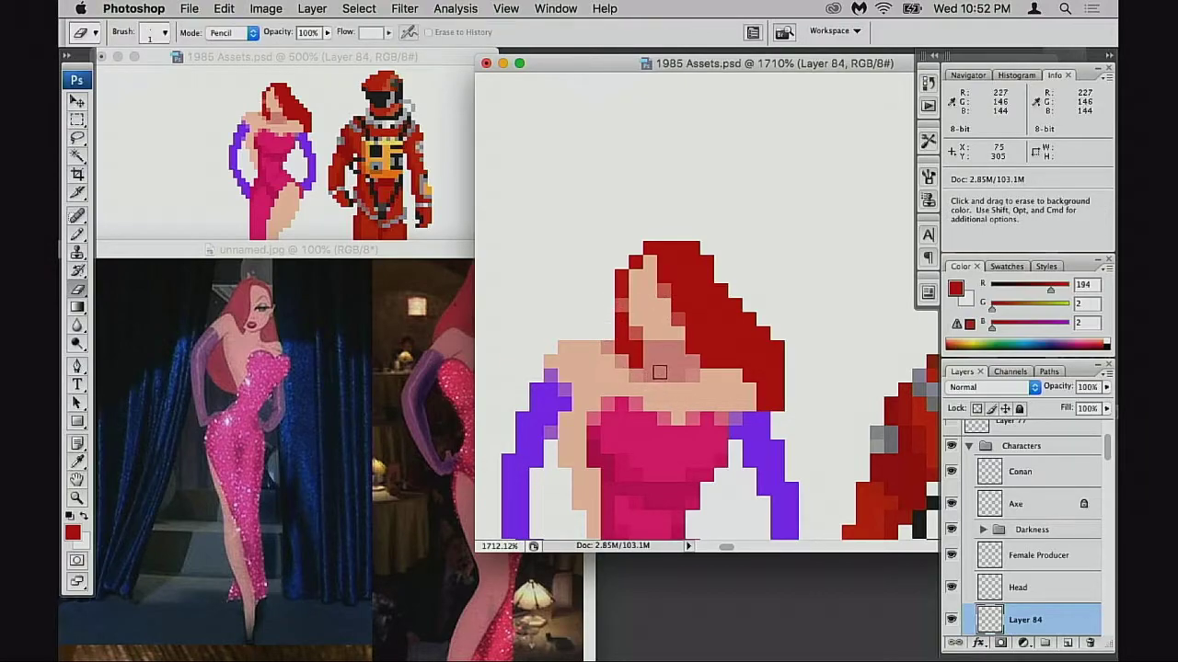
pyautogui.press('super+z')
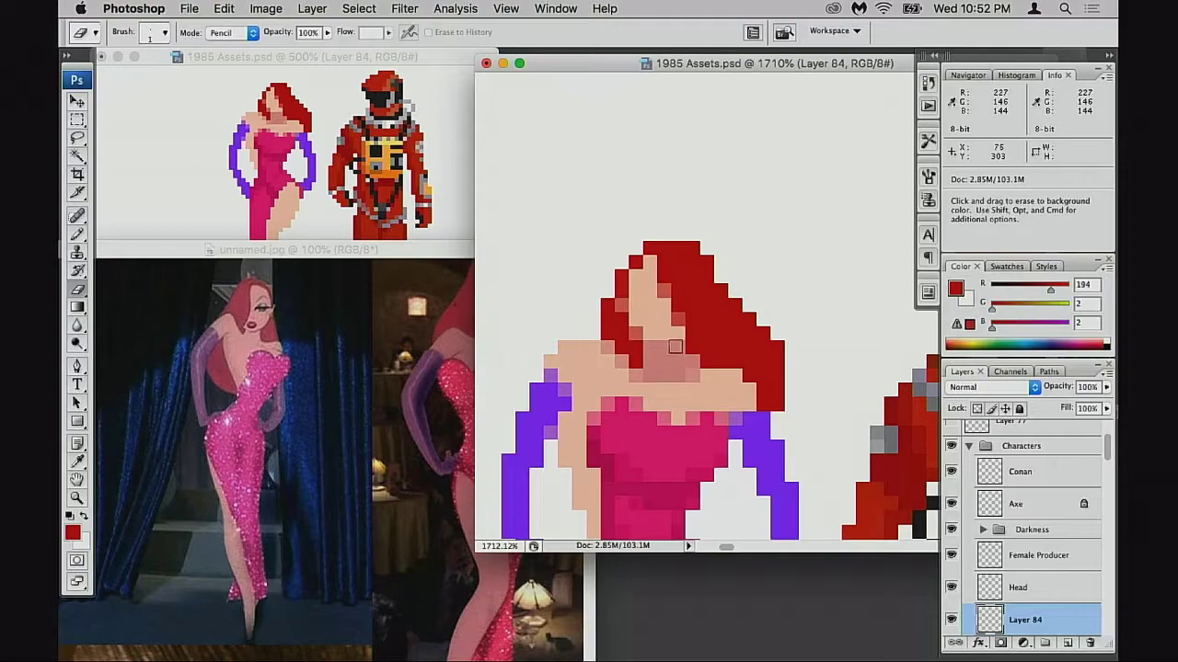
# - Extend the inner hairline over the face with dark red (194, 2, 2) and repaint the forehead column with skin tone (250, 203, 181)
pyautogui.press('b')
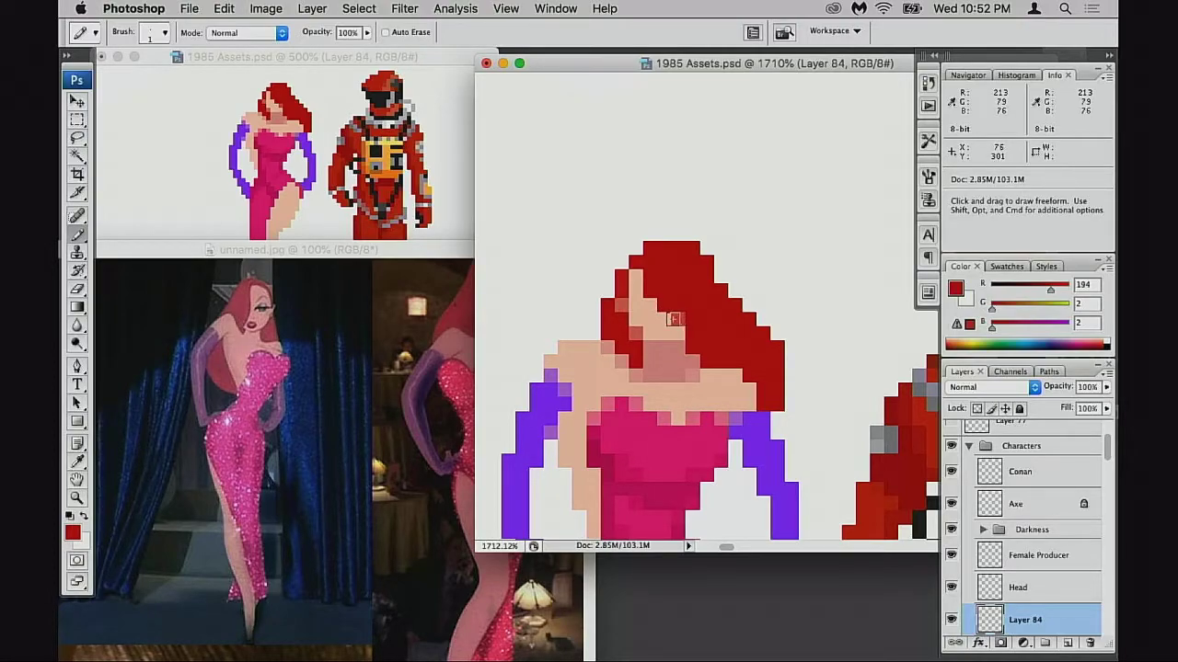
pyautogui.press('alt')
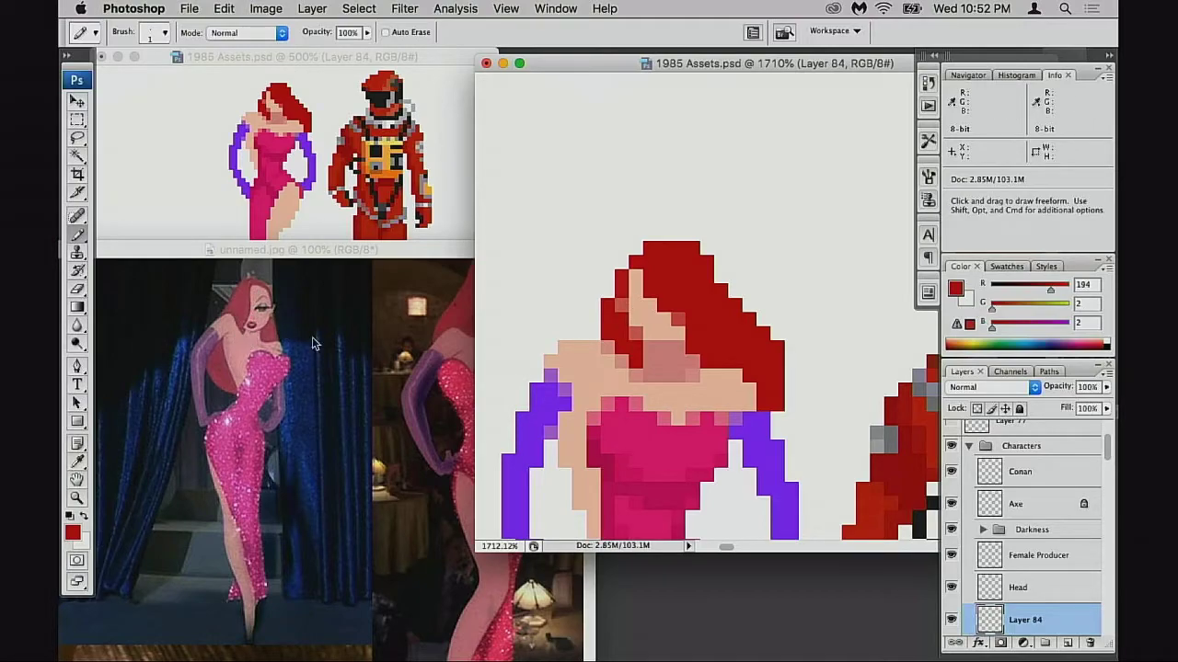
pyautogui.click(655, 321)
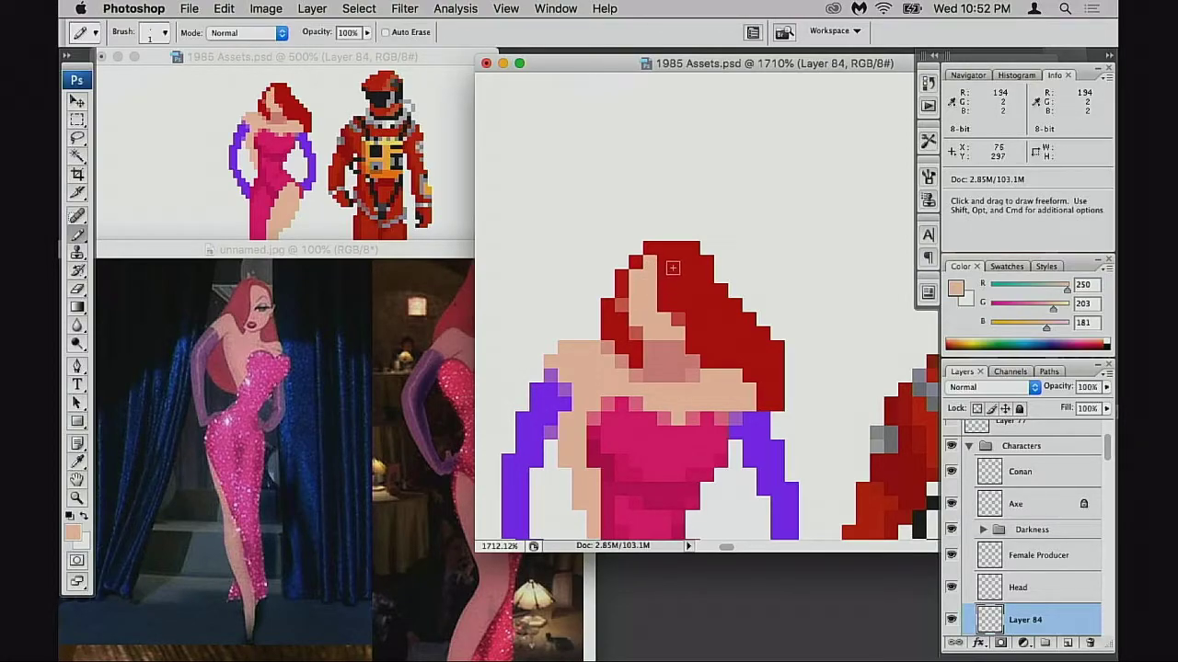
pyautogui.keyDown('alt'); pyautogui.click(653, 273); pyautogui.keyUp('alt')
pyautogui.click(661, 261)
# - Try erasing the inner hairline pixel beside the middle of the face
pyautogui.press('e')
pyautogui.click(662, 307)
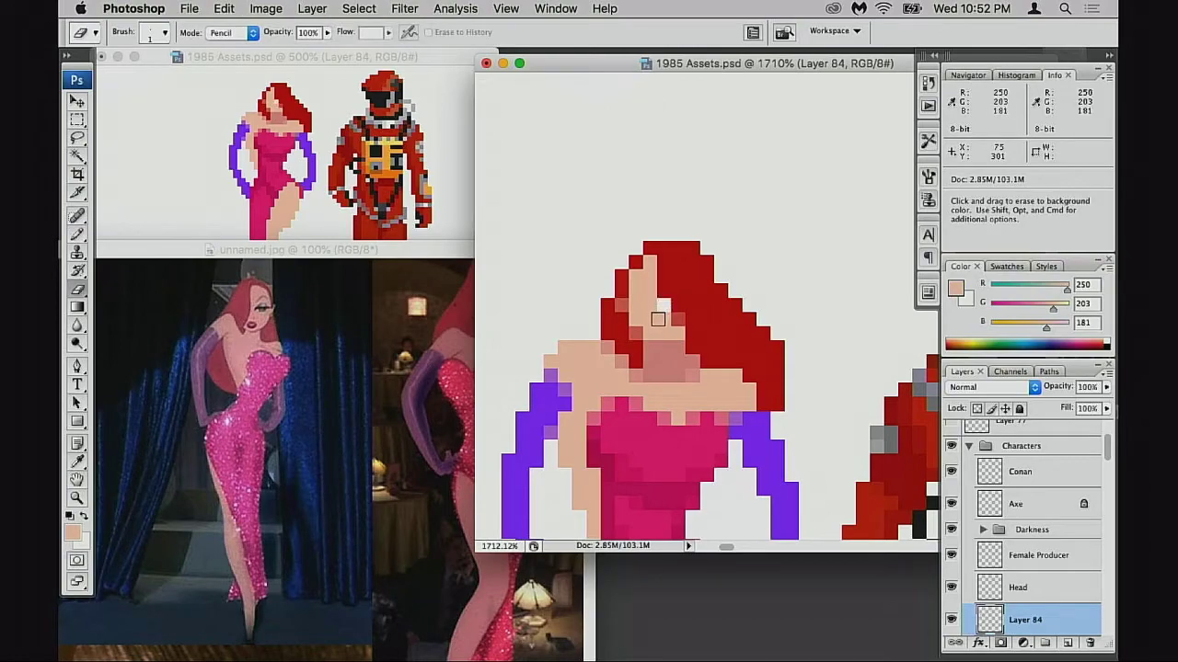
pyautogui.press('super+z')
pyautogui.keyDown('alt'); pyautogui.click(681, 303); pyautogui.keyUp('alt')
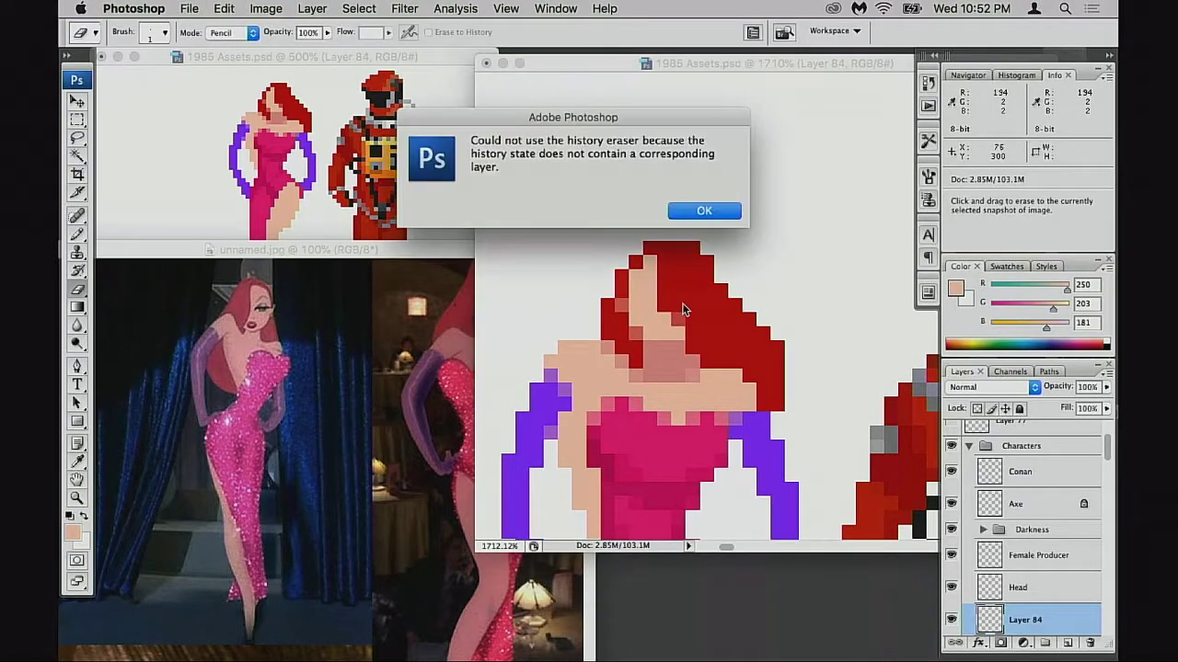
pyautogui.click(712, 210)
pyautogui.press('super+d')
# - Soften the inner hairline pixel beside the face with the skin tone (250, 203, 181) at 60% opacity
pyautogui.press('b')
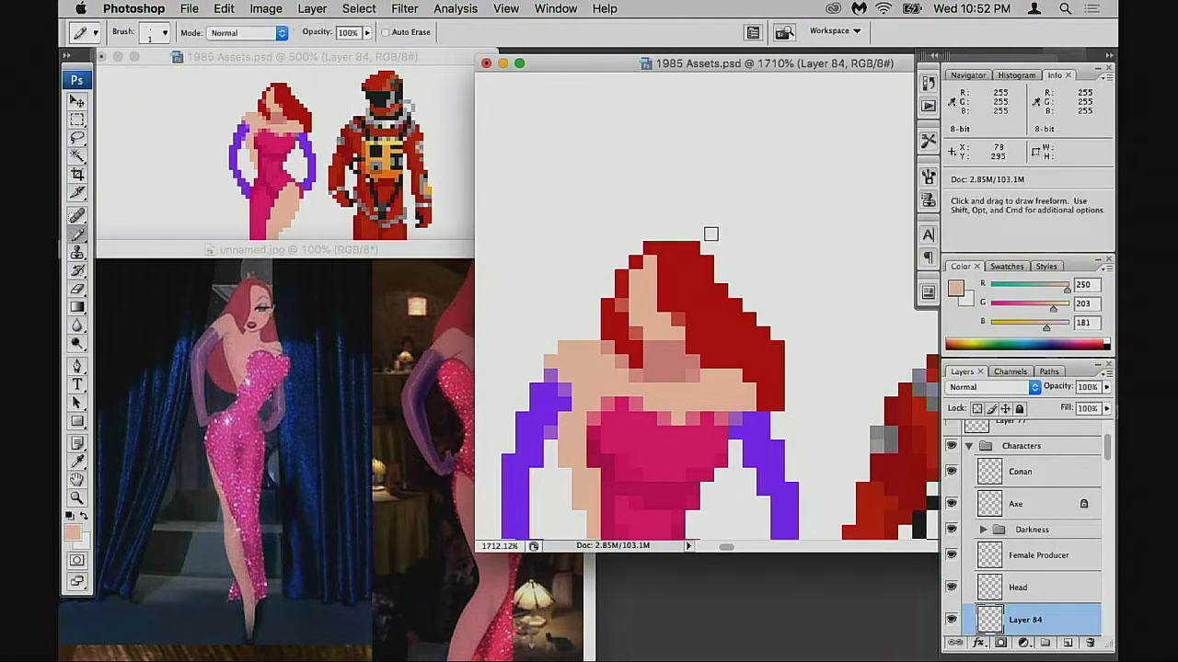
pyautogui.press('6')
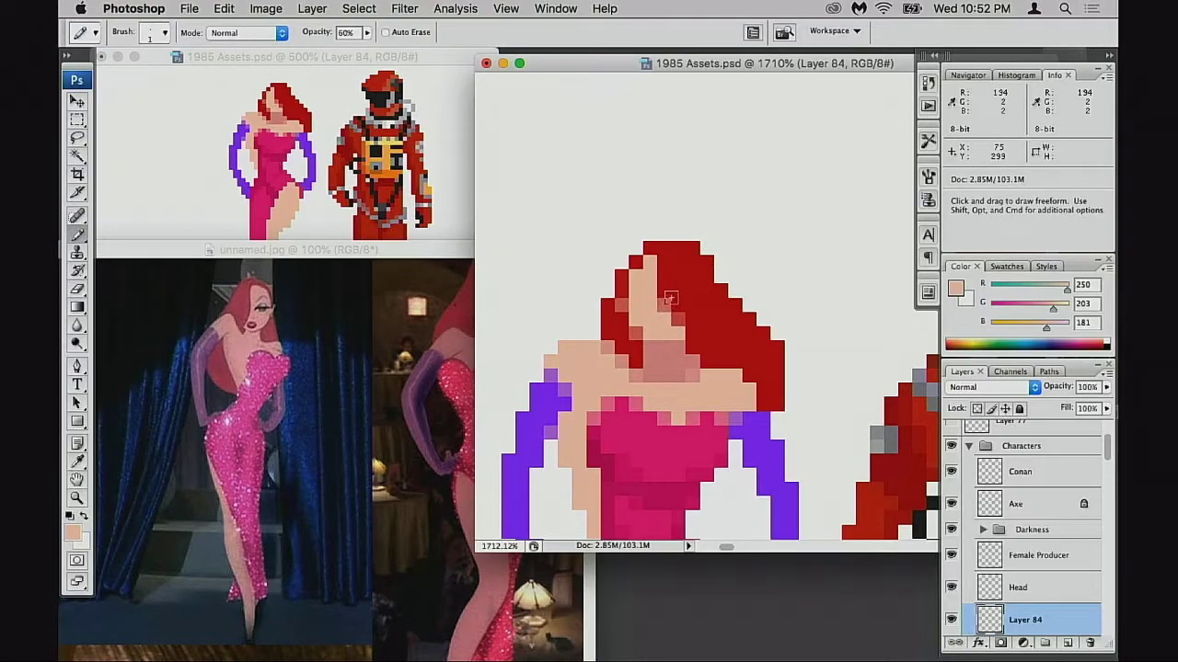
# - Erase the outermost hair pixels along the long shoulder side, its lower tip, and the short strip beside the opposite cheek
pyautogui.press('e')
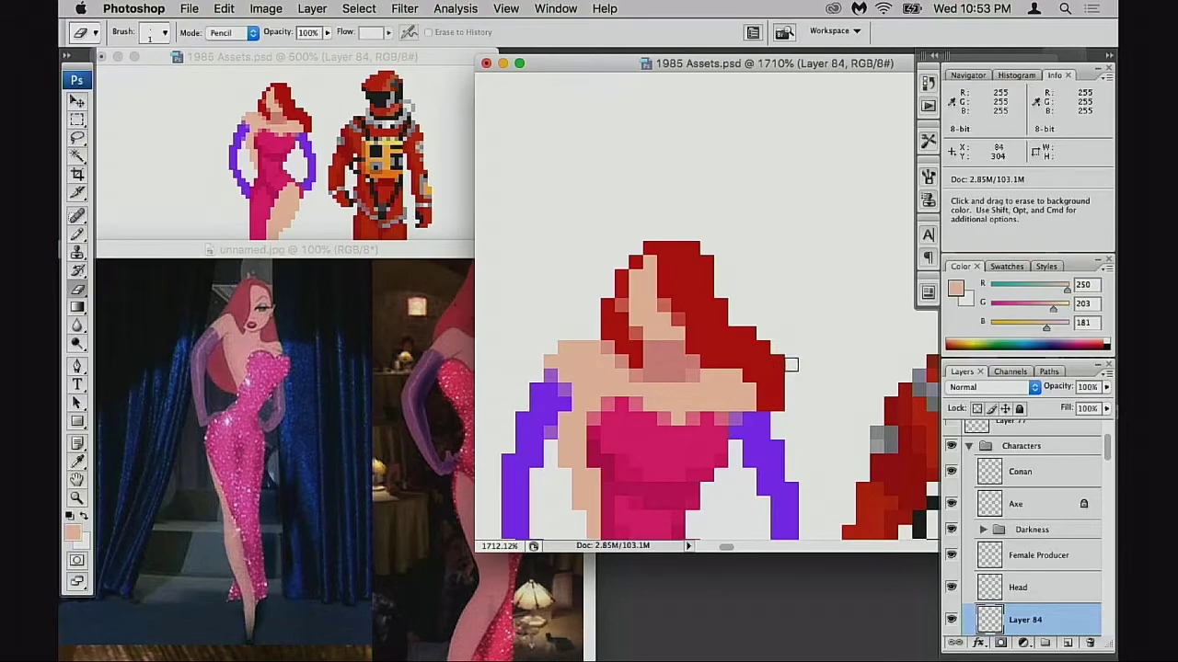
pyautogui.moveTo(790, 364)
pyautogui.mouseDown()
pyautogui.moveTo(777, 402)
pyautogui.moveTo(776, 354)
pyautogui.mouseUp()
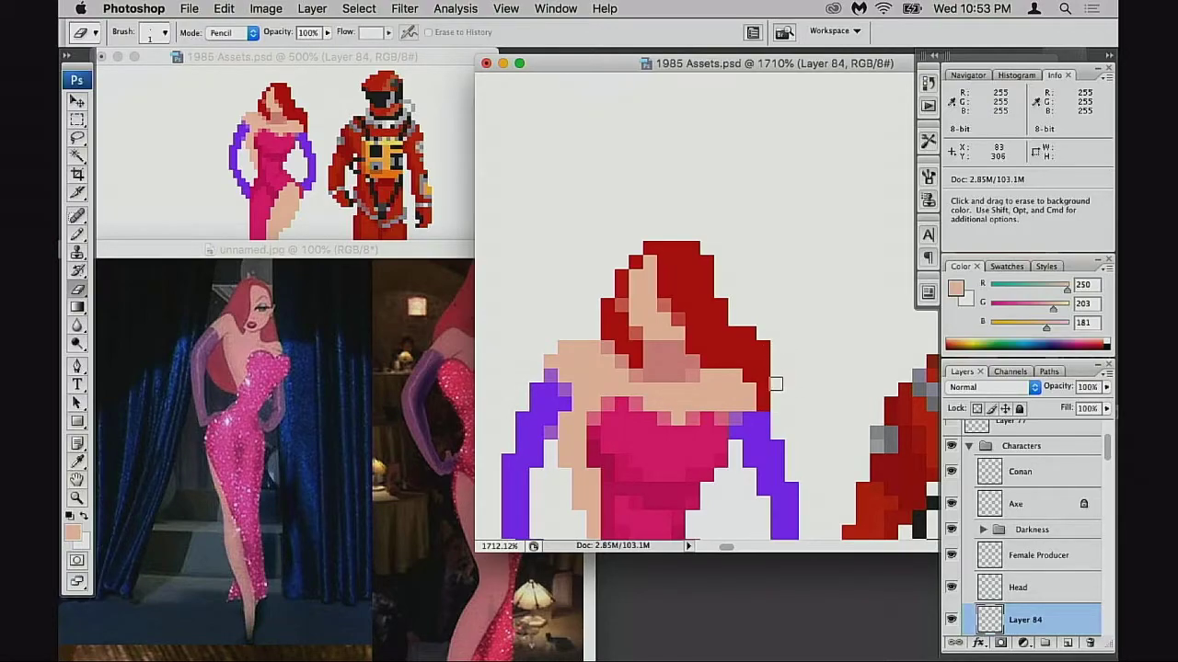
pyautogui.click(765, 391)
pyautogui.click(767, 402)
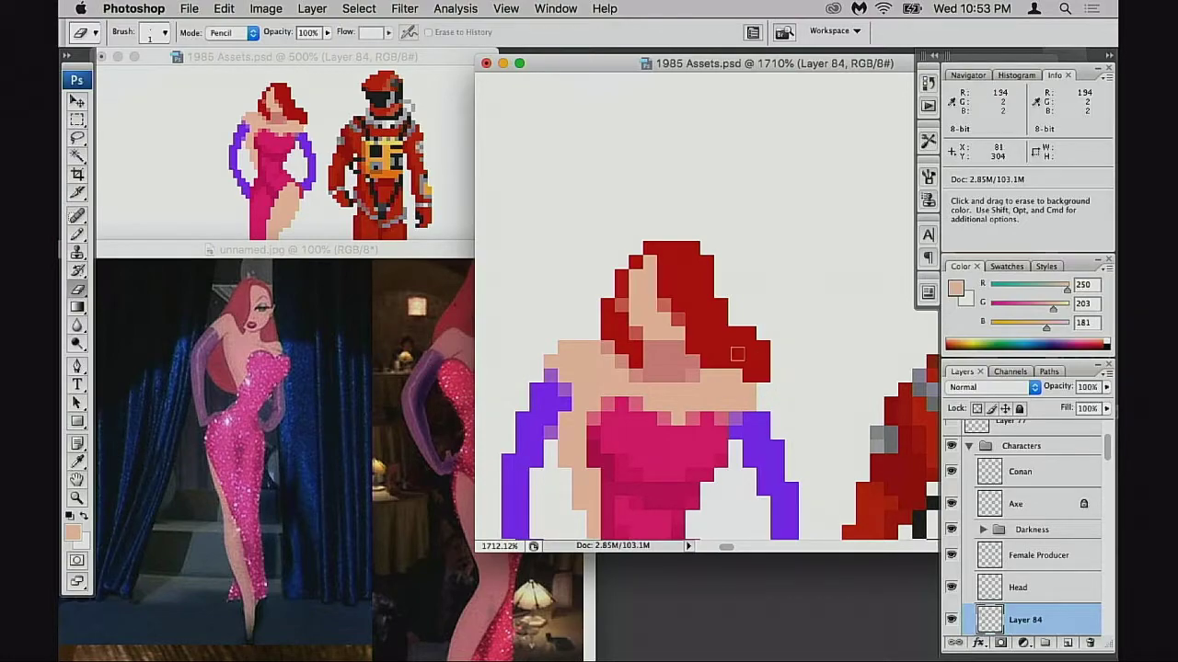
pyautogui.moveTo(597, 334); pyautogui.dragTo(606, 337)
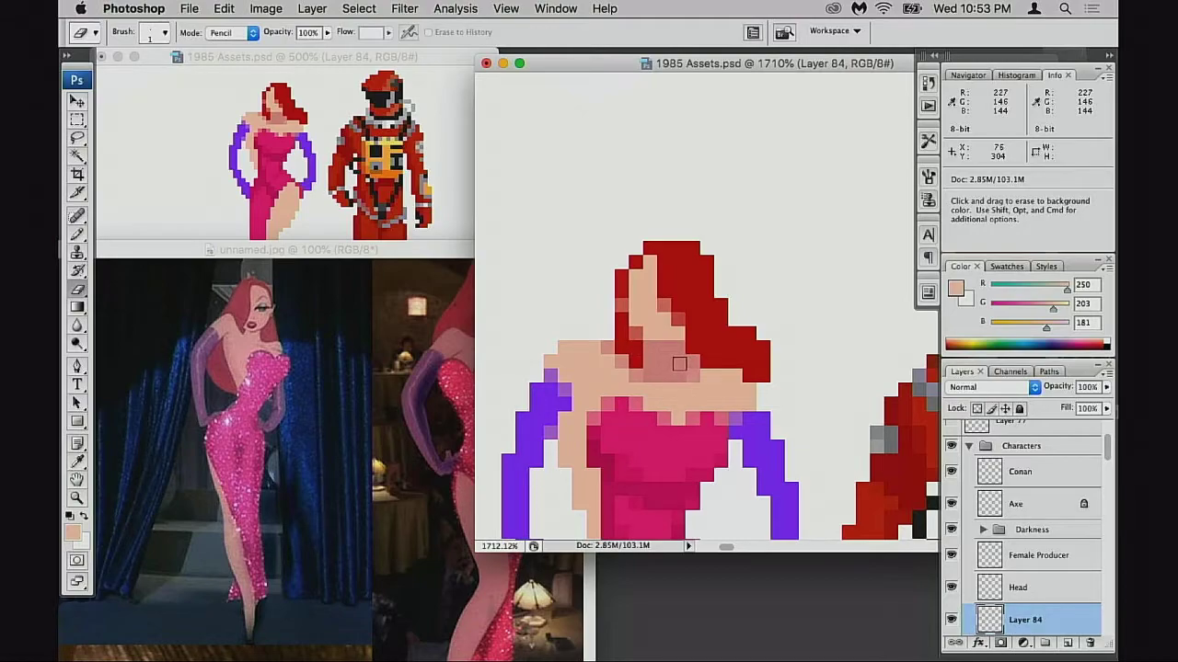
# - Extend the long hair down past the shoulder with dark red (194, 2, 2) at 100% opacity, undoing the stray pixels under the arm
pyautogui.scroll(-3, 680, 364)
pyautogui.press('b')
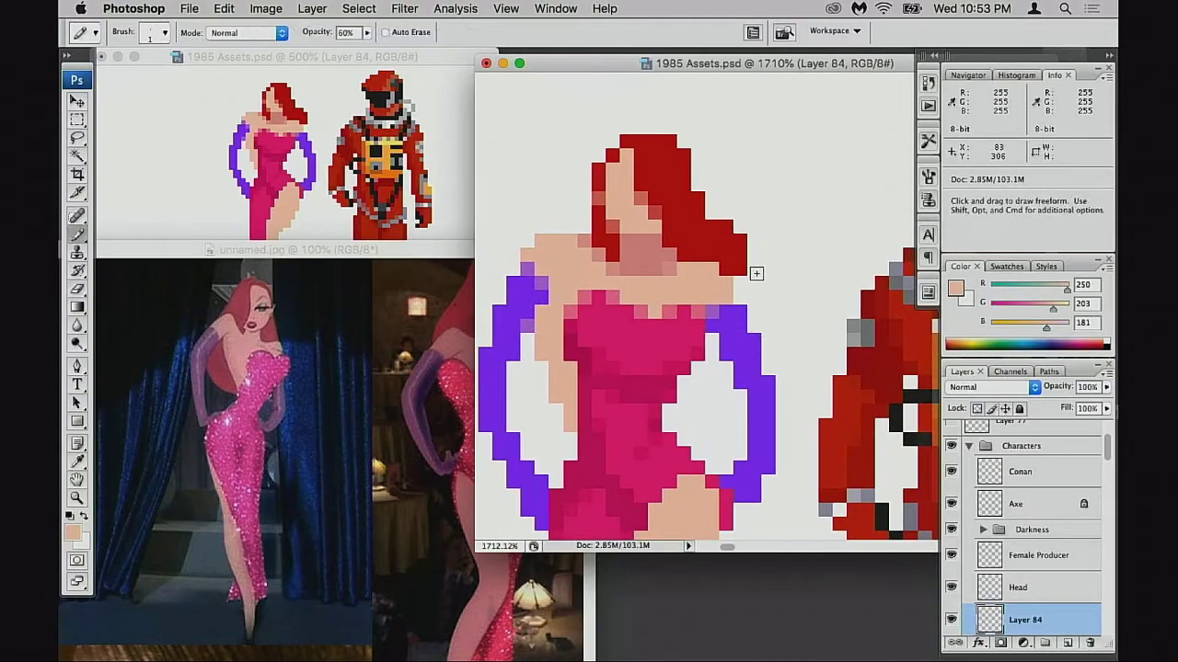
pyautogui.keyDown('alt'); pyautogui.click(747, 271); pyautogui.keyUp('alt')
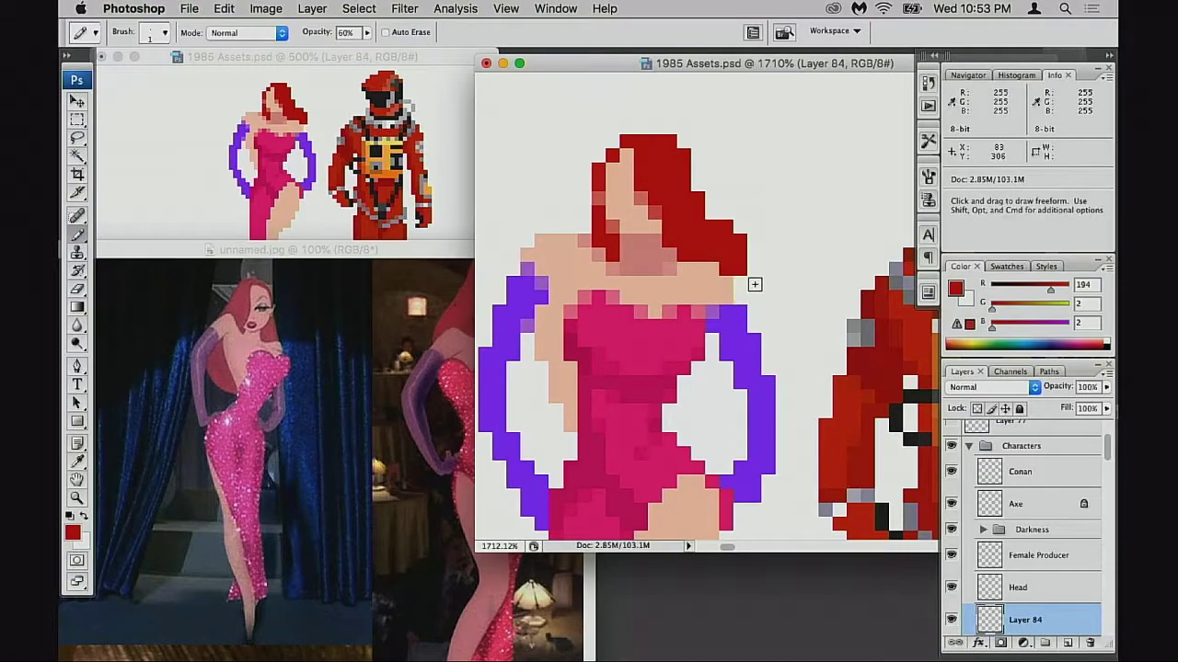
pyautogui.press('0')
pyautogui.moveTo(738, 260)
pyautogui.mouseDown()
pyautogui.moveTo(756, 311)
pyautogui.moveTo(713, 355)
pyautogui.mouseUp()
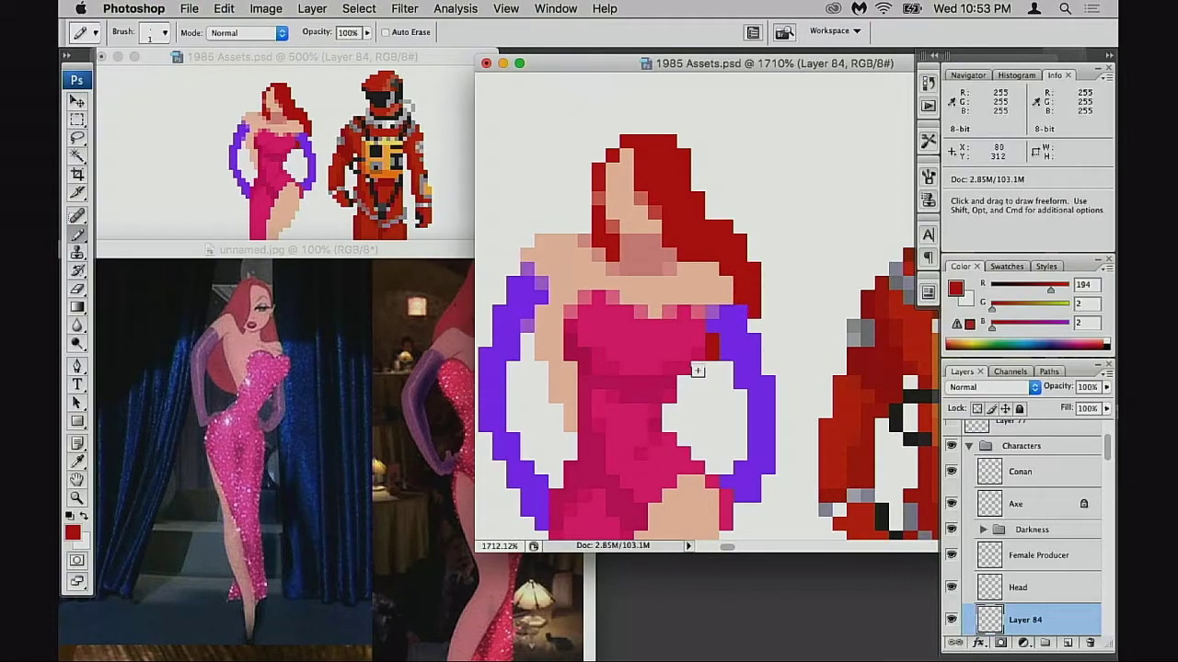
pyautogui.press('super+z')
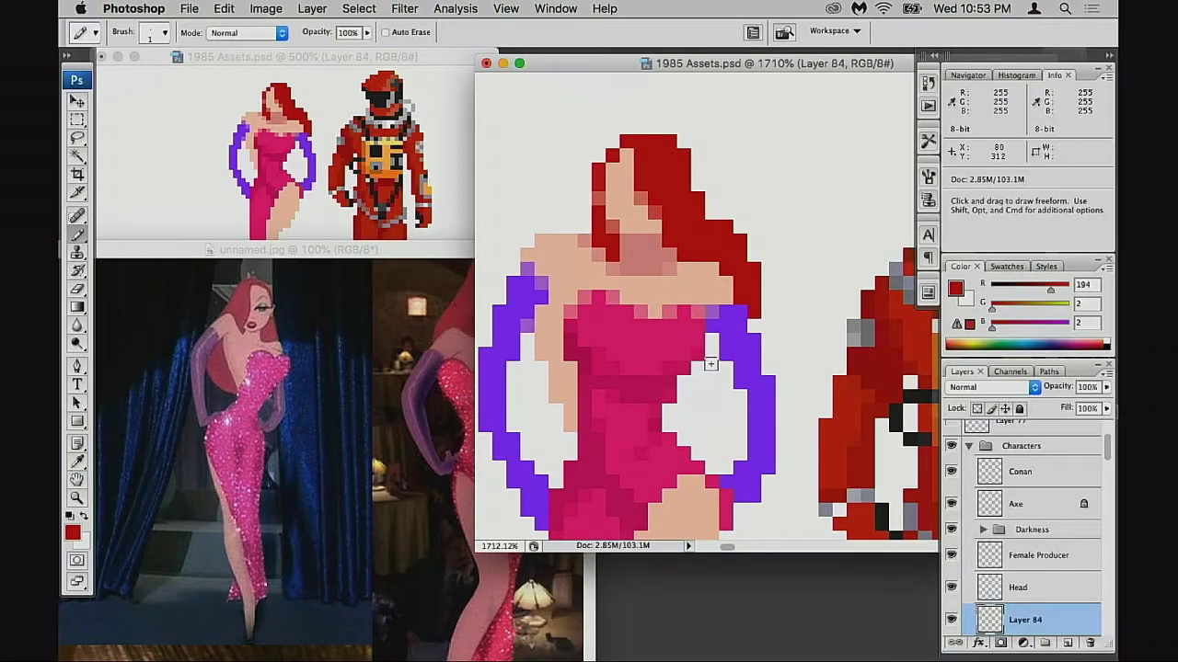
pyautogui.scroll(3, 681, 391)
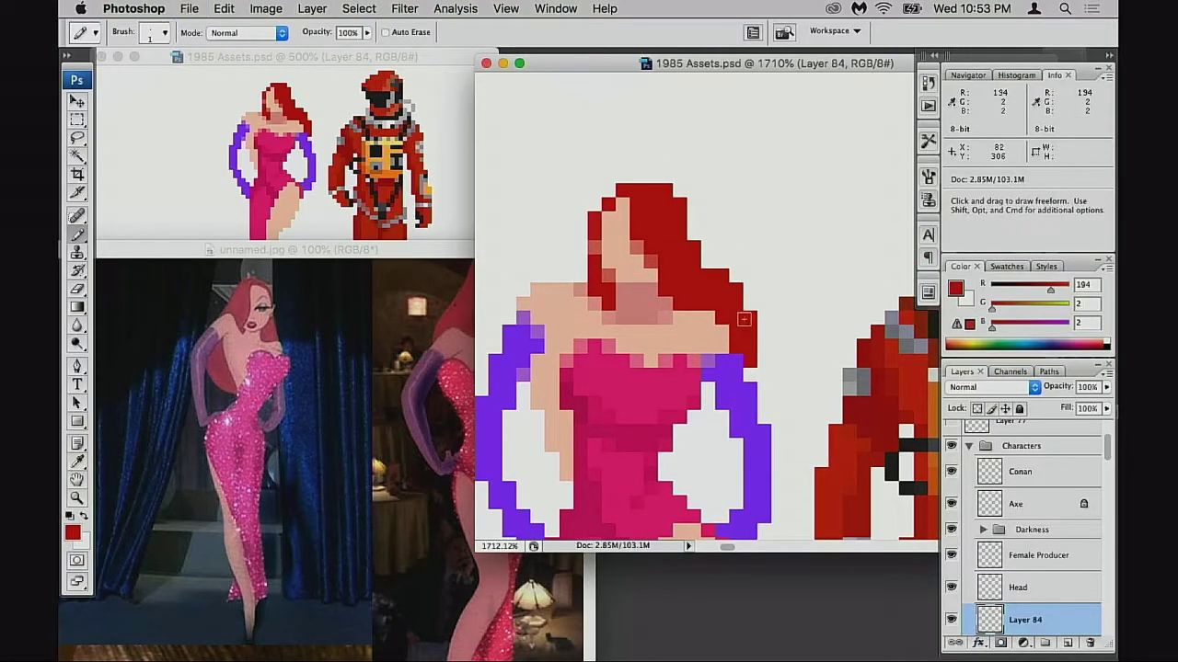
# - Select the head above the neck and shift it up by one pixel
pyautogui.press('m')
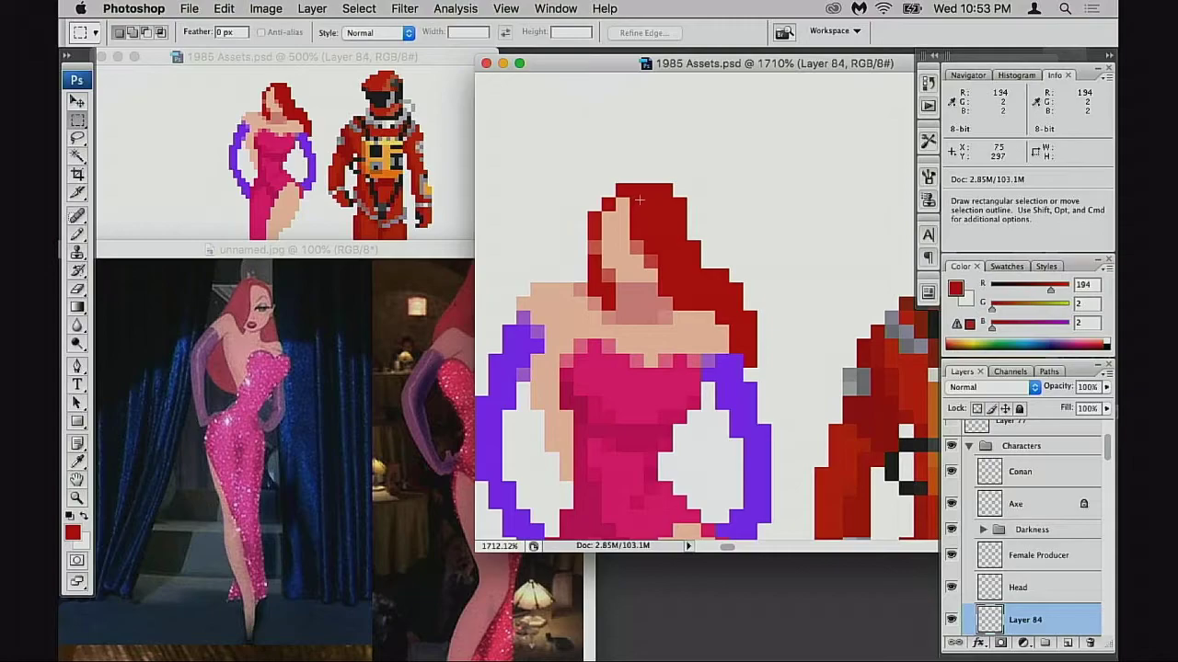
pyautogui.moveTo(573, 143); pyautogui.dragTo(738, 275)
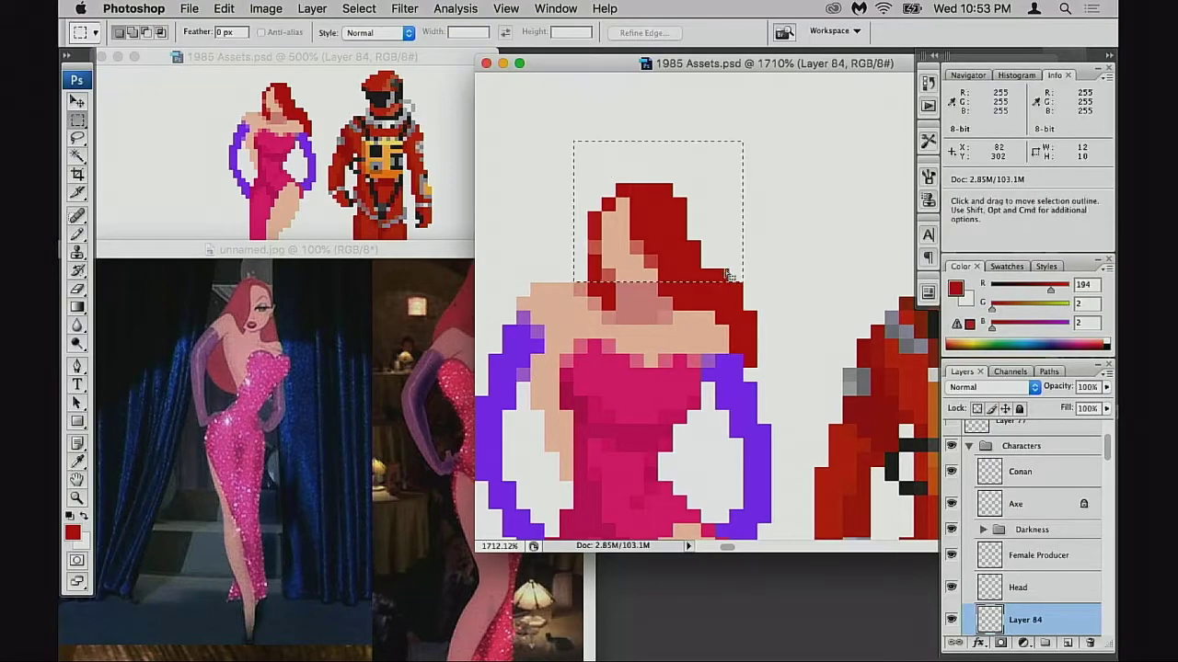
pyautogui.press('super+Up')
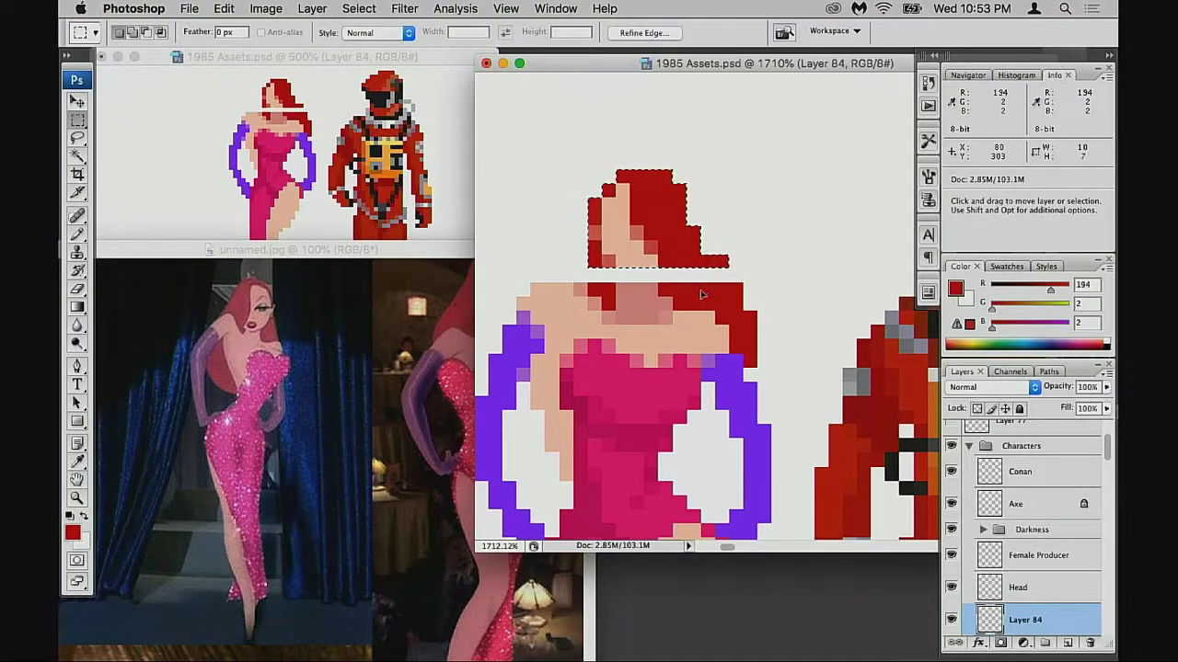
pyautogui.press('super+d')
# - Fill the gap under the raised head with neck shade (227, 146, 144) and dark red hair (194, 2, 2)
pyautogui.press('b')
pyautogui.keyDown('alt'); pyautogui.click(649, 308); pyautogui.keyUp('alt')
pyautogui.moveTo(626, 276); pyautogui.dragTo(649, 275)
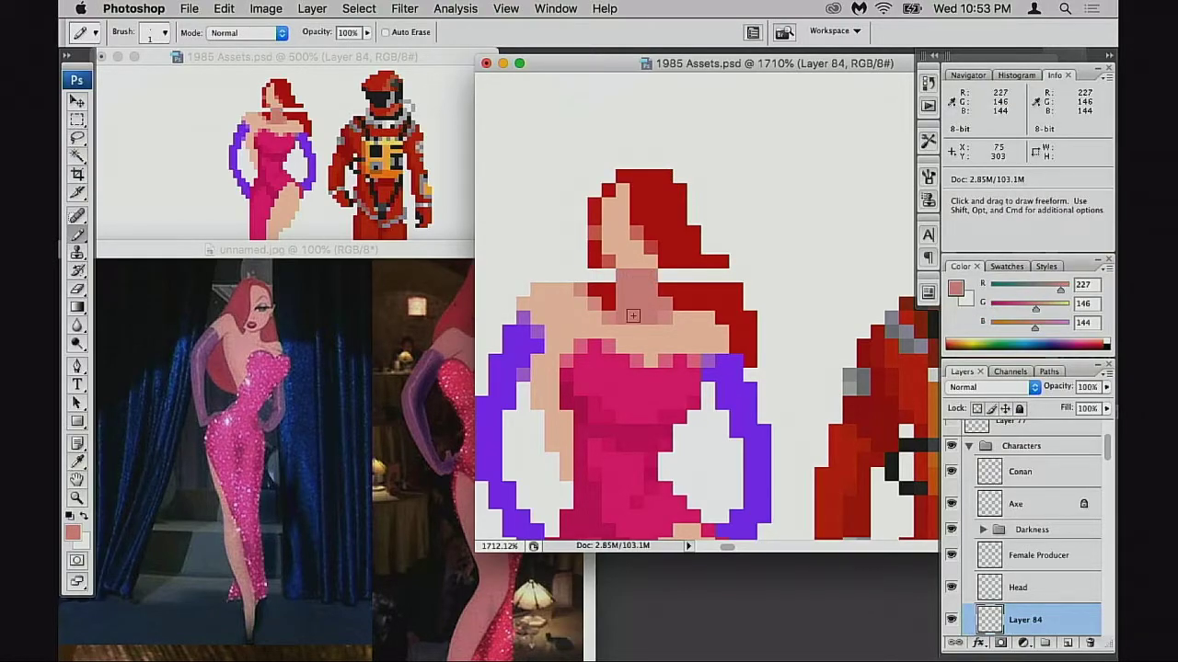
pyautogui.keyDown('alt'); pyautogui.click(637, 256); pyautogui.keyUp('alt')
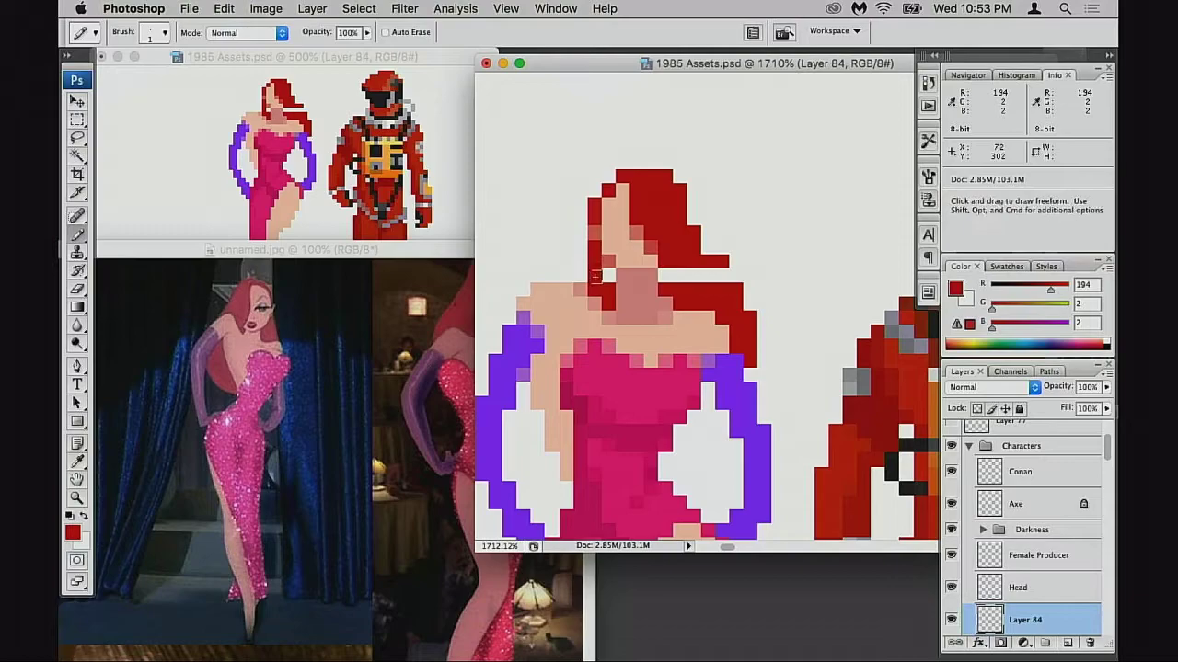
pyautogui.click(607, 276)
pyautogui.moveTo(669, 274); pyautogui.dragTo(723, 277)
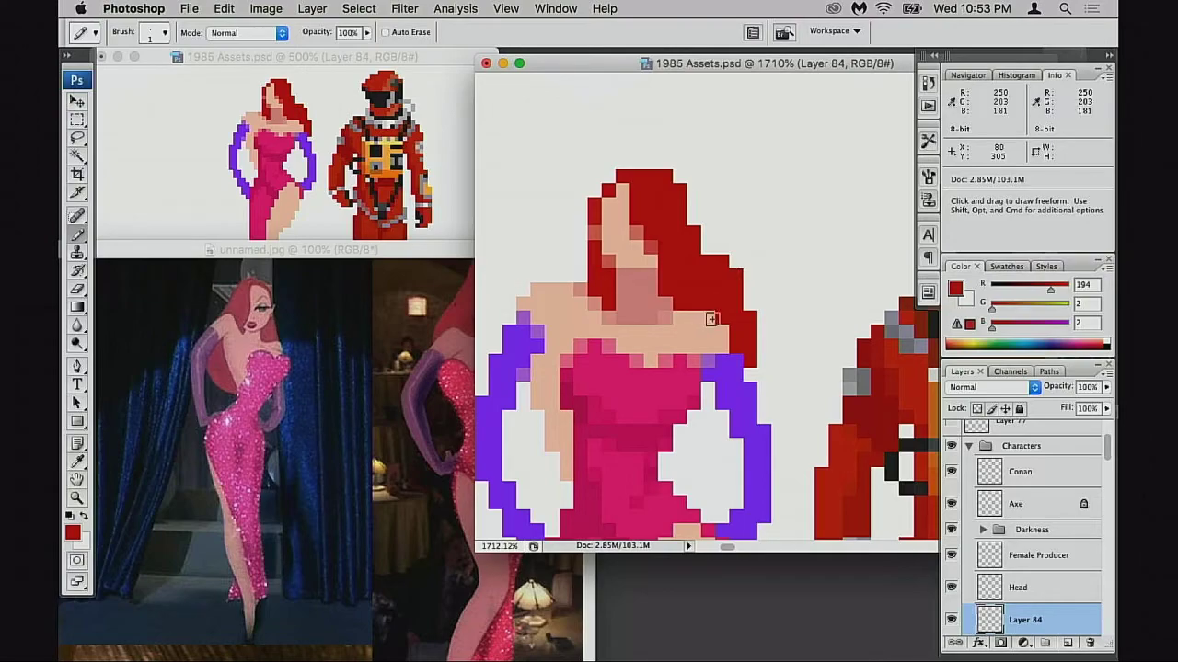
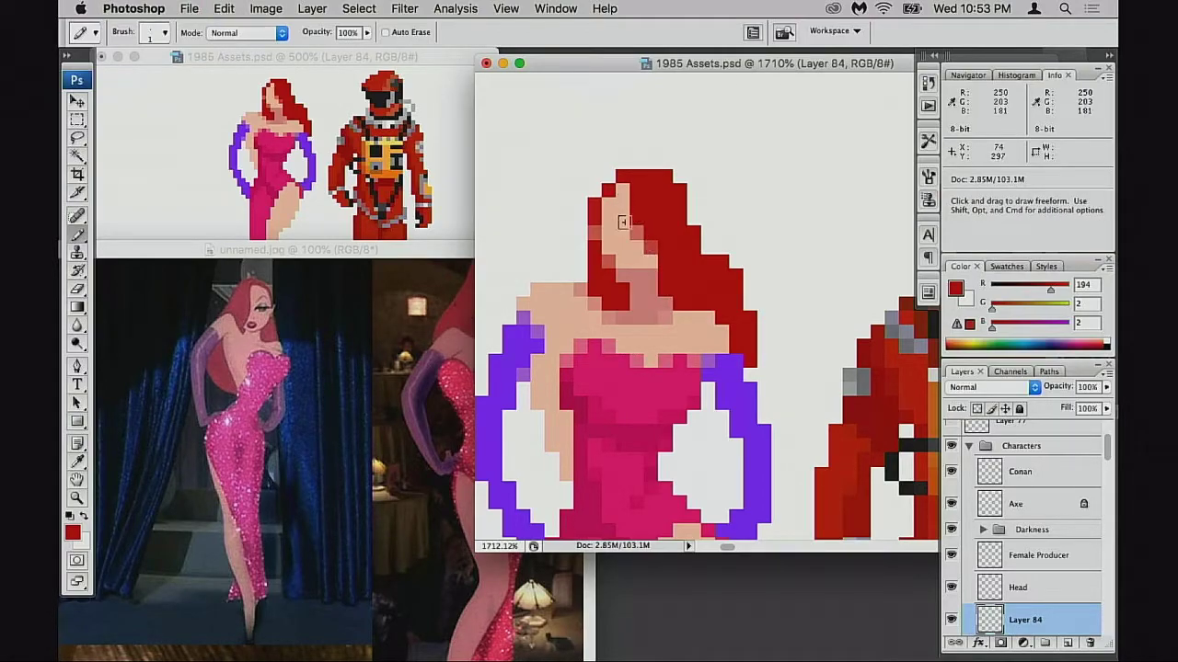
# - Soften the forehead-top pixel and outer face edge with (228, 123, 109), and repaint the edge pixel at mid-face with skin tone (250, 203, 181)
pyautogui.keyDown('alt'); pyautogui.click(624, 214); pyautogui.keyUp('alt')
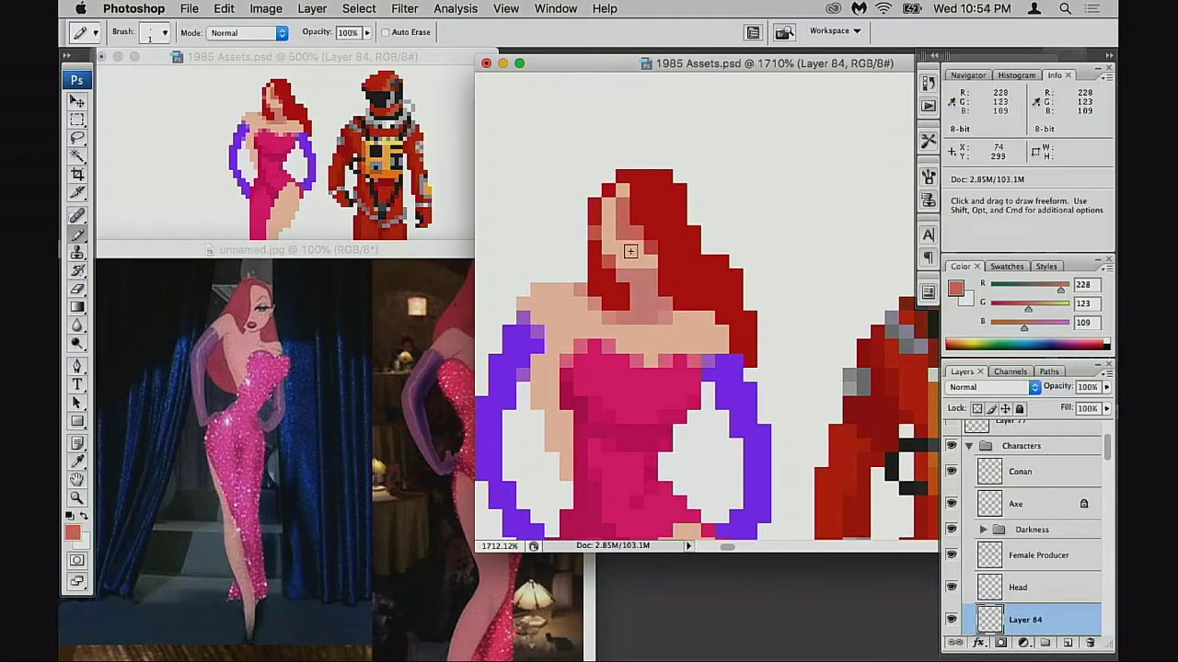
pyautogui.click(623, 192)
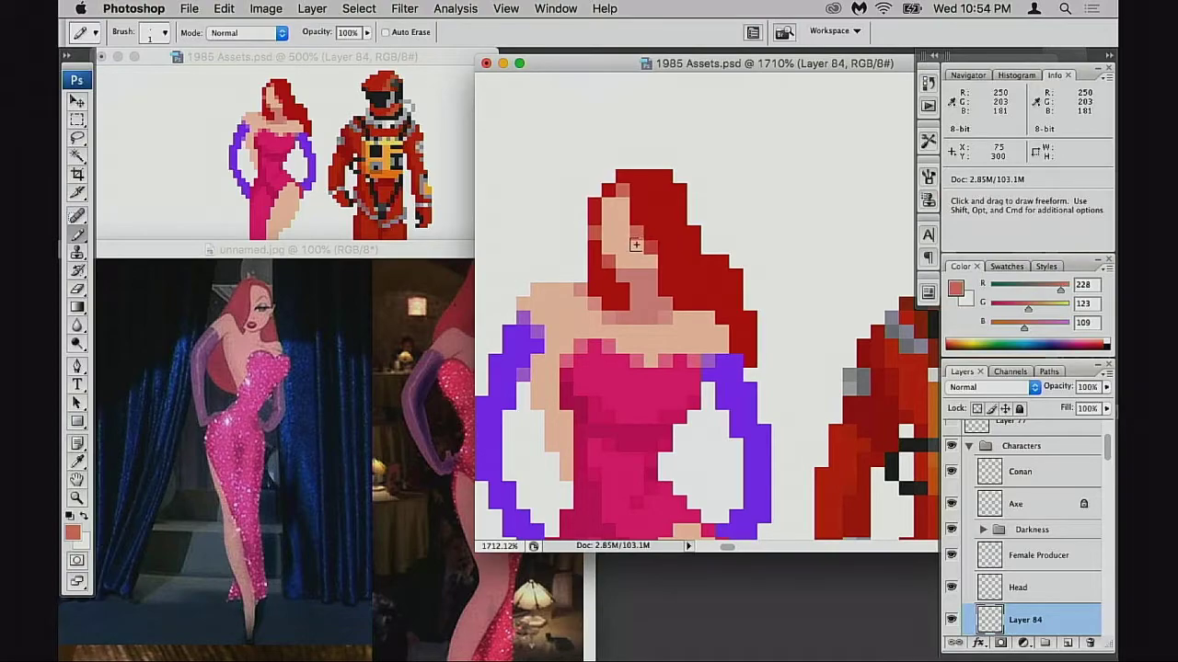
pyautogui.click(595, 220)
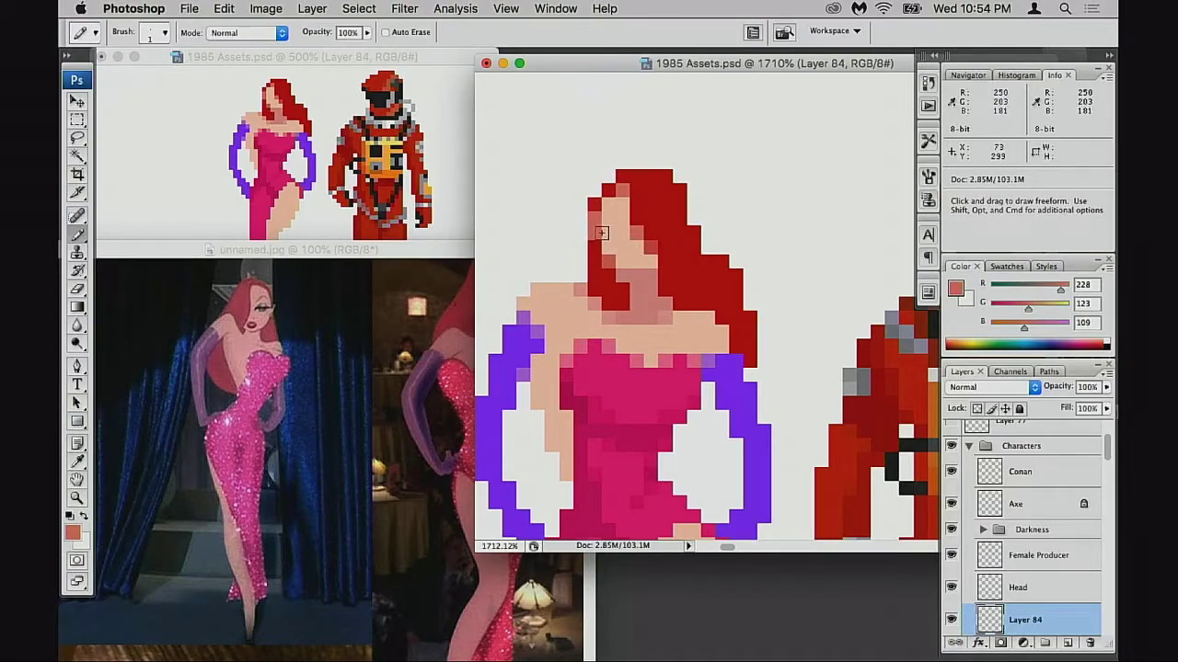
pyautogui.click(599, 222)
pyautogui.click(599, 244)
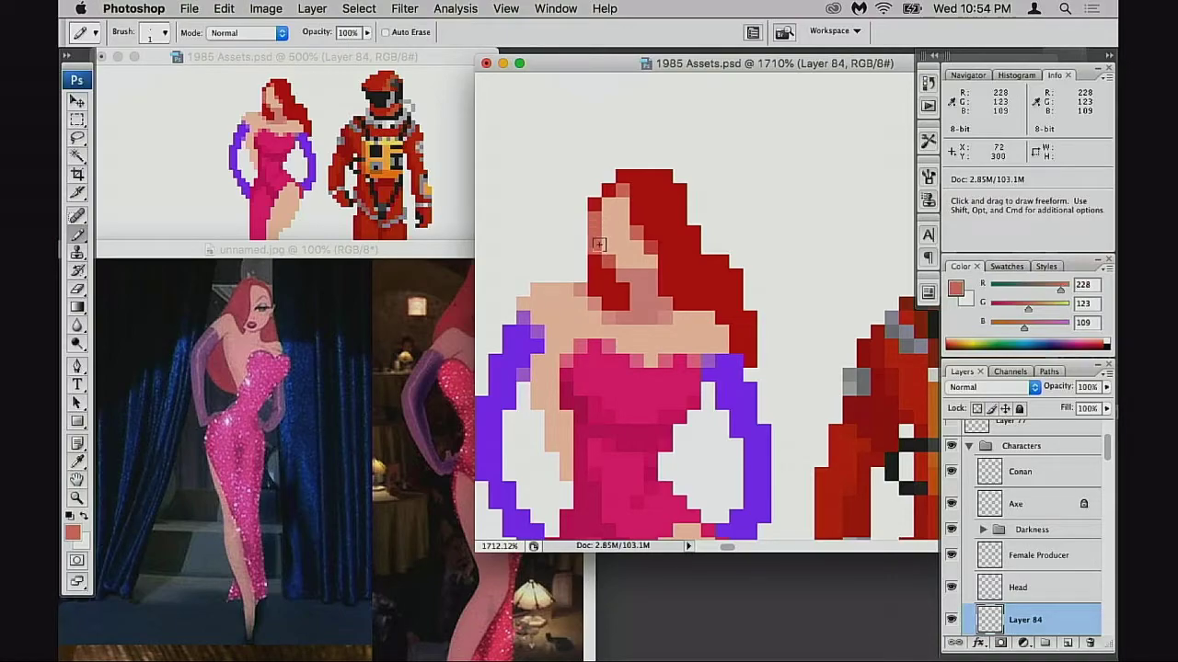
pyautogui.keyDown('alt'); pyautogui.click(616, 233); pyautogui.keyUp('alt')
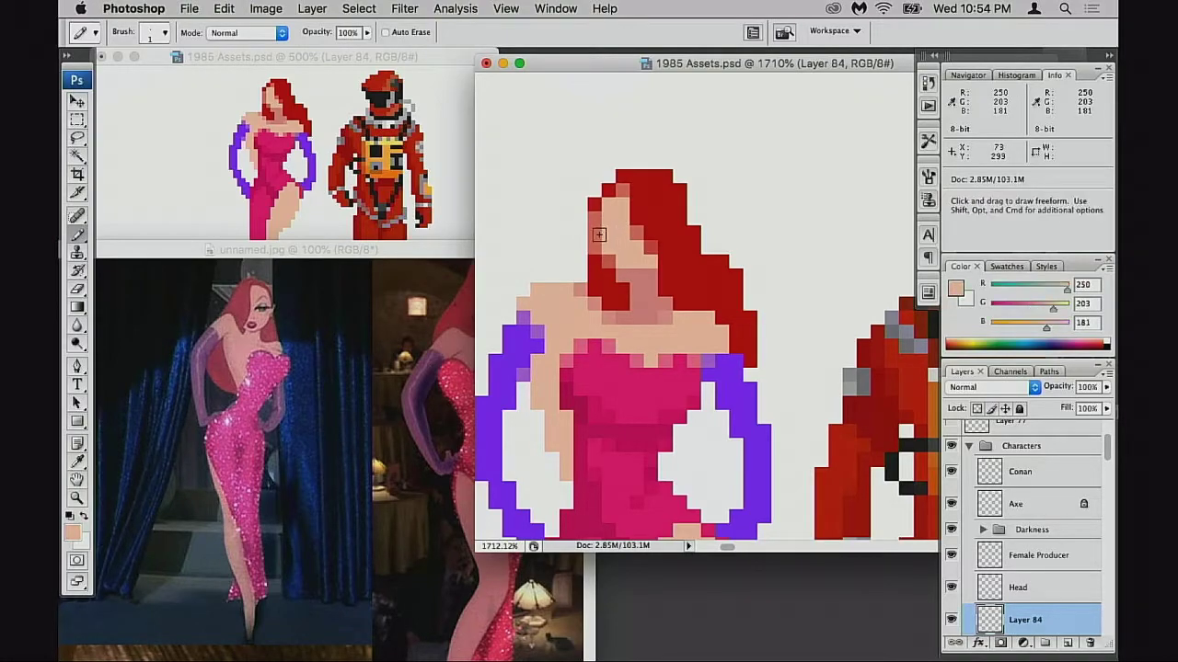
pyautogui.click(595, 234)
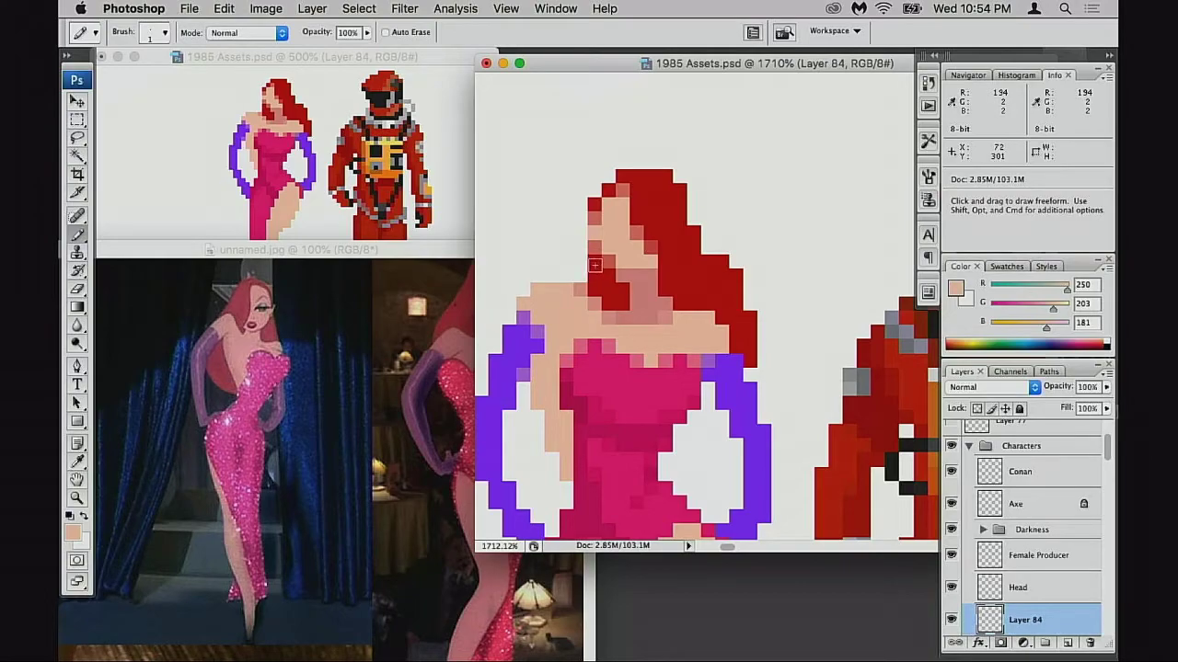
# - Enlarge the reference picture to 200% and blend the outer edge of the sprite's face with skin tone at 40% opacity, then set 50%
pyautogui.press('4')
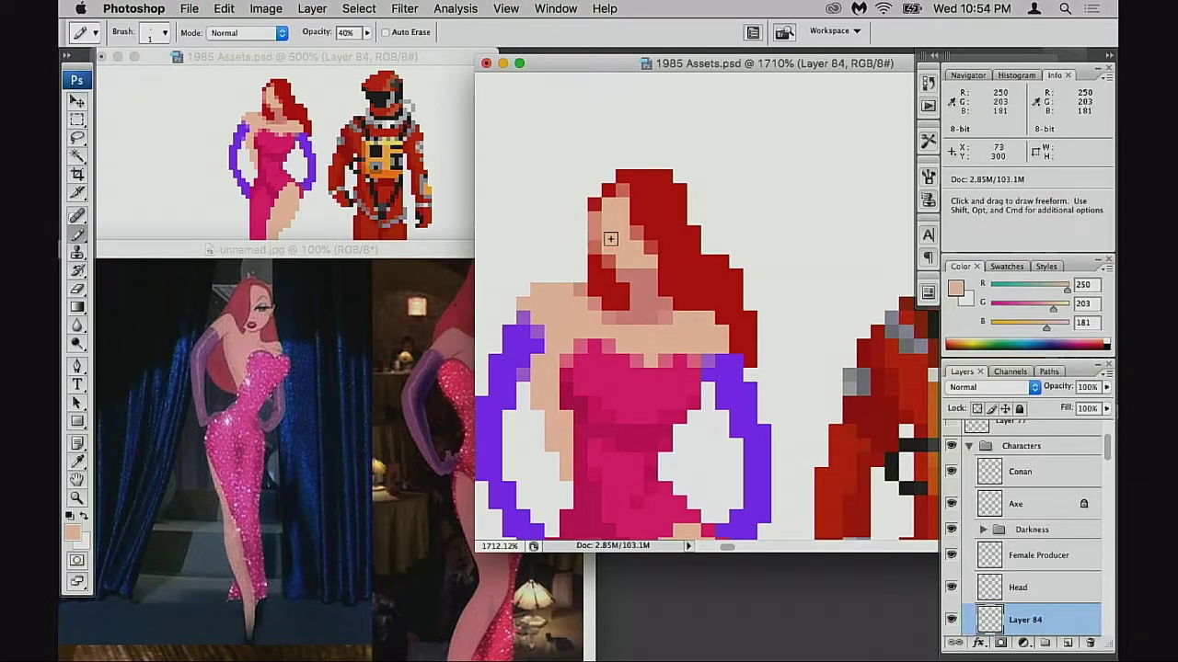
pyautogui.press('z')
pyautogui.click(271, 318)
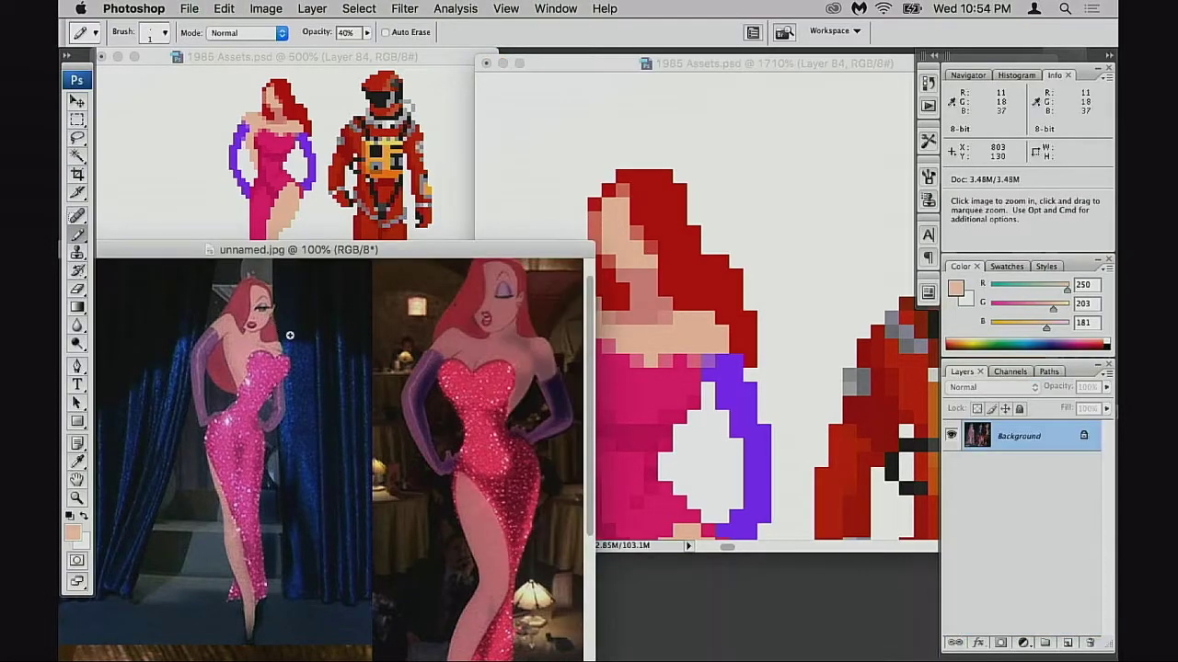
pyautogui.click(303, 344)
pyautogui.press('b')
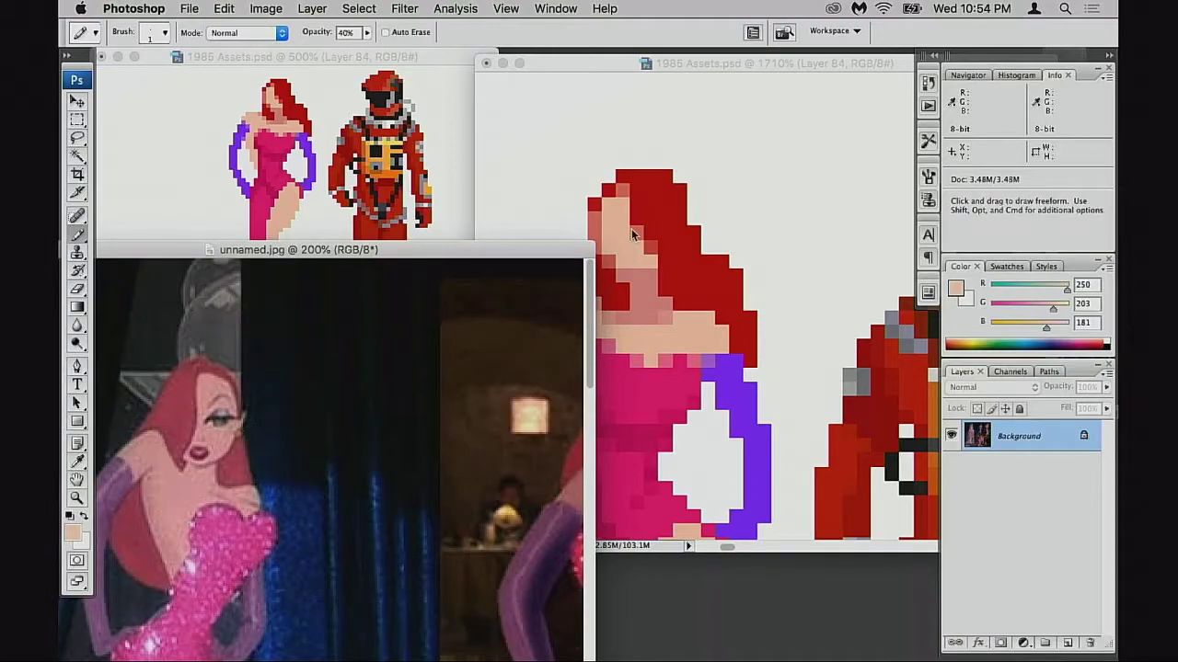
pyautogui.click(598, 231)
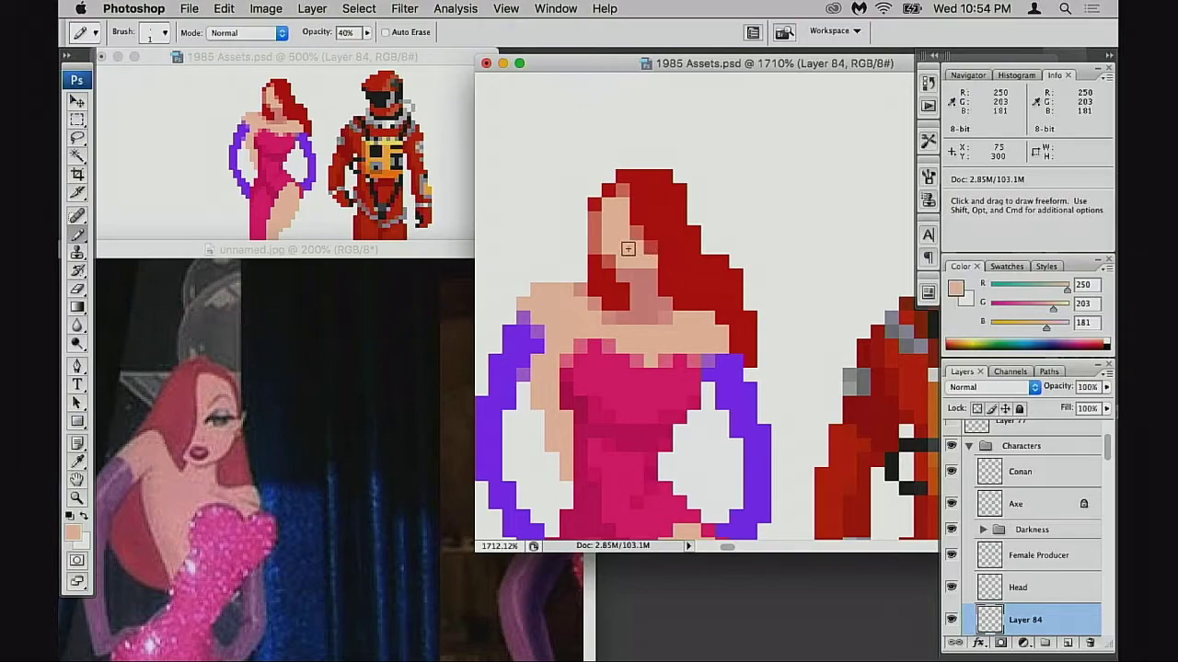
pyautogui.press('5')
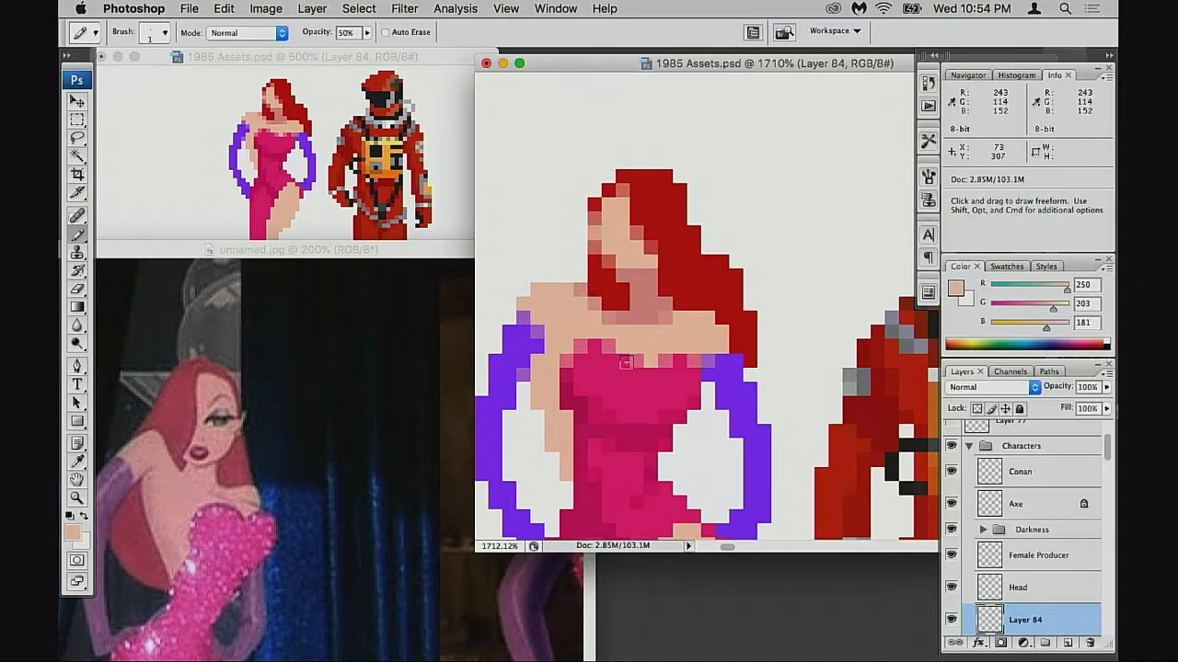
# - Flip the woman's whole sprite horizontally
pyautogui.keyDown('alt'); pyautogui.click(668, 386); pyautogui.keyUp('alt')
pyautogui.keyDown('alt'); pyautogui.click(699, 378); pyautogui.keyUp('alt')
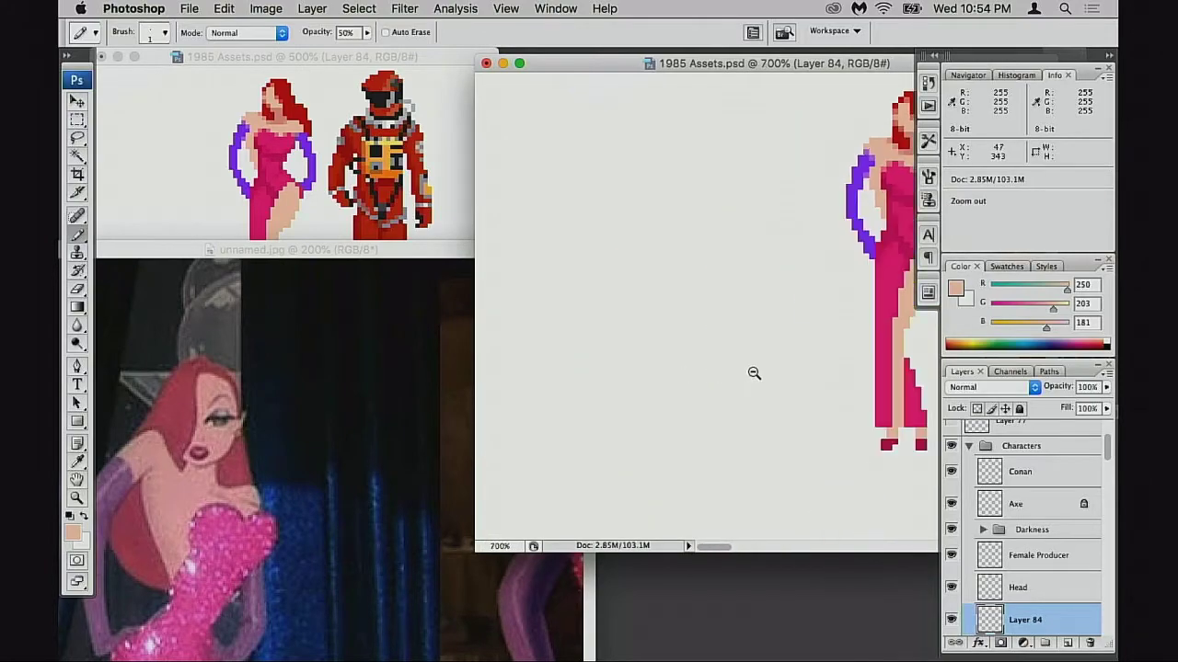
pyautogui.keyDown('alt'); pyautogui.click(794, 334); pyautogui.keyUp('alt')
pyautogui.keyDown('alt'); pyautogui.click(764, 363); pyautogui.keyUp('alt')
pyautogui.press('super+a')
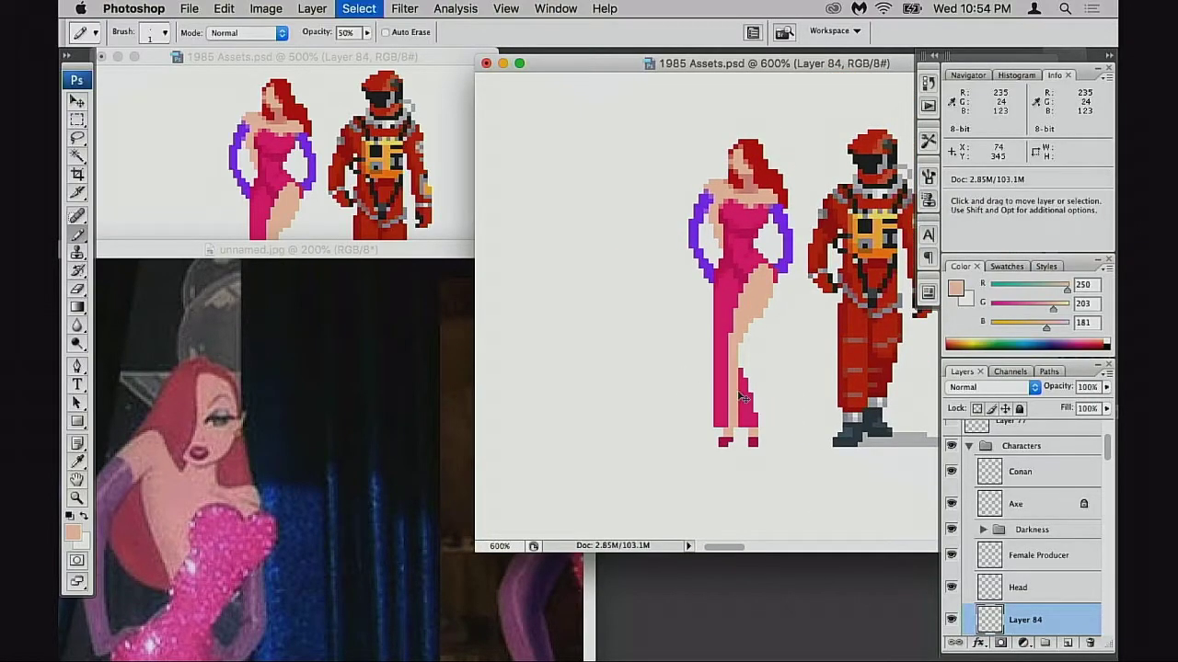
pyautogui.press('super+t')
pyautogui.rightClick(747, 299)
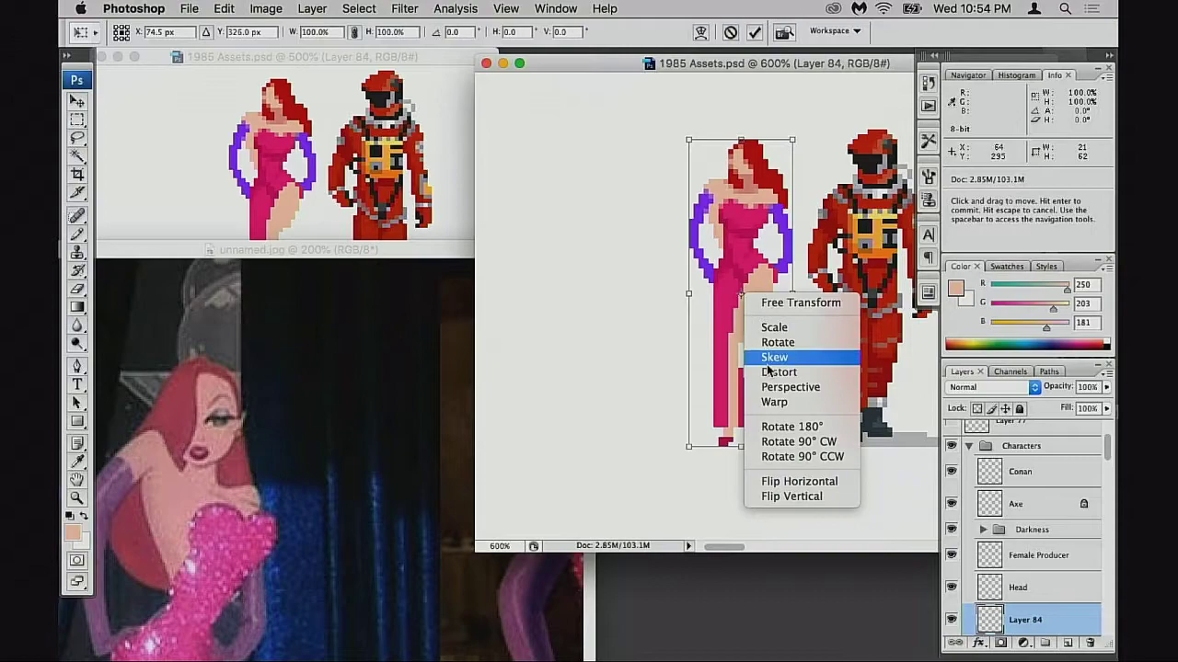
pyautogui.click(799, 481)
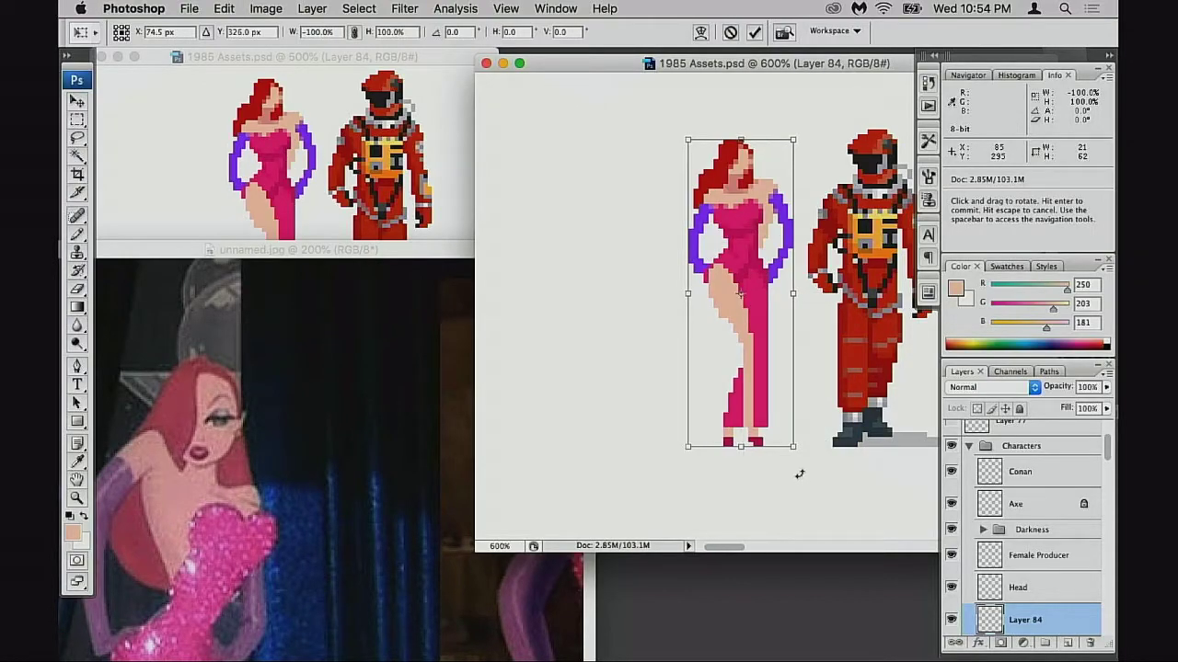
pyautogui.press('Return')
# - Erase the long hair hanging over the outside of the shoulder so it ends at the shoulder line
pyautogui.press('b')
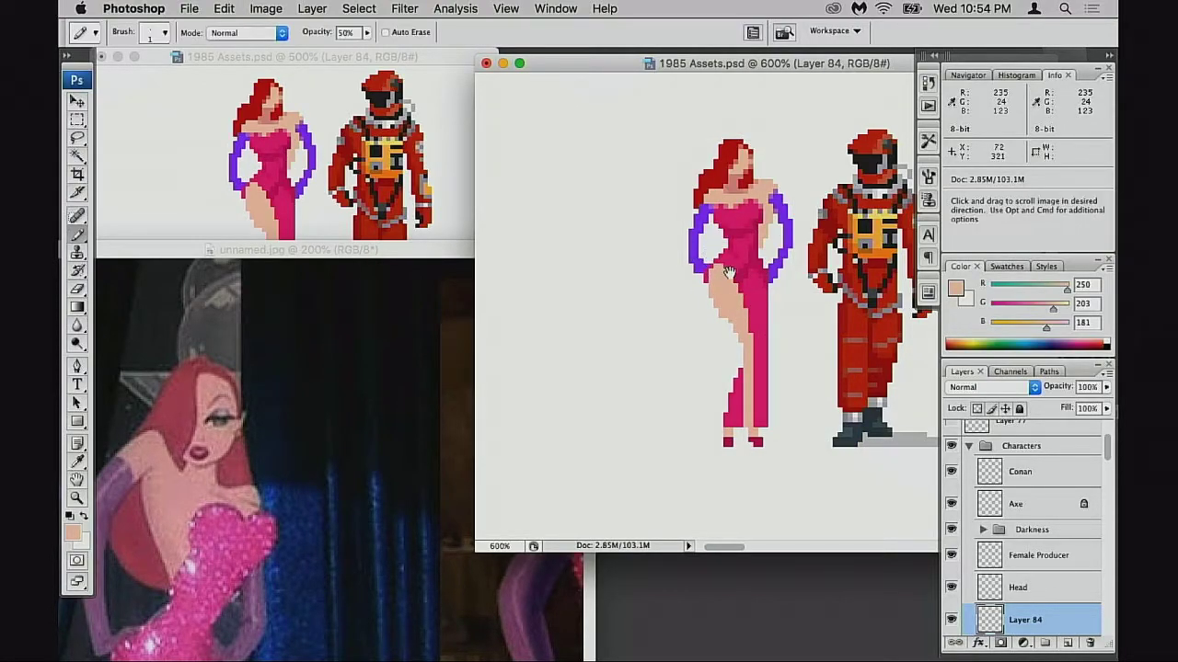
pyautogui.moveTo(746, 233); pyautogui.dragTo(738, 273)
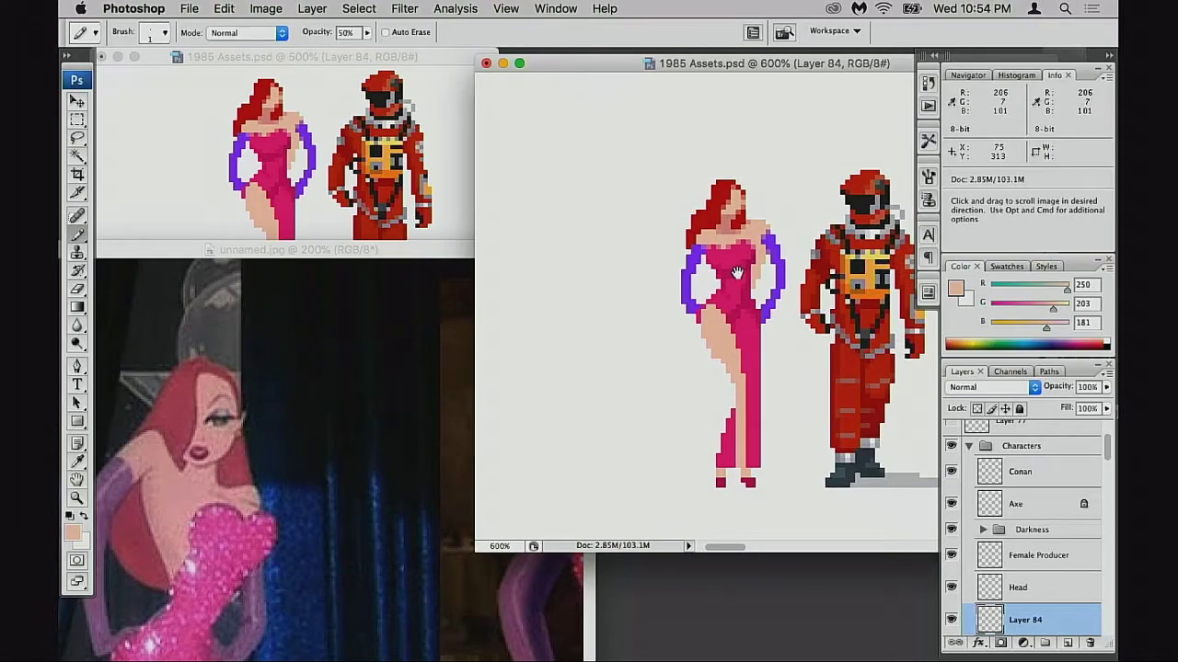
pyautogui.press('super+equal')
pyautogui.press('super+equal')
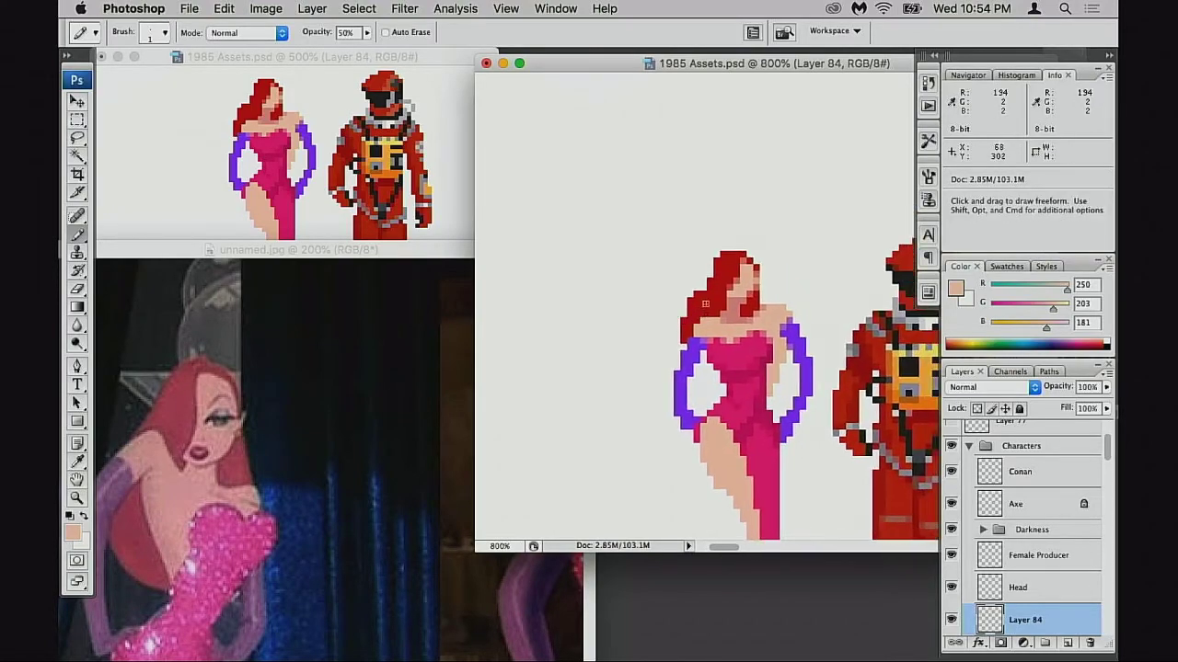
pyautogui.press('e')
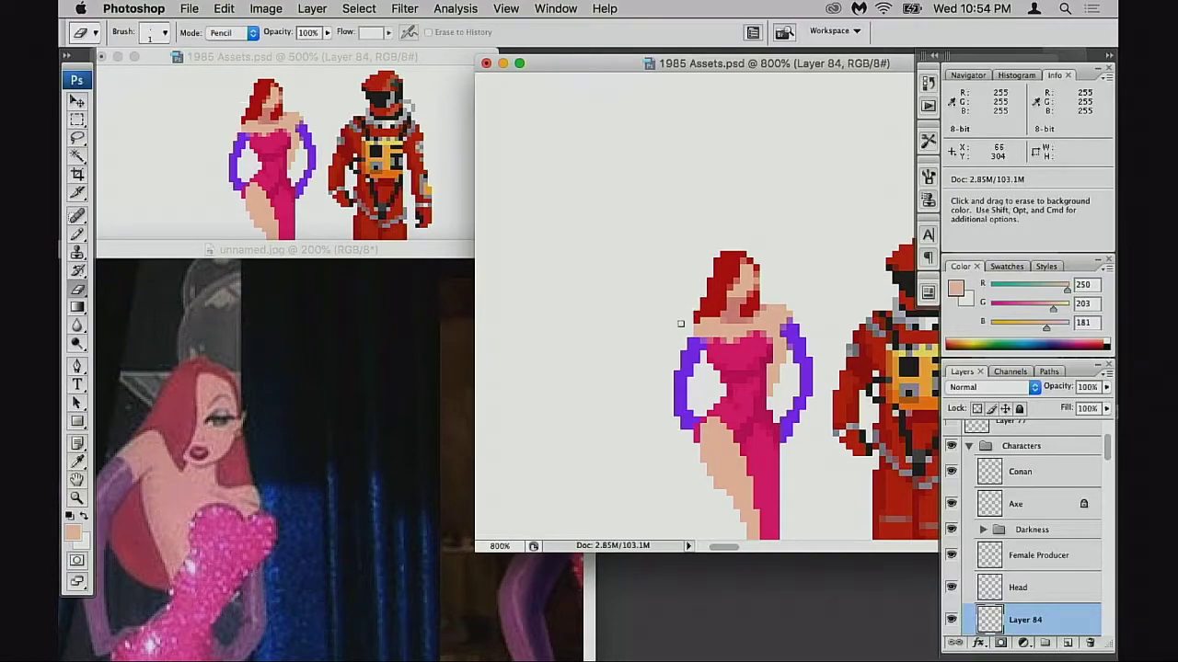
# - Widen the short hair strip beside the cheek, down to the shoulder, with dark red (194, 2, 2) at 100% opacity
pyautogui.press('b')
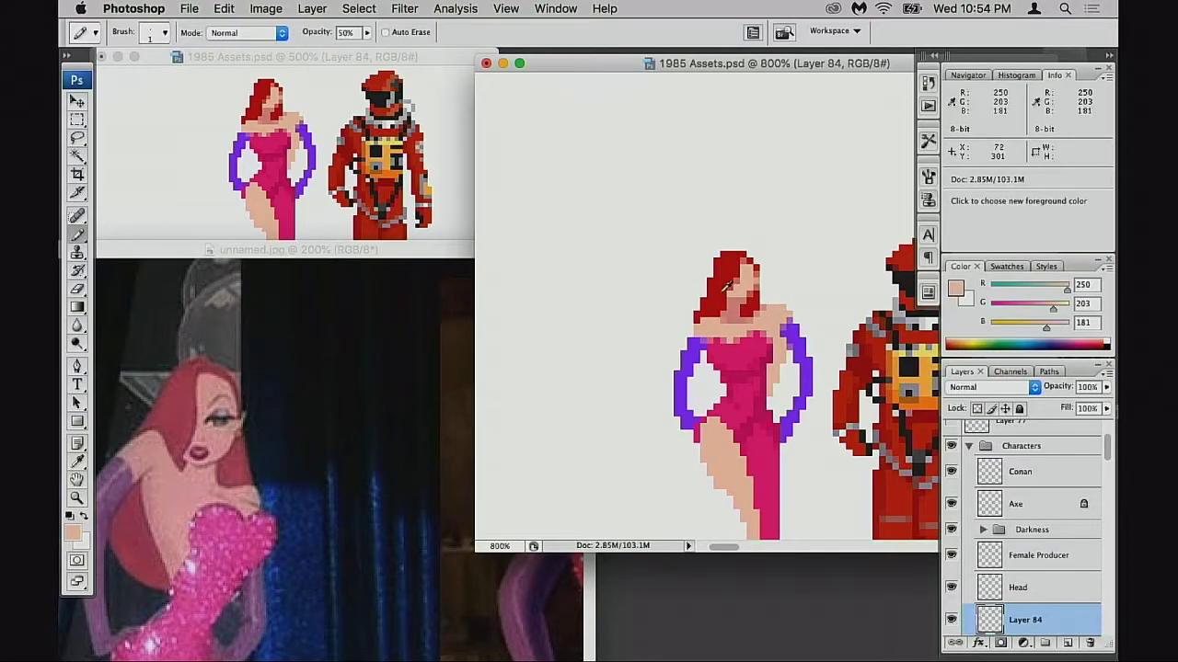
pyautogui.keyDown('alt'); pyautogui.click(766, 298); pyautogui.keyUp('alt')
pyautogui.press('0')
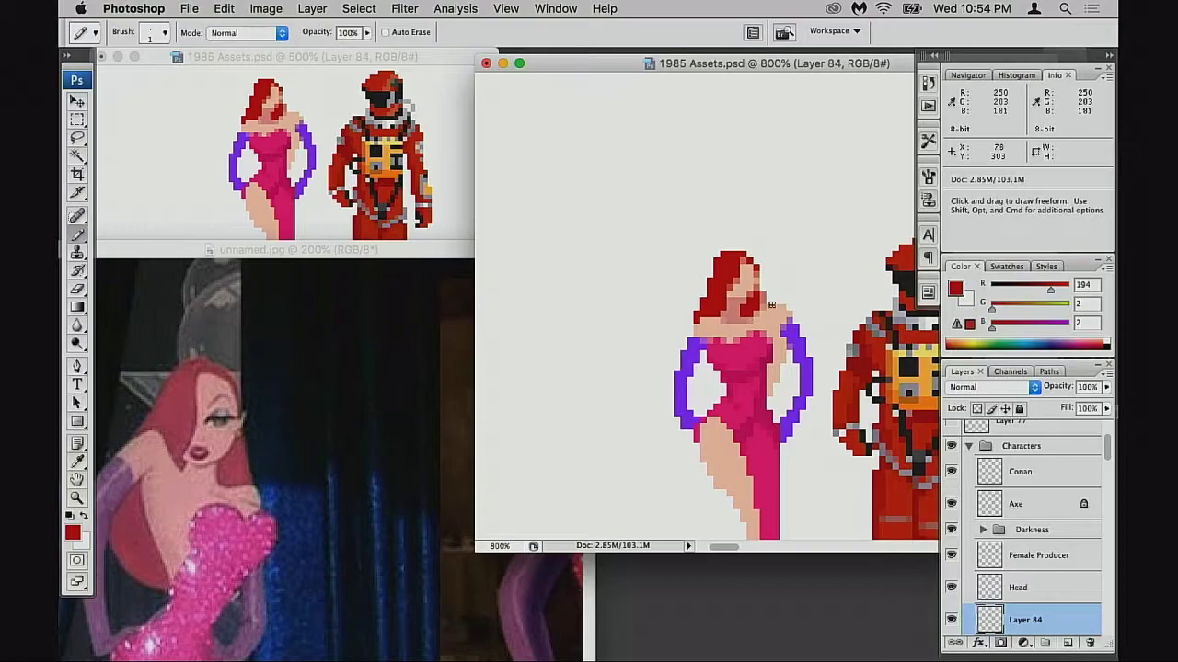
pyautogui.click(762, 289)
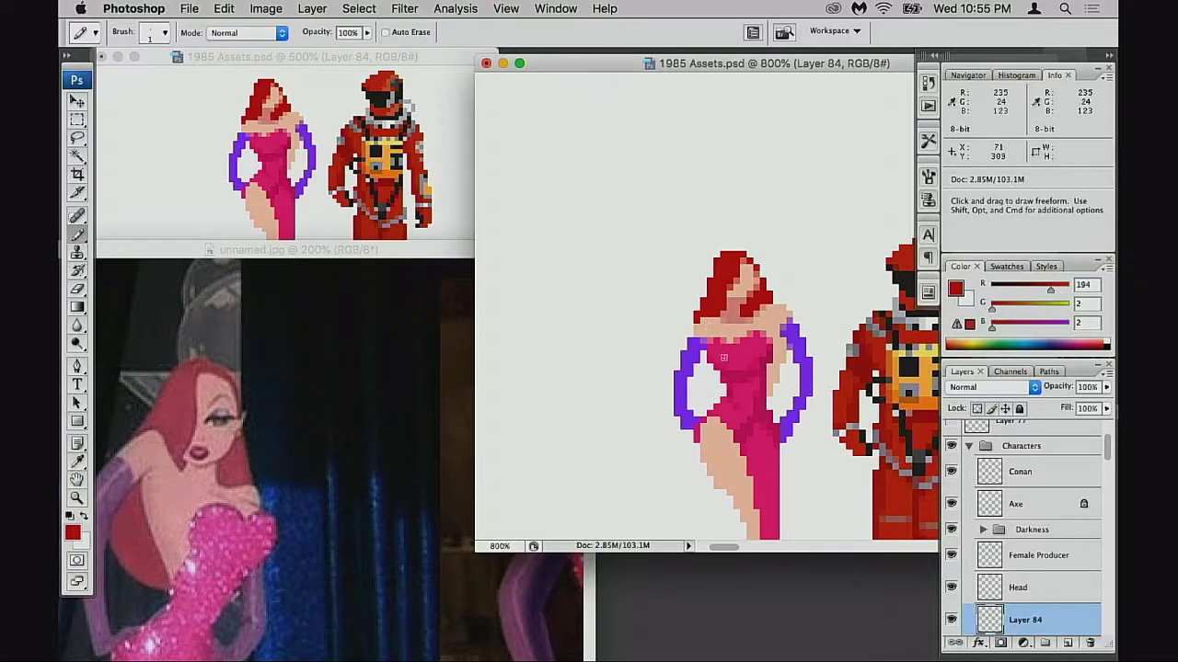
pyautogui.scroll(-2, 736, 327)
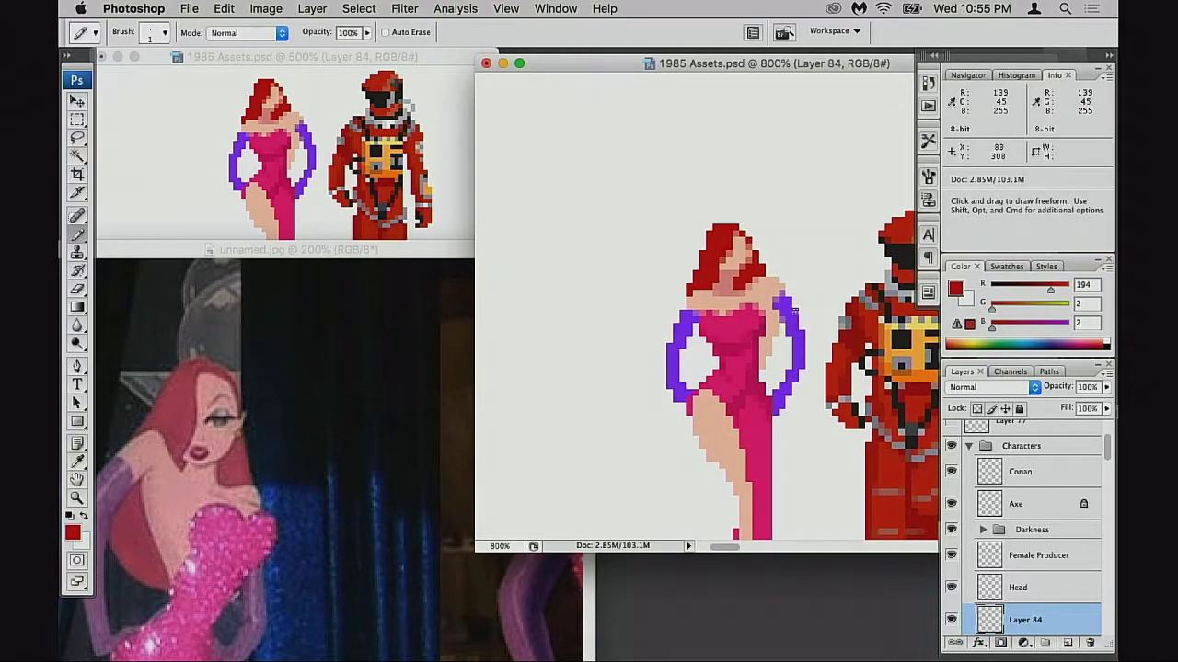
# - Duplicate the woman's layer, Layer 84, and hide the original so only the copy is shown
pyautogui.press('m')
pyautogui.moveTo(679, 197); pyautogui.dragTo(744, 288)
pyautogui.press('super+d')
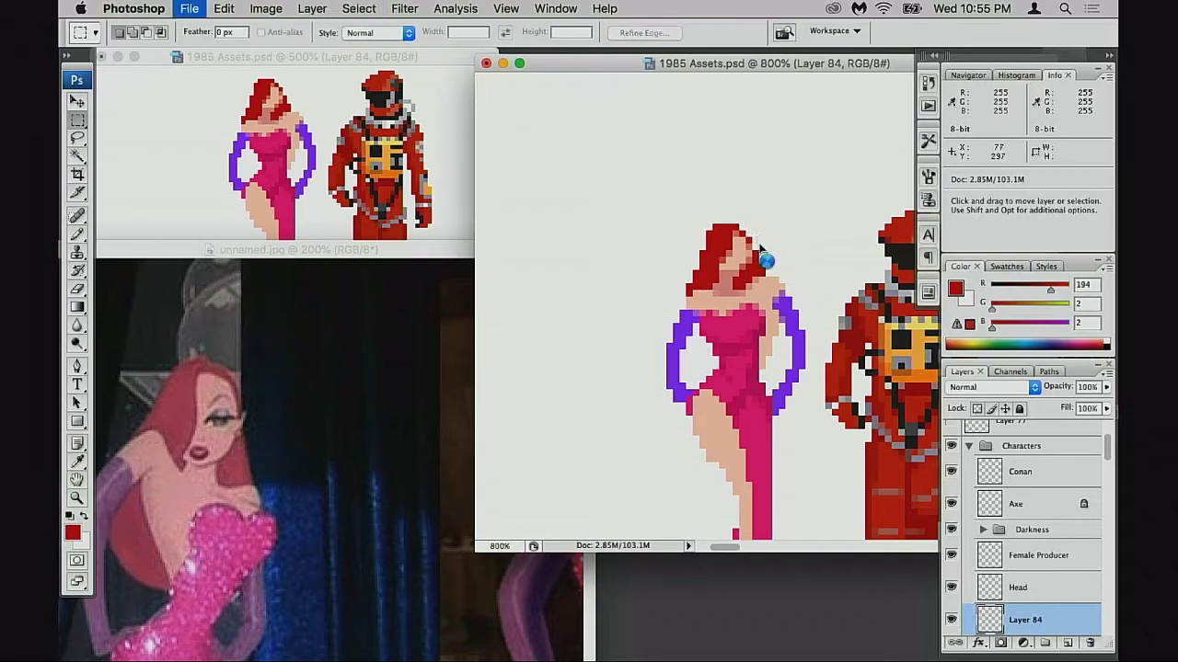
pyautogui.press('super+j')
pyautogui.scroll(-2, 977, 603)
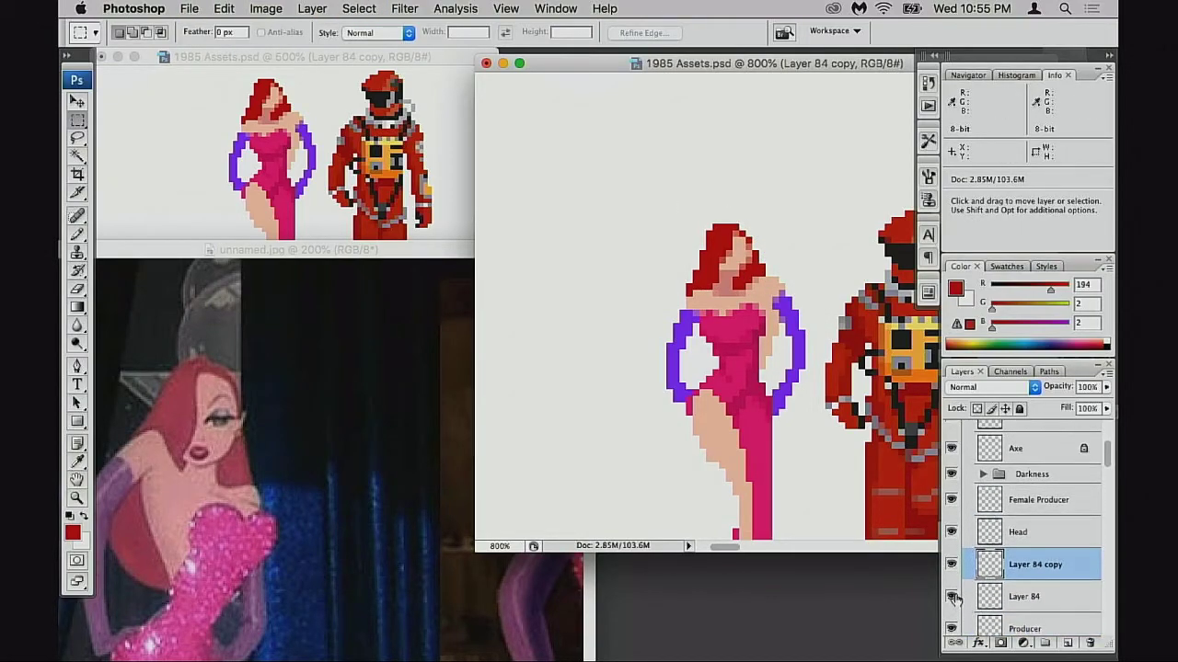
pyautogui.click(950, 596)
# - Select the woman's head and hair down to the shoulder line on the duplicated layer with combined rectangular selections
pyautogui.press('super+equal')
pyautogui.moveTo(755, 323); pyautogui.dragTo(731, 347)
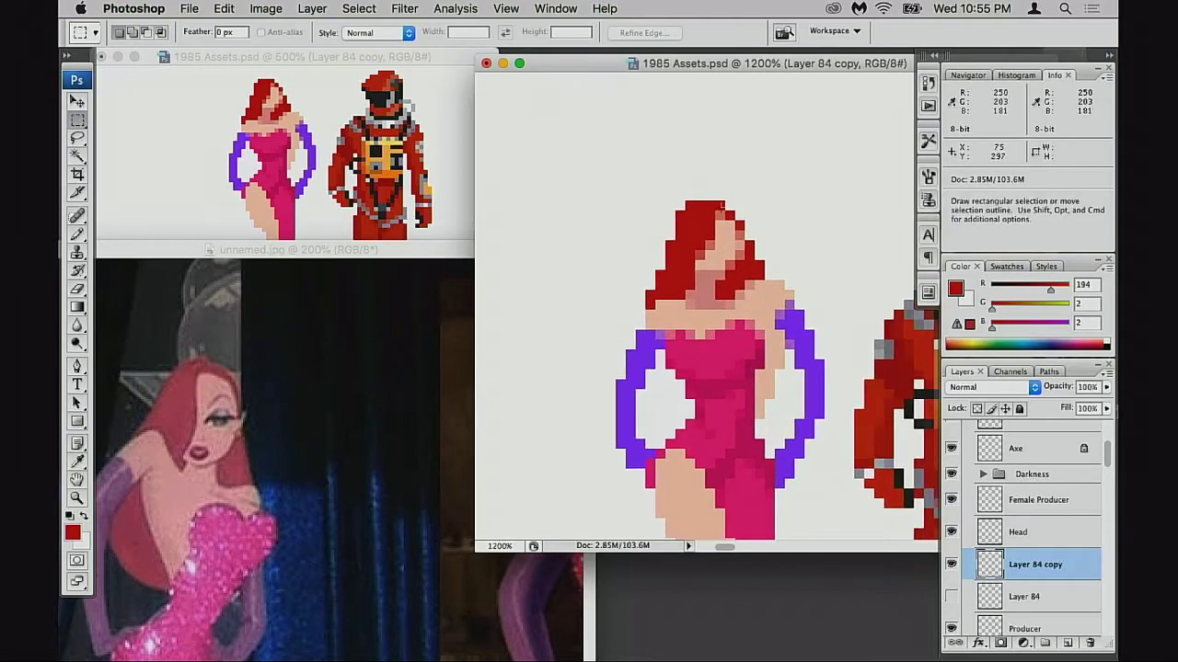
pyautogui.moveTo(625, 161); pyautogui.dragTo(733, 269)
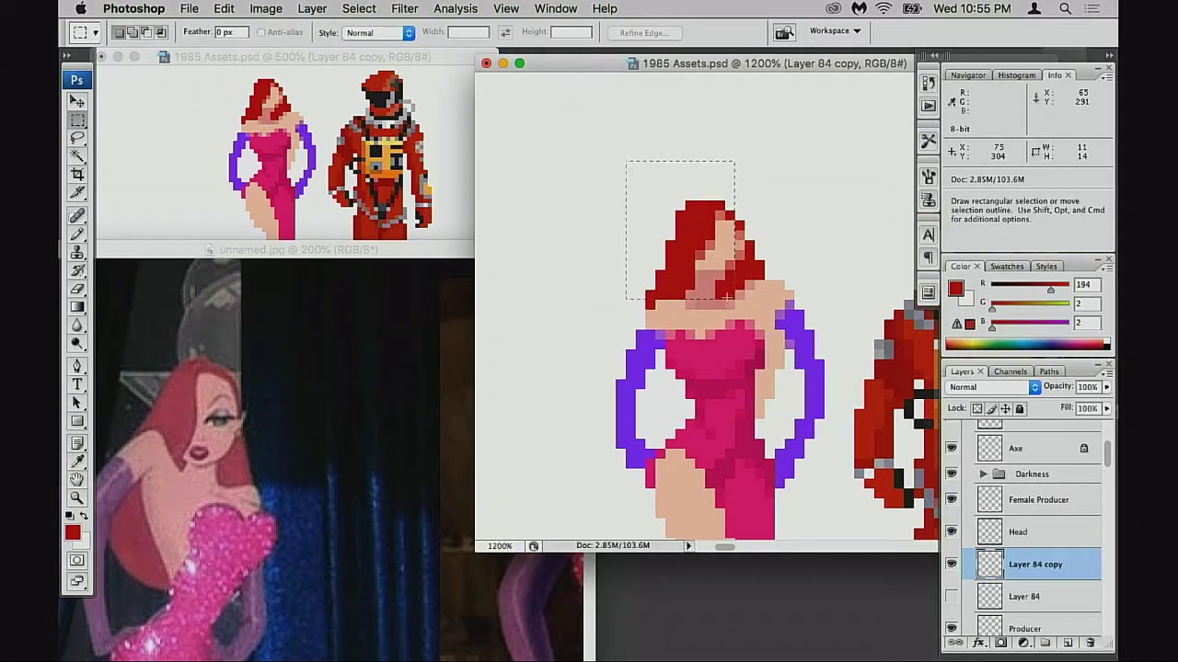
pyautogui.moveTo(716, 211); pyautogui.dragTo(773, 279)
pyautogui.moveTo(636, 270); pyautogui.dragTo(736, 300)
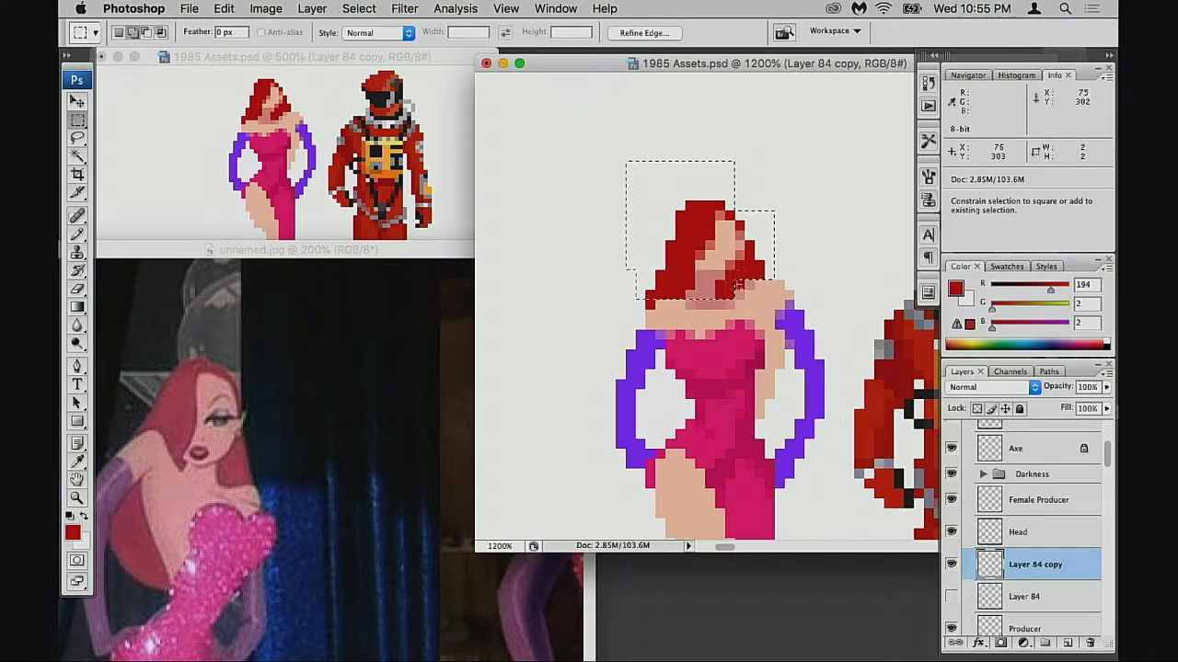
pyautogui.press('super+d')
pyautogui.press('super+t')
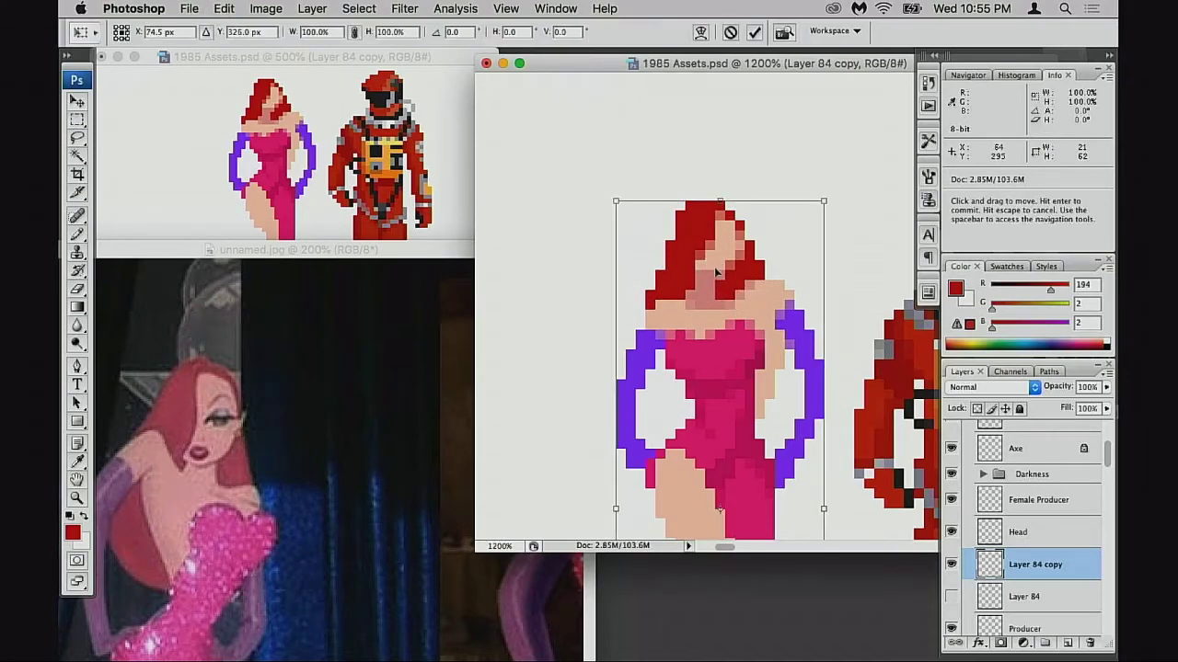
pyautogui.press('Escape')
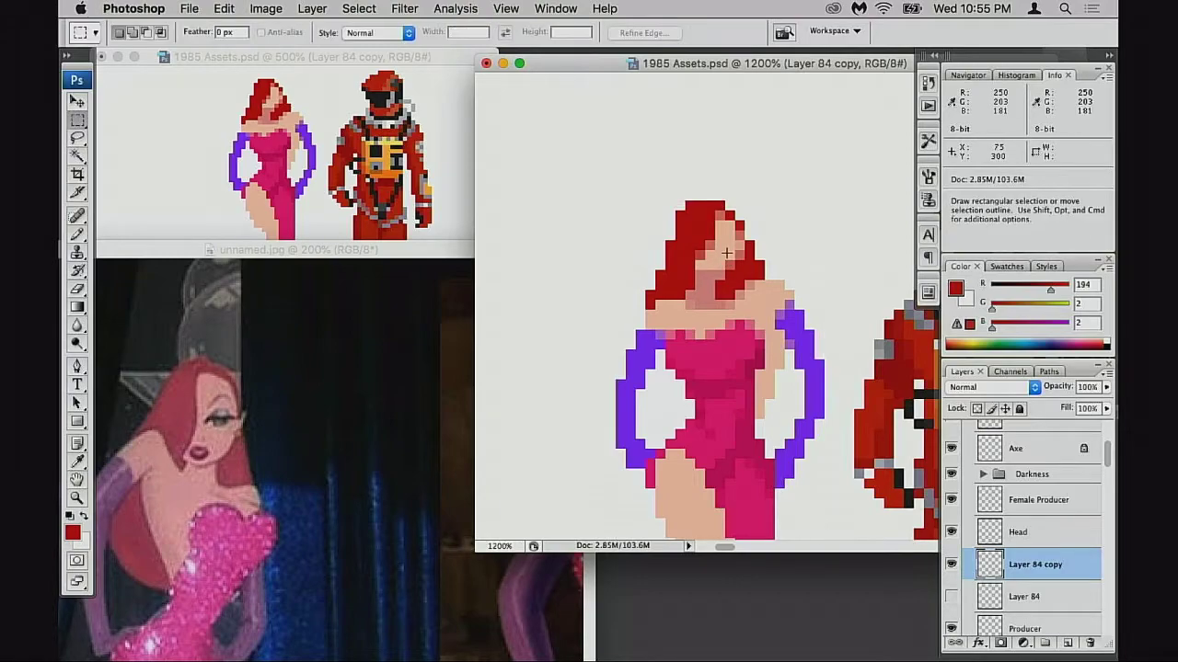
pyautogui.press('super+z')
# - Flip only the selected head and hair horizontally, leaving the body in its current pose
pyautogui.press('super+t')
pyautogui.rightClick(709, 252)
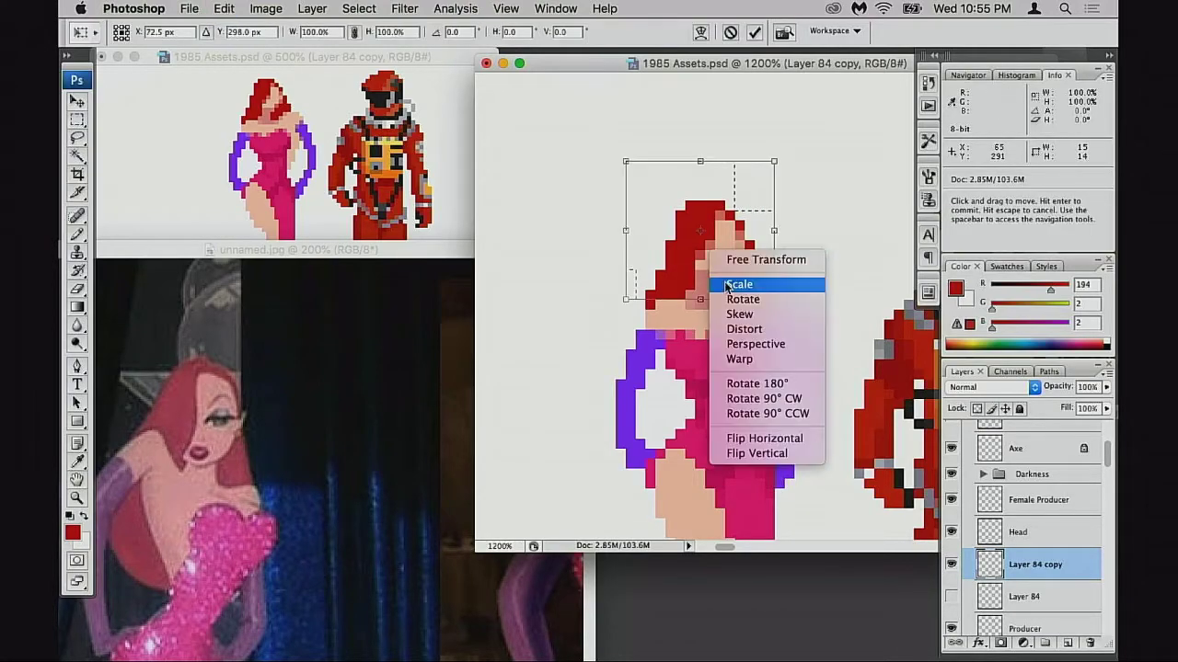
pyautogui.click(770, 438)
pyautogui.press('Return')
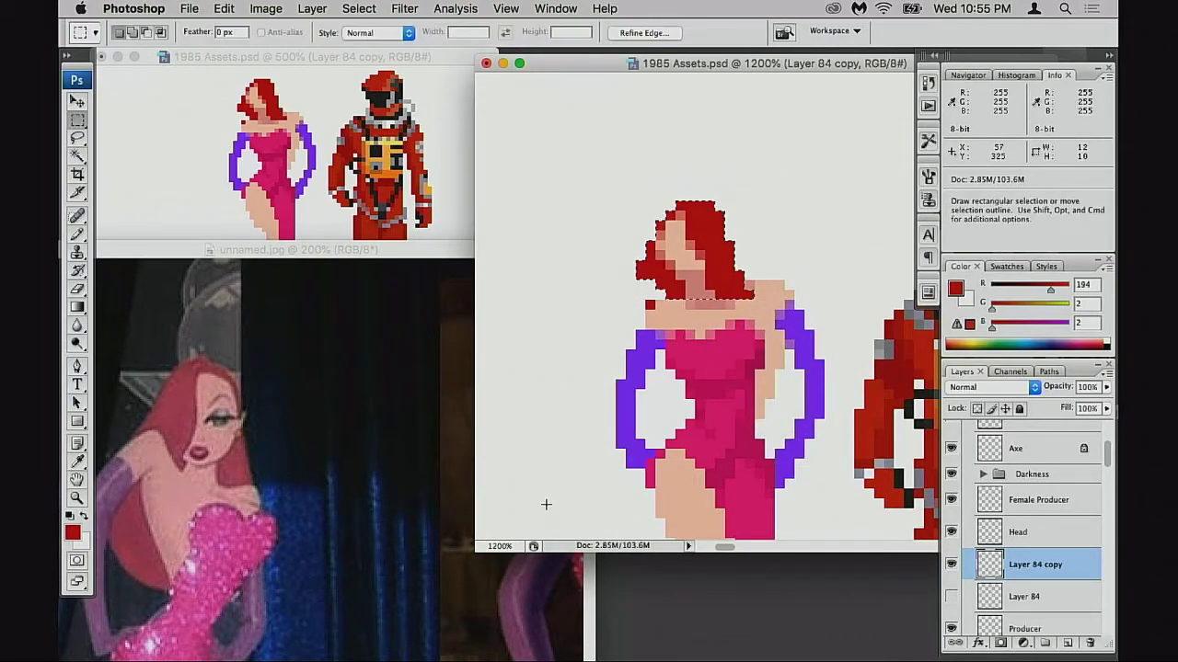
# - Try shifting the flipped head slightly to the right, undo the shift and keep only the flip
pyautogui.press('v')
pyautogui.moveTo(716, 297); pyautogui.dragTo(739, 297)
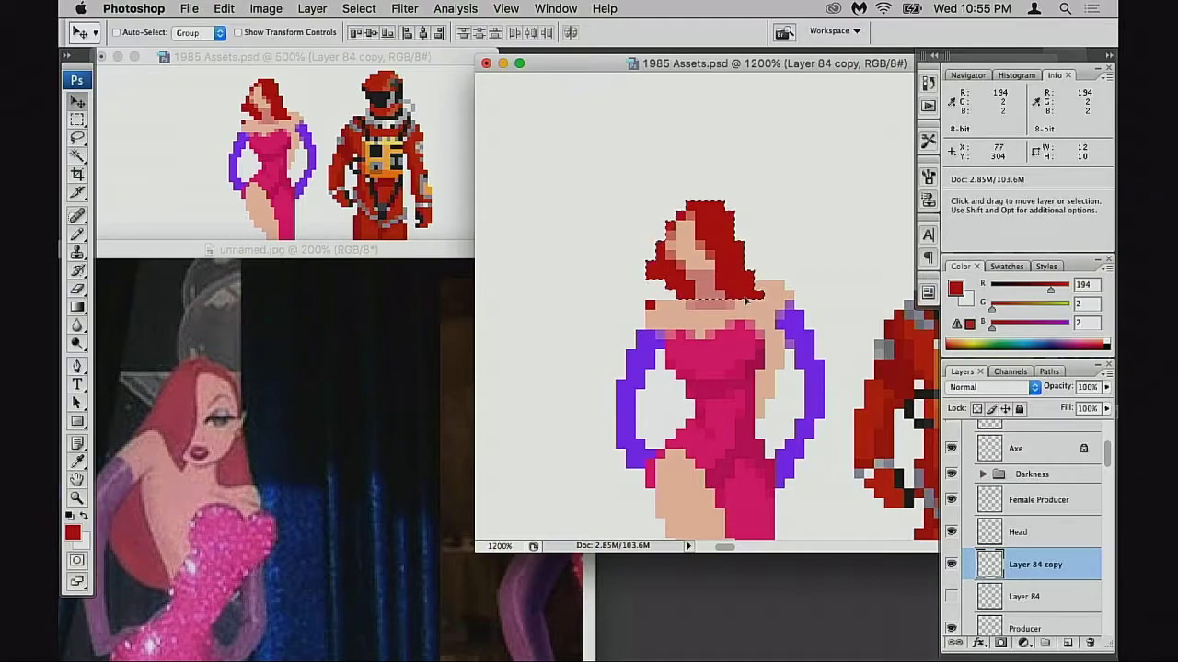
pyautogui.press('alt+super+z')
pyautogui.press('alt+super+z')
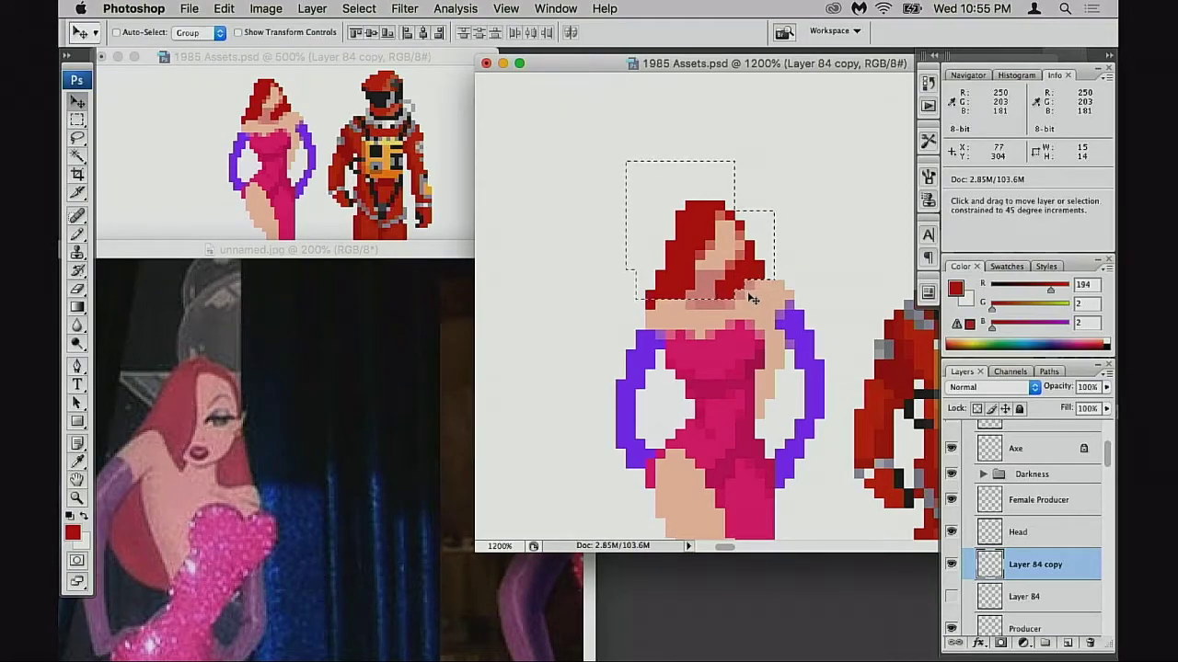
pyautogui.press('super+shift+z')
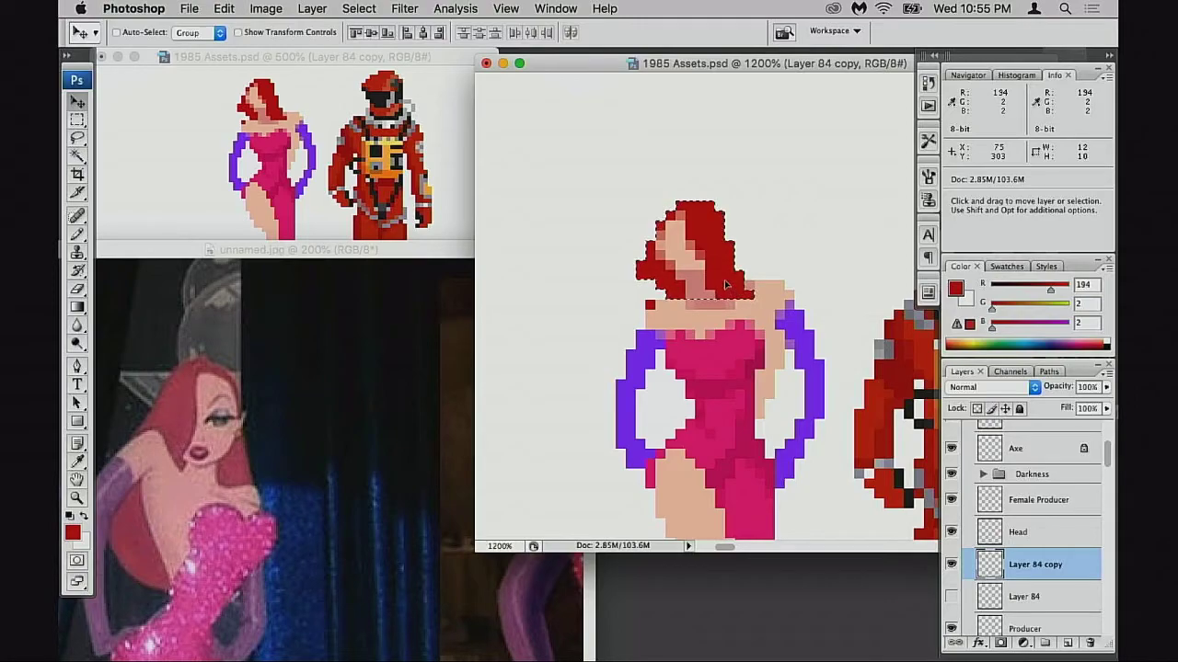
# - Lift the flipped head clear of the body and erase the lower part of the long hair beside the neck
pyautogui.moveTo(733, 293)
pyautogui.mouseDown()
pyautogui.moveTo(738, 237)
pyautogui.moveTo(758, 240)
pyautogui.moveTo(743, 231)
pyautogui.moveTo(708, 246)
pyautogui.mouseUp()
pyautogui.press('super+d')
pyautogui.press('e')
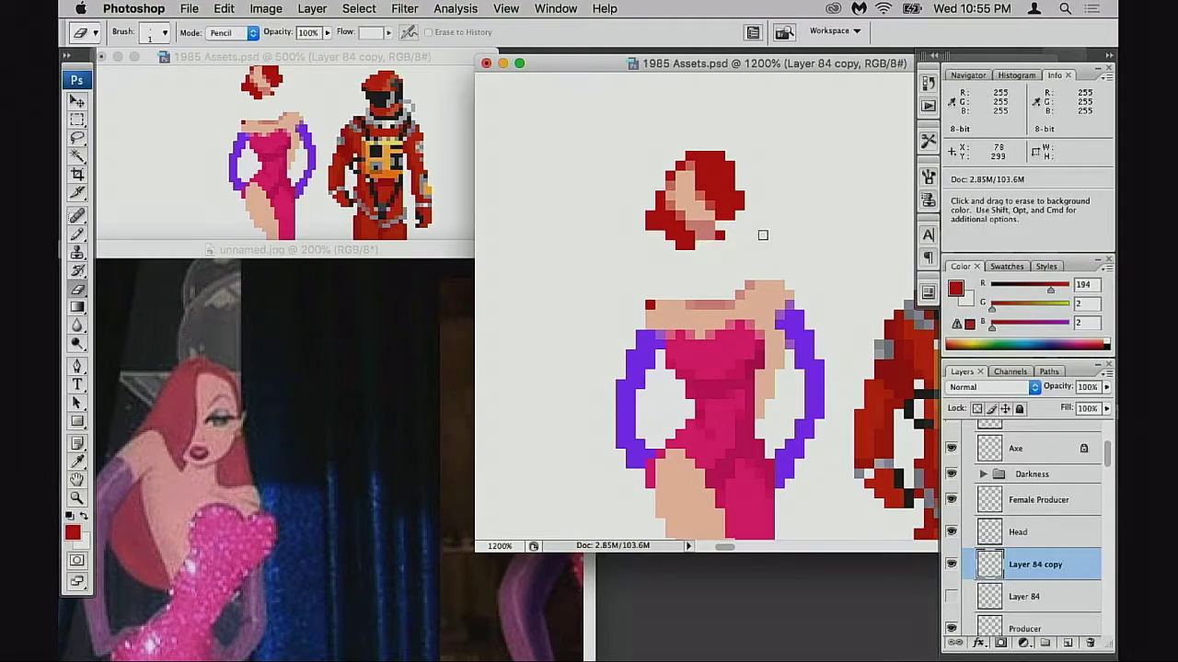
# - Select the detached head and move it back down above the shoulders, slightly to the right
pyautogui.press('v')
pyautogui.press('m')
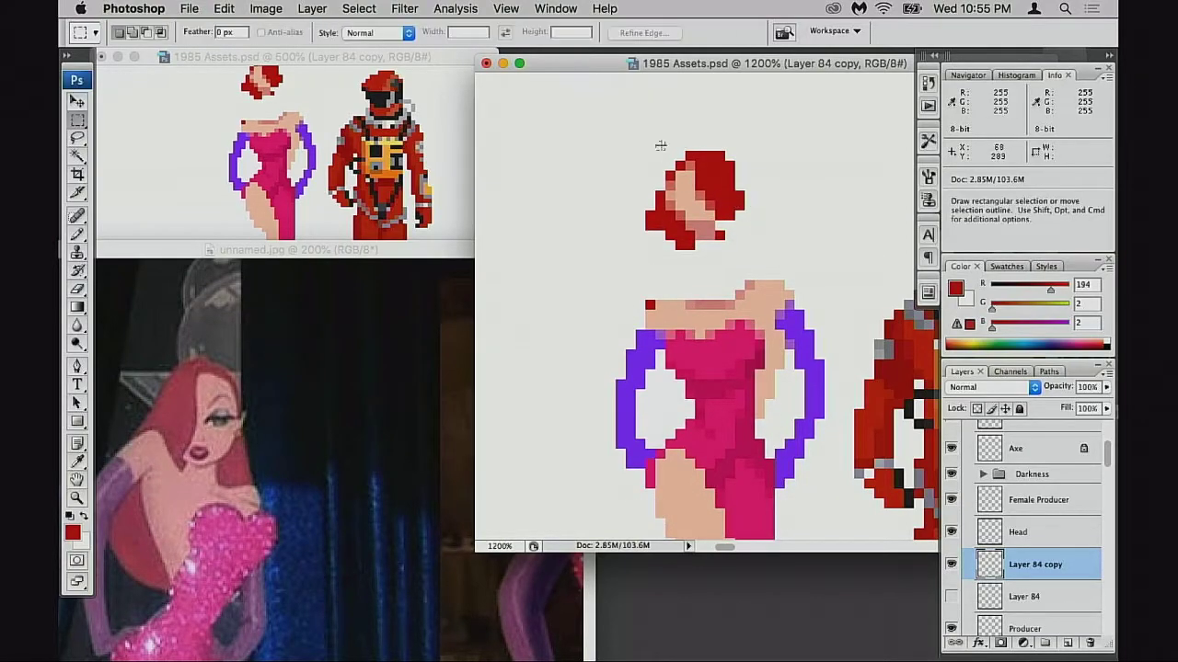
pyautogui.moveTo(655, 145); pyautogui.dragTo(810, 262)
pyautogui.press('super+Down')
pyautogui.moveTo(772, 223); pyautogui.dragTo(789, 272)
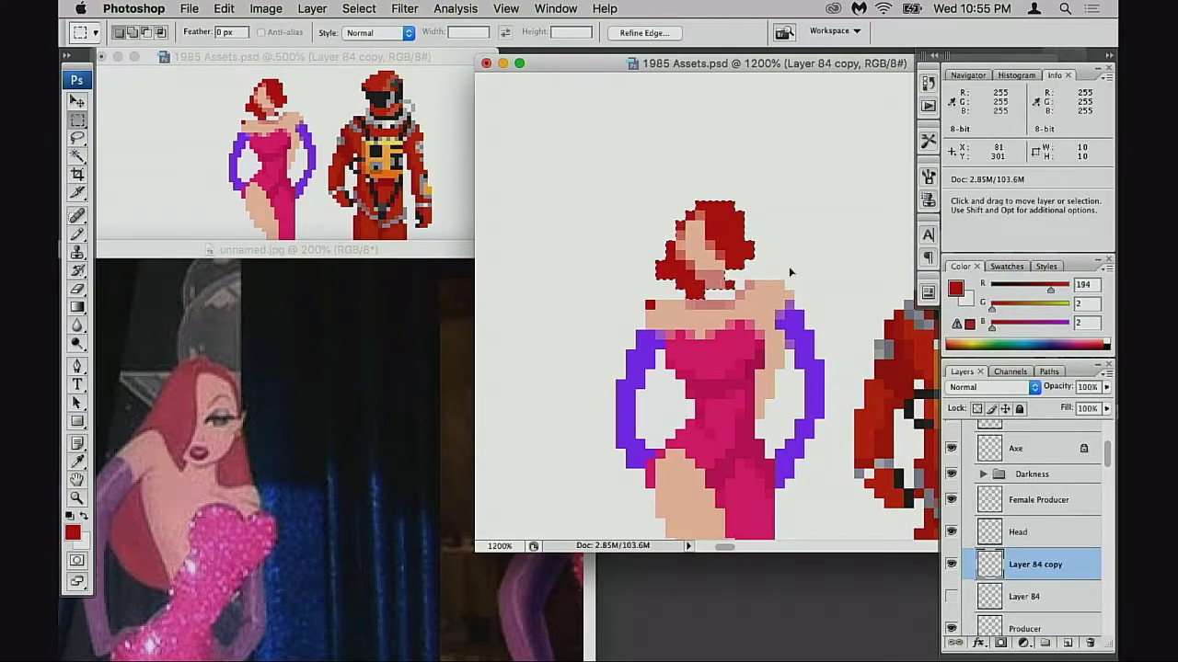
pyautogui.press('super+d')
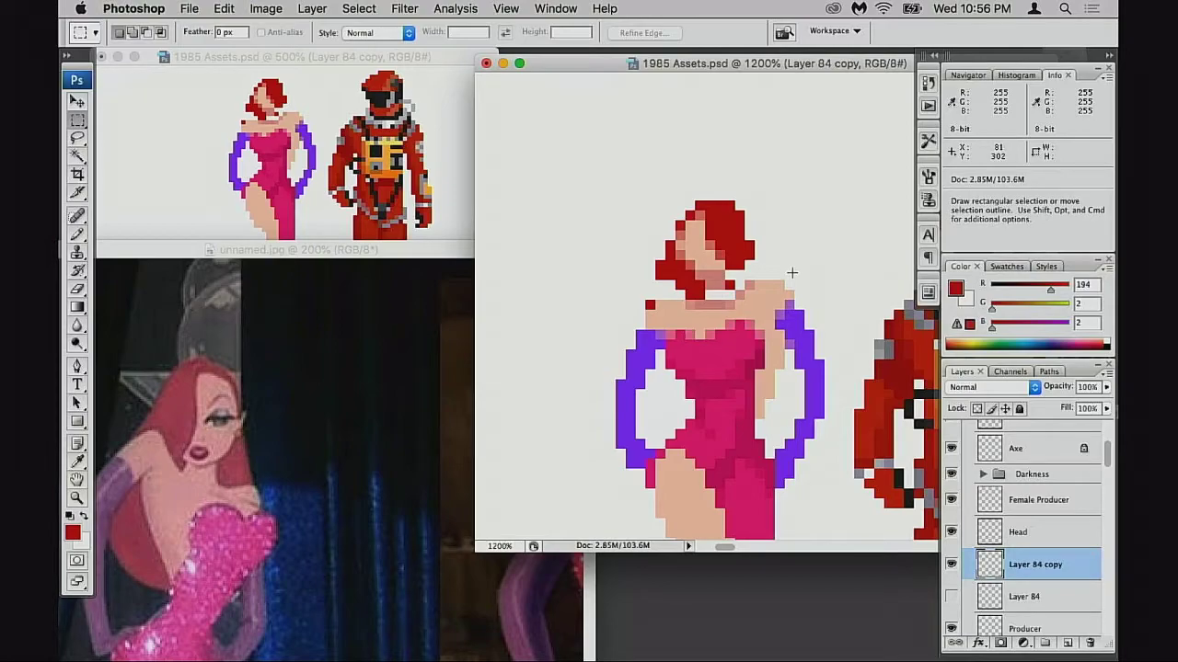
# - Flip the woman's whole sprite horizontally
pyautogui.press('super+t')
pyautogui.rightClick(726, 324)
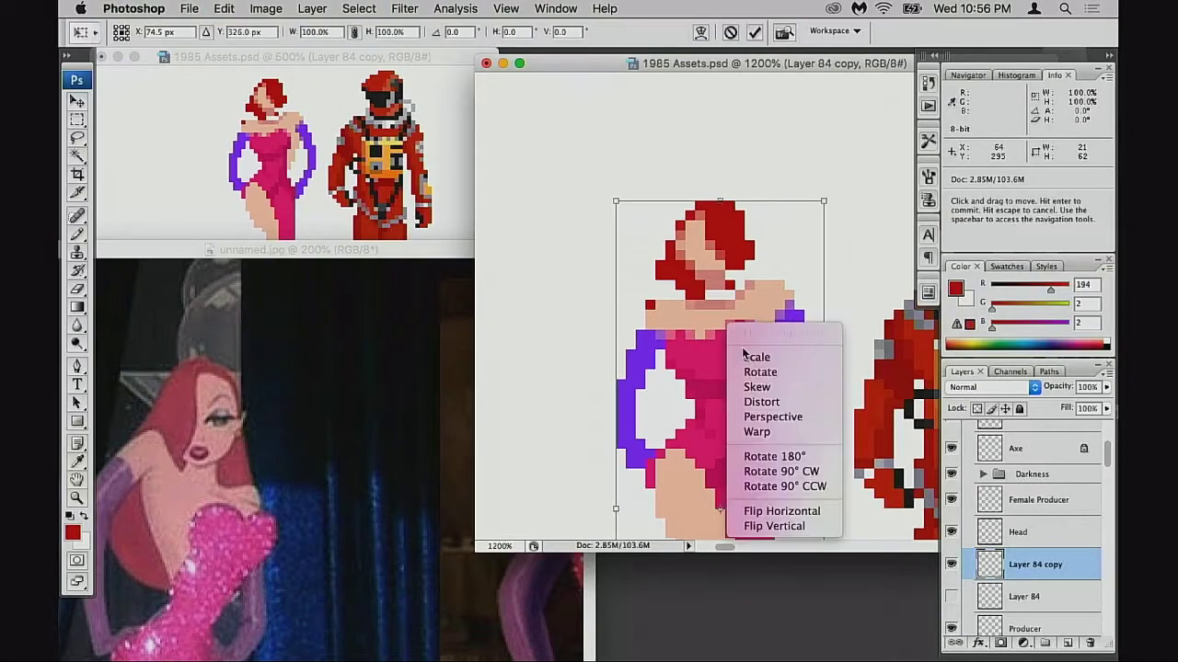
pyautogui.click(745, 513)
pyautogui.press('Return')
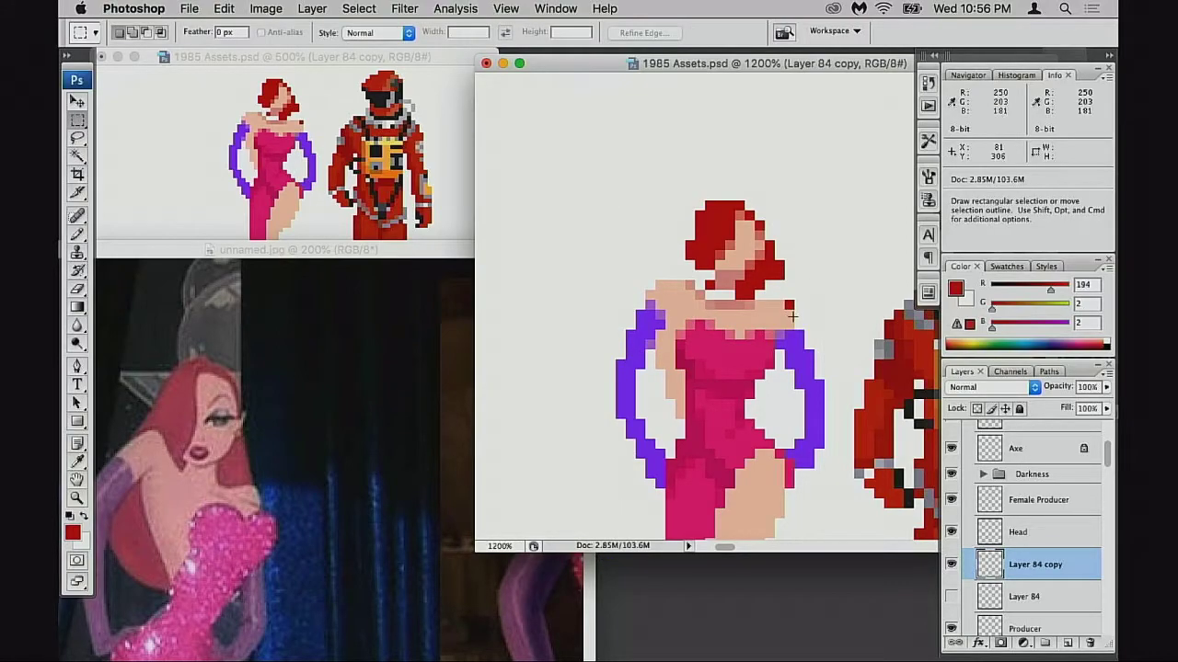
# - Extend the hair behind the face down to the shoulder in dark red and fill the neck gap with shaded skin (227, 146, 144)
pyautogui.press('b')
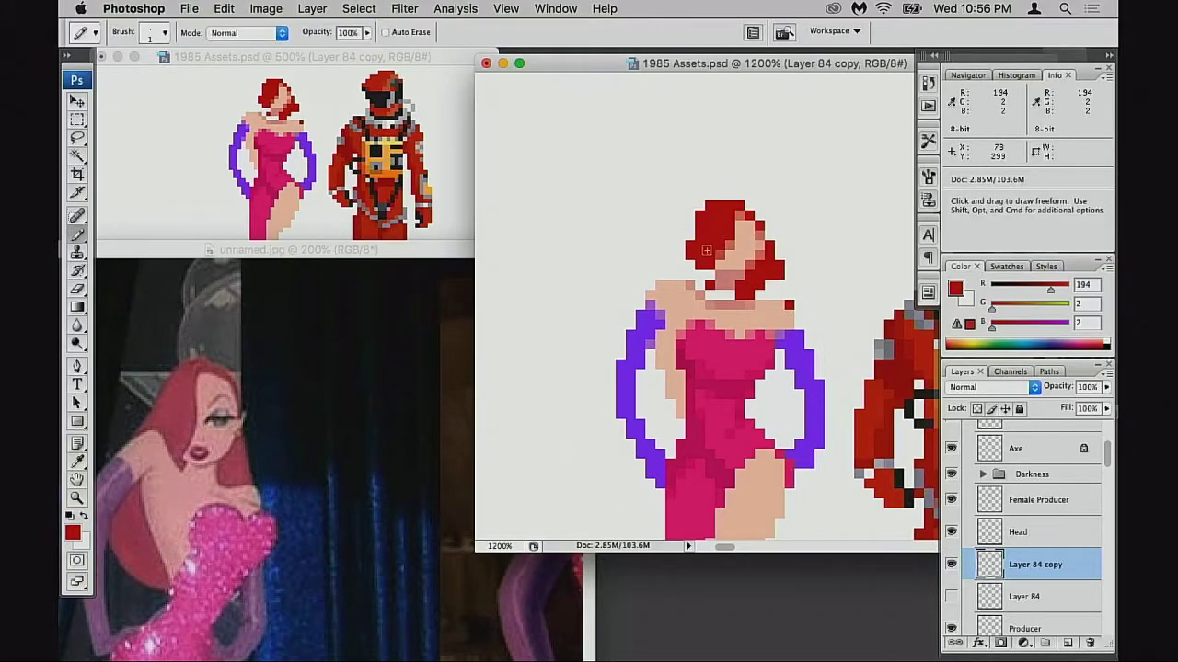
pyautogui.moveTo(702, 249)
pyautogui.mouseDown()
pyautogui.moveTo(681, 275)
pyautogui.moveTo(692, 263)
pyautogui.moveTo(706, 274)
pyautogui.mouseUp()
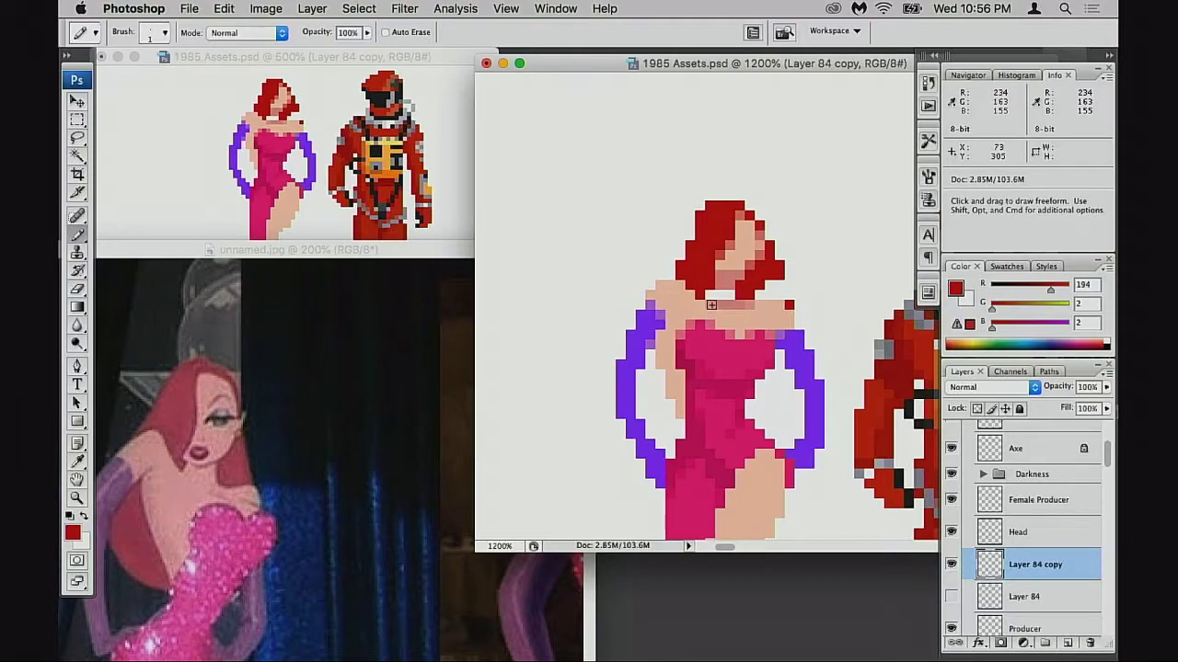
pyautogui.keyDown('alt'); pyautogui.click(726, 292); pyautogui.keyUp('alt')
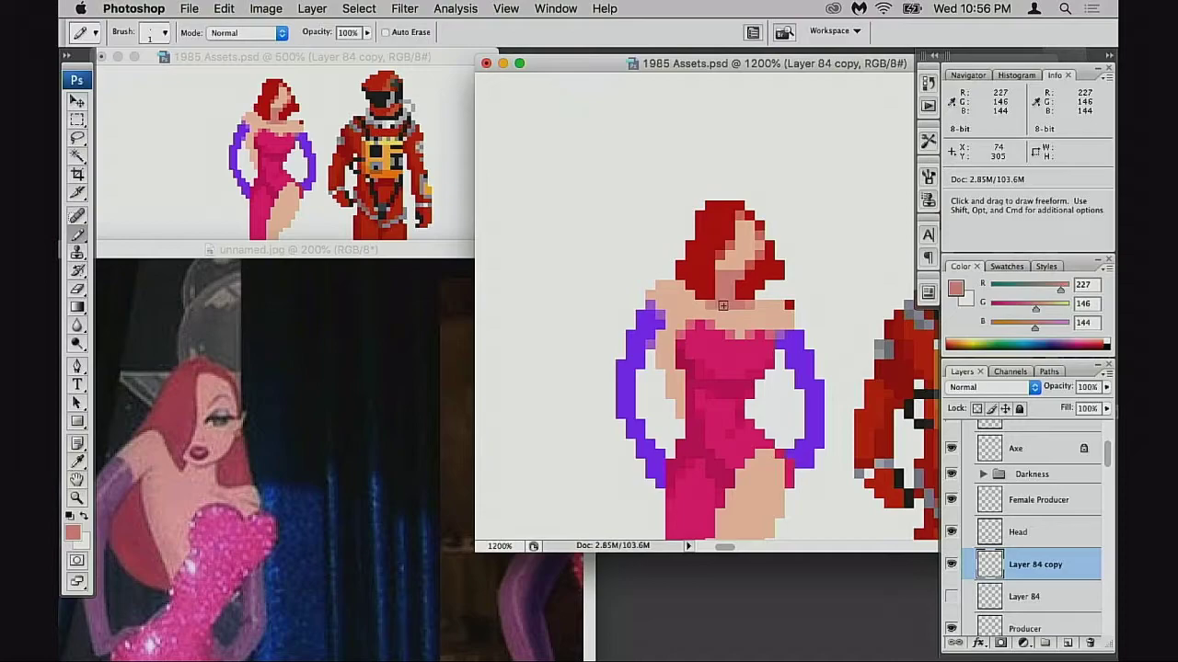
# - Erase the flared hair tip beside the cheek and square the strand down to the shoulder with dark red (194, 2, 2)
pyautogui.press('e')
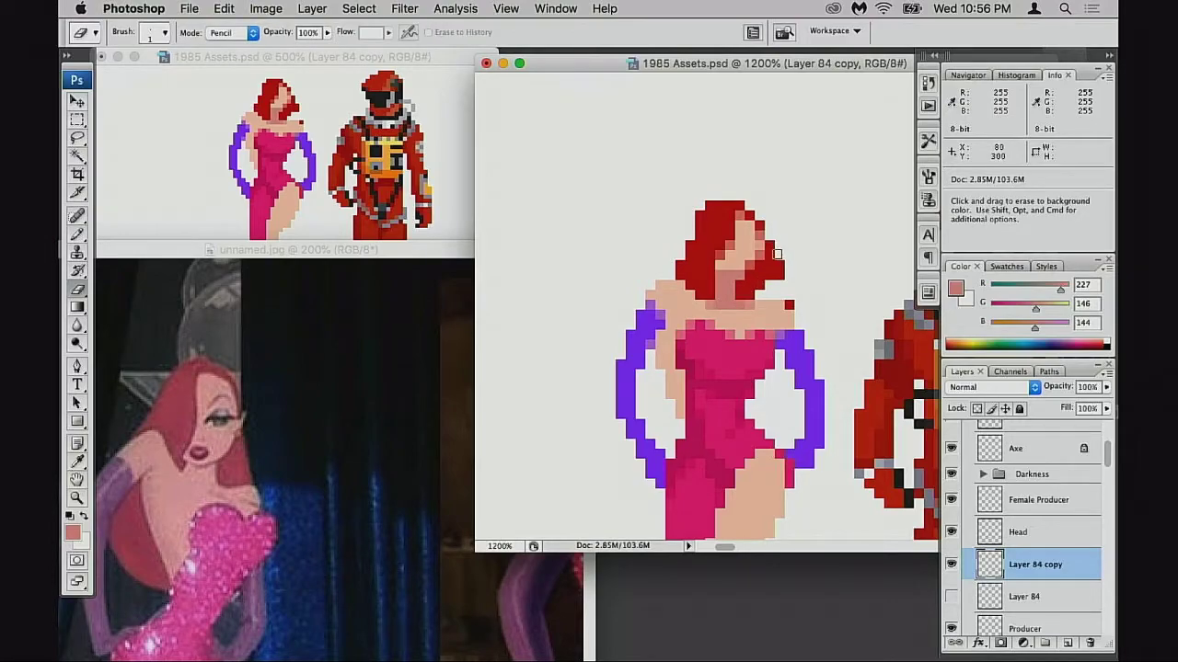
pyautogui.press('b')
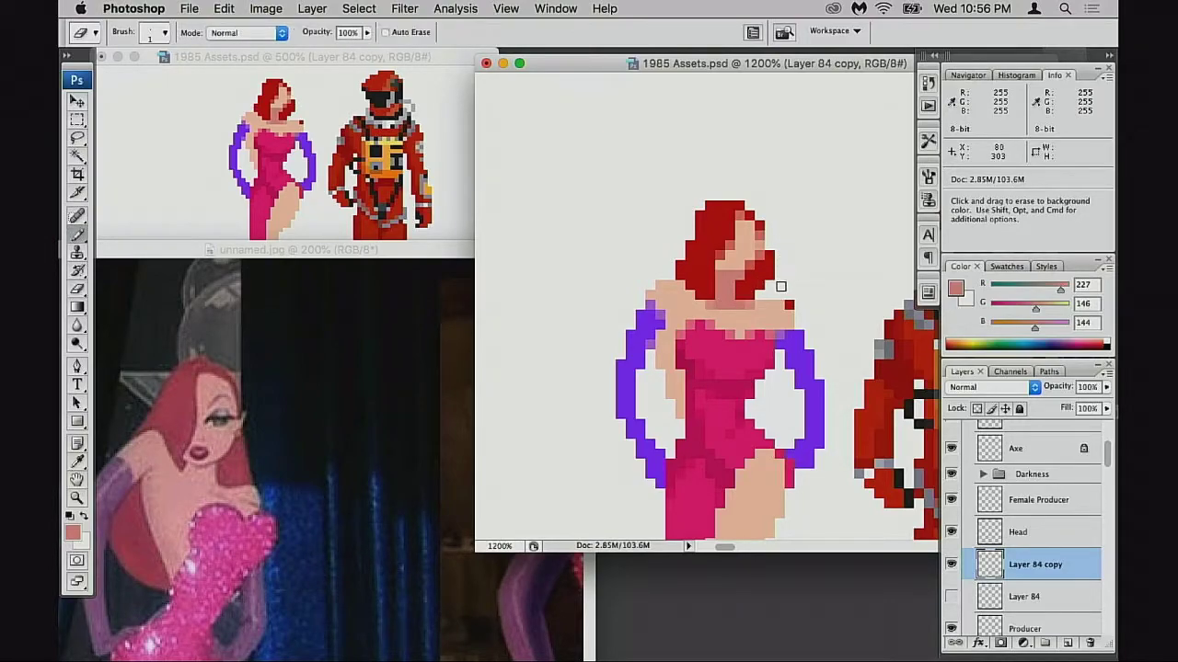
pyautogui.keyDown('alt'); pyautogui.click(769, 291); pyautogui.keyUp('alt')
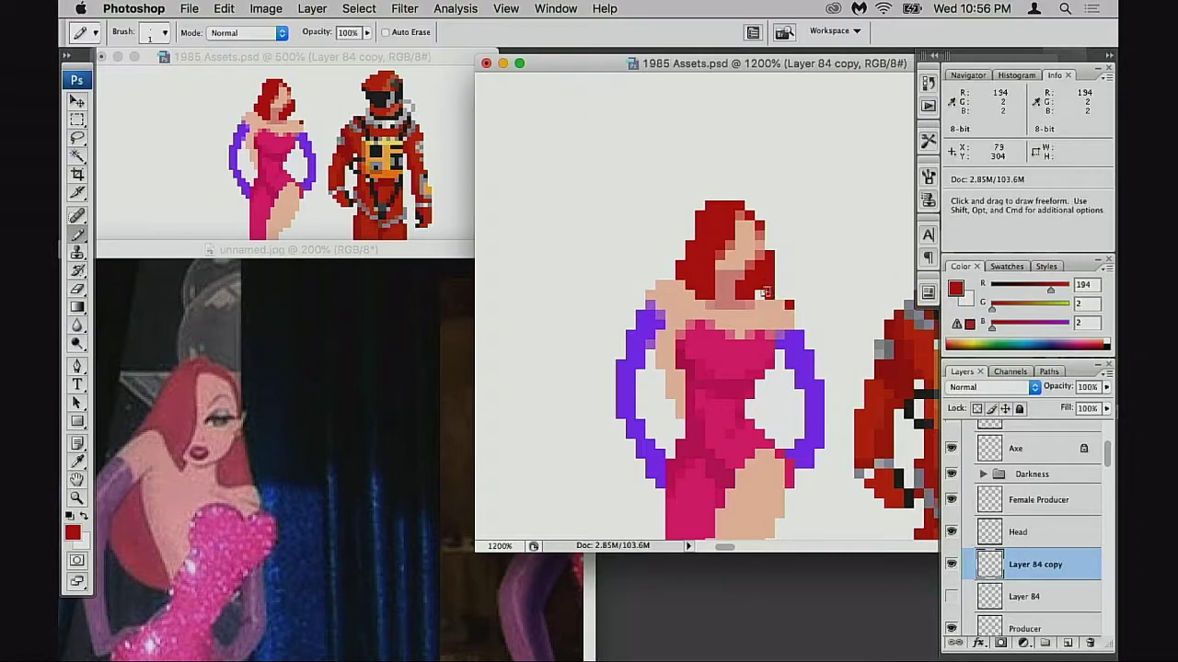
pyautogui.moveTo(764, 292); pyautogui.dragTo(773, 294)
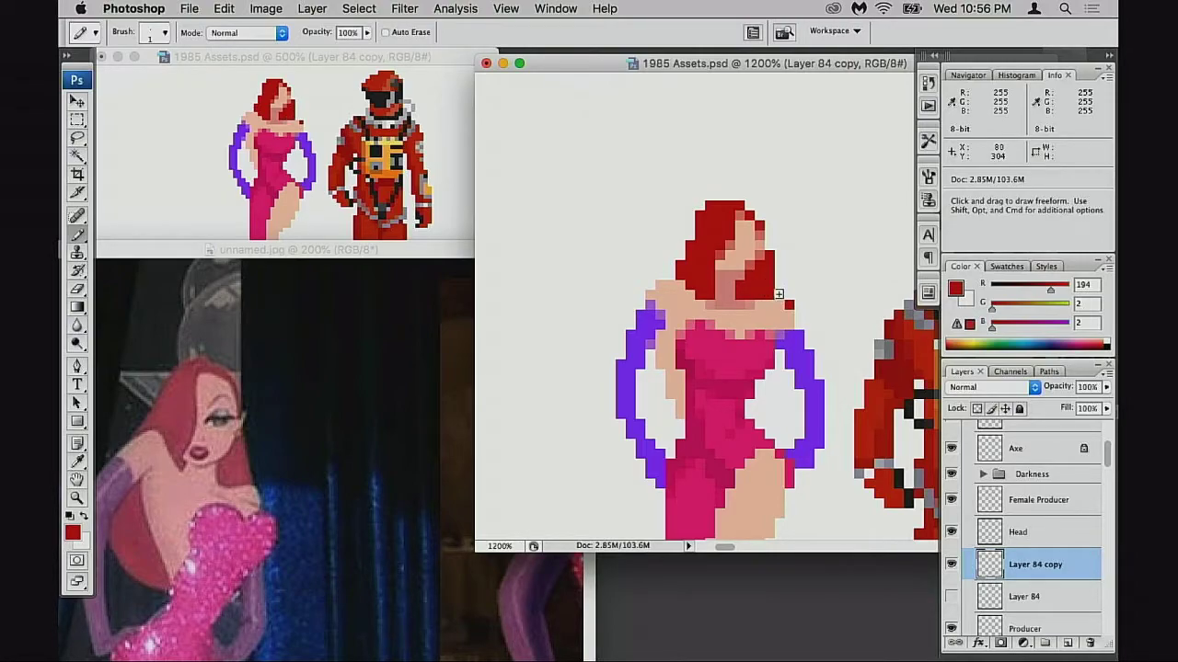
# - Paint a dark red hair mass in the gap between the gloved arm and the woman's back
pyautogui.click(649, 359)
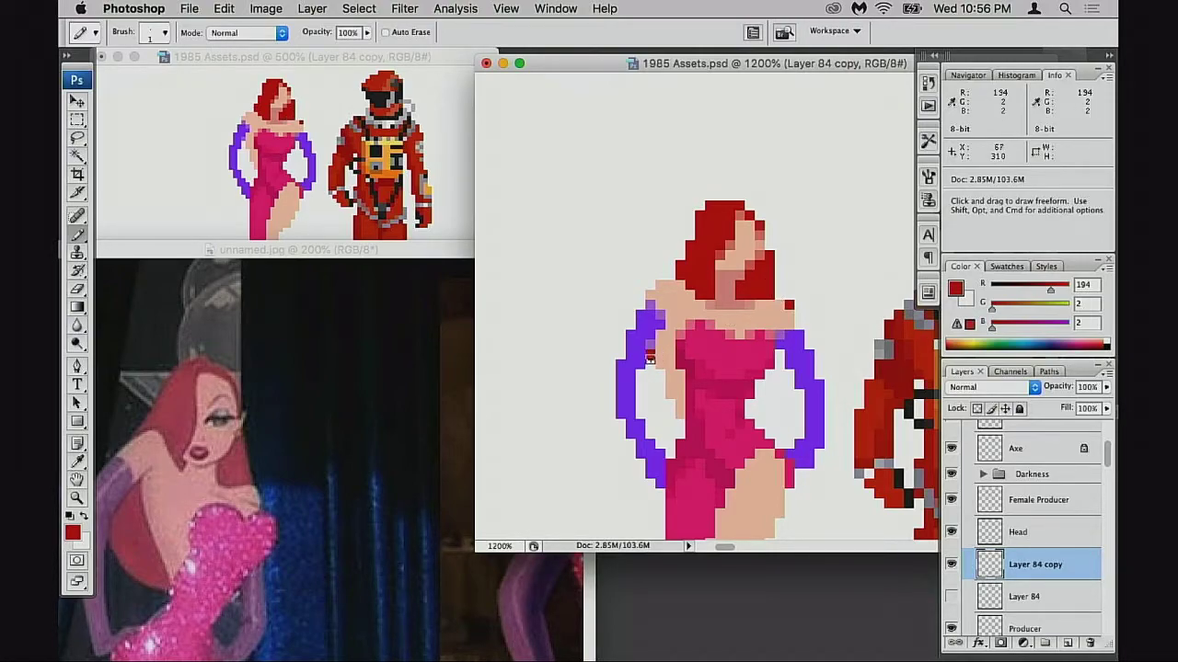
pyautogui.moveTo(649, 372); pyautogui.dragTo(659, 382)
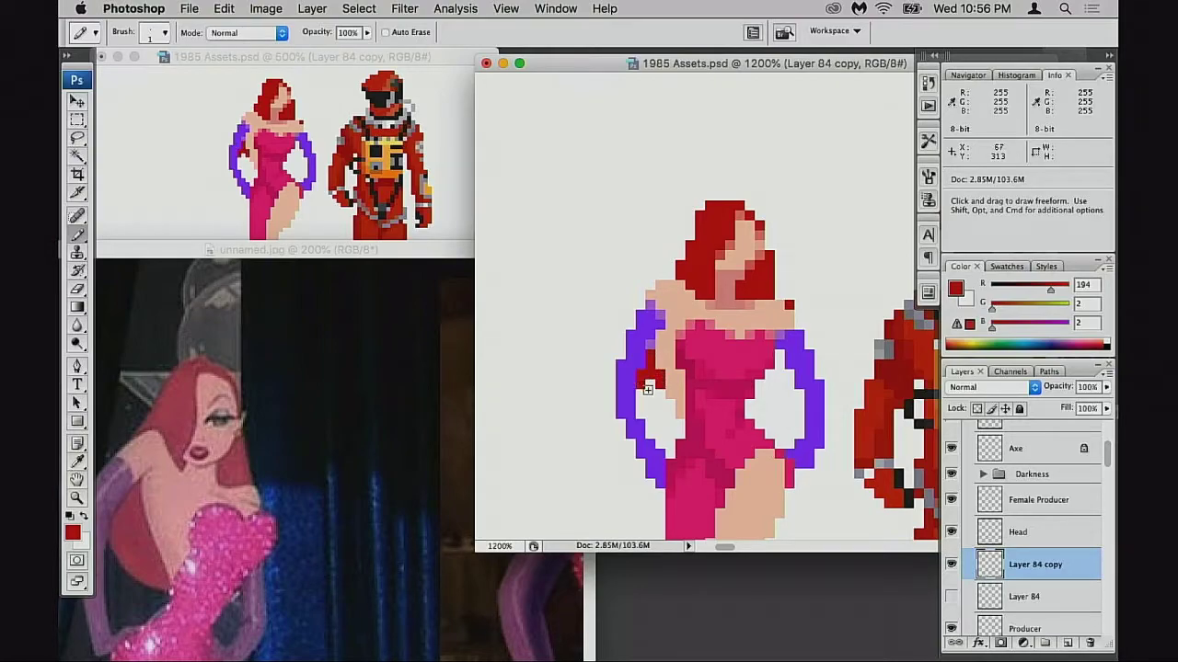
pyautogui.click(651, 390)
pyautogui.click(660, 394)
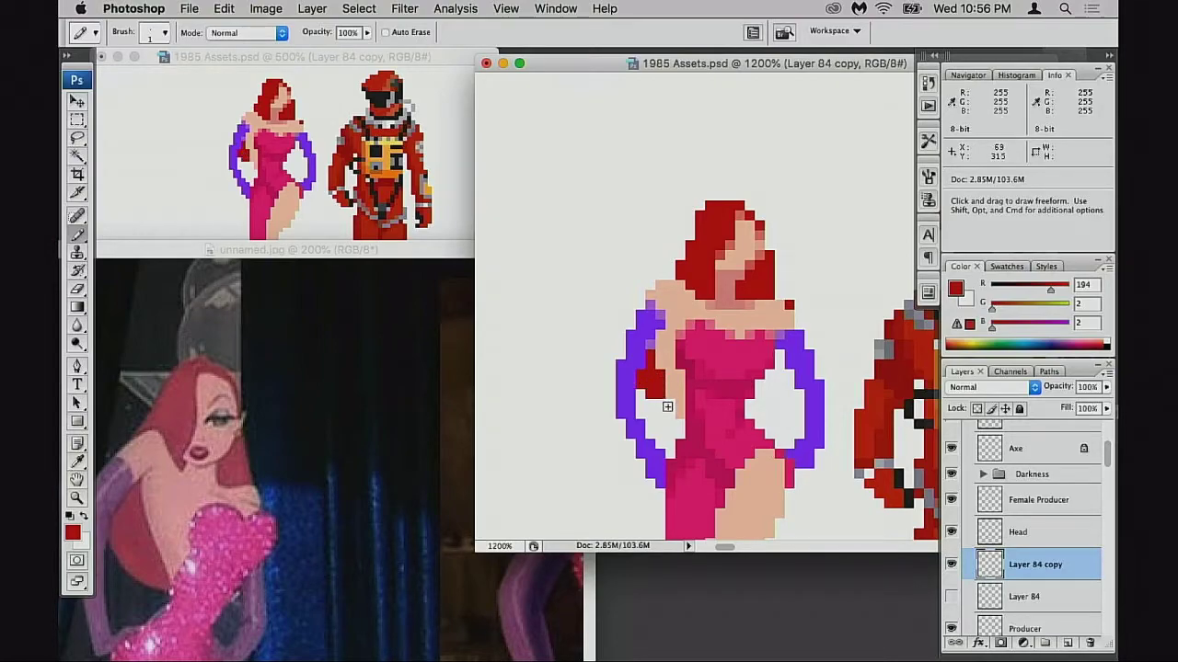
pyautogui.click(667, 408)
pyautogui.click(659, 403)
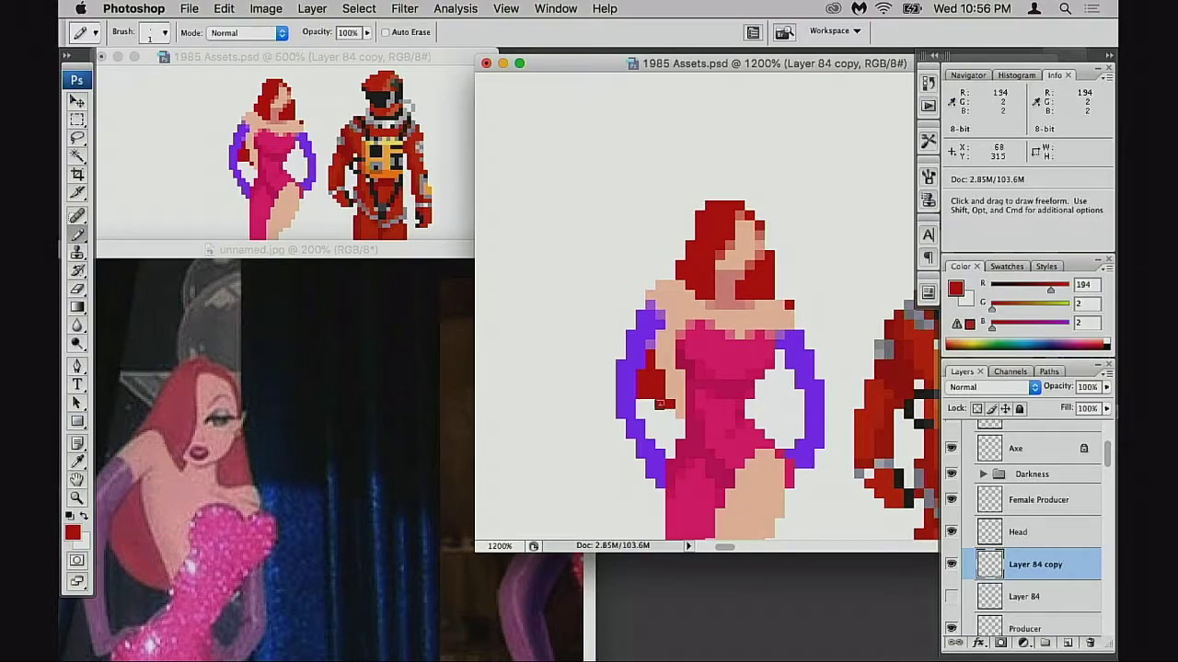
pyautogui.click(670, 414)
# - Paint dark red hair sweeping from the head over the shoulder to the top of the glove at 100% opacity
pyautogui.press('0')
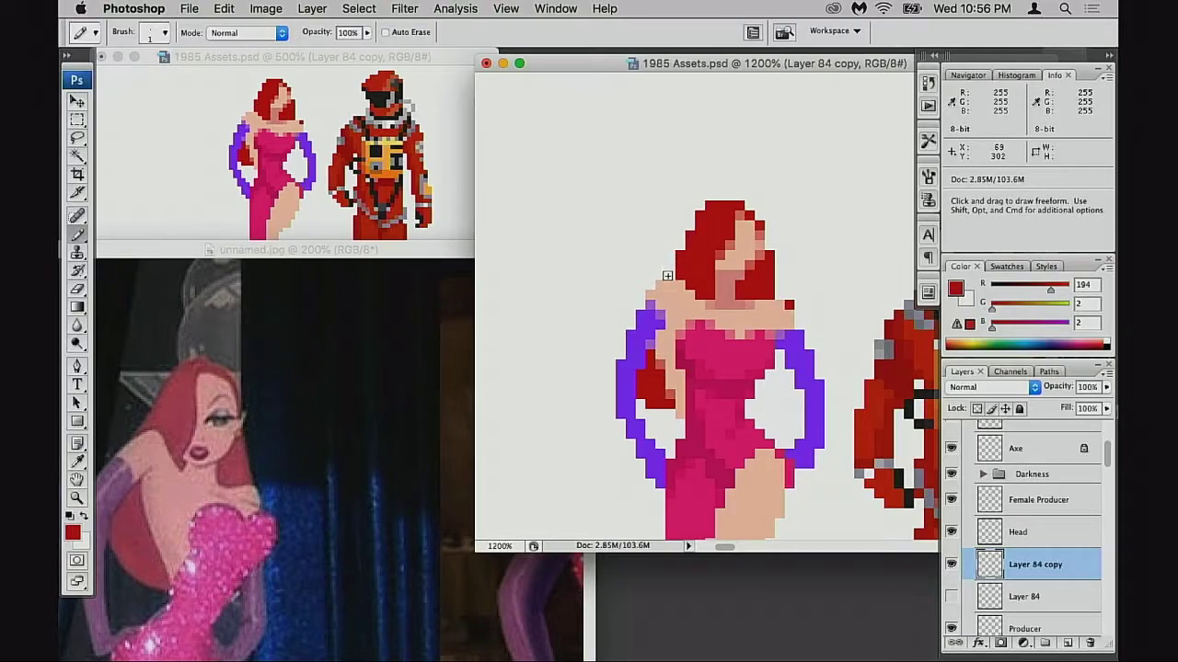
pyautogui.moveTo(667, 276); pyautogui.dragTo(643, 296)
pyautogui.click(652, 285)
pyautogui.click(670, 265)
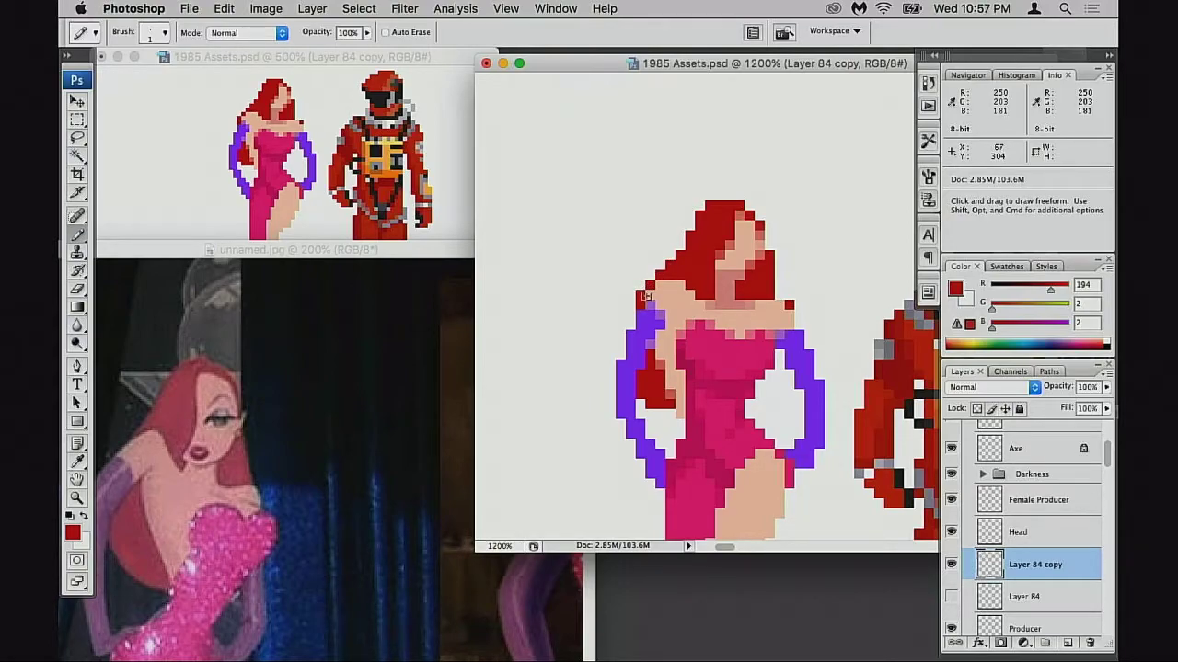
pyautogui.click(631, 318)
# - Flip the woman's sprite horizontally with Free Transform and apply the transformation
pyautogui.keyDown('alt'); pyautogui.click(733, 389); pyautogui.keyUp('alt')
pyautogui.keyDown('alt'); pyautogui.click(735, 390); pyautogui.keyUp('alt')
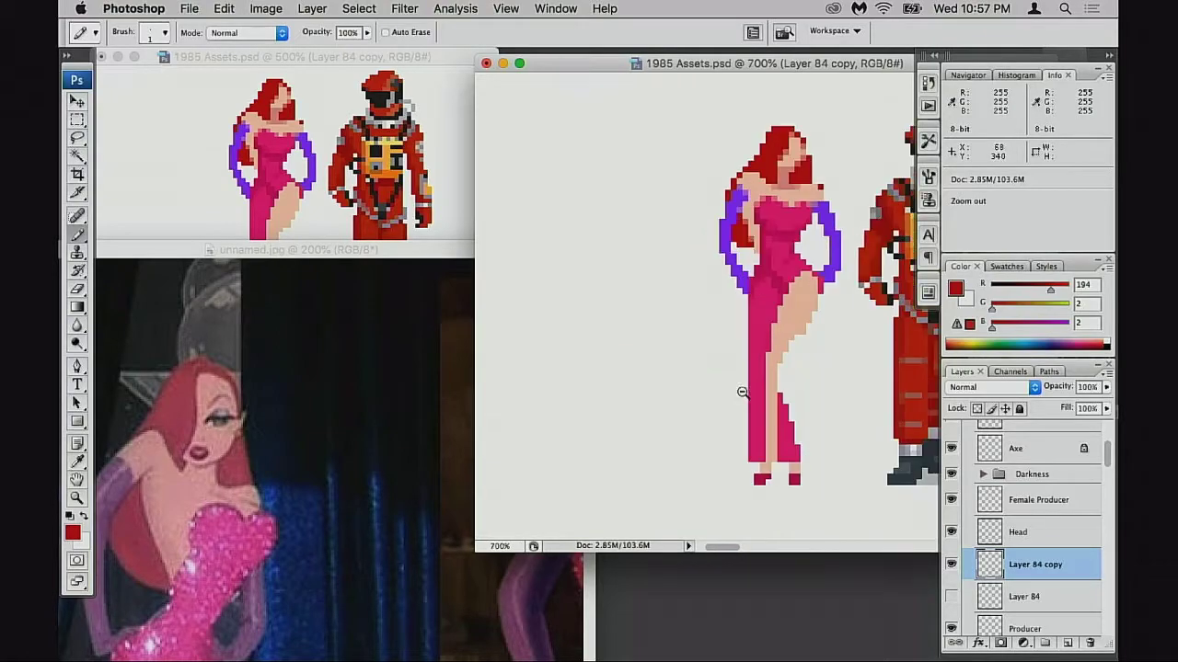
pyautogui.keyDown('alt'); pyautogui.click(742, 392); pyautogui.keyUp('alt')
pyautogui.press('e')
pyautogui.scroll(5, 741, 389)
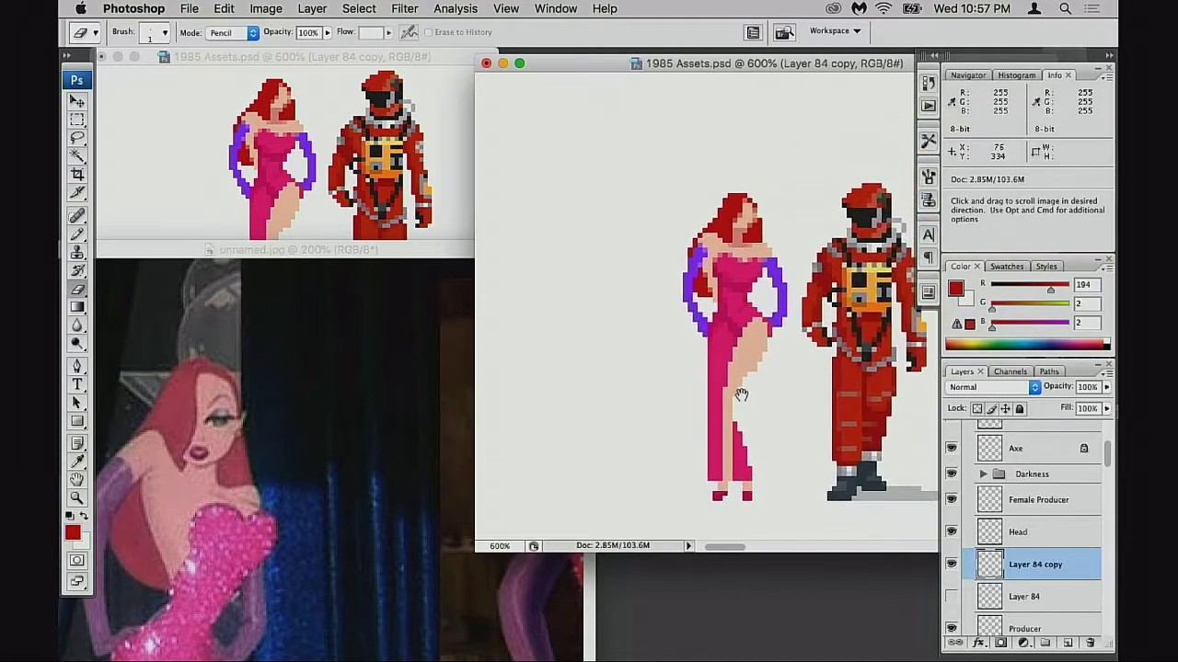
pyautogui.press('super+t')
pyautogui.rightClick(691, 329)
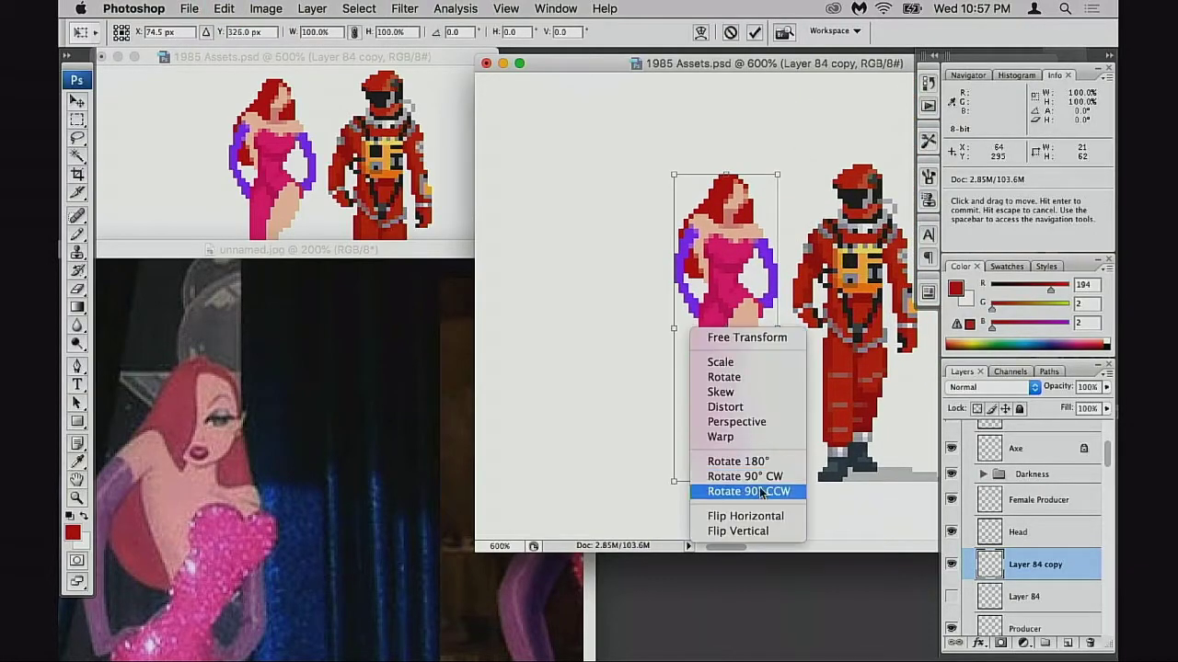
pyautogui.click(760, 517)
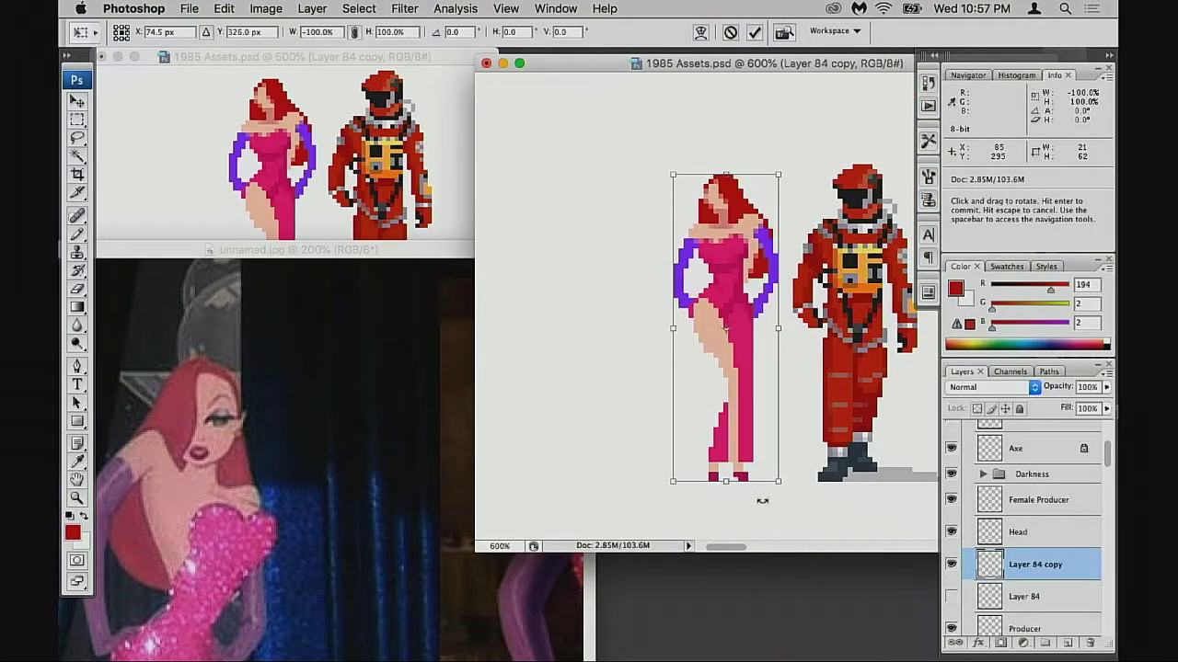
pyautogui.press('Return')
# - Select the front part of the head with the face and shift it one pixel toward the back of the head
pyautogui.moveTo(720, 269); pyautogui.dragTo(719, 279)
pyautogui.keyDown('super'); pyautogui.click(732, 234); pyautogui.keyUp('super')
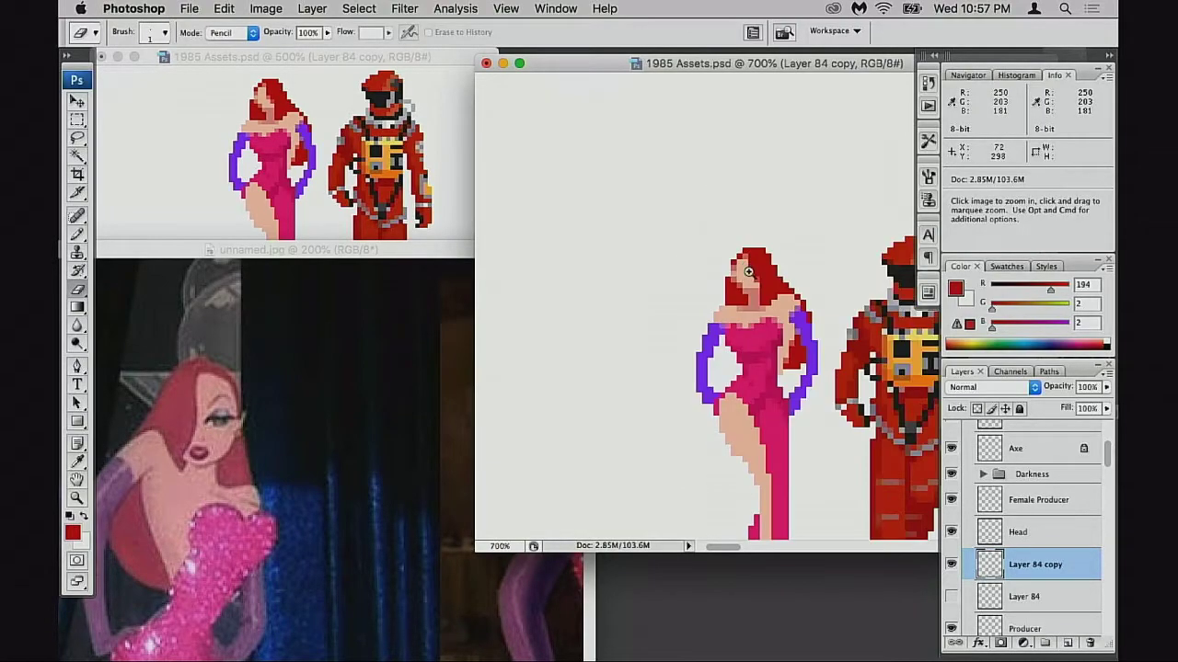
pyautogui.keyDown('super'); pyautogui.click(757, 267); pyautogui.keyUp('super')
pyautogui.press('super+equal')
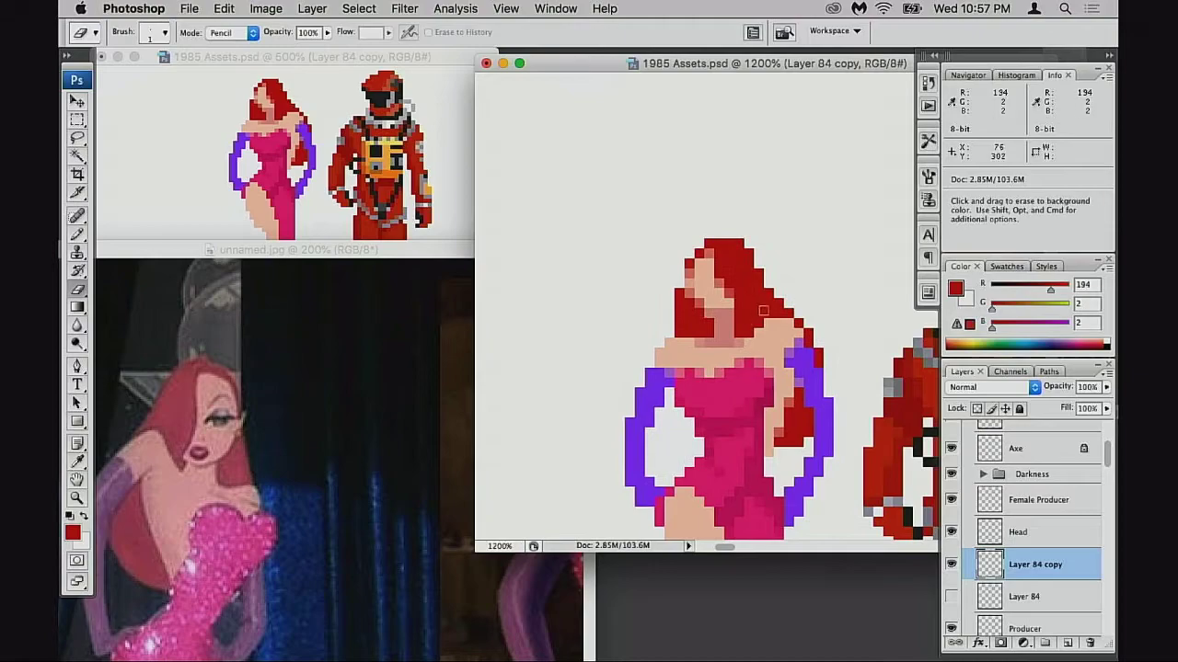
pyautogui.press('m')
pyautogui.moveTo(654, 219); pyautogui.dragTo(744, 327)
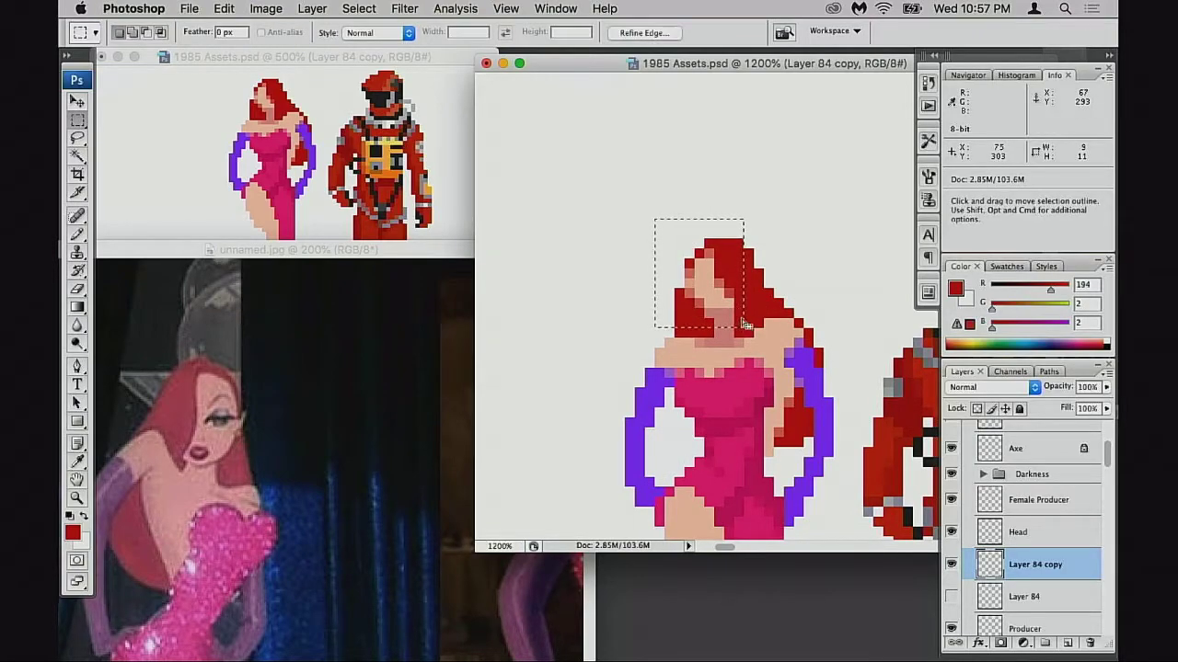
pyautogui.moveTo(729, 287); pyautogui.dragTo(740, 289)
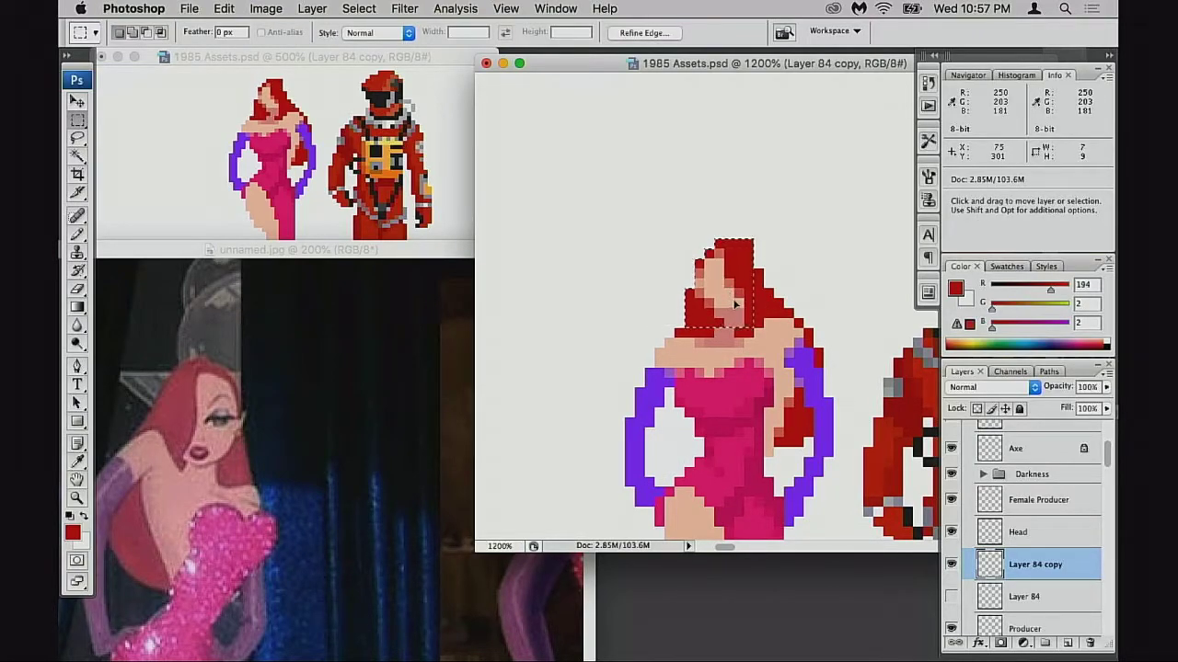
pyautogui.press('super+d')
# - Clean up the hair edge beside the cheek and fill the strand down to the shoulder with dark red (194, 2, 2)
pyautogui.press('e')
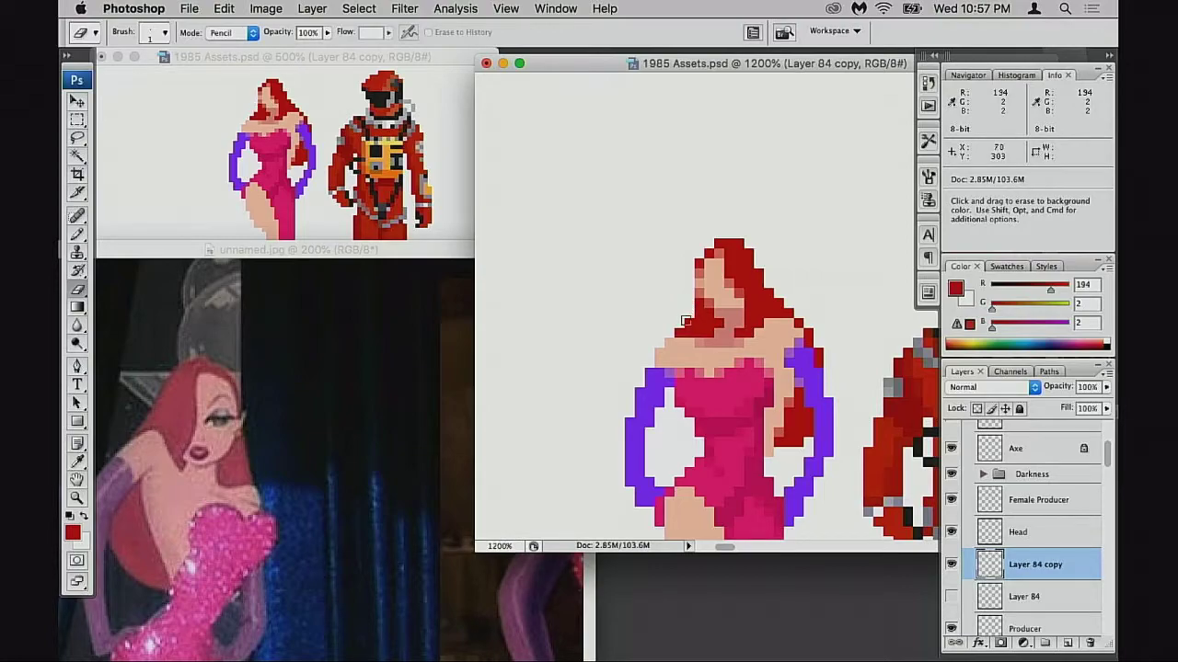
pyautogui.press('b')
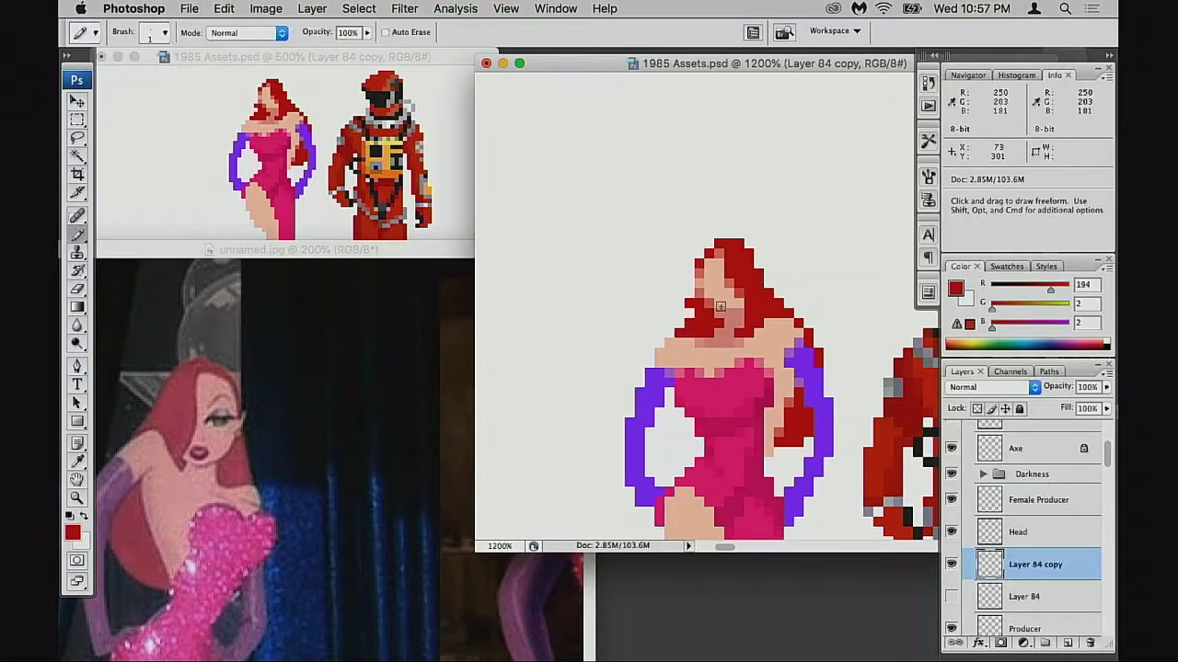
pyautogui.moveTo(692, 287)
pyautogui.mouseDown()
pyautogui.moveTo(683, 331)
pyautogui.moveTo(699, 341)
pyautogui.mouseUp()
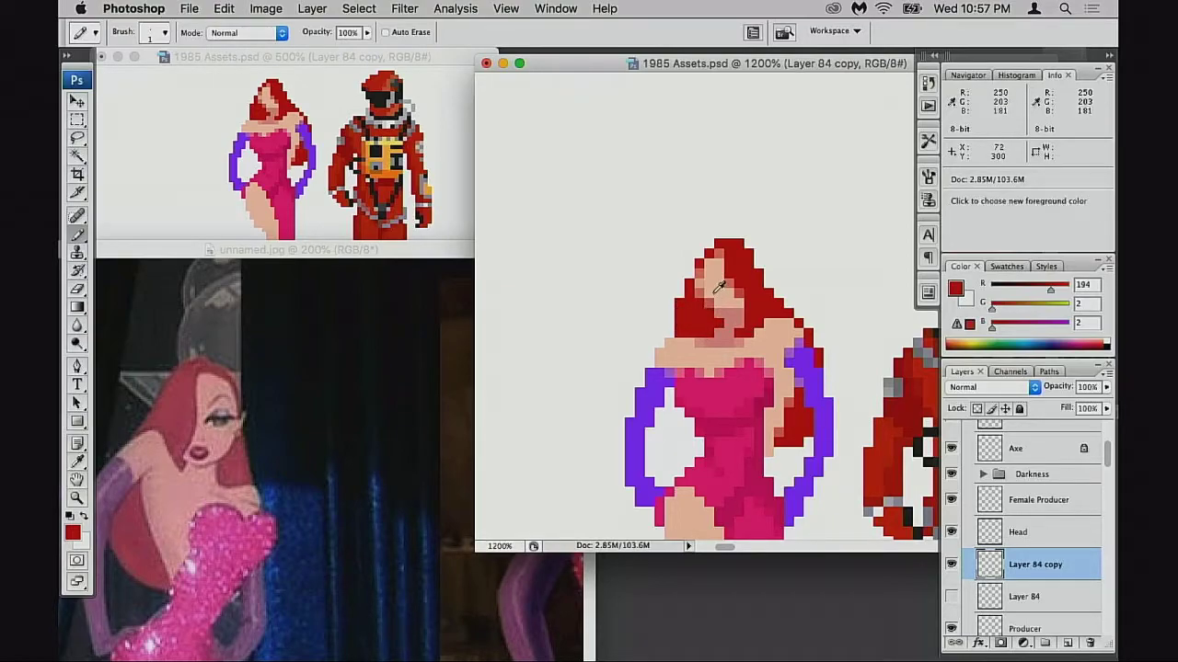
# - Repaint the lower neck below the chin shadow with light skin (250, 203, 181), narrowing the hair beside it
pyautogui.keyDown('alt'); pyautogui.click(708, 307); pyautogui.keyUp('alt')
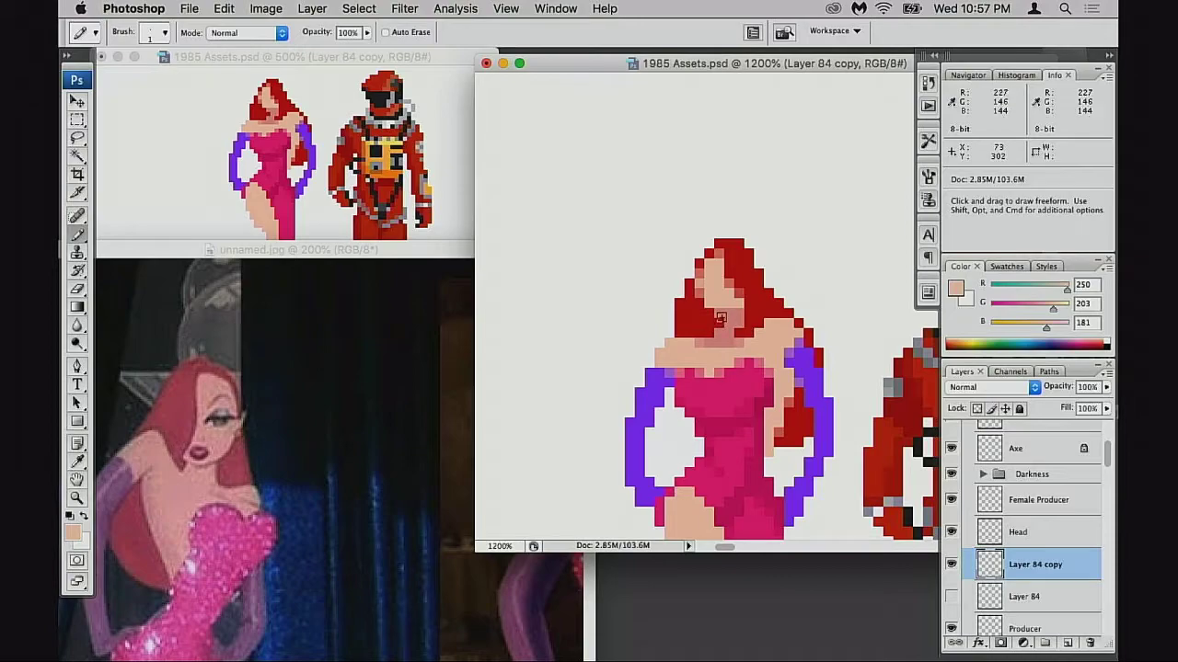
pyautogui.keyDown('alt'); pyautogui.click(718, 323); pyautogui.keyUp('alt')
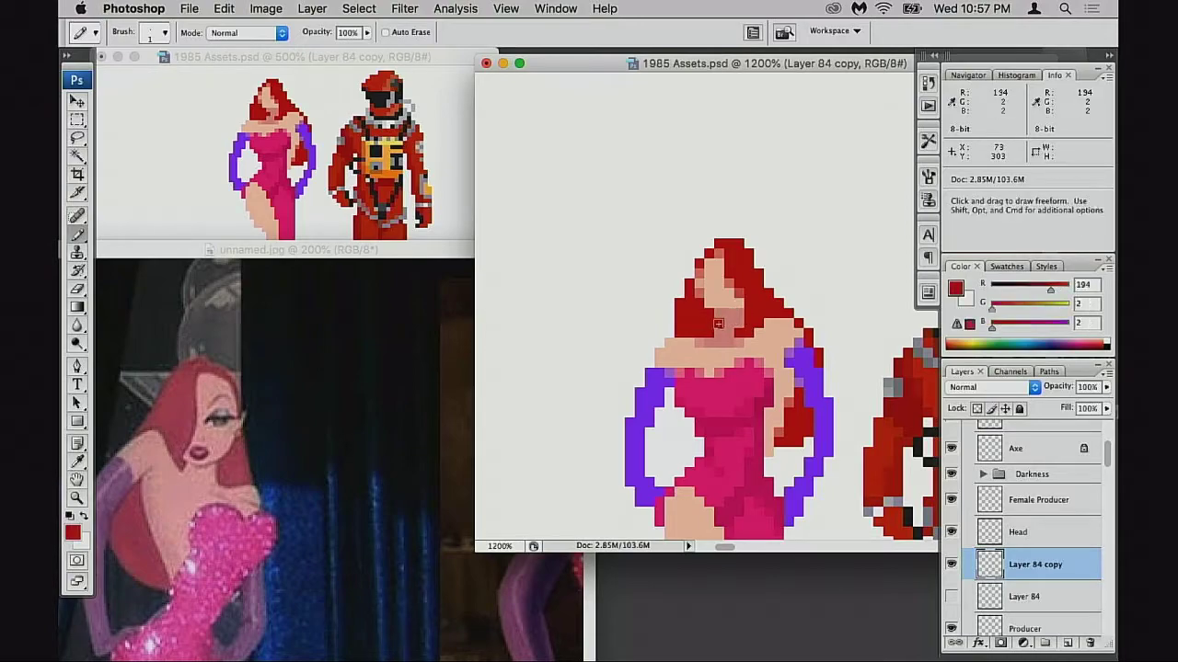
pyautogui.keyDown('alt'); pyautogui.click(735, 319); pyautogui.keyUp('alt')
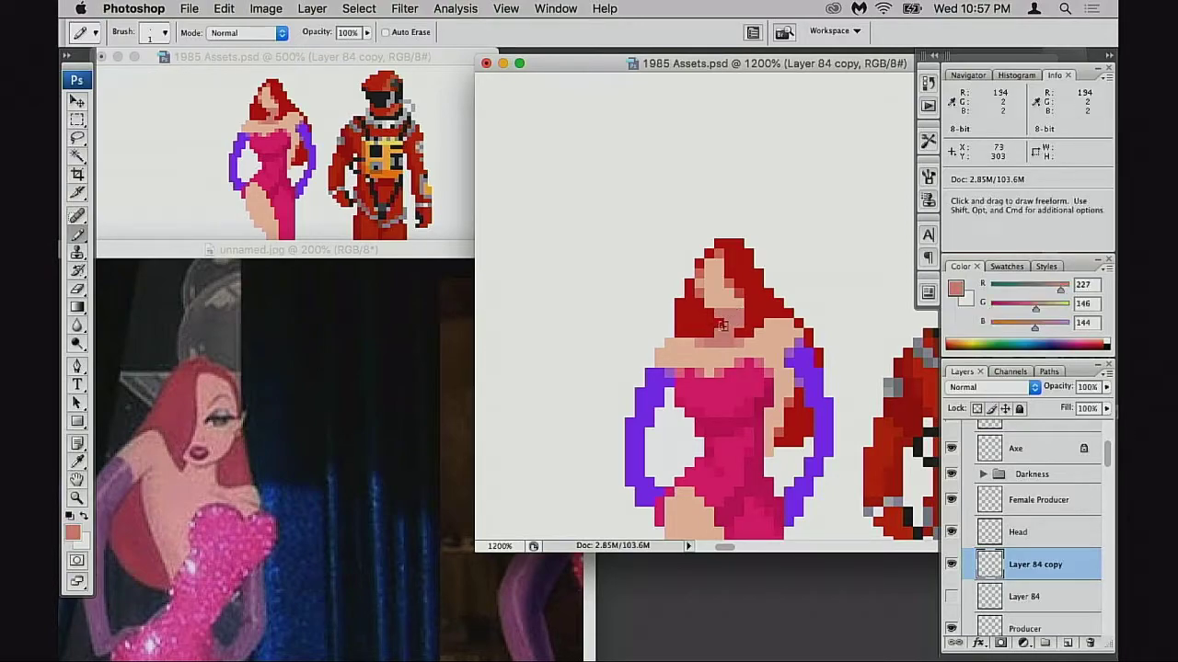
pyautogui.keyDown('alt'); pyautogui.click(703, 341); pyautogui.keyUp('alt')
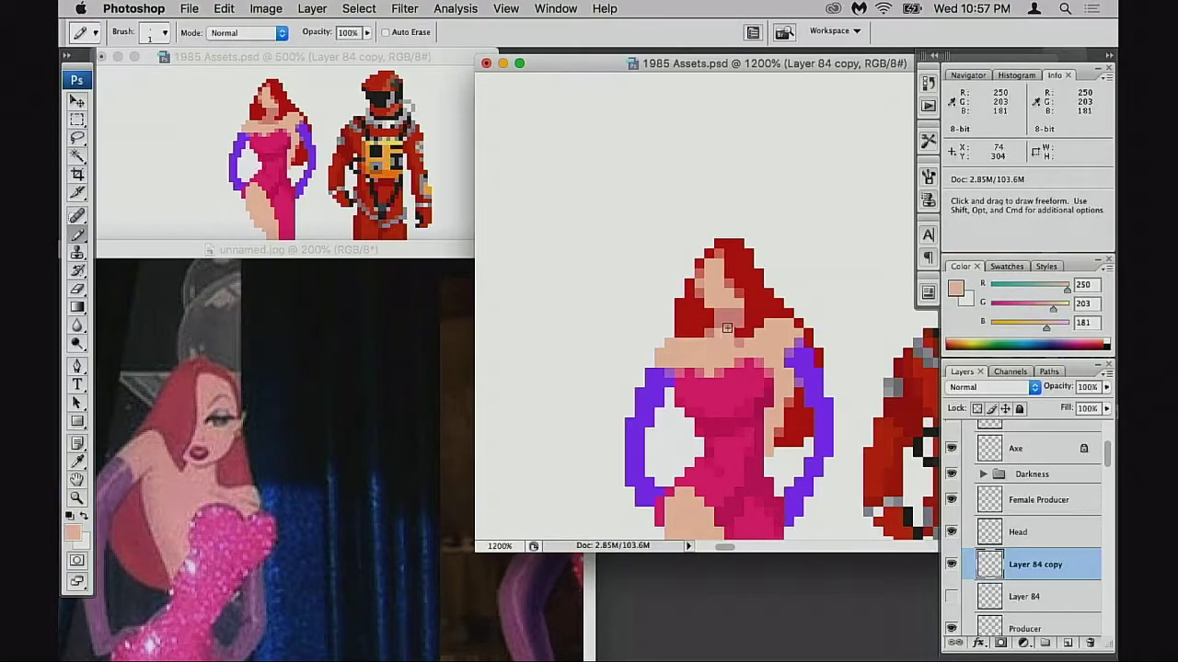
pyautogui.click(720, 323)
pyautogui.click(729, 322)
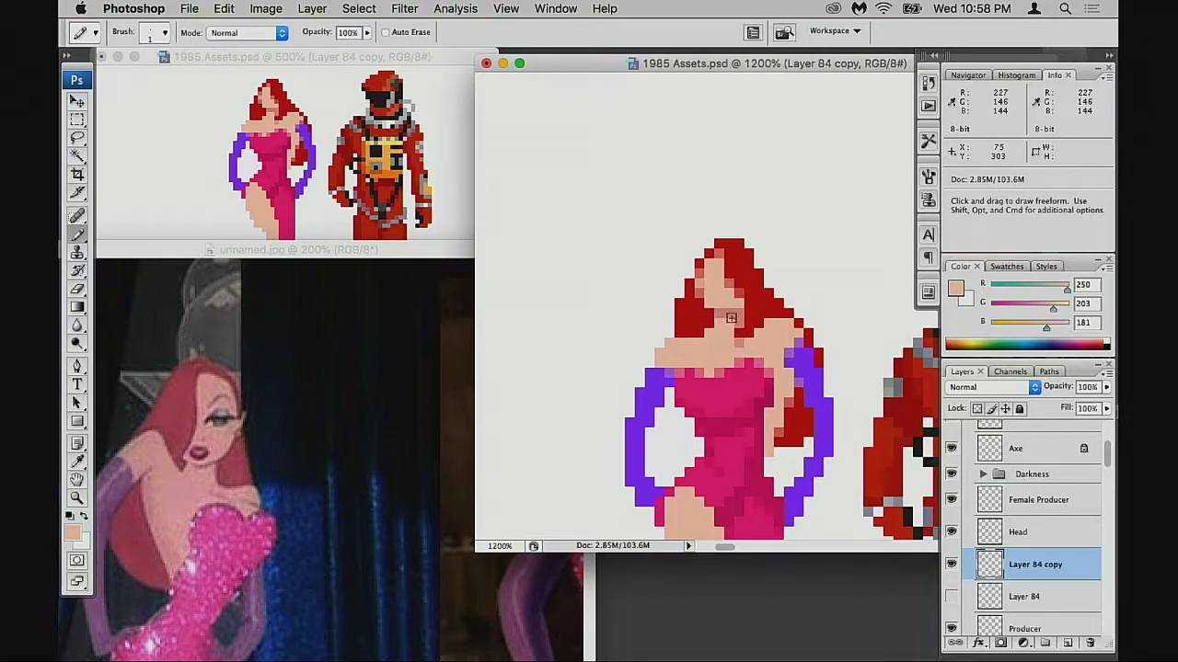
pyautogui.click(733, 323)
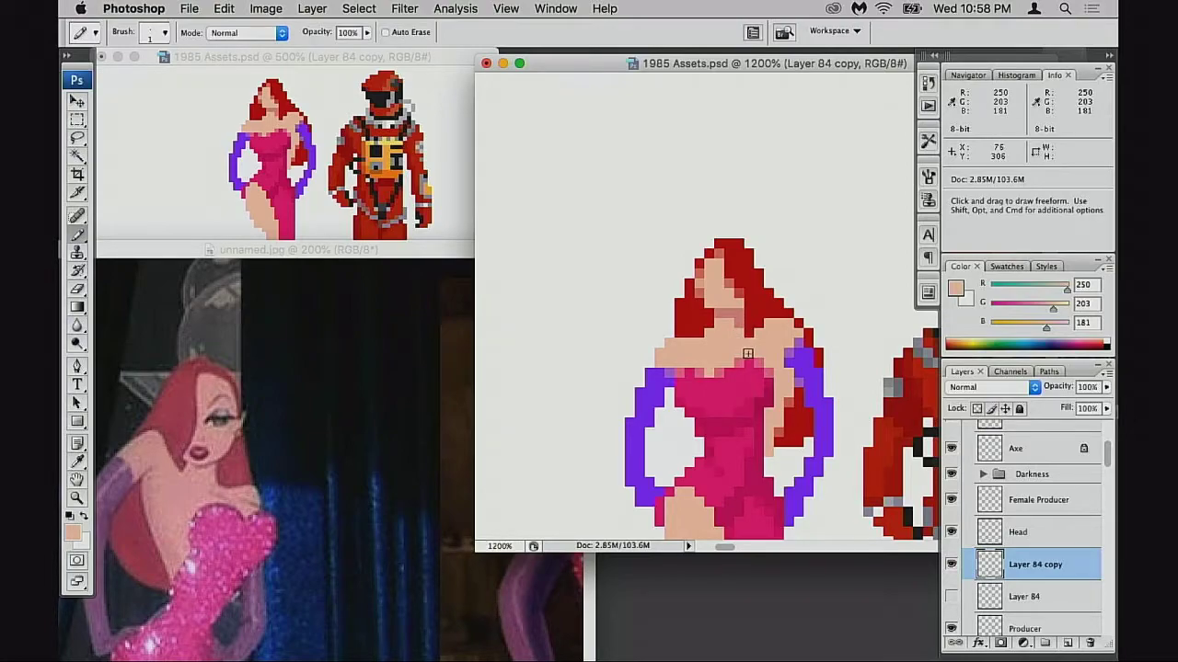
pyautogui.keyDown('alt'); pyautogui.click(708, 305); pyautogui.keyUp('alt')
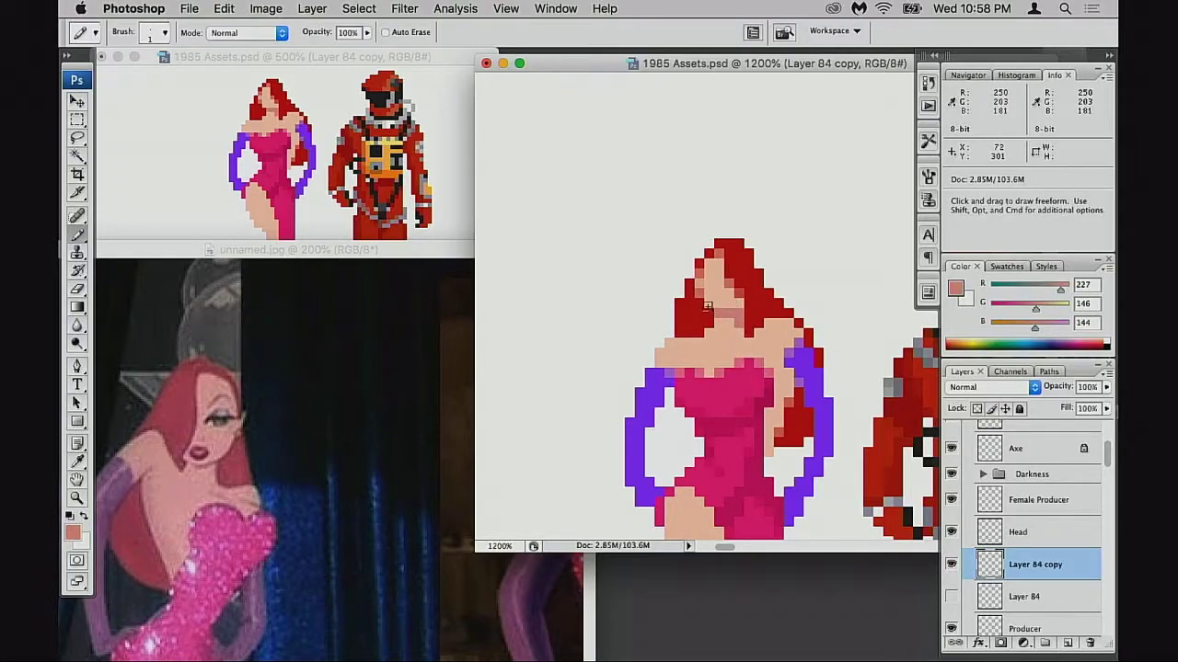
# - Mirror the woman's sprite horizontally again and apply the transformation
pyautogui.keyDown('alt'); pyautogui.click(711, 379); pyautogui.keyUp('alt')
pyautogui.keyDown('alt'); pyautogui.click(714, 382); pyautogui.keyUp('alt')
pyautogui.keyDown('alt'); pyautogui.click(733, 384); pyautogui.keyUp('alt')
pyautogui.moveTo(762, 370); pyautogui.dragTo(650, 427)
pyautogui.press('super+t')
pyautogui.rightClick(741, 333)
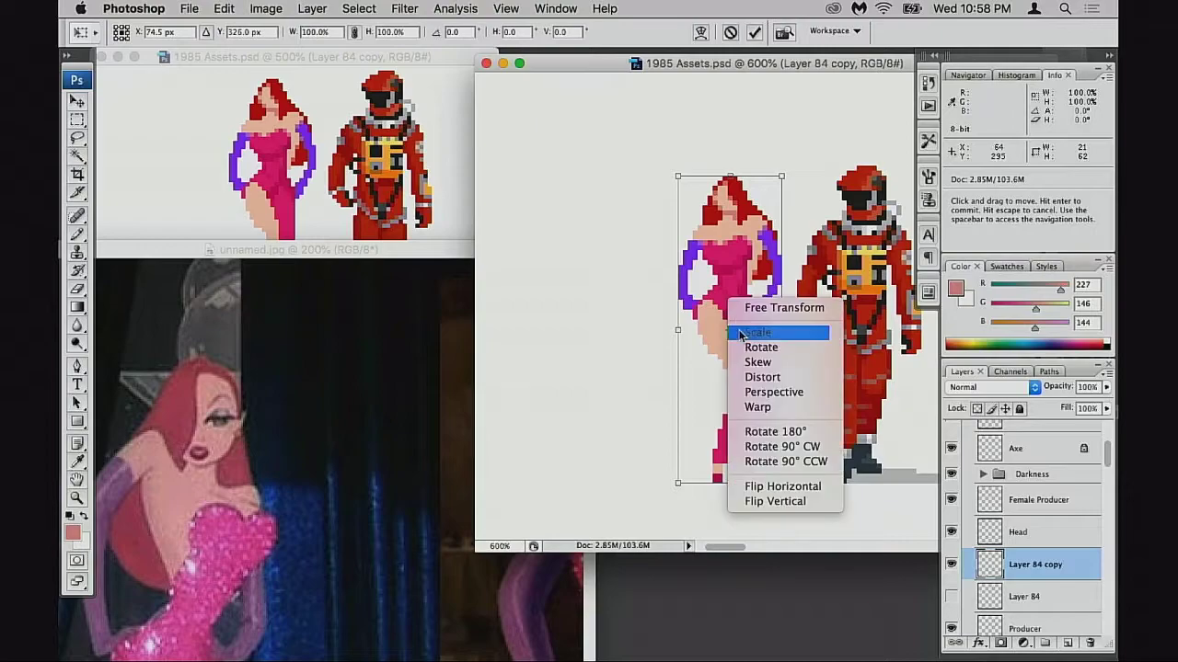
pyautogui.click(791, 486)
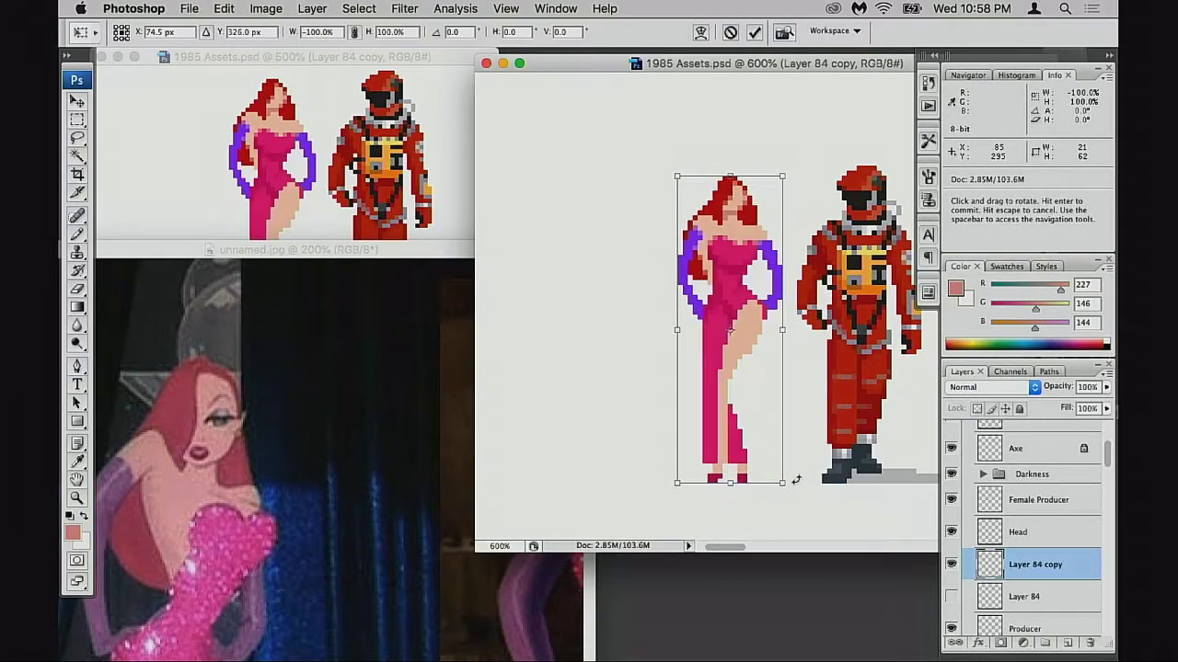
pyautogui.press('Return')
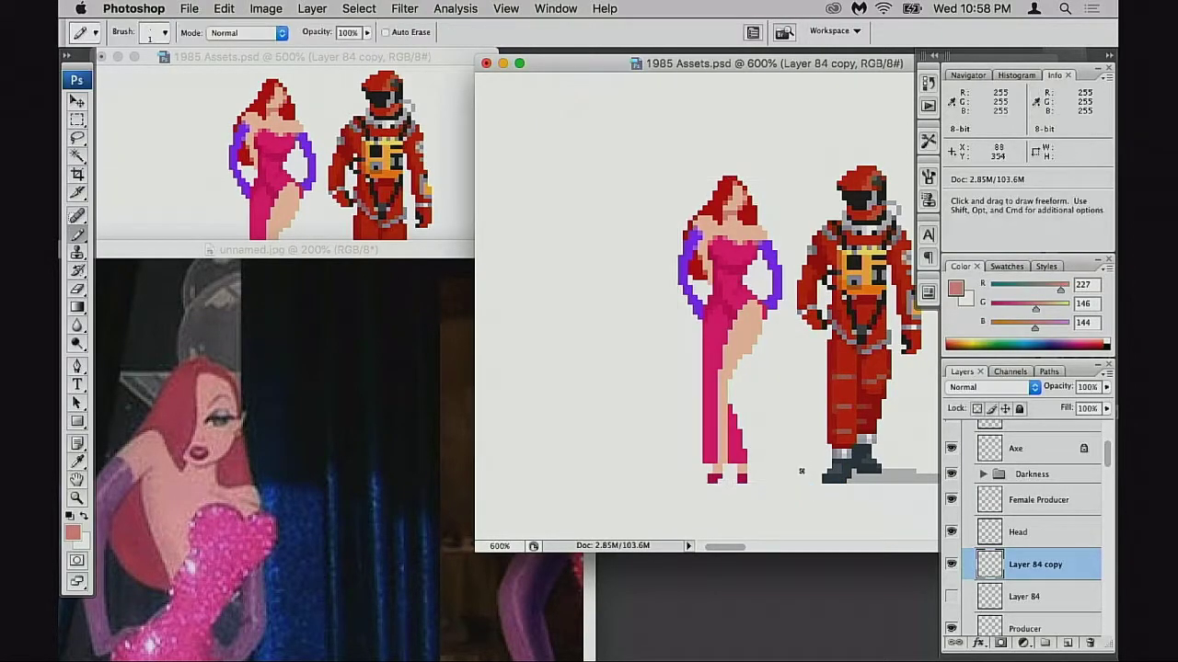
# - Examine the woman's sprite at reduced zoom beside the neighbouring characters
pyautogui.keyDown('alt'); pyautogui.click(728, 359); pyautogui.keyUp('alt')
pyautogui.keyDown('alt'); pyautogui.click(737, 362); pyautogui.keyUp('alt')
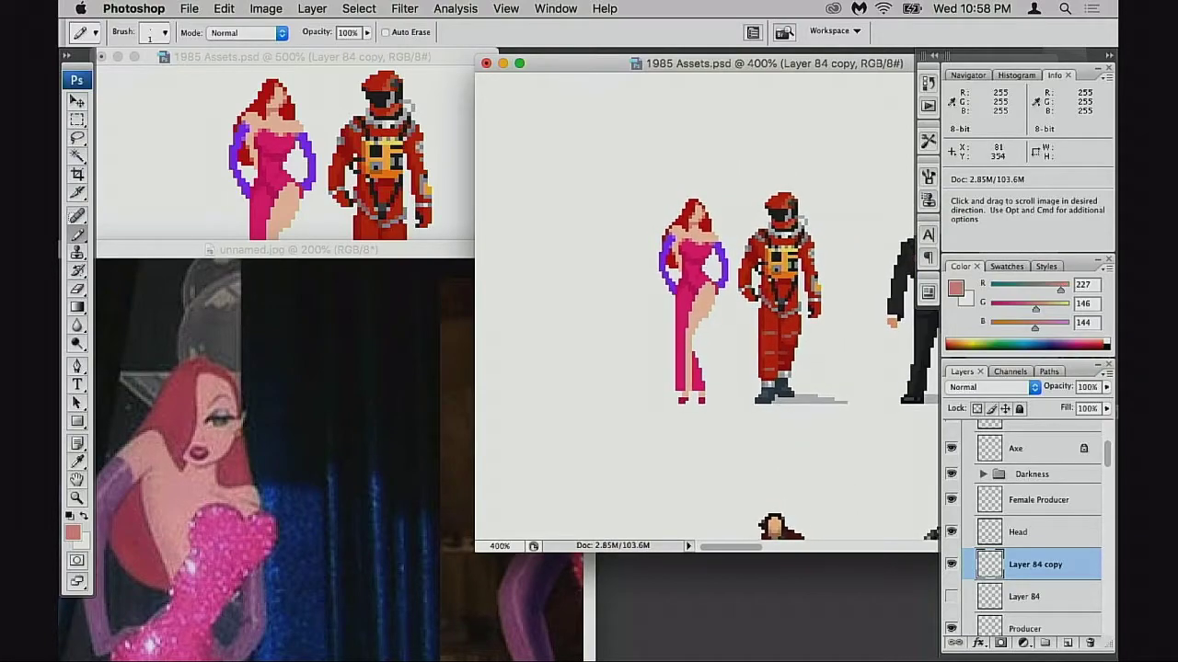
pyautogui.press('super+d')
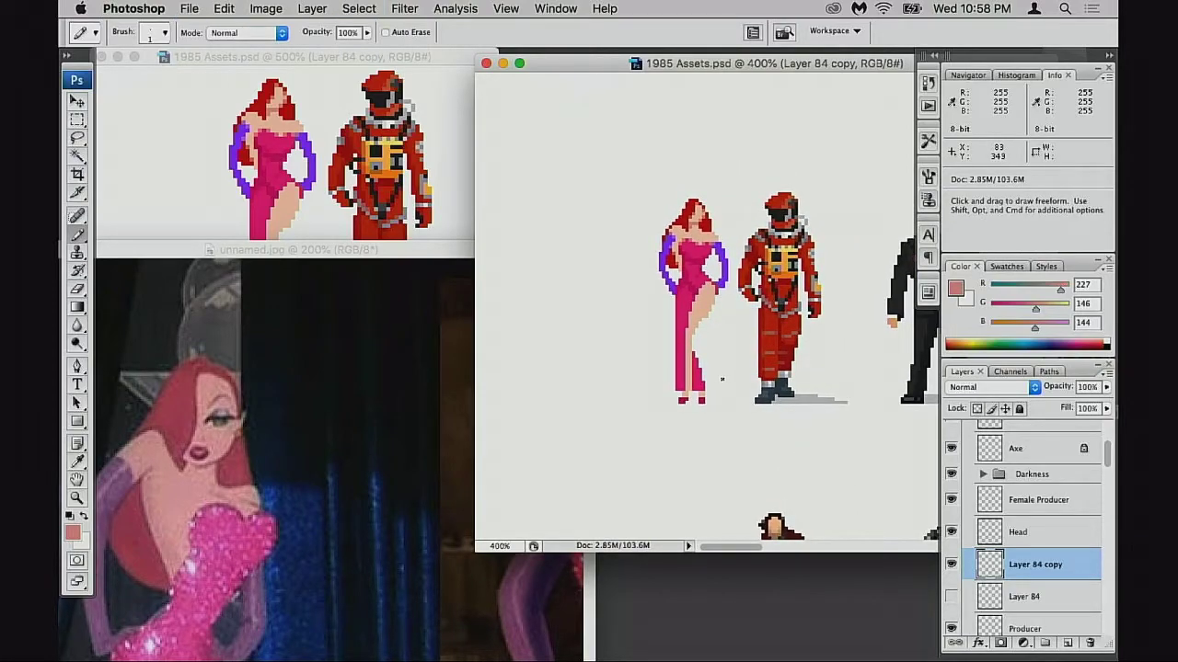
pyautogui.keyDown('alt'); pyautogui.click(699, 331); pyautogui.keyUp('alt')
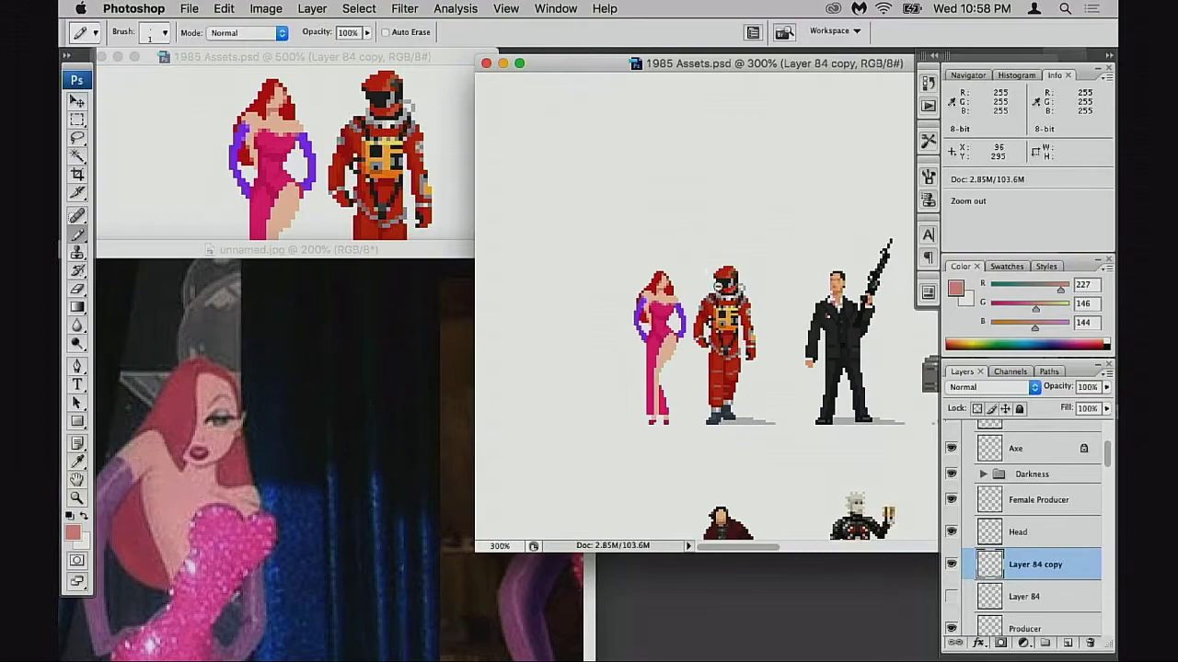
pyautogui.keyDown('alt'); pyautogui.click(657, 370); pyautogui.keyUp('alt')
pyautogui.keyDown('super'); pyautogui.moveTo(564, 281); pyautogui.dragTo(631, 389); pyautogui.keyUp('super')
pyautogui.moveTo(699, 383); pyautogui.dragTo(681, 420)
# - Thicken the outer hair outline from the back of the head to the shoulder with dark red (194, 2, 2)
pyautogui.keyDown('super'); pyautogui.click(706, 291); pyautogui.keyUp('super')
pyautogui.keyDown('super'); pyautogui.click(708, 292); pyautogui.keyUp('super')
pyautogui.moveTo(732, 294); pyautogui.dragTo(679, 365)
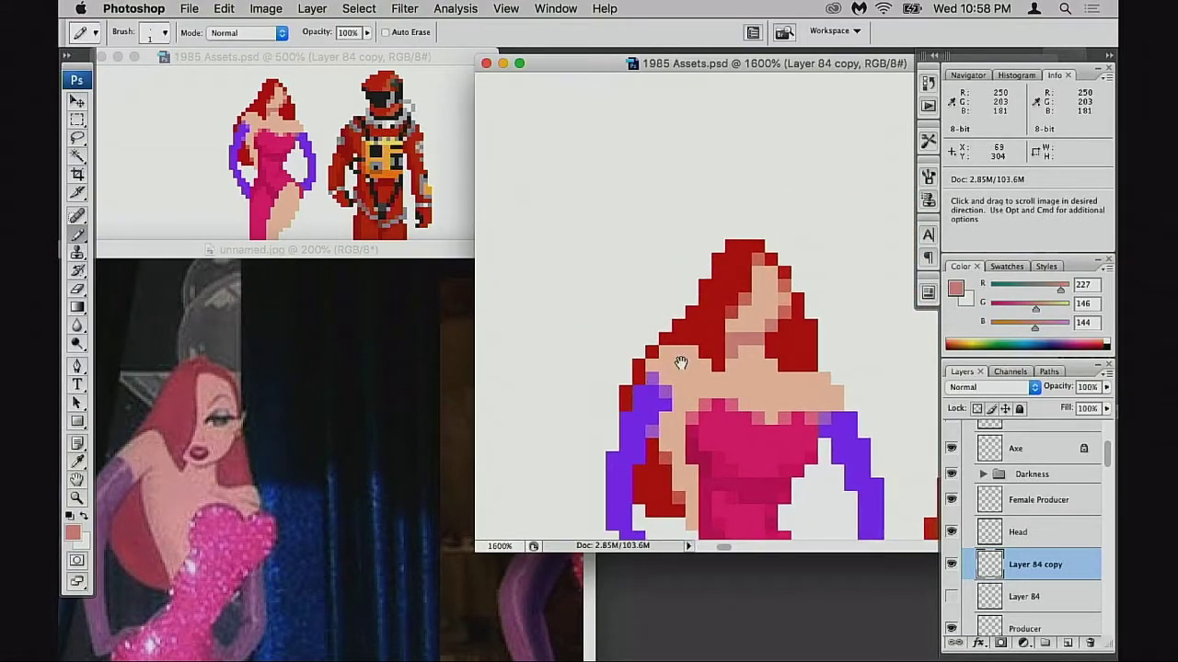
pyautogui.keyDown('alt'); pyautogui.click(720, 276); pyautogui.keyUp('alt')
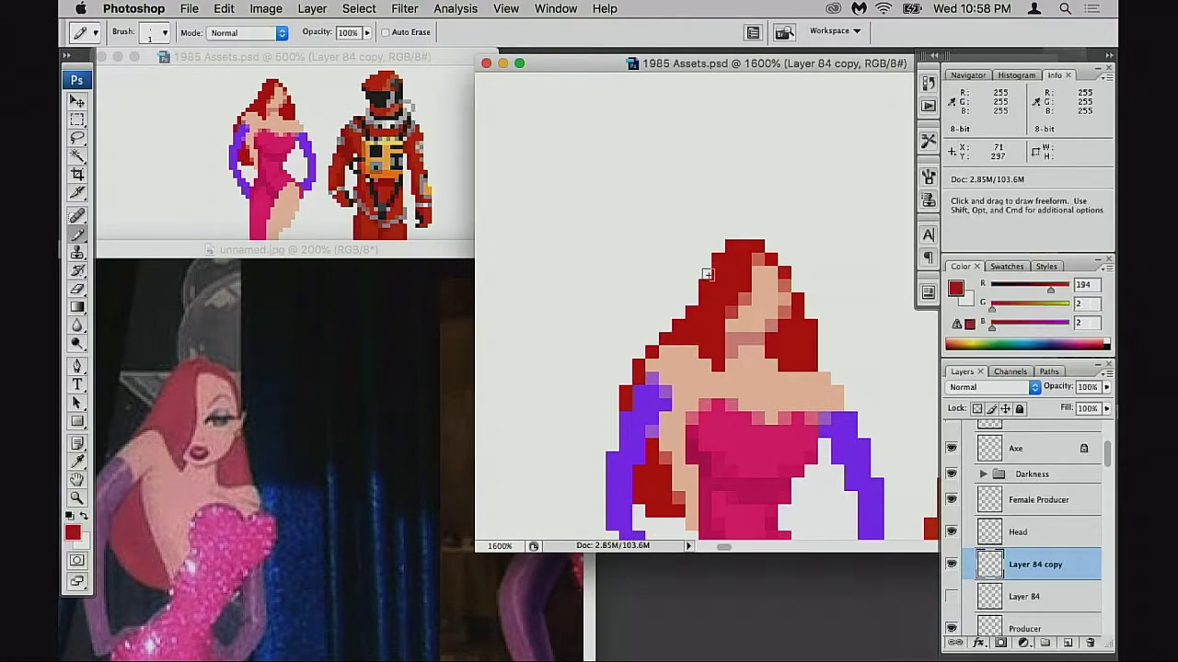
pyautogui.click(704, 273)
pyautogui.click(693, 299)
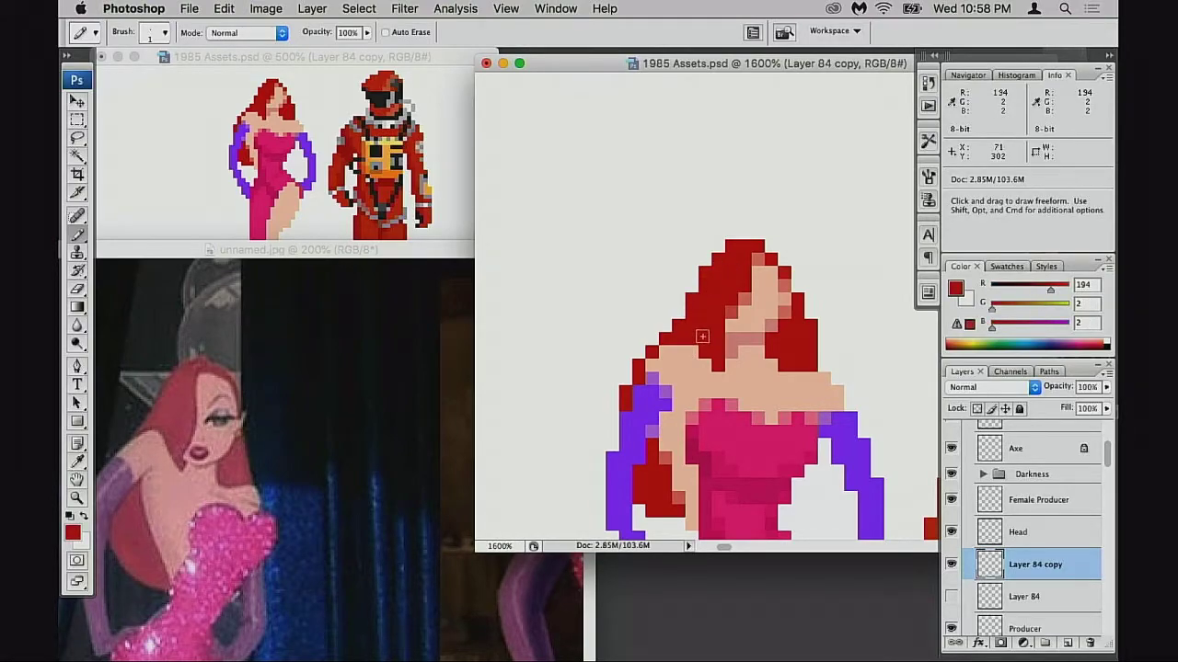
pyautogui.moveTo(684, 312); pyautogui.dragTo(668, 335)
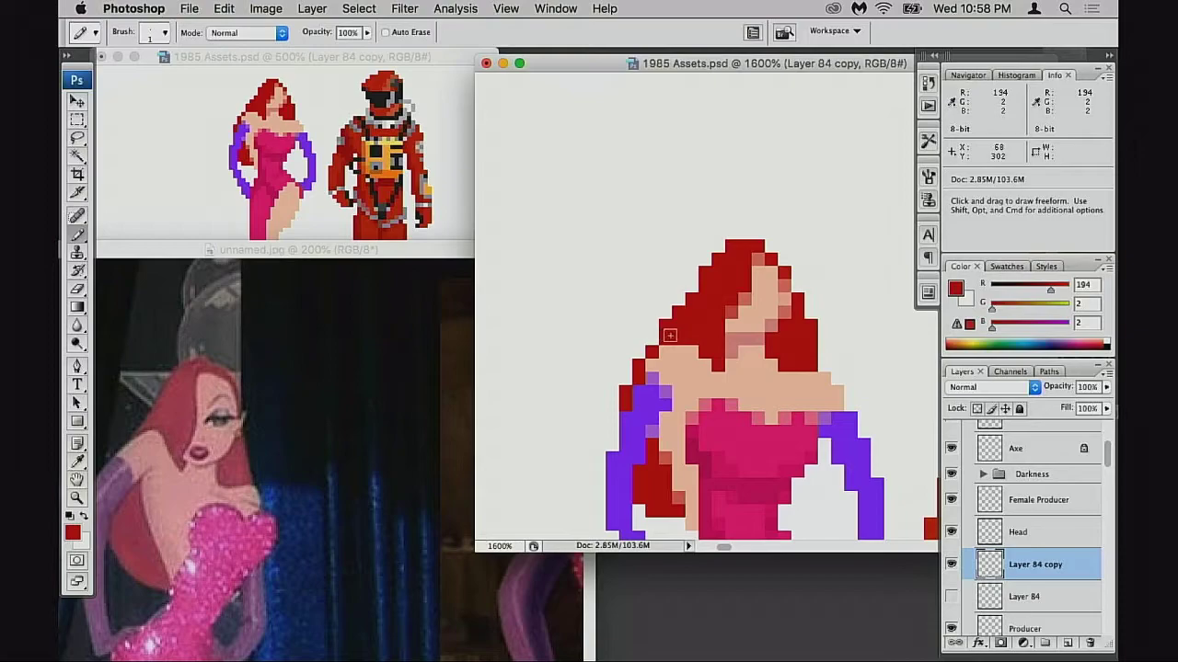
pyautogui.moveTo(690, 289); pyautogui.dragTo(692, 302)
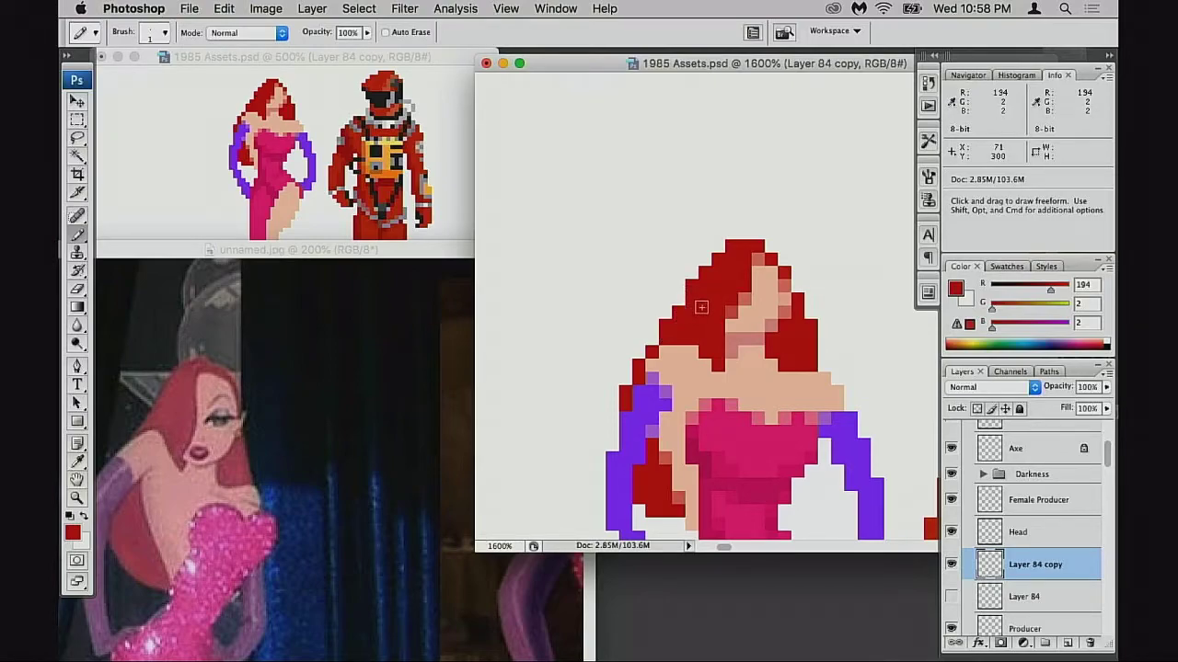
# - Try replacing the hair tip beside the neck with skin tones, using (227, 146, 144) for the shadow
pyautogui.click(731, 366)
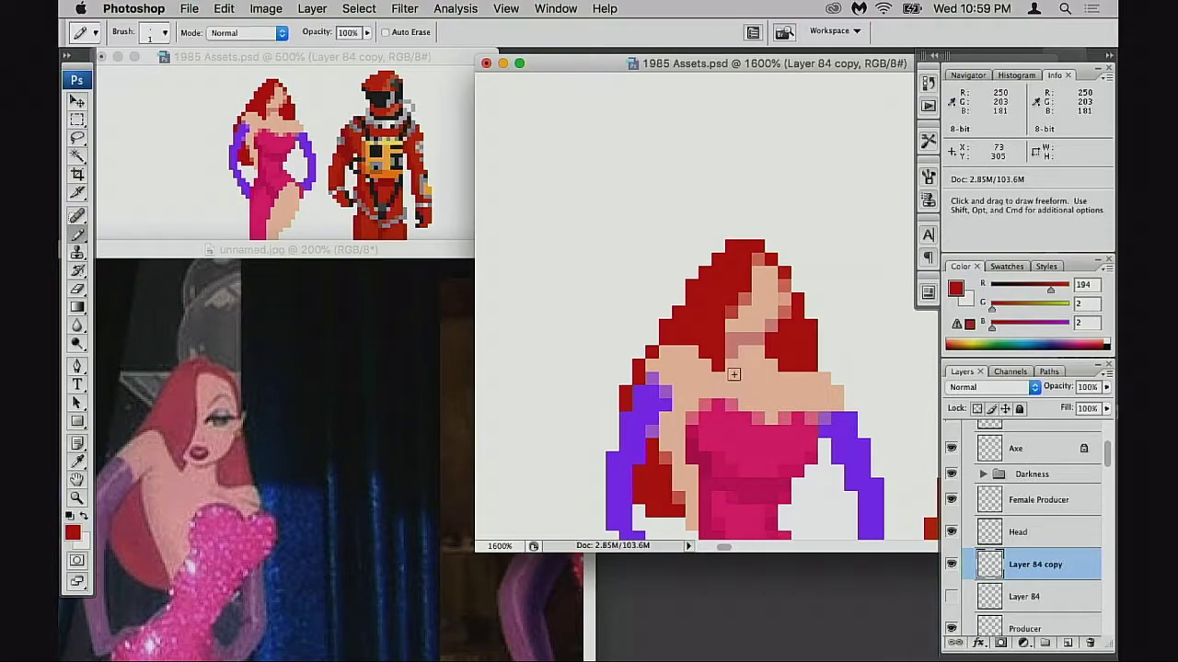
pyautogui.keyDown('alt'); pyautogui.click(724, 358); pyautogui.keyUp('alt')
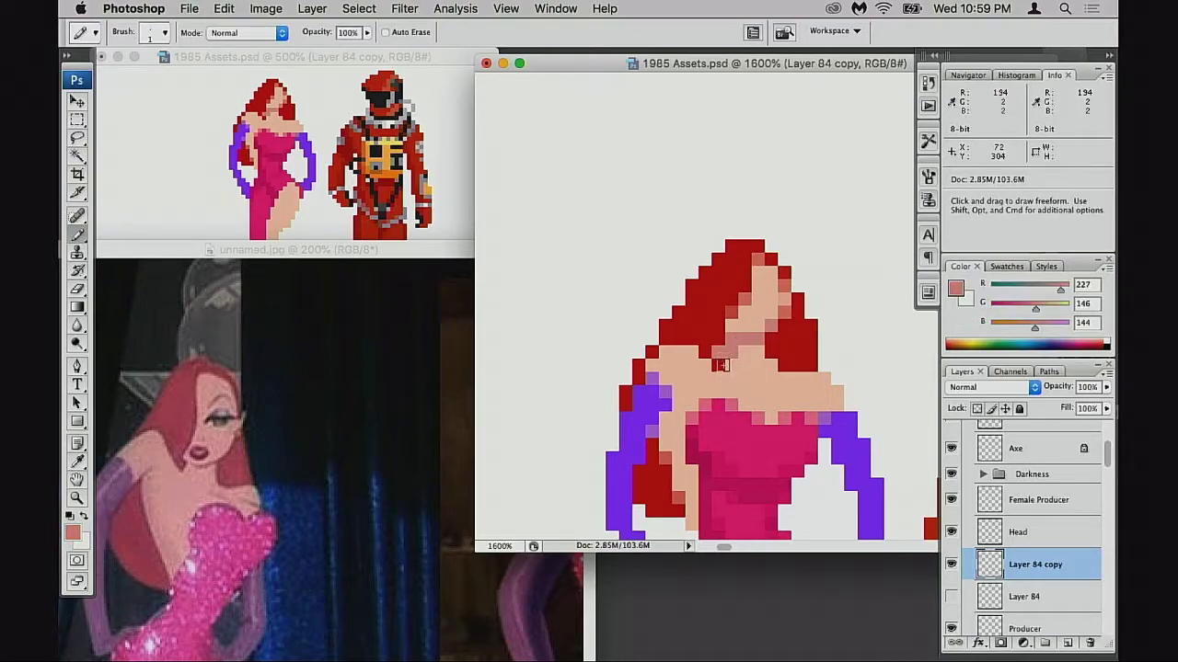
pyautogui.click(723, 366)
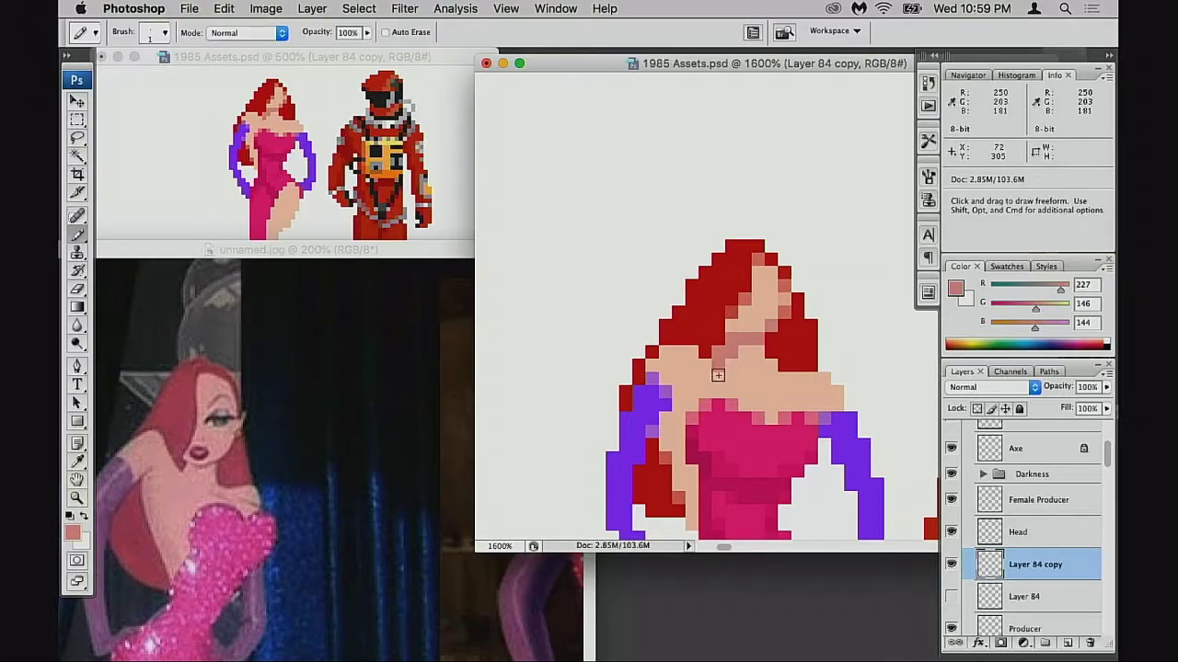
pyautogui.press('super+z')
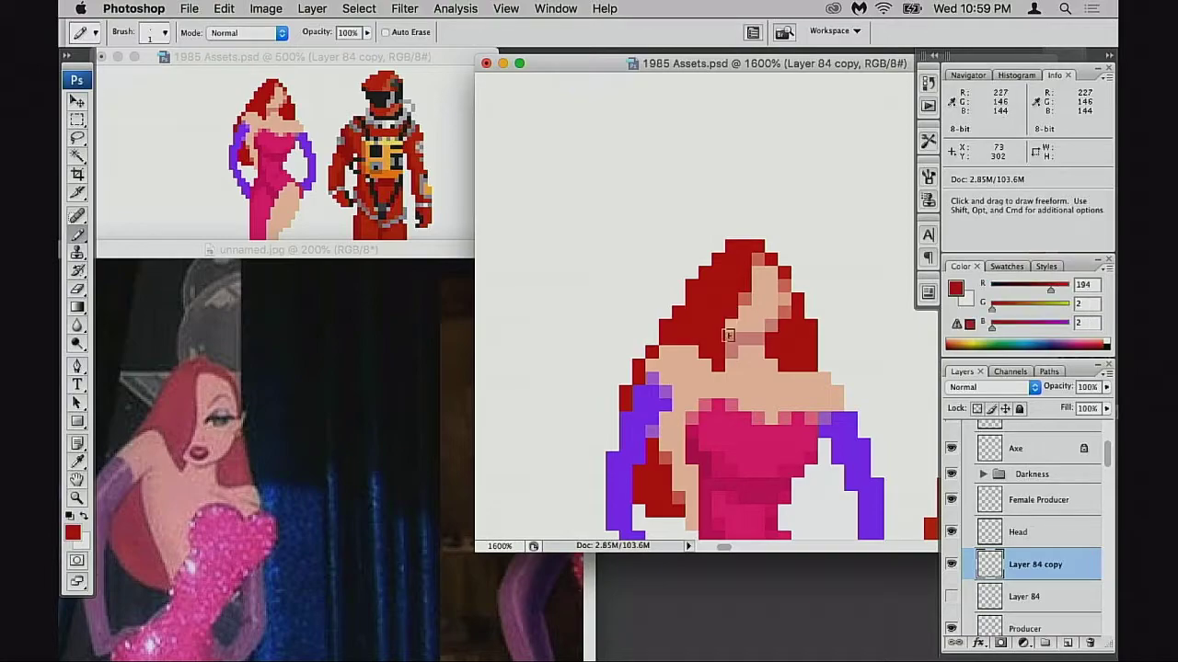
# - Try shading the hair edge beside the cheek with skin shadow (228, 123, 109), and step back through the latest pixel edits
pyautogui.keyDown('alt'); pyautogui.click(746, 300); pyautogui.keyUp('alt')
pyautogui.click(732, 314)
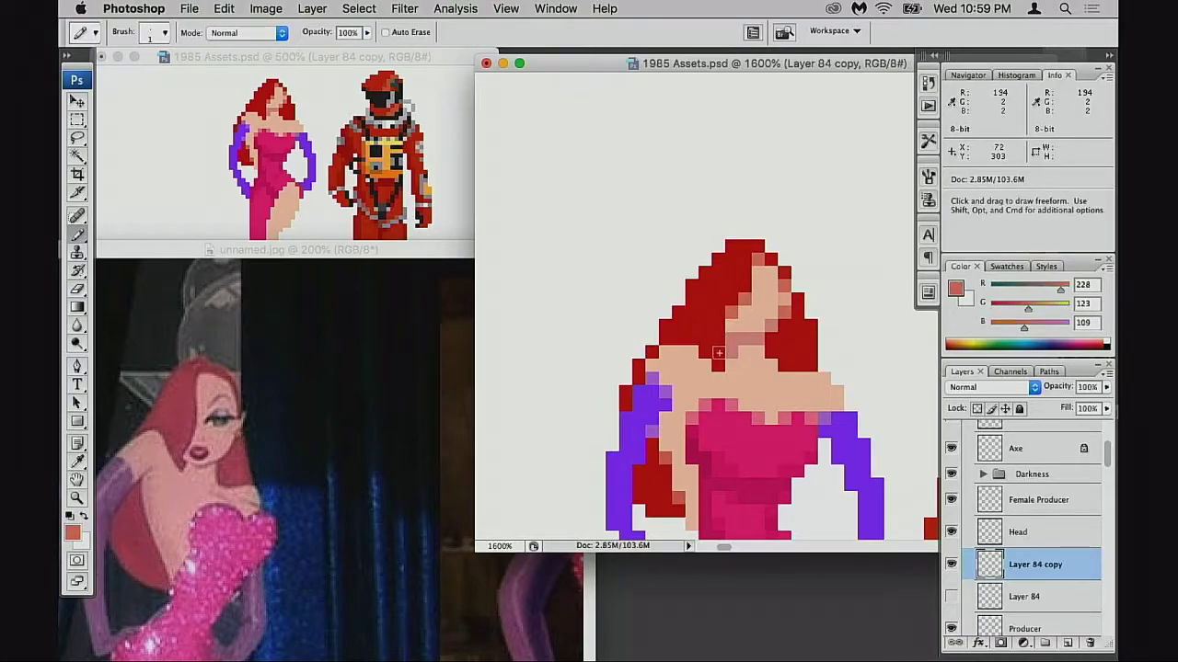
pyautogui.keyDown('alt'); pyautogui.click(733, 309); pyautogui.keyUp('alt')
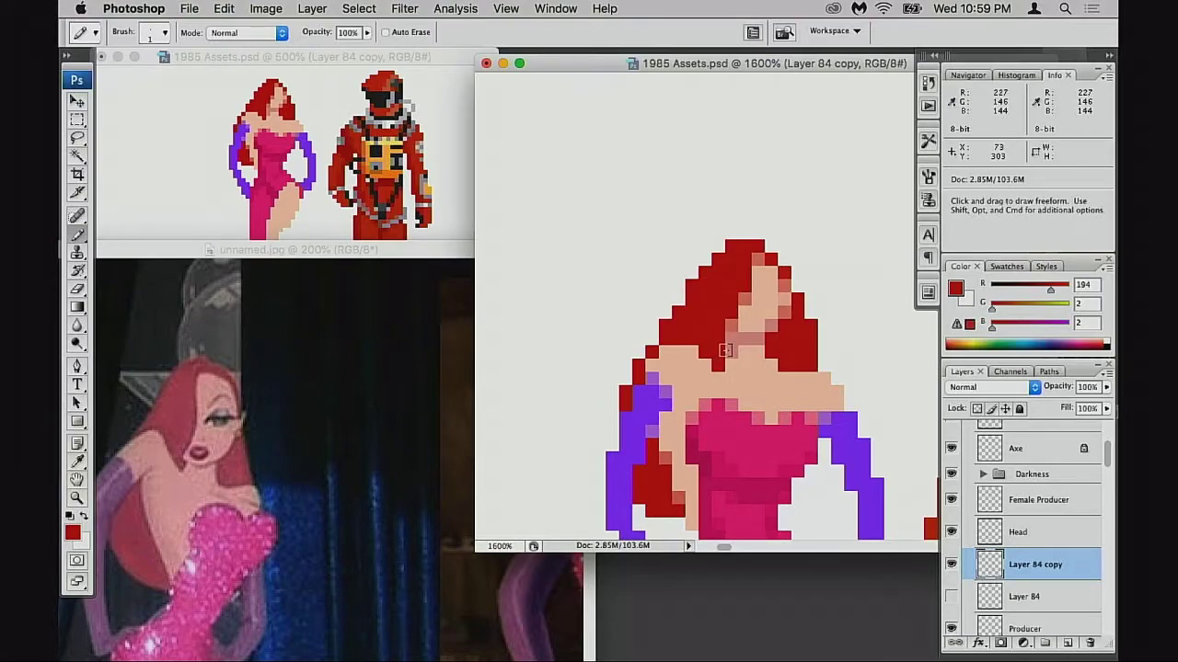
pyautogui.press('super+alt+z')
pyautogui.press('super+alt+z')
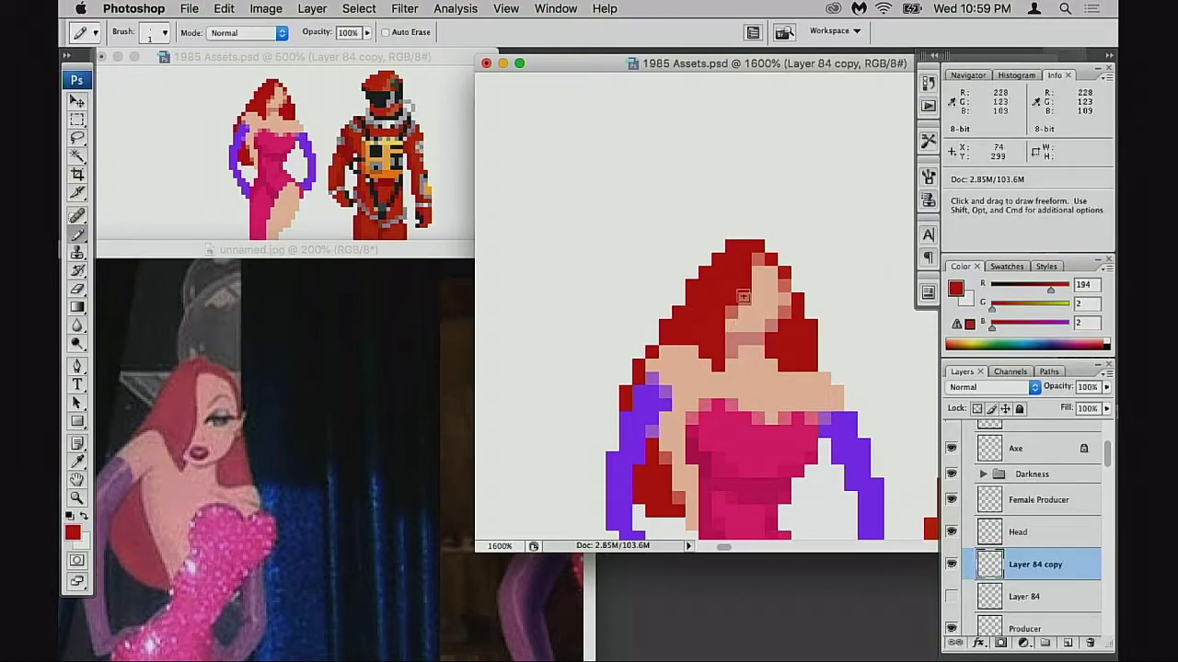
# - Extend the hair over the shadow pixels beside the cheek with the Pencil in dark red (194, 2, 2)
pyautogui.press('m')
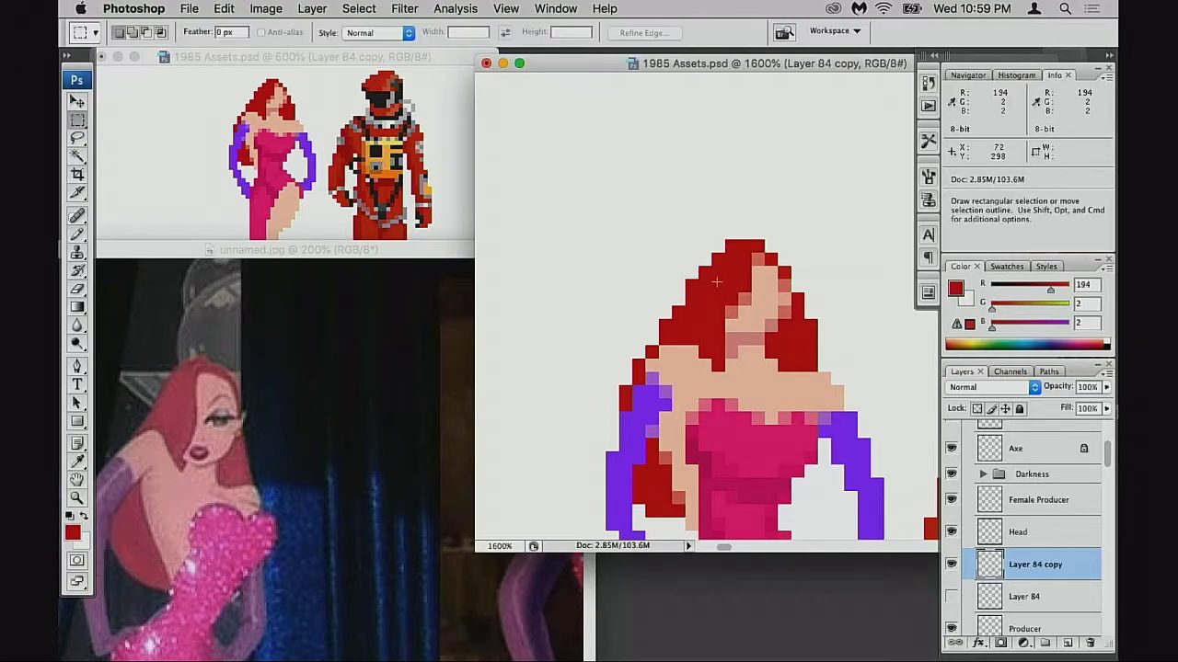
pyautogui.moveTo(711, 277)
pyautogui.mouseDown()
pyautogui.moveTo(750, 315)
pyautogui.moveTo(740, 325)
pyautogui.moveTo(719, 286)
pyautogui.mouseUp()
pyautogui.press('super+d')
pyautogui.press('b')
pyautogui.keyDown('alt'); pyautogui.click(745, 266); pyautogui.keyUp('alt')
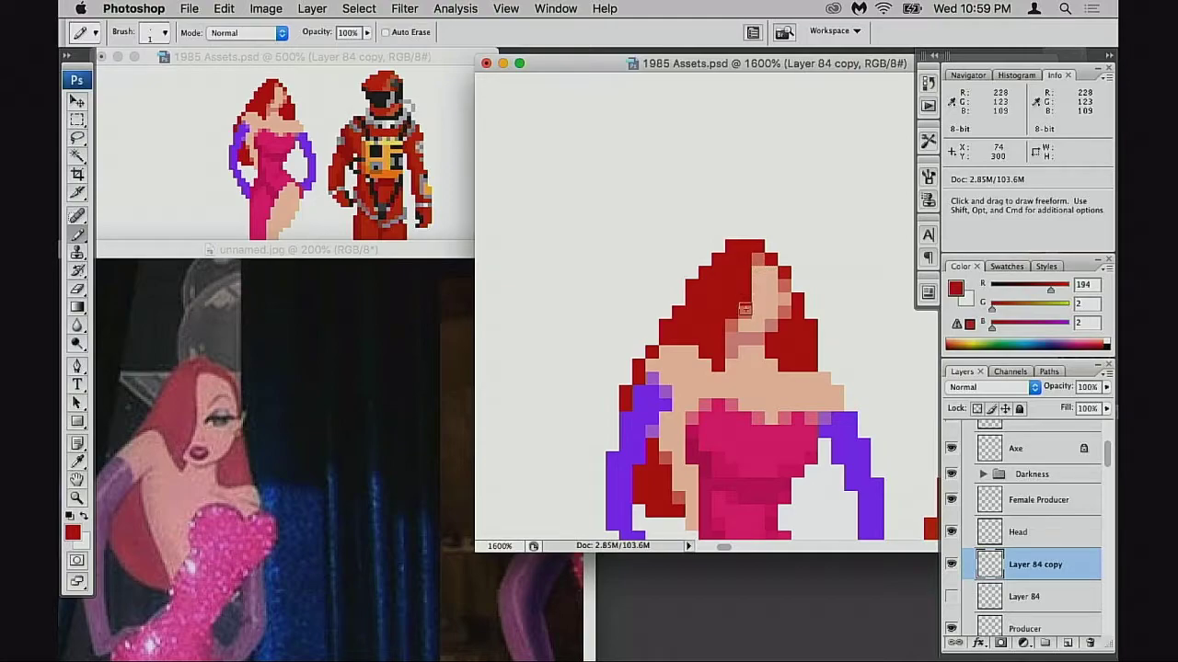
# - Show the whole sprite at 500% with the edit history open, repositioning the document window so the history does not cover the woman
pyautogui.keyDown('alt'); pyautogui.click(750, 368); pyautogui.keyUp('alt')
pyautogui.keyDown('alt'); pyautogui.keyDown('super'); pyautogui.click(749, 368); pyautogui.keyUp('super'); pyautogui.keyUp('alt')
pyautogui.keyDown('alt'); pyautogui.keyDown('super'); pyautogui.click(749, 376); pyautogui.keyUp('super'); pyautogui.keyUp('alt')
pyautogui.keyDown('alt'); pyautogui.keyDown('super'); pyautogui.click(749, 379); pyautogui.keyUp('super'); pyautogui.keyUp('alt')
pyautogui.keyDown('alt'); pyautogui.keyDown('super'); pyautogui.click(749, 381); pyautogui.keyUp('super'); pyautogui.keyUp('alt')
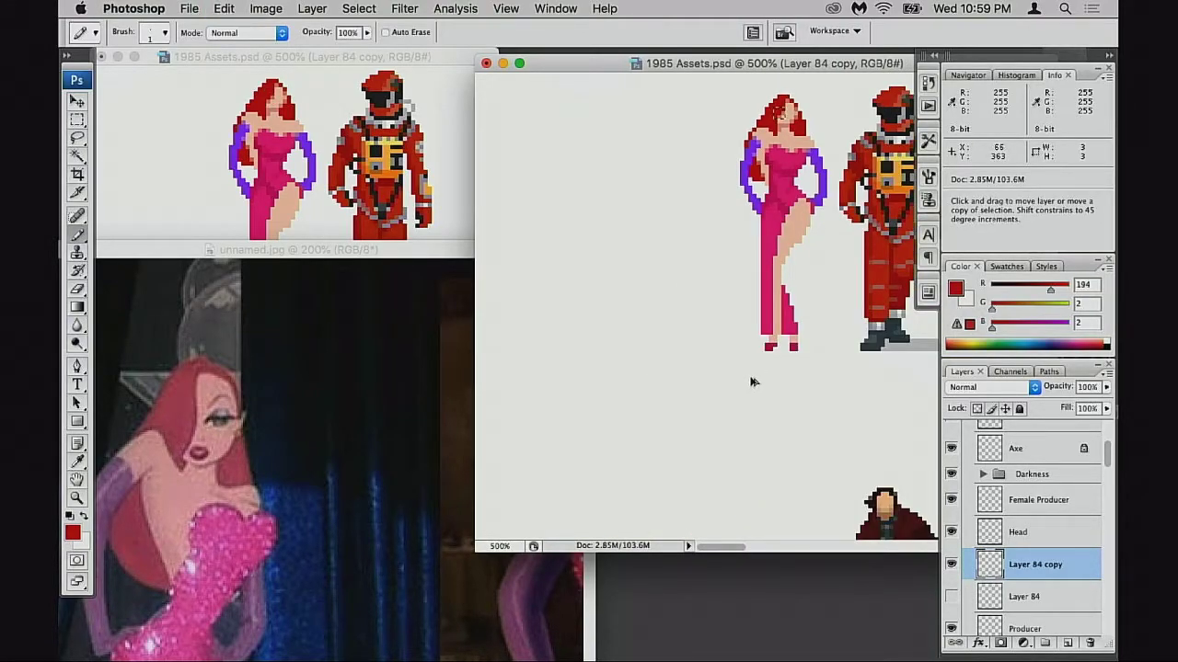
pyautogui.click(928, 82)
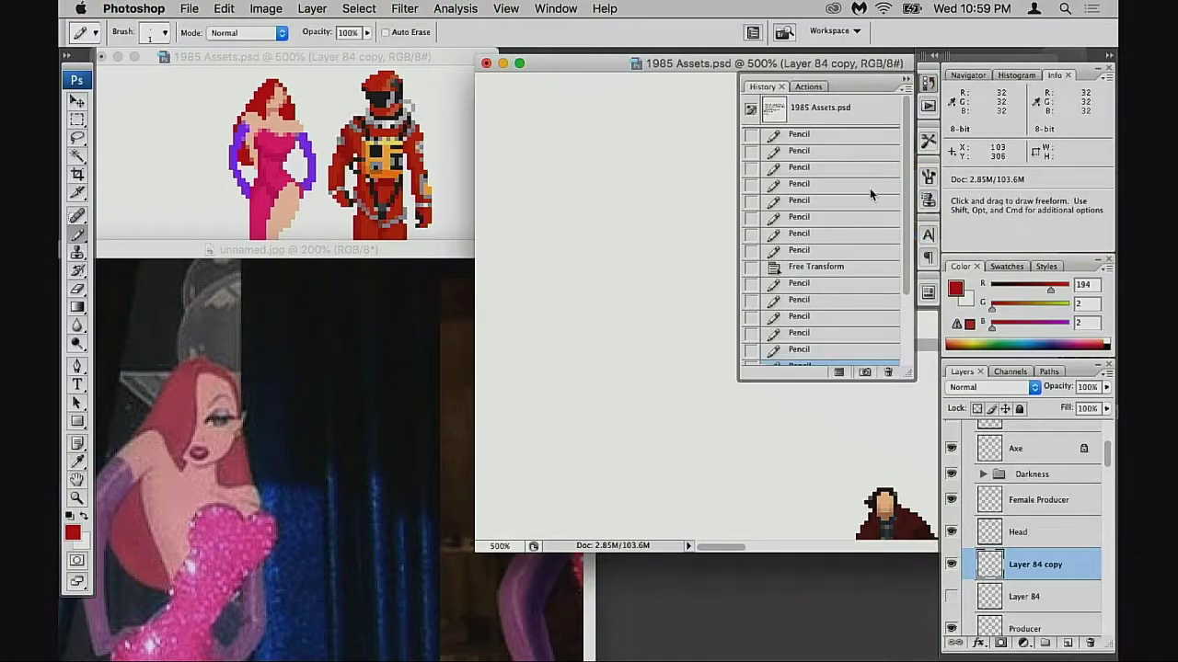
pyautogui.moveTo(678, 66); pyautogui.dragTo(524, 92)
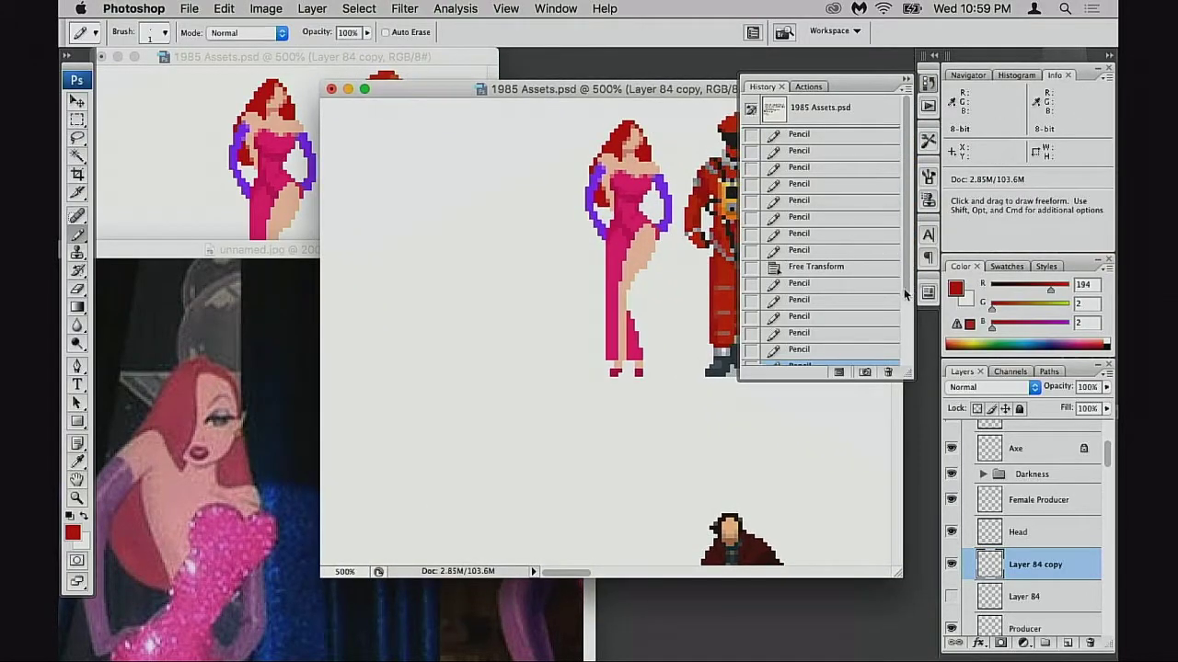
# - Go to the latest Pencil state in the history, then move the main sprite window clear and collapse the history panel
pyautogui.scroll(-3, 902, 317)
pyautogui.click(833, 357)
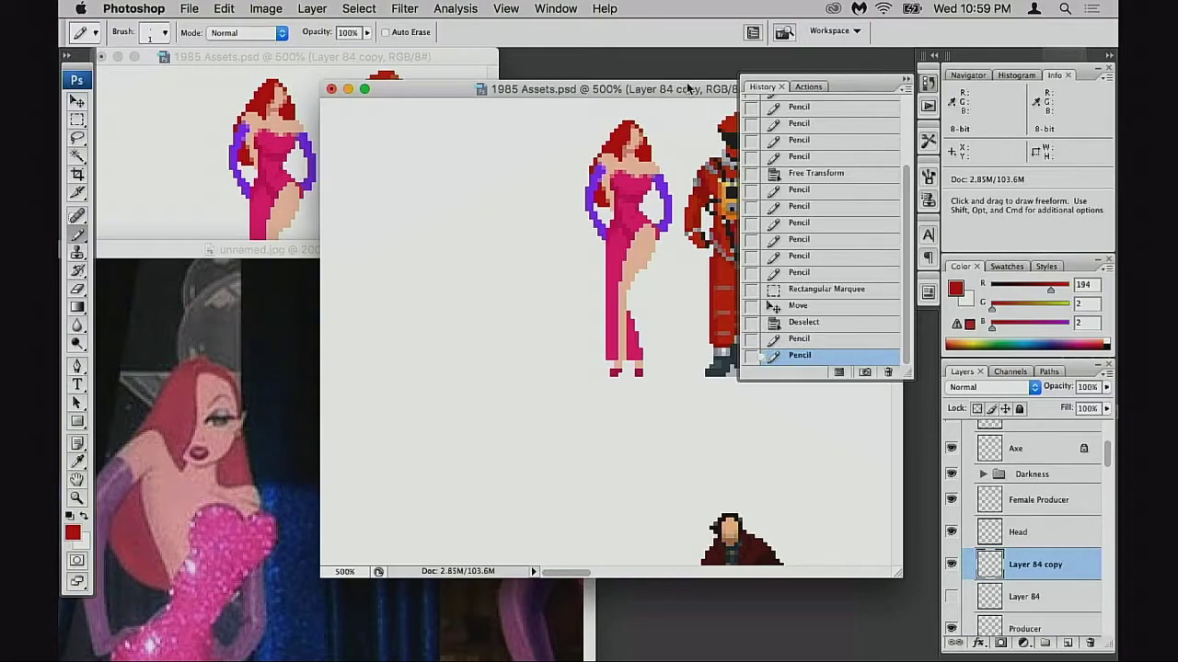
pyautogui.moveTo(691, 89); pyautogui.dragTo(828, 110)
pyautogui.click(906, 81)
# - Erase a pixel from the outer hair edge beside the woman's face
pyautogui.keyDown('super'); pyautogui.click(761, 264); pyautogui.keyUp('super')
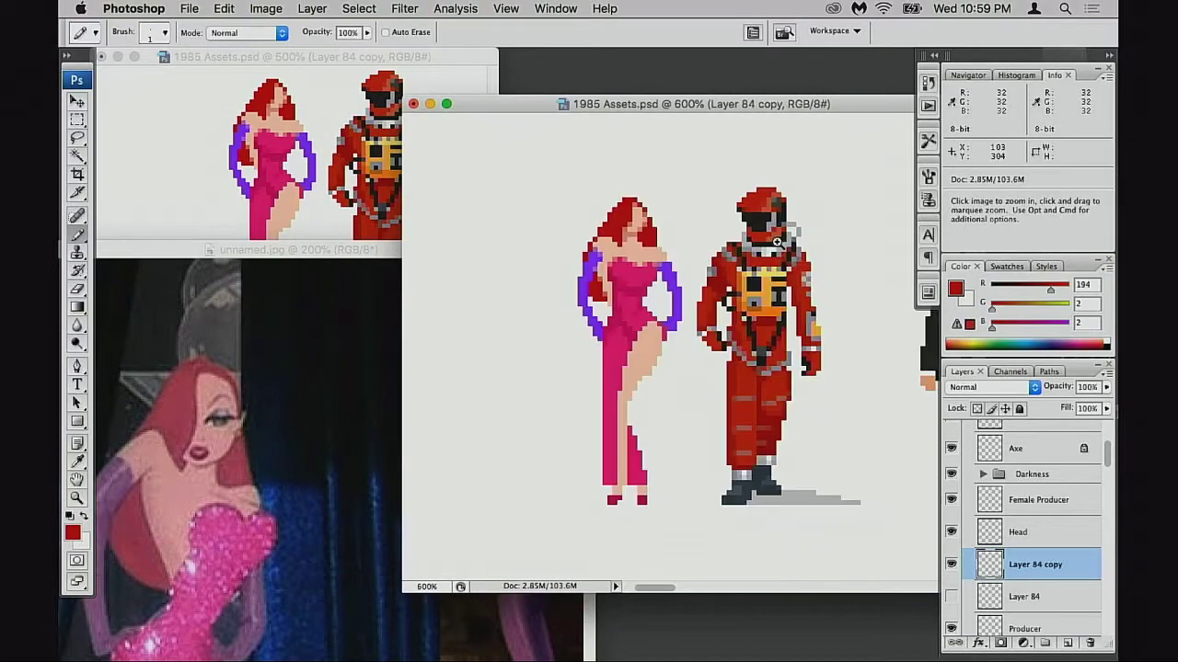
pyautogui.keyDown('super'); pyautogui.click(776, 235); pyautogui.keyUp('super')
pyautogui.keyDown('super'); pyautogui.click(708, 318); pyautogui.keyUp('super')
pyautogui.moveTo(589, 383); pyautogui.dragTo(721, 384)
pyautogui.keyDown('super'); pyautogui.click(720, 386); pyautogui.keyUp('super')
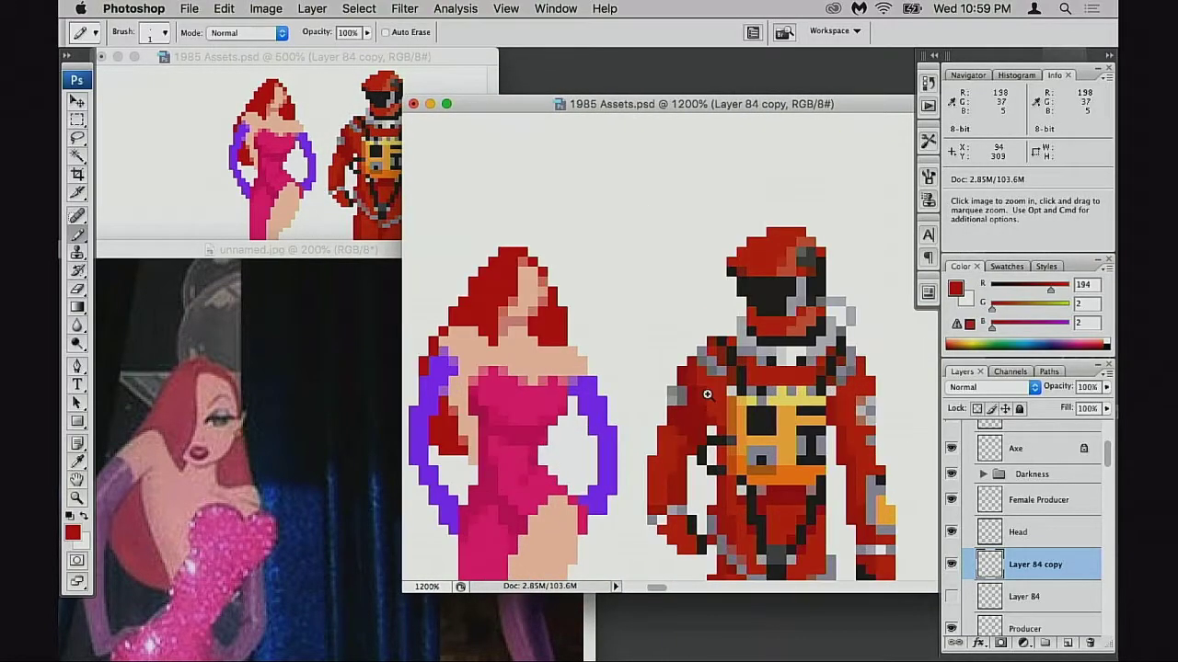
pyautogui.keyDown('super'); pyautogui.click(686, 390); pyautogui.keyUp('super')
pyautogui.moveTo(519, 299); pyautogui.dragTo(619, 377)
pyautogui.press('e')
pyautogui.click(584, 300)
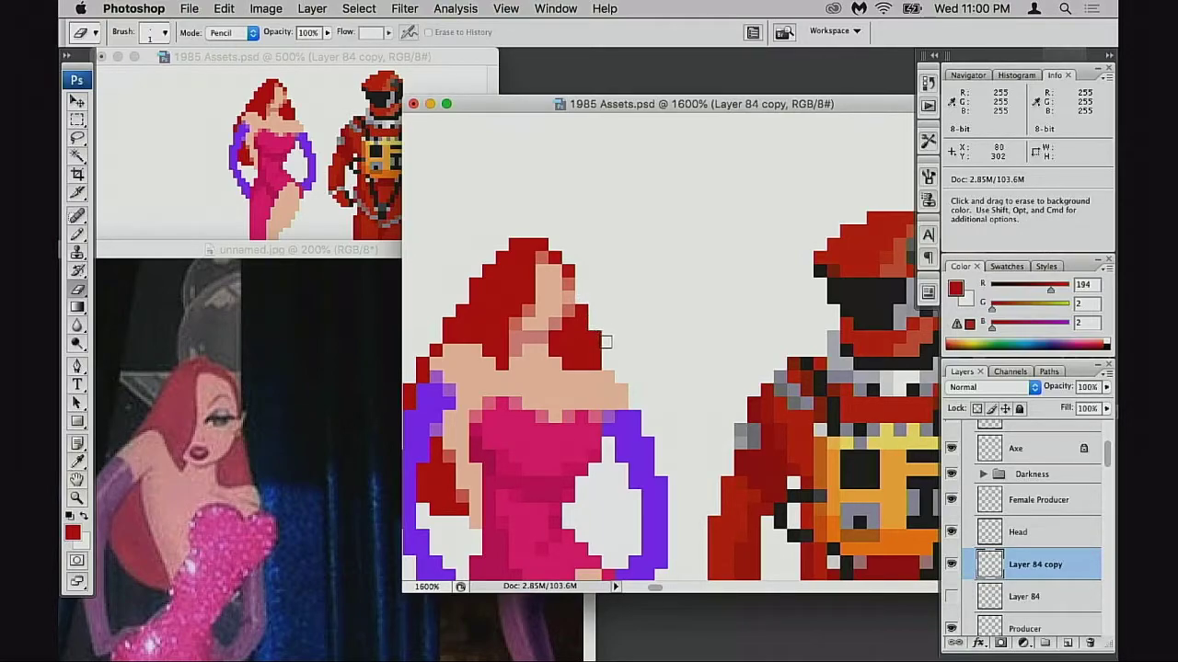
# - Pencil the lower tip of the woman's hair in the current red, just above her shoulder
pyautogui.press('b')
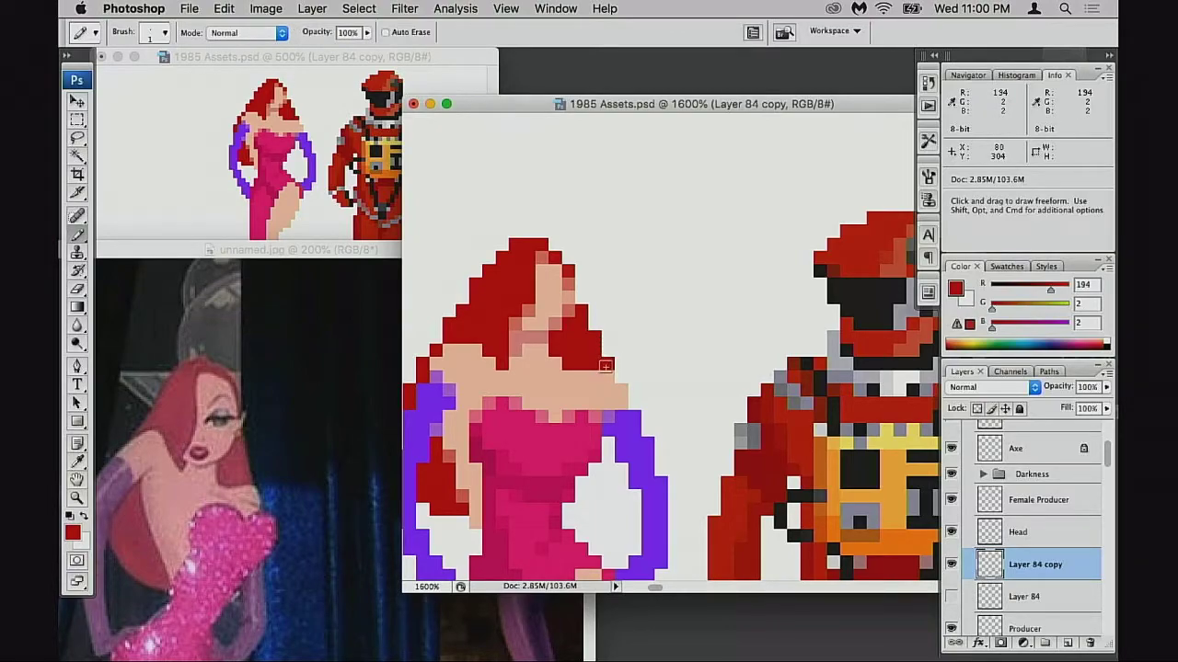
pyautogui.moveTo(605, 368); pyautogui.dragTo(642, 359)
pyautogui.press('super+d')
pyautogui.moveTo(582, 387); pyautogui.dragTo(683, 317)
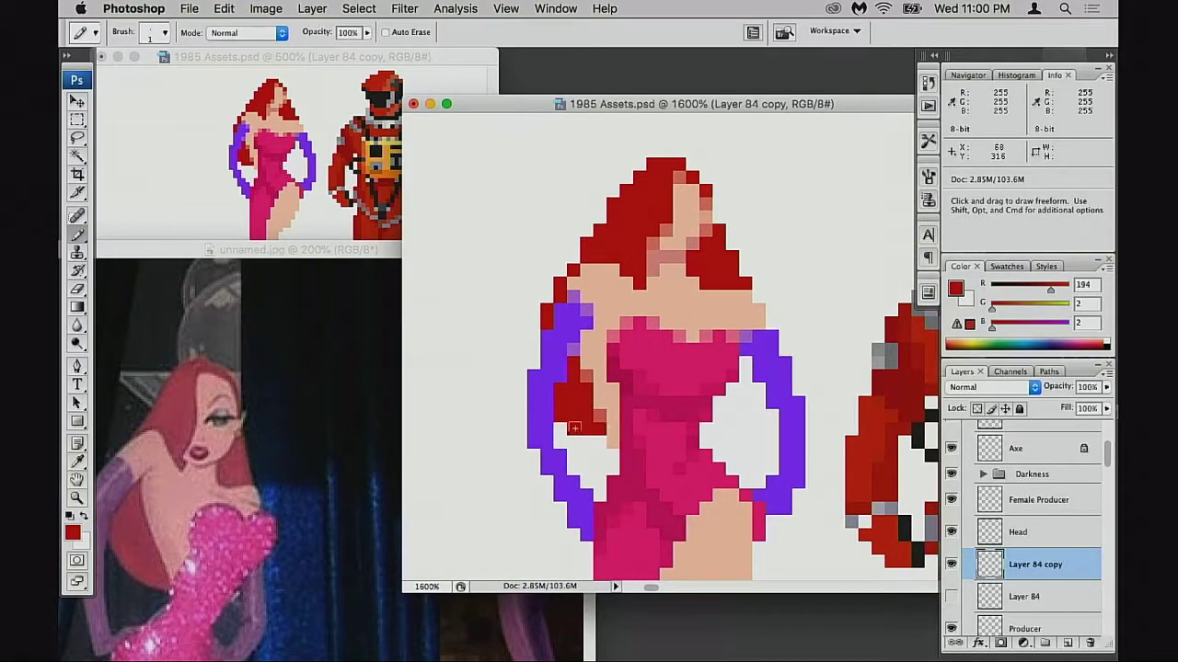
# - Try extending the woman's bare arm downward beside her waist with the sampled skin tone
pyautogui.moveTo(576, 435); pyautogui.dragTo(631, 370)
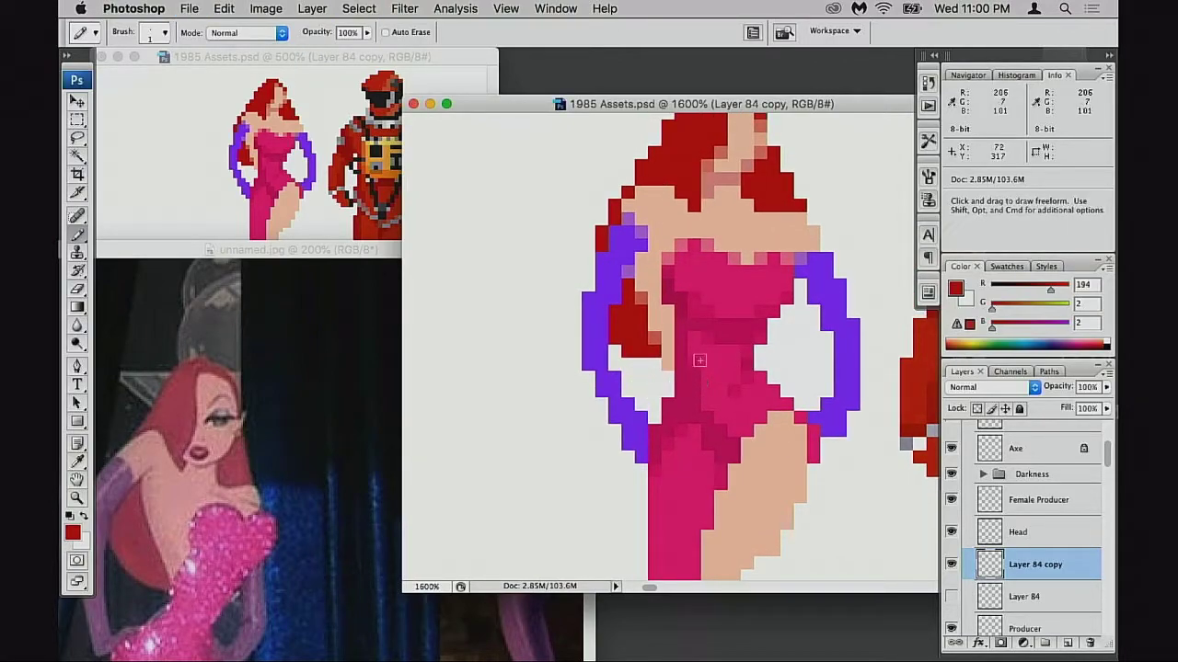
pyautogui.press('alt')
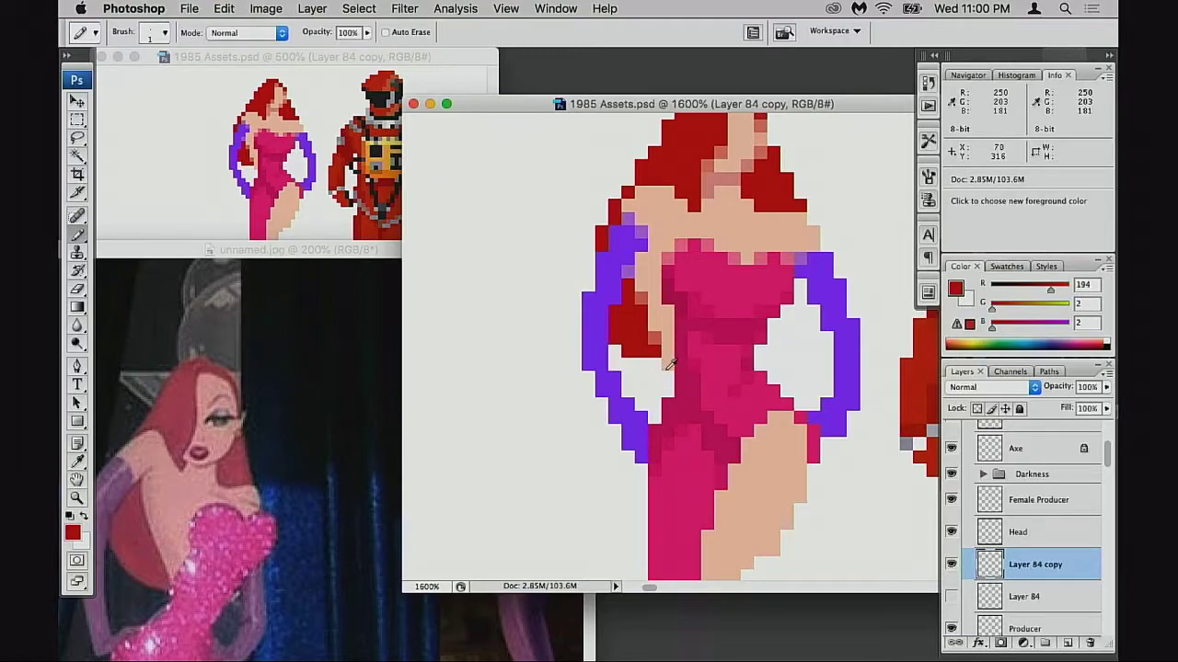
pyautogui.keyDown('alt'); pyautogui.click(670, 365); pyautogui.keyUp('alt')
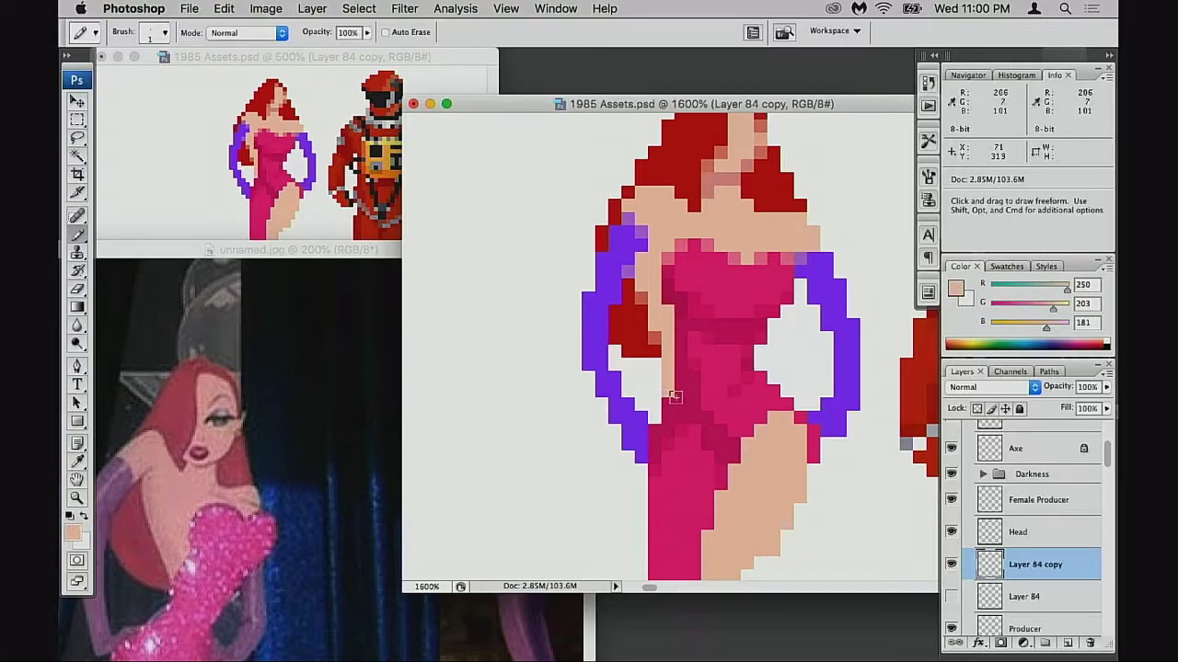
pyautogui.press('super+z')
pyautogui.press('alt+super+z')
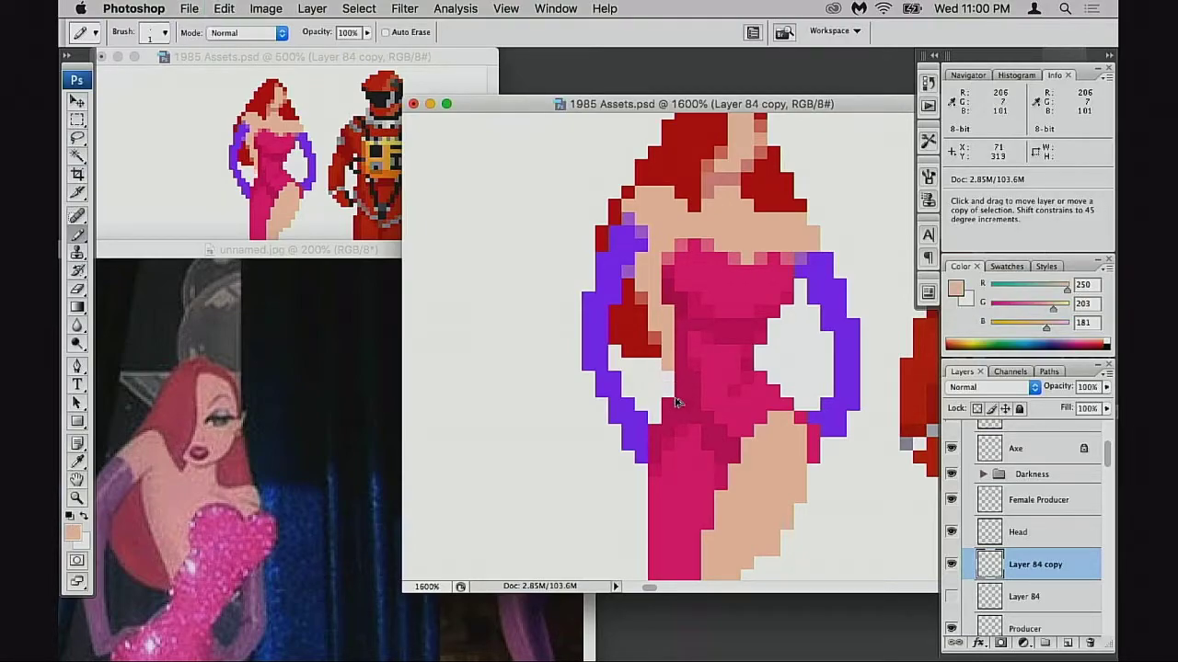
# - Sample the dress's brighter pink and touch up the waist shading with the pencil at 50% opacity
pyautogui.keyDown('alt'); pyautogui.click(723, 378); pyautogui.keyUp('alt')
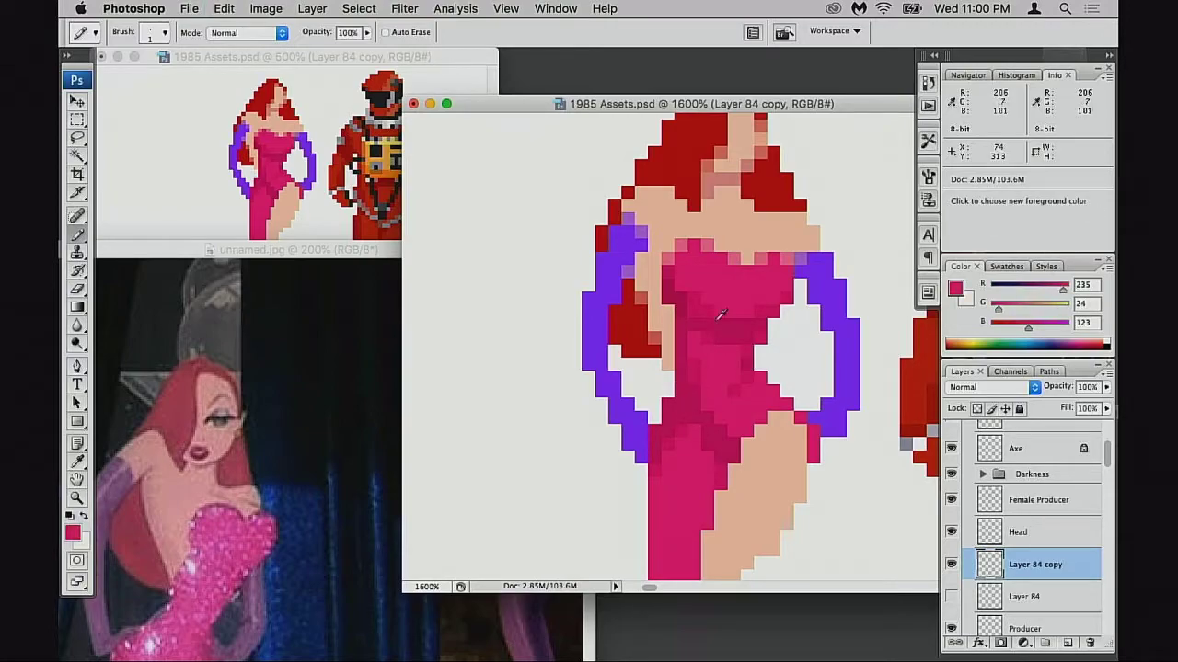
pyautogui.keyDown('alt'); pyautogui.click(696, 368); pyautogui.keyUp('alt')
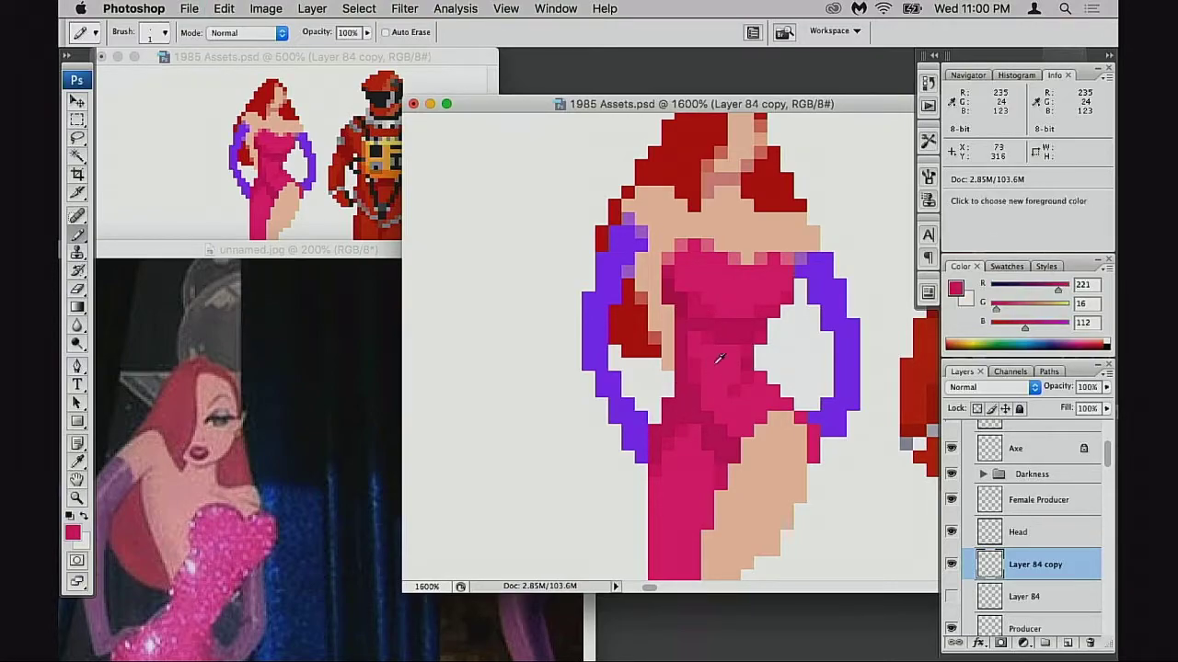
pyautogui.keyDown('alt'); pyautogui.click(713, 363); pyautogui.keyUp('alt')
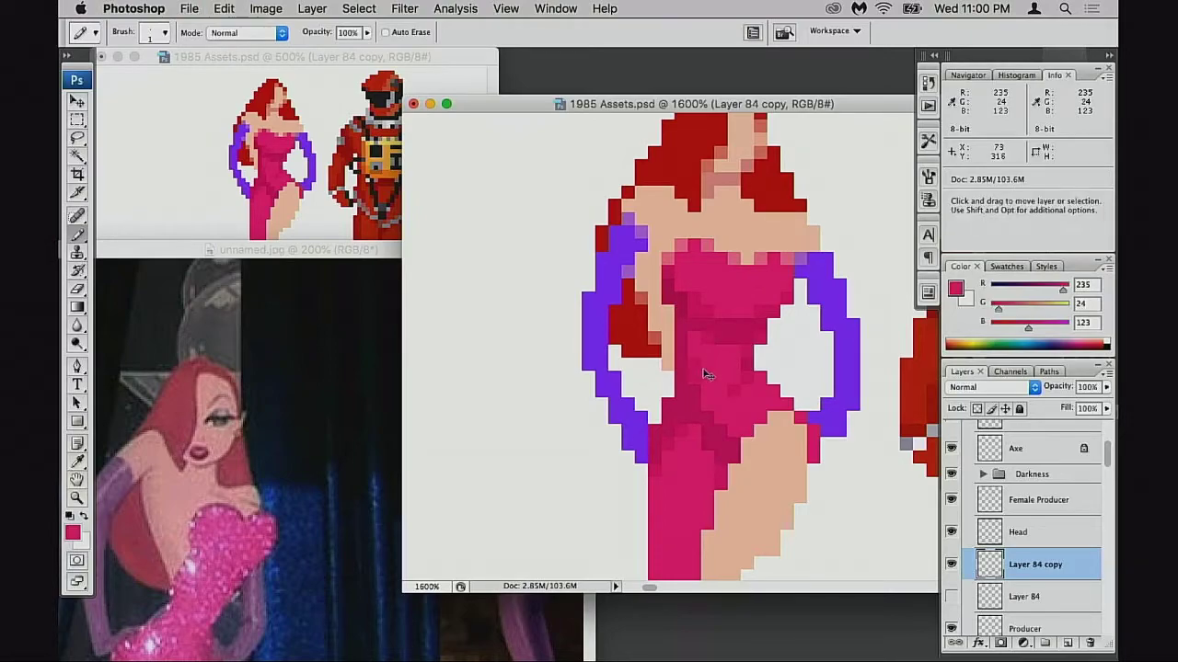
pyautogui.press('5')
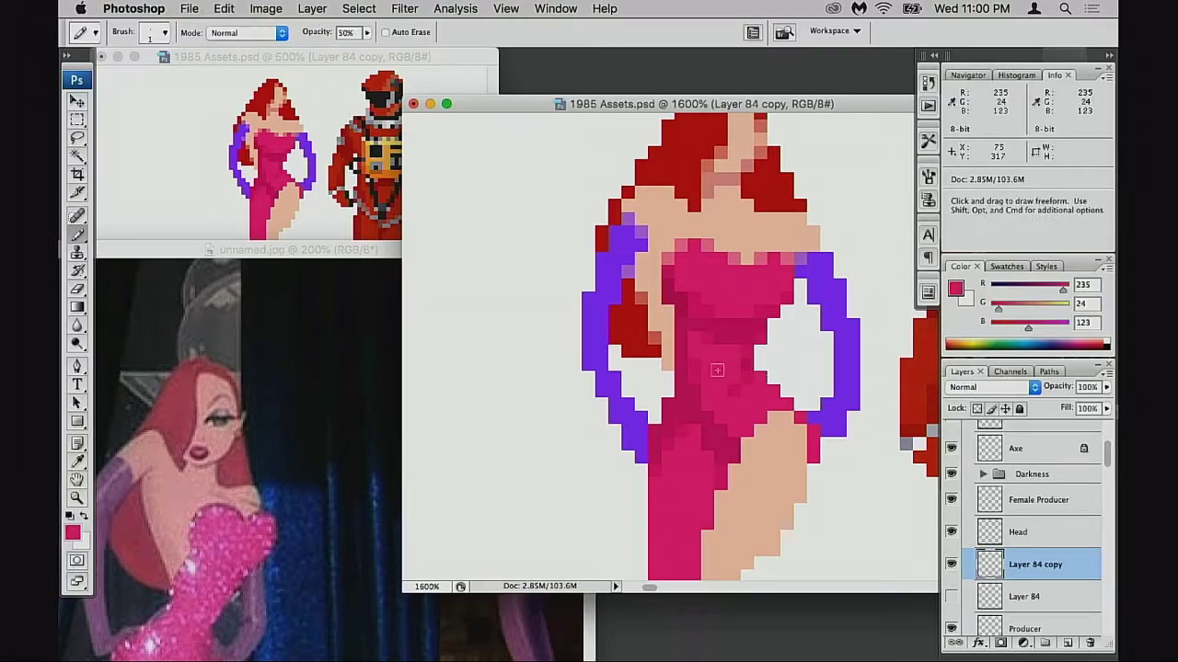
pyautogui.keyDown('alt'); pyautogui.click(726, 426); pyautogui.keyUp('alt')
pyautogui.keyDown('alt'); pyautogui.click(730, 436); pyautogui.keyUp('alt')
pyautogui.keyDown('alt'); pyautogui.click(729, 436); pyautogui.keyUp('alt')
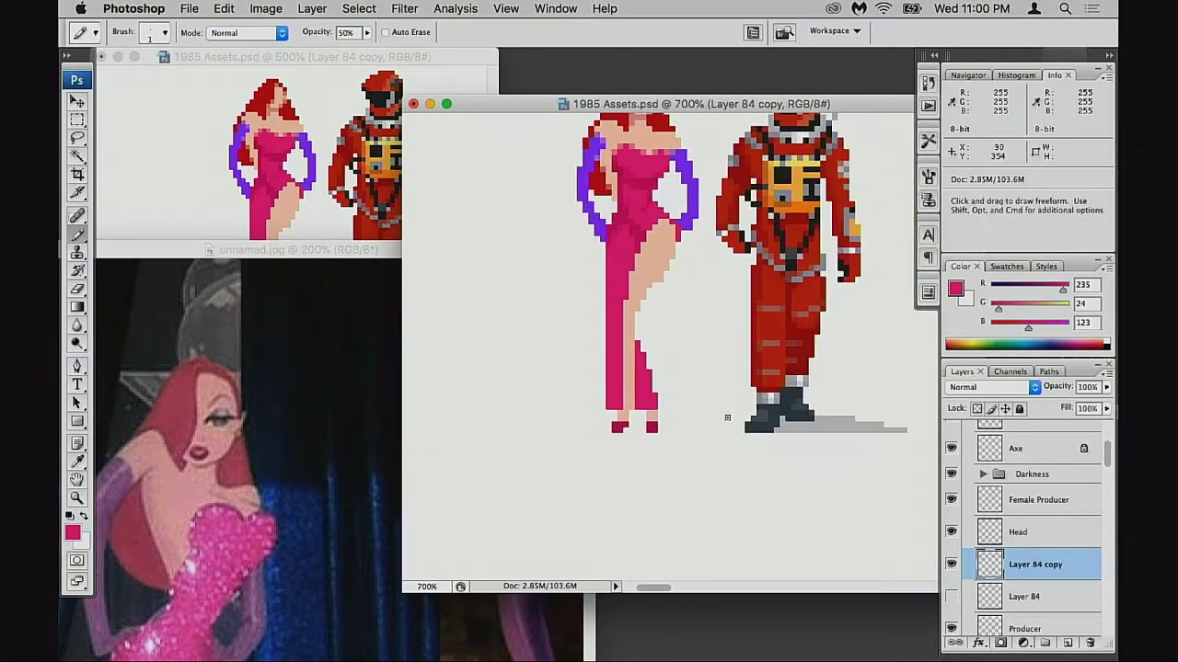
# - Move the reference photo window down to uncover the second sprite view, and save the document
pyautogui.moveTo(374, 252); pyautogui.dragTo(396, 349)
pyautogui.click(742, 277)
pyautogui.moveTo(677, 271); pyautogui.dragTo(611, 315)
pyautogui.press('v')
pyautogui.press('super+s')
# - Examine the woman's hair, gloves and dress at pixel level
pyautogui.press('h')
pyautogui.keyDown('super'); pyautogui.click(625, 287); pyautogui.keyUp('super')
pyautogui.keyDown('super'); pyautogui.click(626, 287); pyautogui.keyUp('super')
pyautogui.keyDown('super'); pyautogui.click(713, 357); pyautogui.keyUp('super')
pyautogui.press('v')
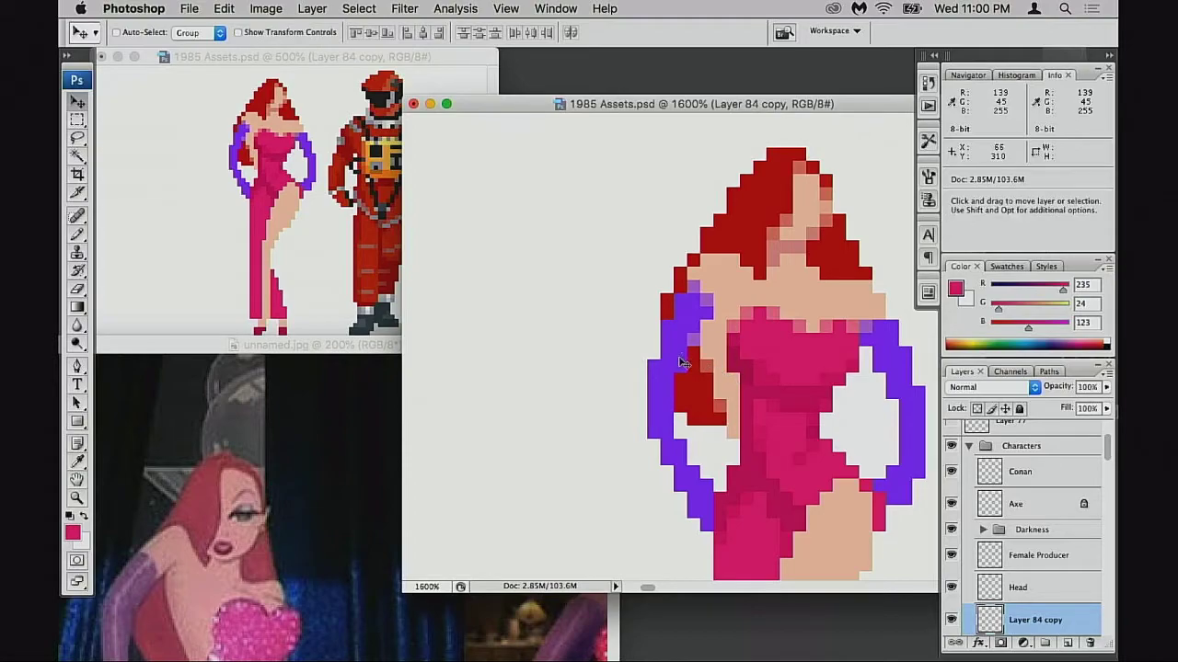
pyautogui.press('b')
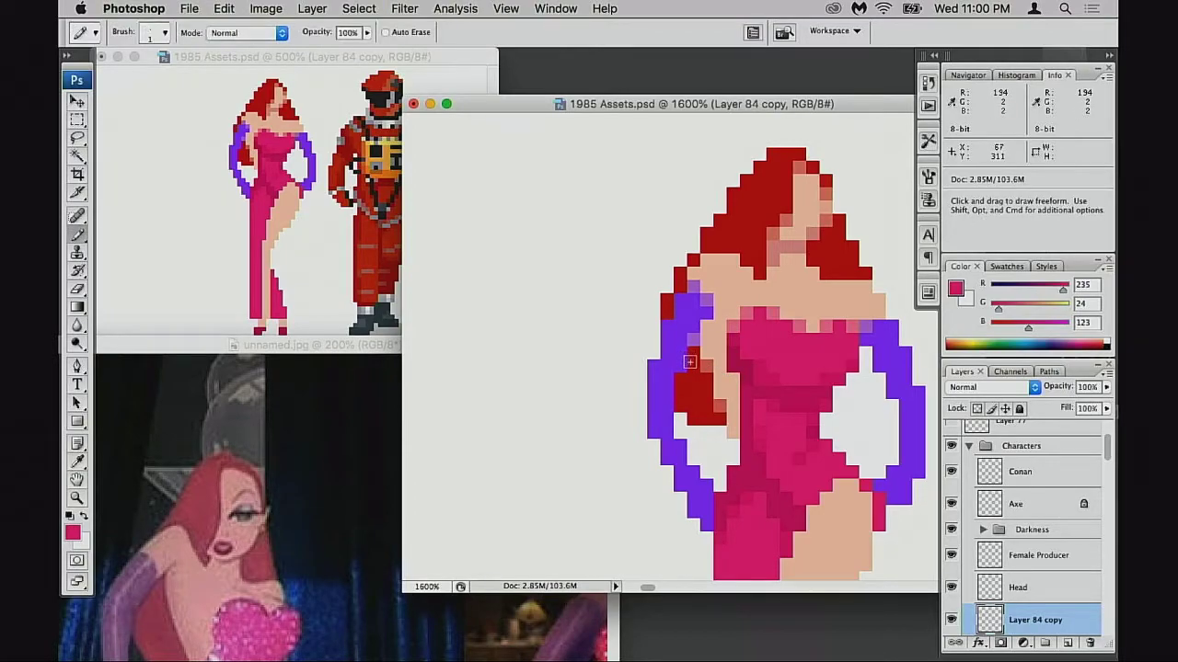
pyautogui.keyDown('alt'); pyautogui.click(766, 424); pyautogui.keyUp('alt')
pyautogui.keyDown('alt'); pyautogui.click(765, 427); pyautogui.keyUp('alt')
# - Compare the original and revised woman by alternating the visibility of Layer 84 and Layer 84 copy
pyautogui.scroll(-4, 977, 523)
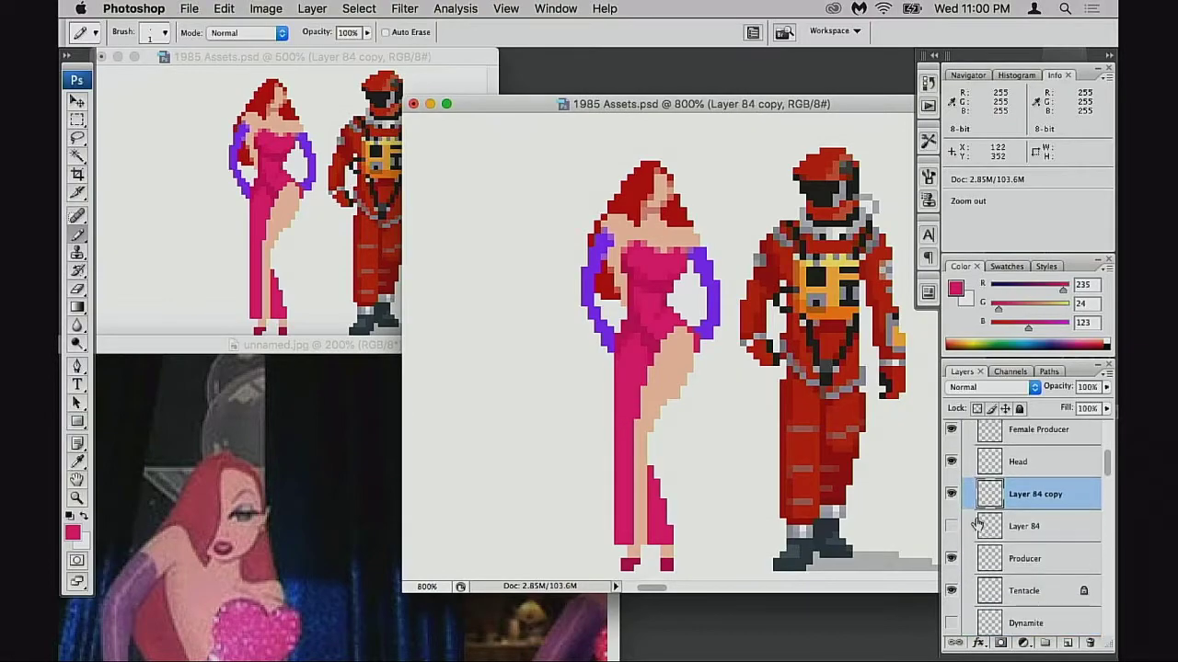
pyautogui.click(951, 494)
pyautogui.click(951, 525)
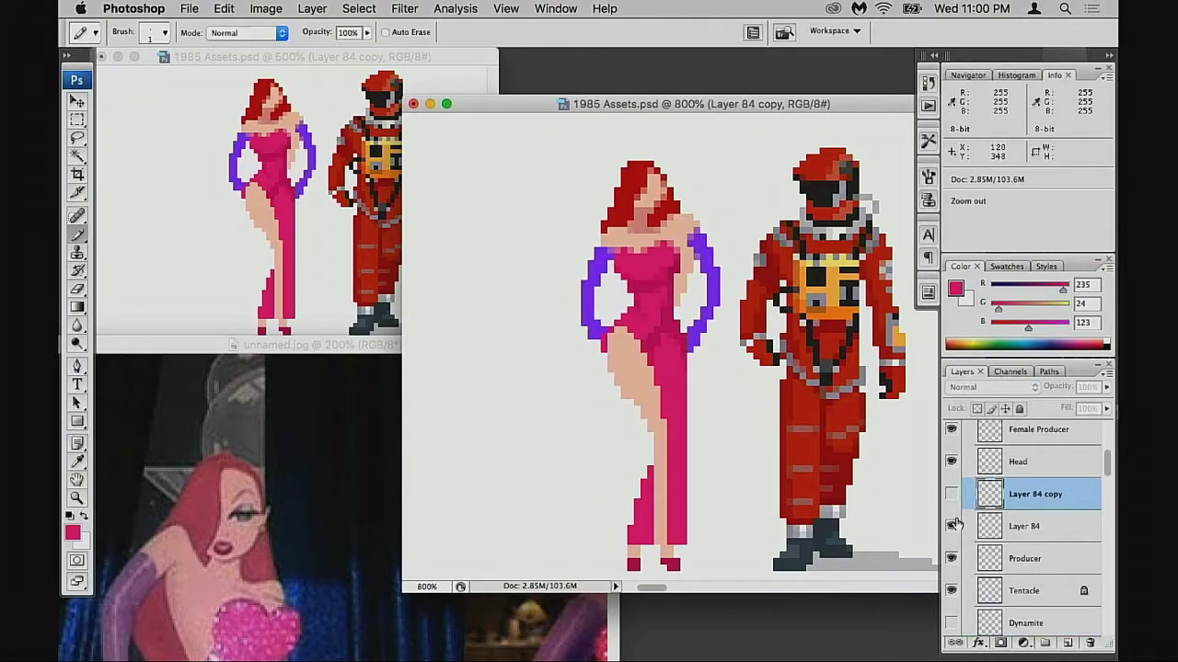
pyautogui.click(951, 525)
pyautogui.click(951, 494)
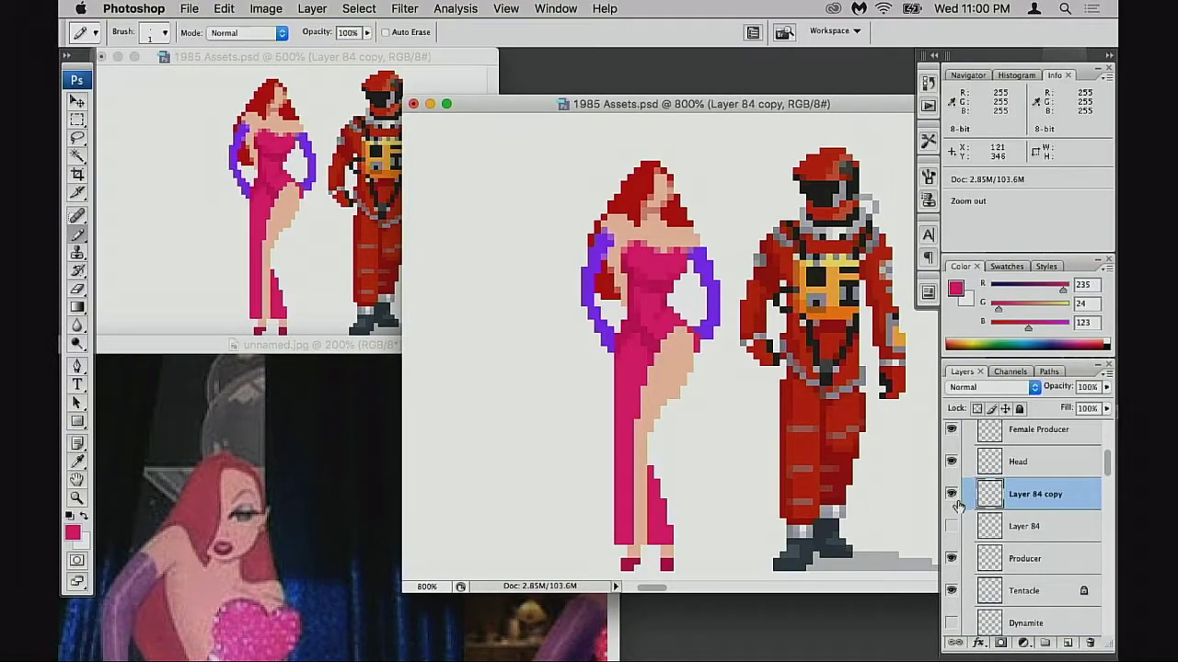
pyautogui.click(951, 525)
pyautogui.click(951, 494)
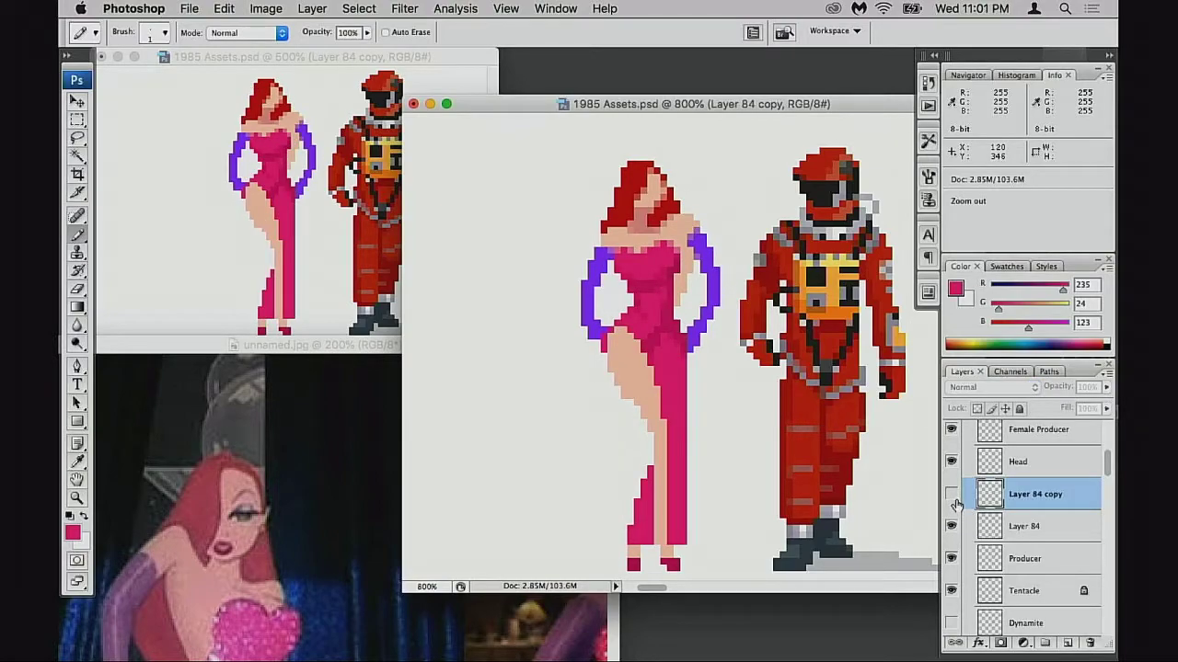
pyautogui.click(951, 494)
pyautogui.click(951, 525)
pyautogui.click(955, 521)
pyautogui.click(955, 497)
pyautogui.click(953, 495)
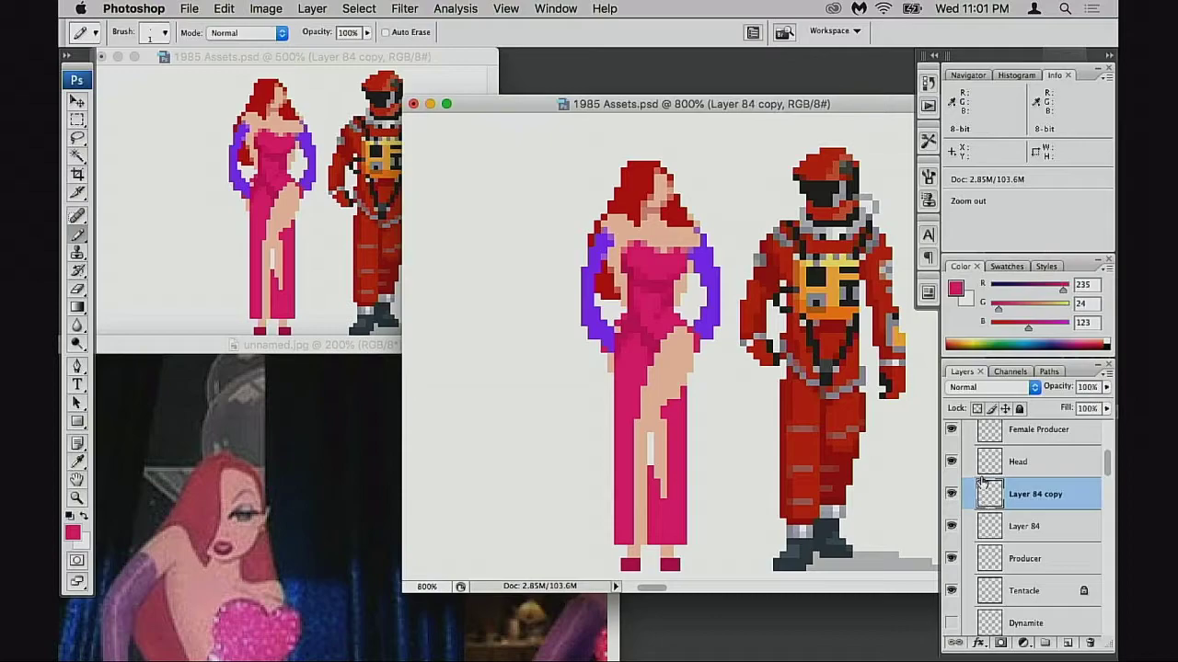
# - Flip Layer 84 copy horizontally so the revised woman faces the same way as the original
pyautogui.press('super+t')
pyautogui.rightClick(612, 331)
pyautogui.click(727, 518)
pyautogui.press('Return')
pyautogui.press('b')
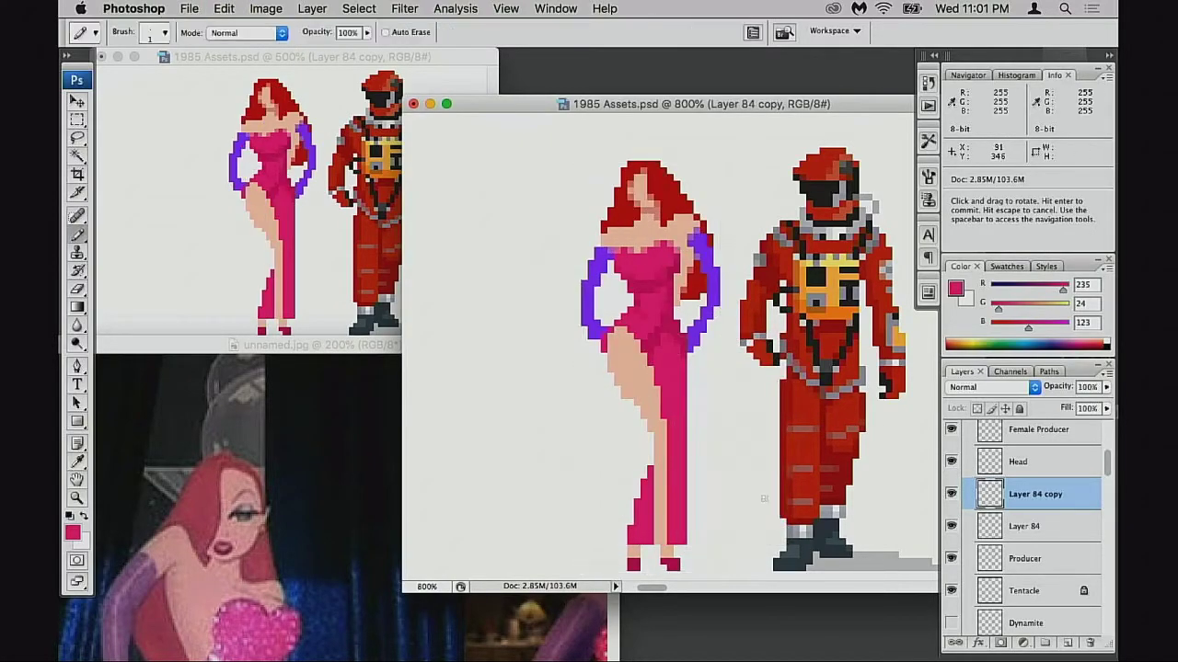
# - Compare the flipped Layer 84 copy with Layer 84 by toggling their visibility, leaving only the copy shown
pyautogui.click(955, 495)
pyautogui.click(954, 522)
pyautogui.click(953, 522)
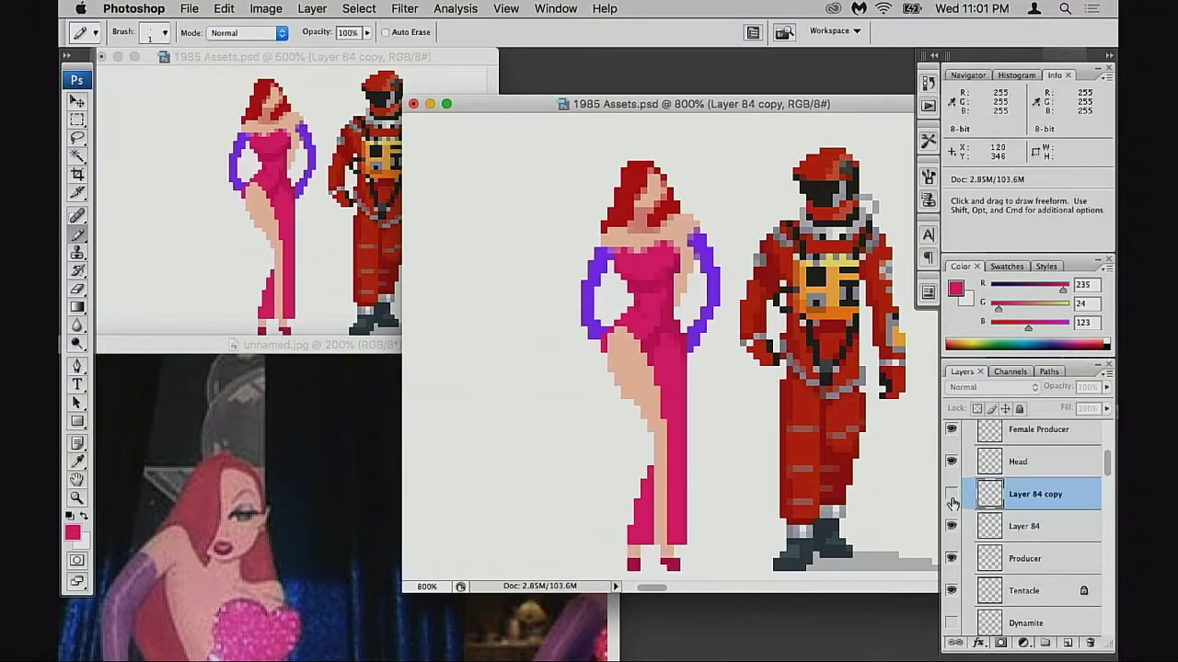
pyautogui.click(953, 495)
pyautogui.click(953, 522)
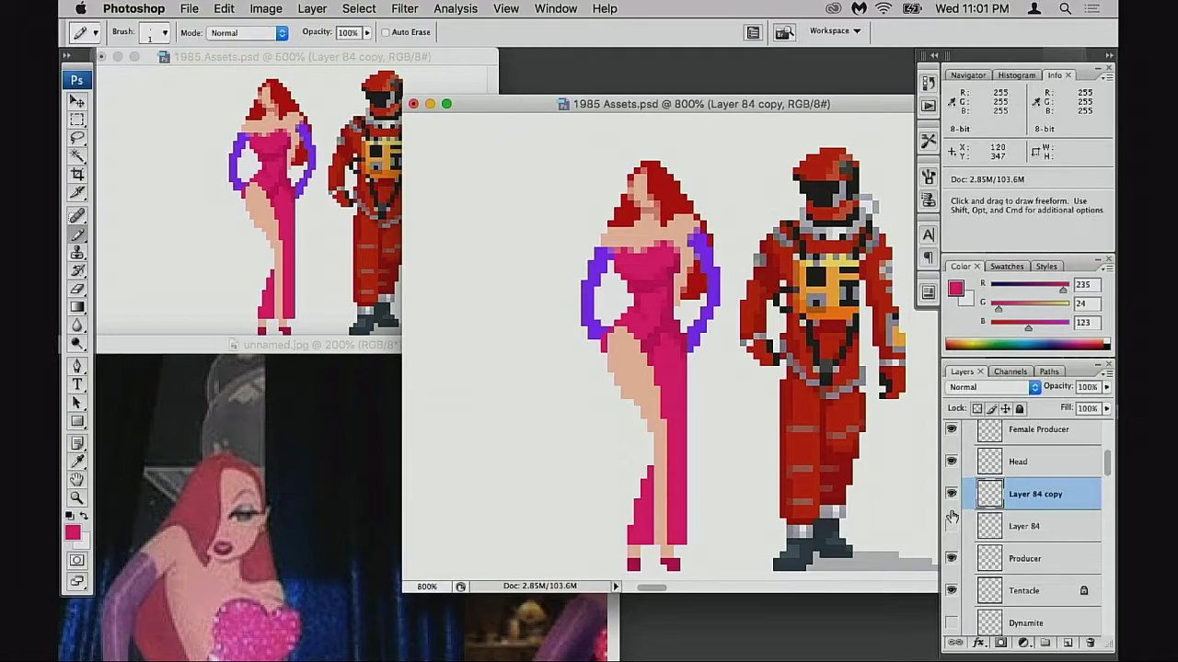
pyautogui.click(952, 523)
pyautogui.click(952, 497)
pyautogui.click(952, 495)
pyautogui.click(952, 521)
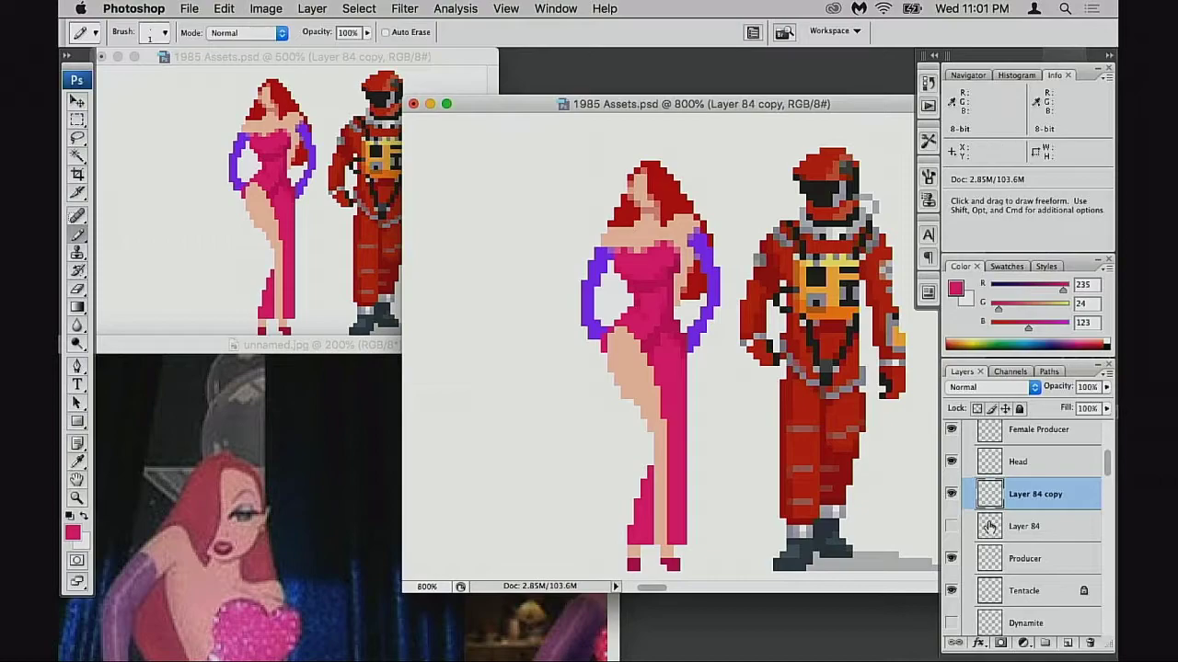
# - Delete Layer 84 and save the document
pyautogui.moveTo(991, 526); pyautogui.dragTo(1089, 643)
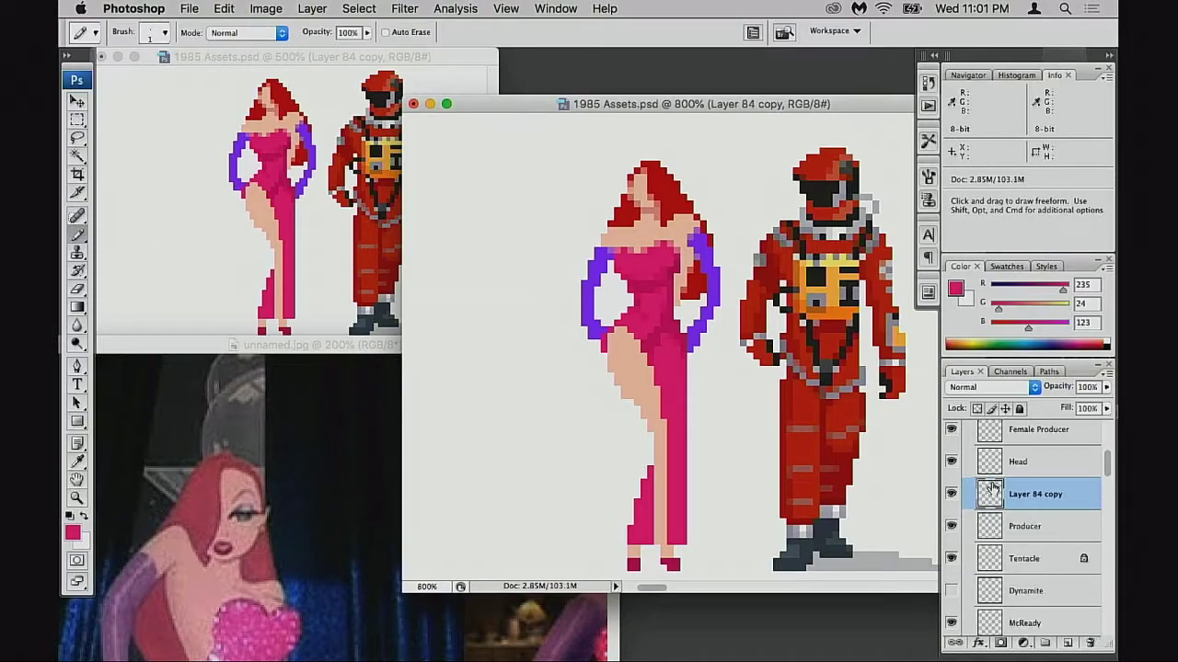
pyautogui.press('super+d')
pyautogui.press('super+s')
# - Reshape the woman's lower leg along the dress slit with pencil pixels in the sampled skin tone
pyautogui.press('space')
pyautogui.moveTo(687, 407); pyautogui.dragTo(680, 343)
pyautogui.moveTo(689, 441)
pyautogui.mouseDown()
pyautogui.moveTo(689, 386)
pyautogui.moveTo(652, 377)
pyautogui.mouseUp()
pyautogui.press('e')
pyautogui.press('space')
pyautogui.press('b')
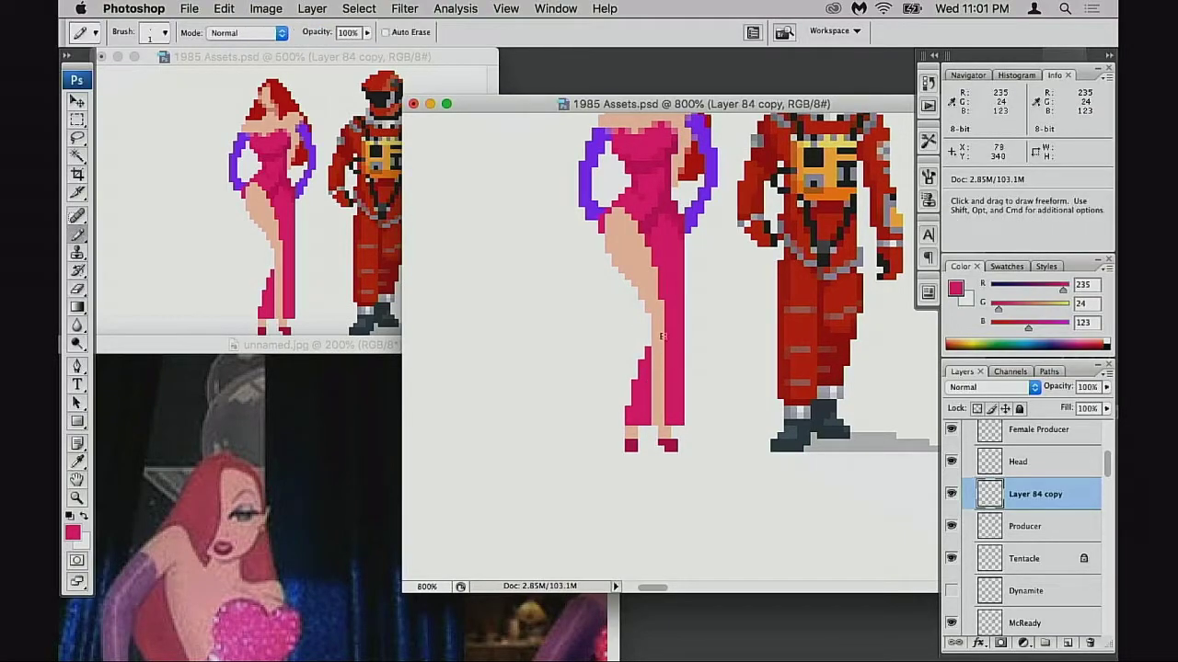
pyautogui.keyDown('alt'); pyautogui.click(653, 355); pyautogui.keyUp('alt')
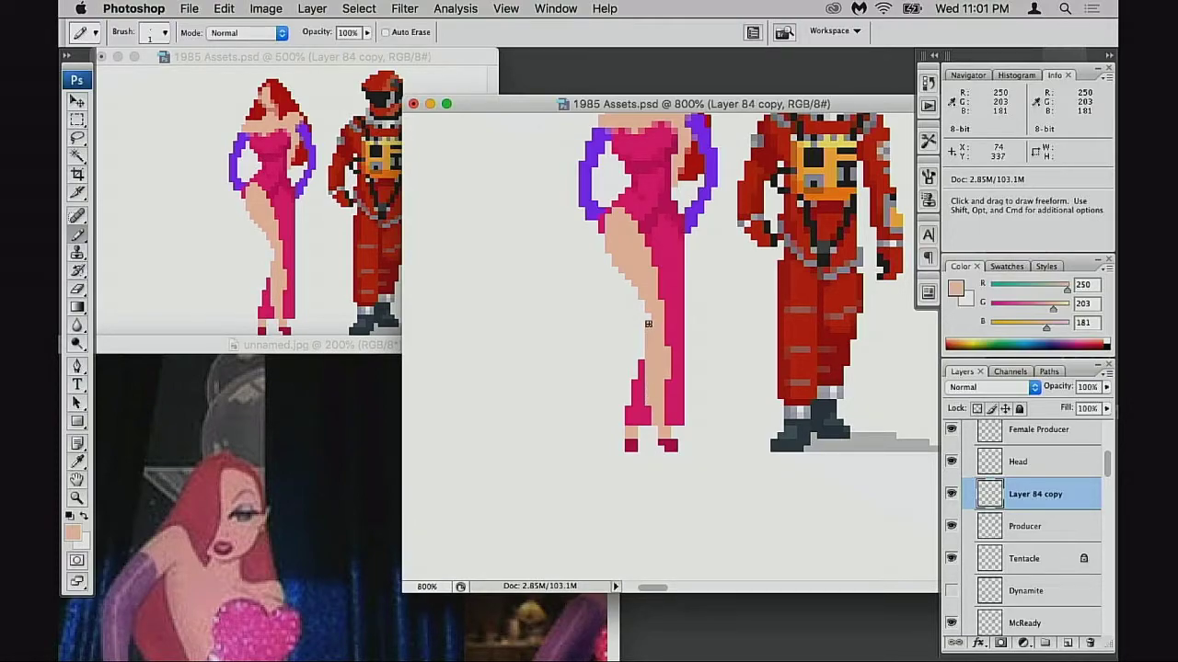
pyautogui.moveTo(655, 360); pyautogui.dragTo(643, 445)
pyautogui.moveTo(642, 382); pyautogui.dragTo(646, 352)
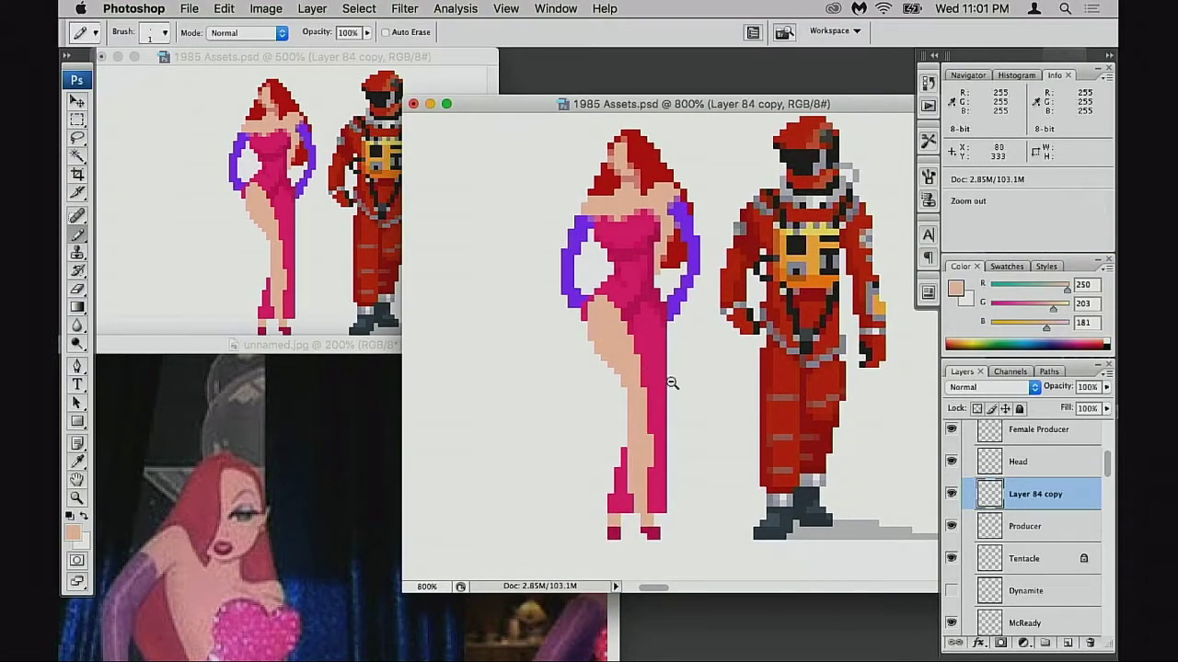
# - Place the woman in the top row between the woman holding the television and the man in the yellow apron
pyautogui.keyDown('alt'); pyautogui.click(672, 383); pyautogui.keyUp('alt')
pyautogui.keyDown('alt'); pyautogui.click(677, 397); pyautogui.keyUp('alt')
pyautogui.keyDown('alt'); pyautogui.click(687, 397); pyautogui.keyUp('alt')
pyautogui.keyDown('alt'); pyautogui.click(692, 398); pyautogui.keyUp('alt')
pyautogui.click(691, 401)
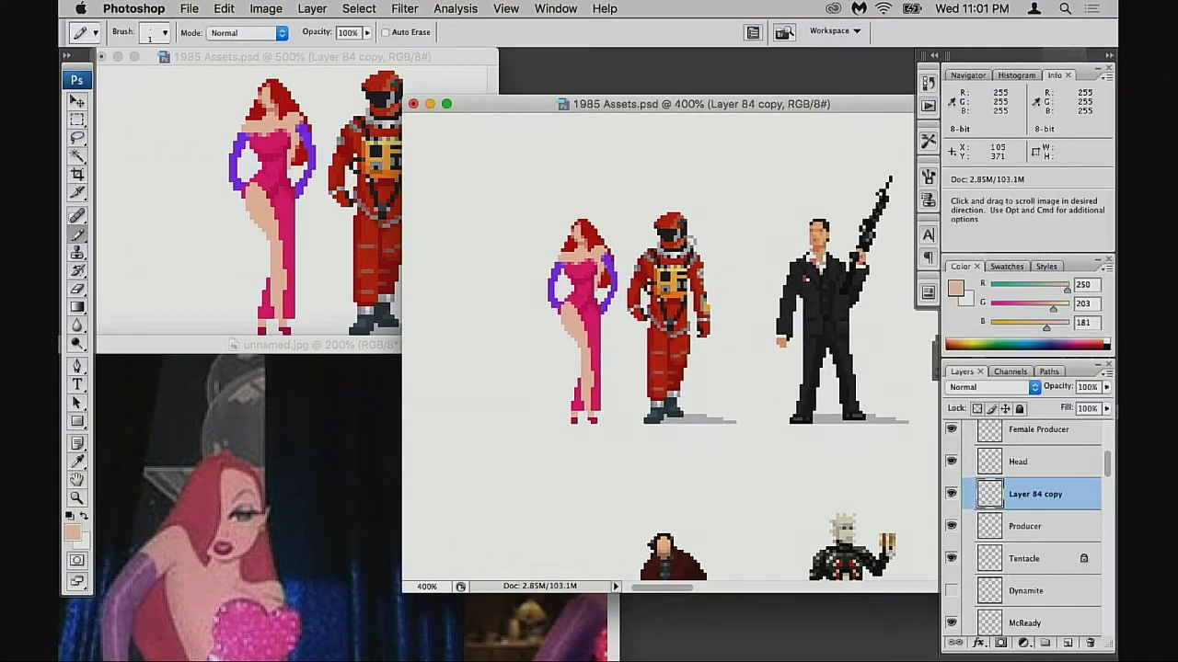
pyautogui.press('v')
pyautogui.moveTo(626, 435); pyautogui.dragTo(865, 437)
pyautogui.moveTo(858, 435); pyautogui.dragTo(563, 432)
pyautogui.moveTo(630, 430)
pyautogui.mouseDown()
pyautogui.moveTo(929, 424)
pyautogui.moveTo(666, 432)
pyautogui.moveTo(881, 419)
pyautogui.moveTo(610, 418)
pyautogui.mouseUp()
pyautogui.hscroll(-1, 647, 327)
pyautogui.scroll(-3, 647, 326)
pyautogui.hscroll(-2, 735, 324)
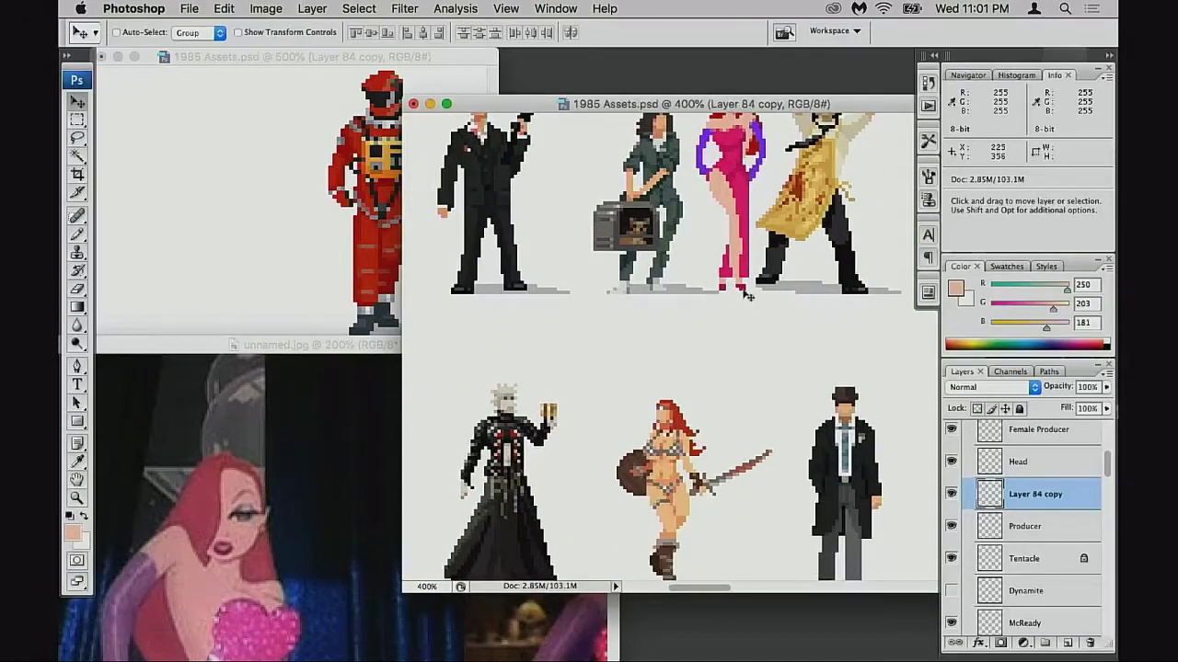
# - Place the woman in the lower row beside the red-haired sword fighter to compare their proportions
pyautogui.moveTo(747, 294); pyautogui.dragTo(757, 433)
pyautogui.moveTo(749, 436); pyautogui.dragTo(595, 427)
pyautogui.moveTo(625, 428); pyautogui.dragTo(846, 428)
pyautogui.moveTo(765, 431); pyautogui.dragTo(688, 433)
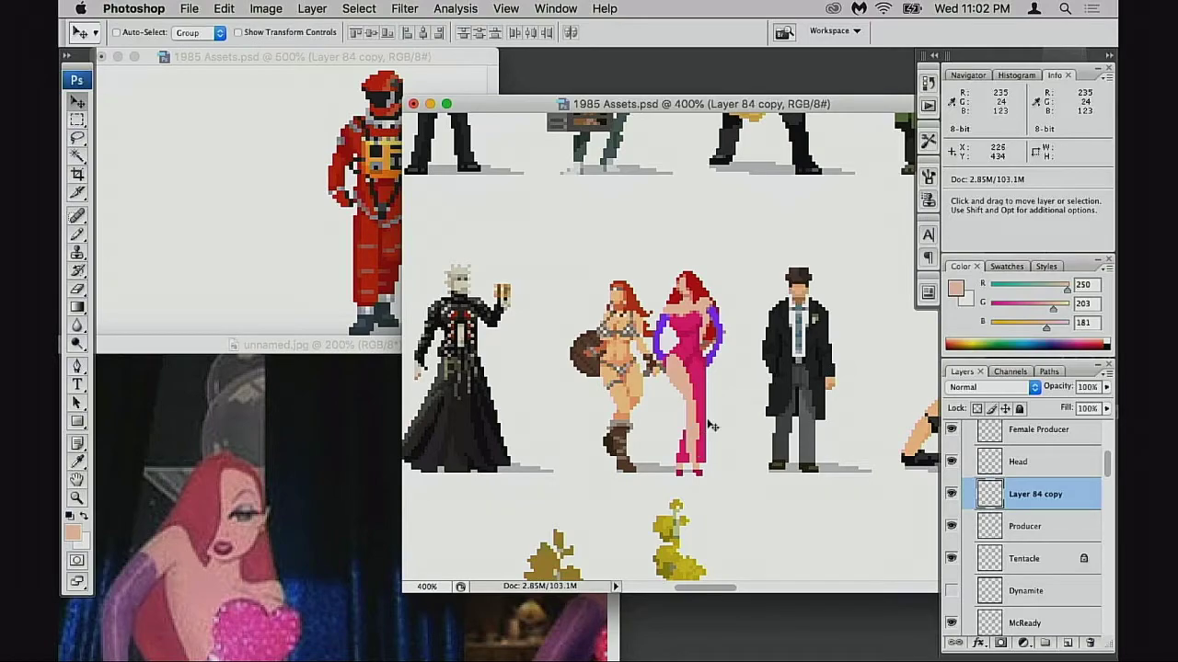
pyautogui.scroll(3, 709, 425)
pyautogui.hscroll(-3, 709, 425)
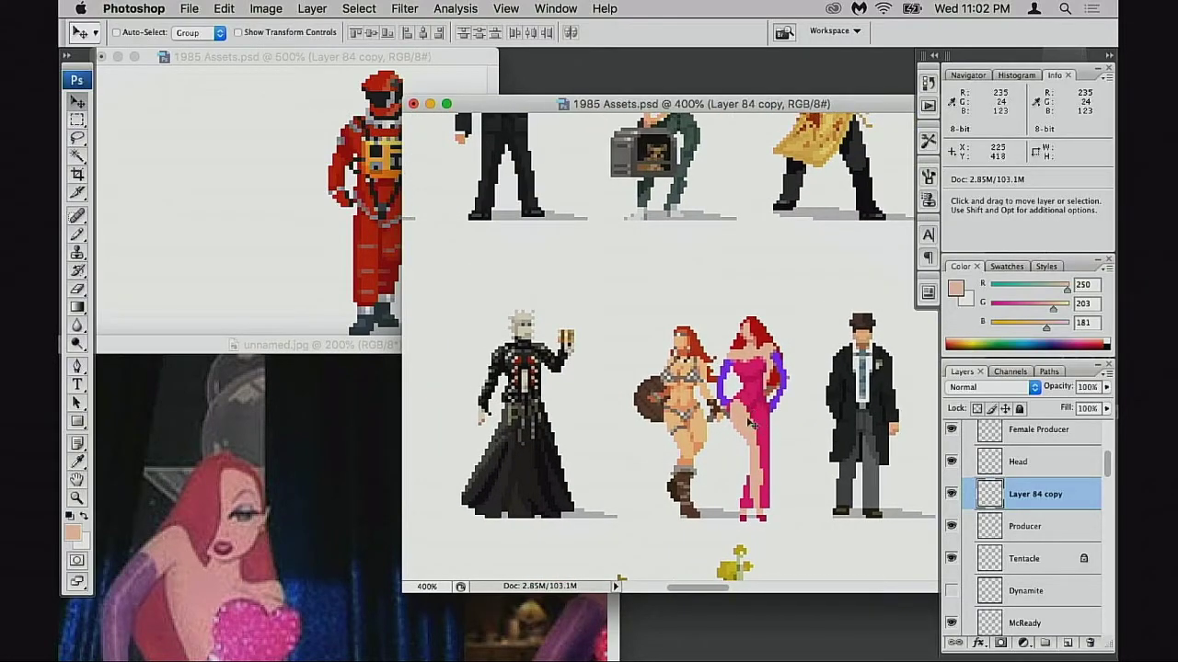
# - Move the woman back to the empty space beside the red-suited astronaut, leaving a gap between them
pyautogui.moveTo(758, 457); pyautogui.dragTo(762, 489)
pyautogui.moveTo(760, 448); pyautogui.dragTo(632, 321)
pyautogui.moveTo(662, 370); pyautogui.dragTo(828, 530)
pyautogui.moveTo(828, 530); pyautogui.dragTo(598, 401)
pyautogui.moveTo(599, 397); pyautogui.dragTo(828, 460)
pyautogui.moveTo(750, 473); pyautogui.dragTo(582, 431)
pyautogui.keyDown('super'); pyautogui.click(621, 436); pyautogui.keyUp('super')
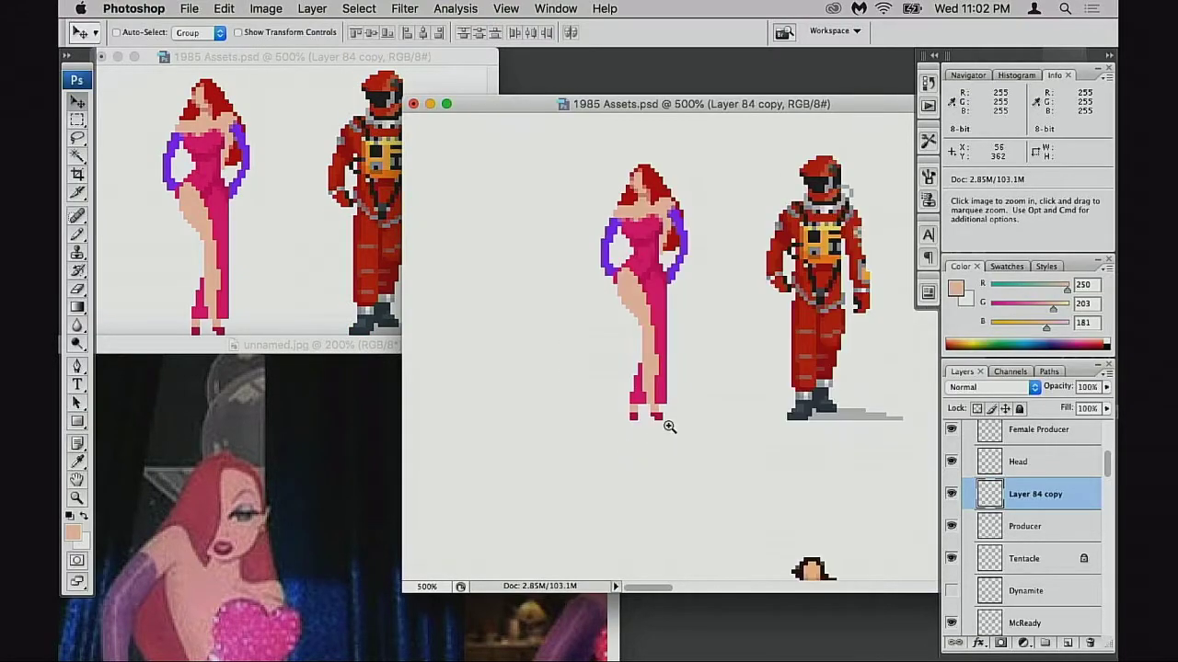
# - Enlarge the sprite's legs to 800% and show the full-length pose in unnamed.jpg at 66.7% beside them
pyautogui.keyDown('super'); pyautogui.click(670, 426); pyautogui.keyUp('super')
pyautogui.click(681, 415)
pyautogui.click(689, 415)
pyautogui.press('b')
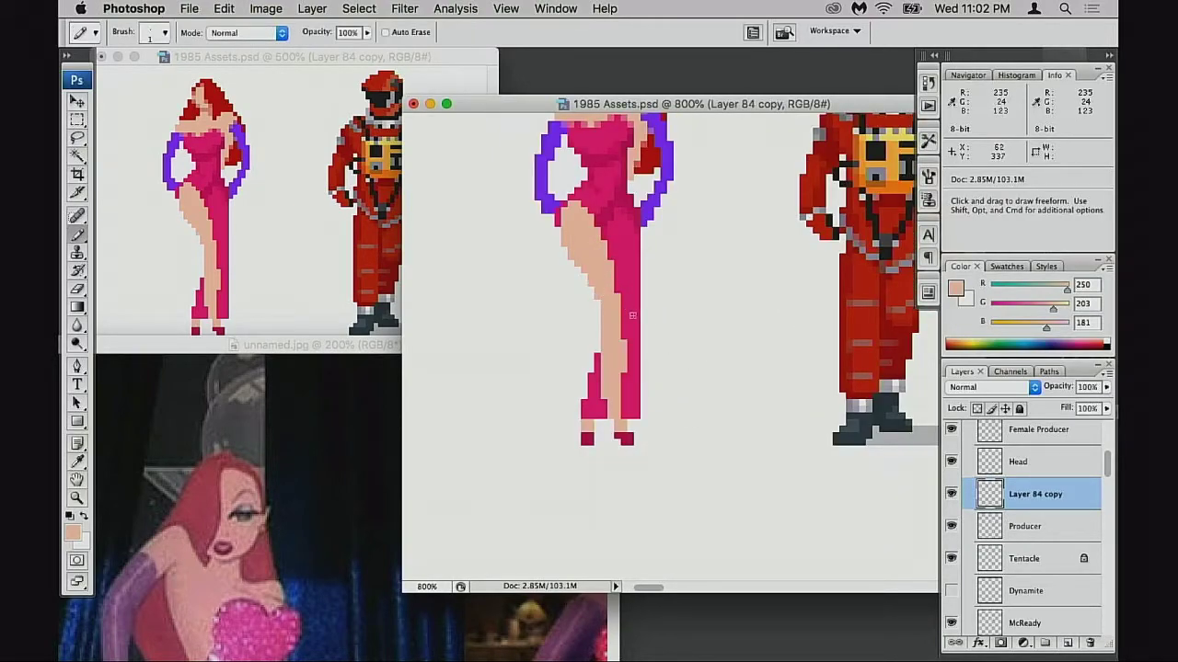
pyautogui.click(368, 405)
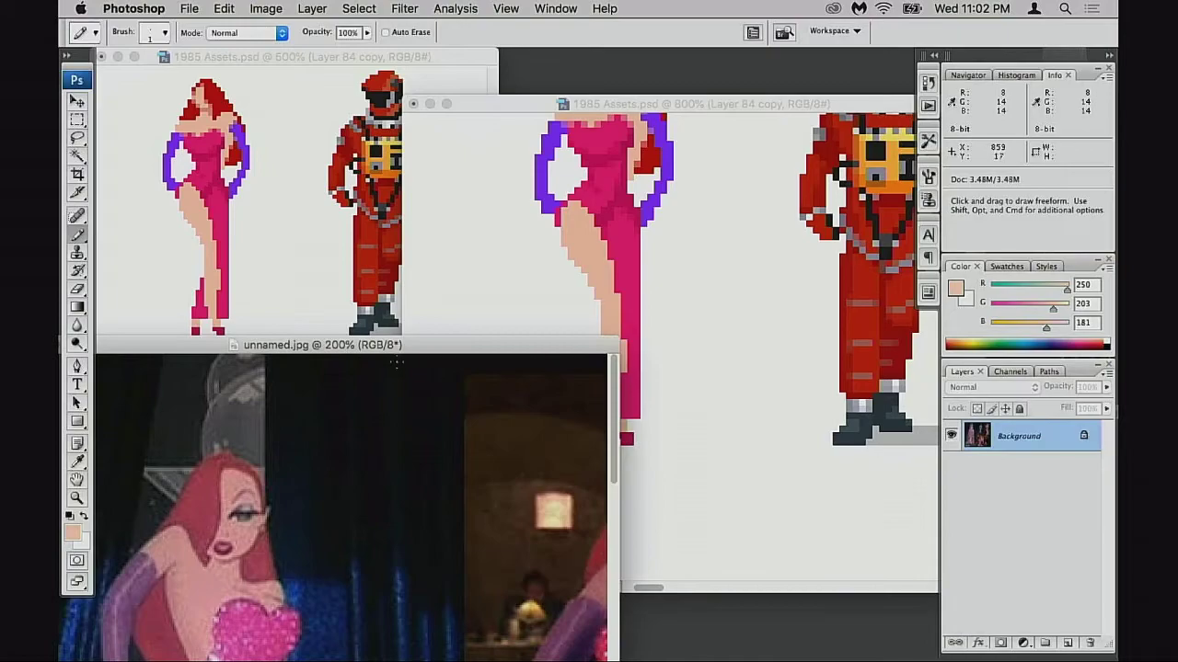
pyautogui.moveTo(373, 346); pyautogui.dragTo(402, 320)
pyautogui.moveTo(410, 422); pyautogui.dragTo(413, 448)
pyautogui.keyDown('alt'); pyautogui.click(404, 479); pyautogui.keyUp('alt')
pyautogui.keyDown('alt'); pyautogui.click(404, 478); pyautogui.keyUp('alt')
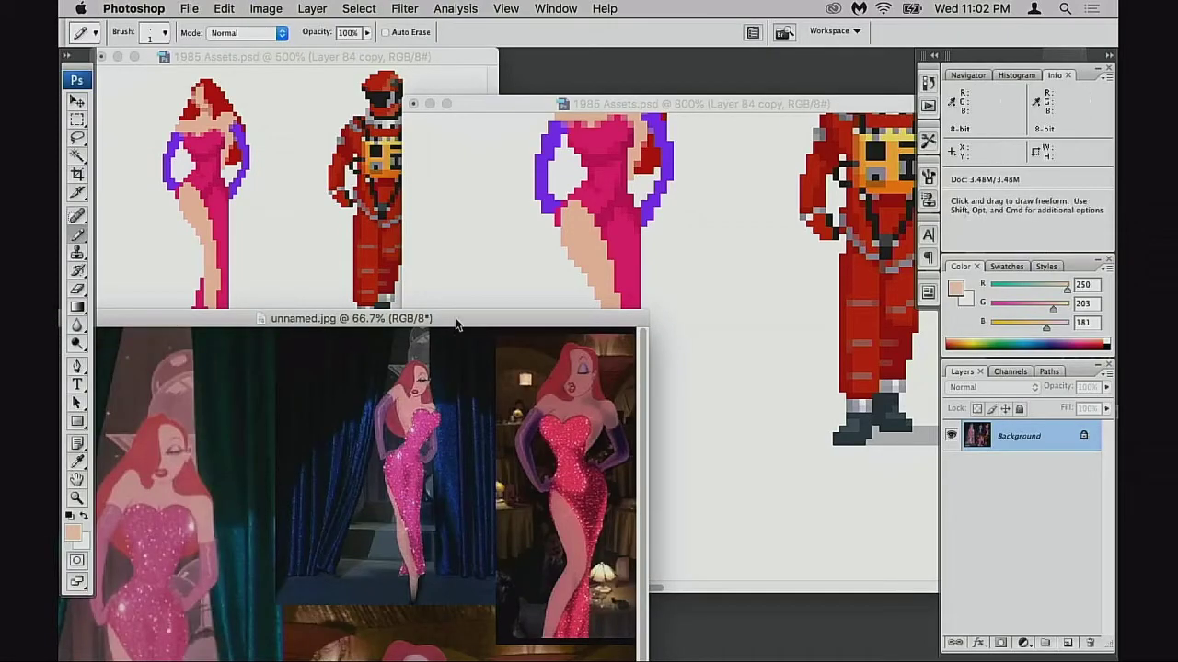
pyautogui.moveTo(453, 322); pyautogui.dragTo(566, 199)
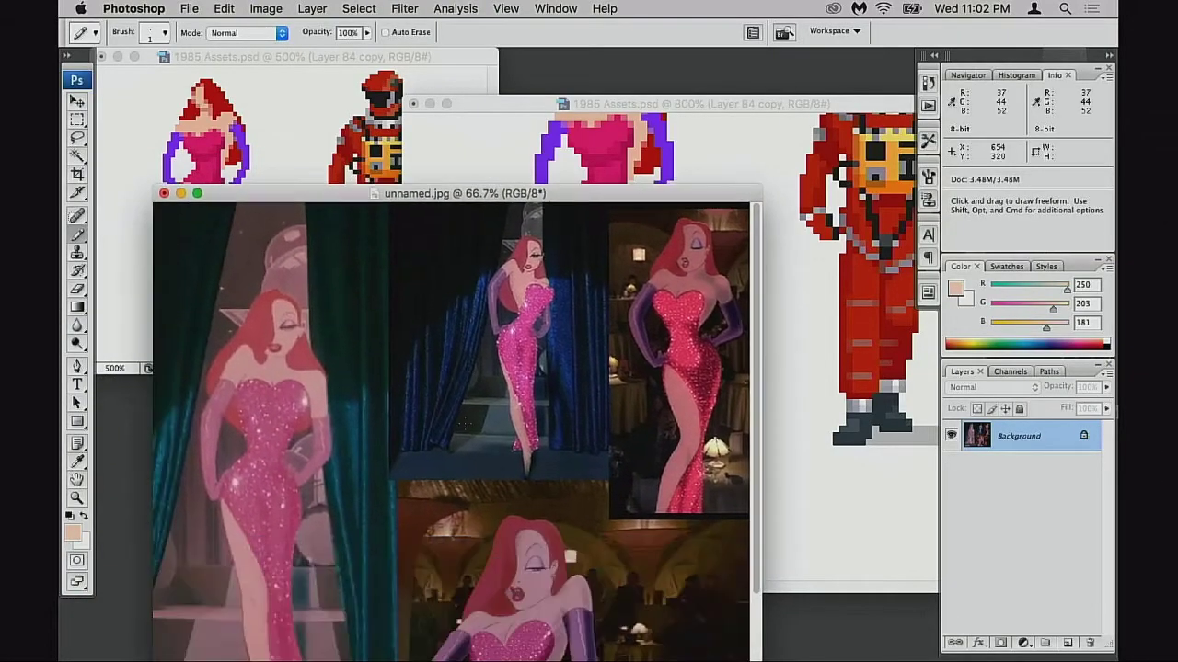
pyautogui.moveTo(266, 654); pyautogui.dragTo(308, 551)
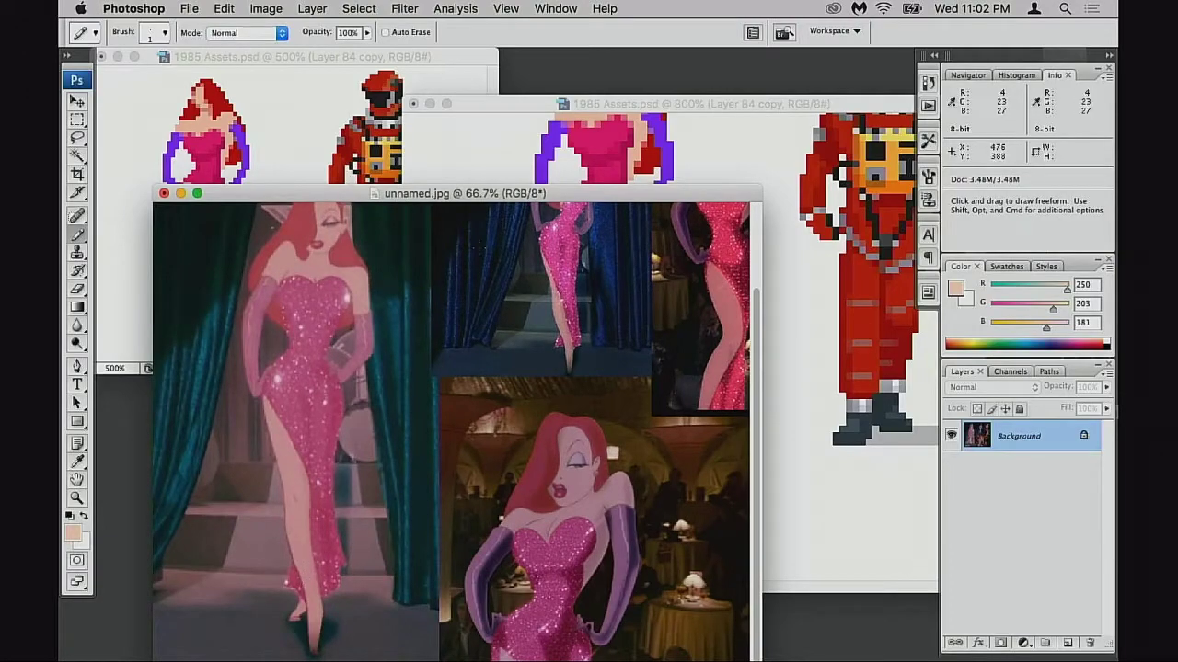
pyautogui.moveTo(496, 194); pyautogui.dragTo(451, 182)
pyautogui.moveTo(697, 103); pyautogui.dragTo(747, 112)
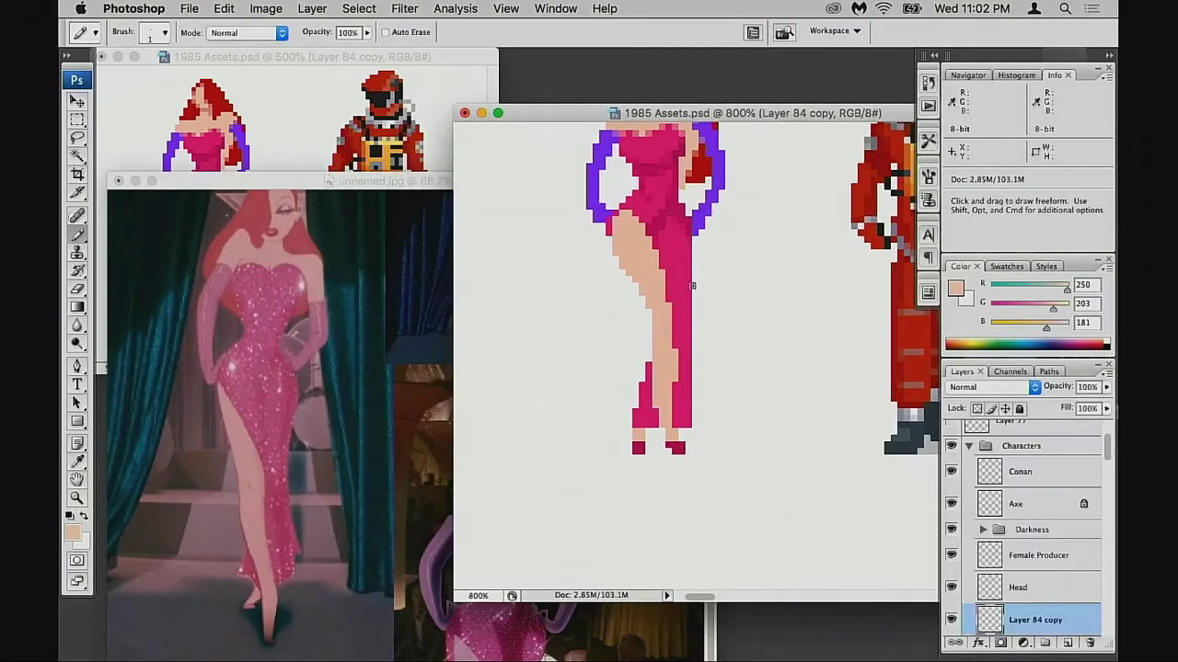
# - Fill out the outer edge of the bare thigh and calf with pencil pixels in the sampled skin tone
pyautogui.press('e')
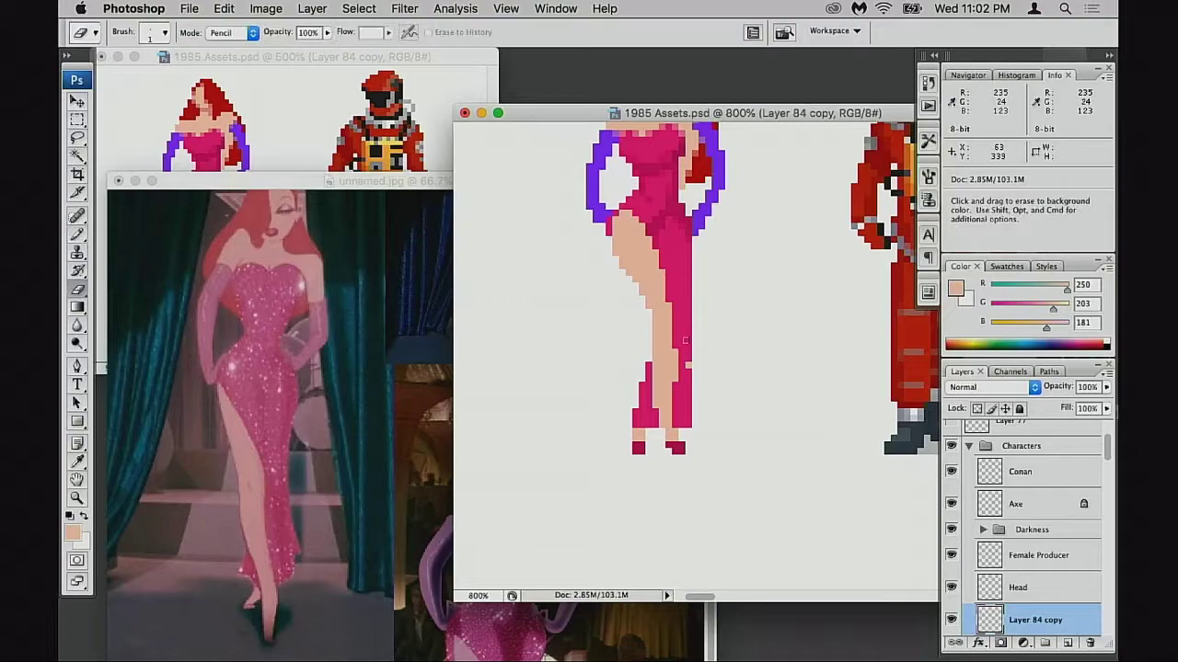
pyautogui.press('b')
pyautogui.keyDown('alt'); pyautogui.click(678, 346); pyautogui.keyUp('alt')
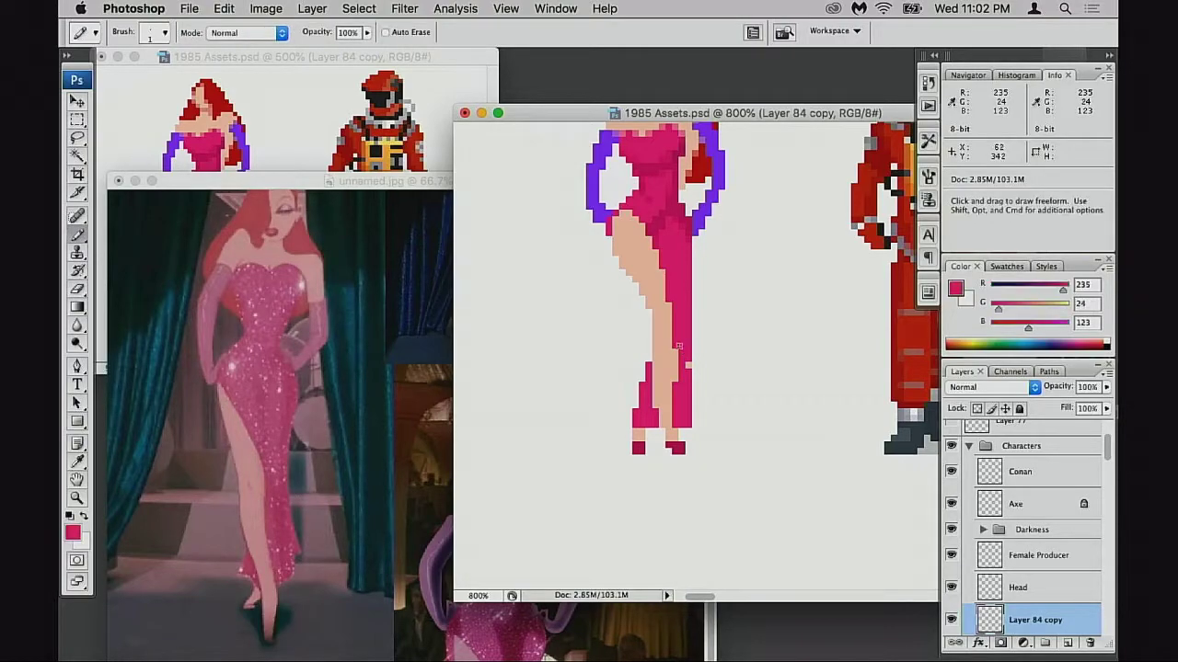
pyautogui.keyDown('alt'); pyautogui.click(651, 355); pyautogui.keyUp('alt')
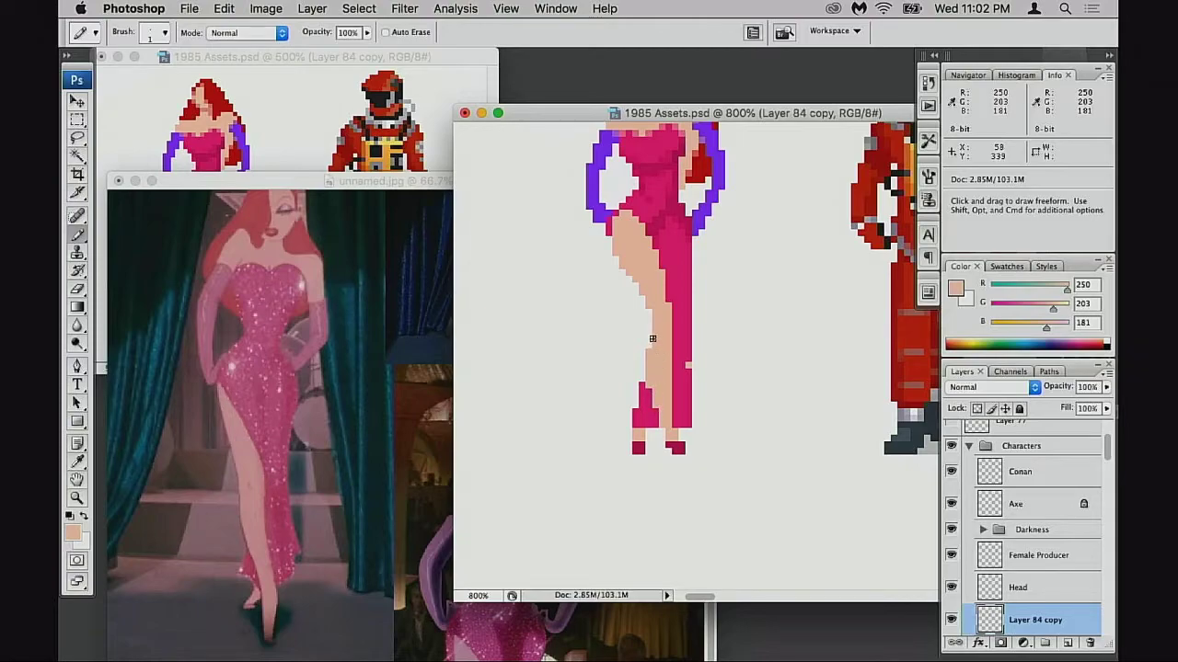
pyautogui.moveTo(619, 262); pyautogui.dragTo(639, 300)
# - Try widening the lower leg into the dress by erasing pink pixels and filling them with skin tone
pyautogui.press('e')
pyautogui.moveTo(677, 344)
pyautogui.mouseDown()
pyautogui.moveTo(674, 390)
pyautogui.moveTo(683, 378)
pyautogui.mouseUp()
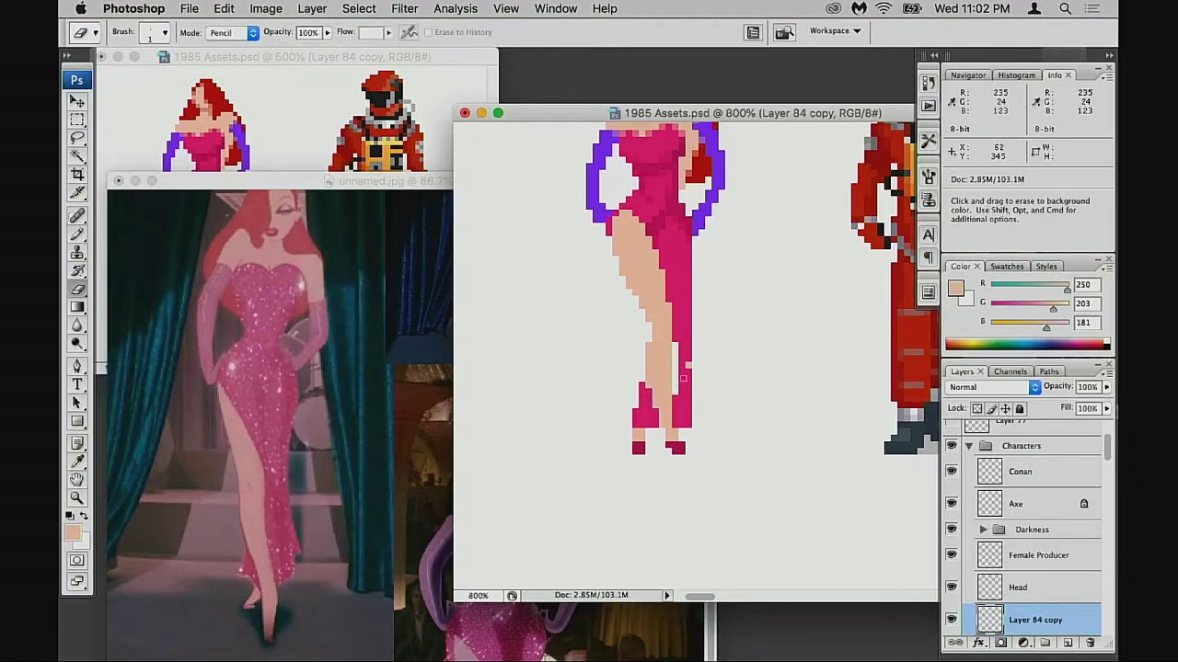
pyautogui.press('b')
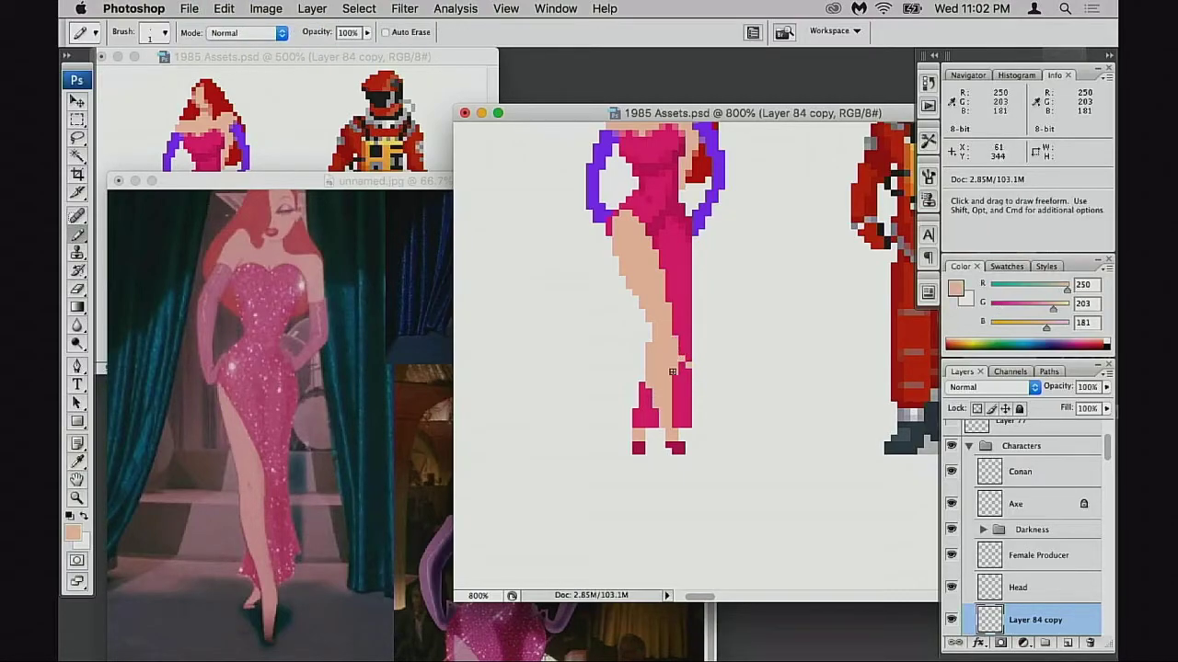
# - Flare the dress outward near the hem in the sampled pink and restore the calf down to the hem in skin tone
pyautogui.keyDown('alt'); pyautogui.click(680, 368); pyautogui.keyUp('alt')
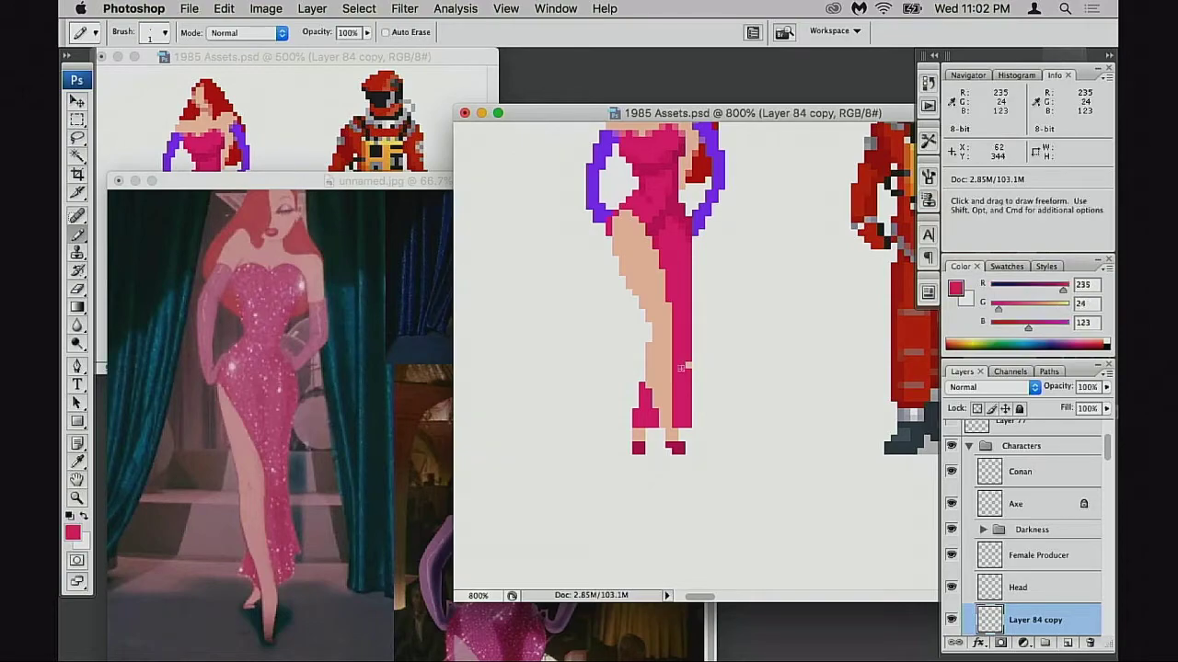
pyautogui.moveTo(695, 348); pyautogui.dragTo(692, 370)
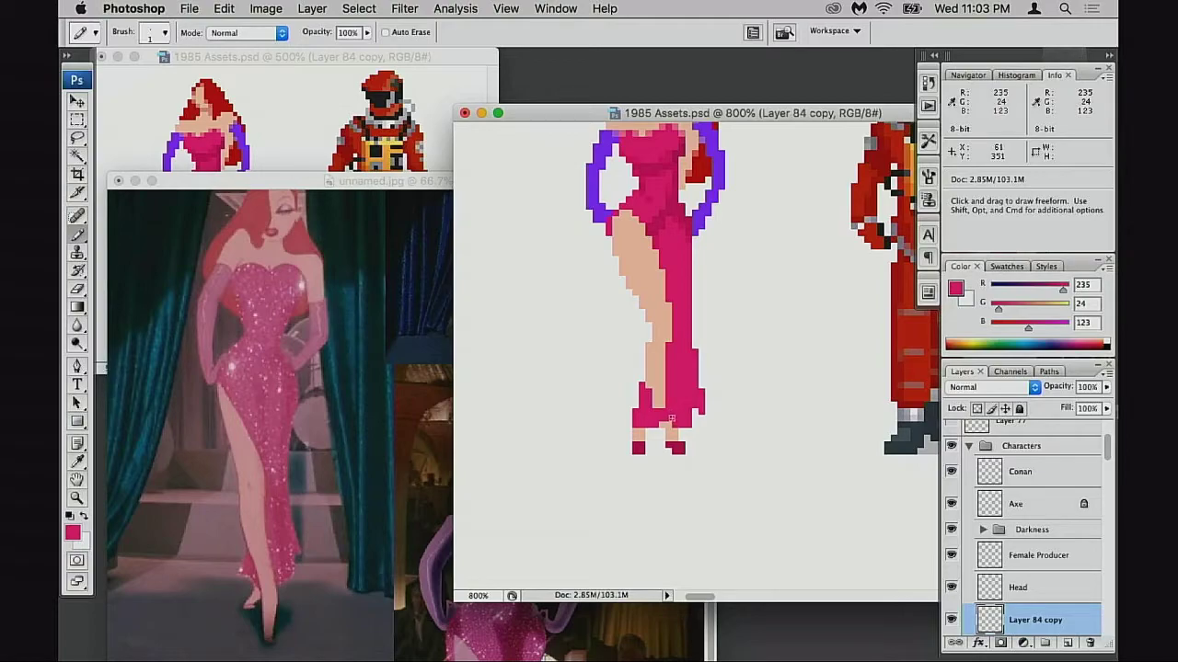
pyautogui.keyDown('alt'); pyautogui.click(661, 410); pyautogui.keyUp('alt')
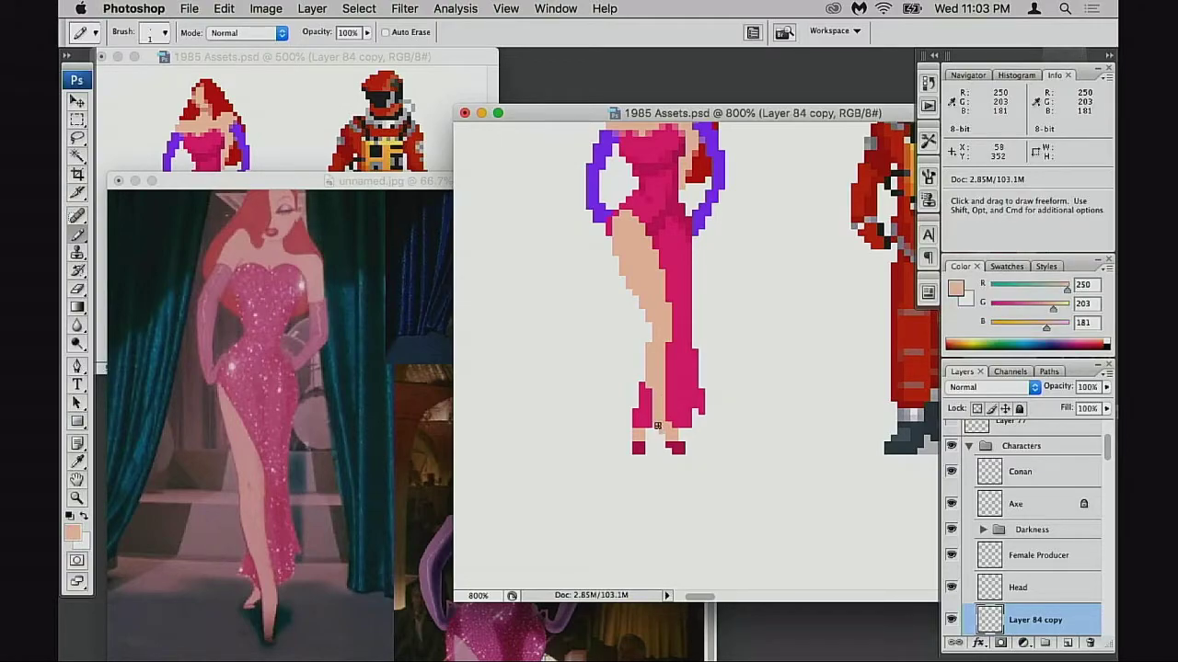
pyautogui.moveTo(649, 405); pyautogui.dragTo(648, 393)
# - Compare the revised sprite at 400% with the neighbouring characters and the reference image at 50%
pyautogui.moveTo(346, 180); pyautogui.dragTo(343, 308)
pyautogui.click(341, 291)
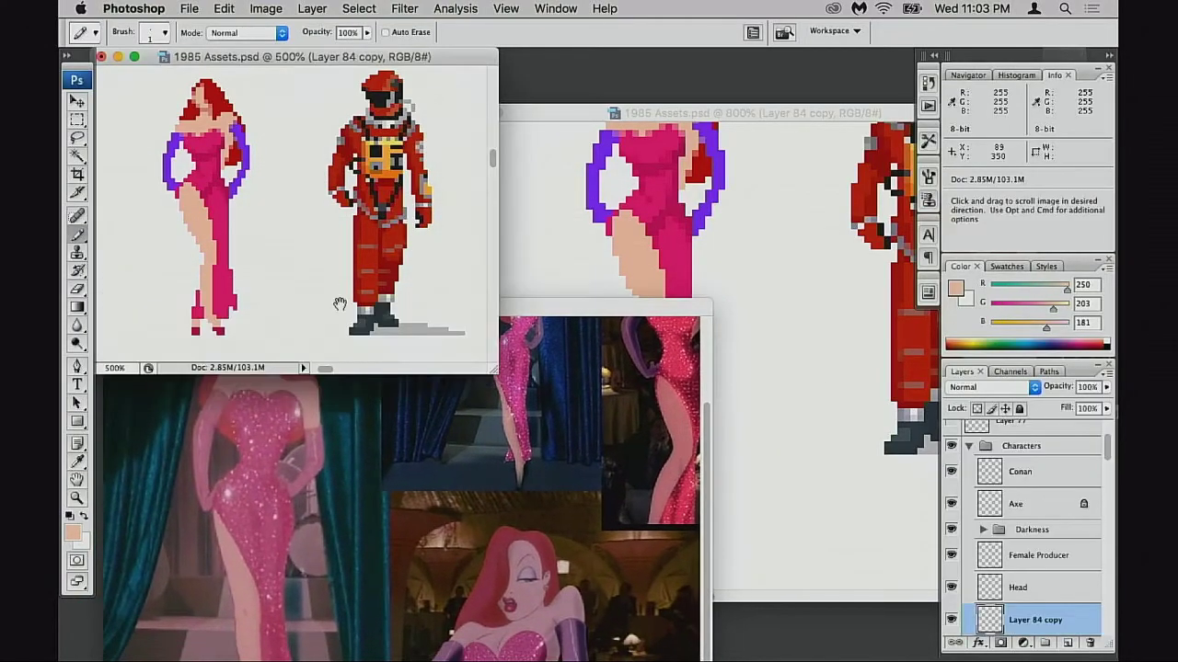
pyautogui.click(652, 311)
pyautogui.moveTo(515, 303); pyautogui.dragTo(434, 225)
pyautogui.click(471, 353)
pyautogui.moveTo(625, 112); pyautogui.dragTo(710, 119)
pyautogui.click(379, 159)
pyautogui.keyDown('alt'); pyautogui.click(372, 161); pyautogui.keyUp('alt')
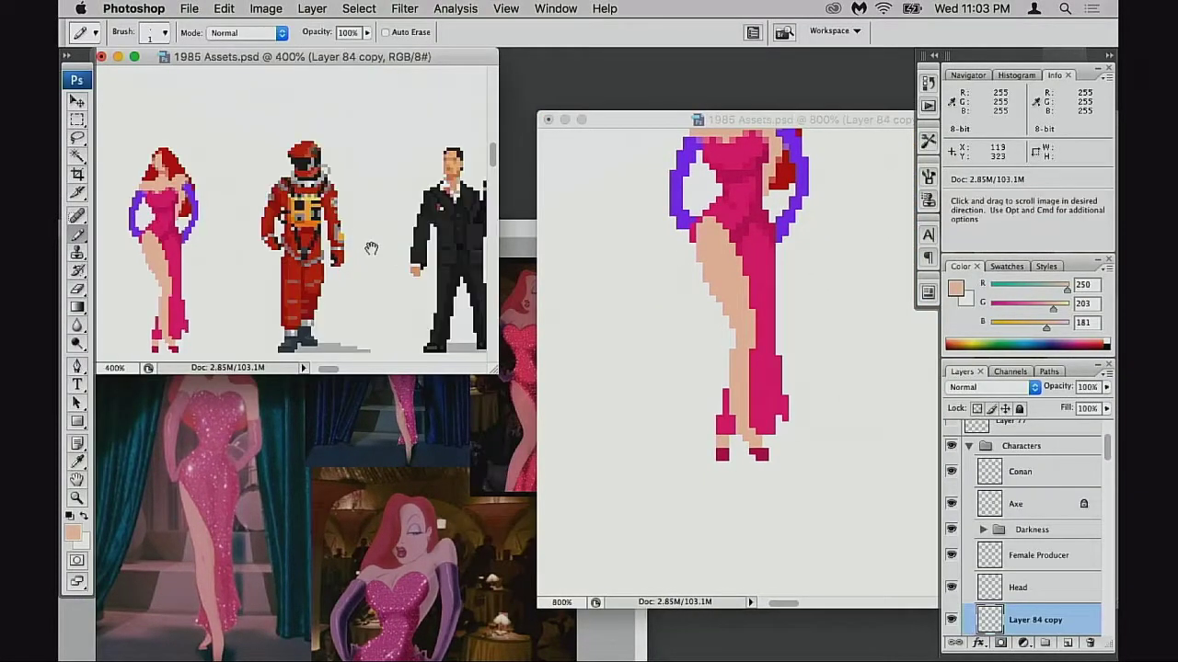
pyautogui.moveTo(338, 278); pyautogui.dragTo(369, 211)
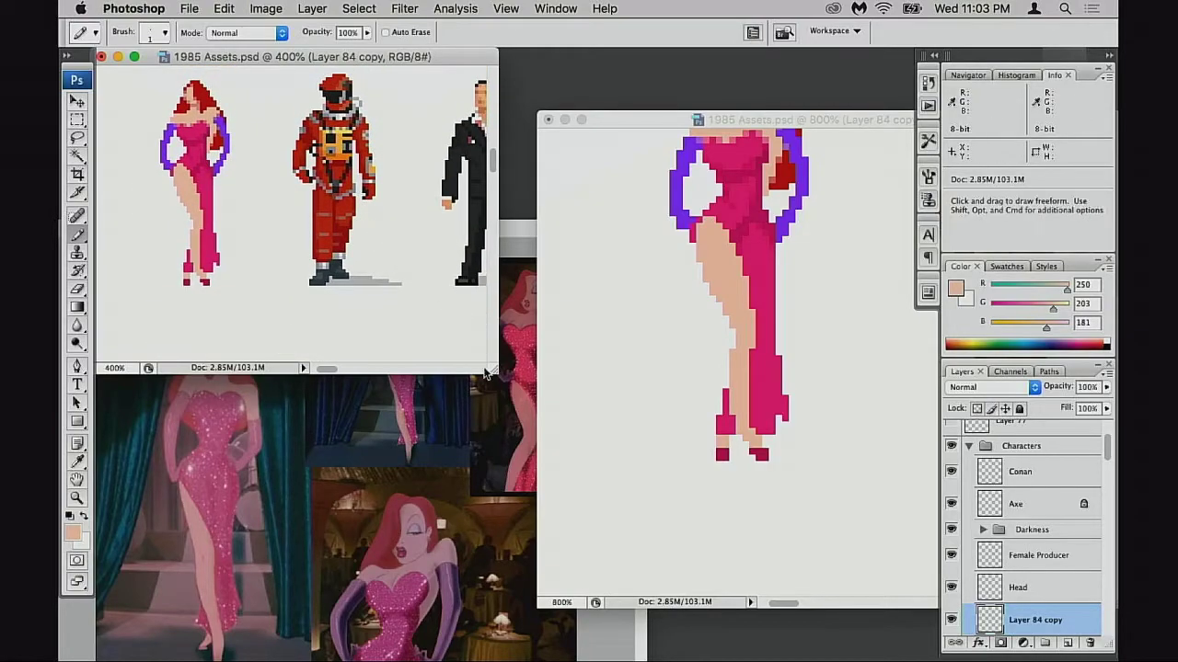
# - Shrink the 400% preview window and arrange the reference image beneath it, beside the enlarged sprite
pyautogui.click(515, 318)
pyautogui.click(479, 200)
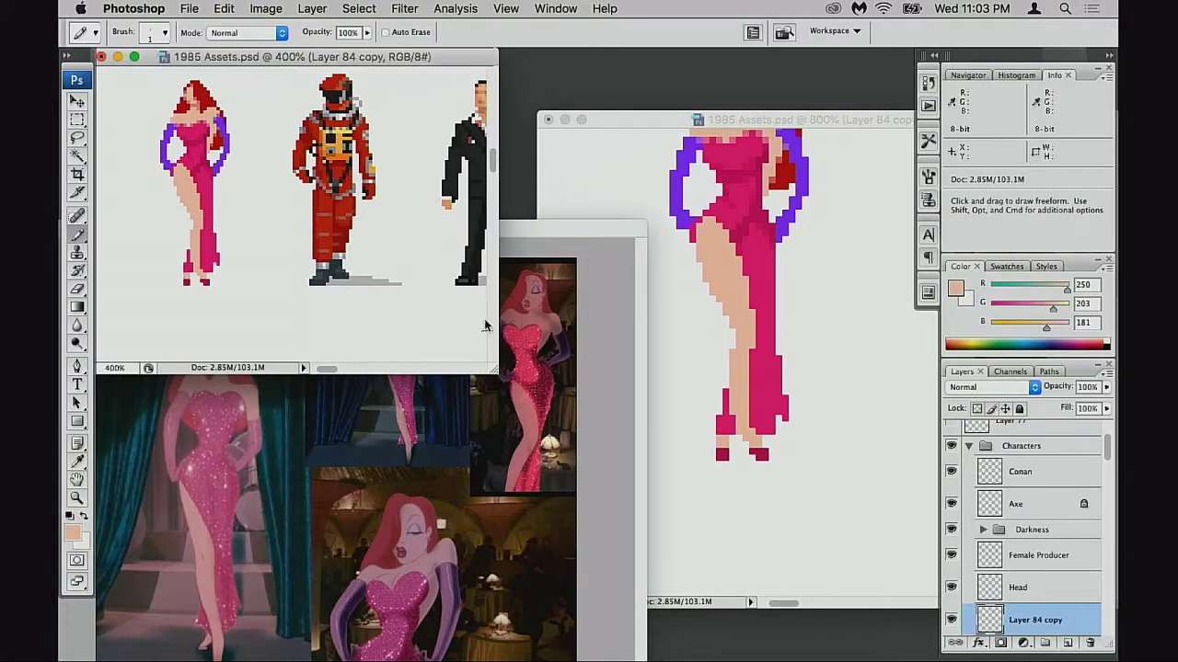
pyautogui.moveTo(482, 281); pyautogui.dragTo(483, 276)
pyautogui.moveTo(407, 215); pyautogui.dragTo(410, 180)
pyautogui.click(548, 412)
pyautogui.click(776, 416)
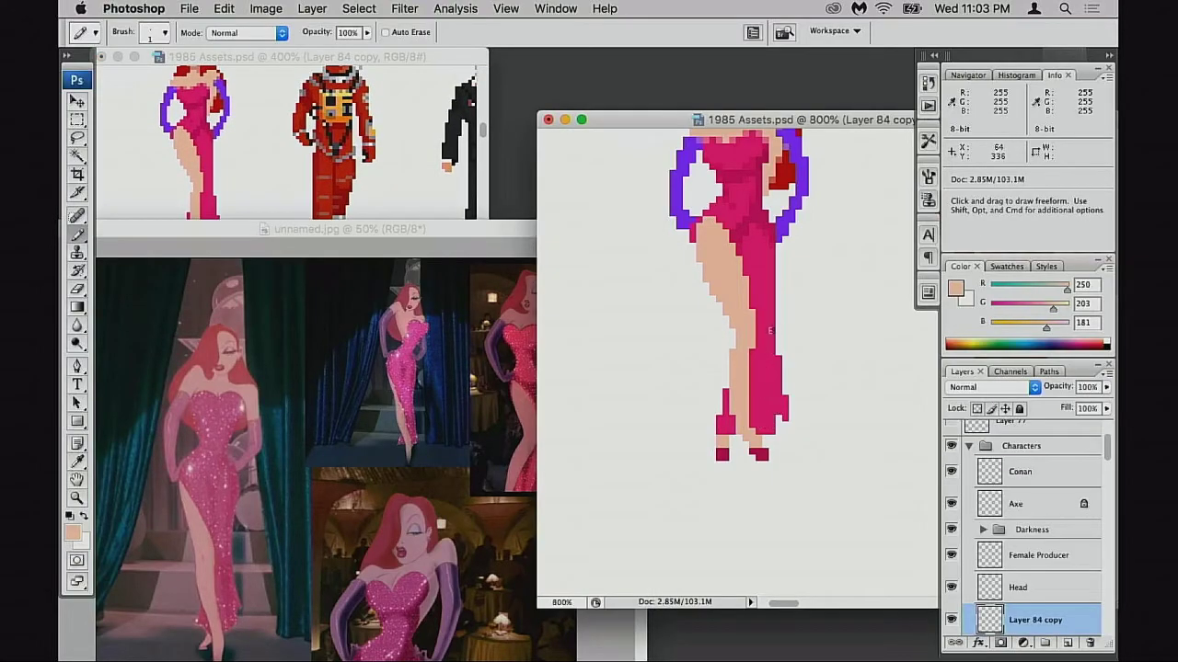
pyautogui.click(410, 238)
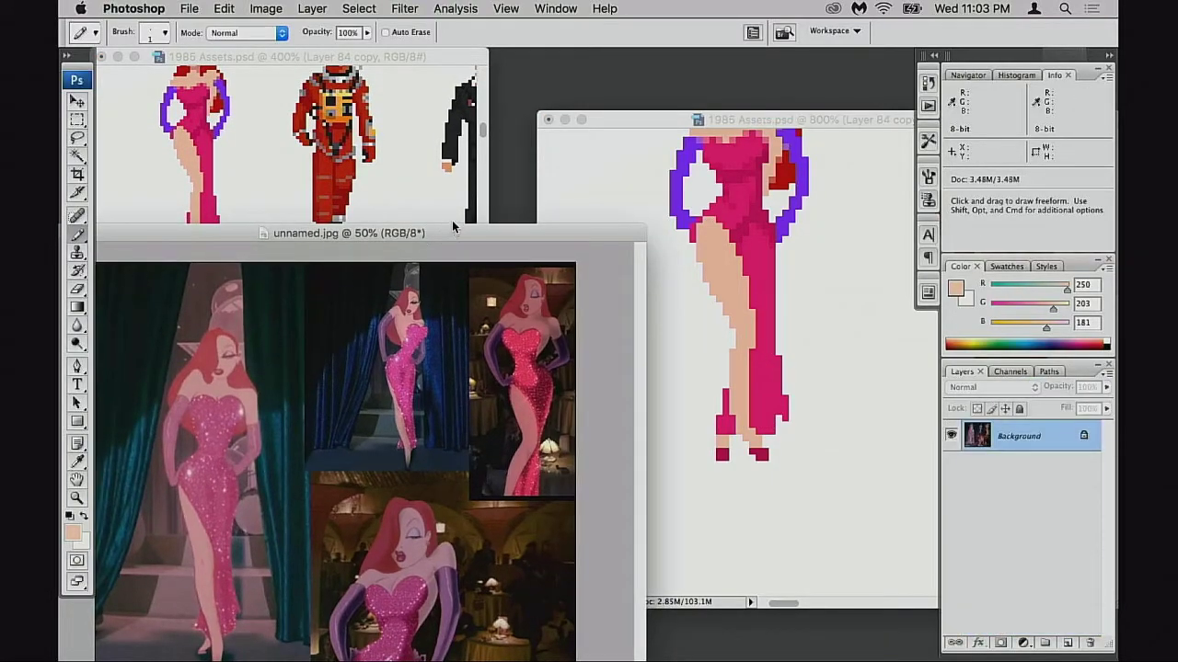
pyautogui.moveTo(483, 237); pyautogui.dragTo(503, 143)
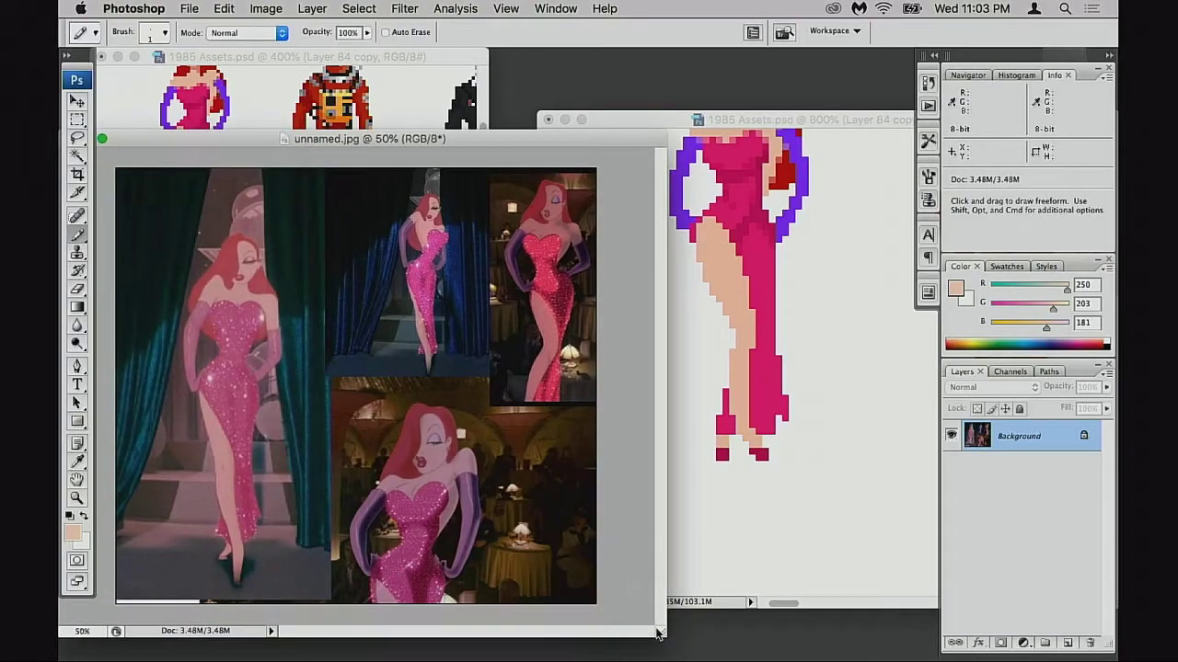
pyautogui.moveTo(658, 633); pyautogui.dragTo(659, 590)
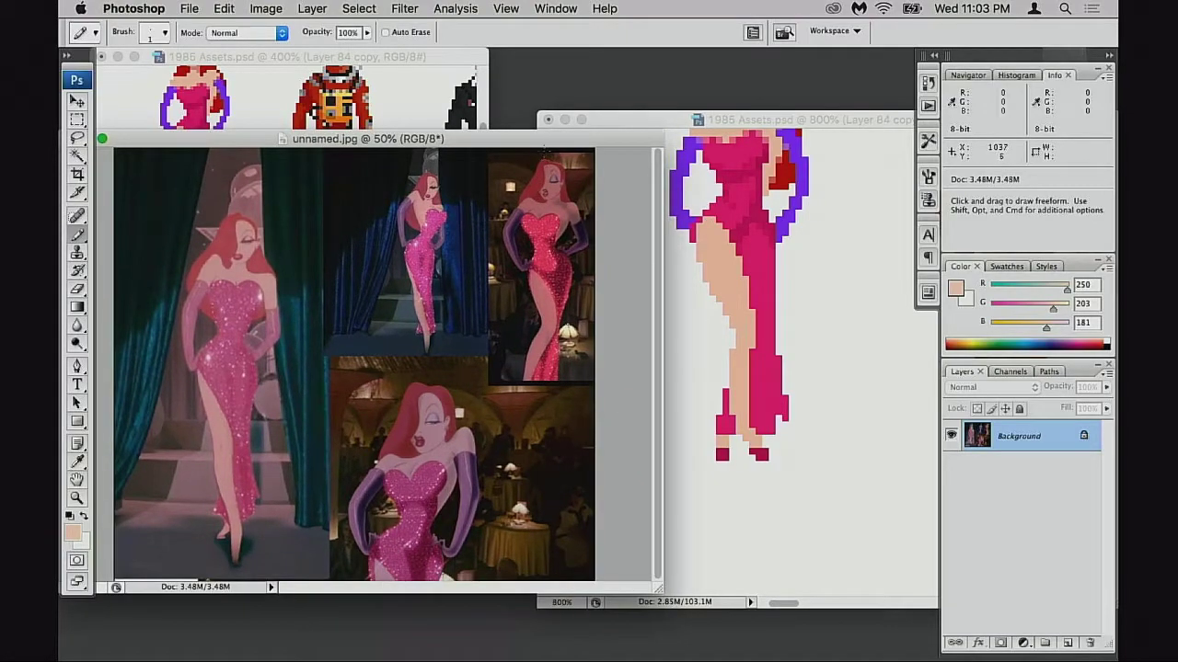
pyautogui.moveTo(568, 138); pyautogui.dragTo(508, 257)
# - Narrow the bare thigh by extending the dress along the slit with pencil pixels in the sampled pink
pyautogui.click(752, 271)
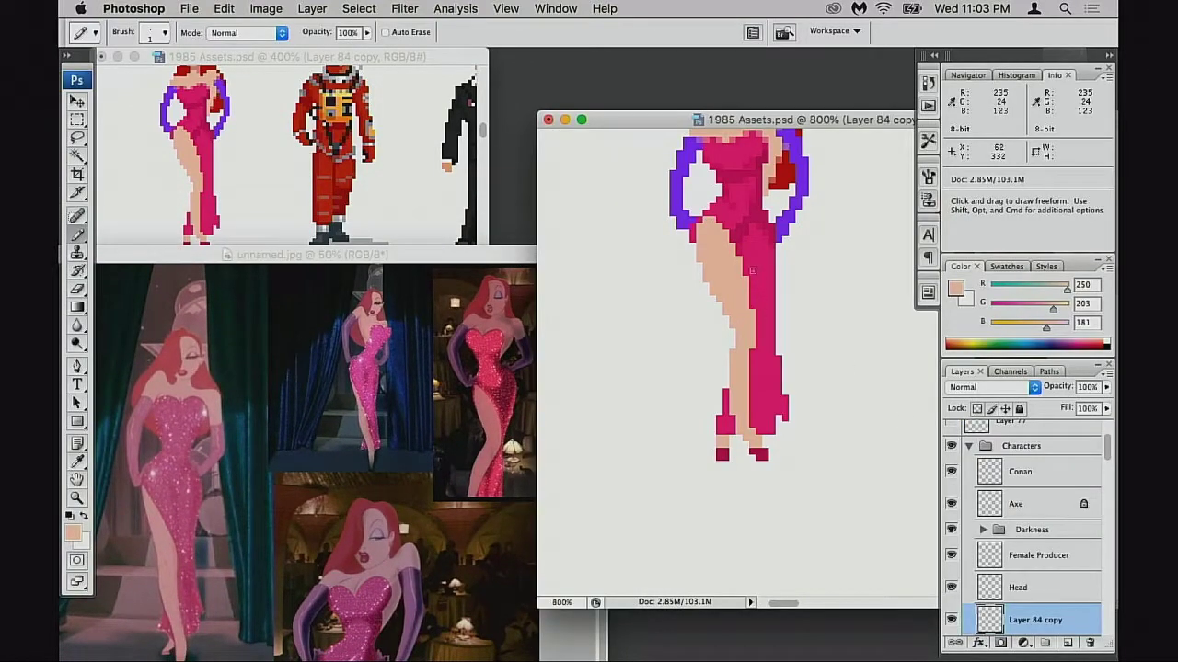
pyautogui.keyDown('alt'); pyautogui.click(743, 251); pyautogui.keyUp('alt')
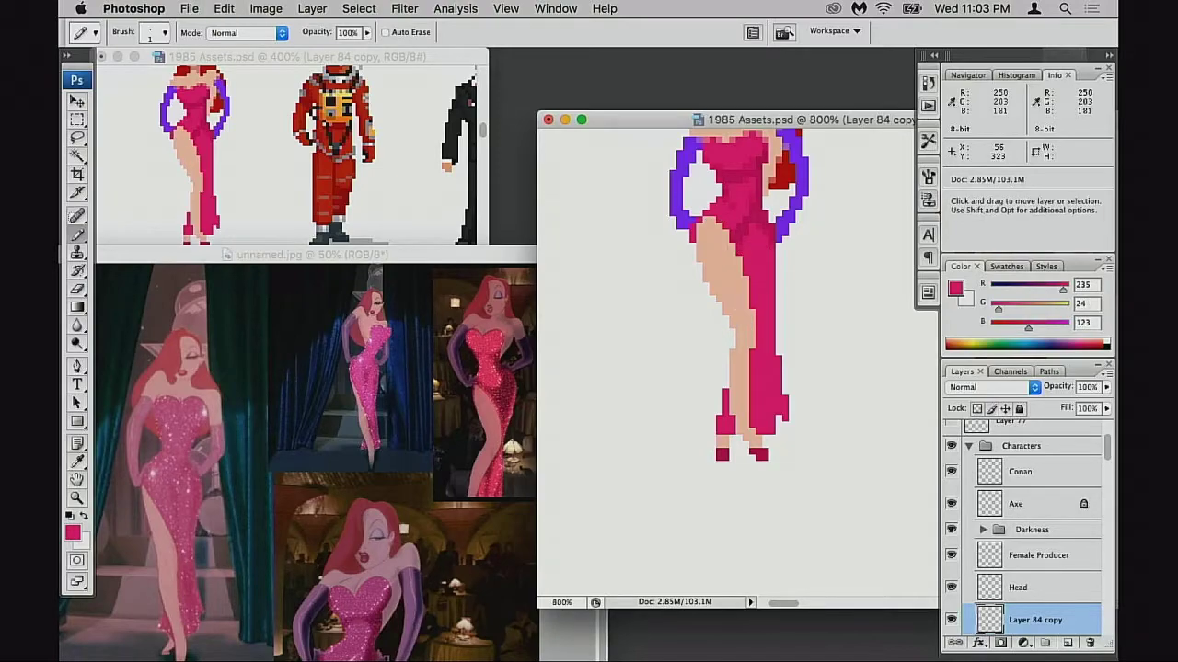
pyautogui.press('super+z')
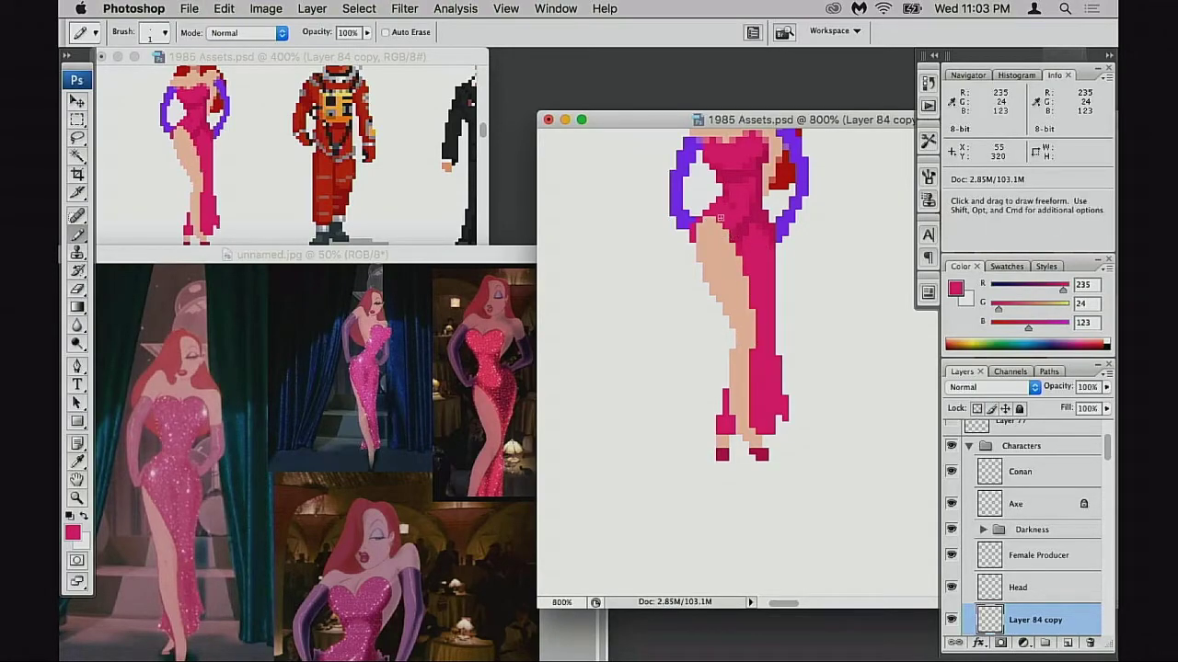
pyautogui.moveTo(725, 228); pyautogui.dragTo(757, 328)
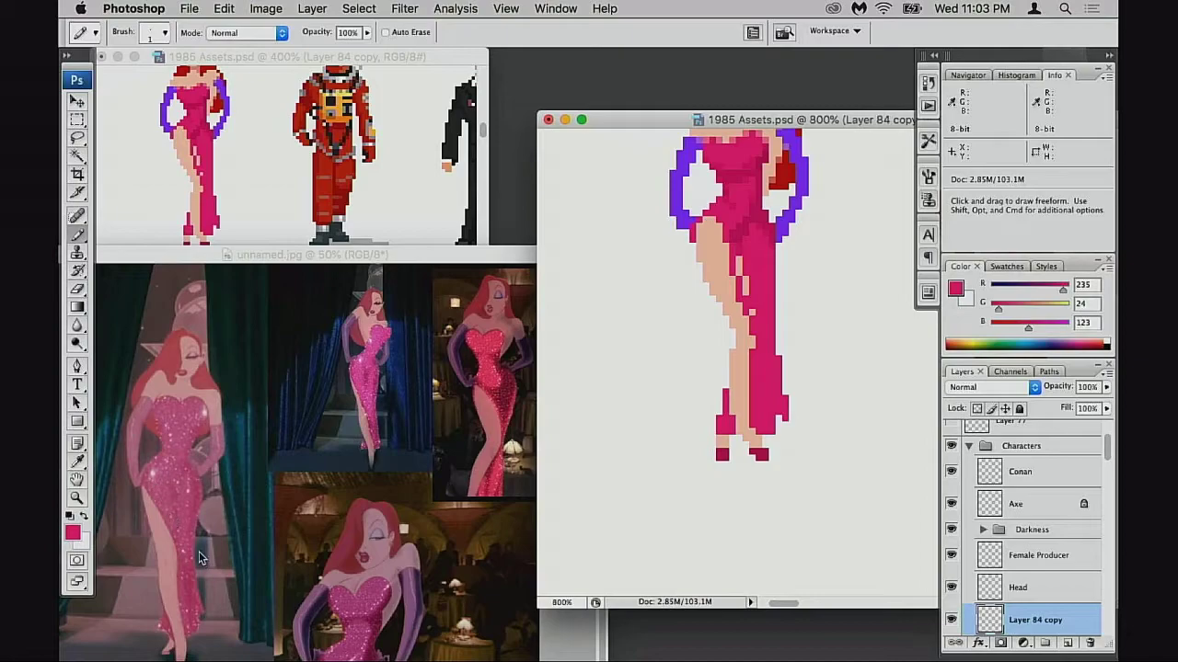
pyautogui.press('super+z')
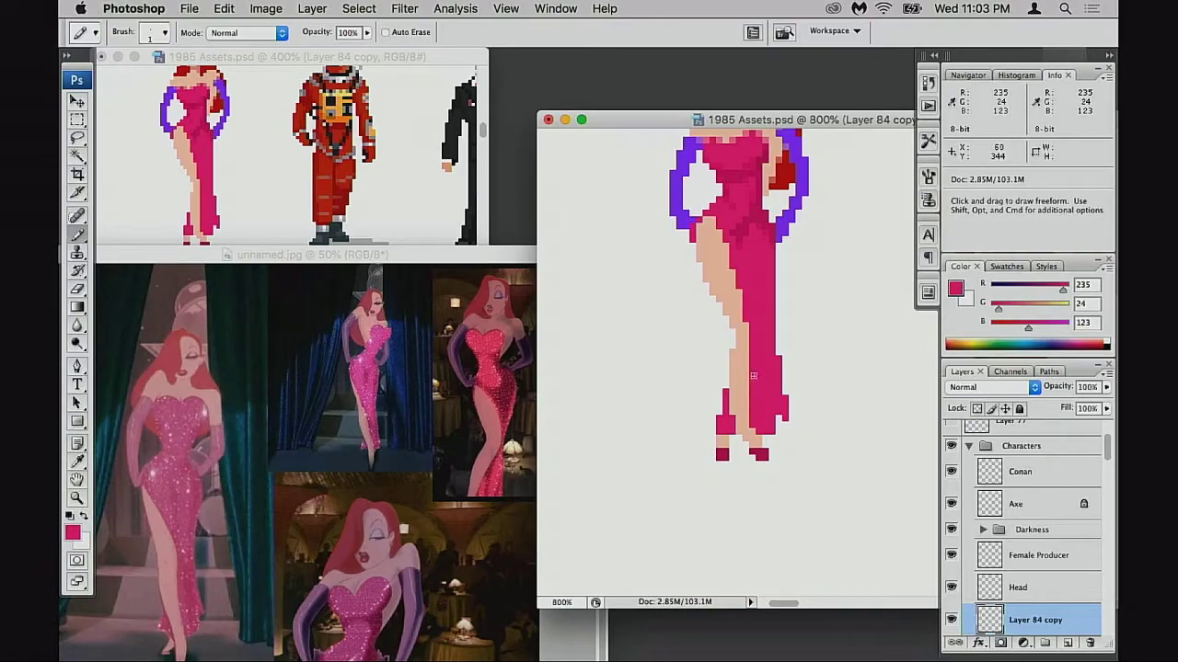
pyautogui.press('super+z')
pyautogui.press('super+z')
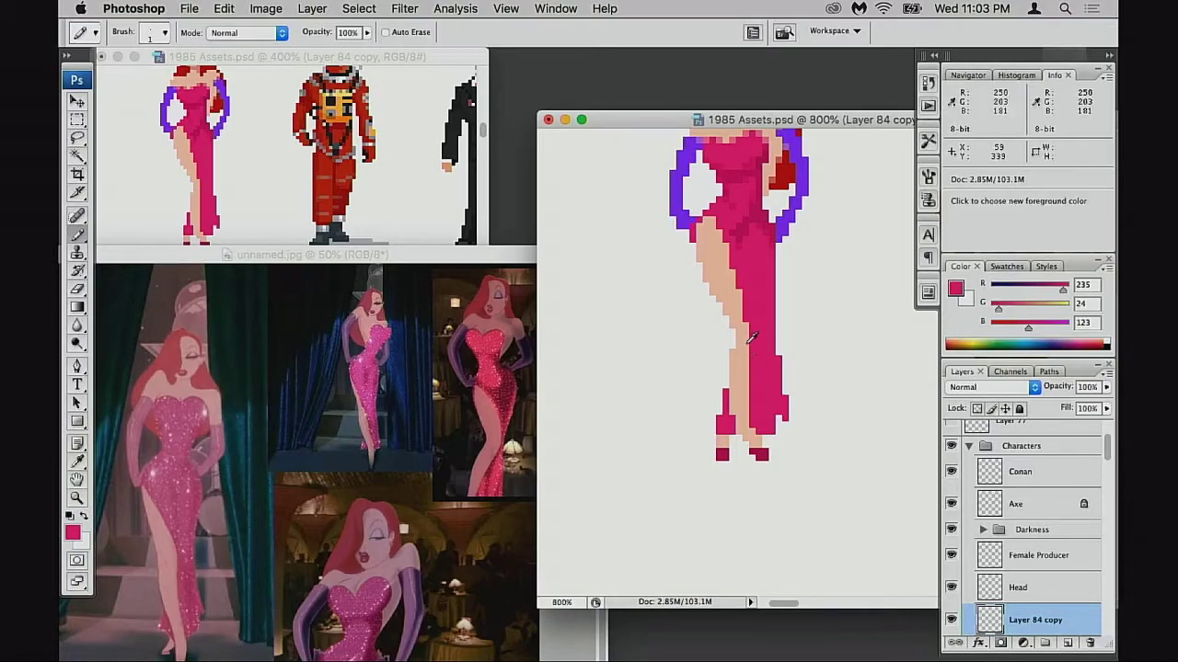
# - Round out the calf below the knee in the sampled skin tone and erase the foot and shoe under it
pyautogui.keyDown('alt'); pyautogui.click(749, 338); pyautogui.keyUp('alt')
pyautogui.click(749, 371)
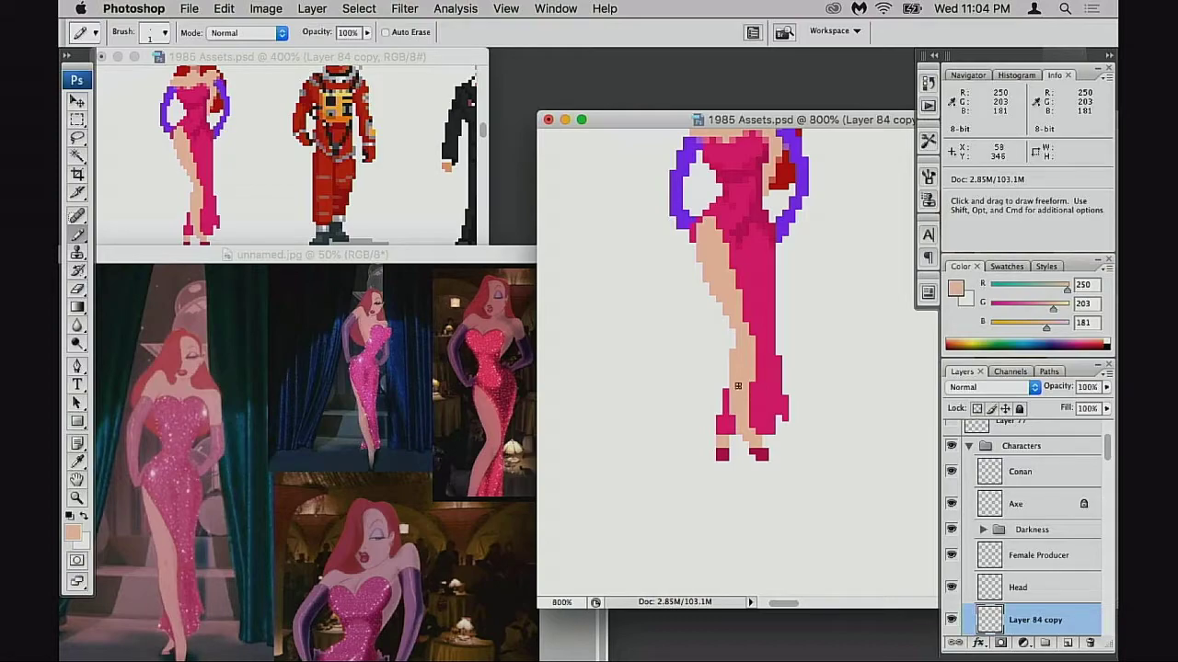
pyautogui.press('e')
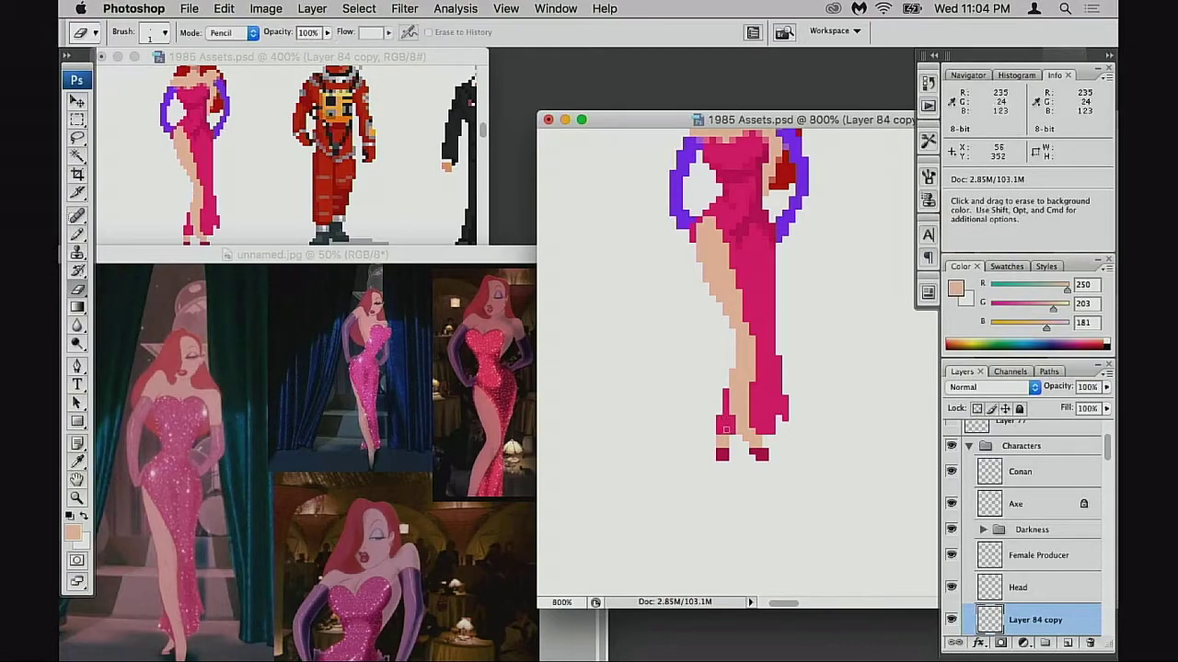
pyautogui.scroll(-3, 760, 415)
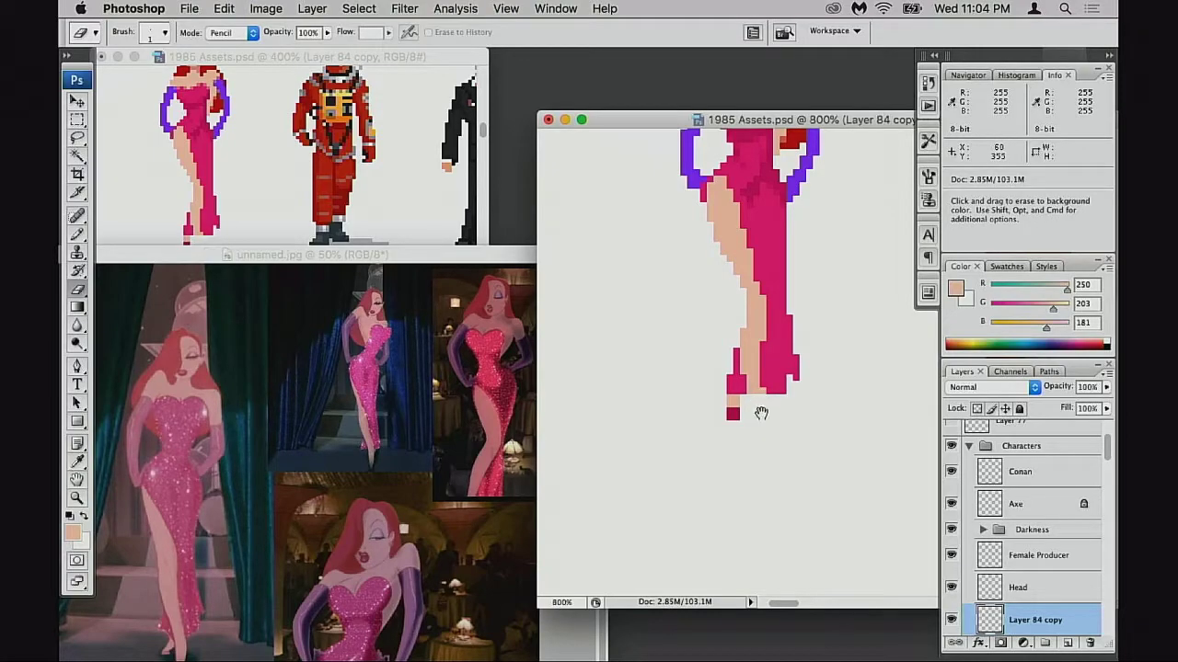
# - Check the reference, then reshape the lower corner of the flared hem to taper inward with pink pixels and the eraser
pyautogui.hotkey('ctrl', 'Tab')
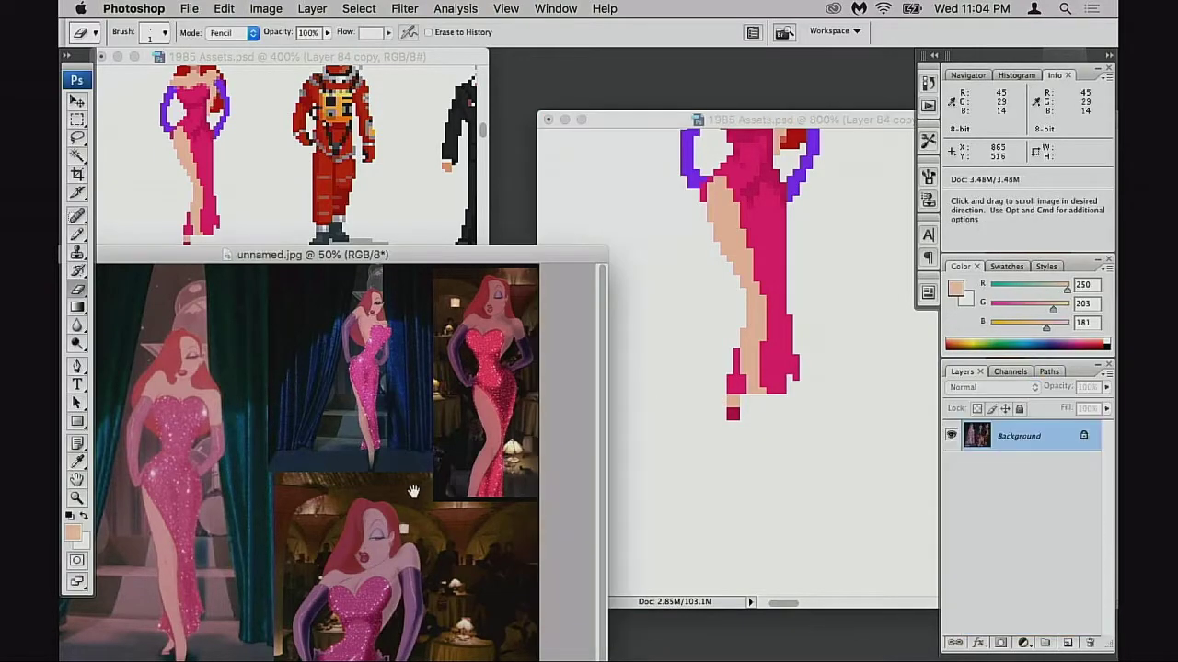
pyautogui.click(780, 362)
pyautogui.press('b')
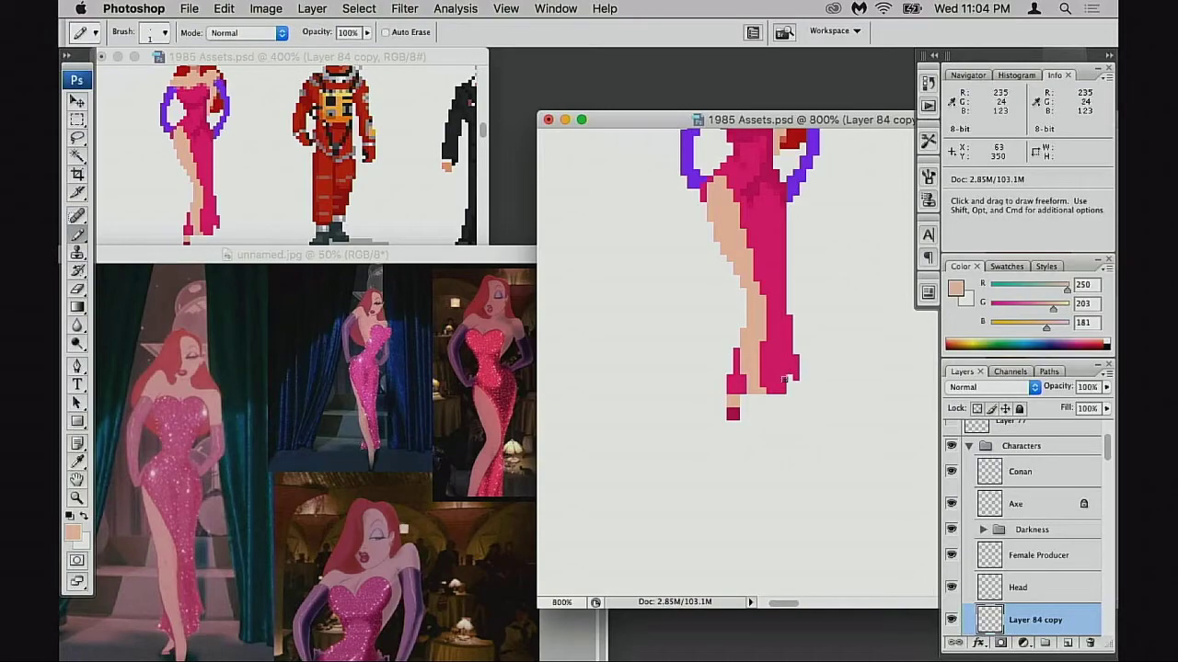
pyautogui.keyDown('alt'); pyautogui.click(766, 382); pyautogui.keyUp('alt')
pyautogui.press('e')
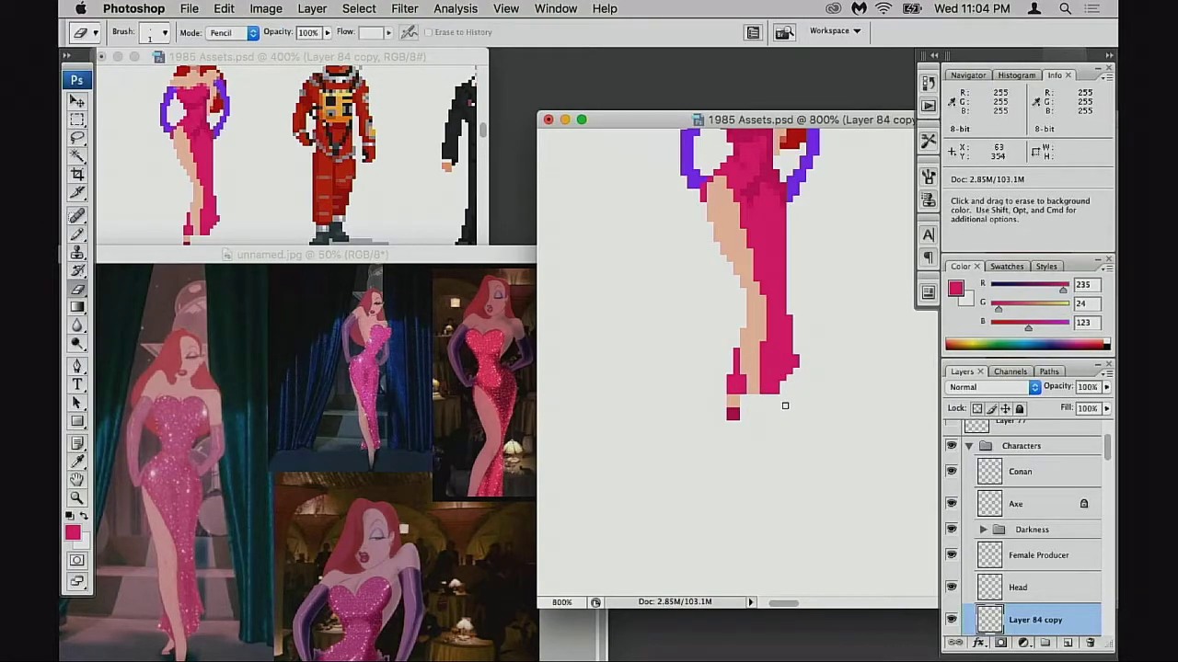
# - Redraw the foot directly under the ankle in the sampled skin tone, erase the offset shoe, and tidy the small pink hem piece beside it
pyautogui.press('b')
pyautogui.keyDown('alt'); pyautogui.click(749, 400); pyautogui.keyUp('alt')
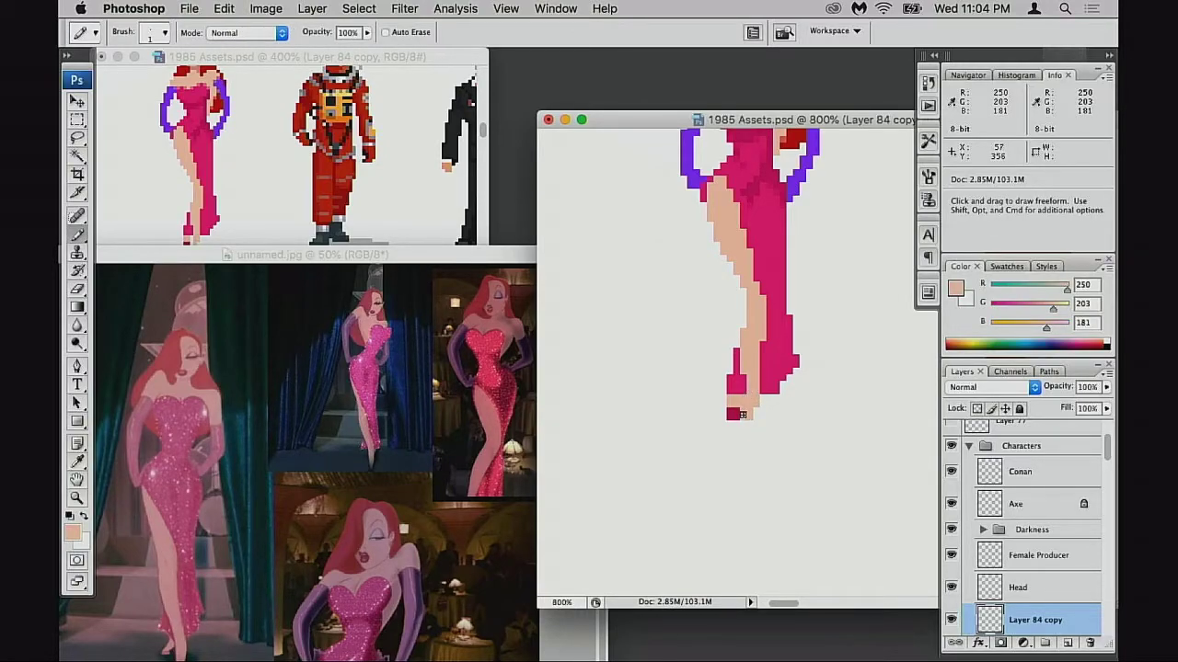
pyautogui.press('e')
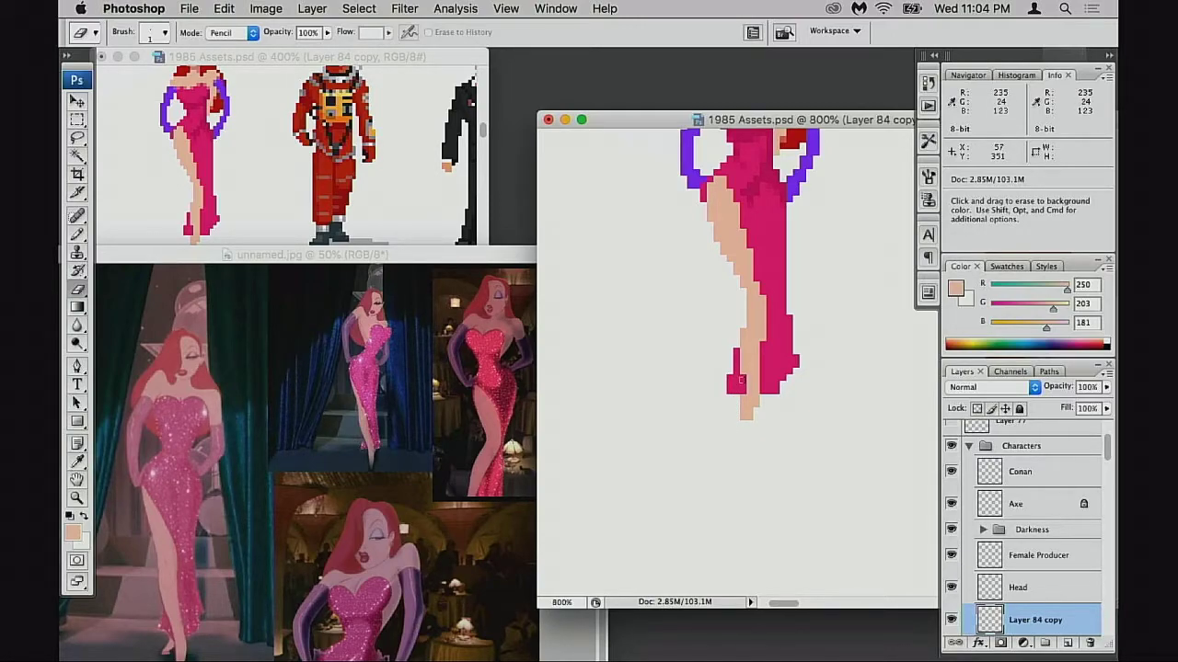
pyautogui.press('b')
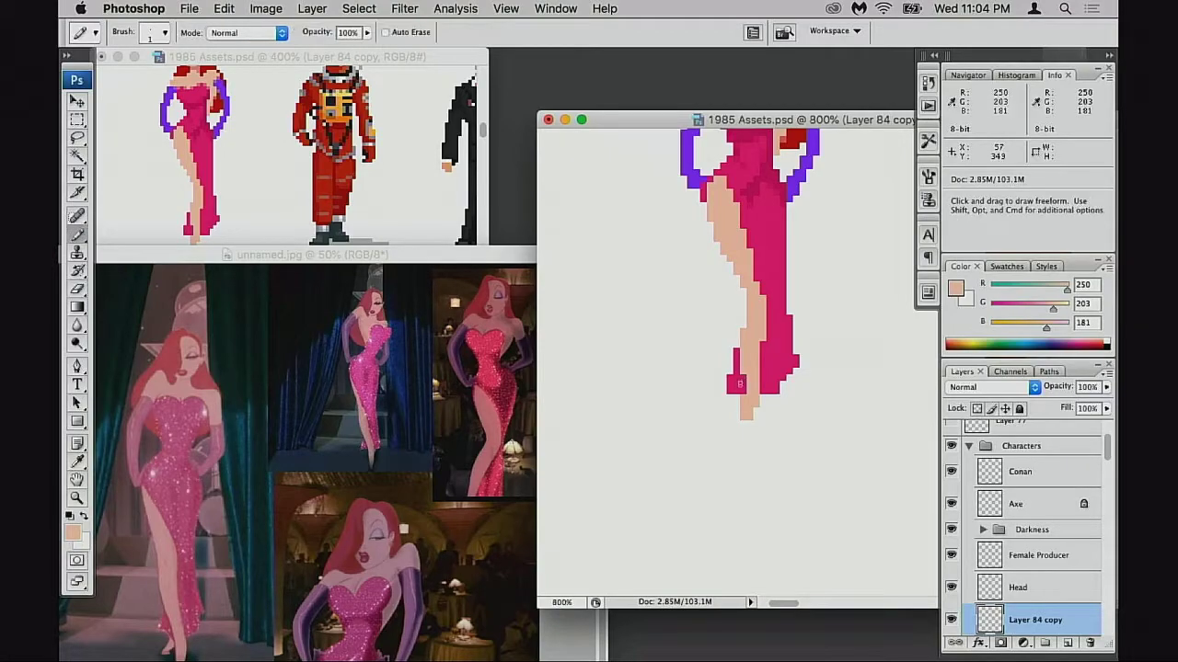
pyautogui.keyDown('alt'); pyautogui.click(741, 380); pyautogui.keyUp('alt')
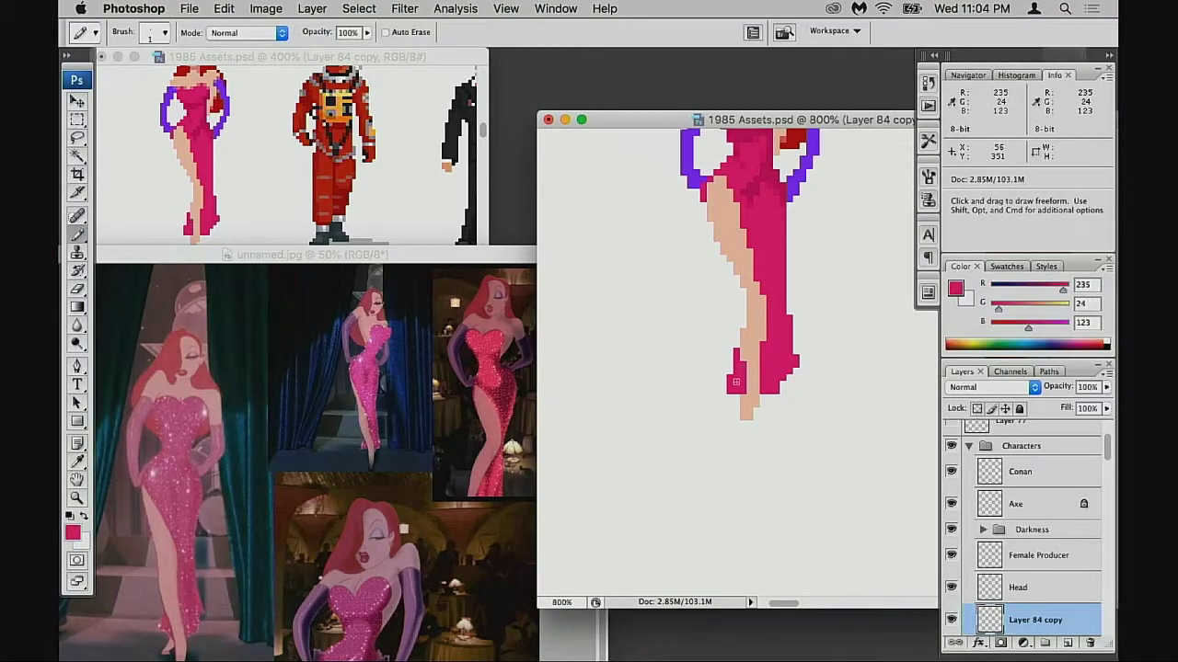
pyautogui.moveTo(736, 381); pyautogui.dragTo(761, 344)
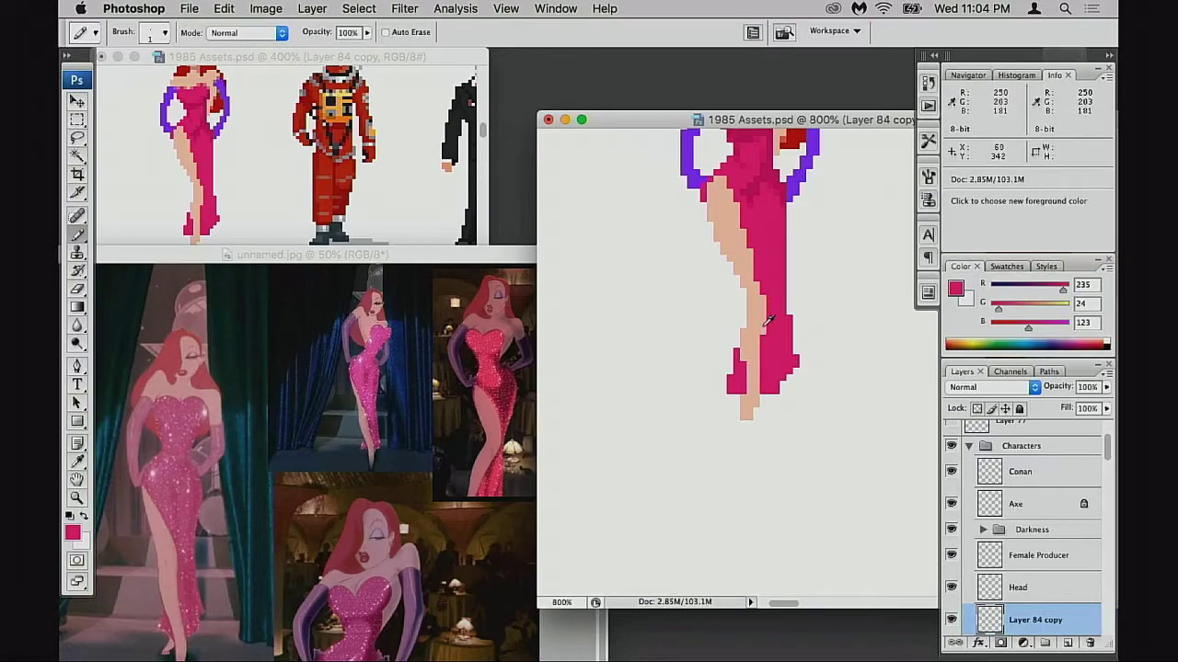
# - Reshape the lower leg by straightening its edge along the dress in pink and widening the outer calf in the sampled skin tone
pyautogui.keyDown('alt'); pyautogui.click(760, 337); pyautogui.keyUp('alt')
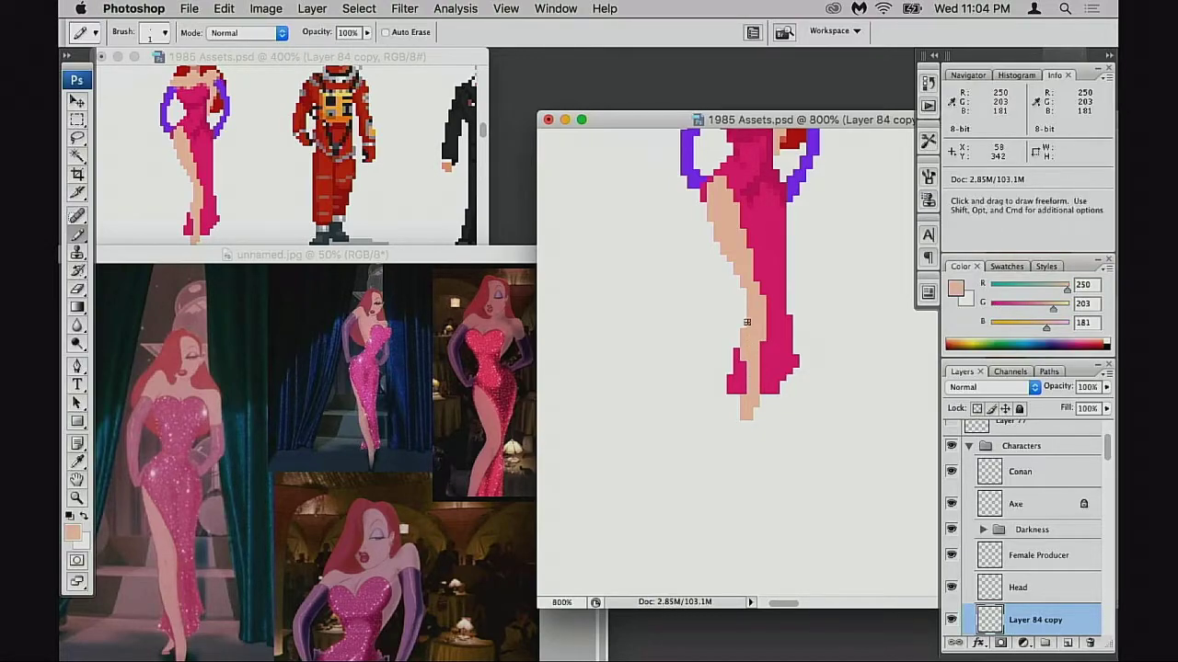
pyautogui.moveTo(744, 309); pyautogui.dragTo(745, 339)
pyautogui.keyDown('alt'); pyautogui.click(784, 338); pyautogui.keyUp('alt')
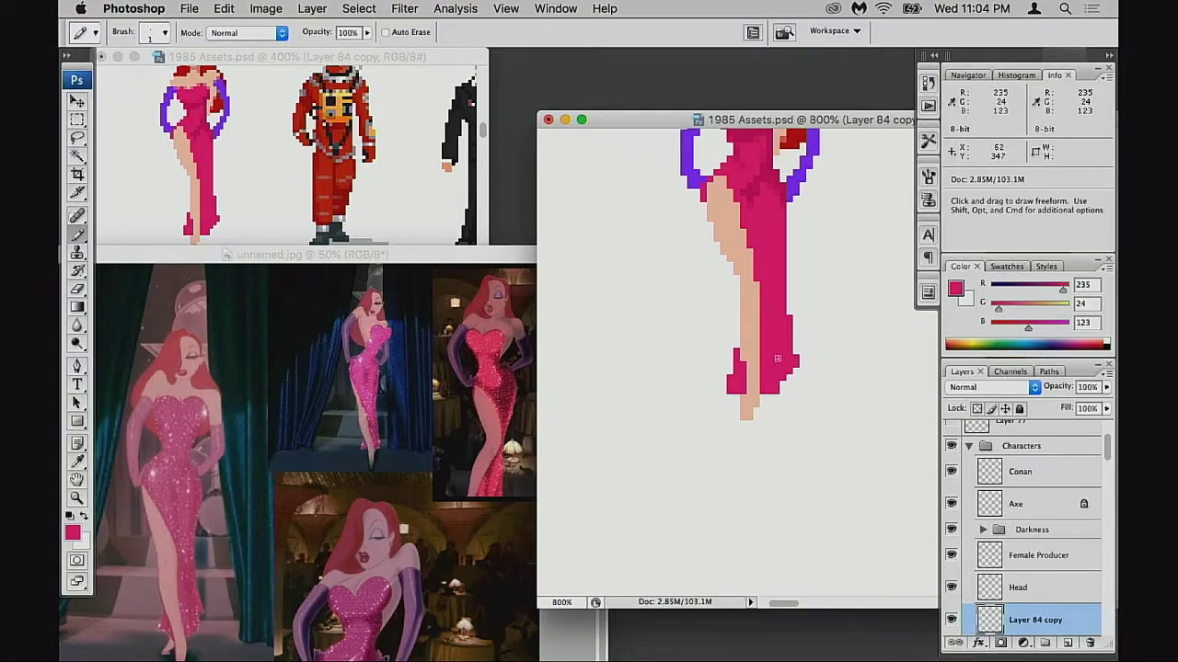
pyautogui.keyDown('alt'); pyautogui.click(737, 308); pyautogui.keyUp('alt')
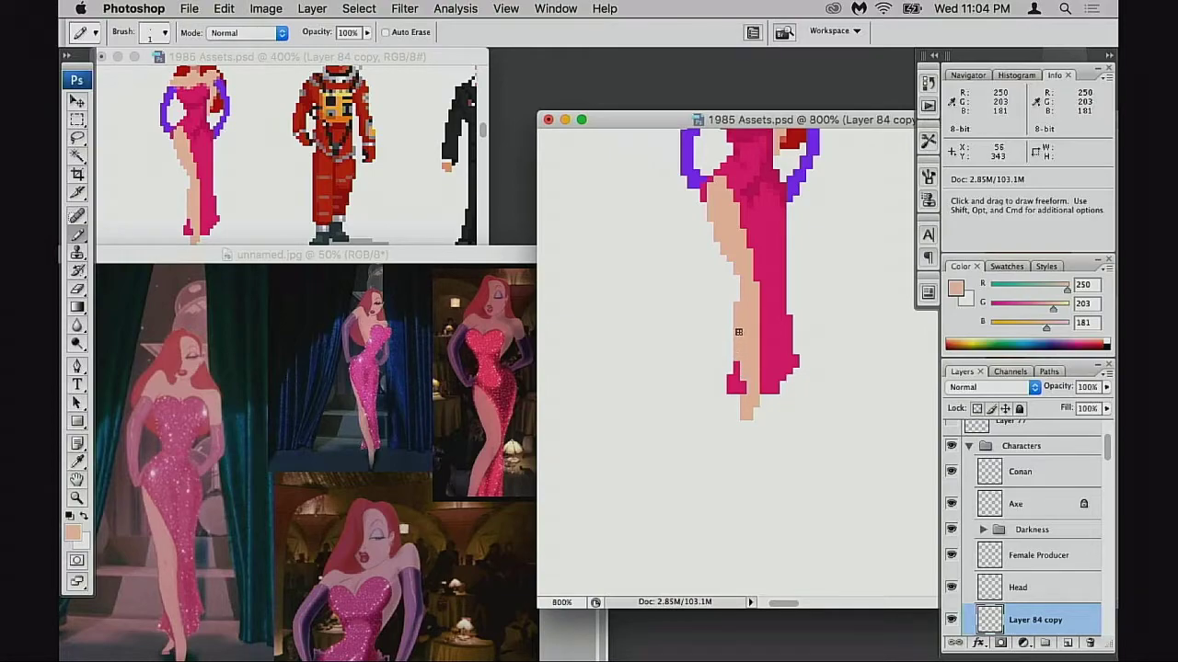
pyautogui.press('alt+super+z')
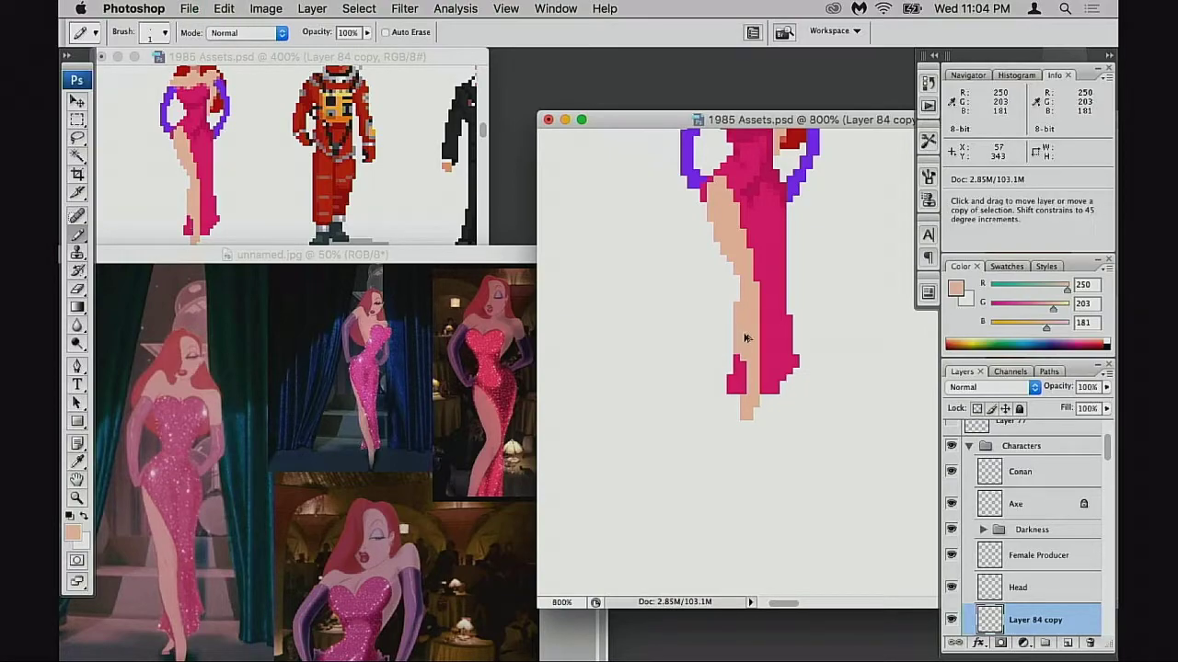
pyautogui.press('alt+super+z')
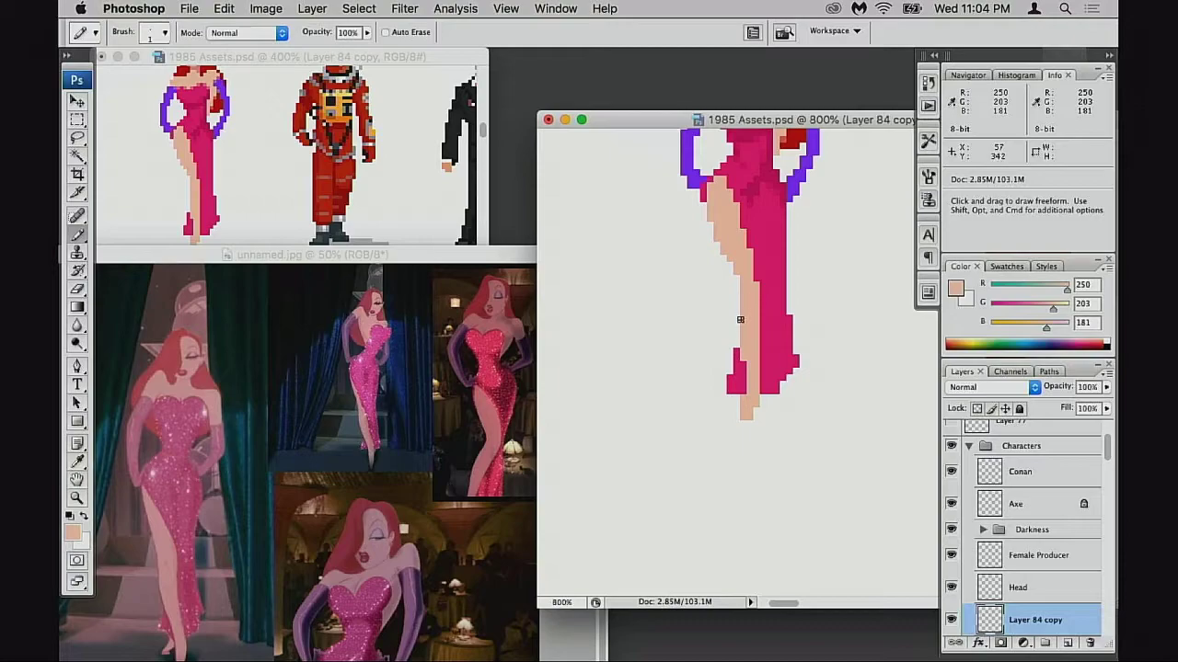
pyautogui.moveTo(739, 299); pyautogui.dragTo(737, 338)
# - Extend the dress diagonally from the hip over the upper thigh with pencil pixels in the sampled pink
pyautogui.keyDown('alt'); pyautogui.click(772, 272); pyautogui.keyUp('alt')
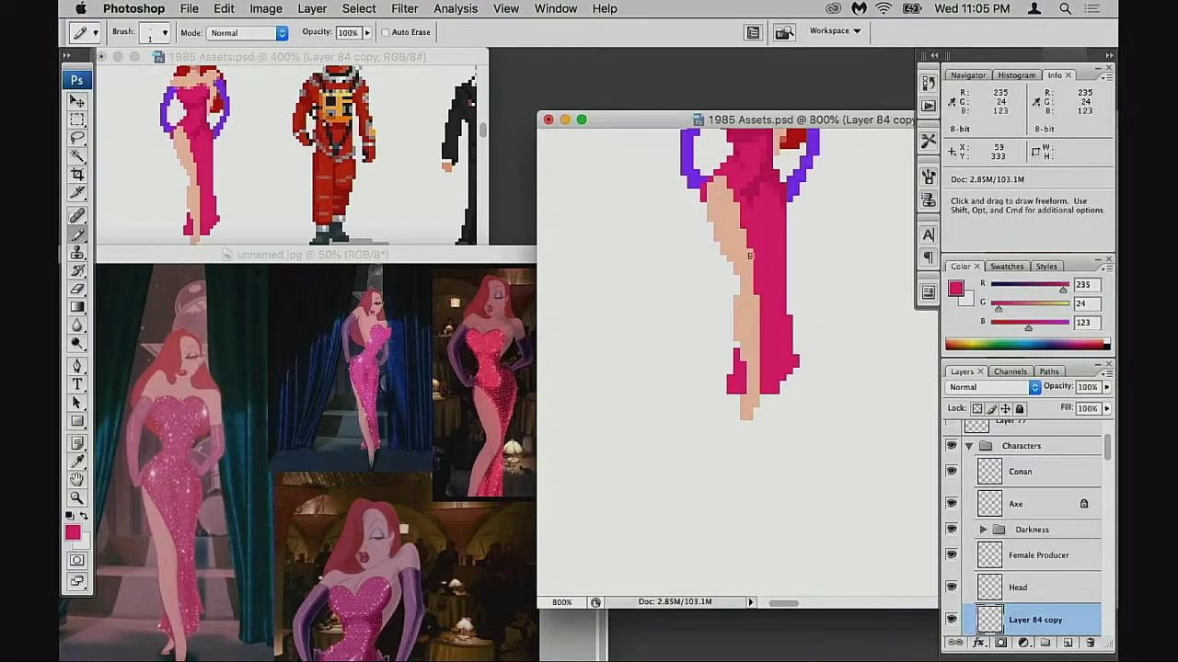
pyautogui.keyDown('alt'); pyautogui.click(751, 270); pyautogui.keyUp('alt')
pyautogui.keyDown('alt'); pyautogui.click(745, 225); pyautogui.keyUp('alt')
pyautogui.click(775, 206)
pyautogui.press('super+z')
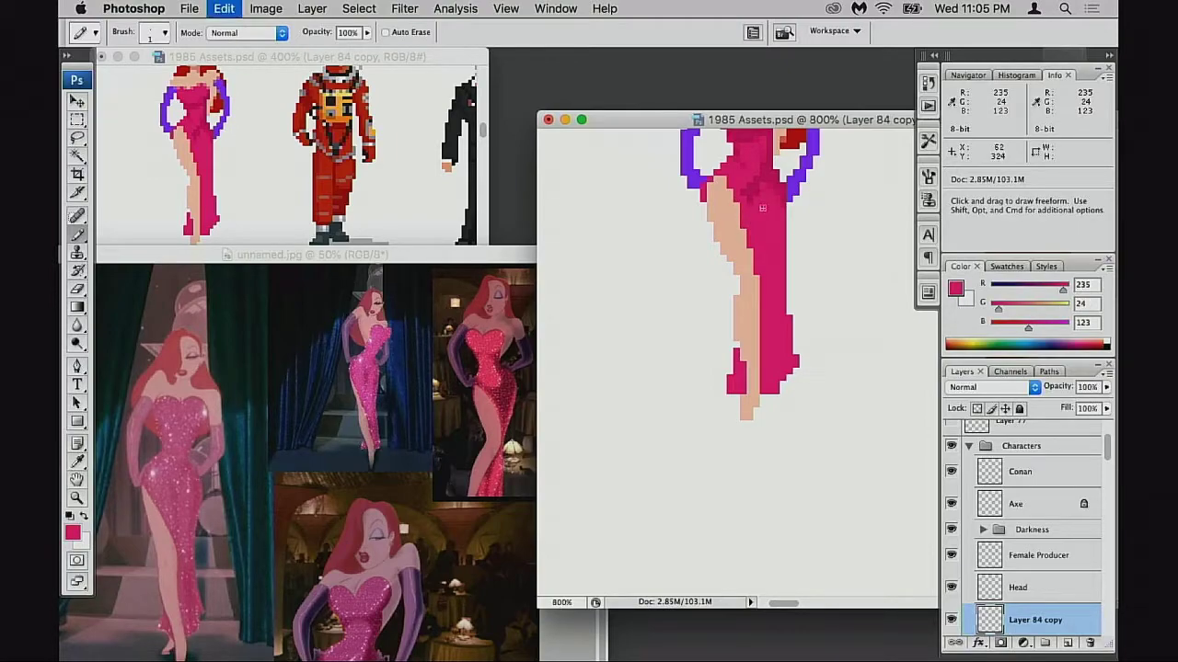
pyautogui.keyDown('alt'); pyautogui.click(744, 167); pyautogui.keyUp('alt')
pyautogui.click(719, 180)
pyautogui.moveTo(718, 183); pyautogui.dragTo(745, 218)
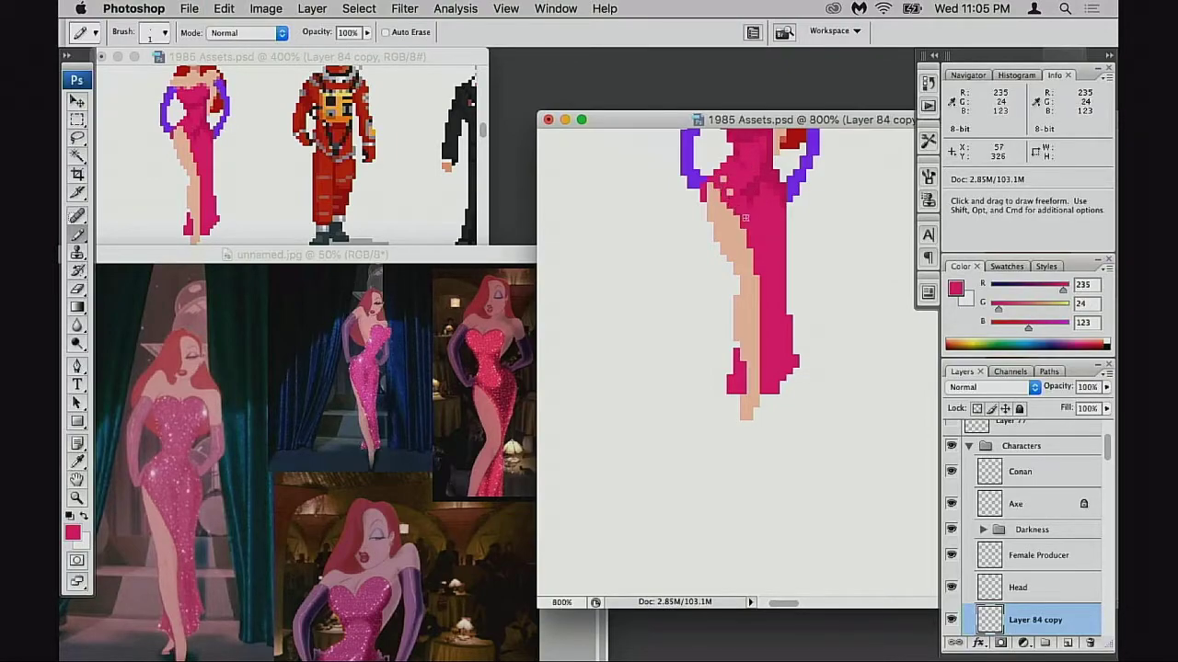
pyautogui.click(727, 189)
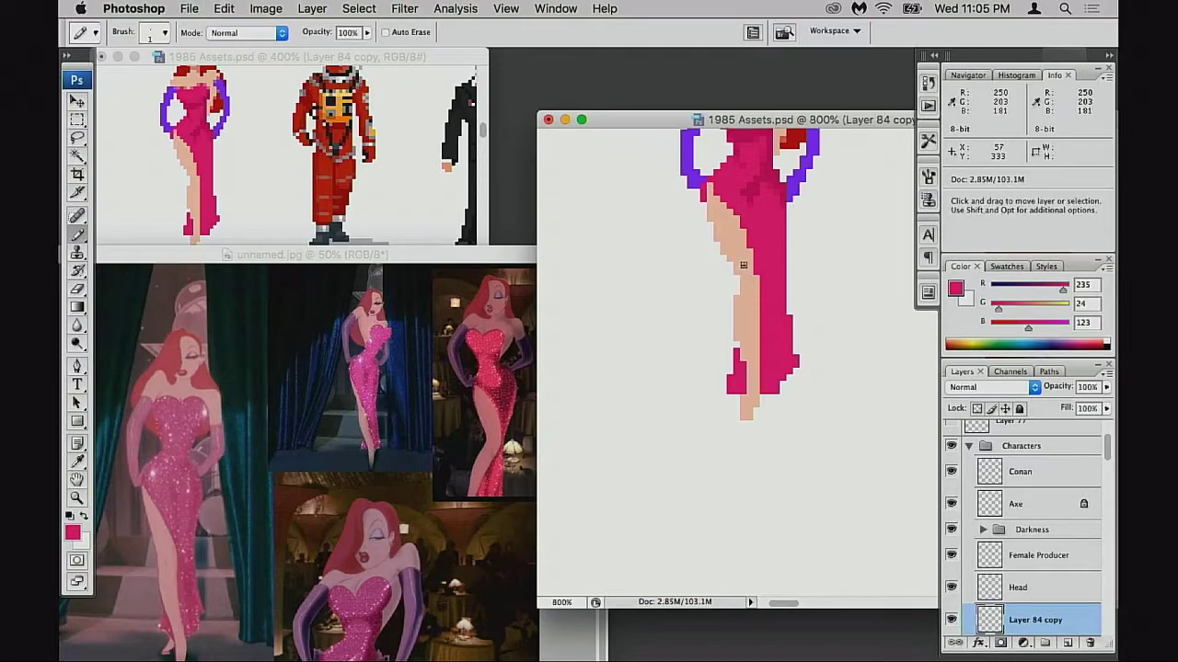
# - Clean up the outer hip below the glove by painting skin pixels, erasing stray pink, and restoring the glove's purple edge pixel
pyautogui.keyDown('alt'); pyautogui.click(709, 191); pyautogui.keyUp('alt')
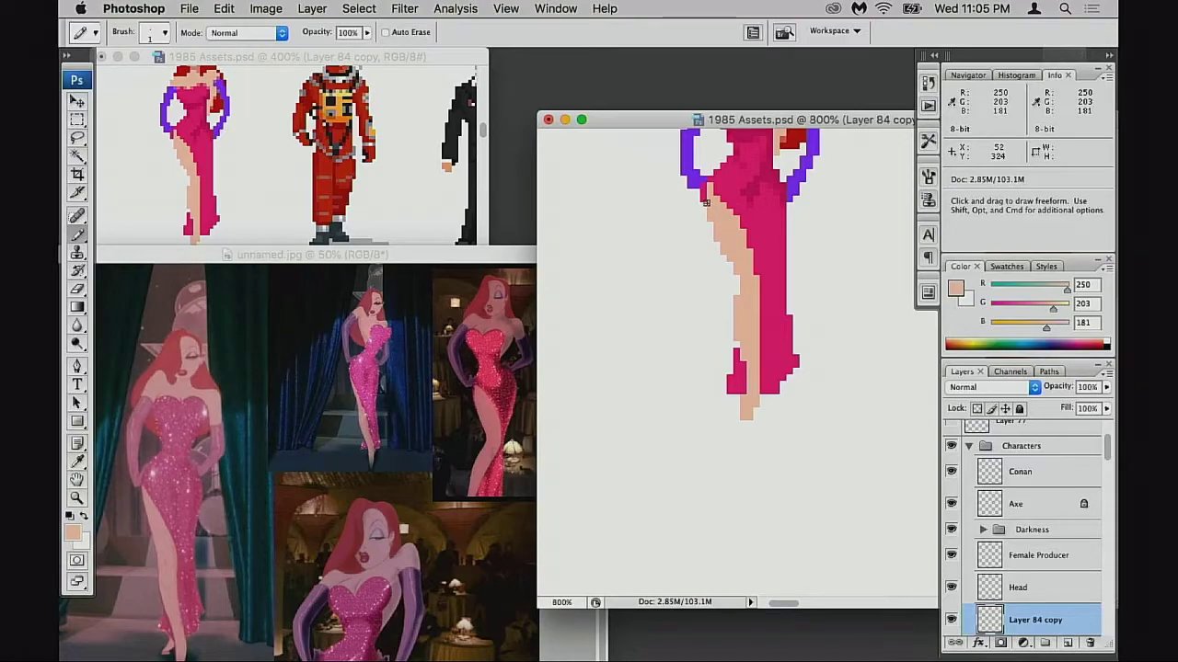
pyautogui.press('e')
pyautogui.press('super+z')
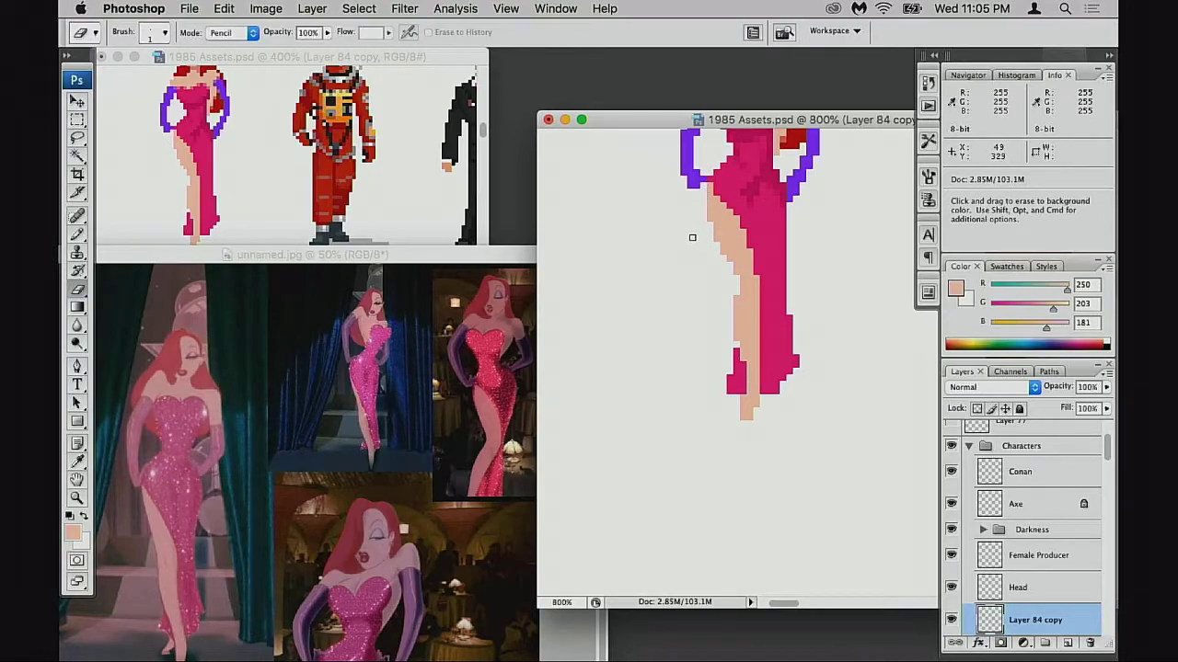
pyautogui.press('b')
pyautogui.keyDown('alt'); pyautogui.click(702, 192); pyautogui.keyUp('alt')
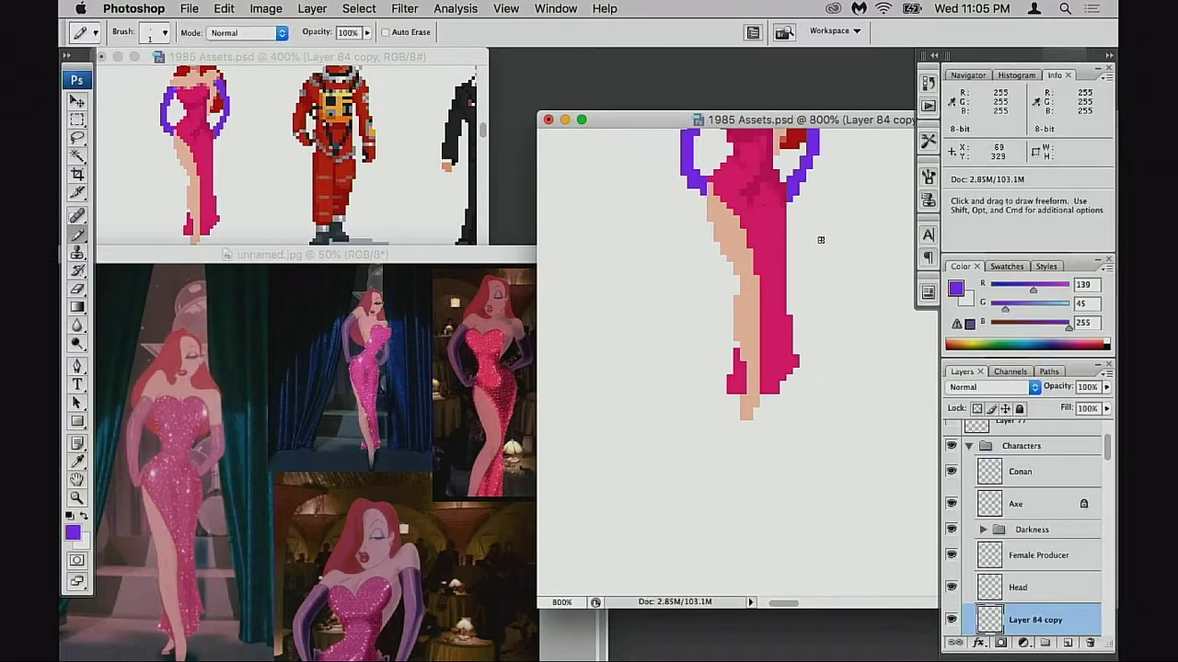
# - Shade the dress fold running from the hip to the slit with pixels in the sampled medium and dark pinks
pyautogui.keyDown('alt'); pyautogui.click(764, 228); pyautogui.keyUp('alt')
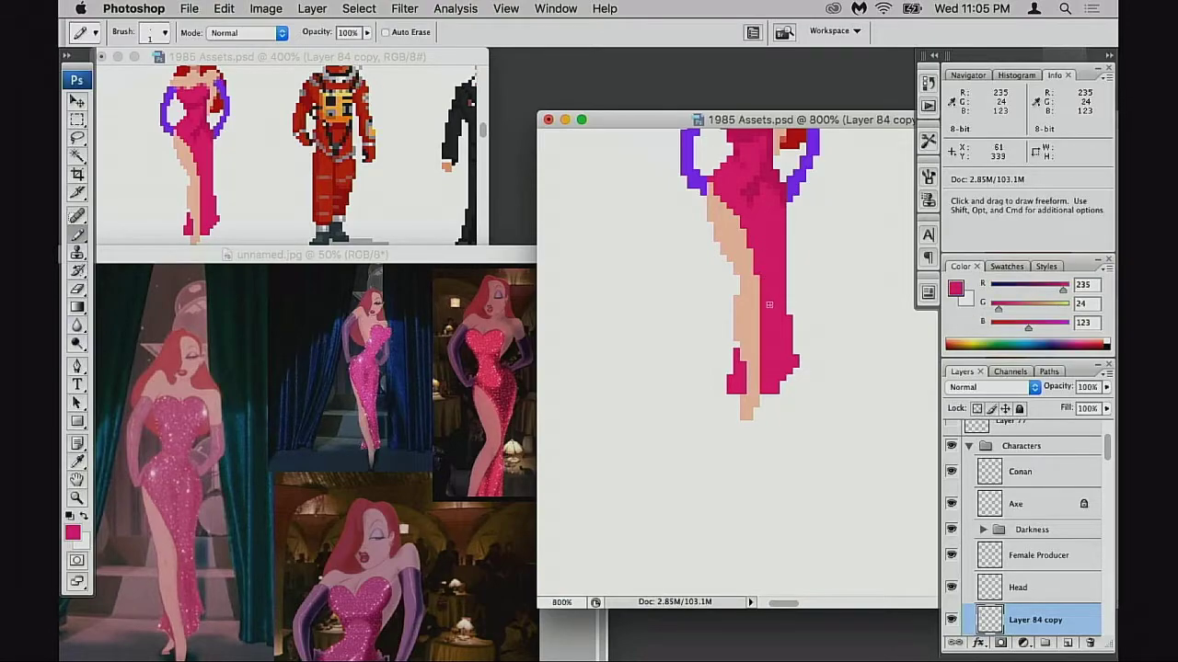
pyautogui.keyDown('alt'); pyautogui.click(764, 199); pyautogui.keyUp('alt')
pyautogui.press('z')
pyautogui.click(768, 260)
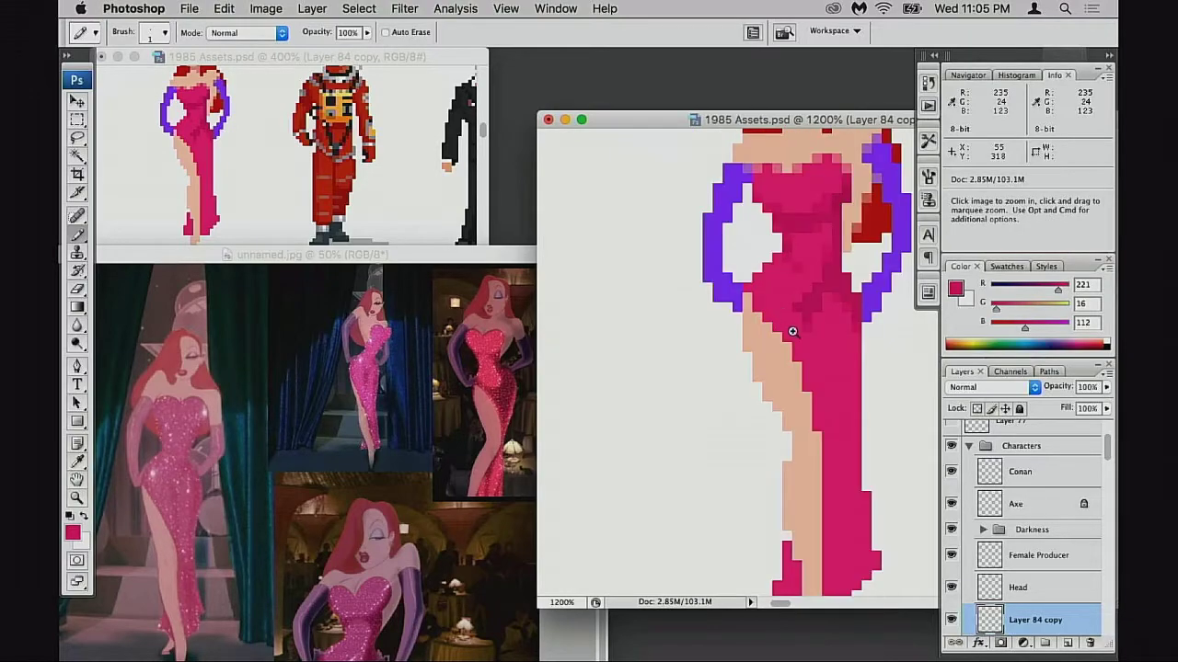
pyautogui.click(782, 278)
pyautogui.press('b')
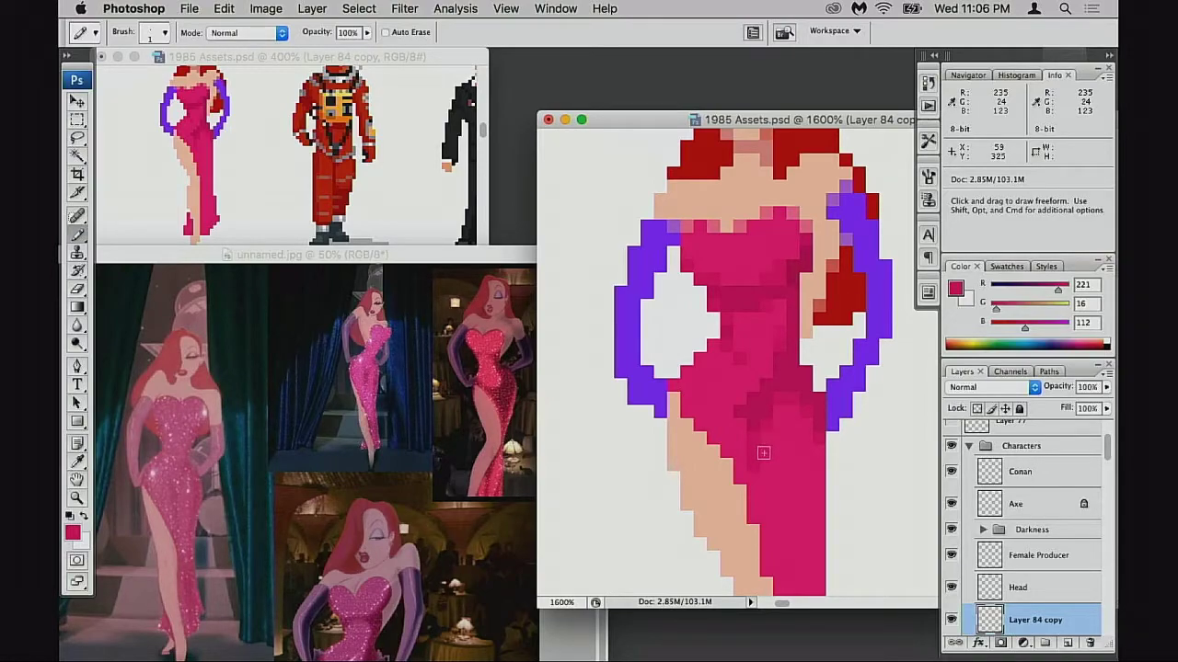
pyautogui.press('alt')
pyautogui.keyDown('alt'); pyautogui.click(768, 451); pyautogui.keyUp('alt')
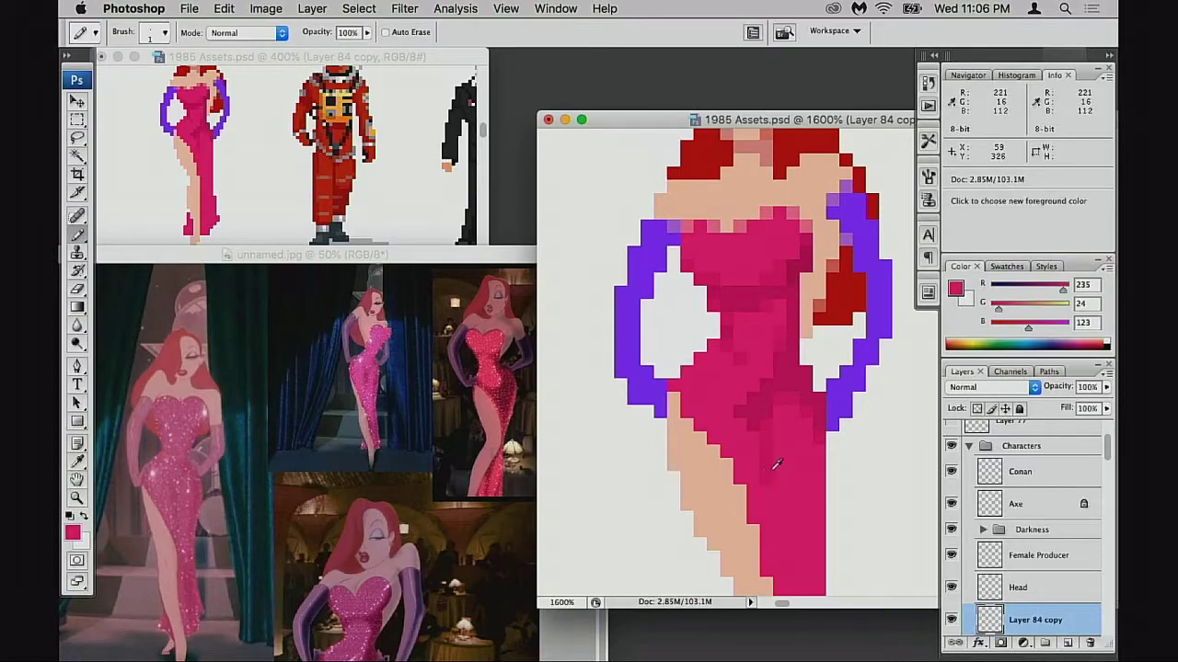
pyautogui.keyDown('alt'); pyautogui.click(756, 429); pyautogui.keyUp('alt')
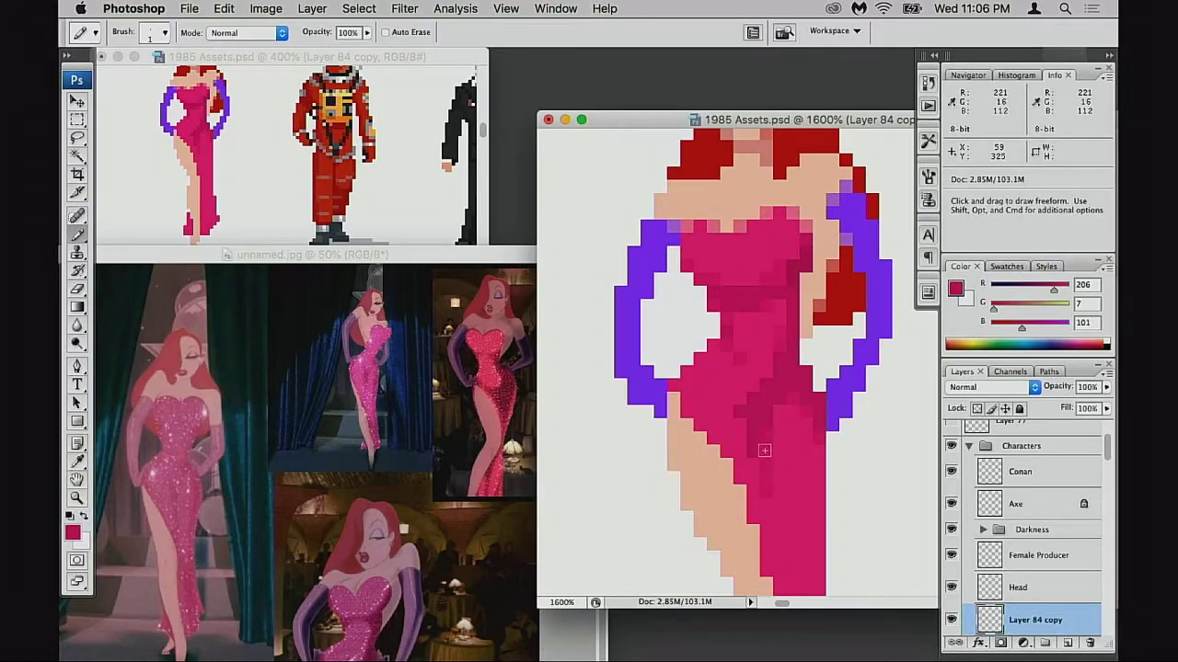
pyautogui.keyDown('alt'); pyautogui.click(771, 460); pyautogui.keyUp('alt')
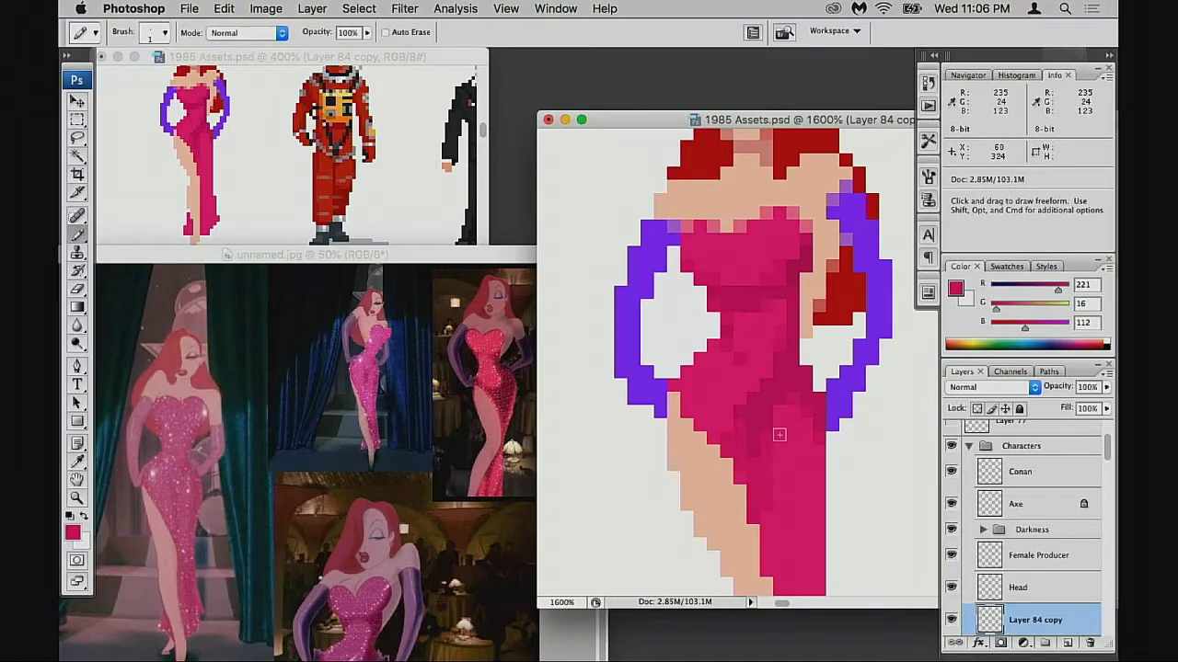
pyautogui.keyDown('alt'); pyautogui.click(778, 466); pyautogui.keyUp('alt')
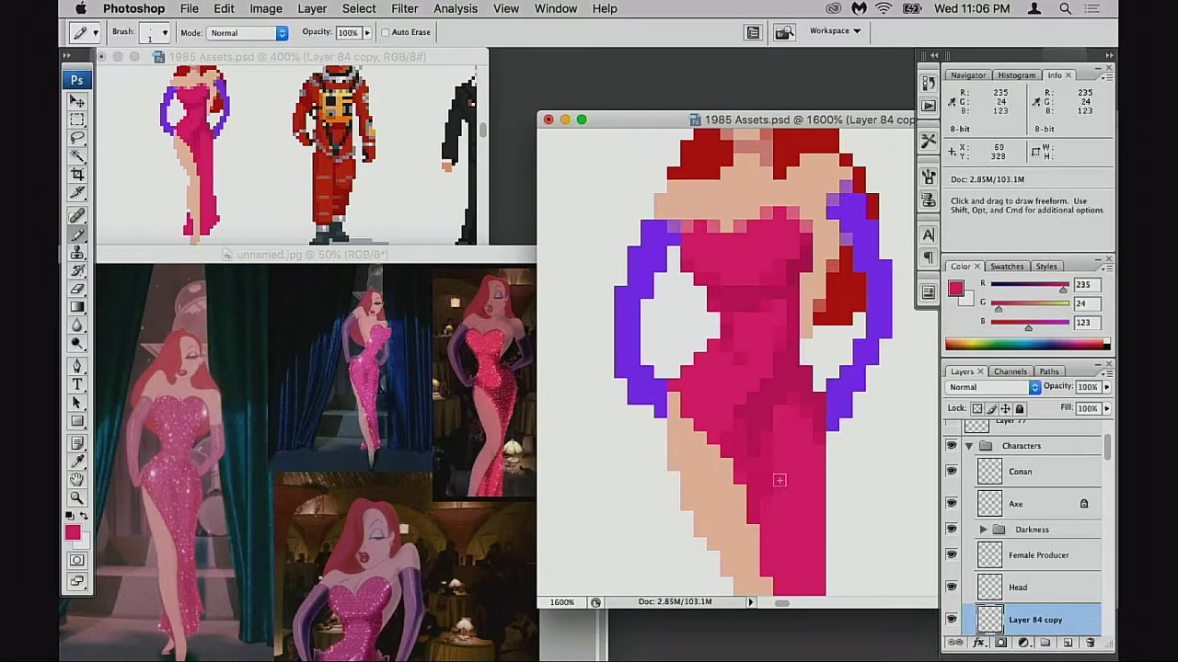
# - Soften the stepped edge between thigh and dress with single pixels of the sampled darker pink at 50% pencil opacity
pyautogui.moveTo(785, 470); pyautogui.dragTo(745, 364)
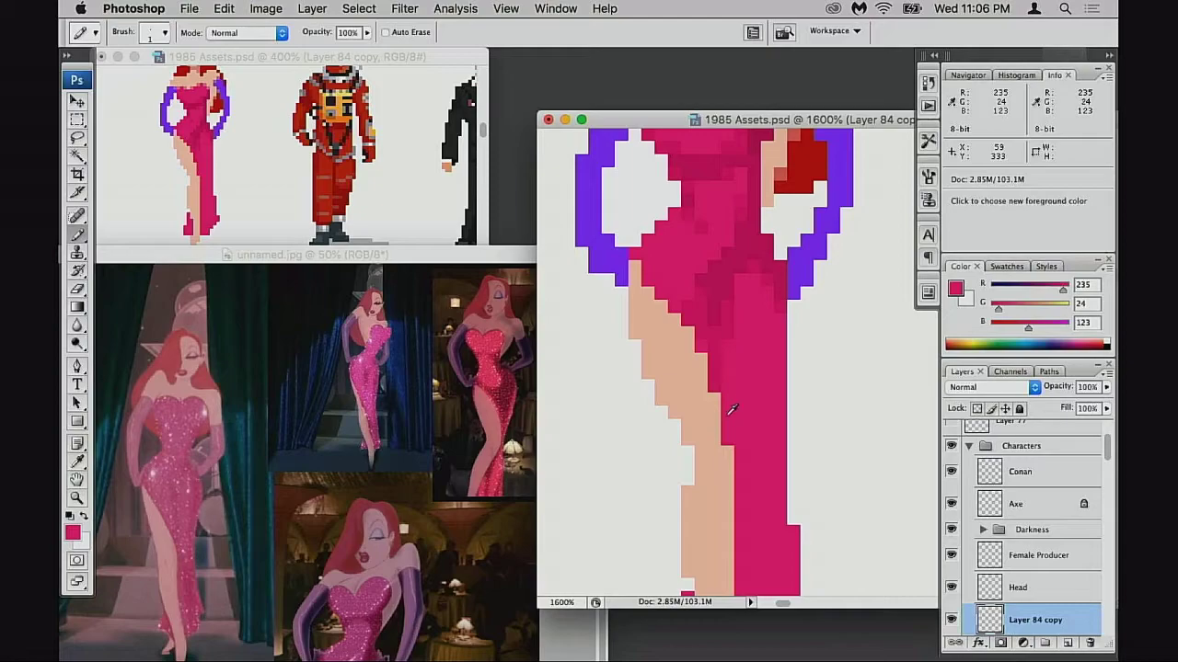
pyautogui.keyDown('alt'); pyautogui.click(722, 379); pyautogui.keyUp('alt')
pyautogui.press('5')
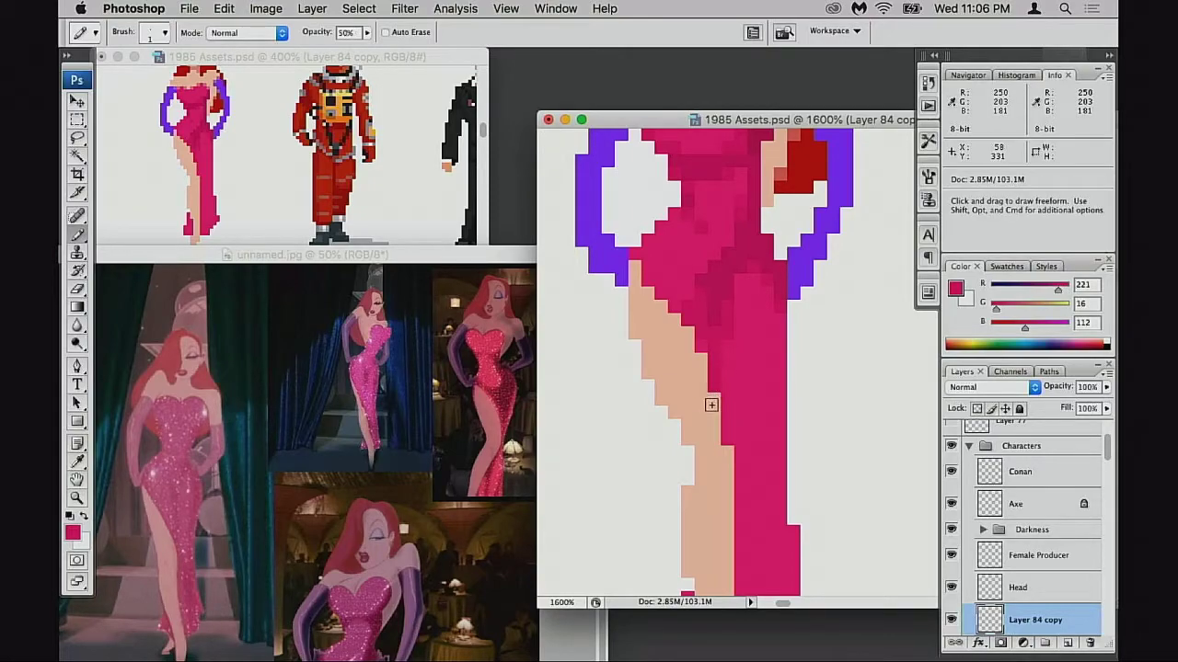
pyautogui.click(712, 399)
pyautogui.click(699, 360)
pyautogui.moveTo(739, 389)
pyautogui.mouseDown()
pyautogui.moveTo(741, 407)
pyautogui.moveTo(761, 388)
pyautogui.mouseUp()
pyautogui.click(732, 441)
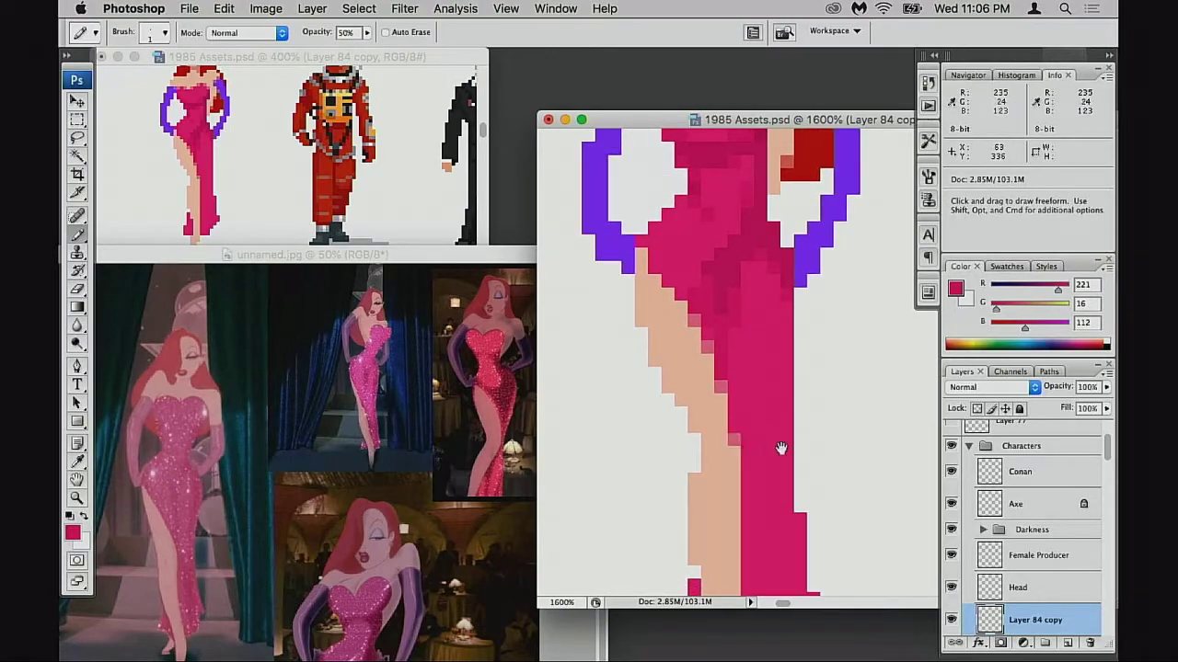
# - Examine the whole figure at reduced zoom beside the red astronaut, checking the leg and dress proportions
pyautogui.moveTo(780, 448); pyautogui.dragTo(783, 436)
pyautogui.keyDown('alt'); pyautogui.click(778, 443); pyautogui.keyUp('alt')
pyautogui.keyDown('alt'); pyautogui.click(790, 440); pyautogui.keyUp('alt')
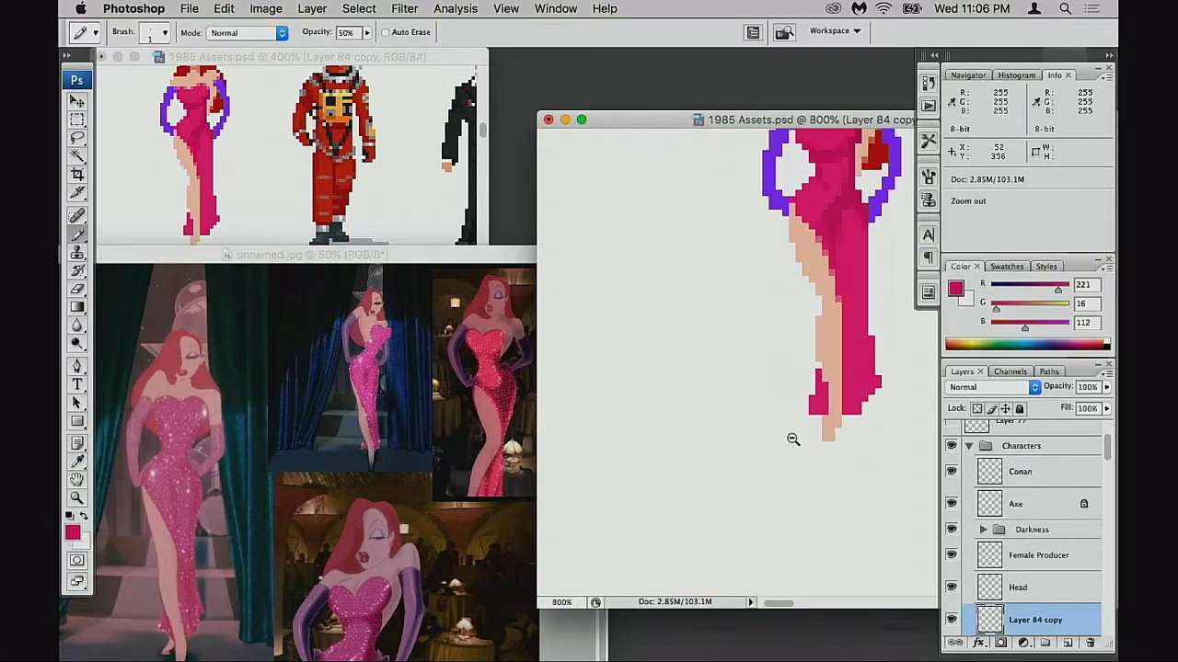
pyautogui.keyDown('alt'); pyautogui.click(793, 439); pyautogui.keyUp('alt')
pyautogui.moveTo(818, 388); pyautogui.dragTo(785, 447)
pyautogui.keyDown('alt'); pyautogui.click(815, 413); pyautogui.keyUp('alt')
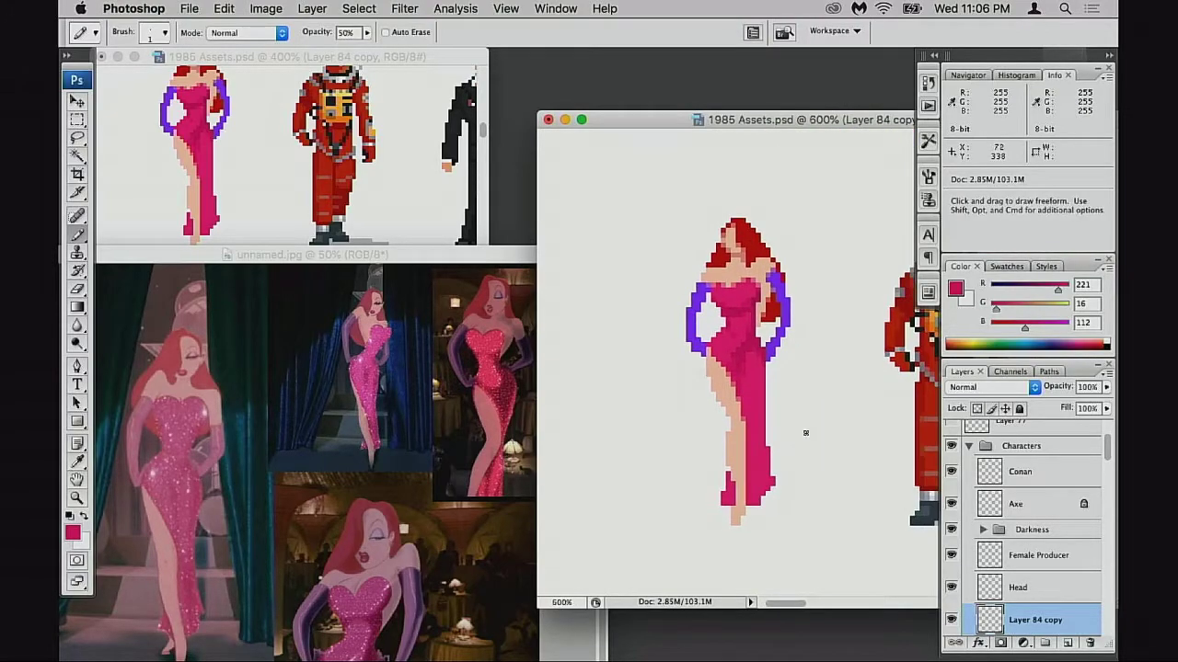
pyautogui.keyDown('alt'); pyautogui.click(796, 442); pyautogui.keyUp('alt')
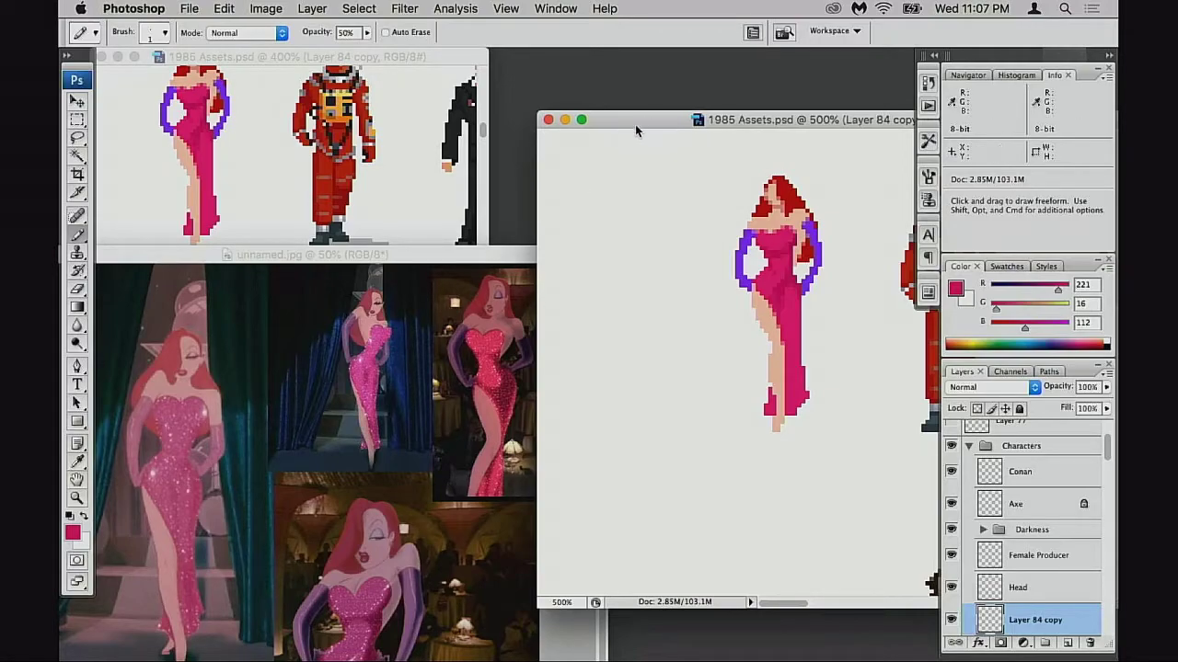
pyautogui.moveTo(635, 125); pyautogui.dragTo(611, 127)
pyautogui.press('space')
pyautogui.moveTo(782, 371); pyautogui.dragTo(736, 382)
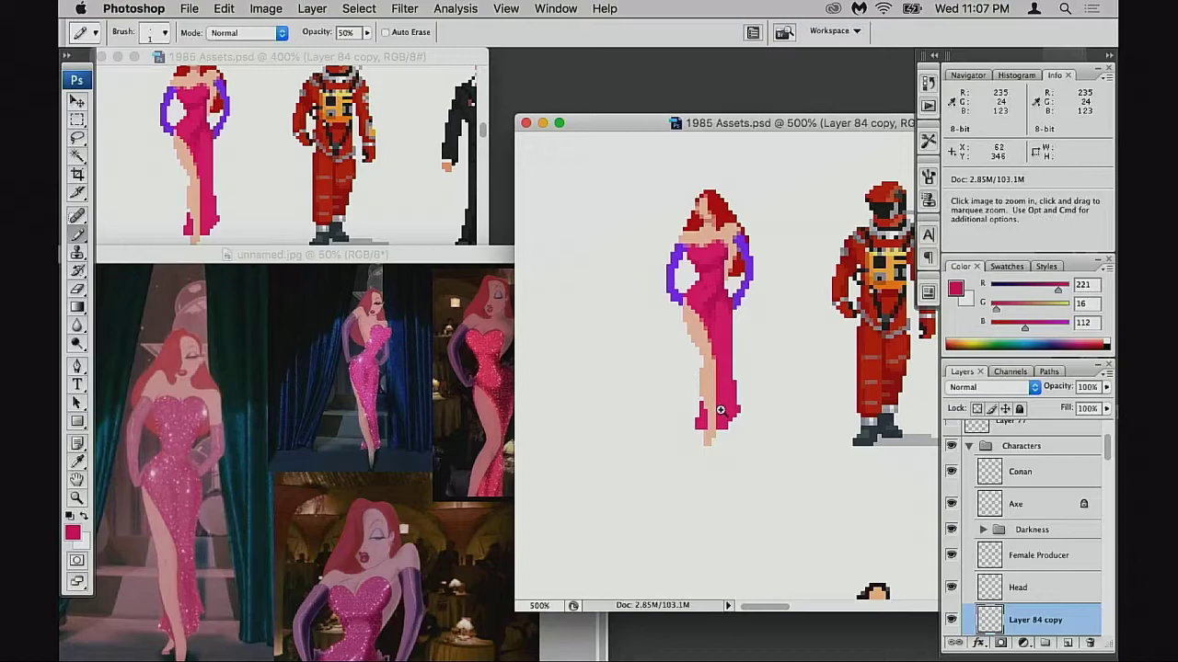
pyautogui.keyDown('super'); pyautogui.click(723, 402); pyautogui.keyUp('super')
pyautogui.moveTo(724, 422); pyautogui.dragTo(706, 422)
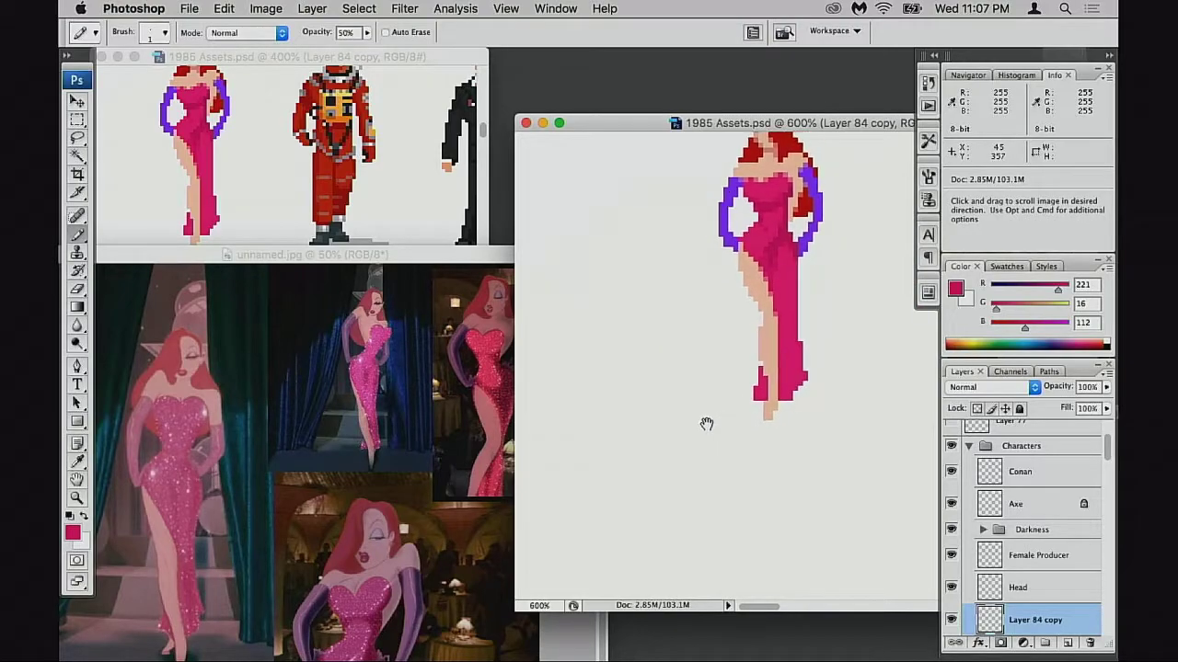
# - Bring unnamed.jpg forward and examine the feet and dress hem of the large standing pose up close and at 100%
pyautogui.click(320, 557)
pyautogui.moveTo(377, 259); pyautogui.dragTo(416, 162)
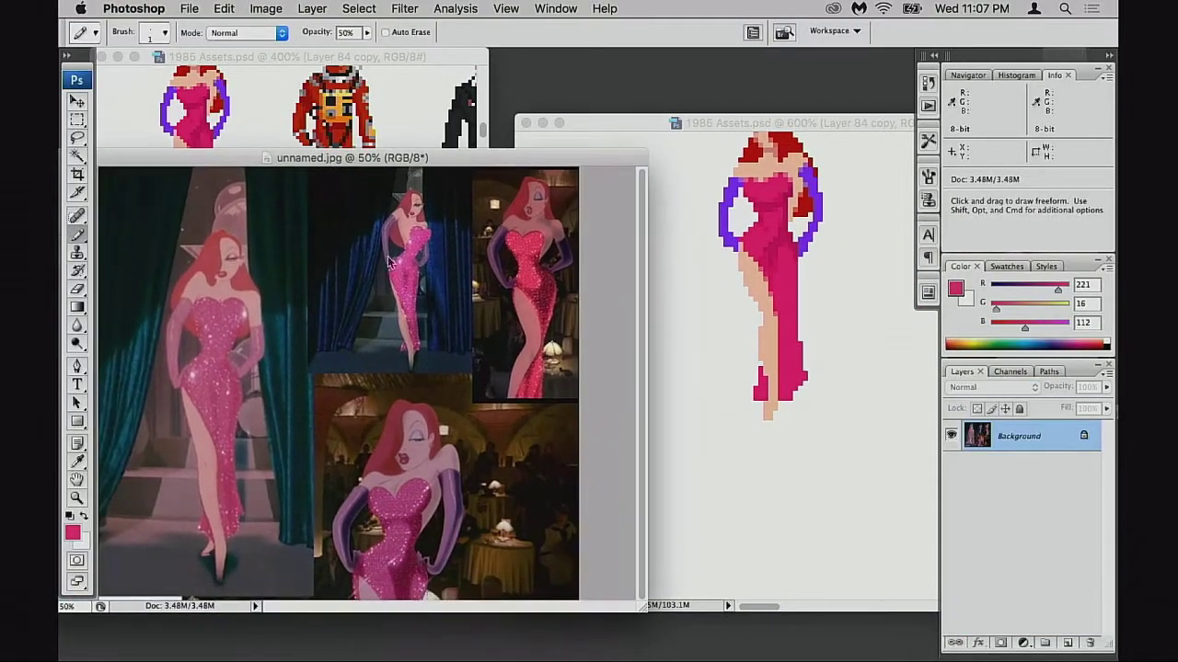
pyautogui.press('super+space')
pyautogui.moveTo(193, 545); pyautogui.dragTo(276, 568)
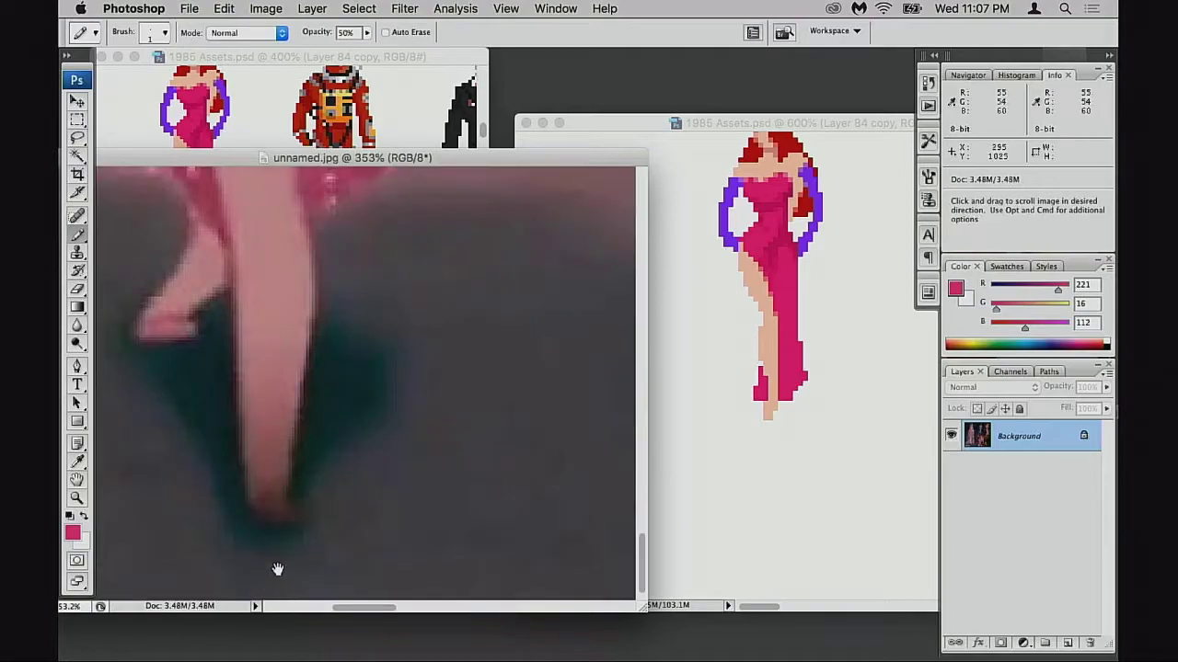
pyautogui.keyDown('alt'); pyautogui.keyDown('super'); pyautogui.click(340, 512); pyautogui.keyUp('super'); pyautogui.keyUp('alt')
pyautogui.keyDown('alt'); pyautogui.keyDown('super'); pyautogui.click(344, 512); pyautogui.keyUp('super'); pyautogui.keyUp('alt')
pyautogui.keyDown('alt'); pyautogui.keyDown('super'); pyautogui.click(346, 512); pyautogui.keyUp('super'); pyautogui.keyUp('alt')
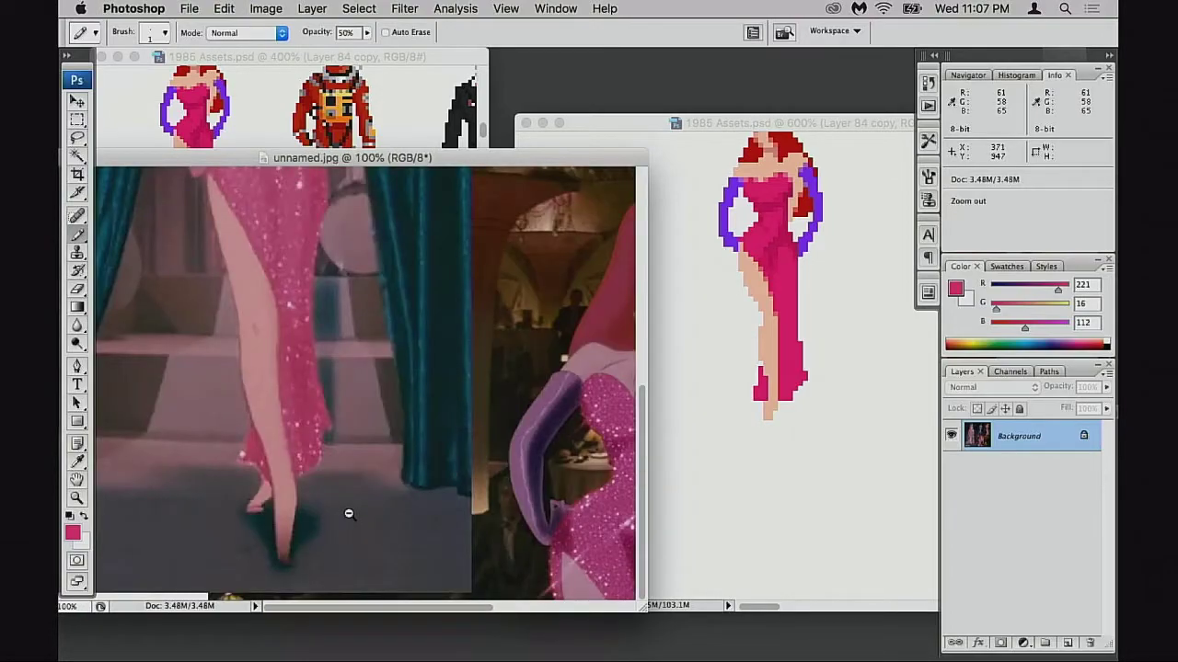
# - Review all the reference poses in unnamed.jpg at 50% and place the image where the sprite document stays visible
pyautogui.moveTo(523, 517); pyautogui.dragTo(437, 505)
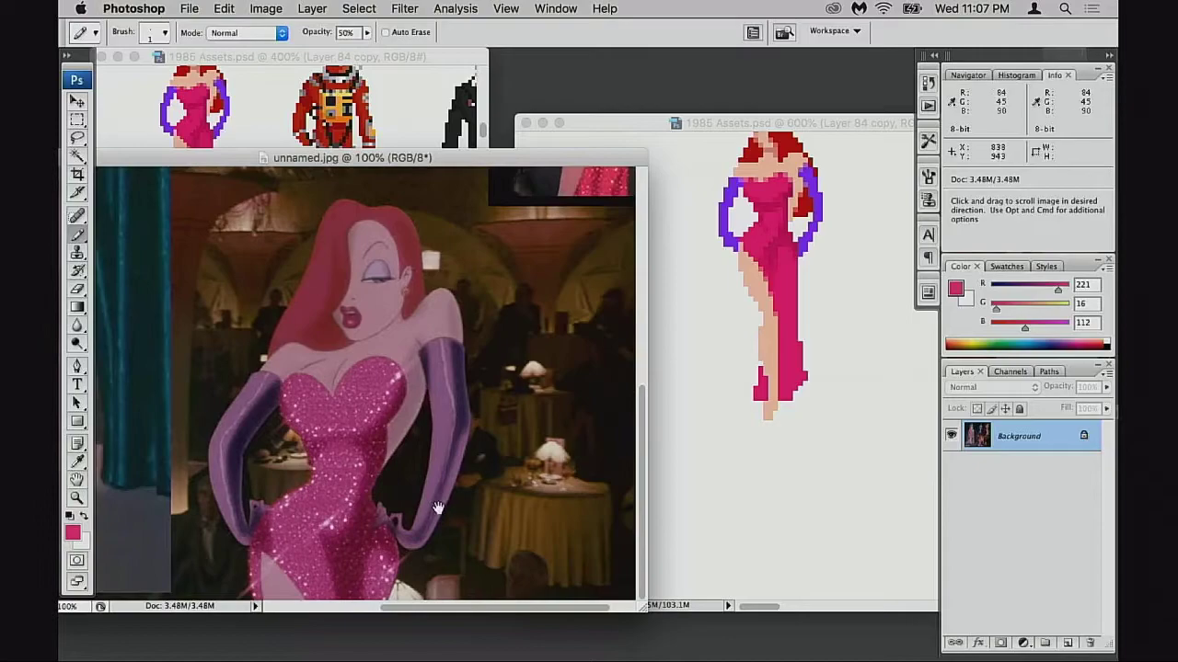
pyautogui.keyDown('alt'); pyautogui.keyDown('super'); pyautogui.click(454, 497); pyautogui.keyUp('super'); pyautogui.keyUp('alt')
pyautogui.keyDown('alt'); pyautogui.keyDown('super'); pyautogui.click(455, 497); pyautogui.keyUp('super'); pyautogui.keyUp('alt')
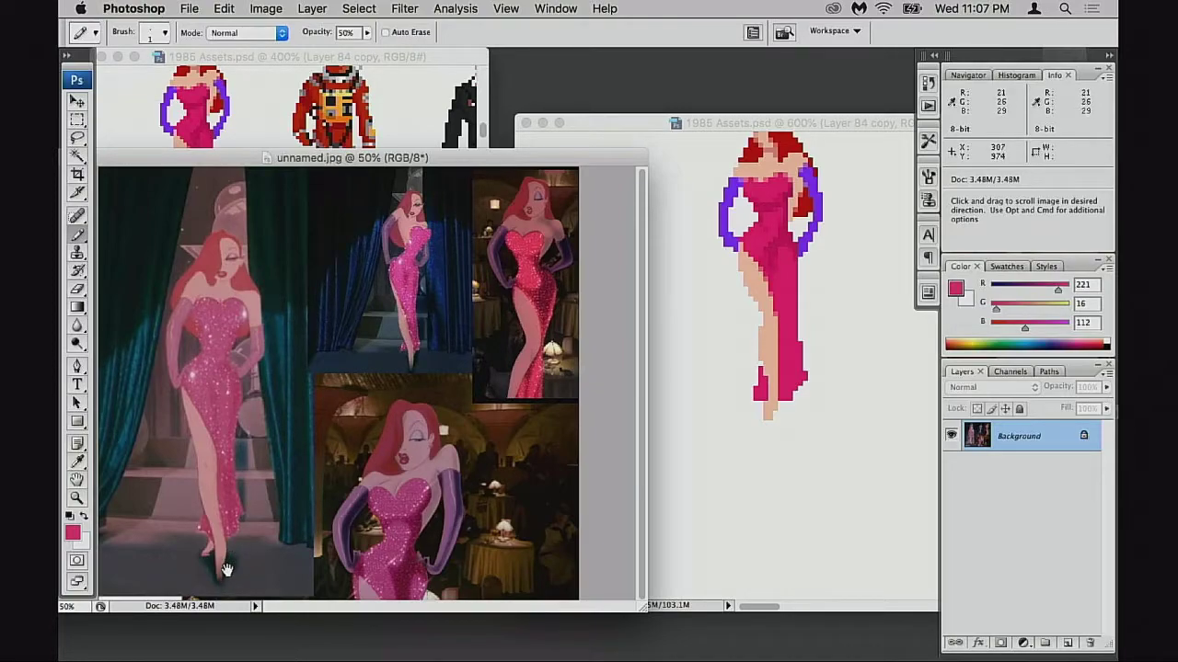
pyautogui.moveTo(480, 164); pyautogui.dragTo(474, 249)
pyautogui.click(789, 460)
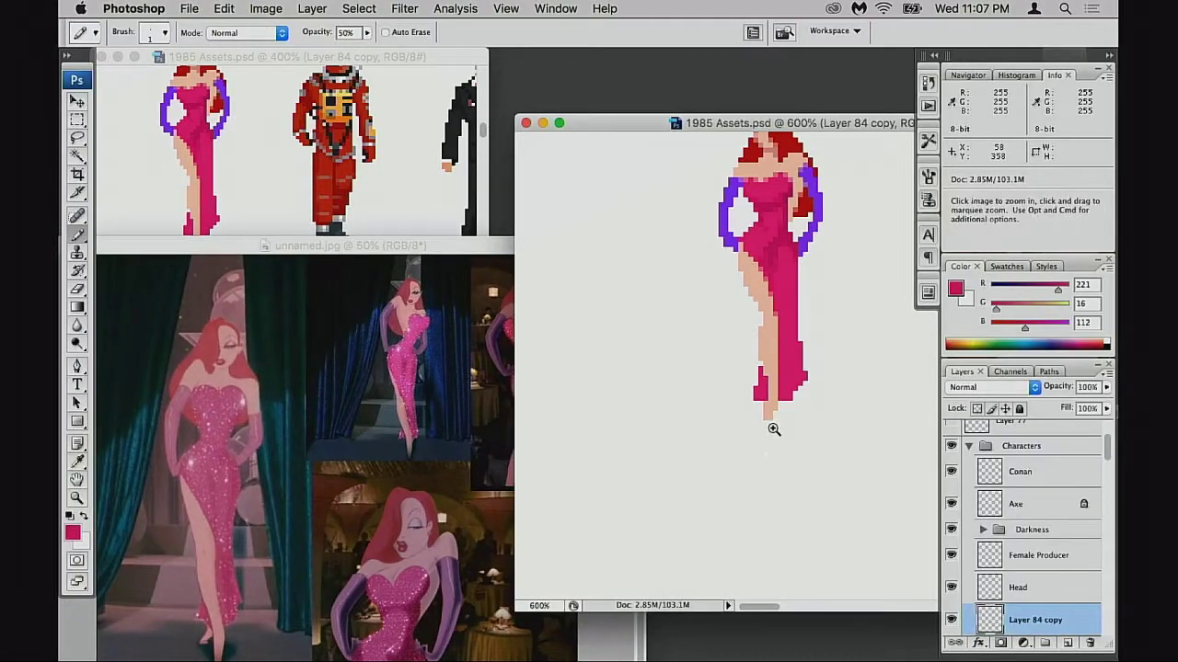
# - Paint the tip of the shoe at the foot's lower end in dark red sampled from the artwork, at 100% pencil opacity
pyautogui.keyDown('super'); pyautogui.click(774, 430); pyautogui.keyUp('super')
pyautogui.keyDown('super'); pyautogui.click(781, 414); pyautogui.keyUp('super')
pyautogui.moveTo(810, 299); pyautogui.dragTo(680, 518)
pyautogui.press('v')
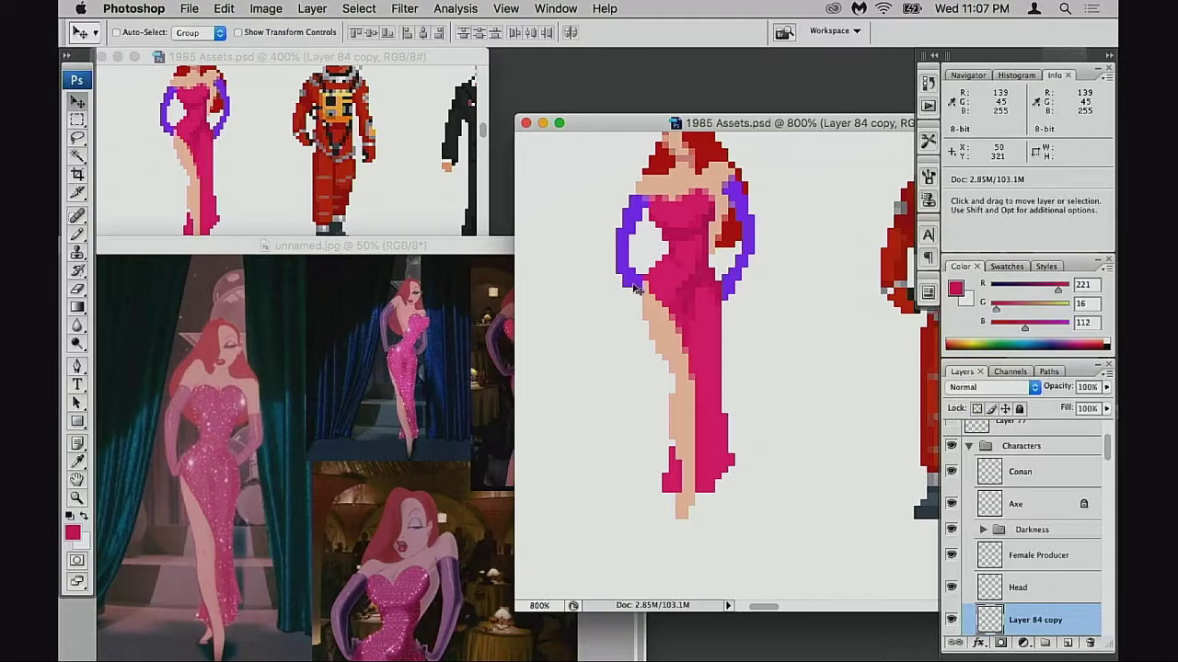
pyautogui.press('b')
pyautogui.moveTo(747, 424); pyautogui.dragTo(714, 408)
pyautogui.keyDown('alt'); pyautogui.click(697, 217); pyautogui.keyUp('alt')
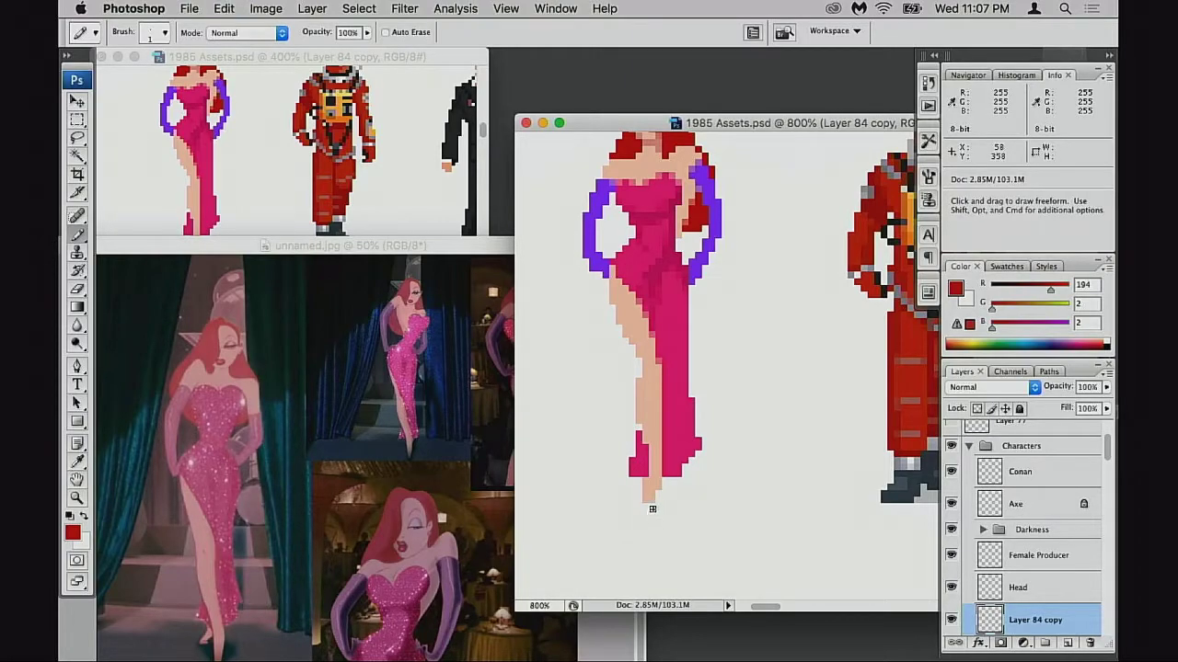
pyautogui.press('0')
pyautogui.click(648, 507)
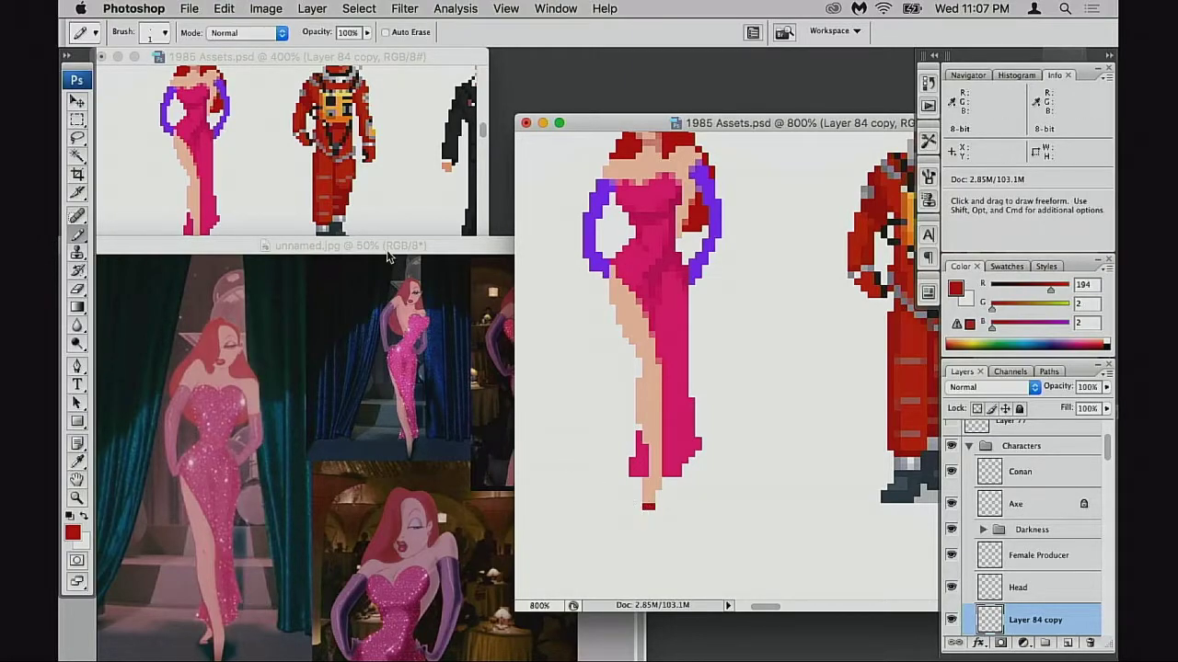
# - Extend the dark red shoe along the side of the foot with single pixels, following the reference pose
pyautogui.moveTo(389, 246); pyautogui.dragTo(376, 319)
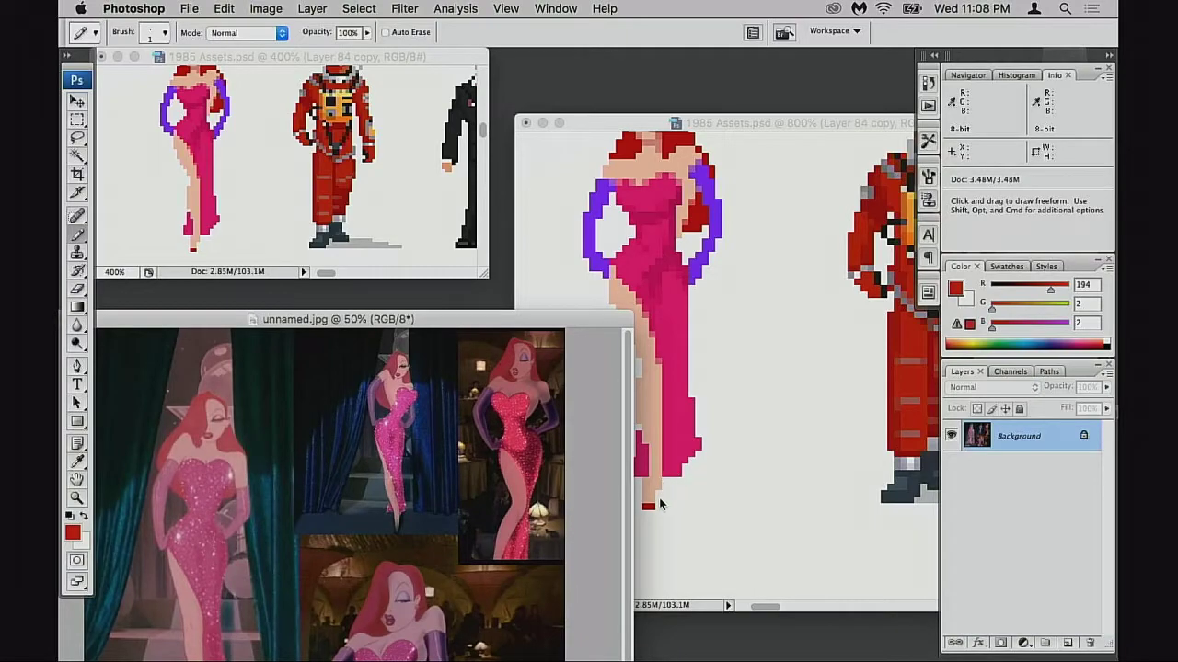
pyautogui.click(654, 507)
pyautogui.click(657, 494)
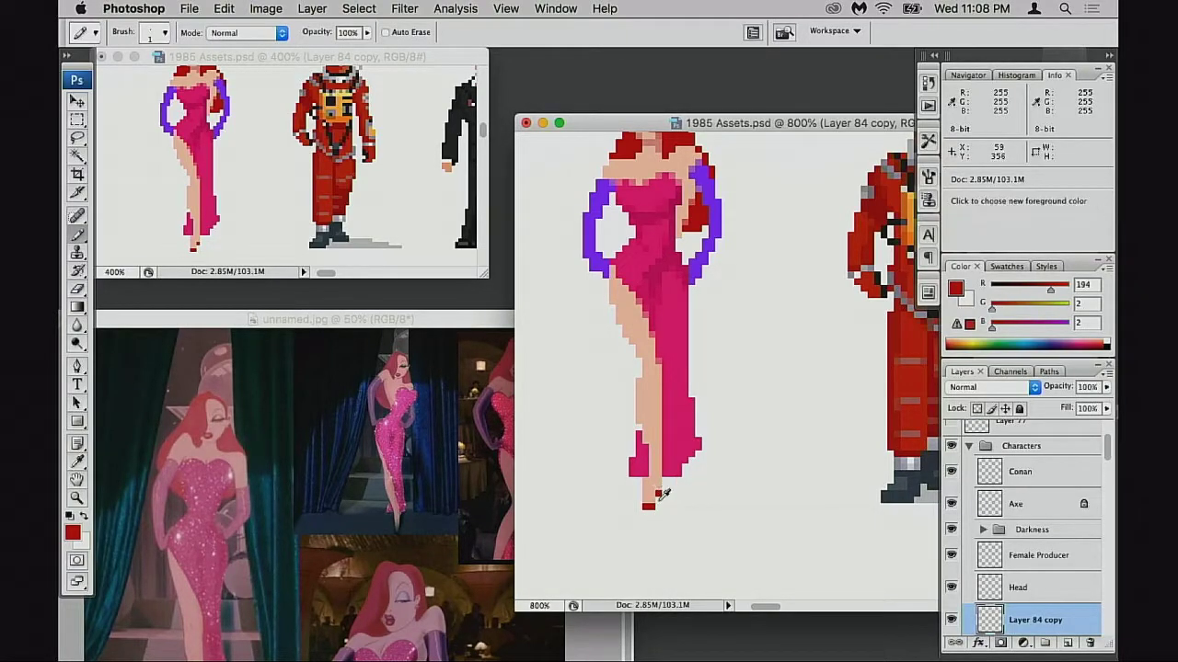
pyautogui.click(658, 500)
# - Widen the ankle and lower calf over the pink hem with the sampled skin tone at 100% pencil opacity
pyautogui.keyDown('alt'); pyautogui.click(646, 476); pyautogui.keyUp('alt')
pyautogui.press('3')
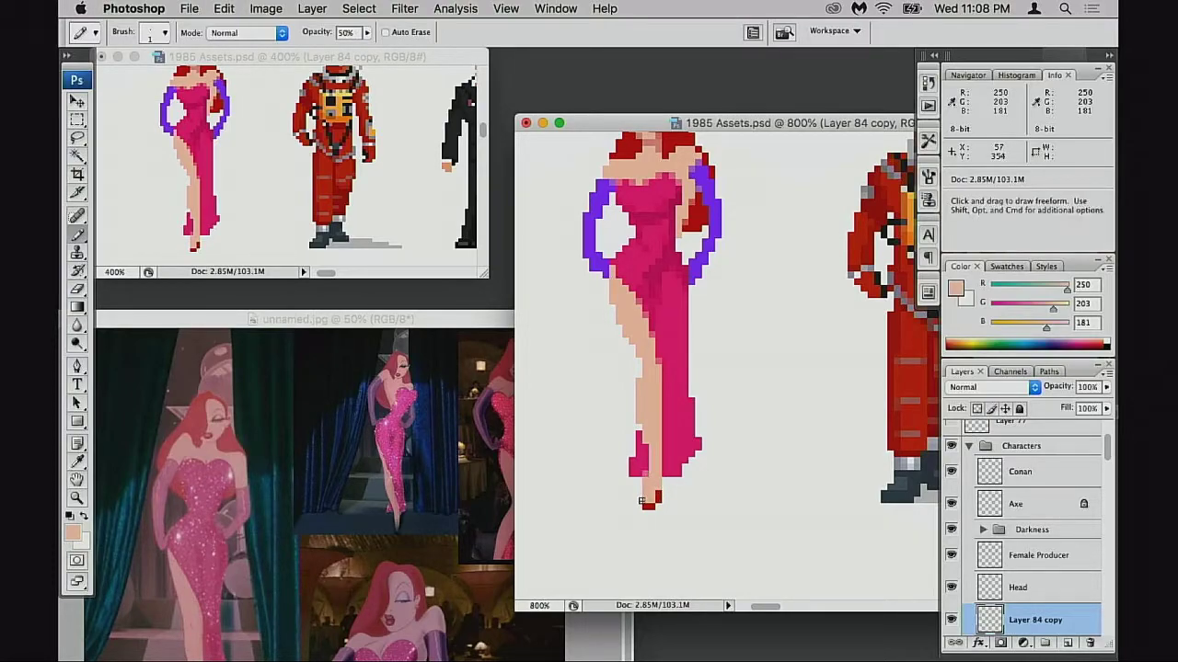
pyautogui.press('0')
pyautogui.click(648, 451)
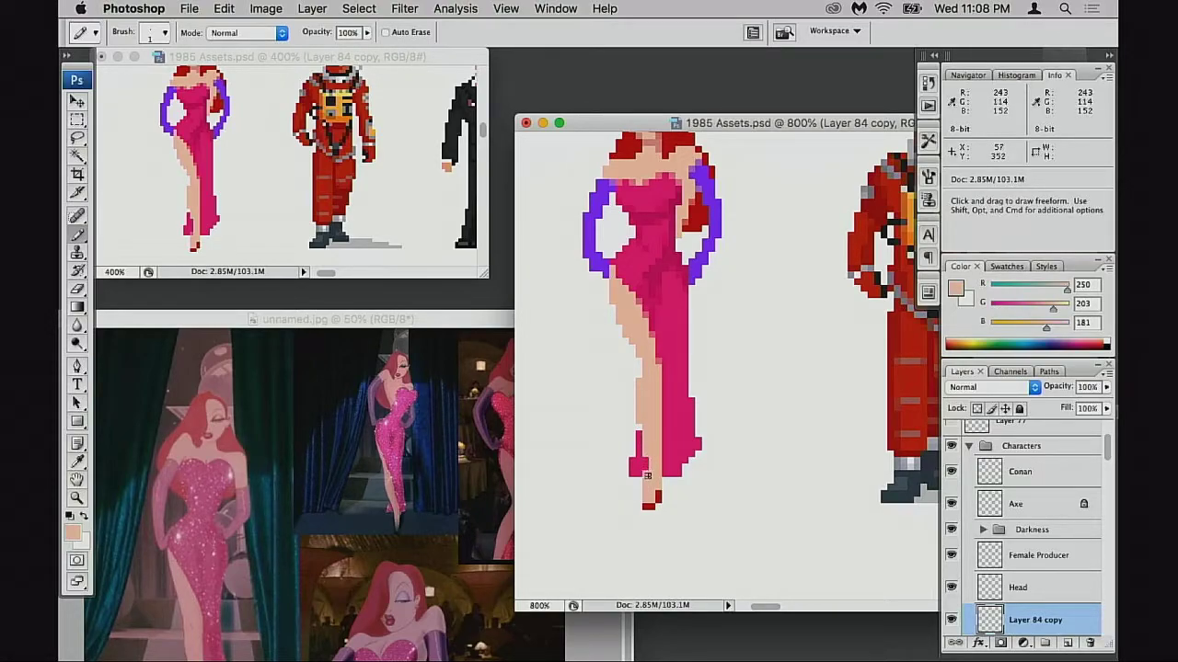
pyautogui.moveTo(648, 471); pyautogui.dragTo(648, 460)
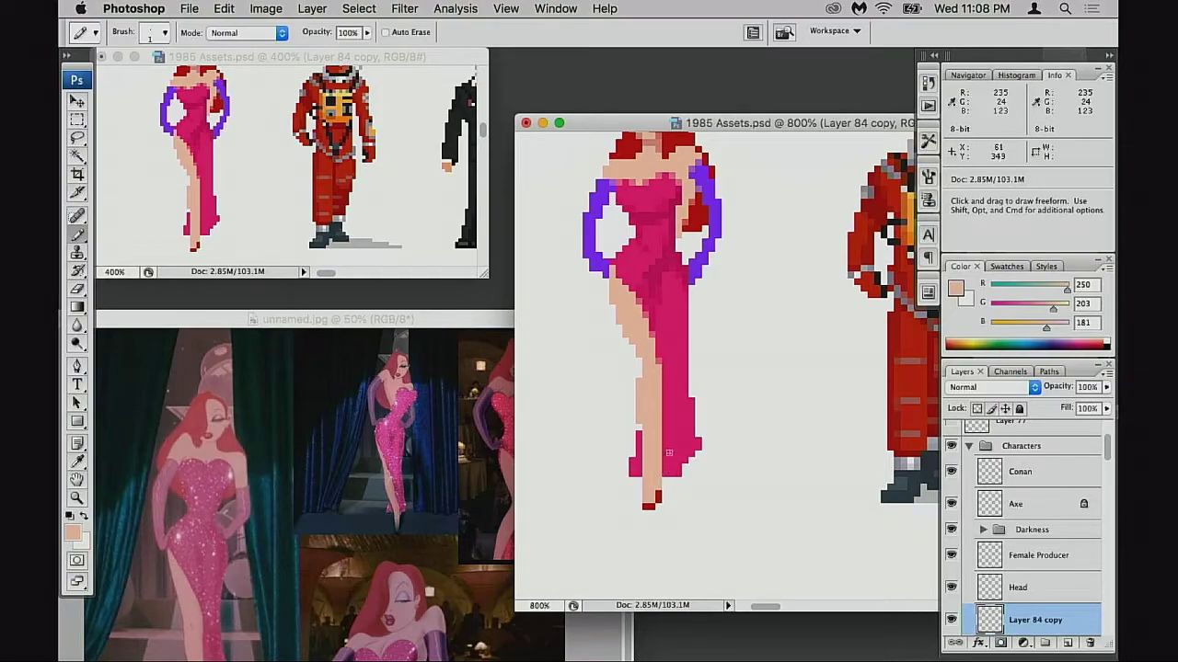
# - Refine the dress's lower hem and extend its inner edge over the calf below the knee with sampled bright pink
pyautogui.keyDown('alt'); pyautogui.click(671, 450); pyautogui.keyUp('alt')
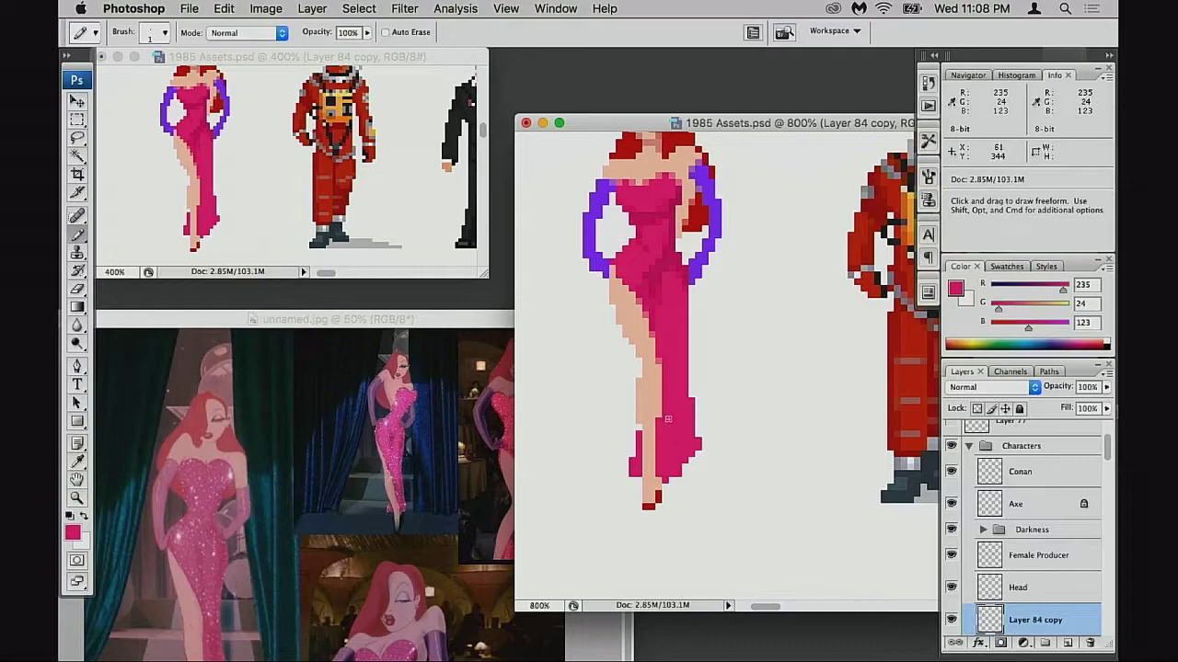
pyautogui.keyDown('alt'); pyautogui.click(657, 421); pyautogui.keyUp('alt')
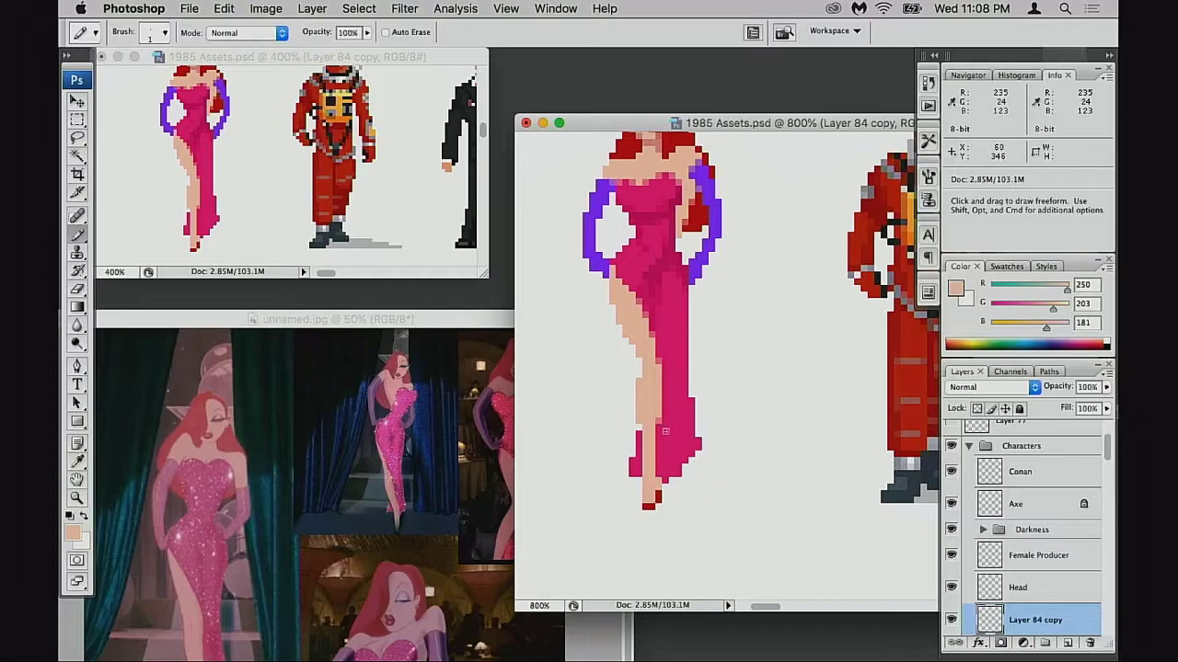
pyautogui.keyDown('alt'); pyautogui.click(660, 412); pyautogui.keyUp('alt')
pyautogui.click(660, 402)
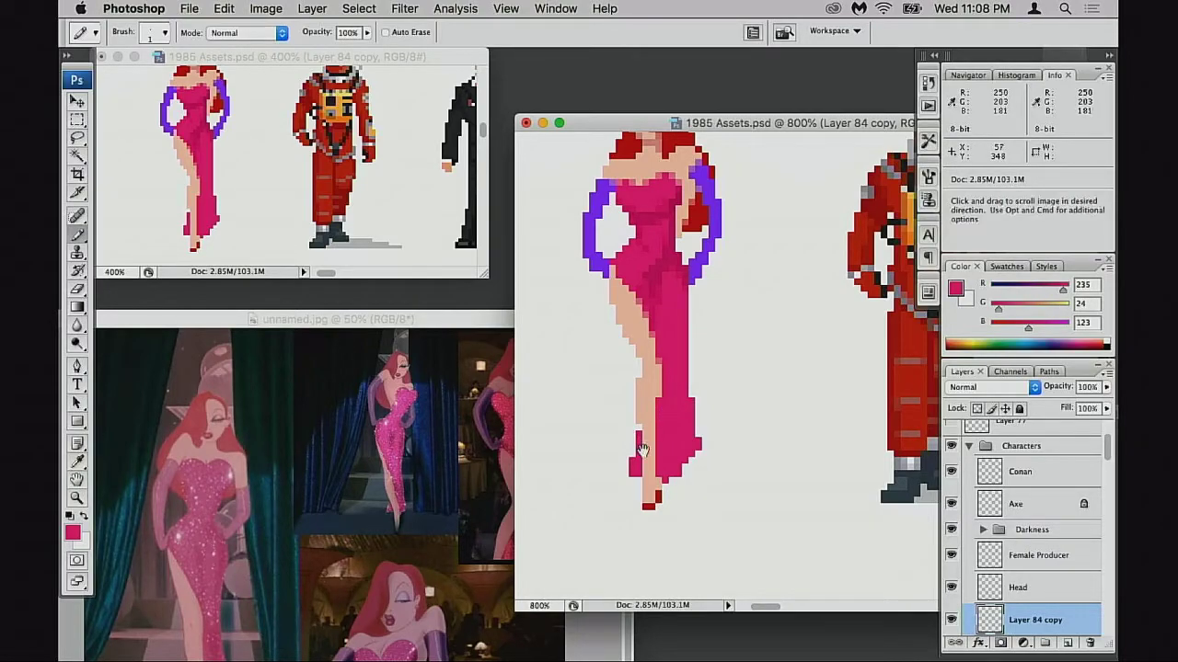
# - Cover the narrow pink strip along the calf's outer edge with sampled skin tone after checking the reference
pyautogui.moveTo(442, 321); pyautogui.dragTo(445, 263)
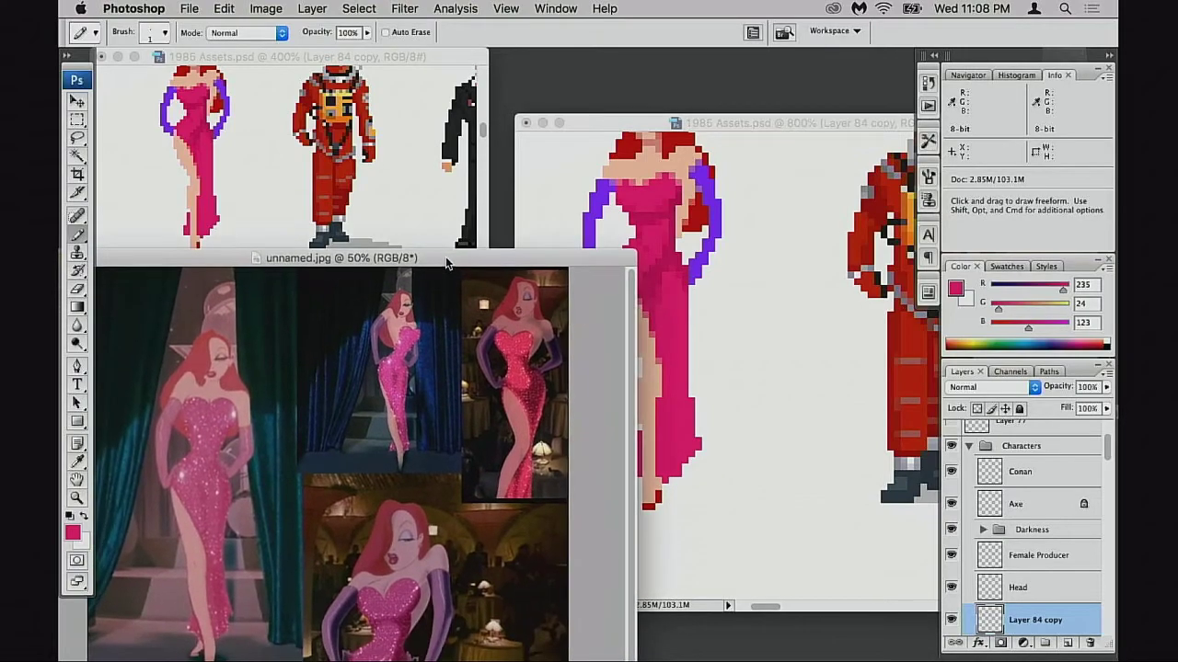
pyautogui.click(708, 416)
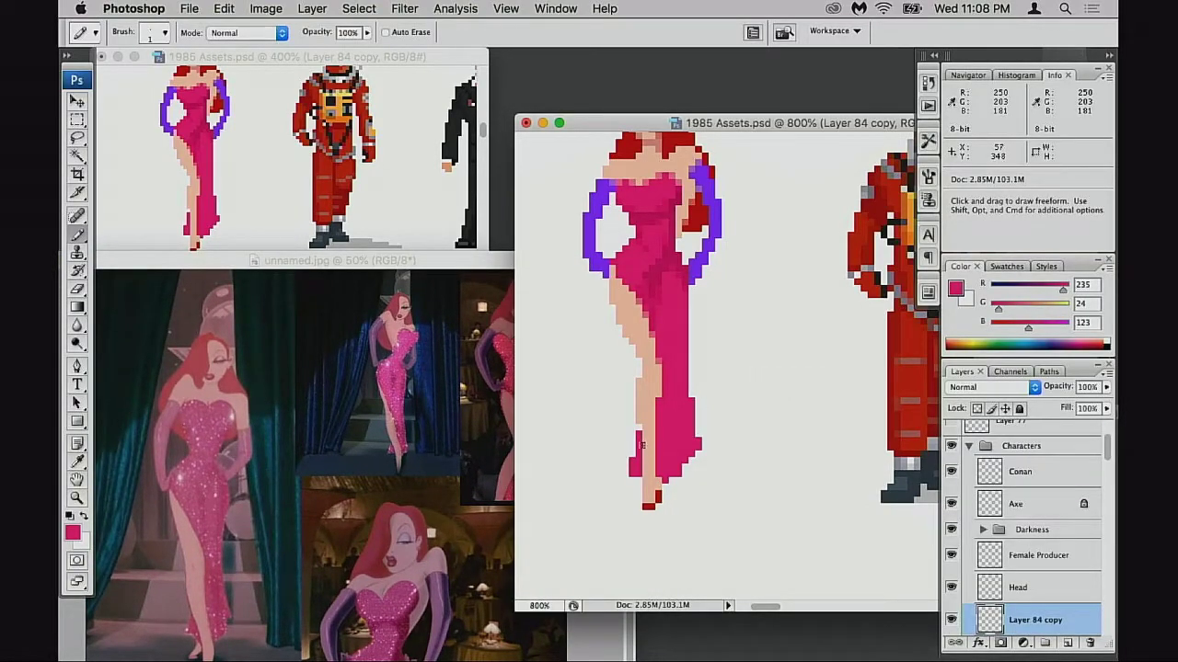
pyautogui.keyDown('alt'); pyautogui.click(641, 432); pyautogui.keyUp('alt')
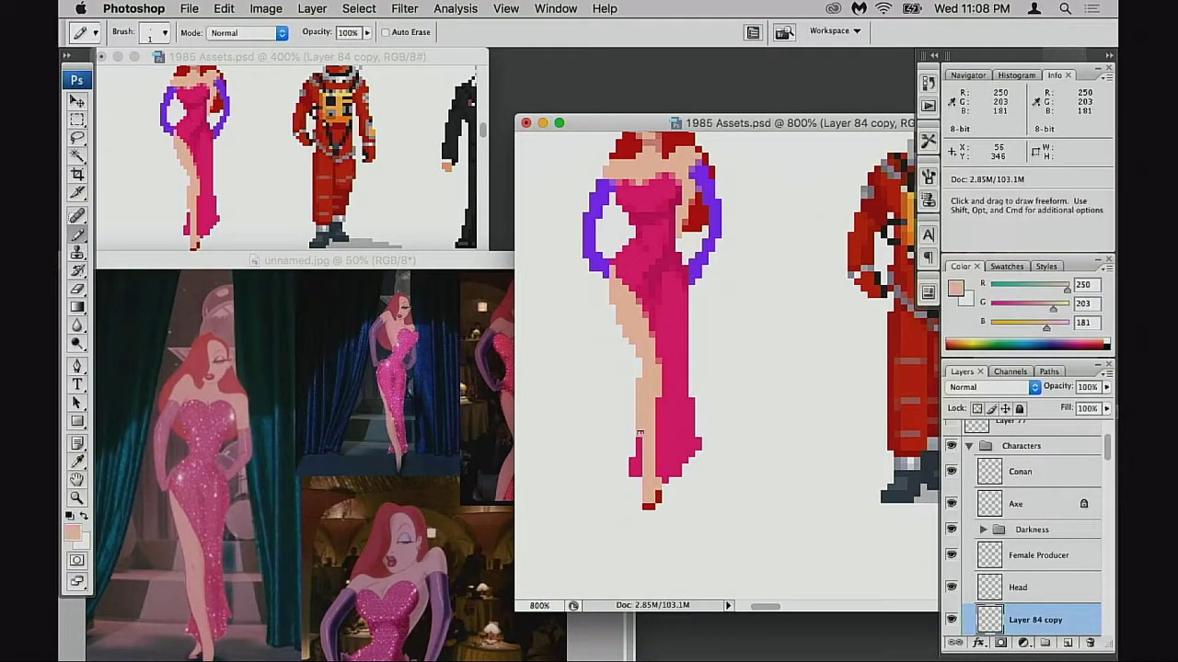
# - Try a longer dark red toe and a separate heel, erasing a pixel beneath the foot to test the shoe shape
pyautogui.keyDown('alt'); pyautogui.click(649, 503); pyautogui.keyUp('alt')
pyautogui.click(638, 507)
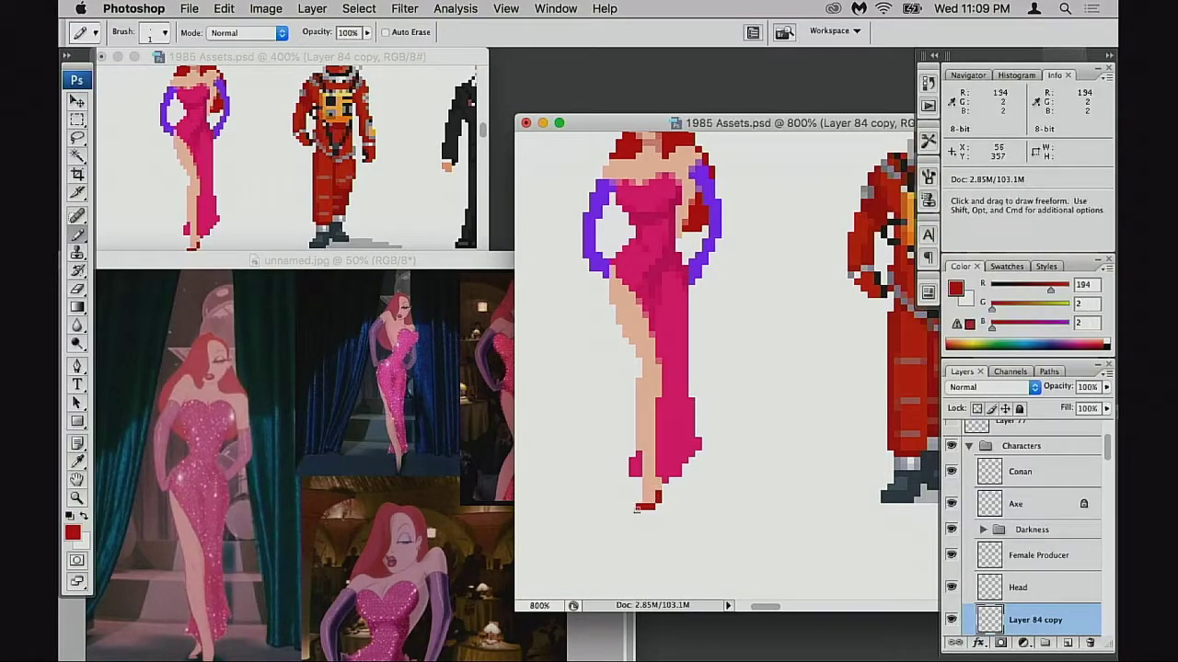
pyautogui.moveTo(451, 263); pyautogui.dragTo(451, 291)
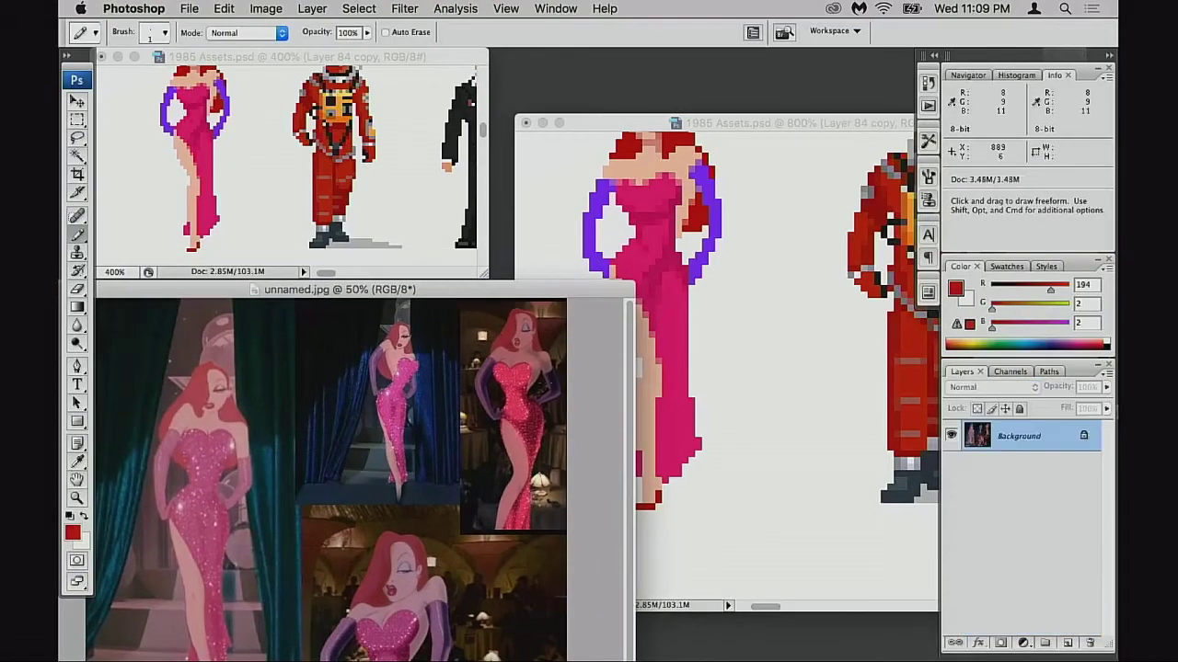
pyautogui.press('e')
pyautogui.click(655, 517)
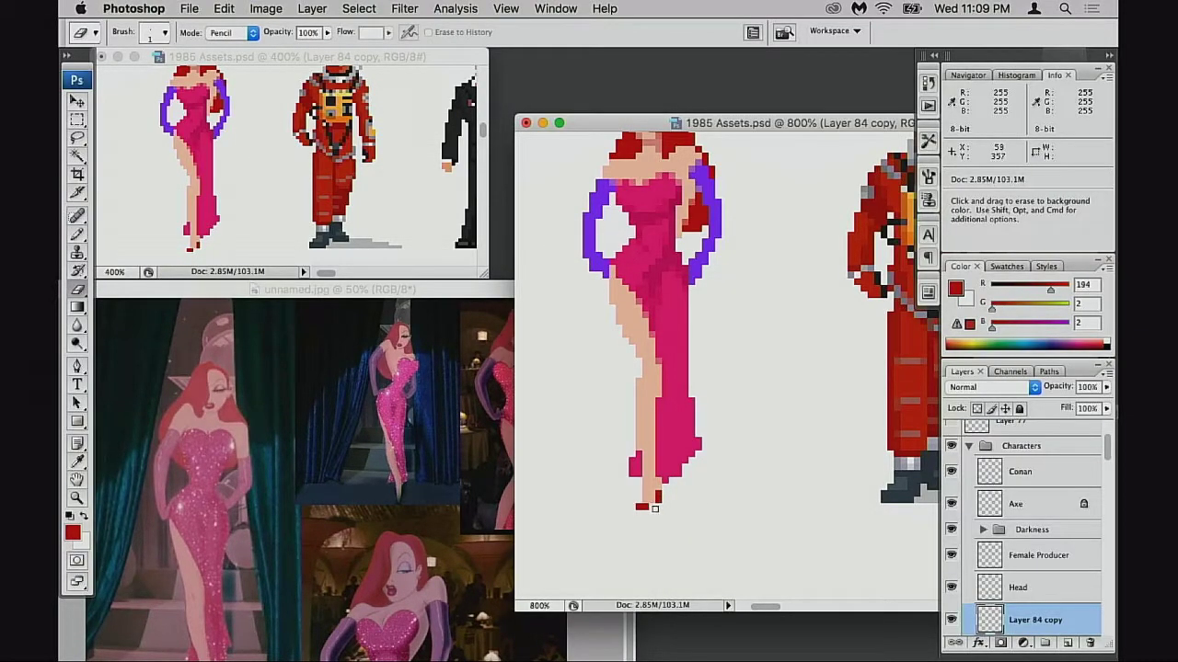
pyautogui.press('b')
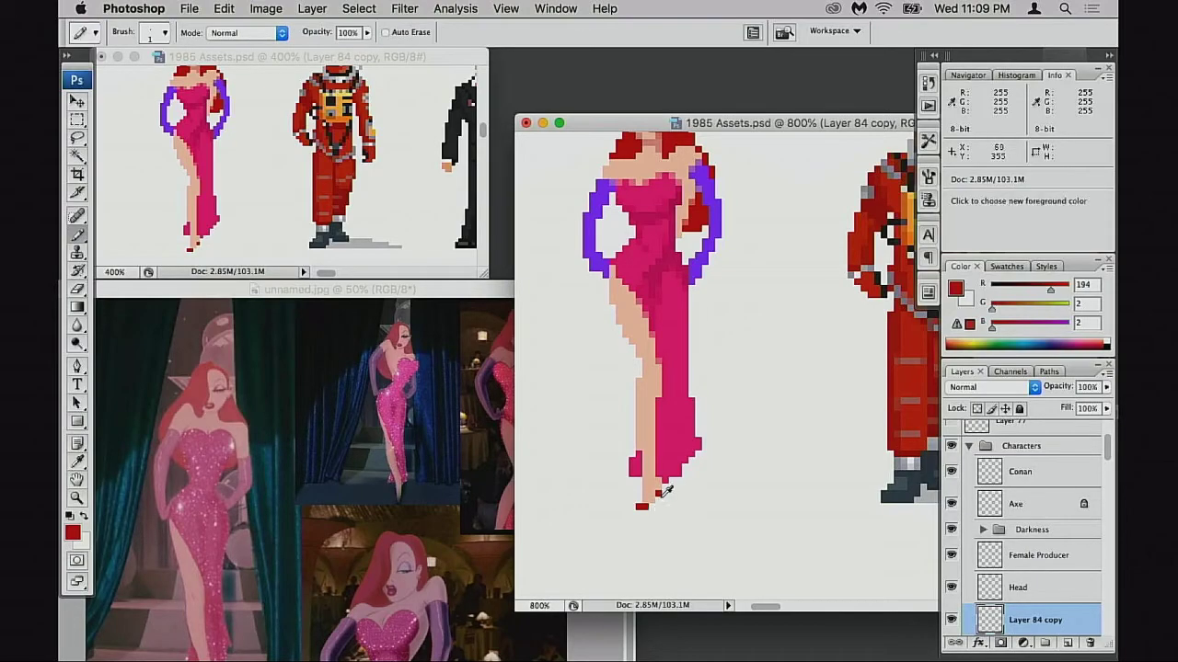
pyautogui.click(658, 499)
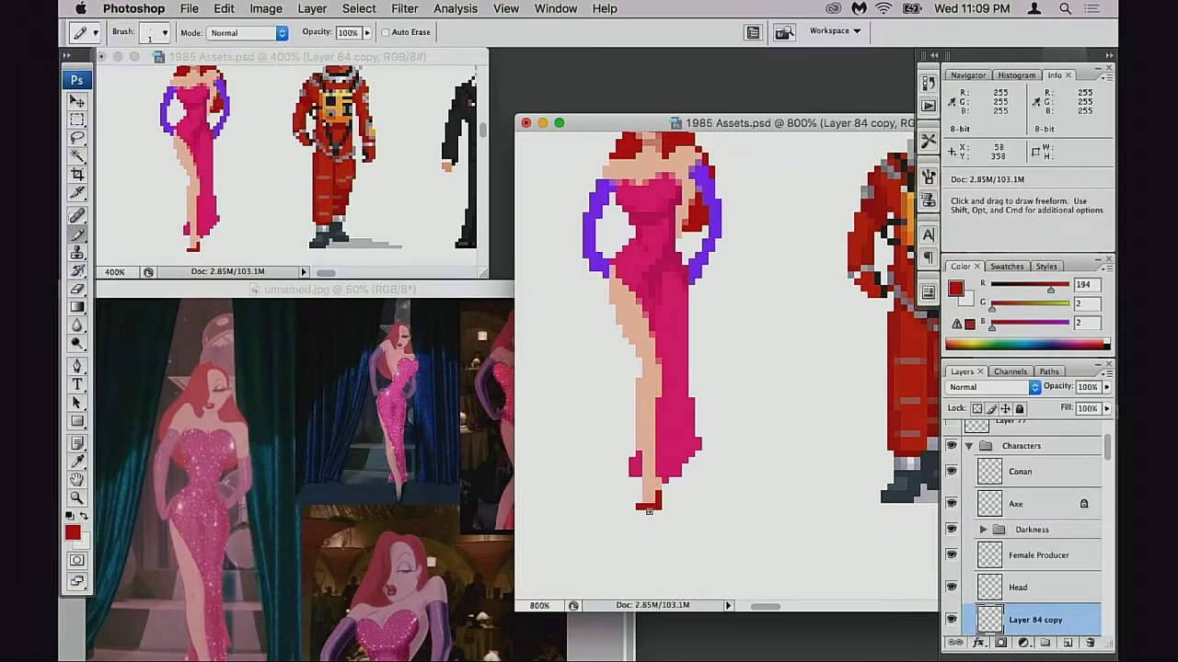
# - Rework the shoe into a compact dark red shape without the extended toe and fill the instep with sampled skin tone
pyautogui.press('e')
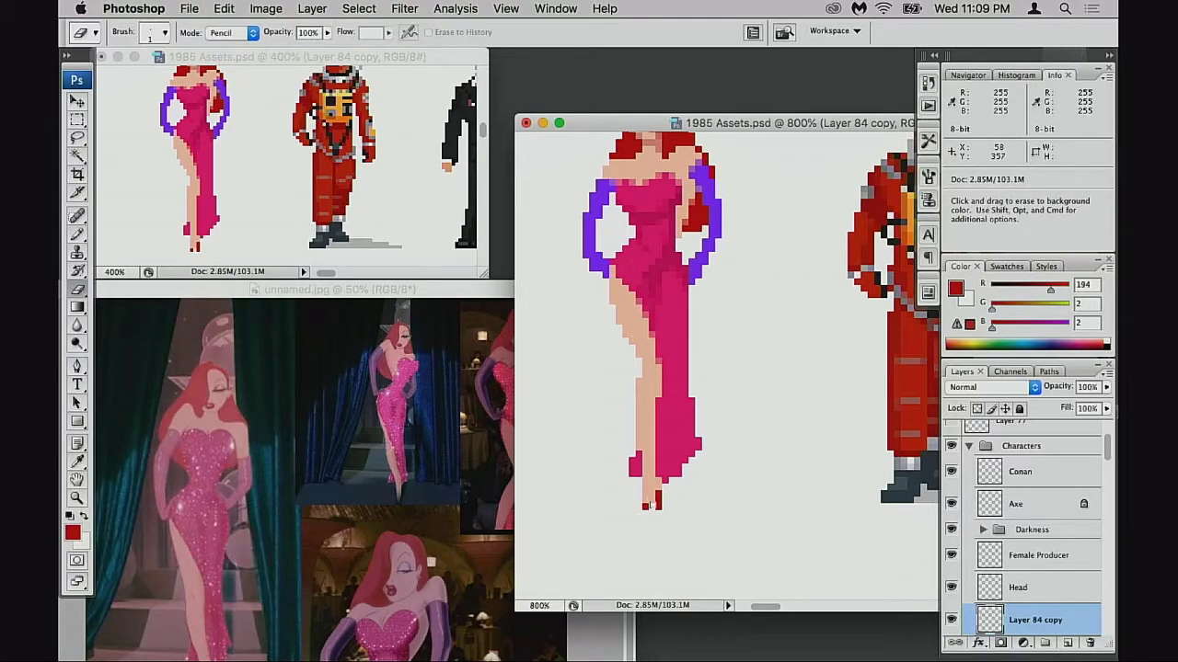
pyautogui.press('b')
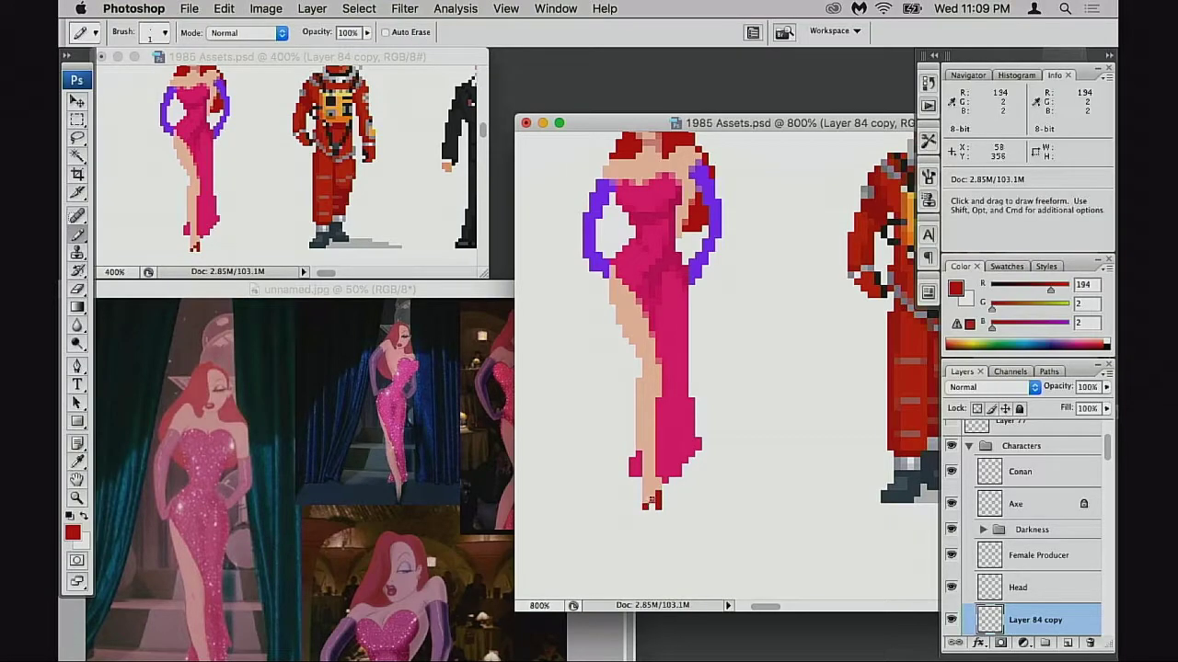
pyautogui.click(658, 497)
pyautogui.click(651, 505)
pyautogui.press('e')
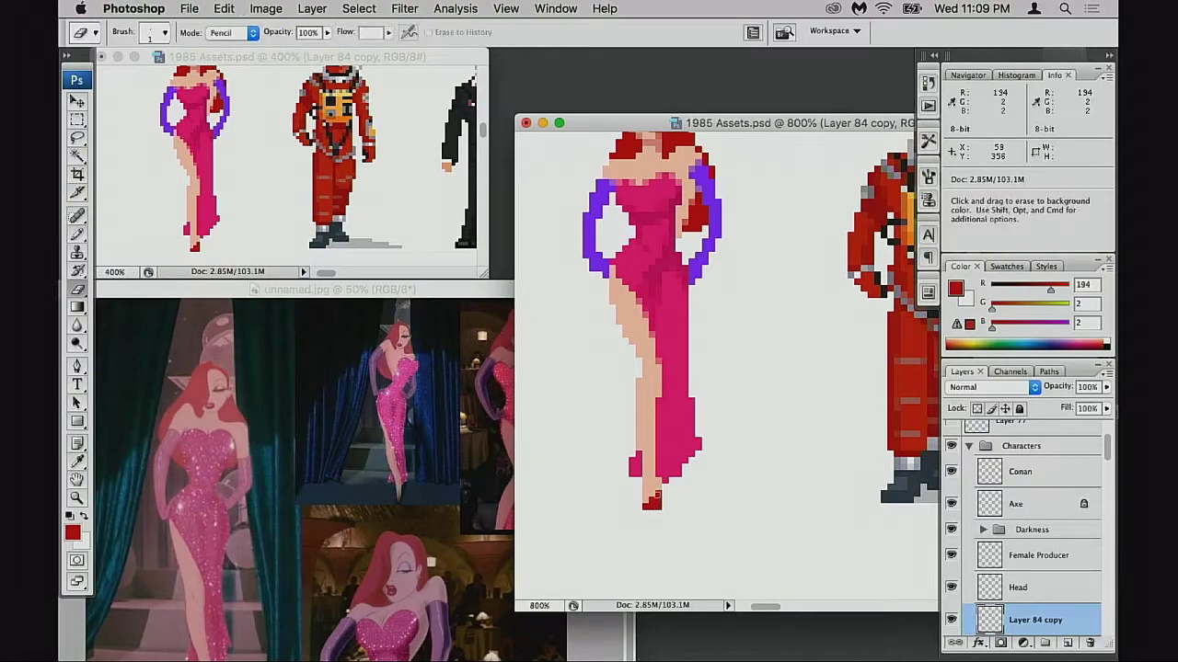
pyautogui.click(653, 499)
pyautogui.press('b')
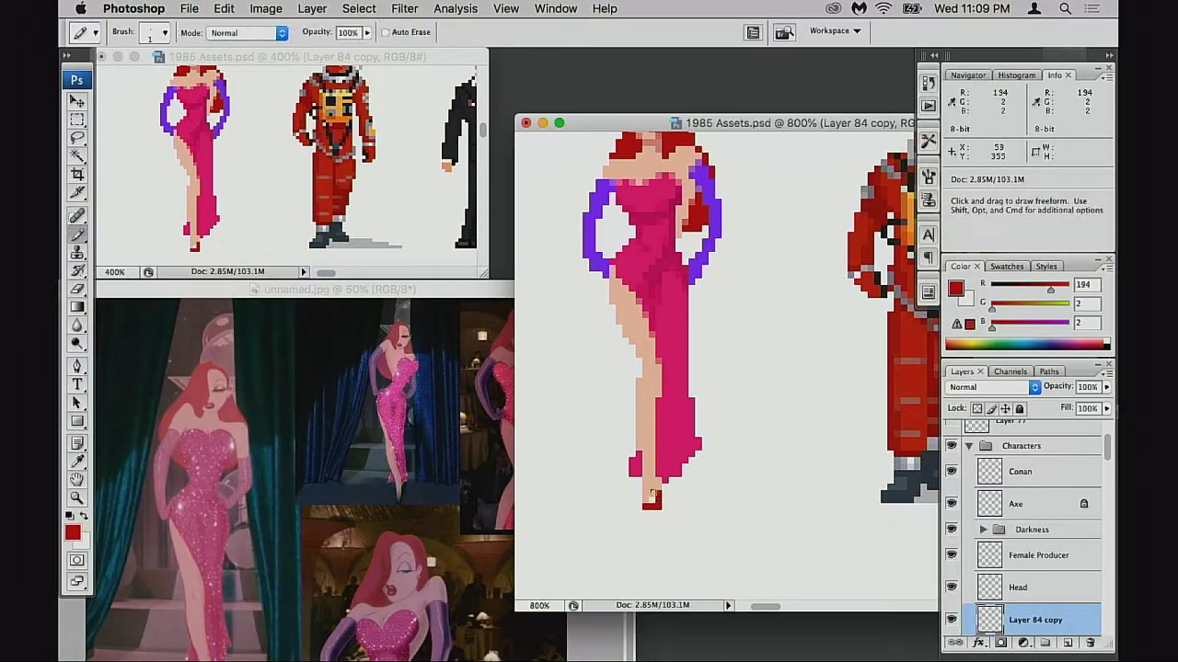
pyautogui.keyDown('alt'); pyautogui.click(654, 492); pyautogui.keyUp('alt')
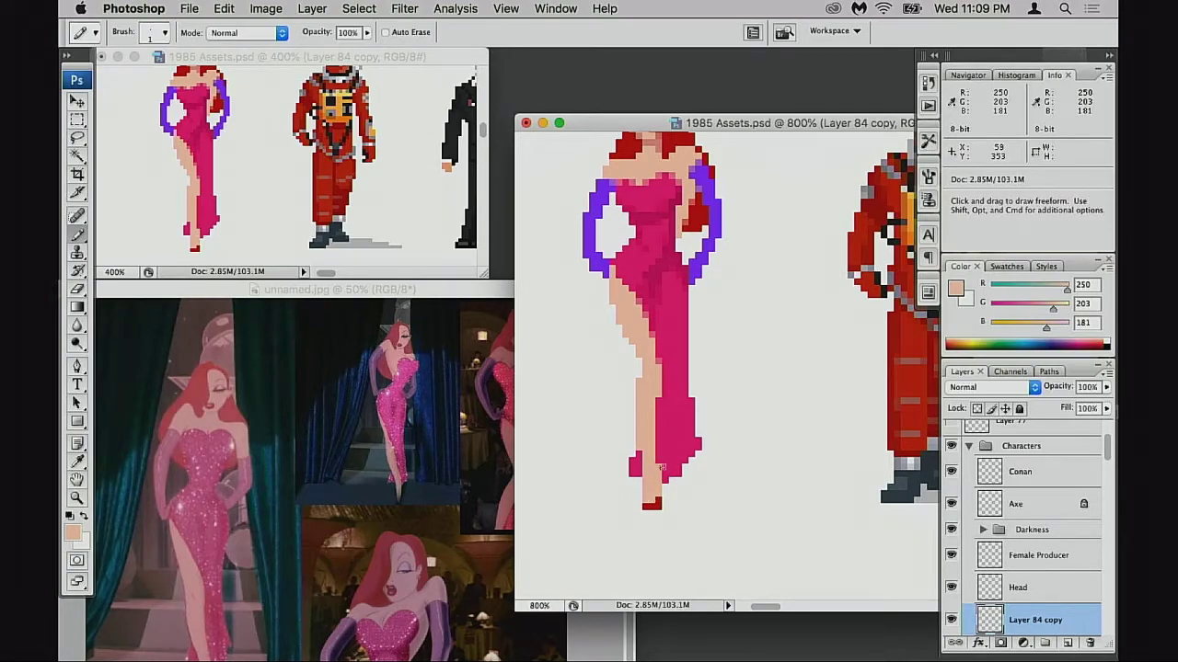
# - Soften the slit corner beside the knee with sampled pink and the knee's outer edge with the Eraser, both at 50% opacity
pyautogui.keyDown('alt'); pyautogui.click(661, 398); pyautogui.keyUp('alt')
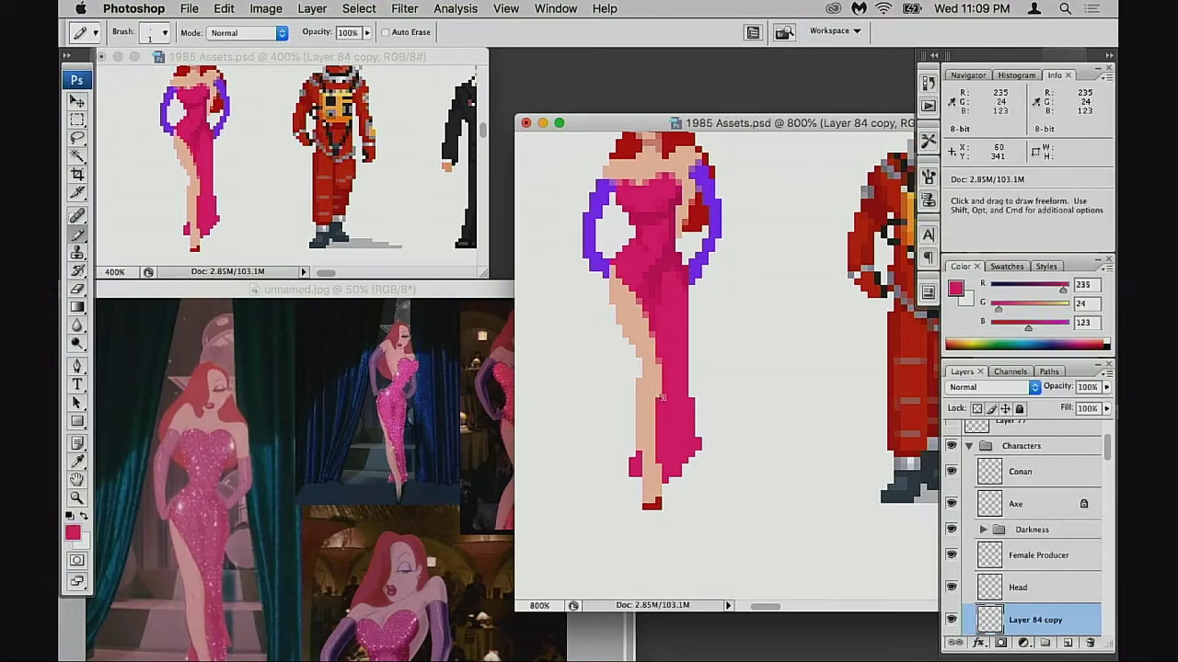
pyautogui.press('5')
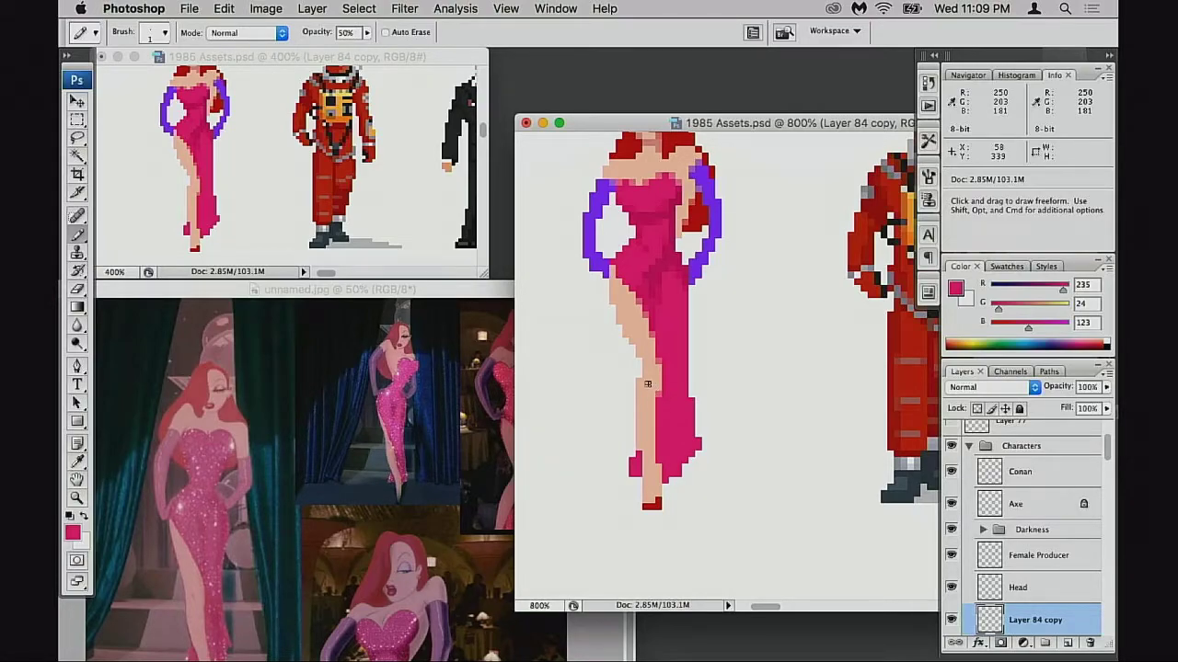
pyautogui.press('e')
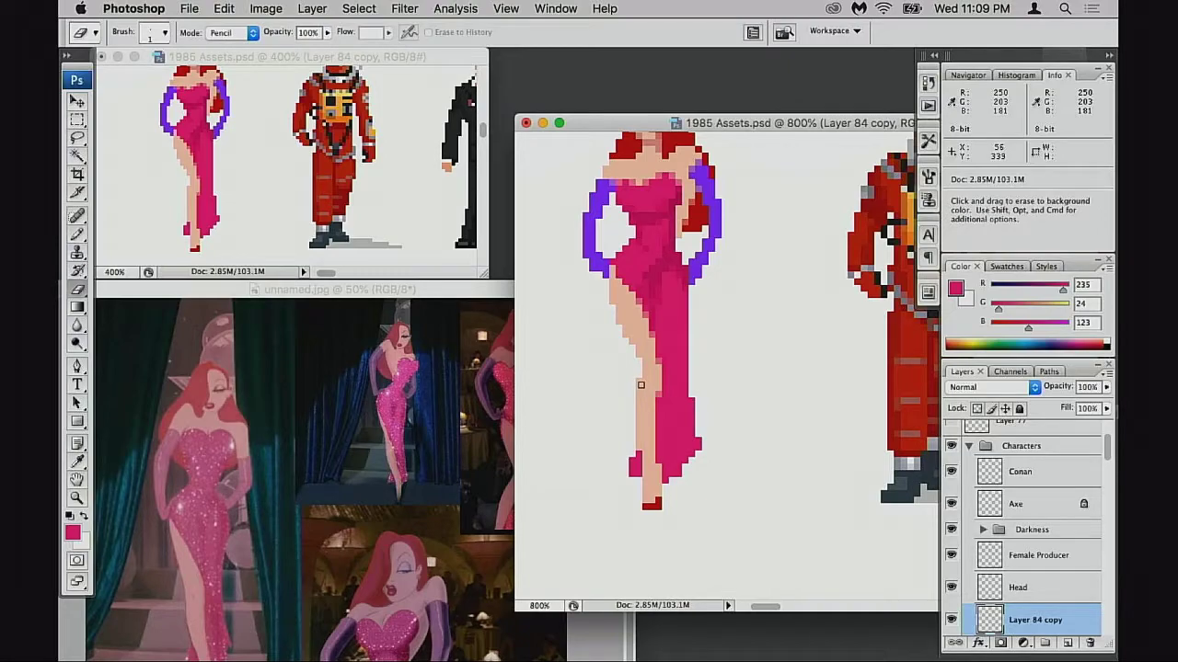
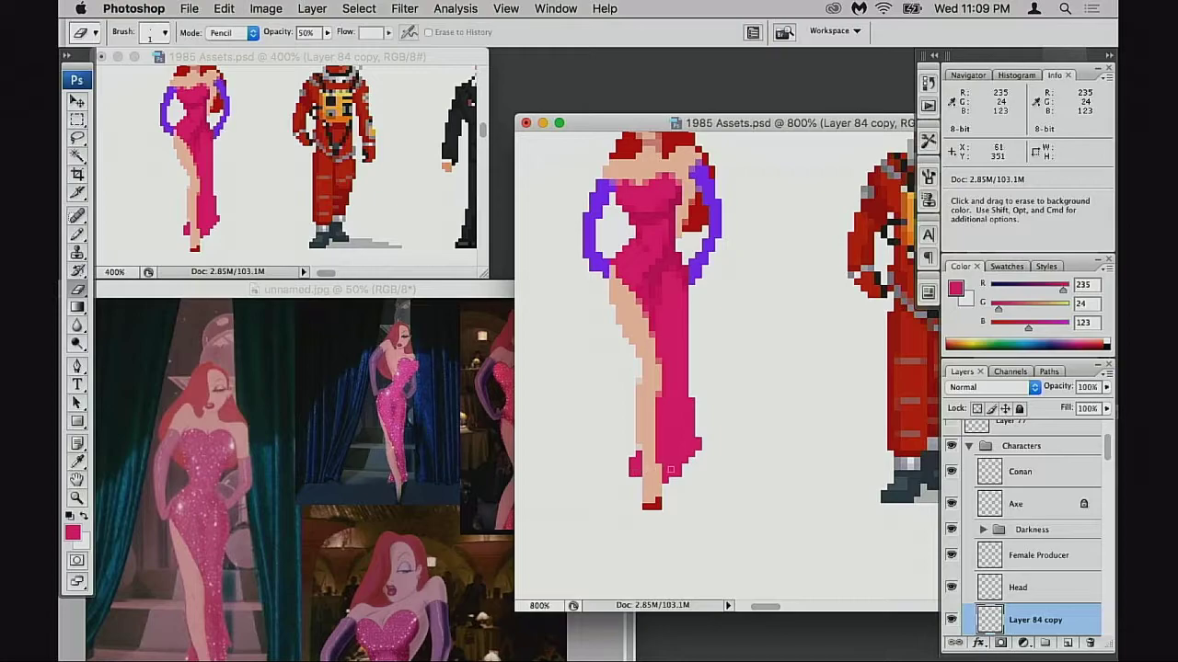
pyautogui.press('b')
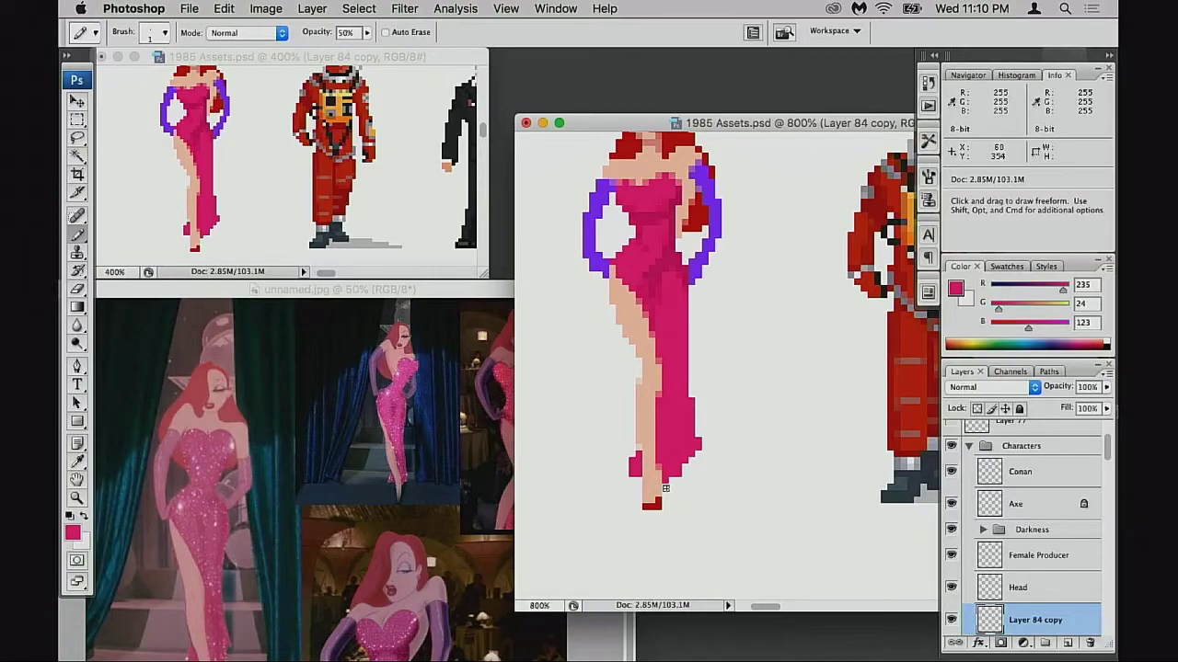
# - Flip the lower foot and red shoe horizontally with Free Transform and clear the selection
pyautogui.press('m')
pyautogui.moveTo(645, 467); pyautogui.dragTo(660, 497)
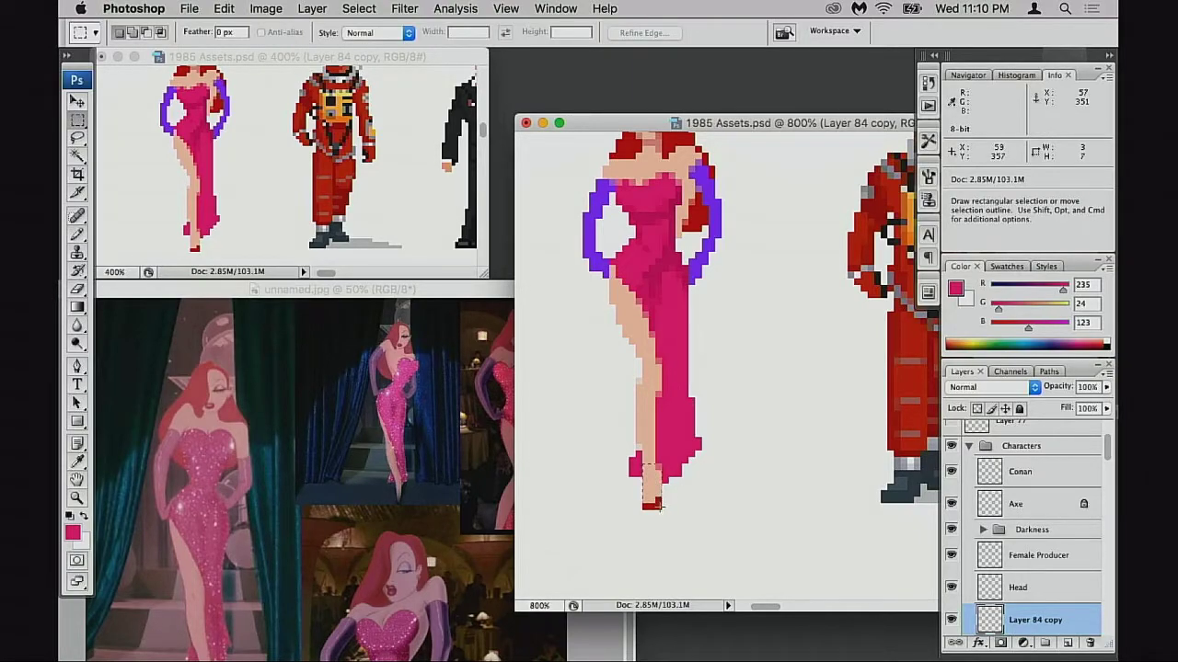
pyautogui.press('super+t')
pyautogui.rightClick(643, 443)
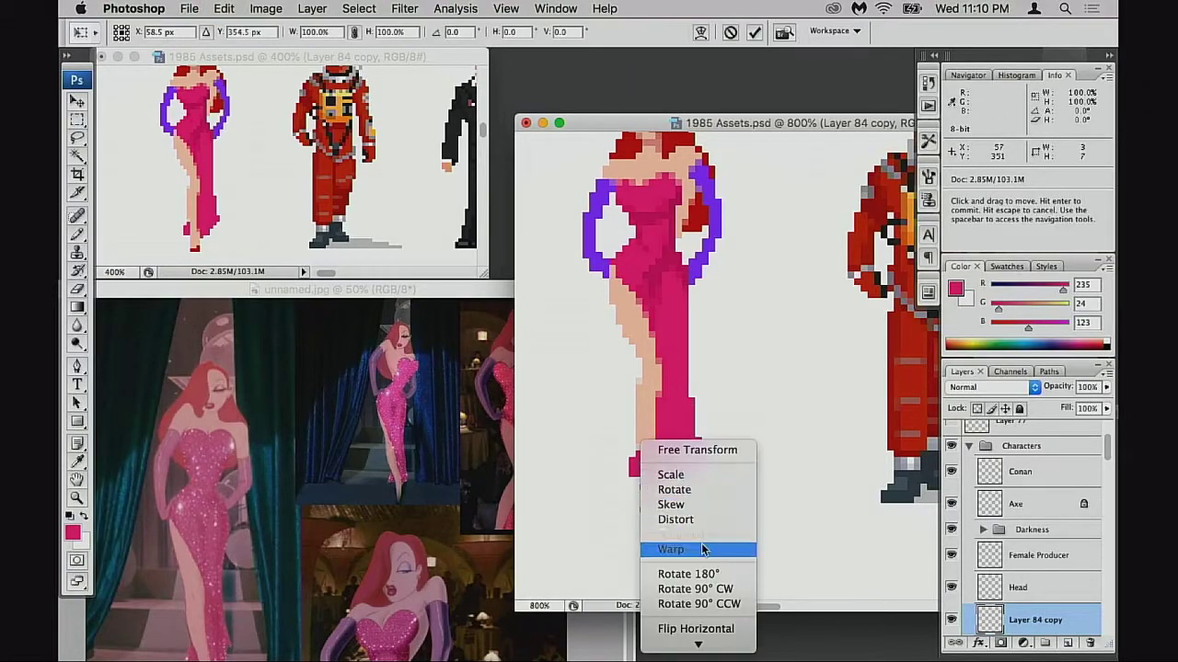
pyautogui.click(704, 630)
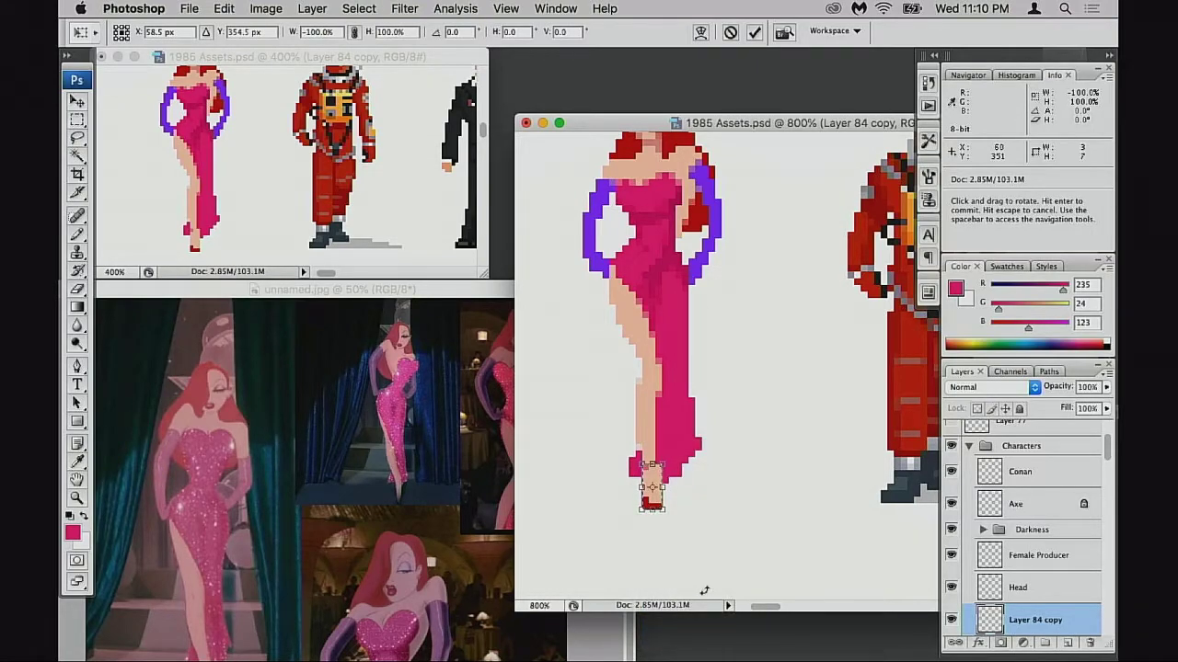
pyautogui.press('Return')
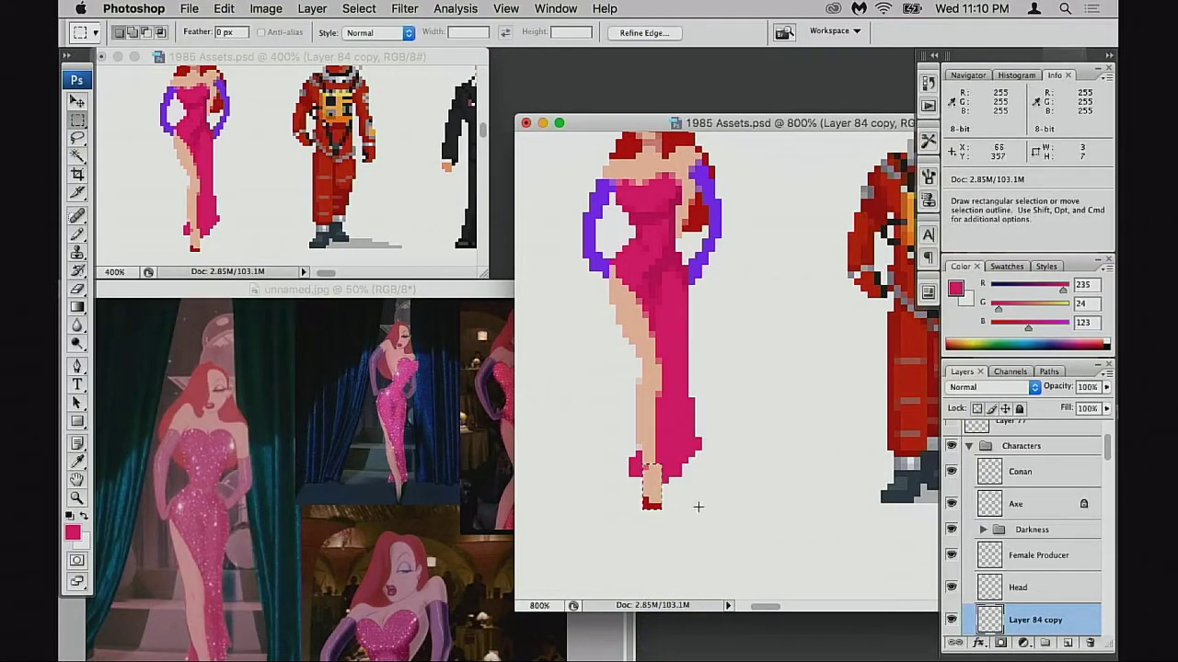
pyautogui.press('super+plus')
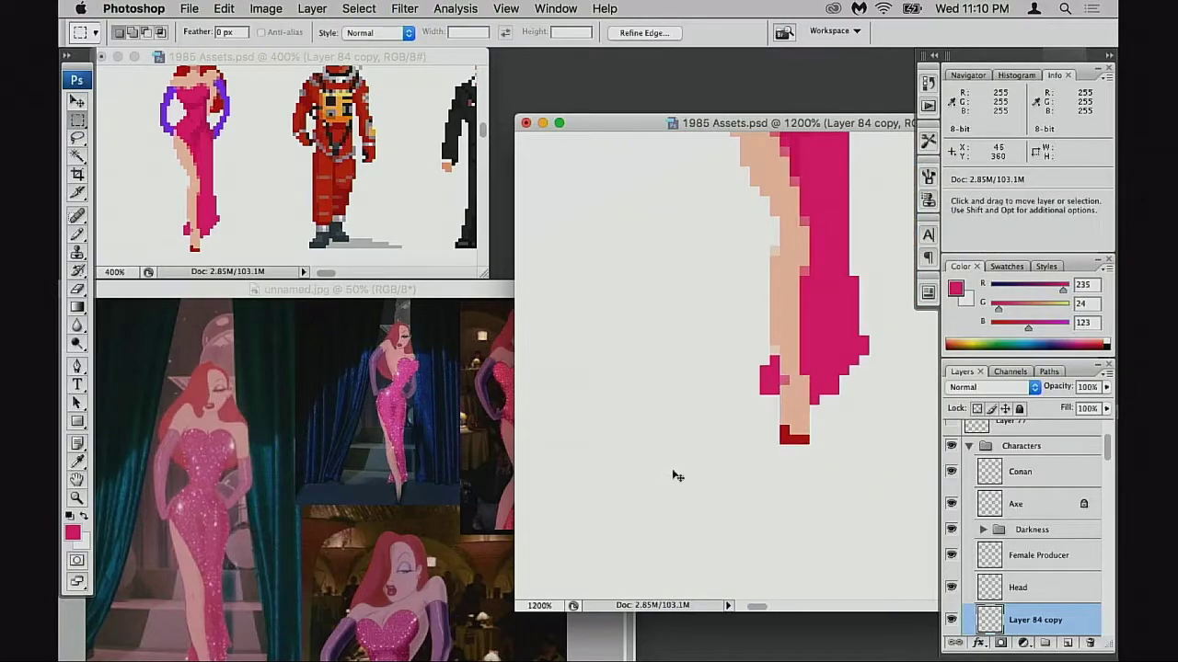
pyautogui.press('super+d')
# - Draw a dark red ankle strap at 100% opacity and extend the sampled pink hem upward along the calf's outer edge
pyautogui.press('b')
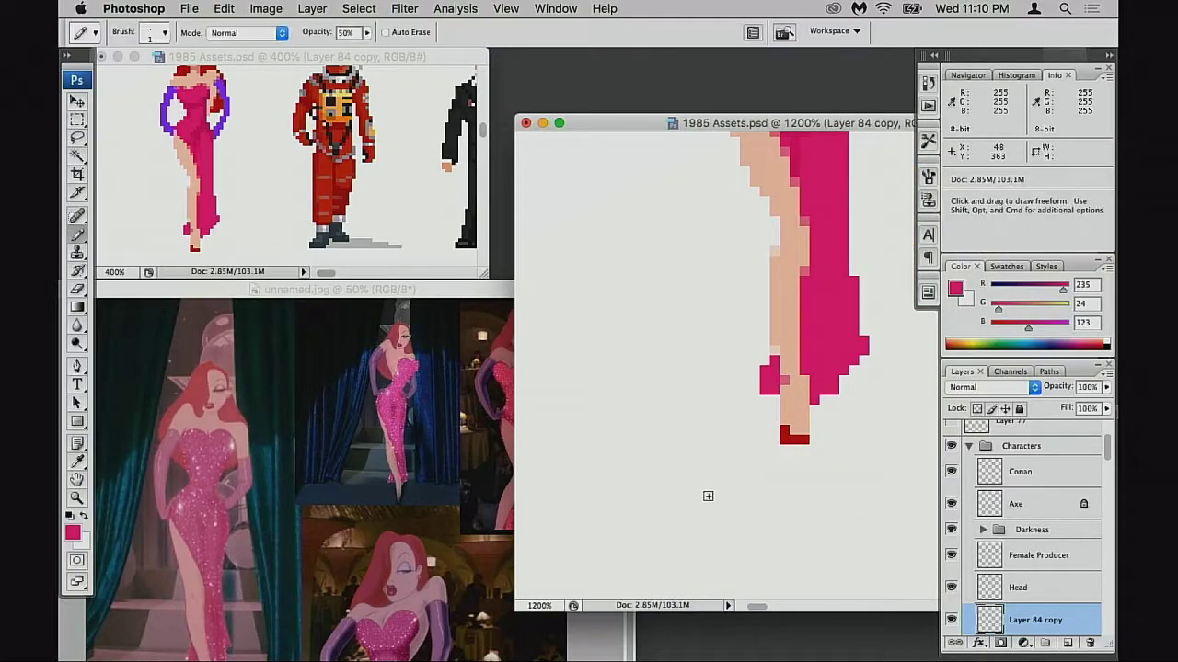
pyautogui.keyDown('alt'); pyautogui.click(795, 439); pyautogui.keyUp('alt')
pyautogui.press('0')
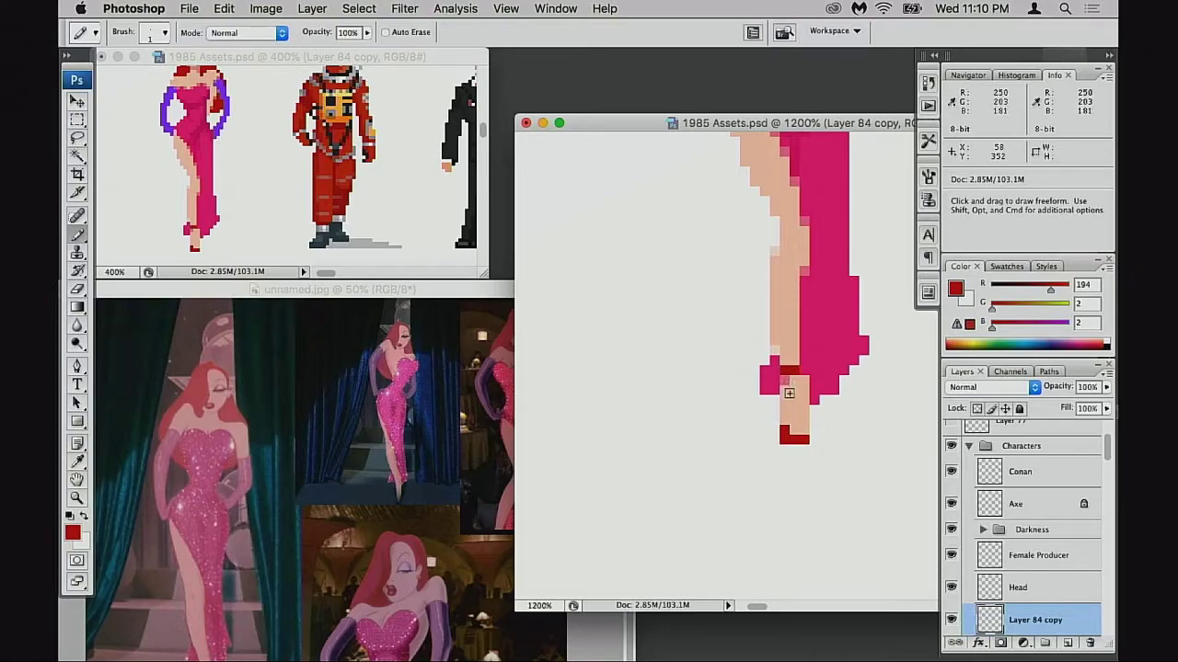
pyautogui.click(800, 372)
pyautogui.moveTo(797, 370); pyautogui.dragTo(784, 379)
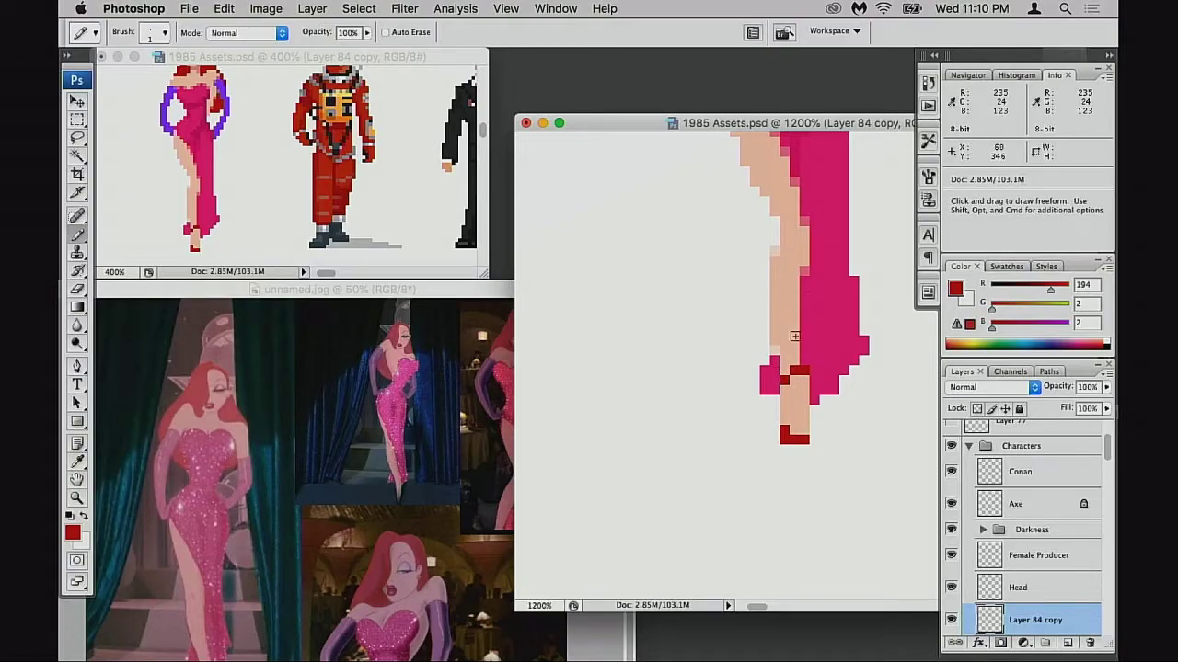
pyautogui.keyDown('alt'); pyautogui.click(779, 369); pyautogui.keyUp('alt')
pyautogui.click(774, 351)
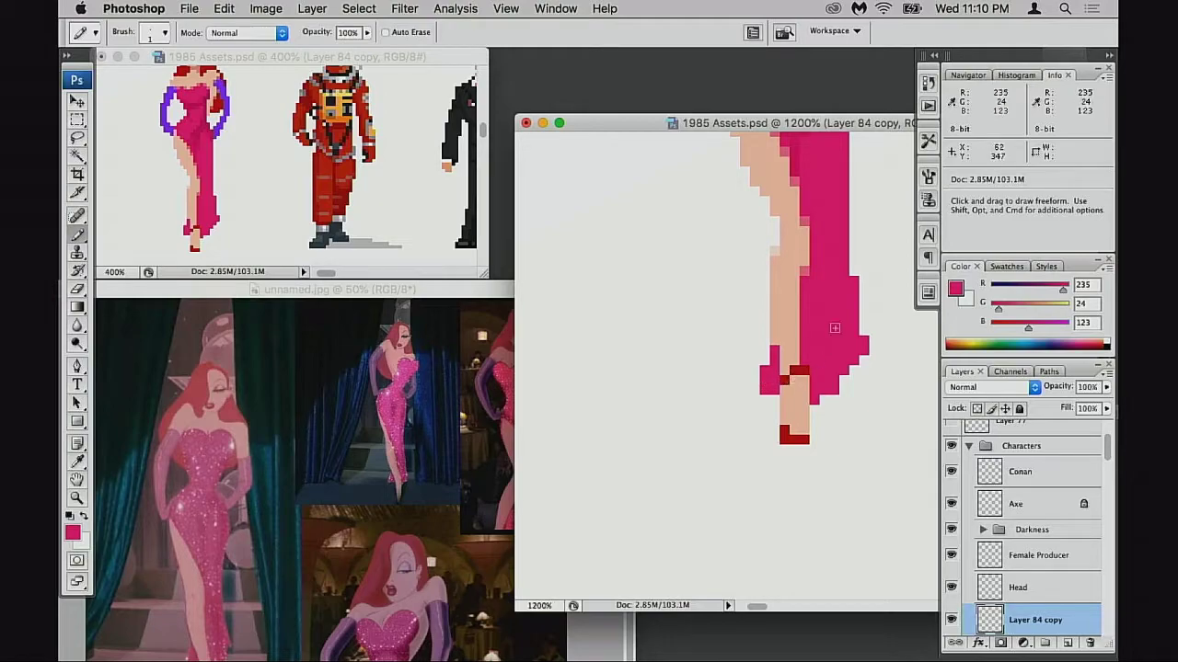
# - Recolour the ankle strap and shoe with purple sampled from the glove
pyautogui.moveTo(789, 345)
pyautogui.mouseDown()
pyautogui.moveTo(723, 455)
pyautogui.moveTo(731, 479)
pyautogui.mouseUp()
pyautogui.keyDown('alt'); pyautogui.click(797, 195); pyautogui.keyUp('alt')
pyautogui.click(737, 479)
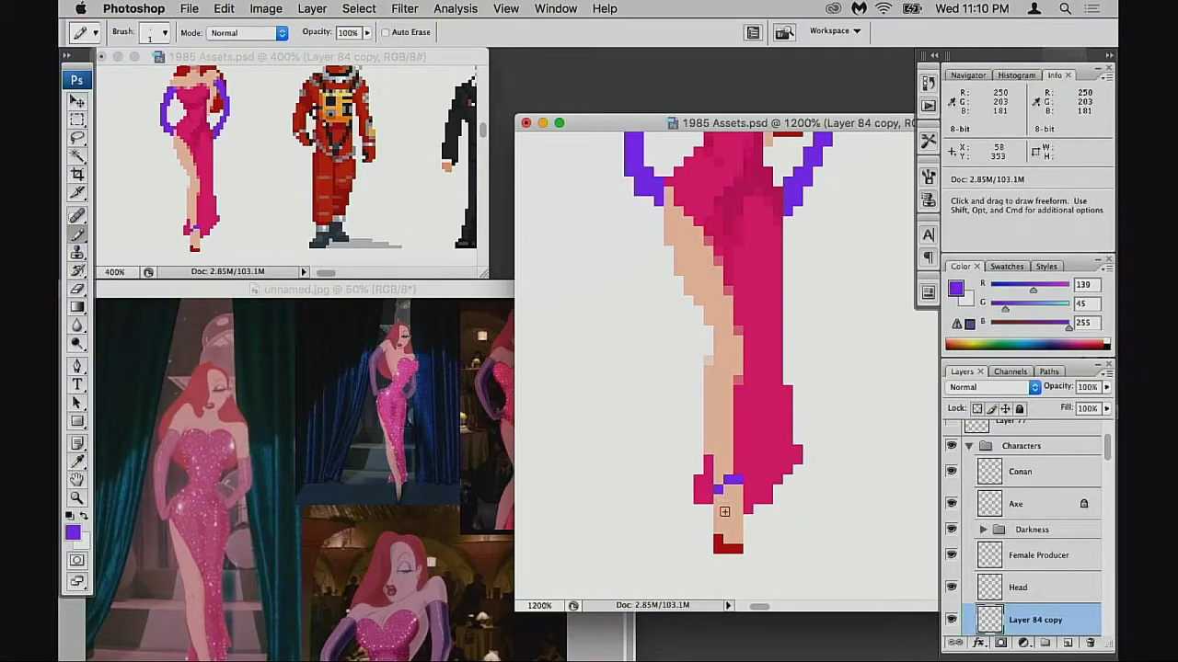
pyautogui.moveTo(717, 541); pyautogui.dragTo(738, 550)
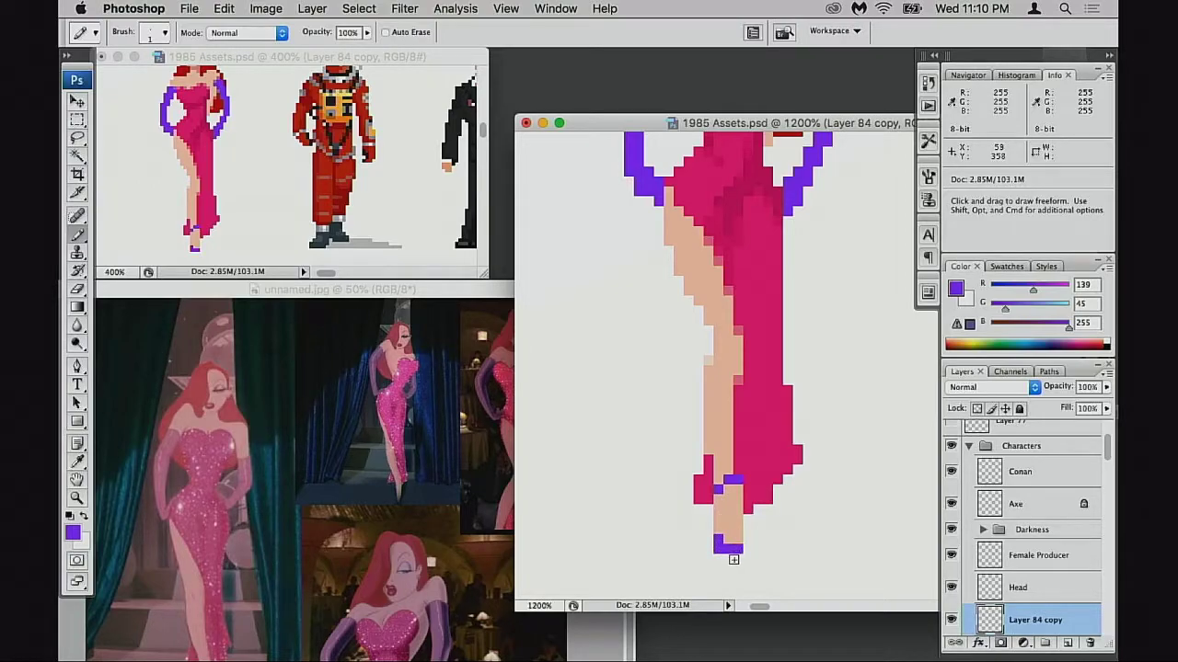
pyautogui.moveTo(744, 480); pyautogui.dragTo(740, 496)
pyautogui.keyDown('alt'); pyautogui.click(736, 477); pyautogui.keyUp('alt')
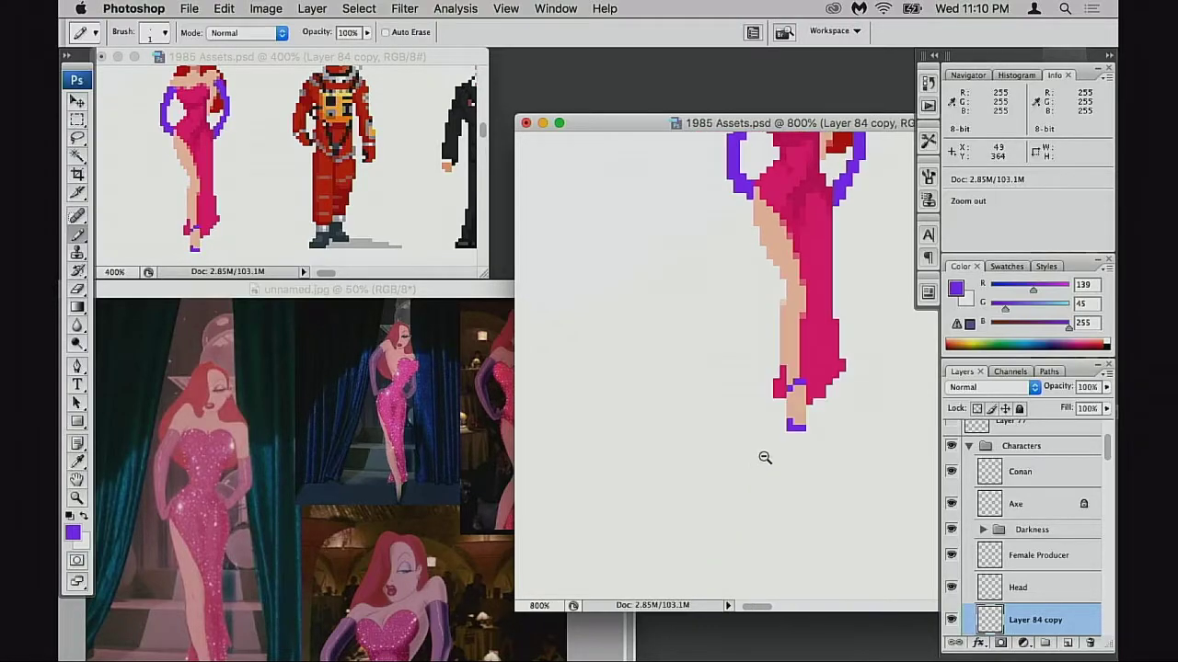
# - Shorten the purple ankle strap by covering its pixel beside the dress with sampled pink
pyautogui.keyDown('alt'); pyautogui.click(765, 457); pyautogui.keyUp('alt')
pyautogui.moveTo(802, 354); pyautogui.dragTo(646, 494)
pyautogui.keyDown('super'); pyautogui.click(700, 447); pyautogui.keyUp('super')
pyautogui.keyDown('super'); pyautogui.click(707, 453); pyautogui.keyUp('super')
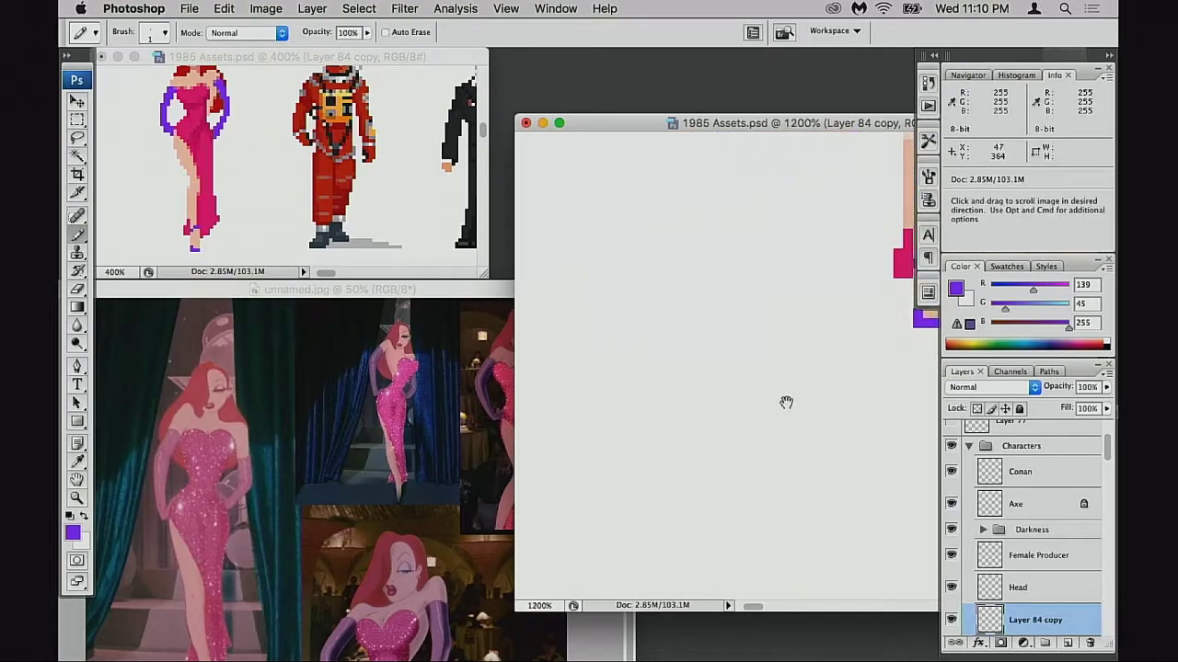
pyautogui.moveTo(799, 384); pyautogui.dragTo(581, 476)
pyautogui.keyDown('alt'); pyautogui.click(735, 343); pyautogui.keyUp('alt')
pyautogui.click(715, 349)
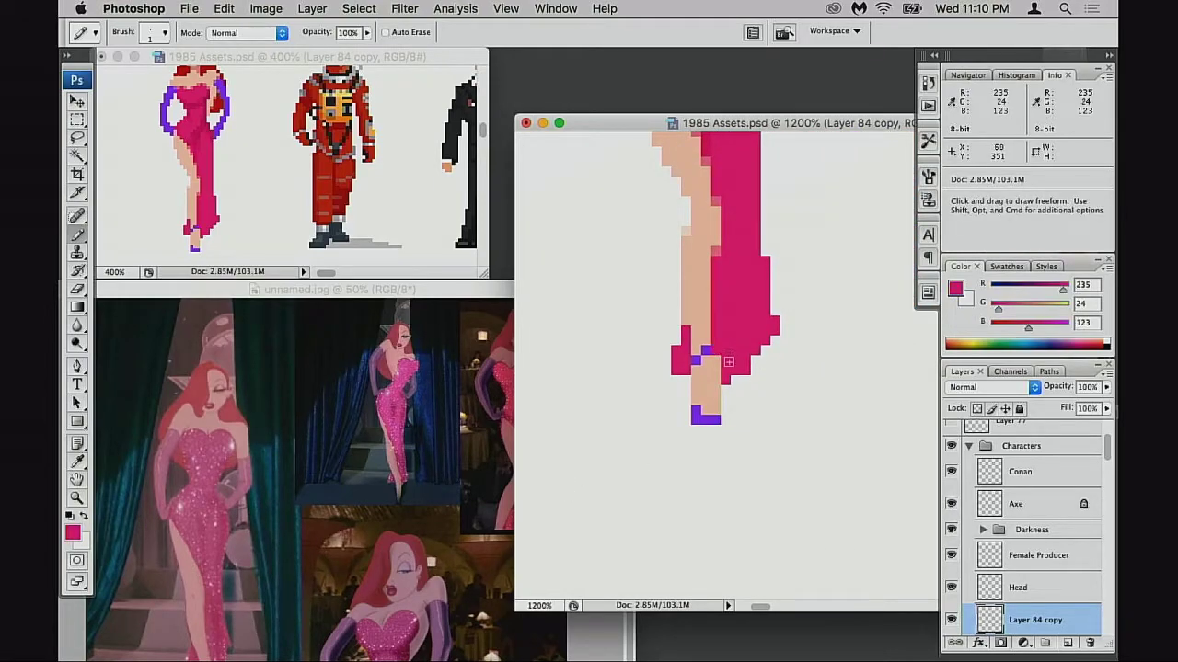
pyautogui.click(725, 380)
pyautogui.press('space')
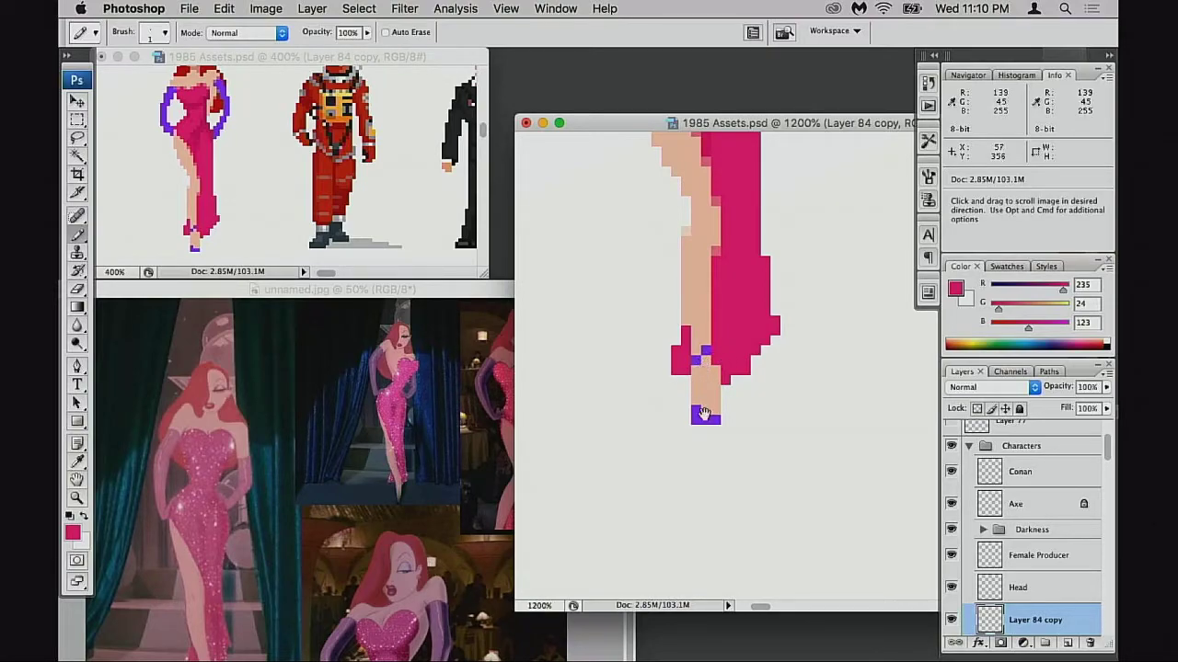
pyautogui.keyDown('alt'); pyautogui.click(699, 357); pyautogui.keyUp('alt')
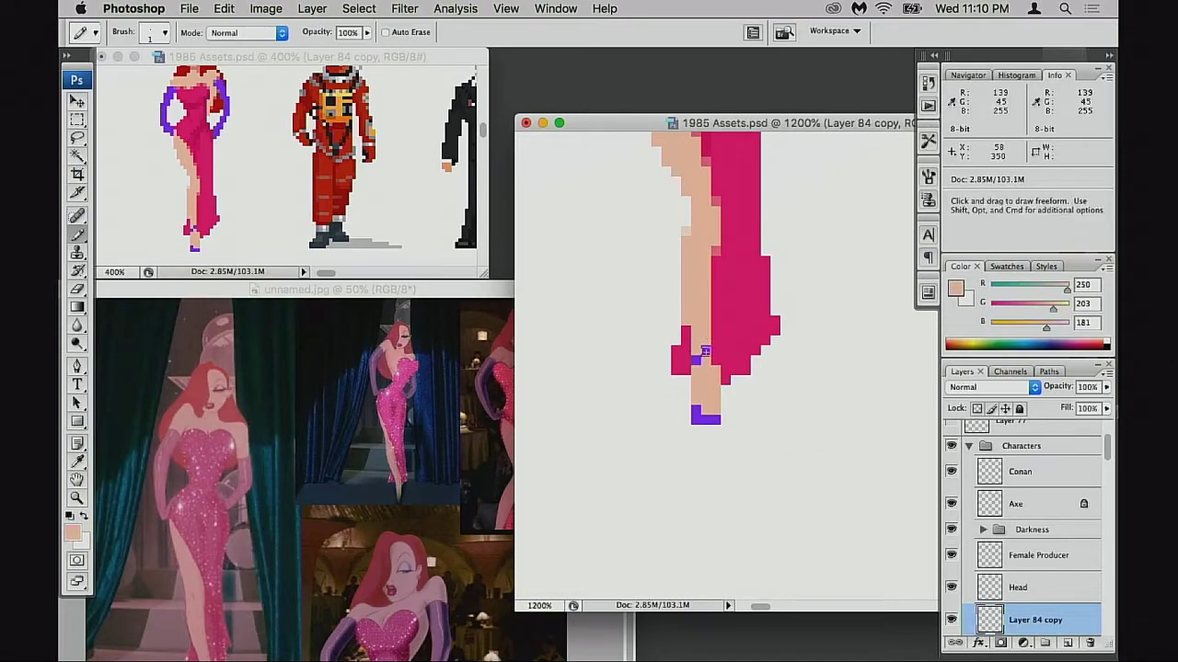
pyautogui.keyDown('alt'); pyautogui.click(705, 353); pyautogui.keyUp('alt')
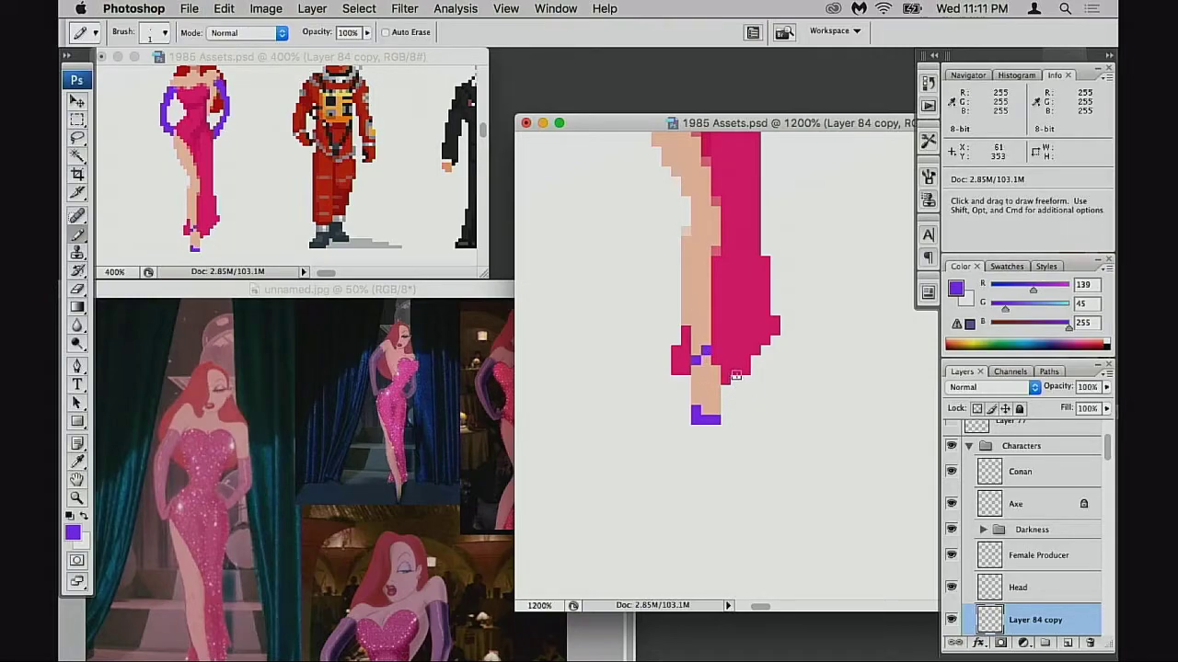
# - Blend sampled pink at 40% opacity into the ankle pixel beside the hem, and reposition the reference image to check the feet
pyautogui.press('4')
pyautogui.keyDown('alt'); pyautogui.click(731, 368); pyautogui.keyUp('alt')
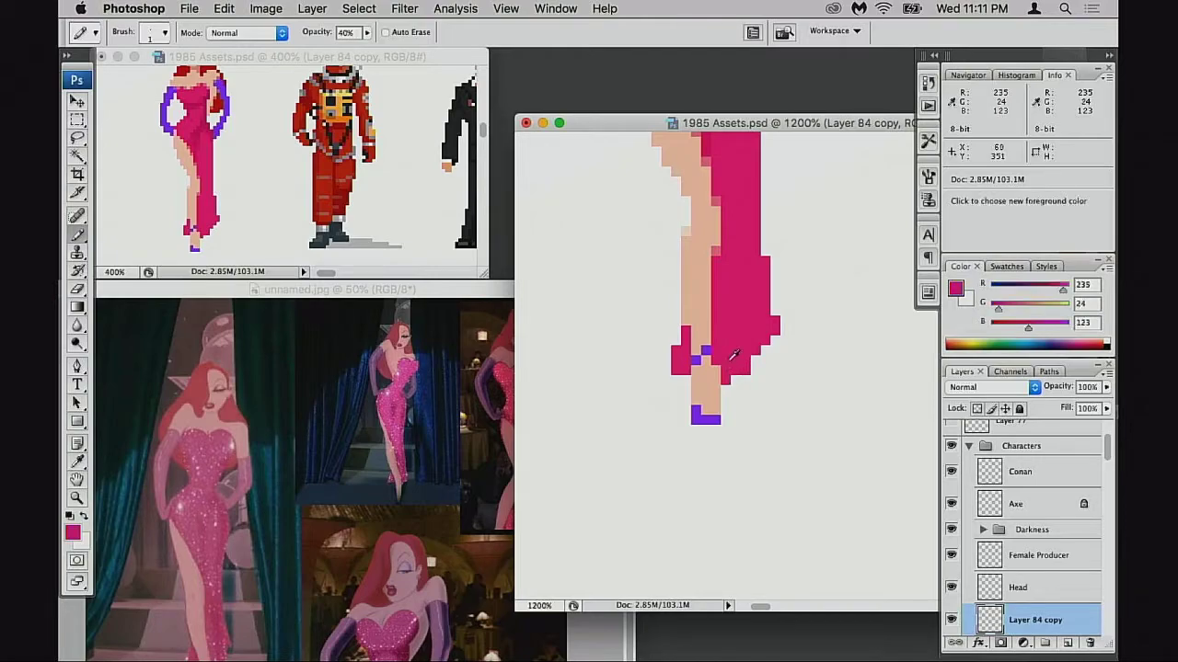
pyautogui.moveTo(740, 406); pyautogui.dragTo(730, 430)
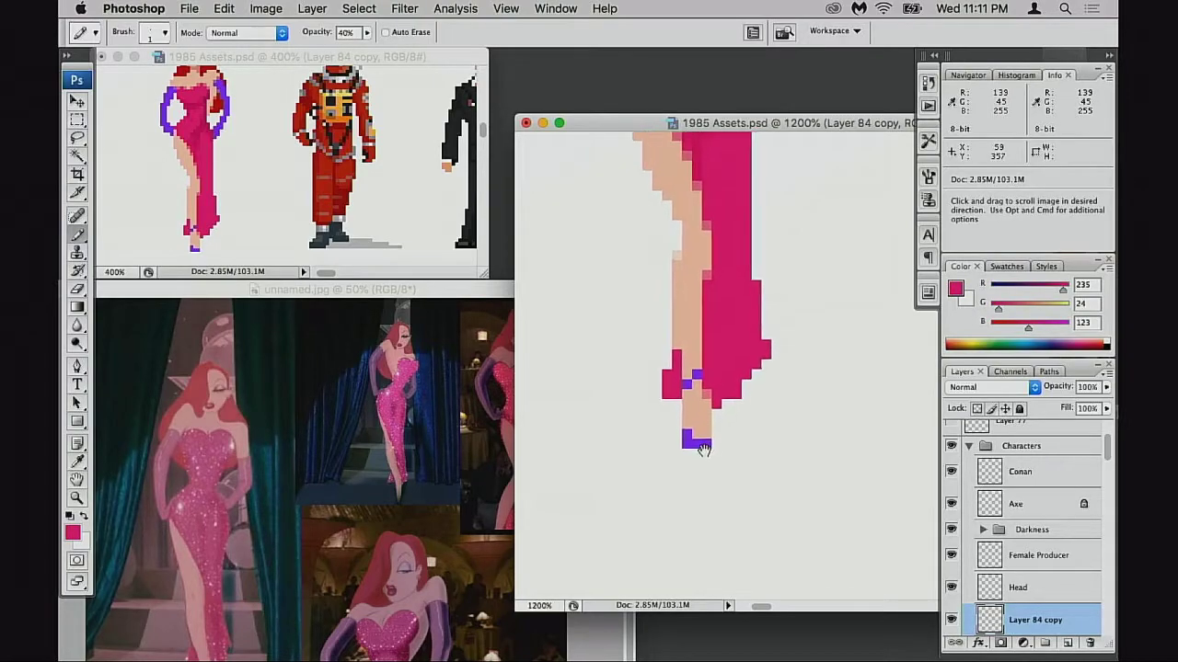
pyautogui.hscroll(-5, 701, 433)
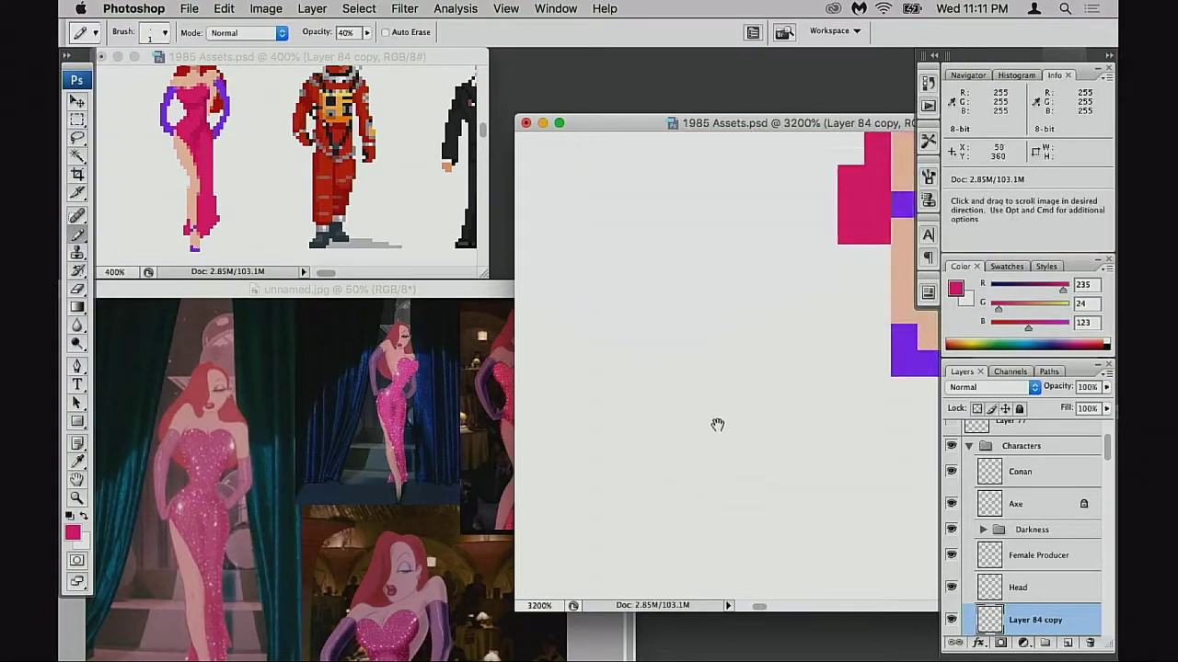
pyautogui.keyDown('alt'); pyautogui.click(759, 396); pyautogui.keyUp('alt')
pyautogui.moveTo(786, 402); pyautogui.dragTo(724, 399)
pyautogui.click(453, 386)
pyautogui.moveTo(471, 287); pyautogui.dragTo(434, 251)
pyautogui.click(714, 396)
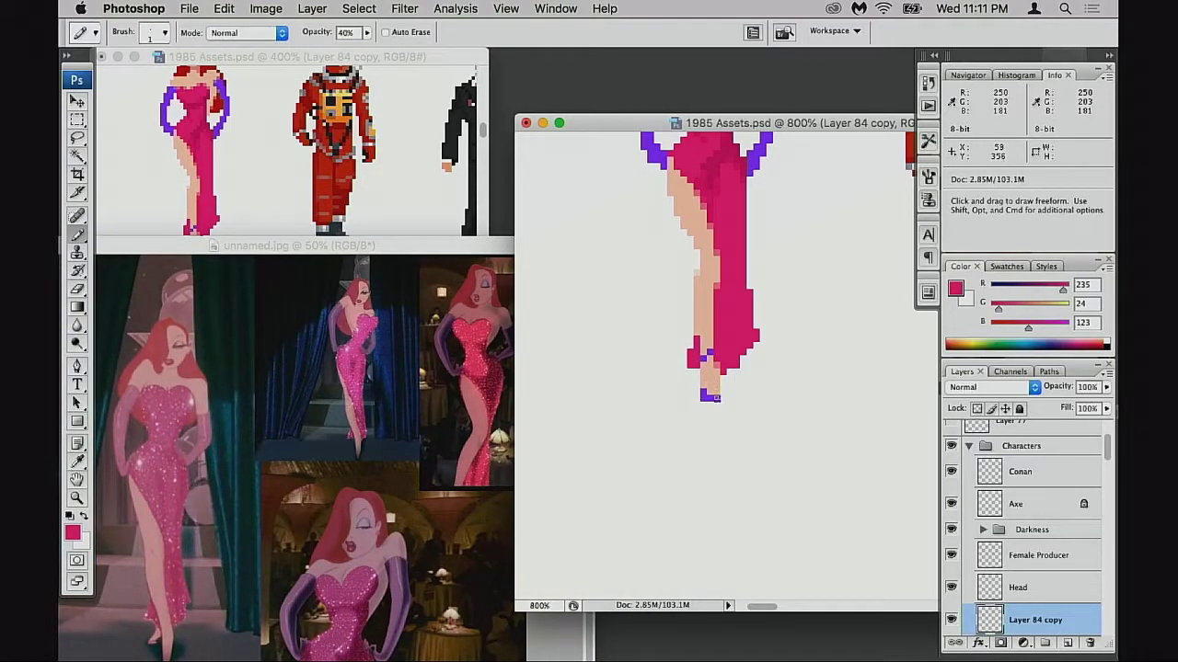
# - Copy the foot and purple shoe to a new layer and offset the copy up and to the left as a second foot
pyautogui.press('m')
pyautogui.moveTo(694, 376); pyautogui.dragTo(736, 423)
pyautogui.press('super+j')
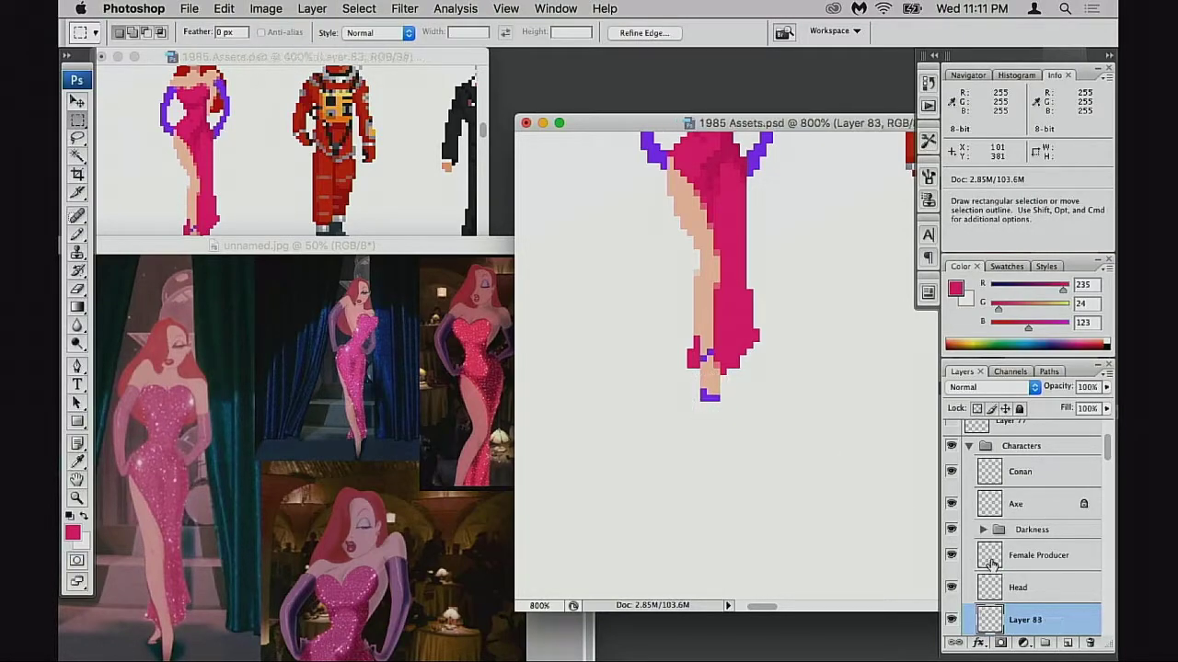
pyautogui.press('v')
pyautogui.moveTo(713, 416); pyautogui.dragTo(699, 396)
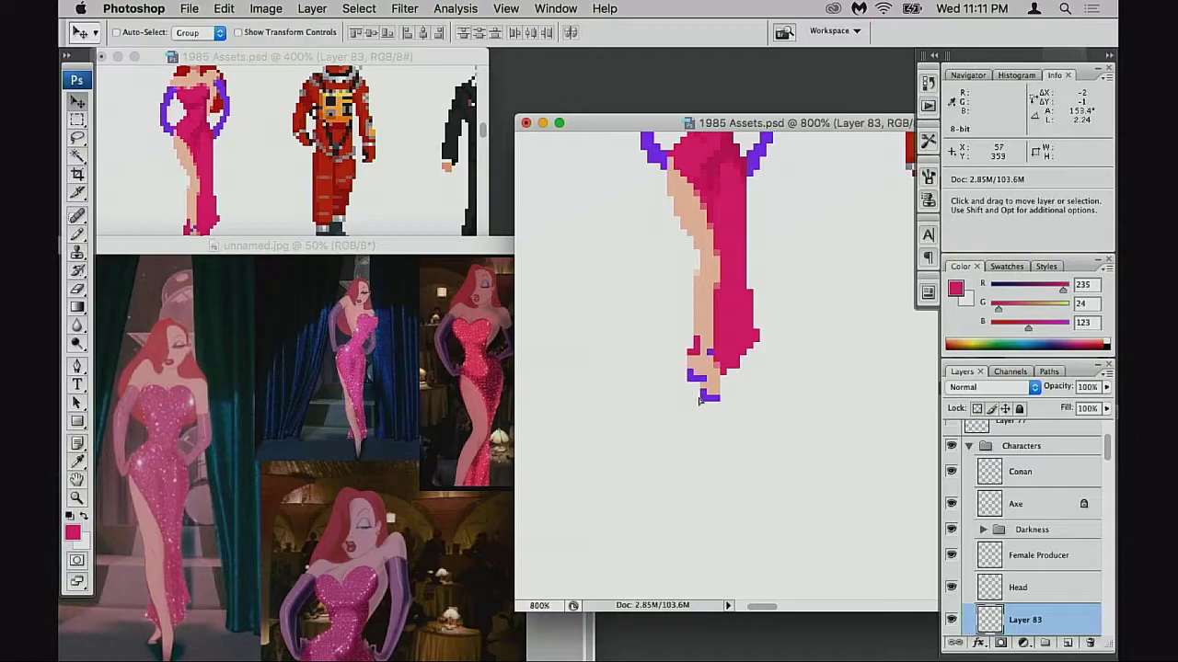
# - Place the copied foot's layer beneath Layer 84 copy, shift the foot further outward, and check the pose in the 400% view
pyautogui.scroll(-4, 994, 589)
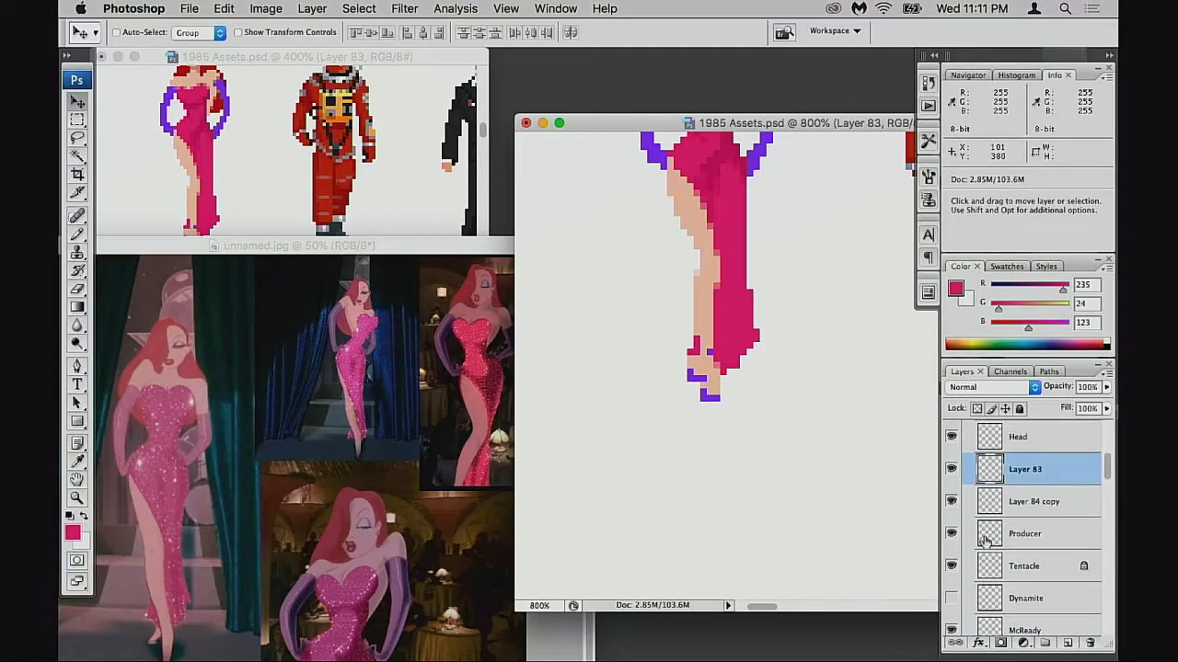
pyautogui.moveTo(991, 471); pyautogui.dragTo(1003, 517)
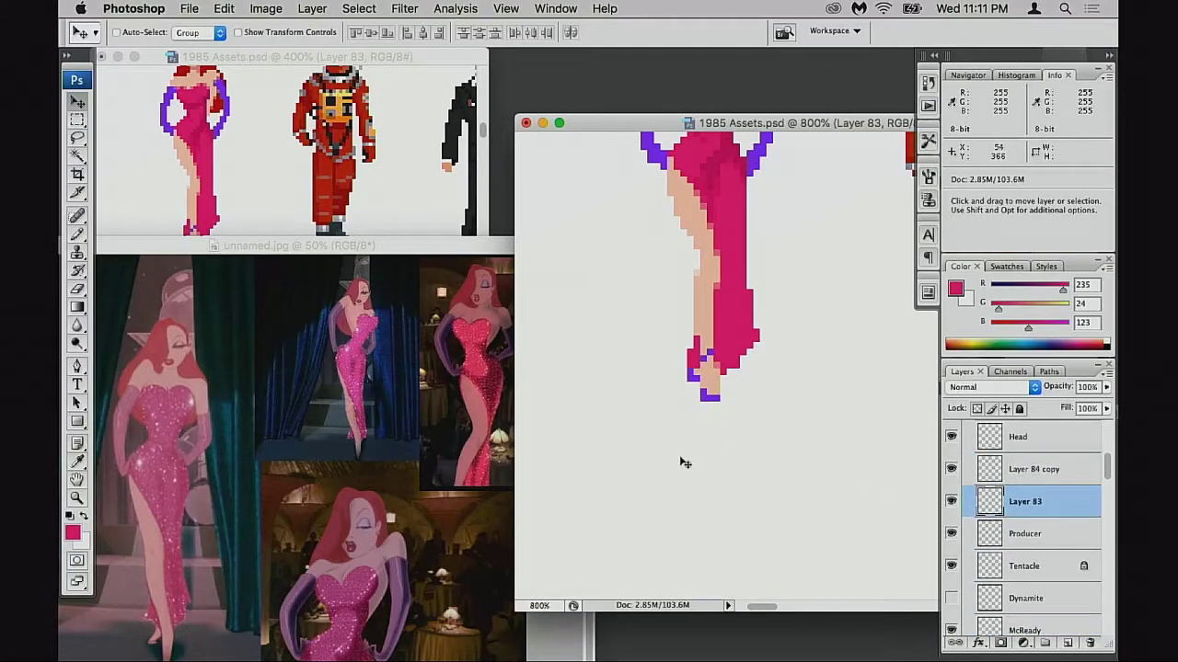
pyautogui.moveTo(682, 462); pyautogui.dragTo(676, 465)
pyautogui.moveTo(390, 258); pyautogui.dragTo(390, 345)
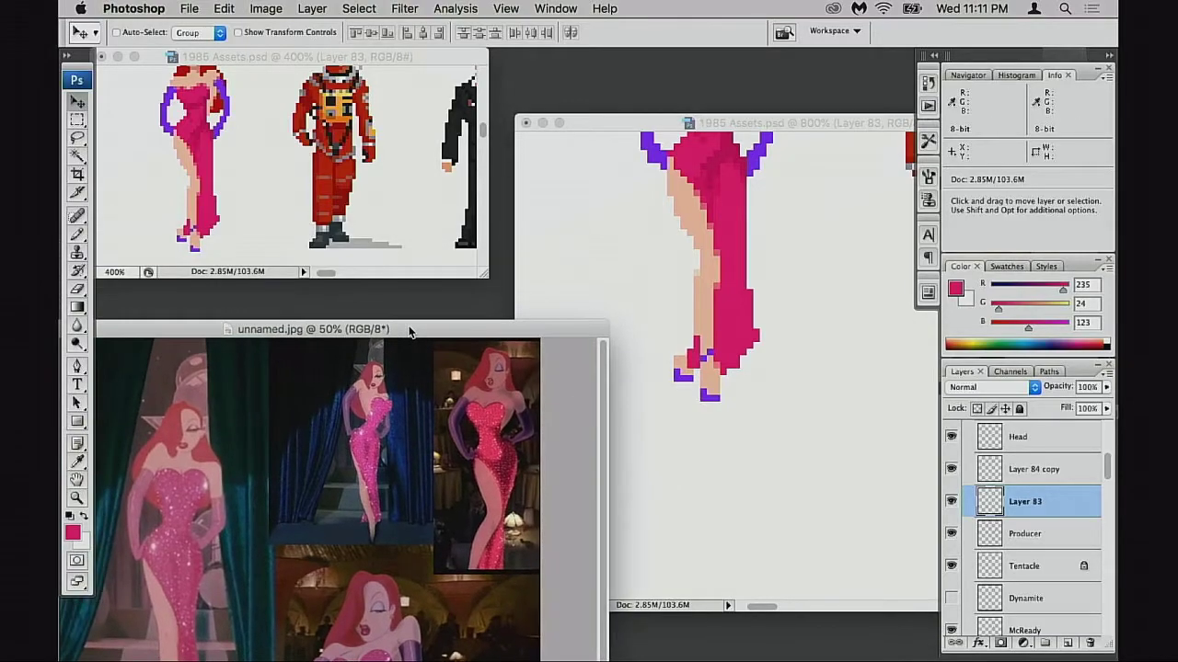
pyautogui.click(387, 241)
pyautogui.moveTo(296, 208); pyautogui.dragTo(315, 186)
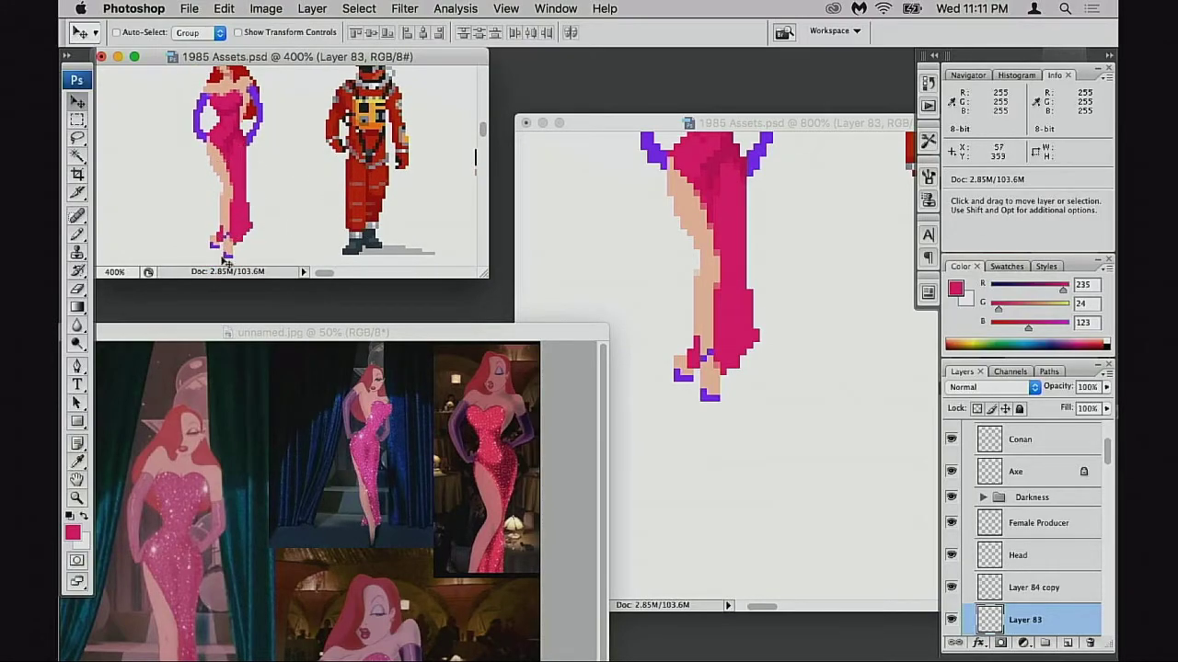
# - Clean up the rear foot's instep with sampled skin tone at 100% opacity and extend its purple shoe one pixel upward
pyautogui.click(709, 403)
pyautogui.press('super+plus')
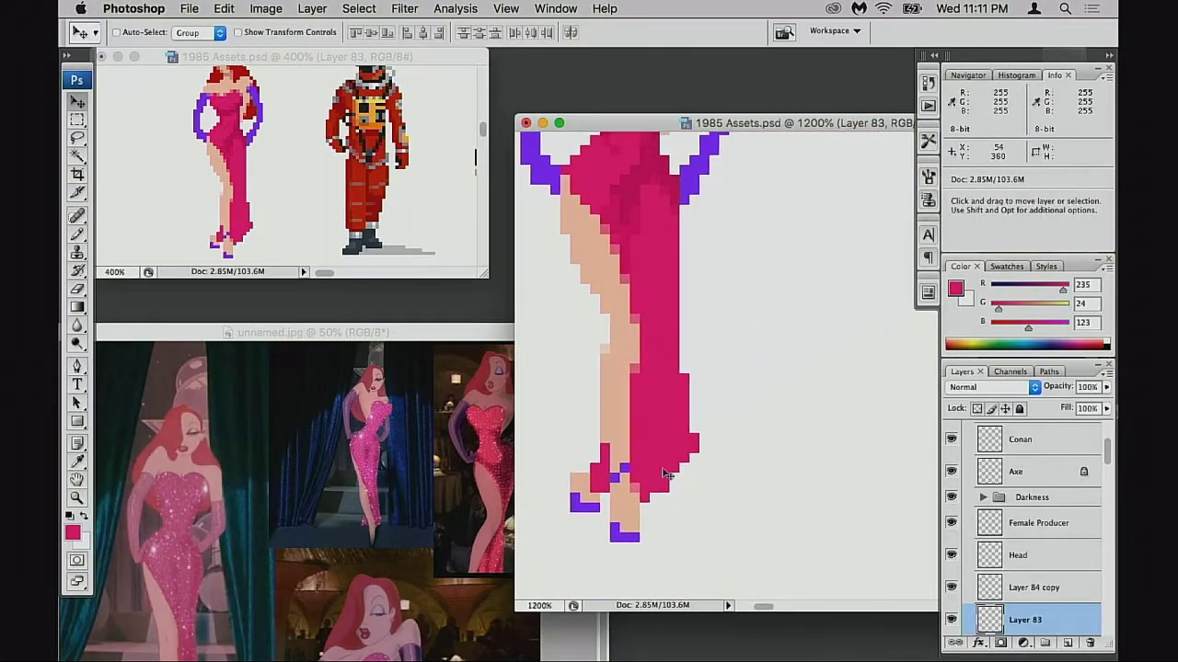
pyautogui.press('b')
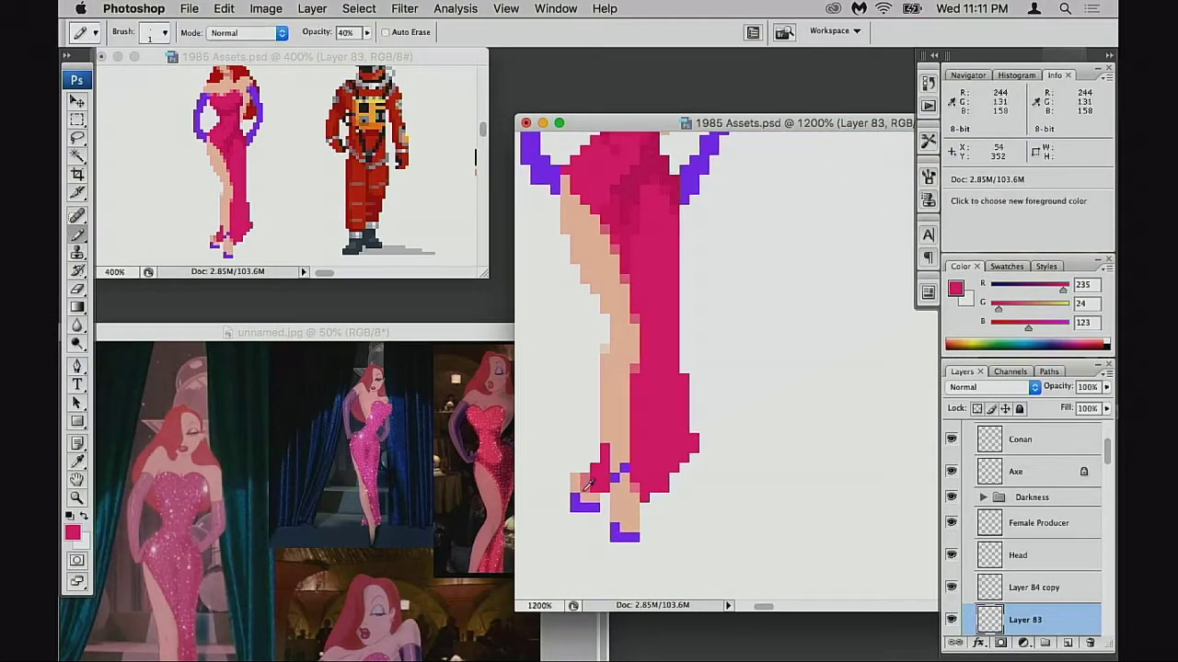
pyautogui.keyDown('alt'); pyautogui.click(582, 482); pyautogui.keyUp('alt')
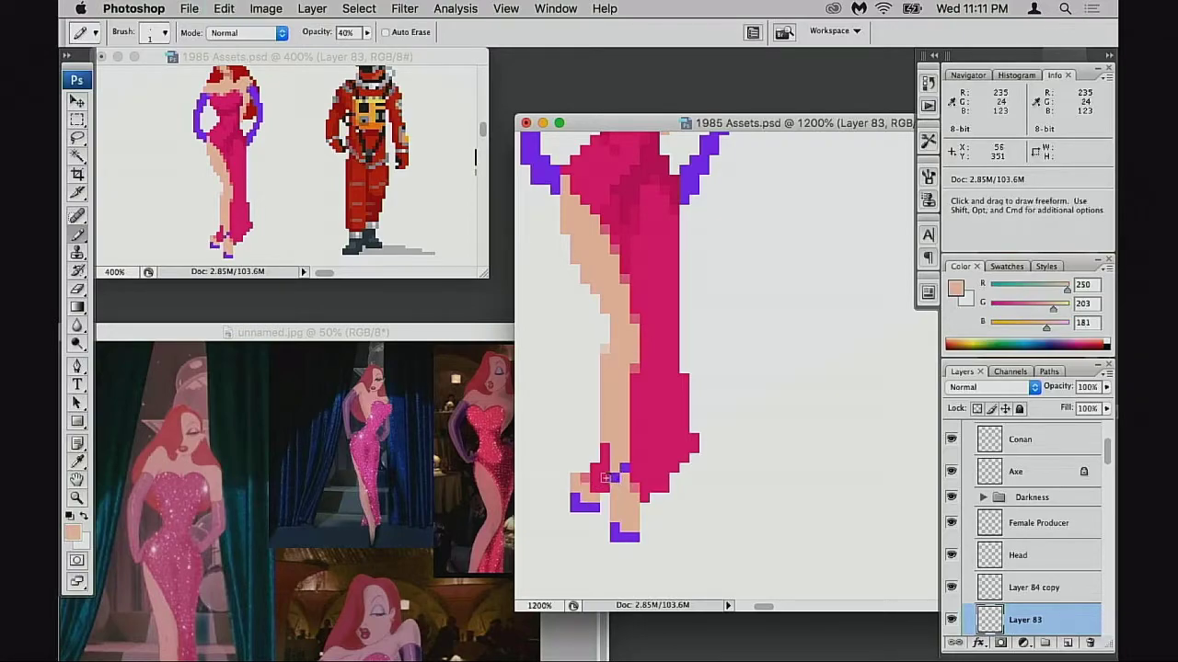
pyautogui.press('0')
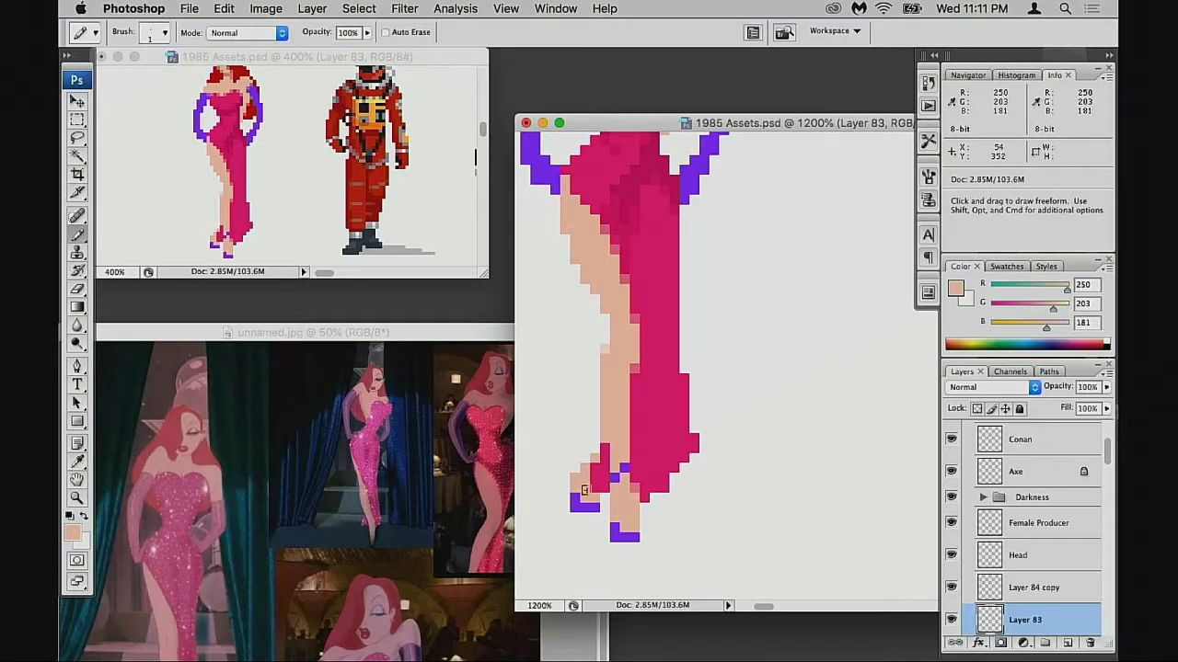
pyautogui.keyDown('alt'); pyautogui.click(575, 502); pyautogui.keyUp('alt')
pyautogui.click(575, 488)
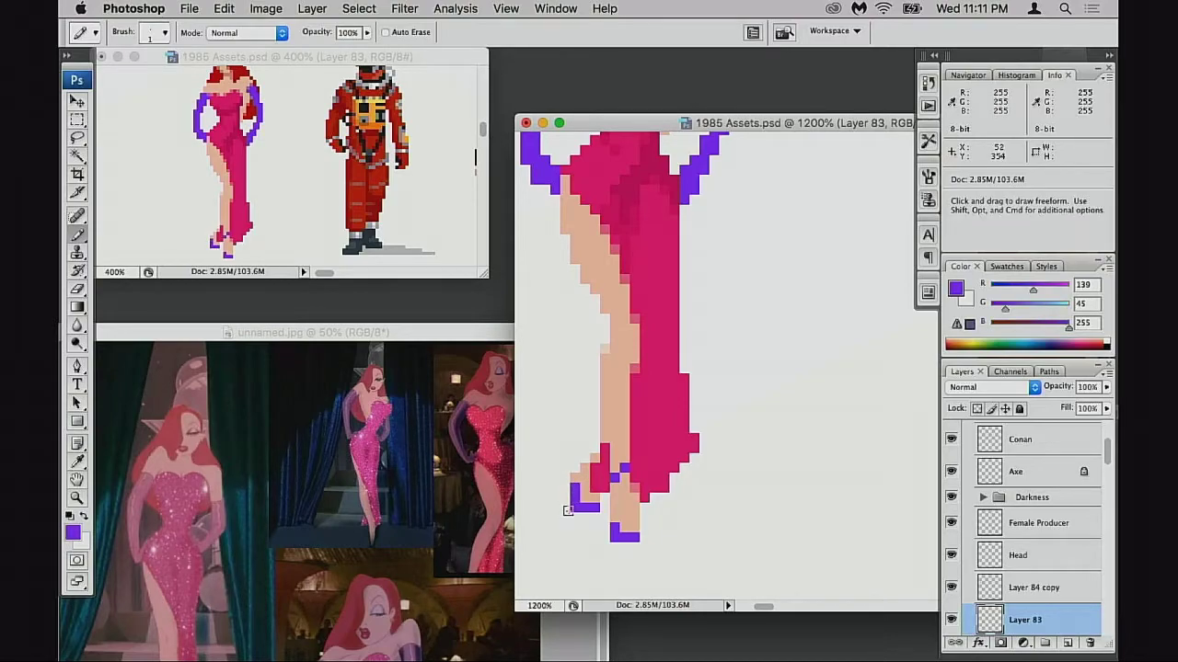
# - Try a stepped purple sole one pixel lower on the rear shoe, and undo those strokes
pyautogui.keyDown('alt'); pyautogui.click(591, 507); pyautogui.keyUp('alt')
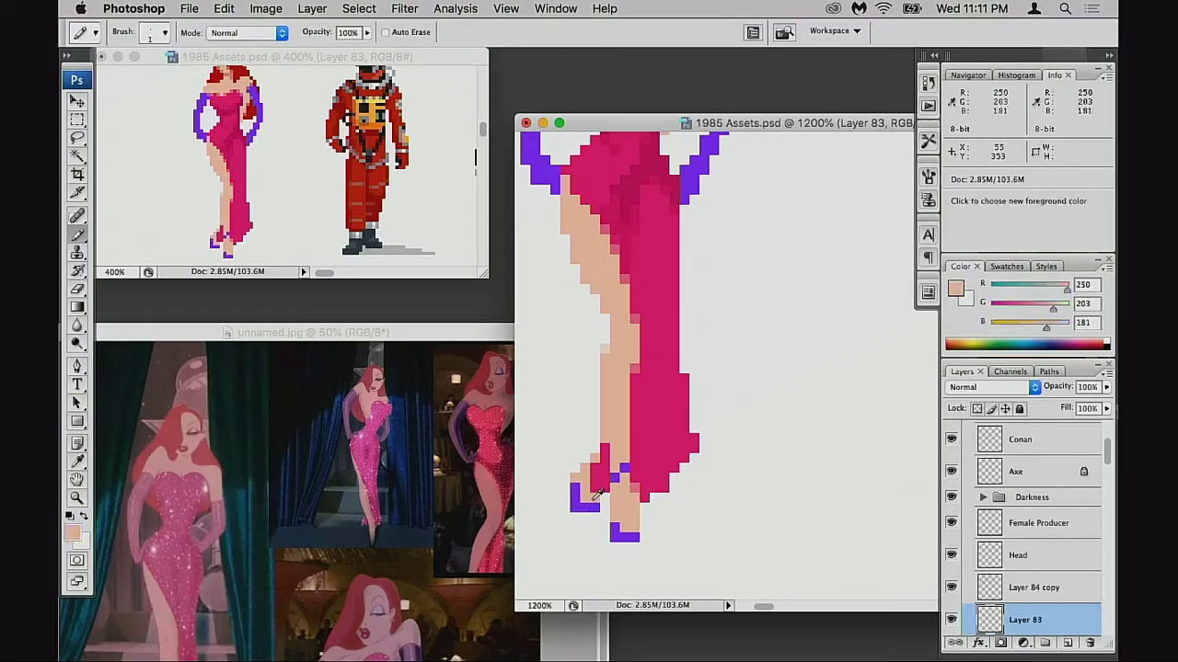
pyautogui.keyDown('alt'); pyautogui.click(585, 505); pyautogui.keyUp('alt')
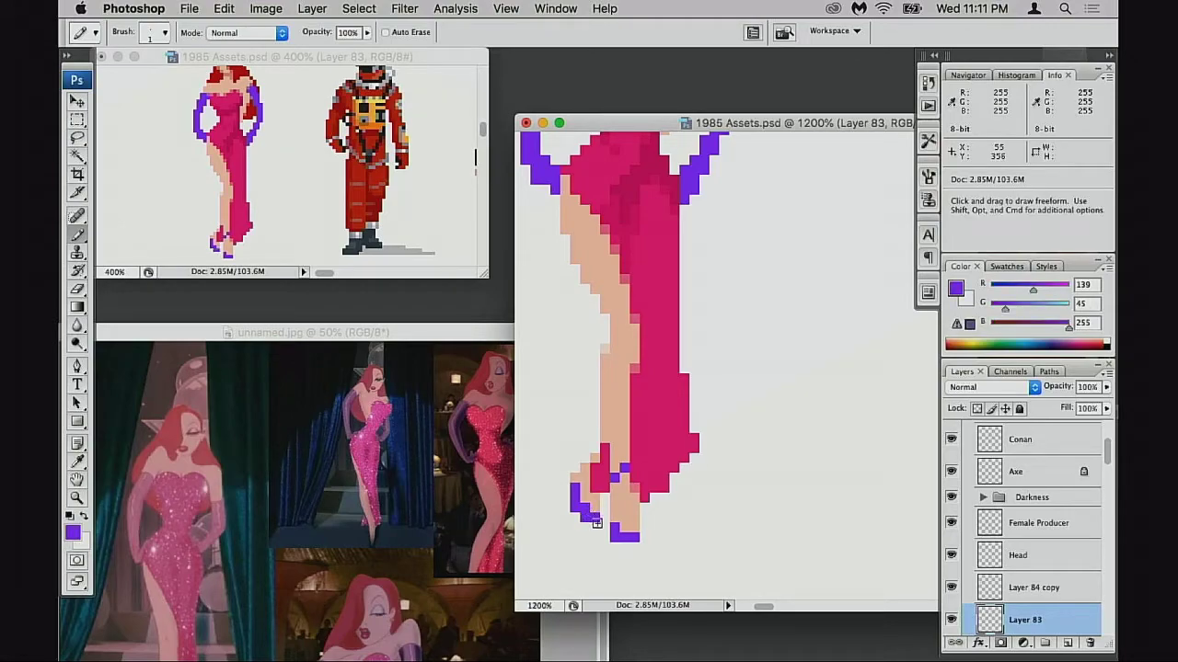
pyautogui.click(595, 520)
pyautogui.click(605, 517)
pyautogui.press('alt+super+z')
pyautogui.press('alt+super+z')
pyautogui.press('alt+super+z')
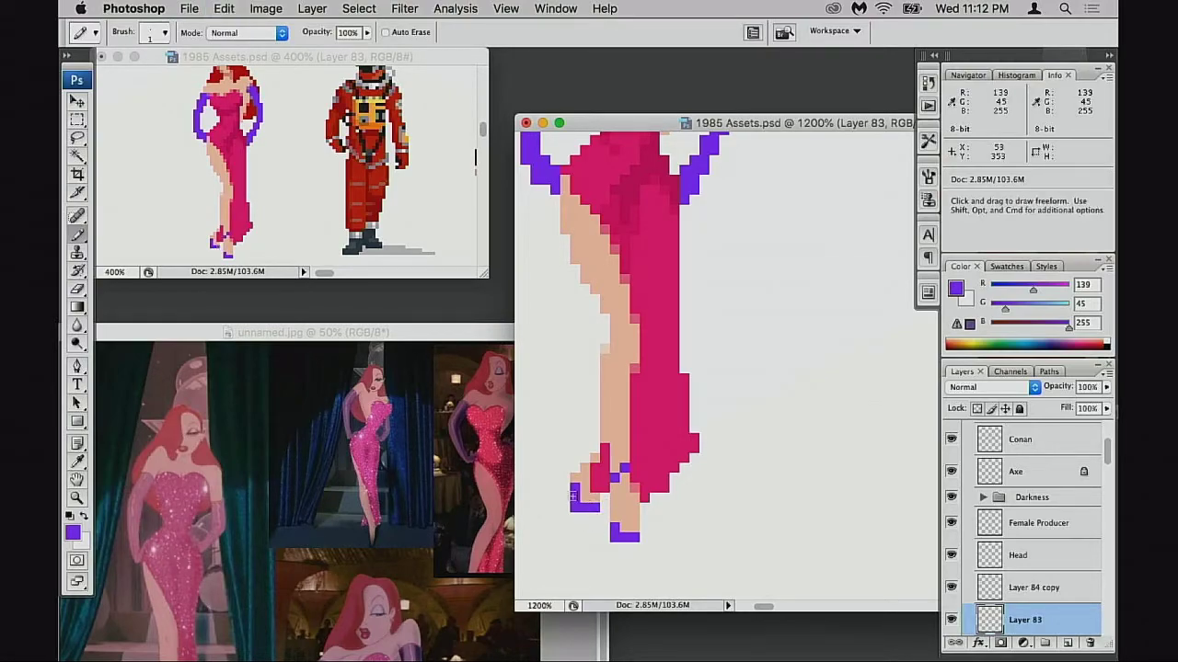
# - Erase the rear shoe's lower corner at 100% opacity and redraw its purple heel one pixel further outward
pyautogui.press('e')
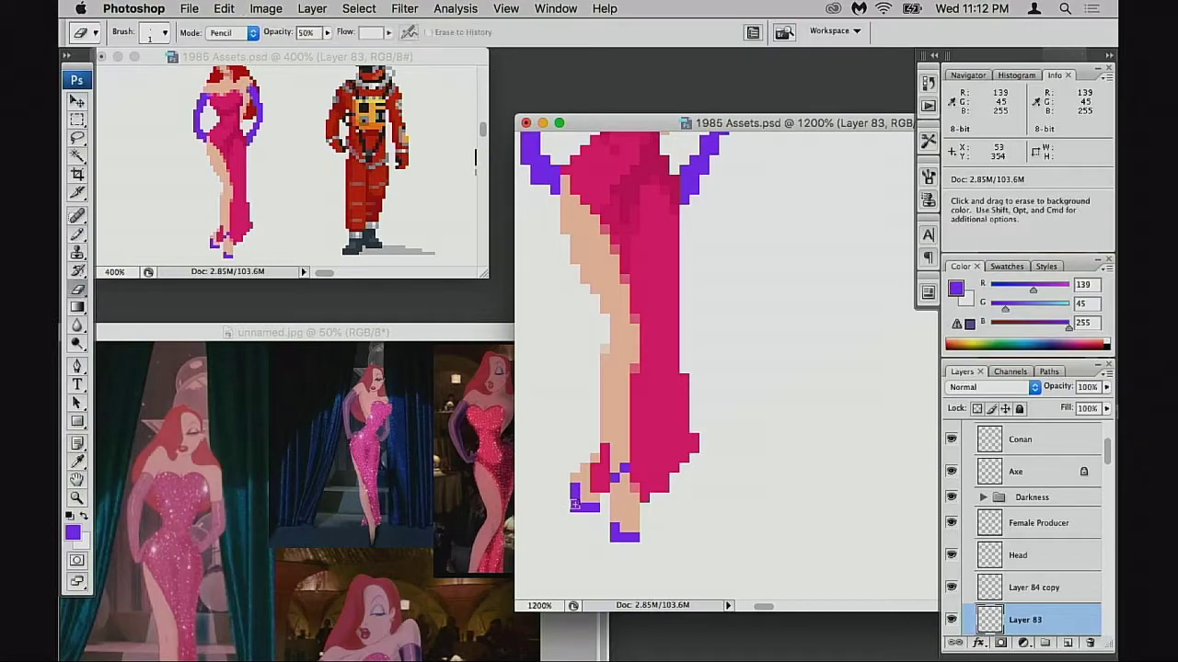
pyautogui.press('super+d')
pyautogui.press('0')
pyautogui.click(576, 502)
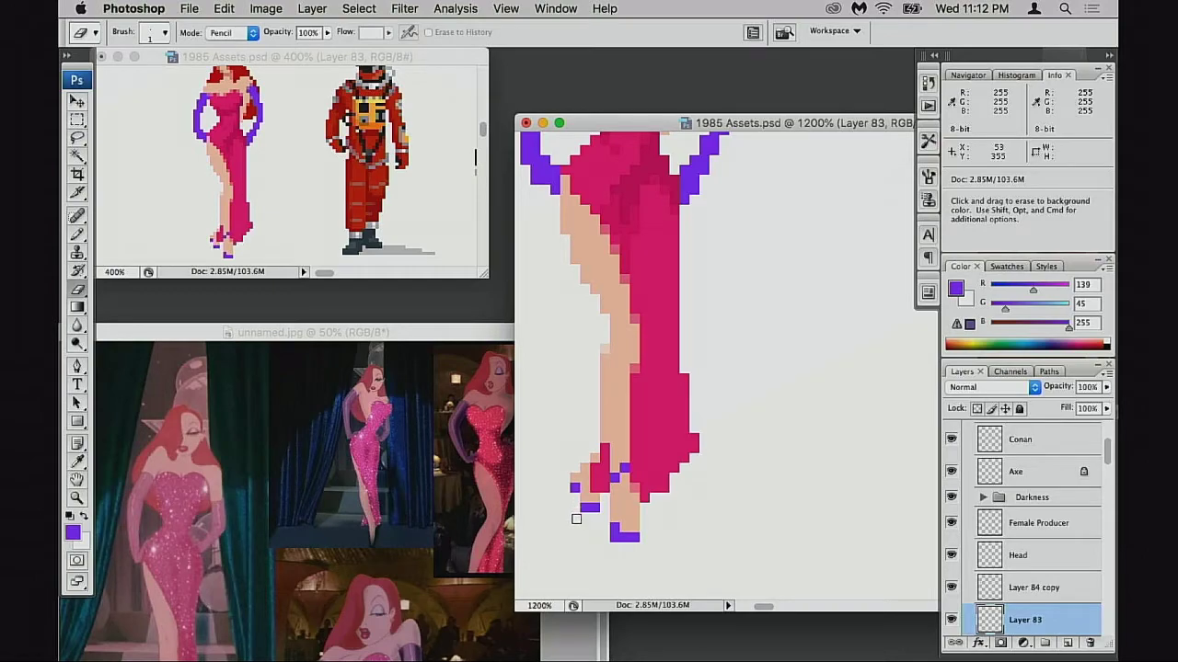
pyautogui.press('b')
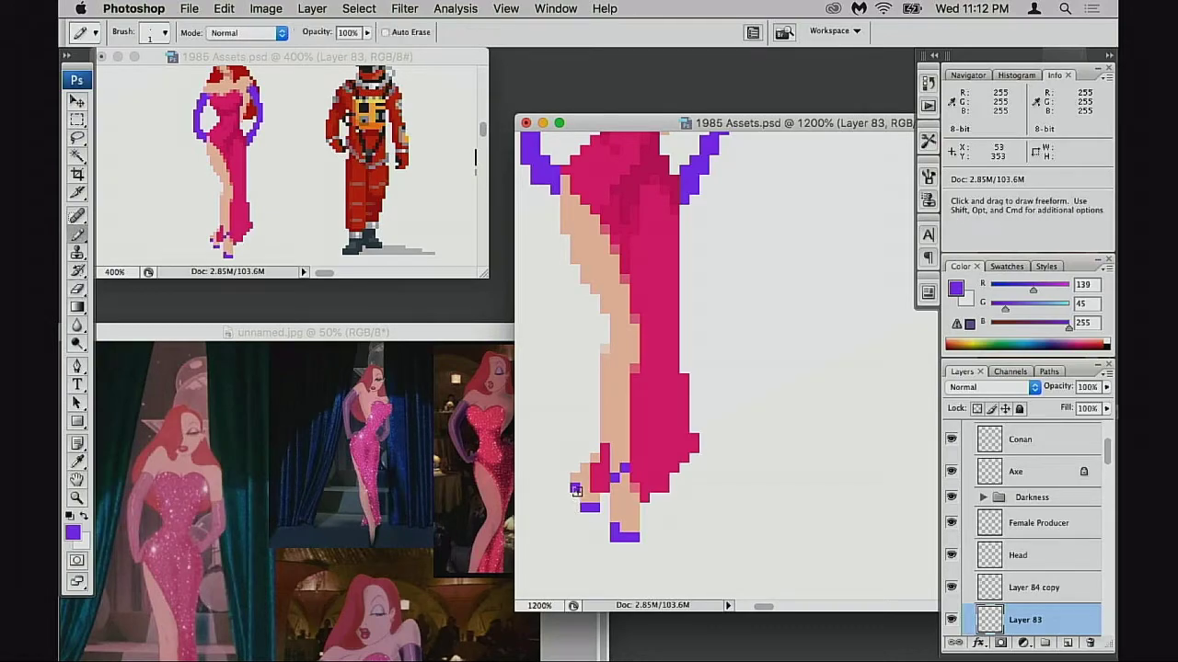
pyautogui.keyDown('alt'); pyautogui.click(569, 503); pyautogui.keyUp('alt')
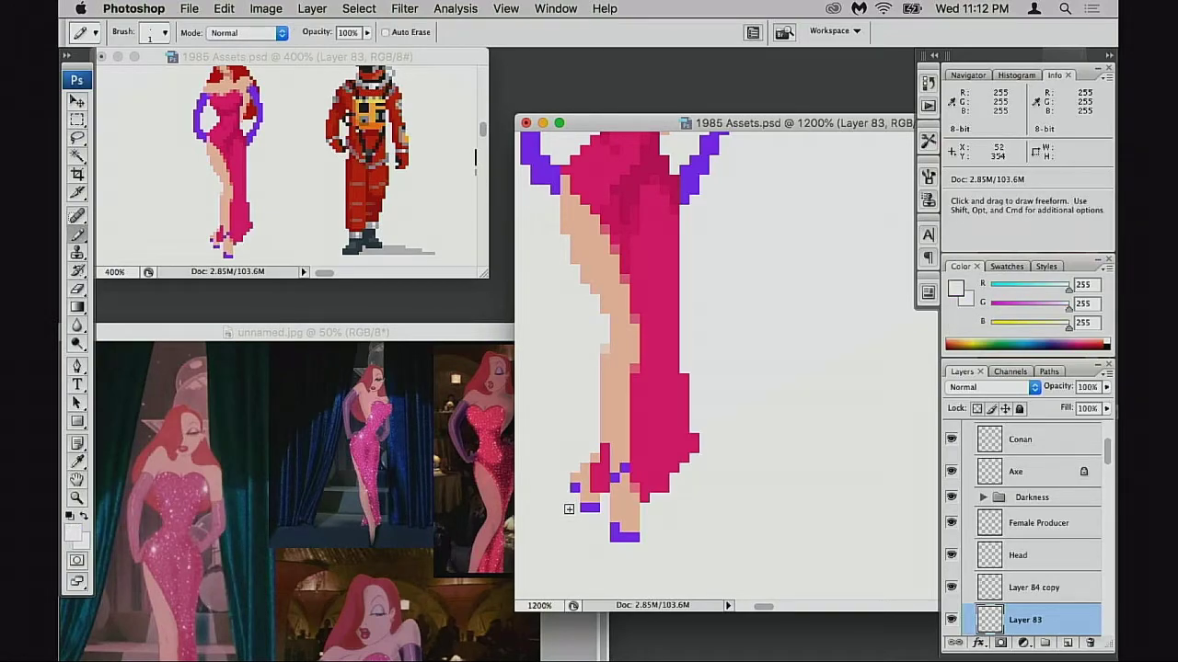
pyautogui.press('super+z')
pyautogui.keyDown('alt'); pyautogui.click(566, 504); pyautogui.keyUp('alt')
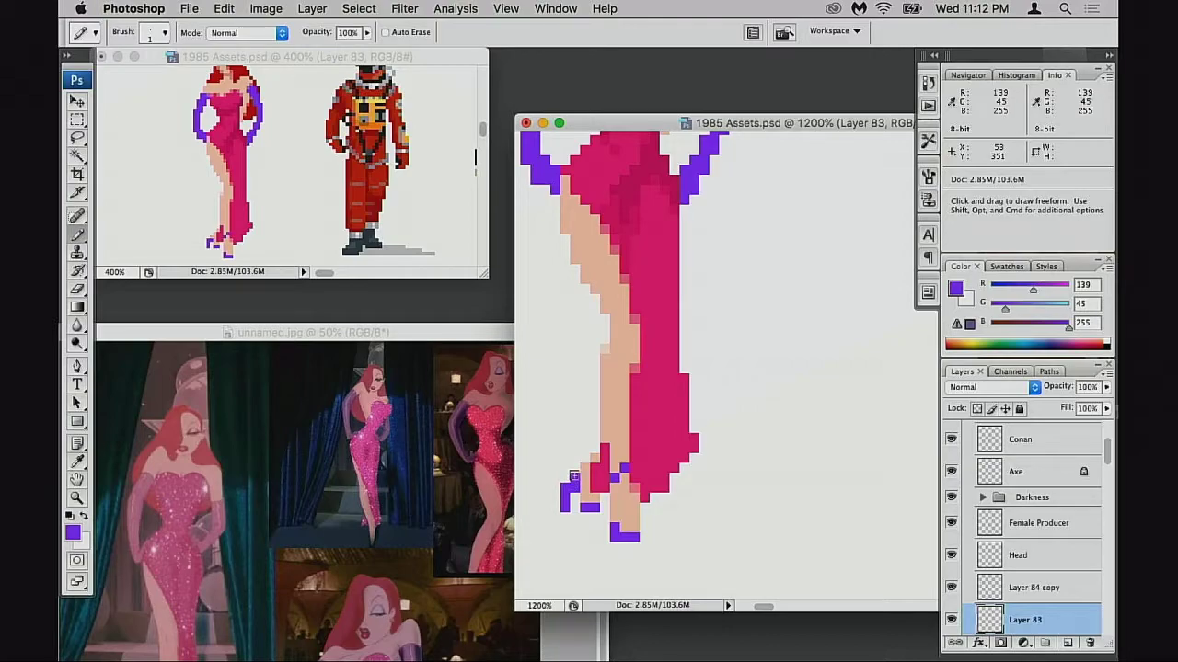
# - Extend the purple shoe back up along the rear foot, and undo the stray pixel tried at the ankle
pyautogui.click(585, 459)
pyautogui.press('super+z')
pyautogui.click(575, 478)
pyautogui.click(575, 468)
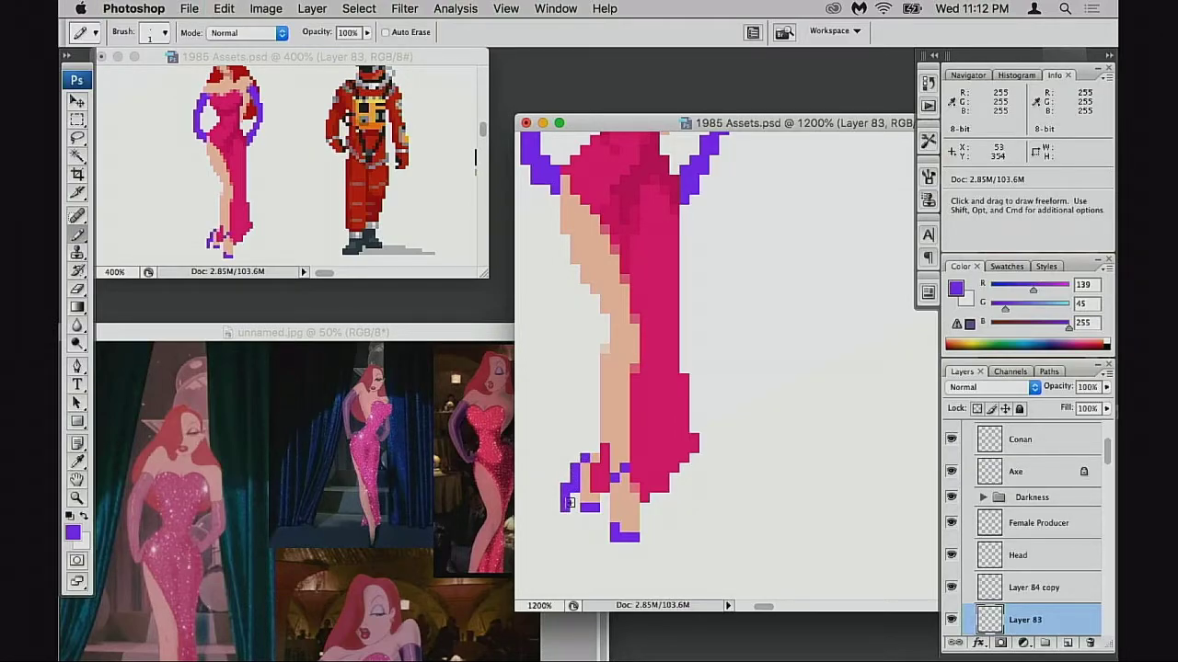
pyautogui.press('super+z')
pyautogui.keyDown('alt'); pyautogui.click(590, 485); pyautogui.keyUp('alt')
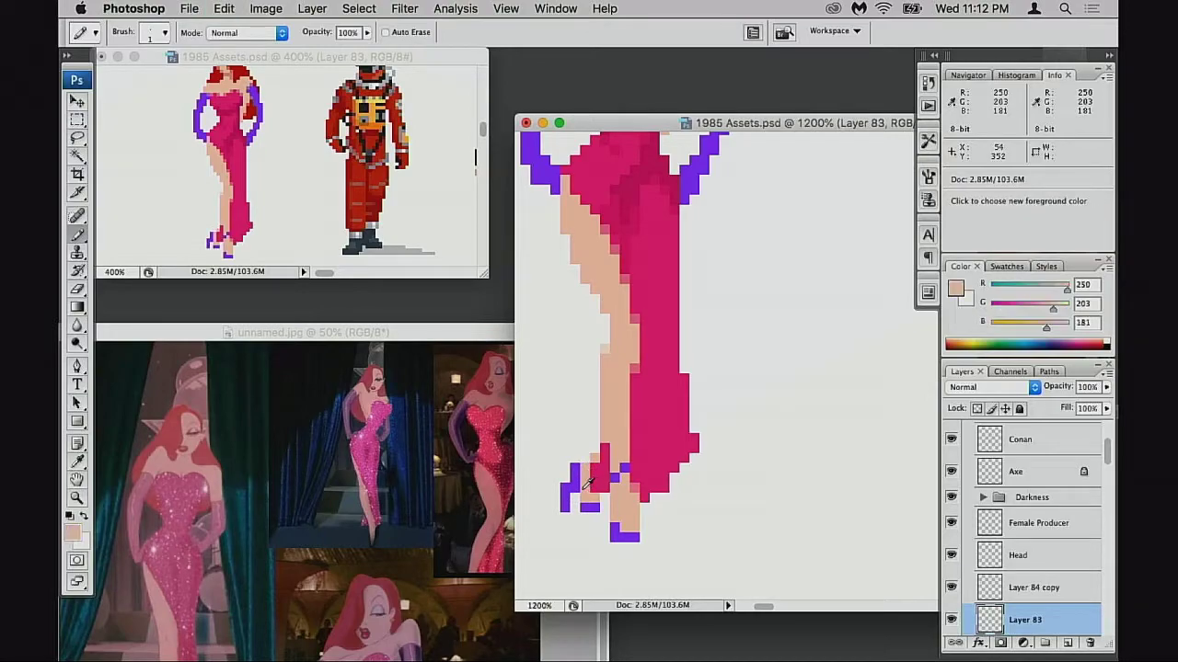
pyautogui.press('super+z')
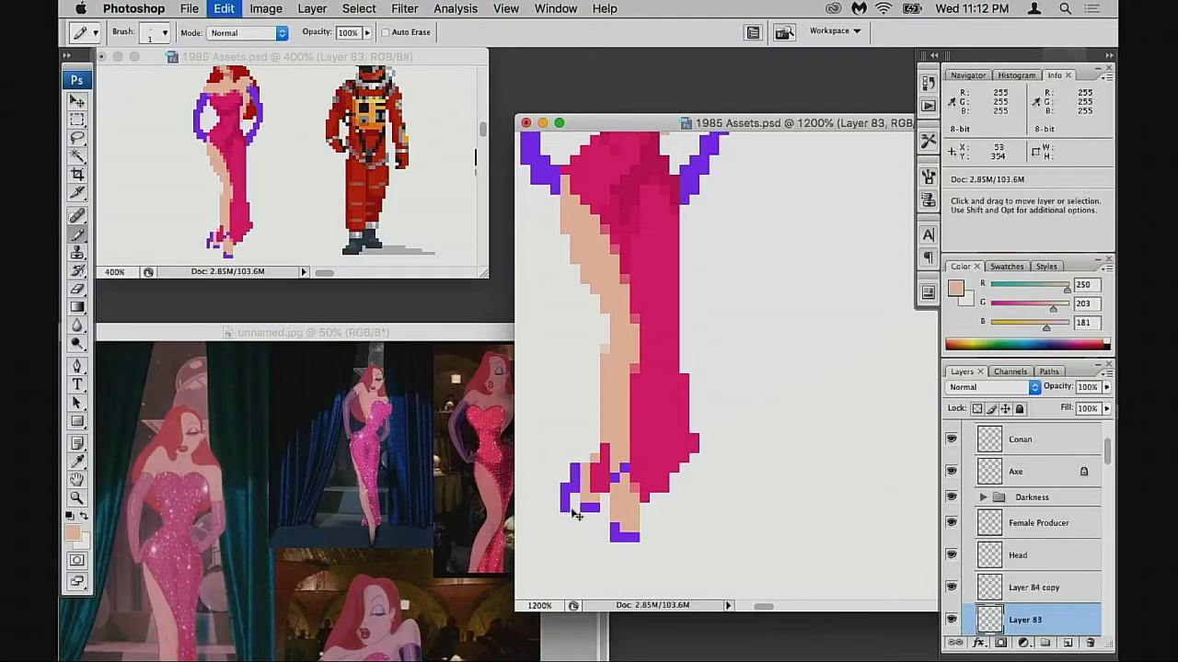
# - Draw a purple strap across the rear ankle and fill the back of that foot with sampled skin tone
pyautogui.keyDown('alt'); pyautogui.click(568, 508); pyautogui.keyUp('alt')
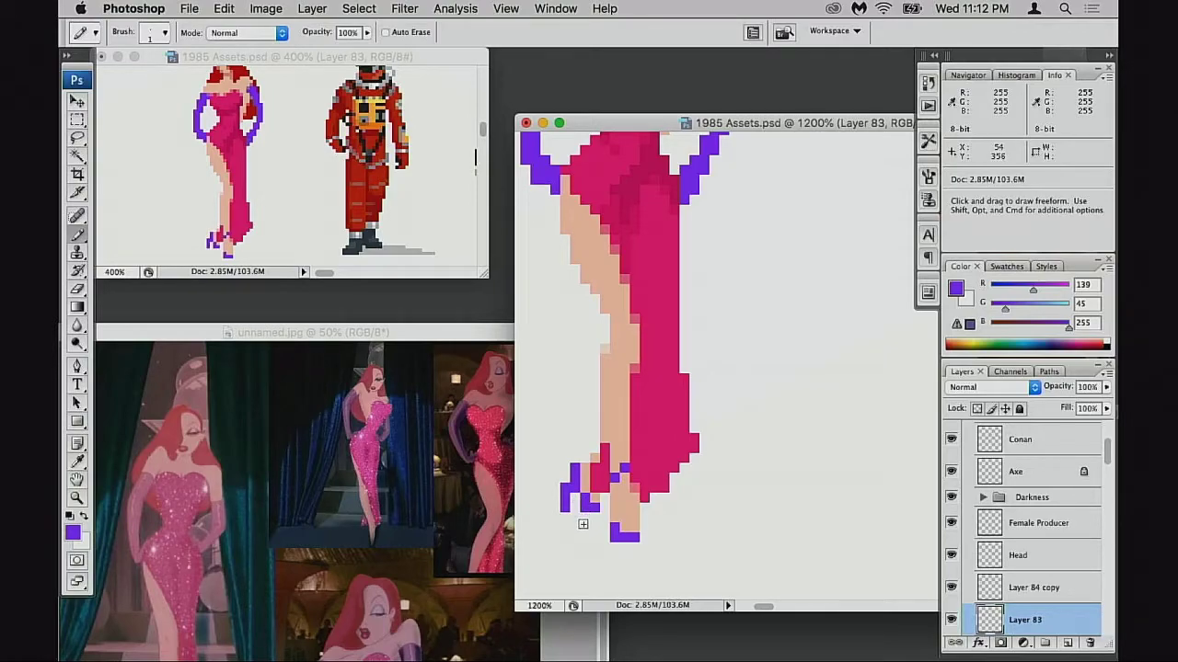
pyautogui.keyDown('alt'); pyautogui.click(589, 459); pyautogui.keyUp('alt')
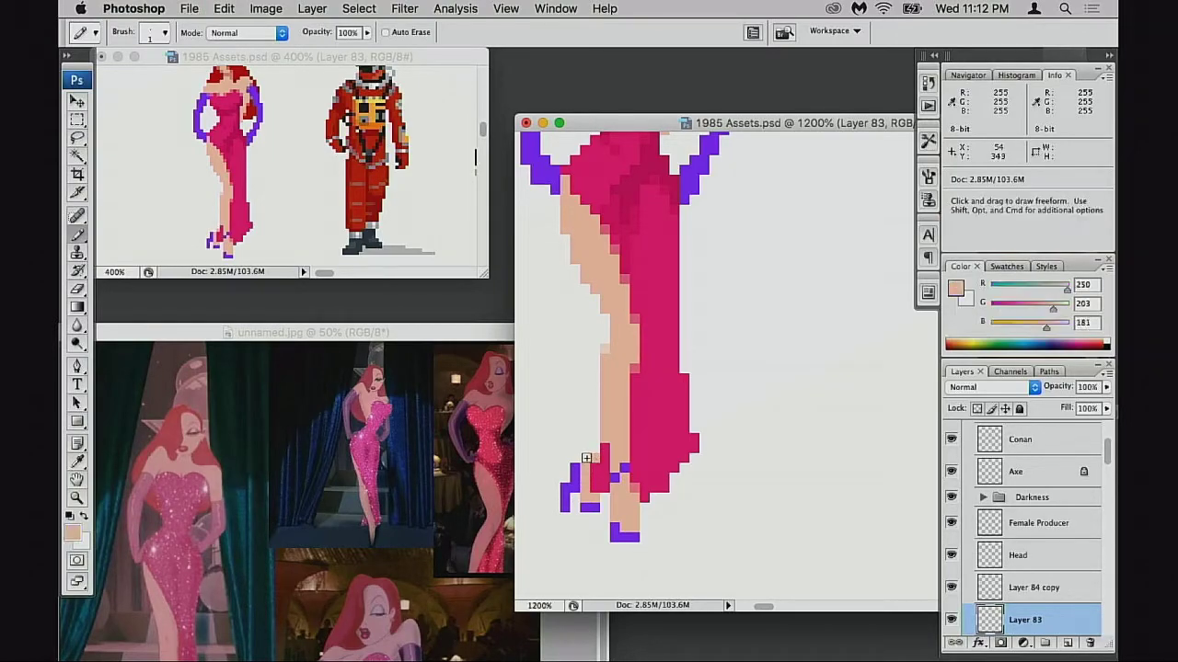
pyautogui.keyDown('alt'); pyautogui.click(586, 457); pyautogui.keyUp('alt')
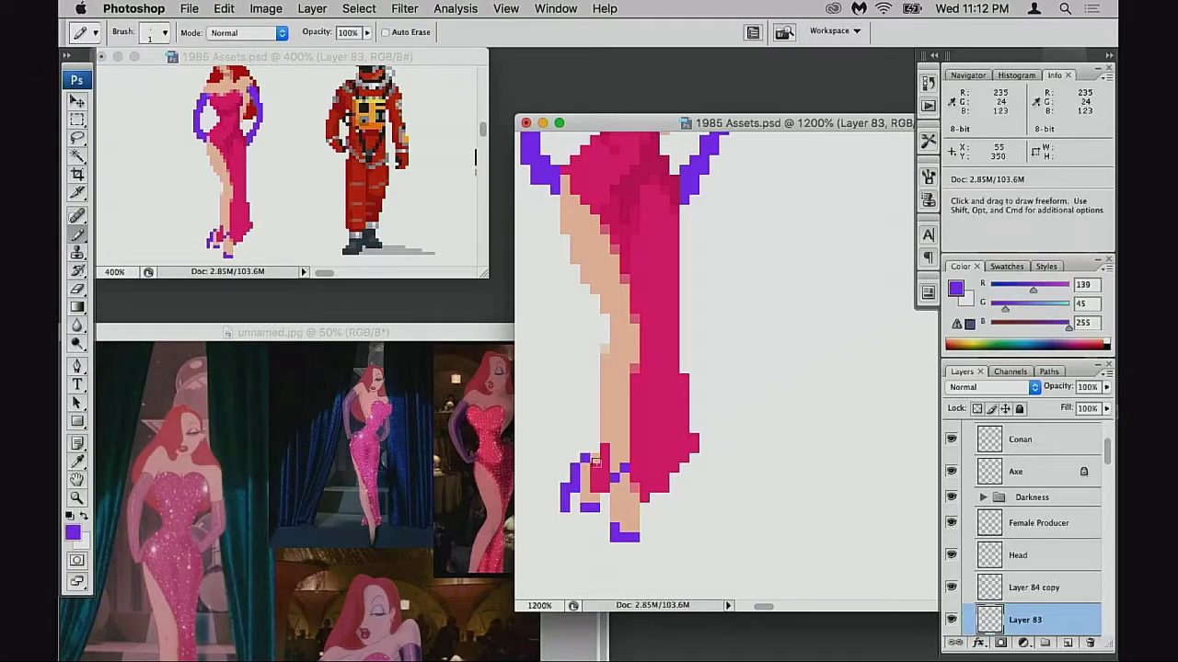
pyautogui.click(595, 460)
pyautogui.keyDown('alt'); pyautogui.click(584, 479); pyautogui.keyUp('alt')
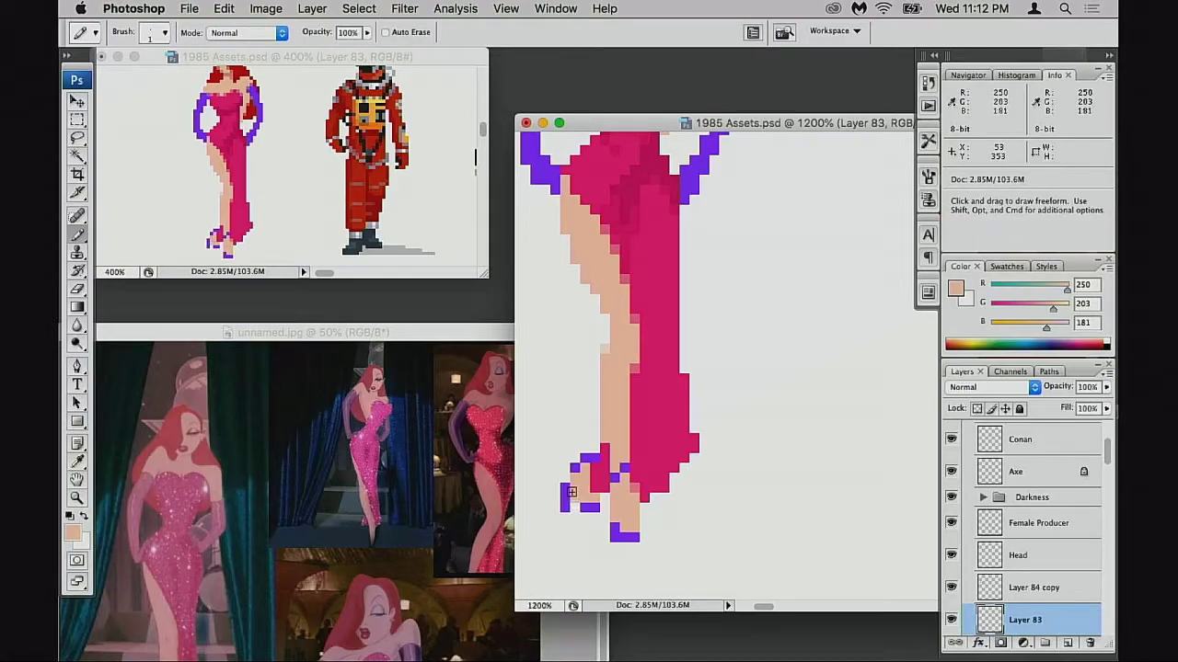
# - Trim the rear shoe's heel and repaint sampled purple pixels down the back of the foot just above it
pyautogui.press('e')
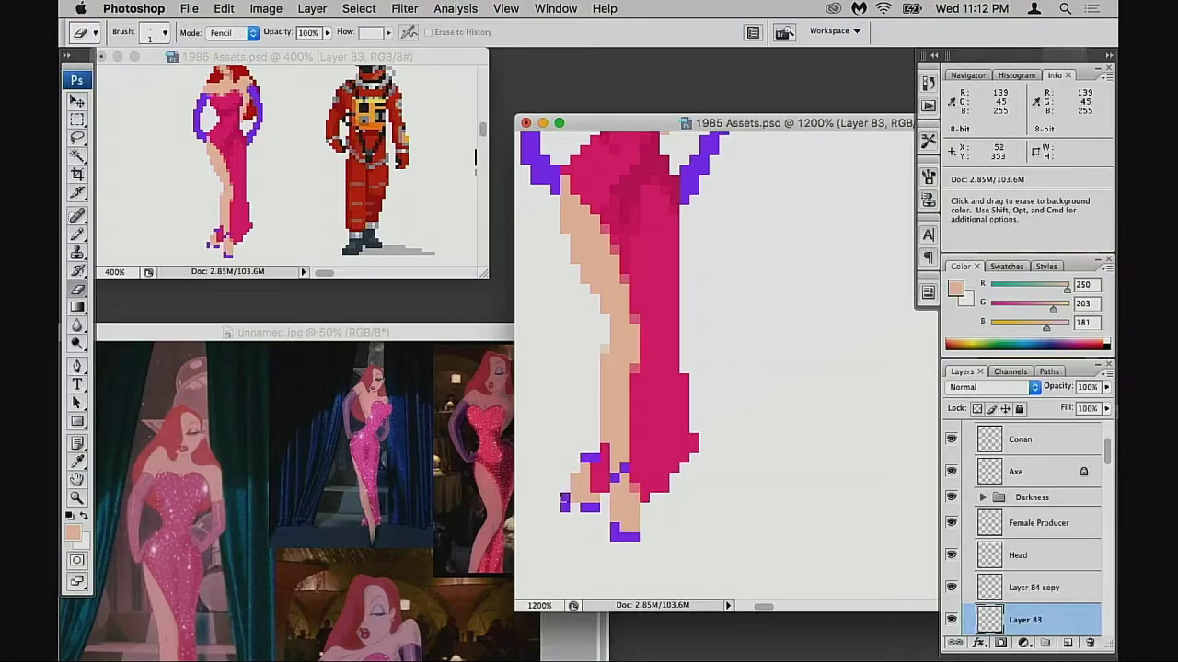
pyautogui.click(564, 498)
pyautogui.press('super+z')
pyautogui.press('b')
pyautogui.keyDown('alt'); pyautogui.click(593, 506); pyautogui.keyUp('alt')
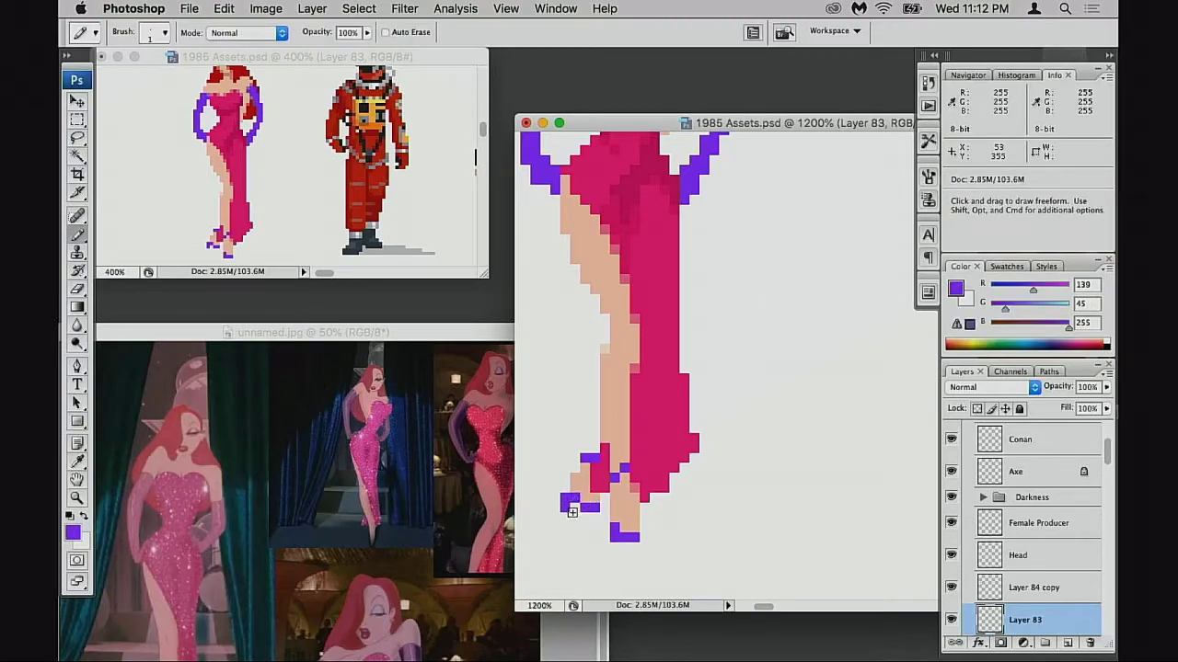
pyautogui.press('super+z')
pyautogui.moveTo(575, 479); pyautogui.dragTo(575, 488)
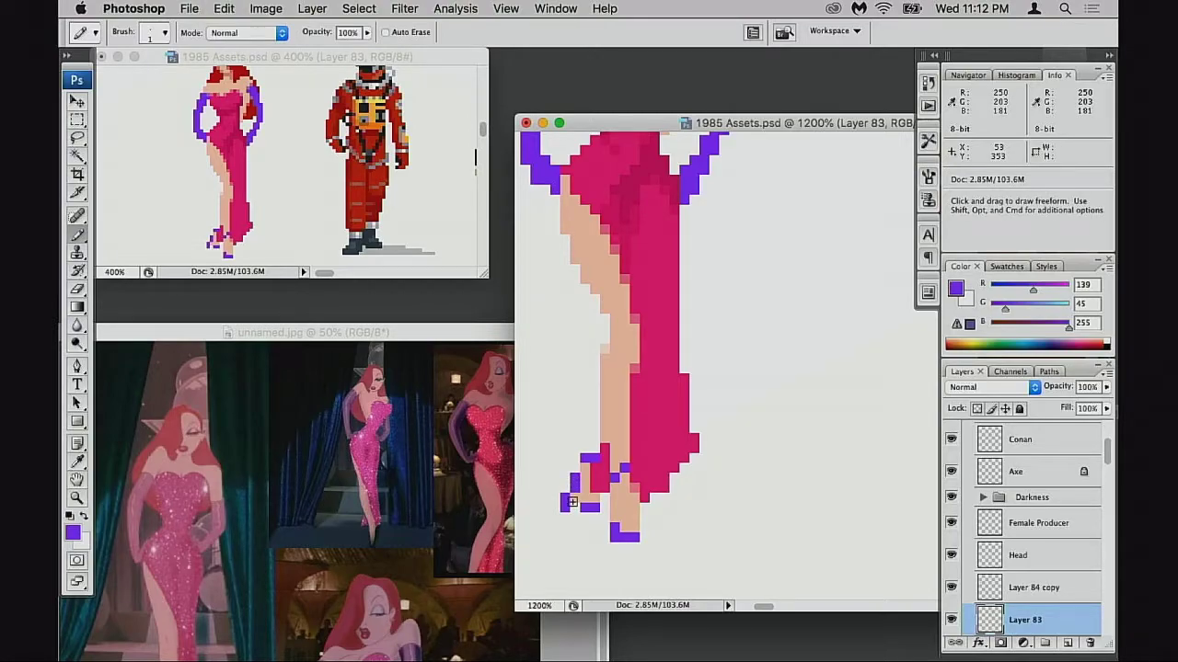
# - Try shifting the rear shoe's lower heel pixels one pixel inward and erasing the corner, and undo these changes
pyautogui.press('m')
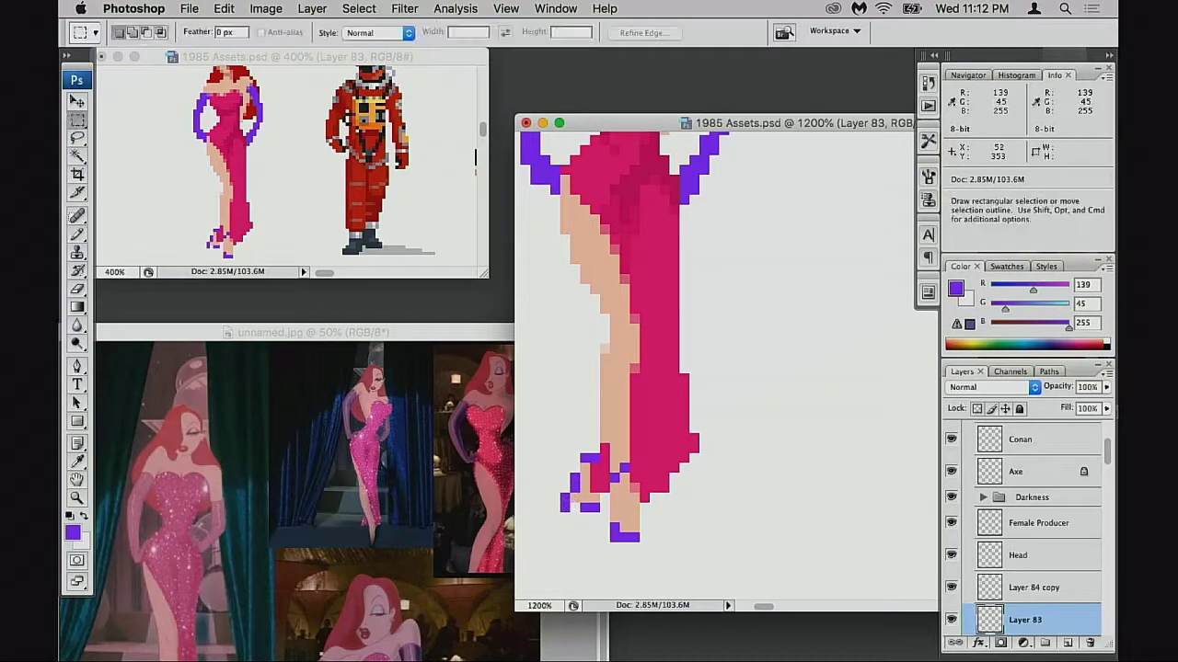
pyautogui.moveTo(550, 493); pyautogui.dragTo(570, 518)
pyautogui.press('super+Right')
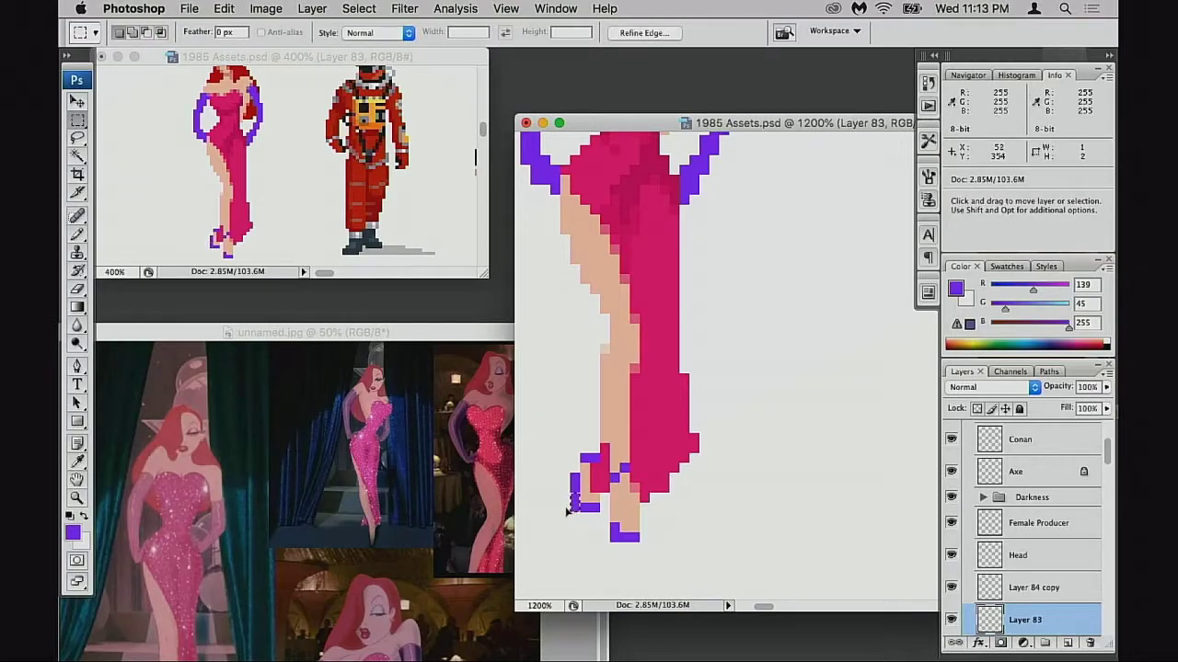
pyautogui.press('e')
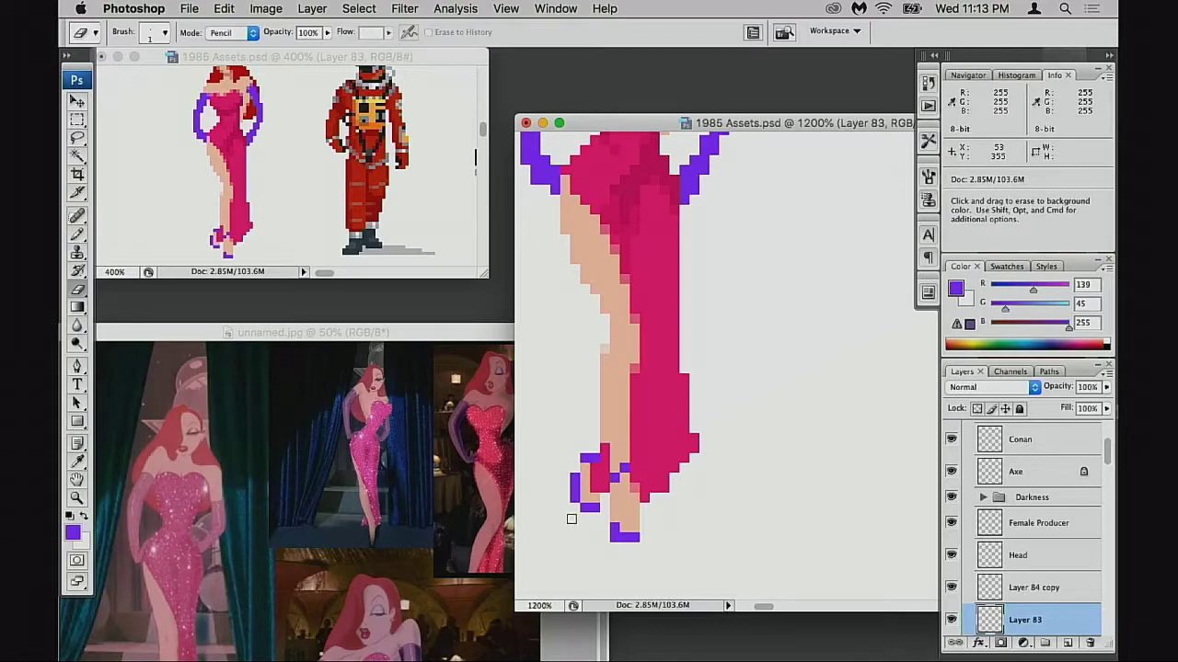
pyautogui.press('super+z')
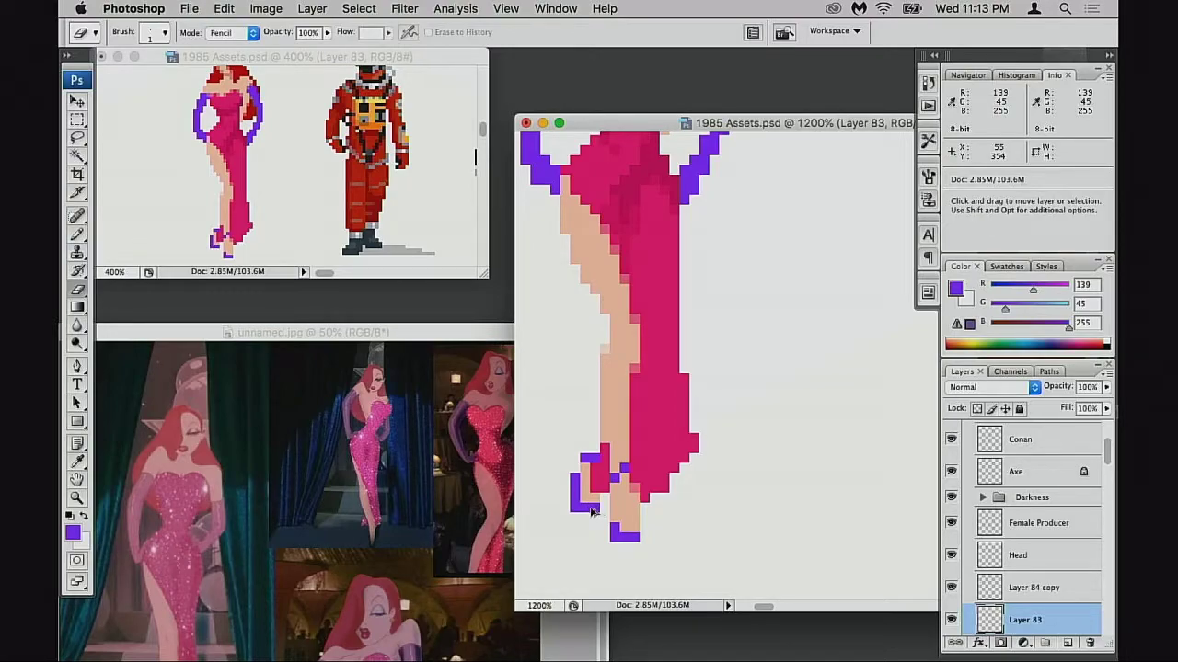
pyautogui.press('alt+super+z')
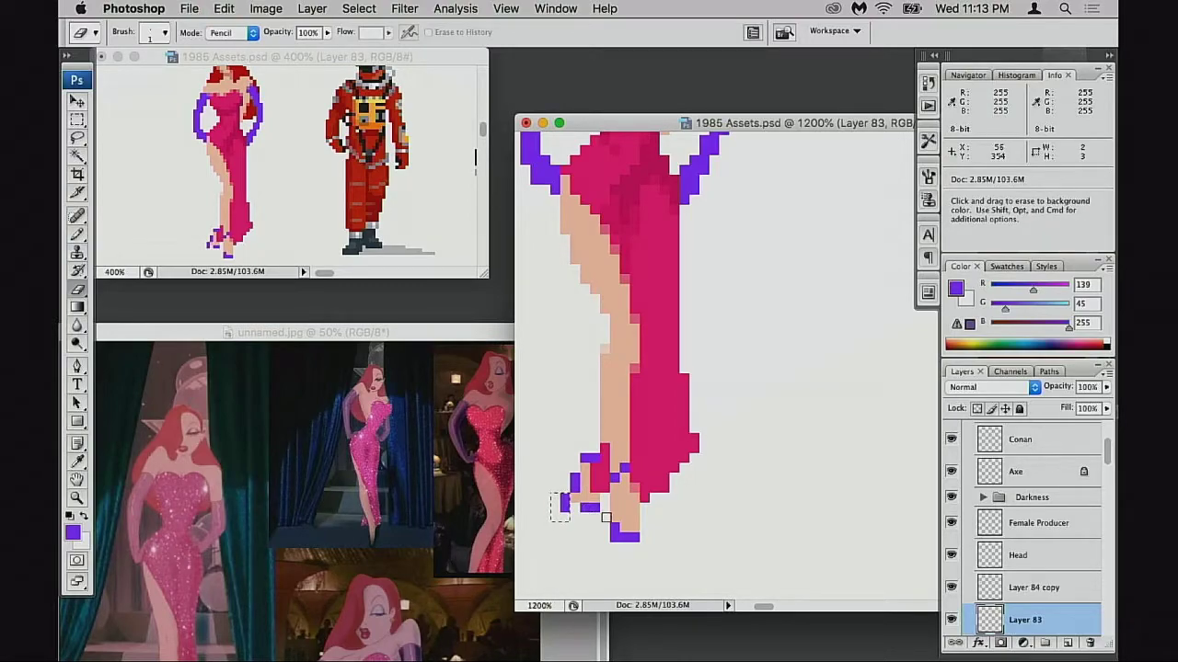
# - Extend the rear shoe's purple back up toward the ankle strap, shorten the strap, and fill the ankle with sampled skin tone
pyautogui.press('b')
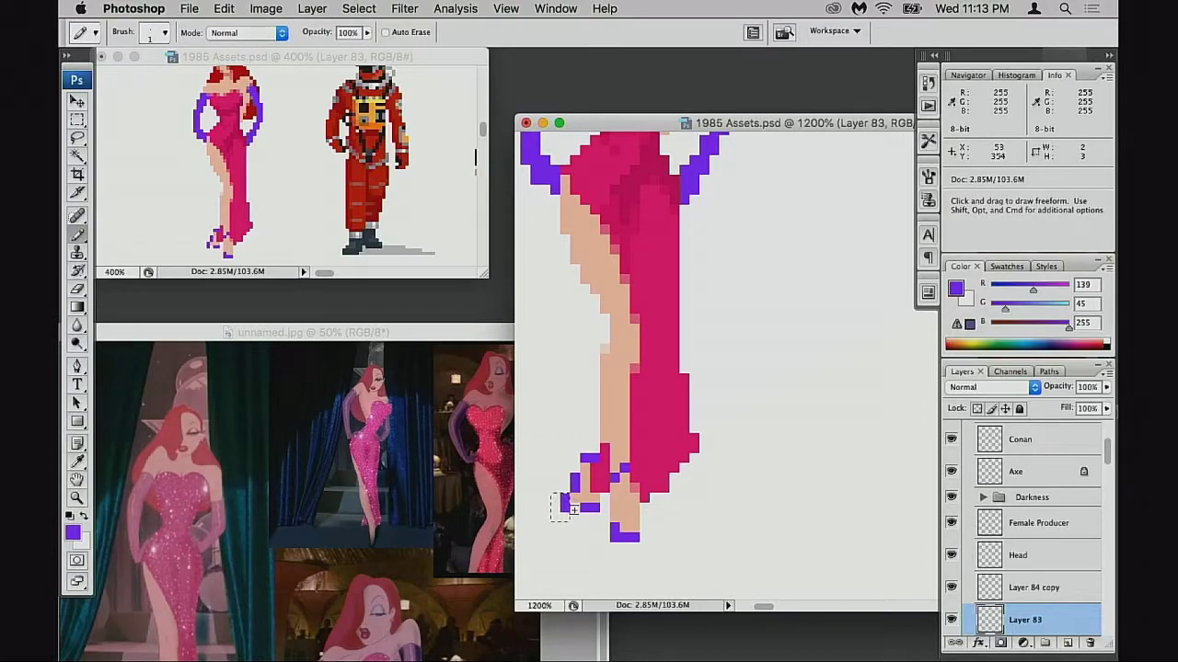
pyautogui.press('super+d')
pyautogui.click(575, 498)
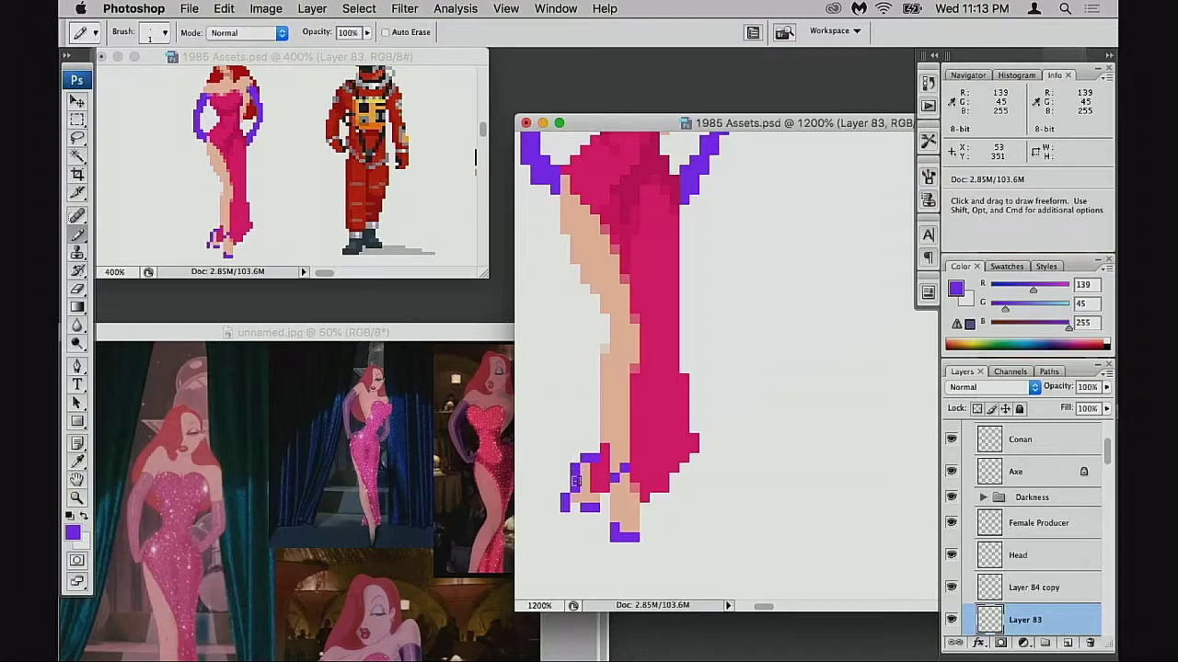
pyautogui.keyDown('alt'); pyautogui.click(584, 478); pyautogui.keyUp('alt')
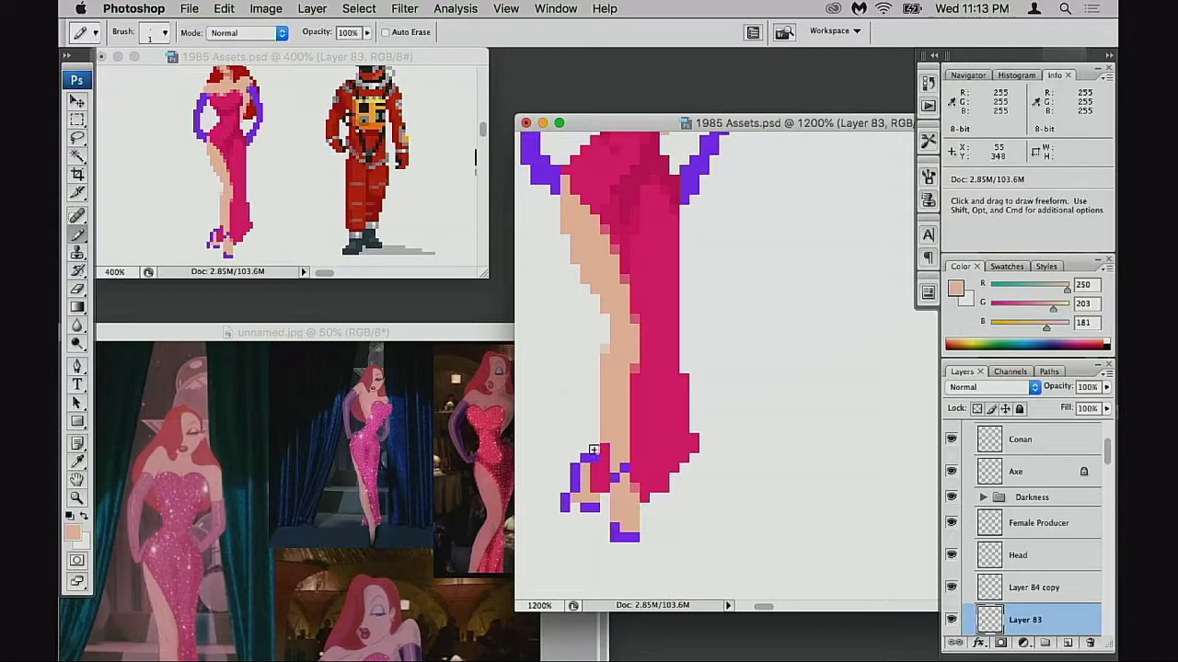
pyautogui.keyDown('alt'); pyautogui.click(588, 458); pyautogui.keyUp('alt')
pyautogui.click(597, 449)
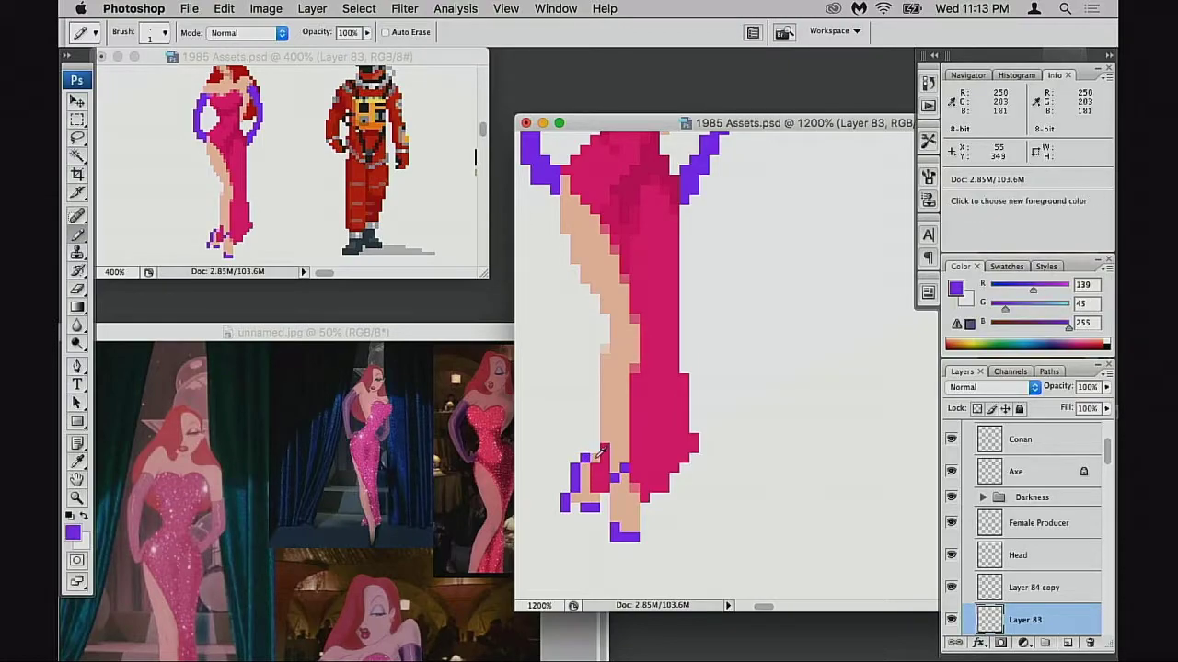
pyautogui.keyDown('alt'); pyautogui.click(593, 461); pyautogui.keyUp('alt')
pyautogui.click(596, 450)
pyautogui.keyDown('alt'); pyautogui.click(596, 458); pyautogui.keyUp('alt')
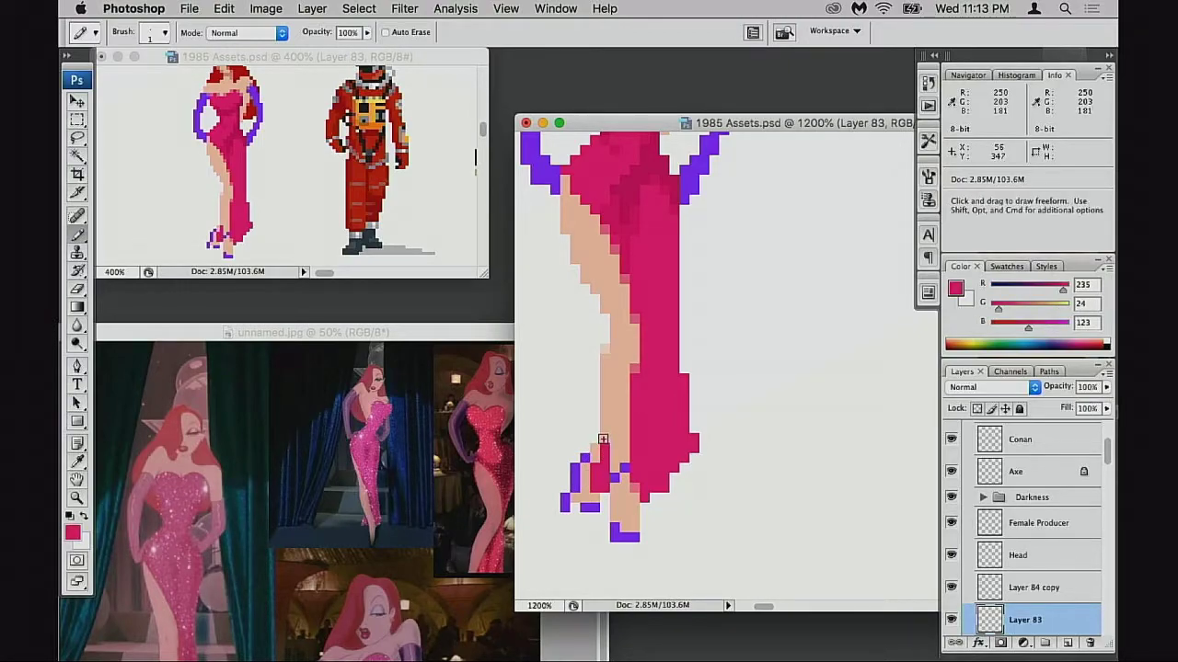
# - Sample the dress pink and extend the dress hem beside the rear ankle and over the rear foot
pyautogui.keyDown('alt'); pyautogui.click(600, 487); pyautogui.keyUp('alt')
pyautogui.keyDown('alt'); pyautogui.click(602, 488); pyautogui.keyUp('alt')
pyautogui.moveTo(817, 388)
pyautogui.mouseDown()
pyautogui.moveTo(696, 488)
pyautogui.moveTo(702, 468)
pyautogui.moveTo(684, 439)
pyautogui.moveTo(676, 448)
pyautogui.moveTo(685, 429)
pyautogui.mouseUp()
pyautogui.press('v')
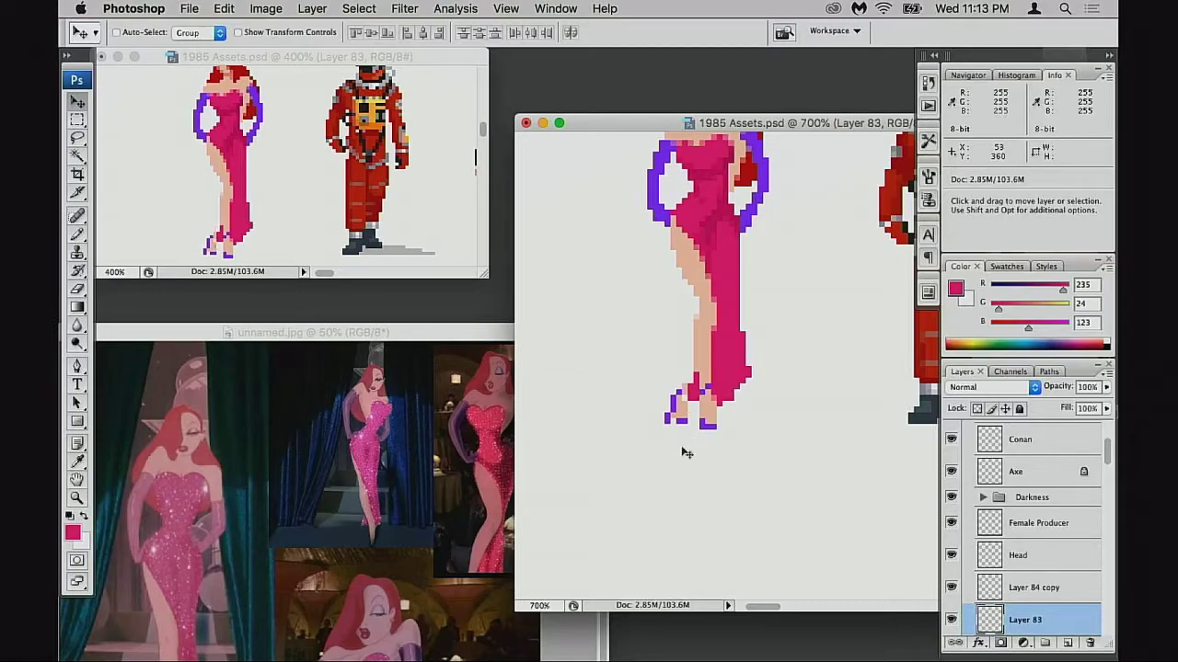
pyautogui.press('b')
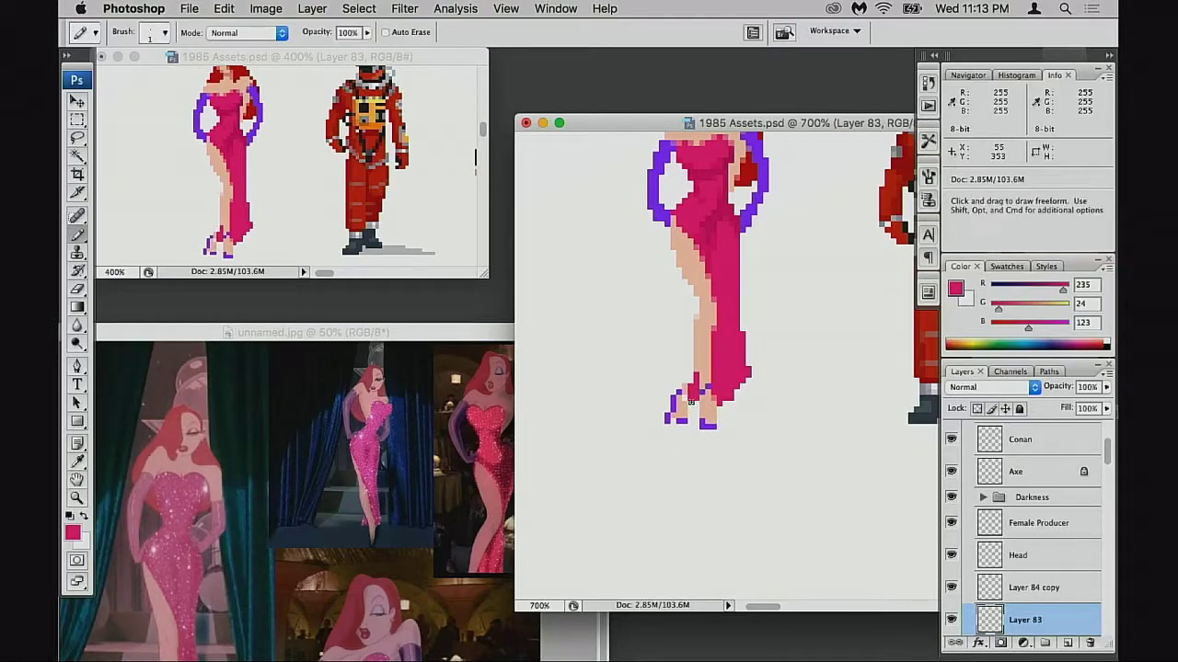
pyautogui.click(687, 404)
# - Compare the hem with unnamed.jpg, undo the pink strokes over the rear foot, and extend the hem downward between the feet
pyautogui.moveTo(424, 338); pyautogui.dragTo(407, 262)
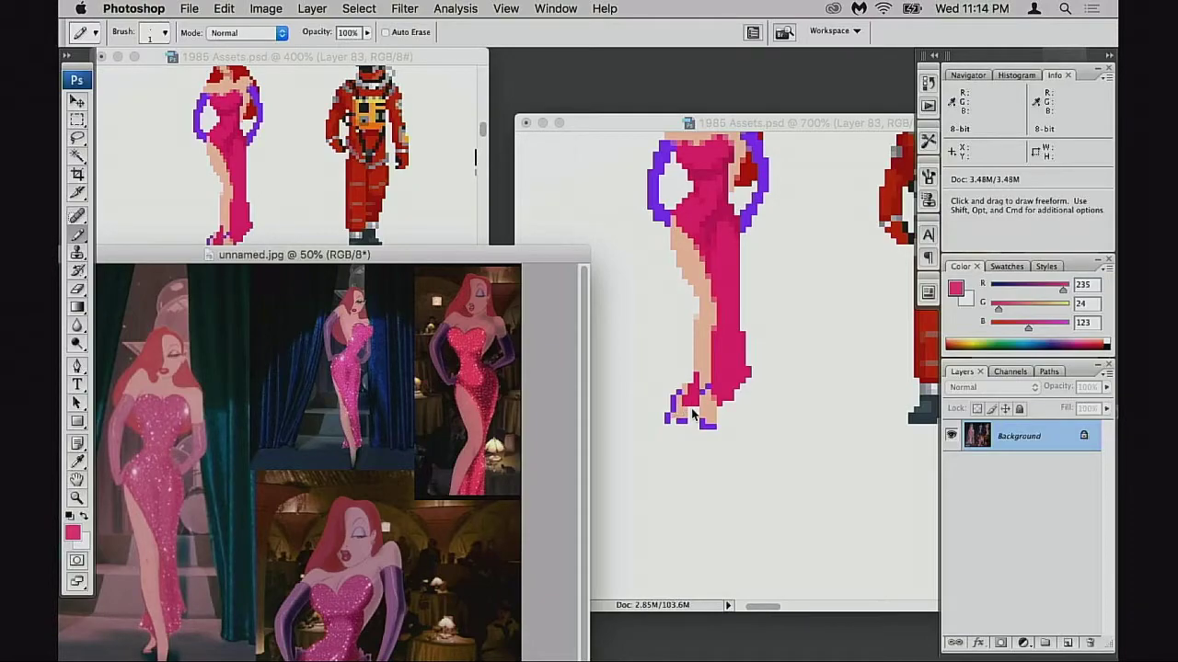
pyautogui.press('alt+super+z')
pyautogui.press('alt+super+z')
pyautogui.press('alt+super+z')
pyautogui.click(696, 418)
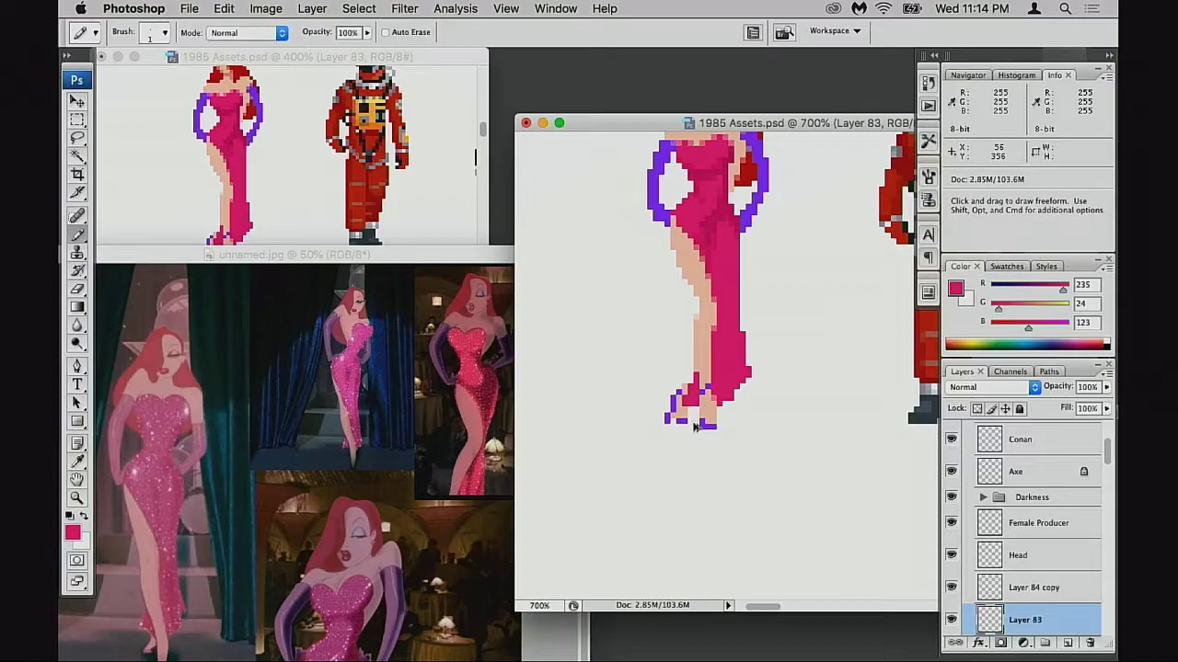
pyautogui.click(692, 375)
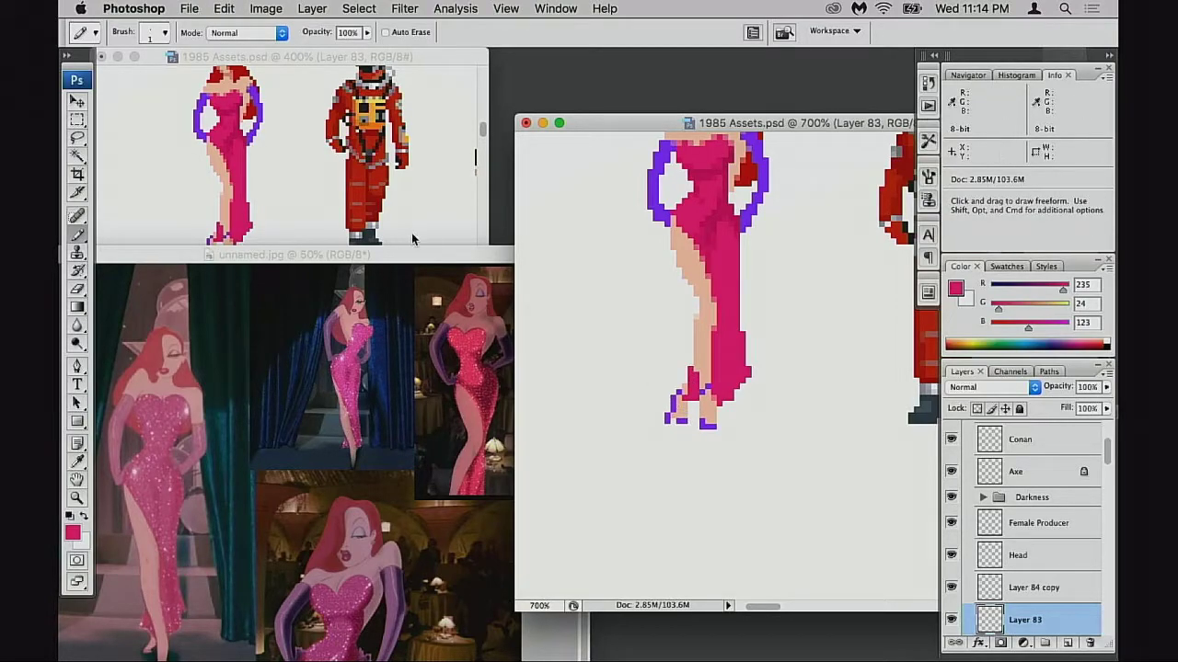
pyautogui.moveTo(409, 256); pyautogui.dragTo(431, 290)
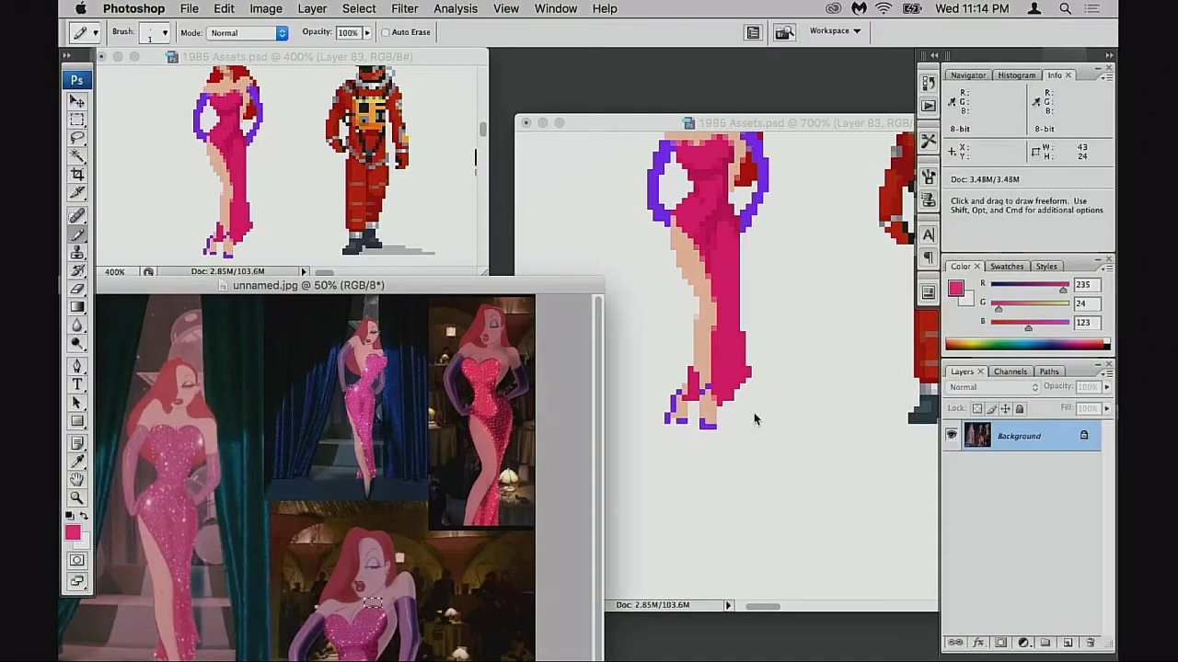
pyautogui.click(694, 409)
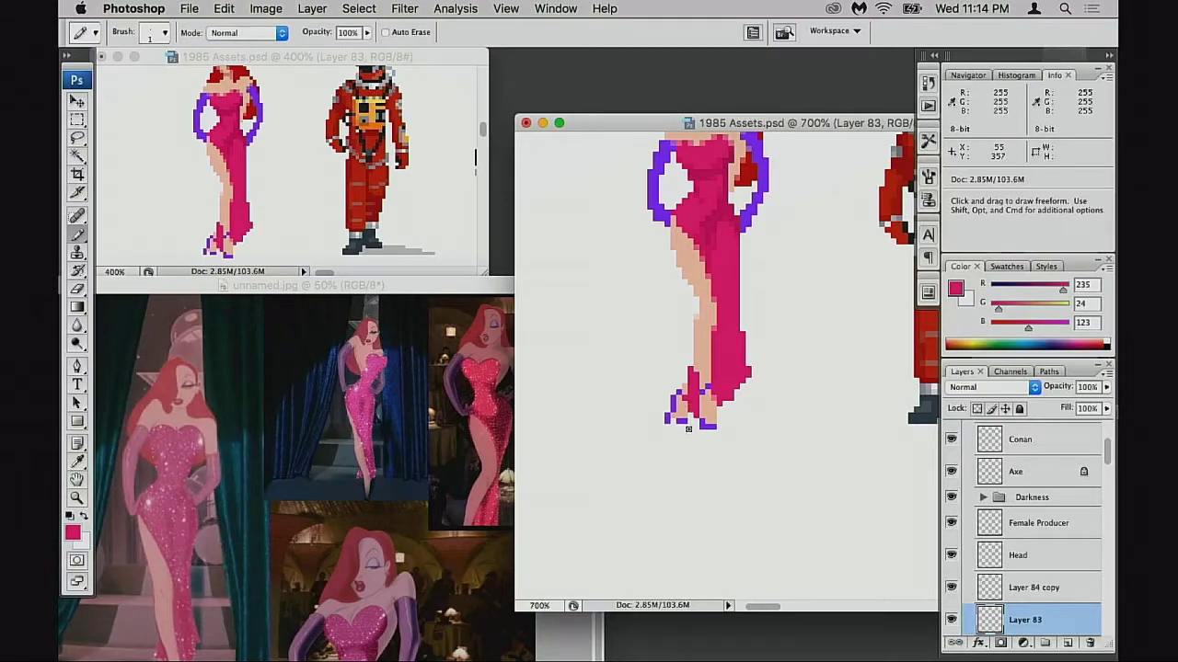
pyautogui.press('m')
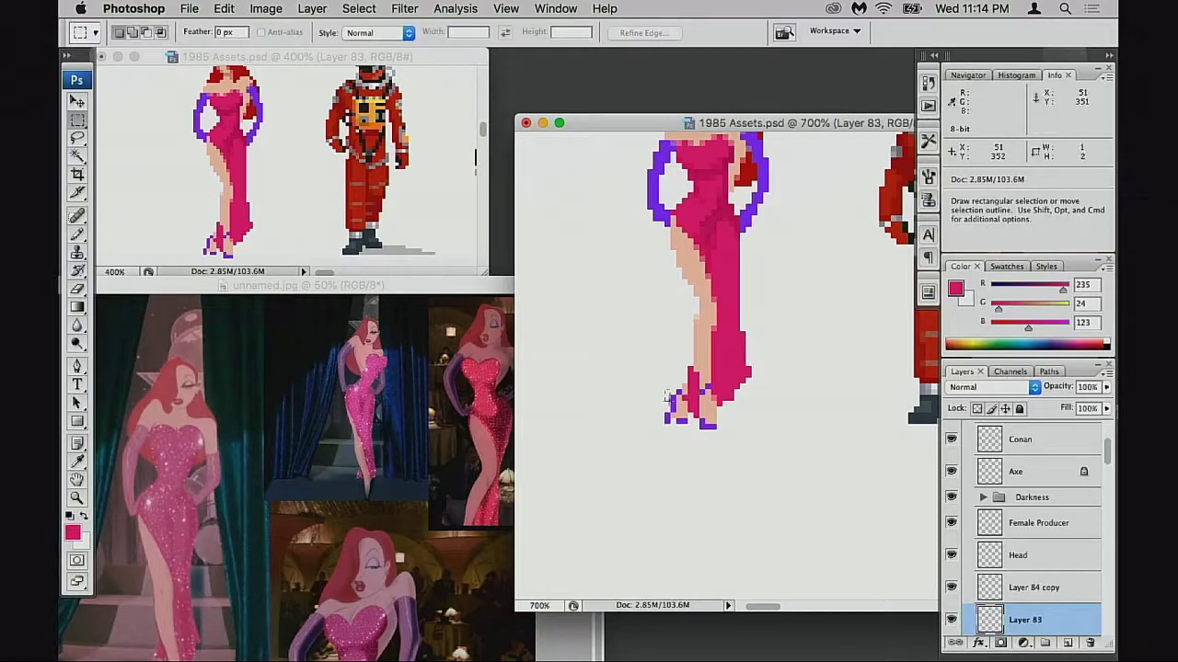
pyautogui.moveTo(665, 433); pyautogui.dragTo(685, 385)
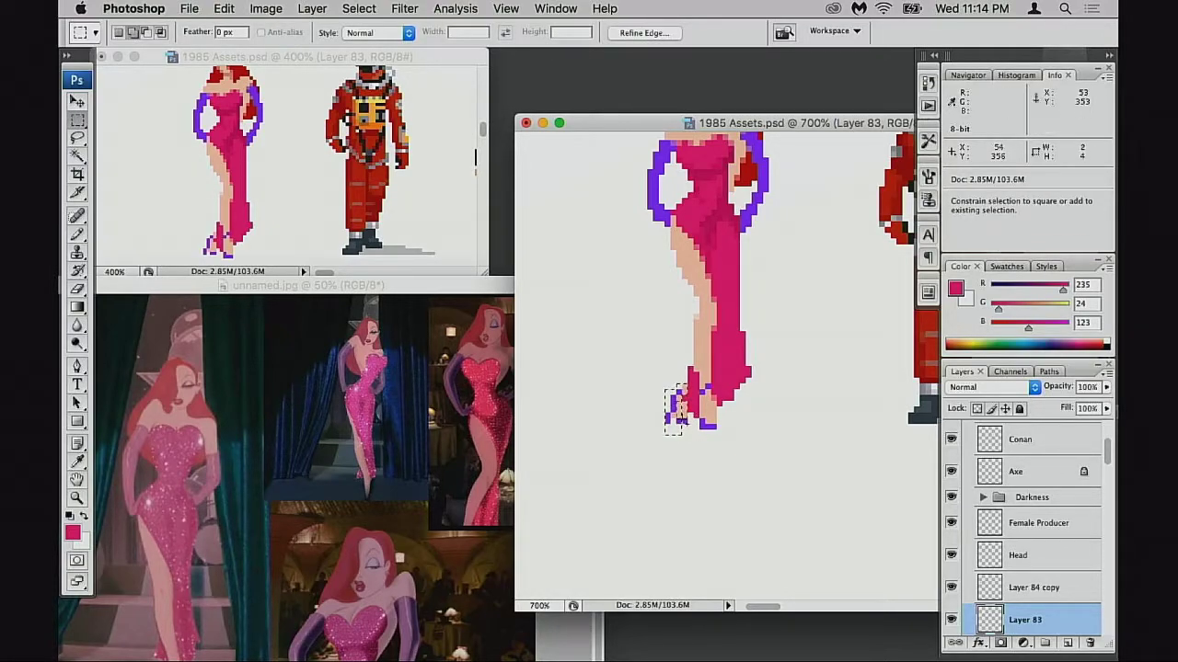
pyautogui.press('super+d')
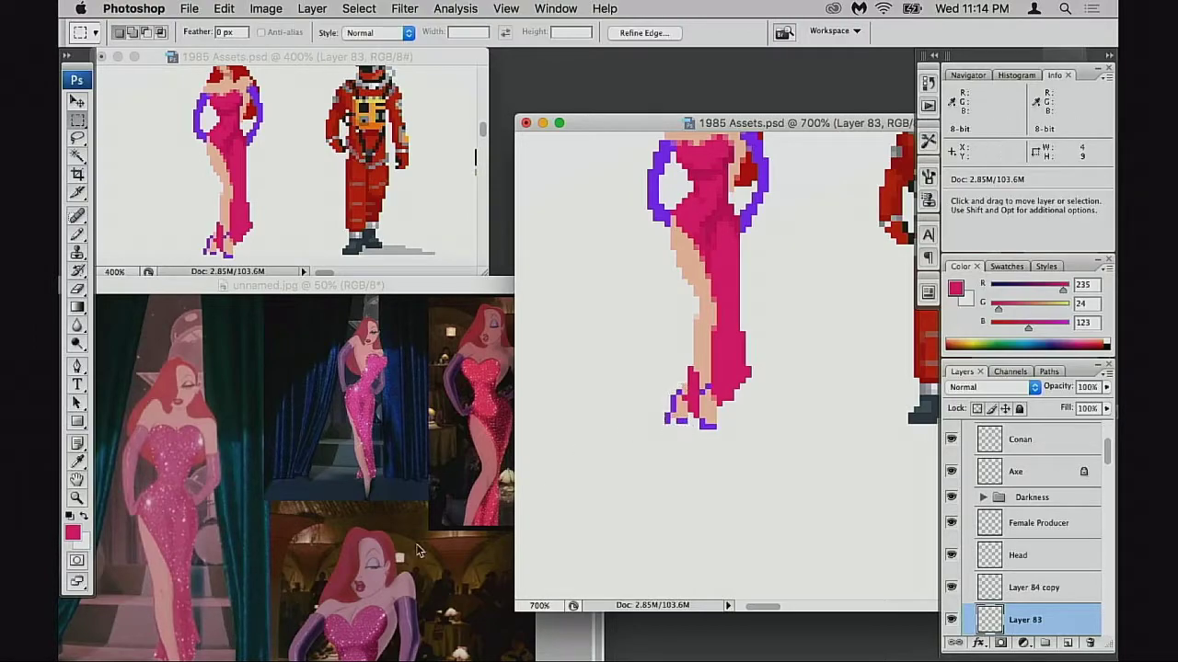
# - Darken the selected hem between the feet to a lightness of -12 and raise its saturation with Hue/Saturation
pyautogui.press('super+u')
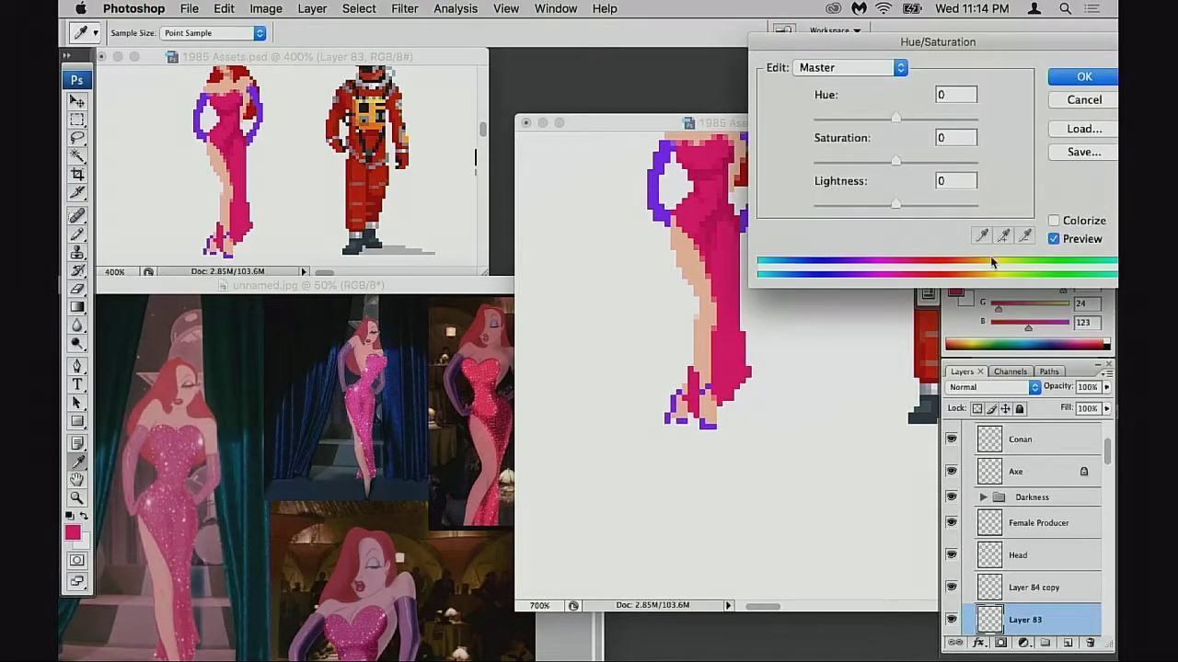
pyautogui.moveTo(898, 203); pyautogui.dragTo(886, 207)
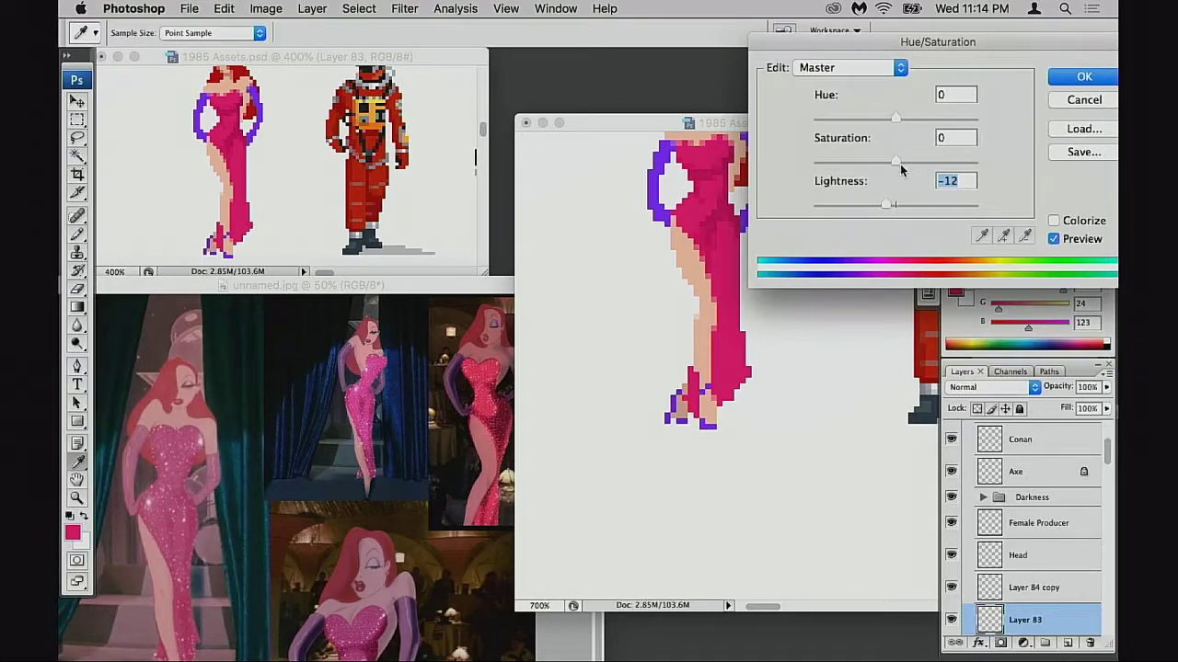
pyautogui.moveTo(900, 164); pyautogui.dragTo(929, 163)
pyautogui.press('Return')
# - Shift the selected hem's midtones toward blue and red with Color Balance
pyautogui.hotkey('ctrl', 'b')
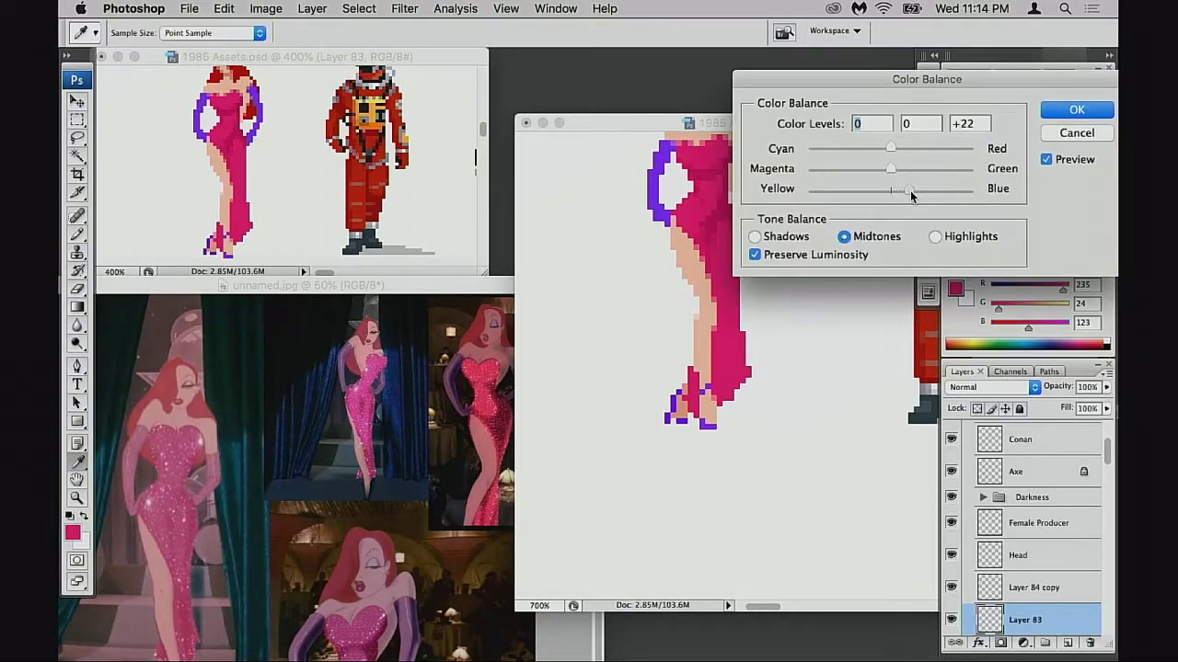
pyautogui.moveTo(932, 196); pyautogui.dragTo(926, 191)
pyautogui.moveTo(927, 151); pyautogui.dragTo(921, 150)
pyautogui.click(1062, 111)
# - Raise the output black level of the selected hem slightly with Levels
pyautogui.press('super+u')
pyautogui.press('super+l')
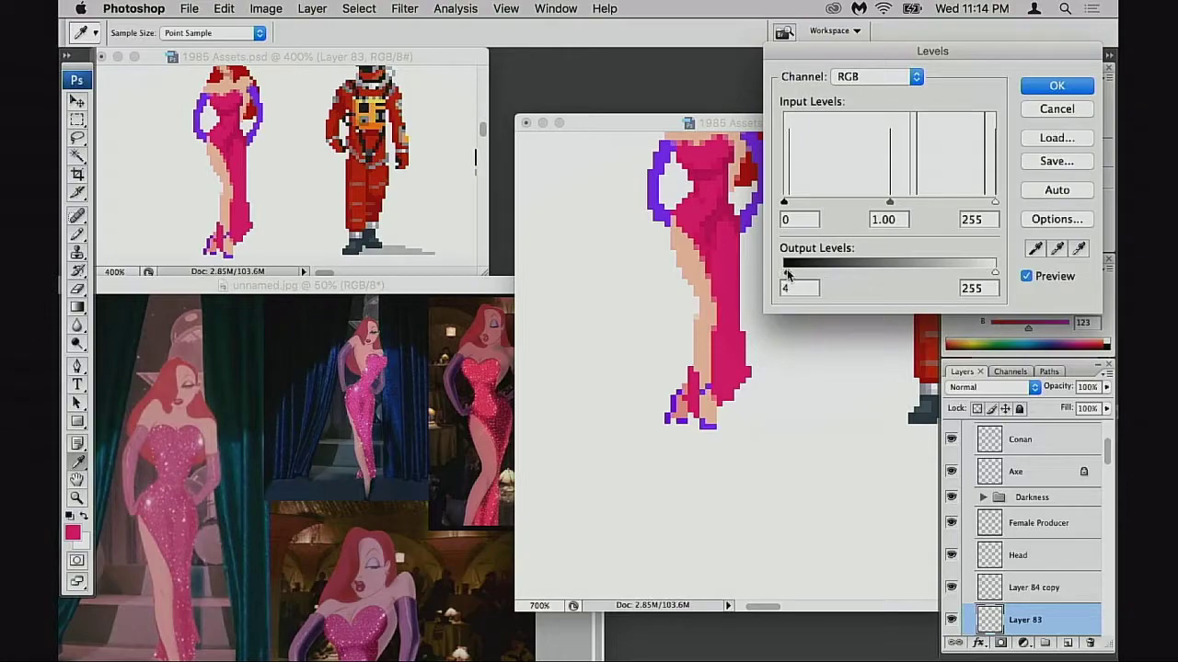
pyautogui.moveTo(785, 274); pyautogui.dragTo(794, 273)
pyautogui.click(1058, 109)
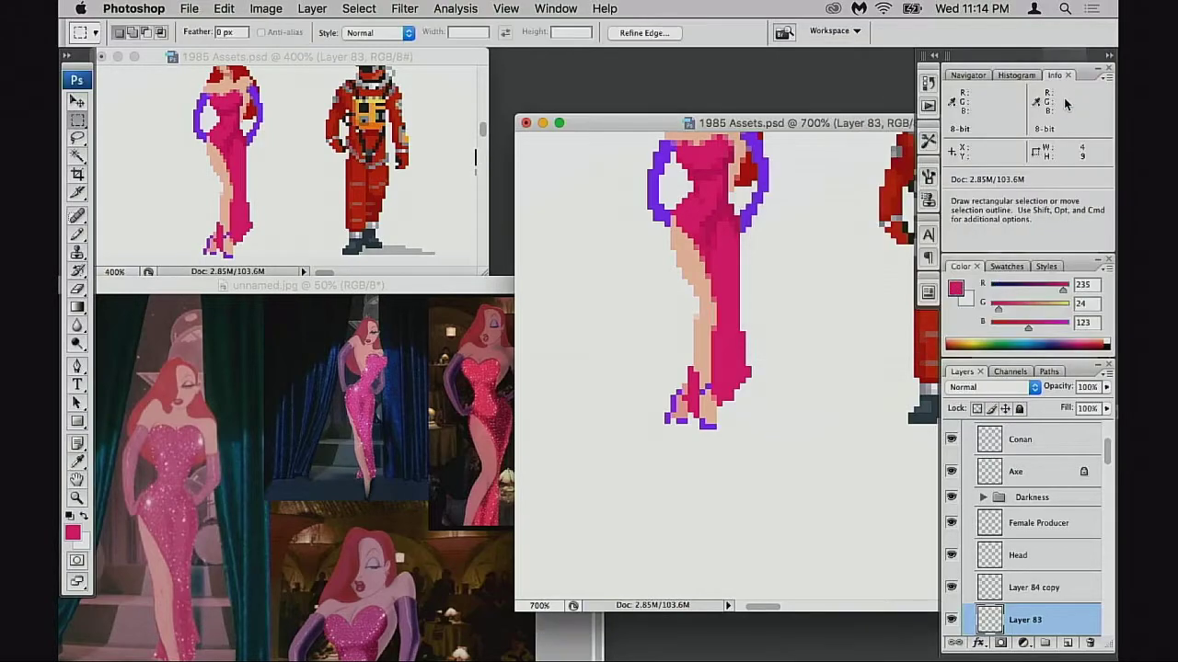
# - Boost the selected hem's saturation again with Hue/Saturation and deselect it
pyautogui.press('super+u')
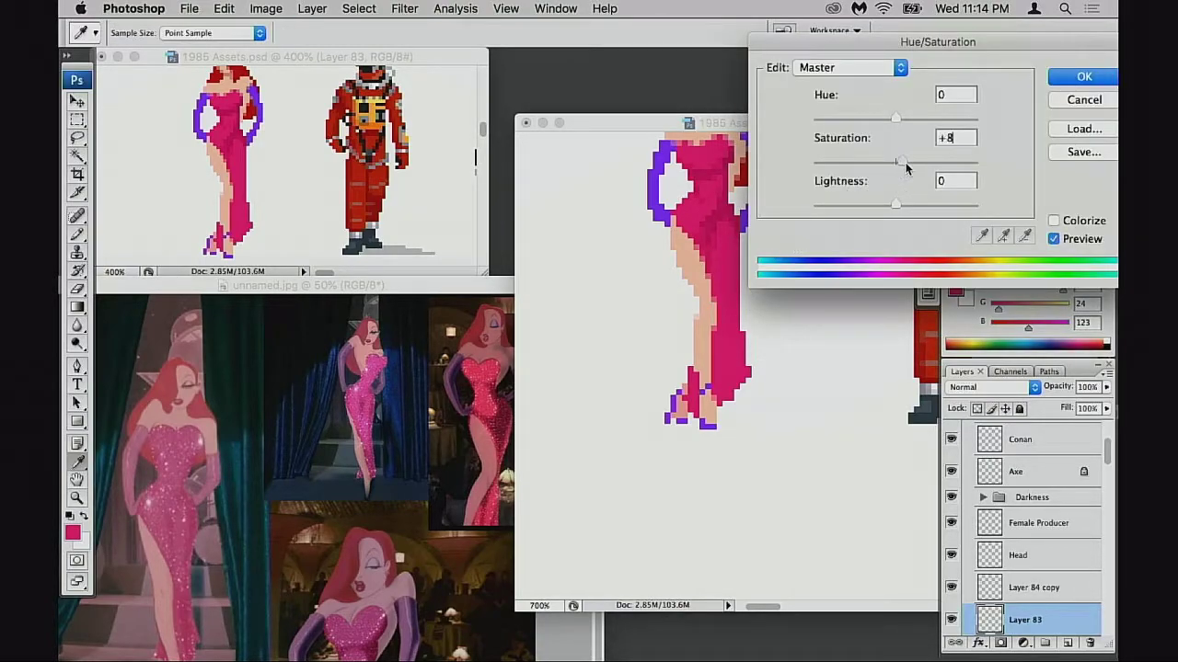
pyautogui.moveTo(905, 166); pyautogui.dragTo(948, 171)
pyautogui.click(1084, 79)
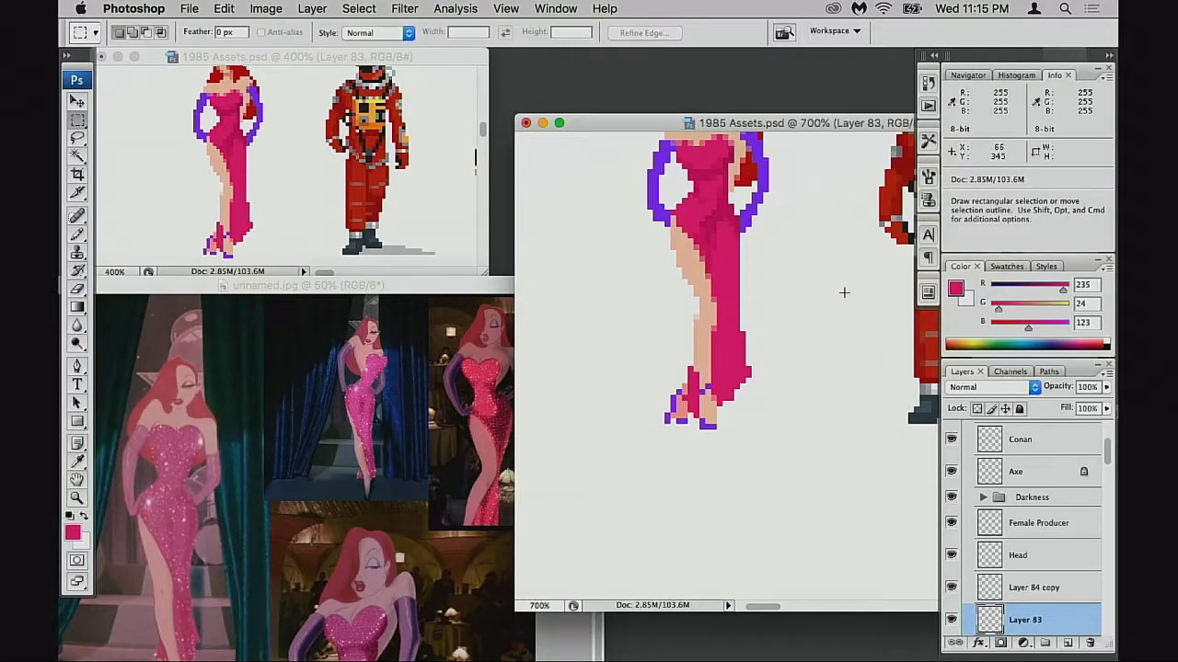
pyautogui.keyDown('alt'); pyautogui.click(718, 374); pyautogui.keyUp('alt')
pyautogui.keyDown('alt'); pyautogui.click(809, 400); pyautogui.keyUp('alt')
pyautogui.moveTo(774, 426); pyautogui.dragTo(723, 463)
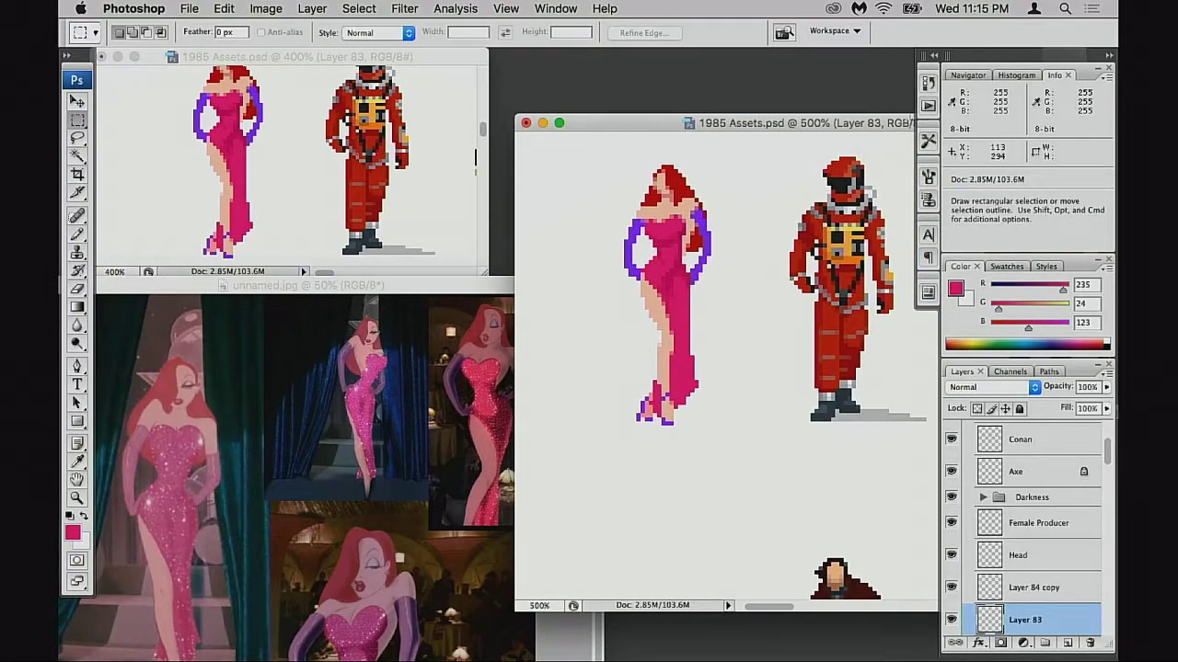
# - Compare the hem's color before and after the adjustments using the history states, returning to the latest state
pyautogui.click(929, 85)
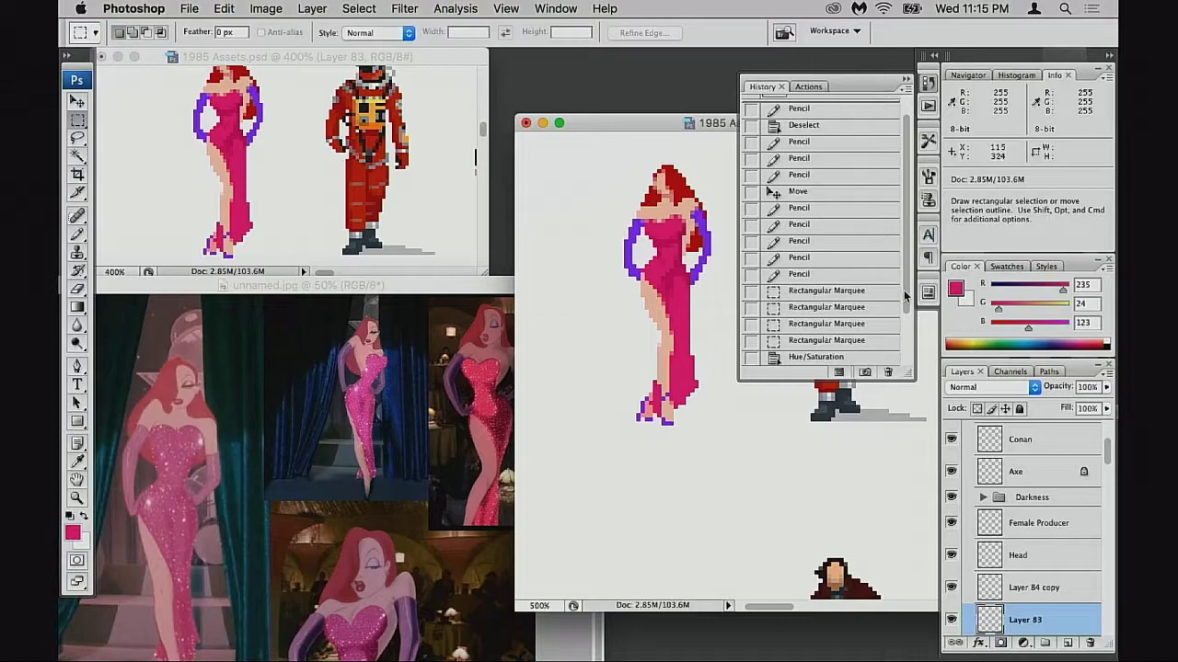
pyautogui.moveTo(903, 290); pyautogui.dragTo(900, 330)
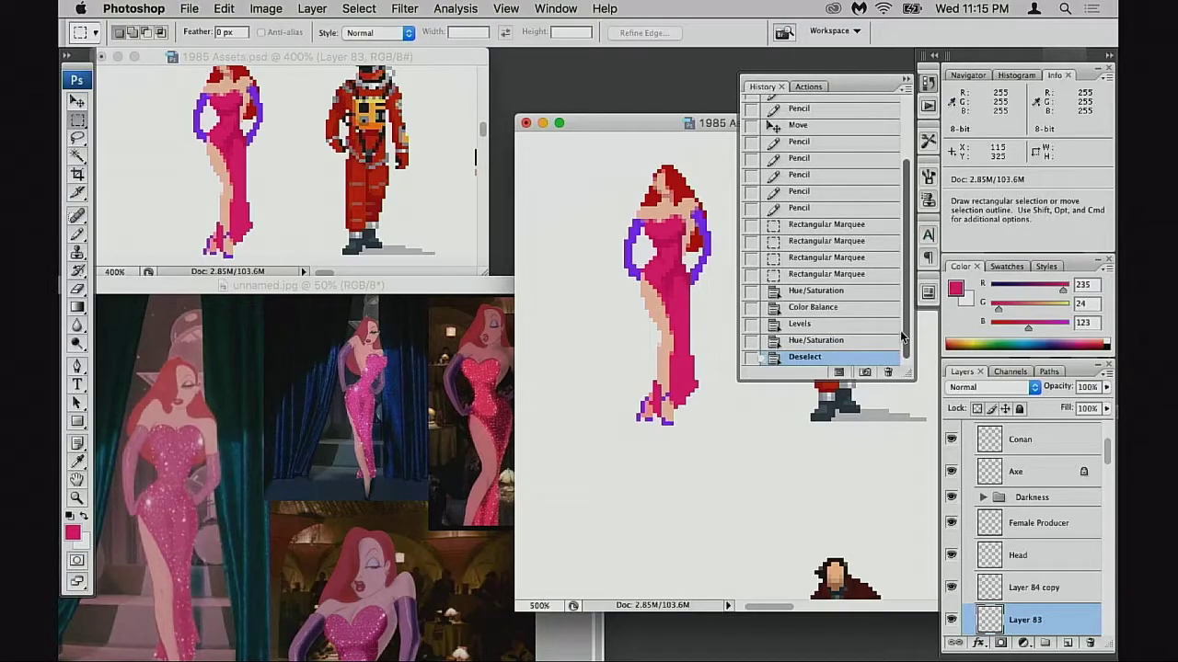
pyautogui.click(826, 274)
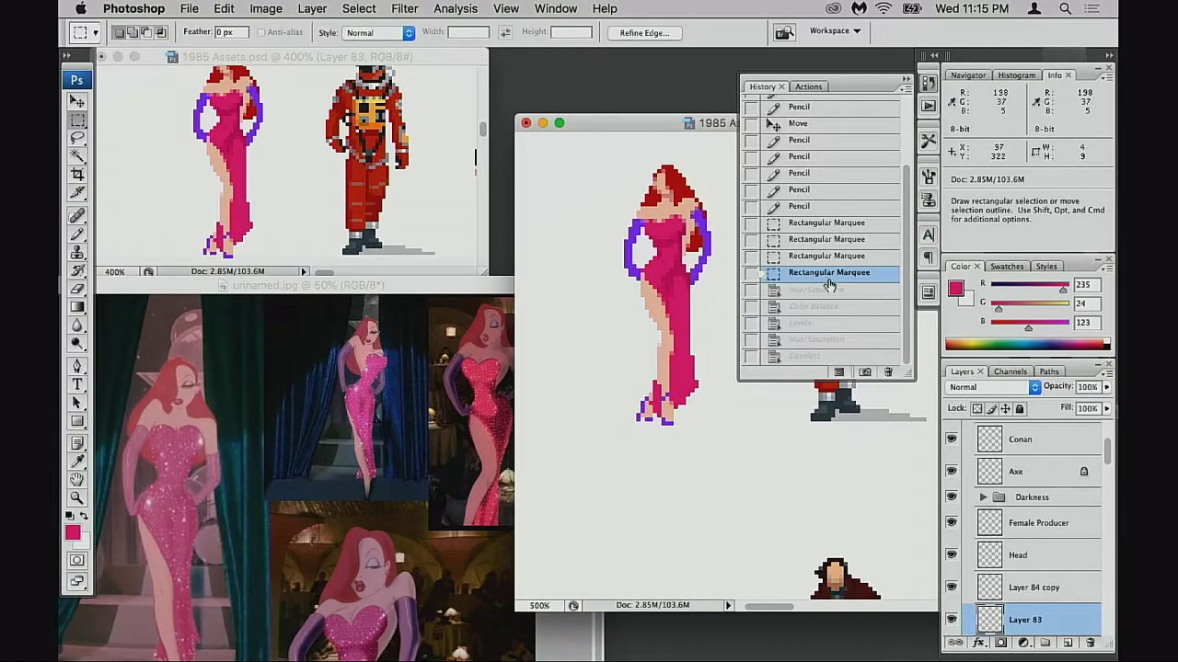
pyautogui.click(837, 358)
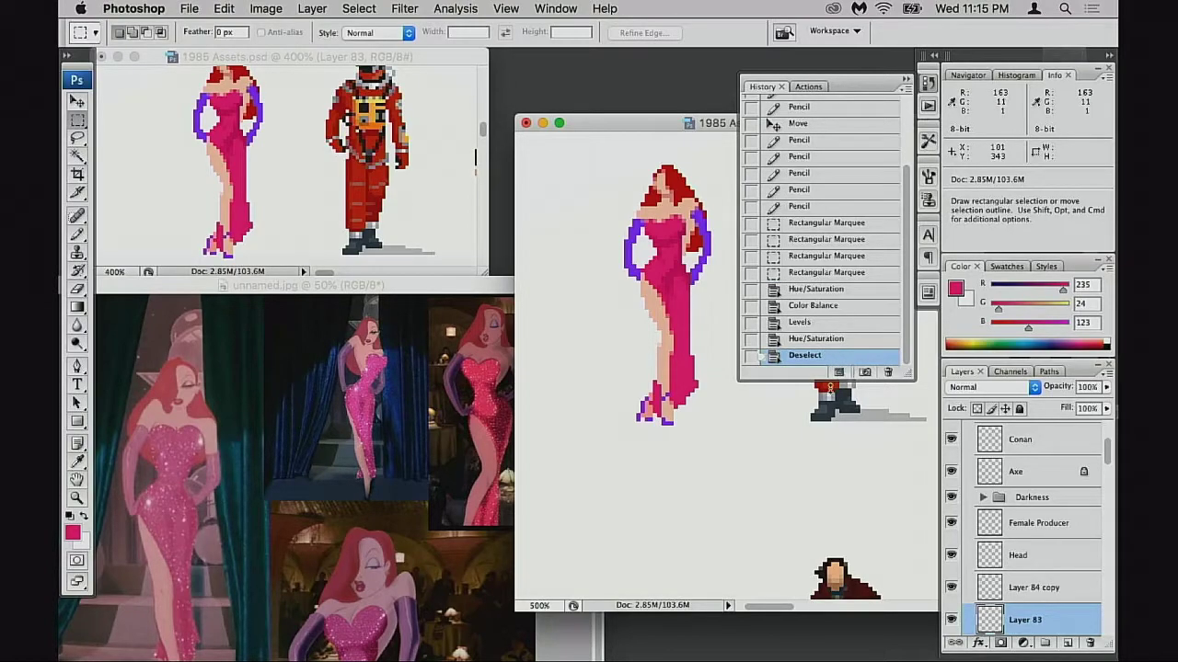
pyautogui.click(919, 92)
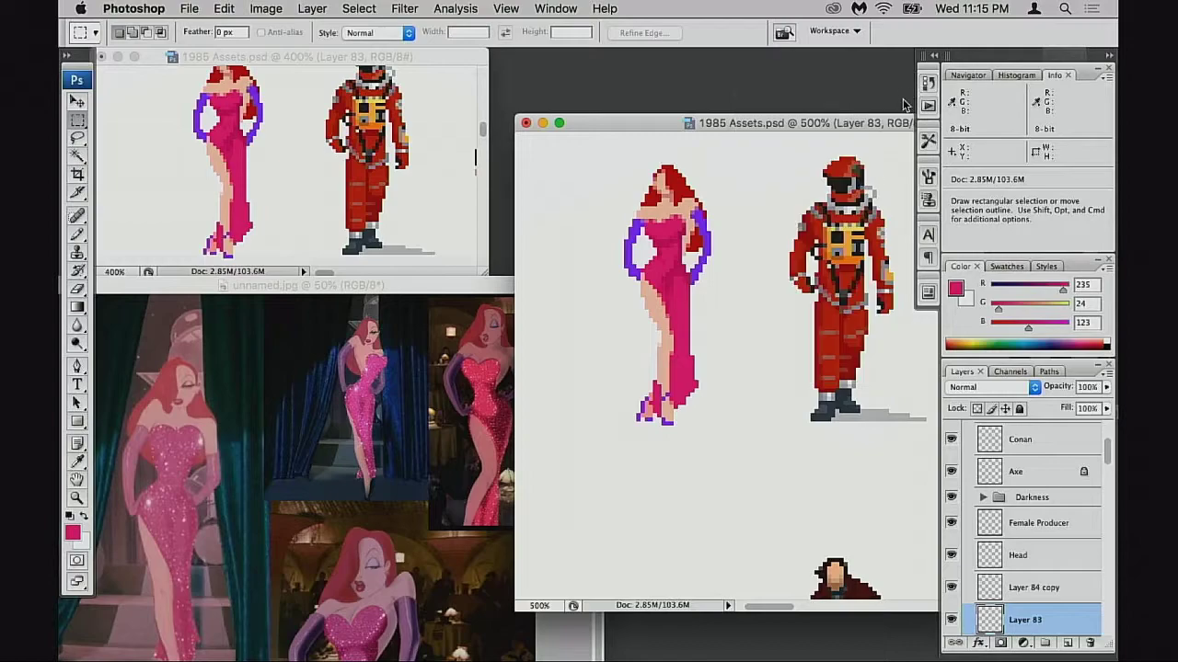
# - Retouch the rear foot beside the hem with the Pencil, using the sampled skin tone and its darker pink shade
pyautogui.press('z')
pyautogui.click(663, 423)
pyautogui.click(692, 417)
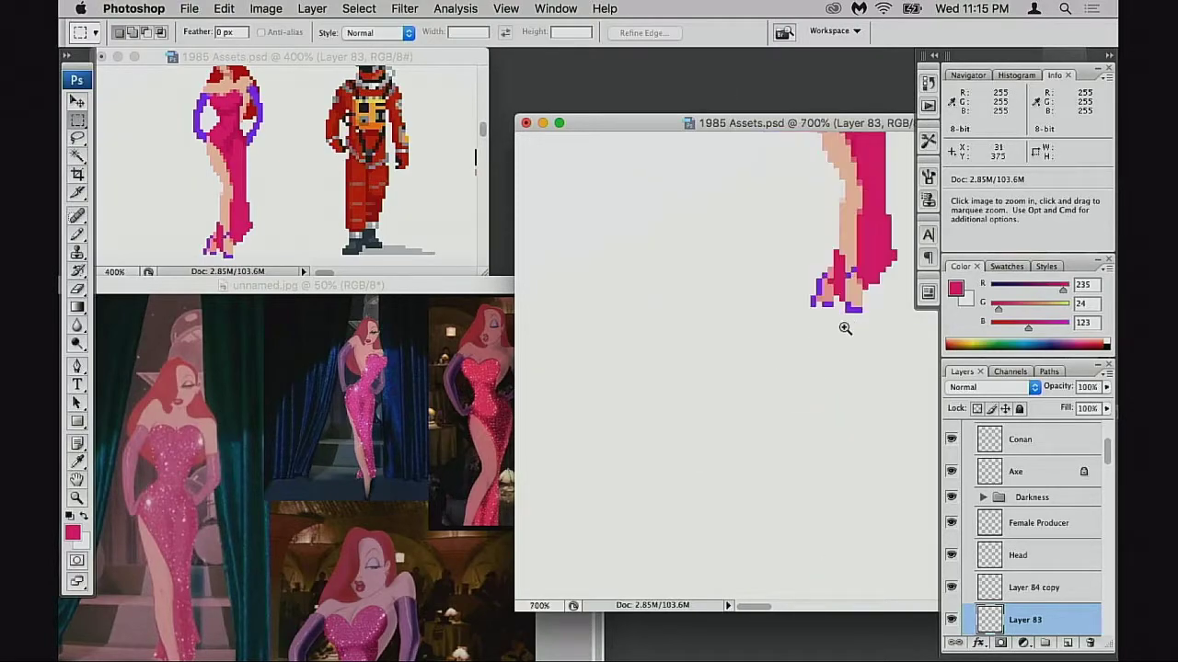
pyautogui.click(844, 324)
pyautogui.moveTo(844, 308); pyautogui.dragTo(693, 405)
pyautogui.click(695, 403)
pyautogui.moveTo(747, 378); pyautogui.dragTo(792, 407)
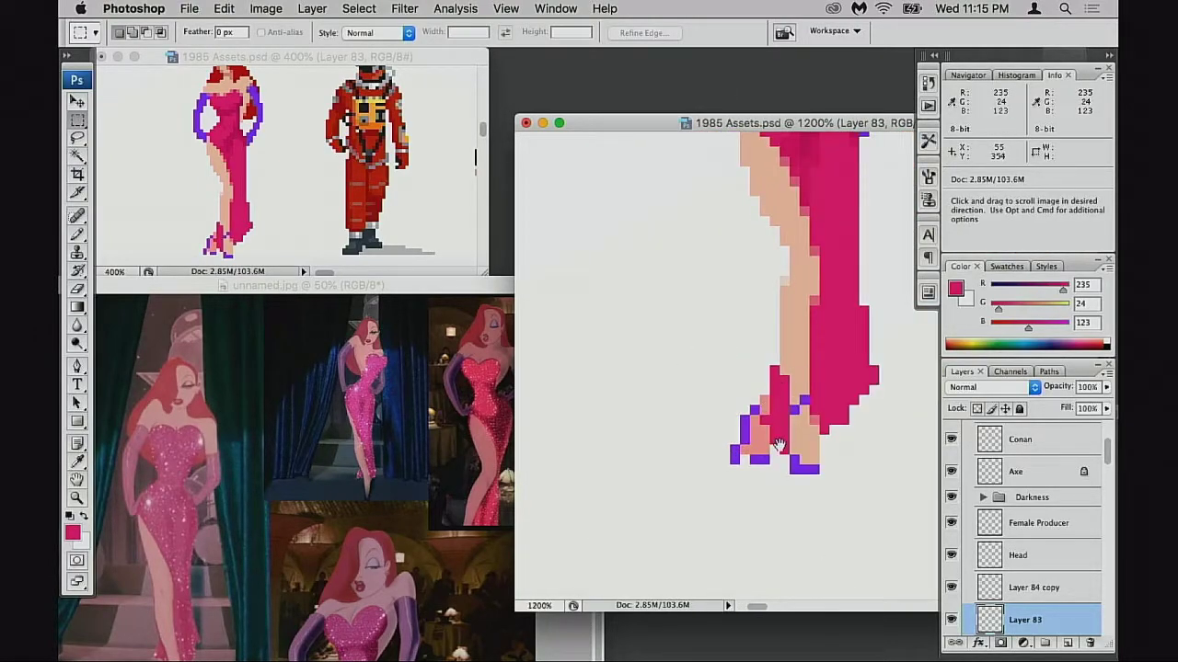
pyautogui.press('b')
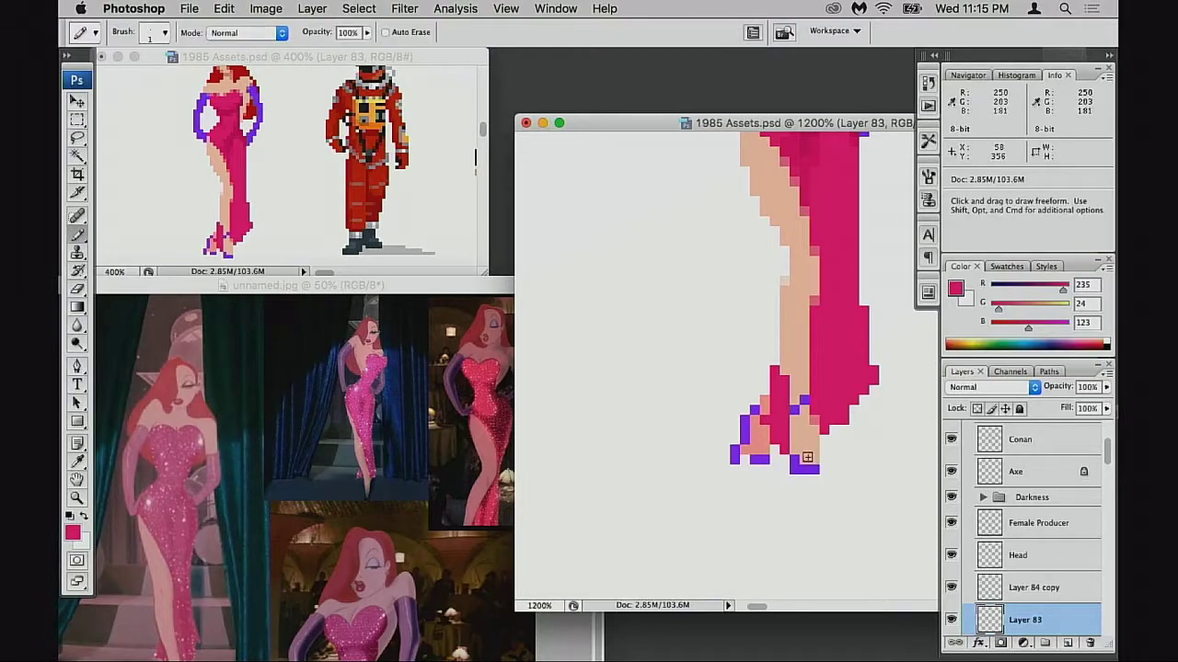
pyautogui.keyDown('alt'); pyautogui.click(811, 451); pyautogui.keyUp('alt')
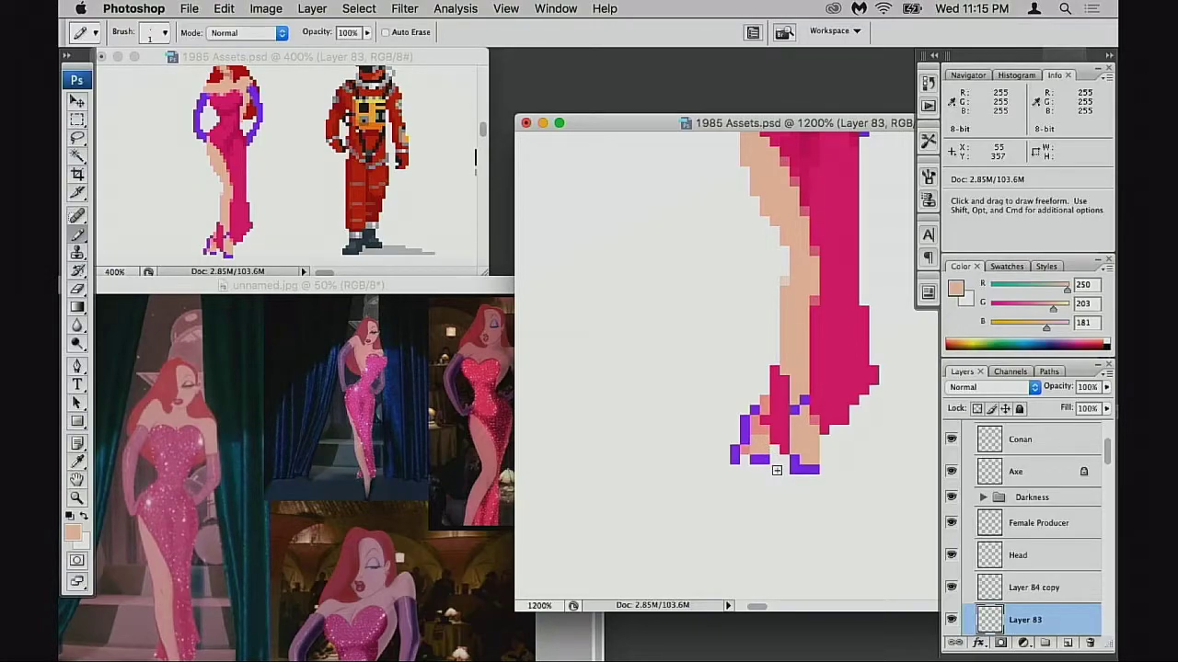
pyautogui.keyDown('alt'); pyautogui.click(759, 430); pyautogui.keyUp('alt')
pyautogui.click(765, 420)
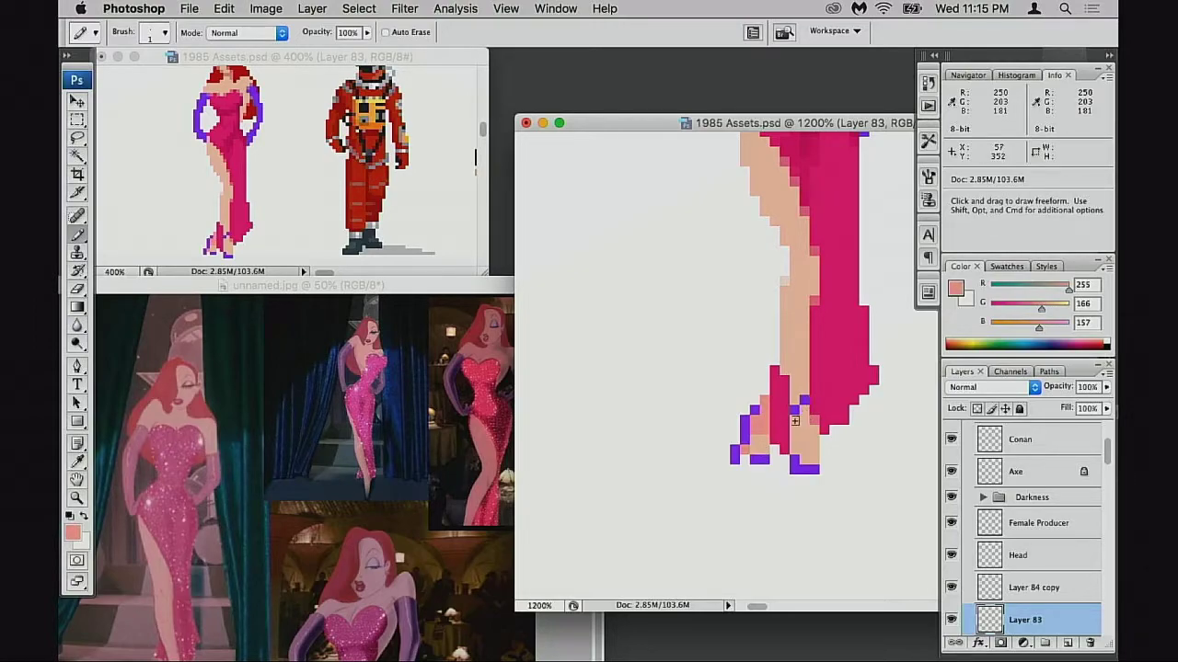
# - Sample the front foot's skin tone and lighten the foreground color to RGB 255, 217, 199
pyautogui.moveTo(820, 444); pyautogui.dragTo(813, 454)
pyautogui.keyDown('alt'); pyautogui.click(815, 454); pyautogui.keyUp('alt')
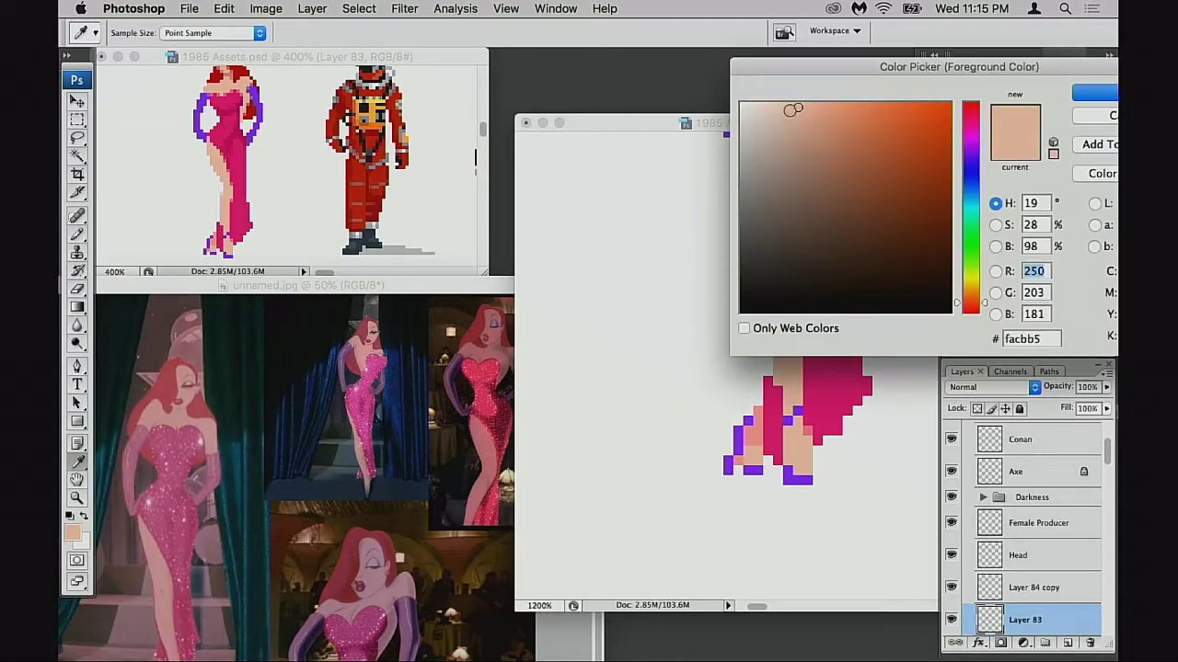
pyautogui.moveTo(796, 109); pyautogui.dragTo(785, 100)
pyautogui.click(1085, 94)
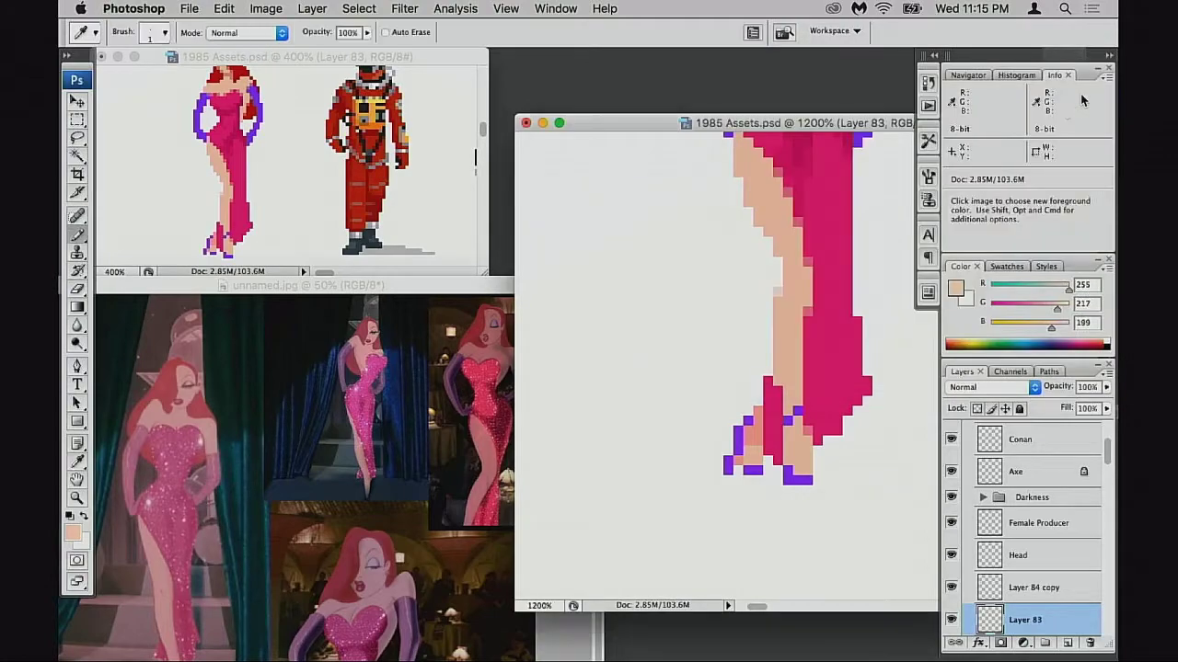
# - Test the lighter skin tone on the feet, undoing unwanted strokes, and highlight the rear foot's toes at 90% pencil opacity
pyautogui.click(799, 469)
pyautogui.press('super+z')
pyautogui.press('9')
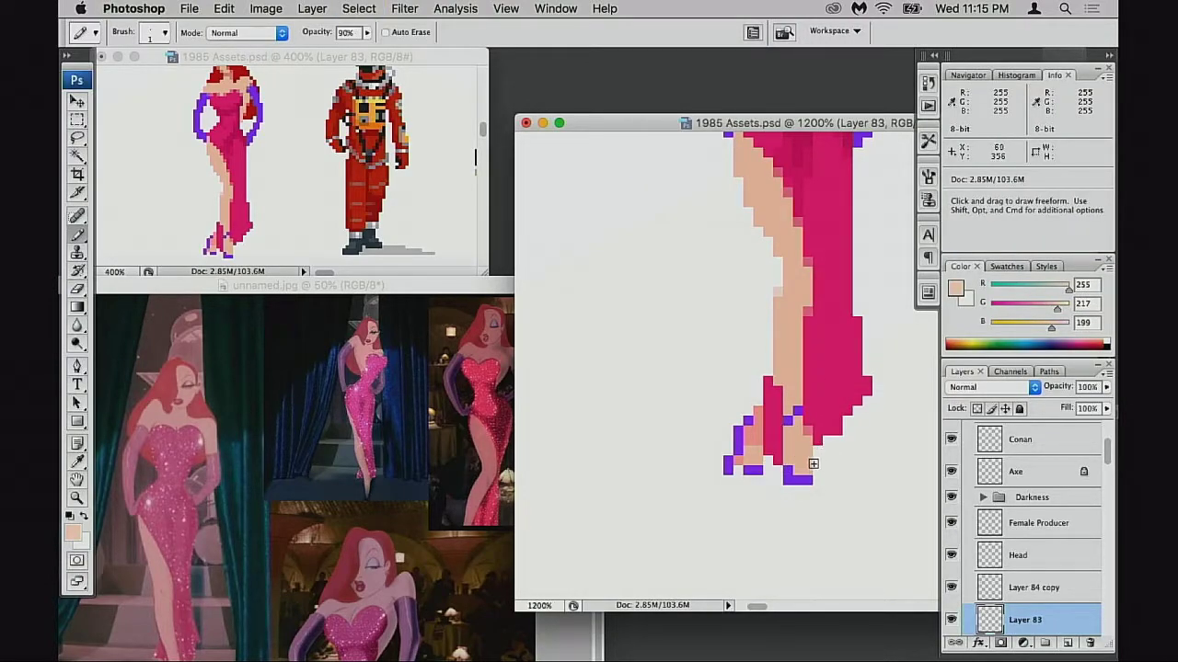
pyautogui.press('super+z')
pyautogui.moveTo(710, 458)
pyautogui.mouseDown()
pyautogui.moveTo(762, 440)
pyautogui.moveTo(775, 453)
pyautogui.mouseUp()
pyautogui.press('super+z')
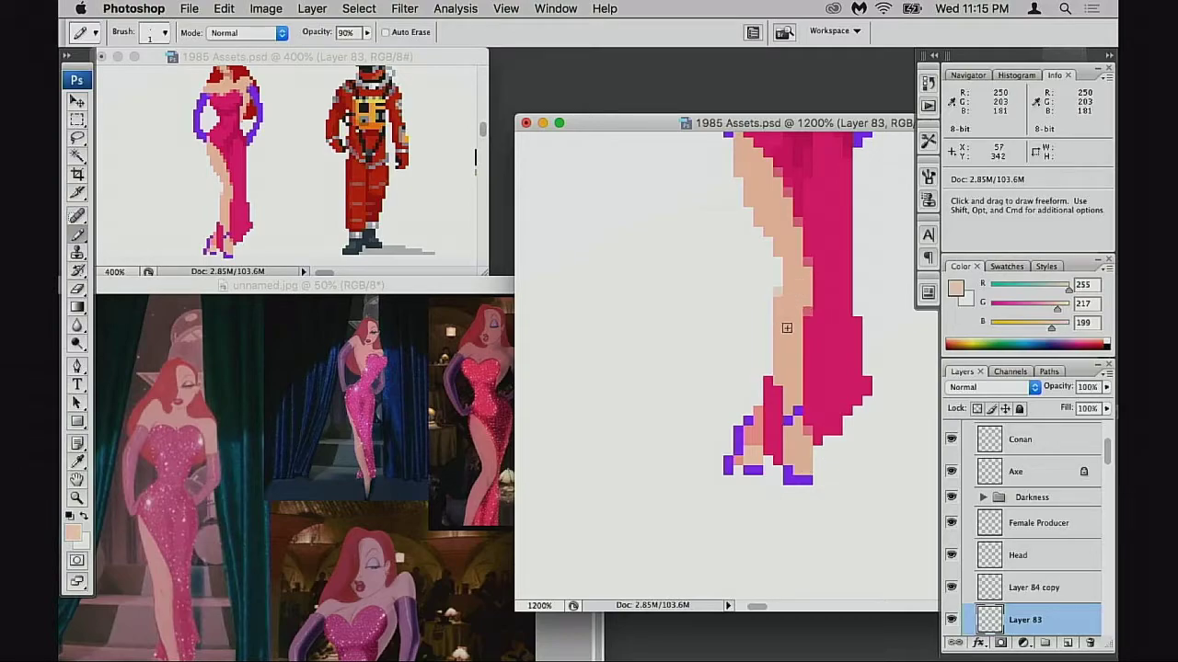
pyautogui.press('super+z')
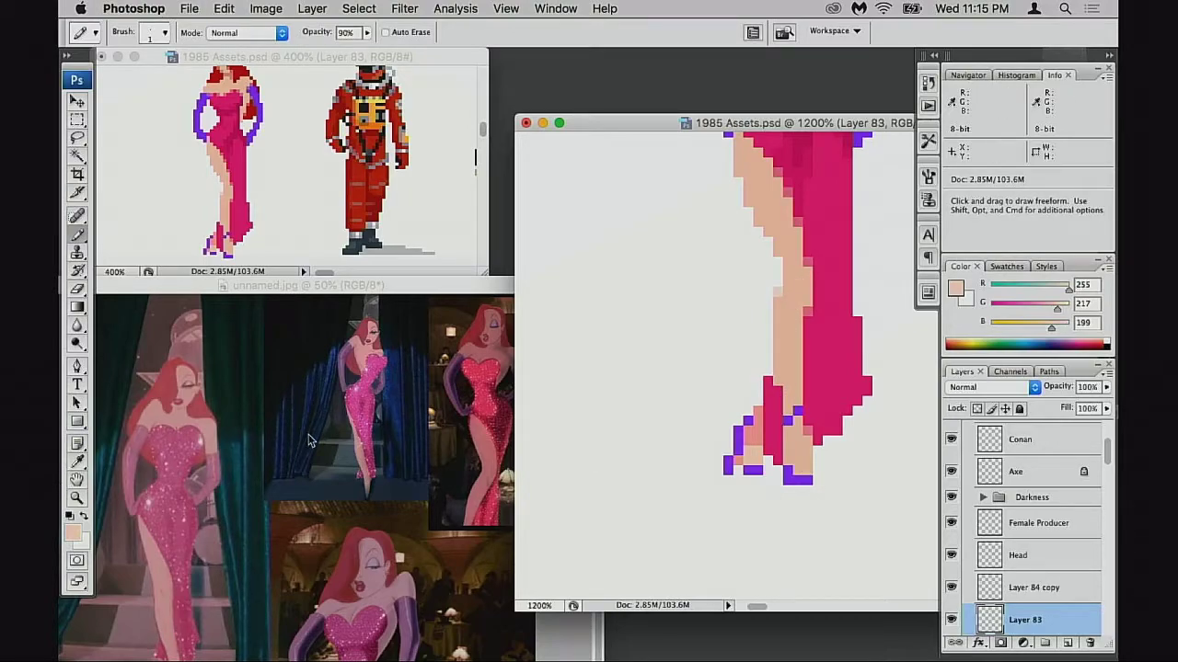
# - Try erasing the rear shoe's heel pixels and filling its toe area with sampled purple, and undo these changes
pyautogui.moveTo(680, 427); pyautogui.dragTo(672, 430)
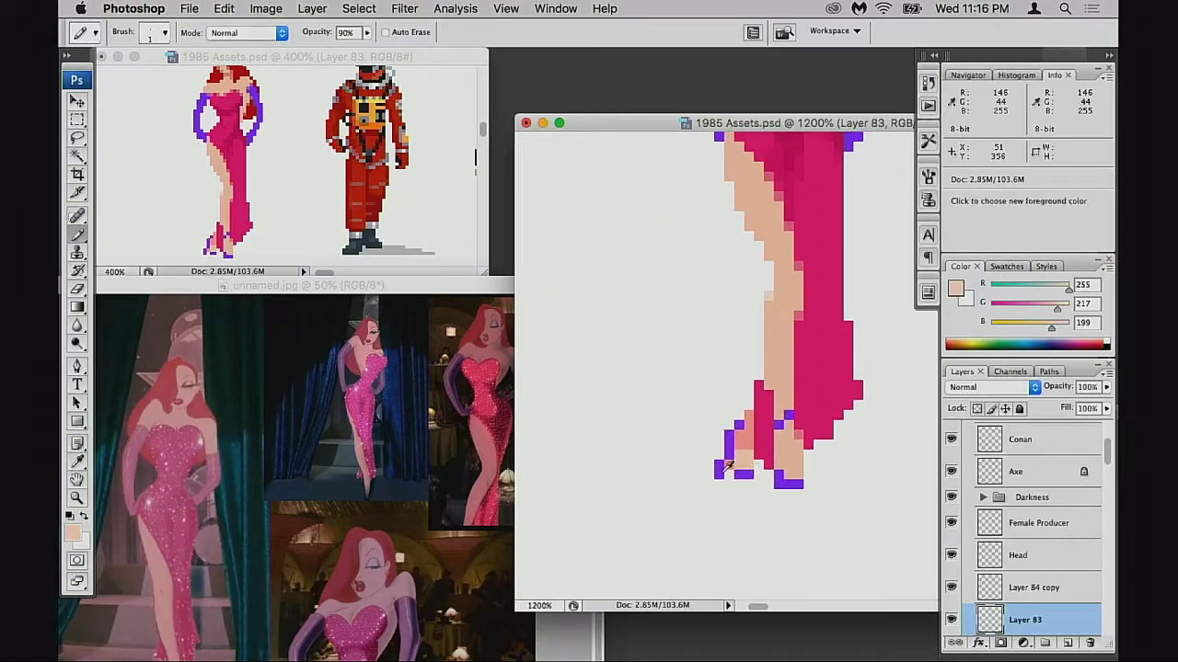
pyautogui.press('e')
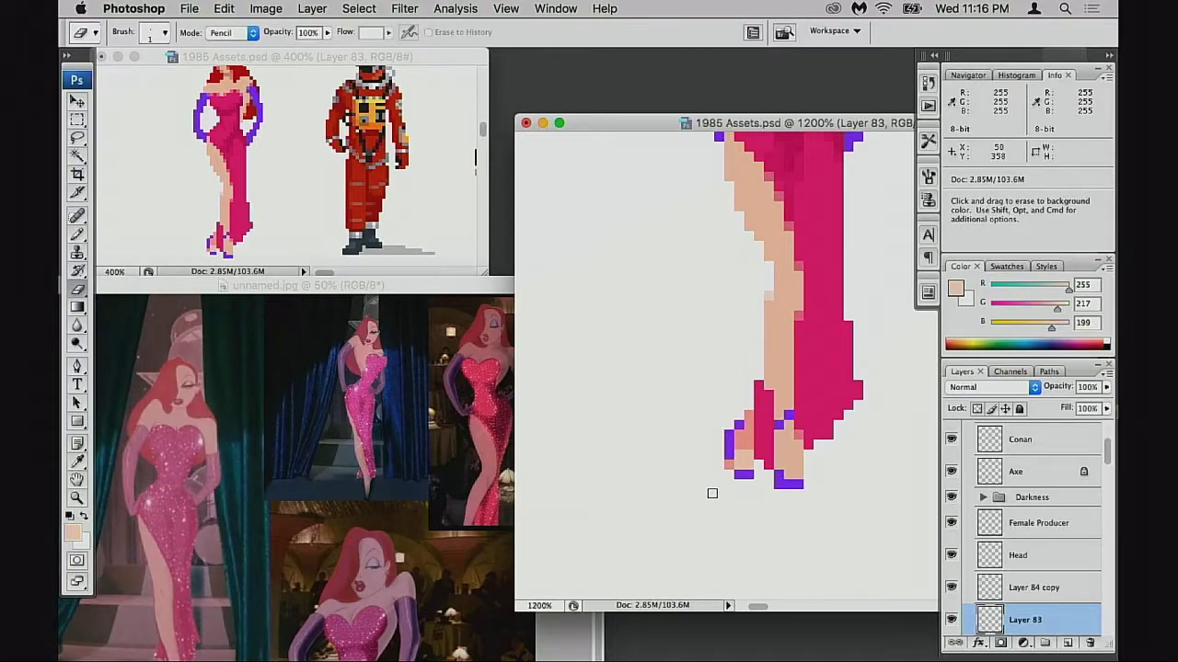
pyautogui.press('super+z')
pyautogui.press('b')
pyautogui.keyDown('alt'); pyautogui.click(737, 475); pyautogui.keyUp('alt')
pyautogui.moveTo(727, 466); pyautogui.dragTo(728, 476)
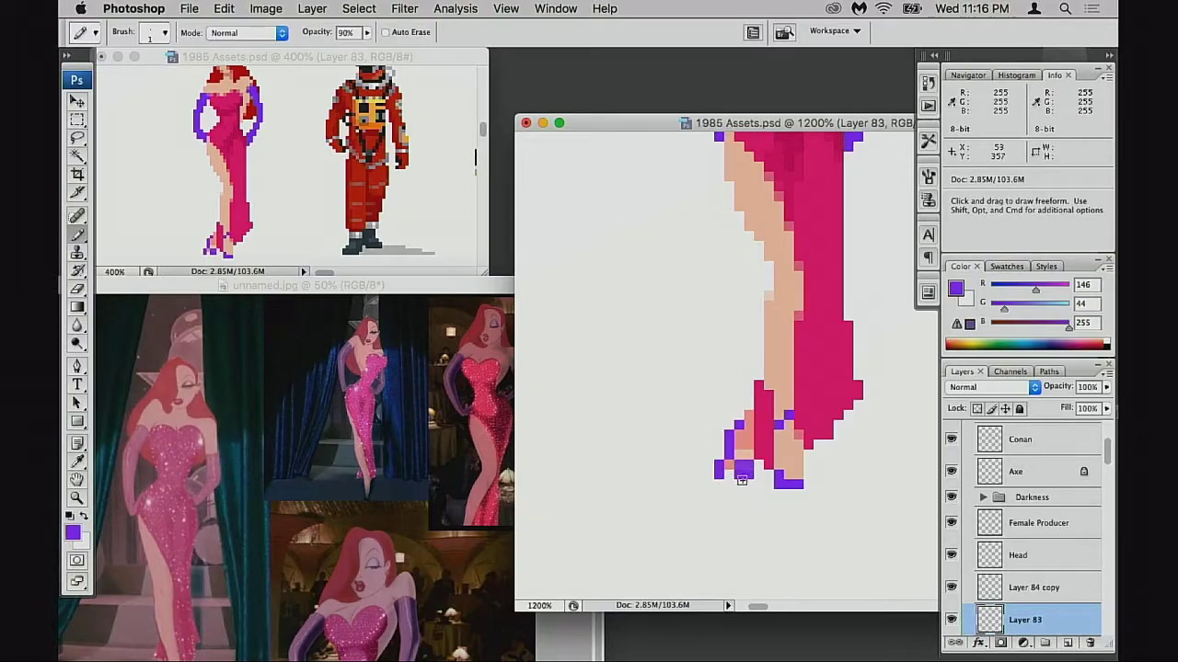
pyautogui.press('super+z')
pyautogui.press('e')
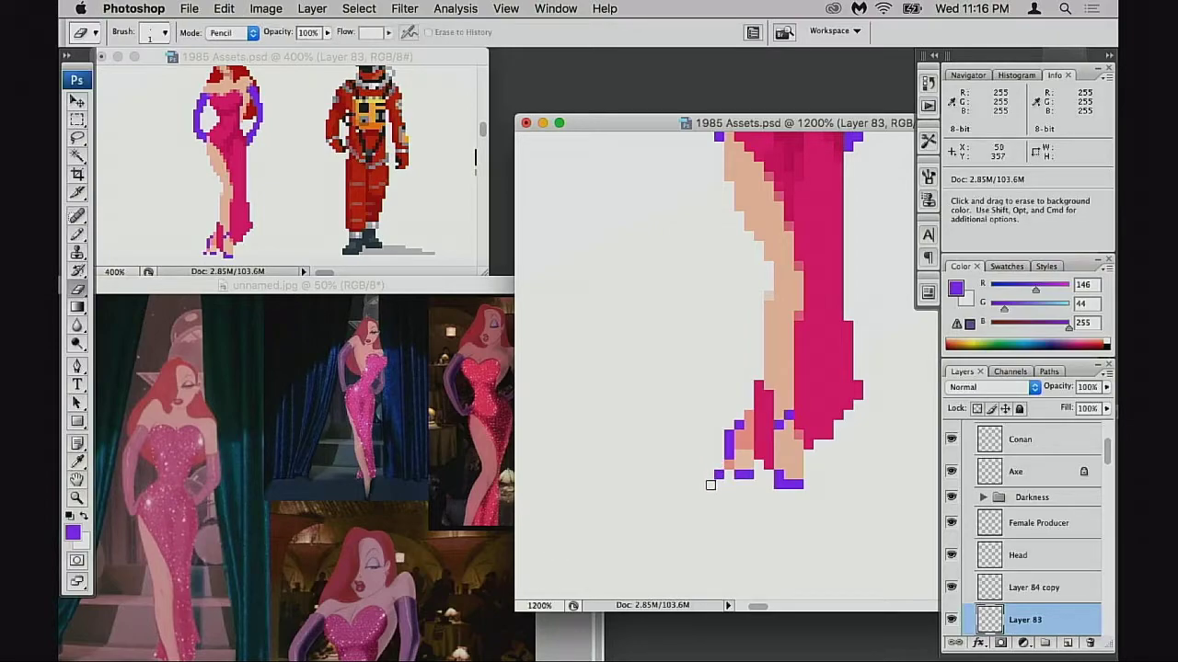
# - Extend the rear shoe's purple ankle strap by one pixel toward the hem and retouch the foot with sampled skin tones
pyautogui.scroll(2, 733, 474)
pyautogui.hscroll(2, 734, 475)
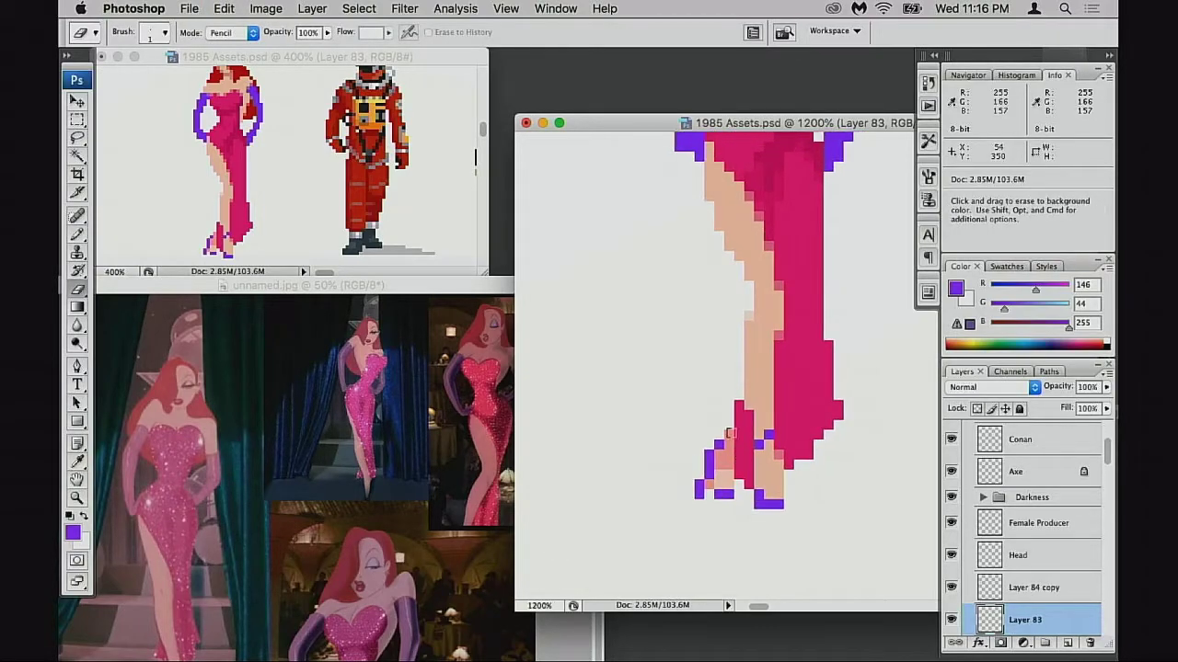
pyautogui.press('b')
pyautogui.click(728, 445)
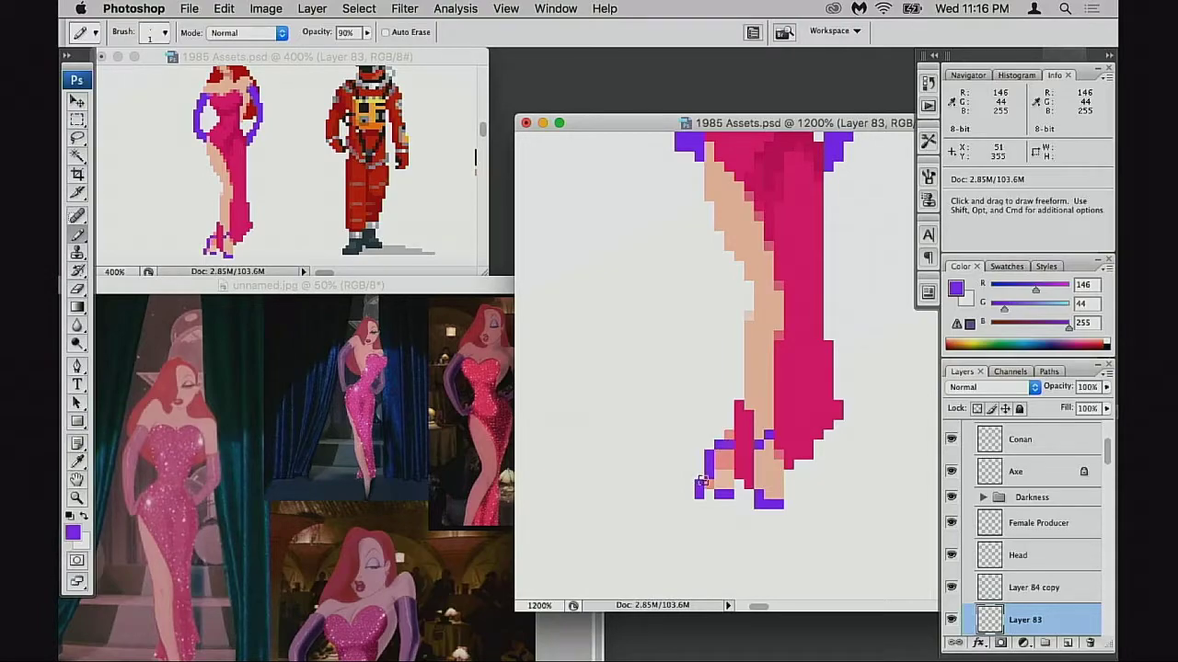
pyautogui.keyDown('alt'); pyautogui.click(728, 429); pyautogui.keyUp('alt')
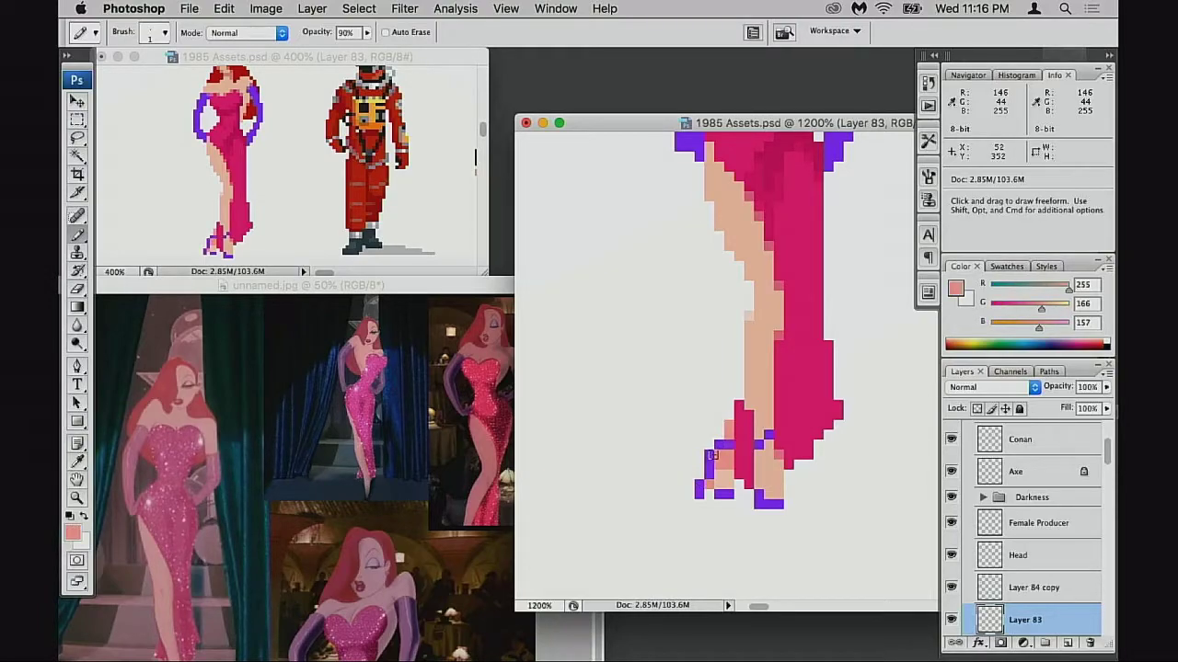
pyautogui.keyDown('alt'); pyautogui.click(729, 468); pyautogui.keyUp('alt')
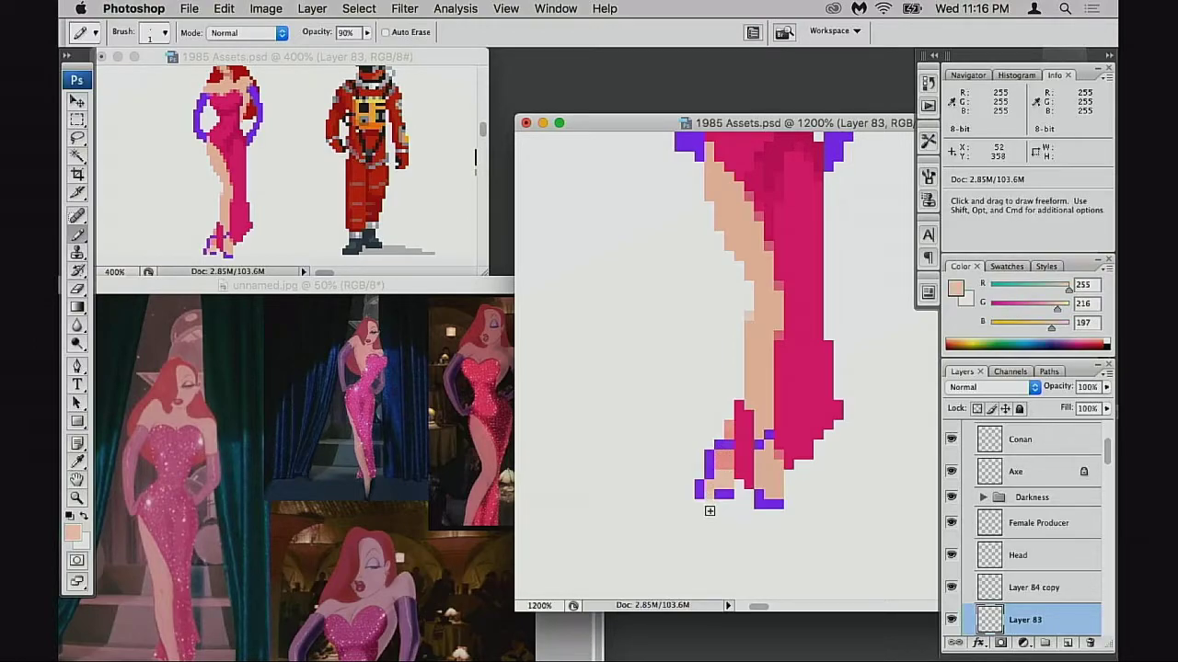
# - Sample the shoe purple, extend the back of the rear shoe down beside the heel, and save the document
pyautogui.keyDown('alt'); pyautogui.click(724, 495); pyautogui.keyUp('alt')
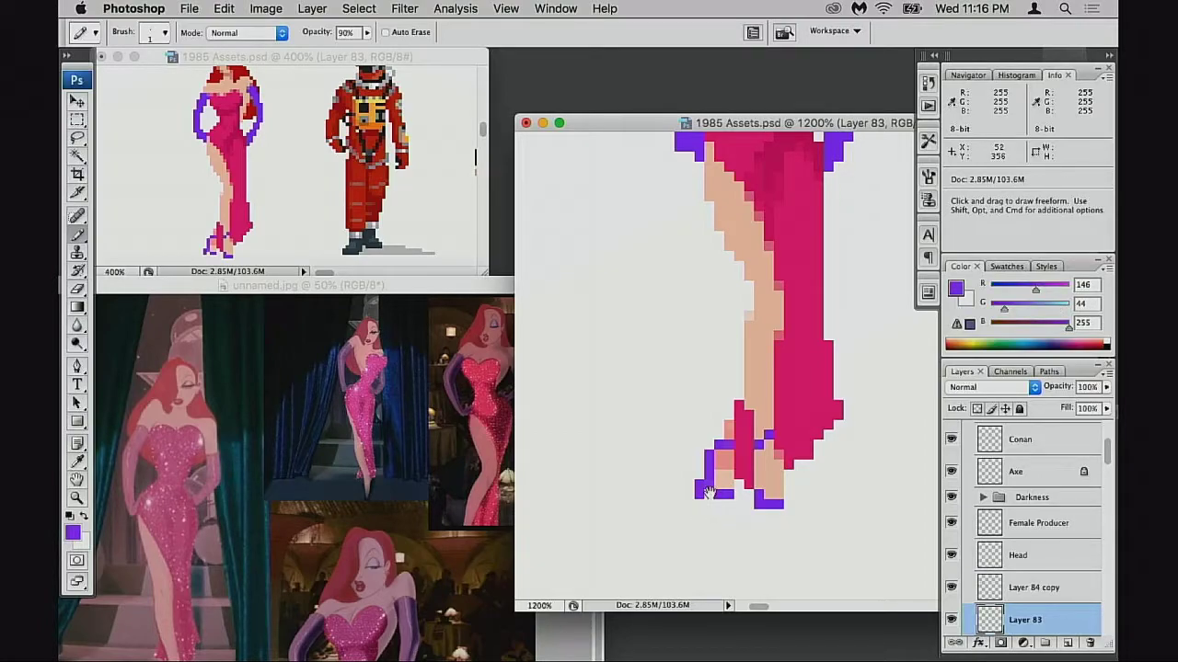
pyautogui.moveTo(748, 448); pyautogui.dragTo(743, 462)
pyautogui.press('super+d')
pyautogui.press('super+s')
# - Sample the skin tone and widen the front leg's calf by one pixel along its outer edge
pyautogui.scroll(3, 750, 460)
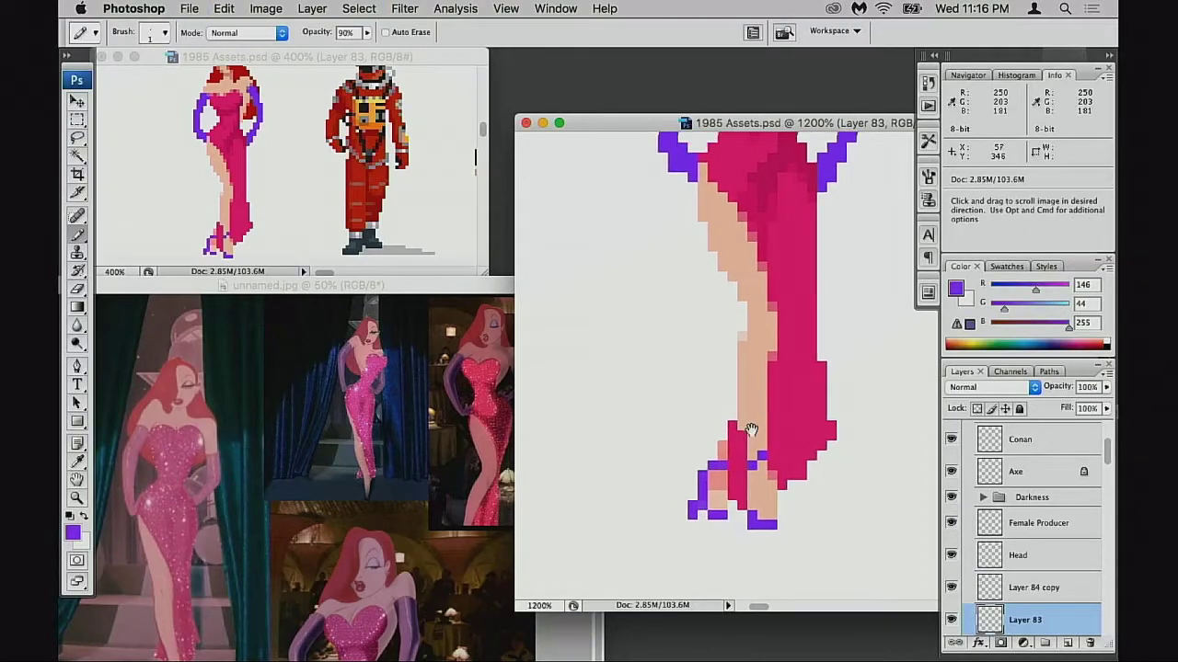
pyautogui.keyDown('alt'); pyautogui.click(719, 433); pyautogui.keyUp('alt')
pyautogui.moveTo(719, 433); pyautogui.dragTo(716, 444)
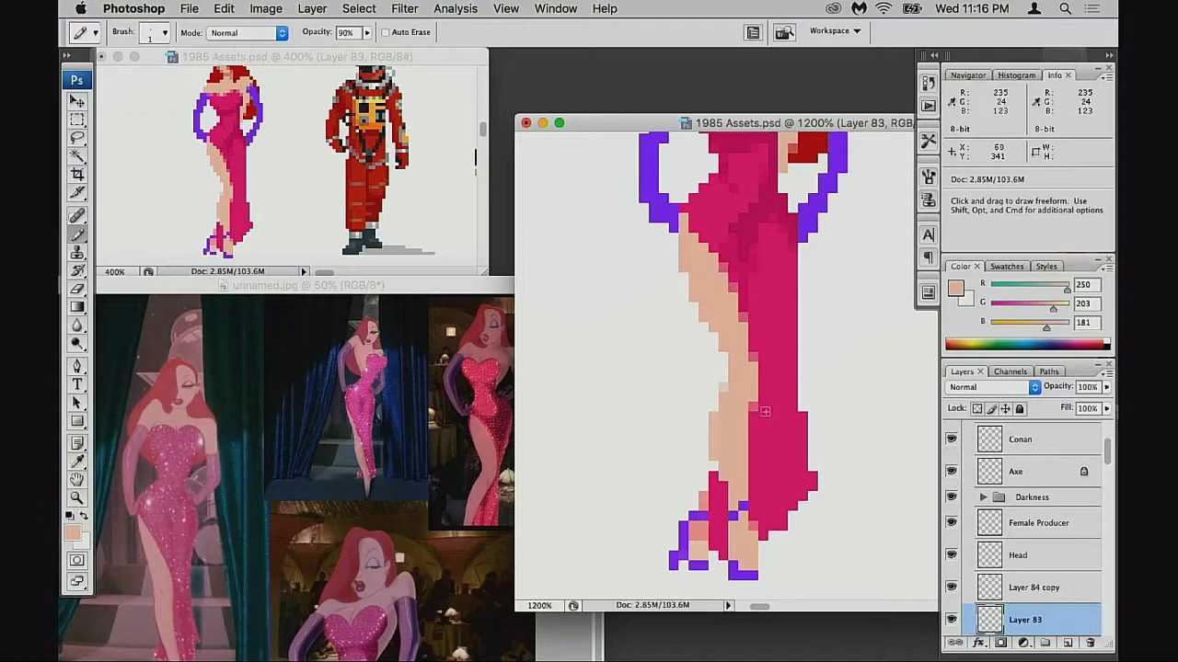
pyautogui.scroll(-3, 741, 379)
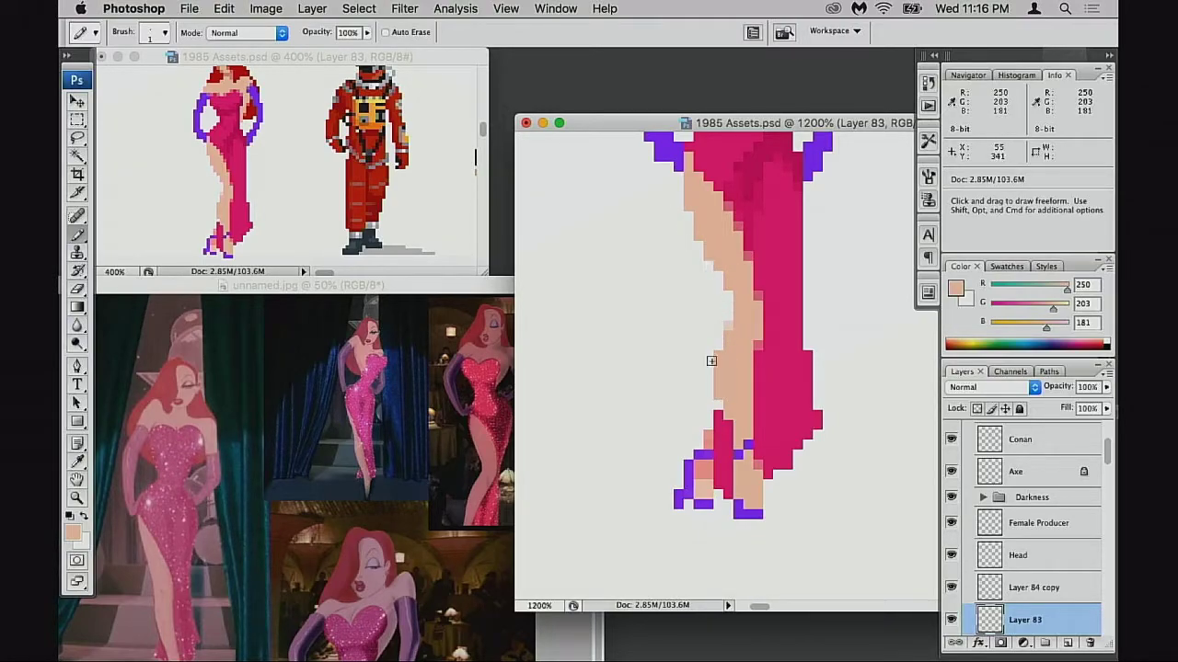
# - Step back through the last pixel edits on the front leg's outer edge
pyautogui.press('super+z')
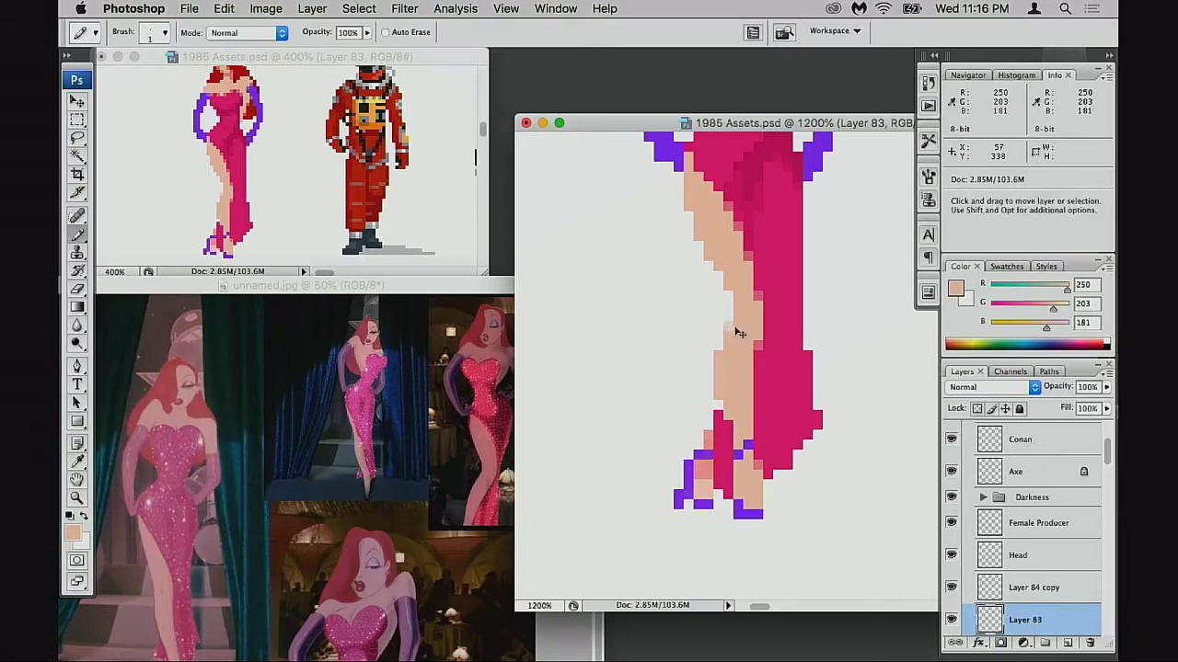
pyautogui.press('alt+super+z')
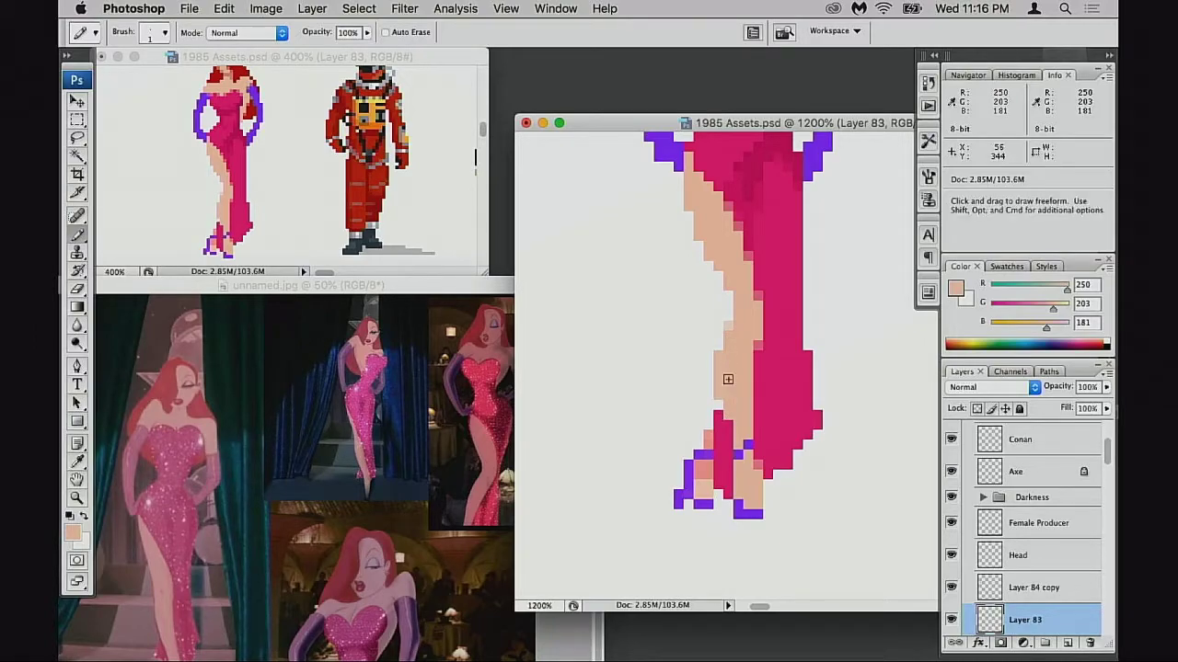
pyautogui.press('alt')
# - Merge Layer 84 copy down into Layer 83, and toggle the merged layer's visibility to check it
pyautogui.scroll(-2, 1013, 534)
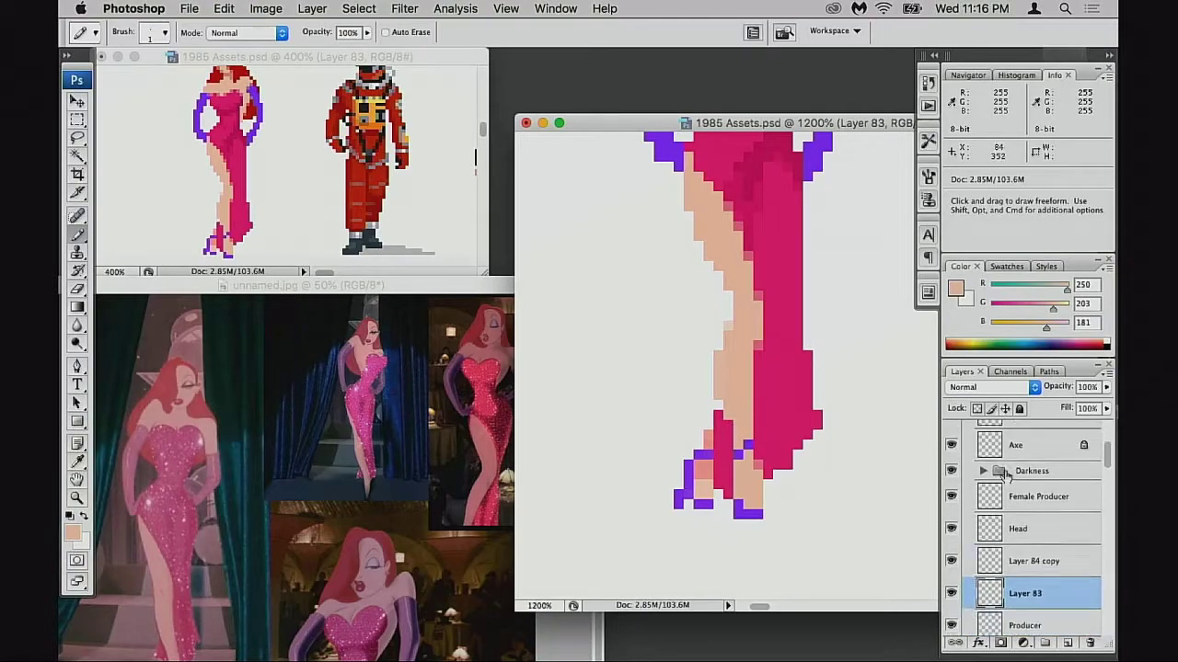
pyautogui.click(992, 543)
pyautogui.press('super+e')
pyautogui.click(954, 541)
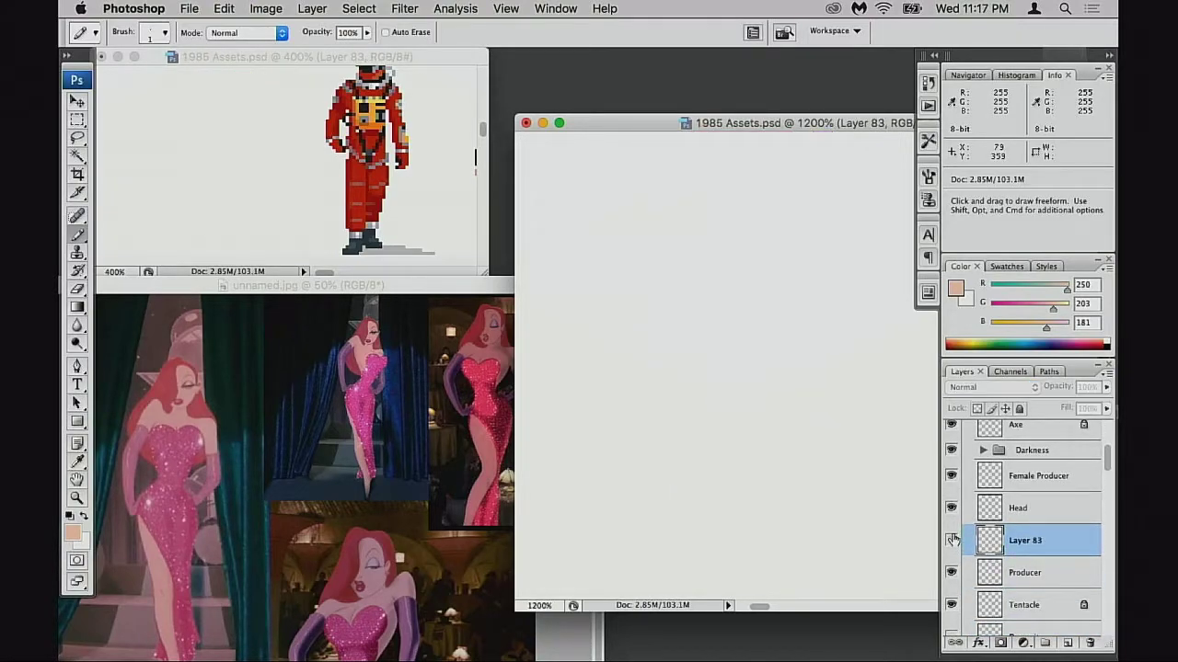
pyautogui.click(953, 541)
# - Sample the leg's skin tone and fill out the front leg's outer edge by one pixel around the thigh and knee
pyautogui.keyDown('alt'); pyautogui.click(736, 408); pyautogui.keyUp('alt')
pyautogui.click(728, 433)
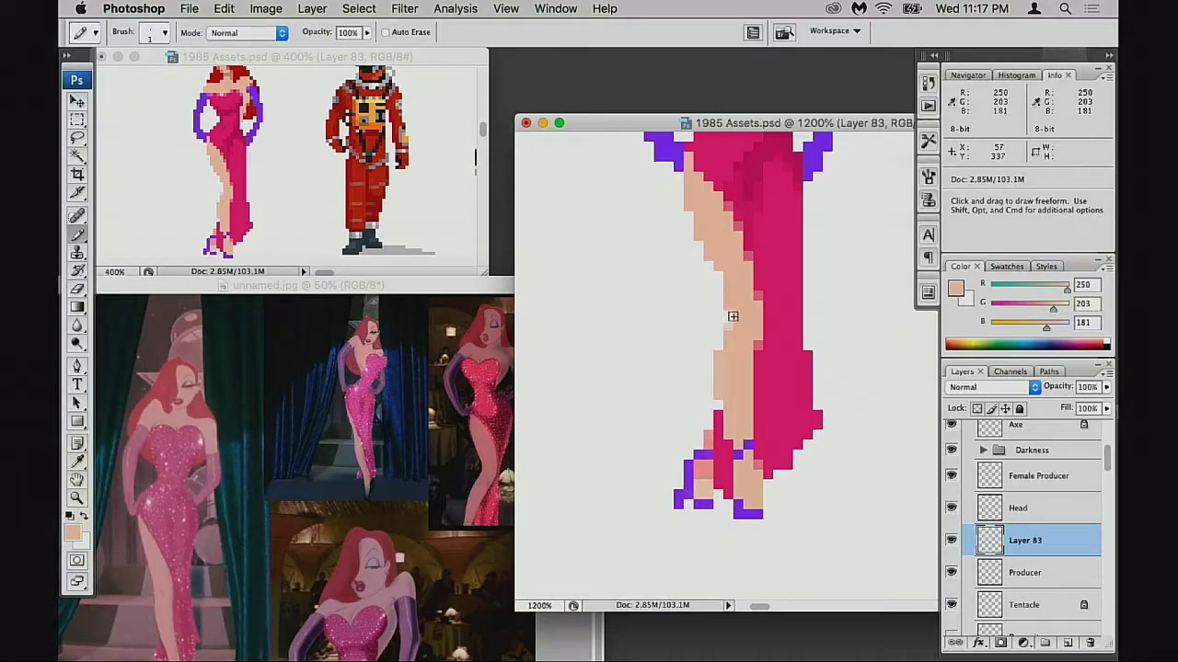
pyautogui.press('super+z')
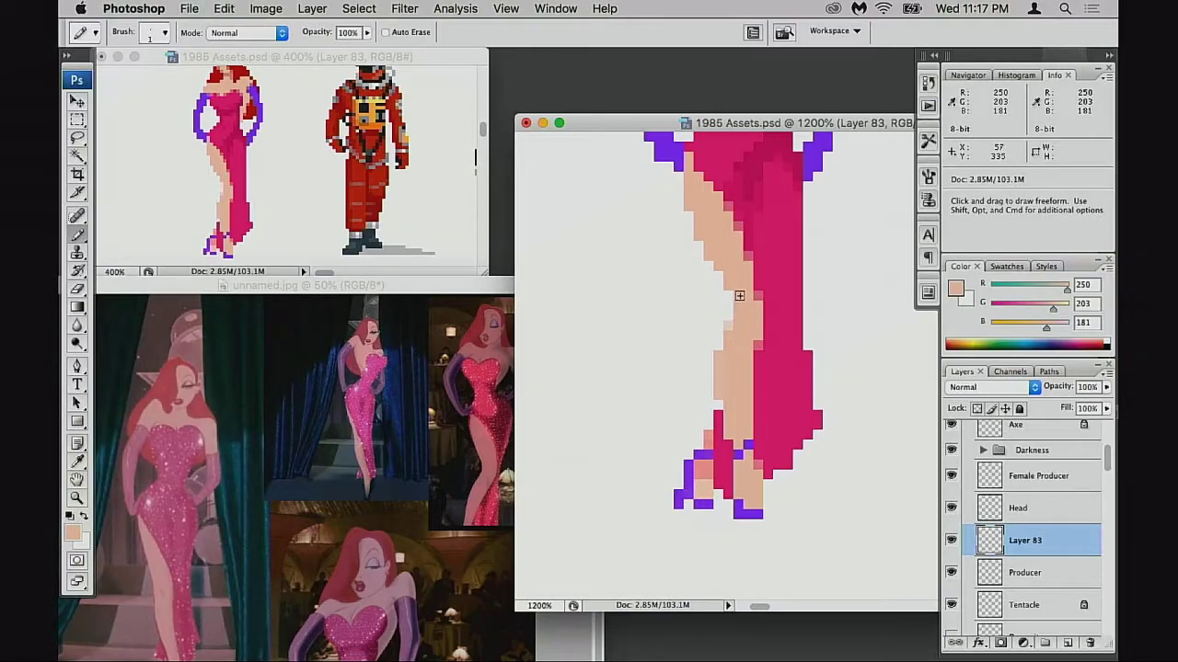
pyautogui.click(689, 227)
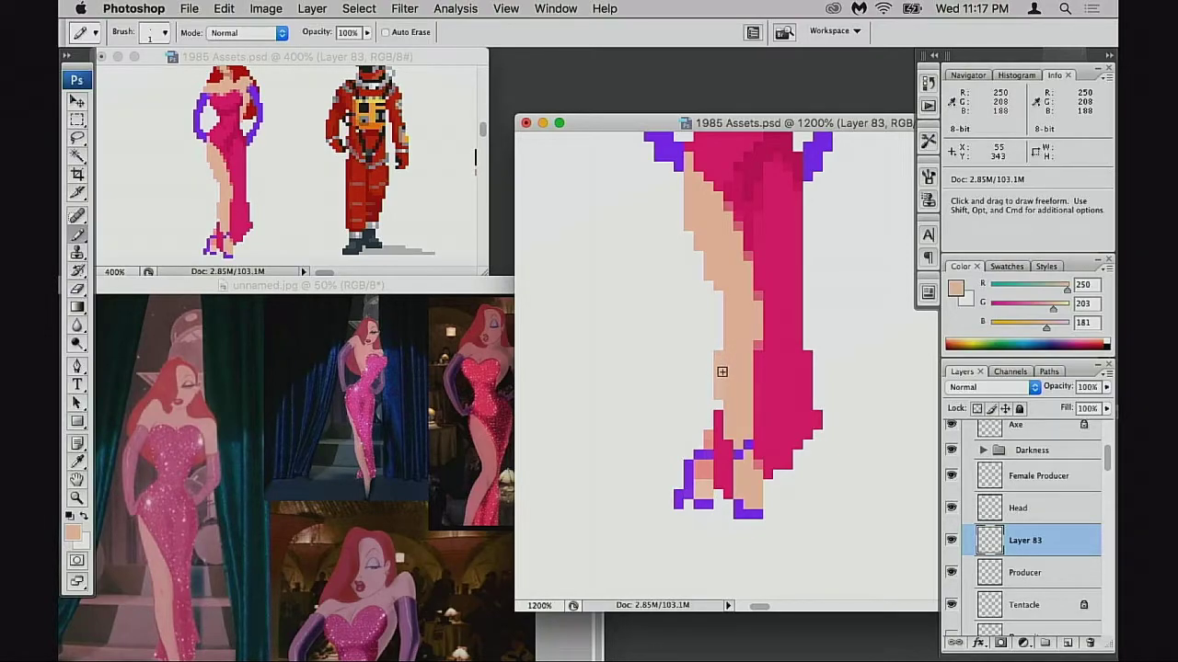
# - Soften the front leg's outer edge below the knee by partially erasing pixels with the Eraser at 50% opacity
pyautogui.press('e')
pyautogui.click(720, 355)
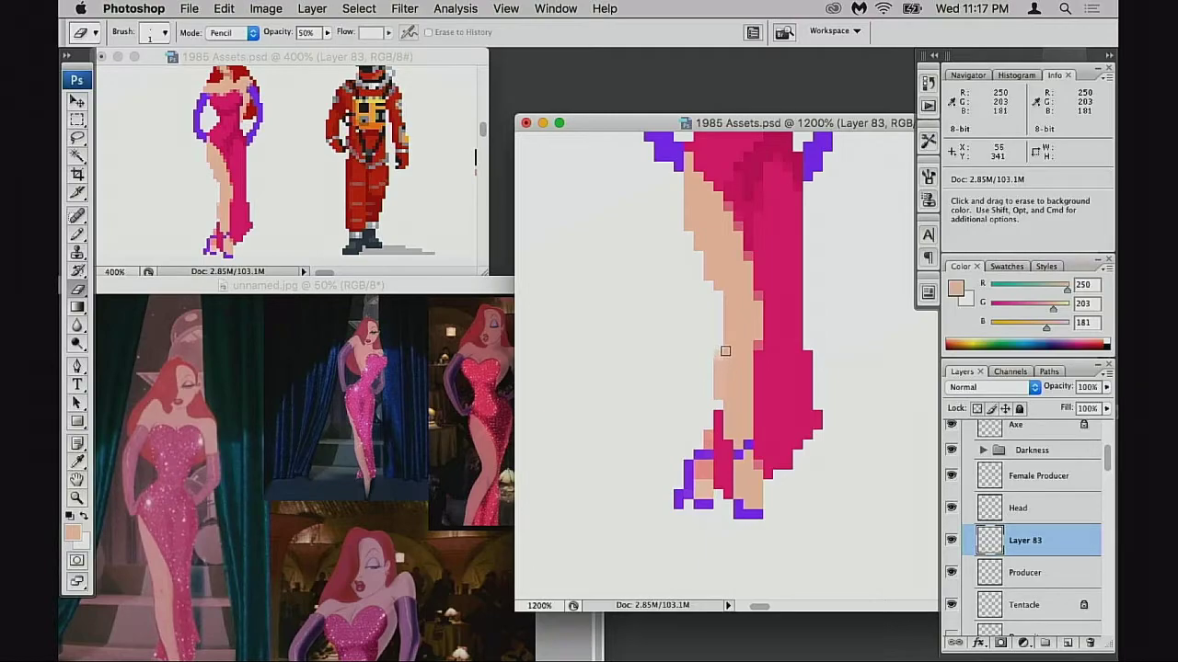
pyautogui.click(726, 337)
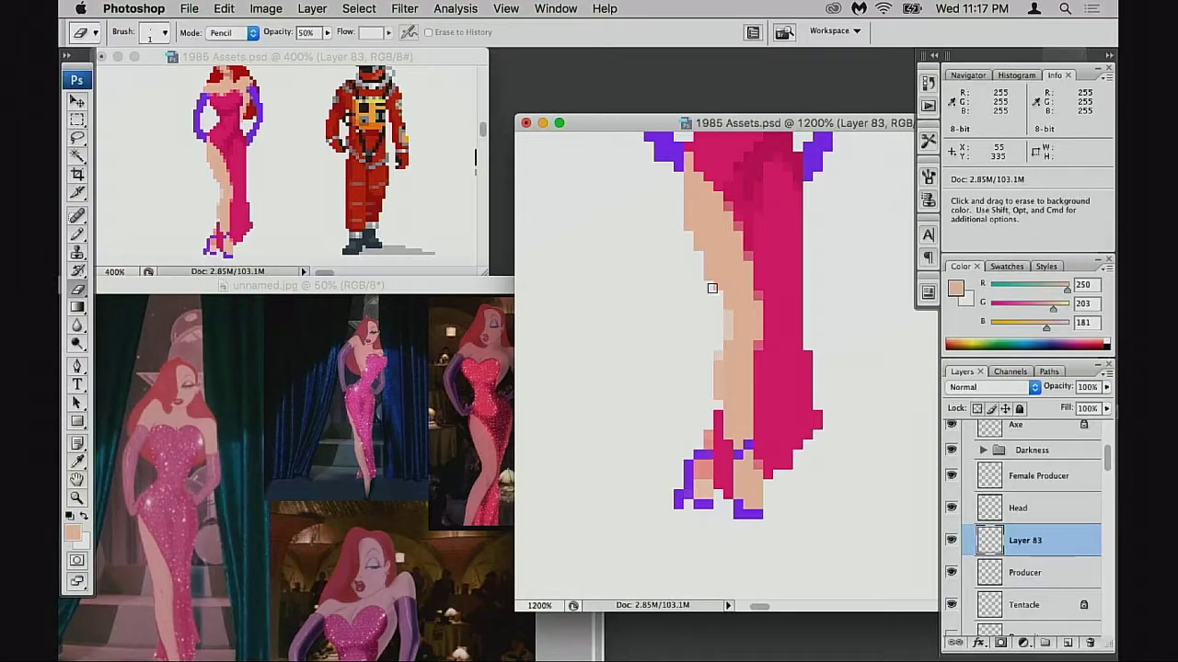
pyautogui.press('super')
pyautogui.press('super+z')
pyautogui.press('super+d')
pyautogui.press('0')
pyautogui.press('b')
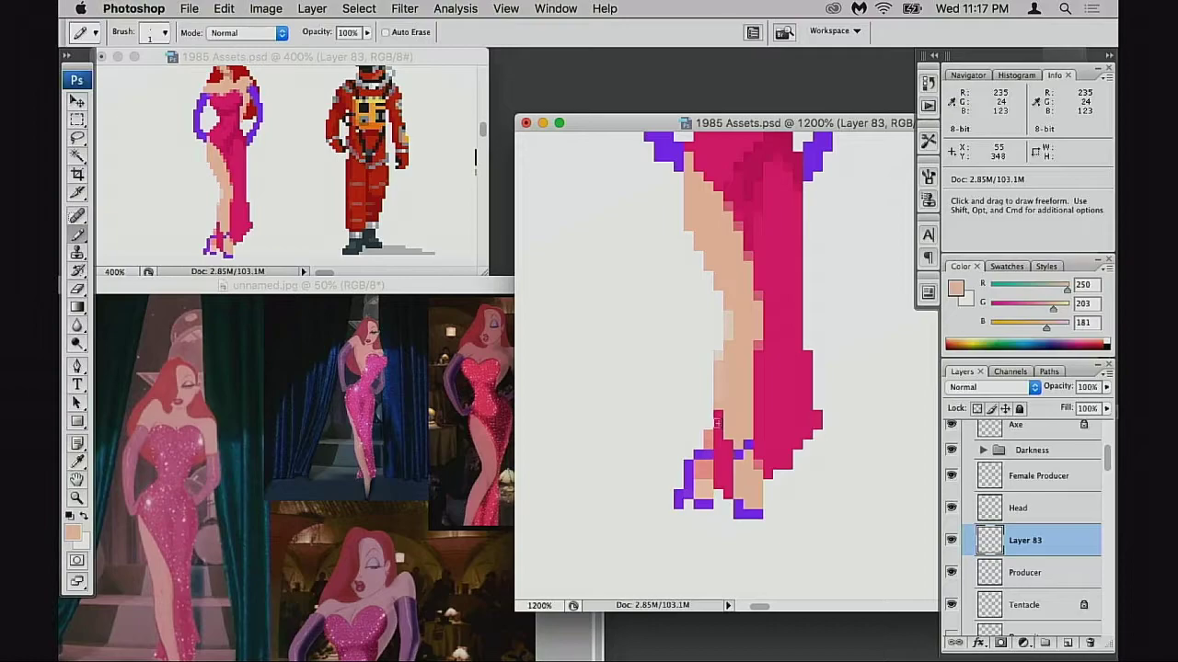
pyautogui.moveTo(728, 404); pyautogui.dragTo(727, 409)
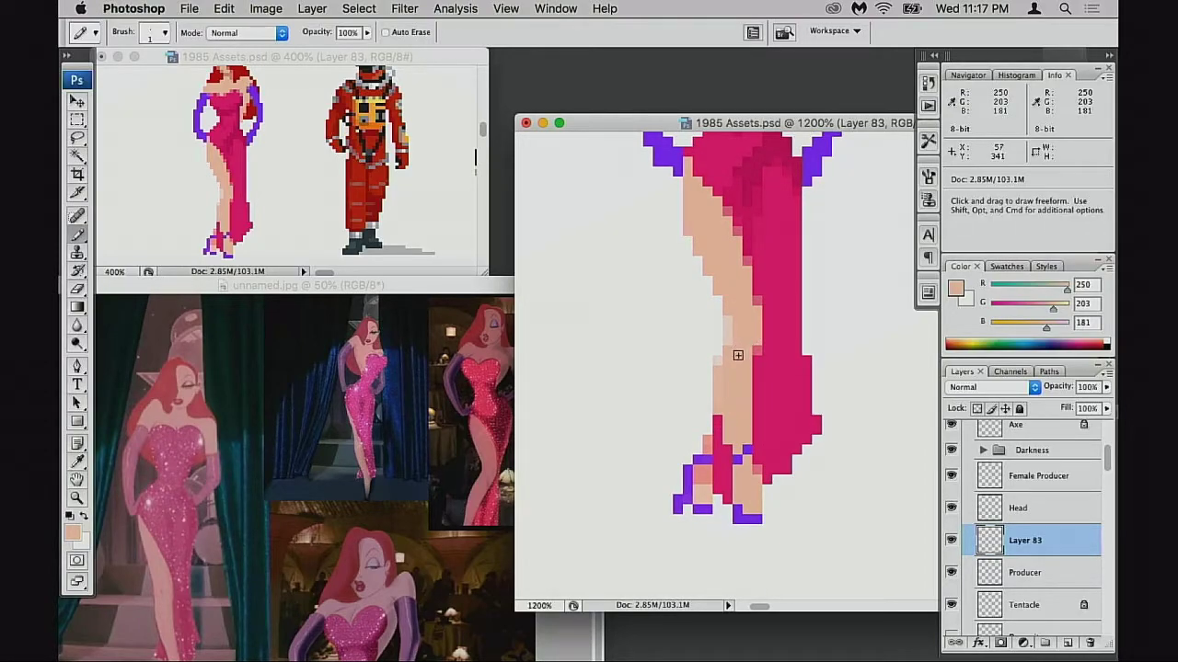
# - Select the front leg from just below the knee down through the foot and shoe using combined rectangular marquees
pyautogui.scroll(-3, 738, 357)
pyautogui.hscroll(1, 738, 359)
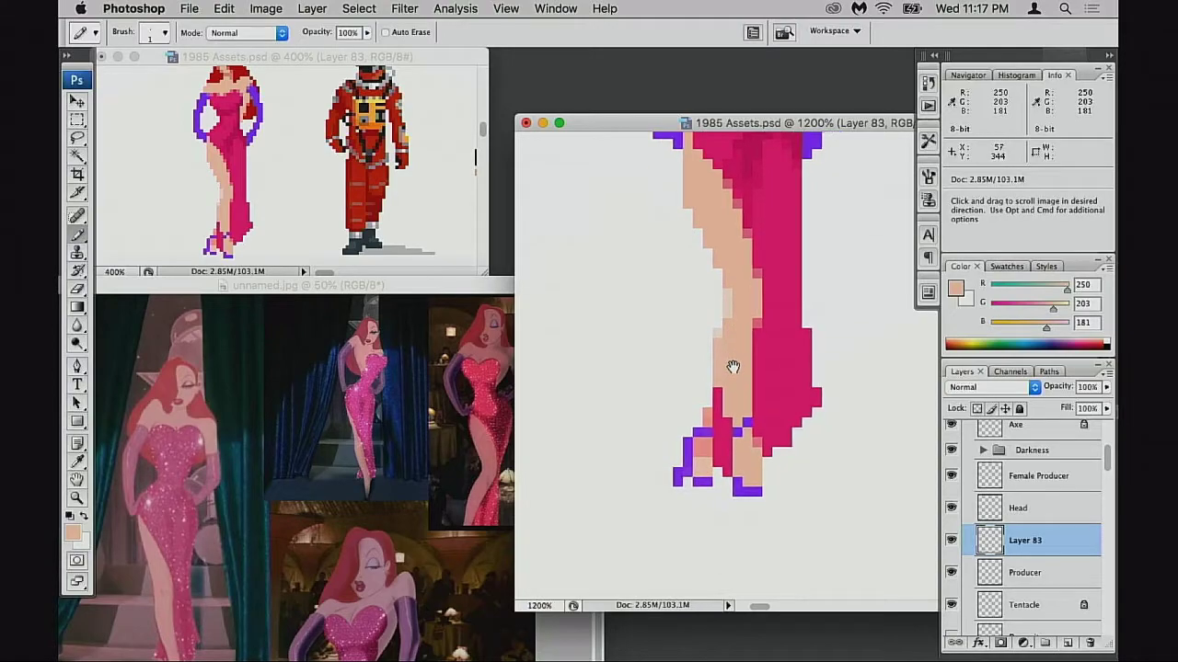
pyautogui.press('m')
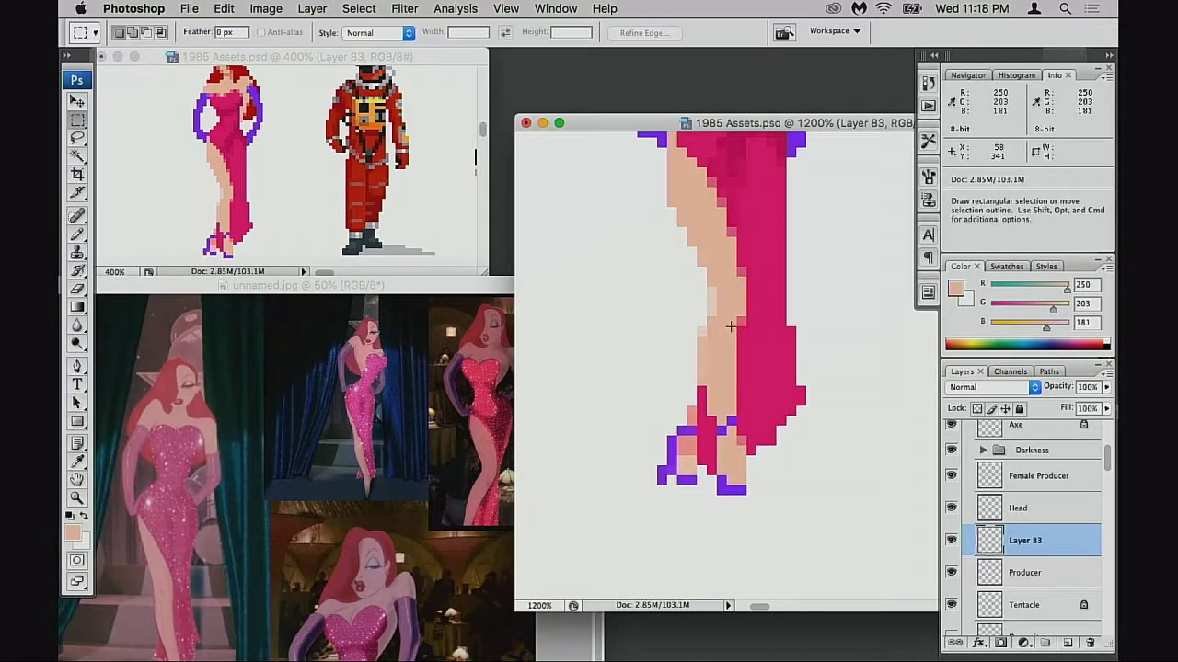
pyautogui.click(714, 303)
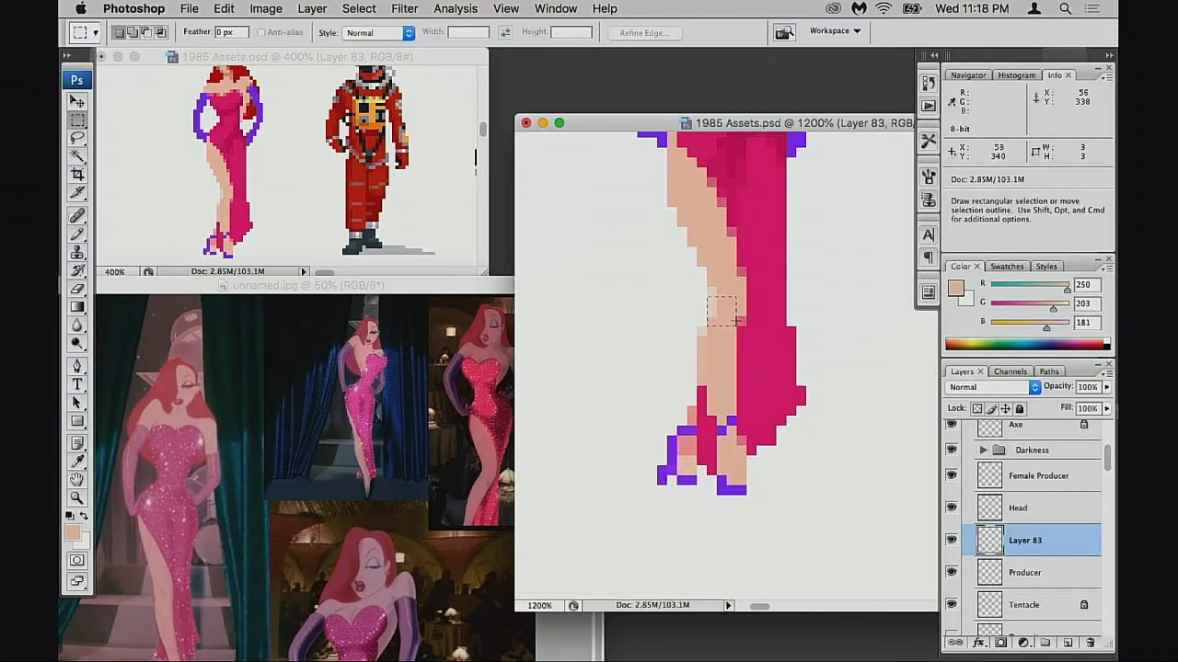
pyautogui.moveTo(739, 321); pyautogui.dragTo(740, 320)
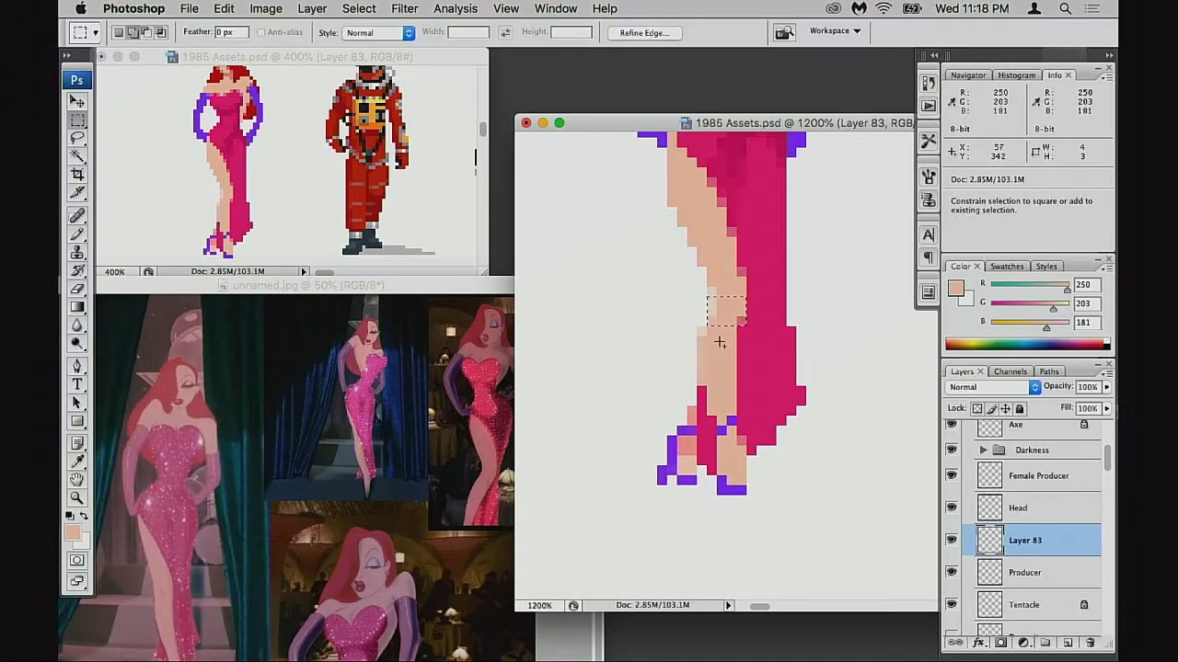
pyautogui.click(712, 352)
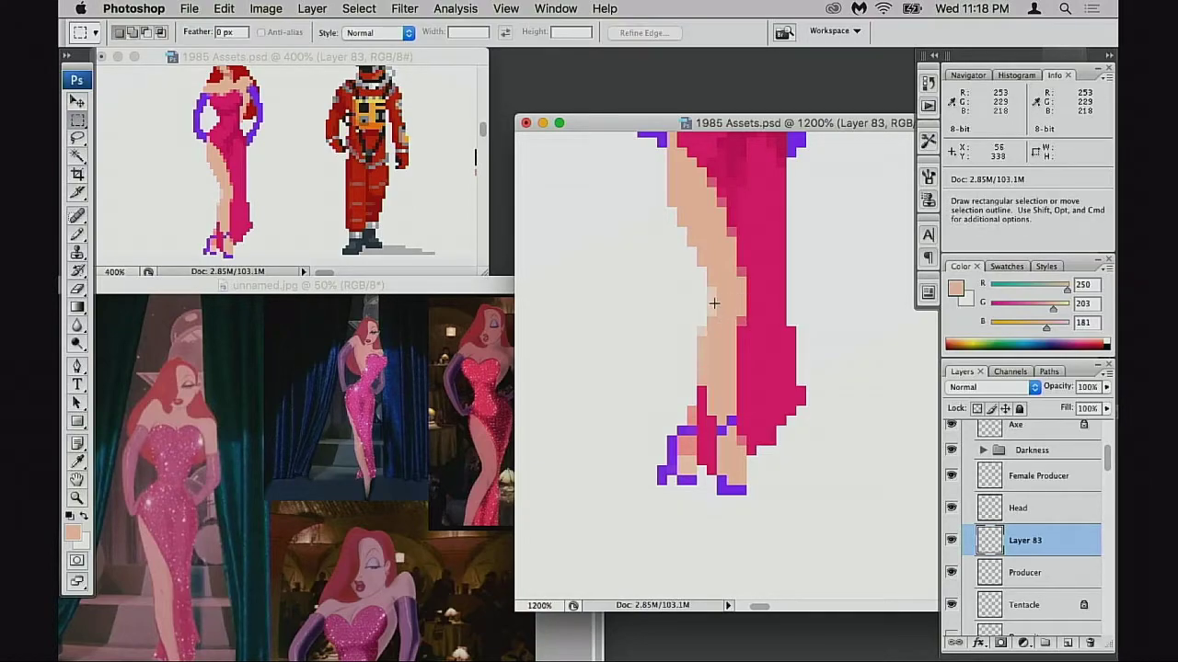
pyautogui.moveTo(712, 302); pyautogui.dragTo(721, 408)
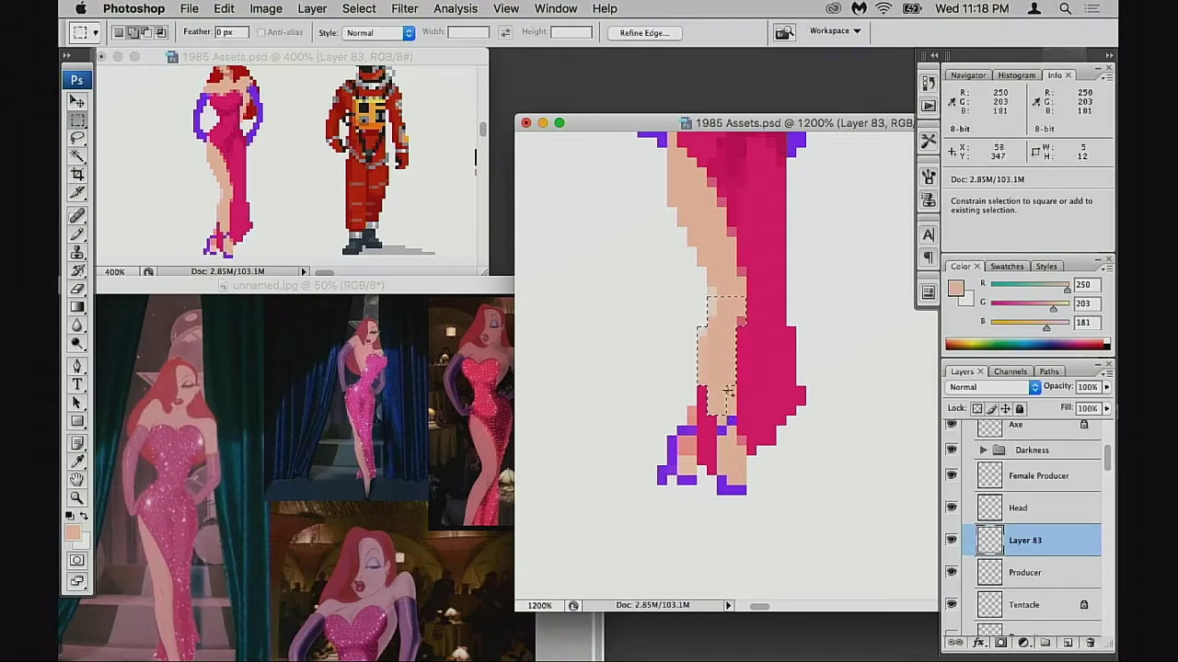
pyautogui.moveTo(730, 392); pyautogui.dragTo(731, 471)
pyautogui.moveTo(723, 421); pyautogui.dragTo(746, 503)
pyautogui.moveTo(727, 214); pyautogui.dragTo(723, 287)
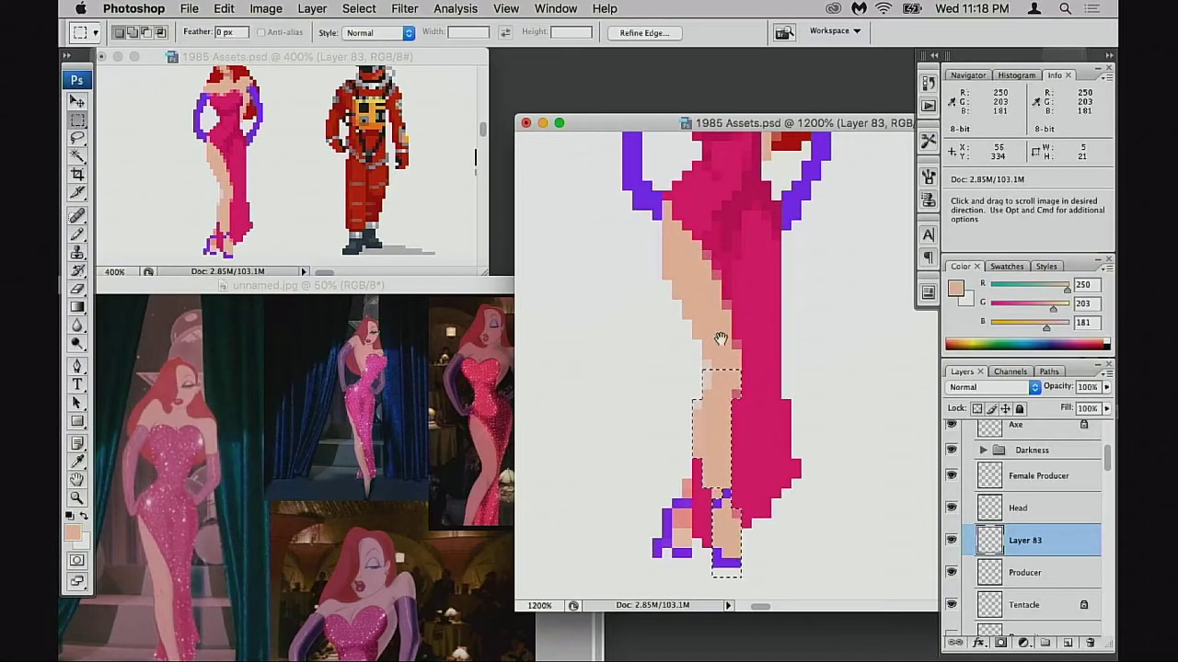
pyautogui.moveTo(742, 451); pyautogui.dragTo(749, 390)
pyautogui.press('alt')
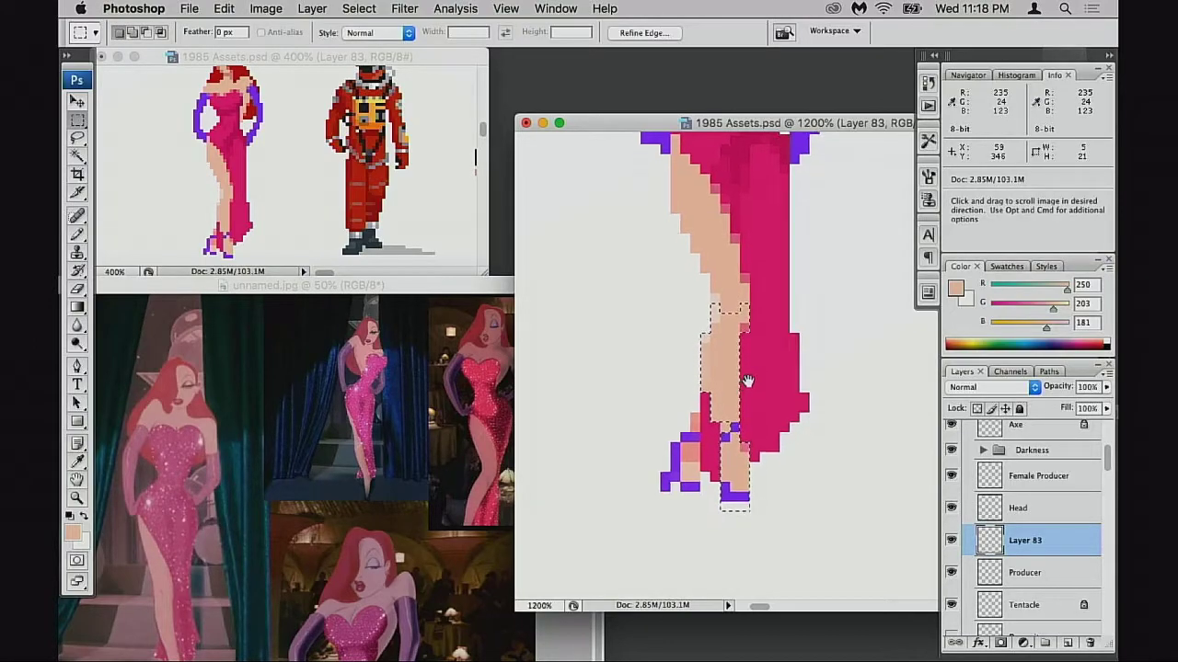
pyautogui.moveTo(747, 342); pyautogui.dragTo(752, 331)
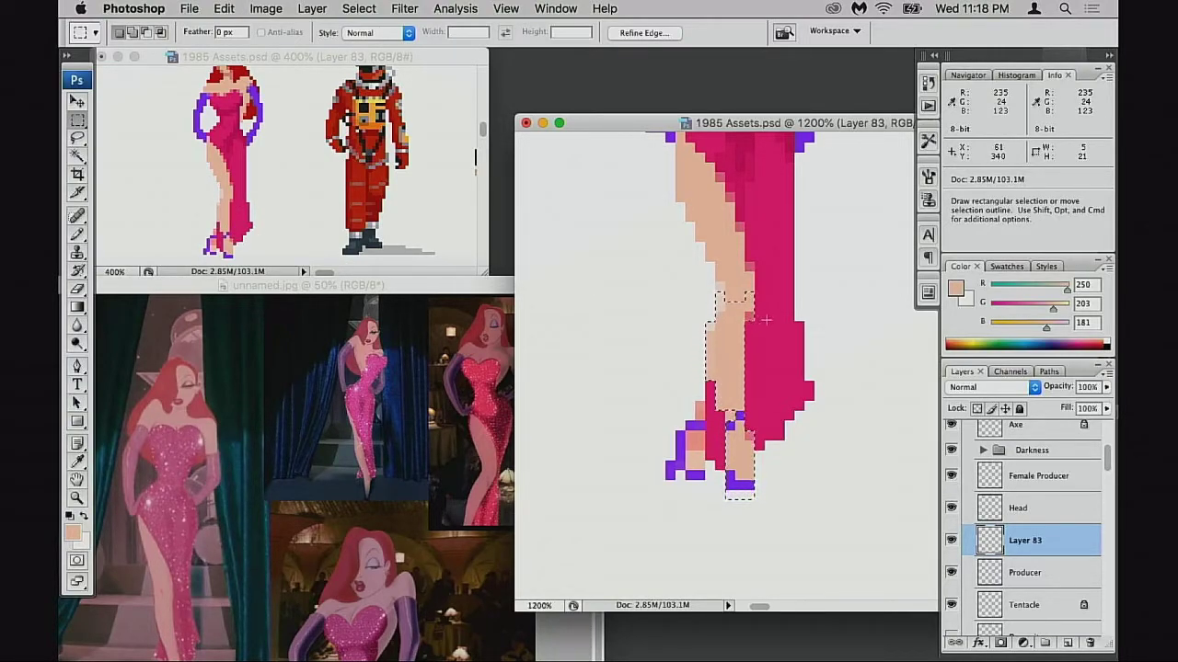
pyautogui.press('super+d')
pyautogui.press('super+l')
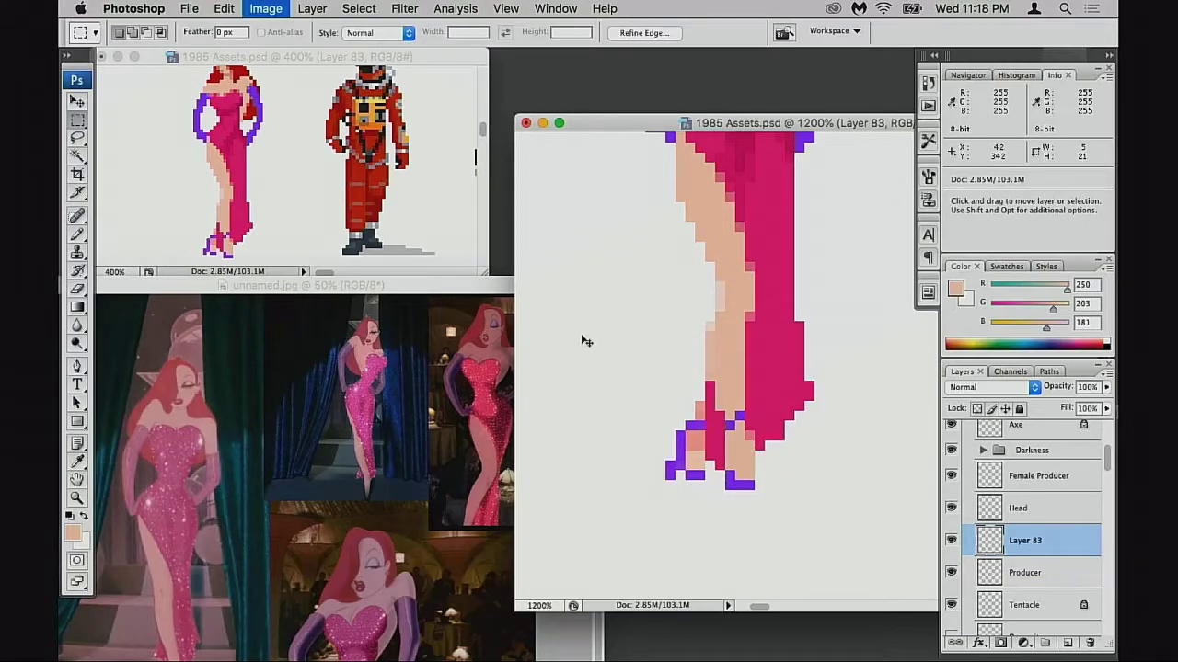
pyautogui.moveTo(996, 274); pyautogui.dragTo(983, 274)
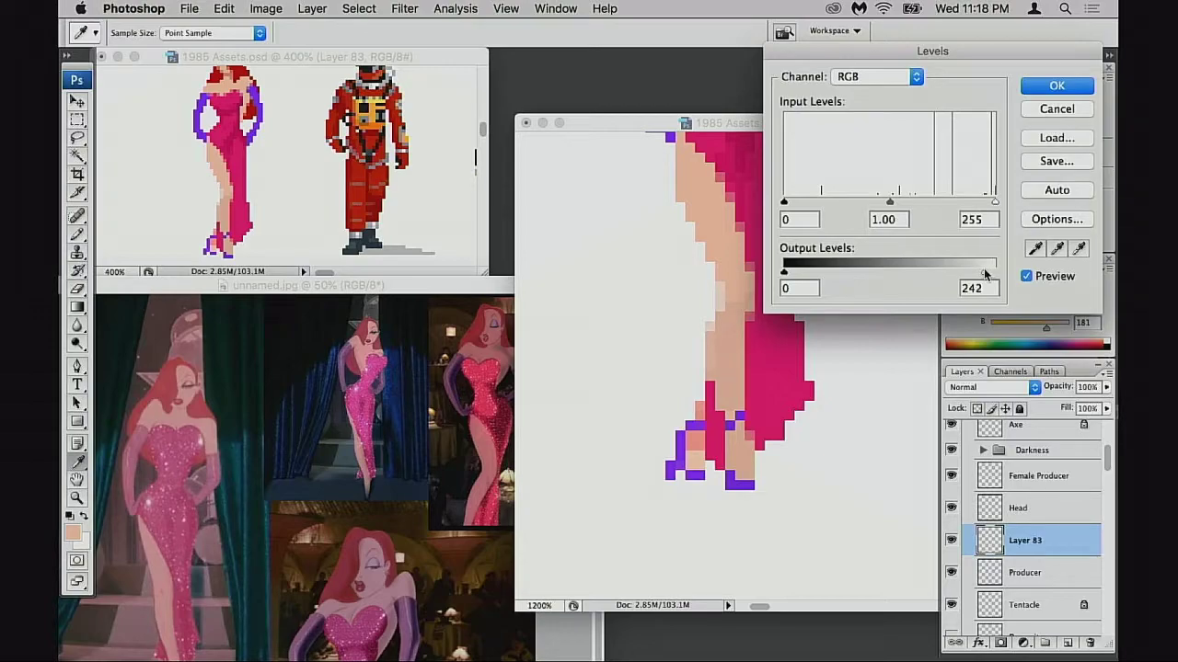
pyautogui.moveTo(982, 274); pyautogui.dragTo(981, 274)
pyautogui.click(1056, 110)
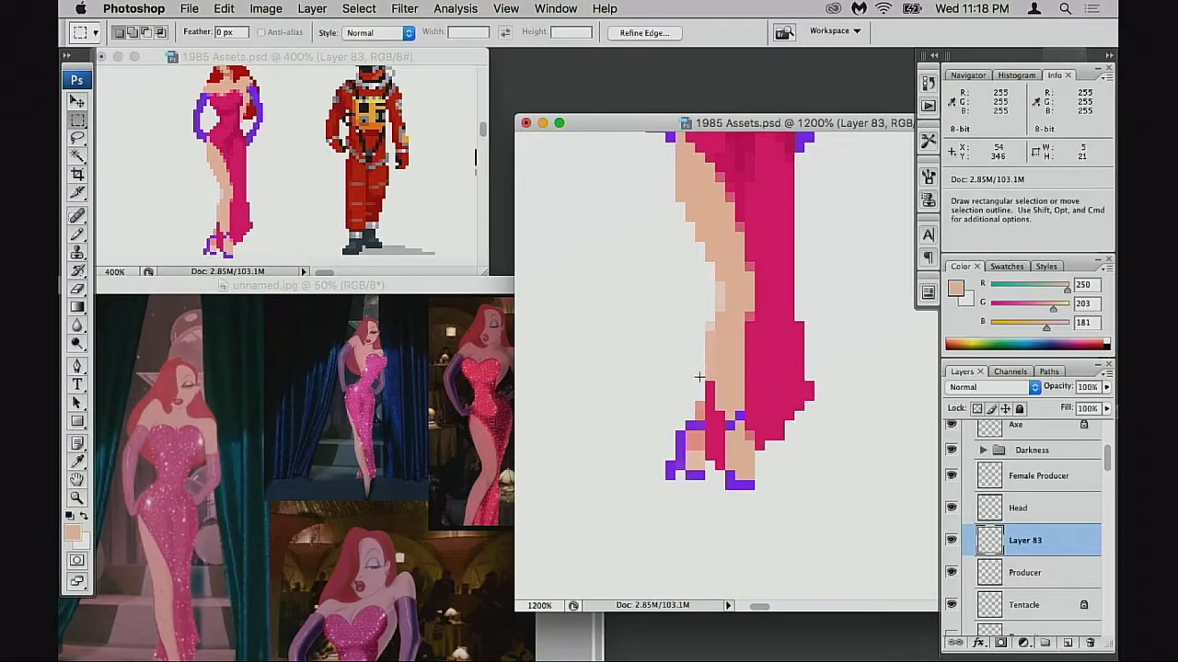
# - Add a new layer above Layer 83, fill the lower-leg selection with sampled shoe purple, and paint in the missed ankle pixel
pyautogui.click(952, 541)
pyautogui.click(951, 541)
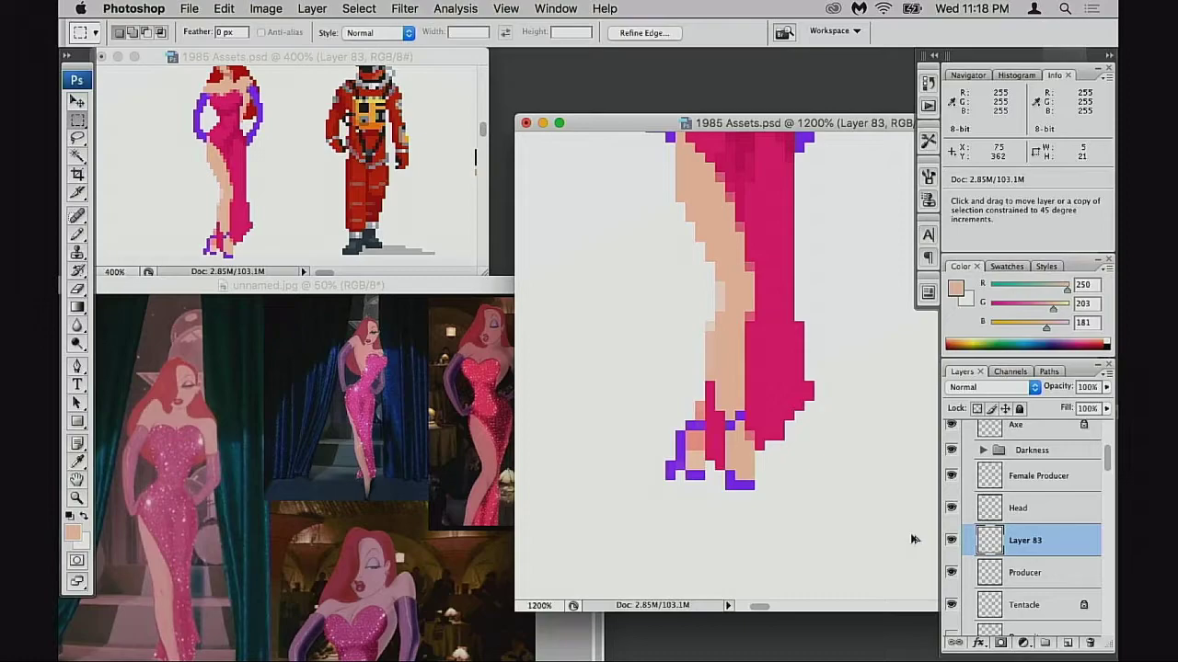
pyautogui.press('alt+shift+super+n')
pyautogui.press('i')
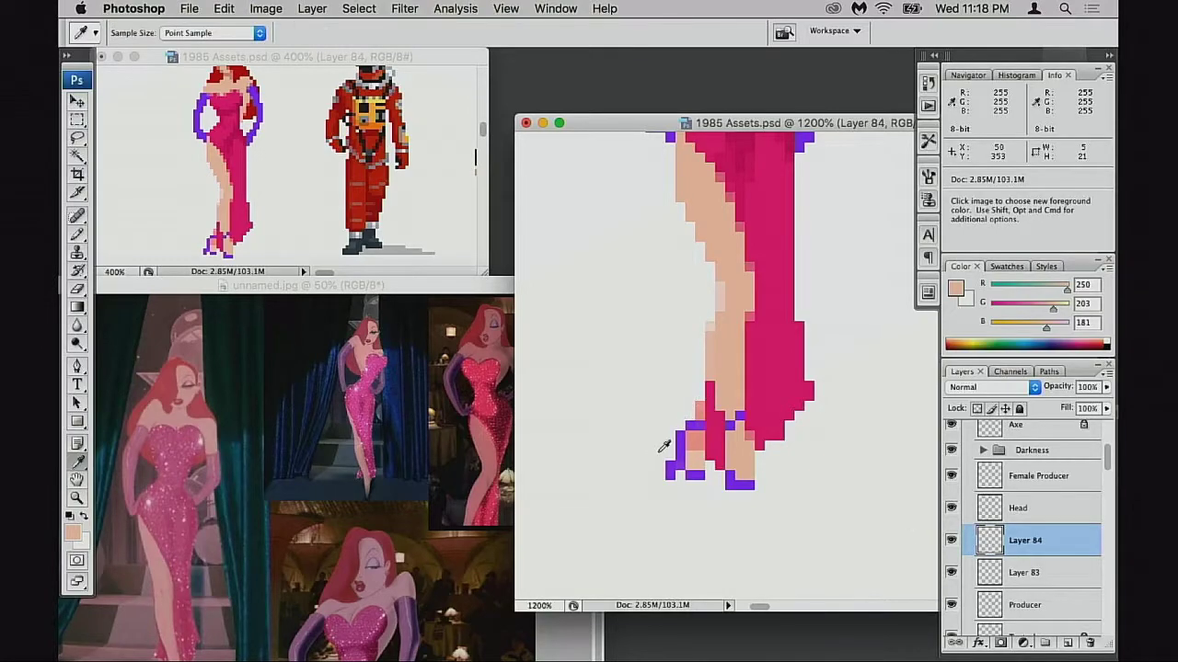
pyautogui.click(680, 451)
pyautogui.press('x')
pyautogui.press('super+BackSpace')
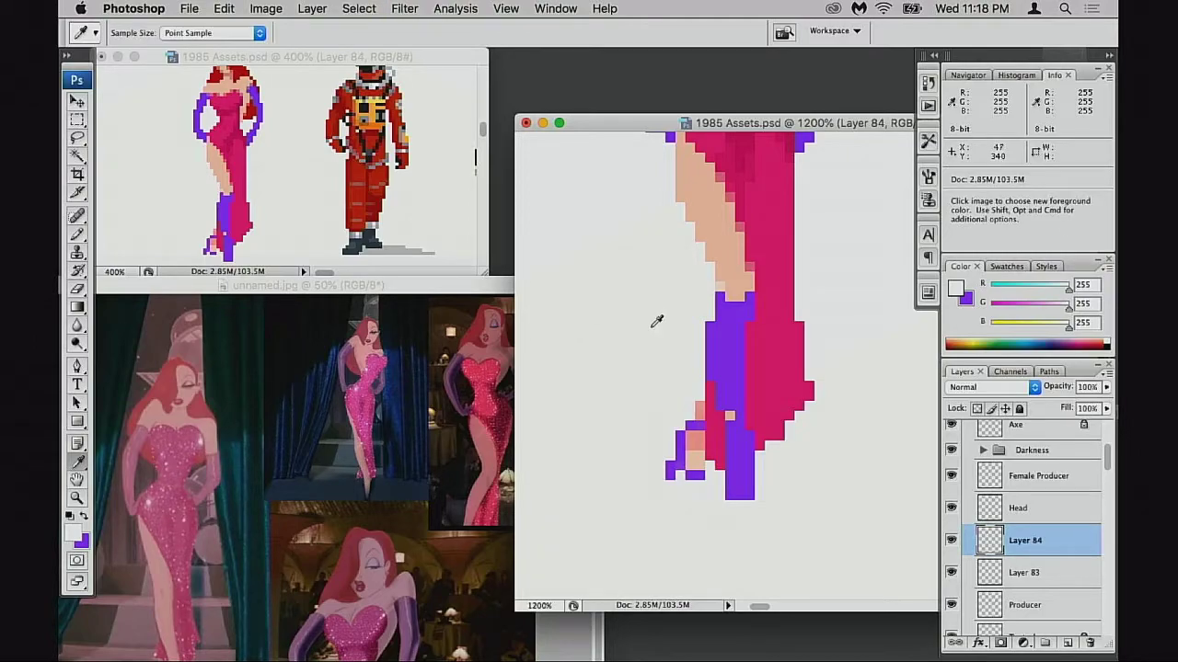
pyautogui.press('b')
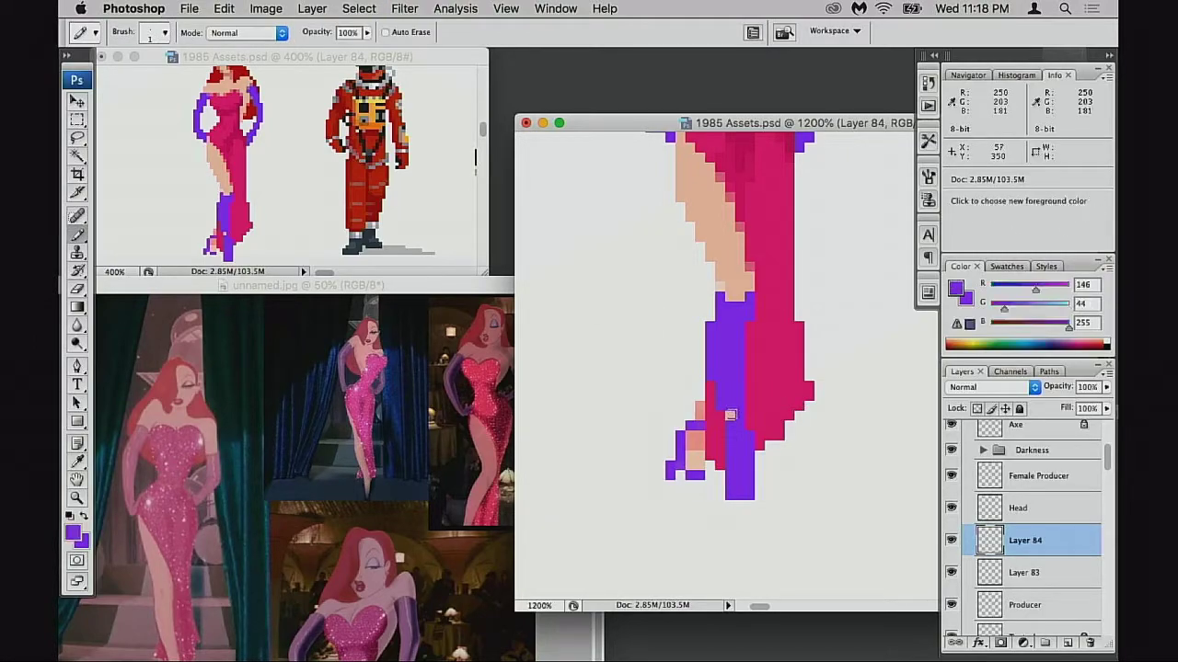
pyautogui.press('x')
pyautogui.press('d')
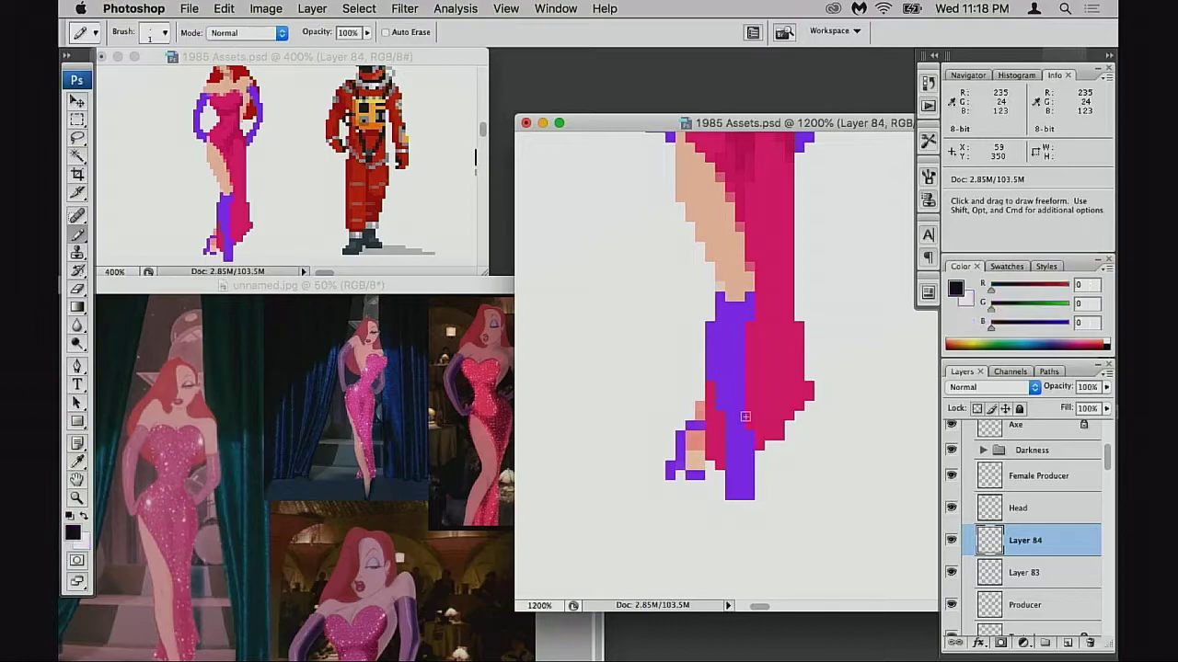
# - Set the purple lower-leg overlay layer to Multiply blending at 10% opacity
pyautogui.press('v')
pyautogui.press('4')
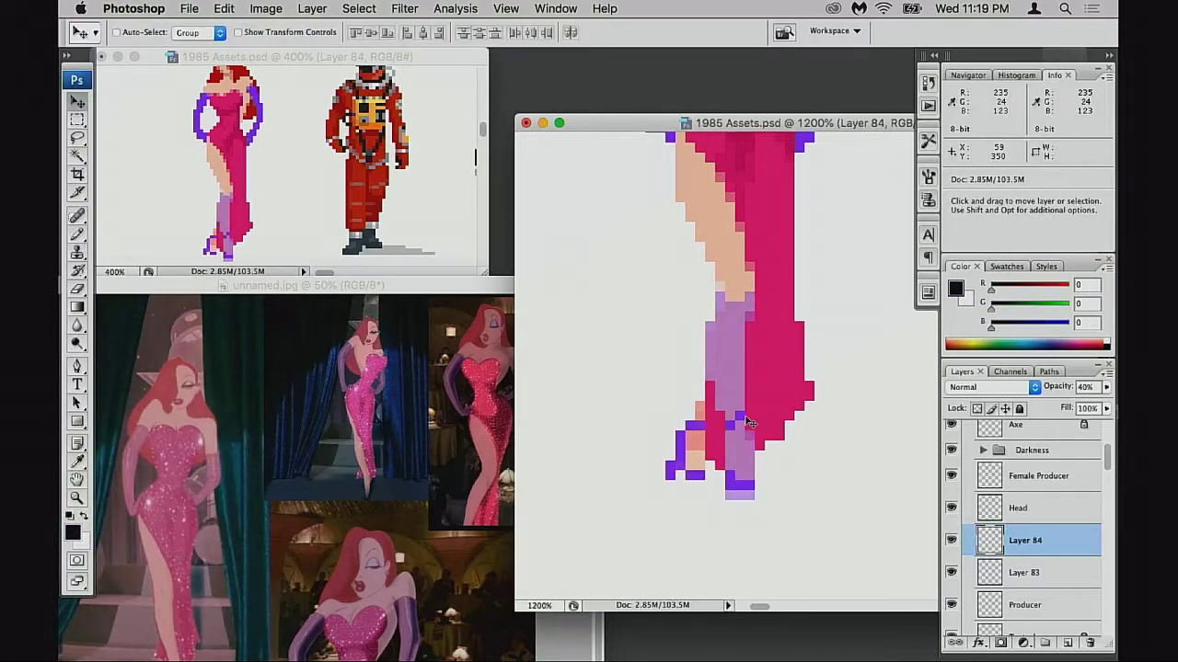
pyautogui.hotkey('shift', 'alt', 'm')
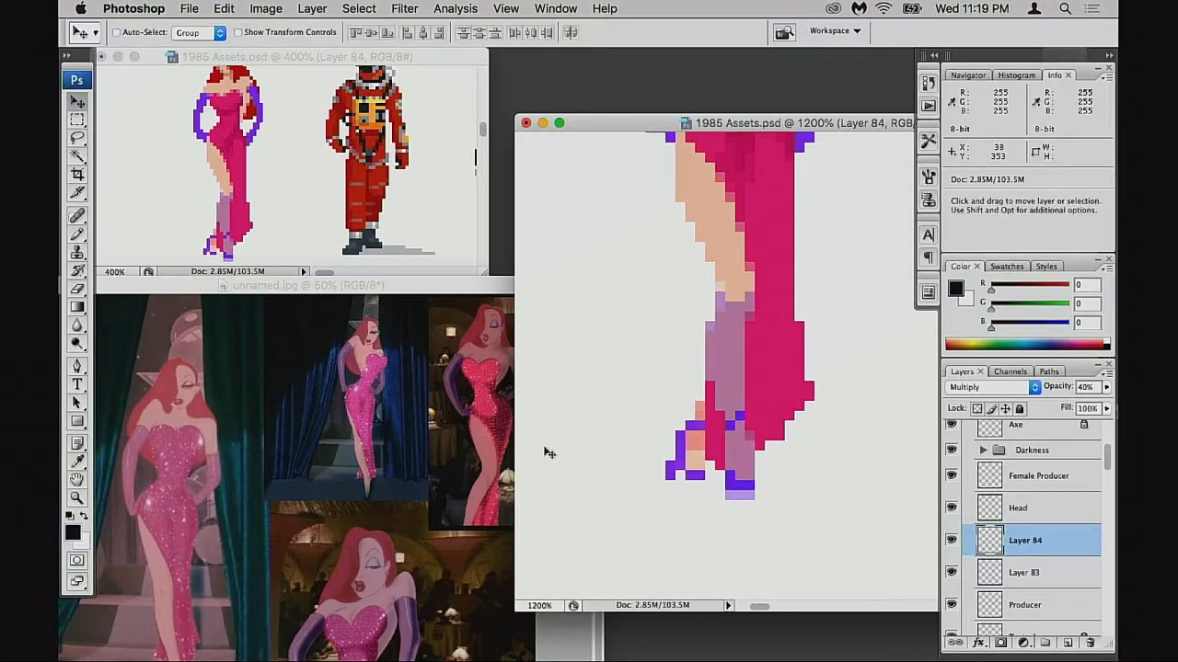
pyautogui.press('2')
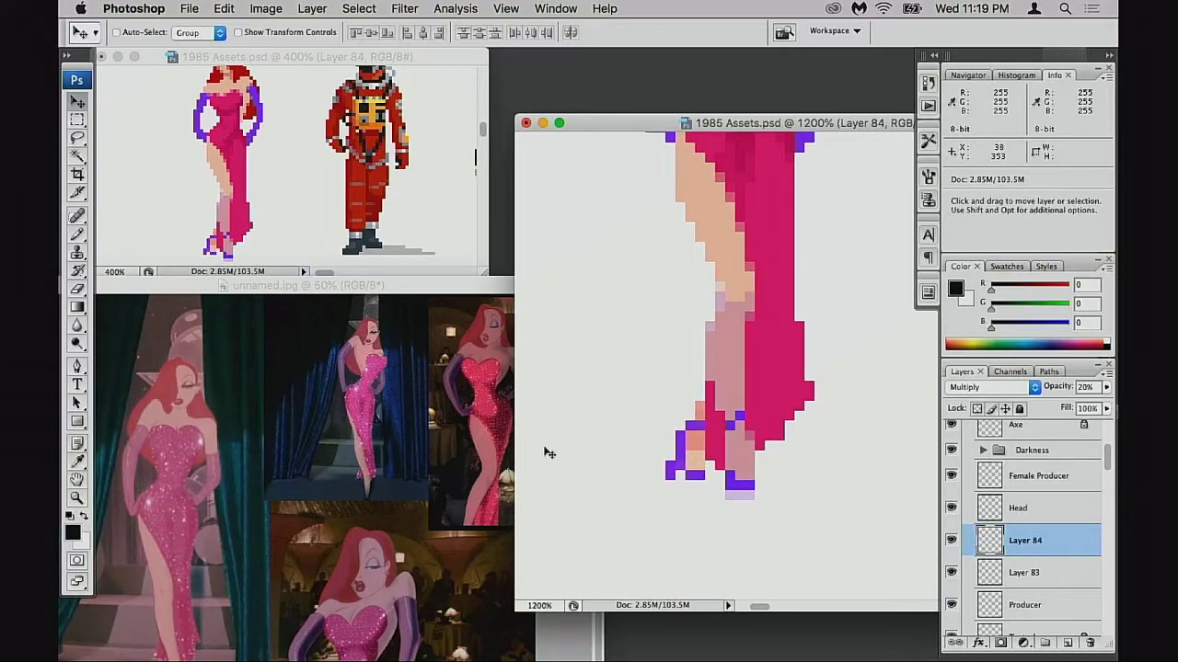
pyautogui.press('1')
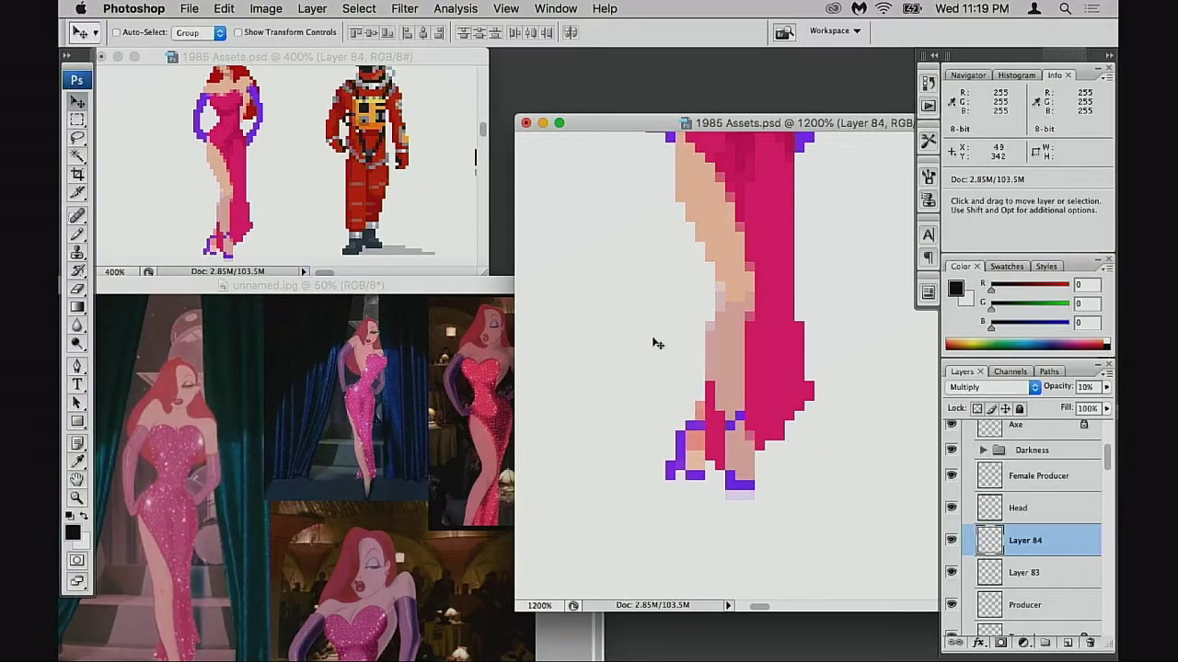
# - Shift the overlay's color to a warm skin shadow using Hue/Saturation with hue +81 and saturation +31
pyautogui.press('super+u')
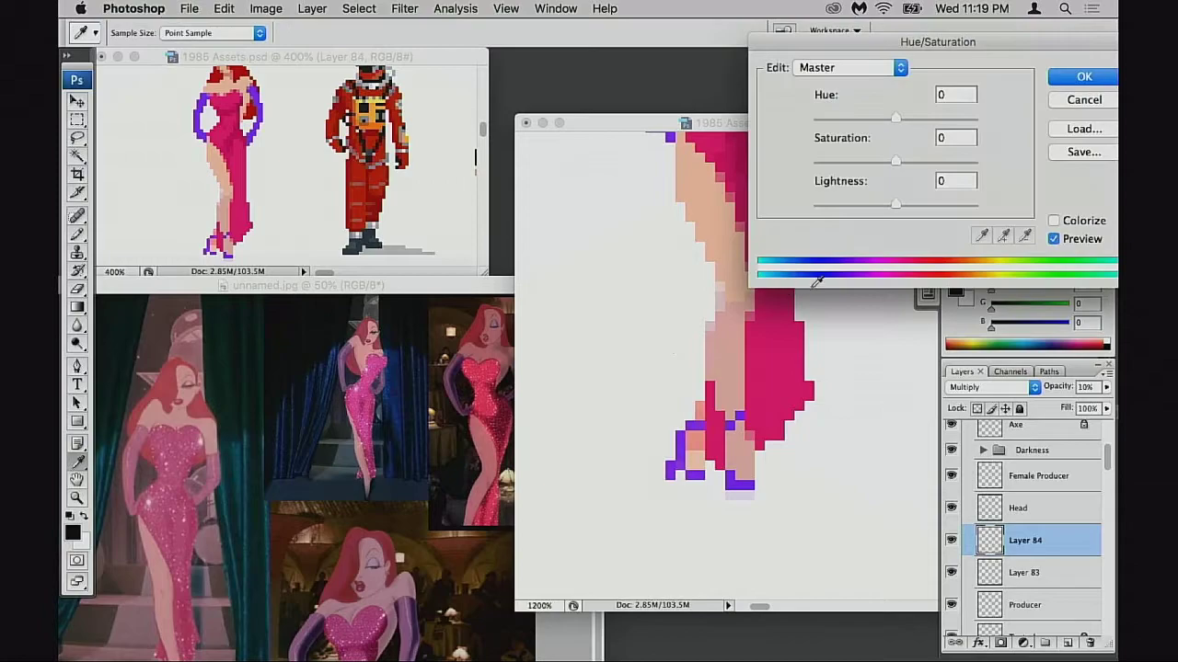
pyautogui.moveTo(897, 120); pyautogui.dragTo(944, 127)
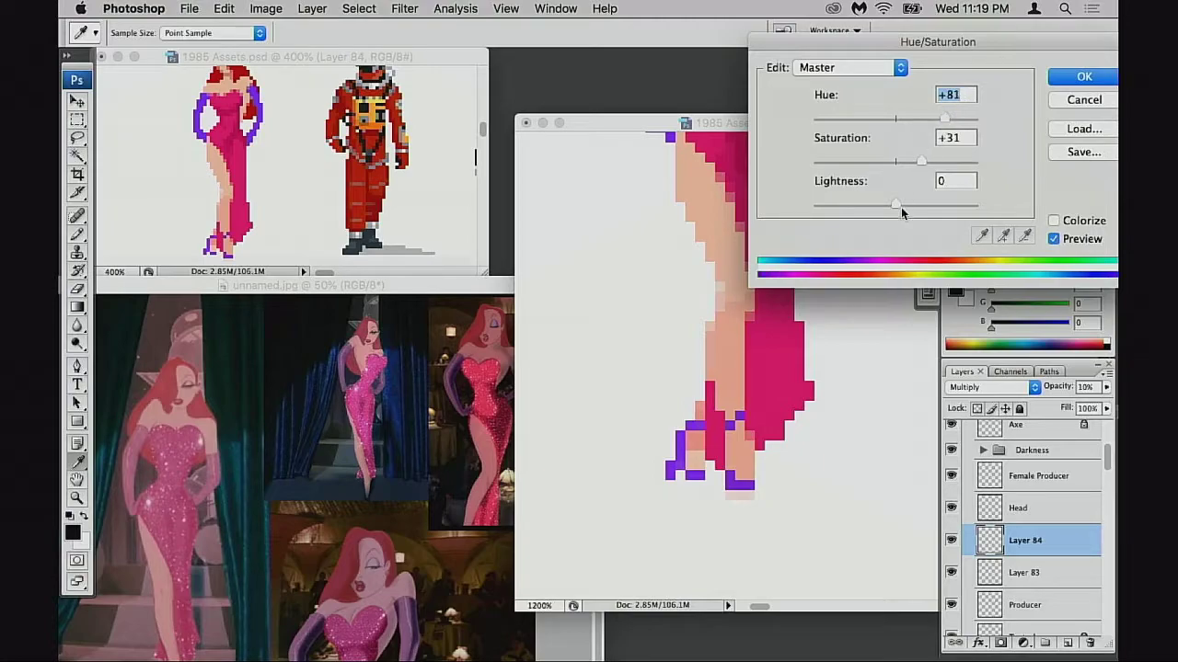
pyautogui.moveTo(896, 202)
pyautogui.mouseDown()
pyautogui.moveTo(920, 200)
pyautogui.moveTo(898, 206)
pyautogui.mouseUp()
pyautogui.click(1056, 77)
pyautogui.press('v')
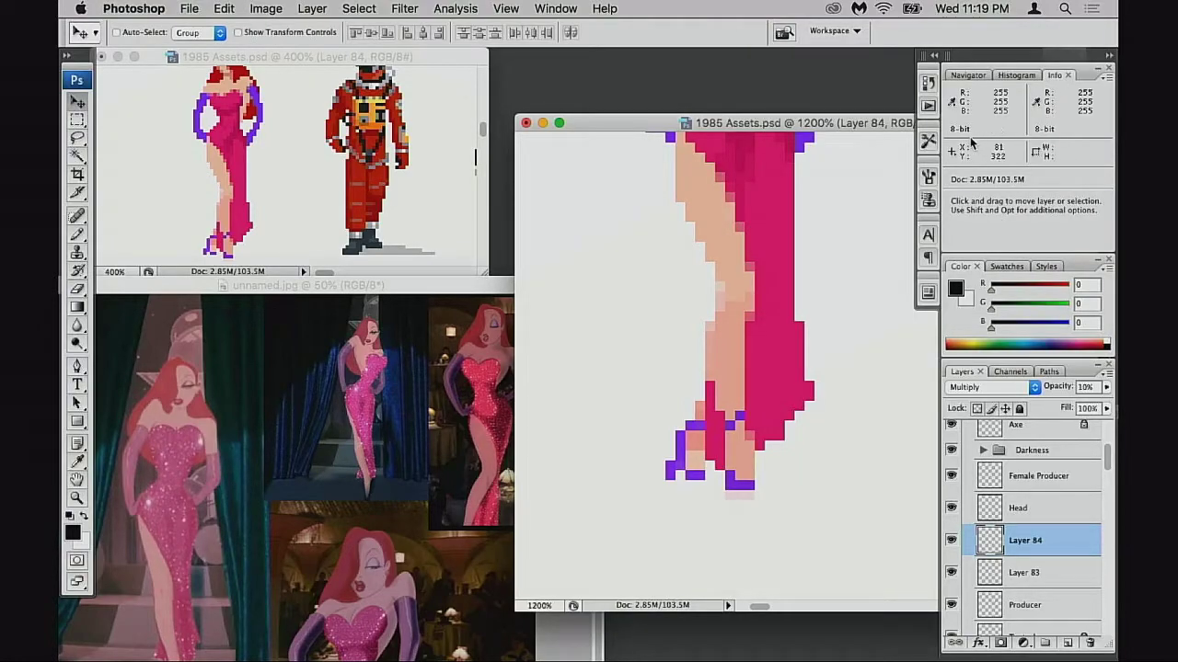
# - Set the lower-leg overlay layer's opacity to 20% and shift its hue by -24 with Hue/Saturation
pyautogui.press('2')
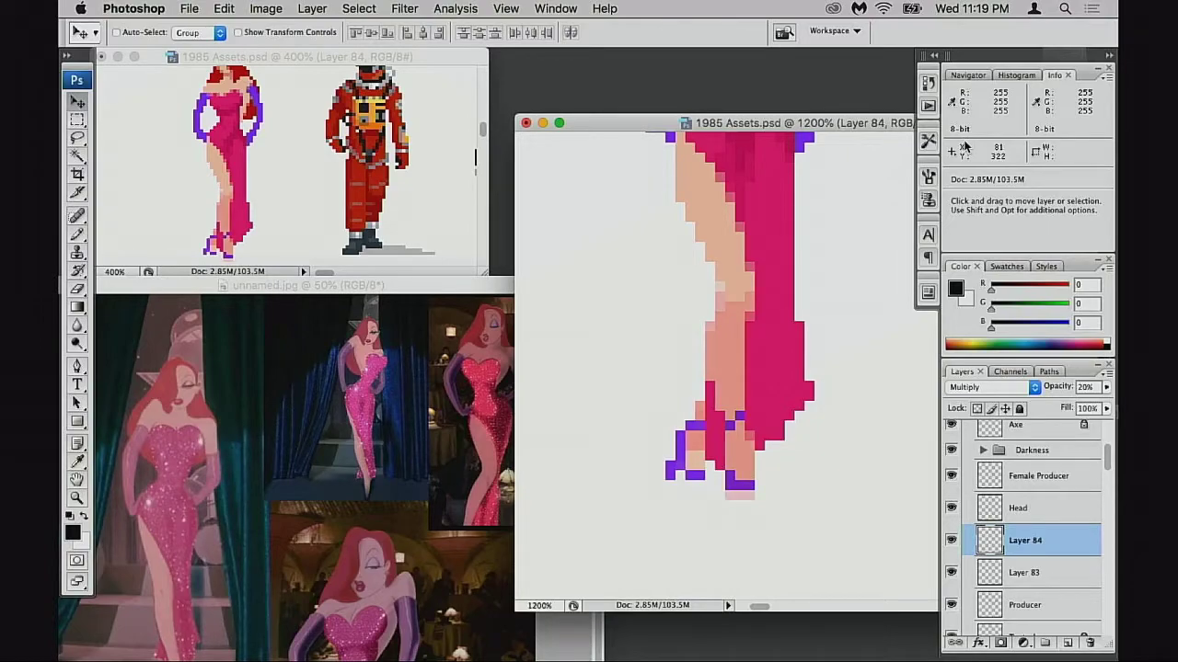
pyautogui.press('1')
pyautogui.press('2')
pyautogui.press('super+u')
pyautogui.moveTo(898, 116); pyautogui.dragTo(877, 120)
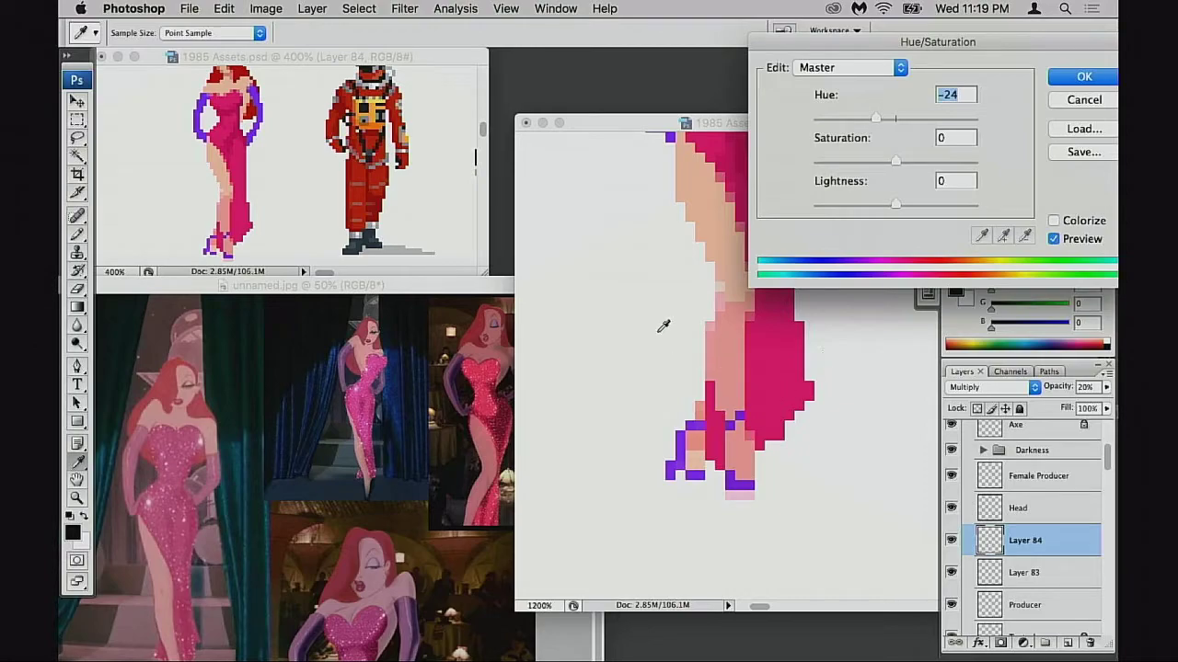
pyautogui.click(1082, 81)
pyautogui.press('v')
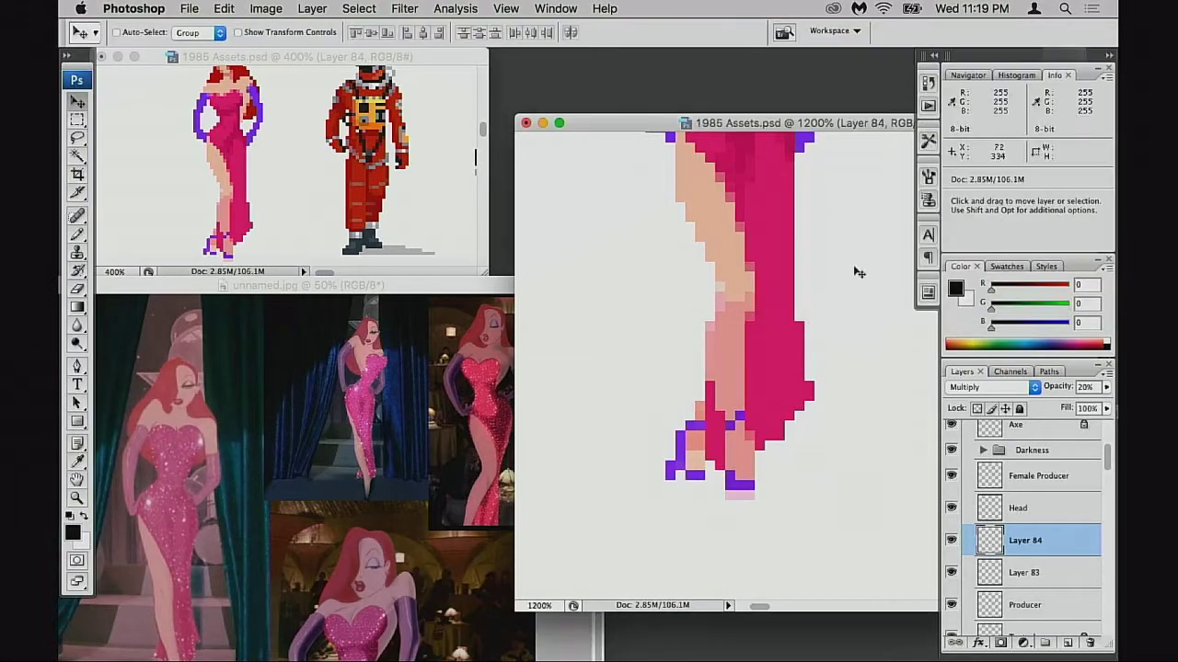
# - Sample the knee's light skin tone for the Pencil at 100% opacity and merge the overlay layer down into Layer 83
pyautogui.scroll(1, 760, 316)
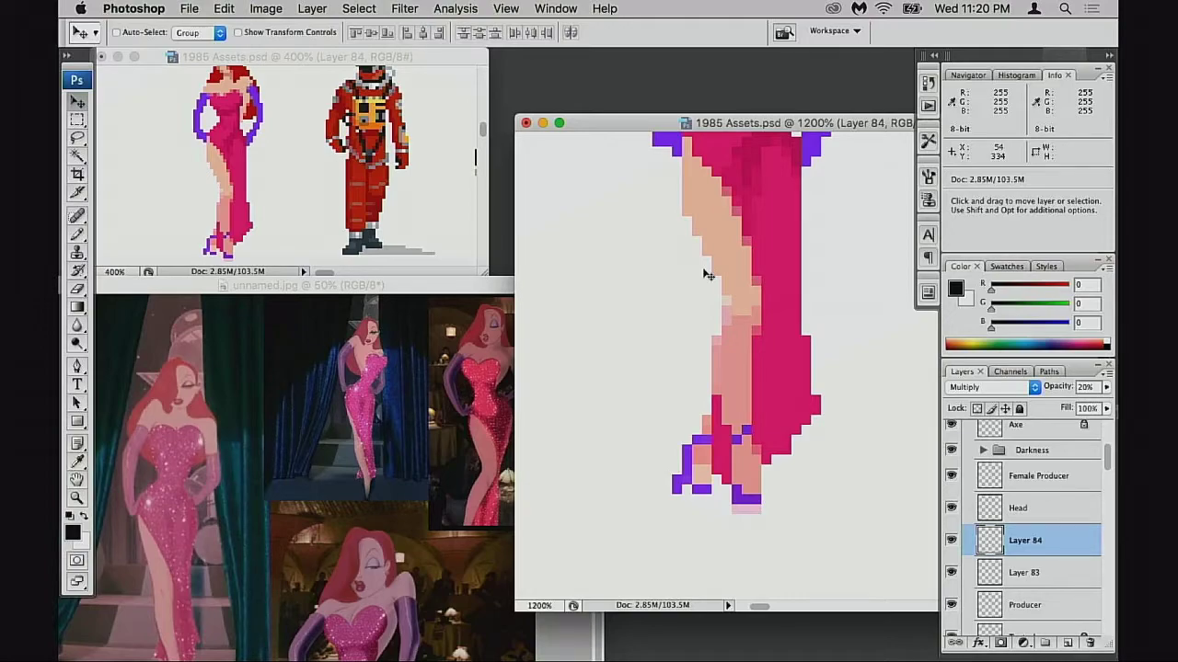
pyautogui.scroll(-2, 710, 347)
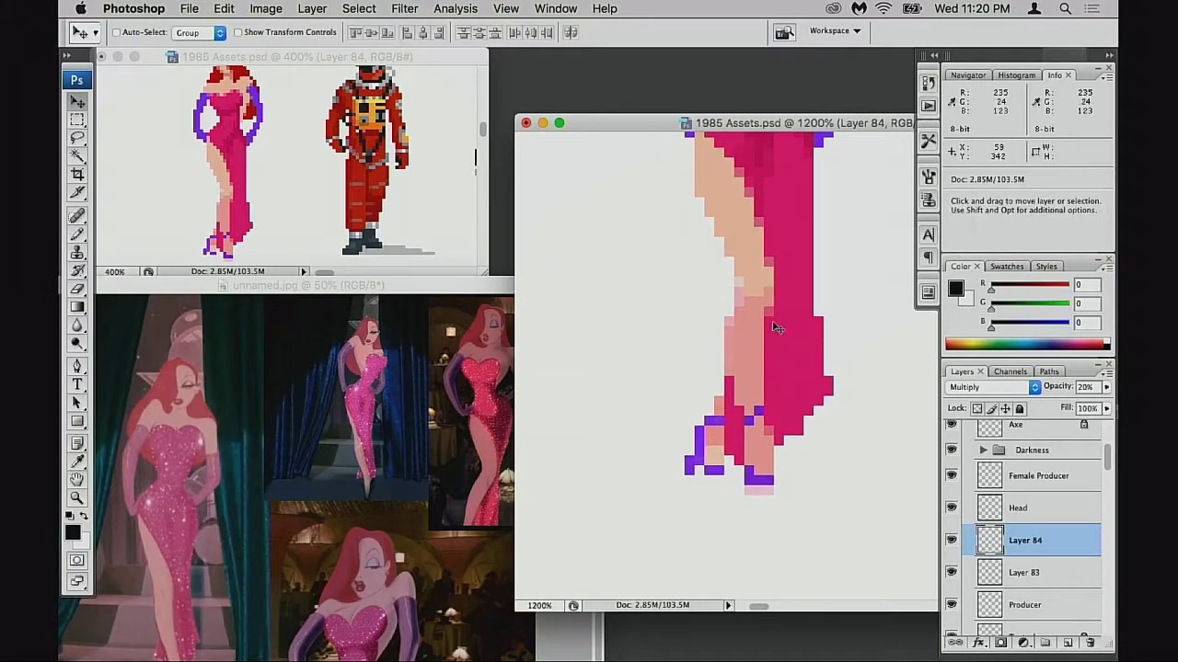
pyautogui.press('b')
pyautogui.keyDown('alt'); pyautogui.click(751, 283); pyautogui.keyUp('alt')
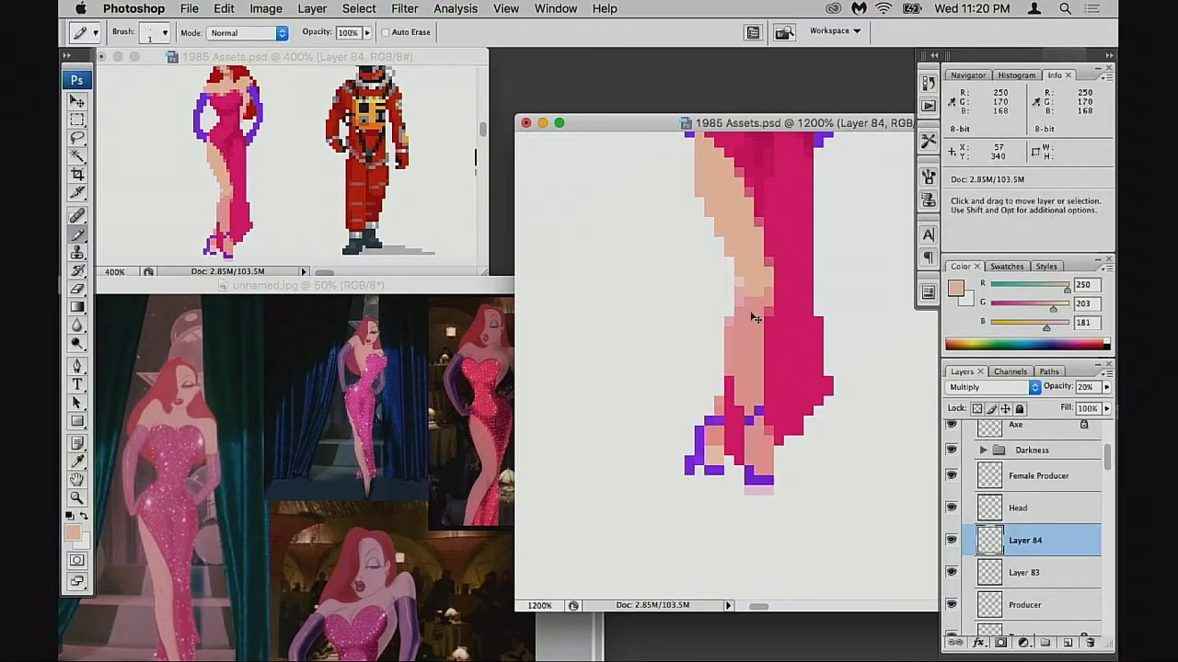
pyautogui.press('9')
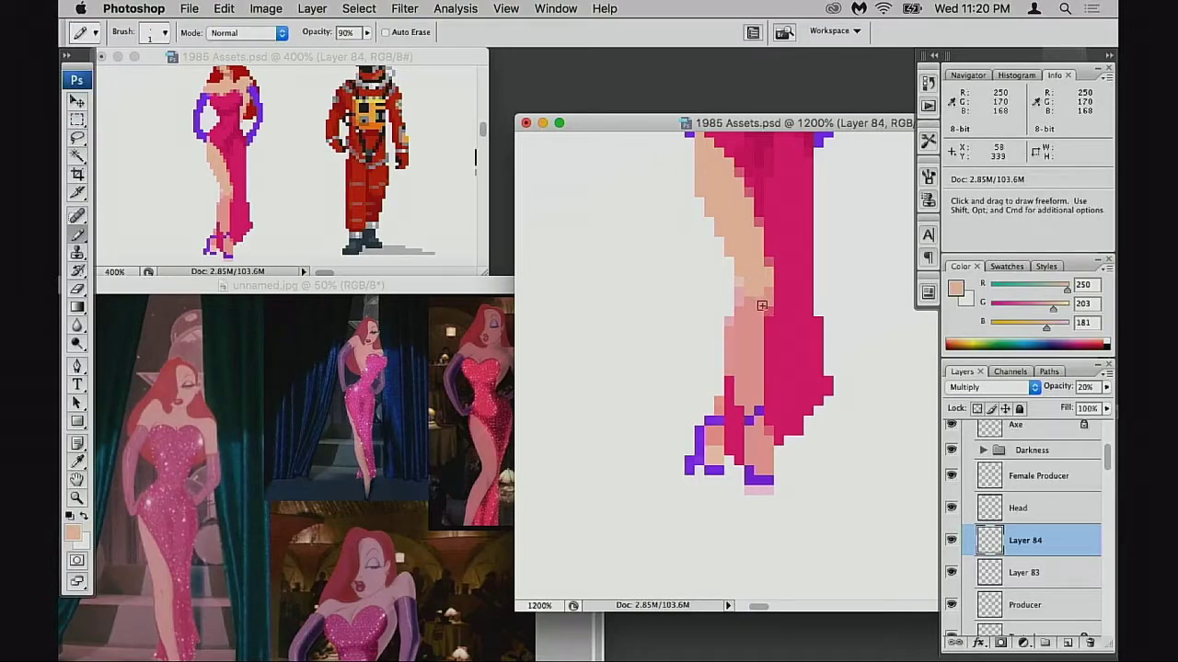
pyautogui.press('0')
pyautogui.press('super+d')
pyautogui.rightClick(758, 266)
pyautogui.doubleClick(817, 390)
pyautogui.press('super+e')
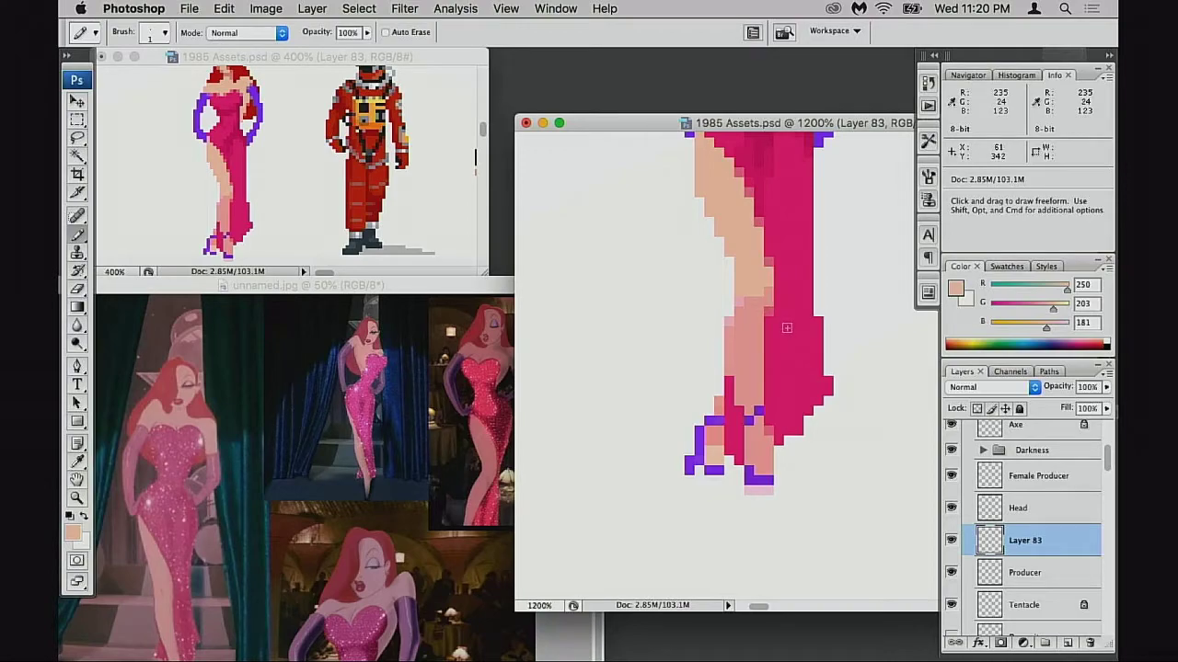
# - Sample the pale pink shading tone just below the knee and save the document
pyautogui.press('alt')
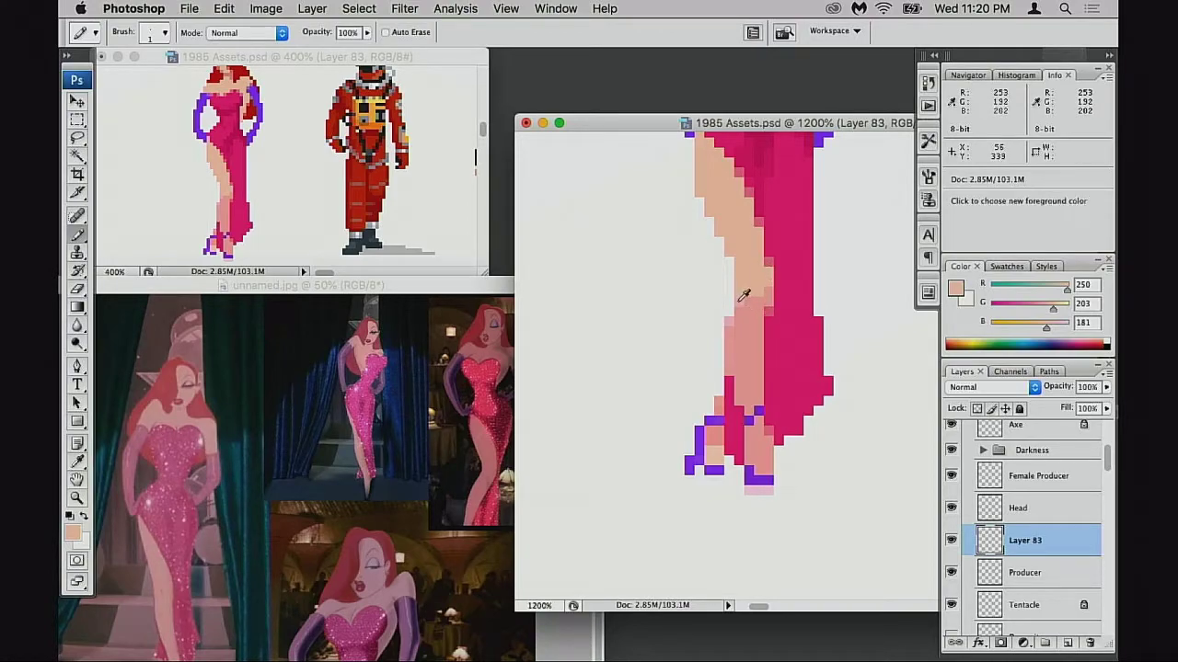
pyautogui.keyDown('alt'); pyautogui.click(744, 295); pyautogui.keyUp('alt')
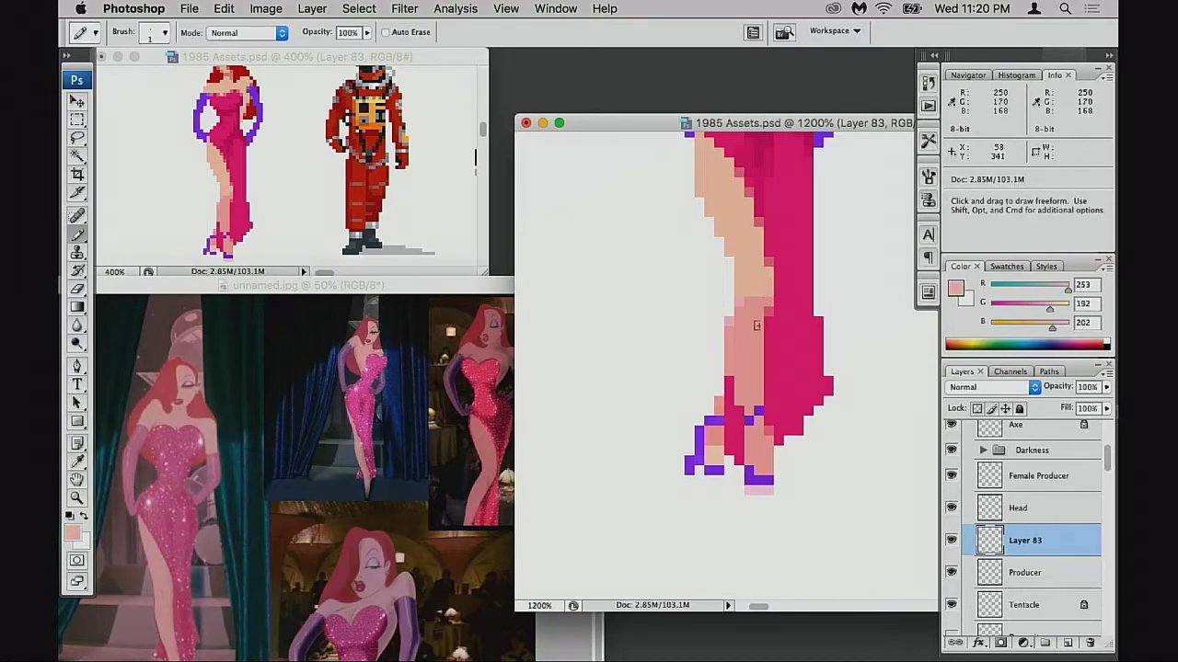
pyautogui.press('space')
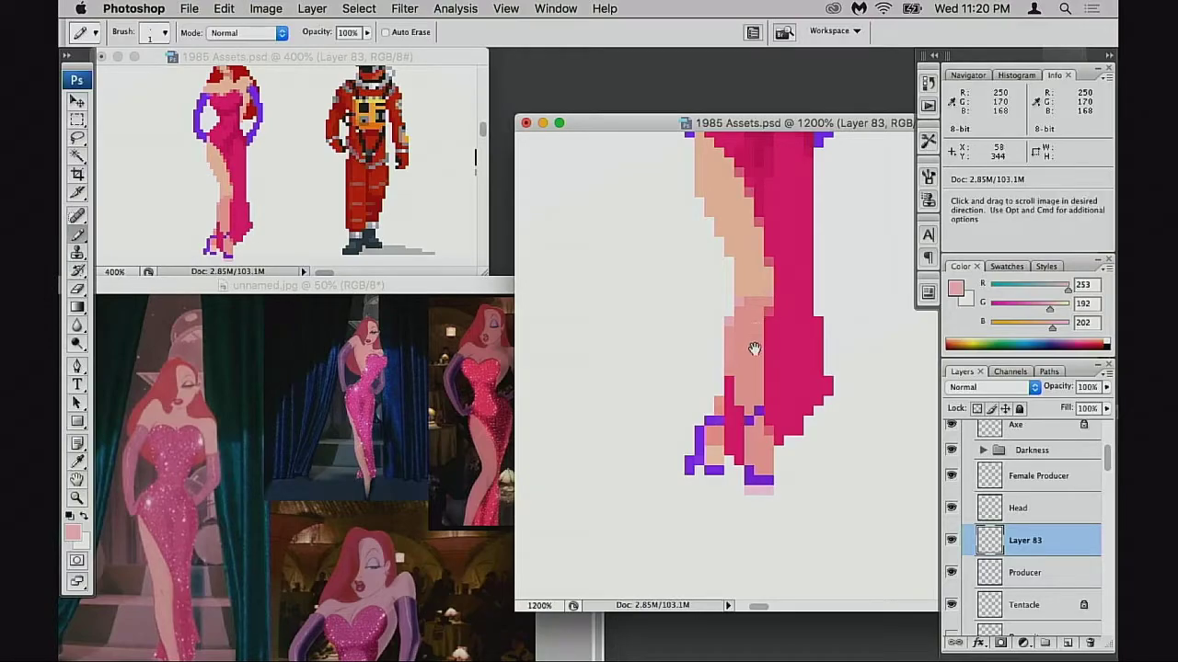
pyautogui.moveTo(756, 347)
pyautogui.mouseDown()
pyautogui.moveTo(764, 340)
pyautogui.moveTo(756, 357)
pyautogui.mouseUp()
pyautogui.press('space')
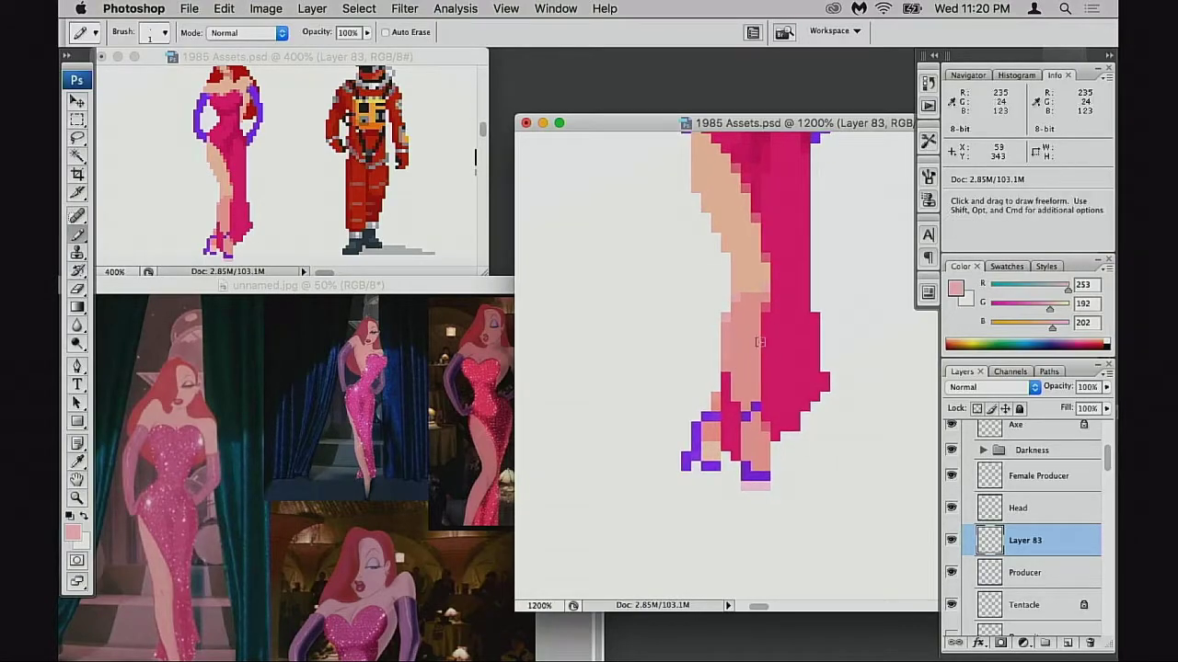
pyautogui.keyDown('alt'); pyautogui.keyDown('super'); pyautogui.click(753, 357); pyautogui.keyUp('super'); pyautogui.keyUp('alt')
pyautogui.press('super+minus')
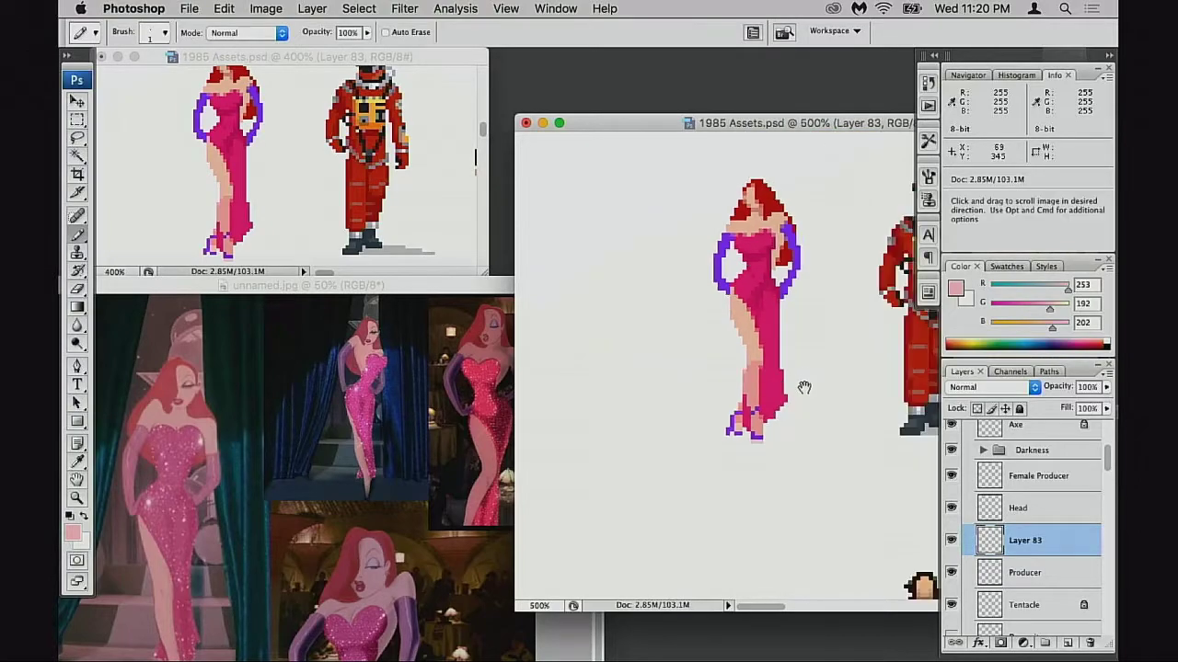
pyautogui.press('super+minus')
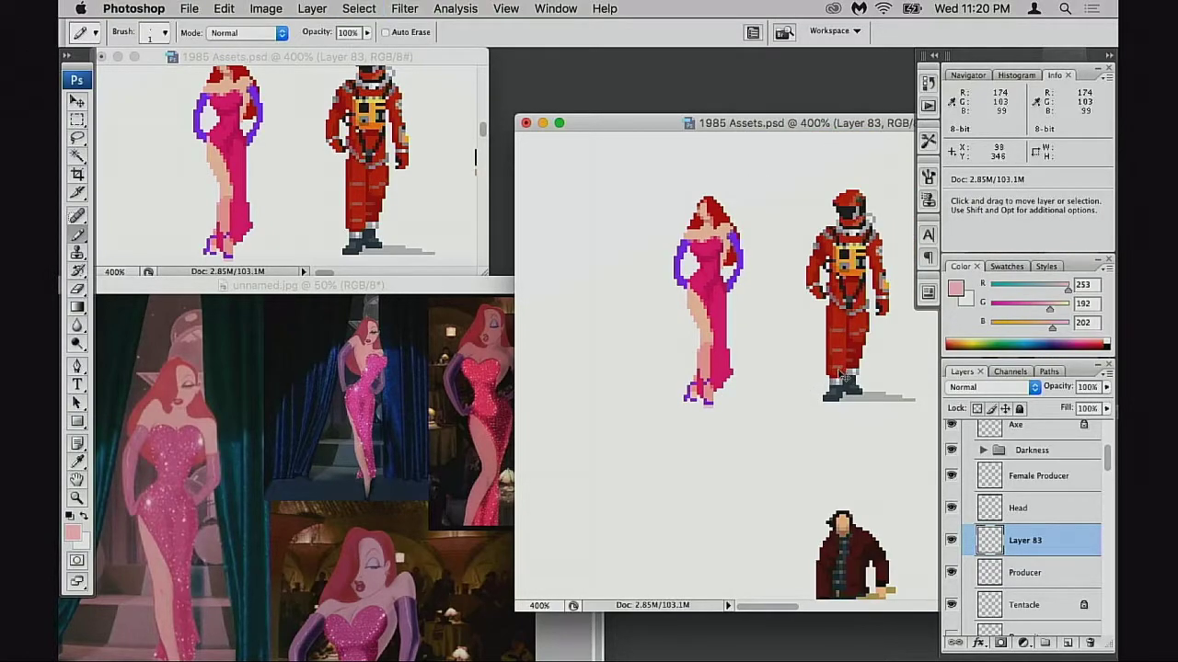
pyautogui.press('super+s')
# - Flip the woman's sprite horizontally with Free Transform
pyautogui.press('super+t')
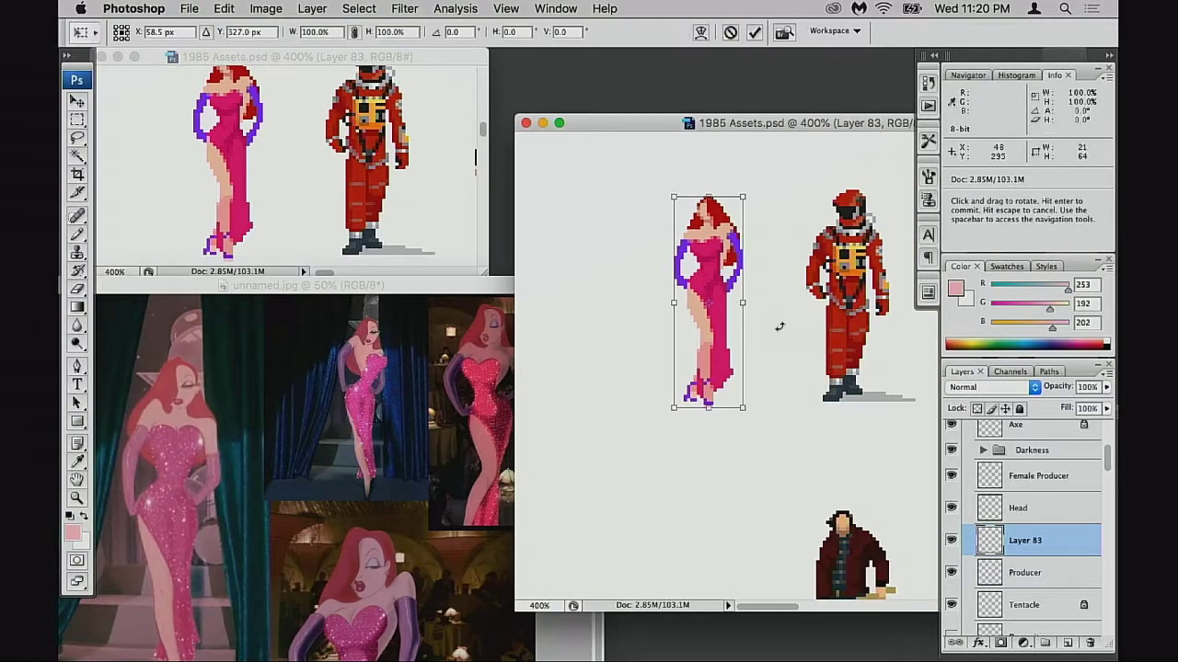
pyautogui.rightClick(723, 320)
pyautogui.click(800, 506)
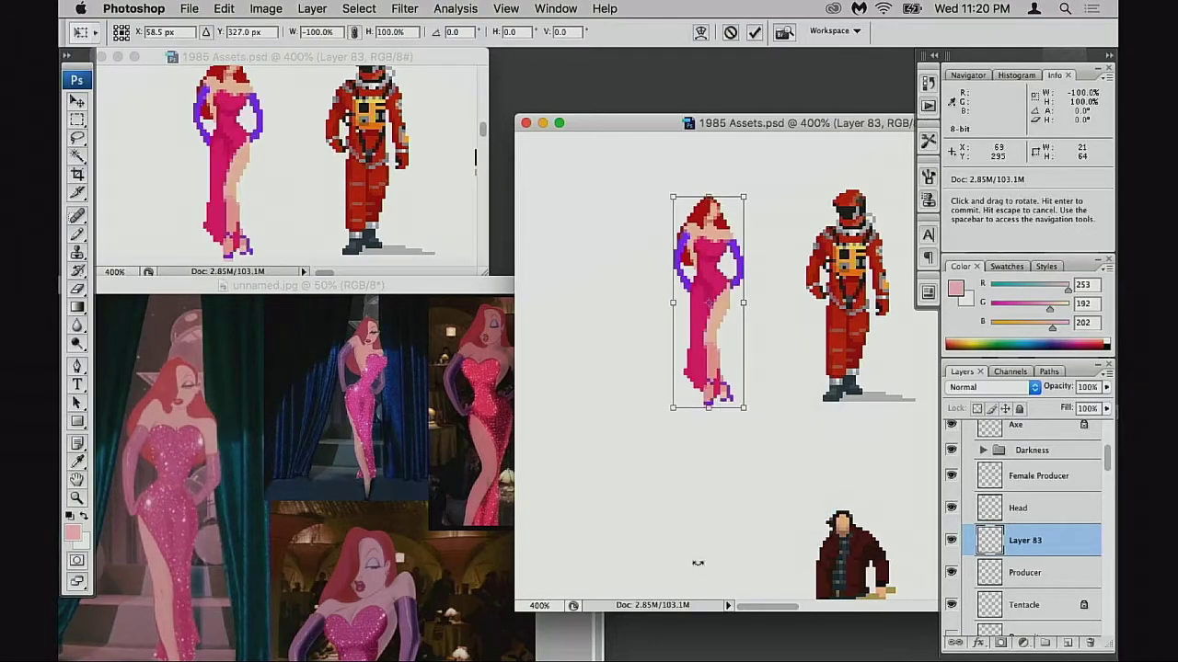
pyautogui.press('Return')
# - Sample the dress pink and paint pixels outward from the hem's outer edge, flaring the train into a pointed tip
pyautogui.press('space')
pyautogui.moveTo(652, 352); pyautogui.dragTo(653, 367)
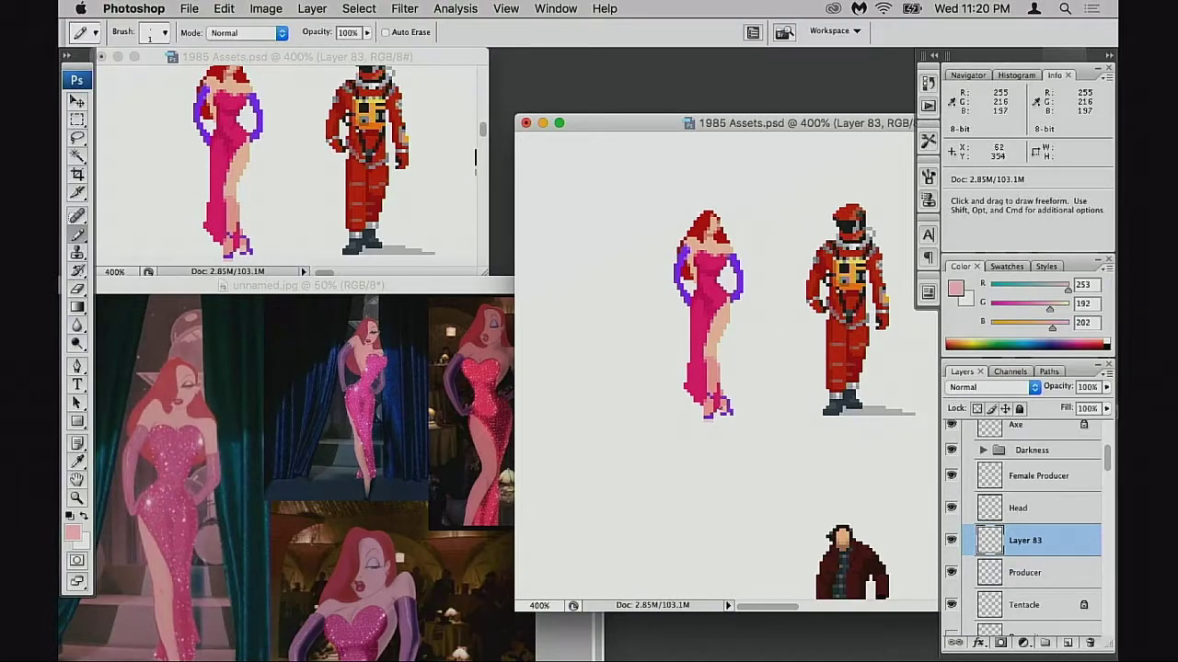
pyautogui.keyDown('super'); pyautogui.click(707, 379); pyautogui.keyUp('super')
pyautogui.keyDown('super'); pyautogui.click(769, 353); pyautogui.keyUp('super')
pyautogui.keyDown('super'); pyautogui.click(786, 331); pyautogui.keyUp('super')
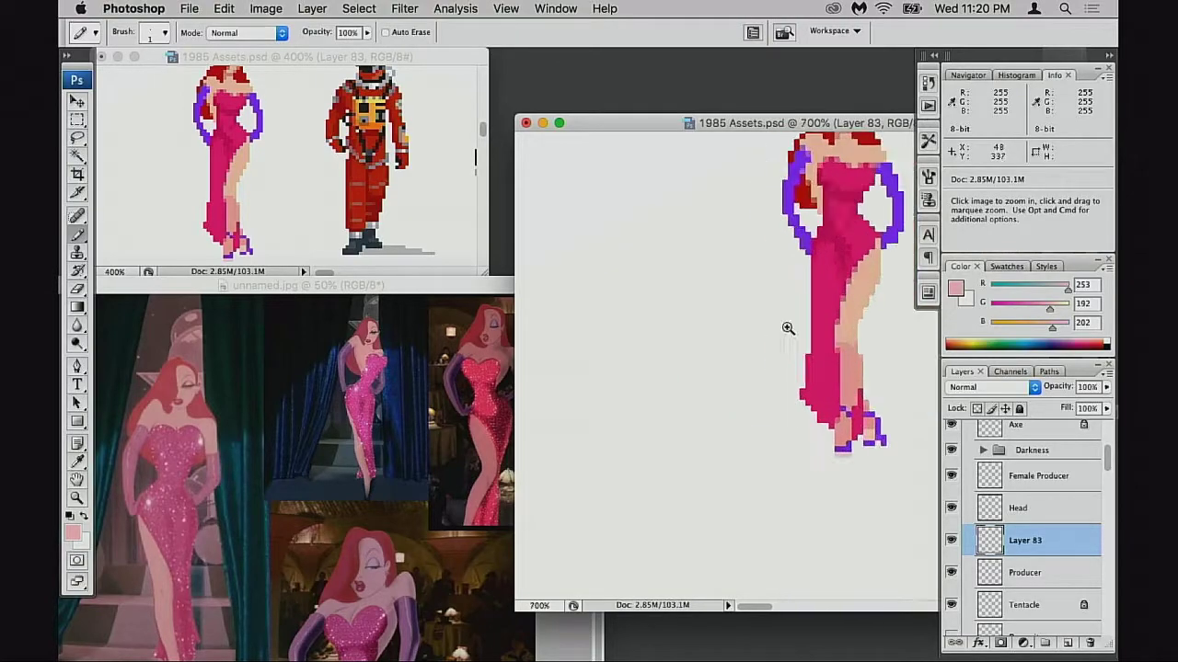
pyautogui.keyDown('super'); pyautogui.click(787, 328); pyautogui.keyUp('super')
pyautogui.press('e')
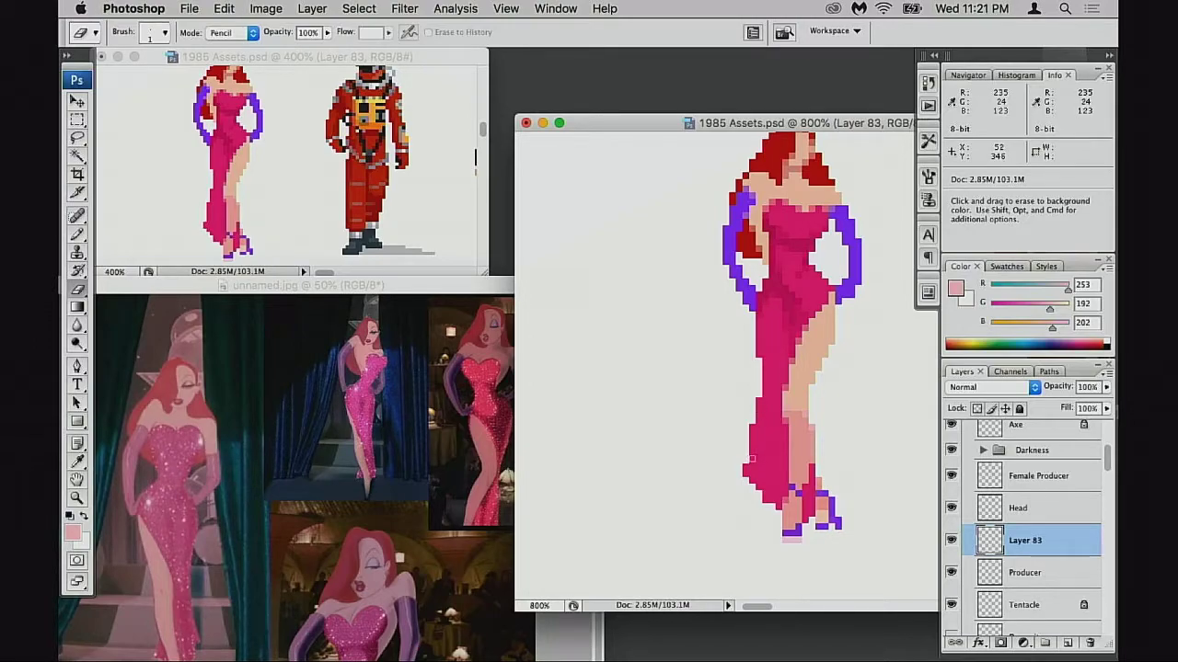
pyautogui.press('b')
pyautogui.keyDown('alt'); pyautogui.click(749, 458); pyautogui.keyUp('alt')
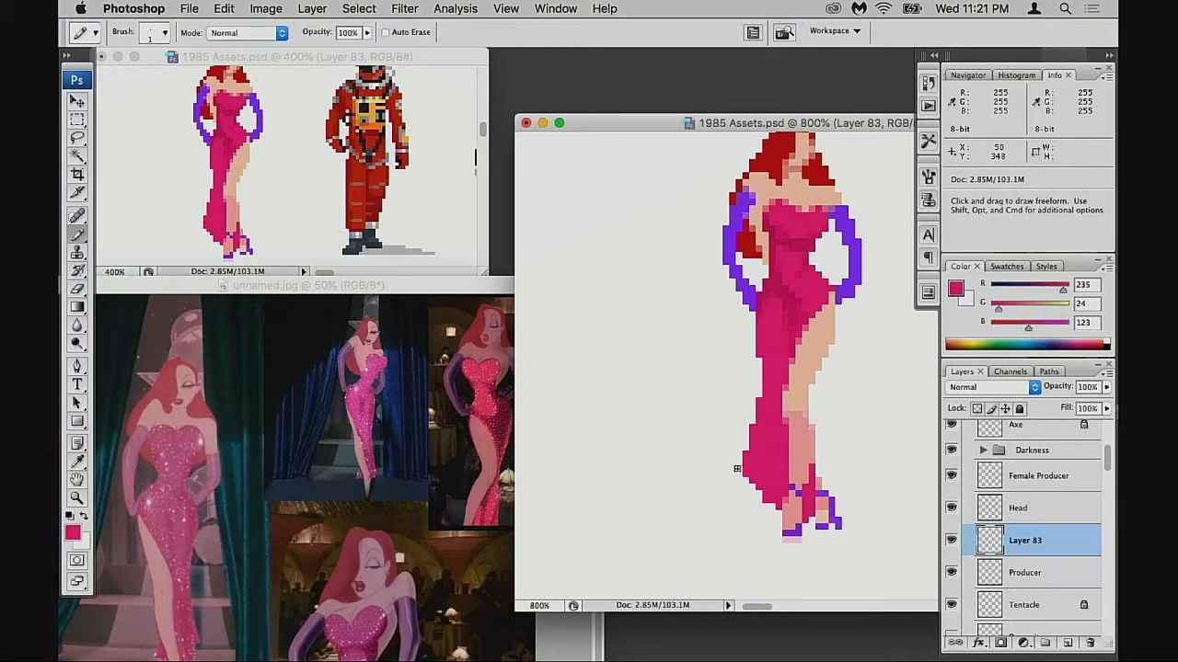
pyautogui.click(737, 468)
pyautogui.click(733, 461)
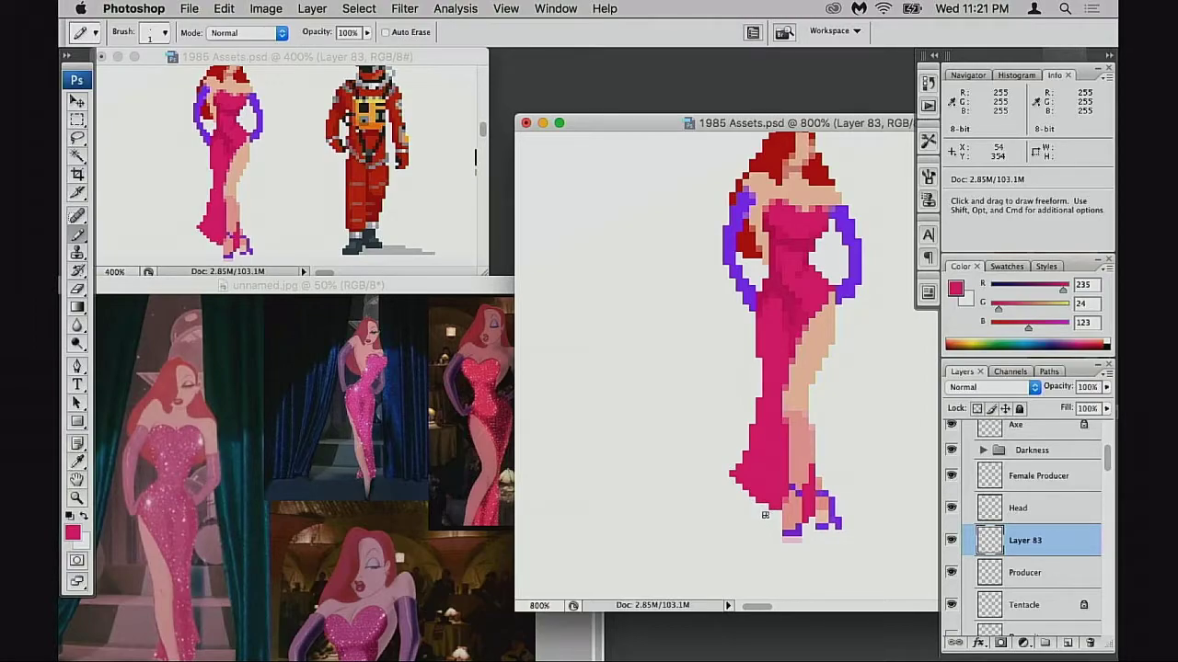
pyautogui.click(724, 473)
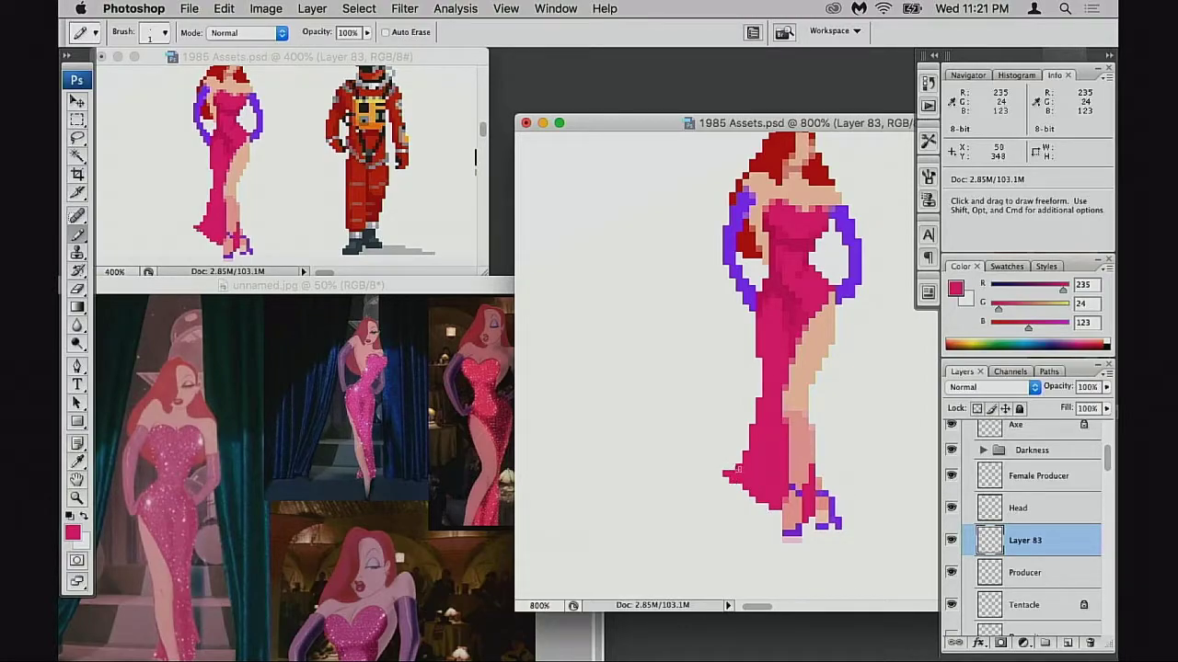
pyautogui.press('super+z')
pyautogui.click(724, 466)
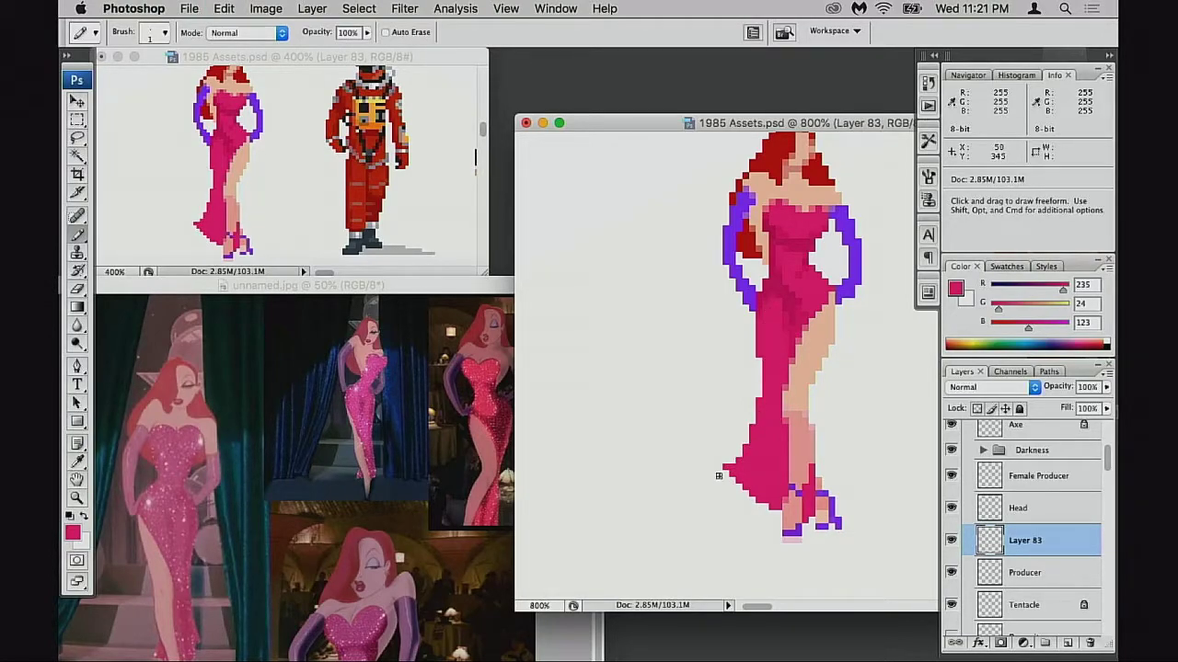
# - Flip the sprite with the flared train horizontally so that it faces its original direction
pyautogui.hotkey('alt', 'space')
pyautogui.keyDown('alt'); pyautogui.click(760, 442); pyautogui.keyUp('alt')
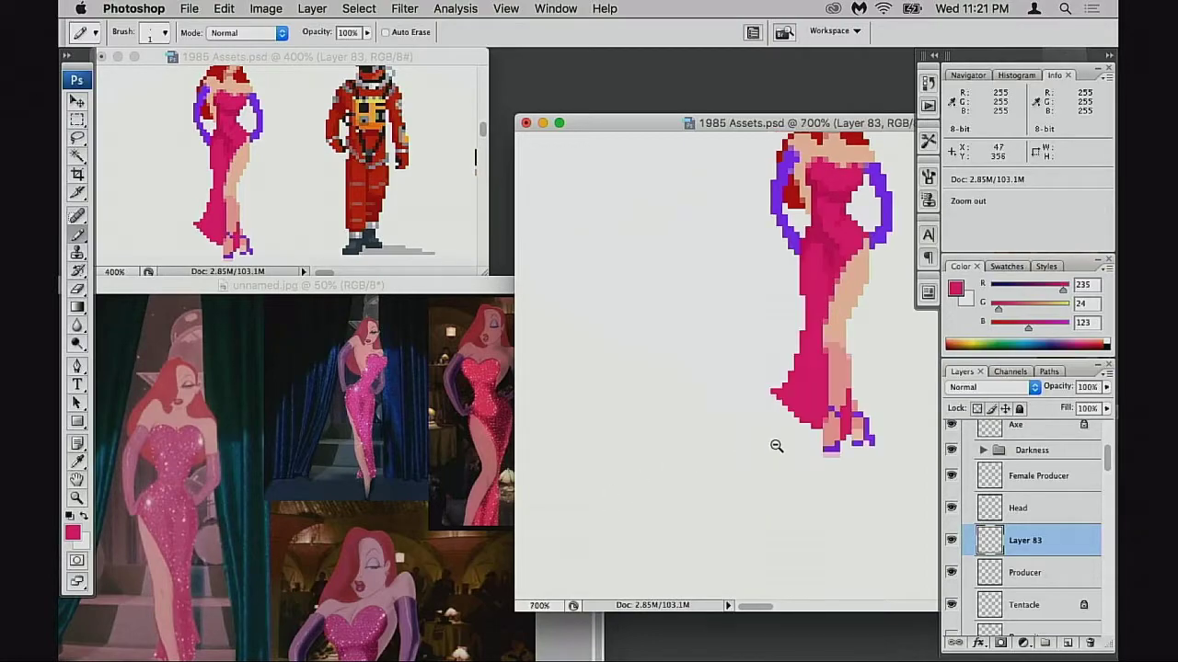
pyautogui.keyDown('alt'); pyautogui.click(778, 446); pyautogui.keyUp('alt')
pyautogui.keyDown('alt'); pyautogui.click(784, 440); pyautogui.keyUp('alt')
pyautogui.keyDown('alt'); pyautogui.click(786, 436); pyautogui.keyUp('alt')
pyautogui.moveTo(759, 364); pyautogui.dragTo(752, 512)
pyautogui.moveTo(784, 449); pyautogui.dragTo(784, 488)
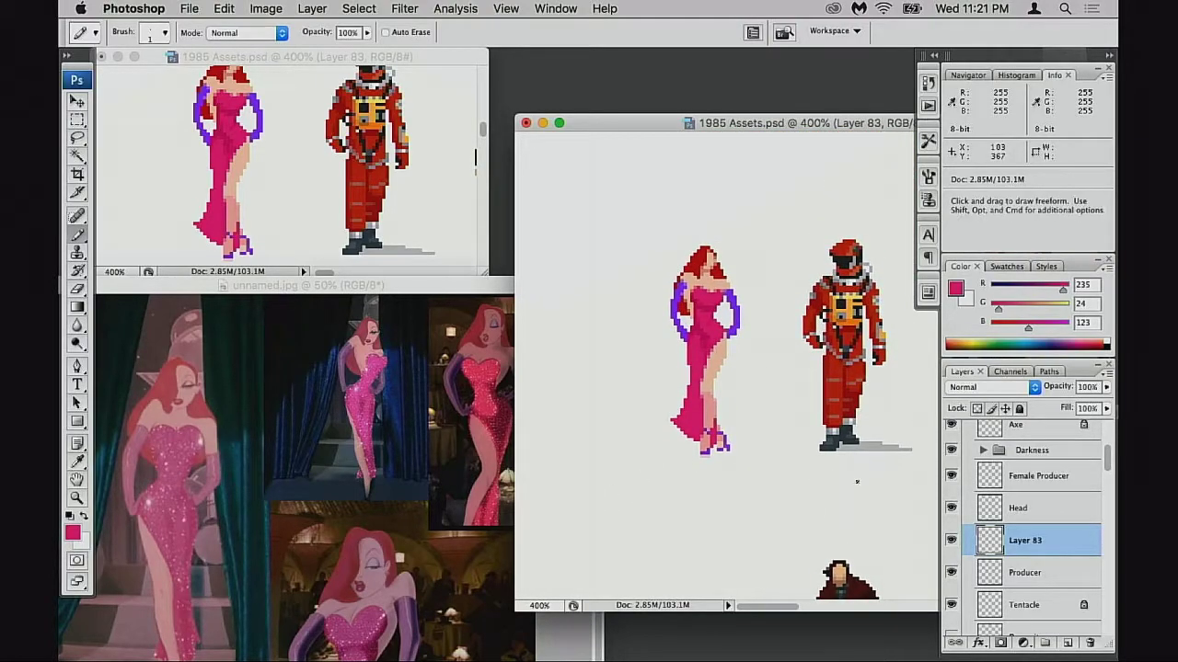
pyautogui.press('super+t')
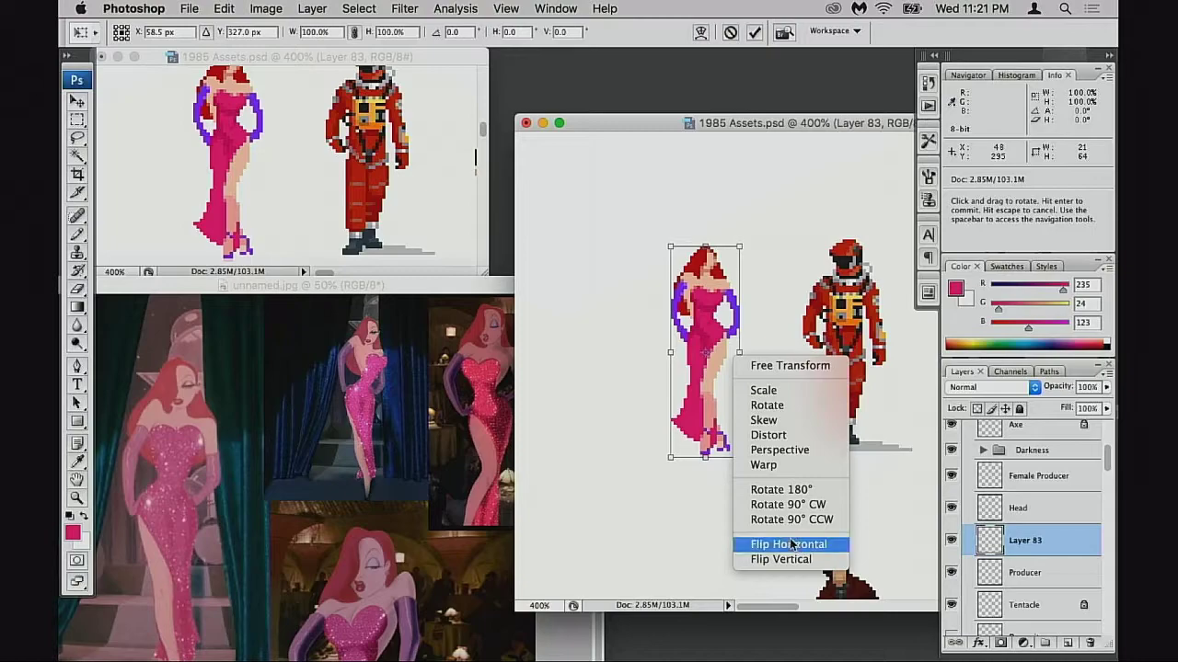
pyautogui.click(786, 544)
pyautogui.press('Return')
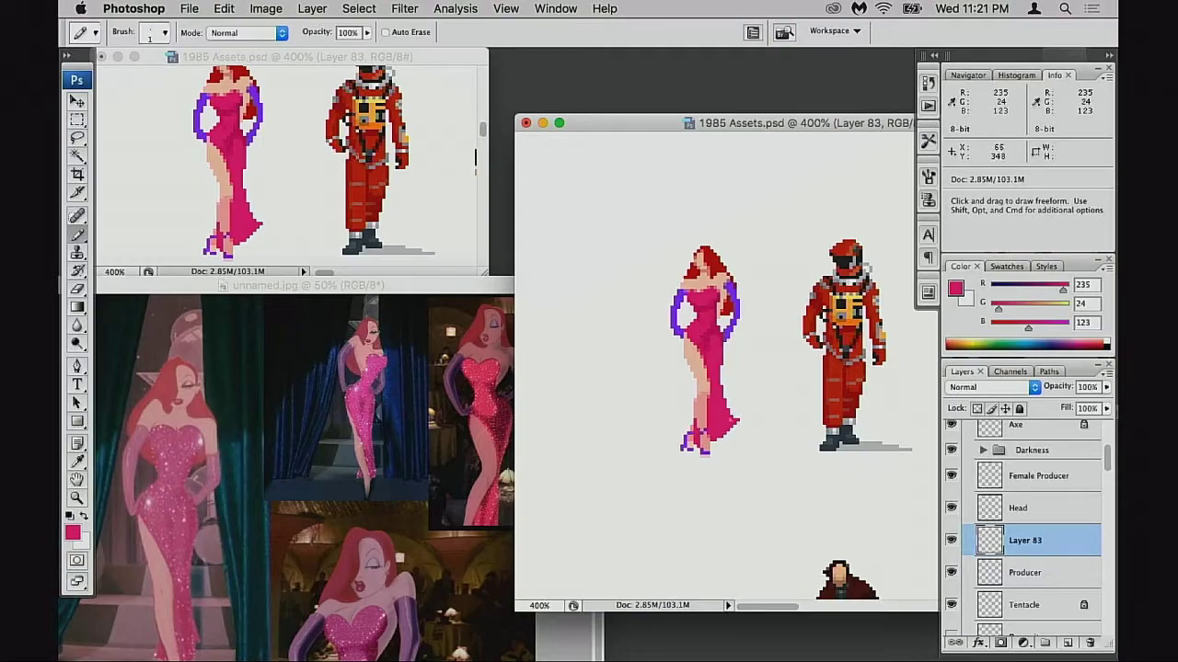
# - Try to soften the shading line below the knee with the sampled pale pink, and undo the change
pyautogui.moveTo(700, 341); pyautogui.dragTo(749, 439)
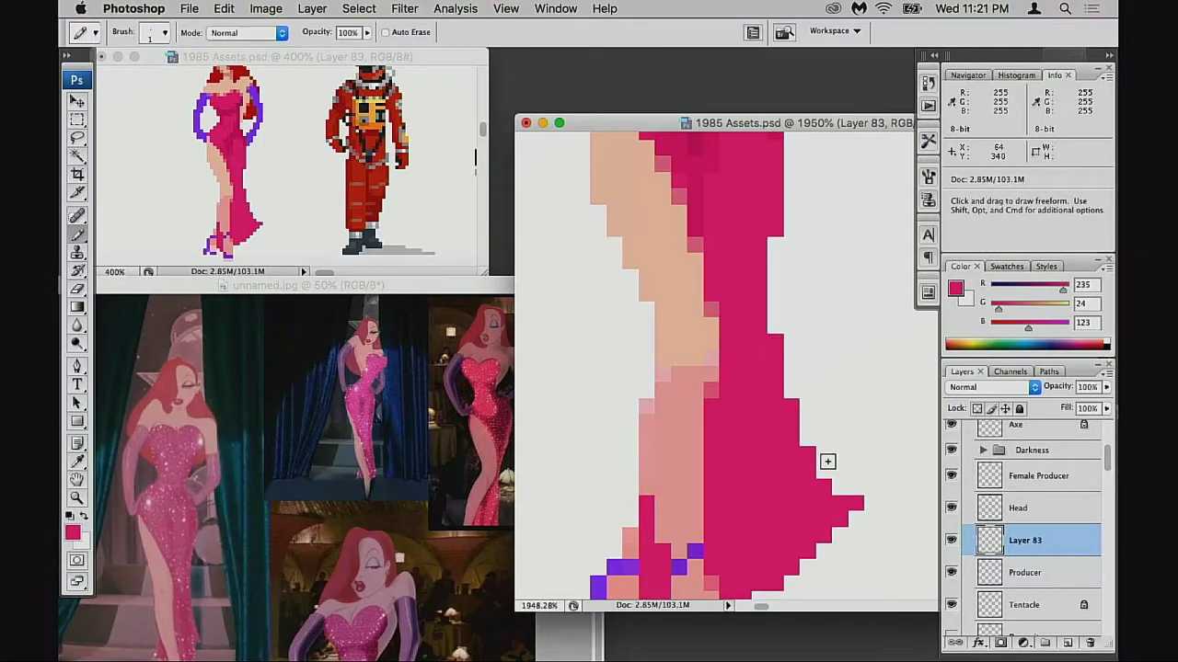
pyautogui.hotkey('alt', 'space')
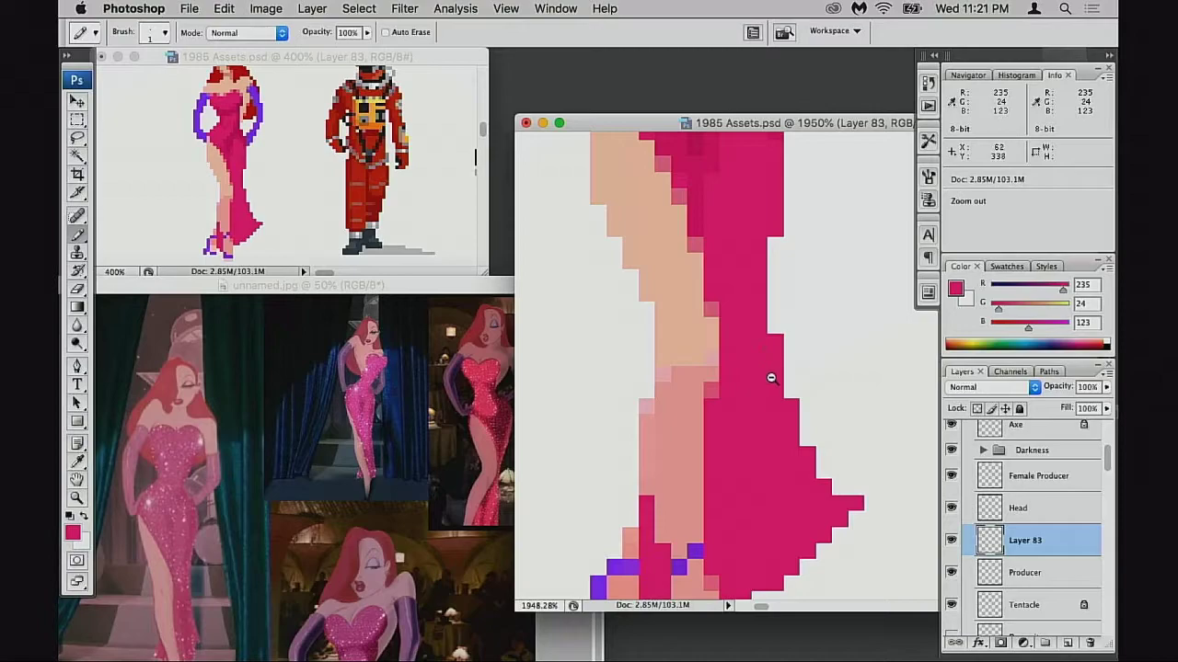
pyautogui.keyDown('alt'); pyautogui.click(771, 377); pyautogui.keyUp('alt')
pyautogui.keyDown('alt'); pyautogui.click(763, 375); pyautogui.keyUp('alt')
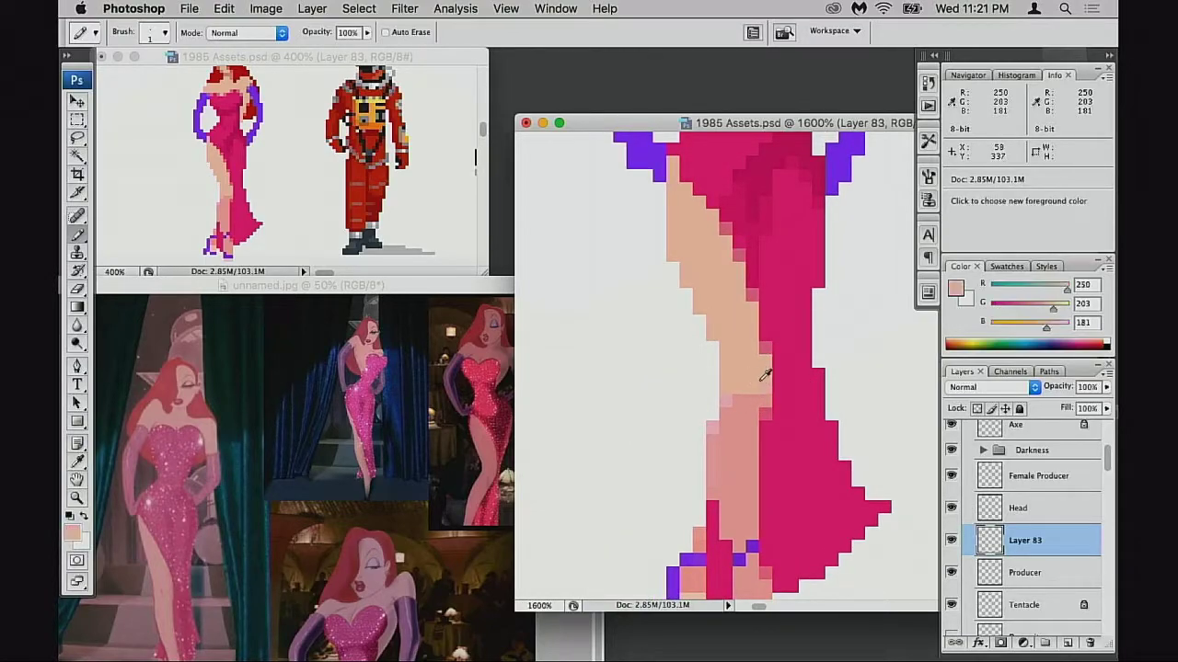
pyautogui.keyDown('alt'); pyautogui.click(740, 399); pyautogui.keyUp('alt')
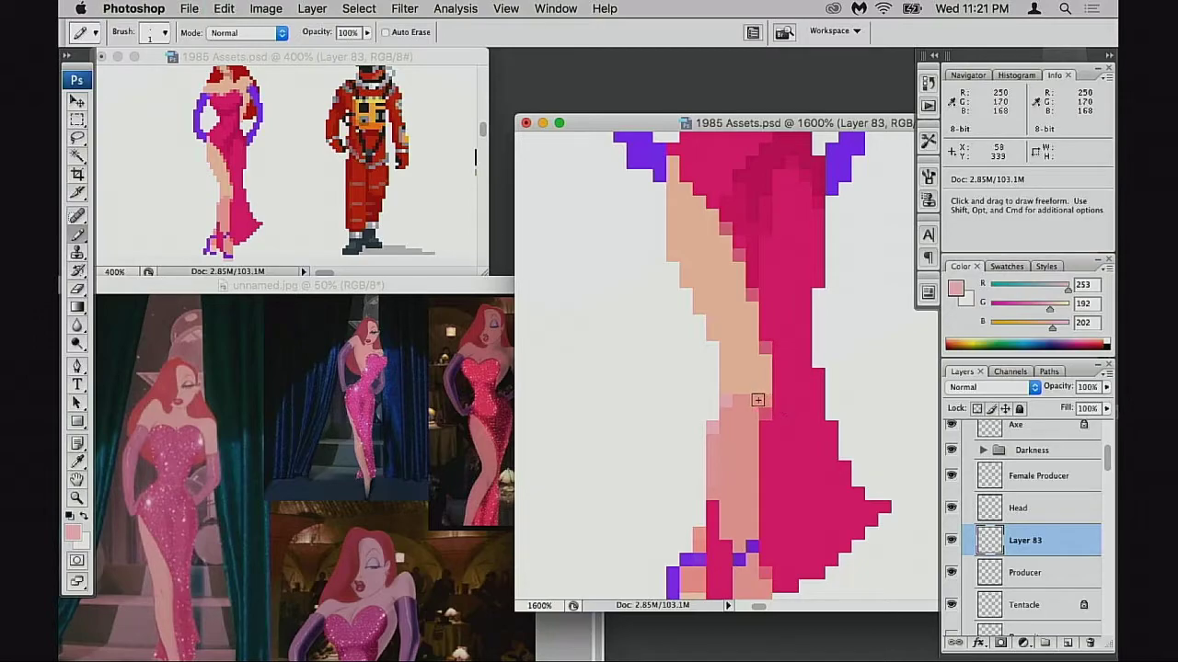
pyautogui.press('super+d')
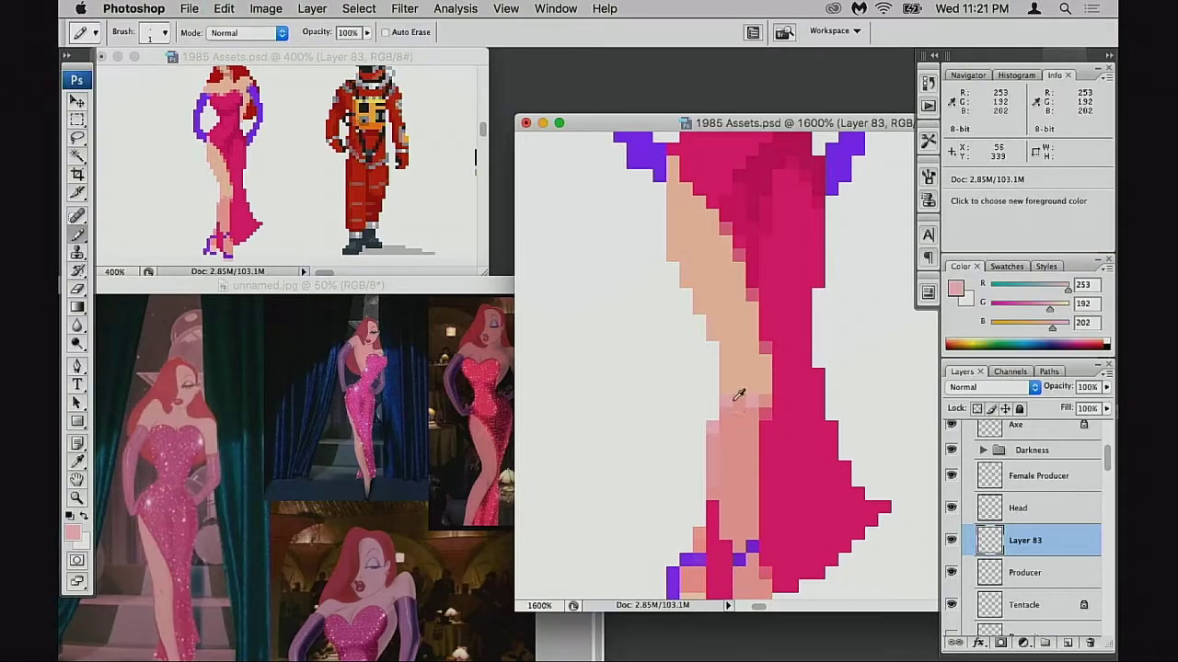
pyautogui.press('super+z')
pyautogui.press('super+z')
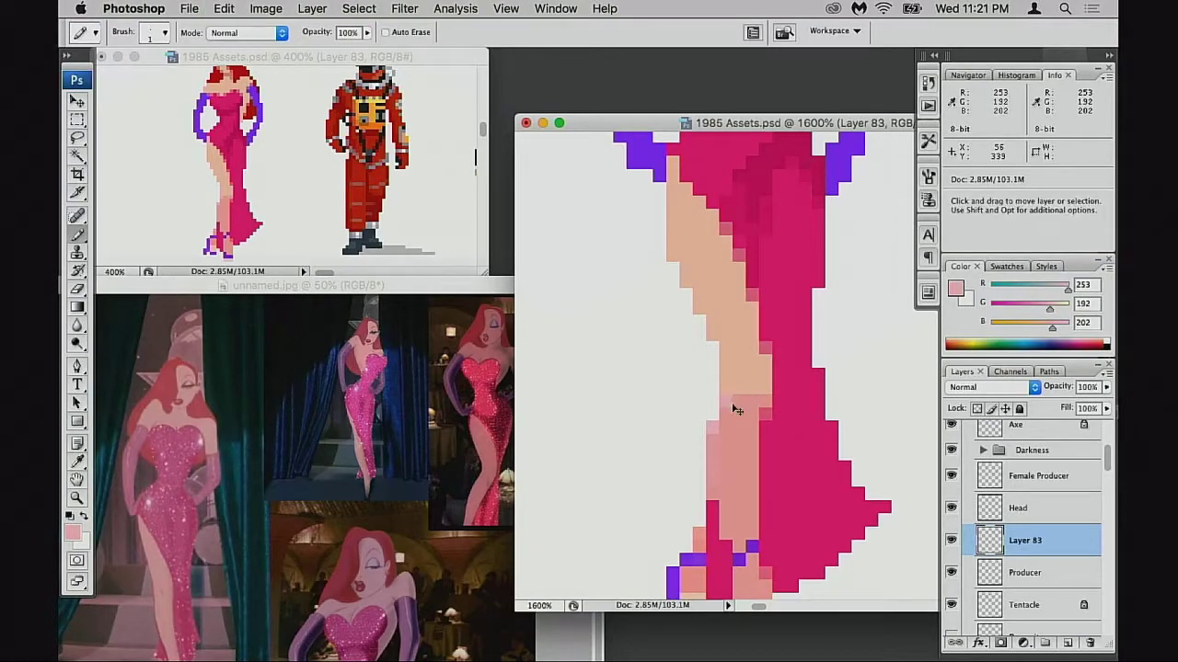
# - Sample the medium pink from the shading along the dress slit and save the document
pyautogui.keyDown('alt'); pyautogui.click(769, 414); pyautogui.keyUp('alt')
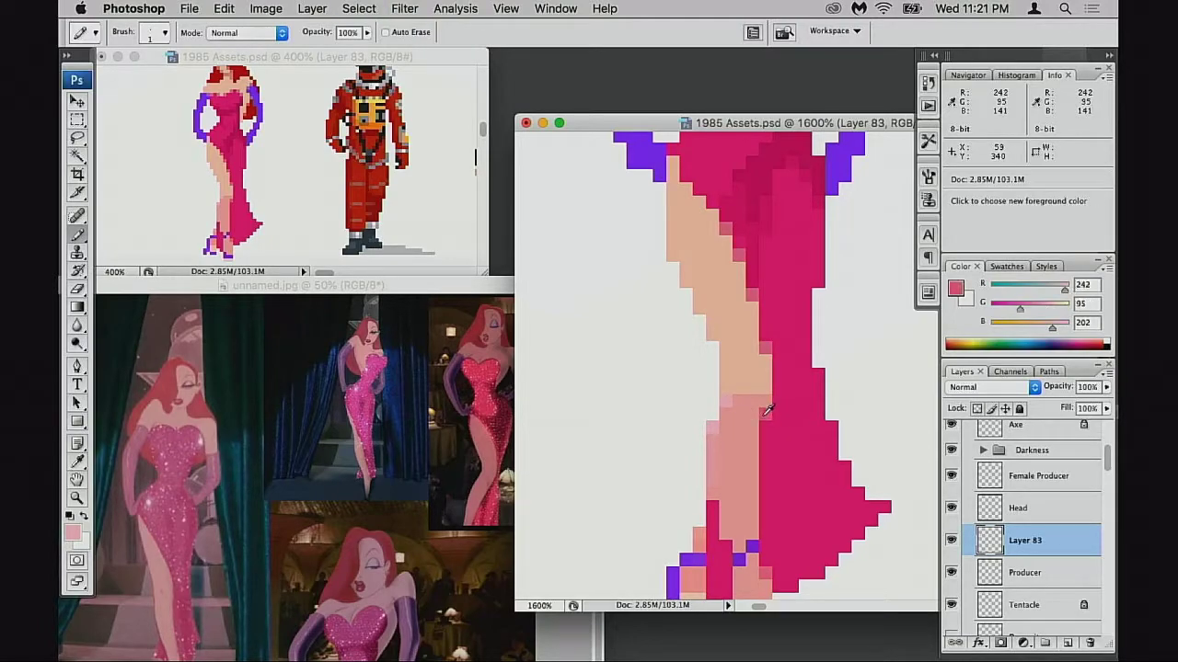
pyautogui.moveTo(762, 406); pyautogui.dragTo(756, 446)
pyautogui.moveTo(757, 368); pyautogui.dragTo(745, 487)
pyautogui.moveTo(771, 299)
pyautogui.mouseDown()
pyautogui.moveTo(749, 420)
pyautogui.moveTo(729, 375)
pyautogui.mouseUp()
pyautogui.scroll(-5, 750, 420)
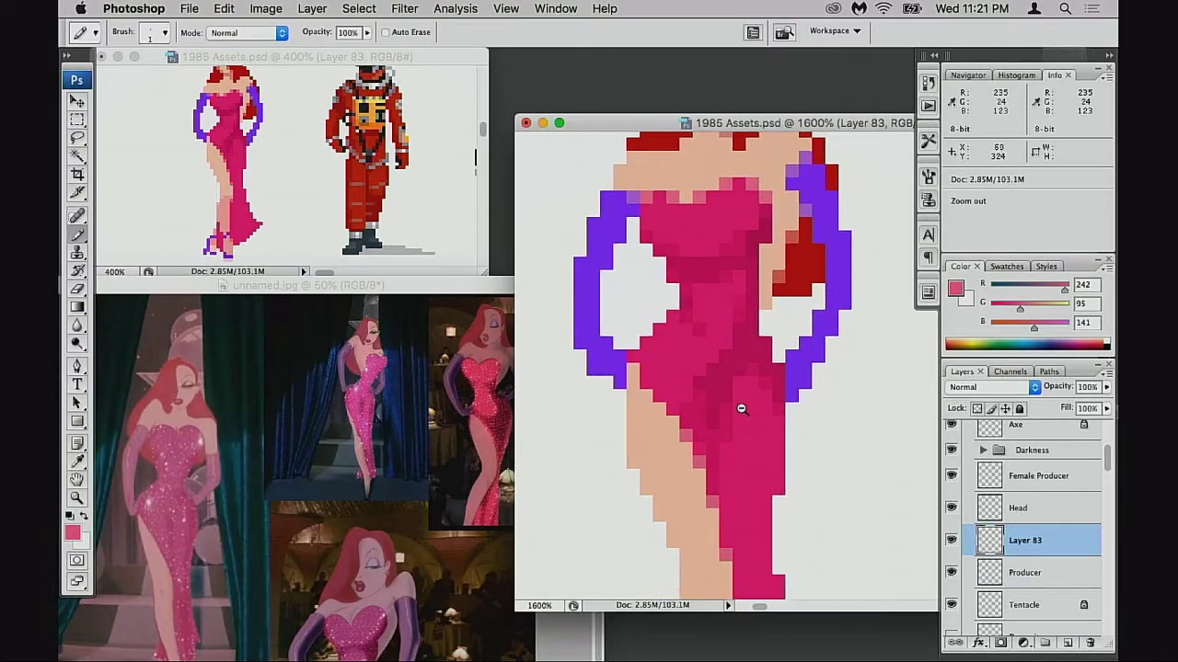
pyautogui.keyDown('alt'); pyautogui.click(742, 408); pyautogui.keyUp('alt')
pyautogui.keyDown('alt'); pyautogui.click(776, 408); pyautogui.keyUp('alt')
pyautogui.keyDown('alt'); pyautogui.click(777, 408); pyautogui.keyUp('alt')
pyautogui.moveTo(835, 369); pyautogui.dragTo(731, 397)
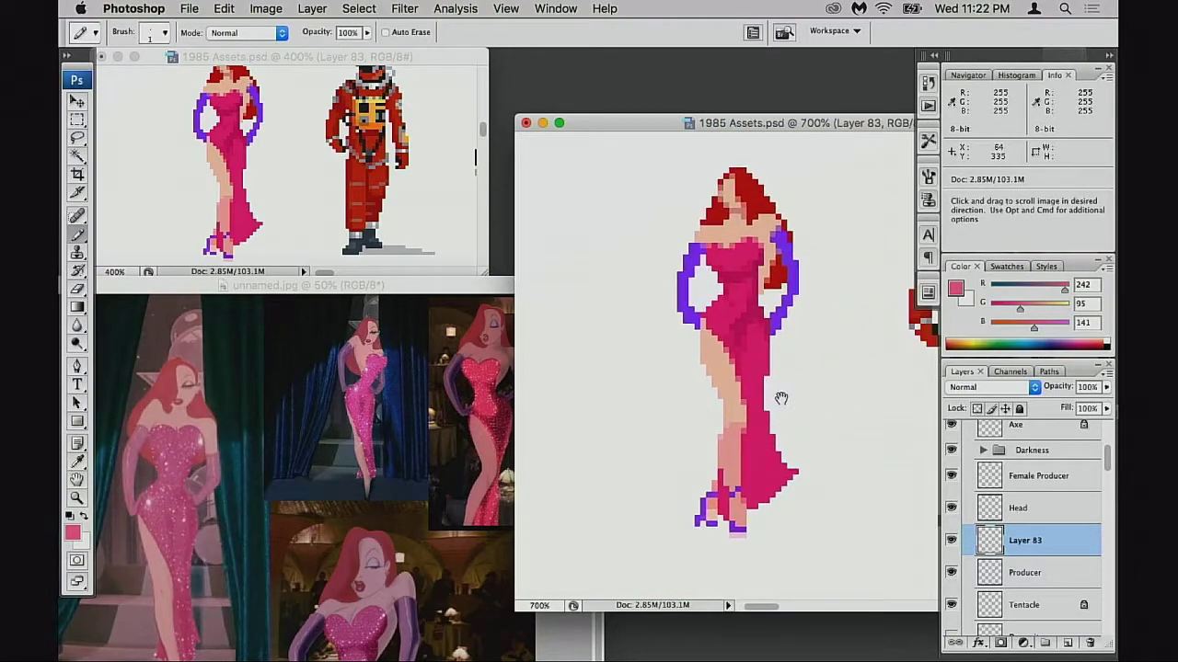
pyautogui.press('super+s')
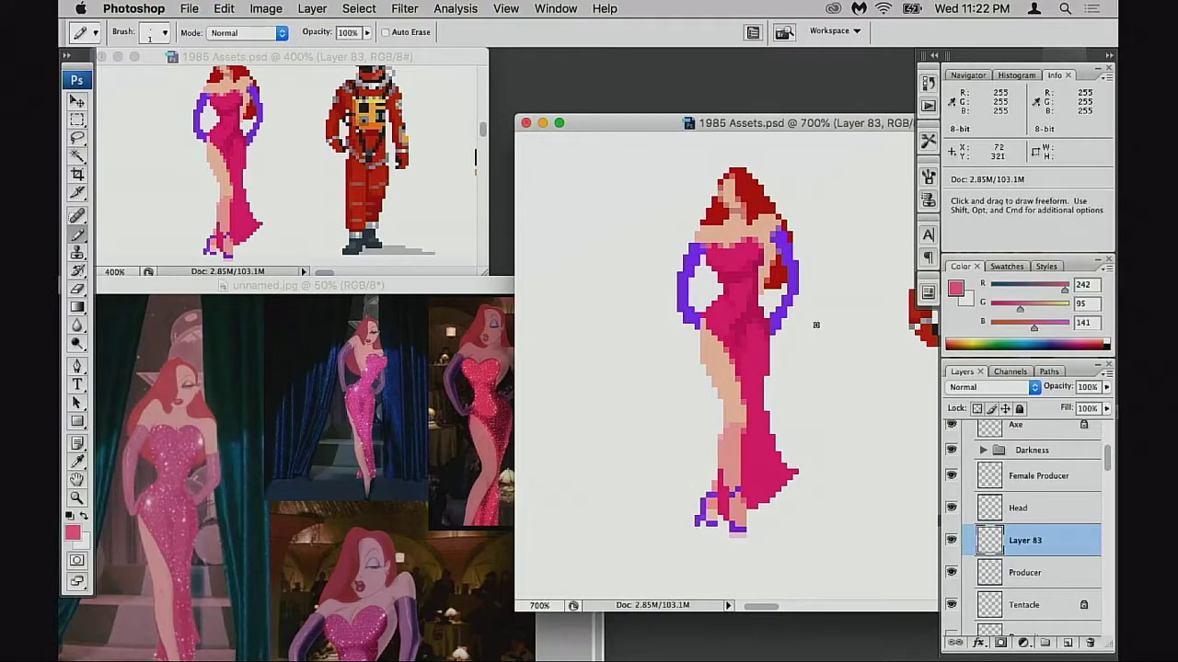
# - Switch to full-screen view and show the Small layer group for comparison with the large sprites
pyautogui.moveTo(774, 379); pyautogui.dragTo(780, 405)
pyautogui.scroll(-3, 789, 397)
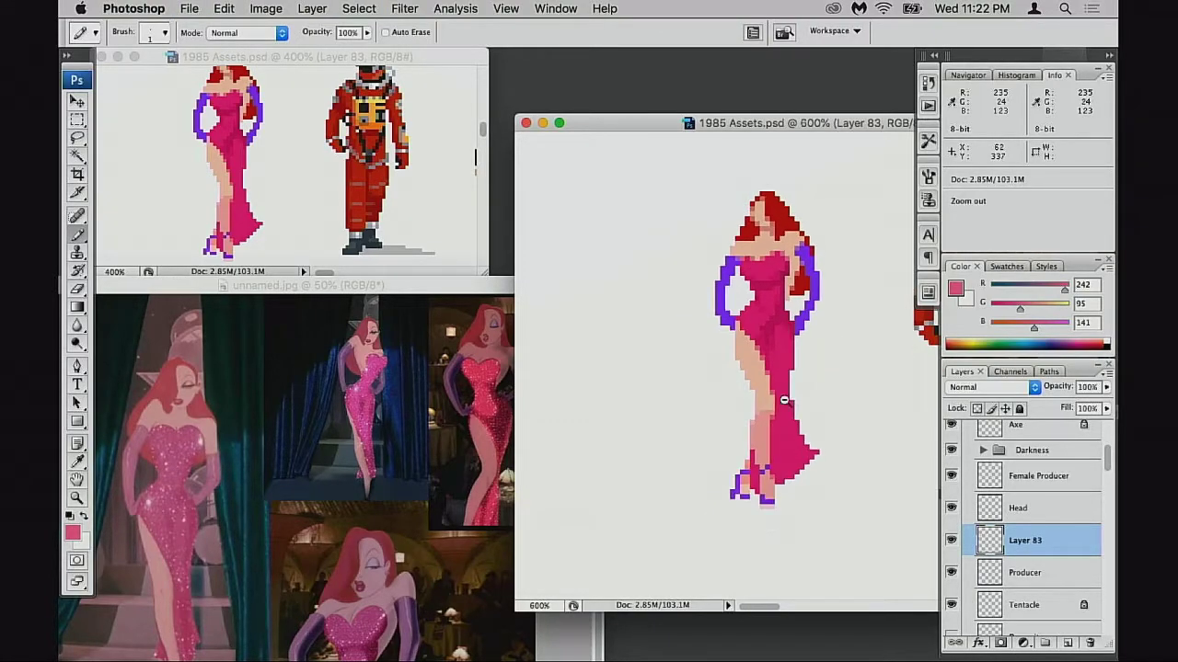
pyautogui.press('f')
pyautogui.moveTo(640, 422); pyautogui.dragTo(718, 441)
pyautogui.scroll(-8, 1001, 543)
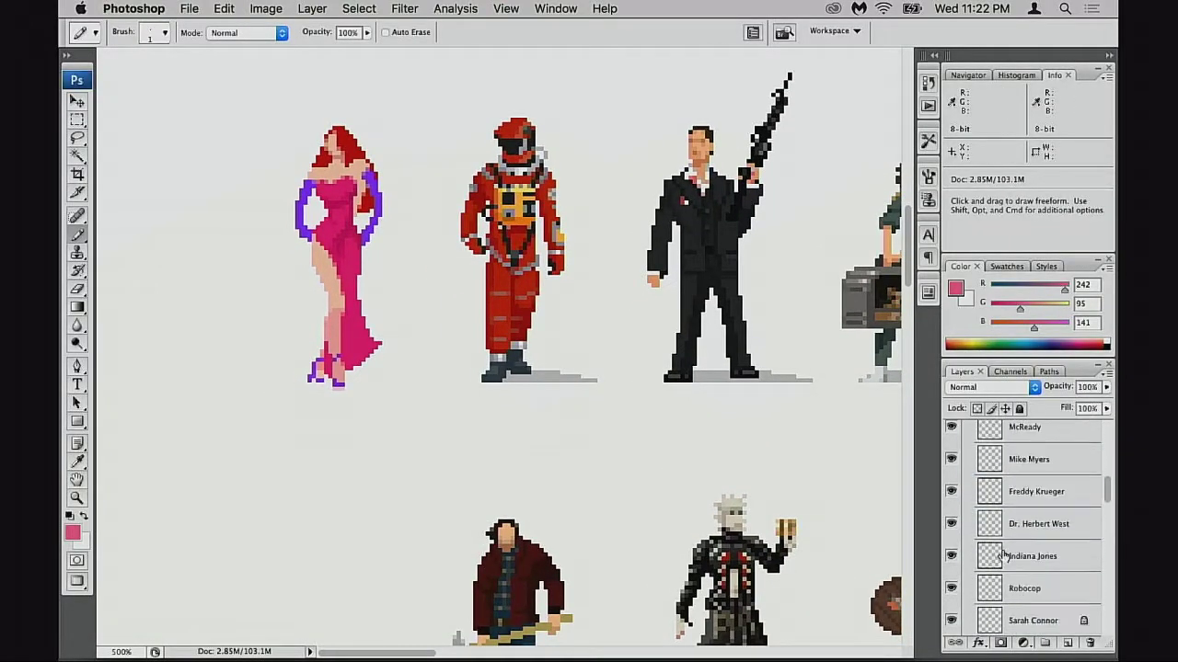
pyautogui.scroll(-8, 997, 558)
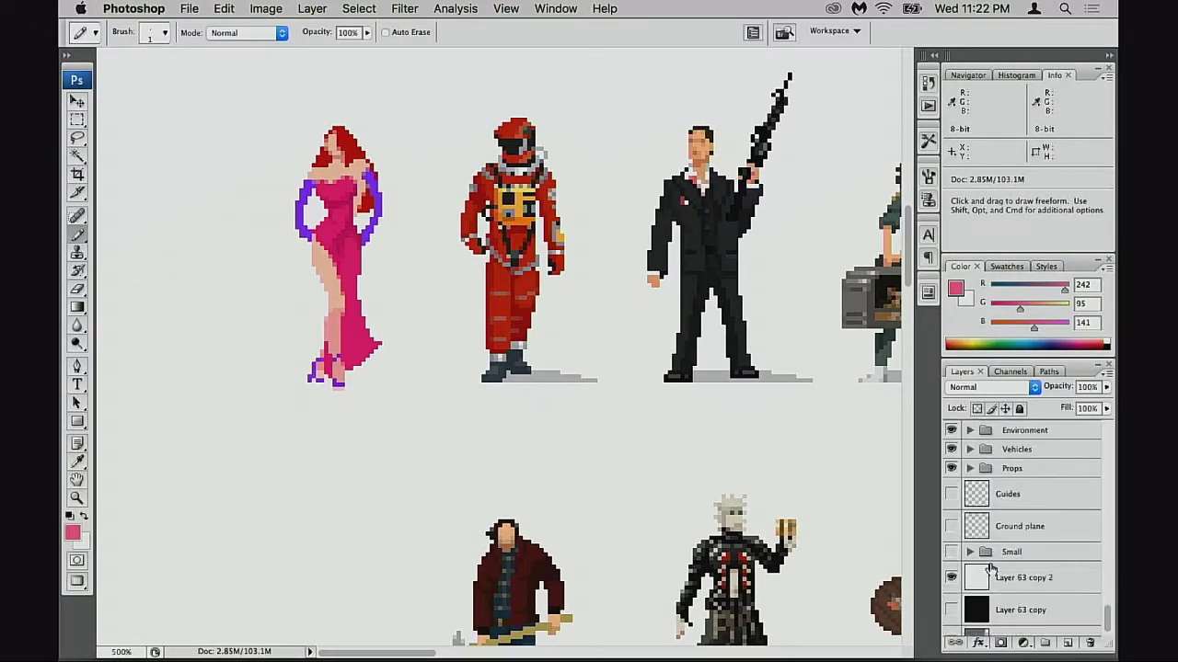
pyautogui.click(951, 530)
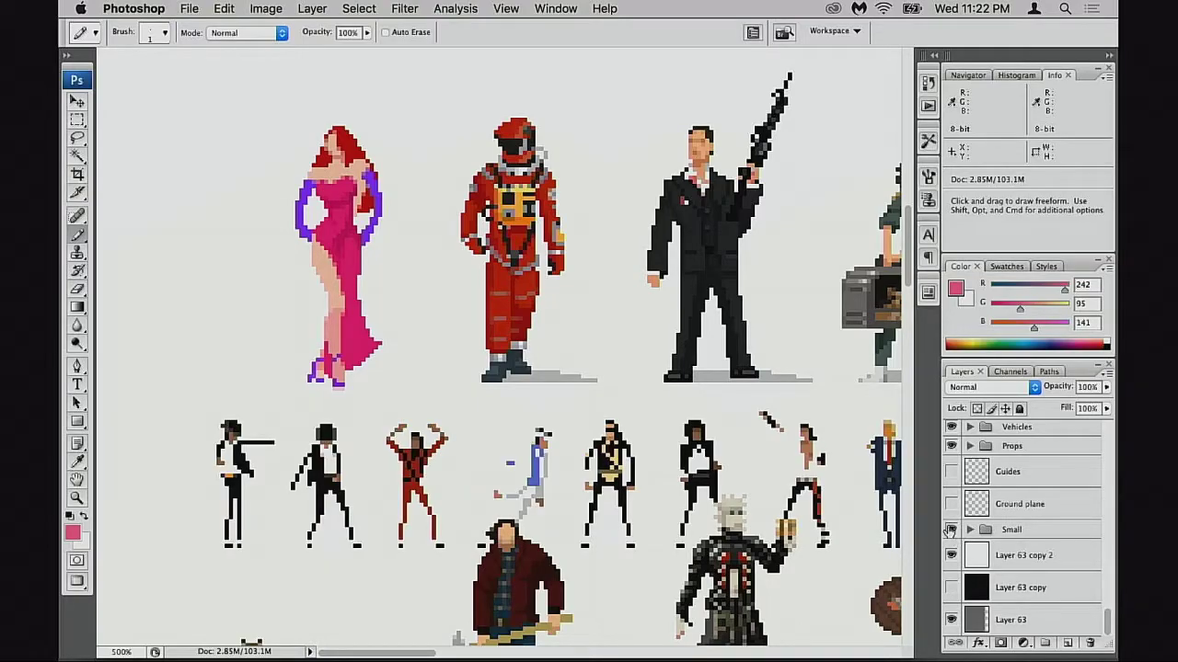
# - Find the two small versions of the red-haired woman and examine their dresses and poses up close without the interface
pyautogui.moveTo(644, 350); pyautogui.dragTo(633, 403)
pyautogui.press('f')
pyautogui.moveTo(537, 167); pyautogui.dragTo(595, 429)
pyautogui.moveTo(830, 322); pyautogui.dragTo(591, 492)
pyautogui.press('super+minus')
pyautogui.moveTo(771, 381)
pyautogui.mouseDown()
pyautogui.moveTo(783, 471)
pyautogui.moveTo(626, 455)
pyautogui.moveTo(417, 484)
pyautogui.mouseUp()
pyautogui.moveTo(629, 452)
pyautogui.mouseDown()
pyautogui.moveTo(538, 446)
pyautogui.moveTo(664, 402)
pyautogui.mouseUp()
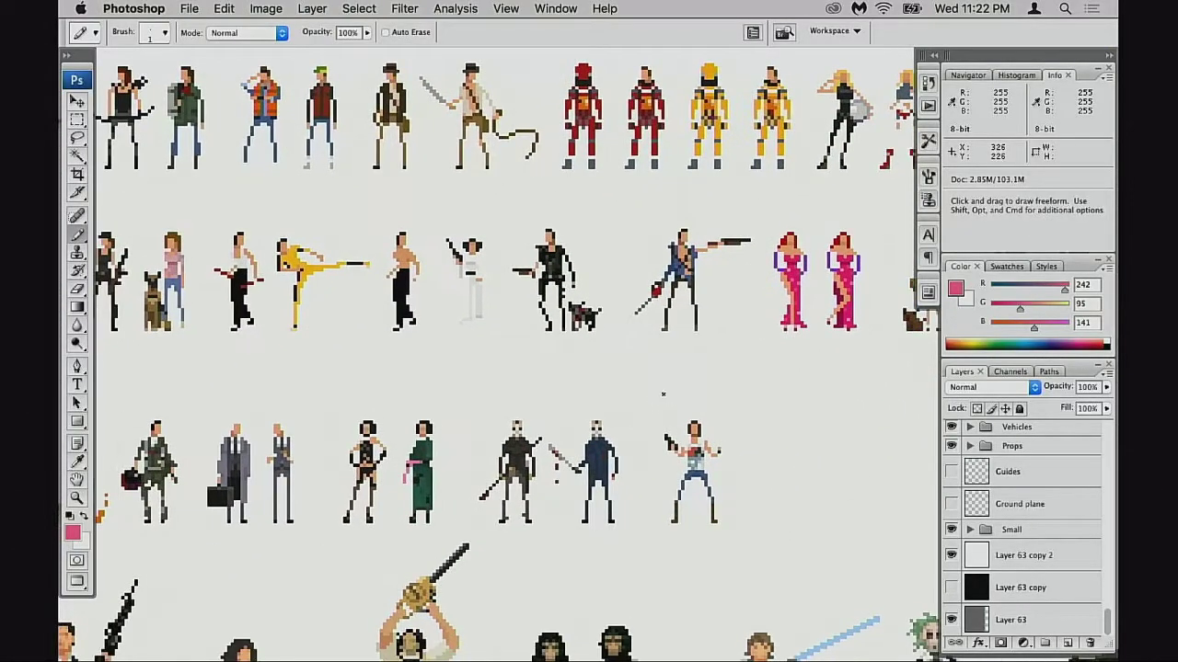
pyautogui.press('f')
pyautogui.press('Tab')
pyautogui.moveTo(558, 443); pyautogui.dragTo(613, 453)
pyautogui.moveTo(542, 480); pyautogui.dragTo(544, 365)
pyautogui.moveTo(706, 343); pyautogui.dragTo(622, 425)
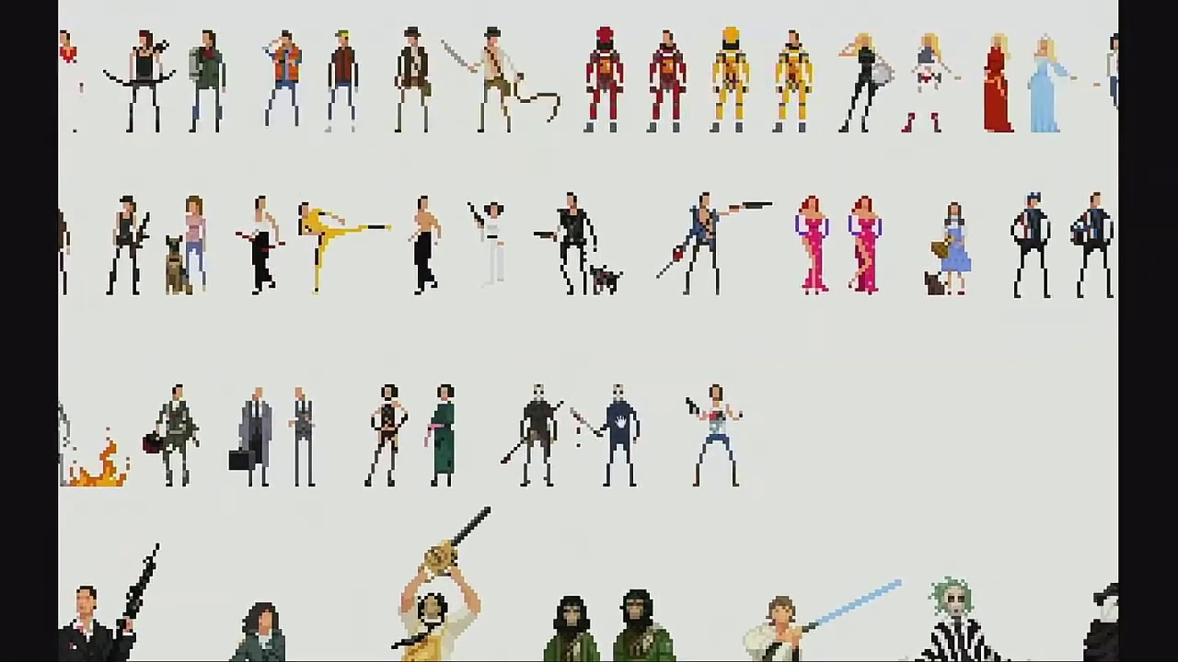
pyautogui.moveTo(799, 203); pyautogui.dragTo(869, 310)
pyautogui.moveTo(868, 331); pyautogui.dragTo(842, 358)
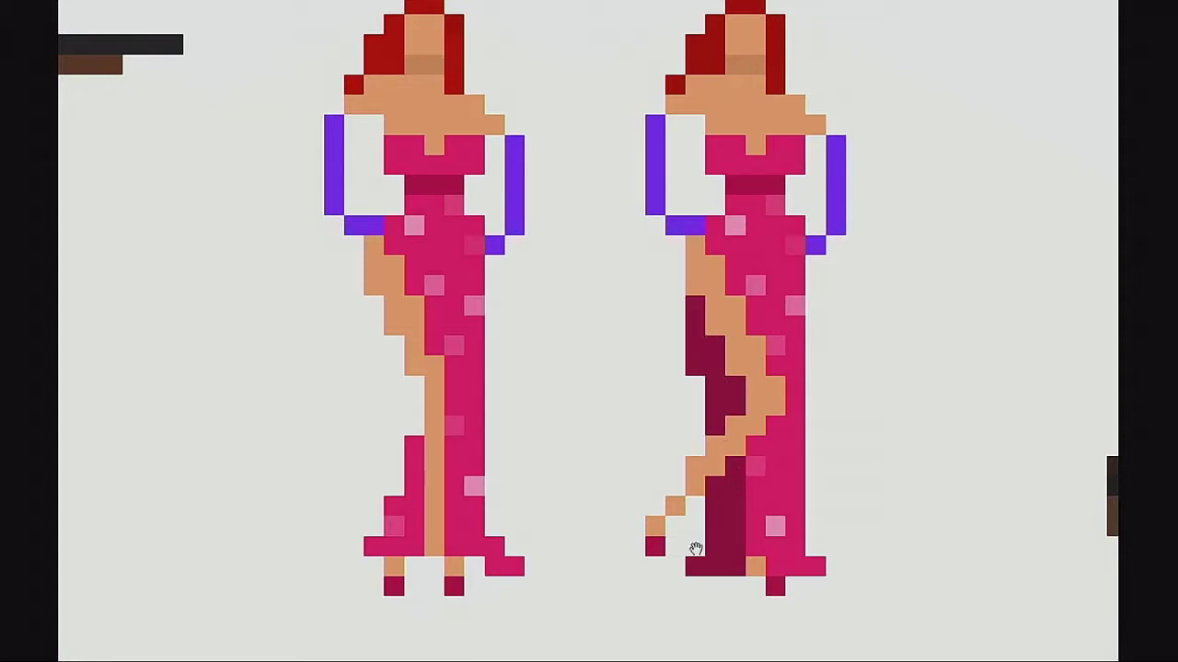
# - Compare the small red-haired woman sprites, including their dress highlights and legs, with the large sprite
pyautogui.scroll(-5, 695, 417)
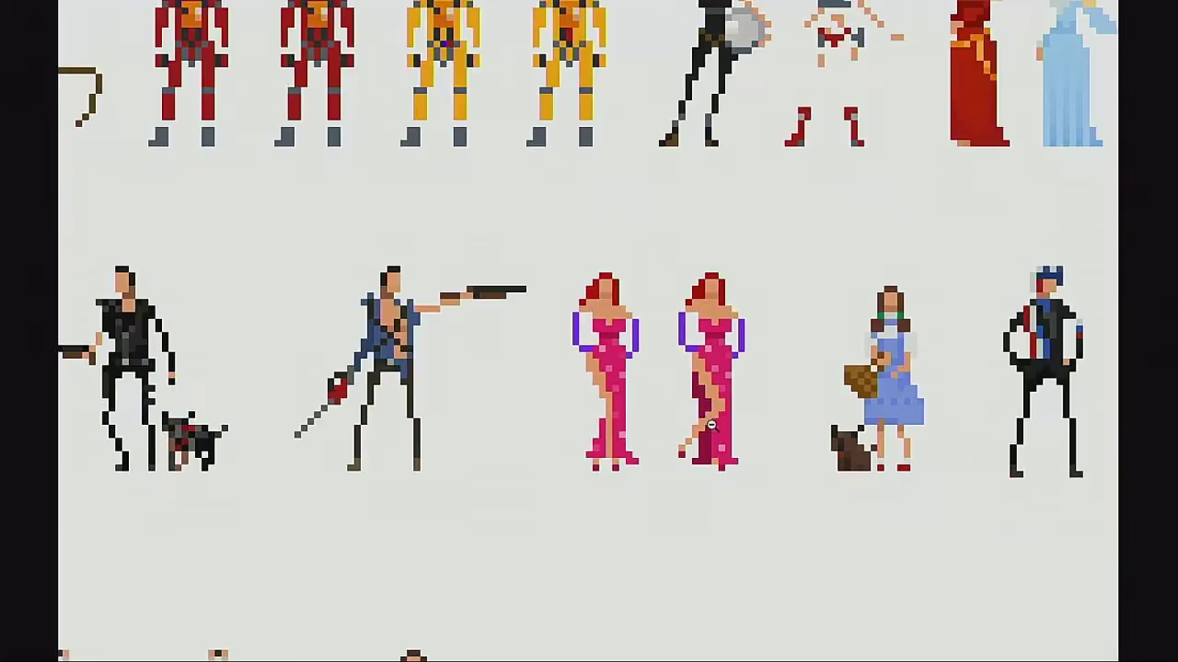
pyautogui.moveTo(810, 393); pyautogui.dragTo(876, 368)
pyautogui.scroll(-2, 693, 425)
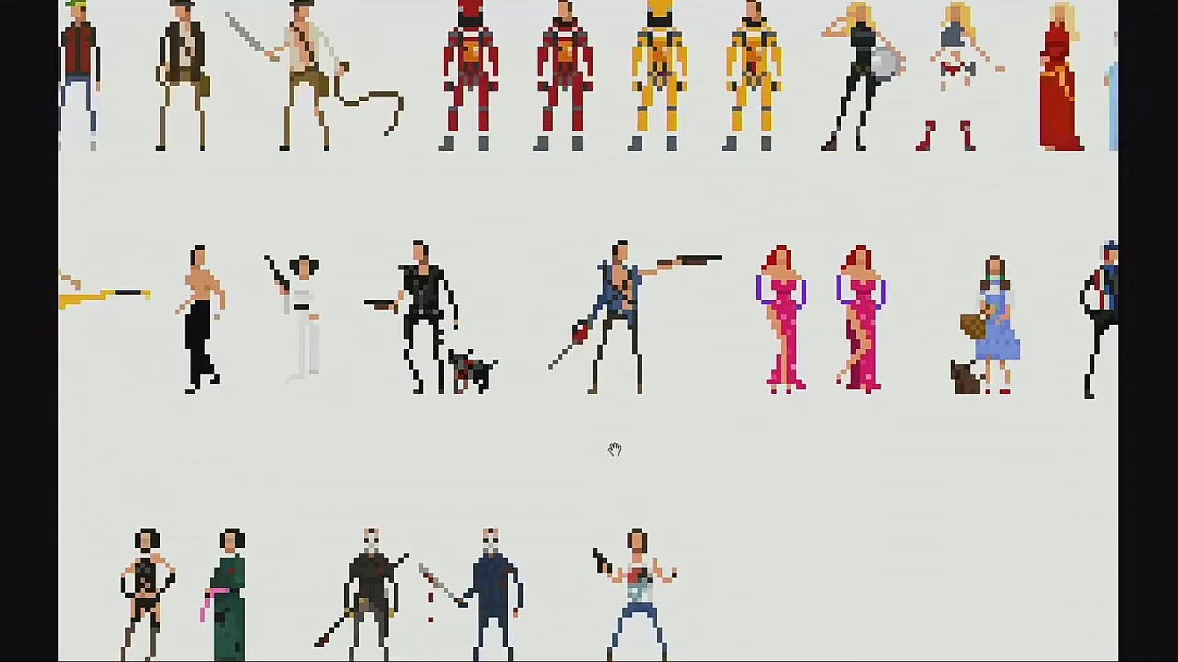
pyautogui.moveTo(615, 449); pyautogui.dragTo(929, 309)
pyautogui.moveTo(613, 429); pyautogui.dragTo(754, 402)
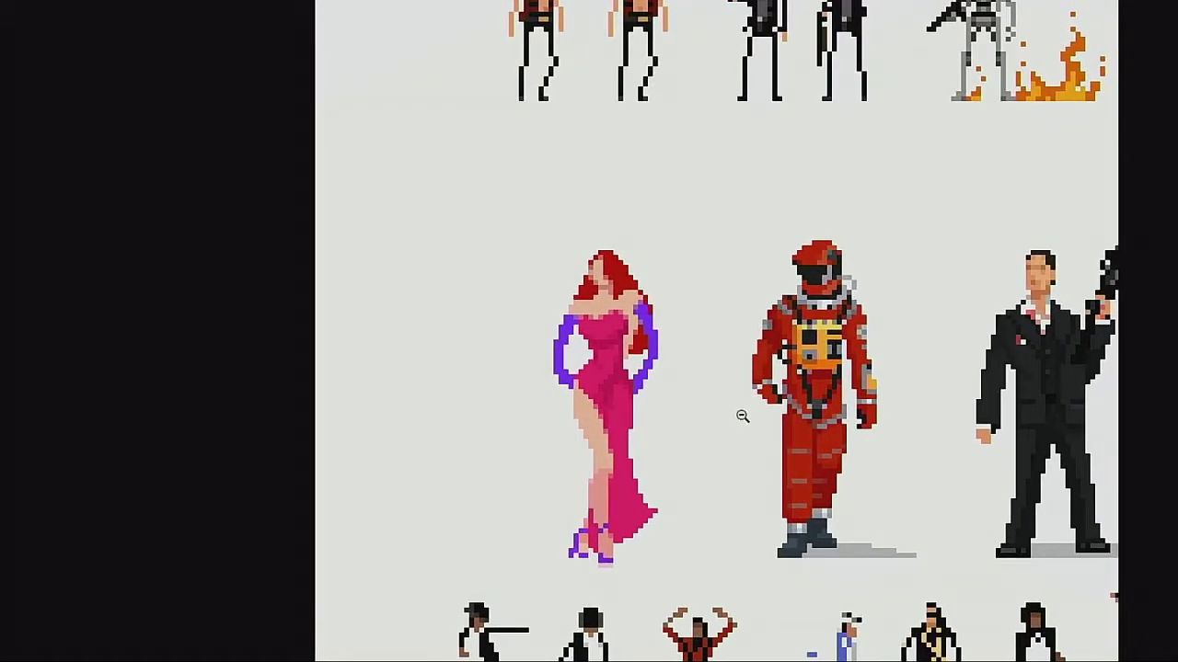
pyautogui.scroll(-1, 743, 416)
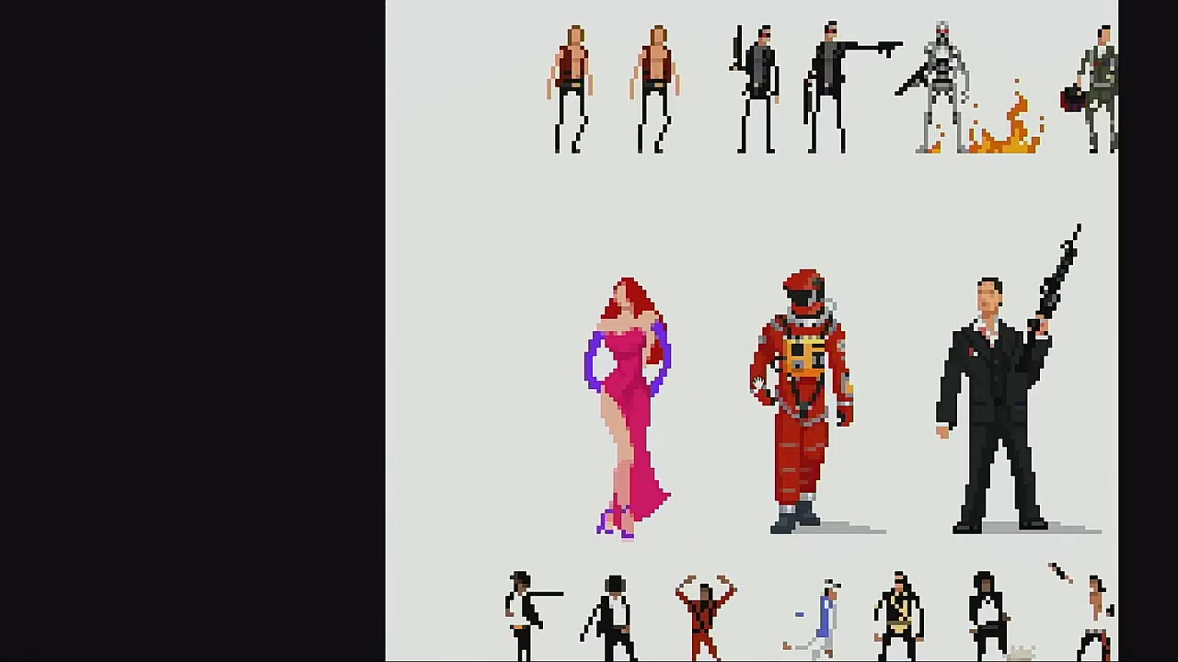
pyautogui.moveTo(757, 385); pyautogui.dragTo(437, 500)
pyautogui.moveTo(809, 341); pyautogui.dragTo(488, 457)
pyautogui.moveTo(645, 414)
pyautogui.mouseDown()
pyautogui.moveTo(419, 503)
pyautogui.moveTo(879, 353)
pyautogui.mouseUp()
pyautogui.moveTo(557, 444)
pyautogui.mouseDown()
pyautogui.moveTo(673, 374)
pyautogui.moveTo(636, 376)
pyautogui.moveTo(504, 437)
pyautogui.mouseUp()
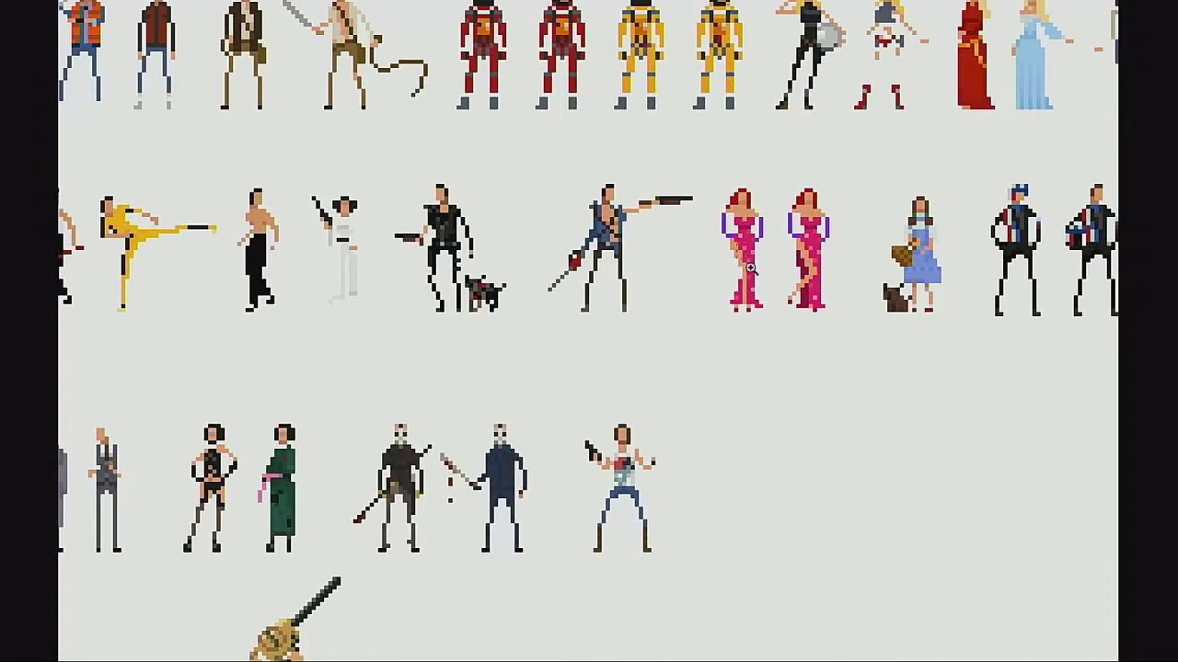
pyautogui.click(750, 268)
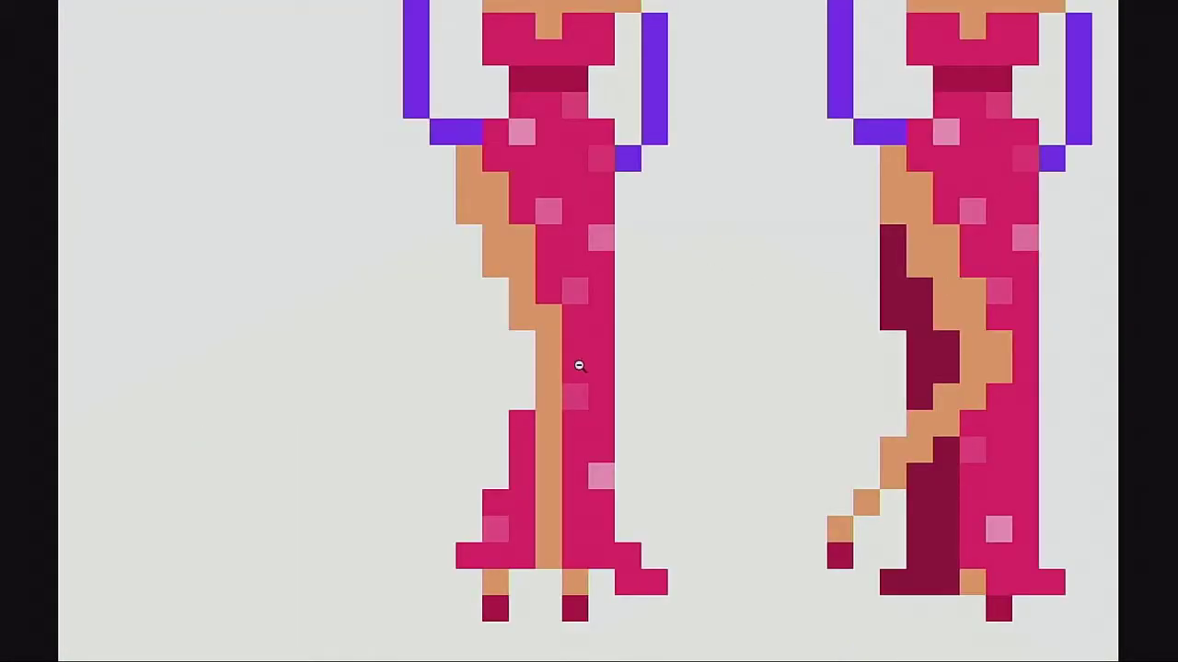
pyautogui.click(579, 365)
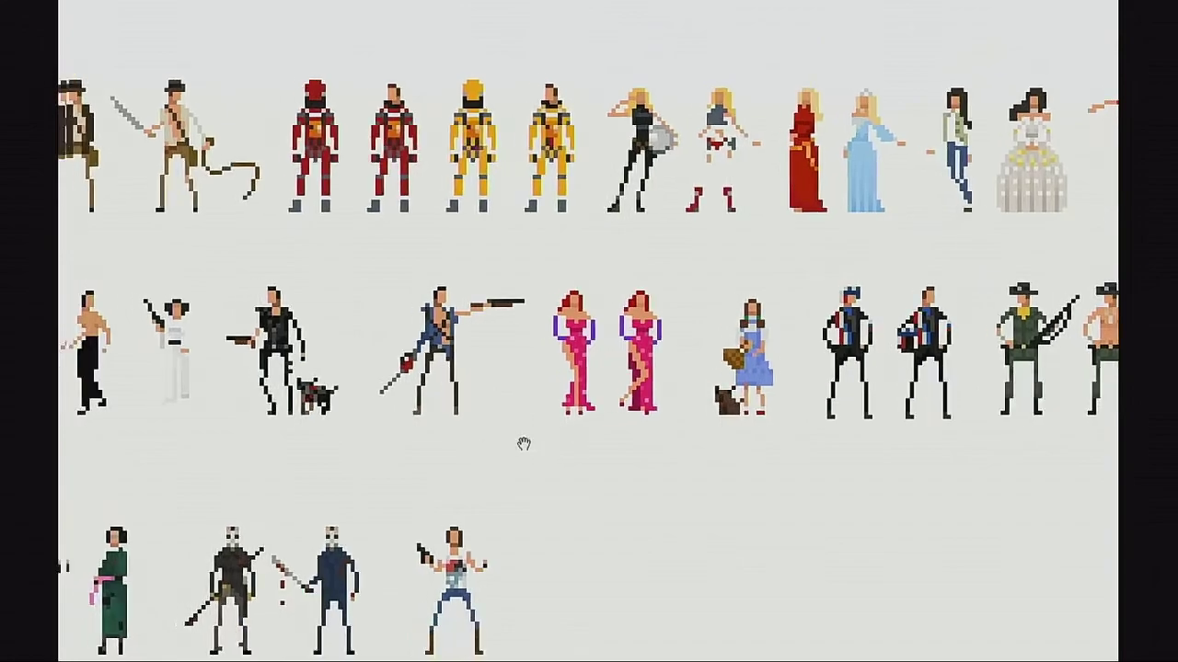
pyautogui.moveTo(523, 444); pyautogui.dragTo(607, 402)
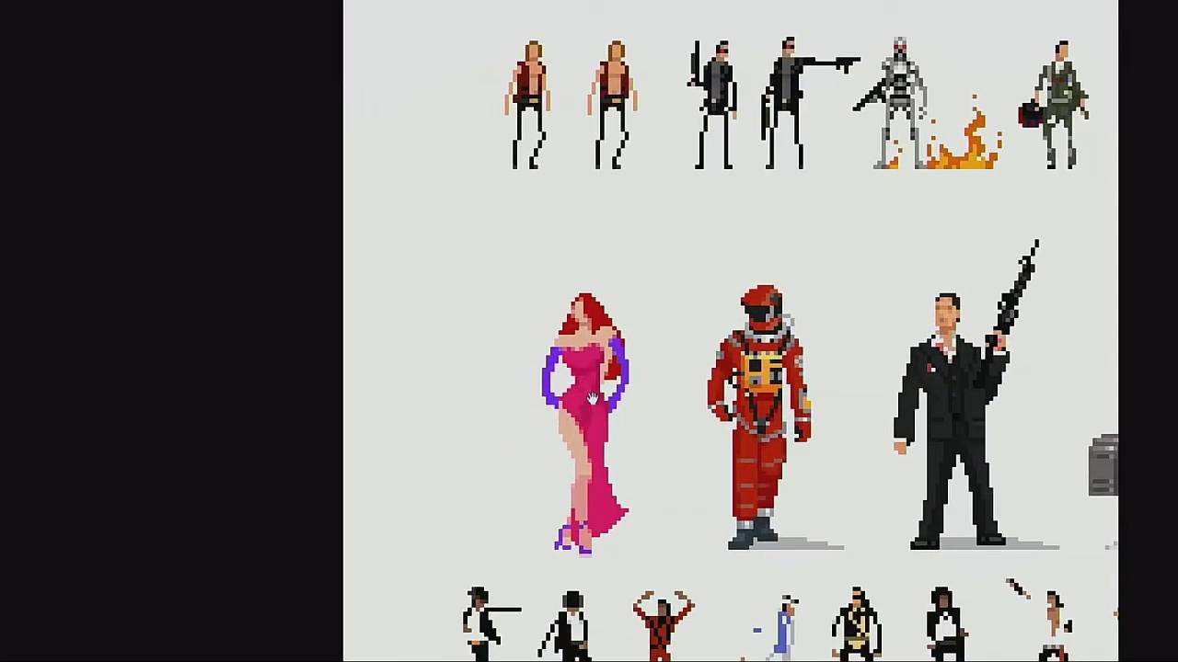
pyautogui.click(598, 419)
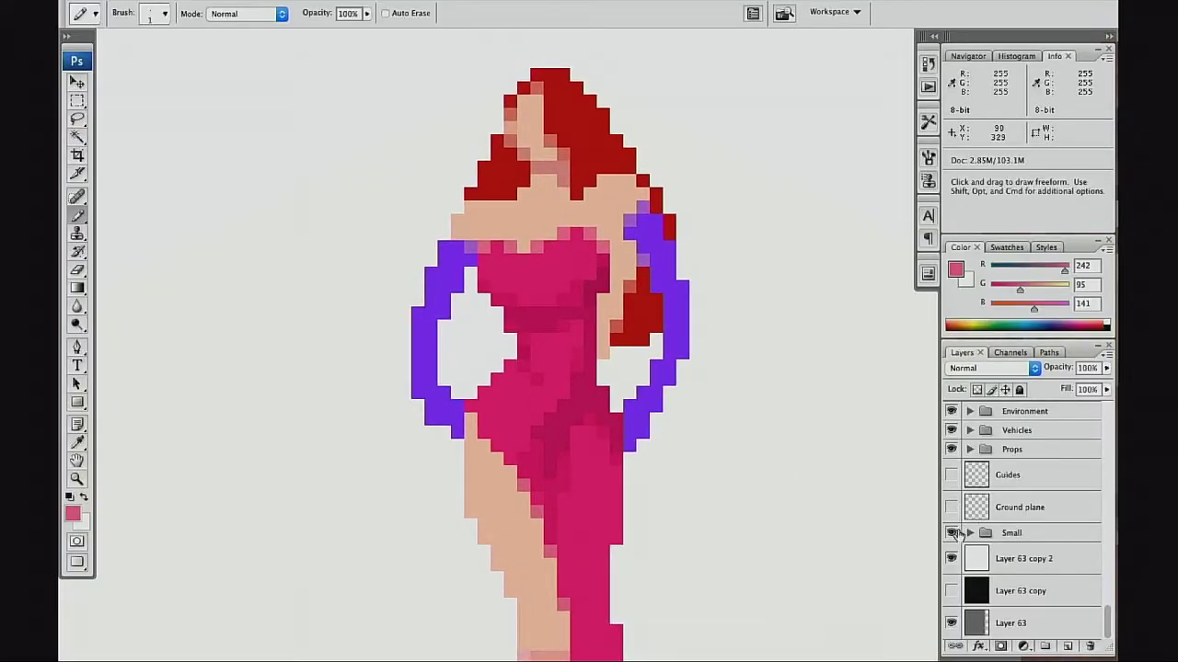
# - Hide the Small layer group and toggle Layer 83's visibility off and on to check the woman's layer
pyautogui.scroll(5, 975, 520)
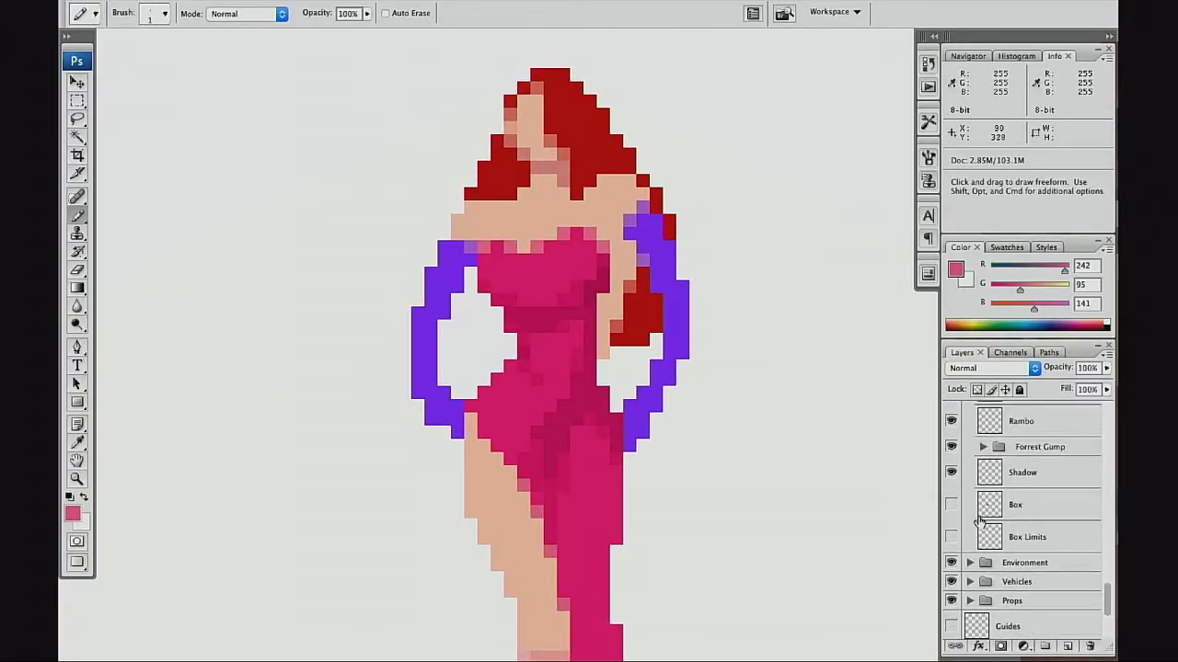
pyautogui.scroll(15, 980, 520)
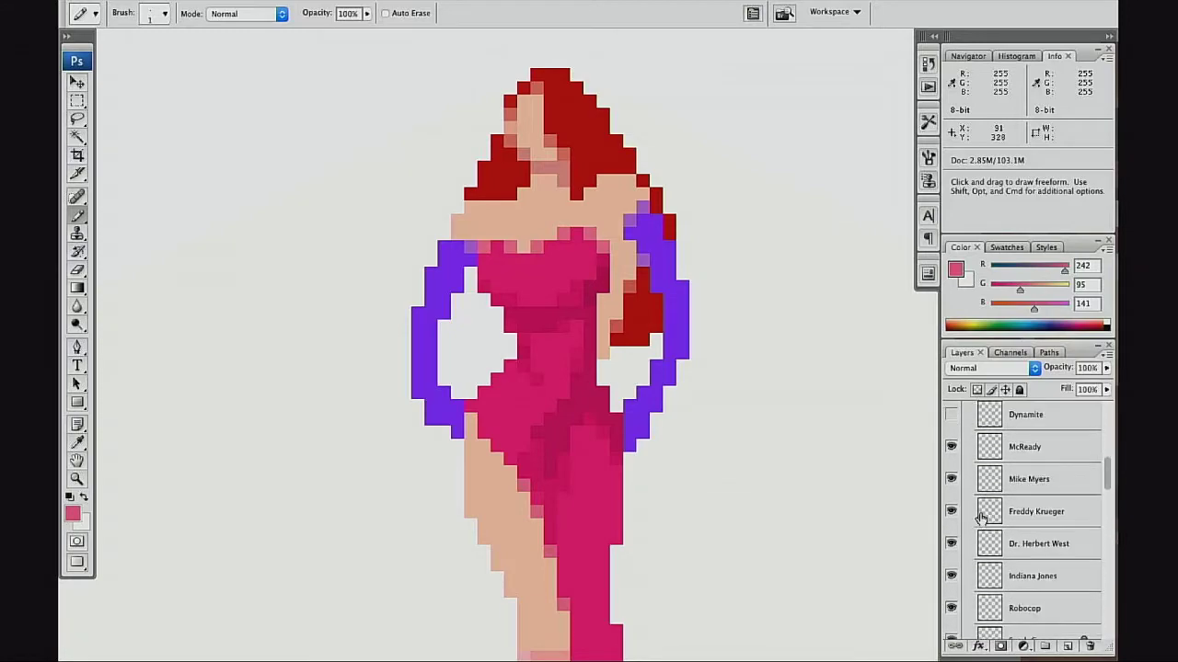
pyautogui.scroll(5, 981, 518)
pyautogui.click(951, 489)
pyautogui.click(952, 488)
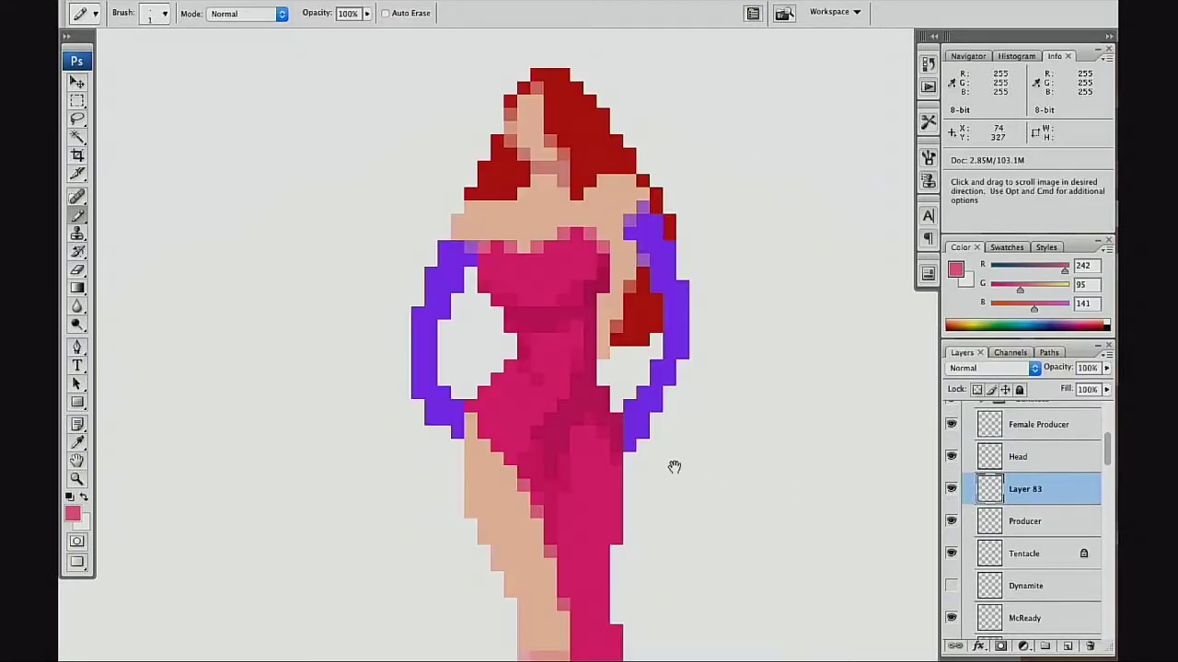
# - Activate the Eraser and examine the gloved hand and dress edge at the woman's hip up close
pyautogui.moveTo(675, 467); pyautogui.dragTo(698, 526)
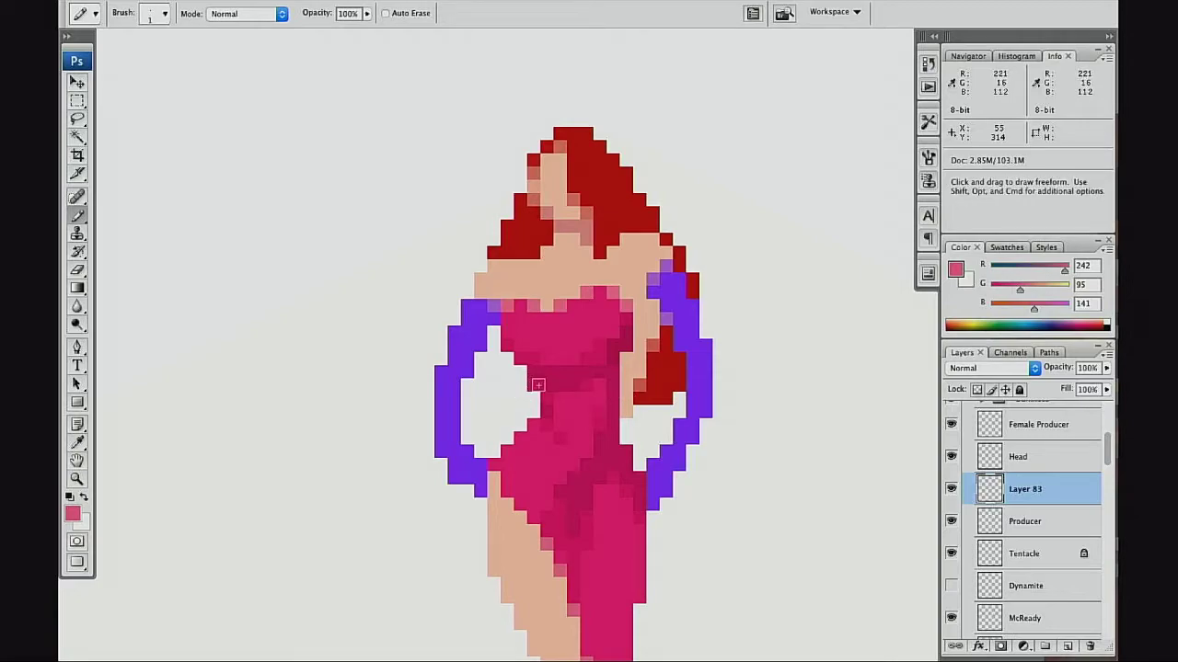
pyautogui.moveTo(485, 444); pyautogui.dragTo(531, 355)
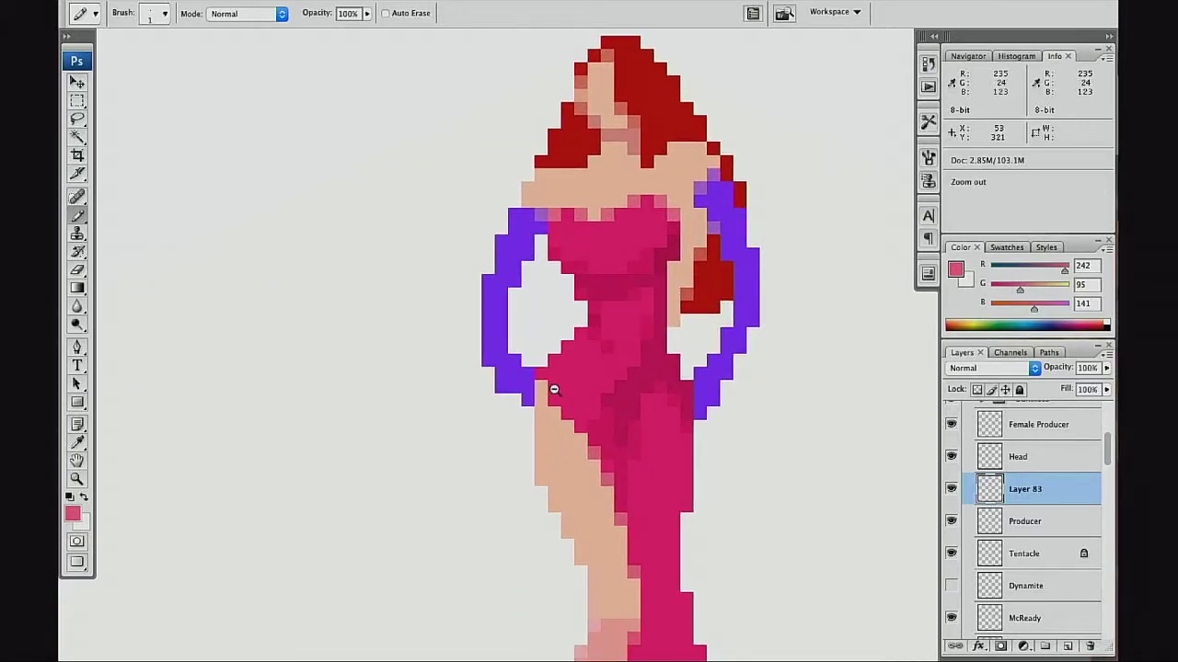
pyautogui.keyDown('alt'); pyautogui.click(555, 391); pyautogui.keyUp('alt')
pyautogui.keyDown('alt'); pyautogui.keyDown('super'); pyautogui.click(555, 391); pyautogui.keyUp('super'); pyautogui.keyUp('alt')
pyautogui.keyDown('alt'); pyautogui.keyDown('super'); pyautogui.click(552, 398); pyautogui.keyUp('super'); pyautogui.keyUp('alt')
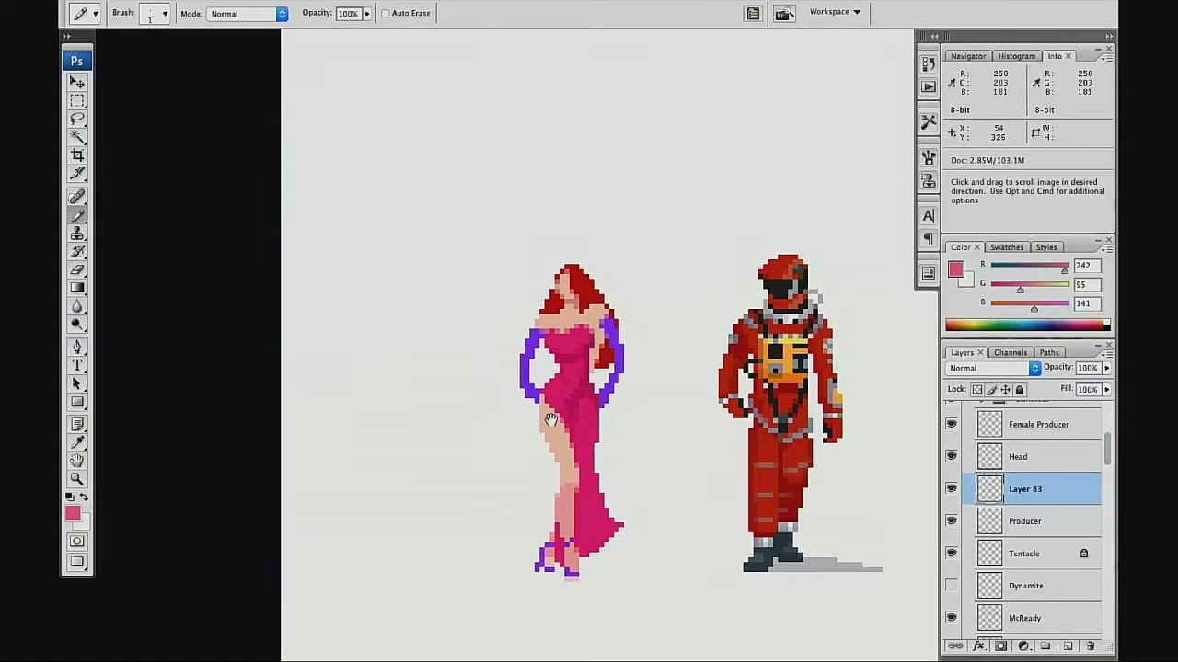
pyautogui.keyDown('super'); pyautogui.click(549, 405); pyautogui.keyUp('super')
pyautogui.keyDown('super'); pyautogui.click(529, 396); pyautogui.keyUp('super')
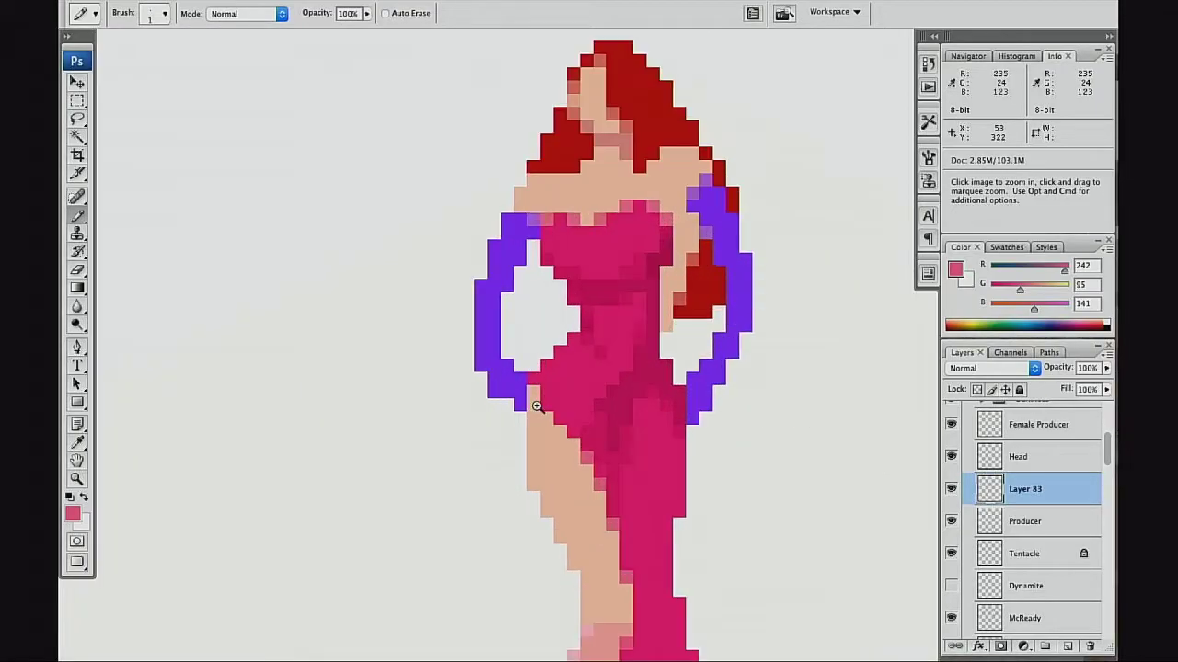
pyautogui.press('e')
pyautogui.click(500, 357)
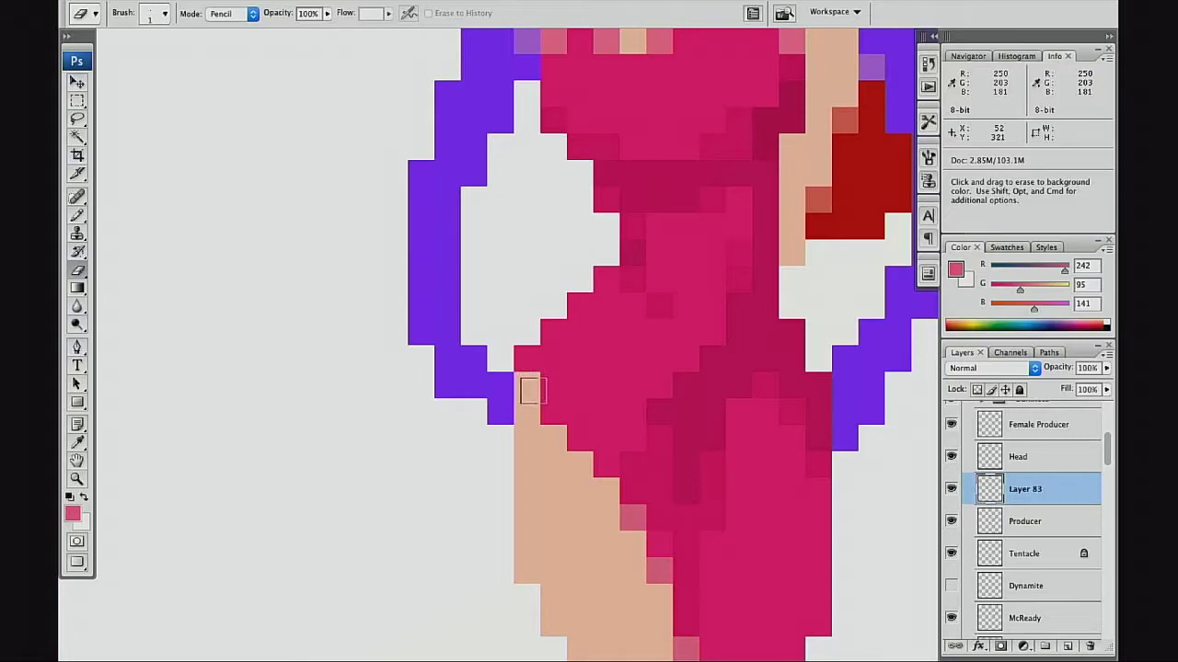
# - Return to the windowed layout and examine the woman's head and torso at 1600% beside the references
pyautogui.press('f')
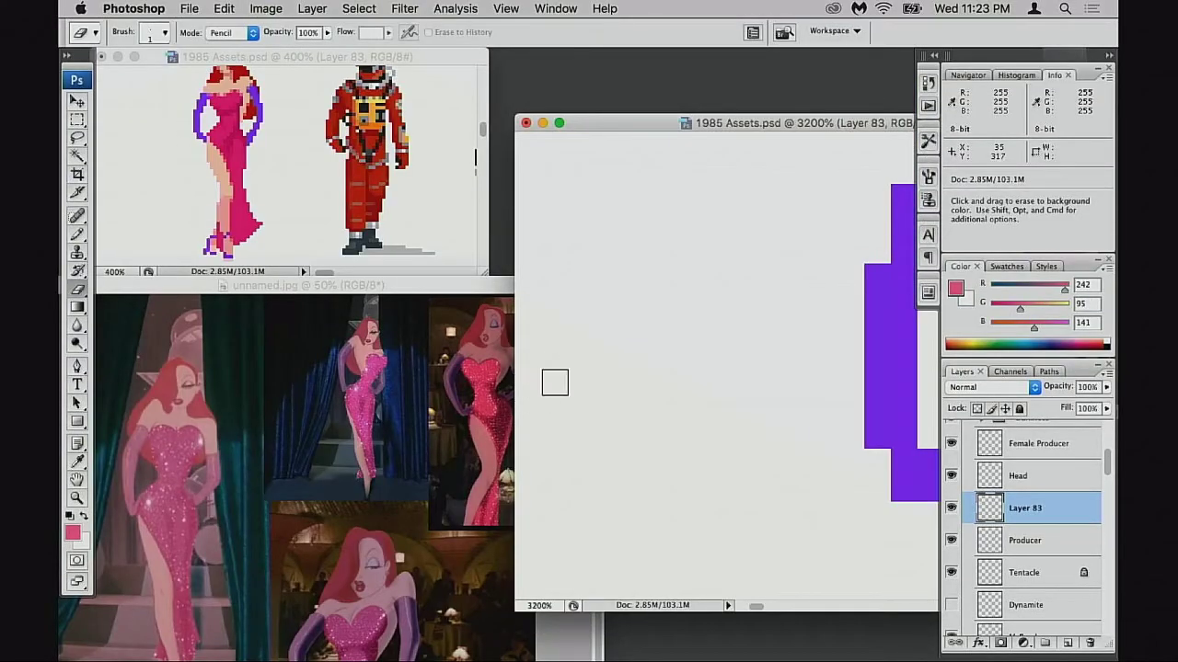
pyautogui.moveTo(920, 382); pyautogui.dragTo(626, 386)
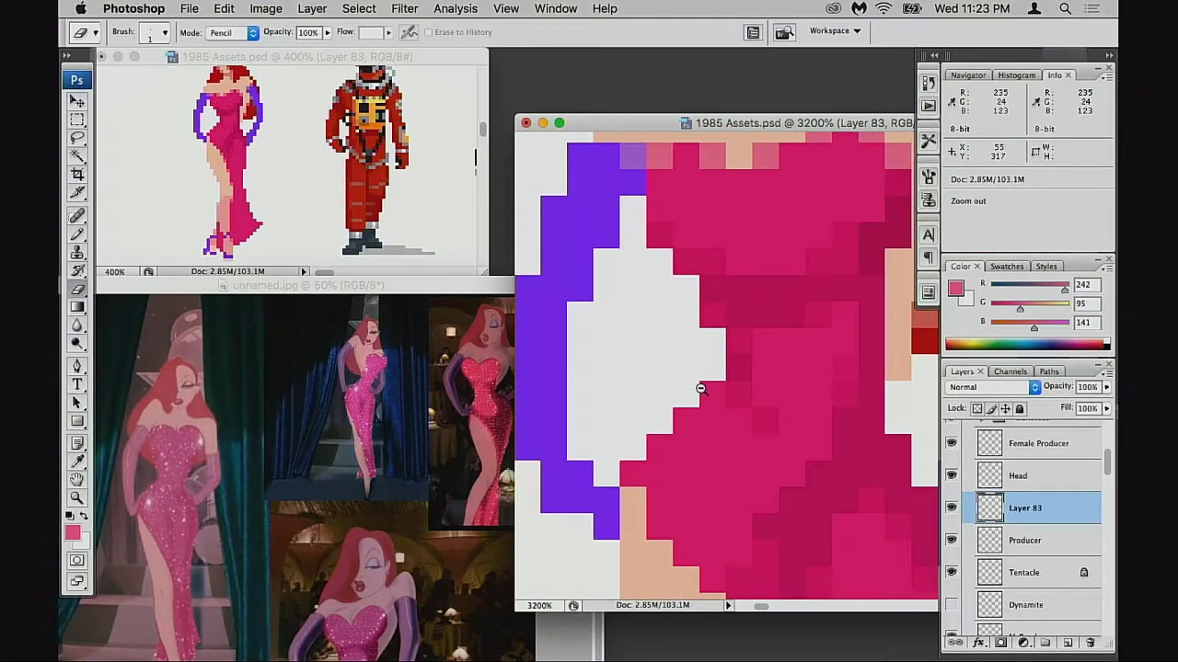
pyautogui.keyDown('alt'); pyautogui.click(724, 395); pyautogui.keyUp('alt')
pyautogui.keyDown('alt'); pyautogui.click(724, 396); pyautogui.keyUp('alt')
pyautogui.moveTo(699, 413); pyautogui.dragTo(688, 458)
pyautogui.press('super+space')
pyautogui.click(710, 361)
pyautogui.moveTo(734, 370); pyautogui.dragTo(709, 368)
# - Clear the selection in the unnamed.jpg reference and examine its lower portrait of the woman at 100%
pyautogui.click(458, 452)
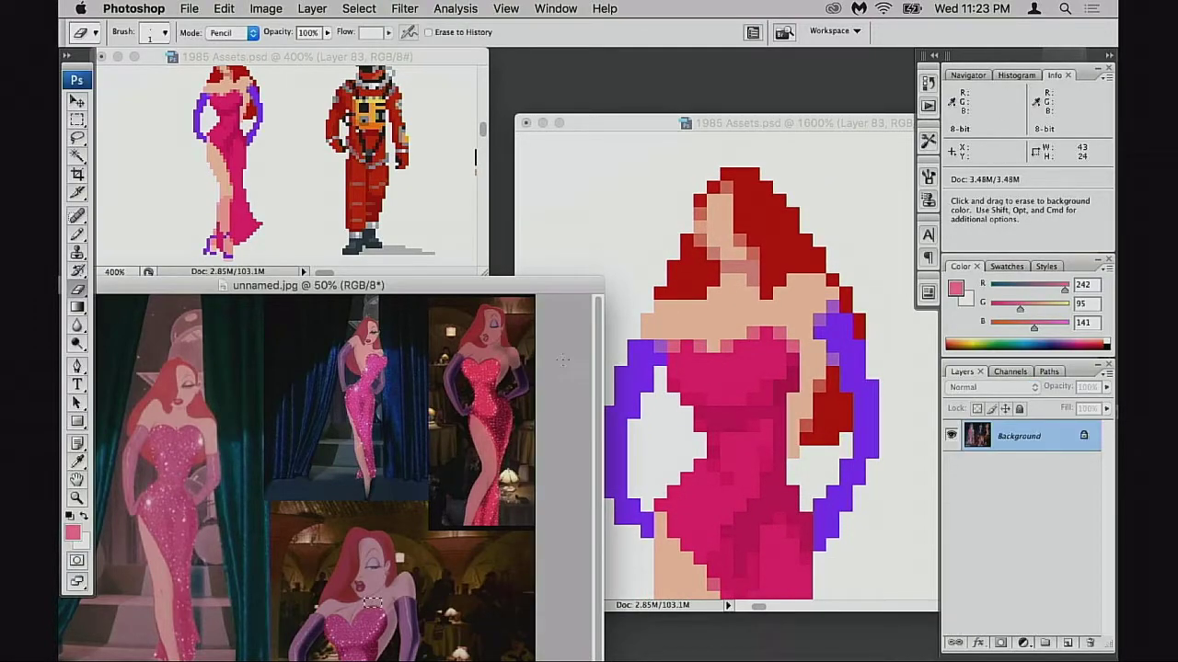
pyautogui.moveTo(498, 291); pyautogui.dragTo(502, 288)
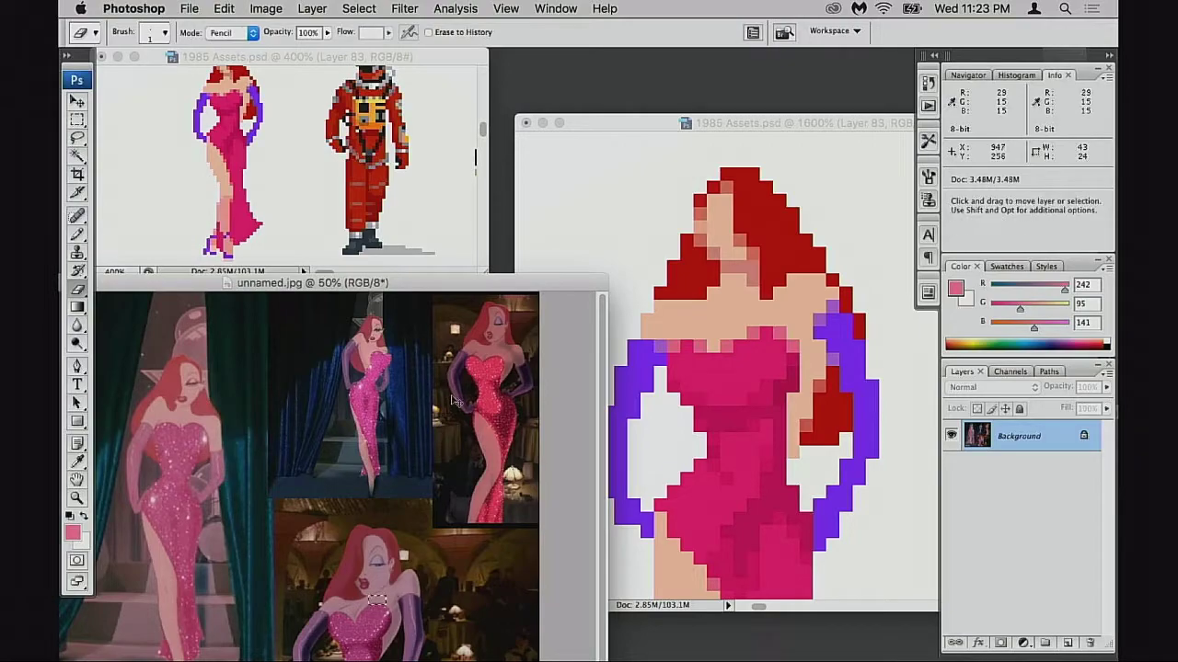
pyautogui.press('super+d')
pyautogui.moveTo(505, 283); pyautogui.dragTo(513, 242)
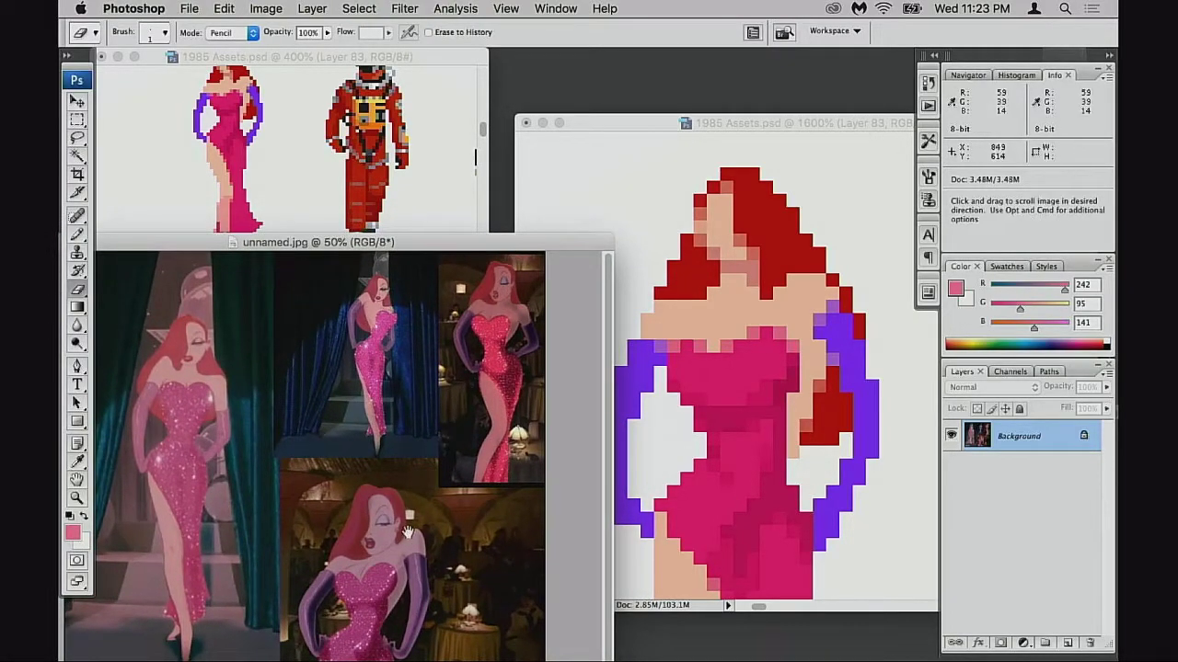
pyautogui.click(384, 583)
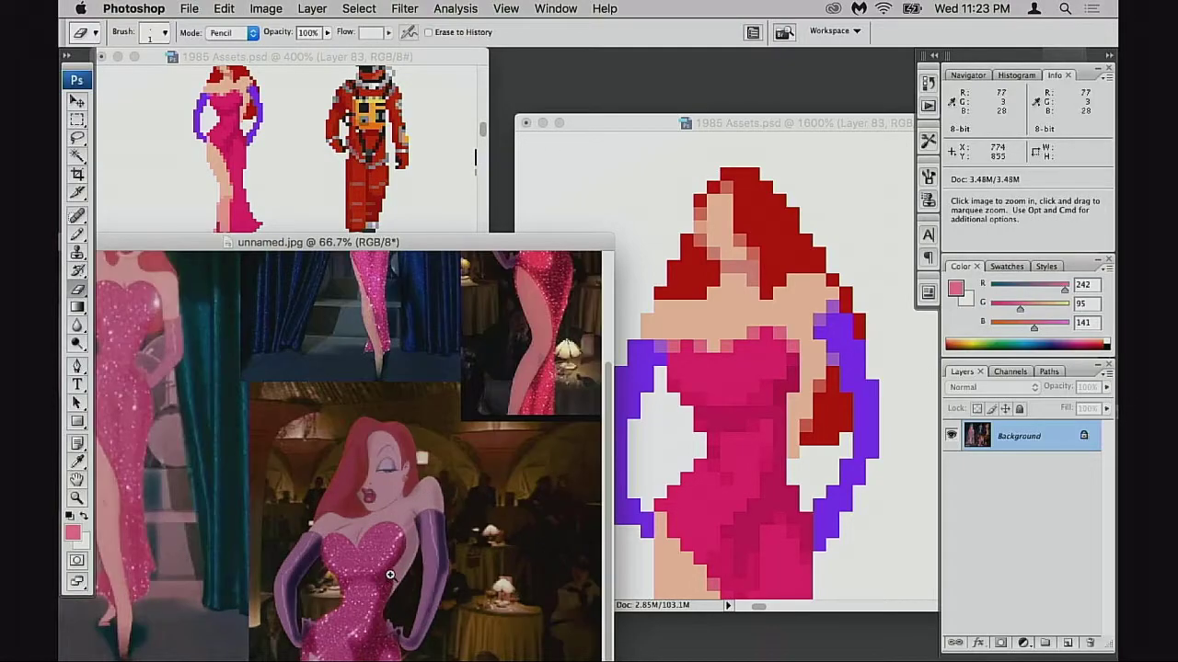
pyautogui.click(394, 576)
pyautogui.moveTo(348, 526); pyautogui.dragTo(399, 575)
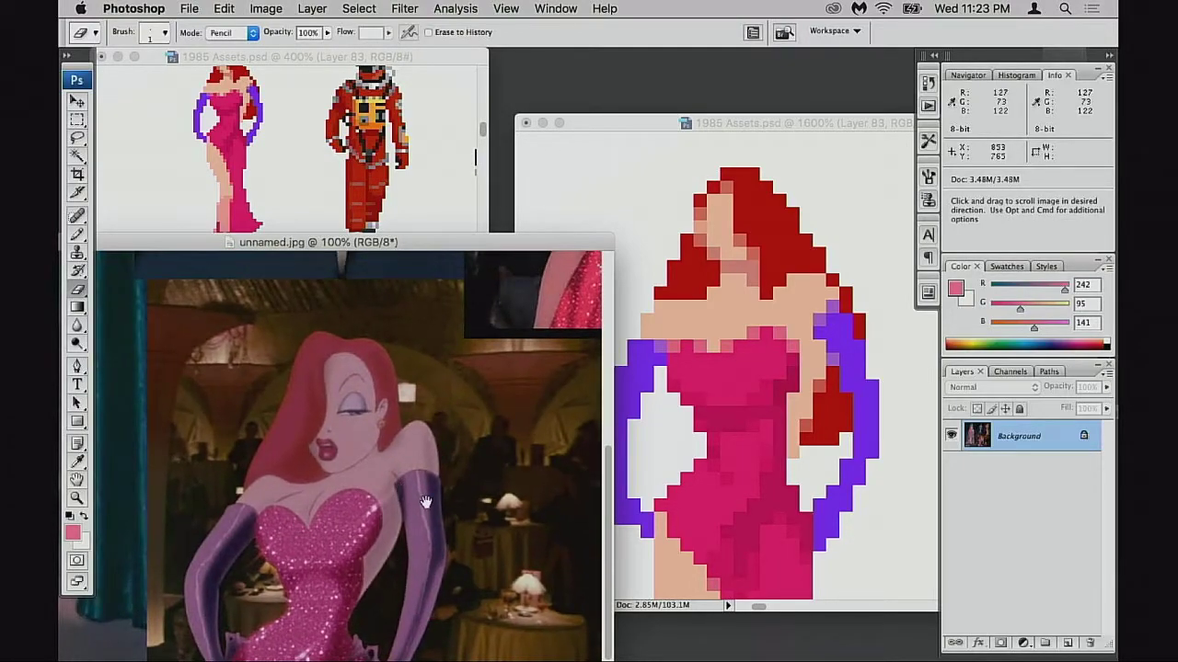
# - Reposition the unnamed.jpg reference below the small sprites and the enlarged sprite's window beside it, with the woman's head and torso in view
pyautogui.moveTo(420, 494)
pyautogui.mouseDown()
pyautogui.moveTo(469, 507)
pyautogui.moveTo(522, 452)
pyautogui.mouseUp()
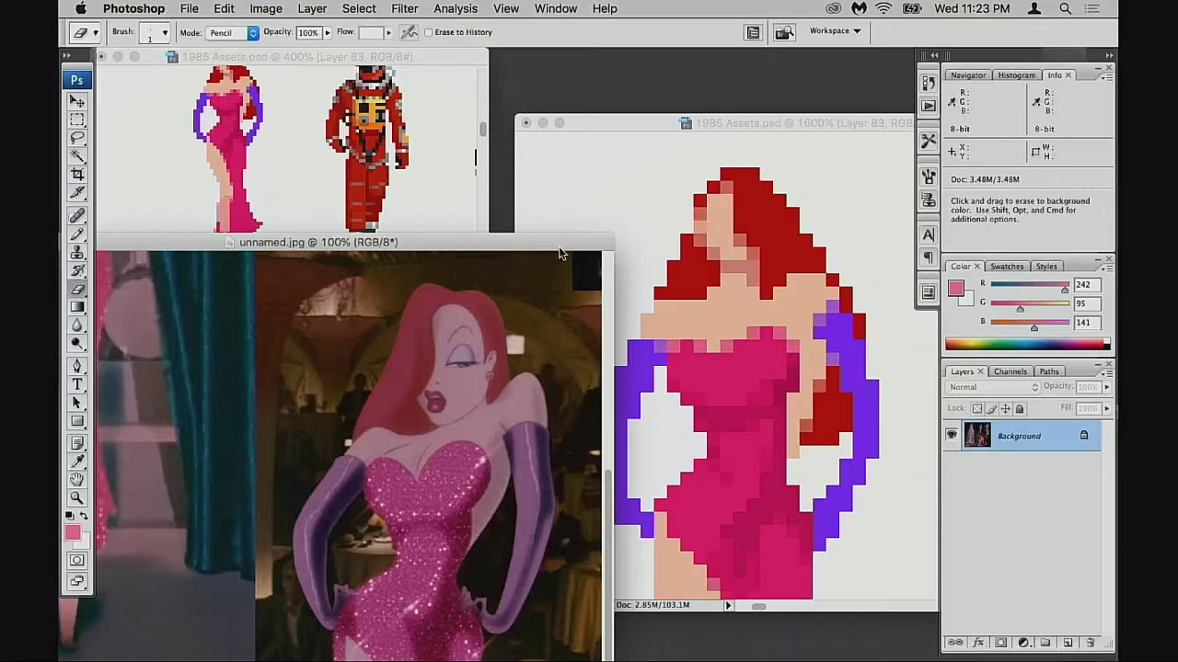
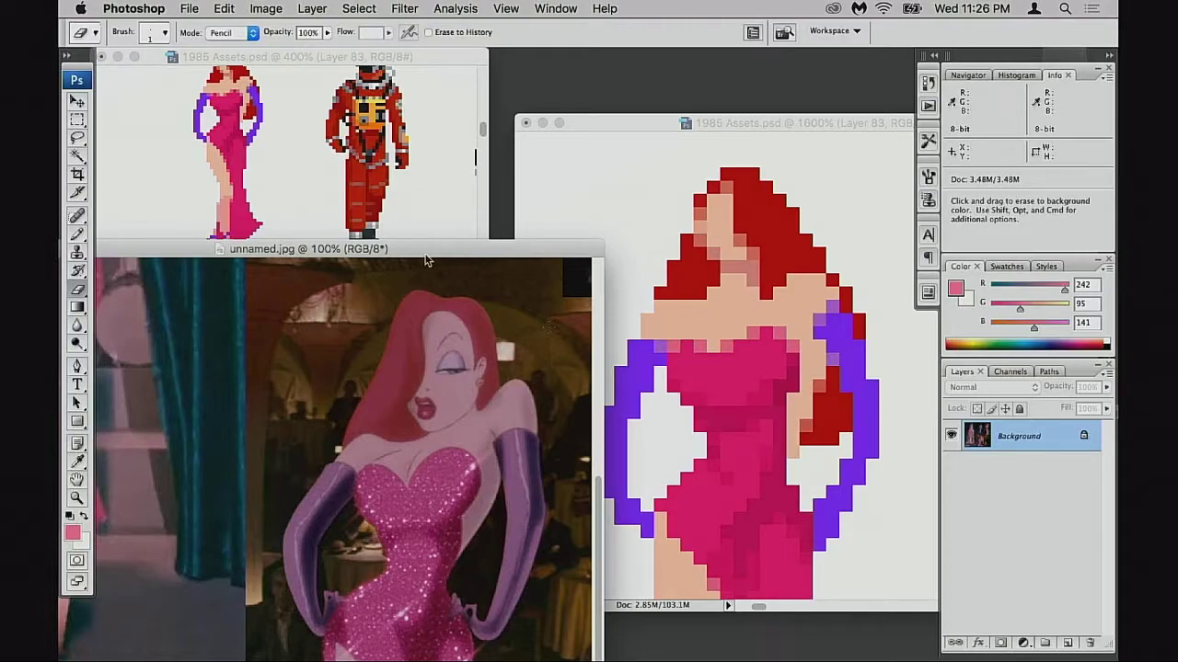
pyautogui.moveTo(460, 258); pyautogui.dragTo(440, 301)
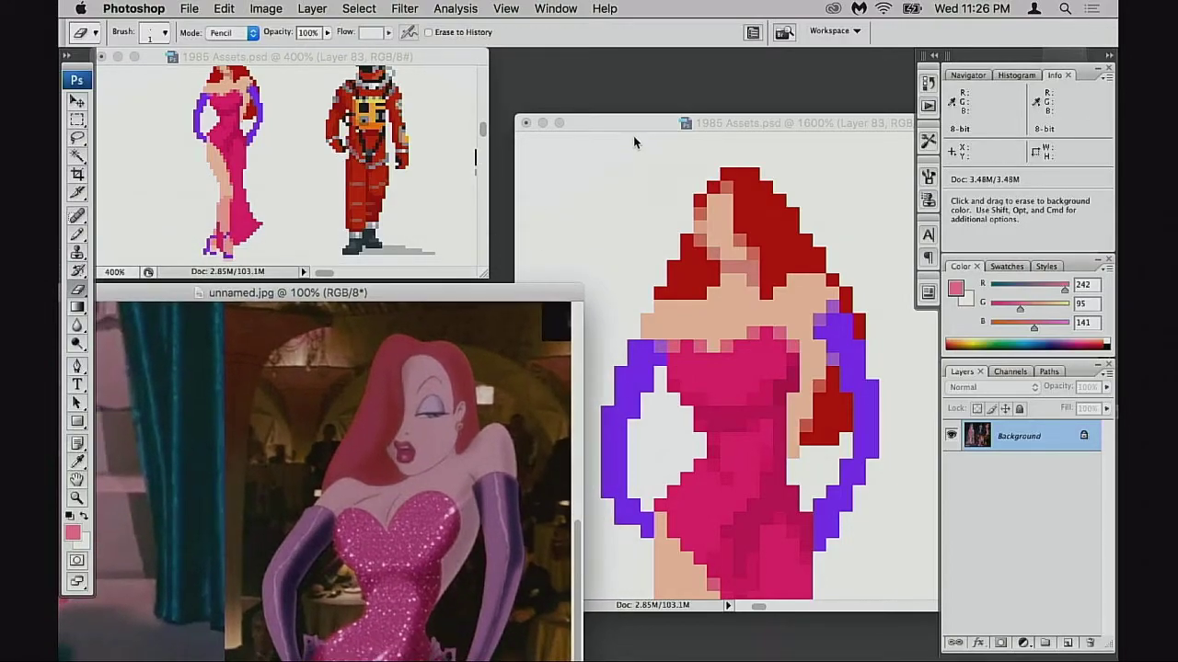
pyautogui.moveTo(647, 123); pyautogui.dragTo(578, 106)
# - Sample the light pink edge colour of the dress neckline and pencil two pixels of it into the dip at the middle of the bust
pyautogui.moveTo(727, 323); pyautogui.dragTo(649, 368)
pyautogui.keyDown('super'); pyautogui.click(649, 352); pyautogui.keyUp('super')
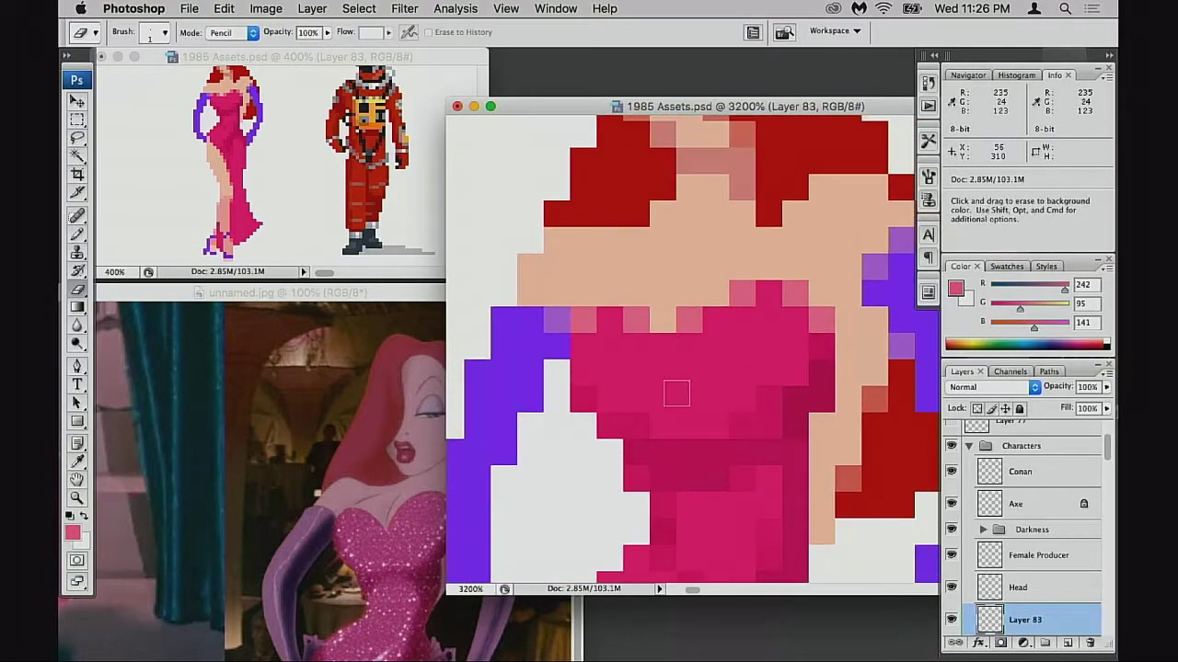
pyautogui.press('b')
pyautogui.keyDown('alt'); pyautogui.click(694, 318); pyautogui.keyUp('alt')
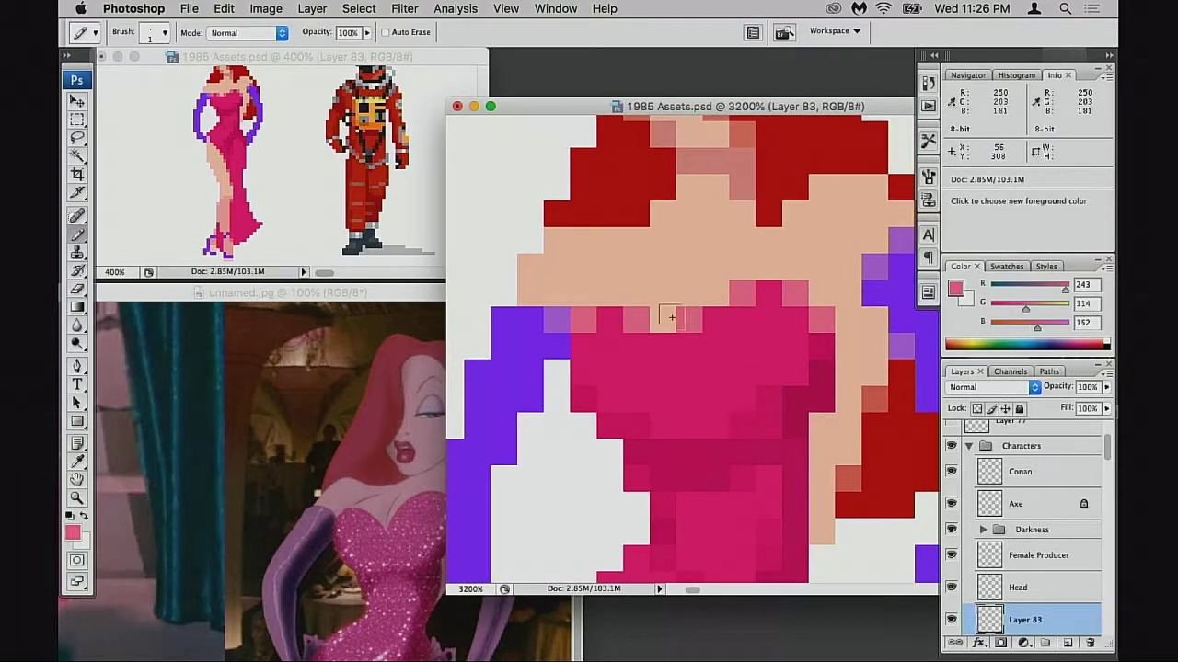
pyautogui.click(665, 316)
pyautogui.click(668, 289)
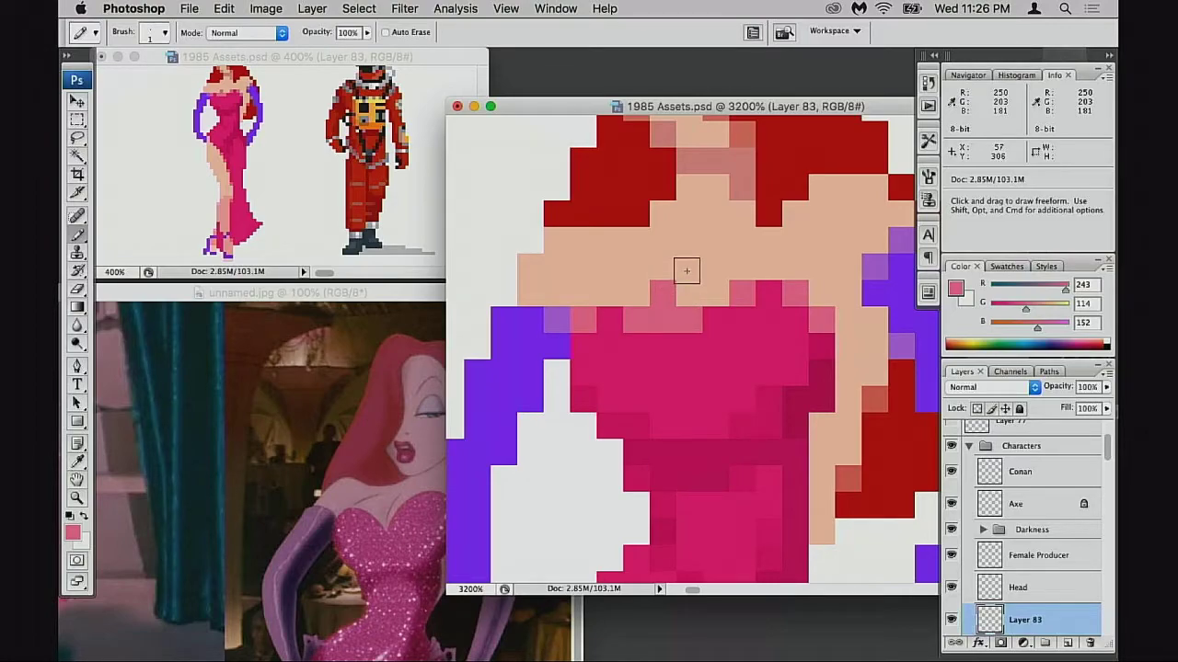
# - Undo the last two neckline strokes and shade the cleavage above the dress with faint pink pixels at 30% opacity
pyautogui.press('super+alt+z')
pyautogui.press('super+alt+z')
pyautogui.press('3')
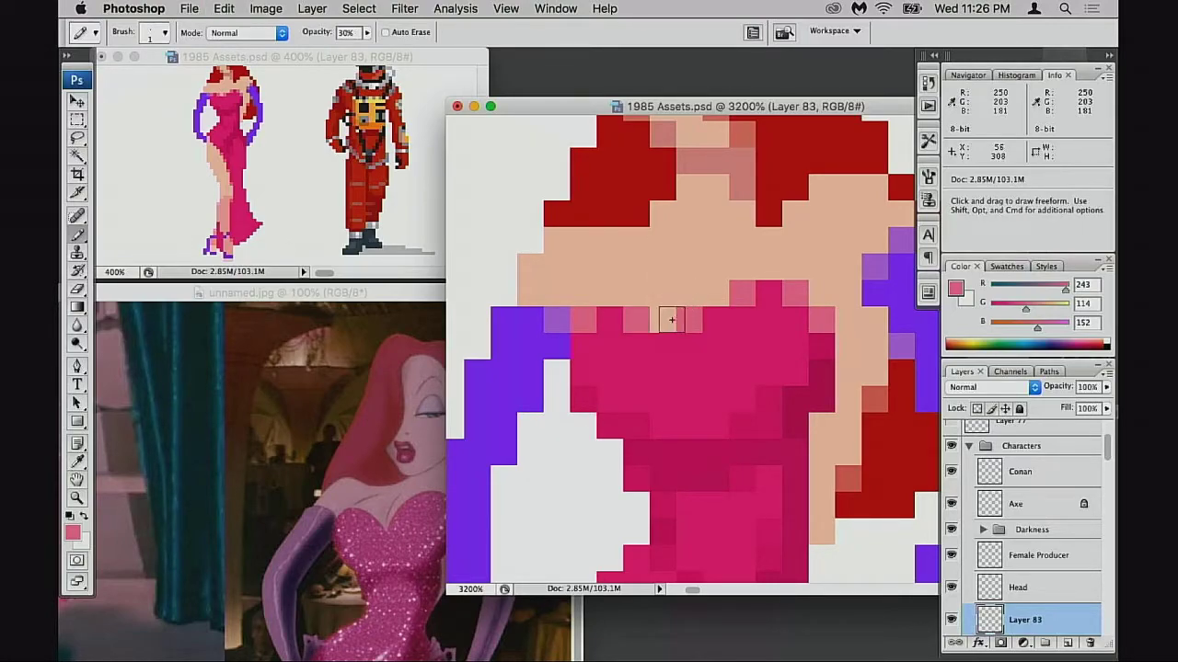
pyautogui.moveTo(672, 319); pyautogui.dragTo(668, 295)
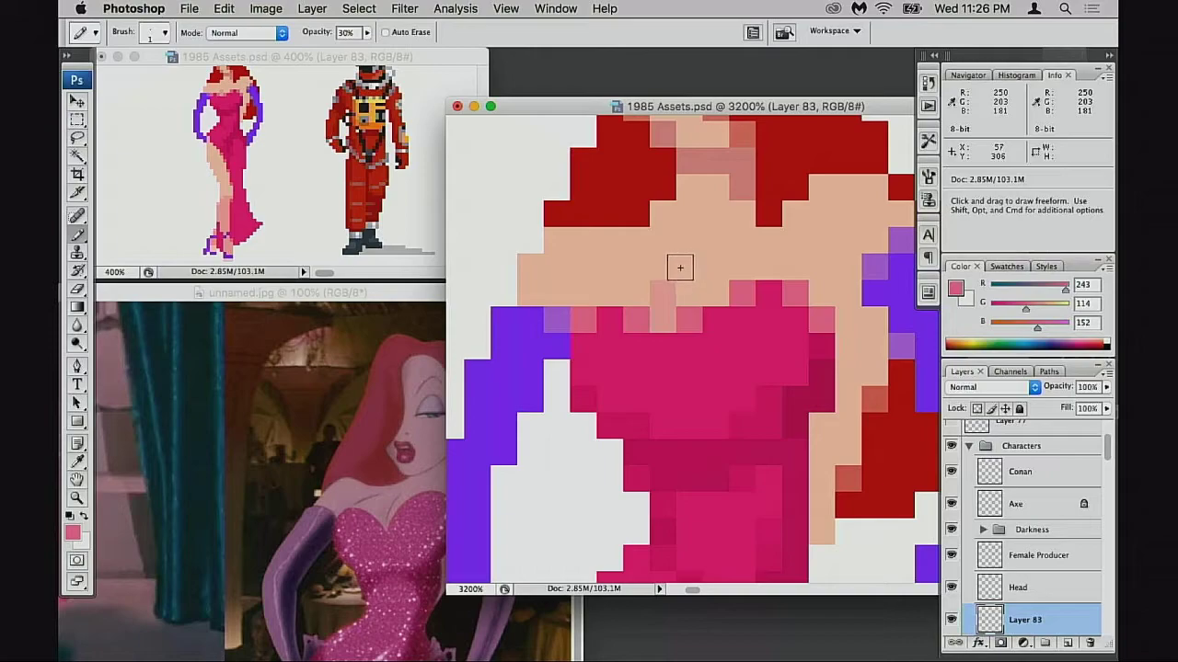
pyautogui.click(680, 268)
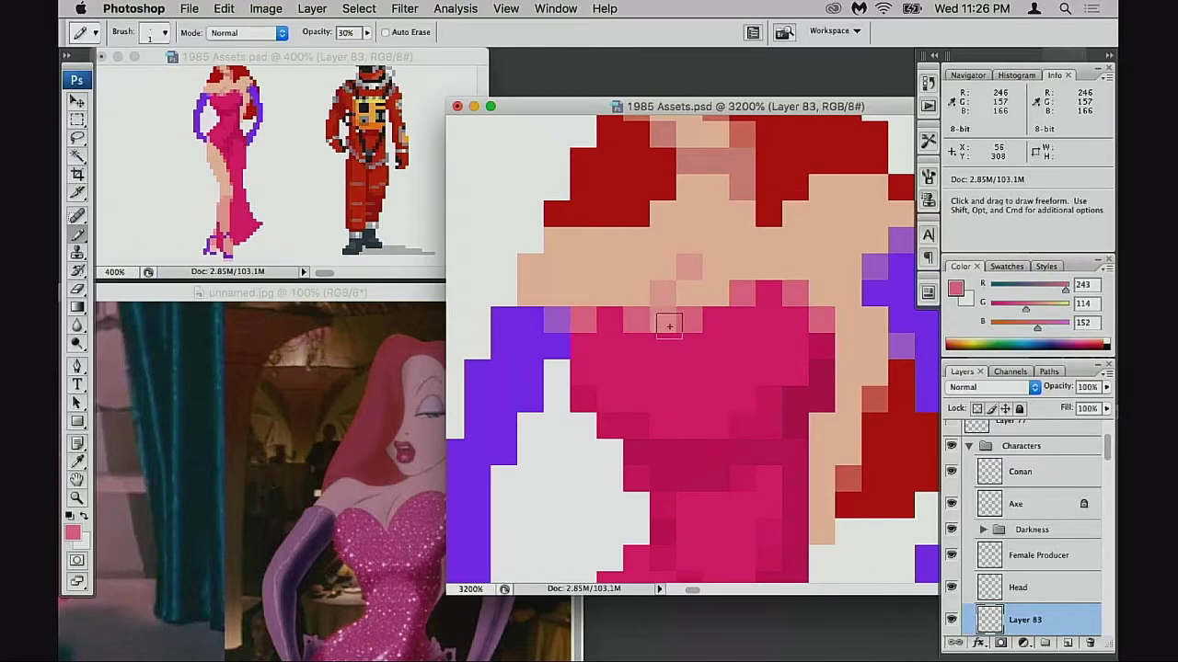
pyautogui.click(665, 266)
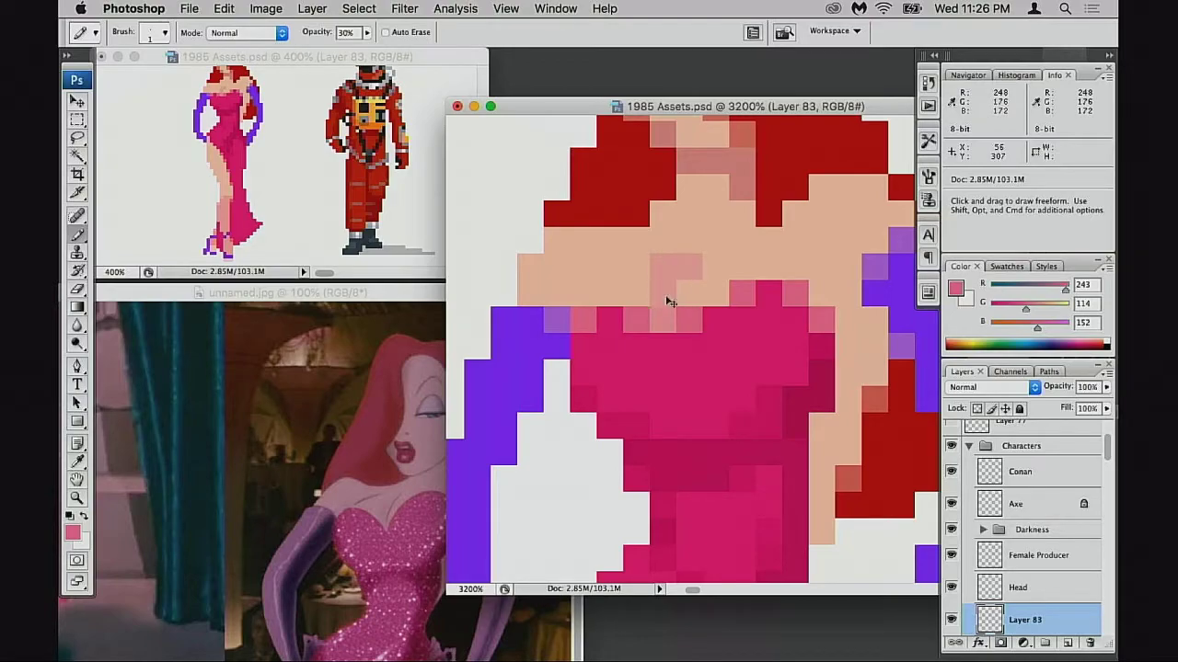
pyautogui.press('super+z')
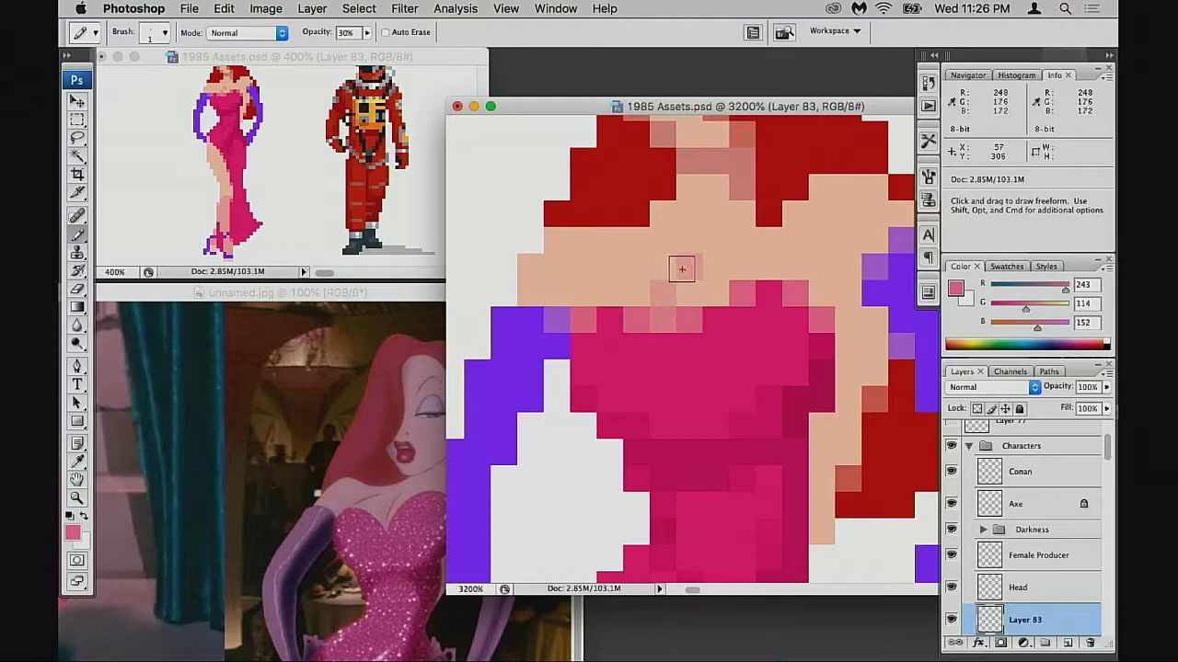
# - Blend the cleavage pixels with sampled light pink and skin tones, trying dress pink there and undoing that stroke
pyautogui.keyDown('alt'); pyautogui.click(682, 269); pyautogui.keyUp('alt')
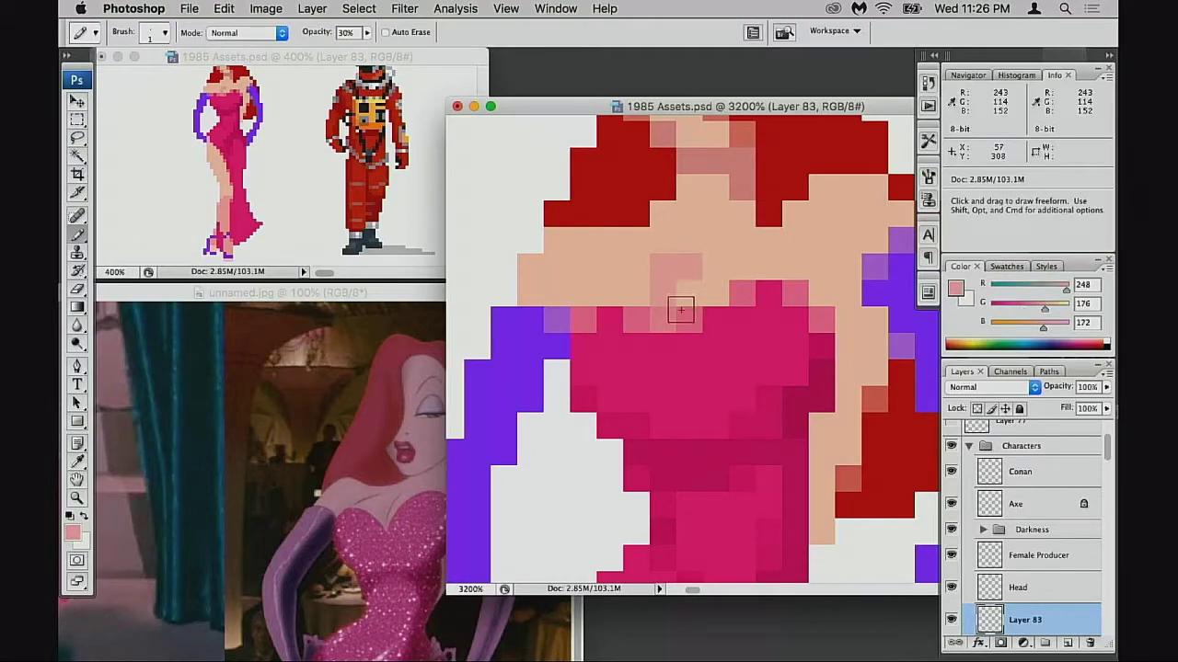
pyautogui.keyDown('alt'); pyautogui.click(694, 267); pyautogui.keyUp('alt')
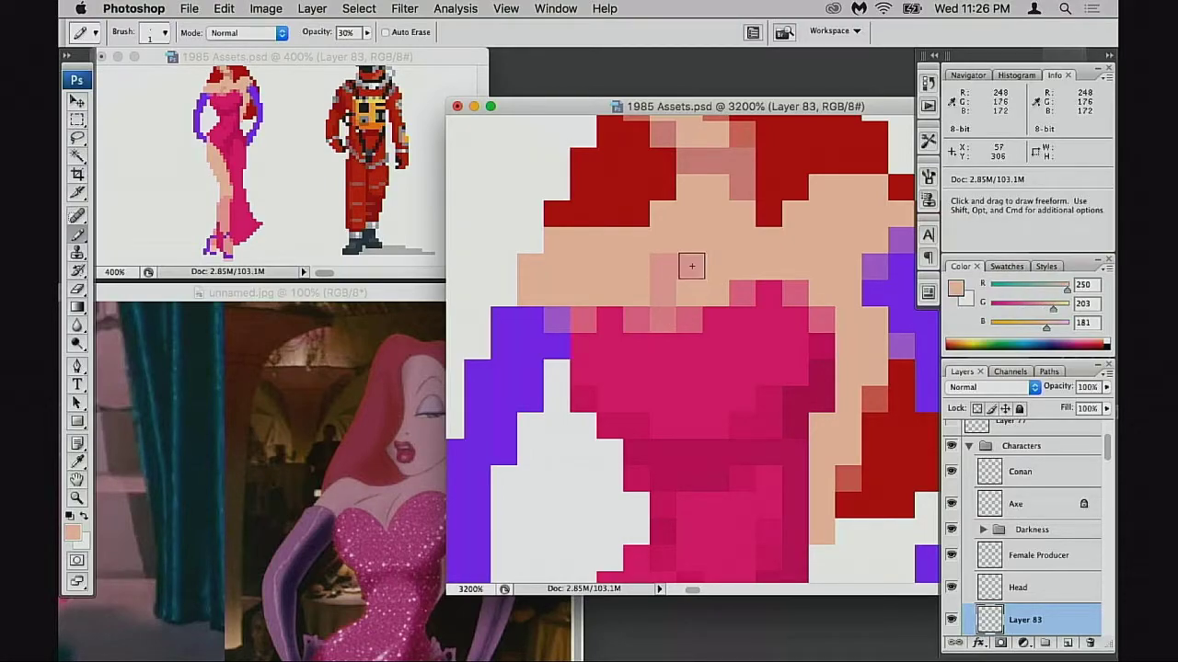
pyautogui.keyDown('alt'); pyautogui.click(693, 335); pyautogui.keyUp('alt')
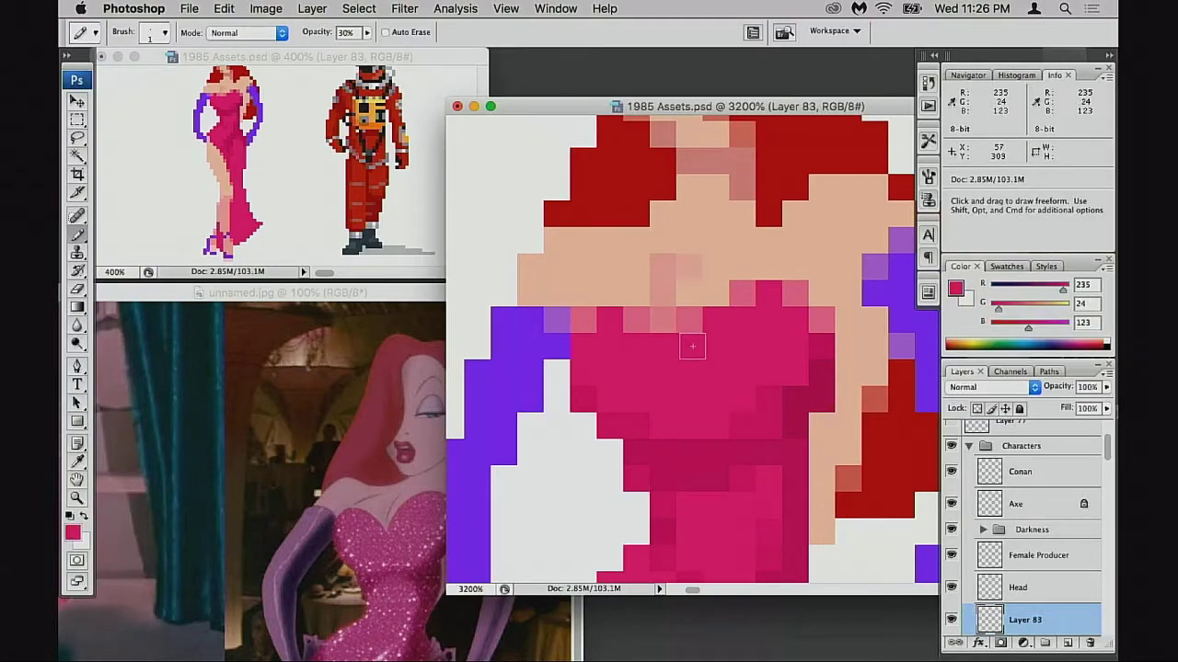
pyautogui.click(663, 295)
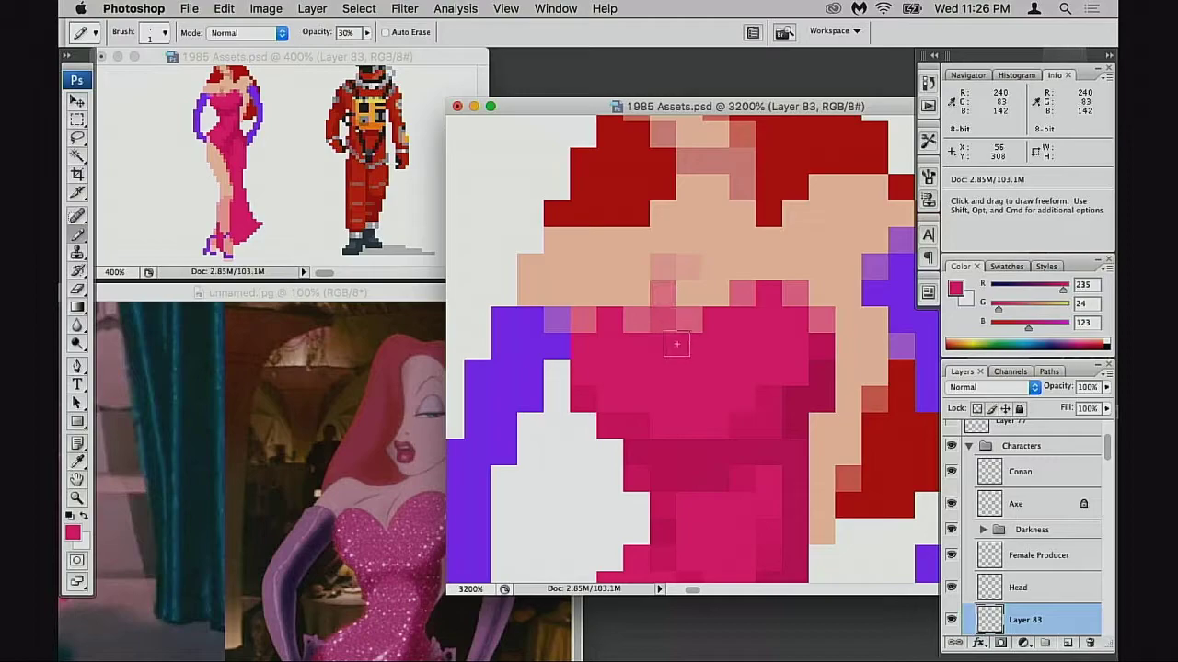
pyautogui.moveTo(682, 328); pyautogui.dragTo(670, 399)
pyautogui.press('super+z')
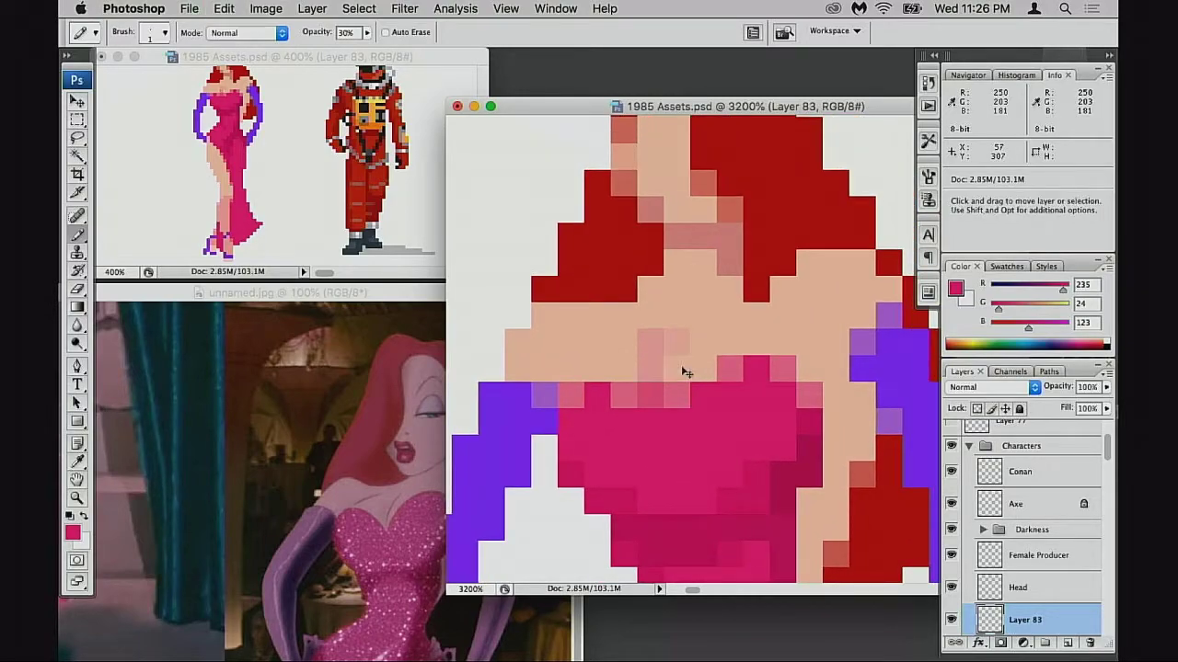
# - Set the pencil opacity to 100%, try the neck's shadow tone on the cleavage and undo the stroke
pyautogui.keyDown('alt'); pyautogui.click(654, 335); pyautogui.keyUp('alt')
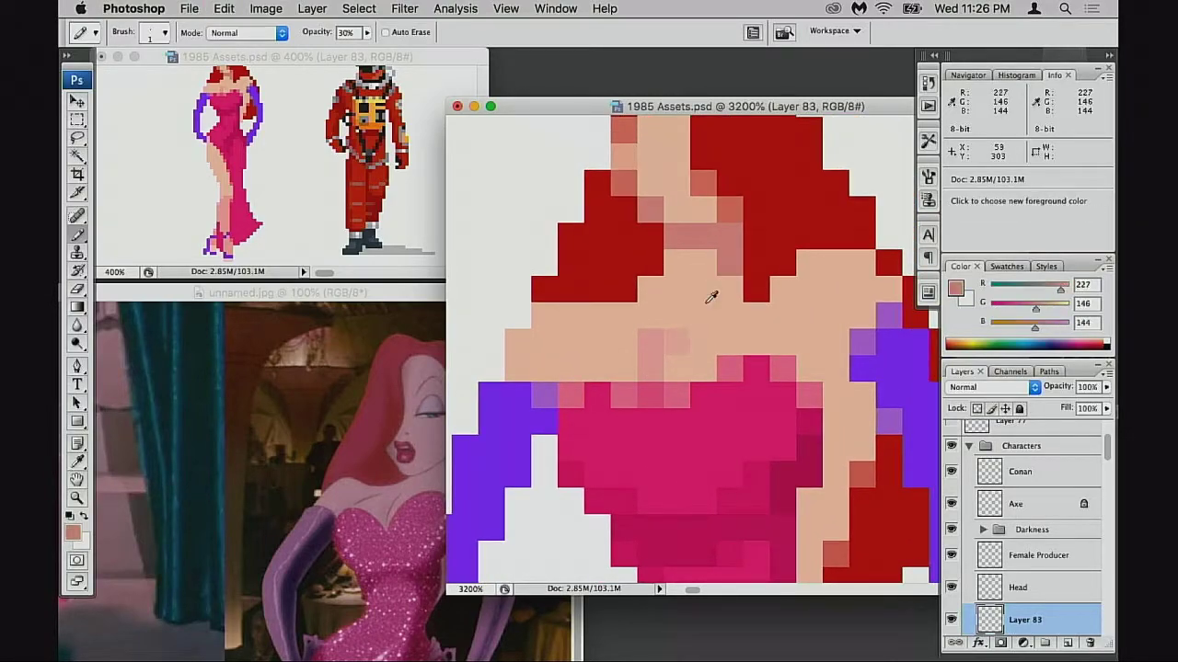
pyautogui.press('0')
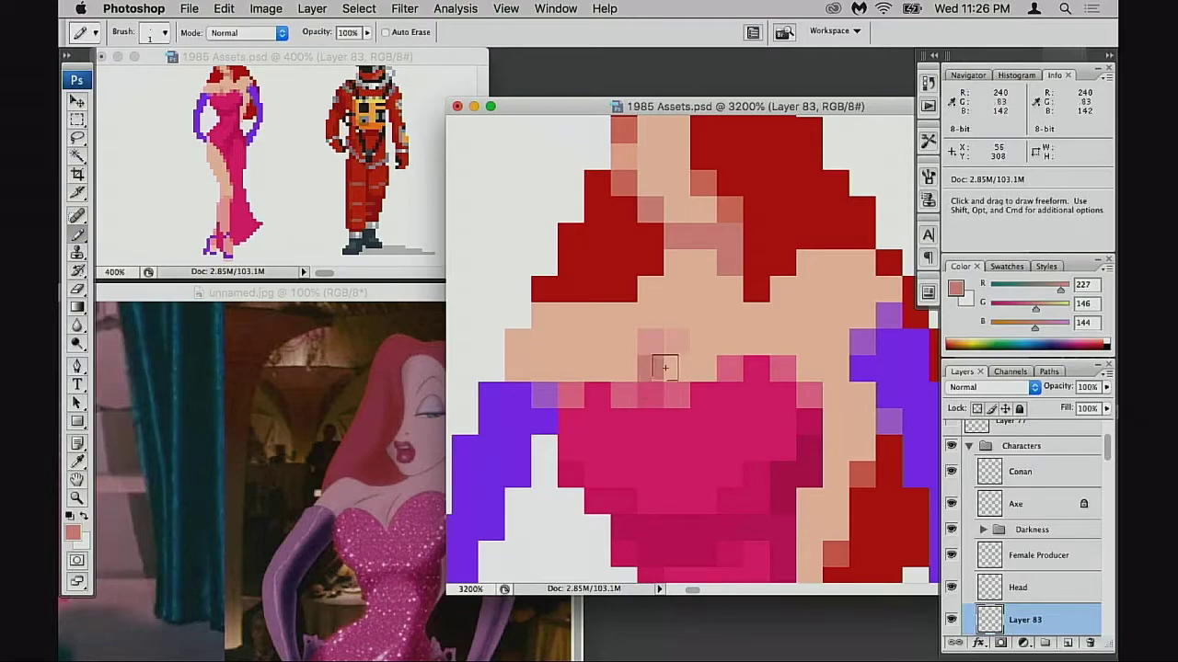
pyautogui.press('super+z')
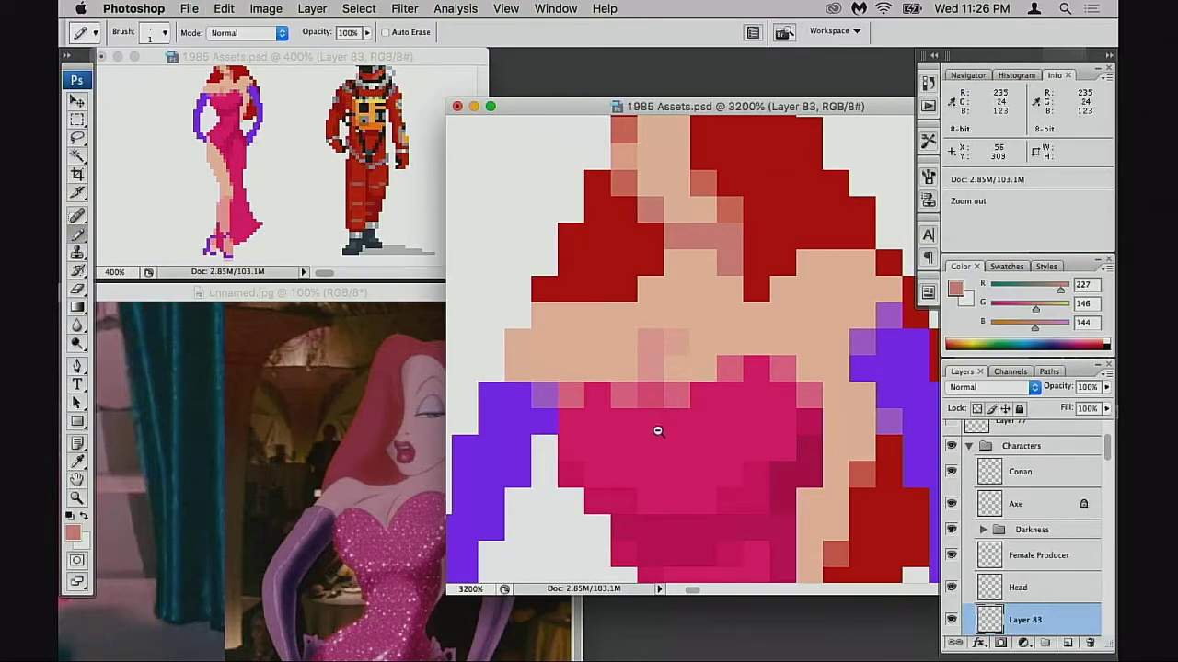
# - Examine how the chest and neckline shading reads on the whole figure
pyautogui.keyDown('alt'); pyautogui.click(658, 430); pyautogui.keyUp('alt')
pyautogui.keyDown('alt'); pyautogui.click(669, 439); pyautogui.keyUp('alt')
pyautogui.moveTo(670, 442)
pyautogui.mouseDown()
pyautogui.moveTo(614, 371)
pyautogui.moveTo(560, 394)
pyautogui.mouseUp()
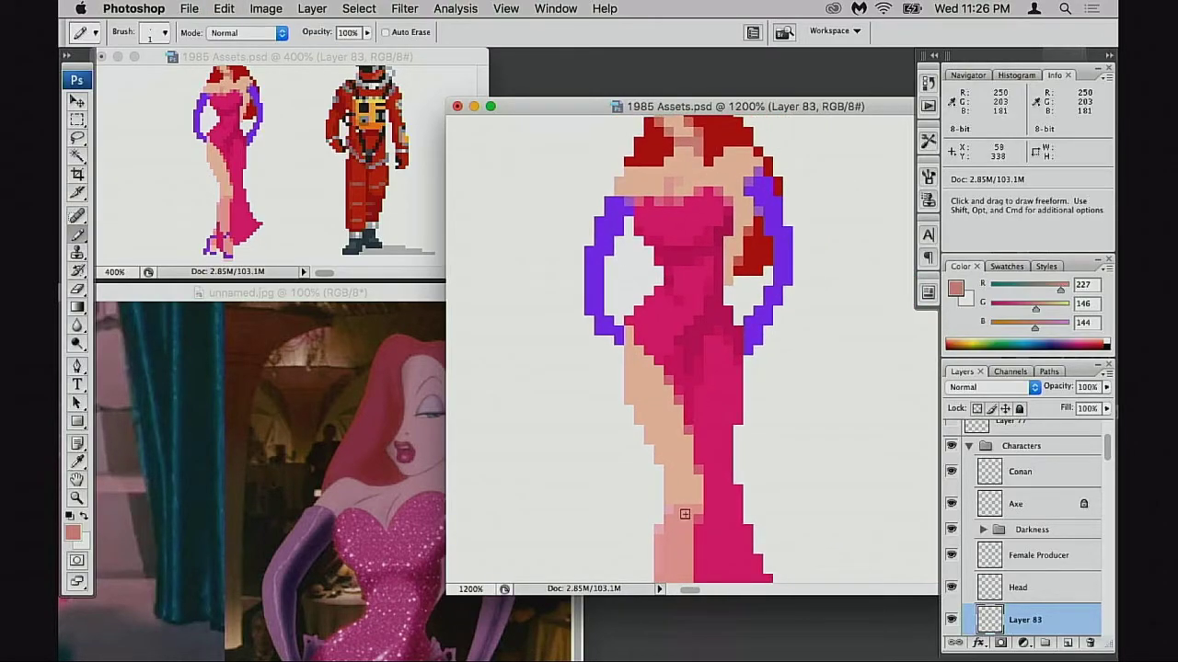
pyautogui.scroll(3, 686, 331)
pyautogui.hscroll(1, 686, 331)
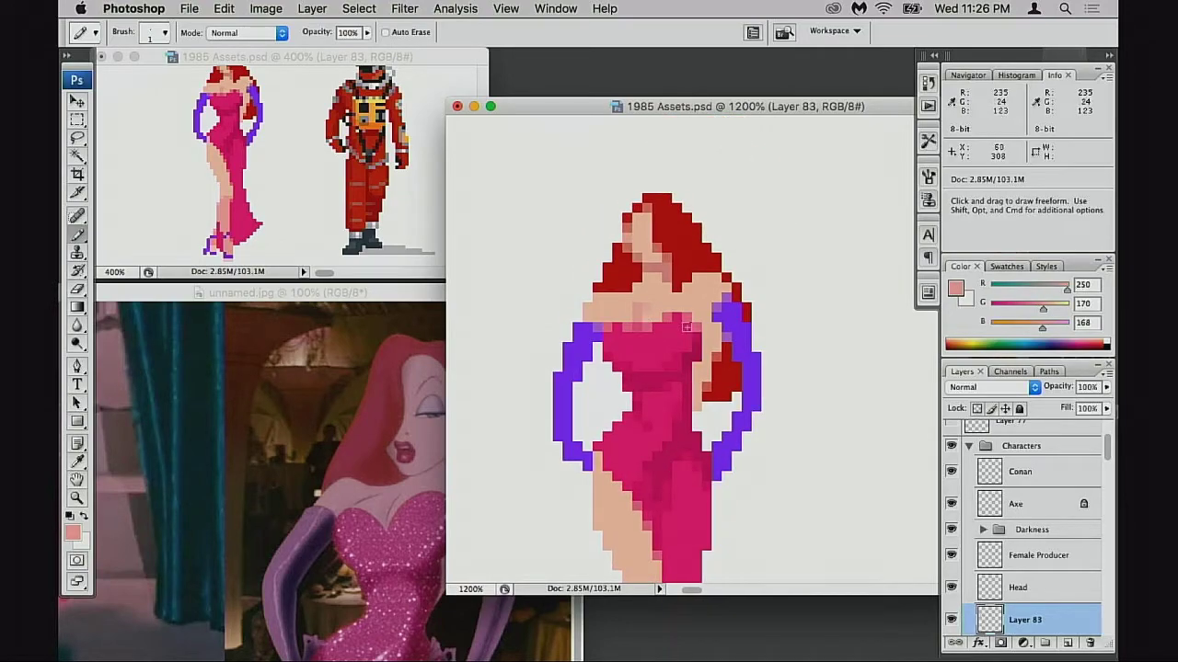
pyautogui.press('super+space')
pyautogui.click(667, 329)
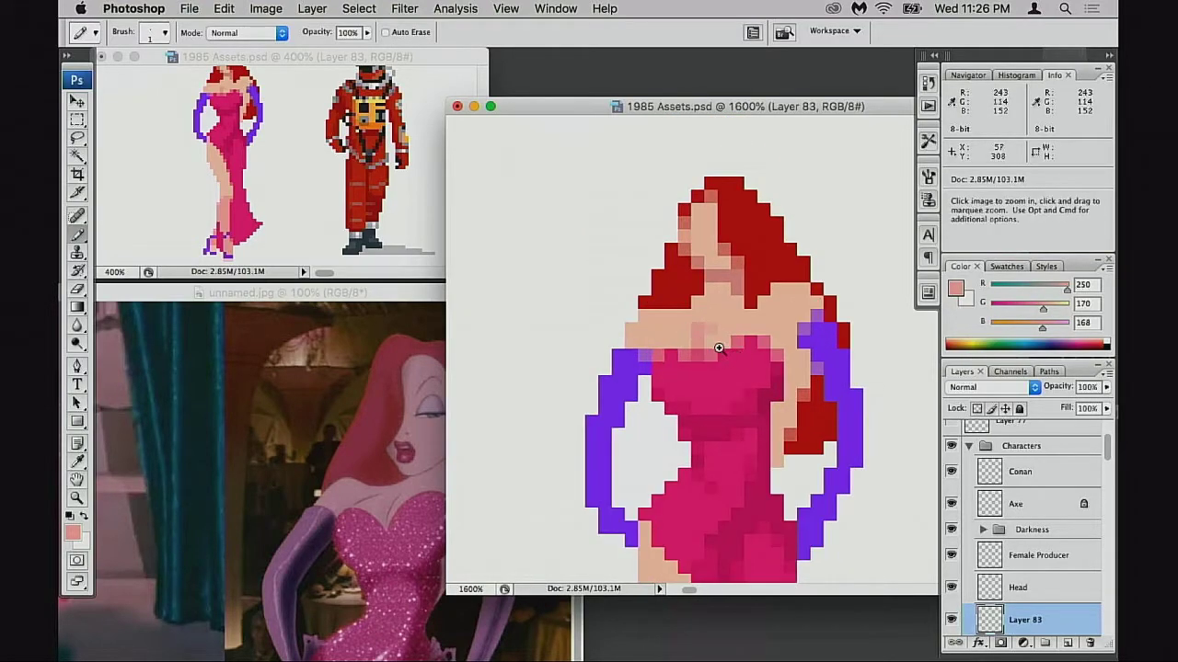
pyautogui.click(719, 348)
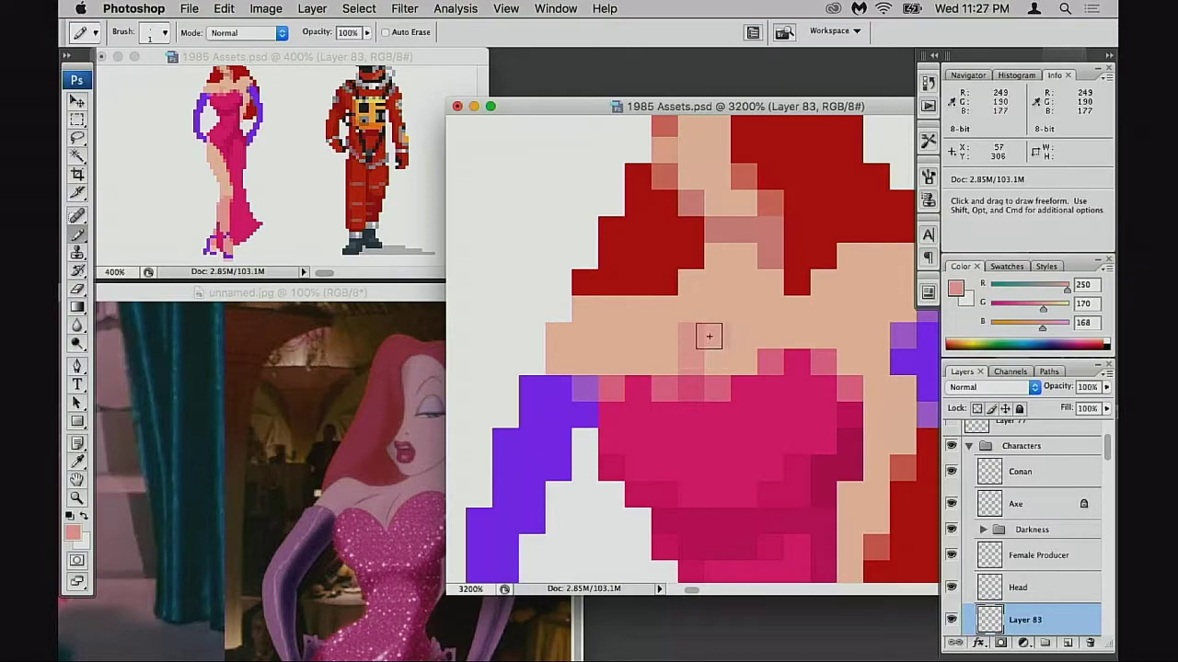
# - Paint the upper cleavage shading back to skin tone and fill the neckline's left corner pixel with dress pink
pyautogui.keyDown('alt'); pyautogui.click(675, 325); pyautogui.keyUp('alt')
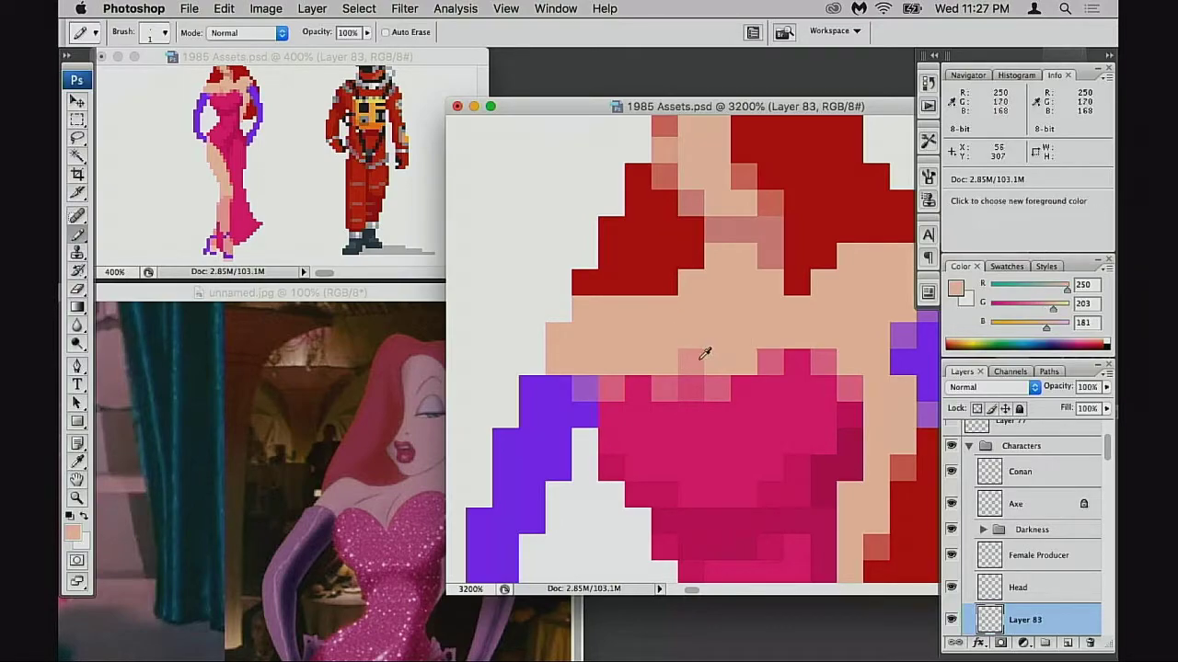
pyautogui.keyDown('alt'); pyautogui.click(635, 391); pyautogui.keyUp('alt')
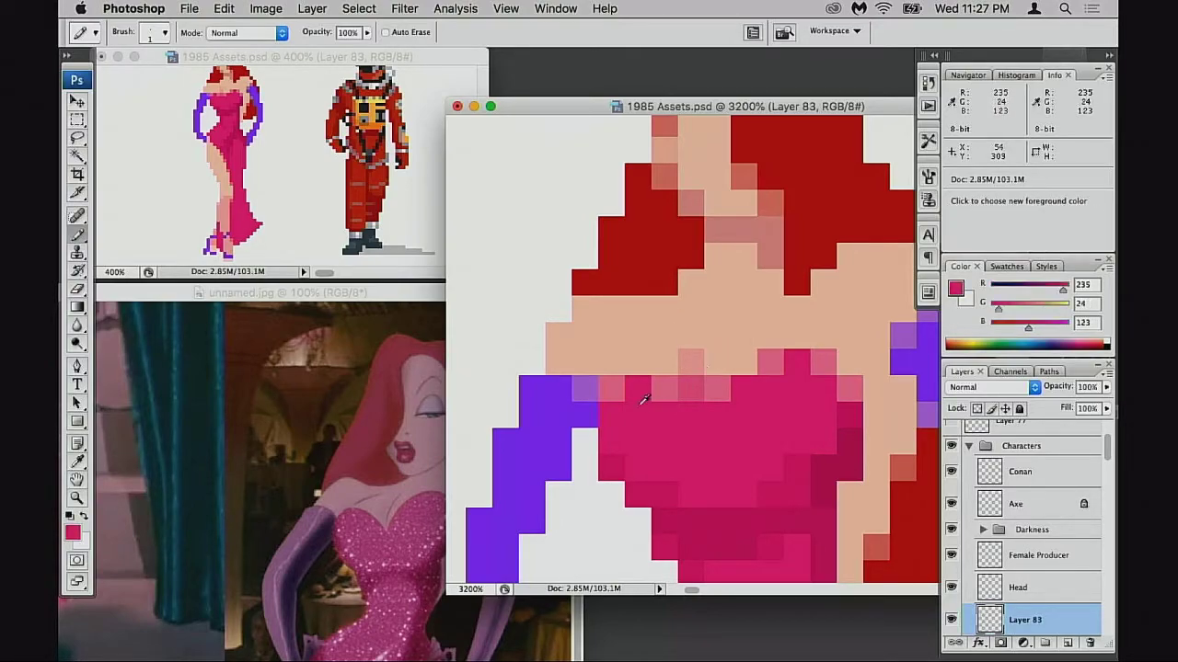
pyautogui.keyDown('alt'); pyautogui.click(665, 357); pyautogui.keyUp('alt')
pyautogui.click(669, 386)
pyautogui.press('super+z')
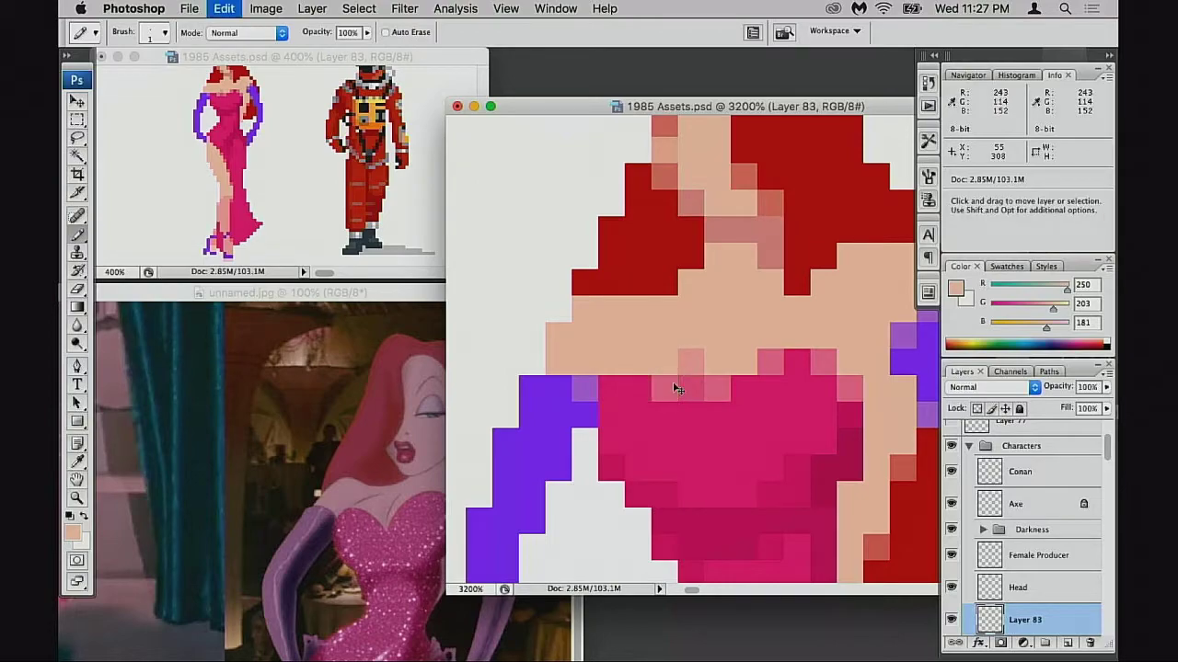
# - Try lowering the left half of the neckline by one row with light pink and skin pixels, plus one skin pixel below the cleavage
pyautogui.keyDown('alt'); pyautogui.click(692, 361); pyautogui.keyUp('alt')
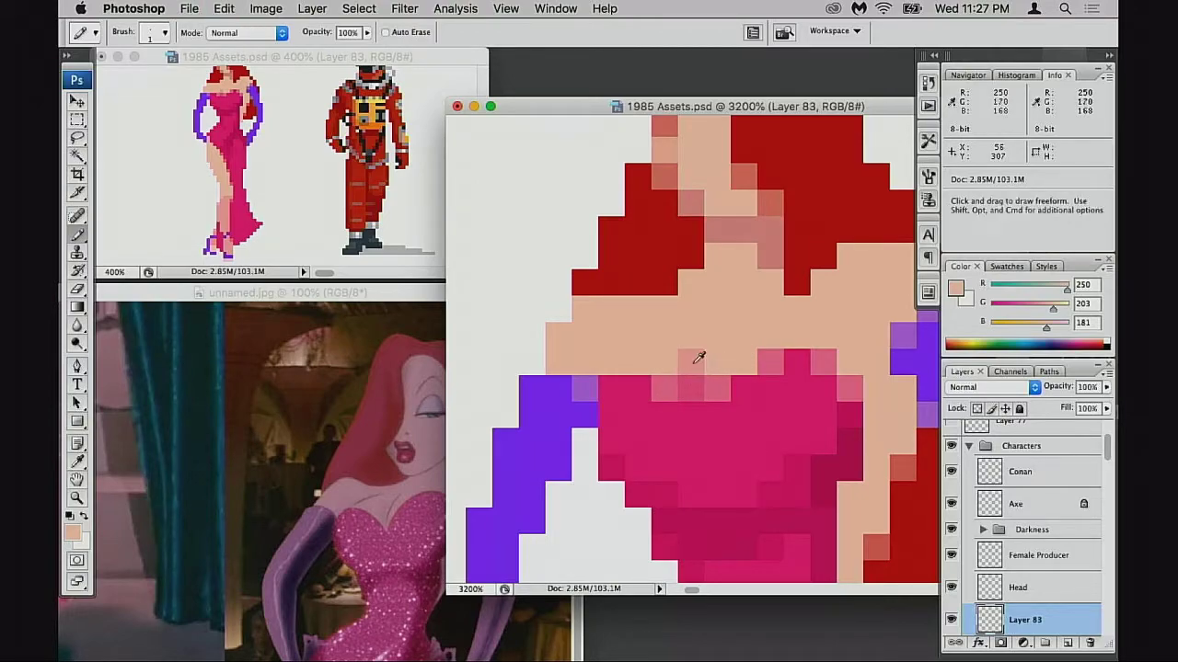
pyautogui.moveTo(649, 386)
pyautogui.mouseDown()
pyautogui.moveTo(677, 400)
pyautogui.moveTo(733, 387)
pyautogui.mouseUp()
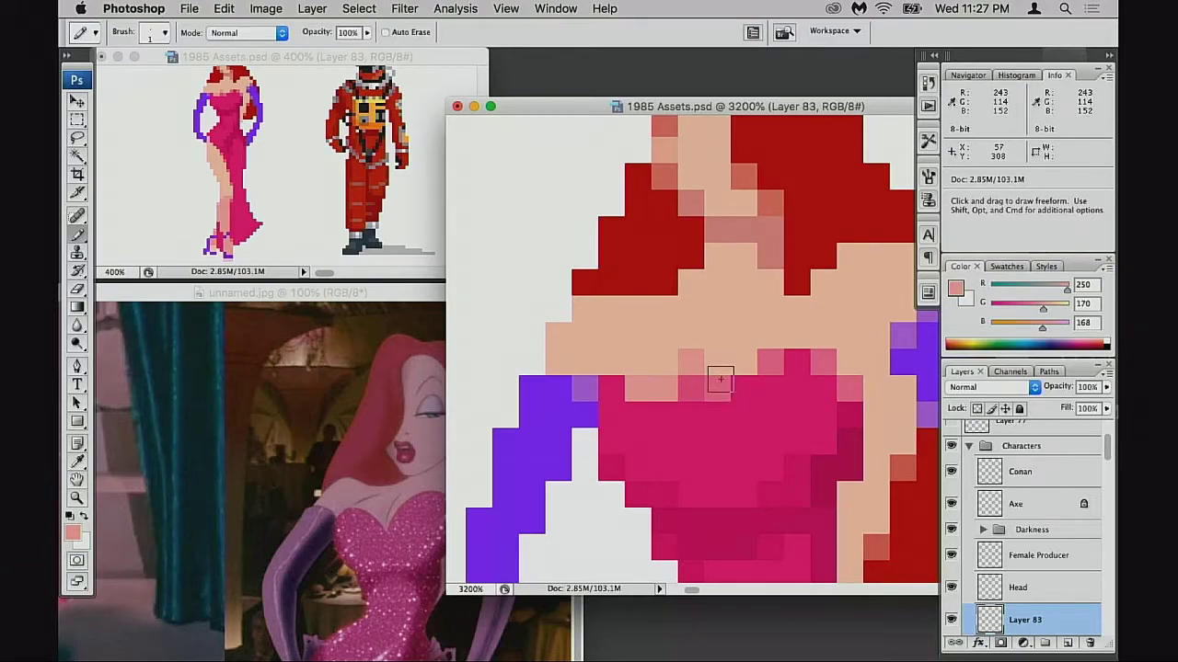
pyautogui.click(617, 386)
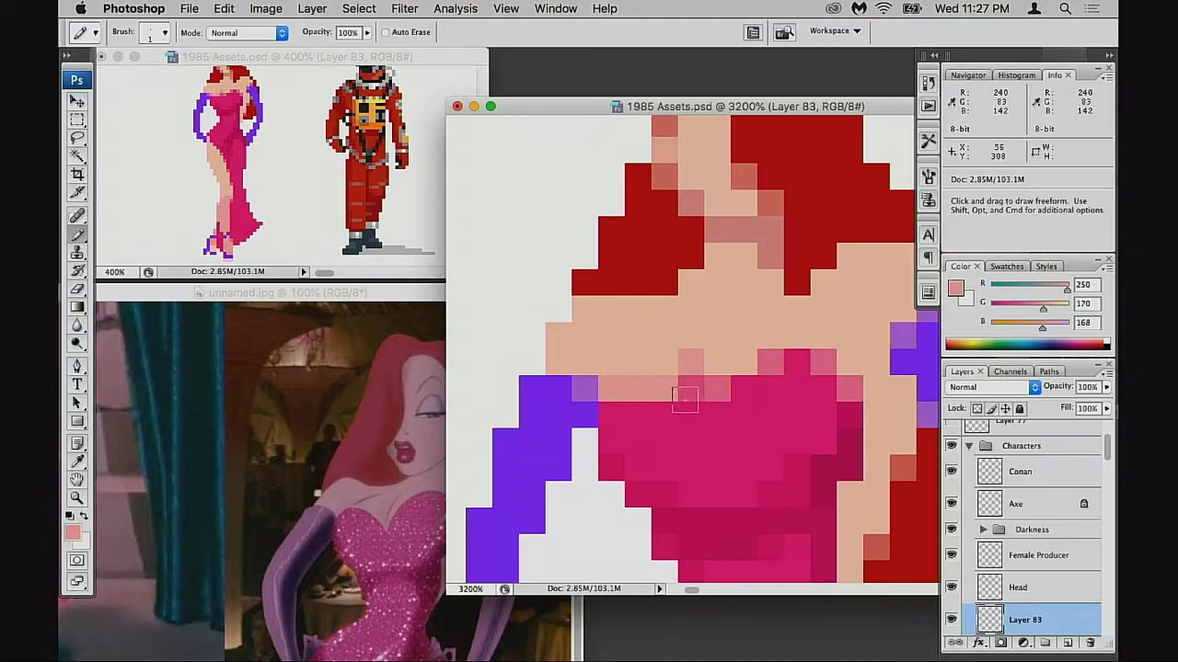
pyautogui.keyDown('alt'); pyautogui.click(649, 361); pyautogui.keyUp('alt')
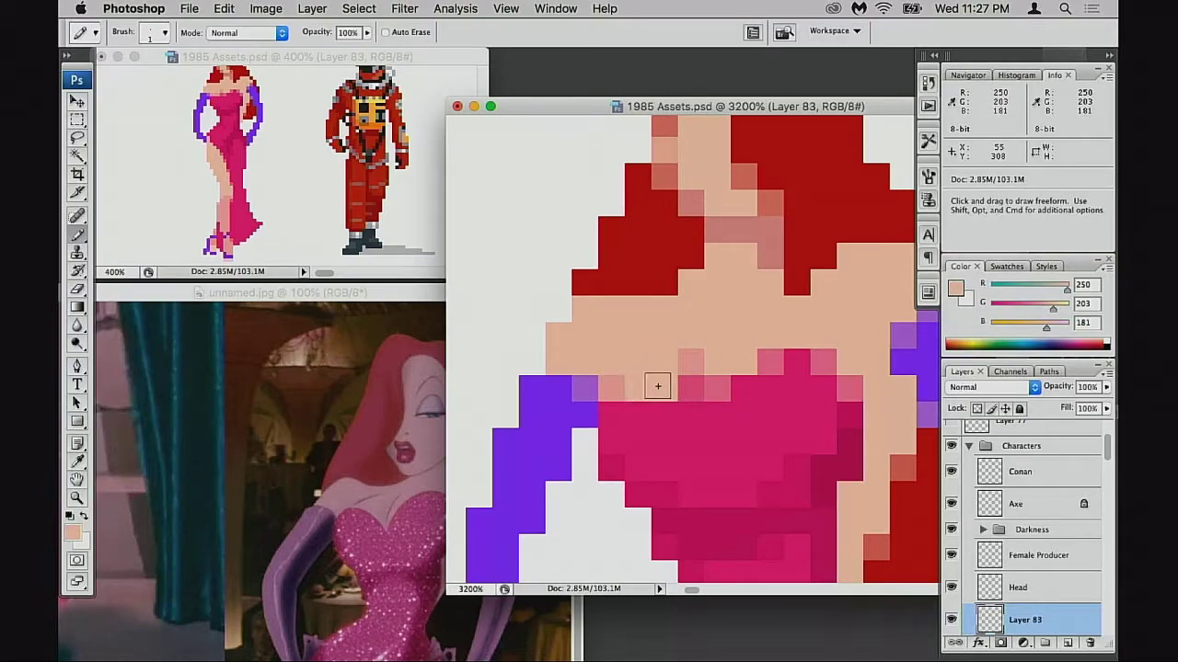
pyautogui.click(660, 387)
pyautogui.click(691, 415)
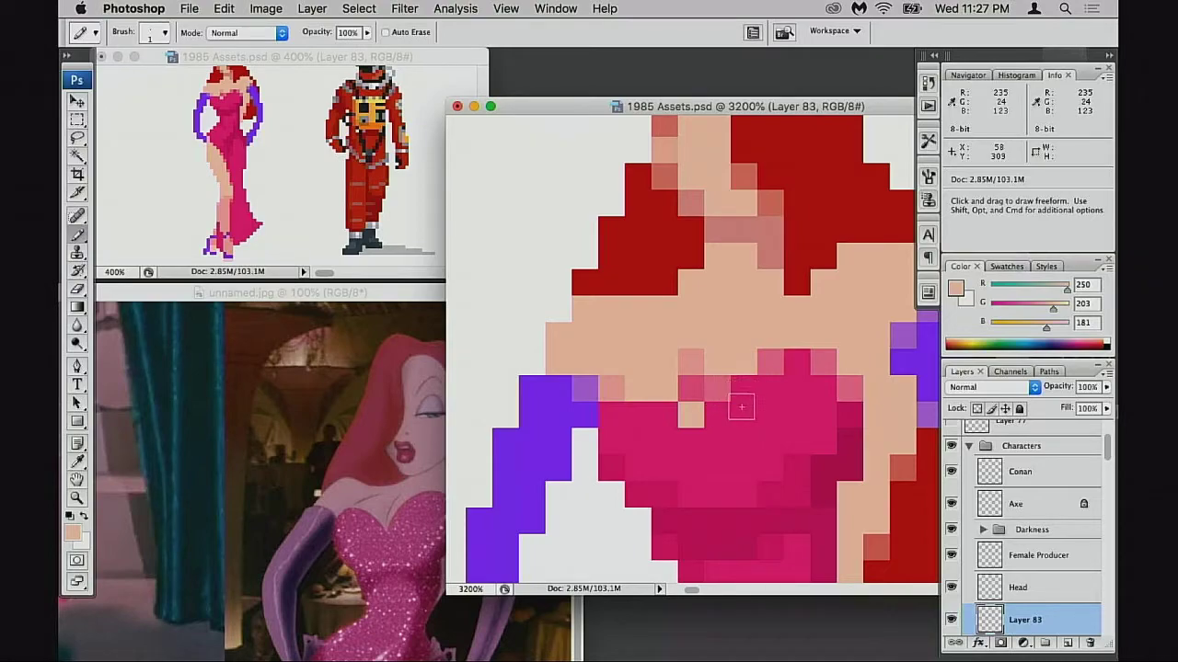
# - Refill the neckline's top row with dress pink and carve an L-shaped cleavage notch in skin tone
pyautogui.keyDown('alt'); pyautogui.click(738, 397); pyautogui.keyUp('alt')
pyautogui.moveTo(638, 395); pyautogui.dragTo(611, 395)
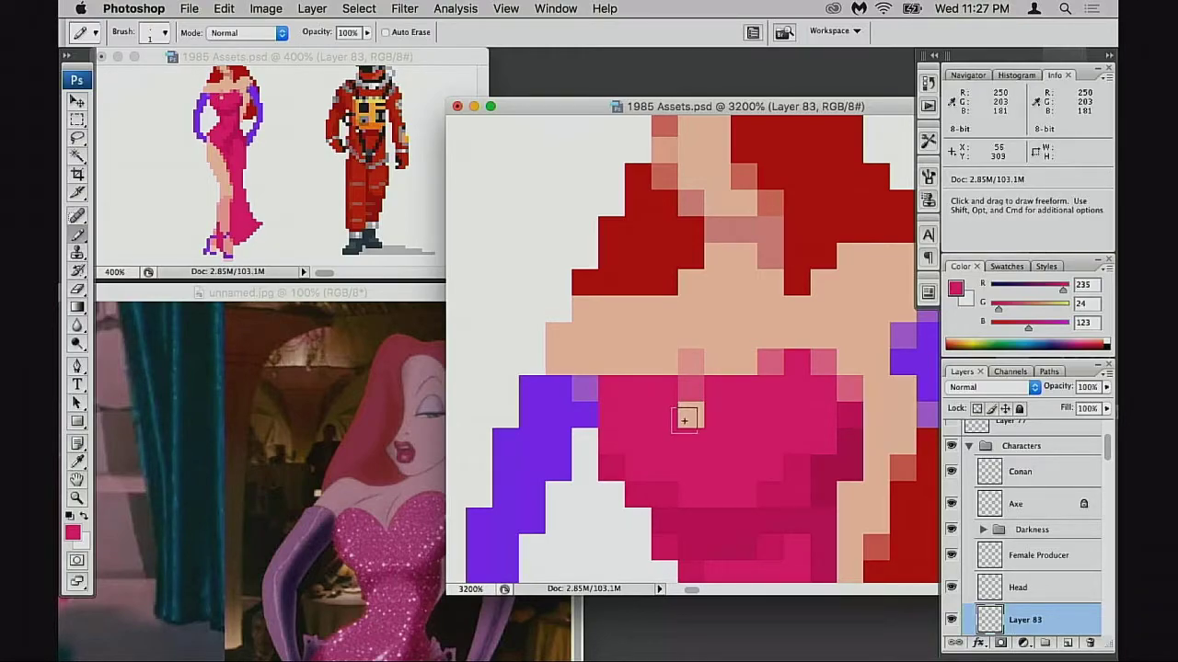
pyautogui.keyDown('alt'); pyautogui.click(678, 364); pyautogui.keyUp('alt')
pyautogui.click(688, 392)
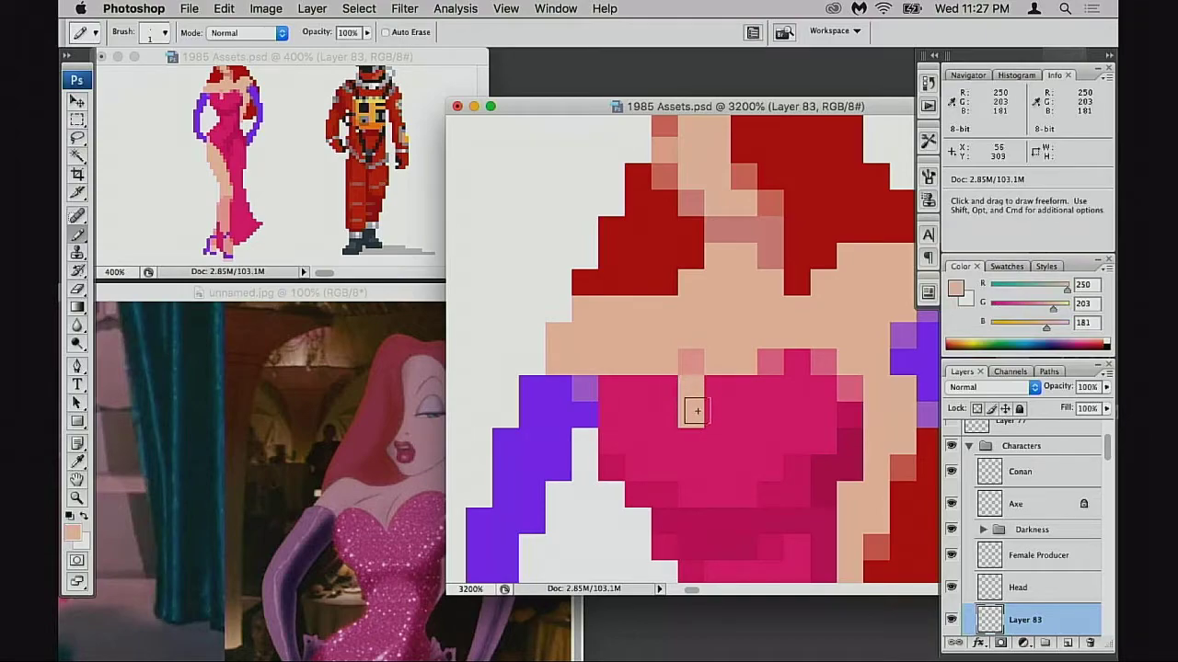
pyautogui.click(708, 418)
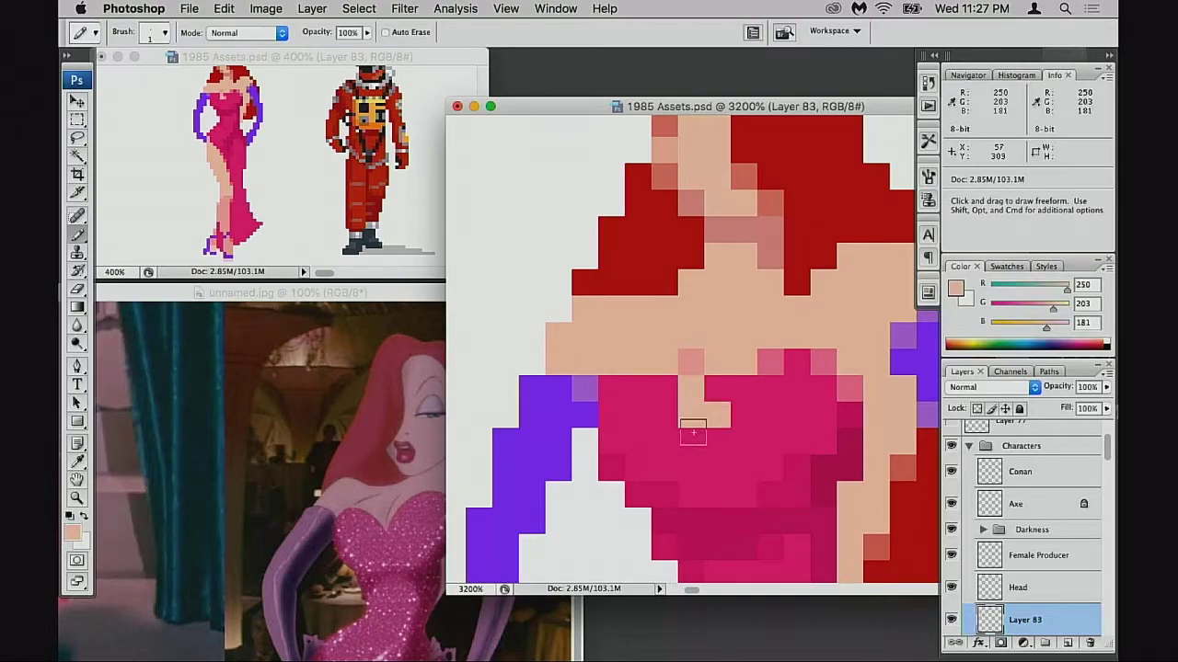
# - Cover the notch's lower pixels with dress pink and repaint the central one in skin tone for a straight two-pixel notch
pyautogui.keyDown('alt'); pyautogui.click(692, 433); pyautogui.keyUp('alt')
pyautogui.click(688, 422)
pyautogui.click(717, 414)
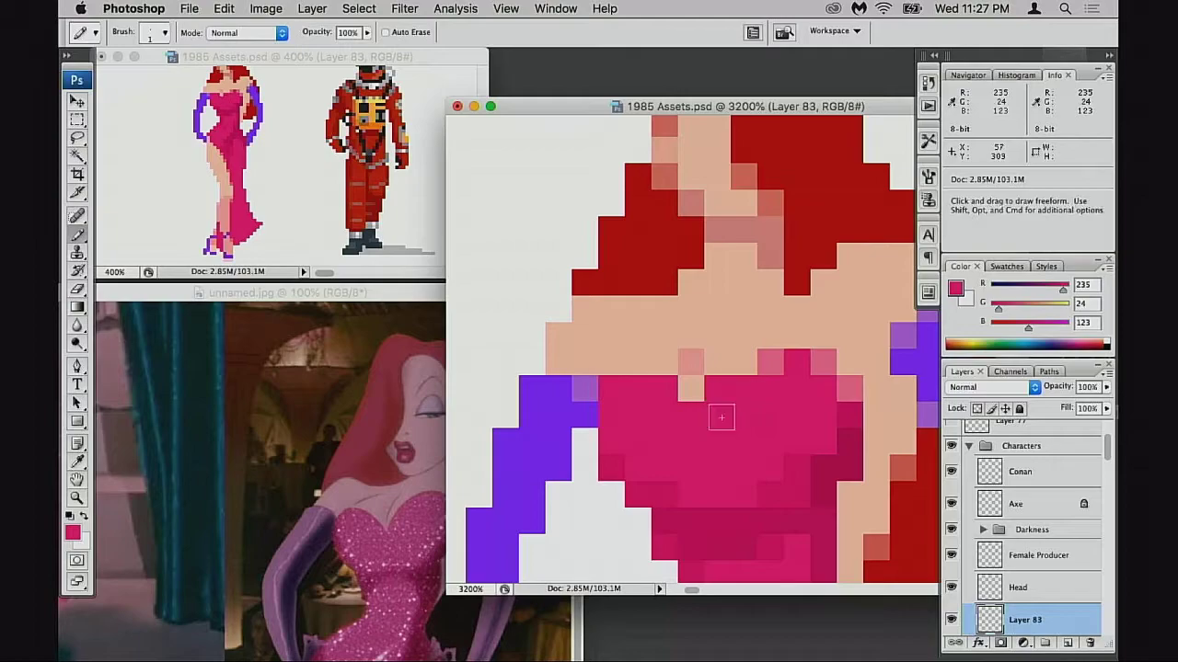
pyautogui.keyDown('alt'); pyautogui.click(691, 389); pyautogui.keyUp('alt')
pyautogui.click(692, 414)
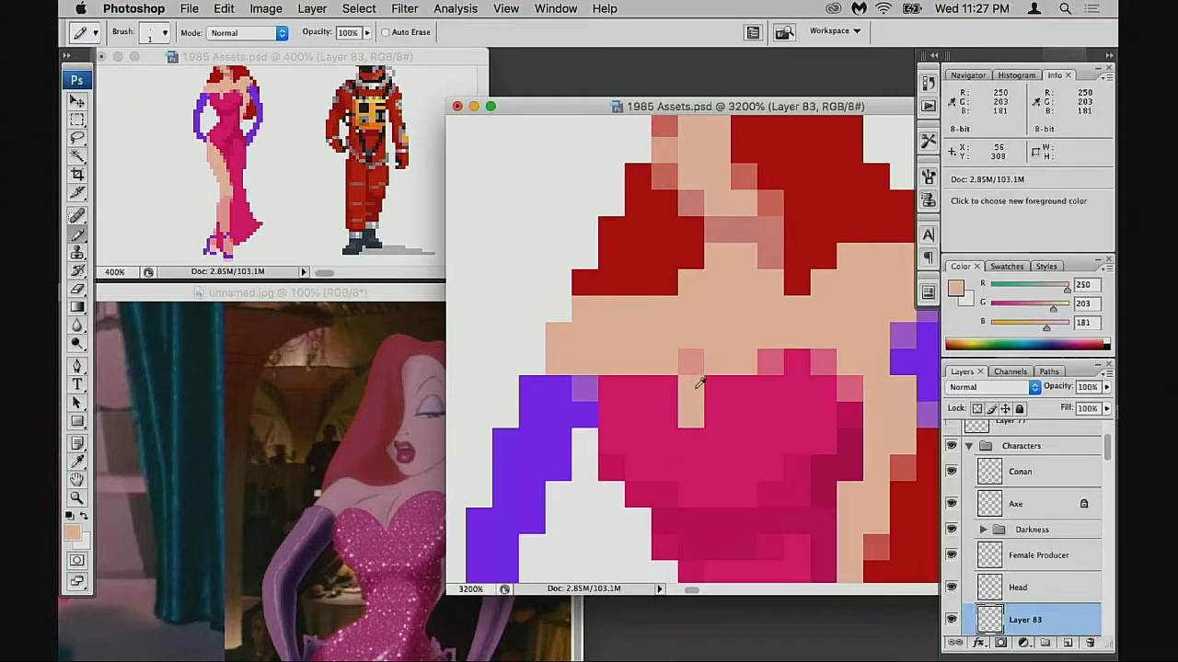
# - Soften the left half of the neckline with light pink pixels beside the notch and at the outer corner
pyautogui.keyDown('alt'); pyautogui.click(690, 362); pyautogui.keyUp('alt')
pyautogui.click(664, 389)
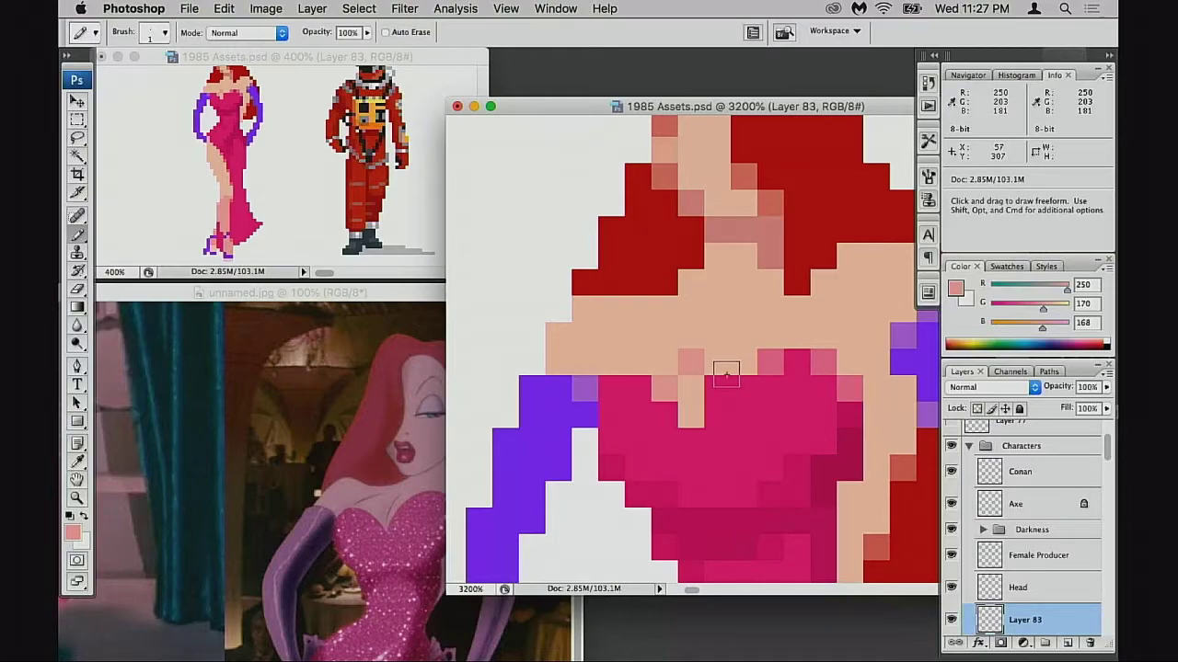
pyautogui.click(612, 388)
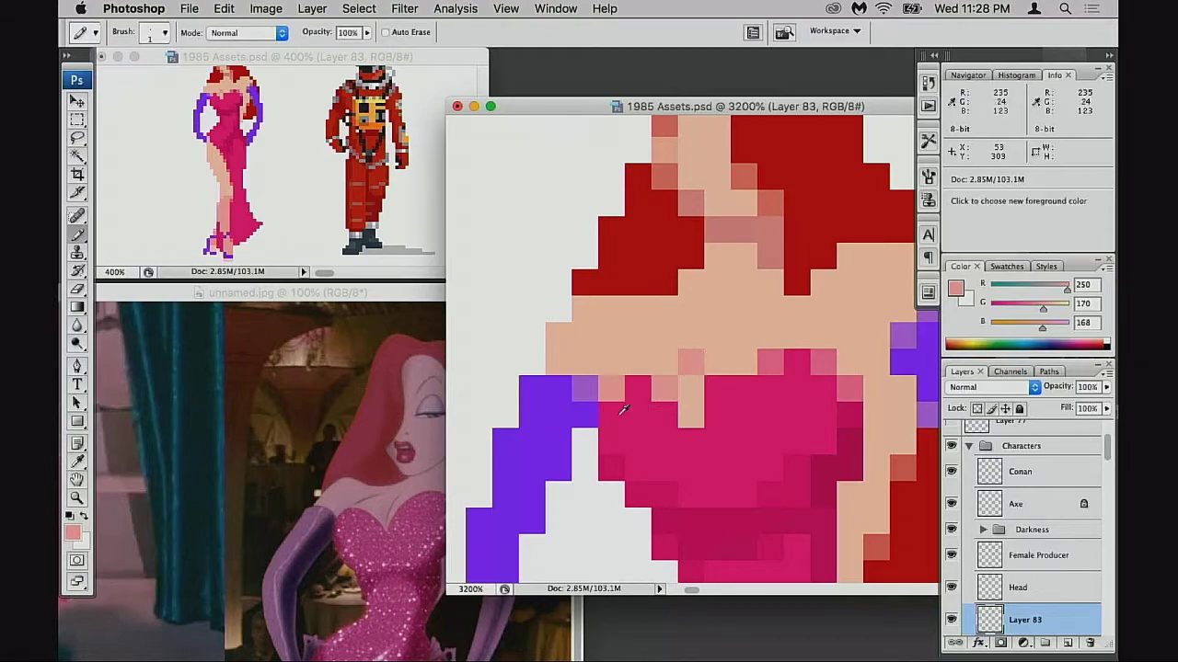
# - Extend the skin-toned notch one pixel to the right and fill its lower left and the left neckline with dress pink
pyautogui.keyDown('alt'); pyautogui.click(712, 388); pyautogui.keyUp('alt')
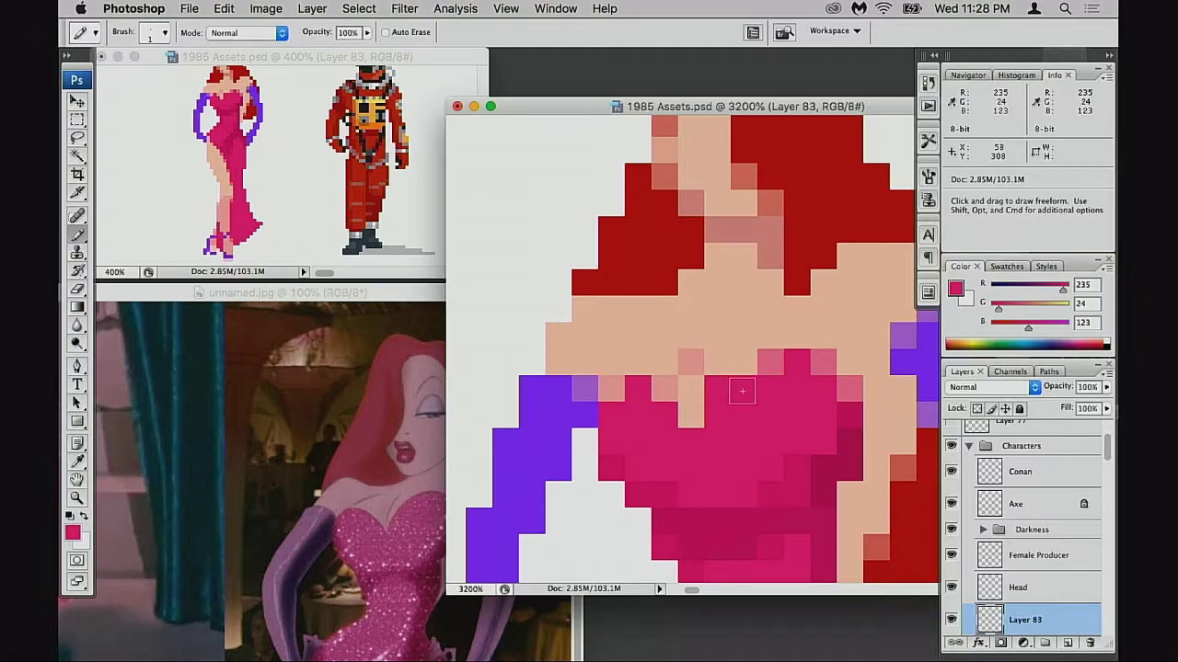
pyautogui.keyDown('alt'); pyautogui.click(700, 391); pyautogui.keyUp('alt')
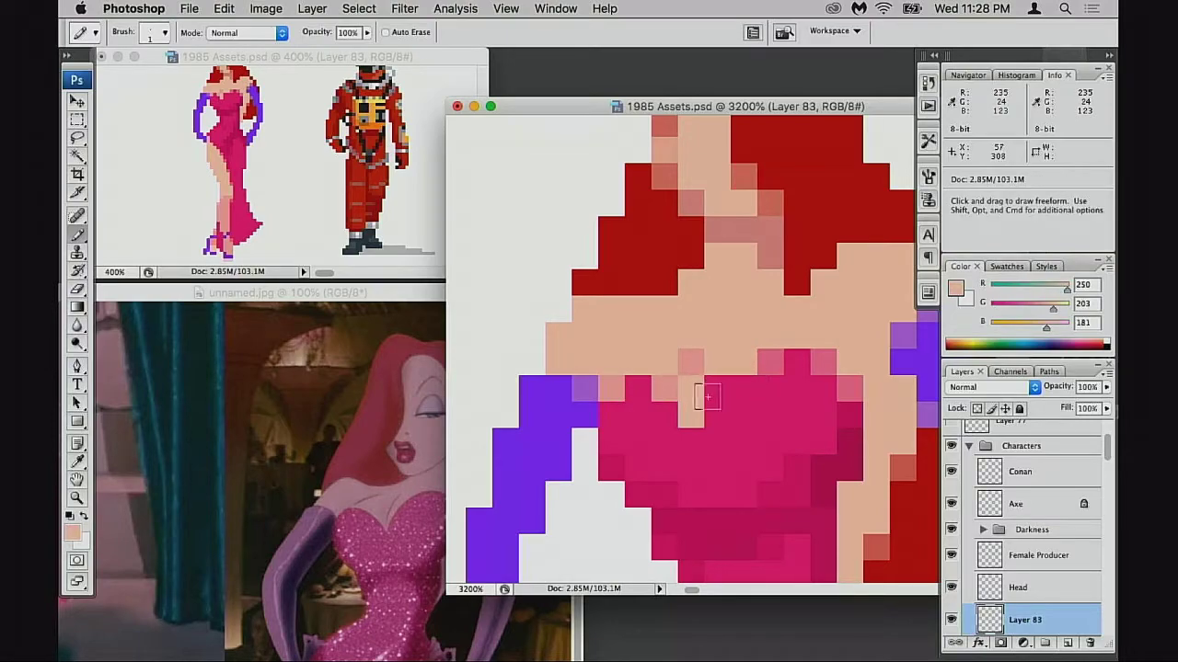
pyautogui.moveTo(683, 423)
pyautogui.mouseDown()
pyautogui.moveTo(666, 391)
pyautogui.moveTo(626, 391)
pyautogui.moveTo(638, 419)
pyautogui.mouseUp()
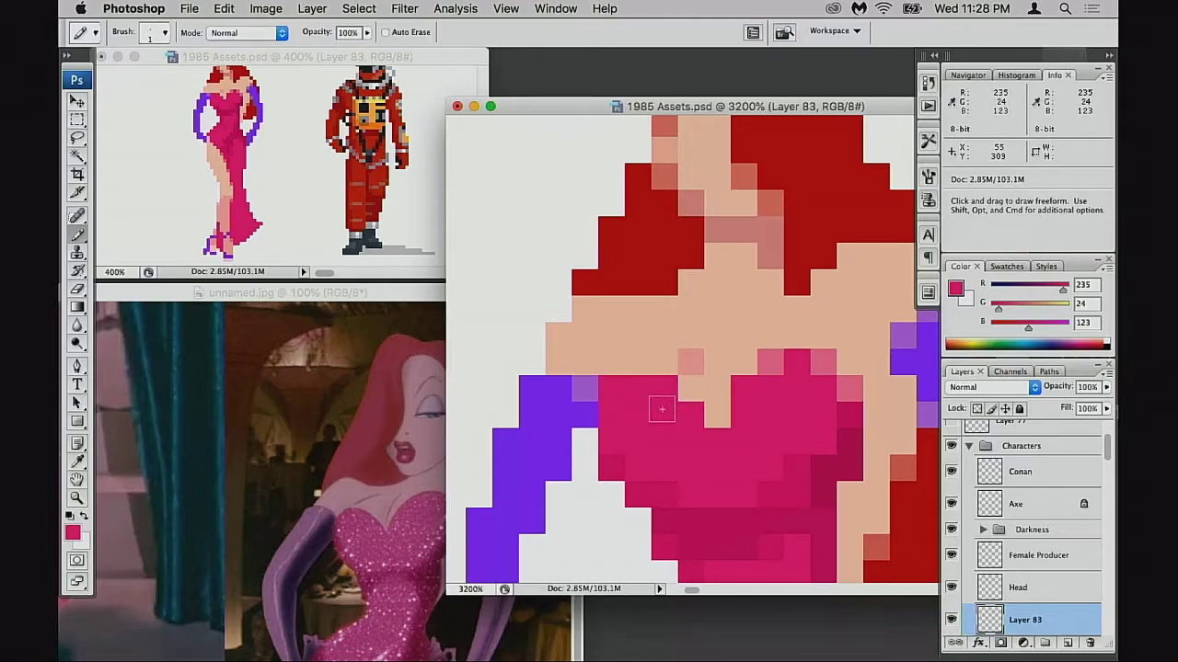
# - Soften the neckline with light pink pixels just right of the notch and at the left outer corner
pyautogui.press('alt')
pyautogui.keyDown('alt'); pyautogui.click(767, 372); pyautogui.keyUp('alt')
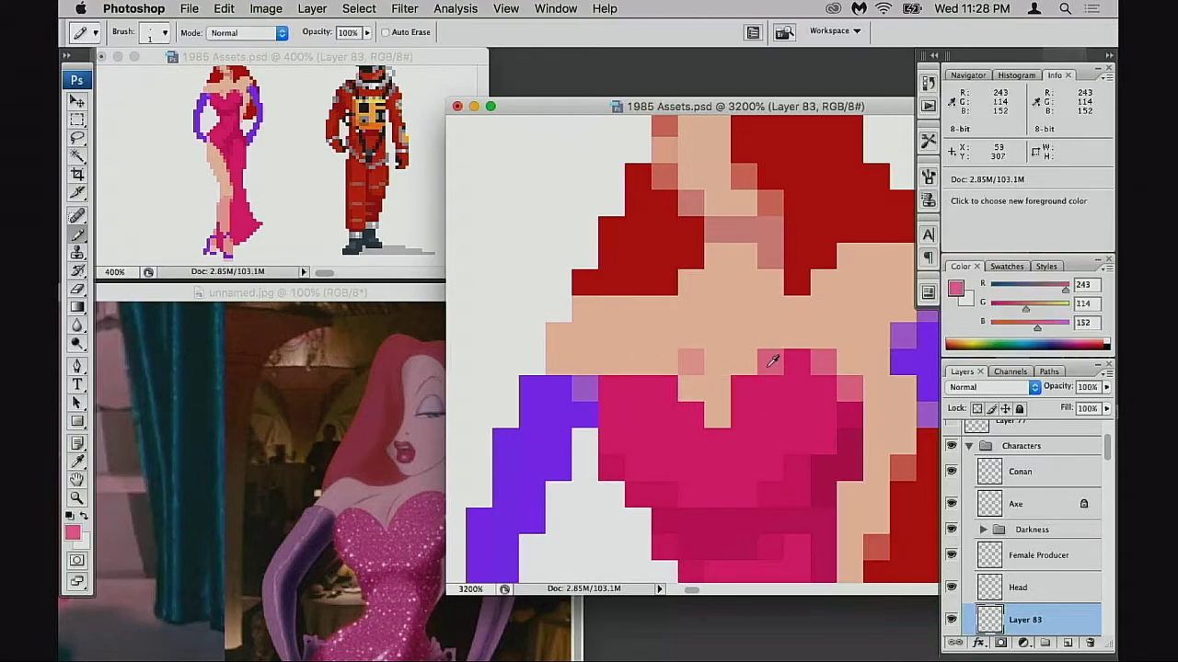
pyautogui.click(743, 388)
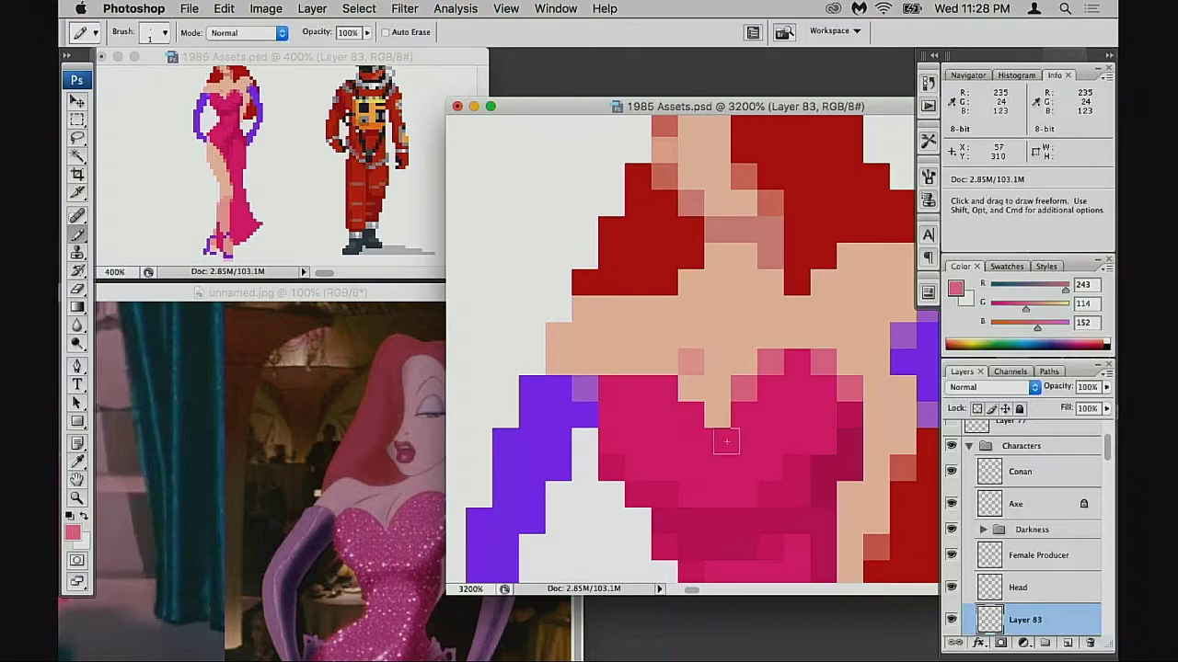
pyautogui.click(618, 387)
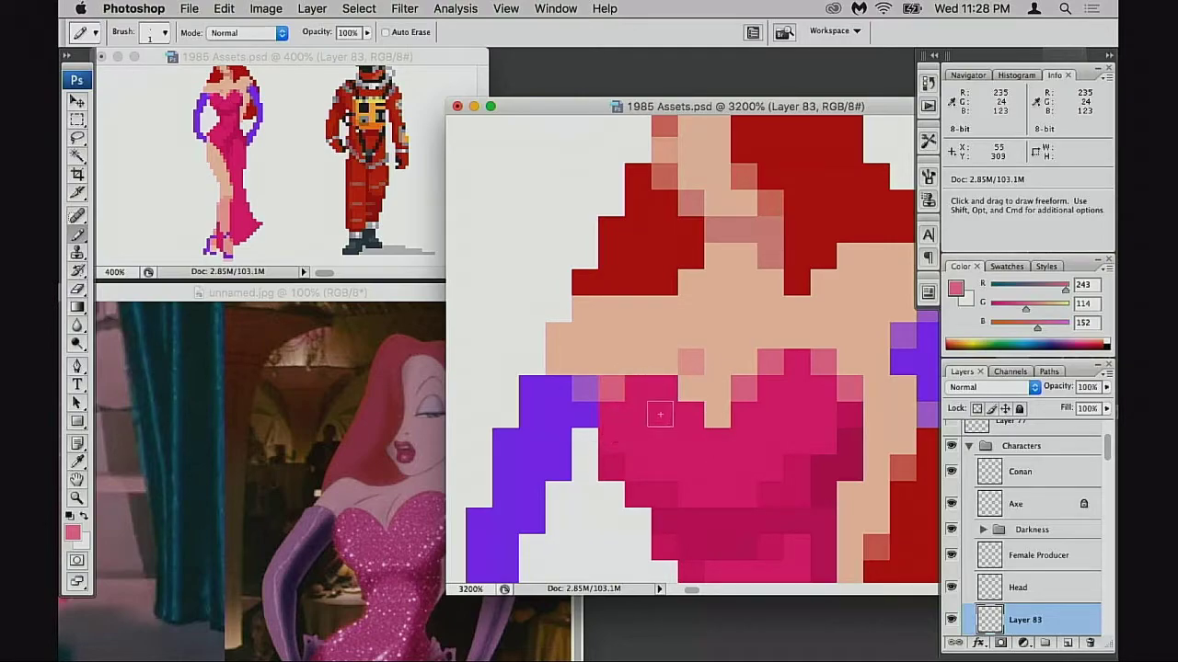
# - Recolour the two stacked pixels along the left side of the cleavage notch in plain skin tone
pyautogui.keyDown('alt'); pyautogui.click(696, 384); pyautogui.keyUp('alt')
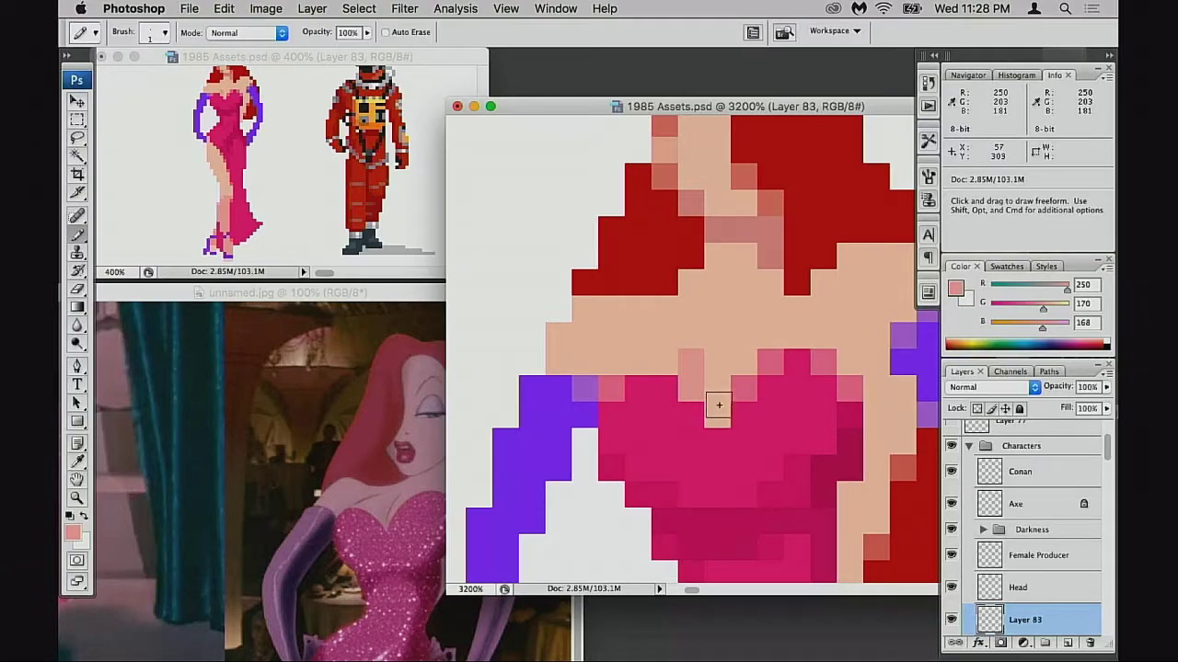
pyautogui.keyDown('alt'); pyautogui.click(714, 385); pyautogui.keyUp('alt')
pyautogui.click(694, 365)
pyautogui.click(694, 387)
# - Try a darker skin-pink cleavage line running up the notch's centre column into the chest
pyautogui.keyDown('alt'); pyautogui.click(719, 416); pyautogui.keyUp('alt')
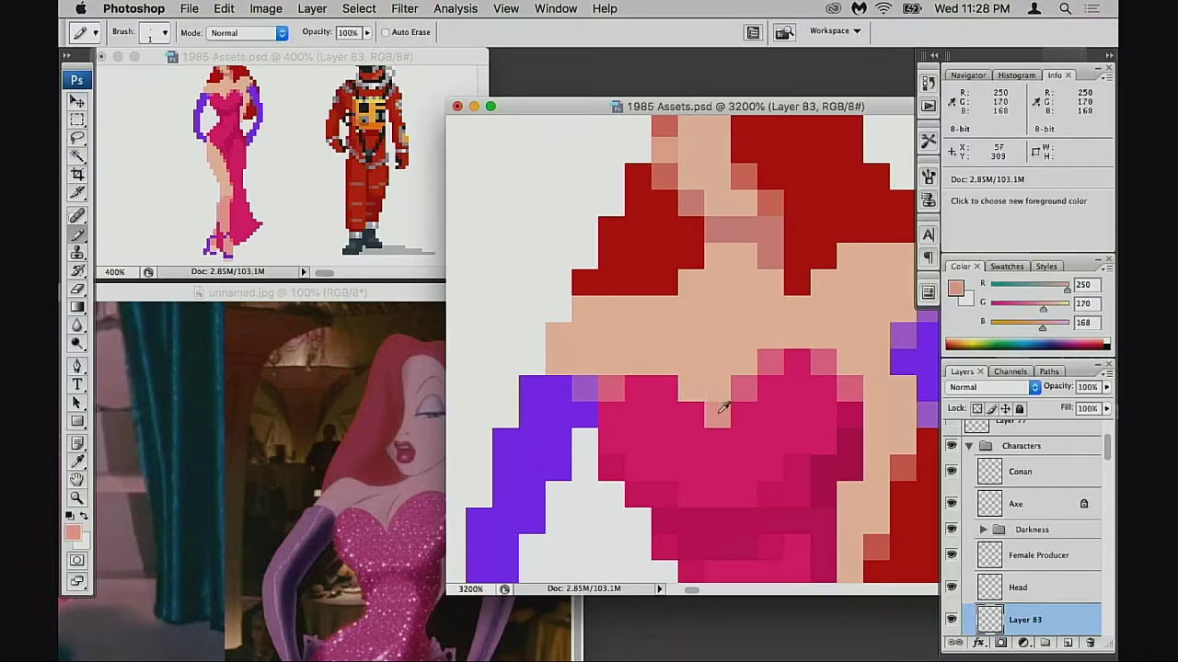
pyautogui.click(716, 396)
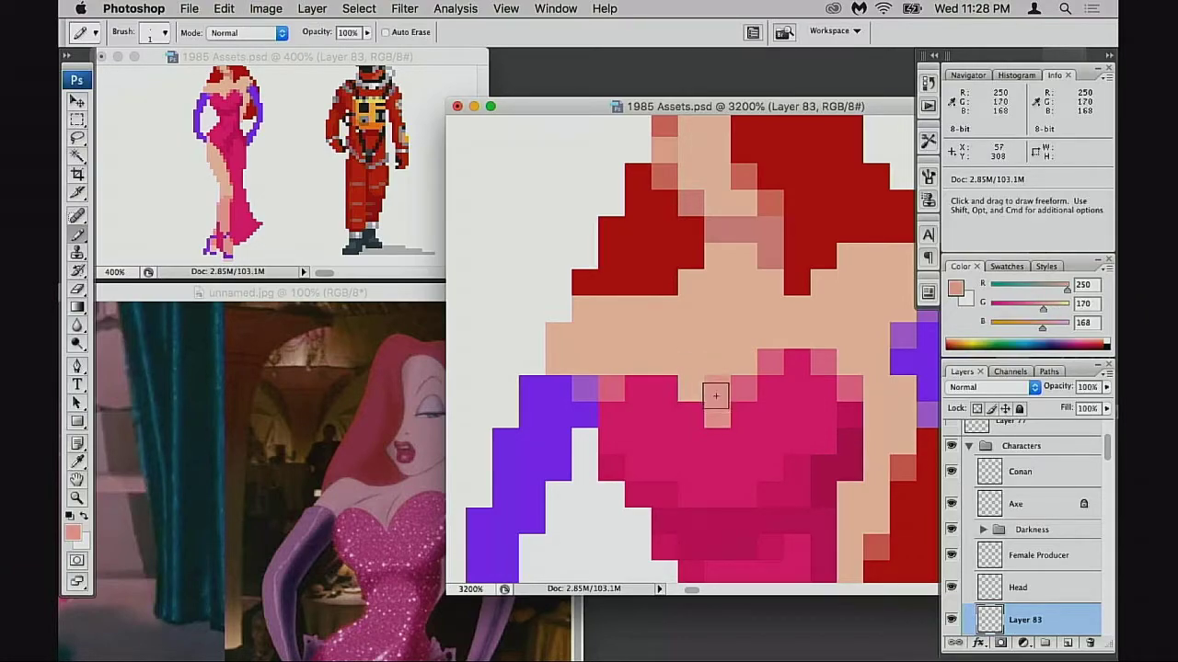
pyautogui.click(718, 336)
pyautogui.press('super+z')
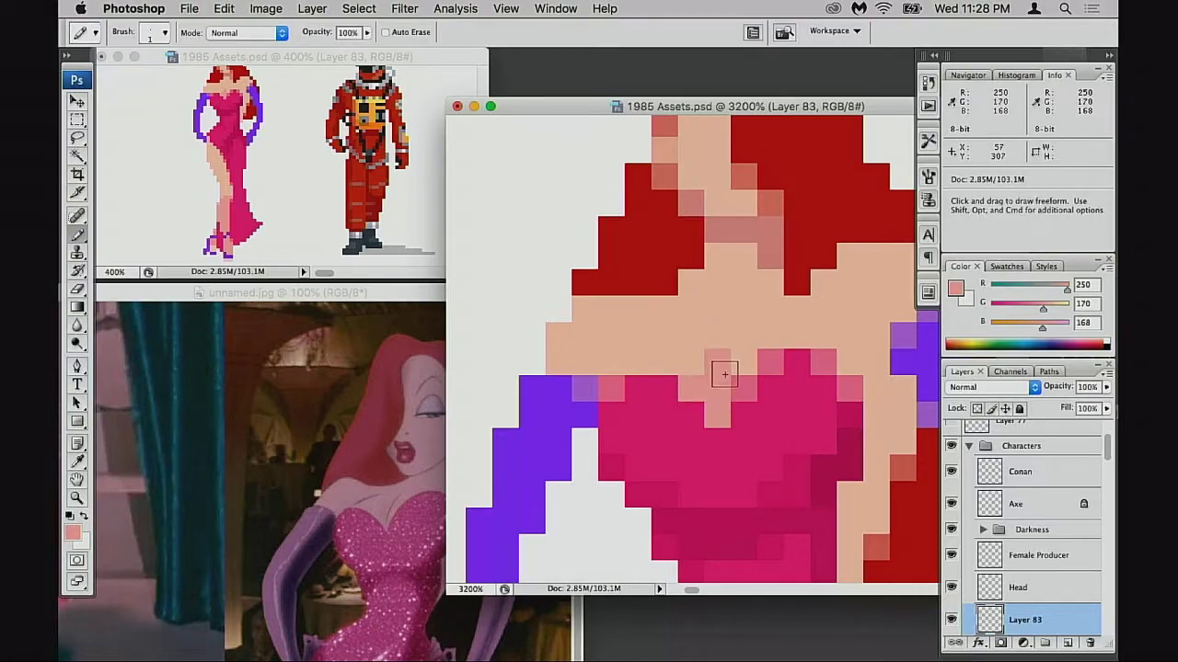
pyautogui.click(694, 366)
pyautogui.click(714, 331)
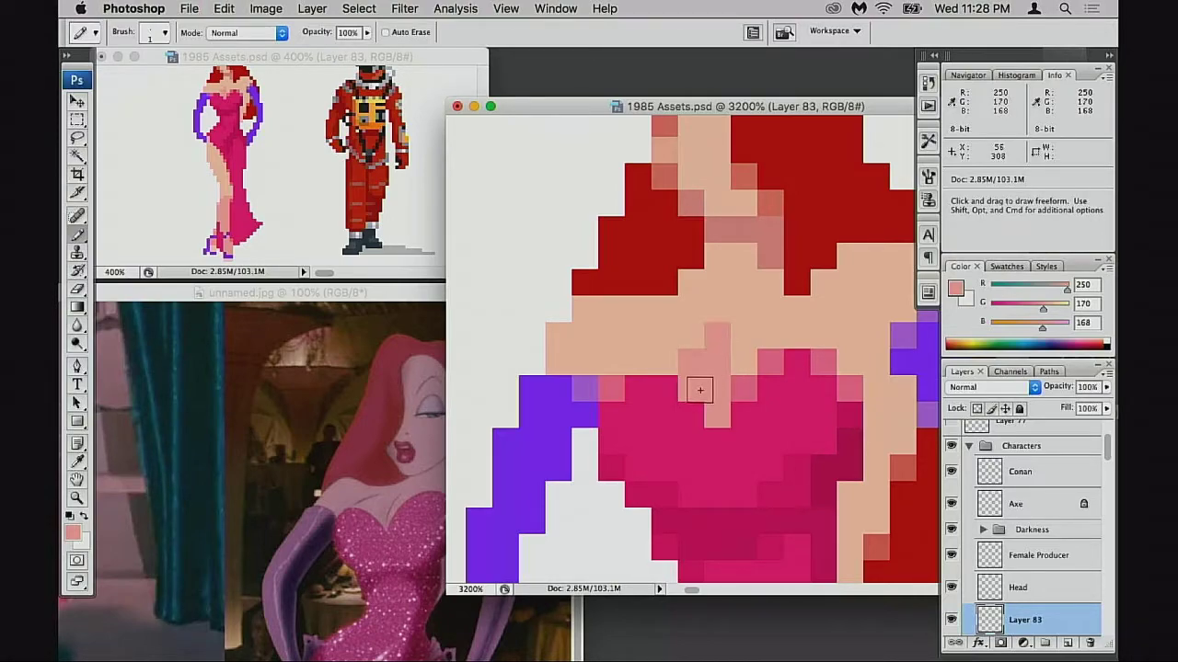
pyautogui.keyDown('alt'); pyautogui.click(690, 341); pyautogui.keyUp('alt')
pyautogui.click(690, 362)
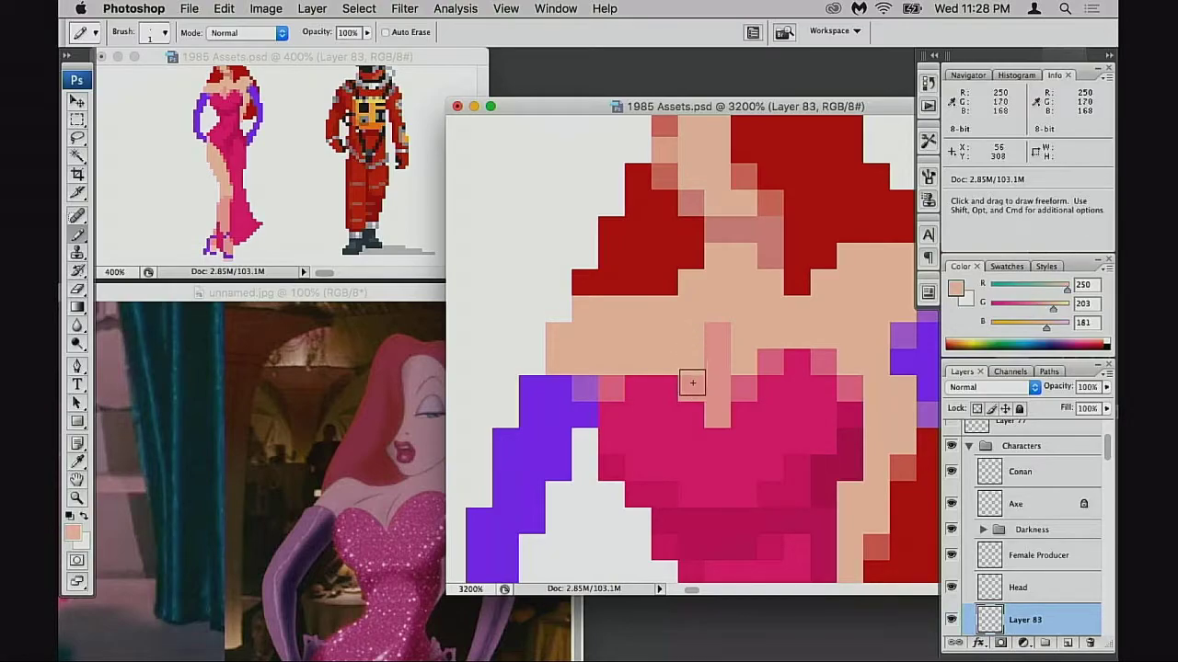
pyautogui.press('super+z')
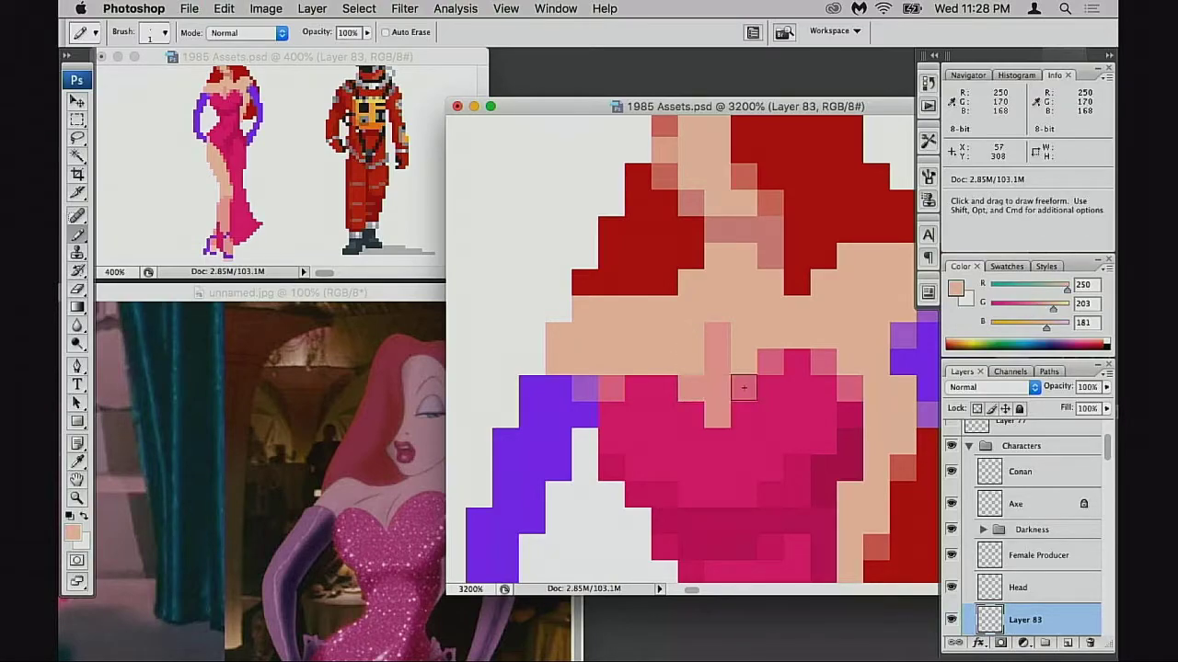
# - Paint the pixel left of the notch light pink and cover the darker centre line with skin tone
pyautogui.keyDown('alt'); pyautogui.click(617, 387); pyautogui.keyUp('alt')
pyautogui.click(691, 392)
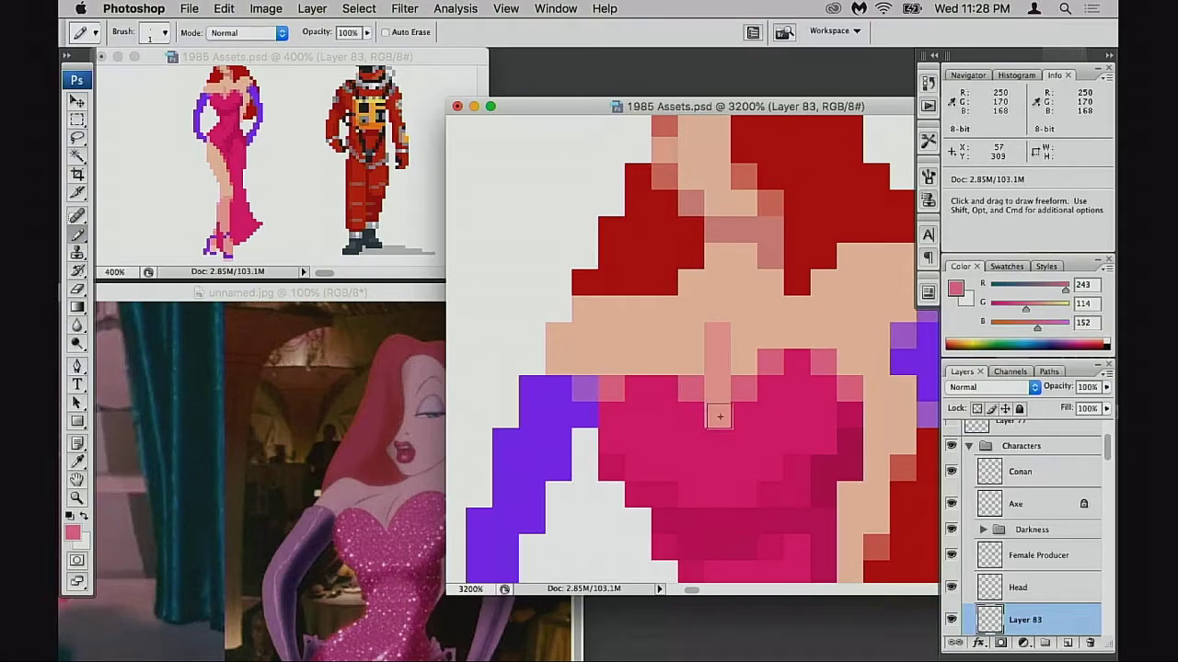
pyautogui.keyDown('alt'); pyautogui.click(725, 407); pyautogui.keyUp('alt')
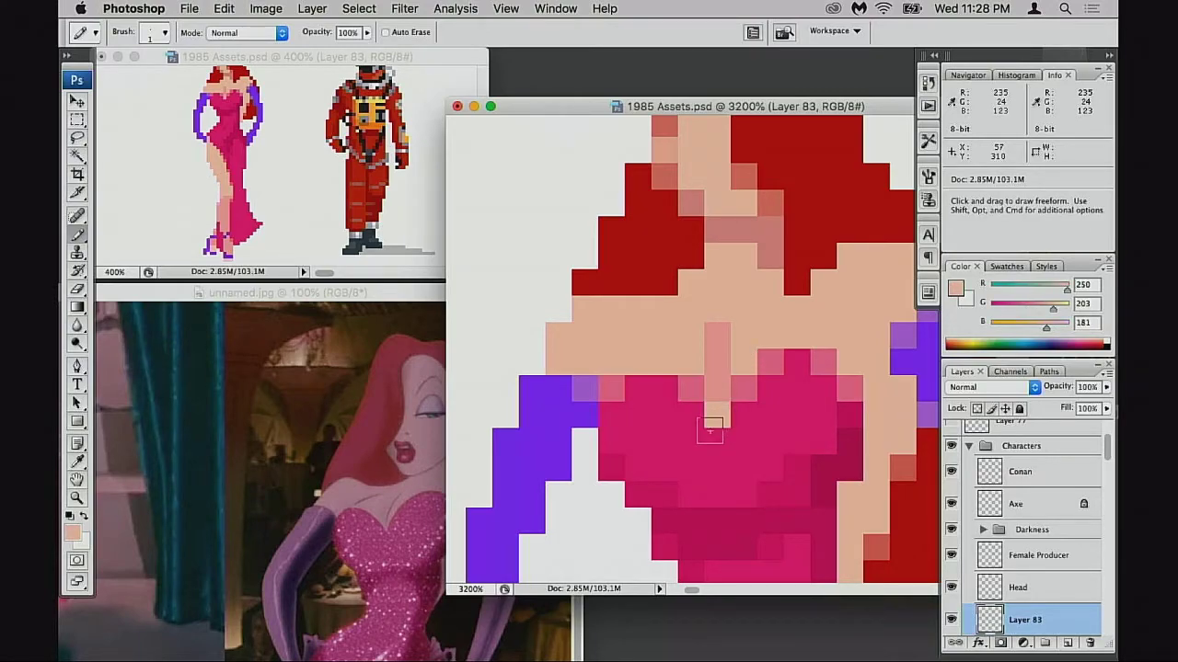
pyautogui.click(718, 337)
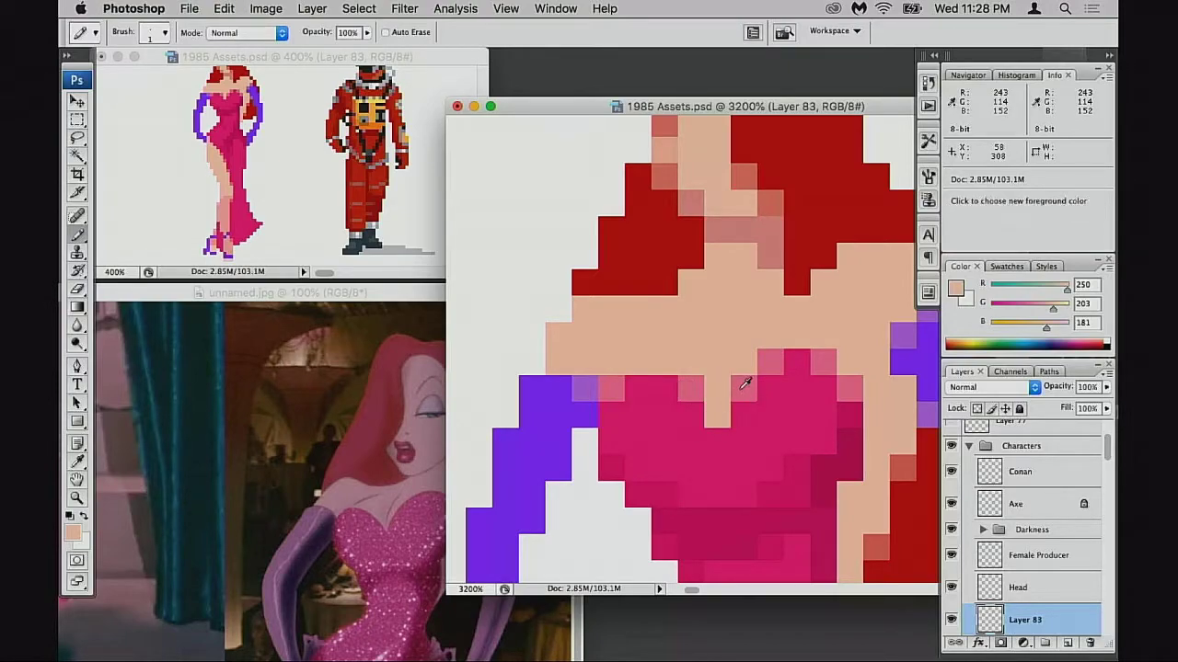
# - Blend light pink at 50% opacity over the bottom pixel of the notch
pyautogui.keyDown('alt'); pyautogui.click(690, 388); pyautogui.keyUp('alt')
pyautogui.click(716, 415)
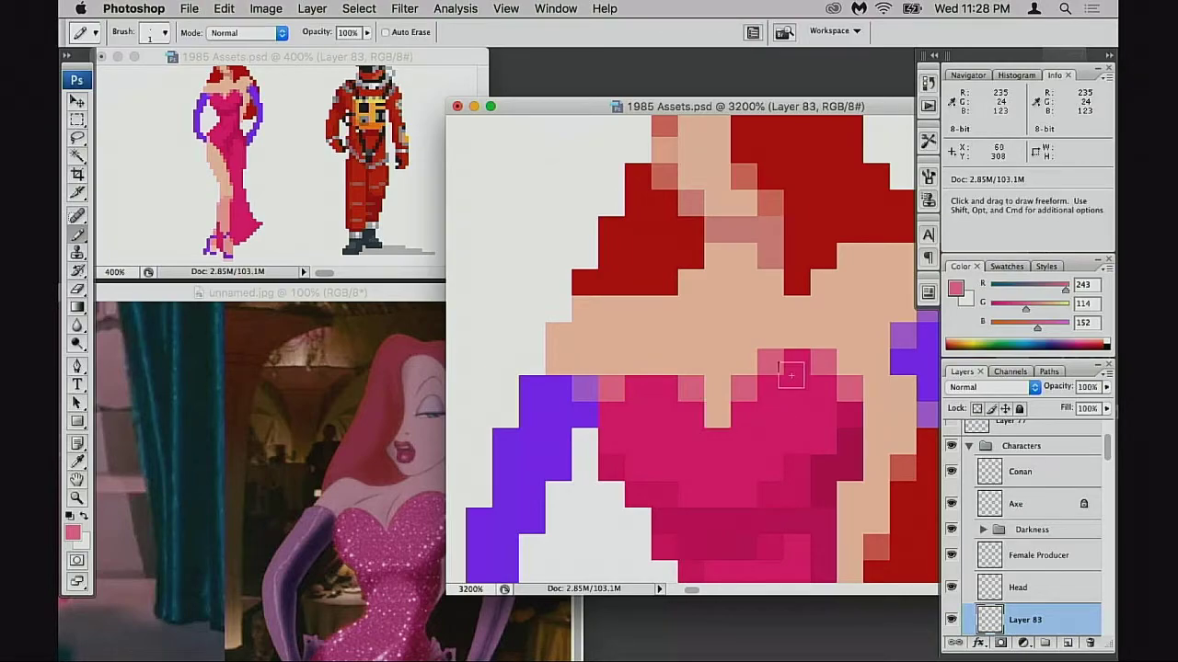
pyautogui.press('5')
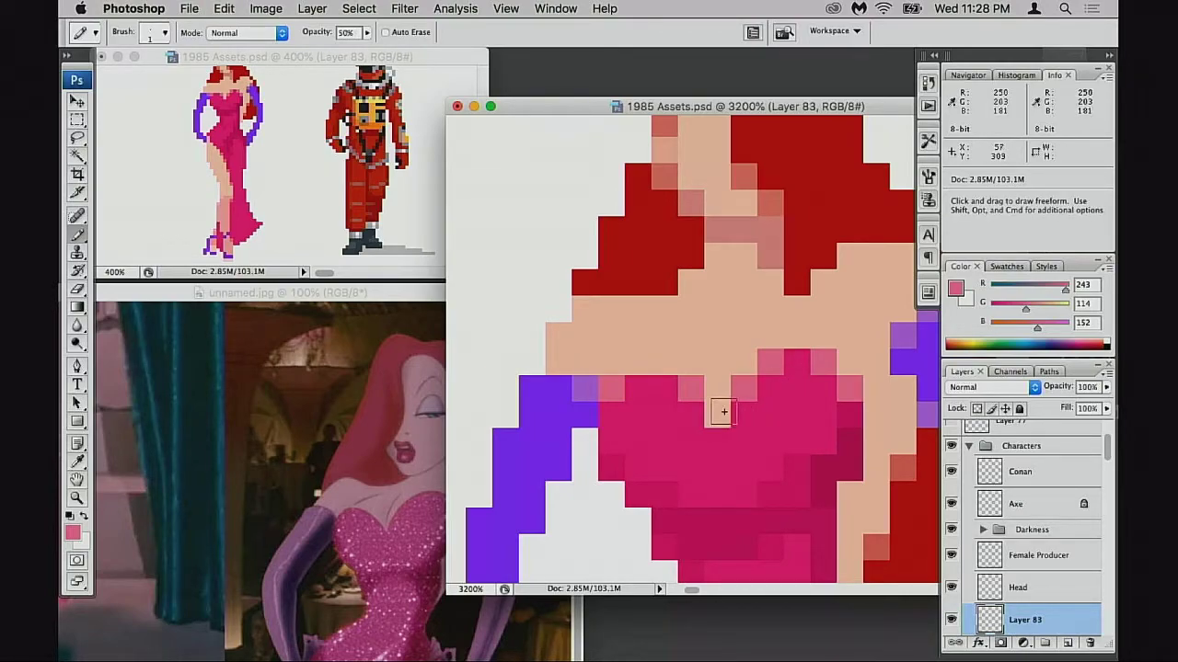
pyautogui.press('alt')
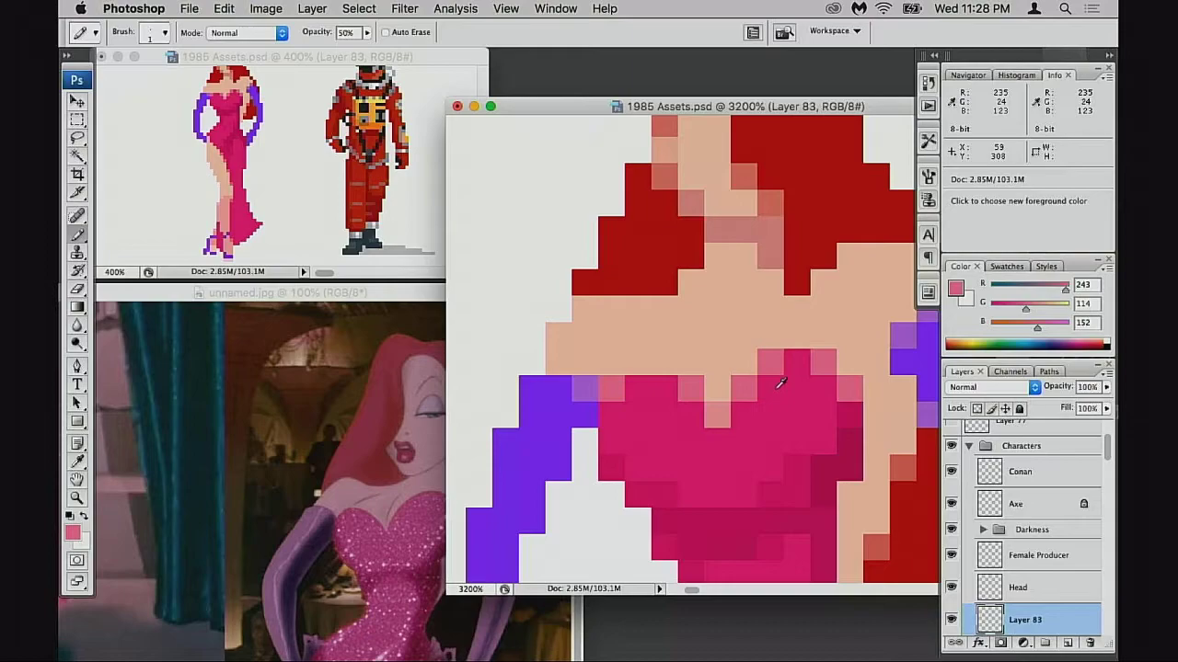
# - Fill the two light pink pixels stepping up from the notch's right side with dress pink at 100% opacity
pyautogui.keyDown('alt'); pyautogui.click(771, 394); pyautogui.keyUp('alt')
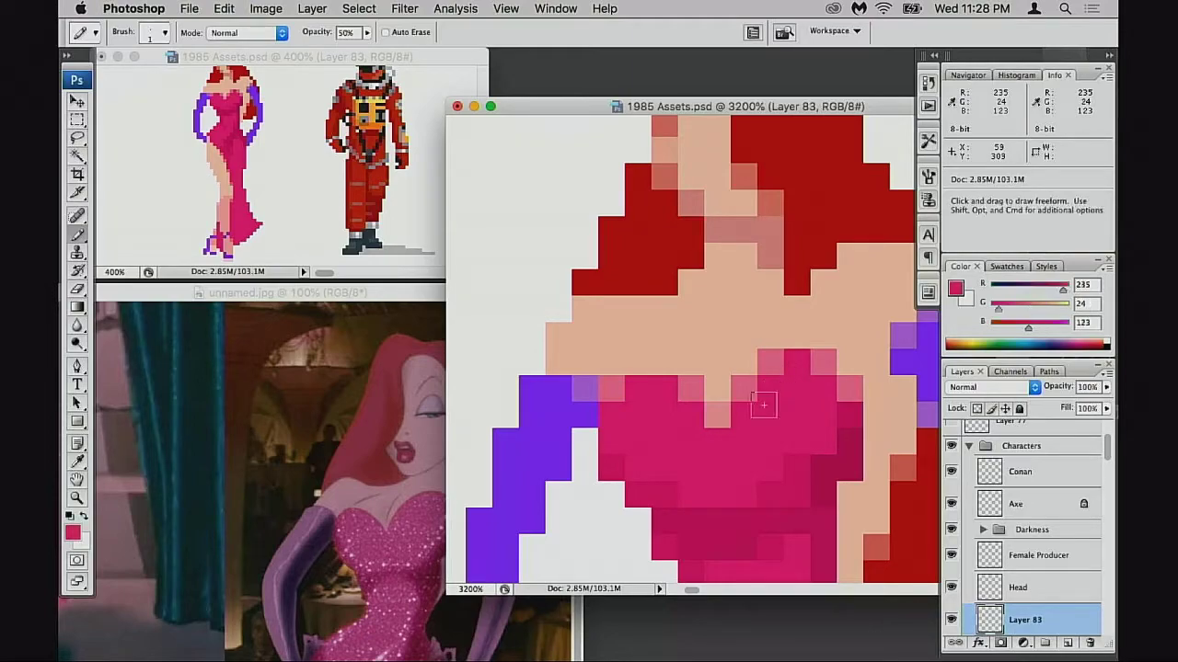
pyautogui.press('0')
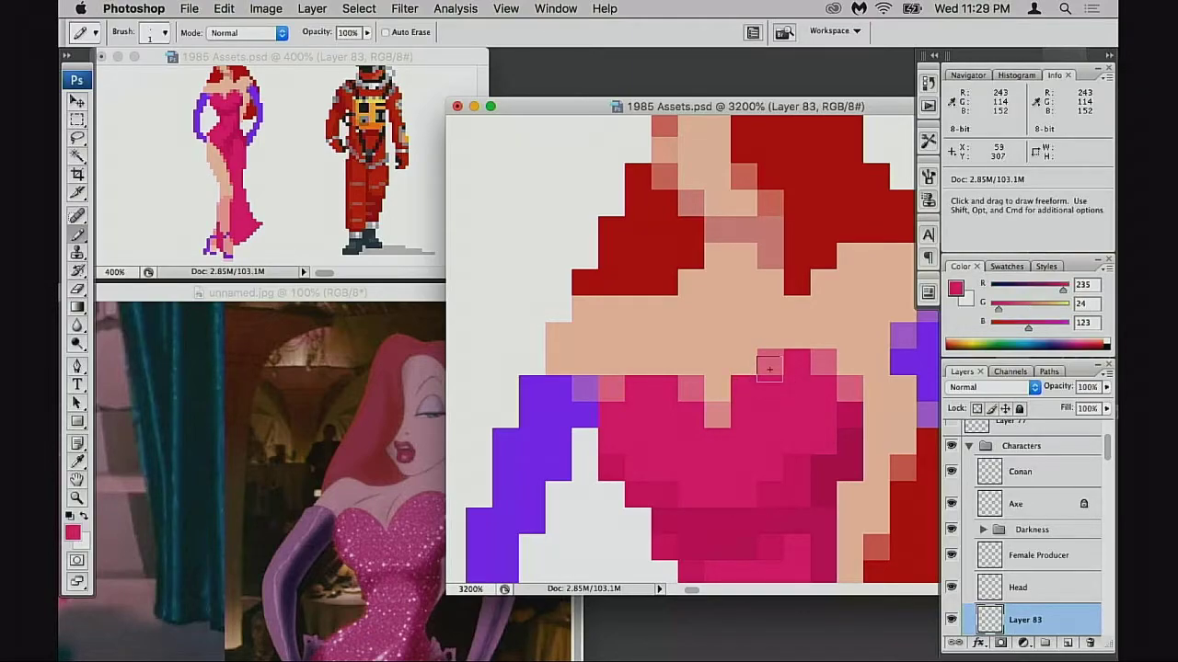
pyautogui.click(770, 369)
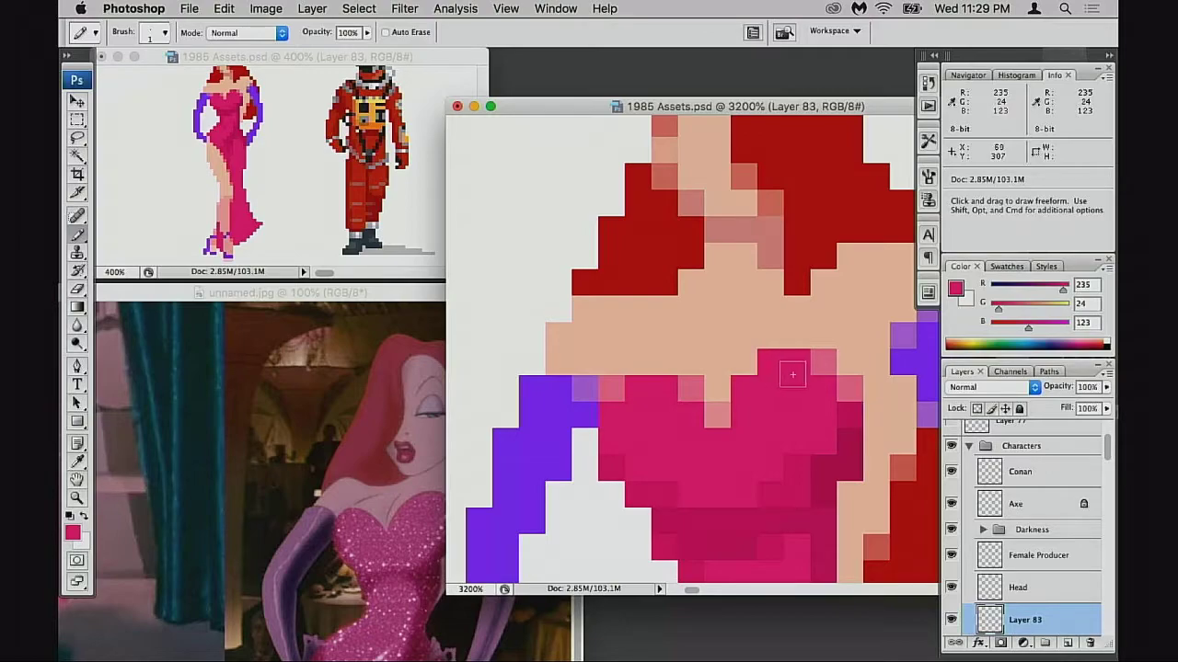
# - Examine the whole figure from farther away, then the upper body closer up, to judge the new neckline
pyautogui.moveTo(779, 384); pyautogui.dragTo(756, 414)
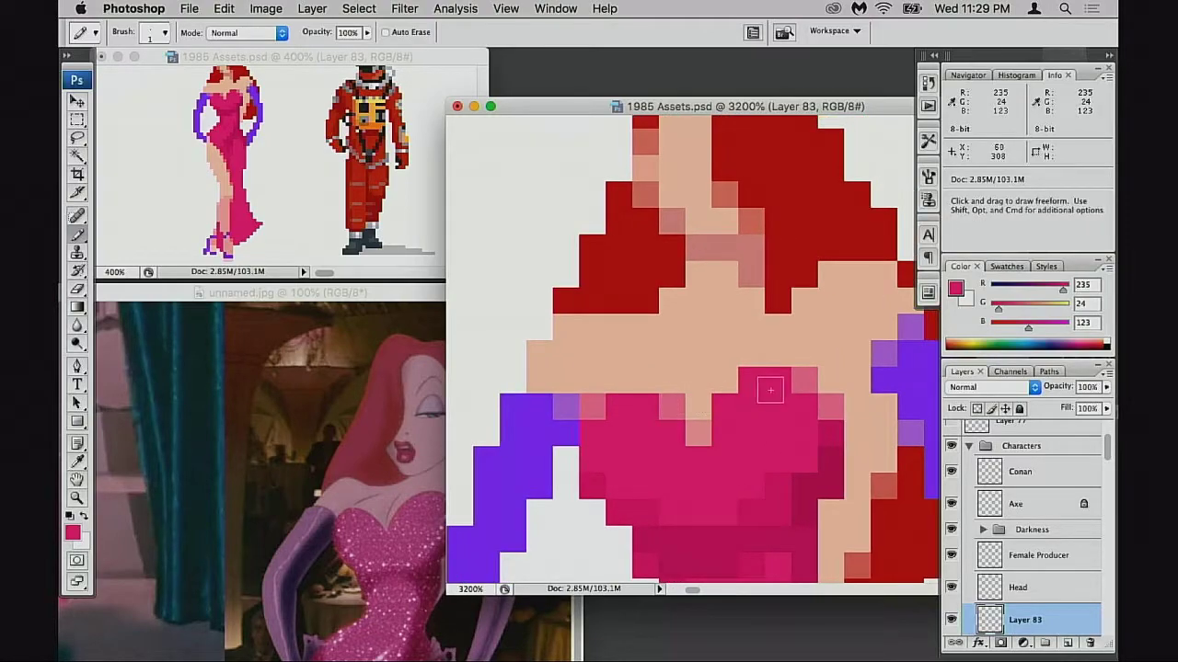
pyautogui.keyDown('alt'); pyautogui.click(747, 412); pyautogui.keyUp('alt')
pyautogui.keyDown('alt'); pyautogui.click(753, 411); pyautogui.keyUp('alt')
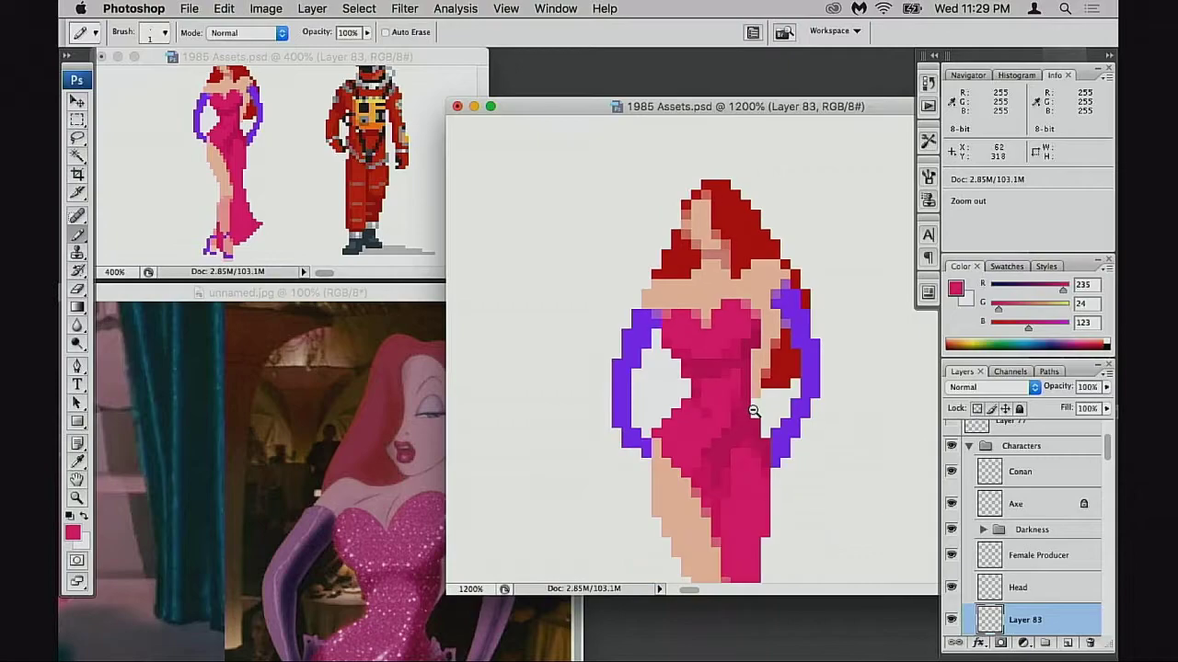
pyautogui.keyDown('alt'); pyautogui.click(754, 412); pyautogui.keyUp('alt')
pyautogui.keyDown('alt'); pyautogui.click(755, 414); pyautogui.keyUp('alt')
pyautogui.keyDown('alt'); pyautogui.click(756, 417); pyautogui.keyUp('alt')
pyautogui.moveTo(732, 400); pyautogui.dragTo(741, 451)
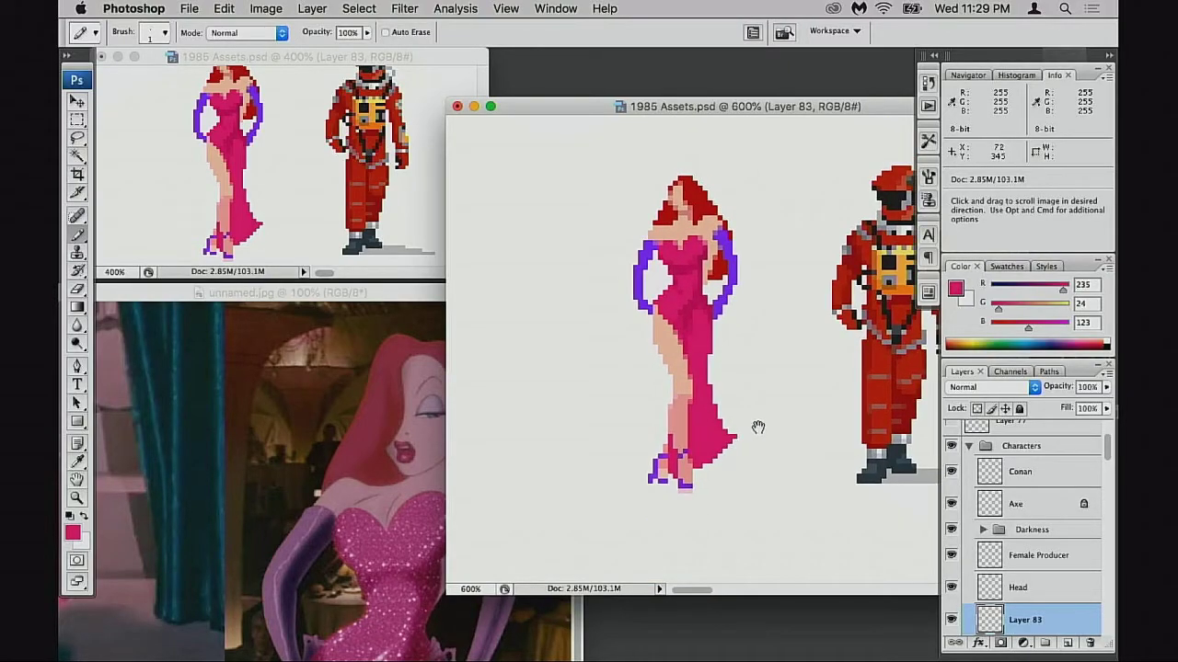
pyautogui.keyDown('super'); pyautogui.click(691, 249); pyautogui.keyUp('super')
pyautogui.keyDown('super'); pyautogui.click(727, 277); pyautogui.keyUp('super')
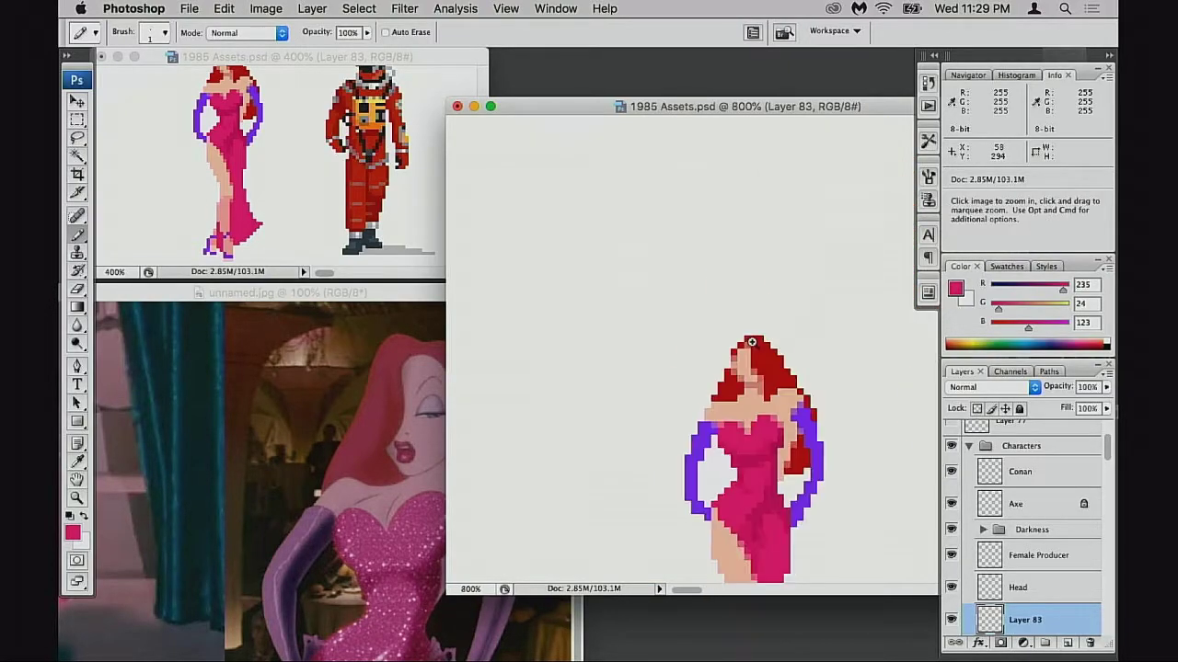
pyautogui.keyDown('super'); pyautogui.click(756, 346); pyautogui.keyUp('super')
pyautogui.moveTo(789, 392); pyautogui.dragTo(778, 311)
pyautogui.keyDown('super'); pyautogui.click(722, 394); pyautogui.keyUp('super')
pyautogui.moveTo(715, 408); pyautogui.dragTo(706, 425)
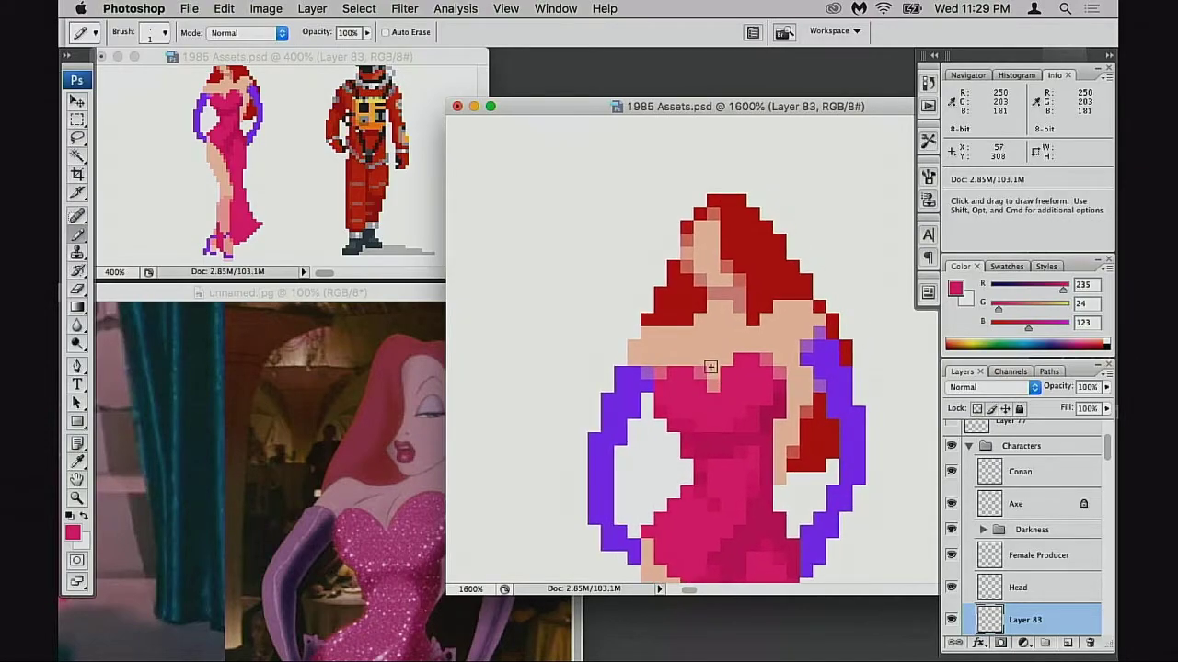
# - Try a pink cleavage line rising from the notch, using colours sampled from the notch and neckline
pyautogui.keyDown('alt'); pyautogui.click(701, 370); pyautogui.keyUp('alt')
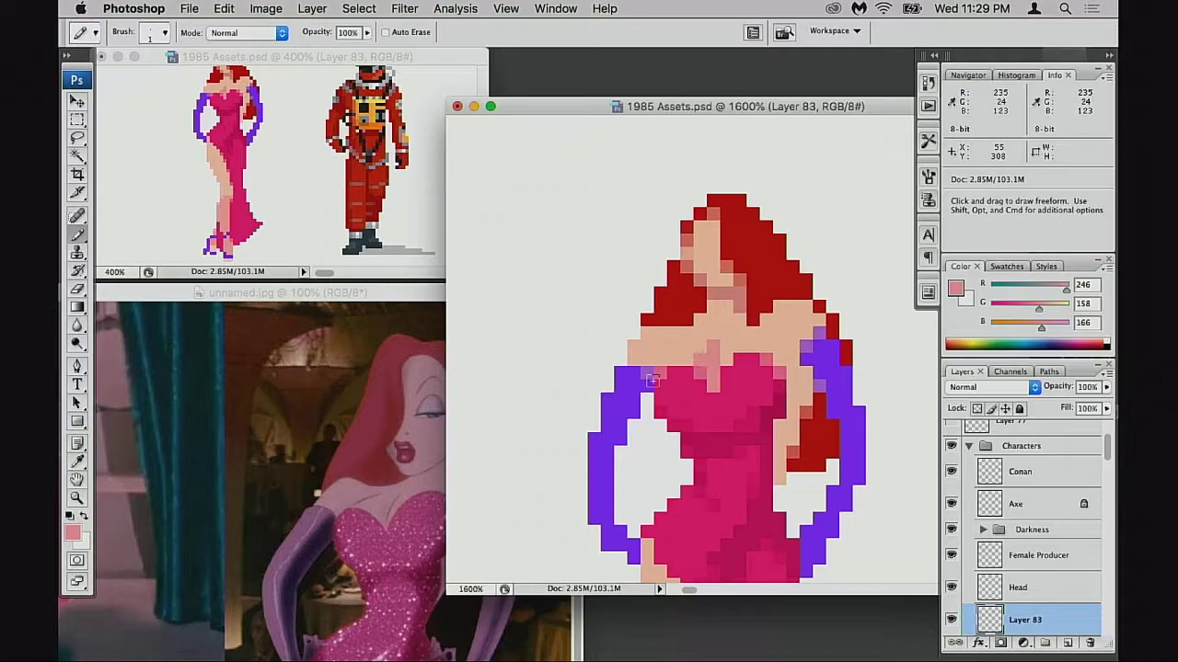
pyautogui.press('super+z')
pyautogui.keyDown('alt'); pyautogui.click(711, 388); pyautogui.keyUp('alt')
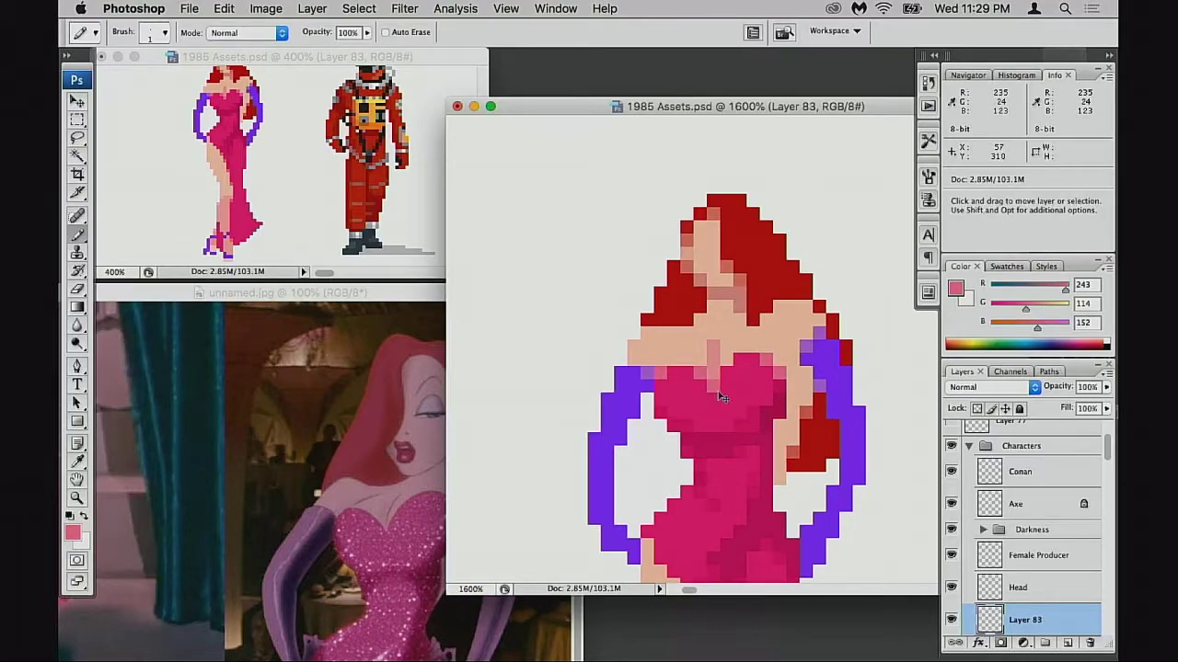
pyautogui.keyDown('alt'); pyautogui.click(708, 372); pyautogui.keyUp('alt')
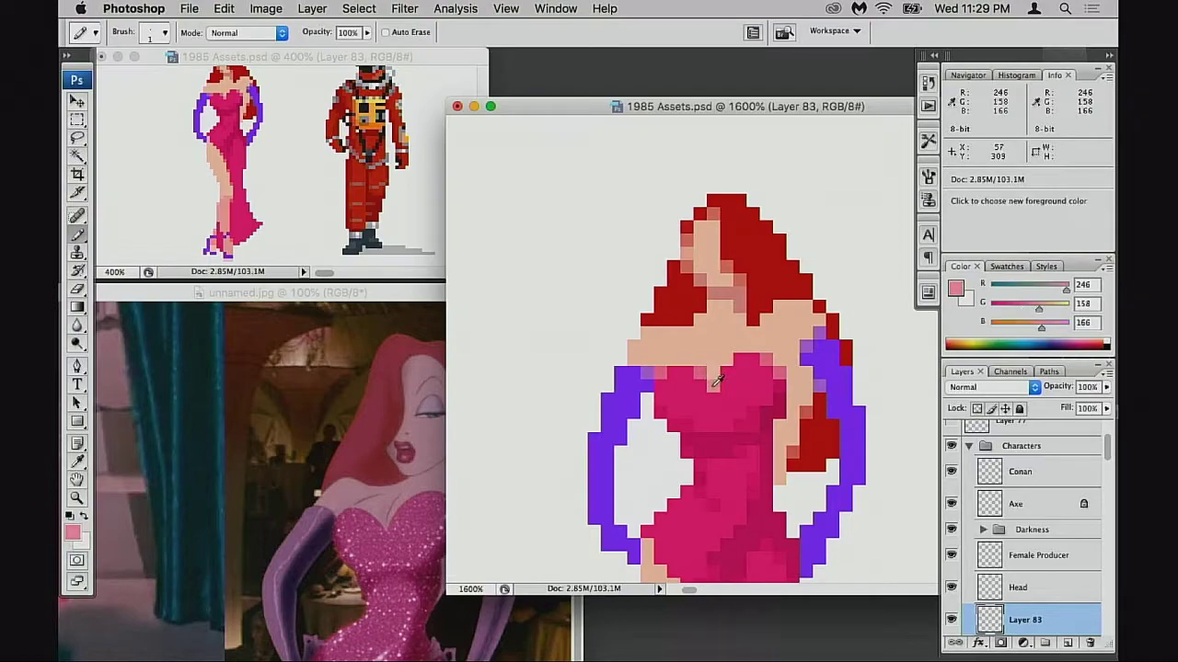
# - Shade the chest above the notch with faint pink pixels at 50% opacity, blending with the sampled skin tone
pyautogui.press('3')
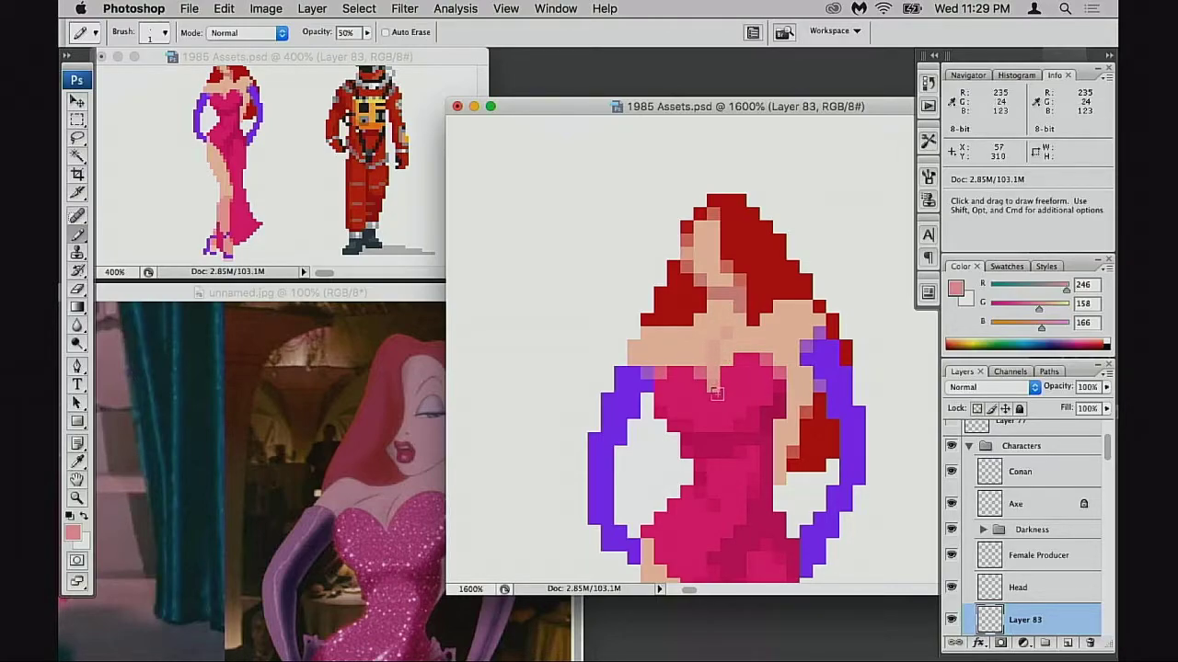
pyautogui.press('5')
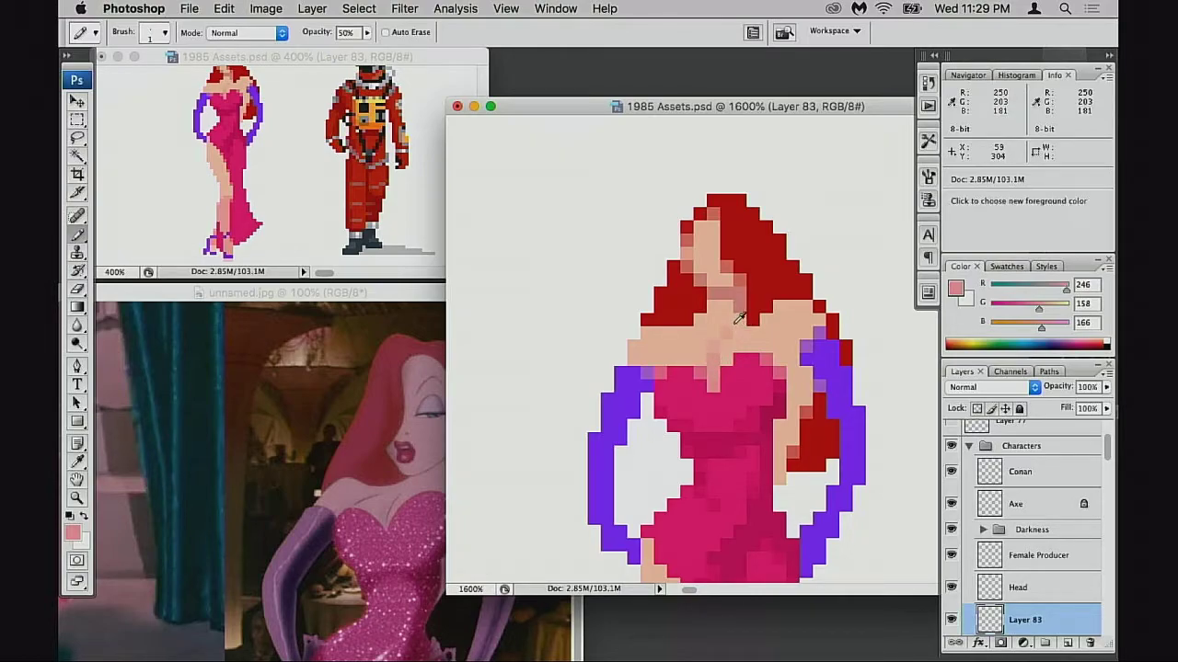
pyautogui.keyDown('alt'); pyautogui.click(737, 337); pyautogui.keyUp('alt')
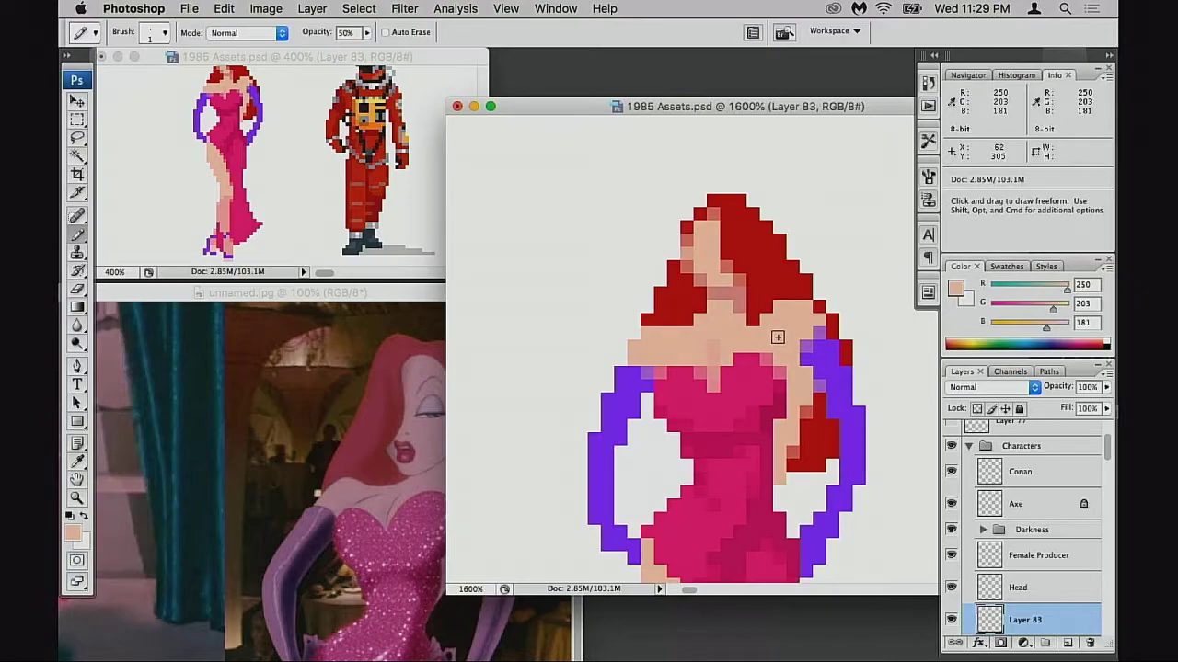
pyautogui.keyDown('alt'); pyautogui.click(726, 343); pyautogui.keyUp('alt')
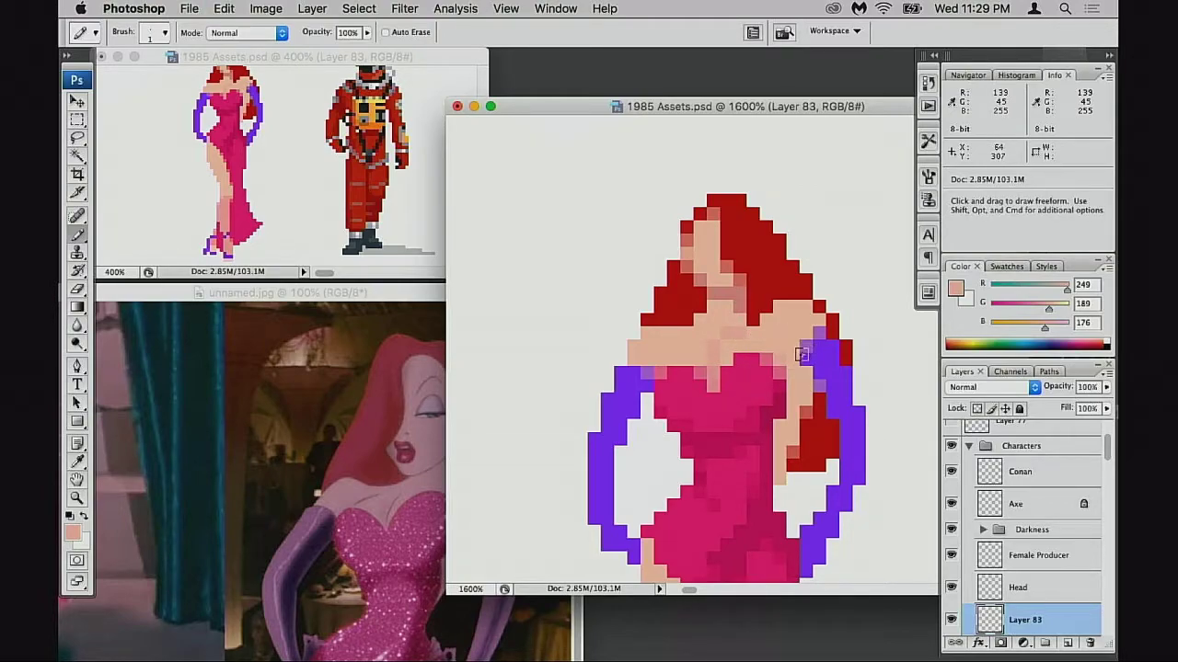
# - Try a shading pixel in the lower leg's pink tone around the armpit, settling on the upper arm beside the purple glove's edge
pyautogui.keyDown('alt'); pyautogui.click(791, 359); pyautogui.keyUp('alt')
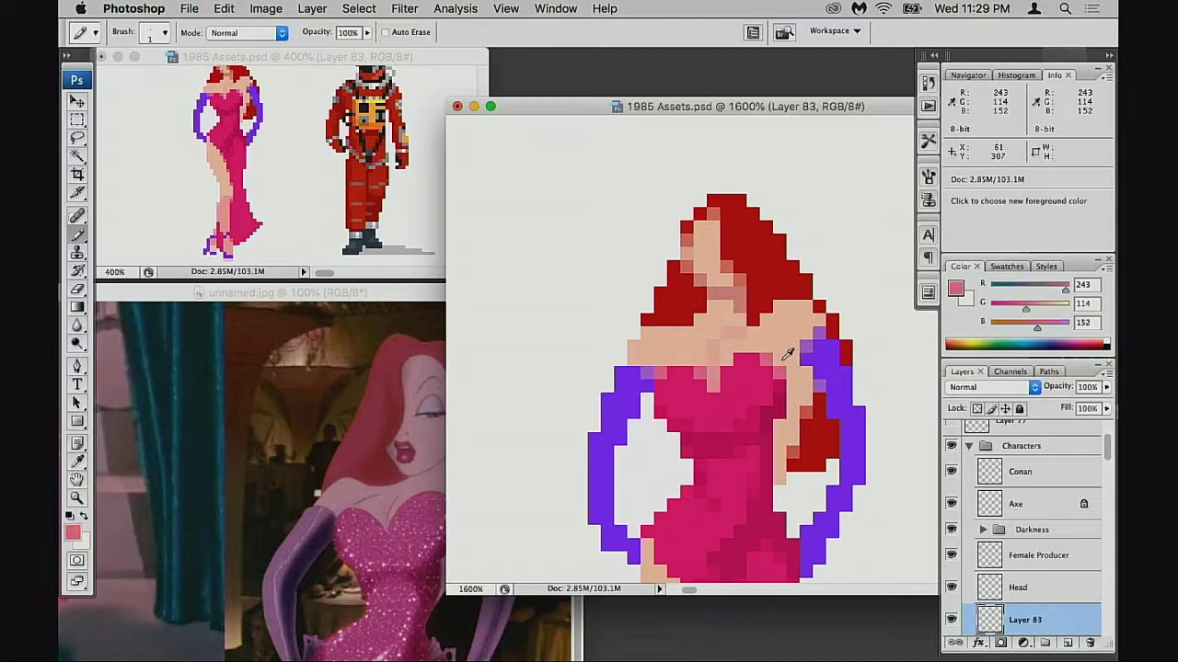
pyautogui.keyDown('alt'); pyautogui.click(747, 319); pyautogui.keyUp('alt')
pyautogui.scroll(-10, 747, 317)
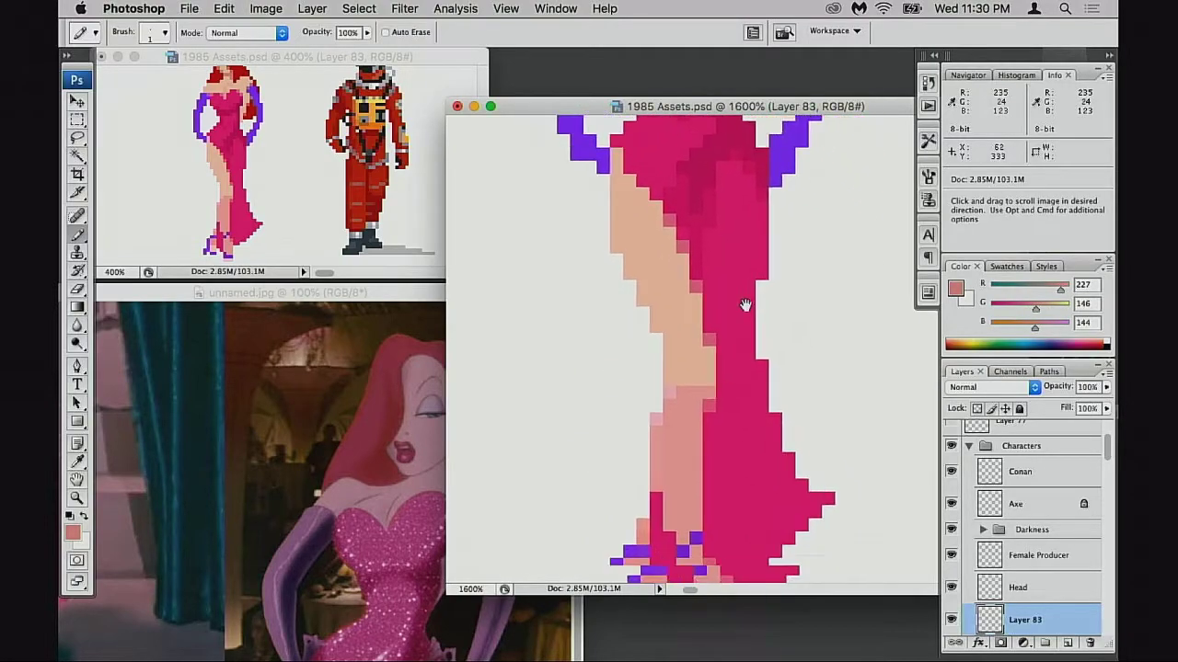
pyautogui.keyDown('alt'); pyautogui.click(686, 441); pyautogui.keyUp('alt')
pyautogui.moveTo(732, 398)
pyautogui.mouseDown()
pyautogui.moveTo(725, 423)
pyautogui.moveTo(723, 386)
pyautogui.mouseUp()
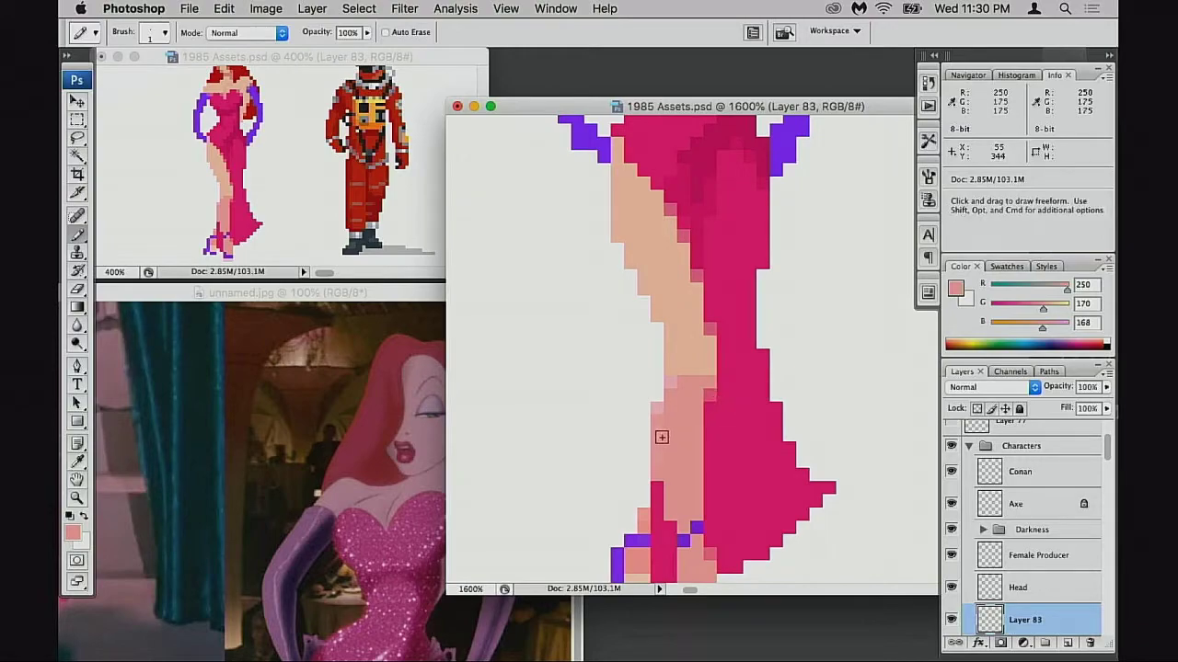
pyautogui.scroll(6, 709, 429)
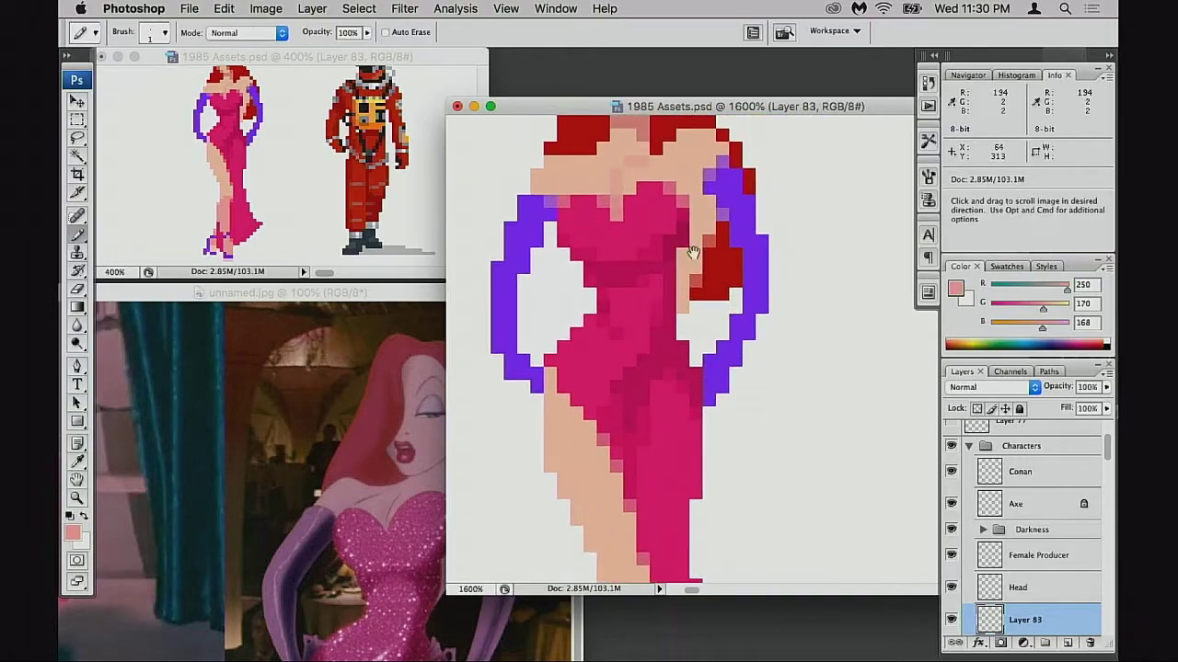
pyautogui.scroll(3, 688, 276)
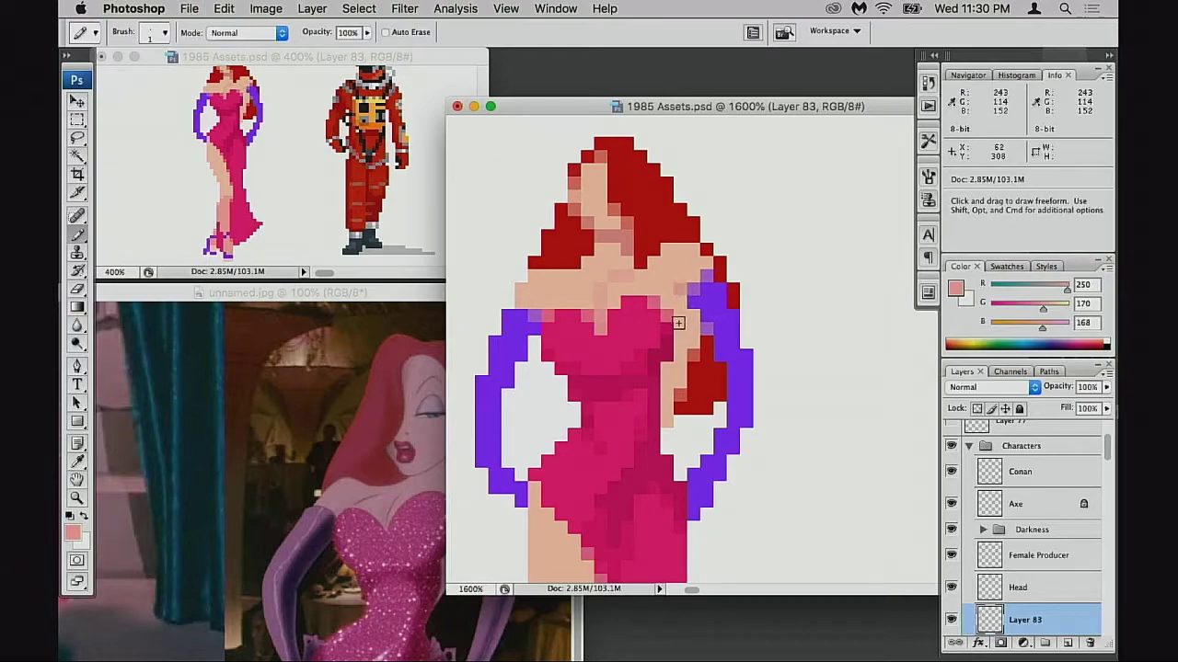
pyautogui.moveTo(676, 312); pyautogui.dragTo(716, 368)
pyautogui.press('super+equal')
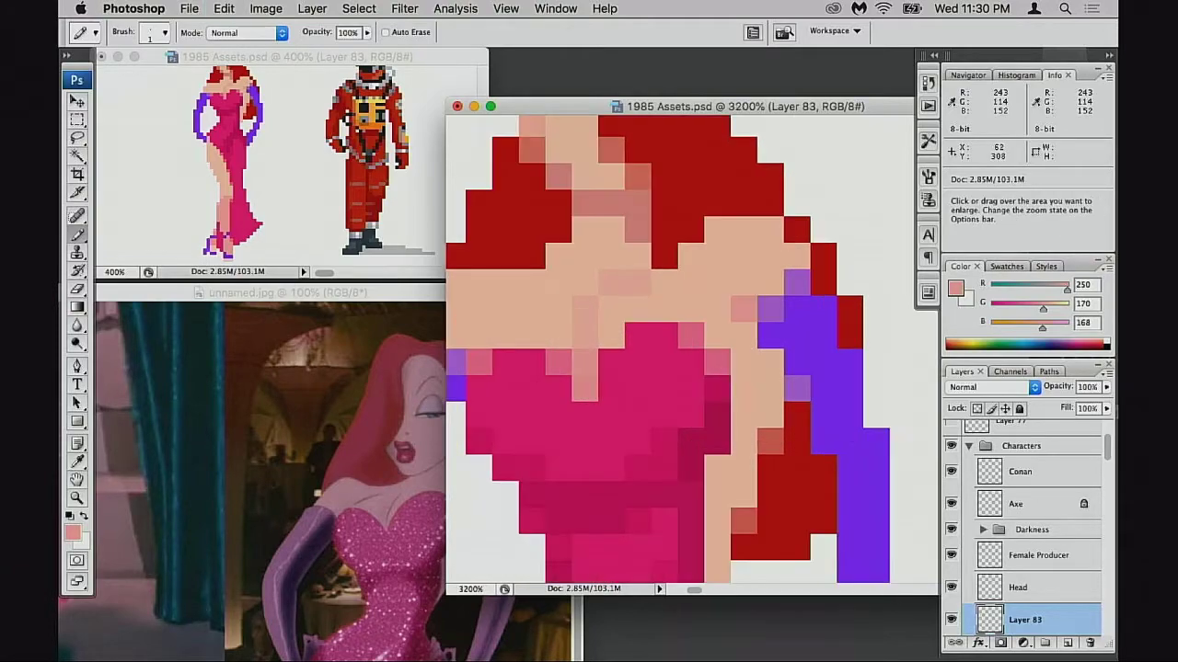
pyautogui.click(748, 365)
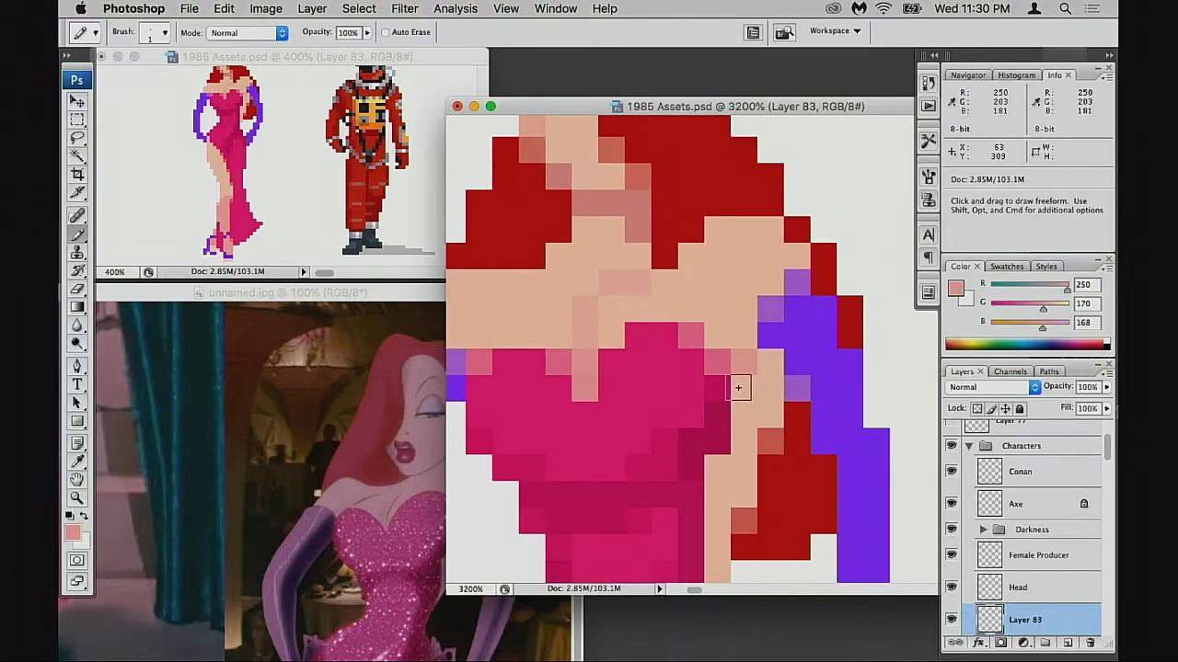
pyautogui.click(745, 337)
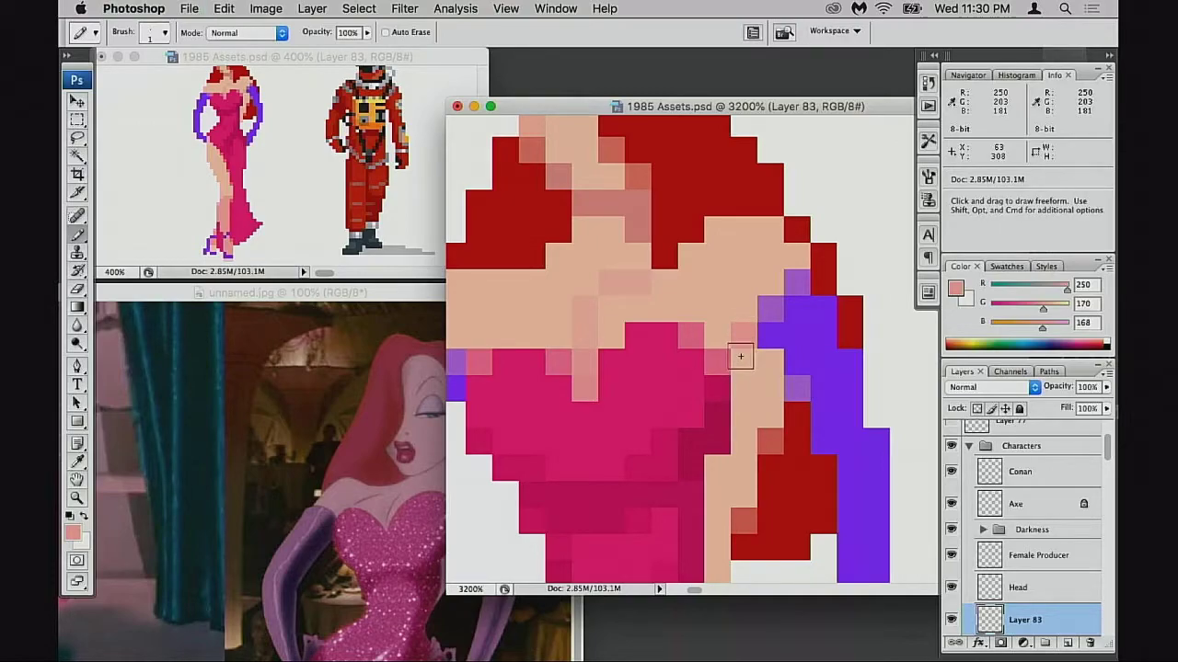
pyautogui.click(743, 309)
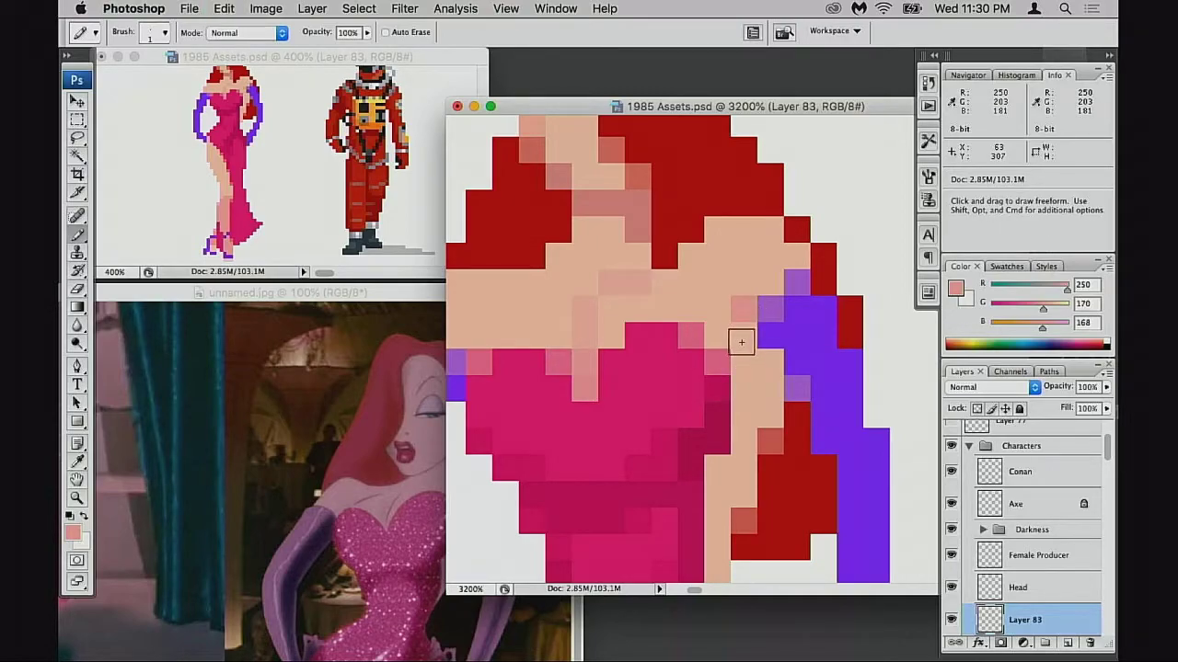
pyautogui.press('super+z')
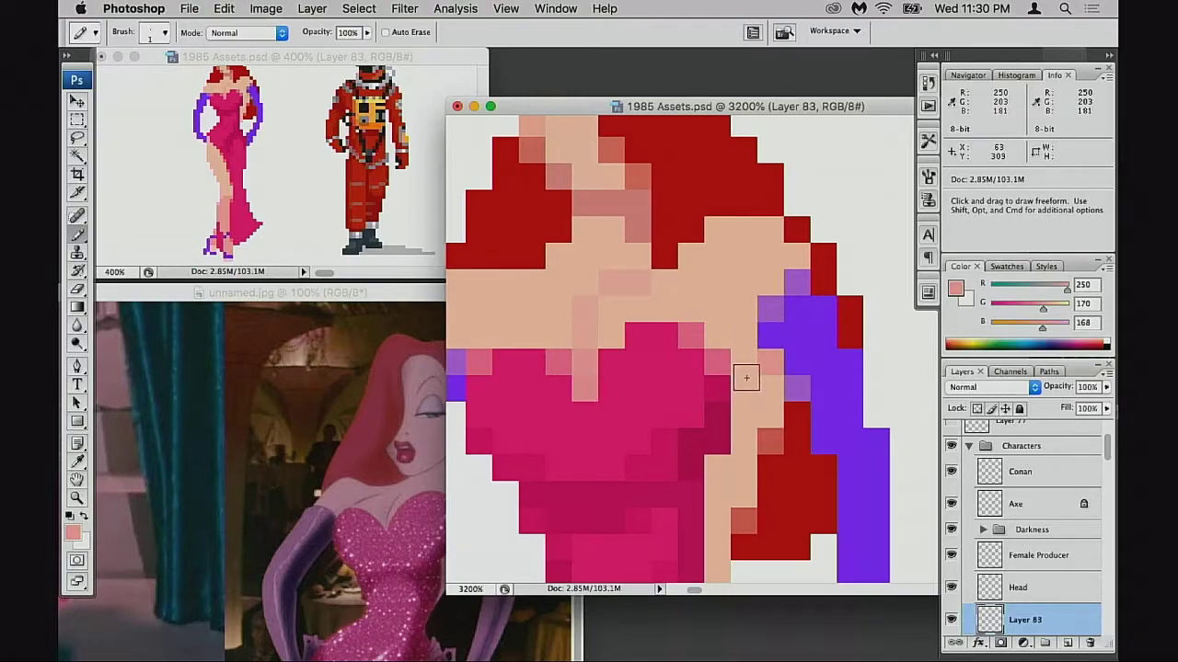
pyautogui.press('super+z')
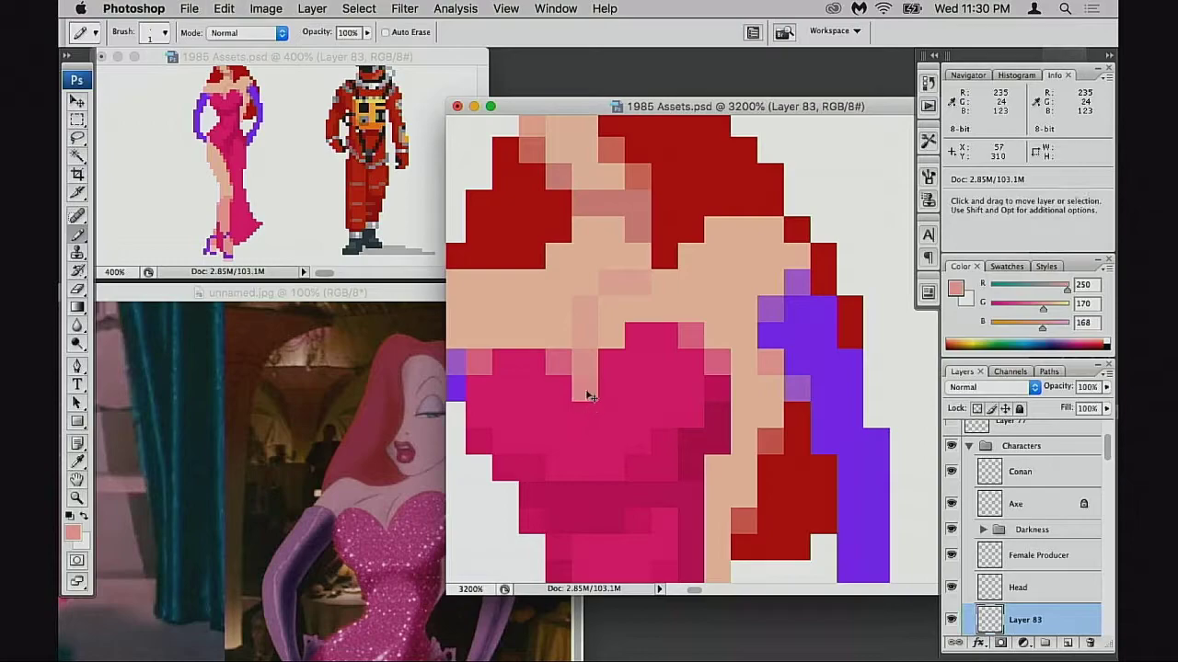
# - Try a sampled neckline-pink pixel in the stepped edge just right of the neckline notch
pyautogui.keyDown('alt'); pyautogui.click(575, 361); pyautogui.keyUp('alt')
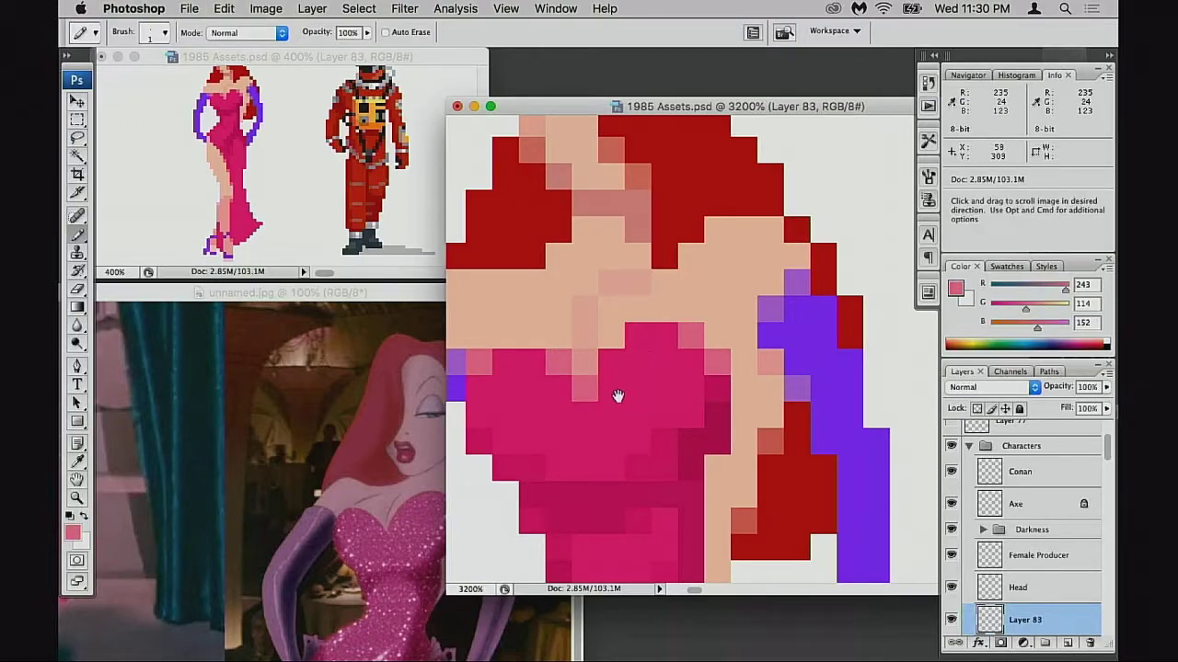
pyautogui.scroll(2, 615, 397)
pyautogui.click(609, 375)
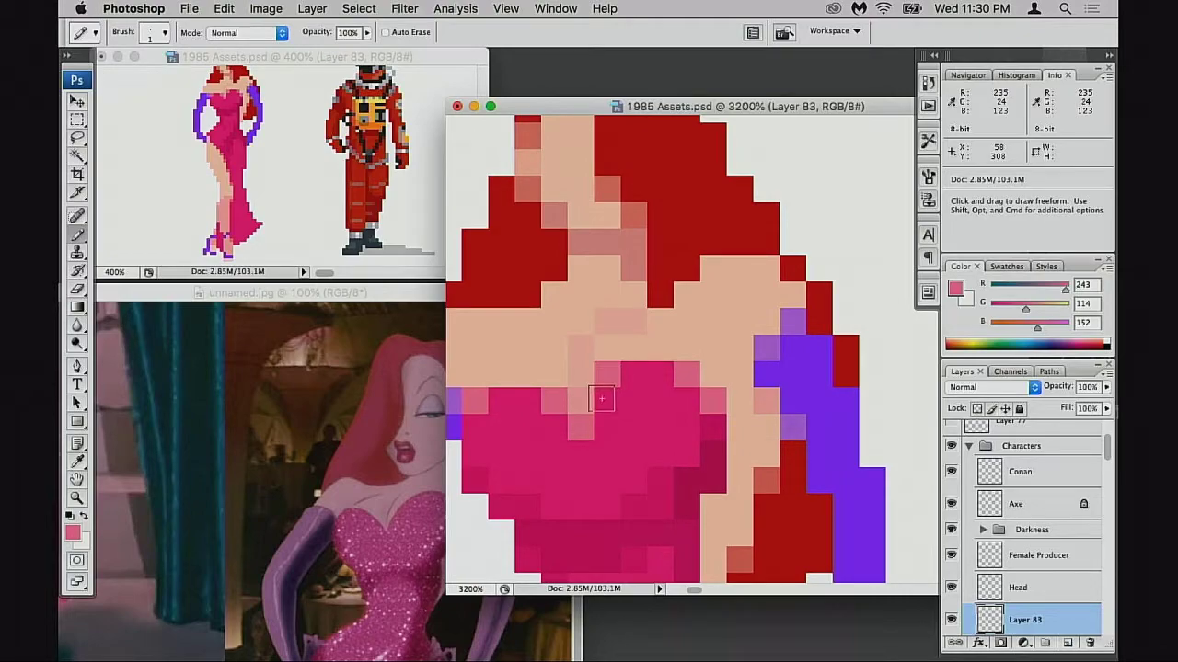
pyautogui.press('super+z')
# - Sample the faint pink chest shade and save the document
pyautogui.keyDown('alt'); pyautogui.click(560, 368); pyautogui.keyUp('alt')
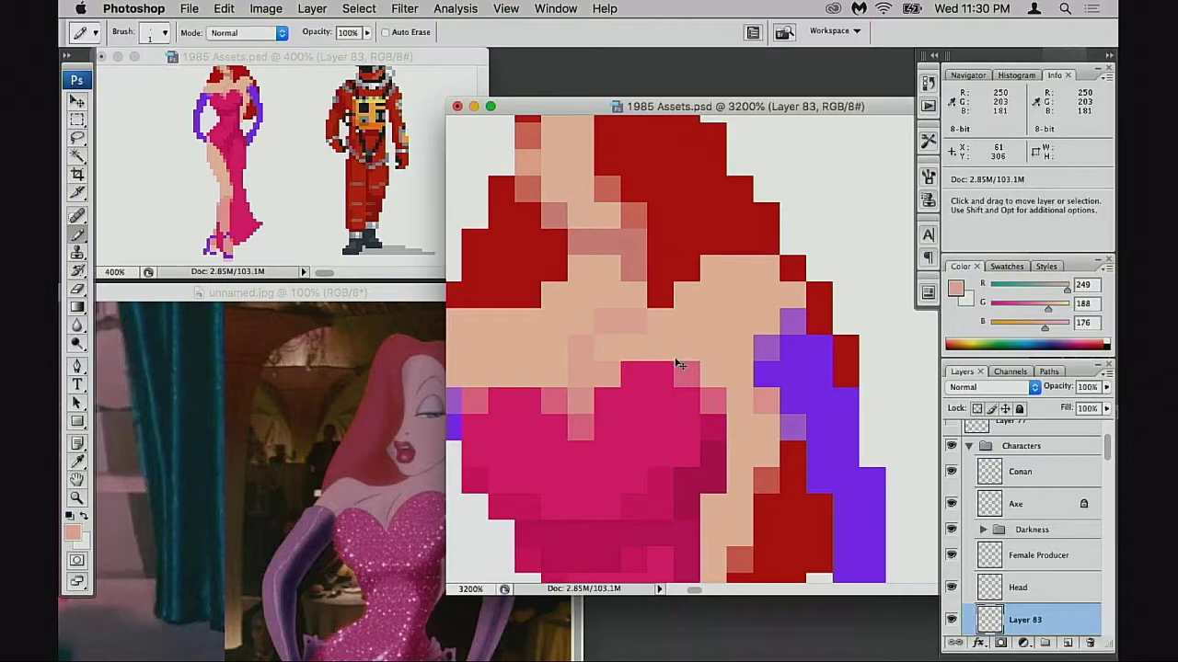
pyautogui.press('super+s')
pyautogui.moveTo(616, 391); pyautogui.dragTo(641, 390)
pyautogui.hscroll(-2, 615, 405)
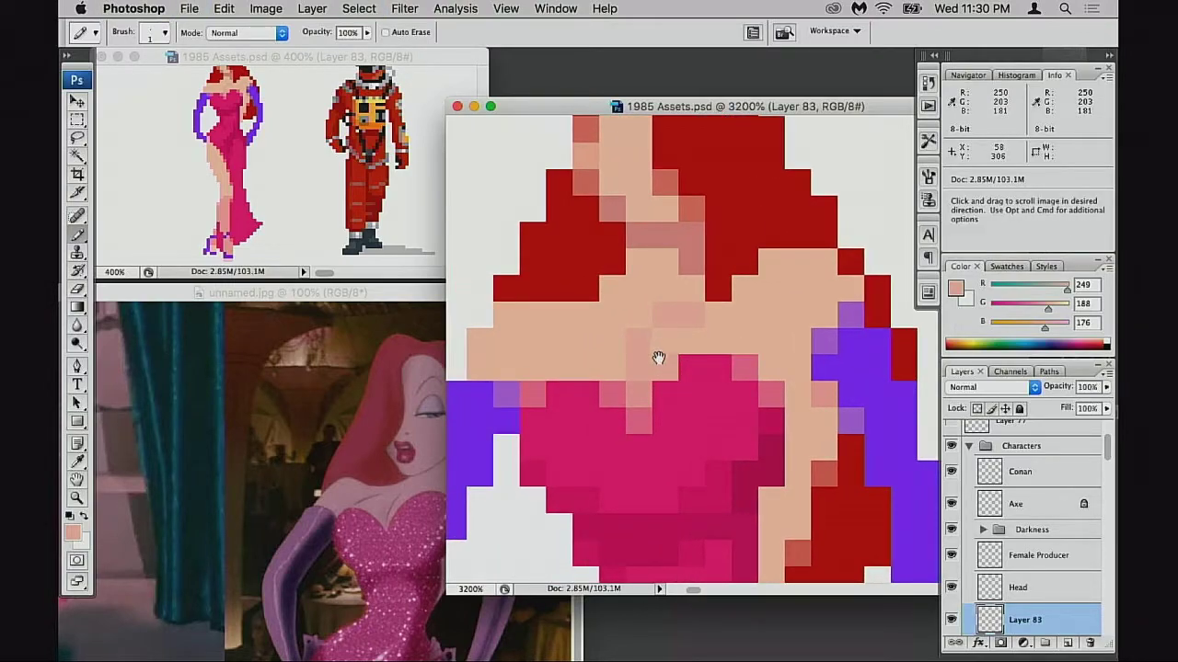
pyautogui.scroll(2, 657, 355)
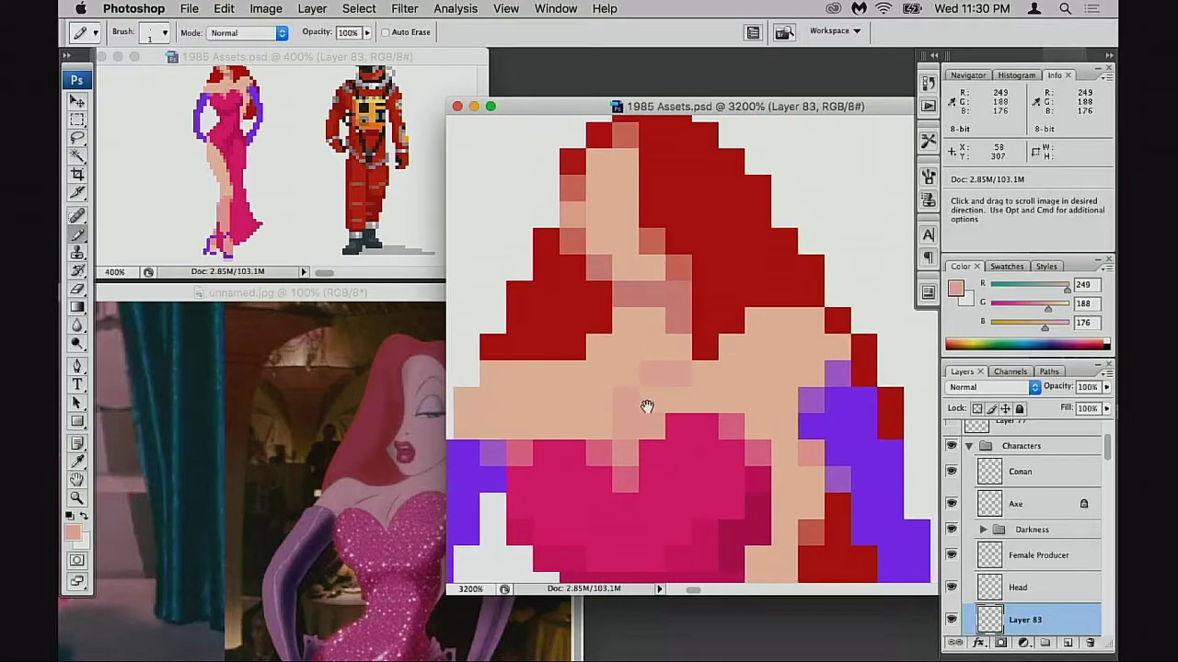
# - Try extending the hair over the left shoulder with pixels in the sampled hair red
pyautogui.keyDown('alt'); pyautogui.click(554, 350); pyautogui.keyUp('alt')
pyautogui.click(547, 365)
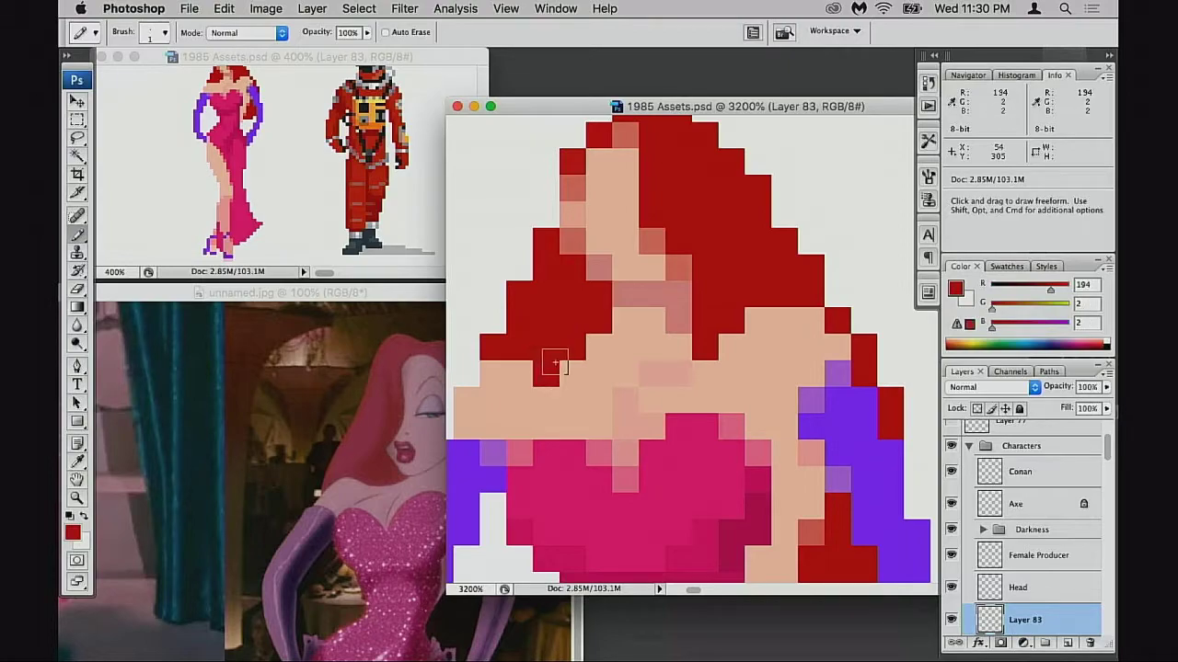
pyautogui.click(565, 362)
pyautogui.press('super+z')
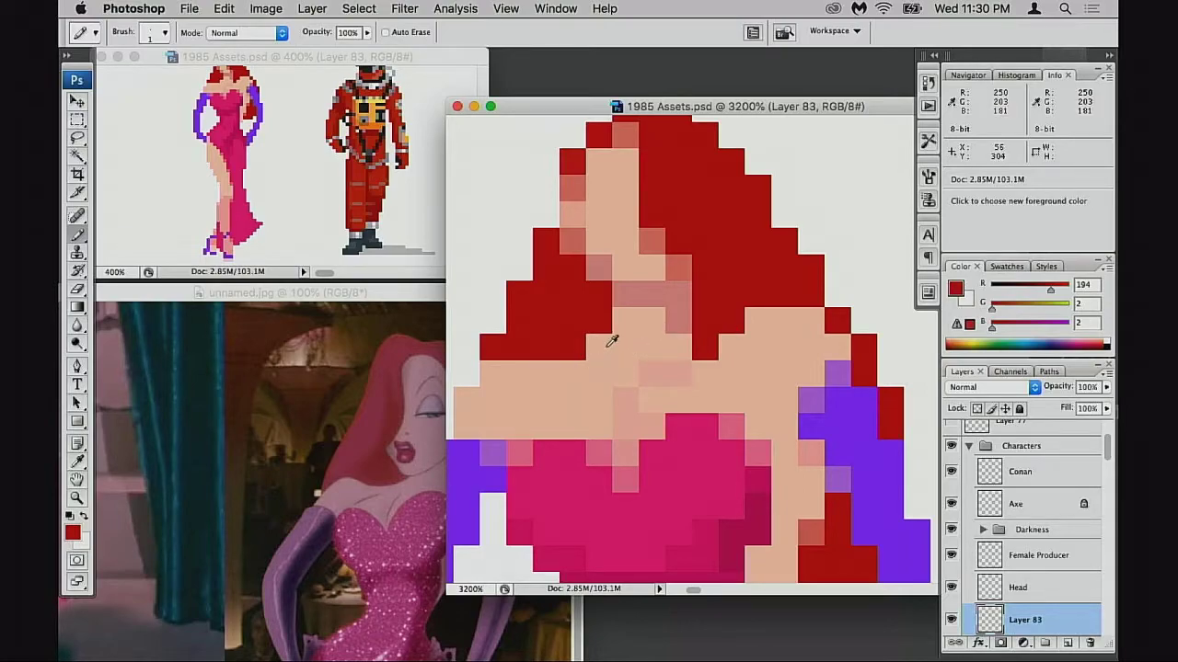
# - Fill the skin pixel at the lower inner corner of the left hair section, beside the neck, with hair red
pyautogui.hscroll(2, 626, 359)
pyautogui.scroll(1, 626, 359)
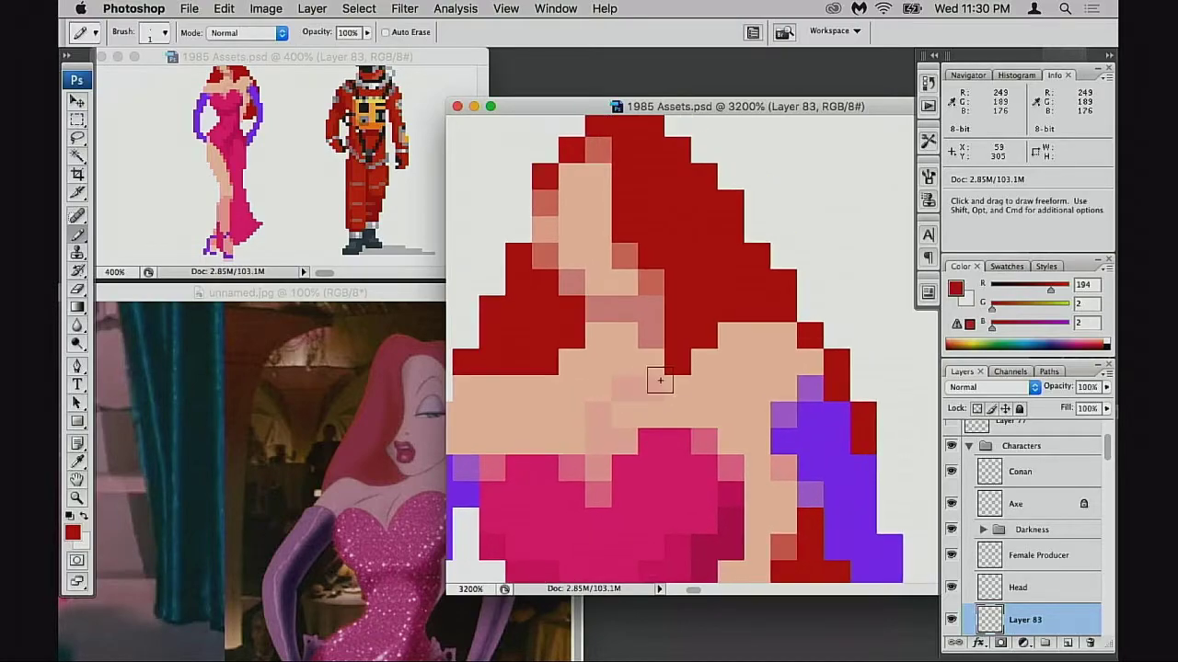
pyautogui.keyDown('alt'); pyautogui.click(706, 369); pyautogui.keyUp('alt')
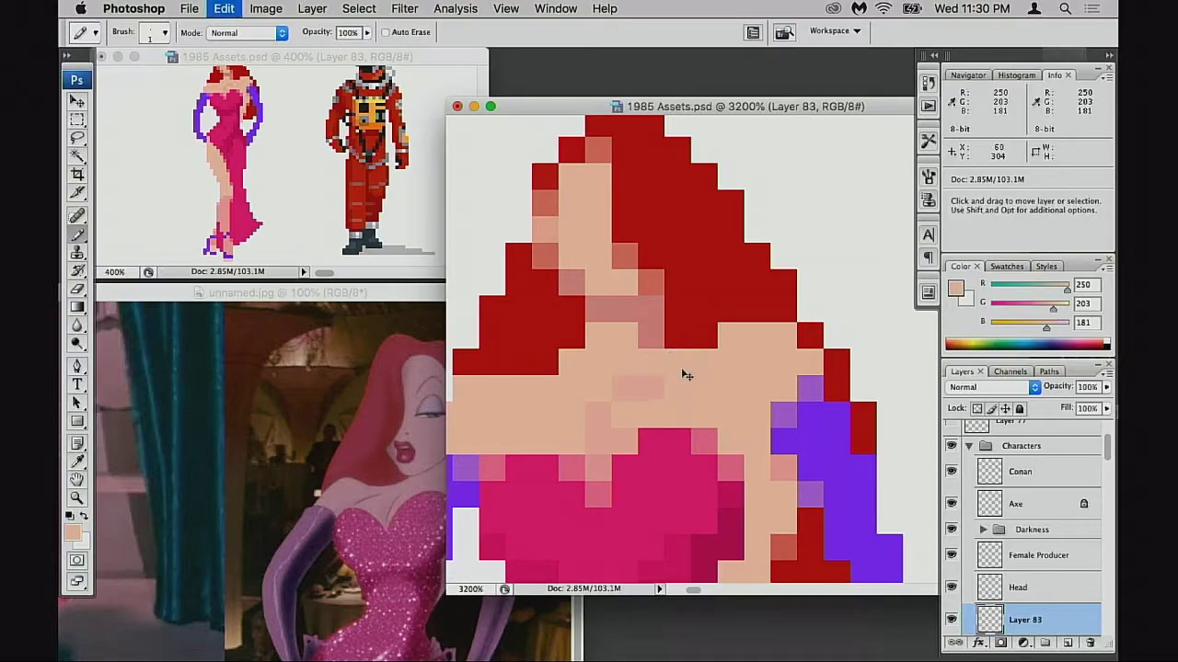
pyautogui.keyDown('alt'); pyautogui.click(558, 370); pyautogui.keyUp('alt')
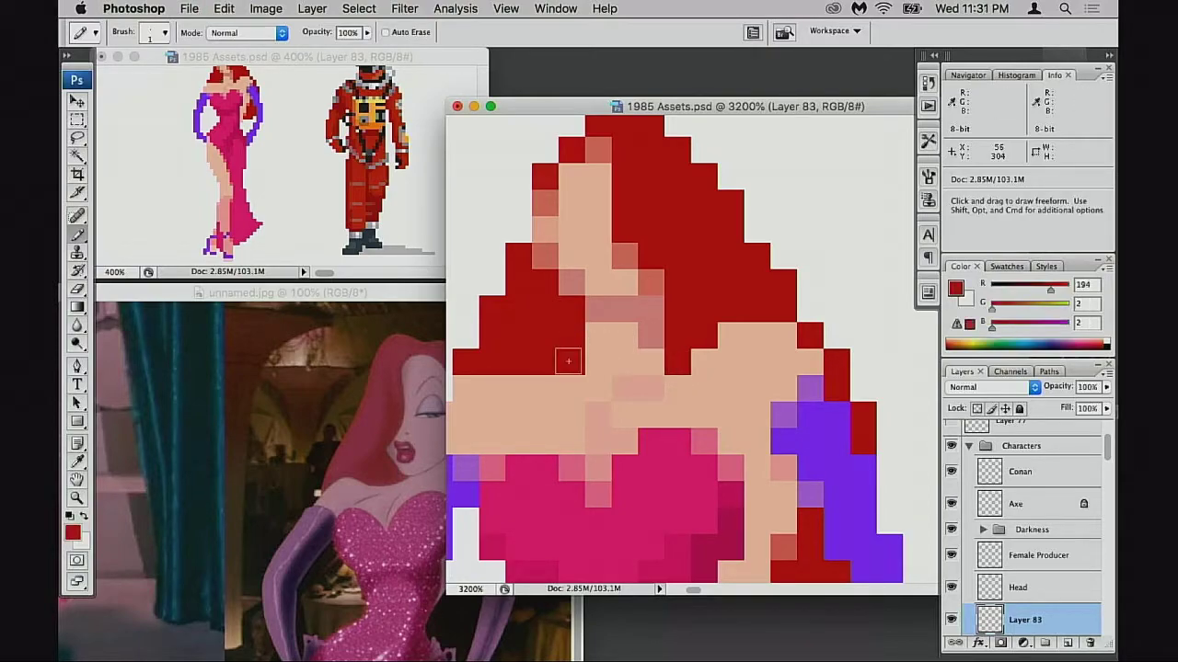
pyautogui.moveTo(604, 354); pyautogui.dragTo(620, 445)
# - Reposition the 400% preview and make its window taller so both characters show from head to feet
pyautogui.click(359, 221)
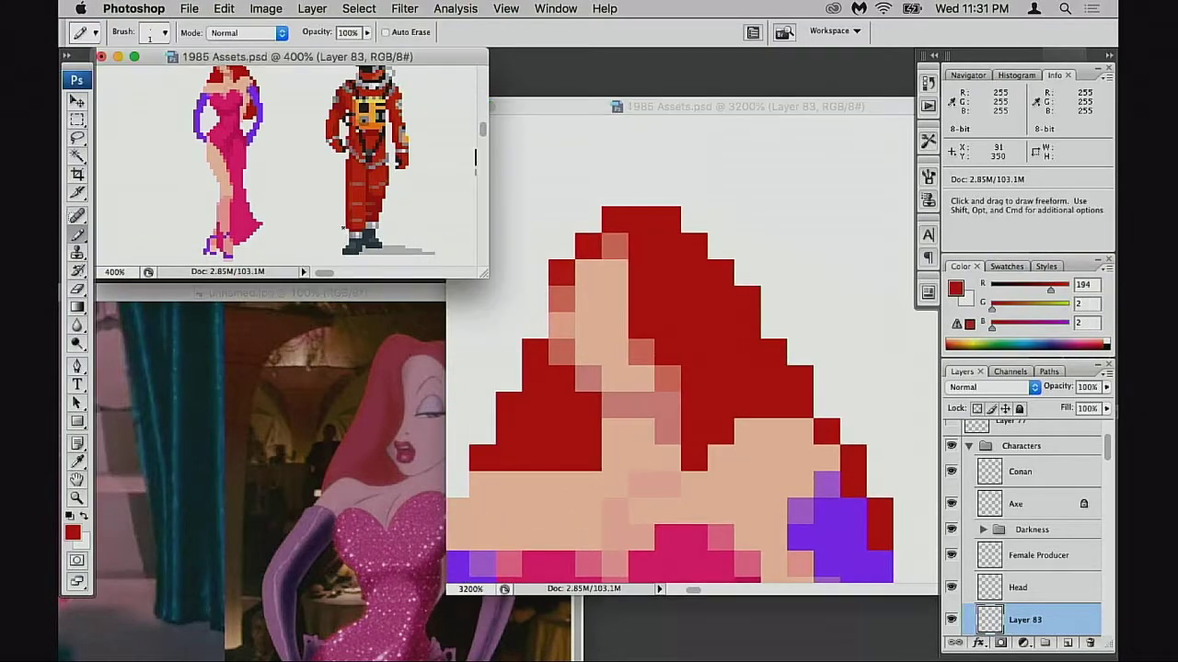
pyautogui.moveTo(359, 221); pyautogui.dragTo(352, 245)
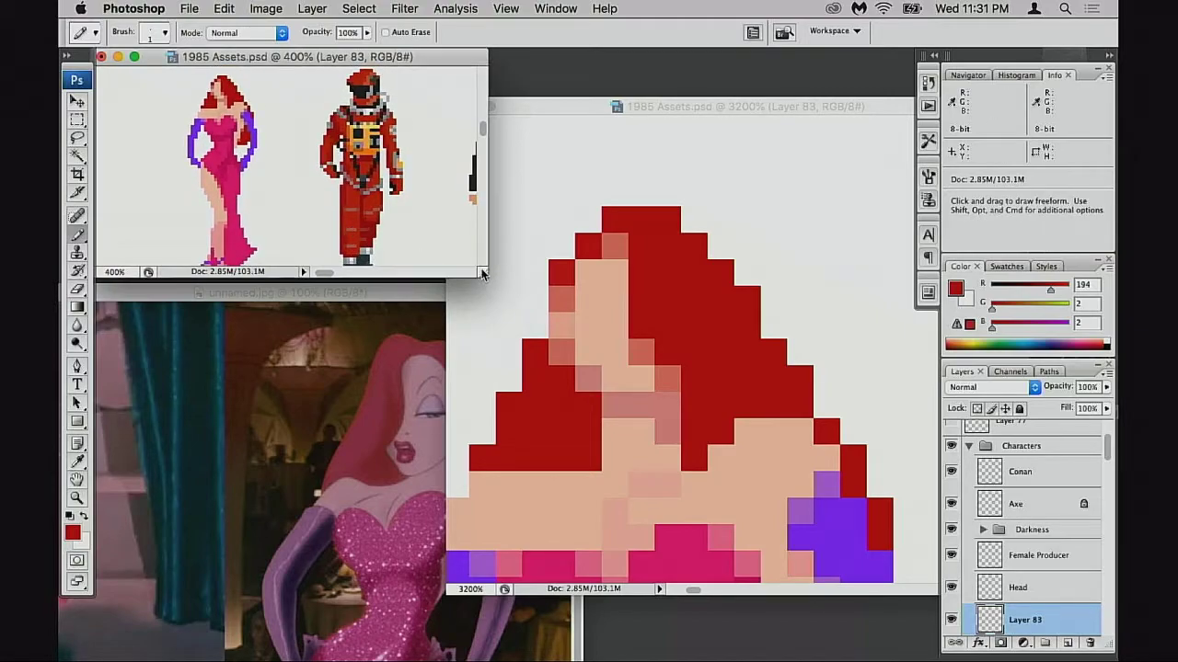
pyautogui.moveTo(483, 275); pyautogui.dragTo(472, 353)
pyautogui.click(671, 402)
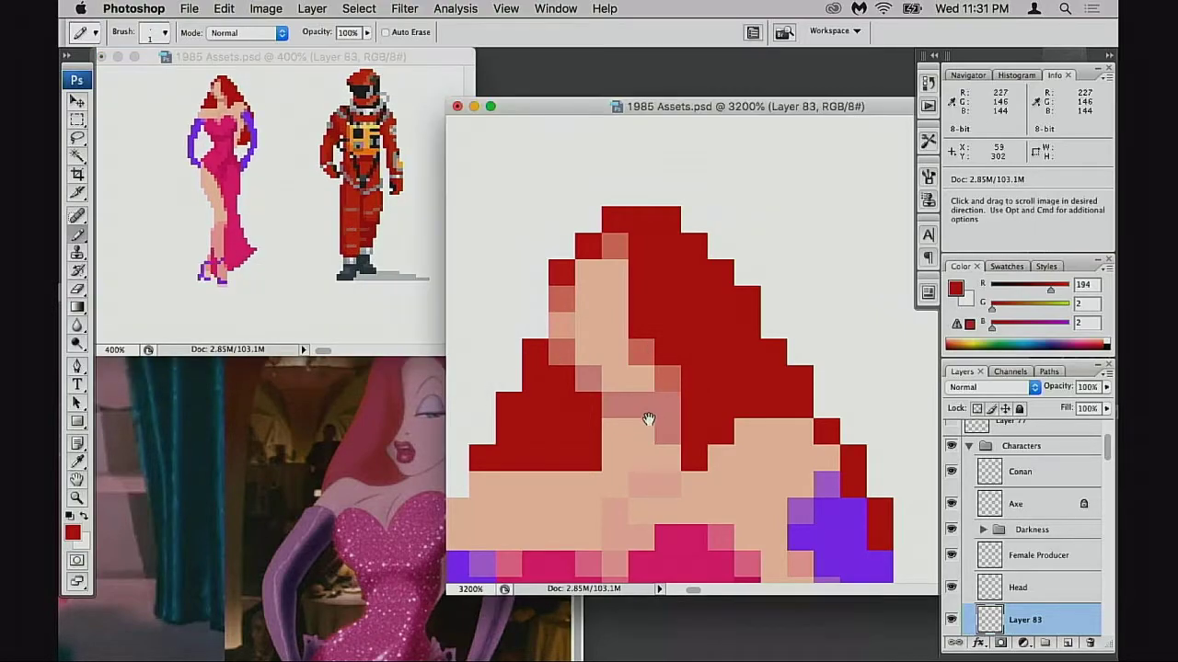
# - Shade the hair's edges above both shoulders with pixels in the shadow tone sampled from the neck
pyautogui.moveTo(643, 421); pyautogui.dragTo(677, 374)
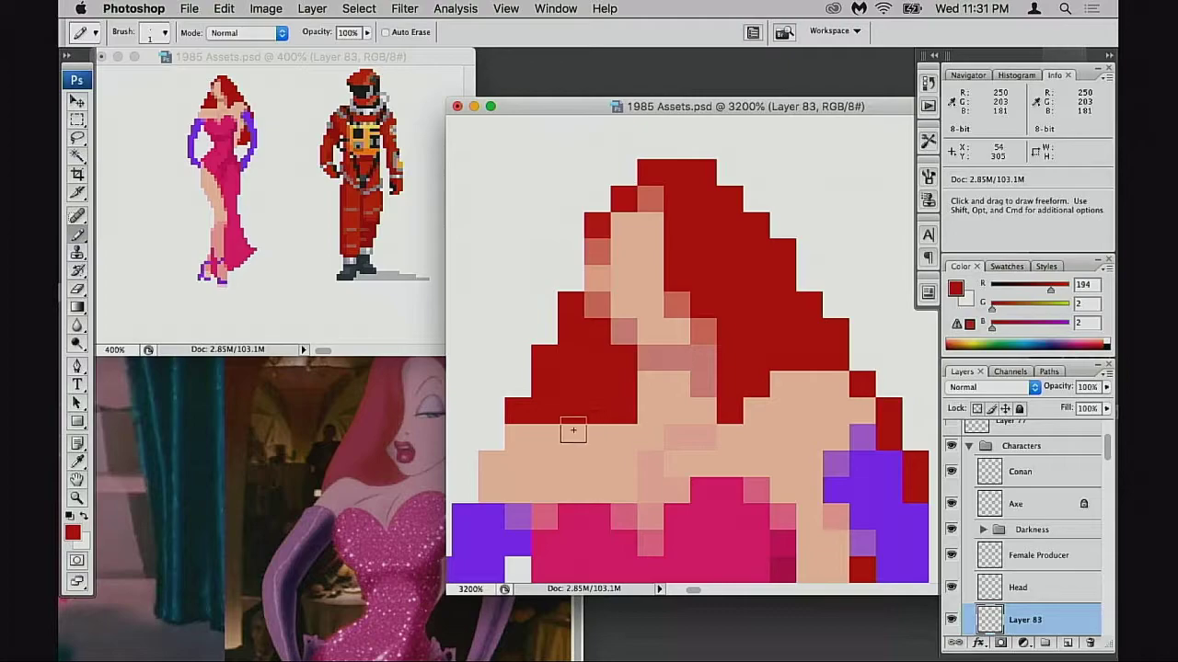
pyautogui.keyDown('alt'); pyautogui.click(669, 367); pyautogui.keyUp('alt')
pyautogui.moveTo(631, 426)
pyautogui.mouseDown()
pyautogui.moveTo(580, 371)
pyautogui.moveTo(535, 365)
pyautogui.moveTo(621, 354)
pyautogui.moveTo(550, 363)
pyautogui.moveTo(607, 363)
pyautogui.mouseUp()
pyautogui.press('super+z')
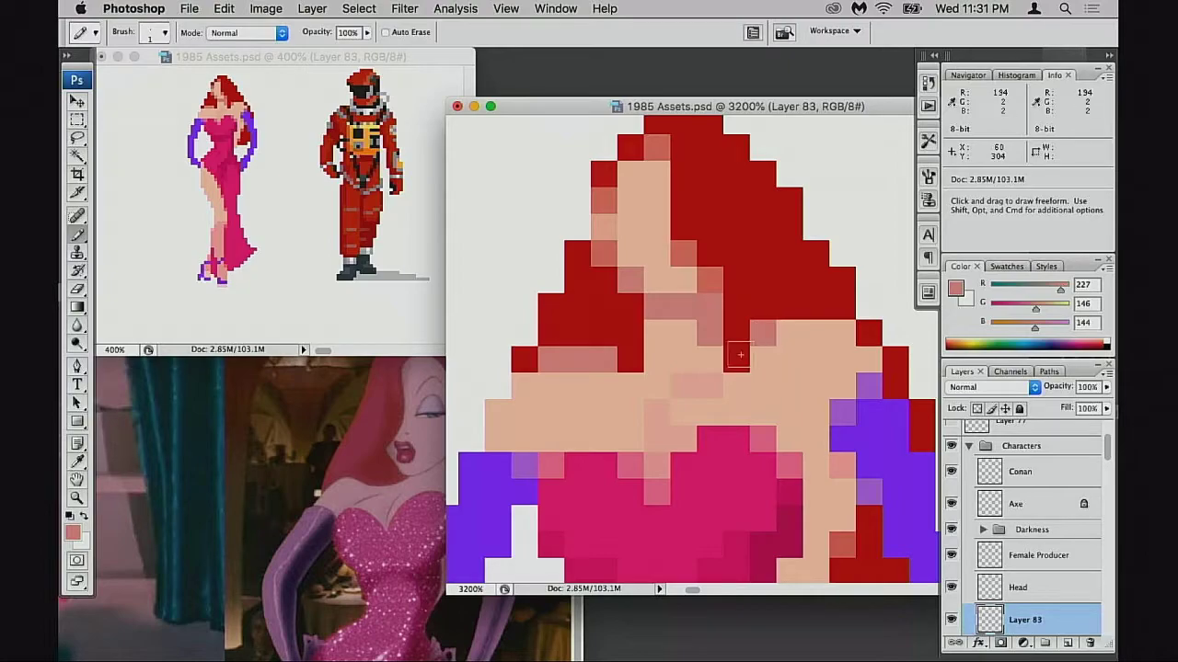
pyautogui.click(792, 333)
pyautogui.click(760, 358)
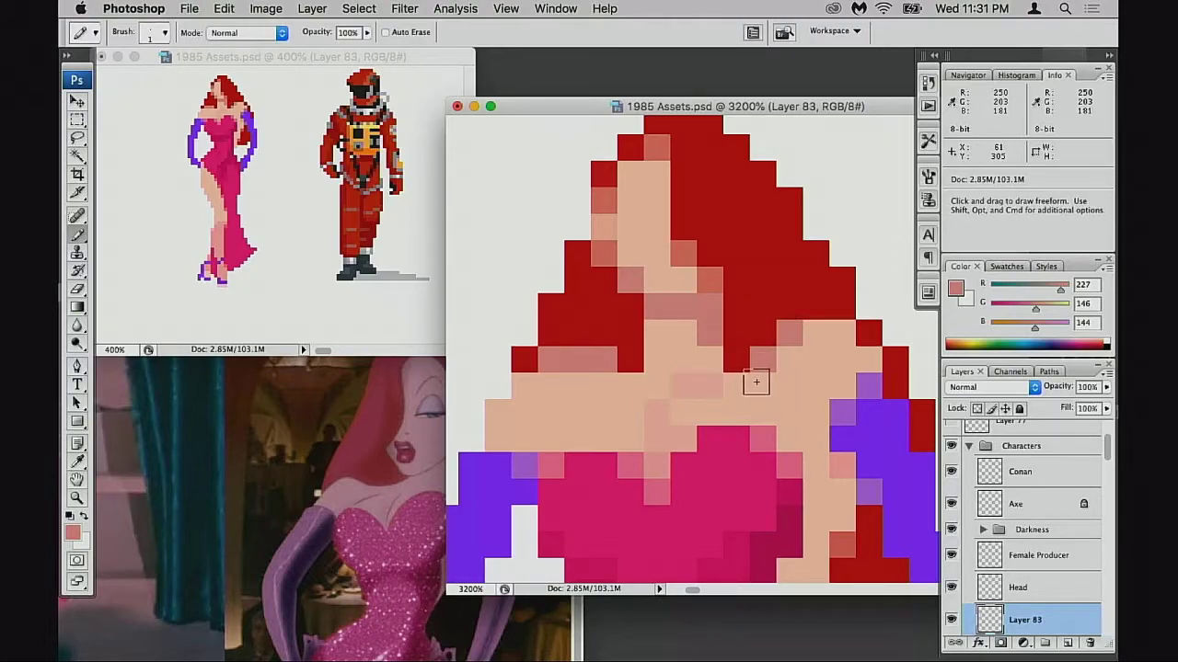
# - Recolour the two outer shadow pixels above the left shoulder with sampled skin tone, leaving the one nearest the neck
pyautogui.keyDown('alt'); pyautogui.click(590, 381); pyautogui.keyUp('alt')
pyautogui.click(575, 364)
pyautogui.click(554, 364)
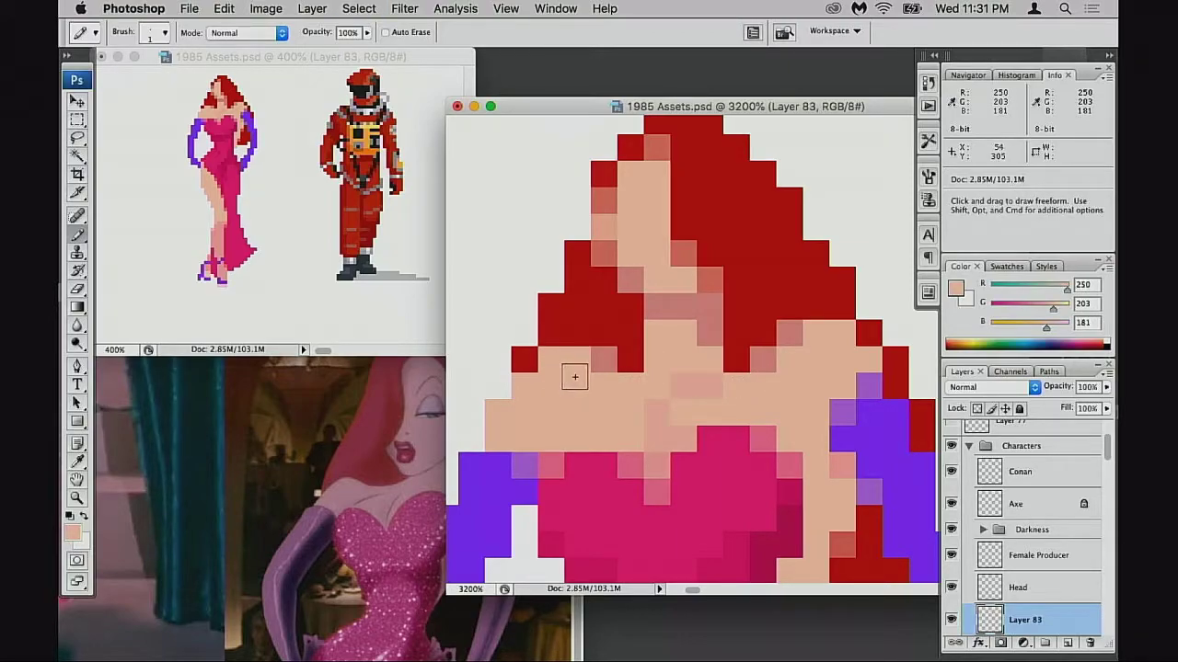
pyautogui.press('super+z')
pyautogui.moveTo(594, 370); pyautogui.dragTo(577, 370)
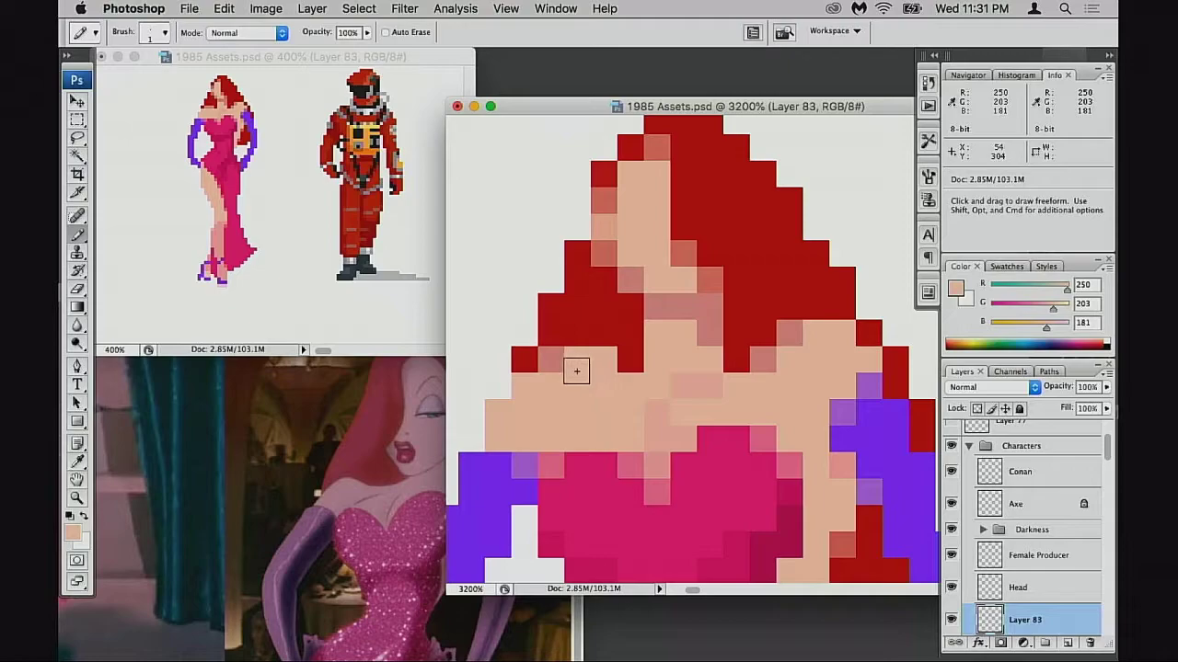
pyautogui.moveTo(581, 373); pyautogui.dragTo(560, 363)
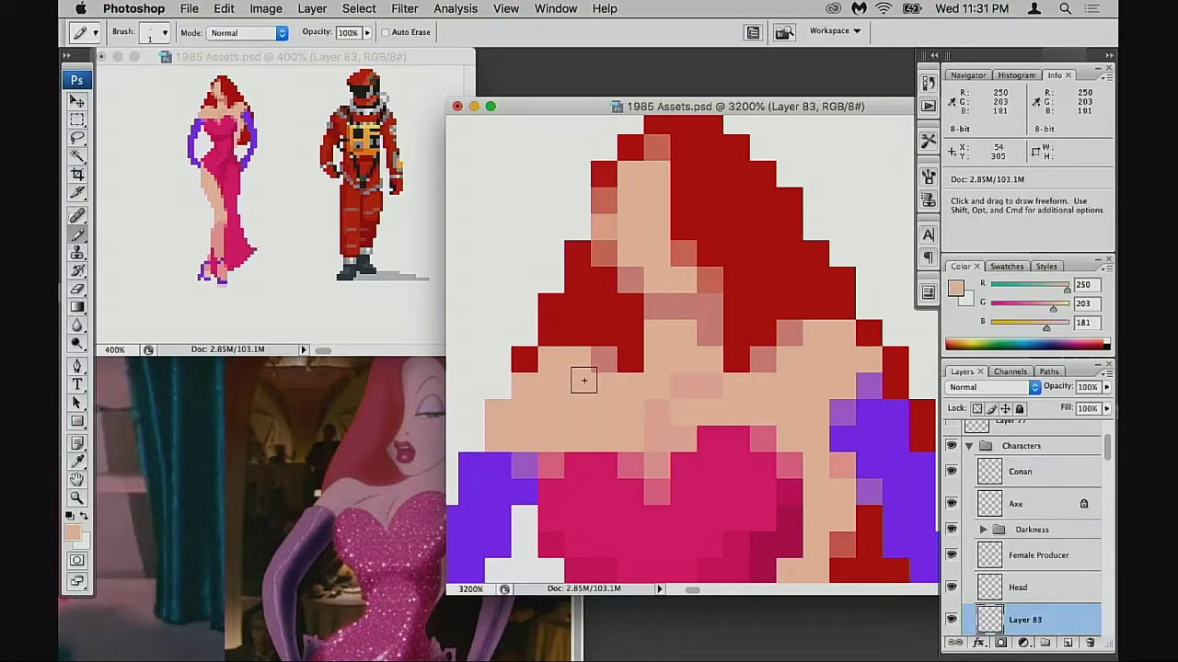
# - Try widening the lower left outline of the hair with two pixels in the sampled hair red
pyautogui.scroll(1, 564, 398)
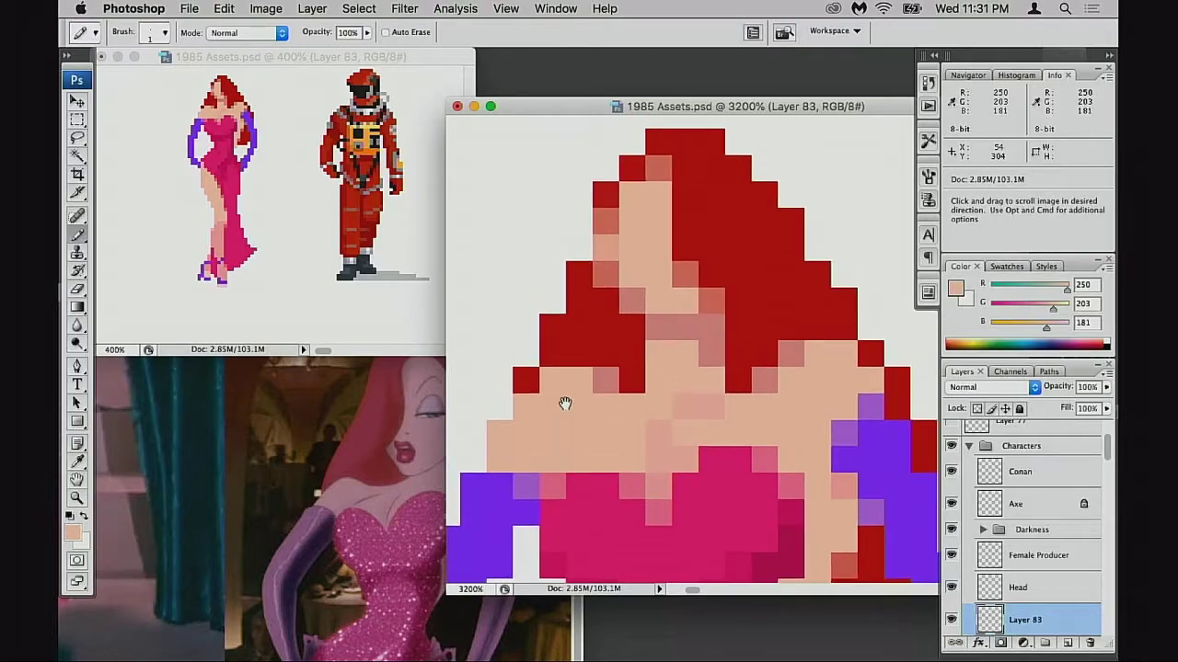
pyautogui.keyDown('alt'); pyautogui.click(571, 340); pyautogui.keyUp('alt')
pyautogui.click(527, 354)
pyautogui.click(552, 304)
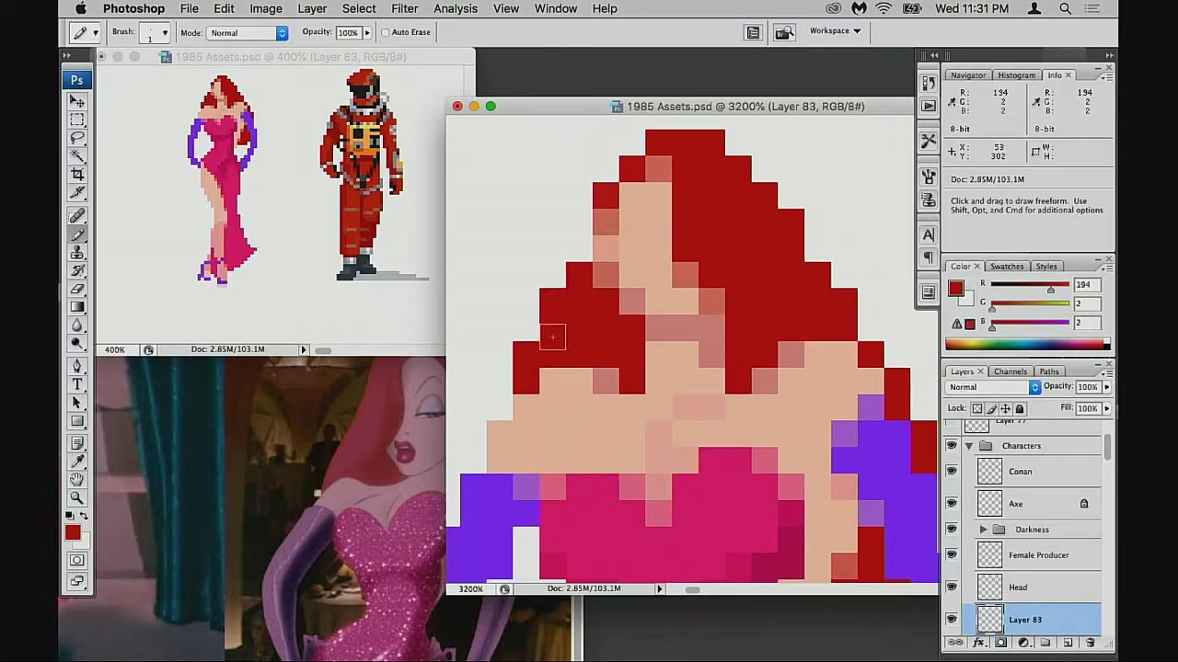
pyautogui.press('super+z')
pyautogui.press('super+alt+z')
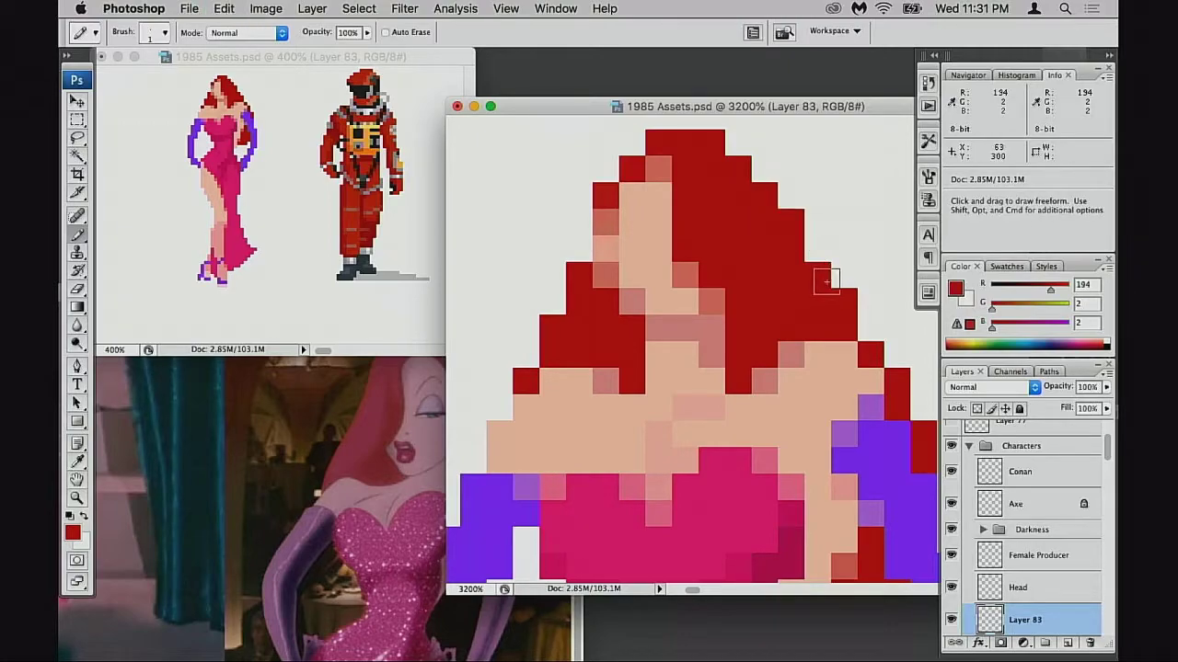
# - Try erasing a corner pixel from the hair's right outer edge above the shoulder
pyautogui.press('e')
pyautogui.press('super+z')
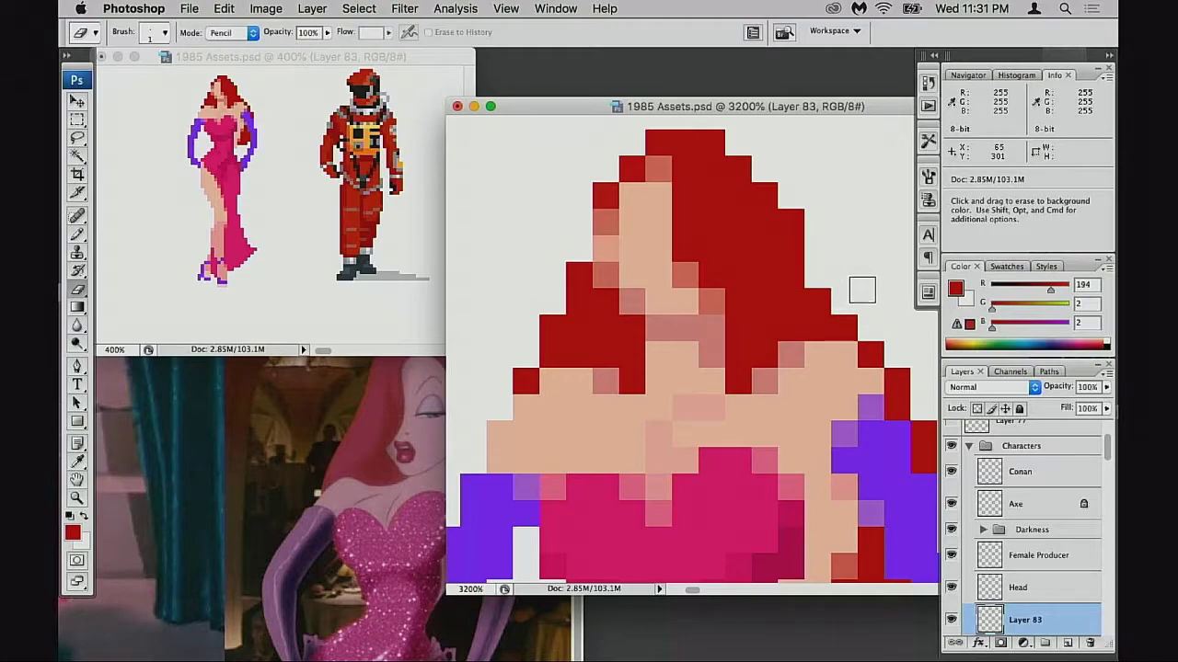
pyautogui.press('super')
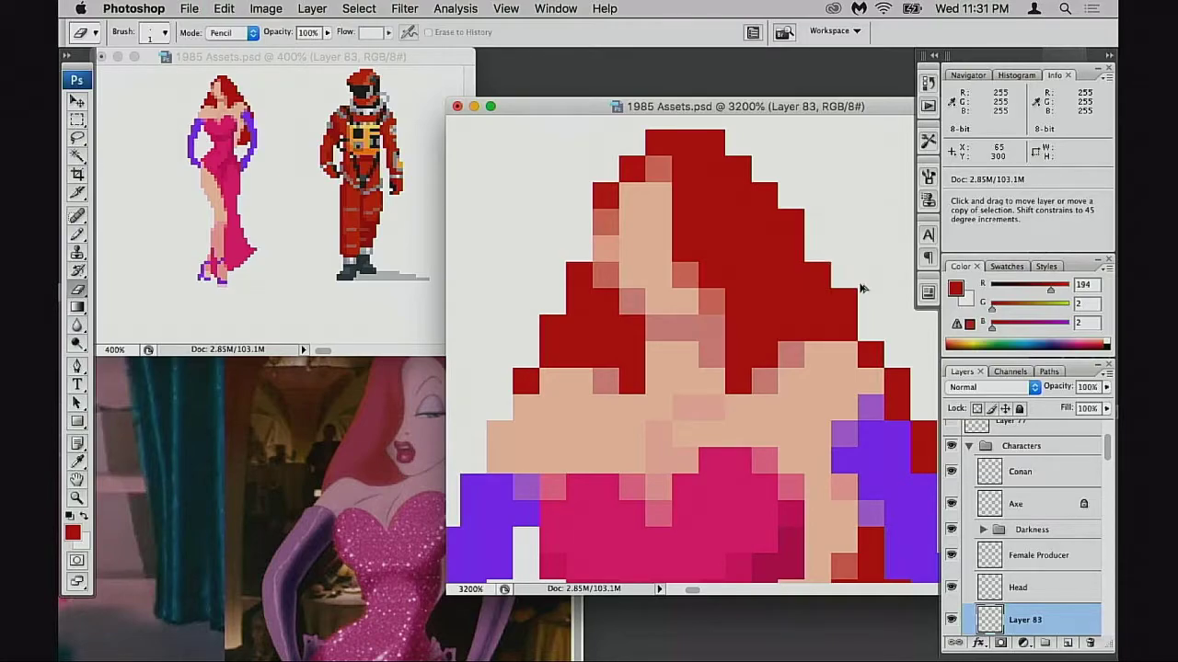
# - Try extending the end of the bare arm beside the waist with a pixel in the red-brown tone sampled from its edge
pyautogui.press('b')
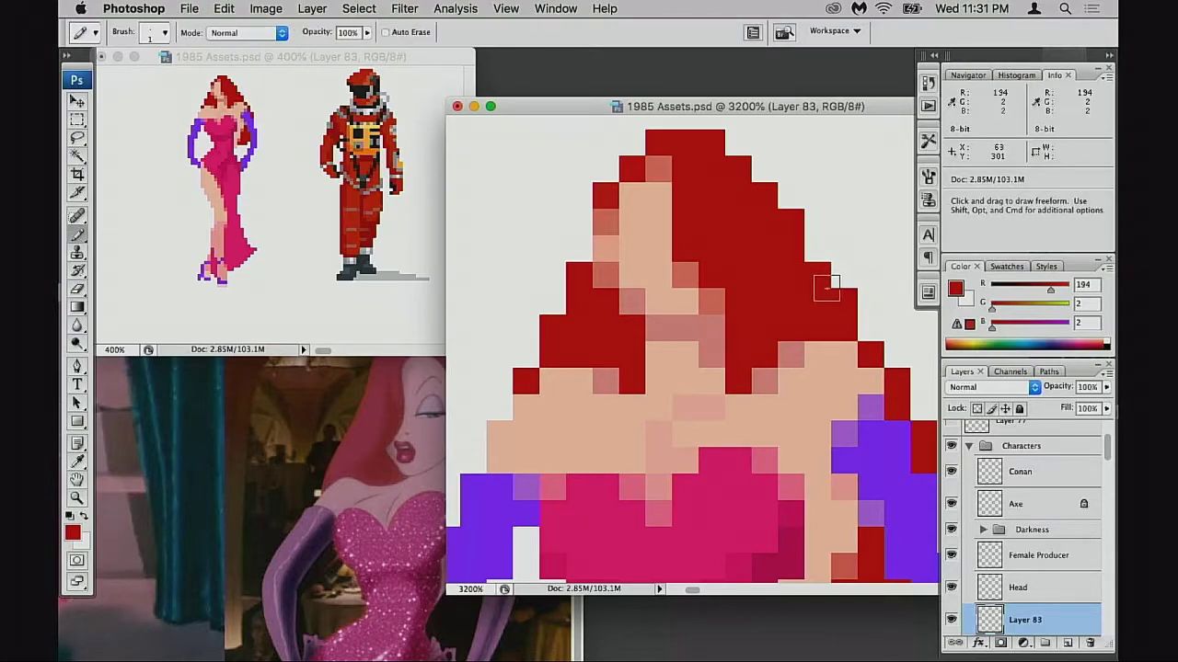
pyautogui.scroll(-4, 775, 313)
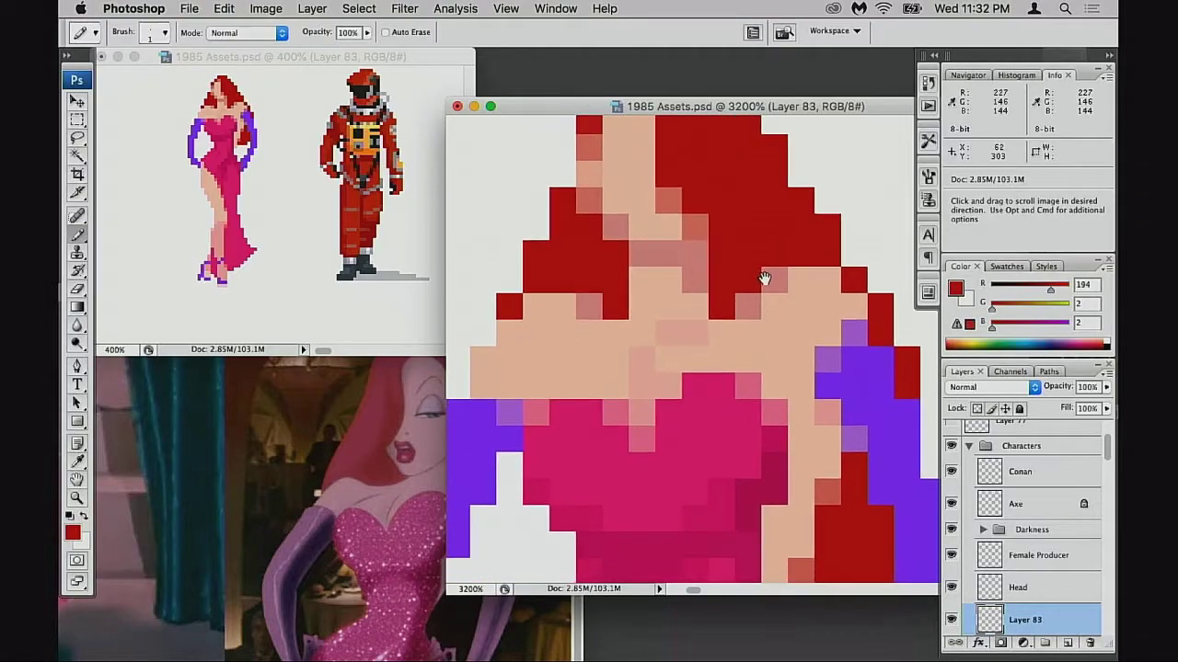
pyautogui.scroll(-2, 778, 304)
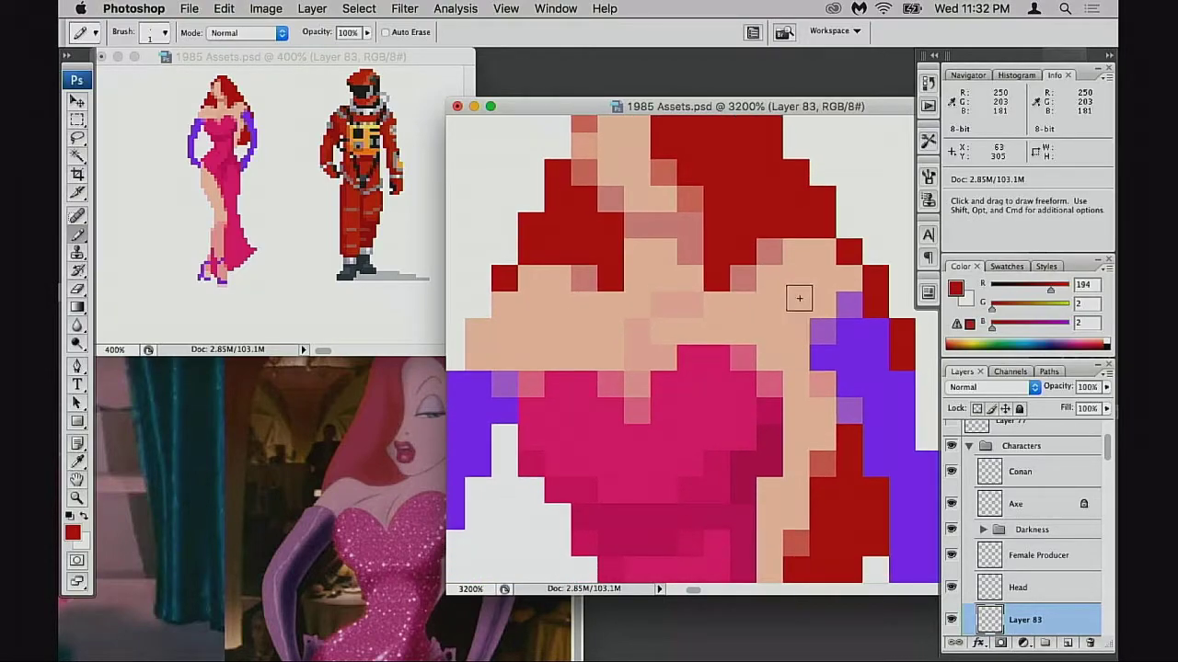
pyautogui.scroll(-6, 736, 360)
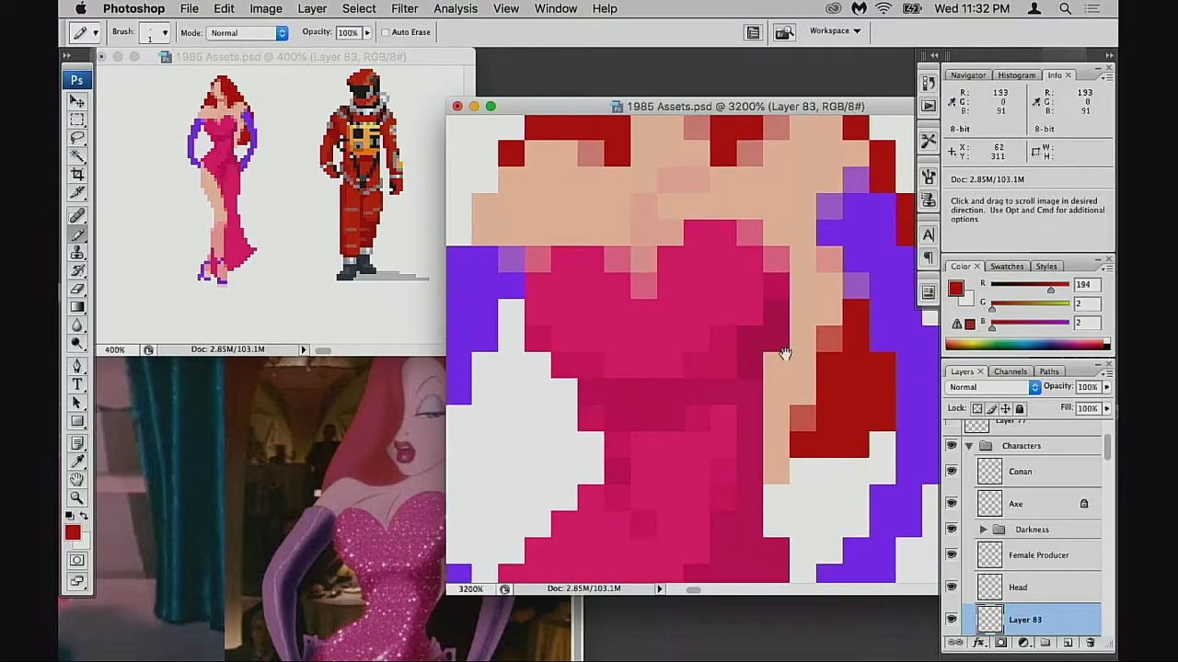
pyautogui.scroll(-2, 773, 405)
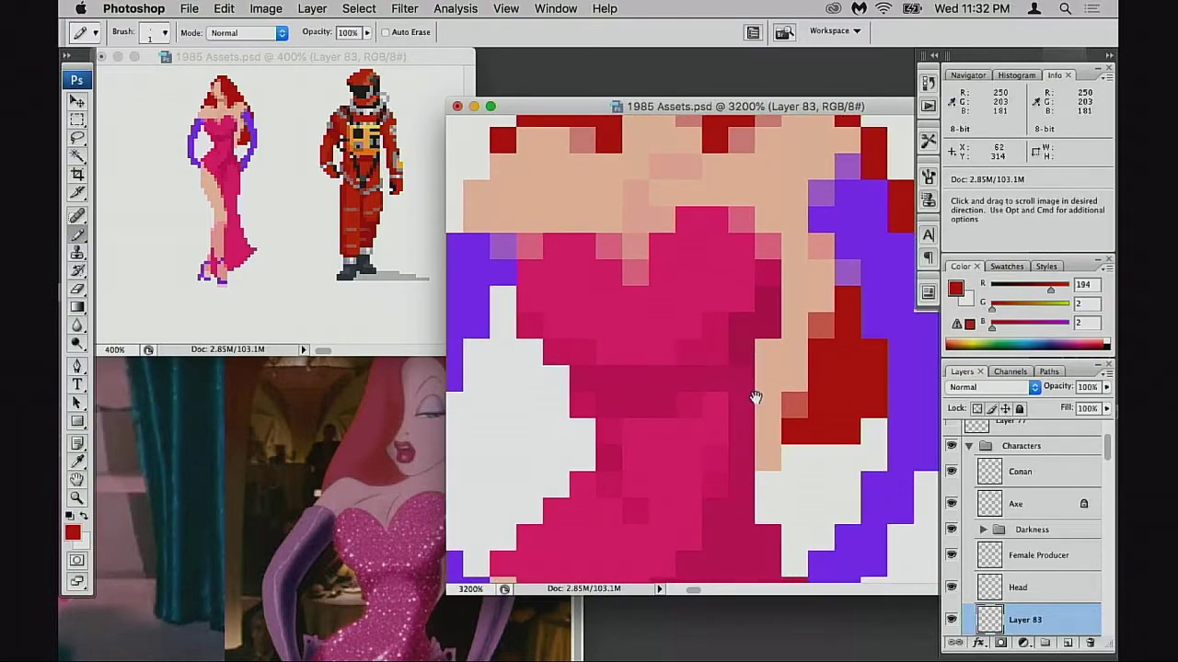
pyautogui.click(796, 409)
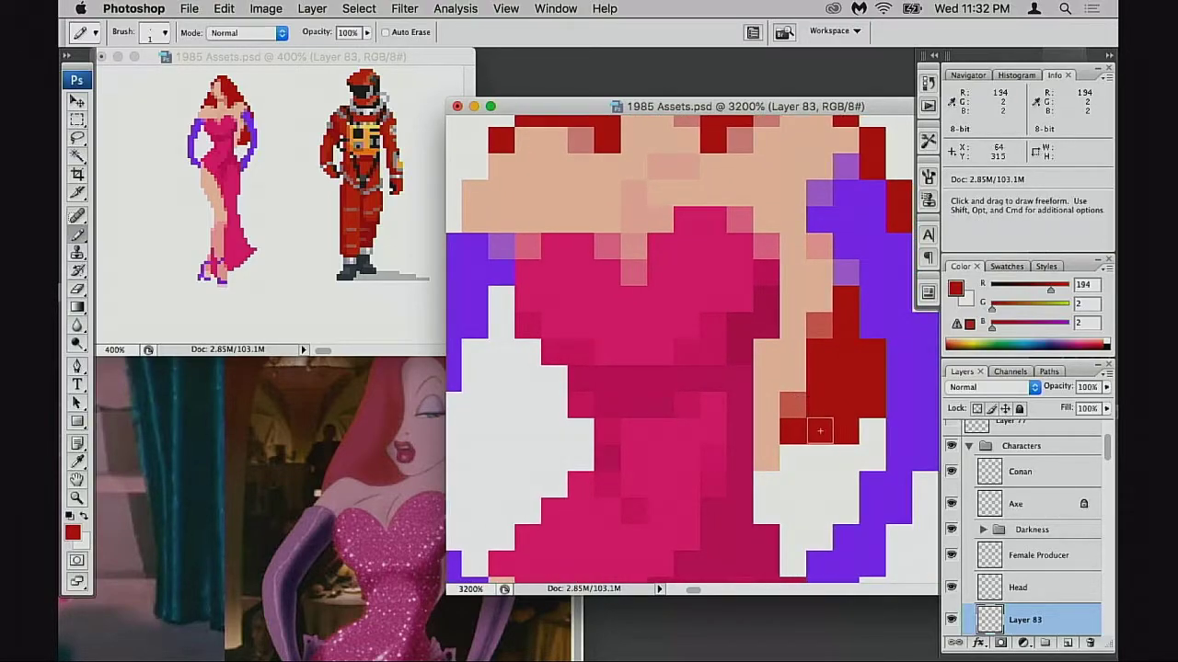
pyautogui.keyDown('alt'); pyautogui.click(800, 412); pyautogui.keyUp('alt')
pyautogui.click(768, 481)
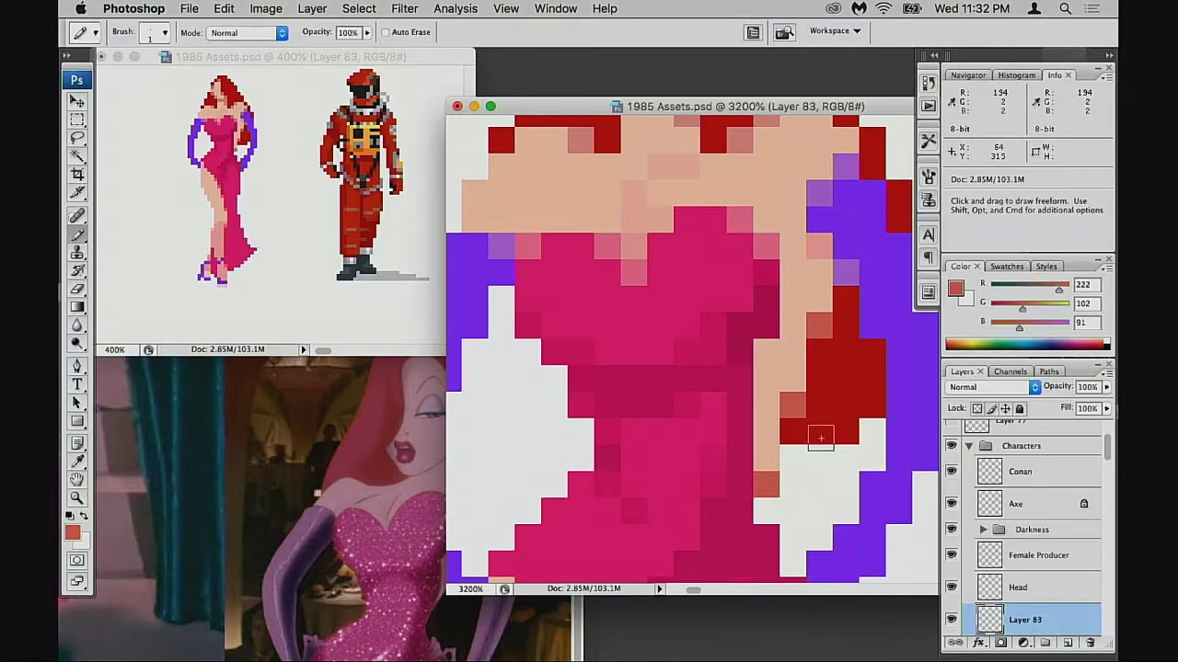
pyautogui.press('super+z')
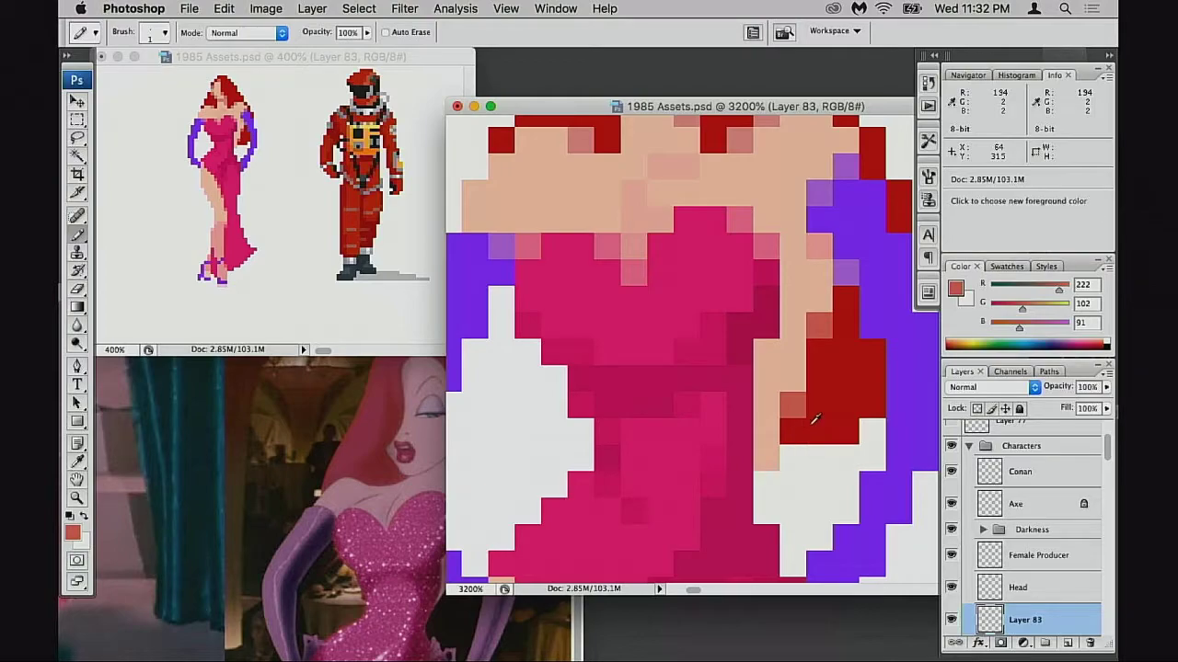
# - Try recolouring the two shadow pixels between the bare arm and the hair with pink sampled from the dress neckline
pyautogui.keyDown('alt'); pyautogui.click(819, 246); pyautogui.keyUp('alt')
pyautogui.keyDown('alt'); pyautogui.click(655, 222); pyautogui.keyUp('alt')
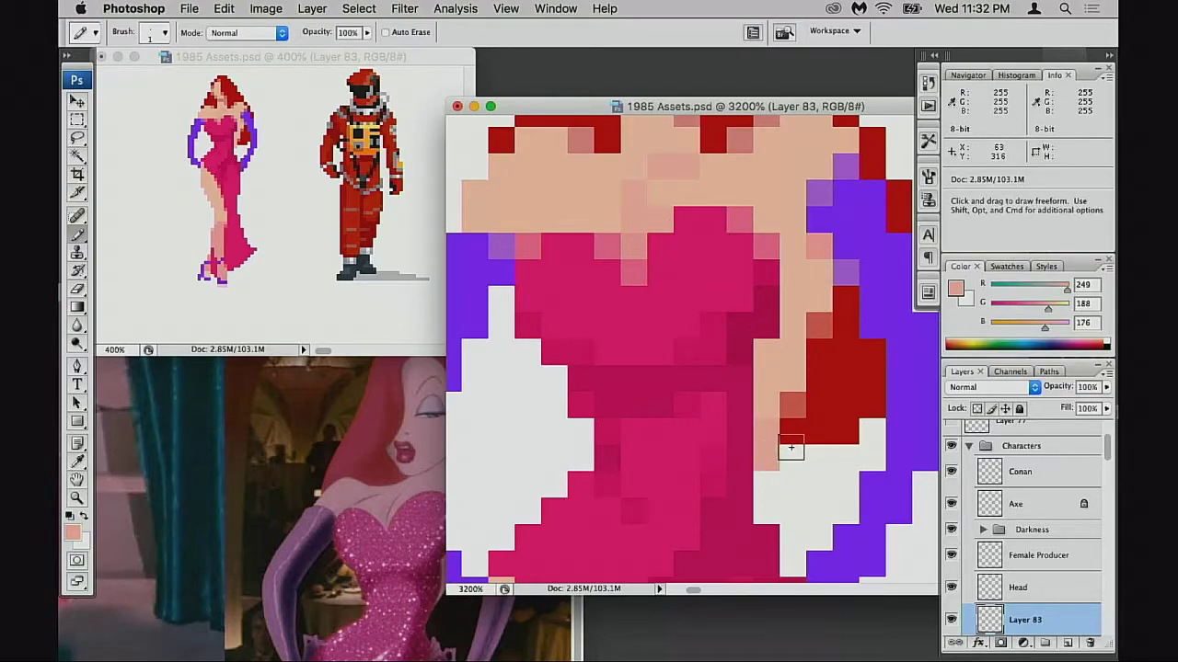
pyautogui.keyDown('alt'); pyautogui.click(639, 265); pyautogui.keyUp('alt')
pyautogui.click(794, 379)
pyautogui.press('super+z')
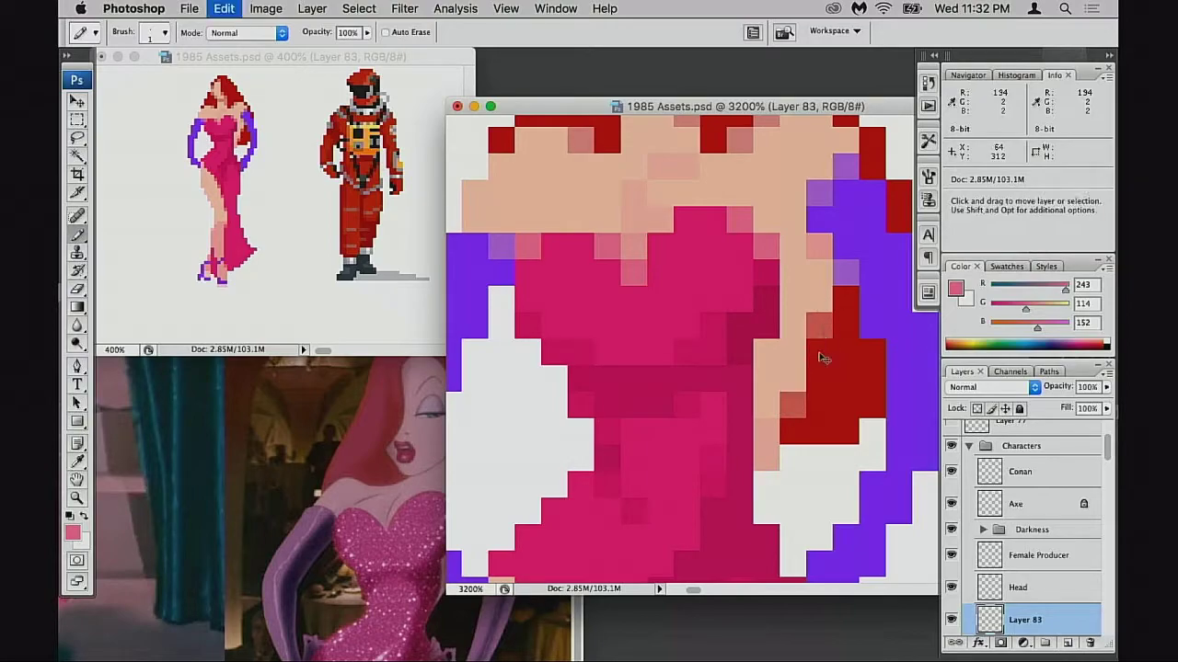
pyautogui.click(789, 401)
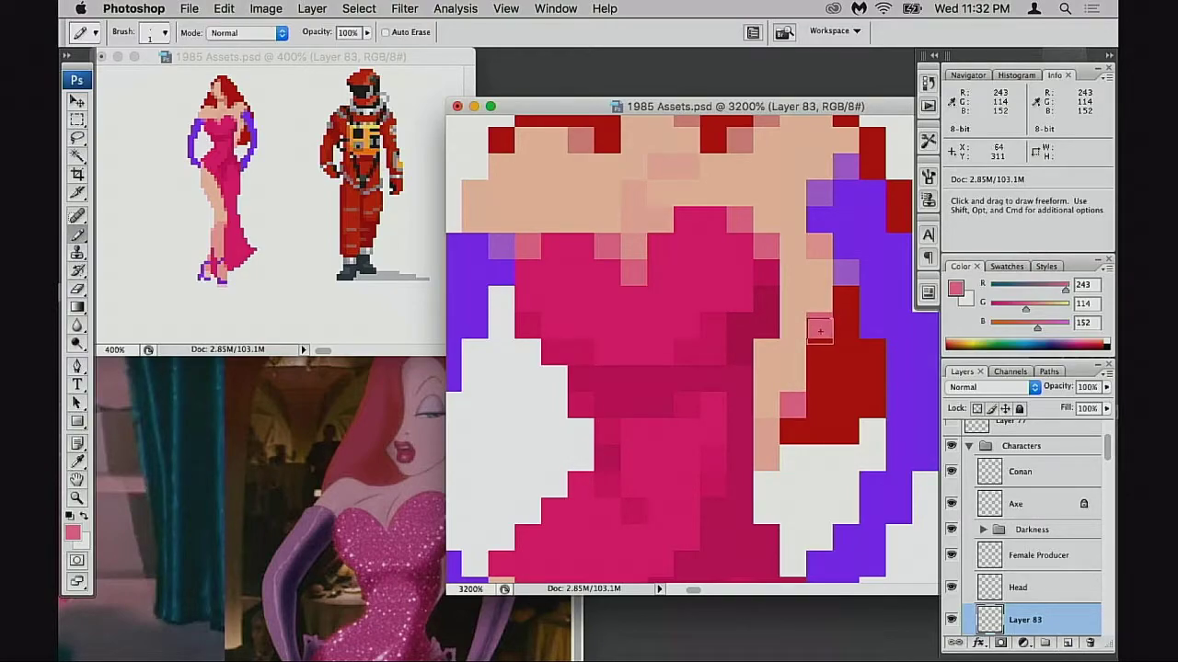
pyautogui.press('super+z')
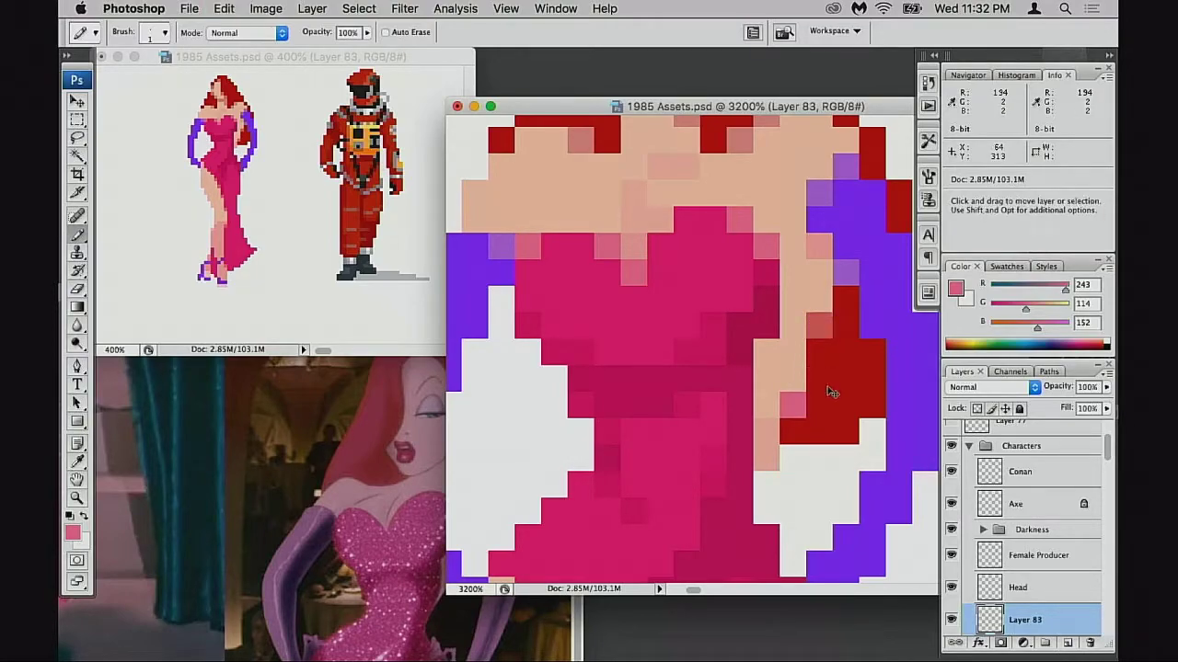
pyautogui.press('super+alt+z')
# - Try lightening the two shadow pixels on the bare arm's hair-side edge with the skin shadow tone RGB 250, 170, 168
pyautogui.moveTo(782, 471); pyautogui.dragTo(780, 193)
pyautogui.moveTo(736, 479); pyautogui.dragTo(759, 156)
pyautogui.moveTo(789, 276)
pyautogui.mouseDown()
pyautogui.moveTo(678, 558)
pyautogui.moveTo(714, 386)
pyautogui.moveTo(694, 499)
pyautogui.mouseUp()
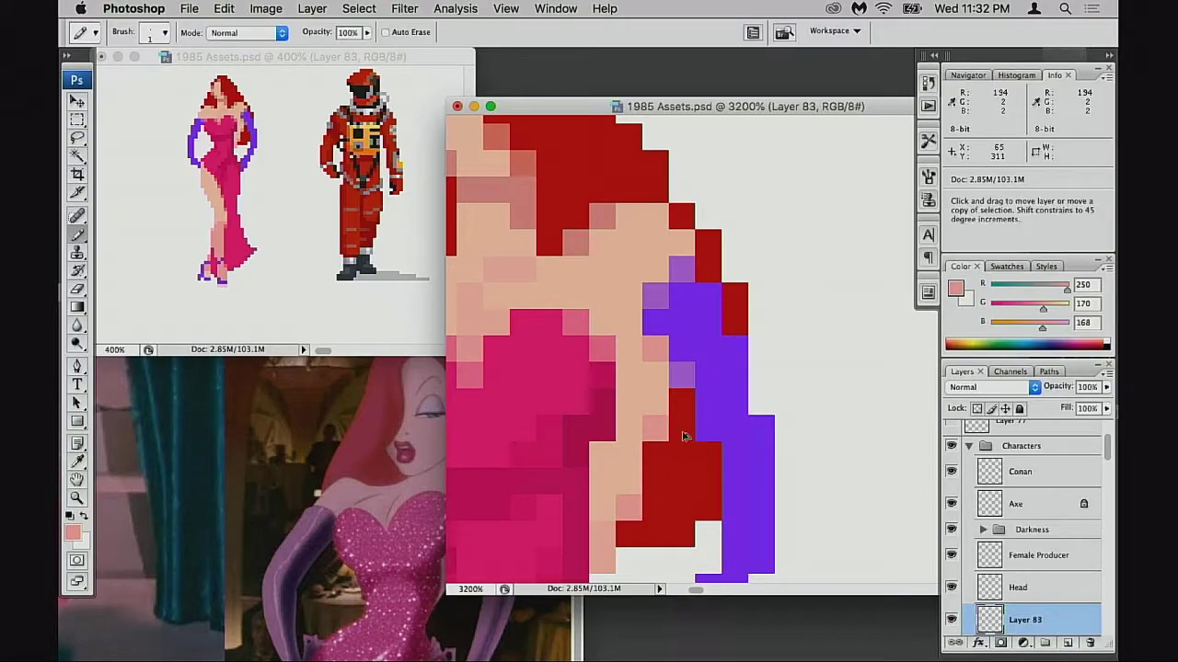
pyautogui.press('alt+super+z')
pyautogui.press('alt+super+z')
# - Add one pixel of skin shadow tone RGB 250, 170, 168 above each of the two dark pixels on the bare arm's edge
pyautogui.click(630, 485)
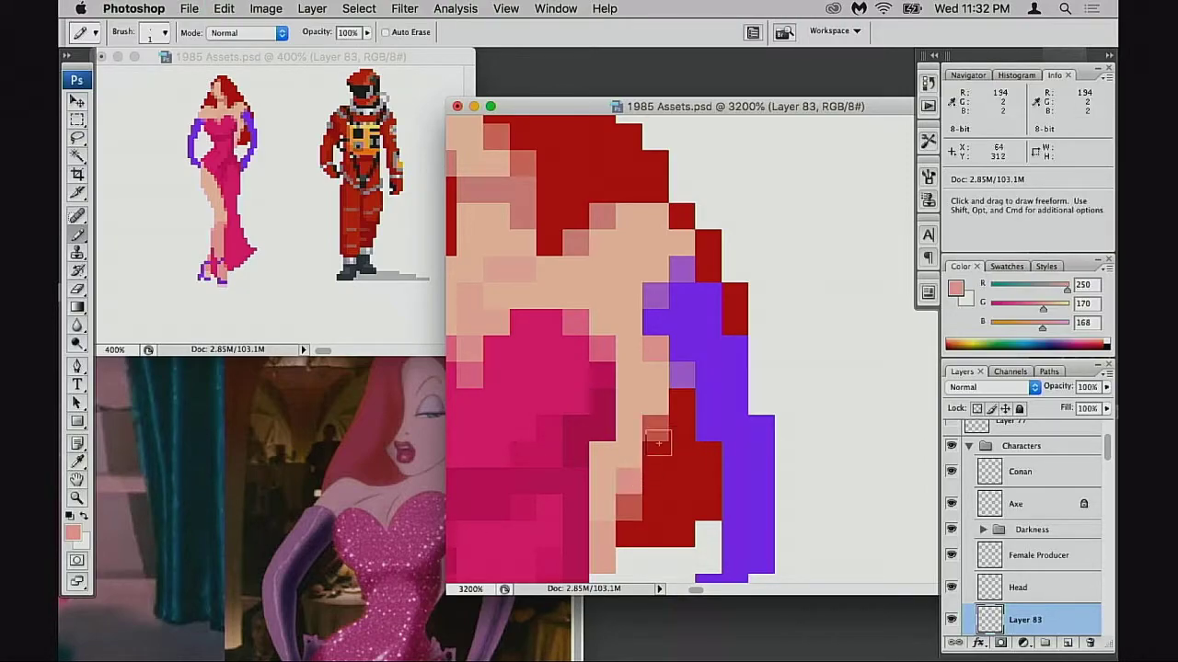
pyautogui.click(655, 405)
pyautogui.moveTo(670, 442); pyautogui.dragTo(742, 428)
pyautogui.keyDown('alt'); pyautogui.click(699, 427); pyautogui.keyUp('alt')
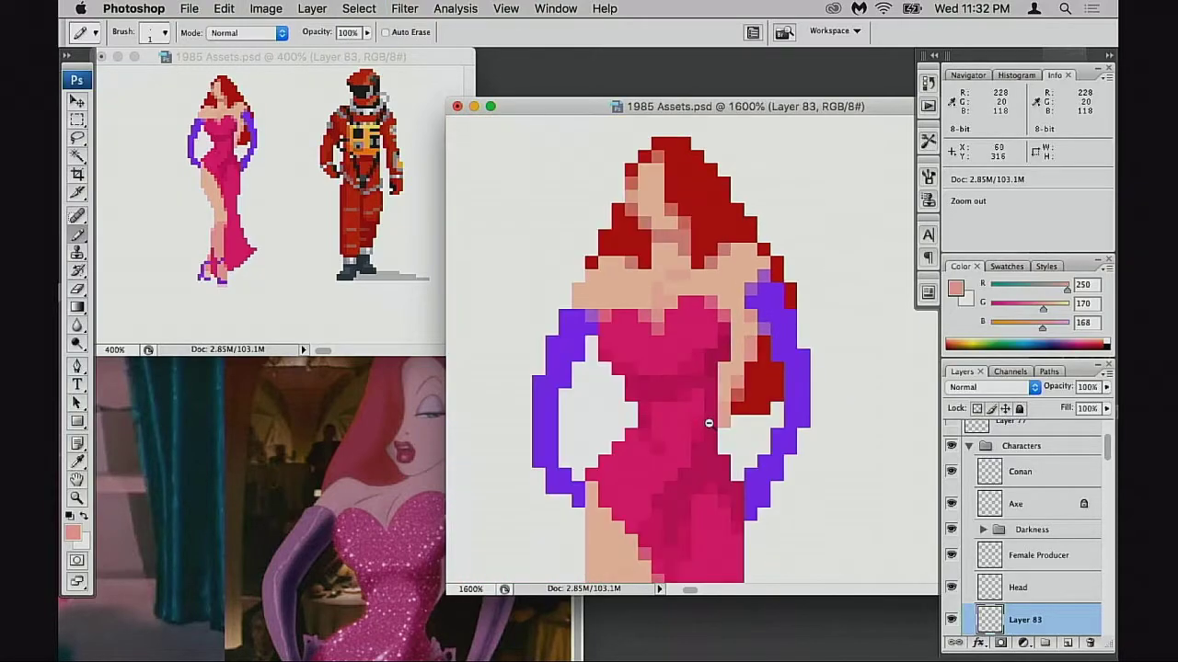
pyautogui.keyDown('alt'); pyautogui.click(710, 423); pyautogui.keyUp('alt')
pyautogui.keyDown('alt'); pyautogui.click(720, 419); pyautogui.keyUp('alt')
pyautogui.keyDown('alt'); pyautogui.click(723, 417); pyautogui.keyUp('alt')
pyautogui.moveTo(799, 382); pyautogui.dragTo(738, 414)
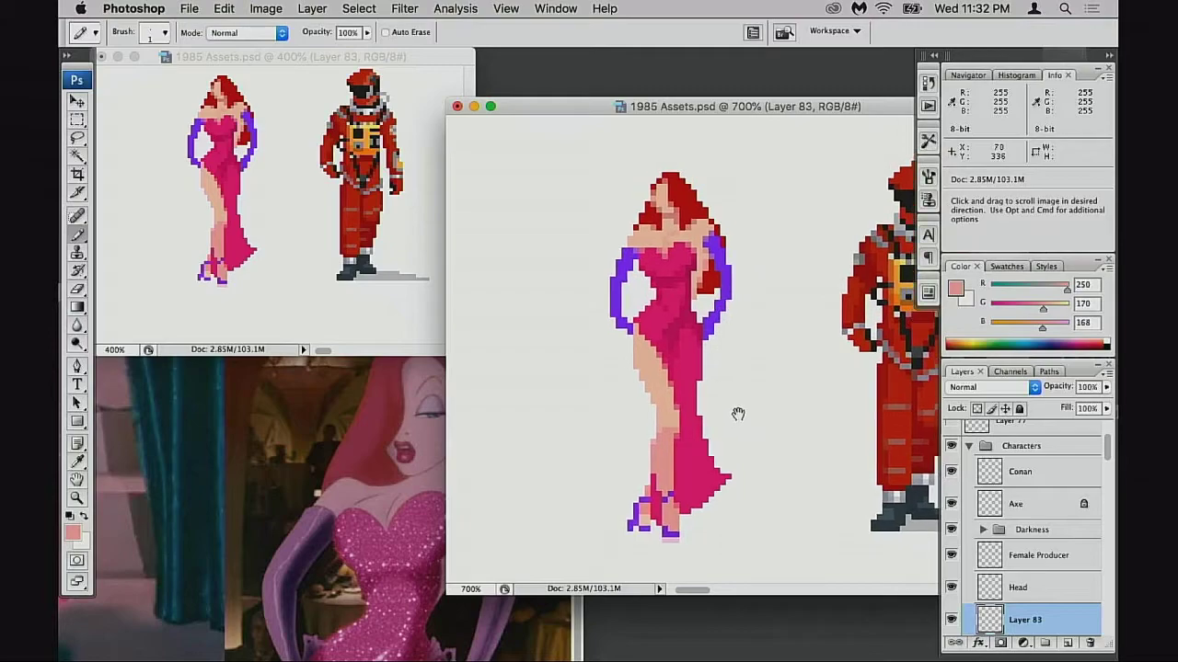
# - Soften the narrow dress strip between the lower legs with transition pixels in mid-pink RGB 244, 110, 147 sampled from the dress edge
pyautogui.keyDown('super'); pyautogui.click(677, 501); pyautogui.keyUp('super')
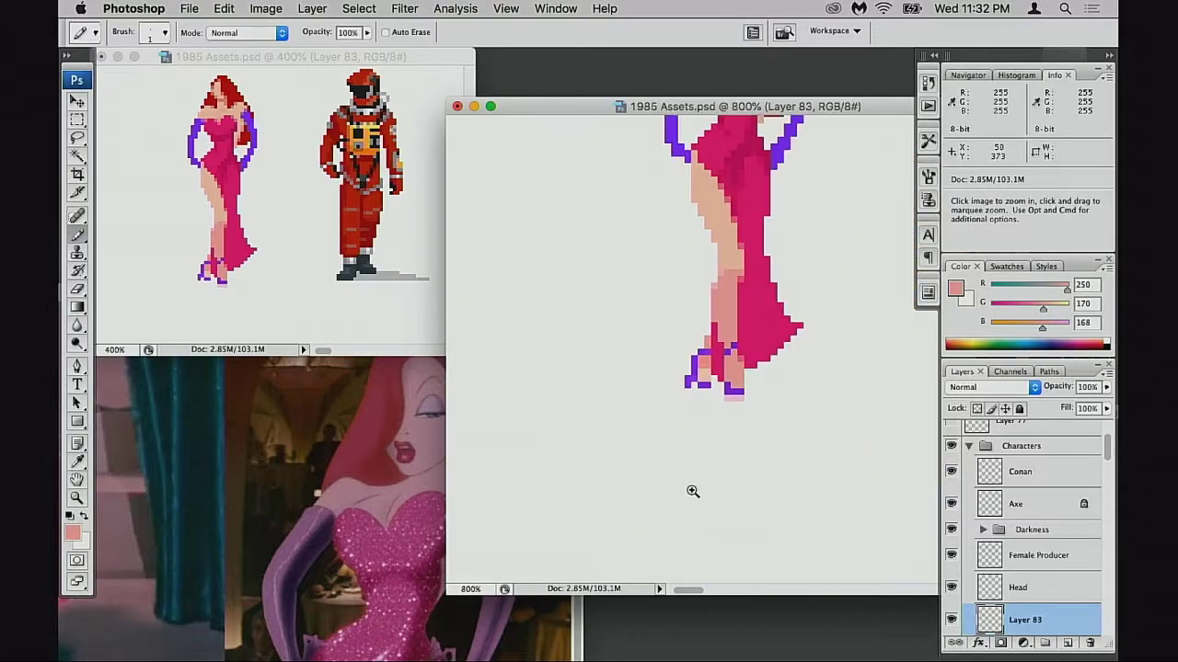
pyautogui.keyDown('super'); pyautogui.click(690, 488); pyautogui.keyUp('super')
pyautogui.keyDown('super'); pyautogui.click(804, 262); pyautogui.keyUp('super')
pyautogui.moveTo(734, 289)
pyautogui.mouseDown()
pyautogui.moveTo(688, 505)
pyautogui.moveTo(654, 565)
pyautogui.mouseUp()
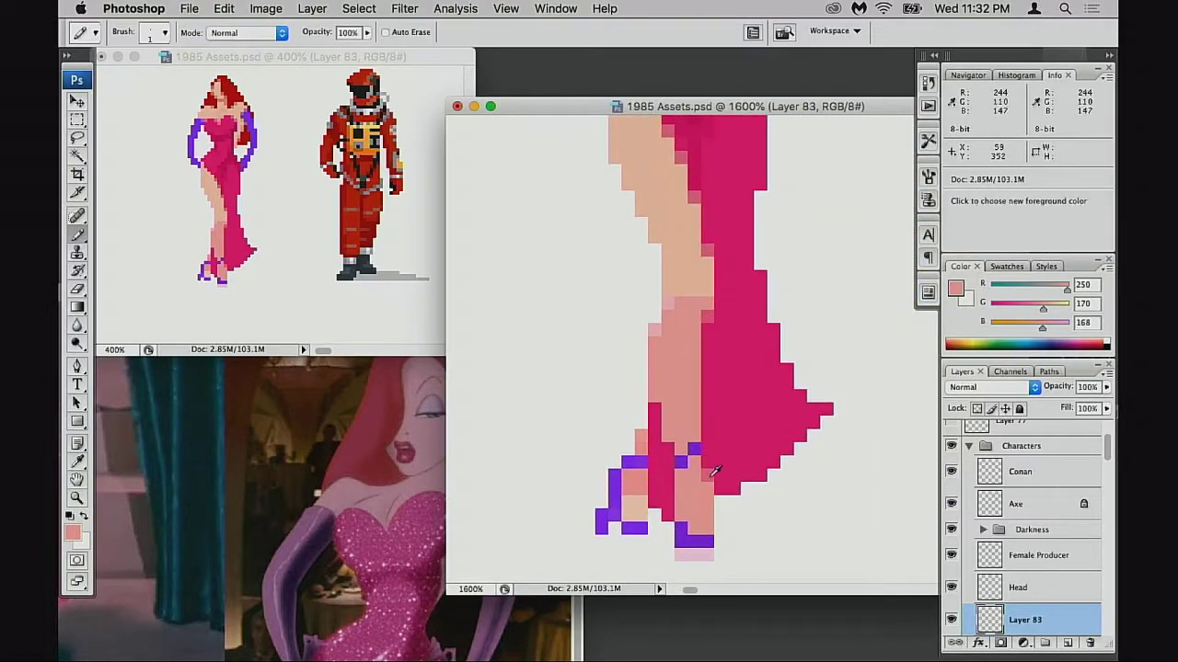
pyautogui.keyDown('alt'); pyautogui.click(661, 442); pyautogui.keyUp('alt')
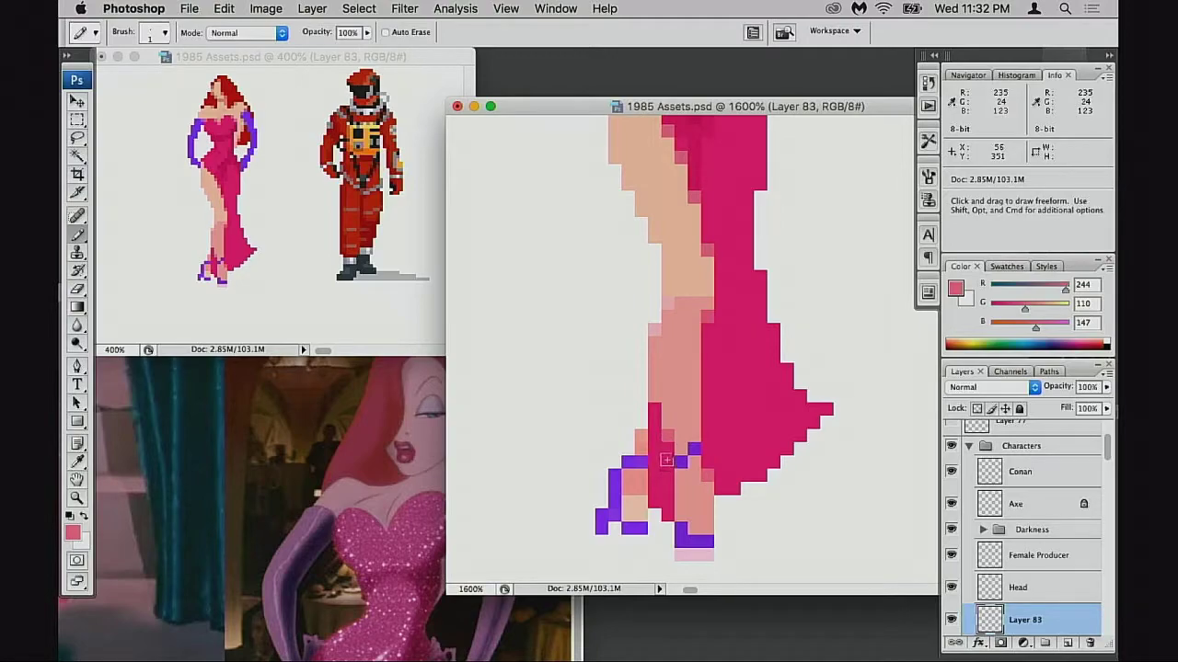
pyautogui.click(654, 410)
pyautogui.keyDown('alt'); pyautogui.click(678, 429); pyautogui.keyUp('alt')
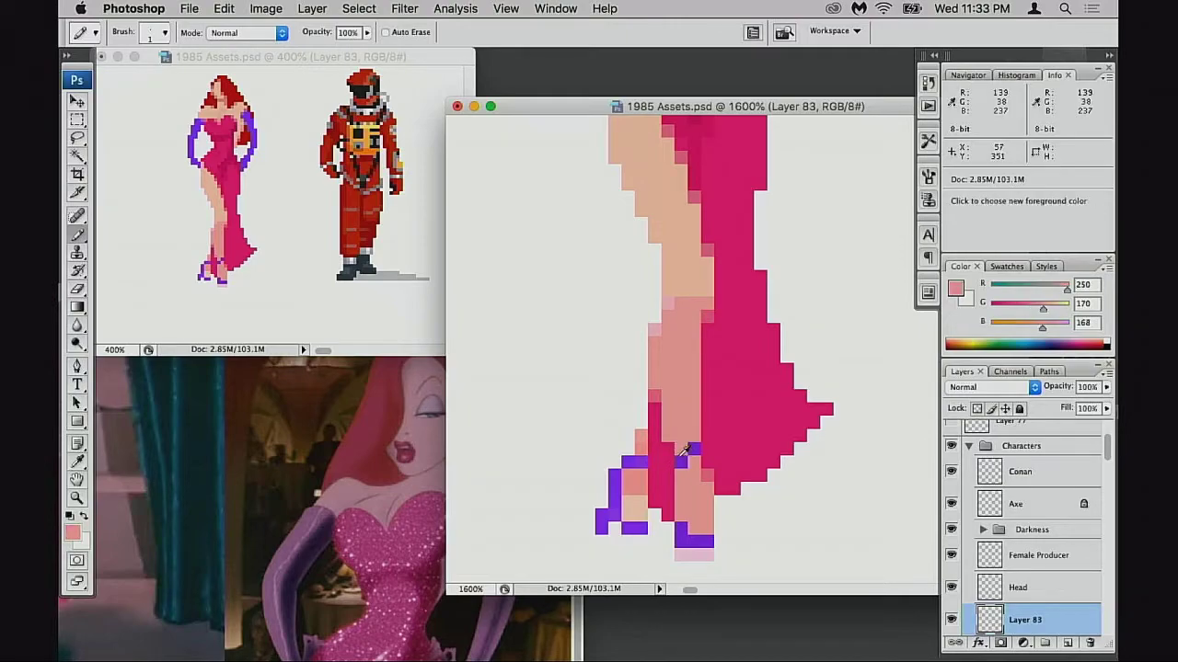
pyautogui.keyDown('alt'); pyautogui.click(652, 404); pyautogui.keyUp('alt')
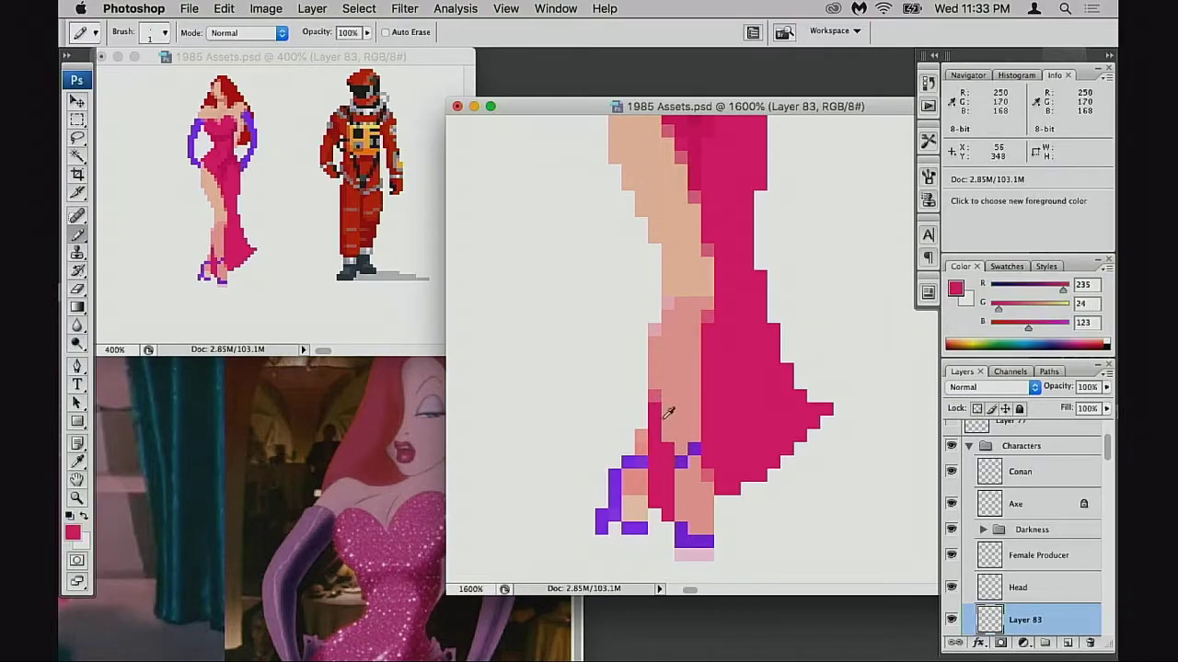
pyautogui.keyDown('alt'); pyautogui.click(668, 460); pyautogui.keyUp('alt')
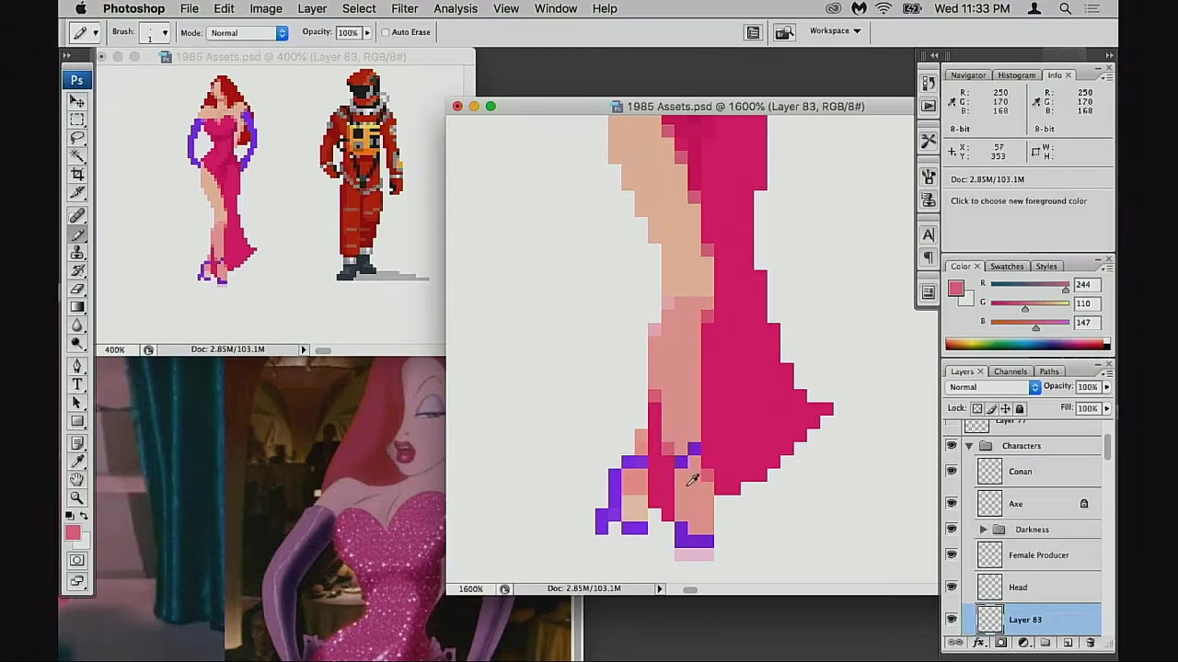
# - Try recolouring the dress strip beside the front foot with vertical strokes in mid-pink and sampled skin shadow tone
pyautogui.moveTo(668, 476); pyautogui.dragTo(670, 502)
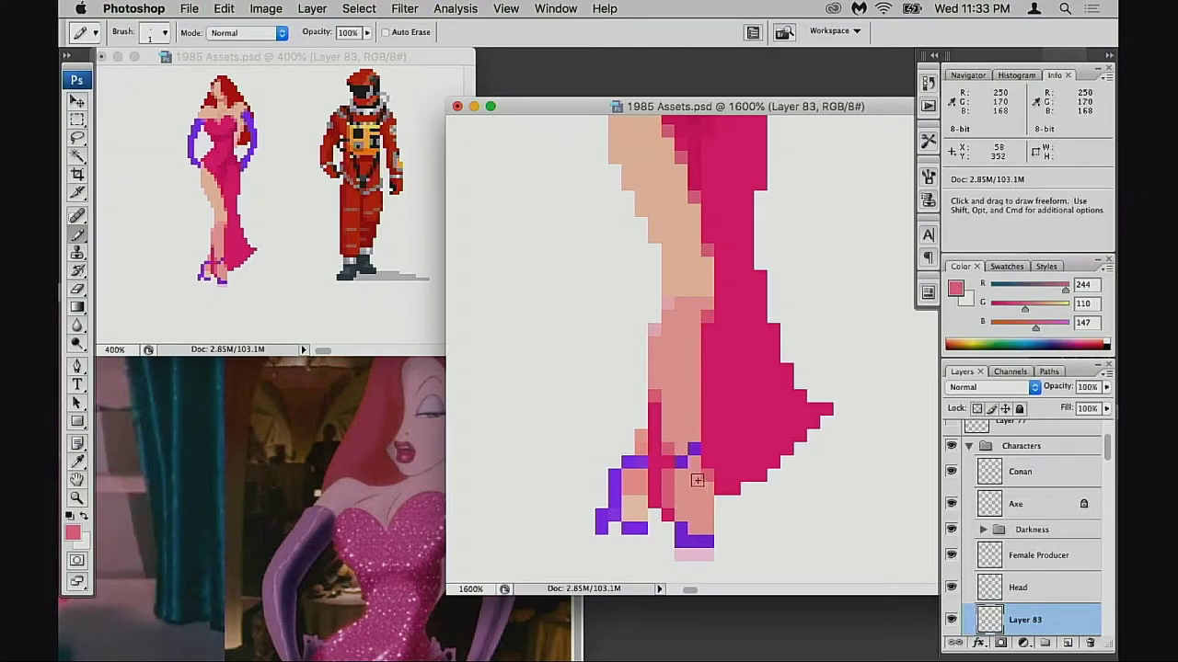
pyautogui.press('super+z')
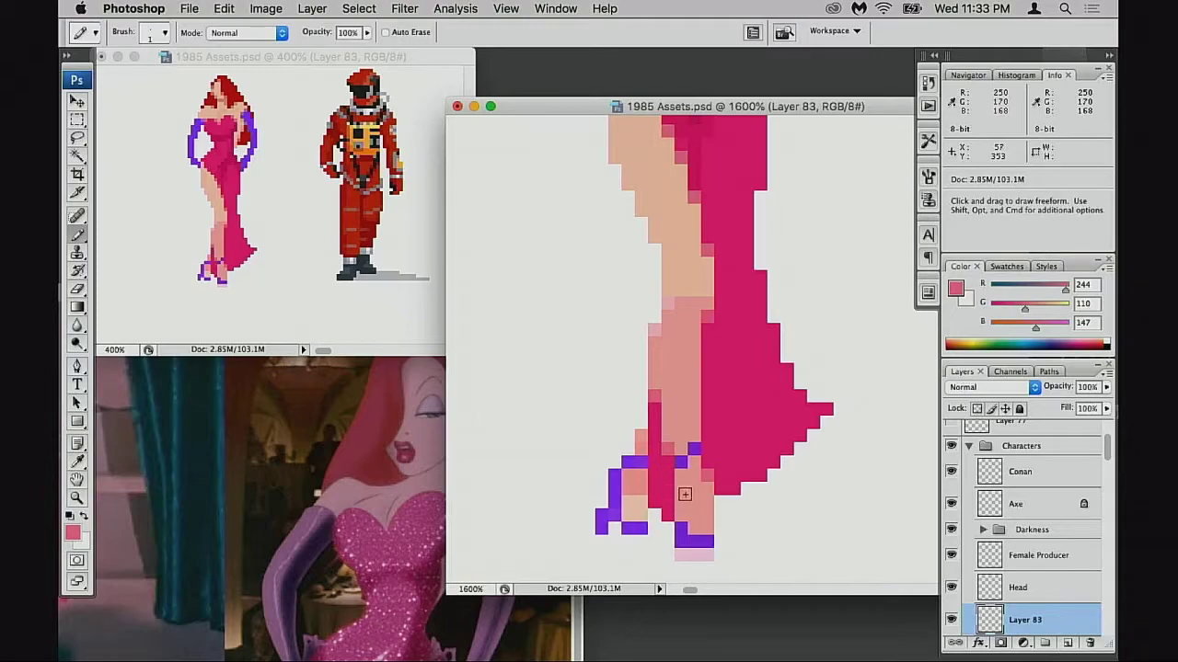
pyautogui.keyDown('alt'); pyautogui.click(682, 502); pyautogui.keyUp('alt')
pyautogui.moveTo(669, 476); pyautogui.dragTo(670, 496)
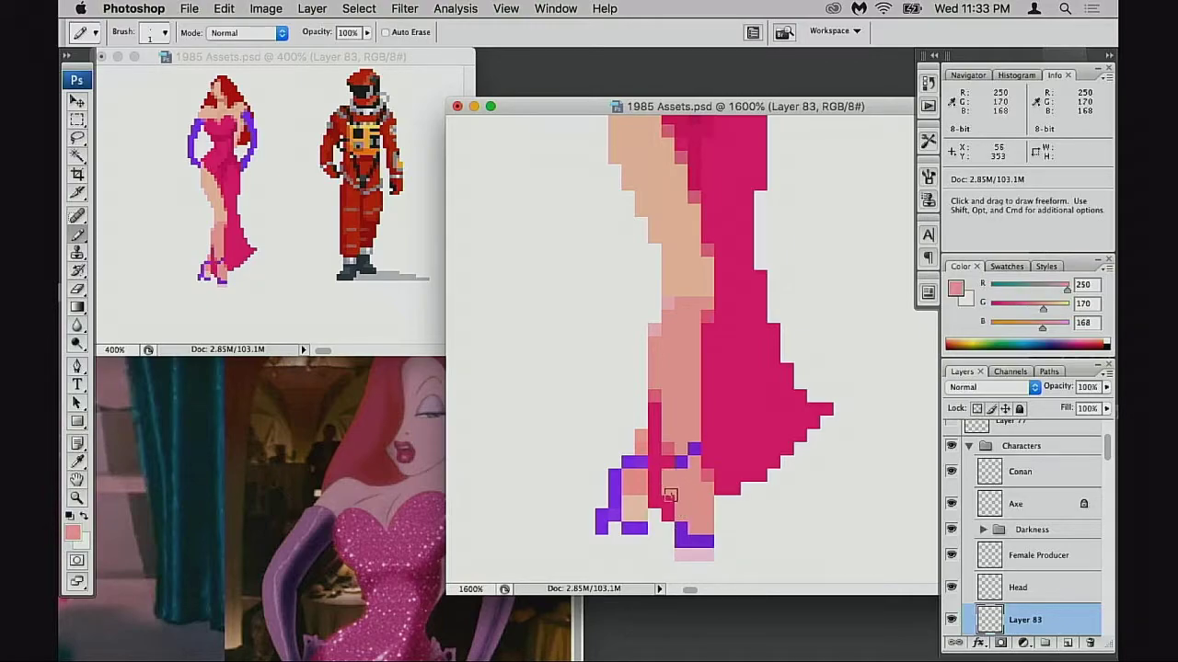
pyautogui.press('super+z')
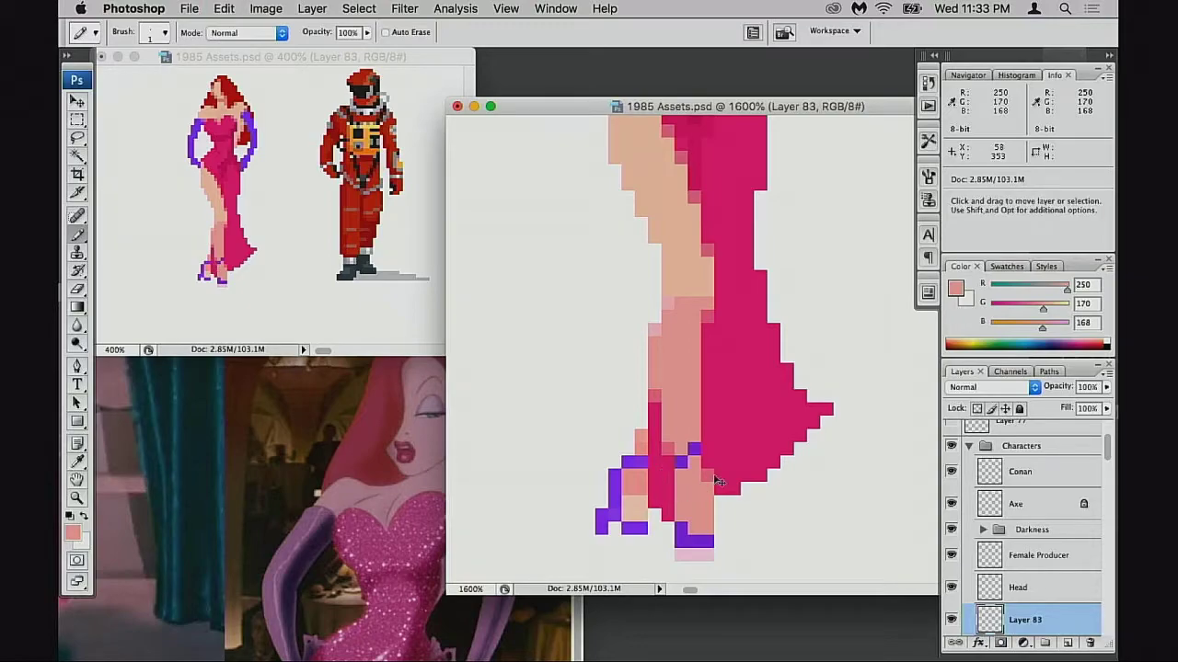
# - Extend the dress edge one pixel lower beside the front foot and straighten that shoe's ankle strap using sampled purple and skin tones
pyautogui.keyDown('alt'); pyautogui.click(706, 483); pyautogui.keyUp('alt')
pyautogui.keyDown('alt'); pyautogui.click(726, 463); pyautogui.keyUp('alt')
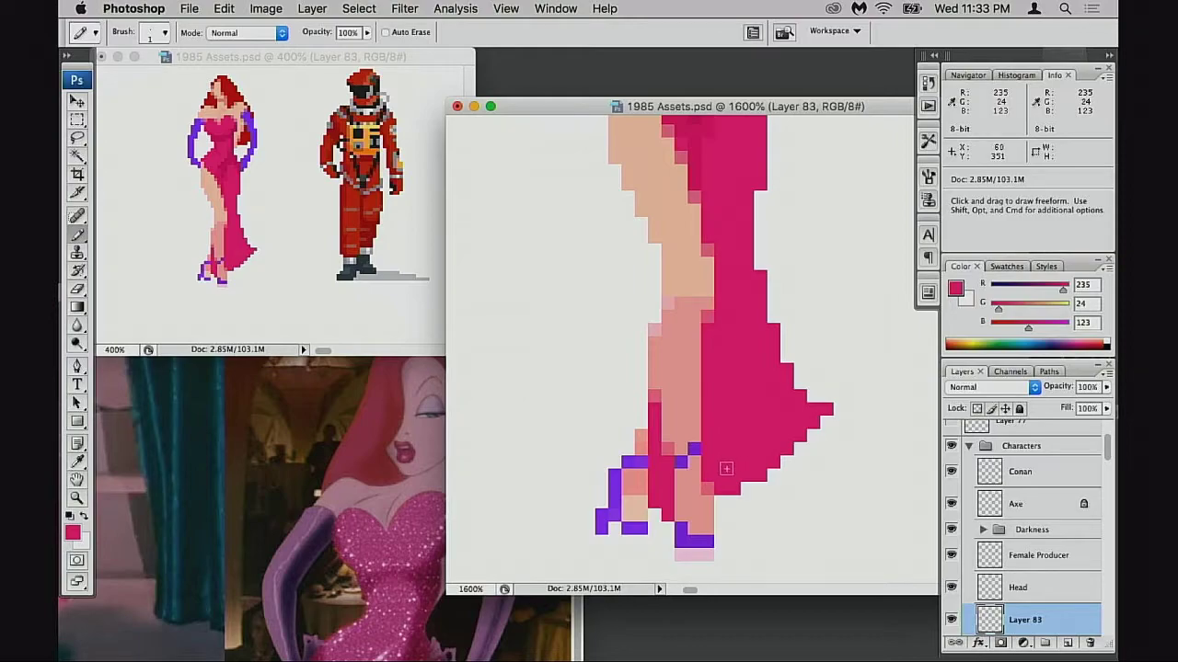
pyautogui.keyDown('alt'); pyautogui.click(697, 438); pyautogui.keyUp('alt')
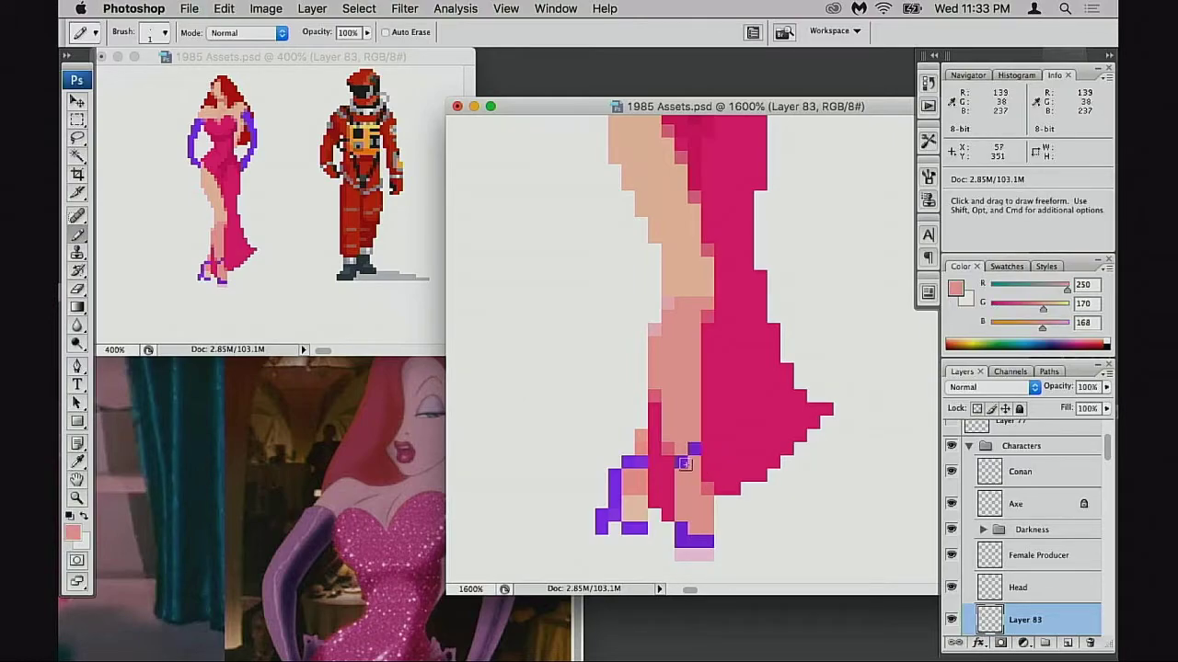
pyautogui.keyDown('alt'); pyautogui.click(682, 462); pyautogui.keyUp('alt')
pyautogui.click(694, 462)
pyautogui.keyDown('alt'); pyautogui.click(695, 442); pyautogui.keyUp('alt')
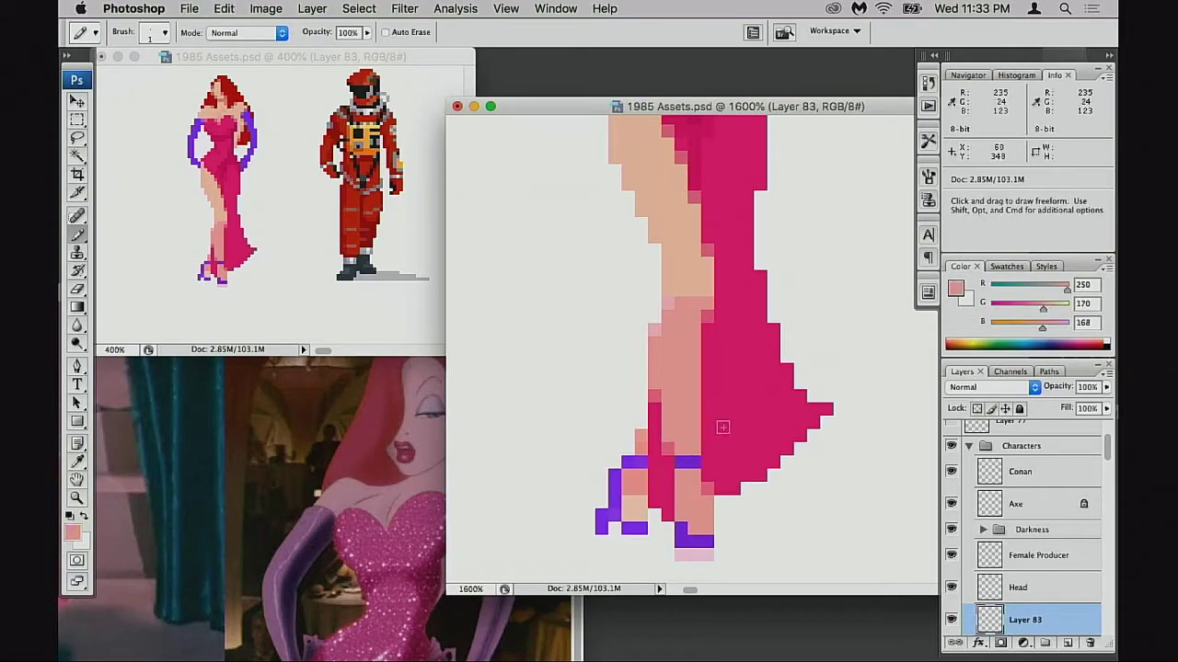
# - Lengthen the dress strip between the lower legs upward in sampled dress pink and cap both columns with mid-pink transition pixels
pyautogui.keyDown('alt'); pyautogui.click(717, 428); pyautogui.keyUp('alt')
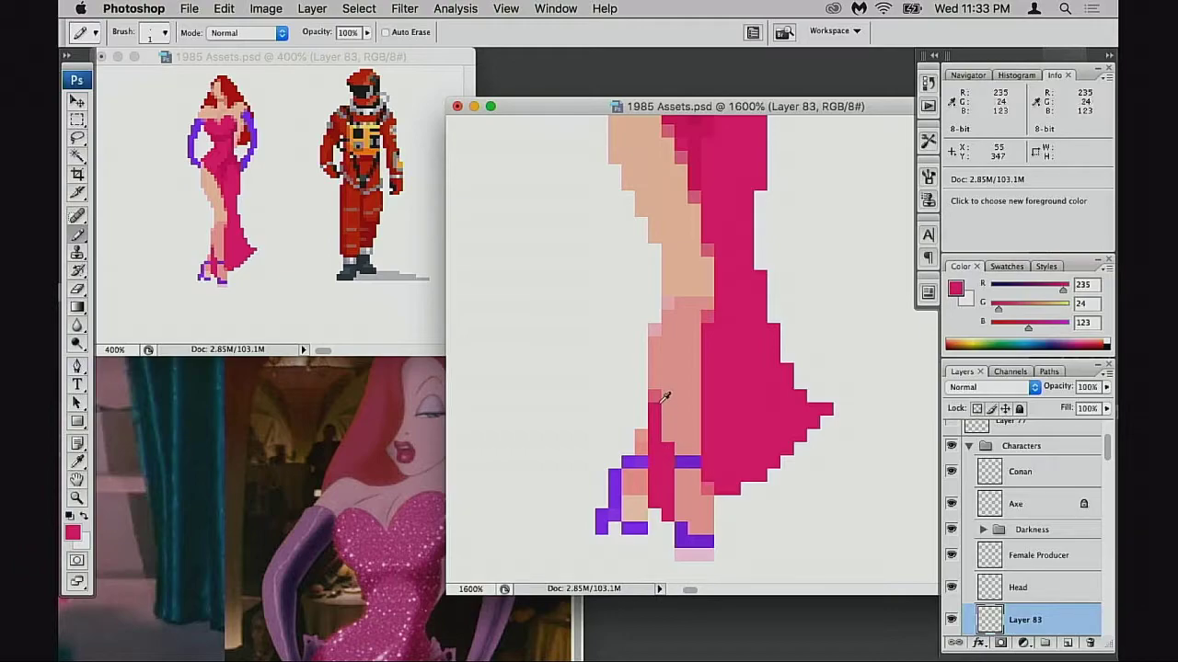
pyautogui.keyDown('alt'); pyautogui.click(671, 450); pyautogui.keyUp('alt')
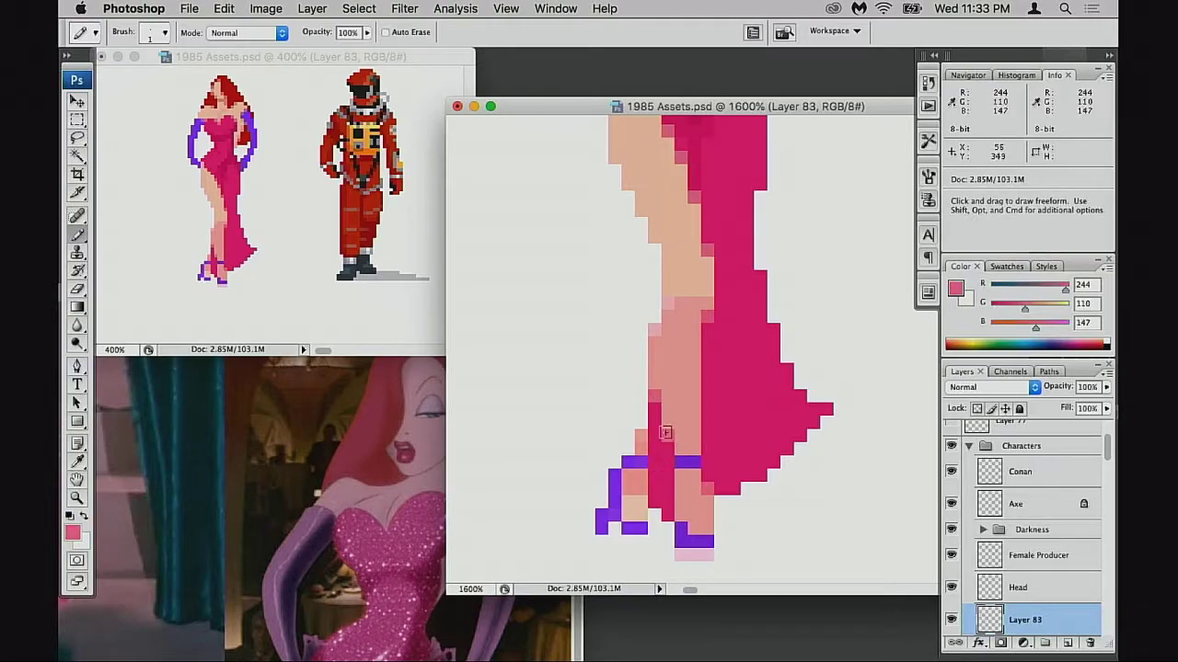
pyautogui.keyDown('alt'); pyautogui.click(655, 402); pyautogui.keyUp('alt')
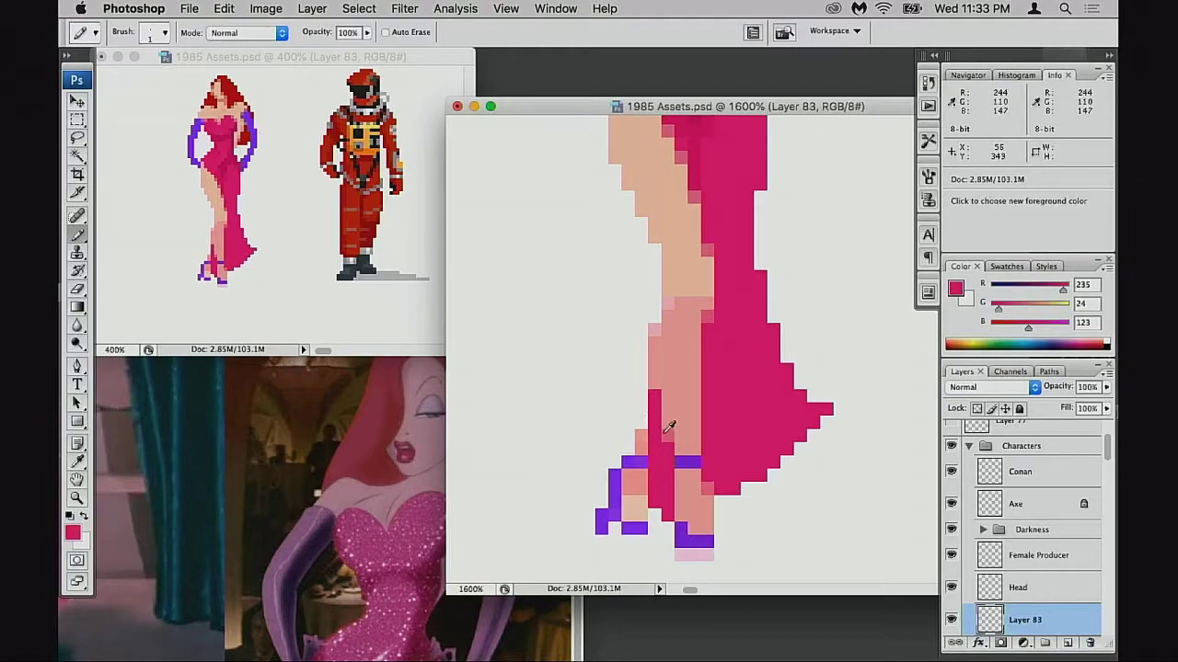
pyautogui.keyDown('alt'); pyautogui.click(668, 436); pyautogui.keyUp('alt')
pyautogui.click(654, 384)
pyautogui.keyDown('alt'); pyautogui.click(669, 443); pyautogui.keyUp('alt')
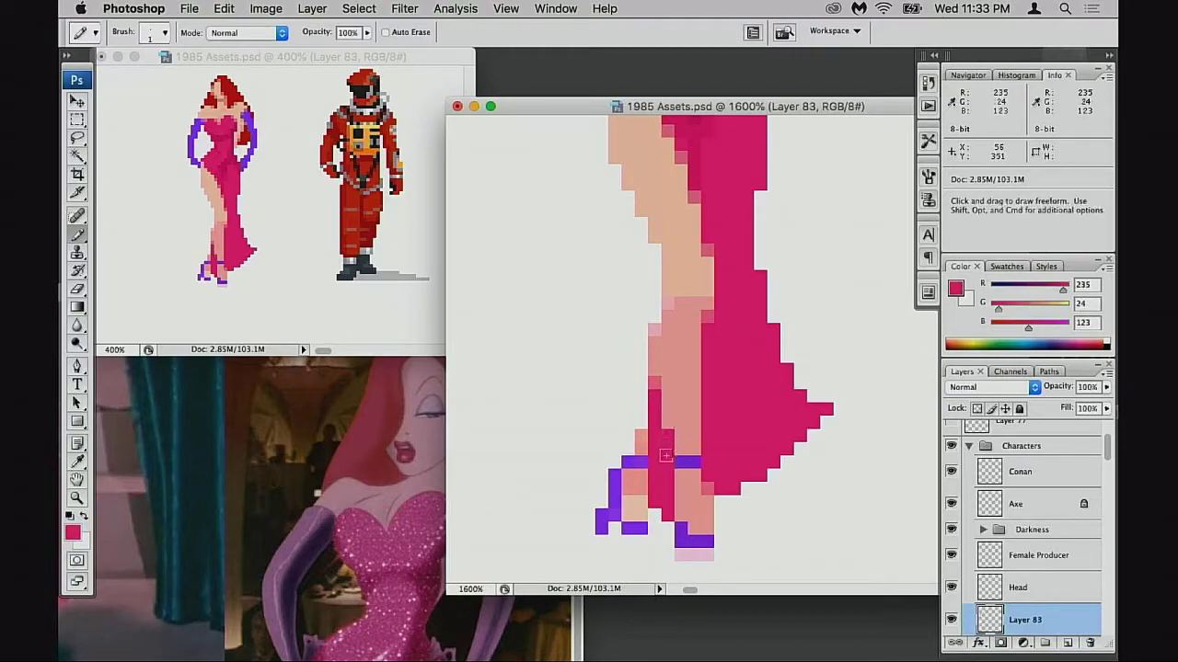
pyautogui.keyDown('alt'); pyautogui.click(665, 410); pyautogui.keyUp('alt')
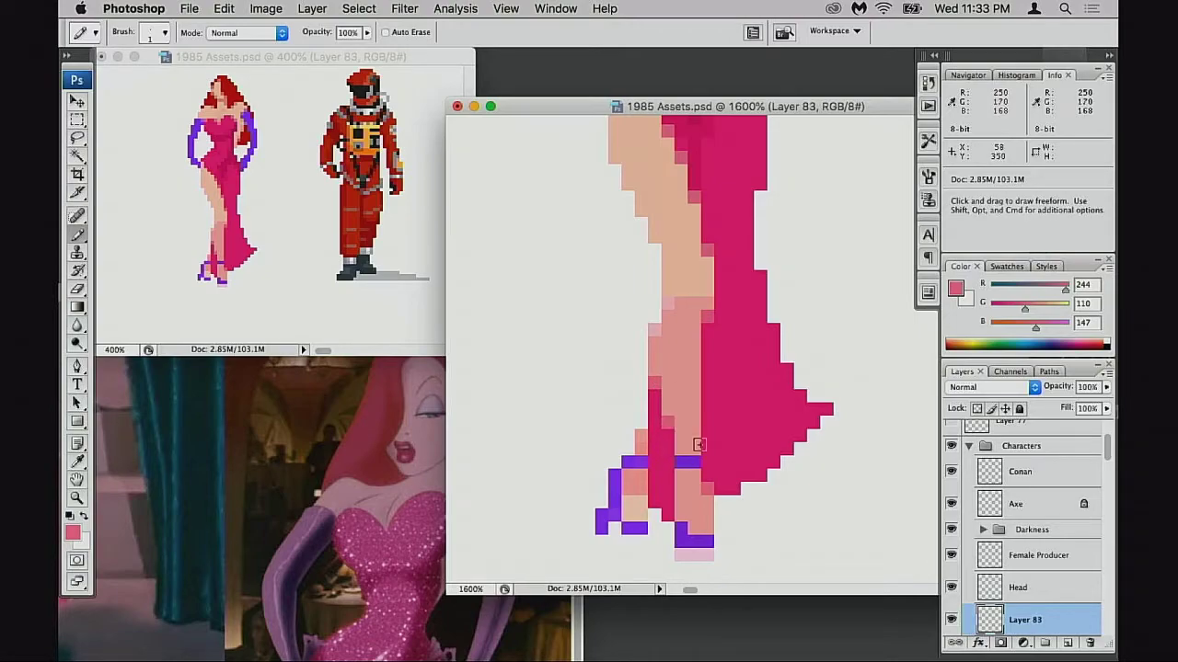
# - Clear any selection and save the document
pyautogui.moveTo(711, 435); pyautogui.dragTo(732, 426)
pyautogui.press('super+d')
pyautogui.press('super+s')
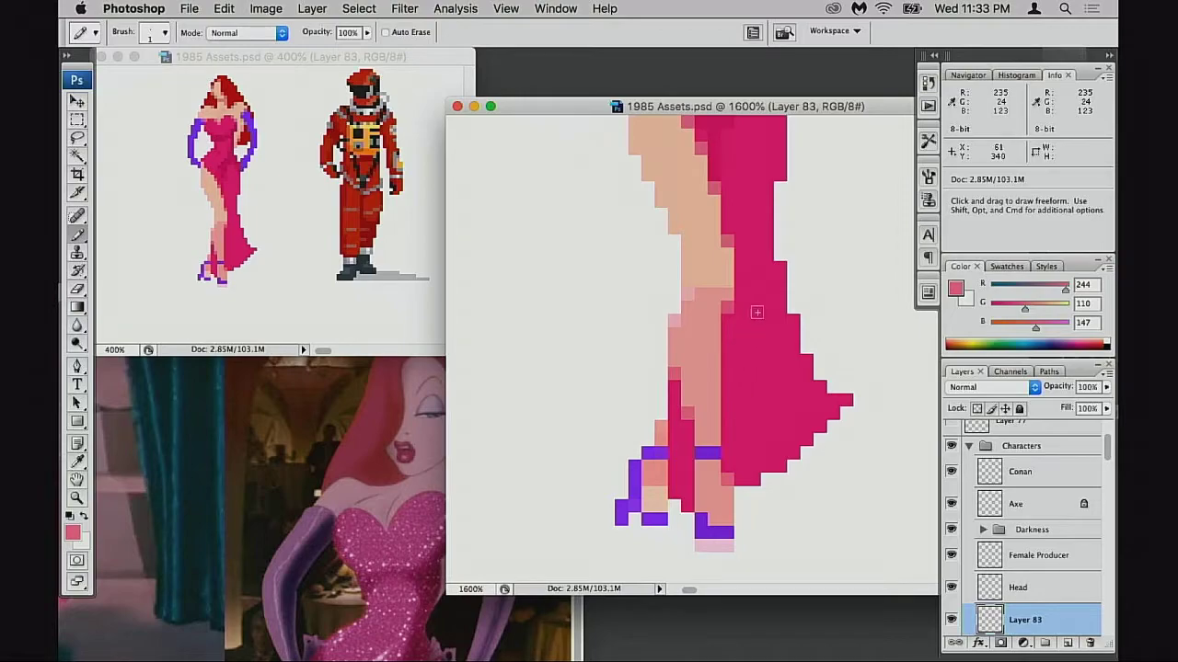
# - Sample the skin shadow tone from the lower leg and shade the upper part of the rear foot below its ankle strap
pyautogui.scroll(2, 726, 359)
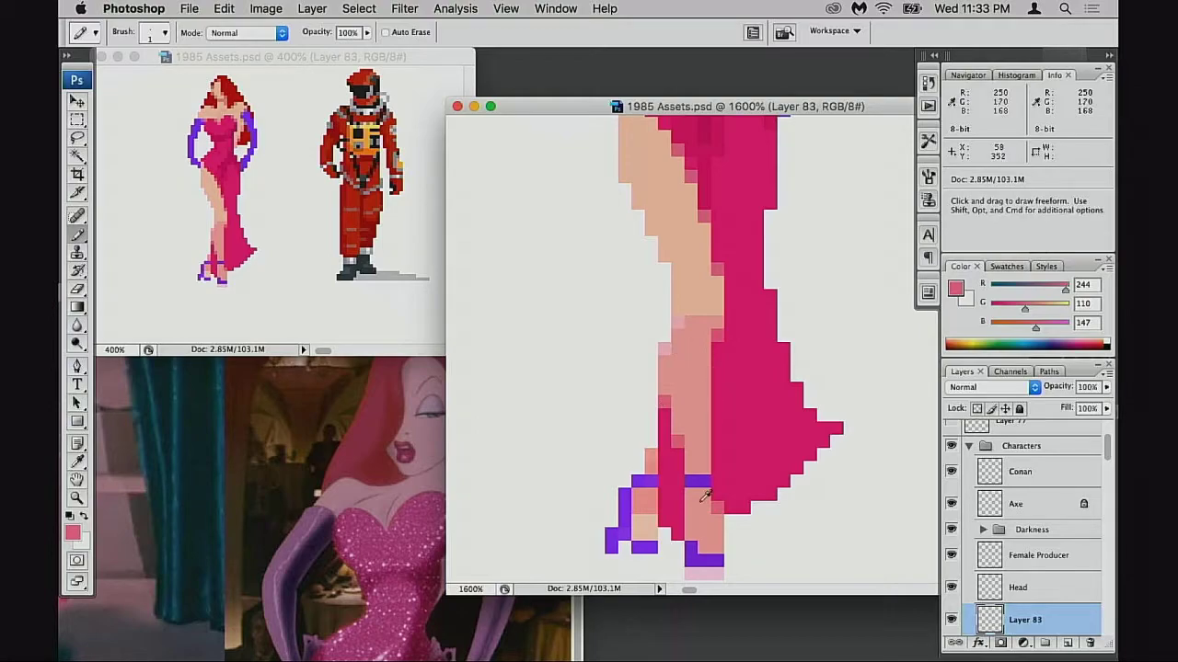
pyautogui.keyDown('alt'); pyautogui.click(688, 375); pyautogui.keyUp('alt')
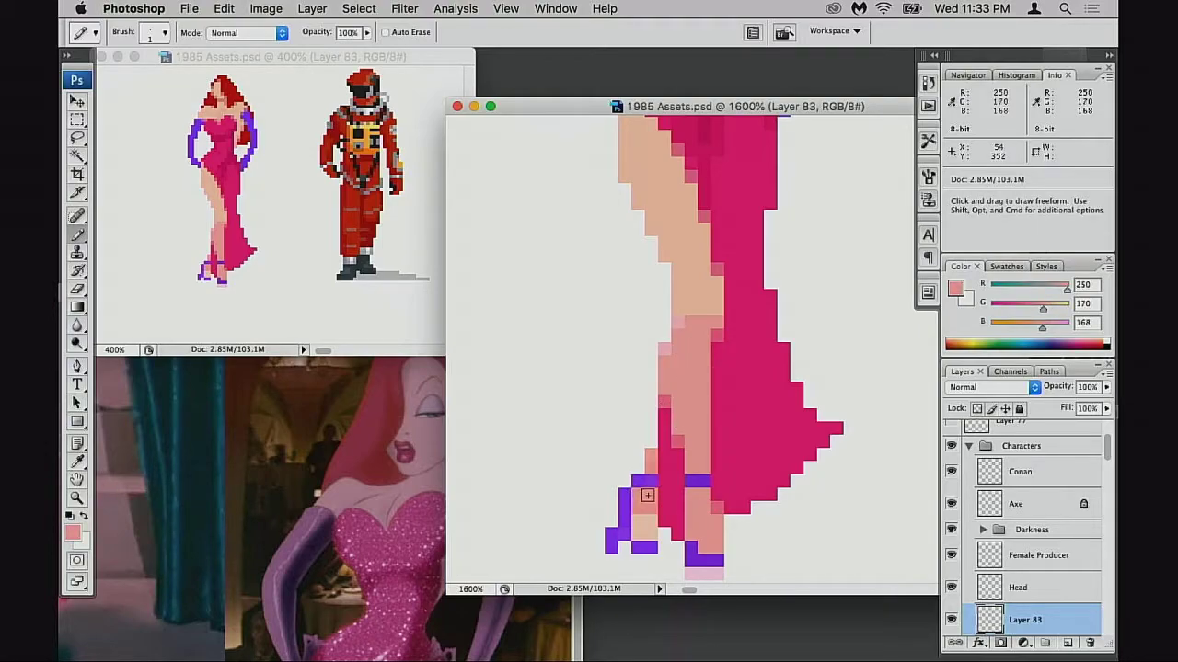
pyautogui.click(641, 503)
# - Erase the outer corner pixel just below the knee and repaint it in skin shadow tone at 50% opacity
pyautogui.scroll(2, 681, 413)
pyautogui.press('alt')
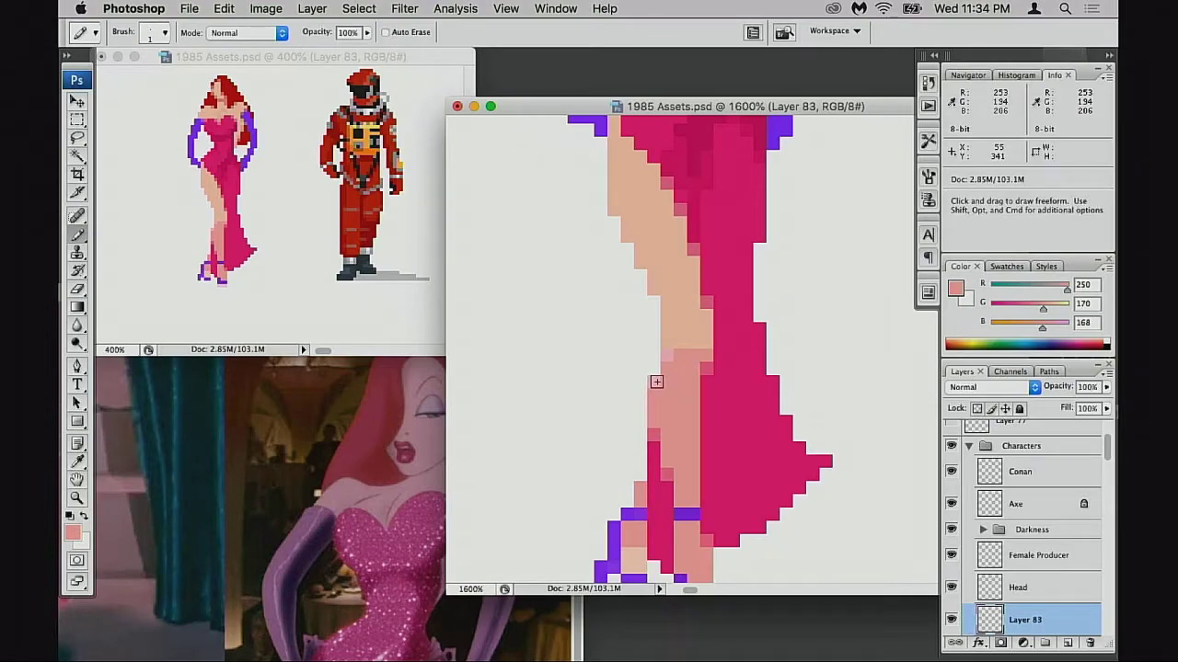
pyautogui.press('e')
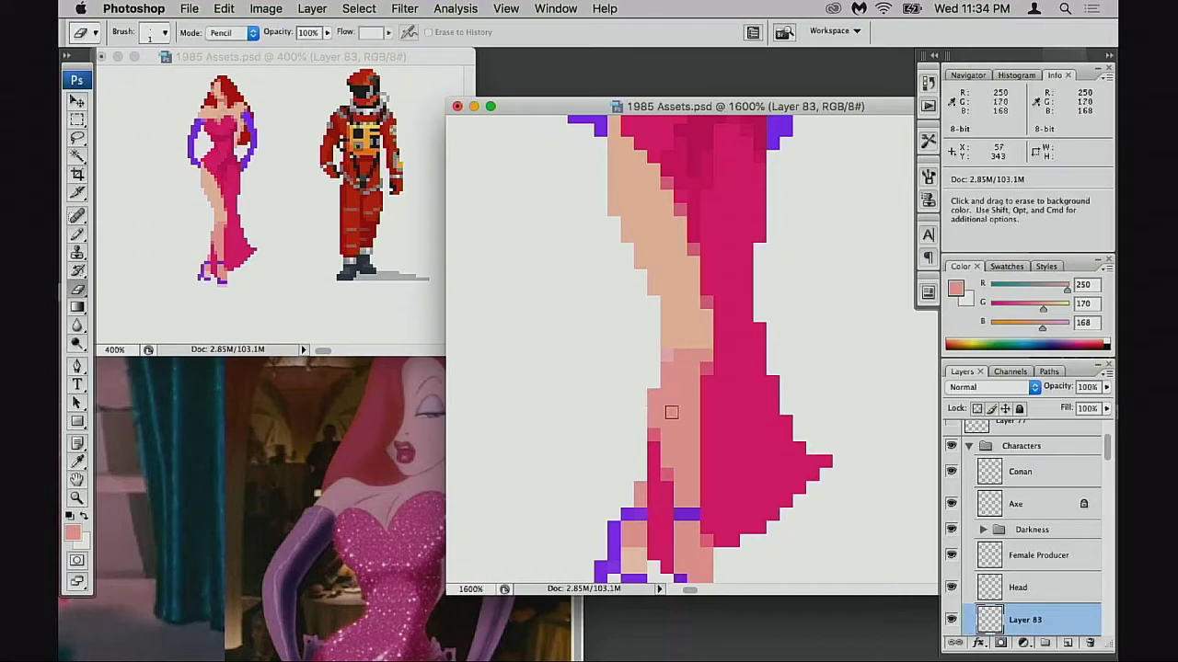
pyautogui.press('b')
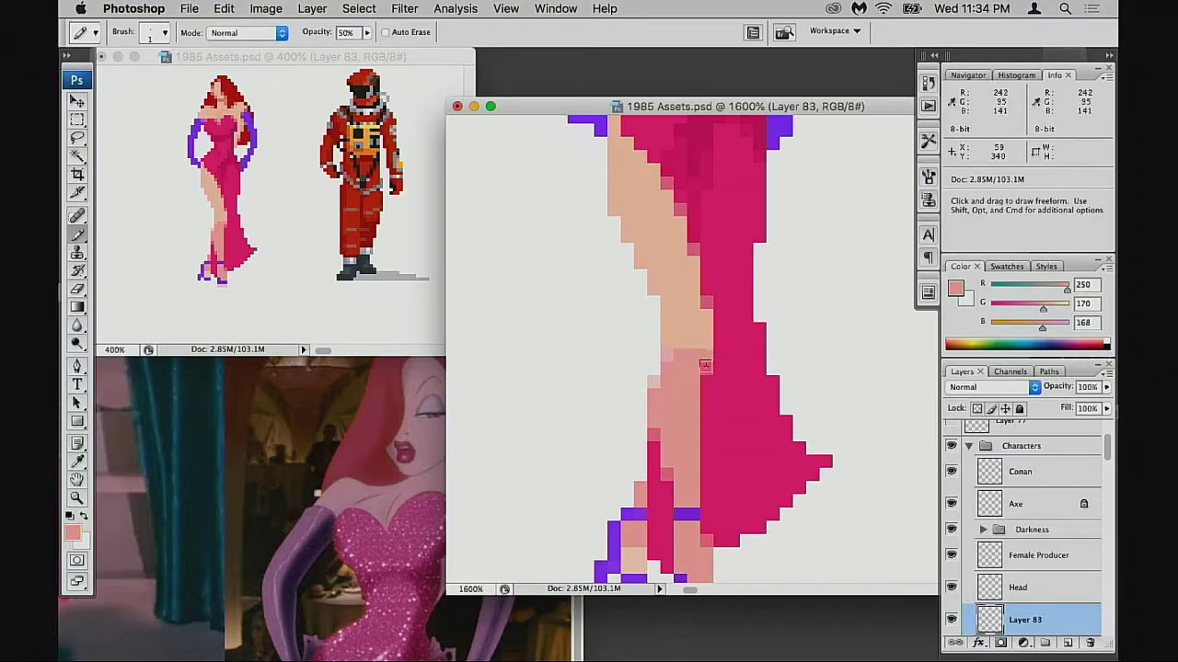
pyautogui.press('alt')
# - Sample the light skin tone and paint over the transition pixels along the thigh's edge with the dress slit at full opacity
pyautogui.keyDown('alt'); pyautogui.click(687, 342); pyautogui.keyUp('alt')
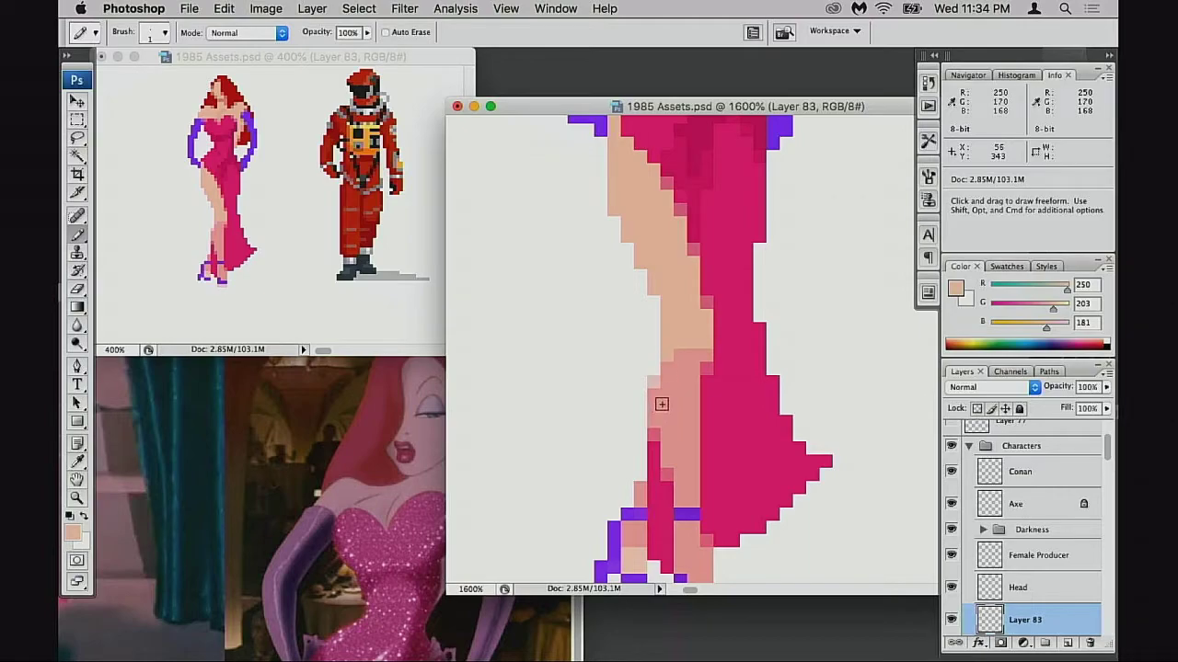
pyautogui.press('space')
pyautogui.moveTo(685, 317); pyautogui.dragTo(678, 423)
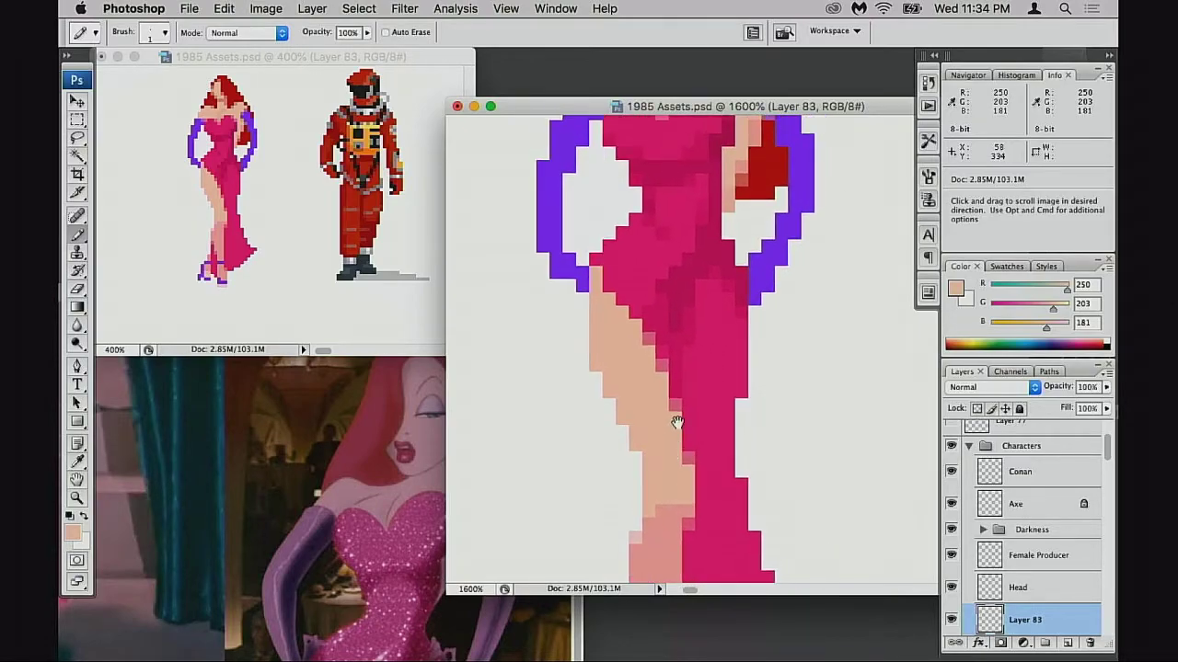
pyautogui.moveTo(682, 378)
pyautogui.mouseDown()
pyautogui.moveTo(673, 420)
pyautogui.moveTo(678, 402)
pyautogui.mouseUp()
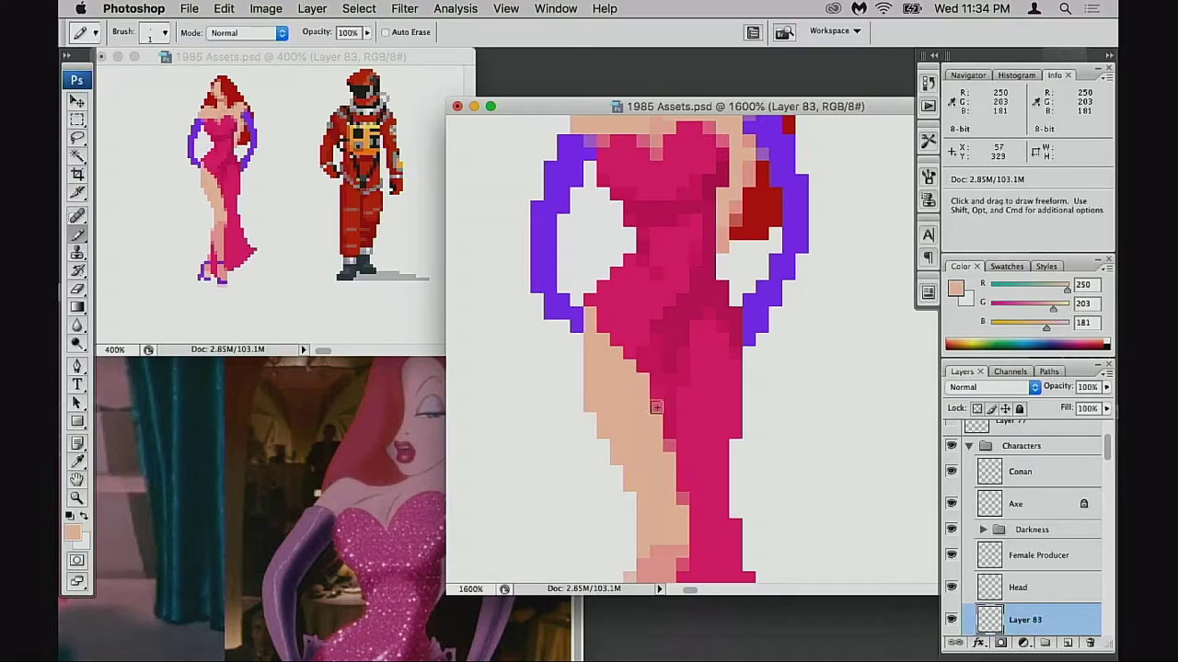
pyautogui.moveTo(676, 497); pyautogui.dragTo(677, 510)
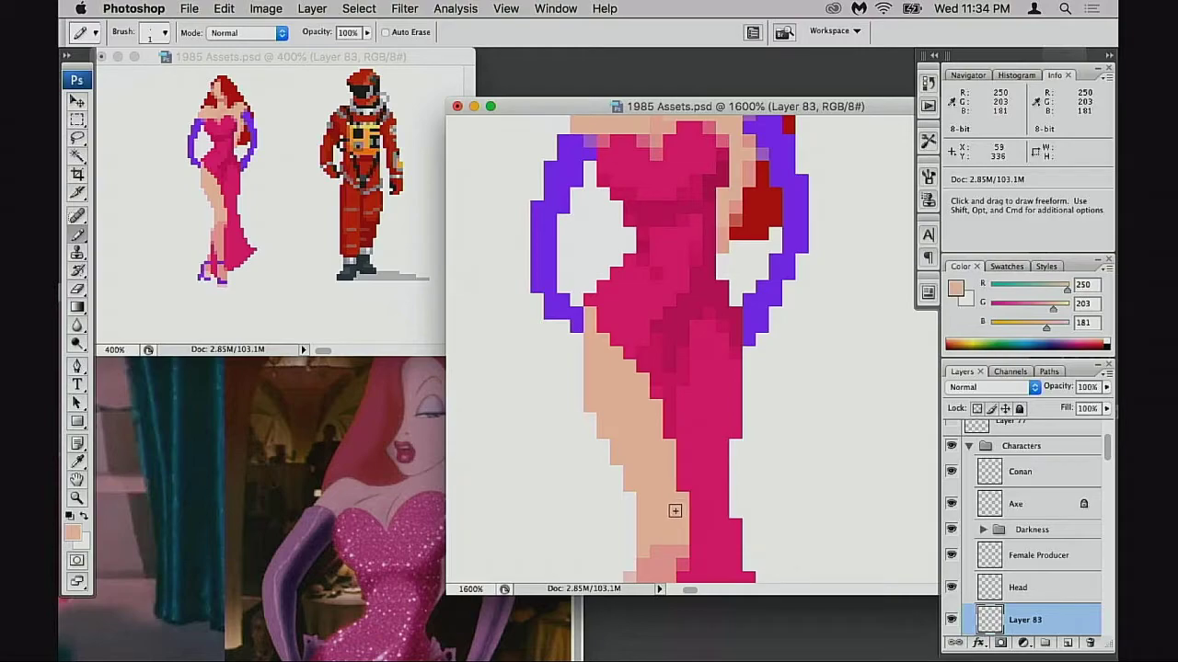
pyautogui.press('alt+super+z')
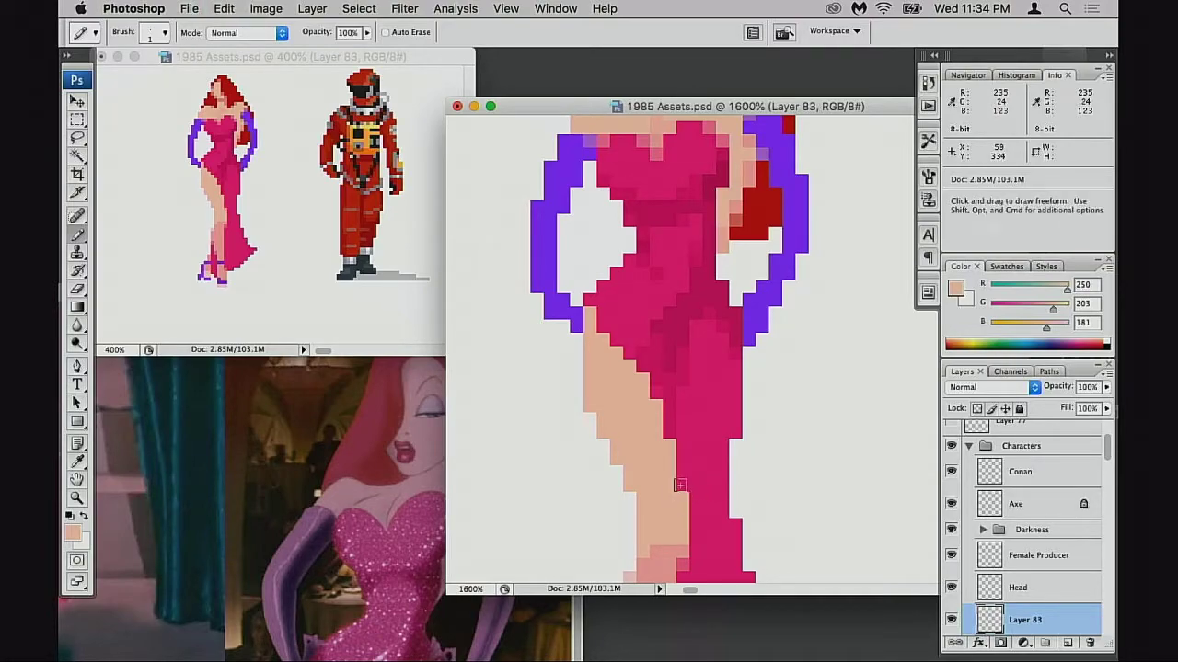
pyautogui.moveTo(679, 485); pyautogui.dragTo(682, 502)
pyautogui.moveTo(676, 473)
pyautogui.mouseDown()
pyautogui.moveTo(669, 456)
pyautogui.moveTo(683, 460)
pyautogui.moveTo(702, 371)
pyautogui.moveTo(707, 386)
pyautogui.mouseUp()
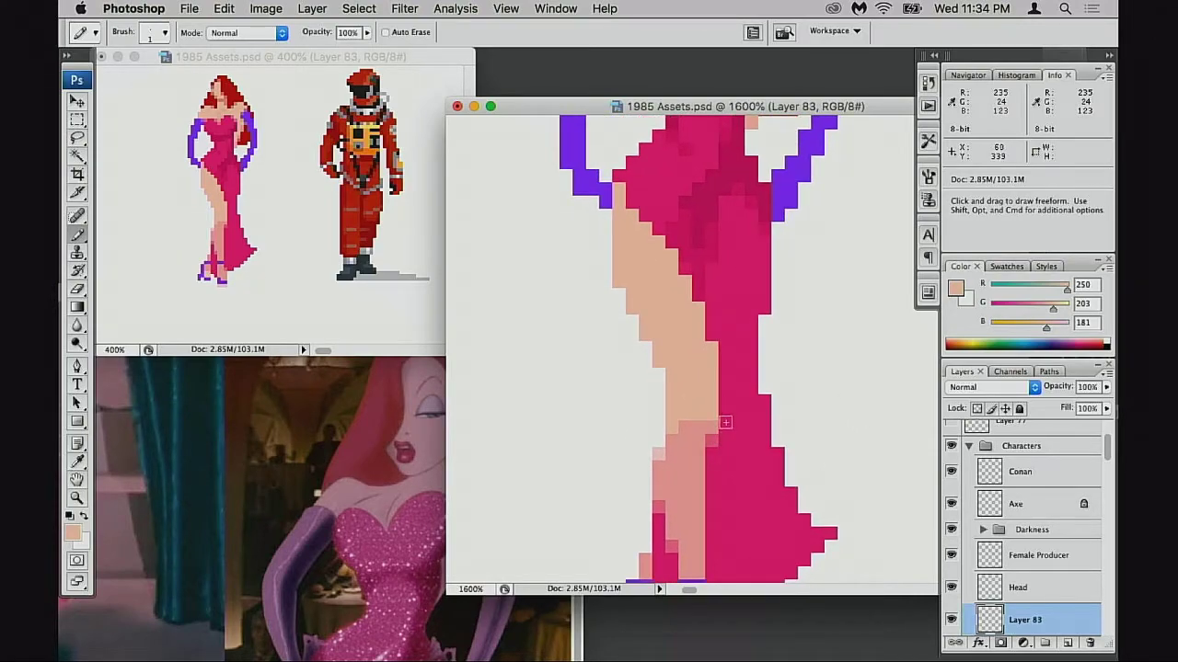
# - Try moving a 3 by 5 pixel block of the dress edge beside the knee up one pixel, and undo the move
pyautogui.press('m')
pyautogui.moveTo(707, 396); pyautogui.dragTo(727, 428)
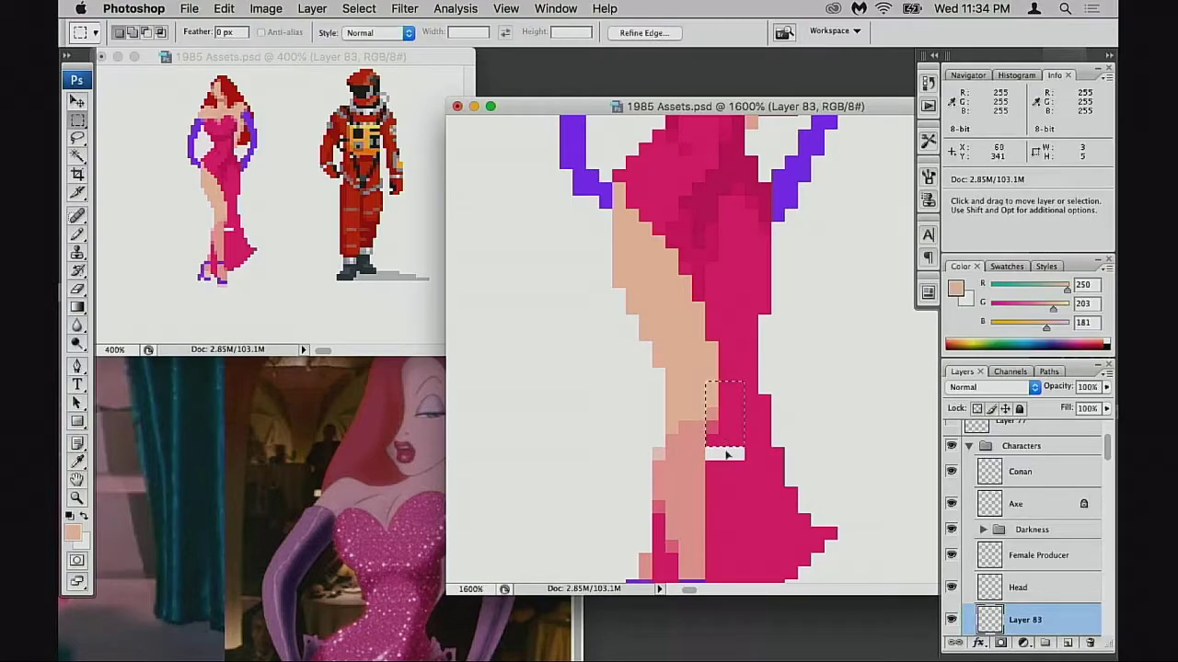
pyautogui.press('super+d')
pyautogui.press('alt+super+z')
pyautogui.press('alt+super+z')
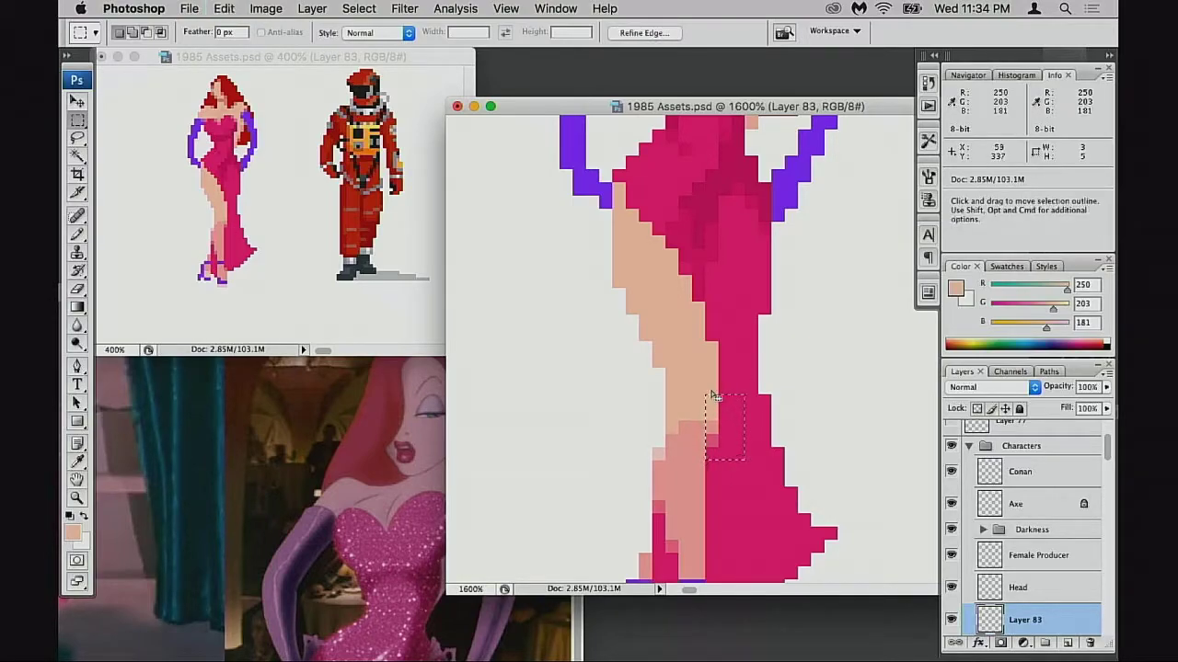
# - Try shifting a taller 3 by 8 pixel block of the dress edge beside the knee upward, undo it and clear the selection
pyautogui.moveTo(708, 370); pyautogui.dragTo(734, 432)
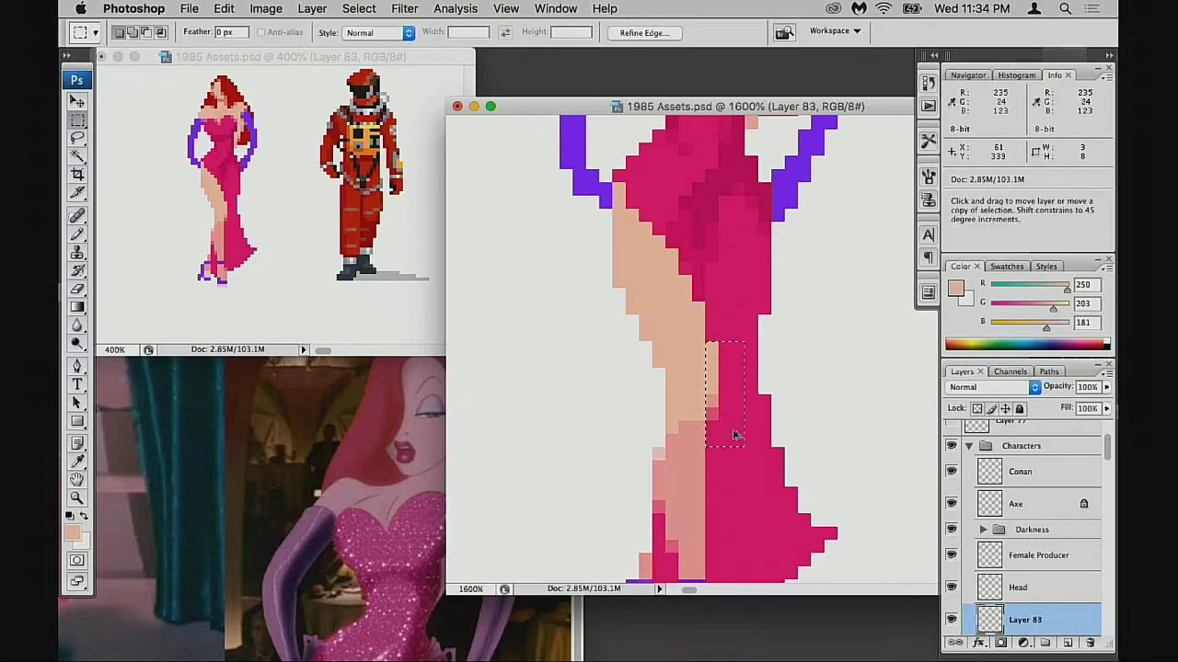
pyautogui.press('alt+super+z')
pyautogui.press('alt+super+z')
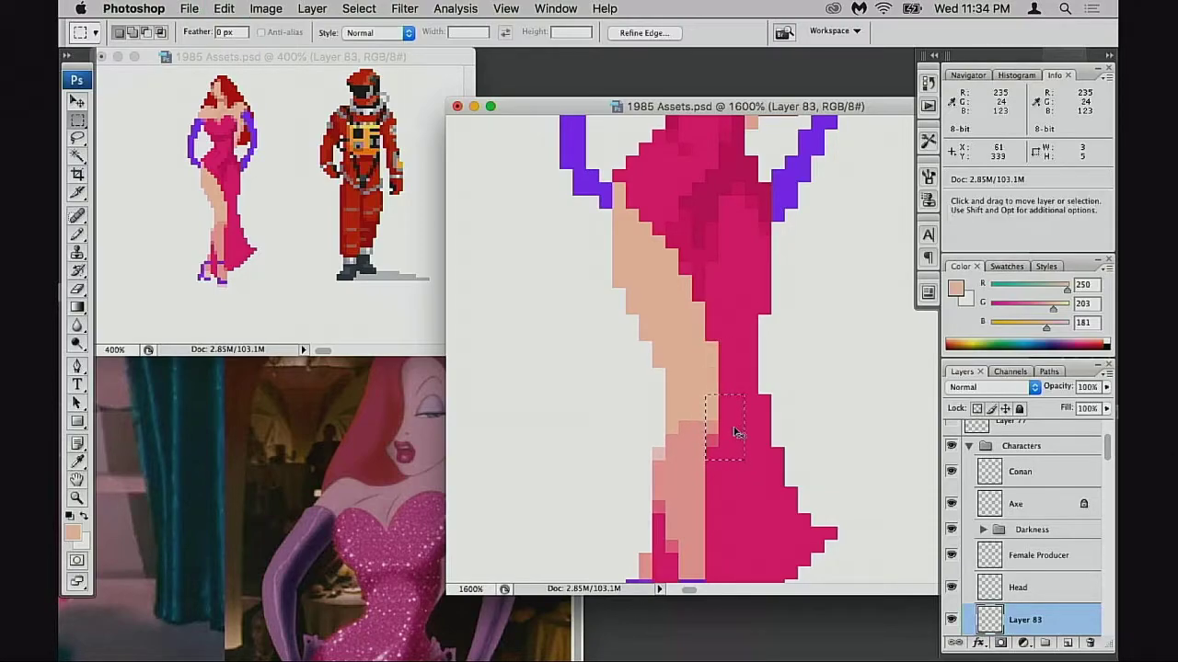
pyautogui.press('super+z')
pyautogui.press('alt+super+z')
pyautogui.press('alt+super+z')
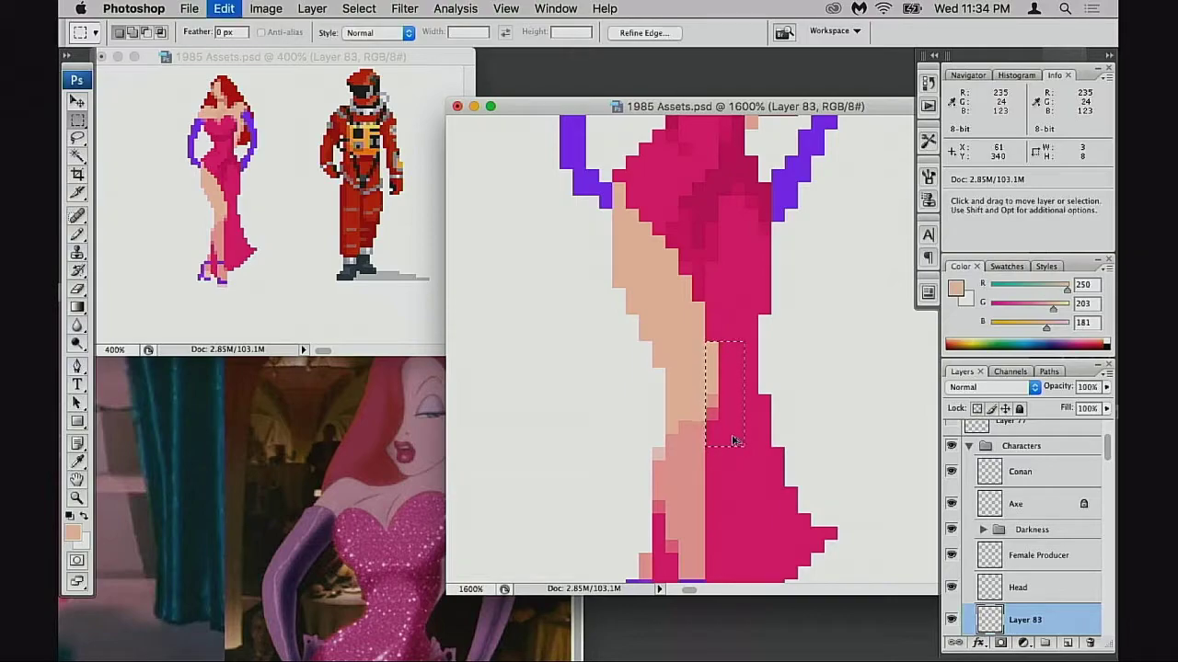
pyautogui.press('super+d')
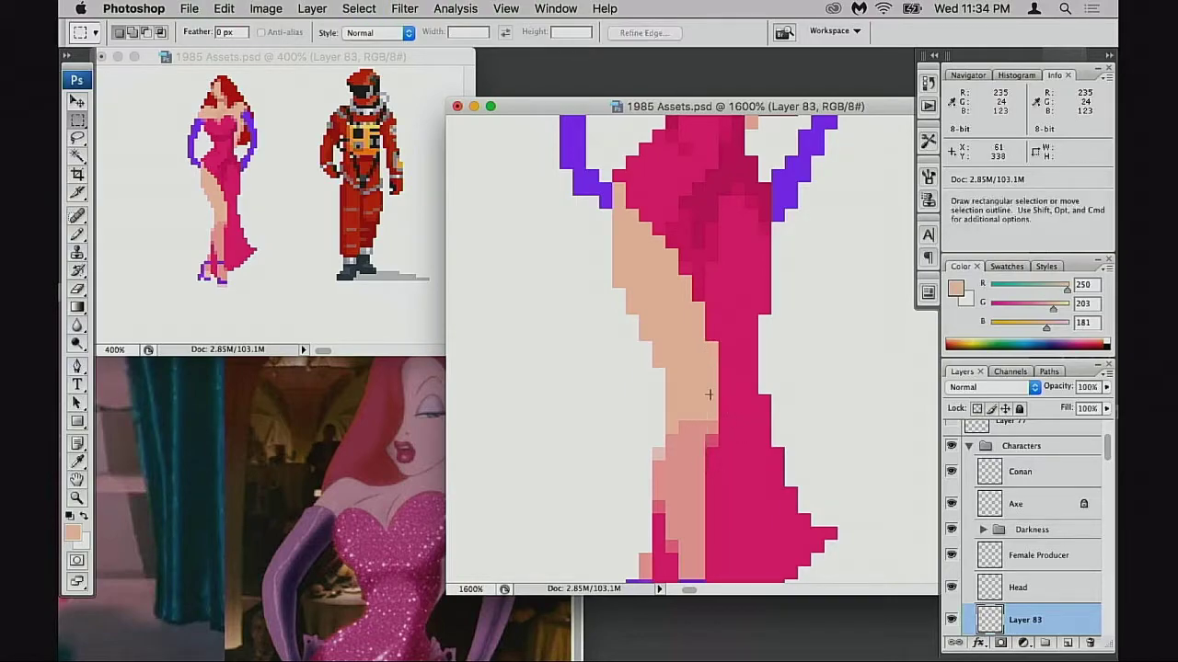
# - Sample the main dress pink and add soft transition pixels at the slit's steps along the thigh using 30% and 20% opacity
pyautogui.press('b')
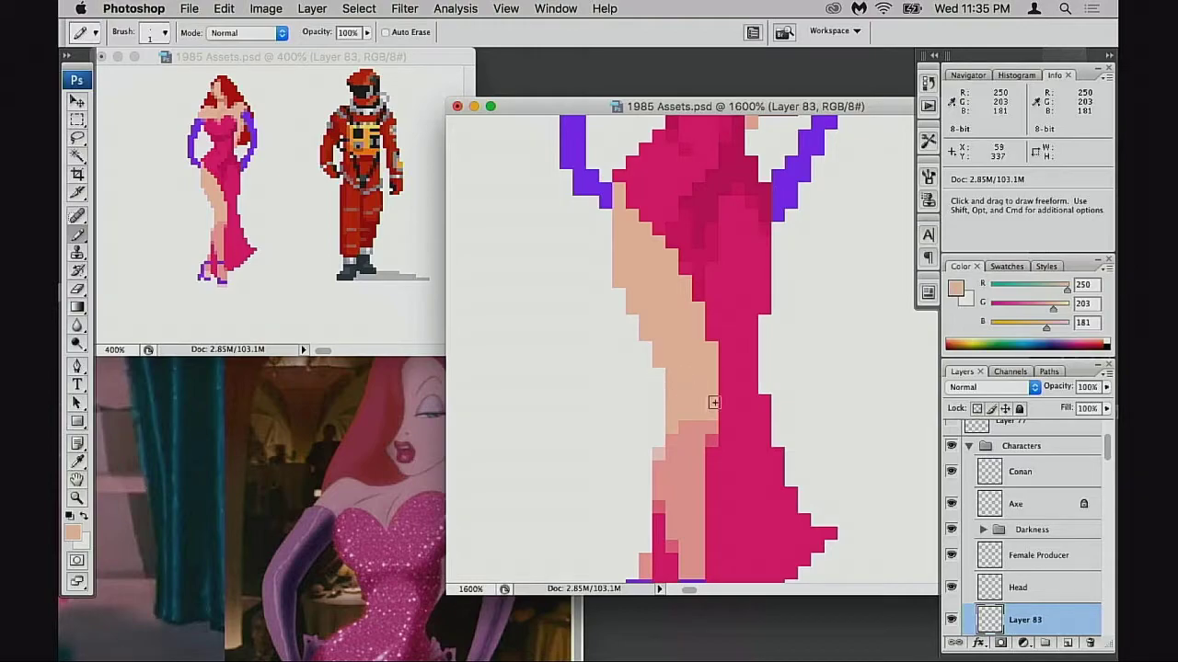
pyautogui.press('alt')
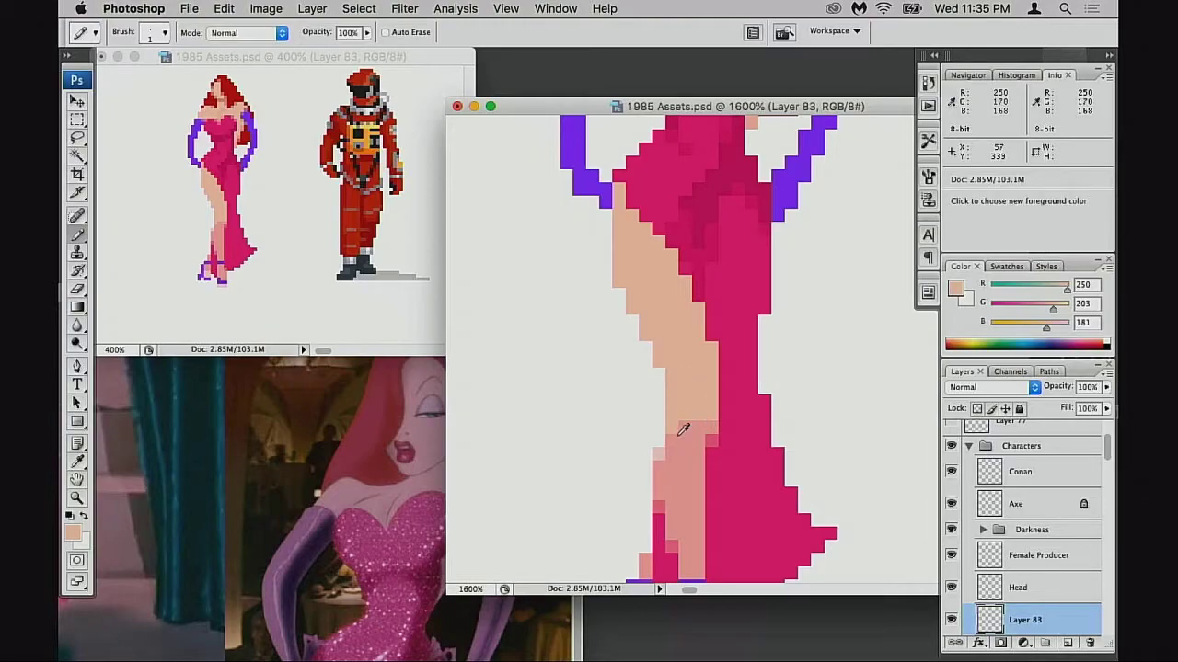
pyautogui.keyDown('alt'); pyautogui.click(725, 328); pyautogui.keyUp('alt')
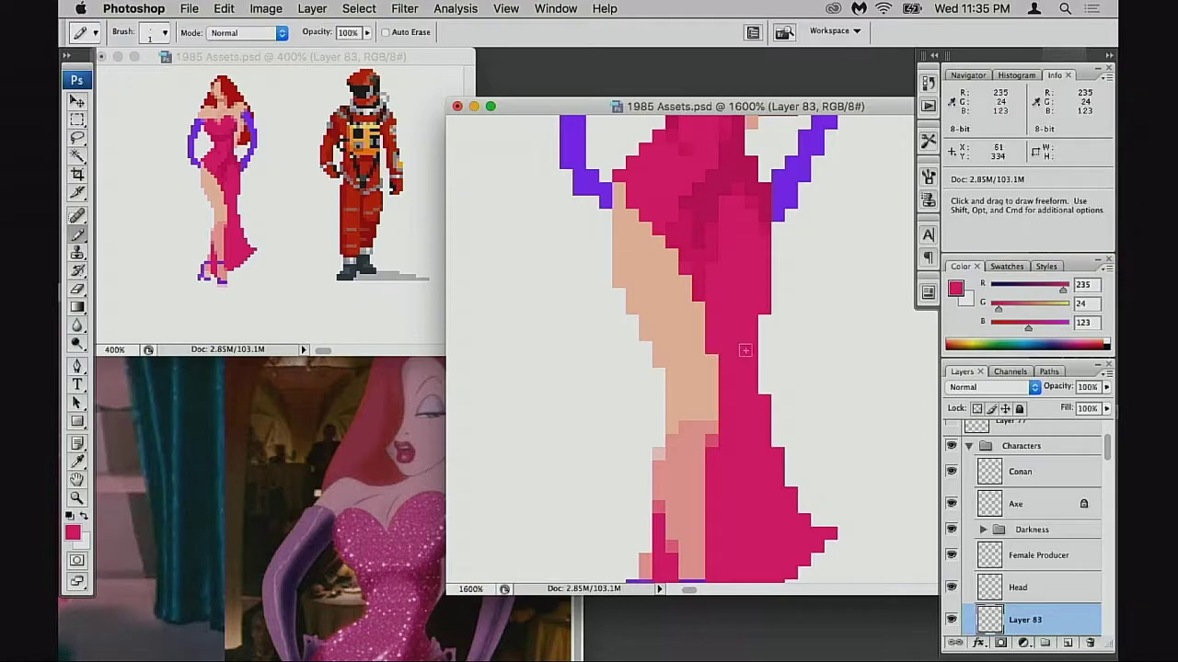
pyautogui.press('3')
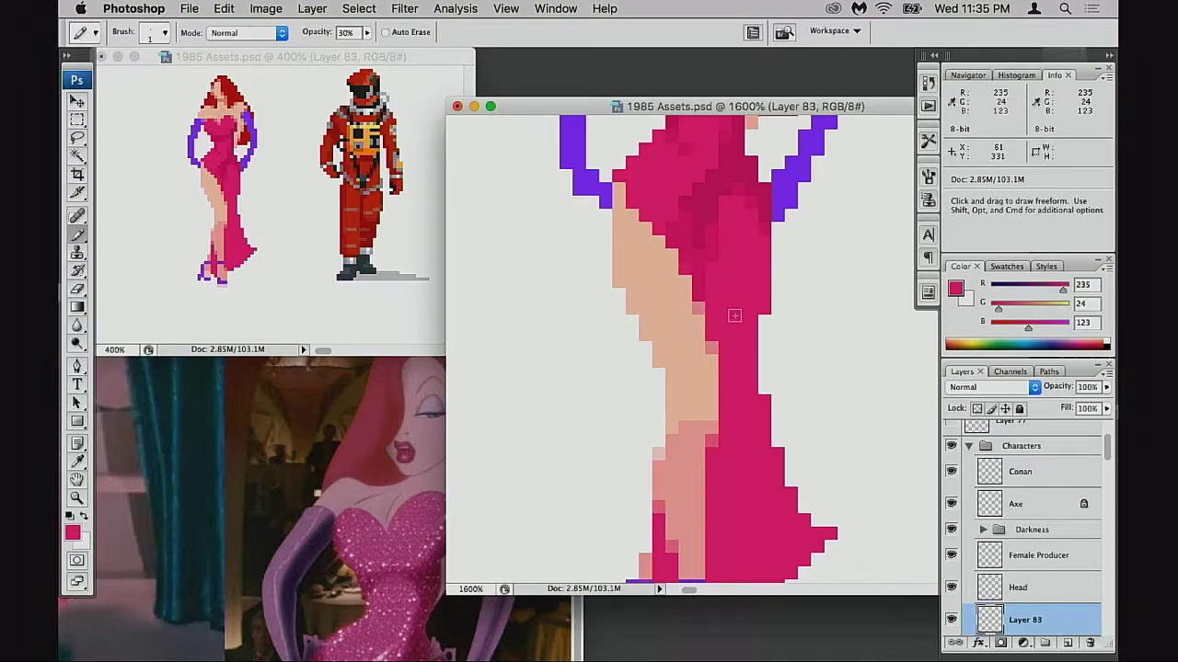
pyautogui.press('2')
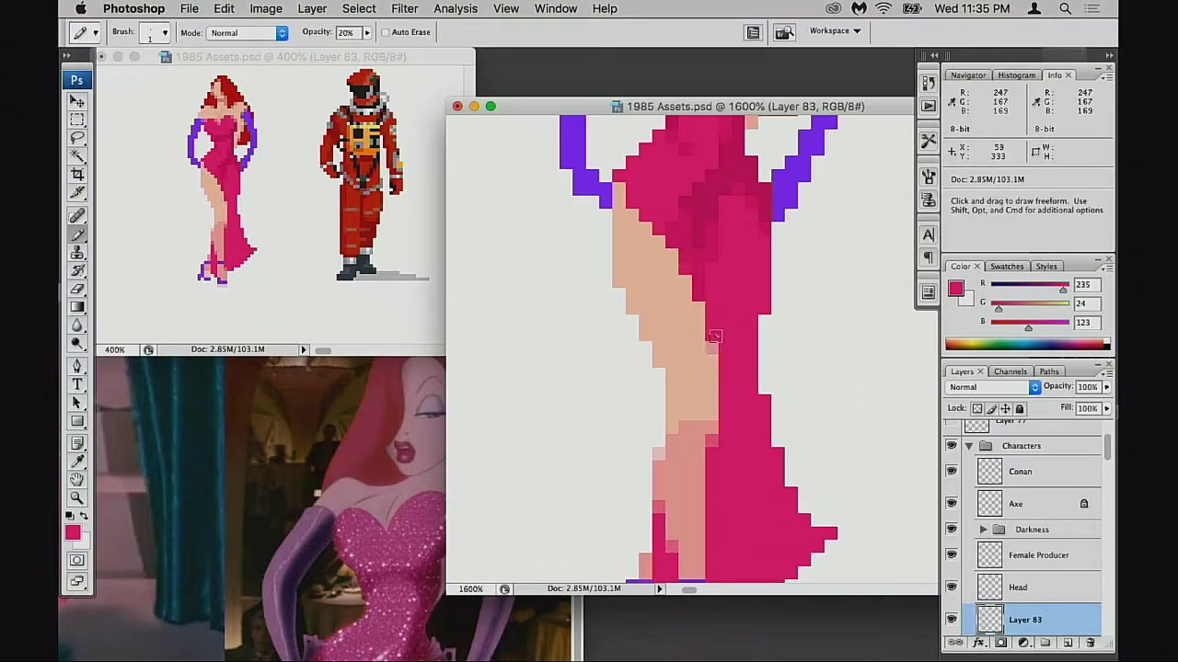
pyautogui.click(699, 309)
# - Sample the darker dress pink (221, 16, 112) and blend a transition pixel at 20% opacity higher up the thigh slit
pyautogui.keyDown('alt'); pyautogui.click(699, 267); pyautogui.keyUp('alt')
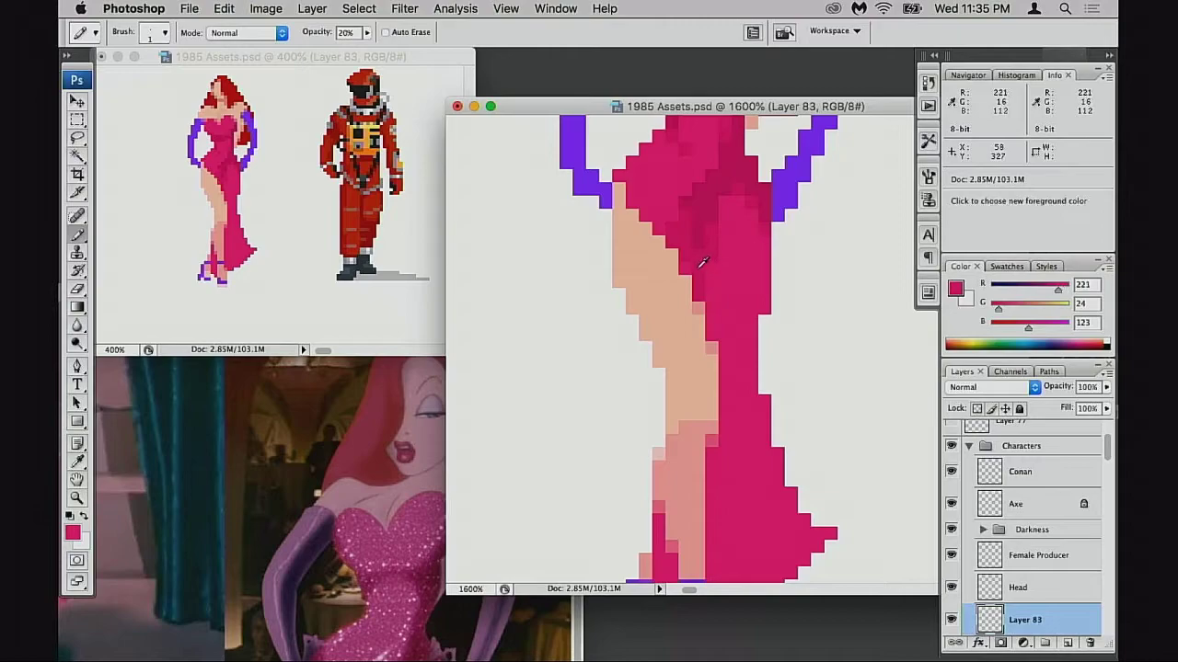
pyautogui.press('0')
pyautogui.moveTo(727, 318); pyautogui.dragTo(728, 345)
pyautogui.press('2')
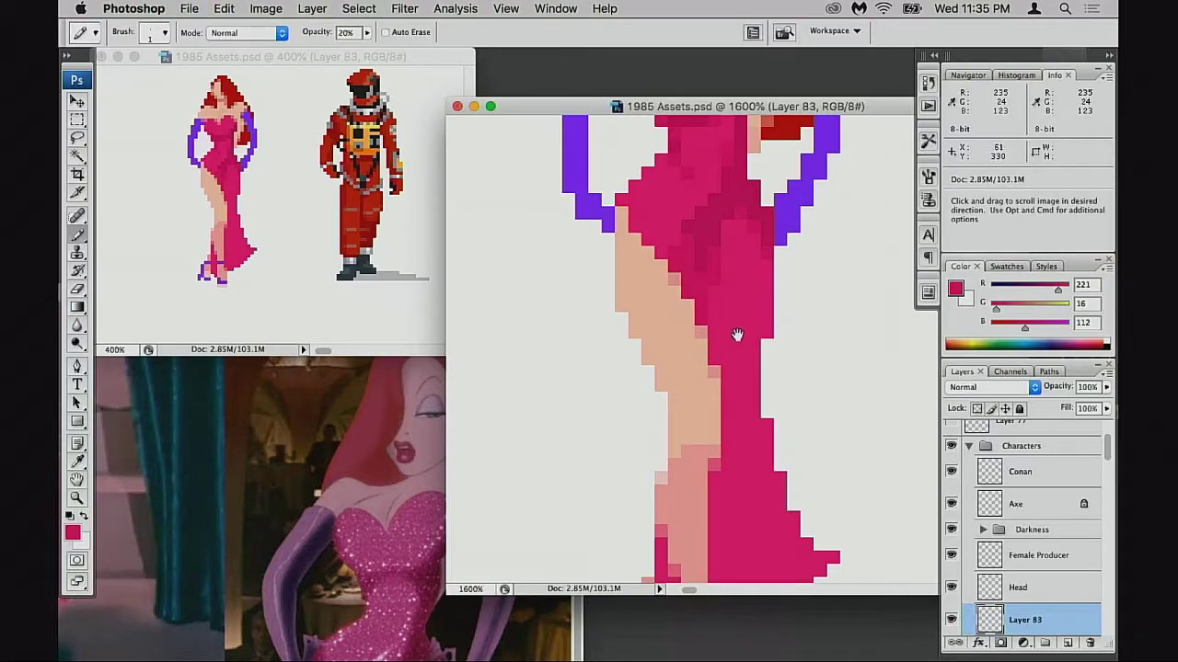
# - Sample the darkest dress pink (206, 7, 101) from the waist folds and paint a shadow fold widening toward the hem at full opacity
pyautogui.scroll(3, 736, 350)
pyautogui.click(729, 366)
pyautogui.click(729, 366)
pyautogui.moveTo(676, 436); pyautogui.dragTo(576, 530)
pyautogui.keyDown('super'); pyautogui.click(706, 382); pyautogui.keyUp('super')
pyautogui.keyDown('super'); pyautogui.click(668, 368); pyautogui.keyUp('super')
pyautogui.moveTo(642, 273); pyautogui.dragTo(608, 413)
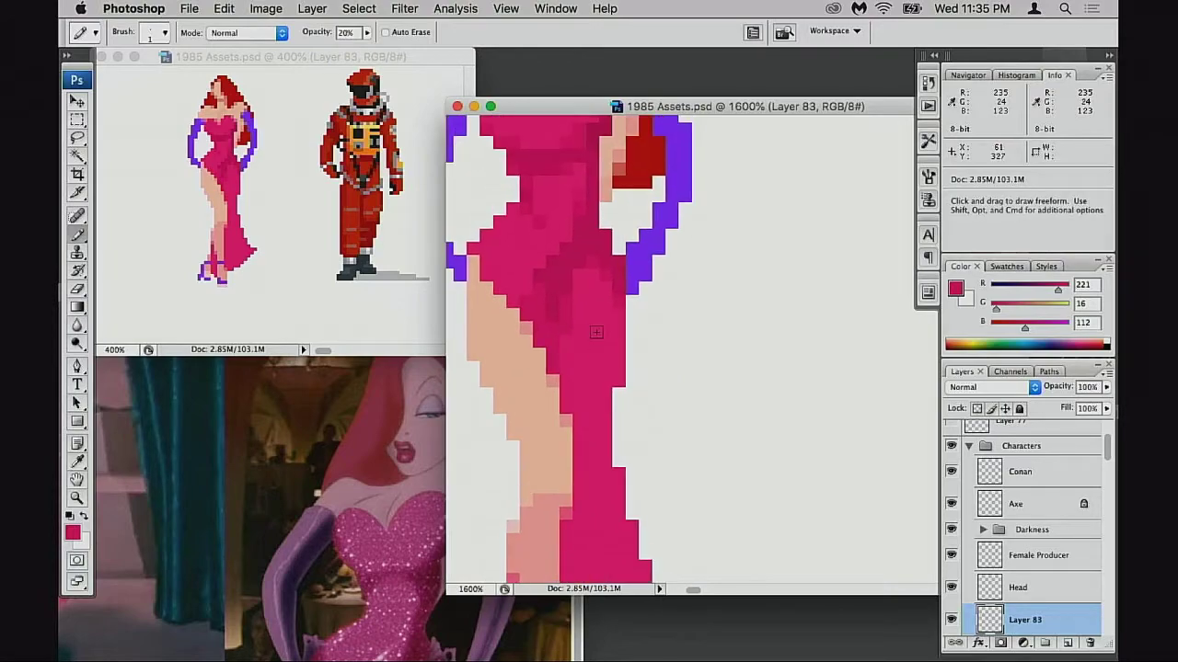
pyautogui.keyDown('alt'); pyautogui.click(560, 278); pyautogui.keyUp('alt')
pyautogui.scroll(-4, 639, 424)
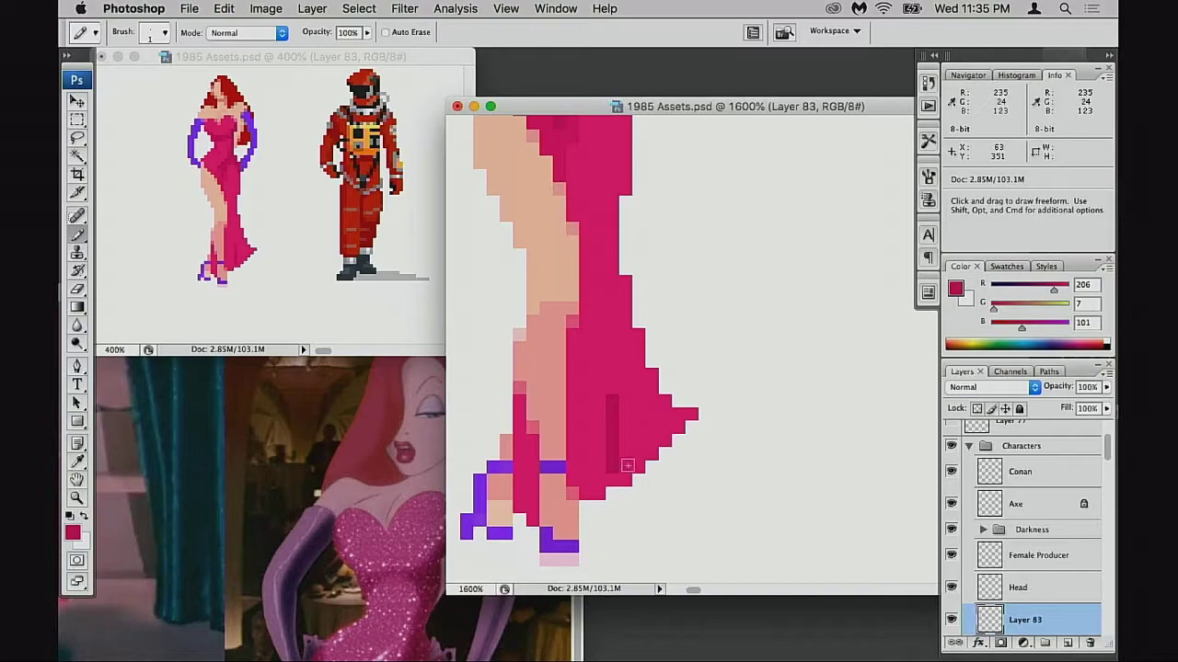
pyautogui.press('0')
pyautogui.moveTo(607, 398)
pyautogui.mouseDown()
pyautogui.moveTo(623, 473)
pyautogui.moveTo(620, 463)
pyautogui.moveTo(641, 464)
pyautogui.mouseUp()
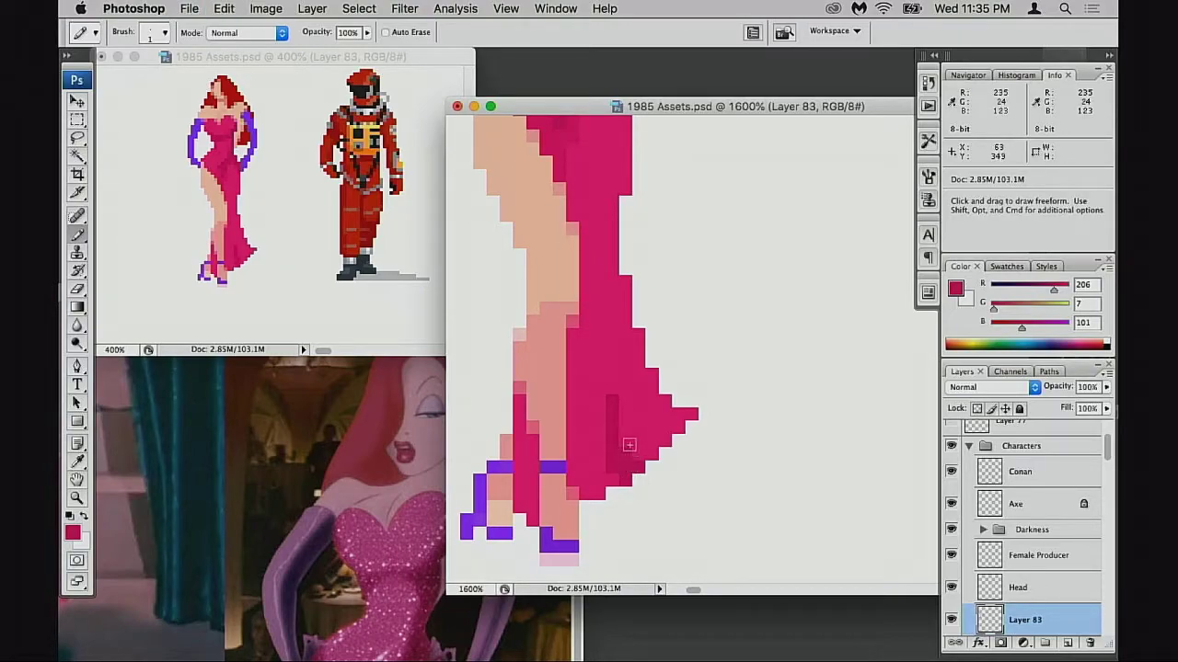
pyautogui.click(644, 465)
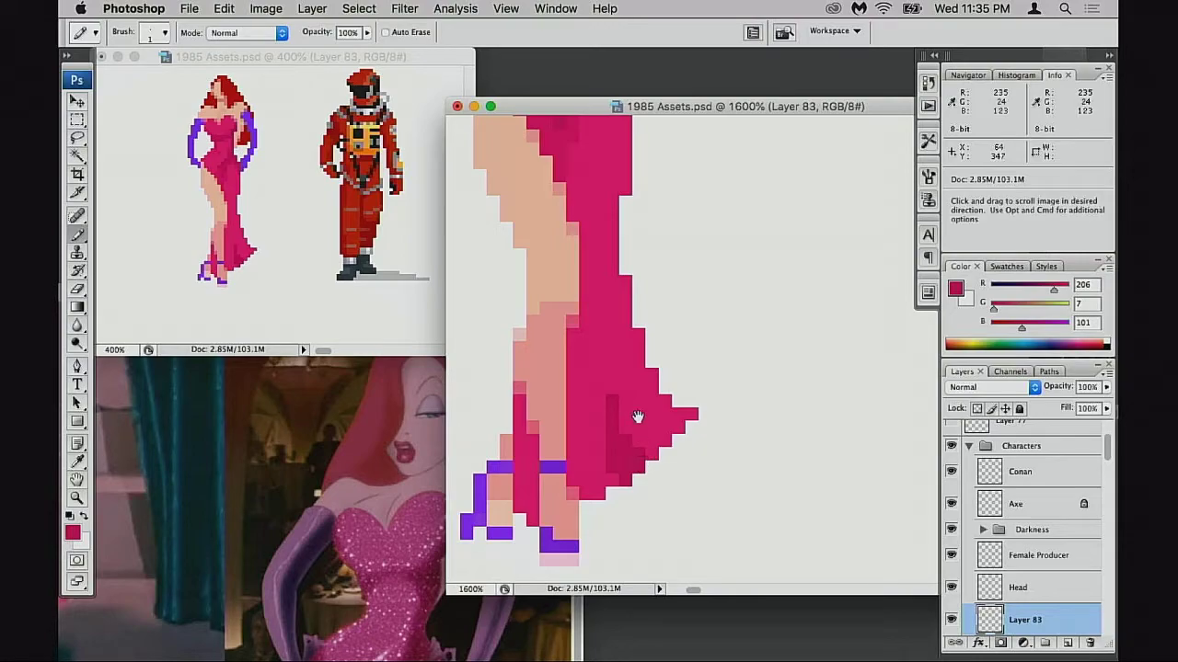
# - Sample the intermediate dress shadow (221, 16, 112) and paint a softer vertical fold beside the dark one, extending it above and toward the hem
pyautogui.scroll(10, 635, 423)
pyautogui.keyDown('alt'); pyautogui.click(558, 338); pyautogui.keyUp('alt')
pyautogui.scroll(-10, 610, 395)
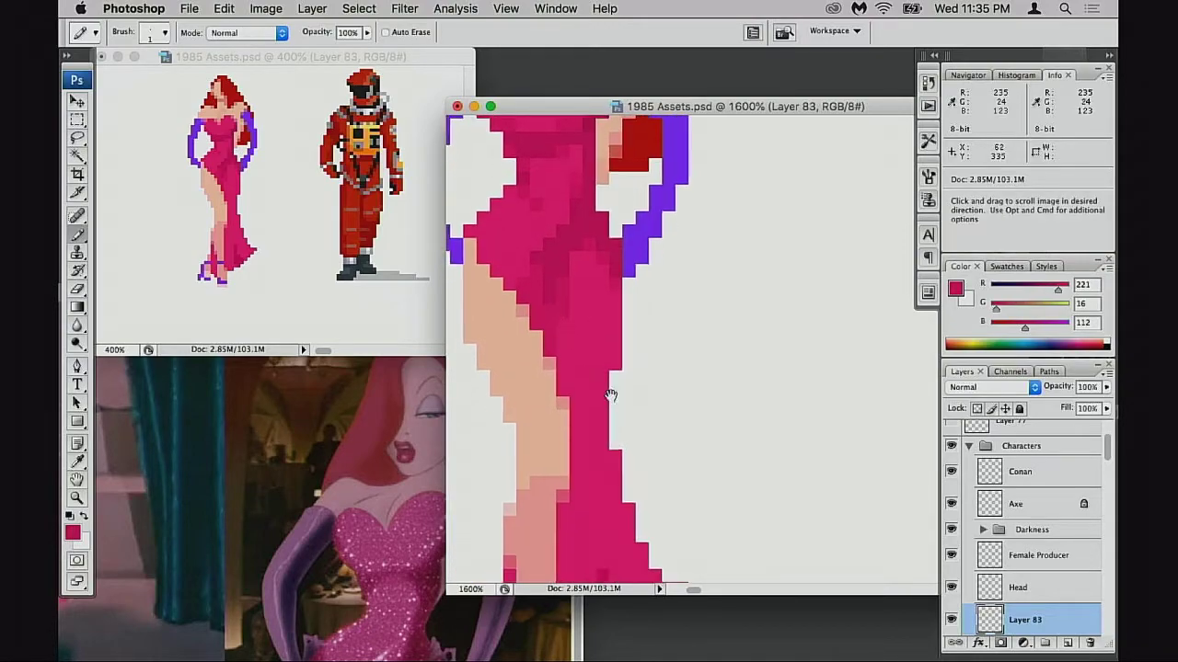
pyautogui.press('super+z')
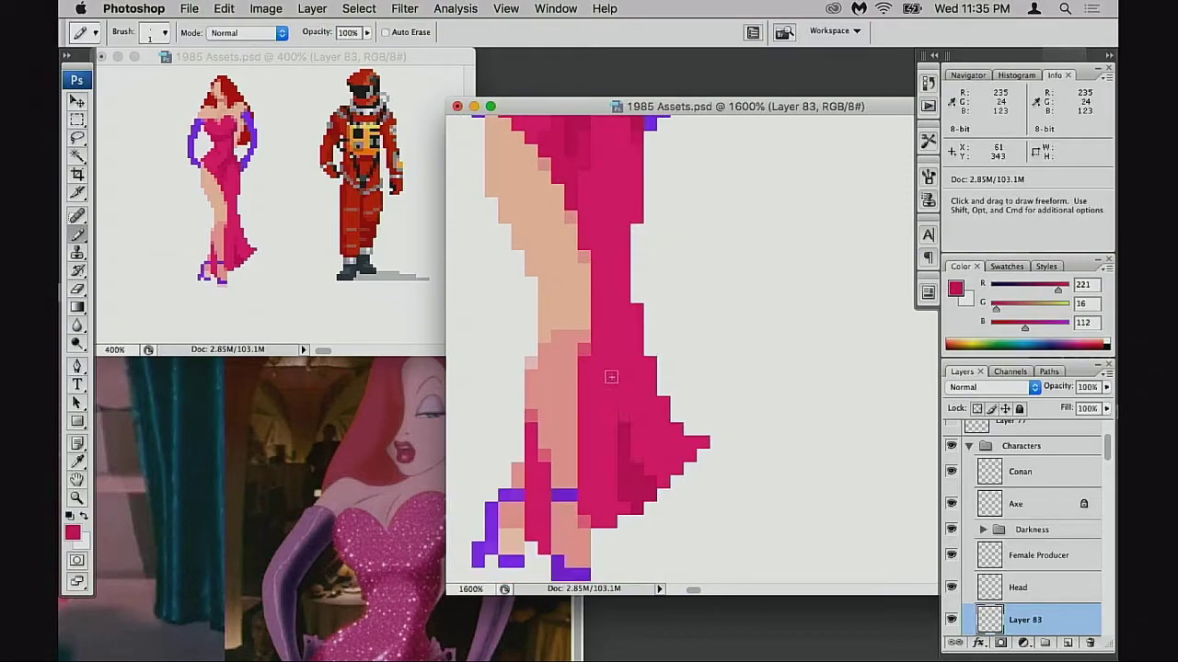
pyautogui.moveTo(612, 376); pyautogui.dragTo(608, 449)
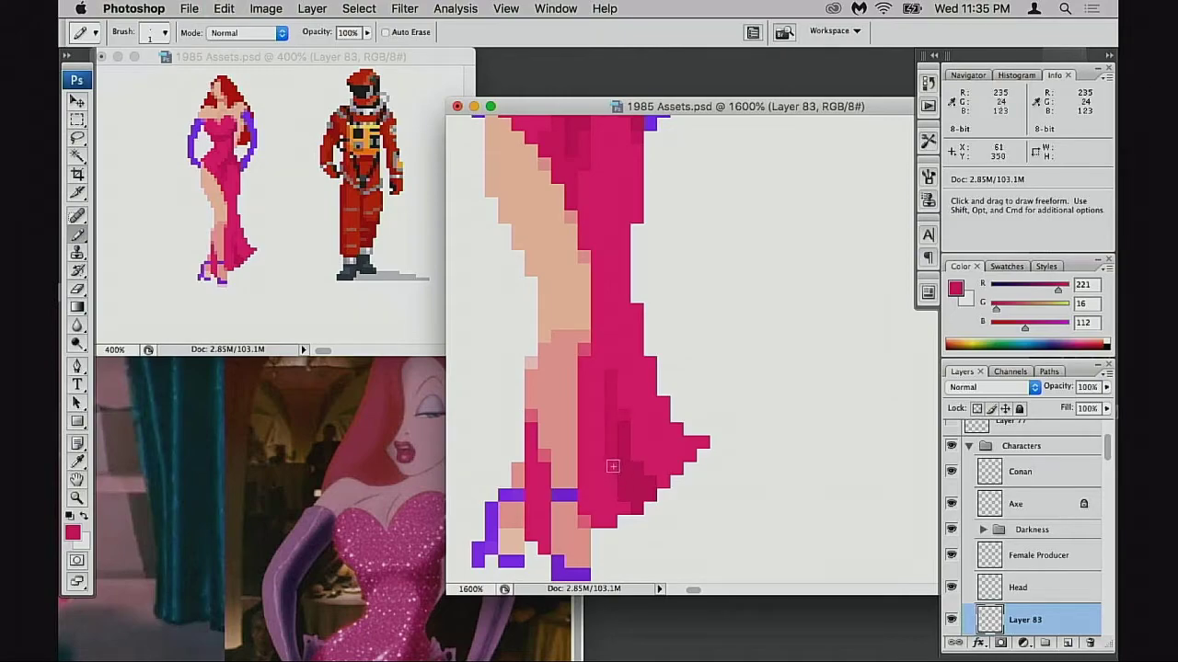
pyautogui.moveTo(615, 364)
pyautogui.mouseDown()
pyautogui.moveTo(619, 441)
pyautogui.moveTo(667, 450)
pyautogui.moveTo(626, 424)
pyautogui.moveTo(622, 449)
pyautogui.moveTo(668, 456)
pyautogui.mouseUp()
pyautogui.click(665, 482)
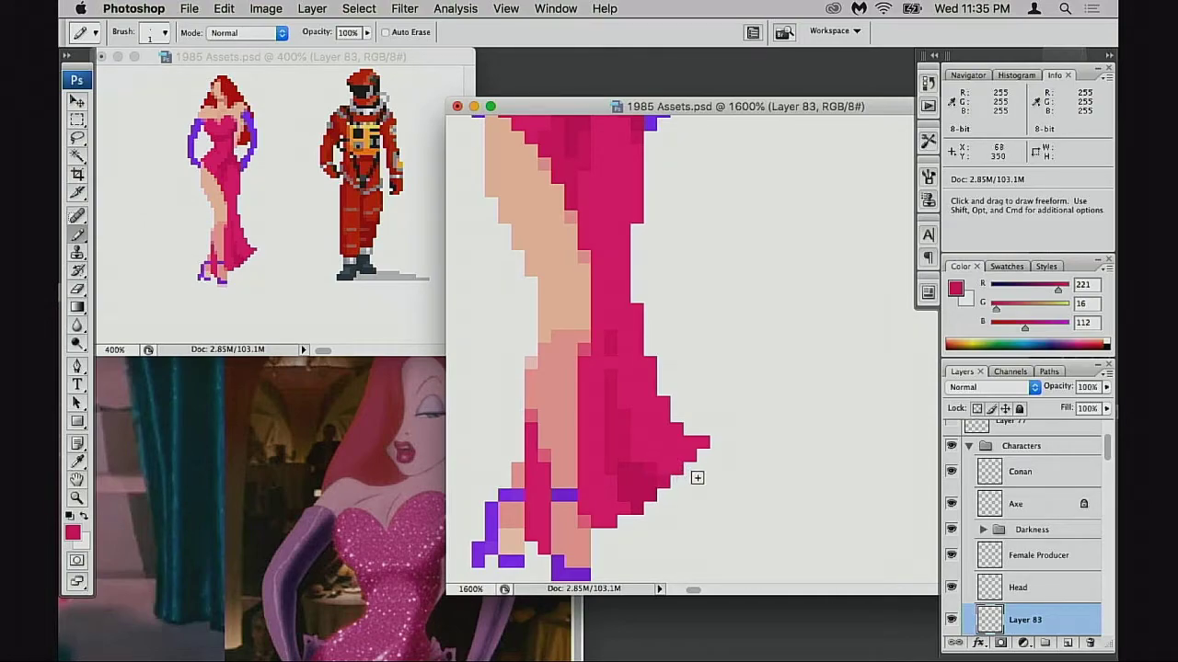
# - Deepen the skirt fold with the sampled darkest pink (206, 7, 101) and erase one hem corner pixel beside the shadow
pyautogui.keyDown('alt'); pyautogui.click(631, 480); pyautogui.keyUp('alt')
pyautogui.moveTo(613, 457); pyautogui.dragTo(611, 475)
pyautogui.moveTo(611, 428)
pyautogui.mouseDown()
pyautogui.moveTo(616, 496)
pyautogui.moveTo(611, 419)
pyautogui.moveTo(621, 452)
pyautogui.mouseUp()
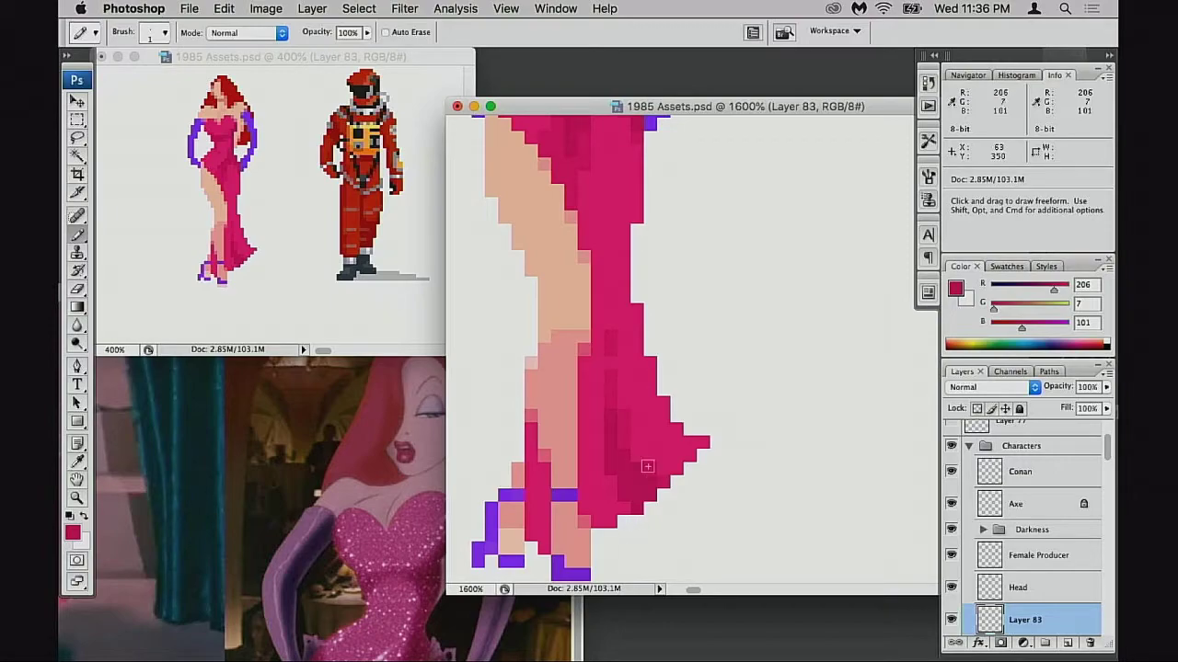
pyautogui.press('e')
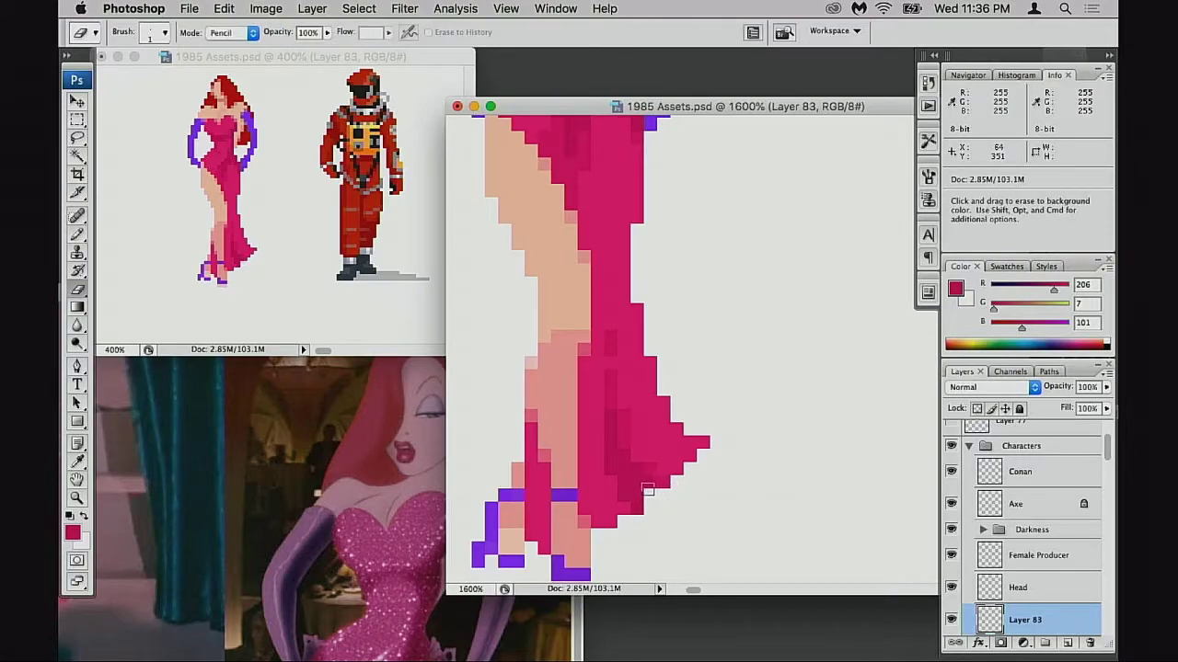
pyautogui.click(640, 494)
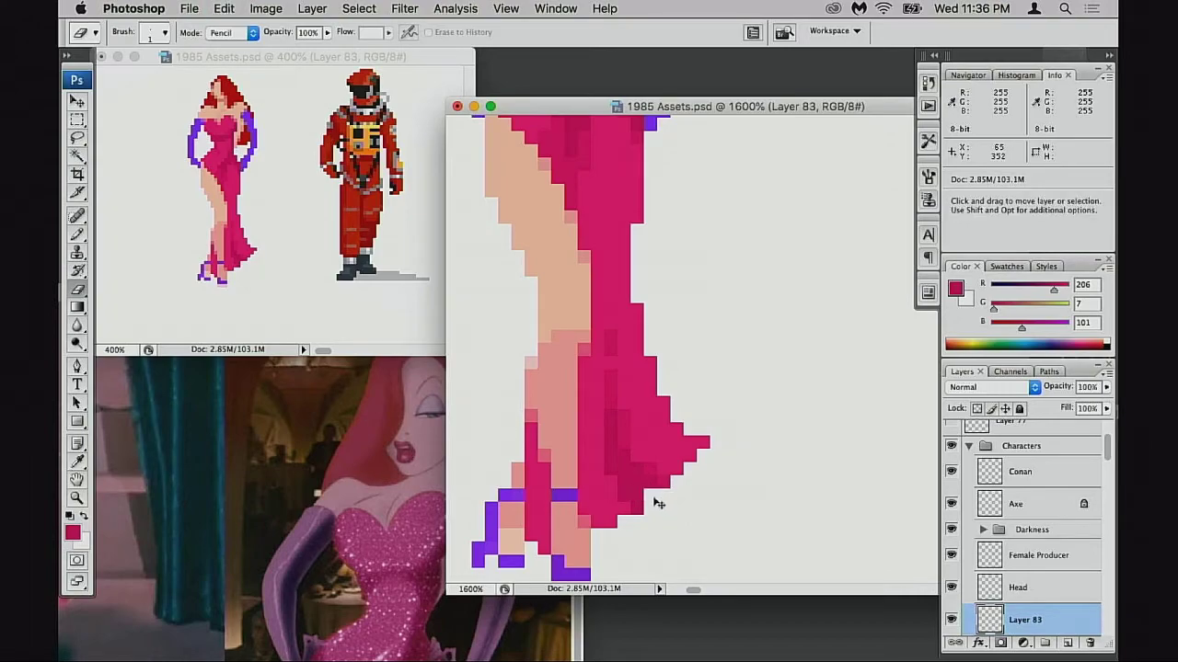
# - Sample the base dress pink (235, 24, 123), fill out the hem's lowest row, and erase its outer corner pixel
pyautogui.click(651, 483)
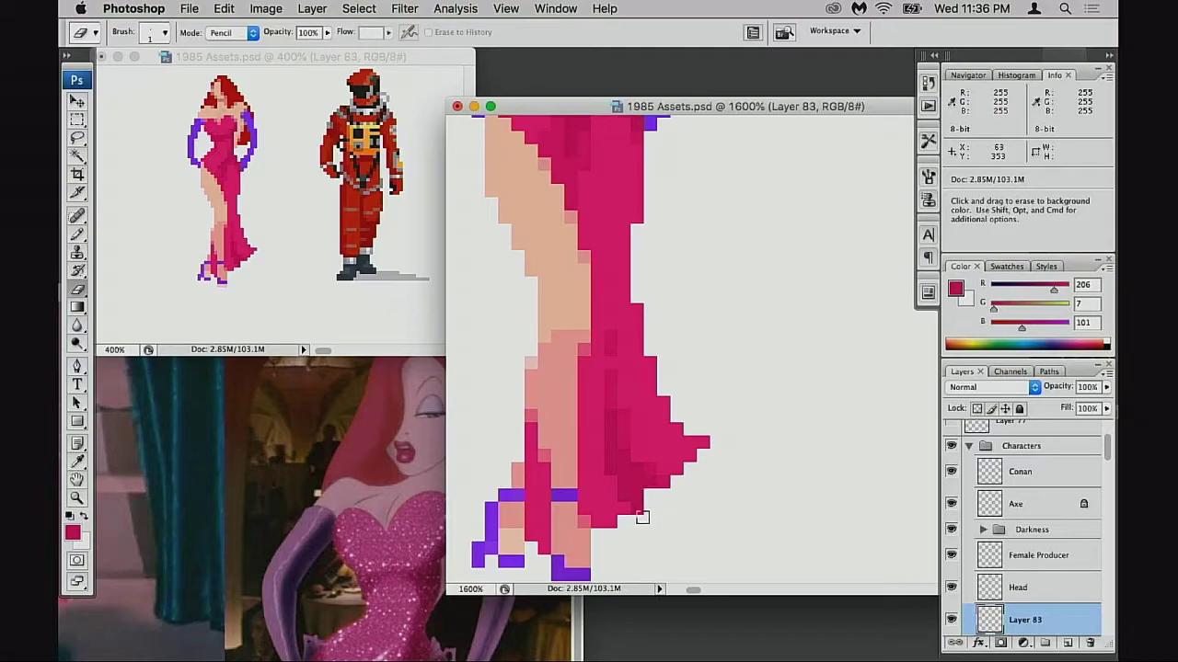
pyautogui.press('b')
pyautogui.keyDown('alt'); pyautogui.click(621, 518); pyautogui.keyUp('alt')
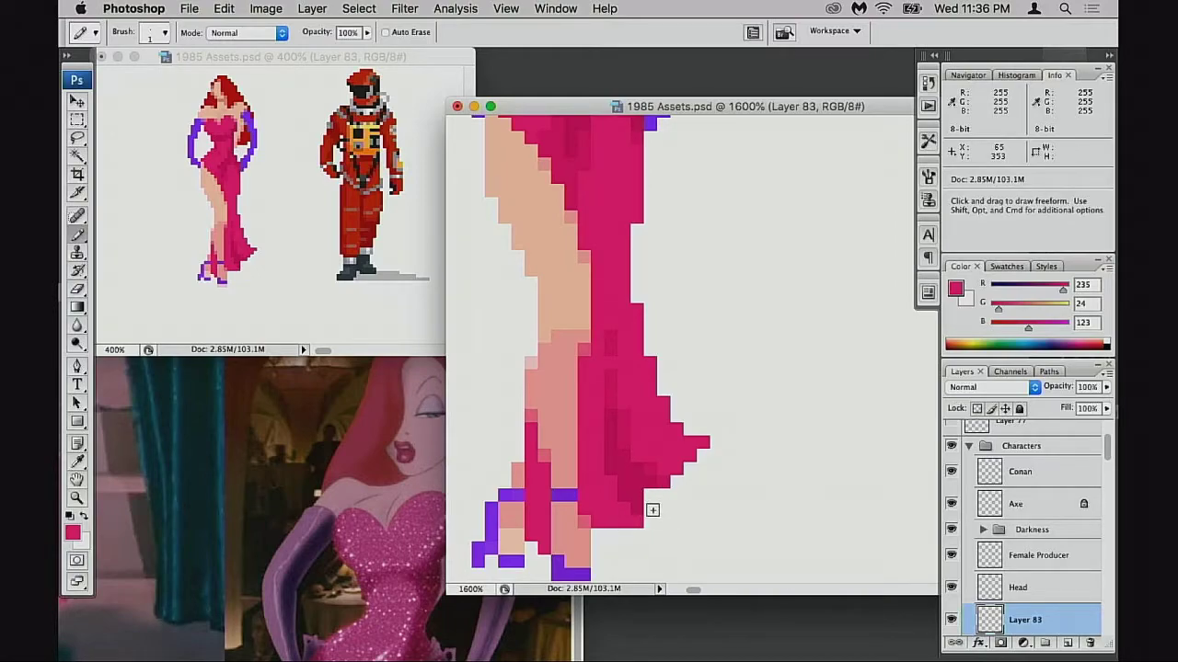
pyautogui.press('e')
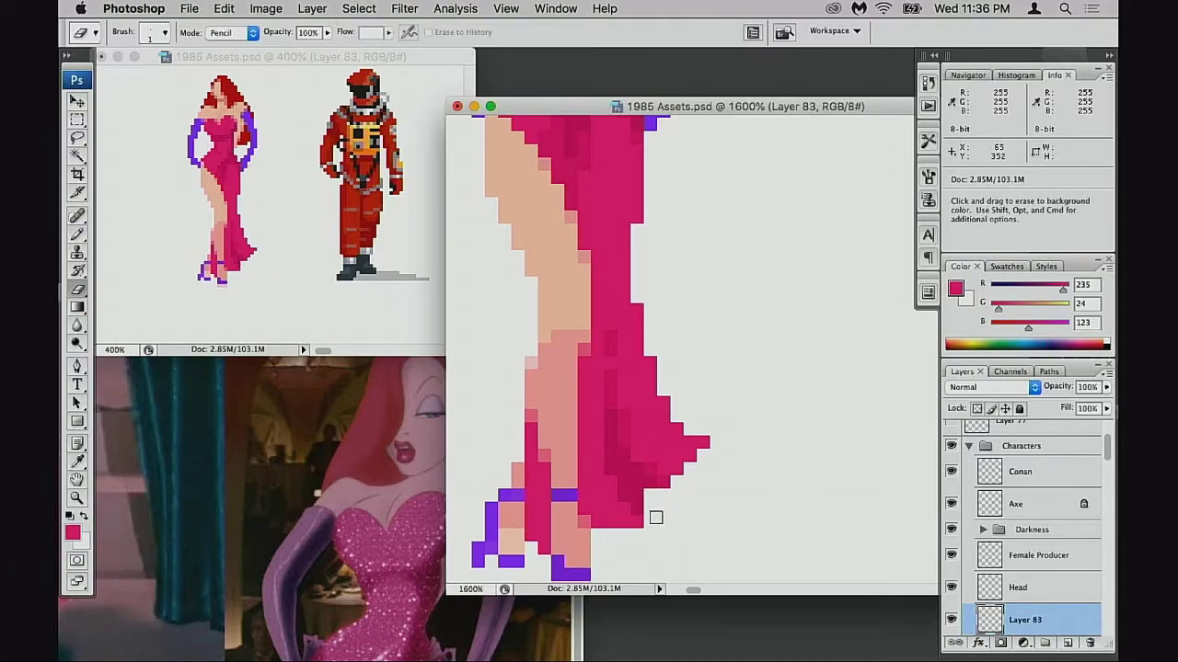
pyautogui.click(640, 518)
pyautogui.moveTo(685, 483); pyautogui.dragTo(682, 503)
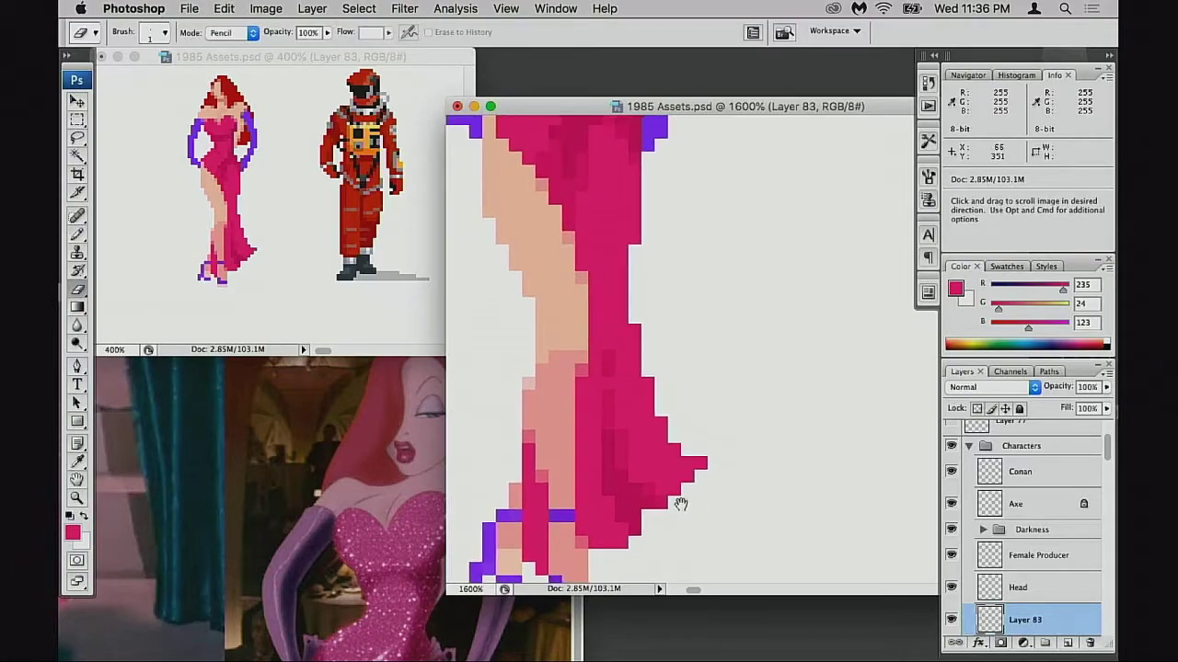
# - Try erasing the outermost tip pixel of the flared hem, undo the erasure, and save the document
pyautogui.moveTo(676, 442); pyautogui.dragTo(690, 477)
pyautogui.click(717, 496)
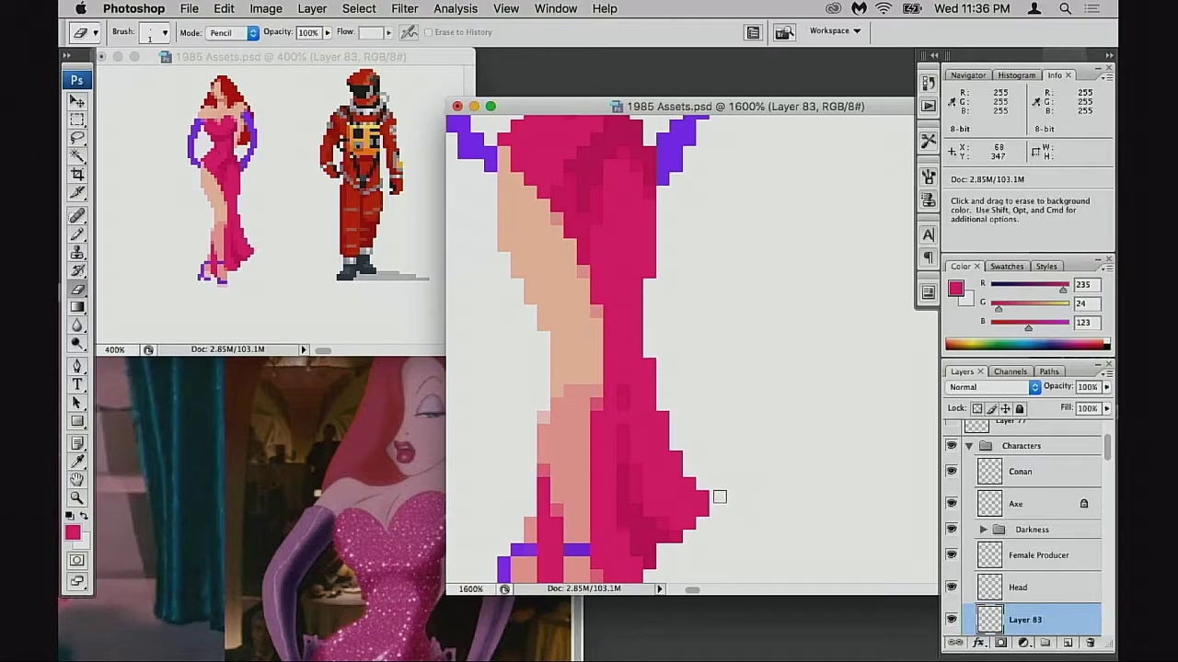
pyautogui.press('super+z')
pyautogui.moveTo(729, 484); pyautogui.dragTo(748, 402)
pyautogui.press('super+d')
pyautogui.press('super+s')
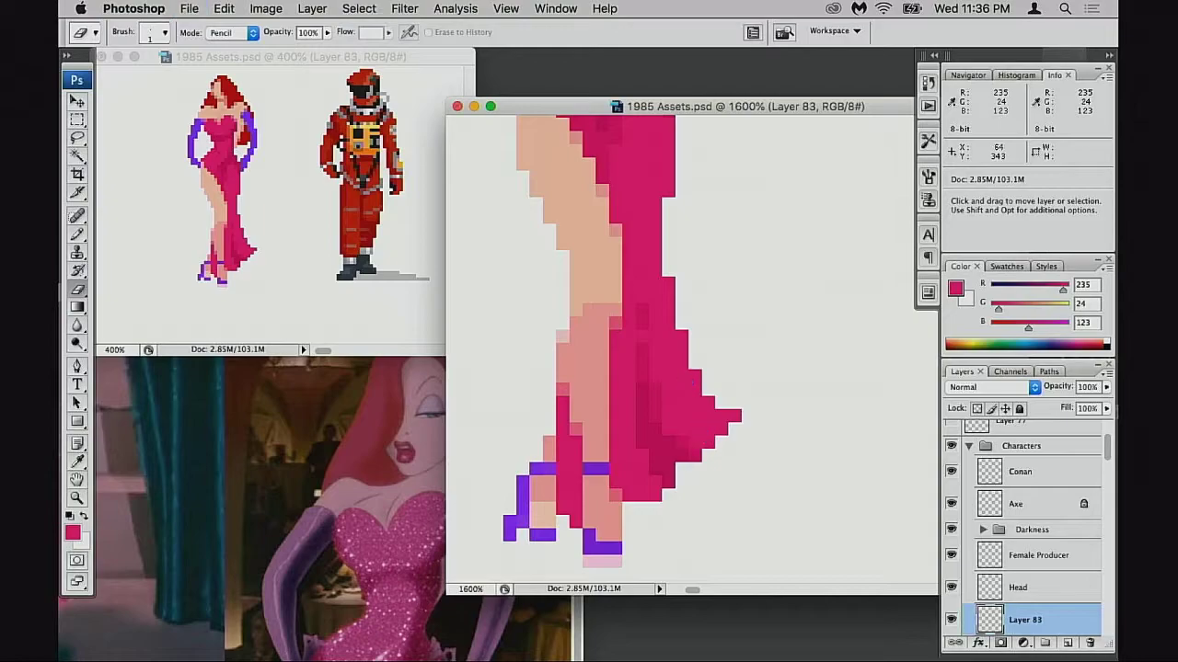
# - Sample the intermediate dress shadow (221, 16, 112) and add soft shading pixels across the belly and hip
pyautogui.scroll(5, 671, 494)
pyautogui.scroll(1, 638, 303)
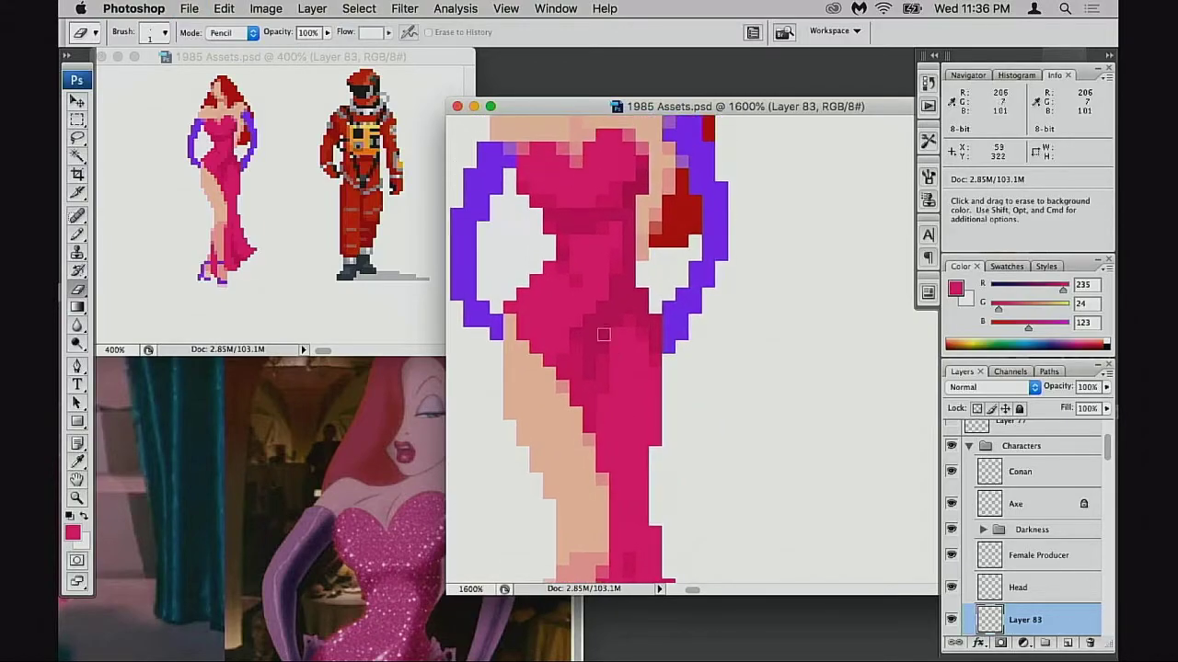
pyautogui.press('b')
pyautogui.keyDown('alt'); pyautogui.click(609, 317); pyautogui.keyUp('alt')
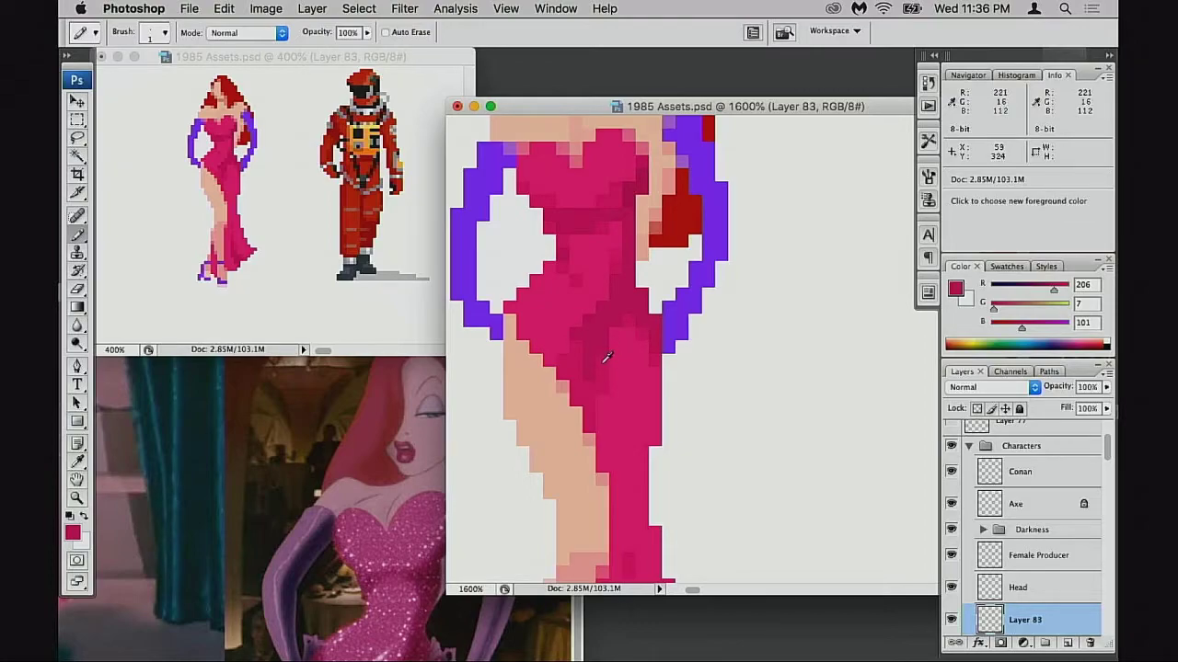
pyautogui.keyDown('alt'); pyautogui.click(607, 357); pyautogui.keyUp('alt')
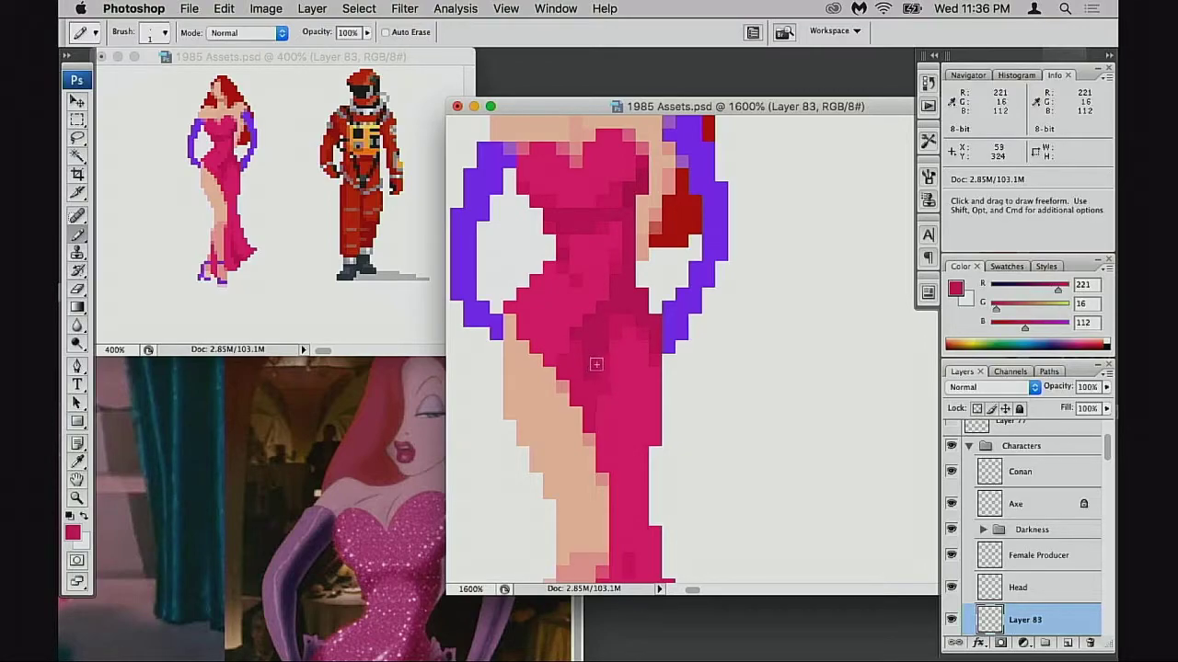
pyautogui.keyDown('alt'); pyautogui.click(605, 280); pyautogui.keyUp('alt')
pyautogui.keyDown('alt'); pyautogui.click(624, 316); pyautogui.keyUp('alt')
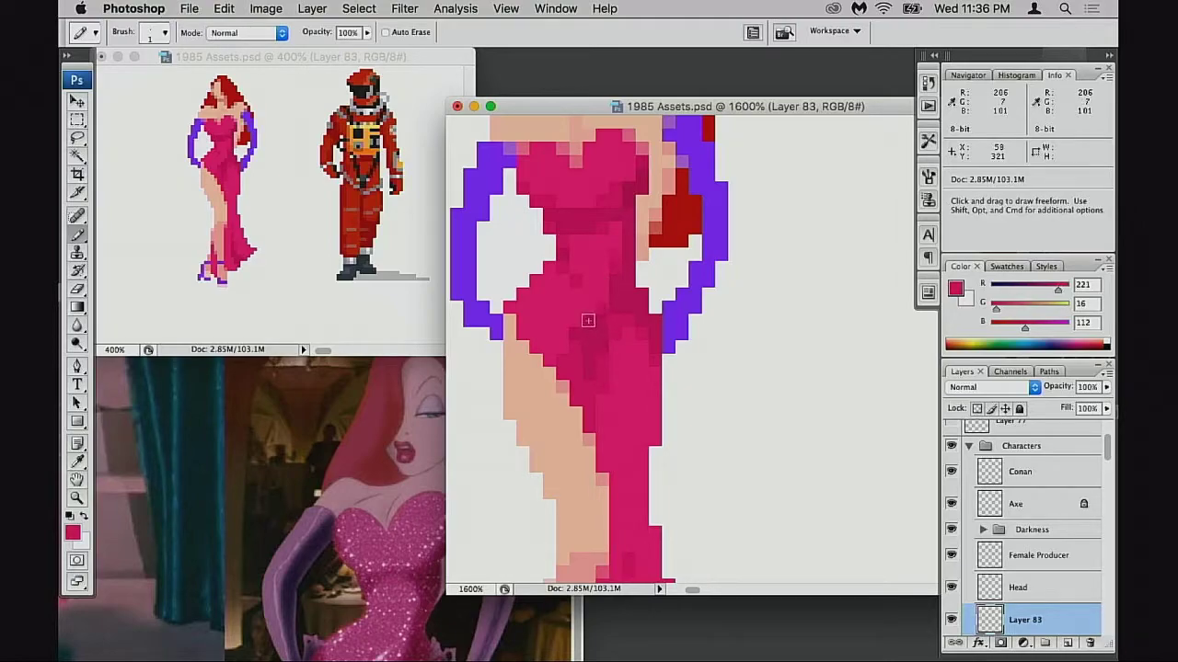
pyautogui.moveTo(593, 348); pyautogui.dragTo(617, 369)
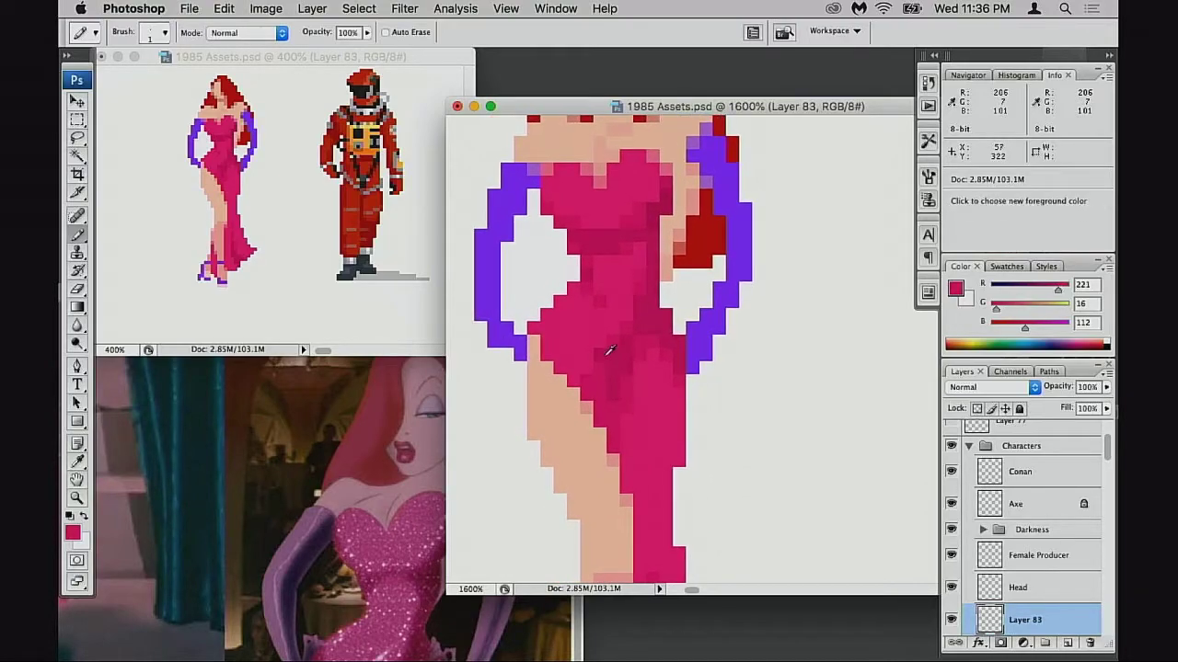
# - Refine the hip fold's edge pixels with the sampled darkest pink (206, 7, 101) and intermediate shadow (221, 16, 112)
pyautogui.keyDown('alt'); pyautogui.click(608, 351); pyautogui.keyUp('alt')
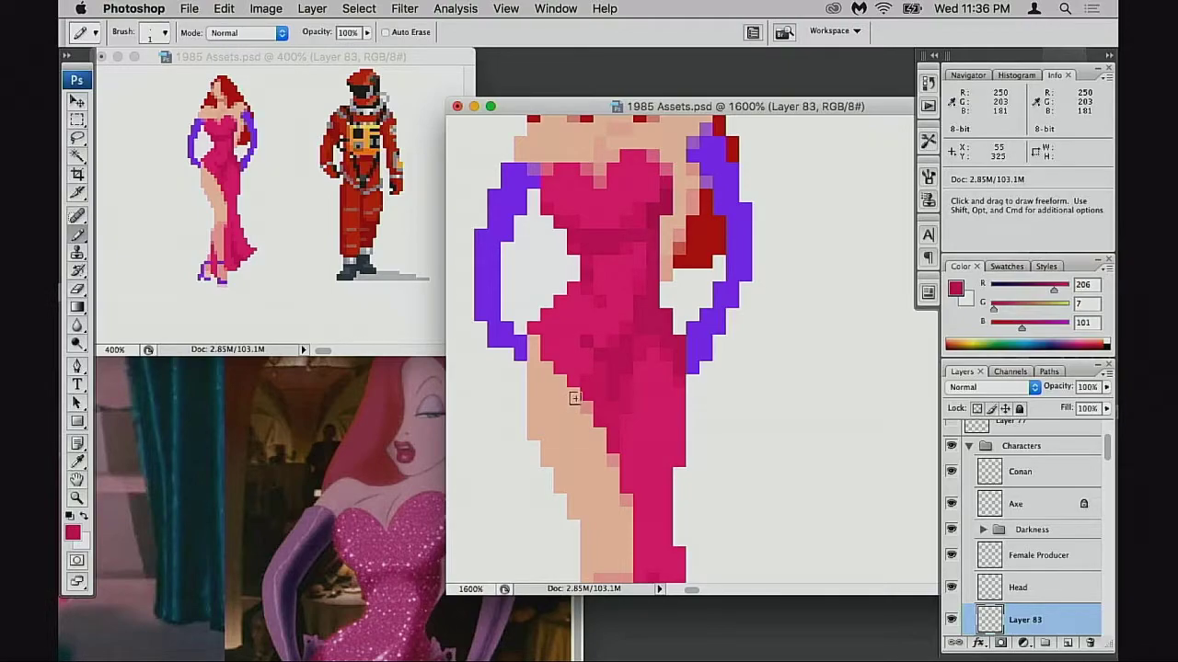
pyautogui.keyDown('alt'); pyautogui.click(600, 367); pyautogui.keyUp('alt')
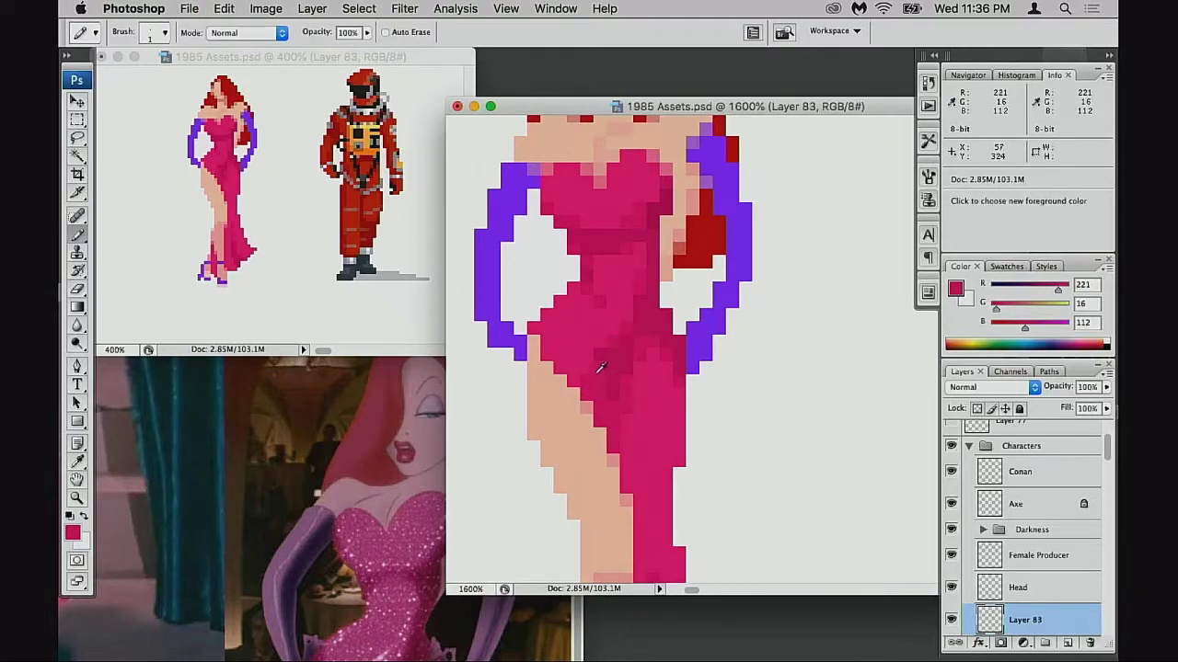
pyautogui.moveTo(605, 377); pyautogui.dragTo(614, 454)
pyautogui.keyDown('super'); pyautogui.click(618, 381); pyautogui.keyUp('super')
pyautogui.moveTo(619, 393); pyautogui.dragTo(581, 426)
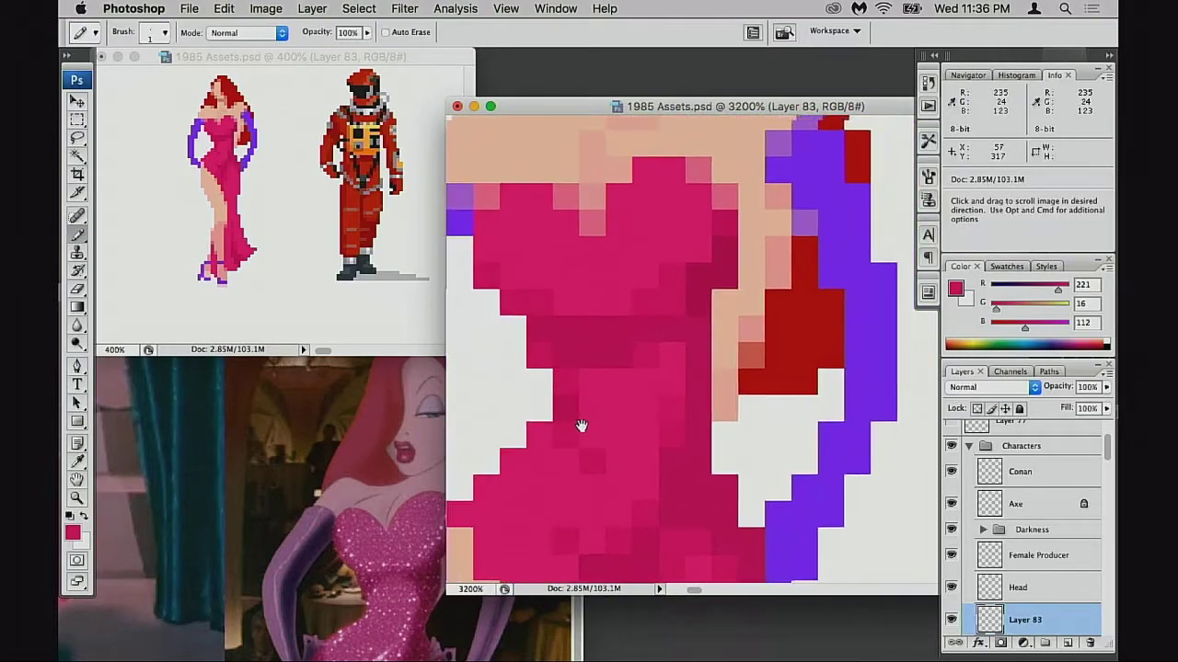
# - Flip the whole character horizontally with Free Transform to check its silhouette, and undo the flip
pyautogui.keyDown('alt'); pyautogui.click(644, 395); pyautogui.keyUp('alt')
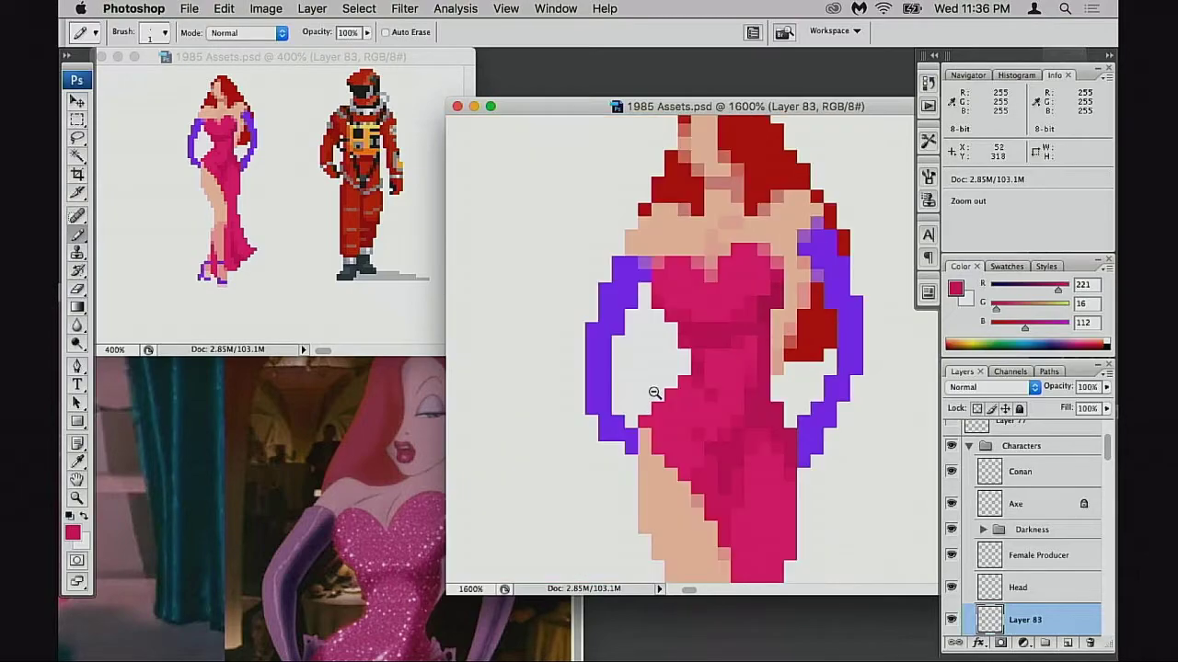
pyautogui.keyDown('alt'); pyautogui.click(655, 394); pyautogui.keyUp('alt')
pyautogui.keyDown('alt'); pyautogui.click(669, 390); pyautogui.keyUp('alt')
pyautogui.keyDown('alt'); pyautogui.click(669, 390); pyautogui.keyUp('alt')
pyautogui.moveTo(669, 390); pyautogui.dragTo(584, 403)
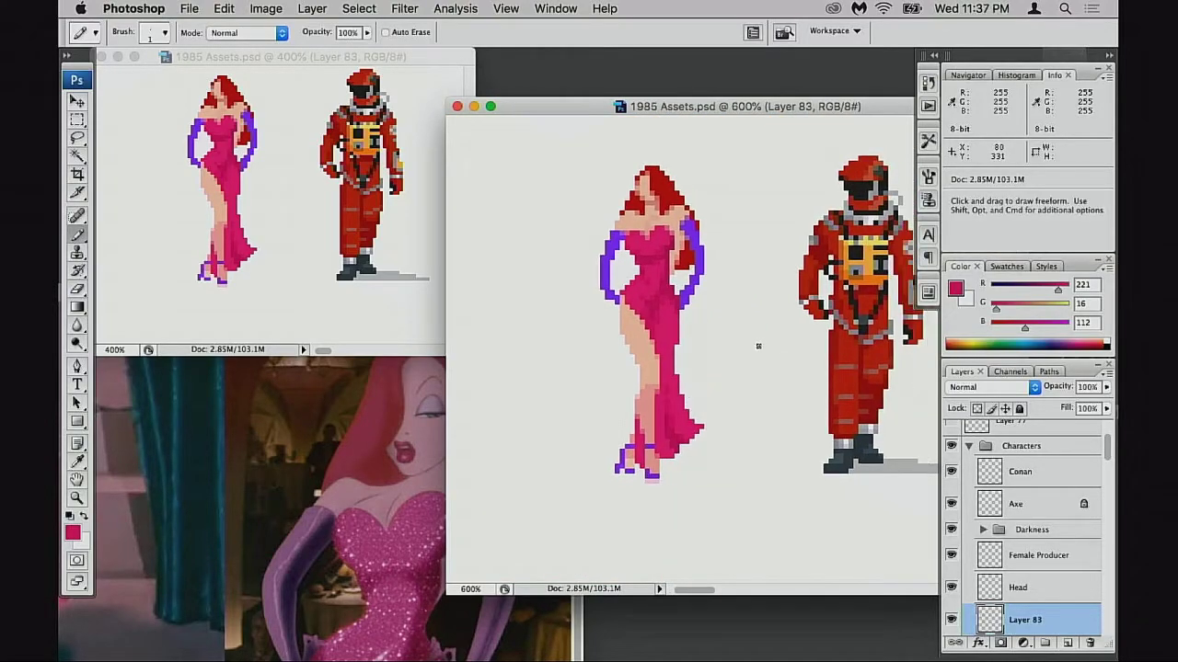
pyautogui.press('super+z')
pyautogui.press('super+t')
pyautogui.rightClick(666, 333)
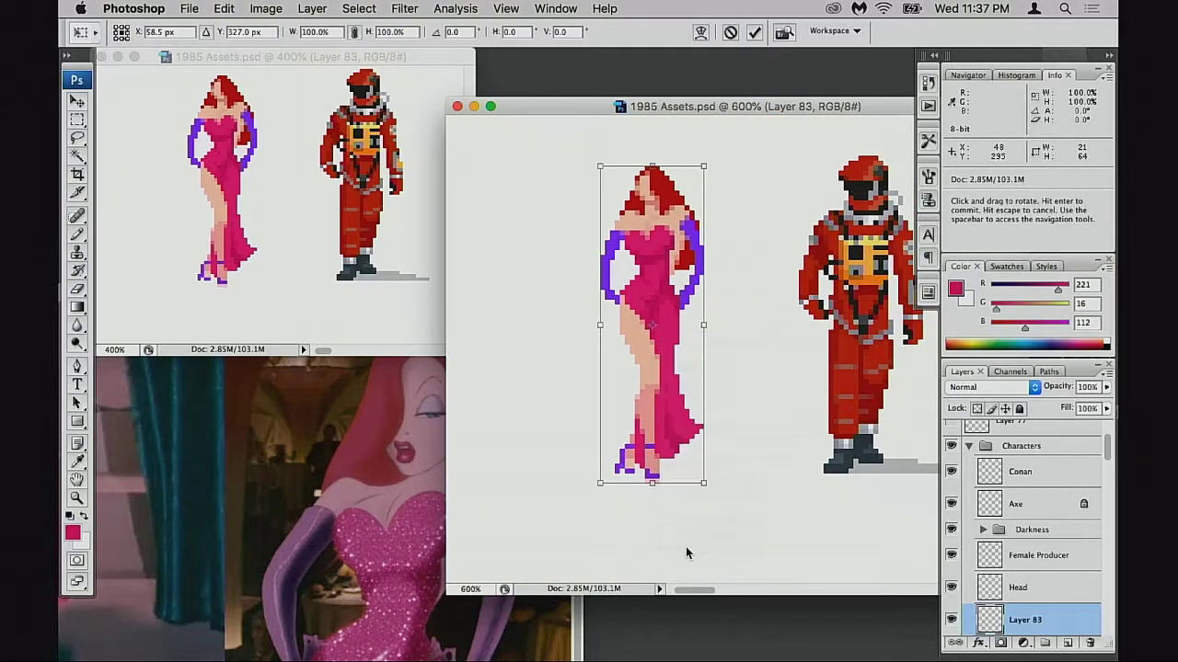
pyautogui.rightClick(649, 374)
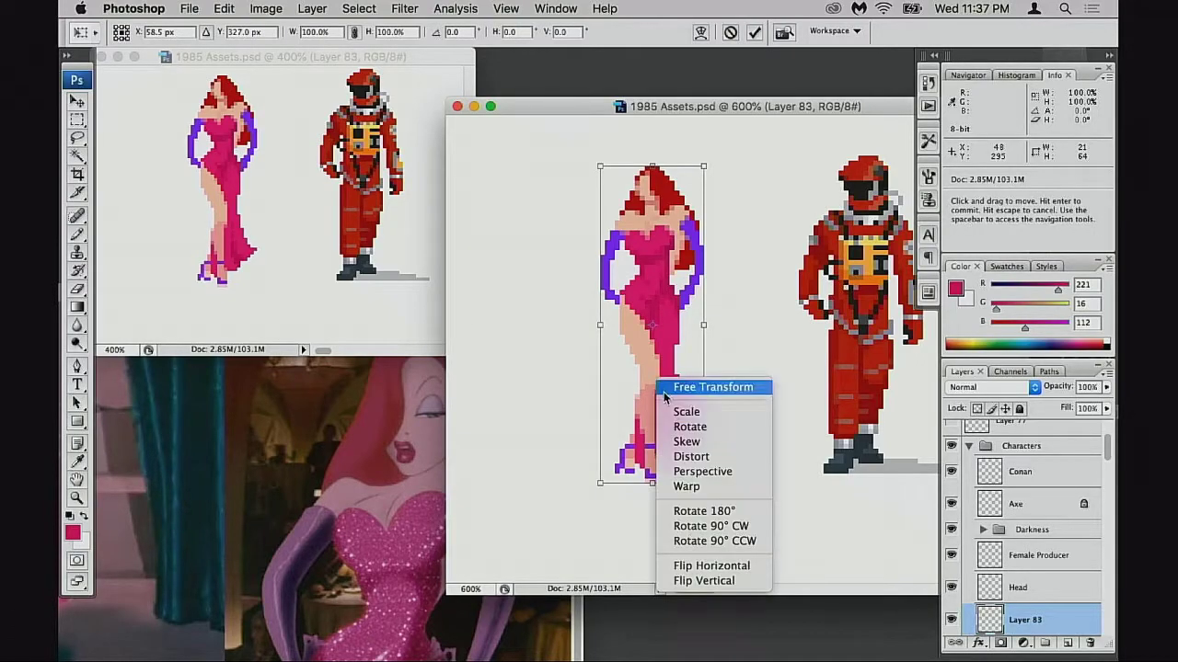
pyautogui.click(707, 565)
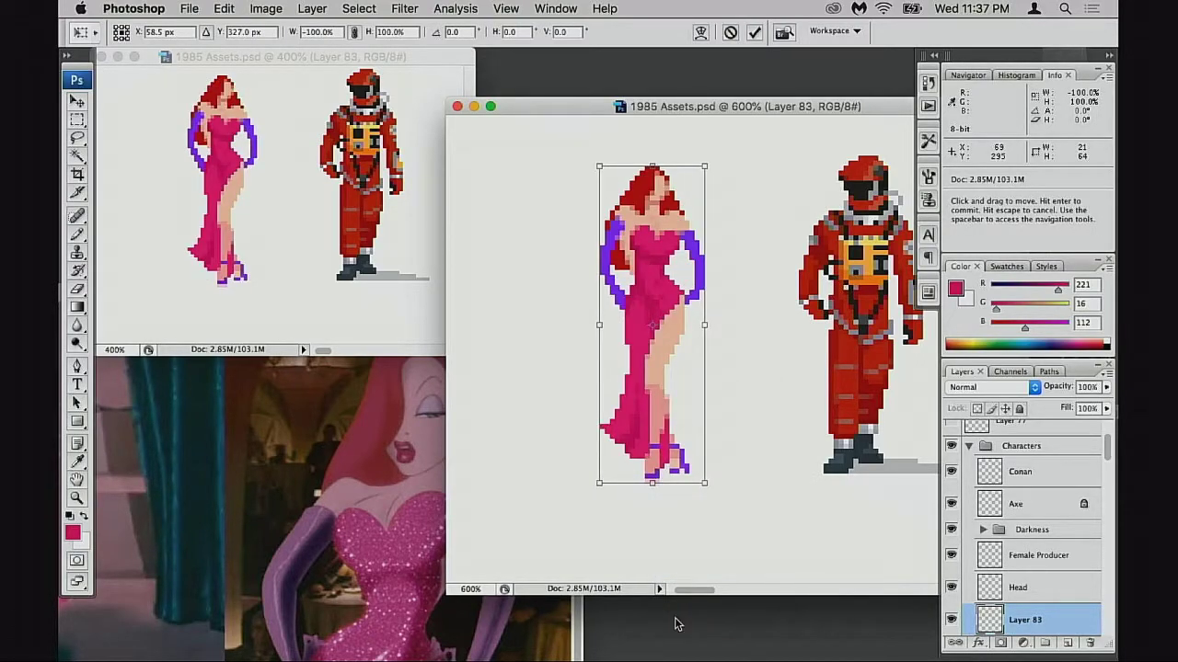
pyautogui.press('Return')
pyautogui.press('b')
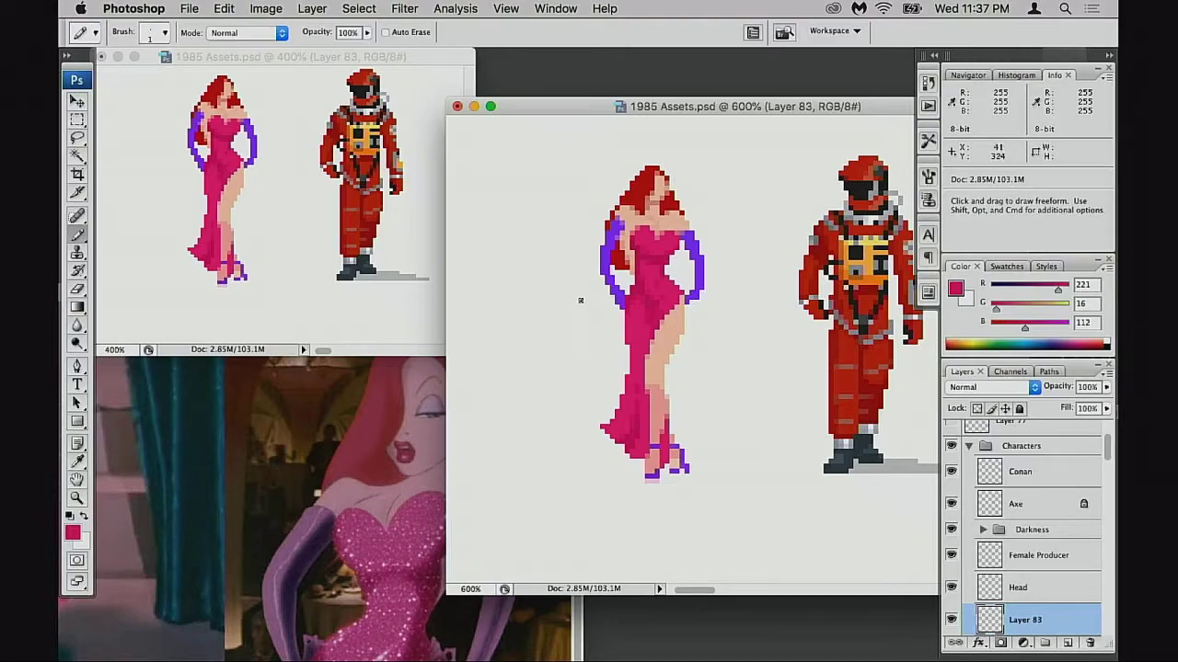
pyautogui.press('super+z')
# - Sample the glove purple (139, 45, 255) and extend the fingertips of the hand beside the bare thigh by one pixel
pyautogui.keyDown('super'); pyautogui.click(637, 309); pyautogui.keyUp('super')
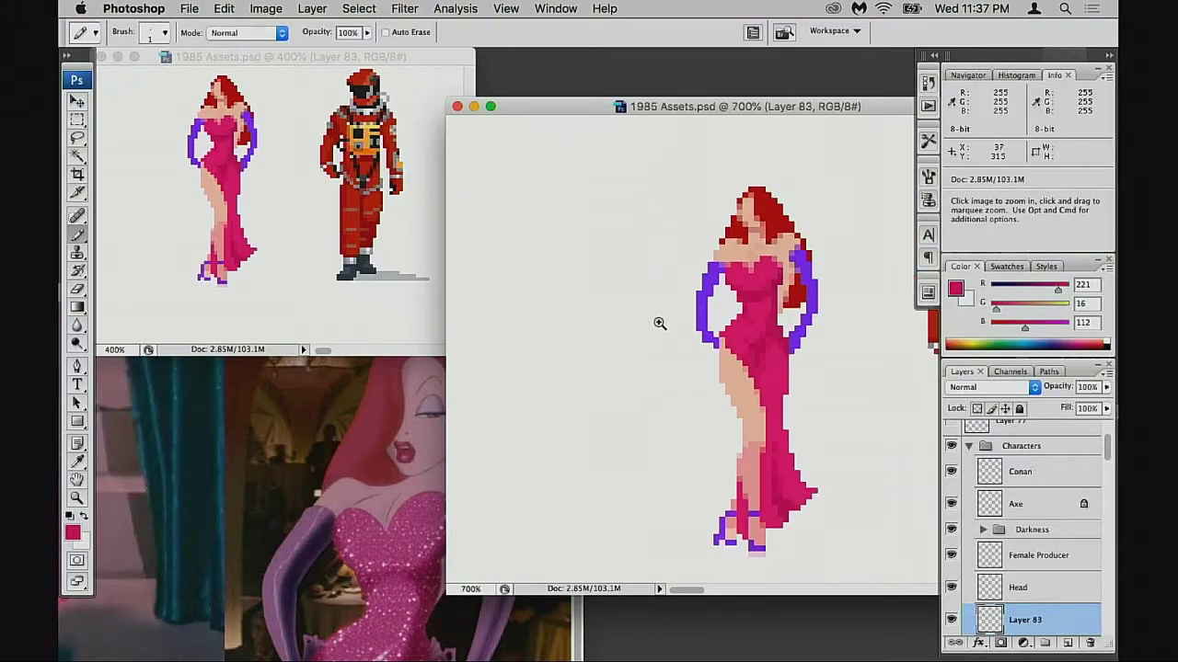
pyautogui.keyDown('super'); pyautogui.click(660, 323); pyautogui.keyUp('super')
pyautogui.moveTo(666, 327); pyautogui.dragTo(446, 347)
pyautogui.keyDown('super'); pyautogui.click(623, 347); pyautogui.keyUp('super')
pyautogui.keyDown('super'); pyautogui.click(691, 350); pyautogui.keyUp('super')
pyautogui.moveTo(653, 304); pyautogui.dragTo(538, 323)
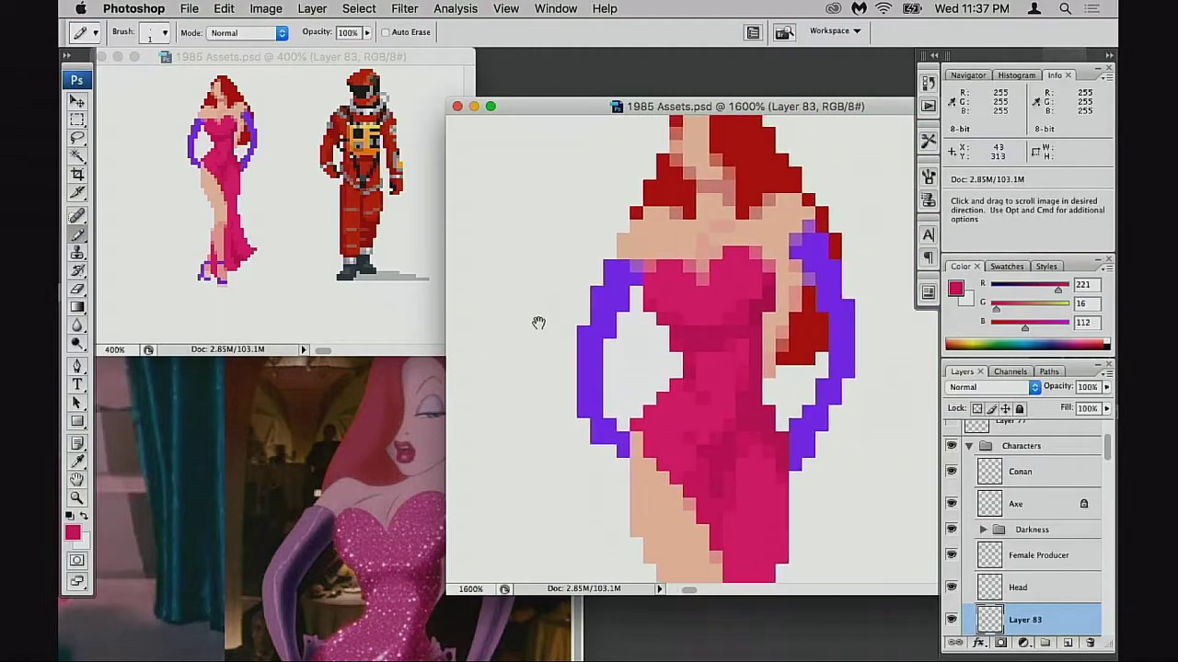
pyautogui.keyDown('alt'); pyautogui.click(626, 439); pyautogui.keyUp('alt')
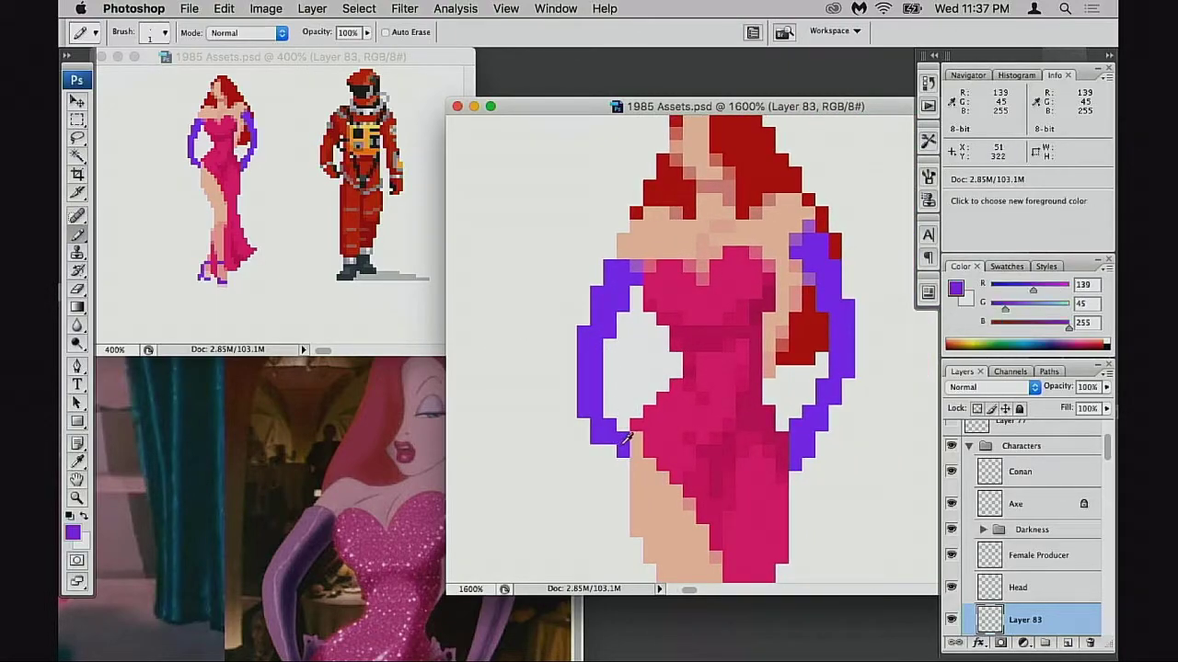
pyautogui.click(622, 464)
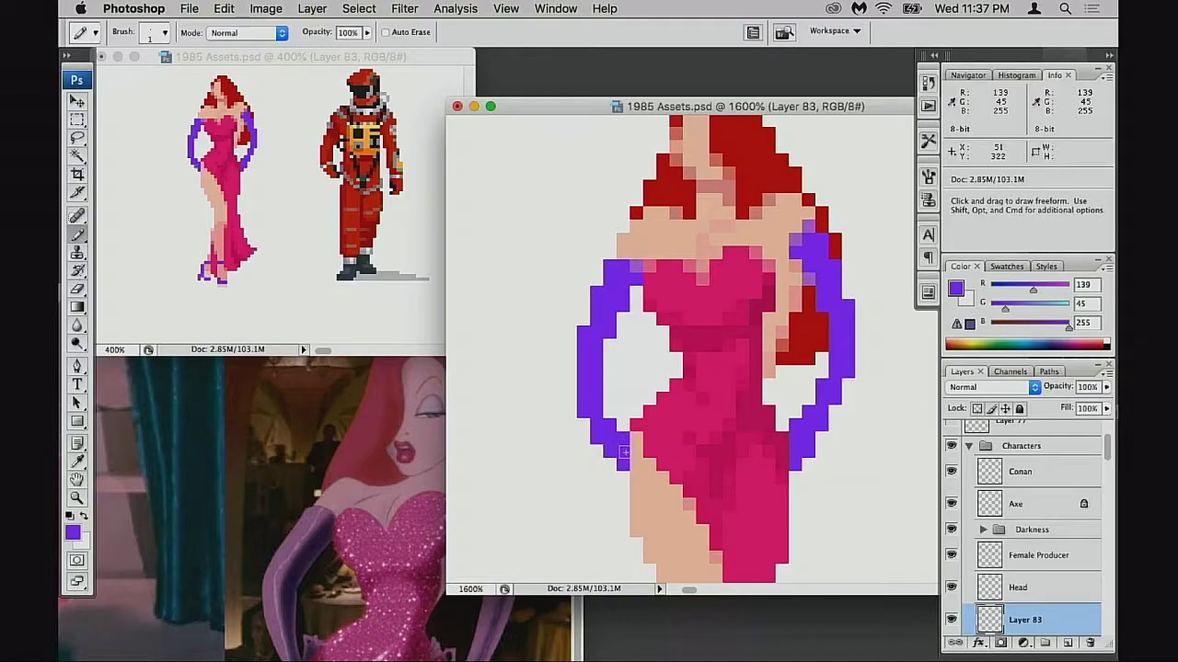
# - Slim the gloves by erasing single pixels at the hand and inner elbow, and add a purple pixel joining the far hand to the hip
pyautogui.press('e')
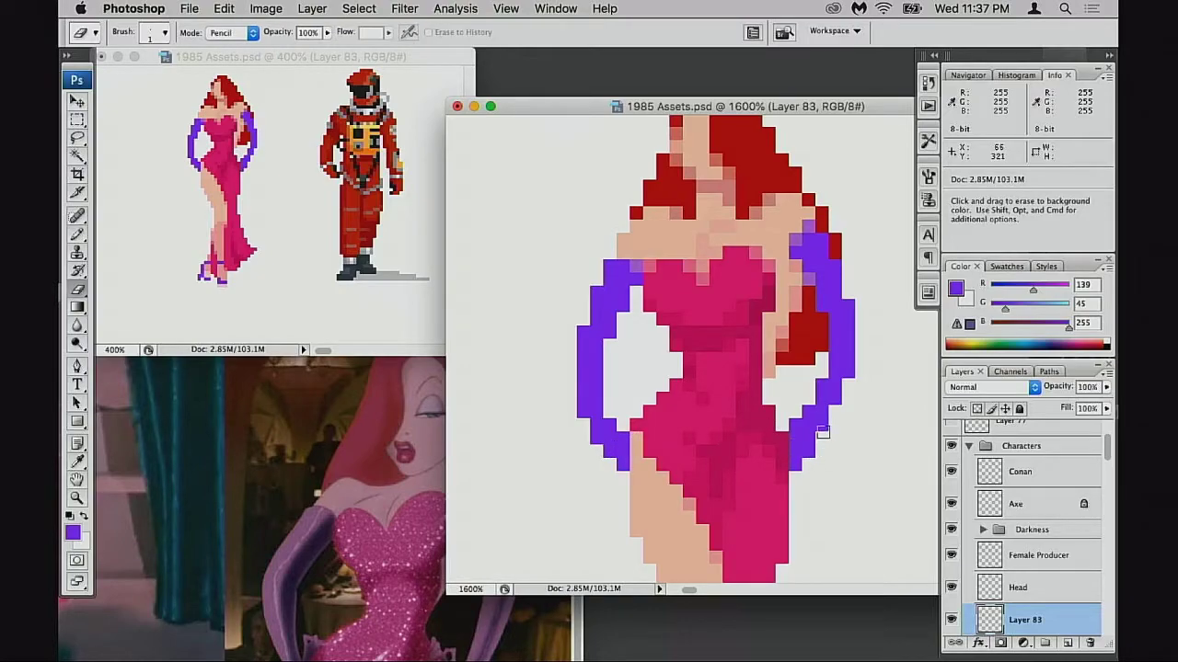
pyautogui.click(809, 449)
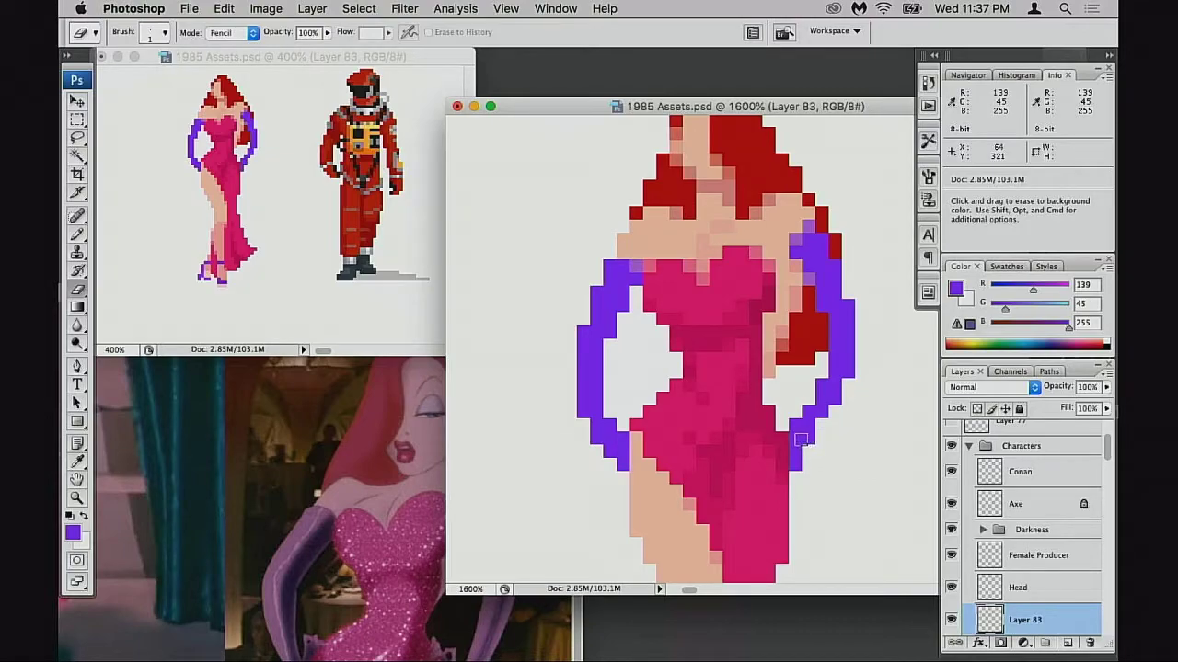
pyautogui.press('b')
pyautogui.click(782, 425)
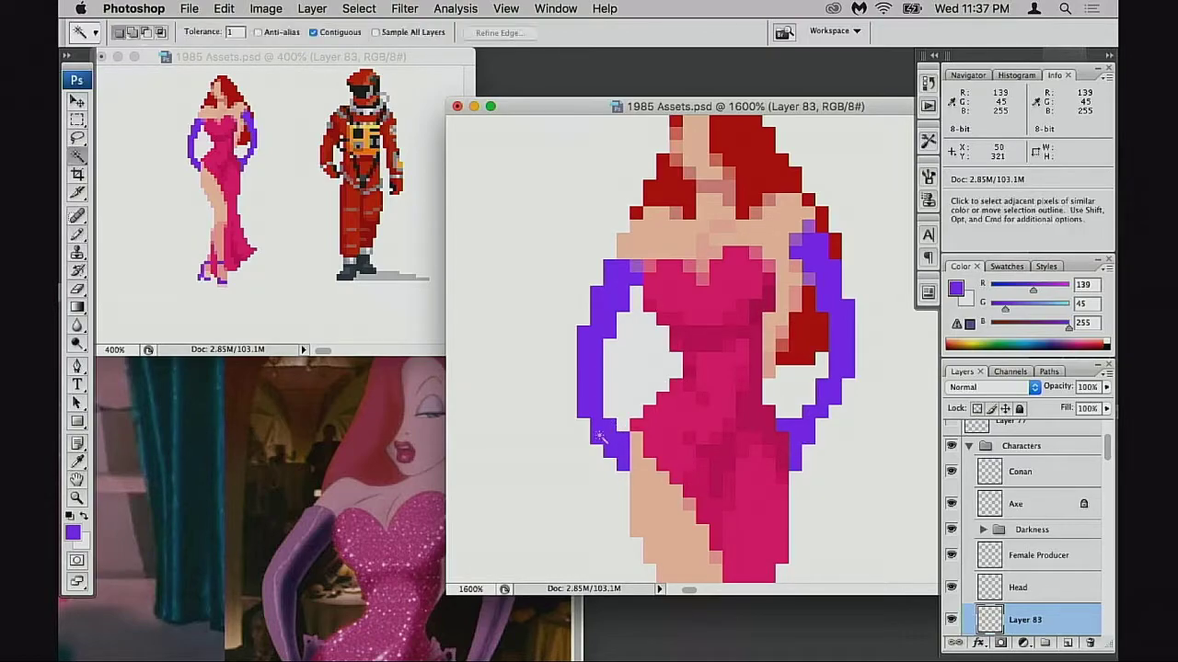
pyautogui.press('e')
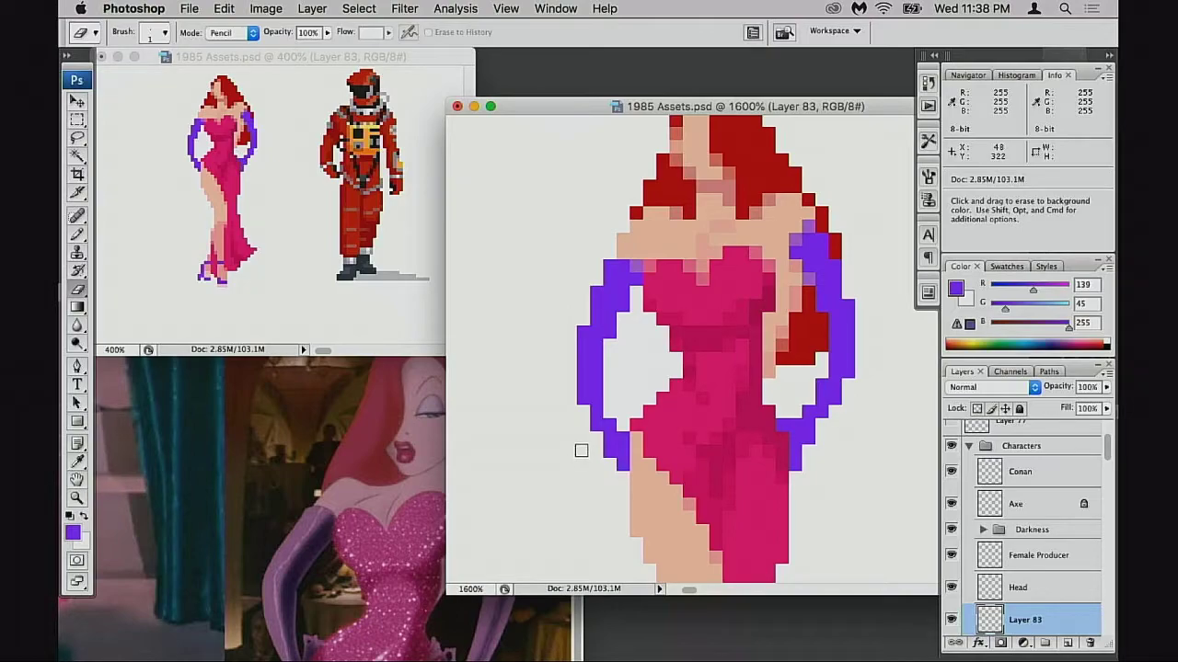
pyautogui.click(611, 334)
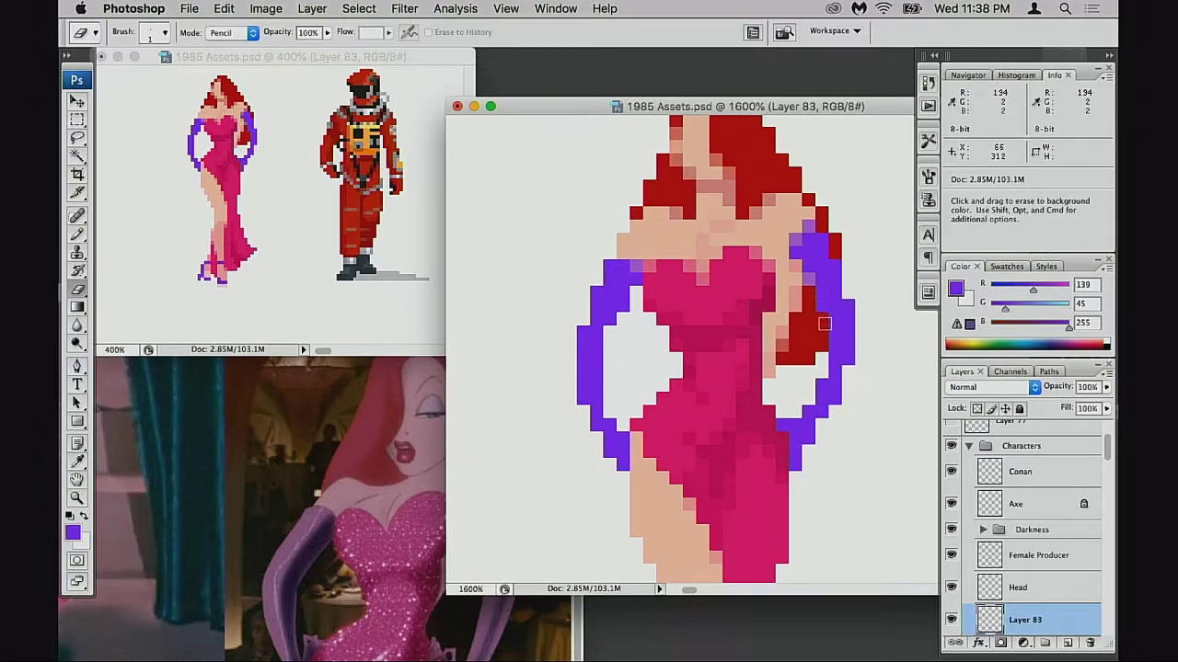
# - Sample the hair red (194, 2, 2) and set the Pencil to 20% opacity for blending the hair edge beside the glove
pyautogui.press('v')
pyautogui.press('b')
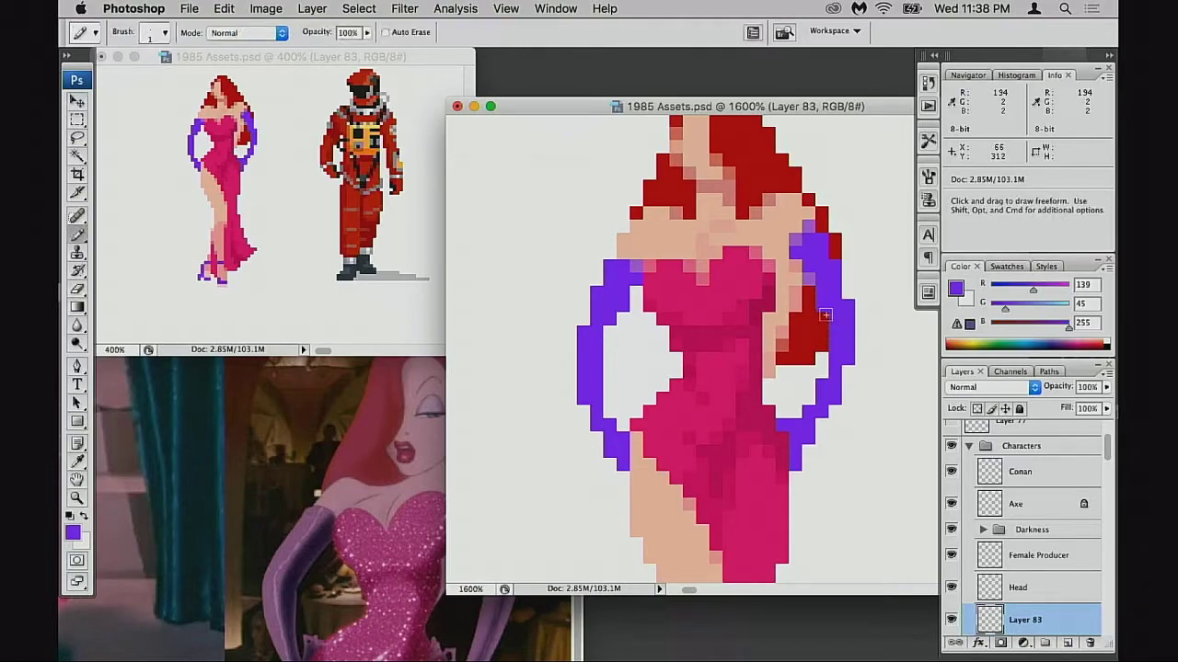
pyautogui.keyDown('alt'); pyautogui.click(819, 321); pyautogui.keyUp('alt')
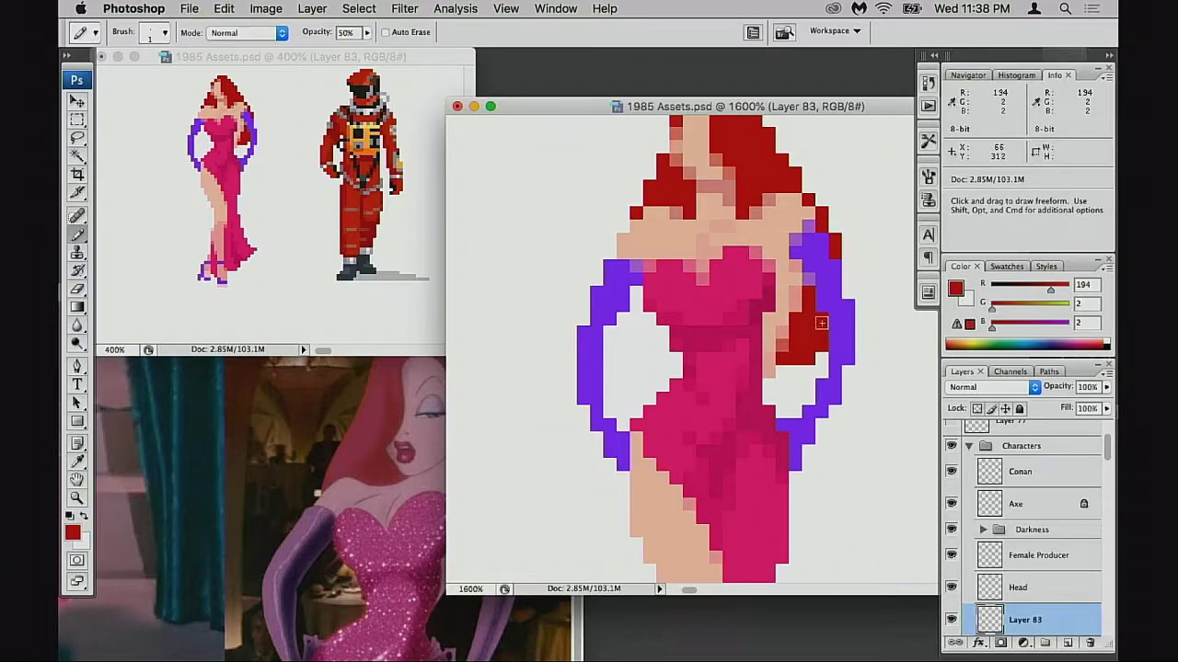
pyautogui.press('2')
# - Sample the glove purple (139, 45, 255) and soften the inner and outer elbow edges with transition pixels at 50% opacity
pyautogui.keyDown('alt'); pyautogui.click(848, 297); pyautogui.keyUp('alt')
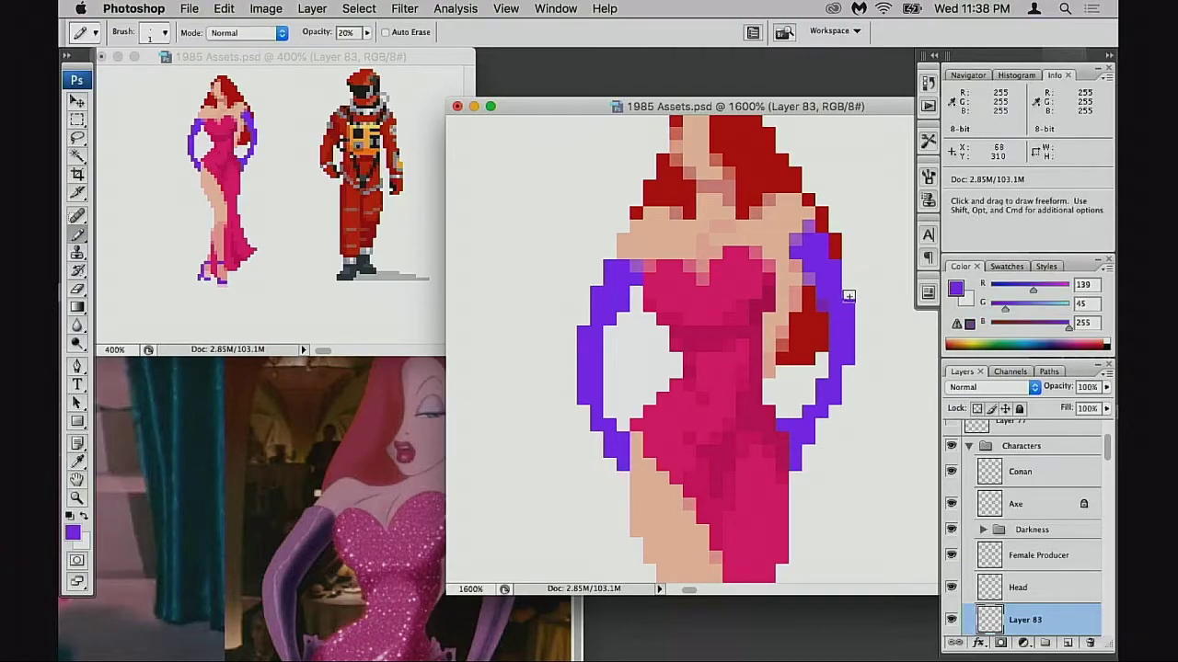
pyautogui.click(848, 295)
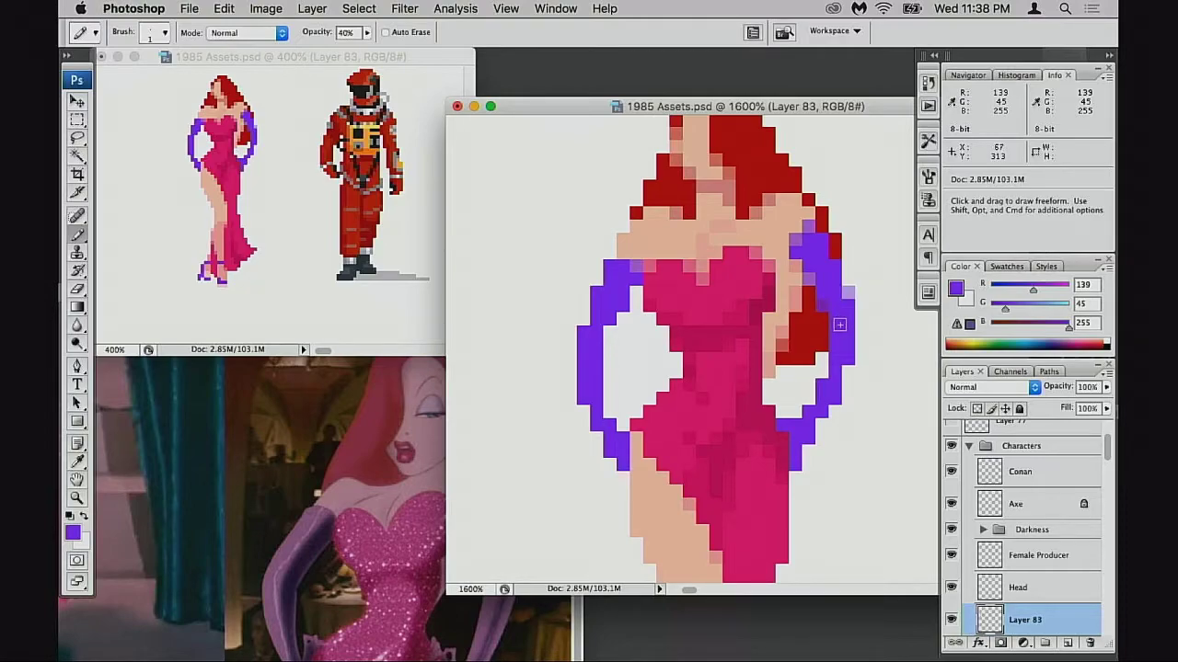
pyautogui.click(609, 334)
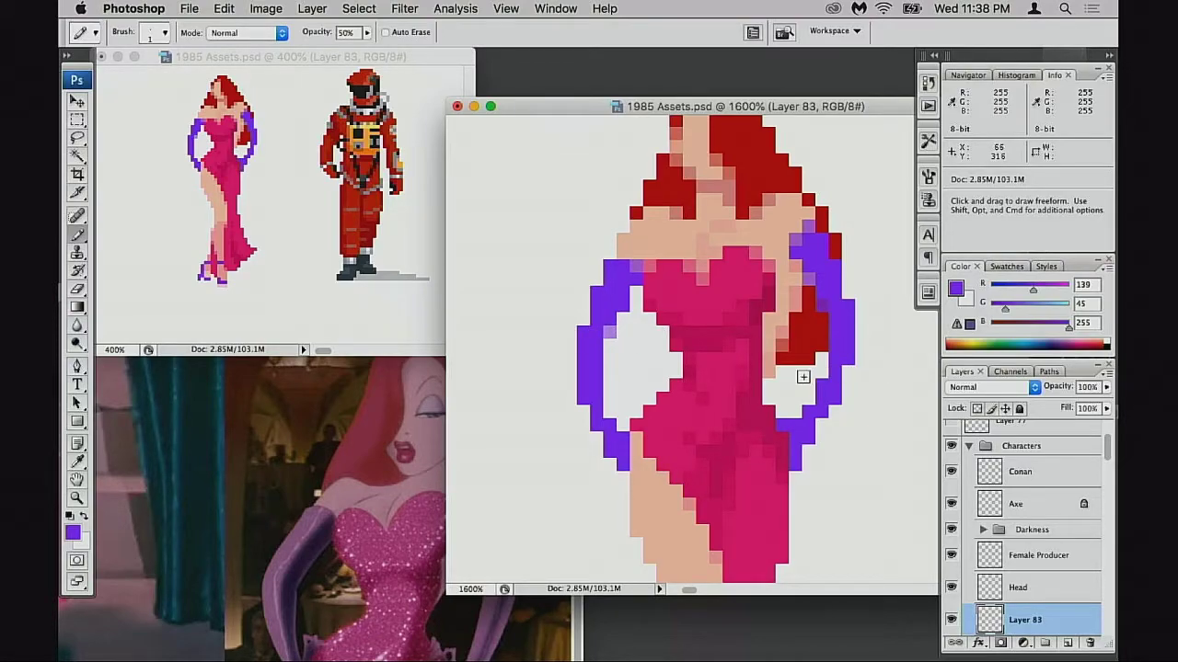
pyautogui.click(847, 372)
pyautogui.click(848, 373)
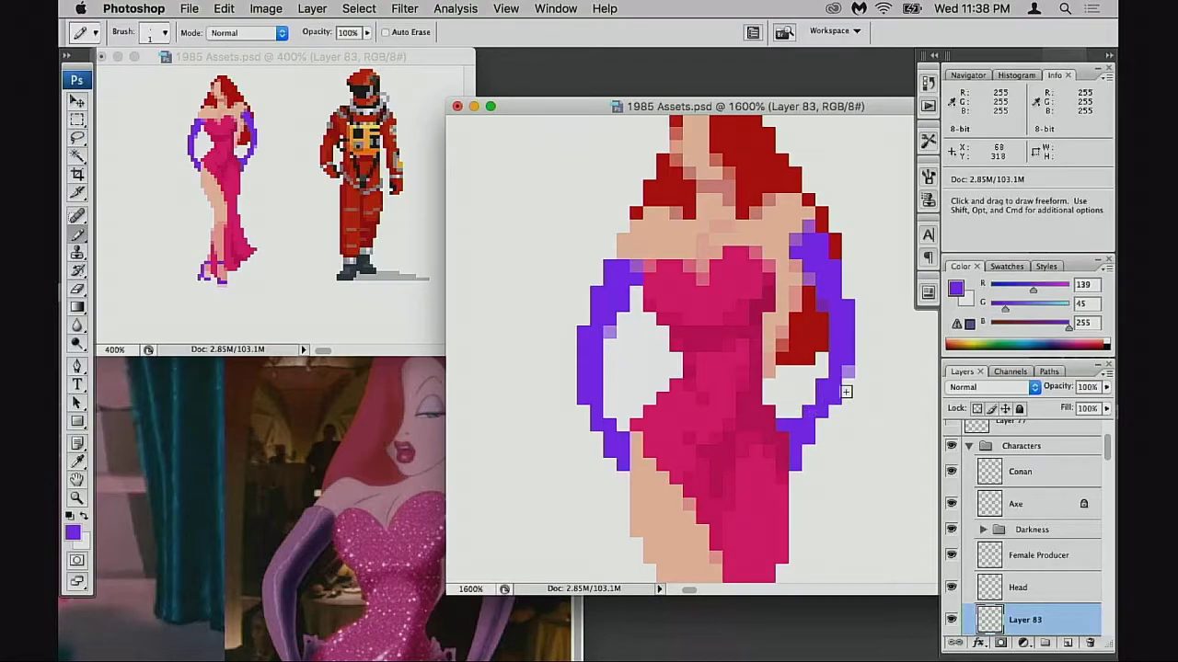
# - Review the whole character beside the astronaut figure at a reduced zoom of 600%
pyautogui.press('space')
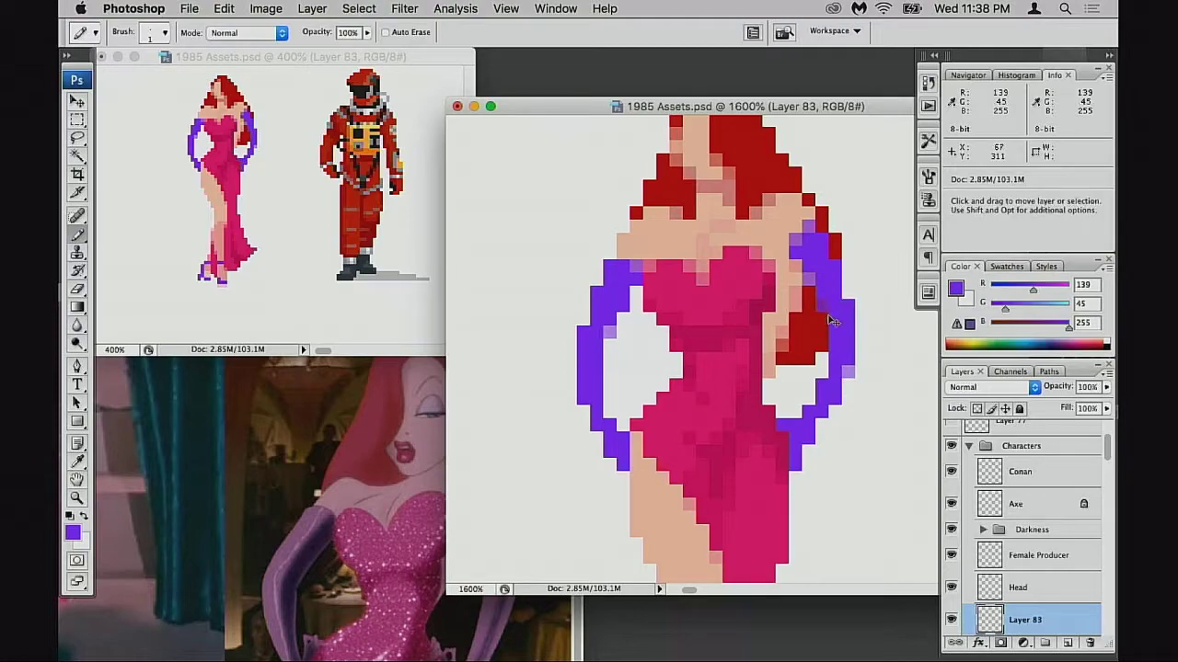
pyautogui.moveTo(759, 341); pyautogui.dragTo(726, 372)
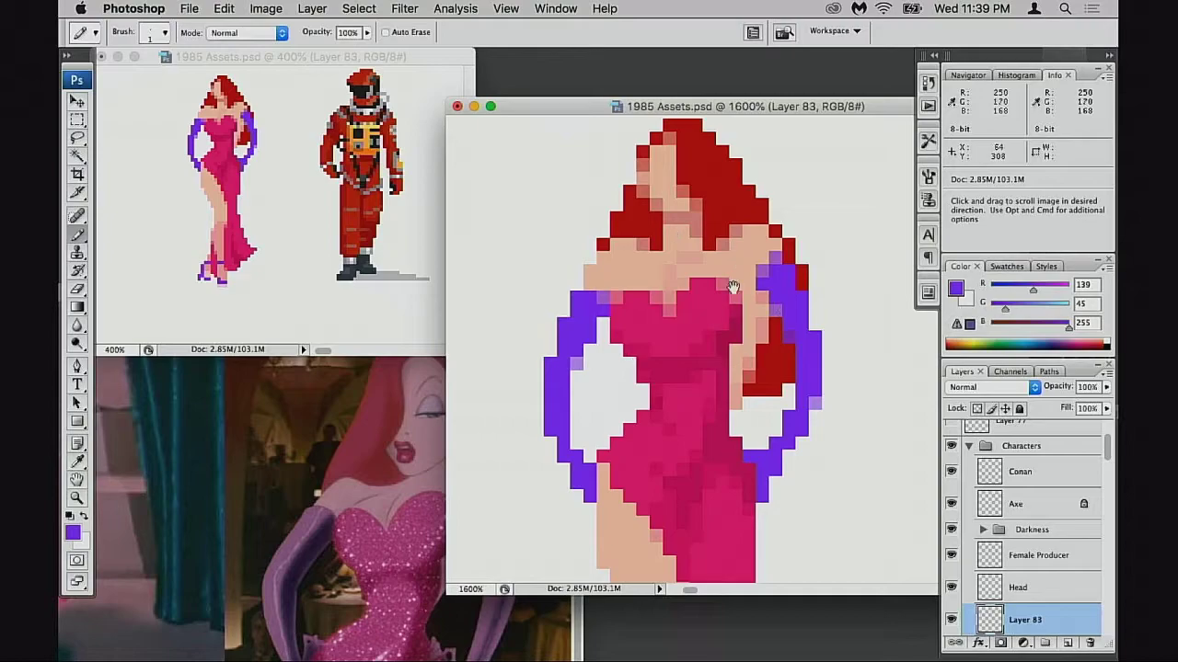
pyautogui.moveTo(716, 419); pyautogui.dragTo(685, 426)
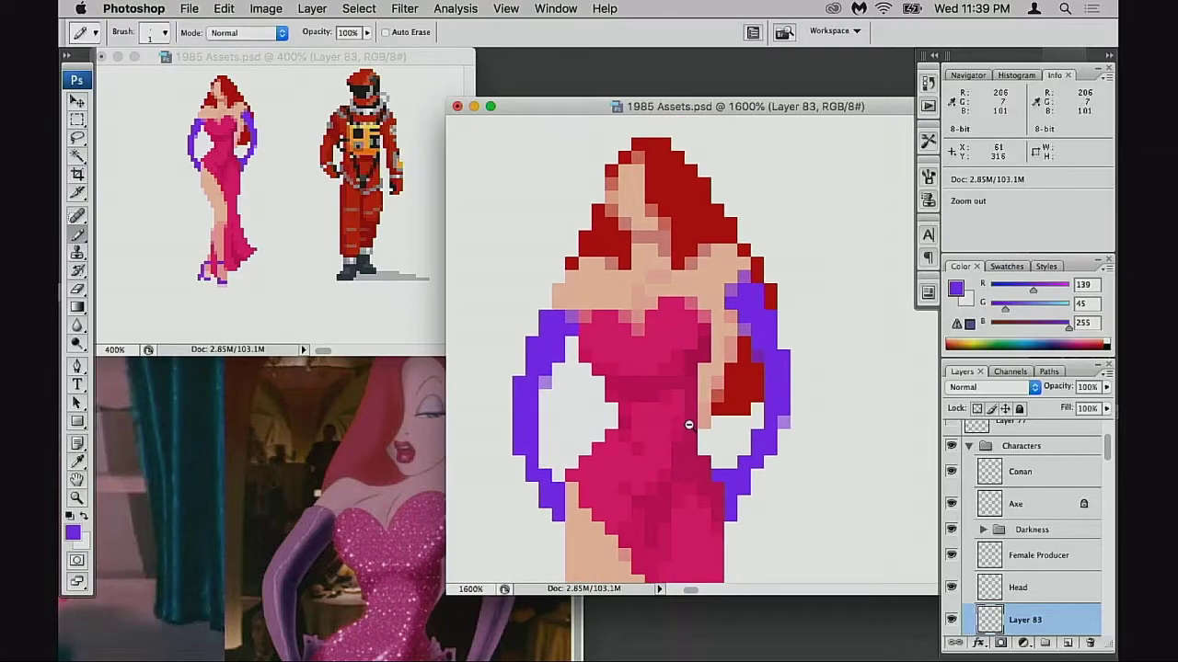
pyautogui.keyDown('alt'); pyautogui.click(690, 426); pyautogui.keyUp('alt')
pyautogui.keyDown('alt'); pyautogui.click(704, 429); pyautogui.keyUp('alt')
pyautogui.keyDown('alt'); pyautogui.click(707, 427); pyautogui.keyUp('alt')
pyautogui.moveTo(771, 304); pyautogui.dragTo(720, 383)
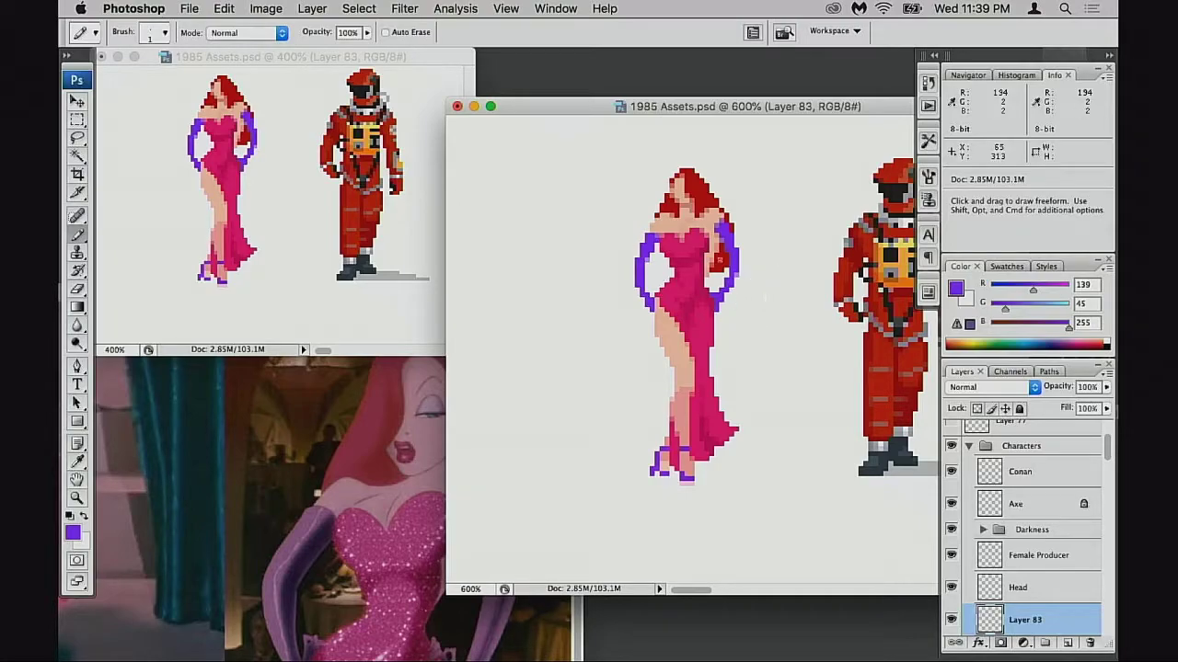
# - Sample the dress pink (235, 24, 123) and paint a rough pink torso with a skin-toned blob in the empty area above the sprites
pyautogui.keyDown('alt'); pyautogui.click(692, 282); pyautogui.keyUp('alt')
pyautogui.keyDown('alt'); pyautogui.click(726, 316); pyautogui.keyUp('alt')
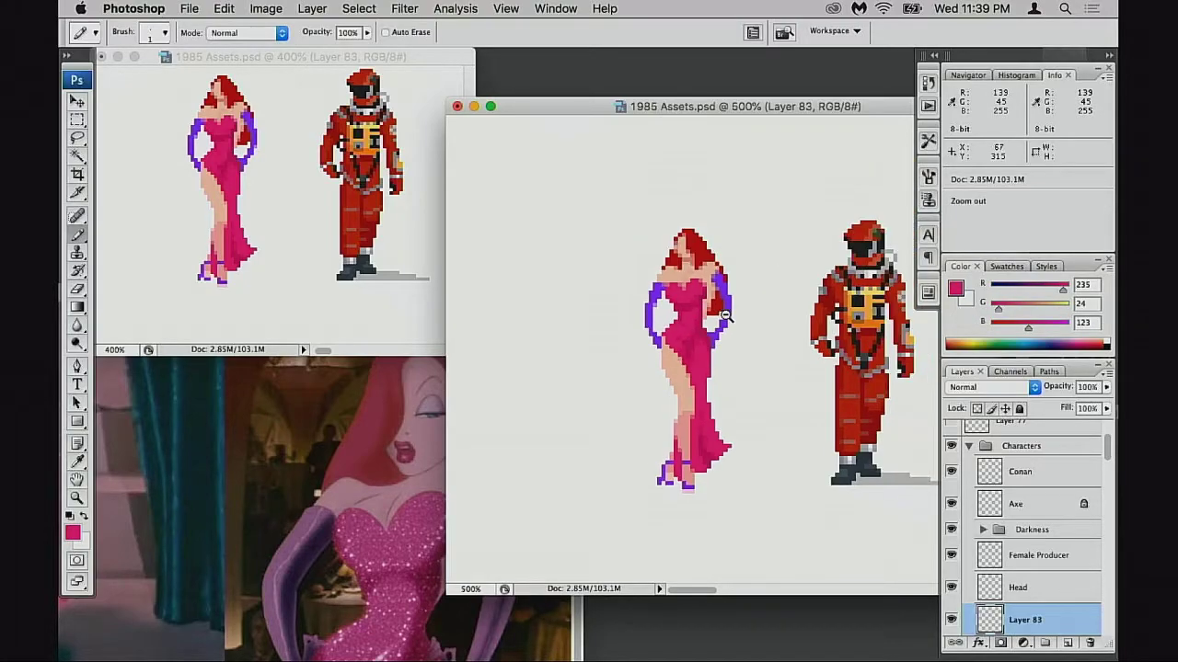
pyautogui.keyDown('alt'); pyautogui.click(726, 316); pyautogui.keyUp('alt')
pyautogui.keyDown('alt'); pyautogui.click(726, 318); pyautogui.keyUp('alt')
pyautogui.keyDown('alt'); pyautogui.click(725, 319); pyautogui.keyUp('alt')
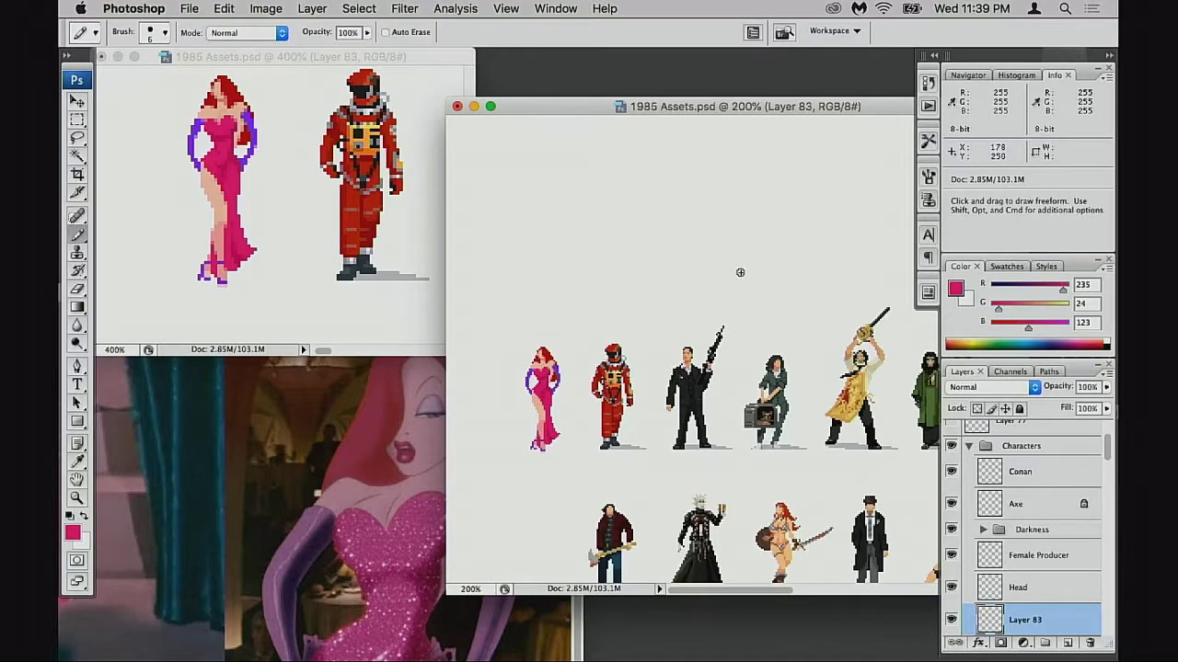
pyautogui.press(']')
pyautogui.moveTo(738, 179)
pyautogui.mouseDown()
pyautogui.moveTo(736, 221)
pyautogui.moveTo(708, 184)
pyautogui.moveTo(703, 225)
pyautogui.mouseUp()
pyautogui.keyDown('alt'); pyautogui.click(549, 369); pyautogui.keyUp('alt')
pyautogui.moveTo(726, 152)
pyautogui.mouseDown()
pyautogui.moveTo(709, 145)
pyautogui.moveTo(701, 163)
pyautogui.moveTo(713, 189)
pyautogui.moveTo(678, 227)
pyautogui.moveTo(683, 242)
pyautogui.mouseUp()
# - Sample the pink again and extend arm-like shapes from both sides of the rough torso with the 10 px Pencil
pyautogui.keyDown('alt'); pyautogui.click(721, 210); pyautogui.keyUp('alt')
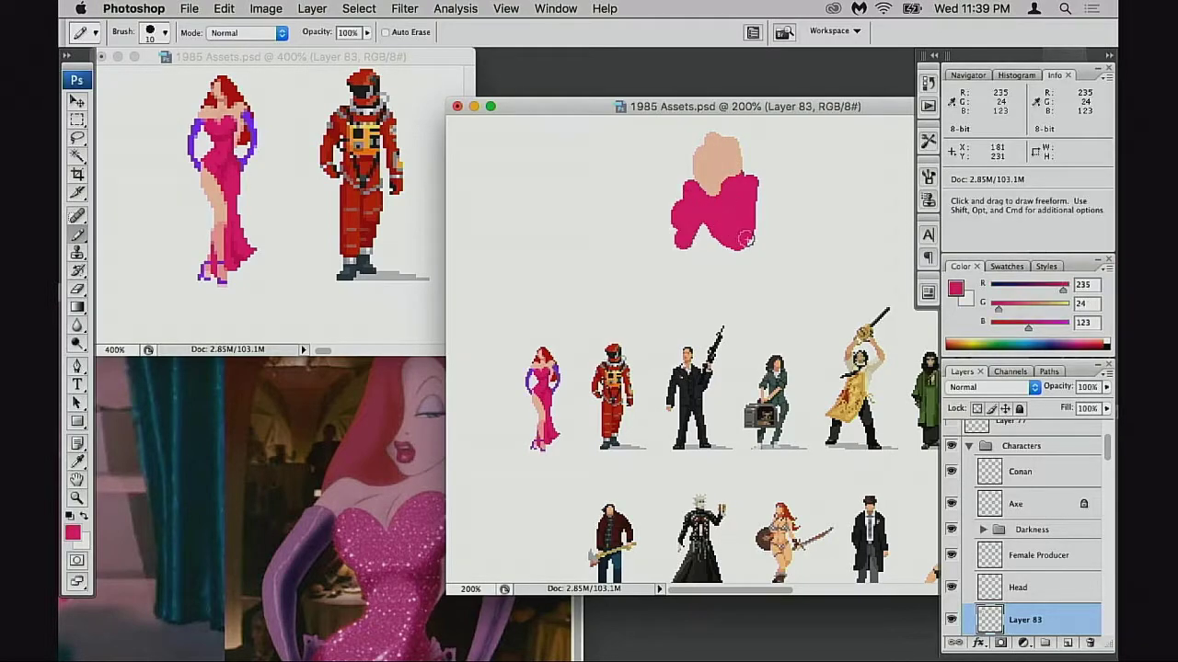
pyautogui.moveTo(751, 184); pyautogui.dragTo(769, 221)
pyautogui.moveTo(785, 217); pyautogui.dragTo(783, 249)
pyautogui.moveTo(704, 235)
pyautogui.mouseDown()
pyautogui.moveTo(662, 229)
pyautogui.moveTo(656, 258)
pyautogui.mouseUp()
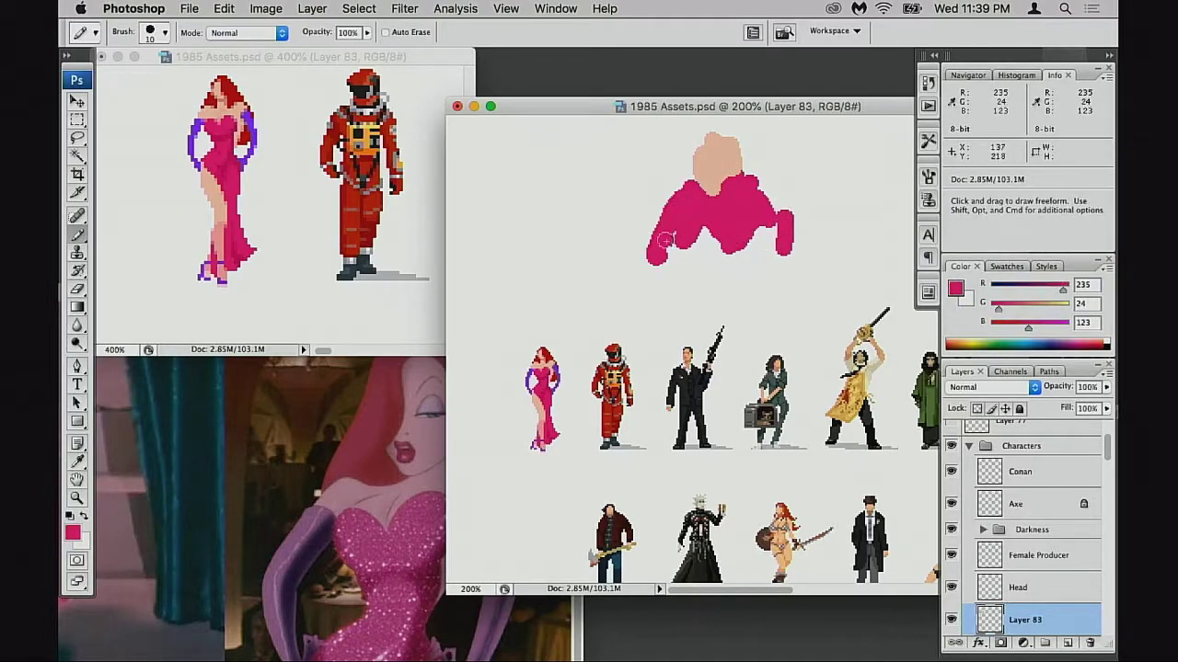
# - Carve the underside, arms and upper edges of the rough pink shape with a 20 px Eraser
pyautogui.press('e')
pyautogui.rightClick(677, 263)
pyautogui.doubleClick(757, 341)
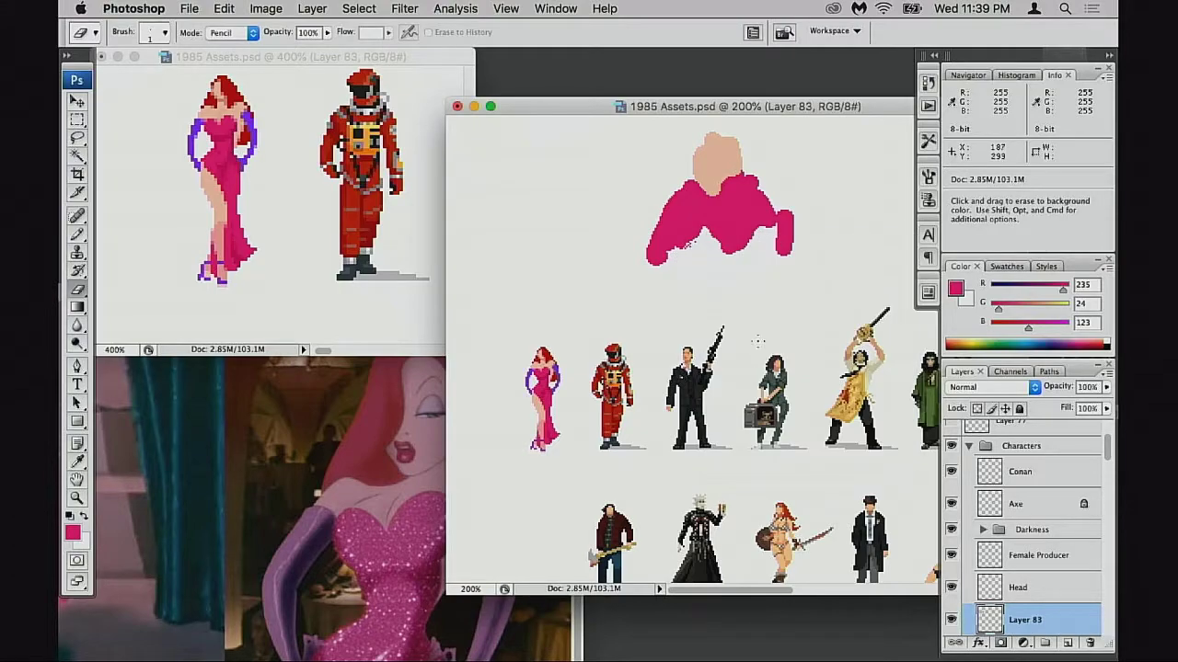
pyautogui.press(']')
pyautogui.moveTo(694, 250)
pyautogui.mouseDown()
pyautogui.moveTo(649, 199)
pyautogui.moveTo(639, 247)
pyautogui.mouseUp()
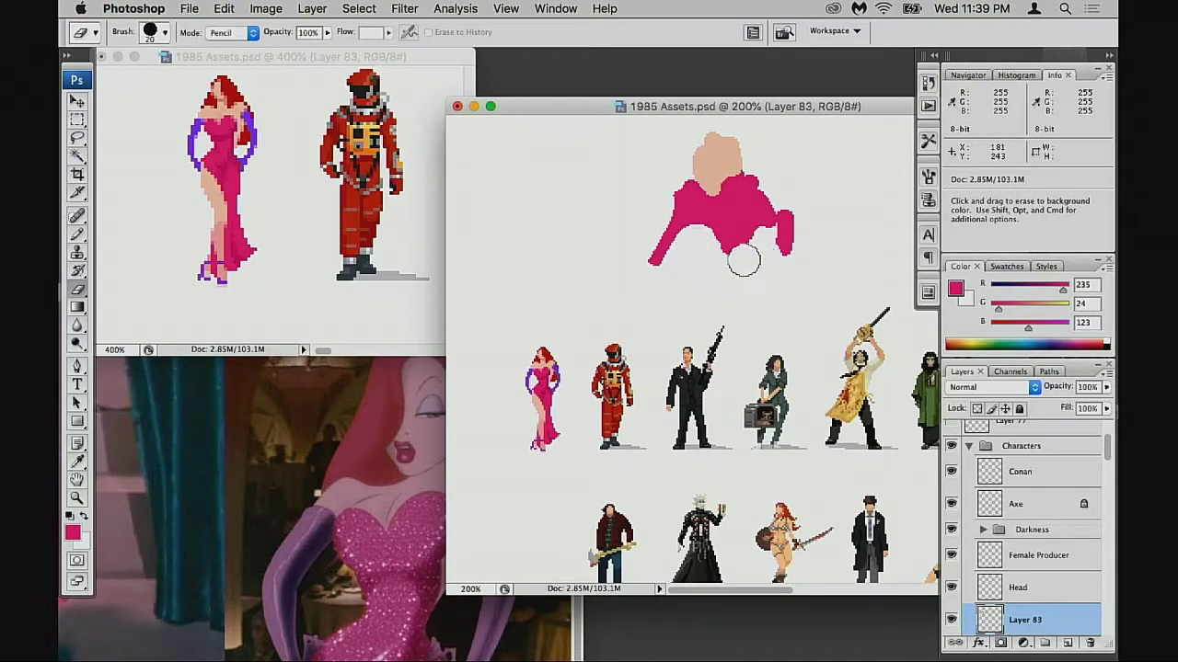
pyautogui.moveTo(684, 126); pyautogui.dragTo(760, 185)
pyautogui.moveTo(701, 153)
pyautogui.mouseDown()
pyautogui.moveTo(681, 163)
pyautogui.moveTo(659, 214)
pyautogui.mouseUp()
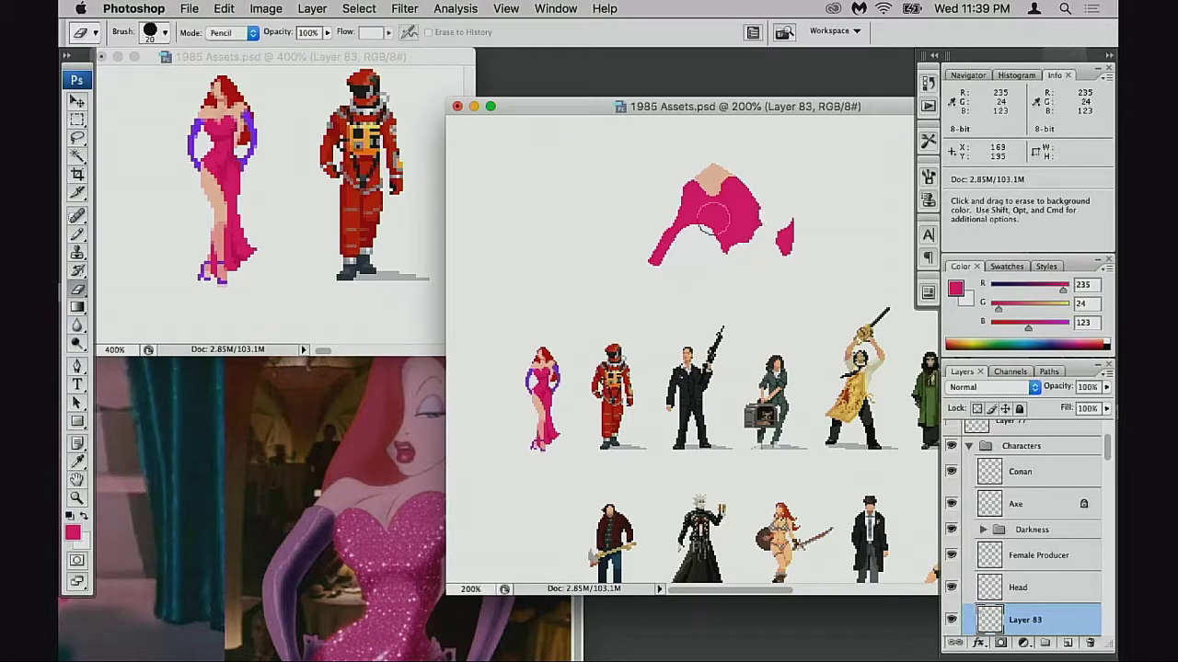
# - Lasso part of the rough torso and shade it with a 100 px Pencil in Multiply mode at 20% opacity, then toggle Layer 83's visibility
pyautogui.press('l')
pyautogui.moveTo(752, 184)
pyautogui.mouseDown()
pyautogui.moveTo(702, 205)
pyautogui.moveTo(722, 258)
pyautogui.moveTo(777, 227)
pyautogui.mouseUp()
pyautogui.press('super+h')
pyautogui.press('b')
pyautogui.rightClick(756, 237)
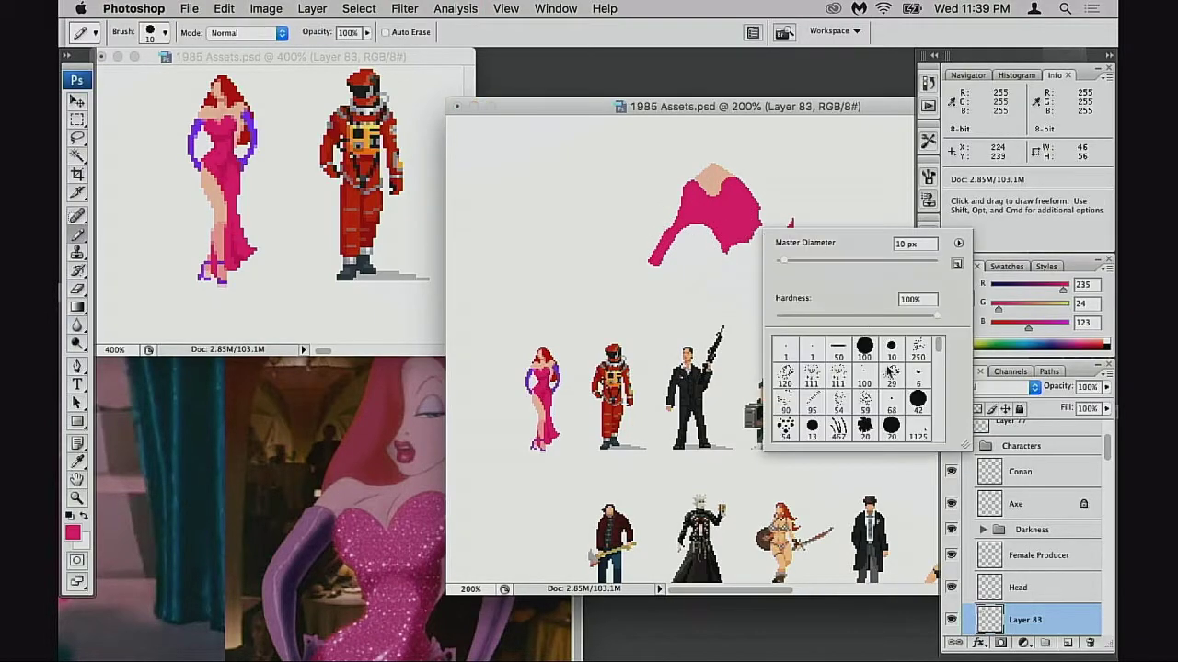
pyautogui.doubleClick(865, 352)
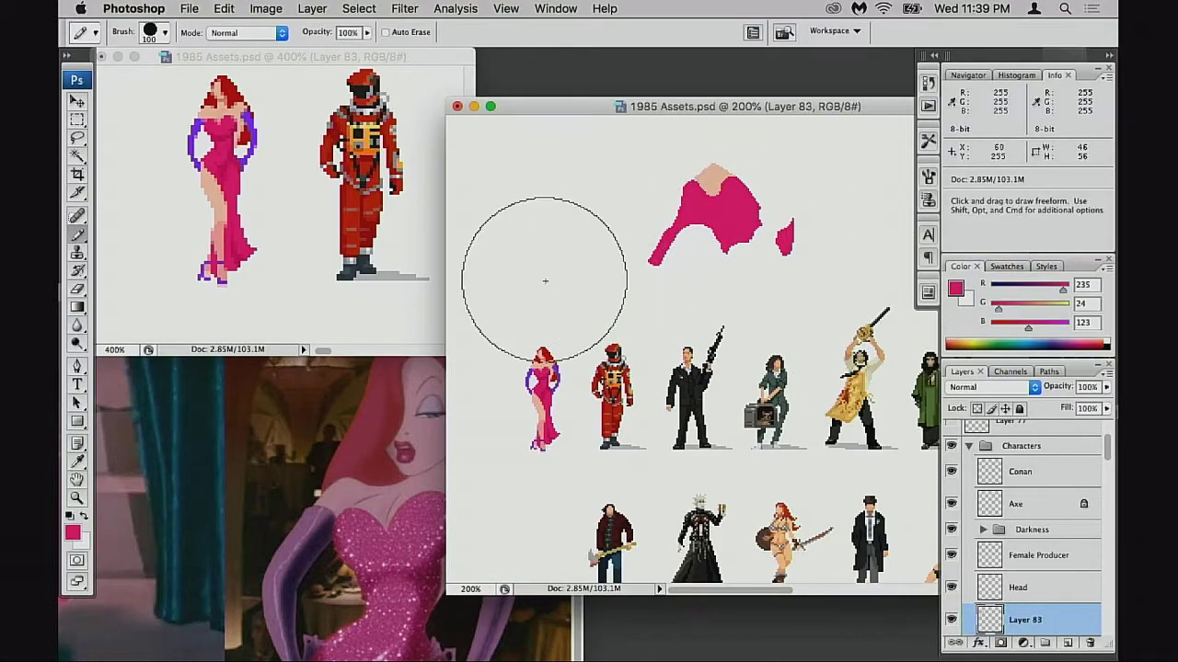
pyautogui.press('2')
pyautogui.moveTo(762, 211)
pyautogui.mouseDown()
pyautogui.moveTo(728, 231)
pyautogui.moveTo(743, 211)
pyautogui.moveTo(750, 222)
pyautogui.moveTo(718, 215)
pyautogui.mouseUp()
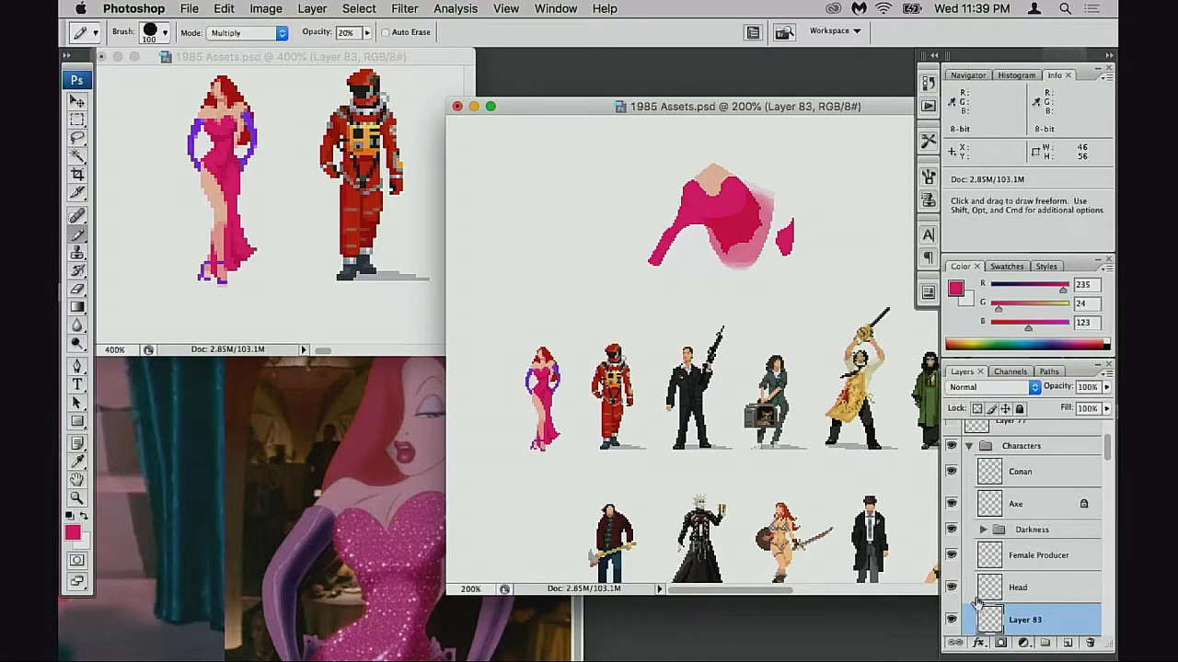
pyautogui.click(952, 619)
pyautogui.click(951, 619)
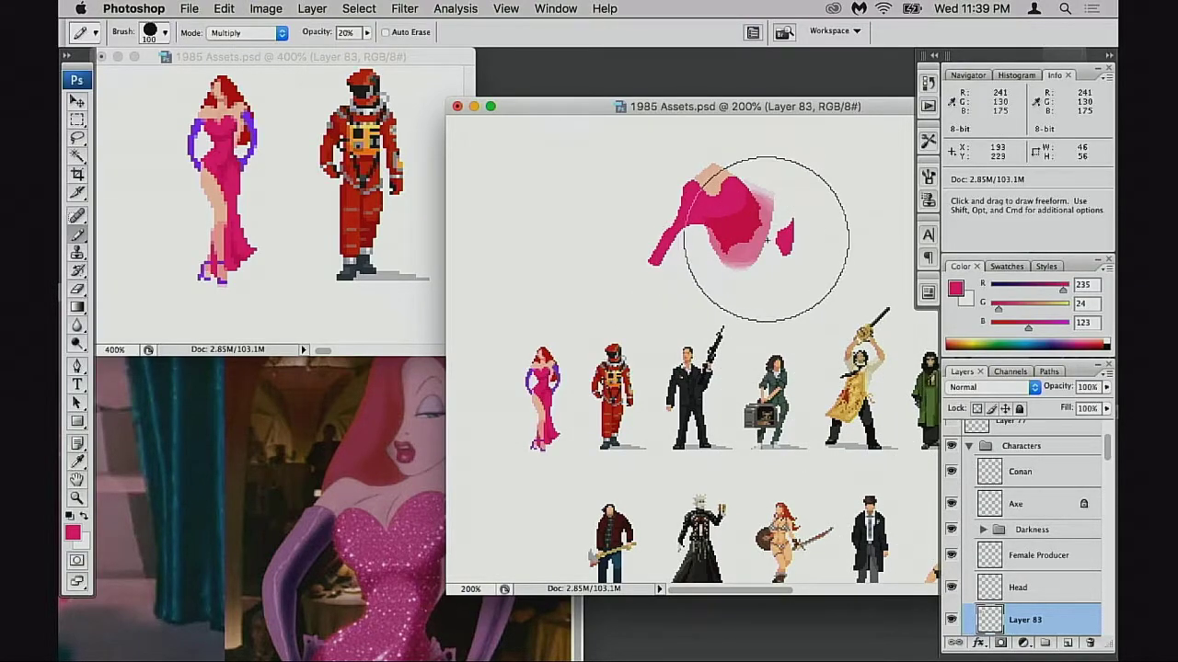
# - Select the rough pink test shape above the sprites, delete it and clear the selection
pyautogui.press('m')
pyautogui.moveTo(616, 145); pyautogui.dragTo(815, 299)
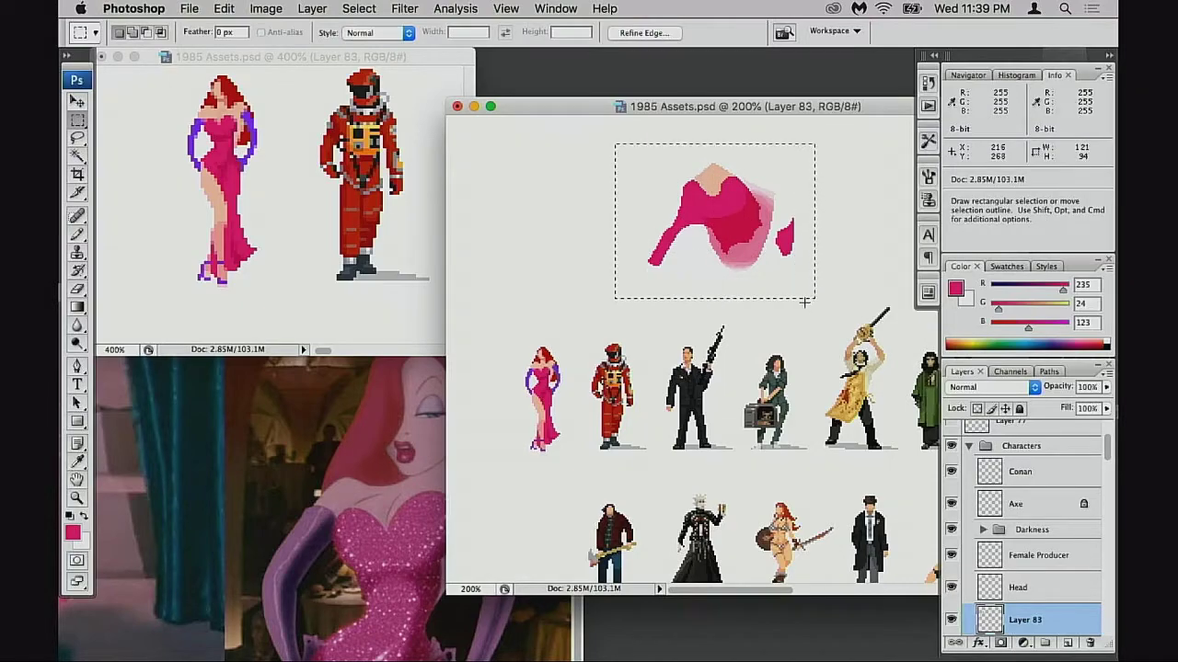
pyautogui.press('Delete')
pyautogui.moveTo(503, 310); pyautogui.dragTo(613, 350)
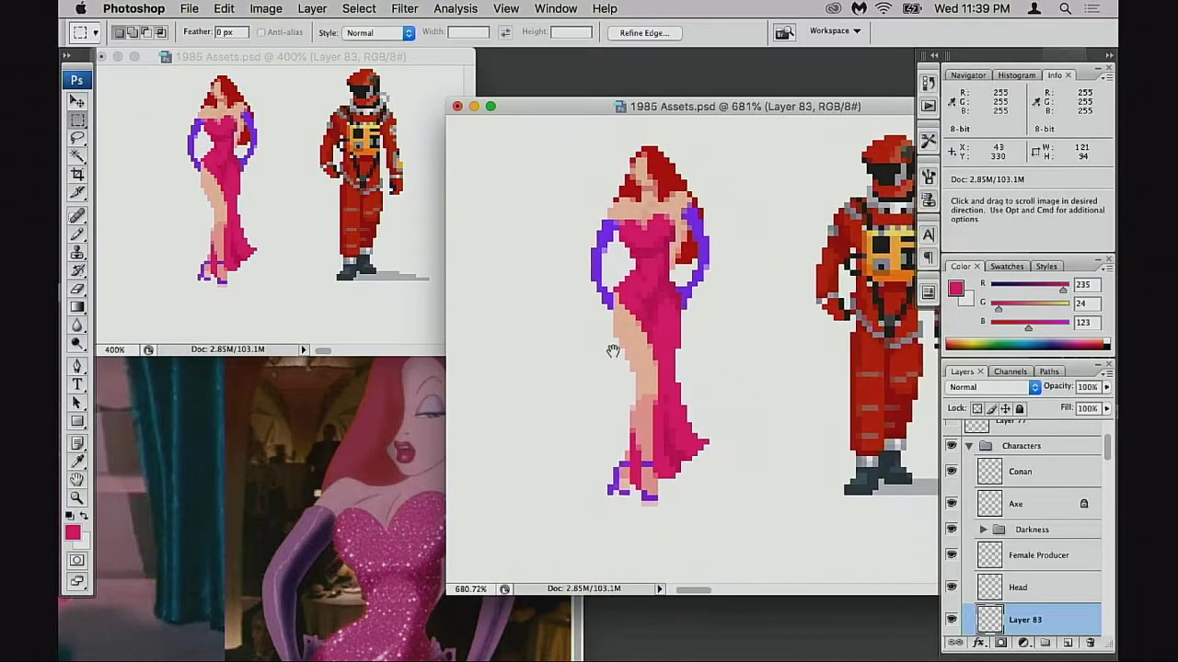
pyautogui.press('super+d')
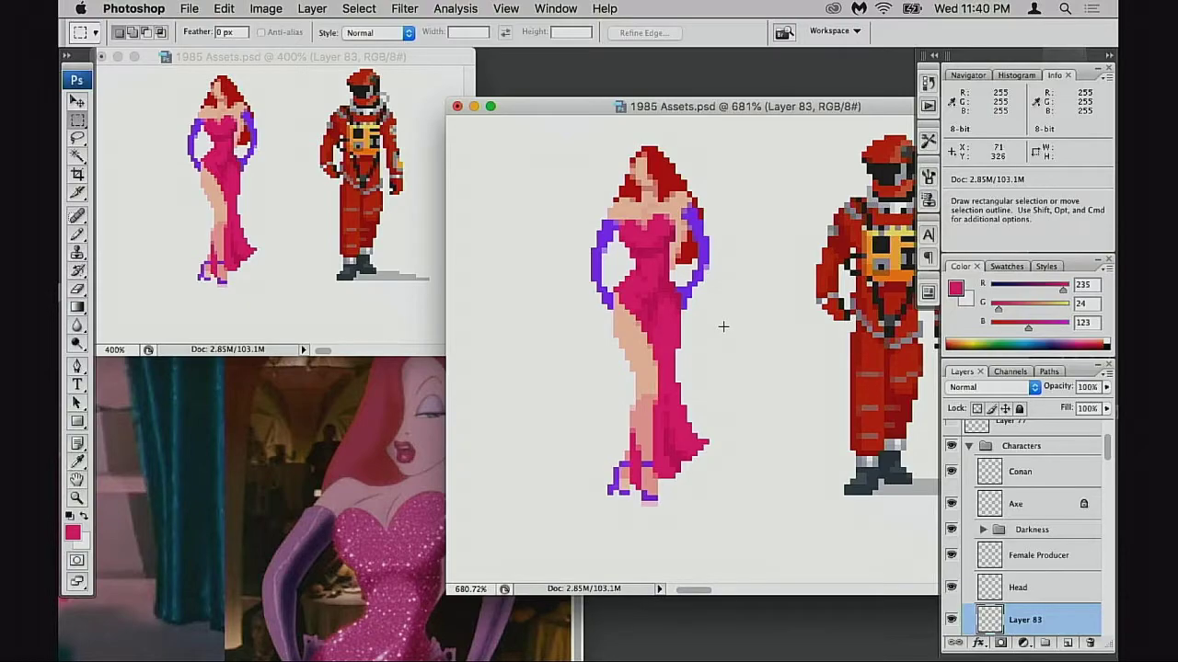
# - Set the Pencil to 1 px, sample the glove purple (139, 45, 255) and fill out the outer edge of the far elbow
pyautogui.keyDown('super'); pyautogui.click(665, 362); pyautogui.keyUp('super')
pyautogui.moveTo(666, 362); pyautogui.dragTo(597, 346)
pyautogui.moveTo(685, 333); pyautogui.dragTo(699, 335)
pyautogui.press('b')
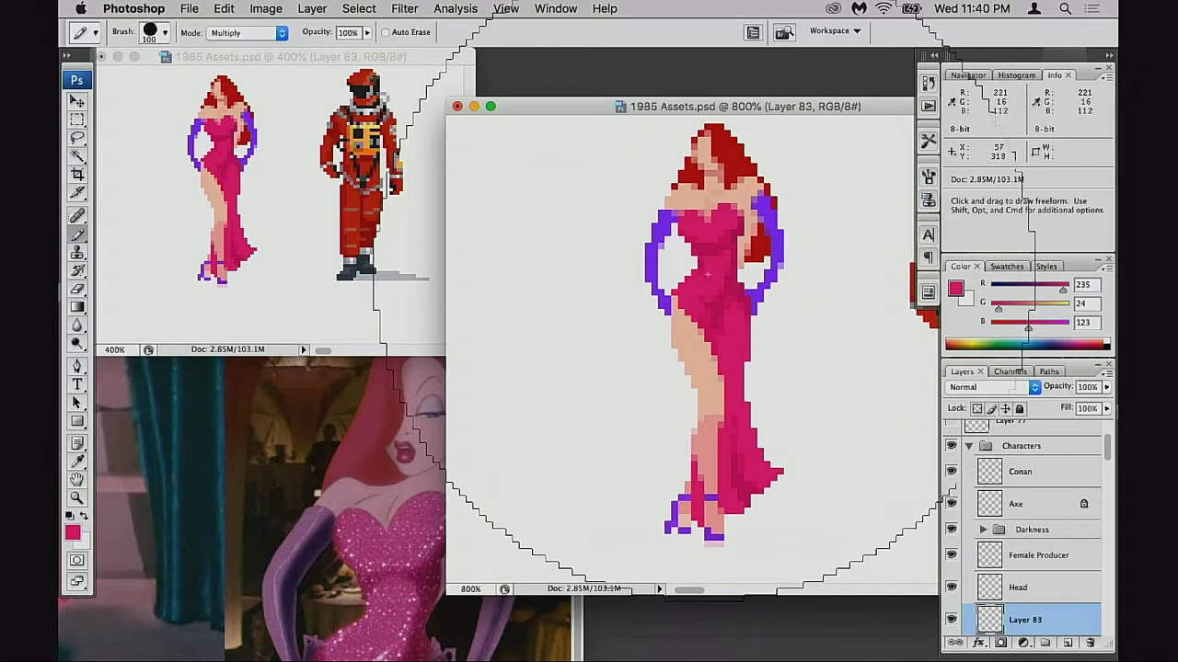
pyautogui.rightClick(710, 274)
pyautogui.doubleClick(761, 394)
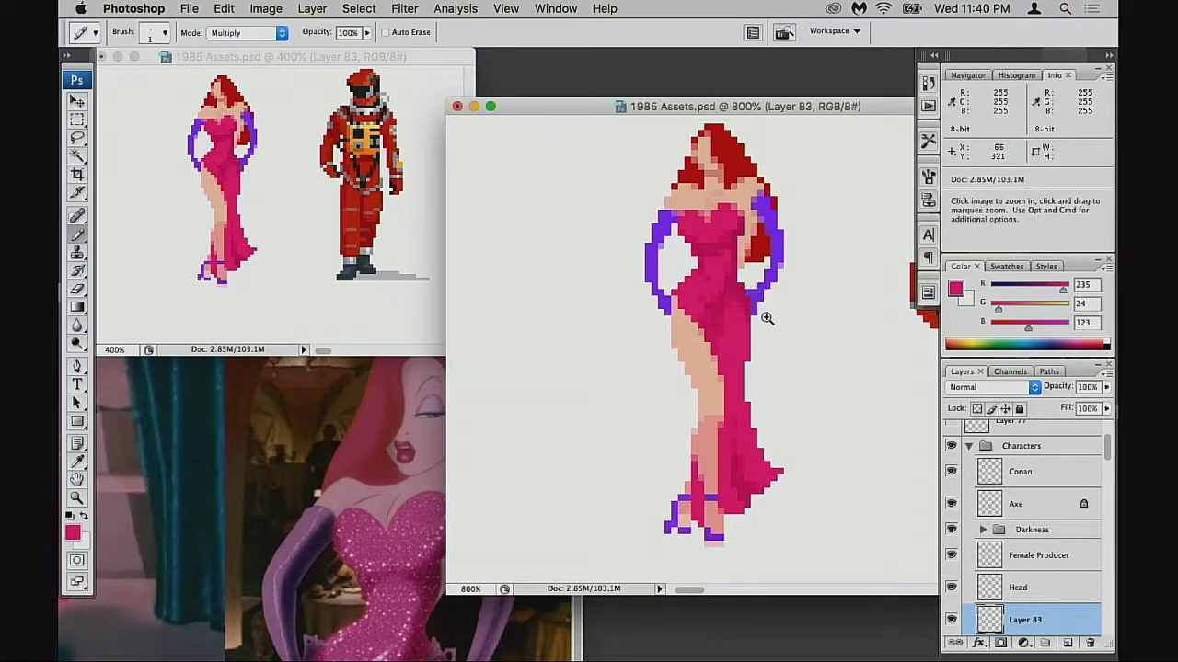
pyautogui.keyDown('super'); pyautogui.click(765, 313); pyautogui.keyUp('super')
pyautogui.moveTo(754, 326); pyautogui.dragTo(745, 343)
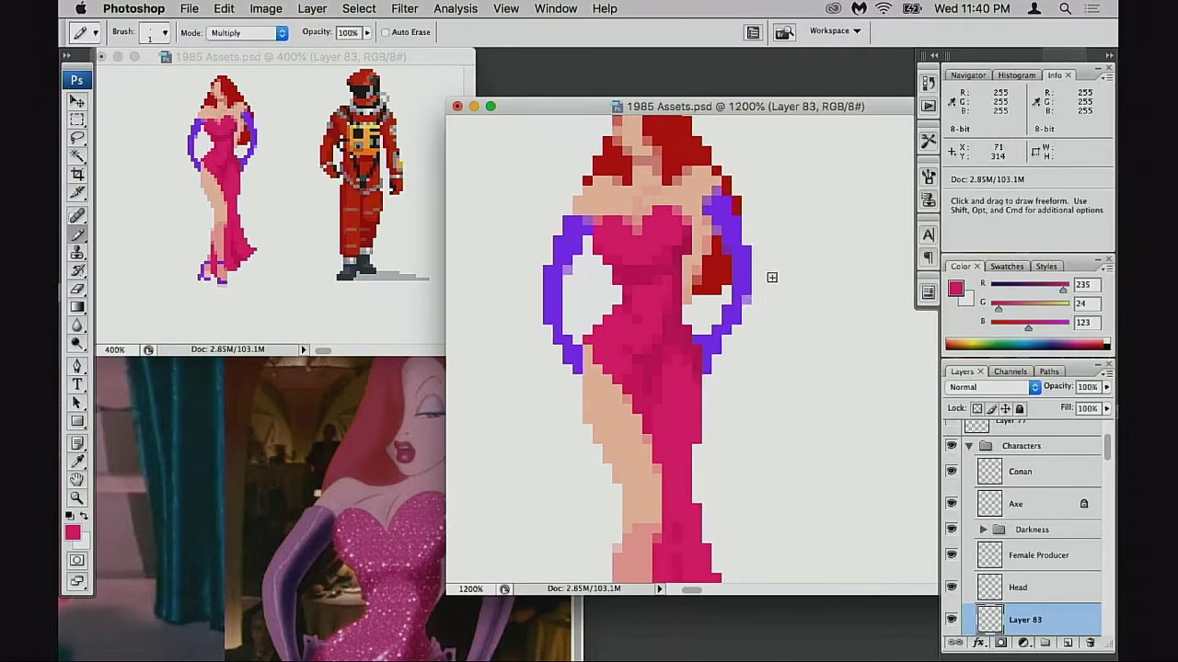
pyautogui.keyDown('alt'); pyautogui.click(750, 247); pyautogui.keyUp('alt')
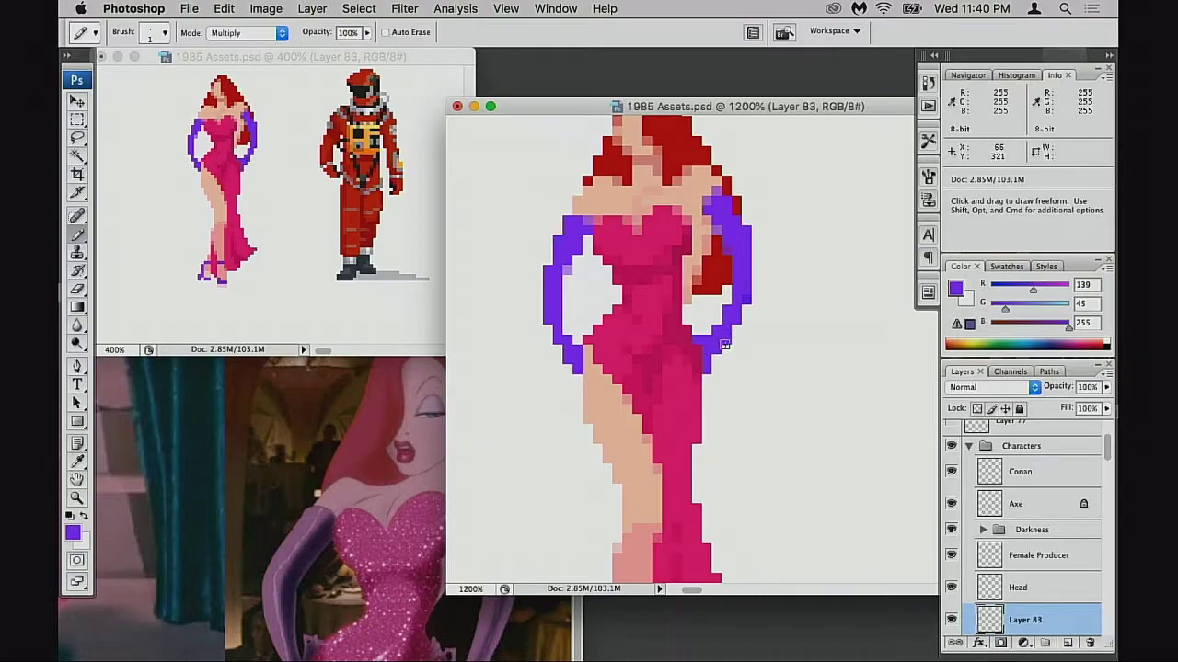
pyautogui.click(706, 381)
# - Show unnamed.jpg at 50% and reposition it to reveal more of the reference poses
pyautogui.click(386, 496)
pyautogui.press('super+minus')
pyautogui.press('super+minus')
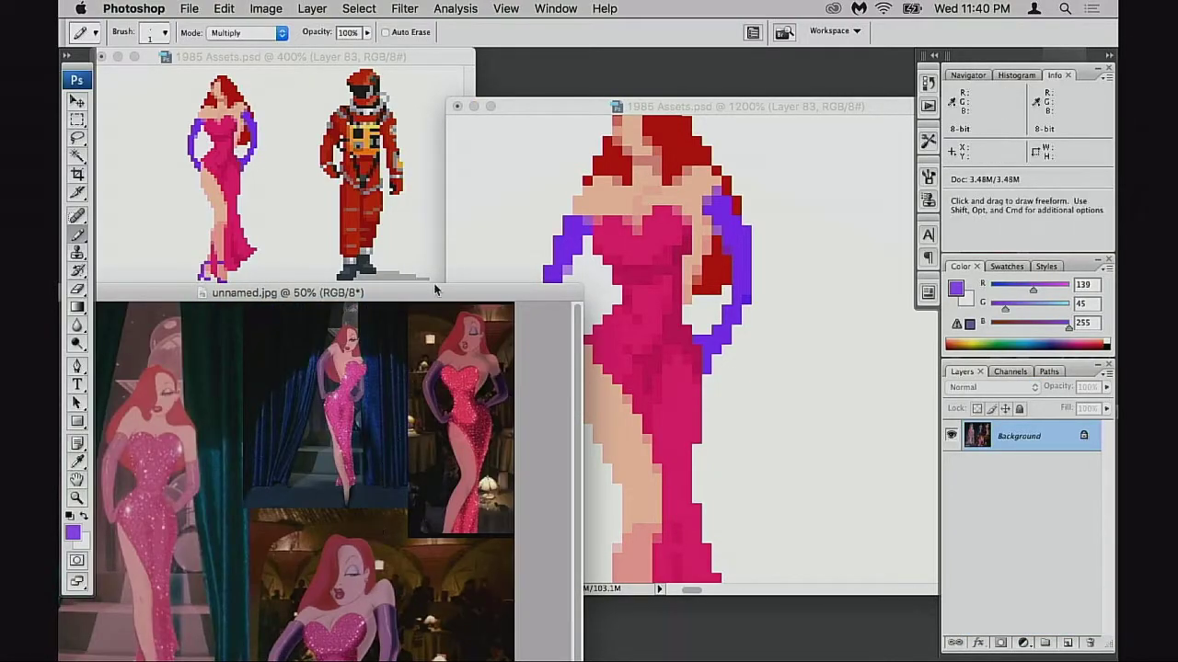
pyautogui.moveTo(443, 299); pyautogui.dragTo(424, 247)
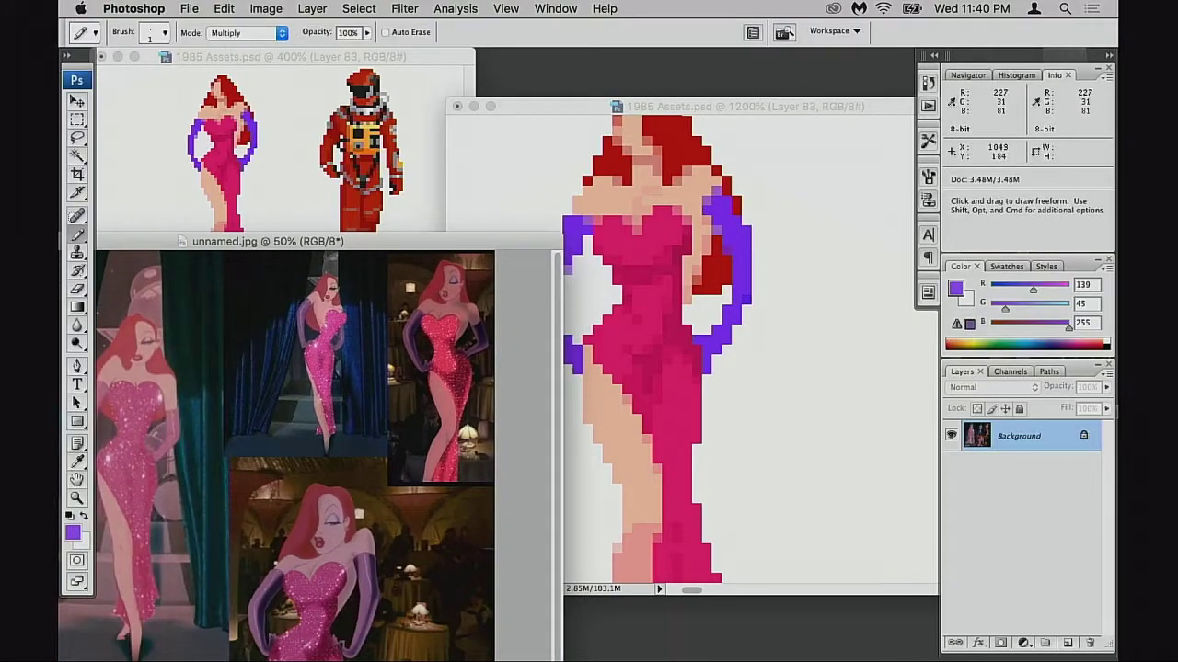
# - Reduce the sprite view to 400% and compare the character's silhouette with the reference poses
pyautogui.click(765, 367)
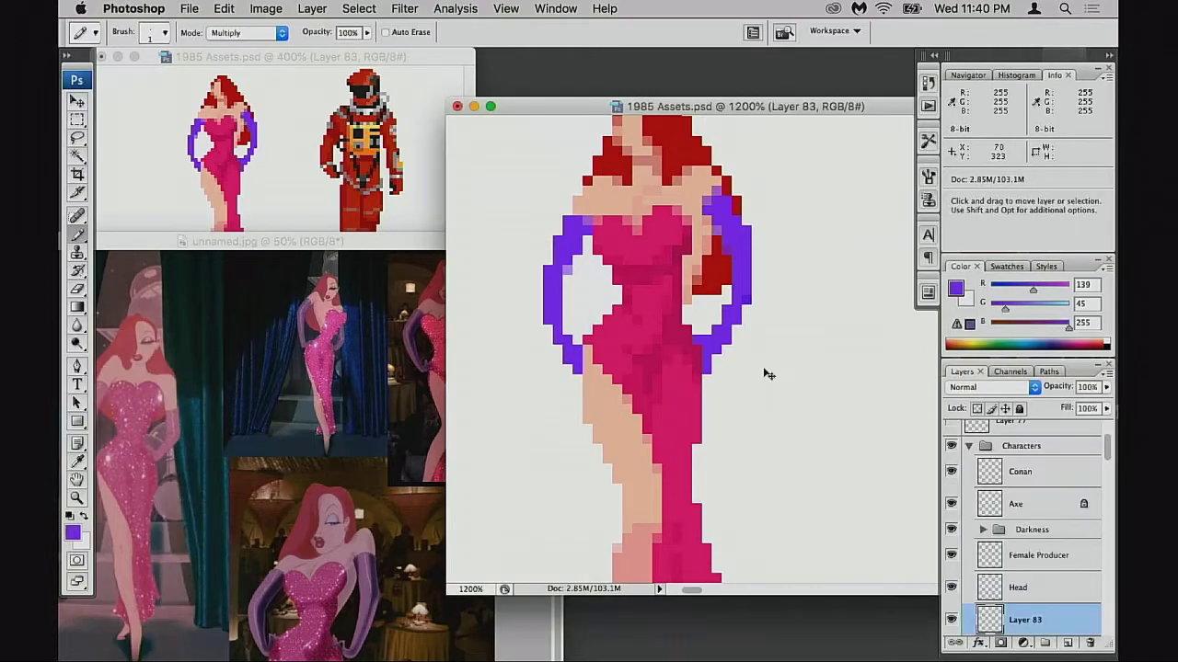
pyautogui.keyDown('alt'); pyautogui.click(732, 378); pyautogui.keyUp('alt')
pyautogui.keyDown('alt'); pyautogui.click(738, 383); pyautogui.keyUp('alt')
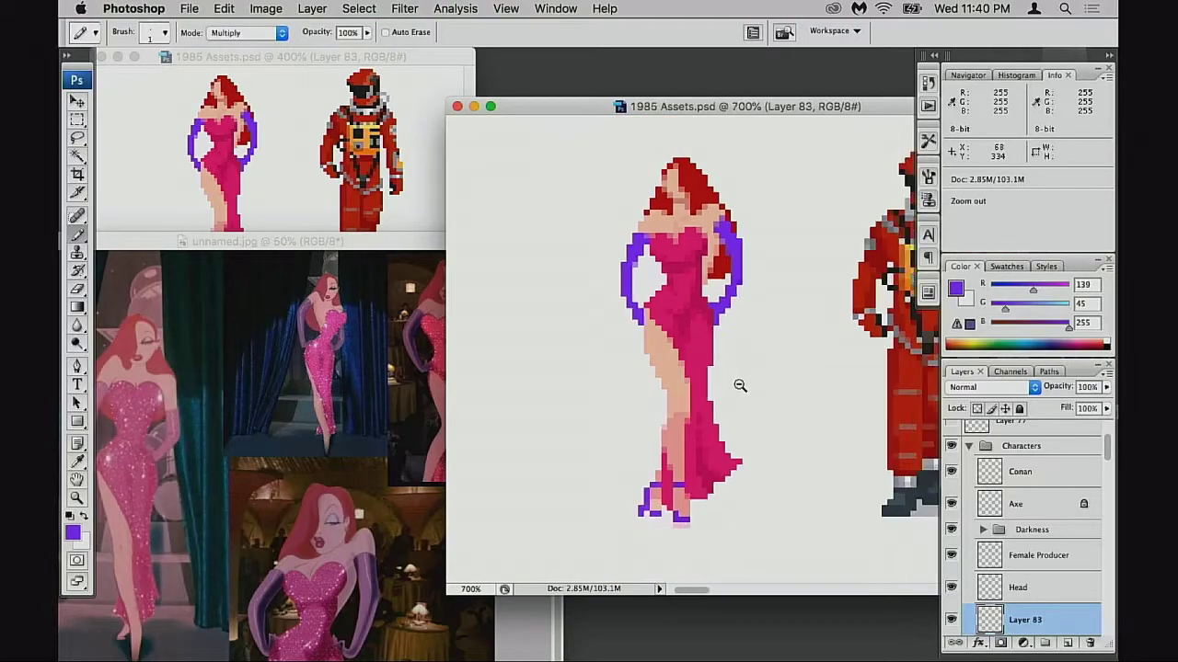
pyautogui.keyDown('alt'); pyautogui.click(742, 389); pyautogui.keyUp('alt')
pyautogui.keyDown('alt'); pyautogui.click(744, 394); pyautogui.keyUp('alt')
pyautogui.keyDown('alt'); pyautogui.click(745, 397); pyautogui.keyUp('alt')
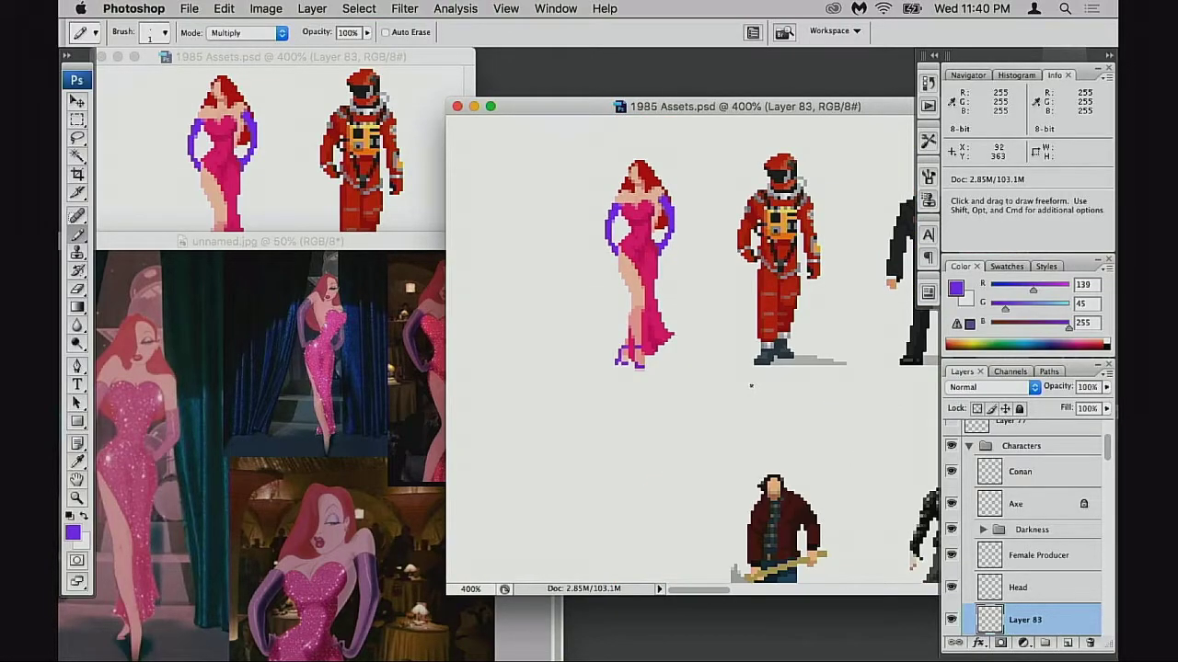
pyautogui.click(348, 421)
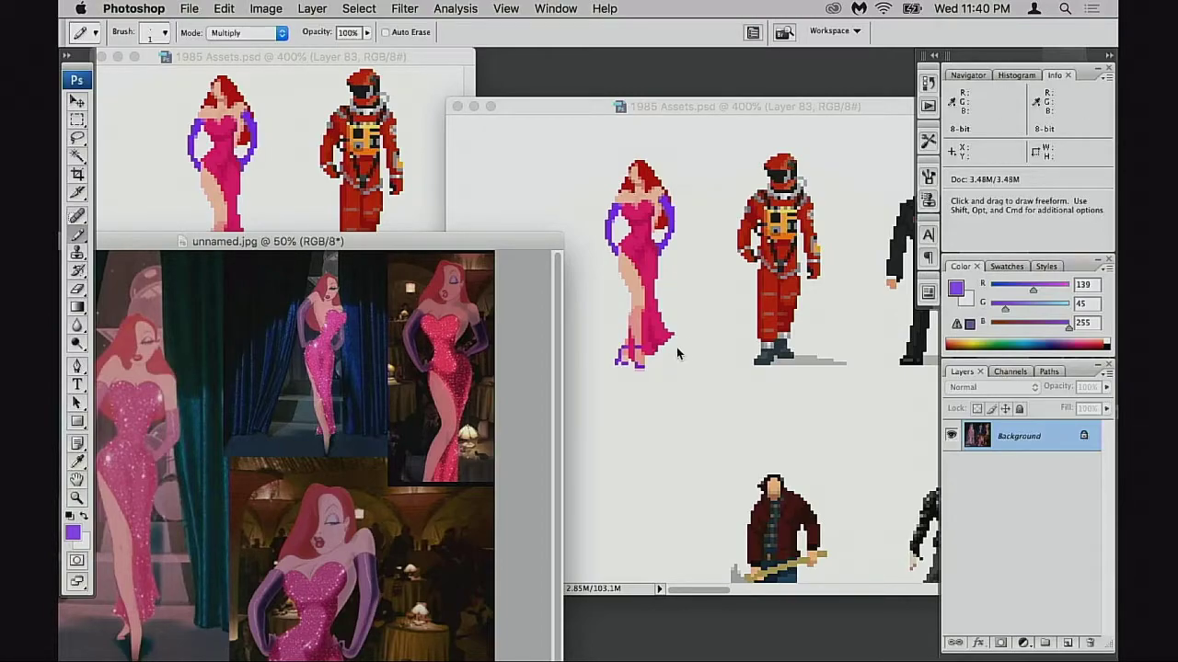
# - Erase the lowest fingertip pixel of each gloved hand at the hips with a 1 px Eraser
pyautogui.click(670, 261)
pyautogui.moveTo(629, 226); pyautogui.dragTo(678, 307)
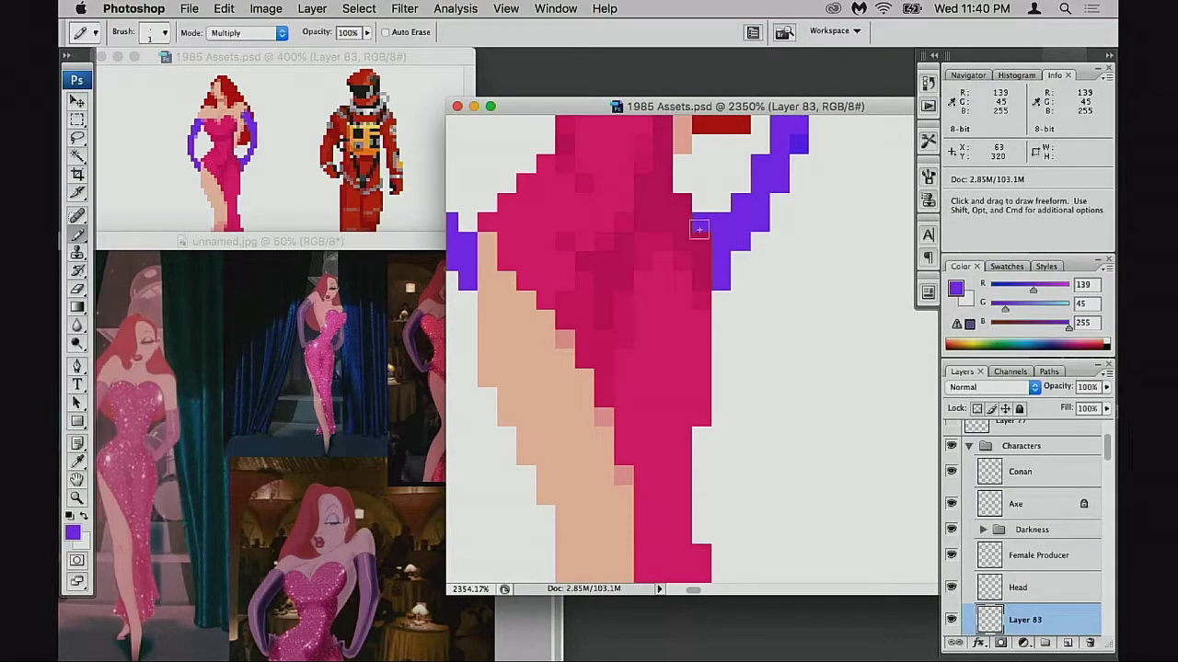
pyautogui.press('e')
pyautogui.click(717, 285)
pyautogui.press('super+z')
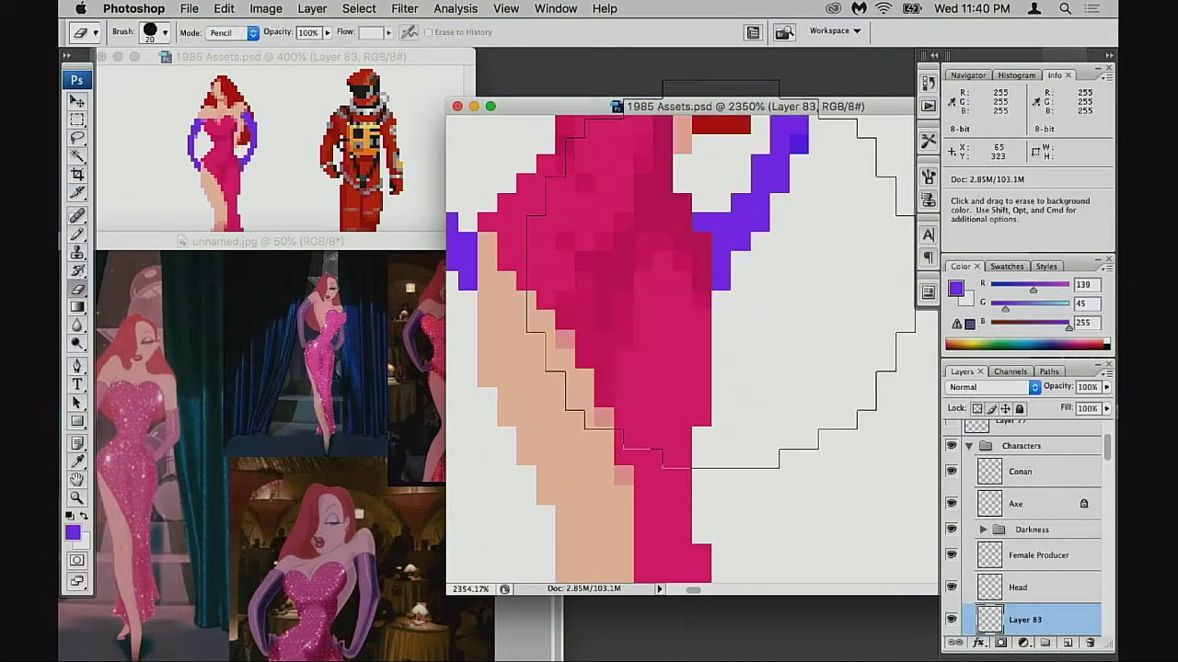
pyautogui.rightClick(722, 275)
pyautogui.doubleClick(786, 394)
pyautogui.moveTo(726, 283); pyautogui.dragTo(725, 266)
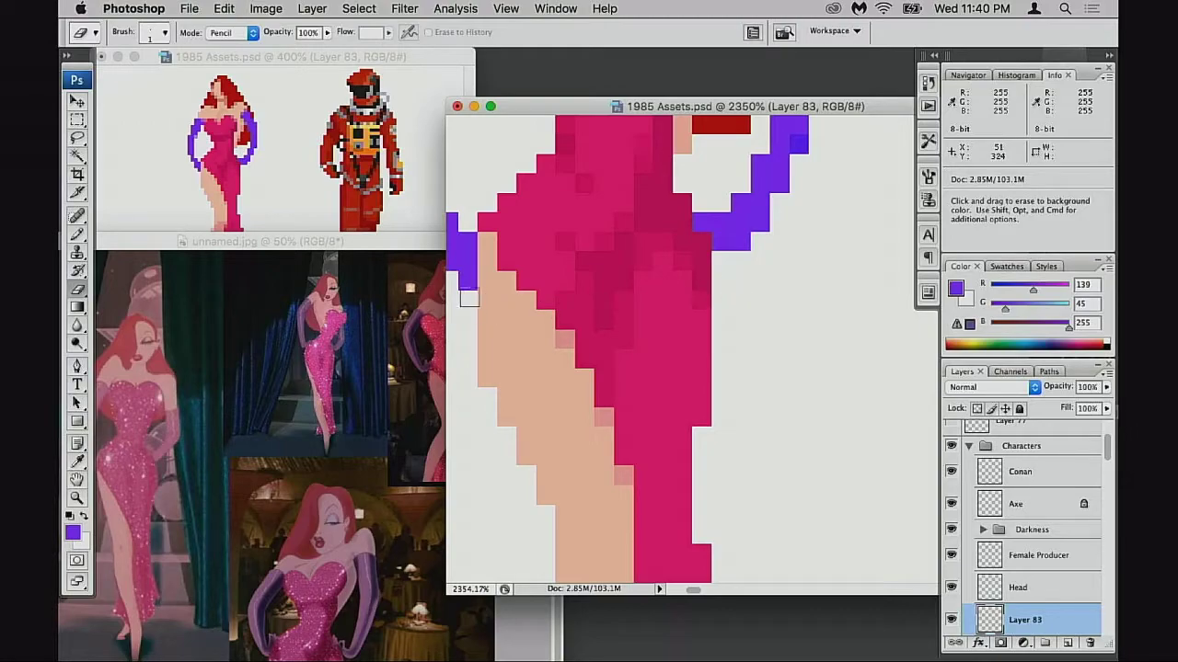
pyautogui.click(466, 280)
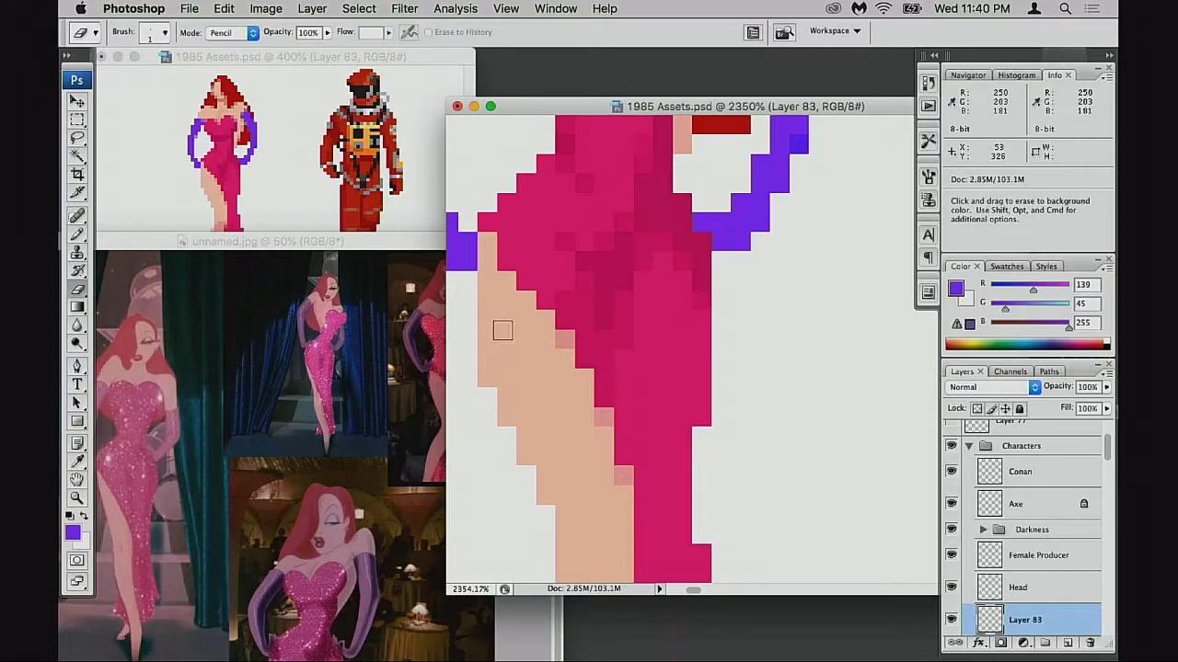
# - Add a purple Pencil pixel above the far hand where it meets the hip, and check the sprite at 500% in the second window
pyautogui.press('b')
pyautogui.click(701, 203)
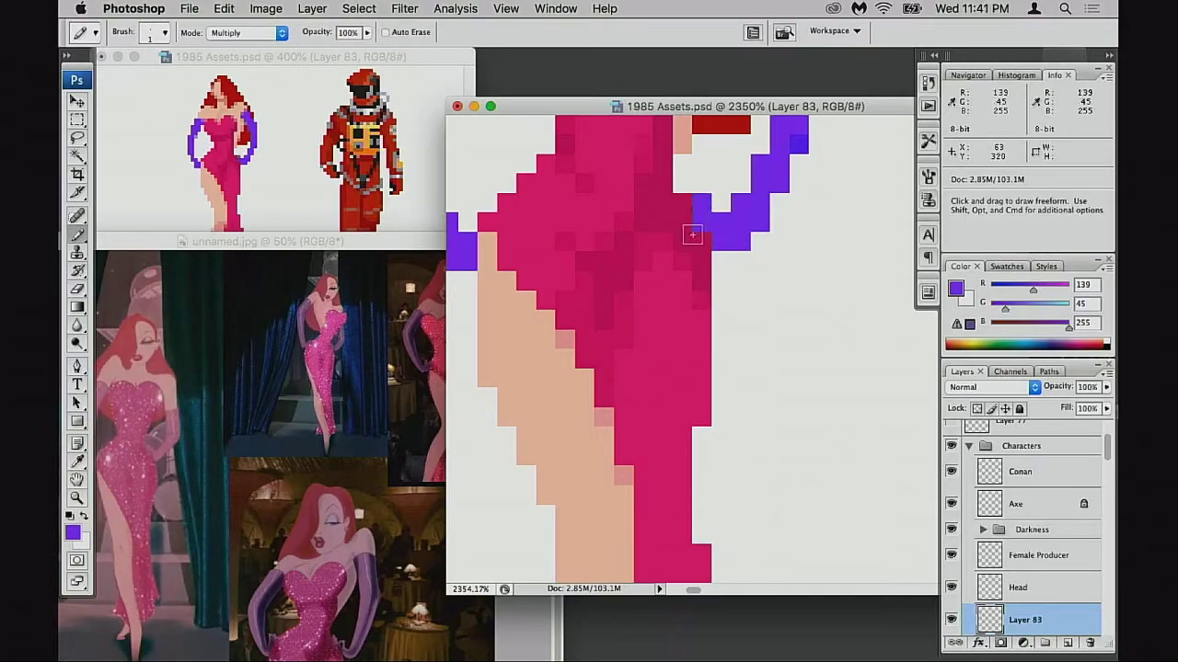
pyautogui.moveTo(673, 266); pyautogui.dragTo(719, 293)
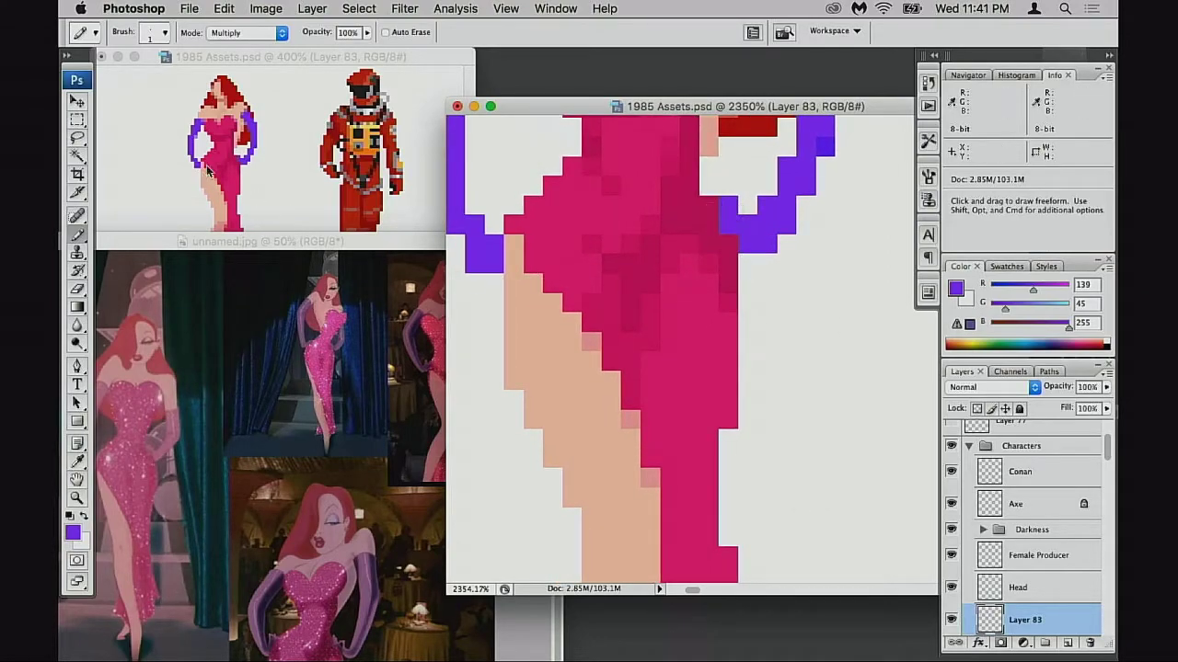
pyautogui.click(249, 172)
pyautogui.keyDown('super'); pyautogui.click(257, 190); pyautogui.keyUp('super')
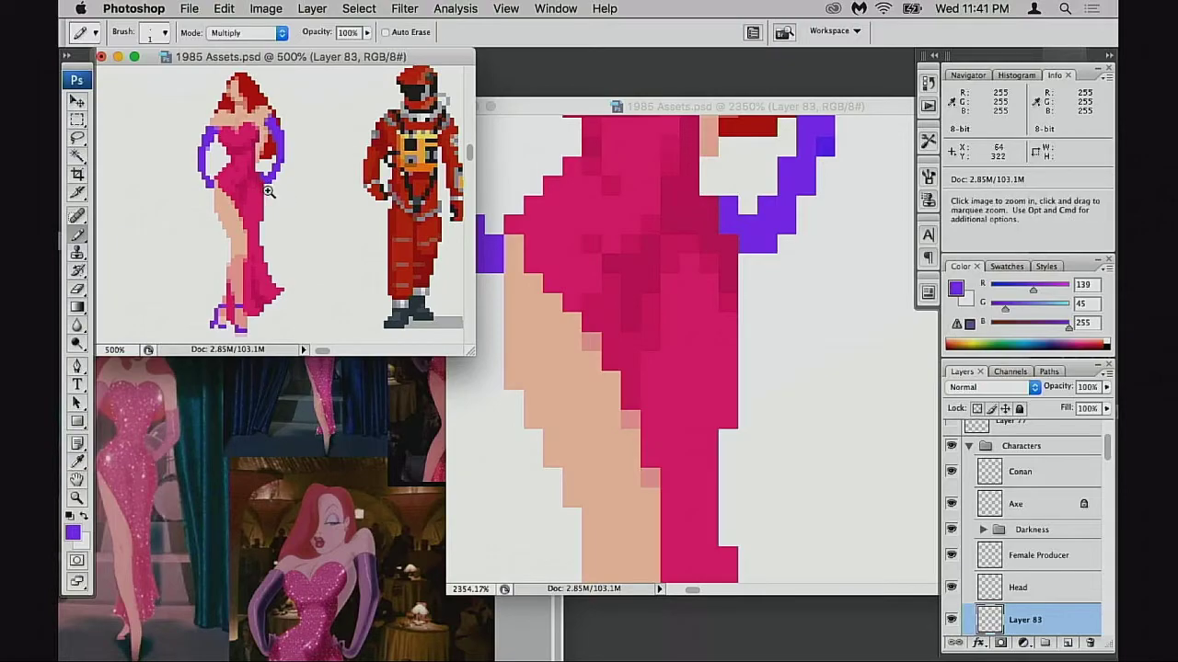
# - Show the second window at 600% and add purple Pencil pixels along the near gloved hand's upper edge where it meets the hip
pyautogui.keyDown('super'); pyautogui.click(269, 189); pyautogui.keyUp('super')
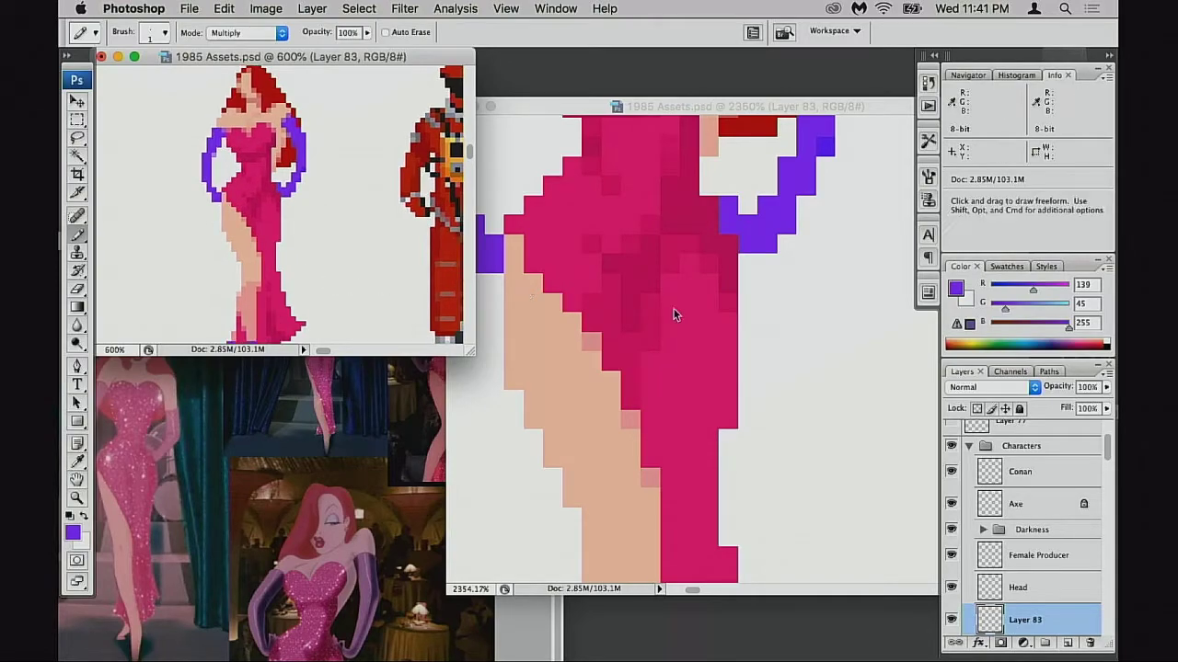
pyautogui.click(803, 319)
pyautogui.click(492, 222)
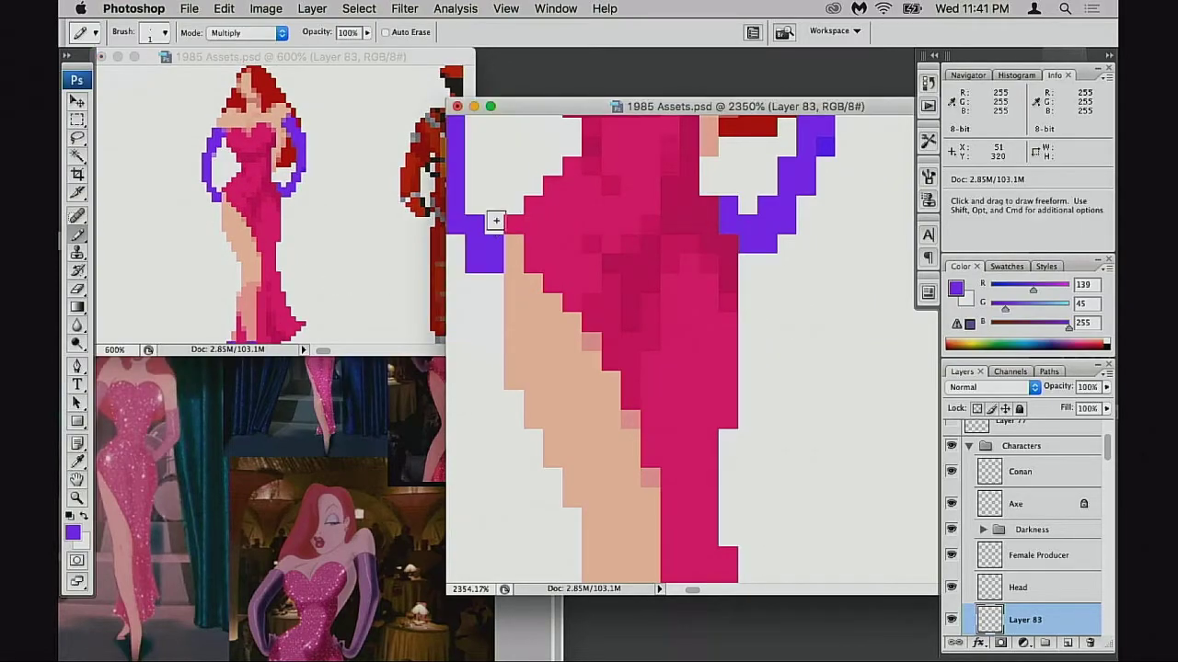
pyautogui.click(493, 282)
pyautogui.press('super+z')
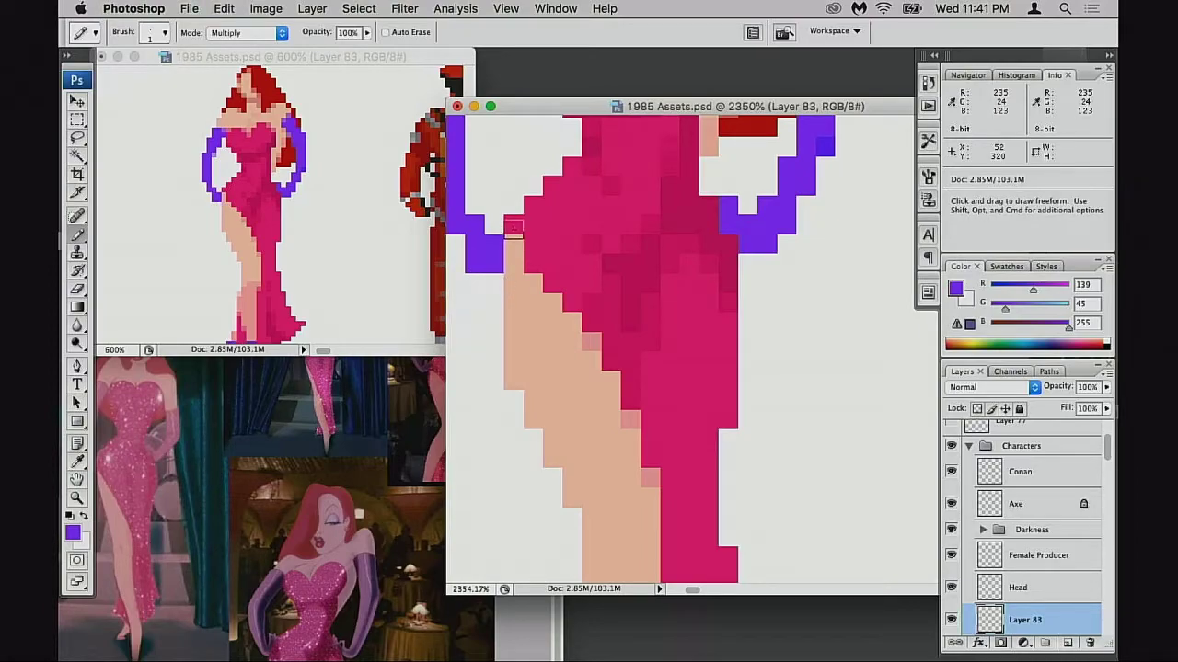
pyautogui.click(513, 210)
# - Try erasing the lower and outer pixels of the near gloved hand, and undo the erasures
pyautogui.press('e')
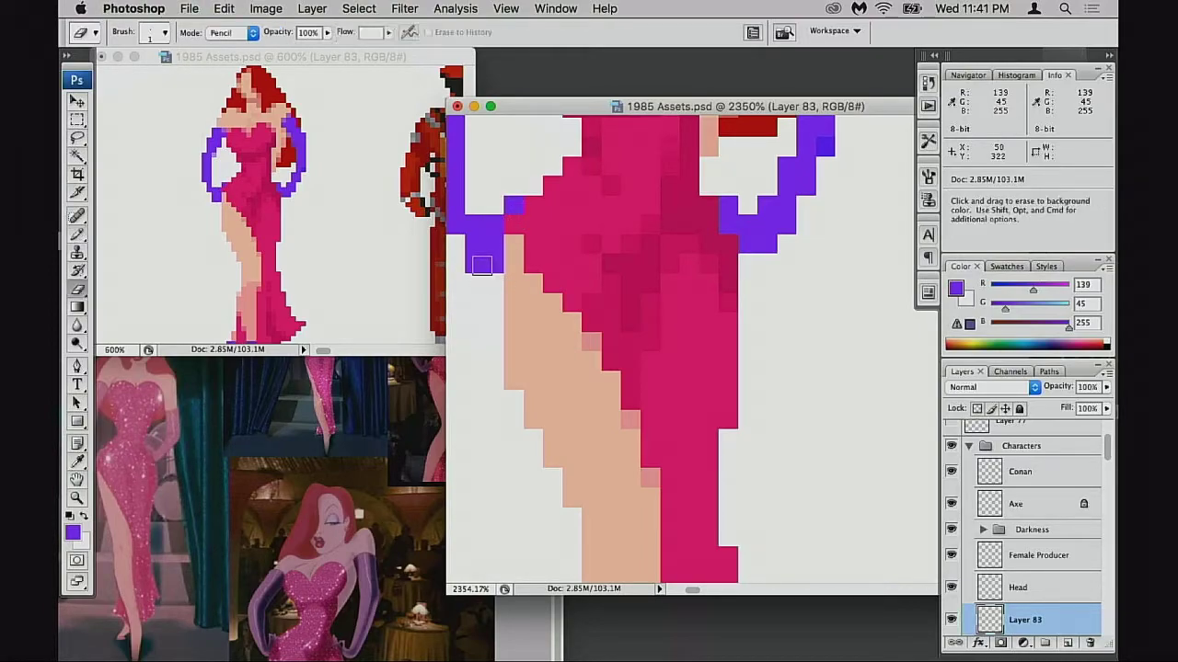
pyautogui.click(476, 266)
pyautogui.click(485, 266)
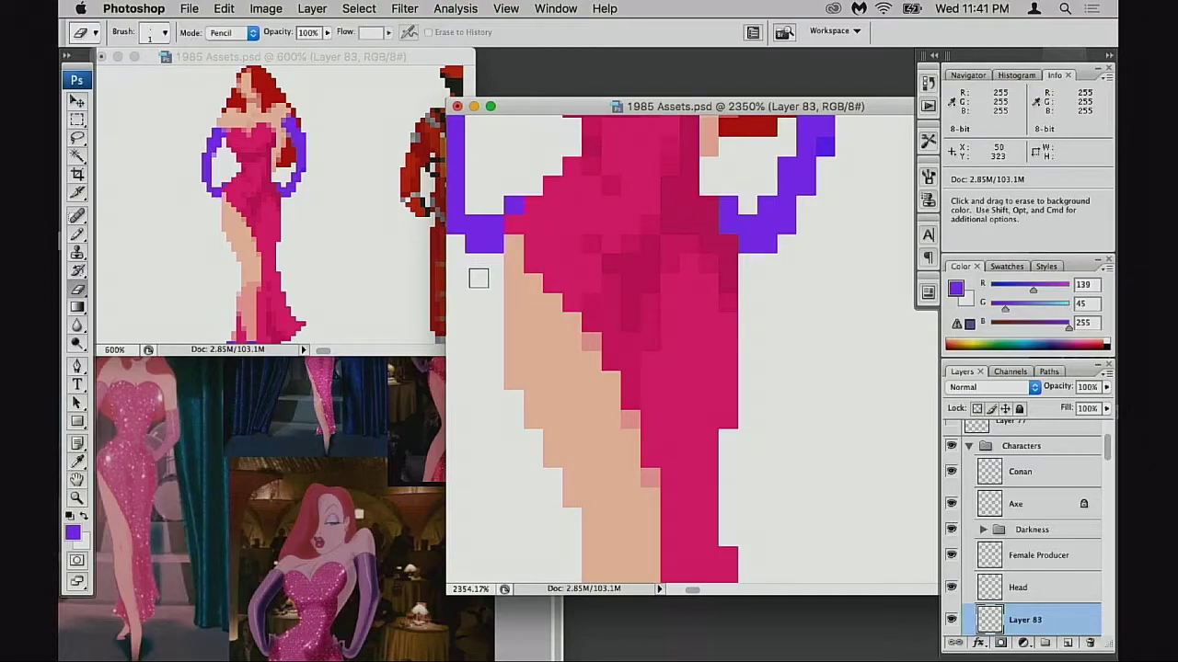
pyautogui.click(472, 245)
pyautogui.scroll(3, 506, 324)
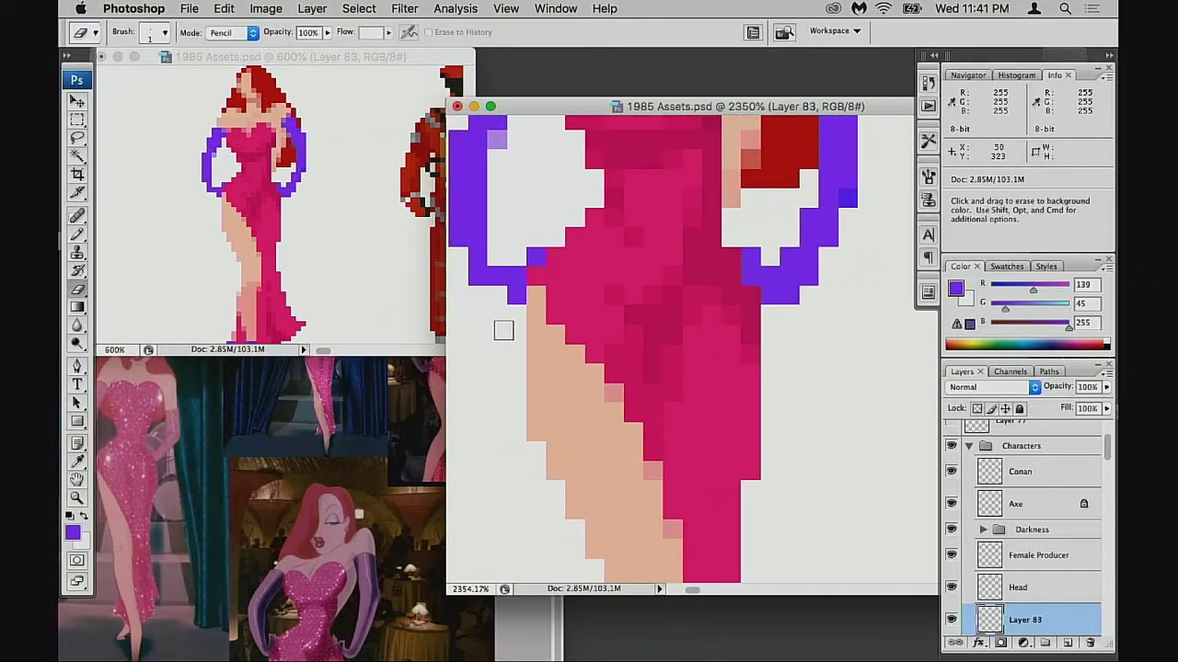
pyautogui.press('alt+super+z')
pyautogui.press('alt+super+z')
pyautogui.press('alt+super+z')
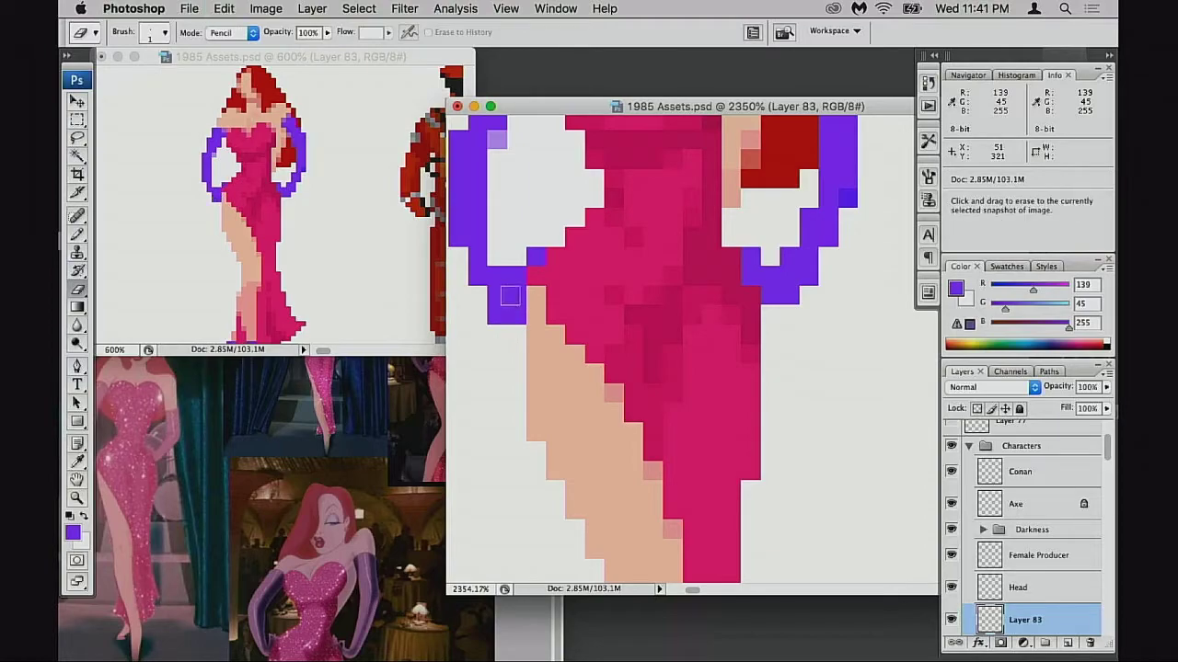
# - Erase the near hand's upper hip pixel and lower outer corner pixel, and extend its fingertip downward by one purple Pencil pixel
pyautogui.click(537, 257)
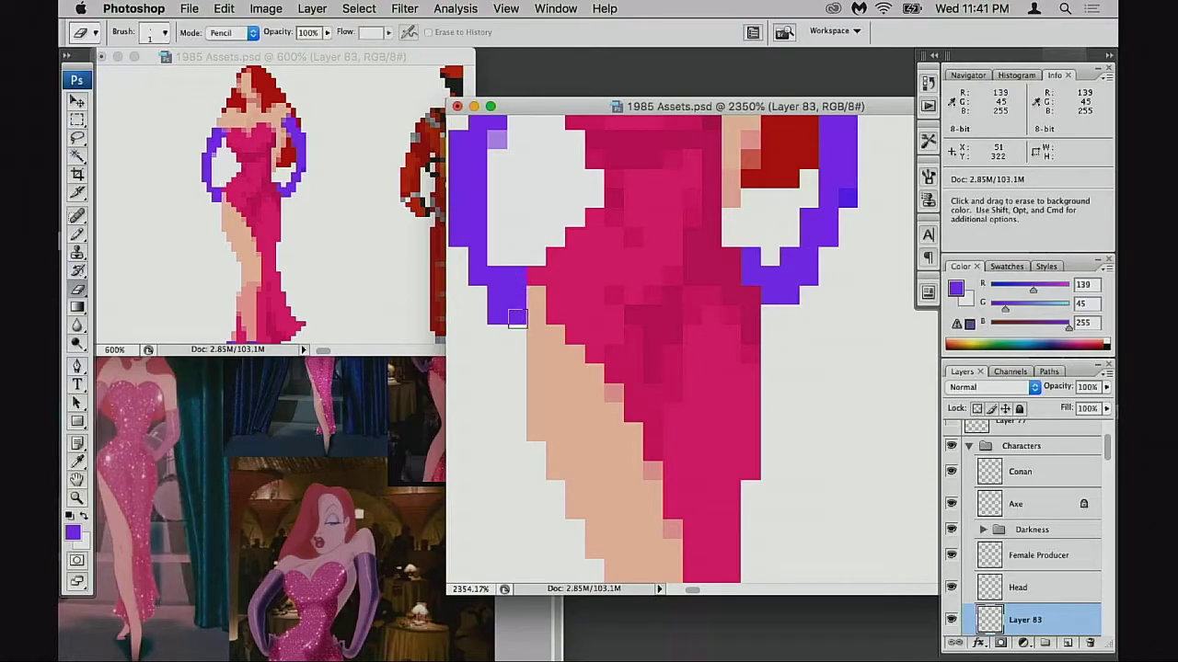
pyautogui.click(498, 316)
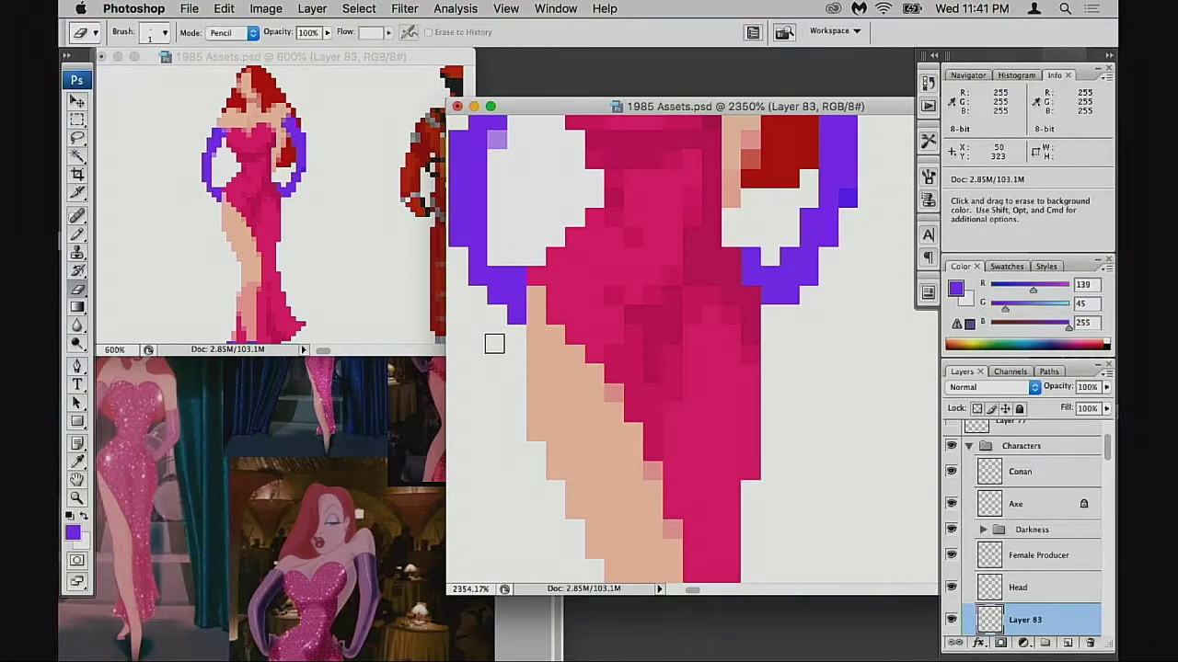
pyautogui.press('b')
pyautogui.click(516, 257)
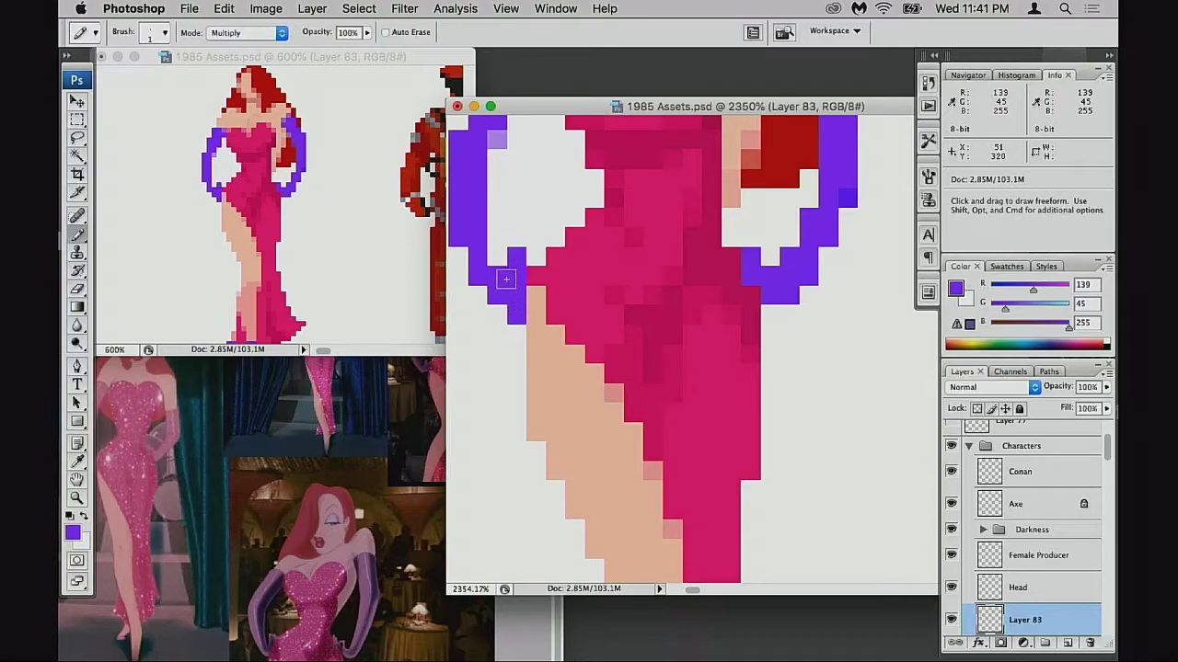
pyautogui.press('super+z')
pyautogui.click(535, 257)
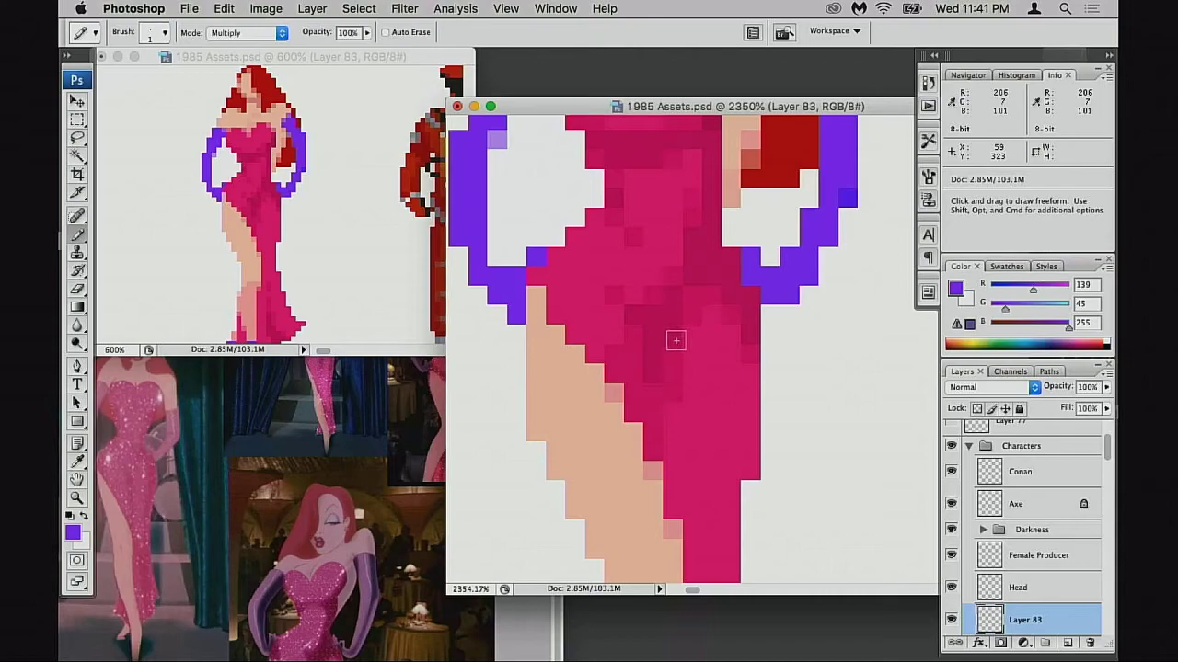
pyautogui.press('super+z')
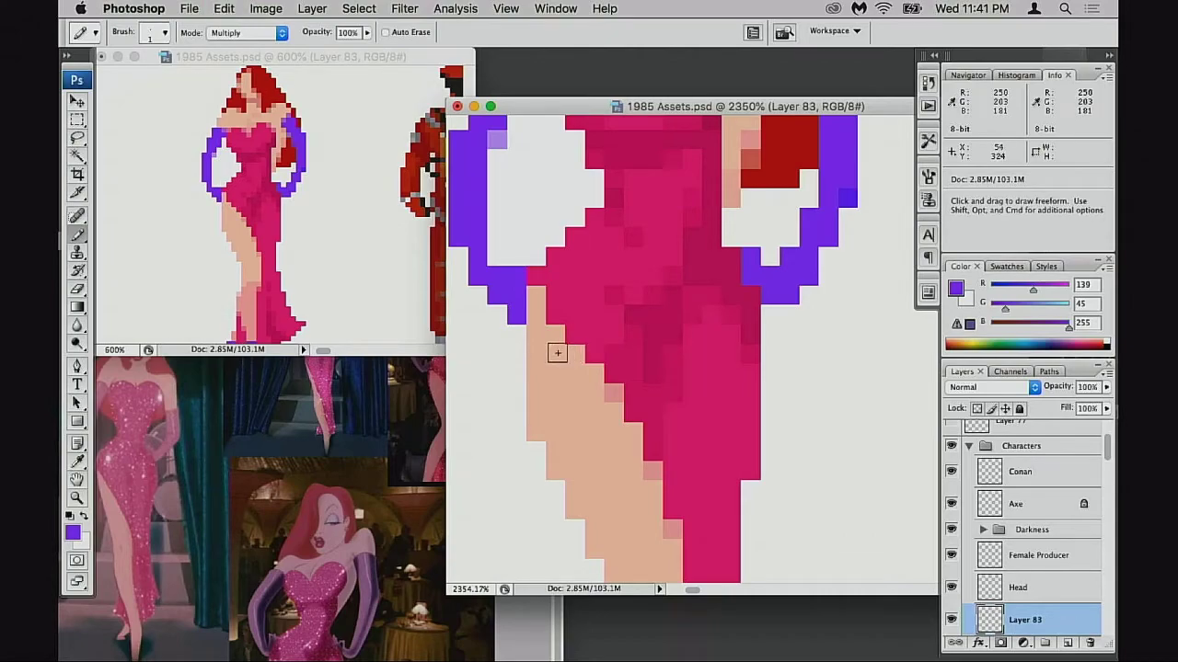
pyautogui.click(509, 336)
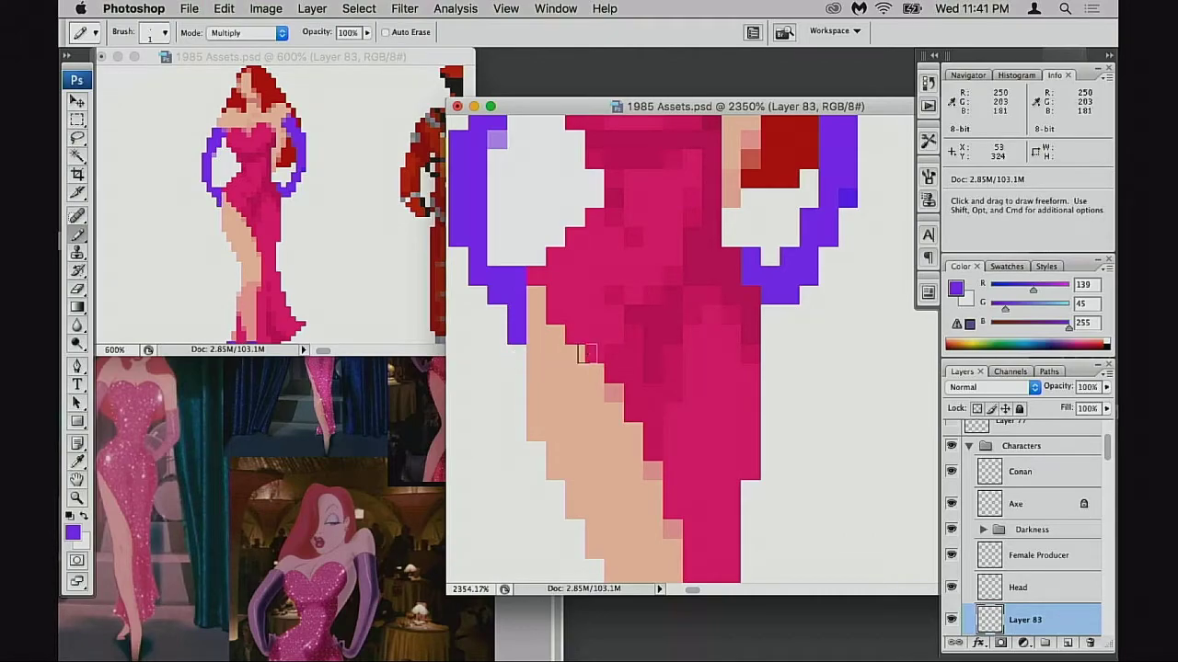
# - Check the reshaped hand on the whole figure at 600%, and inspect the torso and gloves at 1200%
pyautogui.keyDown('alt'); pyautogui.click(650, 358); pyautogui.keyUp('alt')
pyautogui.keyDown('alt'); pyautogui.click(655, 359); pyautogui.keyUp('alt')
pyautogui.keyDown('alt'); pyautogui.click(668, 360); pyautogui.keyUp('alt')
pyautogui.keyDown('alt'); pyautogui.keyDown('super'); pyautogui.click(676, 360); pyautogui.keyUp('super'); pyautogui.keyUp('alt')
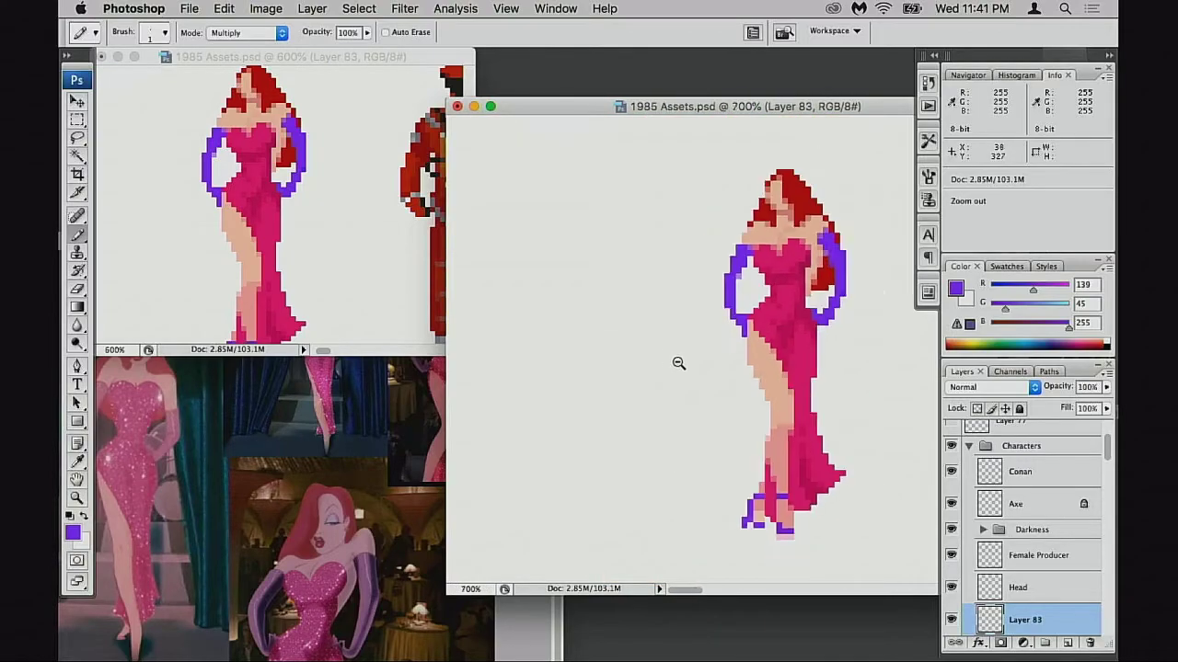
pyautogui.moveTo(678, 360); pyautogui.dragTo(662, 419)
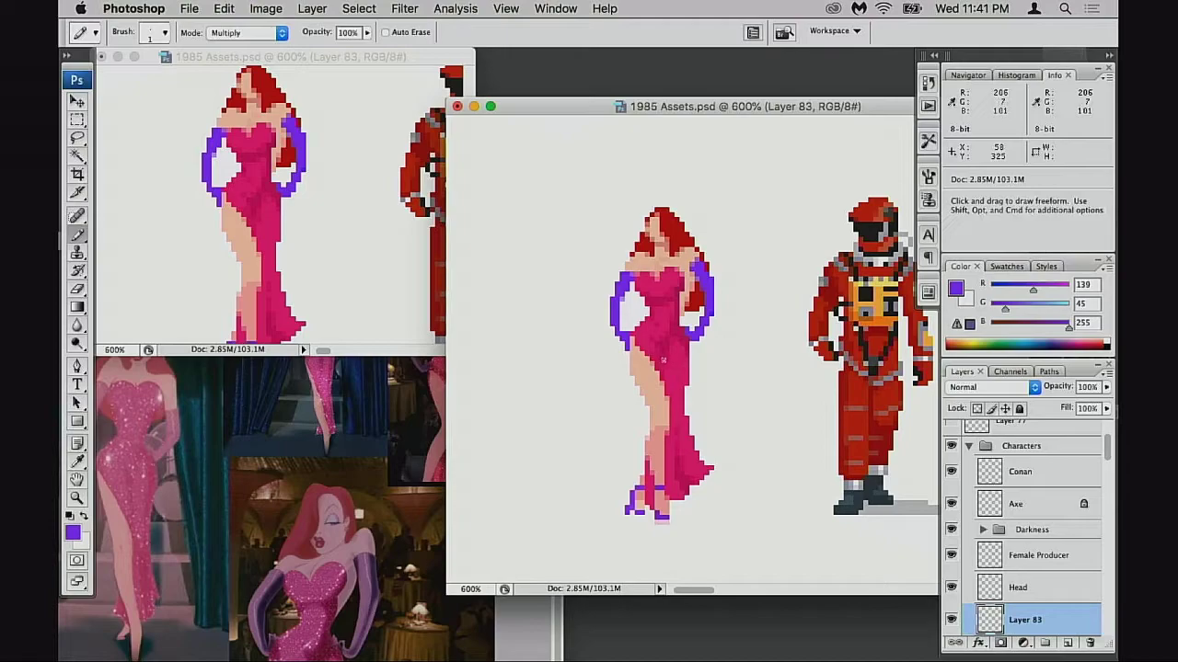
pyautogui.keyDown('super'); pyautogui.click(645, 322); pyautogui.keyUp('super')
pyautogui.keyDown('super'); pyautogui.click(713, 350); pyautogui.keyUp('super')
pyautogui.moveTo(788, 346); pyautogui.dragTo(653, 326)
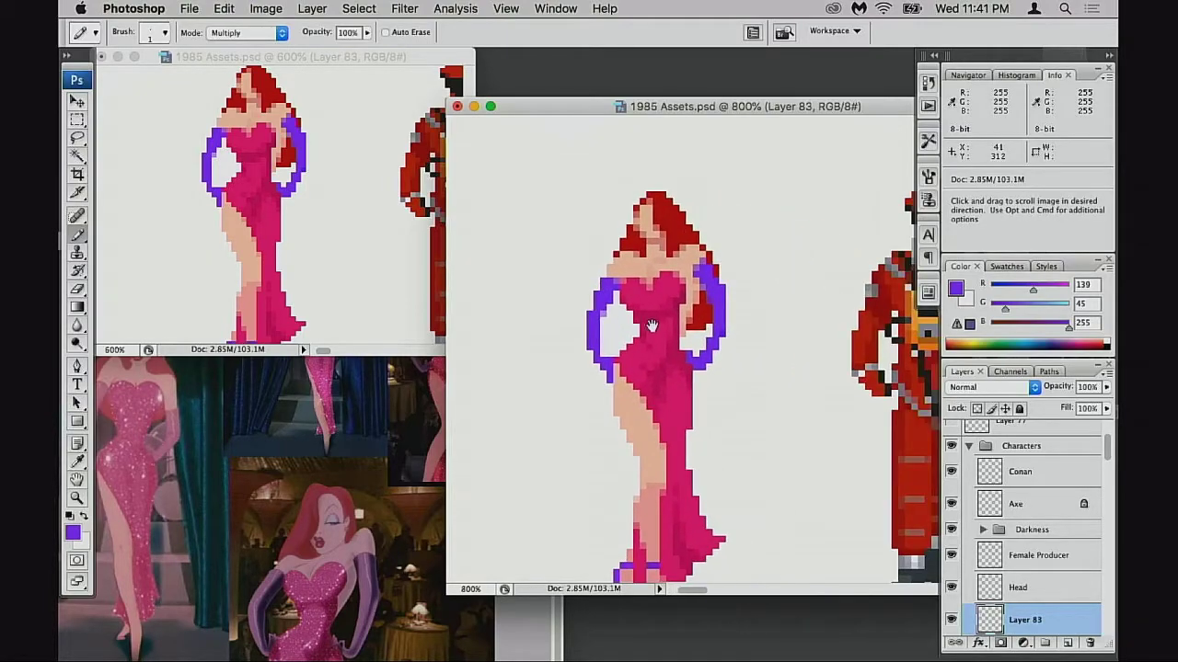
pyautogui.keyDown('super'); pyautogui.click(636, 319); pyautogui.keyUp('super')
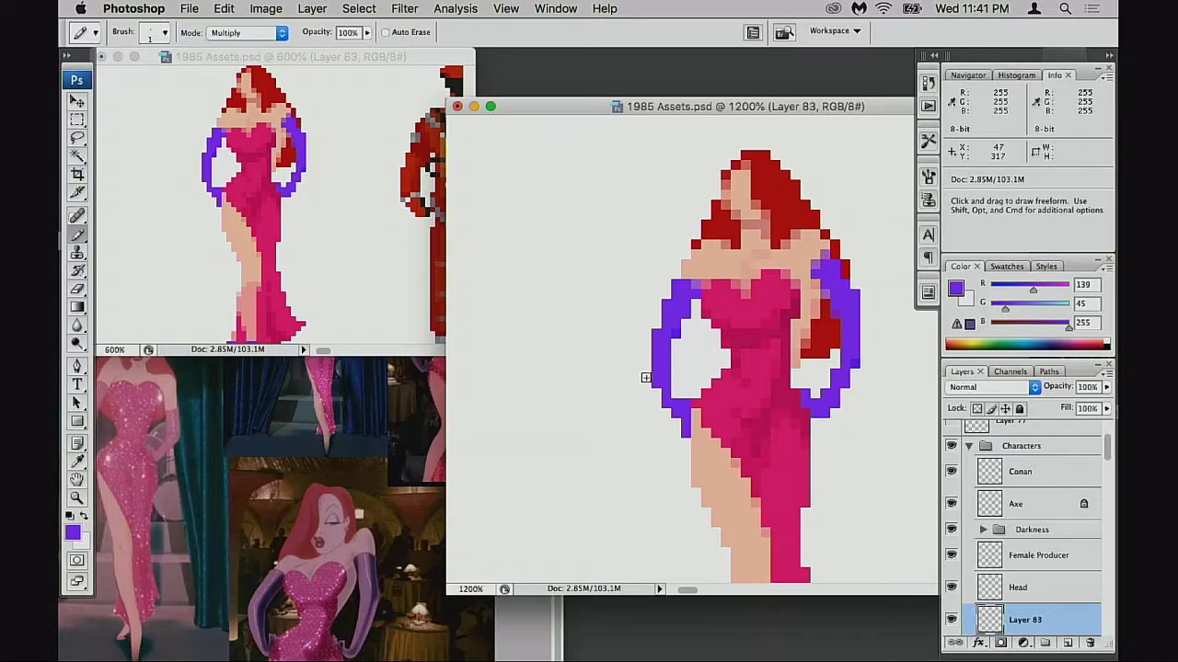
# - Darken the light blending pixel inside the near elbow with the sampled glove purple, set the Pencil to Normal mode and save the document
pyautogui.keyDown('alt'); pyautogui.click(675, 333); pyautogui.keyUp('alt')
pyautogui.click(675, 334)
pyautogui.hotkey('alt', 'shift', 'n')
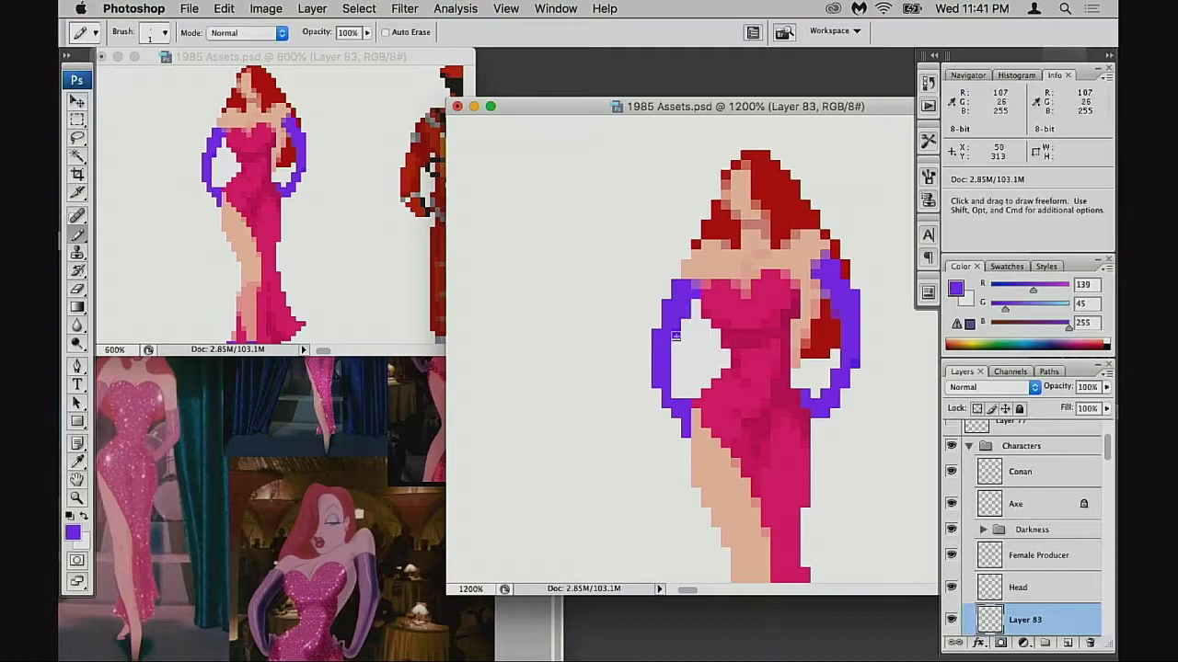
pyautogui.moveTo(677, 381); pyautogui.dragTo(650, 375)
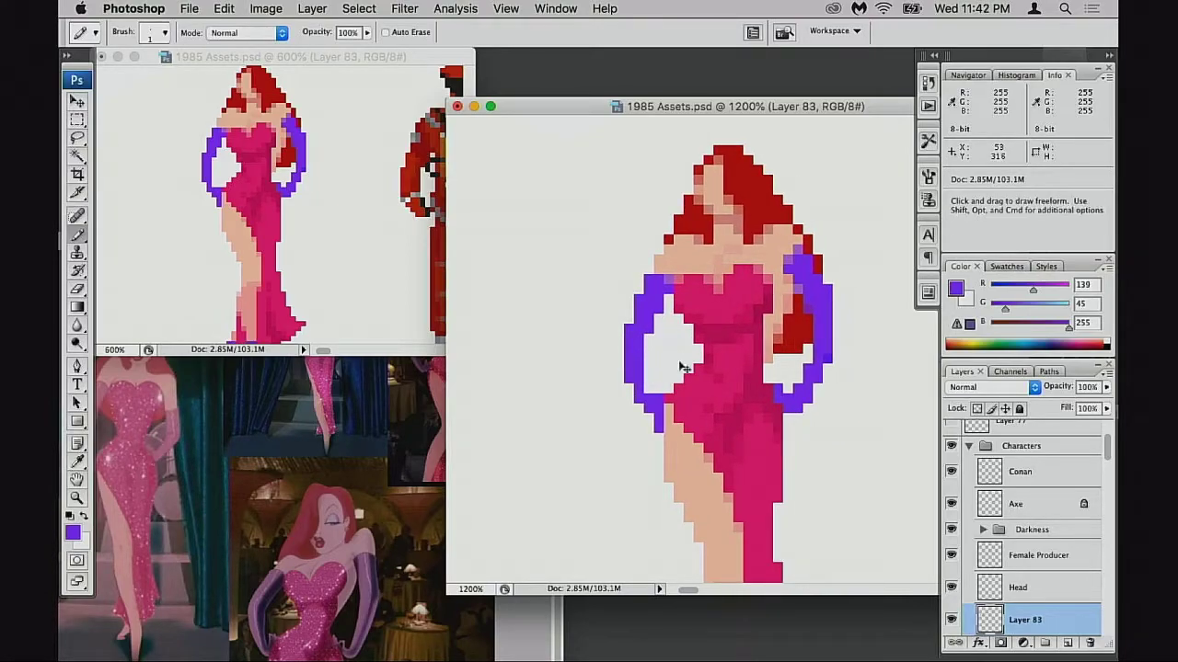
pyautogui.press('super+s')
# - Compare the full figure with the red-suited character at 500%, and examine the head and hair at 1600%
pyautogui.keyDown('alt'); pyautogui.click(686, 352); pyautogui.keyUp('alt')
pyautogui.keyDown('alt'); pyautogui.click(694, 351); pyautogui.keyUp('alt')
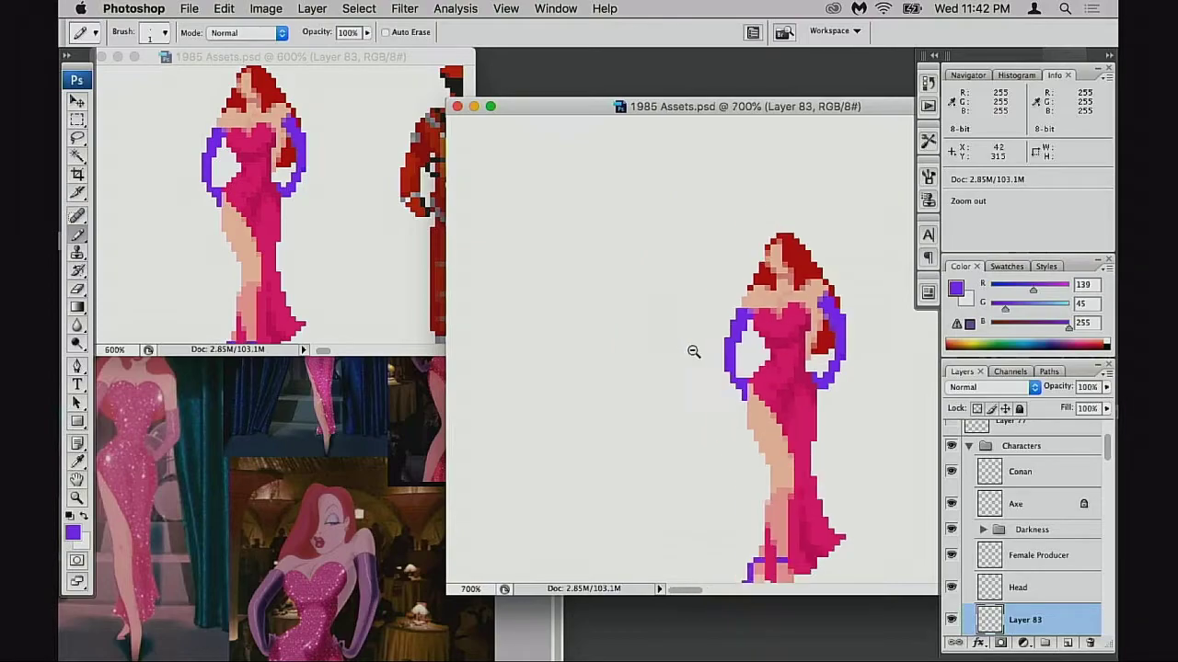
pyautogui.keyDown('alt'); pyautogui.click(692, 353); pyautogui.keyUp('alt')
pyautogui.keyDown('alt'); pyautogui.click(693, 353); pyautogui.keyUp('alt')
pyautogui.scroll(-2, 699, 295)
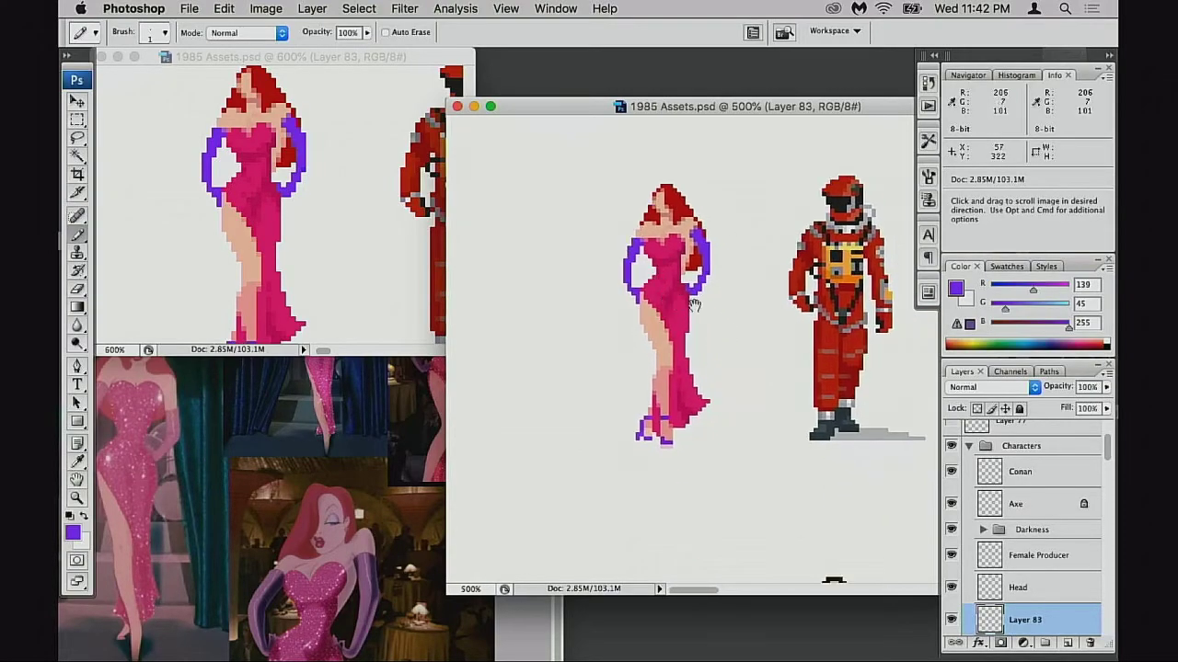
pyautogui.keyDown('super'); pyautogui.click(703, 267); pyautogui.keyUp('super')
pyautogui.keyDown('super'); pyautogui.click(723, 283); pyautogui.keyUp('super')
pyautogui.keyDown('super'); pyautogui.click(723, 290); pyautogui.keyUp('super')
pyautogui.moveTo(746, 440); pyautogui.dragTo(679, 310)
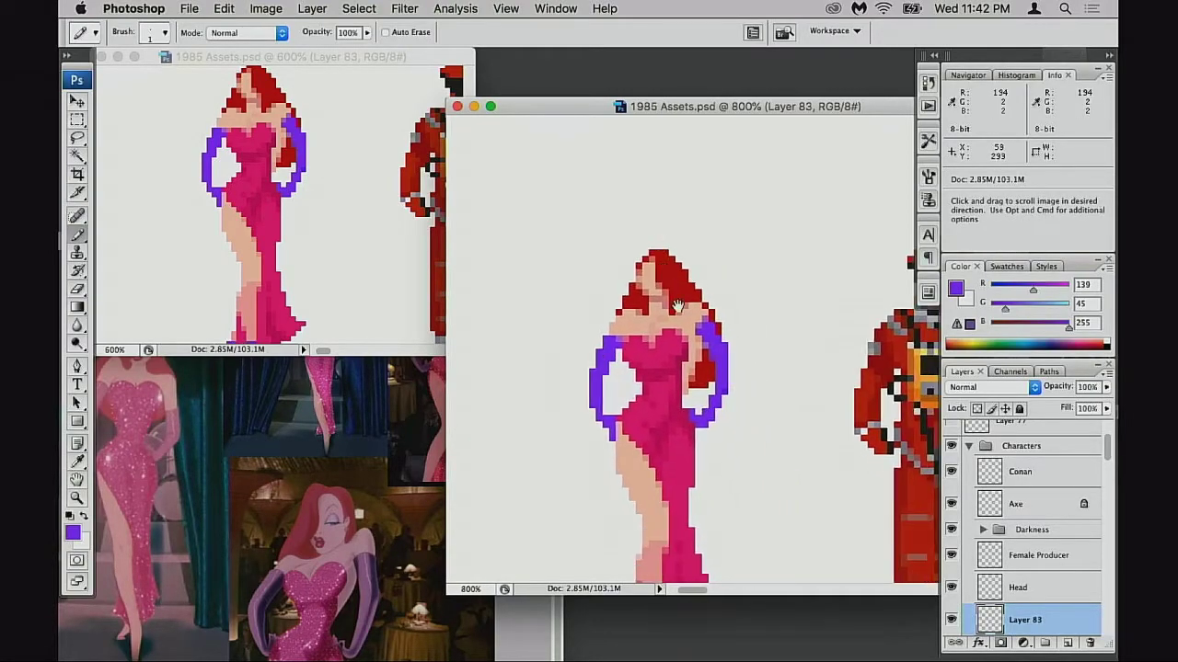
pyautogui.click(700, 326)
pyautogui.click(705, 319)
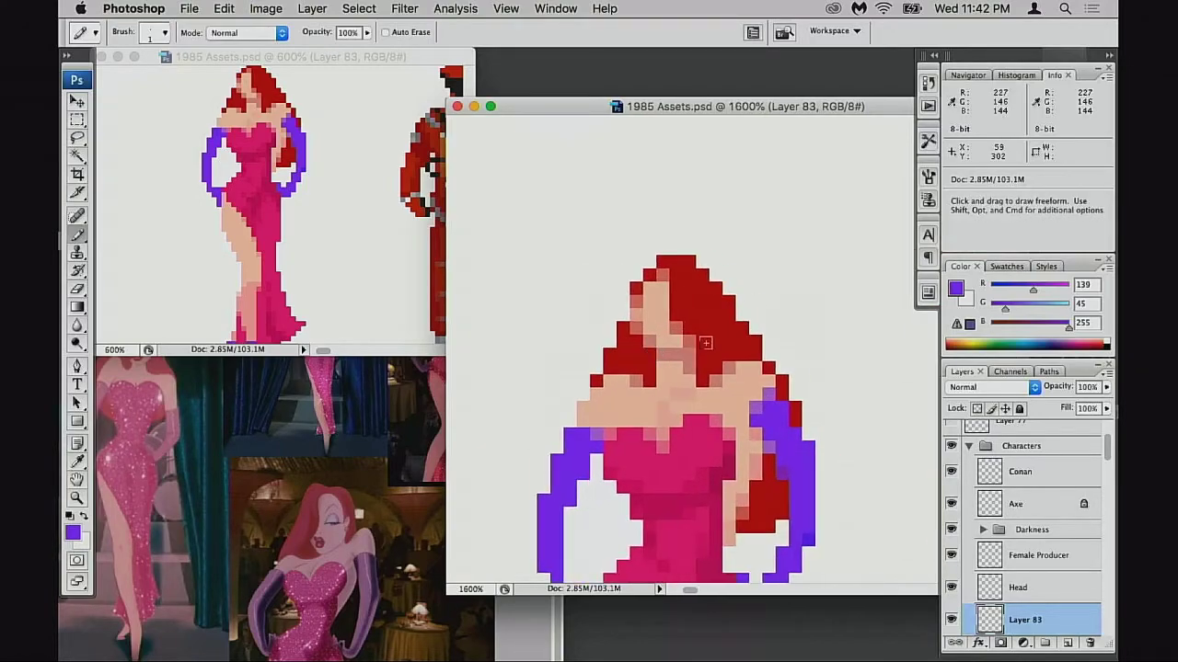
# - Shade the hair beside the face and behind the far arm with the sampled hair red, using a Multiply Pencil at 40% opacity
pyautogui.keyDown('alt'); pyautogui.click(708, 315); pyautogui.keyUp('alt')
pyautogui.hotkey('alt', 'shift', 'm')
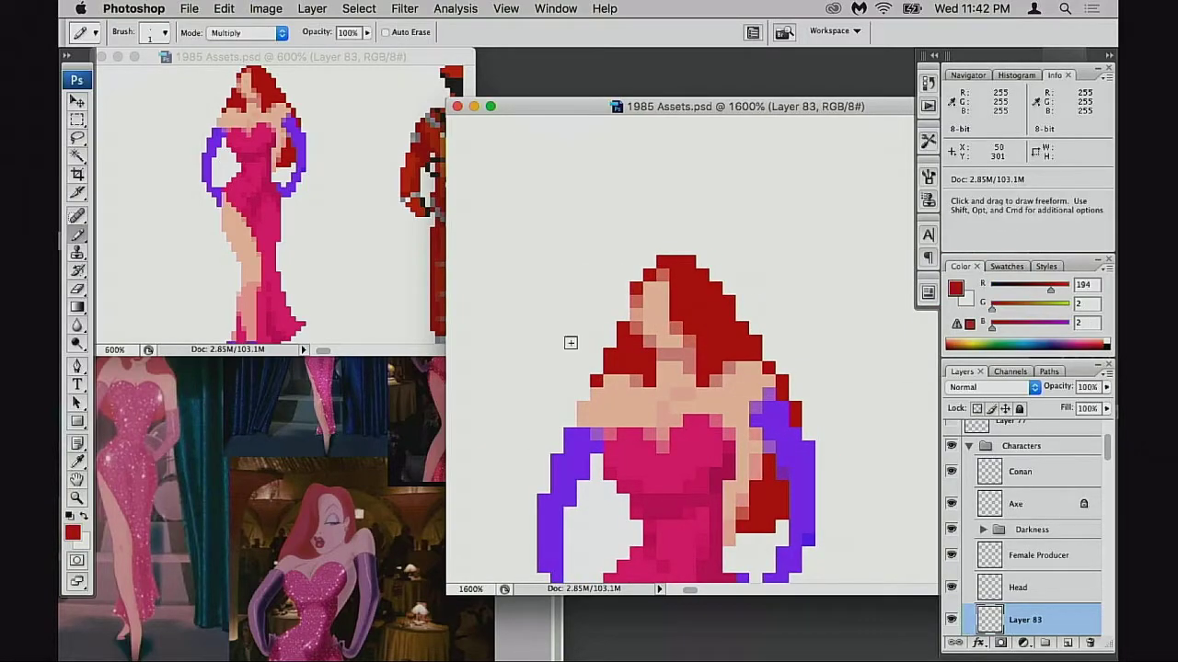
pyautogui.press('4')
pyautogui.moveTo(692, 297); pyautogui.dragTo(683, 307)
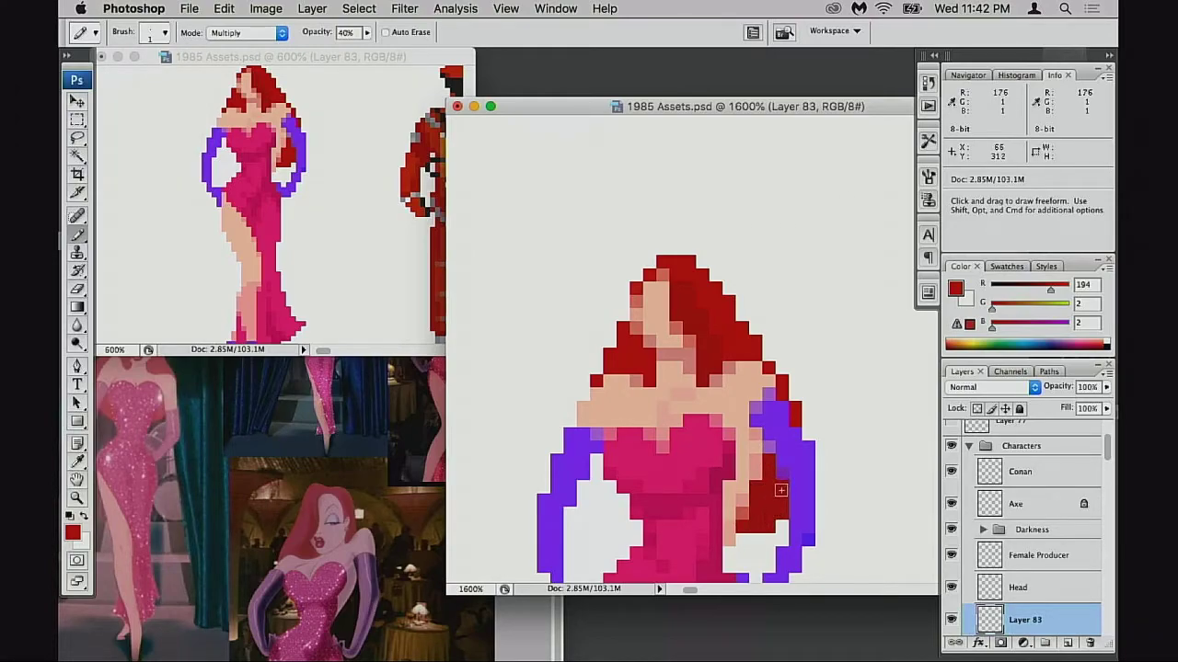
pyautogui.moveTo(715, 343)
pyautogui.mouseDown()
pyautogui.moveTo(753, 353)
pyautogui.moveTo(761, 379)
pyautogui.mouseUp()
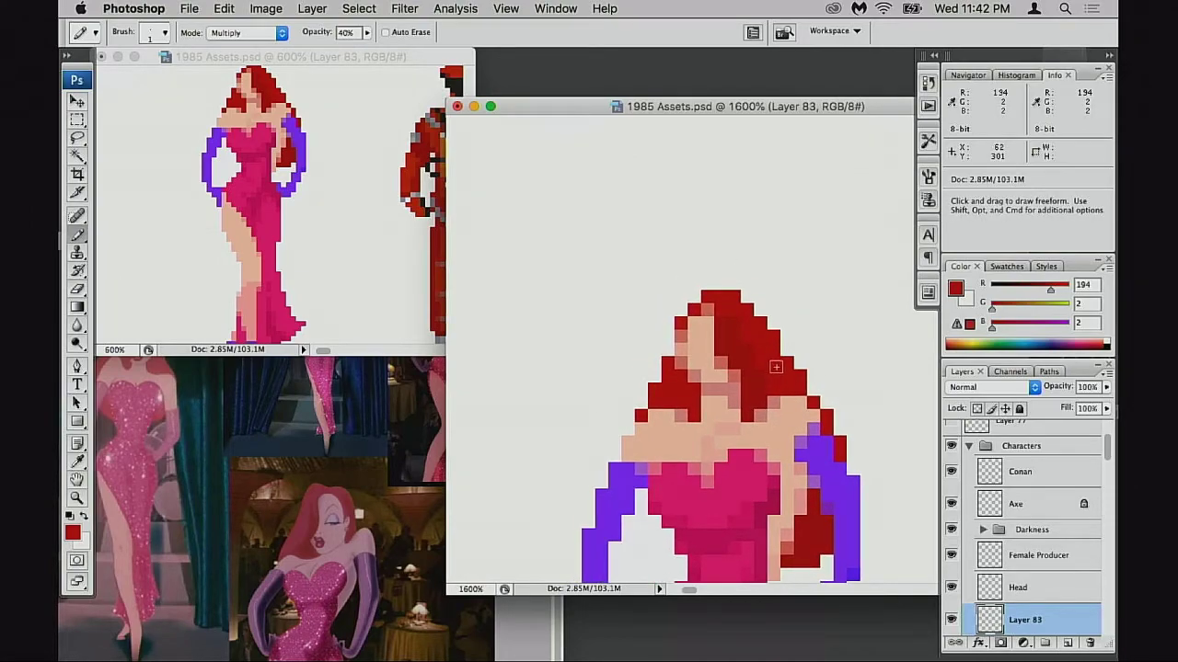
# - Select the bright outer hair pixels with the Magic Wand, and apply Hue/Saturation with saturation +12 and slightly raised lightness
pyautogui.press('w')
pyautogui.click(764, 342)
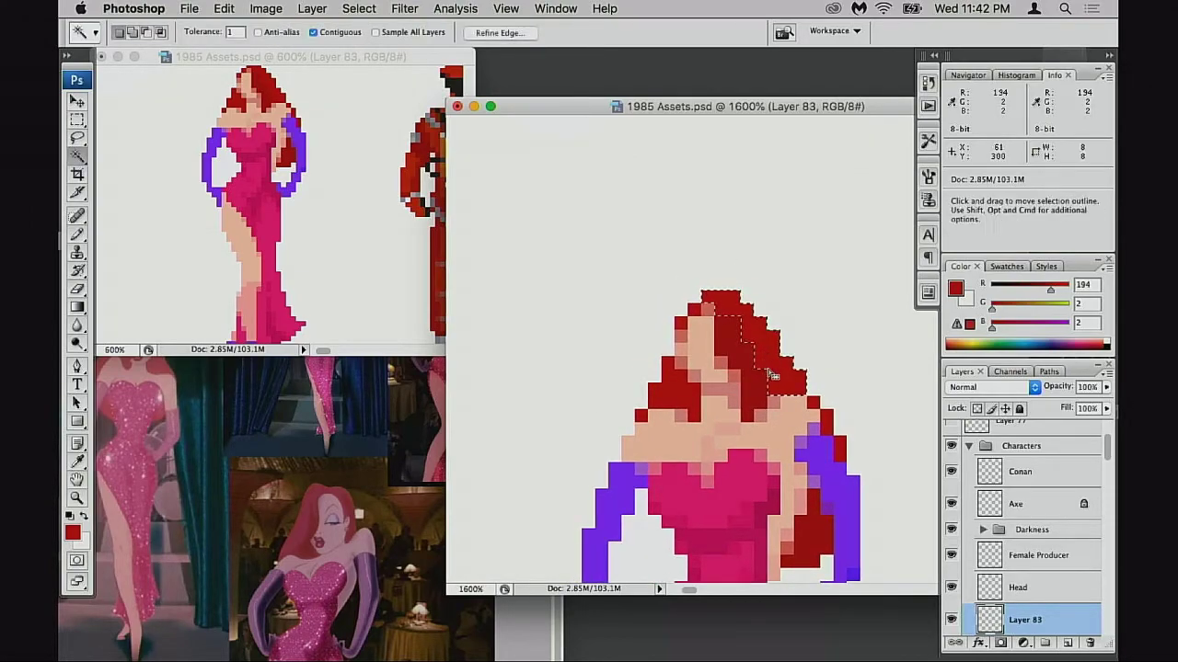
pyautogui.keyDown('shift'); pyautogui.click(815, 403); pyautogui.keyUp('shift')
pyautogui.keyDown('shift'); pyautogui.click(827, 422); pyautogui.keyUp('shift')
pyautogui.keyDown('shift'); pyautogui.click(840, 449); pyautogui.keyUp('shift')
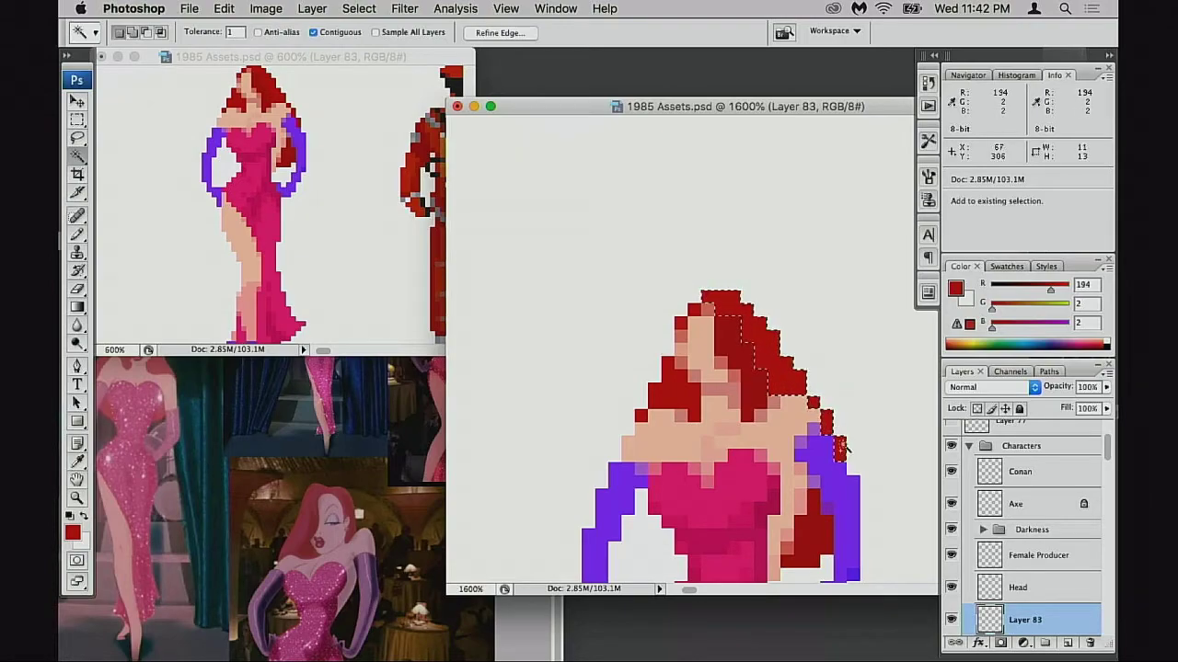
pyautogui.press('super+d')
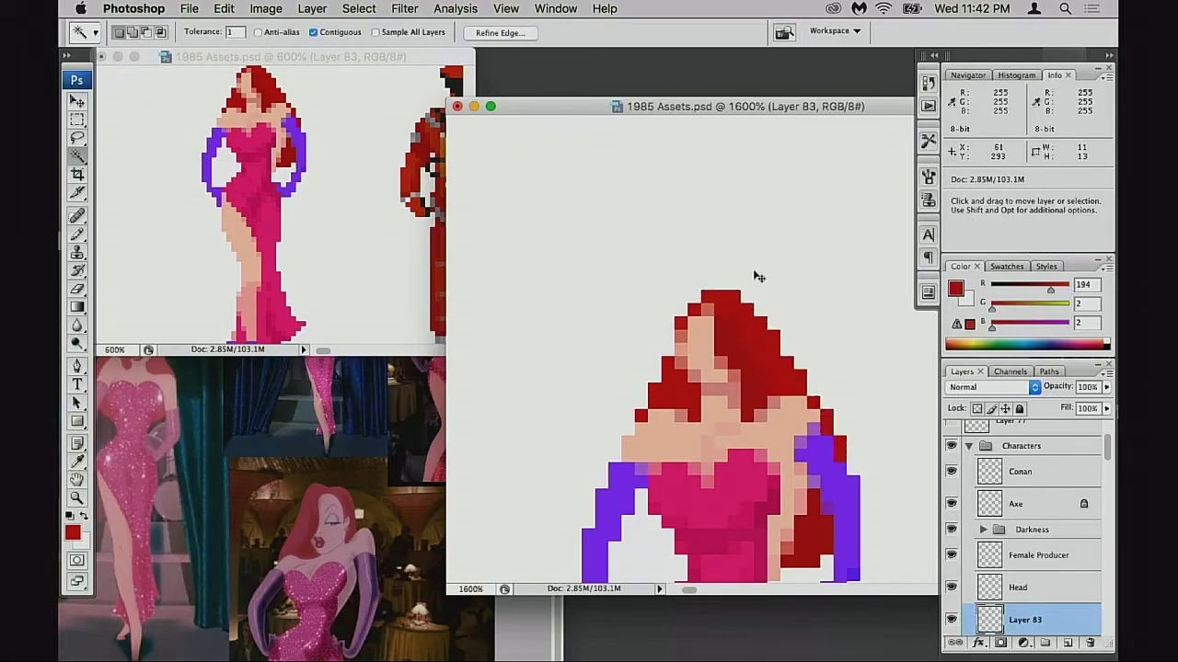
pyautogui.press('super+u')
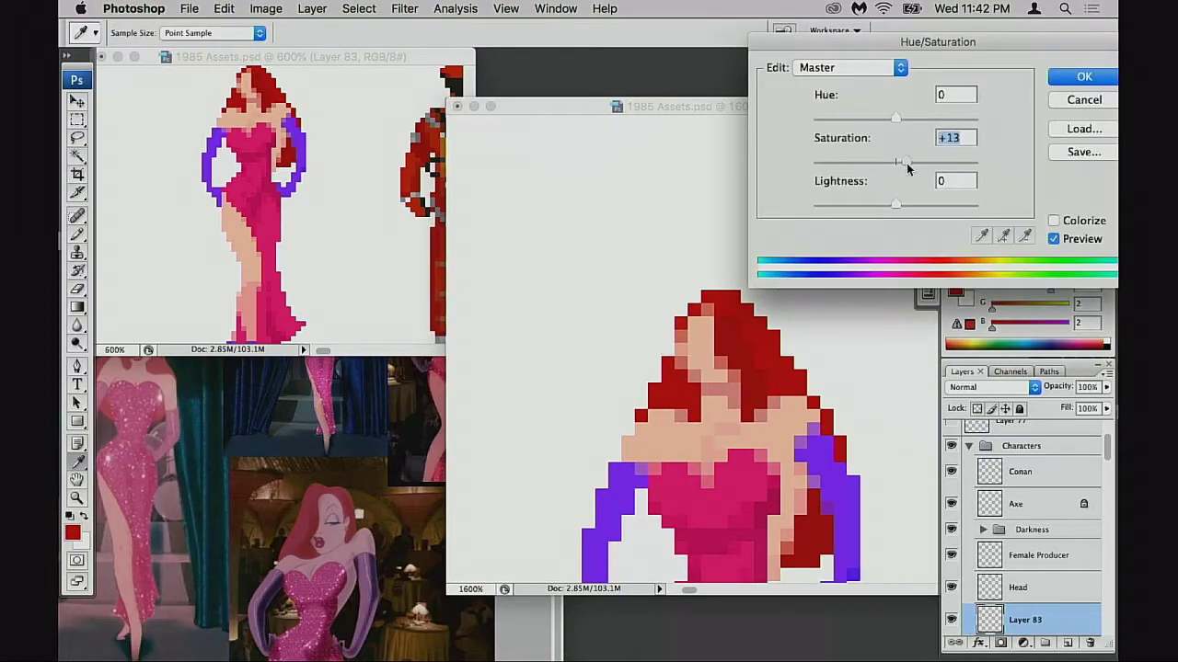
pyautogui.moveTo(897, 210); pyautogui.dragTo(904, 211)
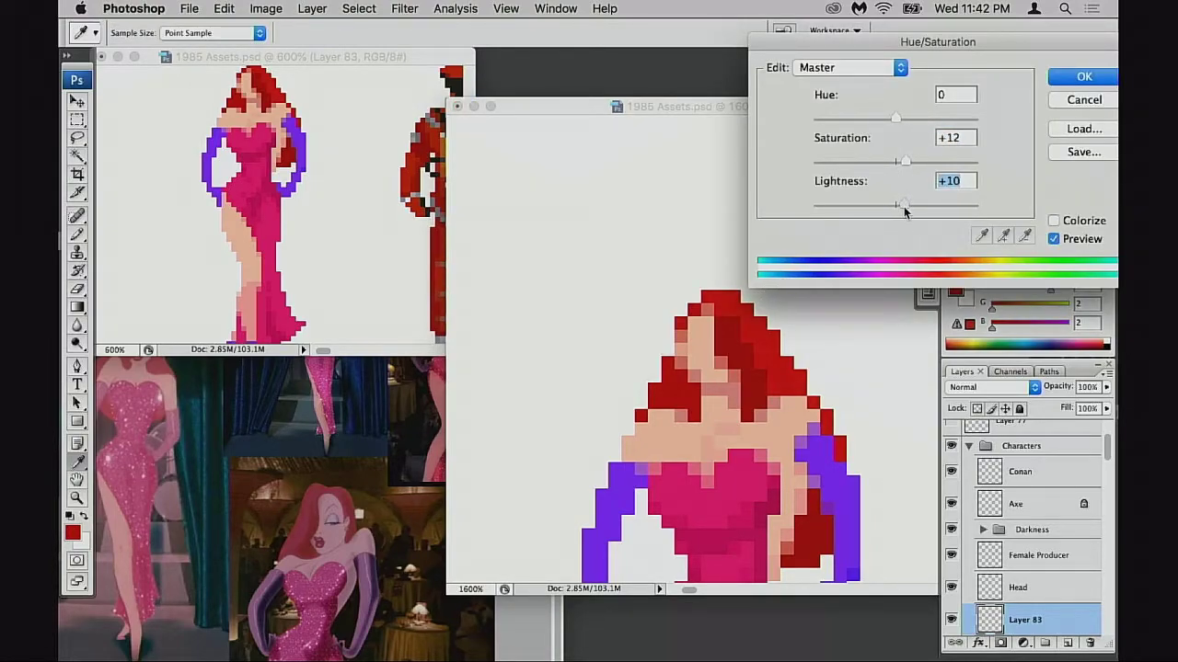
pyautogui.click(1067, 80)
# - Apply the Hue/Saturation change, deselect the hair and set the Pencil to Normal mode at 100% opacity with a sampled hair red
pyautogui.press('b')
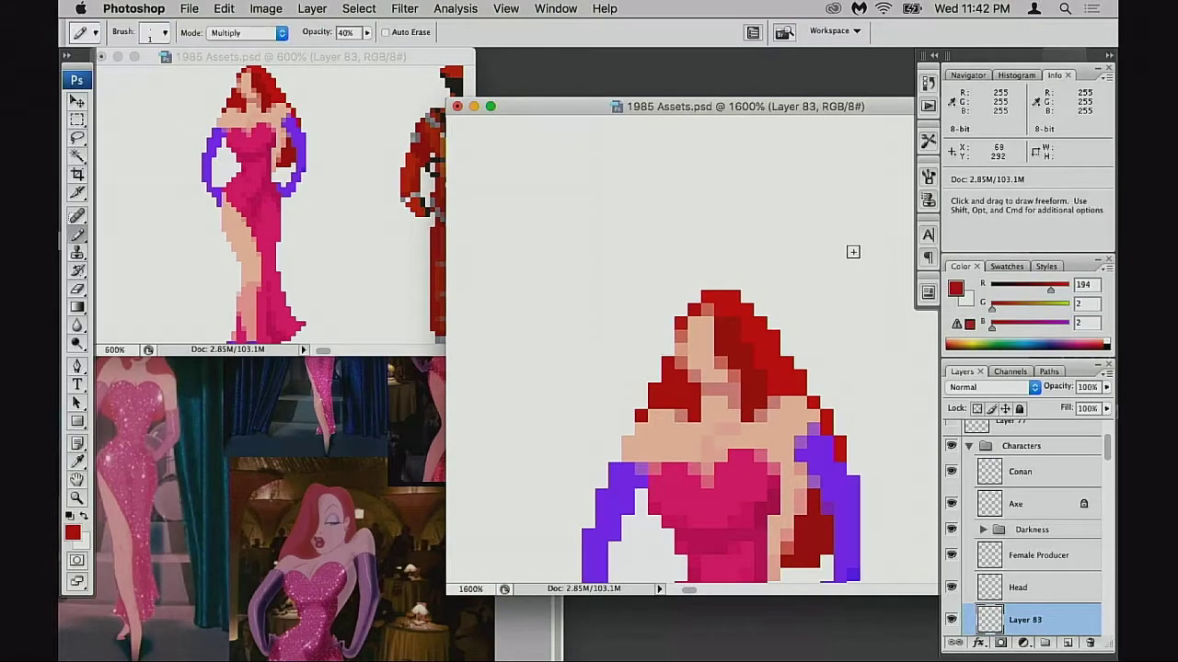
pyautogui.keyDown('alt'); pyautogui.click(738, 324); pyautogui.keyUp('alt')
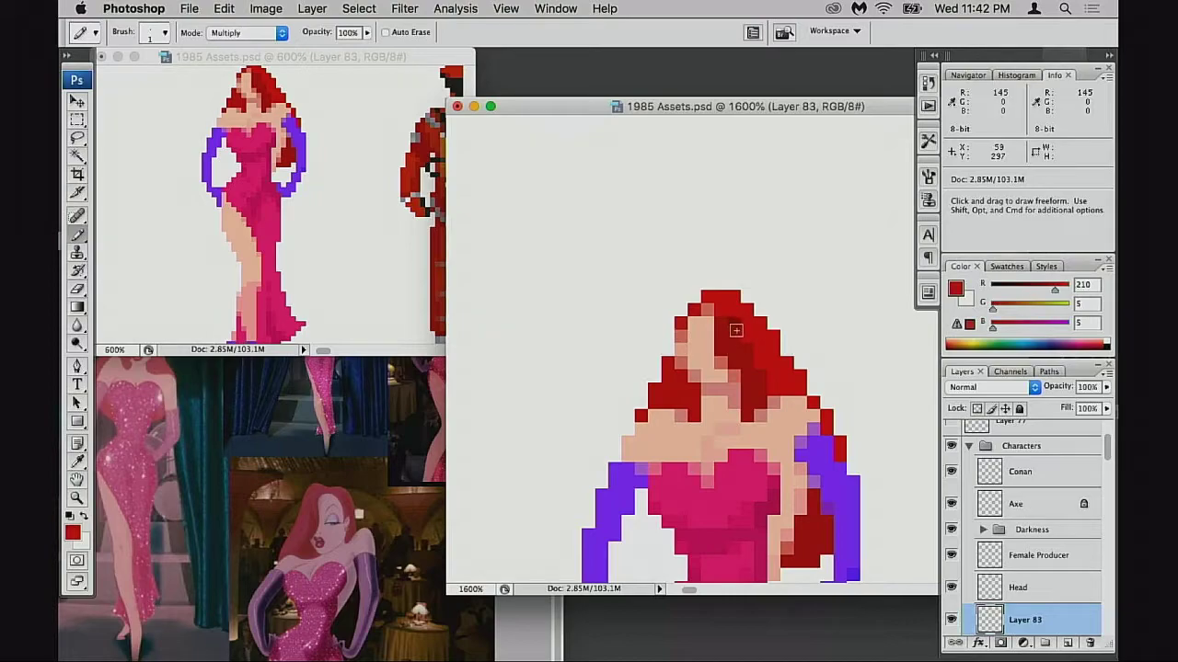
pyautogui.press('super+z')
pyautogui.hotkey('alt', 'shift', 'n')
pyautogui.press('super+d')
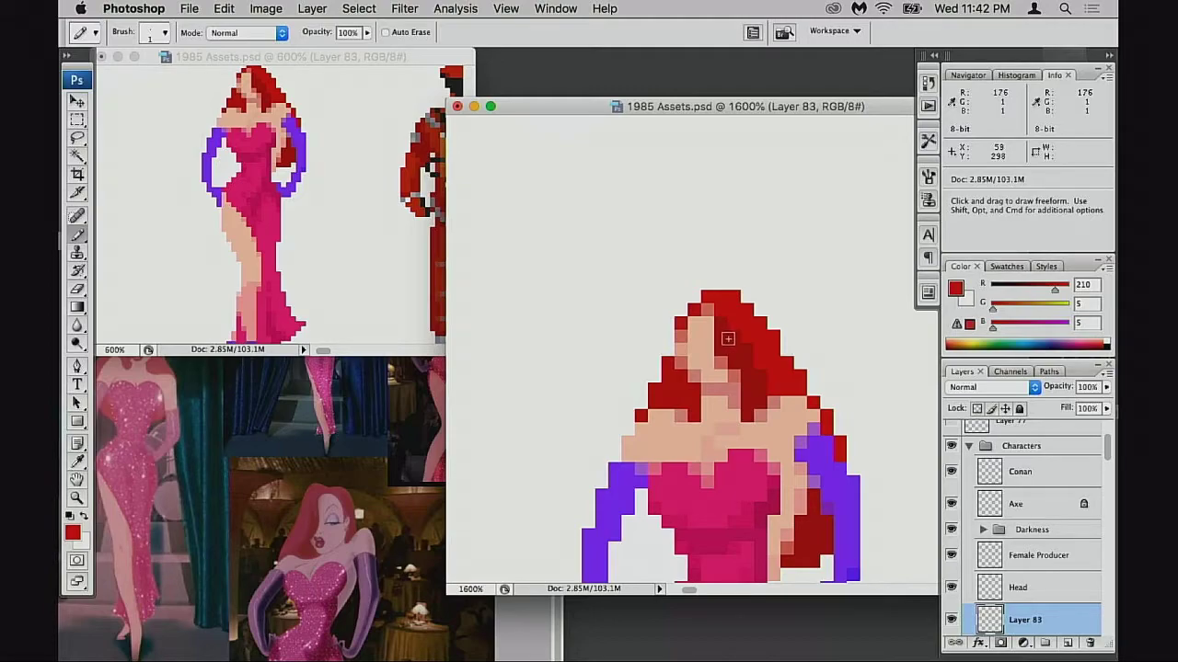
pyautogui.keyDown('alt'); pyautogui.click(727, 337); pyautogui.keyUp('alt')
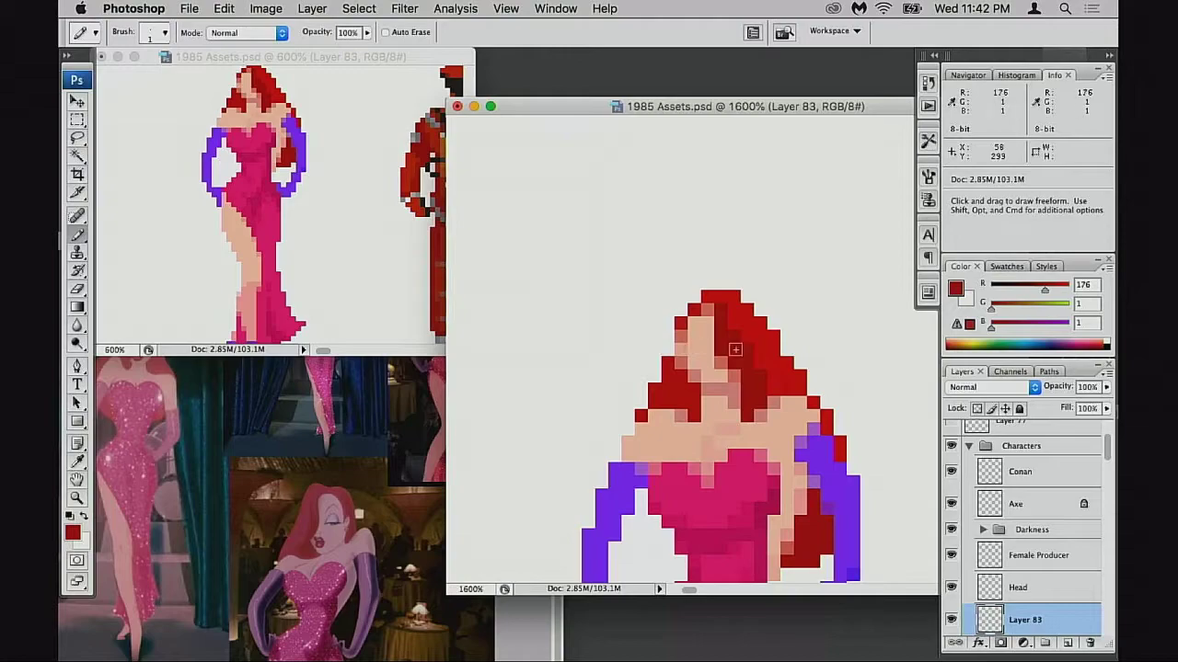
# - Repaint the upper part of the dark hair shadow beside the face with the sampled bright hair red
pyautogui.keyDown('alt'); pyautogui.keyDown('super'); pyautogui.click(801, 394); pyautogui.keyUp('super'); pyautogui.keyUp('alt')
pyautogui.keyDown('alt'); pyautogui.keyDown('super'); pyautogui.click(802, 394); pyautogui.keyUp('super'); pyautogui.keyUp('alt')
pyautogui.keyDown('alt'); pyautogui.keyDown('super'); pyautogui.click(800, 396); pyautogui.keyUp('super'); pyautogui.keyUp('alt')
pyautogui.keyDown('alt'); pyautogui.keyDown('super'); pyautogui.click(793, 399); pyautogui.keyUp('super'); pyautogui.keyUp('alt')
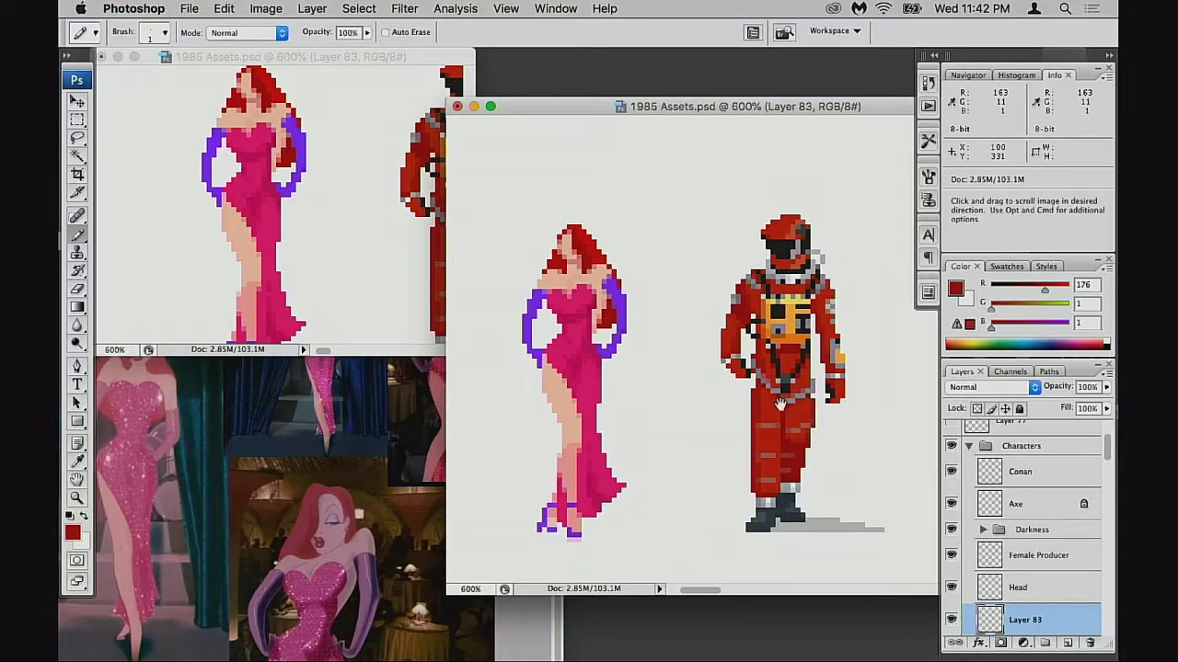
pyautogui.moveTo(631, 280); pyautogui.dragTo(696, 309)
pyautogui.moveTo(620, 241)
pyautogui.mouseDown()
pyautogui.moveTo(701, 326)
pyautogui.moveTo(698, 350)
pyautogui.mouseUp()
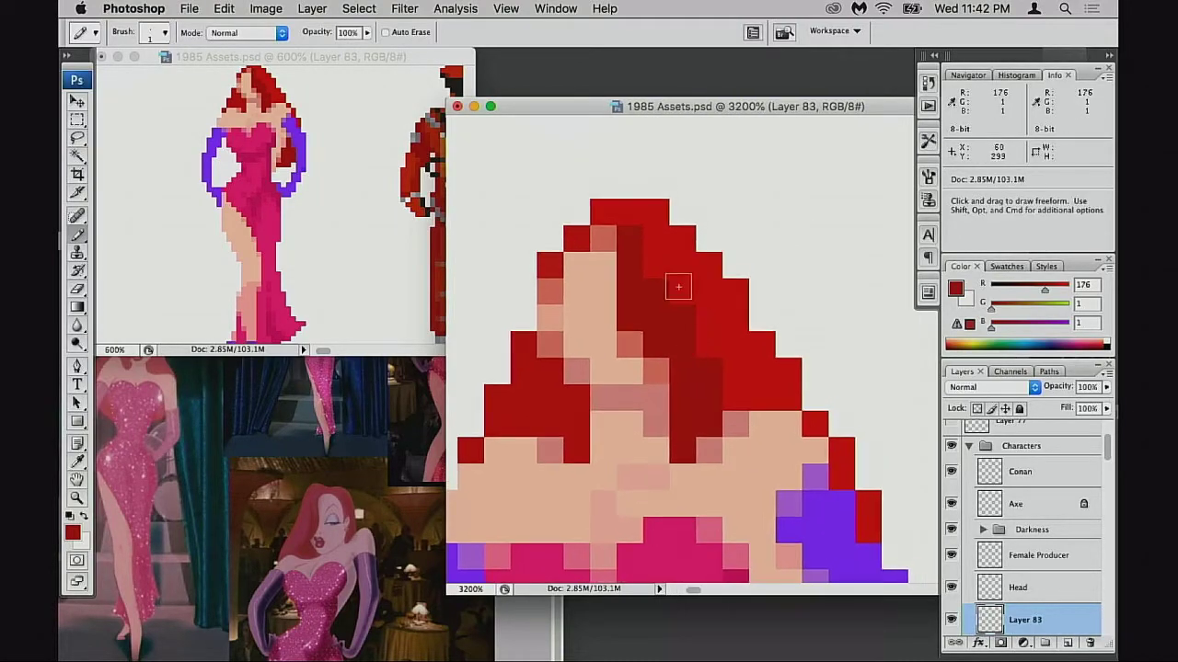
pyautogui.keyDown('alt'); pyautogui.click(678, 279); pyautogui.keyUp('alt')
pyautogui.moveTo(651, 271); pyautogui.dragTo(654, 310)
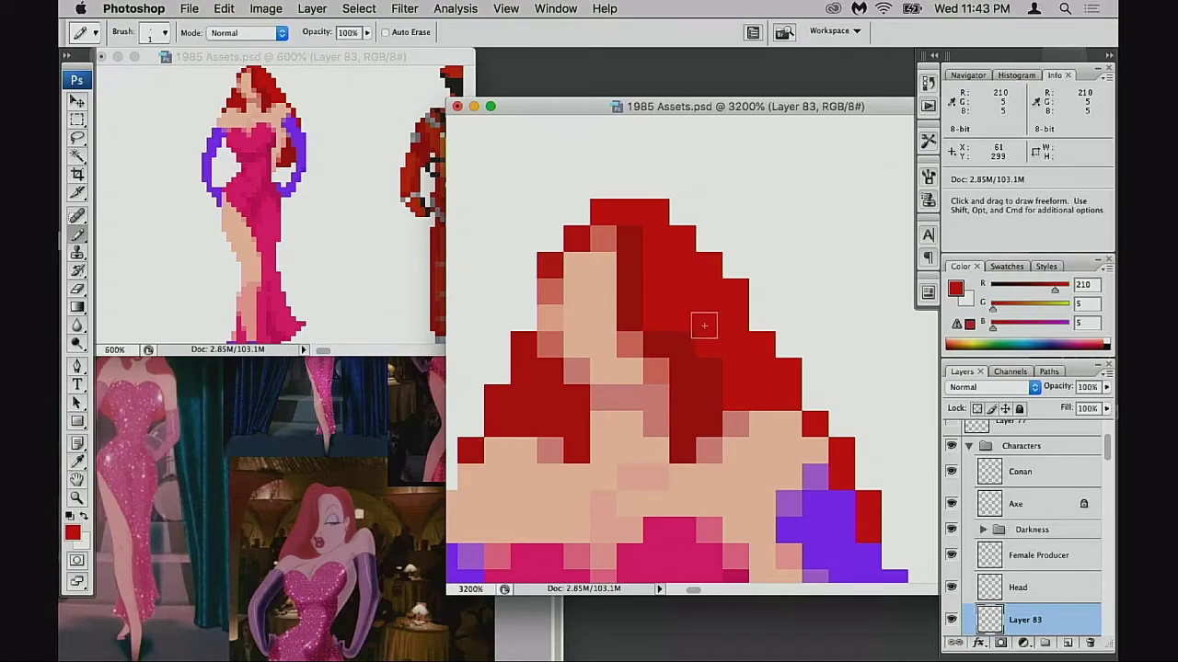
pyautogui.moveTo(636, 263)
pyautogui.mouseDown()
pyautogui.moveTo(635, 289)
pyautogui.moveTo(700, 285)
pyautogui.moveTo(635, 237)
pyautogui.mouseUp()
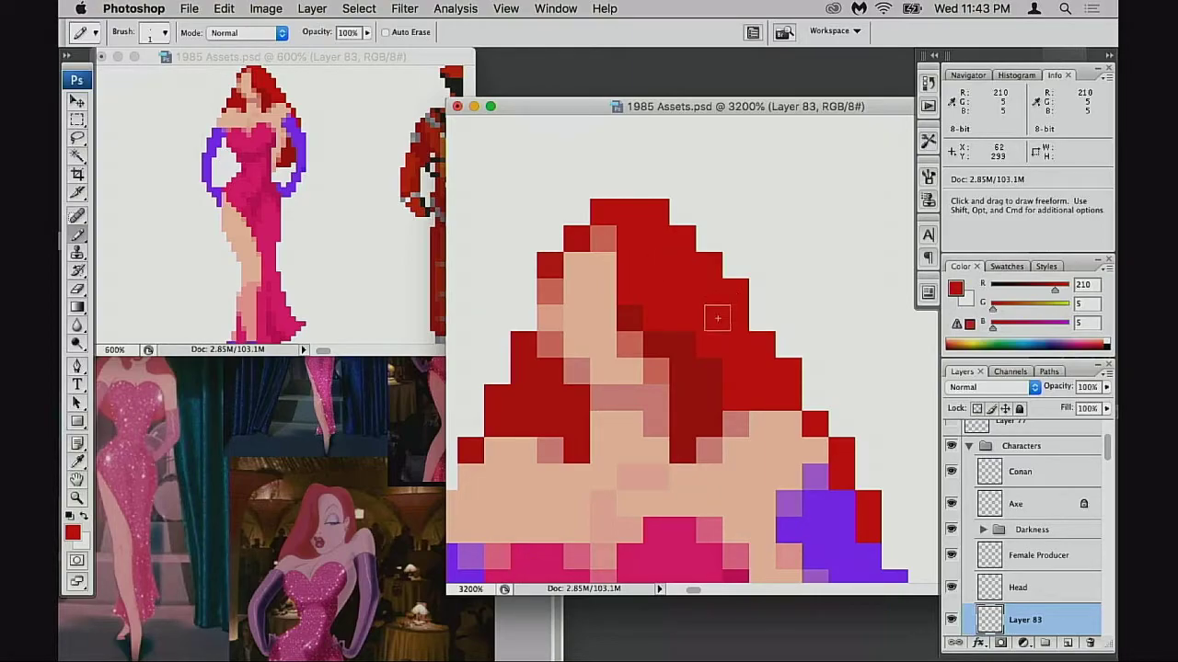
# - Soften the top of the hair shadow beside the cheek with the sampled darker red, using the Pencil at 40% opacity
pyautogui.keyDown('alt'); pyautogui.click(636, 317); pyautogui.keyUp('alt')
pyautogui.moveTo(638, 317); pyautogui.dragTo(631, 295)
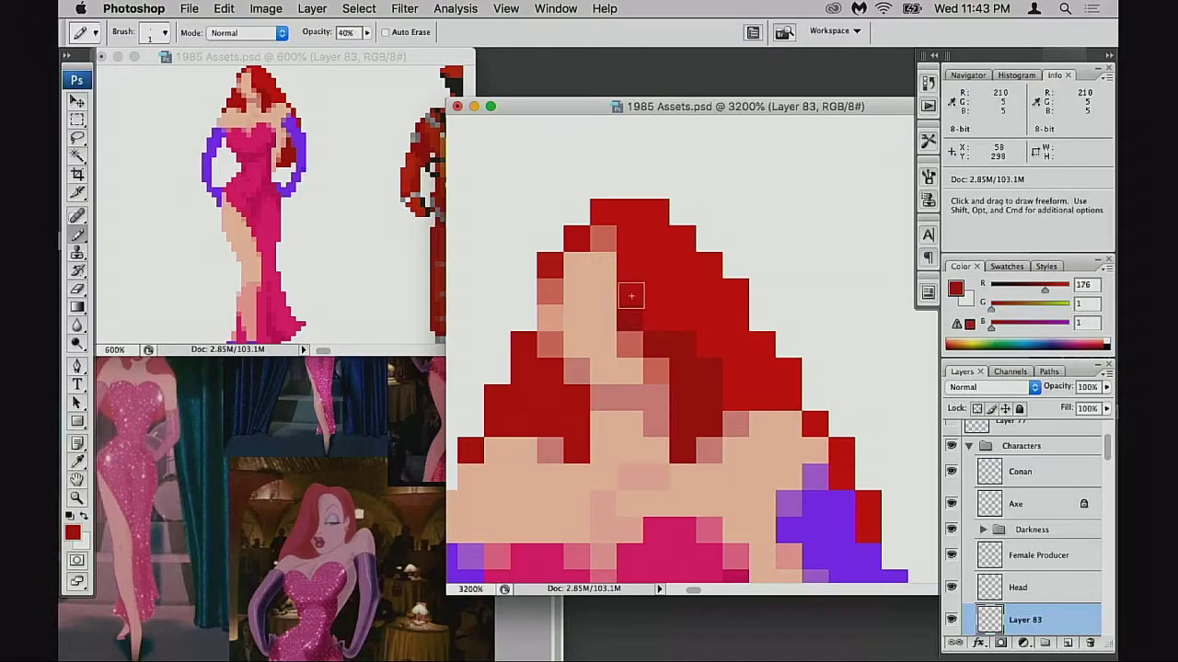
pyautogui.press('4')
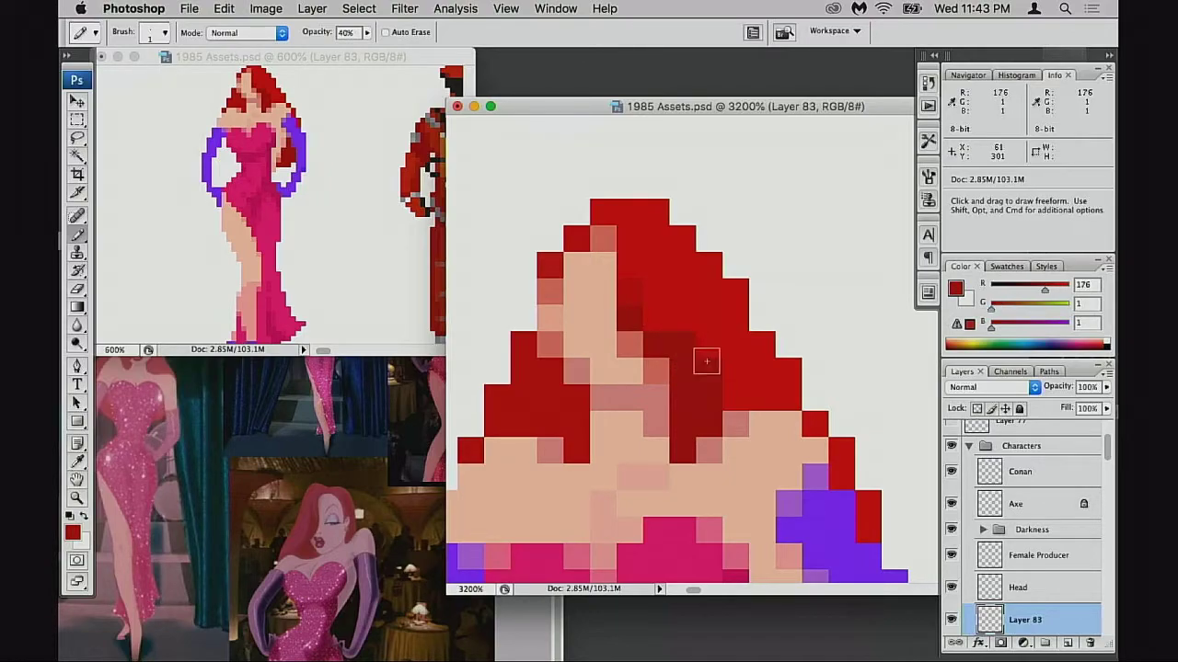
# - Flip the woman's layer horizontally with Free Transform to check the figure in mirror image
pyautogui.press('space')
pyautogui.keyDown('alt'); pyautogui.click(707, 407); pyautogui.keyUp('alt')
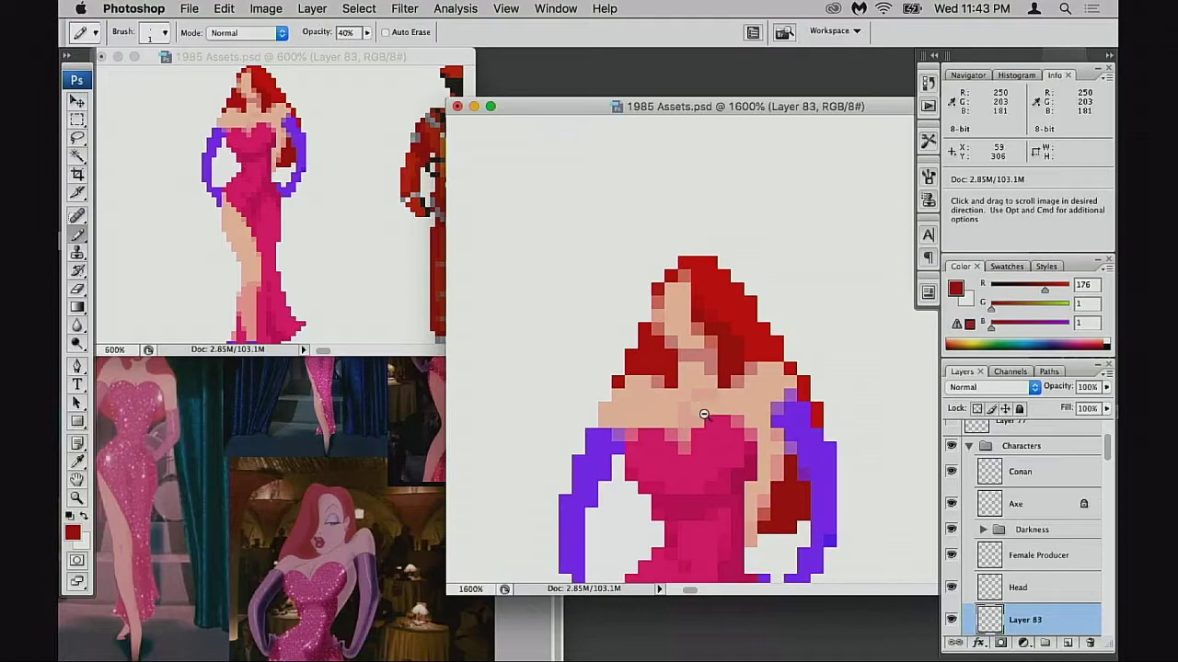
pyautogui.keyDown('alt'); pyautogui.click(704, 419); pyautogui.keyUp('alt')
pyautogui.keyDown('alt'); pyautogui.click(705, 425); pyautogui.keyUp('alt')
pyautogui.keyDown('alt'); pyautogui.click(711, 436); pyautogui.keyUp('alt')
pyautogui.keyDown('alt'); pyautogui.click(746, 431); pyautogui.keyUp('alt')
pyautogui.moveTo(738, 422); pyautogui.dragTo(683, 425)
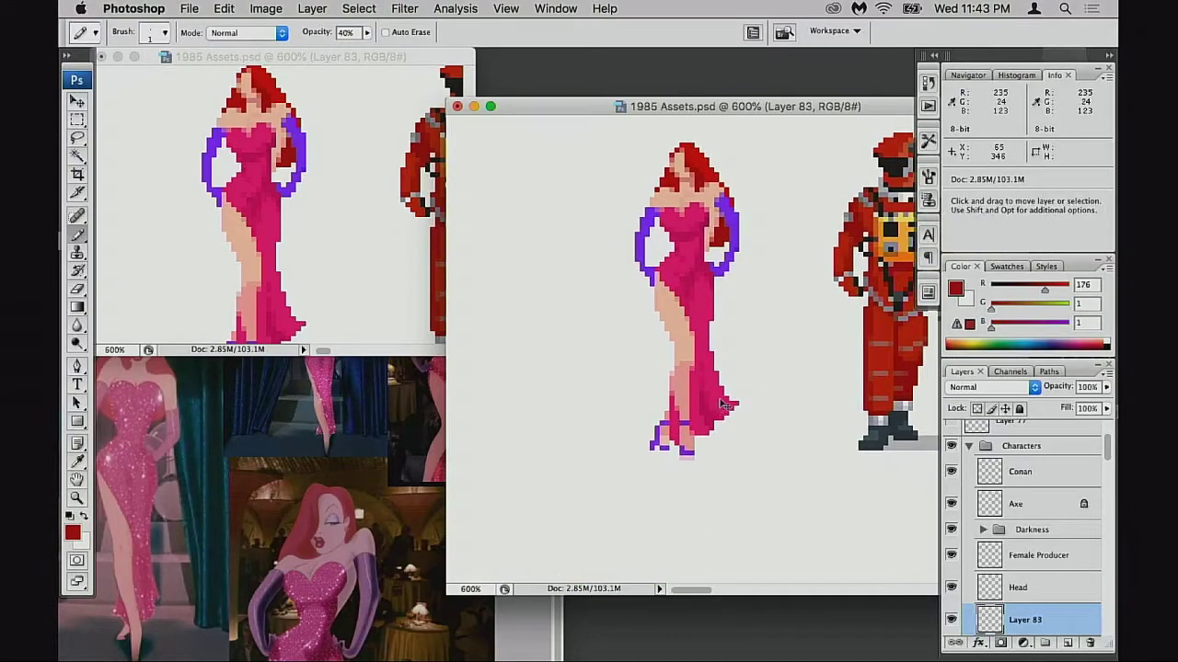
pyautogui.press('super+t')
pyautogui.rightClick(672, 296)
pyautogui.click(733, 494)
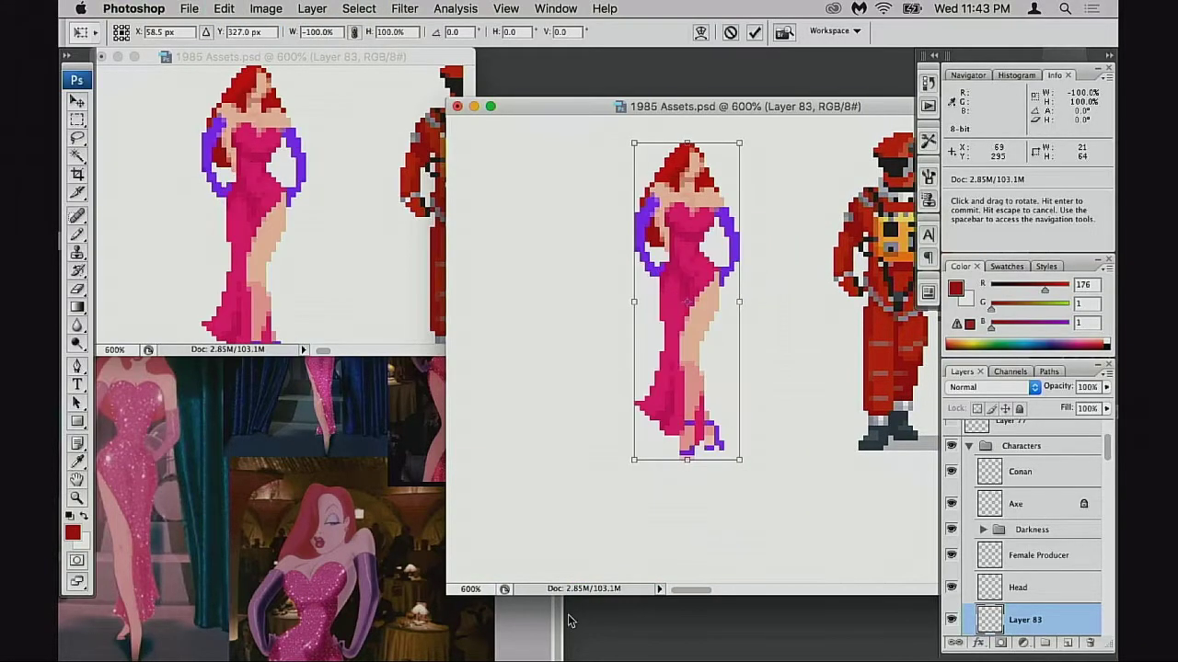
pyautogui.press('Return')
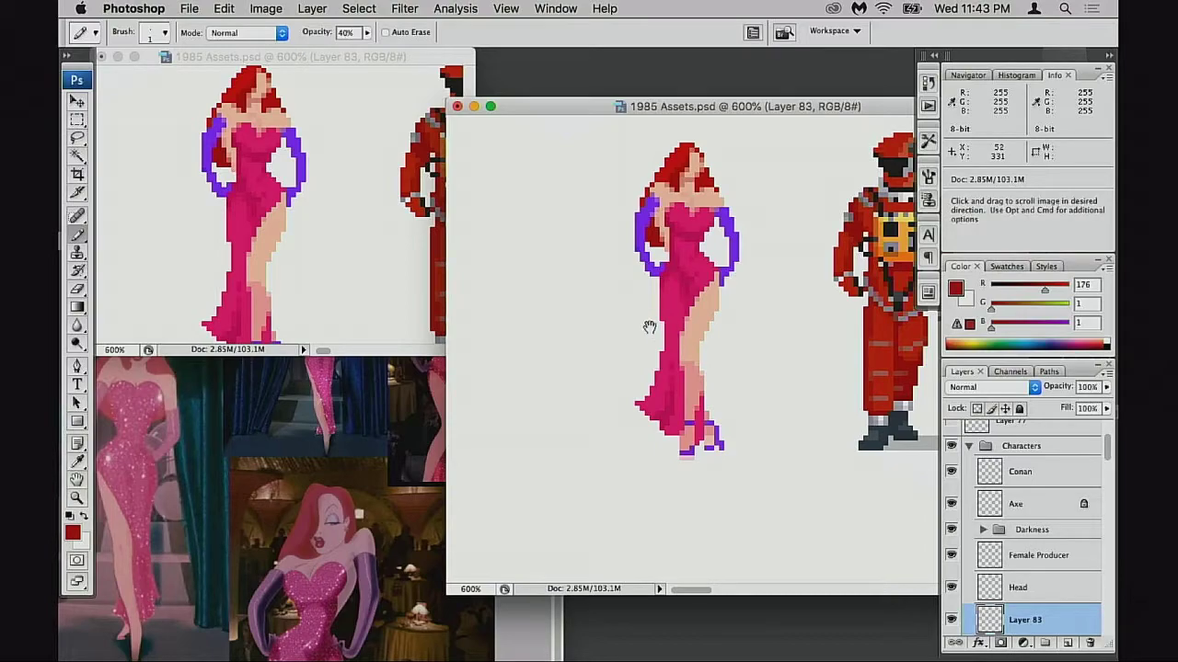
# - Extend the hair's outer edge down past the shoulder to the glove with the sampled bright red, undoing the stray last pixel
pyautogui.moveTo(650, 347); pyautogui.dragTo(652, 376)
pyautogui.keyDown('alt'); pyautogui.click(658, 369); pyautogui.keyUp('alt')
pyautogui.keyDown('alt'); pyautogui.click(663, 367); pyautogui.keyUp('alt')
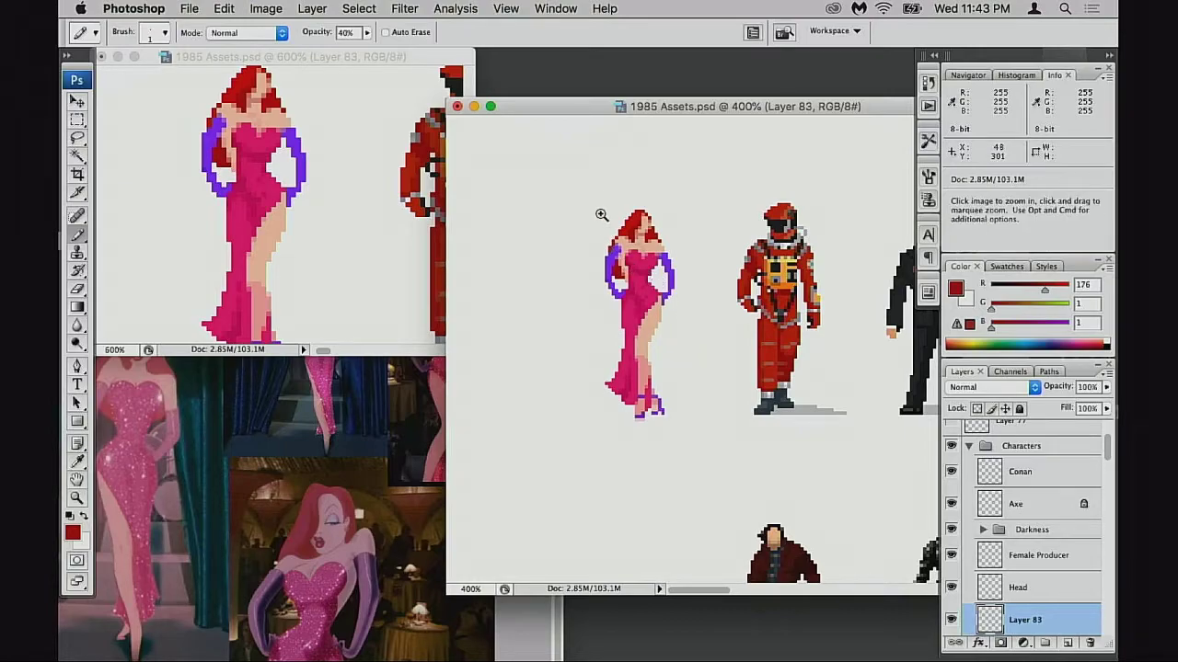
pyautogui.scroll(5, 607, 221)
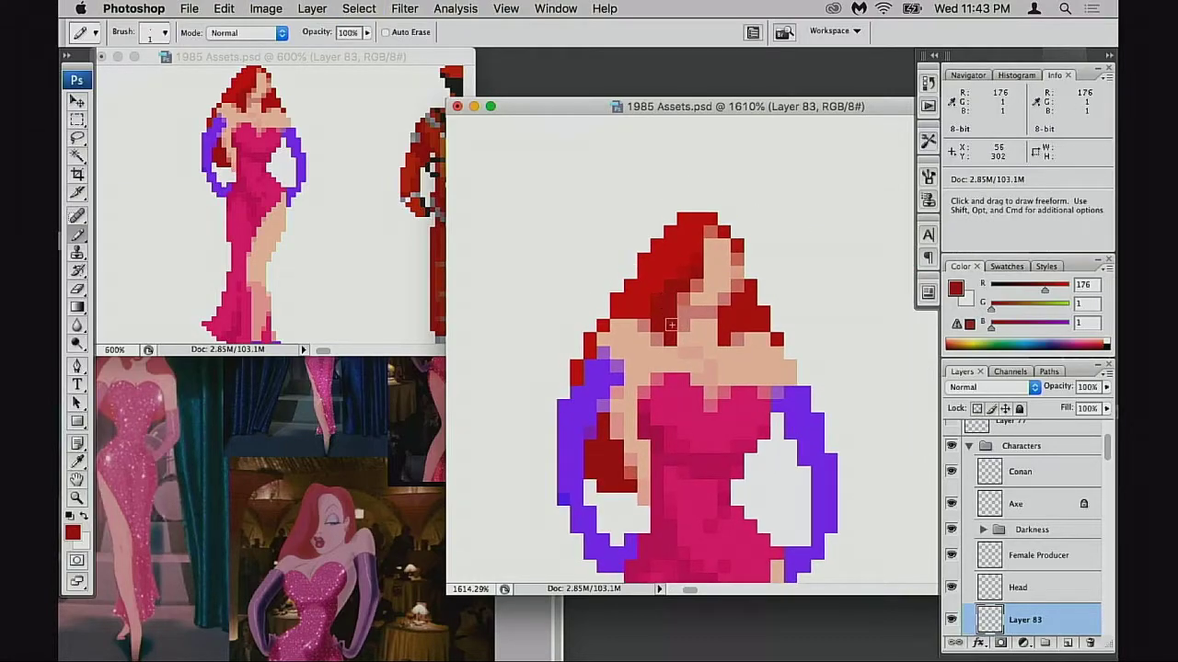
pyautogui.keyDown('alt'); pyautogui.click(637, 279); pyautogui.keyUp('alt')
pyautogui.click(618, 286)
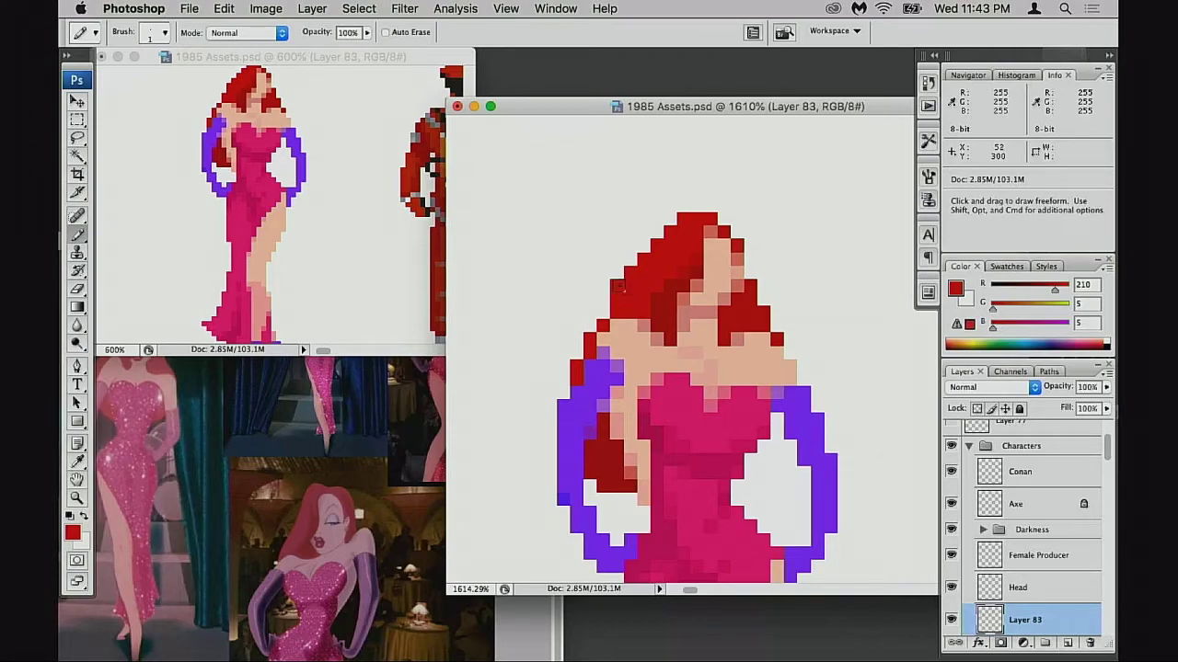
pyautogui.moveTo(618, 286)
pyautogui.mouseDown()
pyautogui.moveTo(575, 342)
pyautogui.moveTo(568, 376)
pyautogui.mouseUp()
pyautogui.click(564, 392)
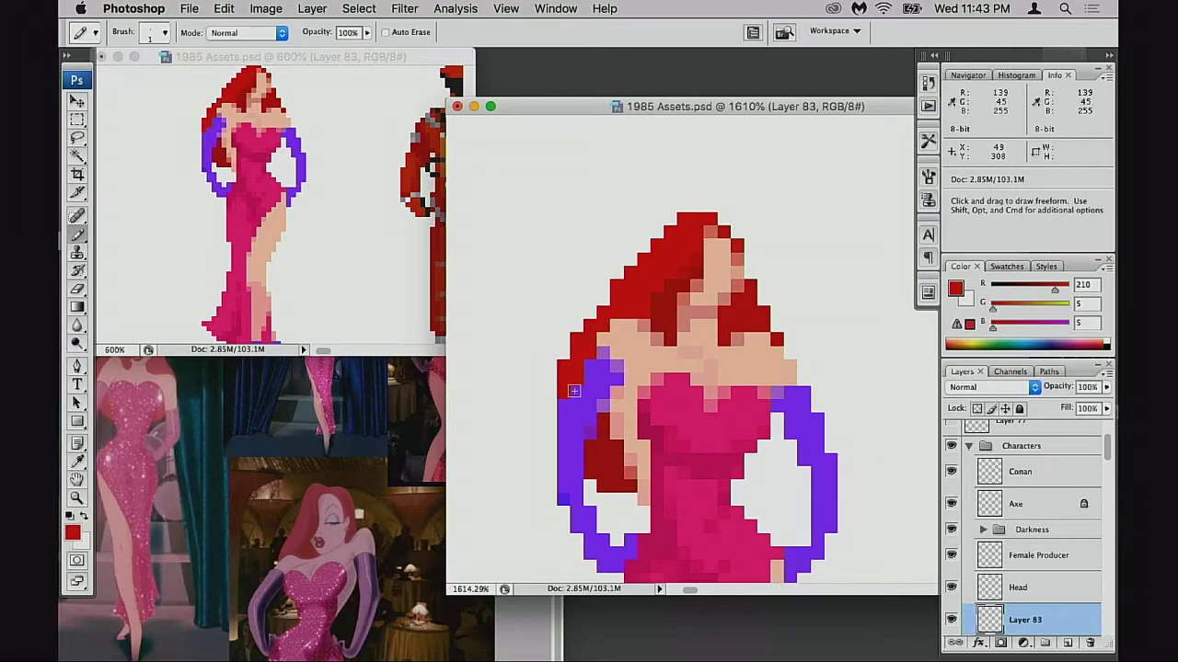
pyautogui.press('super+z')
pyautogui.click(564, 352)
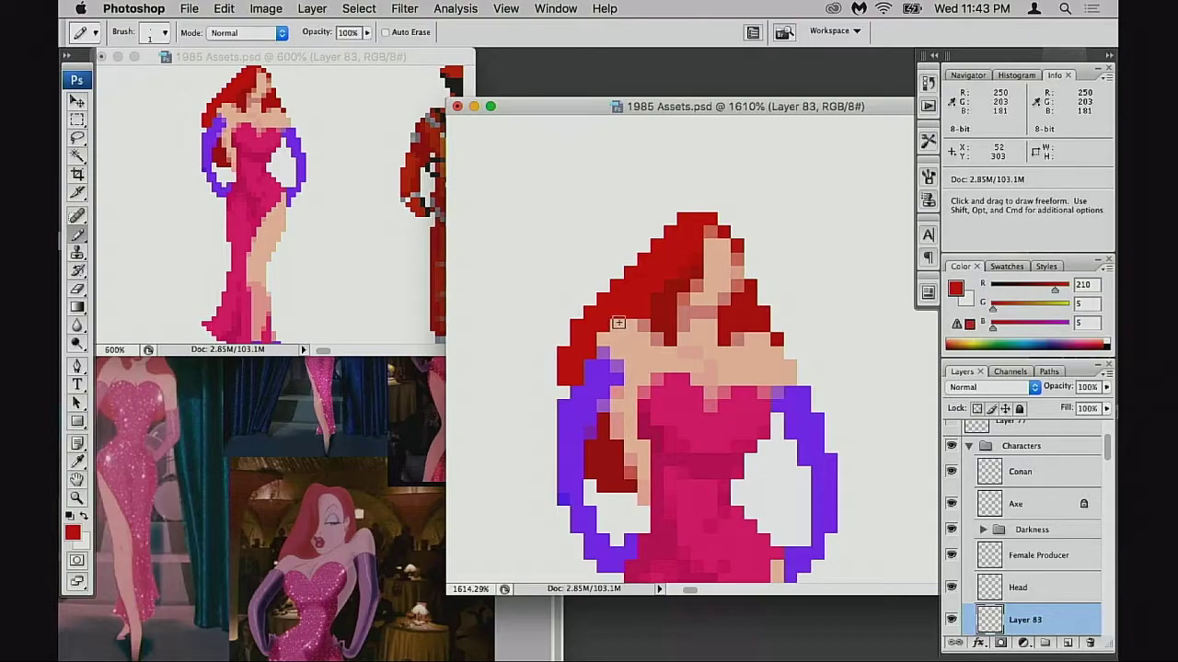
# - Erase the protruding corner pixel on the hair's outer edge and test trimming the tip beside the glove
pyautogui.press('e')
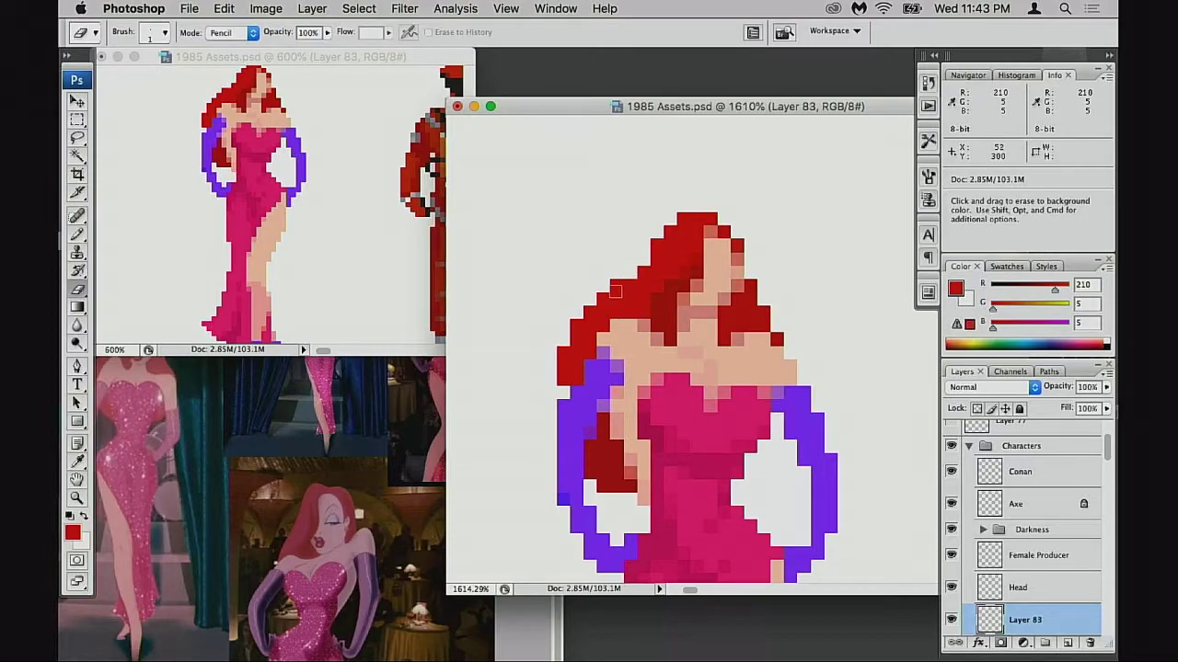
pyautogui.click(622, 287)
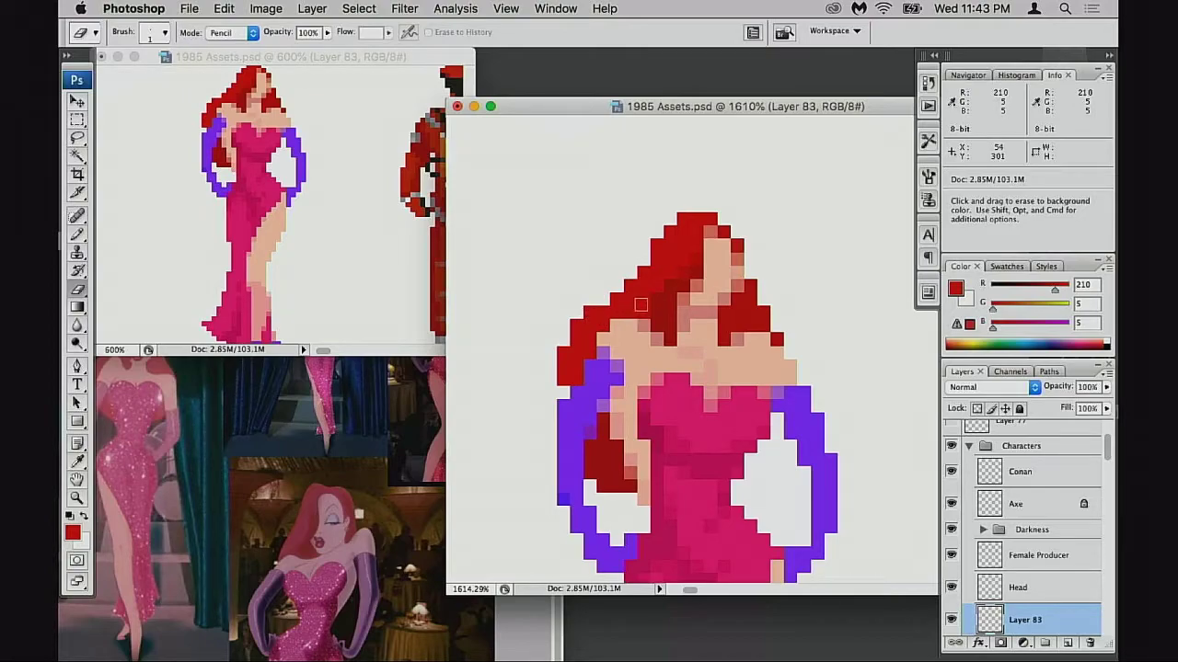
pyautogui.click(564, 381)
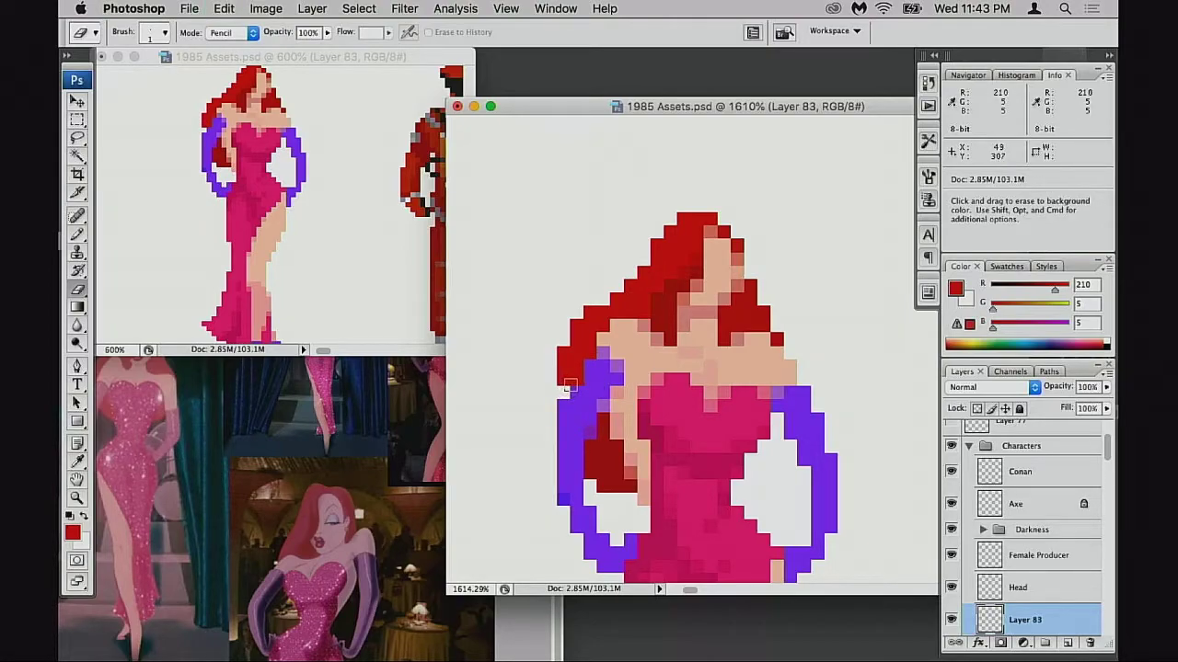
pyautogui.press('b')
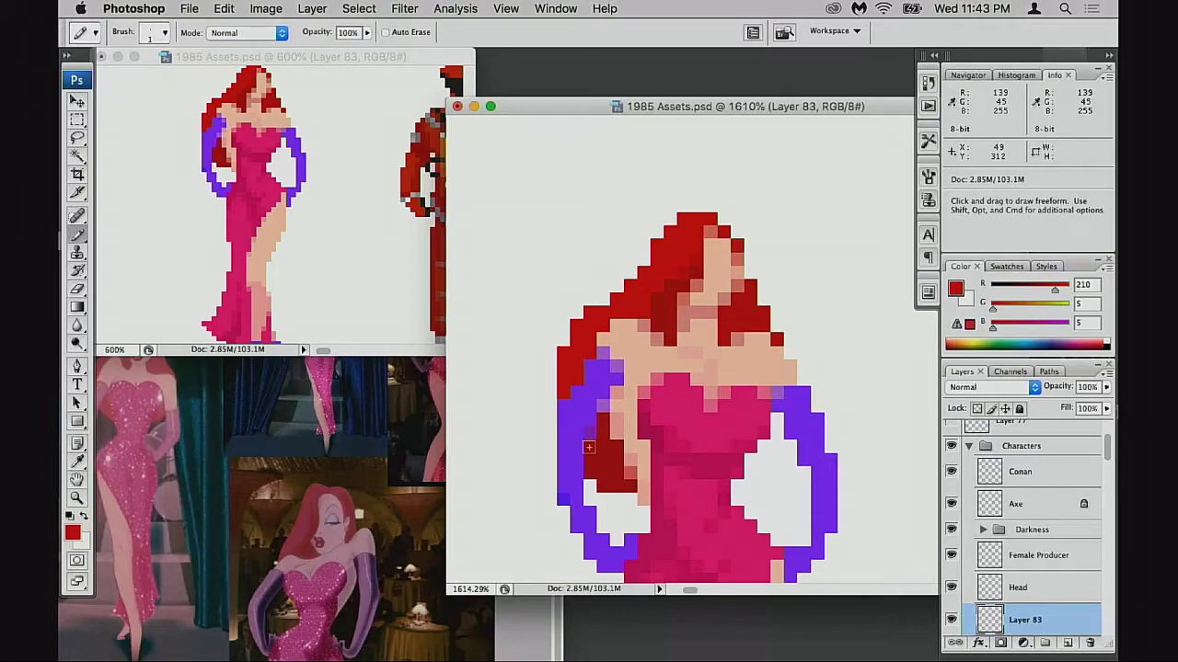
# - Try erasing the outermost hair pixels above the glove and at the shoulder, and step back through these erasures
pyautogui.press('e')
pyautogui.click(559, 388)
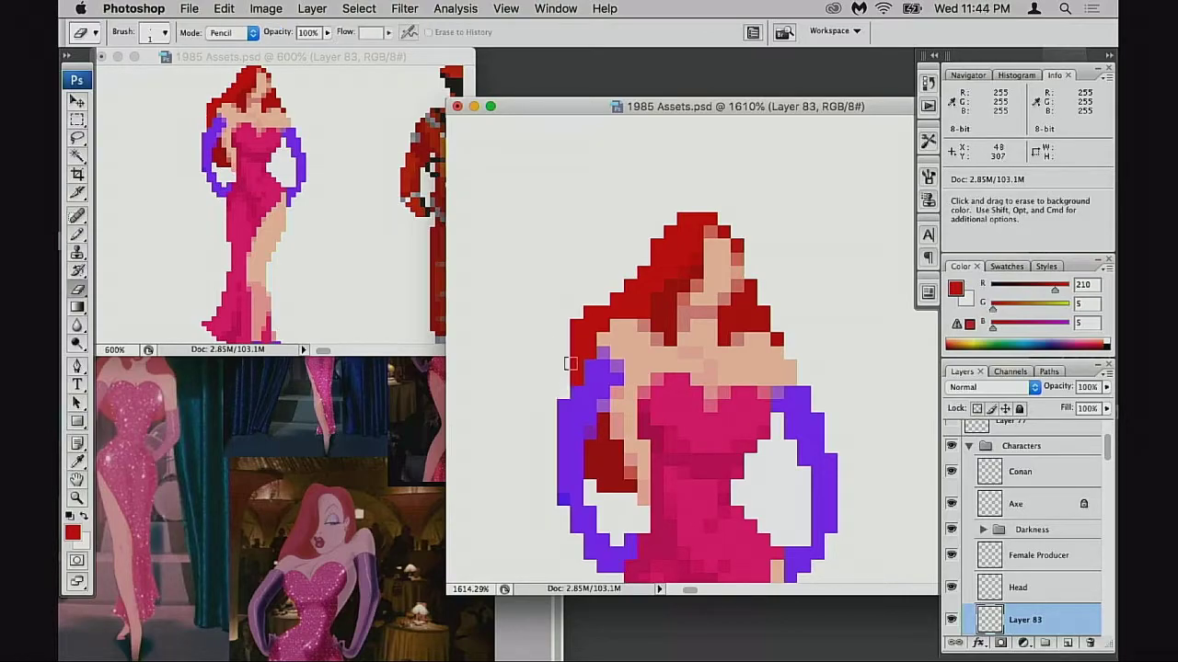
pyautogui.click(574, 325)
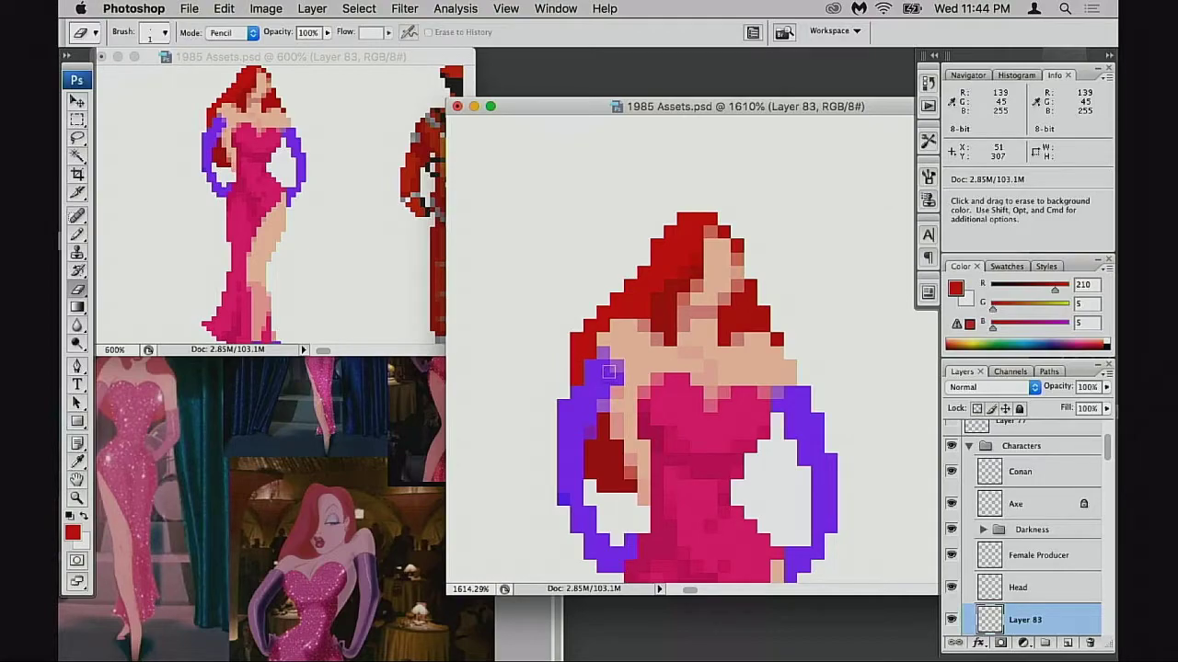
pyautogui.press('super+alt+z')
pyautogui.press('super+alt+z')
pyautogui.press('super+alt+z')
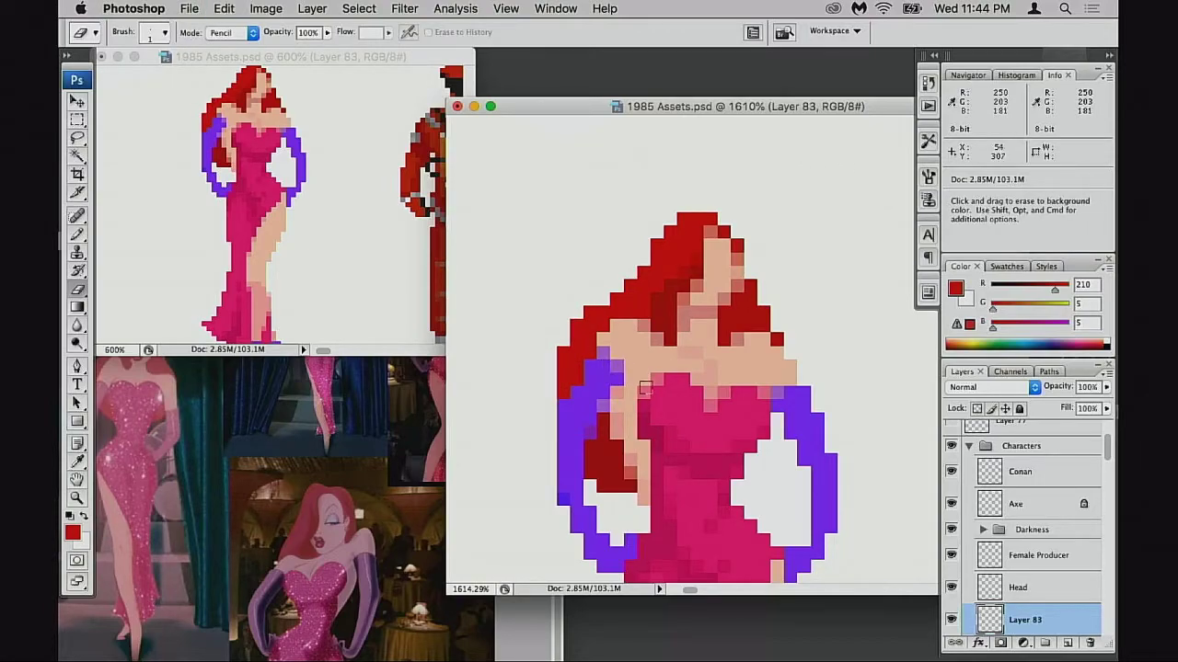
# - Compare the mirrored woman with the red-suited character at 500%, and flip her layer horizontally back to its original direction
pyautogui.keyDown('alt'); pyautogui.keyDown('super'); pyautogui.click(649, 398); pyautogui.keyUp('super'); pyautogui.keyUp('alt')
pyautogui.keyDown('alt'); pyautogui.keyDown('super'); pyautogui.click(658, 397); pyautogui.keyUp('super'); pyautogui.keyUp('alt')
pyautogui.keyDown('alt'); pyautogui.keyDown('super'); pyautogui.click(663, 396); pyautogui.keyUp('super'); pyautogui.keyUp('alt')
pyautogui.moveTo(780, 379); pyautogui.dragTo(607, 406)
pyautogui.keyDown('alt'); pyautogui.keyDown('super'); pyautogui.click(614, 410); pyautogui.keyUp('super'); pyautogui.keyUp('alt')
pyautogui.keyDown('alt'); pyautogui.keyDown('super'); pyautogui.click(616, 411); pyautogui.keyUp('super'); pyautogui.keyUp('alt')
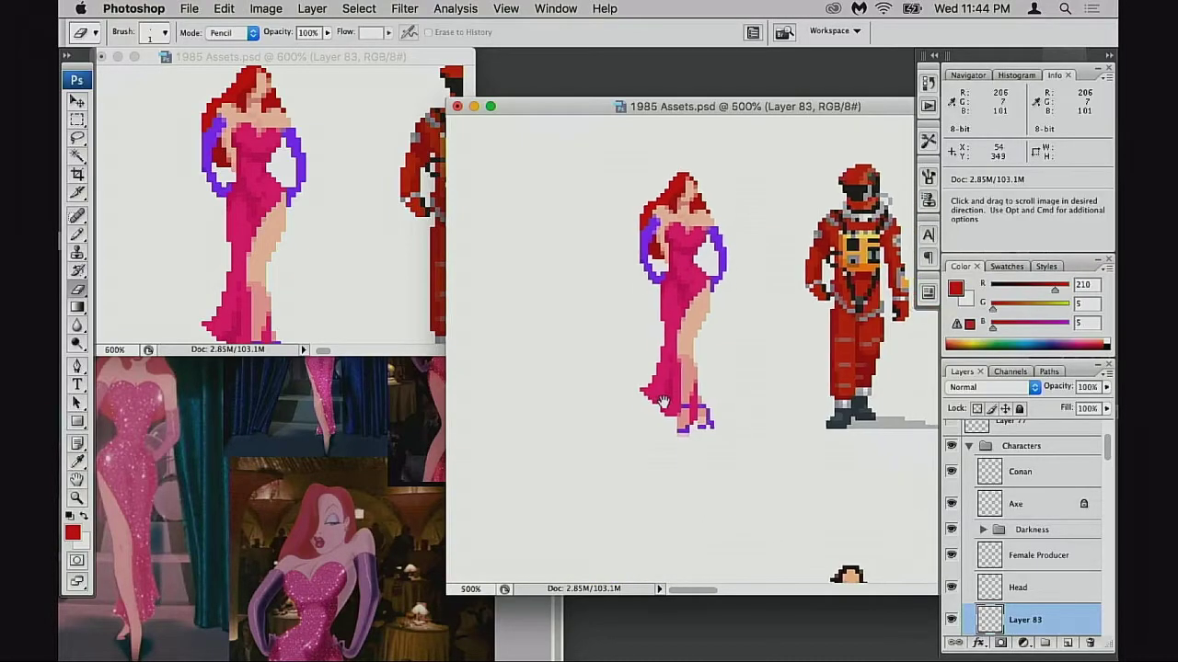
pyautogui.hscroll(2, 635, 414)
pyautogui.scroll(2, 635, 414)
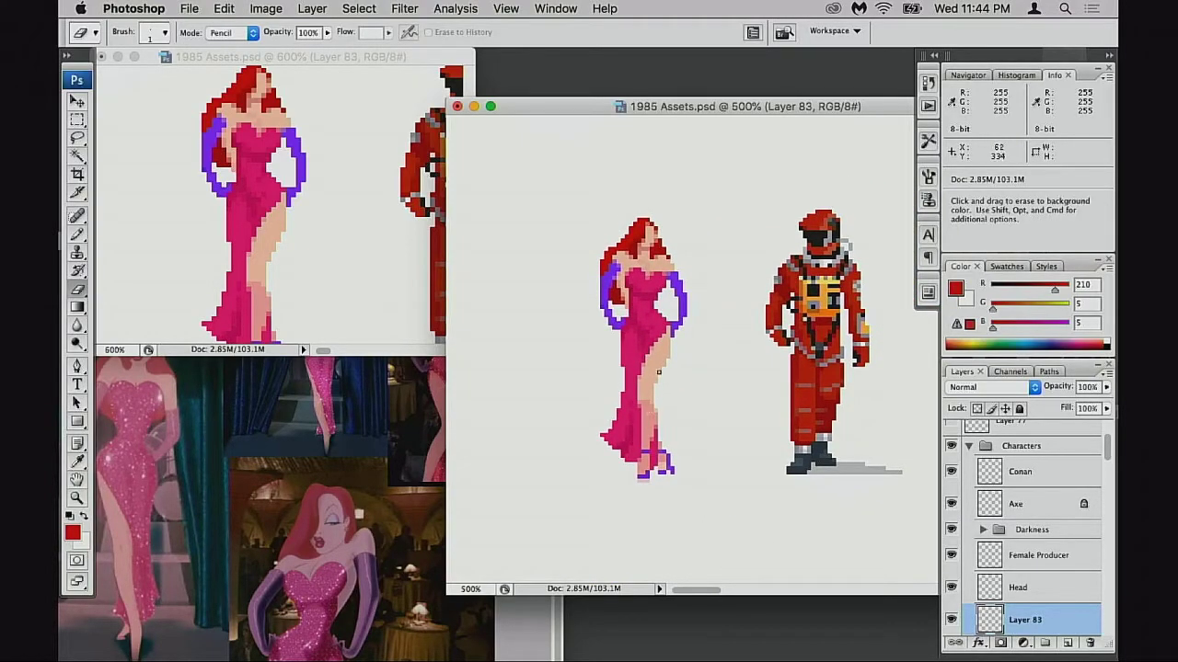
pyautogui.press('super+t')
pyautogui.rightClick(648, 298)
pyautogui.click(700, 487)
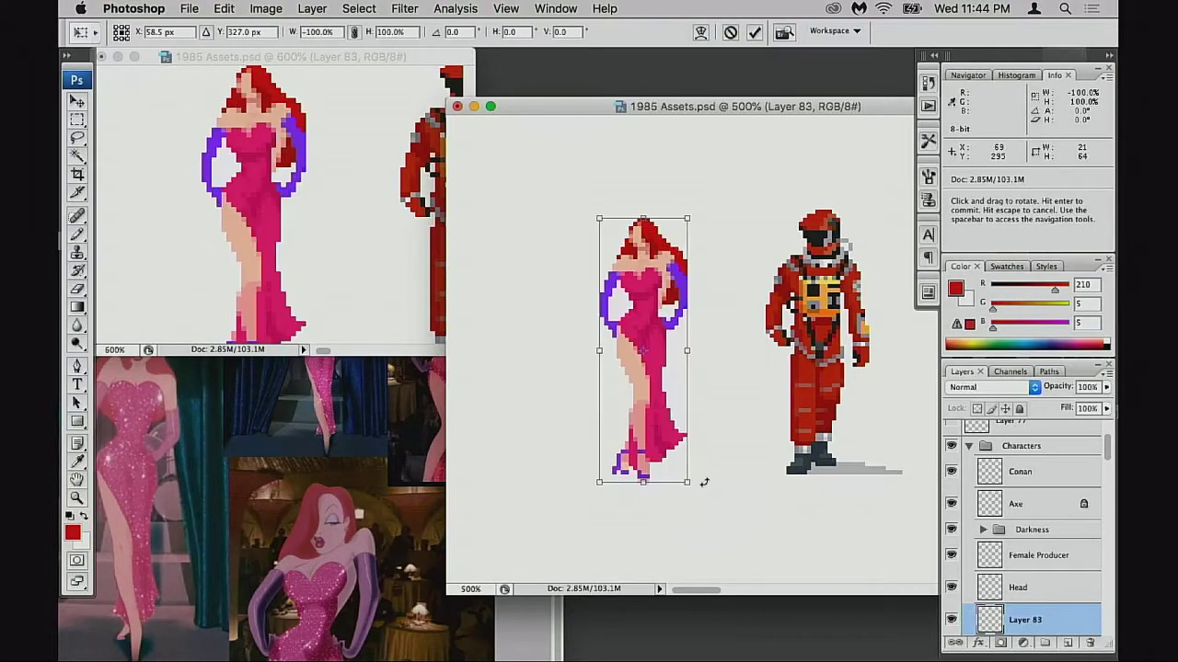
pyautogui.press('Return')
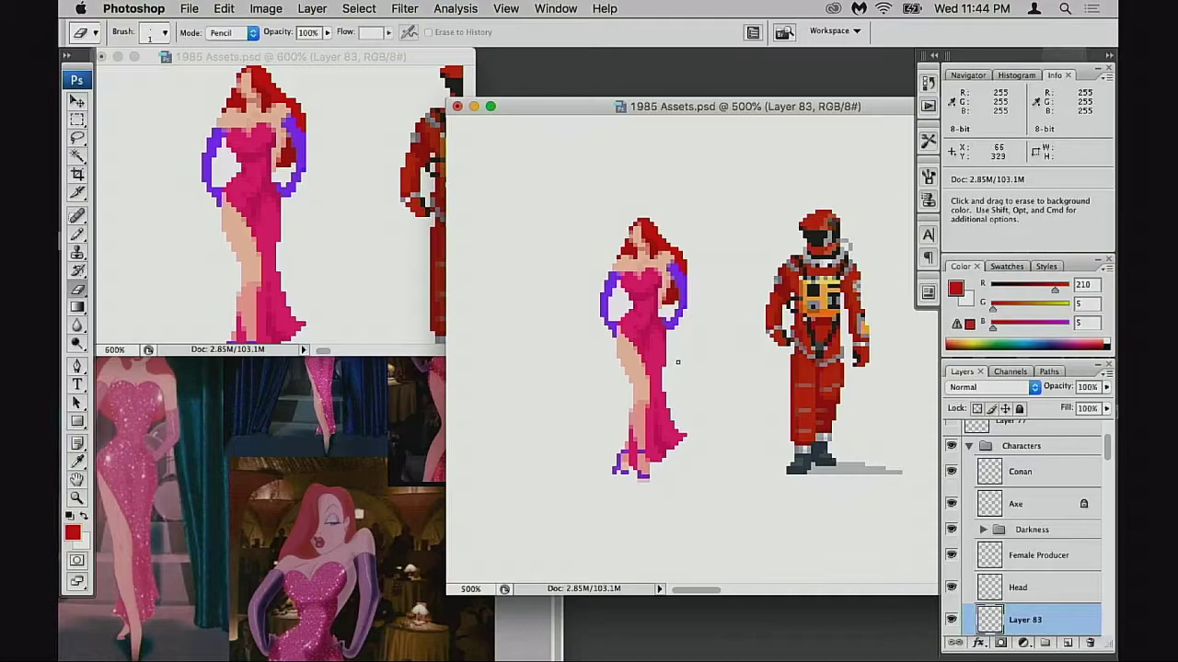
# - Compare the earliest Pencil state with the latest Free Transform state in the document history
pyautogui.click(929, 83)
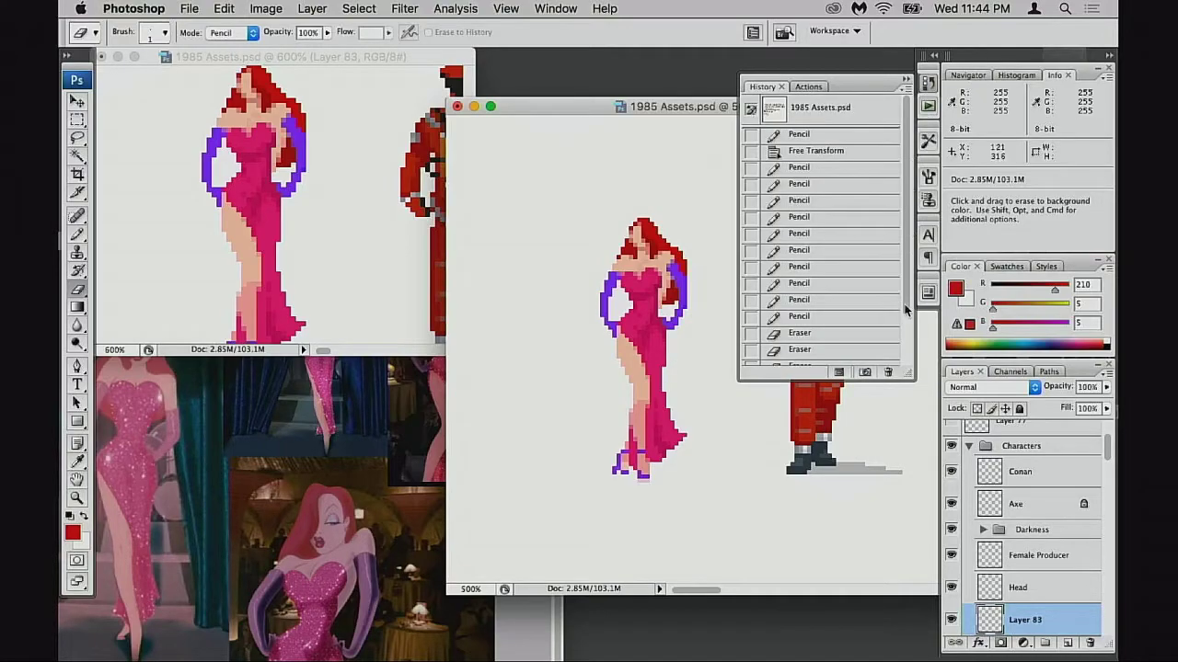
pyautogui.scroll(-5, 906, 311)
pyautogui.scroll(5, 903, 314)
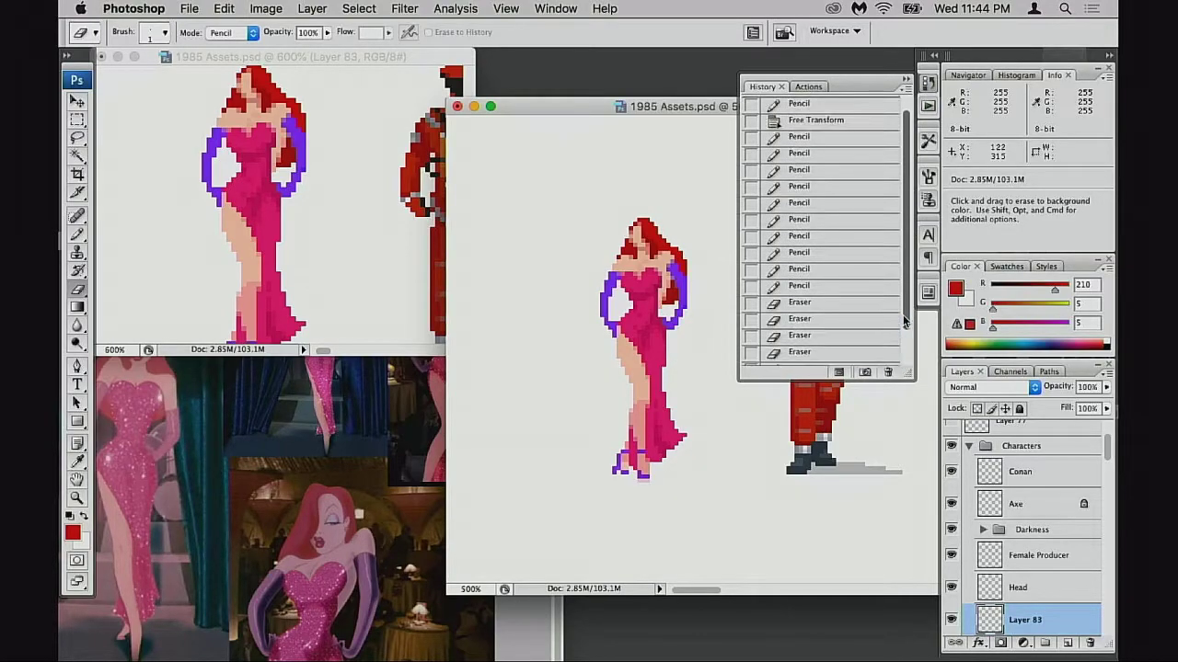
pyautogui.click(823, 140)
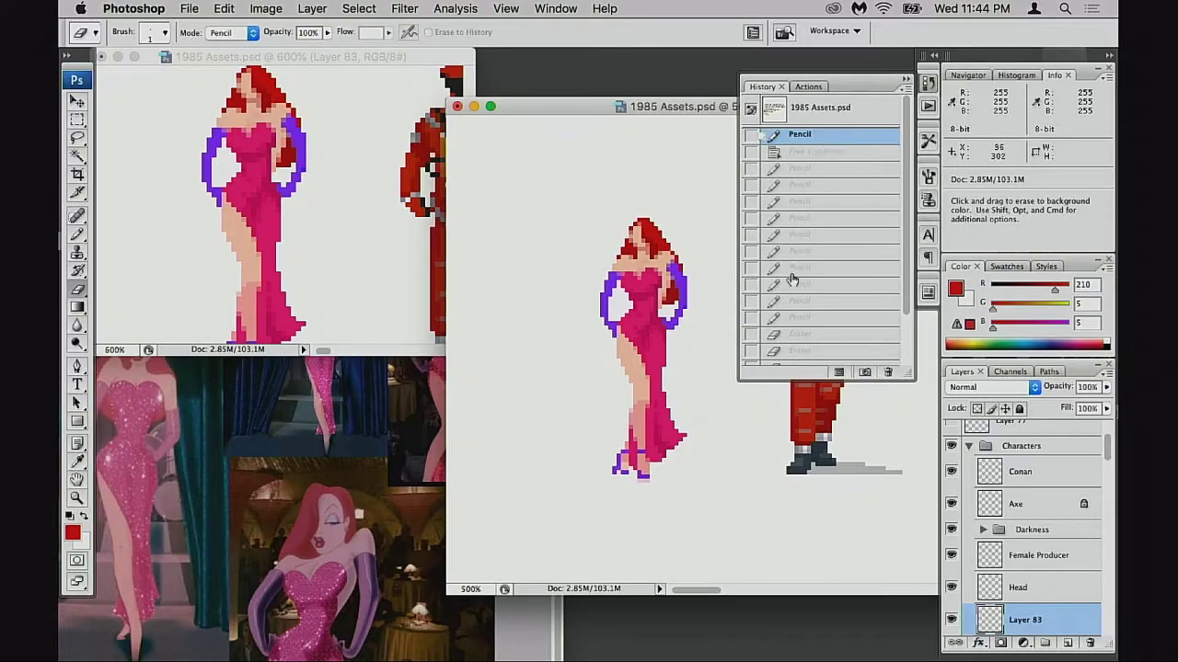
pyautogui.scroll(-5, 899, 352)
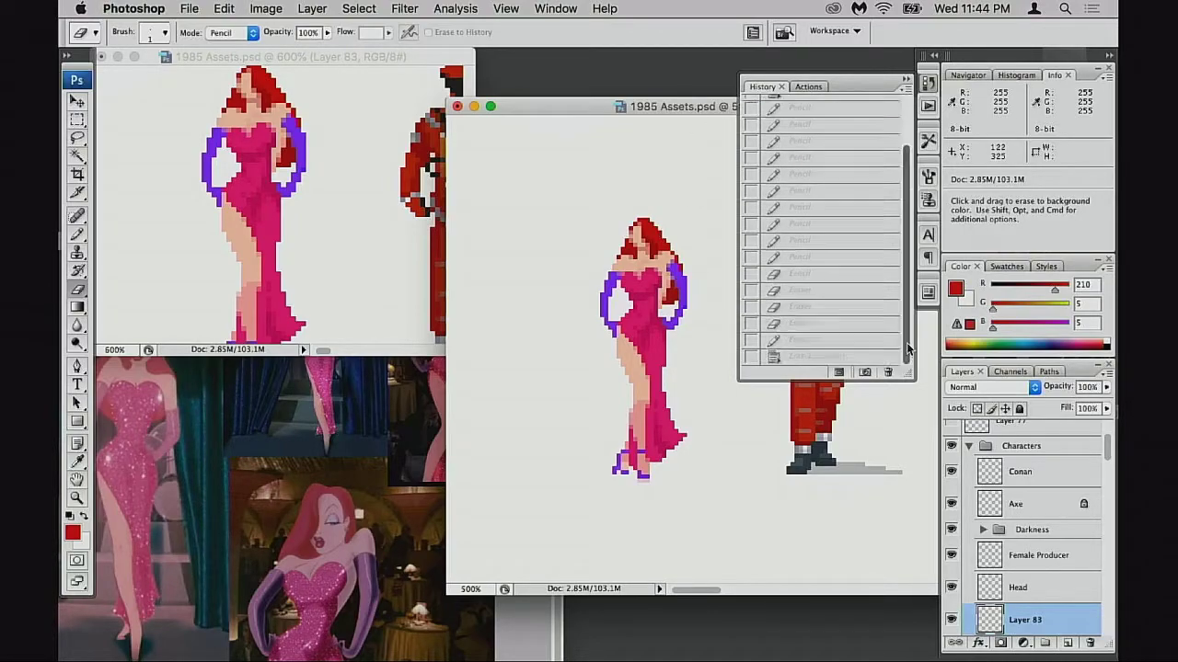
pyautogui.click(828, 356)
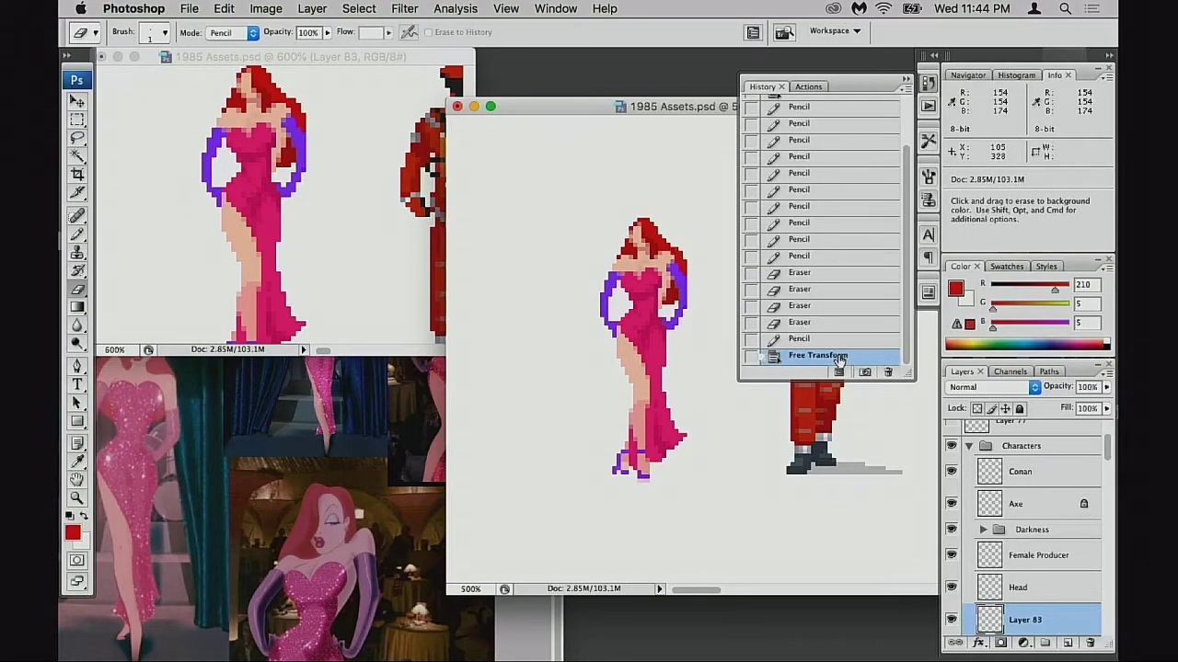
# - Compare the neighbouring early Pencil states in the document history
pyautogui.click(834, 108)
pyautogui.click(830, 125)
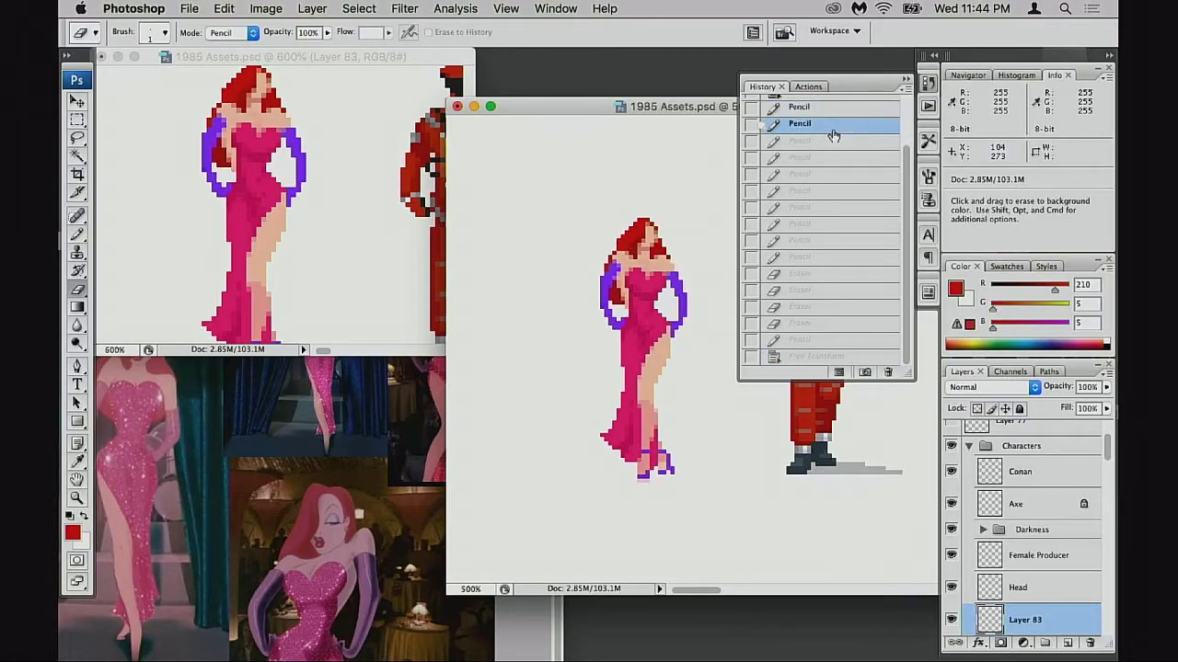
pyautogui.click(831, 139)
pyautogui.click(832, 123)
pyautogui.click(832, 107)
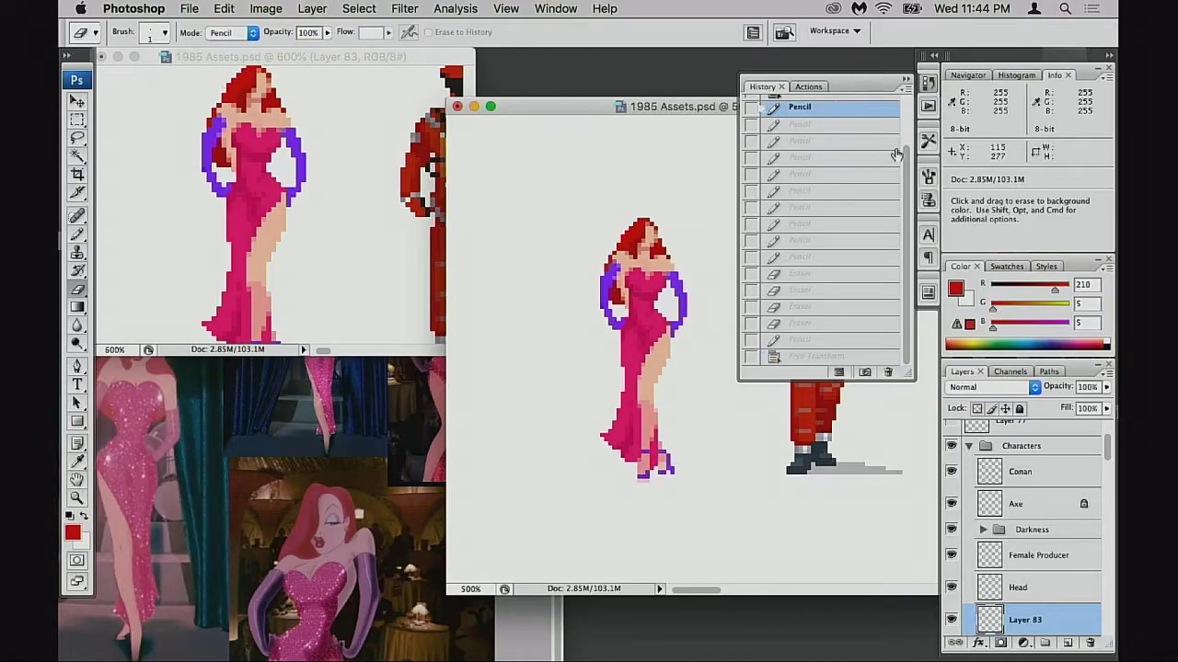
# - Revert the document to the Pencil state just before the first Free Transform, clear any selection, and save the file
pyautogui.moveTo(908, 155); pyautogui.dragTo(908, 103)
pyautogui.click(834, 152)
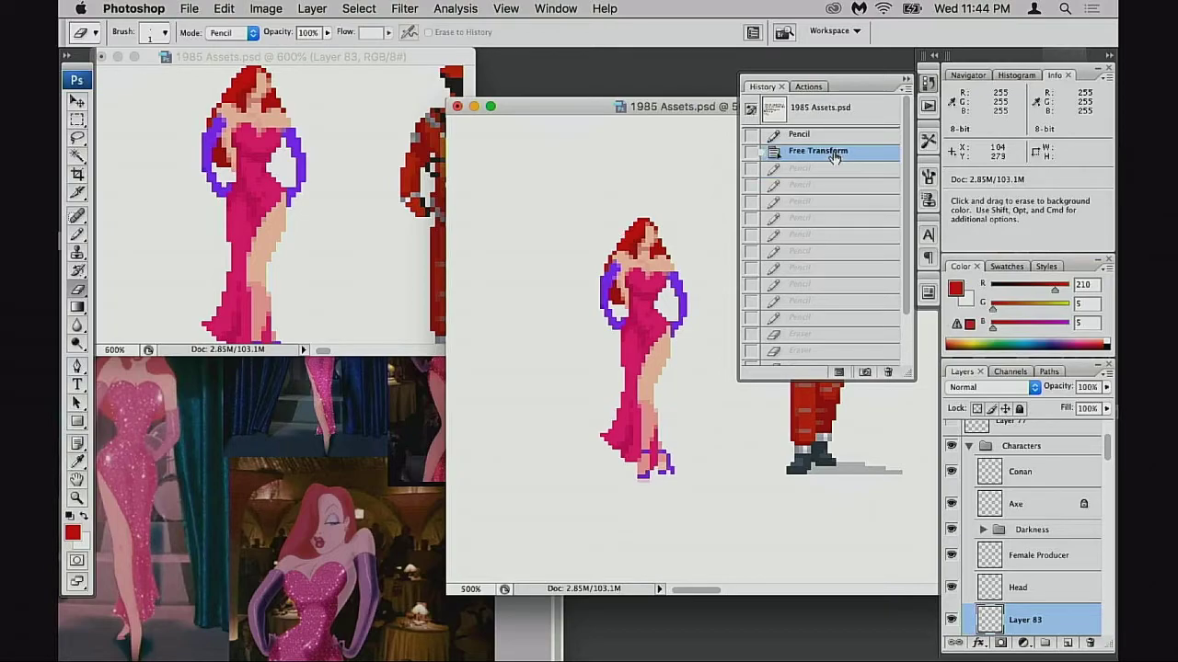
pyautogui.click(834, 135)
pyautogui.press('super+d')
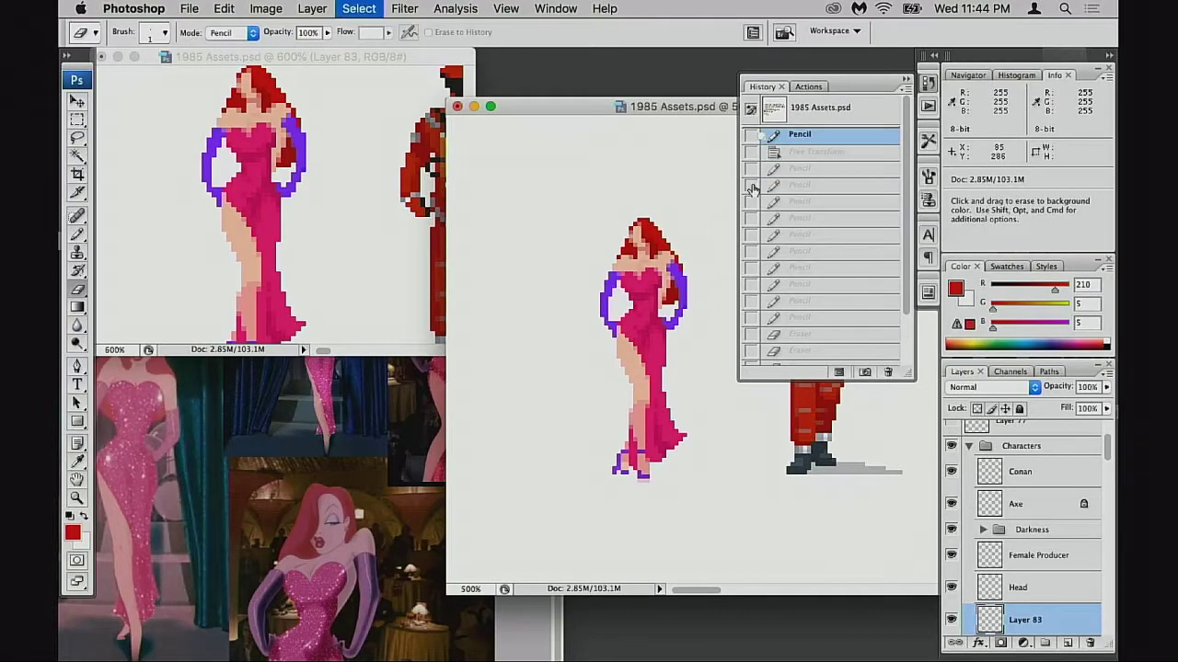
pyautogui.press('super+s')
pyautogui.click(906, 81)
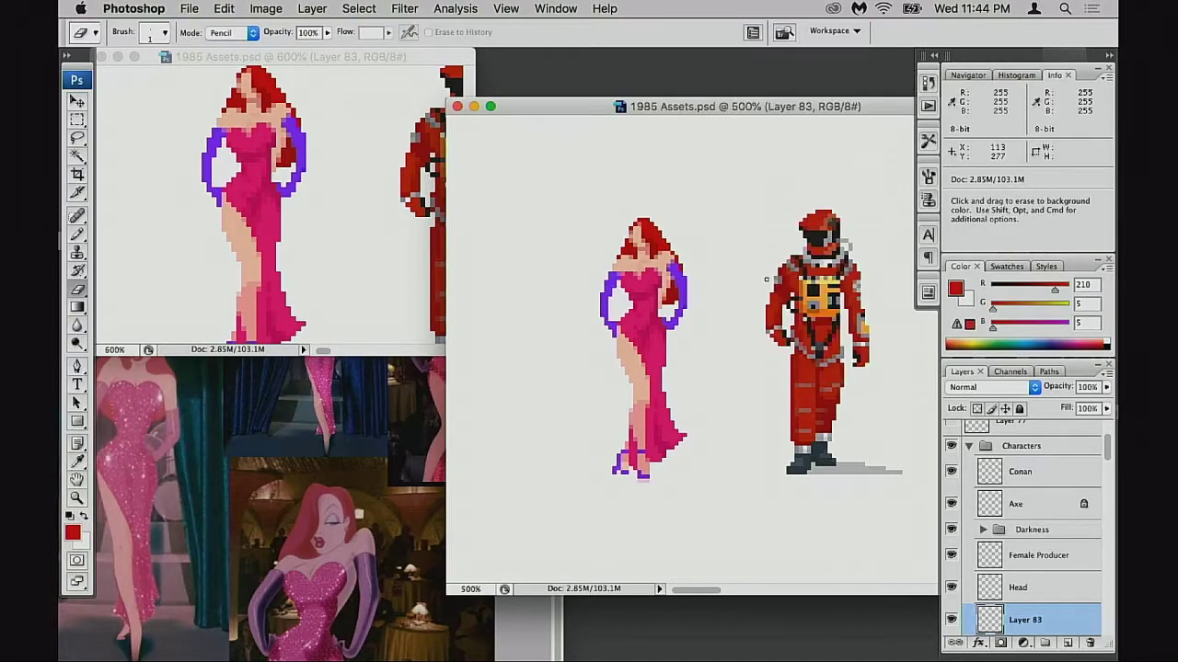
# - Darken the hair section beside the neck, away from the gloved arm overlapped by hair, with the Pencil and a dark red sampled from the hair
pyautogui.scroll(5, 715, 336)
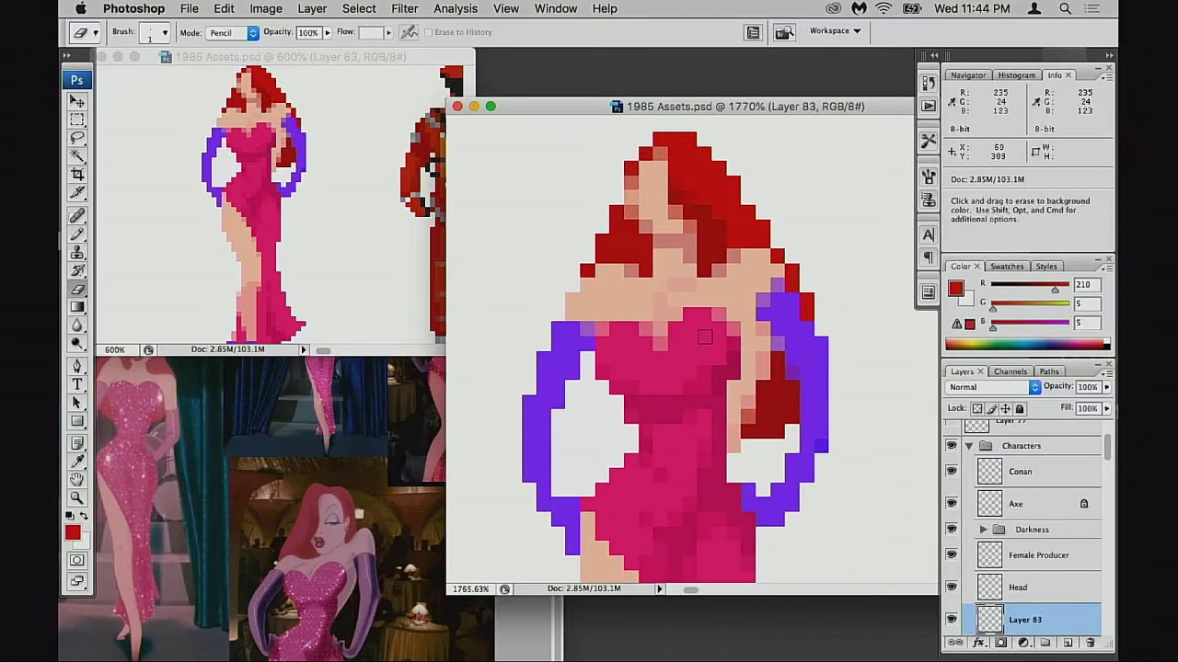
pyautogui.press('b')
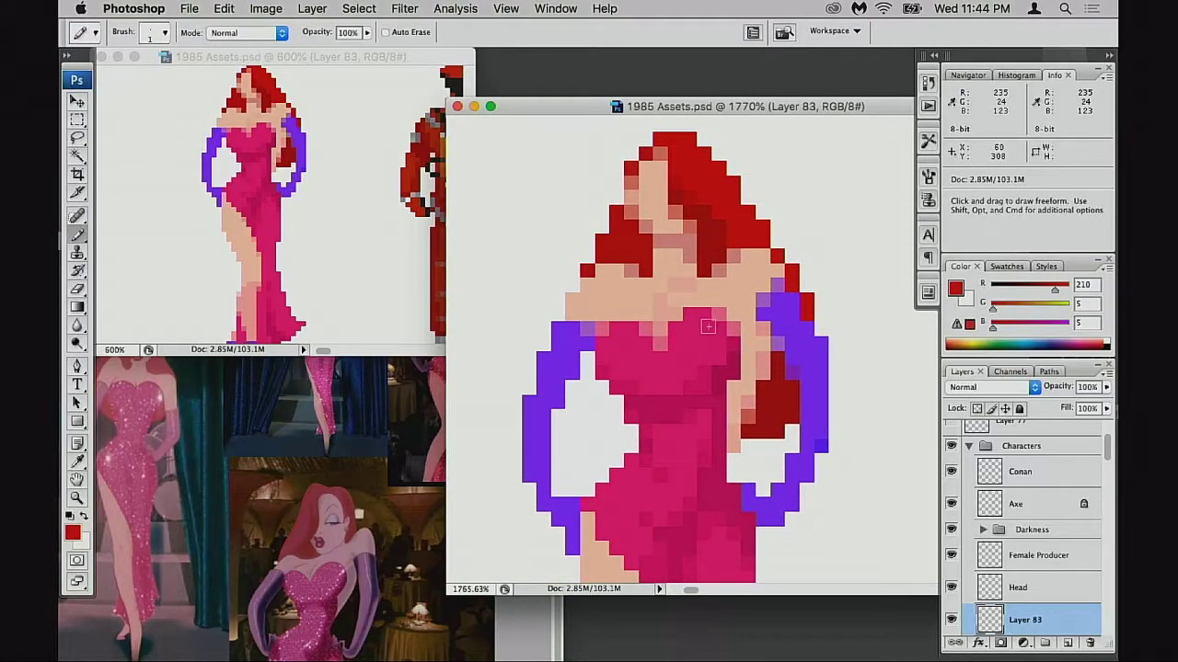
pyautogui.keyDown('alt'); pyautogui.click(711, 221); pyautogui.keyUp('alt')
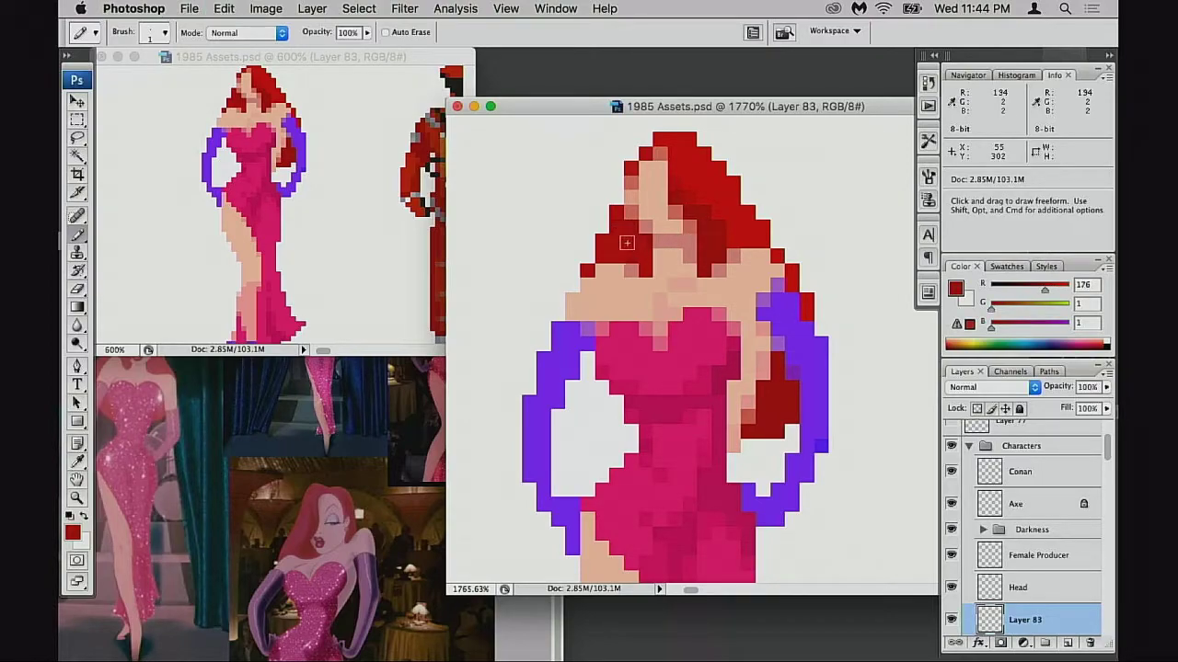
pyautogui.click(629, 244)
pyautogui.click(608, 250)
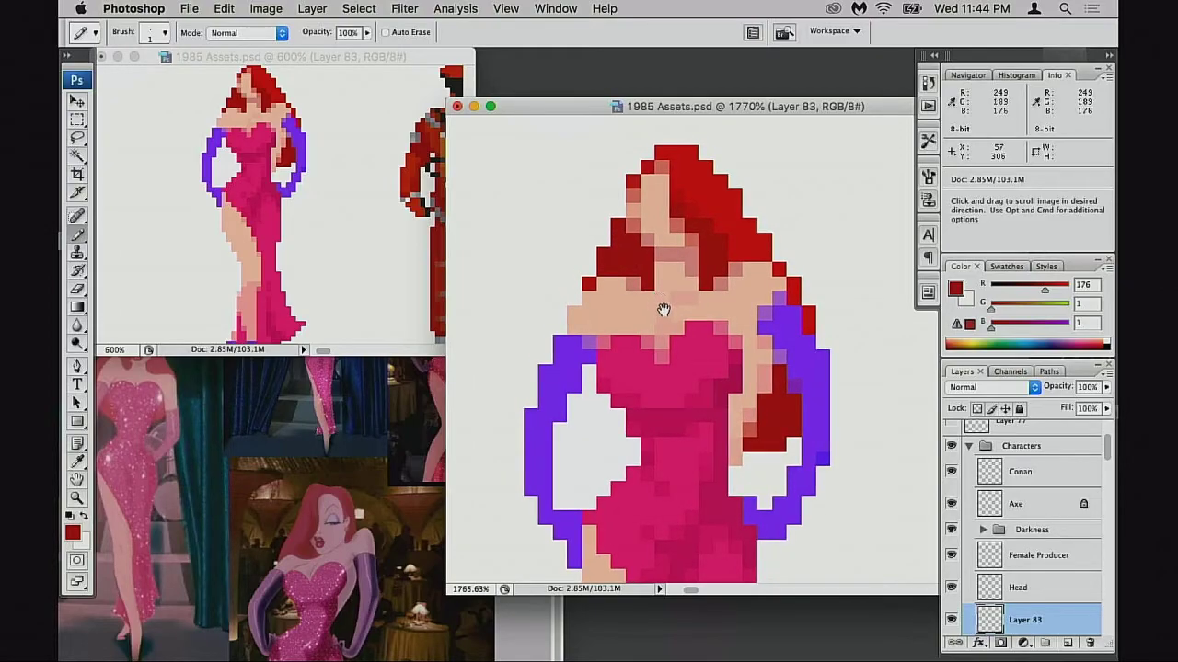
# - Extend the darker pink shading at the dress's waist and soften the waist's outer edge pixel with the Eraser at 40% opacity
pyautogui.moveTo(662, 310); pyautogui.dragTo(673, 307)
pyautogui.press('super+d')
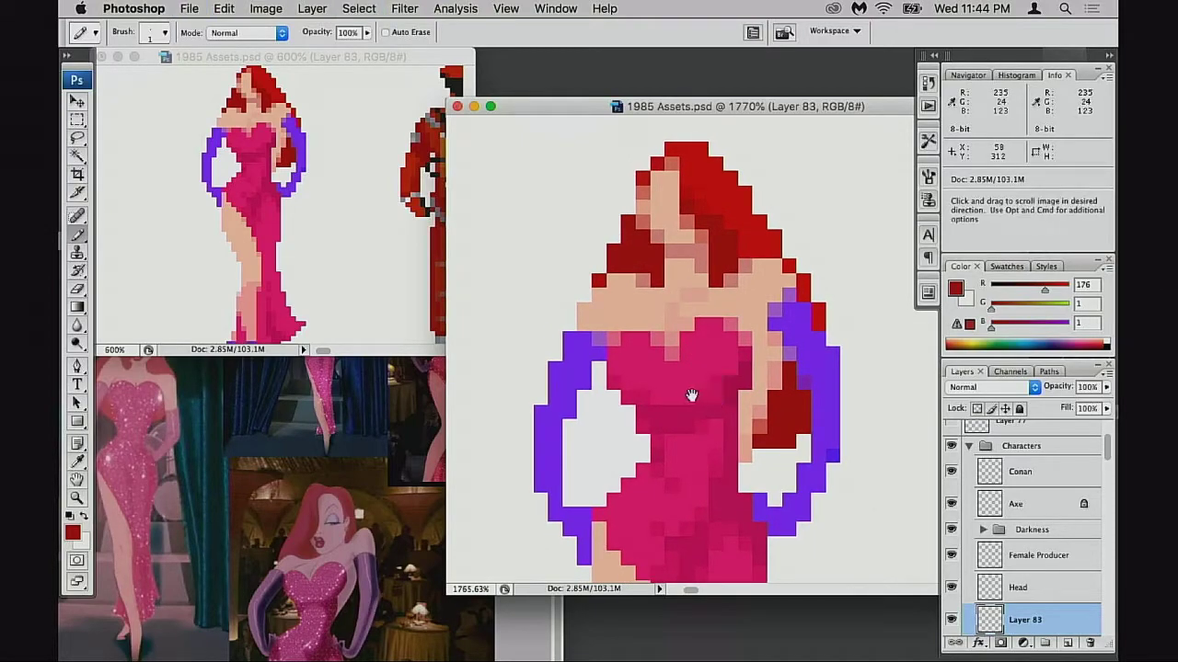
pyautogui.moveTo(688, 394); pyautogui.dragTo(669, 332)
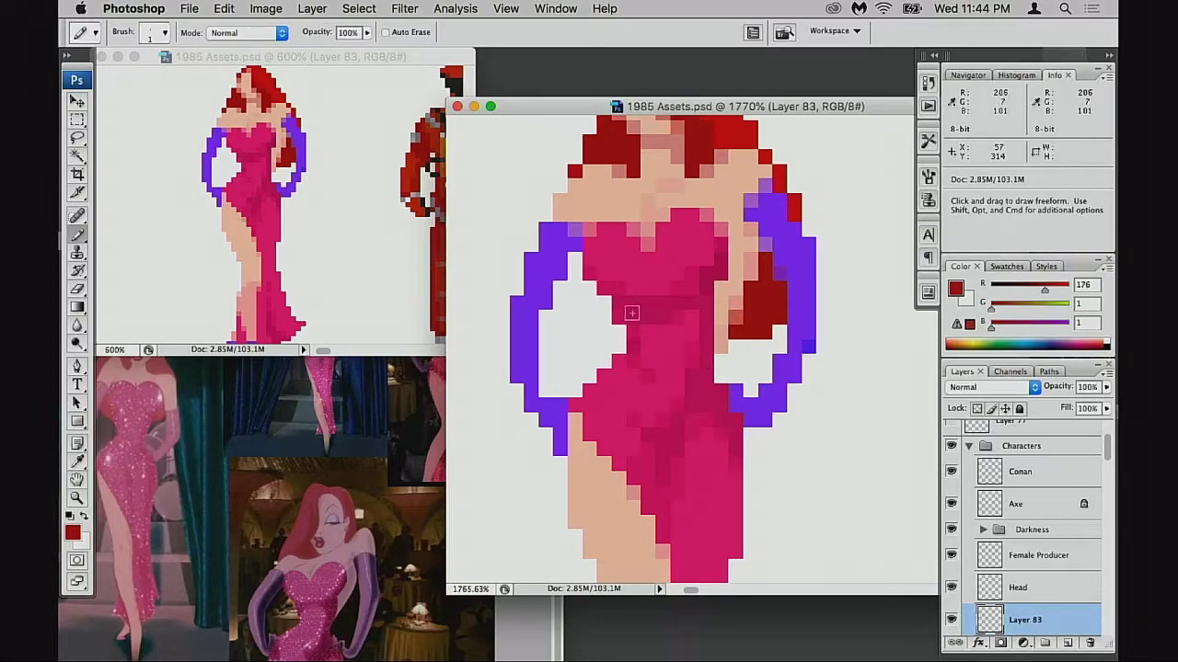
pyautogui.keyDown('alt'); pyautogui.click(633, 311); pyautogui.keyUp('alt')
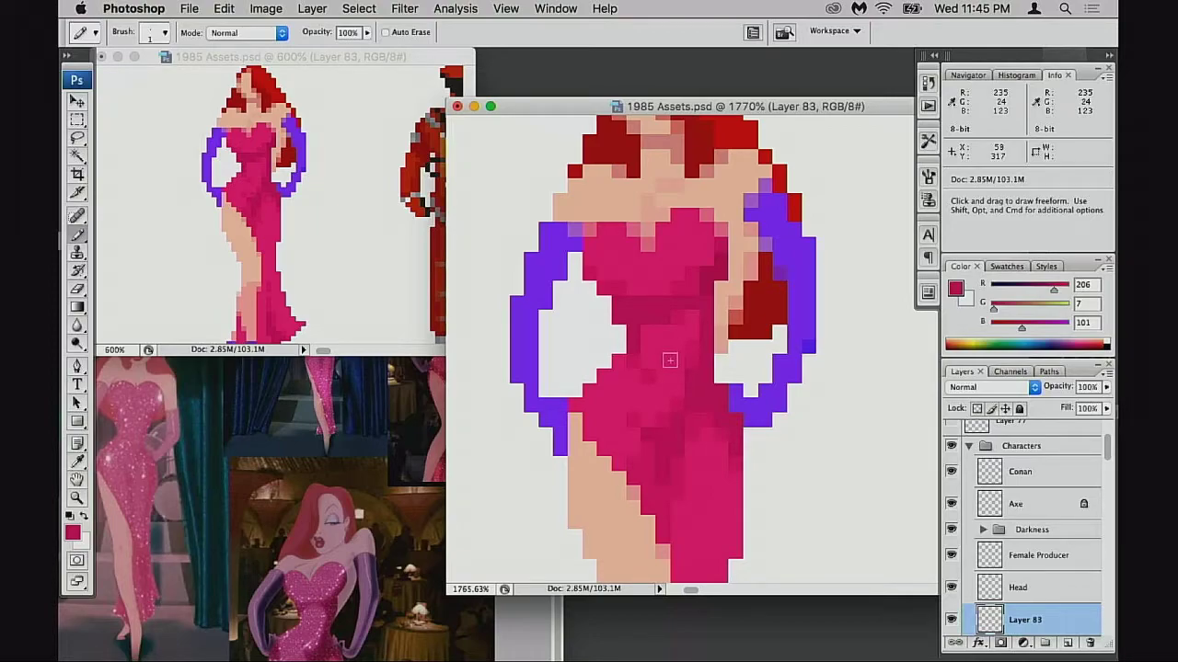
pyautogui.press('e')
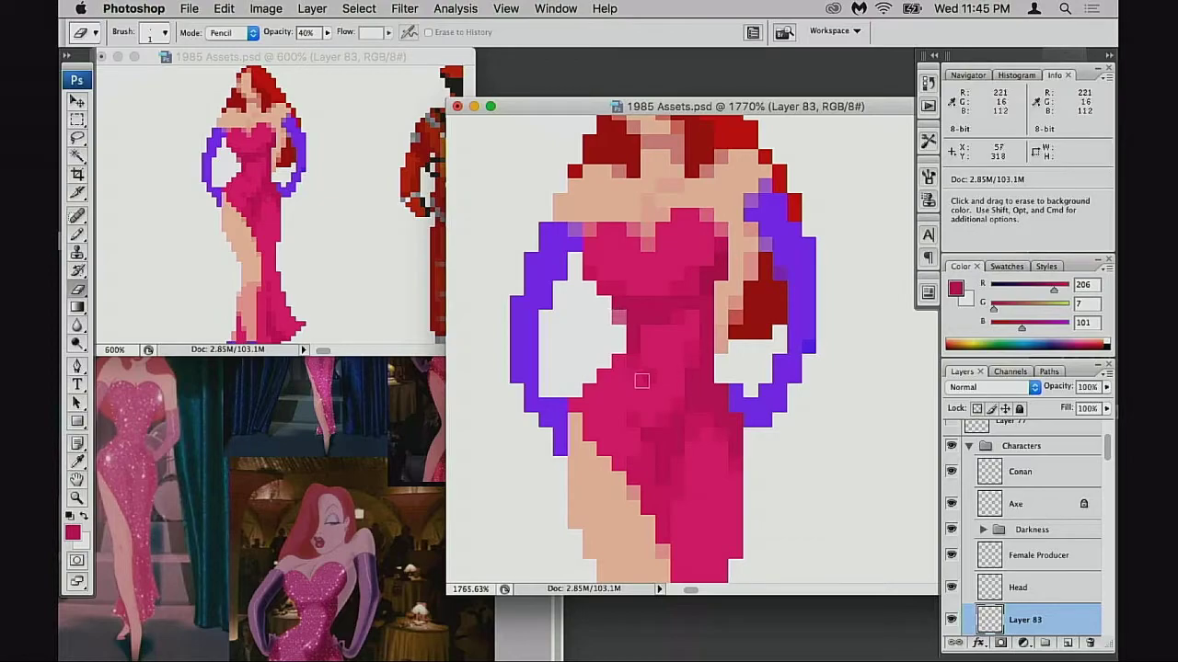
pyautogui.moveTo(652, 408); pyautogui.dragTo(690, 365)
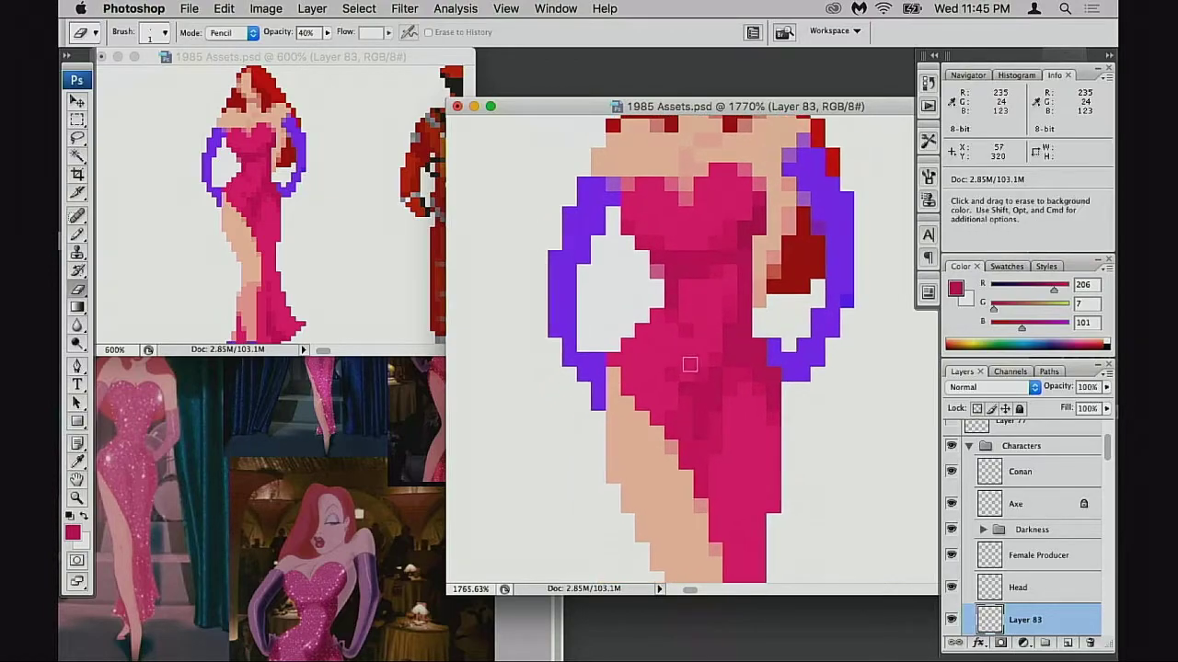
pyautogui.press('super+d')
# - Try lightening the upper glove away from the long hair with its own purple in Screen mode at 20% and 40% opacity, and undo it
pyautogui.press('b')
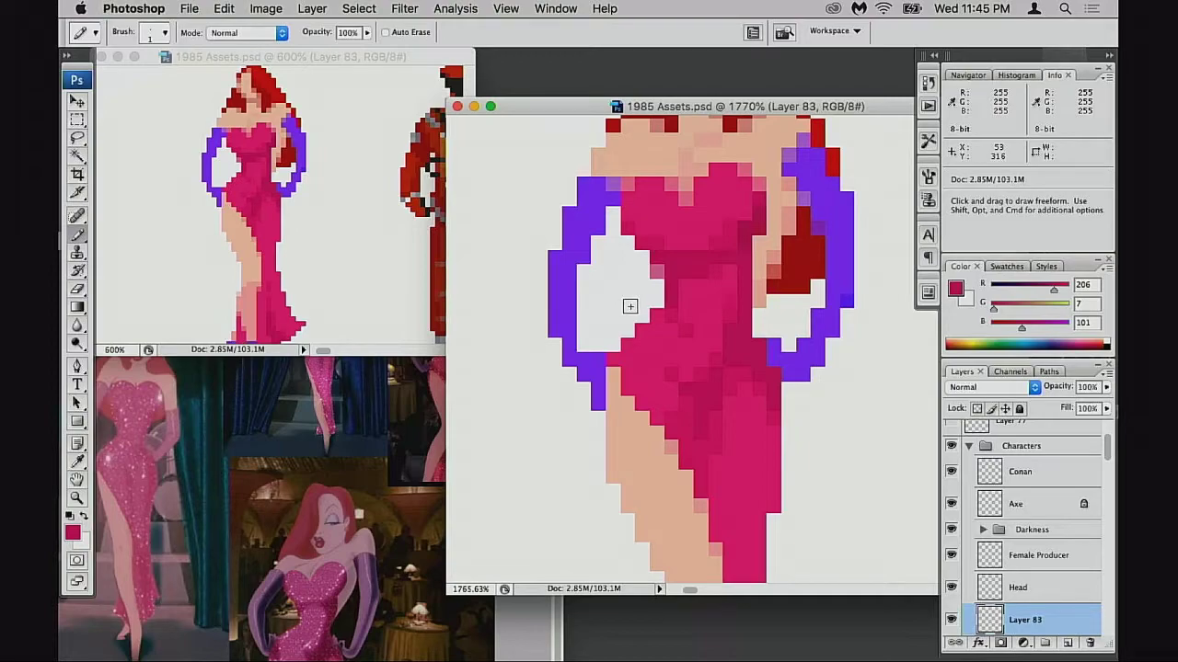
pyautogui.keyDown('alt'); pyautogui.click(578, 259); pyautogui.keyUp('alt')
pyautogui.press('2')
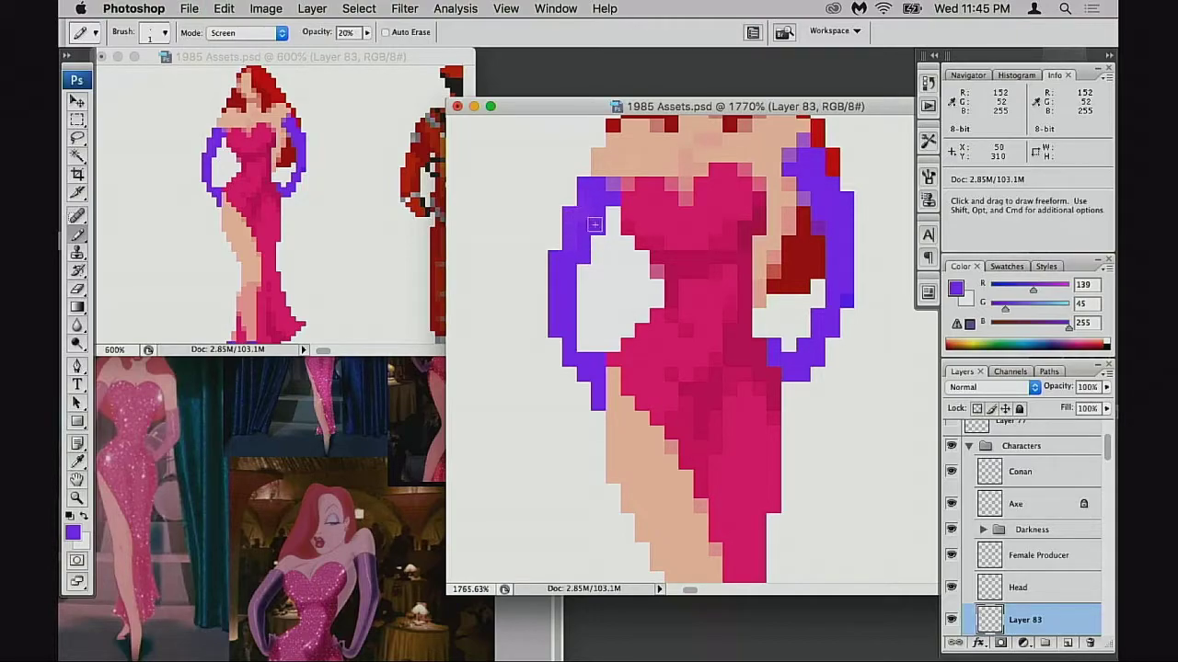
pyautogui.press('4')
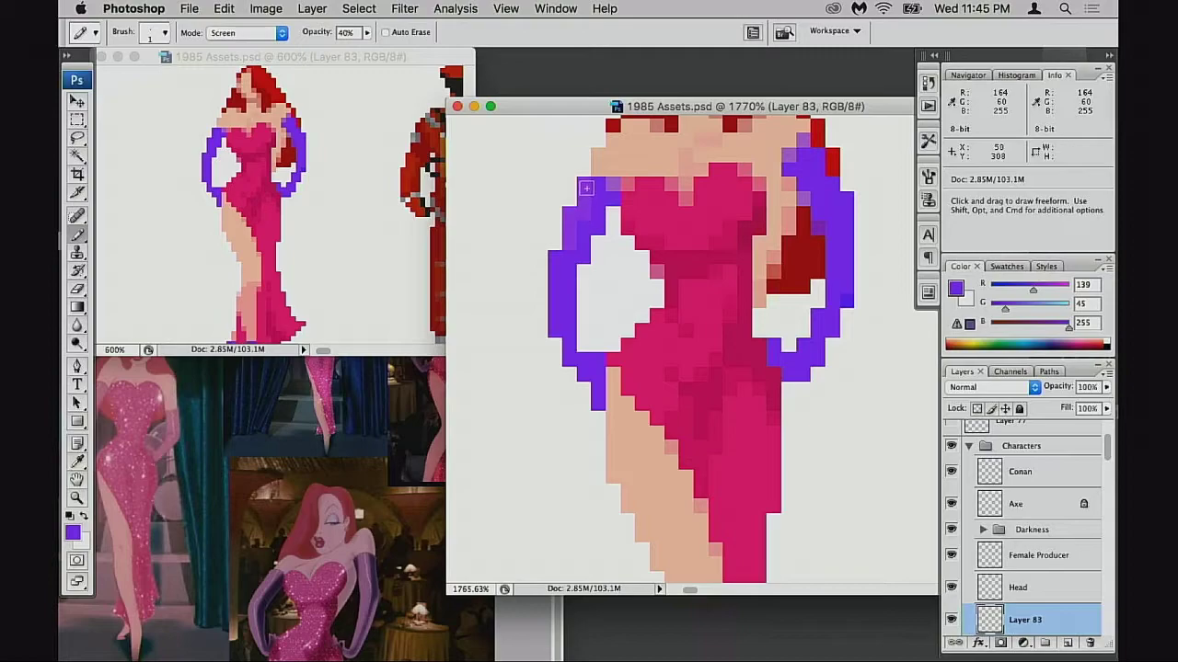
pyautogui.click(585, 188)
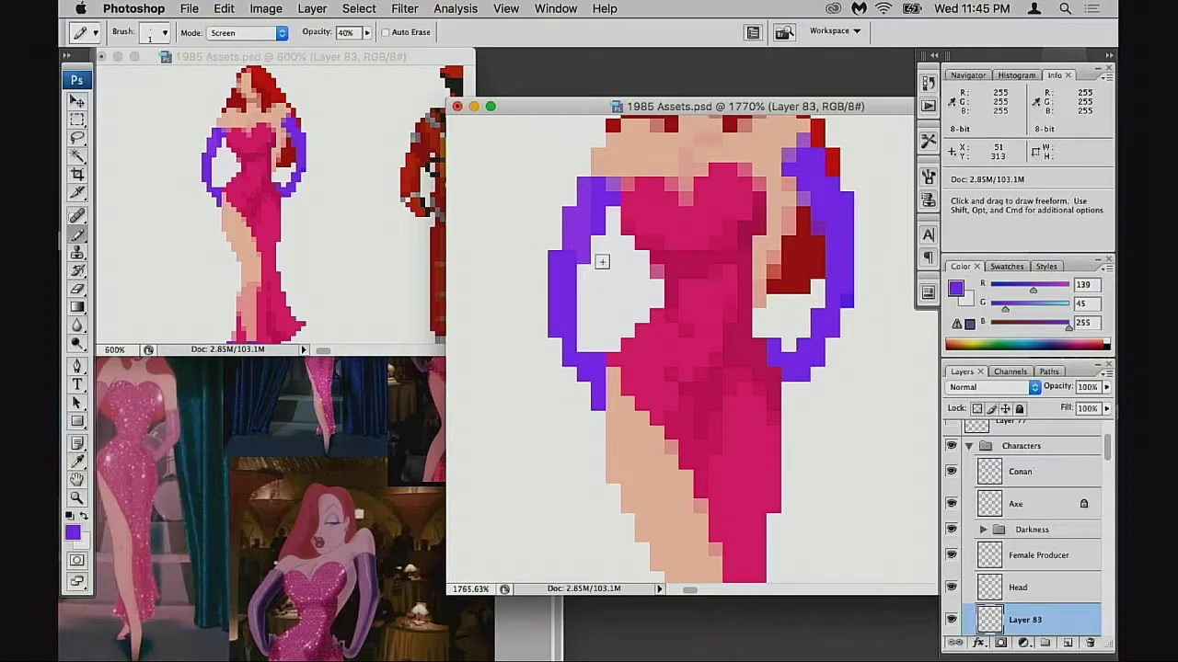
pyautogui.press('super+z')
pyautogui.moveTo(585, 190); pyautogui.dragTo(583, 227)
pyautogui.press('super+z')
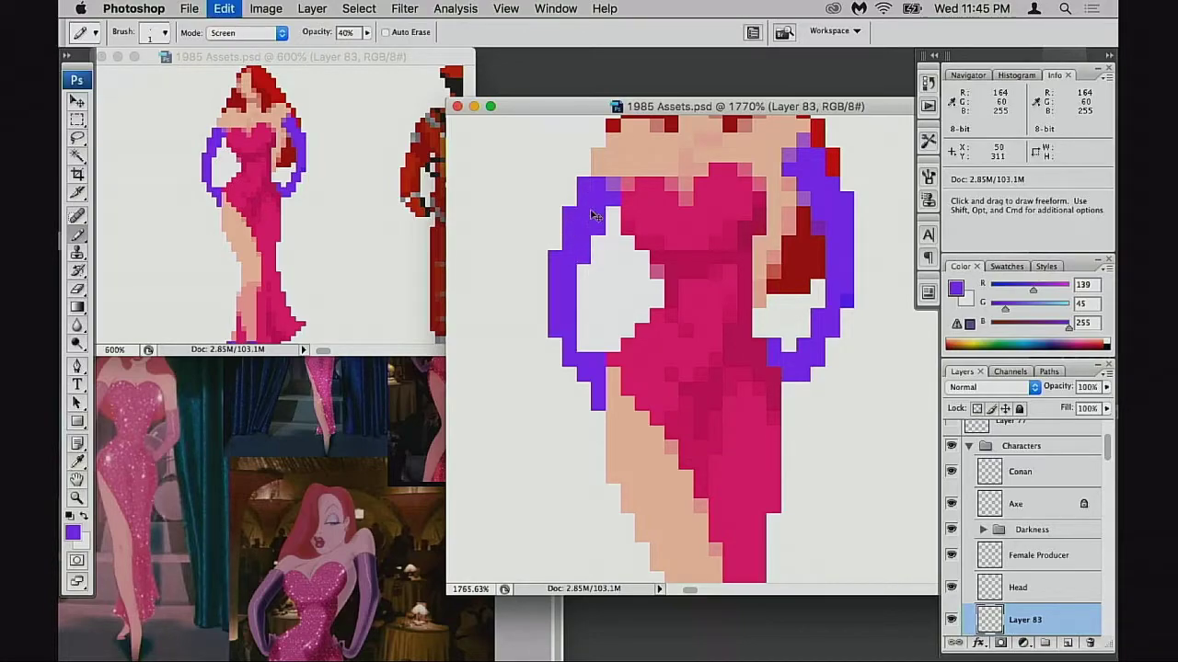
pyautogui.press('super+shift+z')
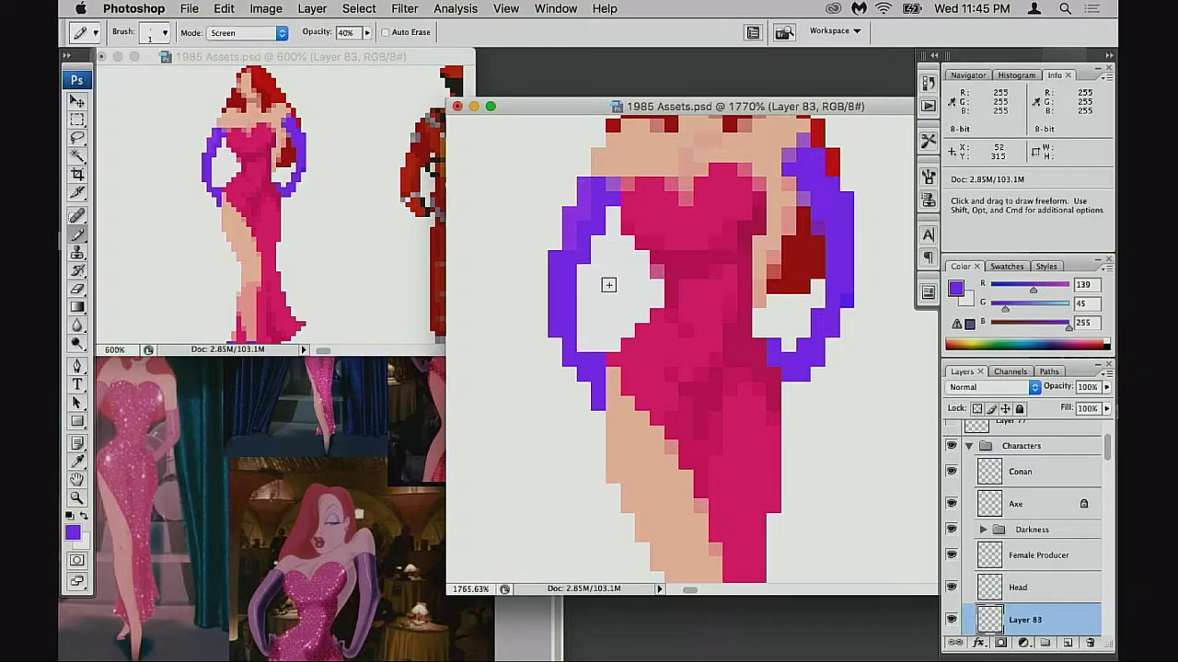
pyautogui.press('super+alt+z')
# - Paint highlights along the same glove's upper outer edge with white in Screen mode at 20% opacity
pyautogui.keyDown('alt'); pyautogui.click(594, 255); pyautogui.keyUp('alt')
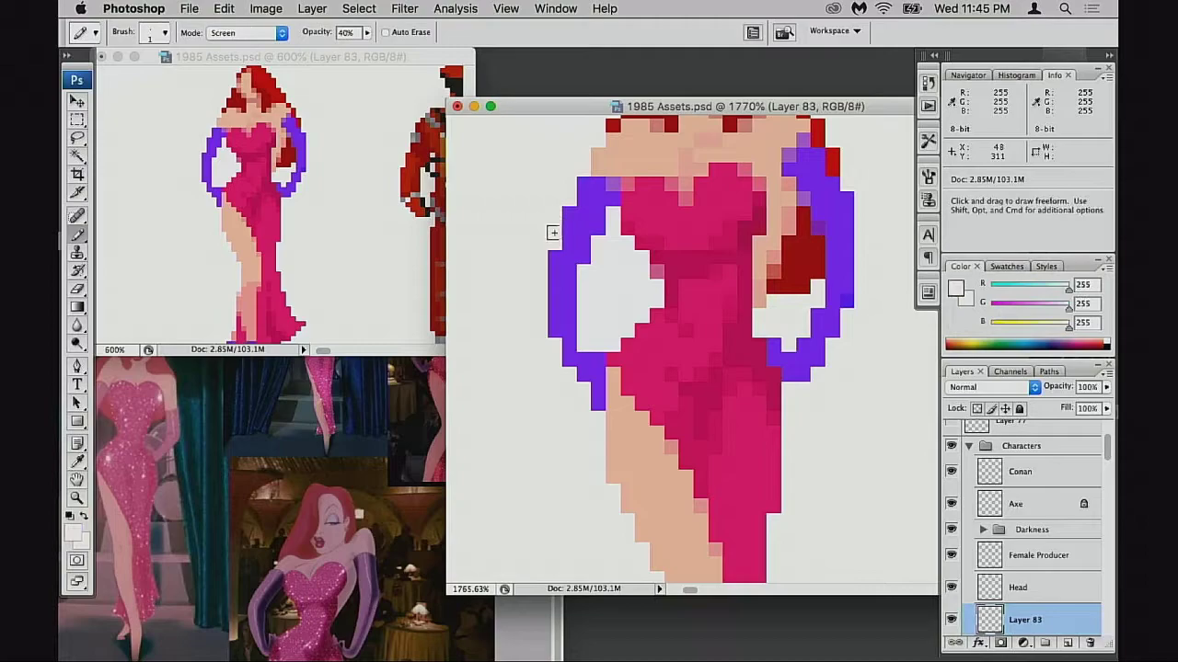
pyautogui.hotkey('alt', 'shift')
pyautogui.press('2')
pyautogui.moveTo(570, 215)
pyautogui.mouseDown()
pyautogui.moveTo(570, 242)
pyautogui.moveTo(585, 184)
pyautogui.mouseUp()
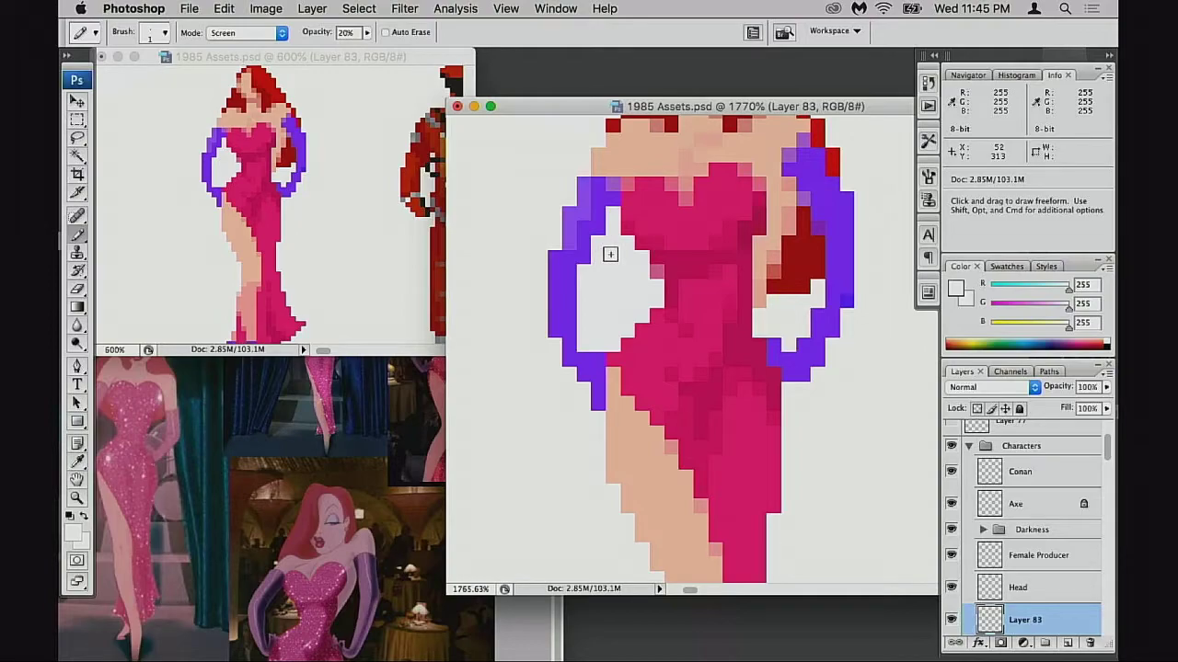
# - Blend the glove highlight into the base purple with sampled purples in Normal mode, at 100% and then 50% opacity
pyautogui.keyDown('alt'); pyautogui.click(589, 228); pyautogui.keyUp('alt')
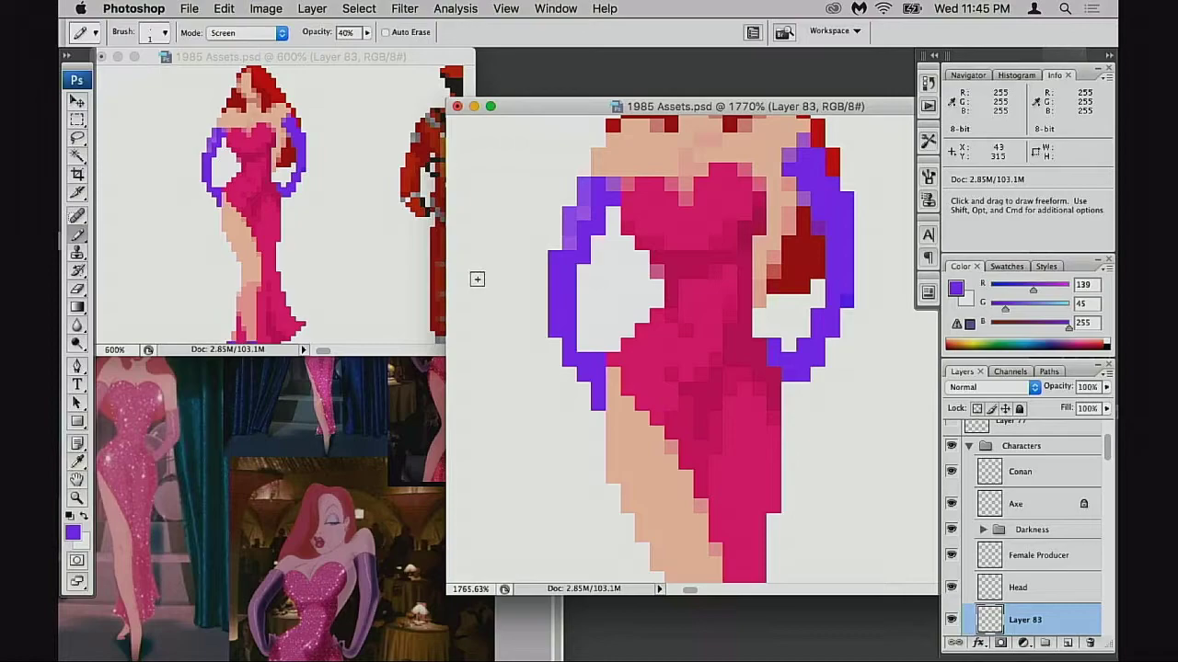
pyautogui.hotkey('shift', 'alt', 'n')
pyautogui.press('0')
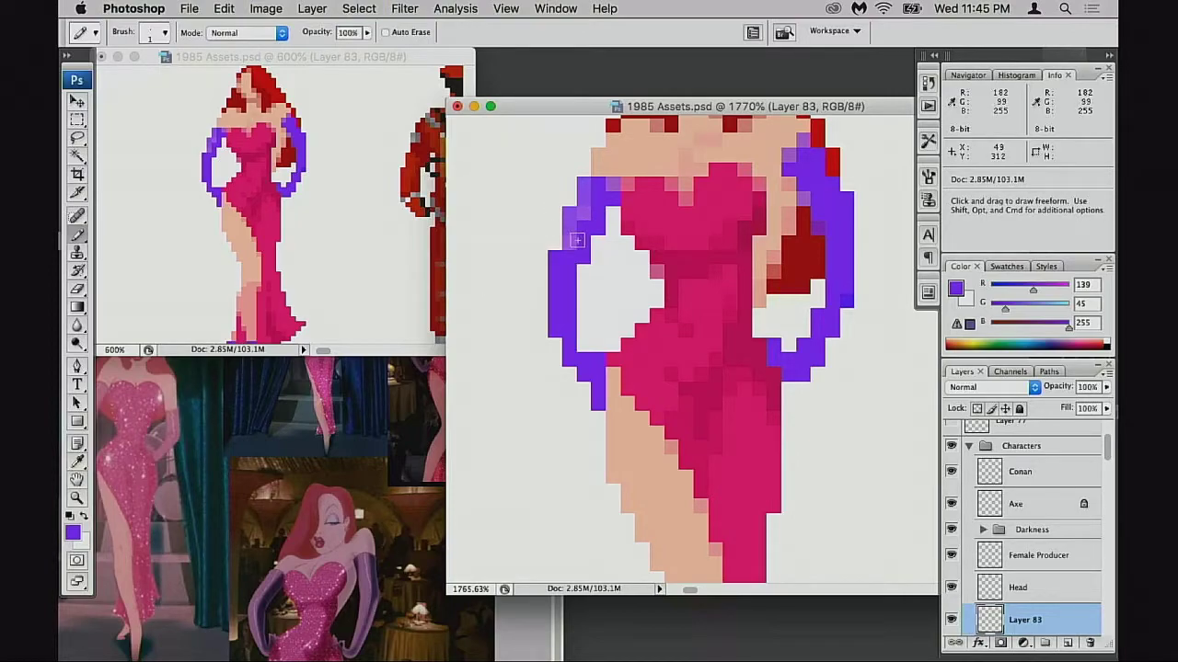
pyautogui.keyDown('alt'); pyautogui.click(590, 223); pyautogui.keyUp('alt')
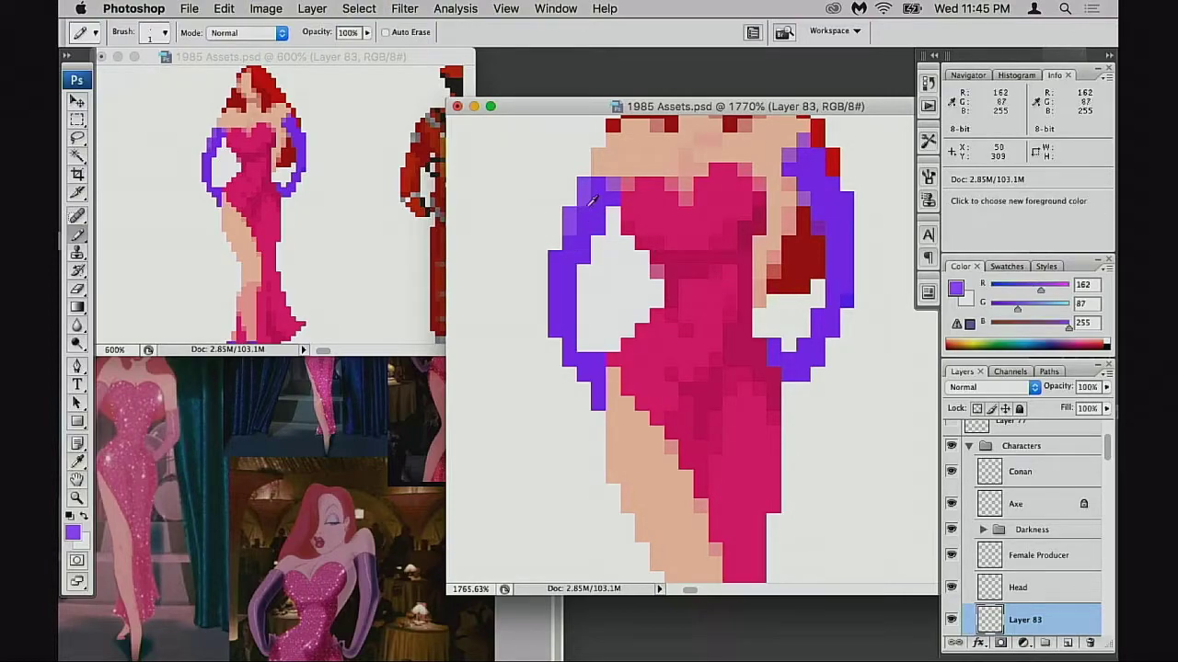
pyautogui.press('3')
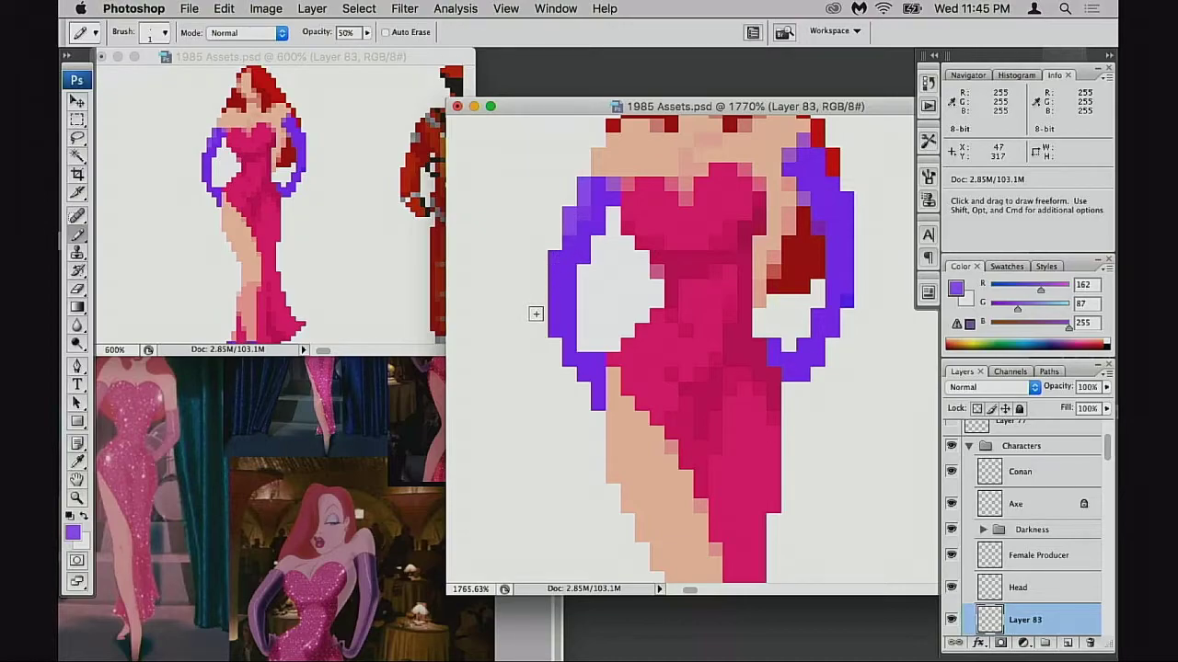
# - Paint light purple highlights (RGB 162, 87, 255) over the upper part of the glove beside the long hair at 100% opacity
pyautogui.press('0')
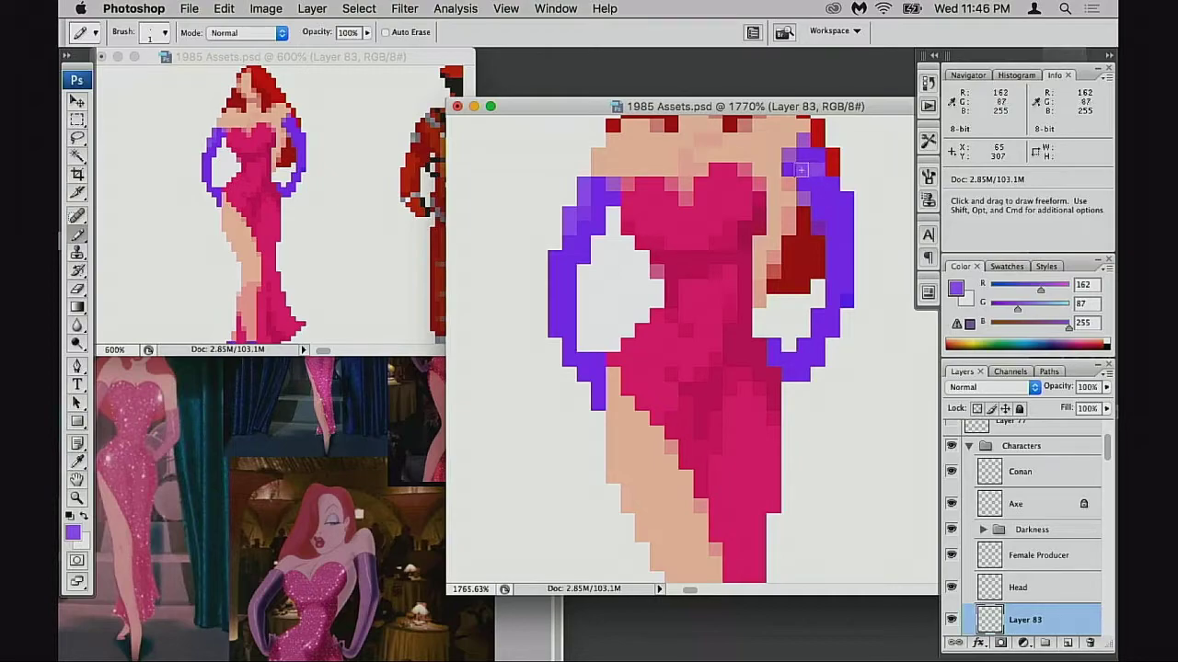
pyautogui.click(839, 213)
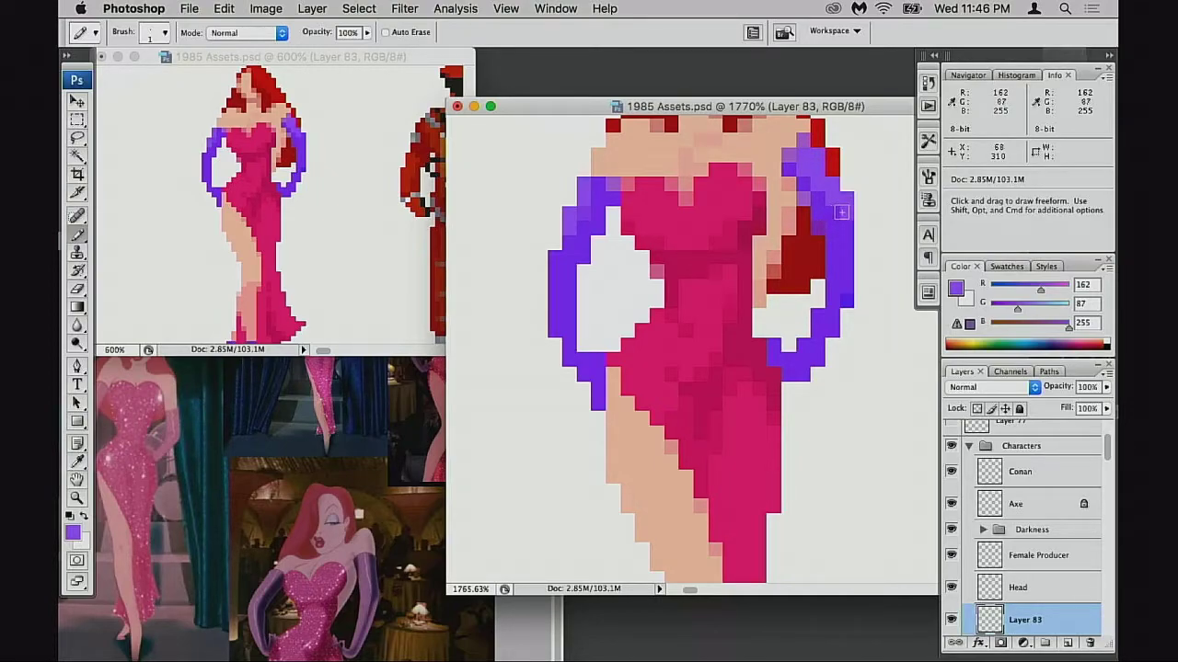
pyautogui.click(803, 181)
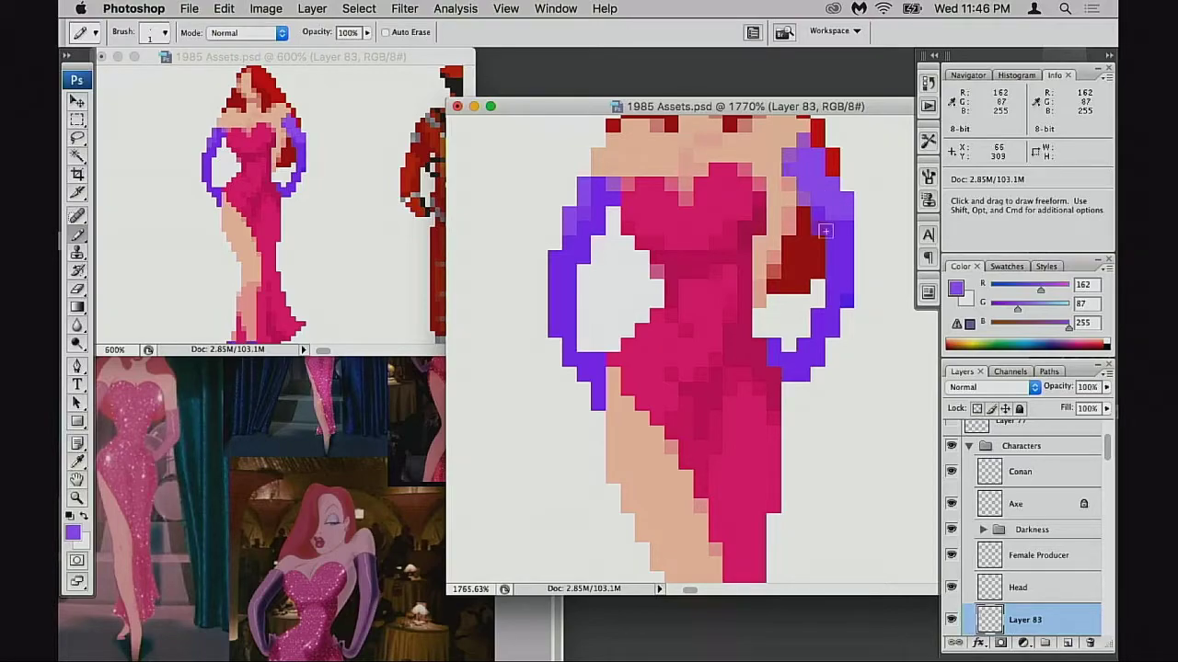
# - Restore the base purple (RGB 139, 45, 255) along the inner edge of the glove beside the long hair
pyautogui.keyDown('alt'); pyautogui.click(820, 213); pyautogui.keyUp('alt')
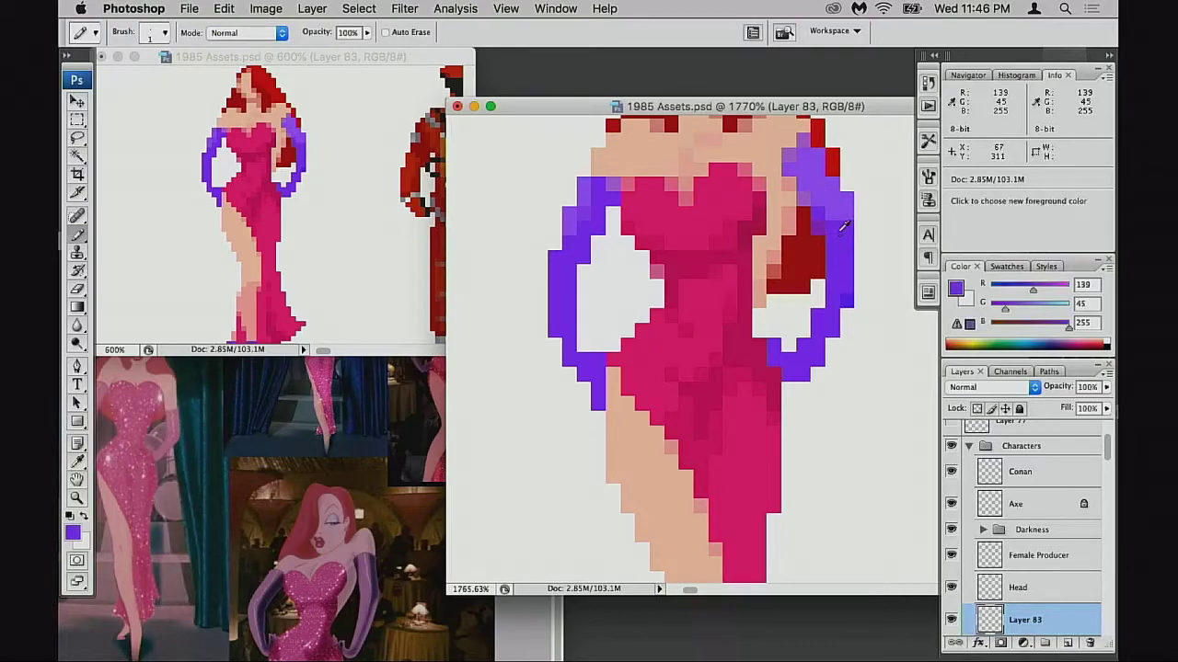
pyautogui.click(804, 184)
pyautogui.click(793, 171)
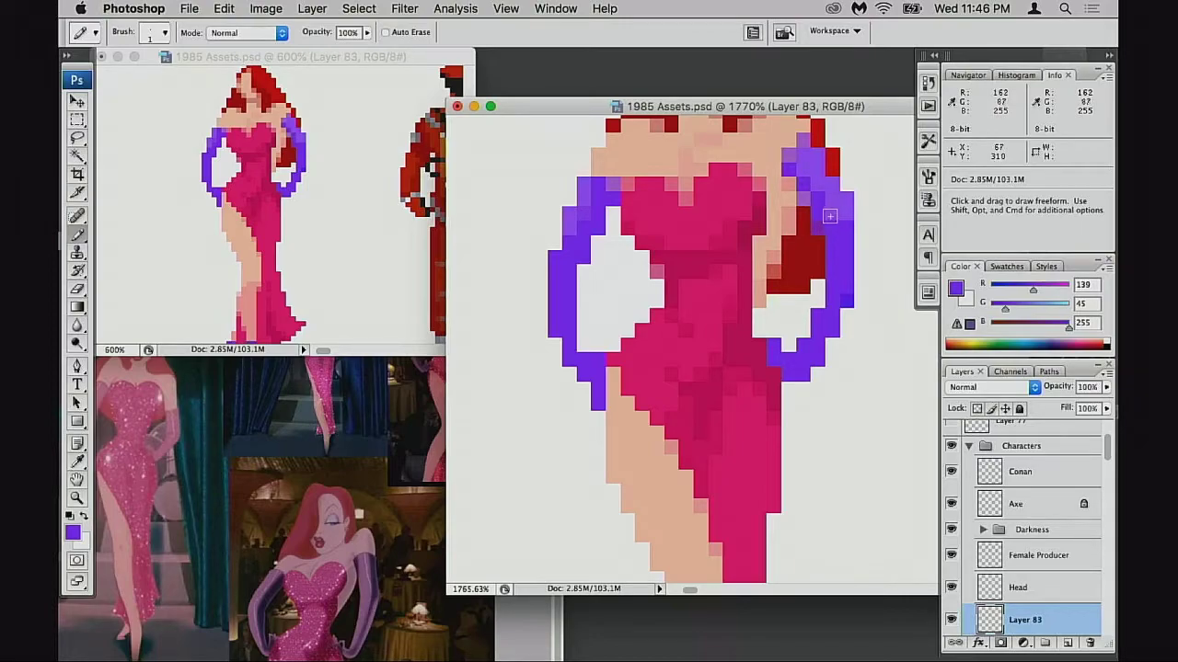
# - Add intermediate purple (RGB 151, 66, 255) between highlight and base on that glove, and narrow the highlight with the base purple
pyautogui.keyDown('alt'); pyautogui.click(584, 225); pyautogui.keyUp('alt')
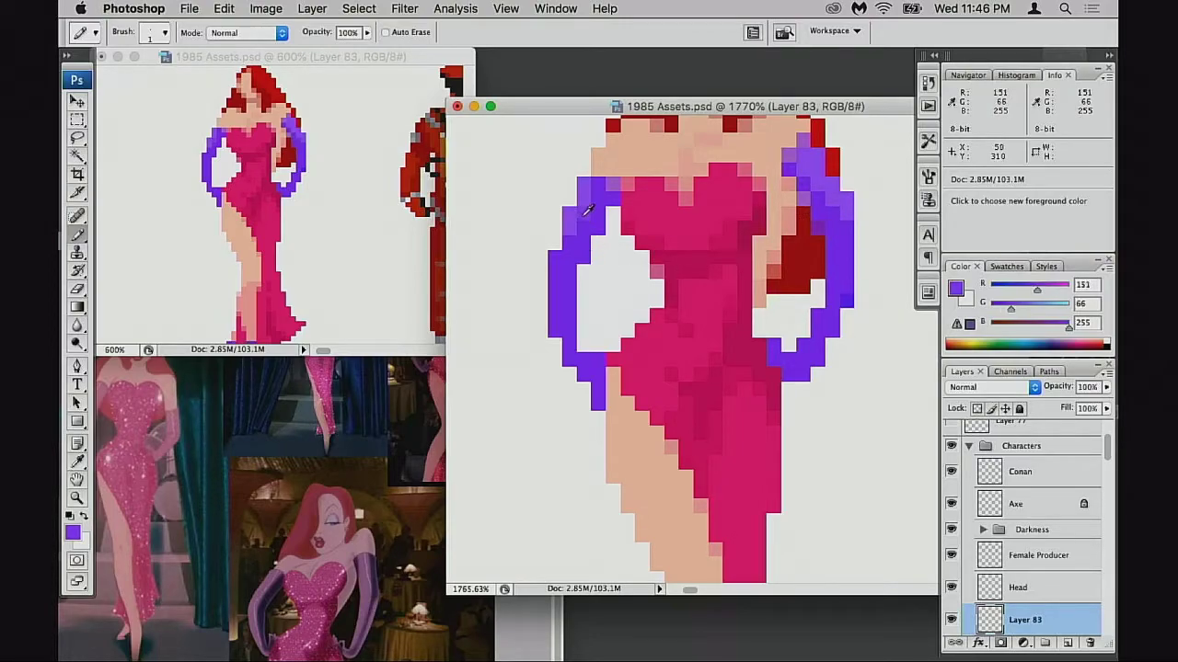
pyautogui.click(804, 179)
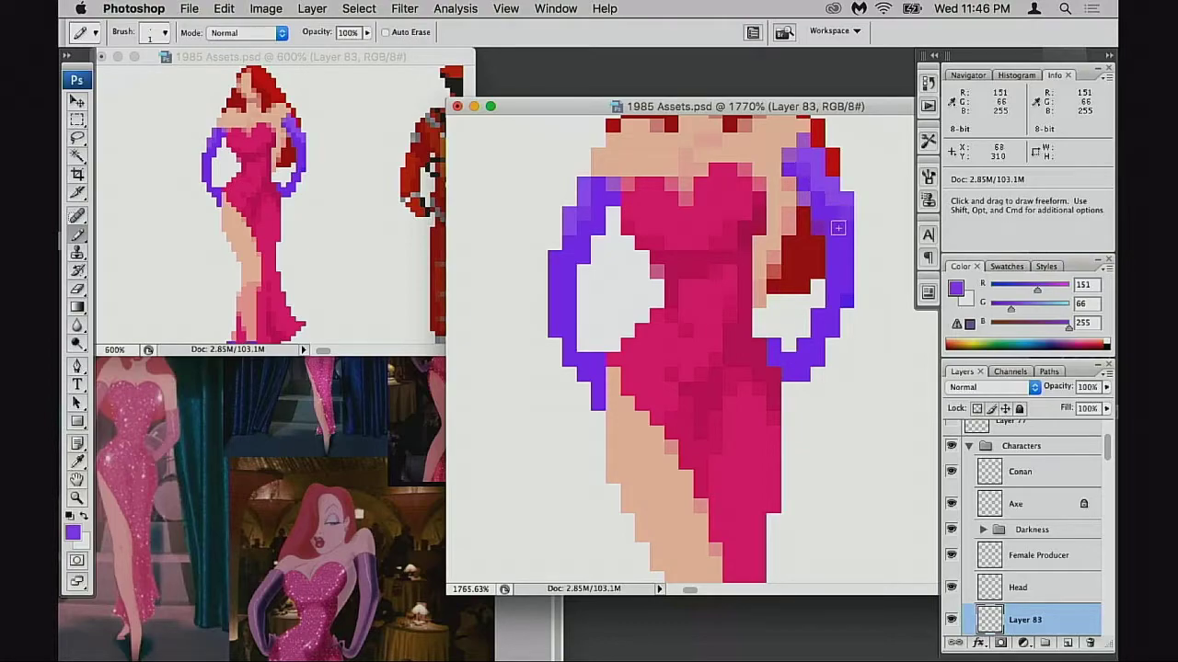
pyautogui.keyDown('alt'); pyautogui.click(829, 204); pyautogui.keyUp('alt')
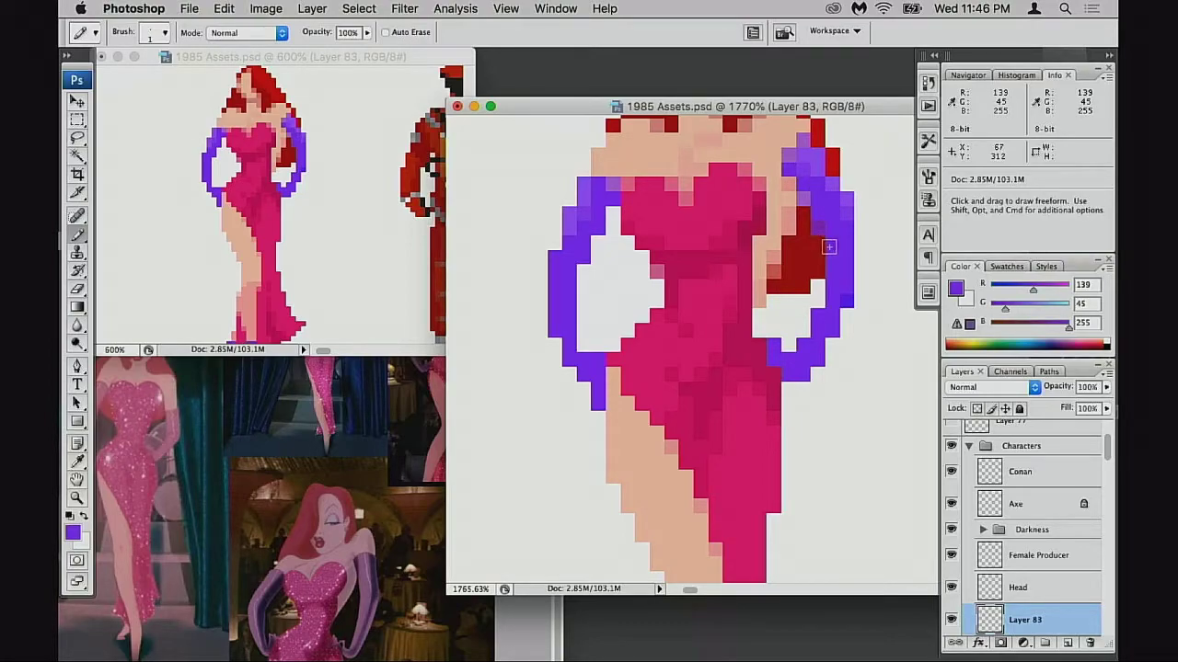
pyautogui.click(815, 175)
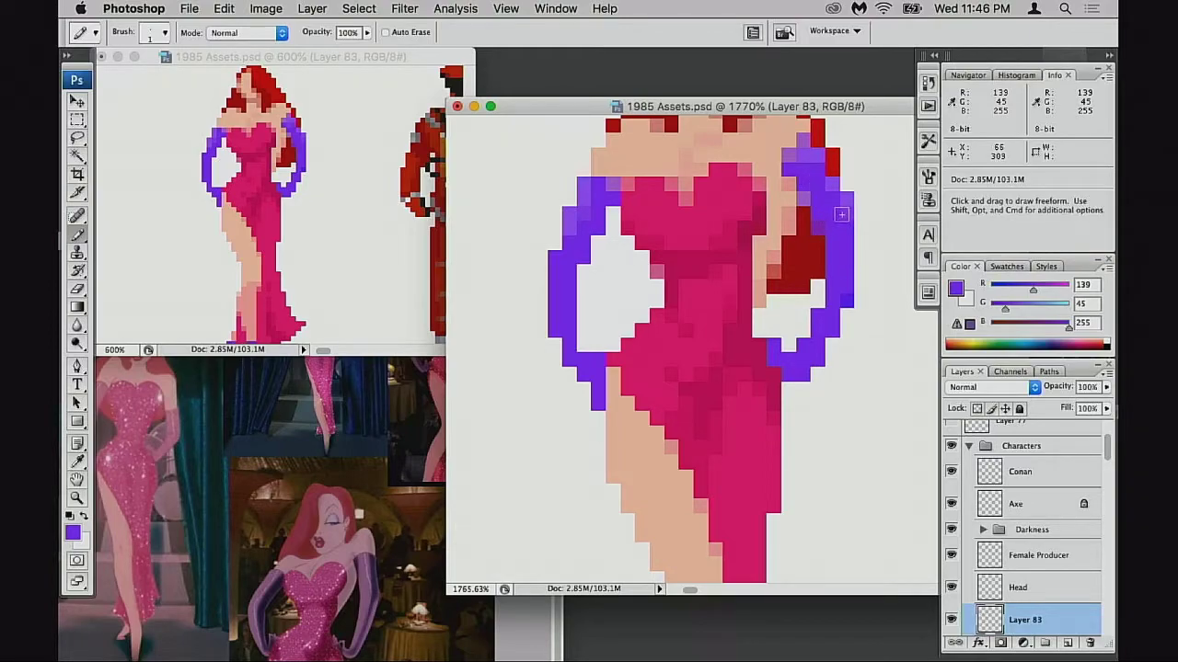
# - Reshape the highlight on the upper glove beside the long hair using light purple (RGB 162, 87, 255) and base purple (RGB 139, 45, 255)
pyautogui.keyDown('alt'); pyautogui.click(819, 157); pyautogui.keyUp('alt')
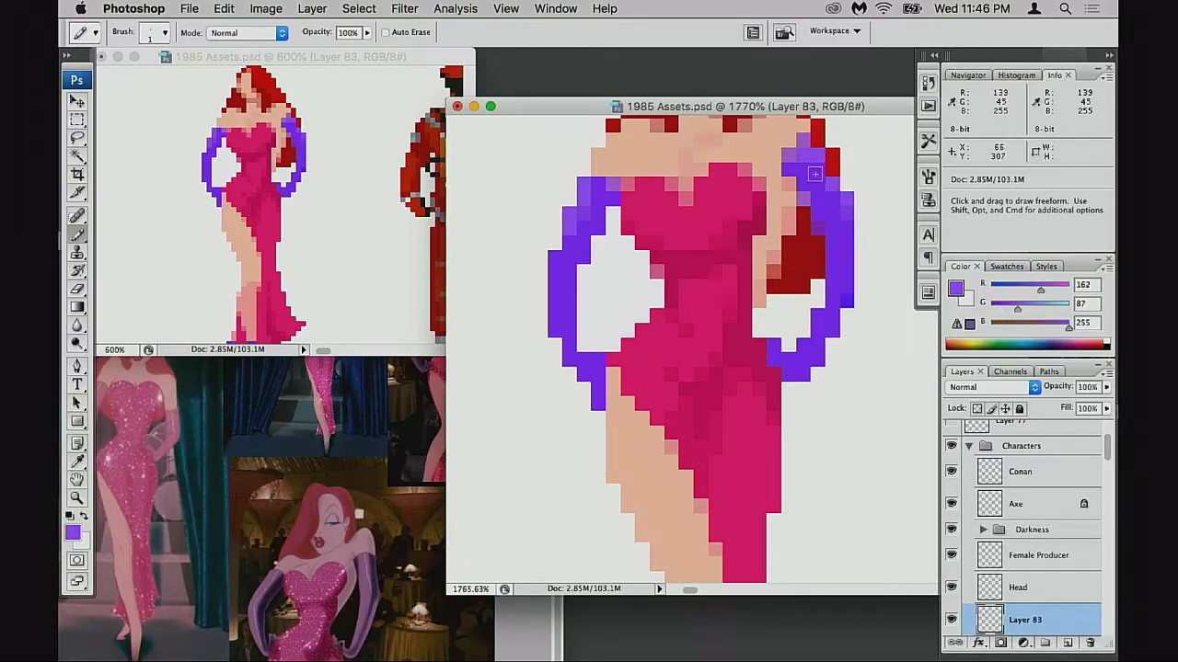
pyautogui.keyDown('alt'); pyautogui.click(832, 206); pyautogui.keyUp('alt')
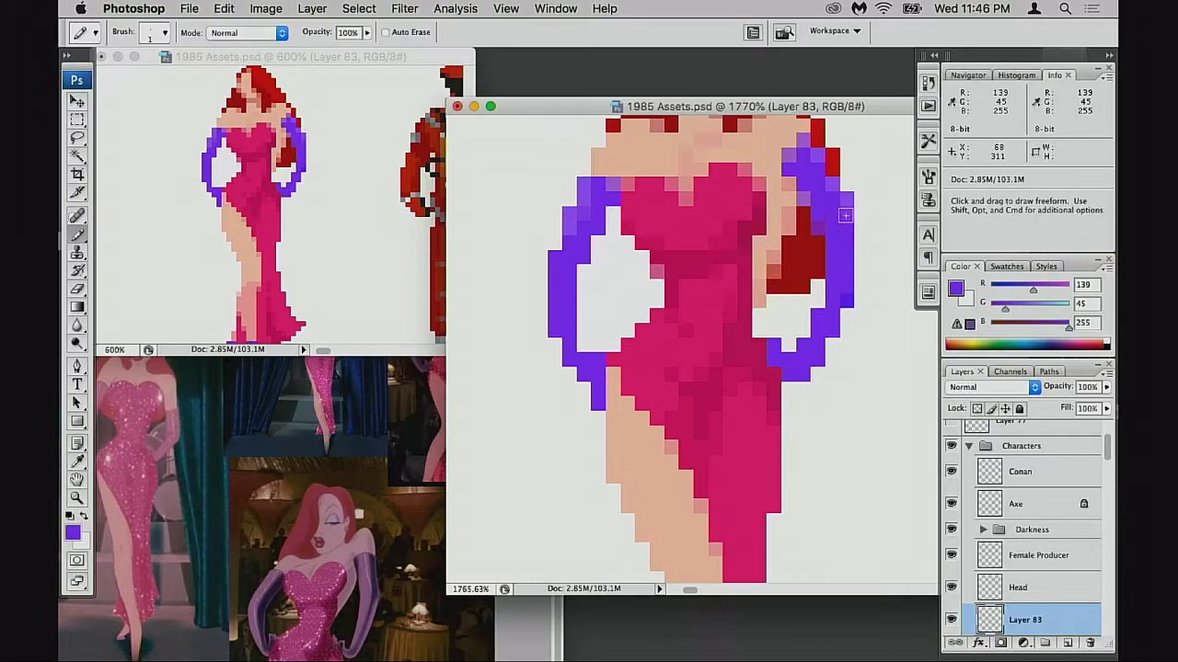
pyautogui.keyDown('alt'); pyautogui.click(817, 166); pyautogui.keyUp('alt')
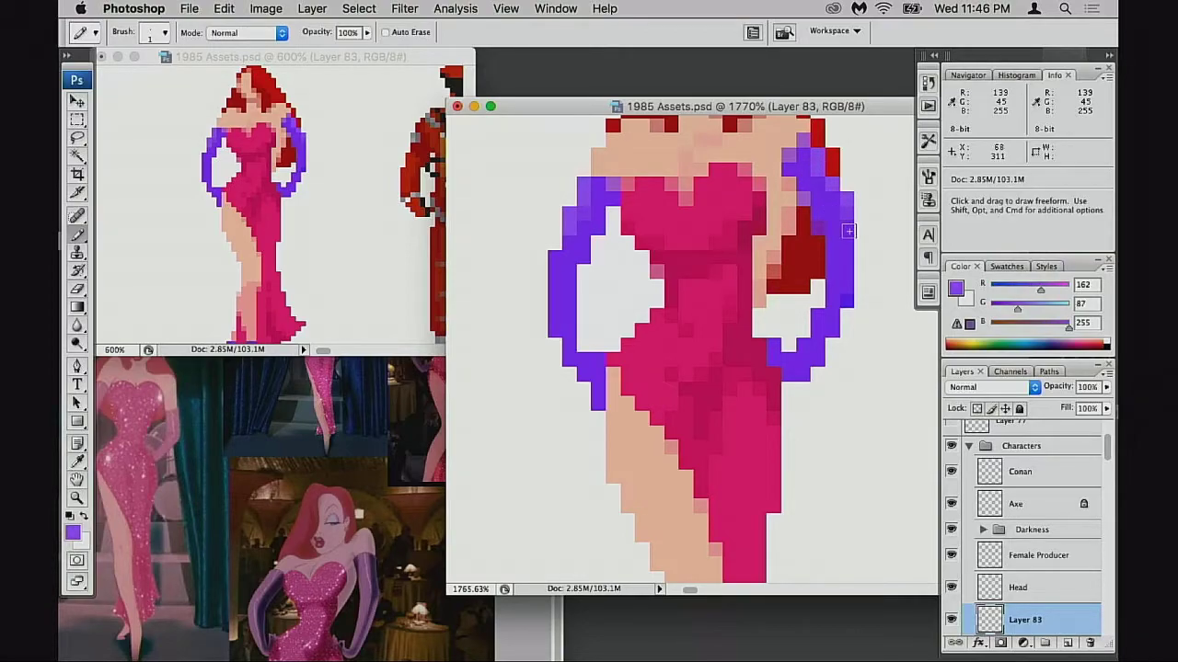
pyautogui.click(832, 169)
# - Soften that glove's highlight edge with pixels of intermediate purple (RGB 151, 66, 255)
pyautogui.press('alt')
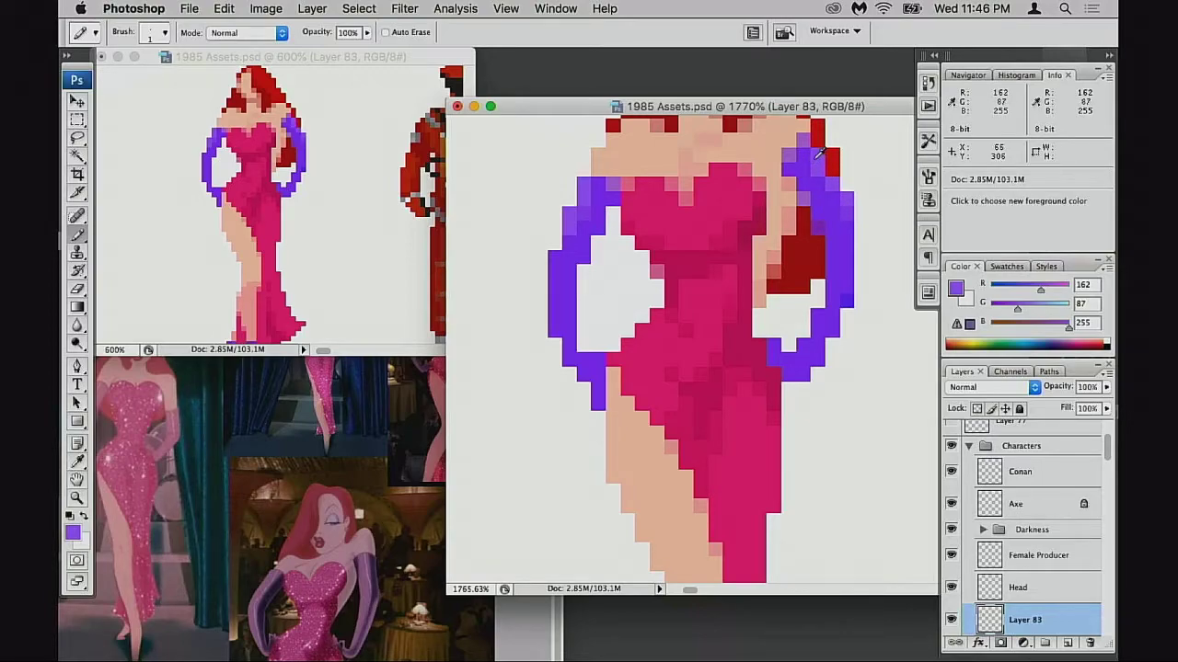
pyautogui.keyDown('alt'); pyautogui.click(842, 213); pyautogui.keyUp('alt')
pyautogui.click(821, 188)
pyautogui.click(838, 209)
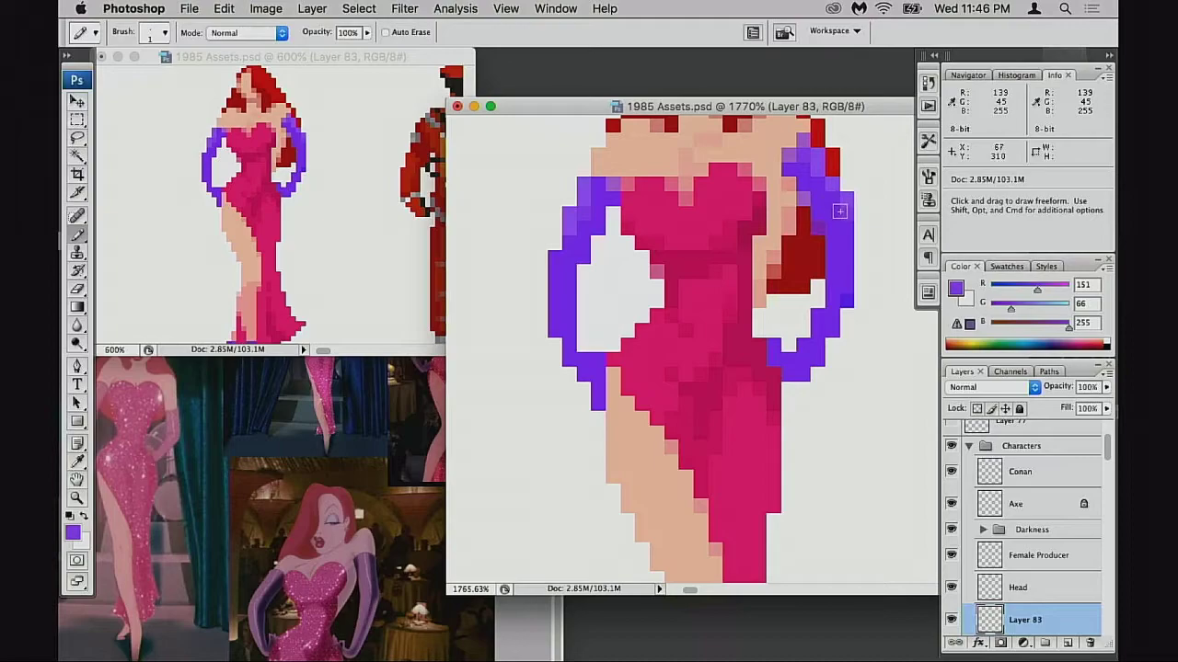
pyautogui.click(817, 173)
# - Extend the outer lower edge of the glove beside the long hair with the base purple (RGB 139, 45, 255)
pyautogui.press('space')
pyautogui.moveTo(814, 286); pyautogui.dragTo(810, 281)
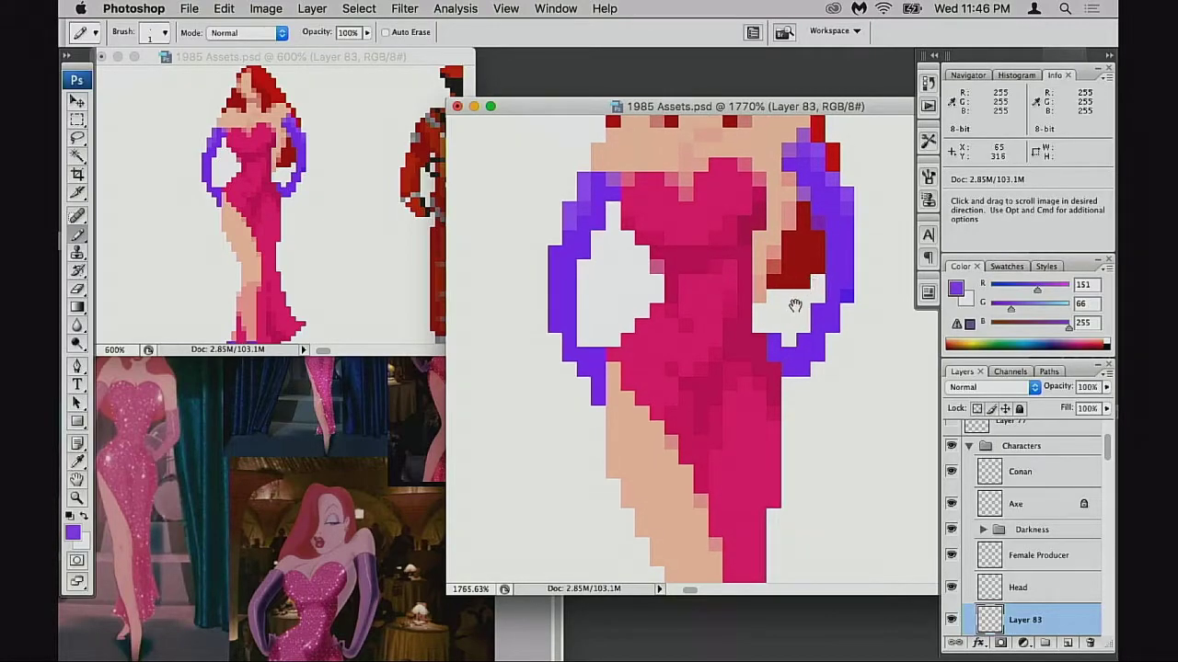
pyautogui.press('alt')
pyautogui.click(851, 260)
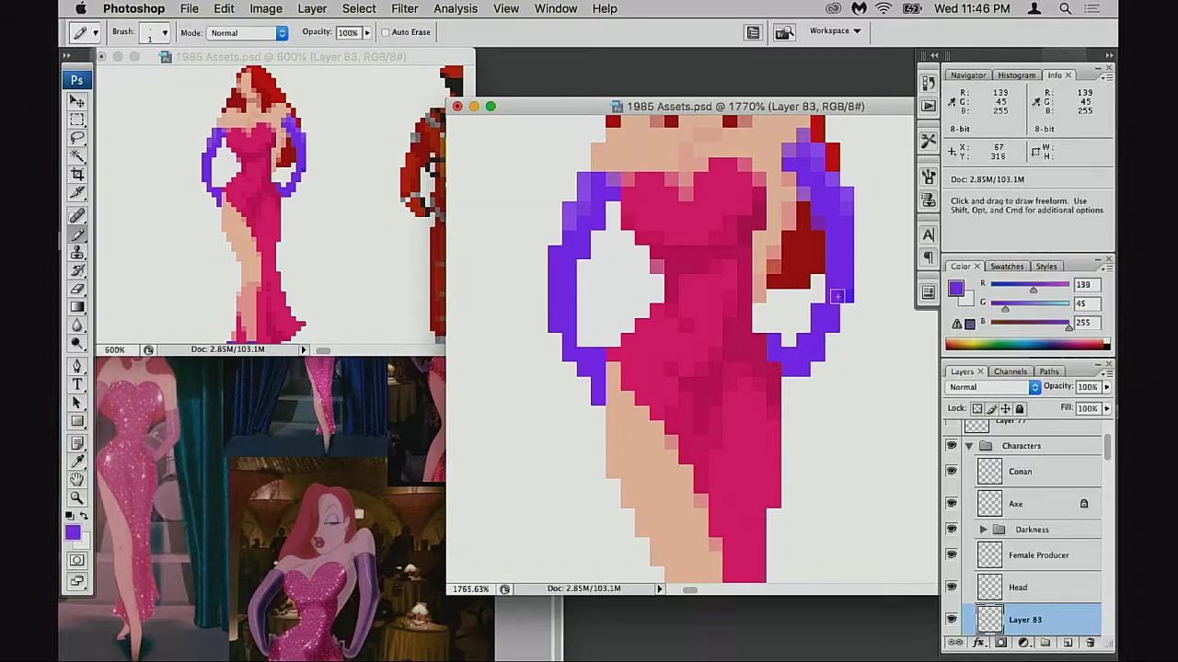
pyautogui.click(846, 310)
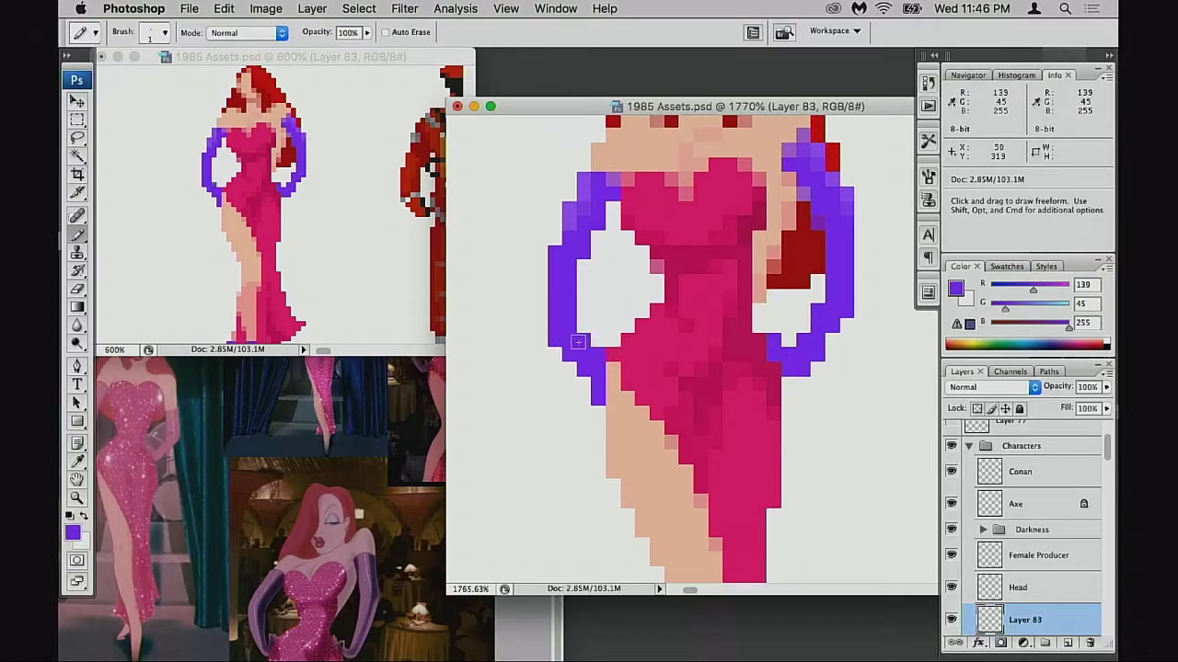
# - Try to soften the inner corner pixel of the glove on the figure's right side with the eraser at 40% opacity
pyautogui.keyDown('alt'); pyautogui.keyDown('super'); pyautogui.click(709, 355); pyautogui.keyUp('super'); pyautogui.keyUp('alt')
pyautogui.keyDown('alt'); pyautogui.keyDown('super'); pyautogui.click(730, 371); pyautogui.keyUp('super'); pyautogui.keyUp('alt')
pyautogui.keyDown('alt'); pyautogui.click(729, 370); pyautogui.keyUp('alt')
pyautogui.keyDown('alt'); pyautogui.click(734, 375); pyautogui.keyUp('alt')
pyautogui.keyDown('alt'); pyautogui.click(735, 376); pyautogui.keyUp('alt')
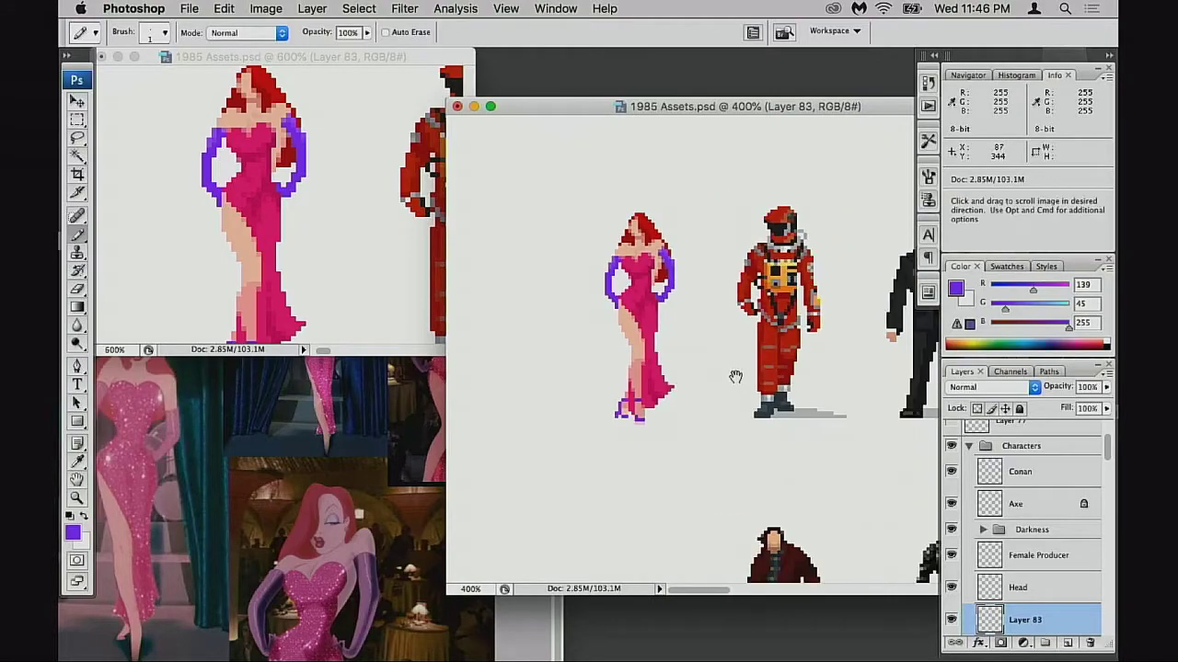
pyautogui.moveTo(650, 274); pyautogui.dragTo(691, 315)
pyautogui.press('e')
pyautogui.click(663, 281)
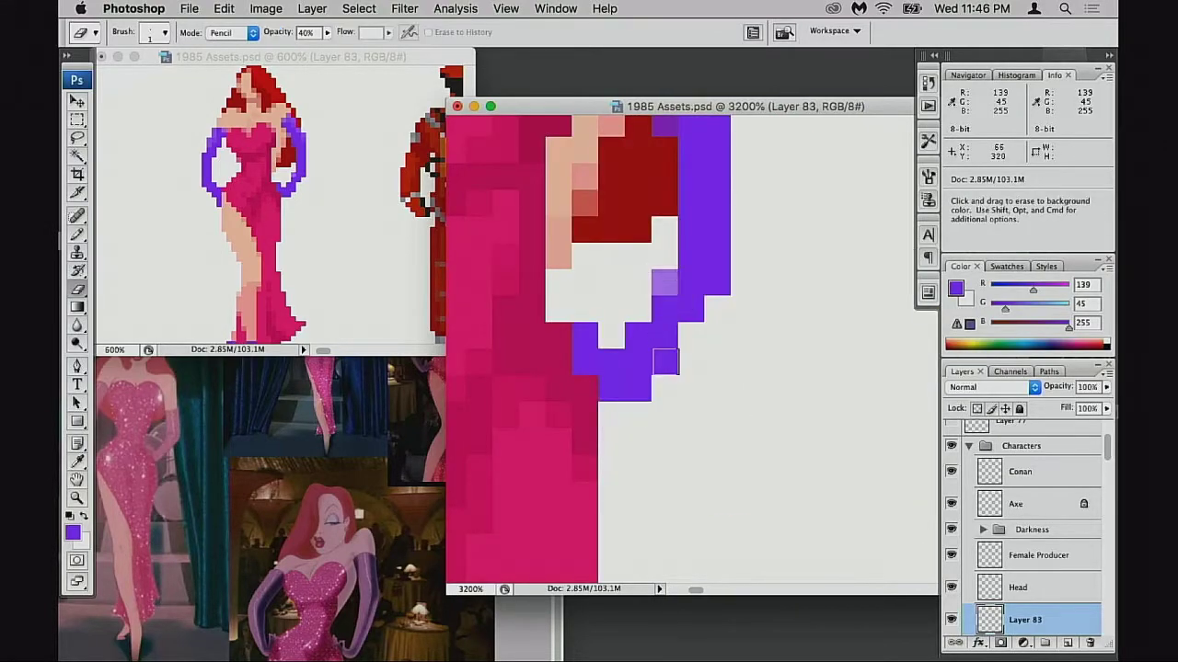
pyautogui.press('super+z')
# - Try to thin the same glove's wrist and hand by erasing individual edge pixels at 100% eraser opacity
pyautogui.press('0')
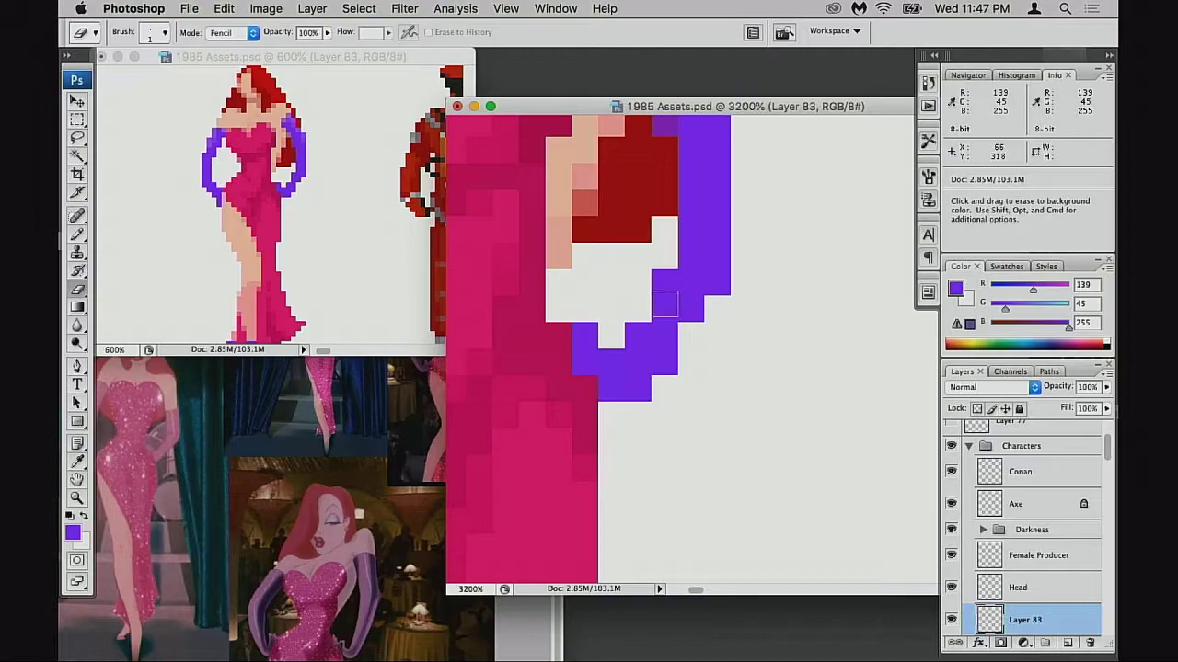
pyautogui.click(664, 282)
pyautogui.click(654, 335)
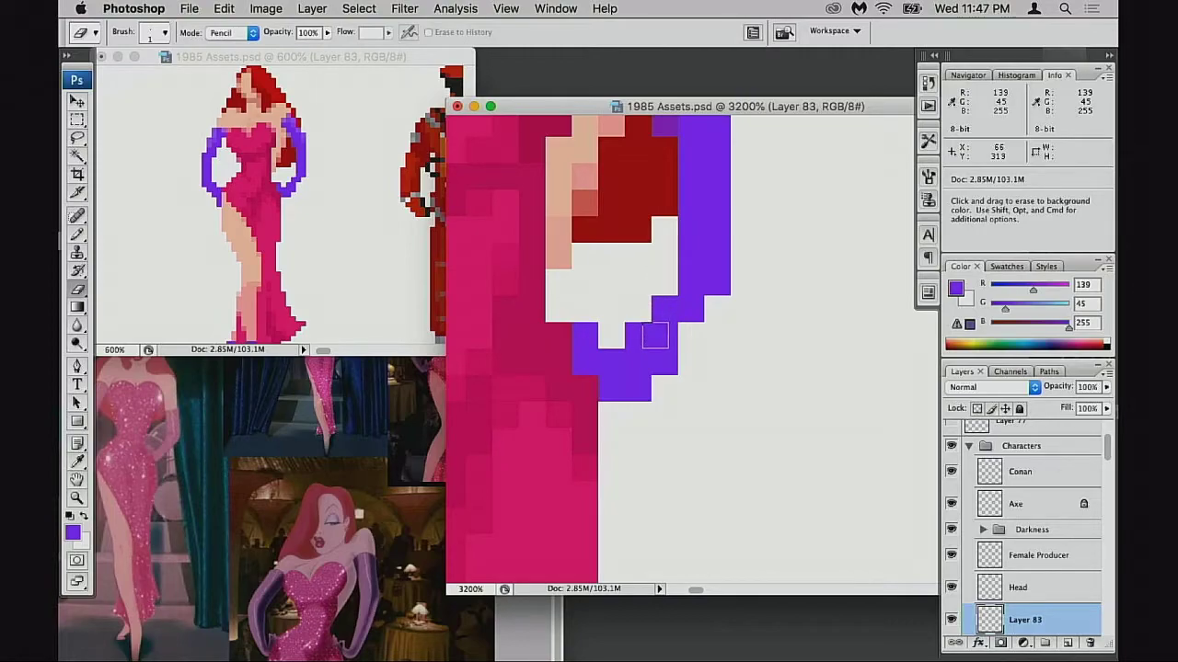
pyautogui.click(662, 362)
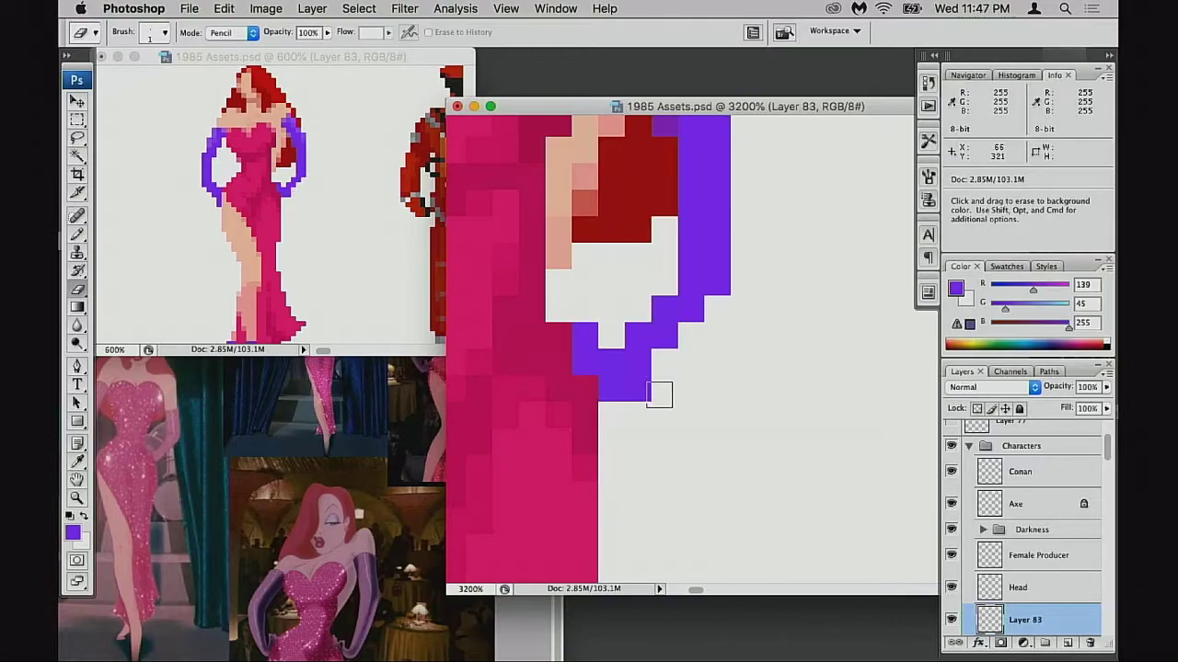
pyautogui.press('super+z')
pyautogui.click(649, 394)
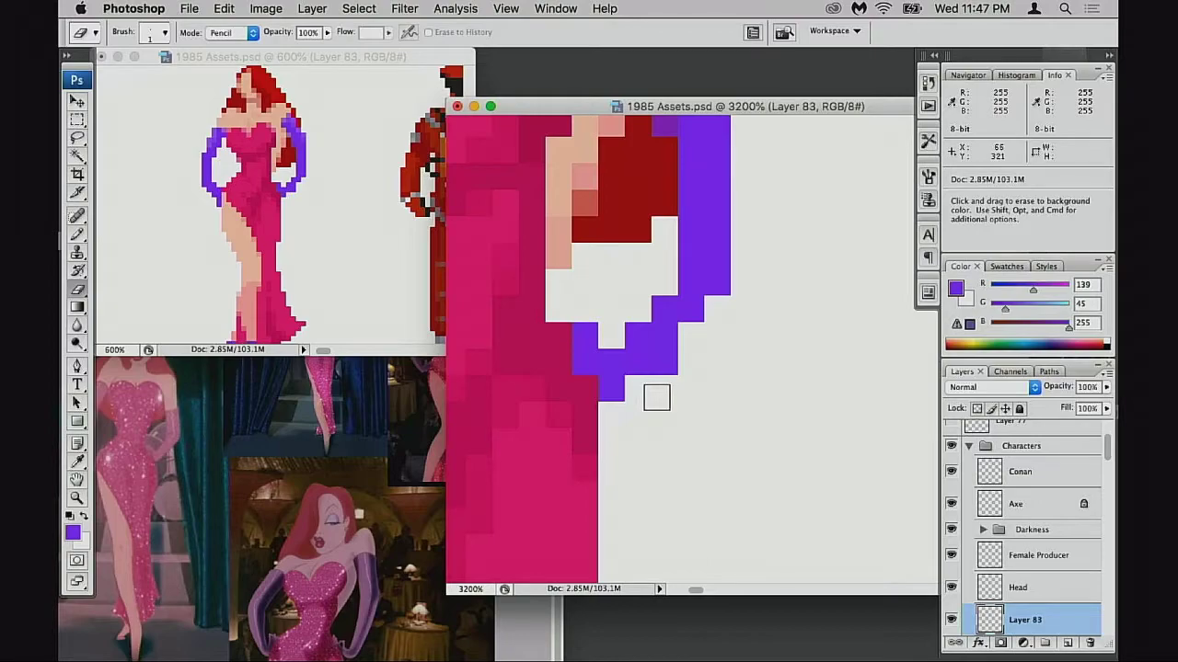
pyautogui.click(665, 364)
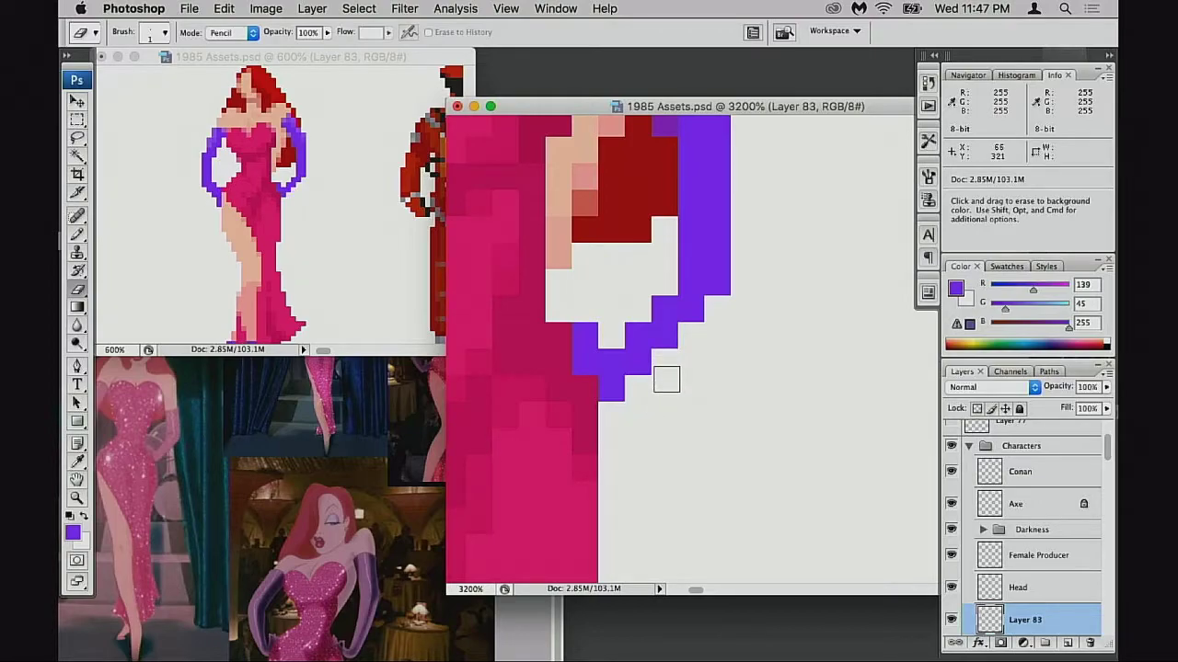
pyautogui.press('super+alt+z')
pyautogui.press('super+alt+z')
pyautogui.press('super+alt+z')
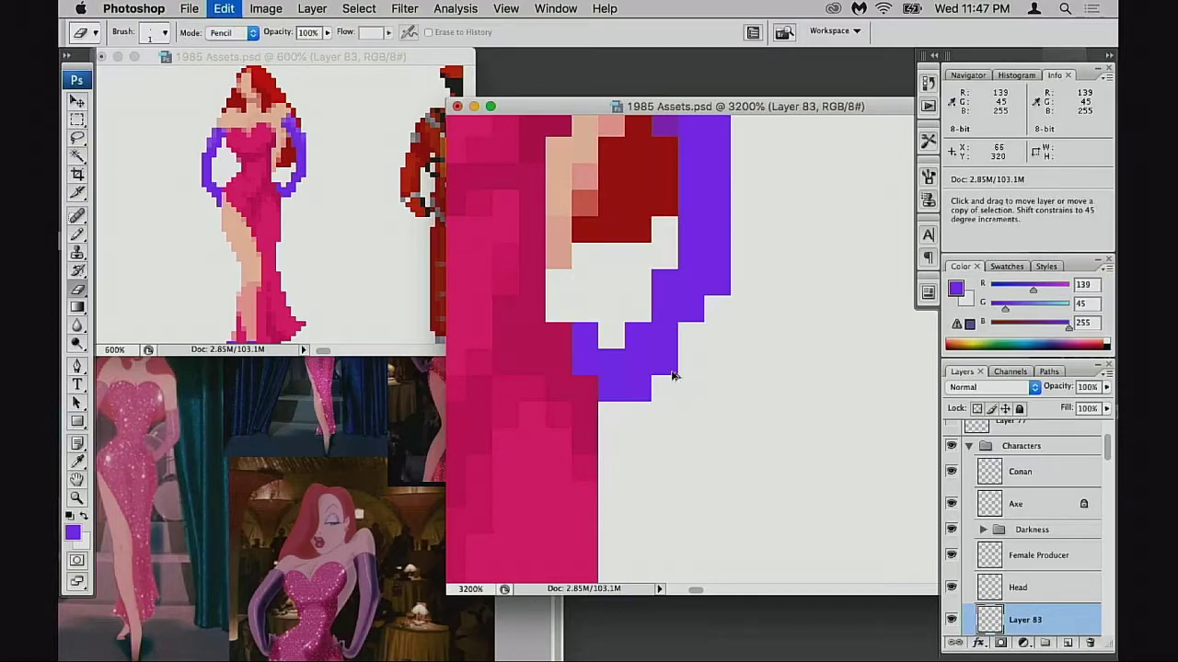
# - Erase the outer corner pixel at the lower end of the same glove's forearm, just above the wrist
pyautogui.click(727, 280)
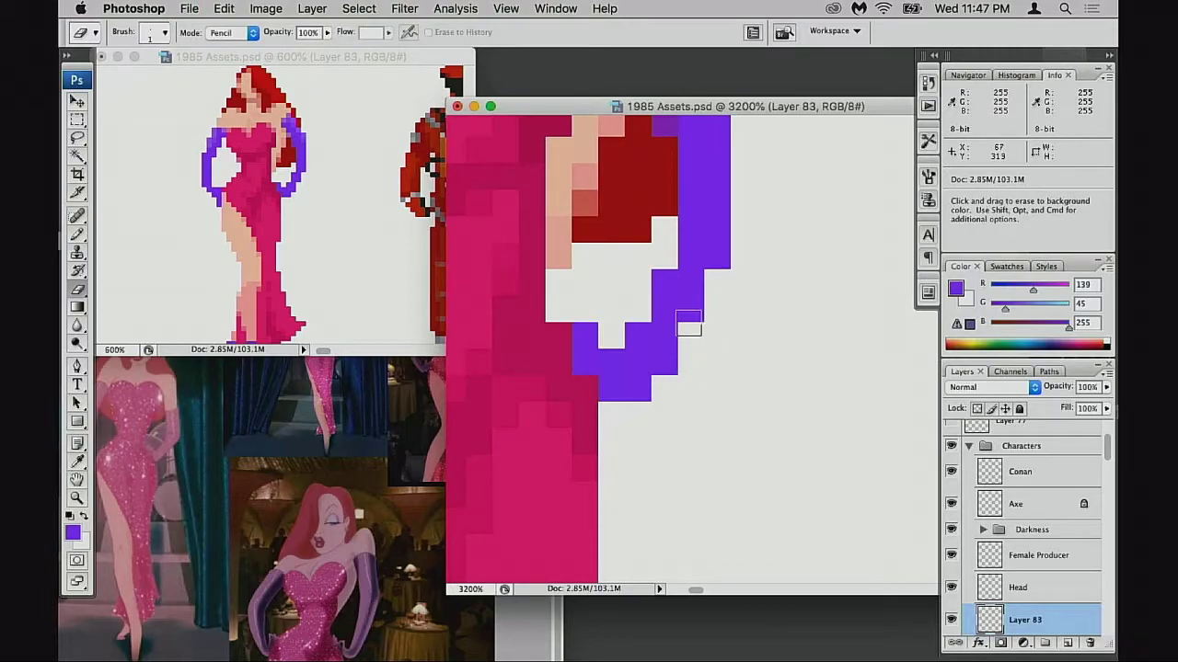
# - Try to shift the glove's wrist and hand up one pixel using a combined marquee selection
pyautogui.press('m')
pyautogui.moveTo(578, 300); pyautogui.dragTo(646, 368)
pyautogui.keyDown('shift'); pyautogui.moveTo(602, 329); pyautogui.dragTo(697, 403); pyautogui.keyUp('shift')
pyautogui.keyDown('shift'); pyautogui.moveTo(631, 276); pyautogui.dragTo(665, 363); pyautogui.keyUp('shift')
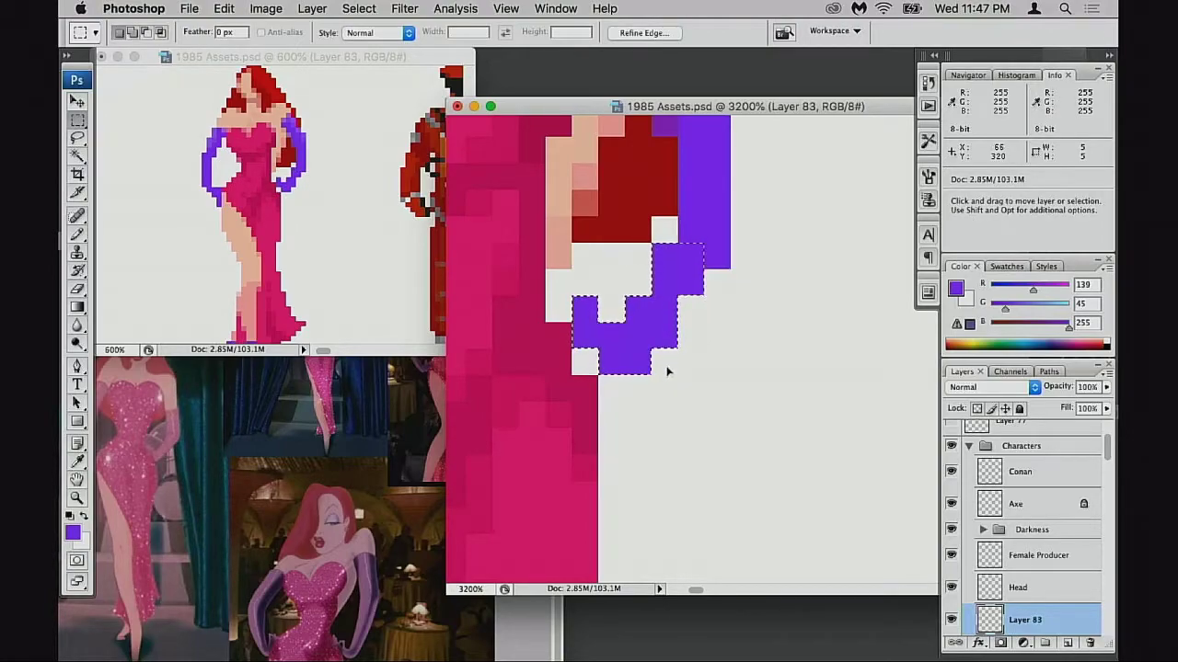
pyautogui.press('super+z')
pyautogui.press('super+Down')
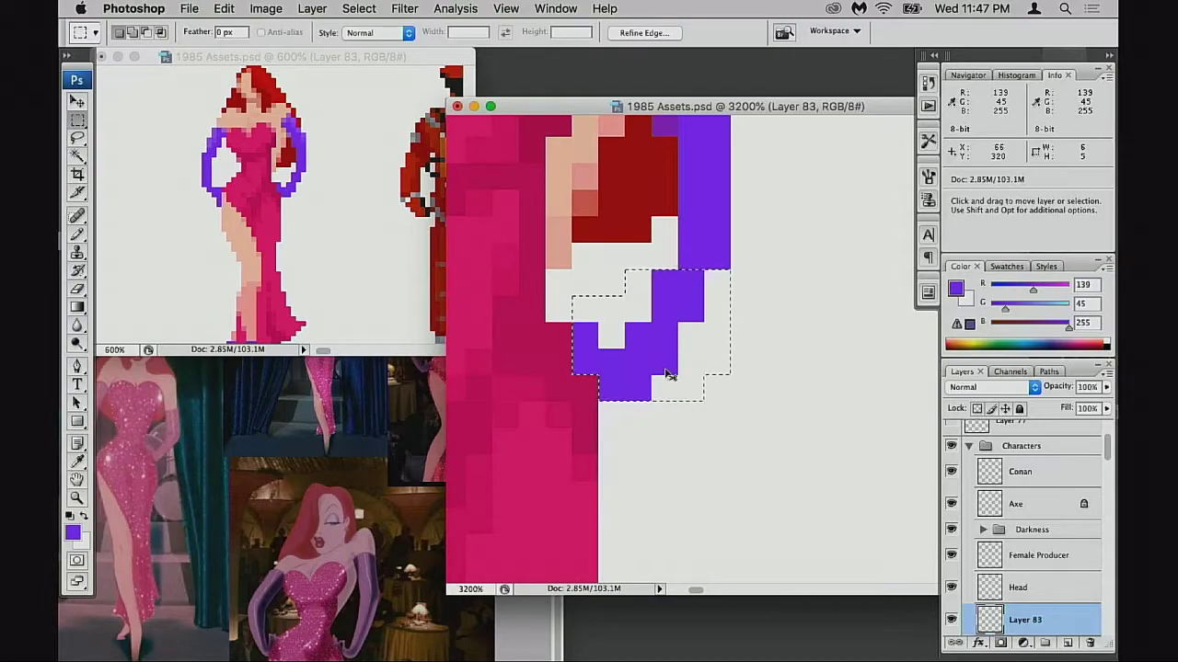
pyautogui.press('super+d')
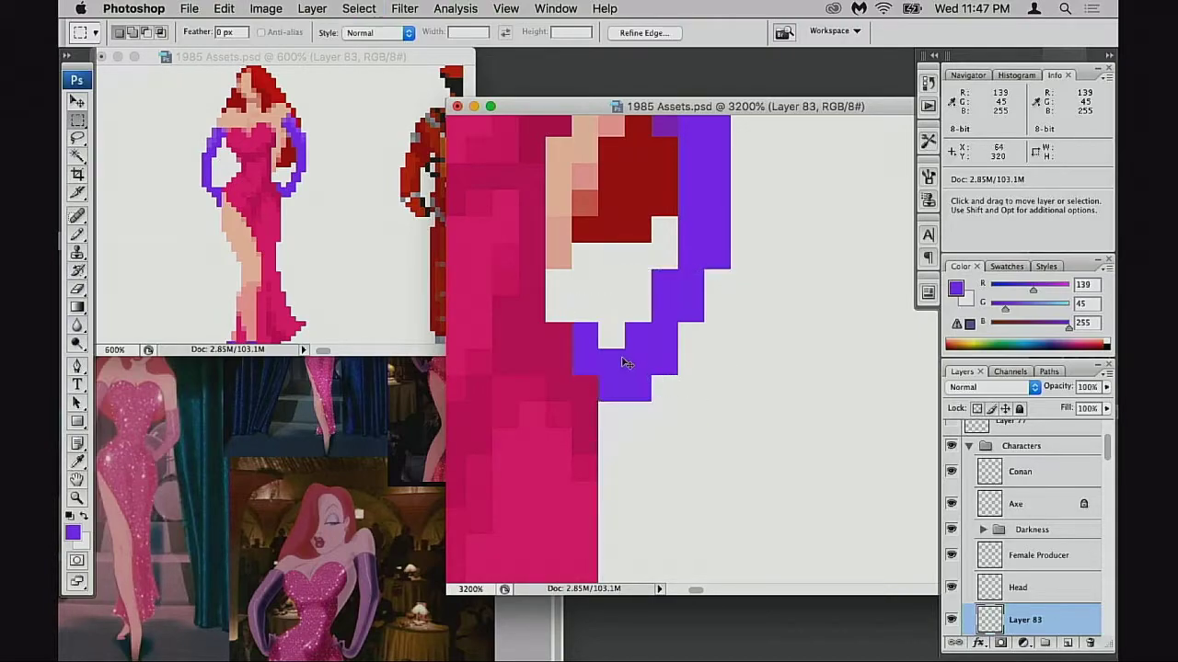
# - Extend the gloved hand onto the hip by adding one purple pixel with the Pencil at its inner end
pyautogui.press('b')
pyautogui.click(612, 336)
pyautogui.press('super+z')
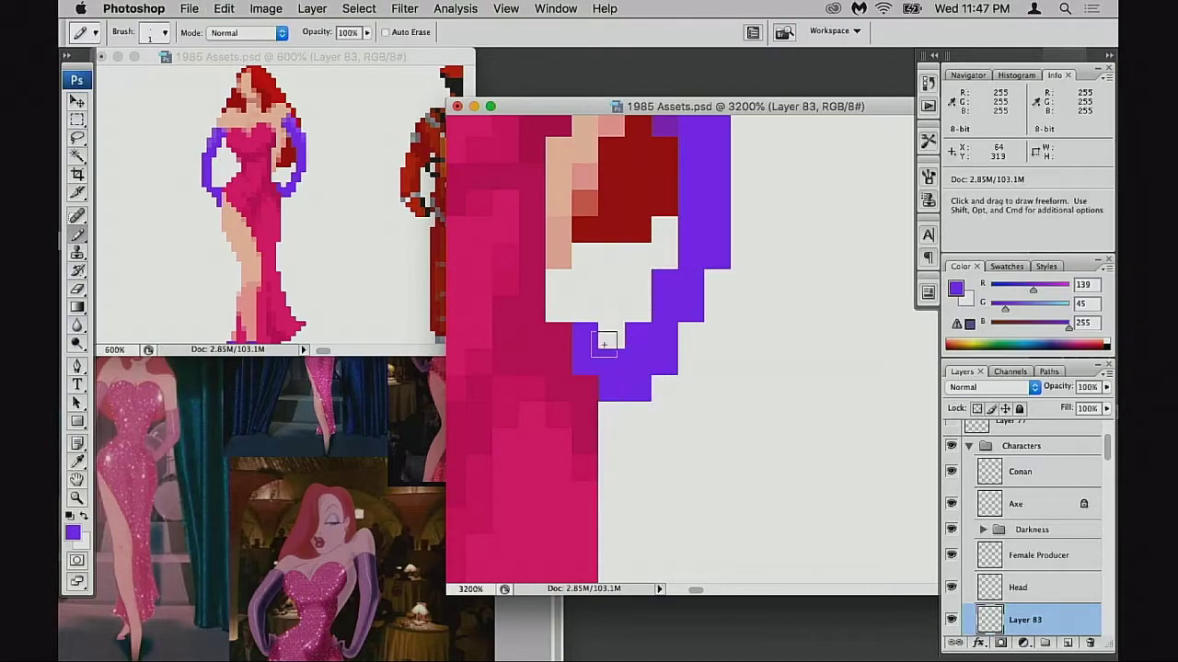
pyautogui.click(586, 337)
pyautogui.click(564, 332)
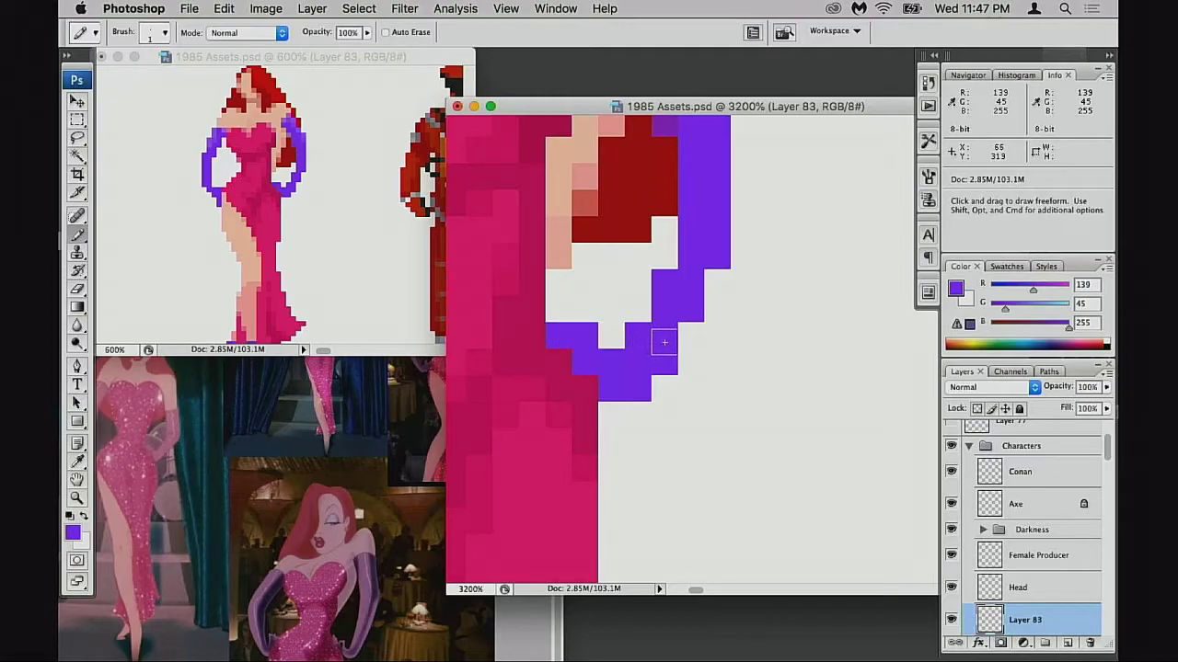
# - Recolor the blended pixels along the inner edge of the upper glove with the dark red sampled from the hair
pyautogui.keyDown('alt'); pyautogui.keyDown('super'); pyautogui.click(656, 374); pyautogui.keyUp('super'); pyautogui.keyUp('alt')
pyautogui.keyDown('alt'); pyautogui.keyDown('super'); pyautogui.click(656, 374); pyautogui.keyUp('super'); pyautogui.keyUp('alt')
pyautogui.keyDown('alt'); pyautogui.keyDown('super'); pyautogui.click(667, 376); pyautogui.keyUp('super'); pyautogui.keyUp('alt')
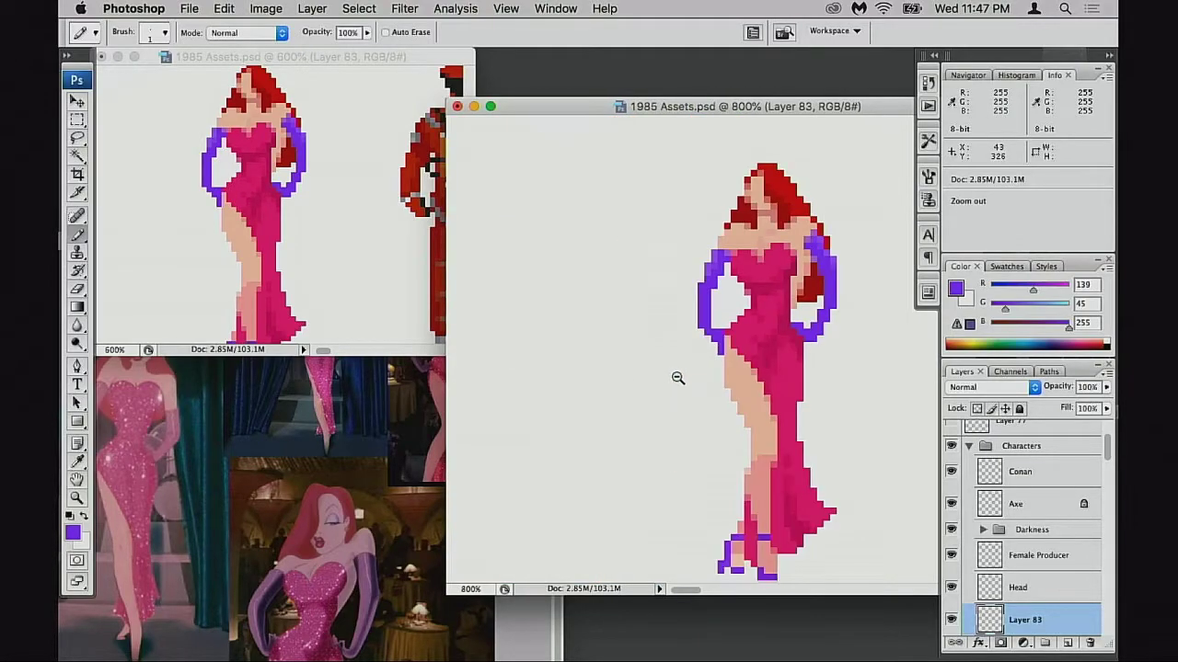
pyautogui.keyDown('alt'); pyautogui.keyDown('super'); pyautogui.click(676, 379); pyautogui.keyUp('super'); pyautogui.keyUp('alt')
pyautogui.keyDown('alt'); pyautogui.keyDown('super'); pyautogui.click(678, 381); pyautogui.keyUp('super'); pyautogui.keyUp('alt')
pyautogui.keyDown('alt'); pyautogui.keyDown('super'); pyautogui.click(681, 382); pyautogui.keyUp('super'); pyautogui.keyUp('alt')
pyautogui.moveTo(709, 388); pyautogui.dragTo(683, 420)
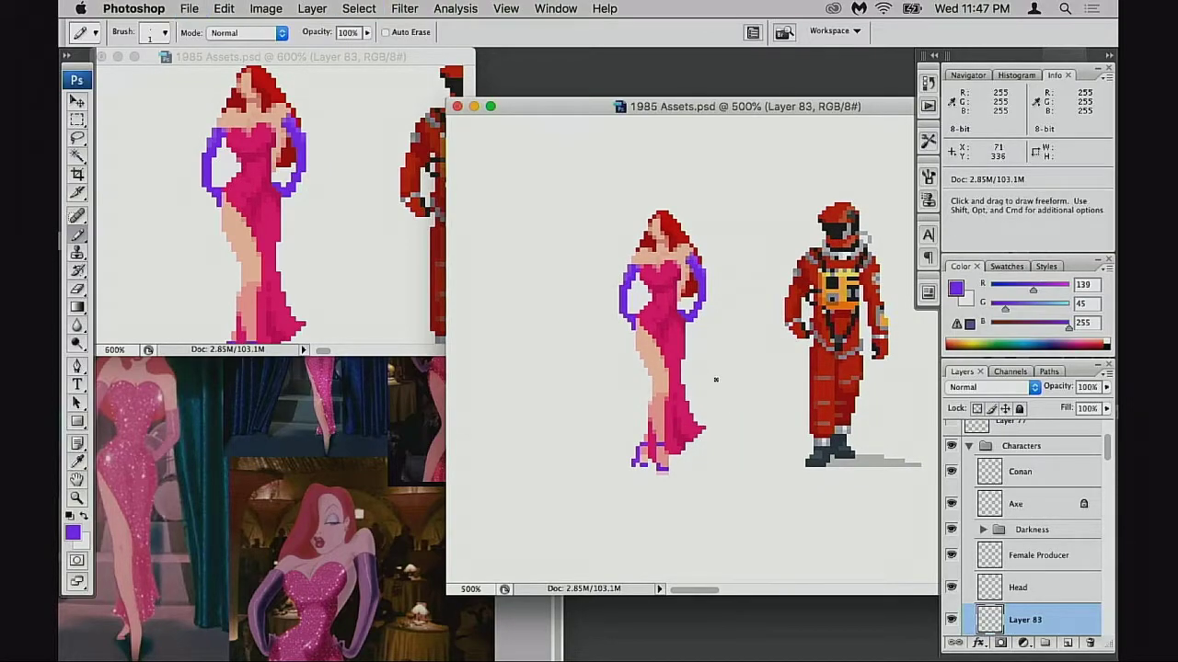
pyautogui.moveTo(683, 253); pyautogui.dragTo(716, 339)
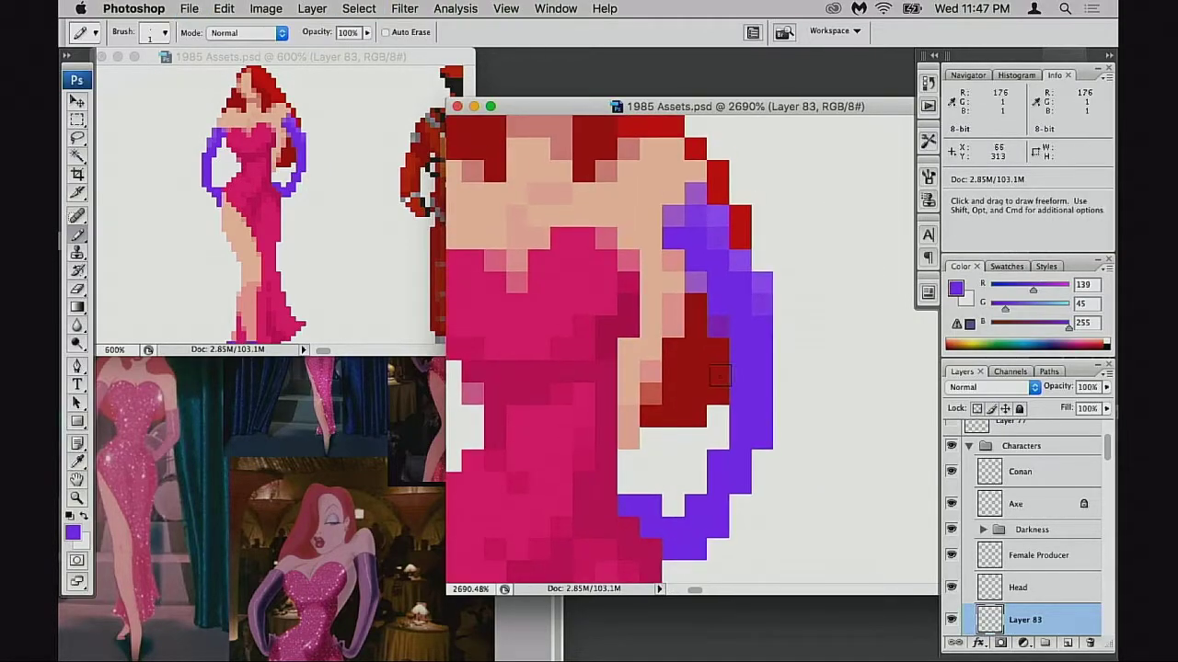
pyautogui.keyDown('alt'); pyautogui.click(713, 354); pyautogui.keyUp('alt')
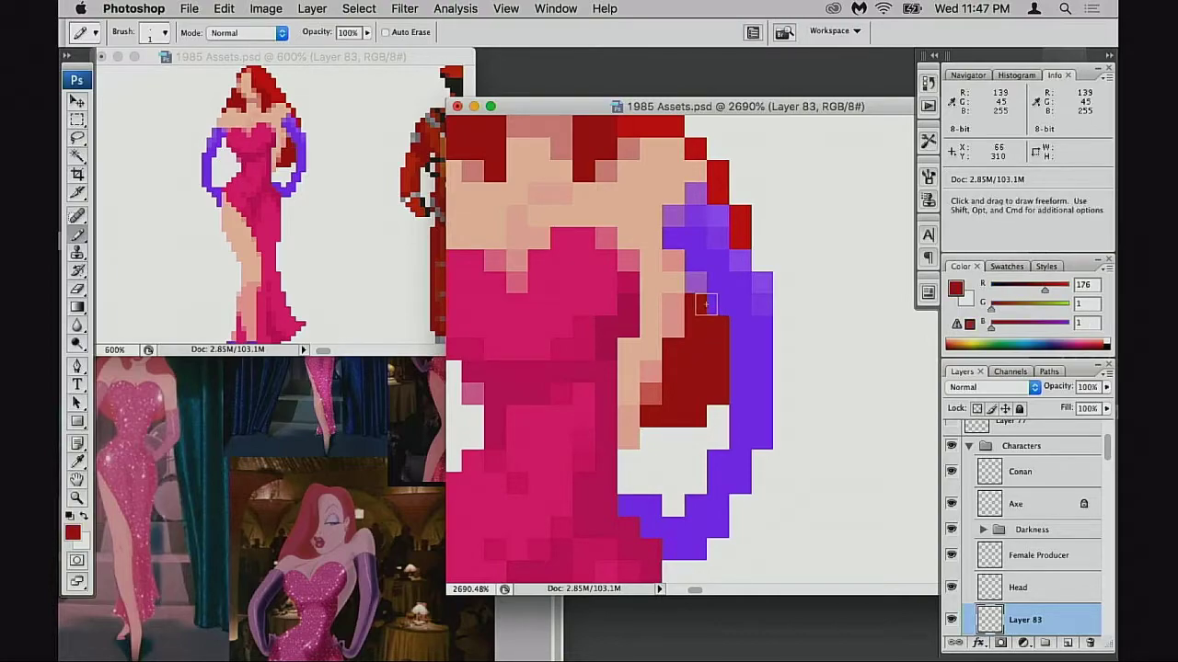
pyautogui.click(696, 284)
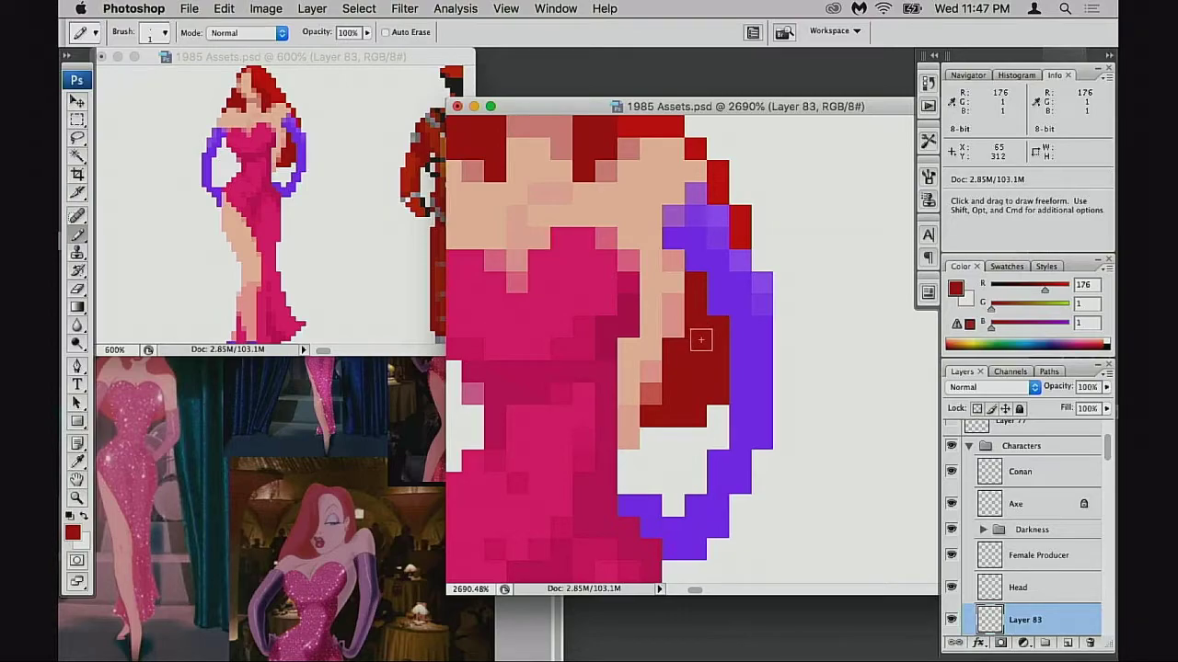
# - Erase the light outer pixel beside the upper glove, and repaint the one below in purple softened with the 40% eraser
pyautogui.press('e')
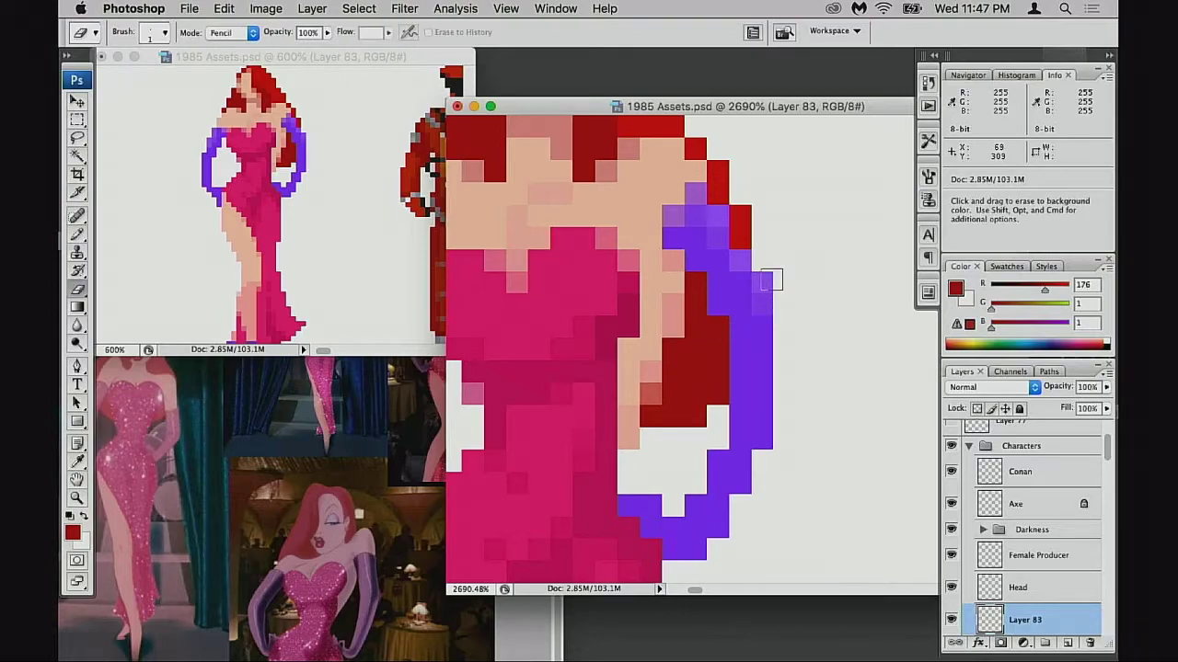
pyautogui.press('b')
pyautogui.keyDown('alt'); pyautogui.click(764, 328); pyautogui.keyUp('alt')
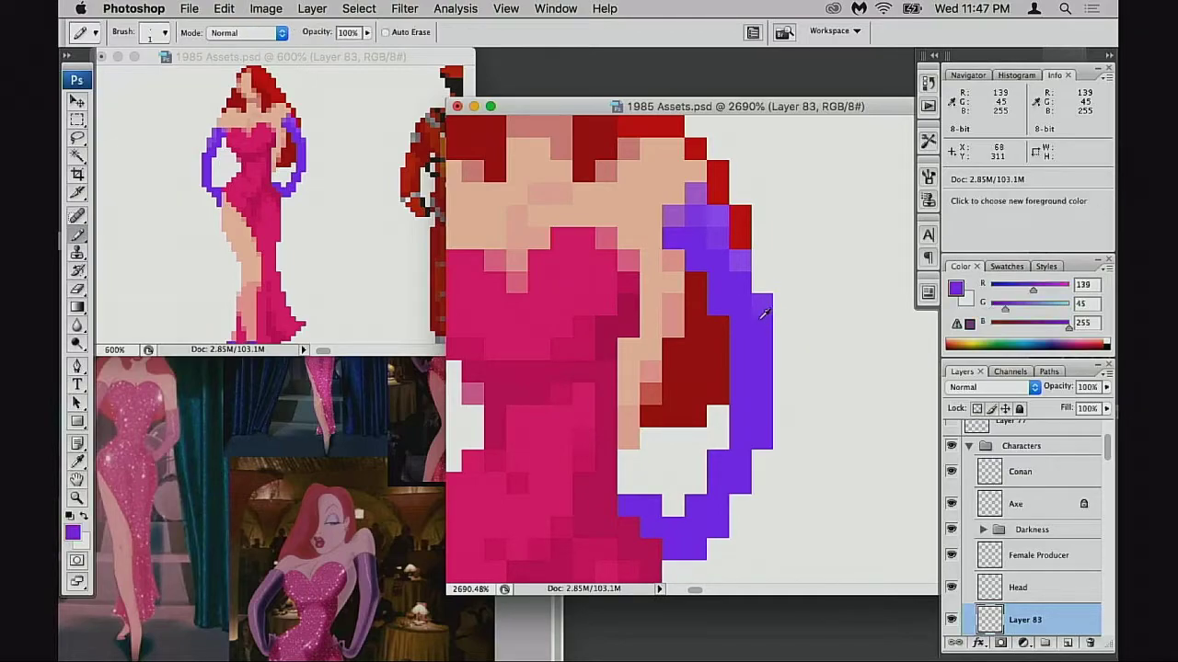
pyautogui.press('e')
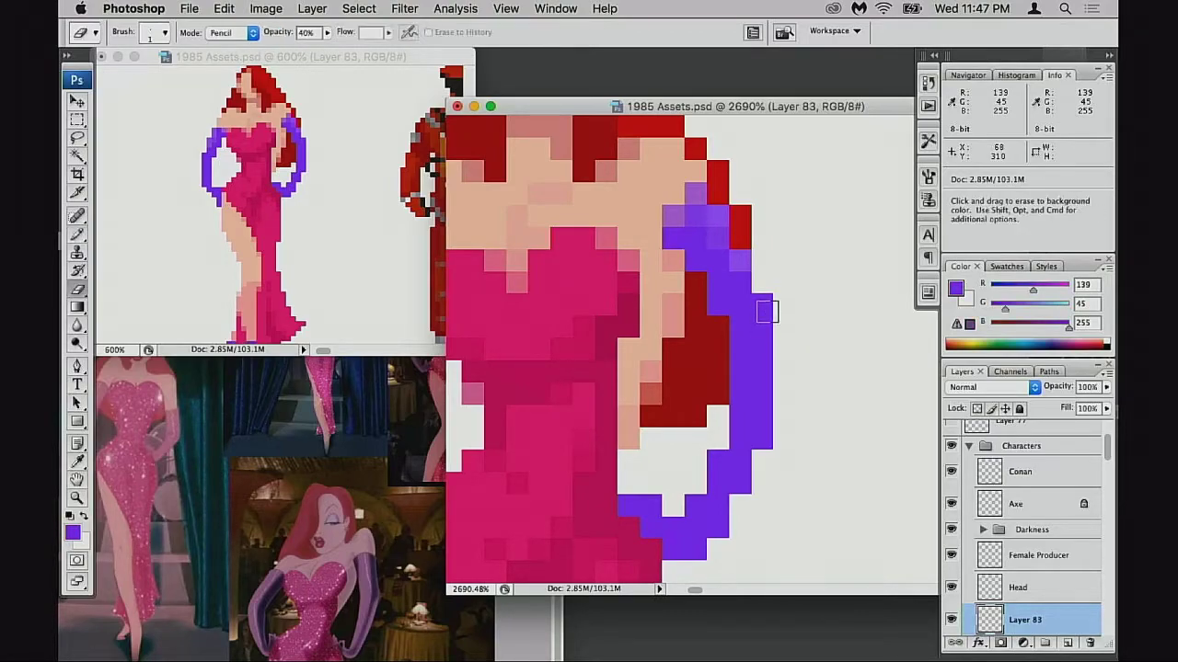
pyautogui.click(764, 306)
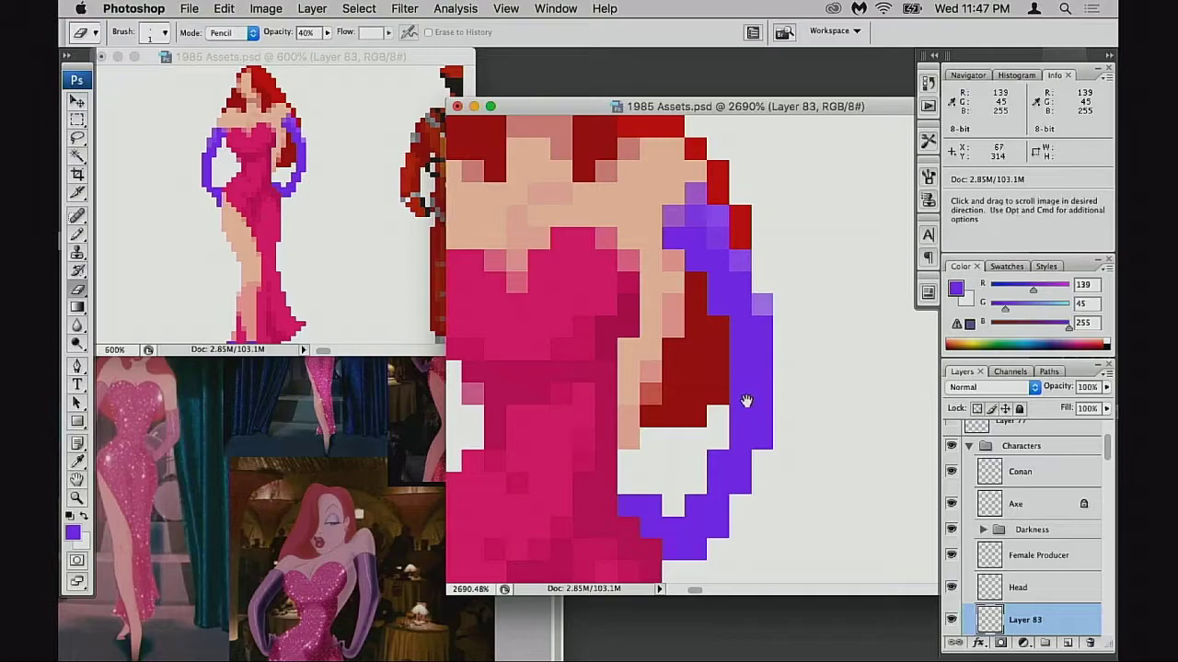
# - Examine the reshaped glove and whole figure beside the neighbouring characters at 400% zoom
pyautogui.keyDown('alt'); pyautogui.click(745, 403); pyautogui.keyUp('alt')
pyautogui.keyDown('alt'); pyautogui.click(743, 411); pyautogui.keyUp('alt')
pyautogui.keyDown('alt'); pyautogui.click(743, 415); pyautogui.keyUp('alt')
pyautogui.keyDown('alt'); pyautogui.click(744, 421); pyautogui.keyUp('alt')
pyautogui.keyDown('alt'); pyautogui.click(743, 421); pyautogui.keyUp('alt')
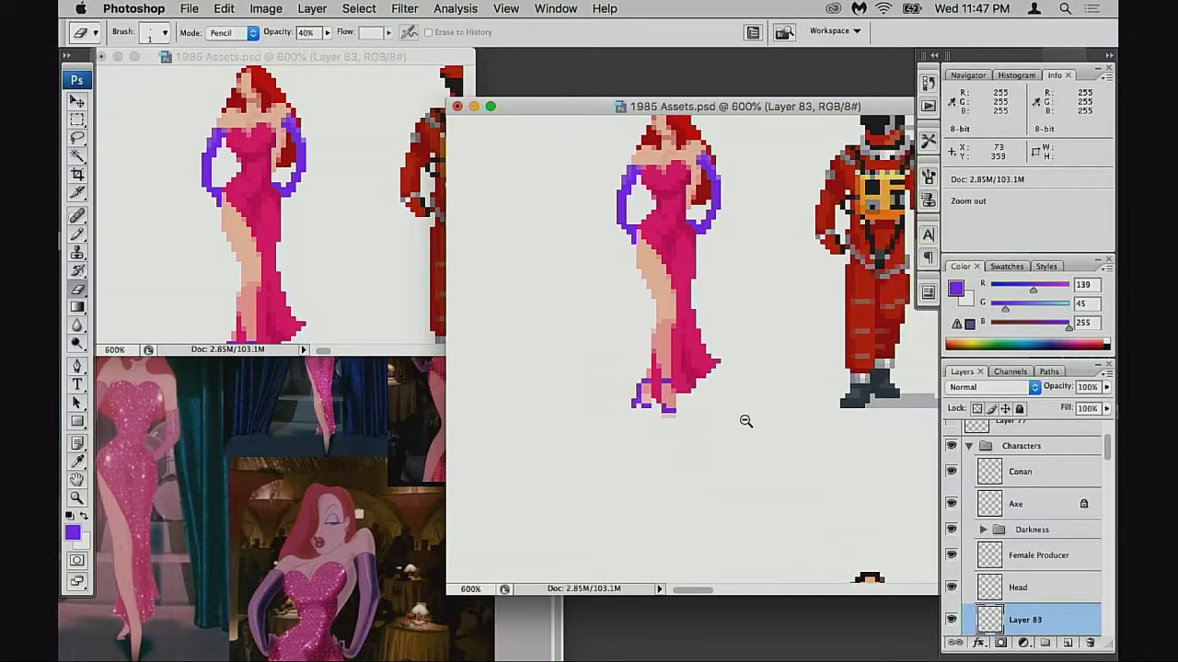
pyautogui.keyDown('alt'); pyautogui.click(742, 420); pyautogui.keyUp('alt')
pyautogui.keyDown('alt'); pyautogui.click(734, 405); pyautogui.keyUp('alt')
pyautogui.moveTo(696, 350); pyautogui.dragTo(686, 444)
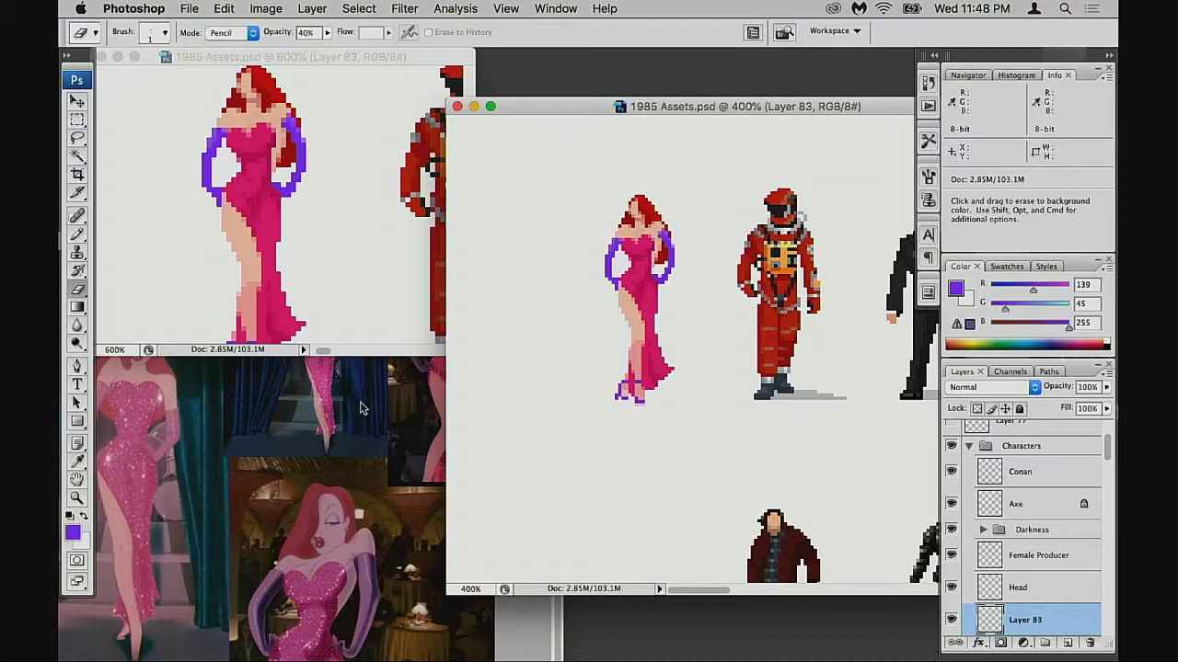
# - Reposition the unnamed.jpg reference window so all its poses are easier to see, and return to the 1985 Assets.psd drawing
pyautogui.click(372, 370)
pyautogui.moveTo(443, 252); pyautogui.dragTo(435, 206)
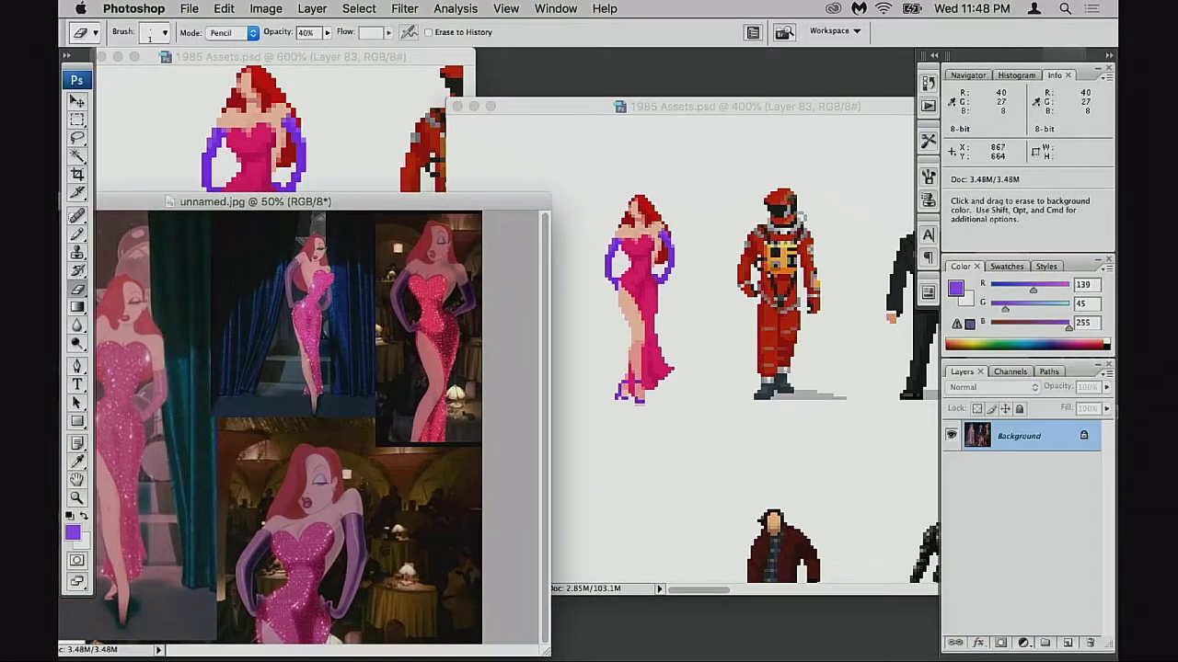
pyautogui.moveTo(534, 205); pyautogui.dragTo(515, 263)
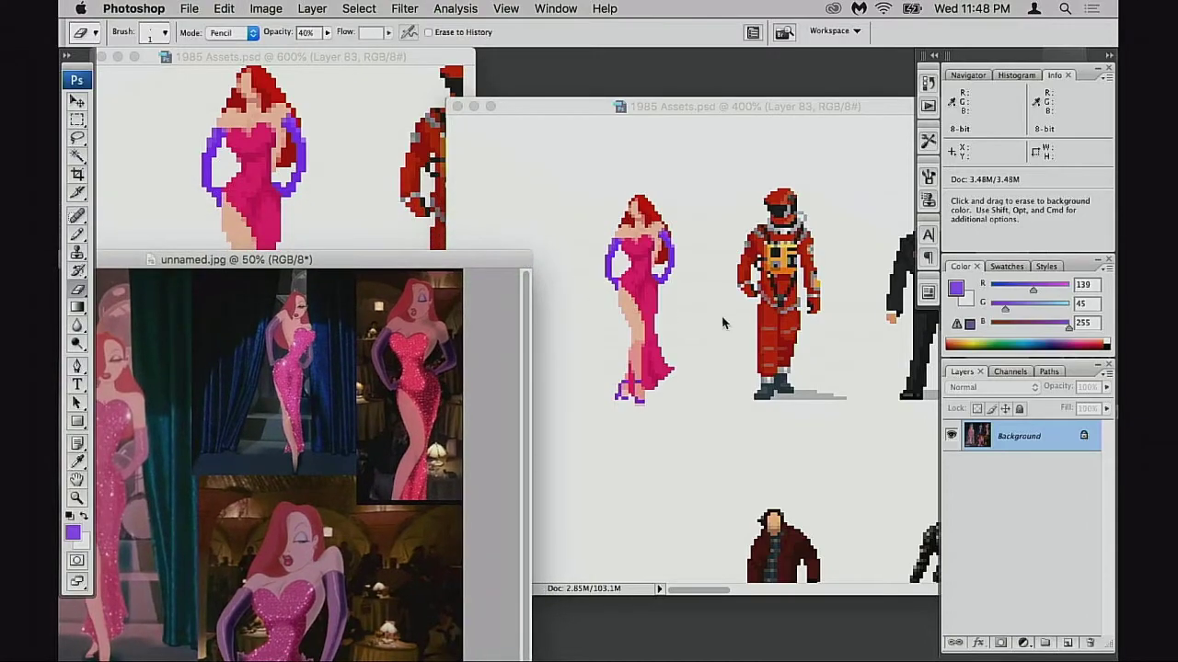
pyautogui.click(707, 323)
# - Add a new empty layer above the woman's layer for the dress highlights
pyautogui.keyDown('super'); pyautogui.click(669, 301); pyautogui.keyUp('super')
pyautogui.keyDown('super'); pyautogui.click(674, 311); pyautogui.keyUp('super')
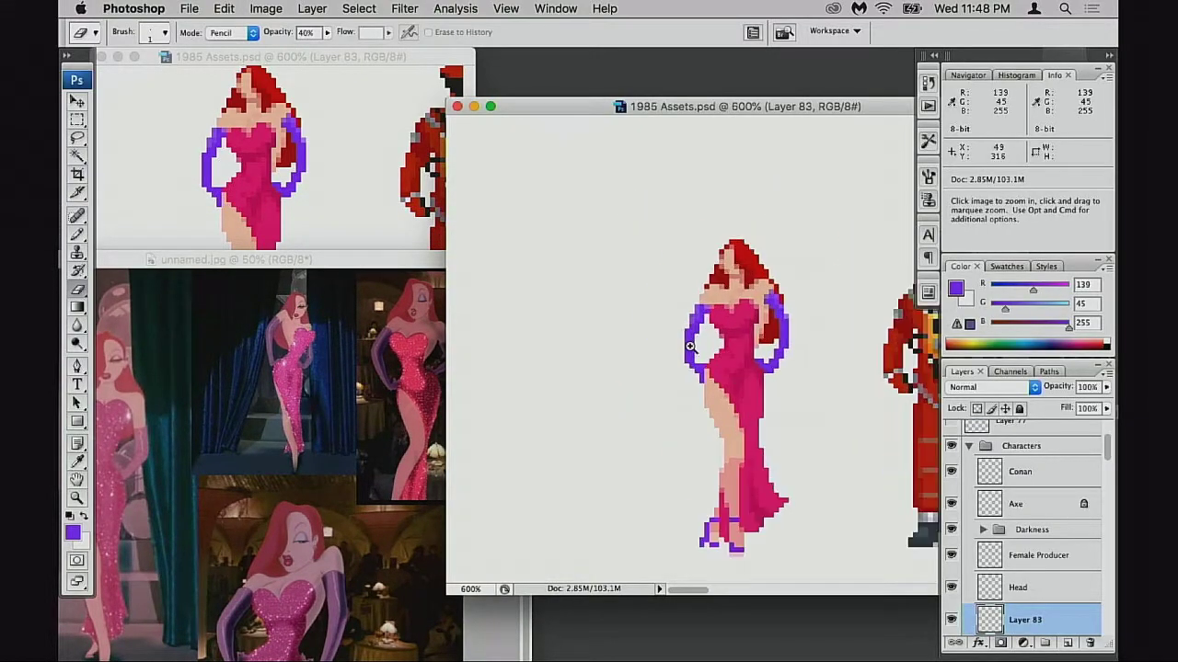
pyautogui.keyDown('super'); pyautogui.click(691, 348); pyautogui.keyUp('super')
pyautogui.moveTo(713, 382); pyautogui.dragTo(563, 383)
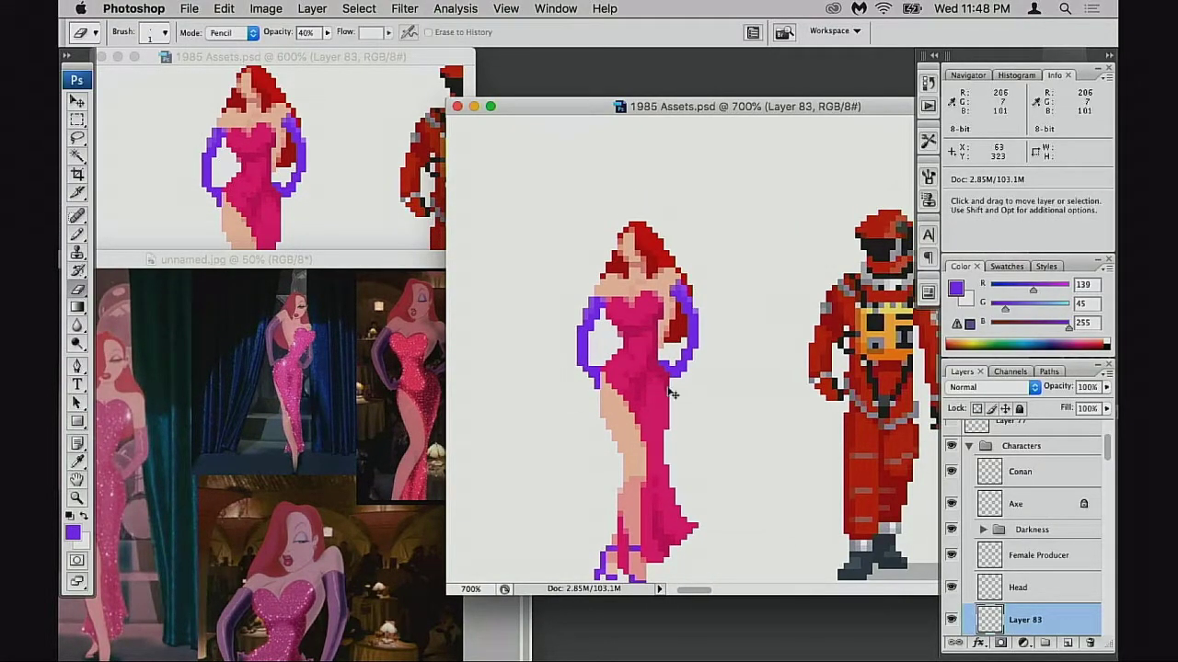
pyautogui.scroll(-2, 663, 405)
pyautogui.hscroll(2, 662, 405)
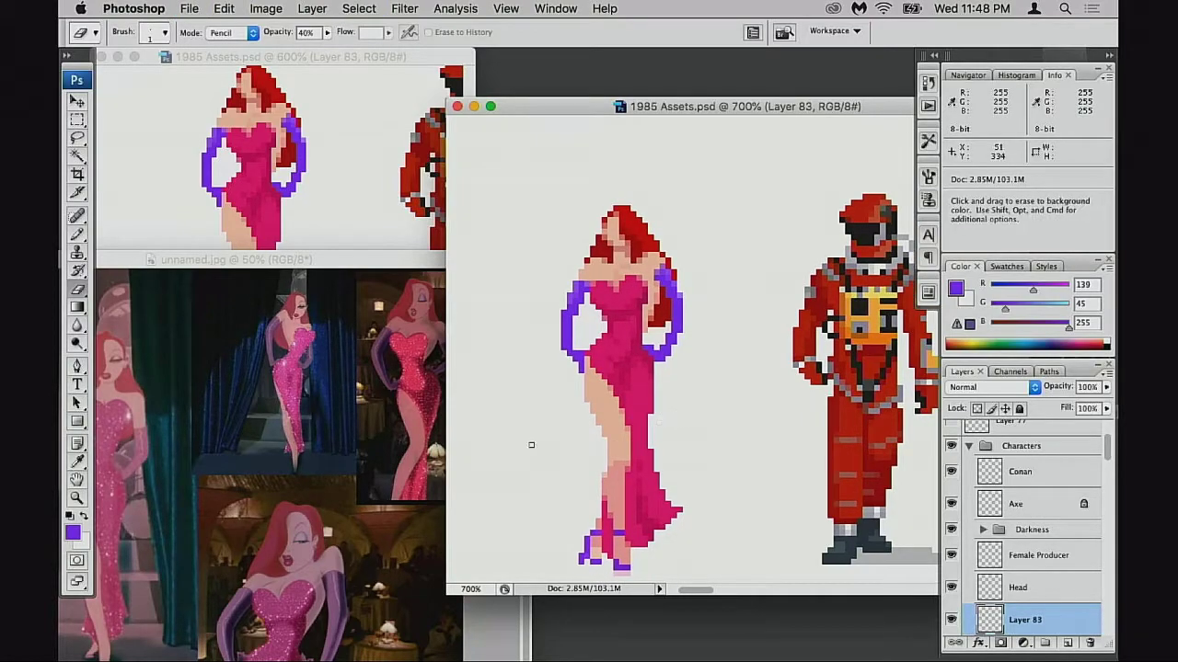
pyautogui.press('alt+shift+super+n')
# - Paint four white sparkle pixels across the dress's hips and waist on the new layer with the 1 px Pencil
pyautogui.keyDown('super'); pyautogui.click(686, 384); pyautogui.keyUp('super')
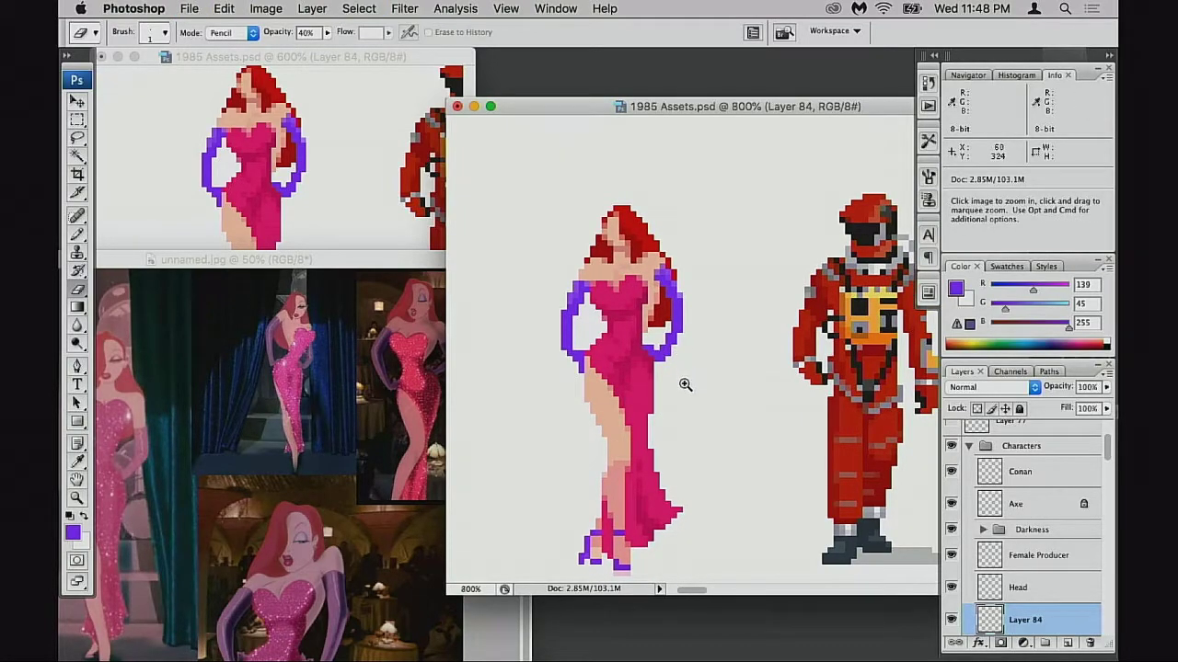
pyautogui.keyDown('super'); pyautogui.click(686, 385); pyautogui.keyUp('super')
pyautogui.hscroll(3, 716, 405)
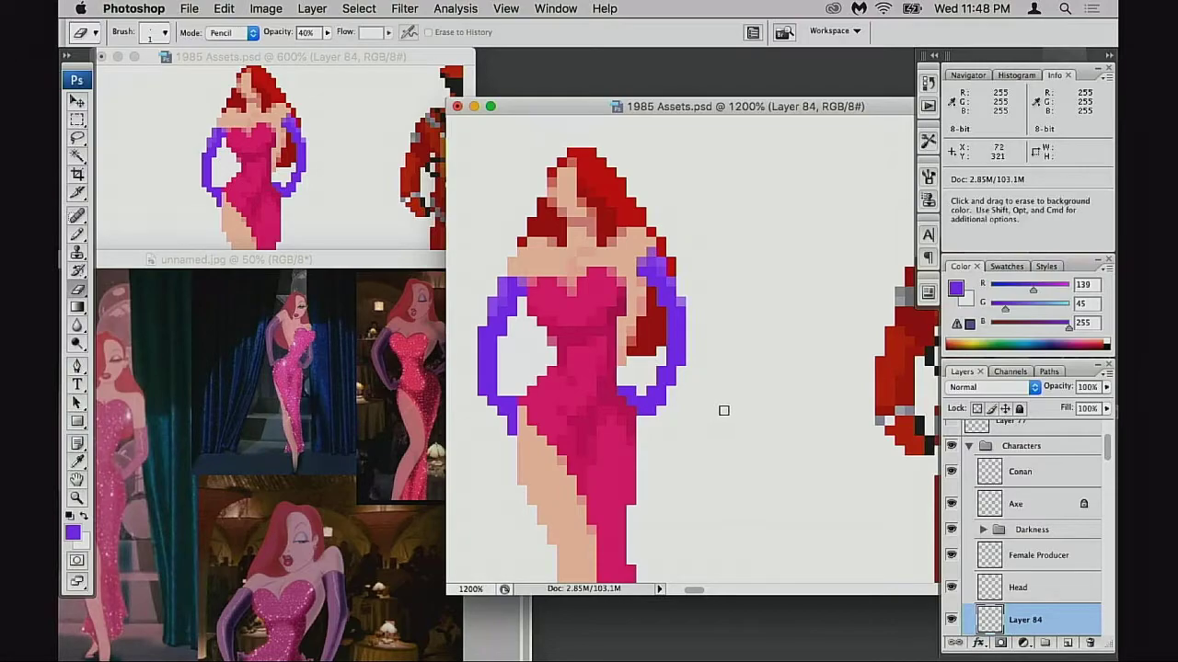
pyautogui.press('b')
pyautogui.press('x')
pyautogui.click(582, 401)
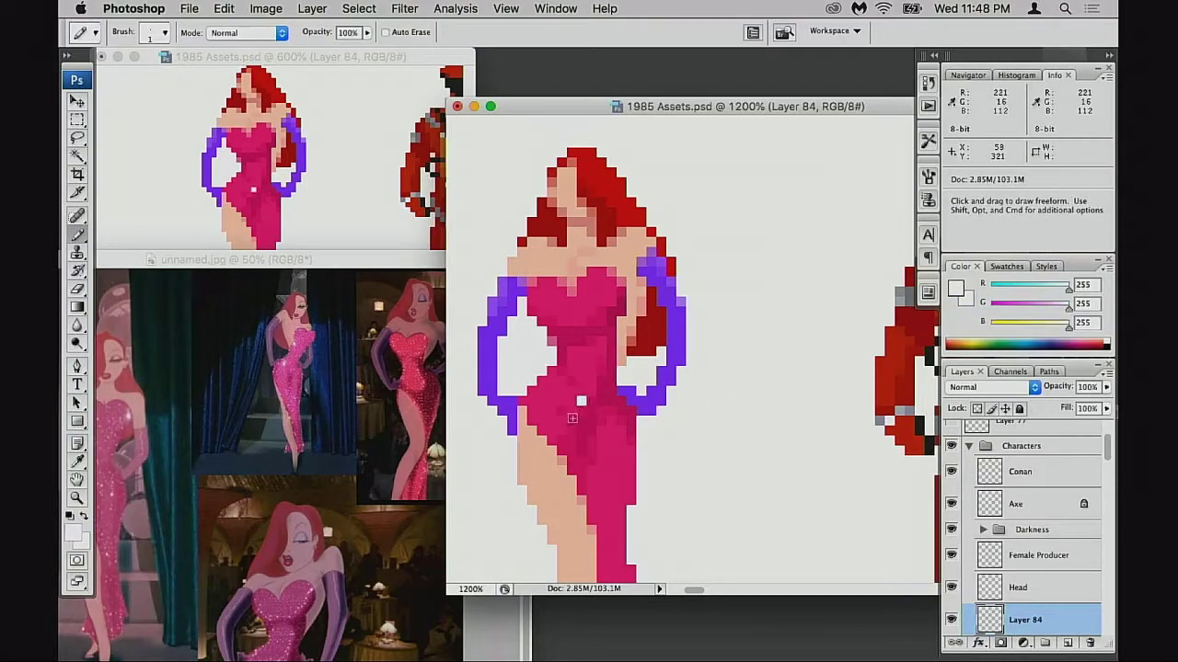
pyautogui.click(552, 420)
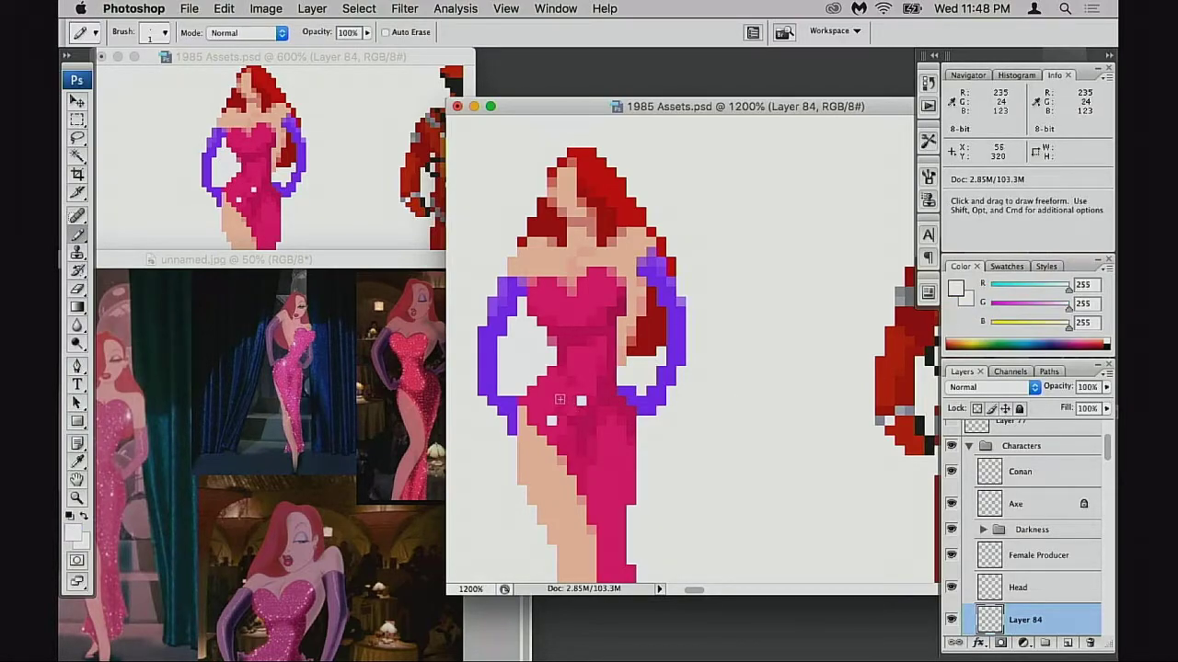
pyautogui.click(560, 400)
pyautogui.click(600, 370)
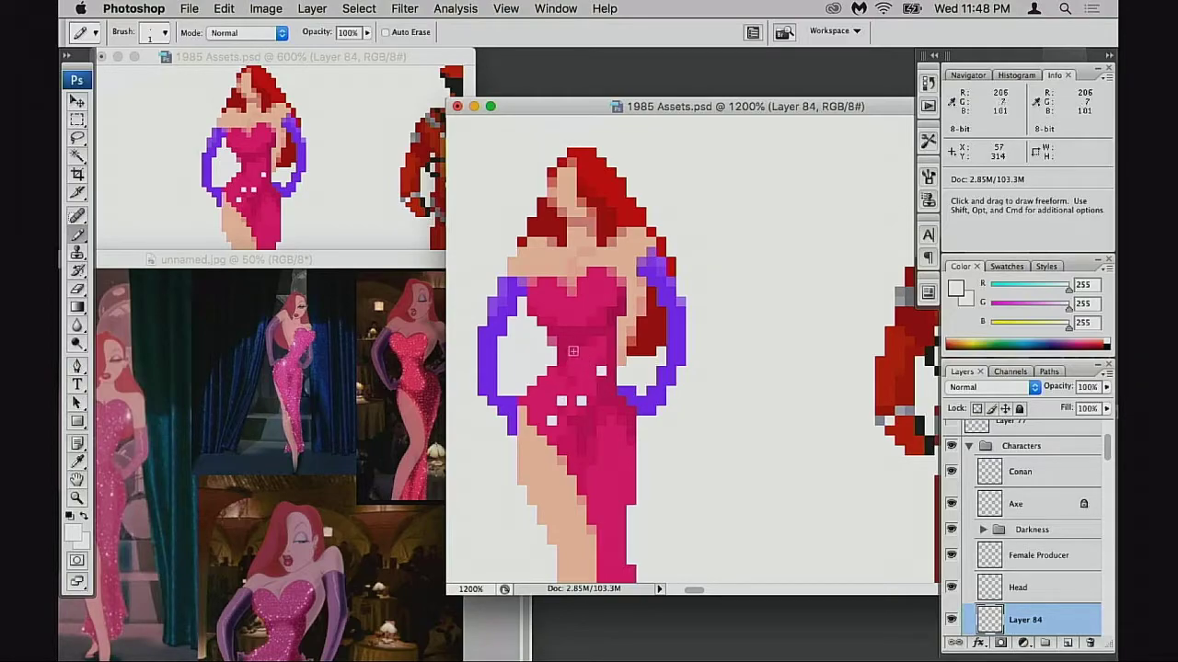
# - Paint white sparkle pixels on the narrow waist and bodice, undoing the extra pixel above the hip sparkle
pyautogui.click(573, 350)
pyautogui.click(591, 311)
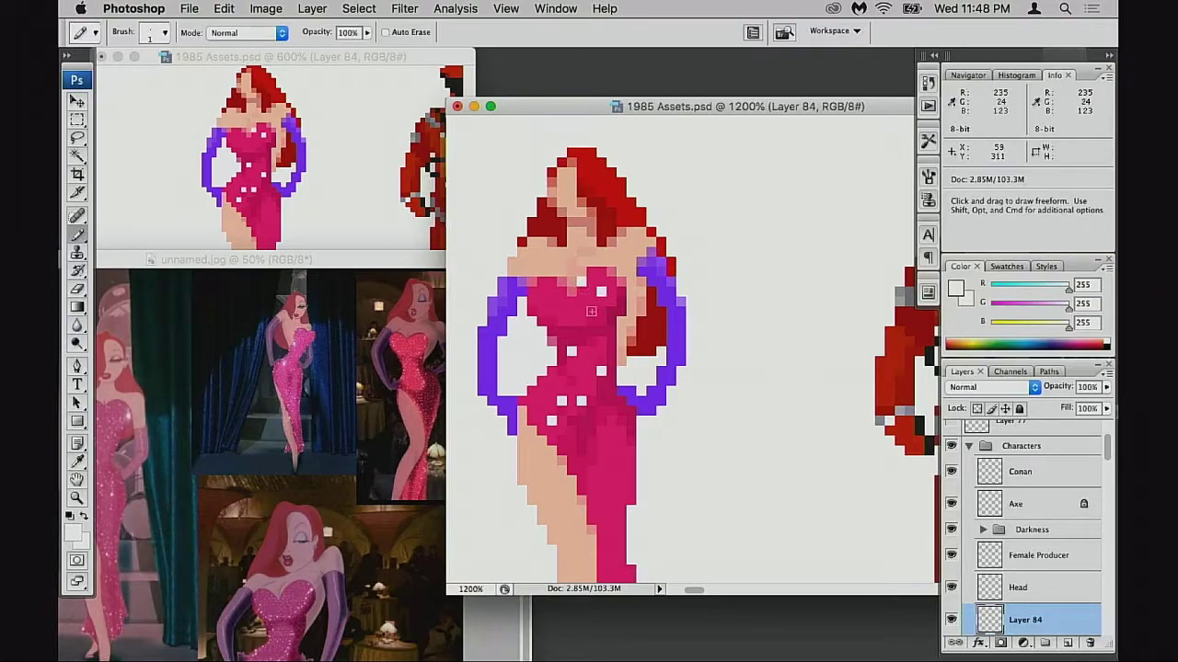
pyautogui.click(581, 291)
pyautogui.click(601, 290)
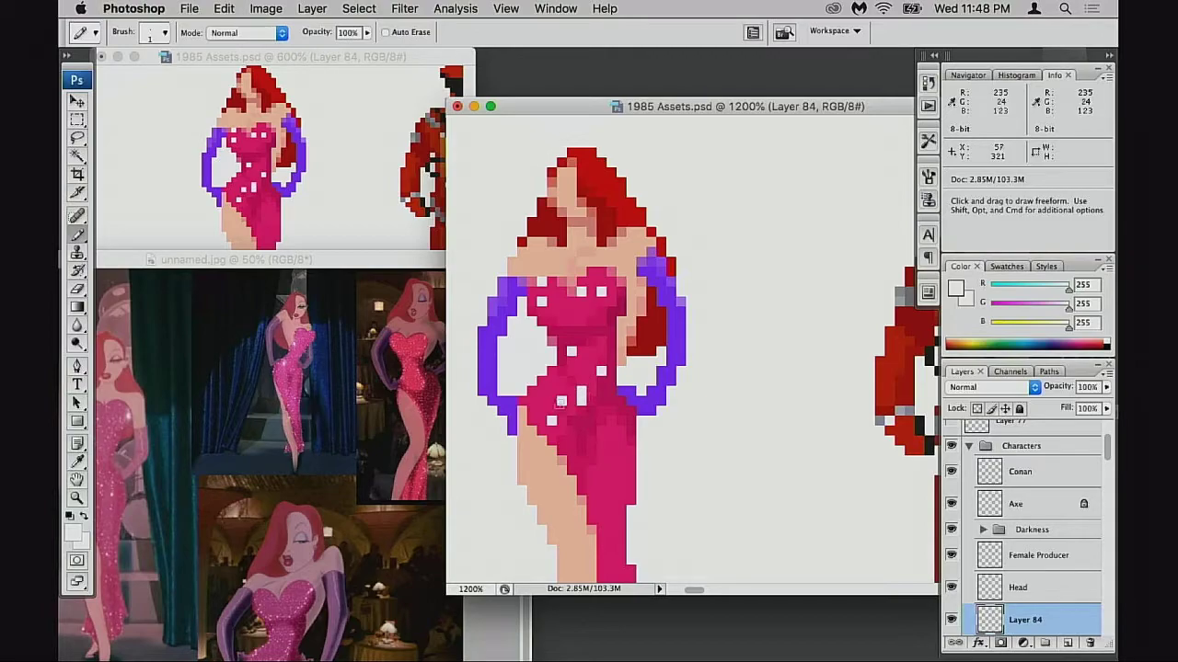
pyautogui.press('super+z')
# - Paint a loose cluster of white sparkle pixels down the skirt from the hip towards the flared train
pyautogui.click(621, 460)
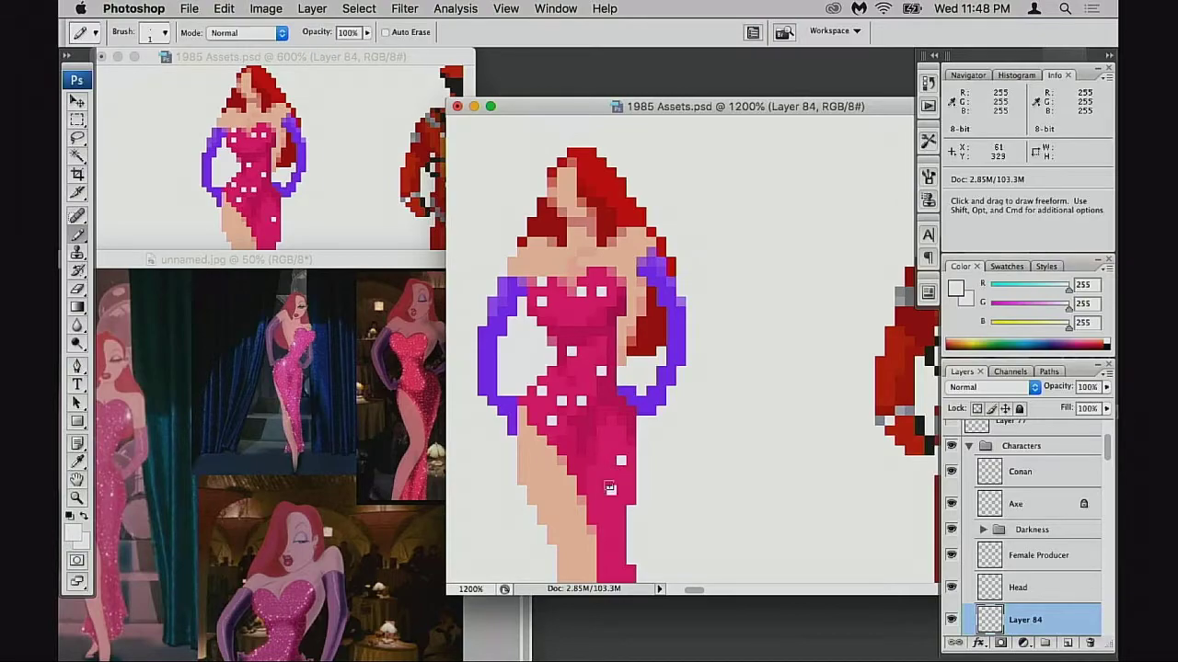
pyautogui.click(603, 458)
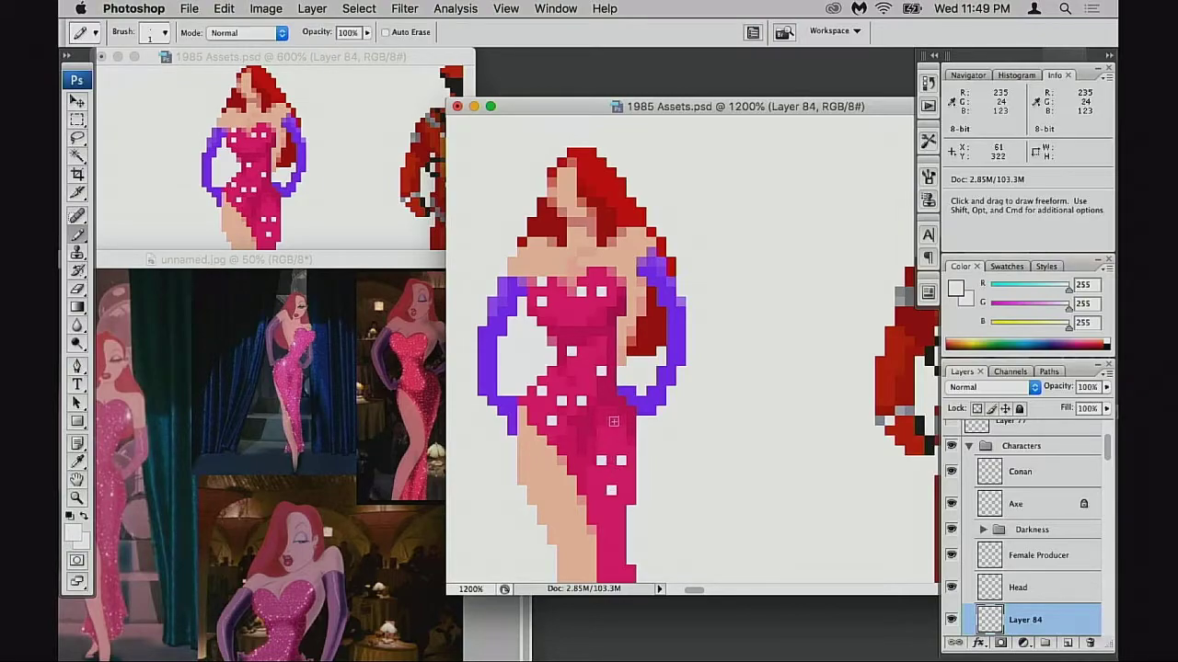
pyautogui.scroll(-3, 621, 414)
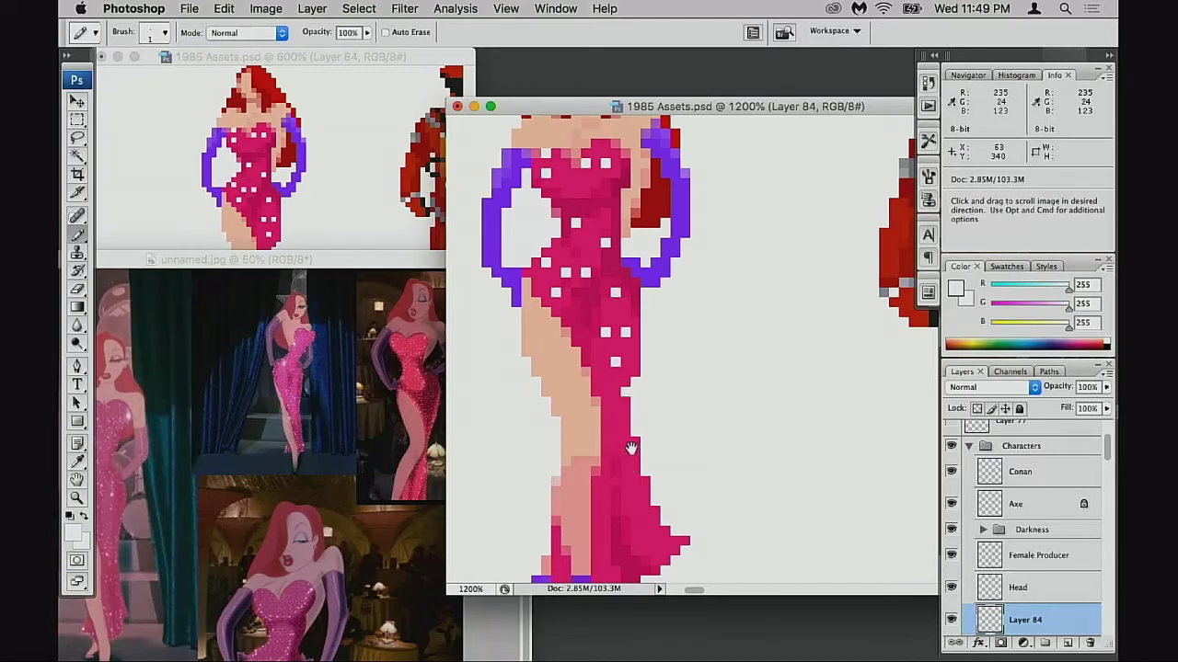
pyautogui.scroll(-1, 632, 449)
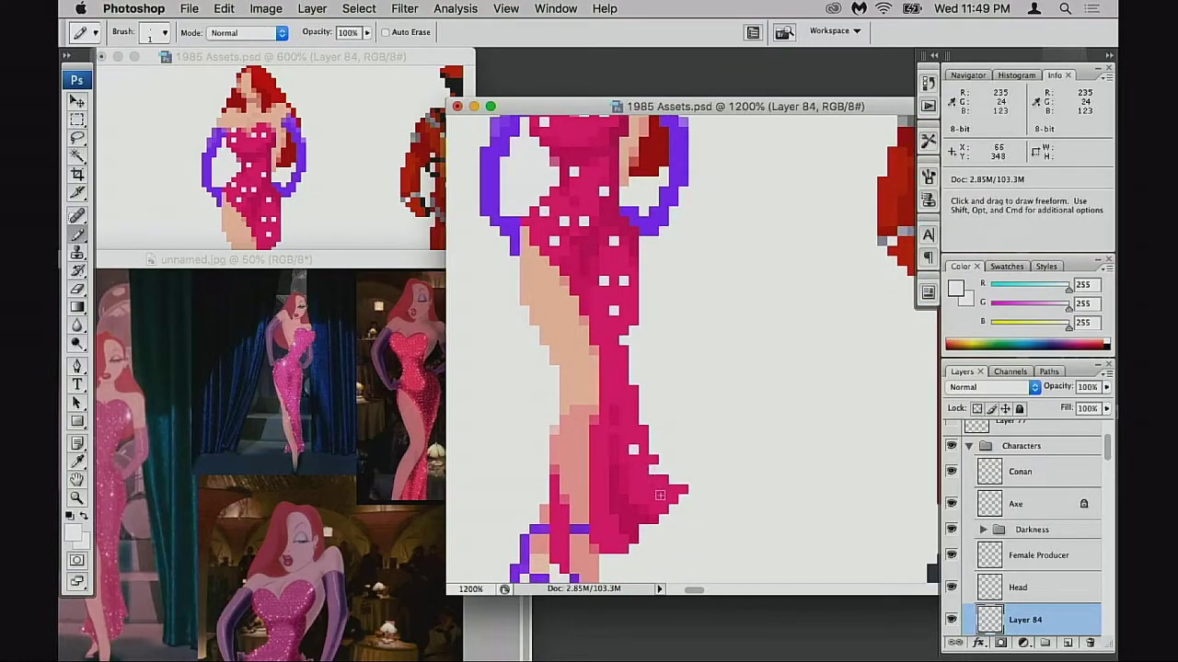
# - Add white sparkle pixels side by side on the skirt's flared train, undoing the misplaced attempts
pyautogui.press('z')
pyautogui.press('super+z')
pyautogui.press('b')
pyautogui.click(628, 475)
pyautogui.press('super+z')
pyautogui.press('super+z')
pyautogui.click(633, 480)
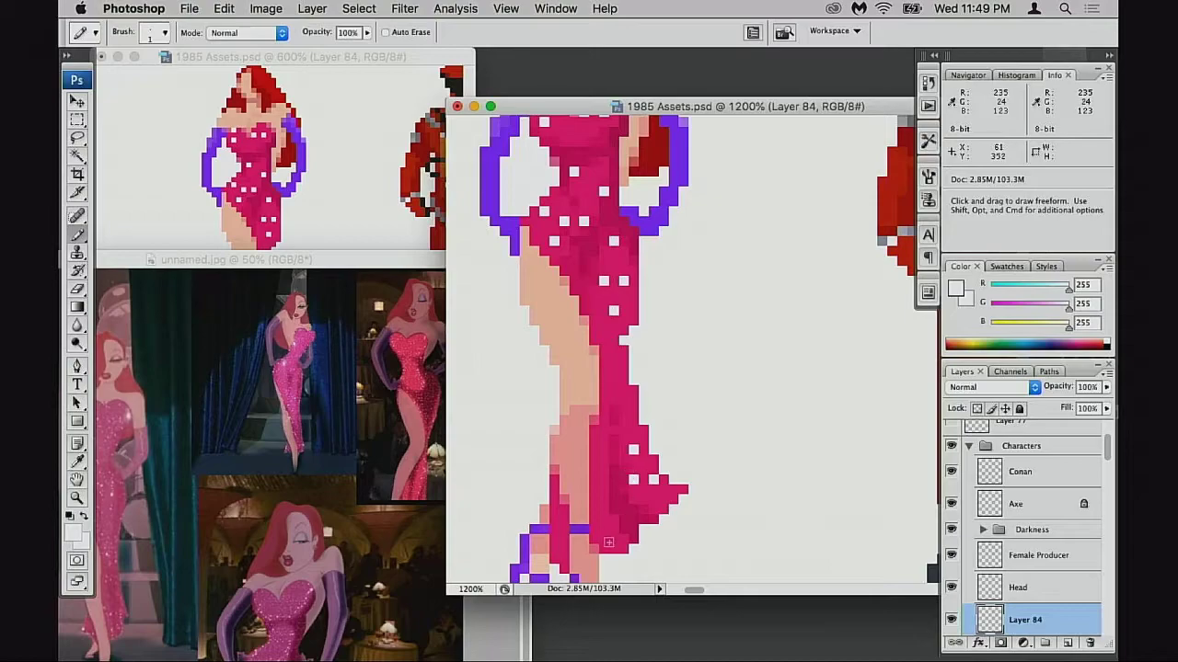
# - Scatter single white sparkle pixels from the skirt's hem up its inner side, undoing the one on the bottom edge
pyautogui.click(614, 548)
pyautogui.press('super+z')
pyautogui.click(603, 529)
pyautogui.click(593, 500)
pyautogui.click(604, 450)
pyautogui.click(624, 370)
# - Set the sparkle layer's blend mode to Overlay with the whole figure in view
pyautogui.press('space')
pyautogui.moveTo(662, 323); pyautogui.dragTo(665, 508)
pyautogui.moveTo(689, 417); pyautogui.dragTo(734, 368)
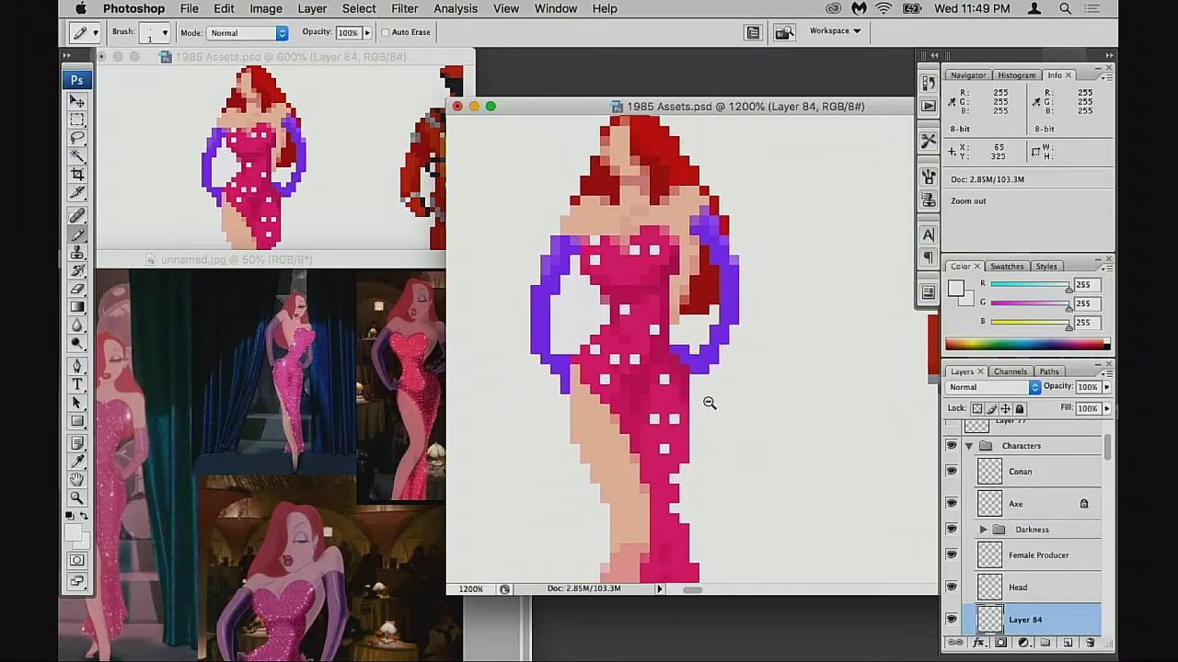
pyautogui.keyDown('alt'); pyautogui.click(705, 426); pyautogui.keyUp('alt')
pyautogui.keyDown('alt'); pyautogui.click(706, 426); pyautogui.keyUp('alt')
pyautogui.keyDown('alt'); pyautogui.click(713, 433); pyautogui.keyUp('alt')
pyautogui.moveTo(727, 428); pyautogui.dragTo(659, 530)
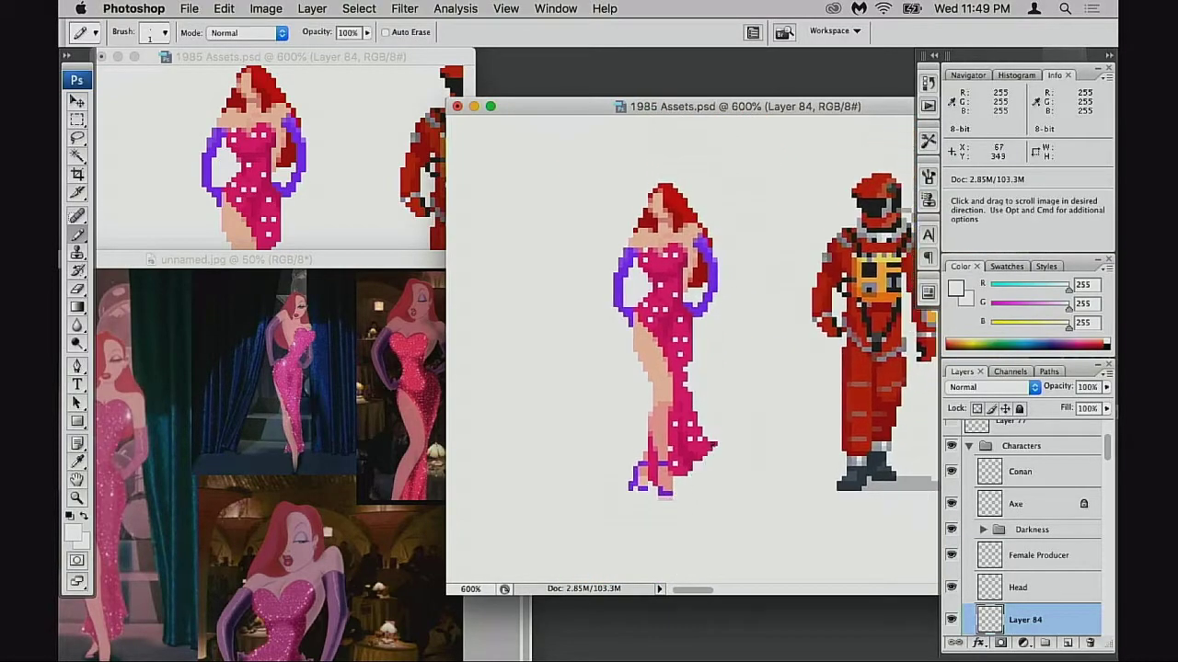
pyautogui.press('v')
pyautogui.hotkey('shift', 'alt', 'o')
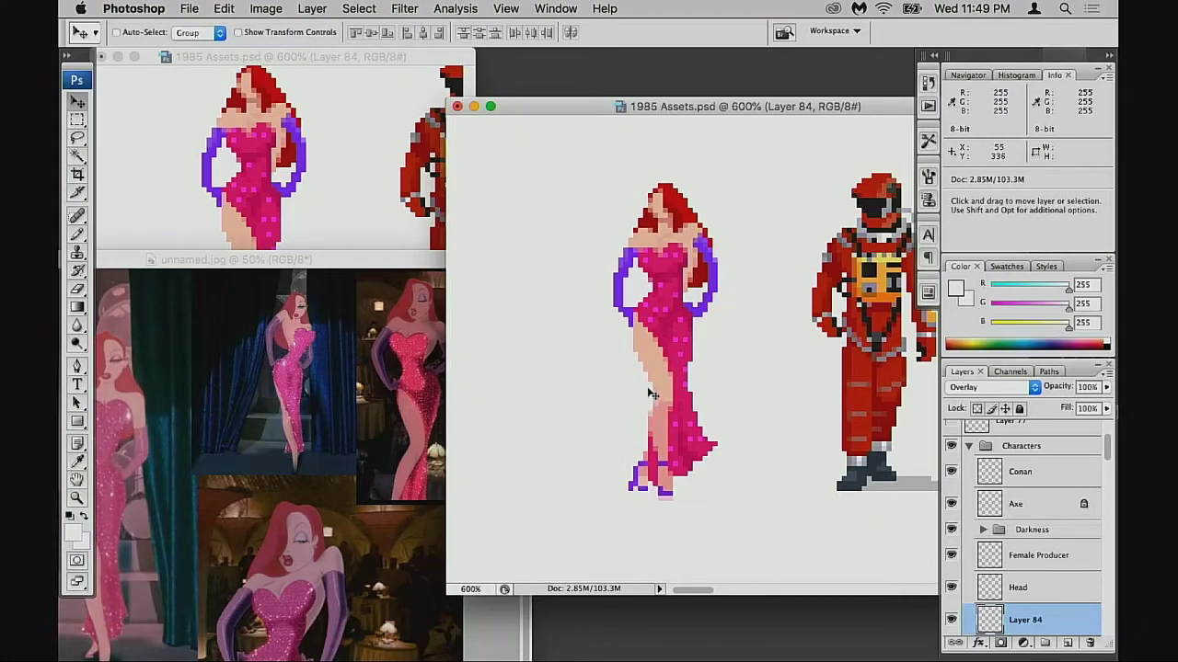
# - Duplicate the Overlay sparkle layer twice to brighten the dots, and undo both duplications
pyautogui.press('super+j')
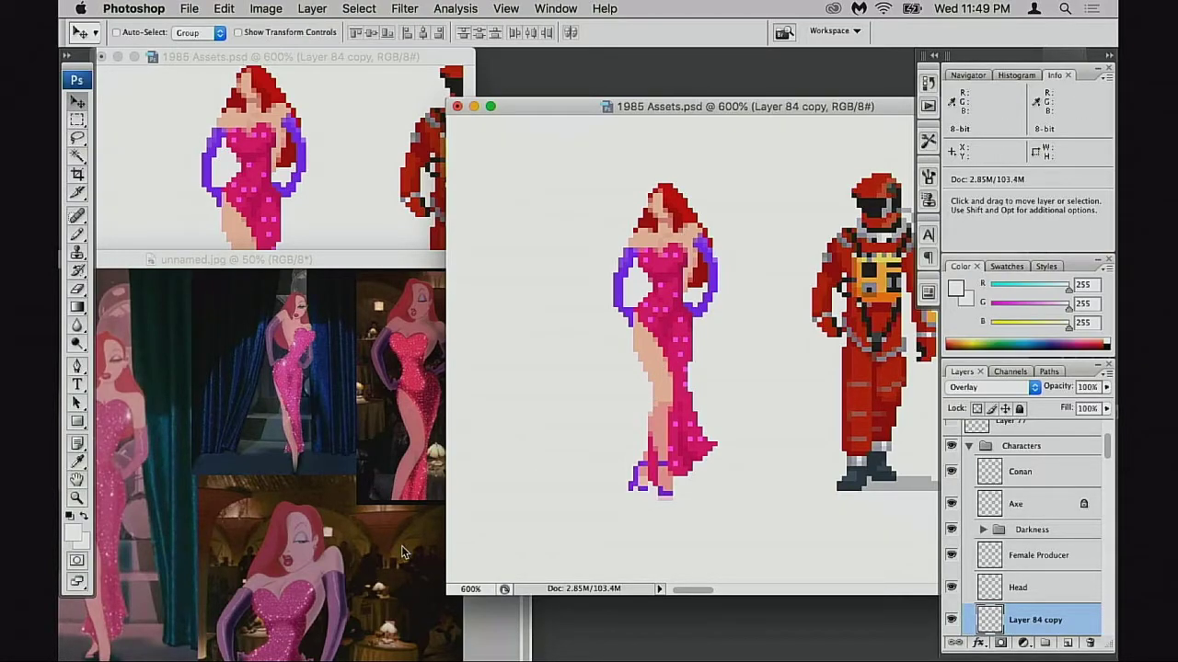
pyautogui.press('super+j')
pyautogui.press('super+z')
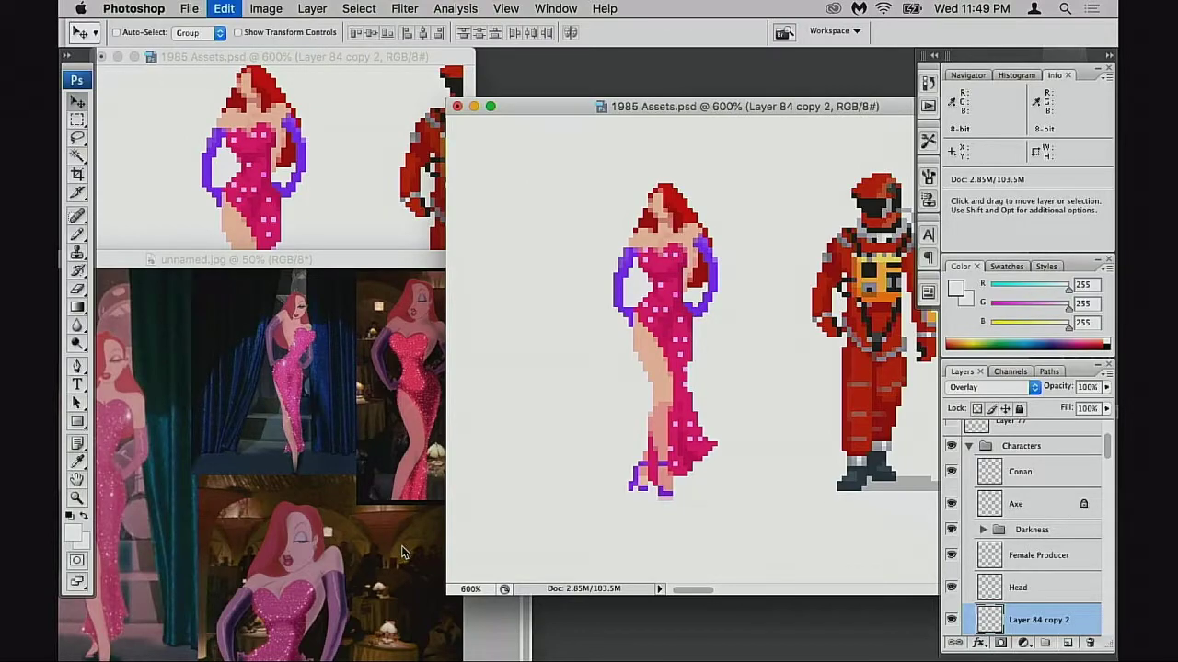
pyautogui.press('super+z')
pyautogui.press('super+alt+z')
pyautogui.press('super+alt+z')
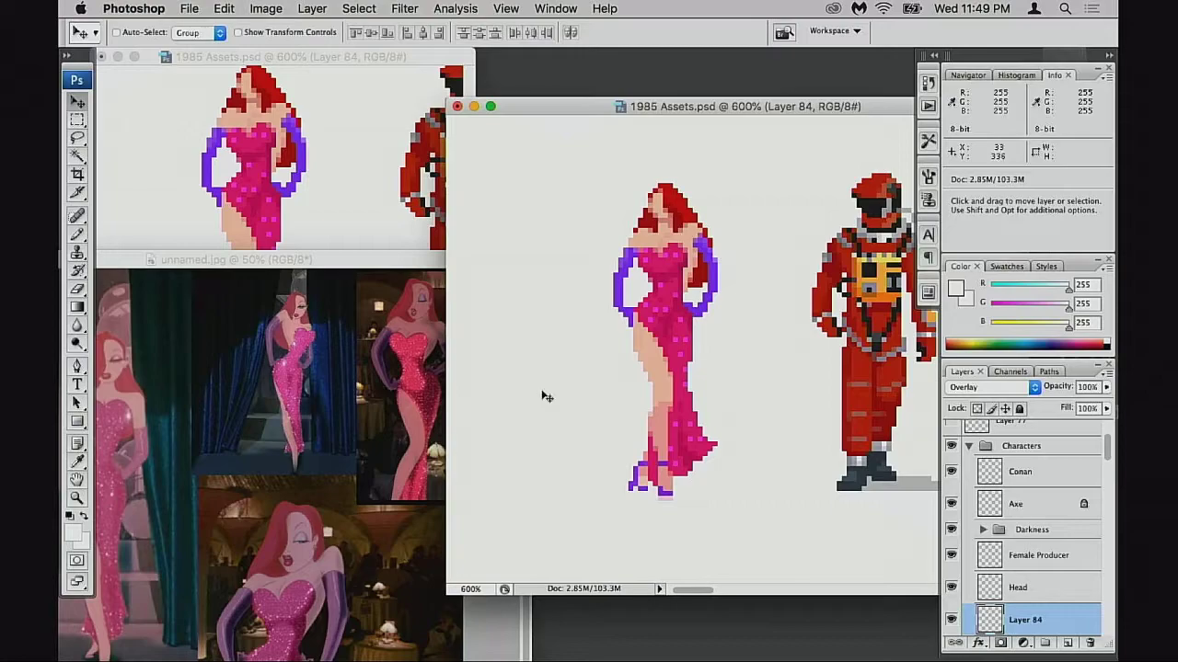
# - Reapply the two layer duplications for comparison, and undo them along with the Overlay blend mode
pyautogui.press('super+shift+z')
pyautogui.press('super+shift+z')
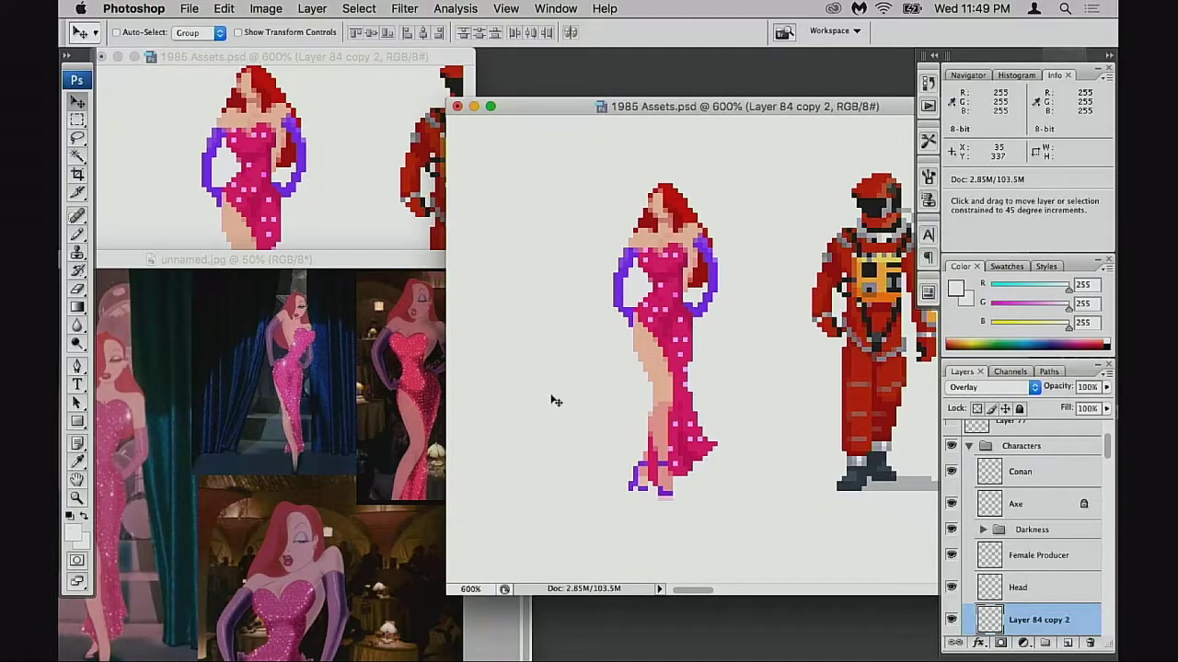
pyautogui.press('super+alt+z')
pyautogui.press('super+alt+z')
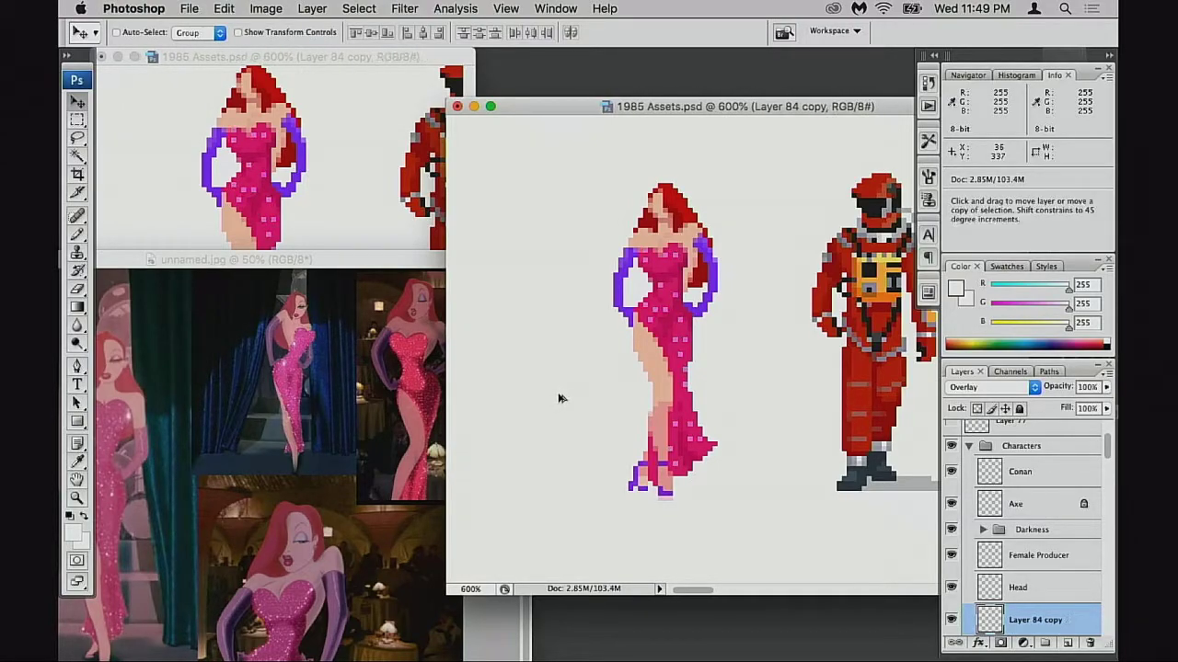
pyautogui.scroll(-2, 948, 497)
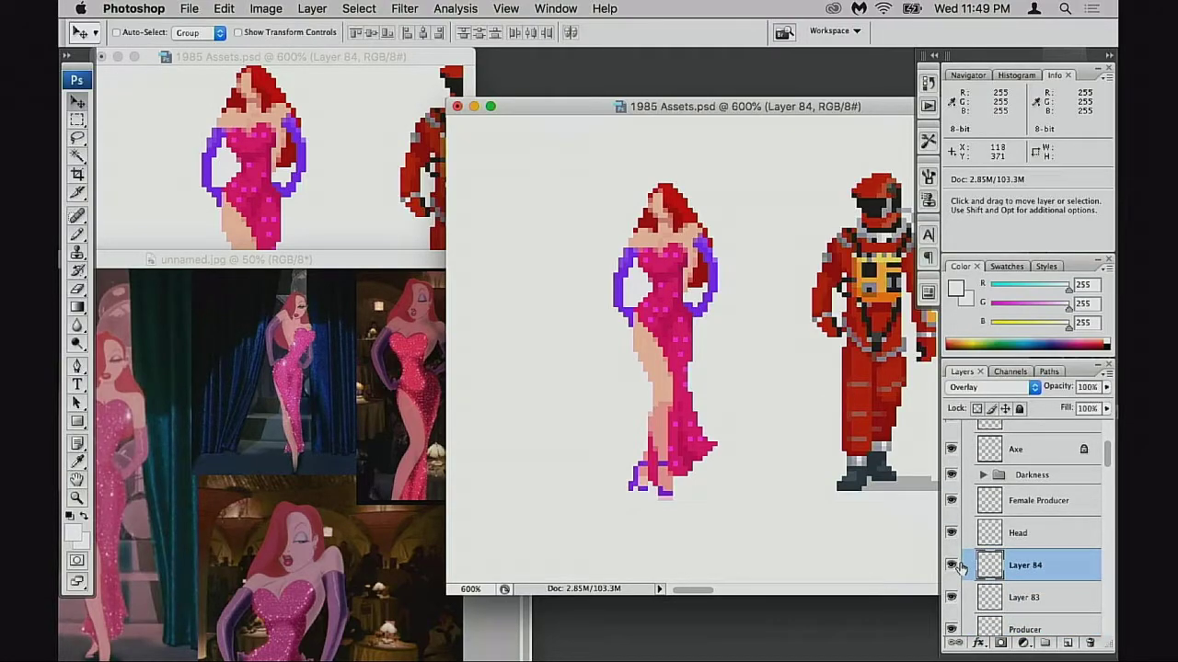
pyautogui.press('super+alt+z')
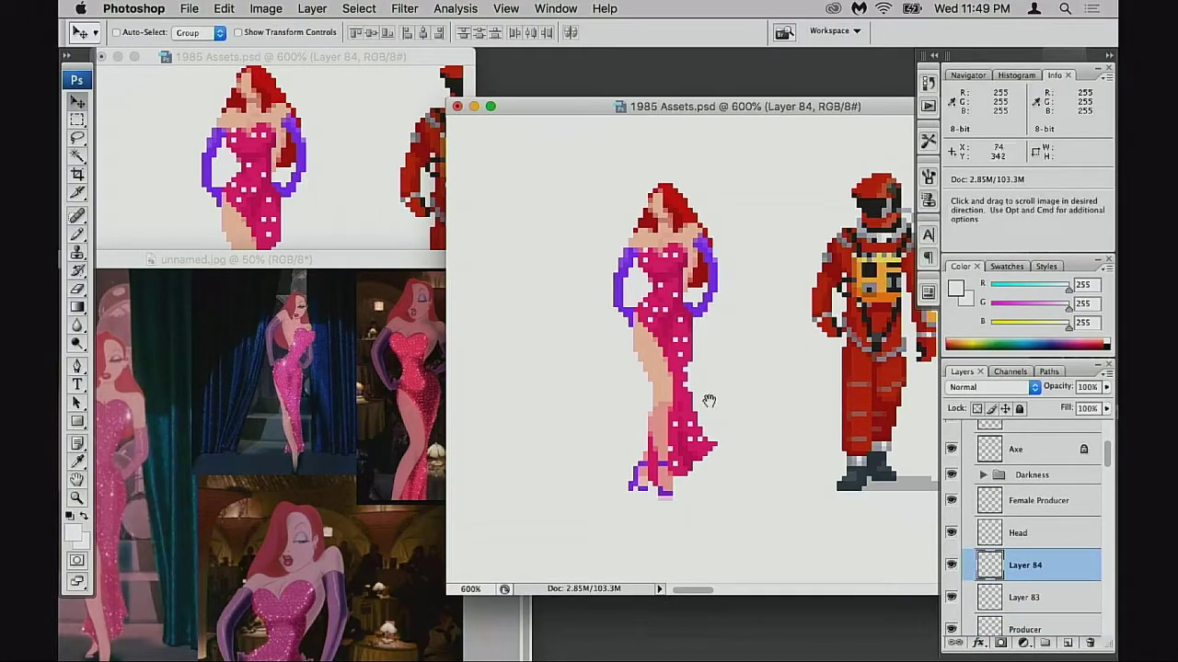
# - Try the Screen blend mode on the sparkle layer at 40% opacity, and return the opacity to 100%
pyautogui.keyDown('super'); pyautogui.click(712, 400); pyautogui.keyUp('super')
pyautogui.moveTo(739, 440)
pyautogui.mouseDown()
pyautogui.moveTo(767, 405)
pyautogui.moveTo(733, 469)
pyautogui.moveTo(749, 461)
pyautogui.mouseUp()
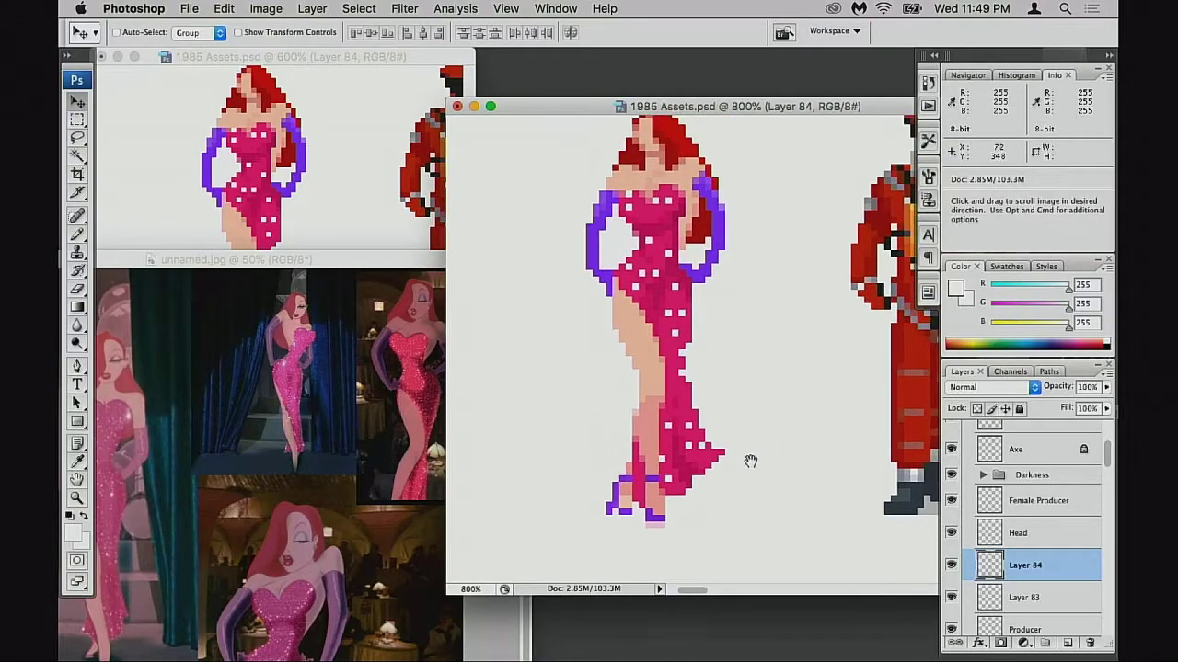
pyautogui.hotkey('alt', 'shift', 's')
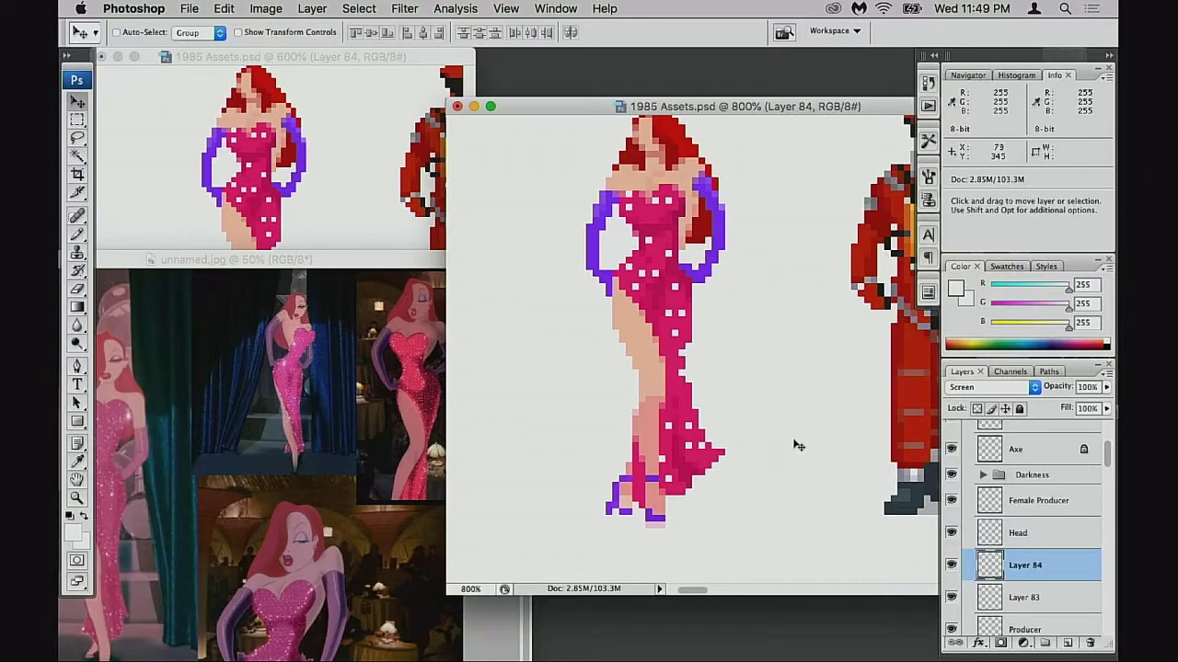
pyautogui.press('2')
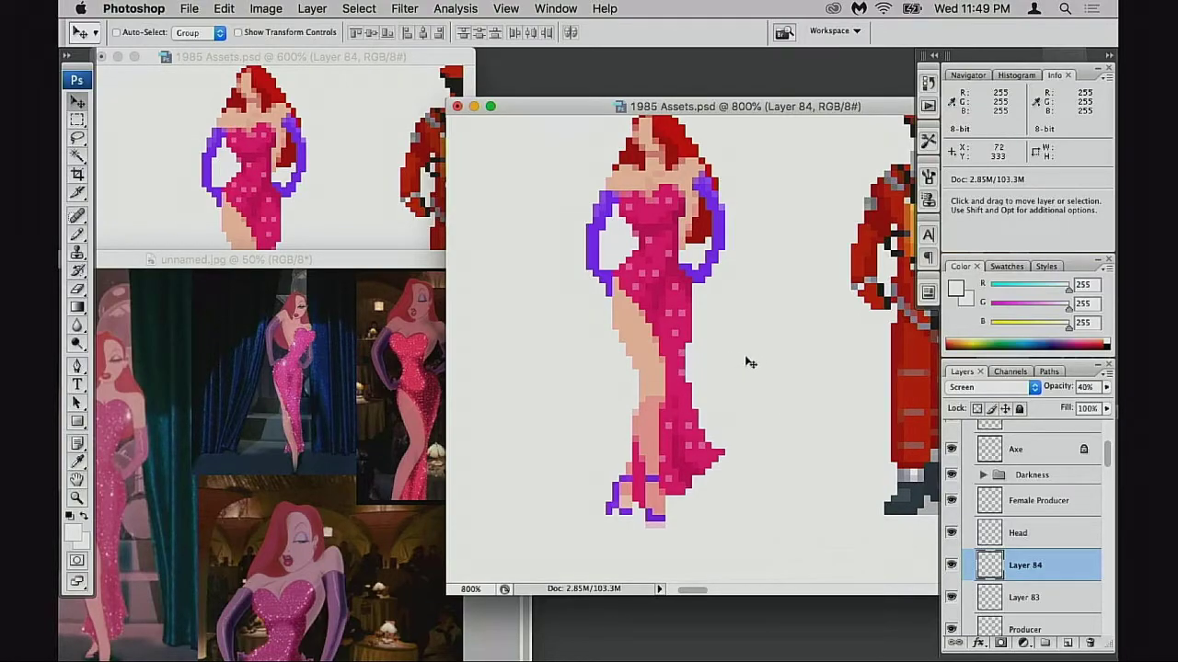
pyautogui.press('0')
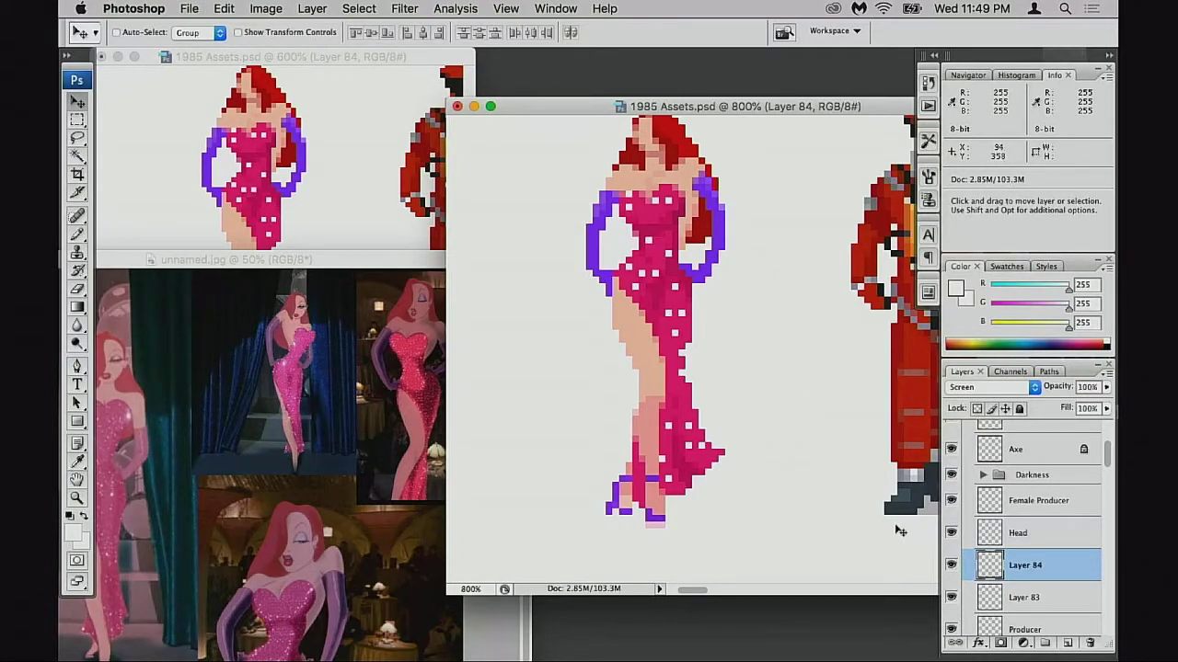
# - Set the sparkle layer's blend mode to Overlay and duplicate the layer once
pyautogui.hotkey('shift', 'alt', 'o')
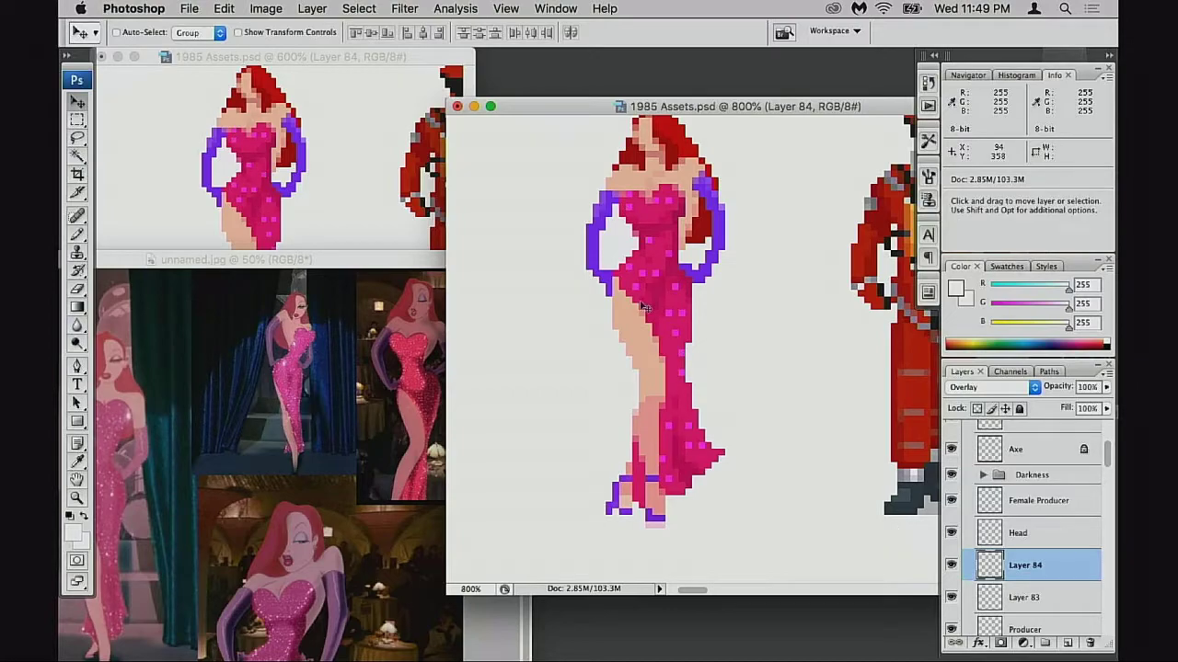
pyautogui.moveTo(771, 423); pyautogui.dragTo(786, 441)
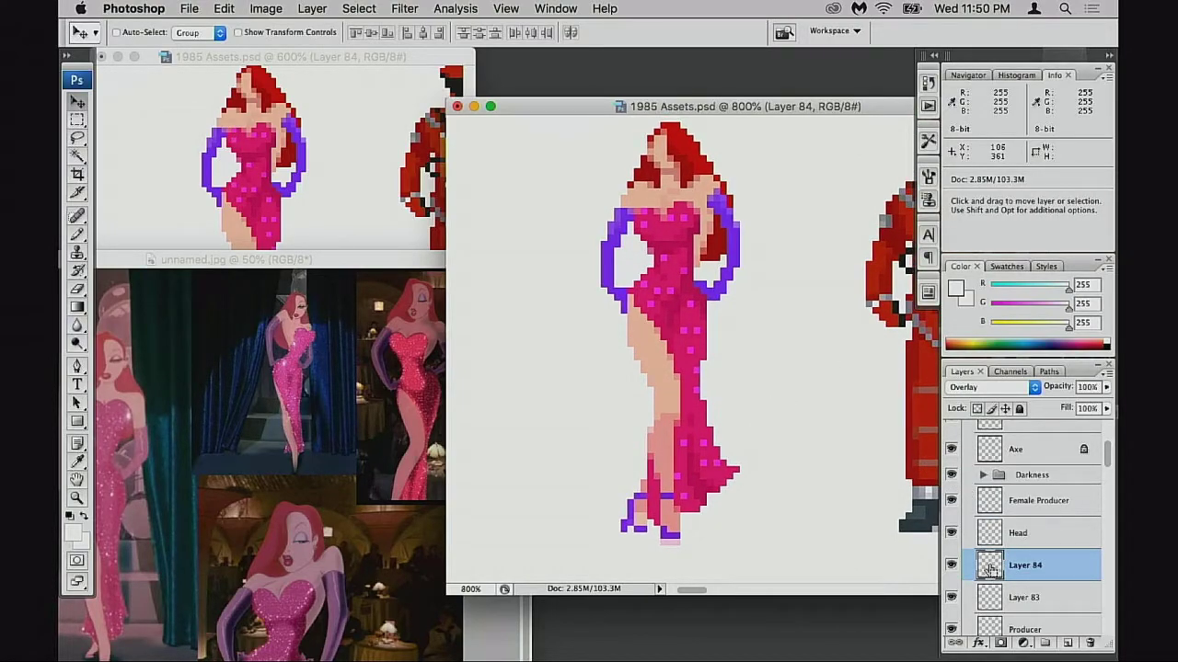
pyautogui.press('super+j')
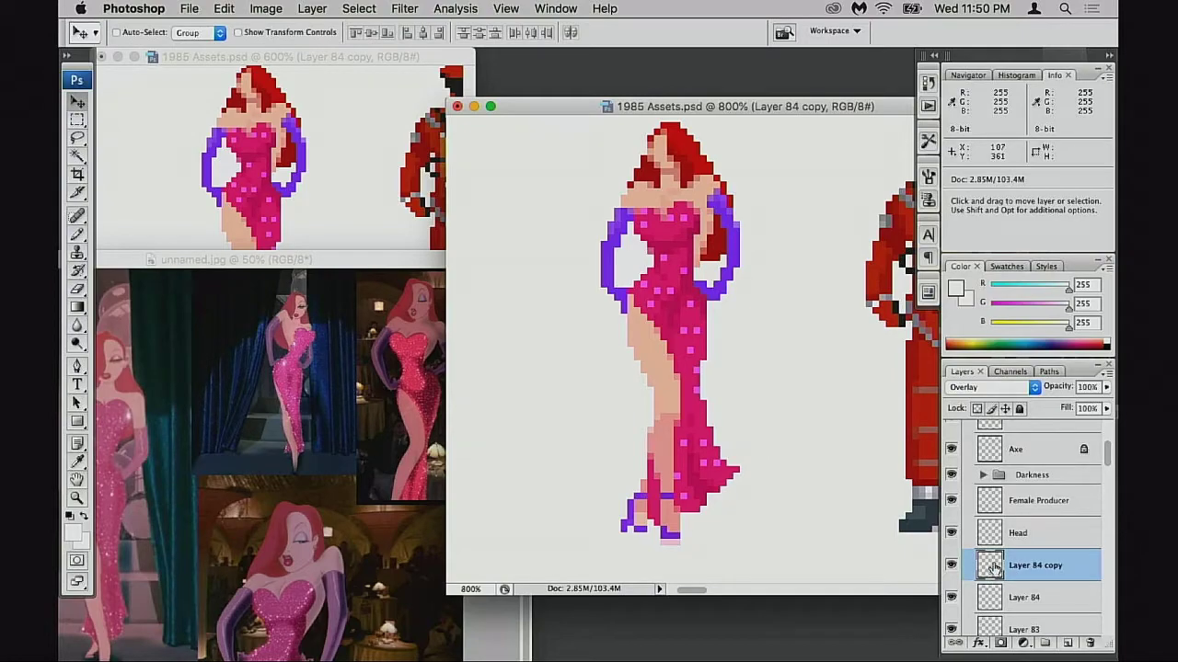
# - Set the eraser to a hard round 4 px tip at 30% opacity
pyautogui.press('e')
pyautogui.rightClick(676, 330)
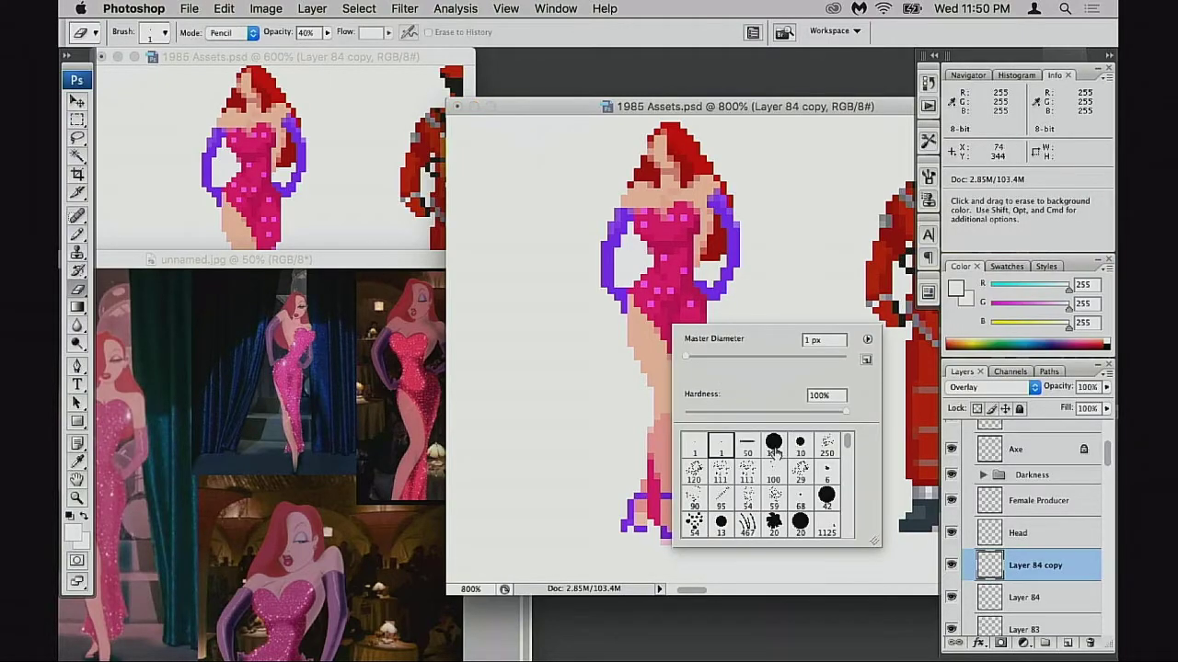
pyautogui.doubleClick(774, 449)
pyautogui.rightClick(707, 332)
pyautogui.doubleClick(798, 446)
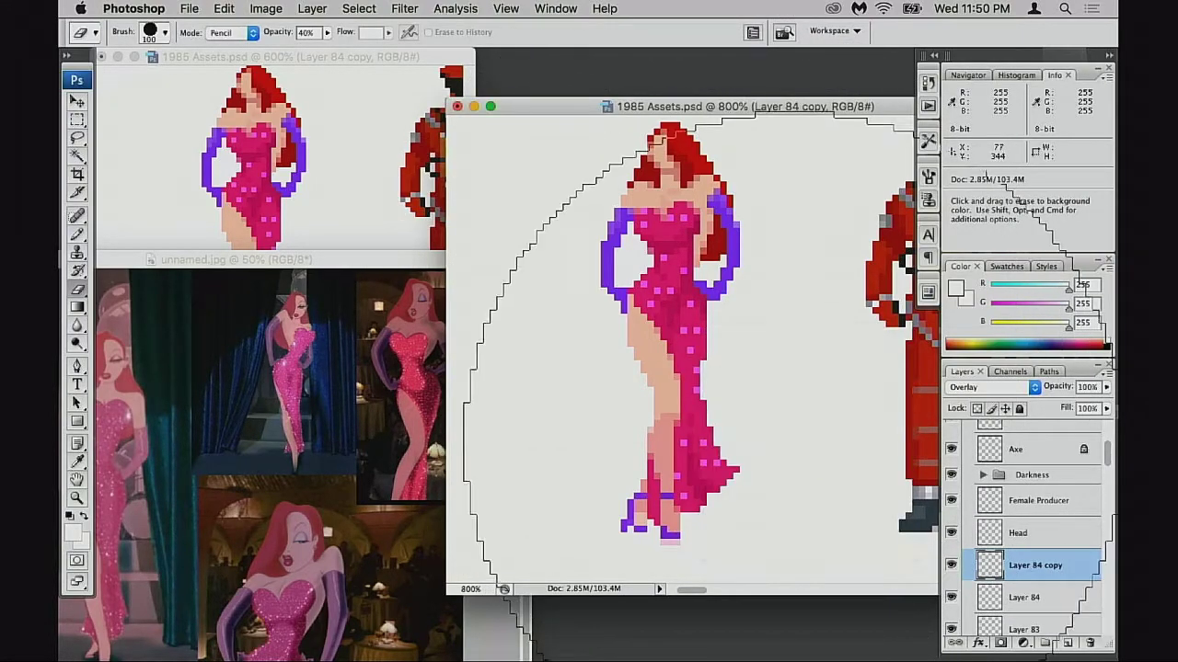
pyautogui.press('[')
pyautogui.press('[')
pyautogui.press('[')
pyautogui.press('[')
pyautogui.press('[')
pyautogui.press('[')
pyautogui.press('[')
pyautogui.press('[')
pyautogui.press('[')
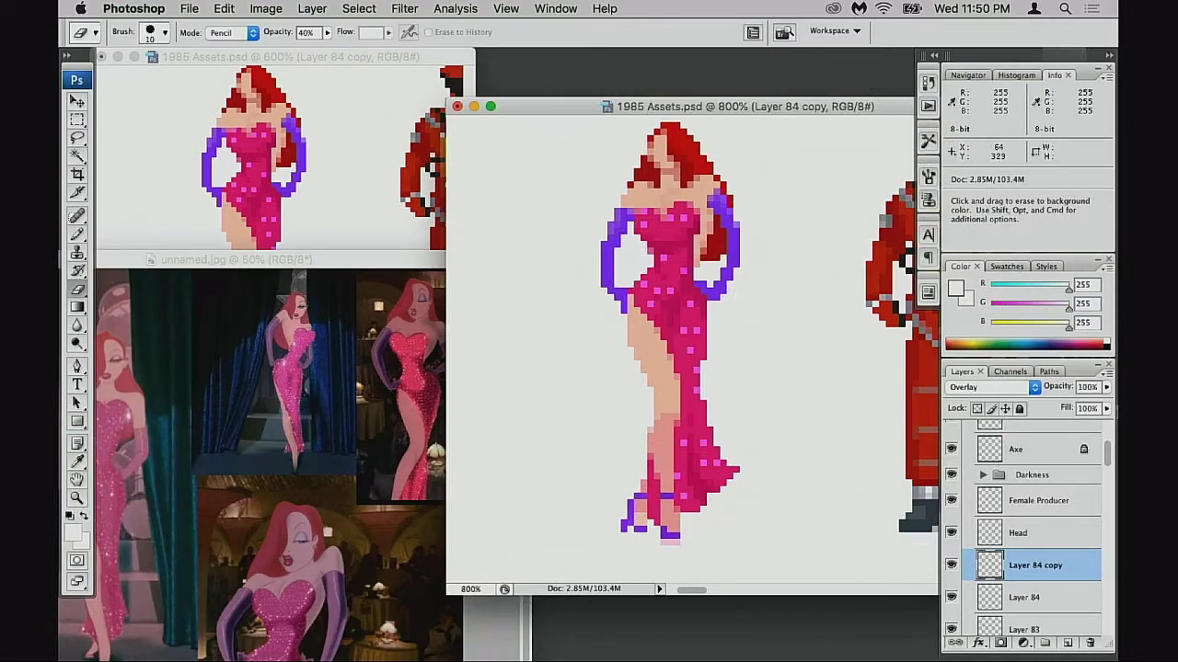
pyautogui.press('[')
pyautogui.press('[')
pyautogui.press('[')
pyautogui.press('[')
pyautogui.press('[')
pyautogui.press('[')
pyautogui.press('3')
# - Duplicate the Overlay sparkle layer two more times, and toggle the top copy's visibility to compare the brightness
pyautogui.press('super+j')
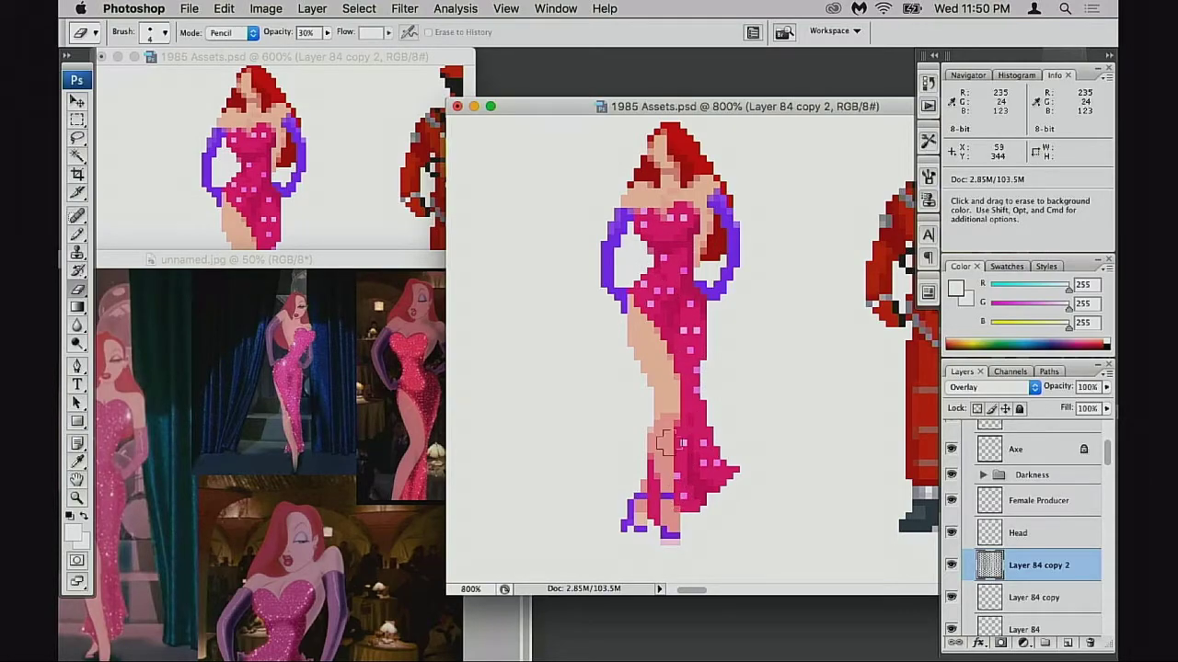
pyautogui.press('super+j')
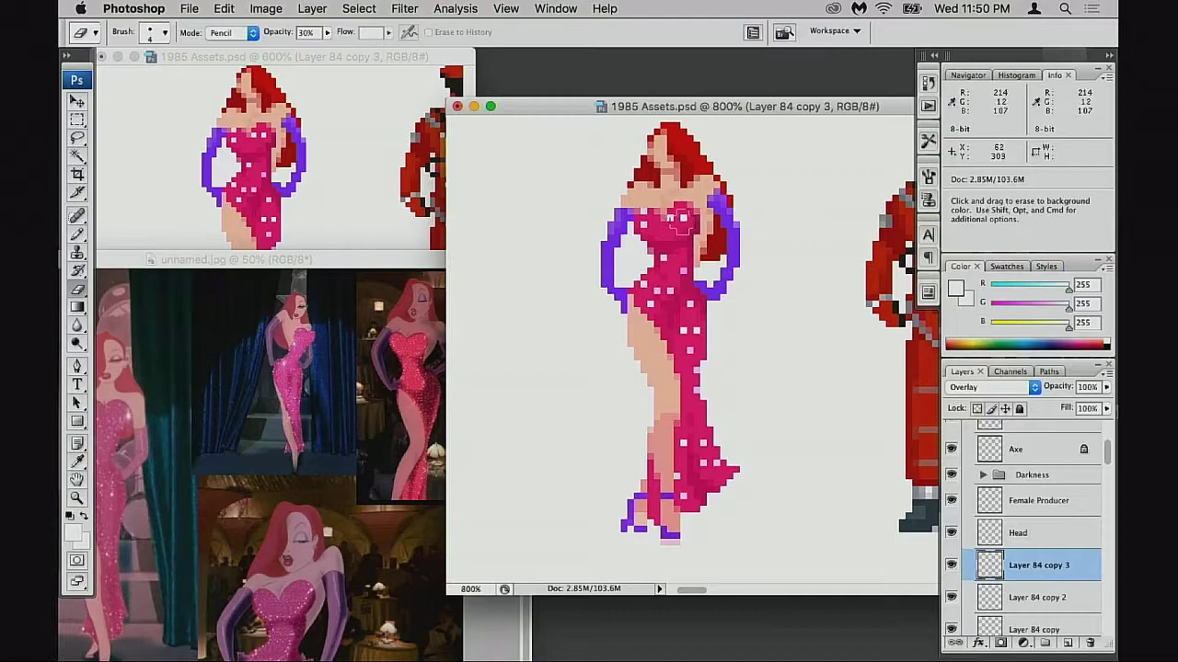
pyautogui.click(951, 567)
pyautogui.click(950, 567)
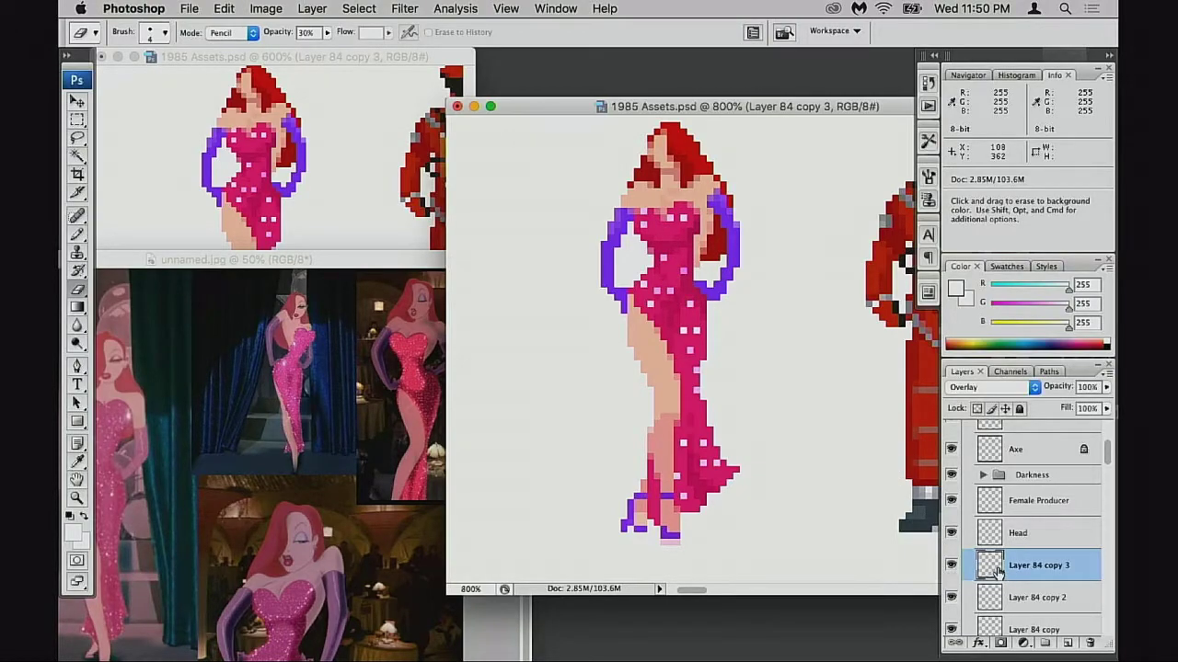
# - Clear the selection, set the eraser to 100% opacity, and erase the outer sparkles on the top Overlay copy along the dress's edge
pyautogui.press('super+d')
pyautogui.press('0')
pyautogui.rightClick(707, 229)
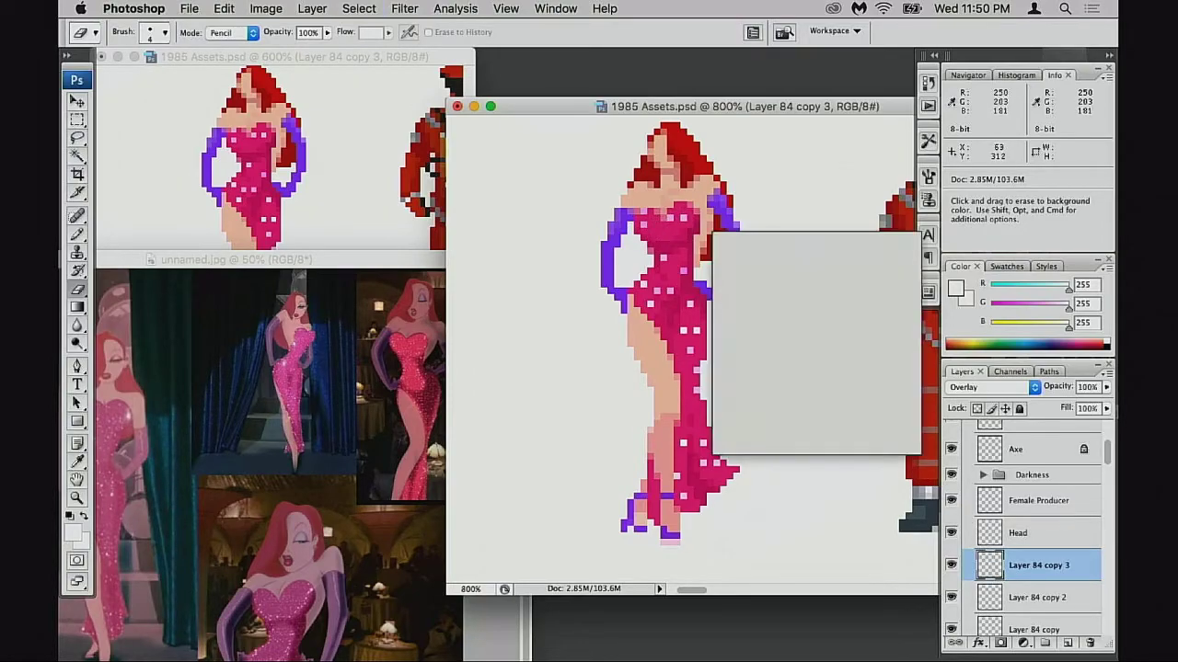
pyautogui.doubleClick(759, 359)
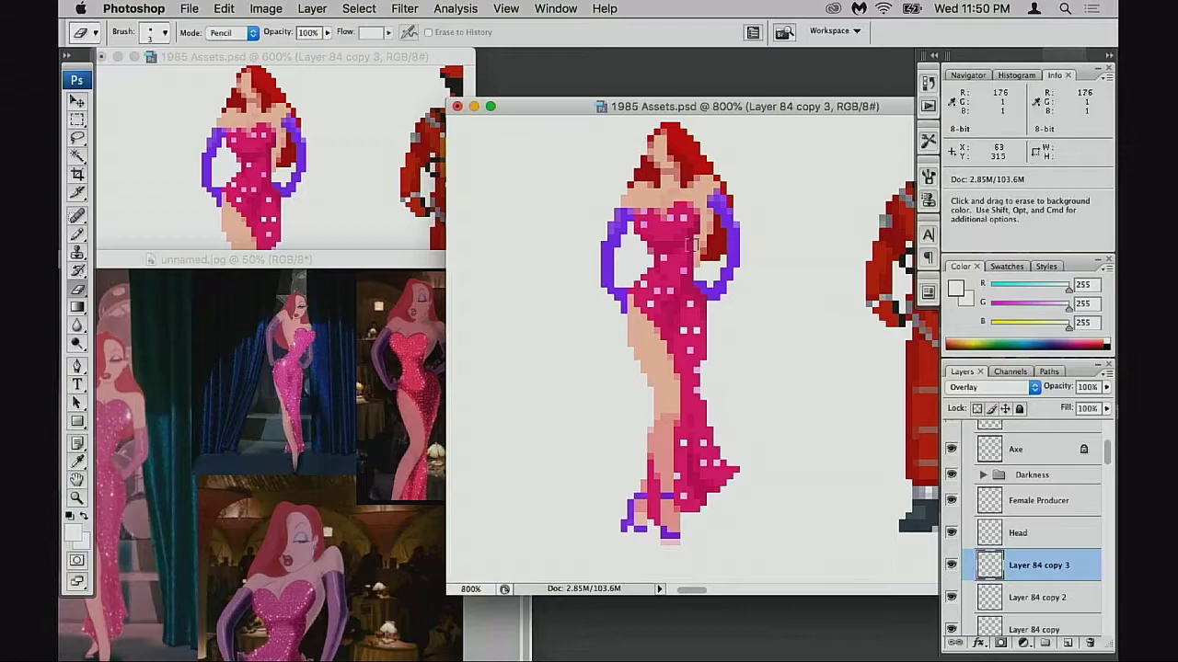
pyautogui.moveTo(717, 352)
pyautogui.mouseDown()
pyautogui.moveTo(718, 405)
pyautogui.moveTo(708, 380)
pyautogui.moveTo(728, 443)
pyautogui.moveTo(714, 506)
pyautogui.mouseUp()
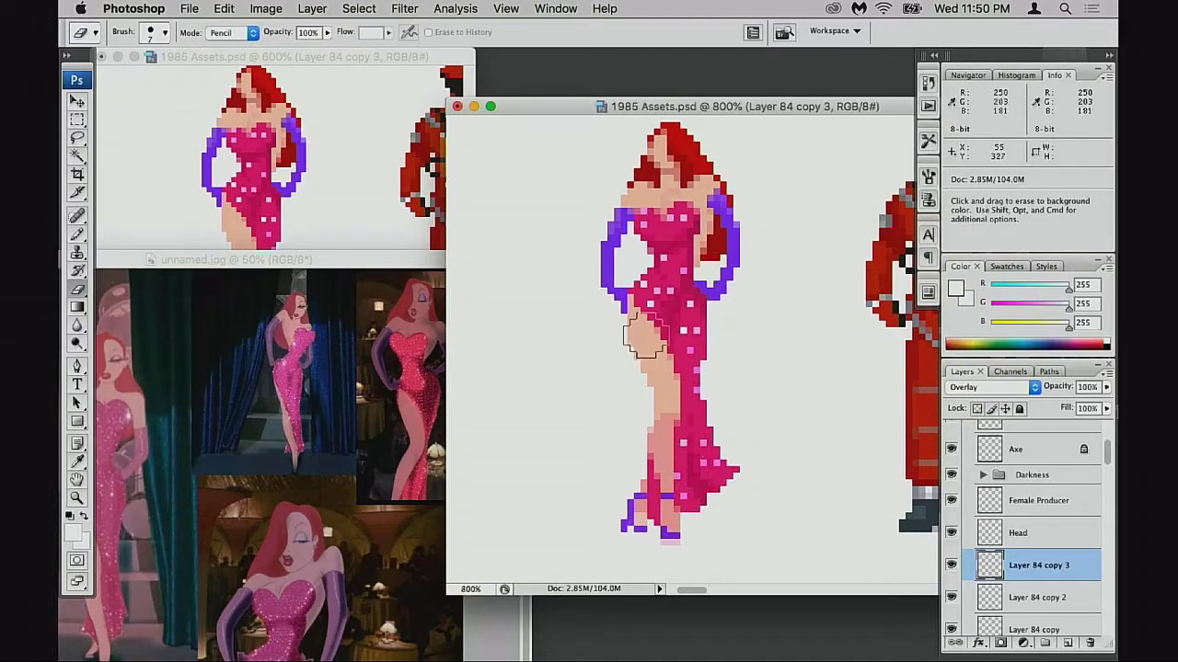
# - Set the eraser to a 2 px tip at 30% opacity
pyautogui.press('[')
pyautogui.press('[')
pyautogui.press('[')
pyautogui.press('[')
pyautogui.press('[')
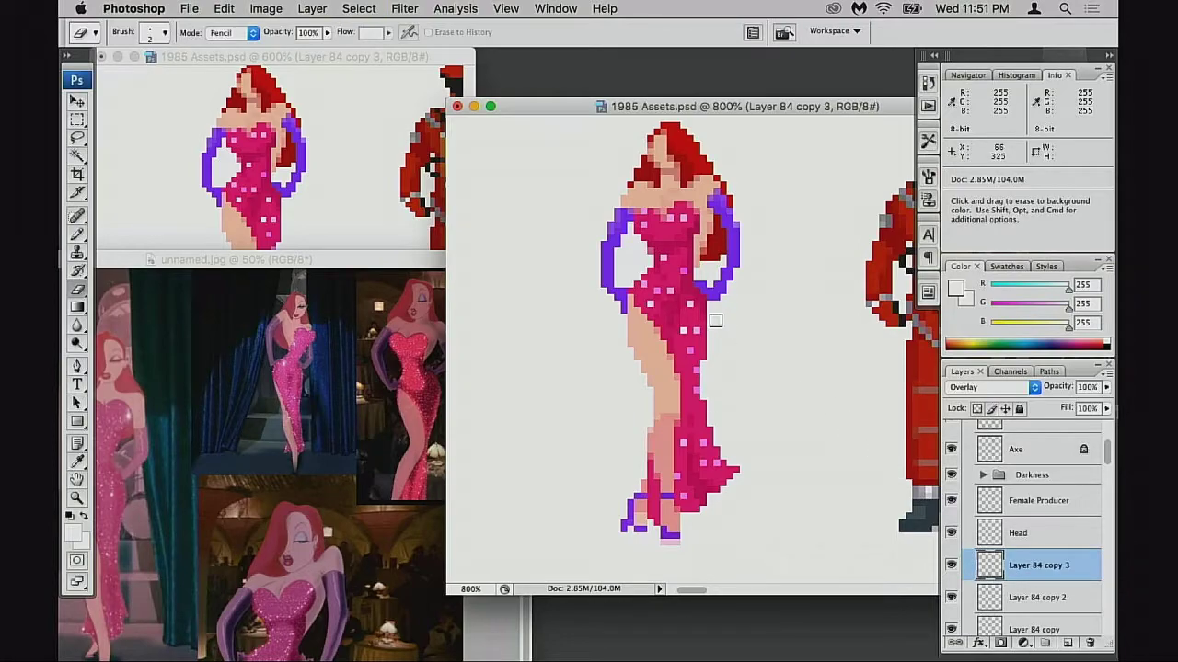
pyautogui.press('3')
# - Examine the sparkle brightness on the whole woman beside the red astronaut at reduced magnification, and return to a closer view
pyautogui.press('space')
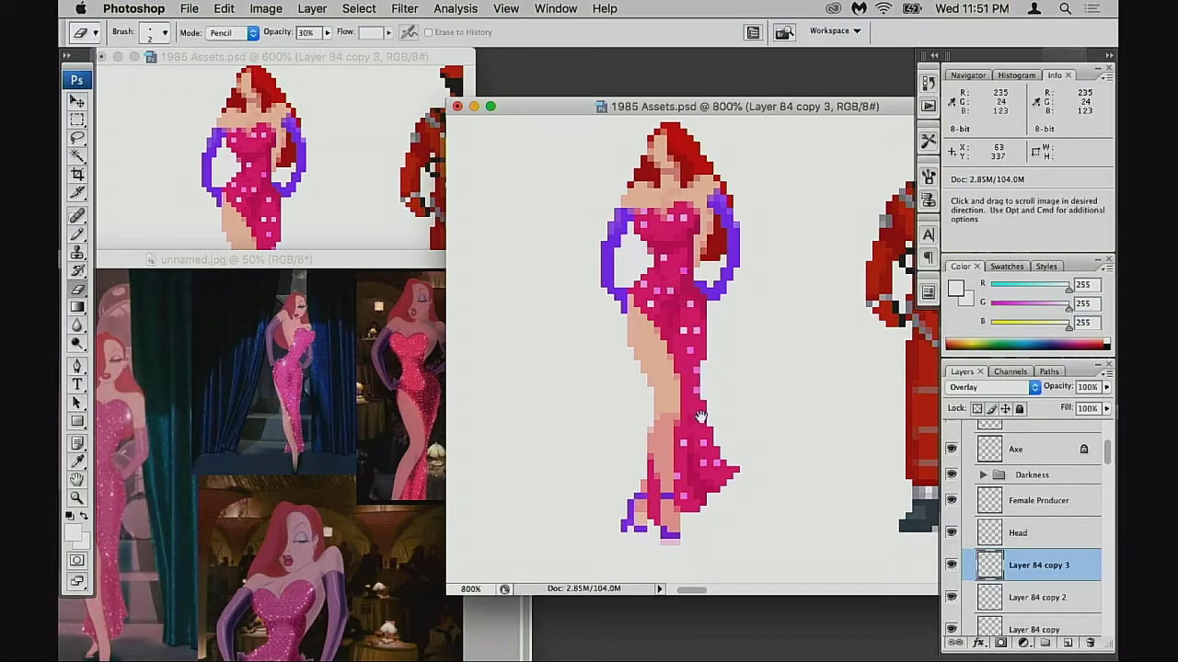
pyautogui.keyDown('alt'); pyautogui.click(705, 421); pyautogui.keyUp('alt')
pyautogui.keyDown('alt'); pyautogui.click(707, 424); pyautogui.keyUp('alt')
pyautogui.keyDown('alt'); pyautogui.click(760, 414); pyautogui.keyUp('alt')
pyautogui.moveTo(759, 428); pyautogui.dragTo(726, 454)
pyautogui.moveTo(726, 258); pyautogui.dragTo(689, 365)
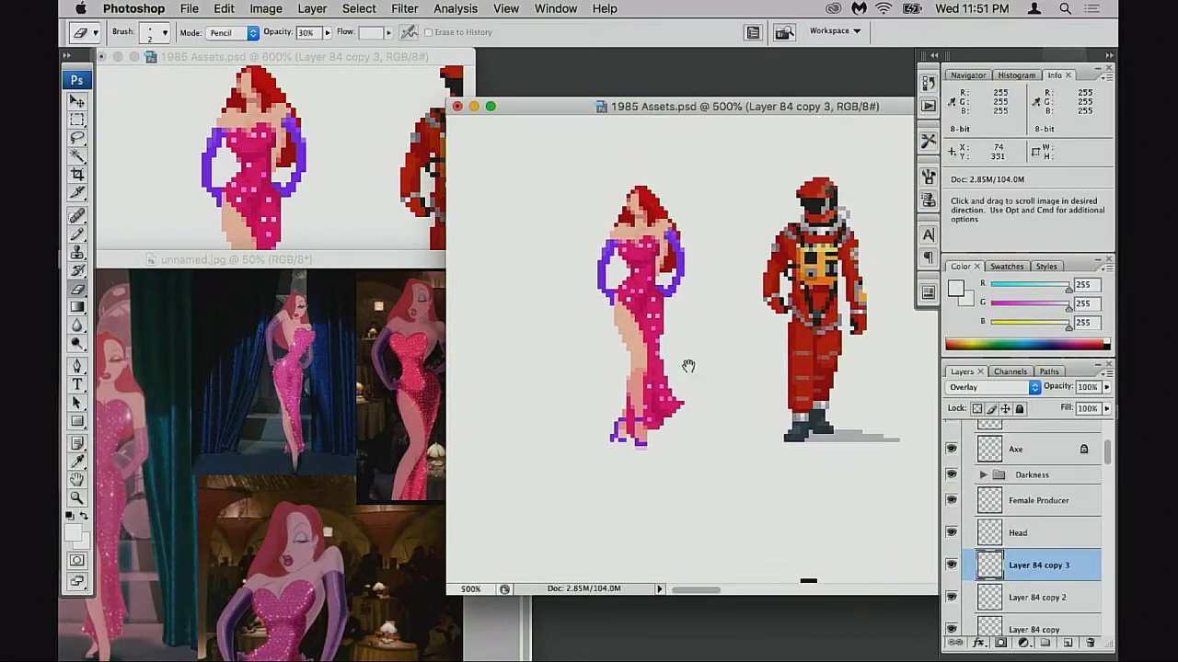
pyautogui.scroll(2, 626, 313)
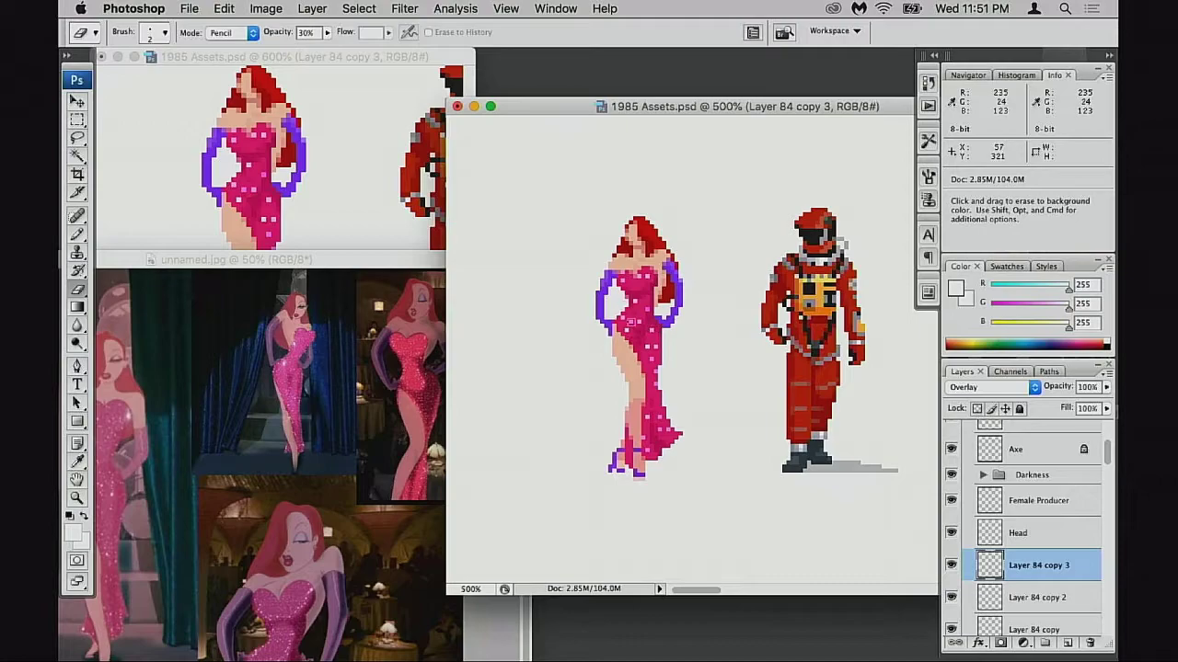
pyautogui.keyDown('super'); pyautogui.click(659, 352); pyautogui.keyUp('super')
pyautogui.keyDown('super'); pyautogui.click(672, 358); pyautogui.keyUp('super')
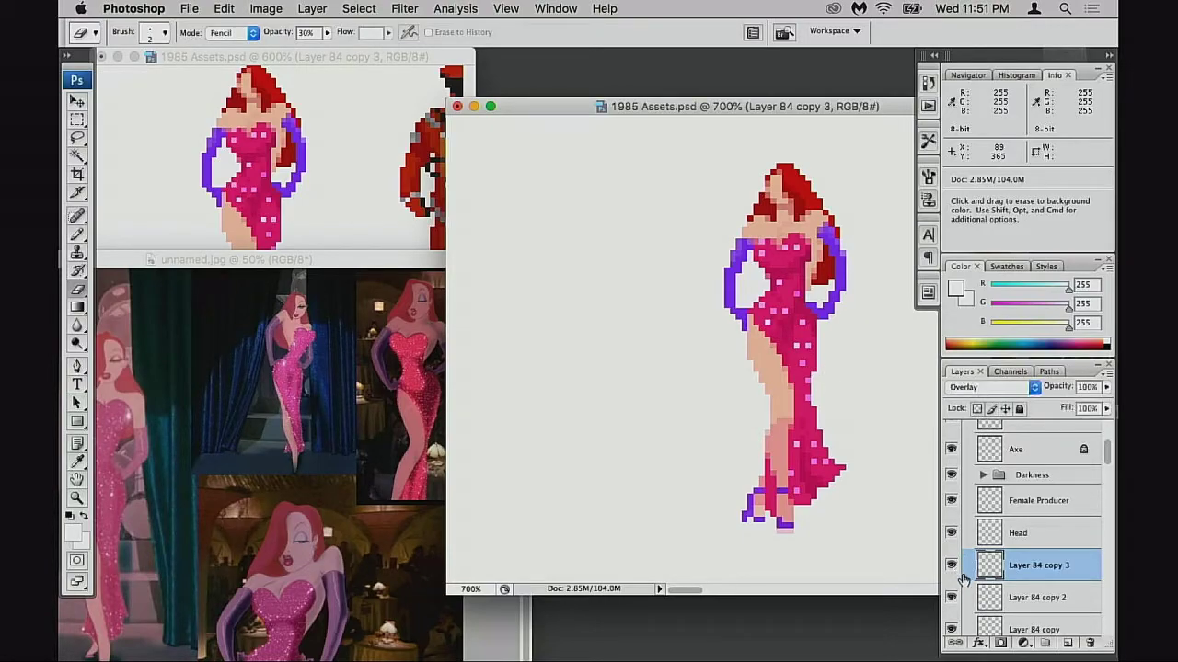
# - Select Layer 84 copy in the sparkle stack and set its layer opacity to 20%
pyautogui.click(980, 594)
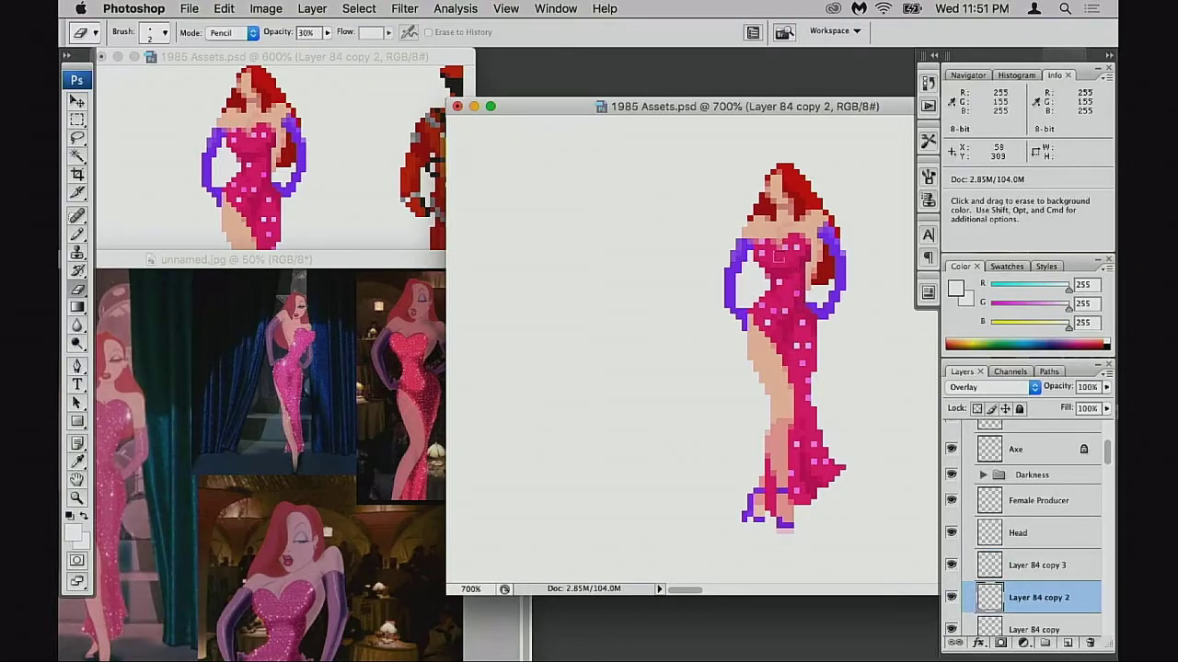
pyautogui.press('space')
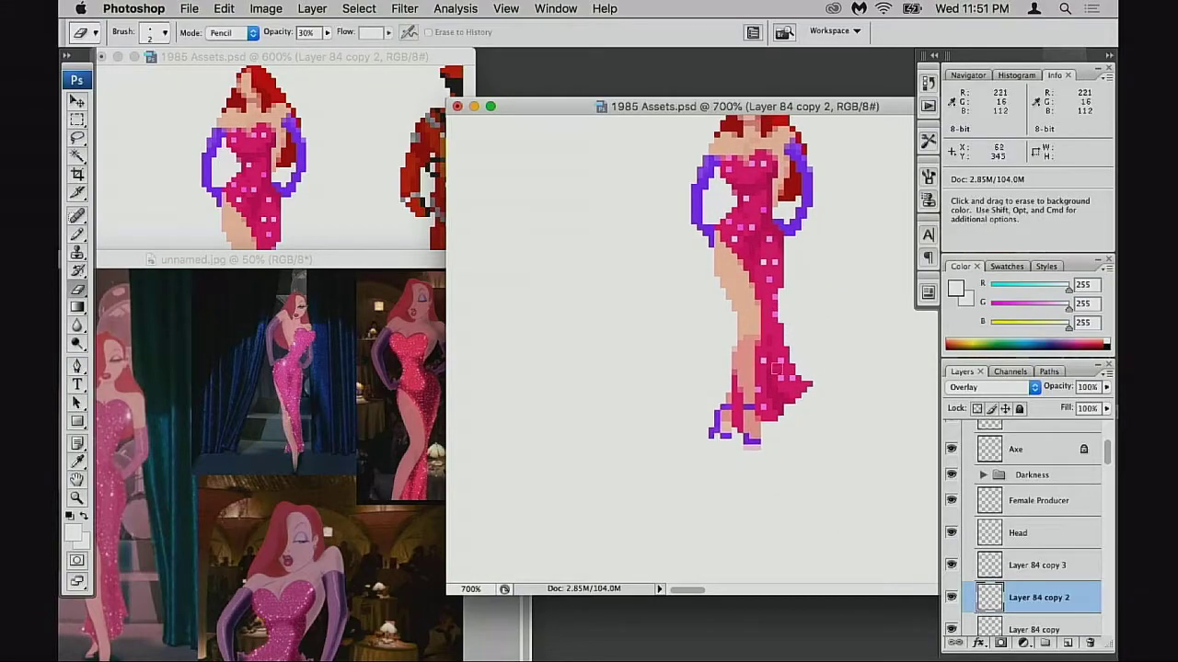
pyautogui.scroll(-3, 957, 552)
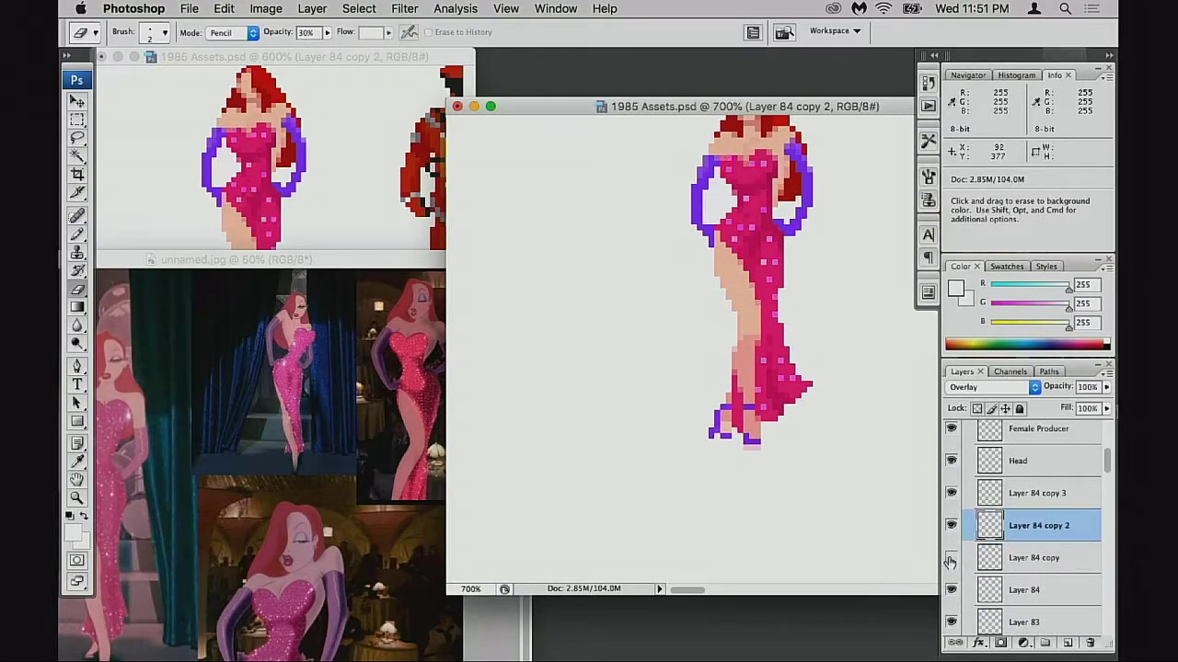
pyautogui.click(989, 556)
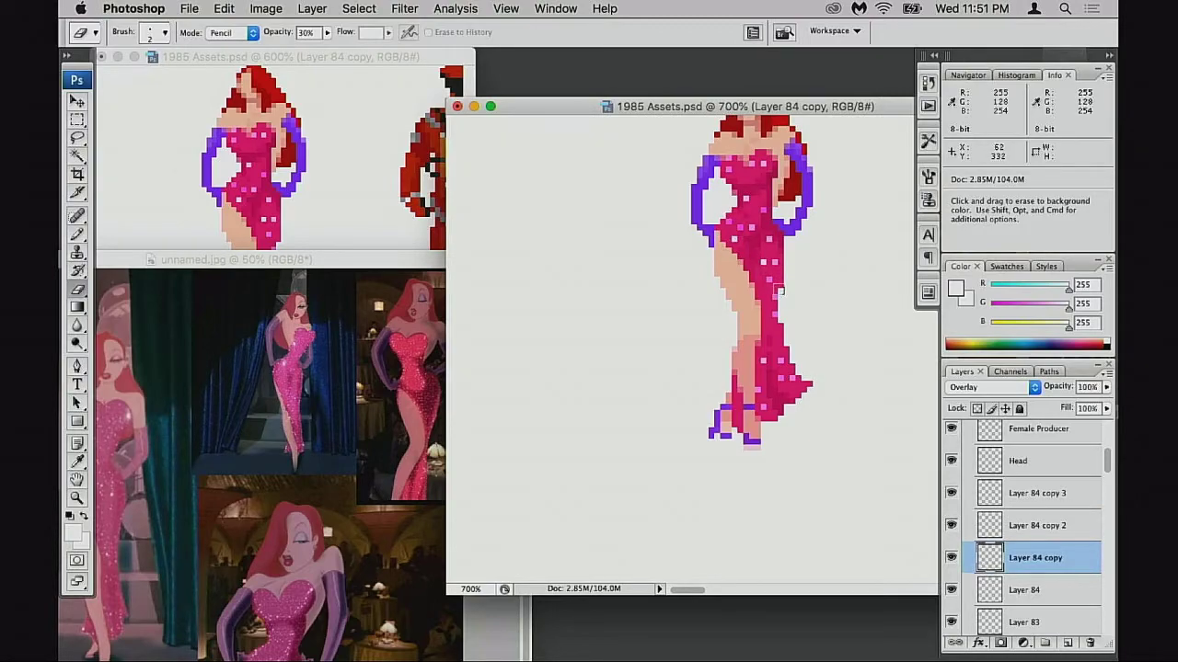
pyautogui.press('v')
pyautogui.press('3')
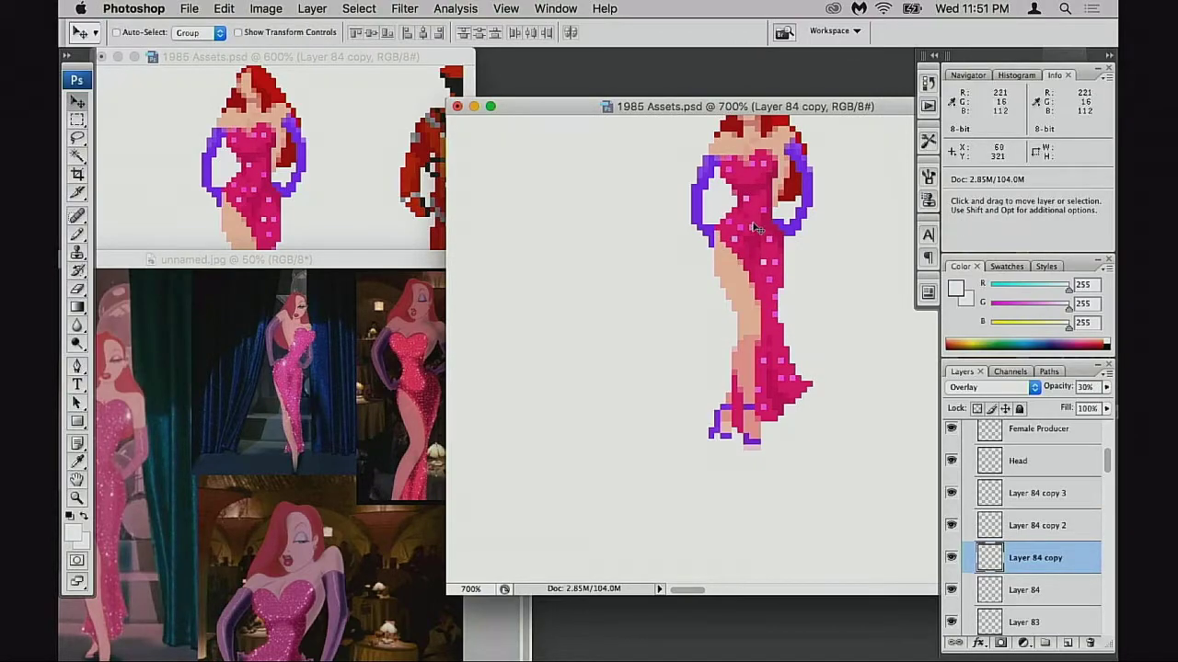
pyautogui.press('super+z')
pyautogui.press('2')
# - Soften sparkles near the dress's hem on Layer 84 copy with the eraser at 50% opacity, and compare the woman with the astronaut
pyautogui.press('e')
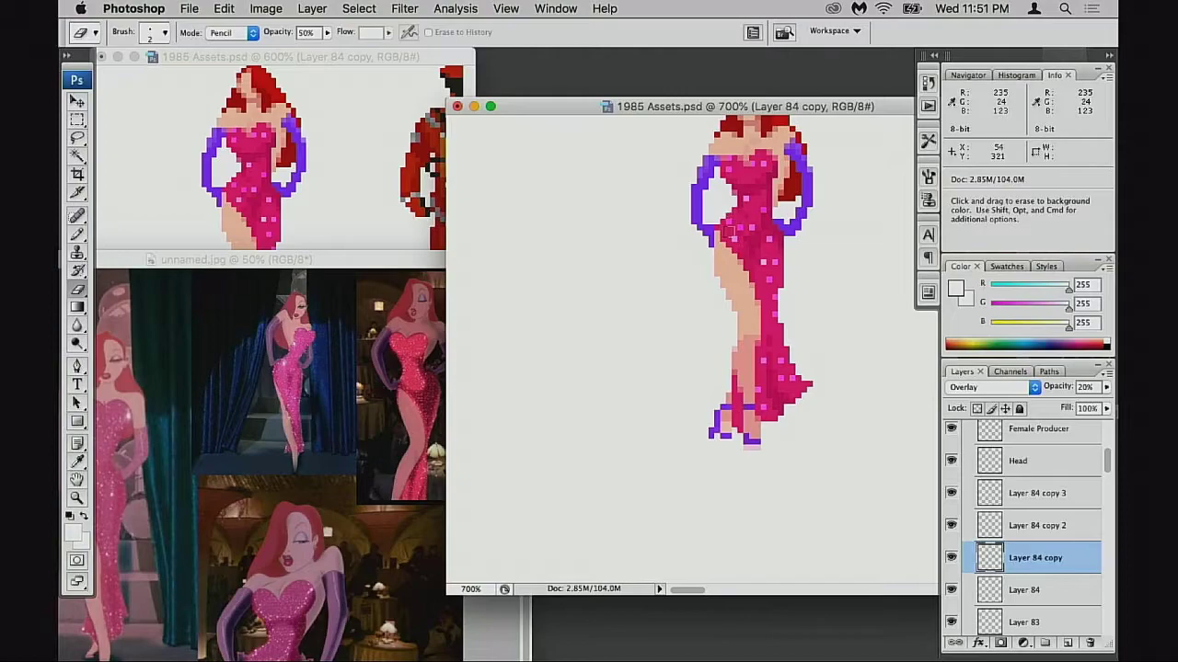
pyautogui.click(793, 366)
pyautogui.scroll(3, 757, 446)
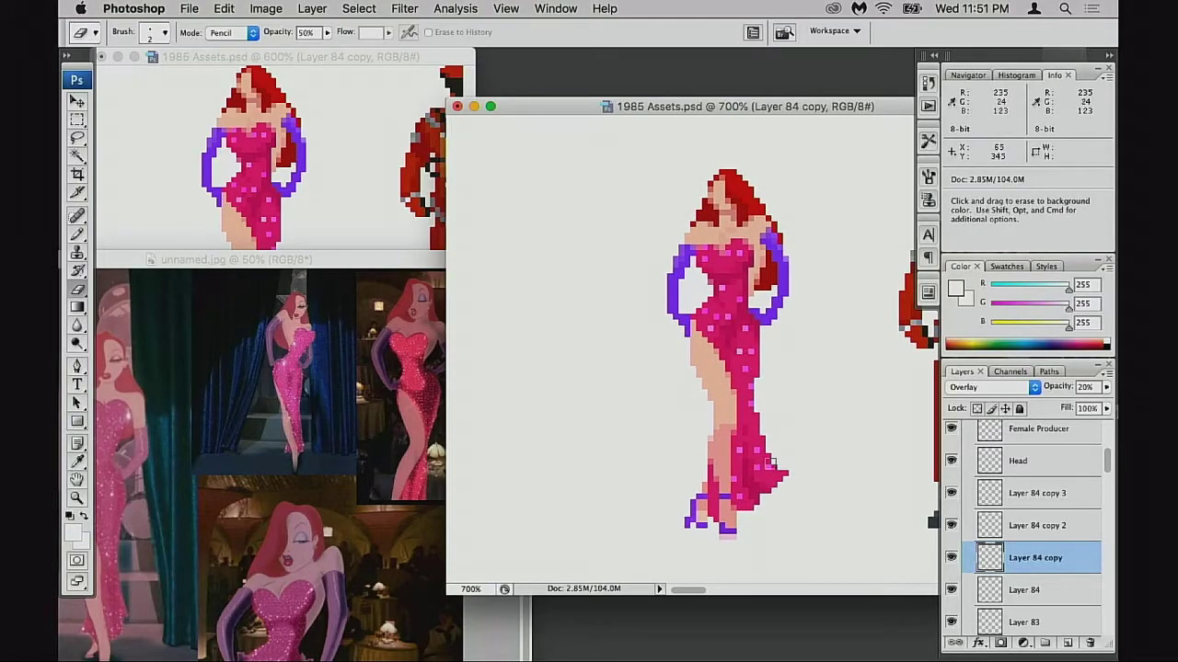
pyautogui.moveTo(782, 458)
pyautogui.mouseDown()
pyautogui.moveTo(775, 445)
pyautogui.moveTo(736, 520)
pyautogui.mouseUp()
pyautogui.keyDown('alt'); pyautogui.click(764, 420); pyautogui.keyUp('alt')
pyautogui.keyDown('alt'); pyautogui.click(772, 421); pyautogui.keyUp('alt')
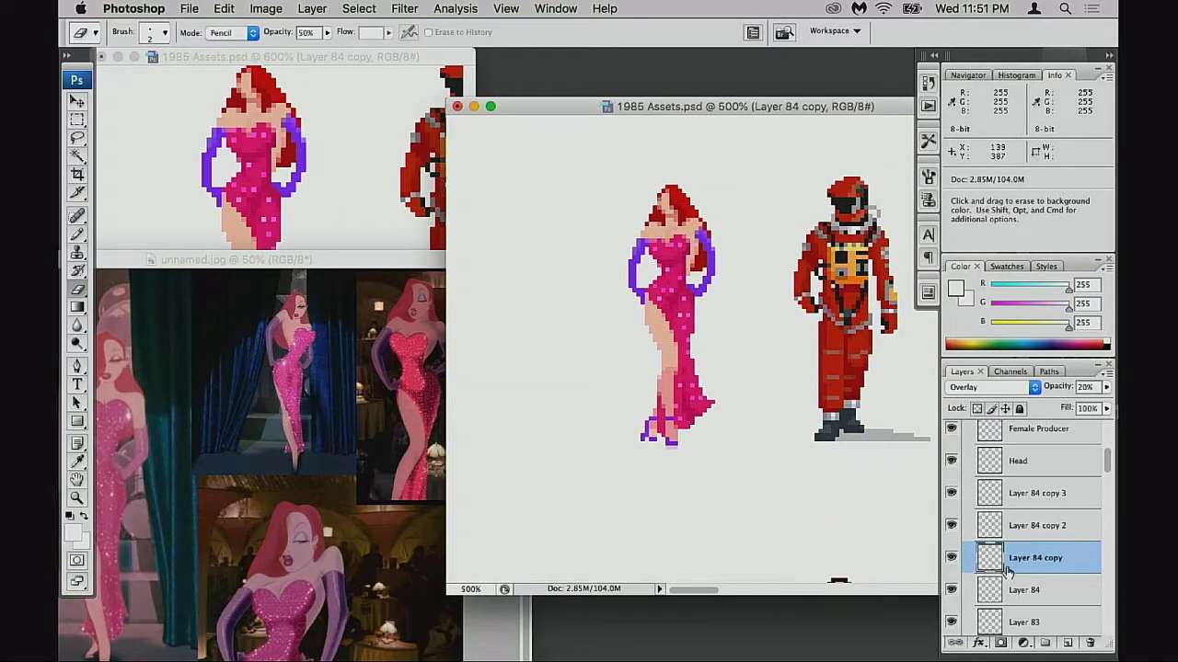
# - Merge the layers from Layer 84 copy 3 down to Layer 83 into one, and check the merged layer by toggling its visibility
pyautogui.scroll(-2, 1008, 562)
pyautogui.click(993, 460)
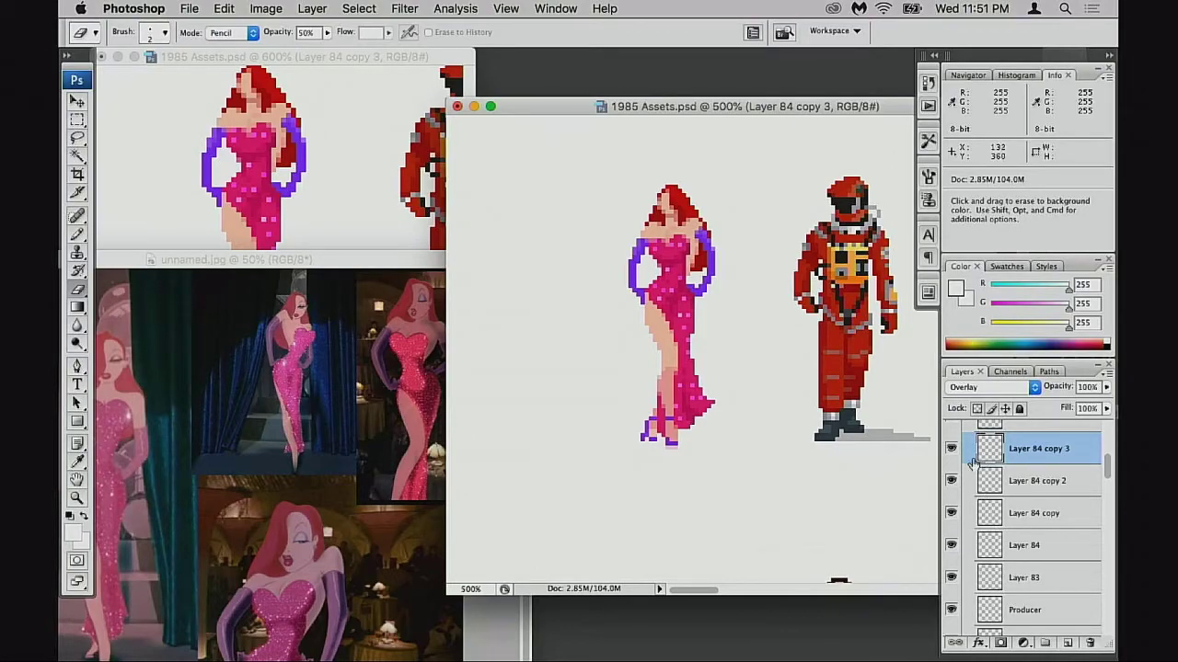
pyautogui.keyDown('shift'); pyautogui.click(985, 575); pyautogui.keyUp('shift')
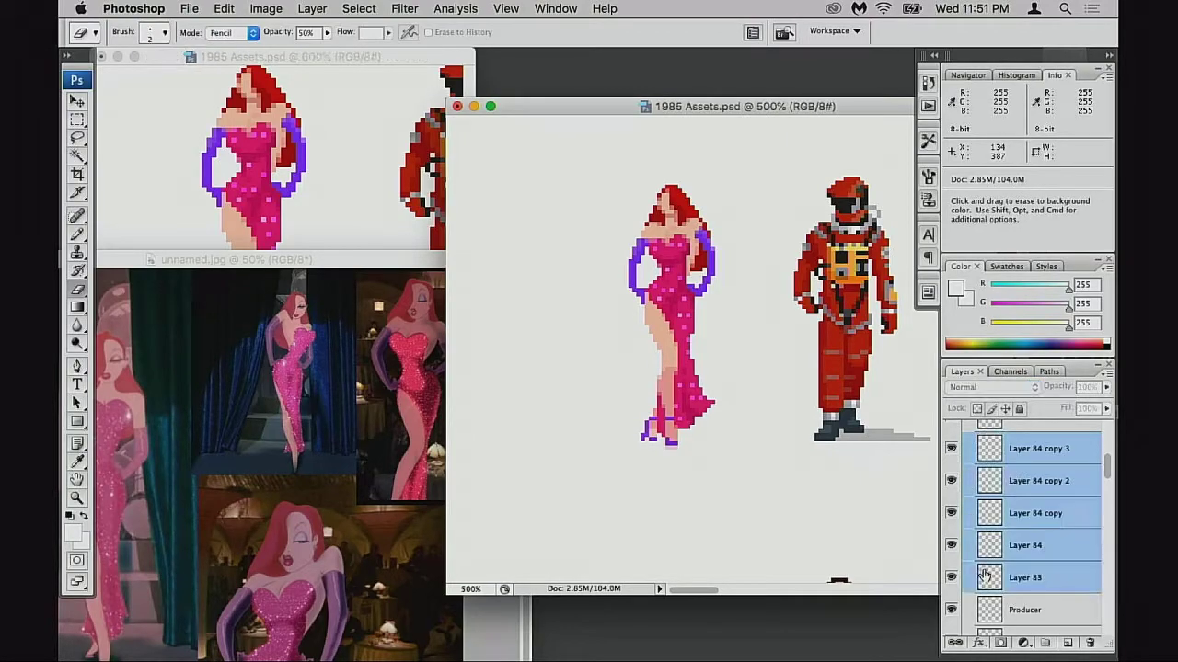
pyautogui.press('super+e')
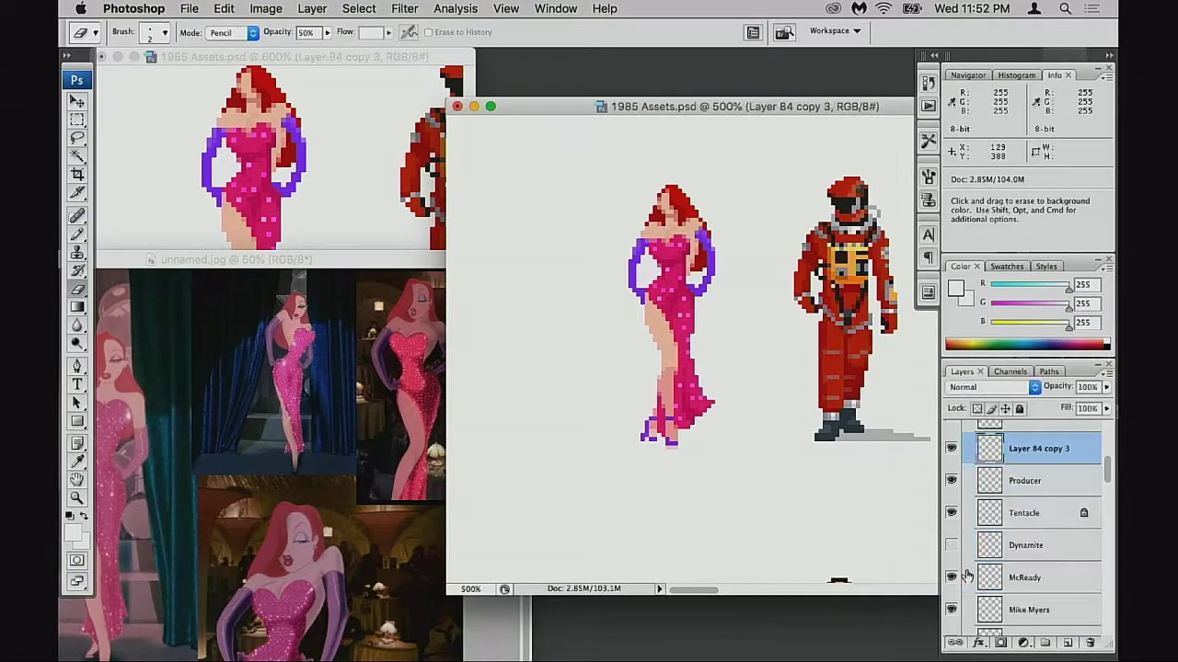
pyautogui.click(952, 448)
pyautogui.click(952, 448)
# - Select several scattered single-pixel sparkles on the dress with the rectangular marquee, from the bodice and hip down to the hem
pyautogui.press('super+space')
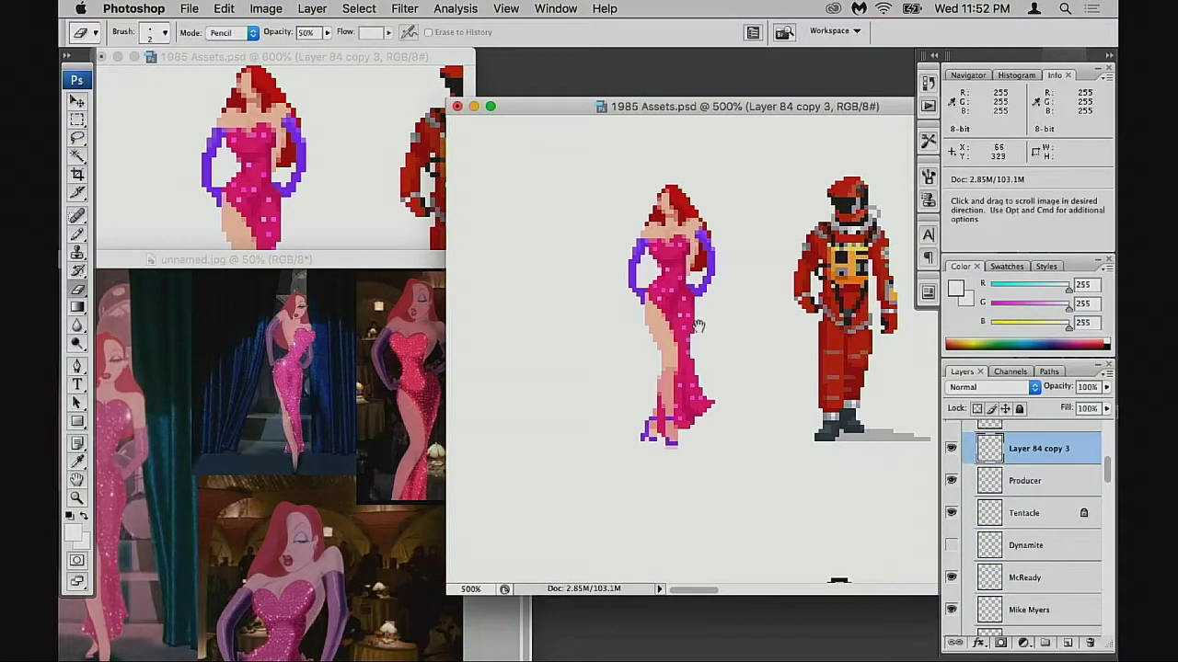
pyautogui.moveTo(676, 291); pyautogui.dragTo(733, 414)
pyautogui.moveTo(634, 276); pyautogui.dragTo(635, 404)
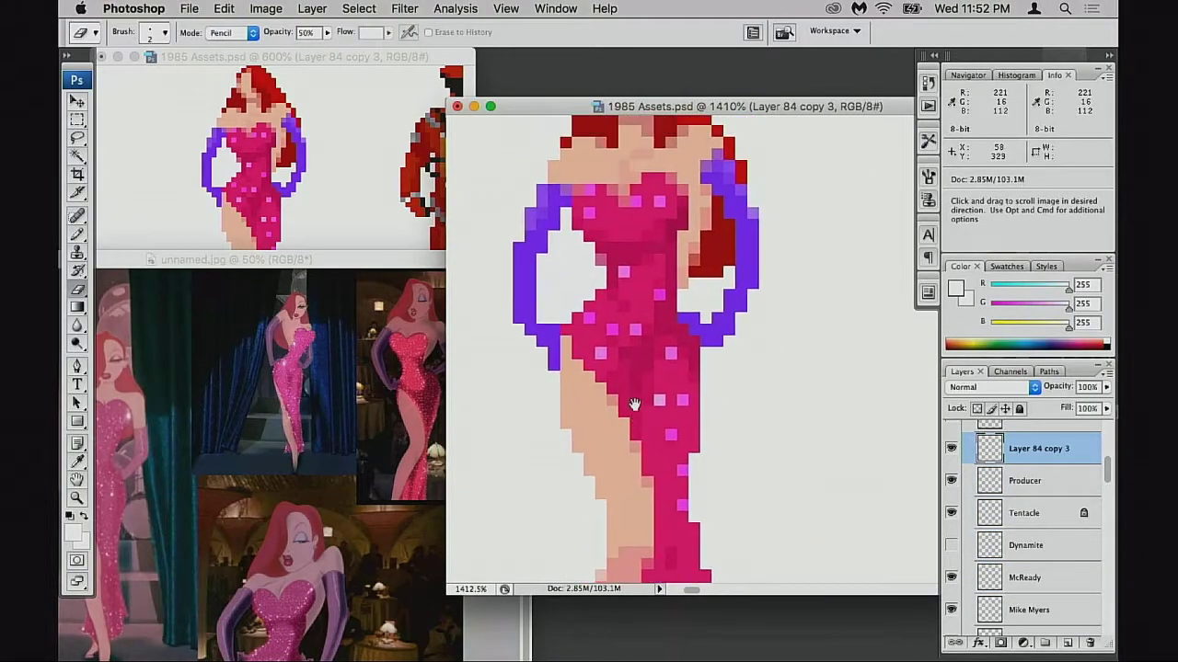
pyautogui.click(635, 352)
pyautogui.press('m')
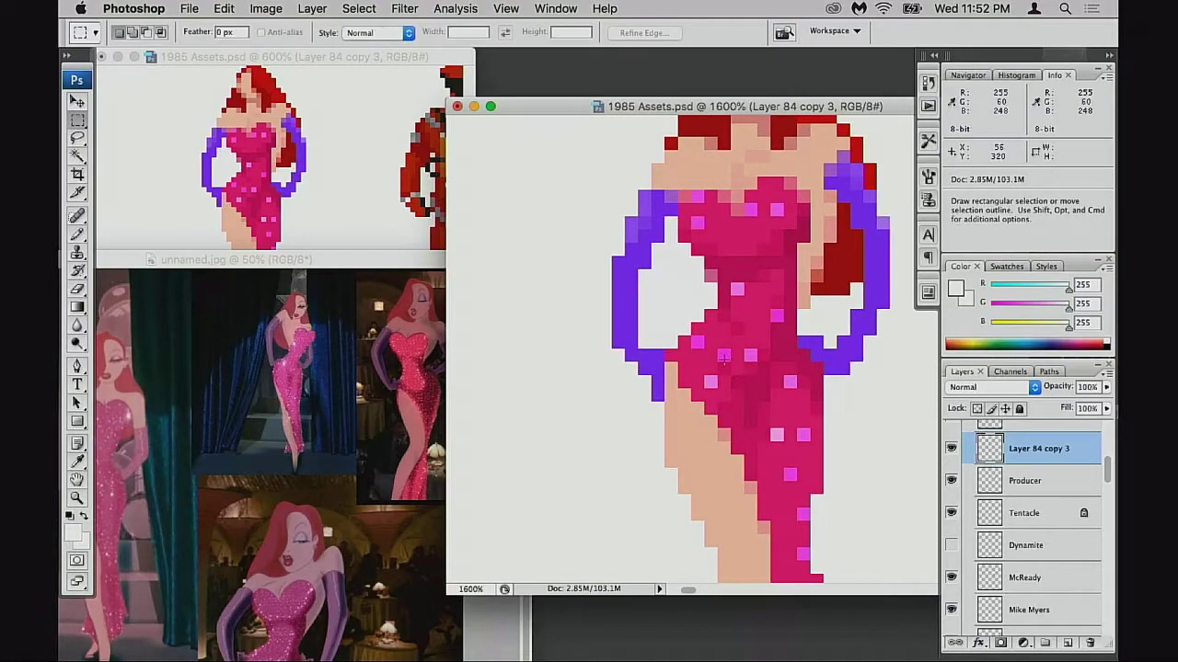
pyautogui.moveTo(717, 349); pyautogui.dragTo(731, 363)
pyautogui.keyDown('shift'); pyautogui.moveTo(691, 216); pyautogui.dragTo(704, 230); pyautogui.keyUp('shift')
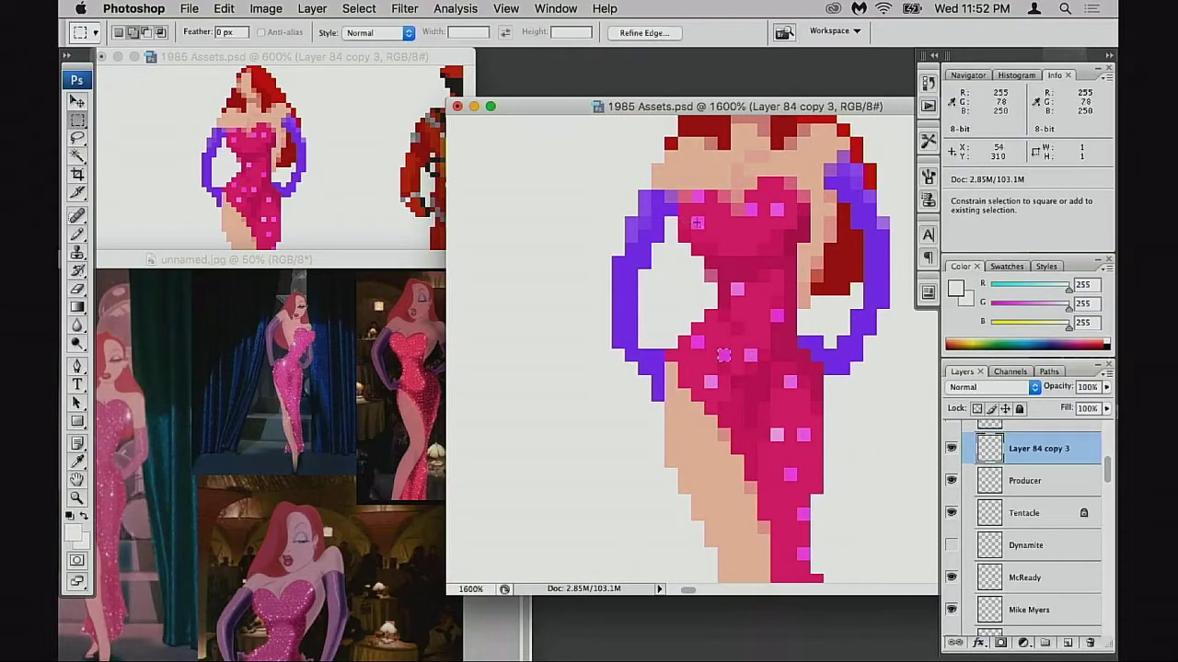
pyautogui.scroll(-5, 779, 276)
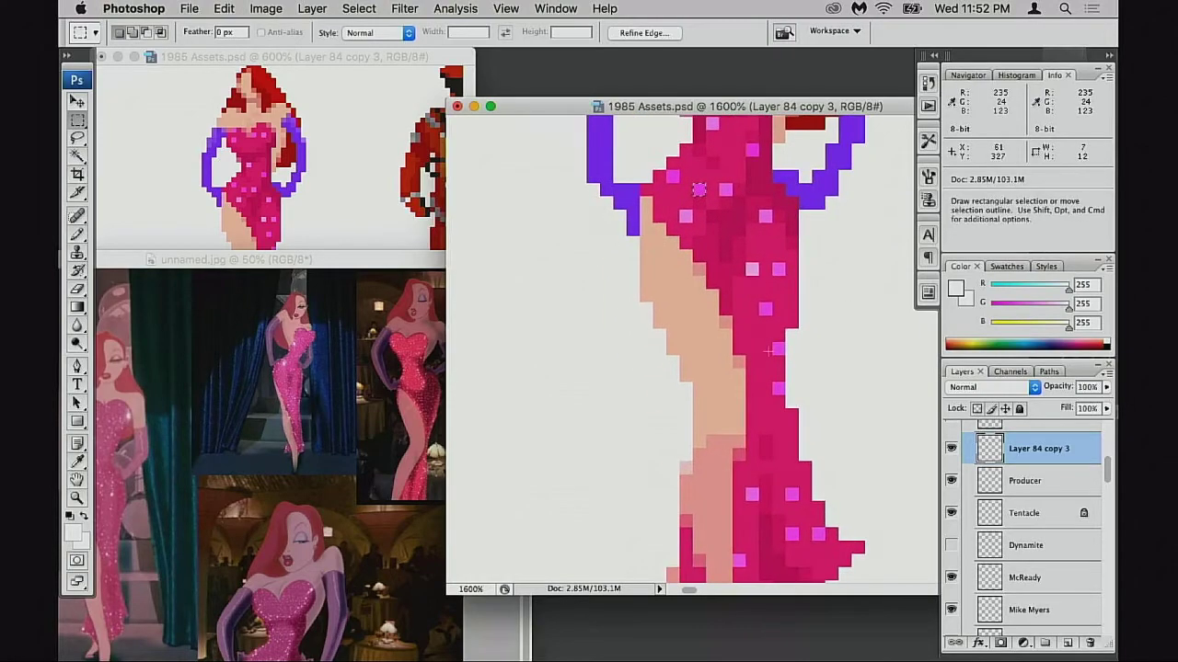
pyautogui.scroll(-3, 754, 405)
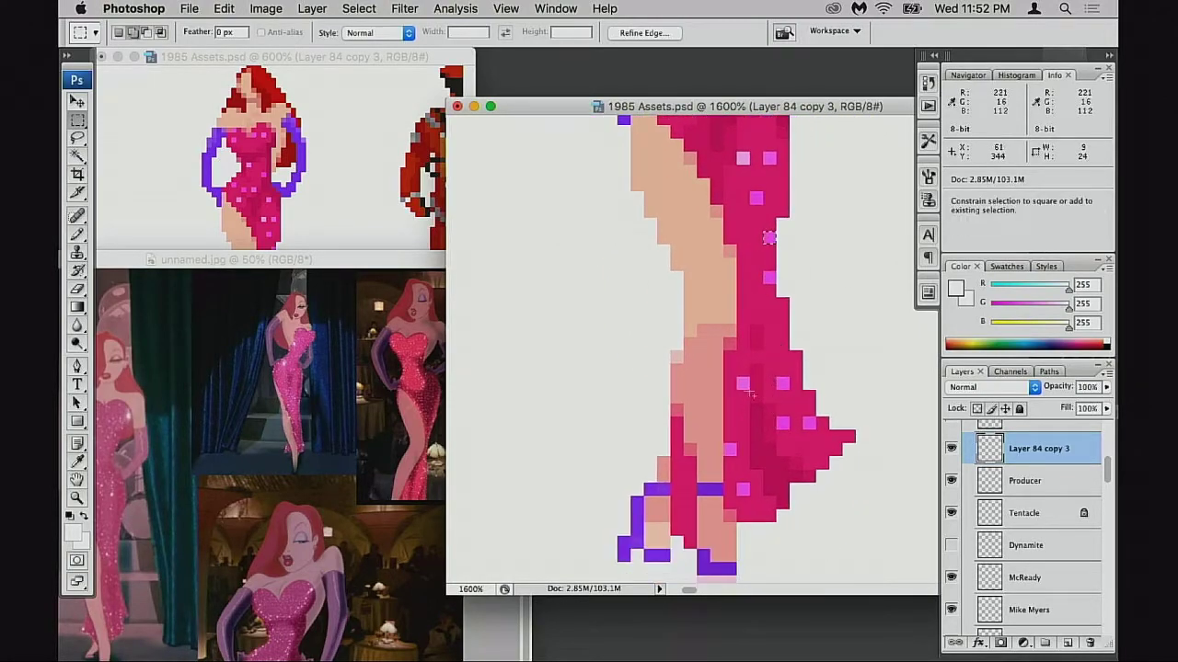
pyautogui.keyDown('shift'); pyautogui.moveTo(724, 444); pyautogui.dragTo(736, 455); pyautogui.keyUp('shift')
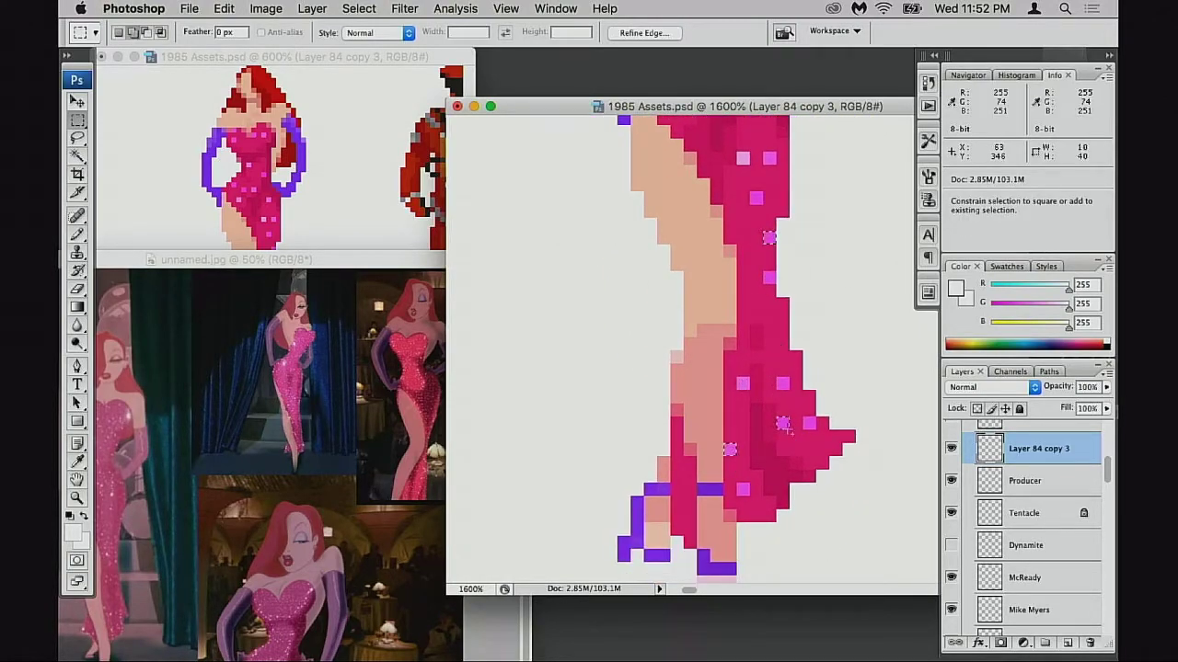
# - Shift the hue of the selected sparkles by +19 with Hue/Saturation
pyautogui.hotkey('ctrl', 'u')
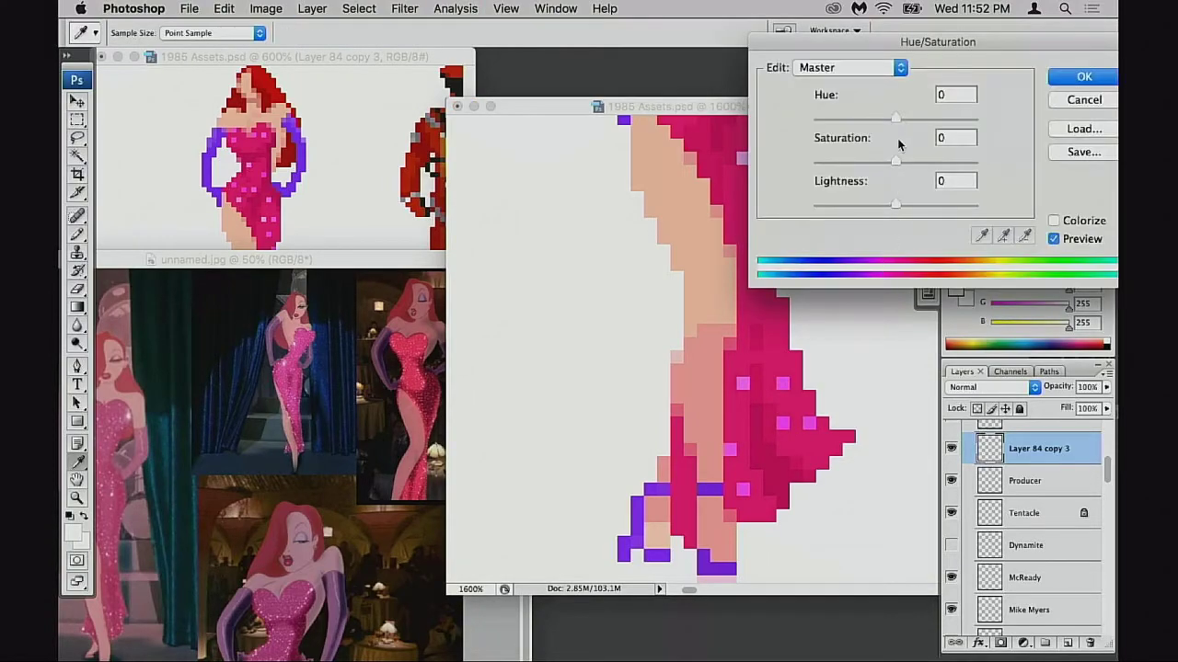
pyautogui.moveTo(896, 118)
pyautogui.mouseDown()
pyautogui.moveTo(880, 114)
pyautogui.moveTo(921, 124)
pyautogui.moveTo(911, 118)
pyautogui.mouseUp()
pyautogui.press('Return')
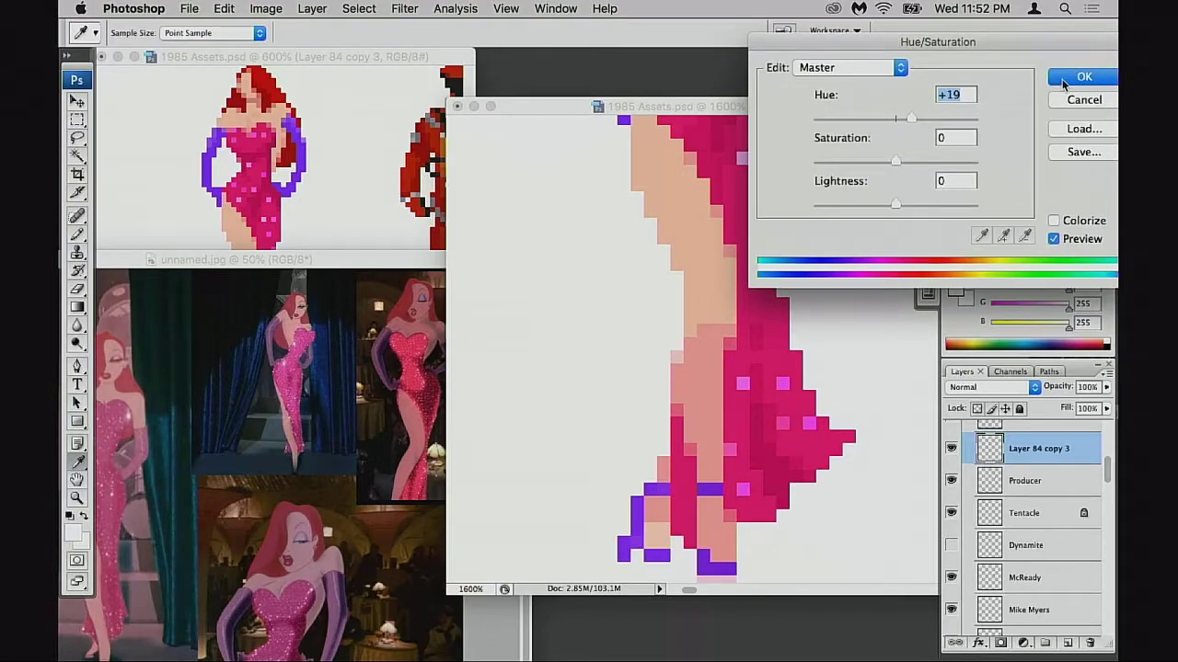
pyautogui.press('m')
pyautogui.scroll(5, 782, 368)
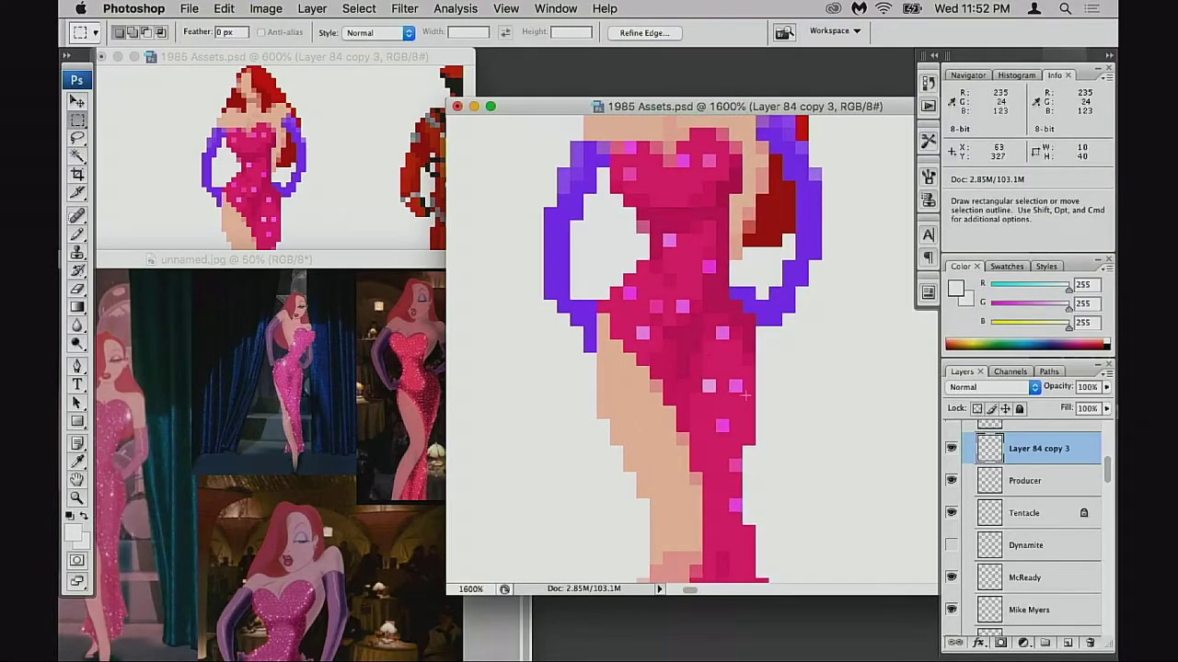
pyautogui.moveTo(753, 407); pyautogui.dragTo(729, 408)
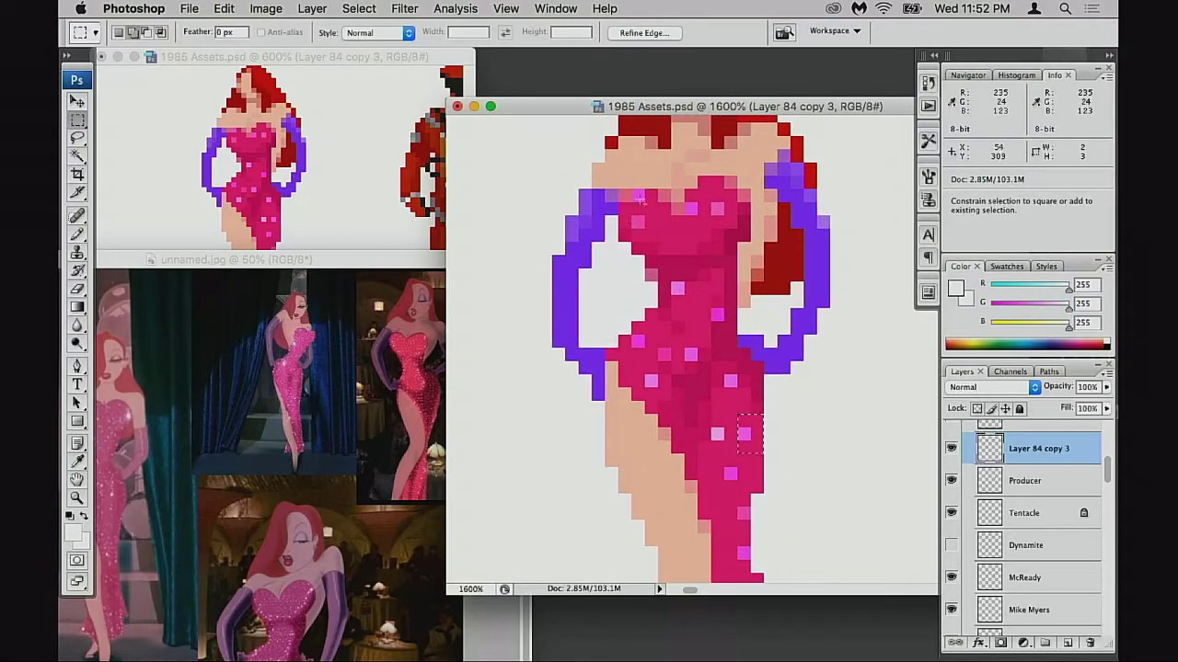
pyautogui.moveTo(632, 202); pyautogui.dragTo(645, 189)
pyautogui.press('super+h')
pyautogui.press('super+u')
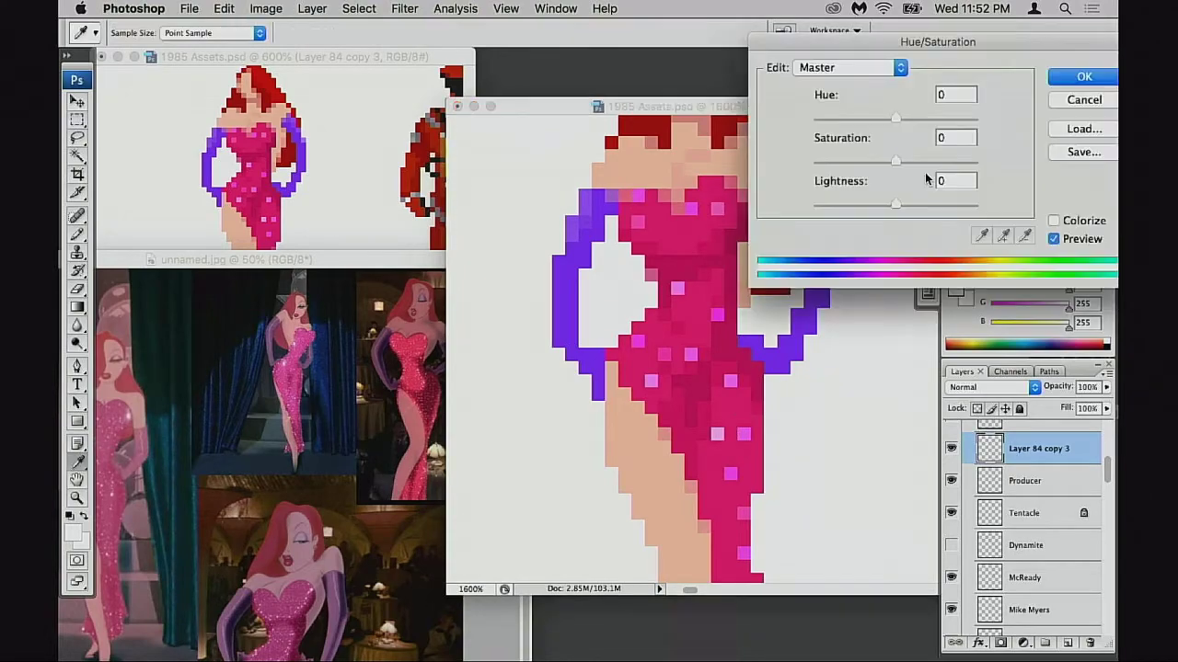
pyautogui.moveTo(904, 111); pyautogui.dragTo(914, 118)
pyautogui.click(1082, 100)
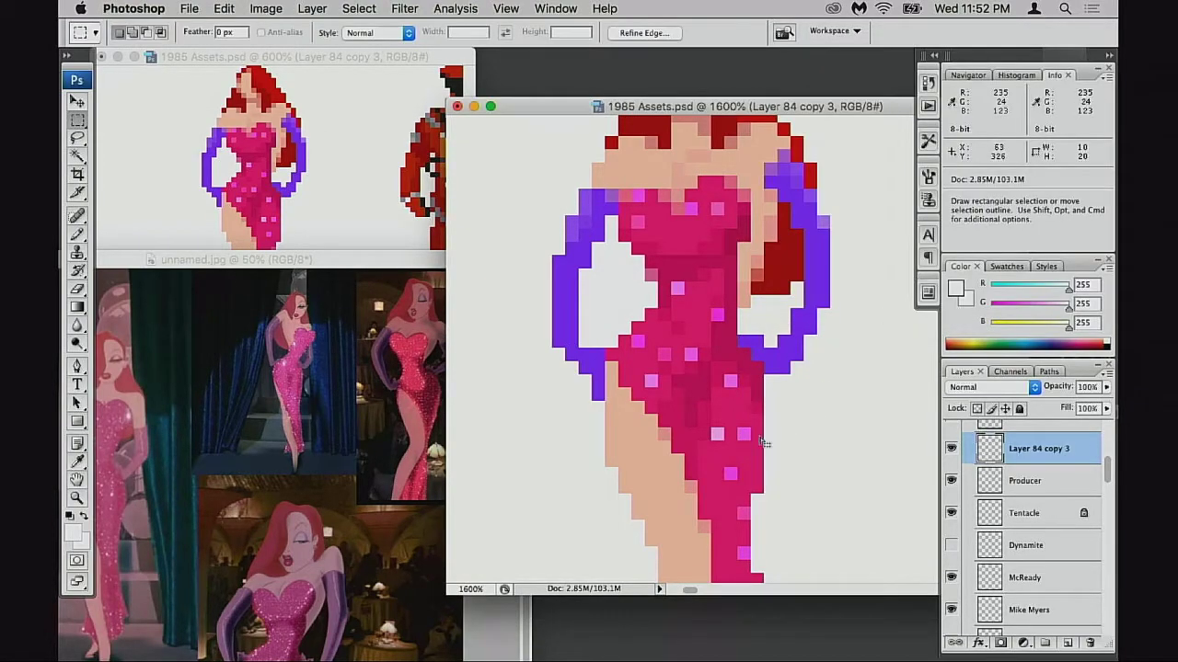
pyautogui.press('super+d')
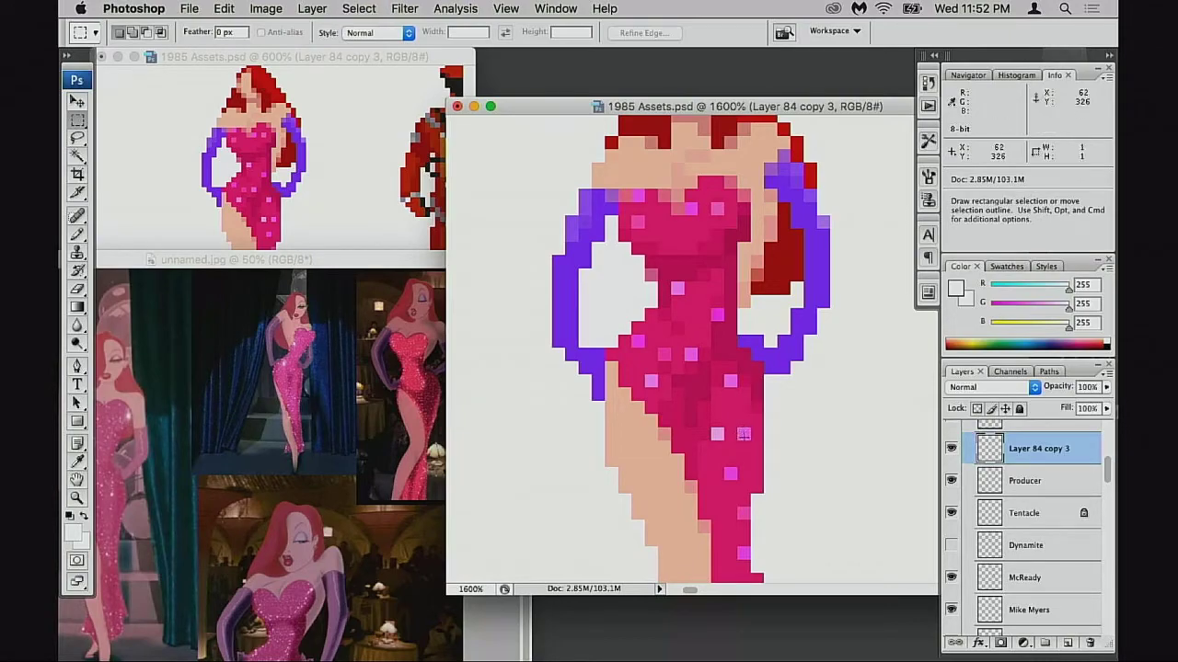
# - Select another set of single-pixel sparkles with the rectangular marquee, on the bodice edge, hip, thigh and lower skirt
pyautogui.moveTo(745, 435); pyautogui.dragTo(746, 437)
pyautogui.moveTo(637, 194); pyautogui.dragTo(640, 198)
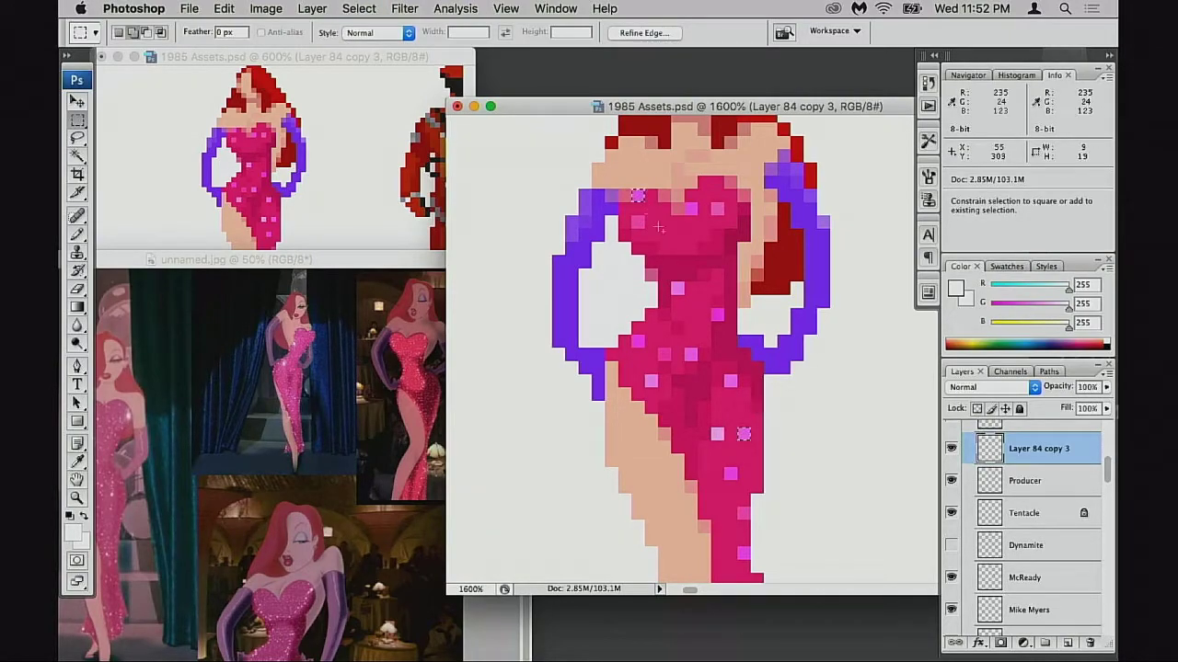
pyautogui.keyDown('shift'); pyautogui.click(638, 342); pyautogui.keyUp('shift')
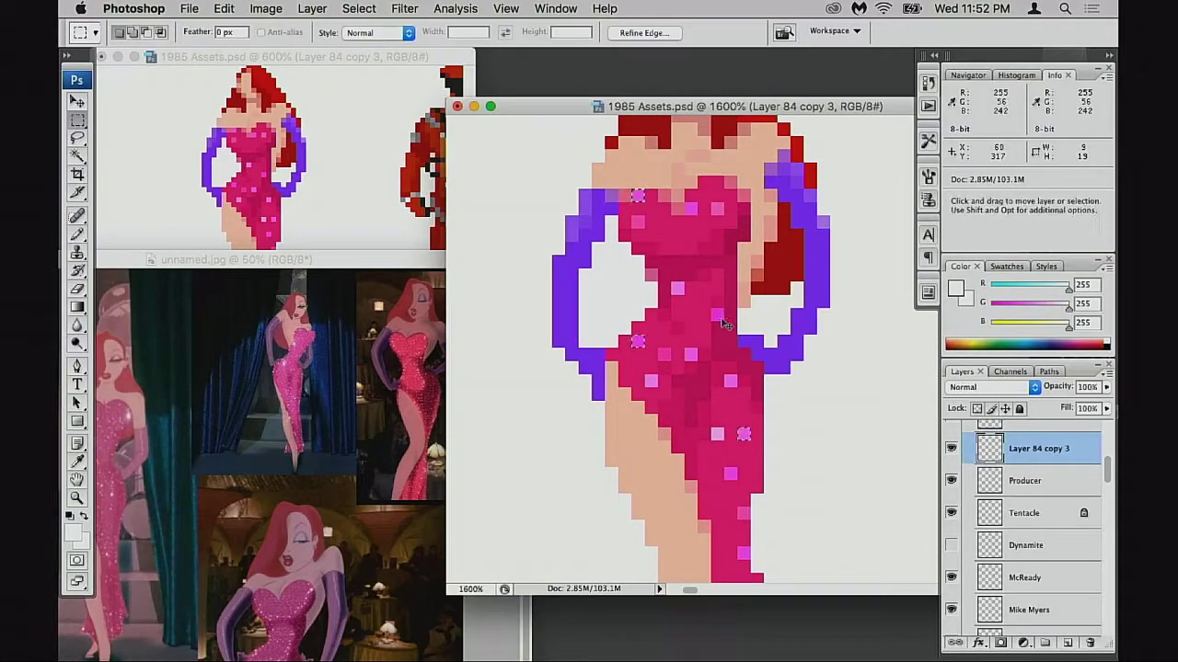
pyautogui.moveTo(774, 373); pyautogui.dragTo(784, 205)
pyautogui.moveTo(777, 428); pyautogui.dragTo(785, 327)
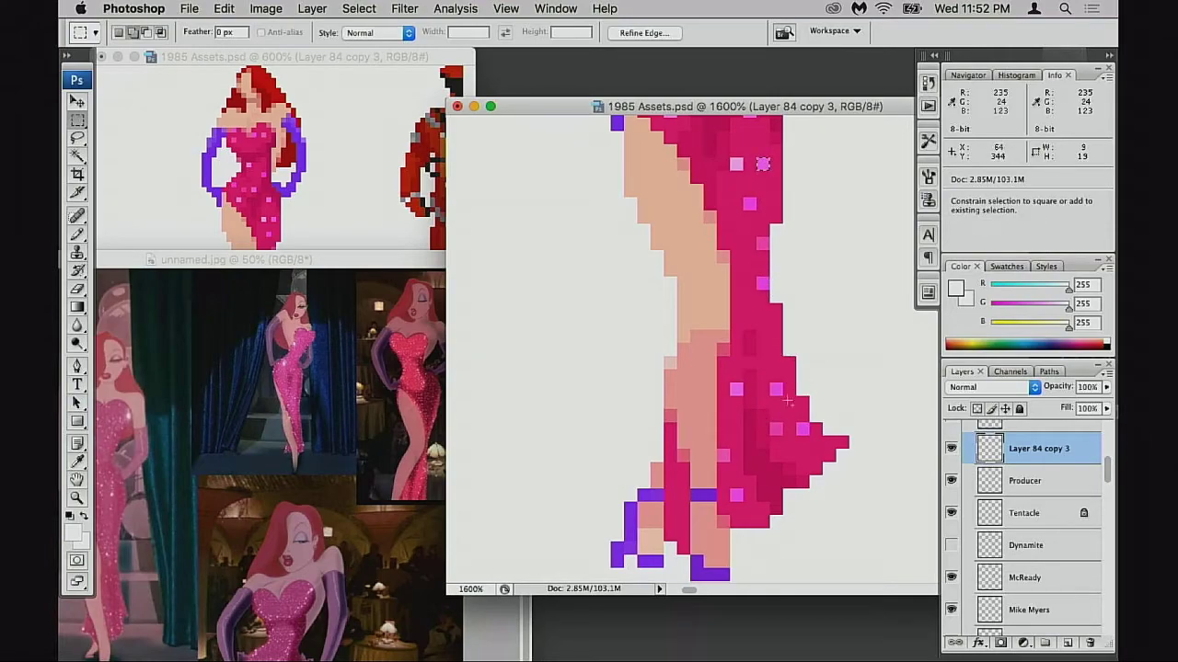
pyautogui.moveTo(731, 384); pyautogui.dragTo(807, 432)
pyautogui.press('super+z')
pyautogui.press('super+z')
pyautogui.press('super+z')
pyautogui.moveTo(771, 385); pyautogui.dragTo(780, 393)
# - Shift the hue of the selected sparkles by +18 with Hue/Saturation
pyautogui.keyDown('space'); pyautogui.moveTo(815, 311); pyautogui.dragTo(820, 416); pyautogui.keyUp('space')
pyautogui.press('super+h')
pyautogui.press('super+u')
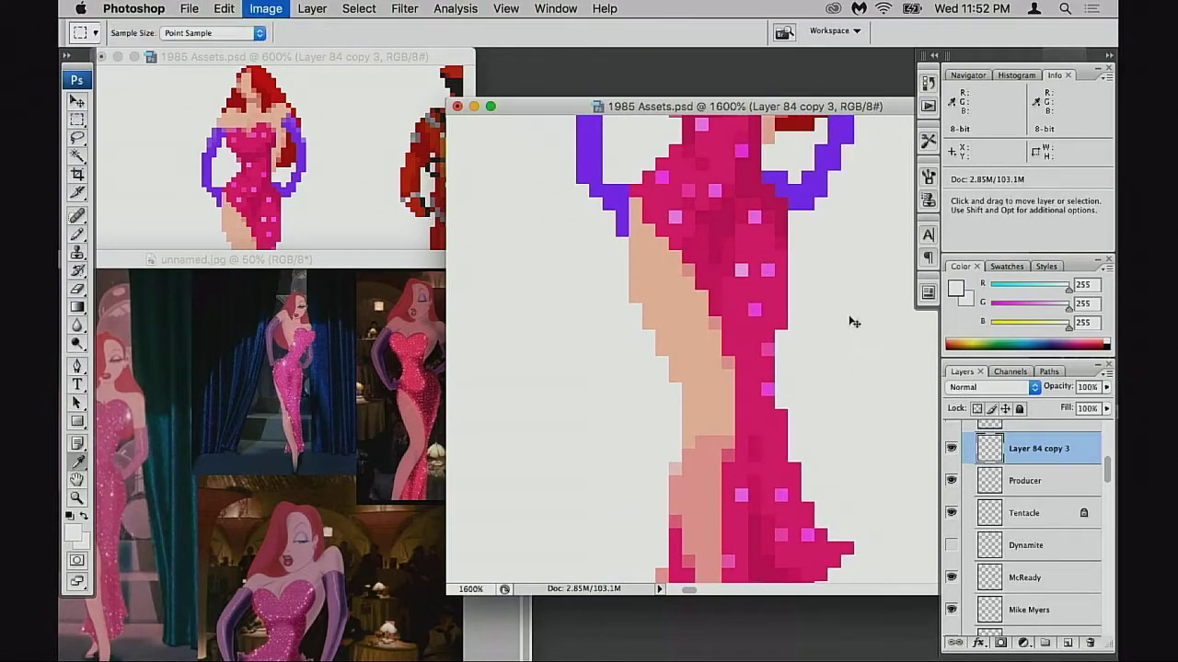
pyautogui.press('super+u')
pyautogui.moveTo(747, 233); pyautogui.dragTo(698, 259)
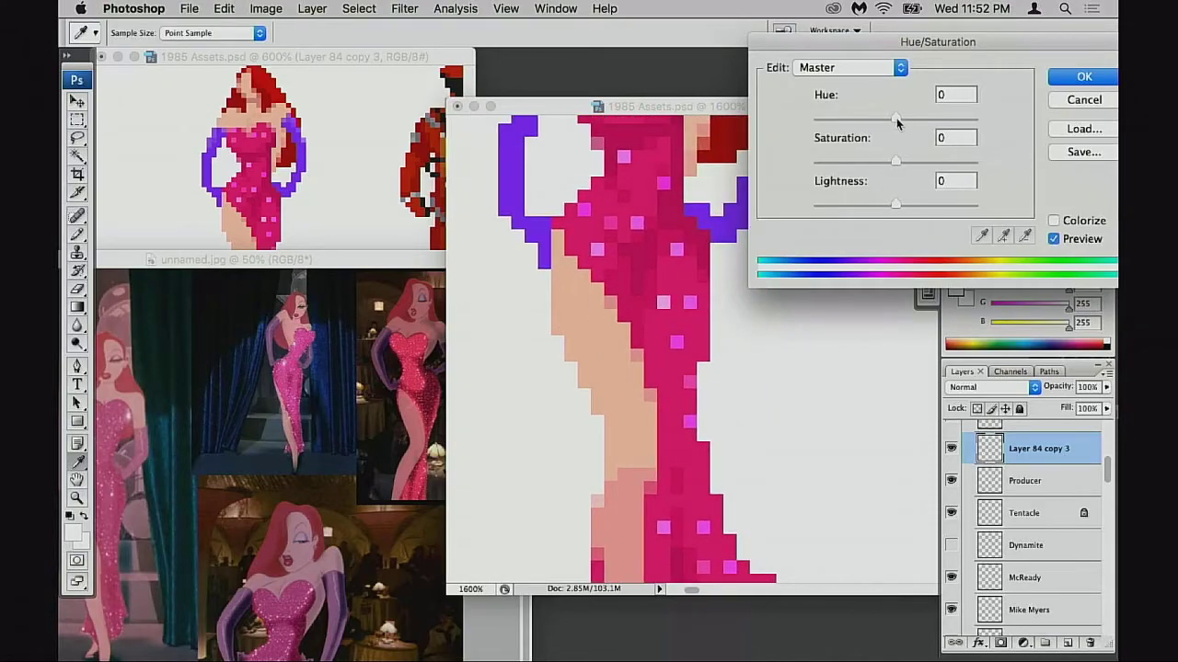
pyautogui.moveTo(896, 118); pyautogui.dragTo(909, 116)
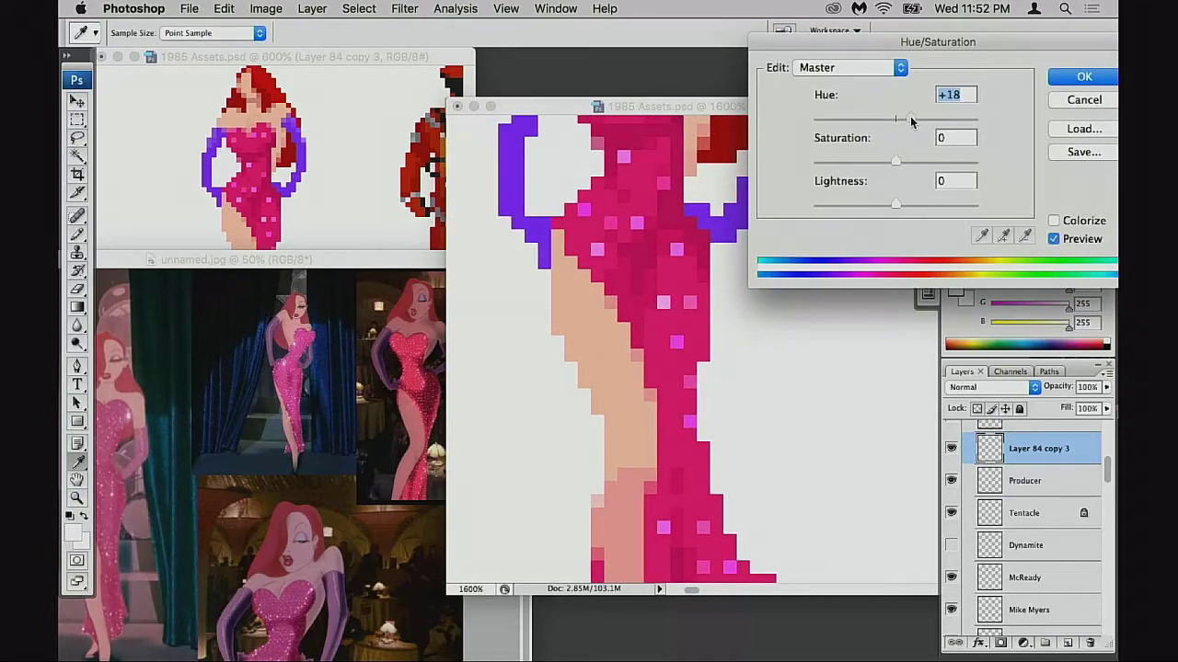
pyautogui.click(1060, 81)
# - Brighten individual sparkles on the bodice and skirt with the white Pencil in Screen mode at 50% opacity
pyautogui.press('b')
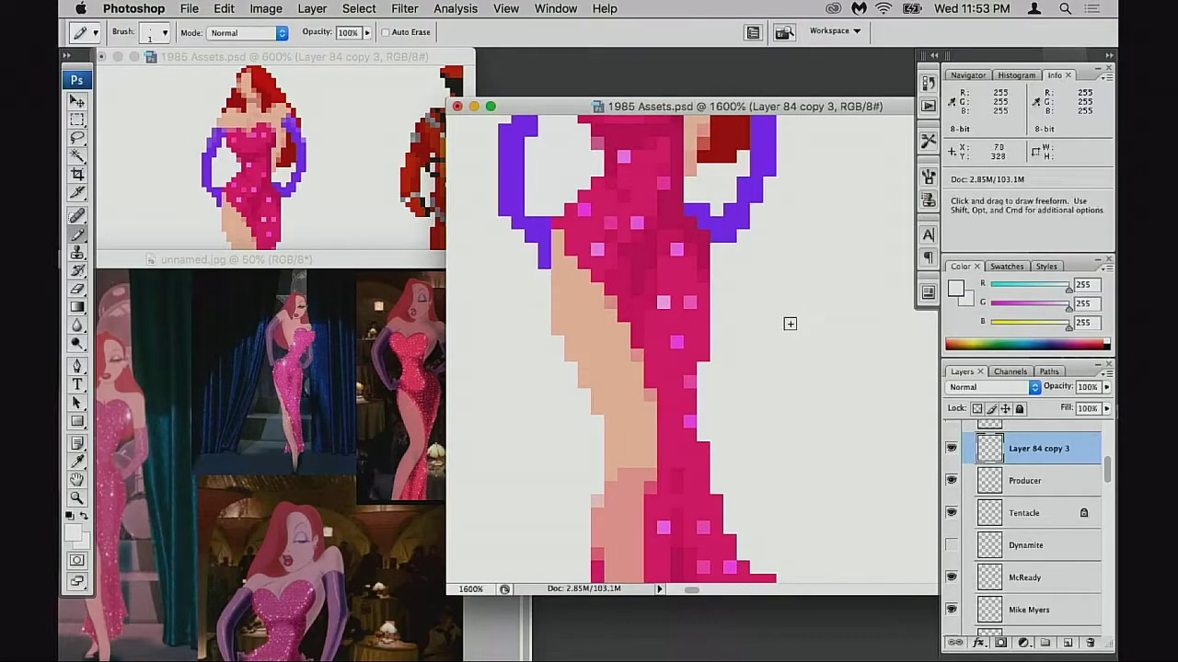
pyautogui.hotkey('shift', 'alt', 's')
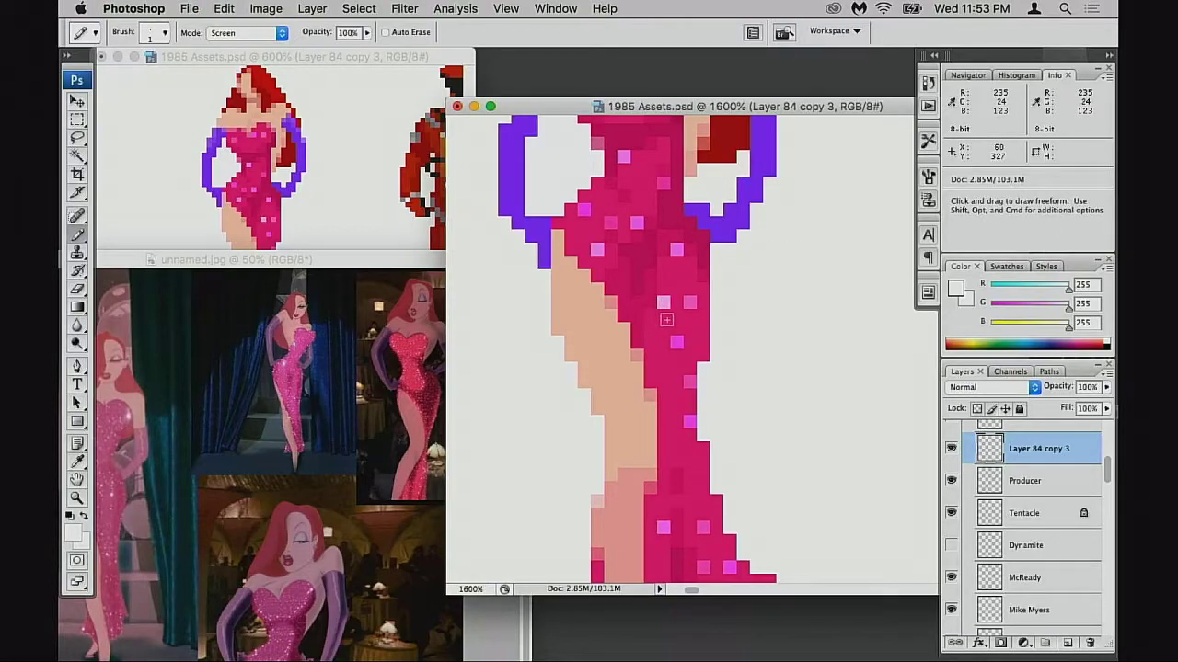
pyautogui.press('5')
pyautogui.moveTo(659, 327); pyautogui.dragTo(629, 483)
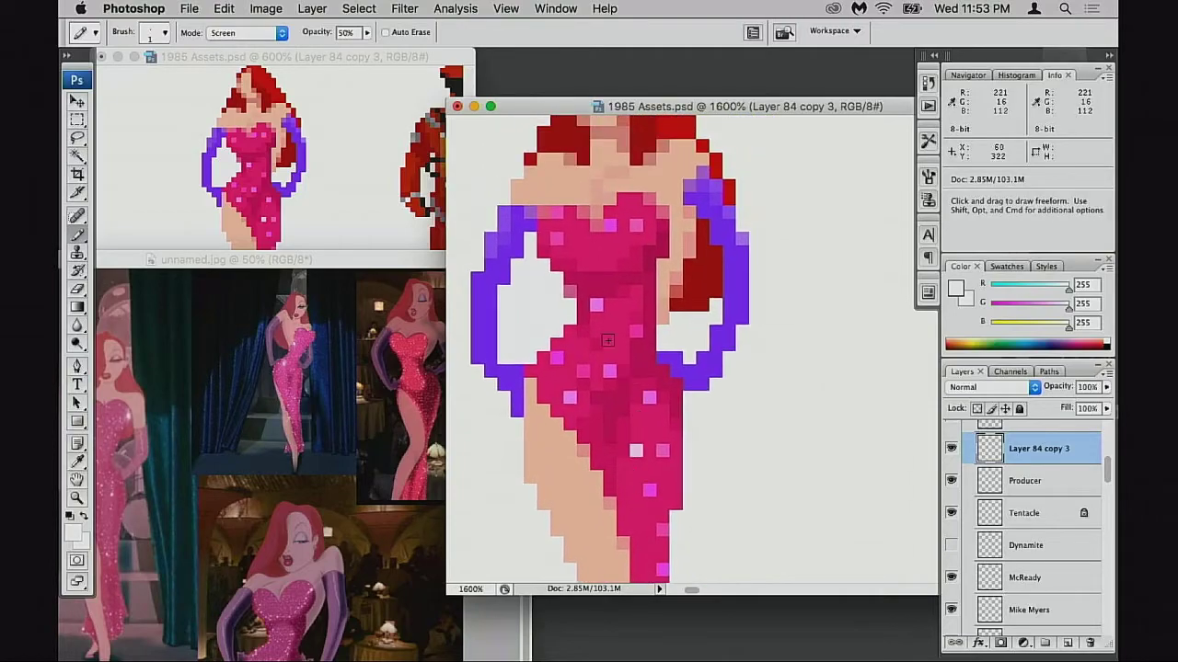
pyautogui.click(636, 229)
pyautogui.moveTo(615, 308); pyautogui.dragTo(619, 297)
# - Cover the sparkle beside the neckline's centre with sampled dress pink, using the Pencil in Normal mode at 100% opacity
pyautogui.keyDown('alt'); pyautogui.click(633, 212); pyautogui.keyUp('alt')
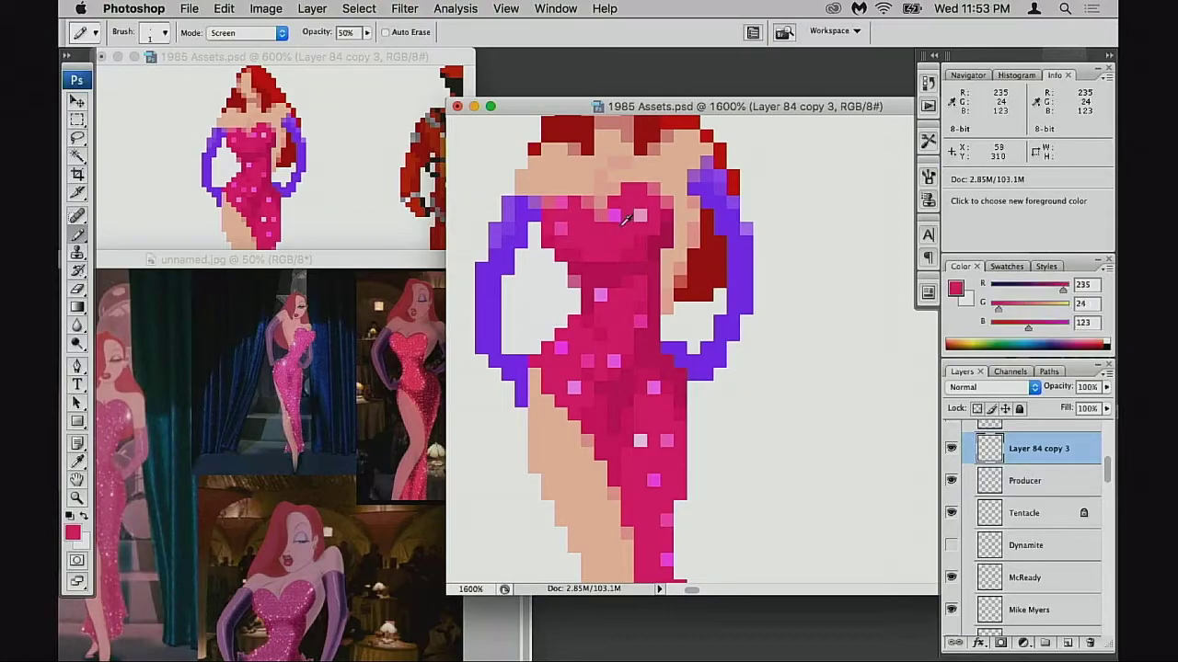
pyautogui.press('0')
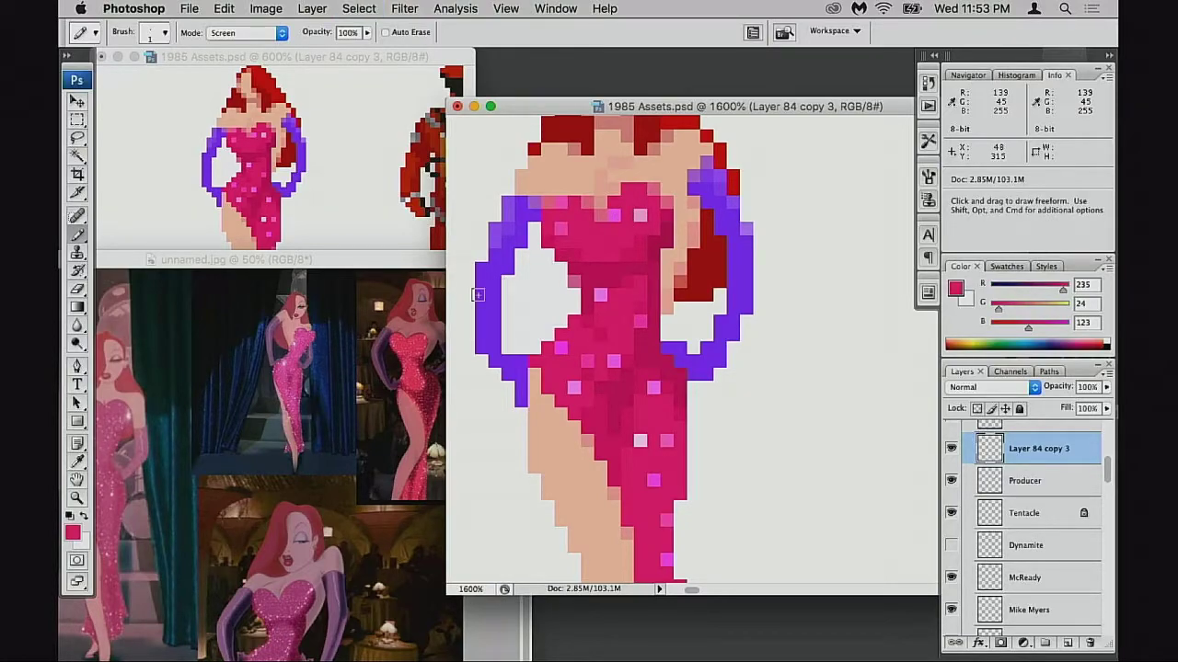
pyautogui.hotkey('shift', 'alt', 'n')
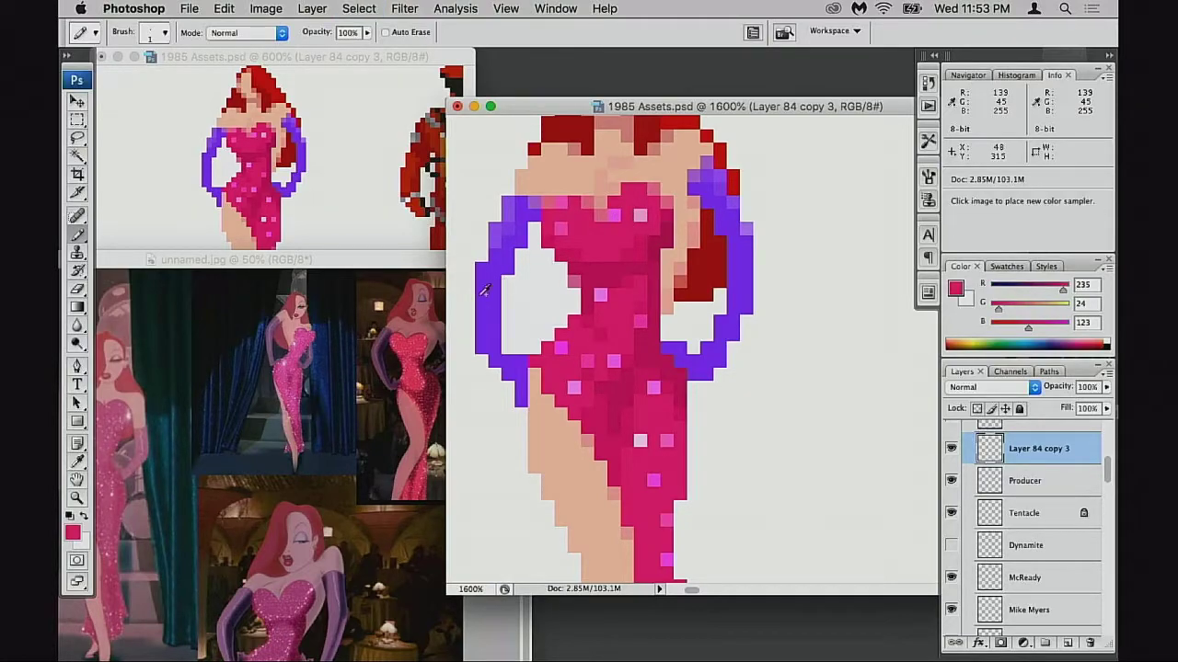
pyautogui.click(615, 215)
pyautogui.moveTo(646, 370); pyautogui.dragTo(640, 329)
pyautogui.moveTo(661, 419); pyautogui.dragTo(642, 320)
pyautogui.scroll(5, 623, 525)
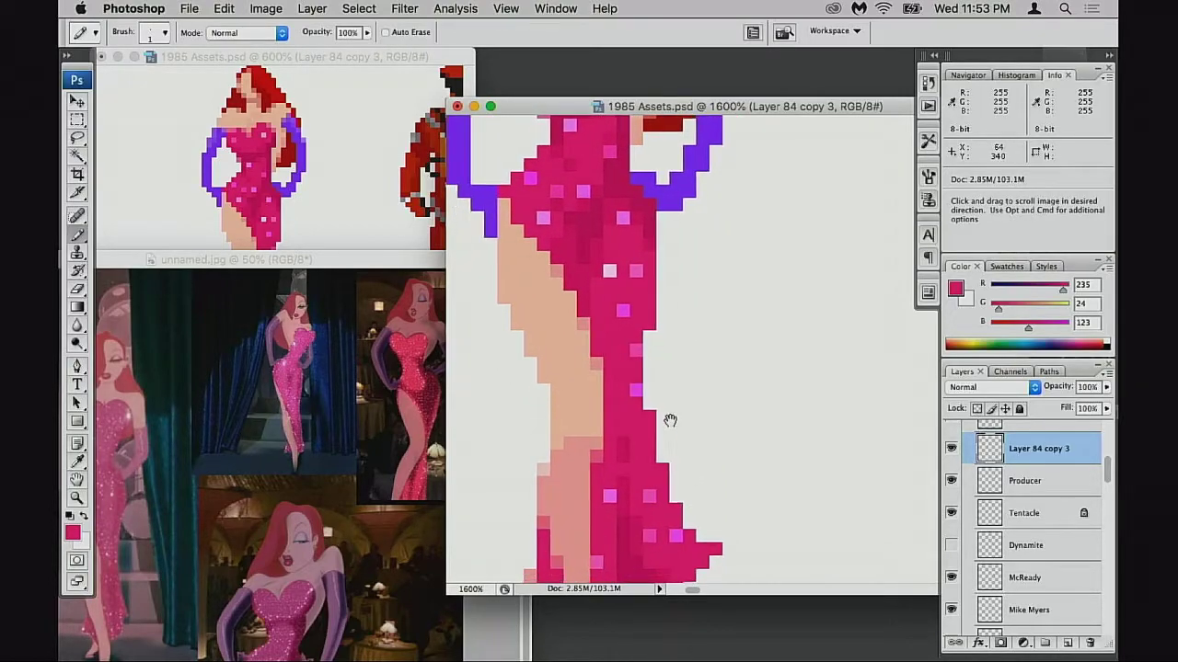
pyautogui.moveTo(576, 353); pyautogui.dragTo(570, 388)
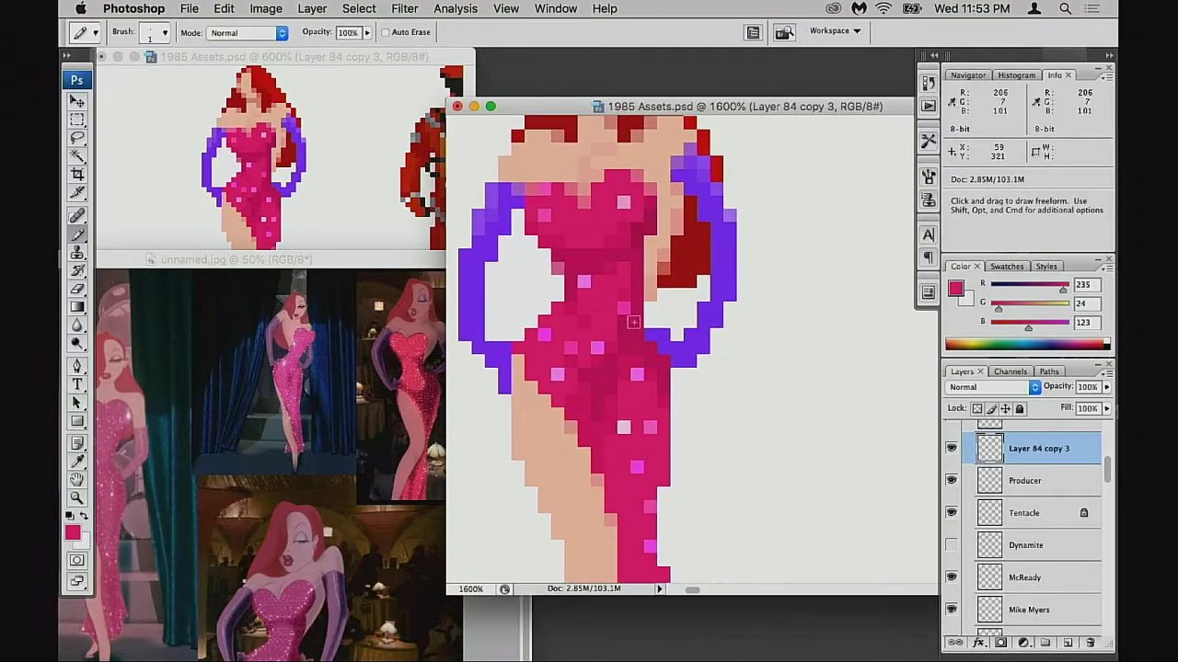
# - Paint a sparkle at the bodice's centre in pink sampled from the waist sparkle, and cover the bodice's upper-edge sparkle with dress pink
pyautogui.keyDown('alt'); pyautogui.click(630, 304); pyautogui.keyUp('alt')
pyautogui.moveTo(616, 292); pyautogui.dragTo(616, 374)
pyautogui.click(595, 310)
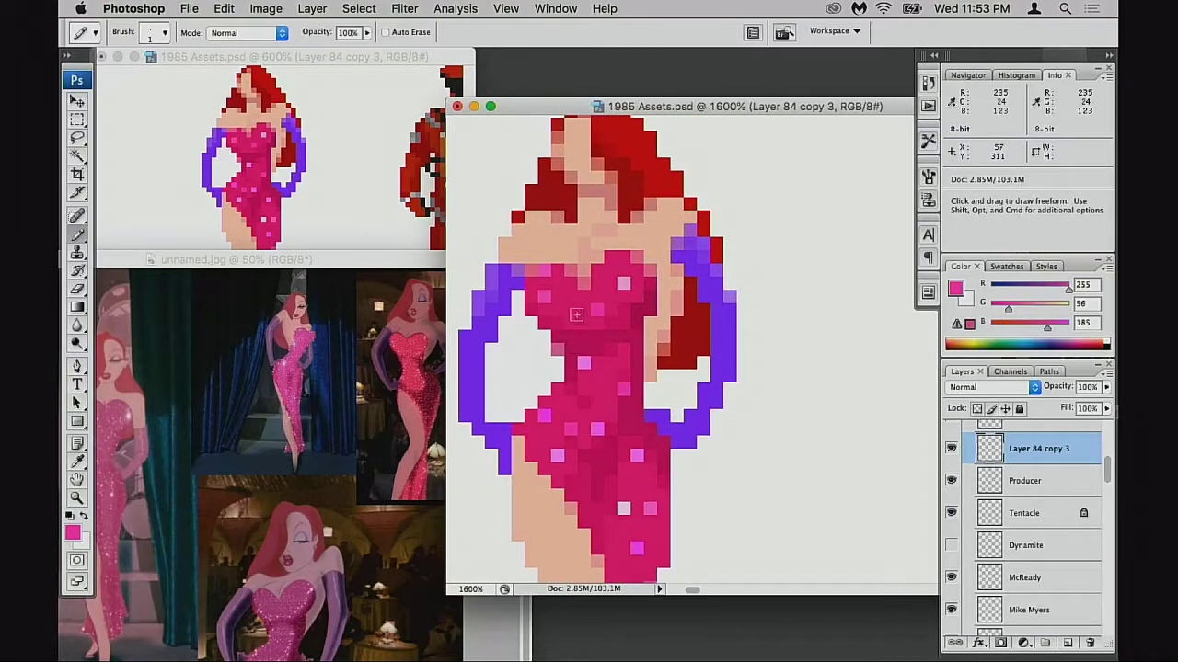
pyautogui.keyDown('alt'); pyautogui.click(547, 275); pyautogui.keyUp('alt')
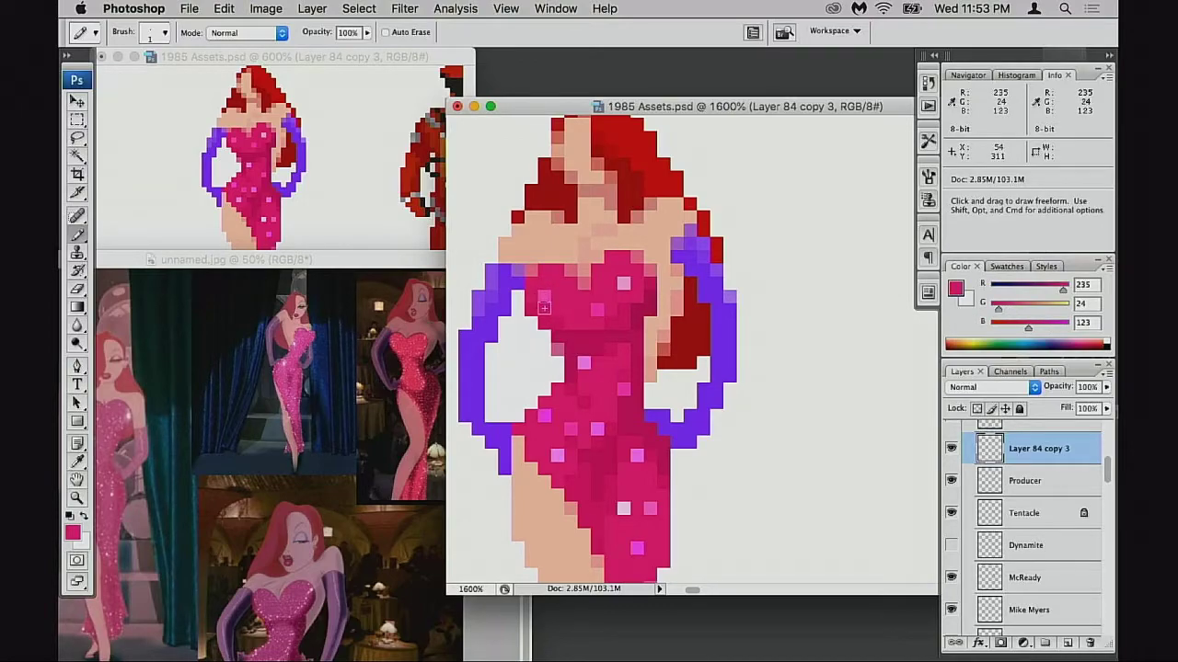
pyautogui.keyDown('alt'); pyautogui.click(547, 293); pyautogui.keyUp('alt')
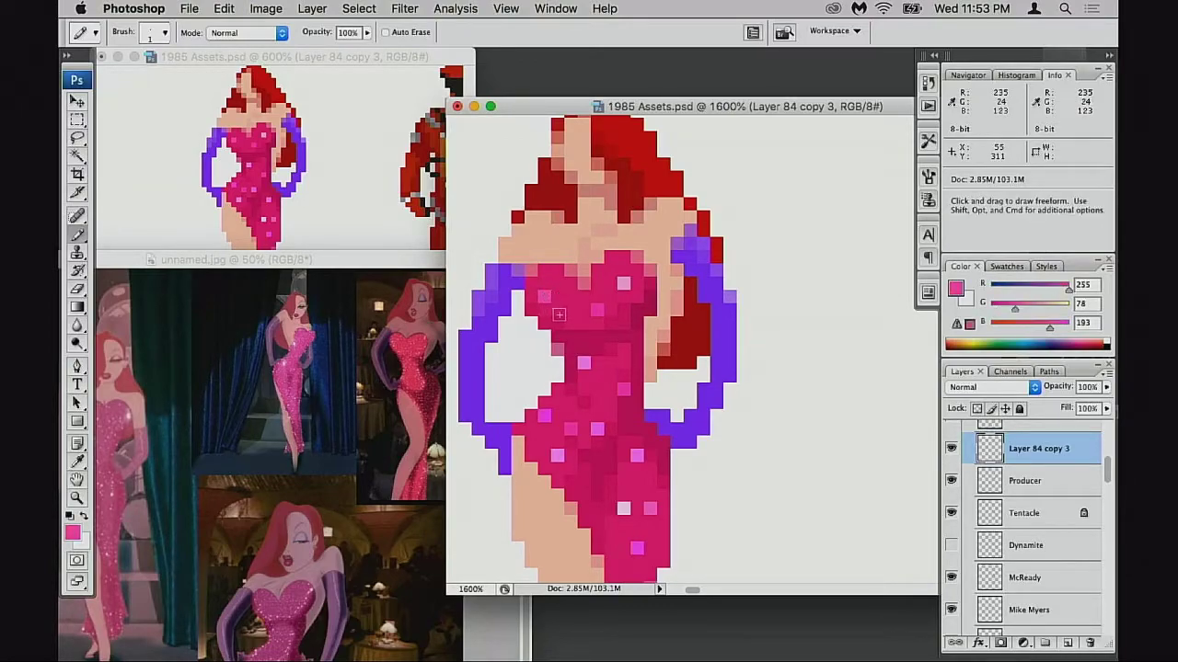
pyautogui.scroll(-2, 629, 402)
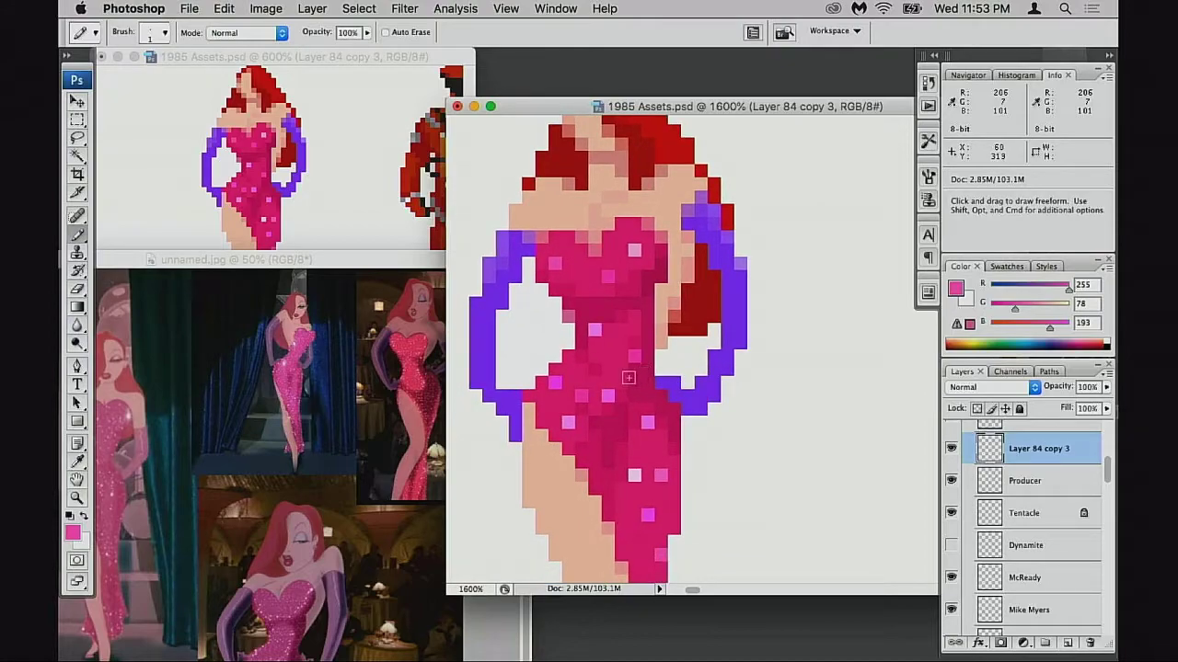
# - Dim the sparkles on the lower thigh and hip with sampled dress pink at 30% and 60% Pencil opacity
pyautogui.keyDown('alt'); pyautogui.click(667, 466); pyautogui.keyUp('alt')
pyautogui.press('3')
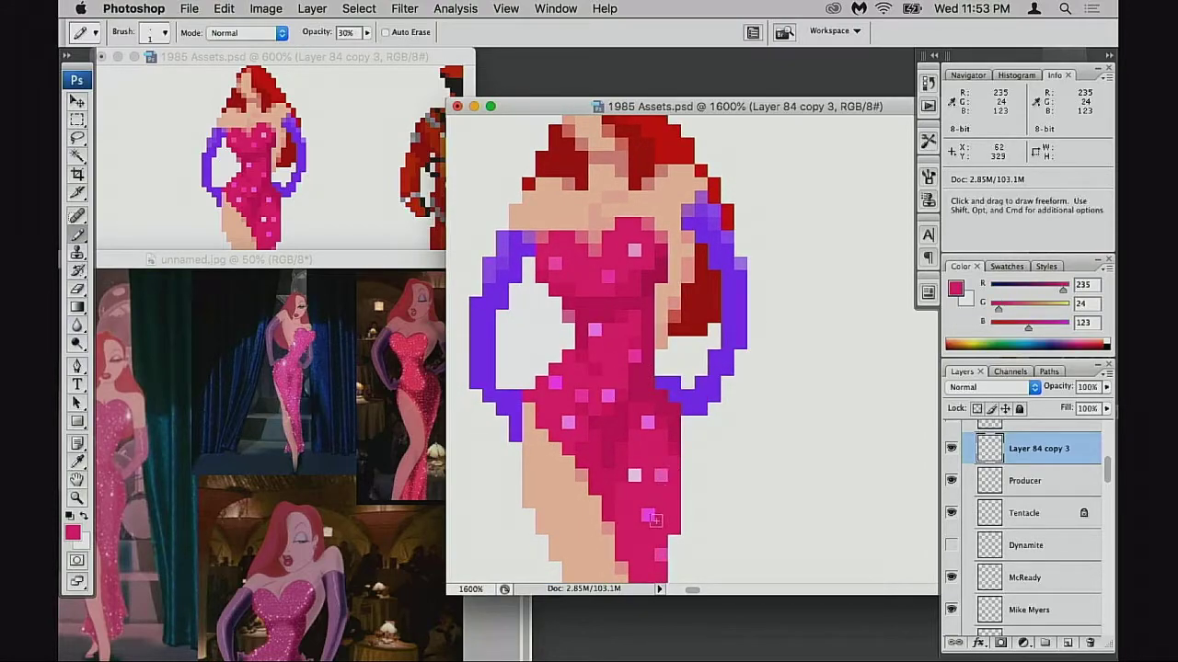
pyautogui.press('6')
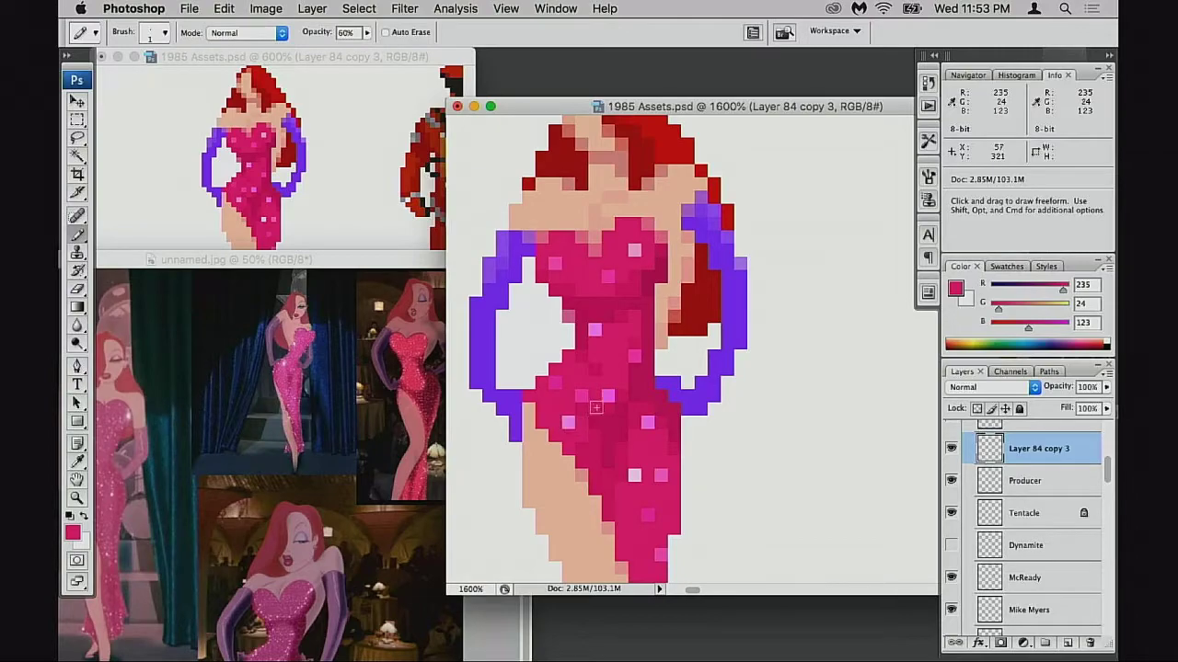
pyautogui.press('z')
pyautogui.press('b')
pyautogui.press('alt')
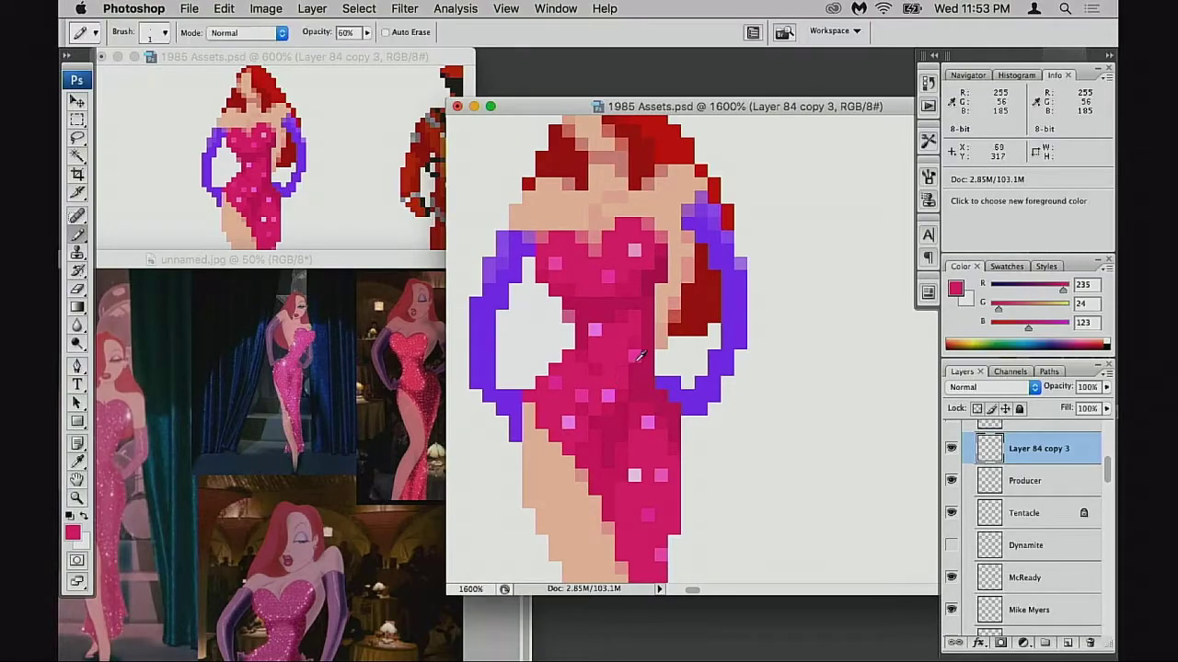
# - Sample the waist sparkle, shift the colour to a redder pink (RGB 255, 56, 136), and tint sparkles on the bodice and waist edge
pyautogui.keyDown('alt'); pyautogui.click(635, 357); pyautogui.keyUp('alt')
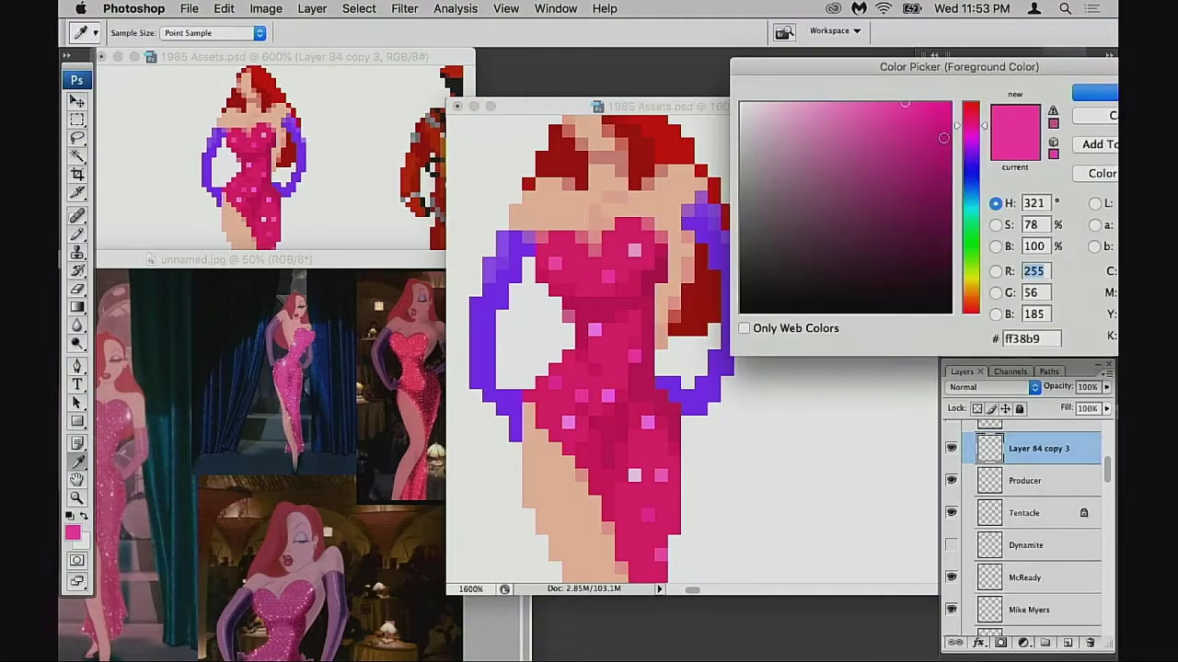
pyautogui.moveTo(978, 144); pyautogui.dragTo(978, 118)
pyautogui.click(1094, 93)
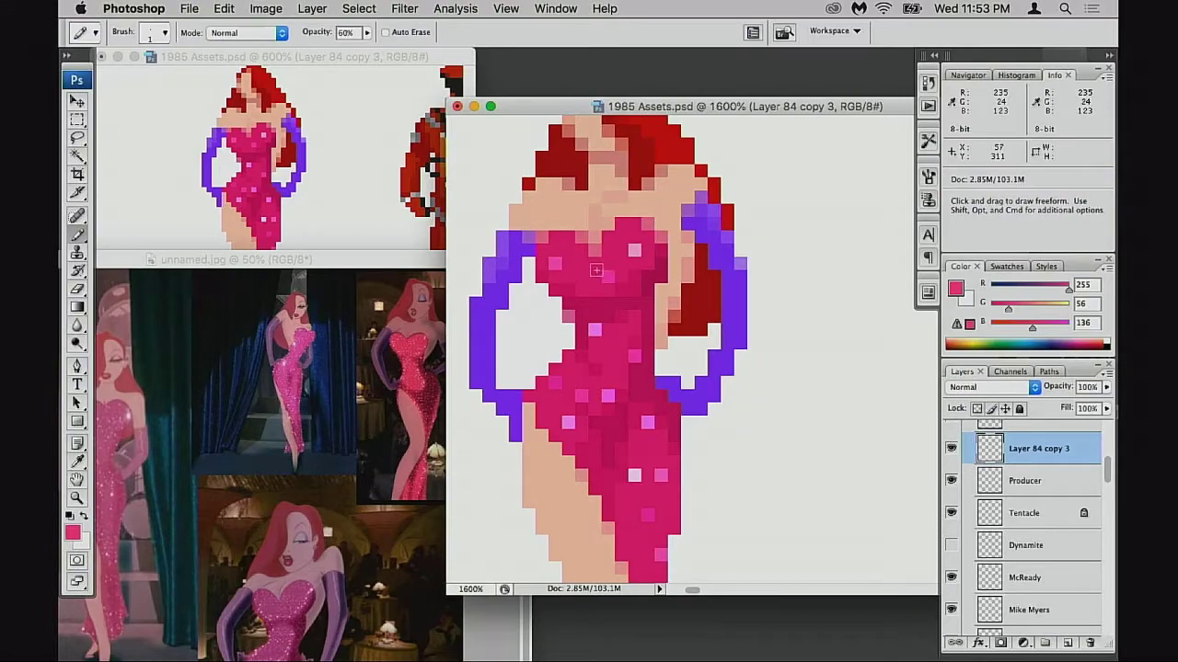
pyautogui.press('0')
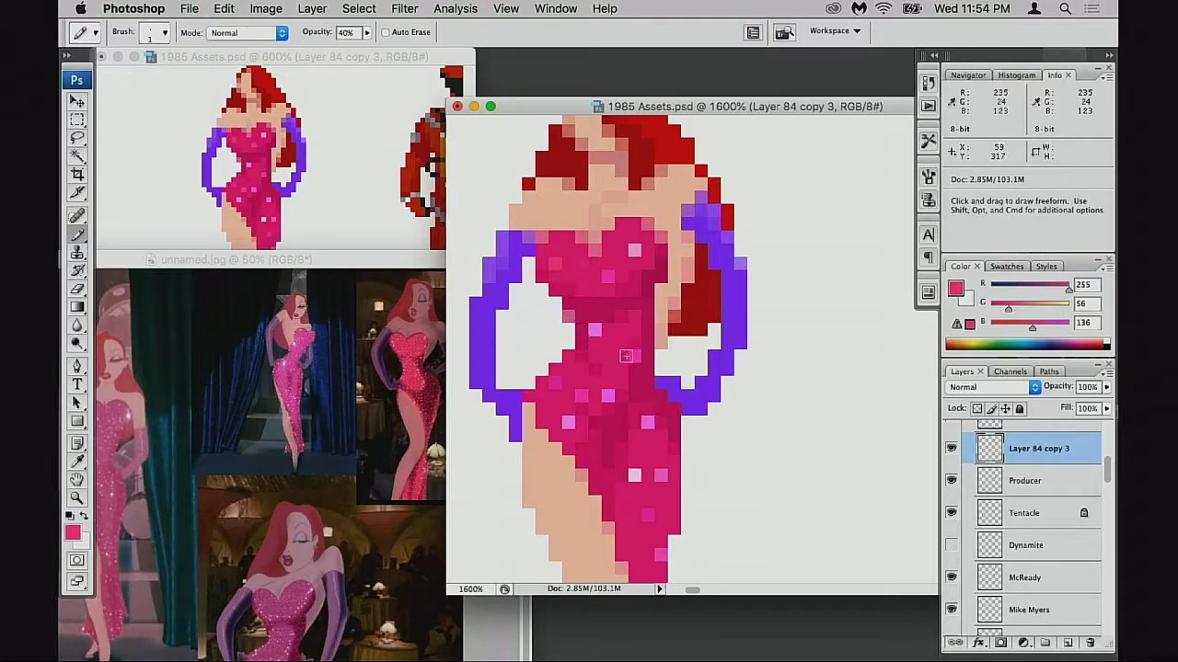
# - Tint further sparkles on the hip and waist with the redder pink, varying the Pencil opacity between 70% and 20%
pyautogui.scroll(-3, 598, 326)
pyautogui.press('7')
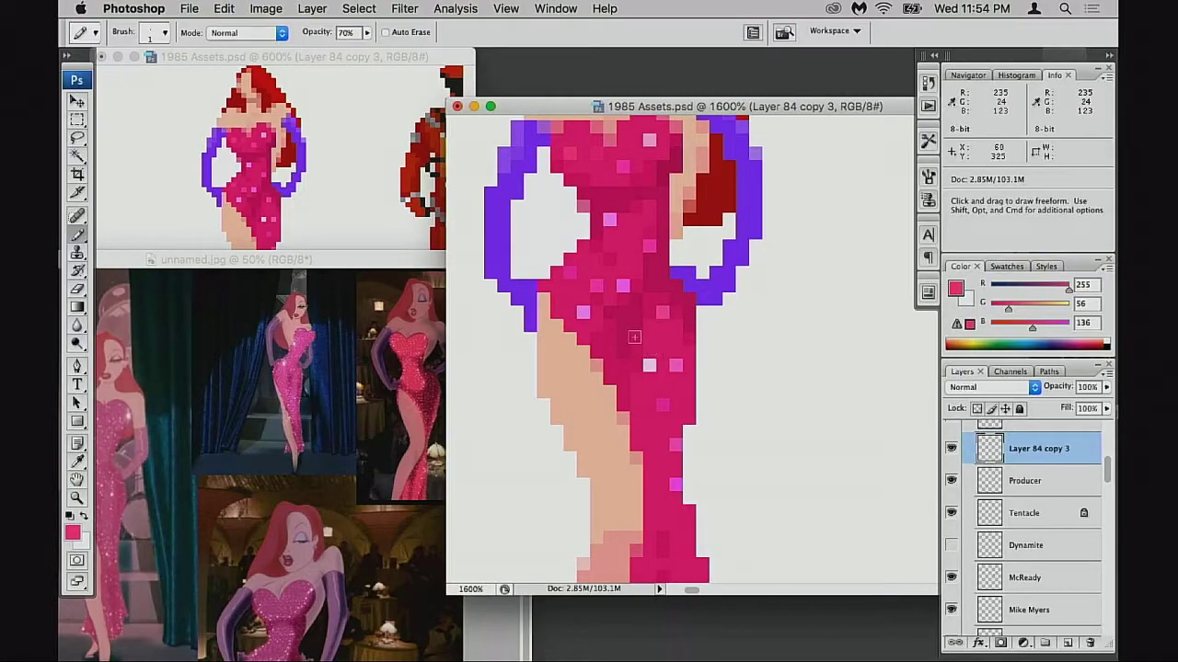
pyautogui.moveTo(676, 355); pyautogui.dragTo(680, 220)
pyautogui.moveTo(687, 311)
pyautogui.mouseDown()
pyautogui.moveTo(691, 262)
pyautogui.moveTo(640, 545)
pyautogui.mouseUp()
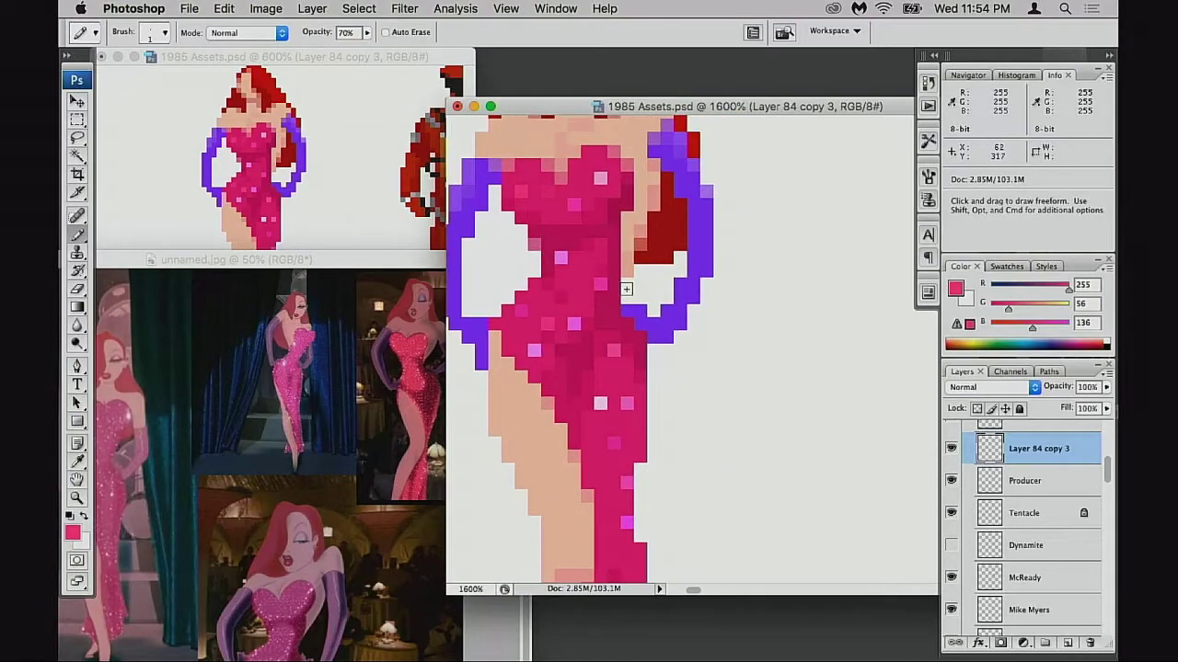
pyautogui.press('2')
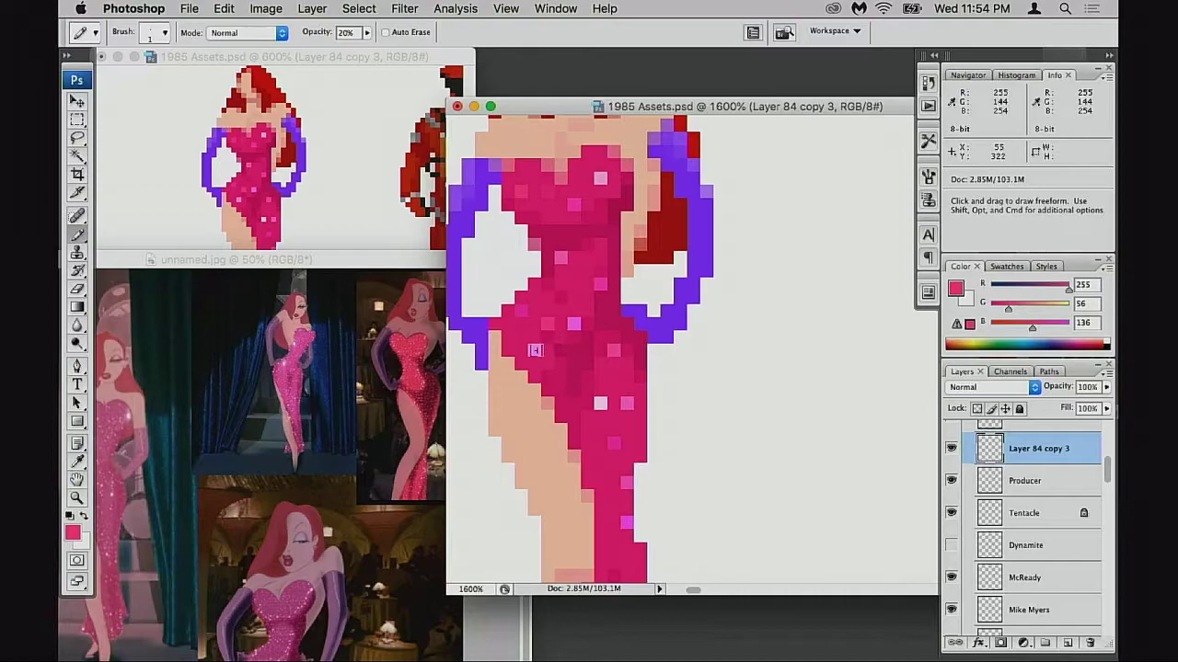
# - Brighten the hip sparkles with pale pink sampled from the thigh's lightest sparkle, in Screen mode at 20% opacity
pyautogui.keyDown('alt'); pyautogui.click(602, 405); pyautogui.keyUp('alt')
pyautogui.hotkey('shift', 'alt', 's')
pyautogui.click(534, 351)
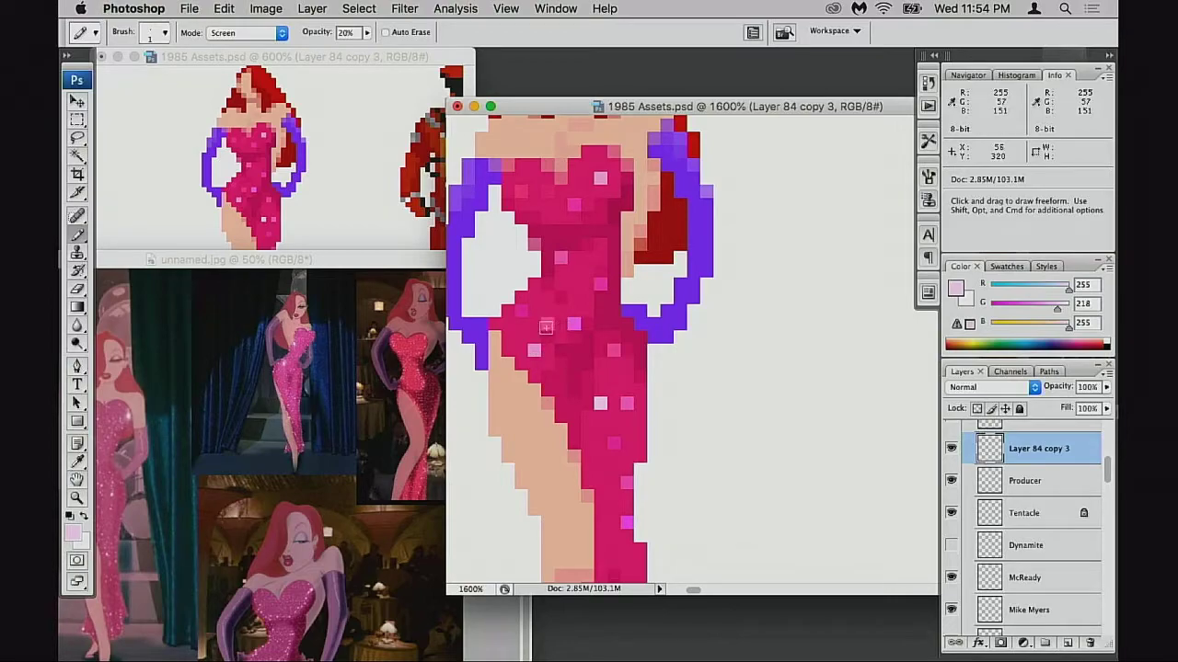
pyautogui.scroll(-5, 578, 378)
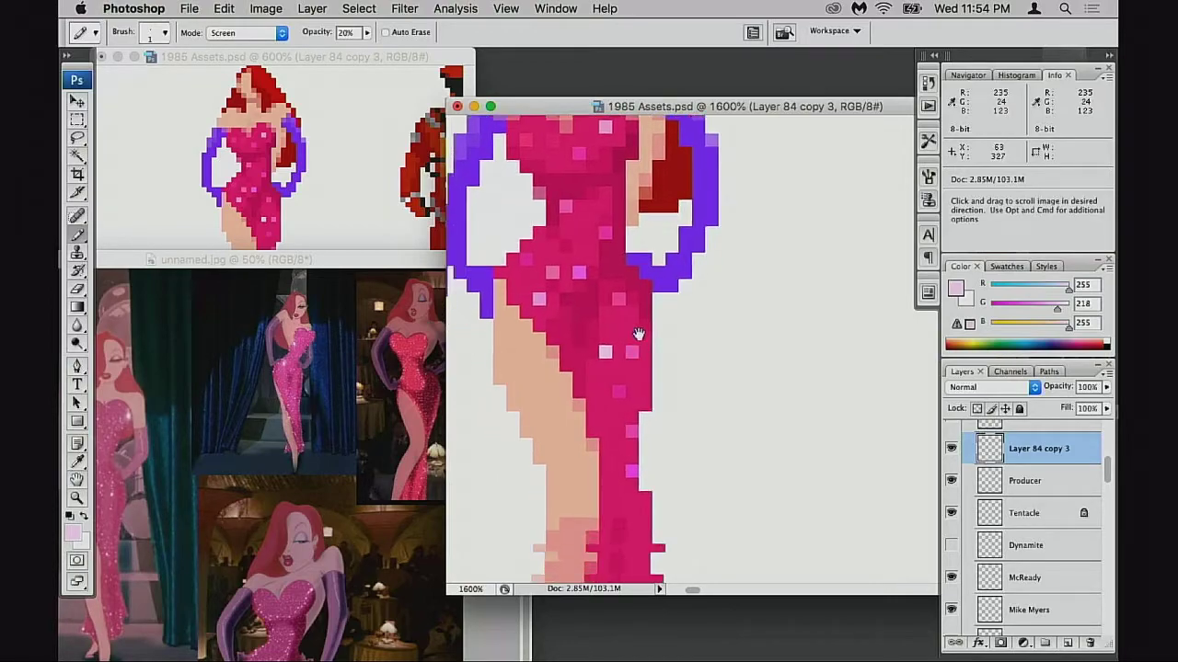
# - Extend the 600% document window to show the whole dress, and brighten the outermost sparkle near the hem with pale pink
pyautogui.click(660, 447)
pyautogui.moveTo(684, 497)
pyautogui.mouseDown()
pyautogui.moveTo(684, 426)
pyautogui.moveTo(667, 386)
pyautogui.moveTo(714, 385)
pyautogui.mouseUp()
pyautogui.click(425, 226)
pyautogui.click(692, 387)
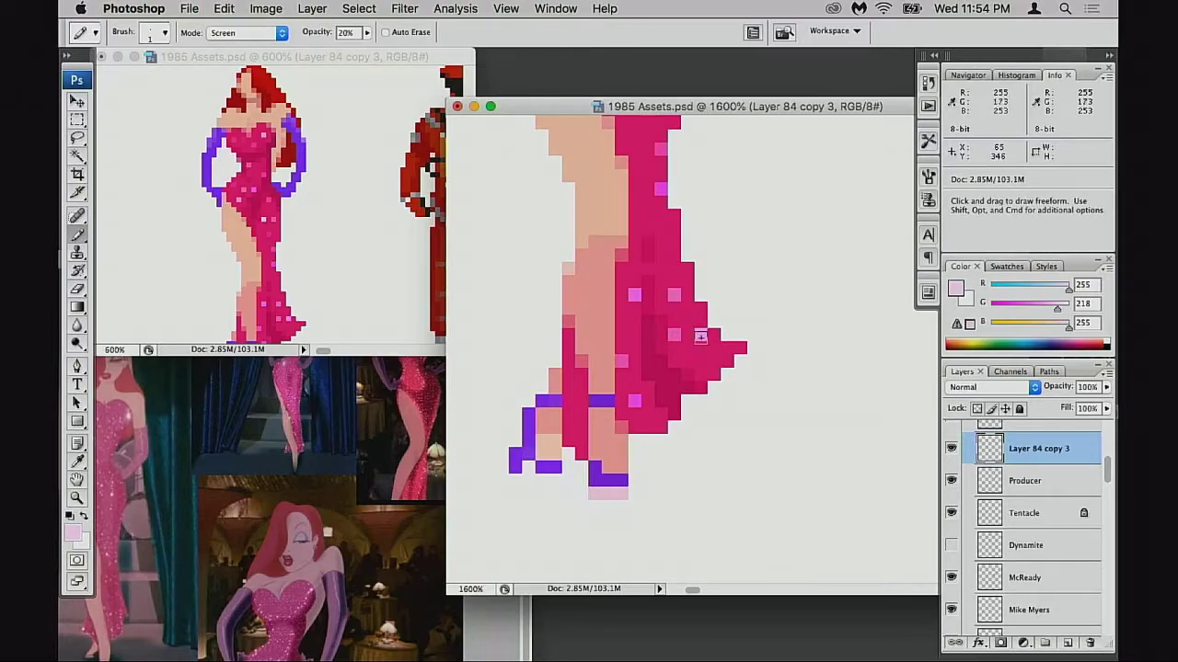
pyautogui.scroll(-2, 707, 377)
pyautogui.hscroll(-1, 707, 377)
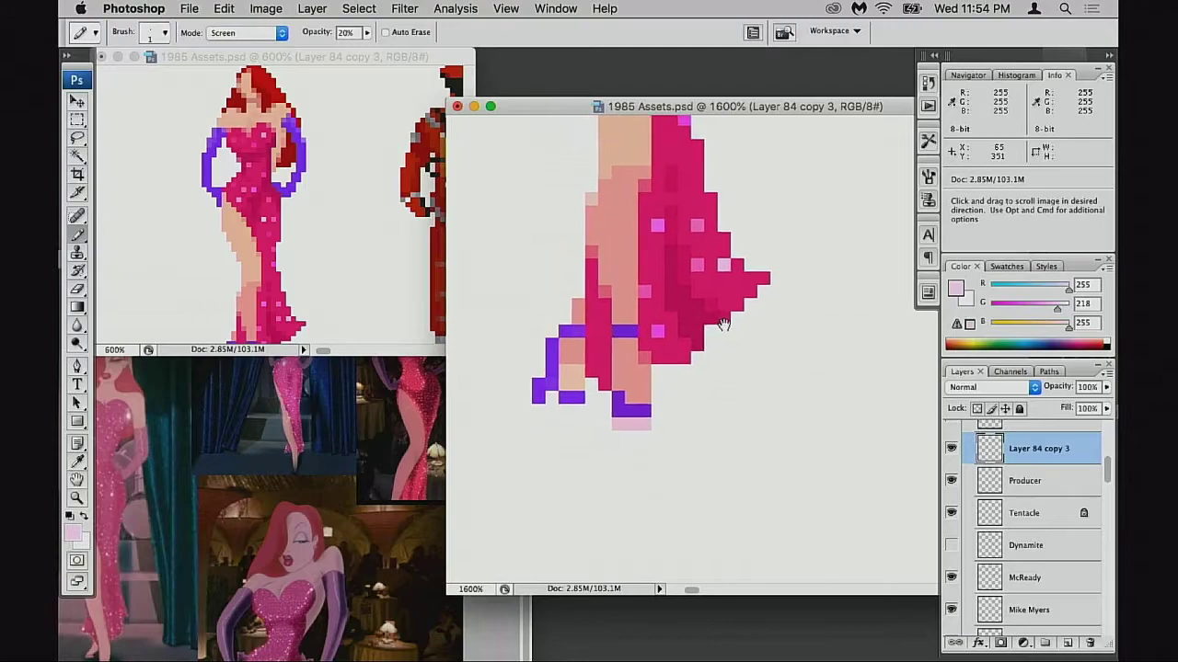
# - Add faint sparkles on the lower skirt and hem with pale pink in Screen mode at 20% opacity
pyautogui.moveTo(689, 332)
pyautogui.mouseDown()
pyautogui.moveTo(696, 373)
pyautogui.moveTo(740, 290)
pyautogui.moveTo(725, 303)
pyautogui.moveTo(687, 435)
pyautogui.mouseUp()
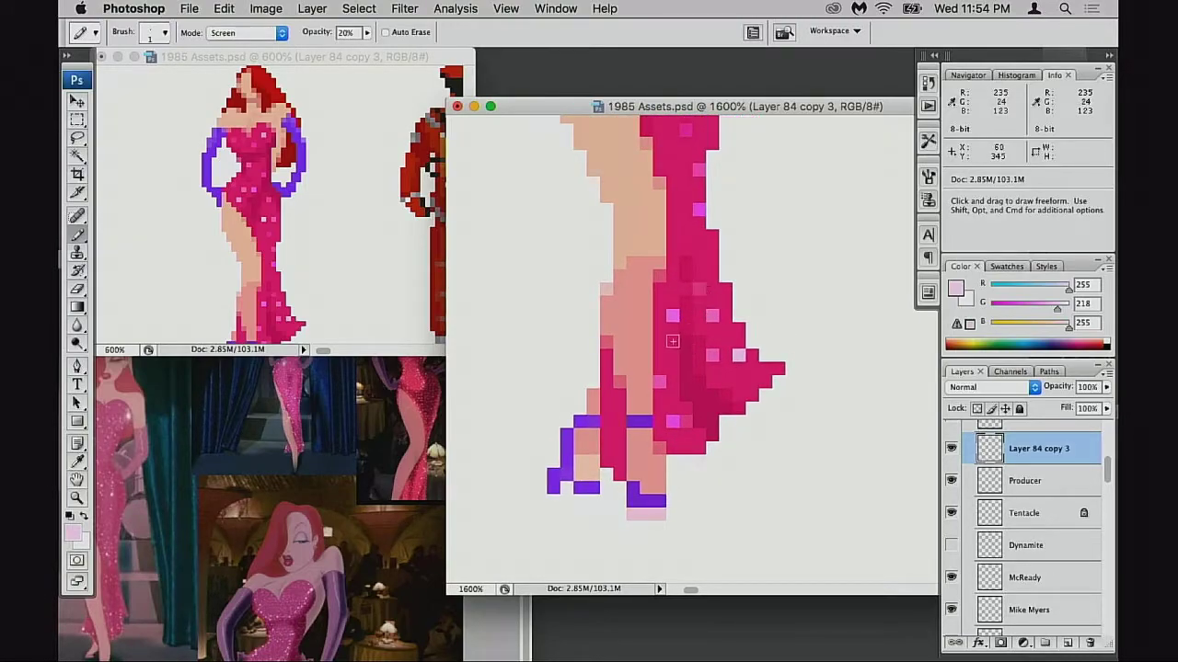
pyautogui.scroll(3, 672, 342)
pyautogui.hscroll(1, 673, 341)
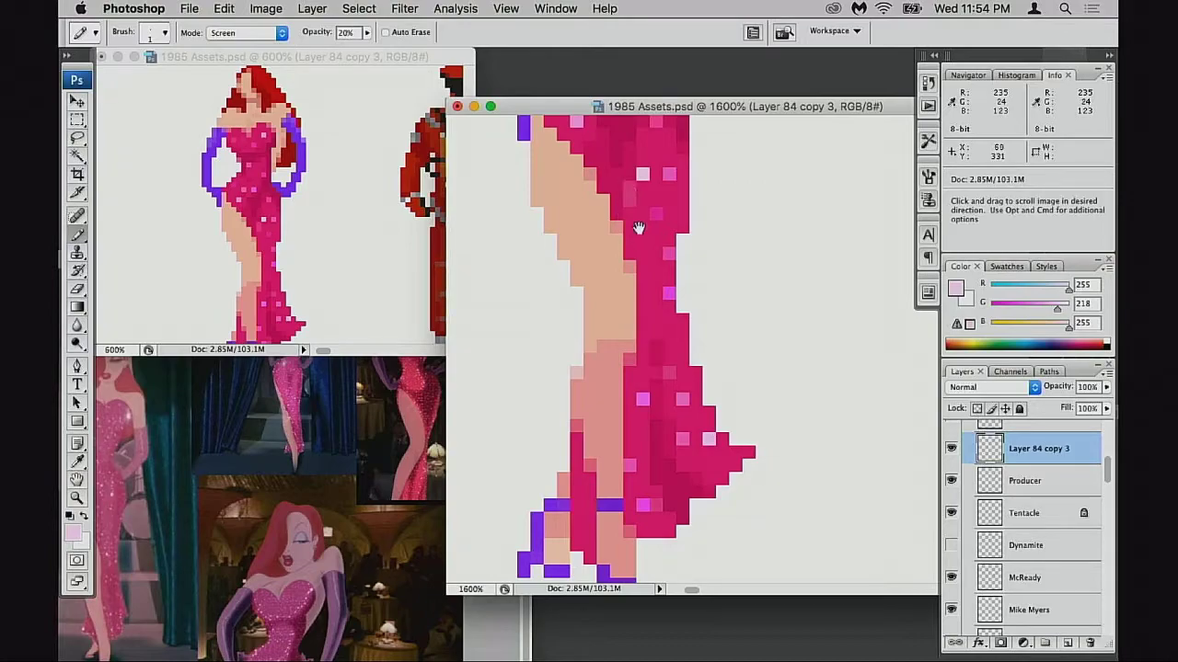
# - Sample the magenta hip sparkle (RGB 243, 40, 173) and paint a new sparkle on the thigh at 100% Pencil opacity
pyautogui.scroll(5, 626, 202)
pyautogui.hscroll(1, 625, 203)
pyautogui.keyDown('alt'); pyautogui.click(552, 210); pyautogui.keyUp('alt')
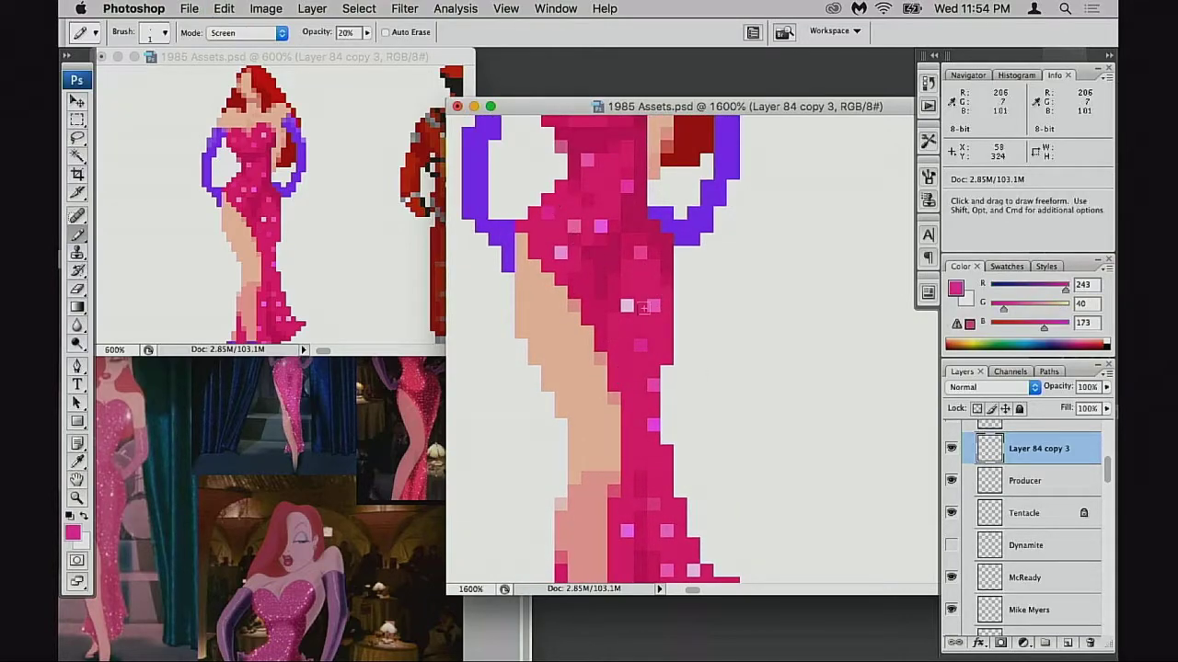
pyautogui.click(640, 284)
pyautogui.press('super+z')
pyautogui.click(640, 319)
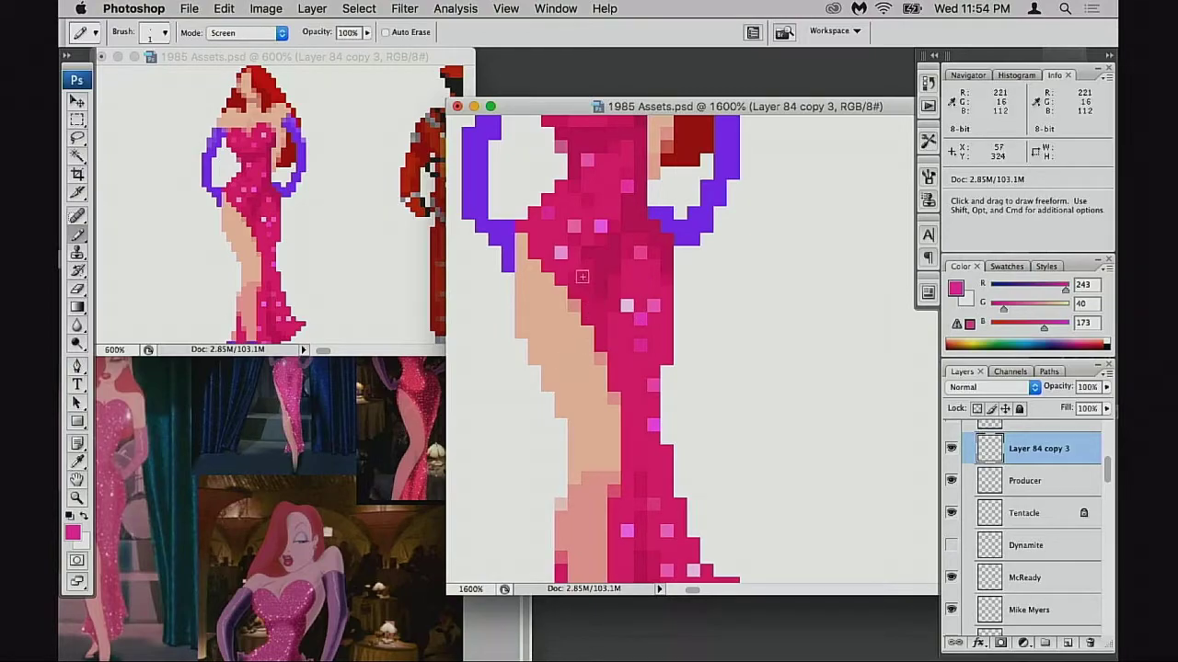
# - Sample reddish pink (RGB 255, 56, 136) from the bust, set the Pencil mode to Normal, and paint sparkles on the hip and thigh
pyautogui.moveTo(609, 260); pyautogui.dragTo(586, 370)
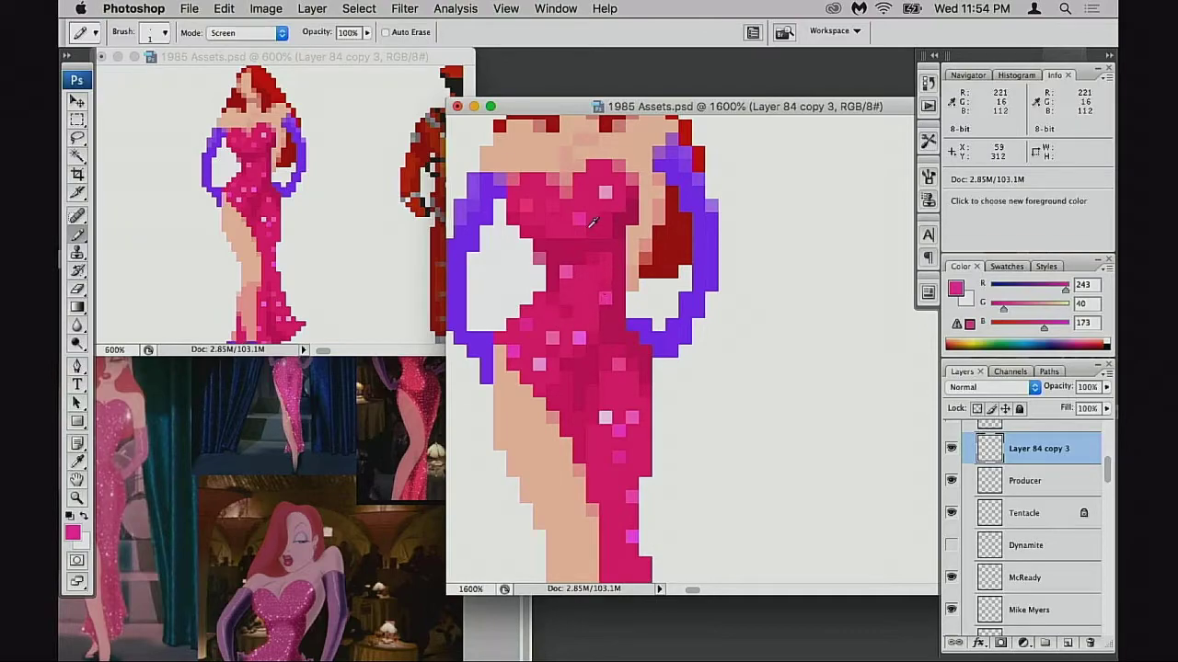
pyautogui.keyDown('alt'); pyautogui.click(531, 210); pyautogui.keyUp('alt')
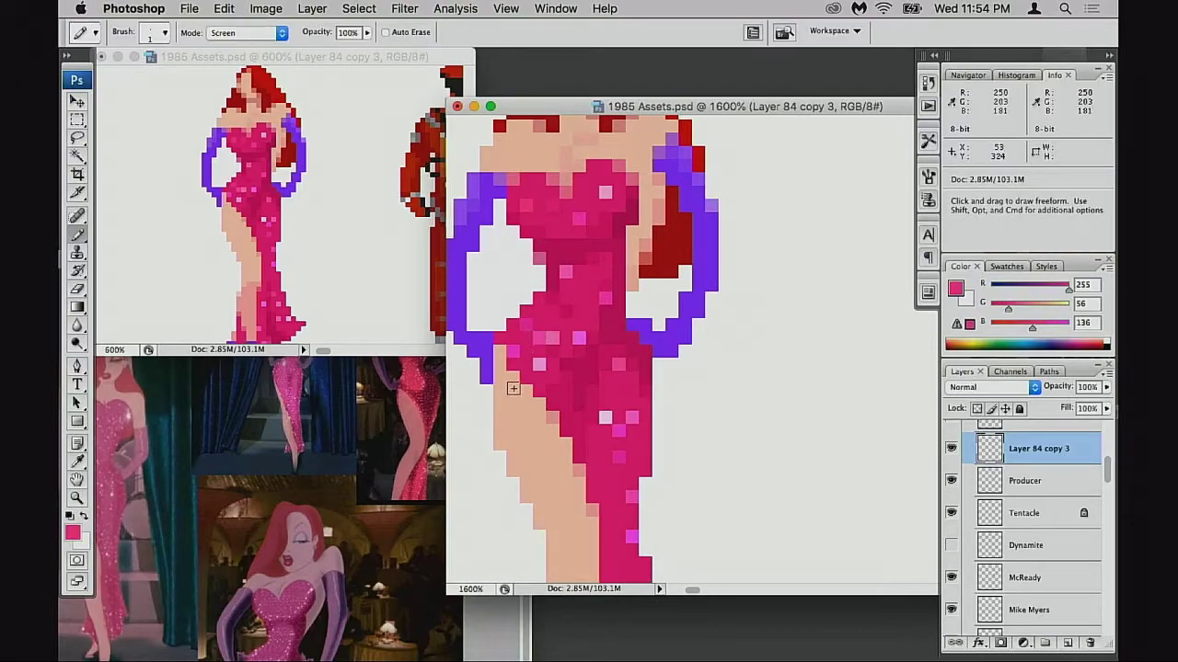
pyautogui.hotkey('shift', 'alt', 'n')
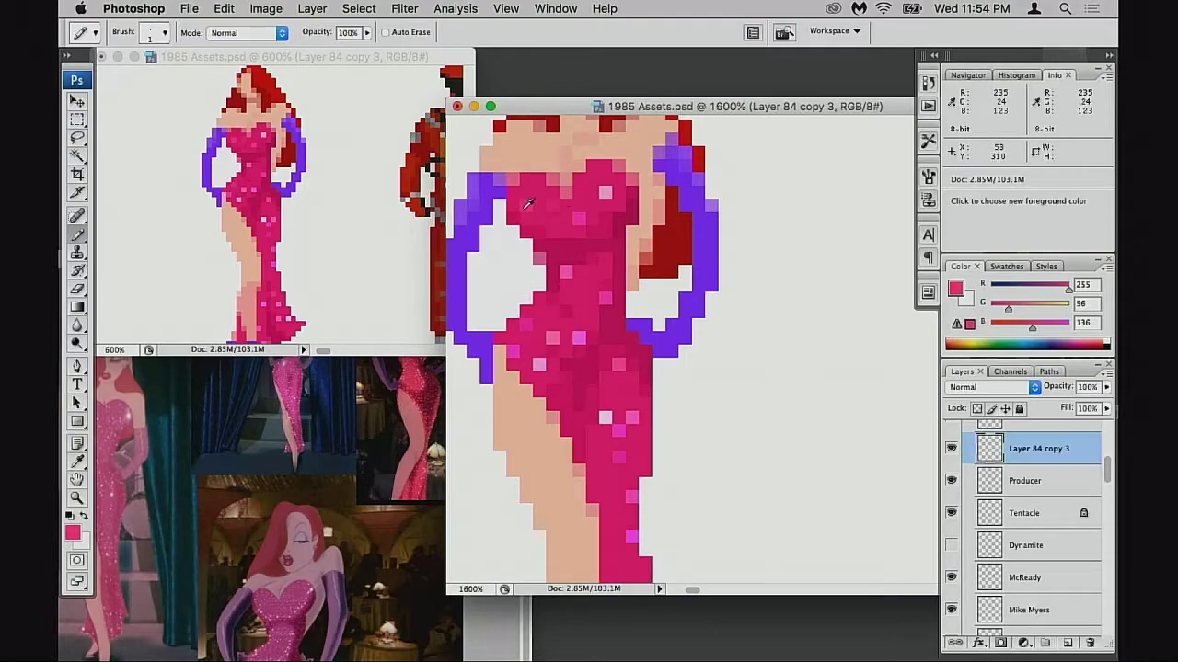
pyautogui.click(539, 314)
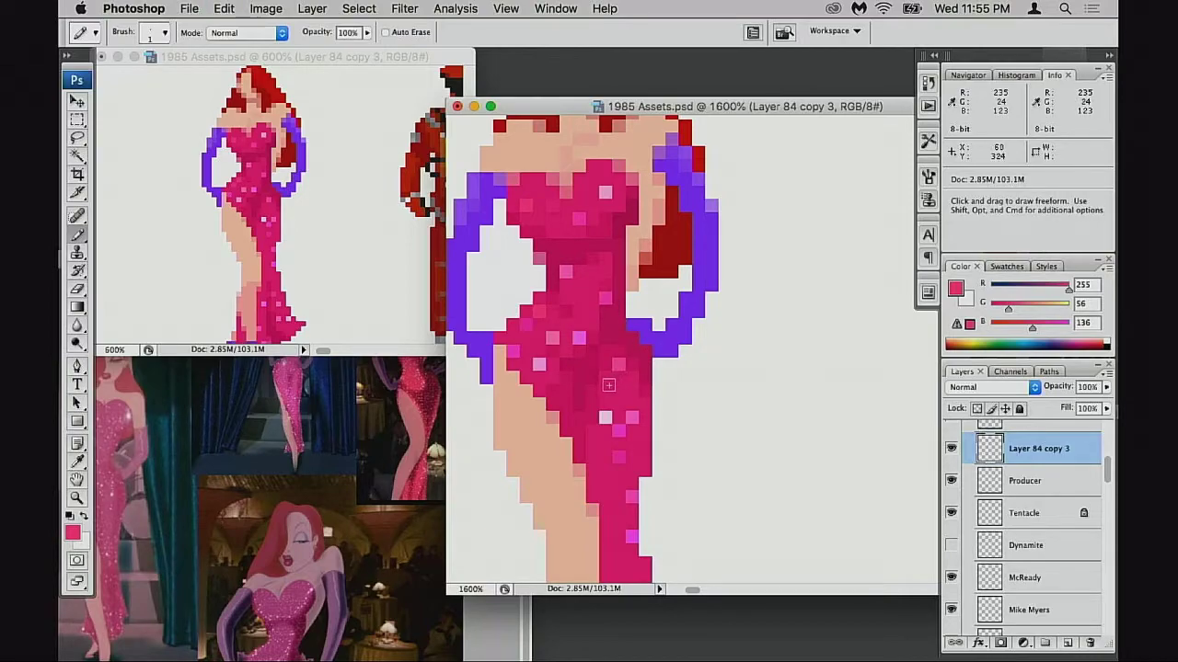
pyautogui.scroll(-1, 644, 405)
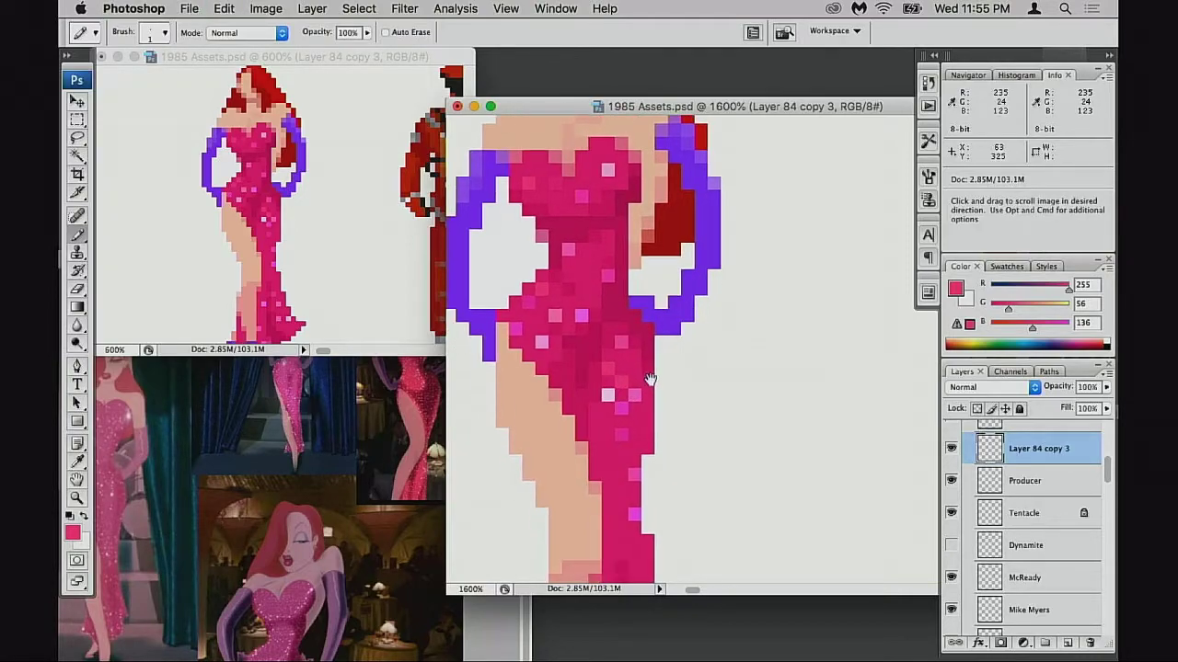
pyautogui.scroll(-2, 636, 366)
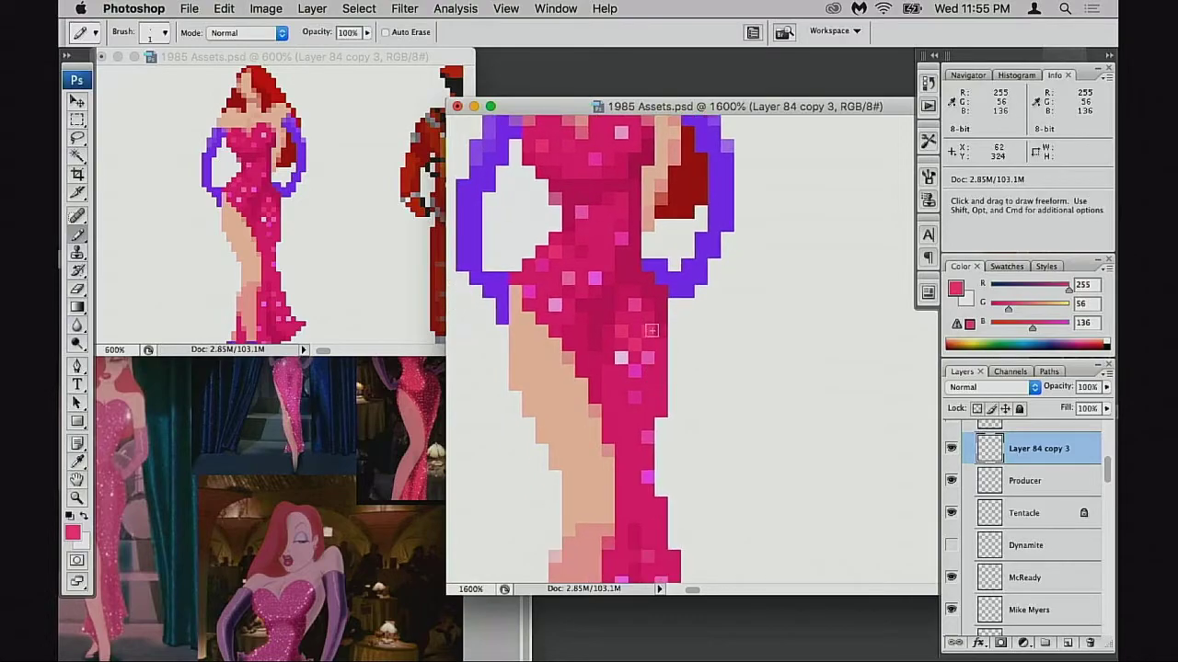
# - Shift the thigh's lightest sparkle (RGB 255, 218, 255) one pixel up and right, and repaint its old spot magenta (RGB 243, 45, 174)
pyautogui.scroll(-5, 655, 331)
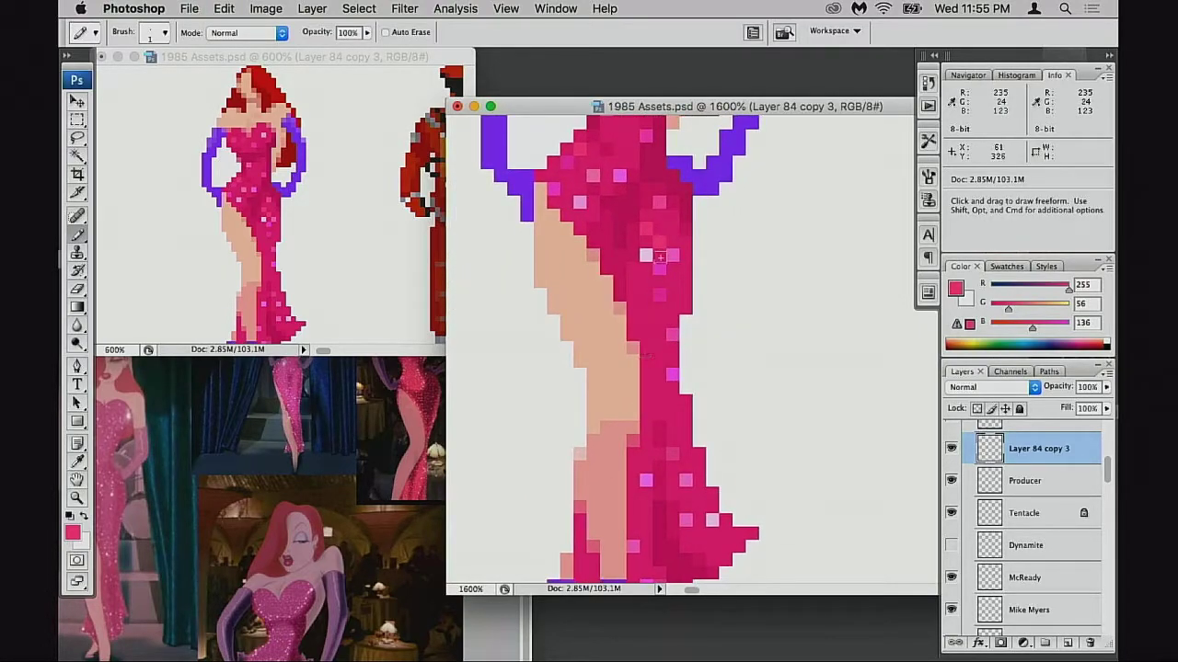
pyautogui.press('alt')
pyautogui.keyDown('alt'); pyautogui.click(651, 250); pyautogui.keyUp('alt')
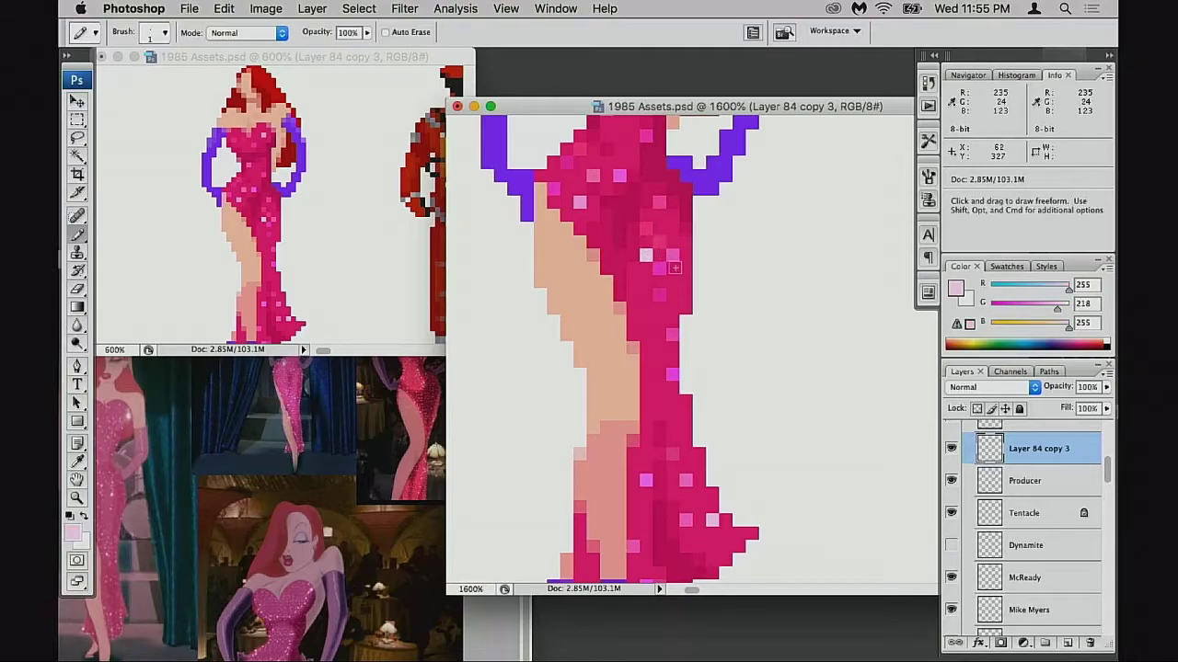
pyautogui.click(648, 257)
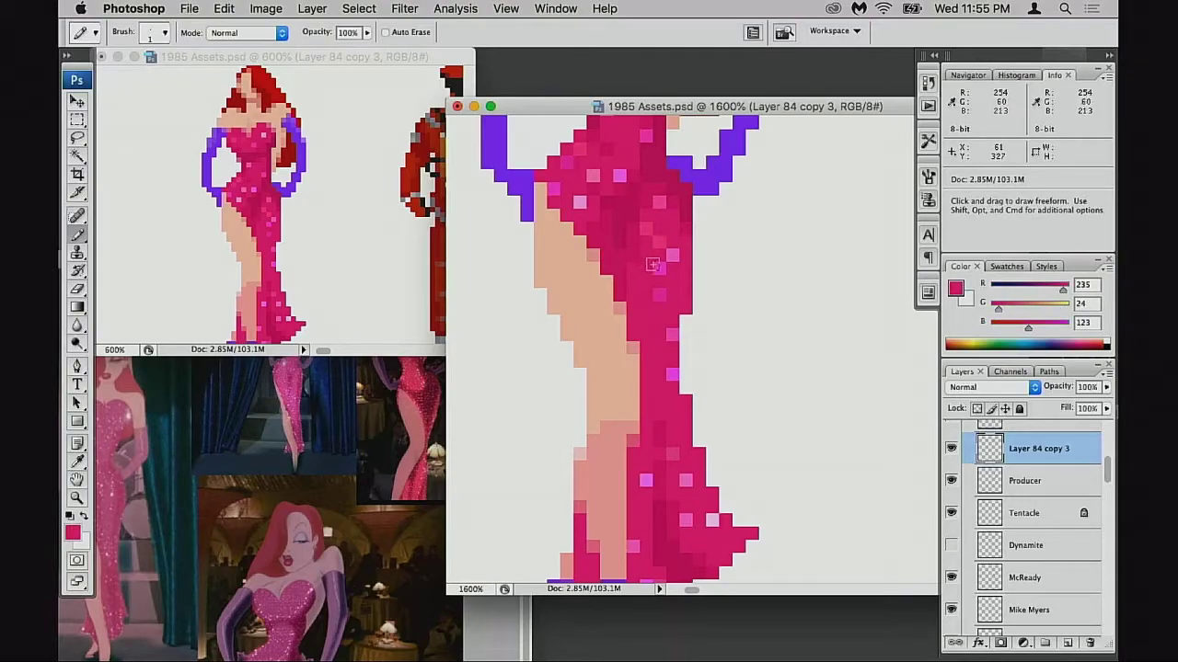
pyautogui.press('super+z')
pyautogui.keyDown('alt'); pyautogui.click(646, 257); pyautogui.keyUp('alt')
pyautogui.click(657, 244)
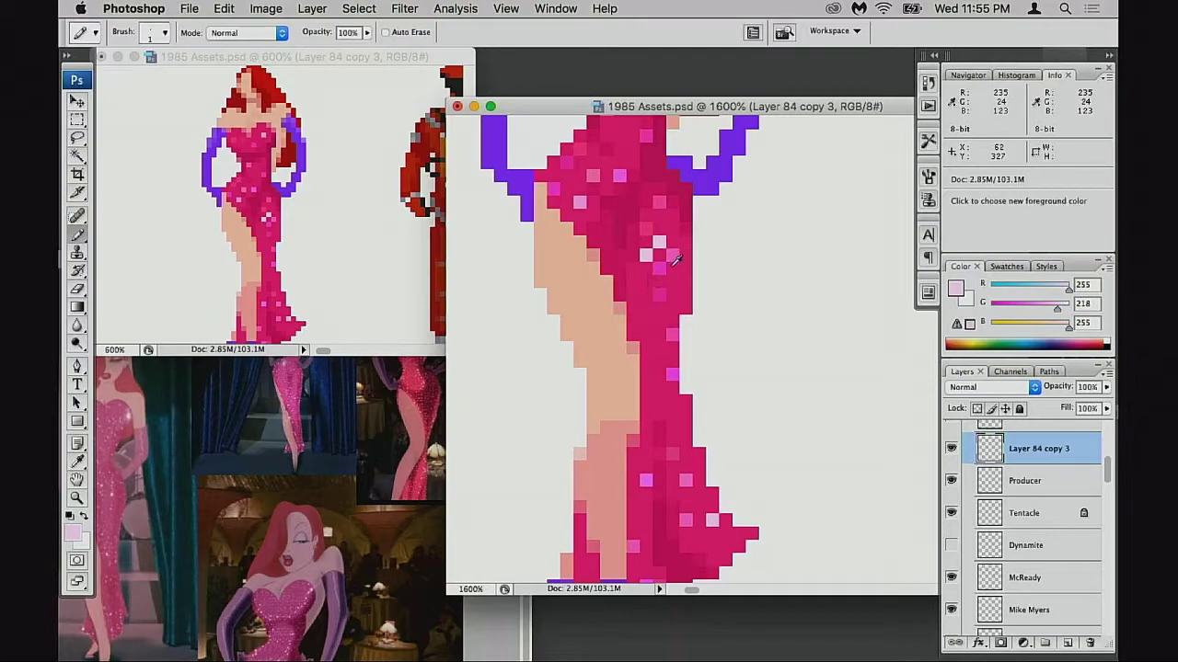
pyautogui.keyDown('alt'); pyautogui.click(676, 260); pyautogui.keyUp('alt')
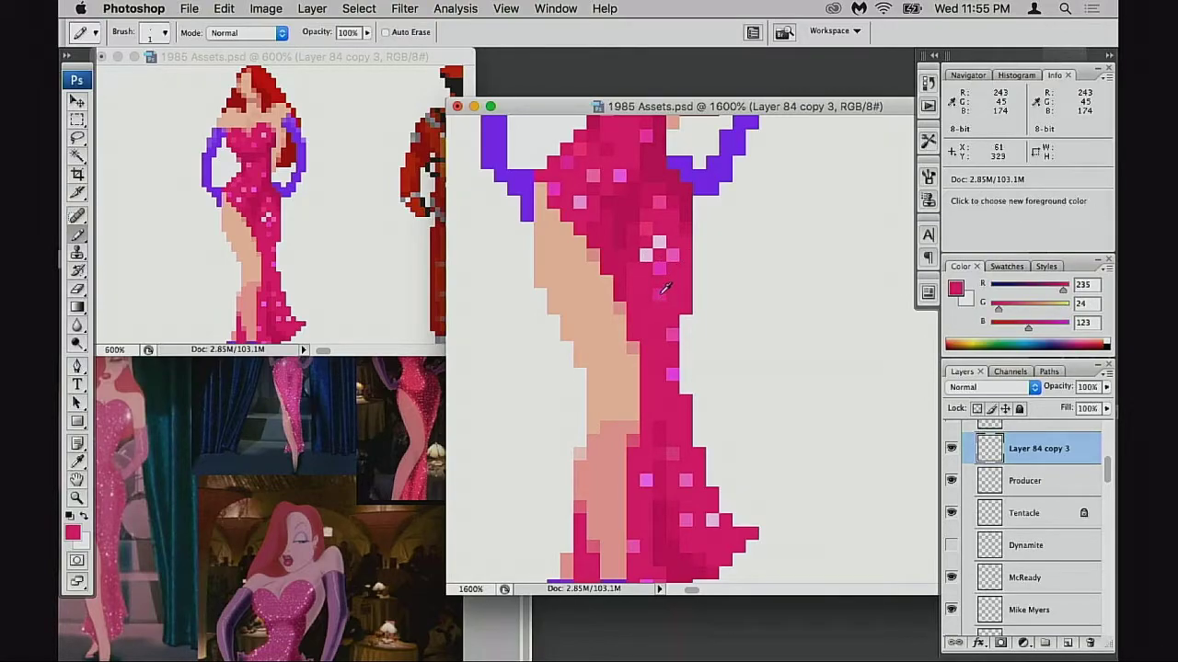
pyautogui.keyDown('alt'); pyautogui.click(664, 288); pyautogui.keyUp('alt')
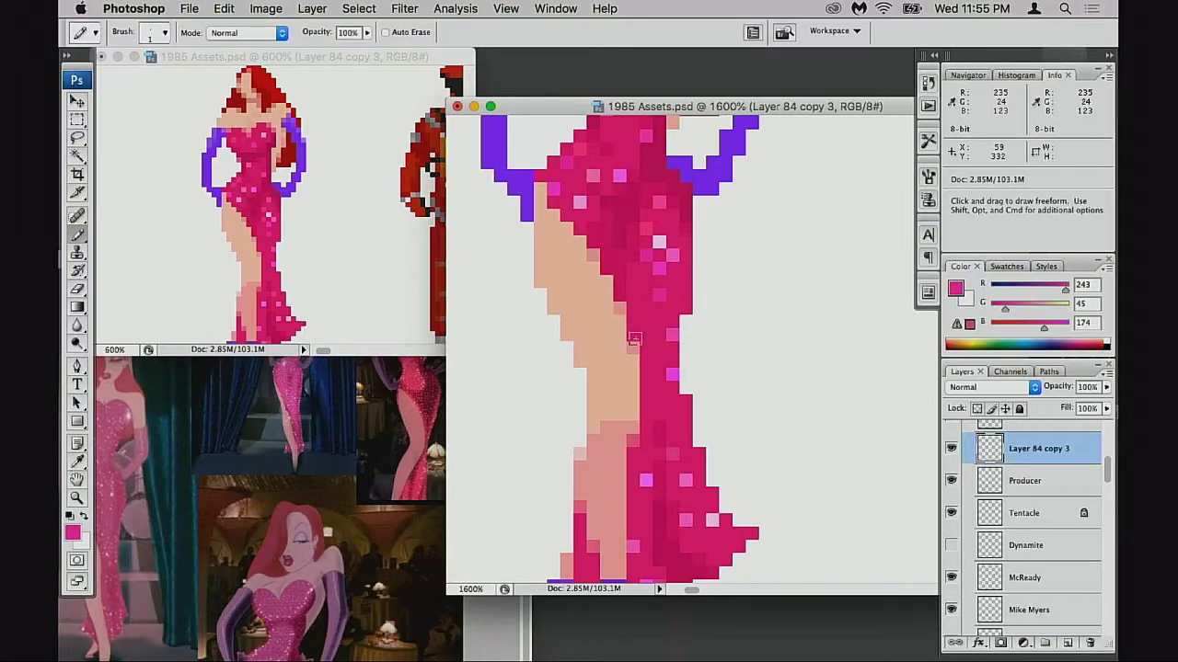
# - Try a pale pink (RGB 255, 218, 255) sparkle on the hip at 30% Pencil opacity, and undo it
pyautogui.keyDown('alt'); pyautogui.click(659, 241); pyautogui.keyUp('alt')
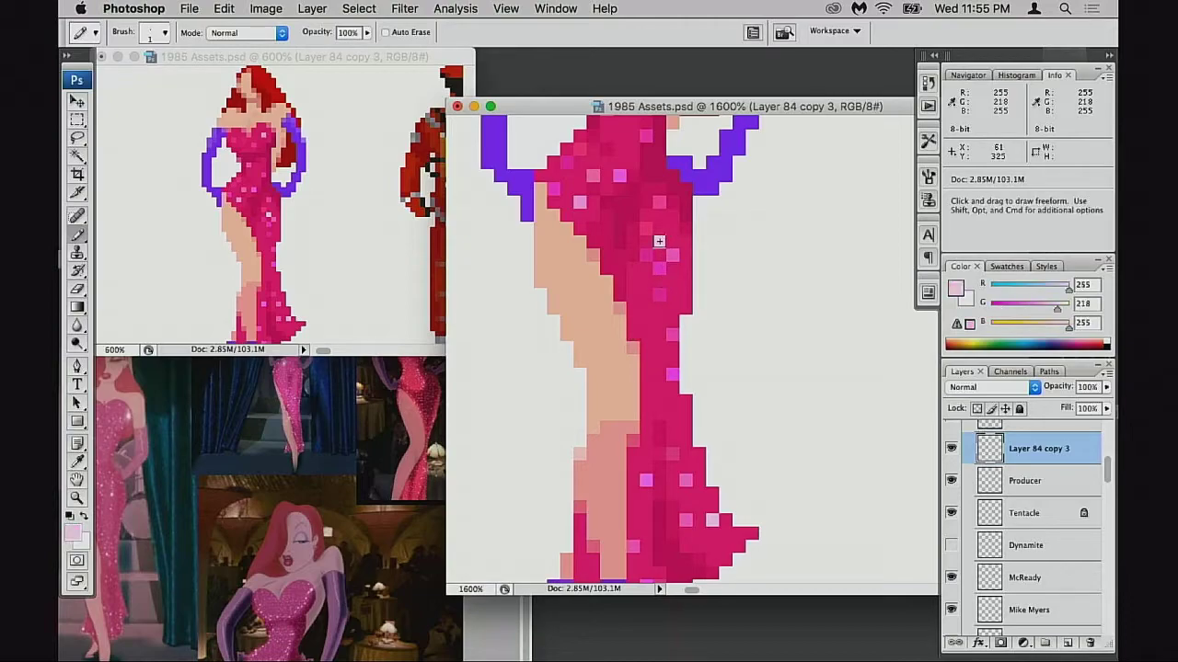
pyautogui.press('3')
pyautogui.moveTo(660, 287); pyautogui.dragTo(658, 449)
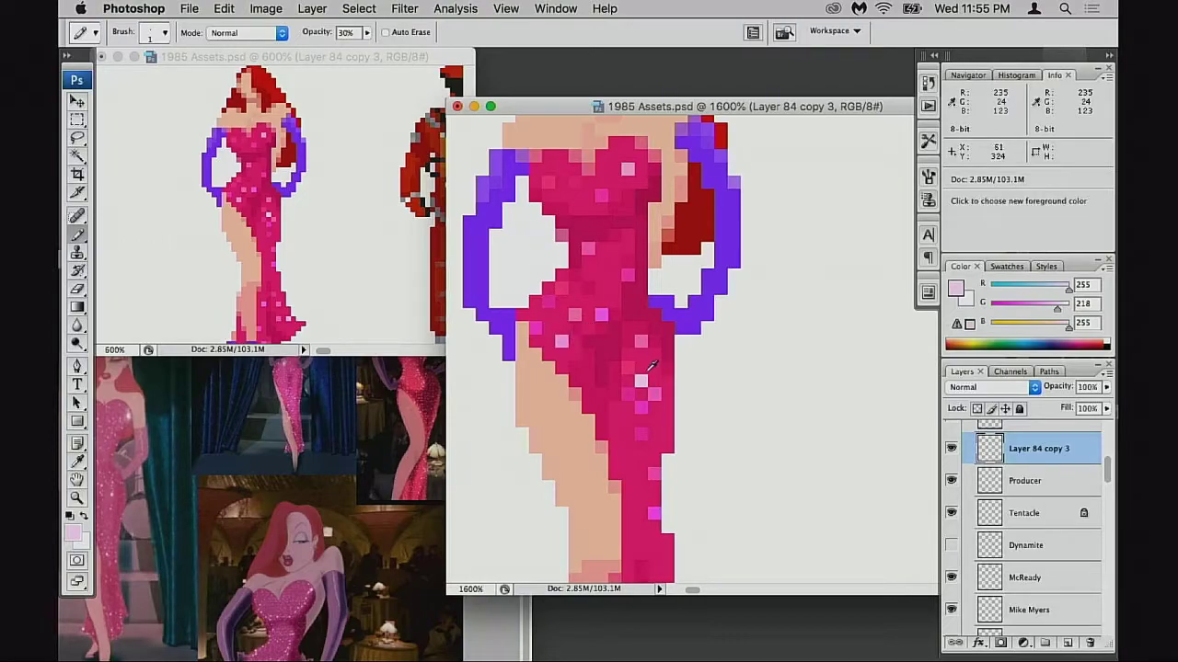
pyautogui.click(561, 315)
pyautogui.press('super+z')
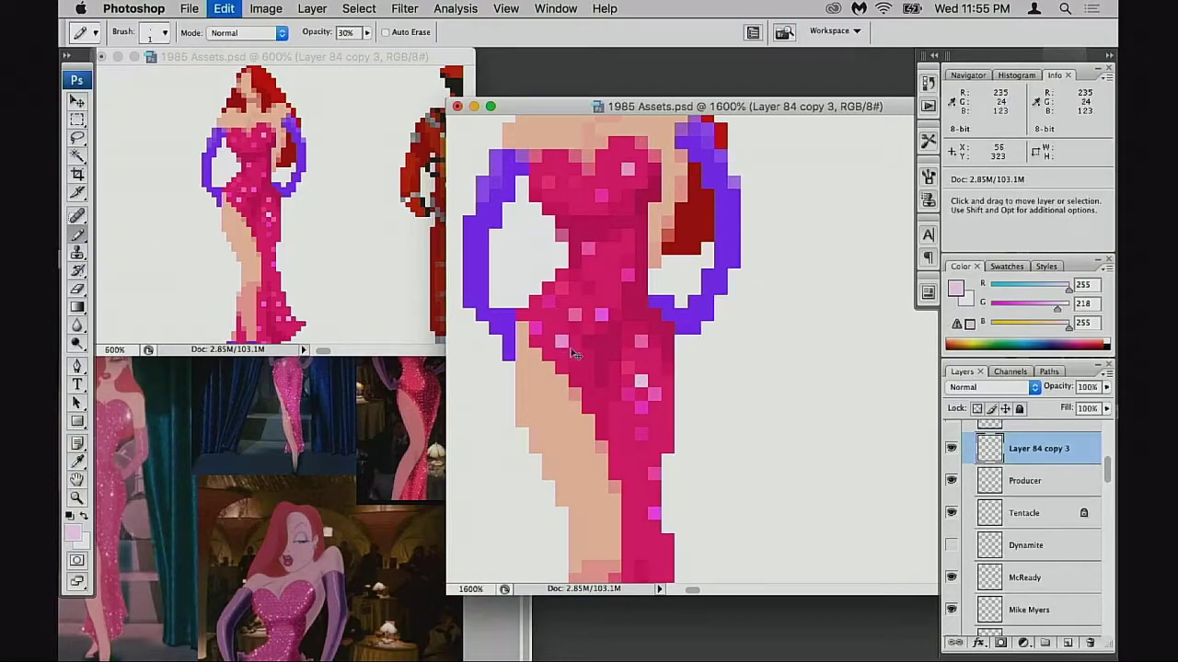
# - Shift a hip sparkle one pixel toward the outer hip with pink (RGB 255, 166, 239) at 100% opacity, covering the old one with base pink
pyautogui.keyDown('alt'); pyautogui.click(561, 342); pyautogui.keyUp('alt')
pyautogui.press('0')
pyautogui.click(561, 315)
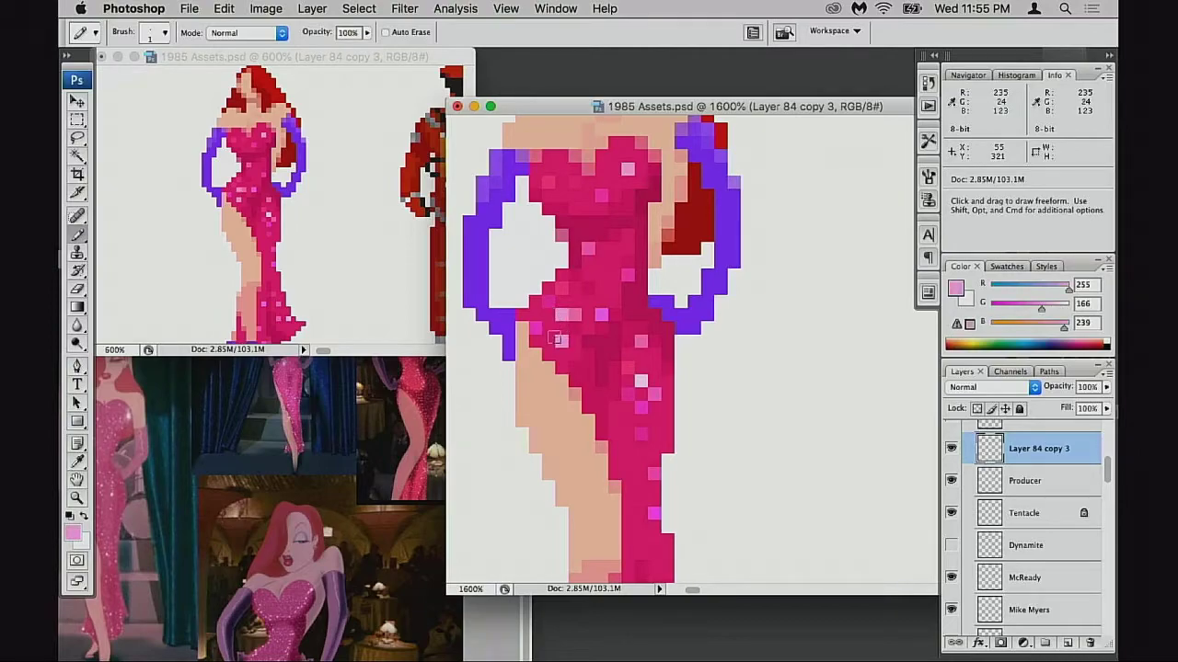
pyautogui.keyDown('alt'); pyautogui.click(584, 301); pyautogui.keyUp('alt')
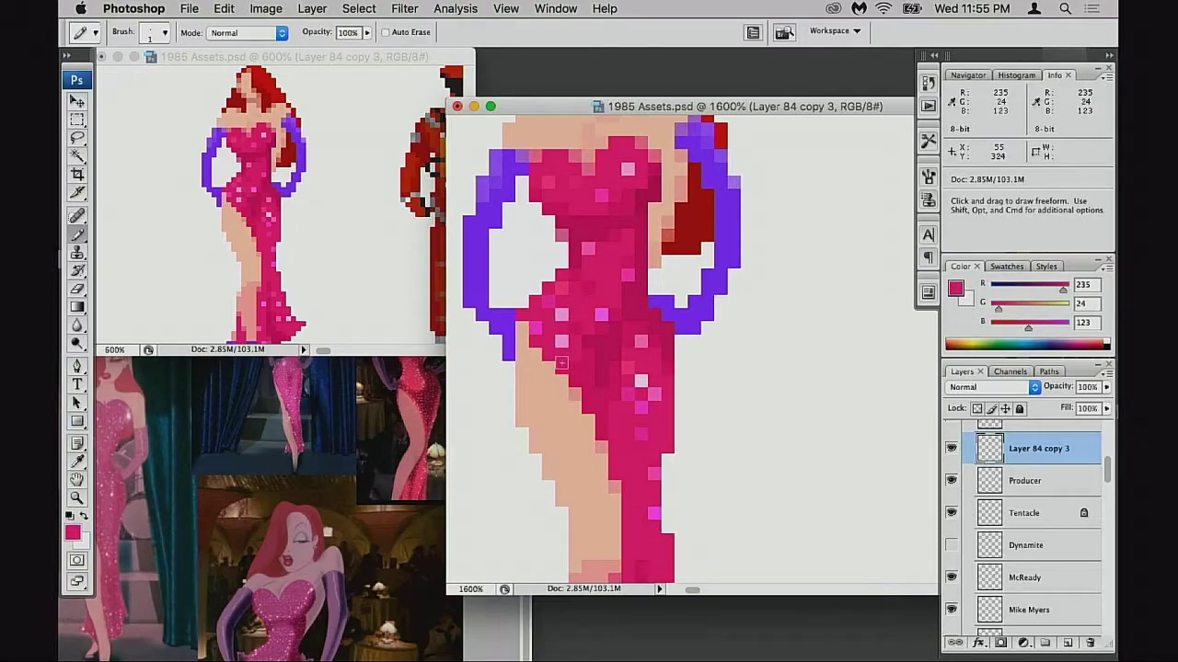
pyautogui.keyDown('alt'); pyautogui.click(561, 339); pyautogui.keyUp('alt')
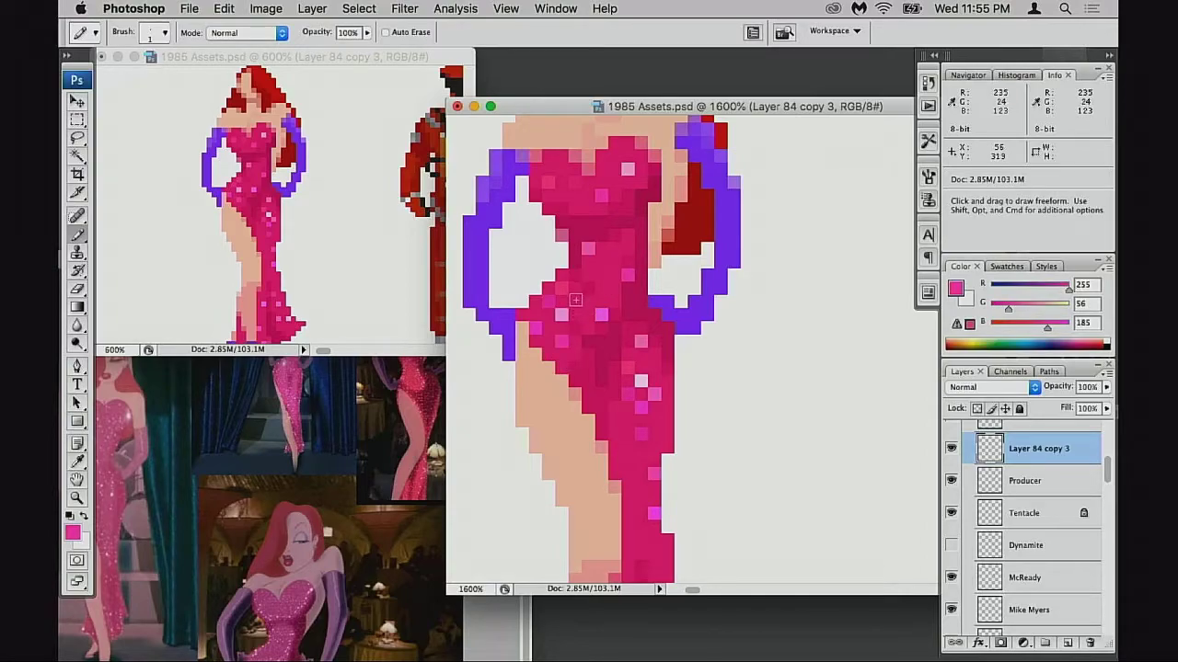
# - Rearrange the bust sparkles with magenta pinks (RGB 255, 56, 185 and 243, 45, 174), covering the central one with base pink (RGB 235, 24, 123)
pyautogui.scroll(5, 660, 313)
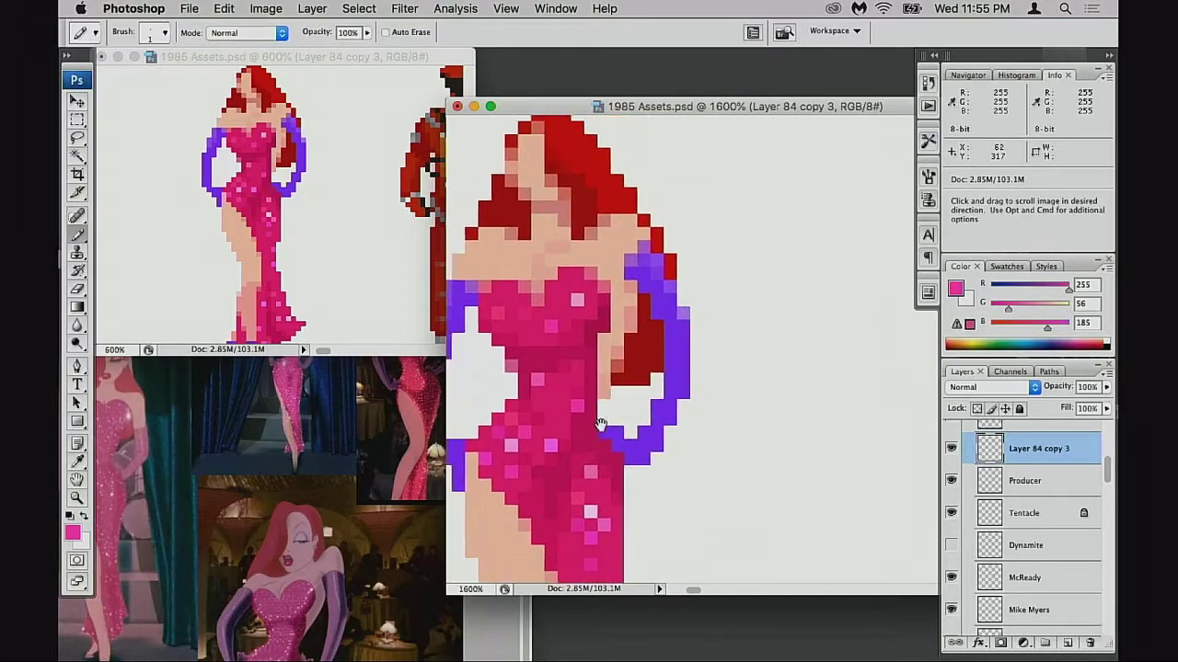
pyautogui.click(560, 313)
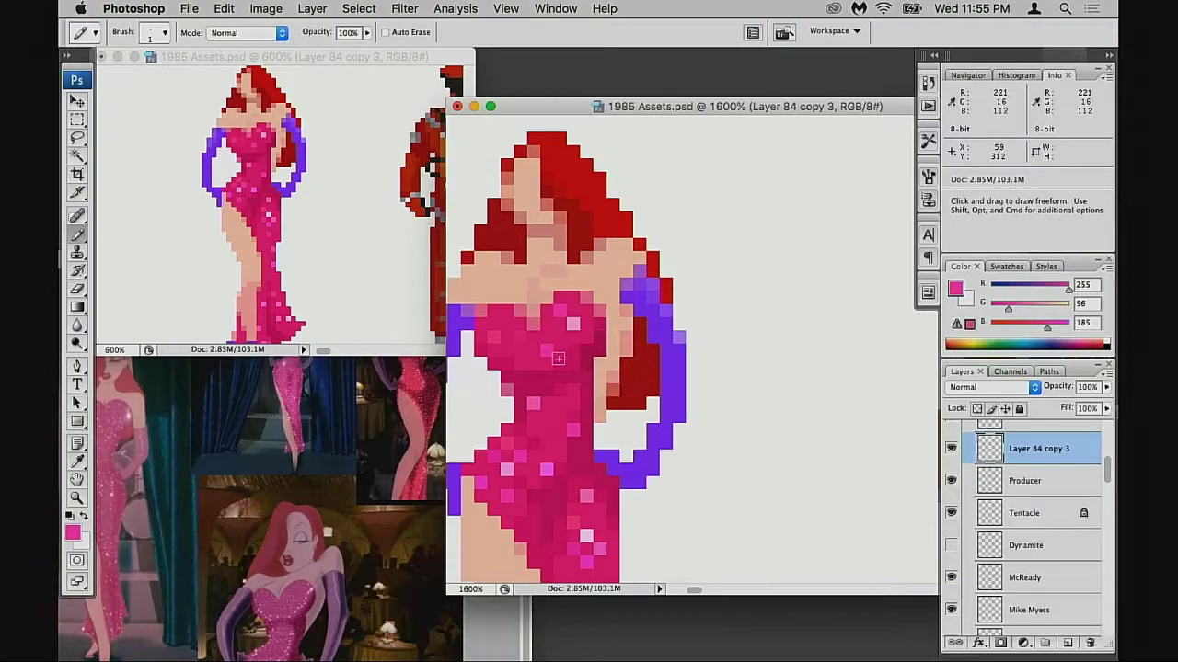
pyautogui.keyDown('alt'); pyautogui.click(555, 346); pyautogui.keyUp('alt')
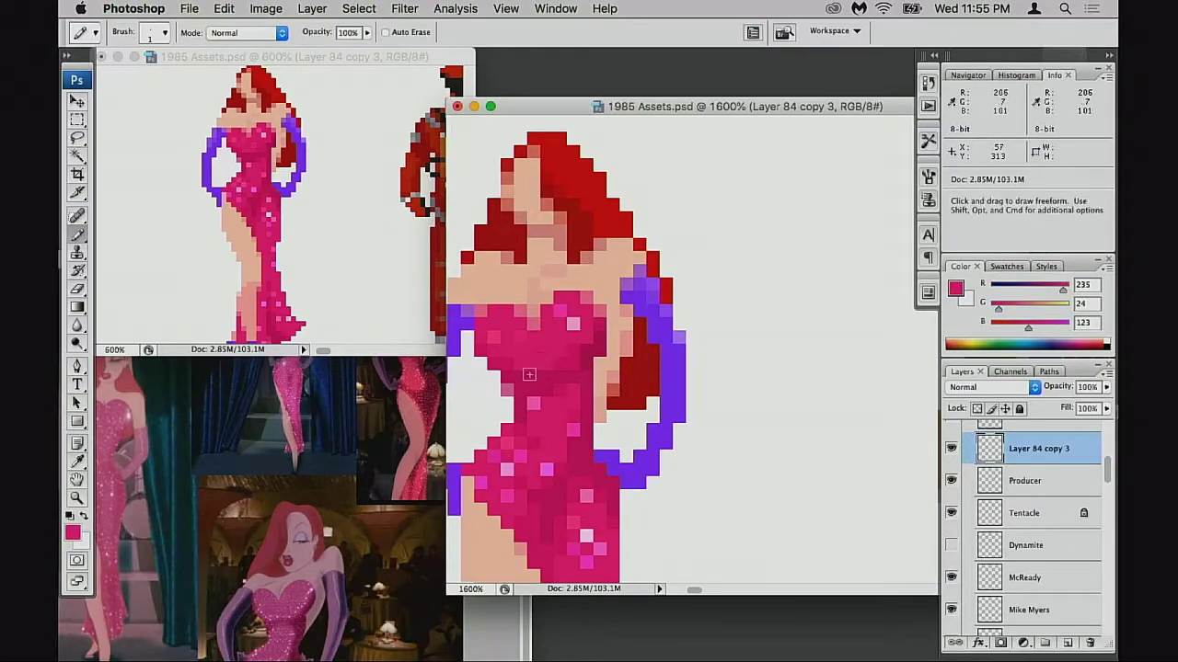
pyautogui.keyDown('alt'); pyautogui.click(562, 315); pyautogui.keyUp('alt')
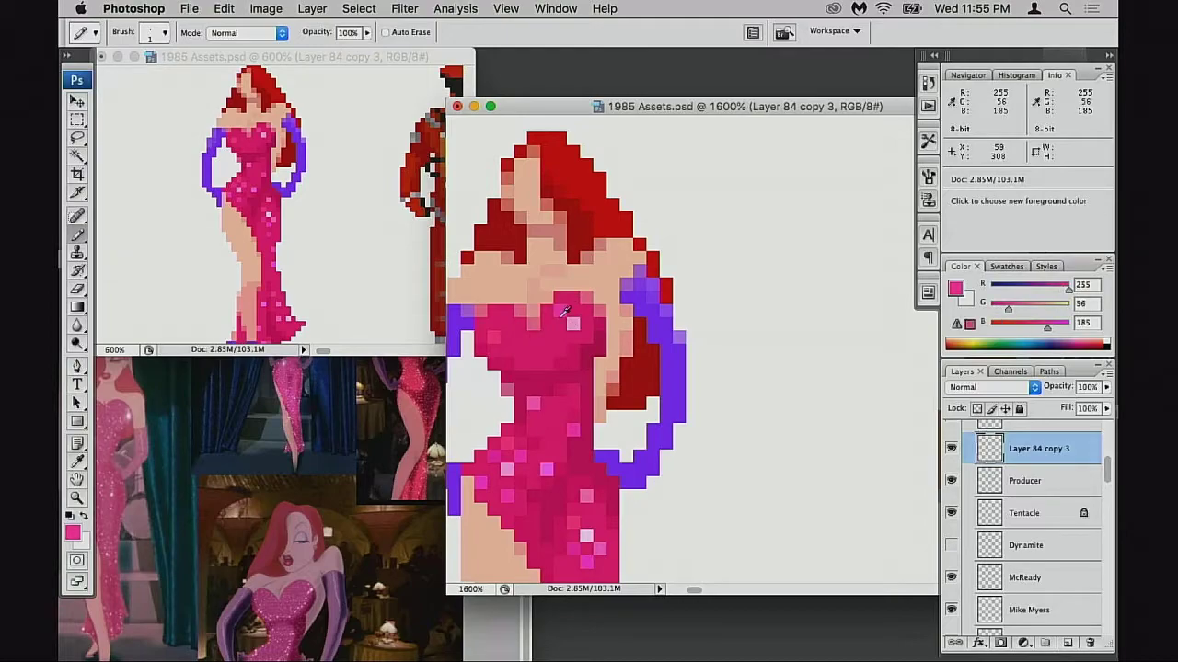
pyautogui.keyDown('alt'); pyautogui.click(585, 543); pyautogui.keyUp('alt')
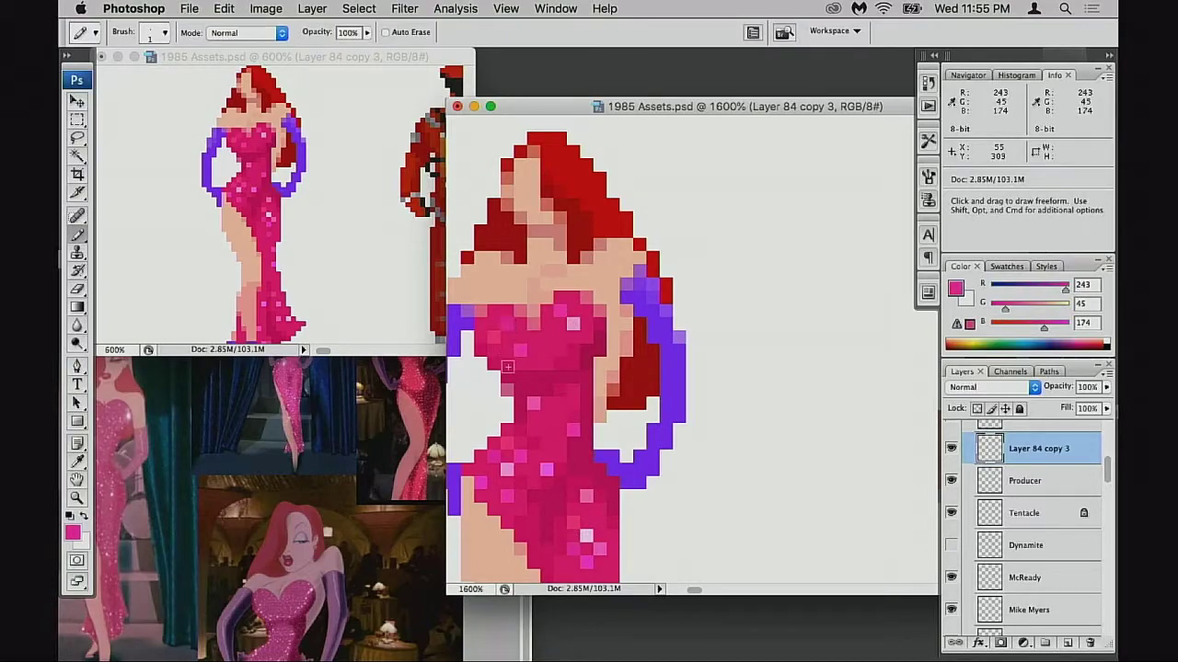
# - Sample reddish pink (RGB 255, 56, 136) from the thigh and paint a faint sparkle on the lower skirt near the hem
pyautogui.moveTo(568, 414); pyautogui.dragTo(594, 272)
pyautogui.moveTo(602, 534); pyautogui.dragTo(607, 383)
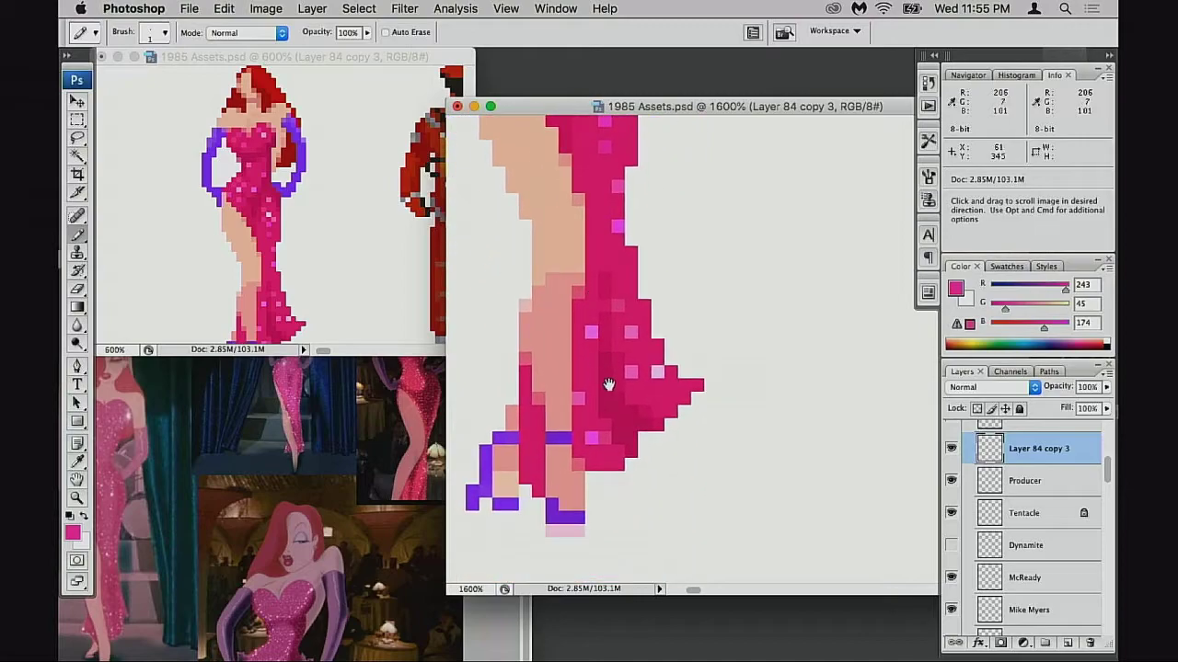
pyautogui.keyDown('alt'); pyautogui.click(655, 372); pyautogui.keyUp('alt')
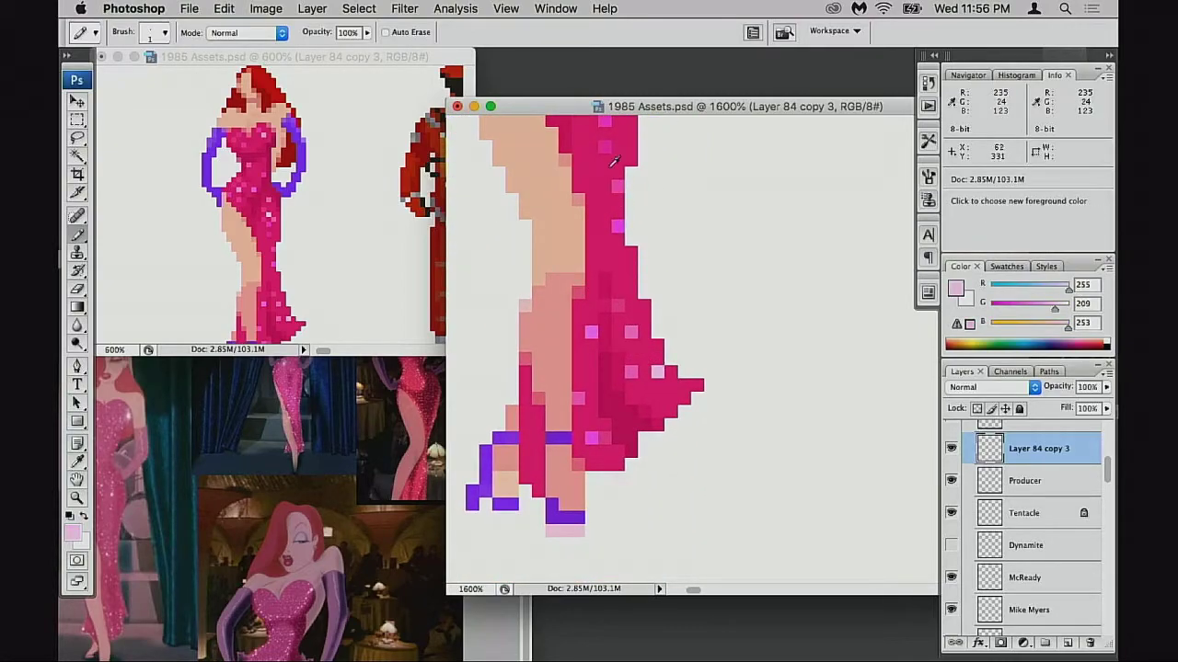
pyautogui.moveTo(619, 284); pyautogui.dragTo(618, 439)
pyautogui.keyDown('alt'); pyautogui.click(591, 241); pyautogui.keyUp('alt')
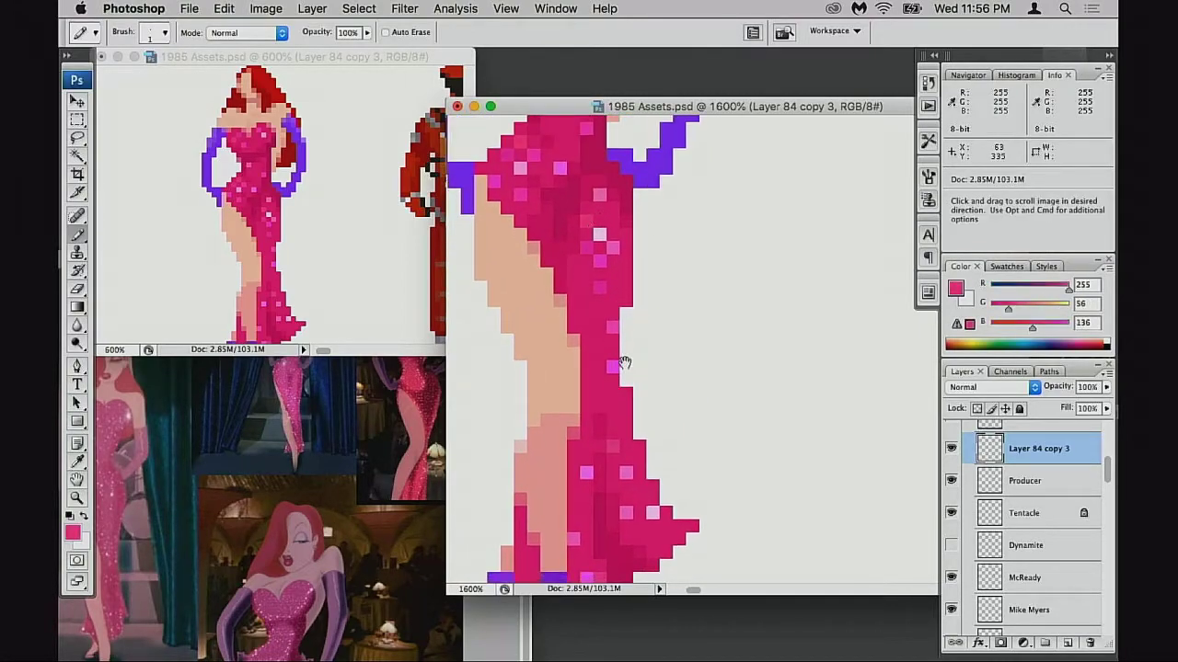
pyautogui.moveTo(623, 363); pyautogui.dragTo(603, 228)
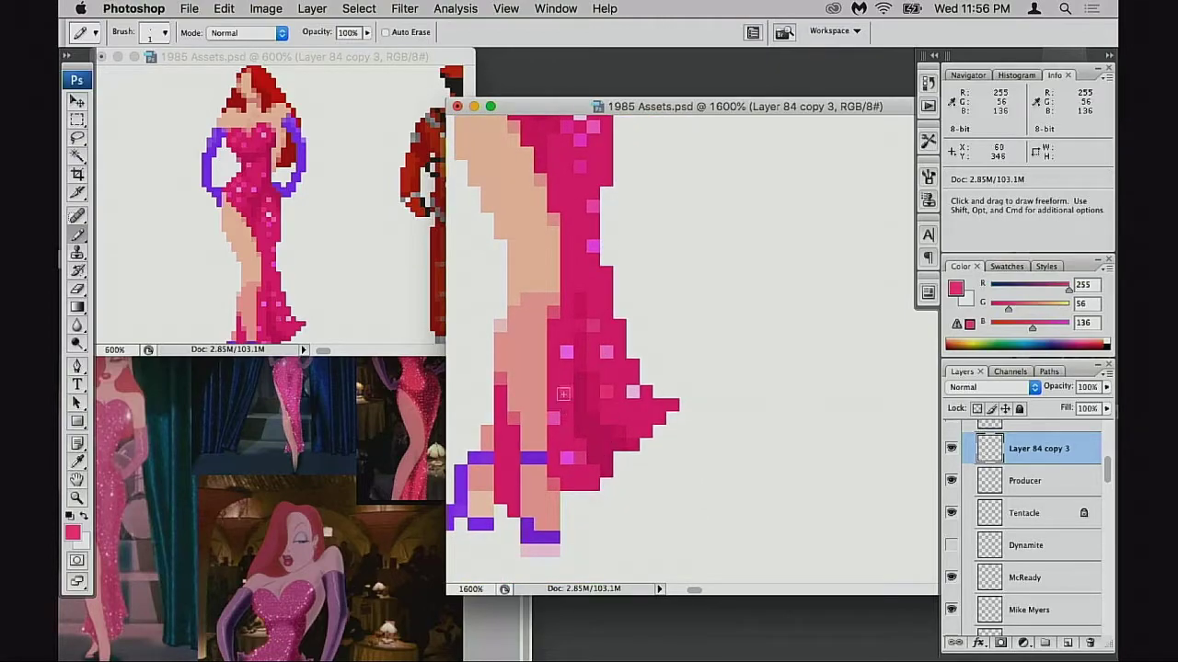
pyautogui.moveTo(601, 415); pyautogui.dragTo(653, 388)
# - Examine the whole dress at 500% beside the astronaut sprite, and return to a 1200% view of the bust
pyautogui.keyDown('alt'); pyautogui.click(657, 378); pyautogui.keyUp('alt')
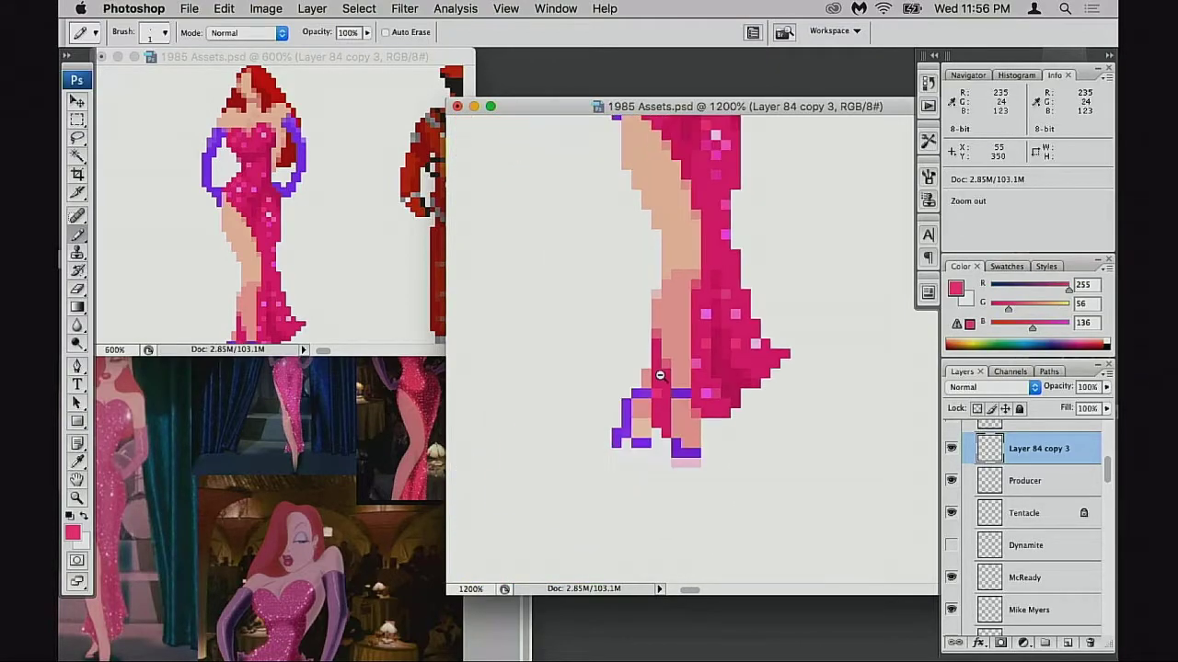
pyautogui.keyDown('alt'); pyautogui.click(664, 375); pyautogui.keyUp('alt')
pyautogui.keyDown('alt'); pyautogui.click(703, 361); pyautogui.keyUp('alt')
pyautogui.keyDown('alt'); pyautogui.click(707, 359); pyautogui.keyUp('alt')
pyautogui.keyDown('alt'); pyautogui.click(734, 348); pyautogui.keyUp('alt')
pyautogui.moveTo(734, 347); pyautogui.dragTo(685, 420)
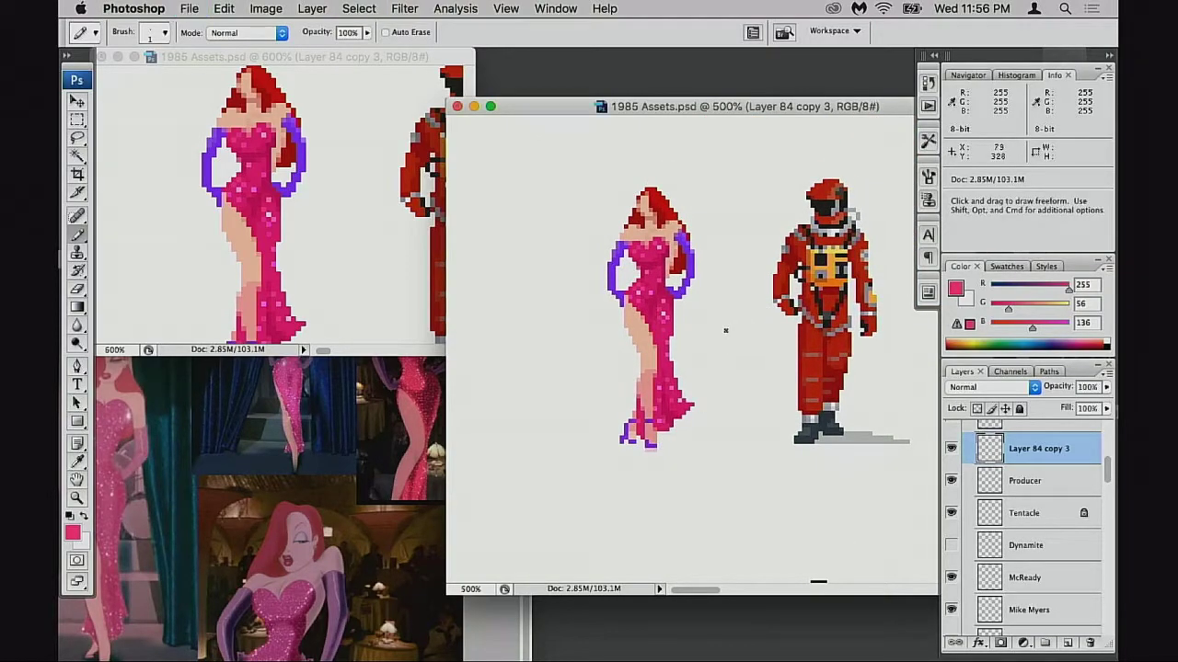
pyautogui.keyDown('super'); pyautogui.click(681, 302); pyautogui.keyUp('super')
pyautogui.keyDown('super'); pyautogui.click(682, 302); pyautogui.keyUp('super')
pyautogui.keyDown('super'); pyautogui.click(762, 345); pyautogui.keyUp('super')
pyautogui.moveTo(760, 346); pyautogui.dragTo(663, 351)
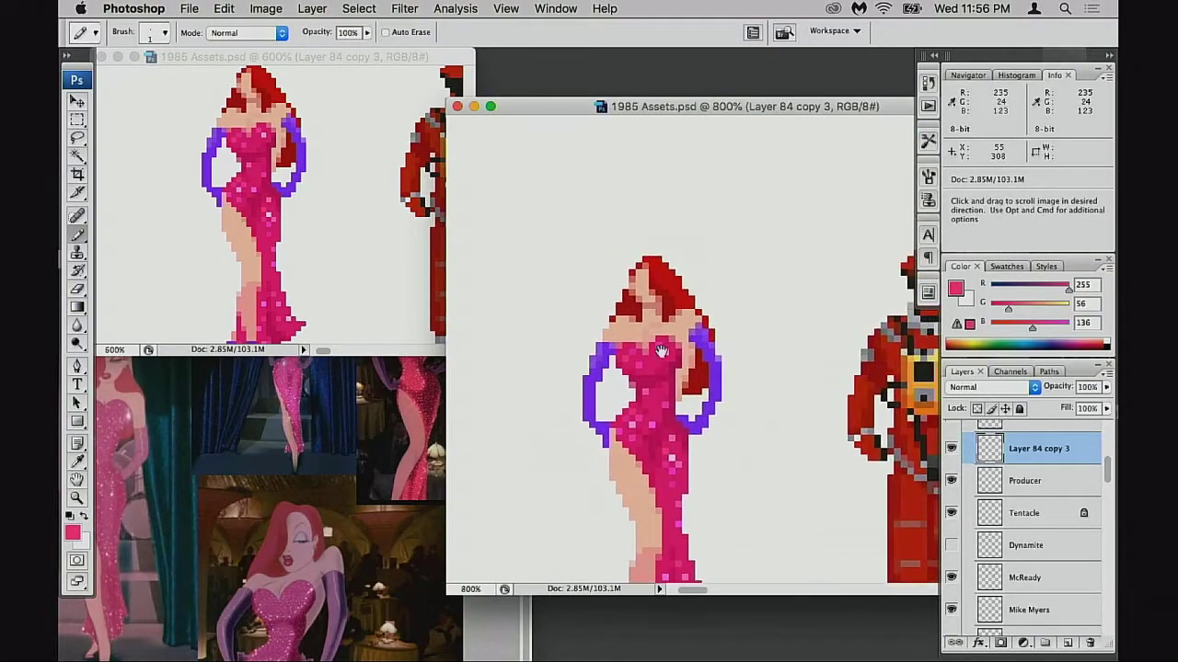
pyautogui.keyDown('super'); pyautogui.click(664, 350); pyautogui.keyUp('super')
# - Brighten the opposite bust sparkle with light pink (RGB 255, 178, 230) sampled from the bust's brightest sparkle, at 90% Pencil opacity
pyautogui.keyDown('alt'); pyautogui.click(714, 374); pyautogui.keyUp('alt')
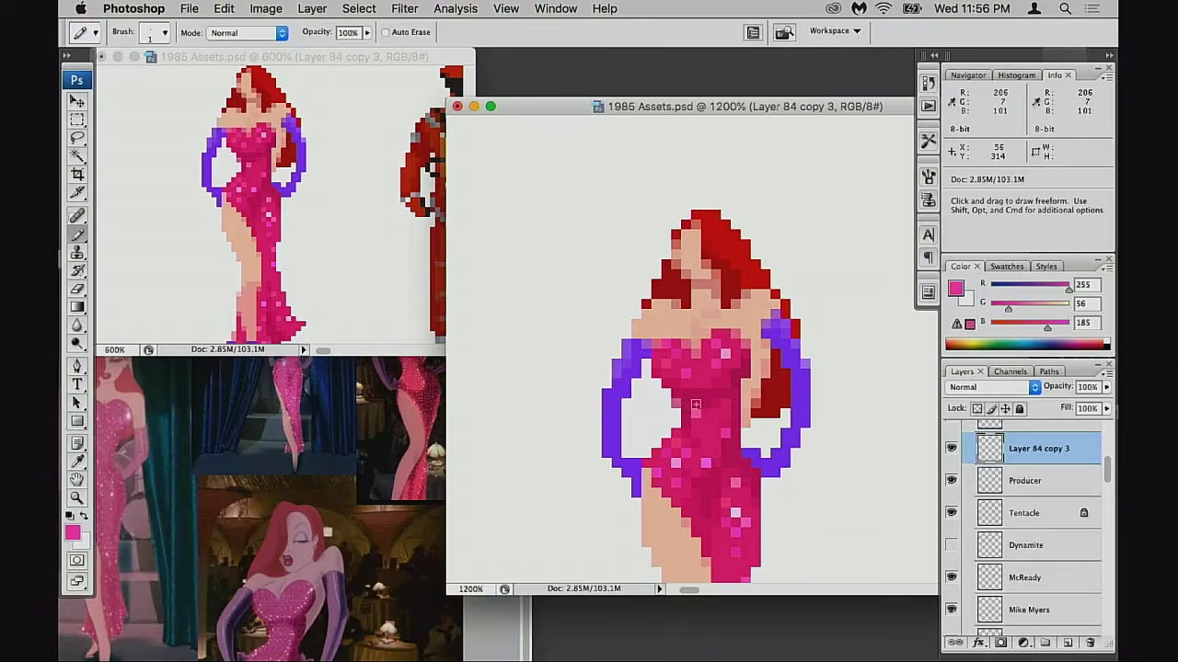
pyautogui.keyDown('alt'); pyautogui.click(730, 351); pyautogui.keyUp('alt')
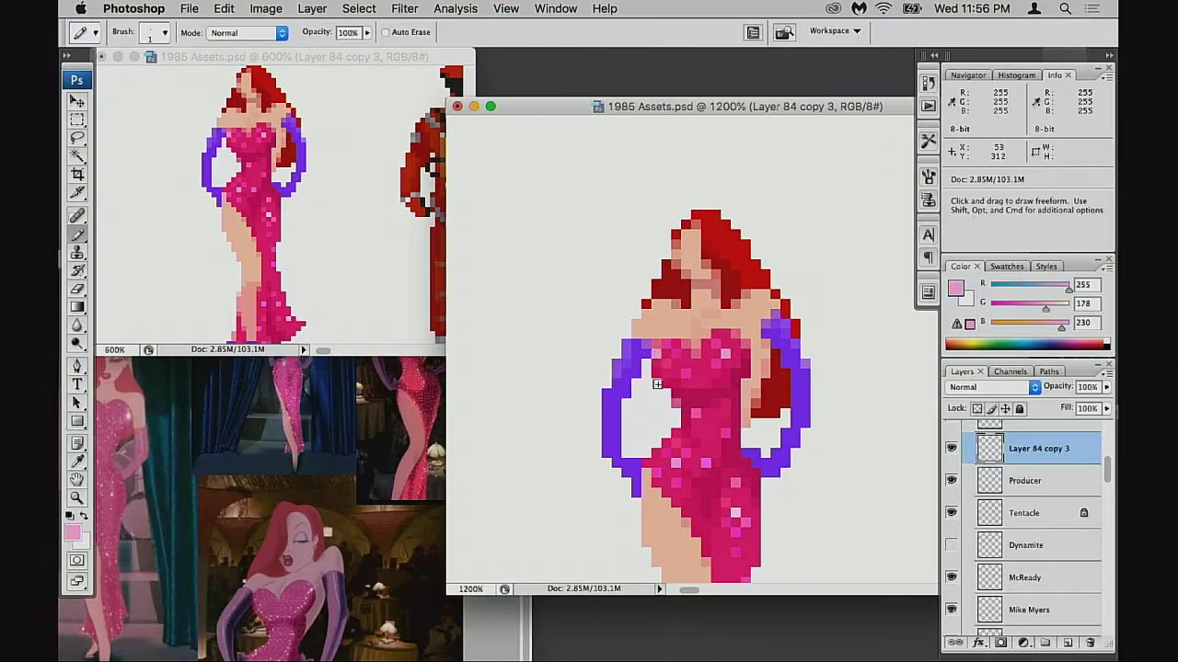
pyautogui.press('super+z')
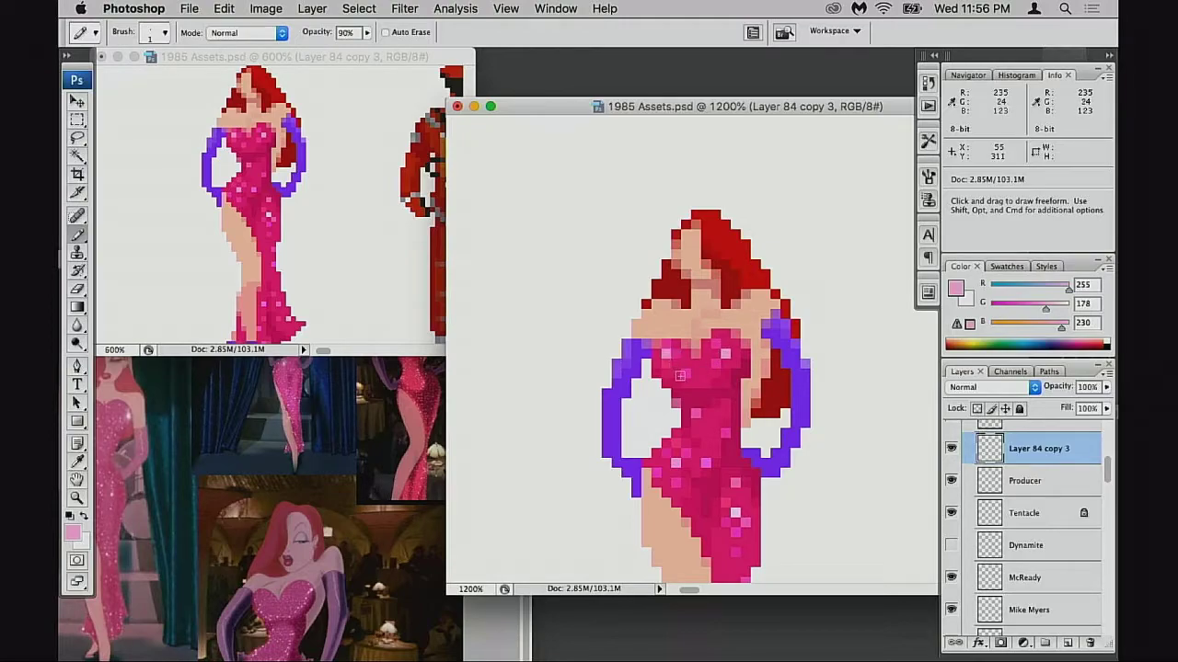
# - Try sampled darker pinks (RGB 221, 16, 112 and 206, 7, 101) on the upper waist below the bust at 100% Pencil opacity
pyautogui.press('space')
pyautogui.moveTo(703, 399); pyautogui.dragTo(681, 393)
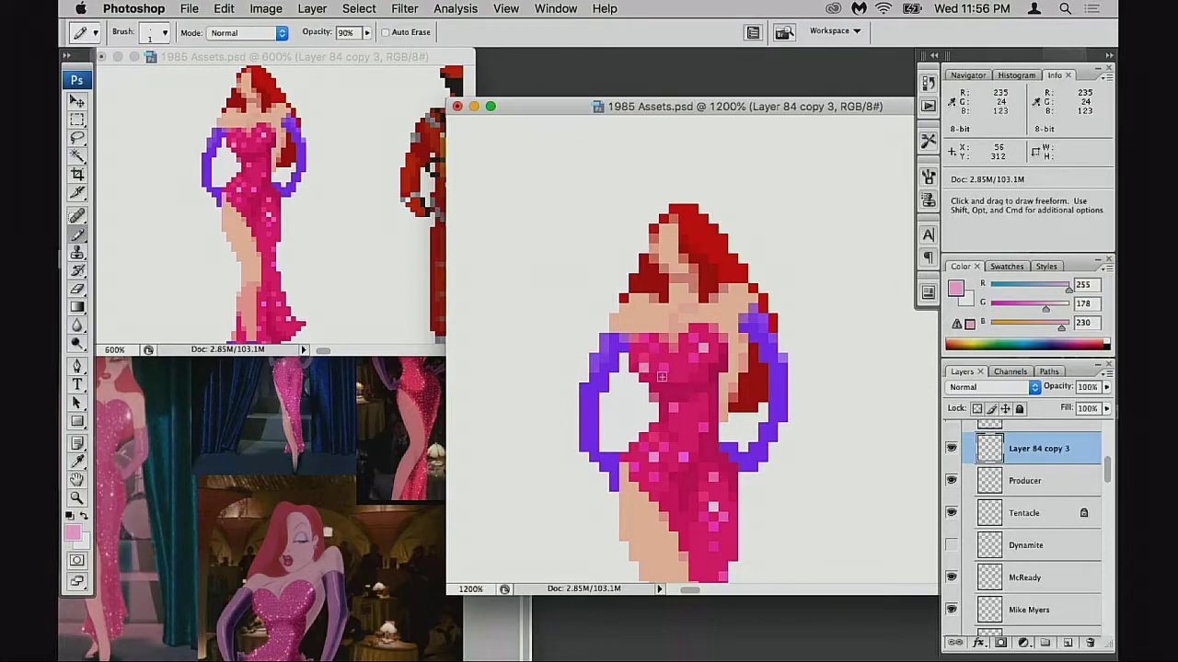
pyautogui.keyDown('alt'); pyautogui.click(683, 378); pyautogui.keyUp('alt')
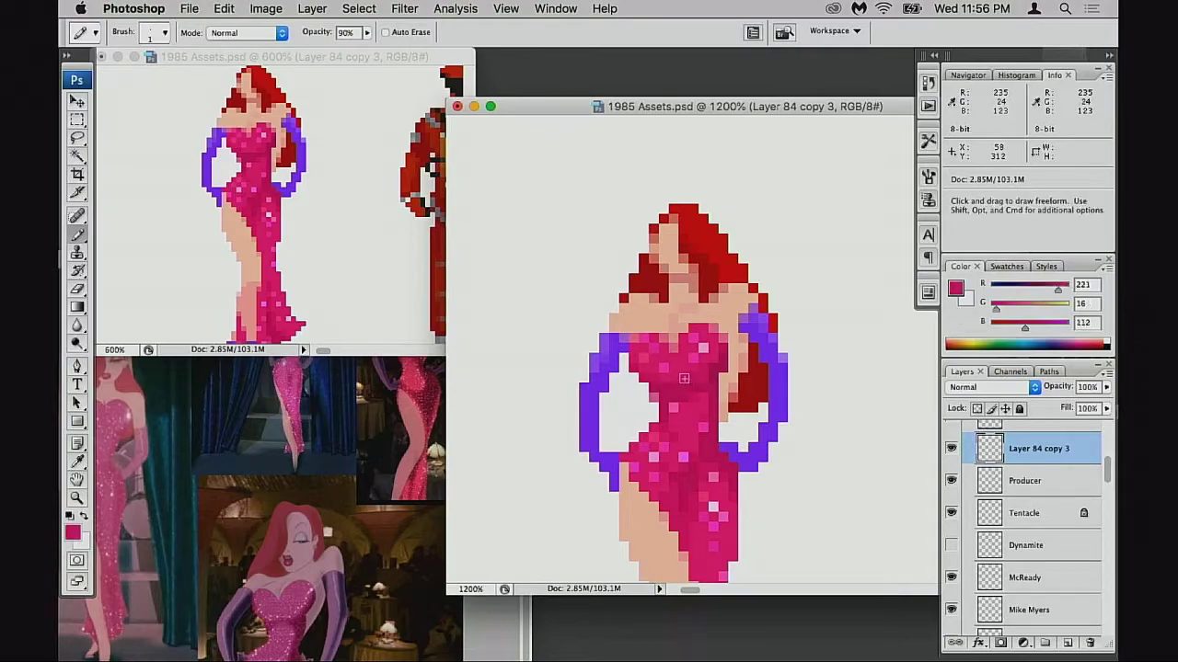
pyautogui.press('0')
pyautogui.keyDown('super'); pyautogui.click(690, 402); pyautogui.keyUp('super')
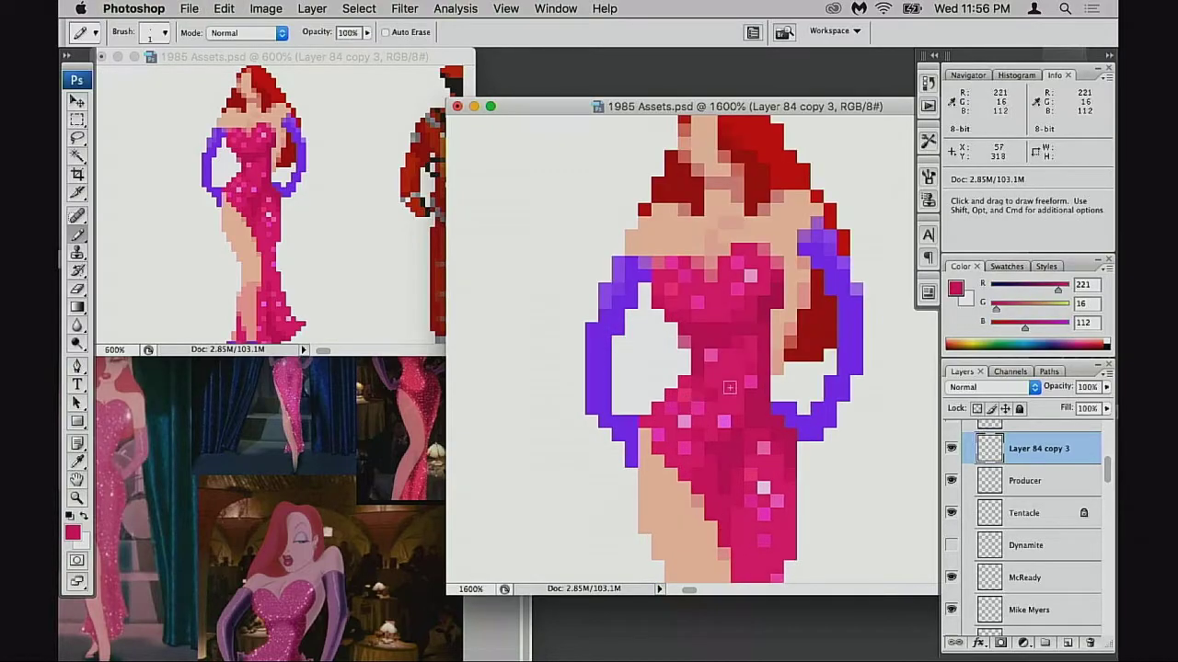
pyautogui.keyDown('alt'); pyautogui.click(725, 327); pyautogui.keyUp('alt')
pyautogui.keyDown('alt'); pyautogui.click(726, 322); pyautogui.keyUp('alt')
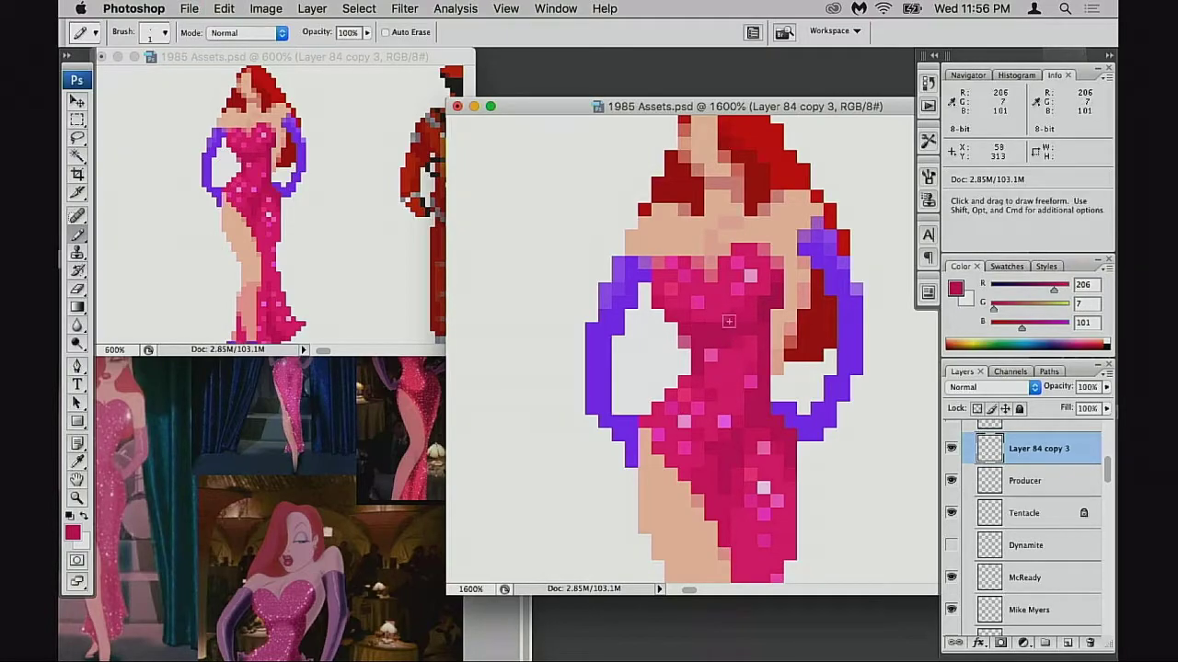
pyautogui.click(736, 330)
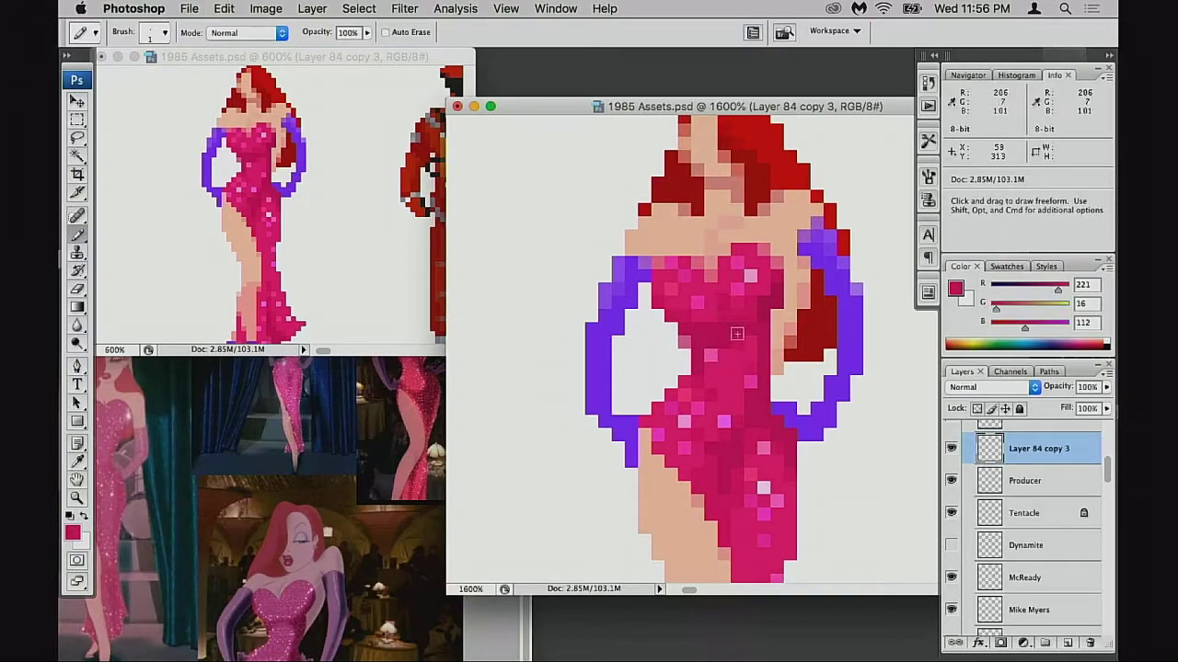
pyautogui.press('super+z')
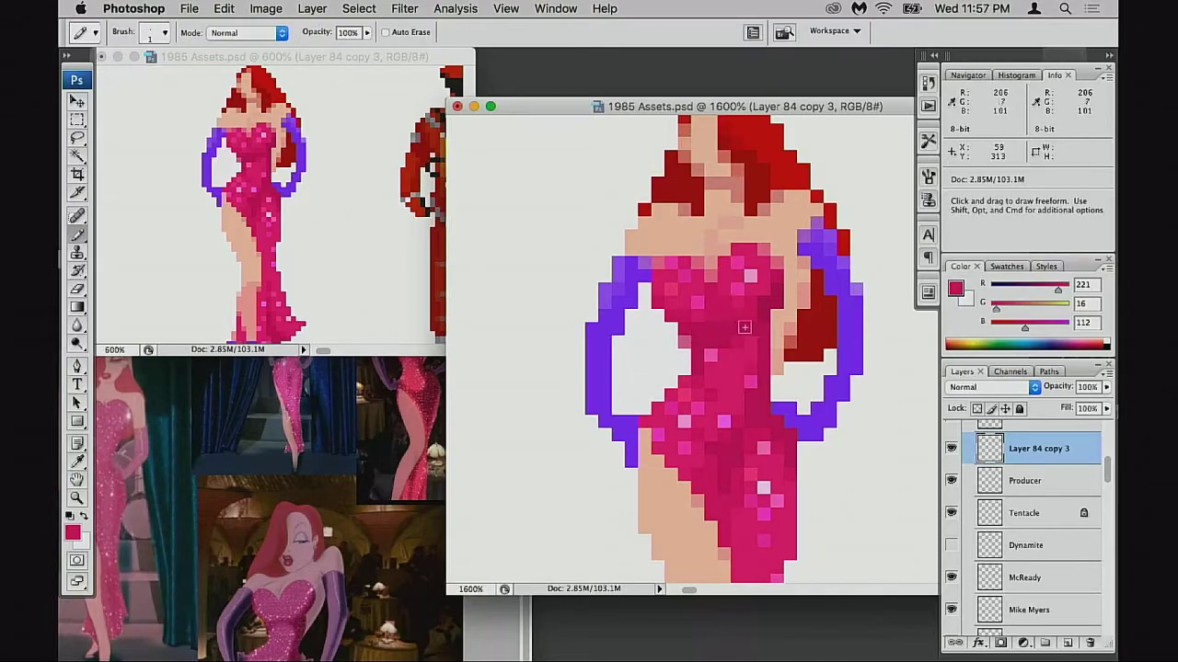
# - Save the document after checking the full figure beside the astronaut sprite at 500%
pyautogui.moveTo(736, 399); pyautogui.dragTo(731, 408)
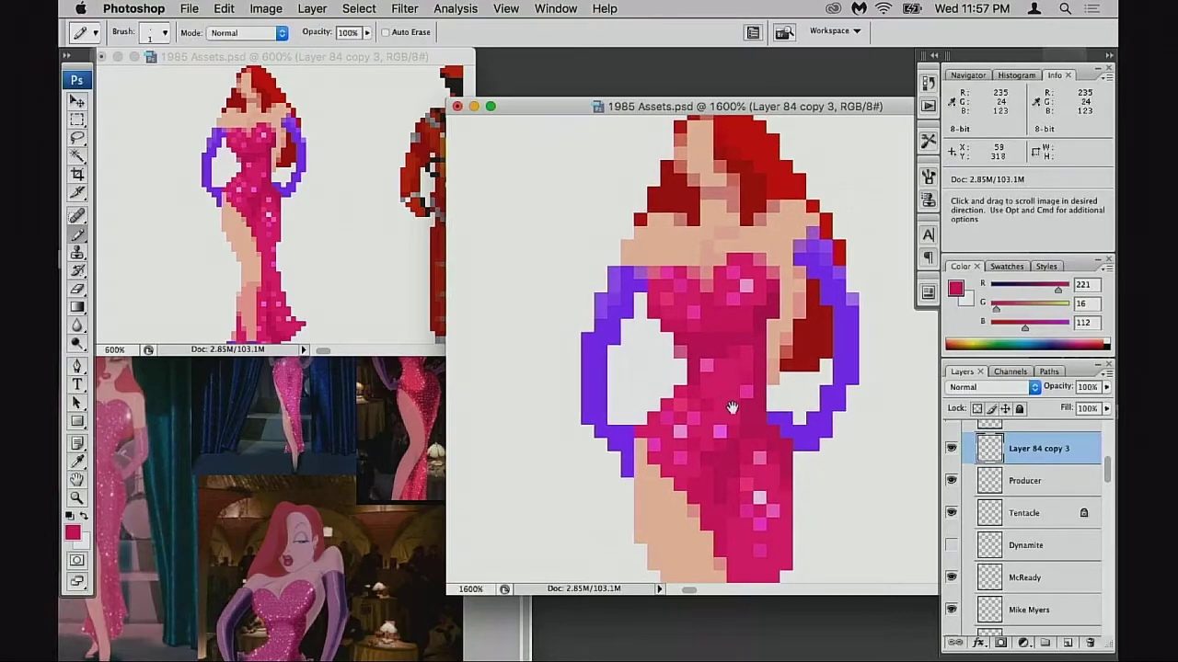
pyautogui.keyDown('alt'); pyautogui.click(737, 417); pyautogui.keyUp('alt')
pyautogui.keyDown('alt'); pyautogui.click(741, 418); pyautogui.keyUp('alt')
pyautogui.keyDown('alt'); pyautogui.click(742, 420); pyautogui.keyUp('alt')
pyautogui.keyDown('alt'); pyautogui.click(743, 421); pyautogui.keyUp('alt')
pyautogui.keyDown('alt'); pyautogui.click(745, 421); pyautogui.keyUp('alt')
pyautogui.moveTo(751, 333); pyautogui.dragTo(714, 459)
pyautogui.press('super+s')
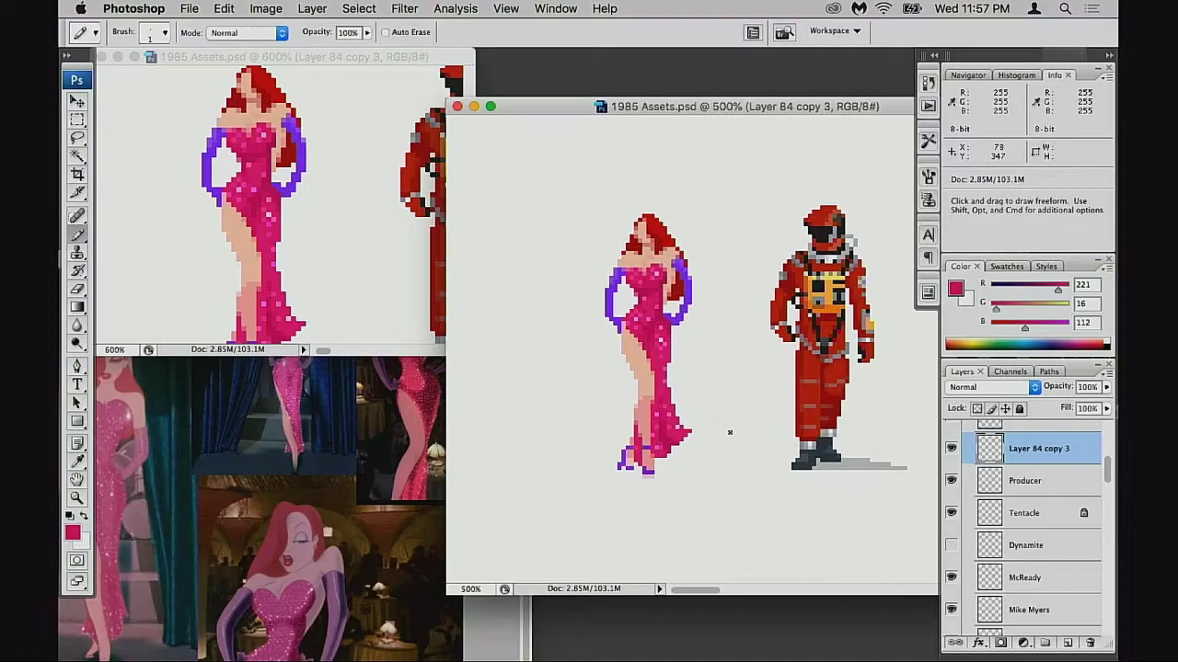
# - Compare the woman sprite at 400% with the complete reference collage in unnamed.jpg at 33.3%
pyautogui.moveTo(597, 440)
pyautogui.mouseDown()
pyautogui.moveTo(587, 415)
pyautogui.moveTo(587, 428)
pyautogui.moveTo(600, 424)
pyautogui.mouseUp()
pyautogui.keyDown('alt'); pyautogui.click(604, 453); pyautogui.keyUp('alt')
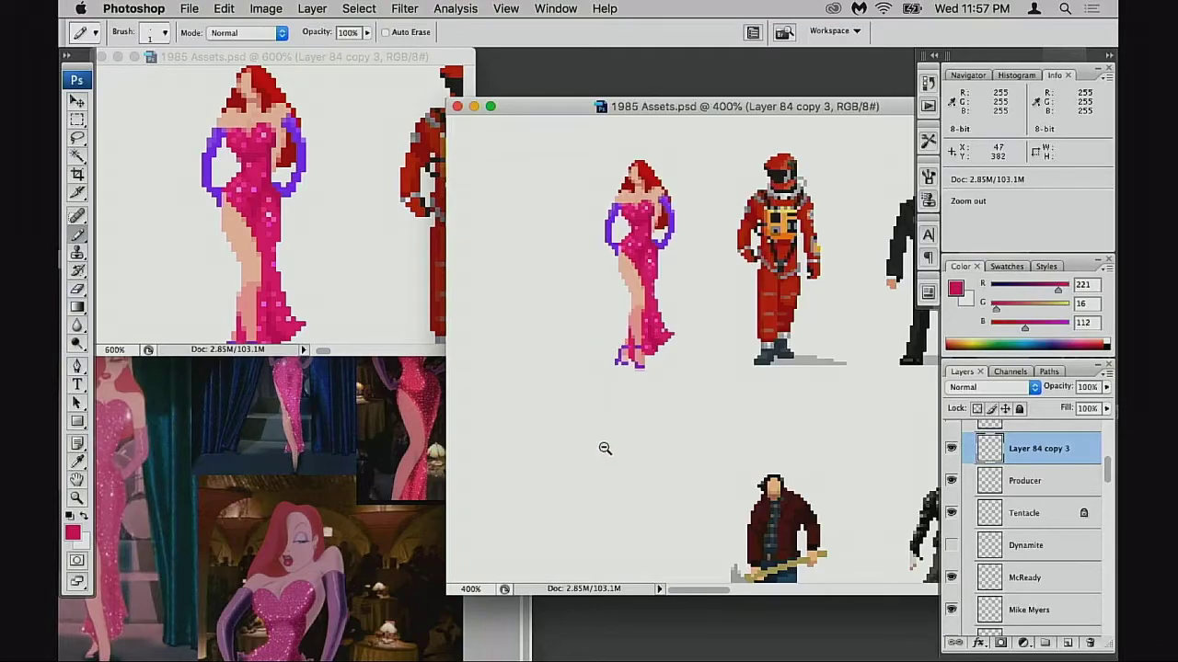
pyautogui.scroll(2, 605, 437)
pyautogui.hscroll(2, 605, 437)
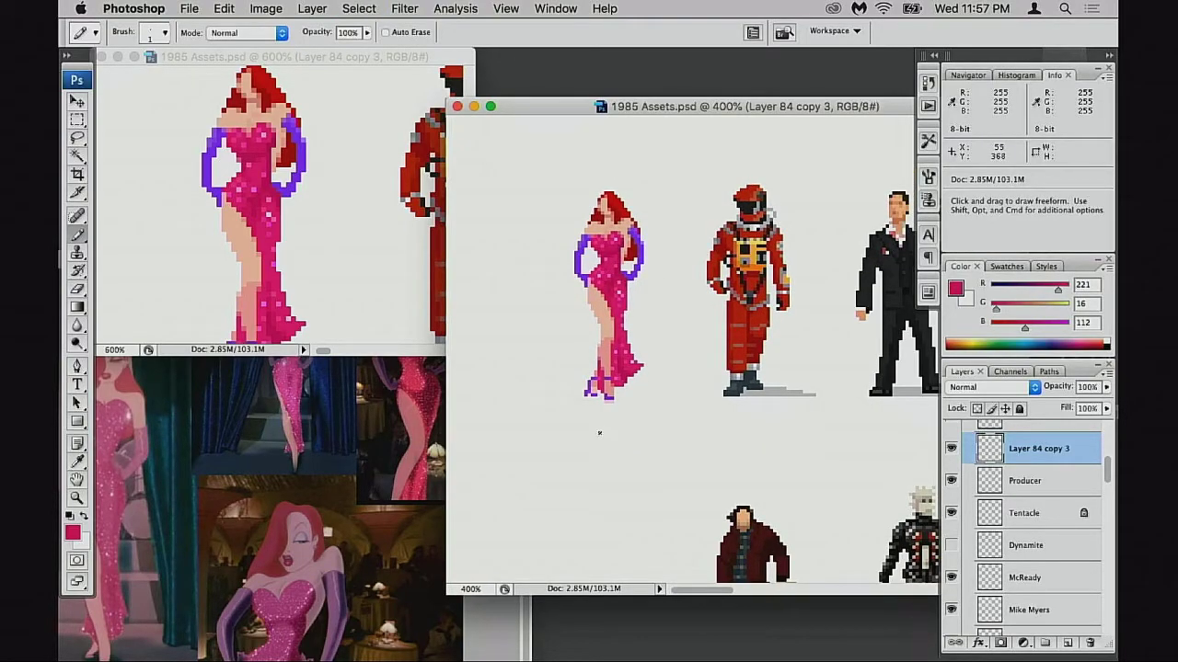
pyautogui.click(363, 519)
pyautogui.keyDown('alt'); pyautogui.click(368, 535); pyautogui.keyUp('alt')
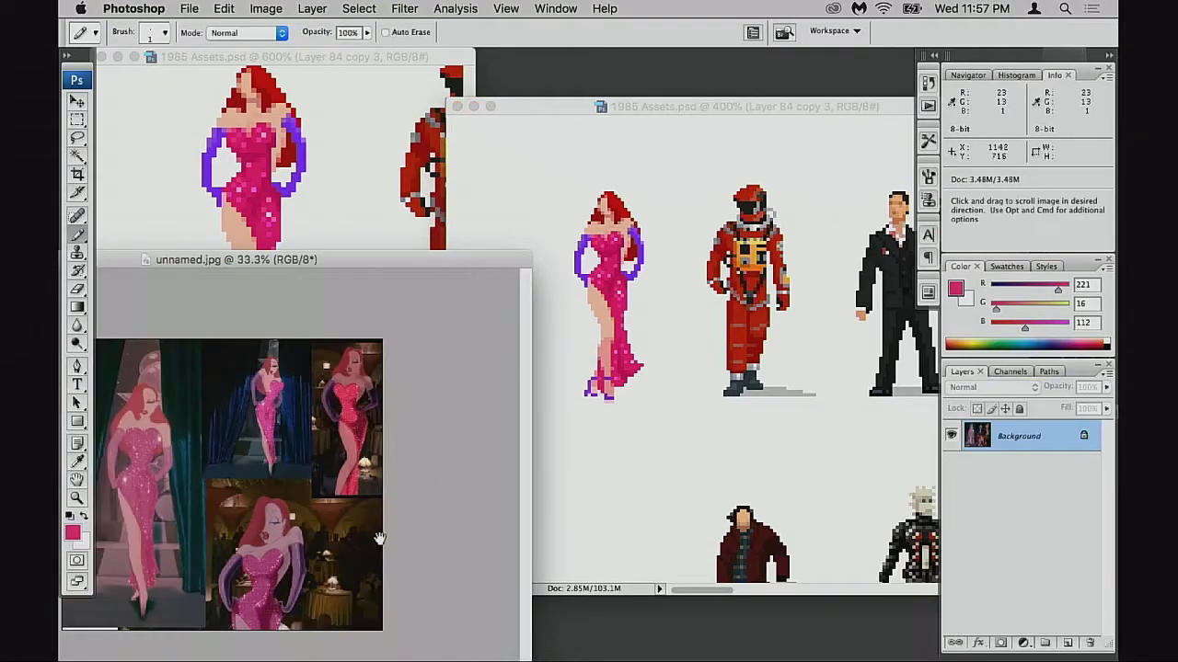
pyautogui.click(594, 414)
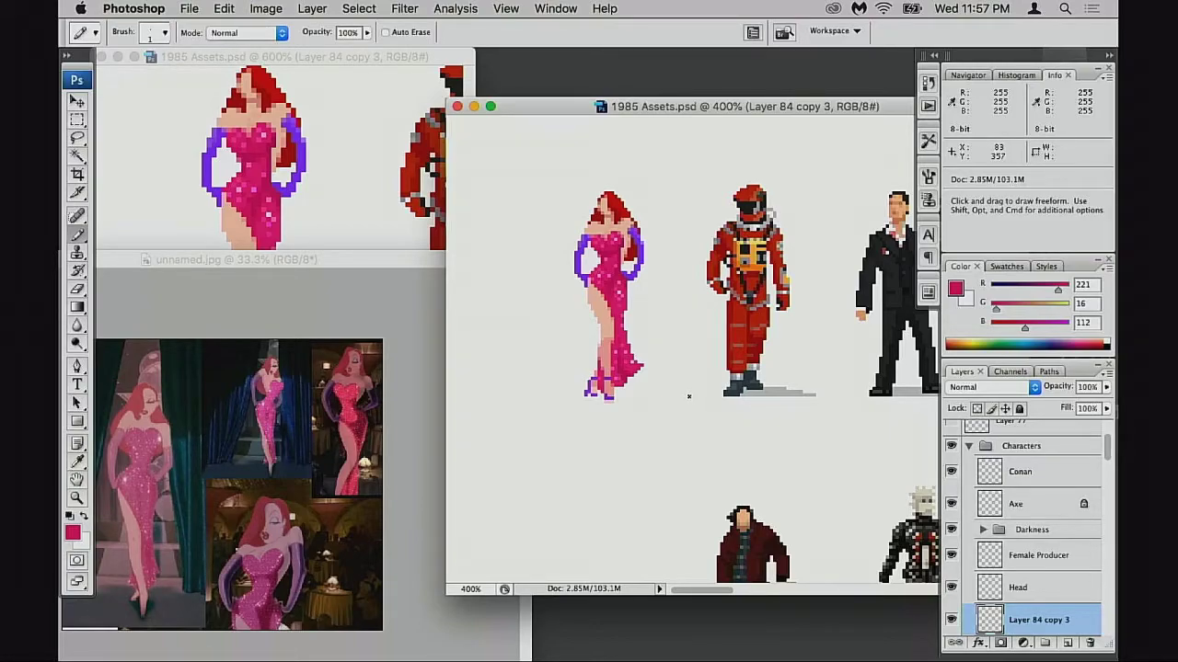
# - Increase the woman sprite's saturation with Hue/Saturation on its layer, testing values up to +100
pyautogui.press('super+d')
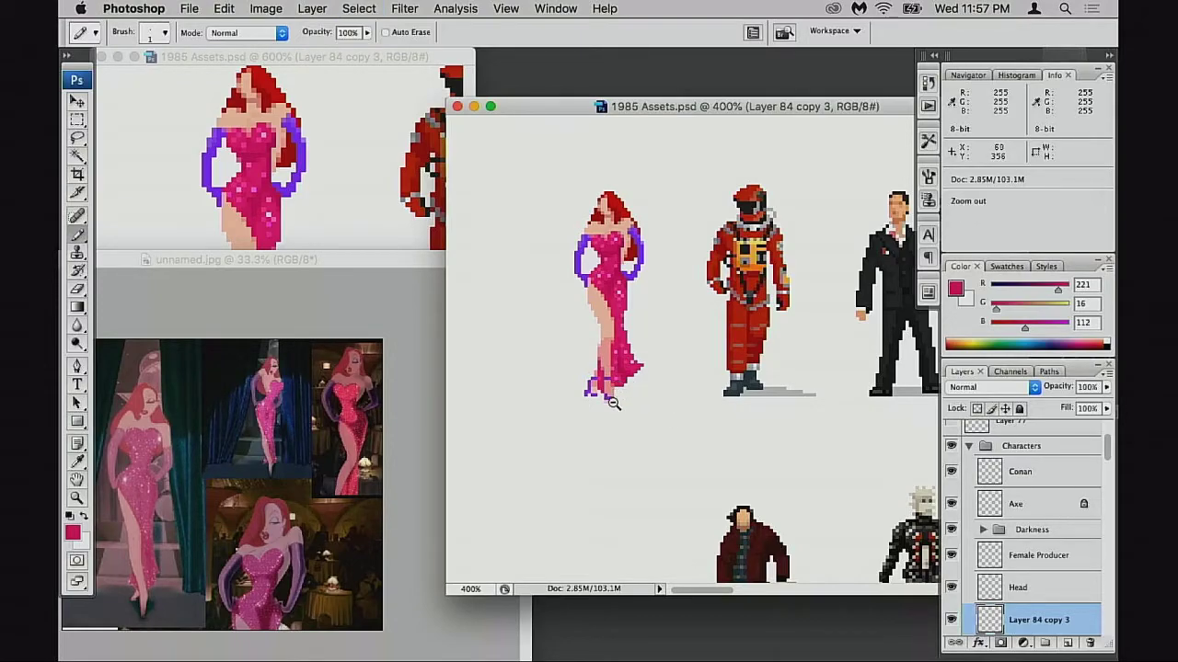
pyautogui.press('super+minus')
pyautogui.press('super+u')
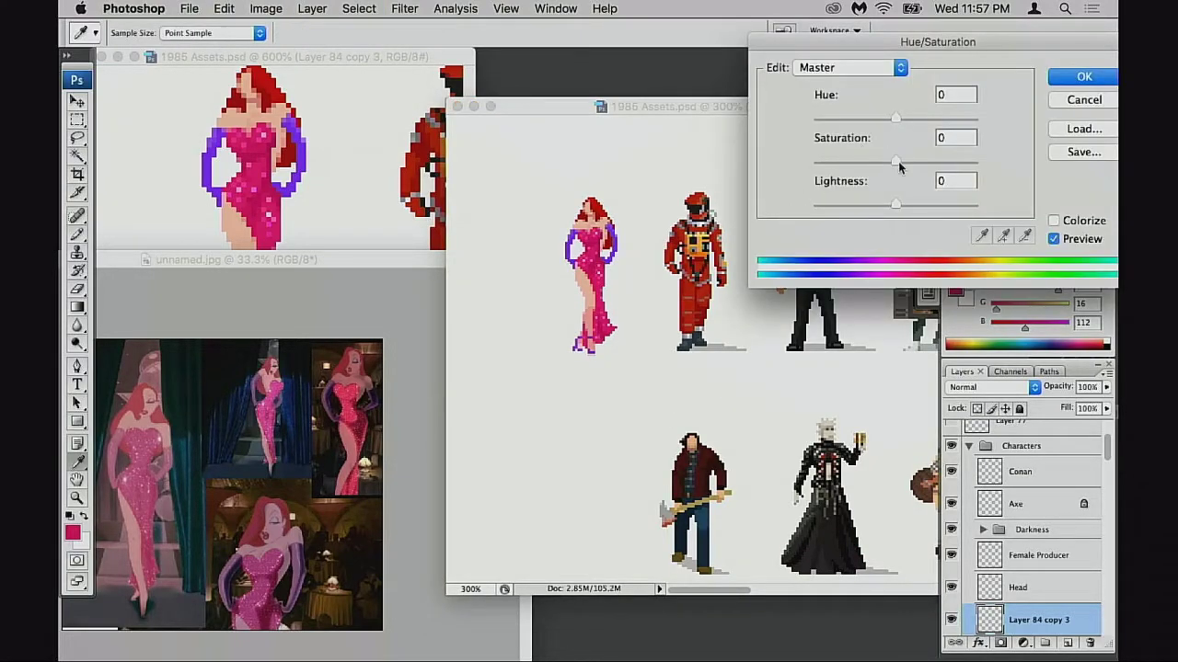
pyautogui.moveTo(899, 164)
pyautogui.mouseDown()
pyautogui.moveTo(910, 162)
pyautogui.moveTo(900, 165)
pyautogui.mouseUp()
pyautogui.moveTo(900, 166); pyautogui.dragTo(901, 167)
pyautogui.moveTo(903, 161); pyautogui.dragTo(899, 166)
pyautogui.moveTo(899, 166); pyautogui.dragTo(1010, 148)
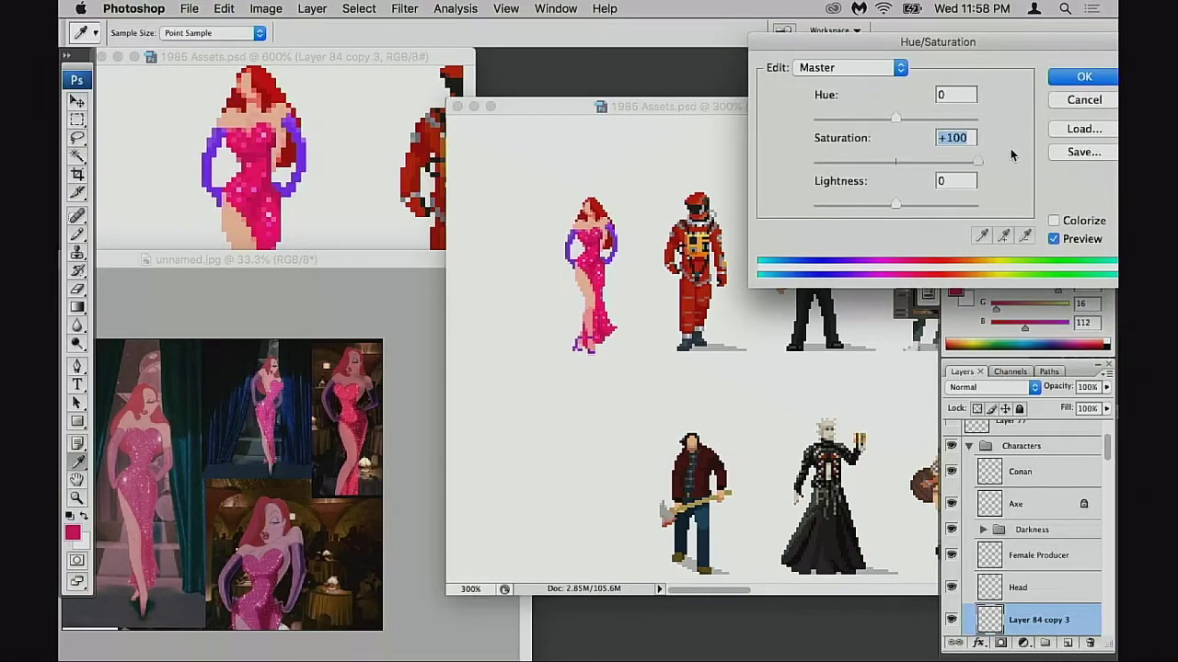
pyautogui.click(896, 164)
pyautogui.moveTo(971, 164); pyautogui.dragTo(986, 164)
pyautogui.moveTo(898, 166)
pyautogui.mouseDown()
pyautogui.moveTo(966, 166)
pyautogui.moveTo(897, 166)
pyautogui.mouseUp()
pyautogui.click(1053, 82)
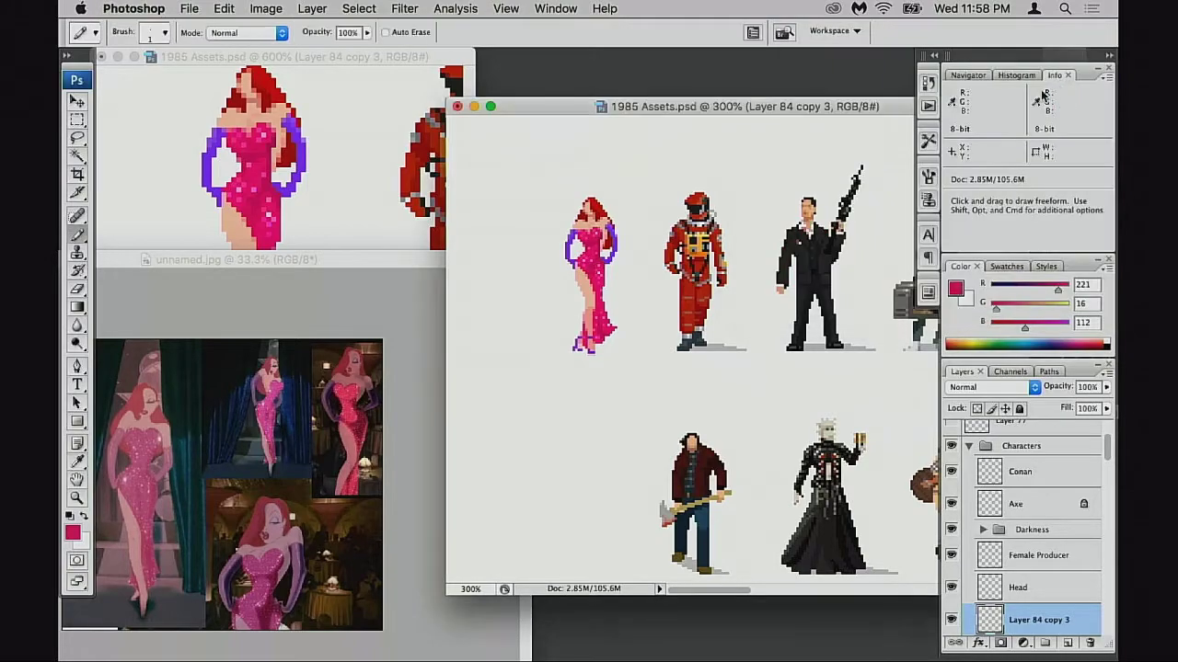
# - Try a Color Balance midtone shift of +31 toward red on the woman sprite and examine it up to 800%
pyautogui.press('super+b')
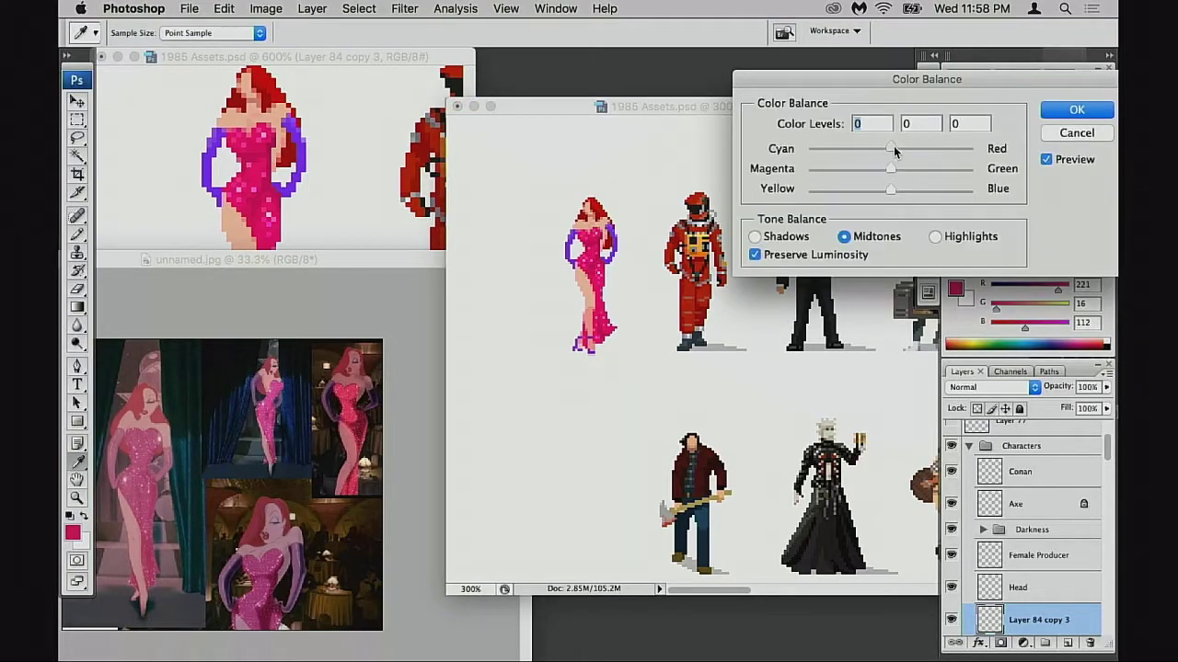
pyautogui.moveTo(892, 149); pyautogui.dragTo(913, 145)
pyautogui.click(618, 268)
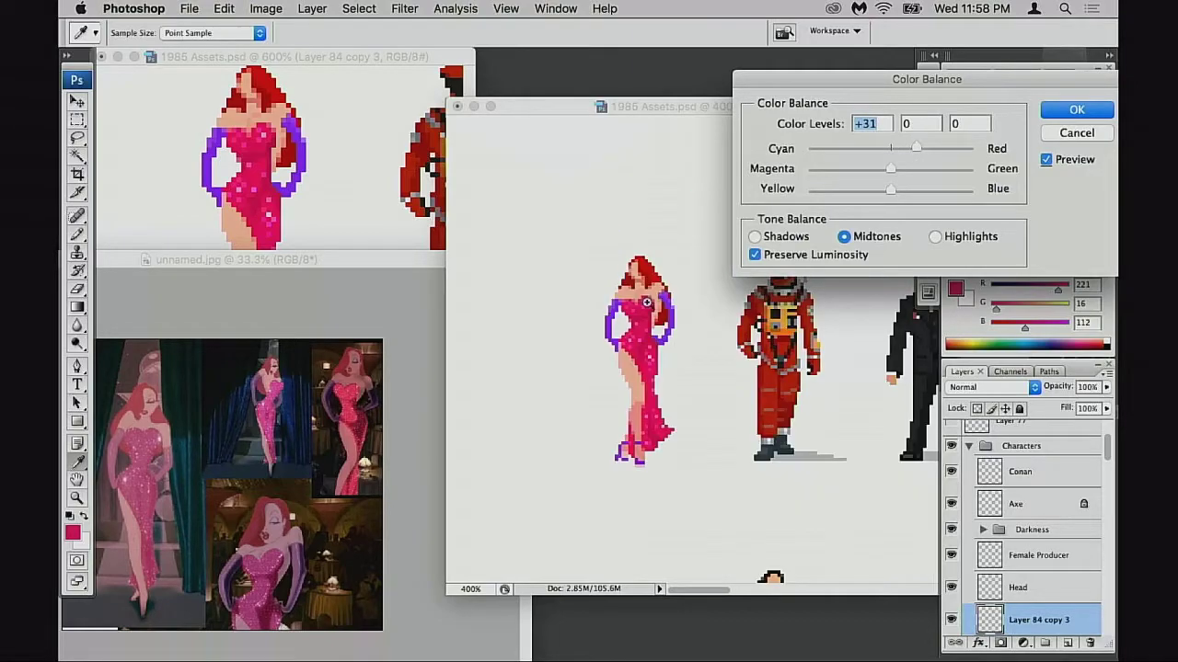
pyautogui.click(656, 329)
pyautogui.click(656, 329)
pyautogui.click(697, 412)
pyautogui.moveTo(652, 372); pyautogui.dragTo(471, 245)
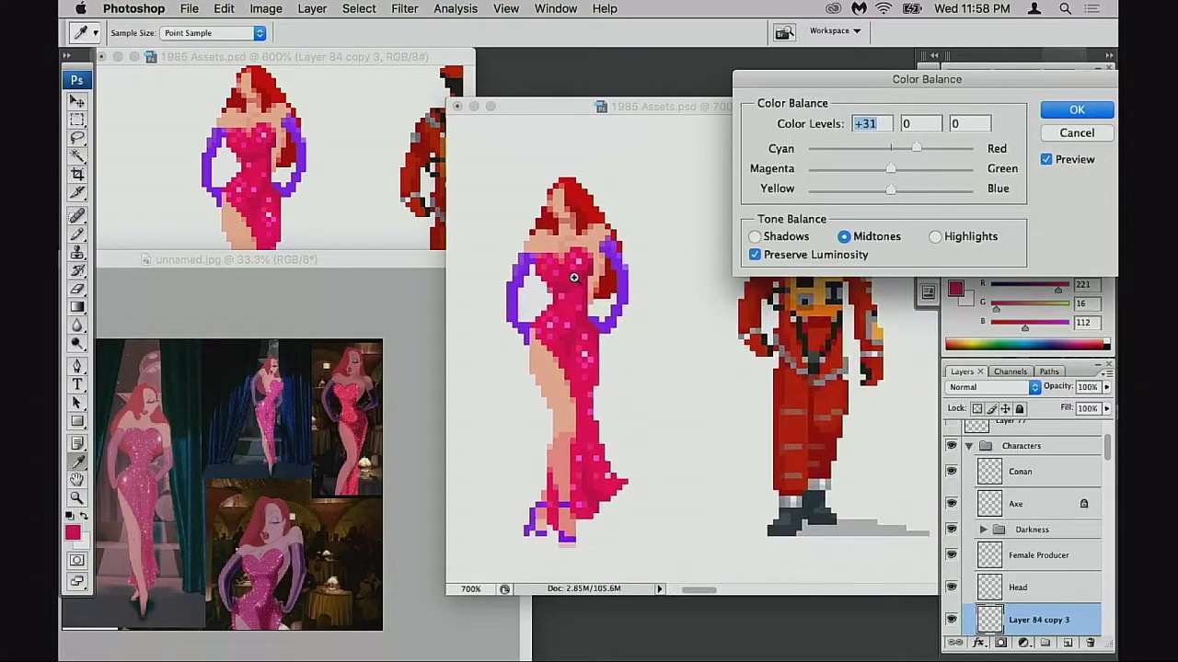
pyautogui.click(576, 277)
pyautogui.moveTo(640, 310); pyautogui.dragTo(427, 219)
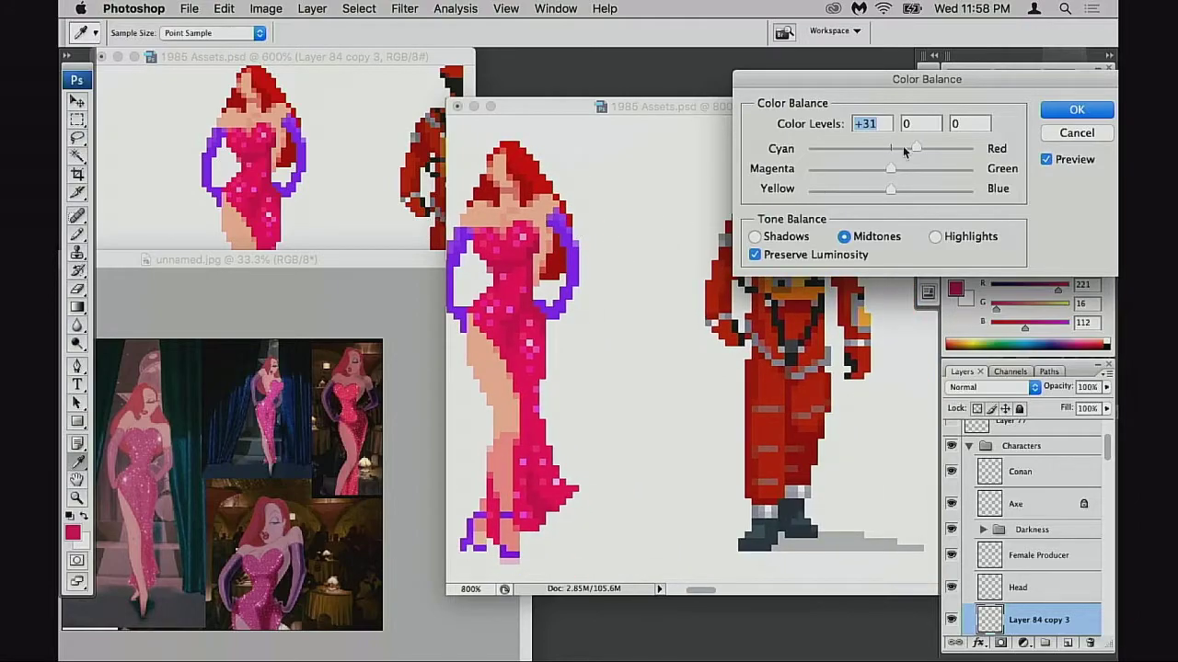
pyautogui.moveTo(913, 148)
pyautogui.mouseDown()
pyautogui.moveTo(891, 149)
pyautogui.moveTo(915, 148)
pyautogui.mouseUp()
pyautogui.click(1069, 136)
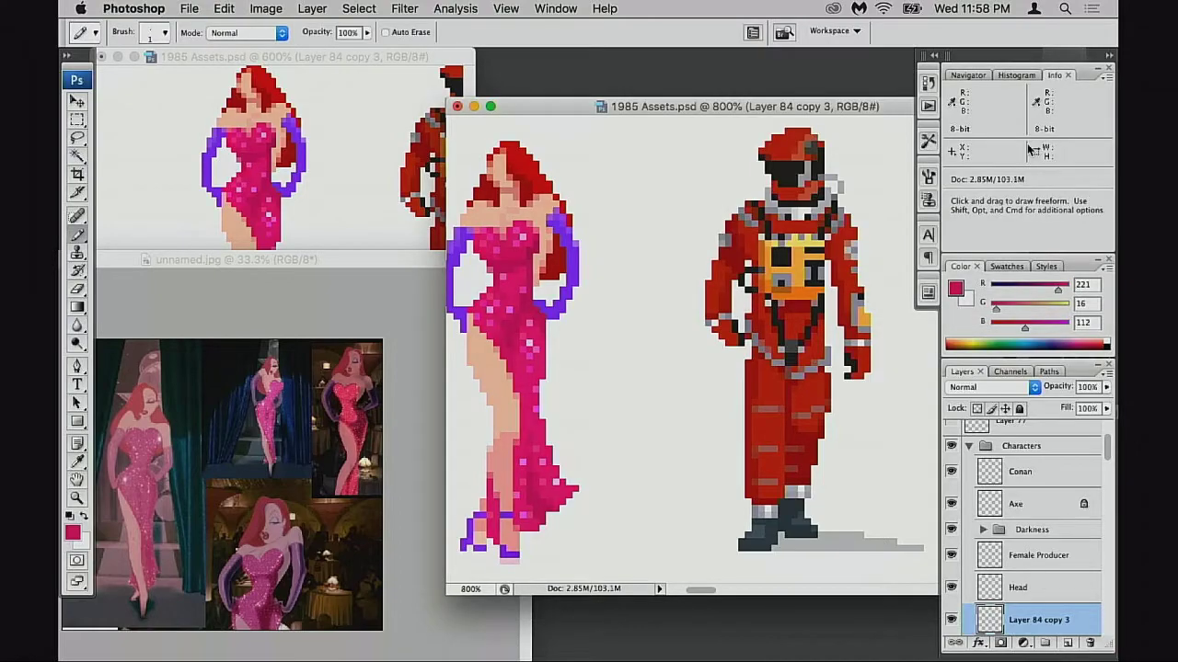
# - Try a Color Balance with midtones +44 toward red and highlights +10 toward red and +6 toward blue, comparing the preview
pyautogui.moveTo(769, 191); pyautogui.dragTo(838, 190)
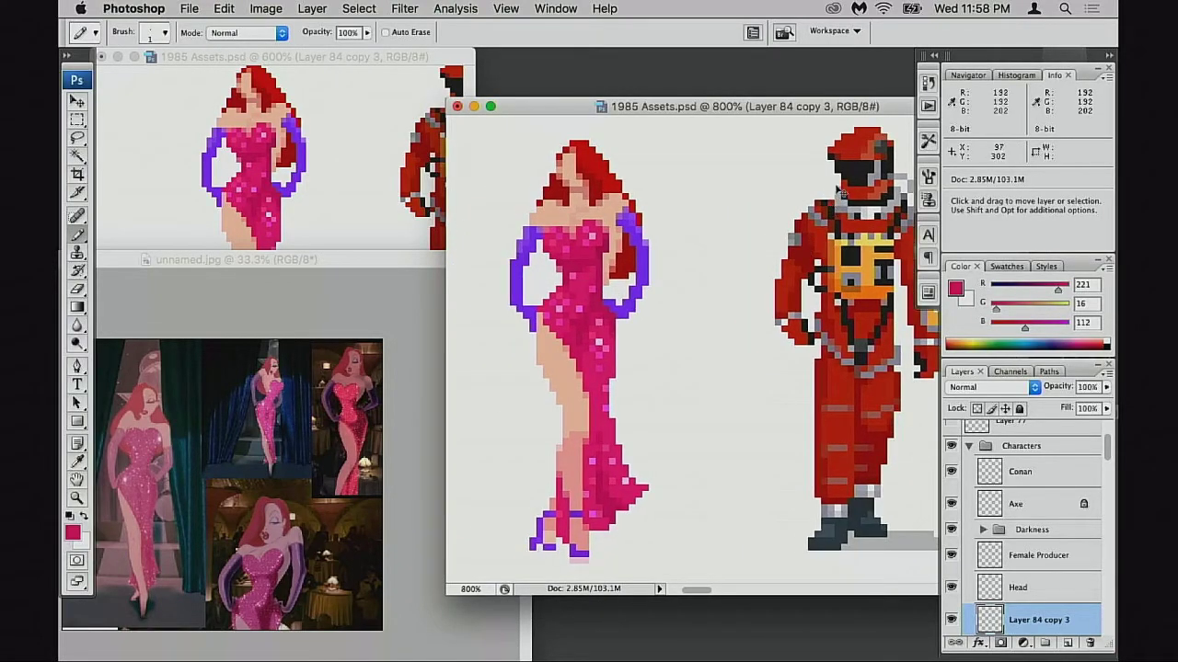
pyautogui.press('super+b')
pyautogui.moveTo(904, 152); pyautogui.dragTo(927, 147)
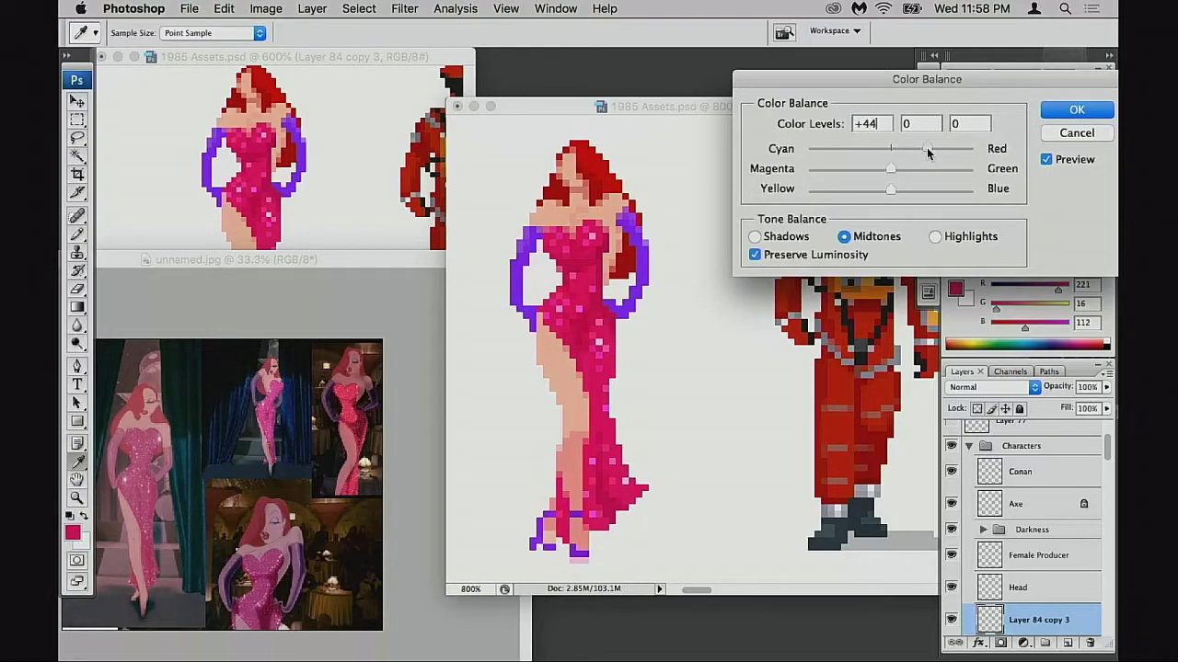
pyautogui.click(953, 241)
pyautogui.moveTo(895, 193); pyautogui.dragTo(900, 153)
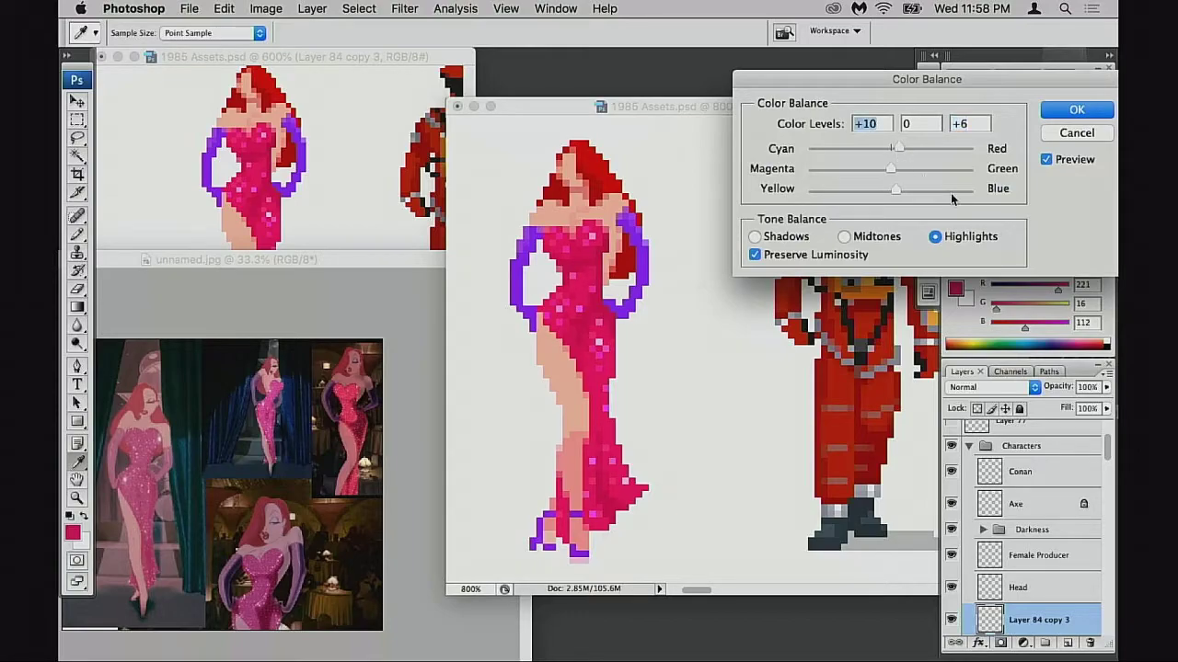
pyautogui.click(1047, 161)
pyautogui.keyDown('alt'); pyautogui.click(622, 351); pyautogui.keyUp('alt')
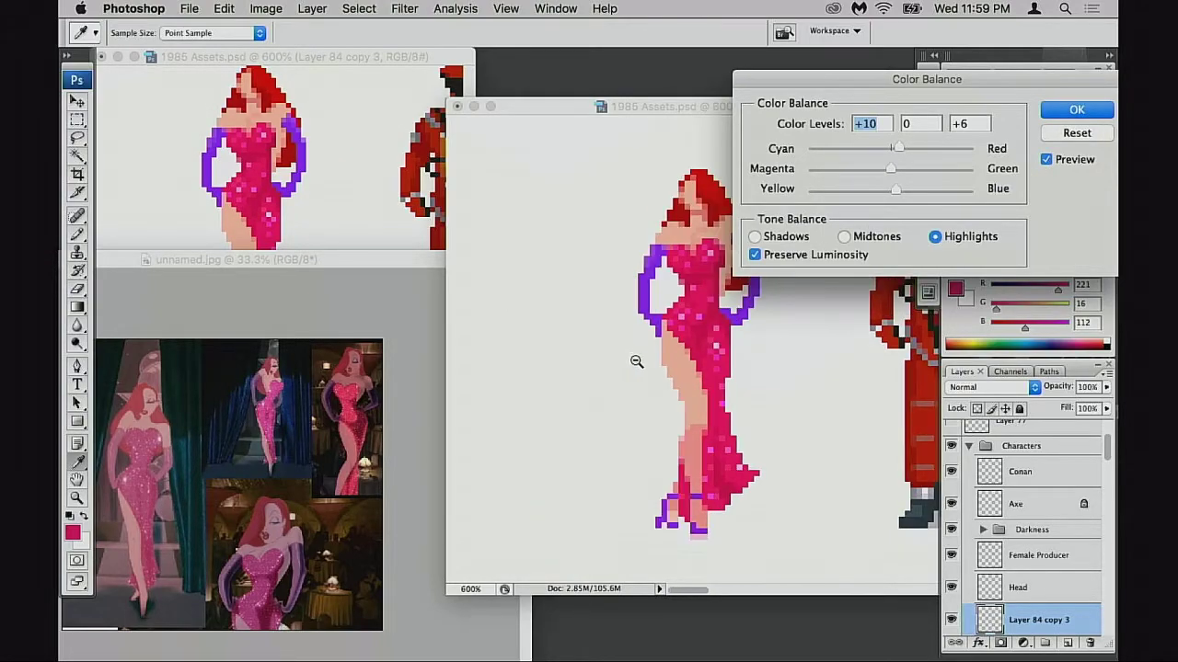
pyautogui.keyDown('alt'); pyautogui.click(636, 361); pyautogui.keyUp('alt')
pyautogui.keyDown('alt'); pyautogui.click(635, 361); pyautogui.keyUp('alt')
pyautogui.moveTo(716, 391); pyautogui.dragTo(575, 423)
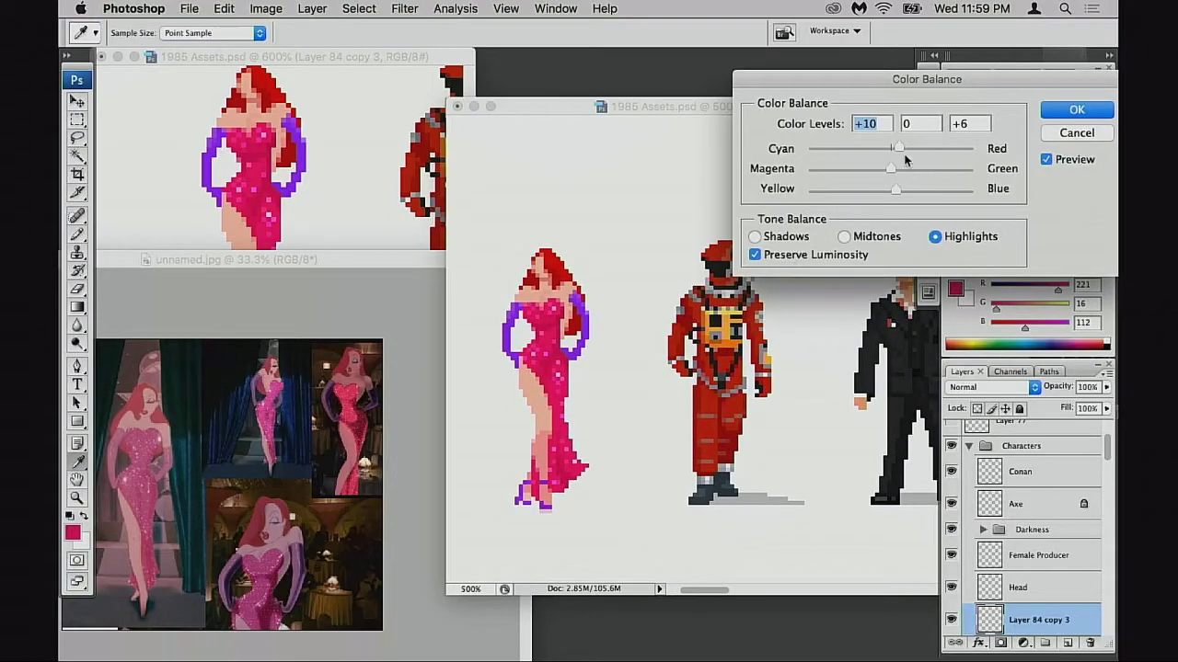
pyautogui.moveTo(899, 151); pyautogui.dragTo(895, 189)
pyautogui.click(1069, 127)
# - Toggle the last colour adjustment off and on to compare the woman sprite with its neighbours at 300% to 600%
pyautogui.keyDown('alt'); pyautogui.click(620, 388); pyautogui.keyUp('alt')
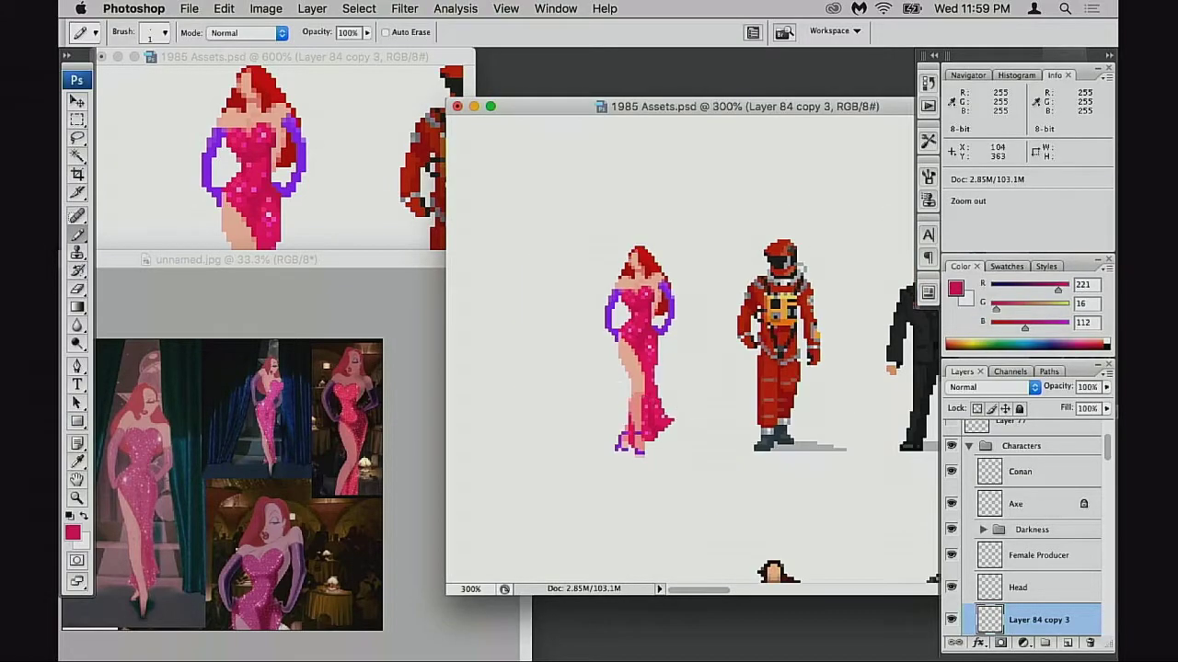
pyautogui.keyDown('alt'); pyautogui.click(622, 388); pyautogui.keyUp('alt')
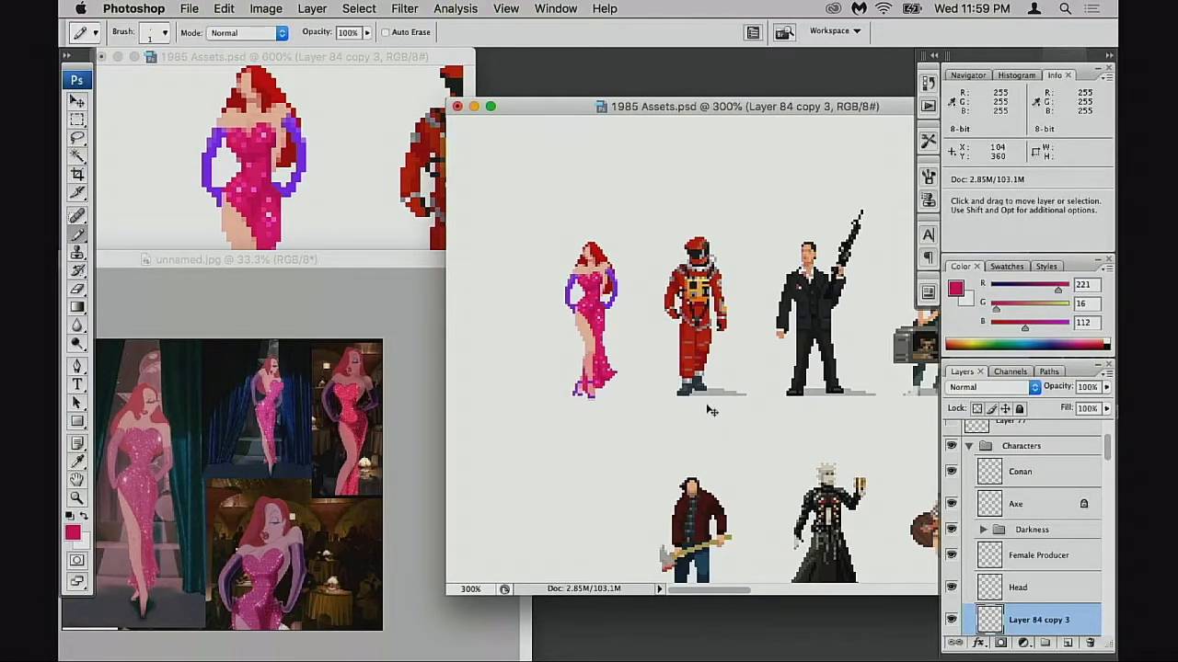
pyautogui.keyDown('super'); pyautogui.click(632, 356); pyautogui.keyUp('super')
pyautogui.press('super+z')
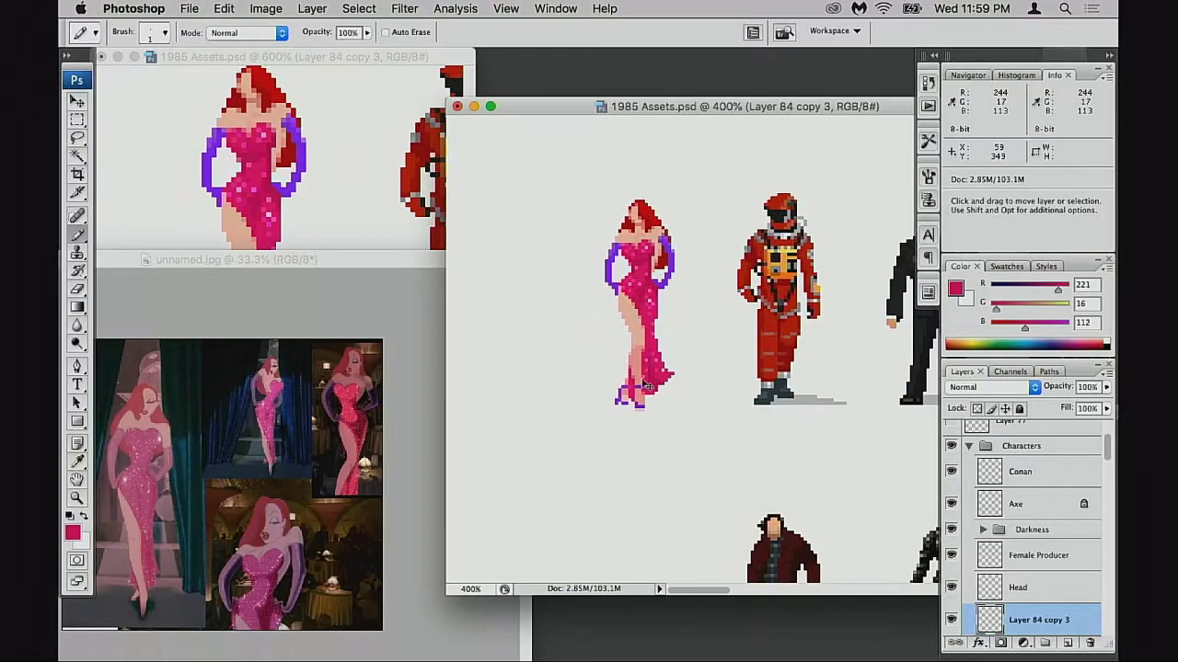
pyautogui.press('super+z')
pyautogui.press('super+z')
pyautogui.press('super+z')
pyautogui.press('super+z')
pyautogui.keyDown('super'); pyautogui.click(648, 356); pyautogui.keyUp('super')
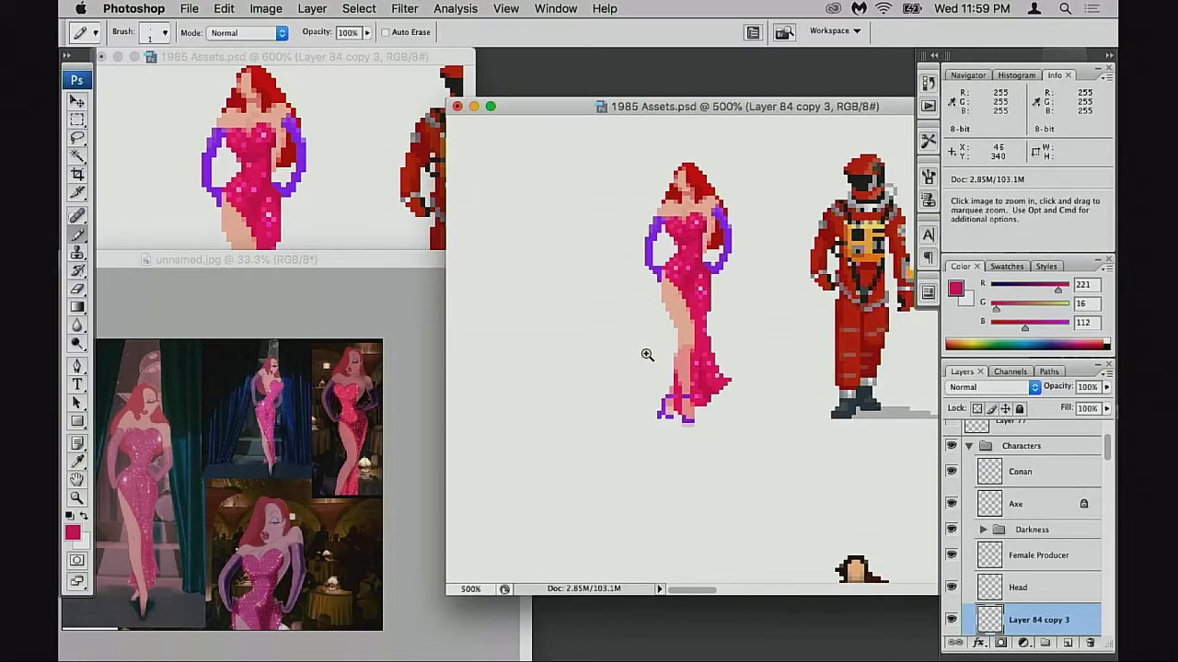
pyautogui.keyDown('super'); pyautogui.click(647, 356); pyautogui.keyUp('super')
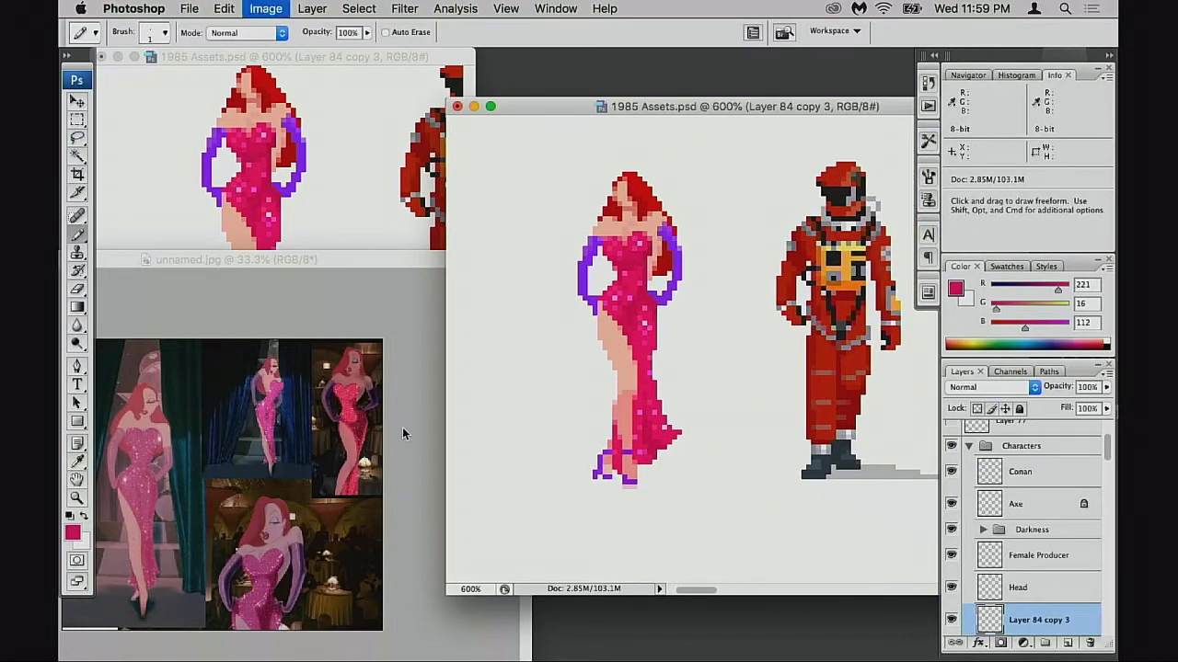
# - Brighten the woman sprite with Levels by lowering the RGB white input level slightly
pyautogui.press('super+l')
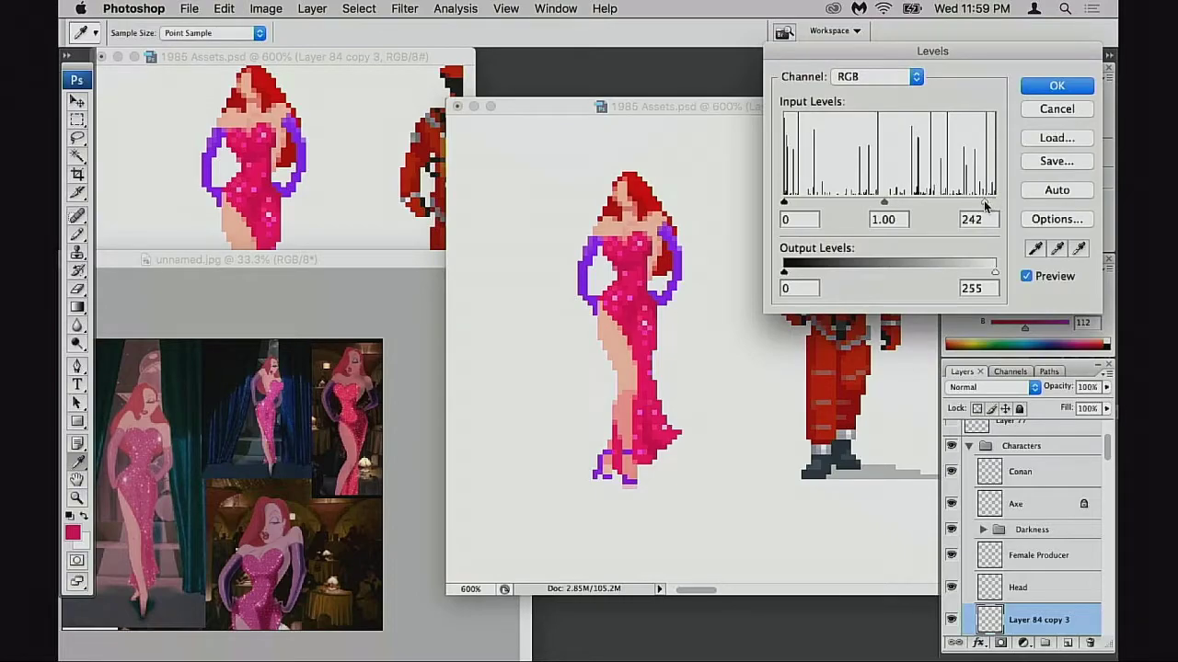
pyautogui.moveTo(984, 199)
pyautogui.mouseDown()
pyautogui.moveTo(1023, 211)
pyautogui.moveTo(989, 203)
pyautogui.mouseUp()
pyautogui.click(1057, 87)
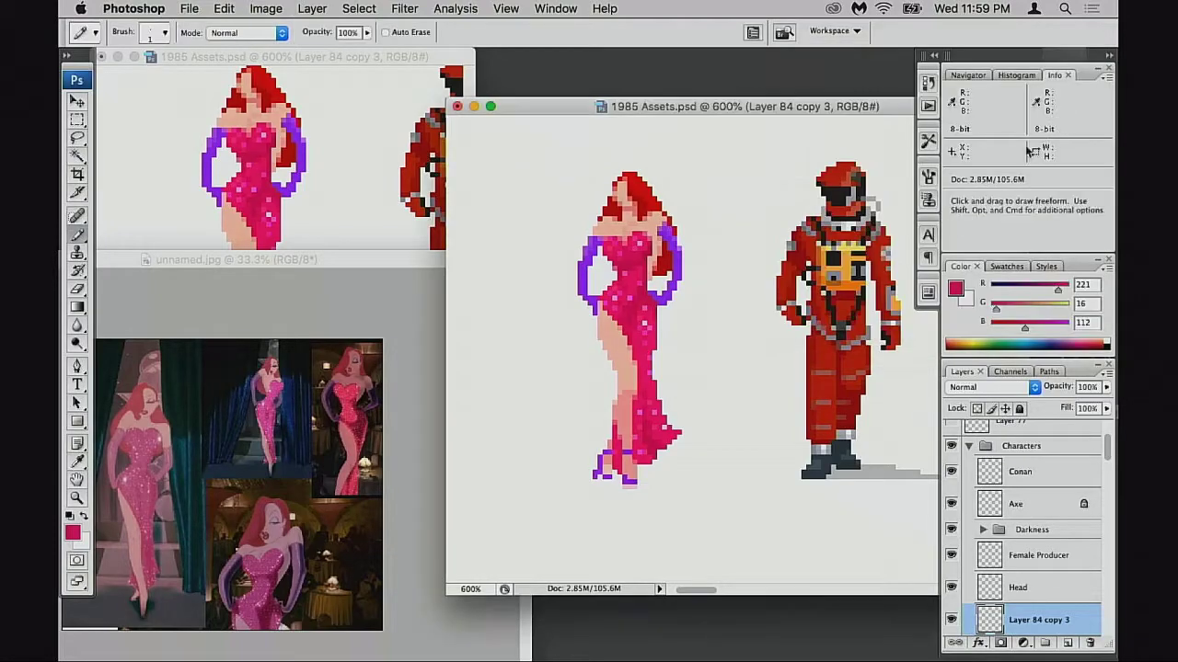
# - Select the skin pixels of the woman sprite's face and upper neck with rectangular marquees at 3200%
pyautogui.keyDown('super'); pyautogui.click(696, 300); pyautogui.keyUp('super')
pyautogui.keyDown('super'); pyautogui.click(686, 299); pyautogui.keyUp('super')
pyautogui.press('m')
pyautogui.press('super+equal')
pyautogui.press('super+equal')
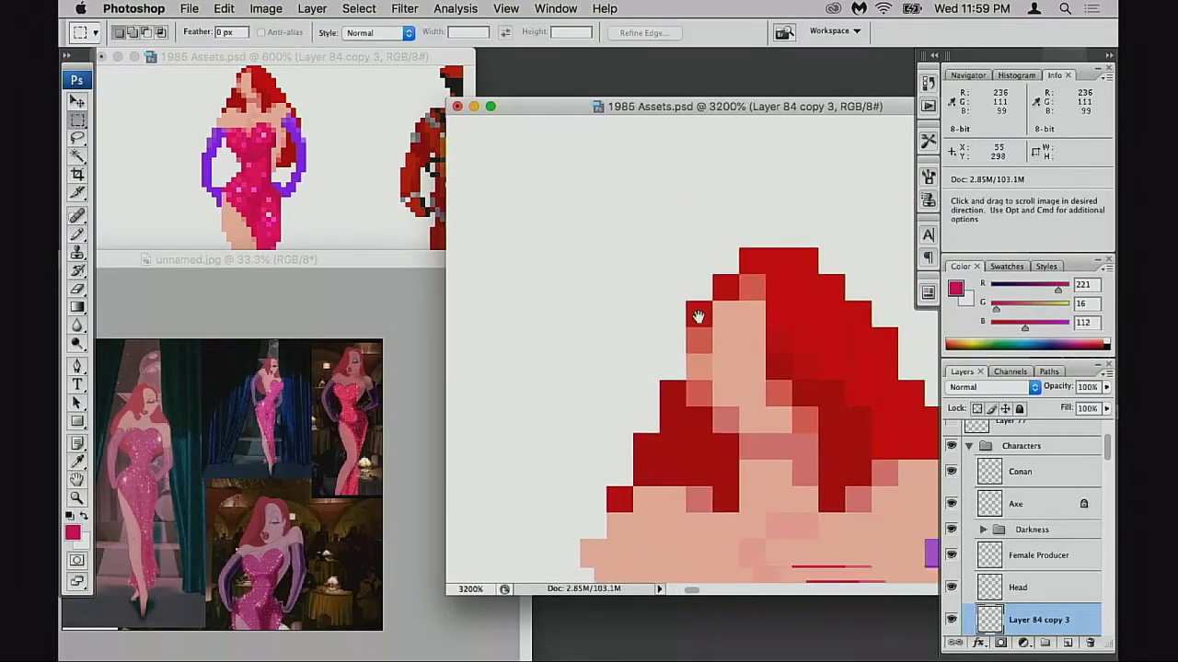
pyautogui.moveTo(590, 269); pyautogui.dragTo(609, 291)
pyautogui.moveTo(601, 196); pyautogui.dragTo(647, 320)
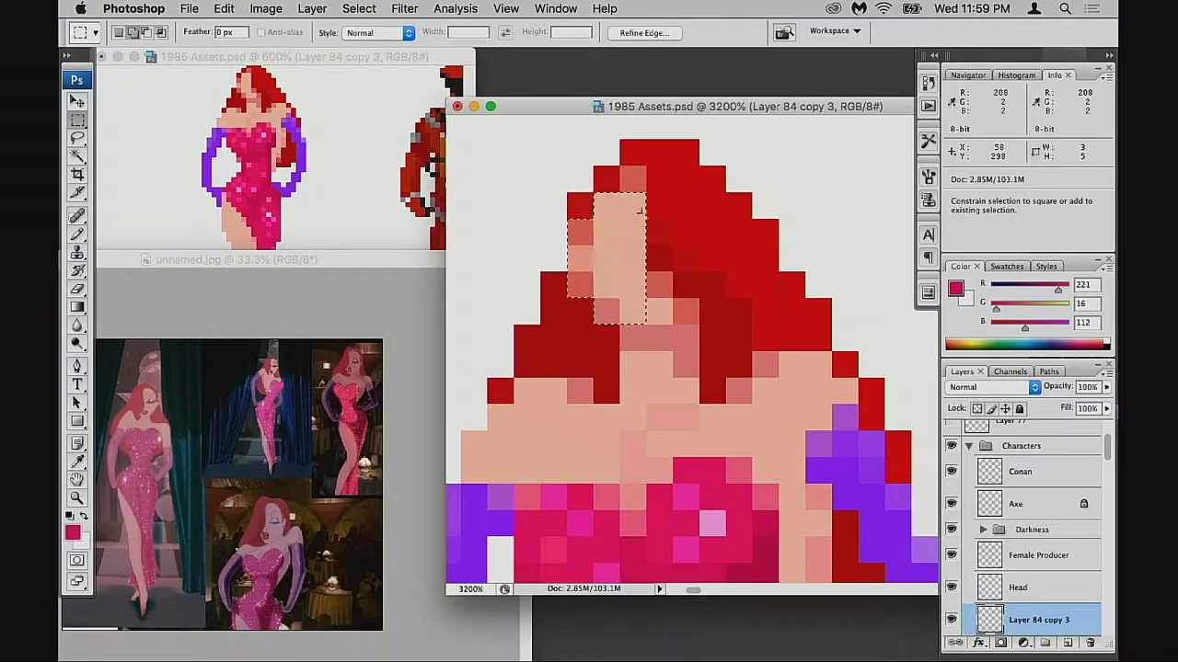
pyautogui.moveTo(627, 173); pyautogui.dragTo(638, 213)
pyautogui.moveTo(628, 280); pyautogui.dragTo(686, 357)
# - Add the skin pixels of the woman sprite's neck, chest, shoulders and bare upper arm to the selection
pyautogui.press('space')
pyautogui.moveTo(522, 298); pyautogui.dragTo(579, 330)
pyautogui.moveTo(498, 323); pyautogui.dragTo(657, 378)
pyautogui.moveTo(469, 349); pyautogui.dragTo(542, 383)
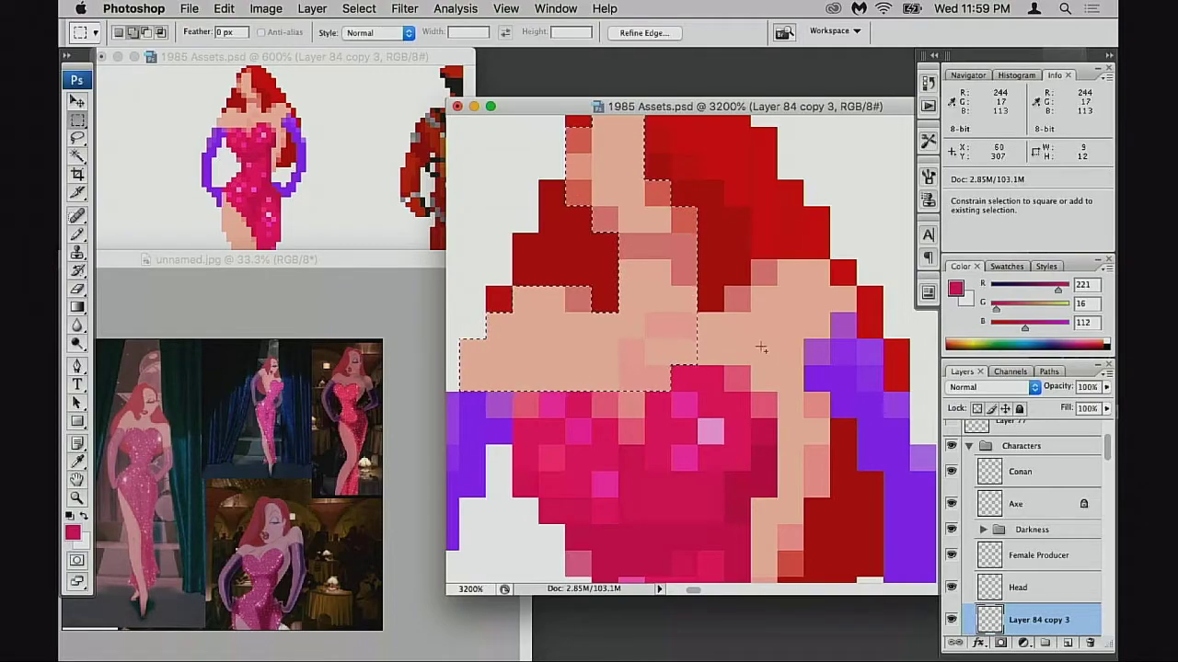
pyautogui.moveTo(702, 324); pyautogui.dragTo(831, 265)
pyautogui.moveTo(842, 304); pyautogui.dragTo(848, 308)
pyautogui.moveTo(819, 325); pyautogui.dragTo(811, 434)
pyautogui.press('space')
pyautogui.moveTo(800, 416); pyautogui.dragTo(787, 207)
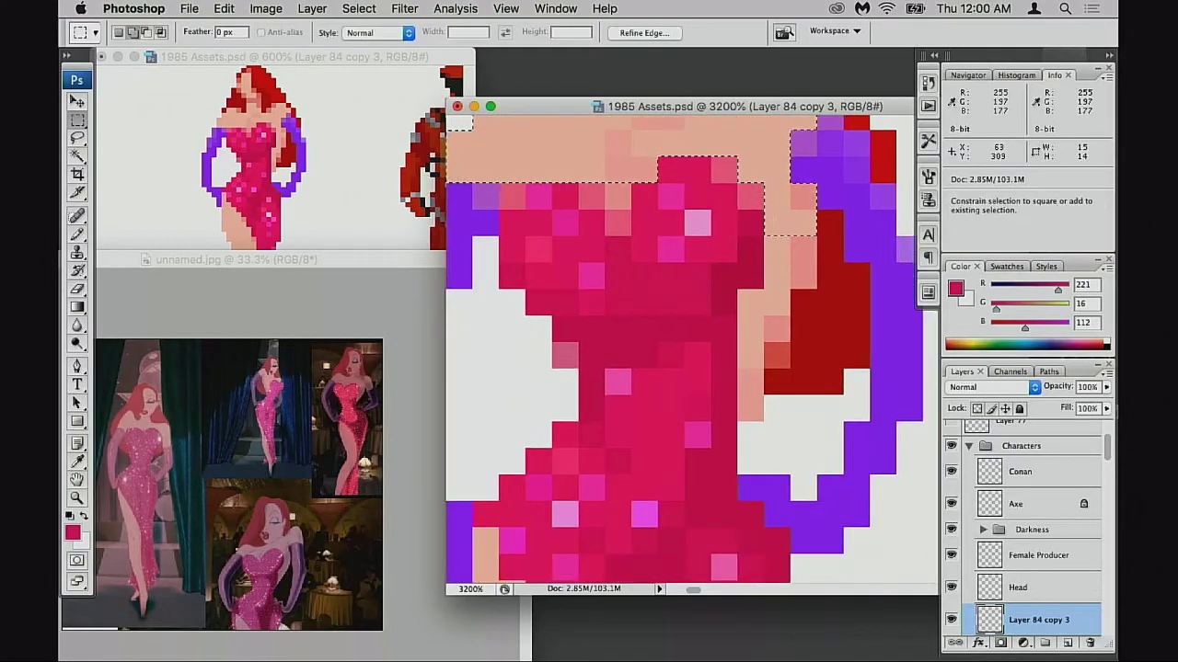
pyautogui.moveTo(776, 250); pyautogui.dragTo(752, 421)
# - Add the exposed thigh's skin pixels to the selection, using the Magic Wand with tolerance 1
pyautogui.moveTo(686, 564); pyautogui.dragTo(771, 254)
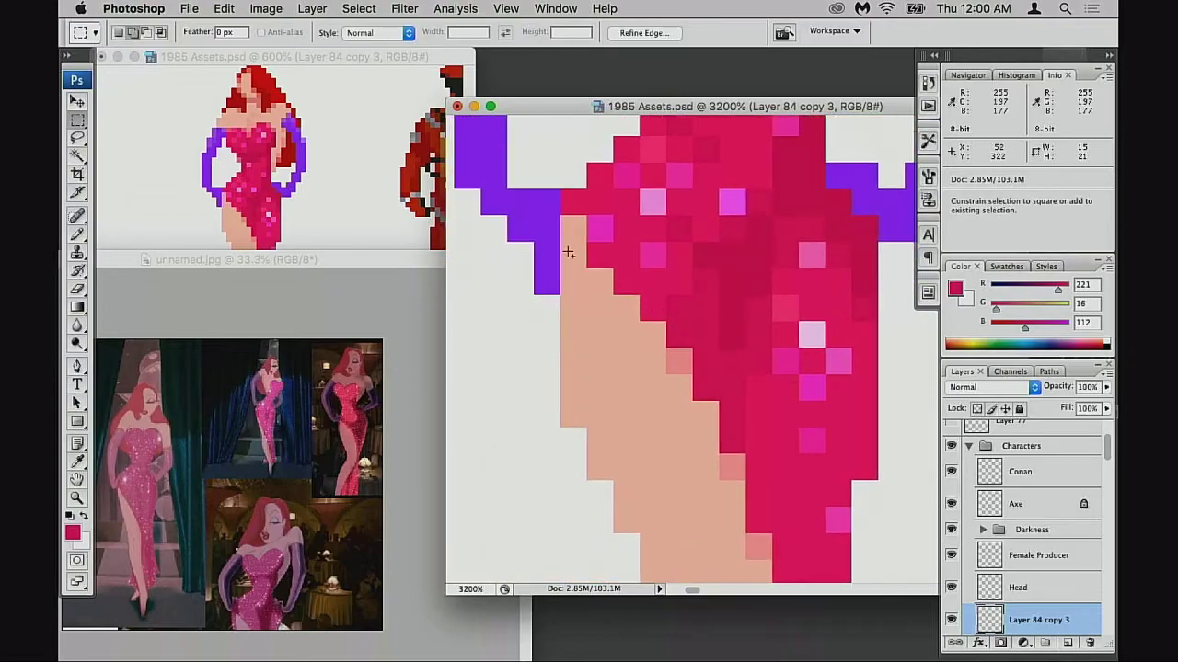
pyautogui.moveTo(570, 227); pyautogui.dragTo(612, 418)
pyautogui.press('w')
pyautogui.keyDown('shift'); pyautogui.click(623, 375); pyautogui.keyUp('shift')
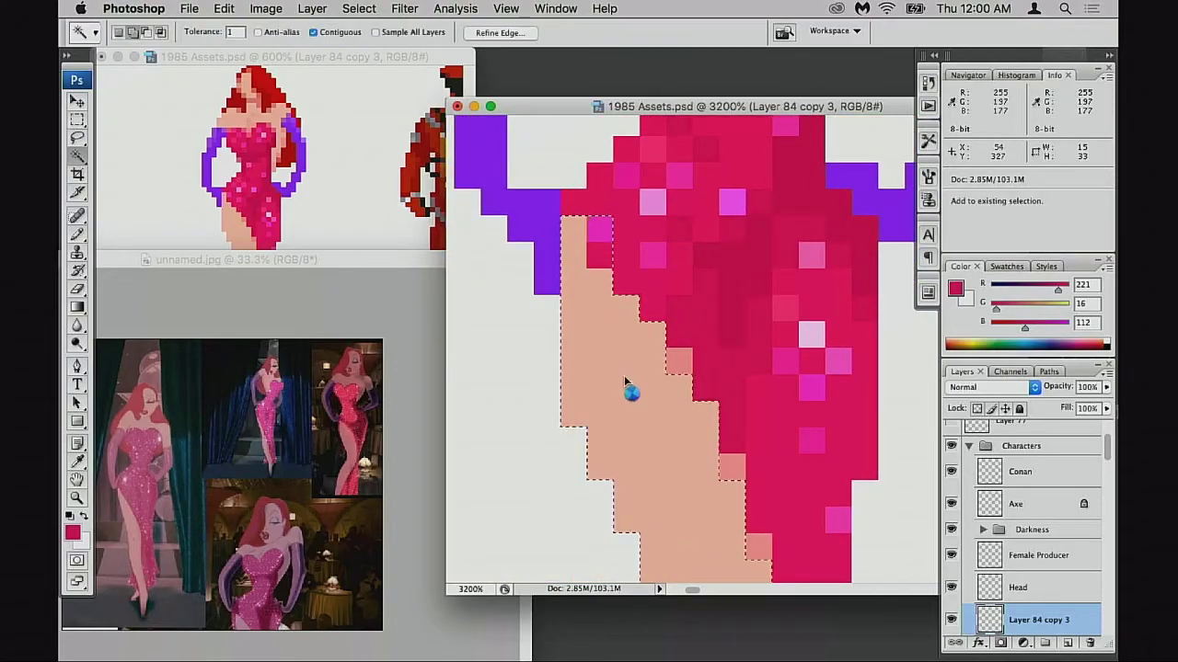
pyautogui.scroll(-3, 671, 426)
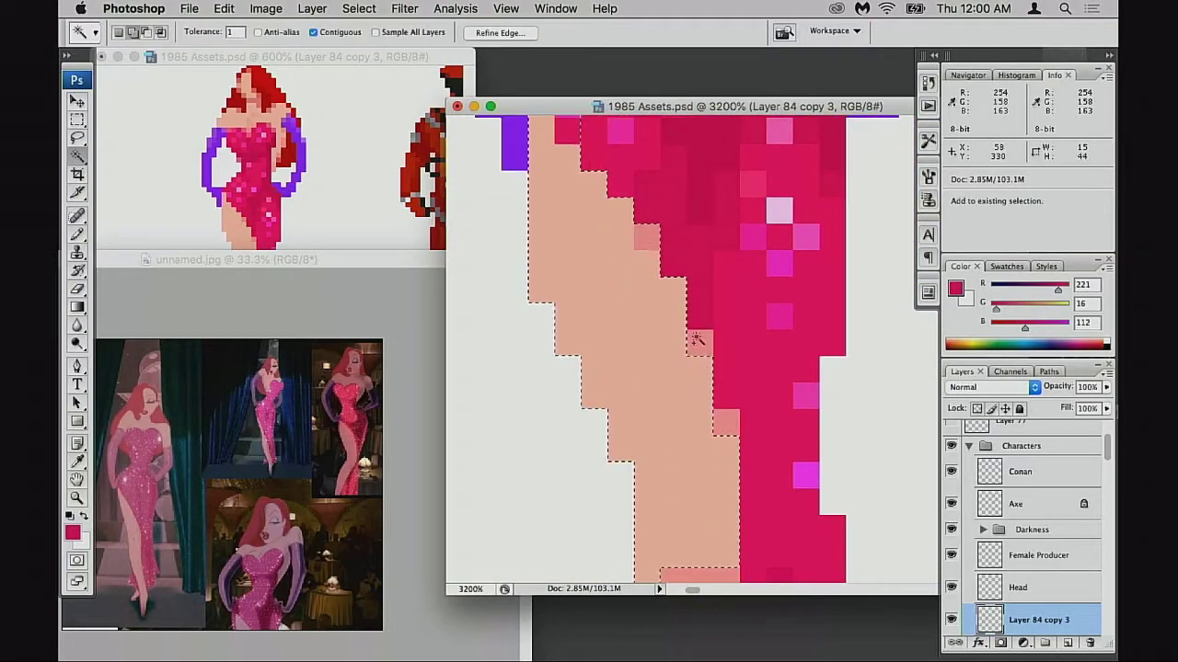
pyautogui.scroll(-3, 717, 408)
pyautogui.keyDown('shift'); pyautogui.click(711, 285); pyautogui.keyUp('shift')
pyautogui.moveTo(724, 368); pyautogui.dragTo(723, 200)
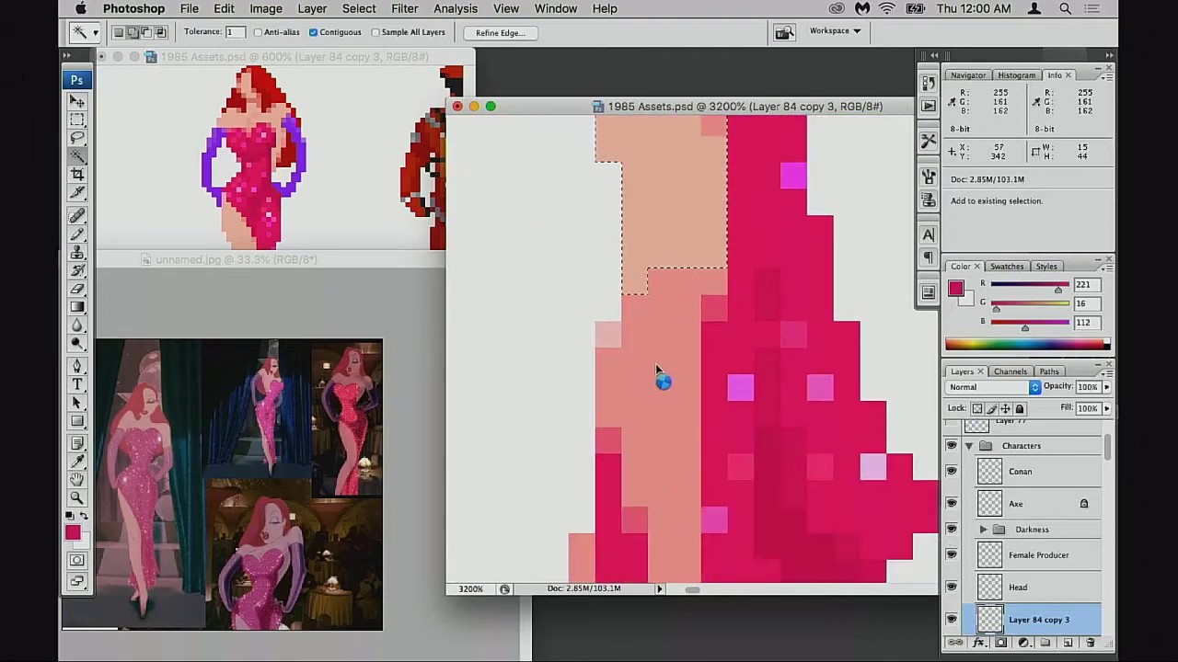
# - Add the lower leg and both feet's skin pixels to the selection
pyautogui.keyDown('shift'); pyautogui.click(661, 376); pyautogui.keyUp('shift')
pyautogui.moveTo(676, 381); pyautogui.dragTo(672, 244)
pyautogui.keyDown('shift'); pyautogui.click(695, 365); pyautogui.keyUp('shift')
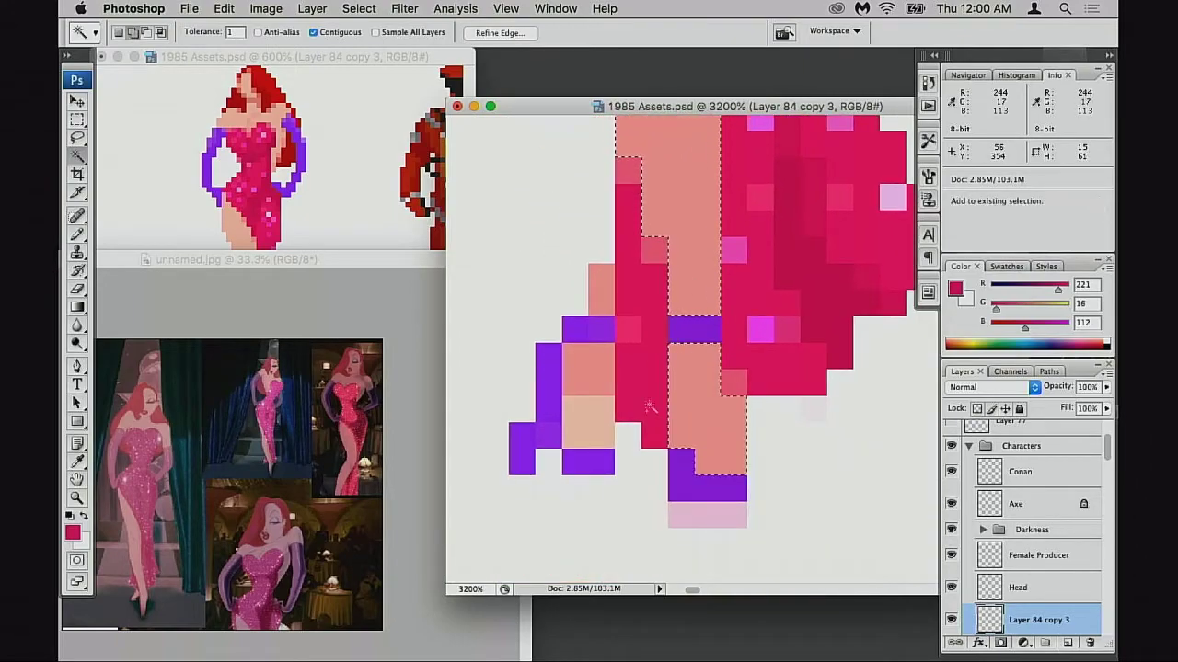
pyautogui.keyDown('shift'); pyautogui.click(599, 407); pyautogui.keyUp('shift')
pyautogui.keyDown('shift'); pyautogui.click(602, 369); pyautogui.keyUp('shift')
pyautogui.keyDown('shift'); pyautogui.click(604, 302); pyautogui.keyUp('shift')
# - Check the coverage of the skin selection in Quick Mask at 800%, and return to the normal view
pyautogui.press('q')
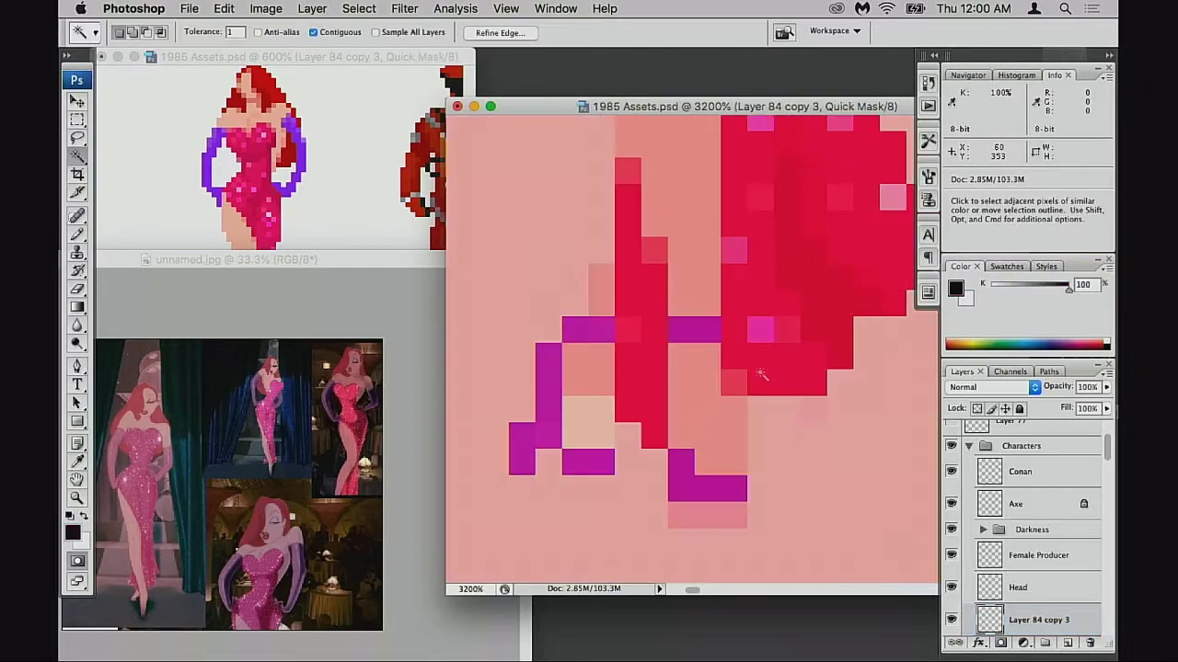
pyautogui.keyDown('alt'); pyautogui.keyDown('super'); pyautogui.click(724, 388); pyautogui.keyUp('super'); pyautogui.keyUp('alt')
pyautogui.keyDown('alt'); pyautogui.keyDown('super'); pyautogui.click(727, 388); pyautogui.keyUp('super'); pyautogui.keyUp('alt')
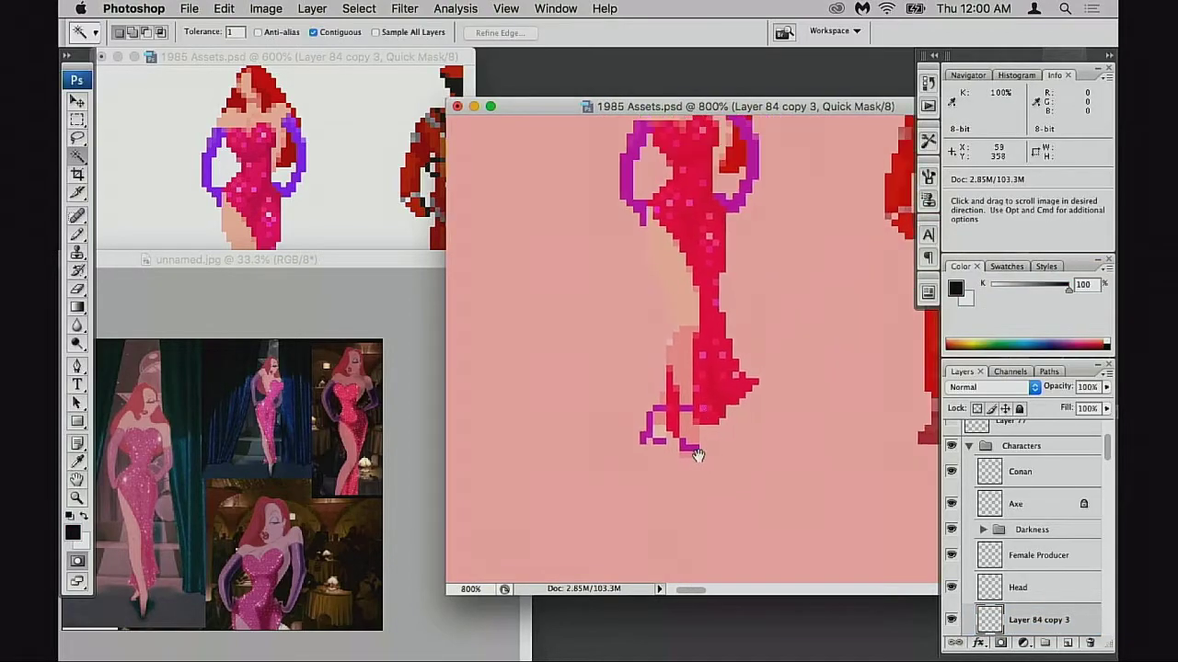
pyautogui.moveTo(708, 387); pyautogui.dragTo(724, 347)
pyautogui.press('q')
# - Start a Levels adjustment on the selected skin with white input 247 and midtones 0.93, toggling the preview to compare
pyautogui.press('super+l')
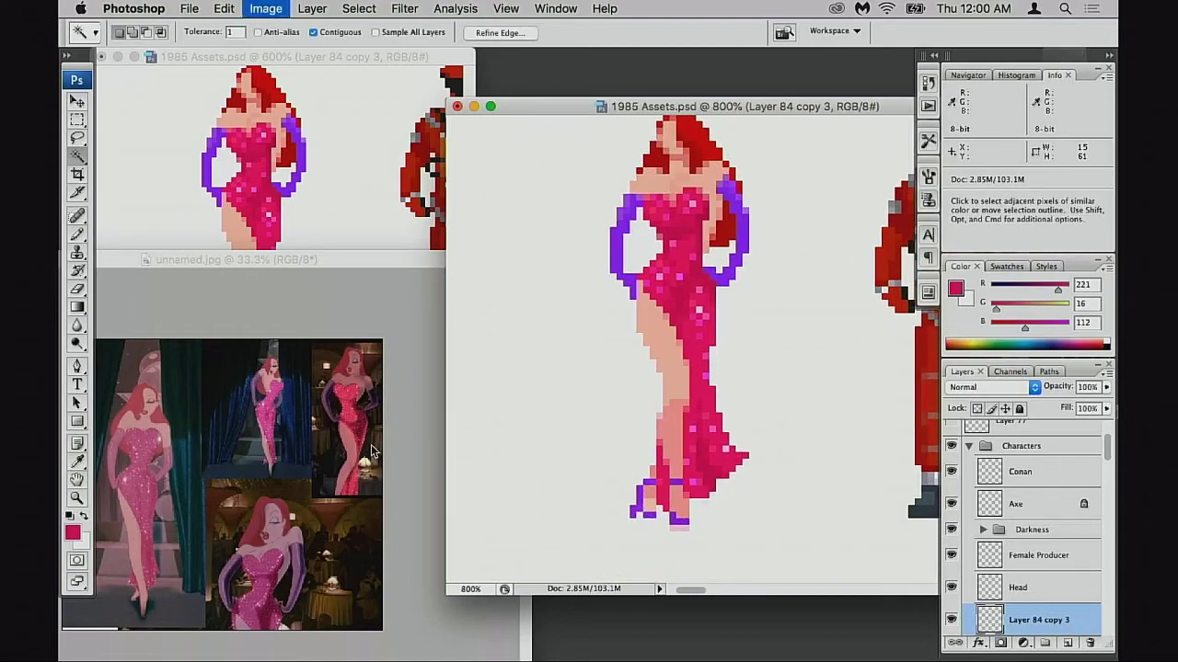
pyautogui.moveTo(994, 206)
pyautogui.mouseDown()
pyautogui.moveTo(1007, 206)
pyautogui.moveTo(988, 204)
pyautogui.mouseUp()
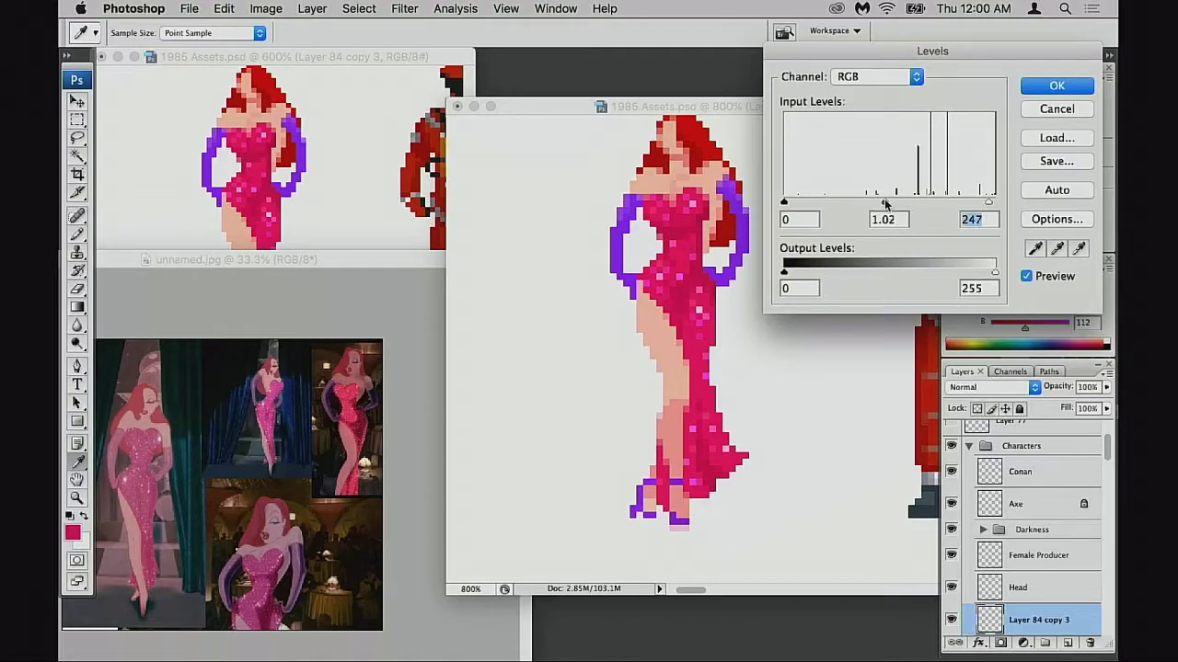
pyautogui.click(892, 202)
pyautogui.click(892, 204)
pyautogui.click(1026, 276)
# - Try a Levels white input of 231 on the skin and compare the woman with neighbouring sprites down to 400%
pyautogui.moveTo(988, 202); pyautogui.dragTo(976, 202)
pyautogui.keyDown('alt'); pyautogui.click(690, 346); pyautogui.keyUp('alt')
pyautogui.keyDown('alt'); pyautogui.click(735, 350); pyautogui.keyUp('alt')
pyautogui.moveTo(782, 376); pyautogui.dragTo(640, 425)
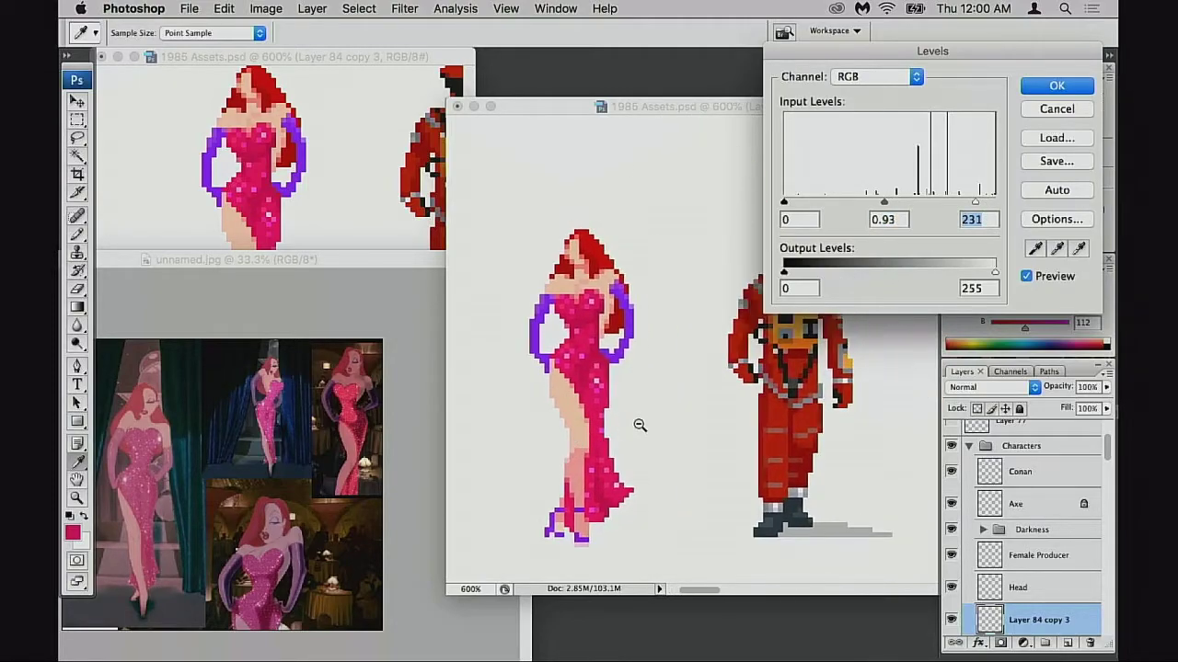
pyautogui.keyDown('alt'); pyautogui.click(650, 432); pyautogui.keyUp('alt')
pyautogui.moveTo(717, 431); pyautogui.dragTo(526, 507)
pyautogui.moveTo(640, 455); pyautogui.dragTo(721, 496)
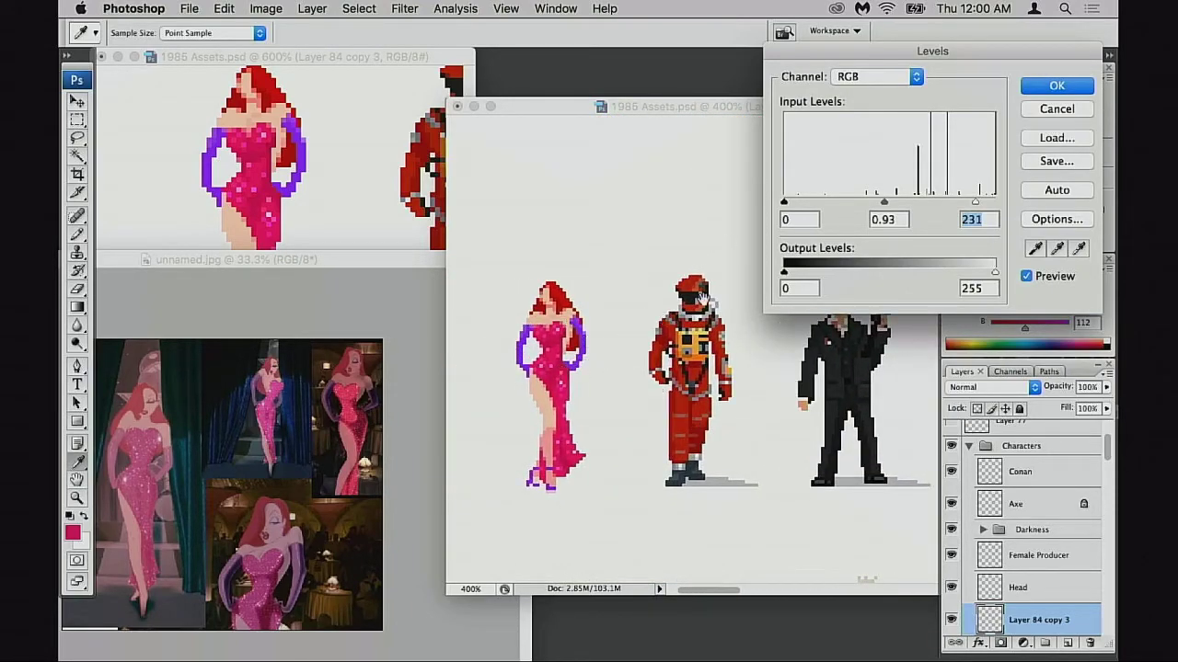
# - Raise the Levels white input to slightly above 240 and apply the adjustment to the skin
pyautogui.moveTo(975, 200)
pyautogui.mouseDown()
pyautogui.moveTo(995, 201)
pyautogui.moveTo(981, 202)
pyautogui.mouseUp()
pyautogui.press('Down')
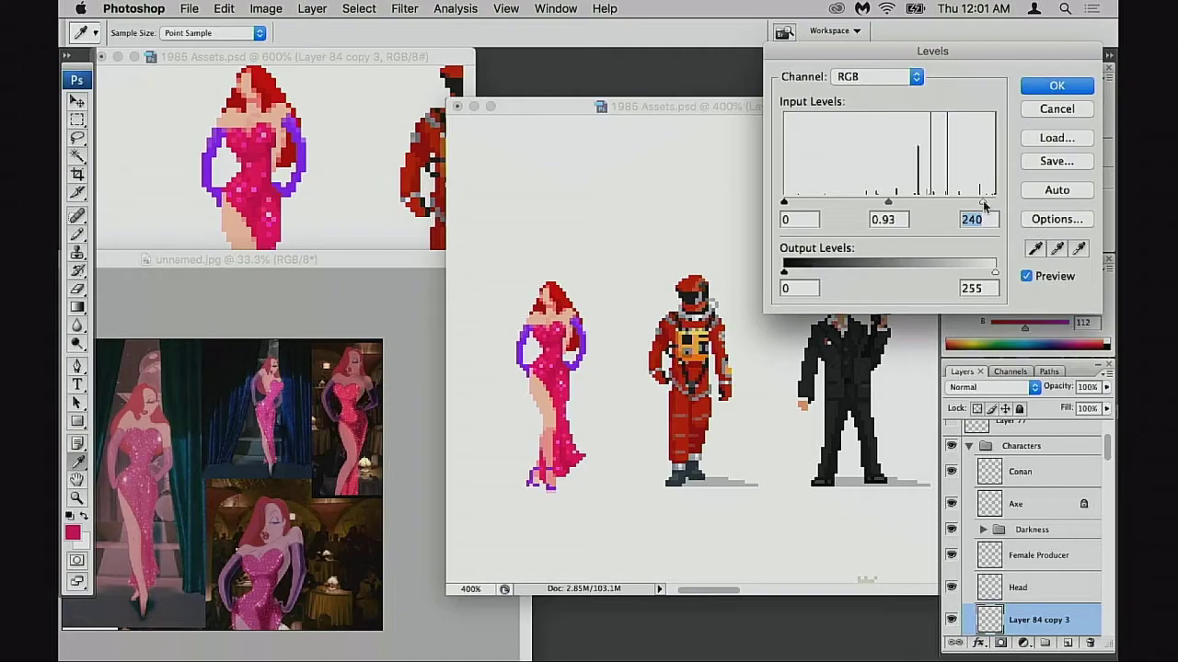
pyautogui.moveTo(982, 199)
pyautogui.mouseDown()
pyautogui.moveTo(995, 201)
pyautogui.moveTo(986, 204)
pyautogui.mouseUp()
pyautogui.click(1055, 87)
# - Apply a Color Balance to the selected skin, shifting the midtones slightly toward red and slightly toward blue
pyautogui.press('super+u')
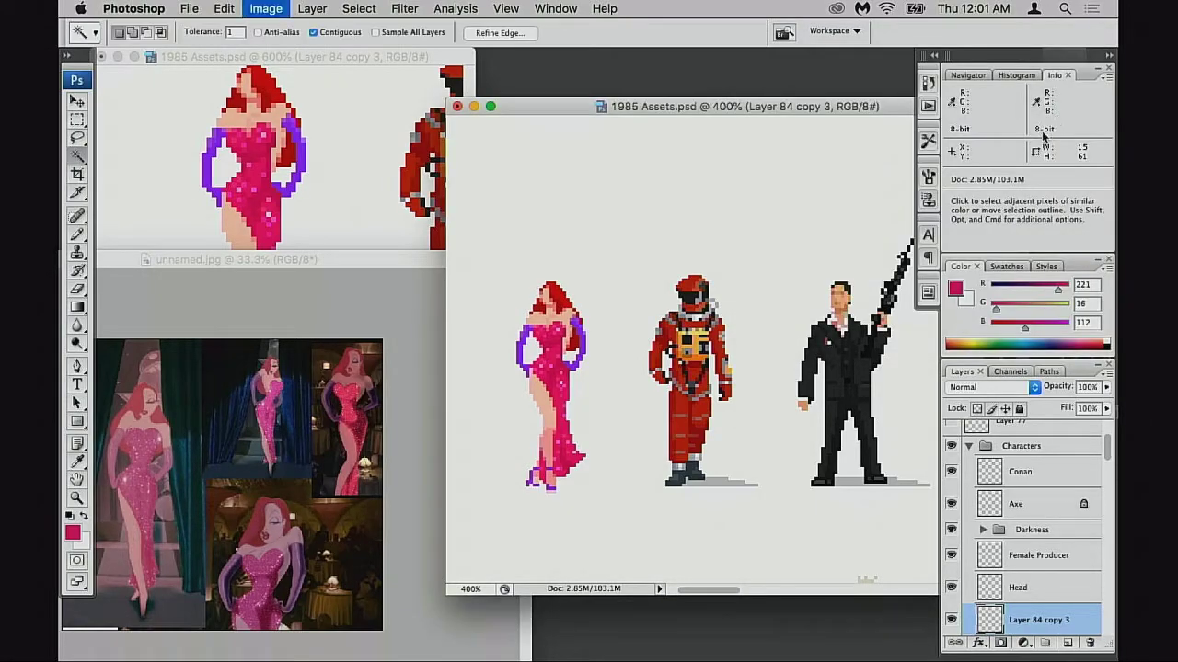
pyautogui.click(1079, 102)
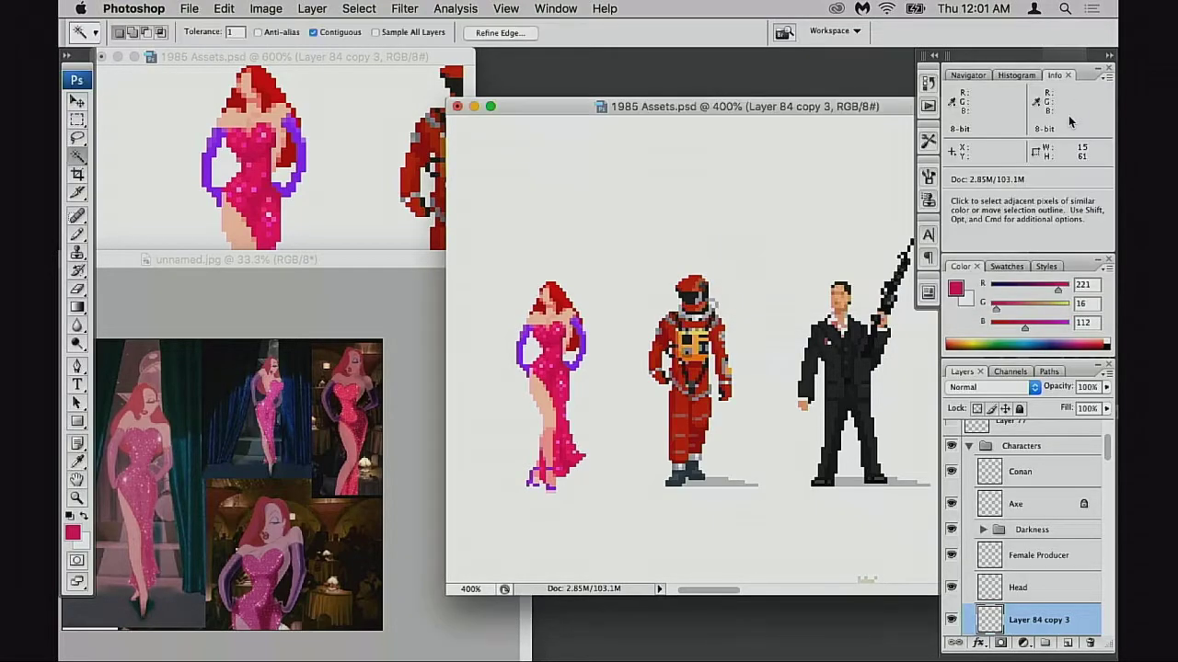
pyautogui.press('super+b')
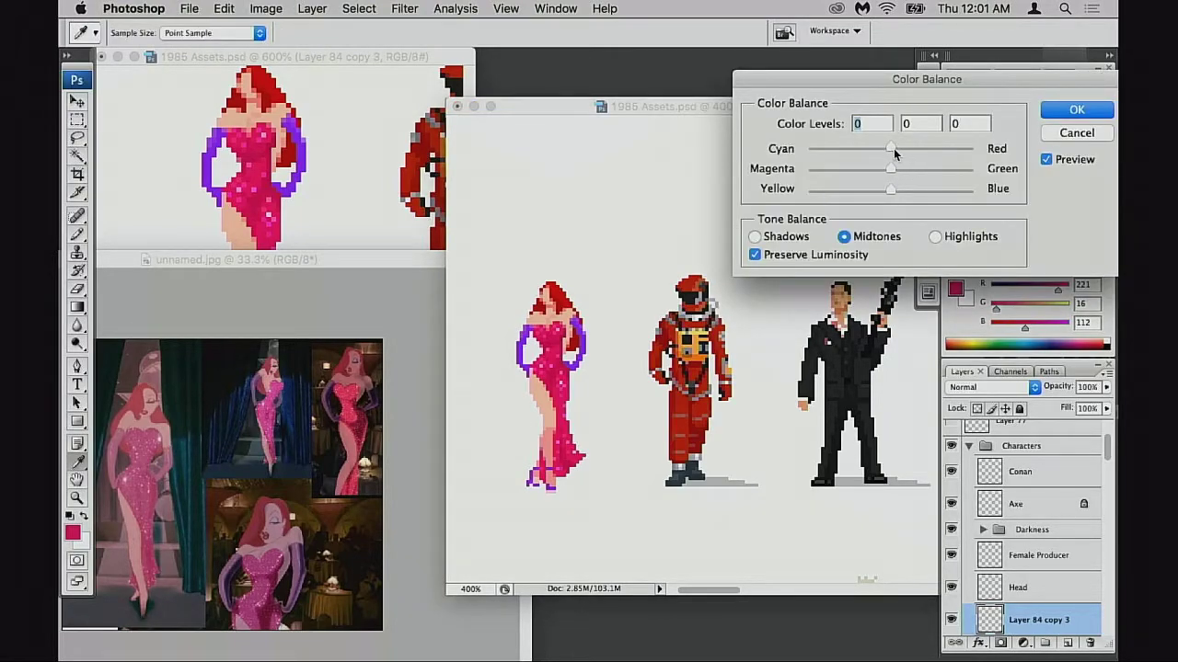
pyautogui.moveTo(893, 149)
pyautogui.mouseDown()
pyautogui.moveTo(925, 148)
pyautogui.moveTo(906, 147)
pyautogui.mouseUp()
pyautogui.moveTo(889, 190)
pyautogui.mouseDown()
pyautogui.moveTo(877, 195)
pyautogui.moveTo(897, 195)
pyautogui.mouseUp()
pyautogui.click(936, 236)
pyautogui.click(1077, 111)
pyautogui.press('w')
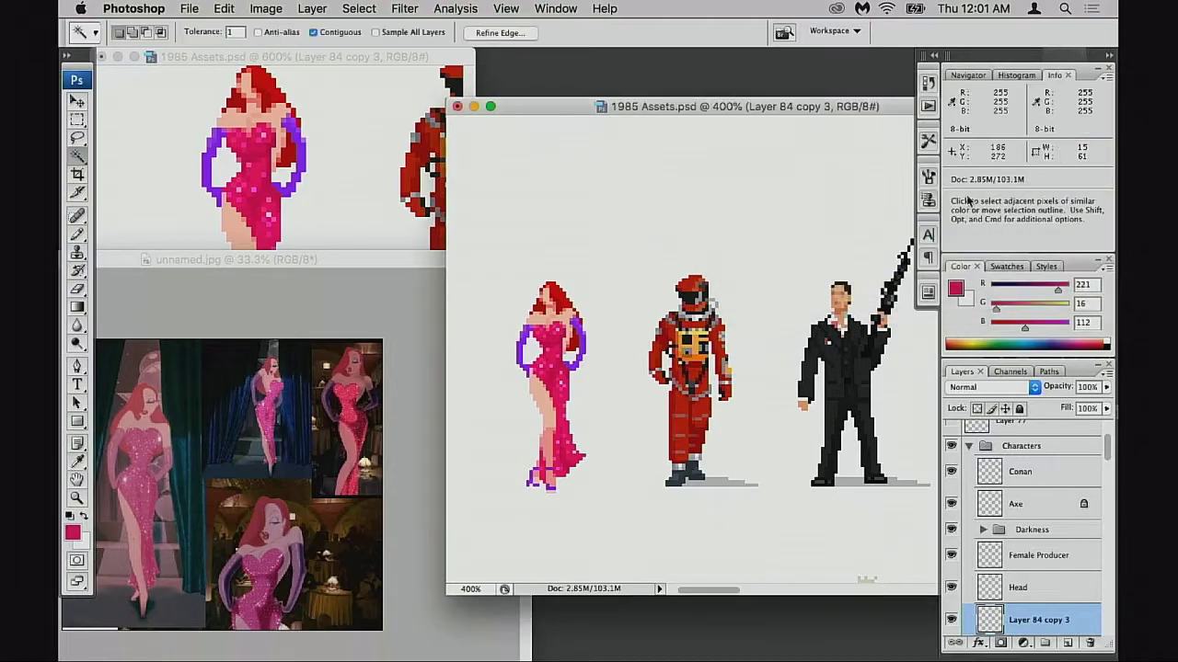
# - Compare the woman's skin before and after the Levels and Color Balance adjustments through the history states at 400% and 500%
pyautogui.click(929, 86)
pyautogui.moveTo(868, 380); pyautogui.dragTo(880, 323)
pyautogui.scroll(-5, 865, 322)
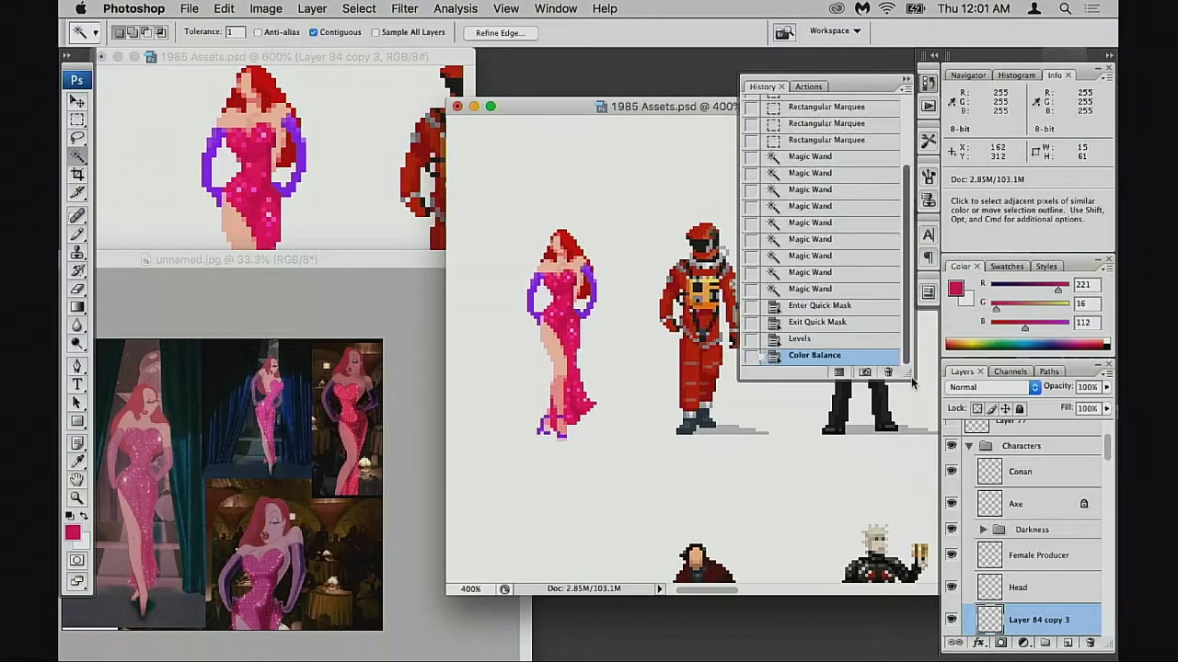
pyautogui.click(823, 306)
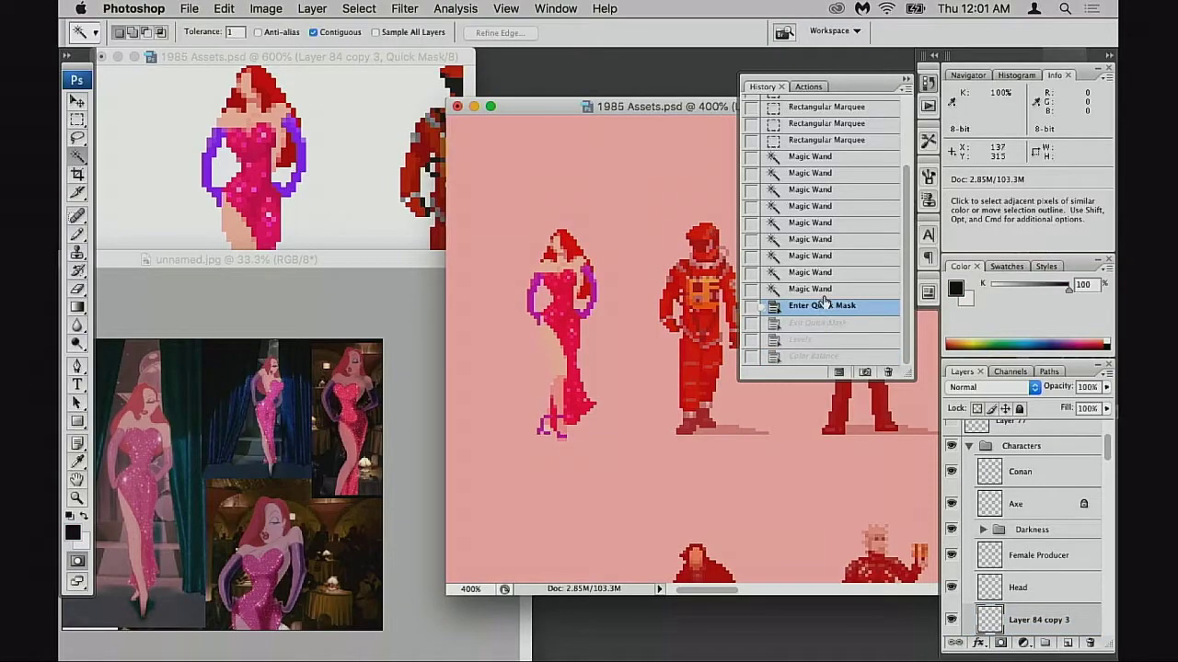
pyautogui.click(825, 293)
pyautogui.click(801, 356)
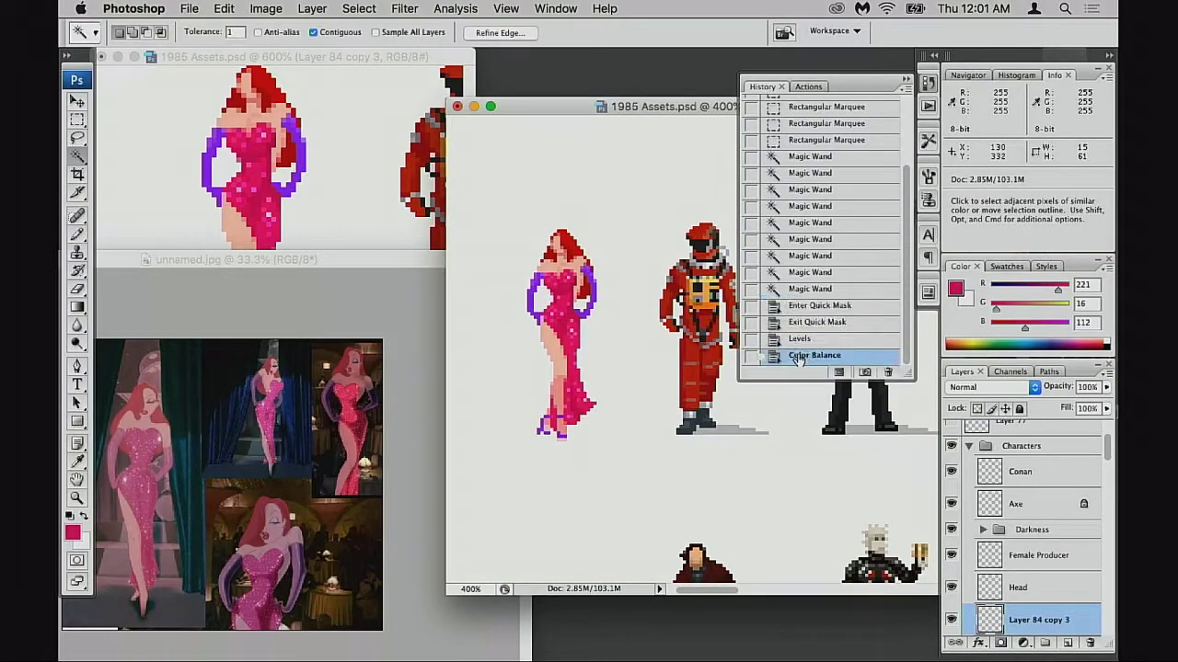
pyautogui.click(809, 306)
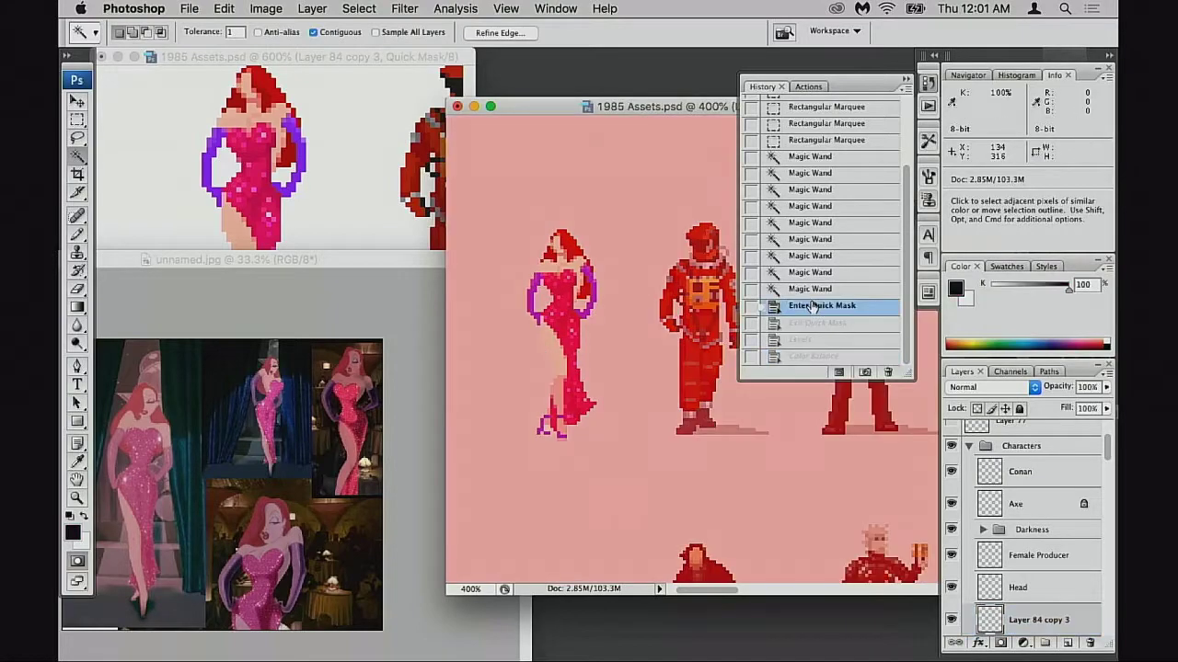
pyautogui.click(809, 291)
pyautogui.click(803, 358)
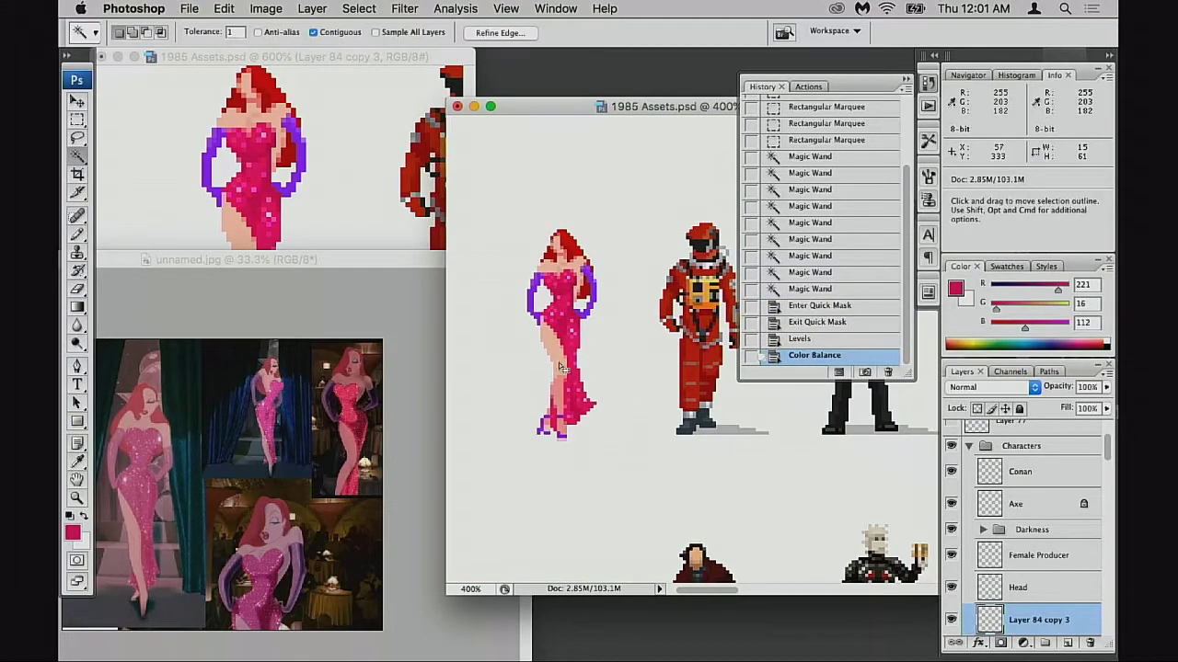
pyautogui.click(818, 308)
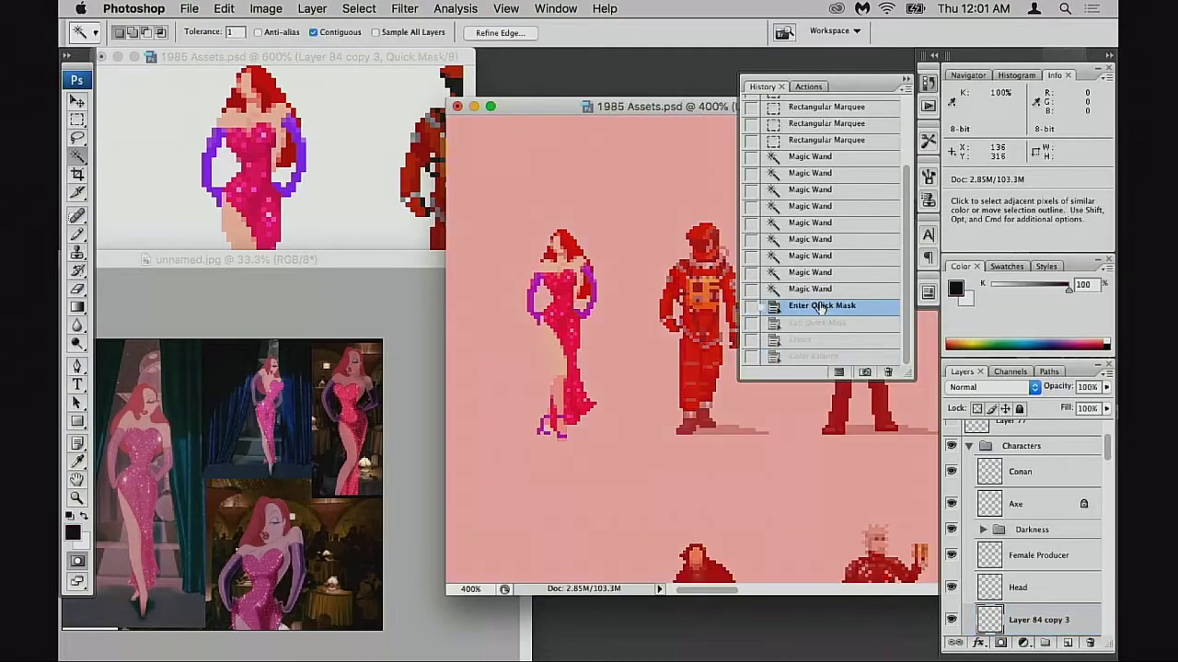
pyautogui.click(819, 290)
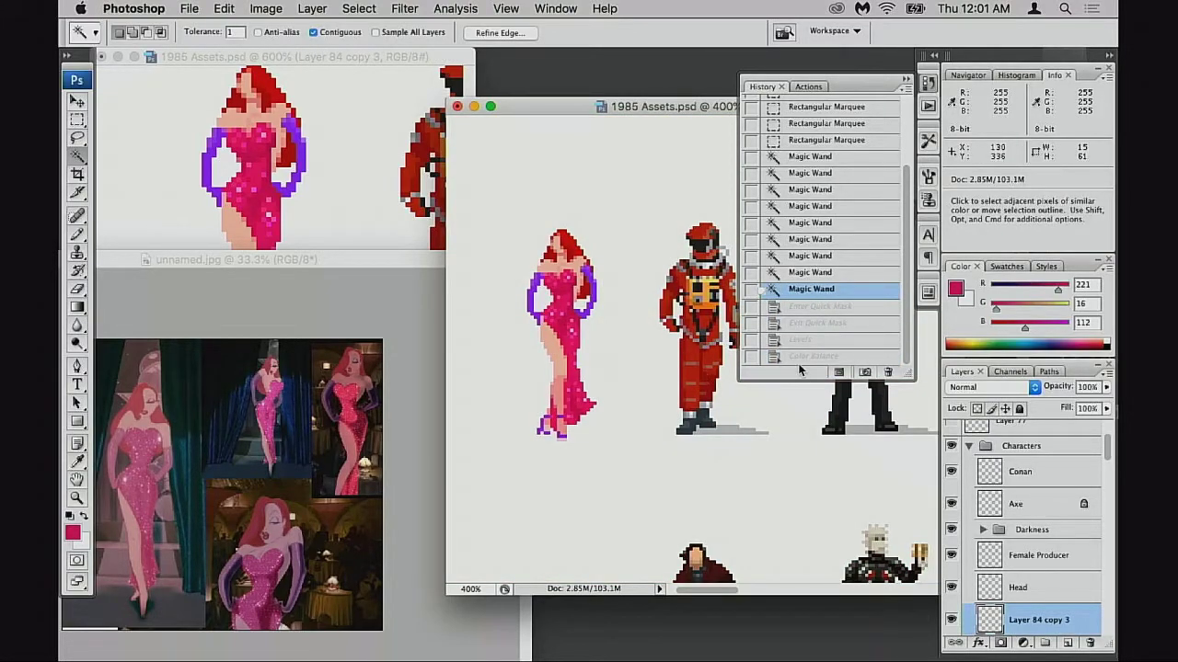
pyautogui.keyDown('super'); pyautogui.click(601, 400); pyautogui.keyUp('super')
pyautogui.moveTo(683, 396); pyautogui.dragTo(505, 449)
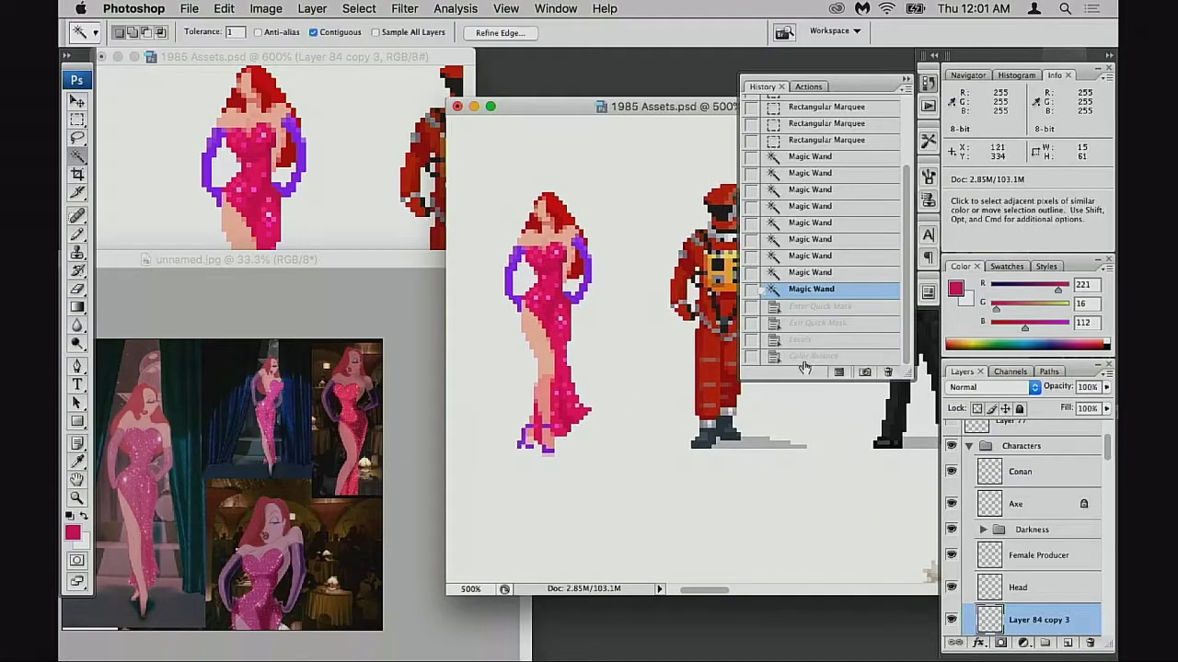
pyautogui.click(804, 357)
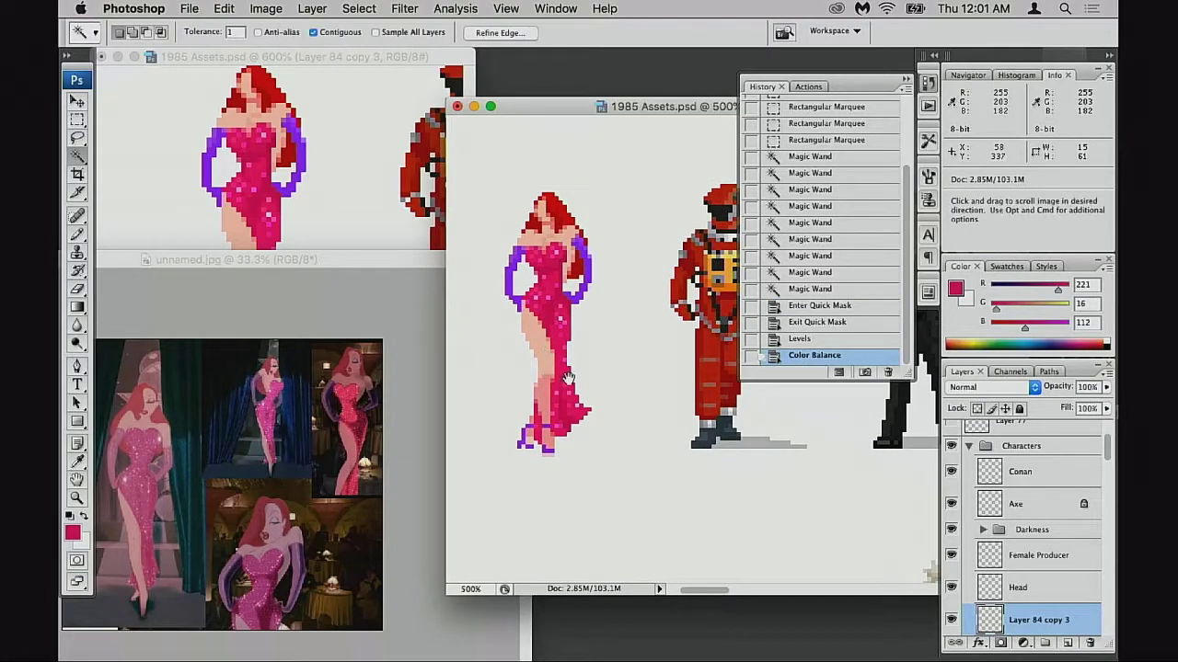
# - Try the woman sprite between the red-haired warrior and the man in the top hat for comparison at 300%
pyautogui.keyDown('alt'); pyautogui.click(598, 401); pyautogui.keyUp('alt')
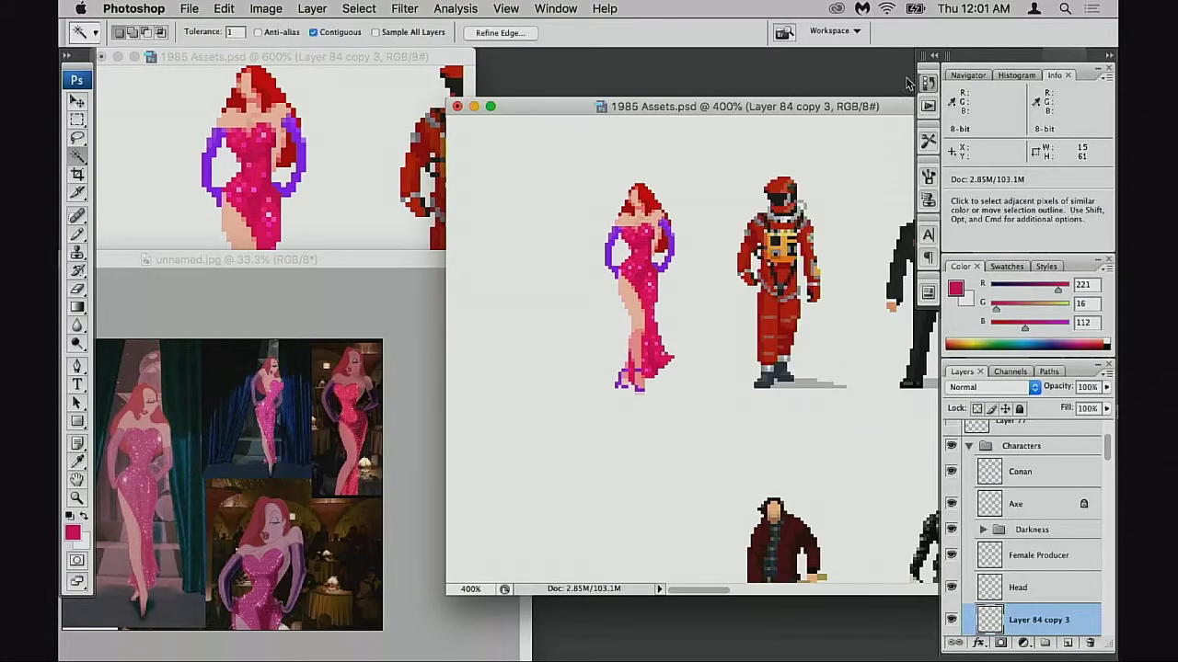
pyautogui.keyDown('alt'); pyautogui.click(729, 300); pyautogui.keyUp('alt')
pyautogui.keyDown('alt'); pyautogui.click(729, 300); pyautogui.keyUp('alt')
pyautogui.press('v')
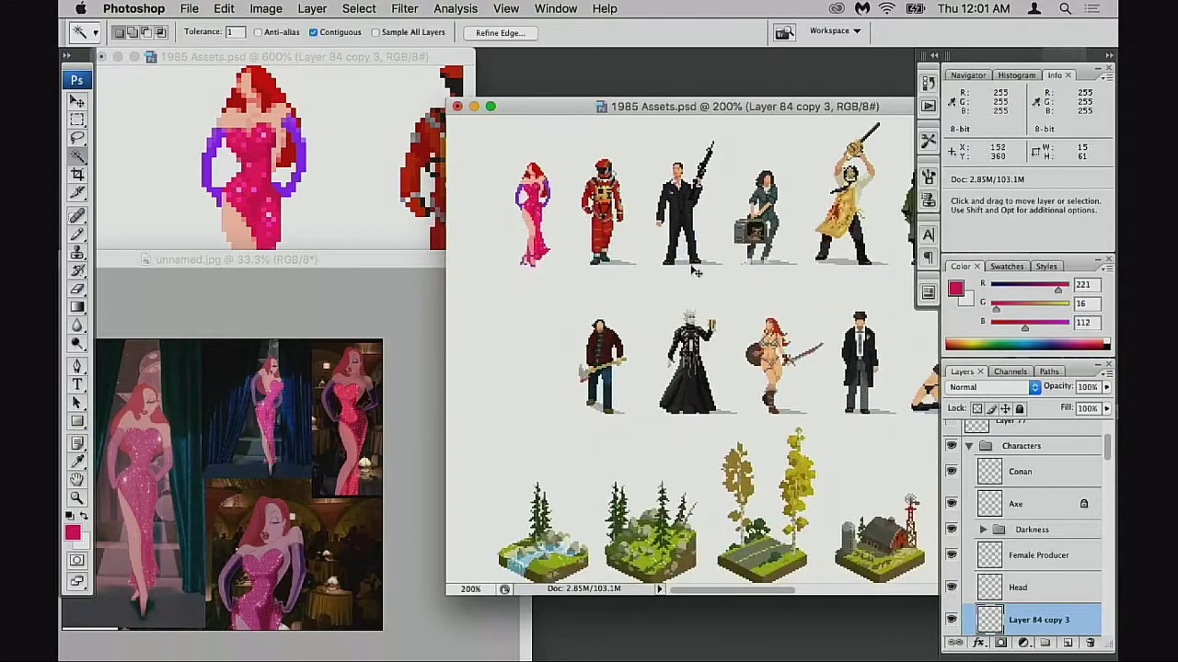
pyautogui.press('Tab')
pyautogui.moveTo(550, 246); pyautogui.dragTo(829, 397)
pyautogui.click(829, 397)
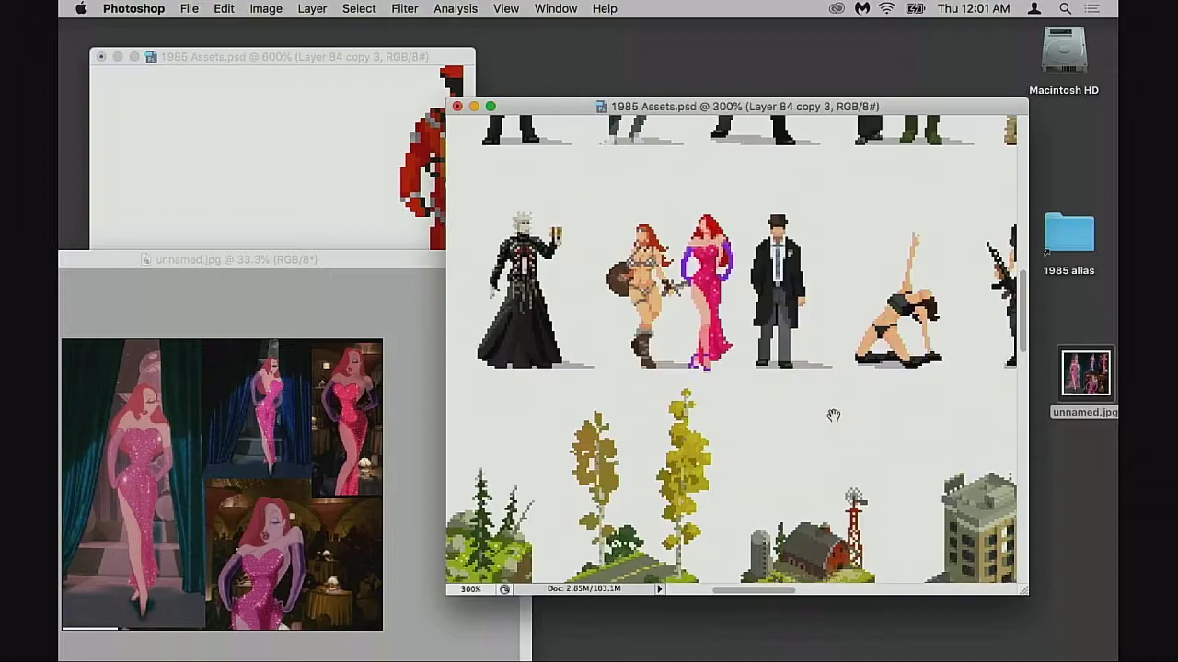
# - Compare the woman sprite beside other characters and place it close beside the red-suited astronaut
pyautogui.moveTo(717, 404); pyautogui.dragTo(915, 379)
pyautogui.moveTo(844, 378); pyautogui.dragTo(642, 353)
pyautogui.moveTo(642, 353); pyautogui.dragTo(864, 402)
pyautogui.moveTo(863, 402); pyautogui.dragTo(828, 388)
pyautogui.moveTo(827, 389); pyautogui.dragTo(676, 406)
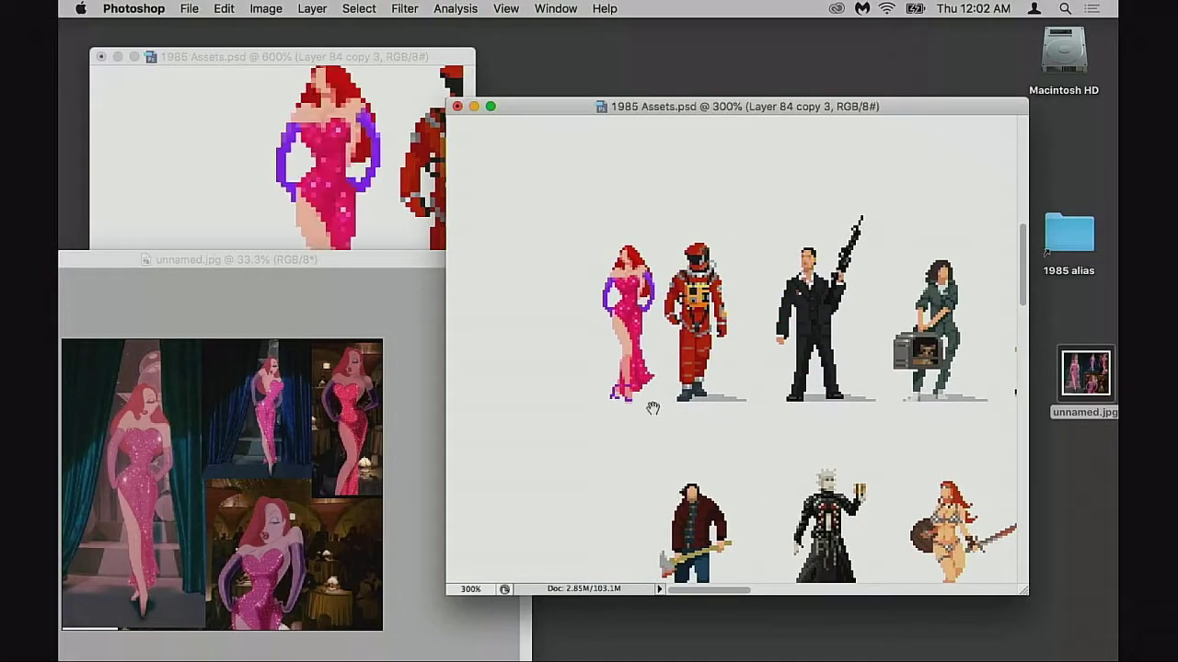
pyautogui.click(663, 393)
pyautogui.click(663, 393)
# - Enlarge the second window of the document and frame the woman and astronaut sprites in it at 600%
pyautogui.moveTo(706, 317); pyautogui.dragTo(689, 366)
pyautogui.click(373, 238)
pyautogui.moveTo(374, 237); pyautogui.dragTo(325, 190)
pyautogui.moveTo(468, 347); pyautogui.dragTo(530, 516)
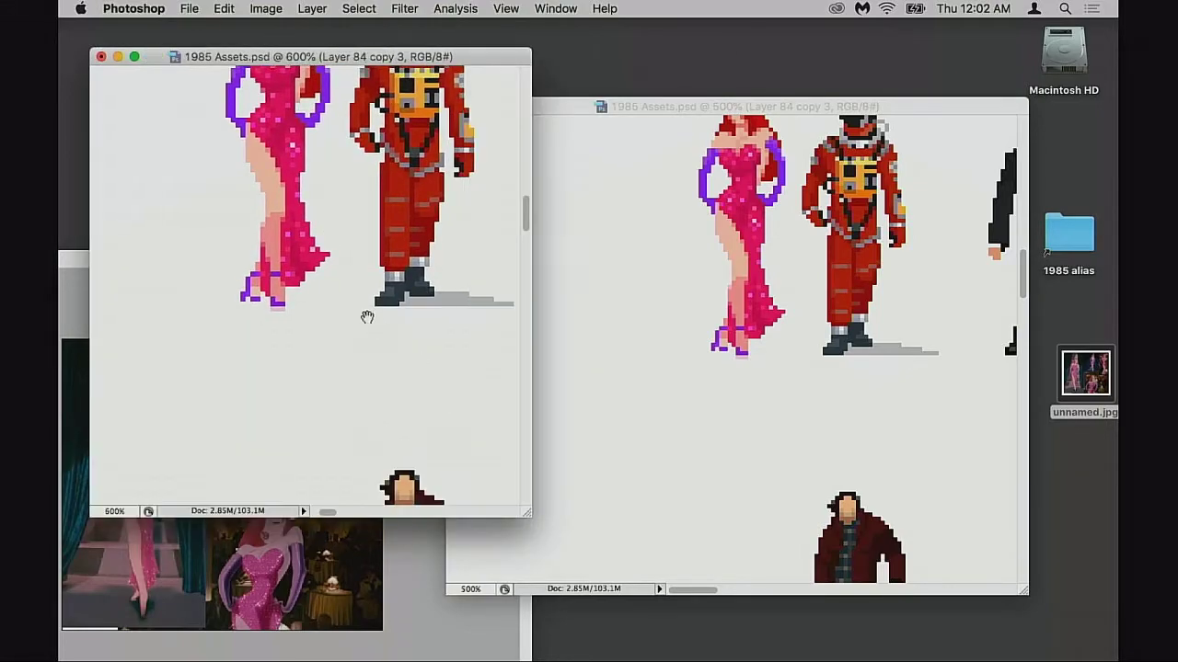
pyautogui.moveTo(366, 316); pyautogui.dragTo(441, 404)
# - Clear the selection and draw a rectangular one around the woman sprite's upper body, from above the hair to the upper thigh
pyautogui.click(773, 268)
pyautogui.moveTo(774, 268); pyautogui.dragTo(720, 339)
pyautogui.press('super+d')
pyautogui.click(711, 352)
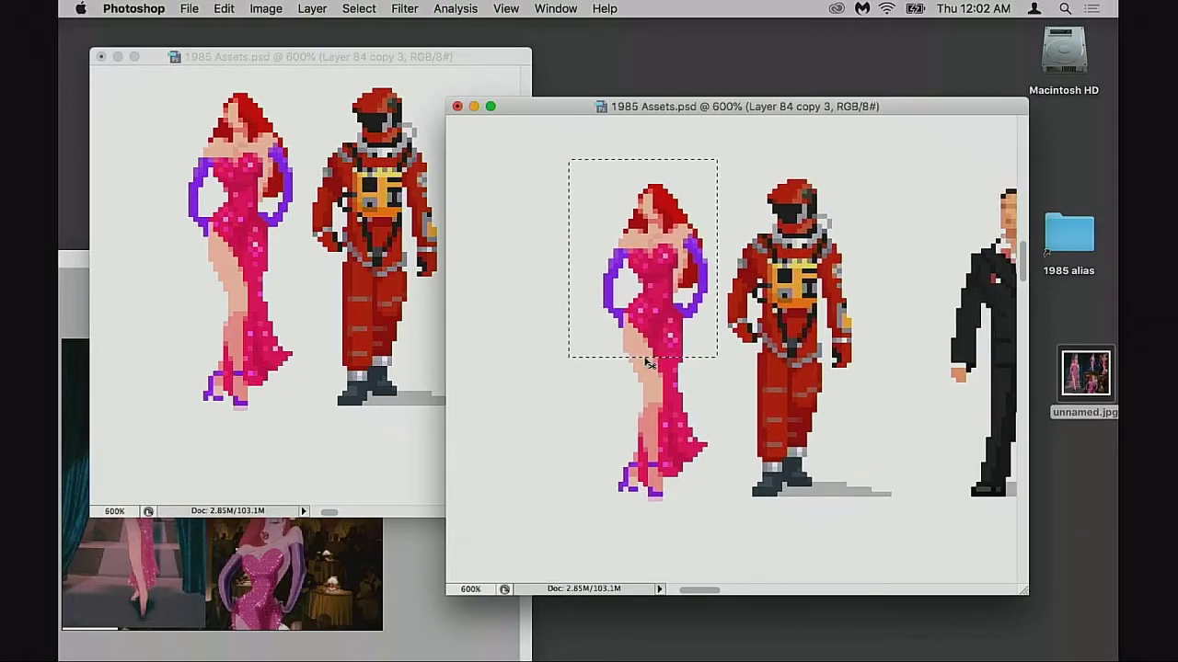
# - Shift the woman's selected upper body down one pixel, clear the selection, and step through the history to compare the two heights
pyautogui.press('super+Down')
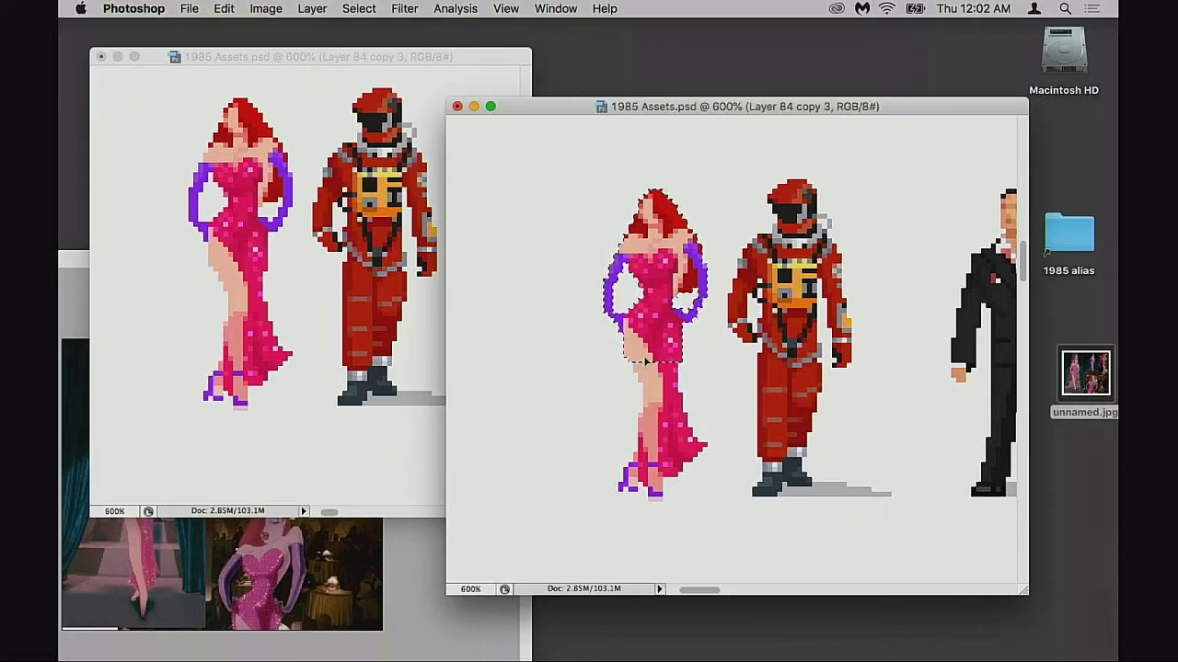
pyautogui.press('super+d')
pyautogui.keyDown('super'); pyautogui.click(668, 388); pyautogui.keyUp('super')
pyautogui.moveTo(684, 400); pyautogui.dragTo(713, 407)
pyautogui.press('alt+super+z')
pyautogui.press('alt+super+z')
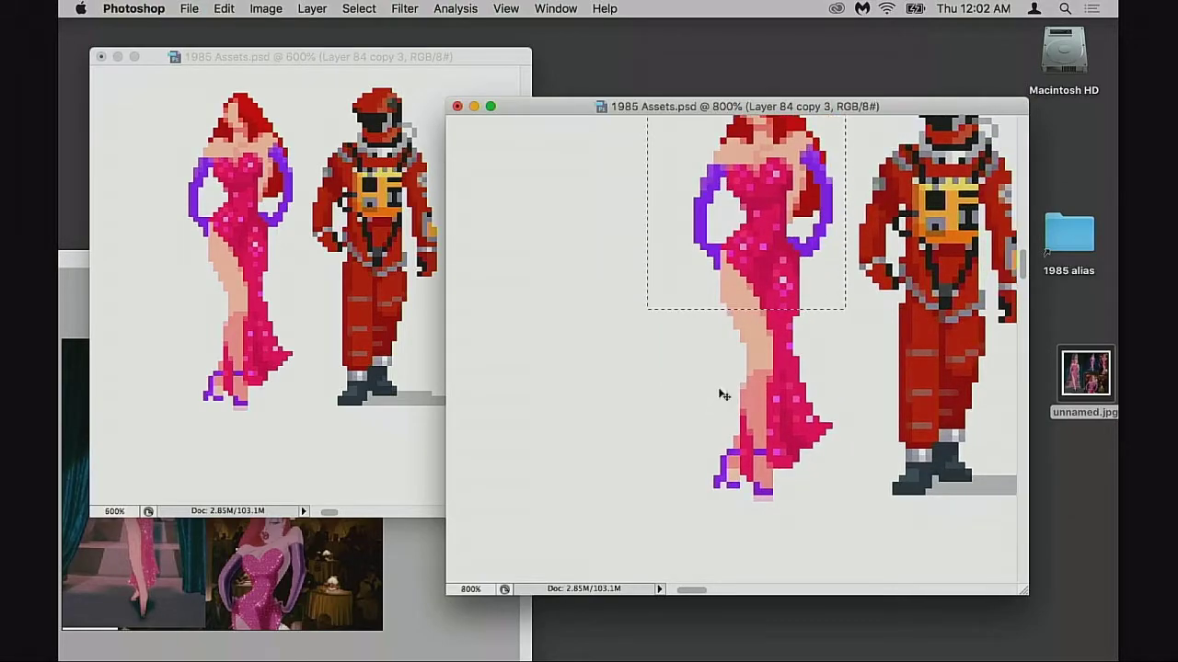
pyautogui.press('super+alt+z')
pyautogui.press('super+alt+z')
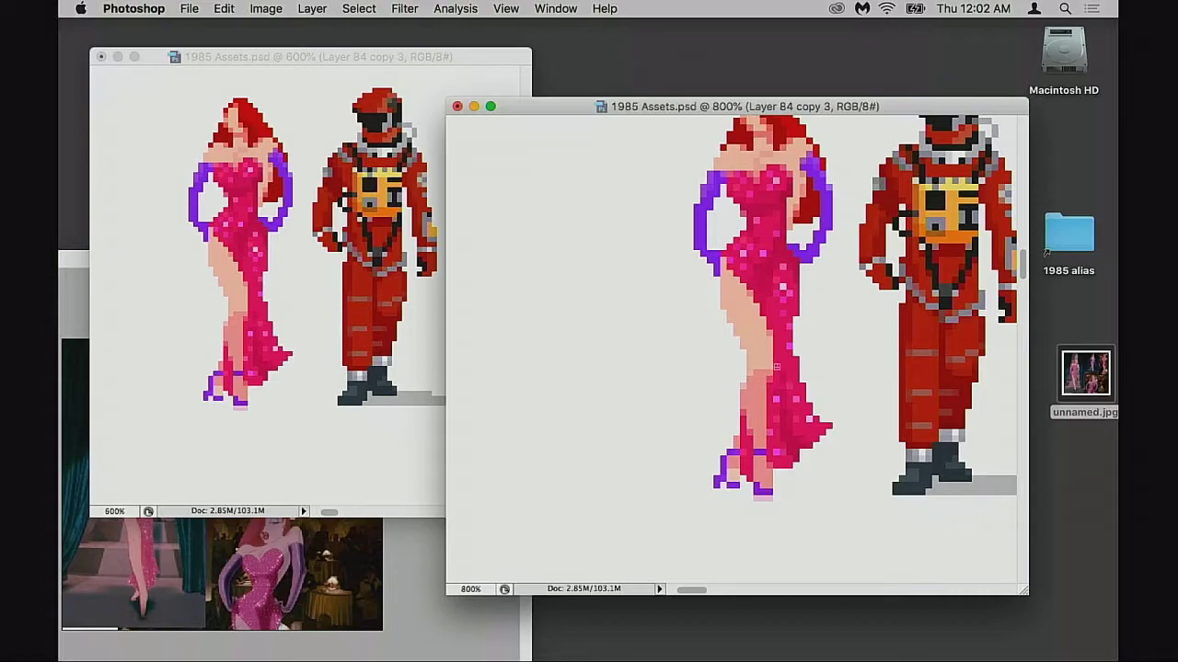
# - Undo the last change to the dress's outer hip edge and switch the brush to a 1-pixel tip
pyautogui.hscroll(2, 785, 385)
pyautogui.scroll(1, 786, 385)
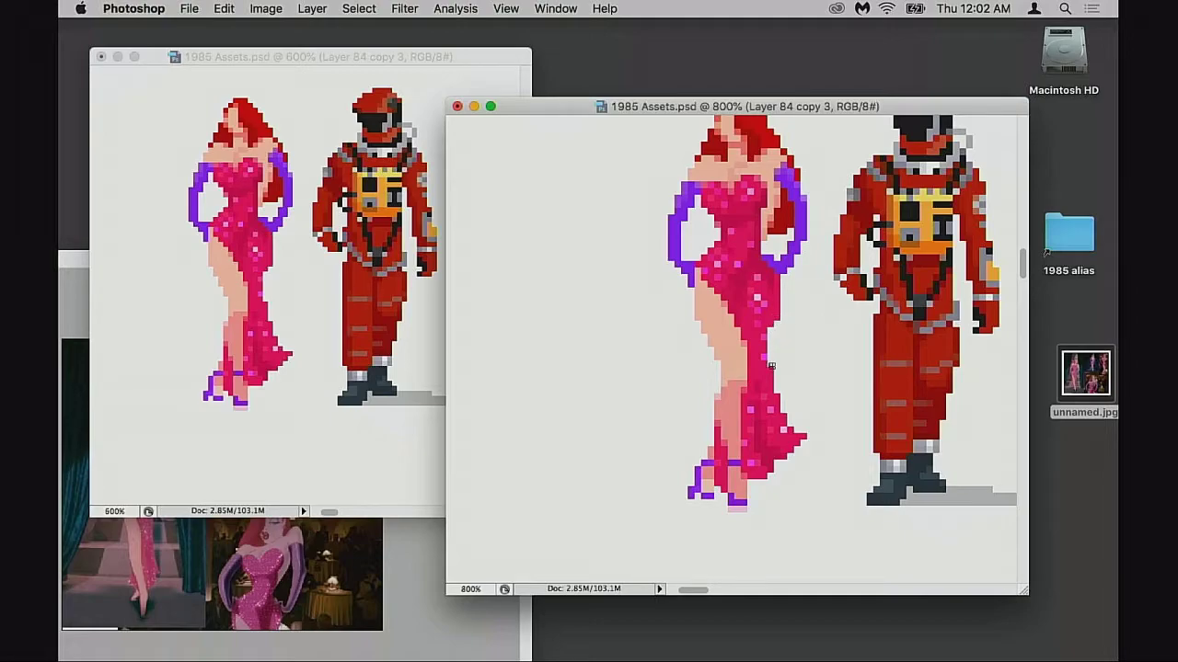
pyautogui.press('super+z')
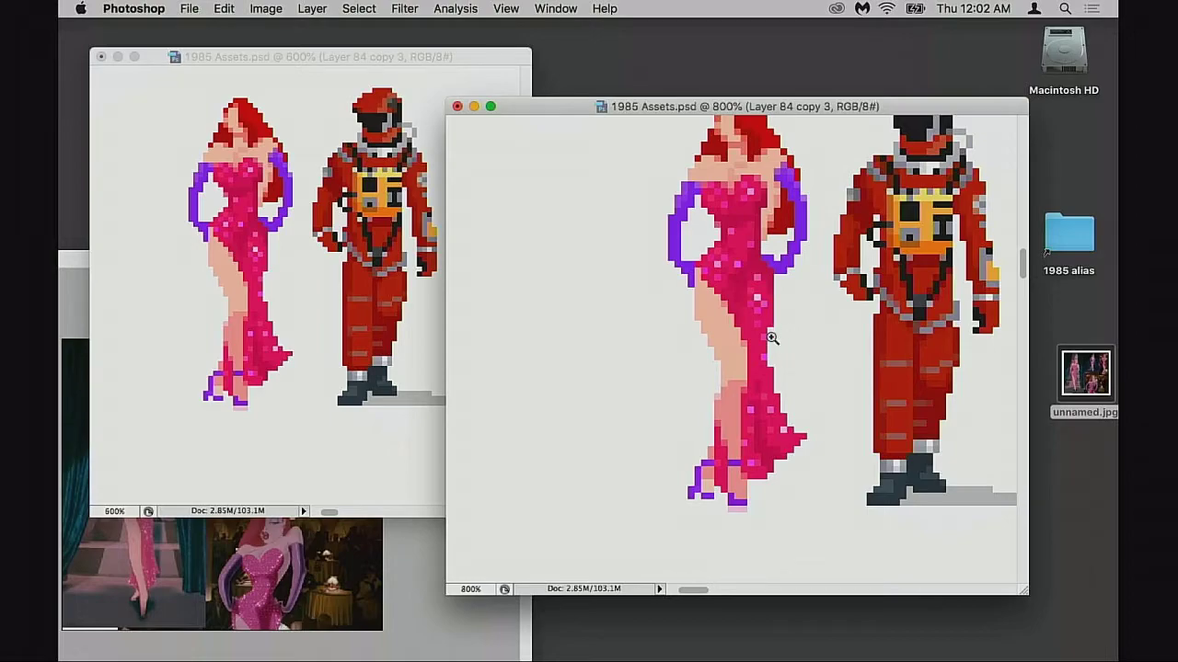
pyautogui.click(772, 338)
pyautogui.click(783, 358)
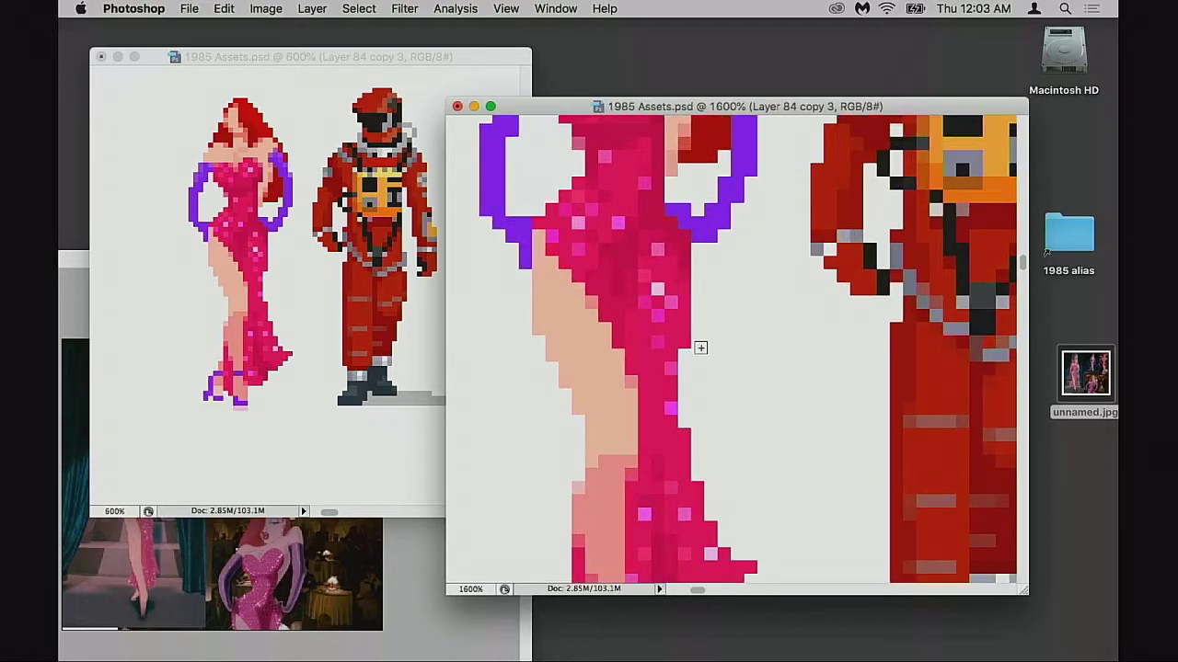
pyautogui.rightClick(748, 378)
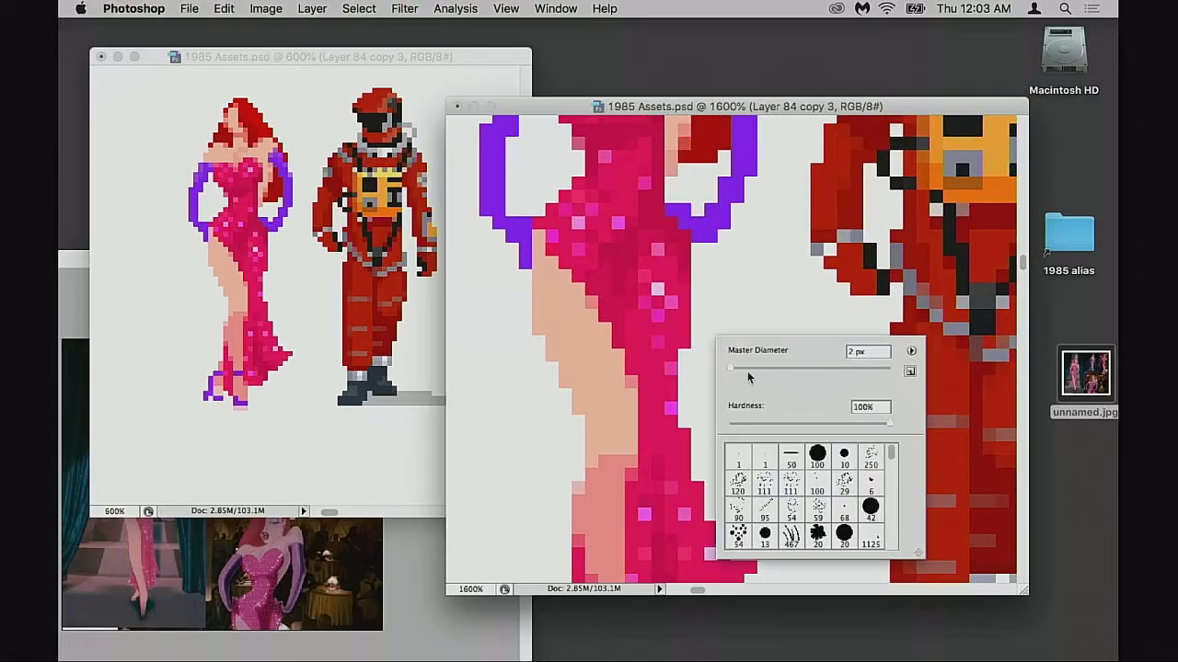
pyautogui.doubleClick(769, 451)
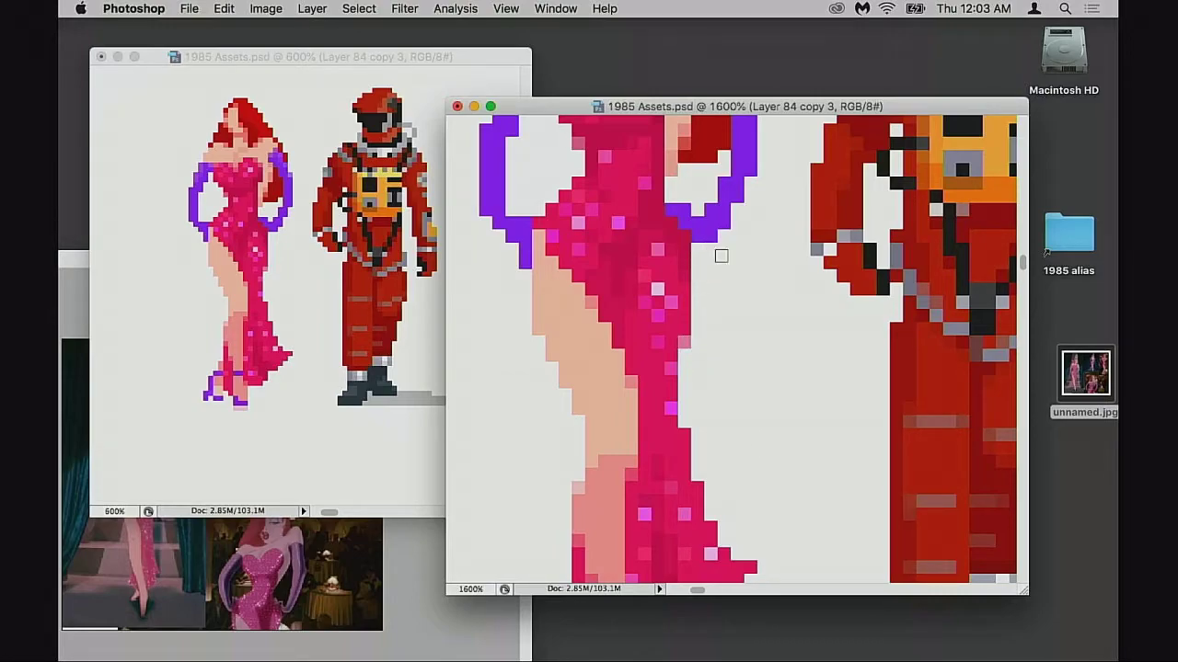
# - Try the woman sprite beside the black-suited man with the rifle, lining her feet up with his ground line
pyautogui.keyDown('alt'); pyautogui.click(713, 416); pyautogui.keyUp('alt')
pyautogui.keyDown('alt'); pyautogui.click(715, 418); pyautogui.keyUp('alt')
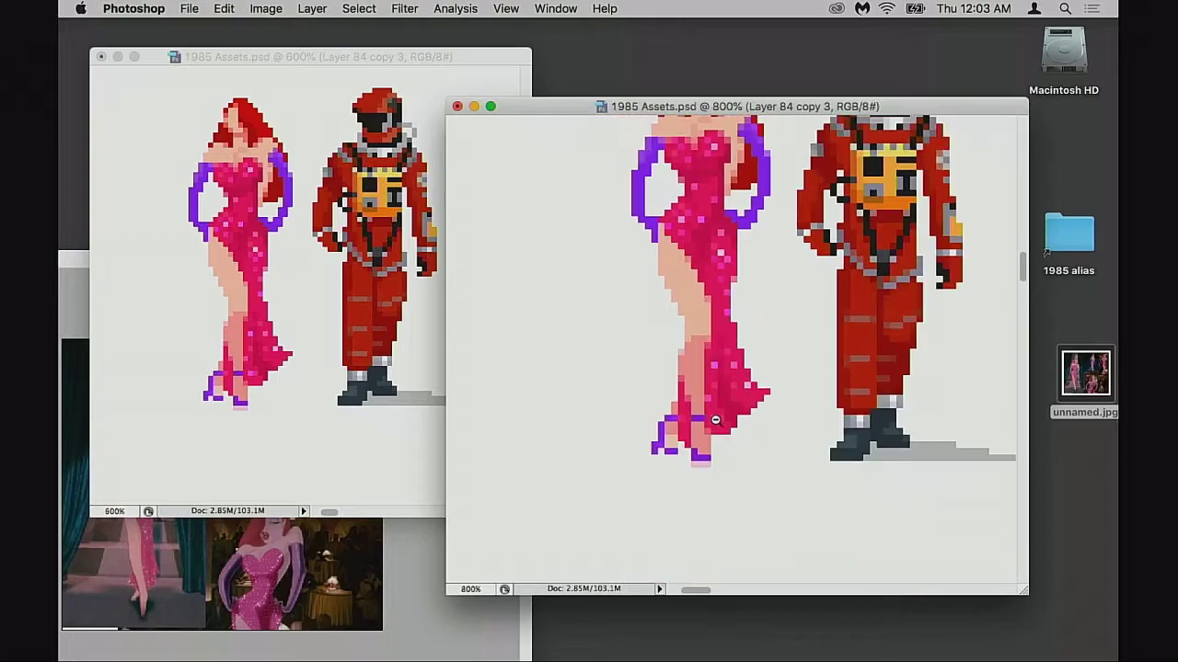
pyautogui.keyDown('alt'); pyautogui.click(722, 421); pyautogui.keyUp('alt')
pyautogui.keyDown('alt'); pyautogui.click(728, 422); pyautogui.keyUp('alt')
pyautogui.keyDown('alt'); pyautogui.click(734, 416); pyautogui.keyUp('alt')
pyautogui.keyDown('alt'); pyautogui.click(744, 404); pyautogui.keyUp('alt')
pyautogui.keyDown('alt'); pyautogui.click(756, 340); pyautogui.keyUp('alt')
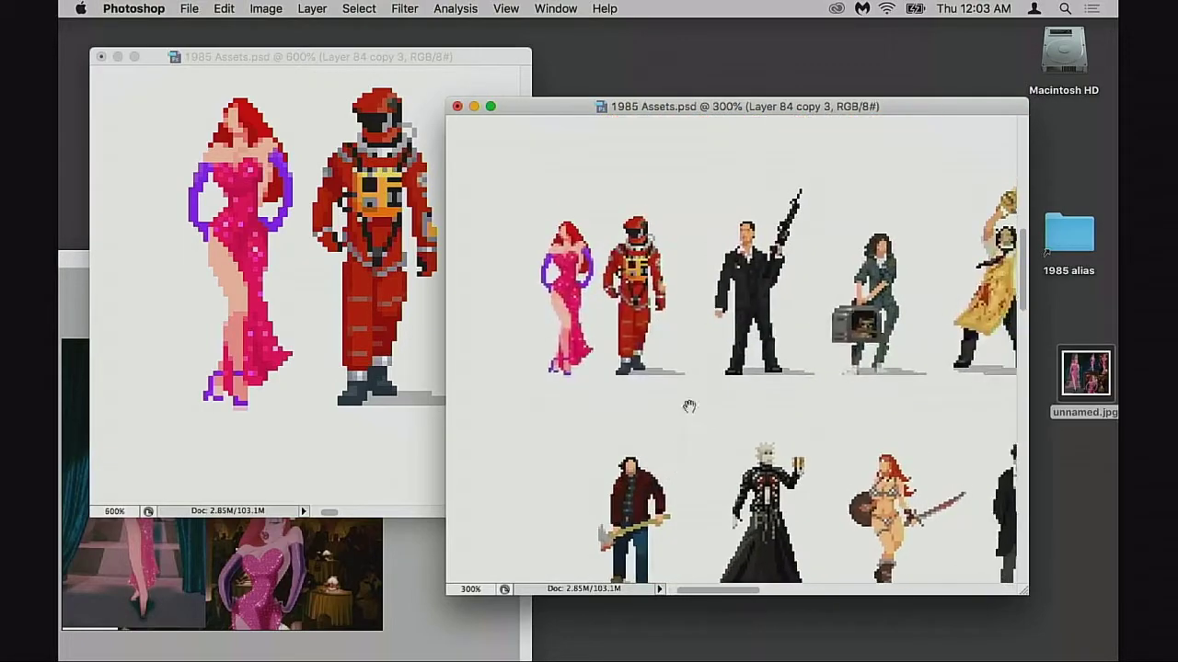
pyautogui.moveTo(633, 396); pyautogui.dragTo(696, 398)
pyautogui.keyDown('super'); pyautogui.click(737, 311); pyautogui.keyUp('super')
pyautogui.moveTo(683, 399); pyautogui.dragTo(684, 402)
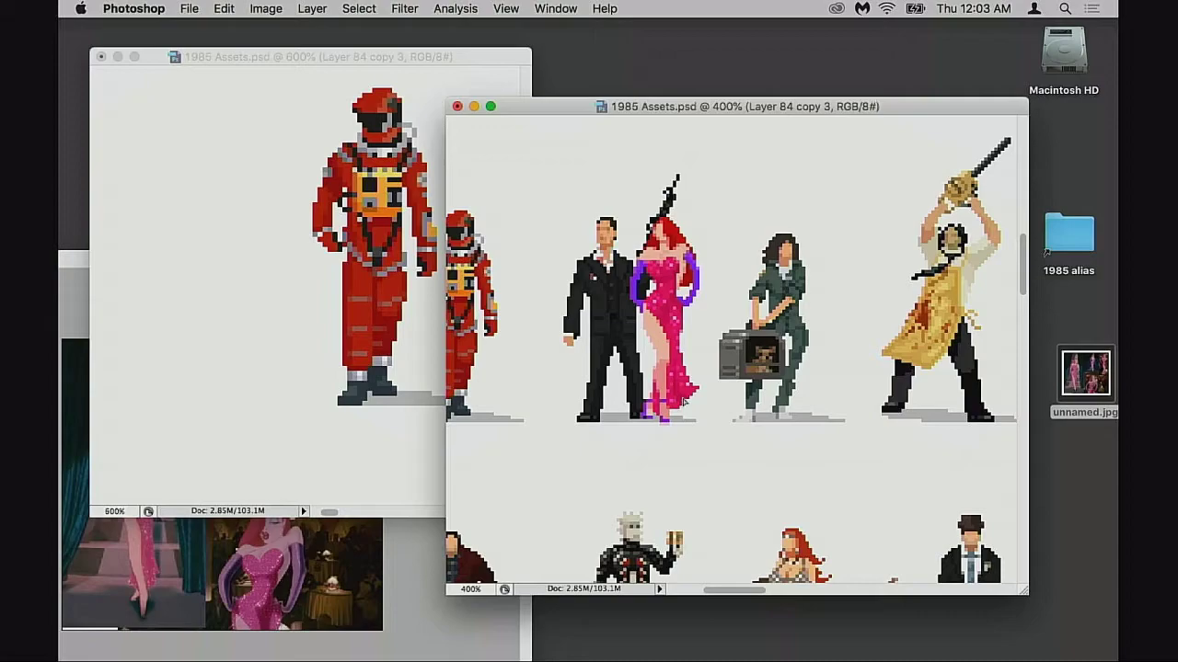
pyautogui.click(674, 431)
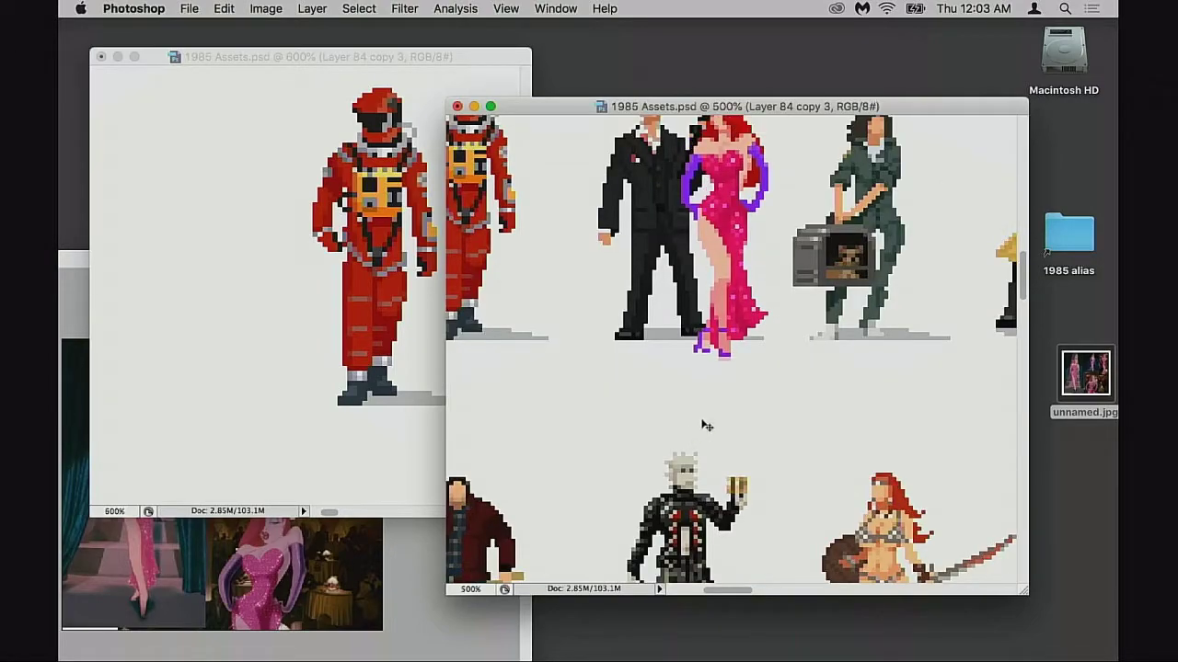
pyautogui.keyDown('super'); pyautogui.click(730, 371); pyautogui.keyUp('super')
pyautogui.keyDown('super'); pyautogui.click(730, 370); pyautogui.keyUp('super')
pyautogui.moveTo(735, 357); pyautogui.dragTo(720, 389)
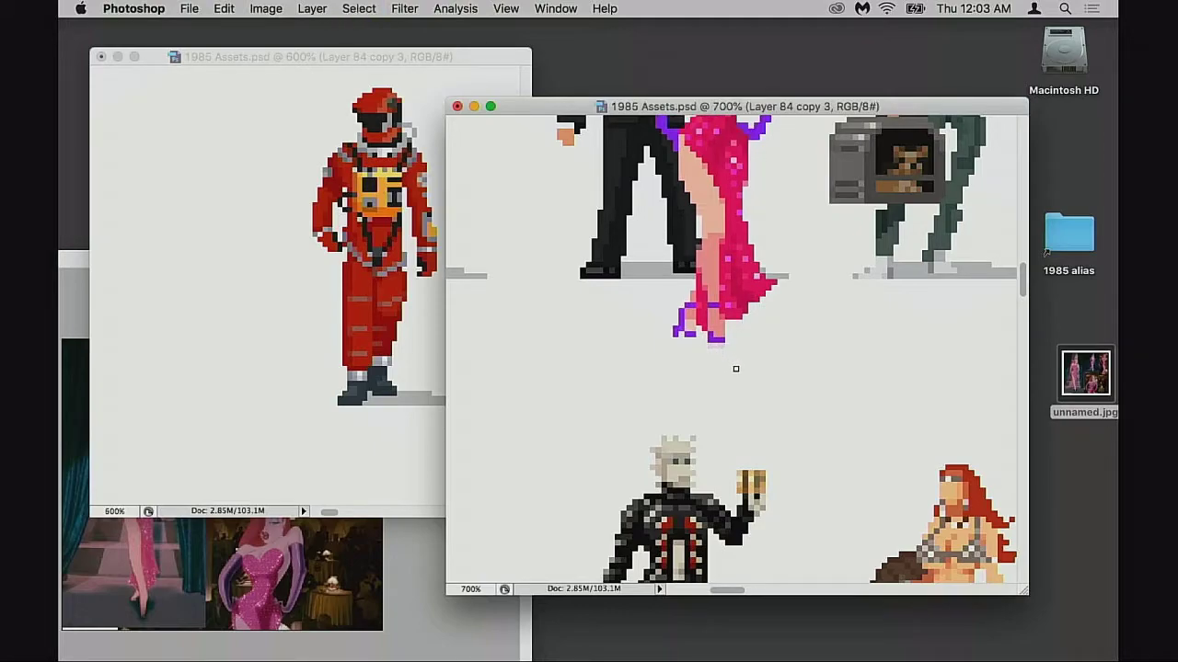
pyautogui.moveTo(726, 383); pyautogui.dragTo(749, 324)
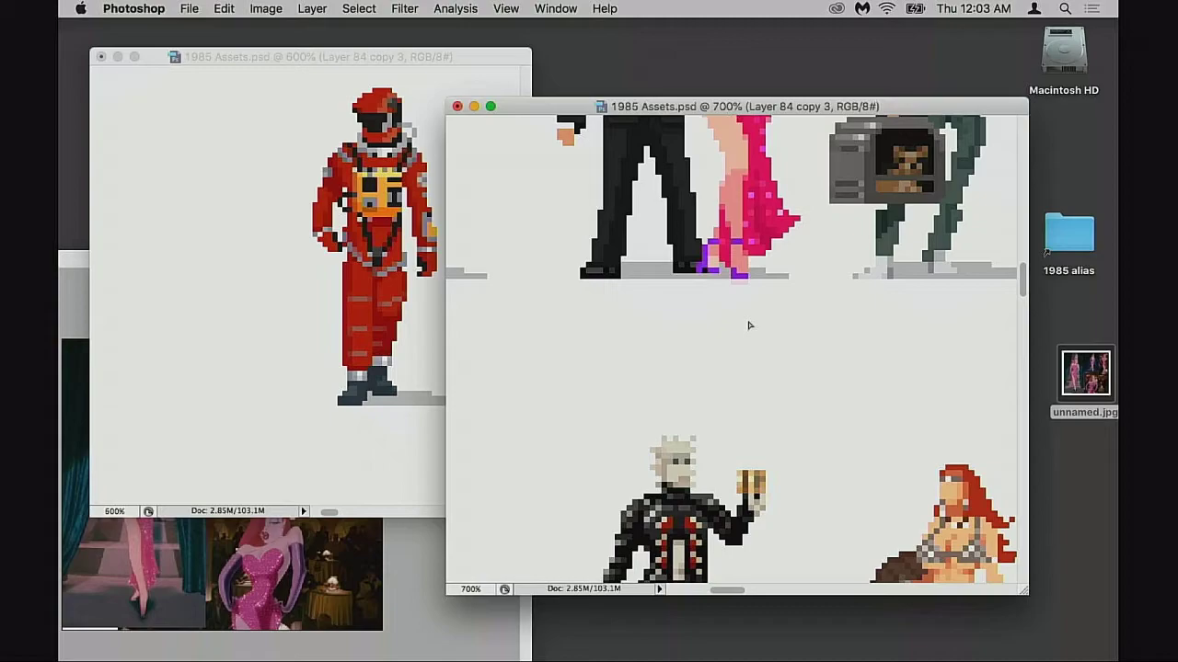
# - Compare the woman sprite's size beside the curly-haired woman with the cat carrier and the two green-clothed apes
pyautogui.keyDown('alt'); pyautogui.click(770, 314); pyautogui.keyUp('alt')
pyautogui.moveTo(652, 403); pyautogui.dragTo(896, 402)
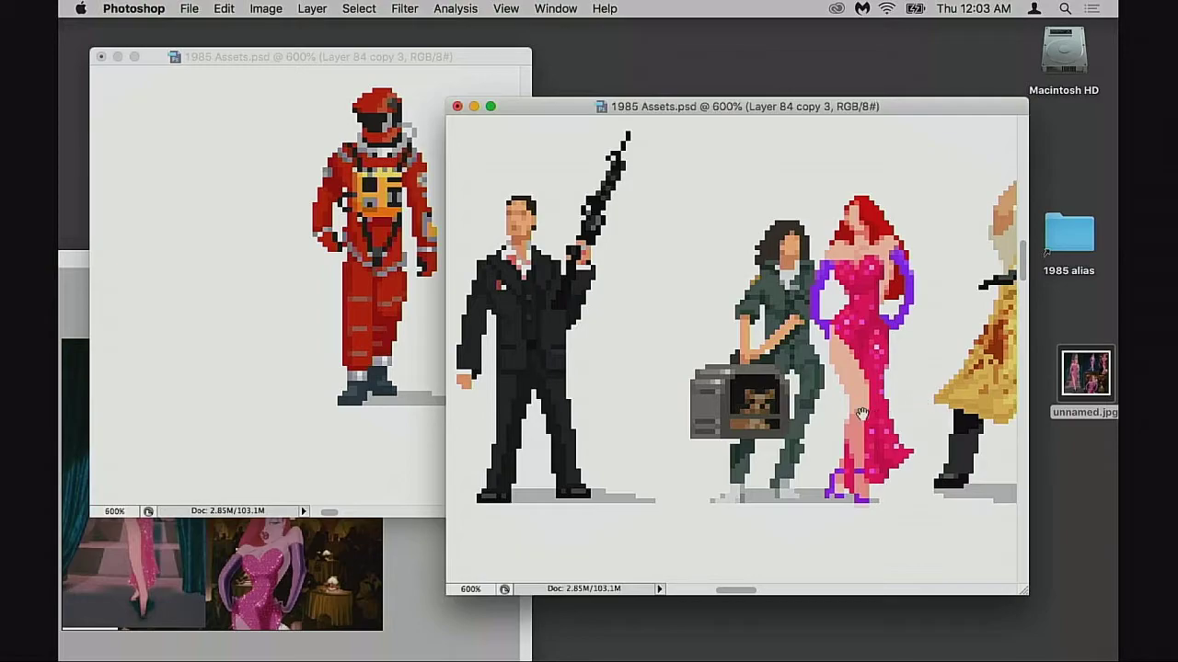
pyautogui.moveTo(861, 414); pyautogui.dragTo(788, 384)
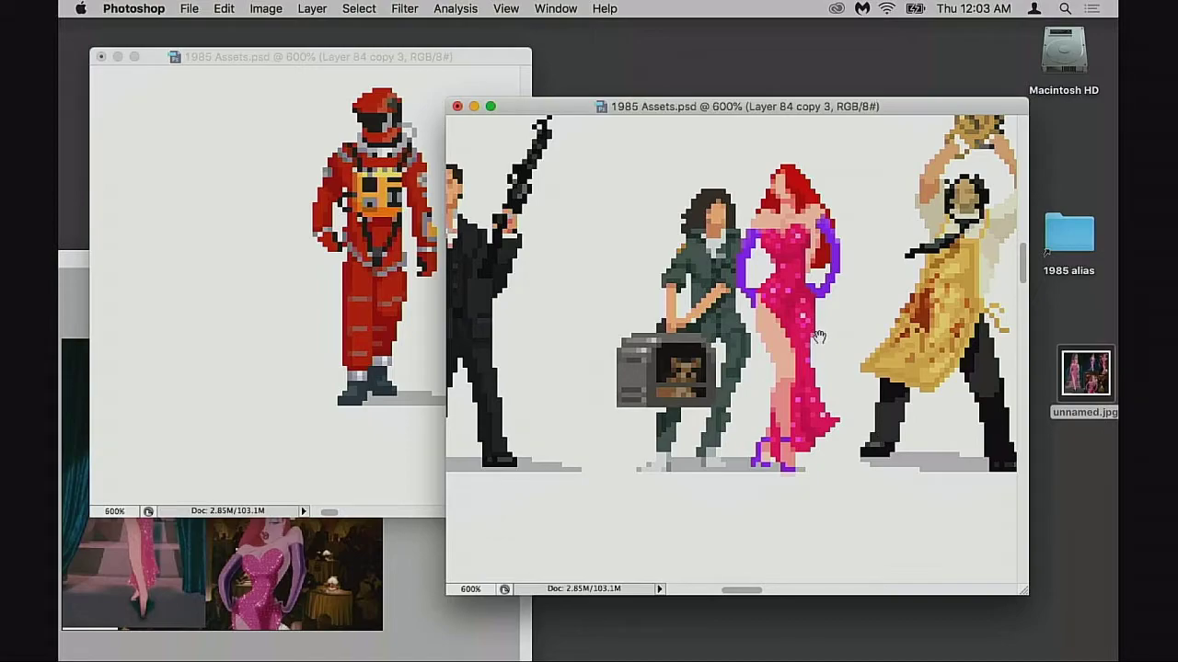
pyautogui.moveTo(815, 347); pyautogui.dragTo(790, 333)
pyautogui.moveTo(762, 432); pyautogui.dragTo(719, 426)
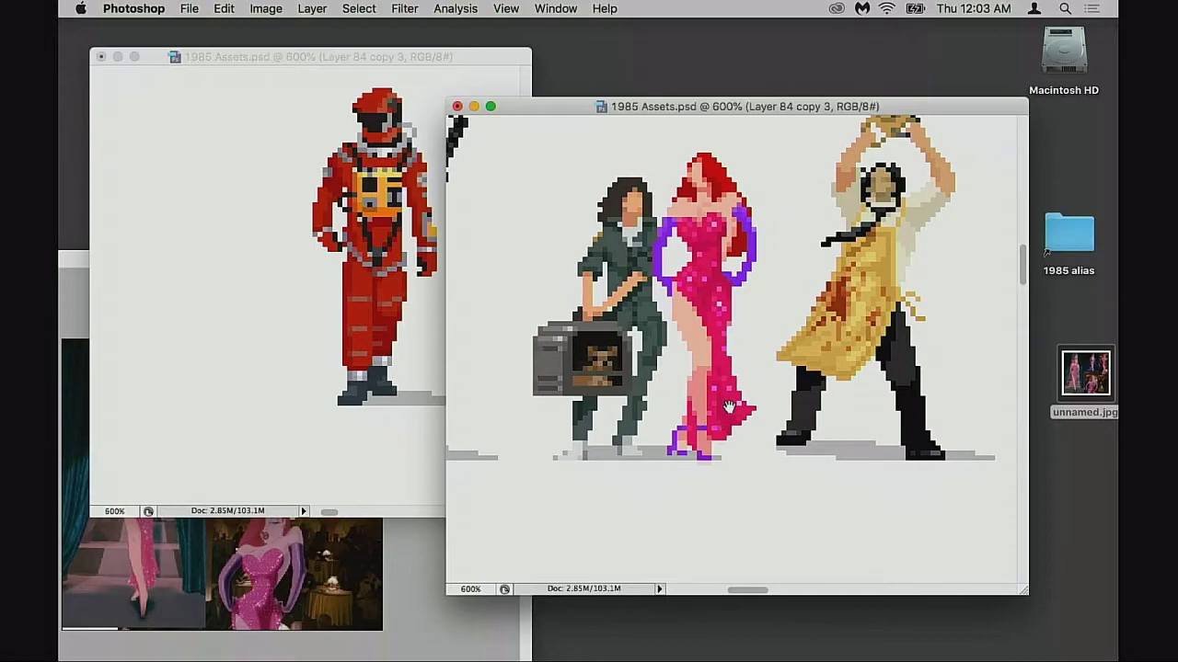
pyautogui.keyDown('alt'); pyautogui.click(722, 405); pyautogui.keyUp('alt')
pyautogui.moveTo(742, 377); pyautogui.dragTo(933, 363)
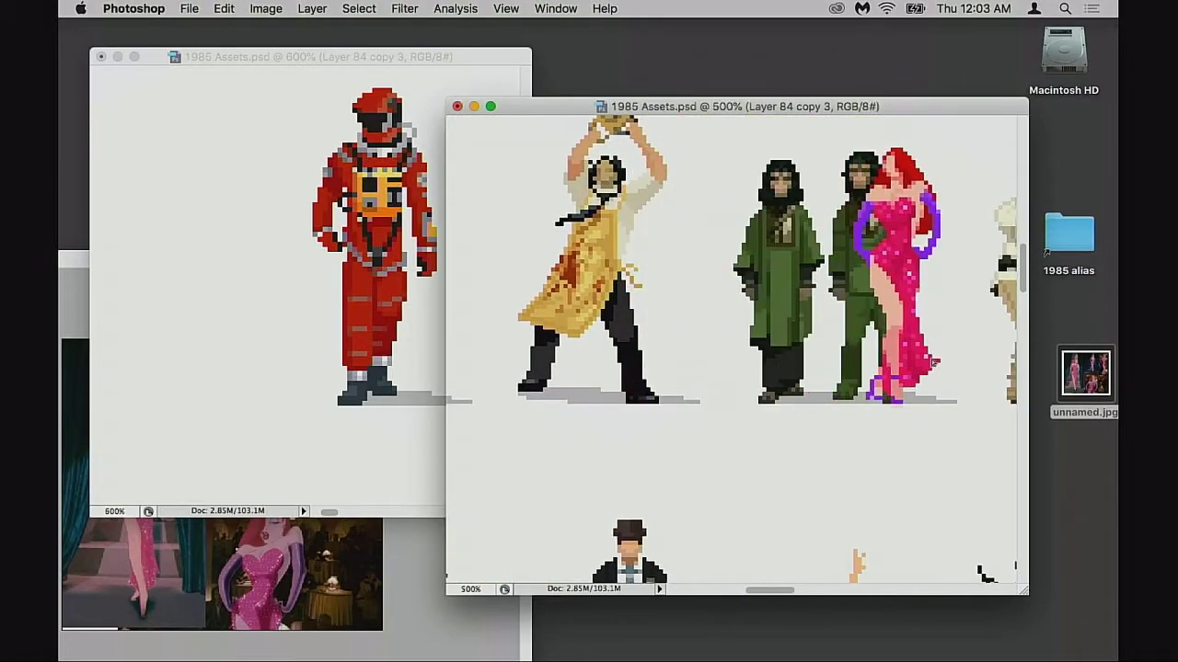
# - Compare the woman sprite beside the rifle-carrying woman in the black cap and the adventurer in the fedora
pyautogui.keyDown('alt'); pyautogui.click(881, 367); pyautogui.keyUp('alt')
pyautogui.moveTo(806, 403); pyautogui.dragTo(686, 352)
pyautogui.moveTo(639, 391); pyautogui.dragTo(771, 317)
pyautogui.moveTo(785, 311); pyautogui.dragTo(864, 488)
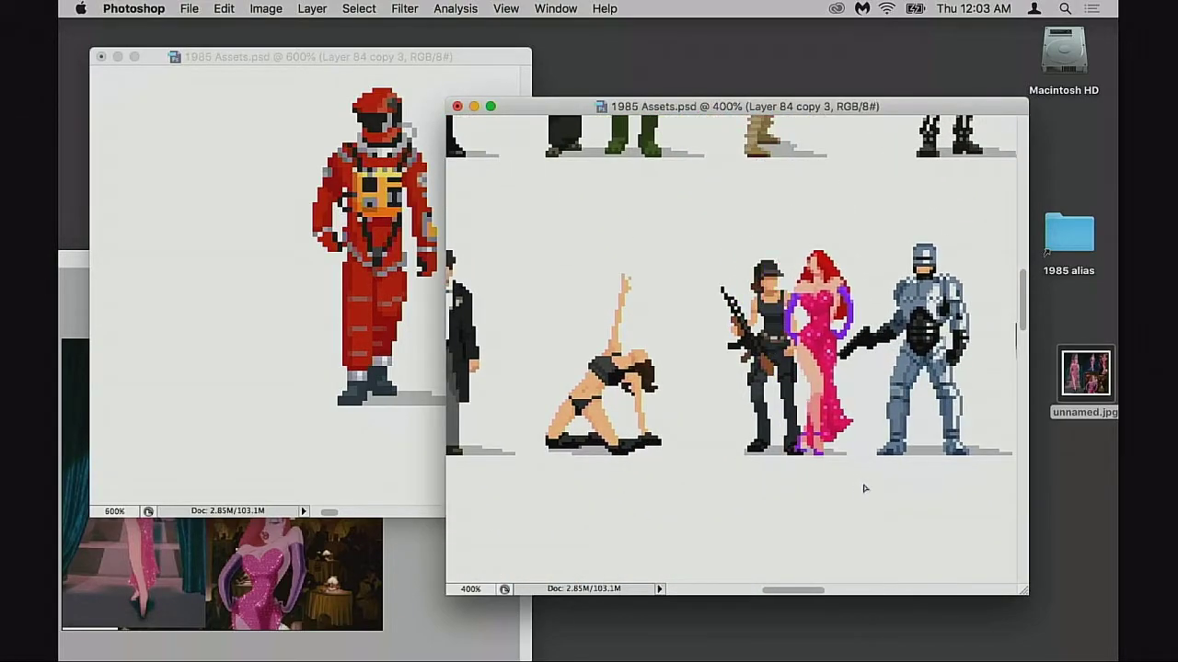
pyautogui.moveTo(833, 428); pyautogui.dragTo(595, 425)
pyautogui.moveTo(692, 420); pyautogui.dragTo(886, 419)
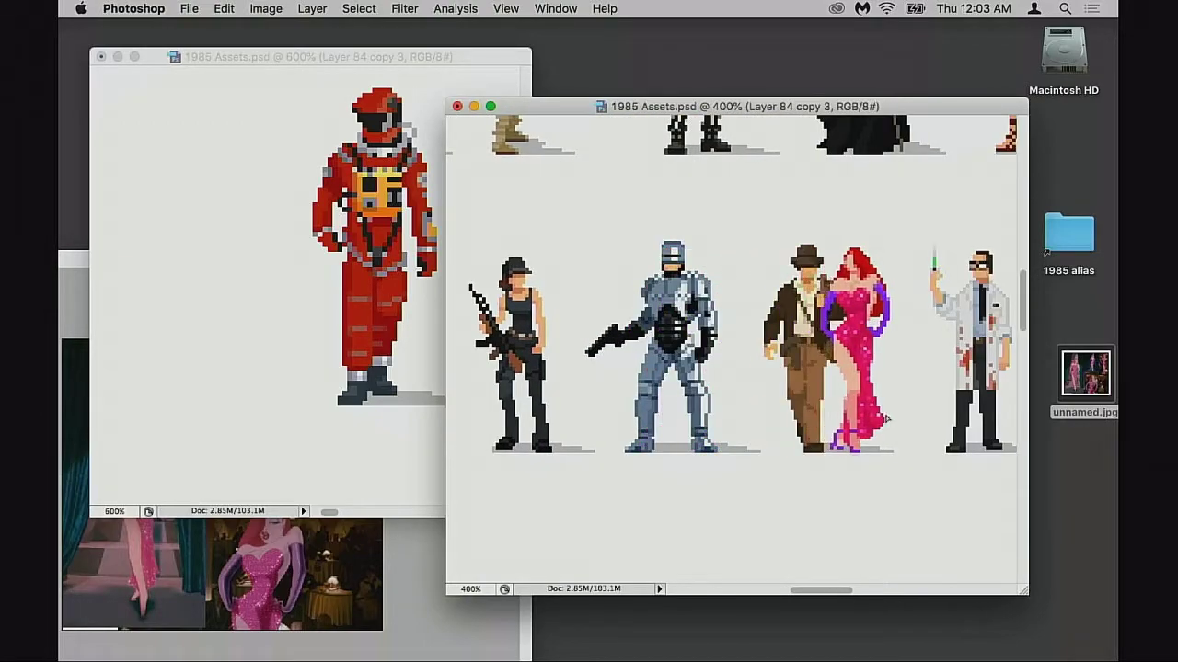
# - Place the woman sprite close beside the red-haired warrior on the same ground line, framed at 600%
pyautogui.moveTo(865, 379); pyautogui.dragTo(629, 384)
pyautogui.keyDown('super'); pyautogui.click(642, 376); pyautogui.keyUp('super')
pyautogui.keyDown('super'); pyautogui.click(685, 391); pyautogui.keyUp('super')
pyautogui.moveTo(701, 389); pyautogui.dragTo(613, 433)
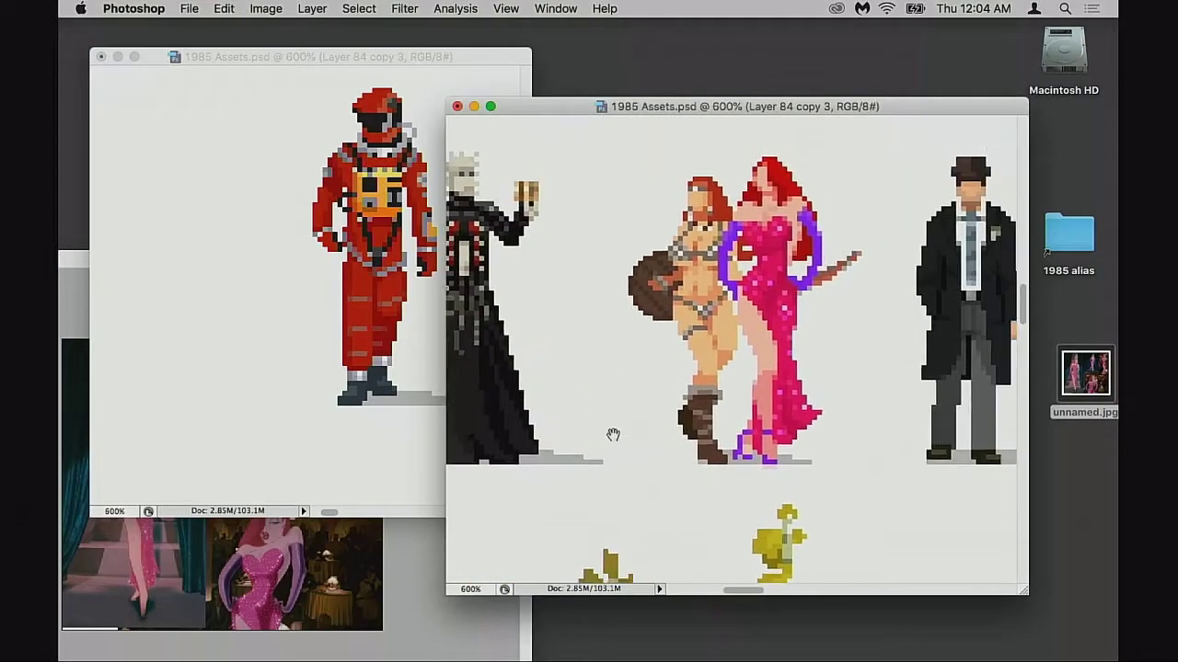
pyautogui.moveTo(724, 350); pyautogui.dragTo(699, 383)
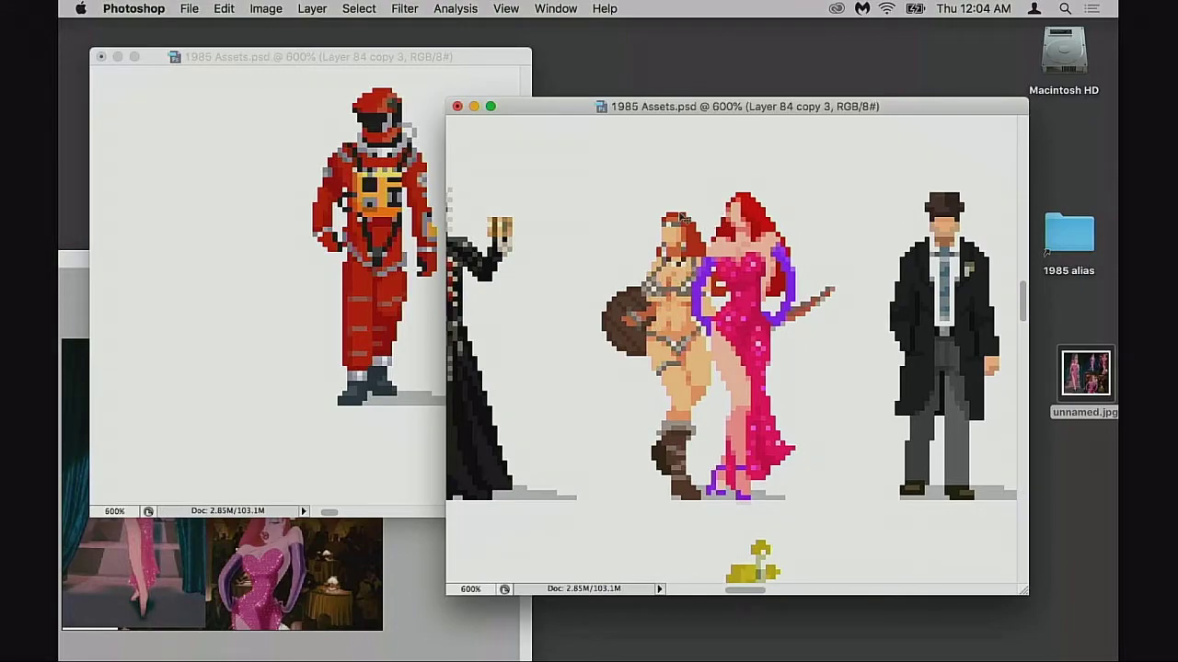
pyautogui.scroll(2, 699, 274)
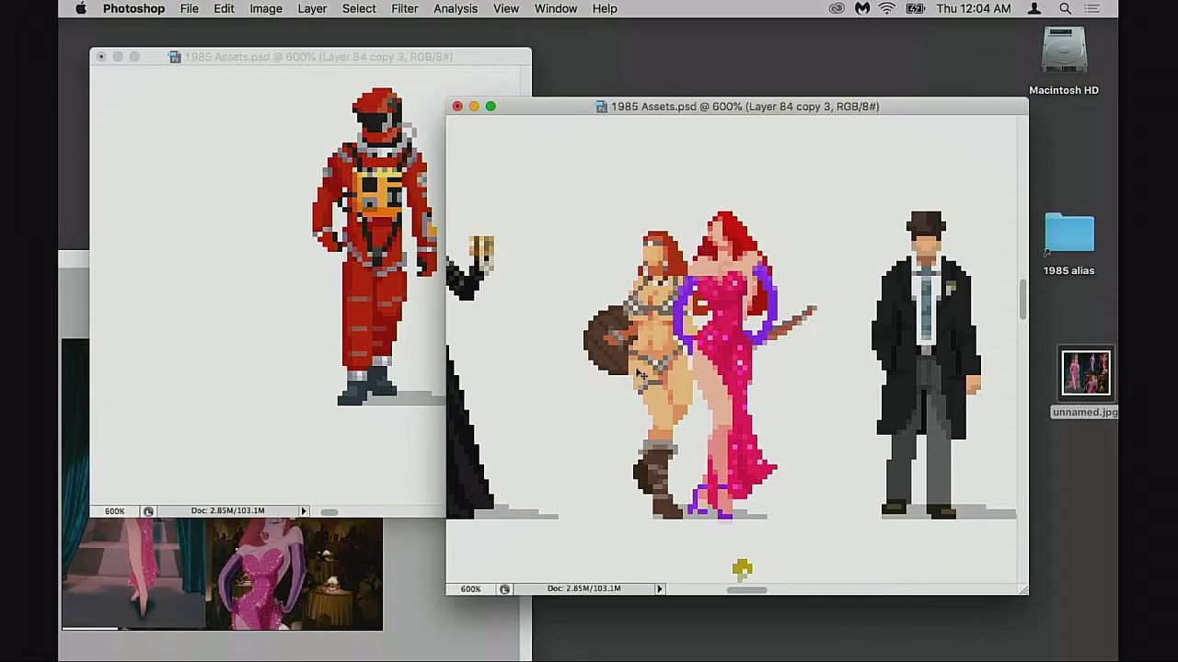
pyautogui.moveTo(717, 385)
pyautogui.mouseDown()
pyautogui.moveTo(733, 384)
pyautogui.moveTo(719, 384)
pyautogui.mouseUp()
pyautogui.press('super+u')
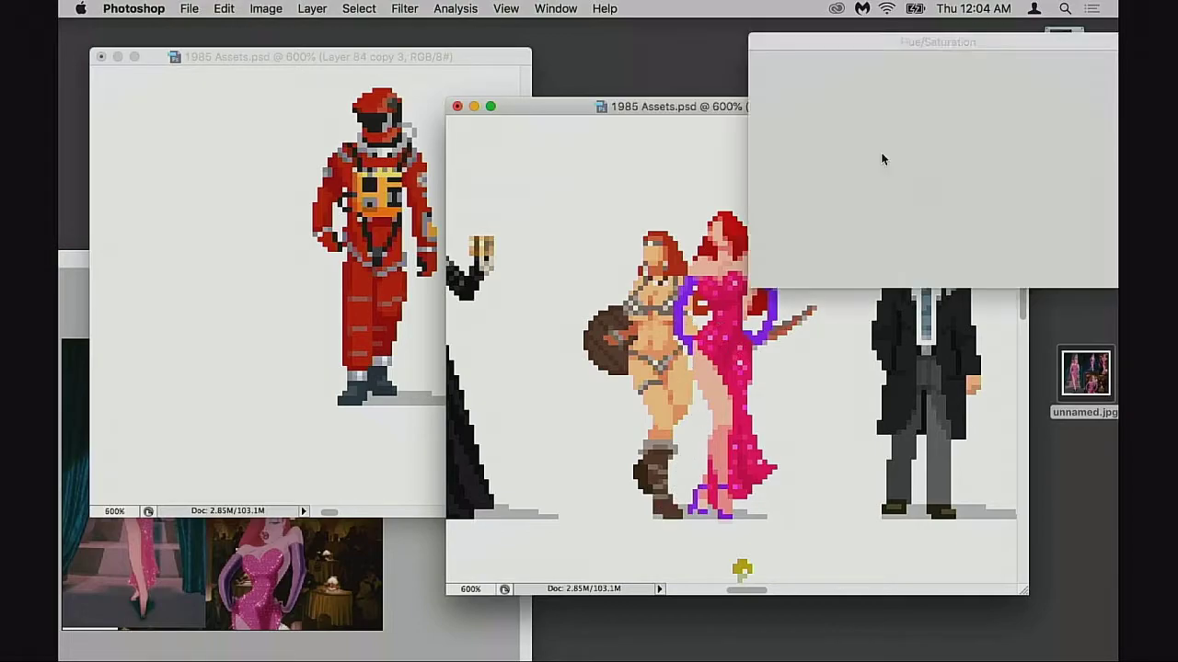
pyautogui.moveTo(894, 161); pyautogui.dragTo(888, 164)
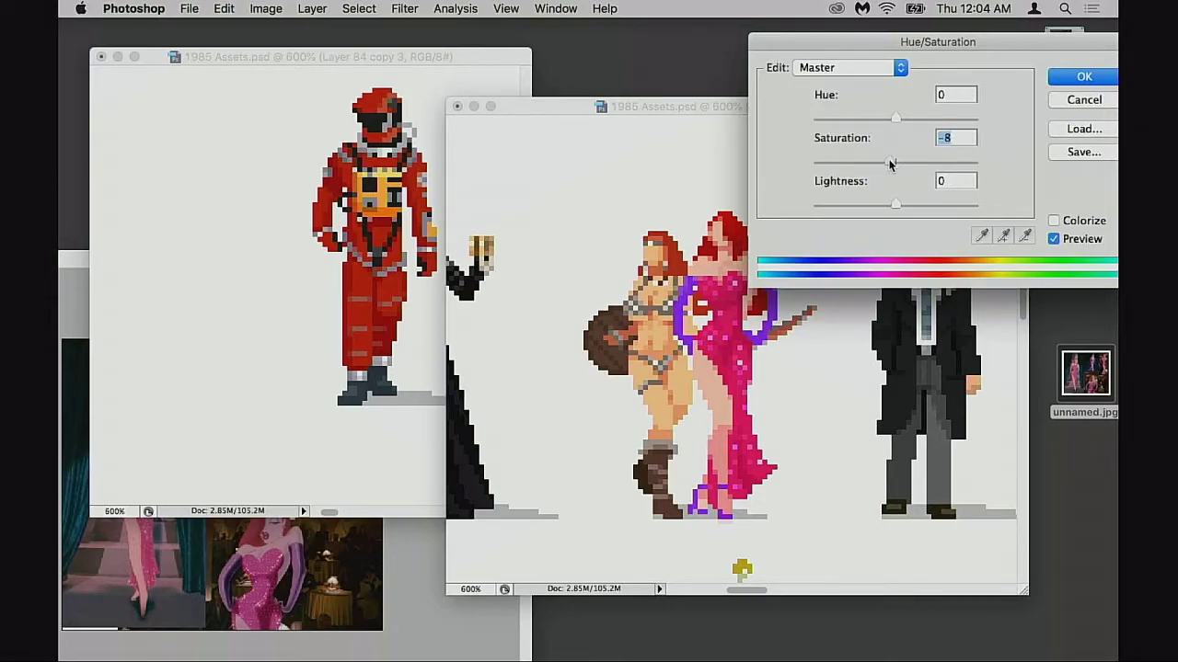
pyautogui.click(1065, 101)
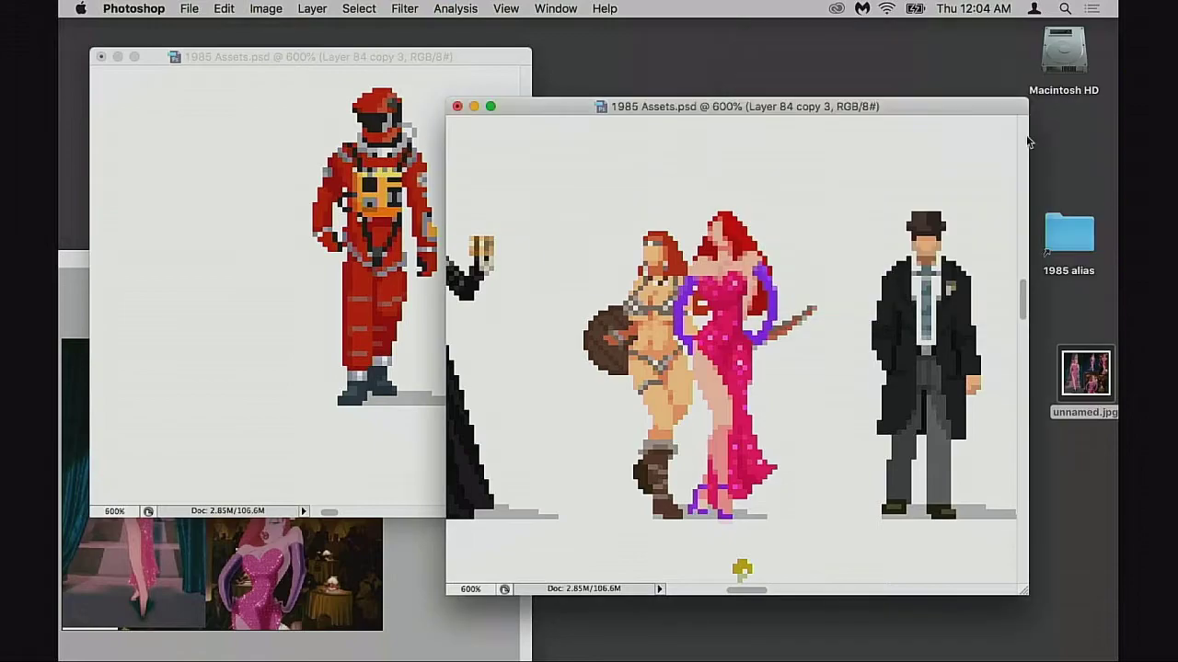
# - Examine the woman's face, hair and dress bodice at 1600%, and return to the 600% comparison with the warrior
pyautogui.click(764, 290)
pyautogui.click(765, 290)
pyautogui.click(746, 332)
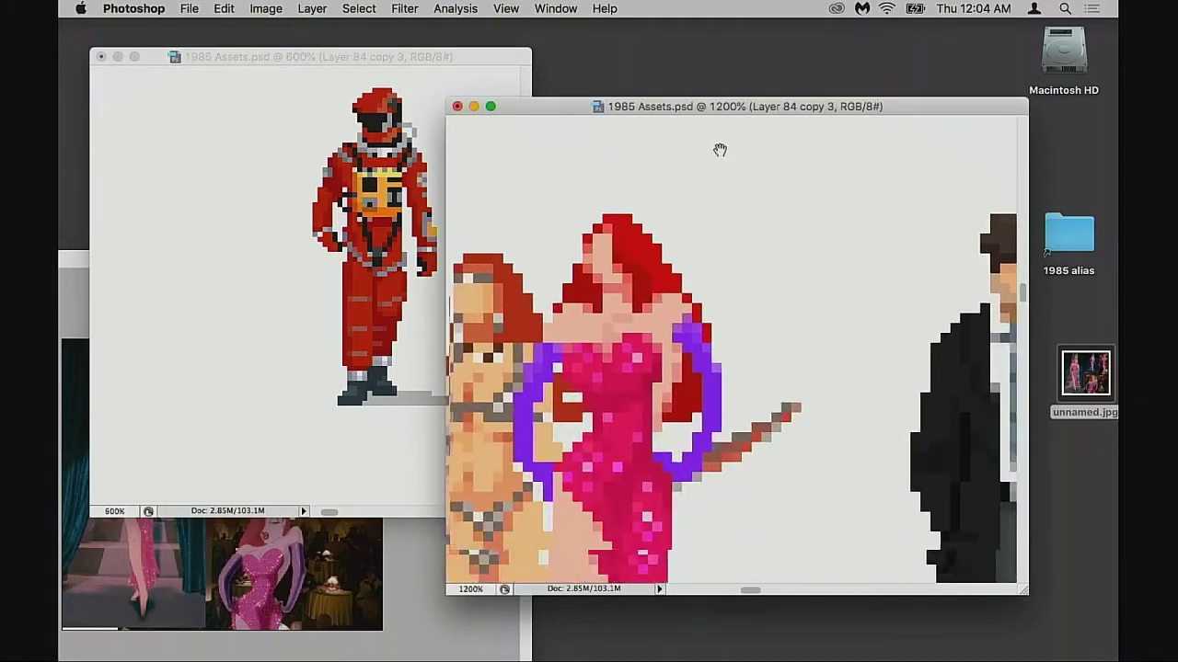
pyautogui.click(673, 270)
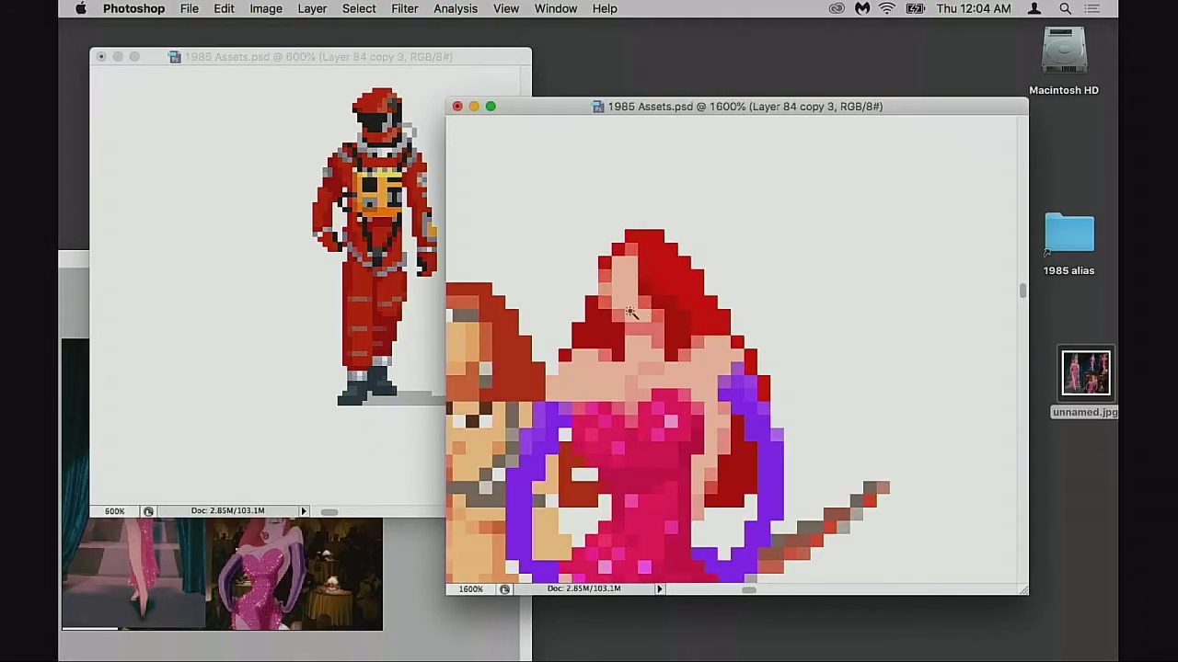
pyautogui.press('super+d')
pyautogui.press('b')
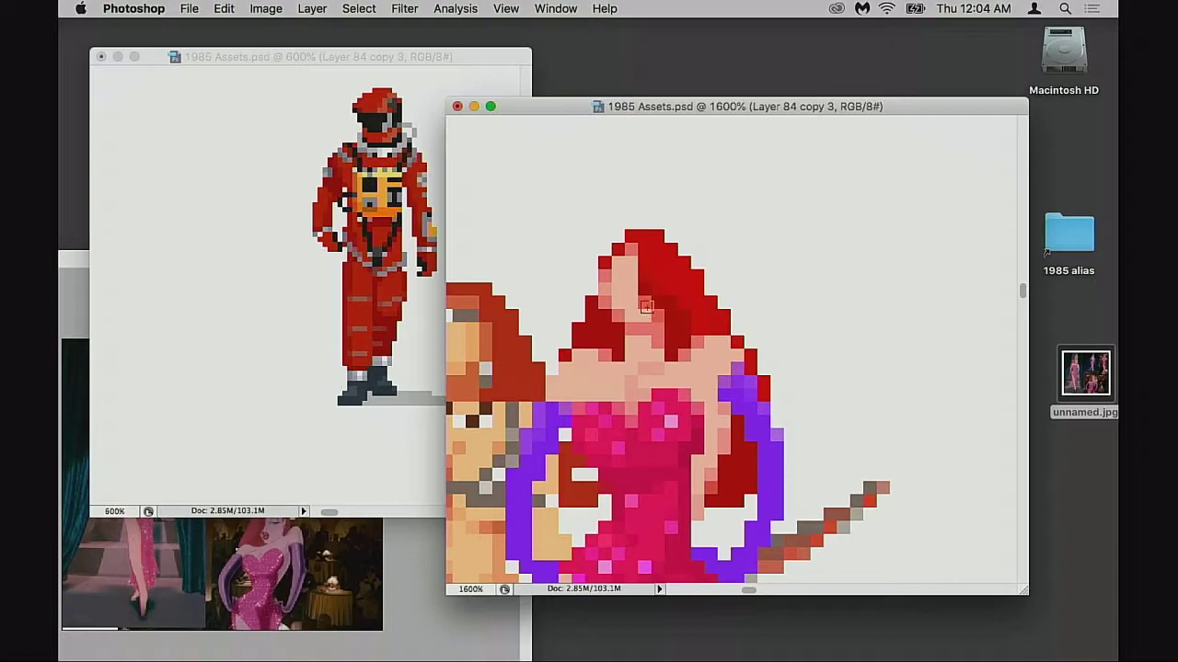
pyautogui.moveTo(678, 362); pyautogui.dragTo(683, 301)
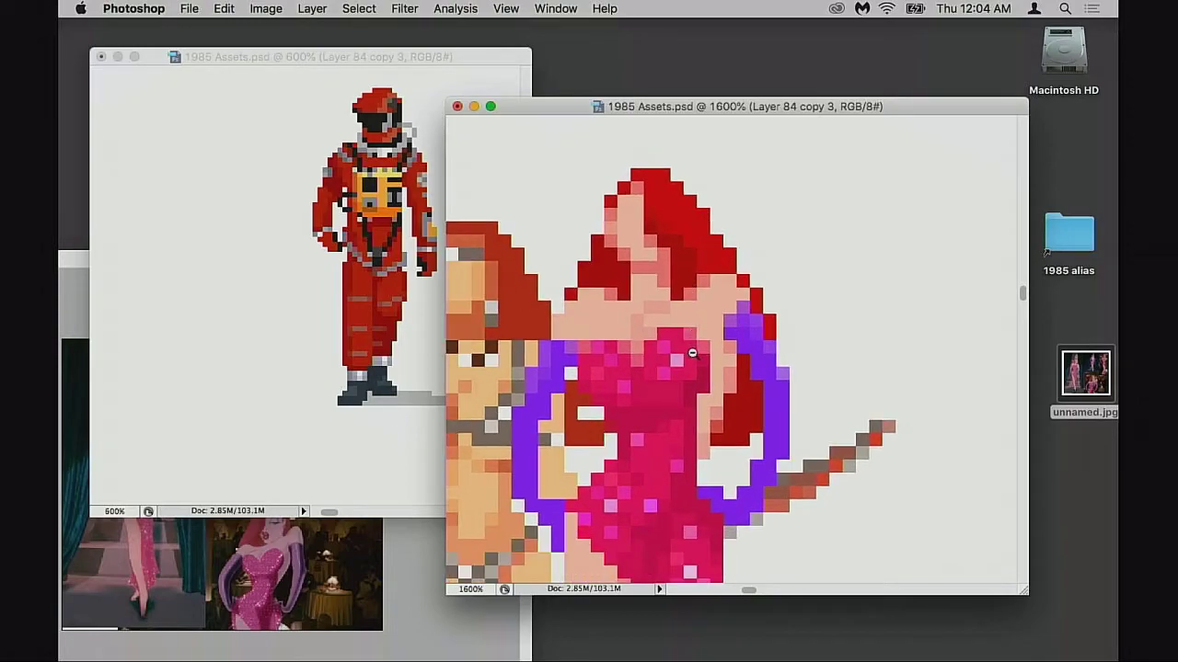
pyautogui.keyDown('alt'); pyautogui.click(692, 350); pyautogui.keyUp('alt')
pyautogui.keyDown('alt'); pyautogui.click(695, 365); pyautogui.keyUp('alt')
pyautogui.keyDown('alt'); pyautogui.click(696, 374); pyautogui.keyUp('alt')
pyautogui.keyDown('alt'); pyautogui.click(697, 373); pyautogui.keyUp('alt')
pyautogui.moveTo(746, 413); pyautogui.dragTo(674, 366)
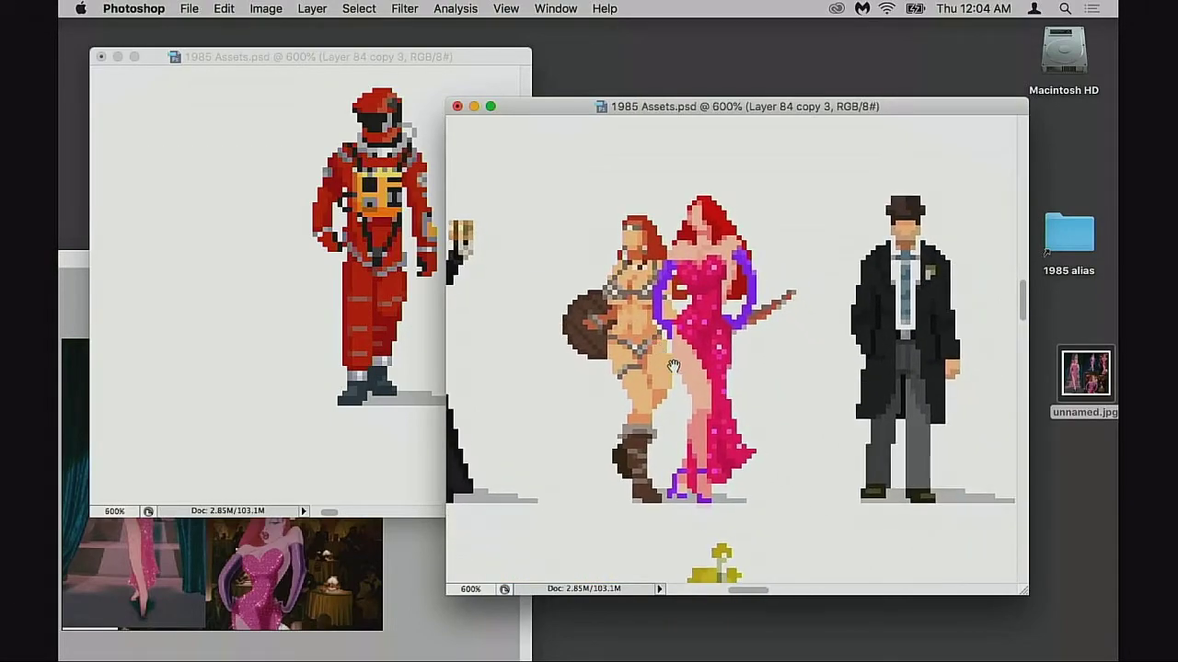
# - Reduce the woman sprite's overall saturation with a Hue/Saturation adjustment of -4 and check it at 500%
pyautogui.press('super+u')
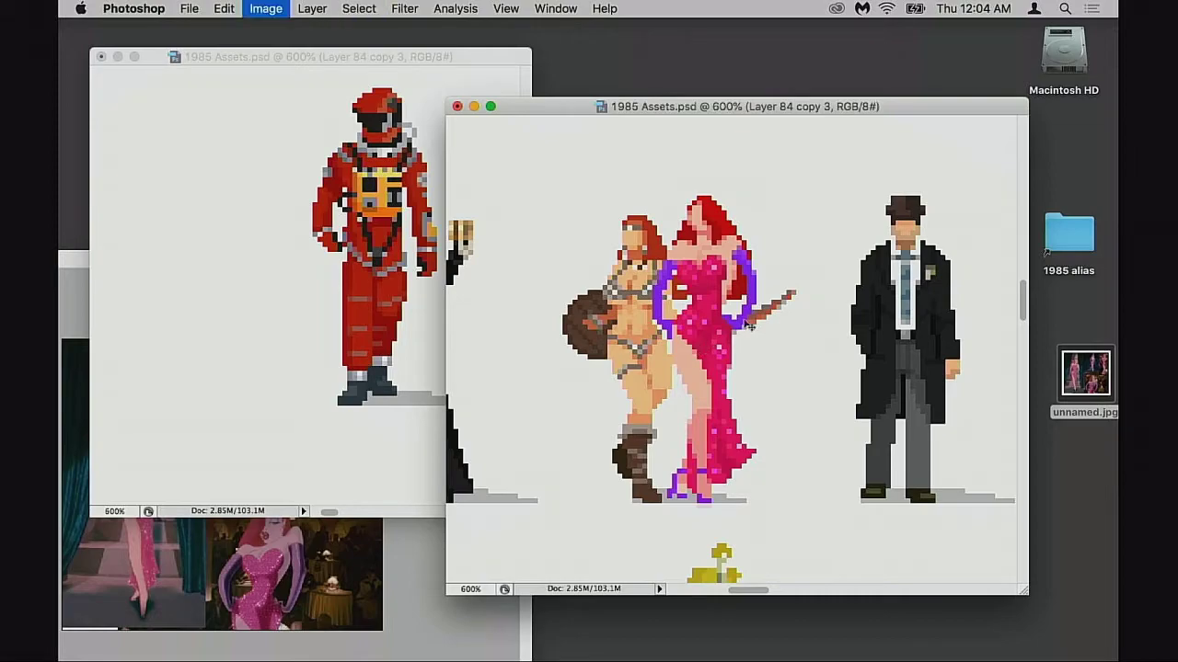
pyautogui.moveTo(891, 161); pyautogui.dragTo(889, 163)
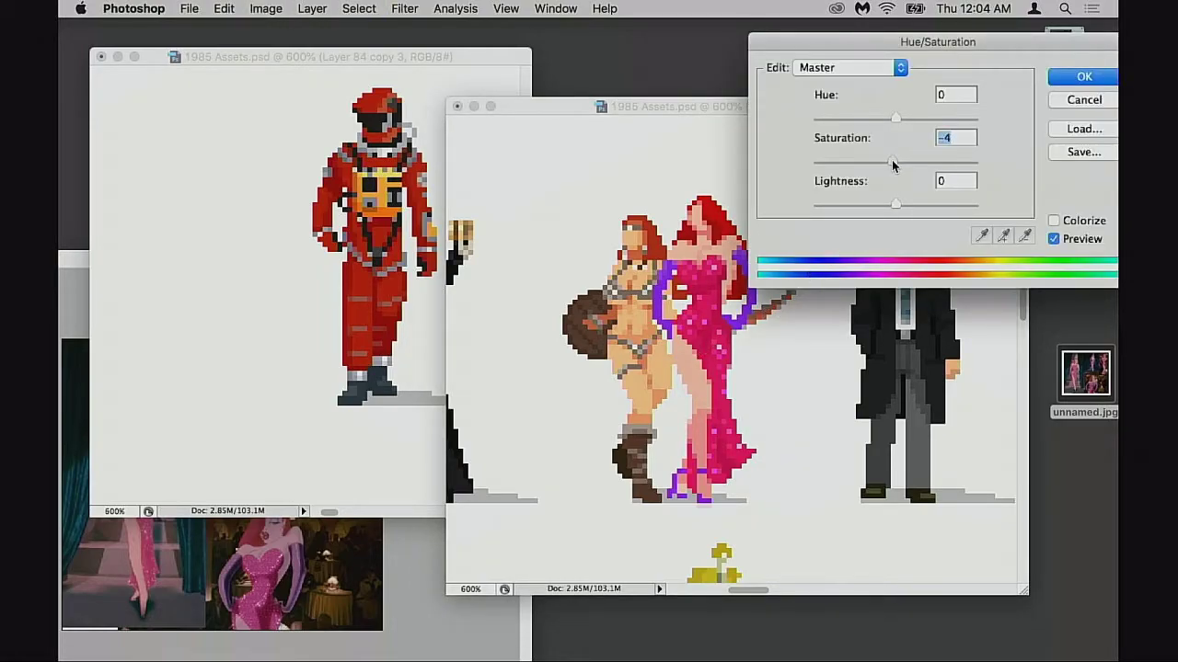
pyautogui.click(1058, 85)
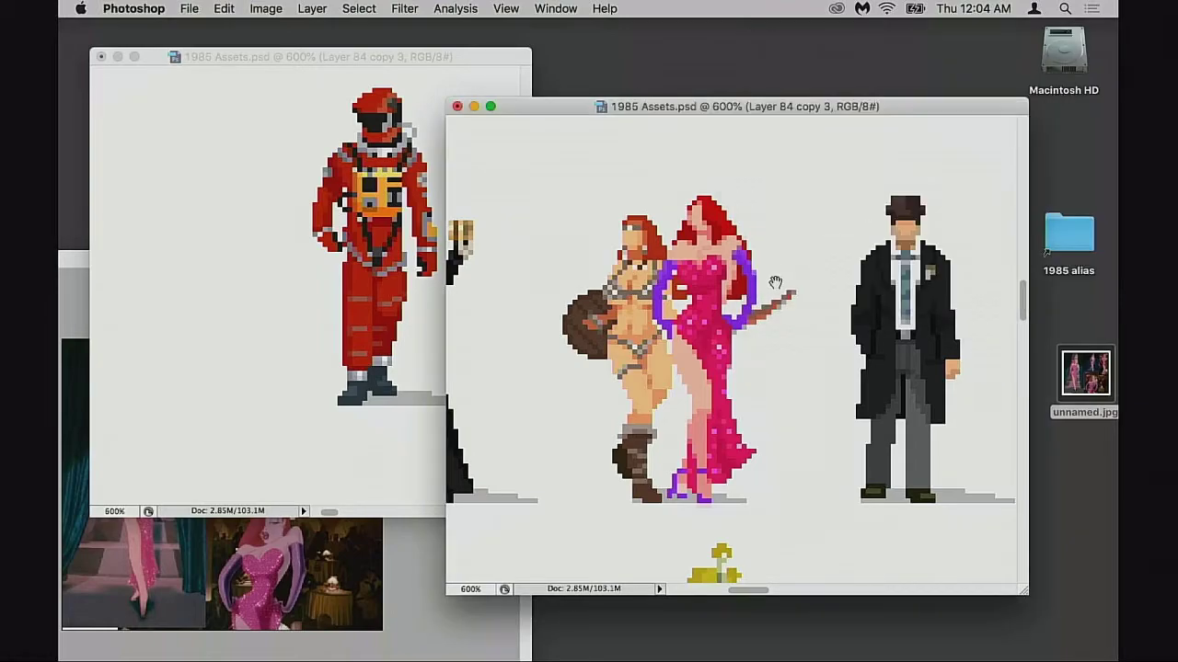
pyautogui.keyDown('alt'); pyautogui.click(714, 365); pyautogui.keyUp('alt')
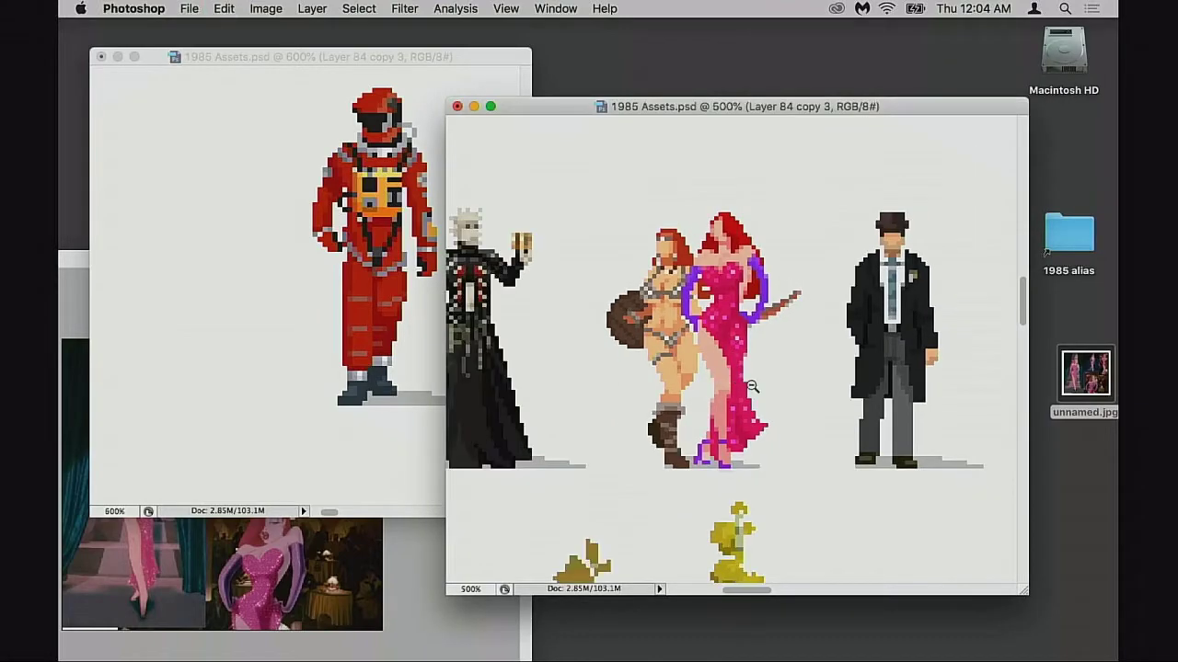
# - Compare the woman sprite with the axe-carrying man and the pale figure in the black robe at 400%
pyautogui.keyDown('alt'); pyautogui.click(713, 365); pyautogui.keyUp('alt')
pyautogui.moveTo(765, 399); pyautogui.dragTo(667, 405)
pyautogui.moveTo(690, 393); pyautogui.dragTo(773, 395)
pyautogui.moveTo(744, 395); pyautogui.dragTo(577, 395)
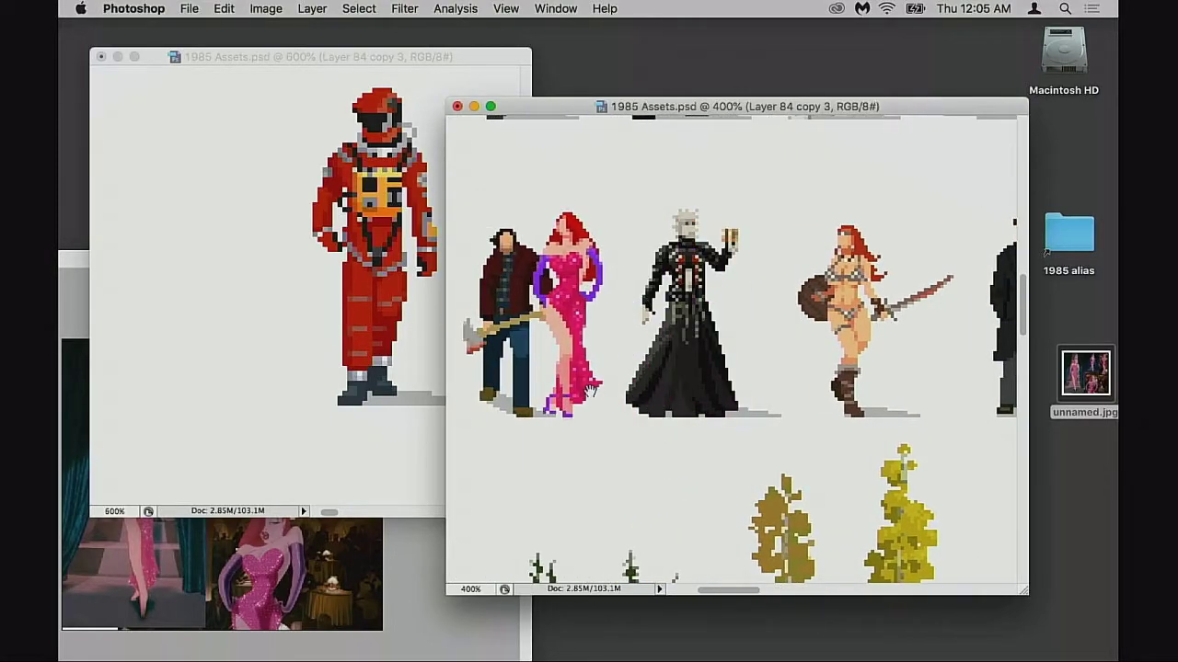
pyautogui.hscroll(-4, 590, 390)
pyautogui.moveTo(736, 399); pyautogui.dragTo(693, 405)
pyautogui.hscroll(2, 789, 398)
# - Compare the woman sprite between the black-robed figure and the red-haired warrior at several magnifications from 200% to 600%
pyautogui.keyDown('alt'); pyautogui.click(758, 362); pyautogui.keyUp('alt')
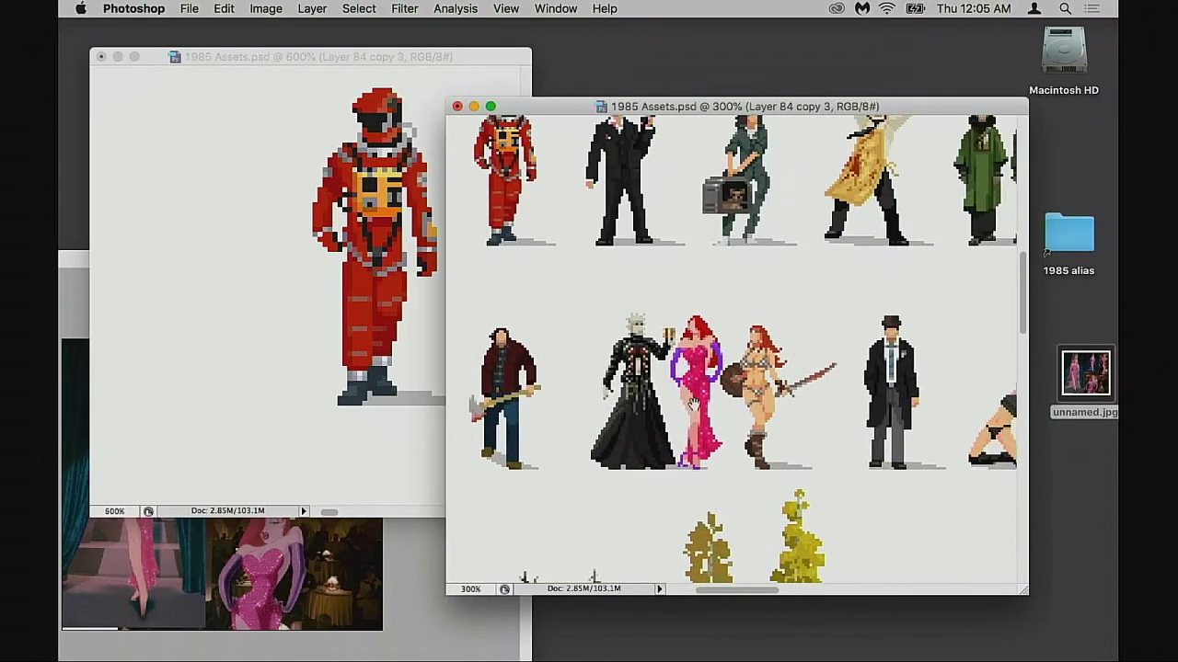
pyautogui.keyDown('alt'); pyautogui.click(700, 395); pyautogui.keyUp('alt')
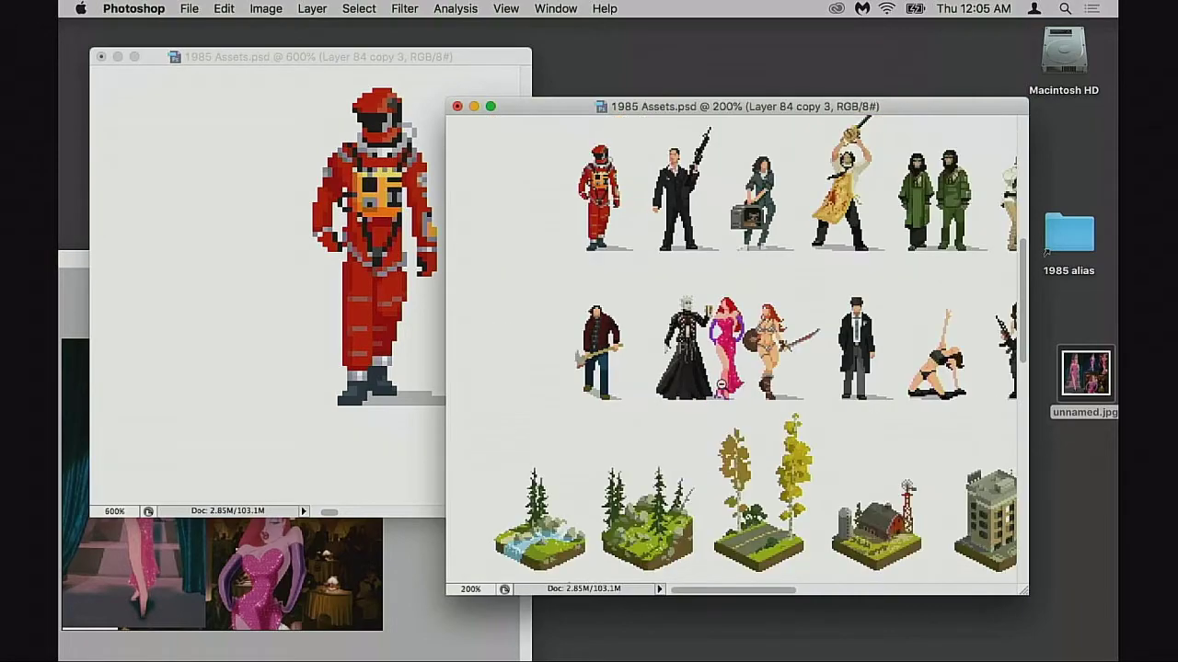
pyautogui.keyDown('alt'); pyautogui.click(714, 387); pyautogui.keyUp('alt')
pyautogui.moveTo(616, 347); pyautogui.dragTo(709, 370)
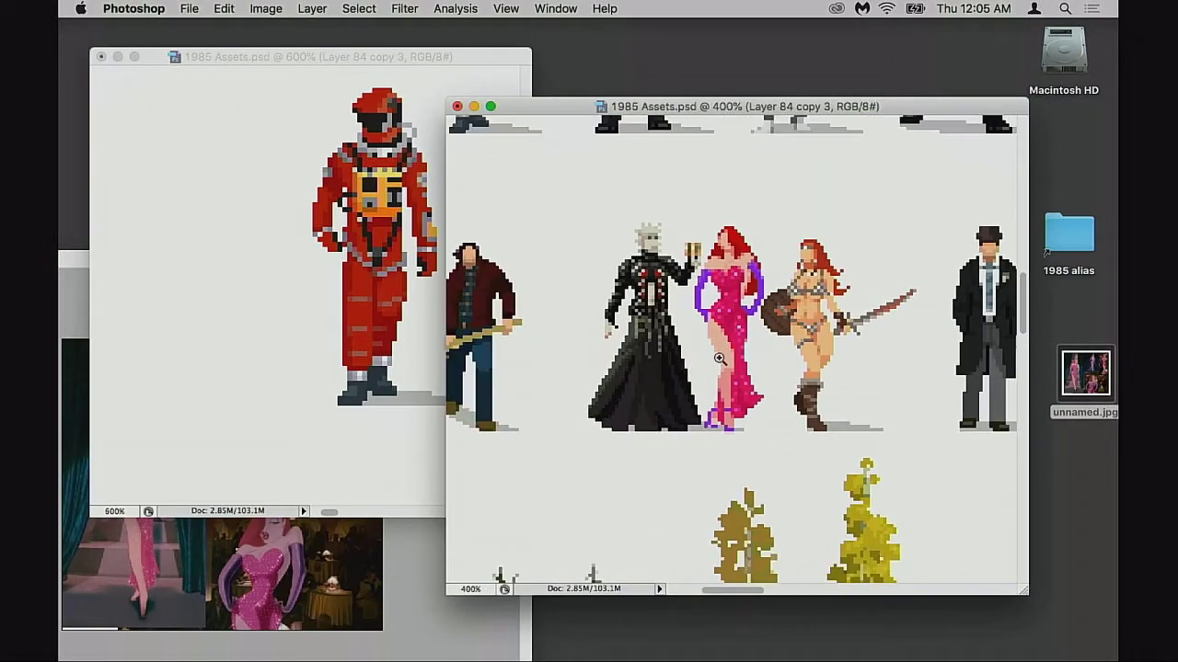
pyautogui.click(719, 358)
pyautogui.click(727, 367)
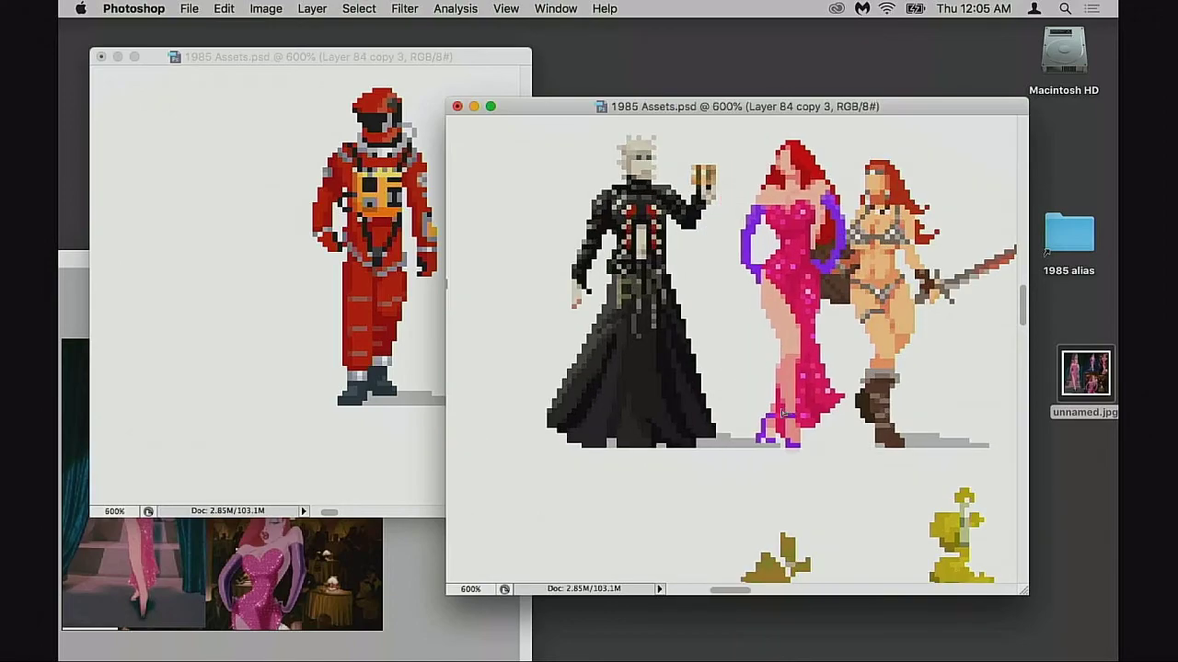
pyautogui.keyDown('alt'); pyautogui.click(754, 356); pyautogui.keyUp('alt')
pyautogui.moveTo(756, 364); pyautogui.dragTo(771, 463)
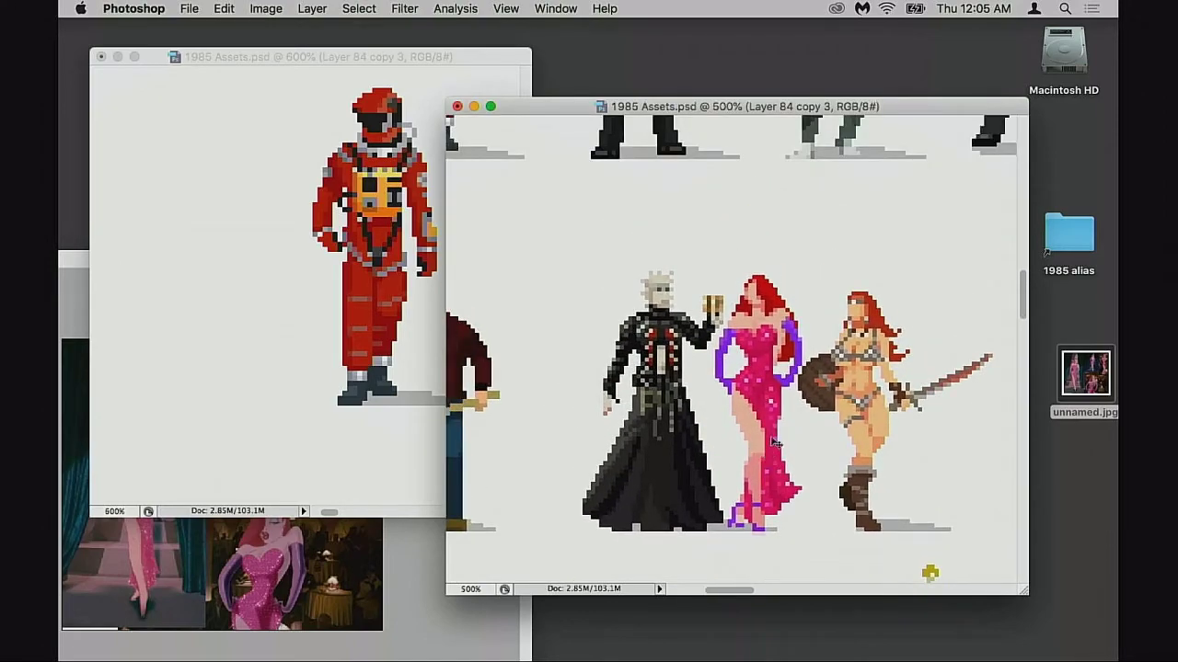
# - Try the woman sprite at other spots among the neighbouring characters and save the document
pyautogui.moveTo(799, 418); pyautogui.dragTo(778, 372)
pyautogui.moveTo(774, 259); pyautogui.dragTo(738, 217)
pyautogui.moveTo(731, 369); pyautogui.dragTo(775, 328)
pyautogui.moveTo(775, 328); pyautogui.dragTo(811, 266)
pyautogui.moveTo(814, 192); pyautogui.dragTo(811, 259)
pyautogui.moveTo(819, 376); pyautogui.dragTo(609, 423)
pyautogui.moveTo(605, 423); pyautogui.dragTo(832, 406)
pyautogui.moveTo(830, 406); pyautogui.dragTo(534, 399)
pyautogui.keyDown('alt'); pyautogui.click(660, 396); pyautogui.keyUp('alt')
pyautogui.keyDown('alt'); pyautogui.click(664, 397); pyautogui.keyUp('alt')
pyautogui.press('super+s')
# - Compare the woman sprite at 300% with the striped-suit figure, the black-cloaked figure and the blue-caped man
pyautogui.moveTo(576, 344); pyautogui.dragTo(845, 351)
pyautogui.moveTo(844, 350); pyautogui.dragTo(641, 349)
pyautogui.moveTo(642, 349); pyautogui.dragTo(830, 351)
pyautogui.moveTo(830, 350); pyautogui.dragTo(676, 338)
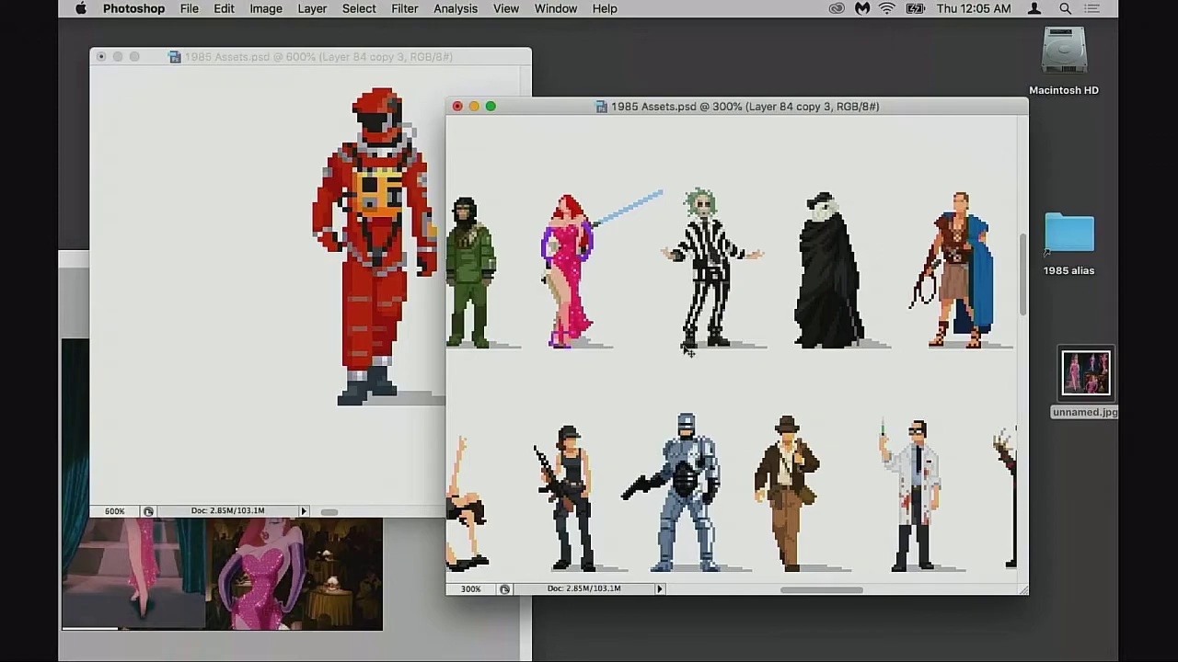
pyautogui.moveTo(629, 350); pyautogui.dragTo(844, 354)
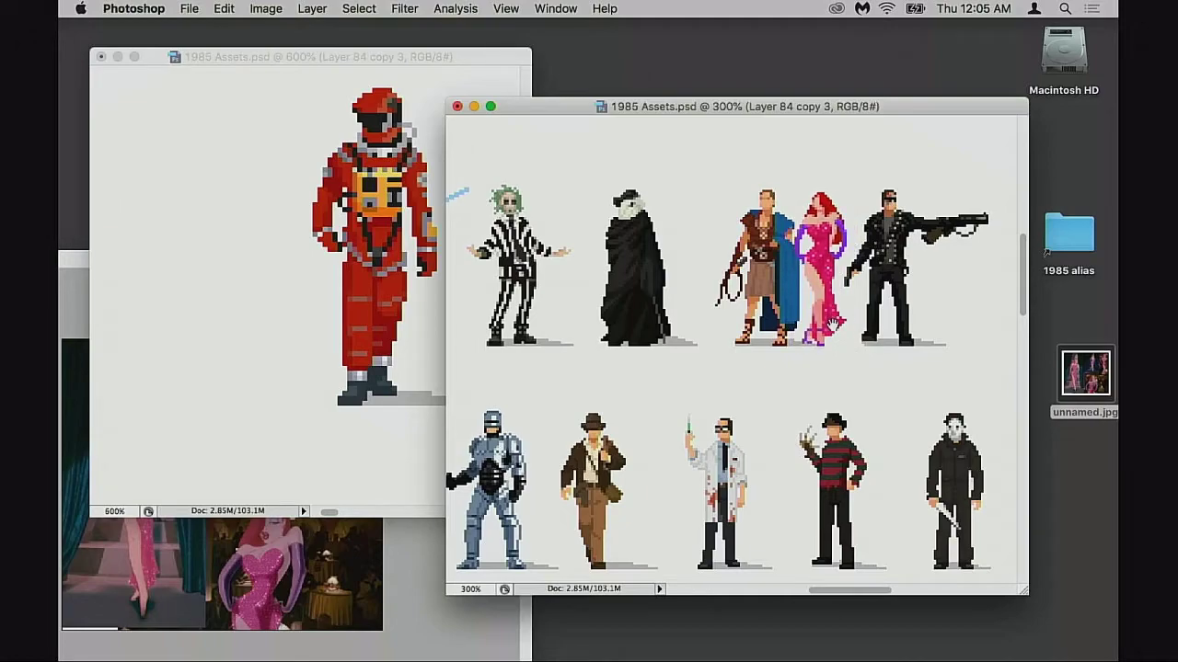
# - Compare the woman sprite along the upper row at 400%, ending beside the blue-caped man
pyautogui.keyDown('super'); pyautogui.click(828, 357); pyautogui.keyUp('super')
pyautogui.moveTo(722, 369)
pyautogui.mouseDown()
pyautogui.moveTo(586, 376)
pyautogui.moveTo(815, 358)
pyautogui.moveTo(842, 368)
pyautogui.moveTo(735, 374)
pyautogui.mouseUp()
pyautogui.moveTo(735, 373); pyautogui.dragTo(896, 372)
pyautogui.moveTo(896, 372); pyautogui.dragTo(684, 371)
pyautogui.moveTo(684, 370); pyautogui.dragTo(867, 368)
pyautogui.moveTo(868, 368); pyautogui.dragTo(598, 374)
pyautogui.moveTo(611, 374); pyautogui.dragTo(822, 371)
pyautogui.moveTo(833, 371); pyautogui.dragTo(652, 377)
pyautogui.moveTo(748, 371); pyautogui.dragTo(901, 431)
pyautogui.moveTo(888, 422); pyautogui.dragTo(634, 439)
pyautogui.moveTo(671, 412); pyautogui.dragTo(834, 457)
pyautogui.moveTo(834, 457); pyautogui.dragTo(789, 357)
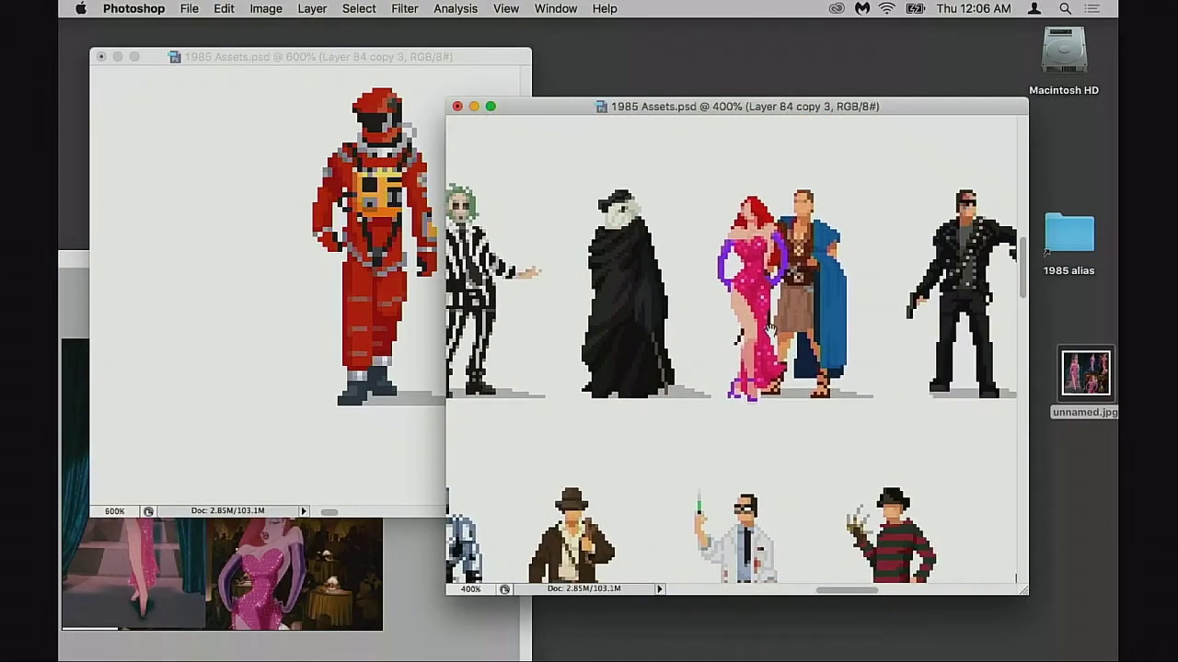
# - Reduce the woman sprite's overall saturation with a Hue/Saturation adjustment of -7
pyautogui.press('super+equal')
pyautogui.press('super+equal')
pyautogui.press('super+u')
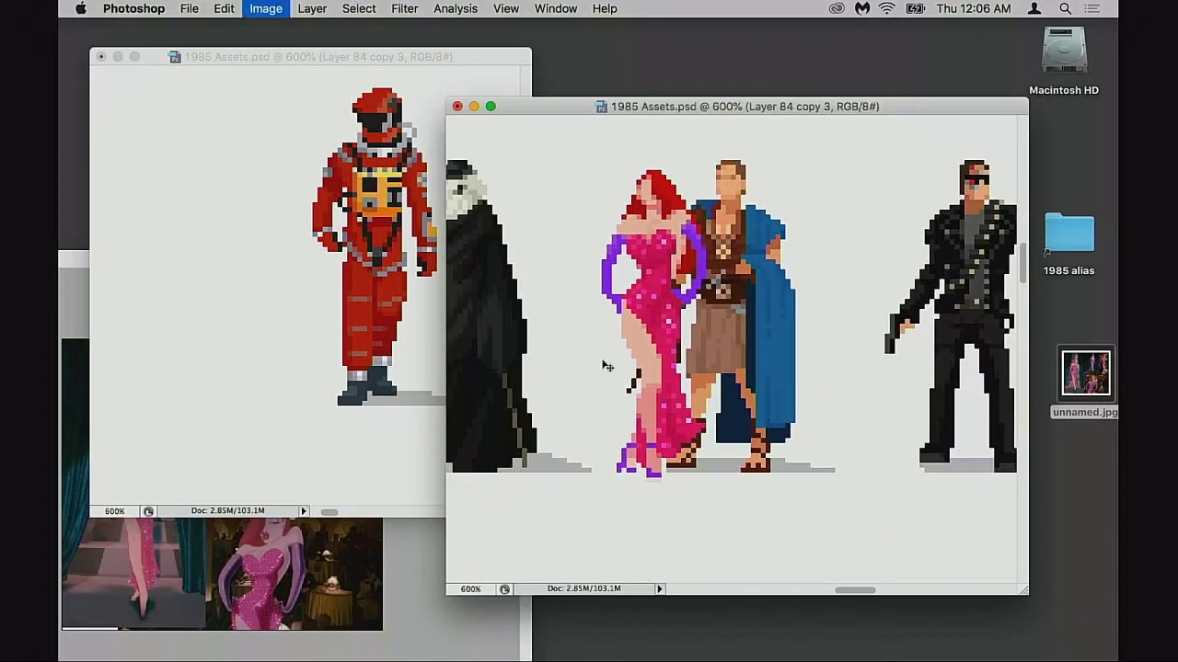
pyautogui.moveTo(895, 161); pyautogui.dragTo(891, 161)
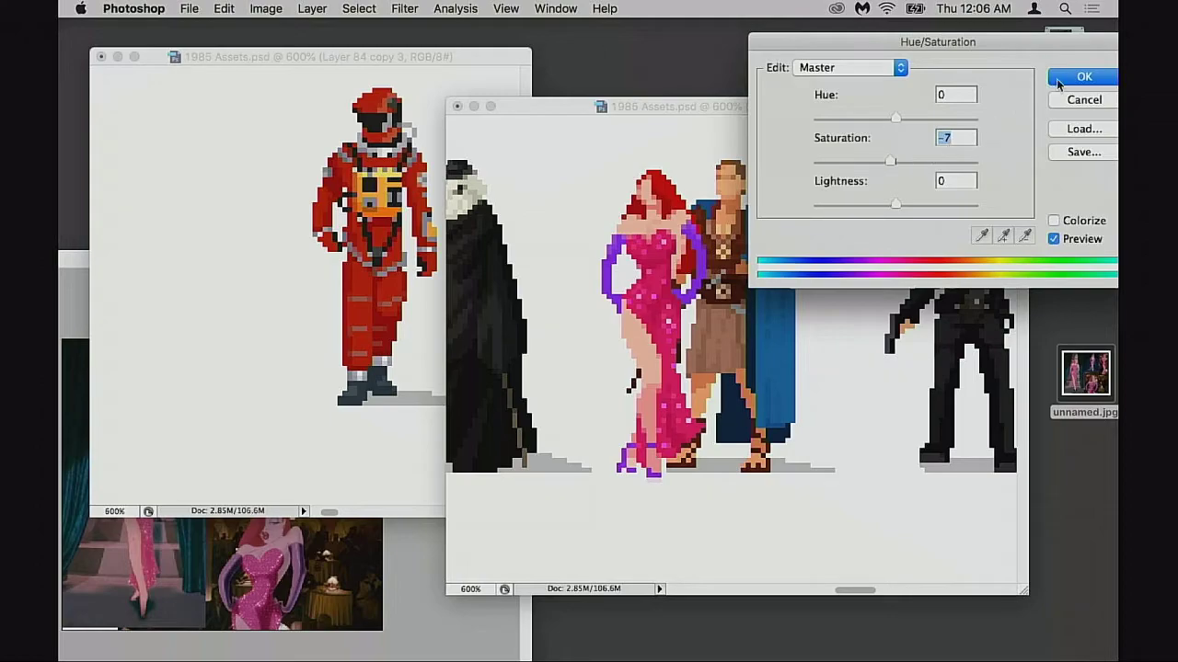
pyautogui.click(1076, 78)
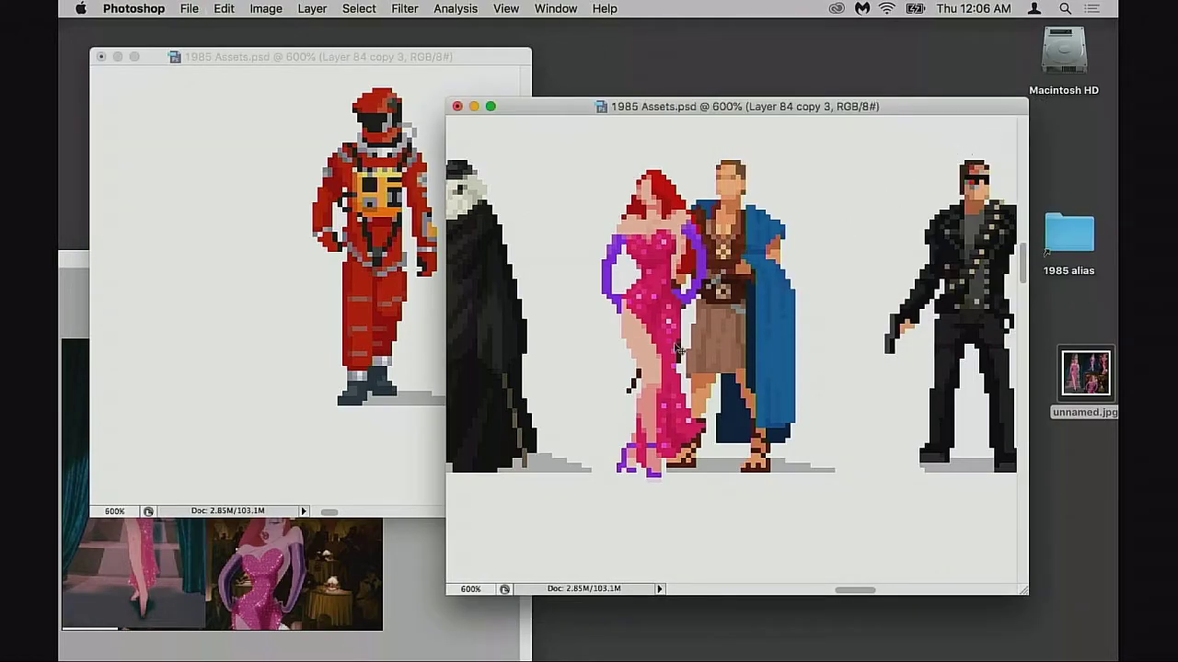
# - Compare the desaturated woman sprite at 400% and 200% with the blue-caped man and the gunman in the leather jacket
pyautogui.keyDown('alt'); pyautogui.click(660, 377); pyautogui.keyUp('alt')
pyautogui.keyDown('alt'); pyautogui.click(660, 378); pyautogui.keyUp('alt')
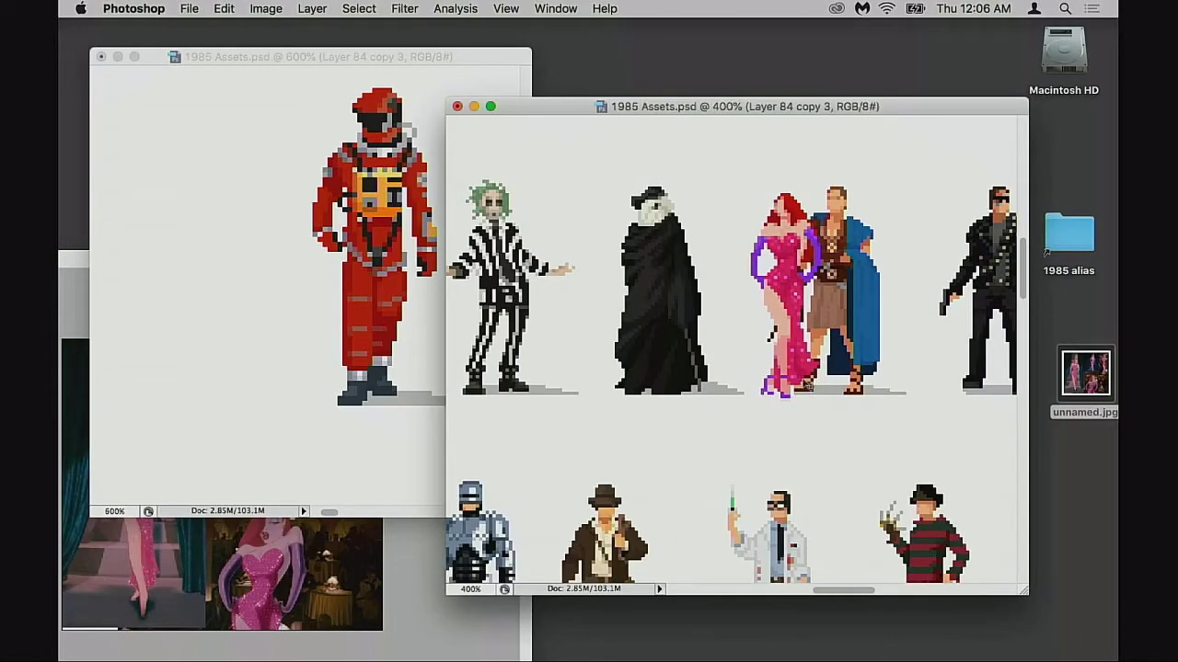
pyautogui.moveTo(805, 381); pyautogui.dragTo(925, 379)
pyautogui.press('super+minus')
pyautogui.press('super+minus')
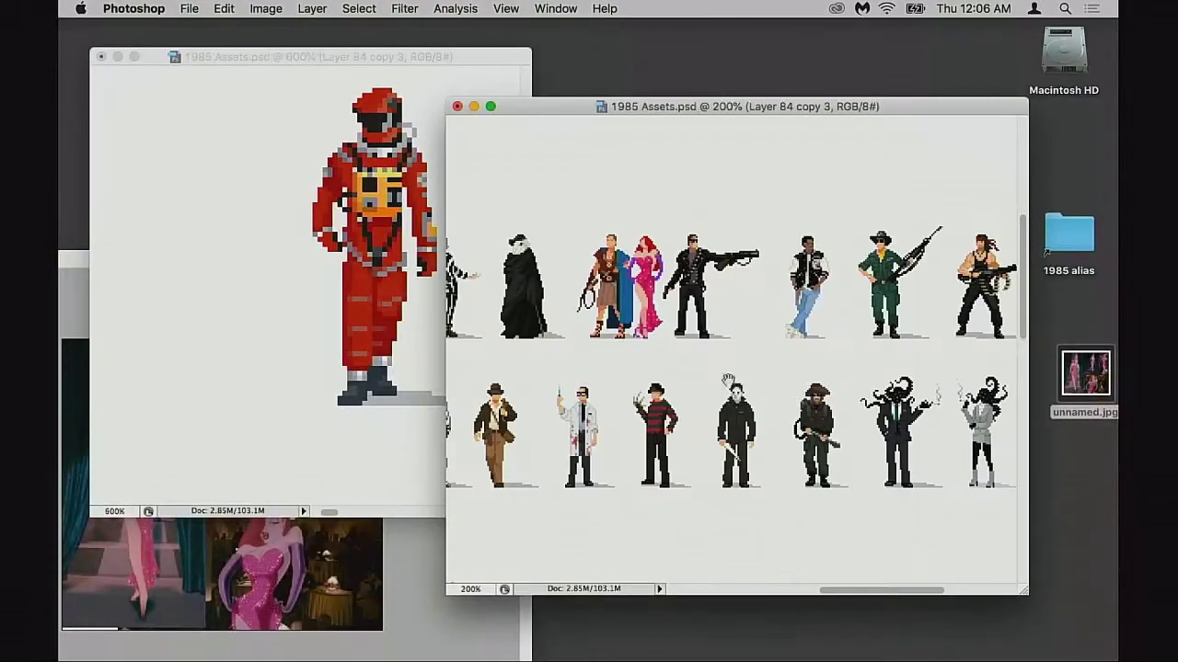
pyautogui.moveTo(728, 380); pyautogui.dragTo(897, 338)
pyautogui.moveTo(801, 321); pyautogui.dragTo(873, 324)
# - Compare the woman sprite in the lower row with the stretching woman and the rifle-carrying woman
pyautogui.moveTo(860, 332); pyautogui.dragTo(564, 468)
pyautogui.keyDown('super'); pyautogui.click(596, 405); pyautogui.keyUp('super')
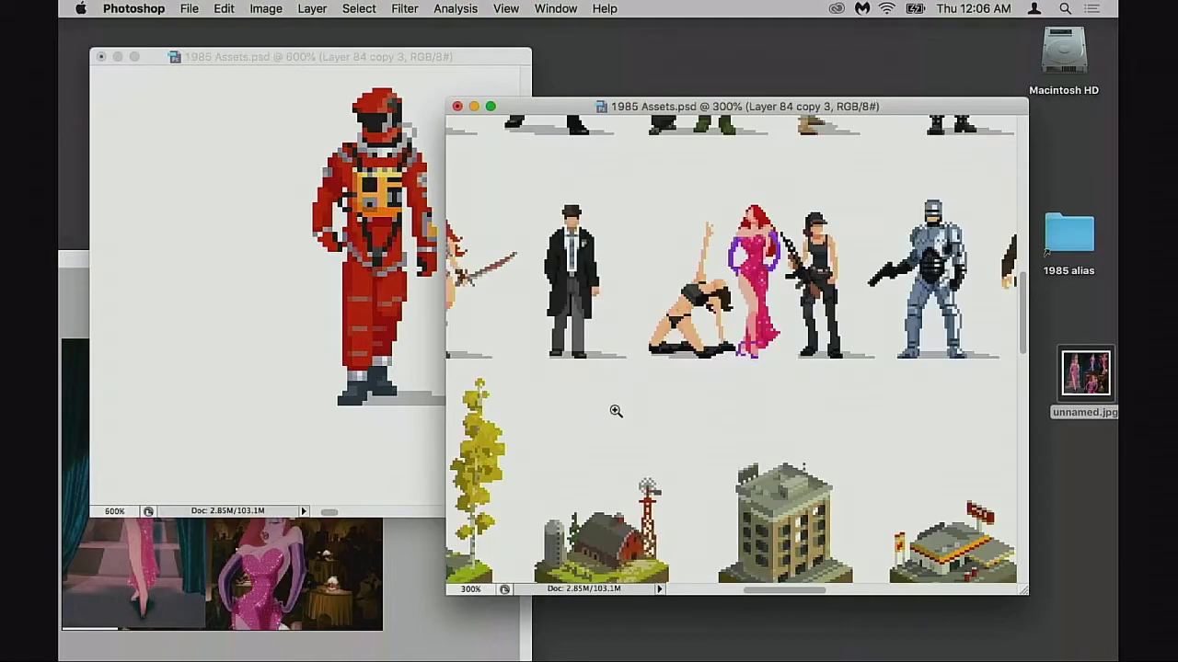
pyautogui.keyDown('super'); pyautogui.click(633, 408); pyautogui.keyUp('super')
pyautogui.moveTo(704, 340); pyautogui.dragTo(772, 419)
# - Place the woman sprite close beside the red-suited astronaut and compare the two at about 600%
pyautogui.moveTo(863, 345); pyautogui.dragTo(478, 204)
pyautogui.keyDown('alt'); pyautogui.keyDown('super'); pyautogui.click(712, 343); pyautogui.keyUp('super'); pyautogui.keyUp('alt')
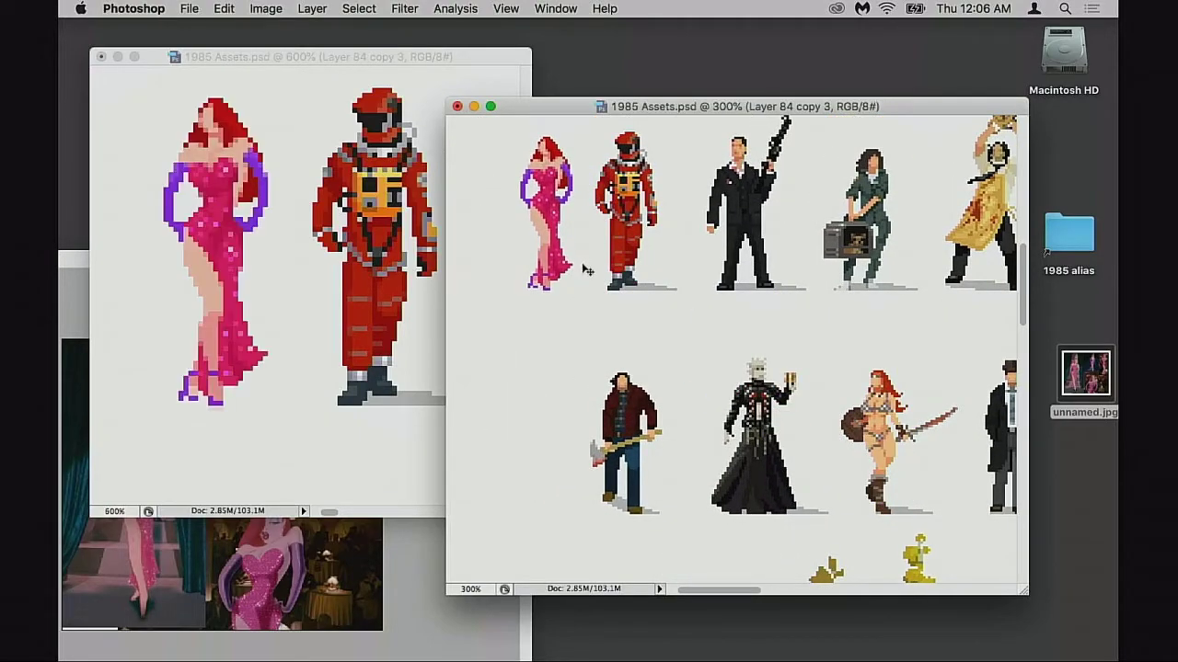
pyautogui.keyDown('alt'); pyautogui.click(643, 307); pyautogui.keyUp('alt')
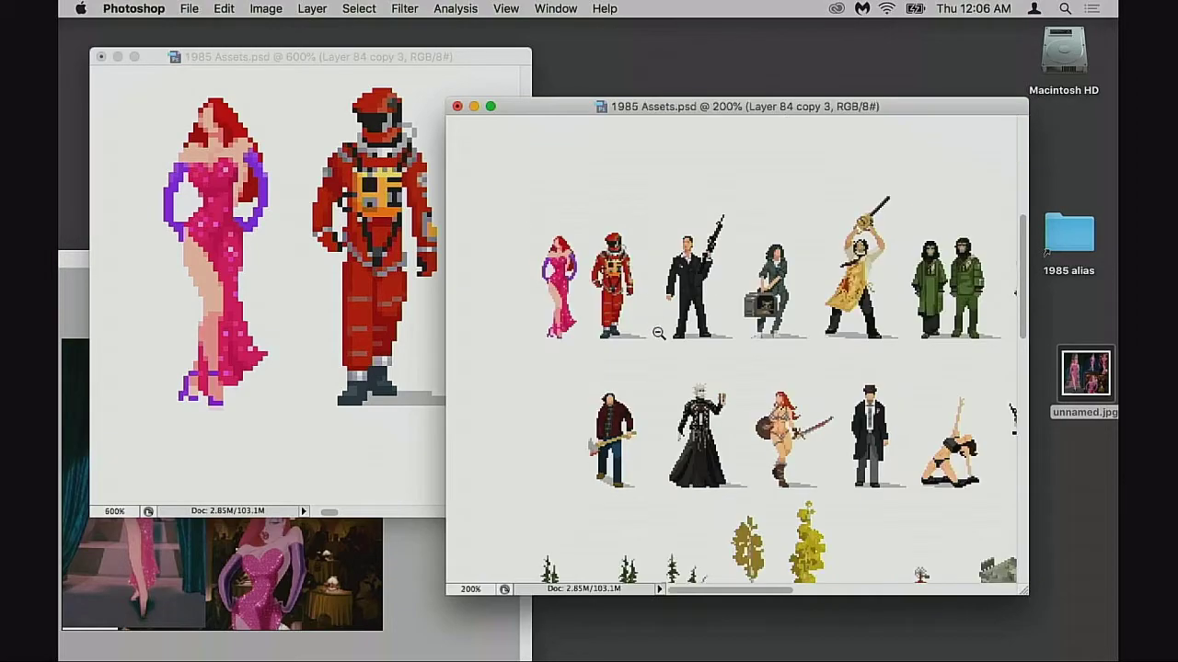
pyautogui.moveTo(512, 212); pyautogui.dragTo(658, 371)
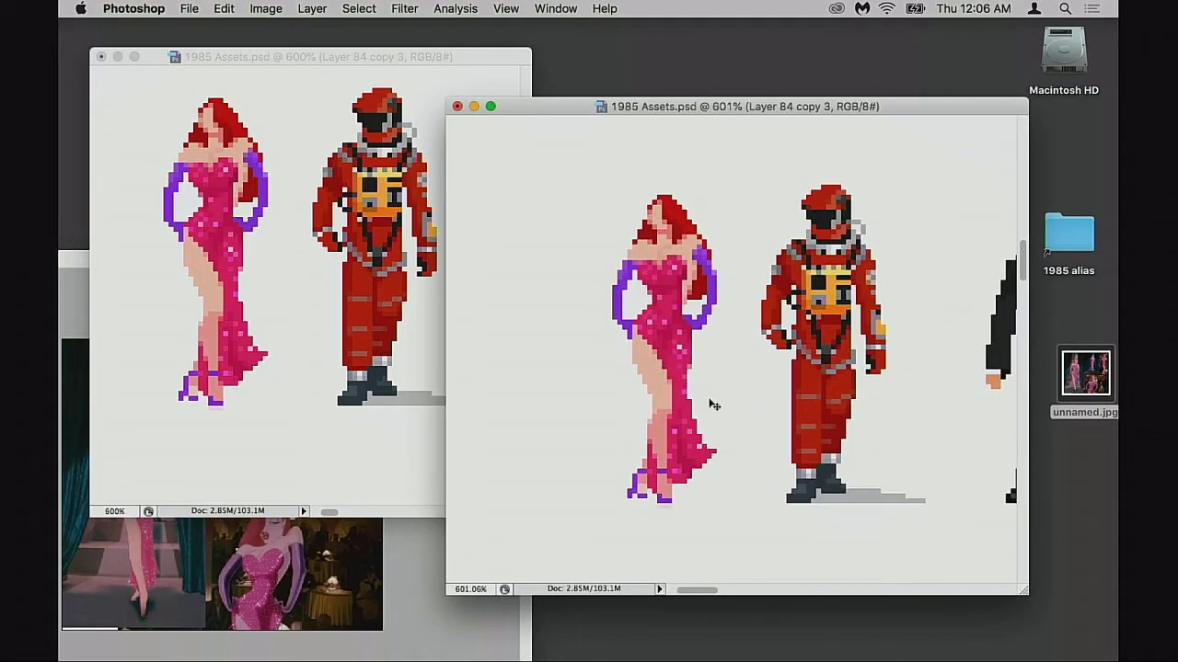
pyautogui.moveTo(697, 430)
pyautogui.mouseDown()
pyautogui.moveTo(803, 443)
pyautogui.moveTo(745, 444)
pyautogui.mouseUp()
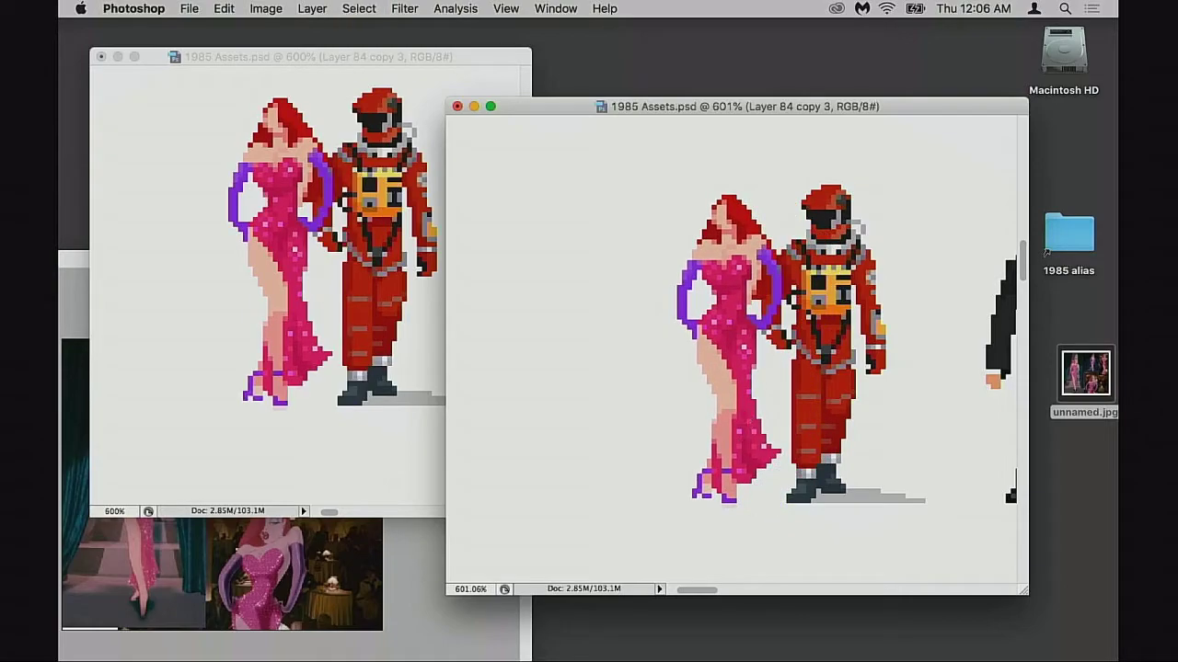
# - Erase stray pixels beneath the woman's shoes with the 1-pixel Eraser in Pencil mode and show the hidden panels
pyautogui.rightClick(746, 480)
pyautogui.doubleClick(769, 550)
pyautogui.click(744, 532)
pyautogui.press('Tab')
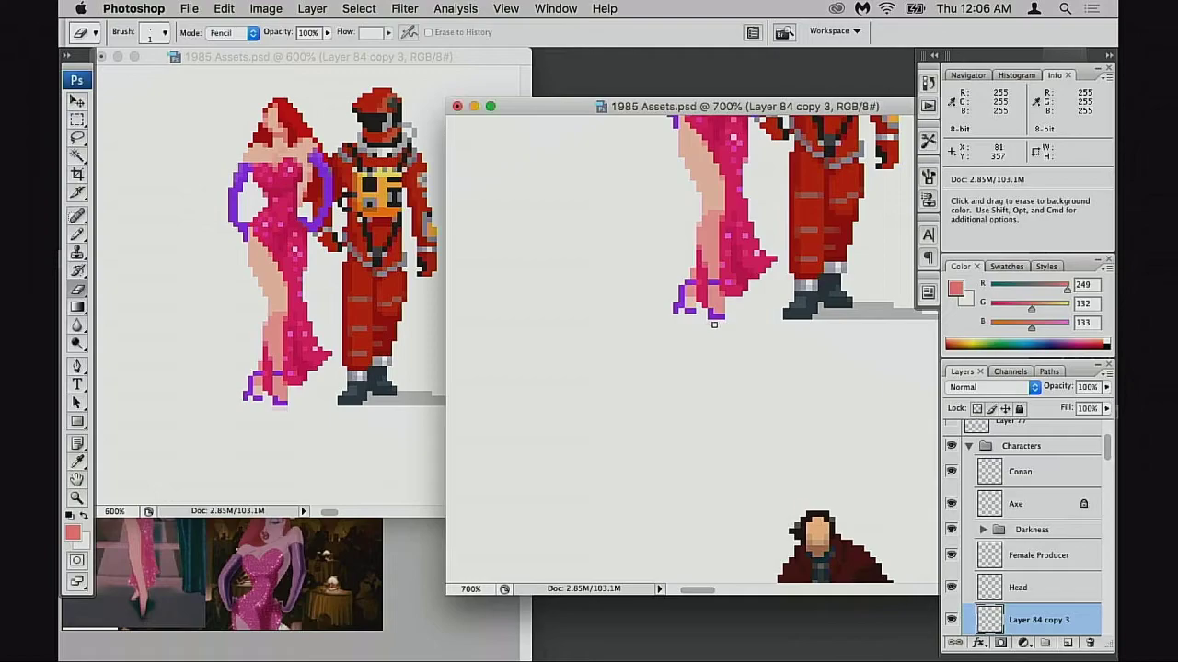
# - Move the woman sprite away from the astronaut to the start of the upper row, and check the row at 300%
pyautogui.keyDown('alt'); pyautogui.click(727, 363); pyautogui.keyUp('alt')
pyautogui.press('v')
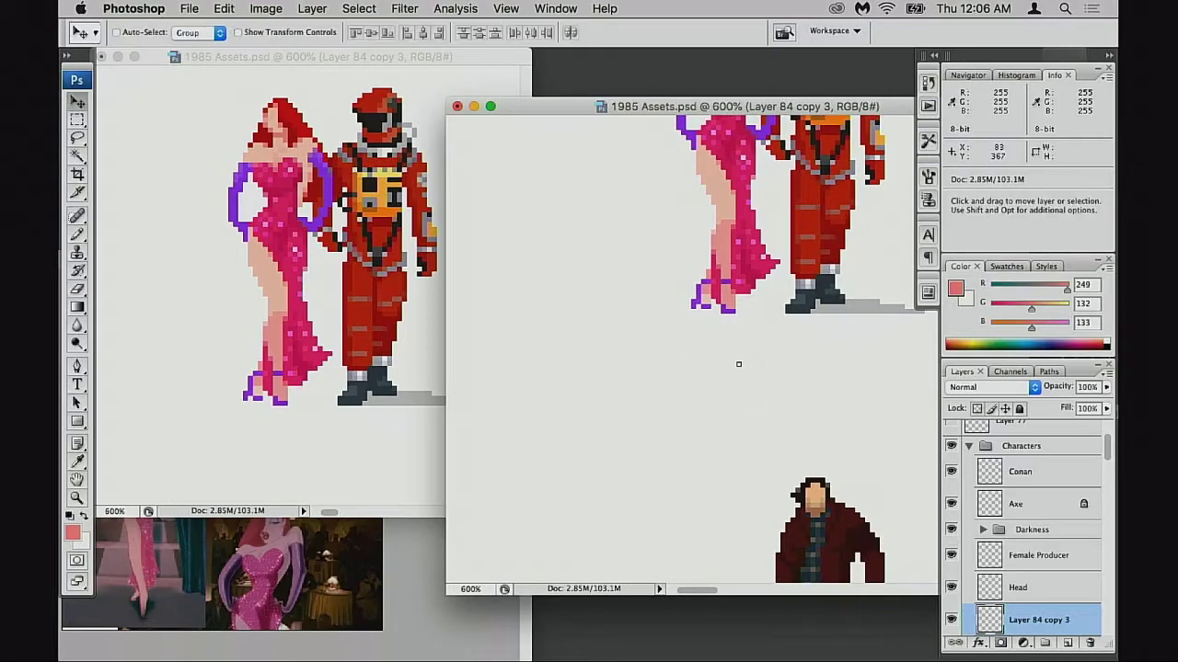
pyautogui.moveTo(736, 366); pyautogui.dragTo(609, 366)
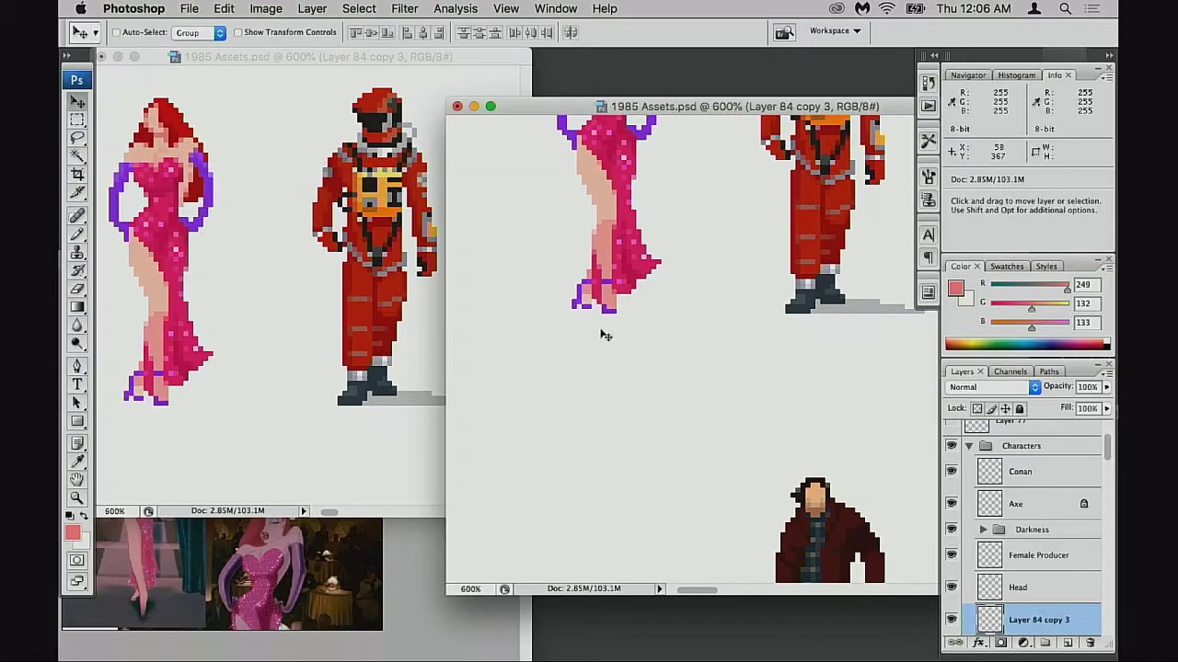
pyautogui.keyDown('alt'); pyautogui.click(655, 352); pyautogui.keyUp('alt')
pyautogui.moveTo(694, 356); pyautogui.dragTo(645, 413)
pyautogui.keyDown('alt'); pyautogui.keyDown('super'); pyautogui.click(689, 408); pyautogui.keyUp('super'); pyautogui.keyUp('alt')
pyautogui.moveTo(776, 376); pyautogui.dragTo(755, 381)
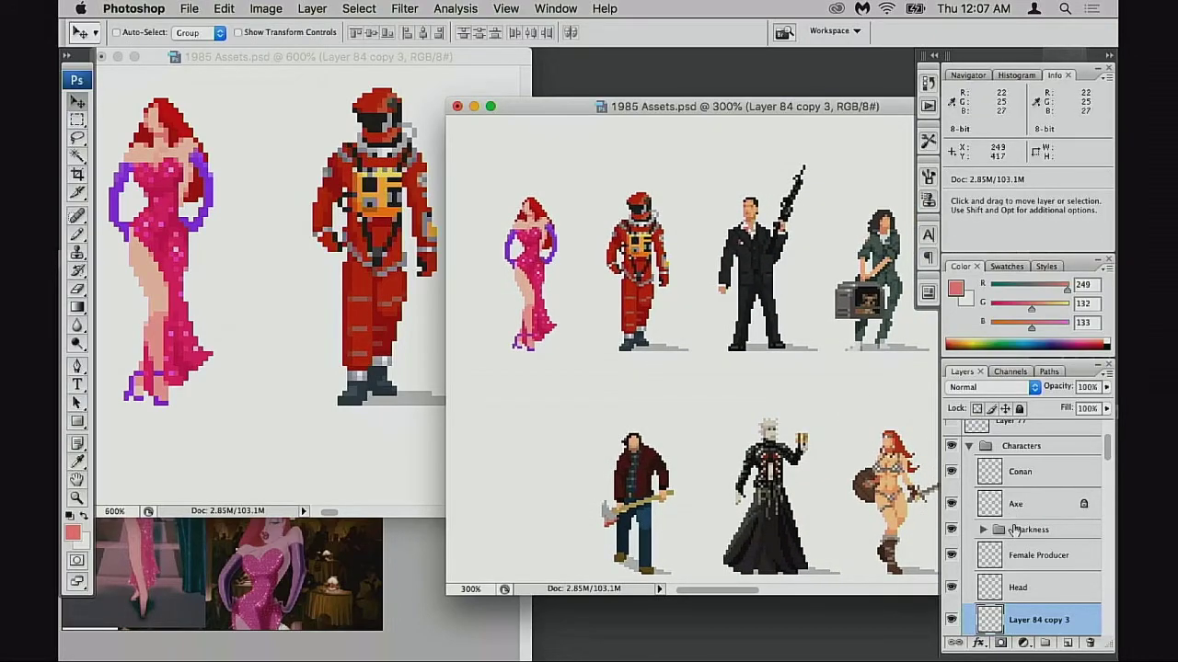
# - Rename the woman sprite's layer, Layer 84 copy 3, as Jessica Rabbit
pyautogui.scroll(-3, 1025, 586)
pyautogui.scroll(-1, 1024, 587)
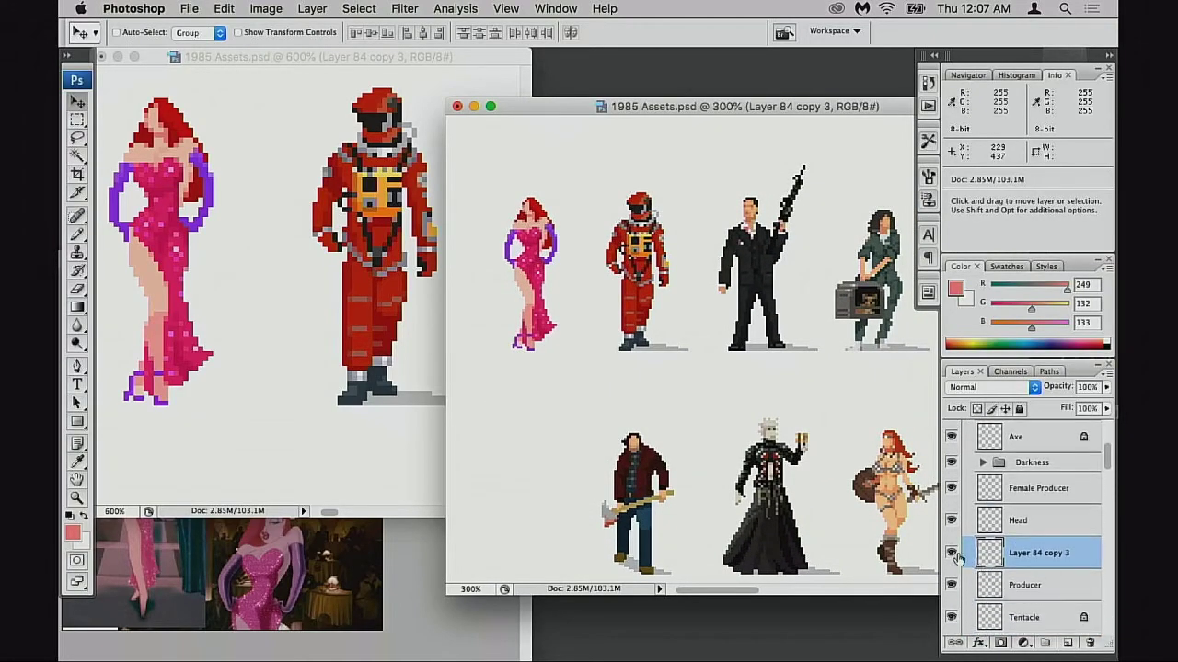
pyautogui.doubleClick(1021, 555)
pyautogui.write('H')
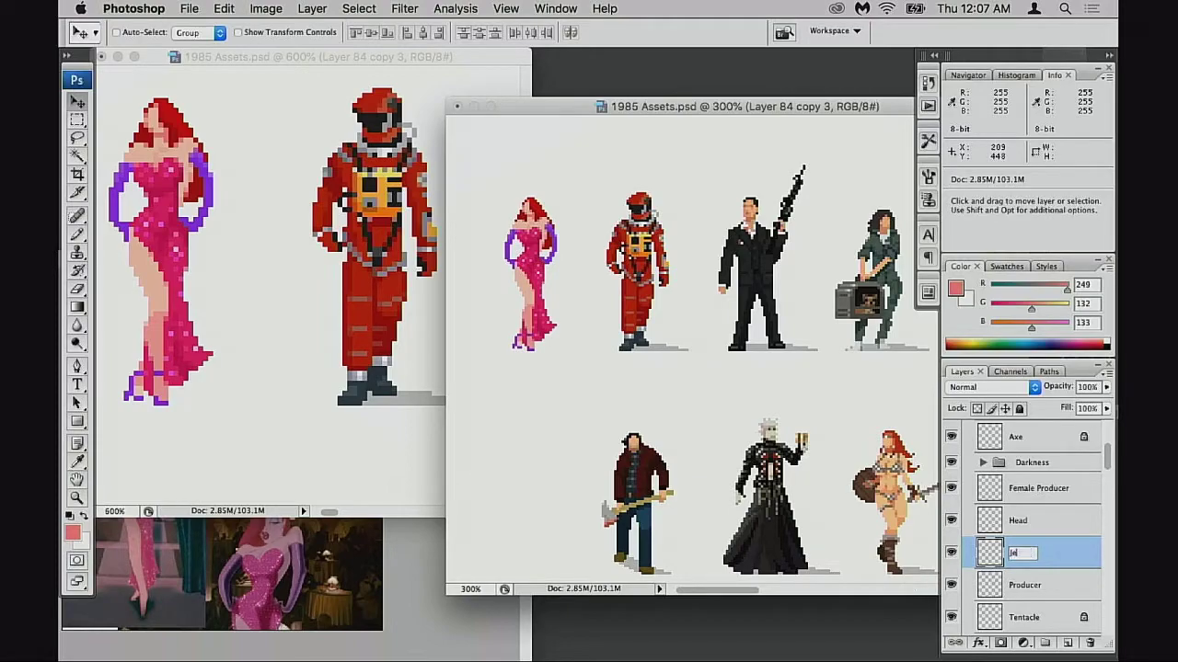
pyautogui.write('essica Rabbit')
pyautogui.press('Return')
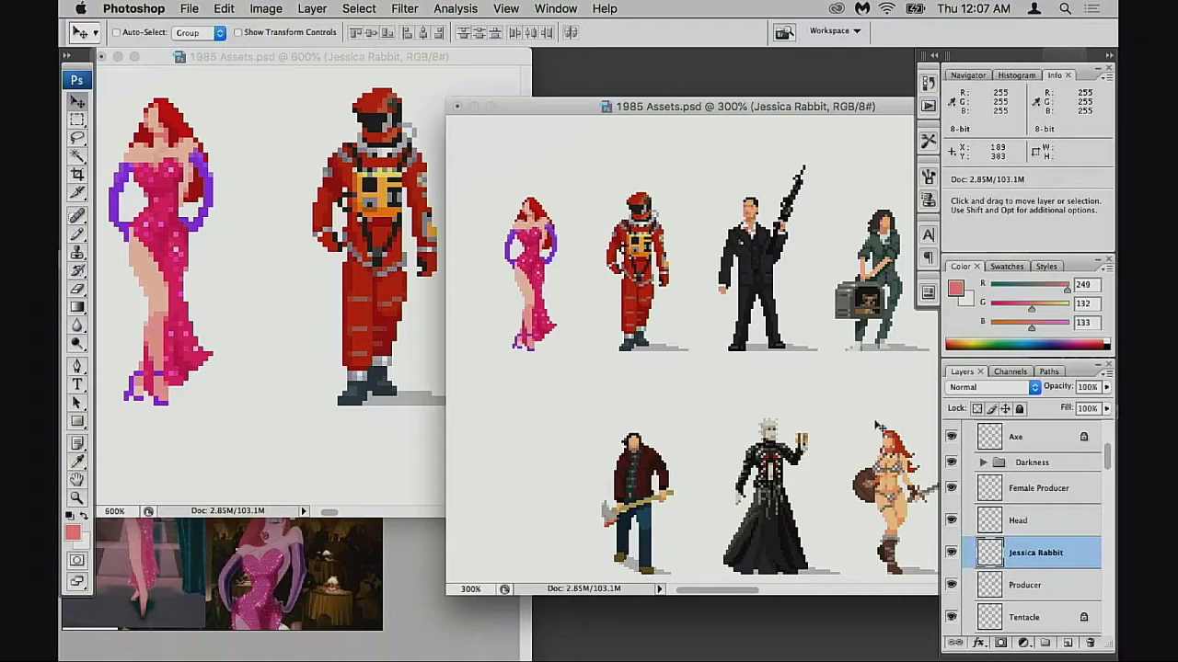
# - Move the Jessica Rabbit layer out of the Characters group and place it between T-800 copy and Layer 77
pyautogui.scroll(-4, 1031, 556)
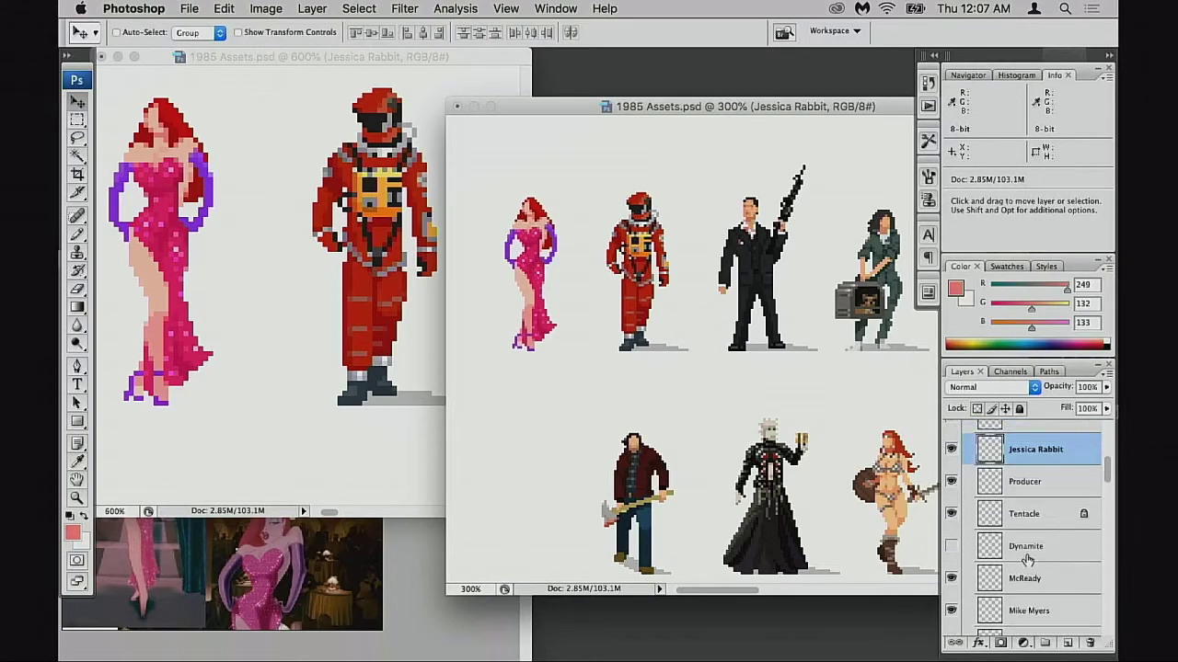
pyautogui.scroll(4, 1022, 552)
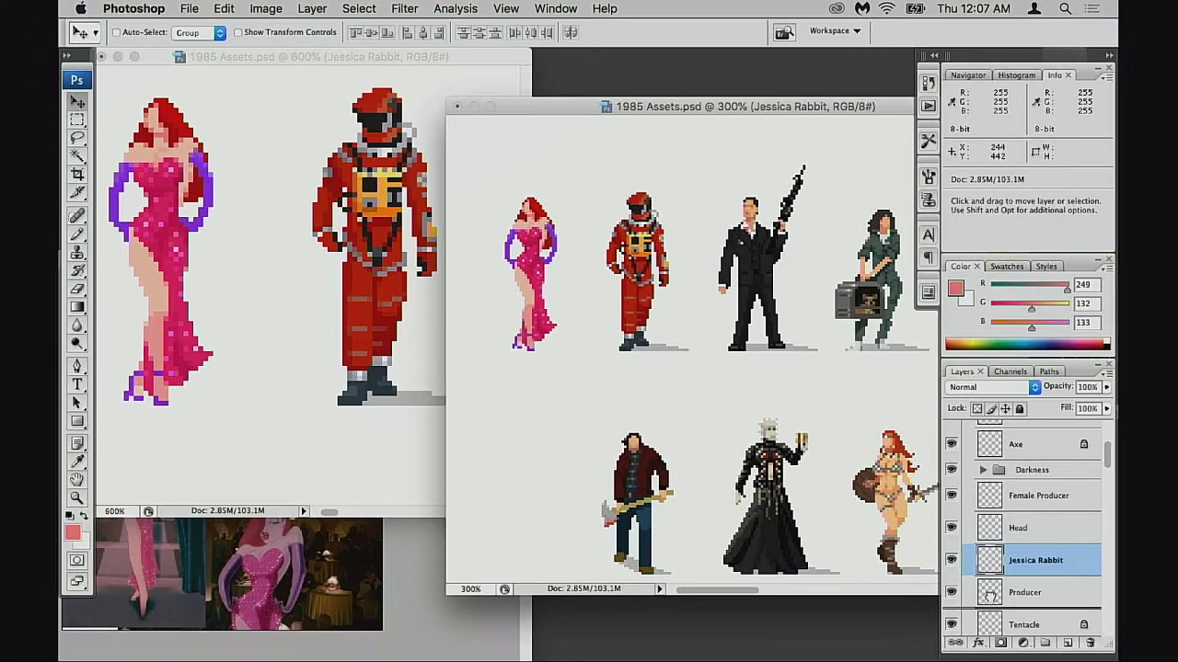
pyautogui.scroll(-5, 1029, 570)
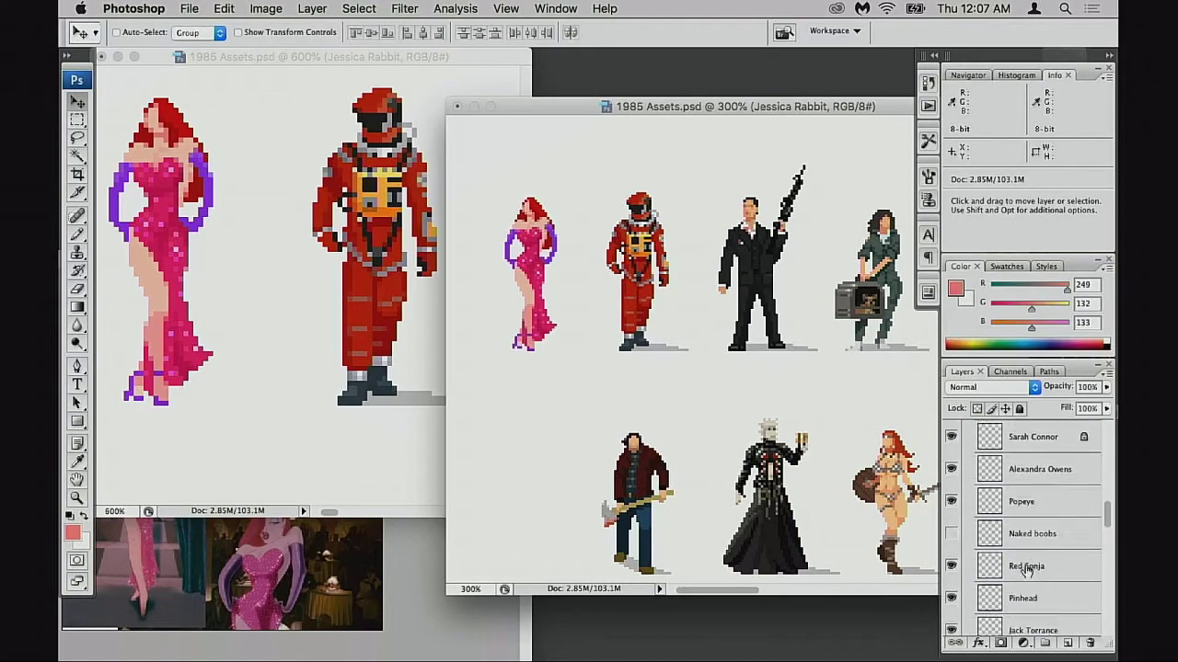
pyautogui.scroll(-10, 1029, 570)
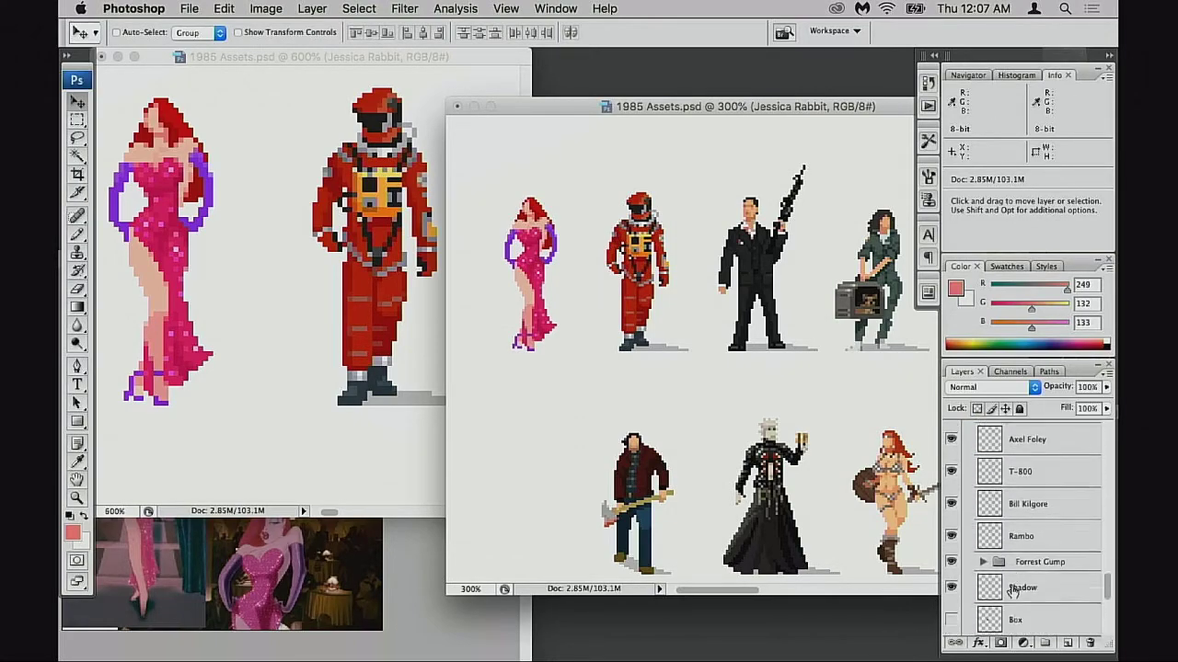
pyautogui.scroll(1, 1012, 588)
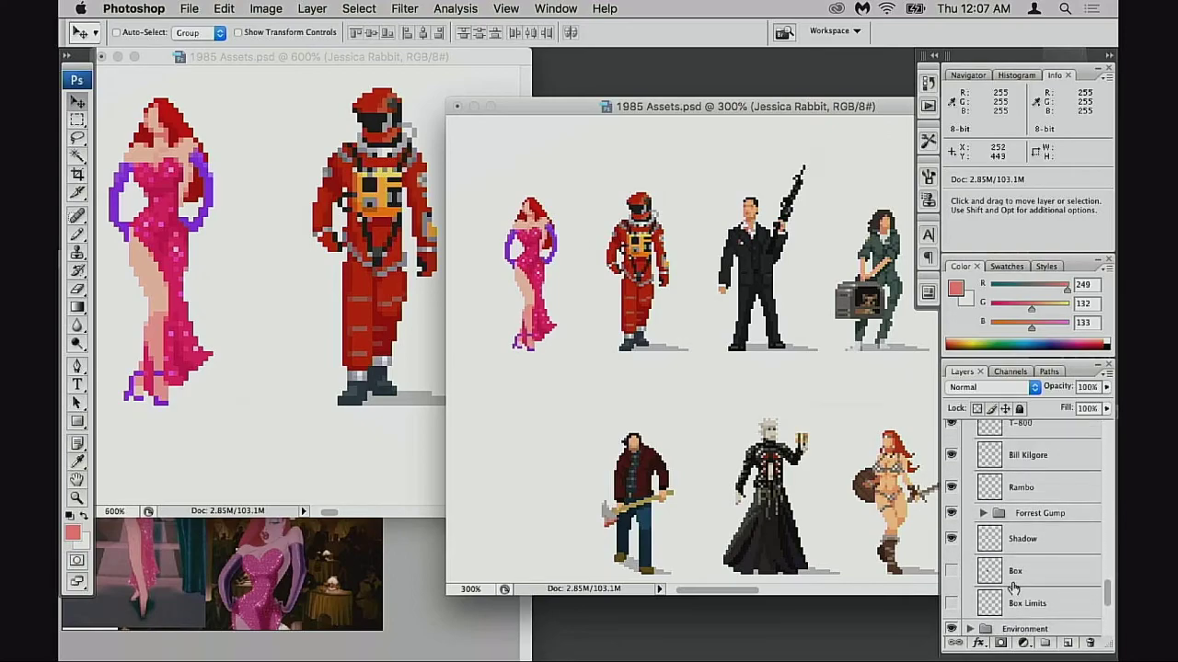
pyautogui.scroll(4, 1015, 580)
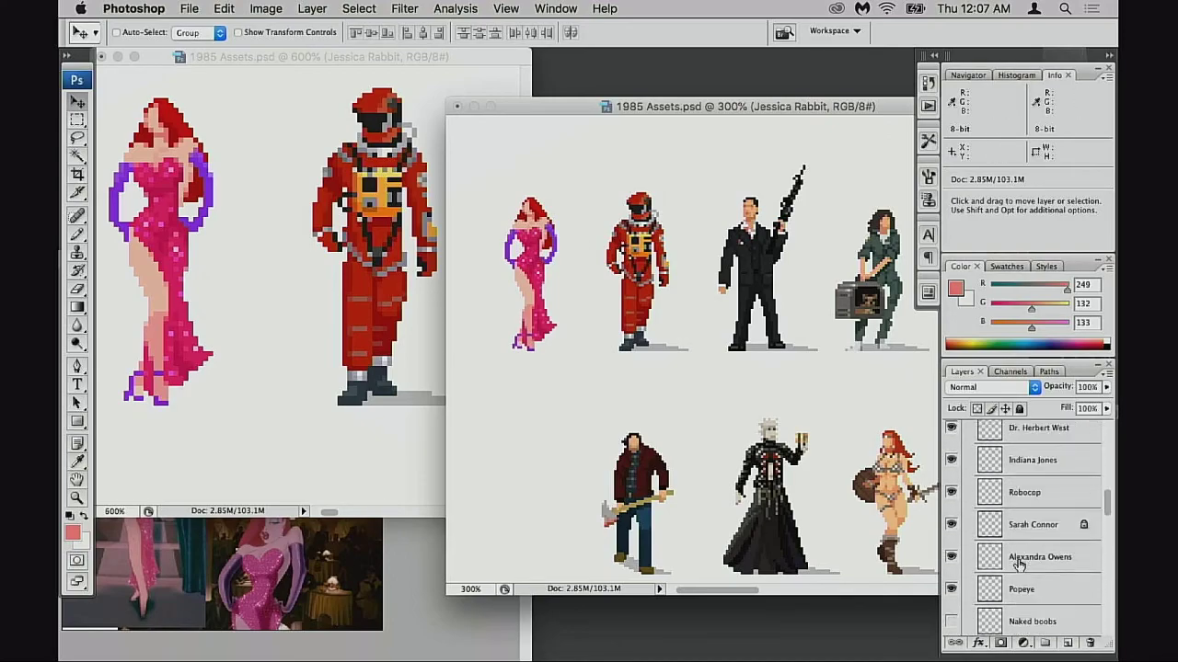
pyautogui.scroll(5, 1019, 563)
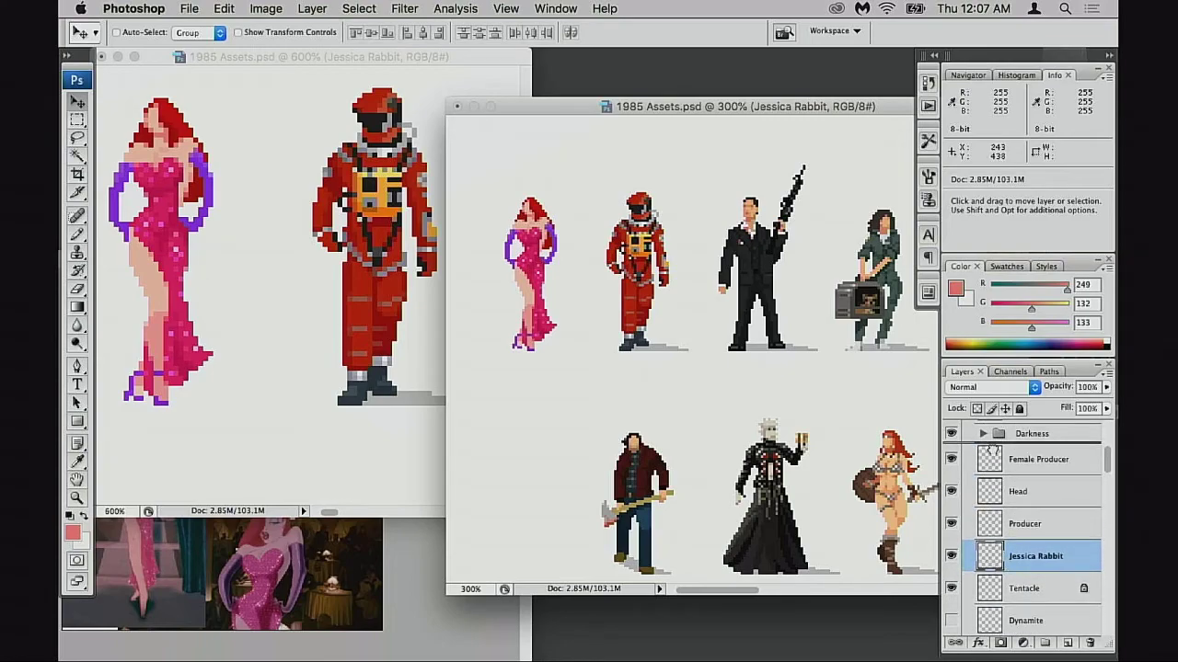
pyautogui.scroll(3, 1000, 483)
pyautogui.moveTo(1010, 552); pyautogui.dragTo(1004, 449)
pyautogui.scroll(3, 1008, 502)
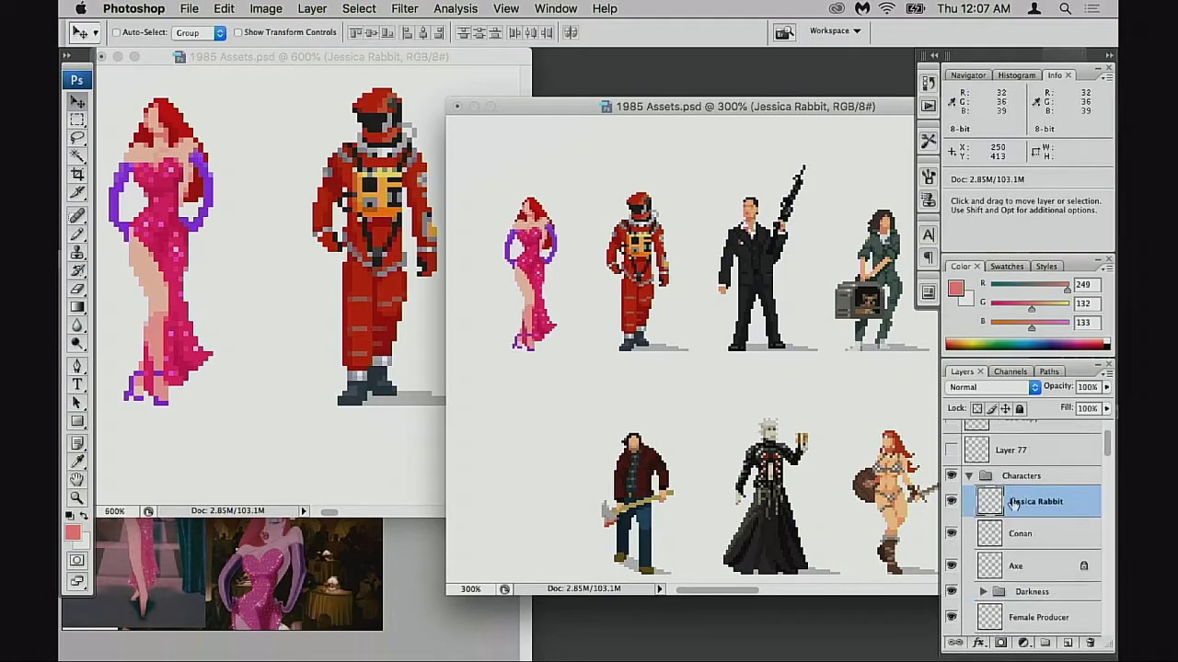
pyautogui.moveTo(1004, 582); pyautogui.dragTo(997, 508)
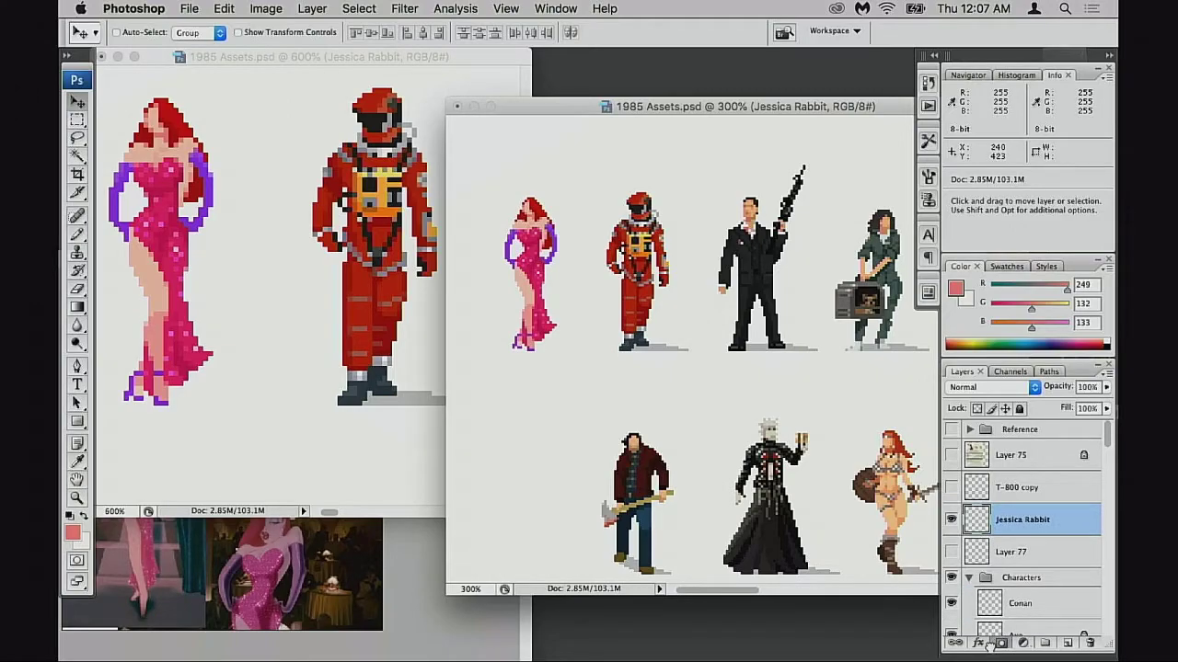
# - Place the Jessica Rabbit layer inside the Characters group, between Dave Bowman and Jonesy, with Tony Montana above Dave Bowman
pyautogui.moveTo(990, 647); pyautogui.dragTo(986, 587)
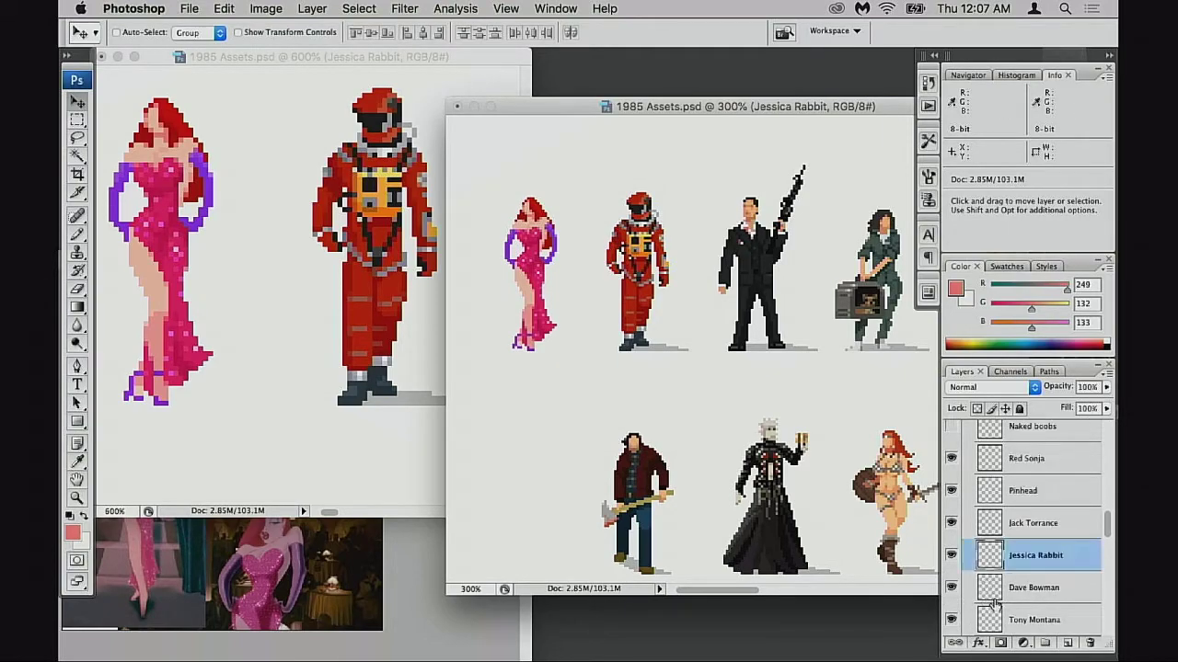
pyautogui.scroll(-3, 998, 593)
pyautogui.scroll(-1, 1008, 585)
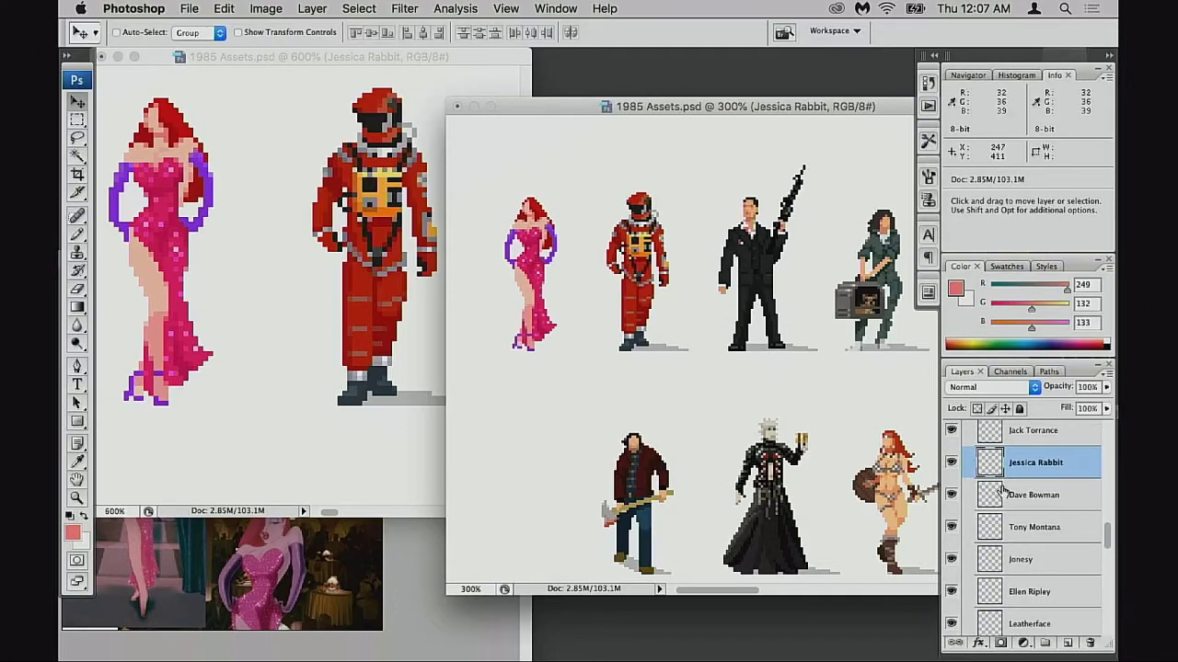
pyautogui.moveTo(994, 467); pyautogui.dragTo(1000, 522)
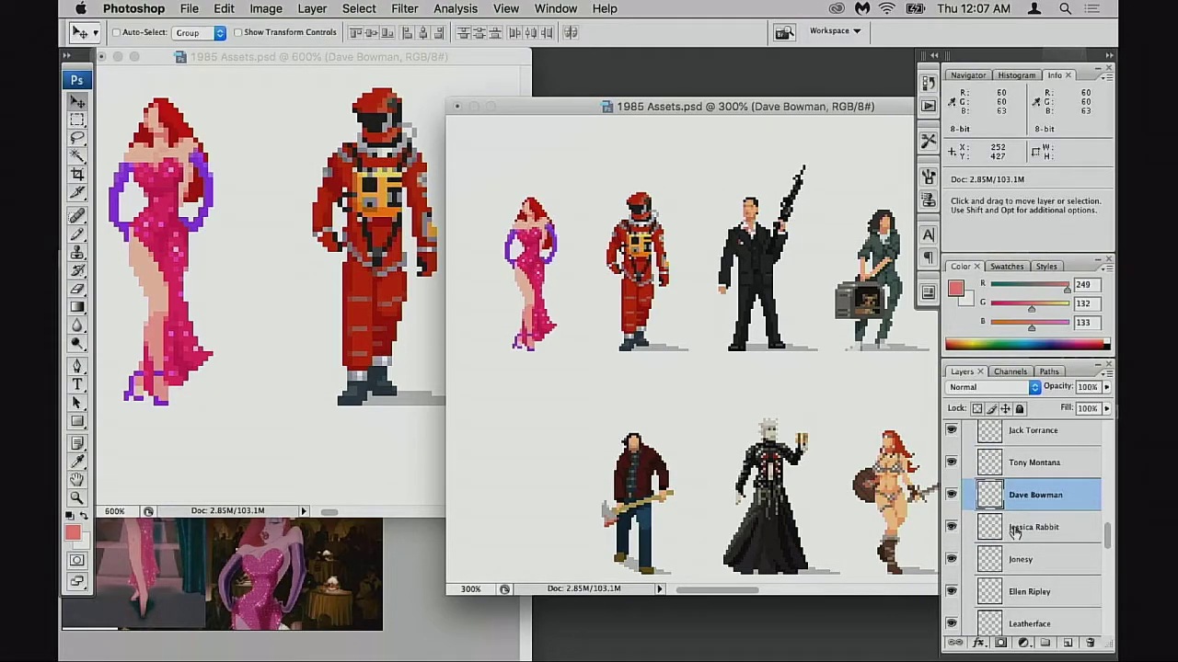
pyautogui.click(951, 527)
pyautogui.click(951, 527)
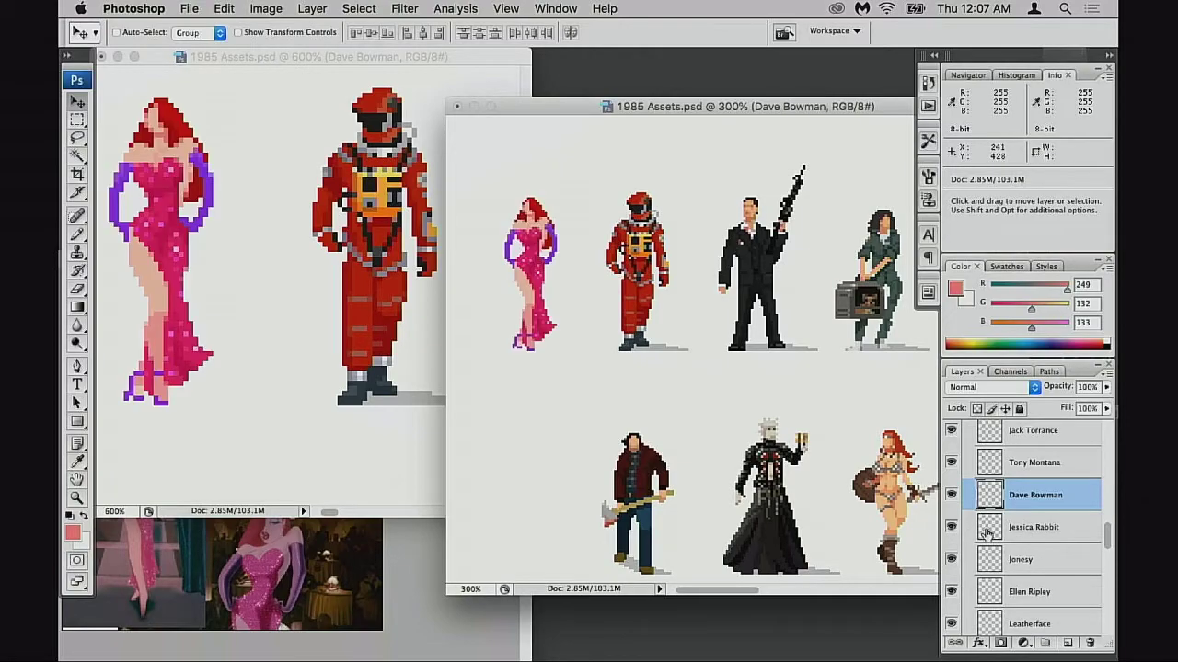
pyautogui.click(1000, 531)
# - Copy the astronaut's ground shadow on the Shadow layer and place the copy beneath the woman's feet
pyautogui.scroll(-10, 1011, 549)
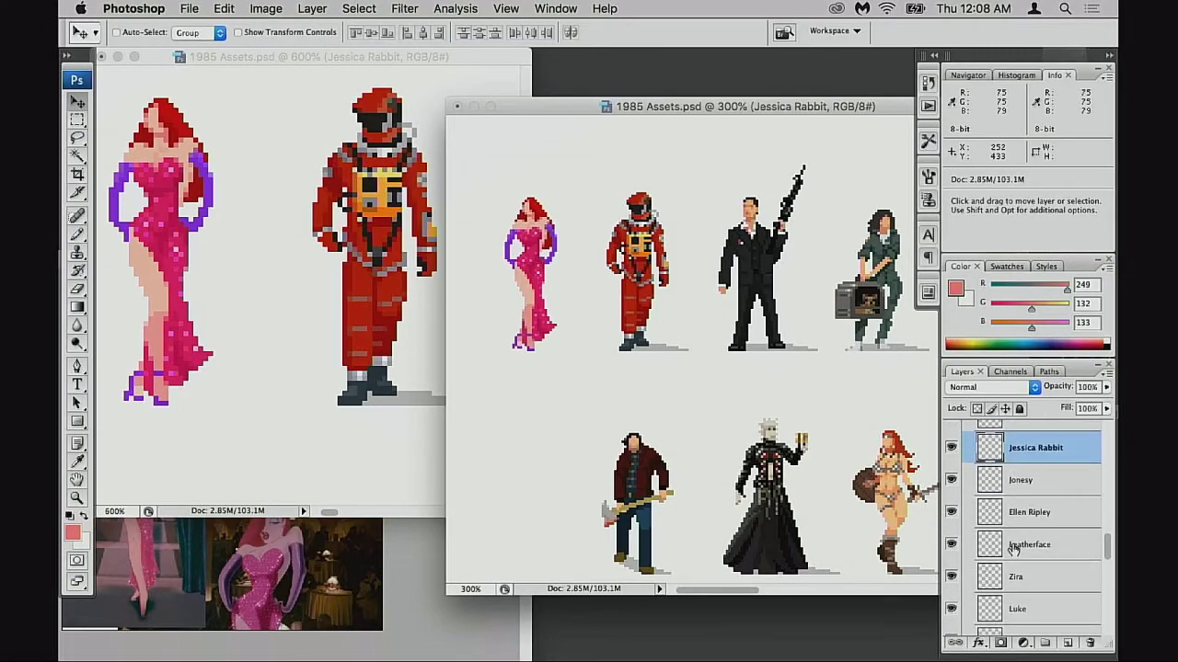
pyautogui.scroll(-6, 994, 566)
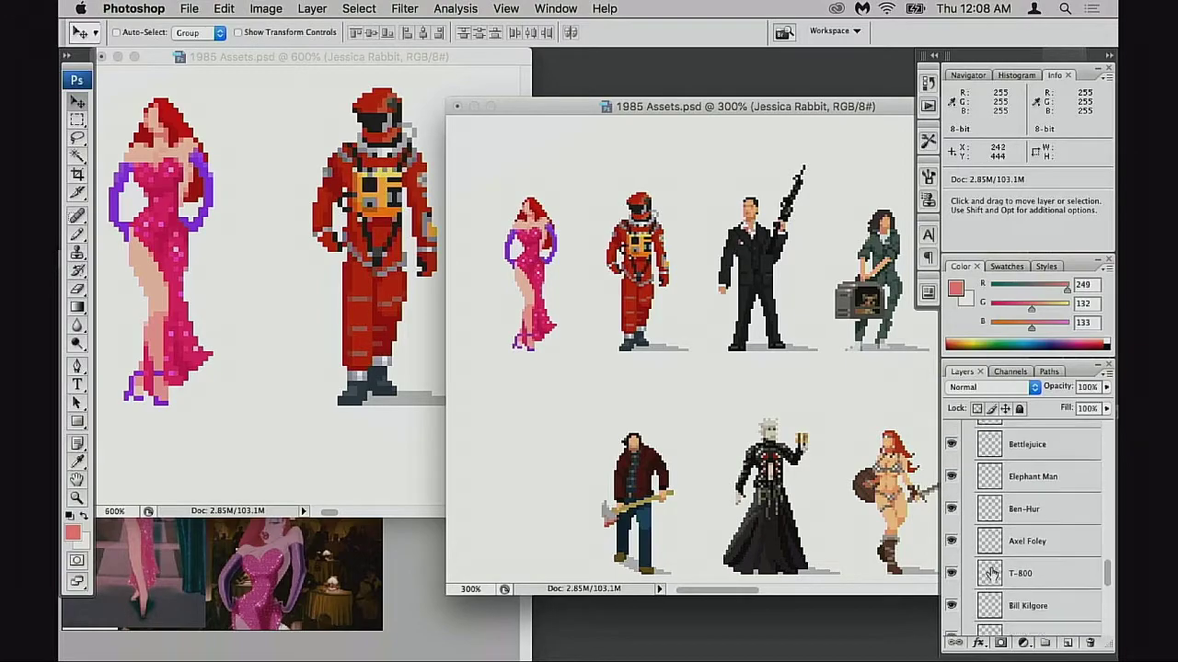
pyautogui.scroll(-1, 980, 527)
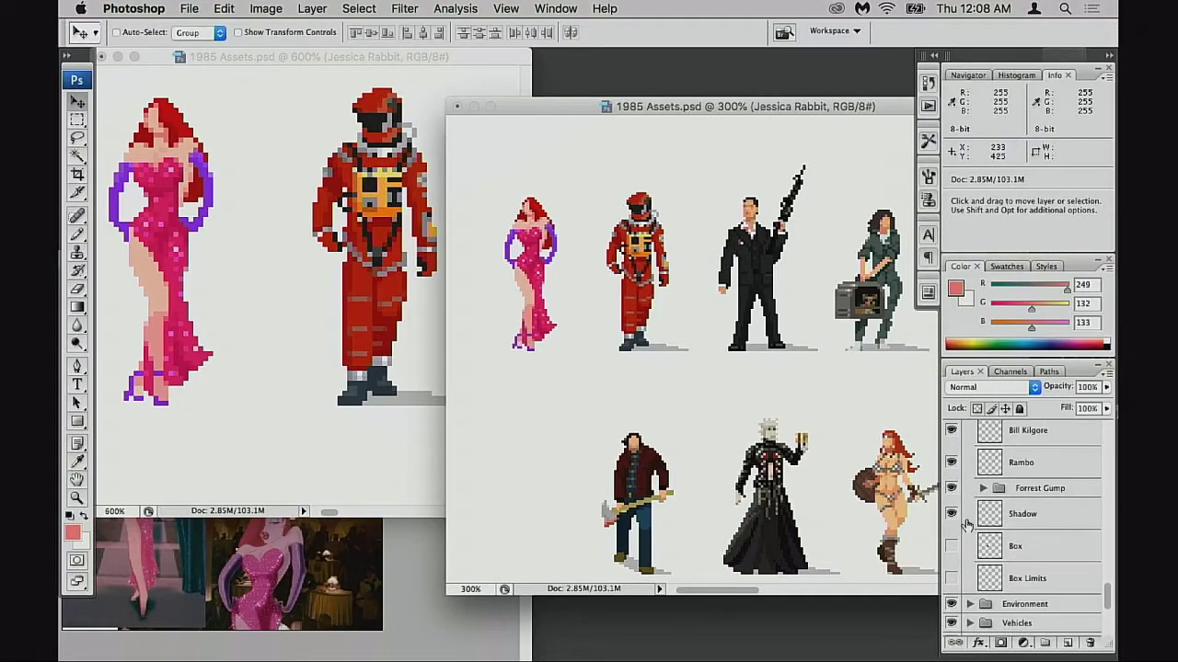
pyautogui.click(985, 514)
pyautogui.press('m')
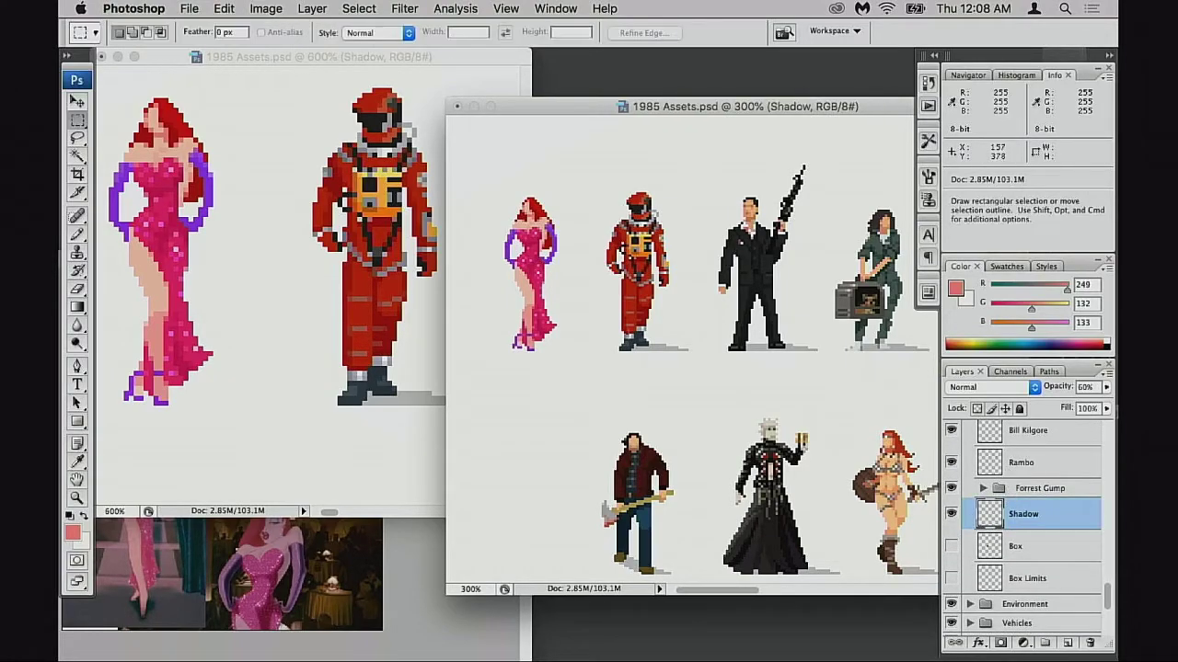
pyautogui.moveTo(584, 318); pyautogui.dragTo(695, 396)
pyautogui.keyDown('super'); pyautogui.click(641, 375); pyautogui.keyUp('super')
pyautogui.keyDown('super'); pyautogui.click(642, 374); pyautogui.keyUp('super')
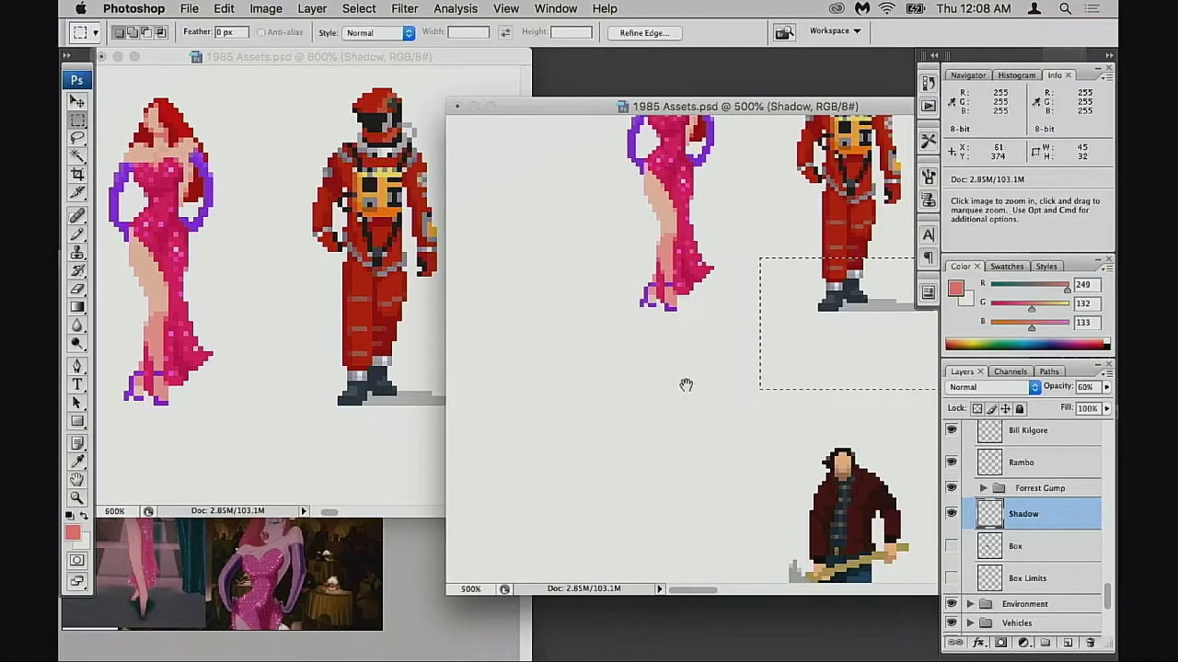
pyautogui.press('super+d')
pyautogui.moveTo(618, 378); pyautogui.dragTo(646, 480)
pyautogui.press('super+d')
pyautogui.keyDown('alt'); pyautogui.click(646, 479); pyautogui.keyUp('alt')
pyautogui.keyDown('alt'); pyautogui.click(648, 474); pyautogui.keyUp('alt')
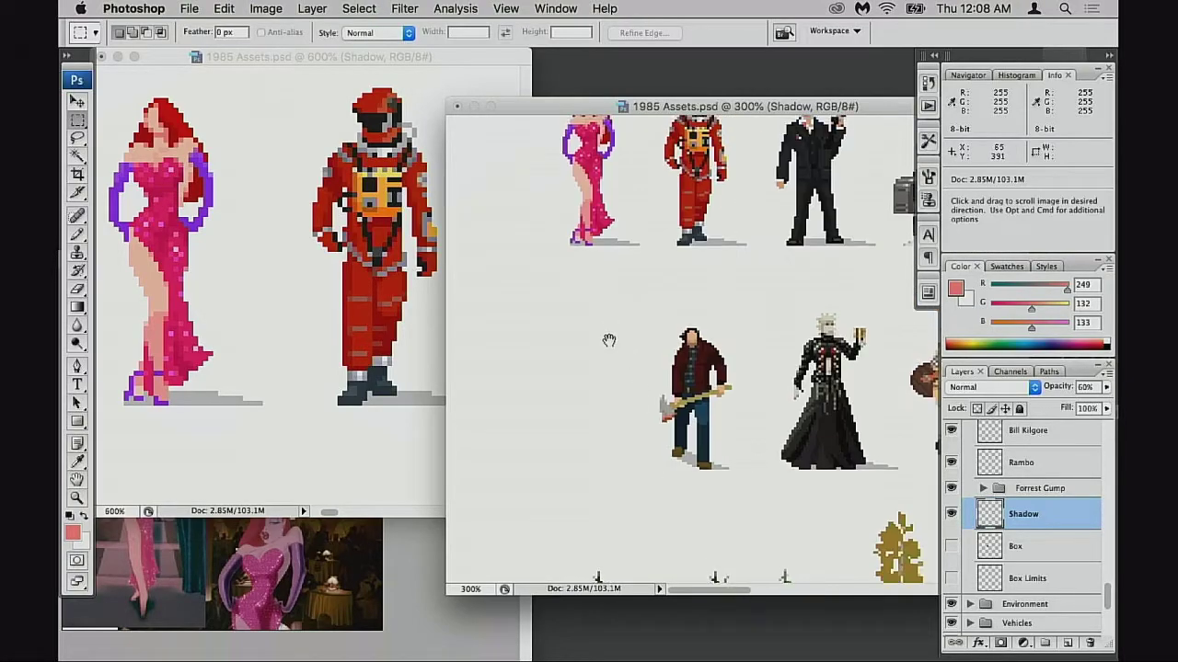
# - Shorten the ground shadow under the woman by about three pixels on the Shadow layer
pyautogui.moveTo(610, 339); pyautogui.dragTo(620, 442)
pyautogui.keyDown('super'); pyautogui.click(598, 344); pyautogui.keyUp('super')
pyautogui.keyDown('super'); pyautogui.click(658, 390); pyautogui.keyUp('super')
pyautogui.keyDown('super'); pyautogui.click(672, 380); pyautogui.keyUp('super')
pyautogui.moveTo(752, 369); pyautogui.dragTo(655, 423)
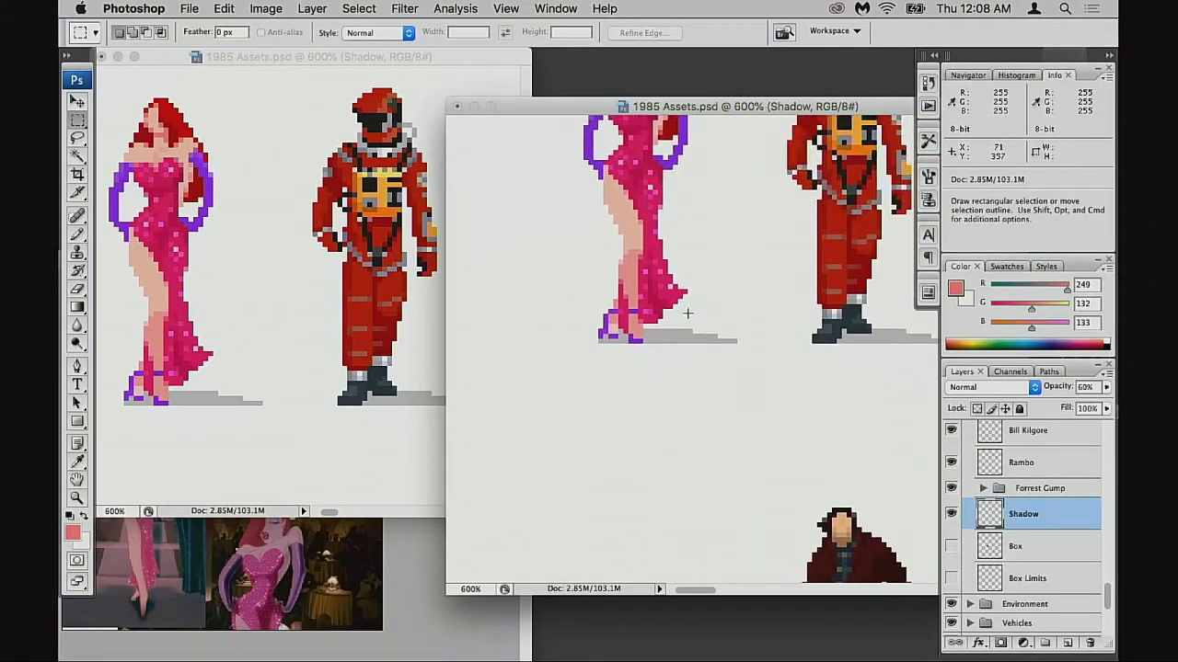
pyautogui.moveTo(679, 306)
pyautogui.mouseDown()
pyautogui.moveTo(754, 366)
pyautogui.moveTo(693, 363)
pyautogui.mouseUp()
pyautogui.click(695, 370)
# - Try the woman's ground shadow as a separate layer at 100% and 60% opacity with the Shadow layer hidden, and undo it
pyautogui.moveTo(563, 294); pyautogui.dragTo(746, 383)
pyautogui.press('super+j')
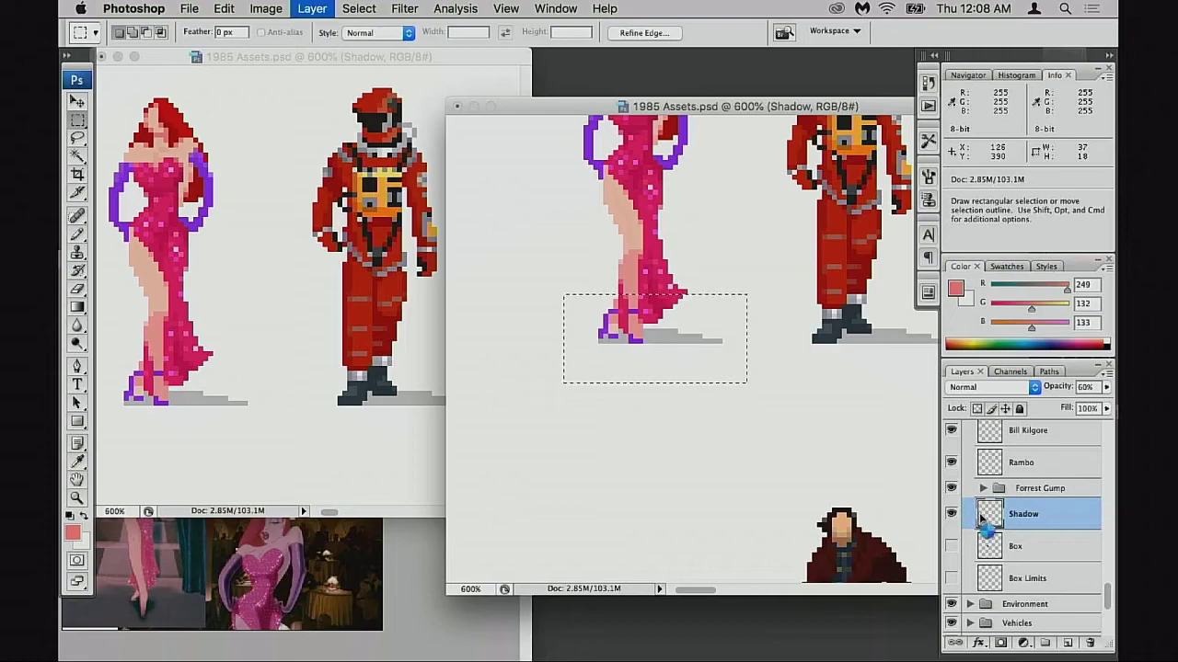
pyautogui.click(952, 547)
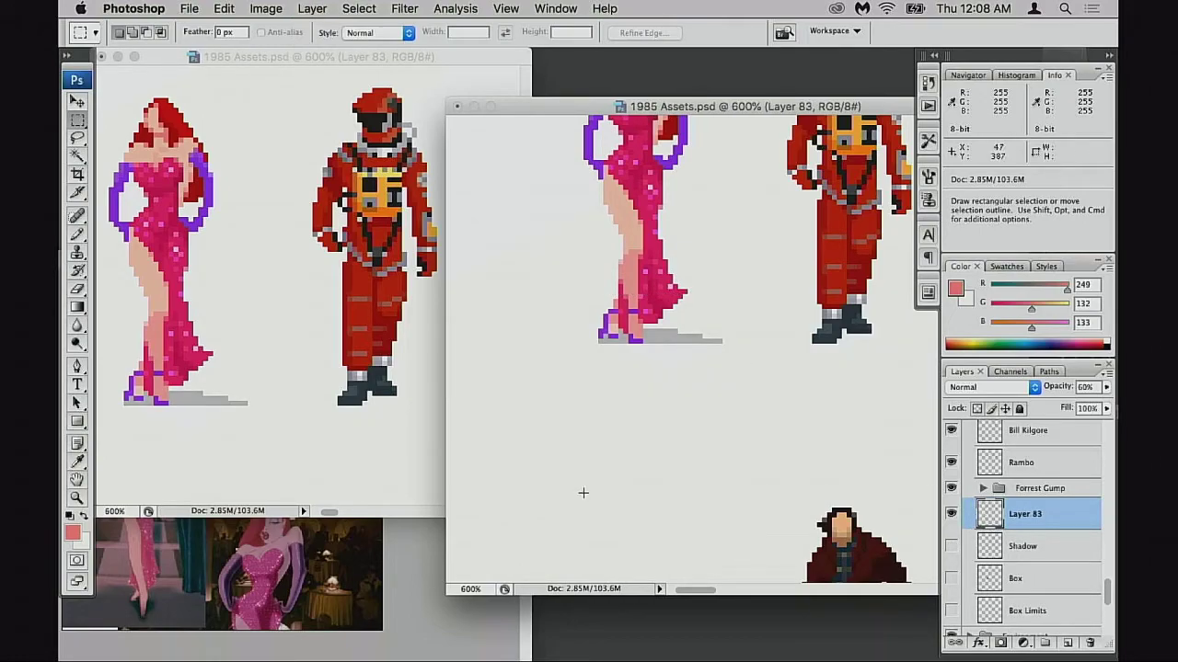
pyautogui.press('v')
pyautogui.press('0')
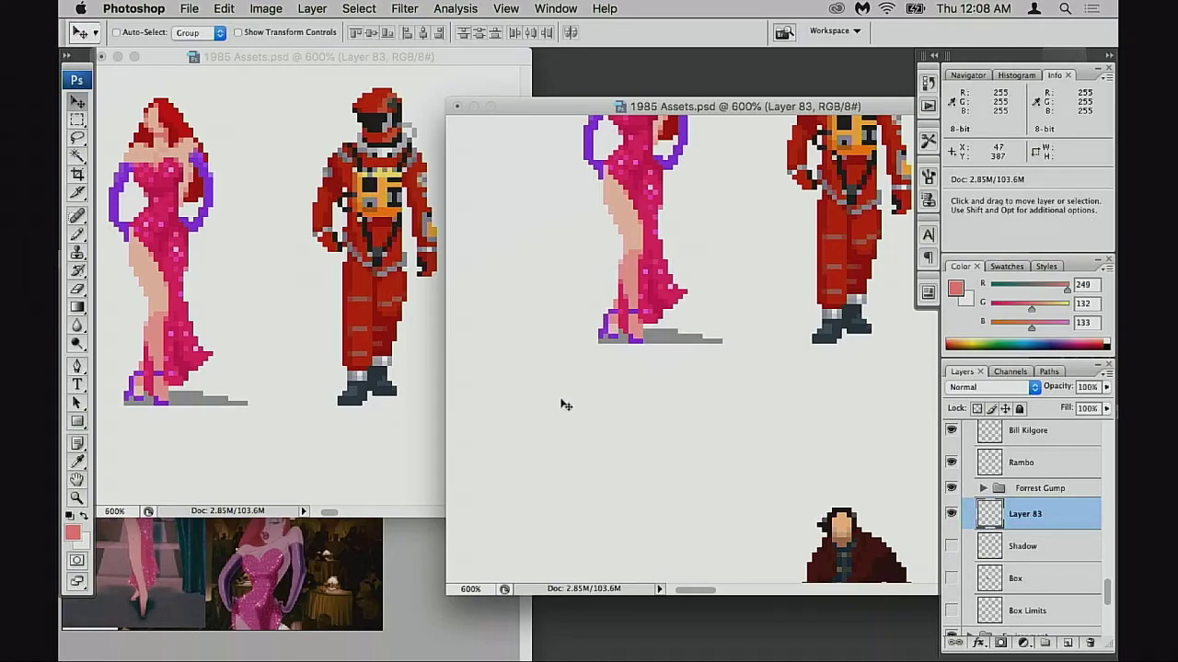
pyautogui.press('6')
pyautogui.press('alt+super+z')
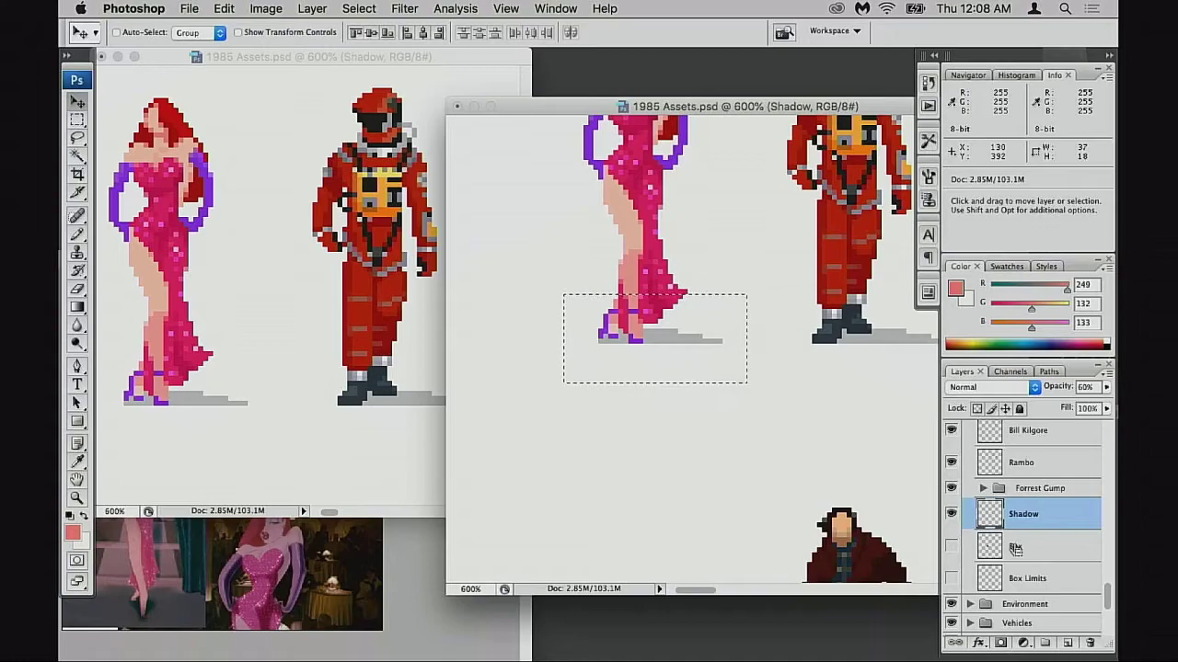
pyautogui.click(953, 515)
pyautogui.click(952, 515)
pyautogui.press('cmd+d')
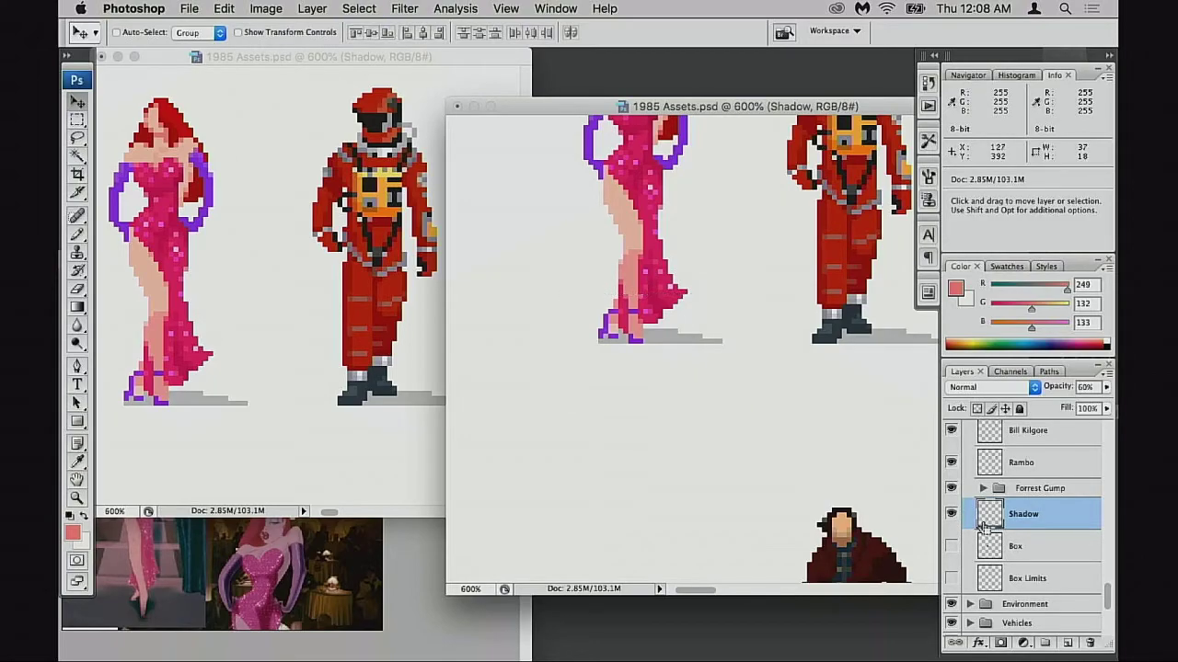
# - Colorize the Shadow layer with Hue/Saturation, using hue 236, saturation 35 and lightness +10
pyautogui.hscroll(3, 874, 479)
pyautogui.scroll(1, 874, 479)
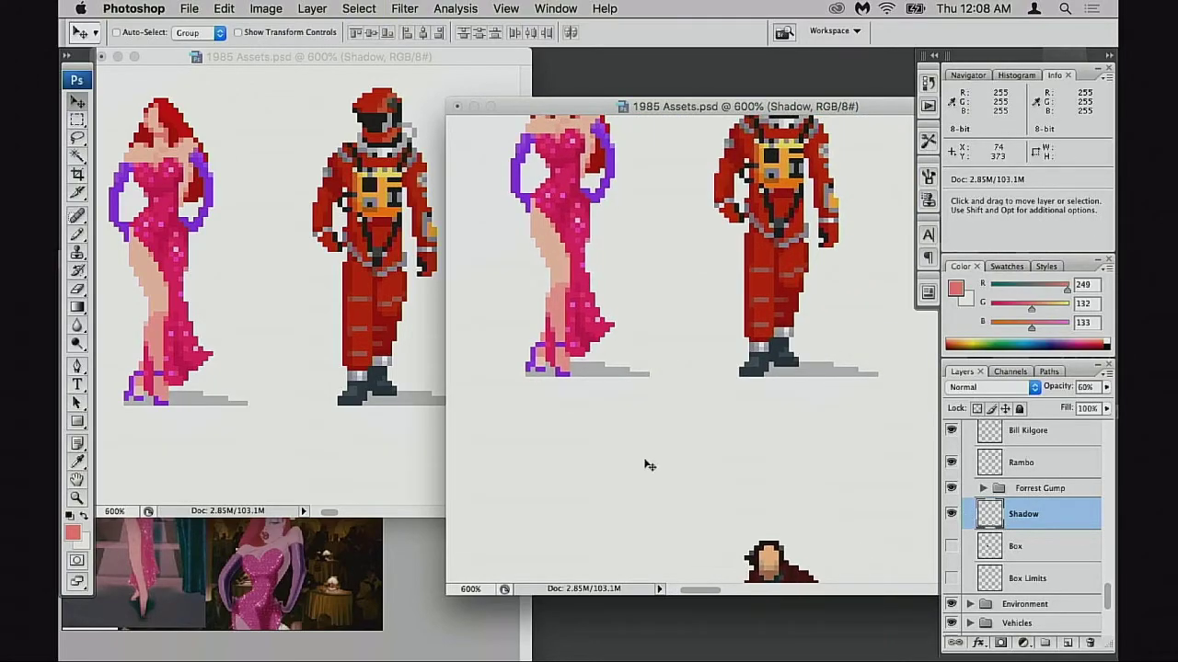
pyautogui.press('super+u')
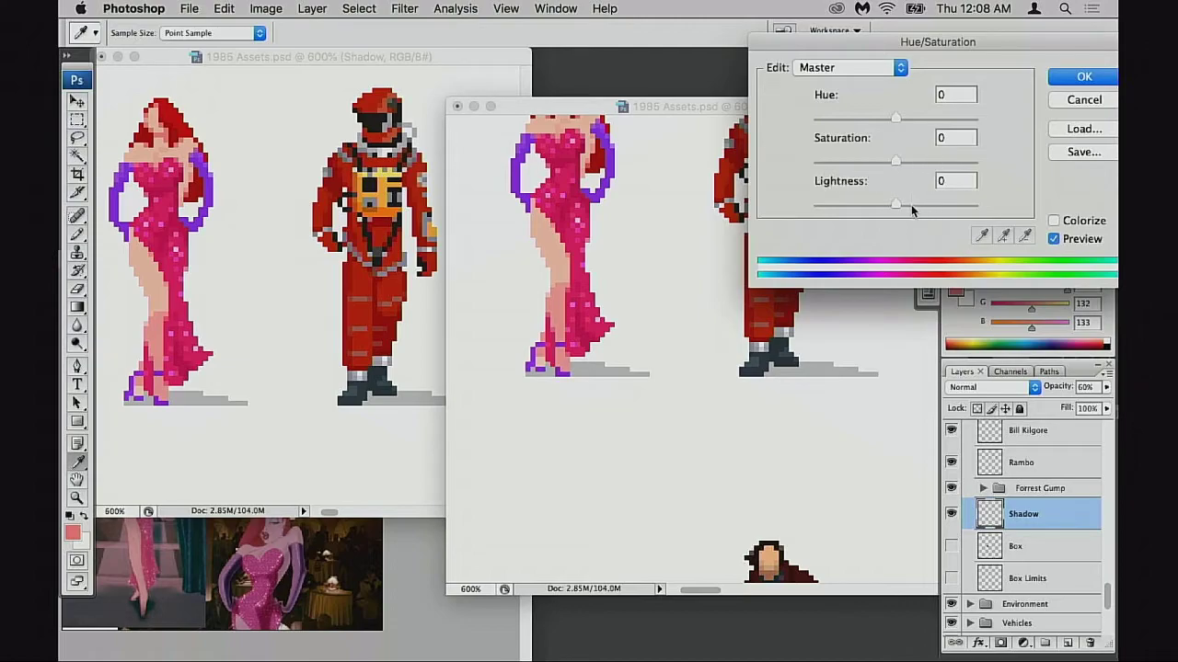
pyautogui.click(1053, 221)
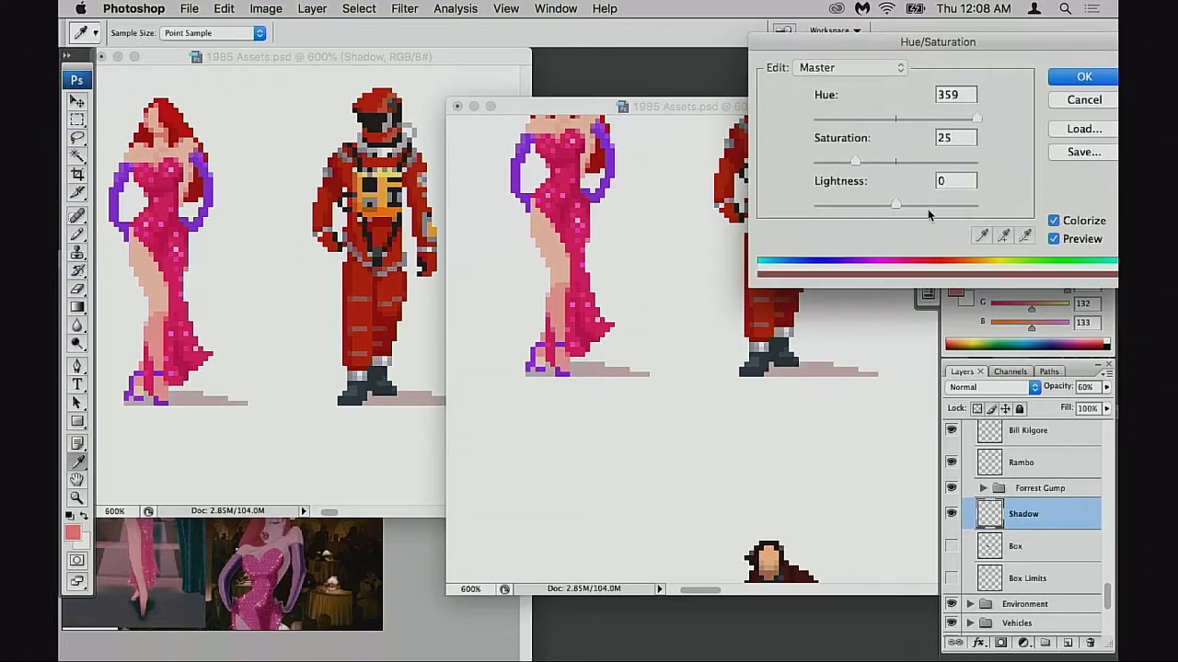
pyautogui.moveTo(856, 162); pyautogui.dragTo(883, 166)
pyautogui.moveTo(955, 121)
pyautogui.mouseDown()
pyautogui.moveTo(925, 120)
pyautogui.moveTo(937, 124)
pyautogui.mouseUp()
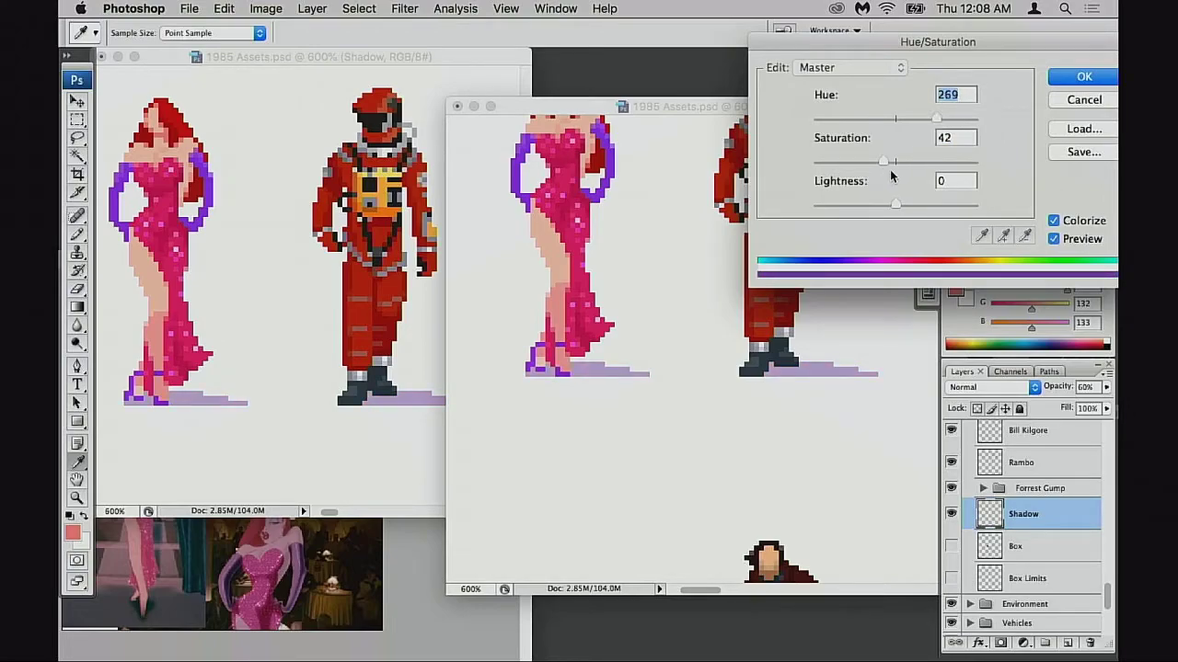
pyautogui.moveTo(884, 161); pyautogui.dragTo(889, 162)
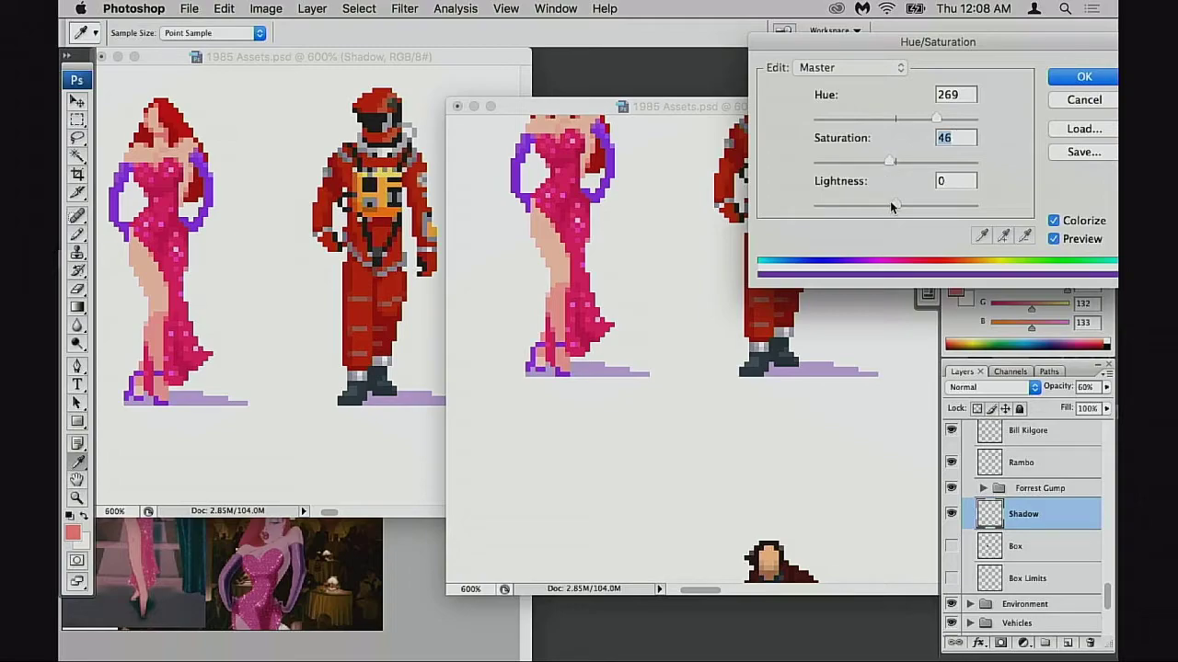
pyautogui.moveTo(890, 206); pyautogui.dragTo(903, 204)
pyautogui.moveTo(935, 120); pyautogui.dragTo(919, 119)
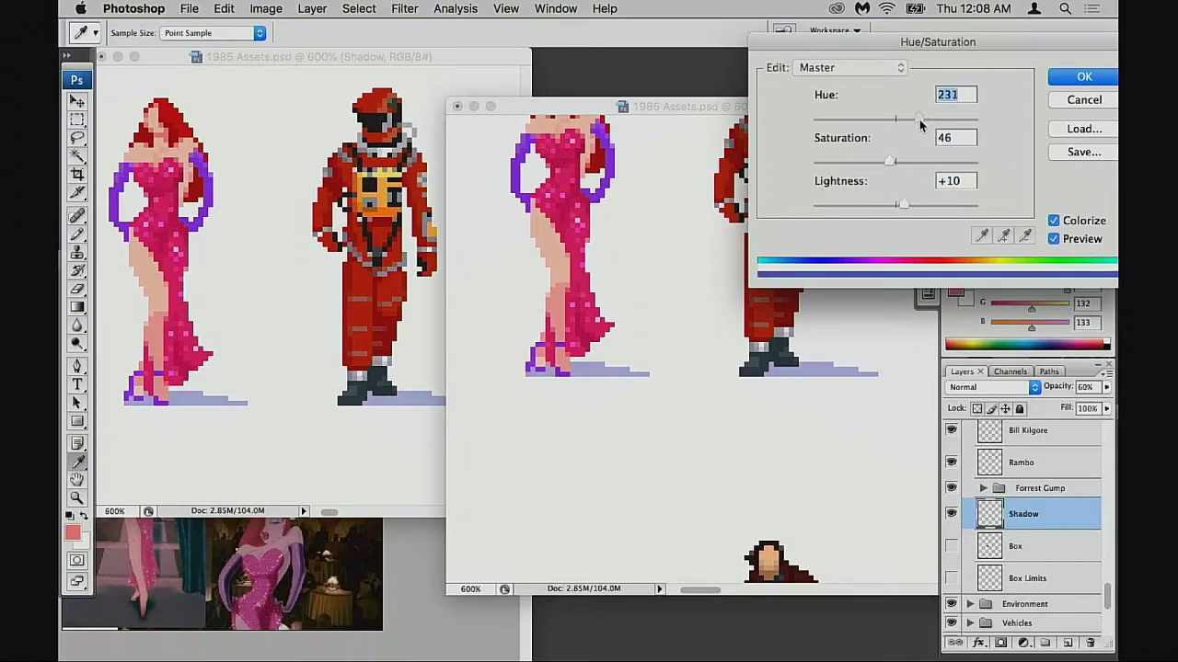
pyautogui.click(877, 161)
pyautogui.moveTo(877, 159); pyautogui.dragTo(871, 160)
pyautogui.press('alt')
# - Check the tinted shadows at 300%, refine them to hue 225, saturation 44 and lightness +28, and apply the adjustment
pyautogui.keyDown('alt'); pyautogui.click(662, 352); pyautogui.keyUp('alt')
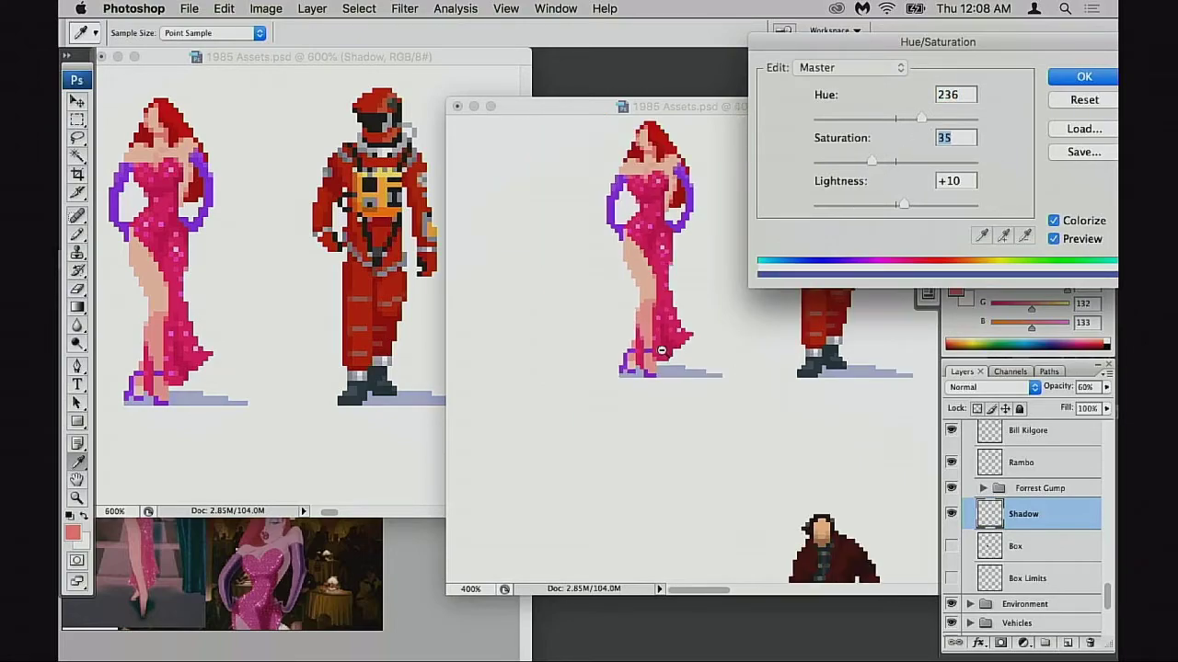
pyautogui.keyDown('alt'); pyautogui.click(727, 384); pyautogui.keyUp('alt')
pyautogui.keyDown('alt'); pyautogui.click(727, 385); pyautogui.keyUp('alt')
pyautogui.moveTo(727, 386); pyautogui.dragTo(623, 426)
pyautogui.moveTo(782, 403); pyautogui.dragTo(557, 434)
pyautogui.moveTo(625, 411); pyautogui.dragTo(699, 400)
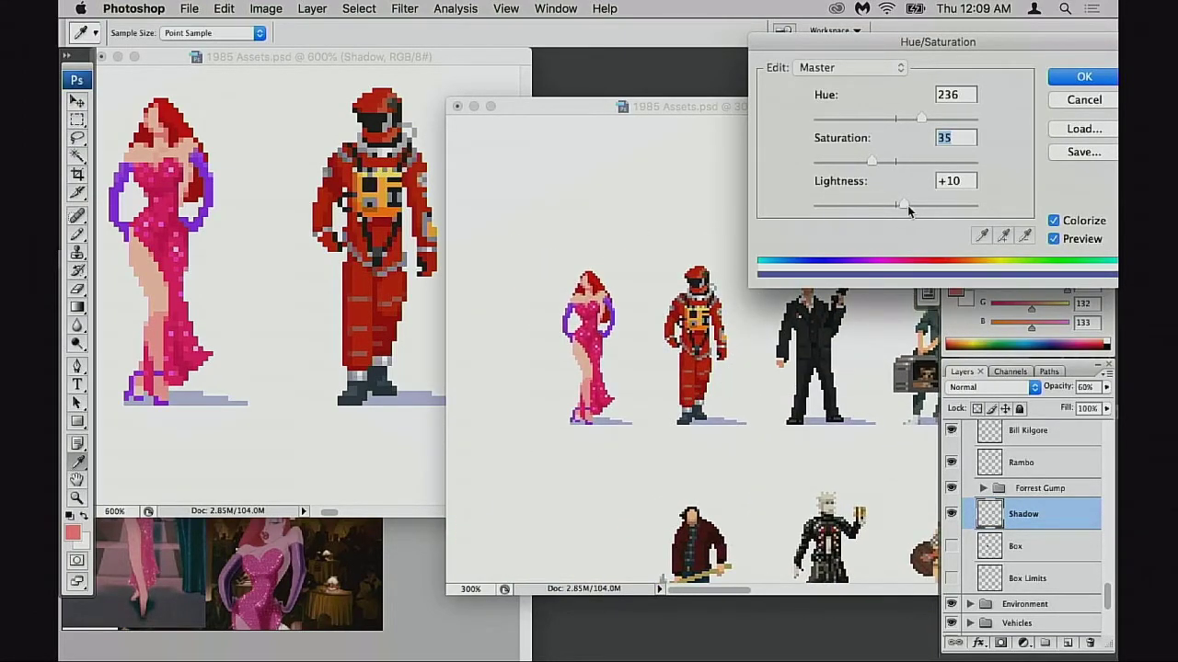
pyautogui.moveTo(907, 206)
pyautogui.mouseDown()
pyautogui.moveTo(929, 207)
pyautogui.moveTo(918, 205)
pyautogui.mouseUp()
pyautogui.moveTo(872, 162)
pyautogui.mouseDown()
pyautogui.moveTo(904, 165)
pyautogui.moveTo(886, 166)
pyautogui.mouseUp()
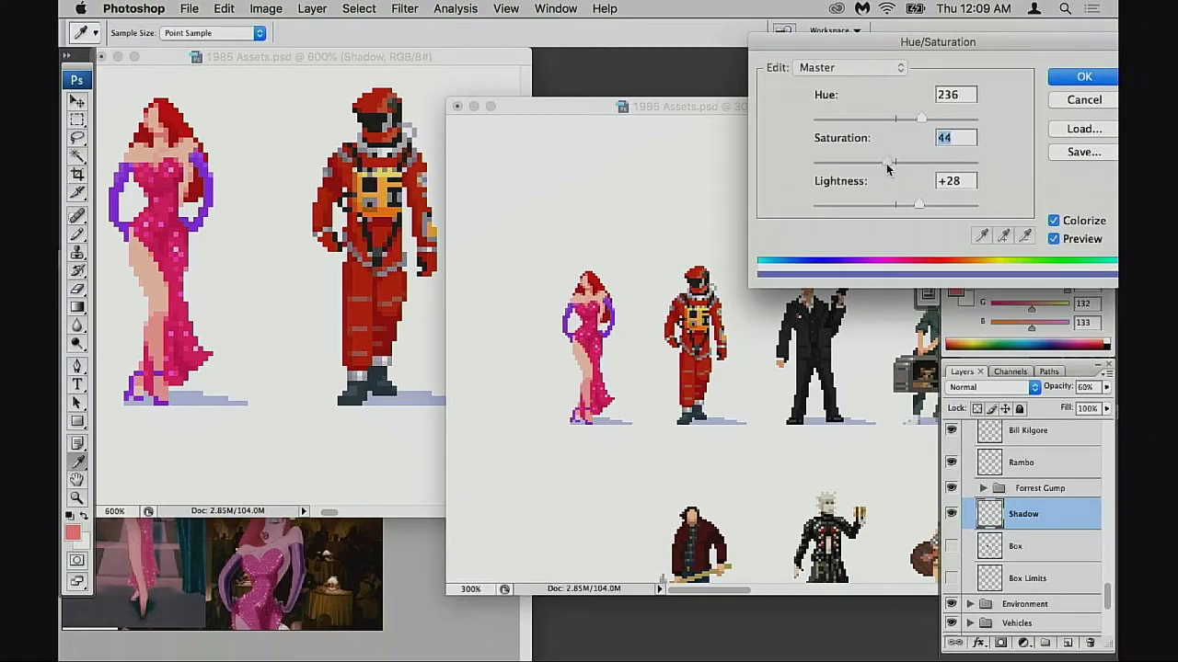
pyautogui.moveTo(914, 116); pyautogui.dragTo(926, 120)
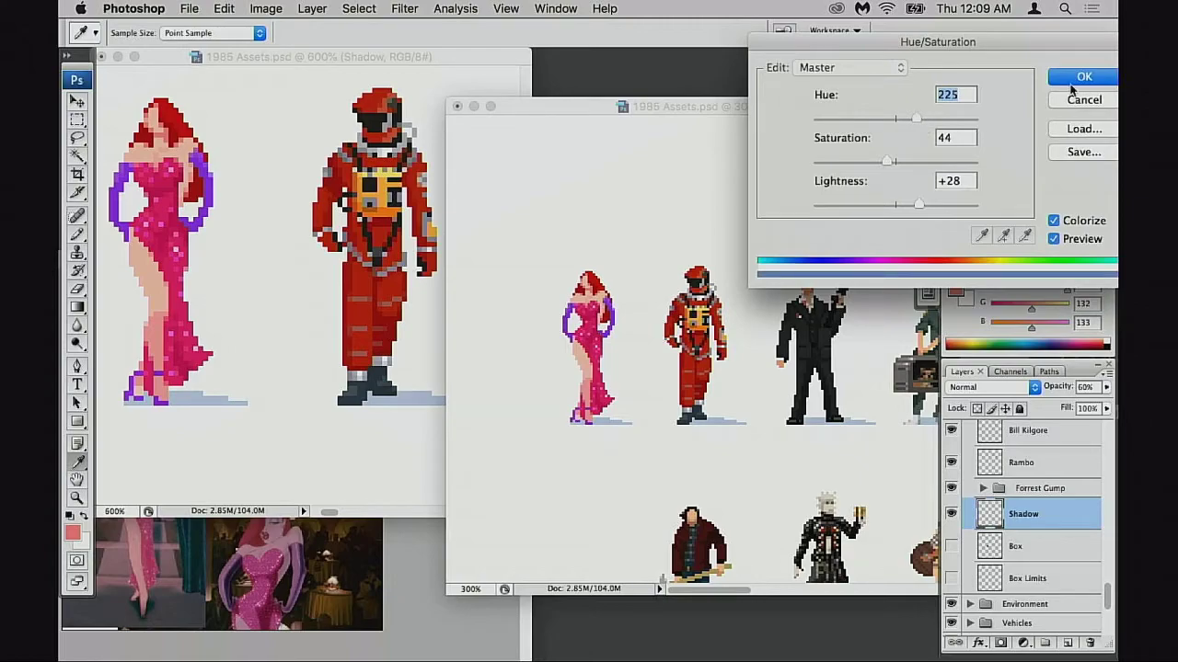
pyautogui.click(1084, 76)
# - Examine the recoloured shadows across both character rows and look over the environment and vehicle sprites in full-screen view
pyautogui.press('h')
pyautogui.press('f')
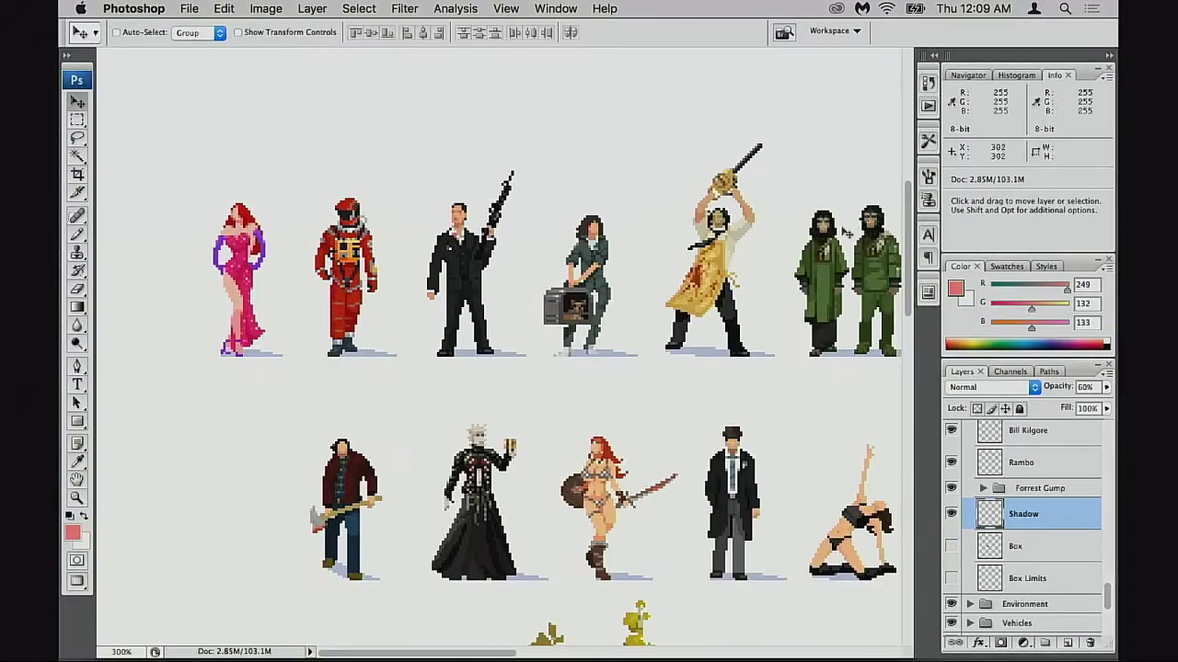
pyautogui.press('Tab')
pyautogui.moveTo(549, 401); pyautogui.dragTo(455, 423)
pyautogui.hscroll(15, 456, 423)
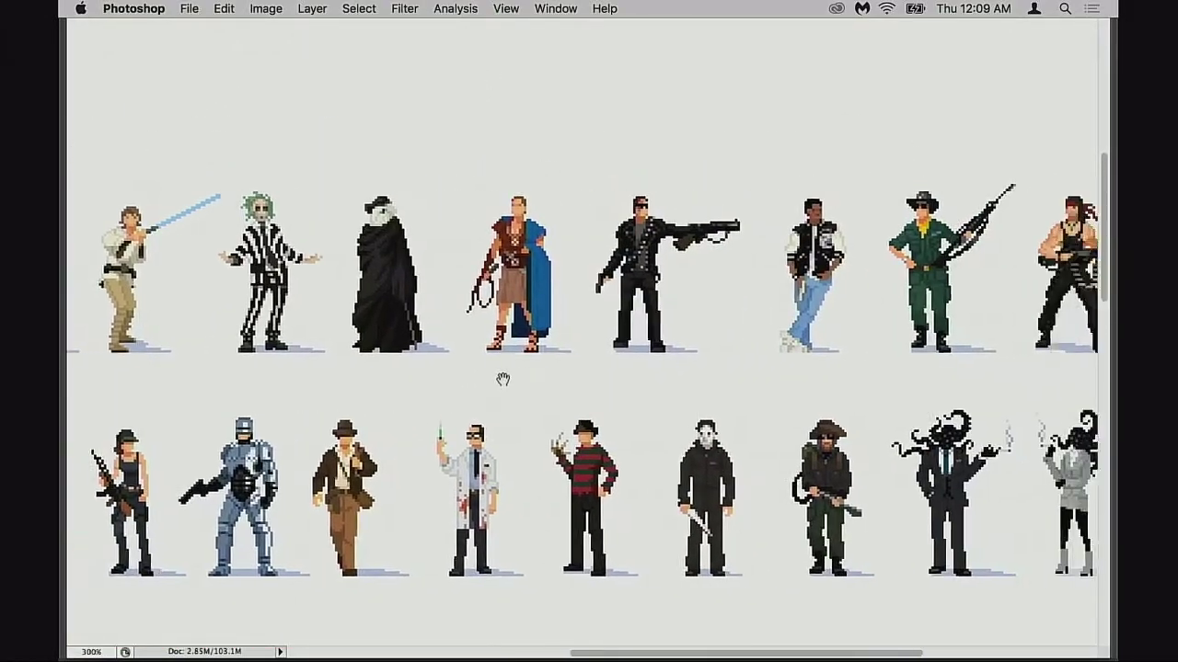
pyautogui.hscroll(6, 520, 304)
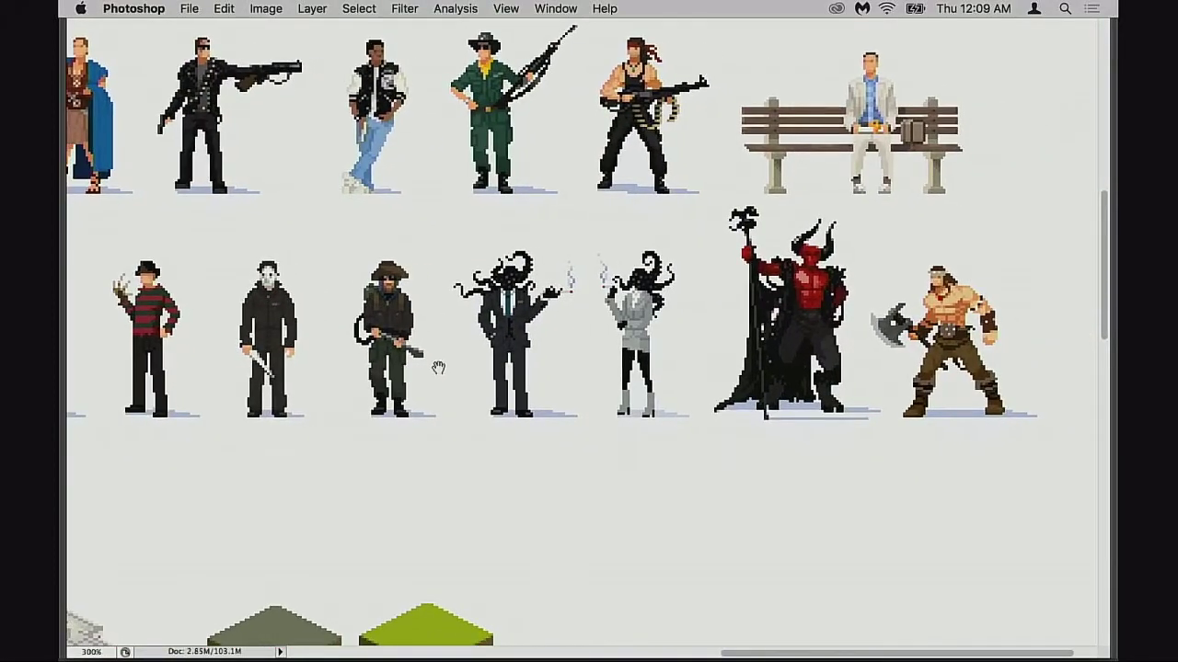
pyautogui.moveTo(436, 368); pyautogui.dragTo(801, 327)
pyautogui.hscroll(-12, 801, 326)
pyautogui.scroll(-5, 925, 369)
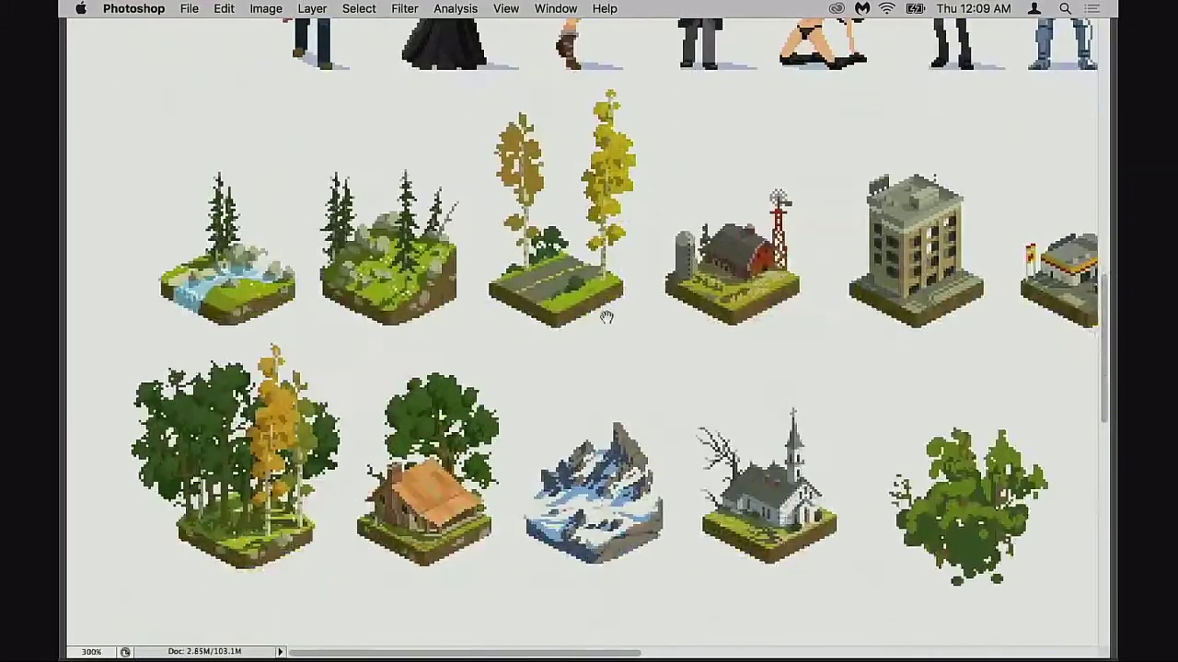
pyautogui.scroll(-4, 623, 292)
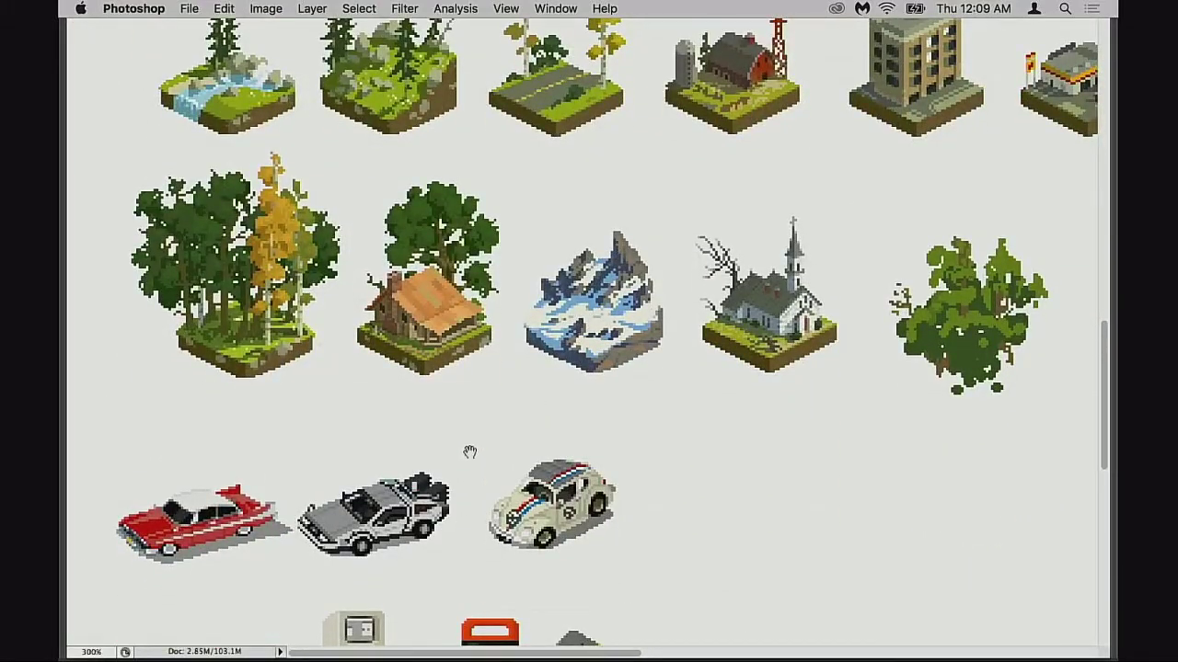
pyautogui.scroll(3, 470, 452)
pyautogui.scroll(12, 490, 378)
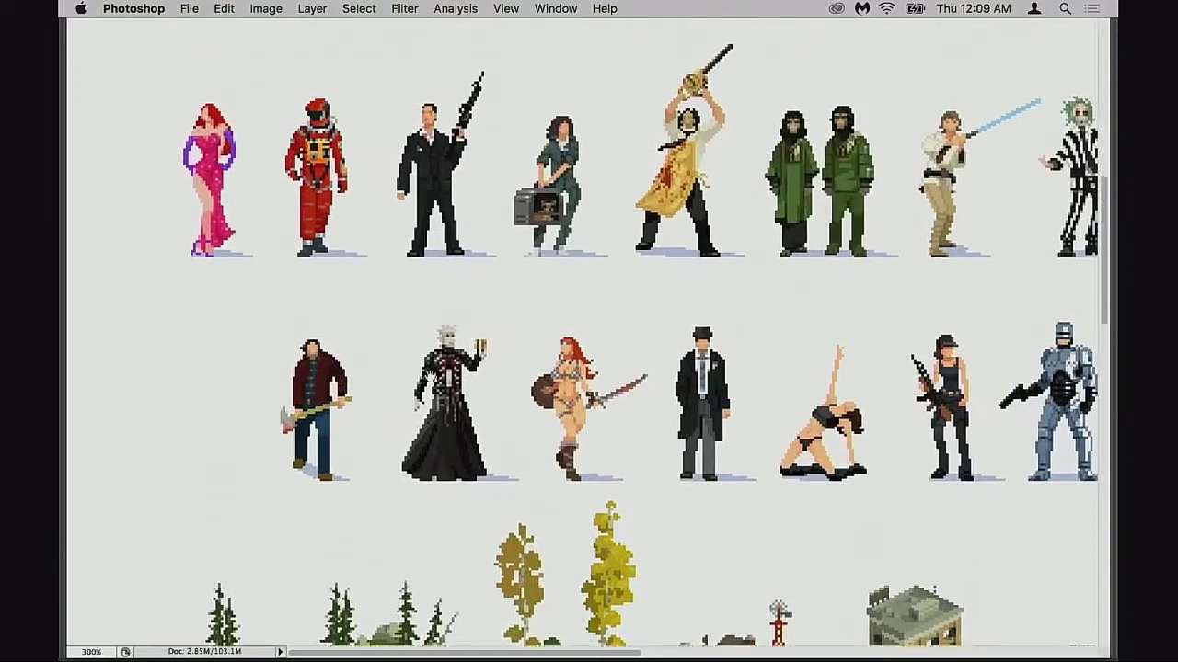
# - Check the woman sprite at 600%, restore the floating document windows, and inspect her neckline at 3200%
pyautogui.keyDown('super'); pyautogui.click(276, 324); pyautogui.keyUp('super')
pyautogui.keyDown('super'); pyautogui.click(341, 313); pyautogui.keyUp('super')
pyautogui.keyDown('super'); pyautogui.click(357, 311); pyautogui.keyUp('super')
pyautogui.press('f')
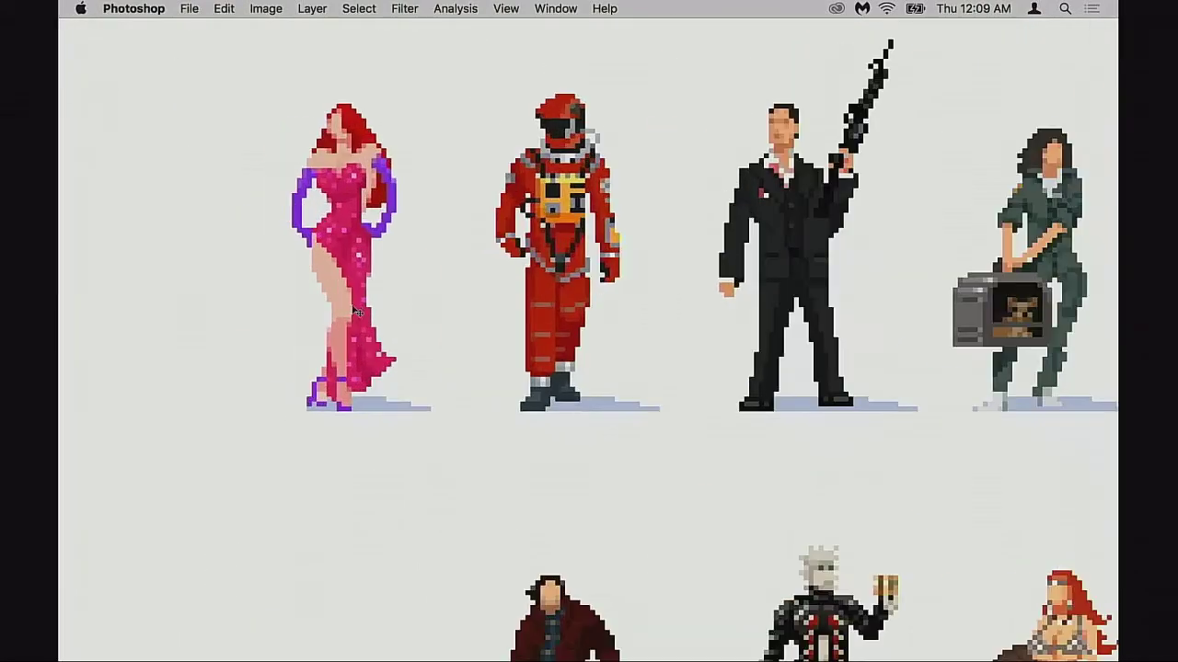
pyautogui.press('f')
pyautogui.press('f')
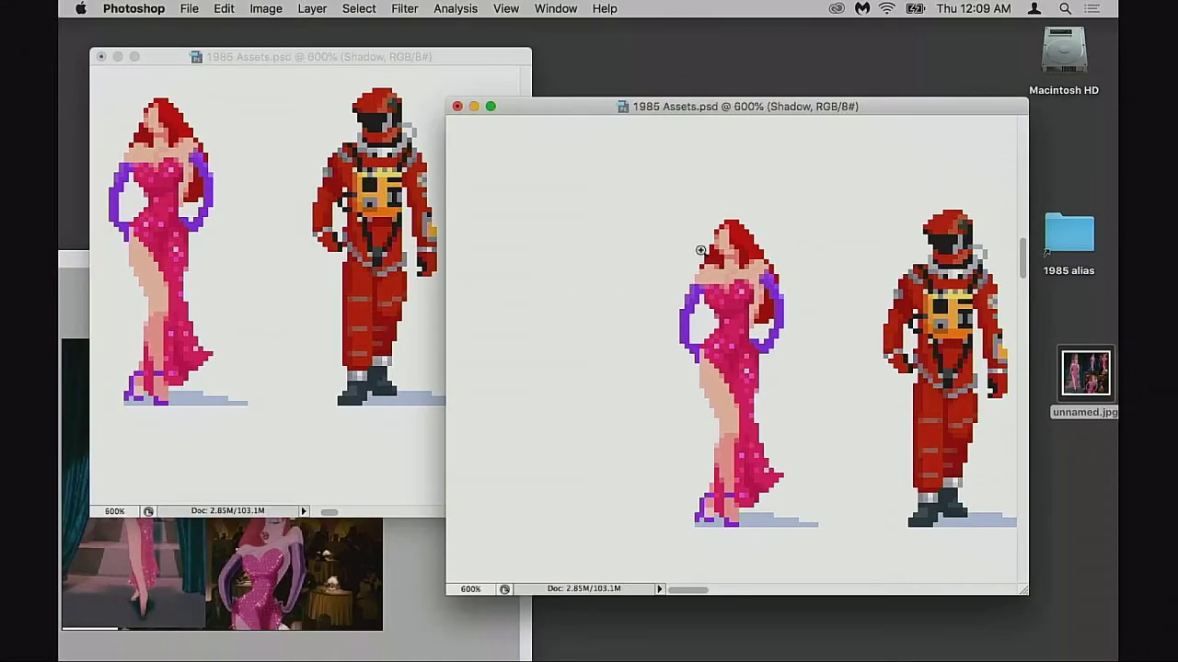
pyautogui.scroll(4, 727, 285)
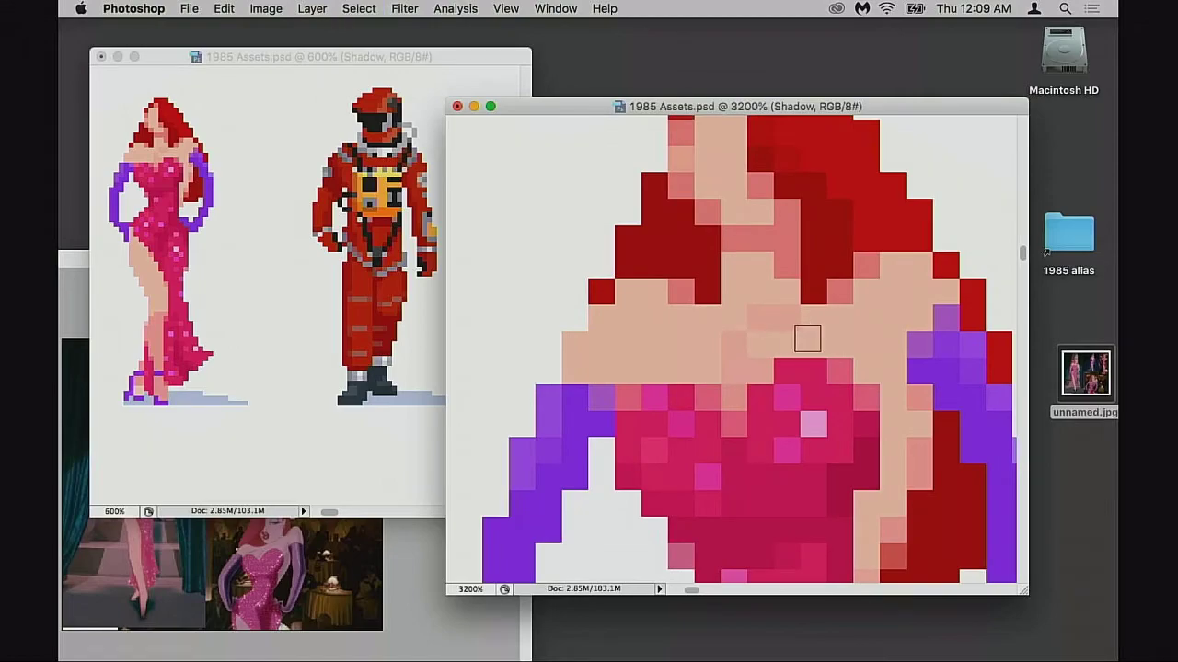
# - Activate the Jessica Rabbit layer and sample the light skin tone near her neckline for the Pencil tool
pyautogui.press('Tab')
pyautogui.scroll(3, 1008, 474)
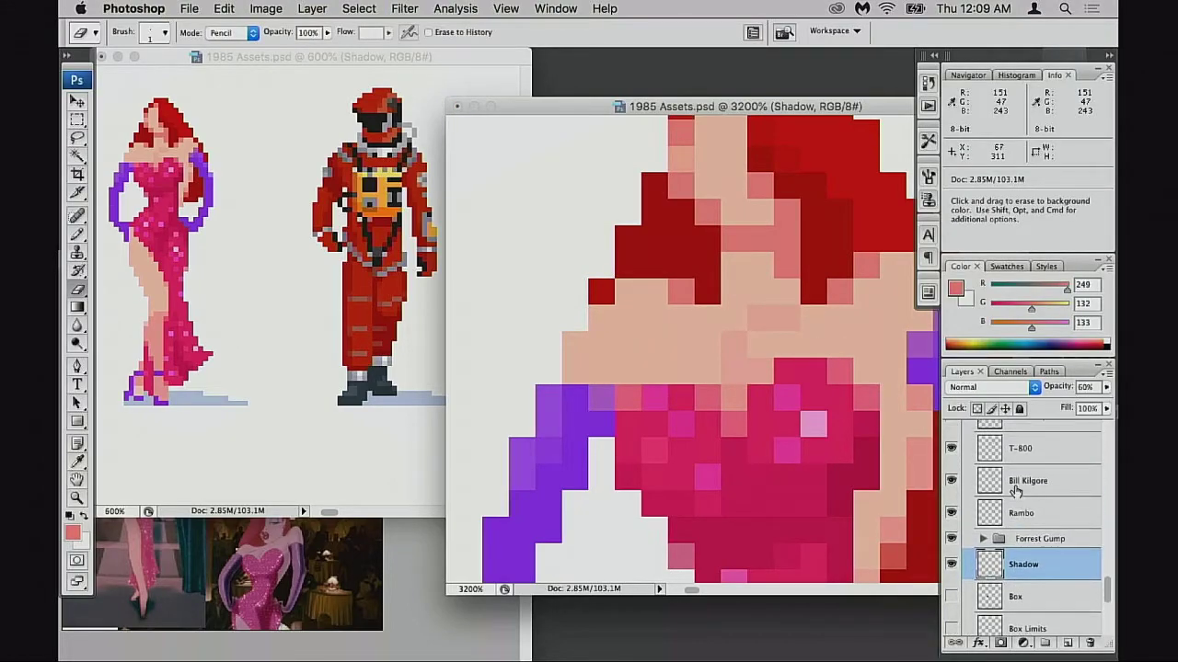
pyautogui.scroll(3, 1008, 524)
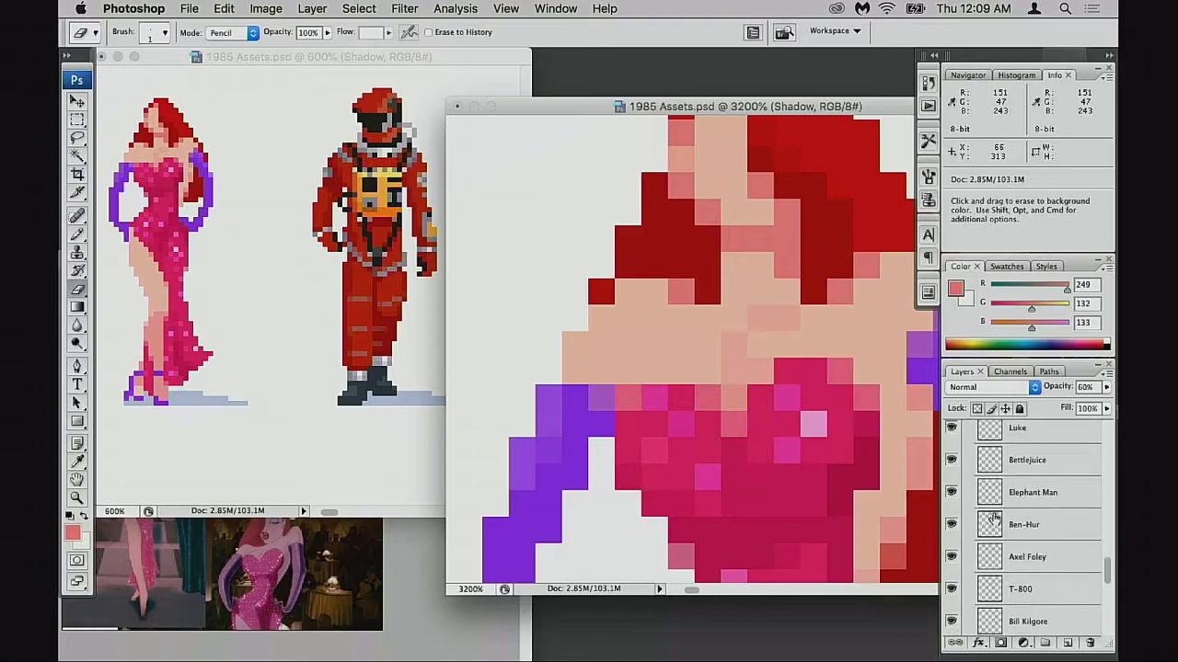
pyautogui.scroll(6, 999, 515)
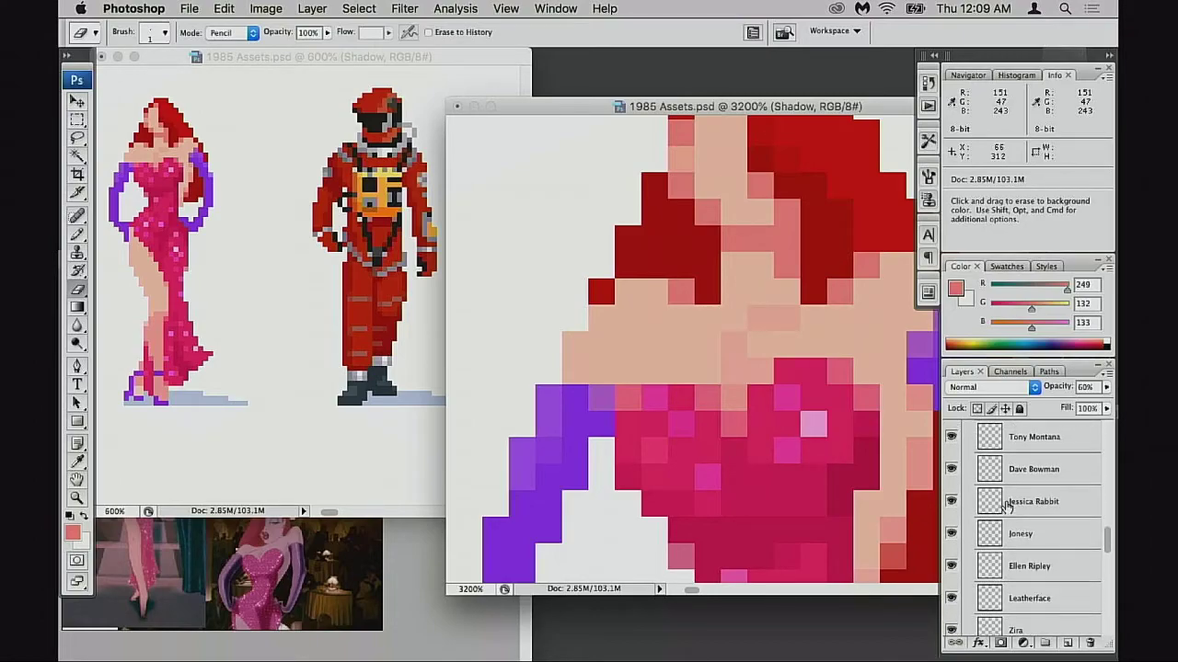
pyautogui.click(973, 505)
pyautogui.click(816, 333)
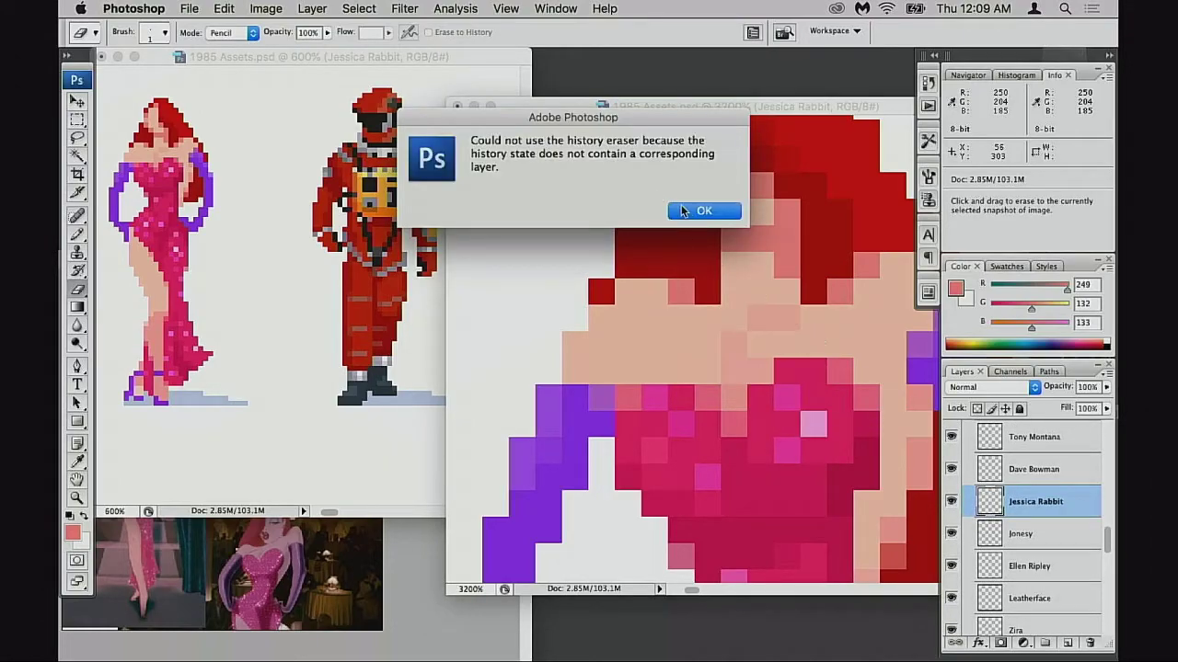
pyautogui.press('Return')
pyautogui.press('b')
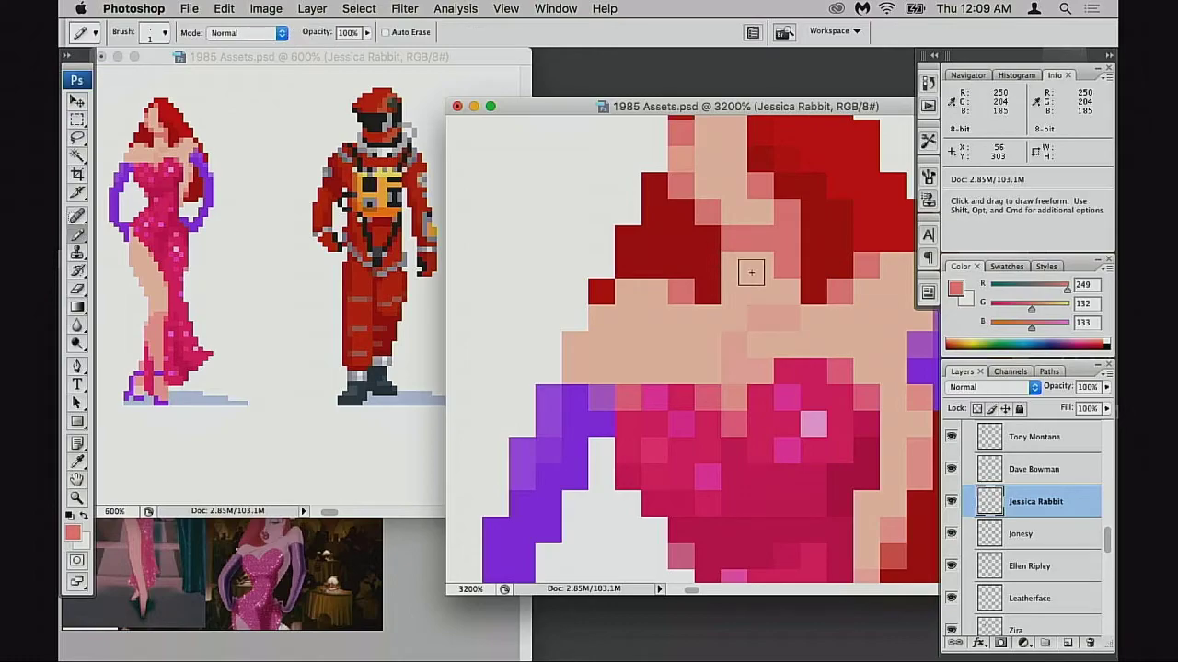
pyautogui.keyDown('alt'); pyautogui.click(798, 318); pyautogui.keyUp('alt')
# - Save the assets file and show the whole woman sprite beside the red astronaut at 600%
pyautogui.keyDown('alt'); pyautogui.keyDown('super'); pyautogui.click(747, 390); pyautogui.keyUp('super'); pyautogui.keyUp('alt')
pyautogui.keyDown('alt'); pyautogui.keyDown('super'); pyautogui.click(748, 393); pyautogui.keyUp('super'); pyautogui.keyUp('alt')
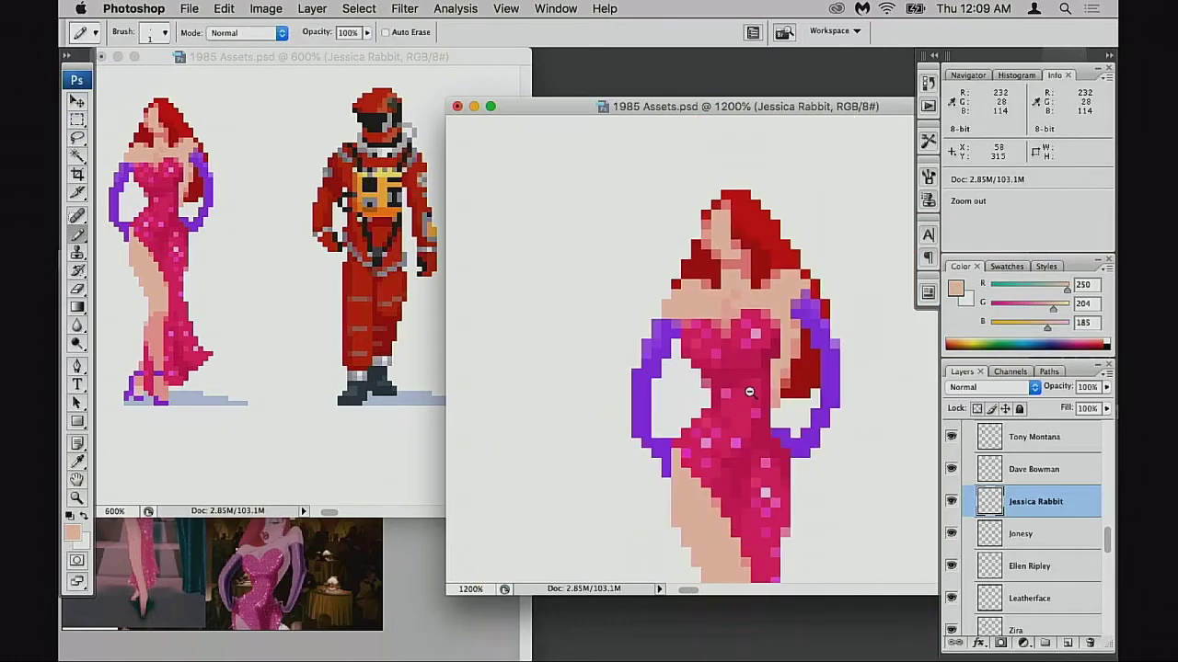
pyautogui.keyDown('alt'); pyautogui.keyDown('super'); pyautogui.click(748, 393); pyautogui.keyUp('super'); pyautogui.keyUp('alt')
pyautogui.keyDown('alt'); pyautogui.keyDown('super'); pyautogui.click(750, 394); pyautogui.keyUp('super'); pyautogui.keyUp('alt')
pyautogui.press('super+s')
pyautogui.keyDown('space'); pyautogui.moveTo(735, 394); pyautogui.dragTo(641, 414); pyautogui.keyUp('space')
pyautogui.keyDown('alt'); pyautogui.keyDown('super'); pyautogui.click(710, 384); pyautogui.keyUp('super'); pyautogui.keyUp('alt')
pyautogui.press('space')
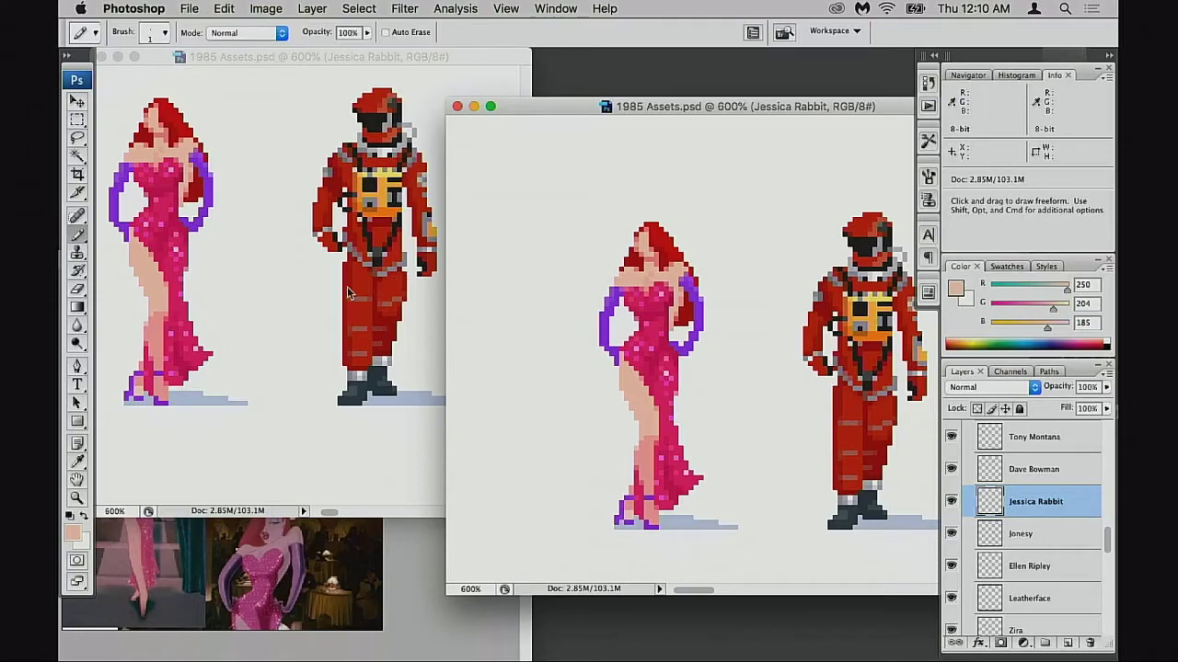
# - Set the second document view to 300%, shrink its window to uncover the reference images, and frame the woman and astronaut
pyautogui.click(249, 305)
pyautogui.keyDown('alt'); pyautogui.click(252, 310); pyautogui.keyUp('alt')
pyautogui.keyDown('alt'); pyautogui.click(268, 303); pyautogui.keyUp('alt')
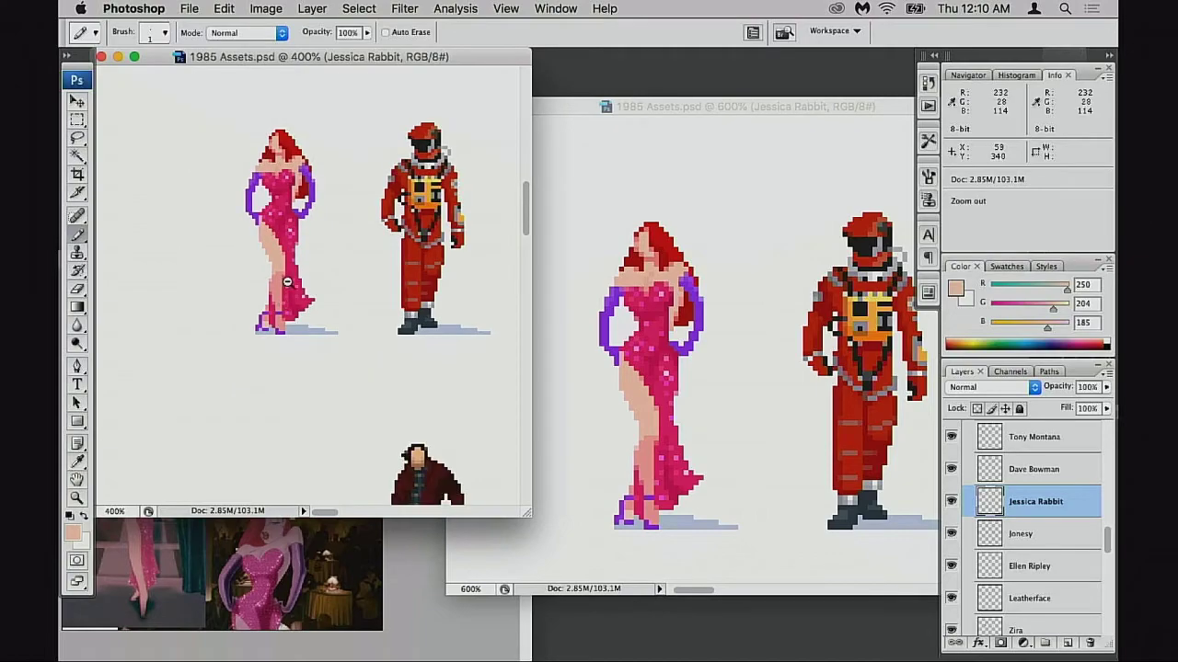
pyautogui.press('super+minus')
pyautogui.moveTo(528, 512); pyautogui.dragTo(402, 296)
pyautogui.moveTo(277, 232); pyautogui.dragTo(234, 201)
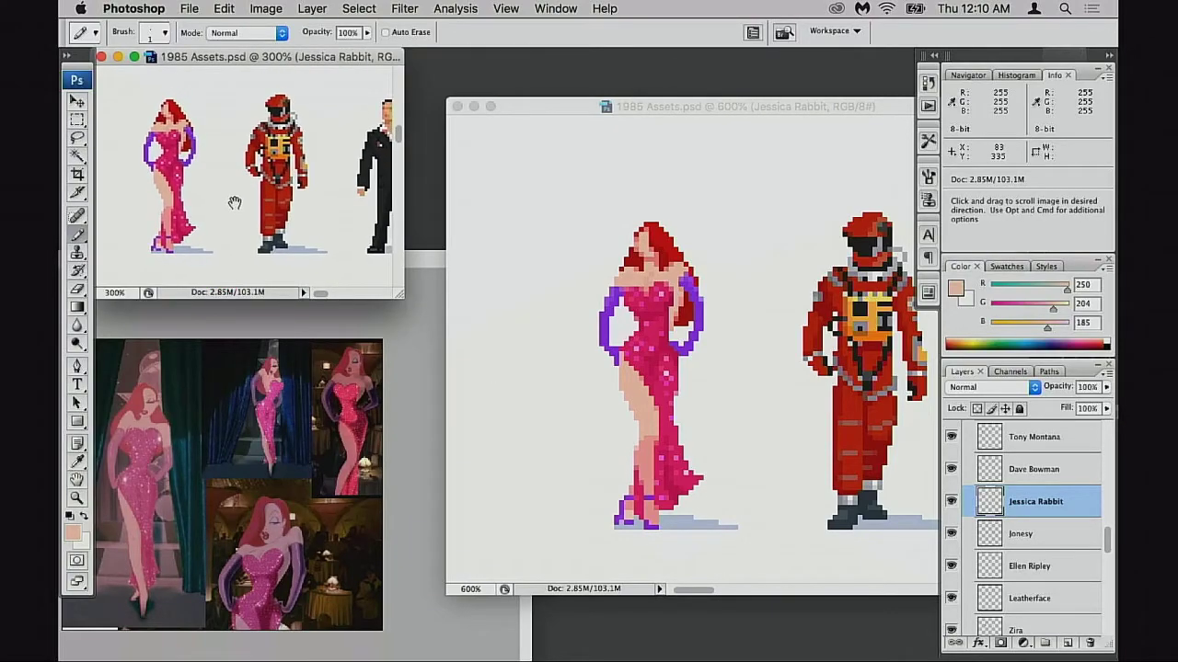
# - Place the larger document window beside the references and centre the woman sprite in it at 700%
pyautogui.moveTo(639, 106); pyautogui.dragTo(587, 92)
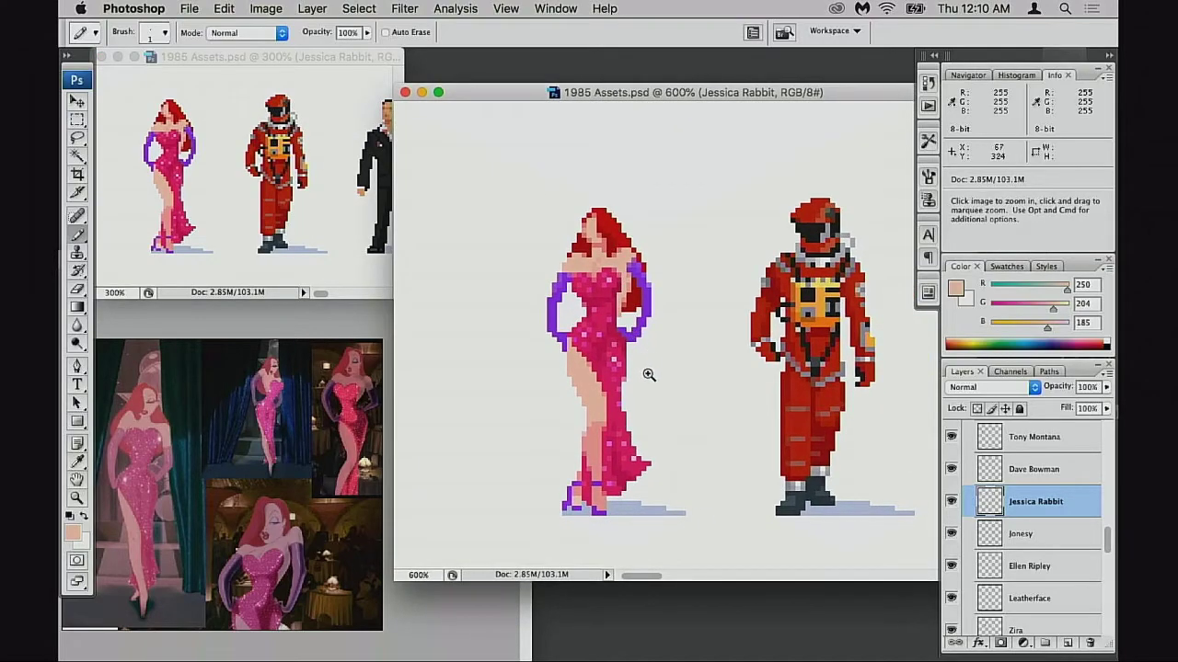
pyautogui.press('super+plus')
pyautogui.moveTo(657, 399); pyautogui.dragTo(686, 394)
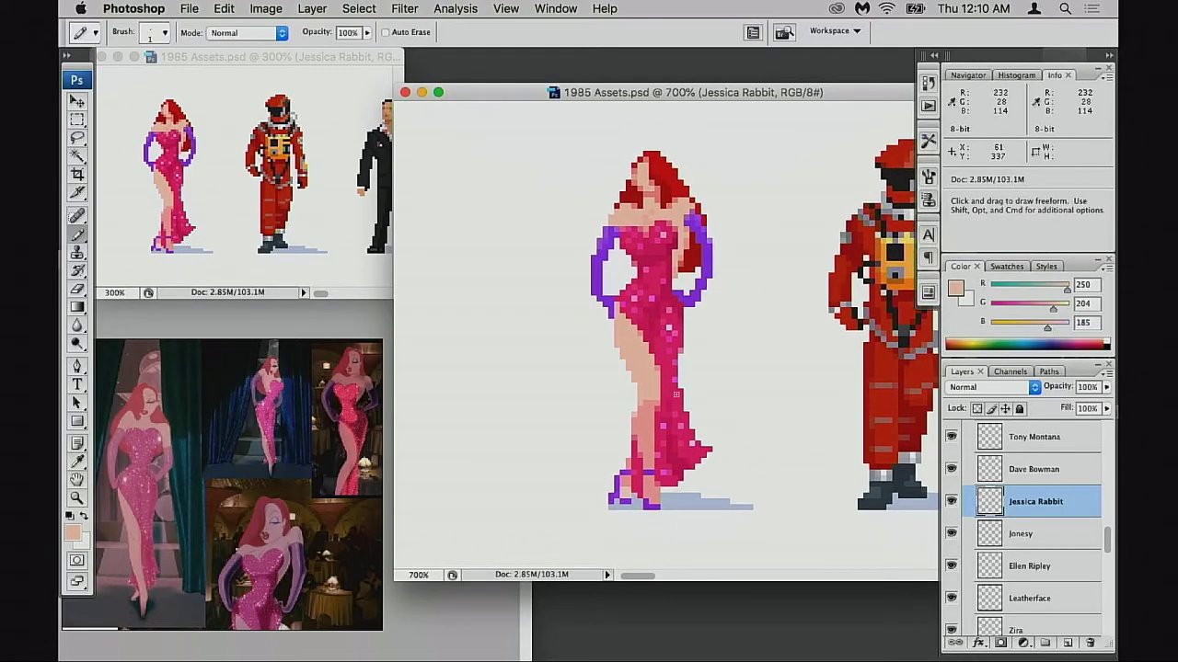